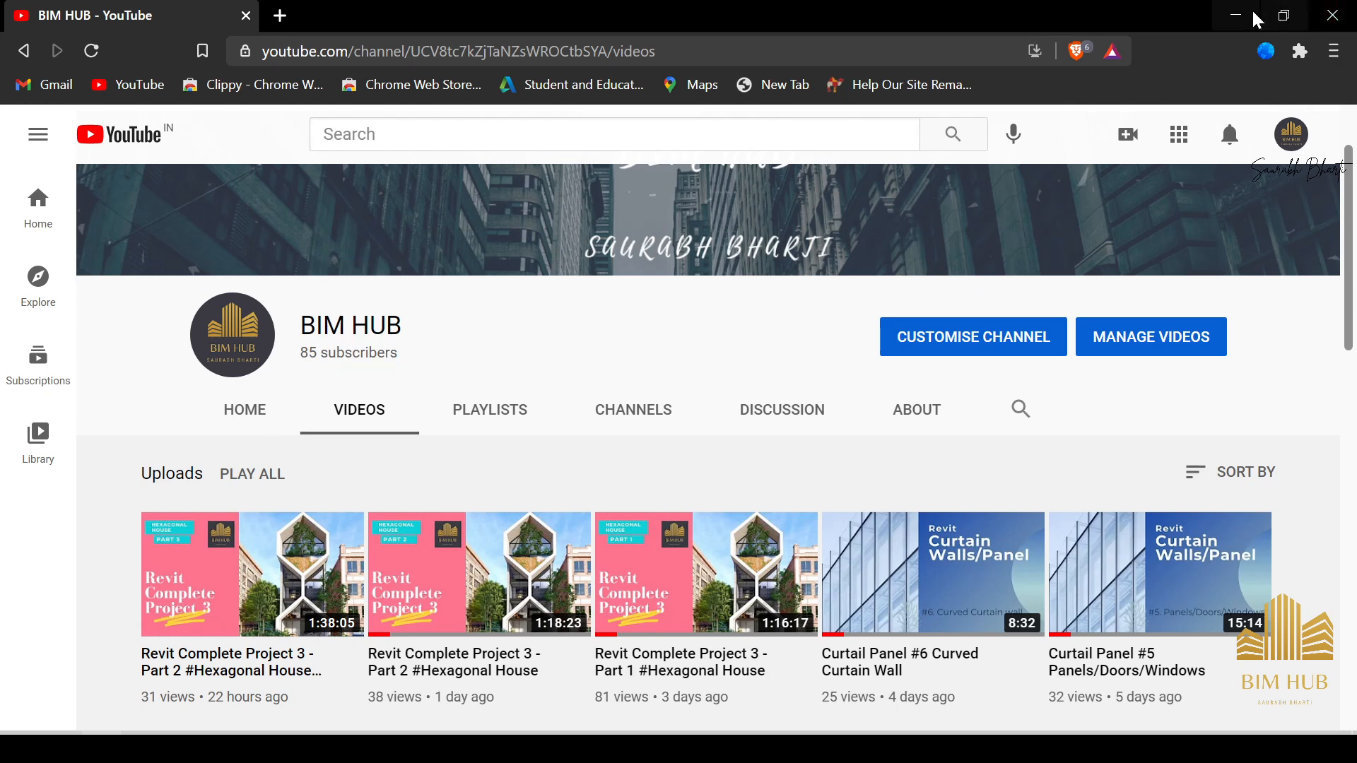
# Step: Open the thumbnail.jpg reference image from the desktop and examine the hexagonal house facade
pyautogui.click(1239, 14)
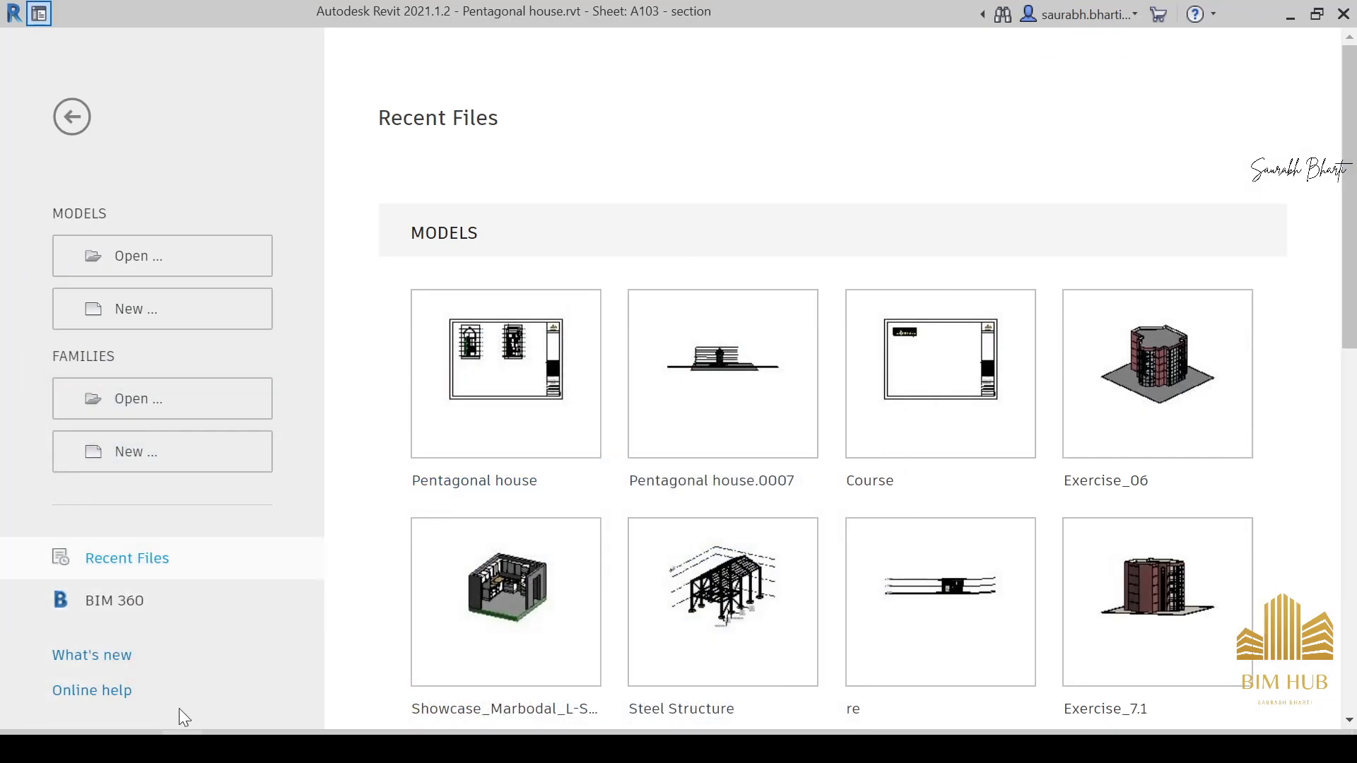
pyautogui.click(1291, 14)
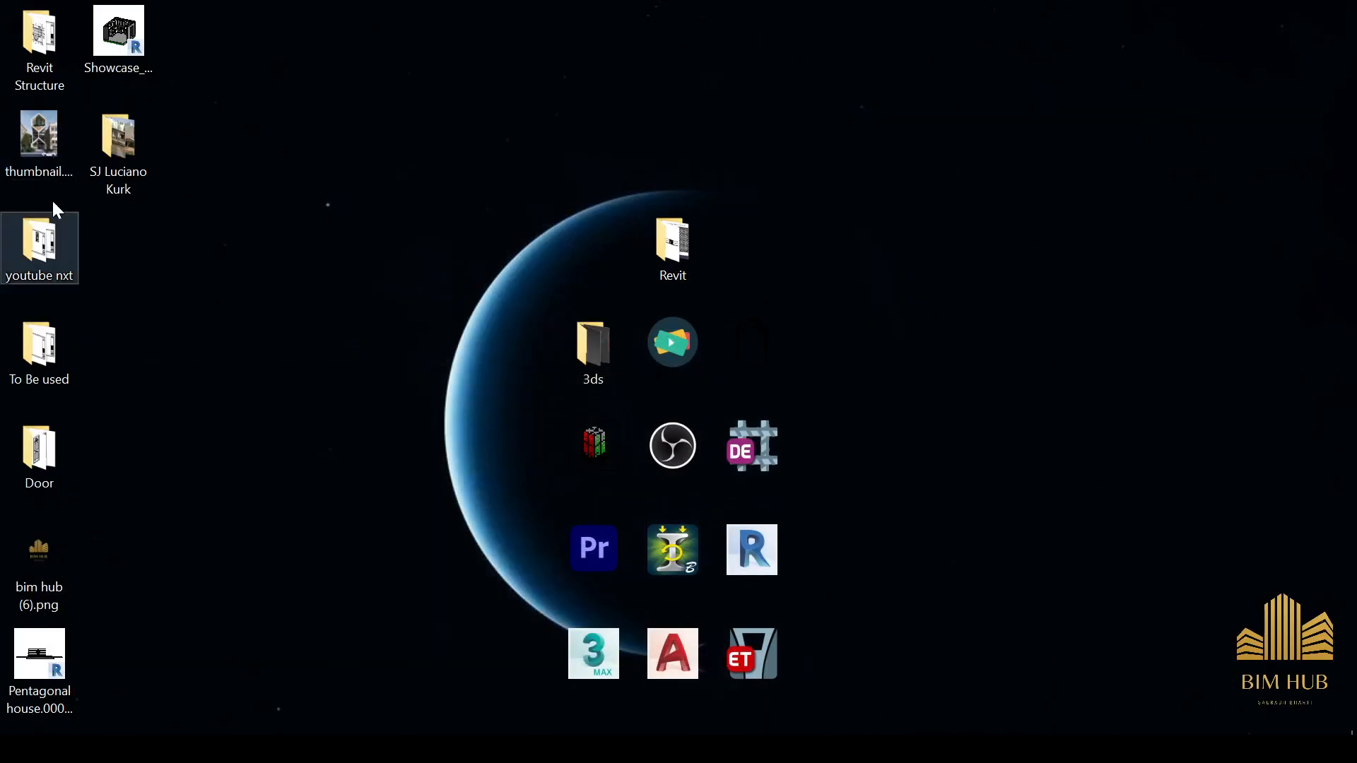
pyautogui.doubleClick(41, 144)
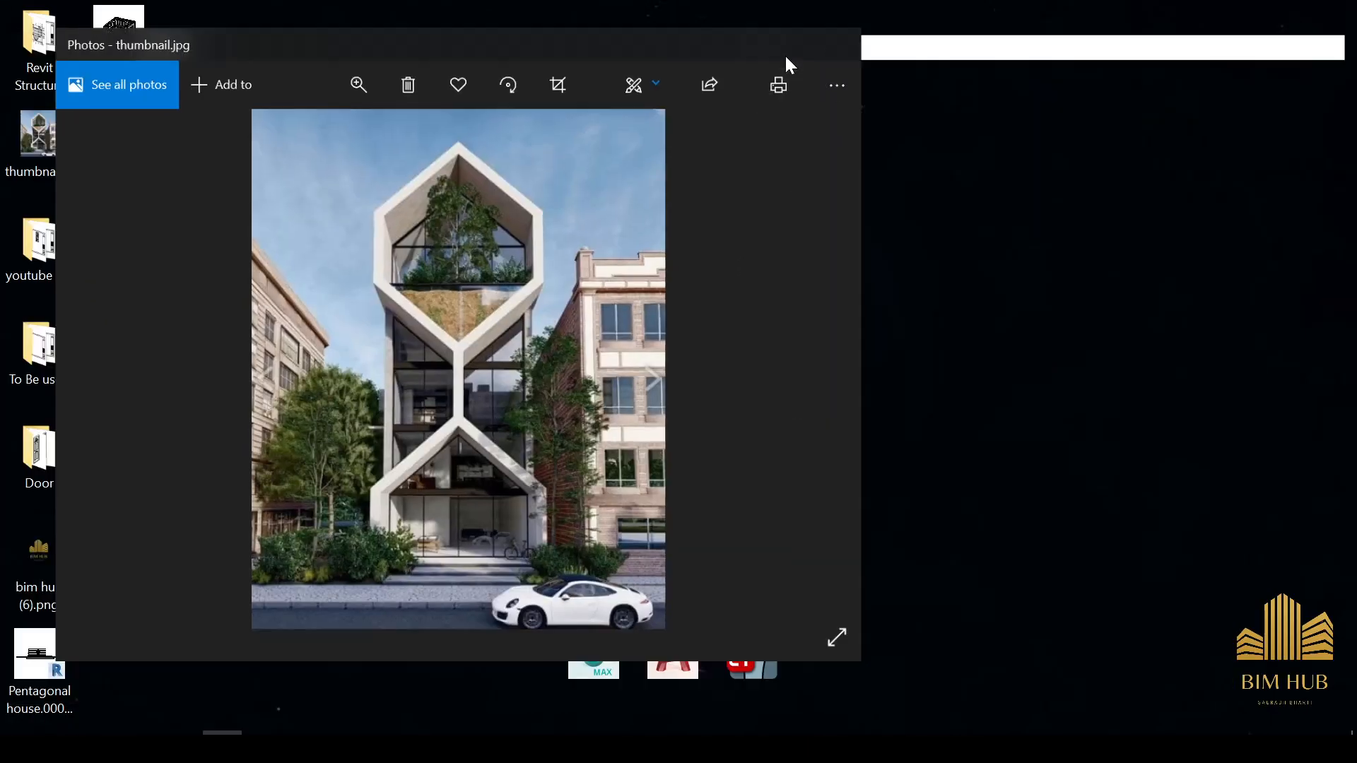
pyautogui.click(782, 57)
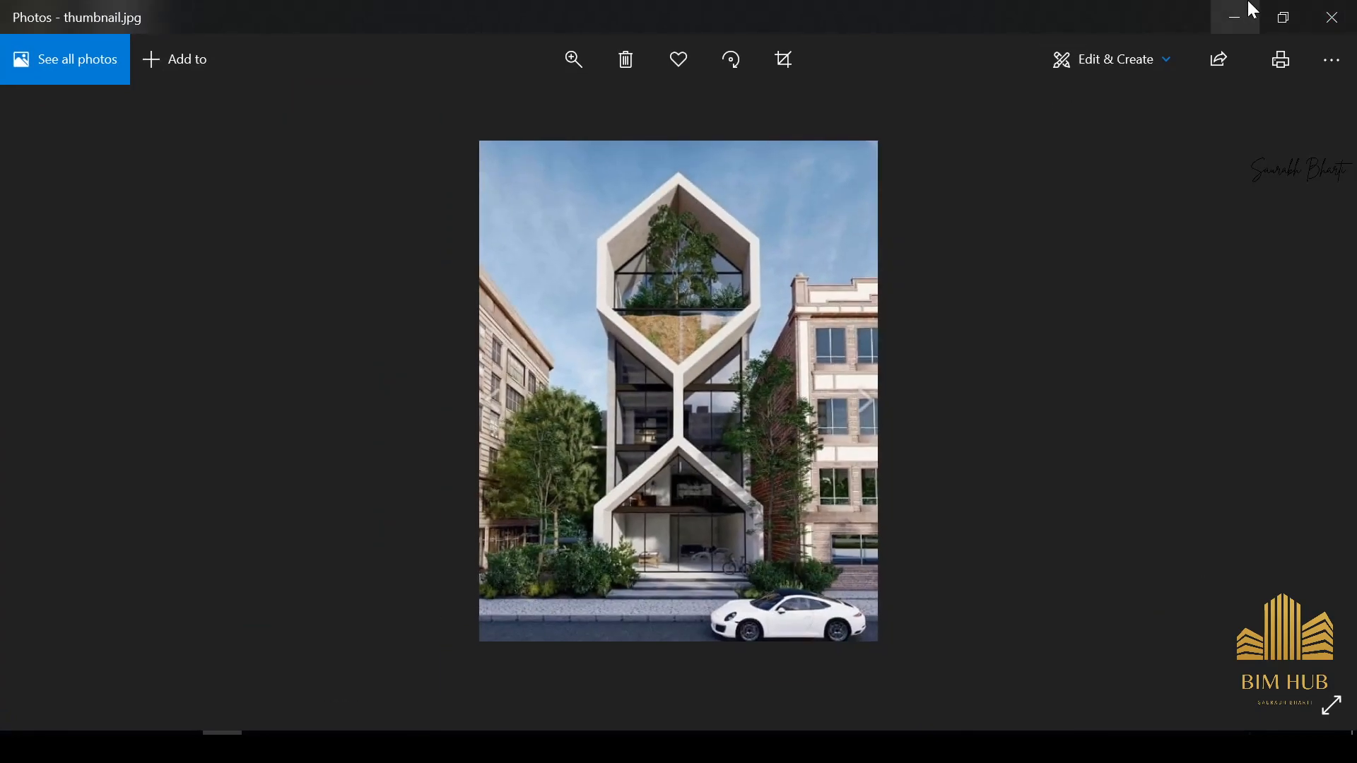
pyautogui.click(1247, 10)
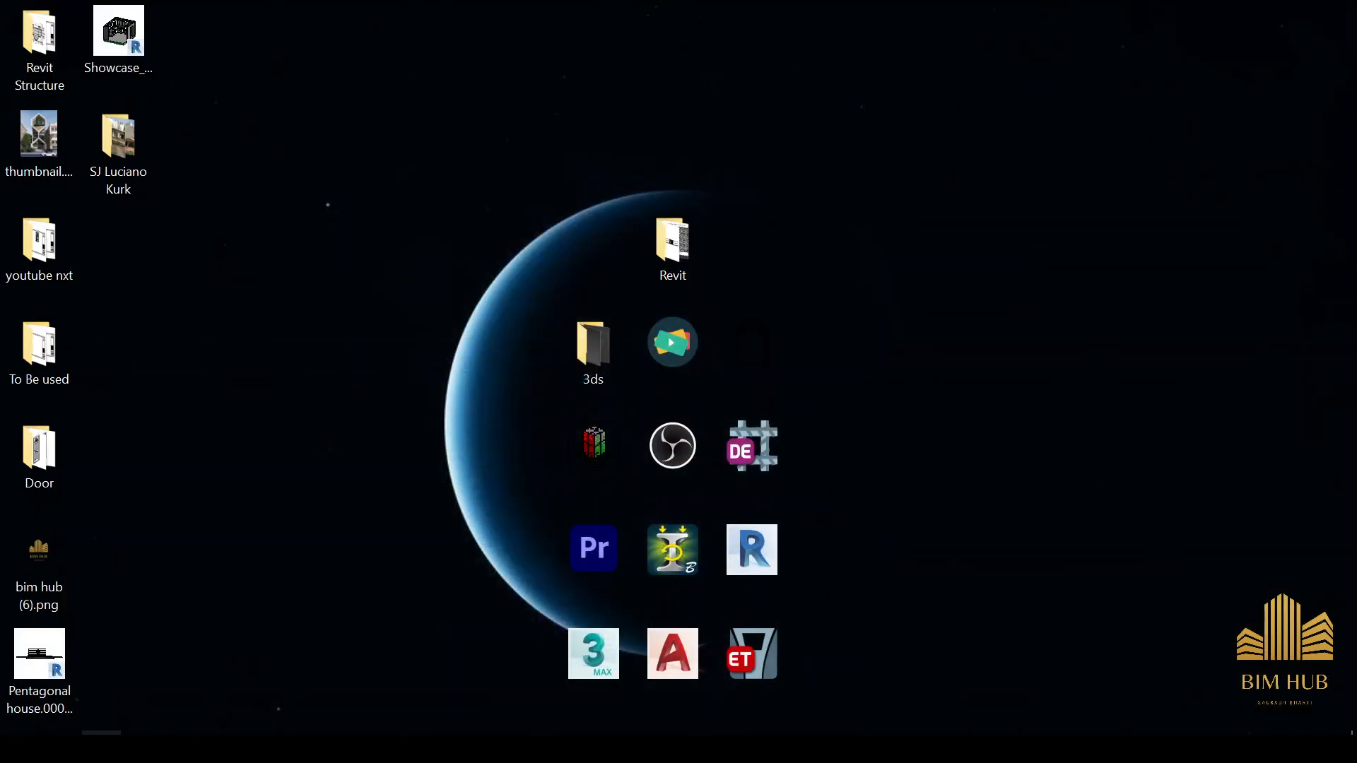
pyautogui.click(101, 734)
pyautogui.click(101, 735)
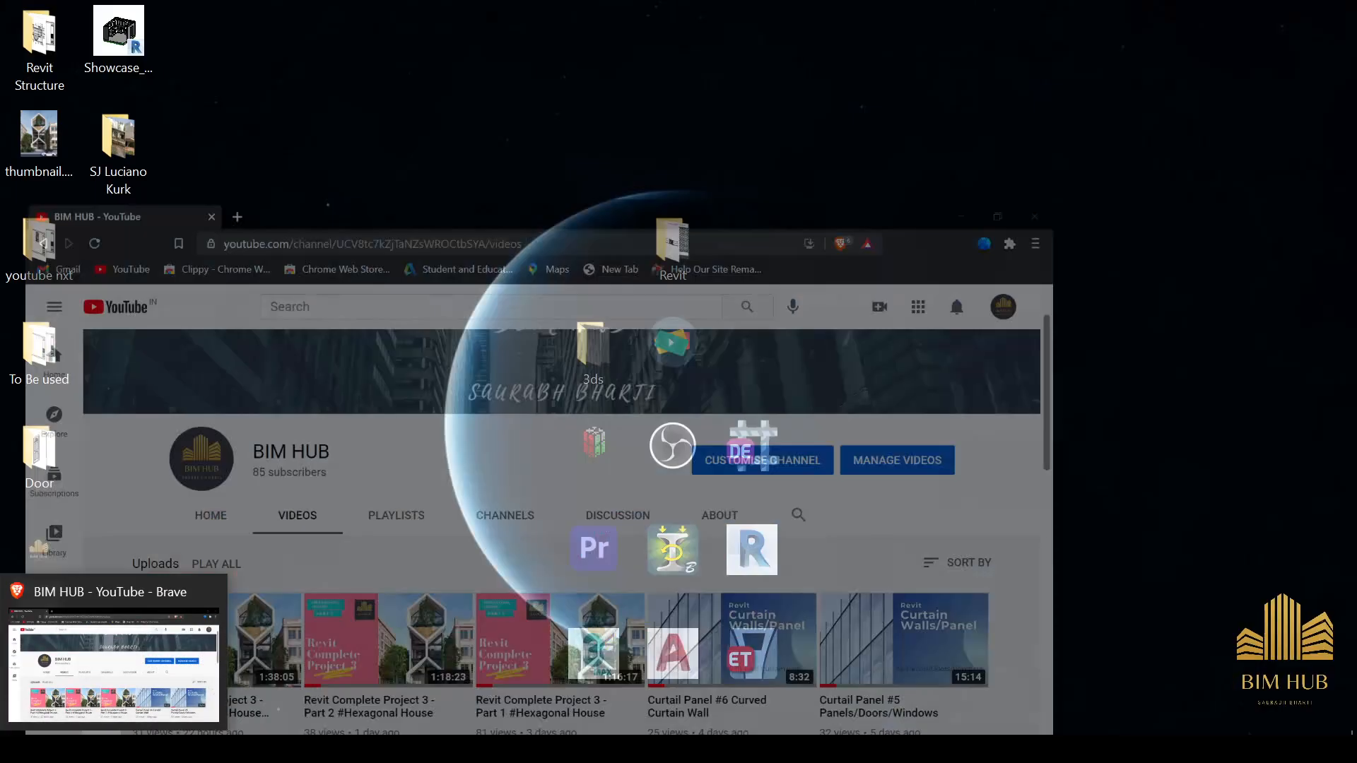
pyautogui.click(181, 749)
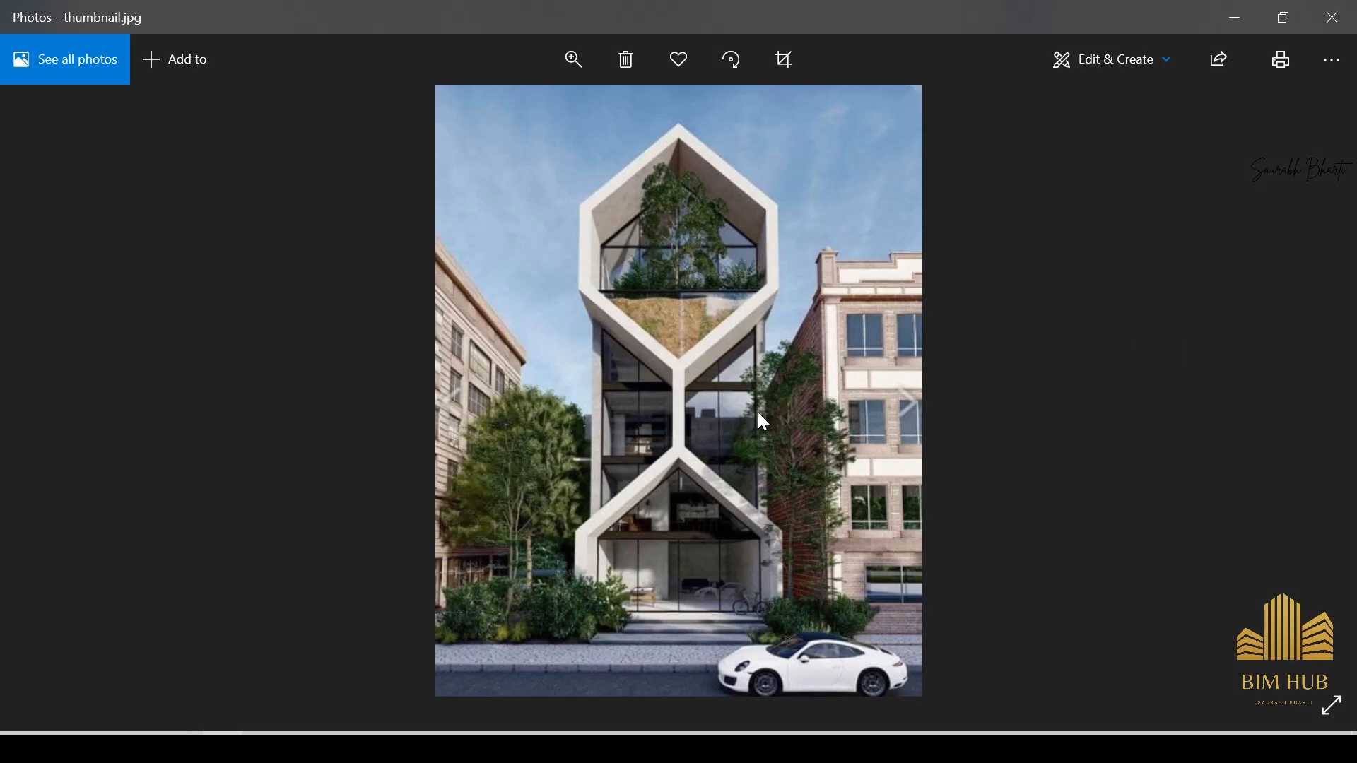
pyautogui.scroll(3, 684, 513)
pyautogui.scroll(-4, 685, 513)
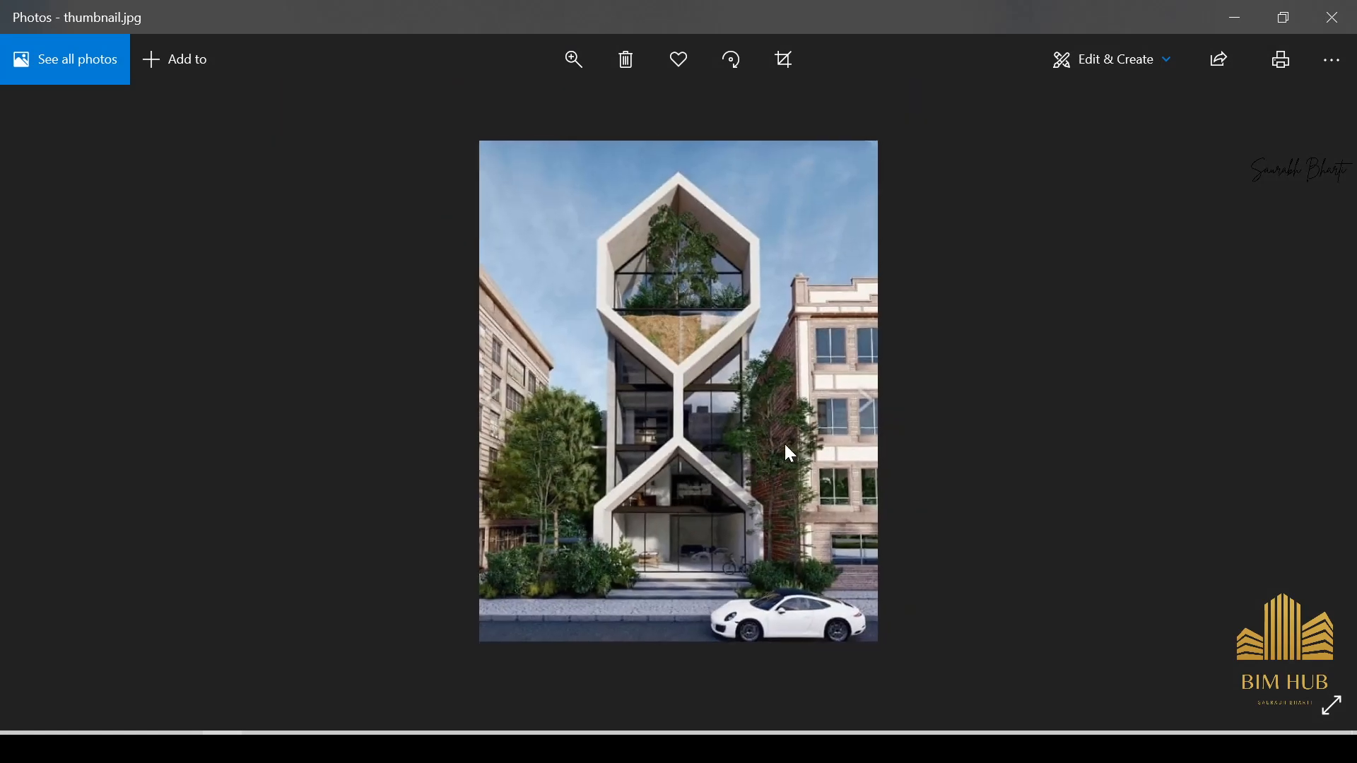
pyautogui.click(1237, 17)
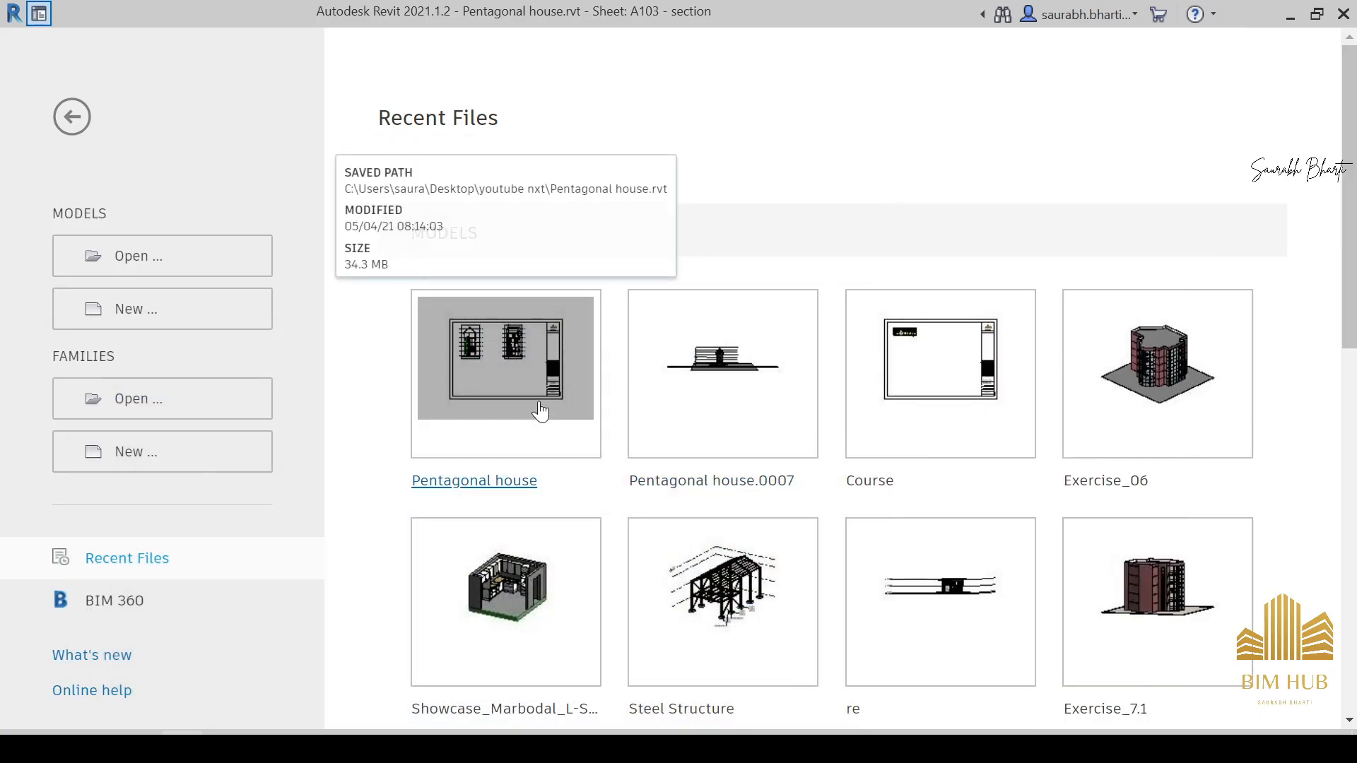
# Step: Open the Pentagonal house project in Revit and bring up the A101 - Floors sheet
pyautogui.click(540, 410)
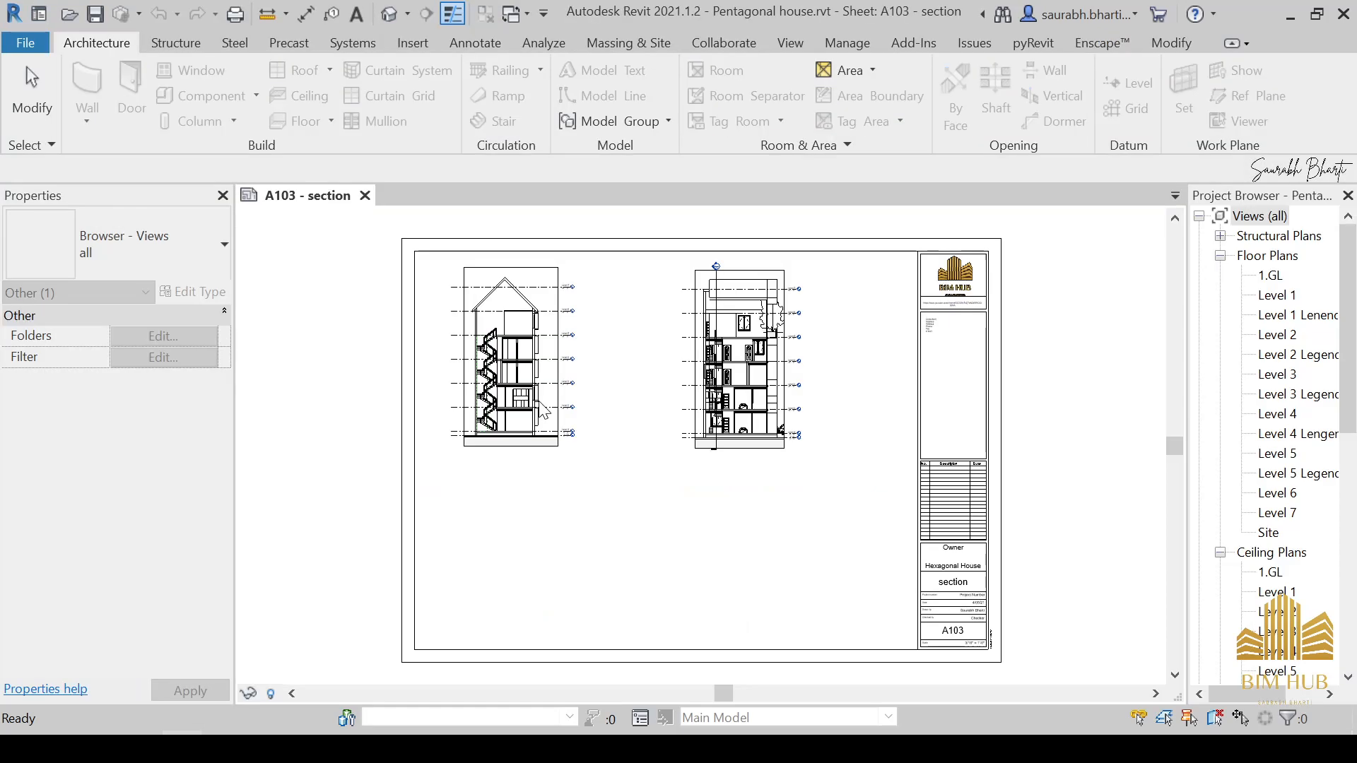
pyautogui.scroll(-5, 1272, 444)
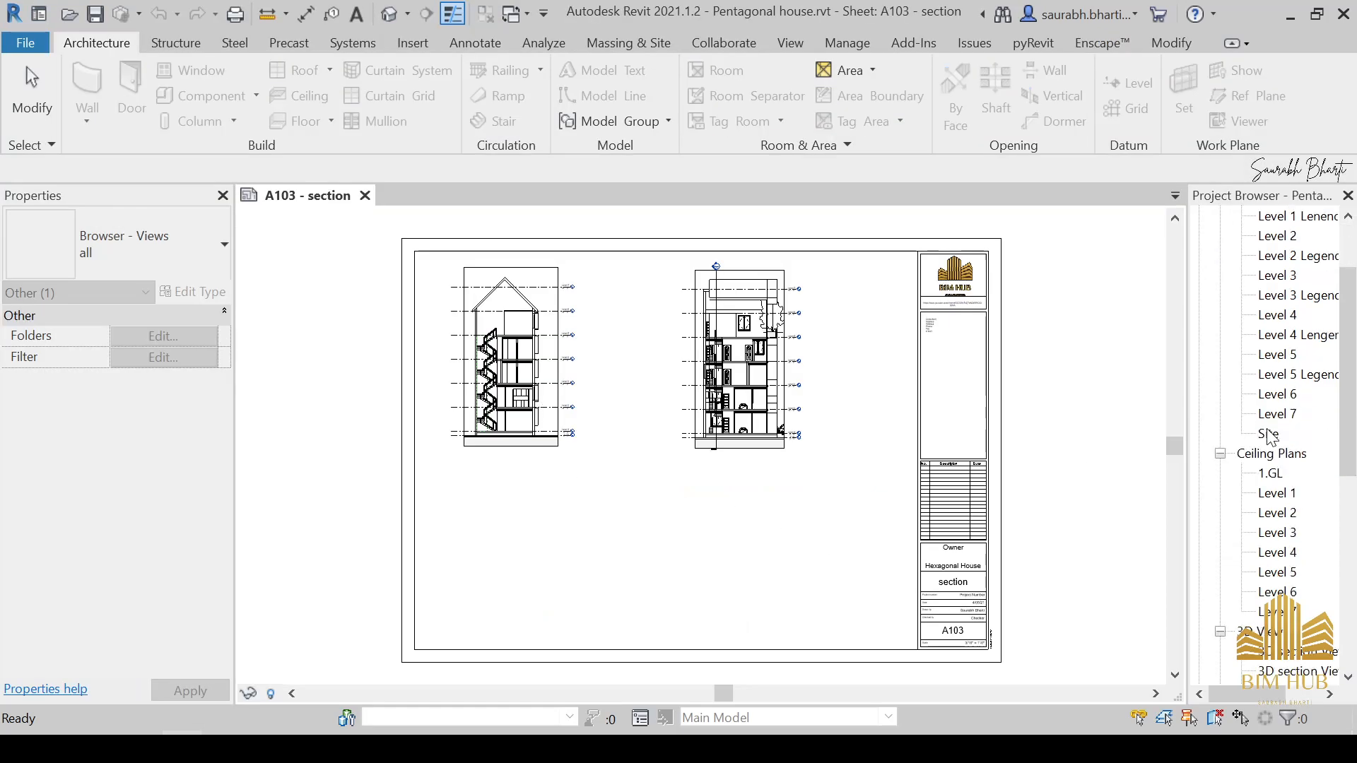
pyautogui.scroll(-1, 1274, 444)
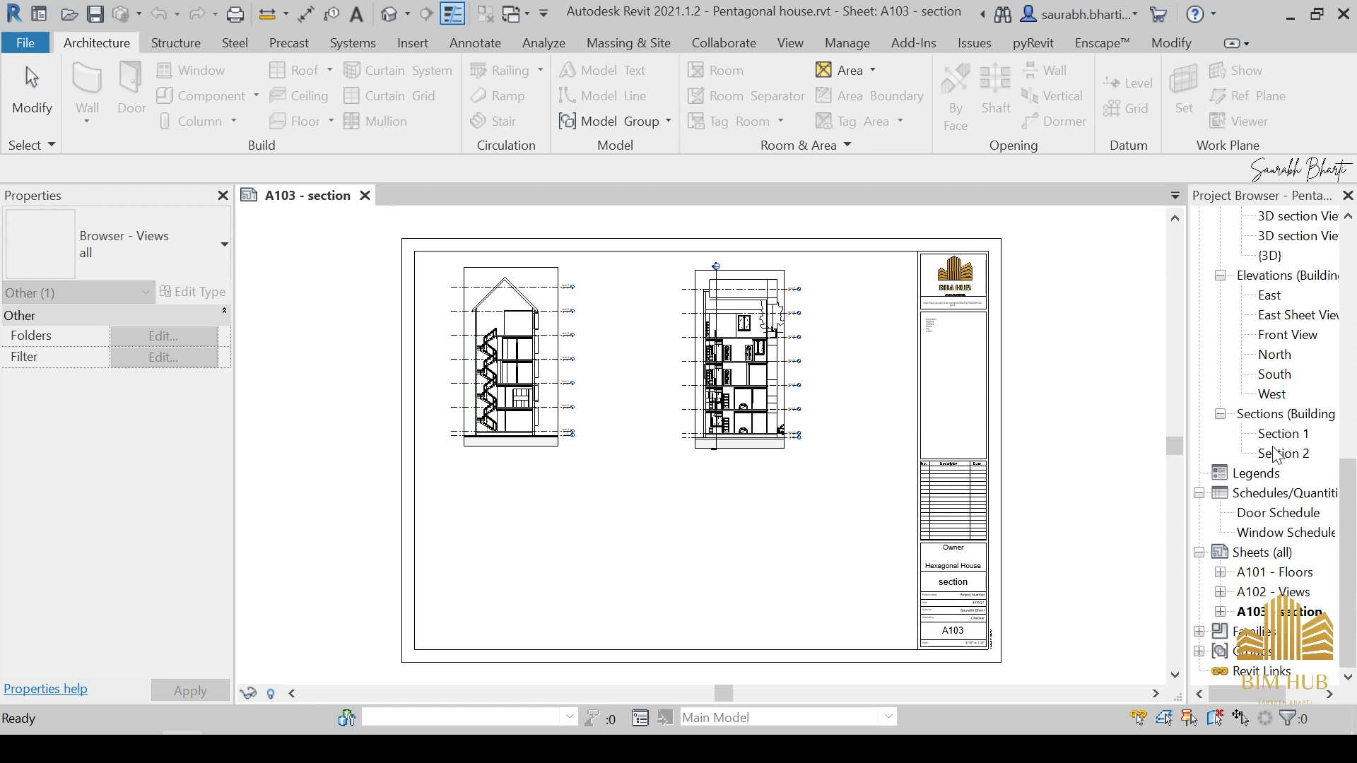
pyautogui.click(1278, 518)
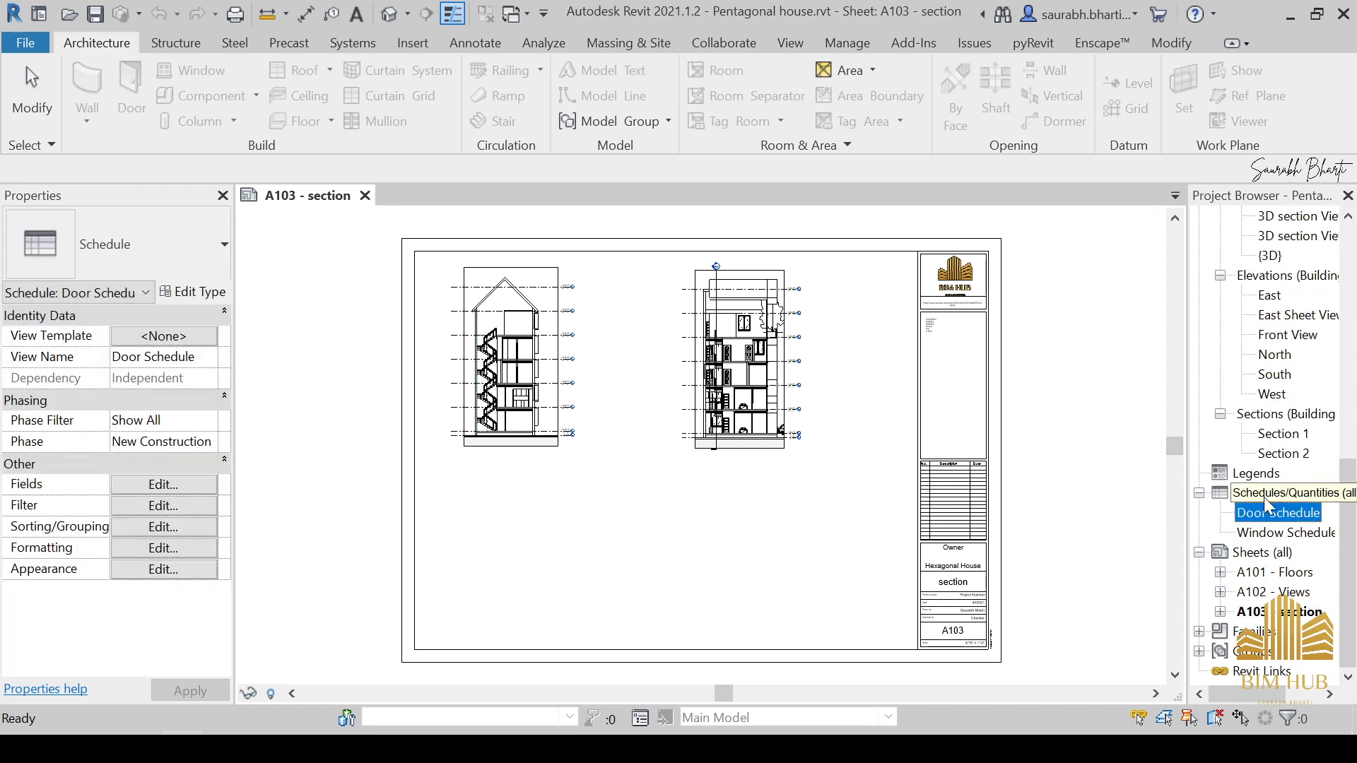
pyautogui.click(1274, 574)
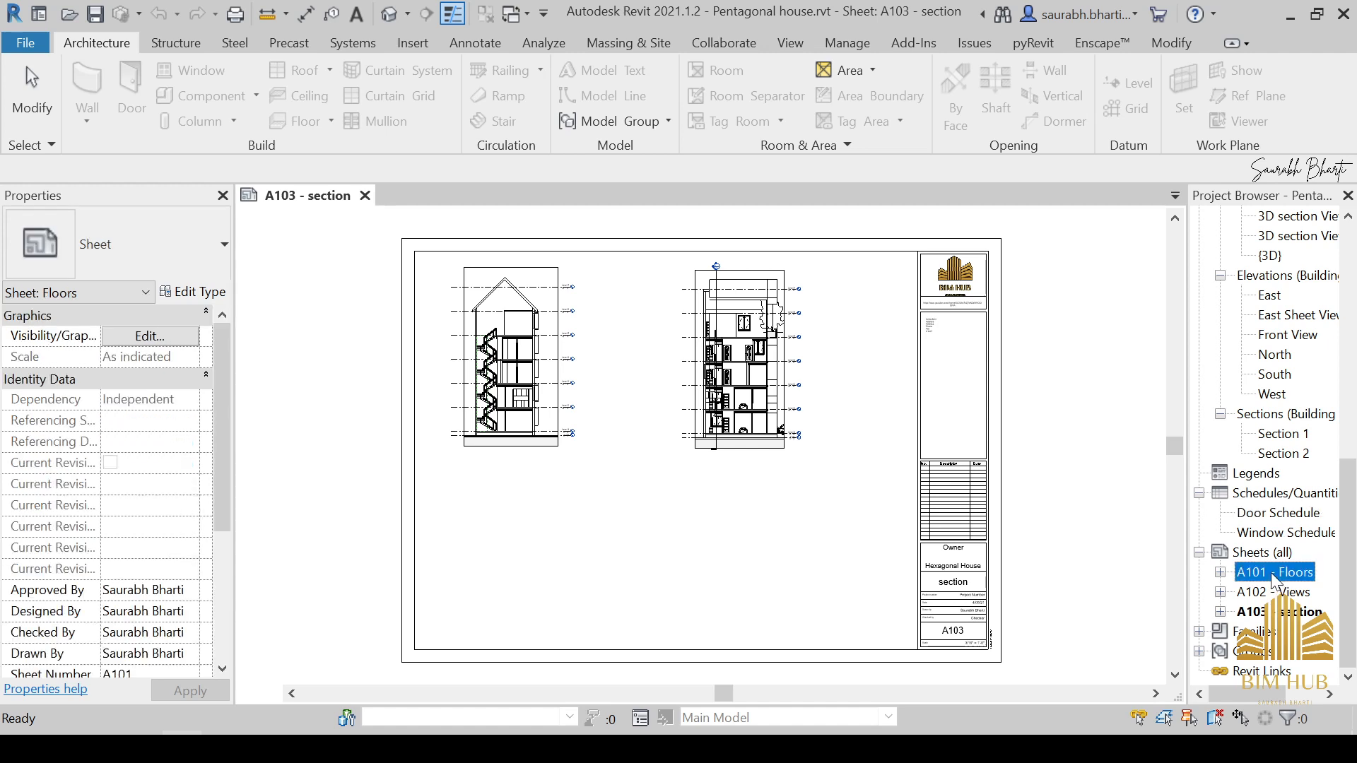
pyautogui.doubleClick(1273, 574)
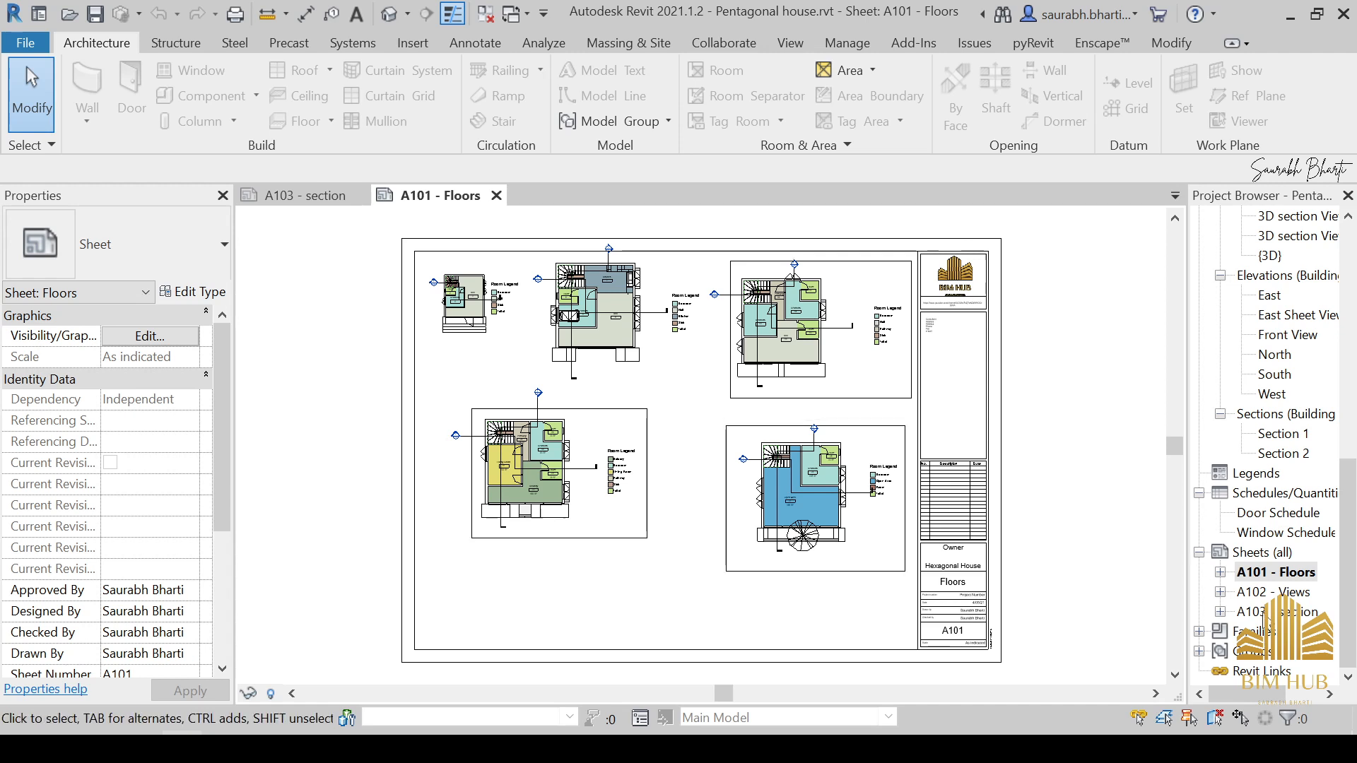
# Step: Create a new sheet using the My Sheet sheet titleblock
pyautogui.rightClick(1262, 552)
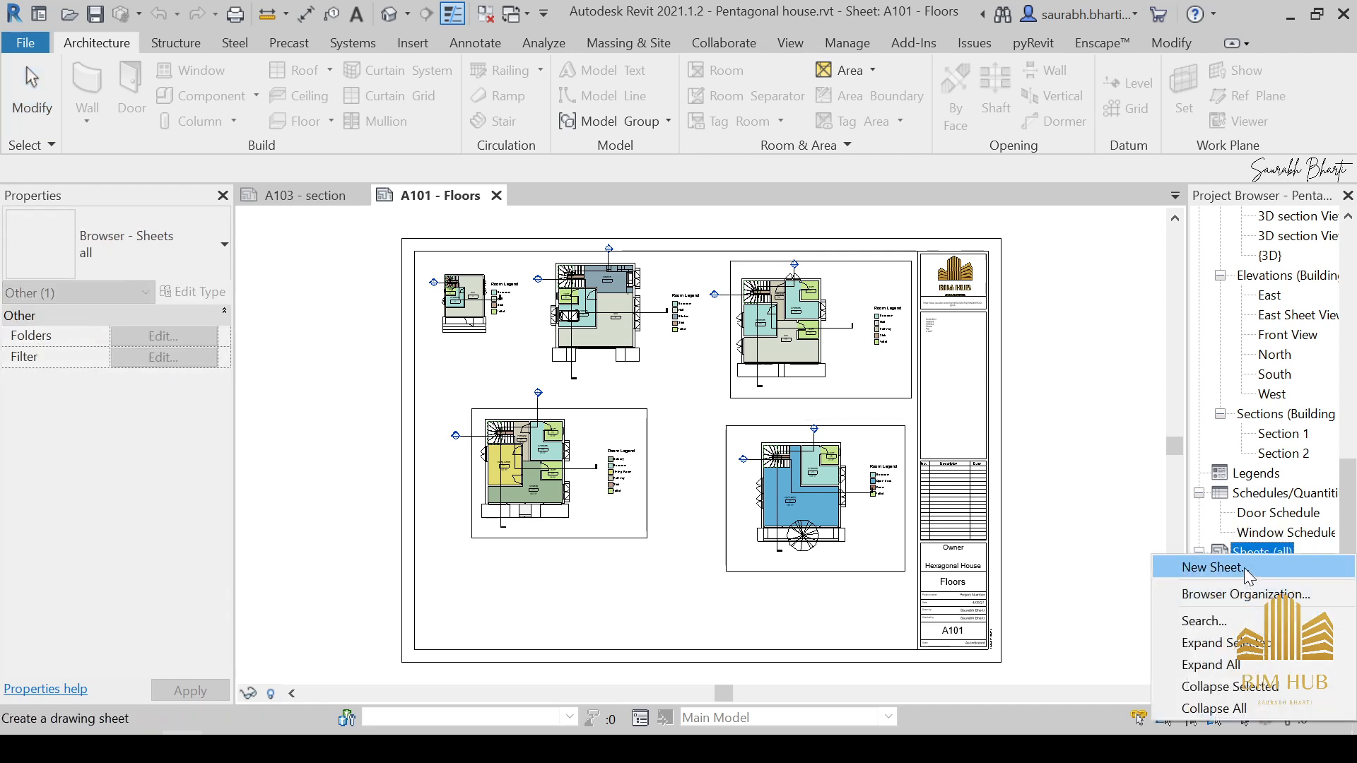
pyautogui.click(1211, 568)
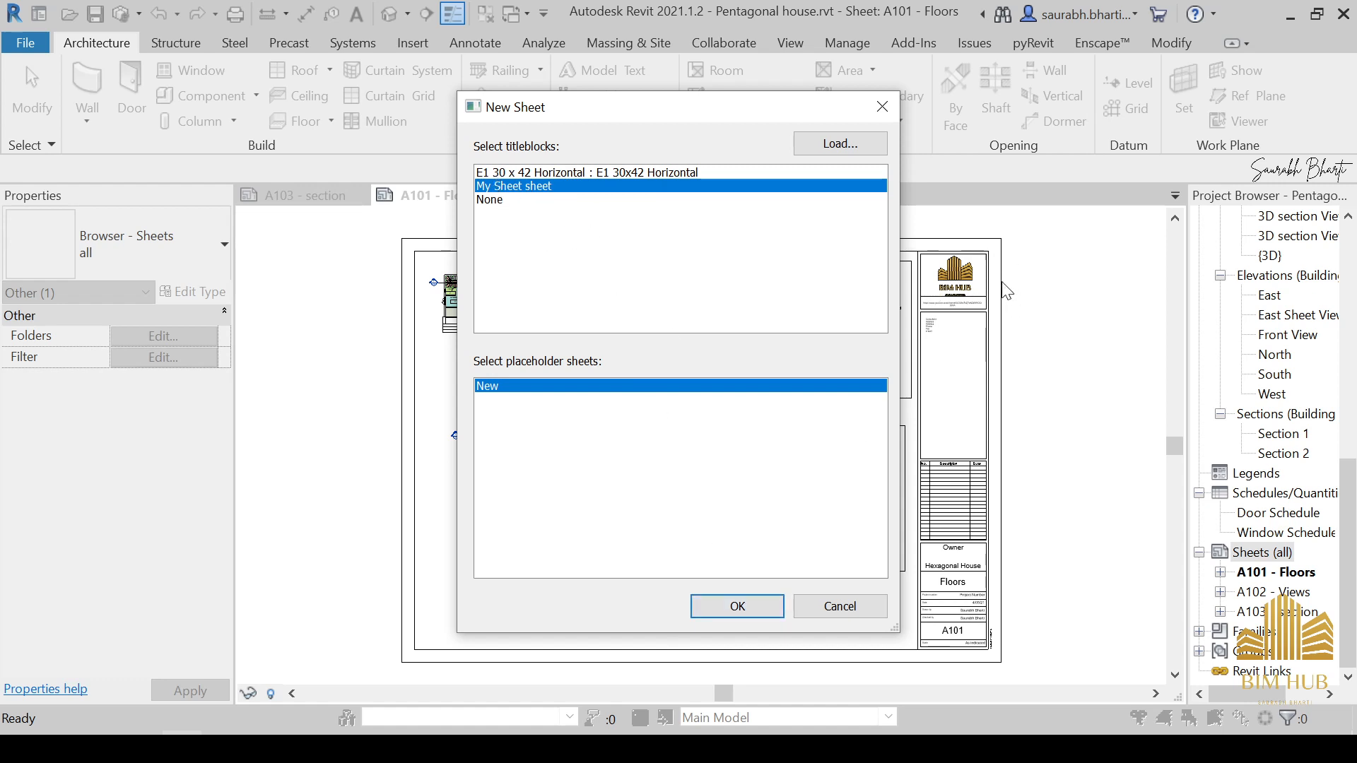
pyautogui.click(737, 606)
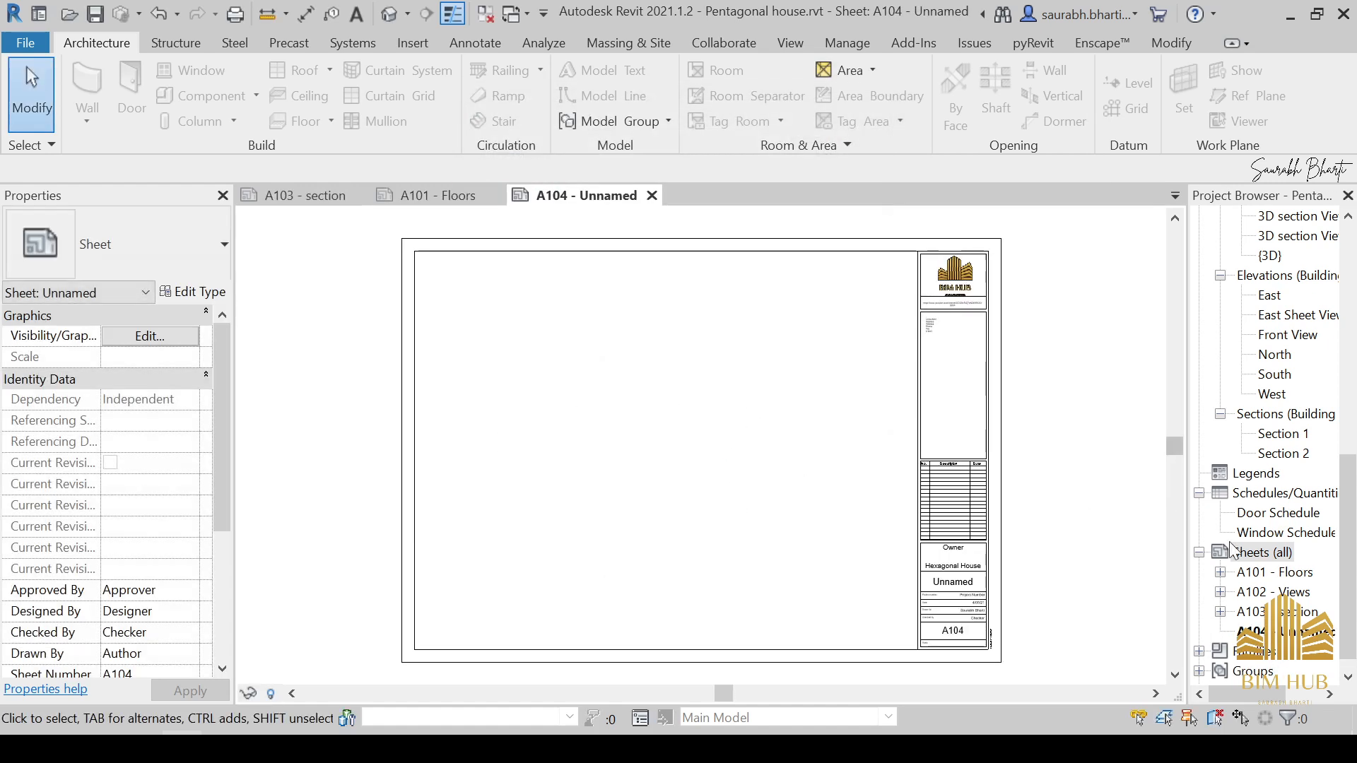
# Step: Place the Door Schedule in the new sheet's upper-left area and the Window Schedule beside it
pyautogui.click(1278, 513)
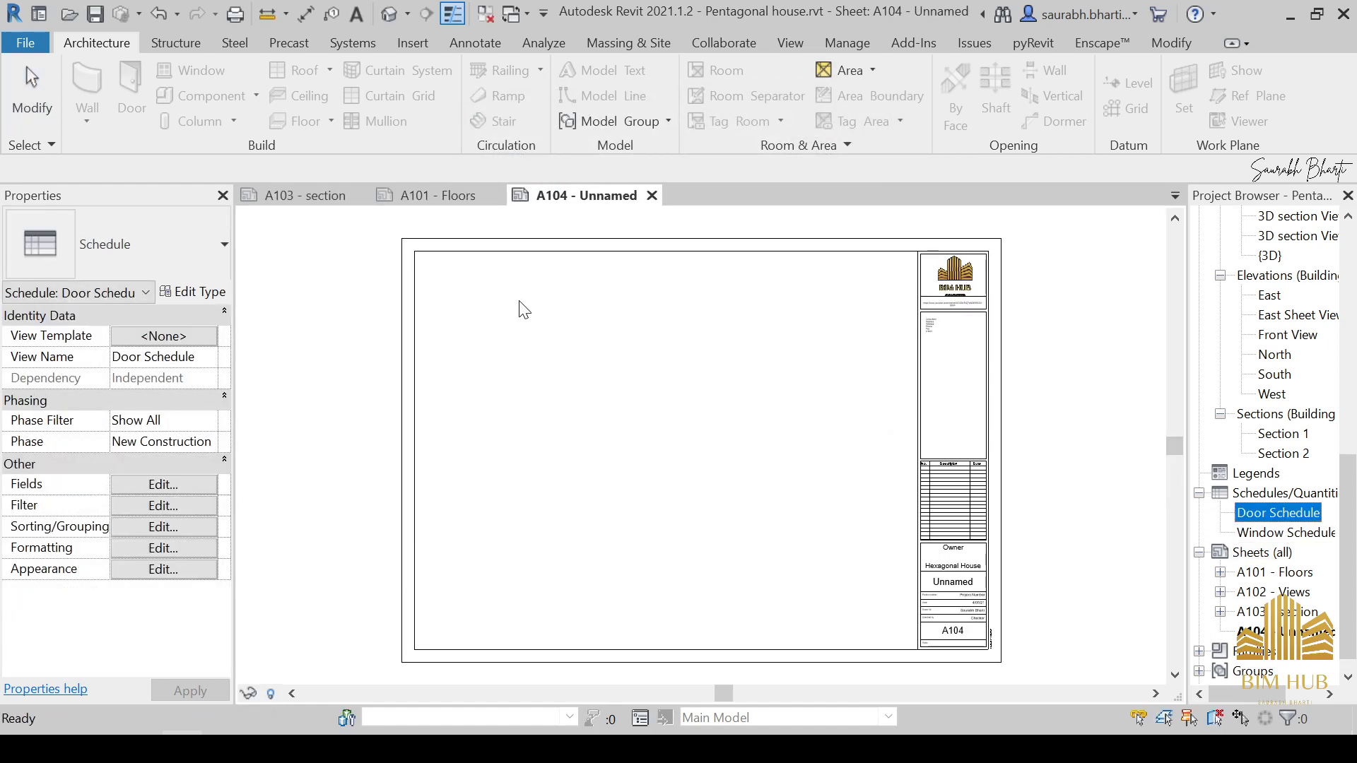
pyautogui.click(454, 274)
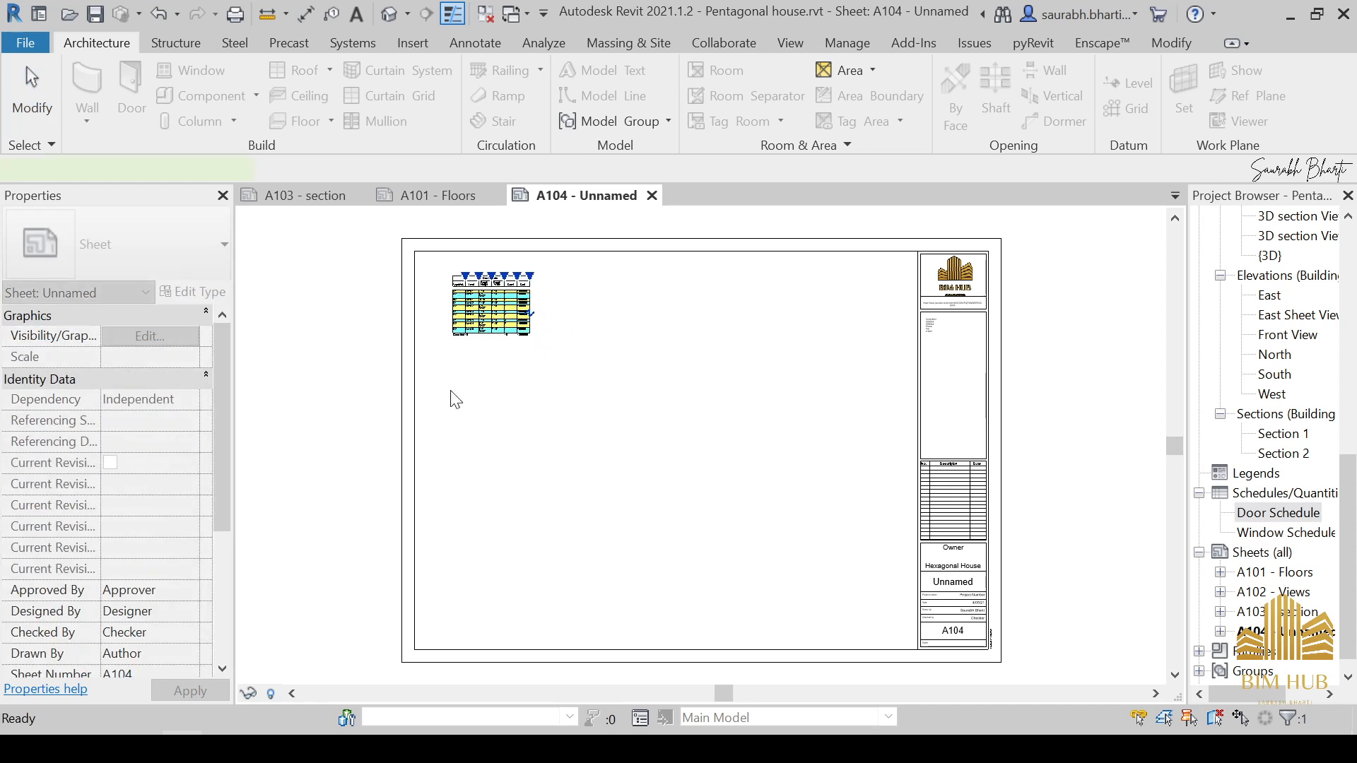
pyautogui.moveTo(1285, 533); pyautogui.dragTo(664, 339)
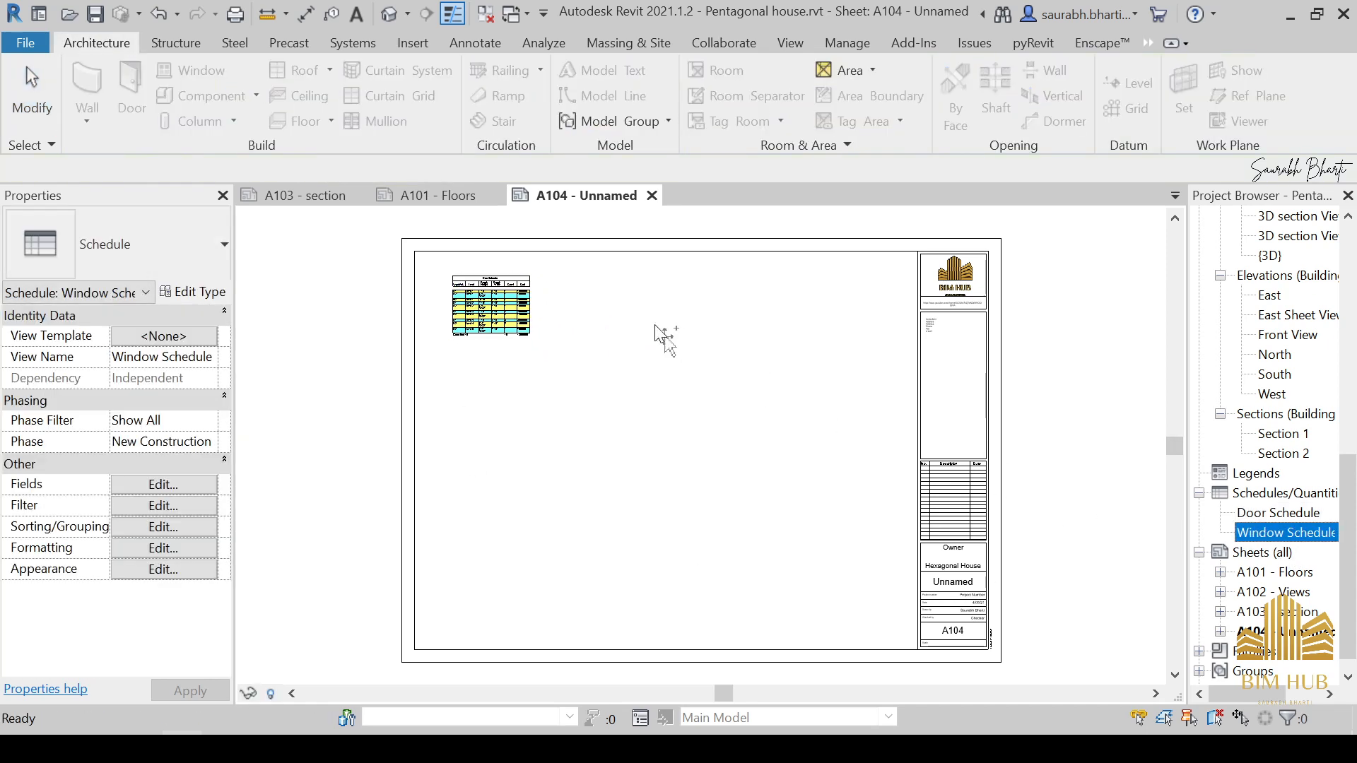
pyautogui.click(629, 325)
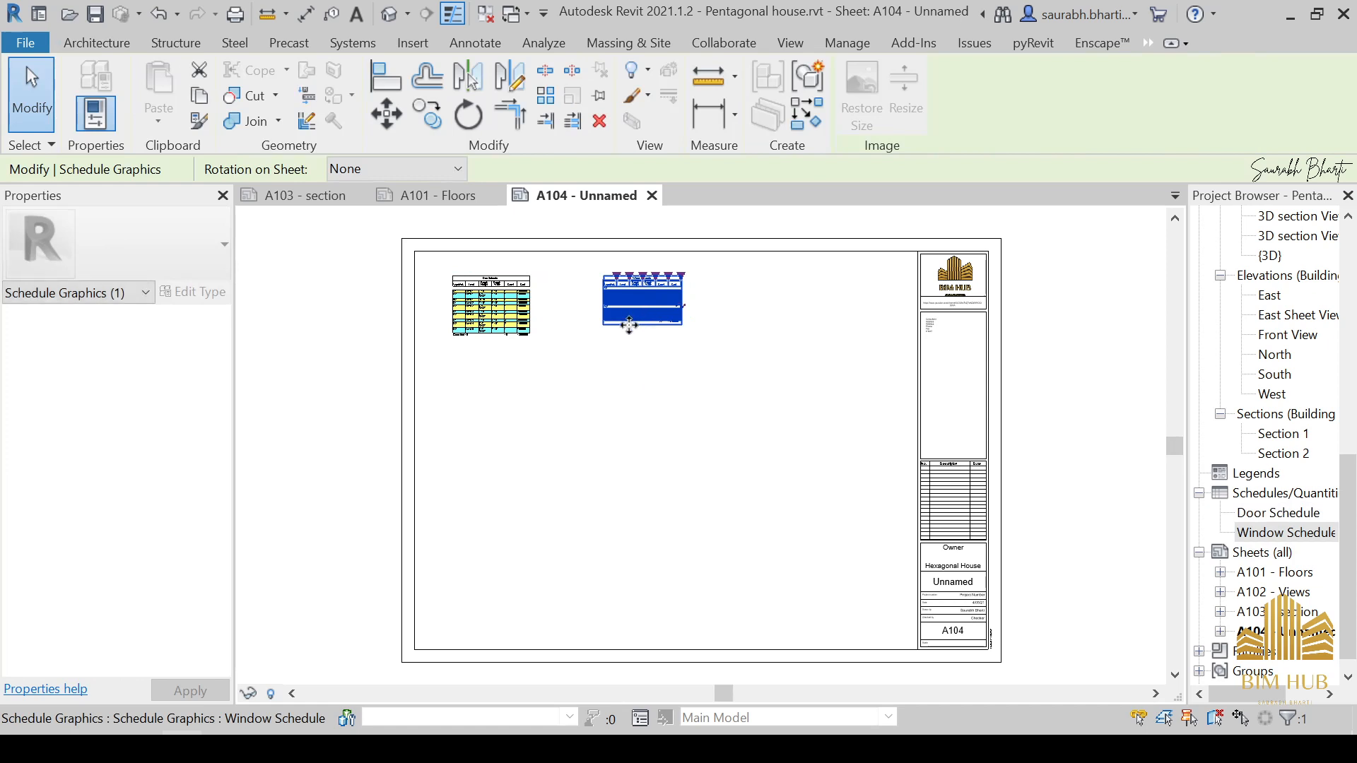
pyautogui.moveTo(644, 331); pyautogui.dragTo(647, 337)
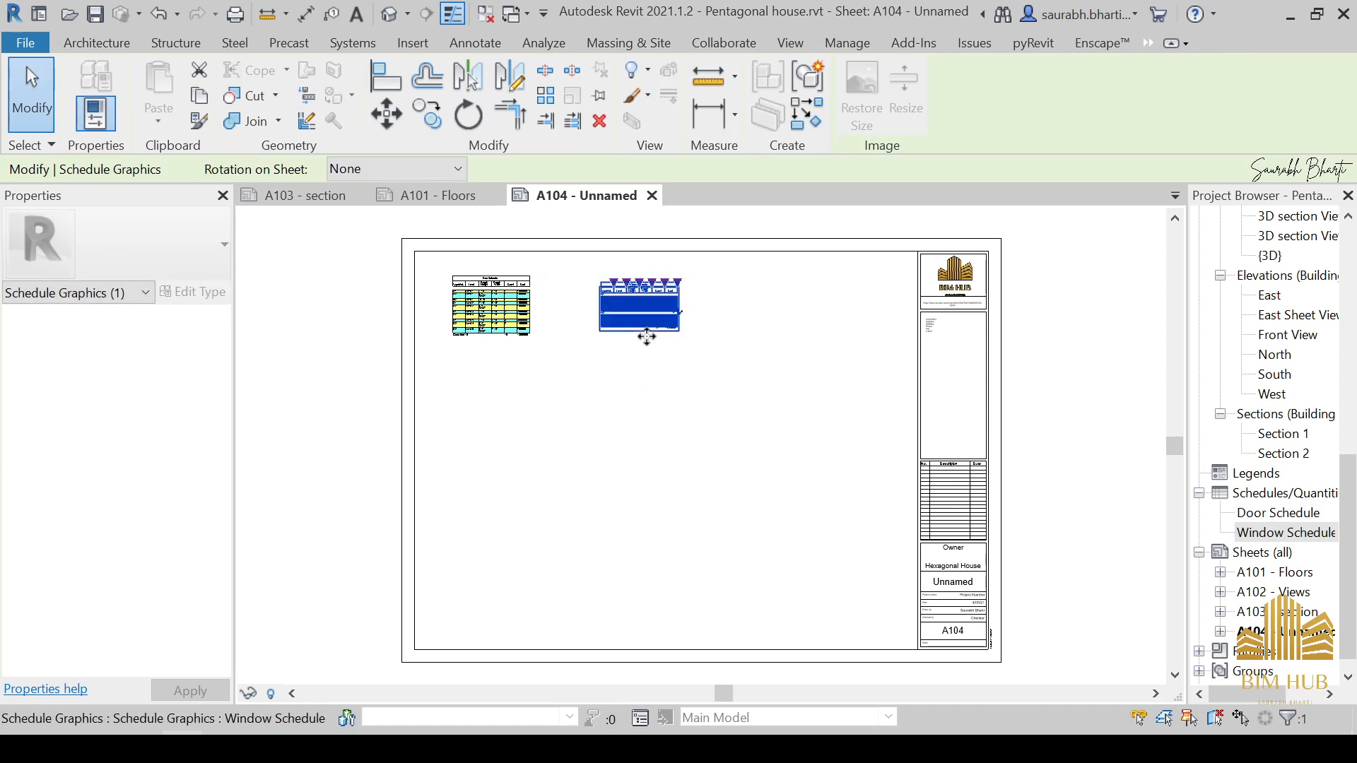
# Step: Align the Window Schedule's top edge with the top edge of the Door Schedule
pyautogui.scroll(5, 559, 283)
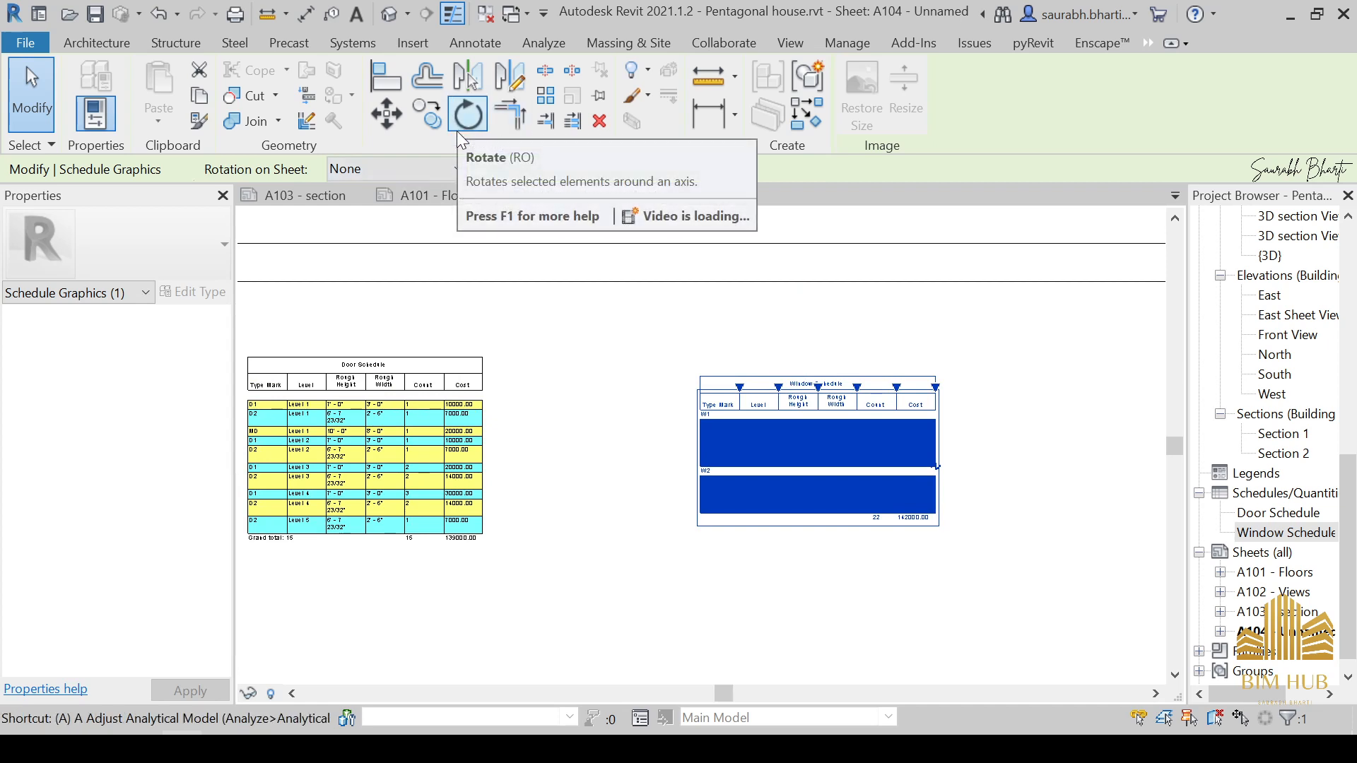
pyautogui.press('a')
pyautogui.press('l')
pyautogui.click(467, 359)
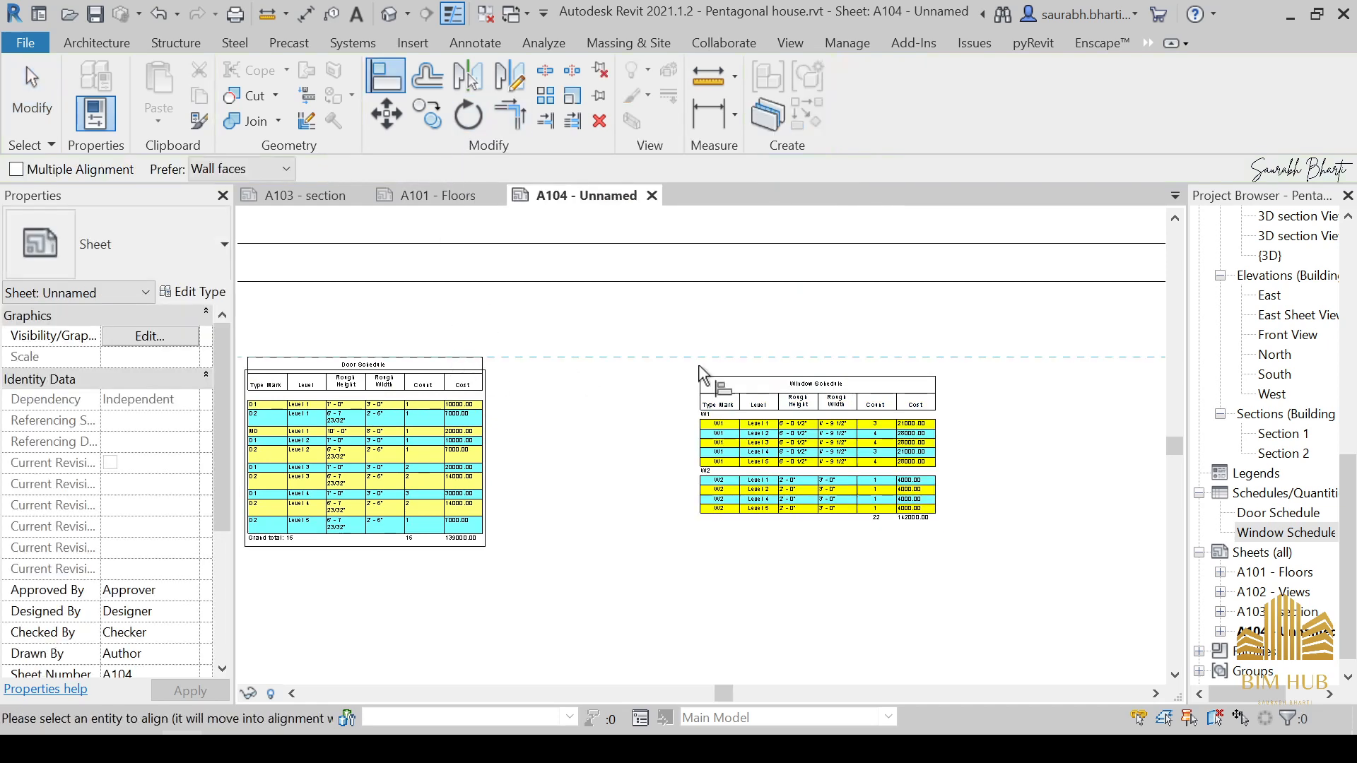
pyautogui.click(778, 377)
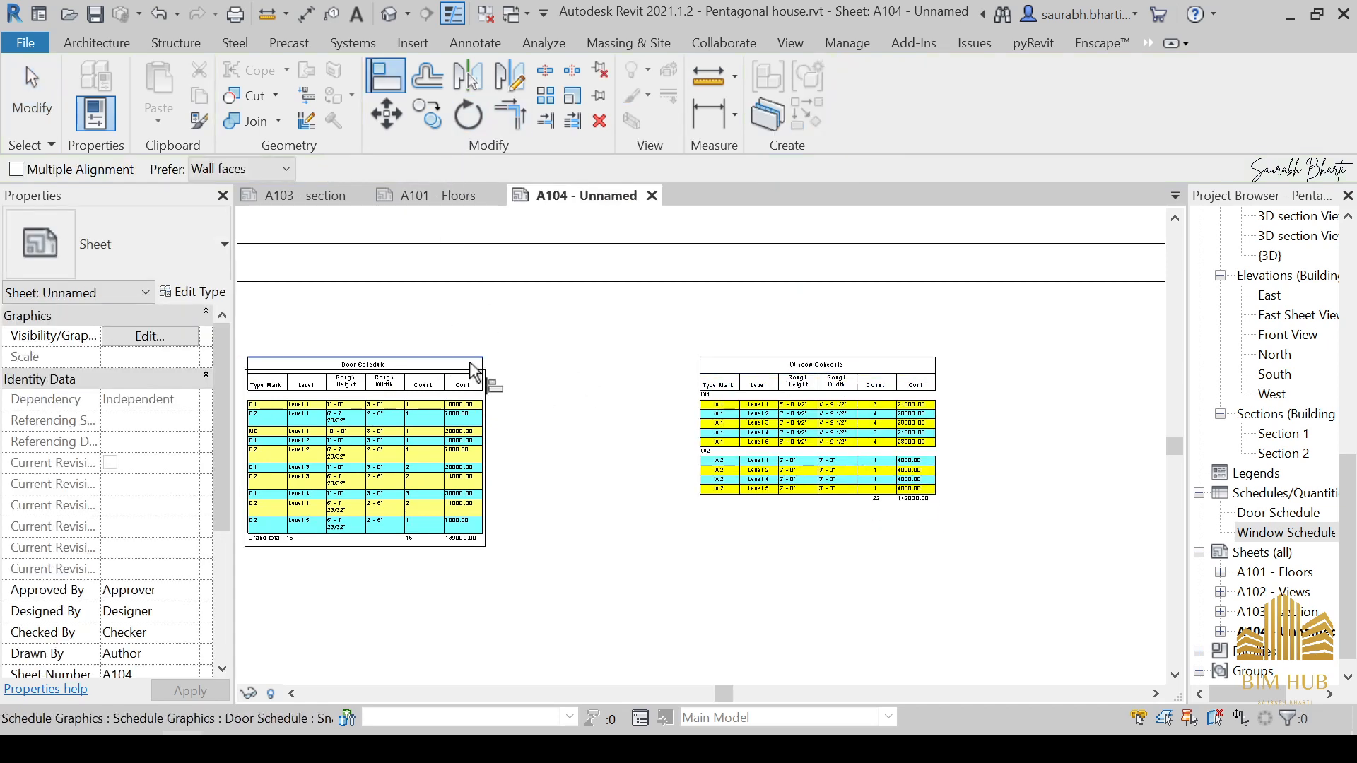
pyautogui.scroll(-3, 698, 391)
pyautogui.press('Escape')
pyautogui.press('Escape')
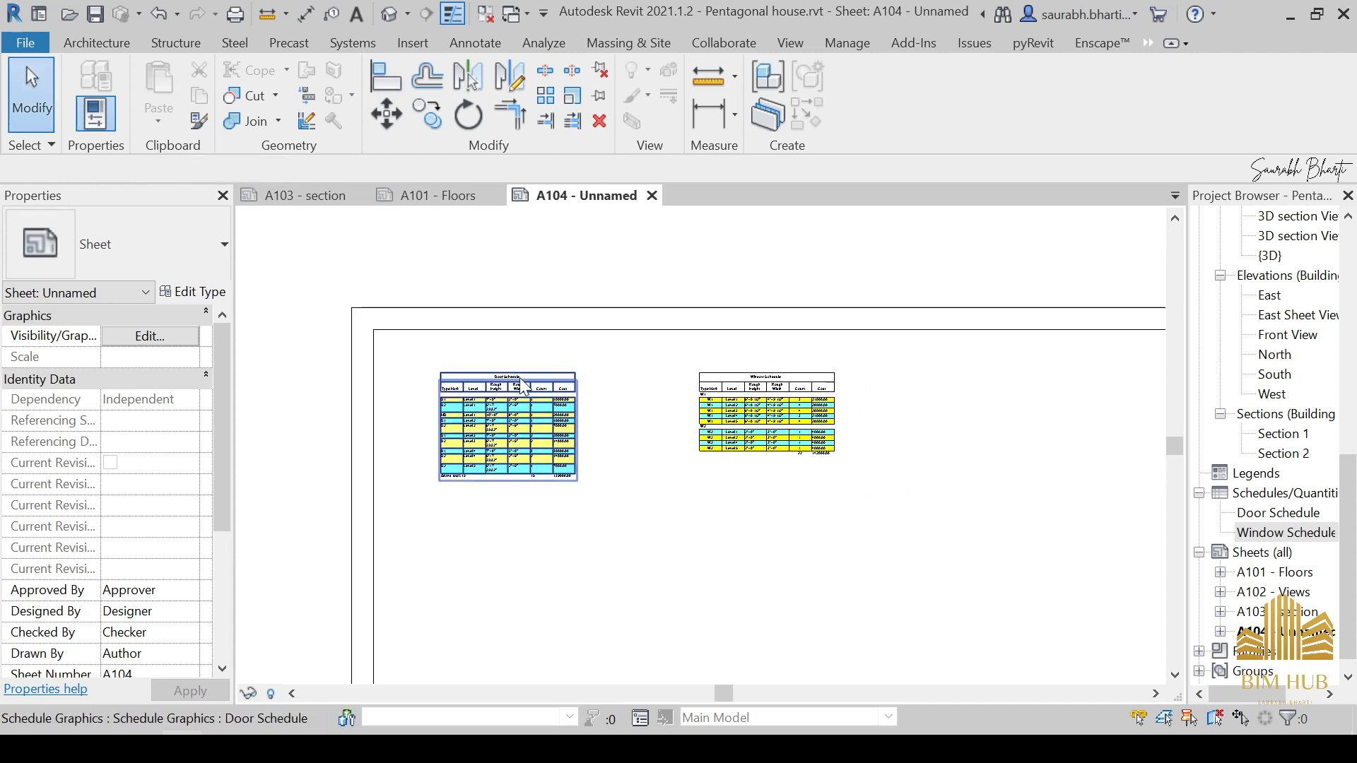
# Step: Inspect the door and window schedules and their placement on the sheet
pyautogui.scroll(2, 523, 387)
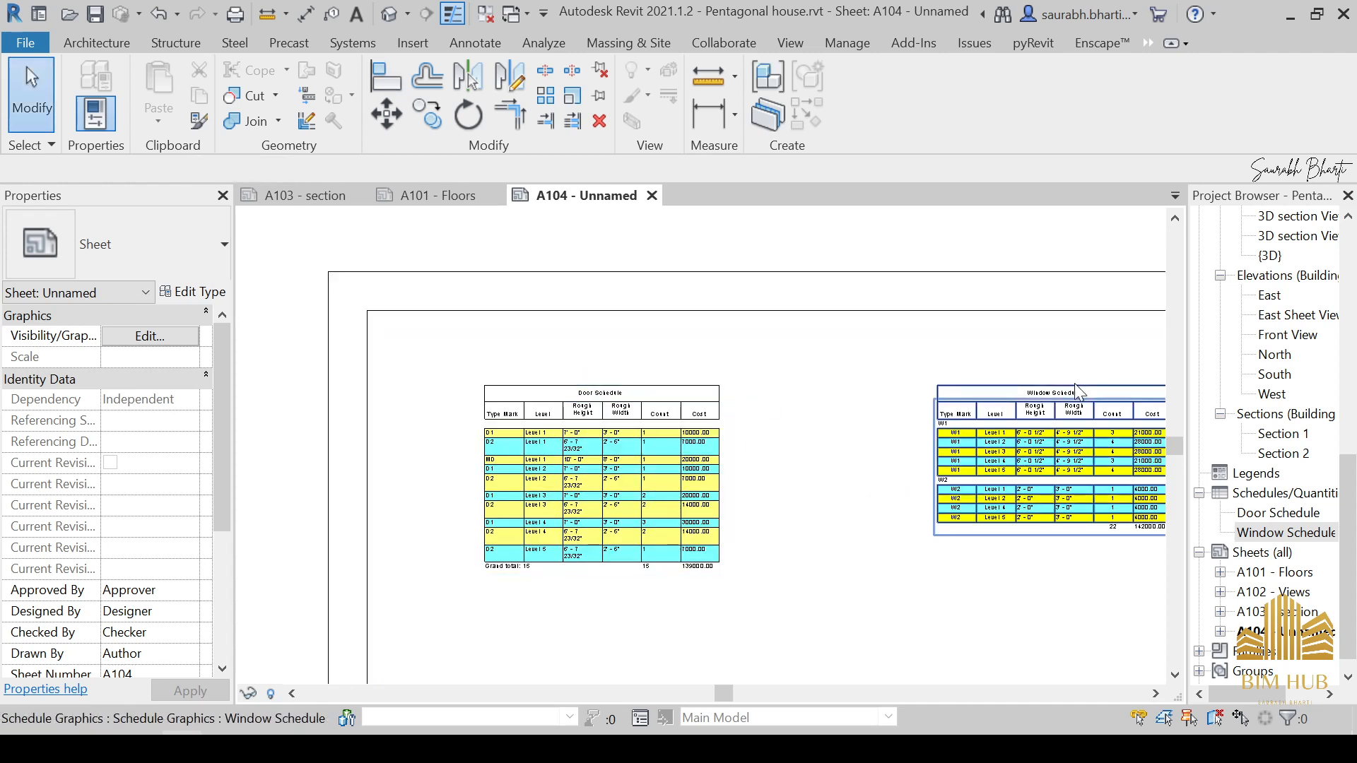
pyautogui.scroll(-4, 797, 312)
pyautogui.scroll(1, 773, 401)
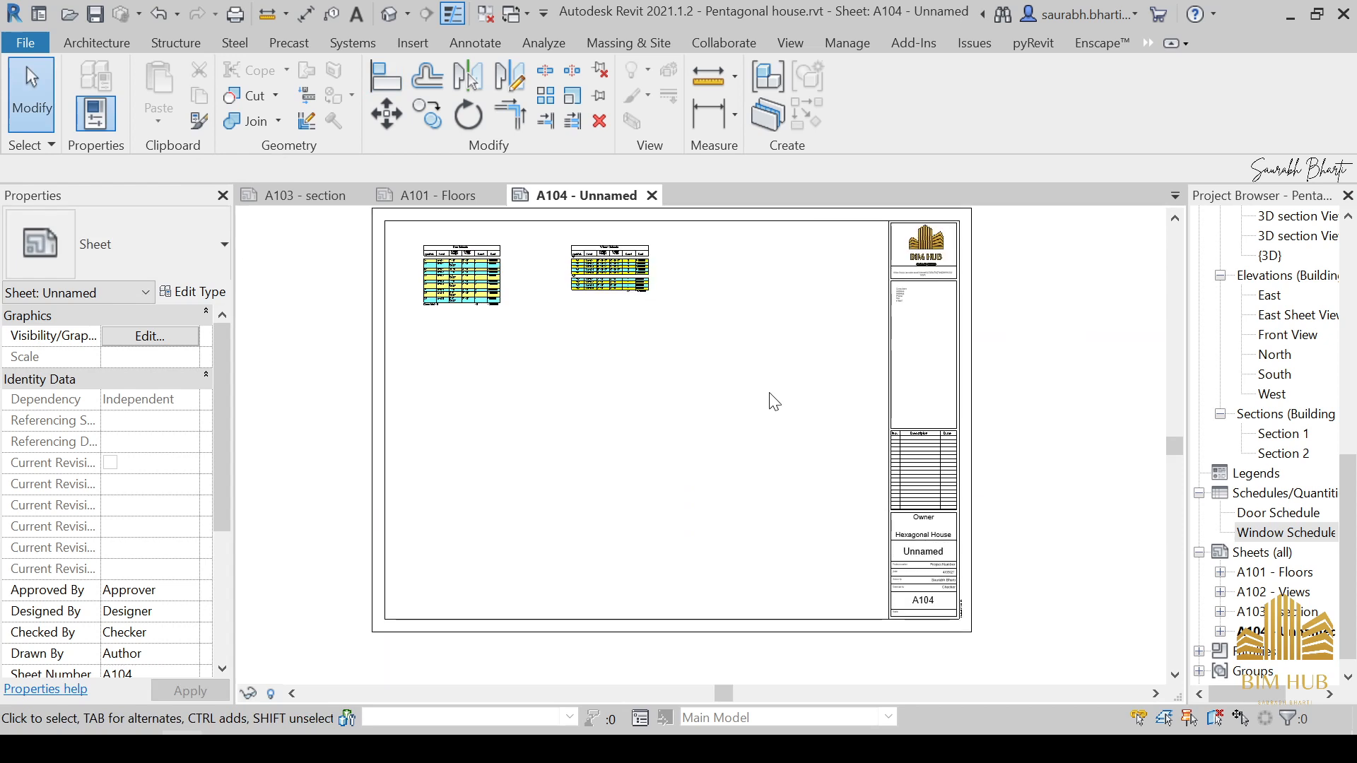
pyautogui.moveTo(723, 369); pyautogui.dragTo(724, 392, button='middle')
pyautogui.scroll(1, 820, 436)
pyautogui.scroll(-1, 808, 436)
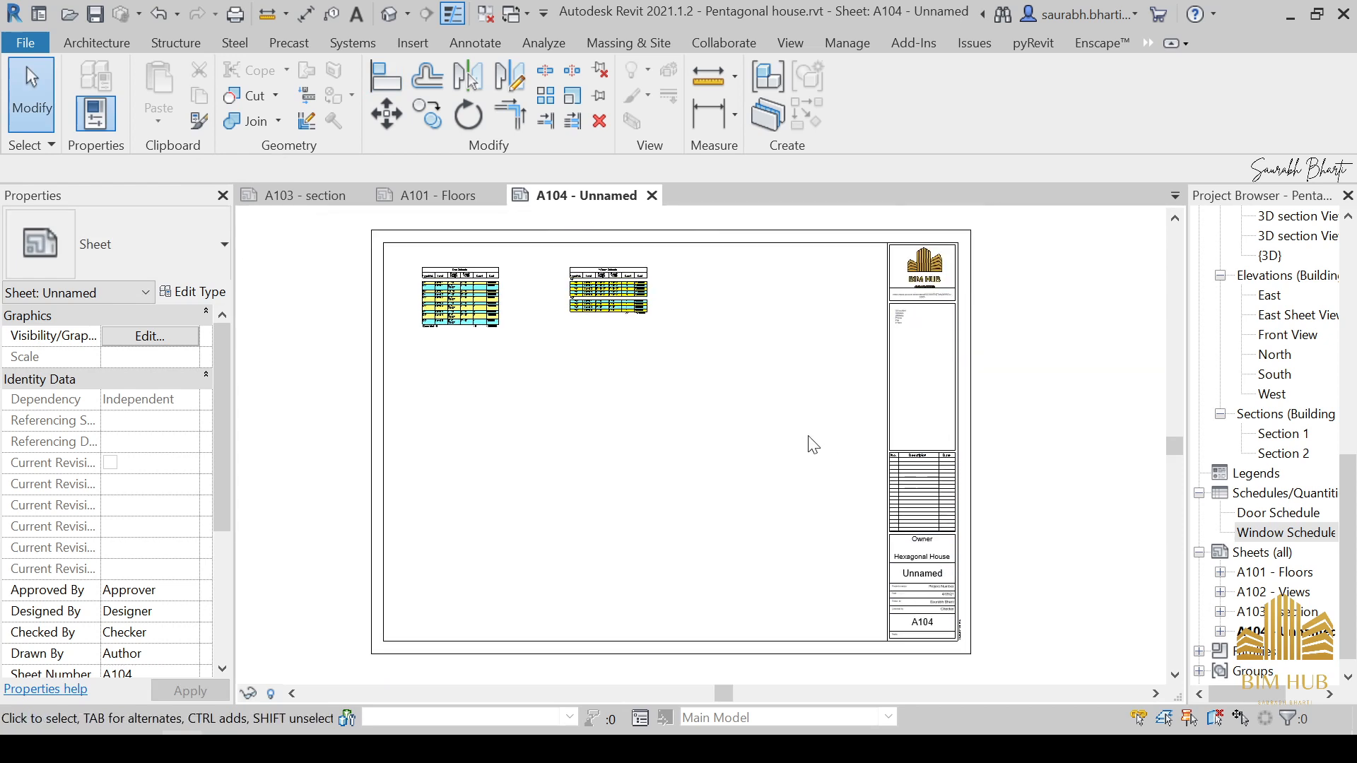
pyautogui.scroll(-1, 1051, 515)
# Step: Start a new Wall Schedule of building components for the Walls category in the New Construction phase
pyautogui.scroll(3, 1295, 525)
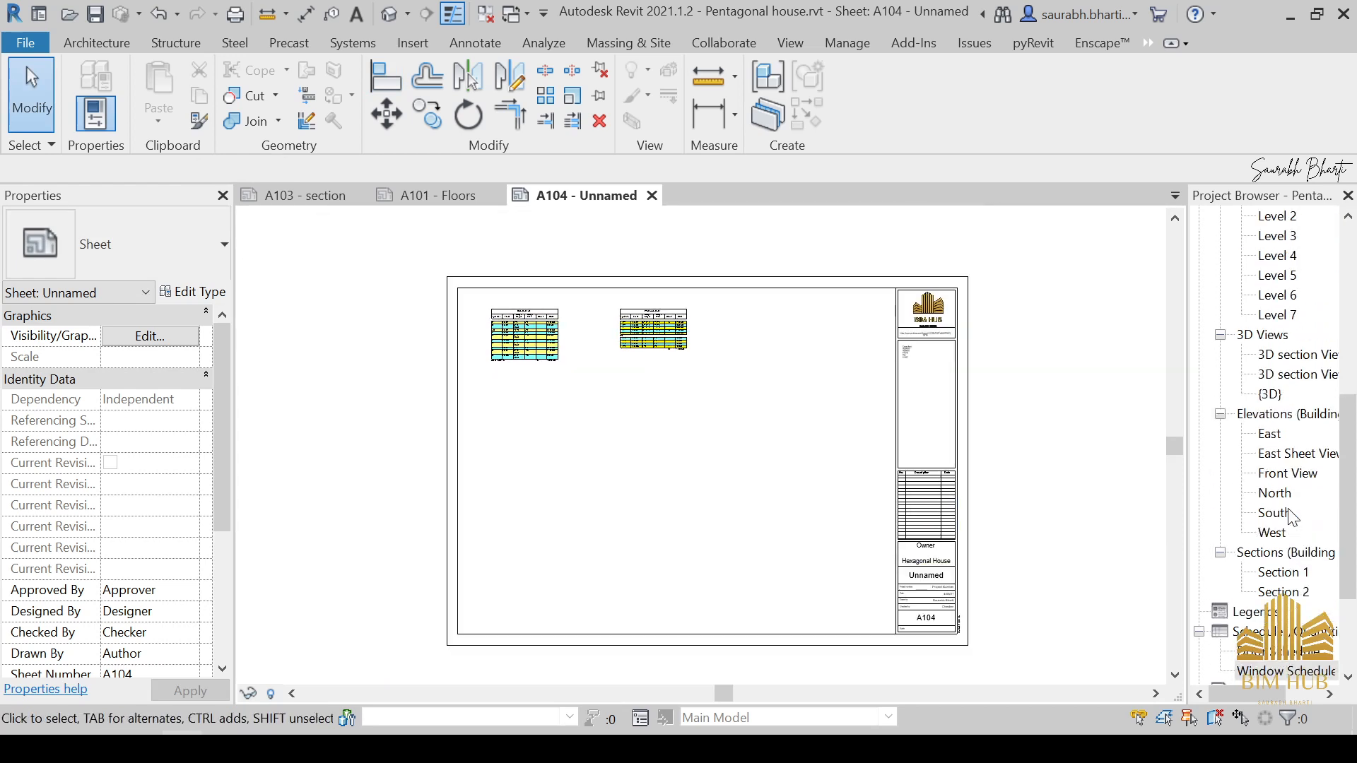
pyautogui.scroll(-2, 1292, 518)
pyautogui.scroll(6, 1283, 550)
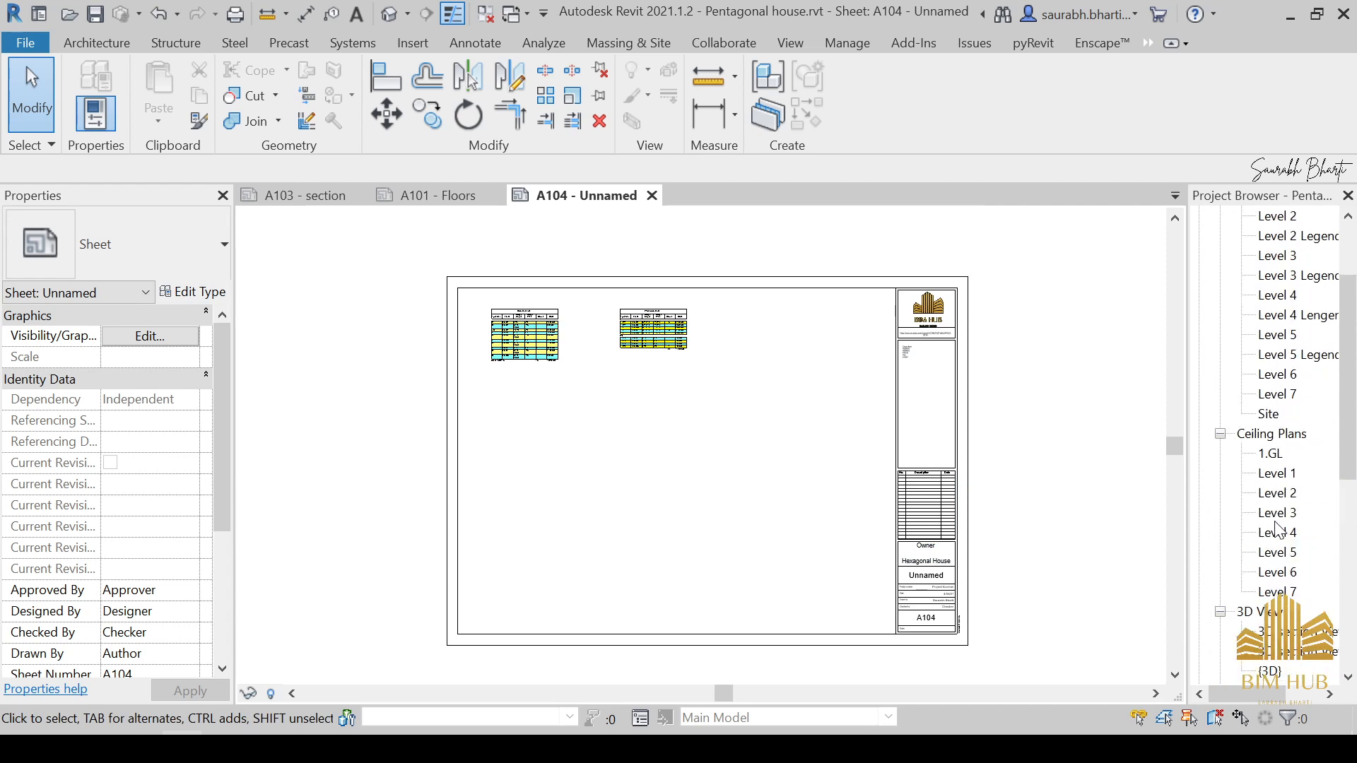
pyautogui.scroll(-7, 1281, 530)
pyautogui.click(1269, 473)
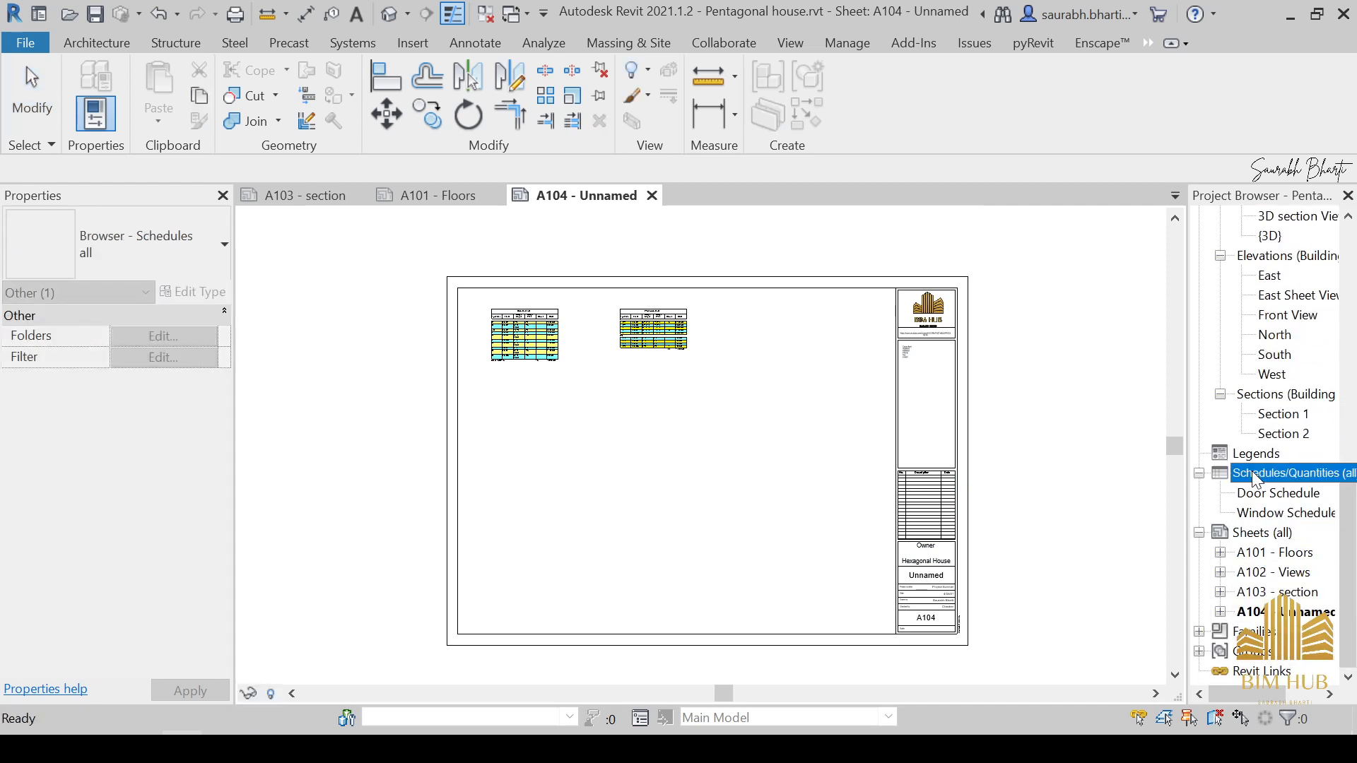
pyautogui.rightClick(1266, 473)
pyautogui.click(1250, 493)
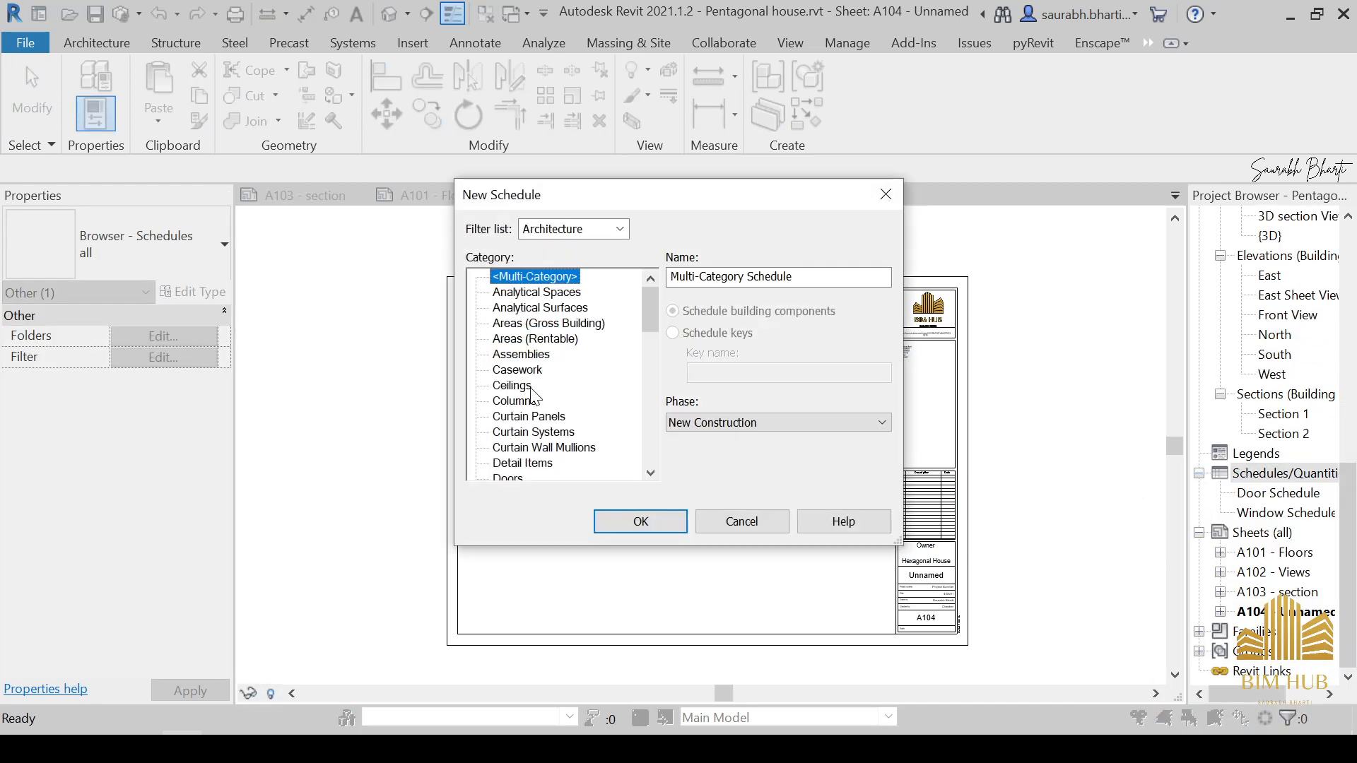
pyautogui.scroll(-13, 549, 394)
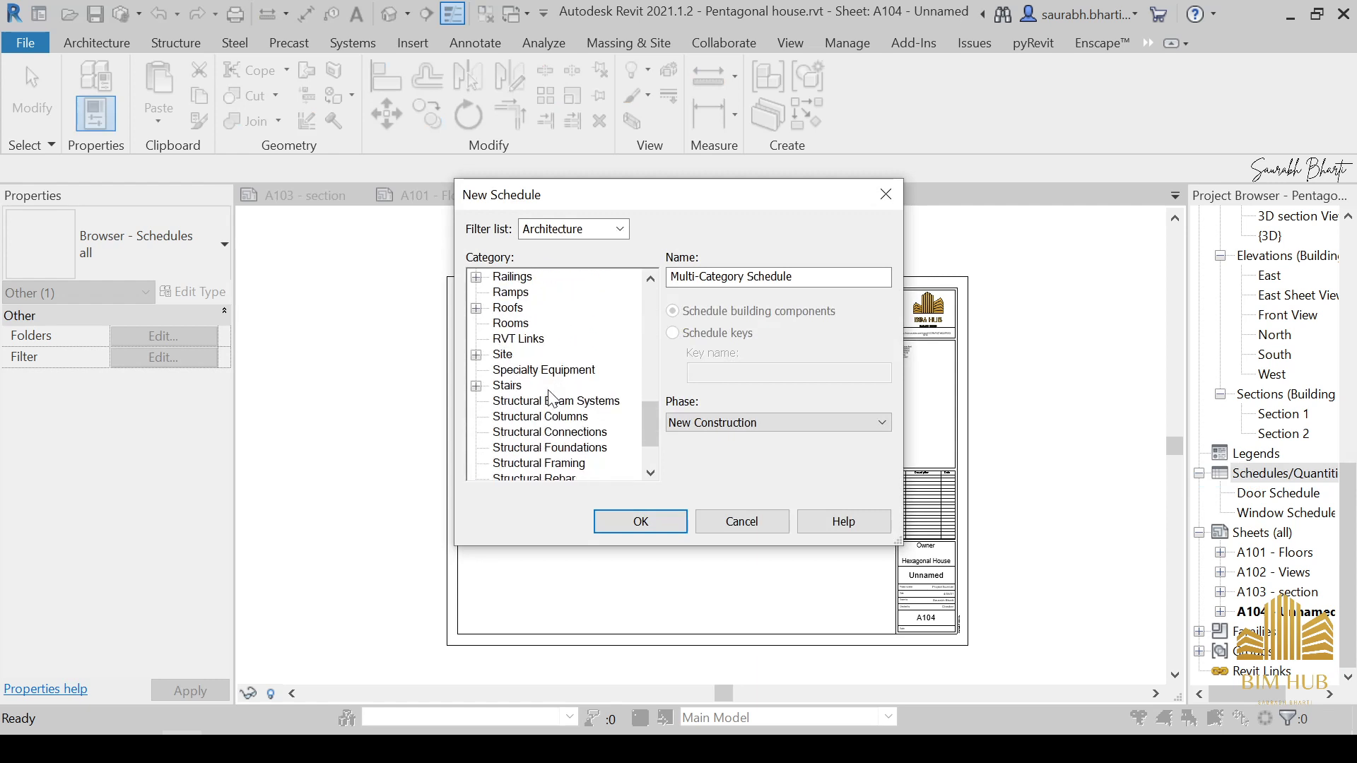
pyautogui.click(503, 447)
pyautogui.click(503, 463)
pyautogui.scroll(-1, 504, 467)
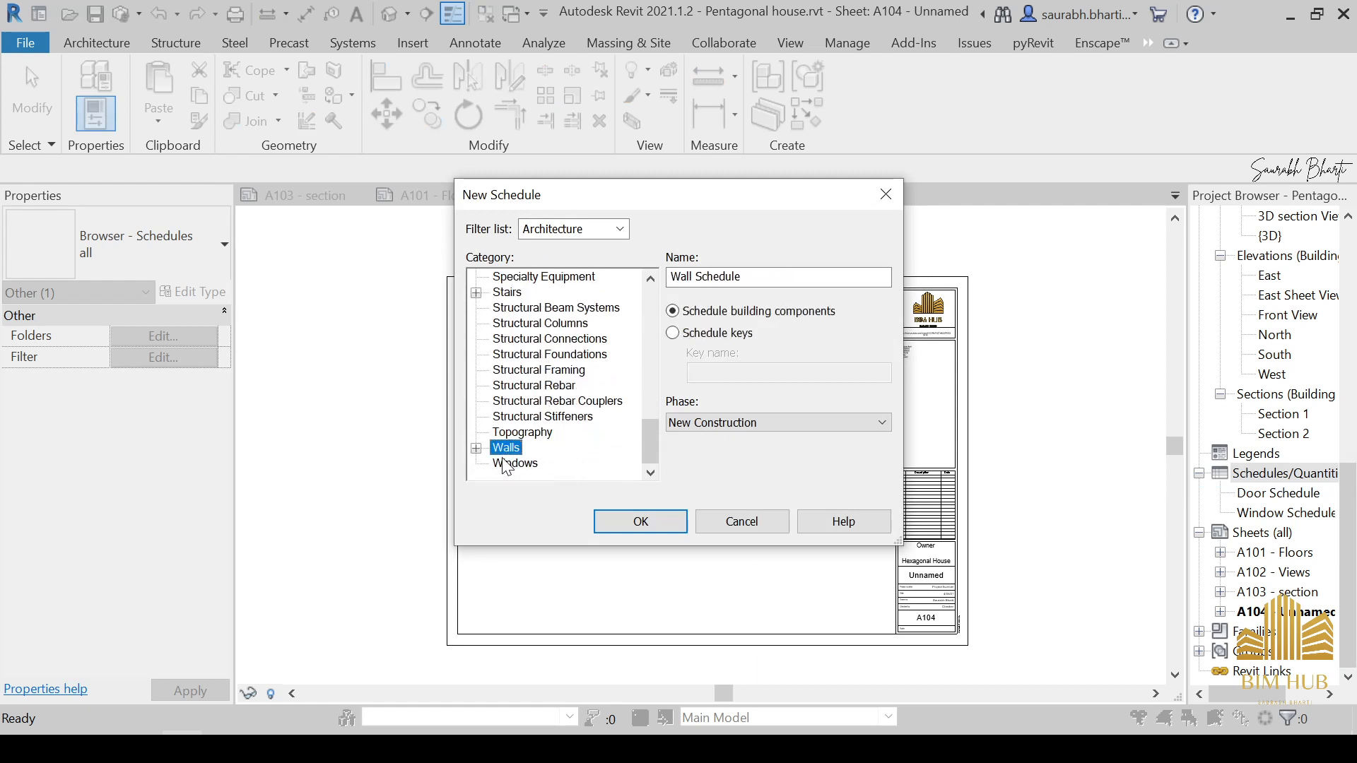
pyautogui.click(670, 525)
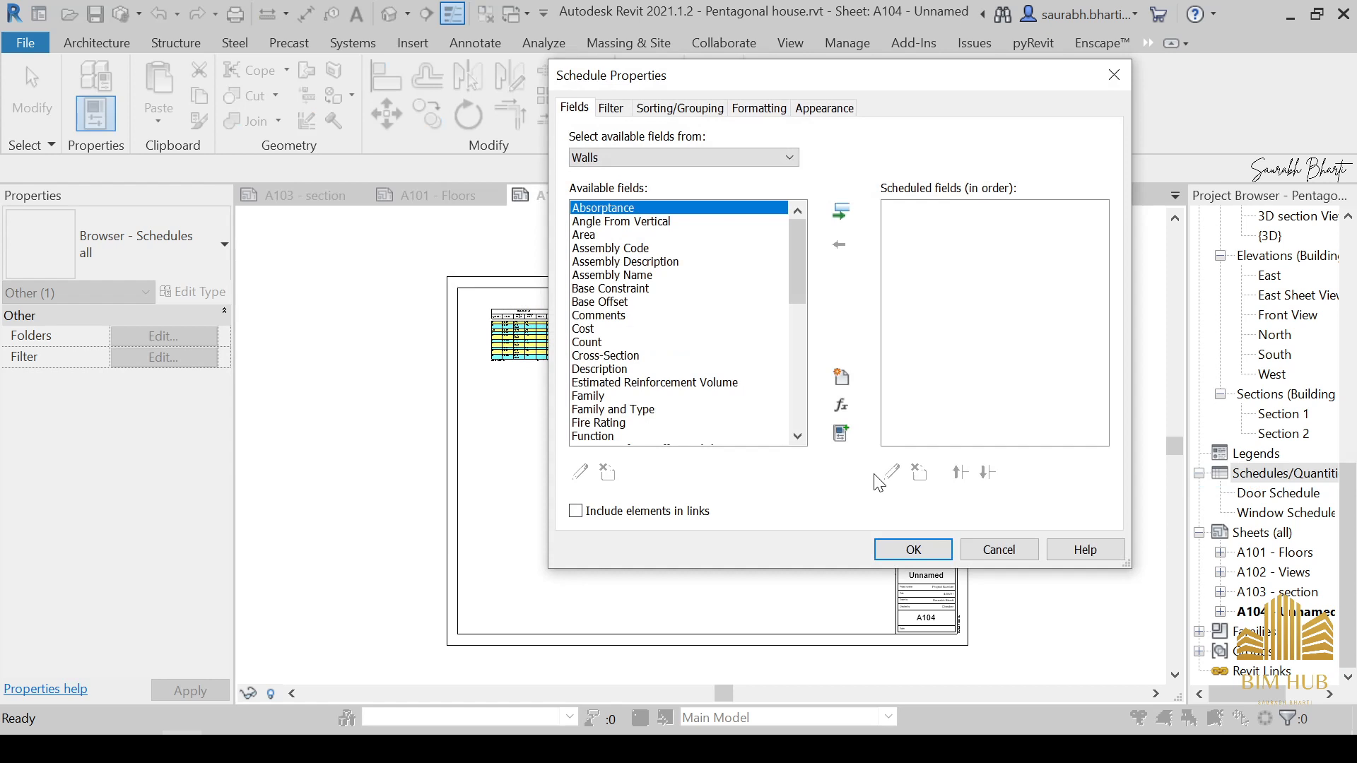
# Step: Add the Area, Family and Type, and Length fields to the wall schedule
pyautogui.click(661, 235)
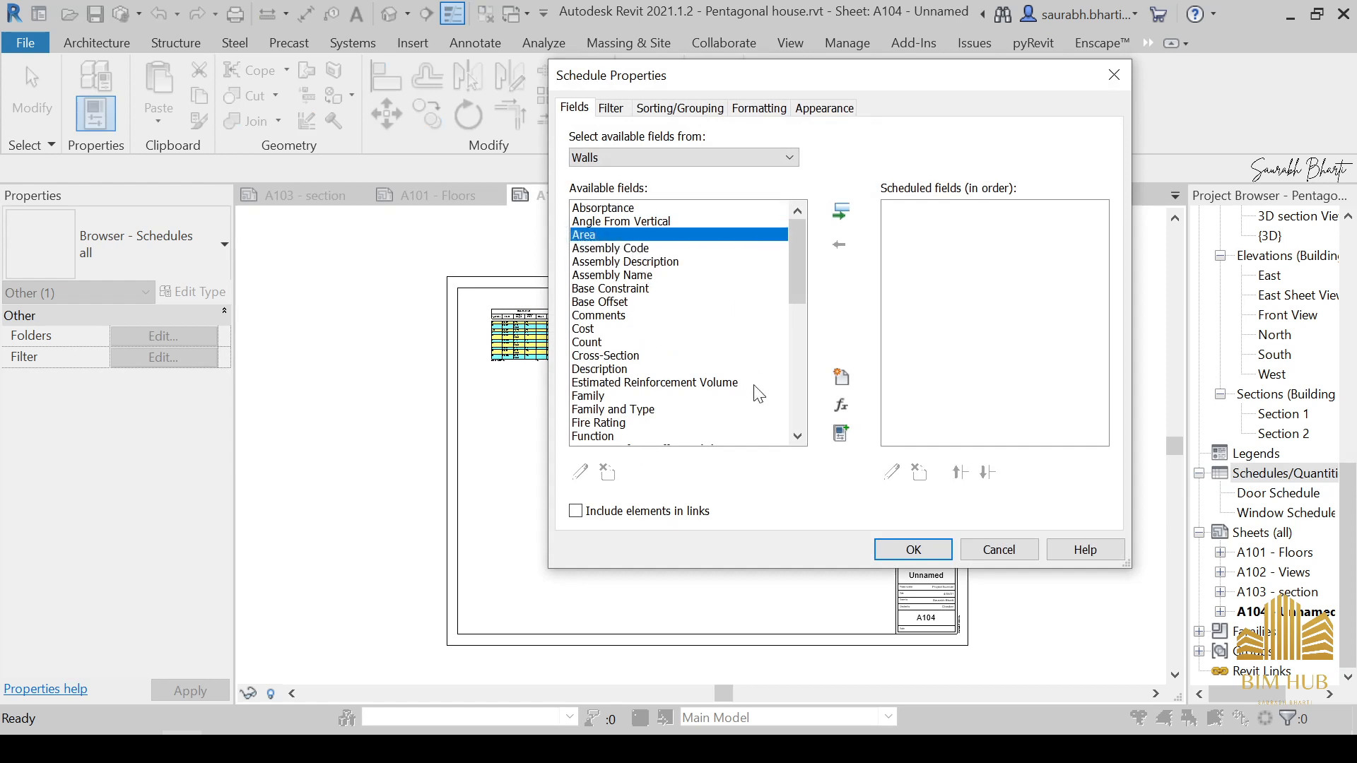
pyautogui.click(841, 211)
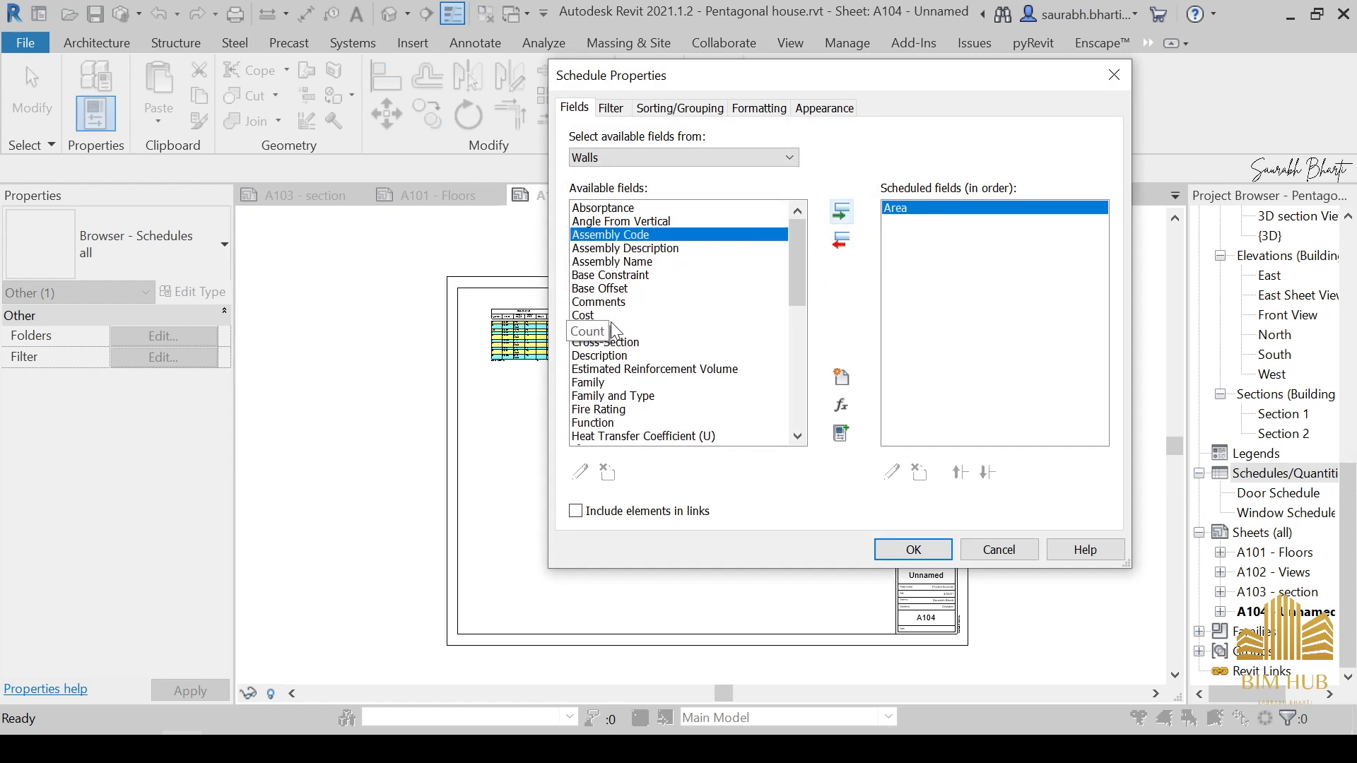
pyautogui.click(610, 396)
pyautogui.click(841, 210)
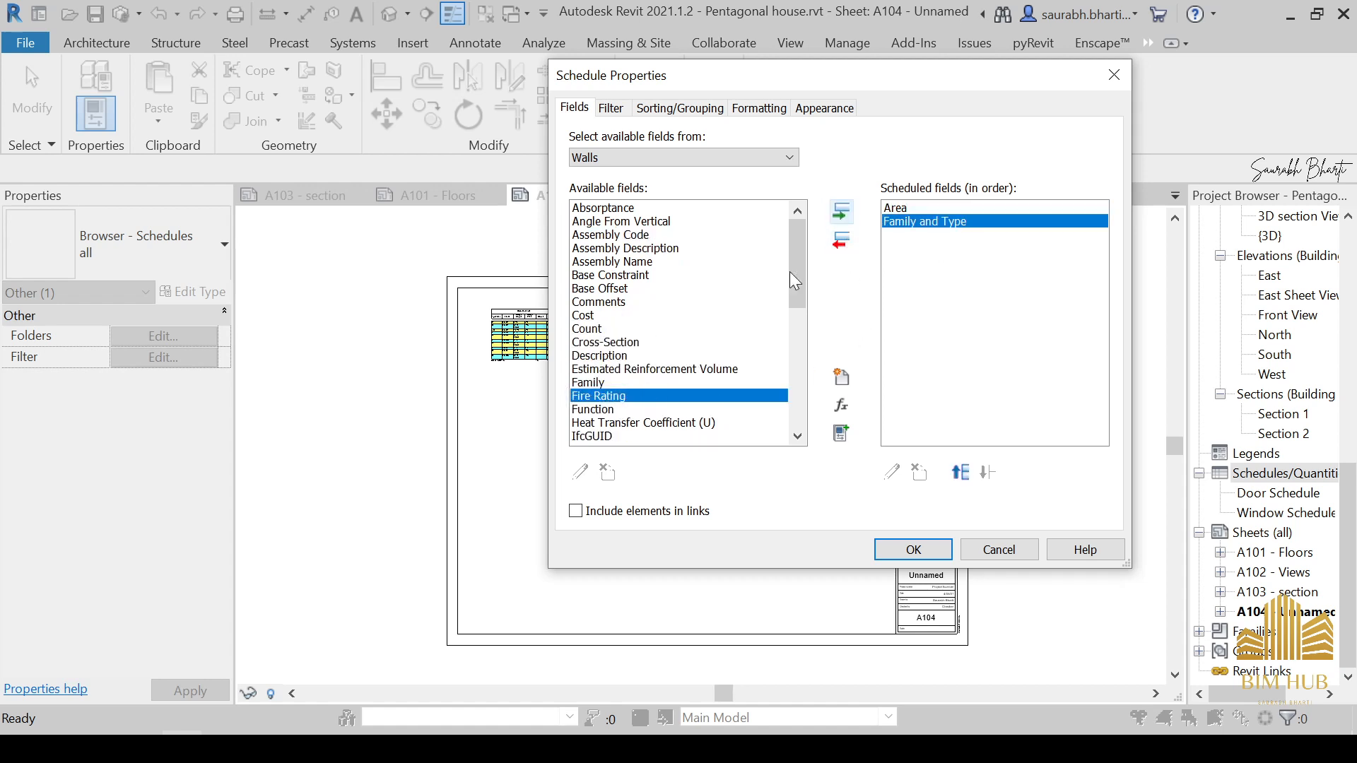
pyautogui.scroll(-4, 639, 414)
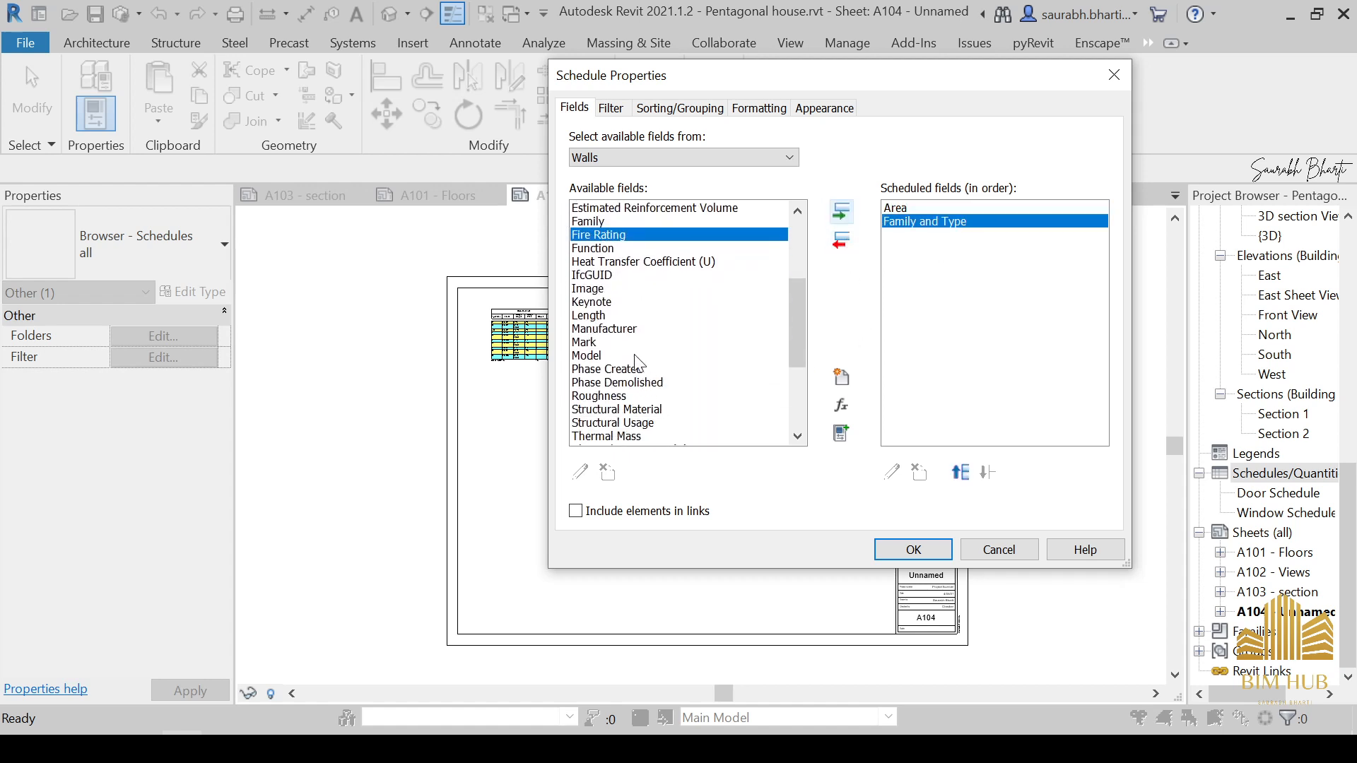
pyautogui.click(603, 323)
pyautogui.click(842, 211)
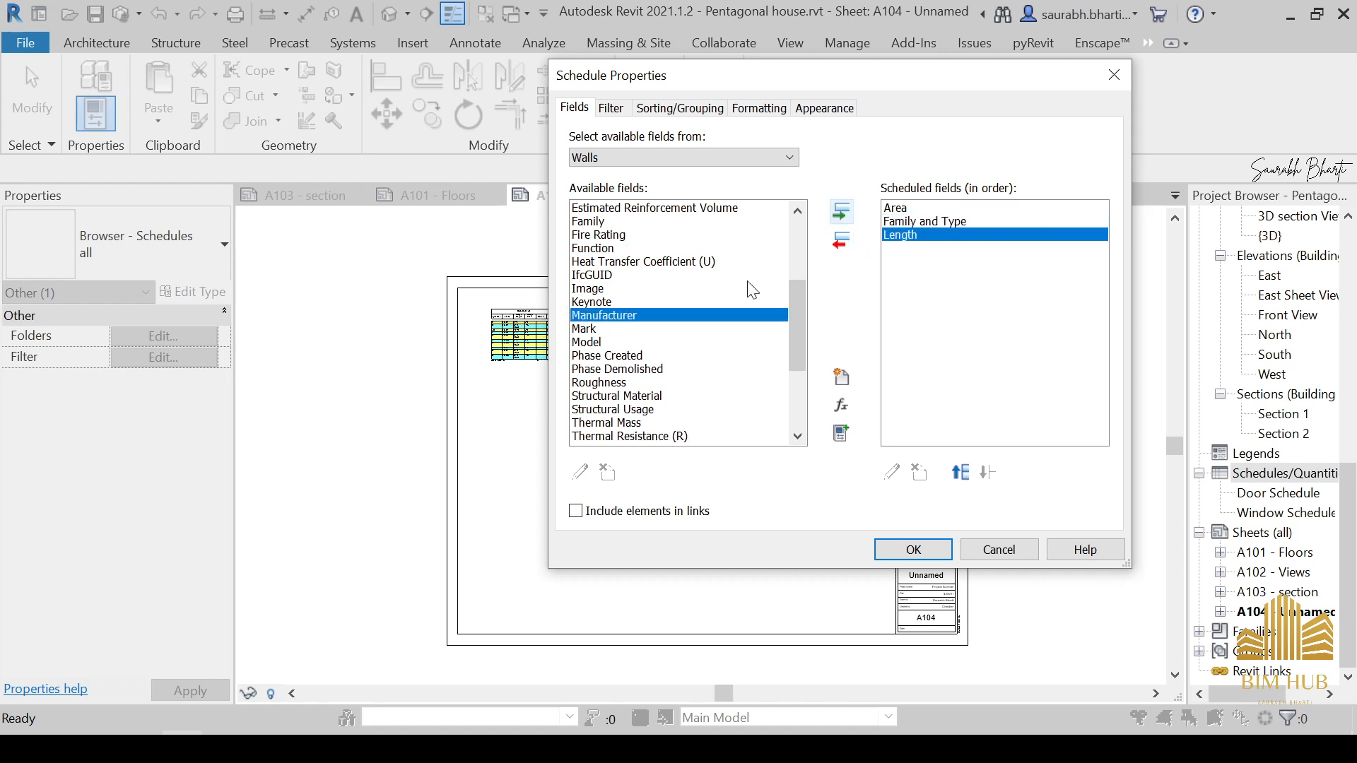
# Step: Add the Volume and Width fields to the wall schedule's scheduled fields
pyautogui.click(612, 331)
pyautogui.click(609, 342)
pyautogui.scroll(-2, 655, 388)
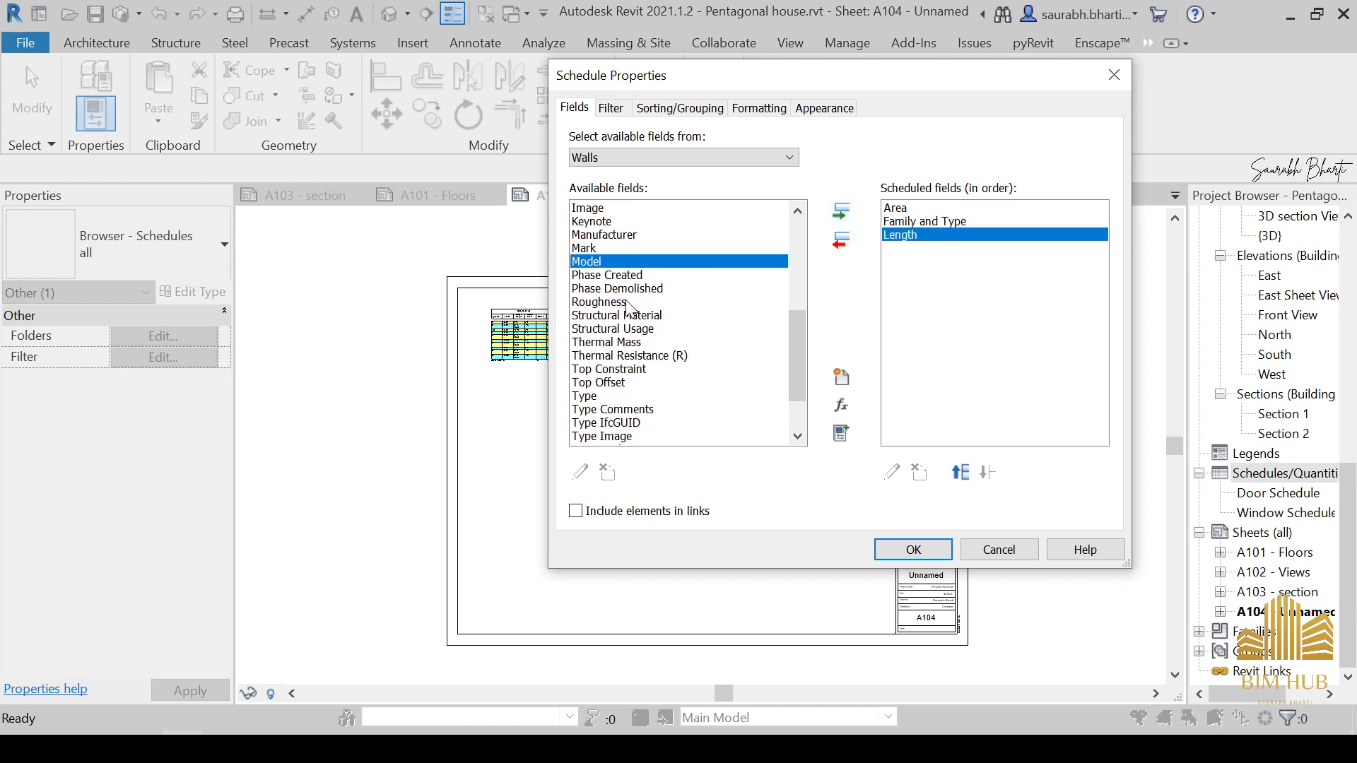
pyautogui.click(633, 396)
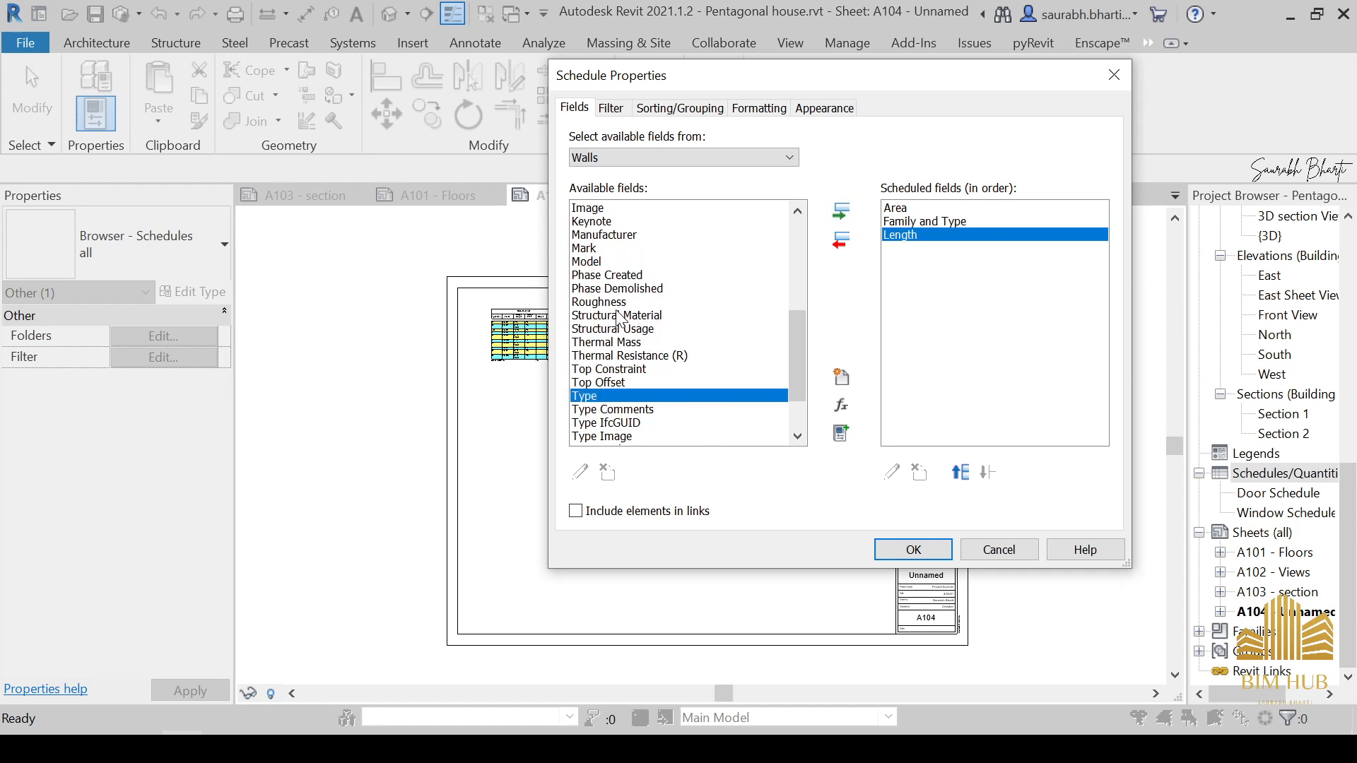
pyautogui.scroll(-2, 622, 382)
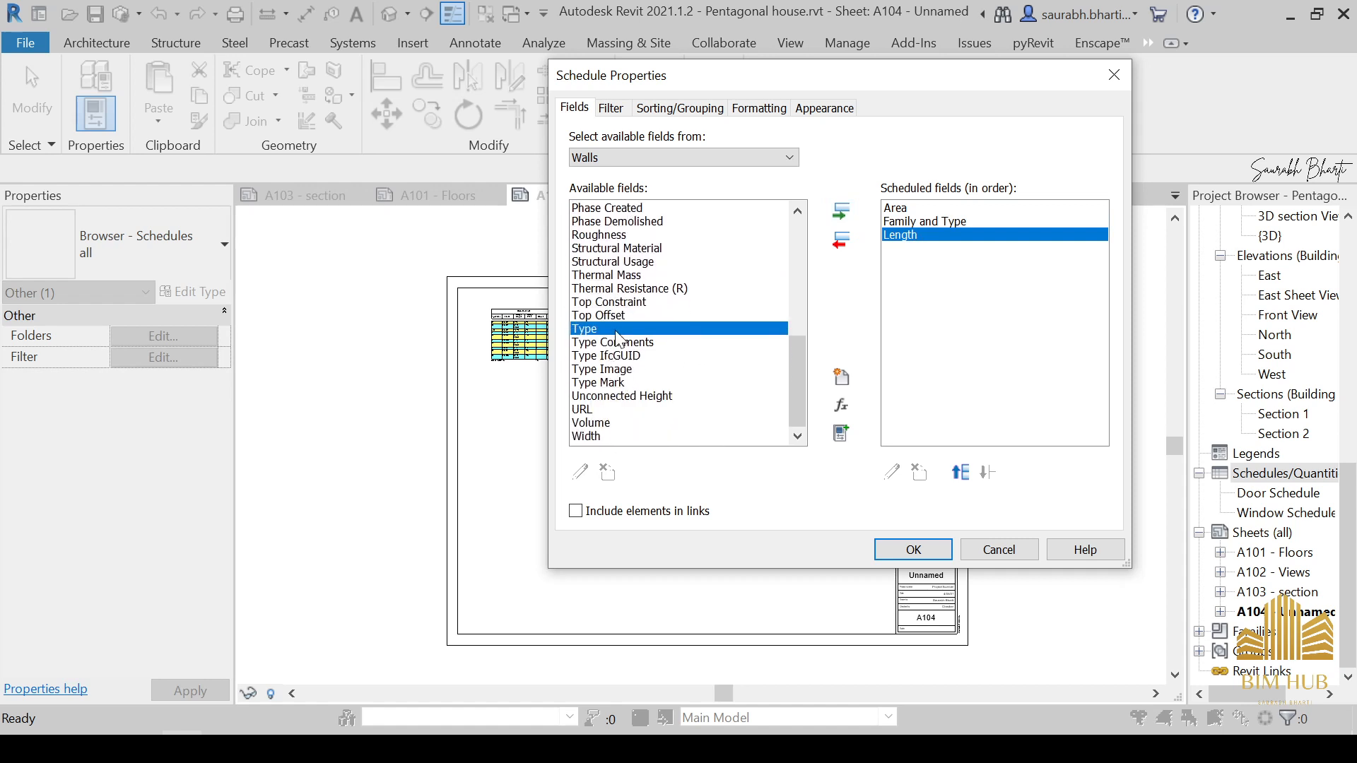
pyautogui.click(594, 423)
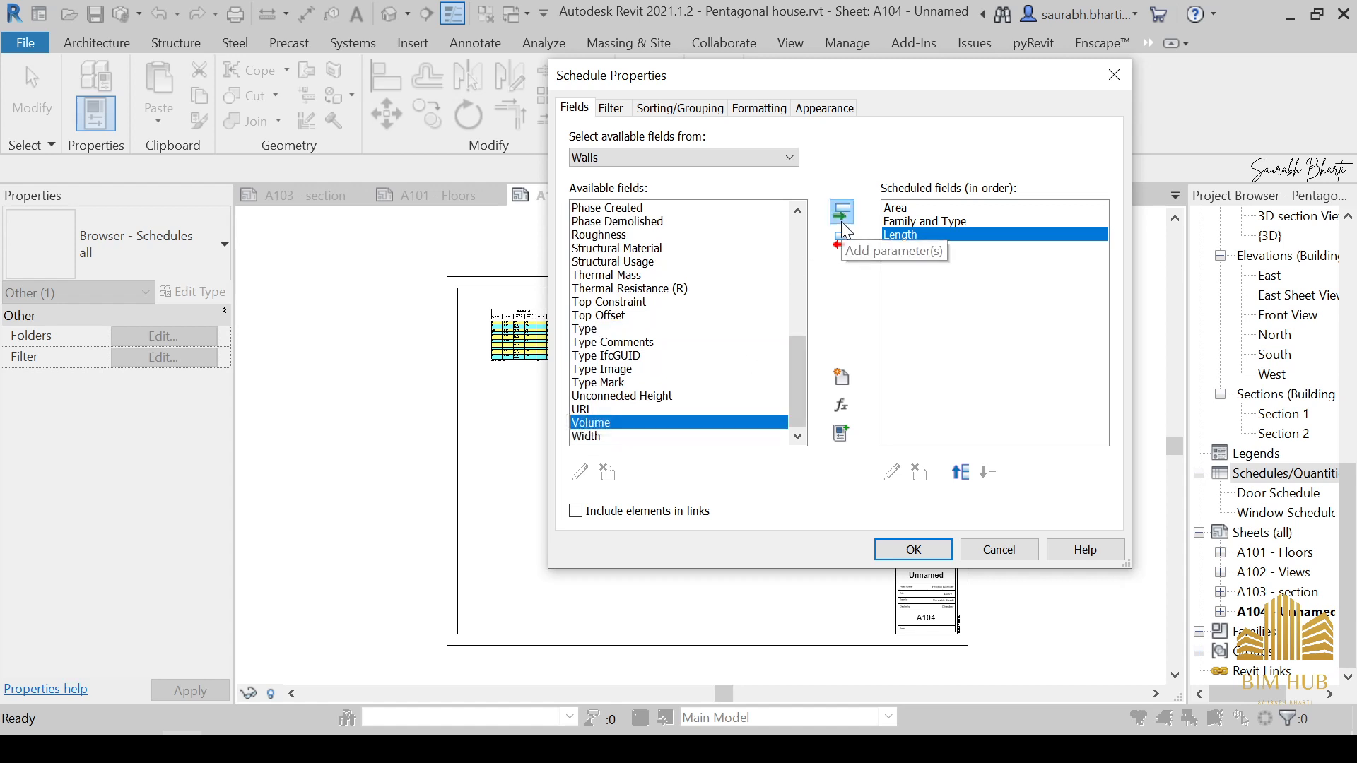
pyautogui.click(843, 223)
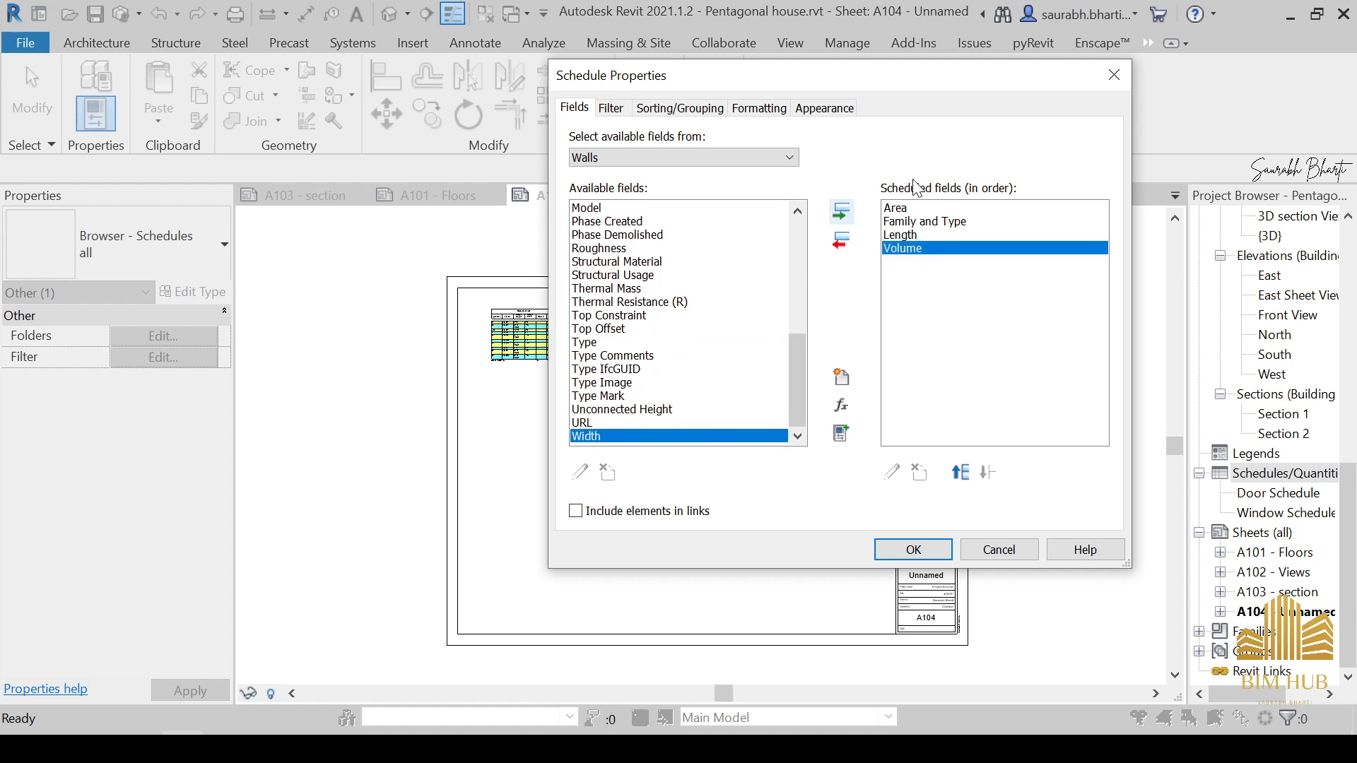
pyautogui.click(856, 219)
pyautogui.click(614, 235)
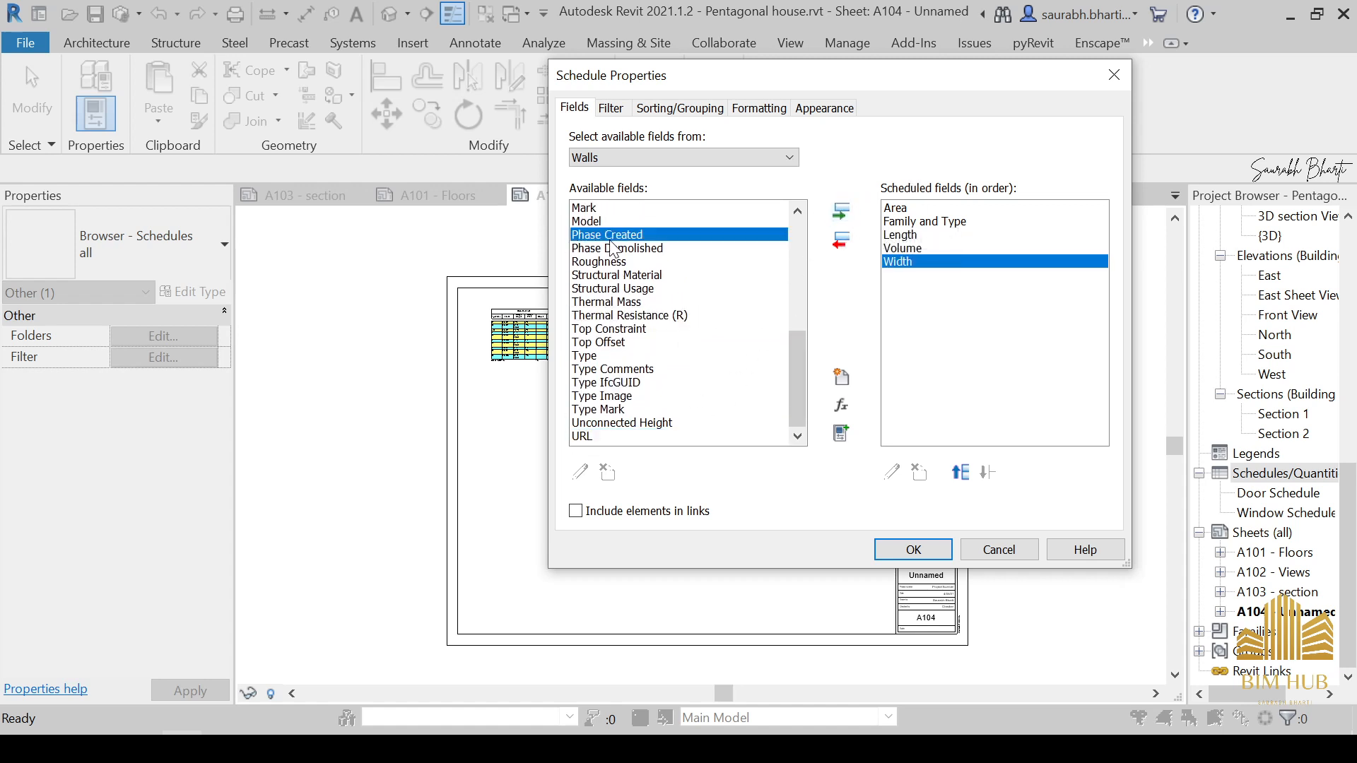
pyautogui.scroll(3, 615, 283)
pyautogui.click(615, 262)
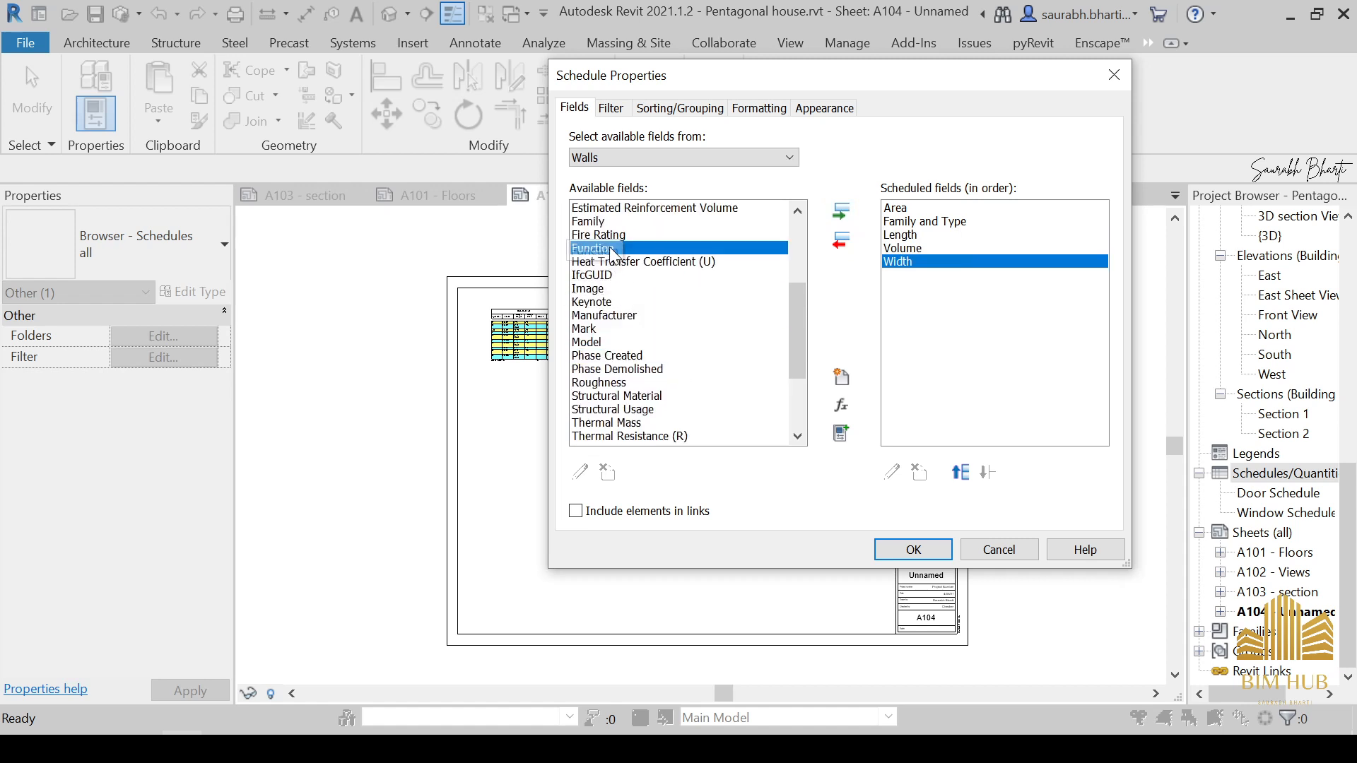
pyautogui.scroll(-3, 652, 296)
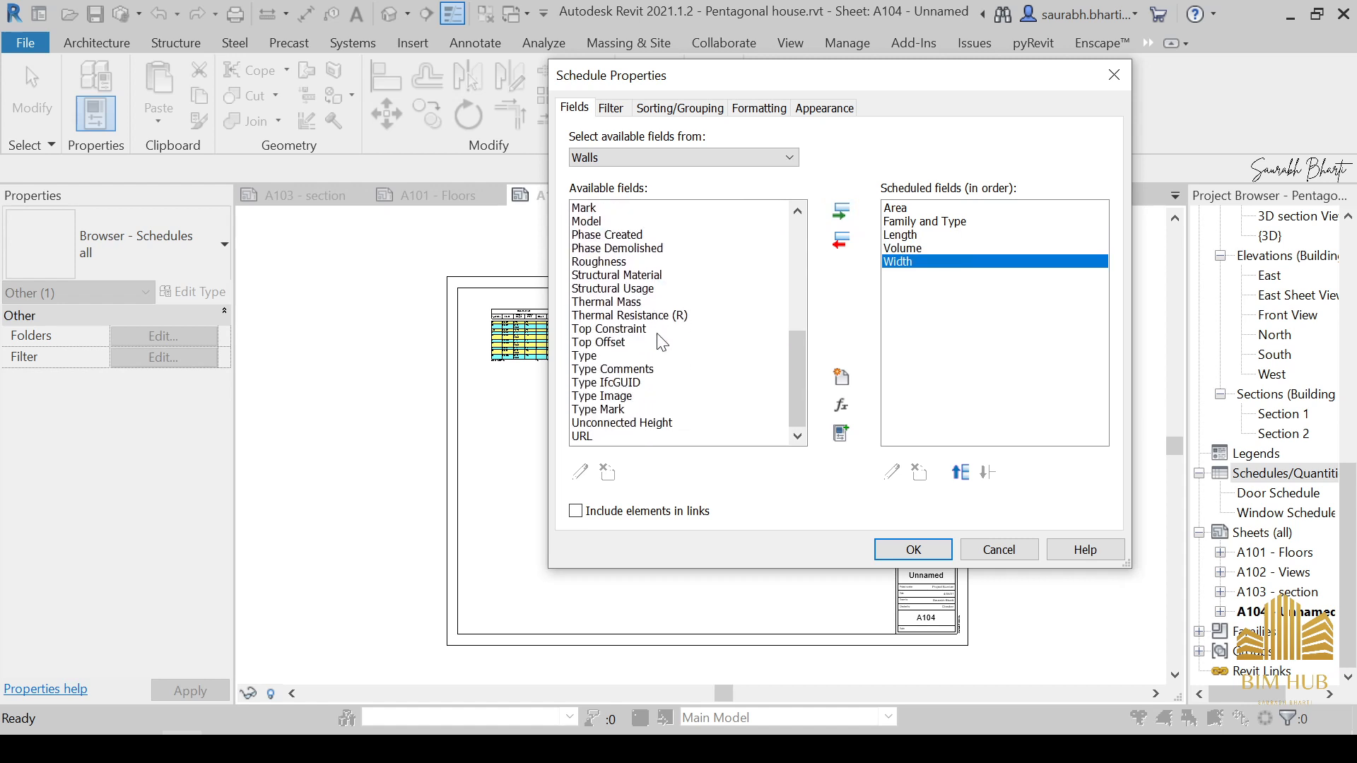
# Step: Reorder the scheduled fields with Family and Type first and Area last, and create the wall schedule
pyautogui.click(984, 223)
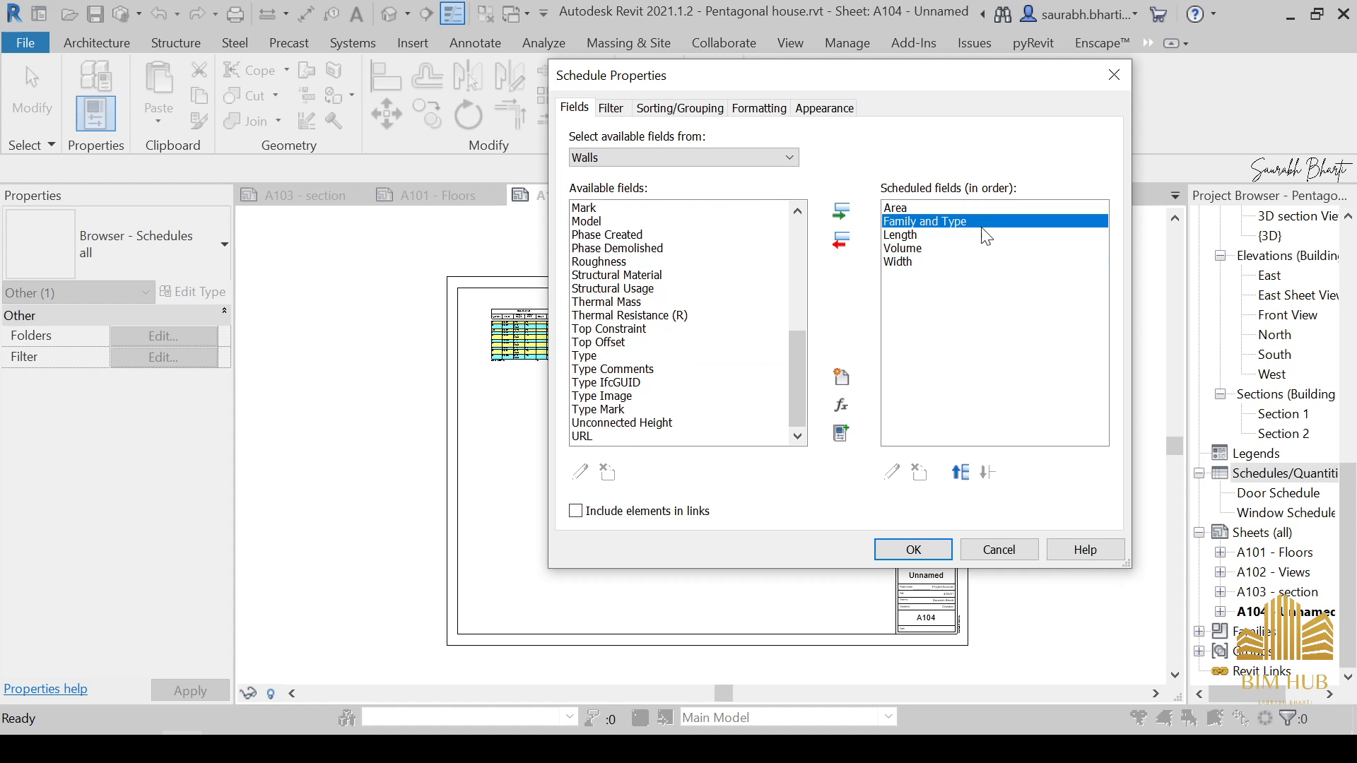
pyautogui.click(960, 473)
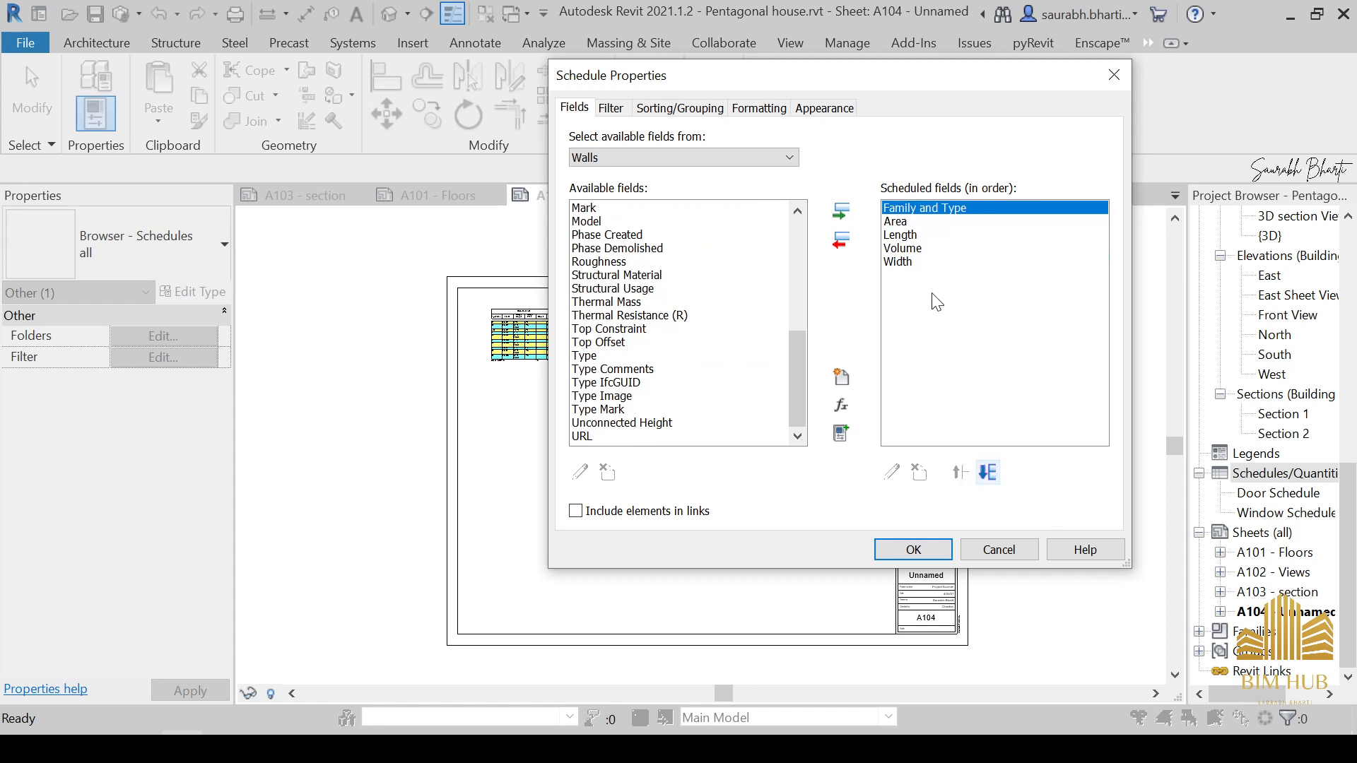
pyautogui.click(919, 222)
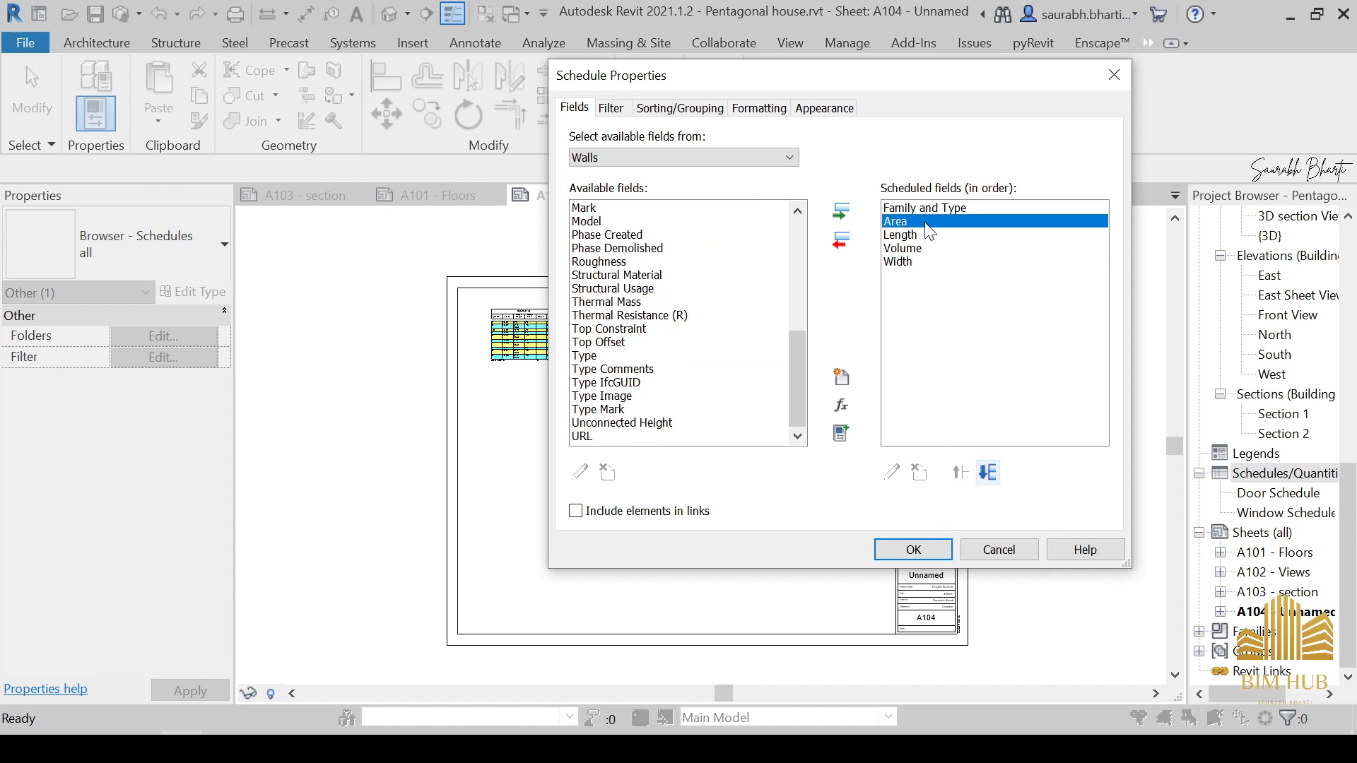
pyautogui.click(988, 473)
pyautogui.click(988, 474)
pyautogui.click(988, 474)
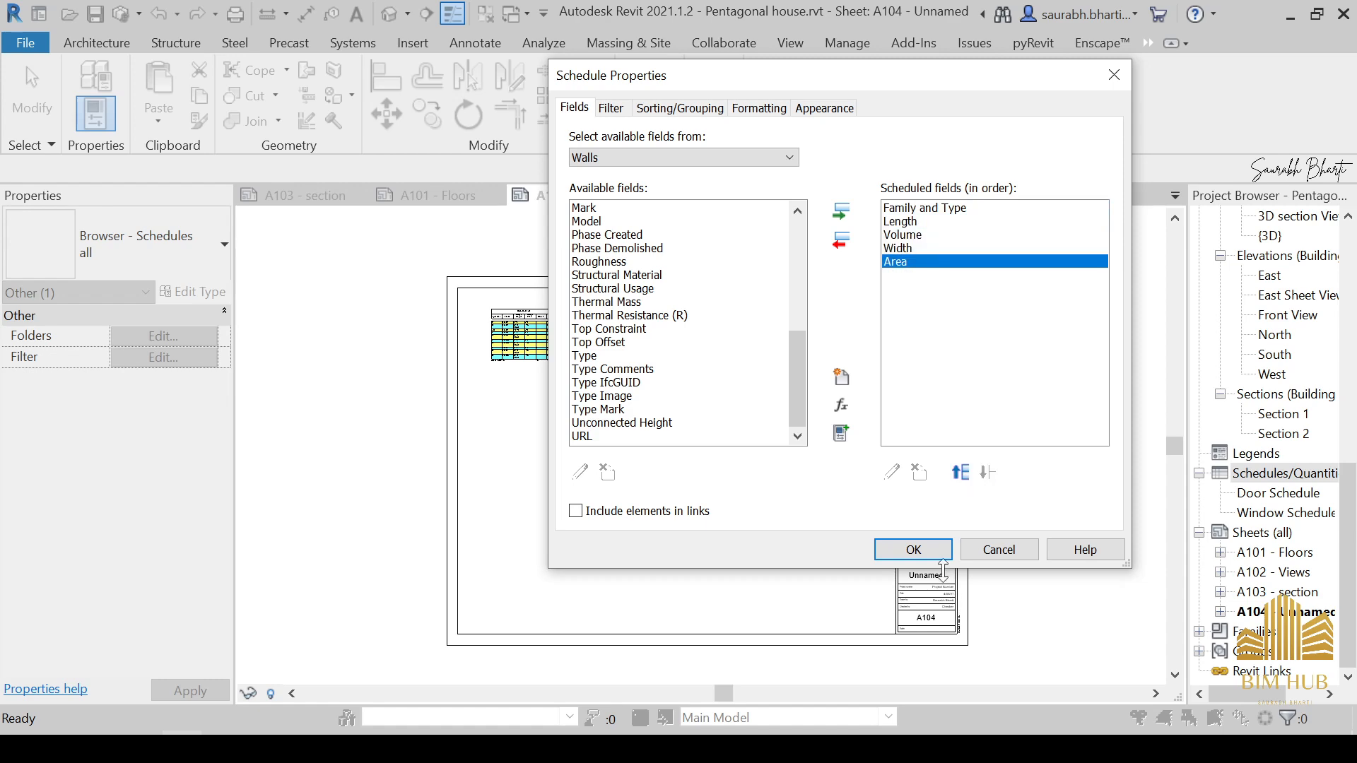
pyautogui.click(940, 553)
# Step: Widen the Family and Type column of the wall schedule so the full wall type names fit
pyautogui.scroll(-3, 622, 508)
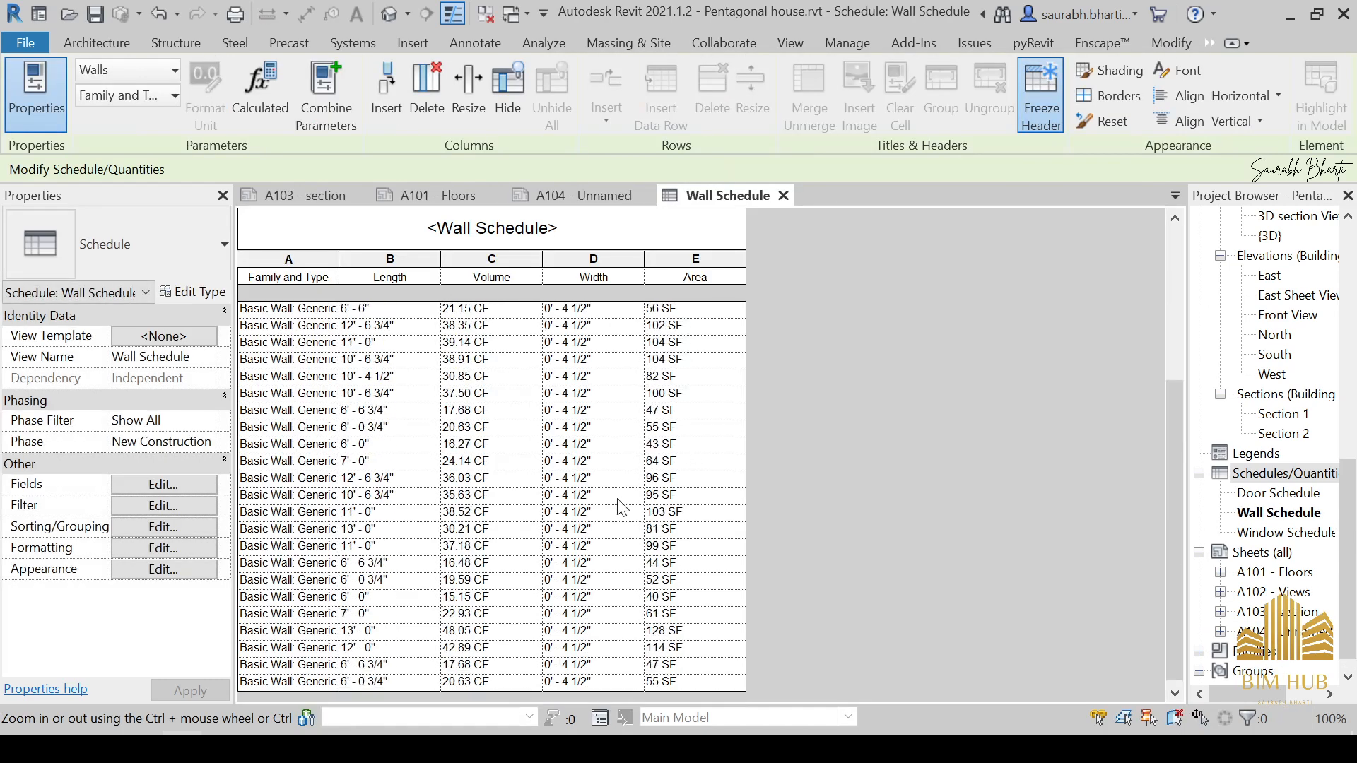
pyautogui.scroll(5, 404, 538)
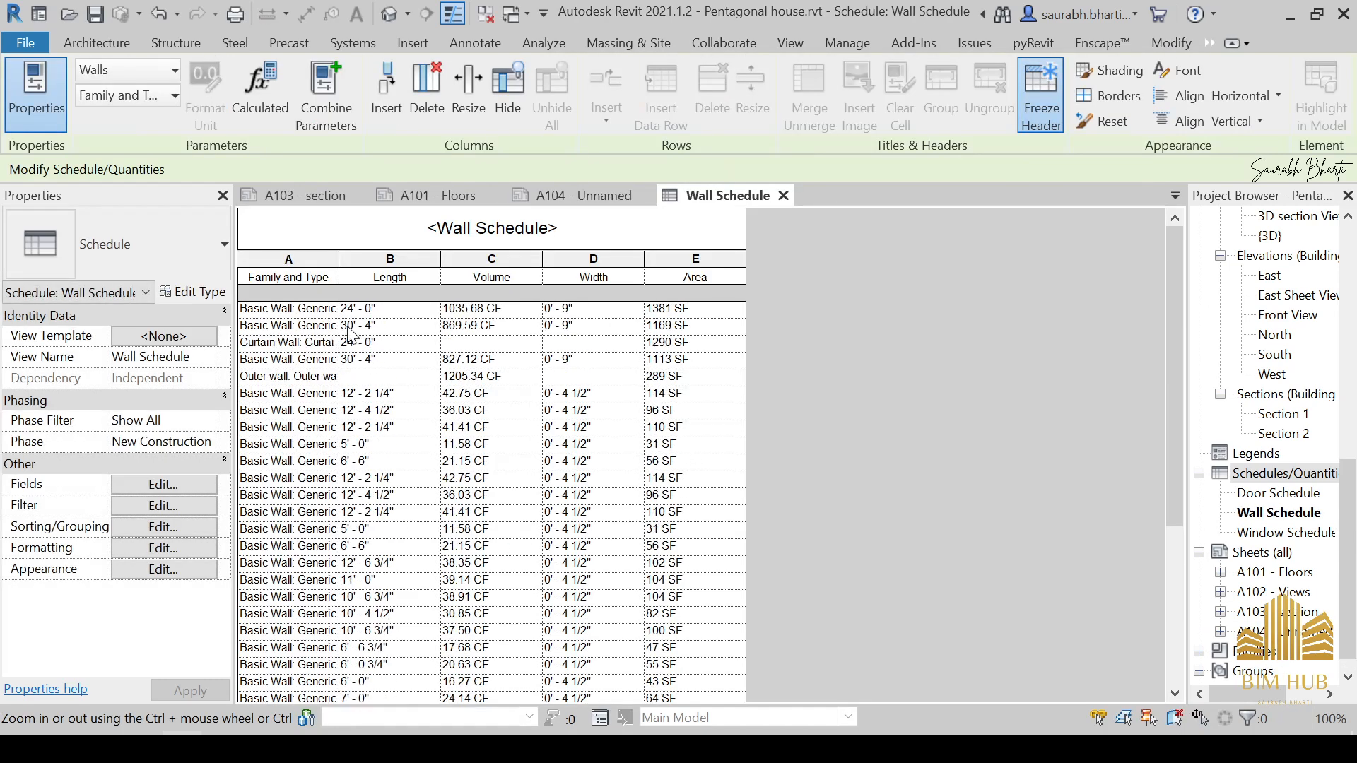
pyautogui.moveTo(337, 267); pyautogui.dragTo(416, 271)
pyautogui.scroll(-5, 360, 417)
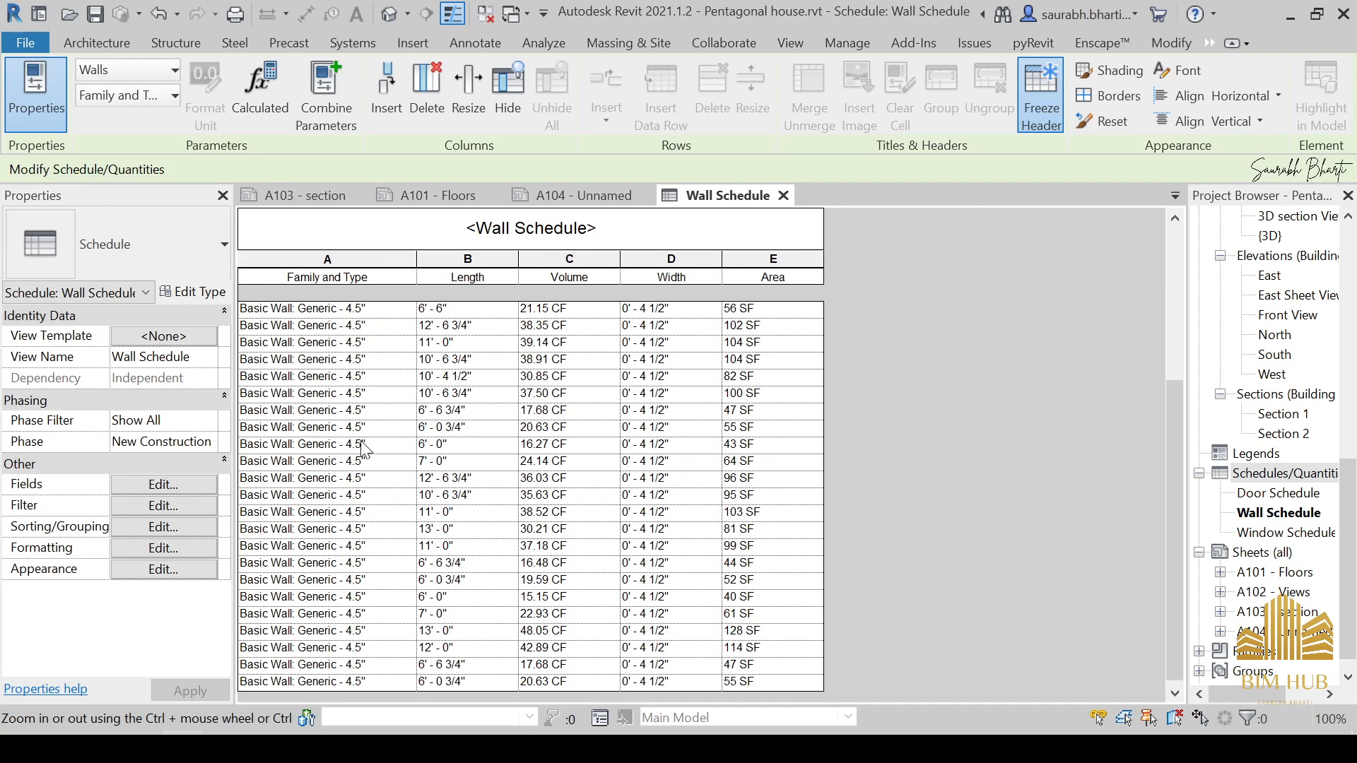
pyautogui.scroll(5, 361, 446)
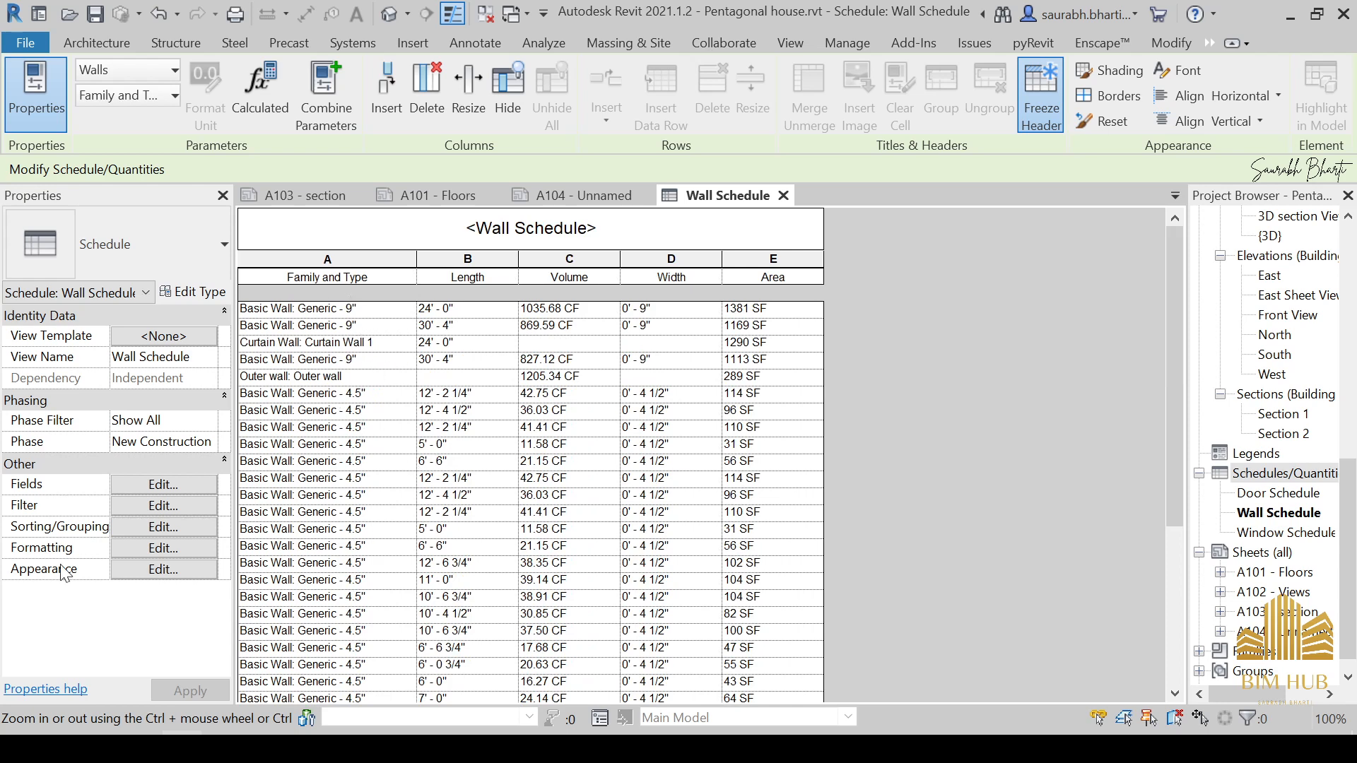
# Step: Turn off itemizing every instance in the wall schedule's sorting and grouping settings, with grand totals left off
pyautogui.click(196, 510)
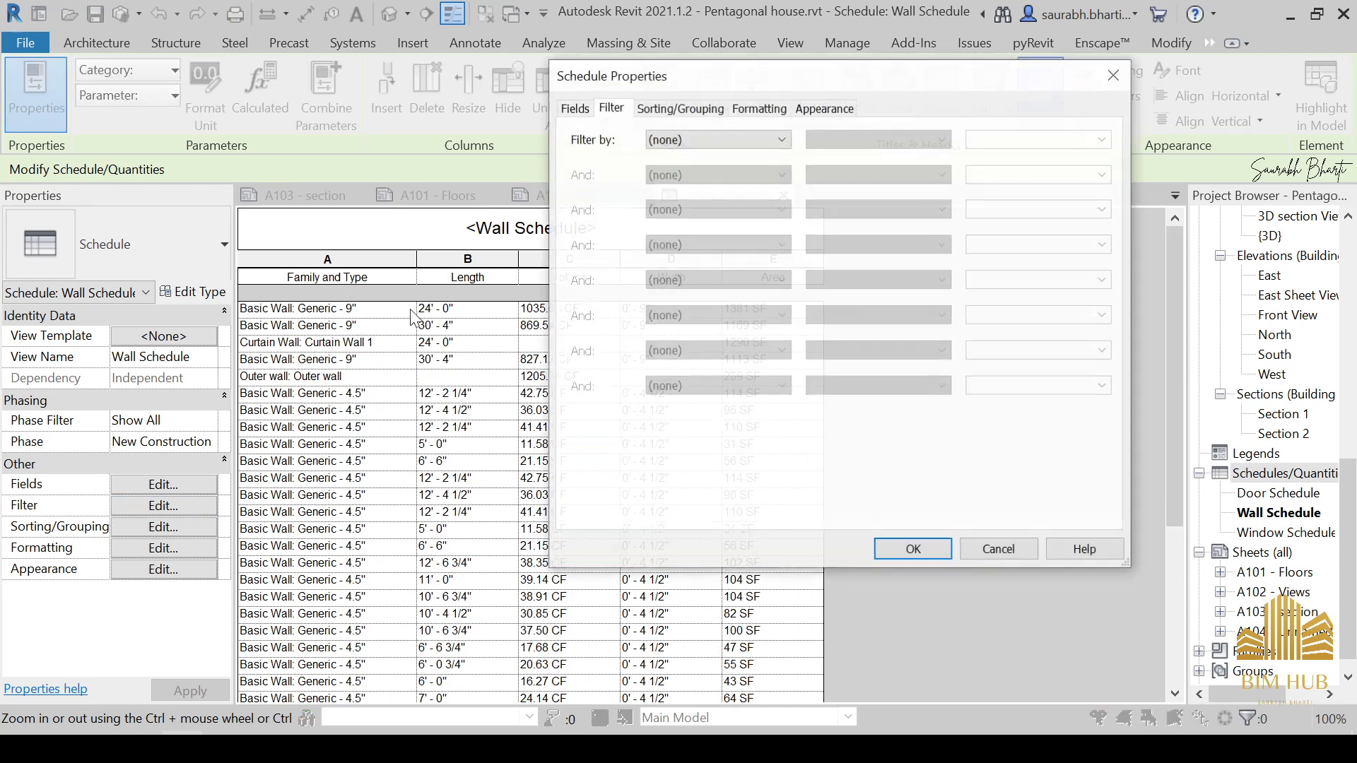
pyautogui.click(678, 108)
pyautogui.click(758, 110)
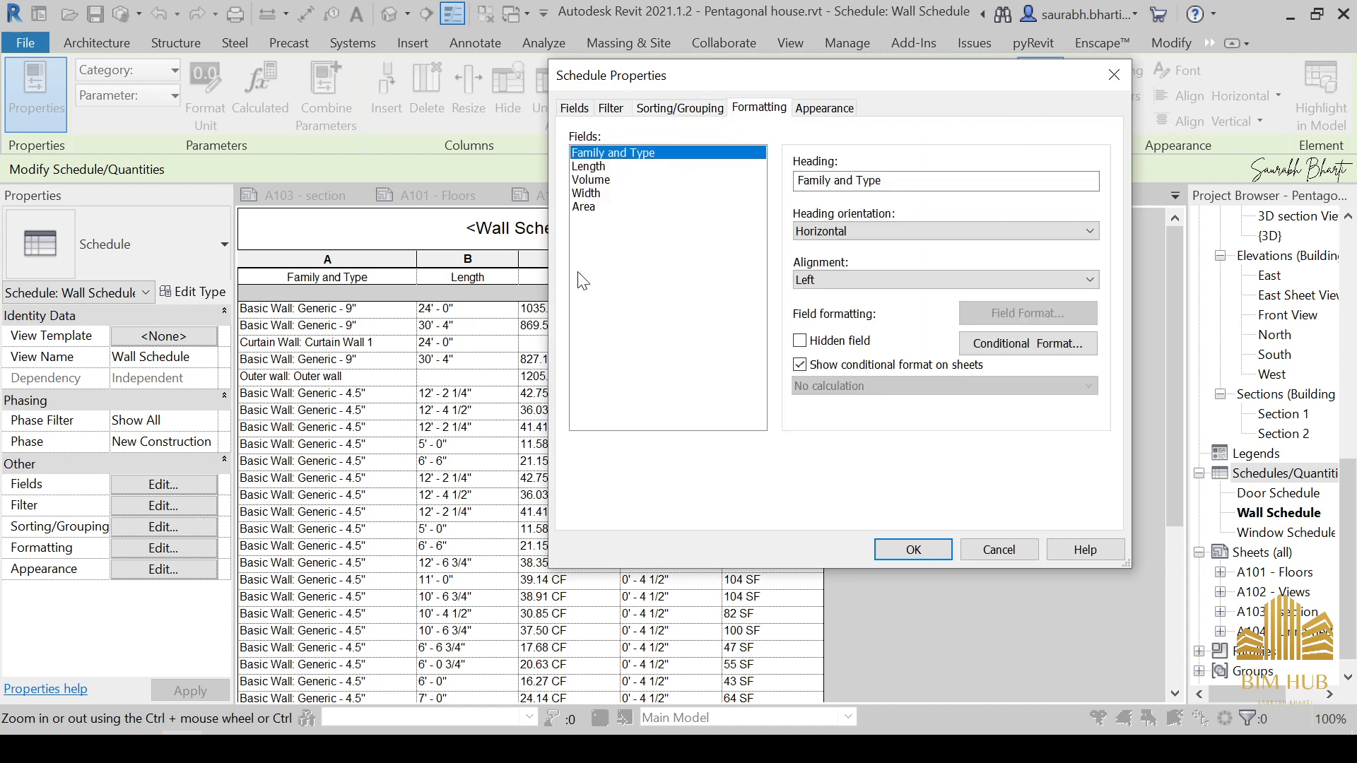
pyautogui.click(680, 108)
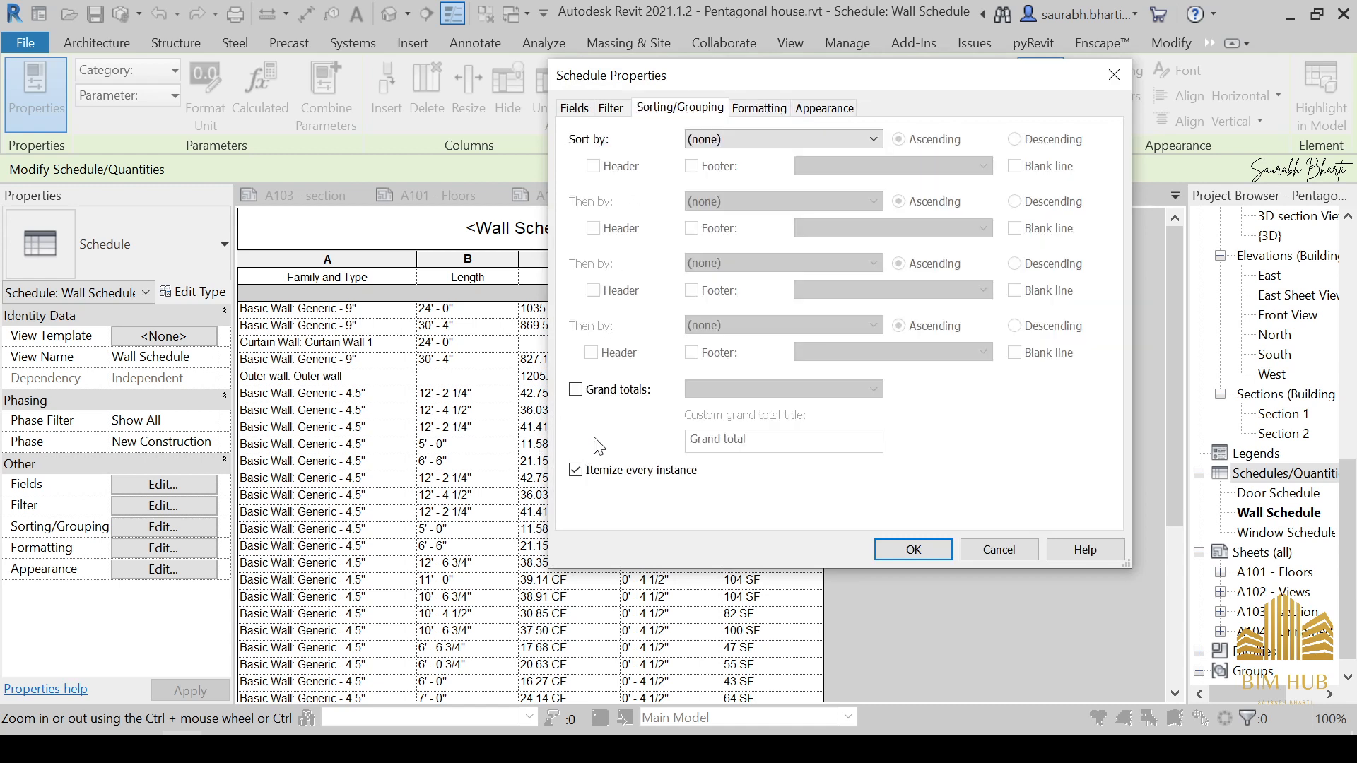
pyautogui.click(612, 391)
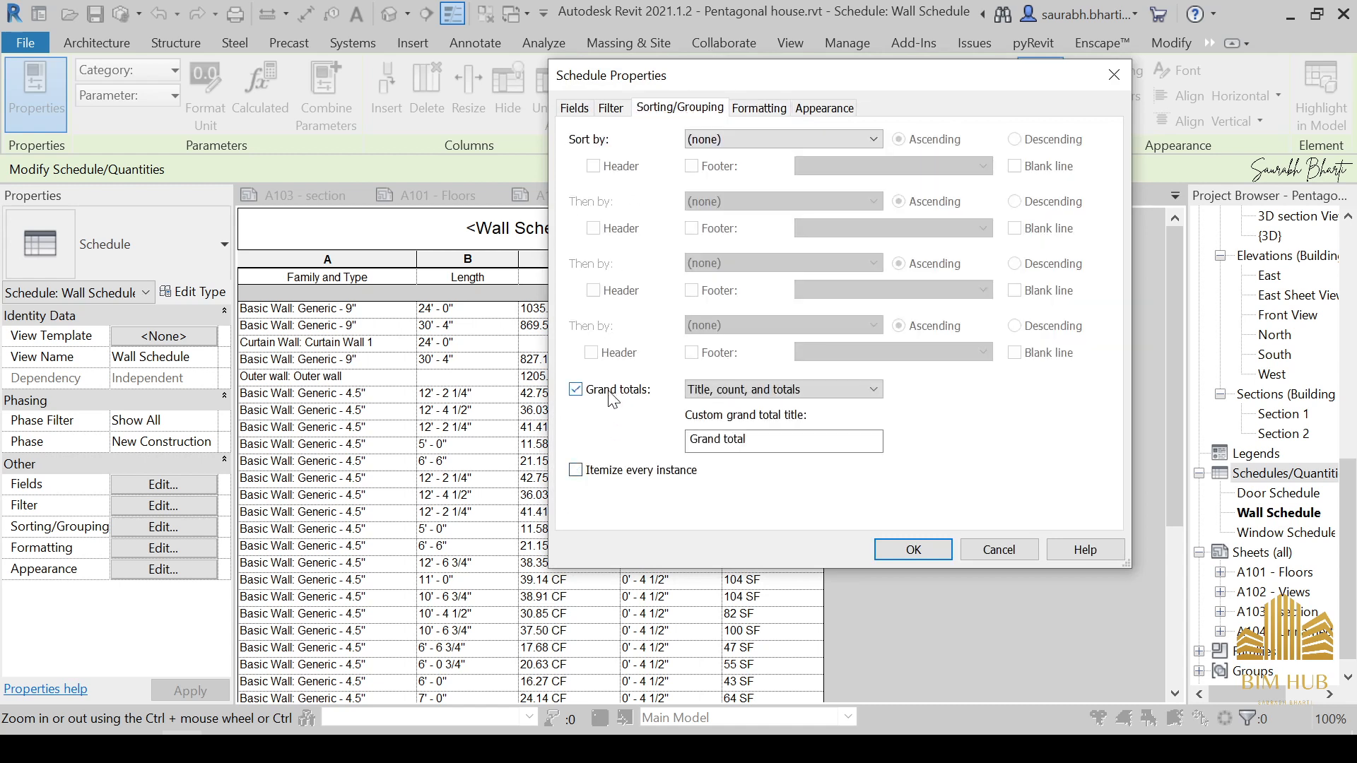
pyautogui.click(613, 393)
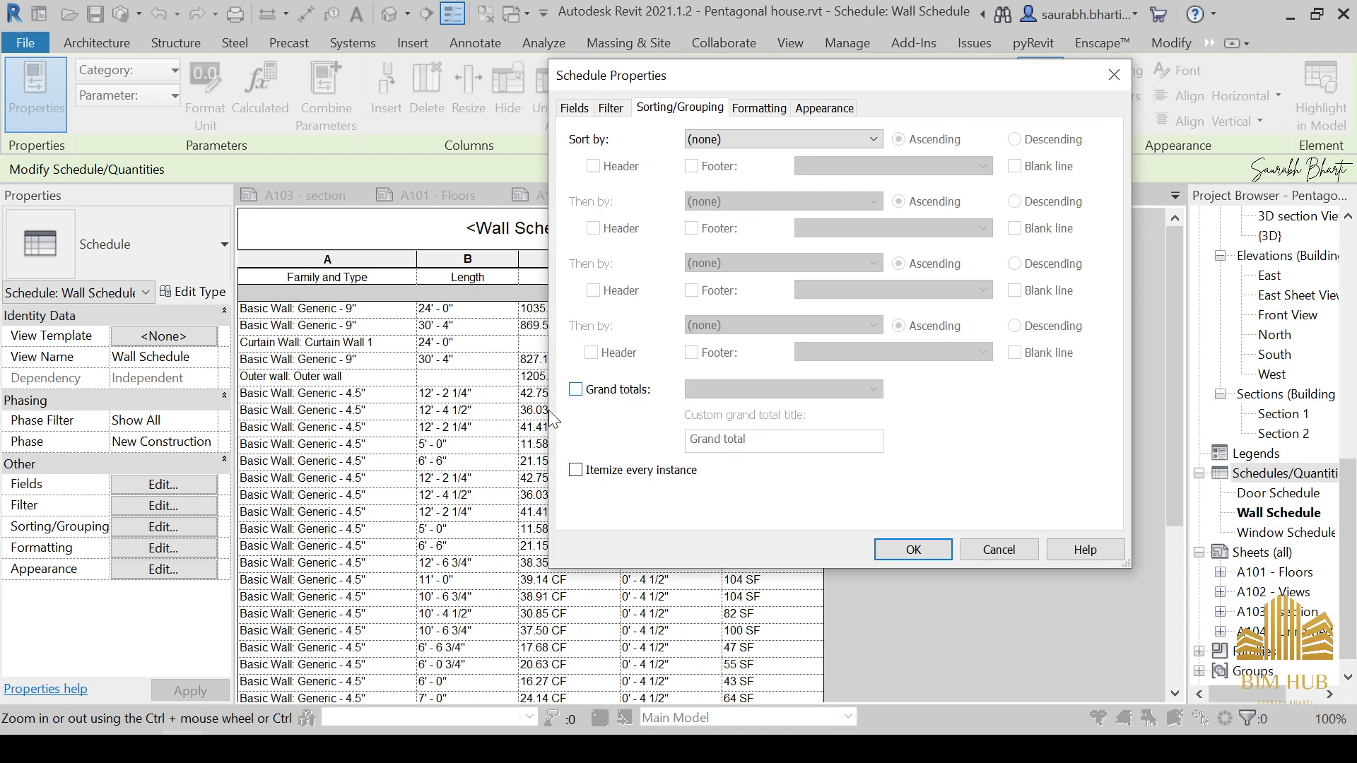
pyautogui.click(910, 550)
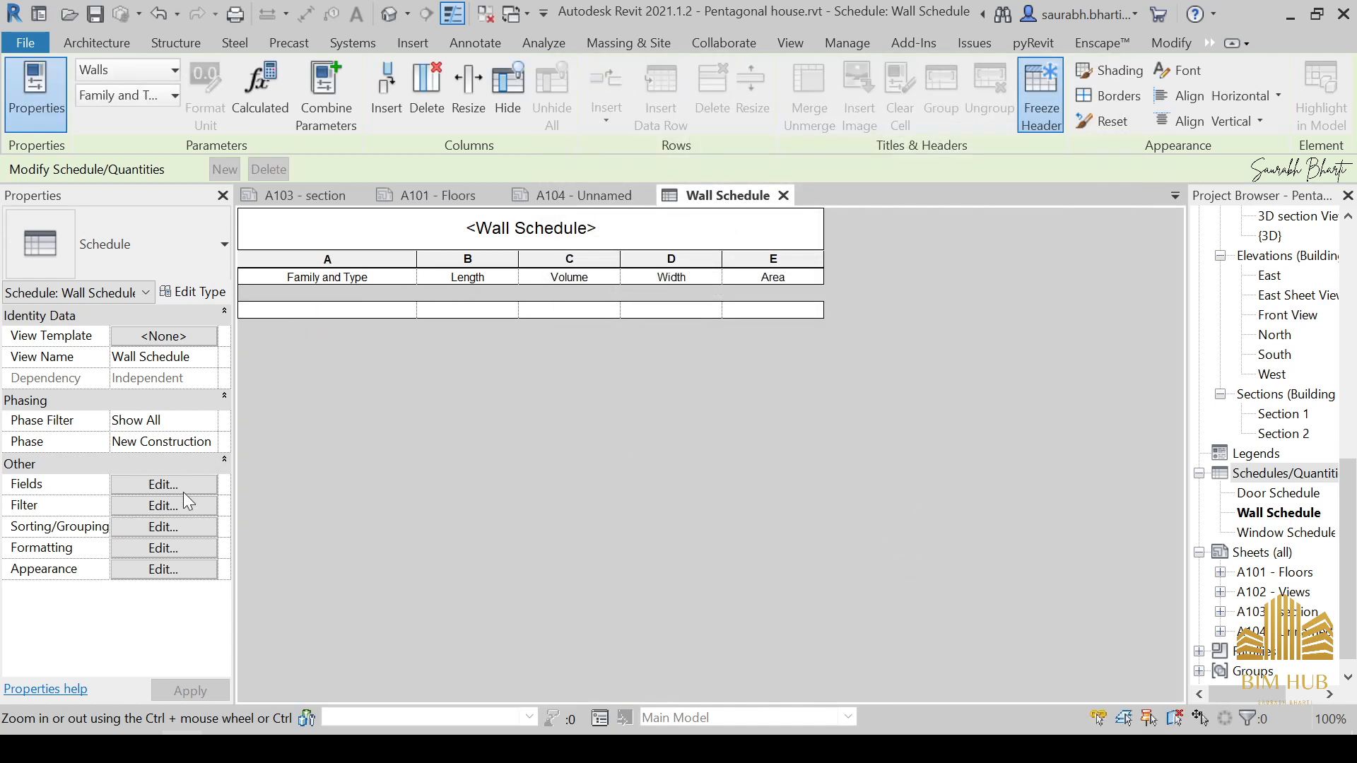
# Step: Turn on itemizing every instance in the wall schedule's sorting and grouping settings
pyautogui.click(188, 503)
pyautogui.click(612, 108)
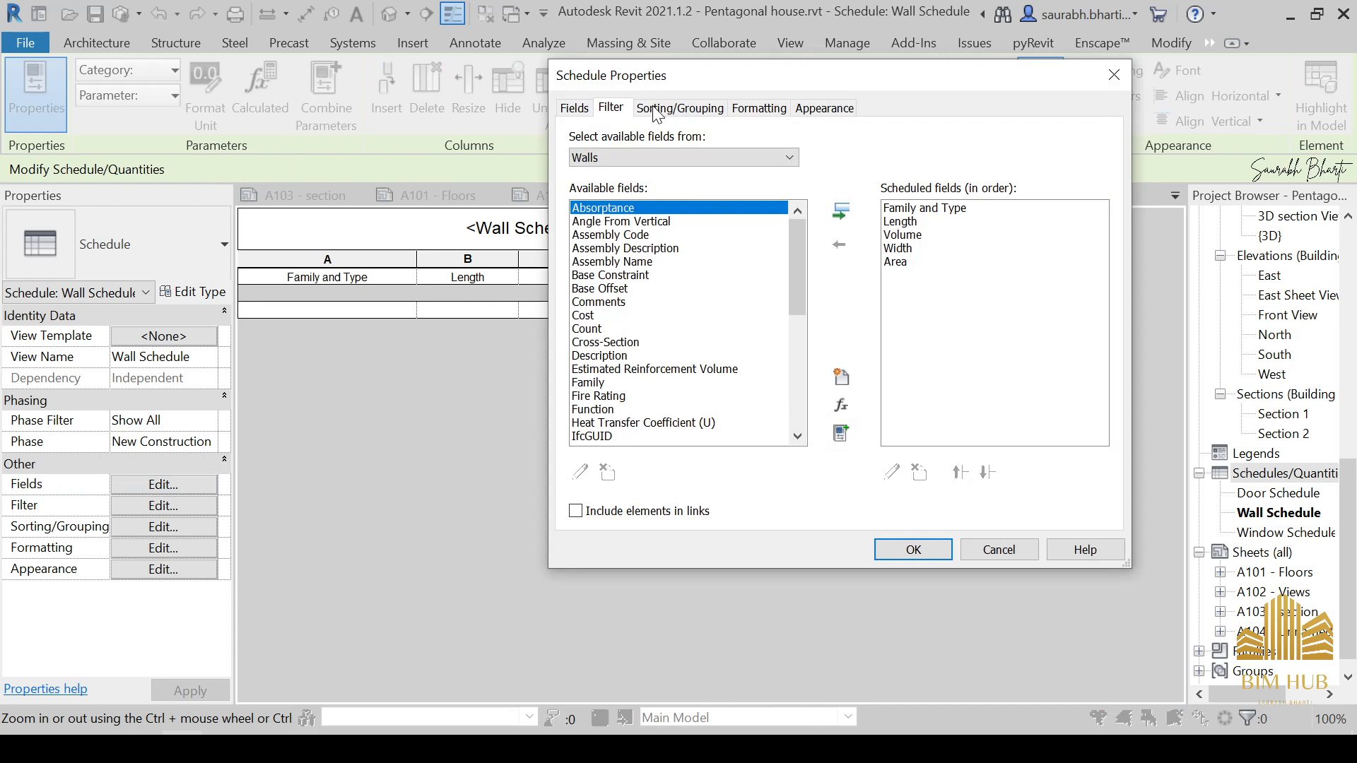
pyautogui.click(657, 109)
pyautogui.click(633, 401)
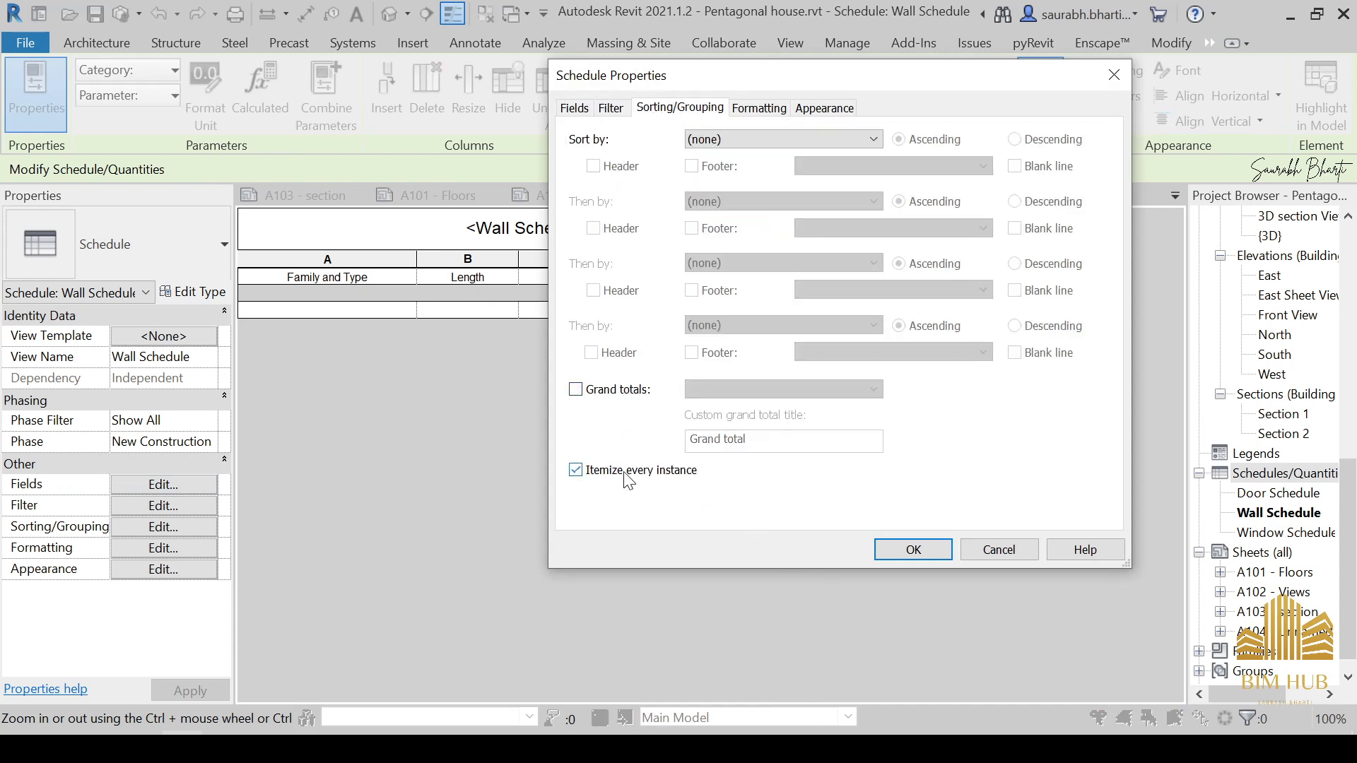
pyautogui.click(912, 550)
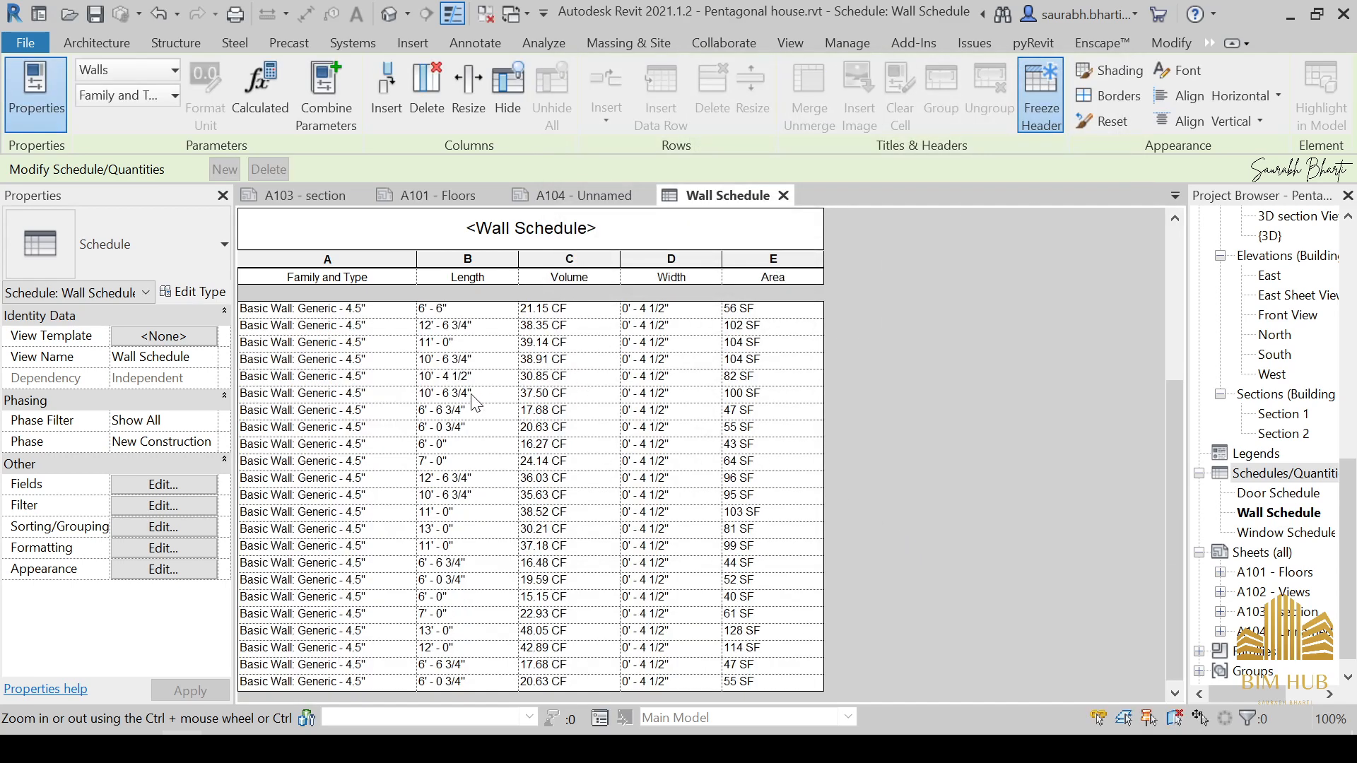
pyautogui.scroll(5, 442, 477)
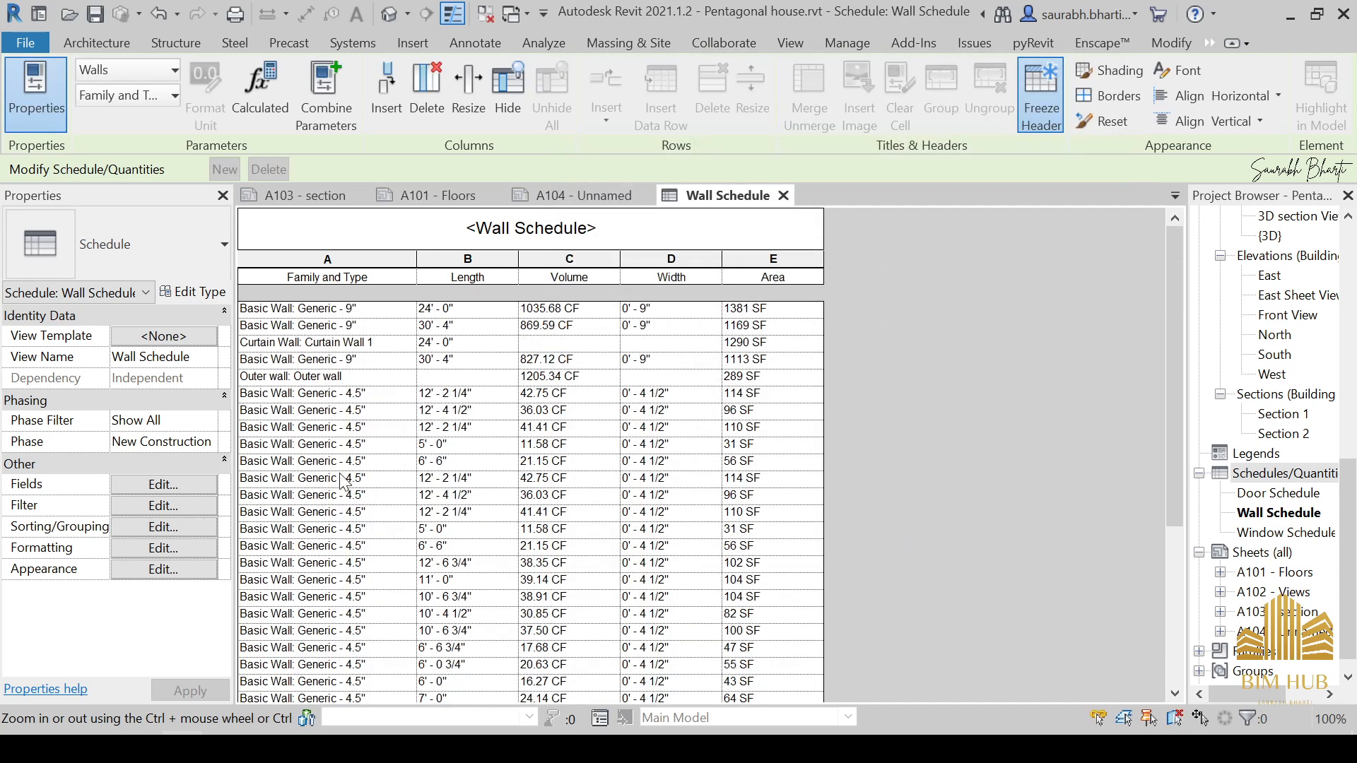
# Step: Sort the wall schedule by Family and Type in ascending order
pyautogui.click(200, 504)
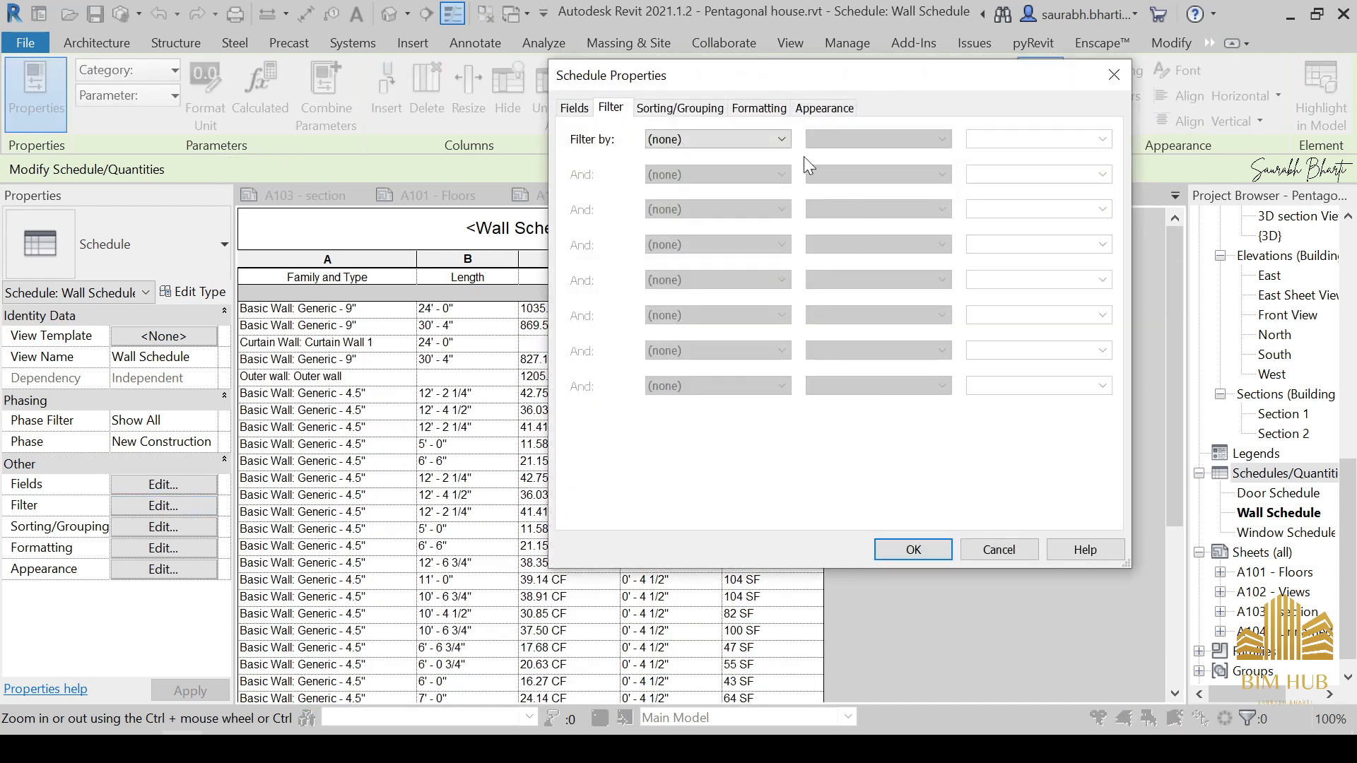
pyautogui.click(728, 113)
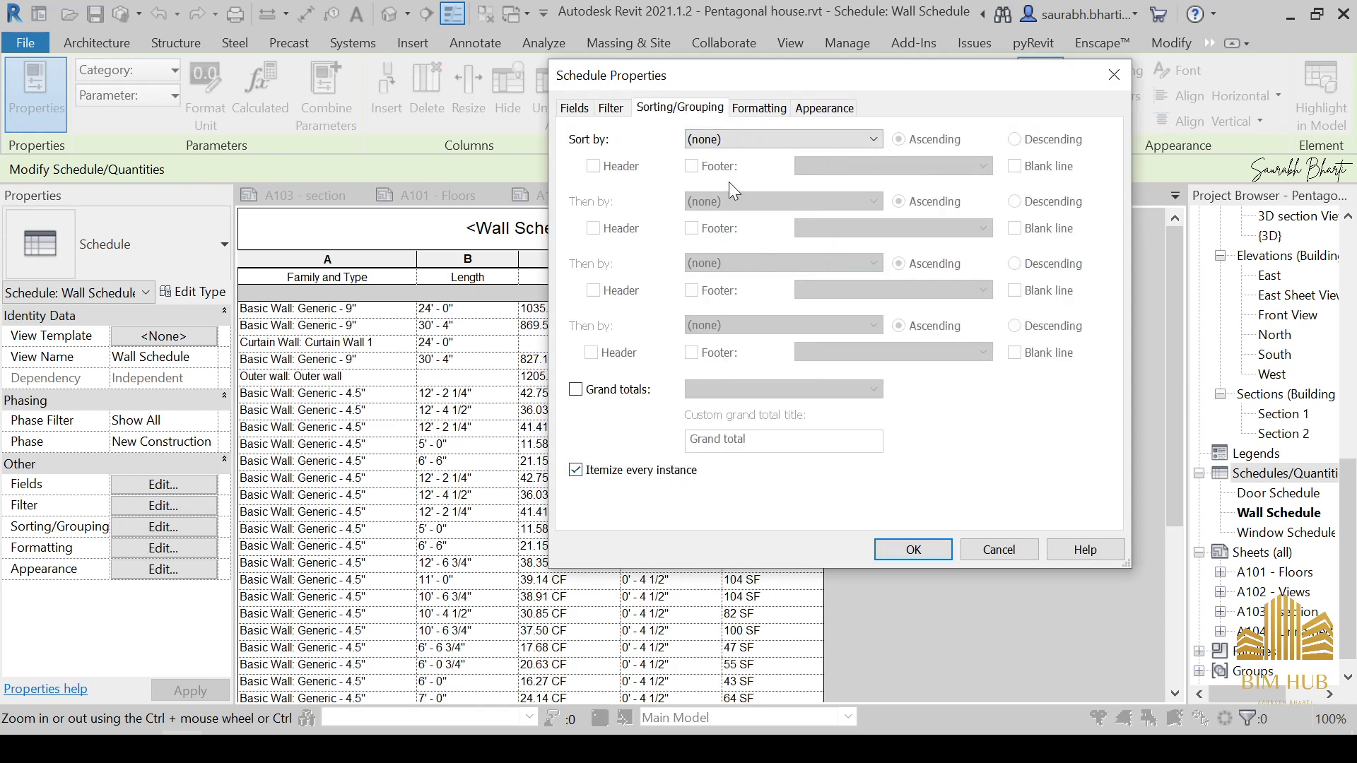
pyautogui.click(762, 143)
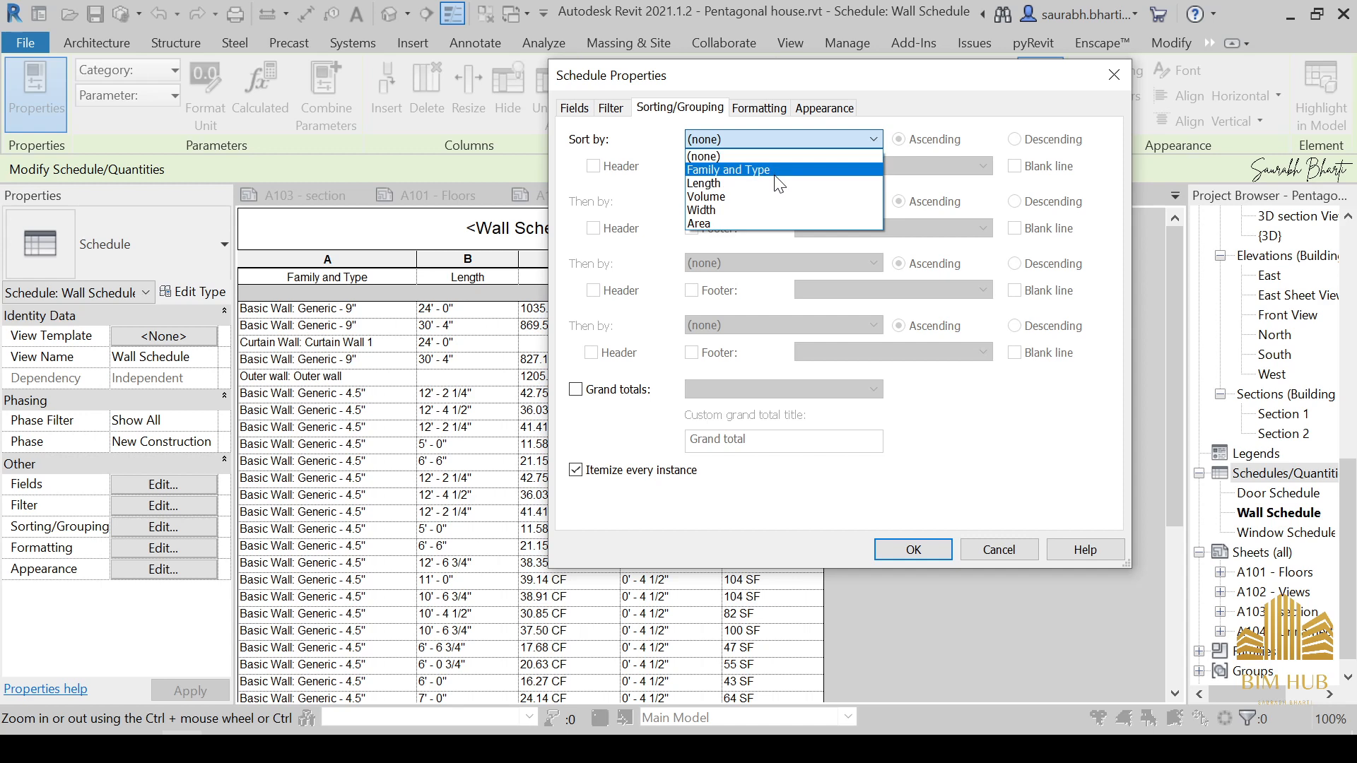
pyautogui.click(777, 170)
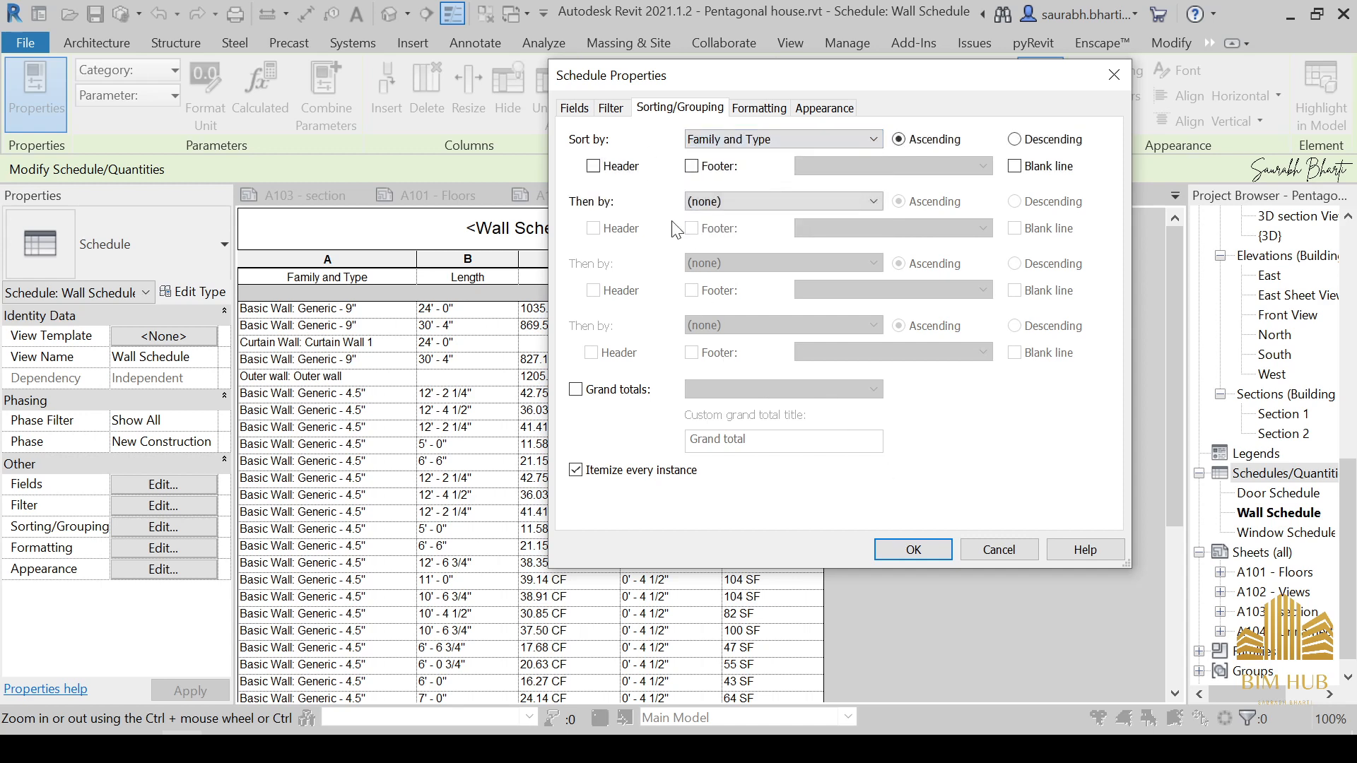
pyautogui.click(914, 550)
# Step: Turn off itemizing every instance so the sorted wall schedule groups walls by type
pyautogui.click(176, 506)
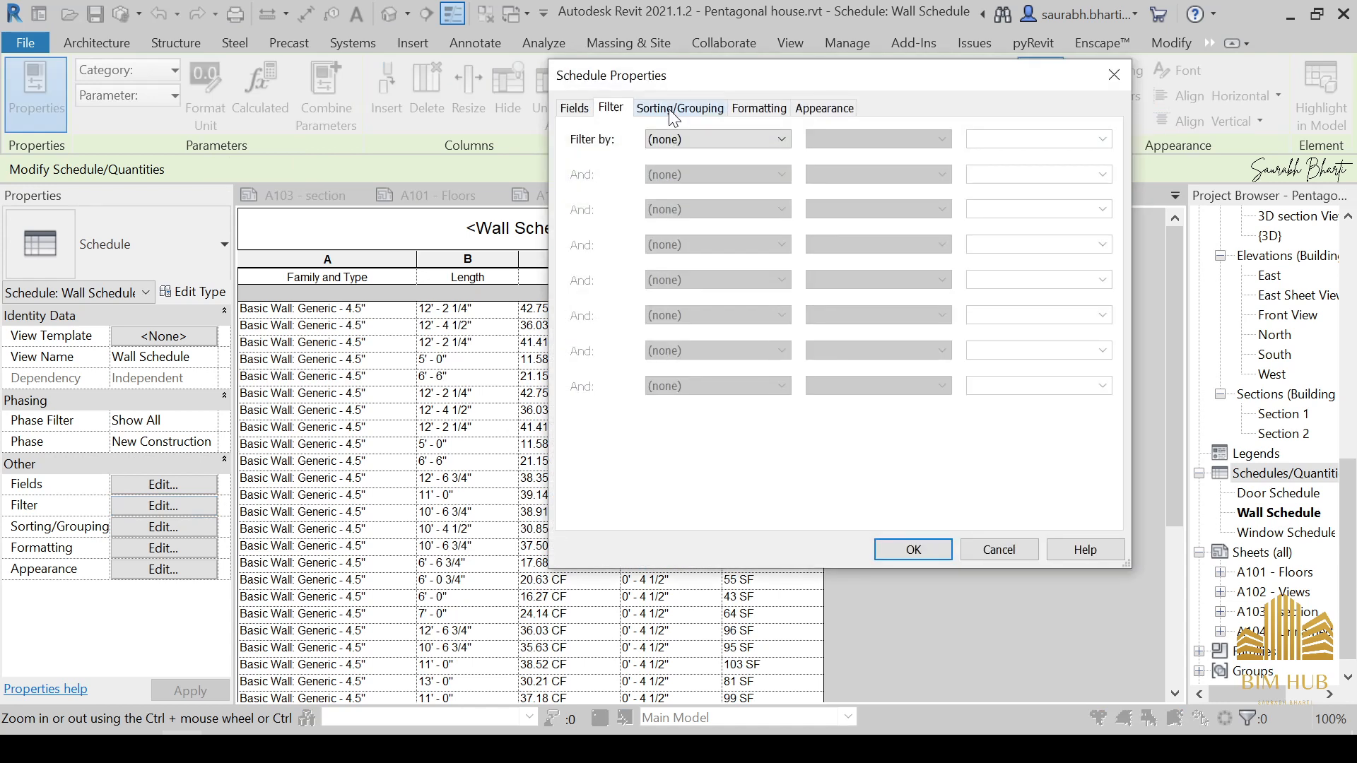
pyautogui.click(674, 110)
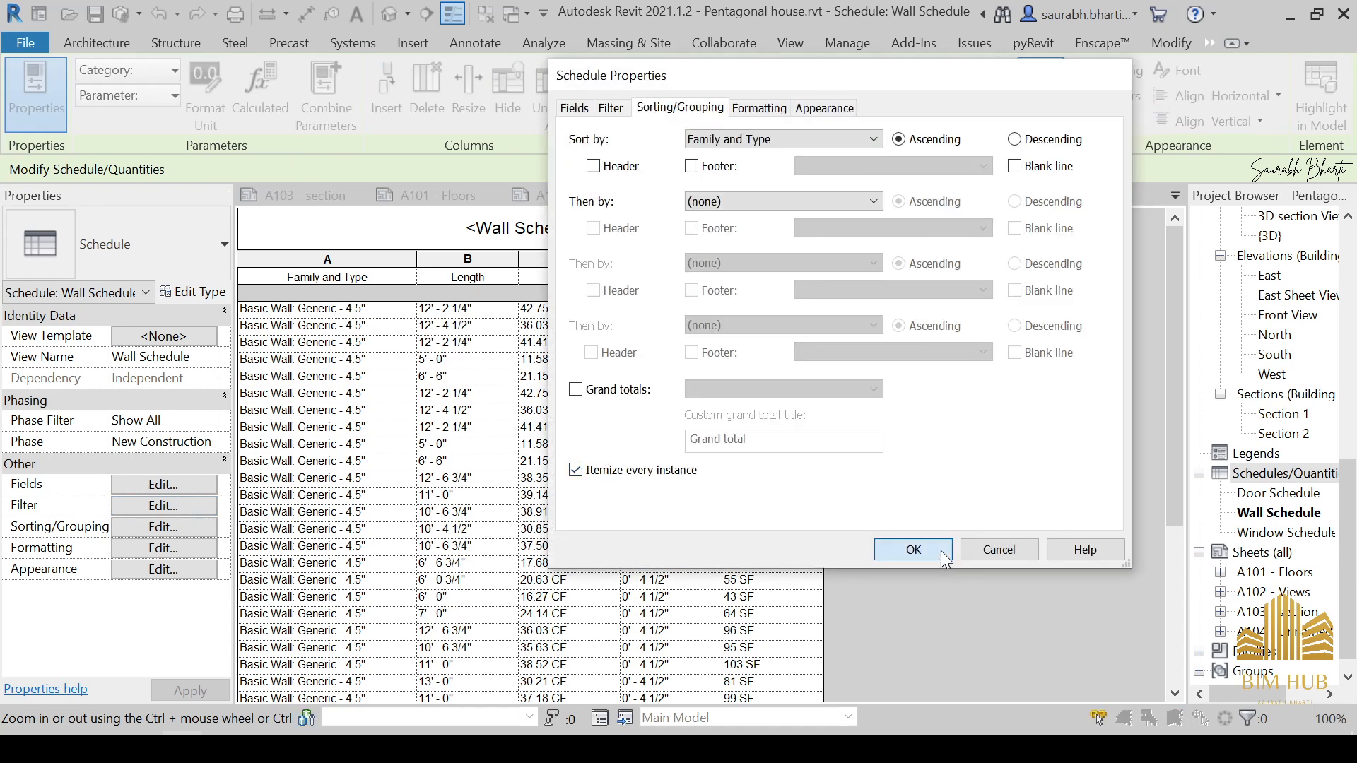
pyautogui.click(943, 552)
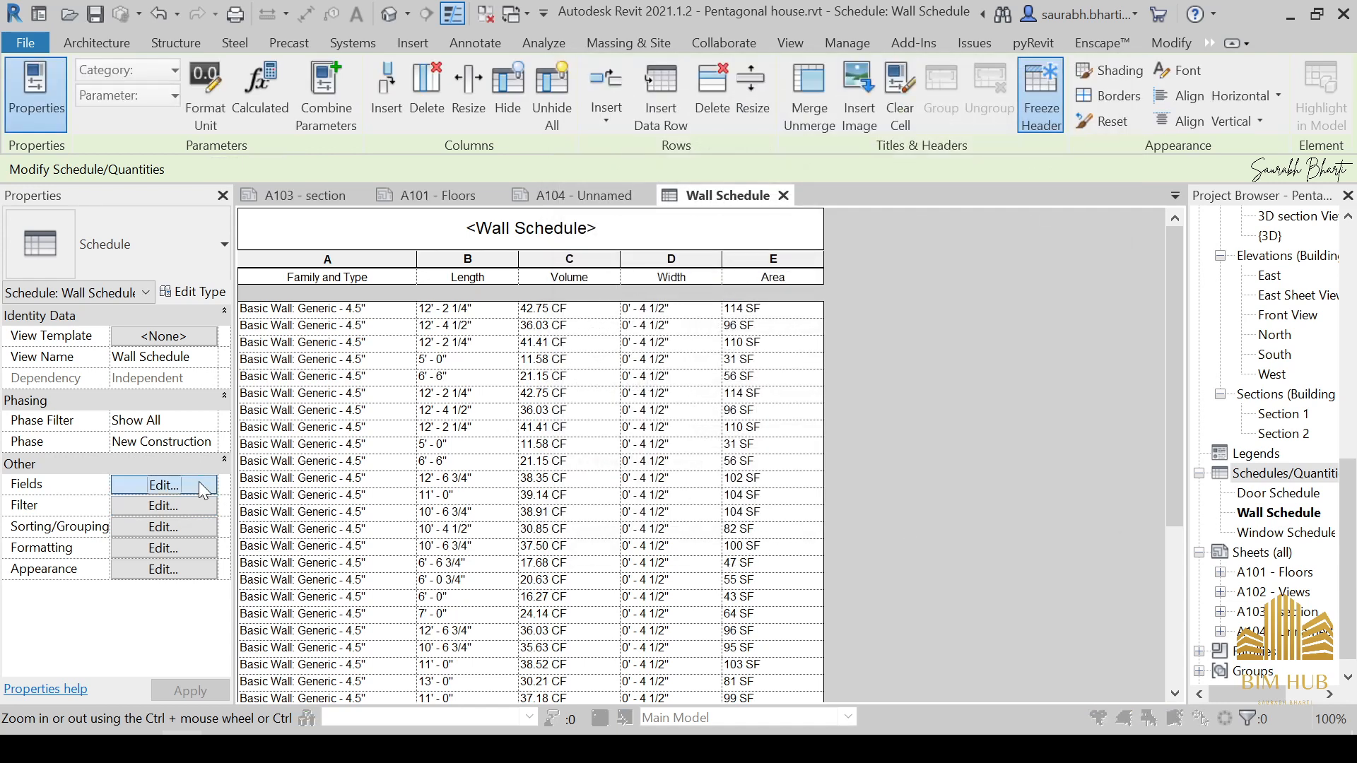
pyautogui.click(163, 484)
pyautogui.click(680, 107)
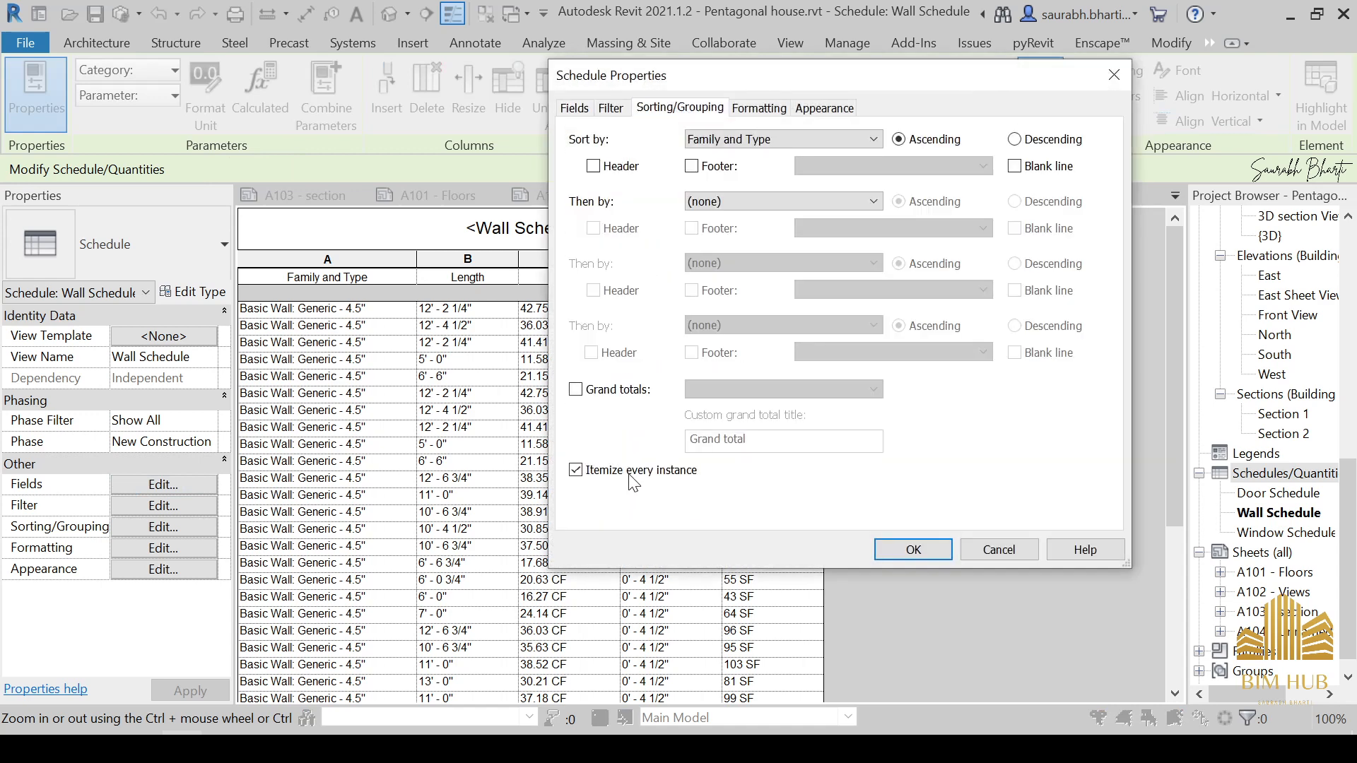
pyautogui.click(914, 559)
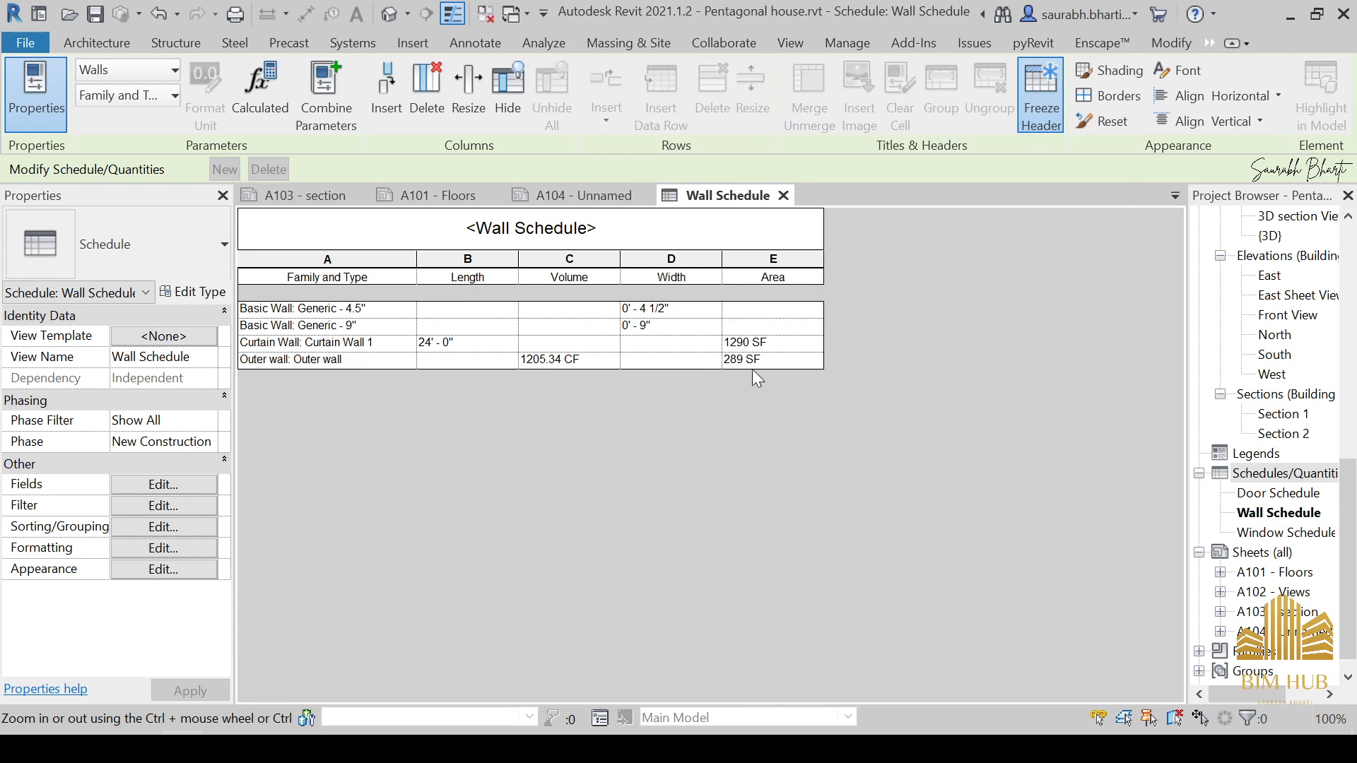
# Step: Examine the Area, Volume and Length cells of the grouped wall types in the schedule
pyautogui.click(760, 310)
pyautogui.click(757, 329)
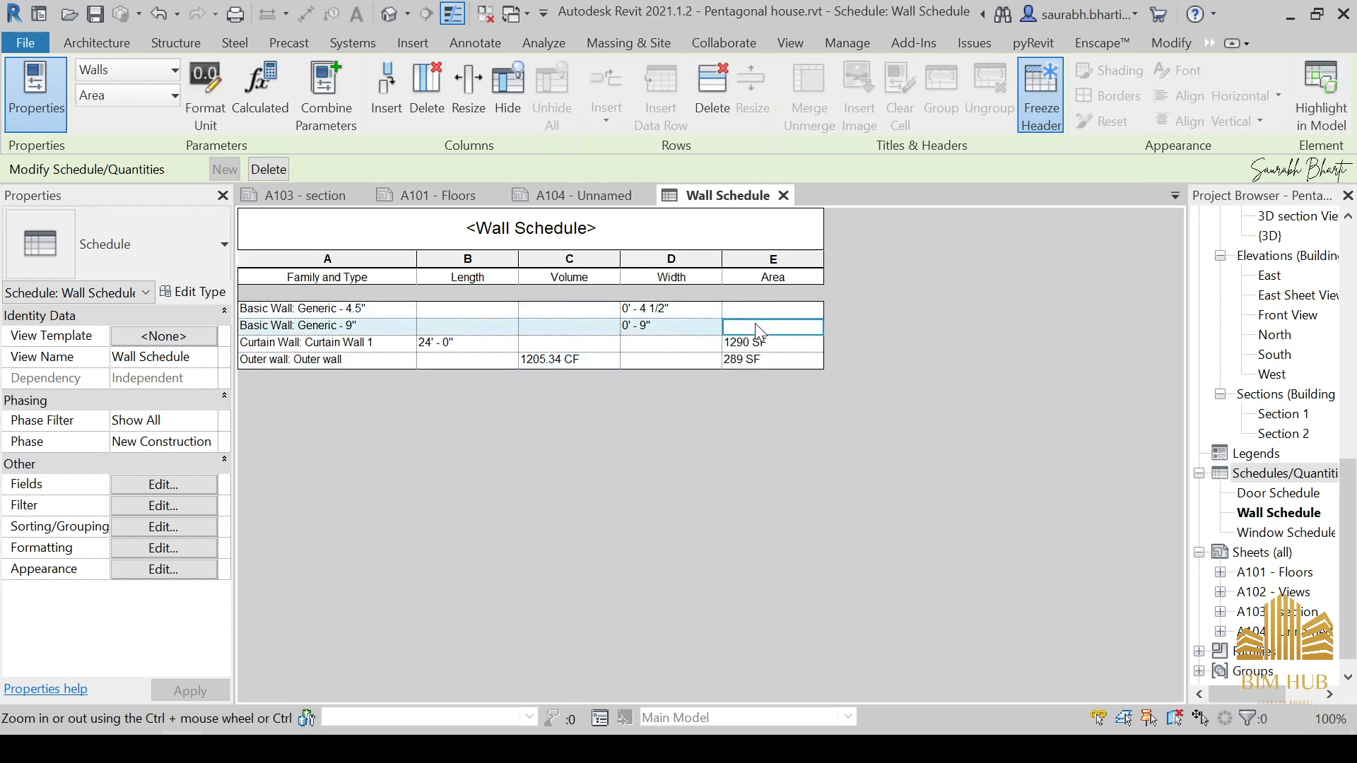
pyautogui.click(610, 367)
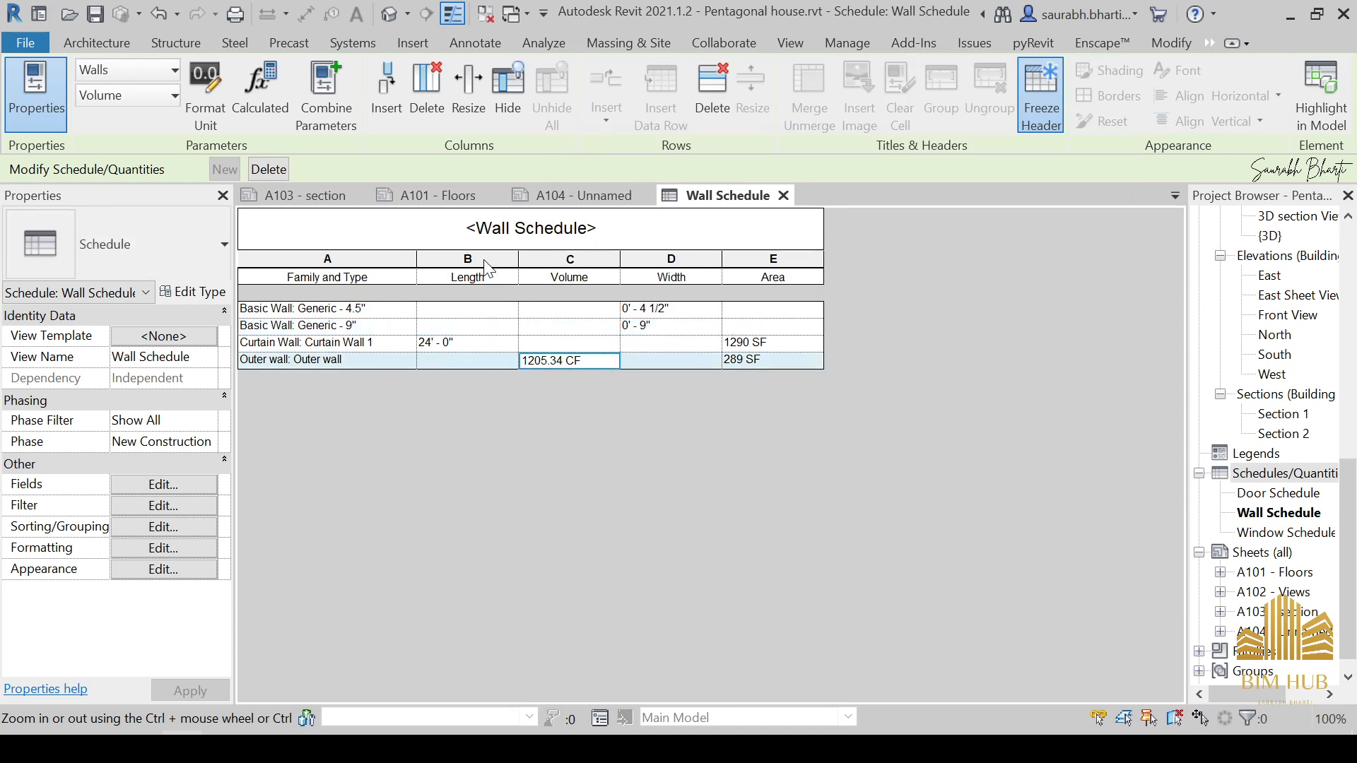
pyautogui.click(484, 327)
pyautogui.click(484, 315)
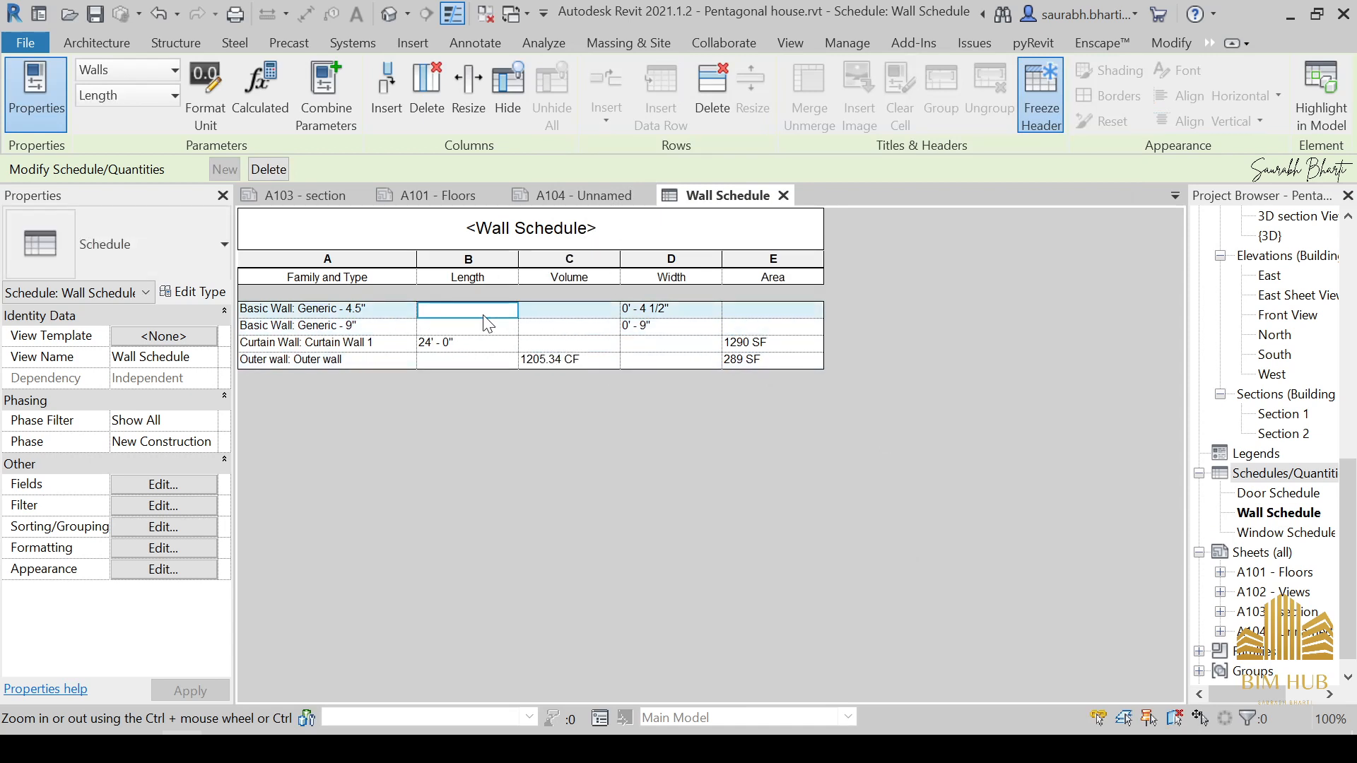
pyautogui.click(769, 343)
pyautogui.click(770, 361)
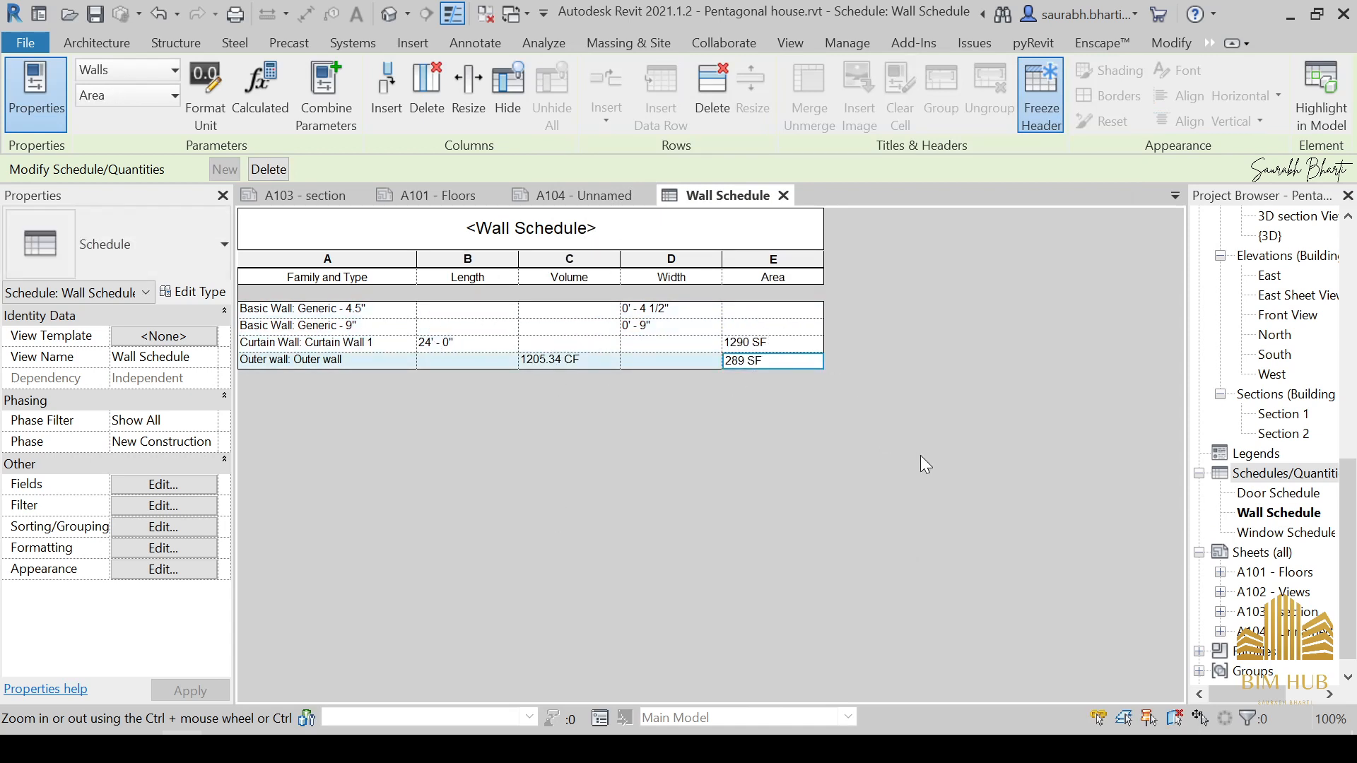
# Step: Rename sheet A104 as Wall Schedule, keeping its sheet number
pyautogui.click(1251, 631)
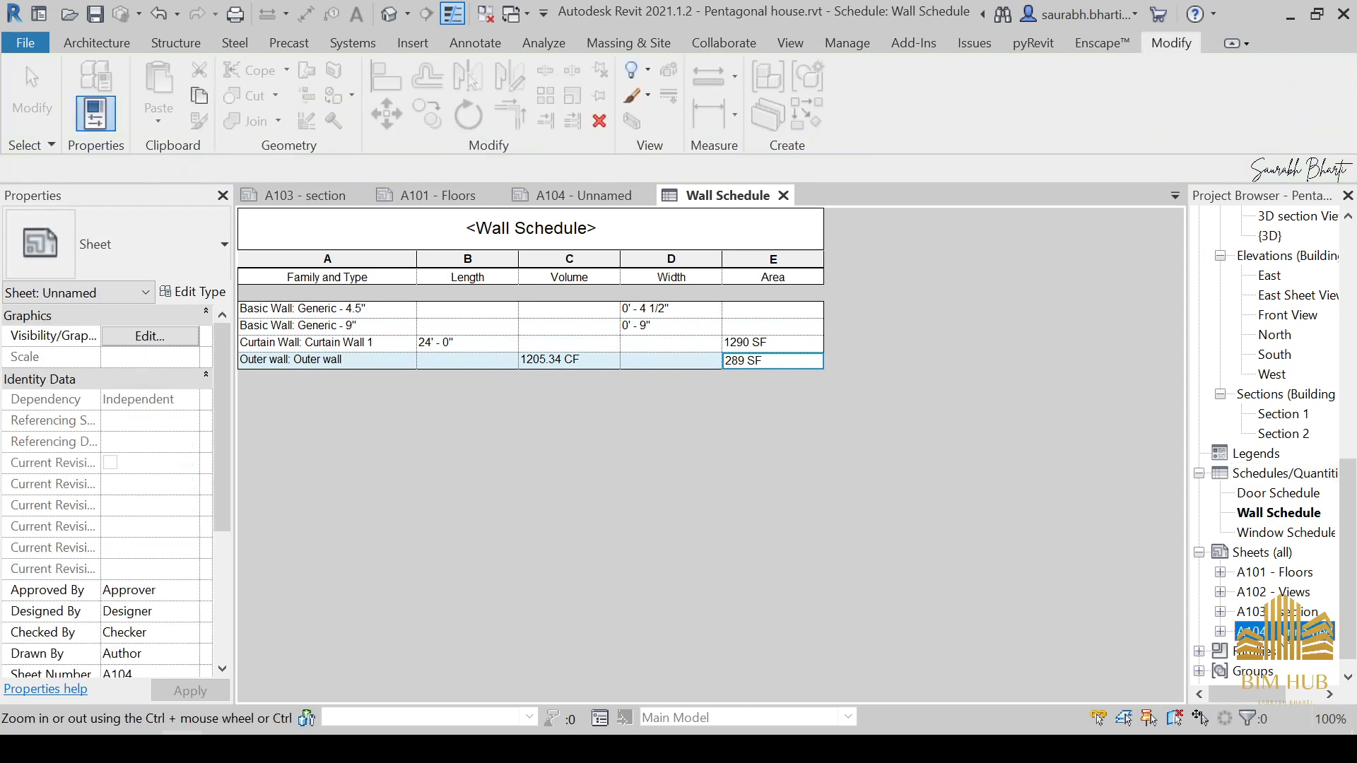
pyautogui.press('F2')
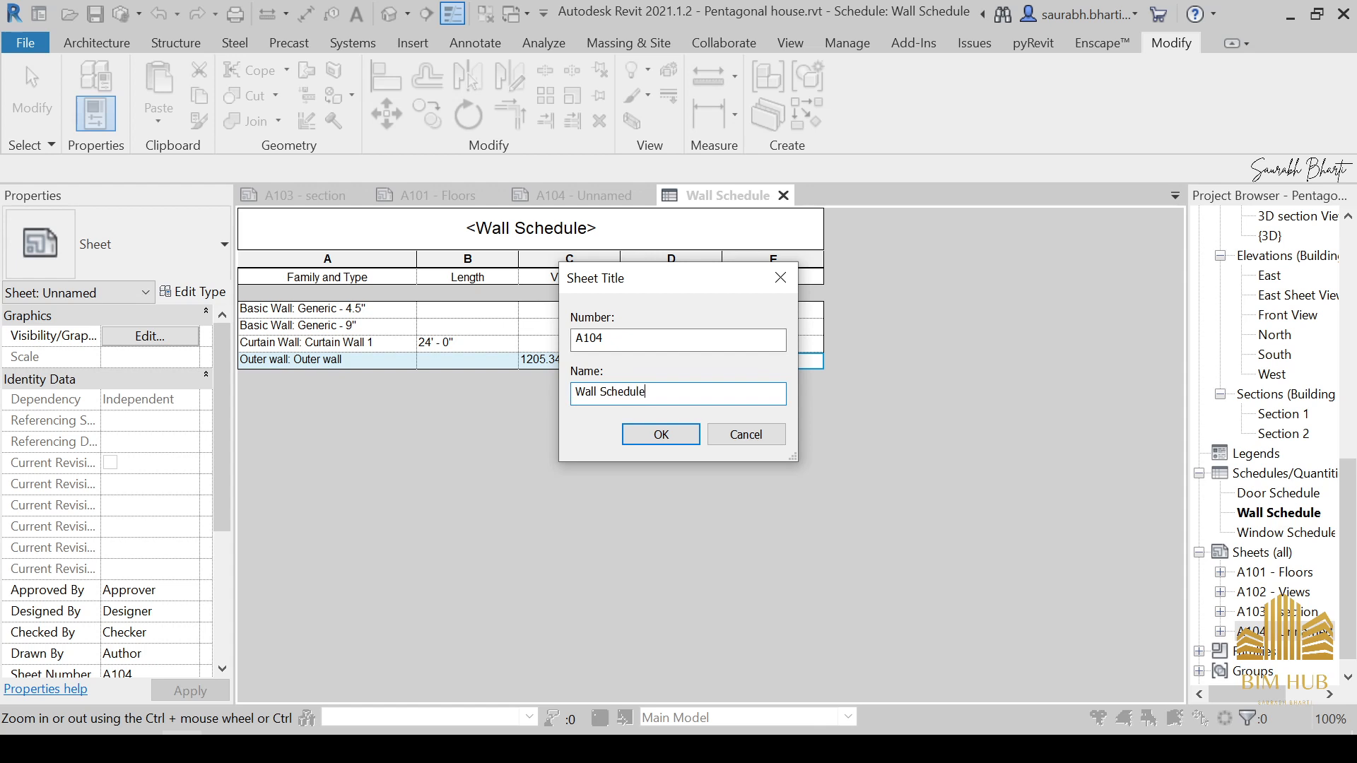
pyautogui.click(659, 436)
pyautogui.click(778, 414)
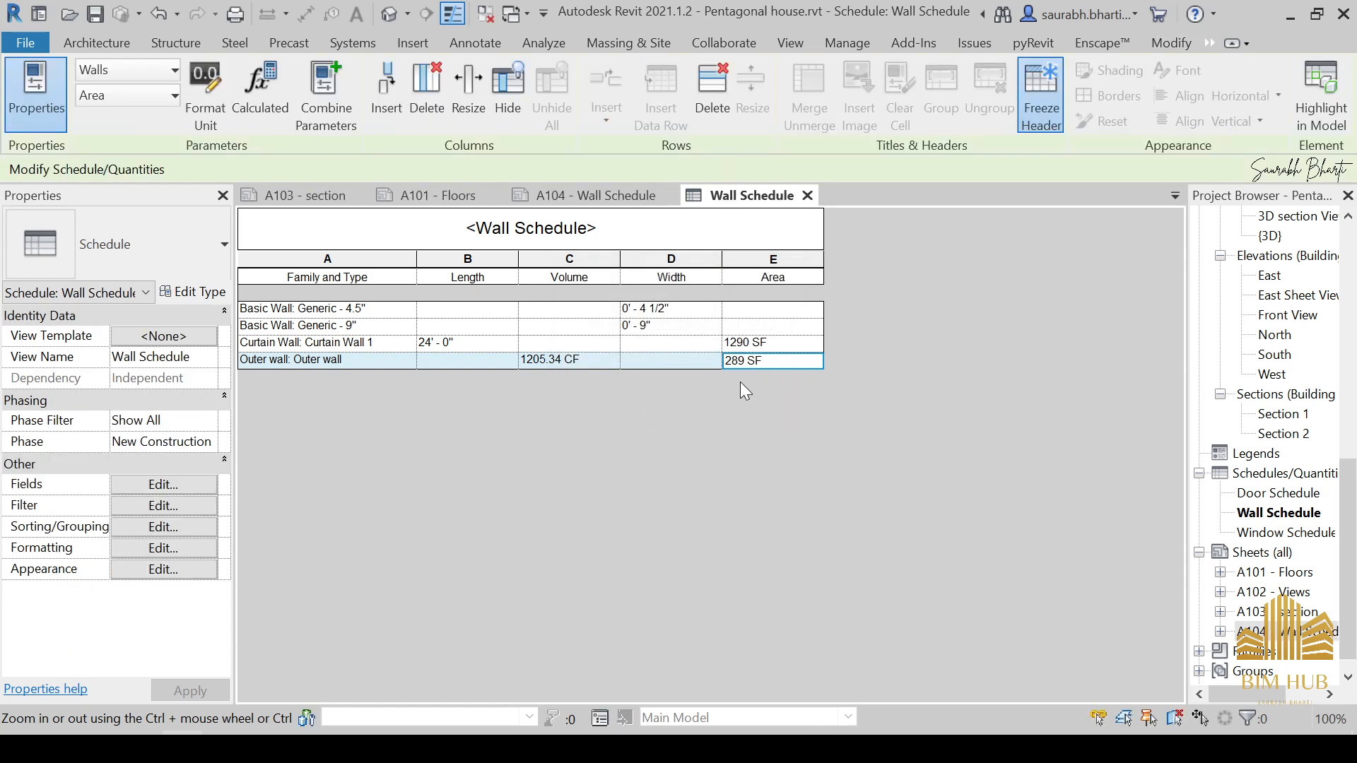
# Step: Check the Volume and Area cells of the Generic 4.5" wall and the curtain wall's Length in the schedule
pyautogui.press('Up')
pyautogui.press('Up')
pyautogui.press('Up')
pyautogui.press('Left')
pyautogui.press('Left')
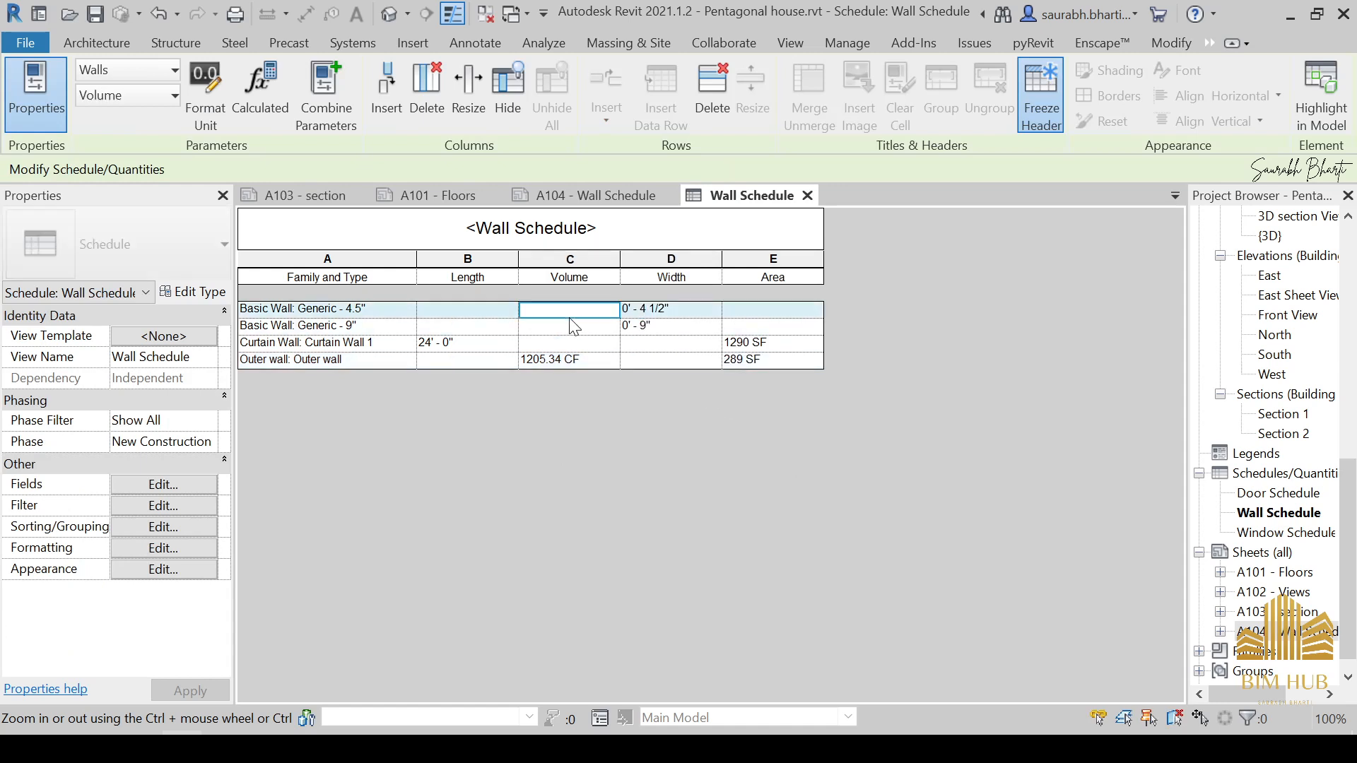
pyautogui.click(457, 342)
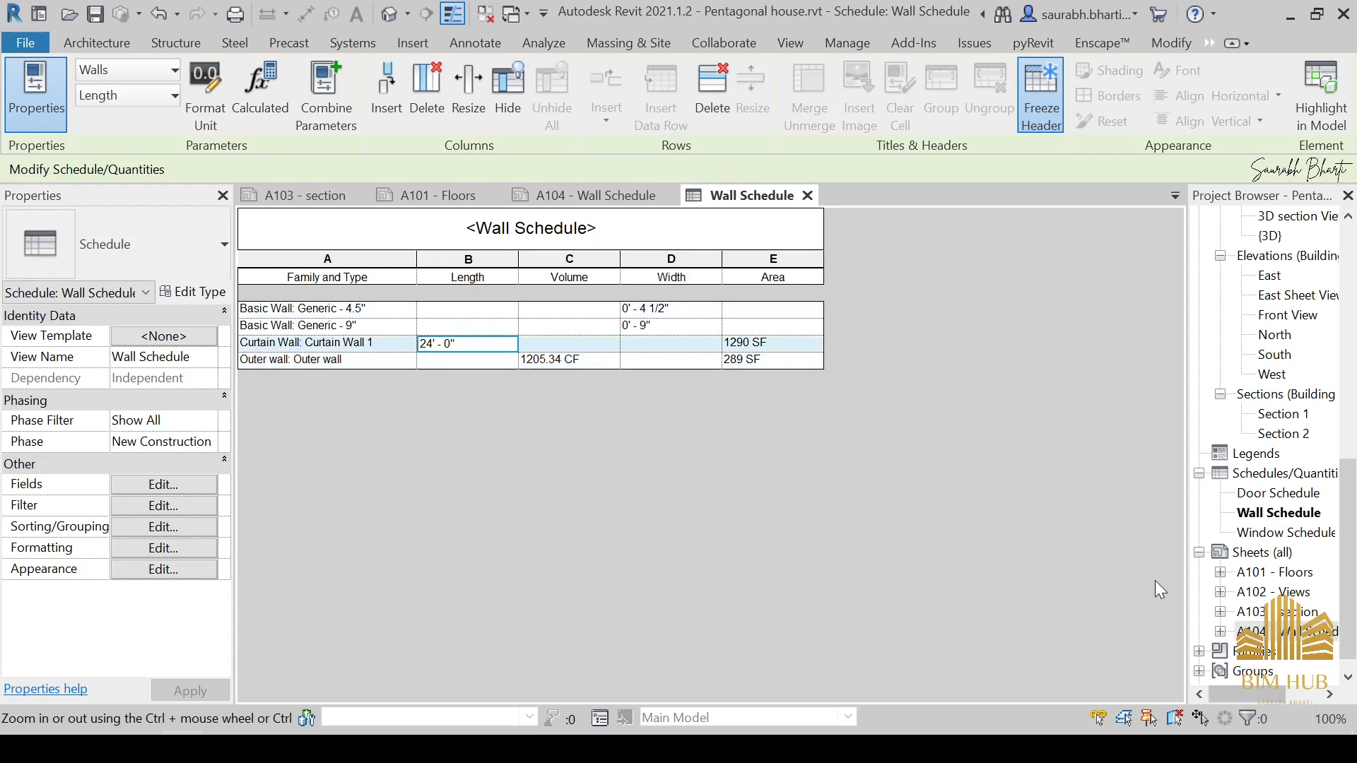
pyautogui.click(793, 312)
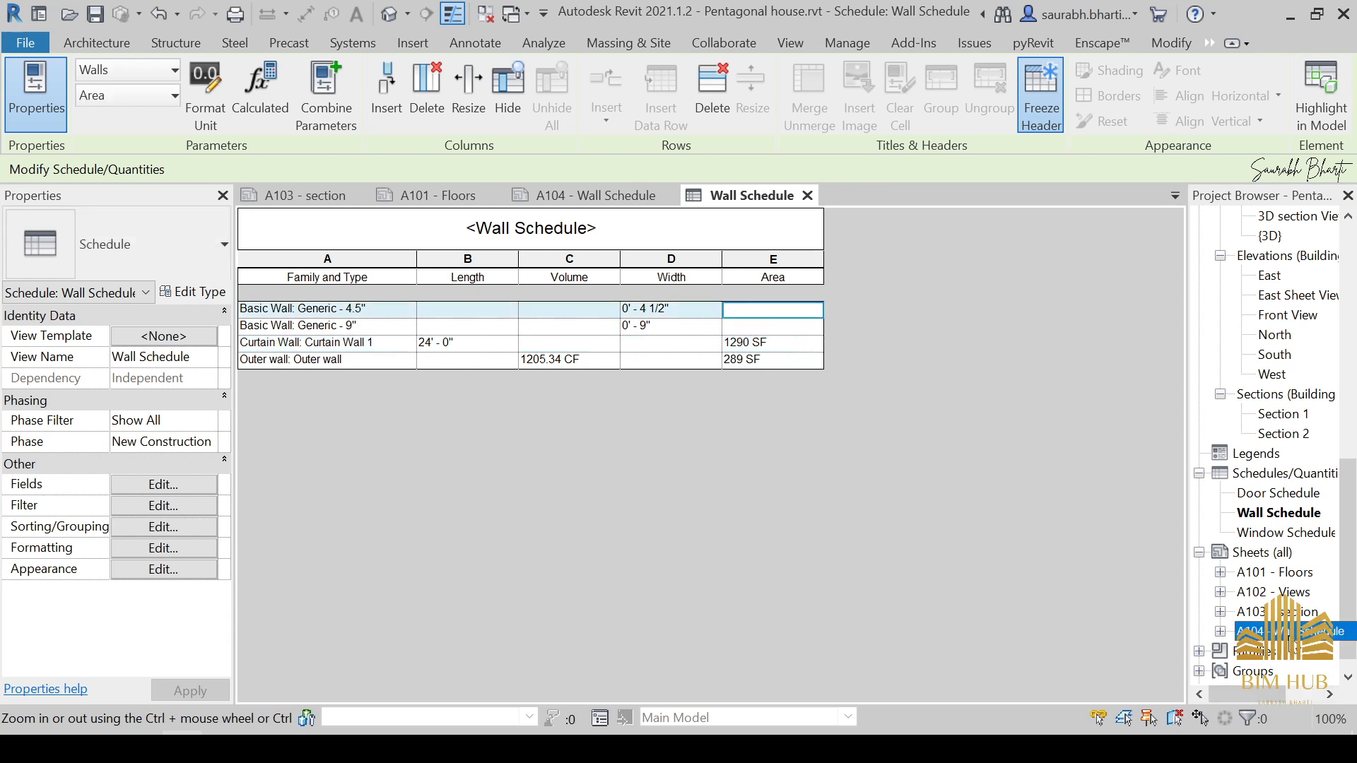
# Step: Open sheet A104 and place the wall schedule on it, in line with the door and window schedules
pyautogui.click(1322, 99)
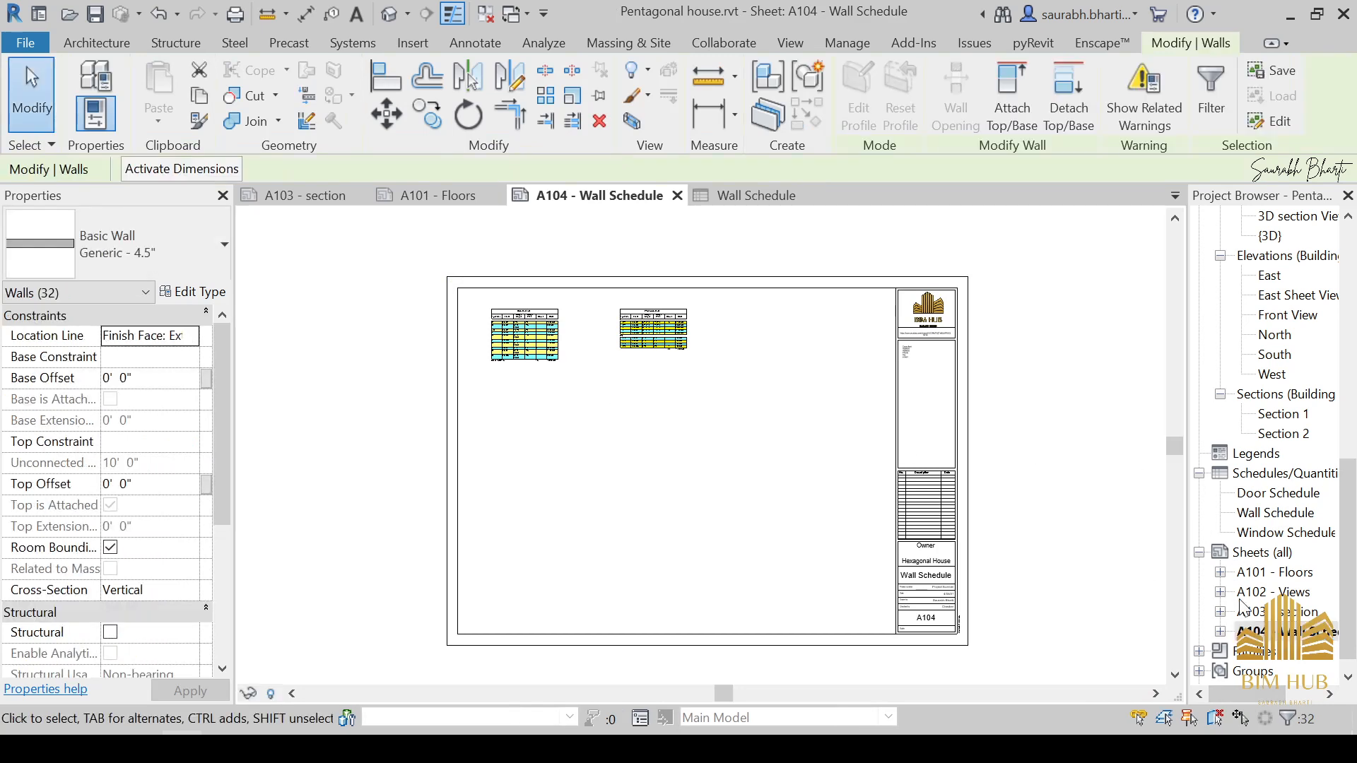
pyautogui.scroll(-1, 1255, 621)
pyautogui.click(1257, 612)
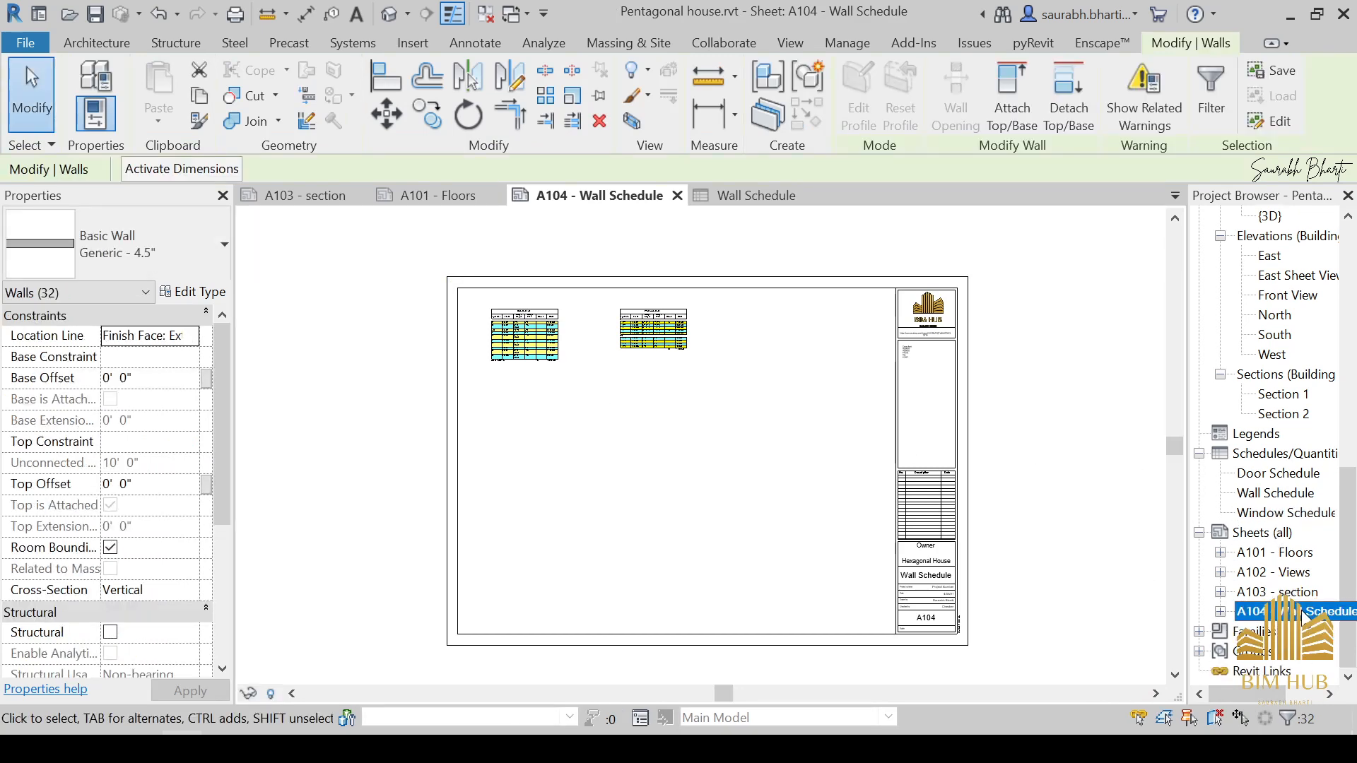
pyautogui.scroll(1, 1264, 450)
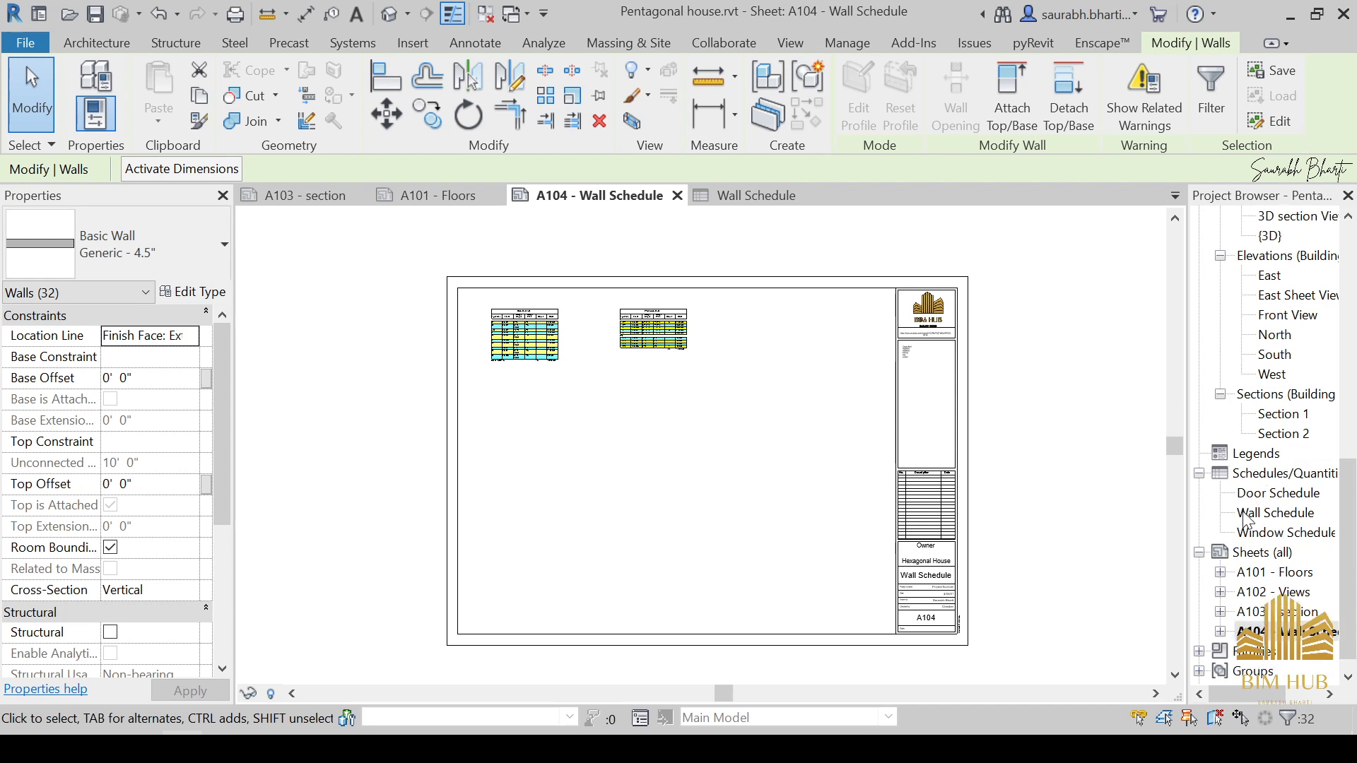
pyautogui.moveTo(1272, 513); pyautogui.dragTo(1211, 531)
pyautogui.moveTo(786, 400); pyautogui.dragTo(774, 375)
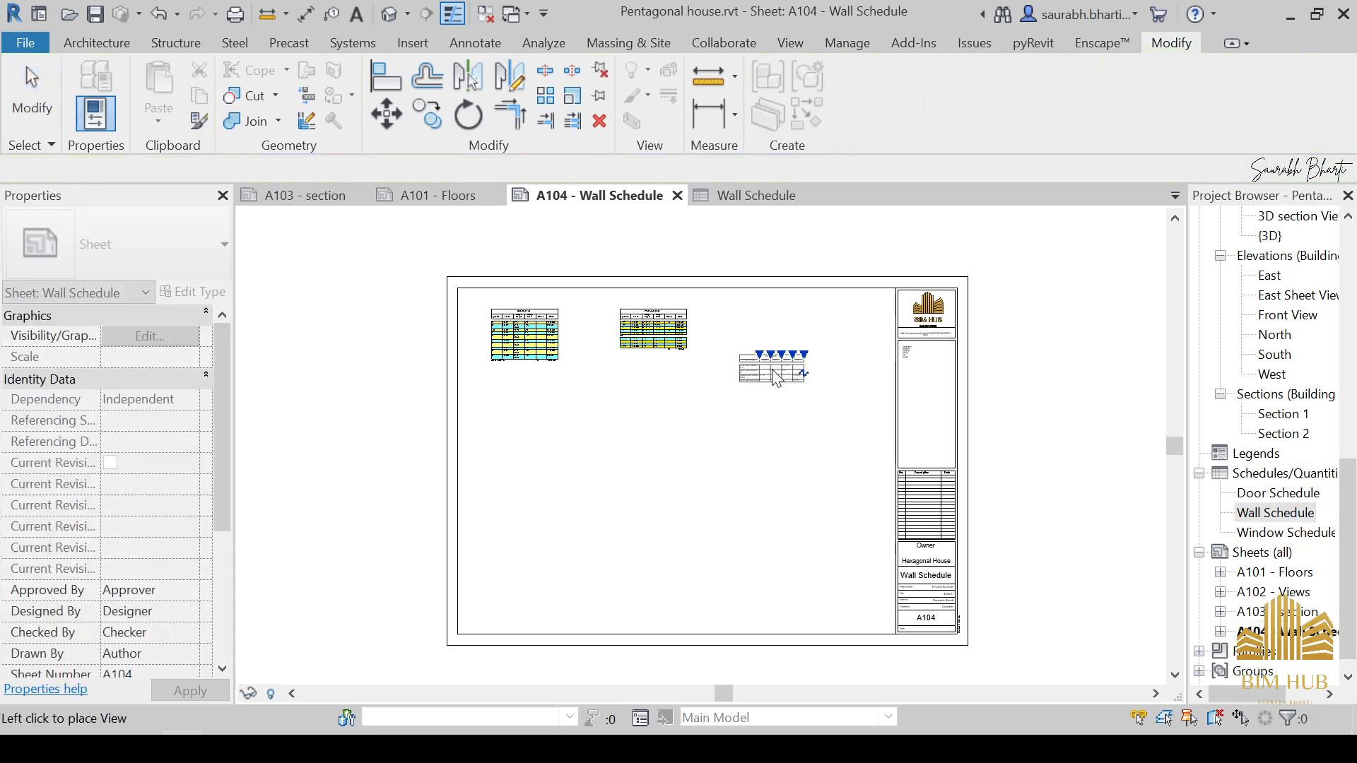
pyautogui.click(773, 332)
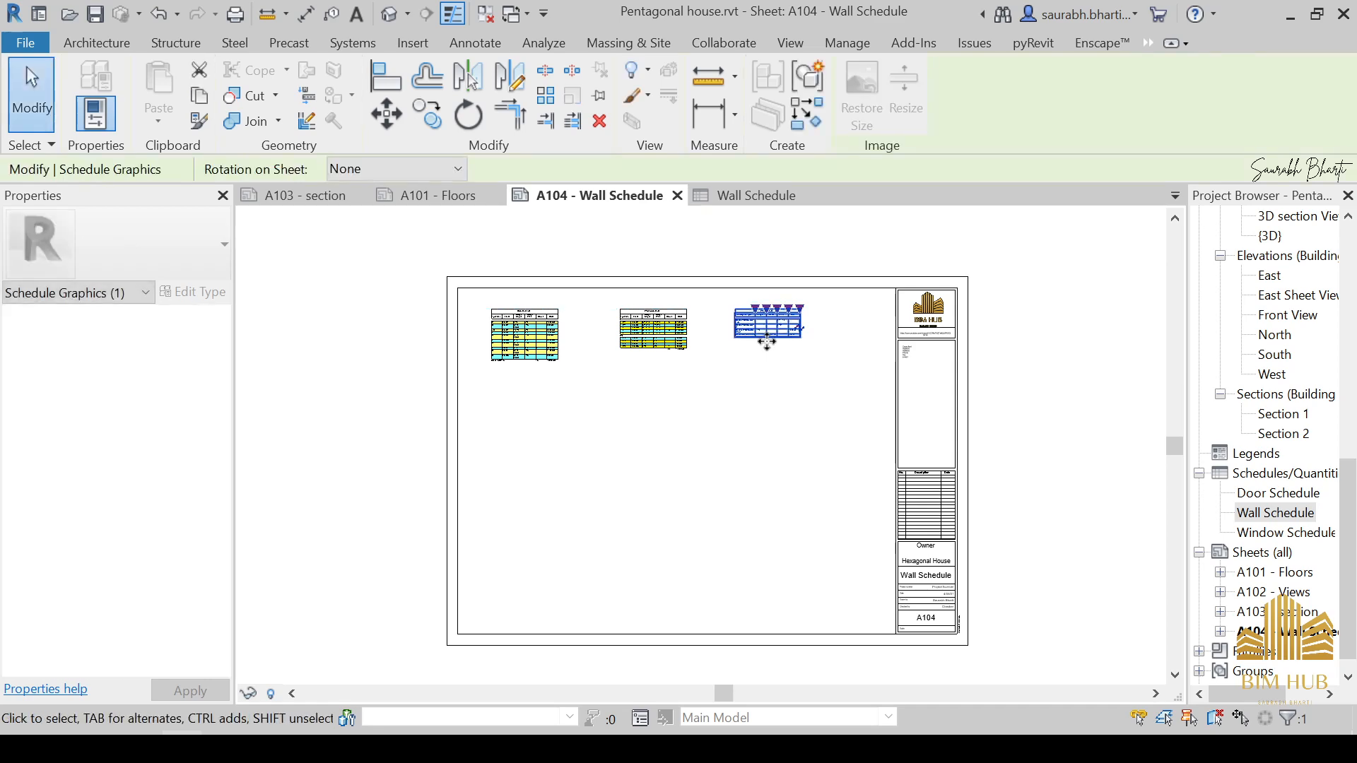
pyautogui.scroll(5, 773, 332)
pyautogui.moveTo(788, 302); pyautogui.dragTo(782, 393, button='middle')
pyautogui.scroll(-8, 781, 393)
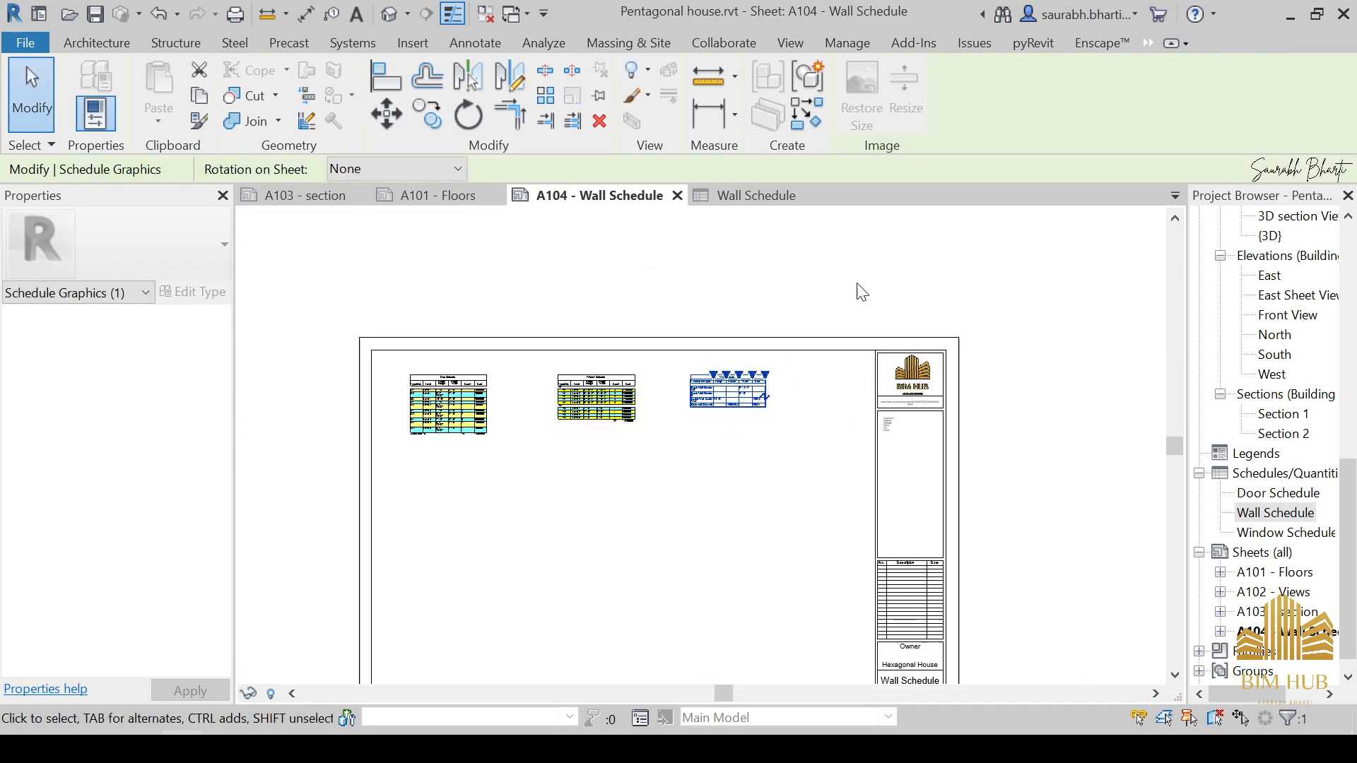
# Step: Open the default 3D view, and set the performance mode to Turbo in Armoury Crate
pyautogui.click(402, 17)
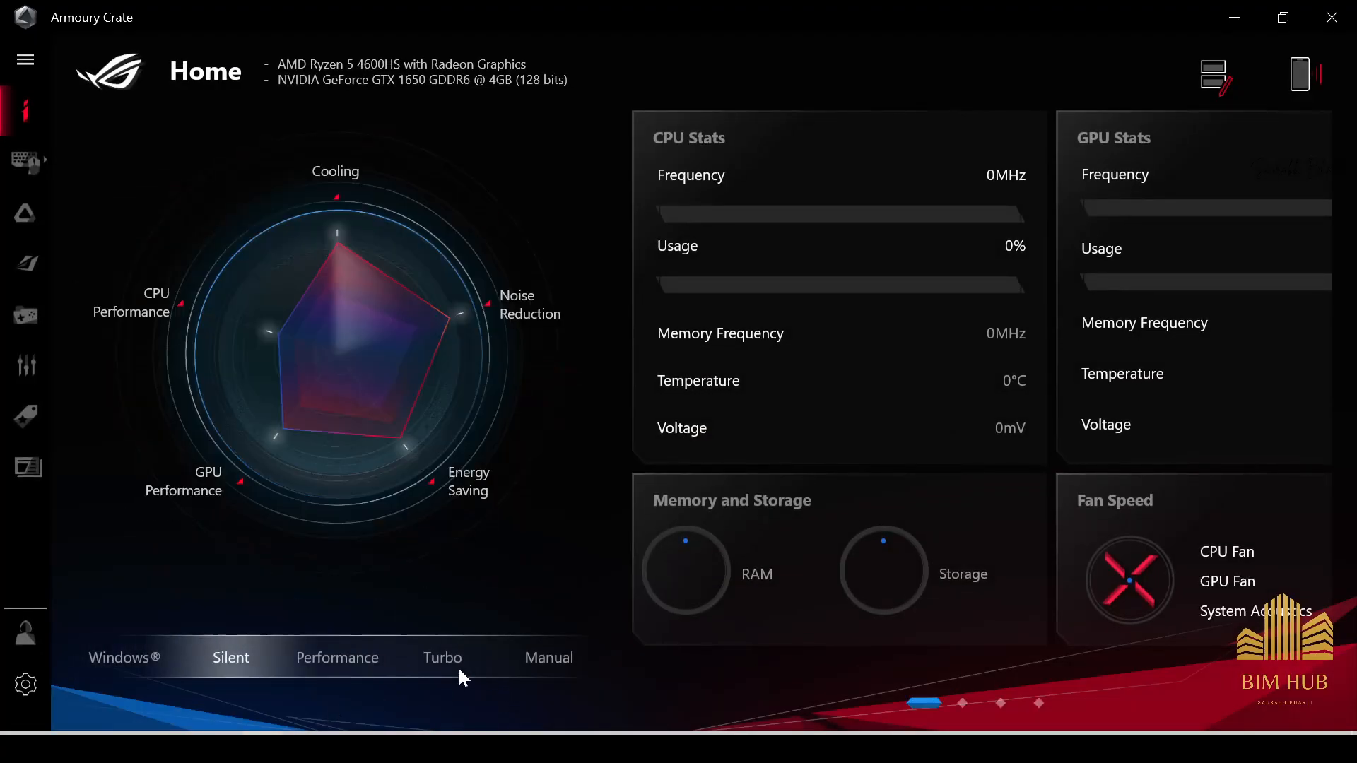
pyautogui.click(443, 658)
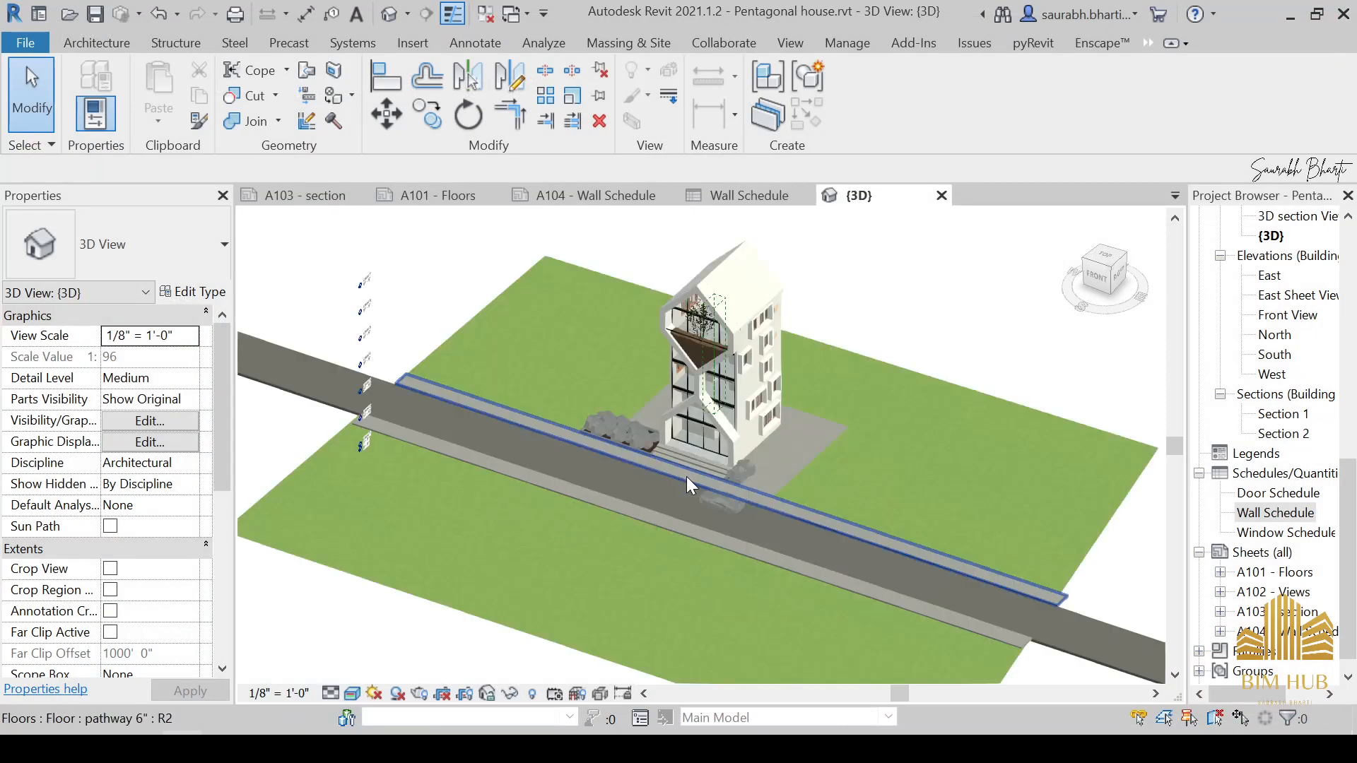
# Step: Examine the ground-floor curtain wall of the house close up in the front orientation of the 3D view
pyautogui.scroll(10, 686, 477)
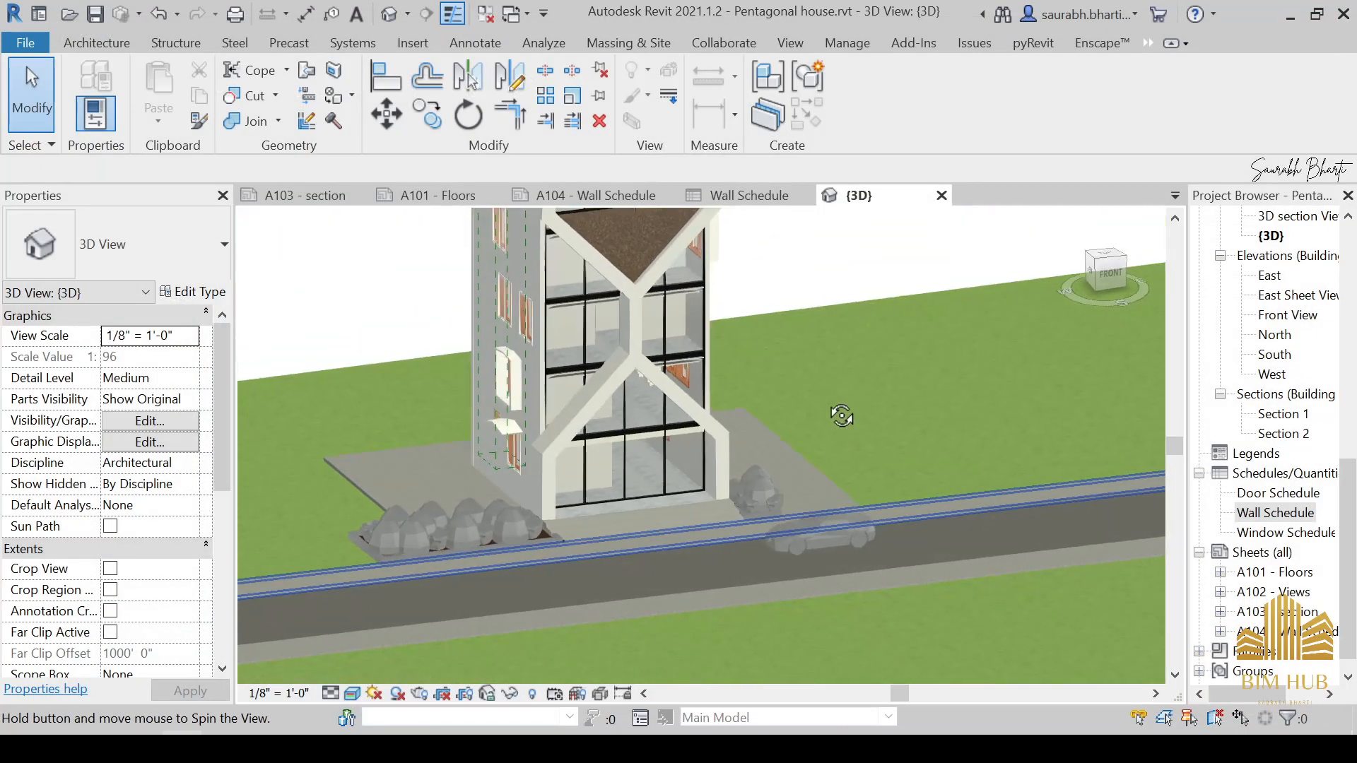
pyautogui.keyDown('shift'); pyautogui.moveTo(682, 468); pyautogui.dragTo(585, 642, button='middle'); pyautogui.keyUp('shift')
pyautogui.scroll(5, 656, 543)
pyautogui.moveTo(655, 543)
pyautogui.keyDown('shift'); pyautogui.mouseDown(button='middle')
pyautogui.moveTo(691, 539)
pyautogui.moveTo(649, 561)
pyautogui.mouseUp(button='middle'); pyautogui.keyUp('shift')
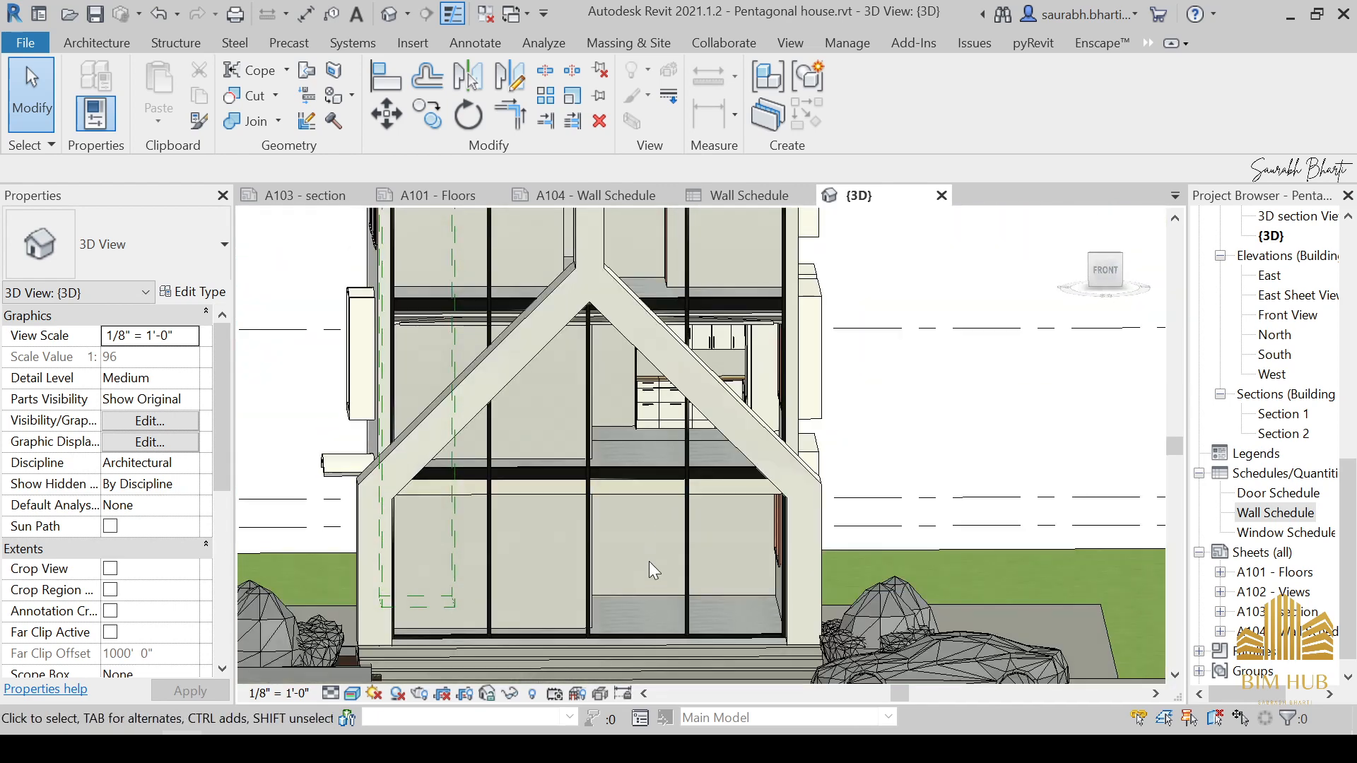
pyautogui.click(1104, 272)
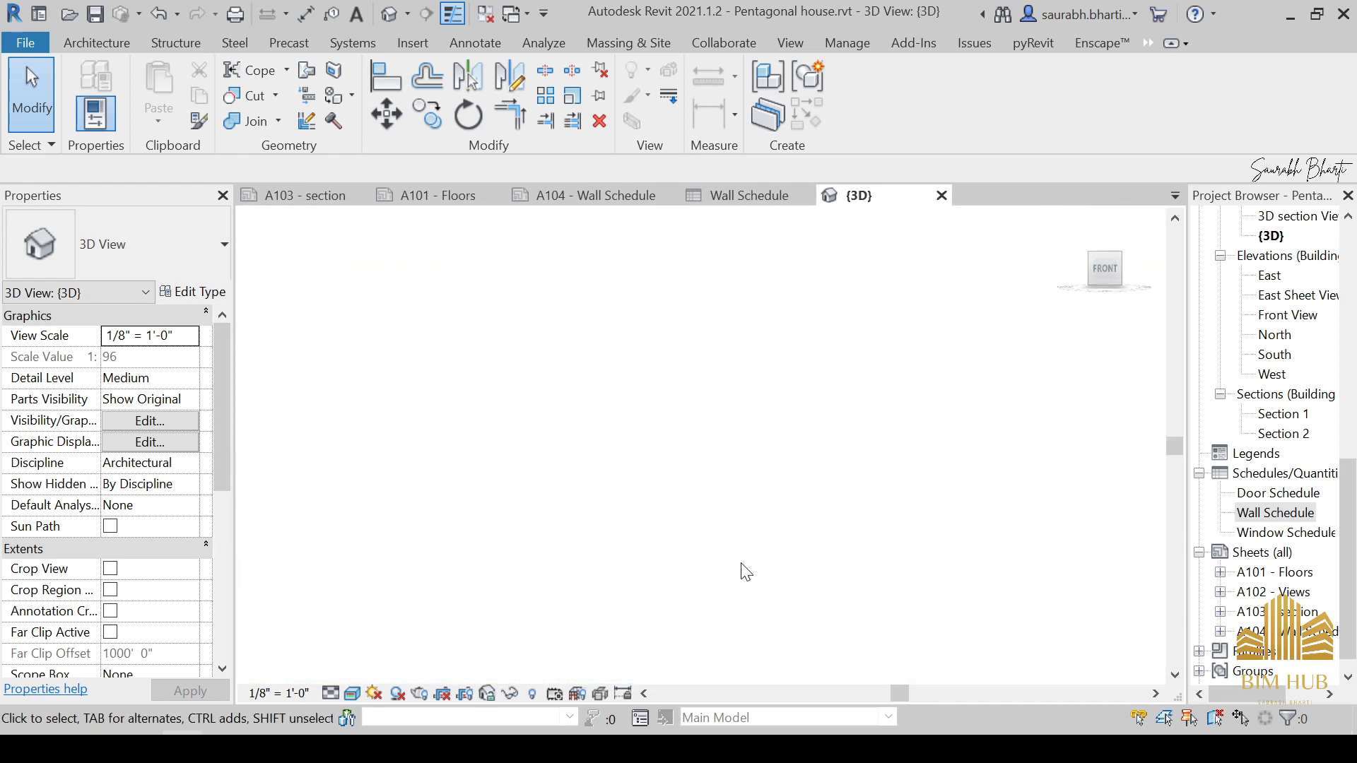
pyautogui.scroll(5, 700, 566)
pyautogui.moveTo(689, 494); pyautogui.dragTo(655, 530, button='middle')
pyautogui.scroll(2, 578, 463)
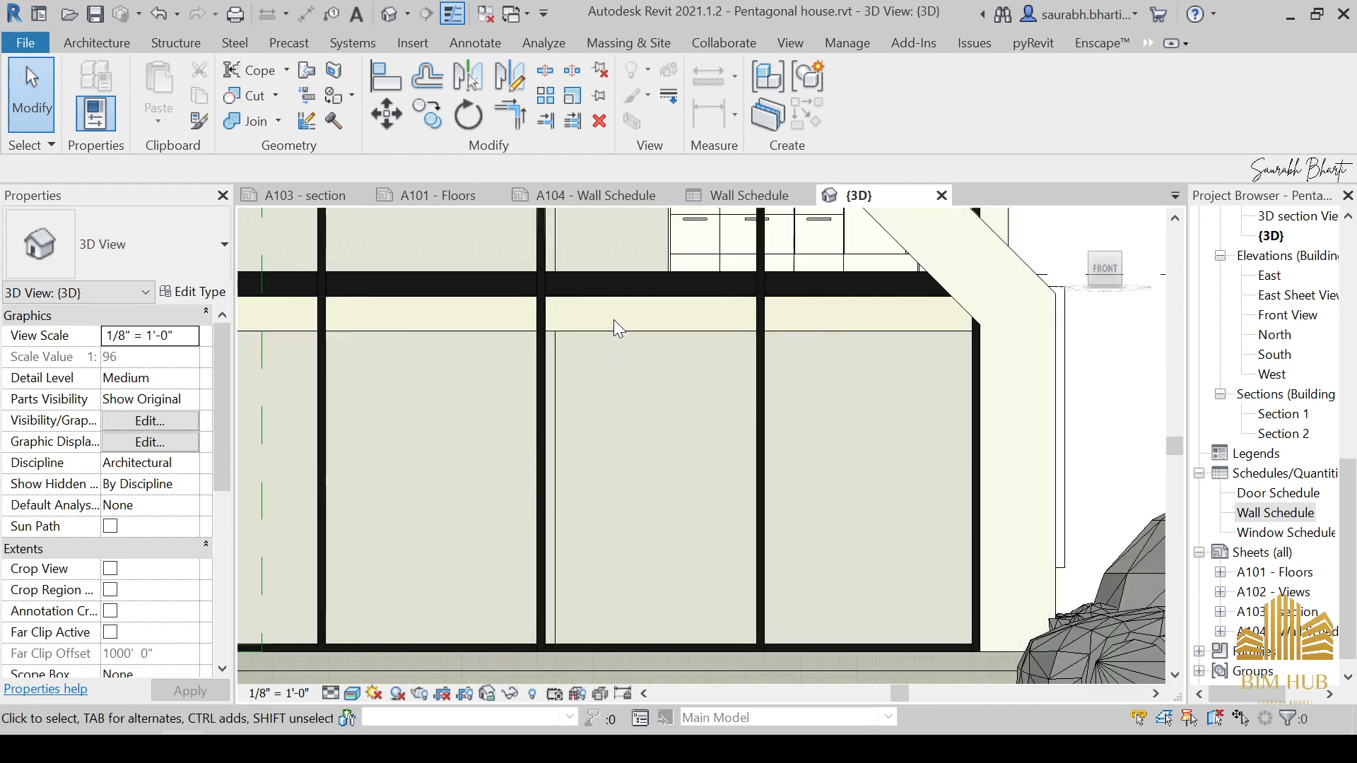
# Step: Check the properties of the horizontal generic model band above the ground-floor curtain wall, and clear the selection
pyautogui.click(618, 339)
pyautogui.scroll(-5, 615, 353)
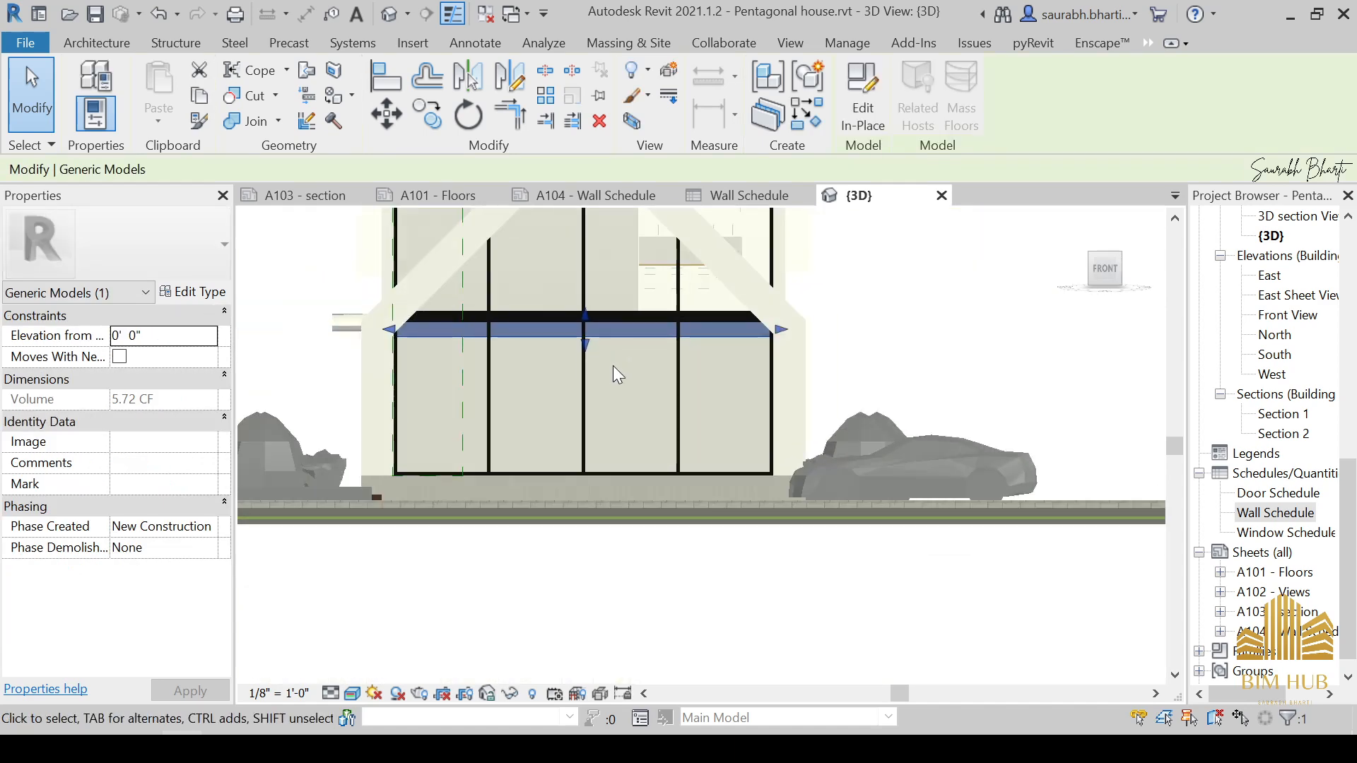
pyautogui.press('Escape')
pyautogui.scroll(2, 655, 384)
pyautogui.moveTo(647, 364); pyautogui.dragTo(660, 372, button='middle')
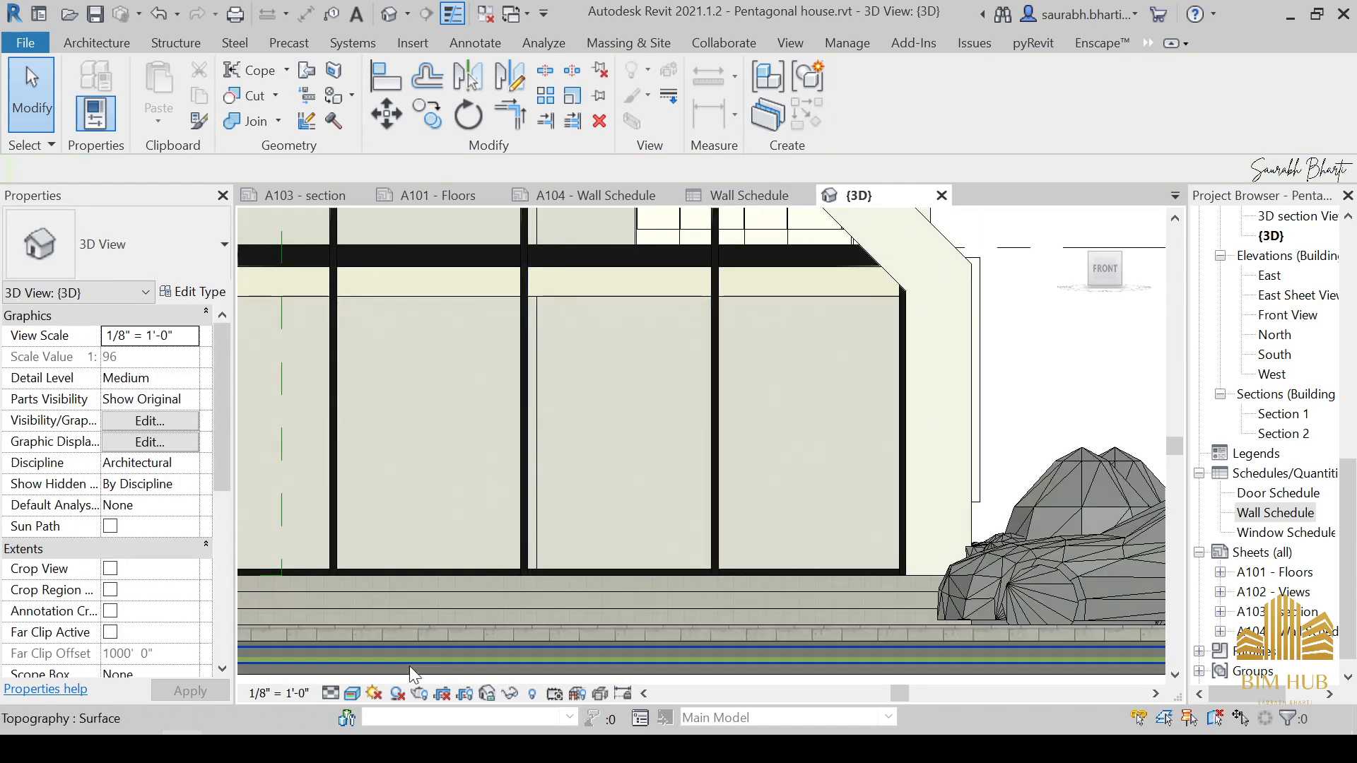
# Step: Set the 3D view's detail level to Fine and inspect the glass door in the ground-floor curtain wall
pyautogui.click(331, 694)
pyautogui.click(329, 694)
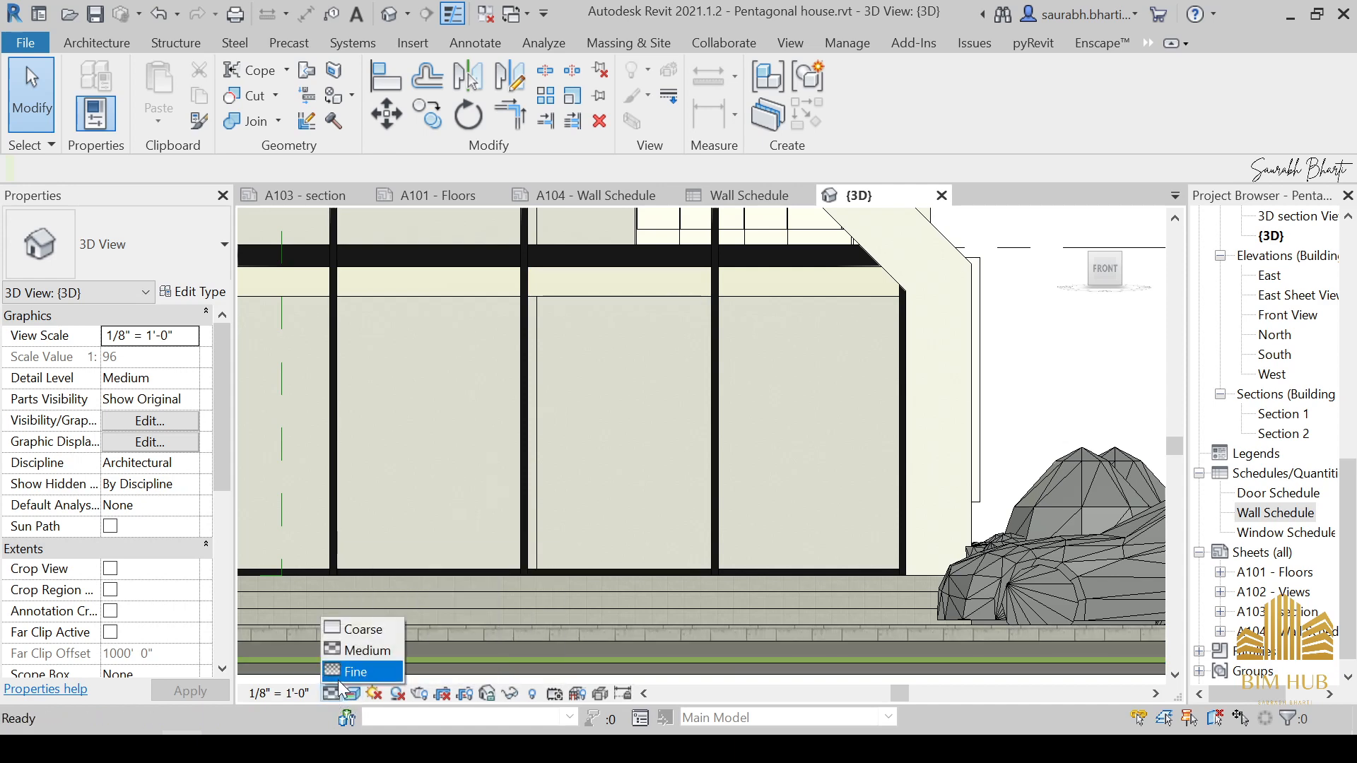
pyautogui.click(341, 670)
pyautogui.scroll(4, 545, 477)
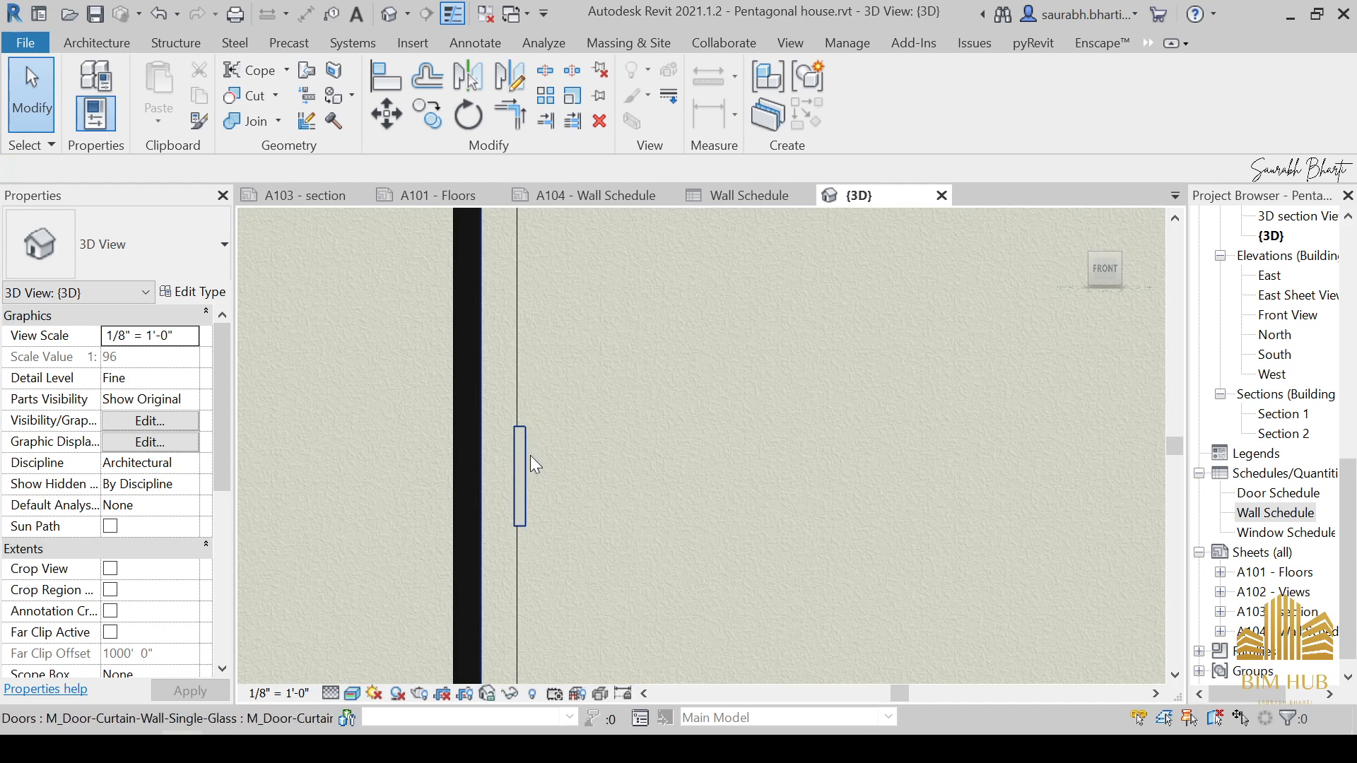
pyautogui.scroll(-5, 527, 463)
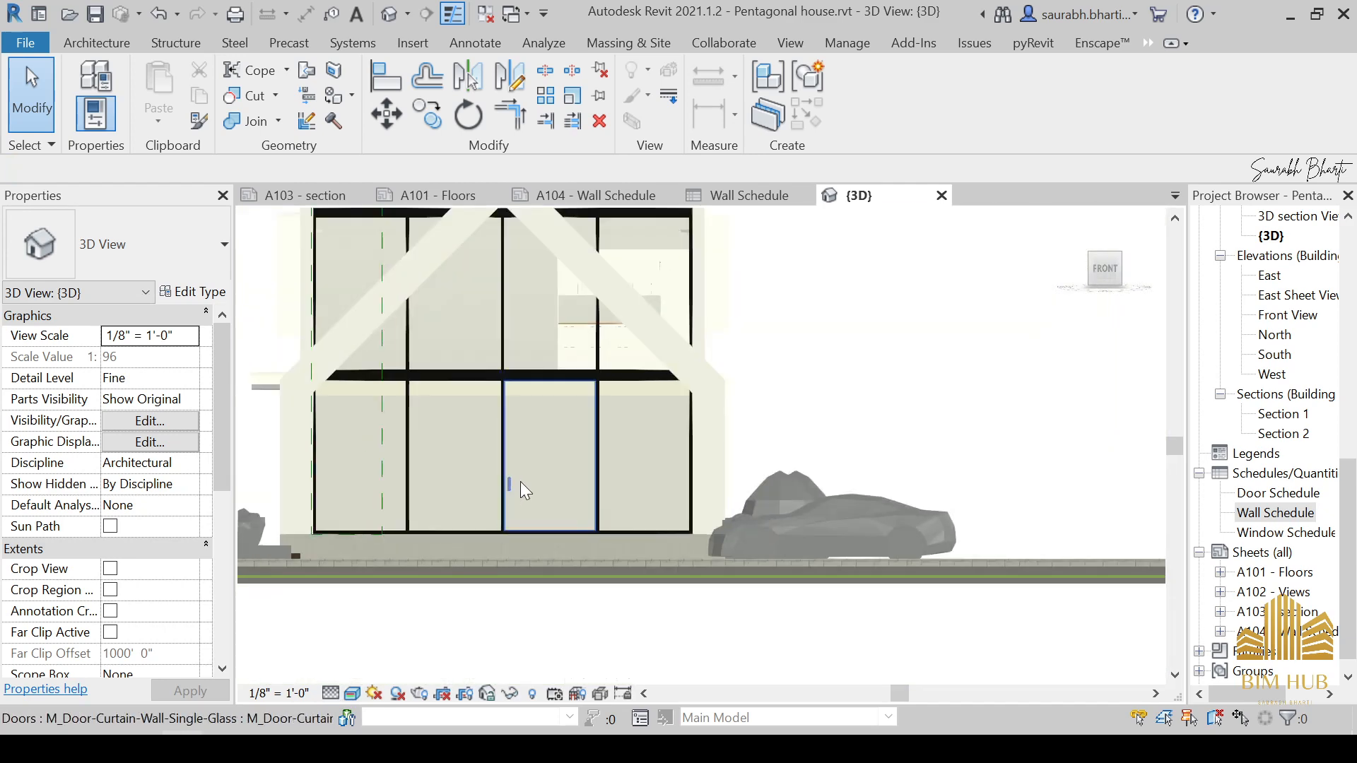
pyautogui.scroll(4, 405, 607)
pyautogui.scroll(-6, 502, 502)
# Step: Temporarily hide the Generic 9" exterior wall on the side of the house with the framed windows
pyautogui.keyDown('shift'); pyautogui.moveTo(518, 486); pyautogui.dragTo(743, 436, button='middle'); pyautogui.keyUp('shift')
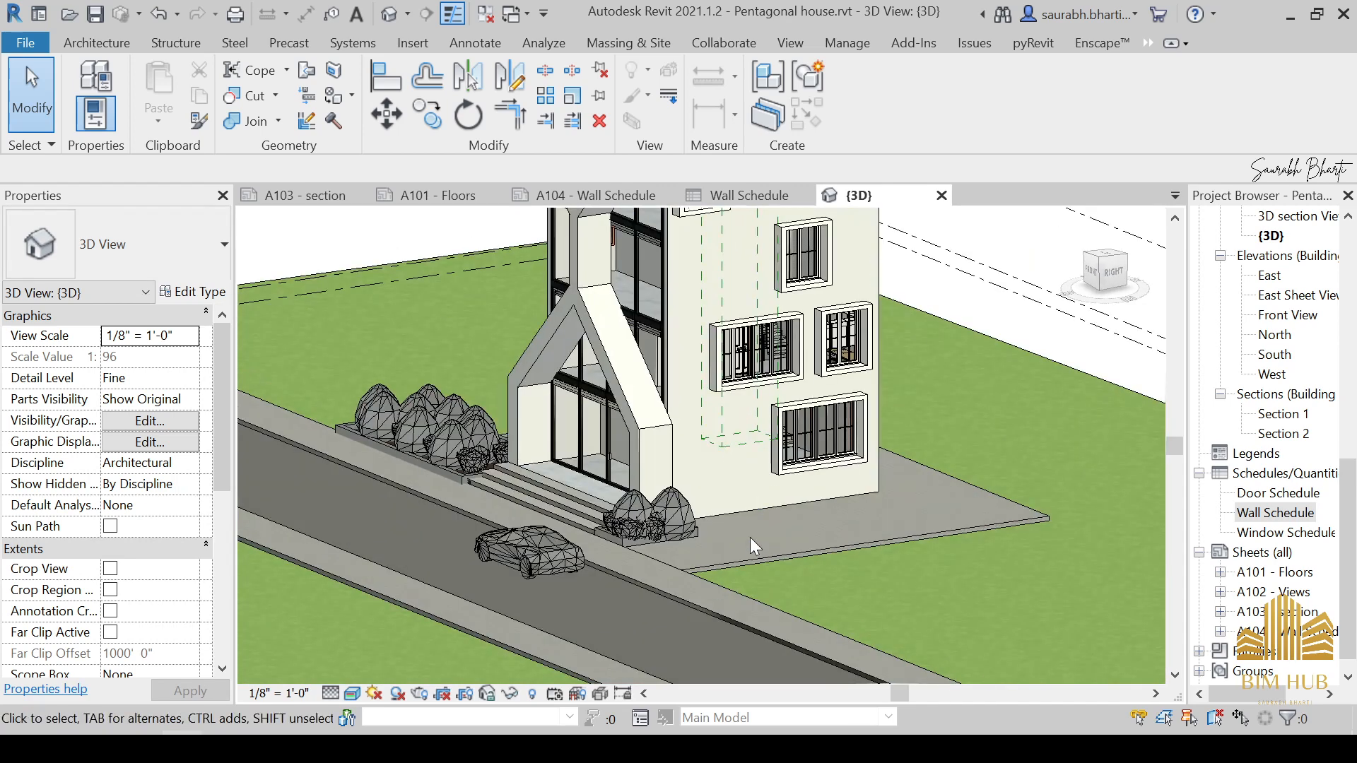
pyautogui.click(750, 509)
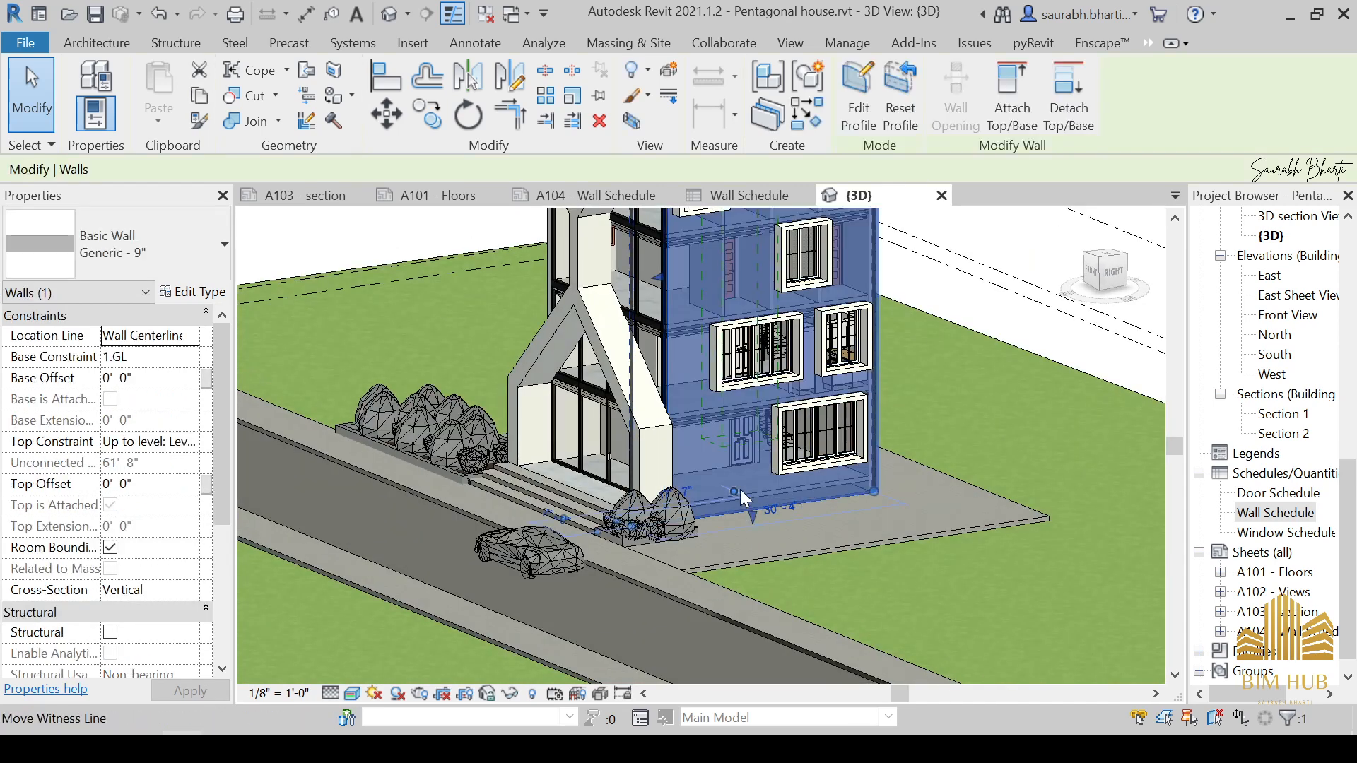
pyautogui.press('h')
# Step: Select all instances of the 57" x 72" double casement window and remove them from the view
pyautogui.click(814, 433)
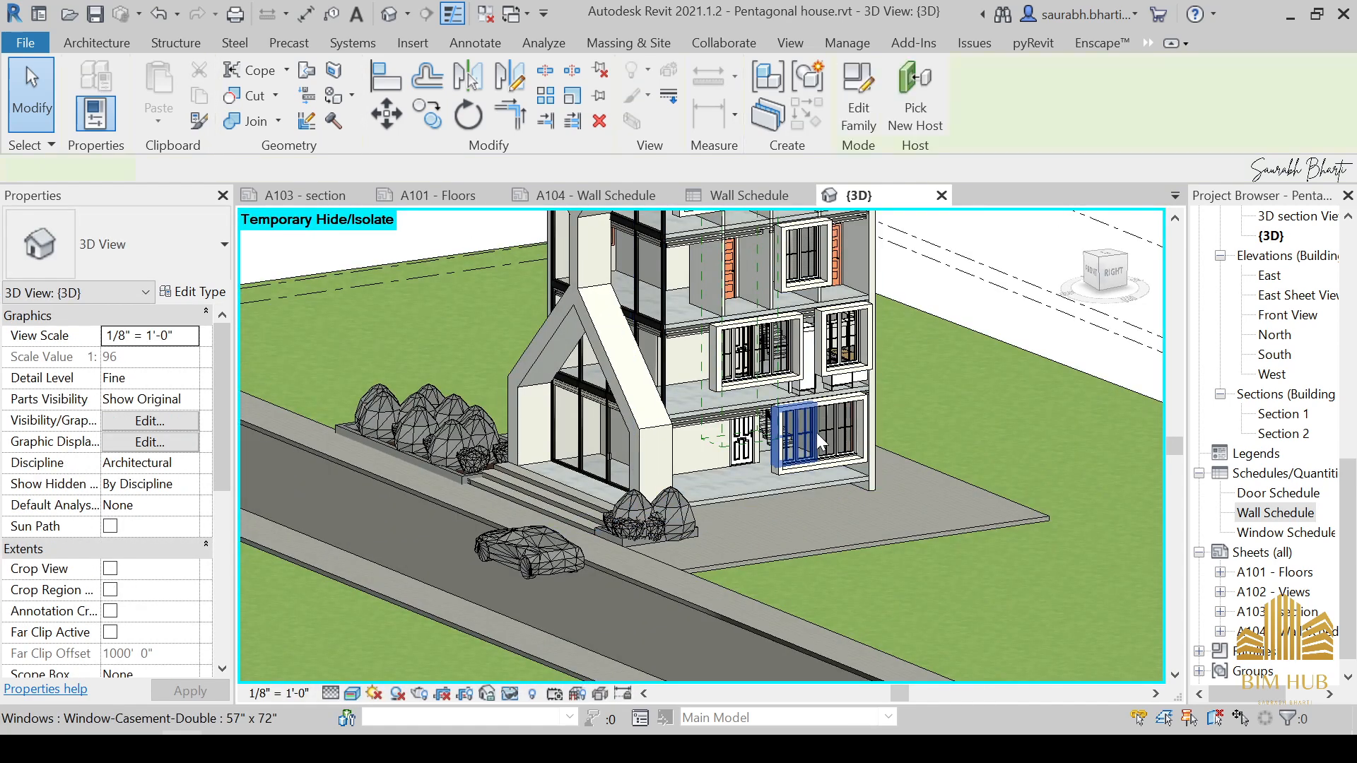
pyautogui.press('s')
pyautogui.press('a')
pyautogui.press('c')
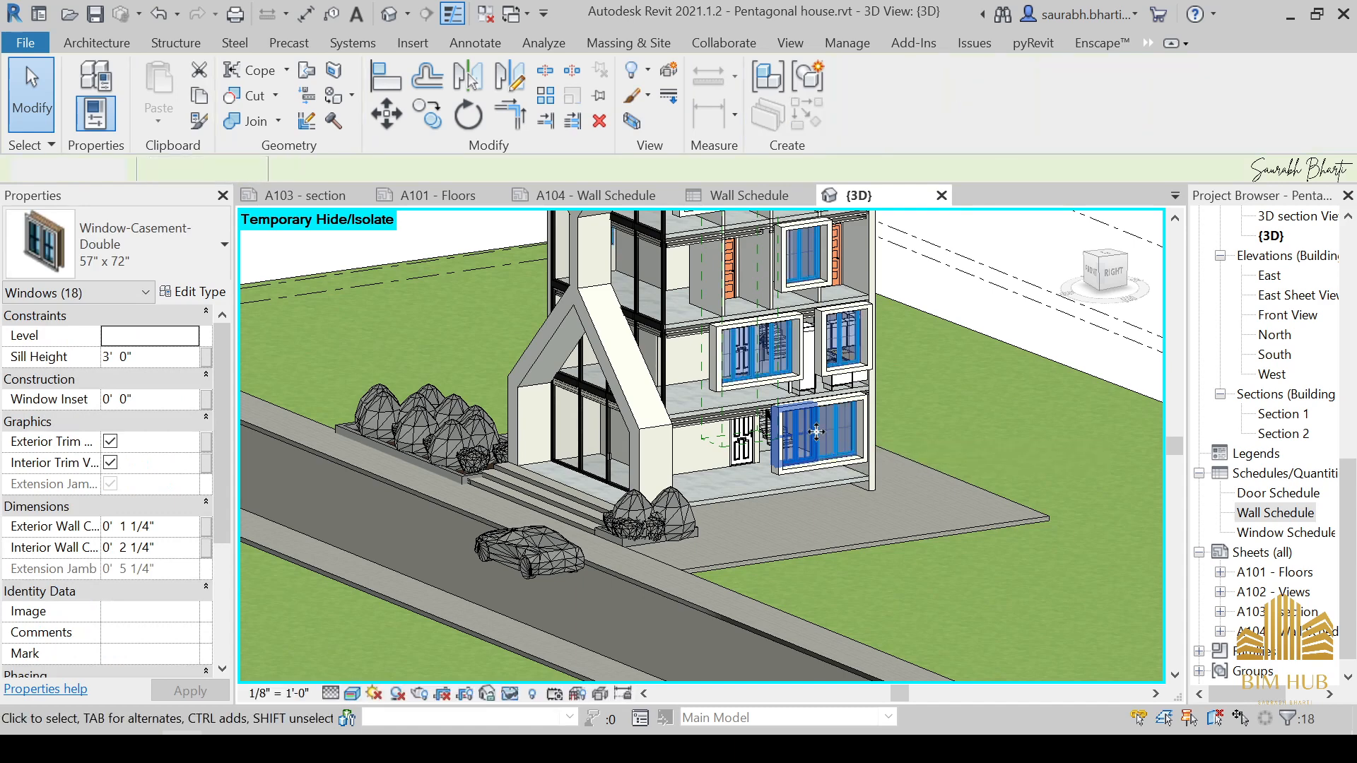
pyautogui.click(776, 456)
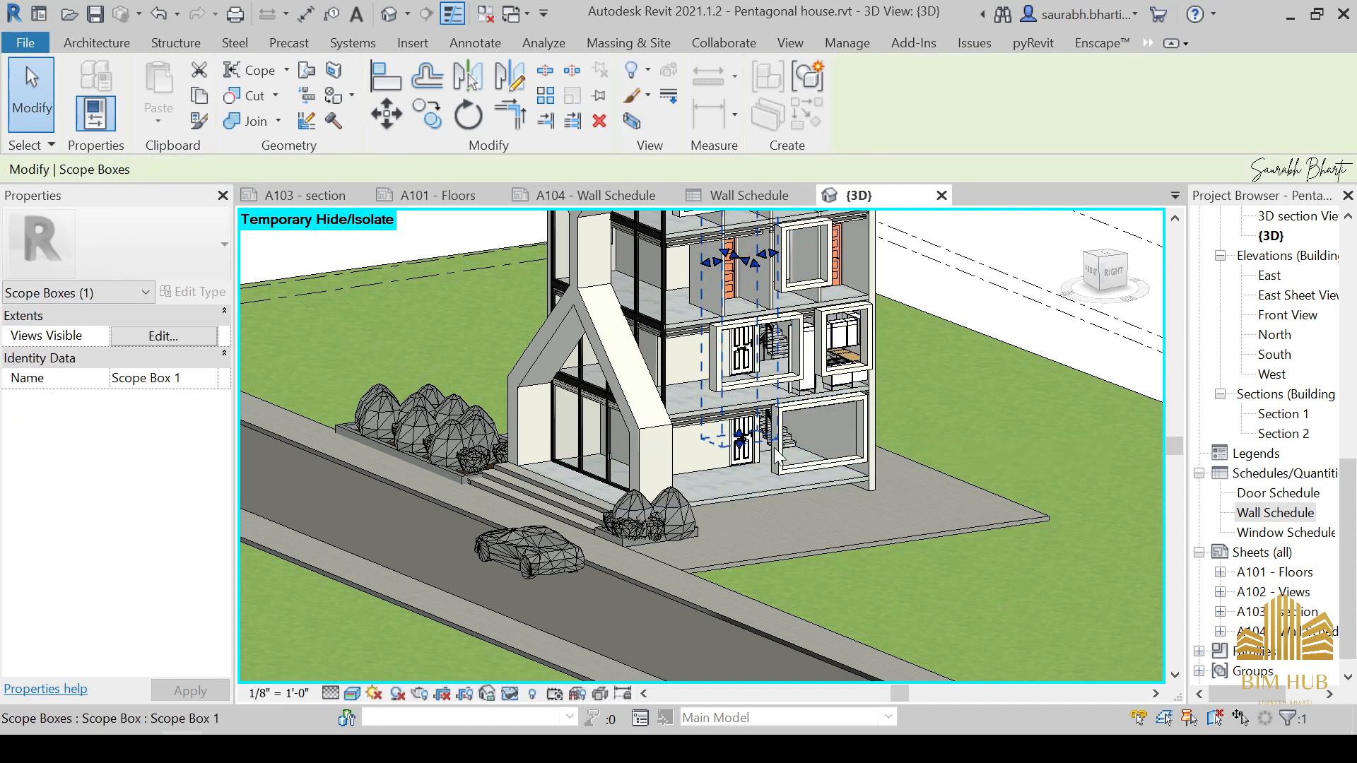
pyautogui.press('Escape')
# Step: Try deleting the projecting frames around the windows of the two lower storeys, and undo back to the complete side facade
pyautogui.click(776, 467)
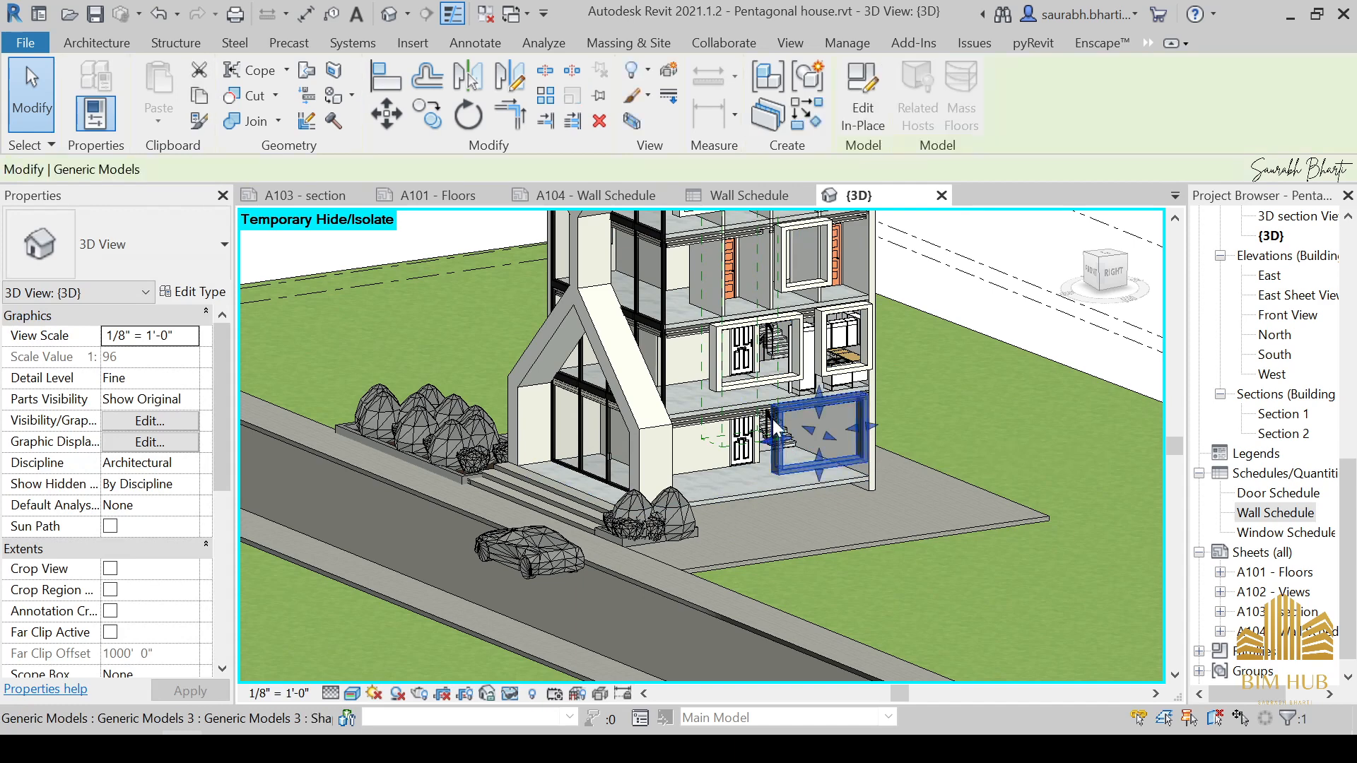
pyautogui.keyDown('ctrl'); pyautogui.click(827, 356); pyautogui.keyUp('ctrl')
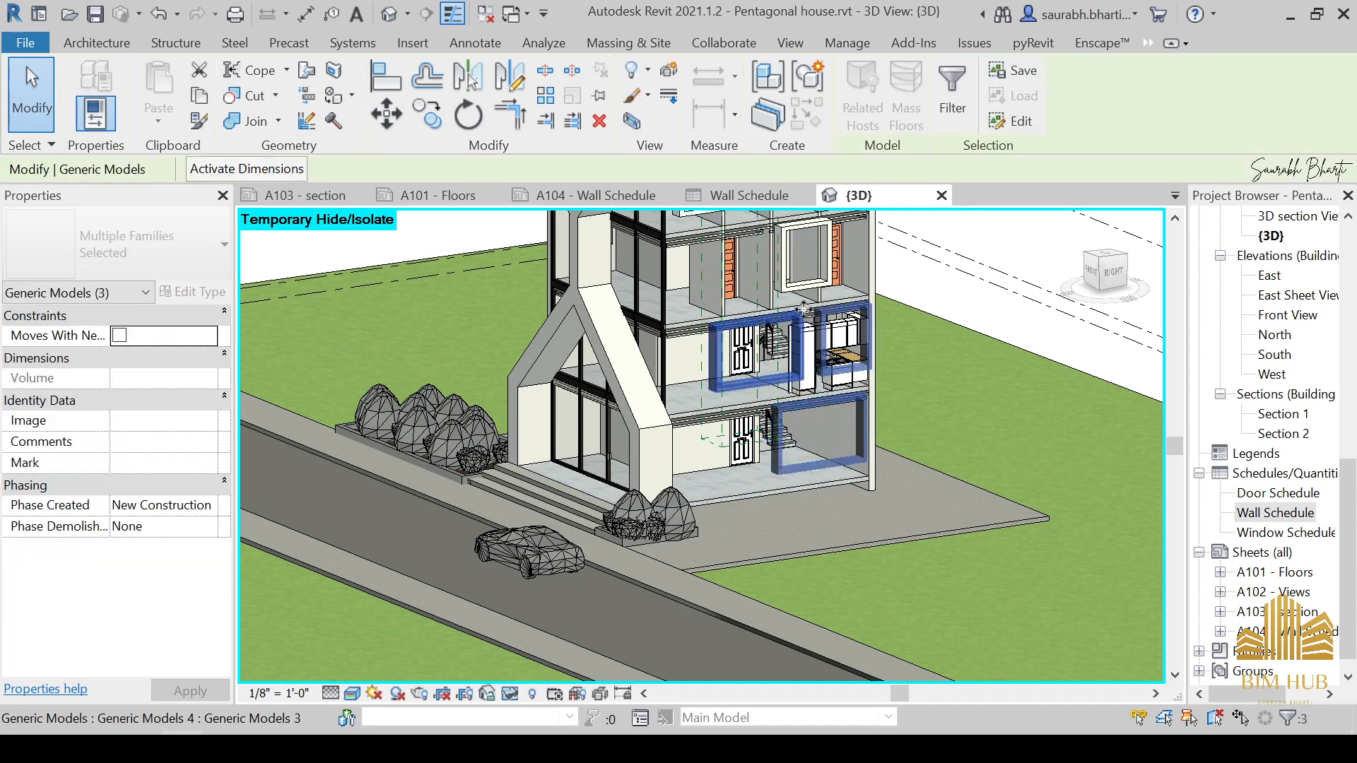
pyautogui.keyDown('ctrl'); pyautogui.click(795, 300); pyautogui.keyUp('ctrl')
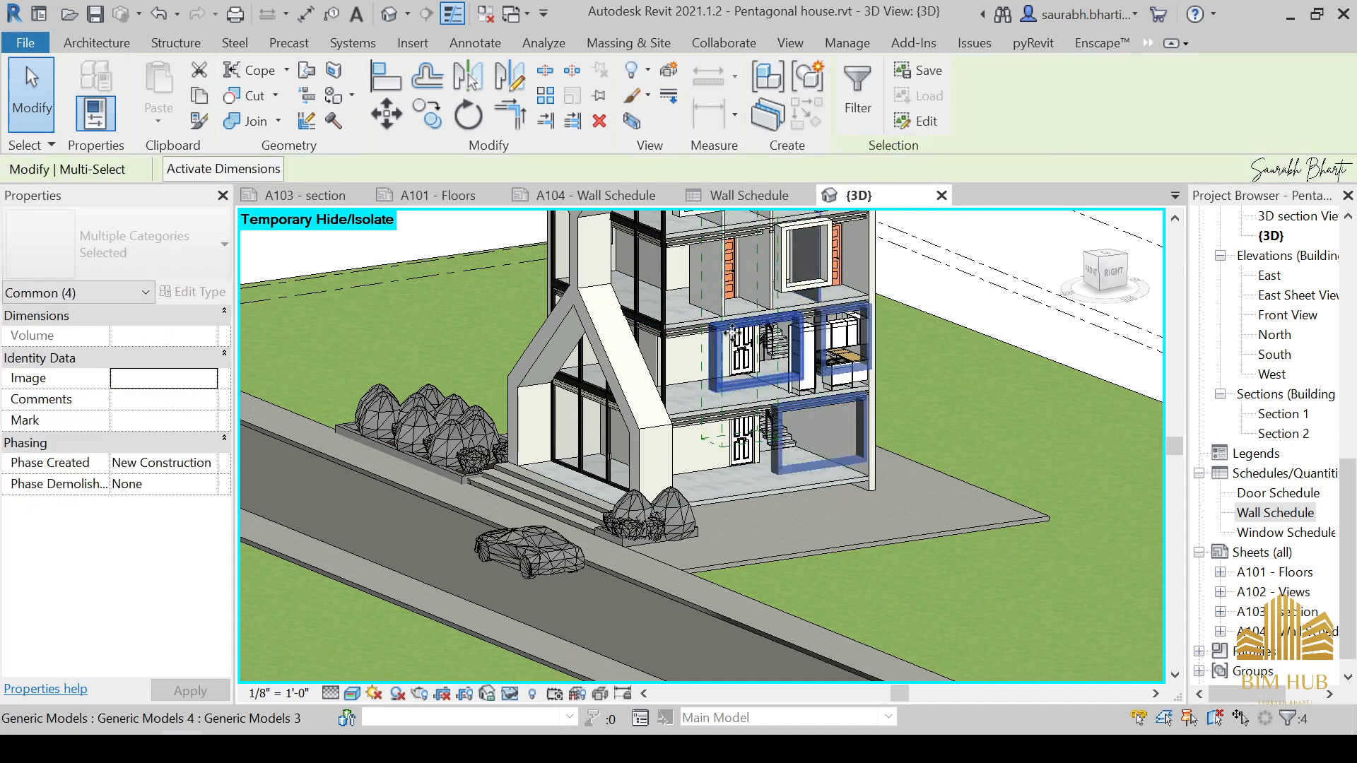
pyautogui.press('Delete')
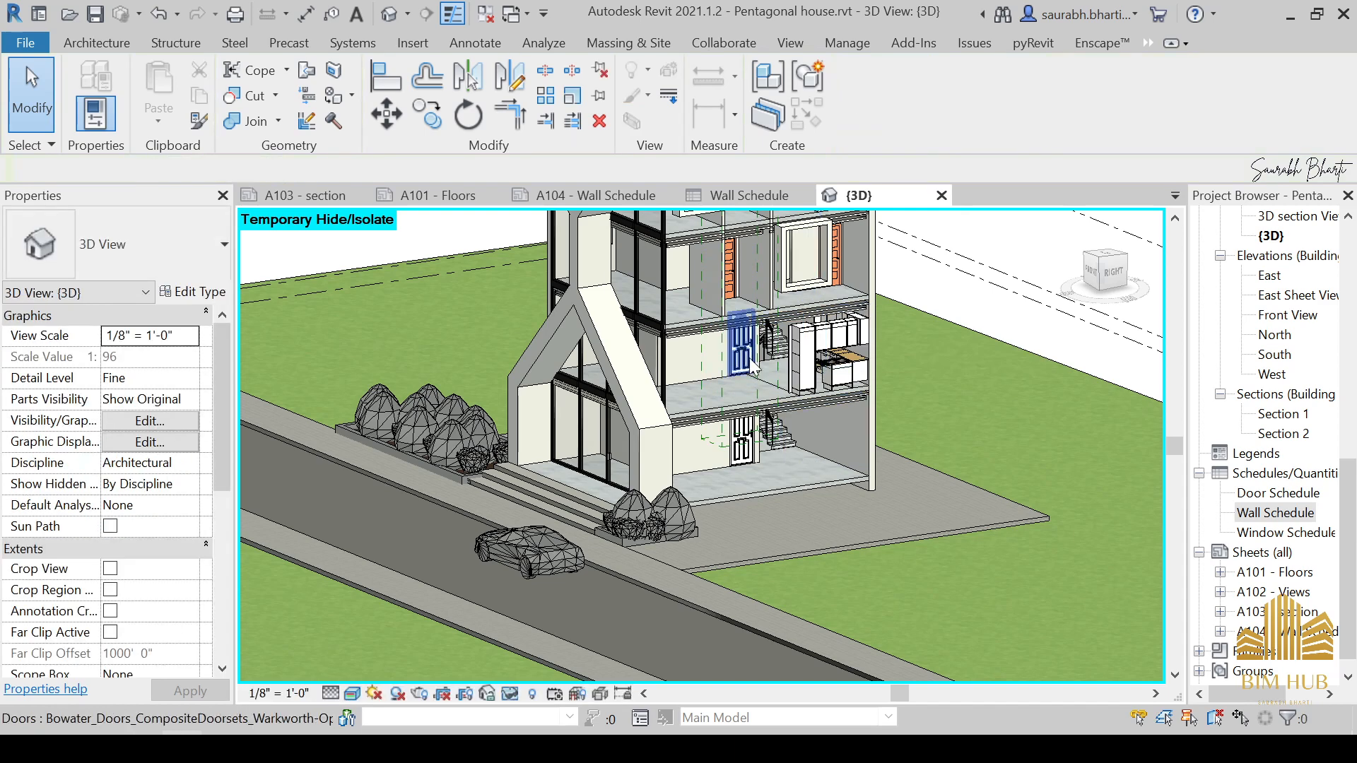
pyautogui.hotkey('ctrl', 'z')
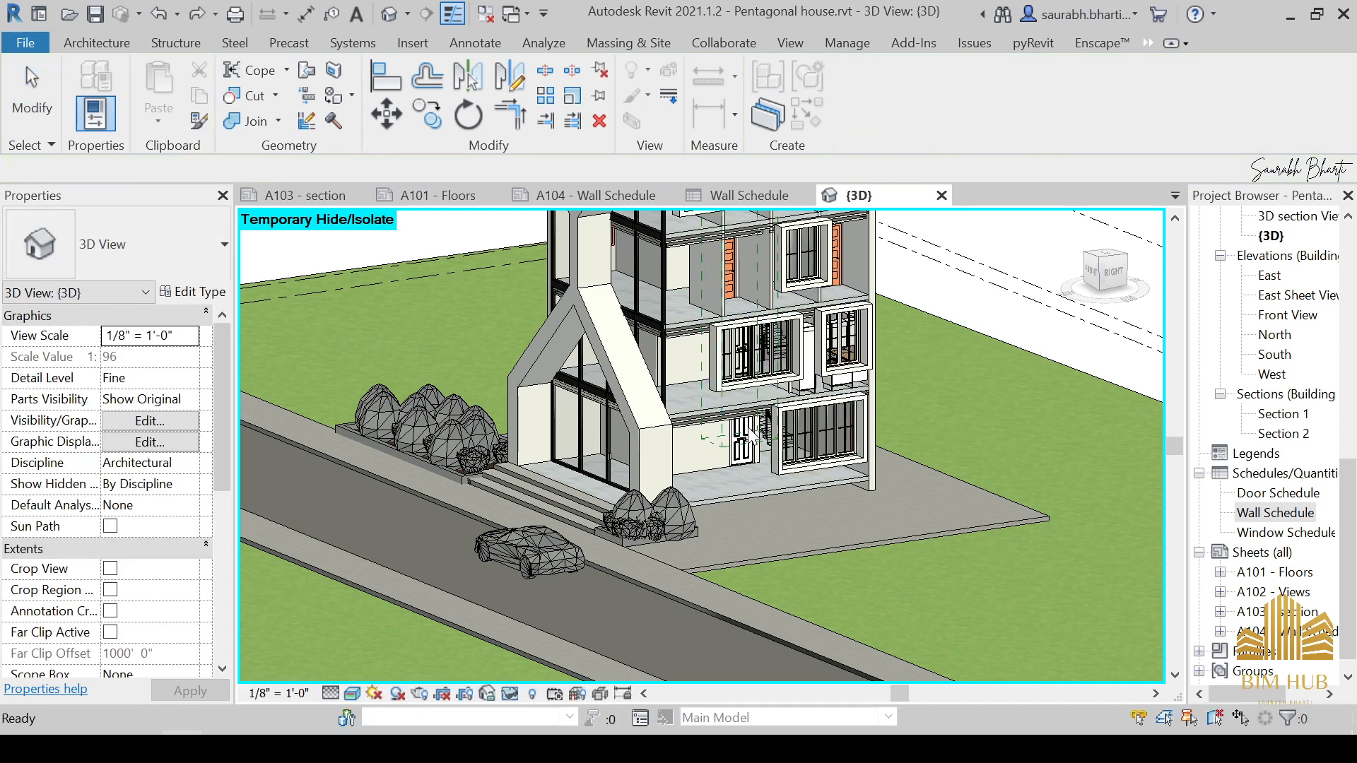
pyautogui.hotkey('ctrl', 'z')
# Step: Turn on the section box in the 3D view and move its side boundary in to cut lengthwise through the house
pyautogui.scroll(-2, 745, 490)
pyautogui.keyDown('shift'); pyautogui.moveTo(745, 491); pyautogui.dragTo(933, 579, button='middle'); pyautogui.keyUp('shift')
pyautogui.scroll(-4, 117, 527)
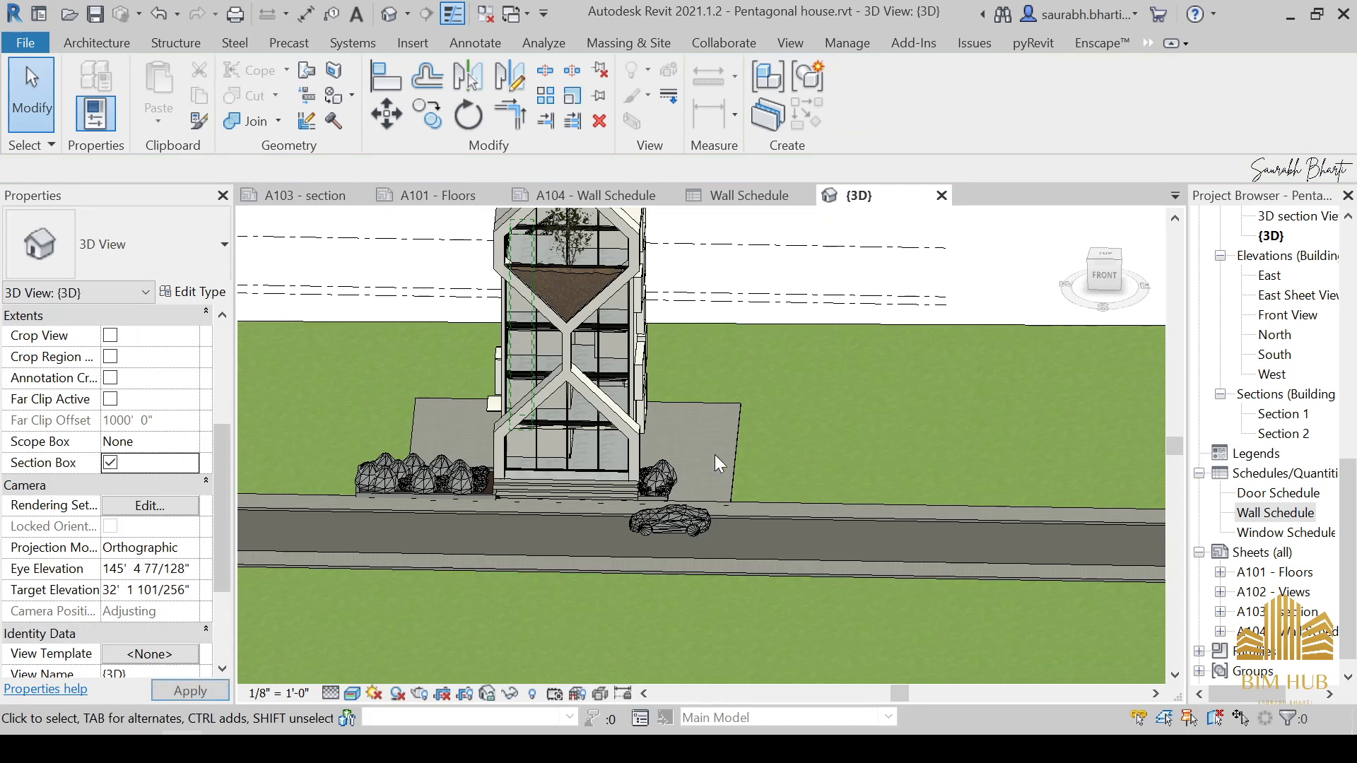
pyautogui.scroll(-5, 742, 460)
pyautogui.click(1104, 277)
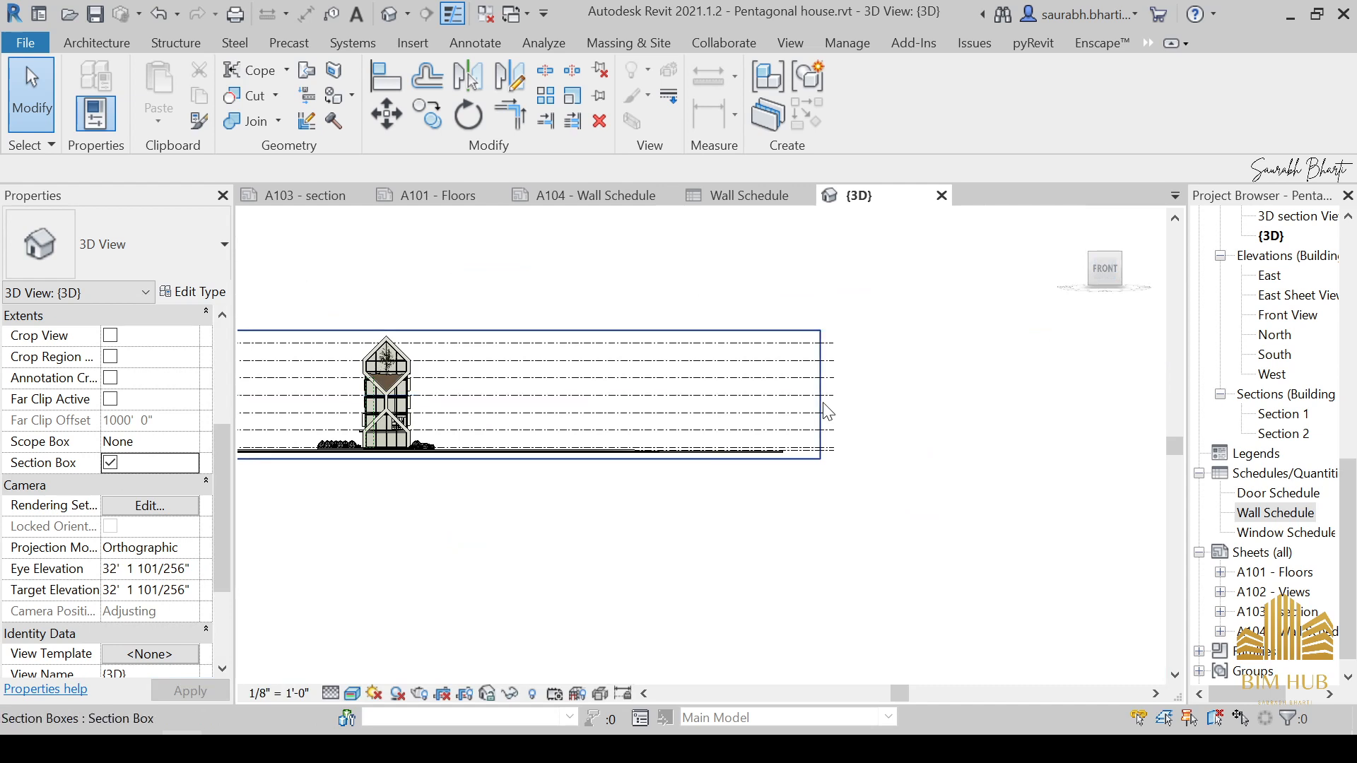
pyautogui.click(821, 403)
pyautogui.moveTo(820, 403); pyautogui.dragTo(1081, 413, button='middle')
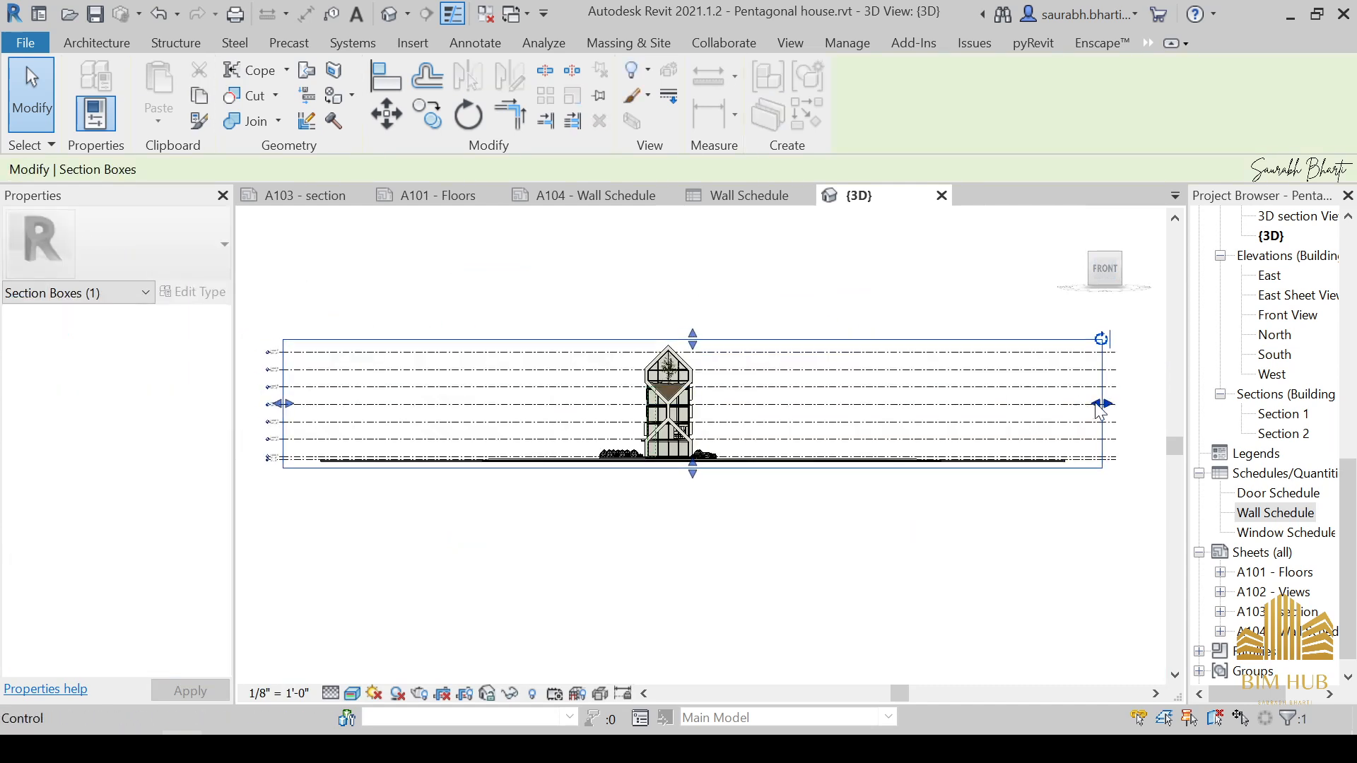
pyautogui.keyDown('shift'); pyautogui.moveTo(834, 514); pyautogui.dragTo(681, 518, button='middle'); pyautogui.keyUp('shift')
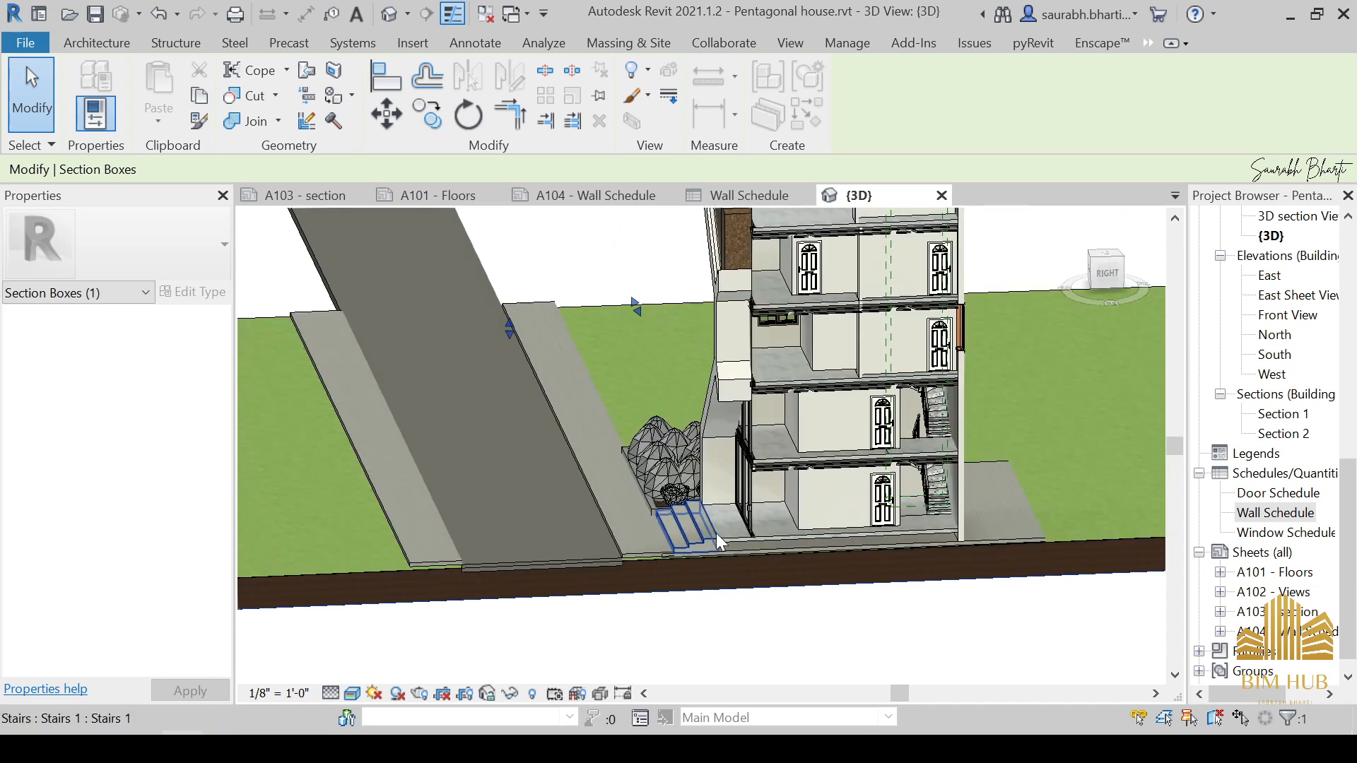
# Step: Temporarily hide the Generic 4.5" ground-floor wall with the door in the cut-open house
pyautogui.scroll(4, 765, 495)
pyautogui.moveTo(892, 522); pyautogui.dragTo(322, 449, button='middle')
pyautogui.click(441, 458)
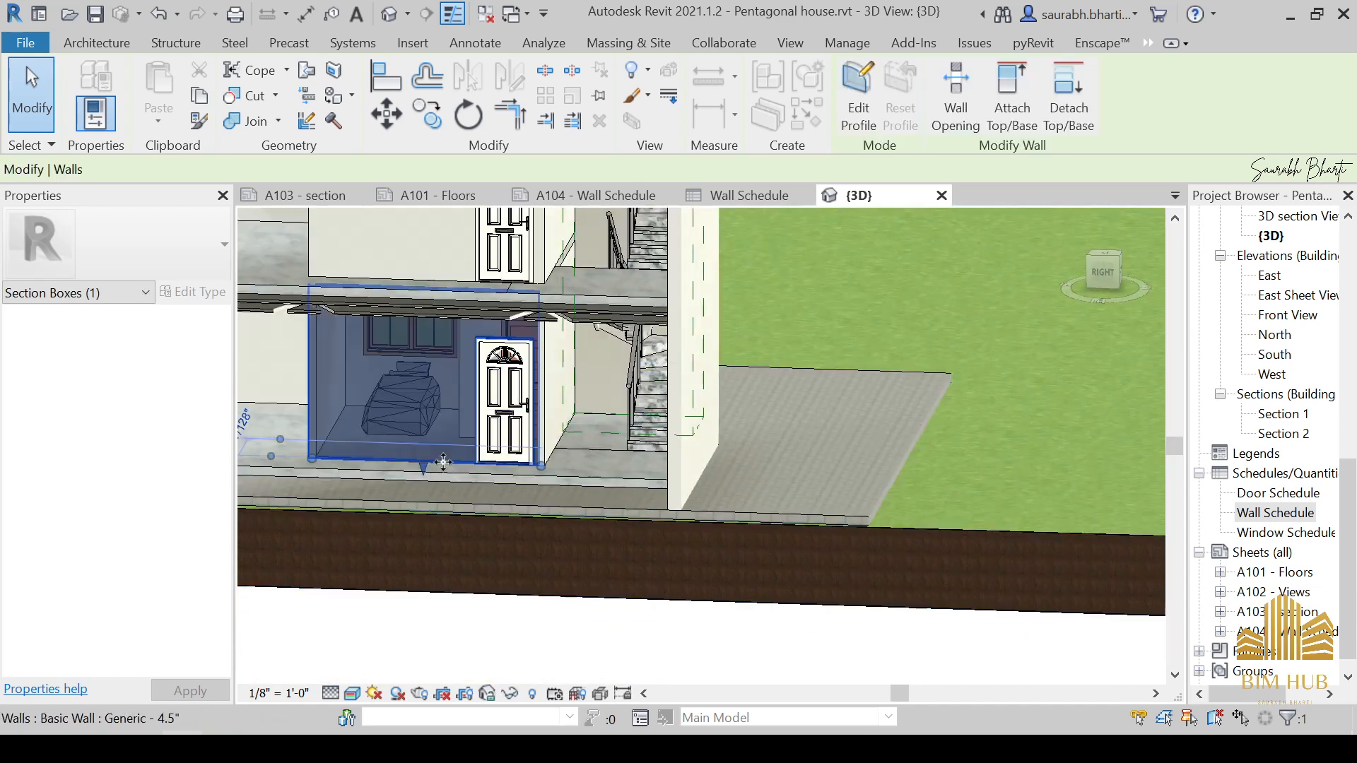
pyautogui.press('h')
pyautogui.press('h')
# Step: Select the Generic 6" floor on Level 1 and read its area and volume in its properties
pyautogui.keyDown('shift'); pyautogui.moveTo(427, 486); pyautogui.dragTo(601, 478, button='middle'); pyautogui.keyUp('shift')
pyautogui.click(741, 468)
pyautogui.keyDown('shift'); pyautogui.moveTo(697, 417); pyautogui.dragTo(737, 456, button='middle'); pyautogui.keyUp('shift')
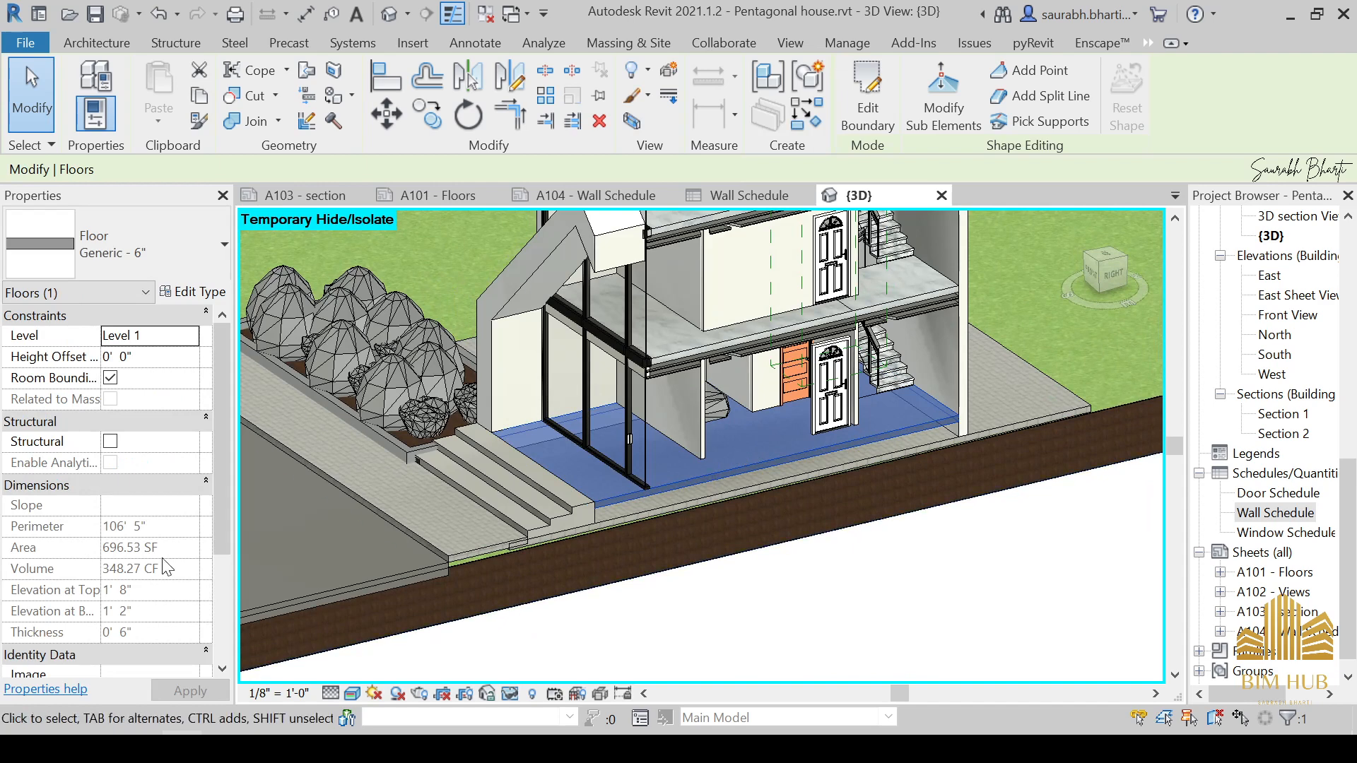
pyautogui.scroll(-3, 164, 565)
pyautogui.scroll(3, 167, 557)
pyautogui.click(726, 593)
# Step: Move the section box's side boundary back out past the house in the front orientation so the whole building is enclosed
pyautogui.scroll(-3, 727, 593)
pyautogui.keyDown('shift'); pyautogui.moveTo(732, 601); pyautogui.dragTo(809, 569, button='middle'); pyautogui.keyUp('shift')
pyautogui.scroll(-5, 786, 488)
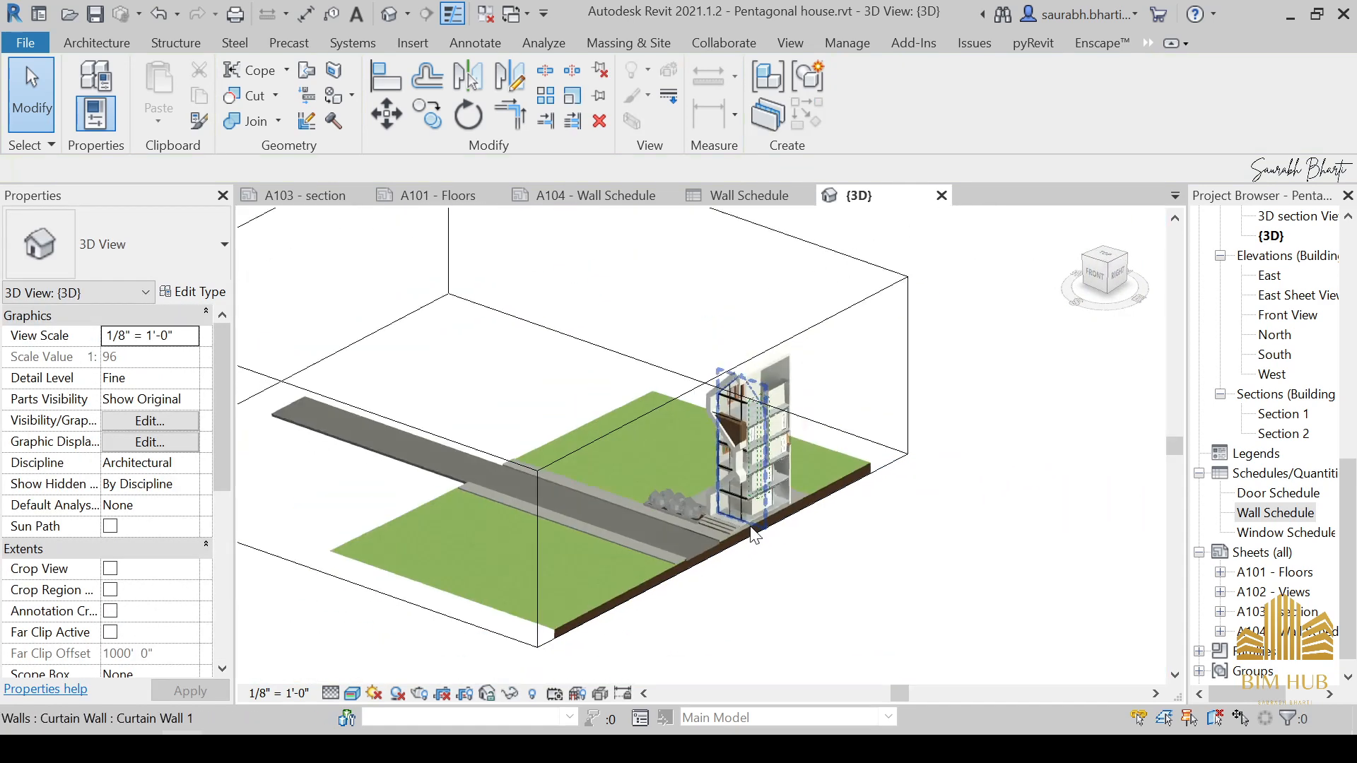
pyautogui.keyDown('shift'); pyautogui.moveTo(787, 494); pyautogui.dragTo(883, 438, button='middle'); pyautogui.keyUp('shift')
pyautogui.click(772, 527)
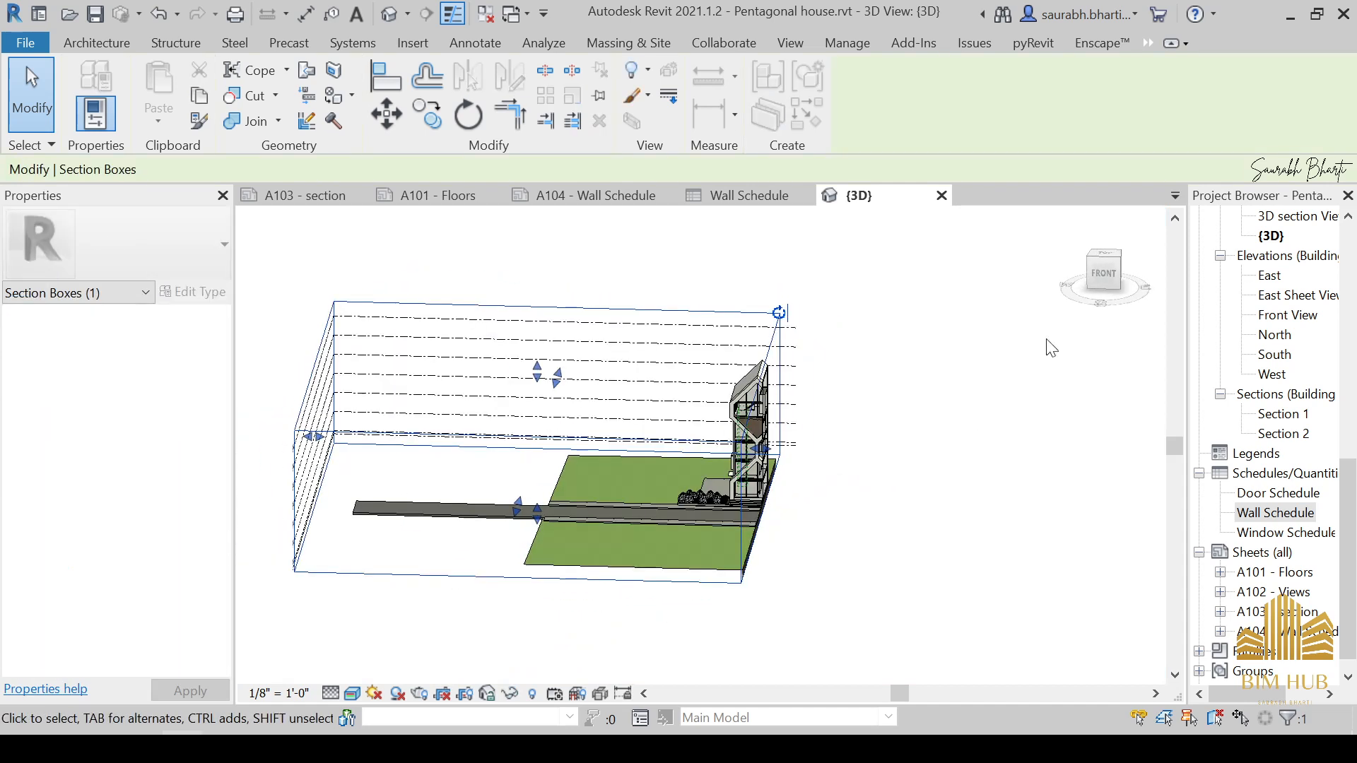
pyautogui.click(1100, 273)
pyautogui.scroll(4, 950, 444)
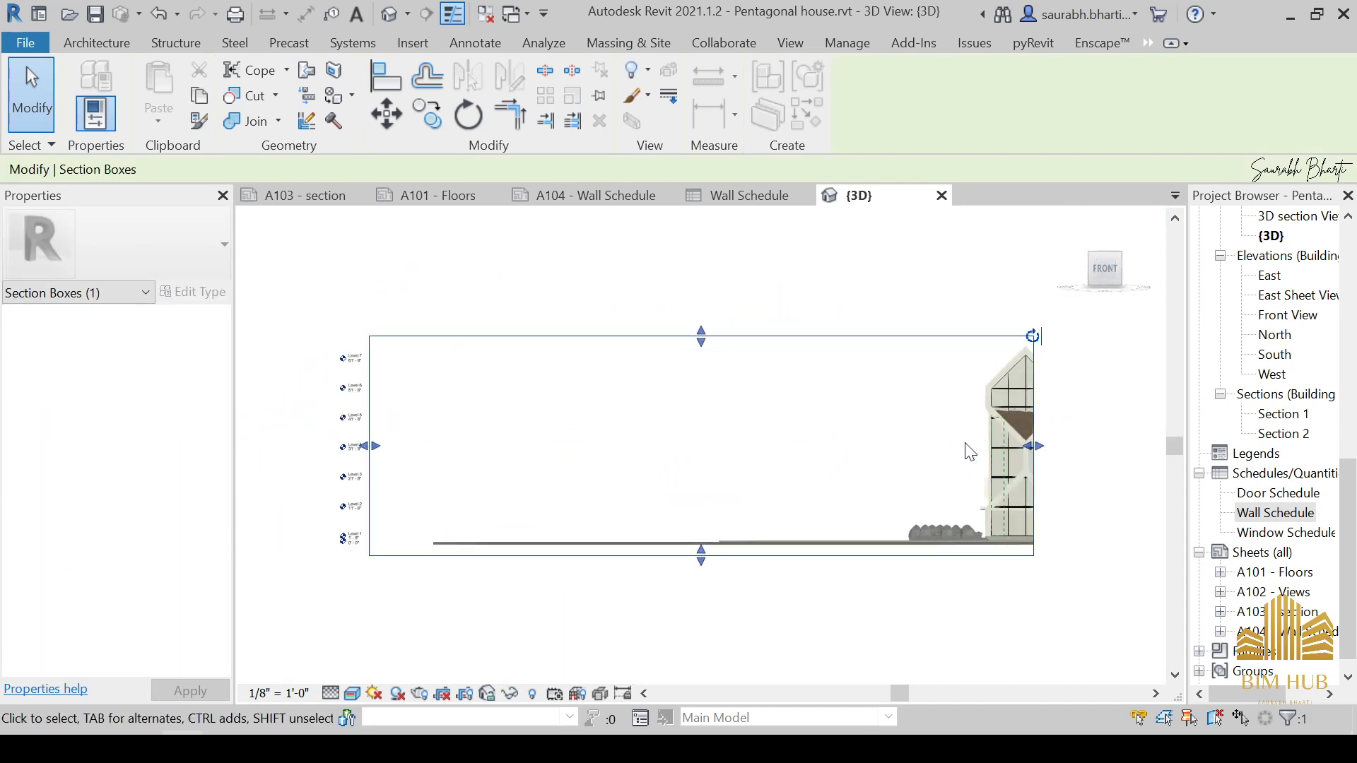
pyautogui.moveTo(970, 448); pyautogui.dragTo(839, 442, button='middle')
pyautogui.moveTo(839, 443); pyautogui.dragTo(1040, 444)
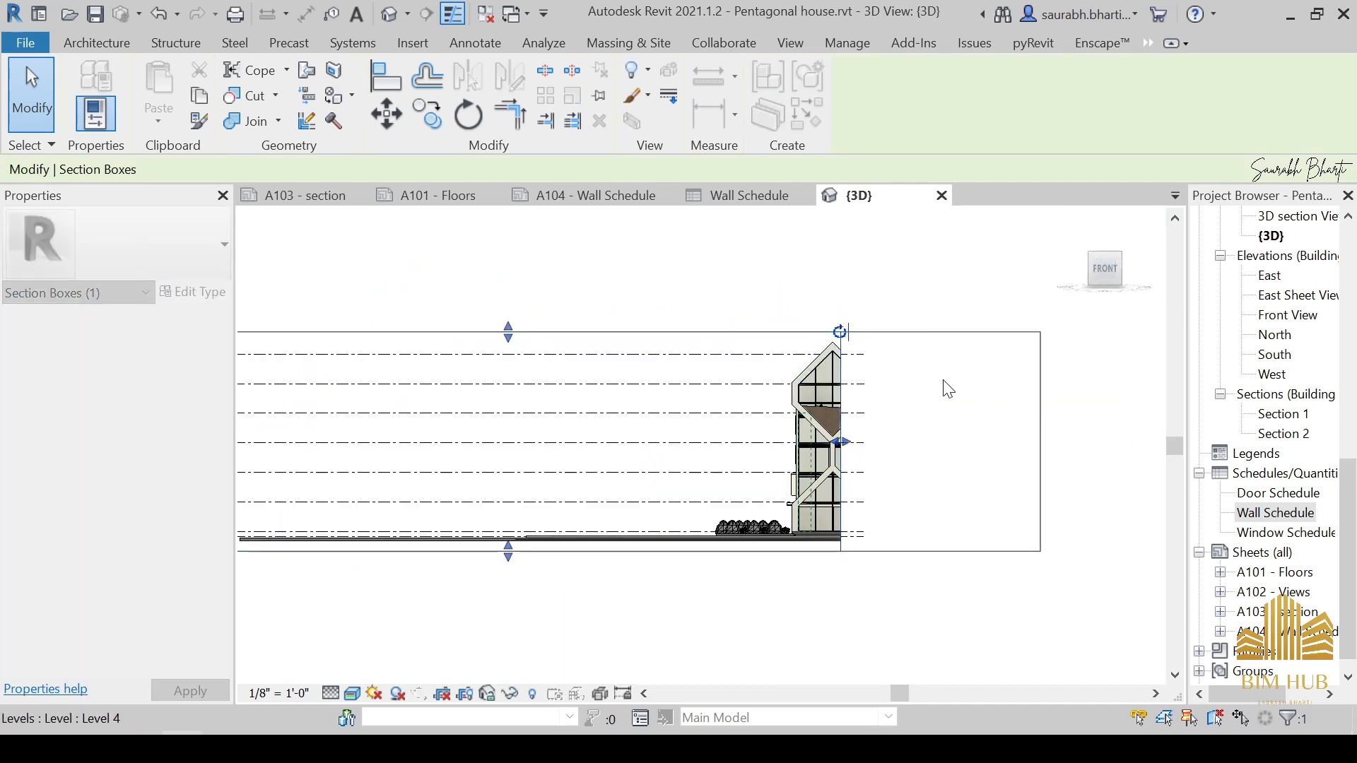
# Step: Open the Level 1 floor plan and select the oak flooring part in the room with the bed
pyautogui.scroll(4, 1270, 402)
pyautogui.scroll(5, 1270, 401)
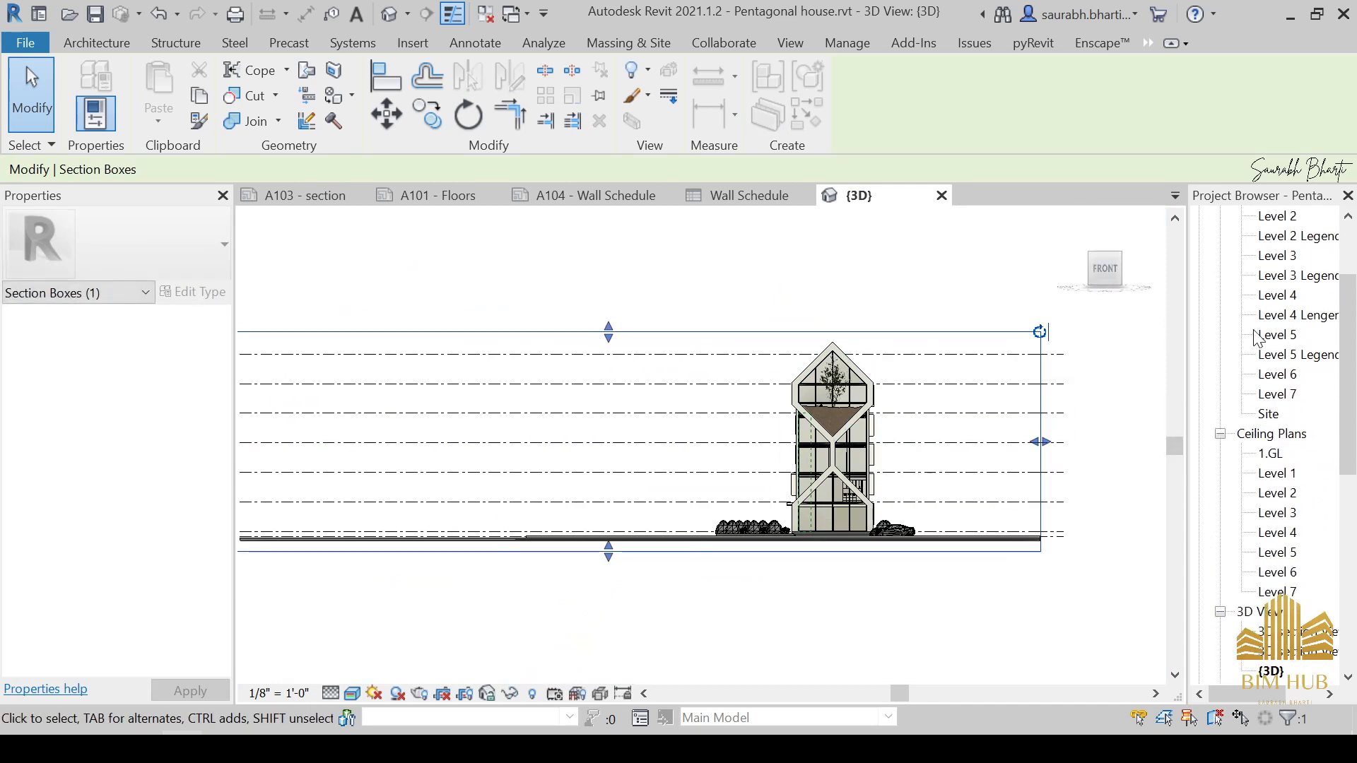
pyautogui.doubleClick(1280, 295)
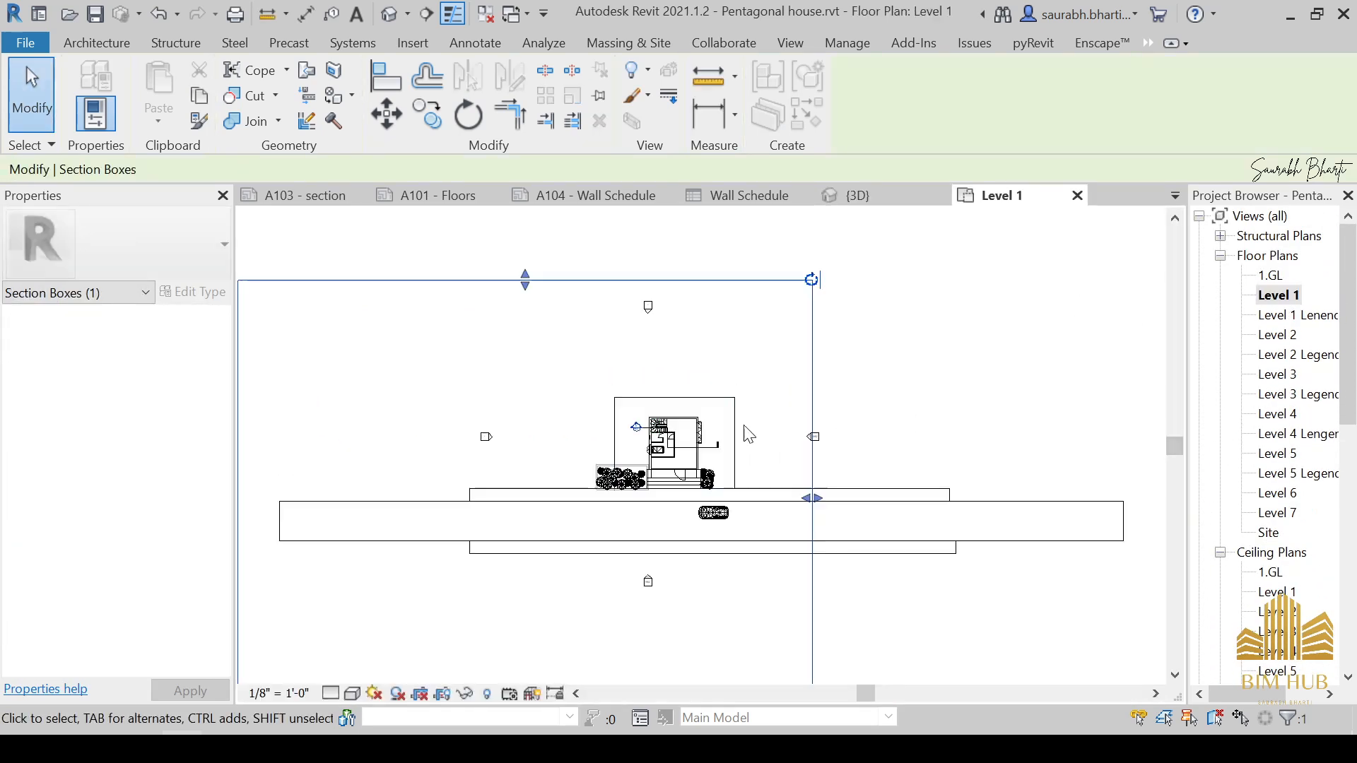
pyautogui.scroll(3, 703, 452)
pyautogui.scroll(4, 700, 458)
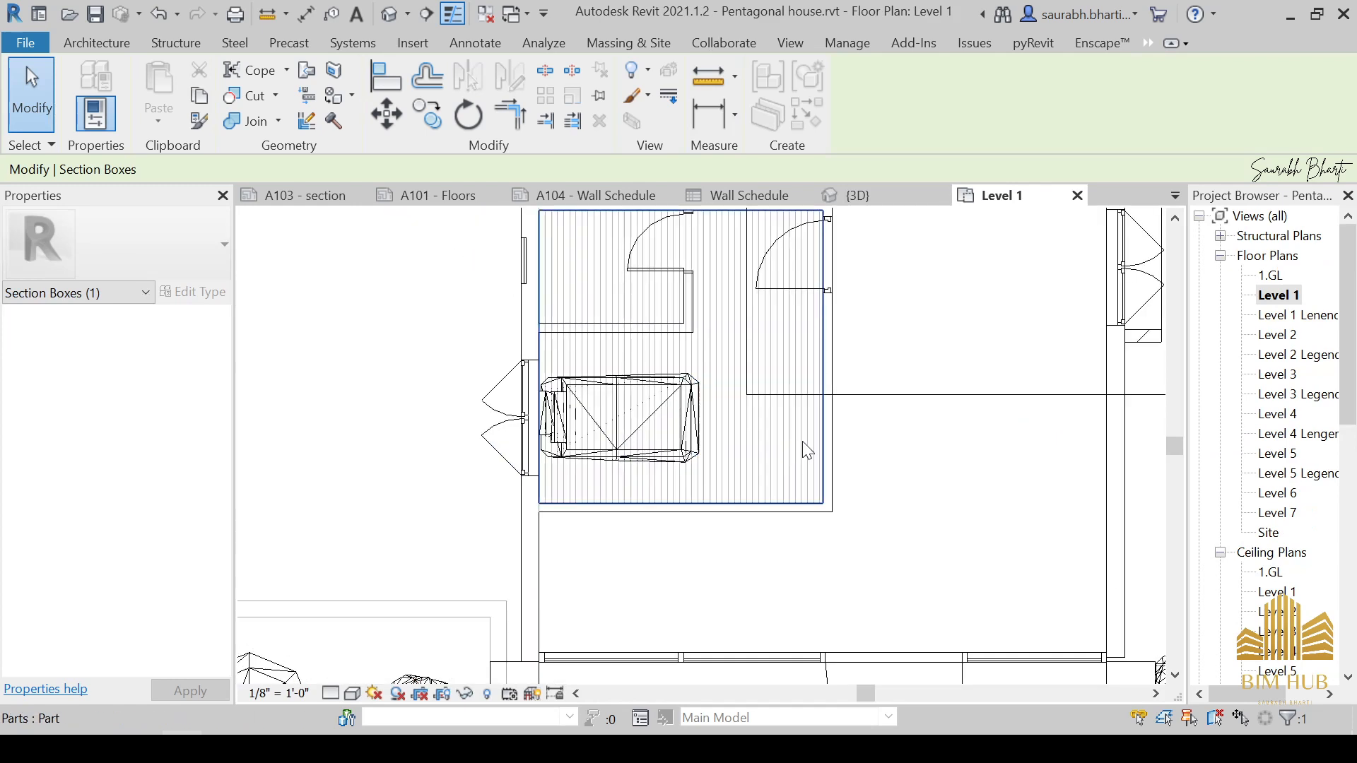
pyautogui.click(813, 458)
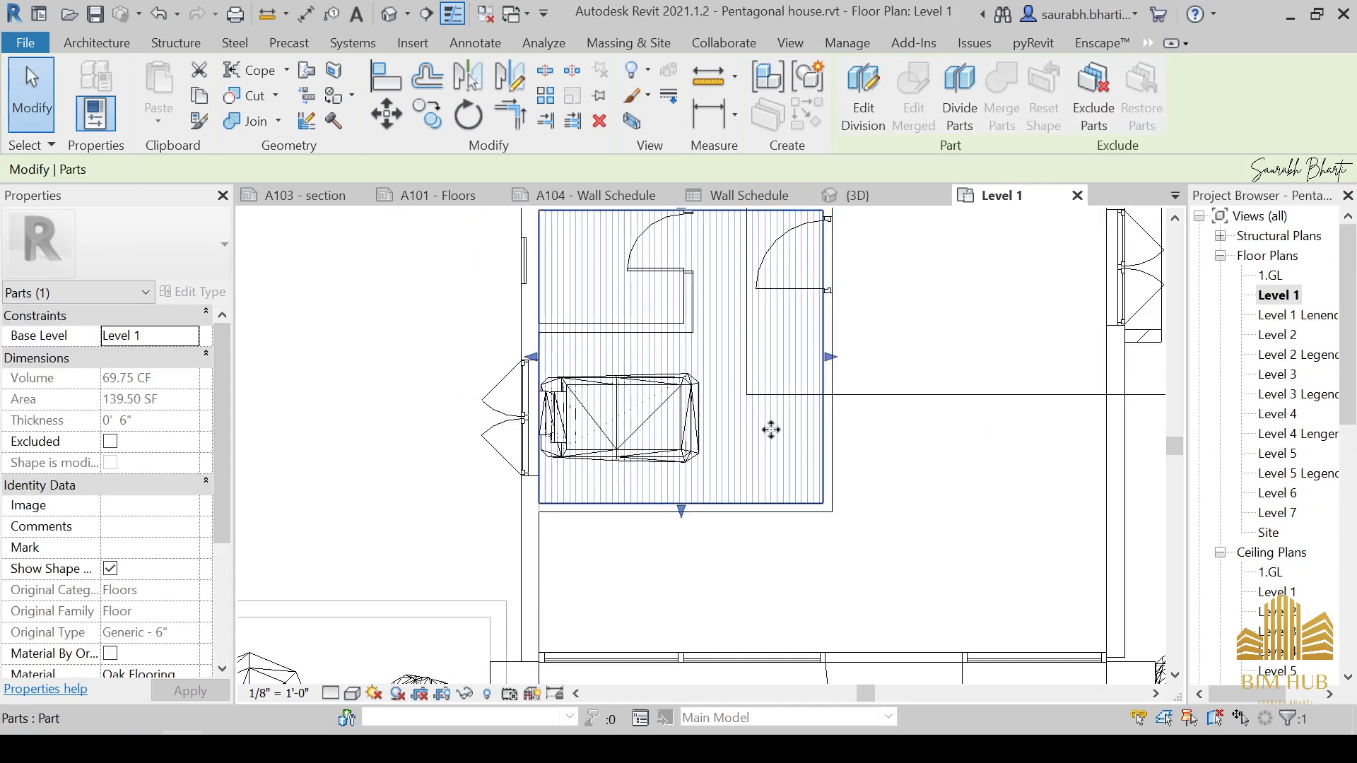
pyautogui.moveTo(728, 401); pyautogui.dragTo(714, 457, button='middle')
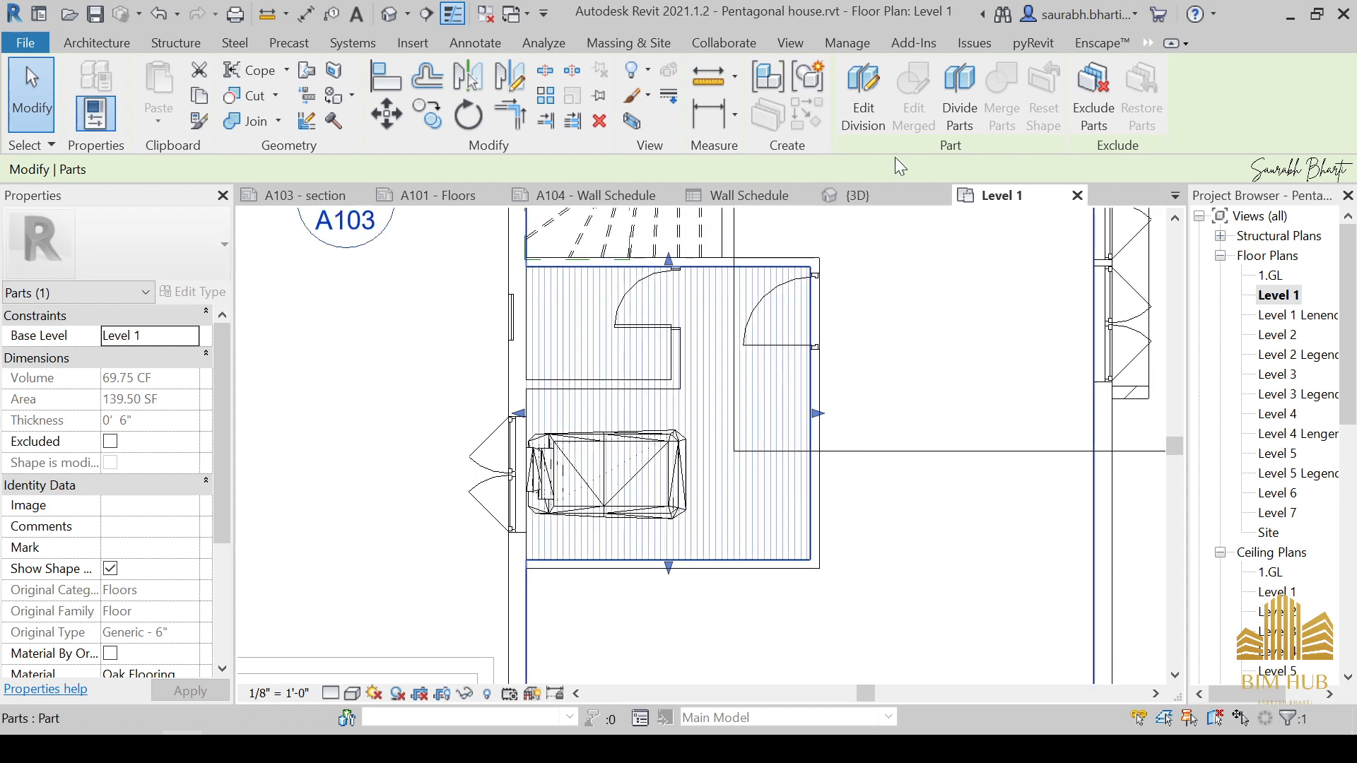
pyautogui.click(881, 117)
pyautogui.moveTo(711, 368); pyautogui.dragTo(722, 361, button='middle')
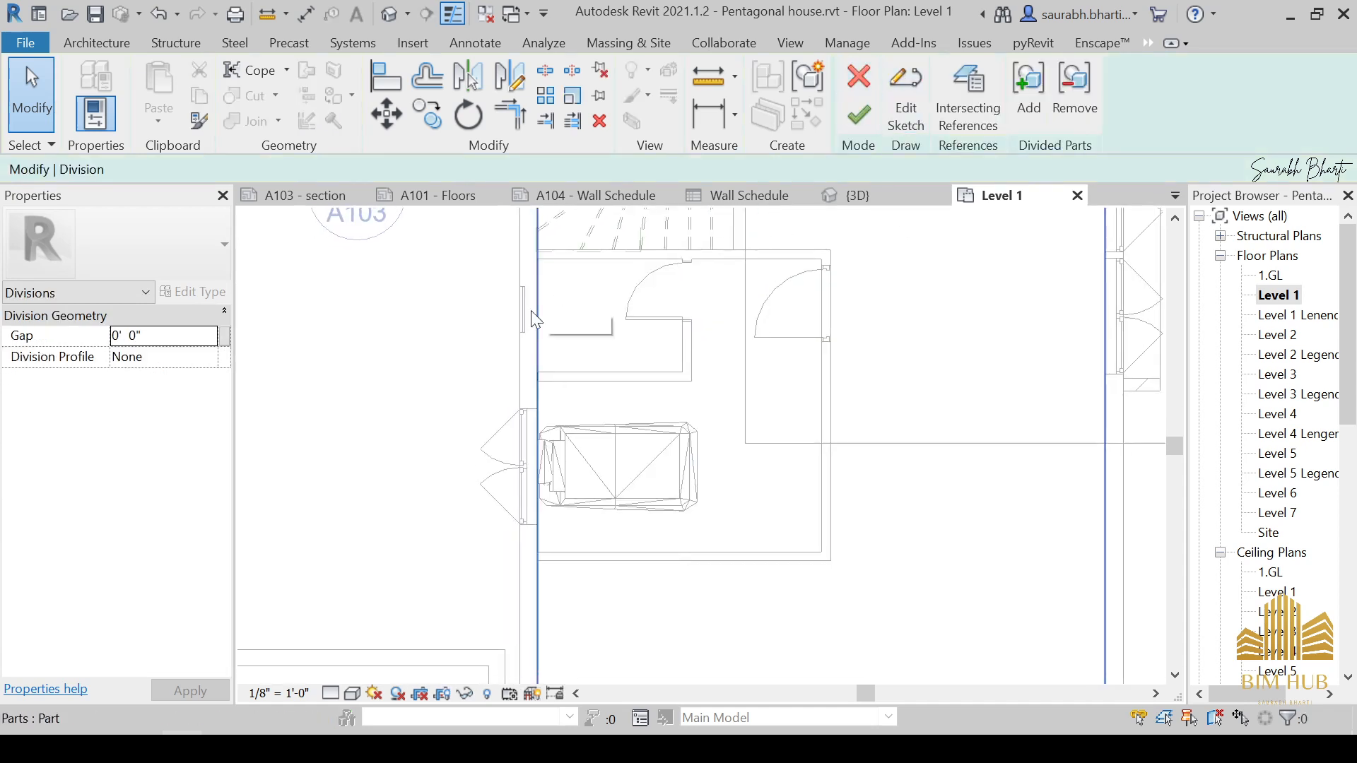
pyautogui.click(859, 116)
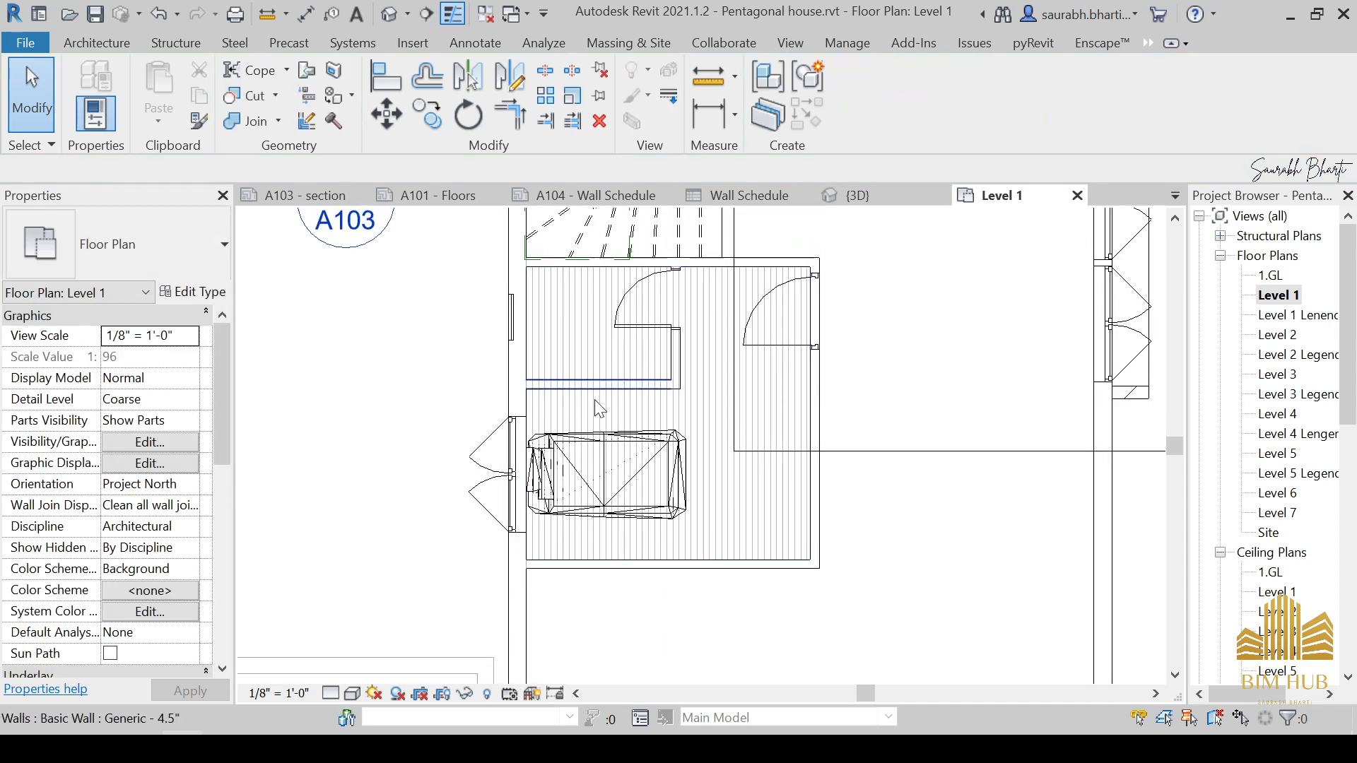
# Step: Open the division sketch of the oak flooring part on Level 1 for editing, and leave the Line tool
pyautogui.click(793, 508)
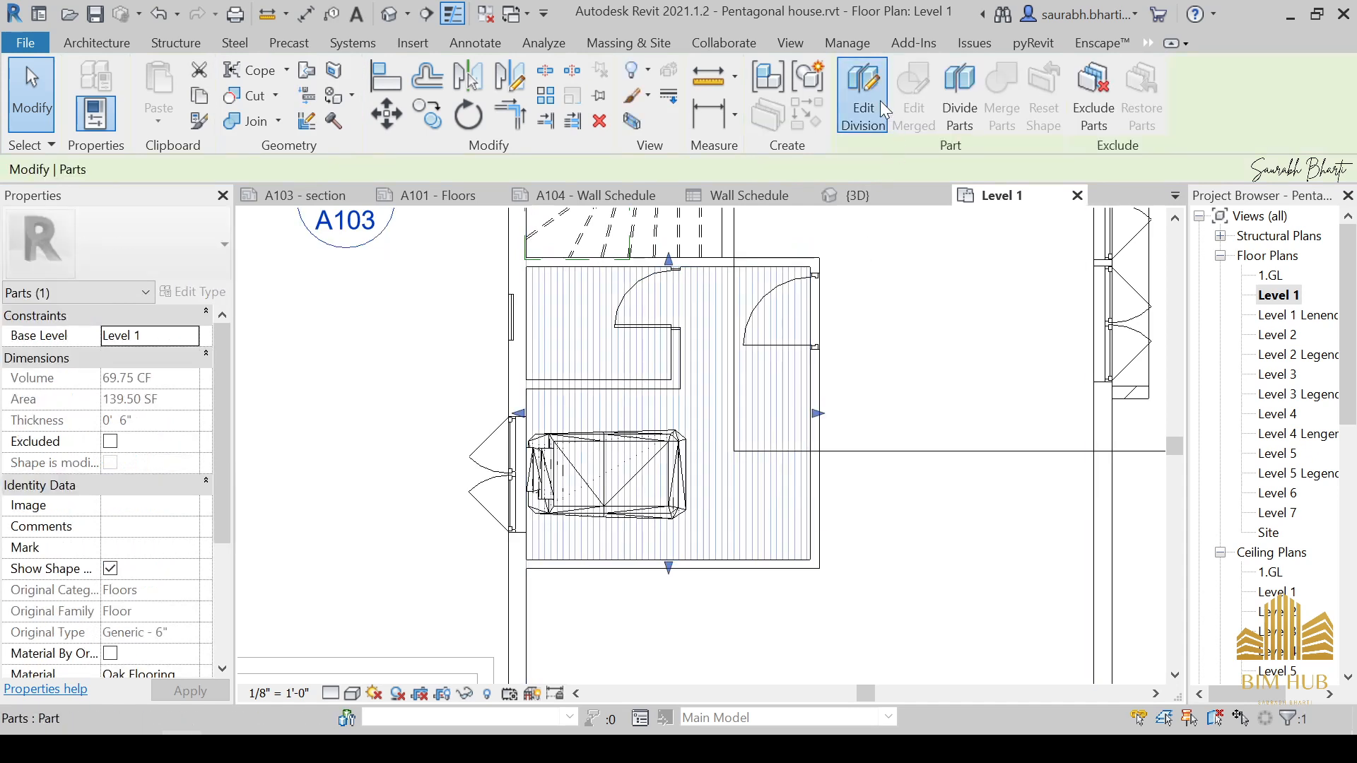
pyautogui.click(881, 101)
pyautogui.click(910, 90)
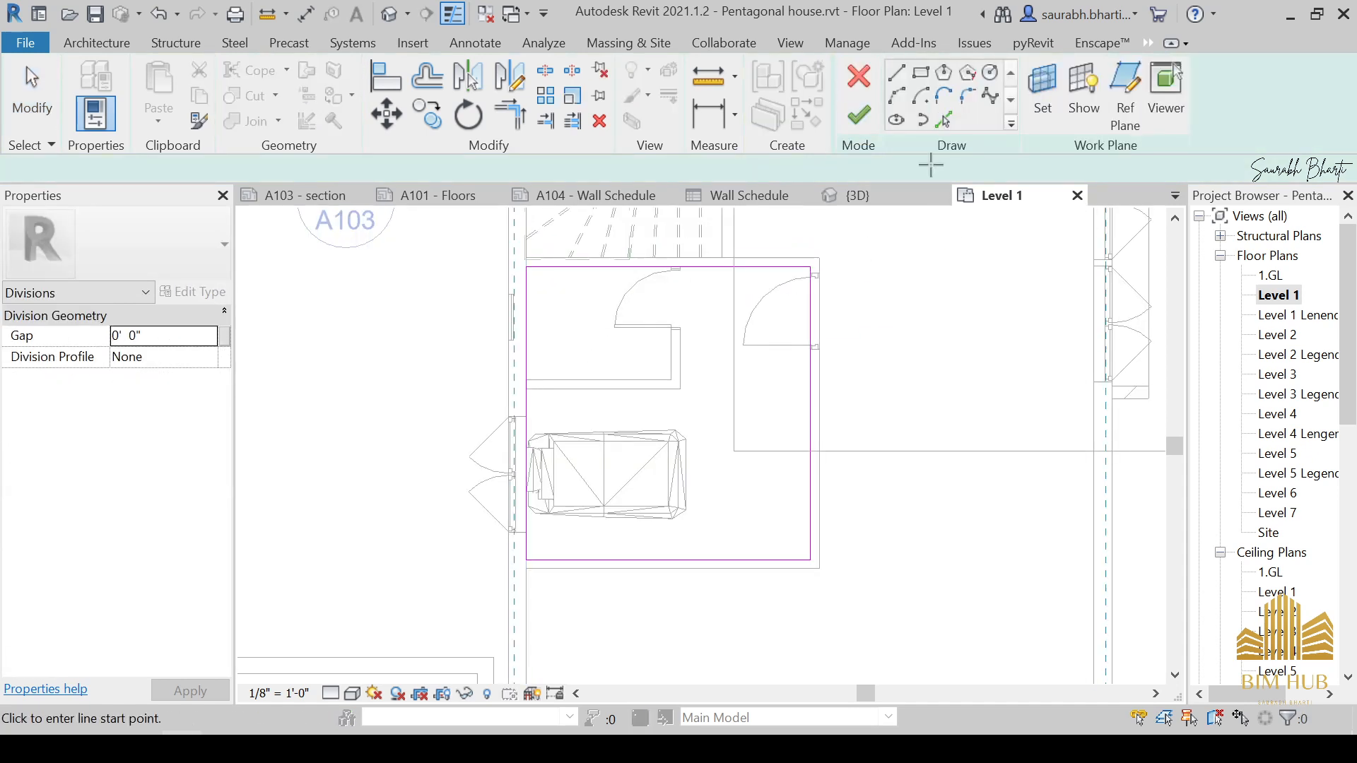
pyautogui.moveTo(702, 403); pyautogui.dragTo(814, 396, button='middle')
pyautogui.press('Escape')
pyautogui.press('Escape')
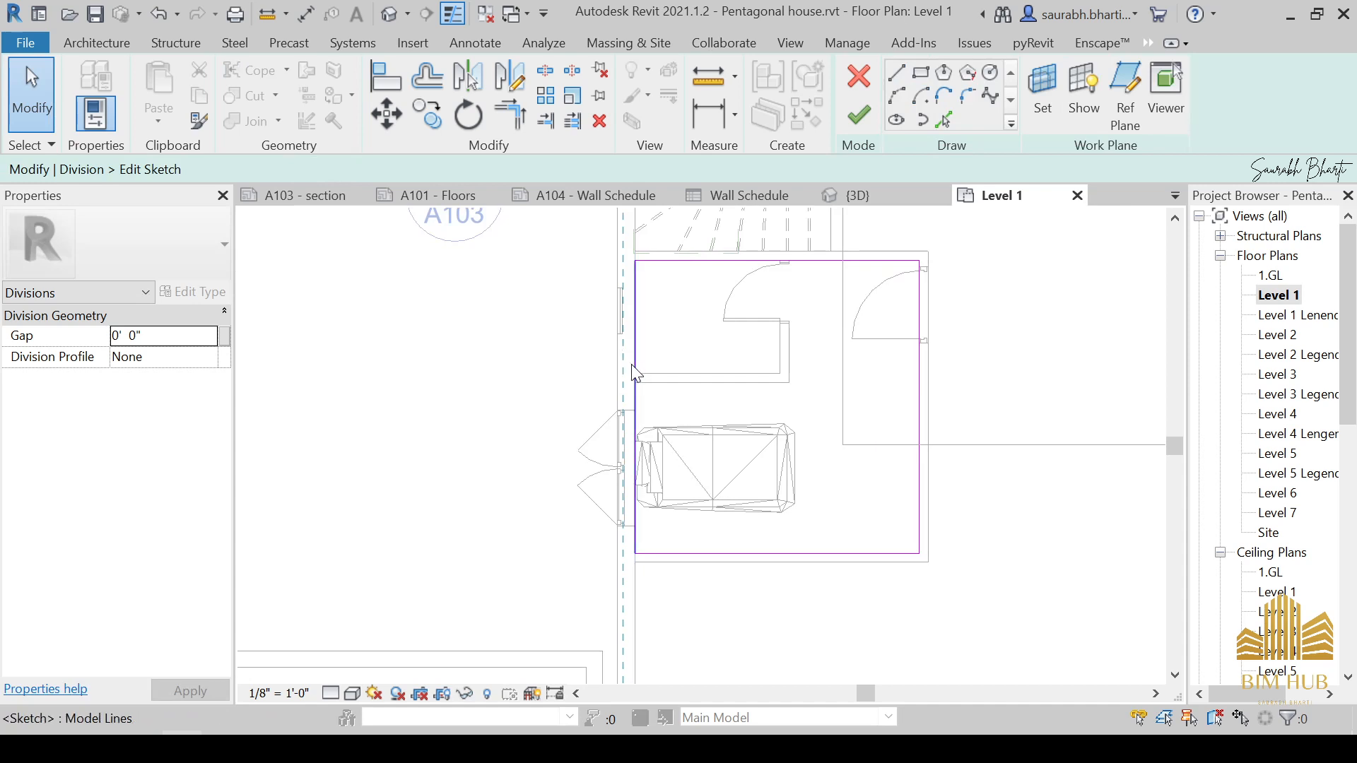
# Step: Finish the division of the oak flooring part and set the Level 1 plan's parts visibility to Show Original
pyautogui.click(650, 364)
pyautogui.moveTo(650, 364); pyautogui.dragTo(637, 360)
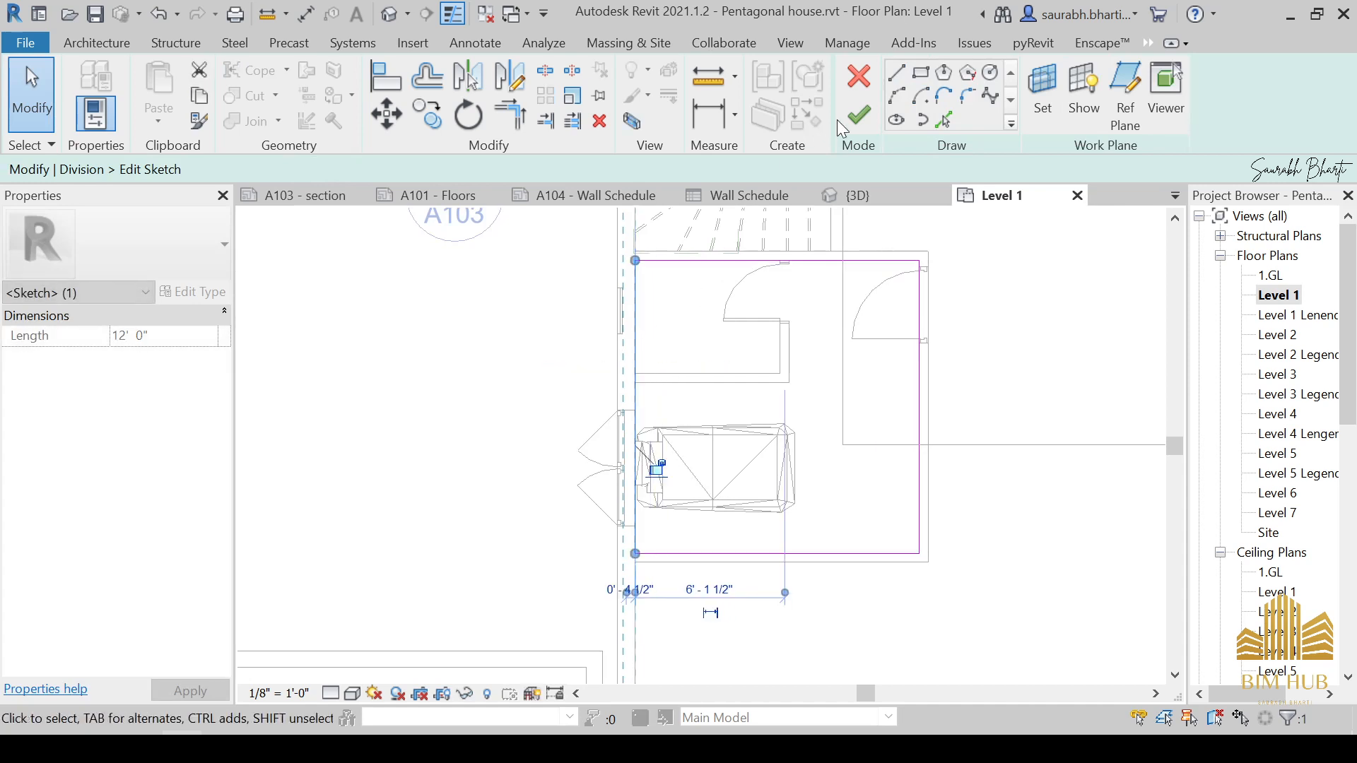
pyautogui.click(859, 115)
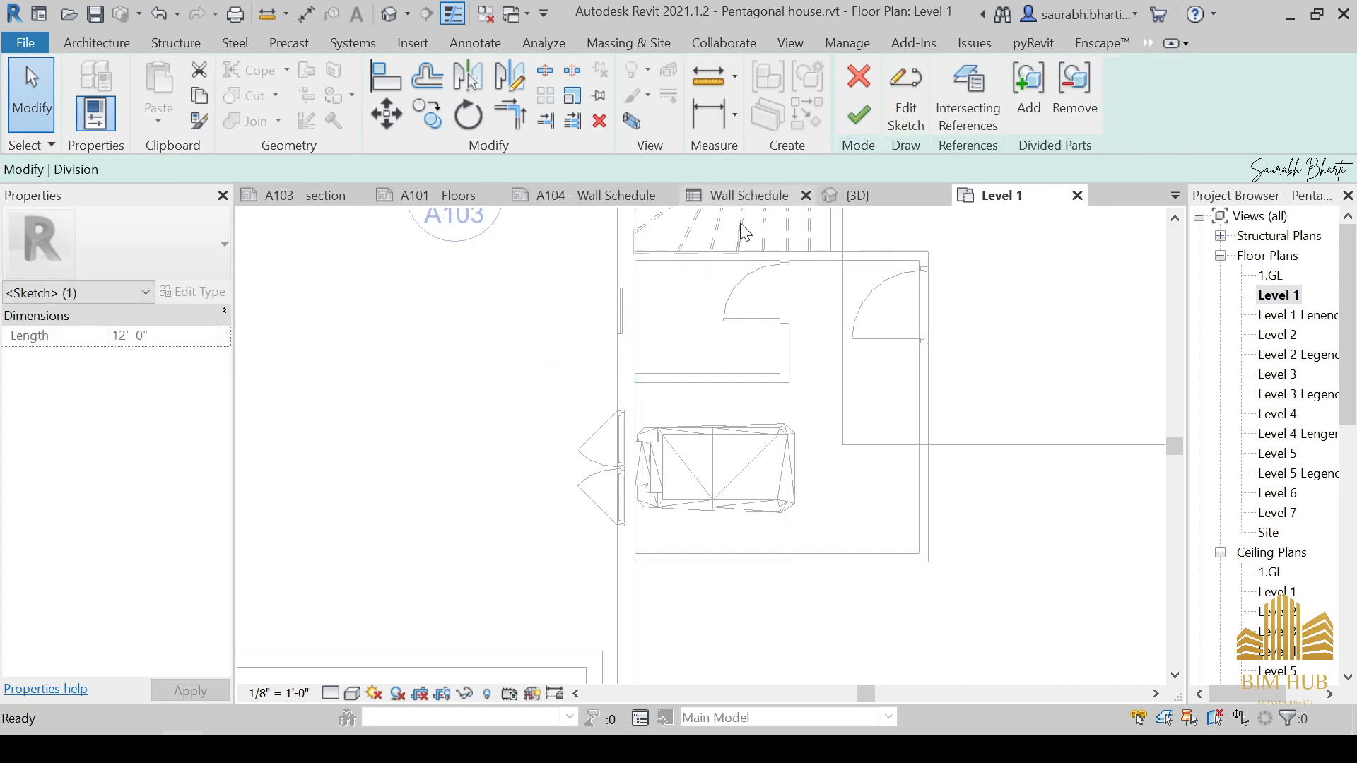
pyautogui.click(862, 119)
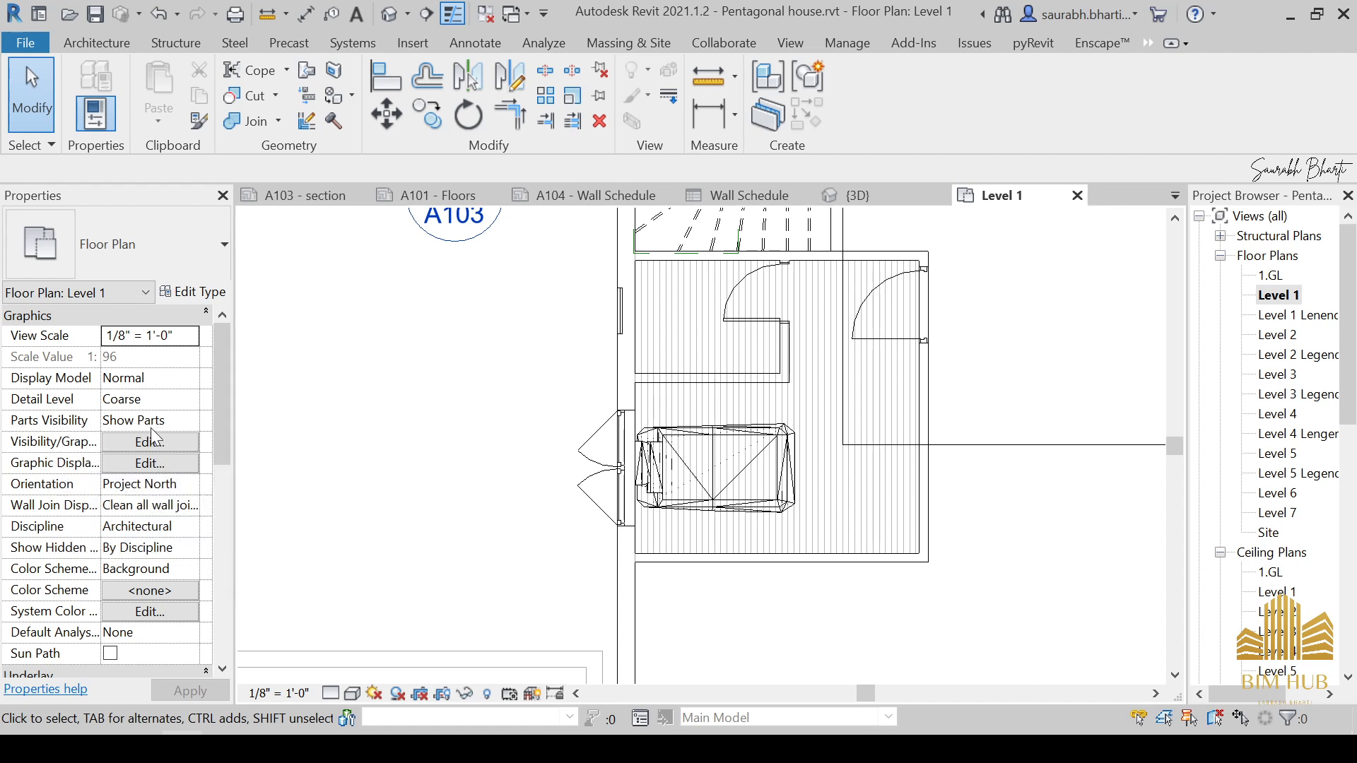
pyautogui.click(191, 422)
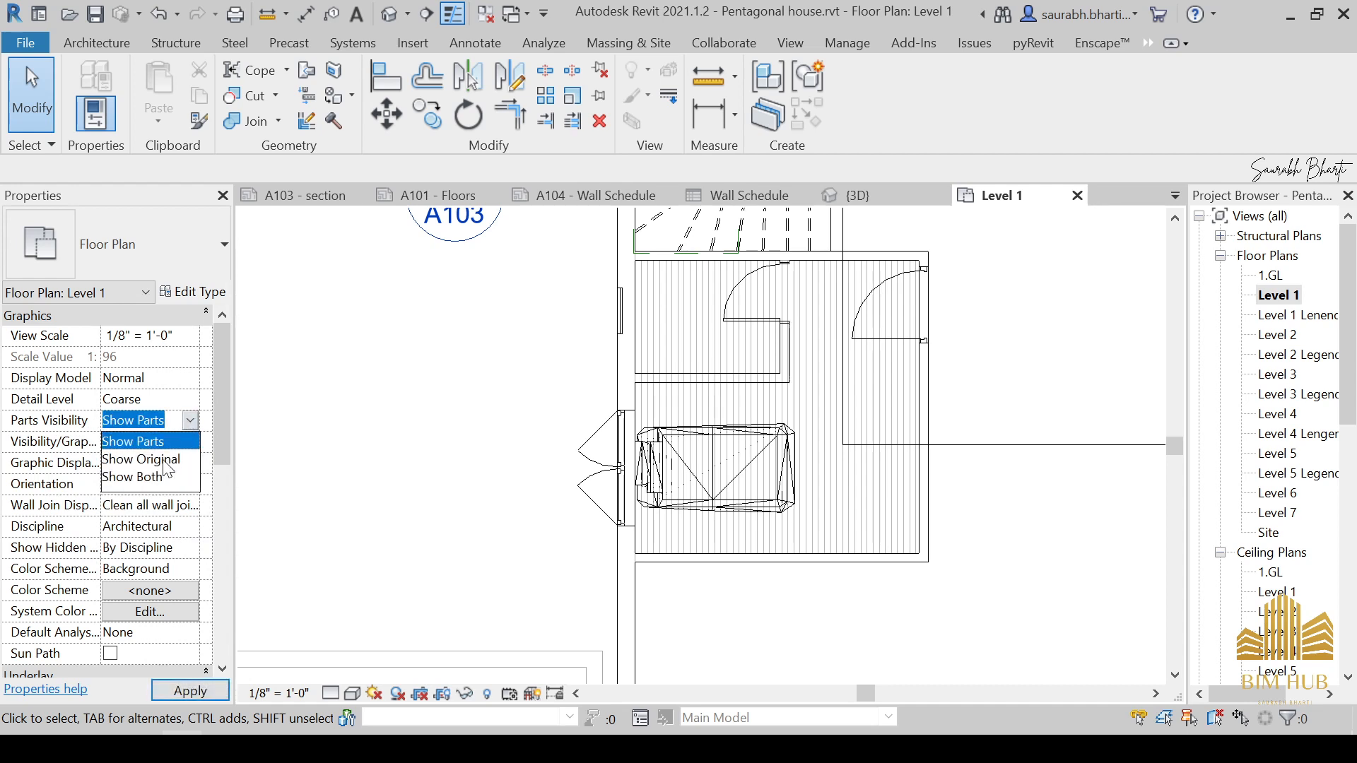
pyautogui.click(163, 461)
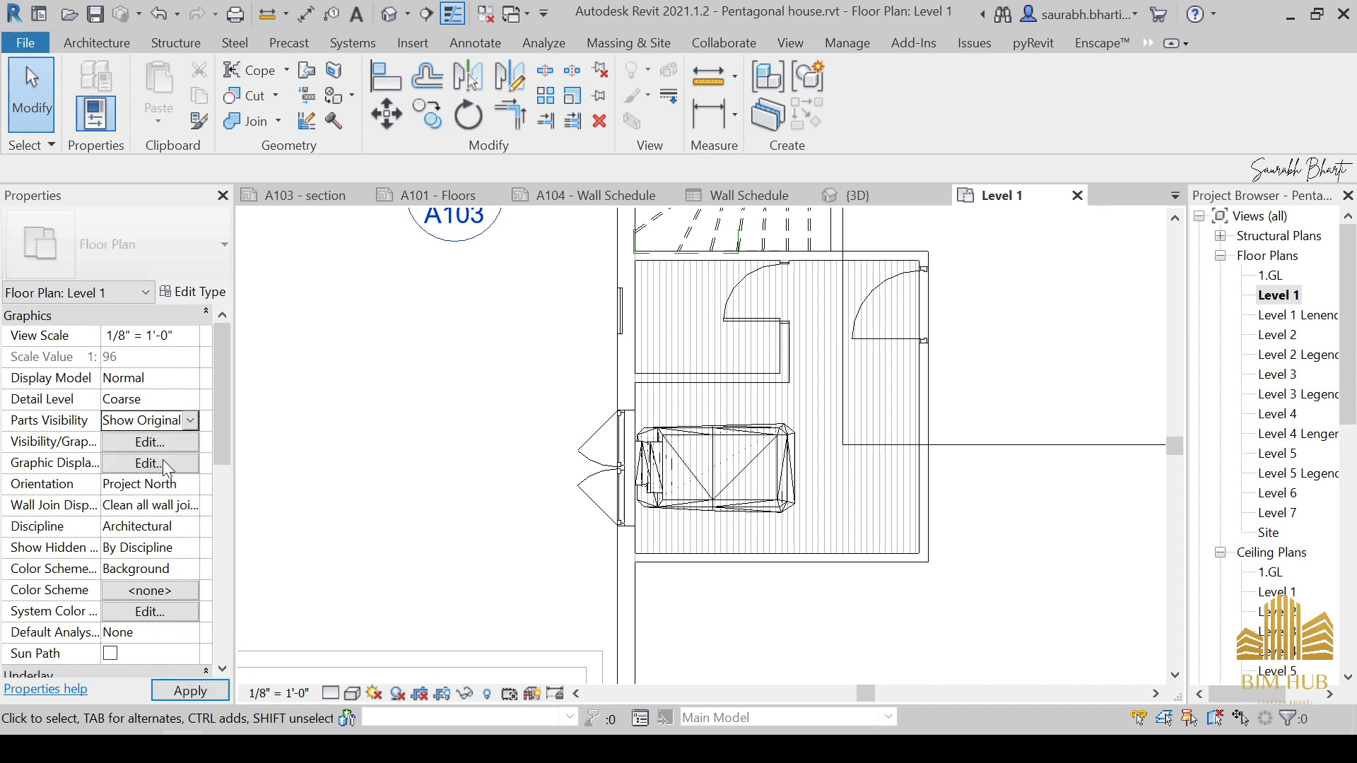
# Step: In the 3D view, temporarily hide the Generic 4.5" partition wall behind the front glazing on Level 1
pyautogui.click(388, 16)
pyautogui.keyDown('shift'); pyautogui.moveTo(615, 495); pyautogui.dragTo(770, 586, button='middle'); pyautogui.keyUp('shift')
pyautogui.scroll(5, 760, 463)
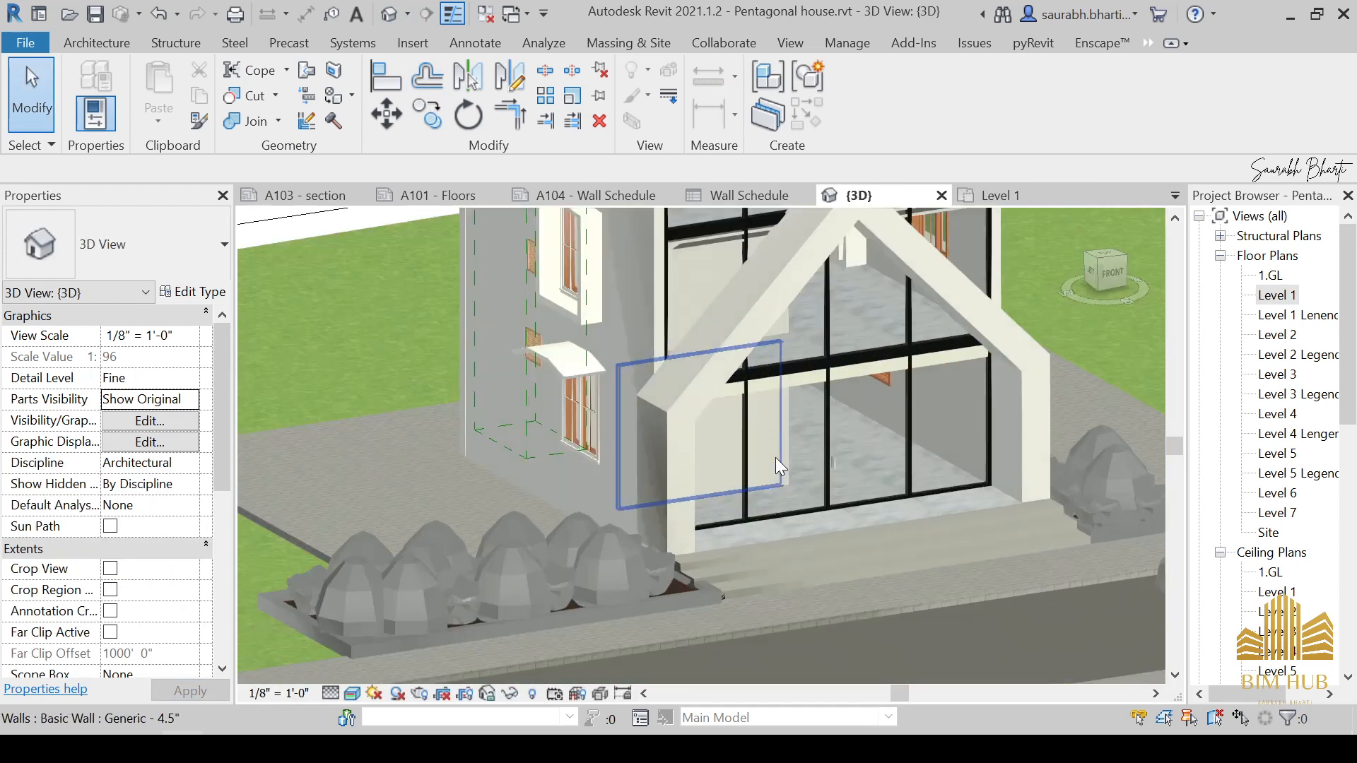
pyautogui.keyDown('shift'); pyautogui.moveTo(775, 461); pyautogui.dragTo(757, 469, button='middle'); pyautogui.keyUp('shift')
pyautogui.click(854, 566)
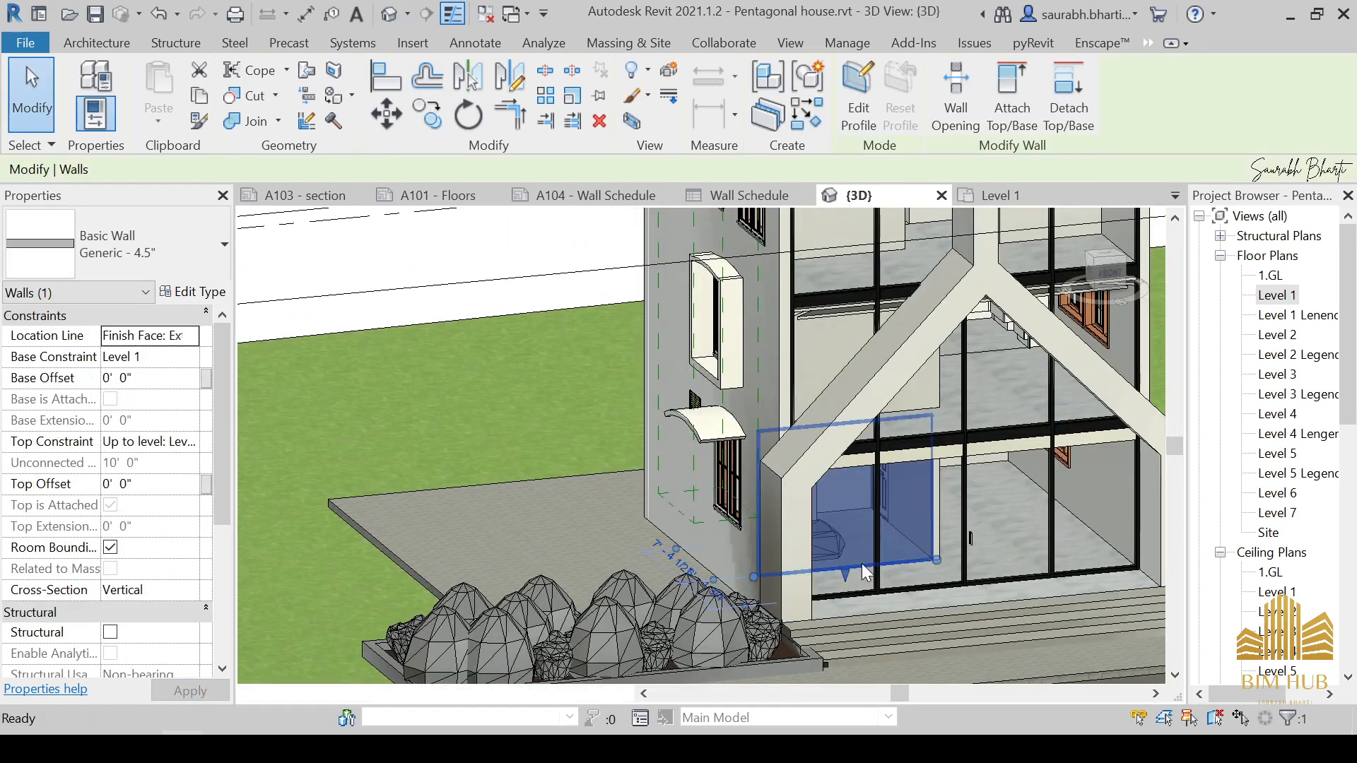
pyautogui.press('h')
pyautogui.press('h')
pyautogui.keyDown('shift'); pyautogui.moveTo(944, 581); pyautogui.dragTo(615, 565, button='middle'); pyautogui.keyUp('shift')
pyautogui.keyDown('shift'); pyautogui.moveTo(629, 444); pyautogui.dragTo(567, 440, button='middle'); pyautogui.keyUp('shift')
pyautogui.moveTo(712, 525); pyautogui.dragTo(511, 329, button='middle')
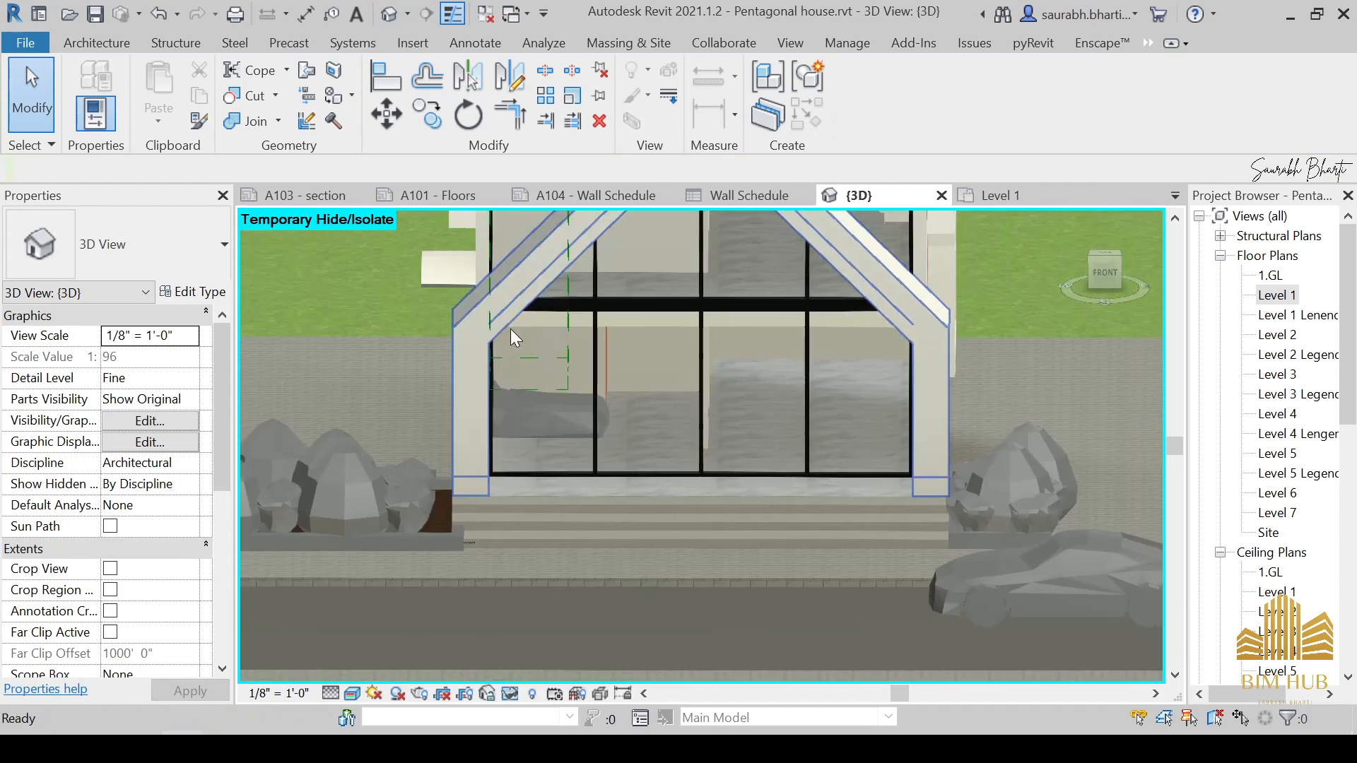
pyautogui.keyDown('shift'); pyautogui.moveTo(628, 433); pyautogui.dragTo(608, 469, button='middle'); pyautogui.keyUp('shift')
pyautogui.scroll(-3, 608, 468)
pyautogui.click(608, 465)
pyautogui.press('h')
pyautogui.press('h')
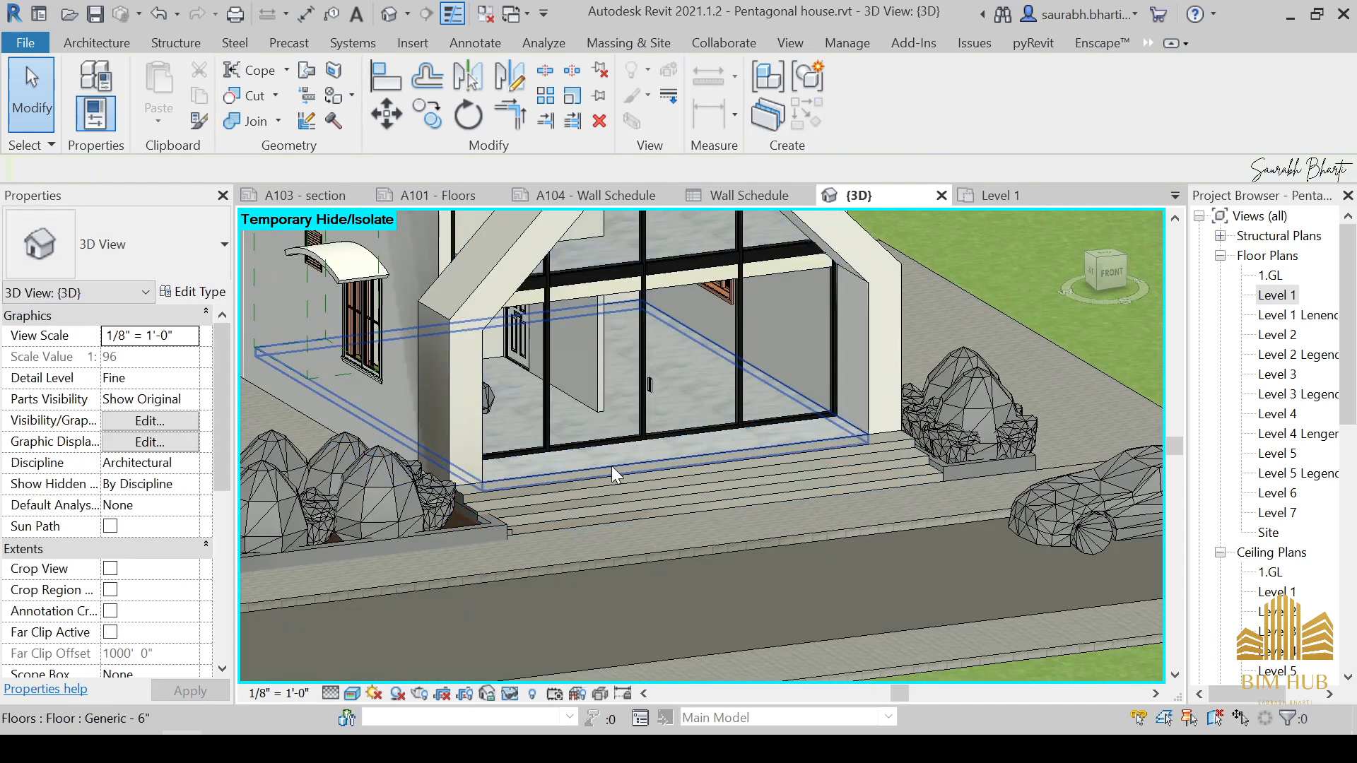
# Step: Select the Generic 6" floor on Level 1, check its area and volume, and open and cancel its boundary sketch
pyautogui.click(612, 468)
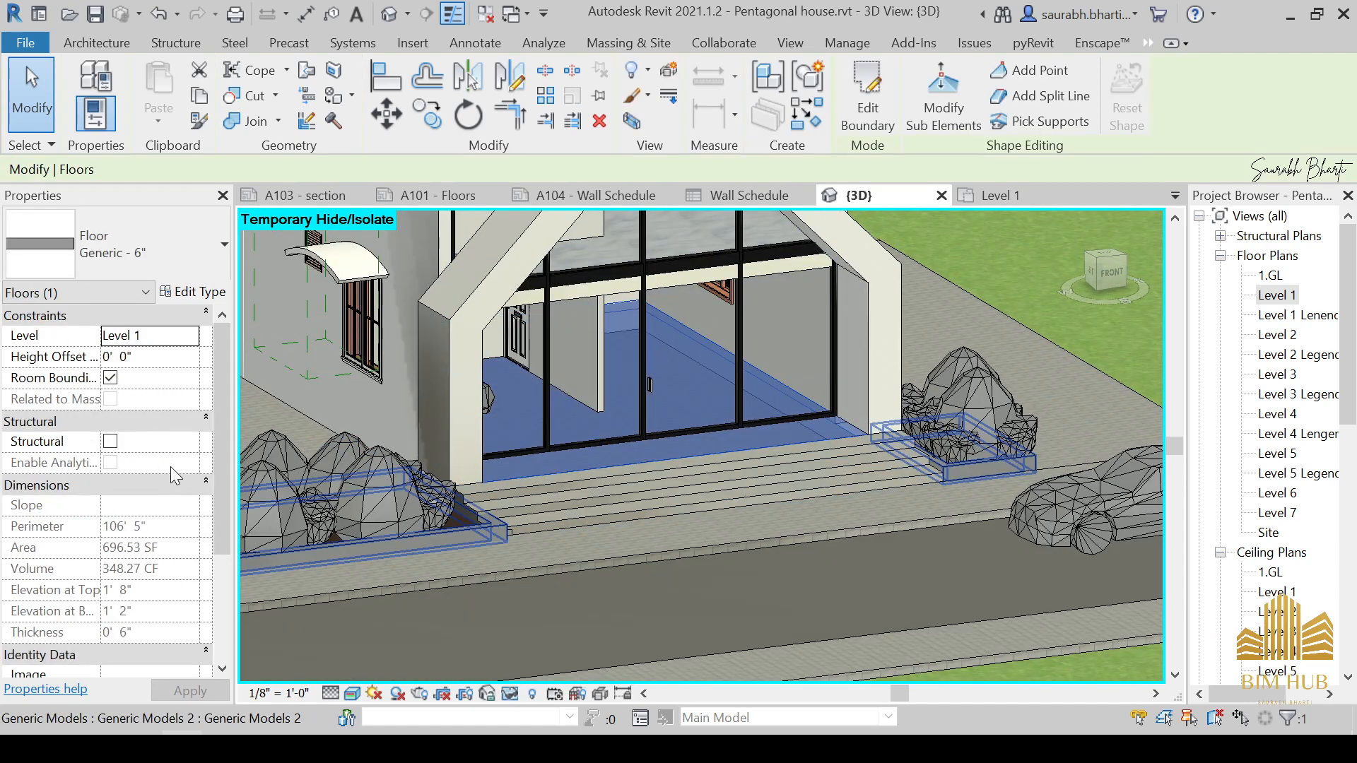
pyautogui.scroll(-2, 171, 468)
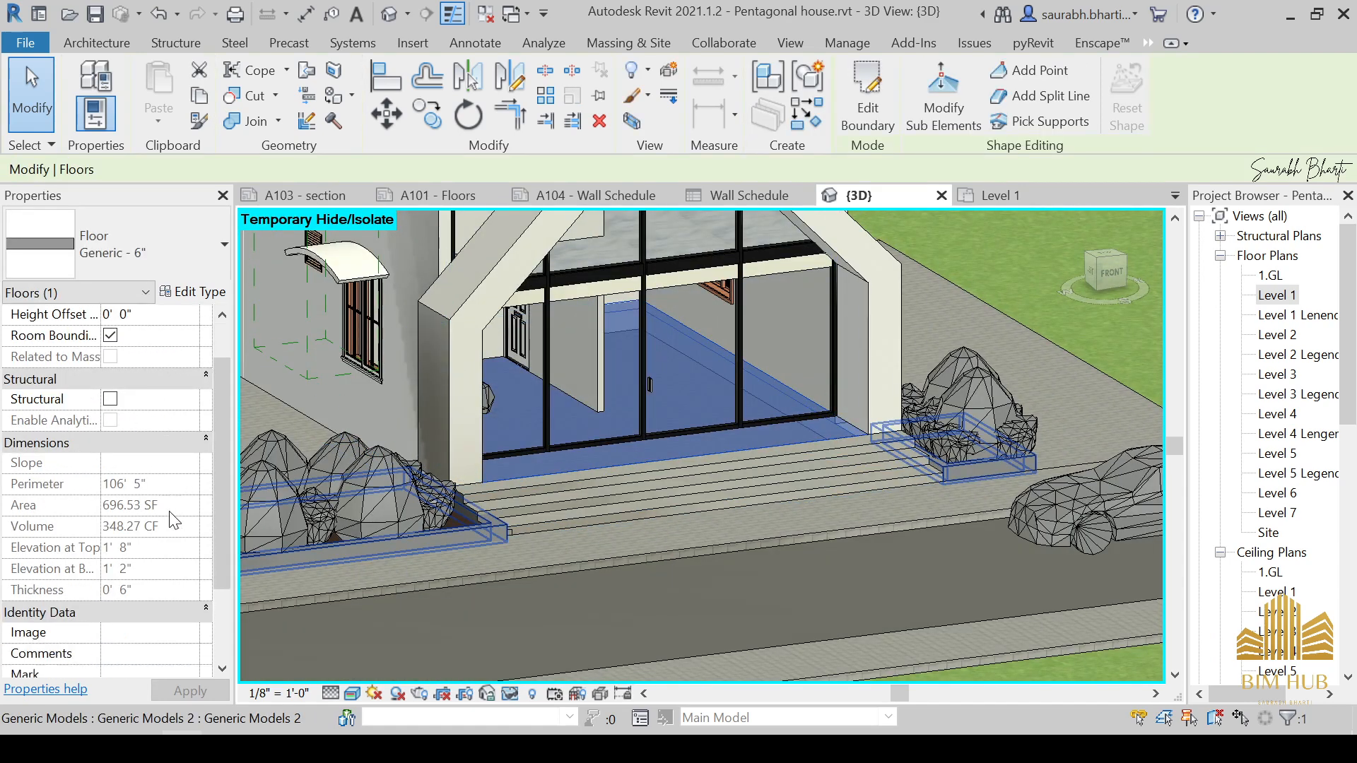
pyautogui.click(856, 105)
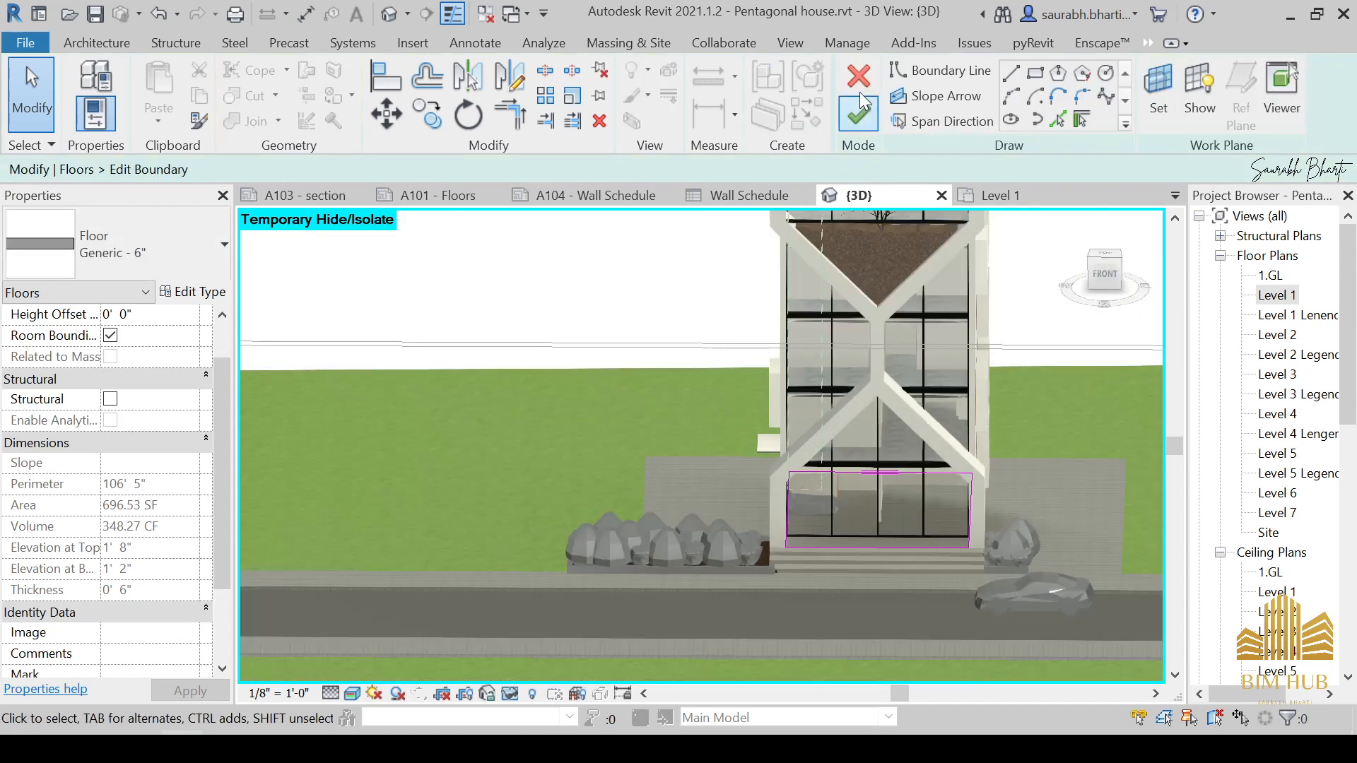
pyautogui.click(870, 78)
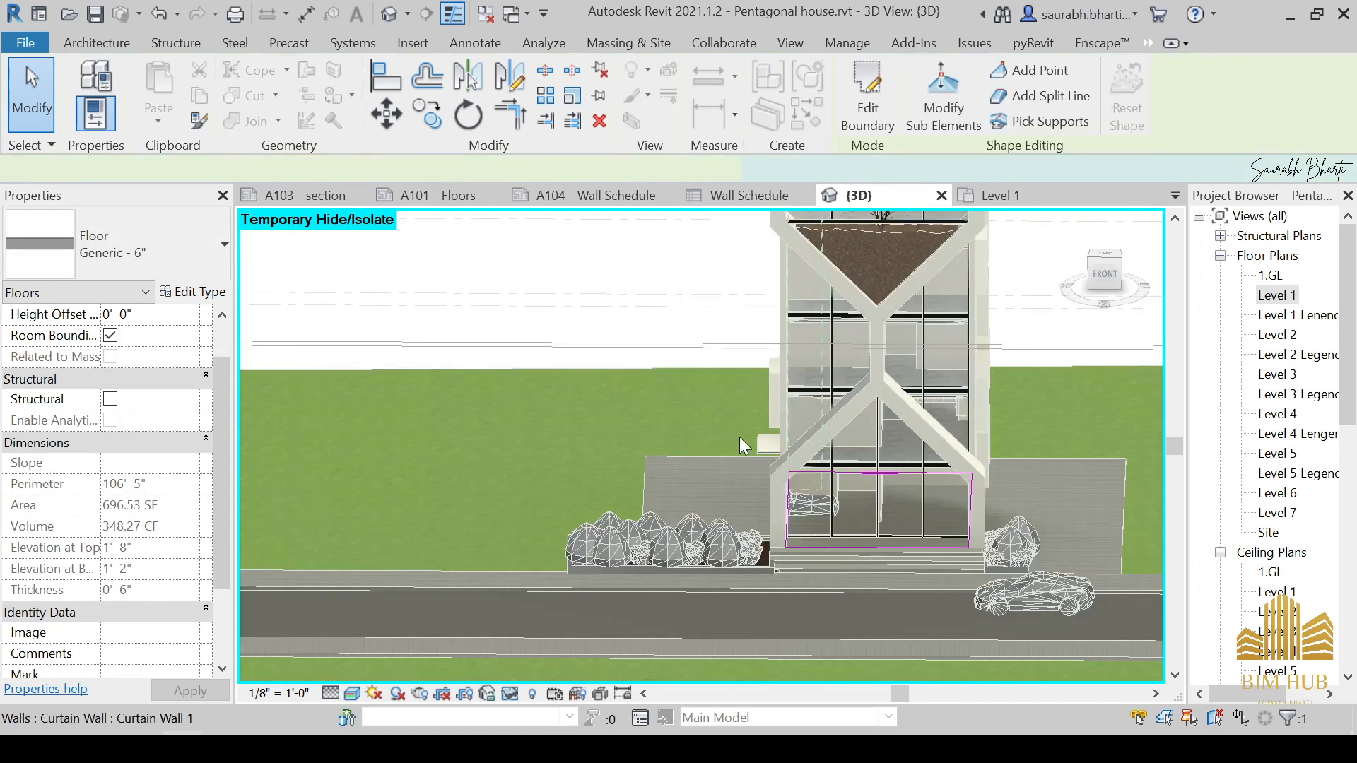
pyautogui.keyDown('shift'); pyautogui.moveTo(944, 458); pyautogui.dragTo(841, 424, button='middle'); pyautogui.keyUp('shift')
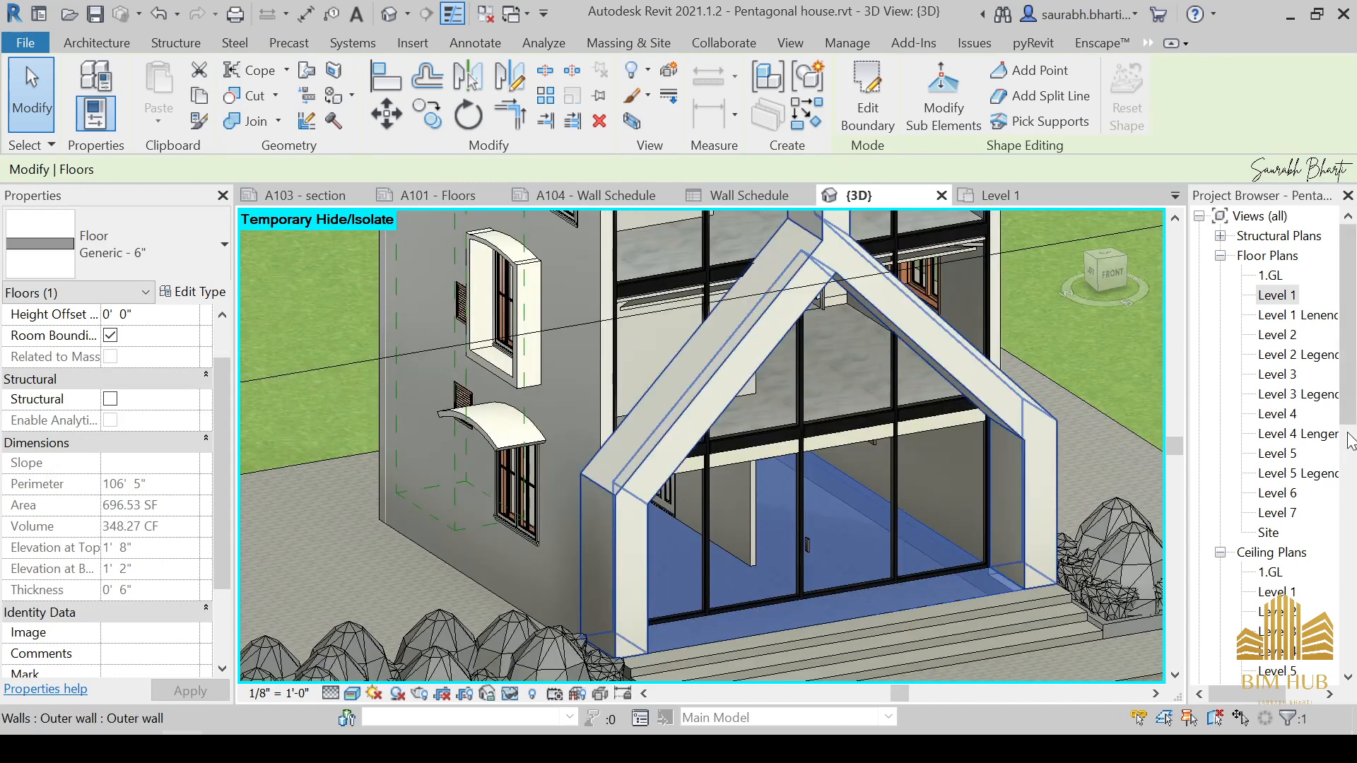
# Step: Open the Level 1 floor plan, select the Bedroom room, and examine its dimensions and identity data
pyautogui.doubleClick(1278, 295)
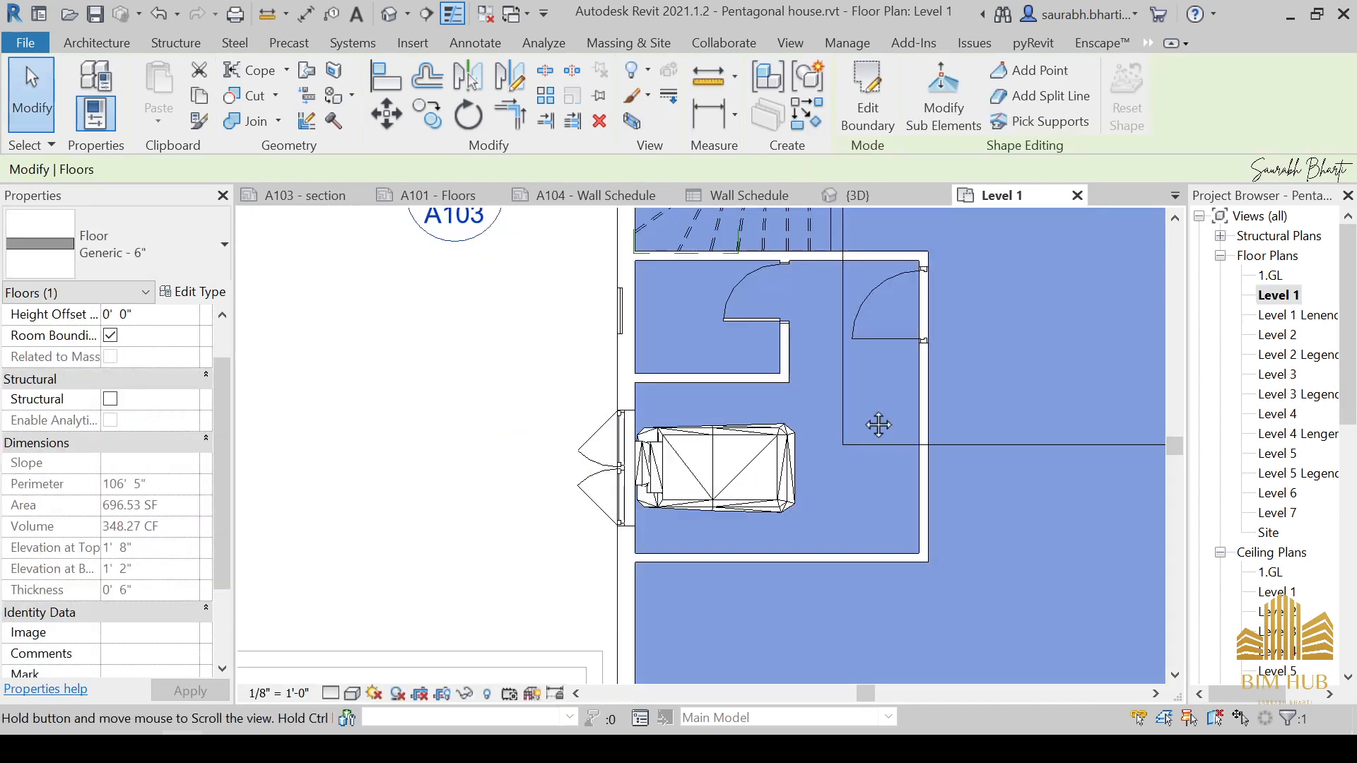
pyautogui.press('Escape')
pyautogui.scroll(-1, 664, 385)
pyautogui.scroll(3, 675, 354)
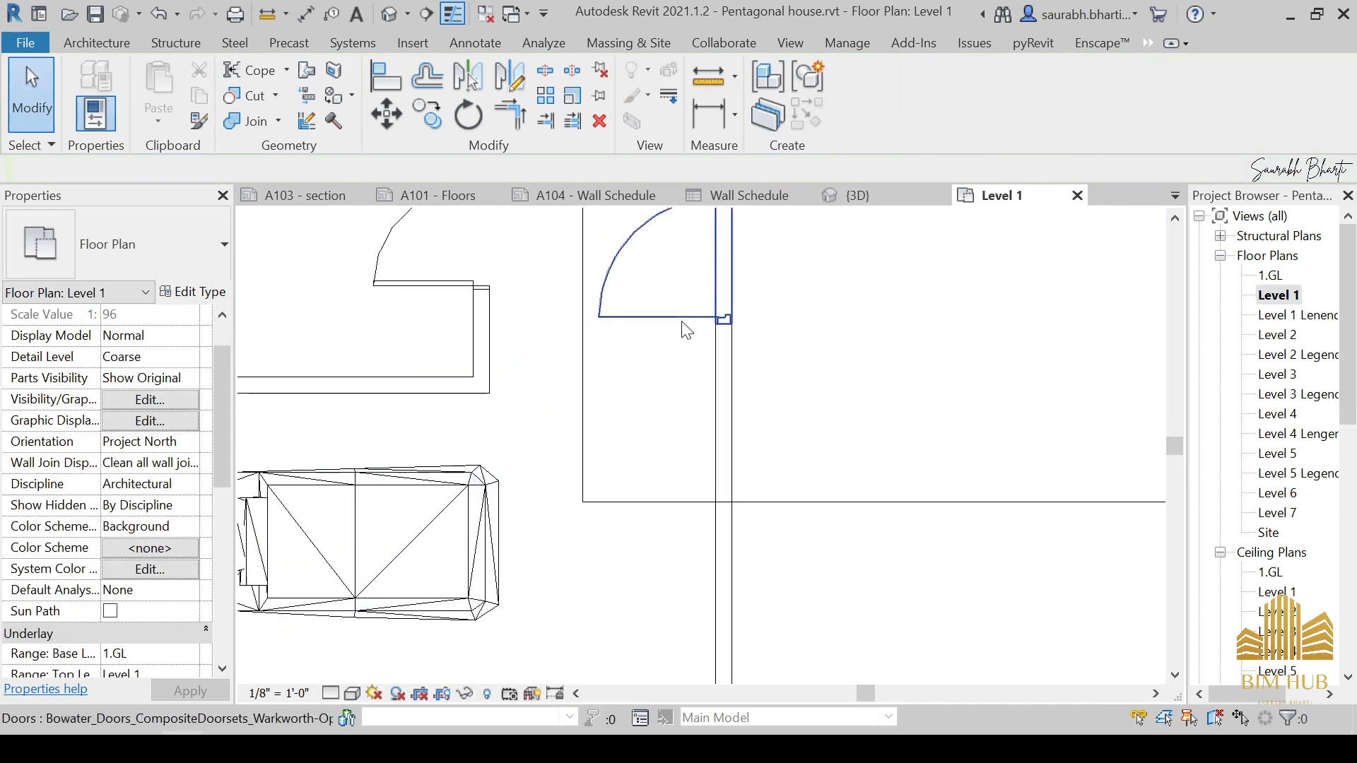
pyautogui.click(720, 371)
pyautogui.scroll(-3, 719, 371)
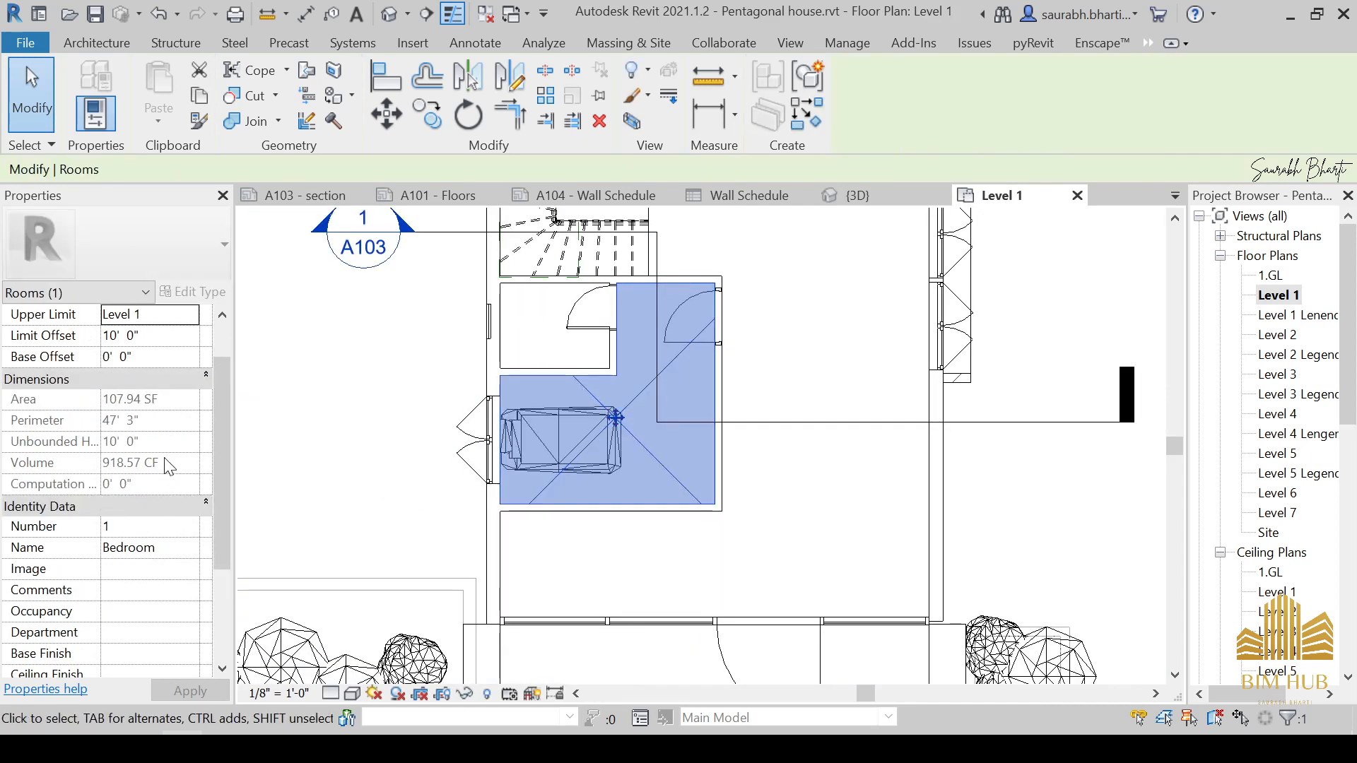
pyautogui.scroll(-1, 168, 468)
pyautogui.scroll(-2, 184, 484)
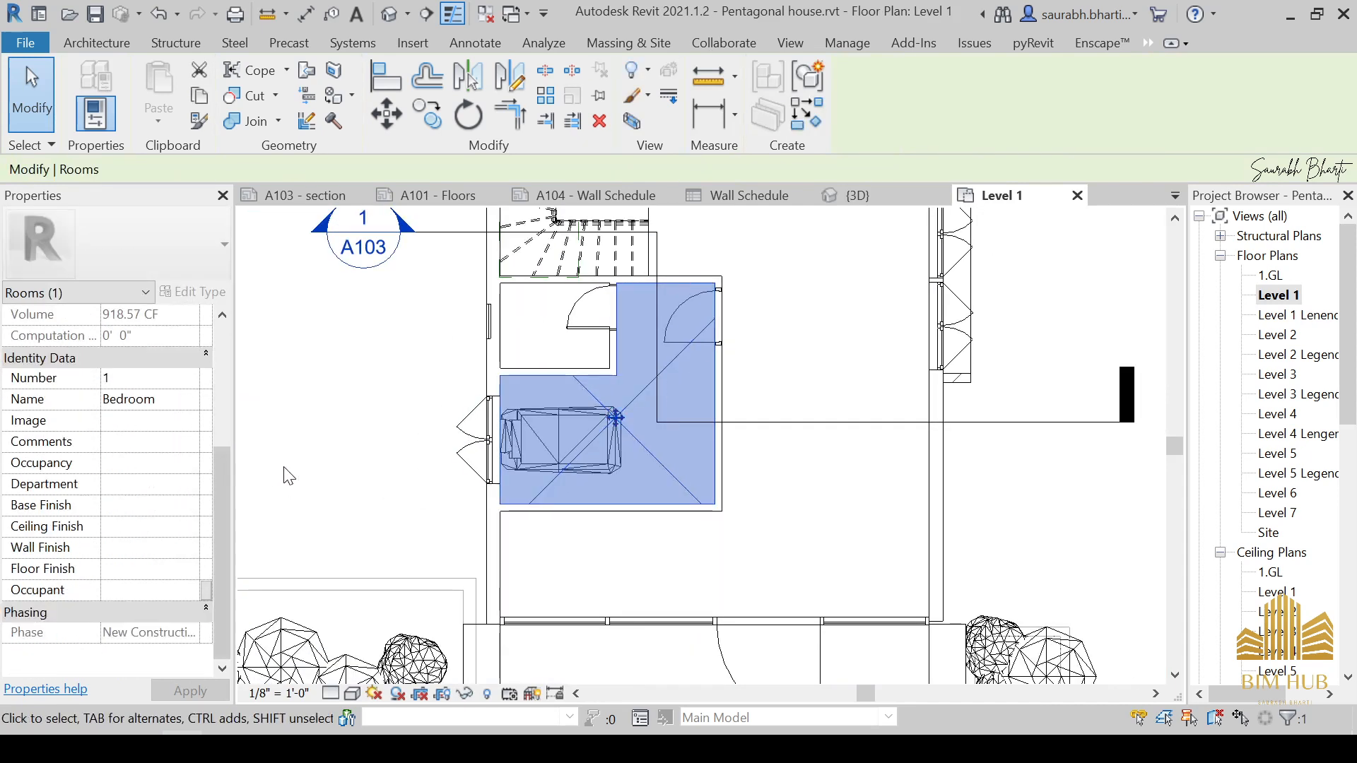
pyautogui.scroll(-3, 612, 428)
pyautogui.scroll(-3, 612, 428)
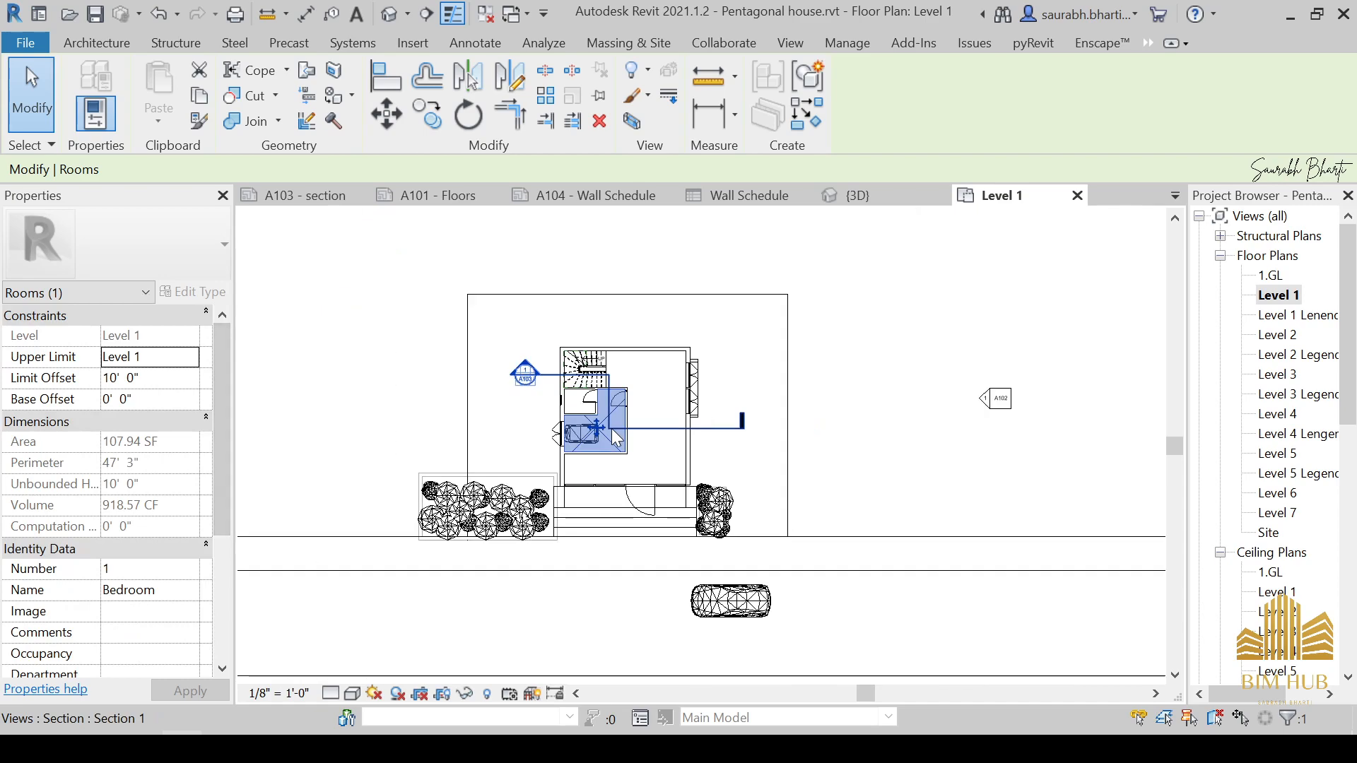
pyautogui.click(669, 276)
pyautogui.scroll(3, 605, 398)
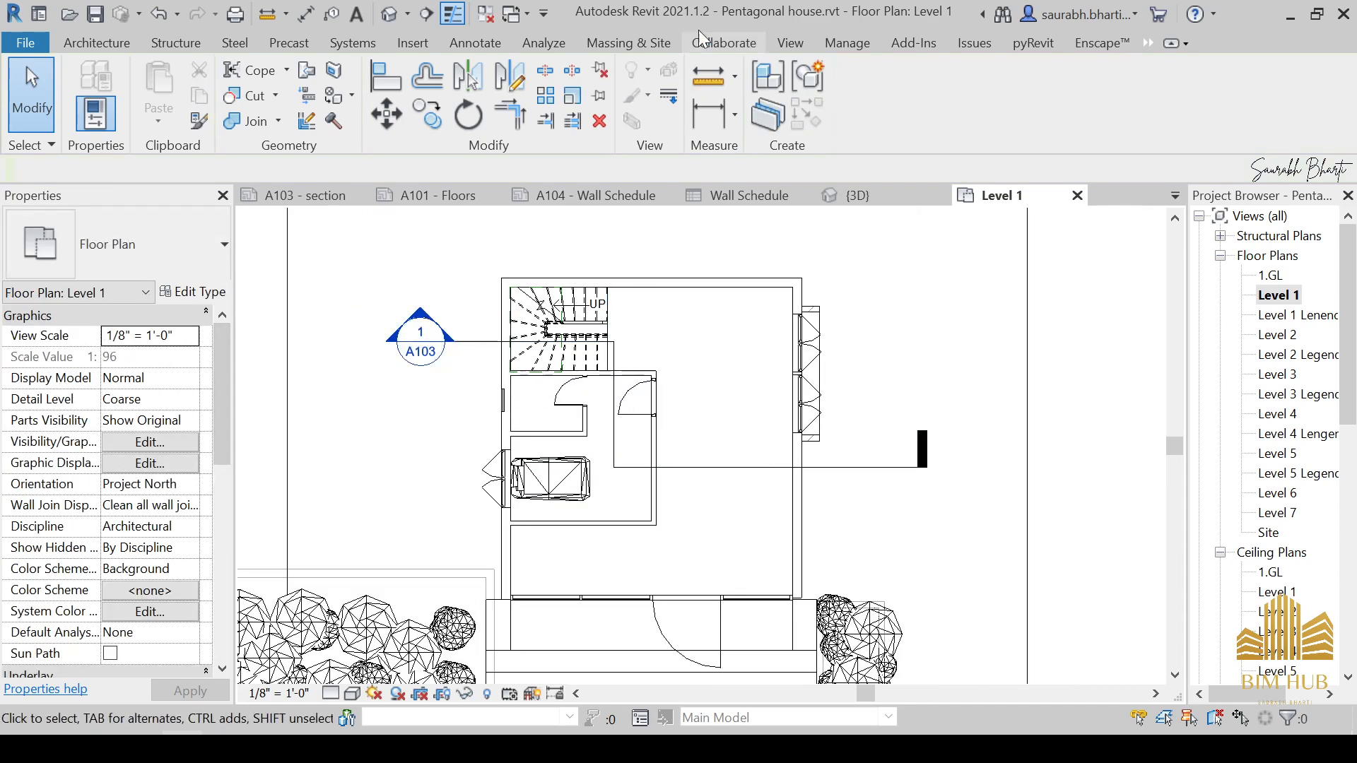
# Step: Orient the 3D view to the back and pull the section box's side boundary in to cut through the house
pyautogui.click(393, 15)
pyautogui.keyDown('shift'); pyautogui.moveTo(451, 207); pyautogui.dragTo(1025, 393, button='middle'); pyautogui.keyUp('shift')
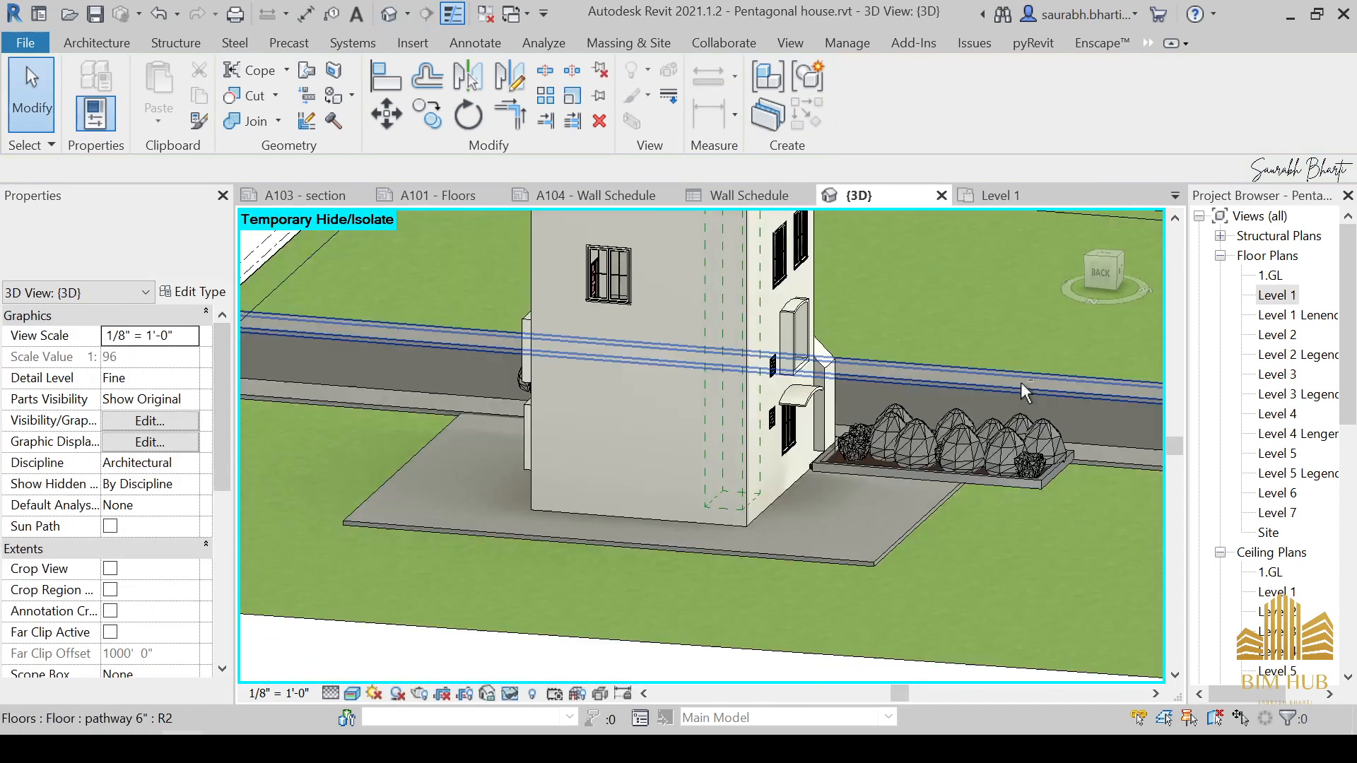
pyautogui.click(1100, 261)
pyautogui.moveTo(1100, 257); pyautogui.dragTo(838, 428)
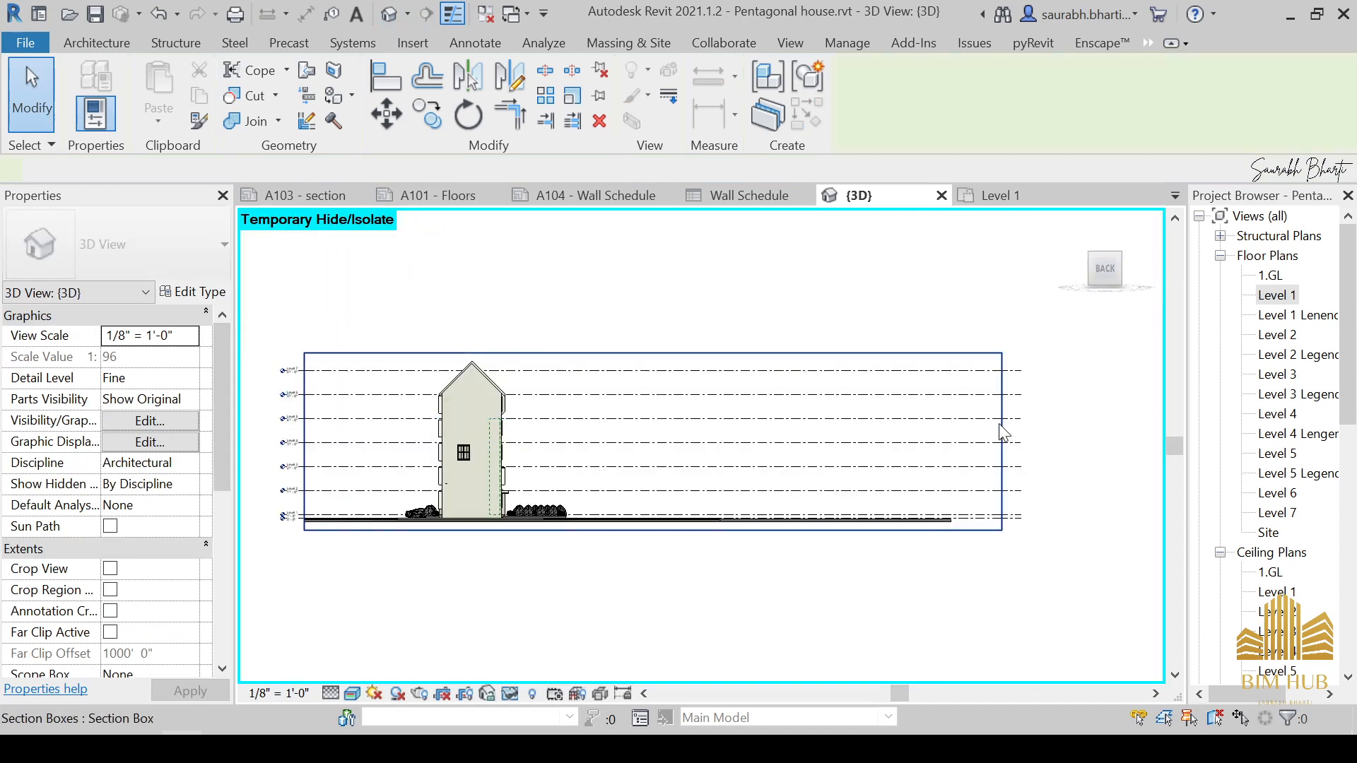
pyautogui.click(1002, 433)
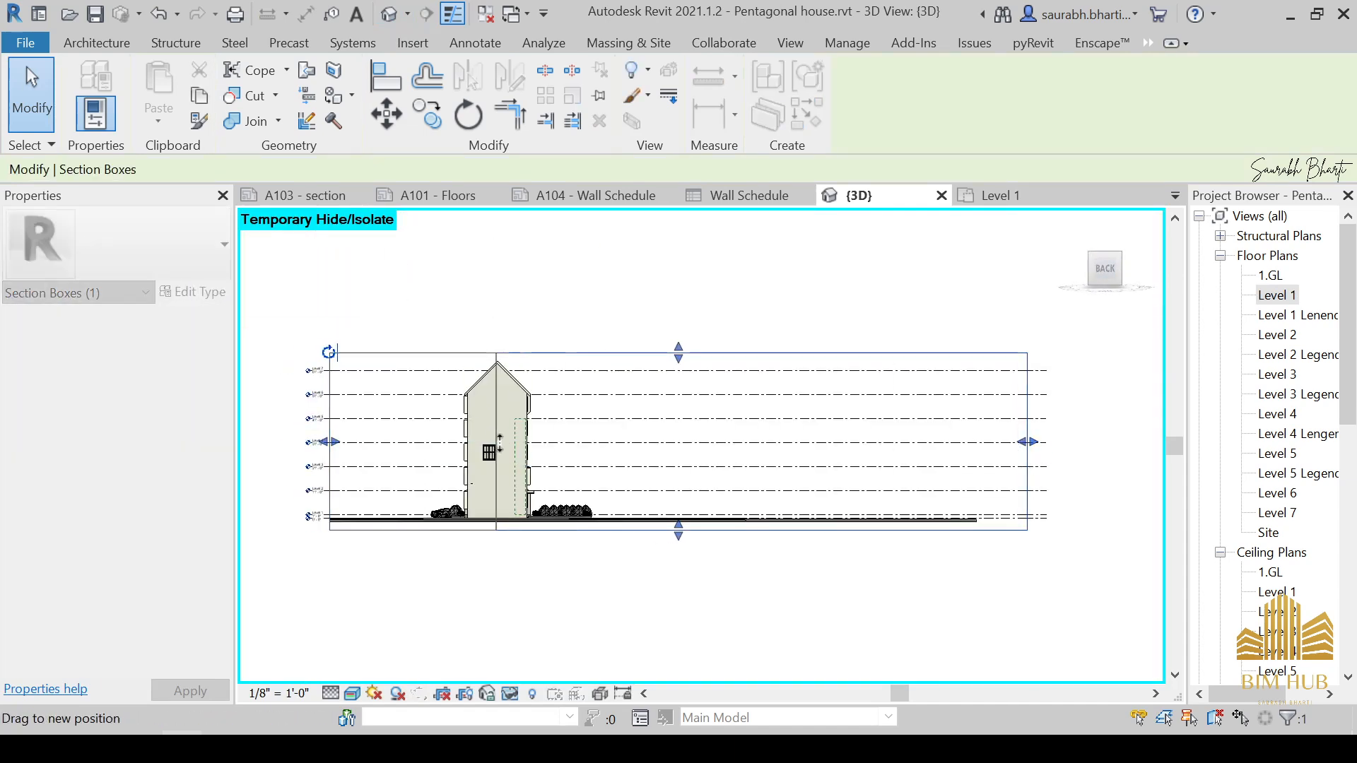
pyautogui.keyDown('shift'); pyautogui.moveTo(638, 473); pyautogui.dragTo(778, 533, button='middle'); pyautogui.keyUp('shift')
pyautogui.scroll(5, 778, 533)
pyautogui.moveTo(680, 511); pyautogui.dragTo(597, 494, button='middle')
pyautogui.scroll(-2, 608, 493)
# Step: Select the Level 1 Generic 6" floor in the cut house, open its boundary sketch, and leave it unchanged
pyautogui.click(561, 537)
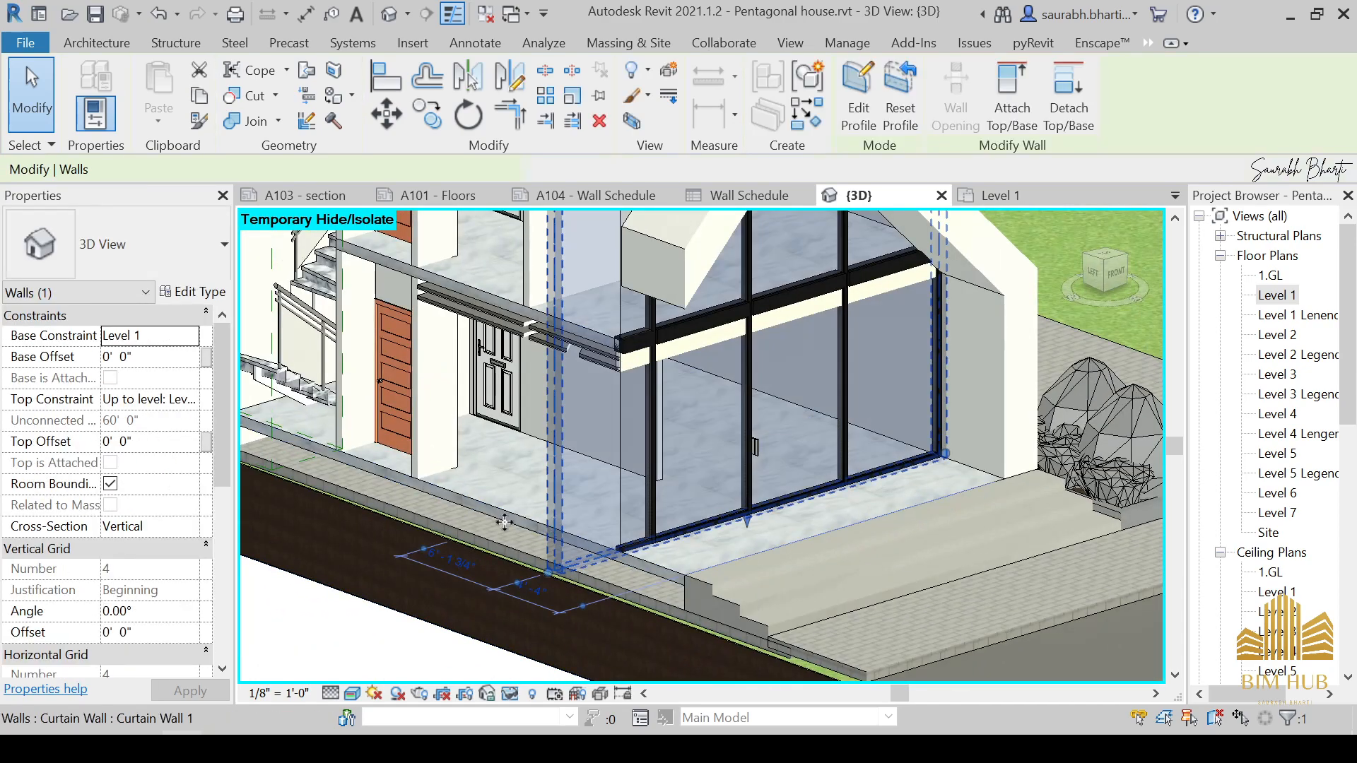
pyautogui.click(494, 510)
pyautogui.scroll(-5, 493, 508)
pyautogui.keyDown('shift'); pyautogui.moveTo(493, 507); pyautogui.dragTo(615, 544, button='middle'); pyautogui.keyUp('shift')
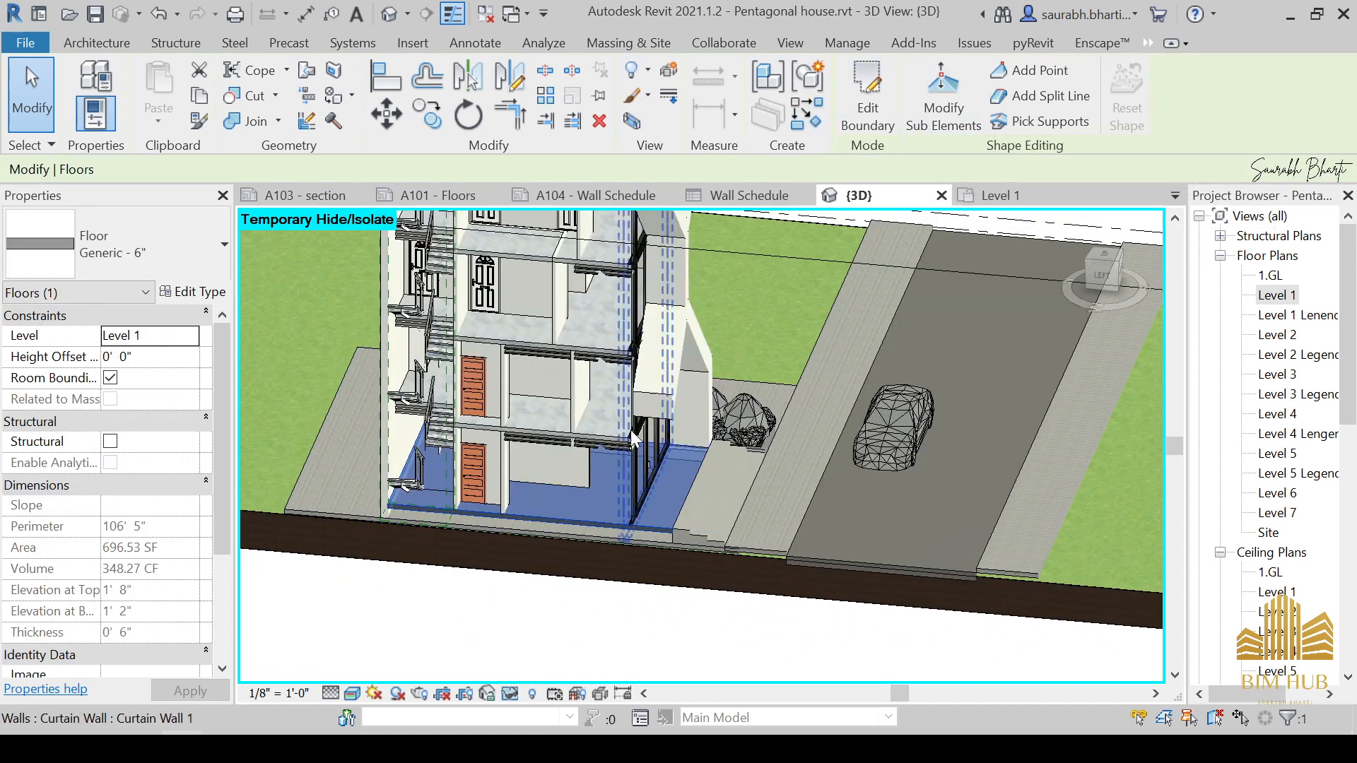
pyautogui.click(845, 127)
pyautogui.click(859, 115)
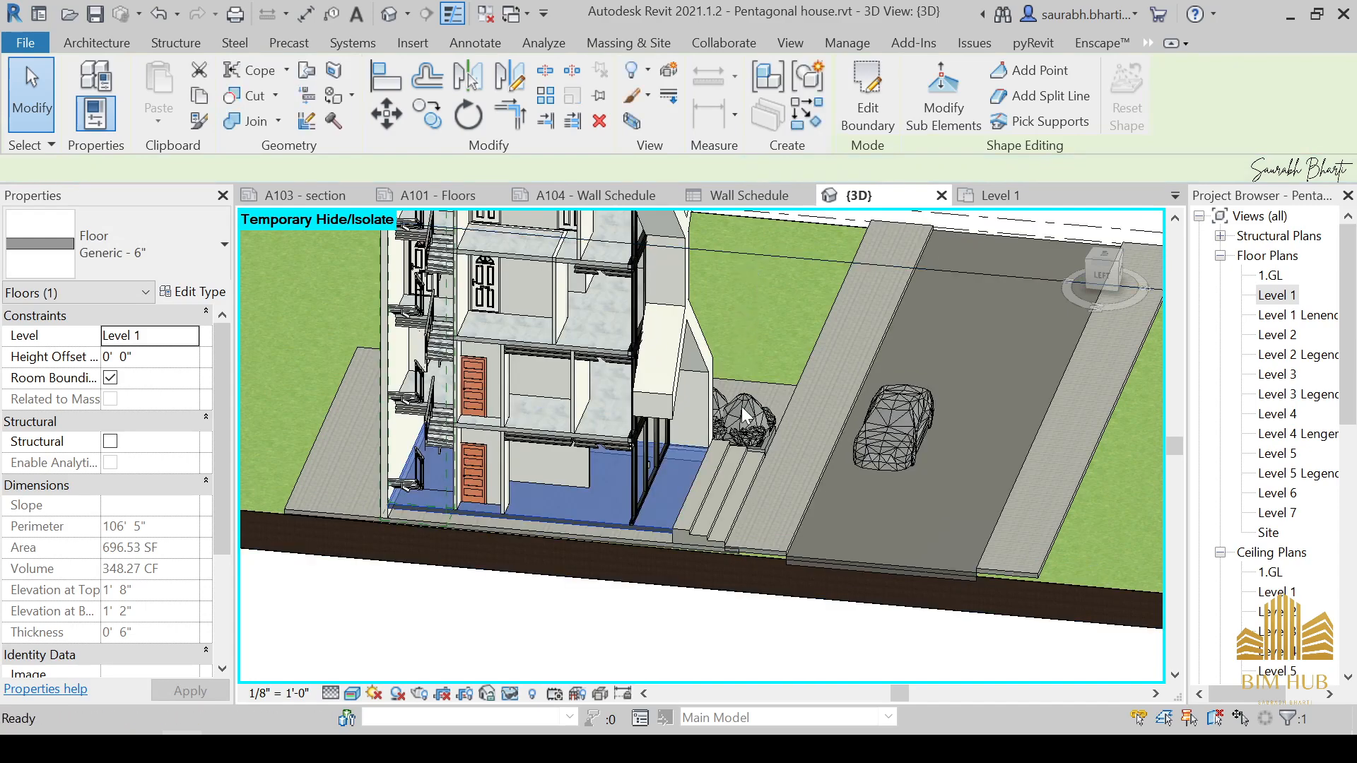
# Step: Undo the section box change and the temporary hiding in the 3D view
pyautogui.hotkey('ctrl', 'z')
pyautogui.hotkey('ctrl', 'z')
pyautogui.moveTo(730, 458)
pyautogui.keyDown('shift'); pyautogui.mouseDown(button='middle')
pyautogui.moveTo(572, 521)
pyautogui.moveTo(618, 472)
pyautogui.moveTo(567, 449)
pyautogui.mouseUp(button='middle'); pyautogui.keyUp('shift')
pyautogui.scroll(-3, 568, 450)
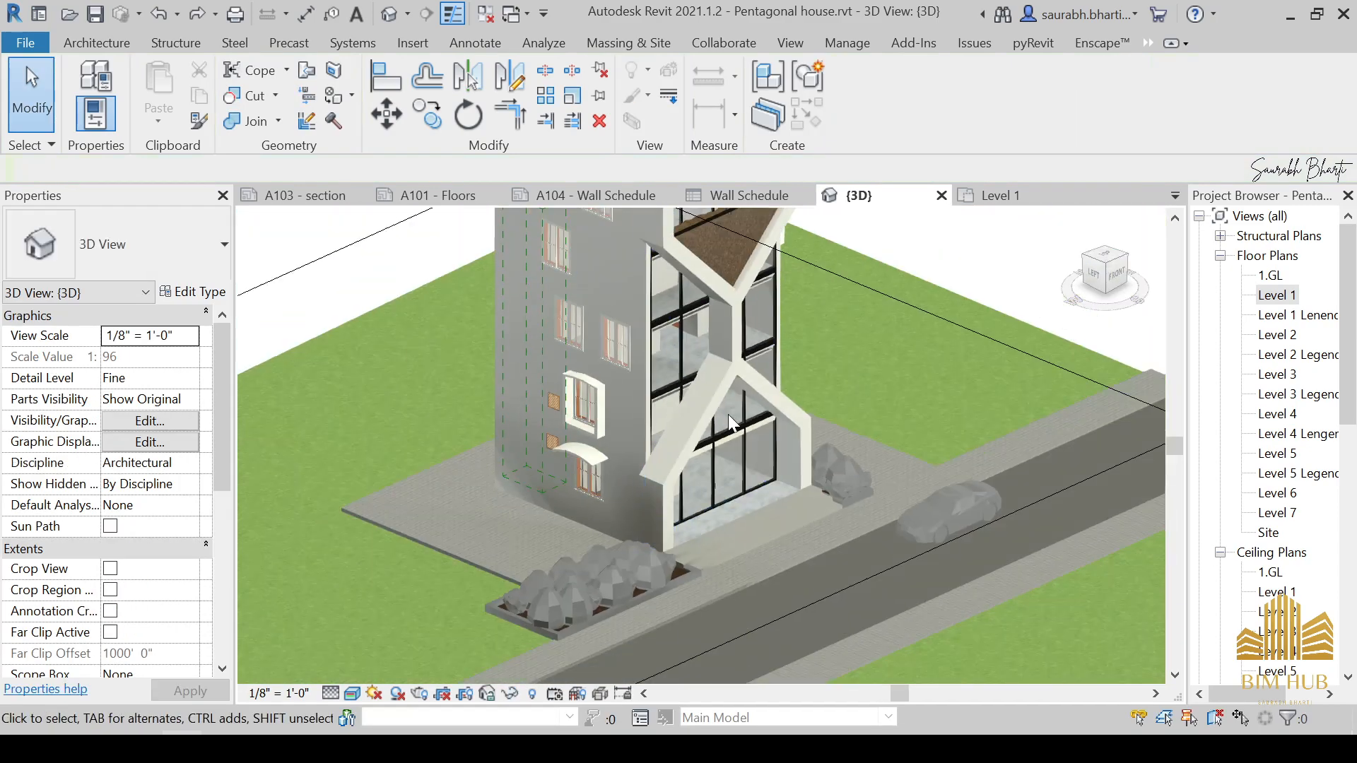
# Step: Temporarily hide the Generic 9" outer wall with the projecting windows beside the front glazing
pyautogui.keyDown('shift'); pyautogui.moveTo(778, 367); pyautogui.dragTo(661, 309, button='middle'); pyautogui.keyUp('shift')
pyautogui.scroll(3, 629, 319)
pyautogui.click(639, 304)
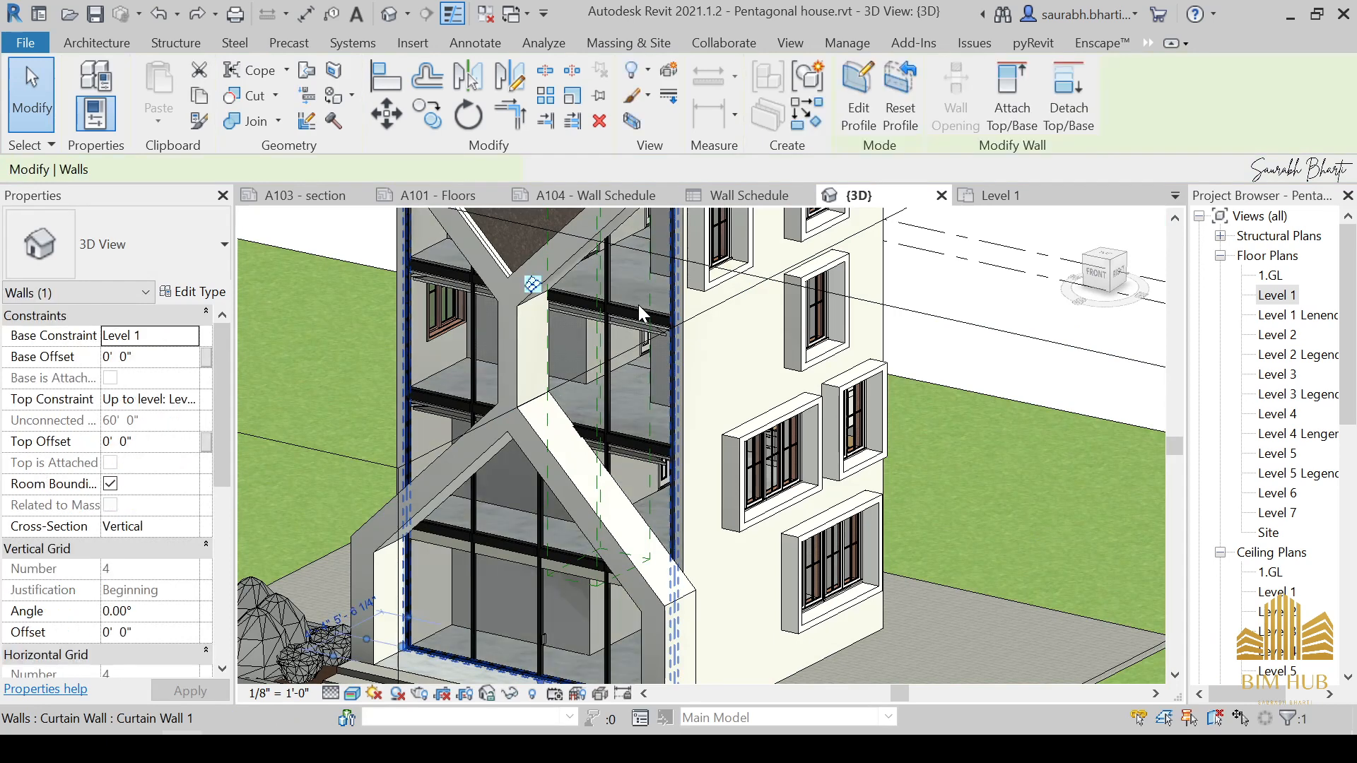
pyautogui.scroll(4, 749, 315)
pyautogui.press('Escape')
pyautogui.scroll(-2, 679, 288)
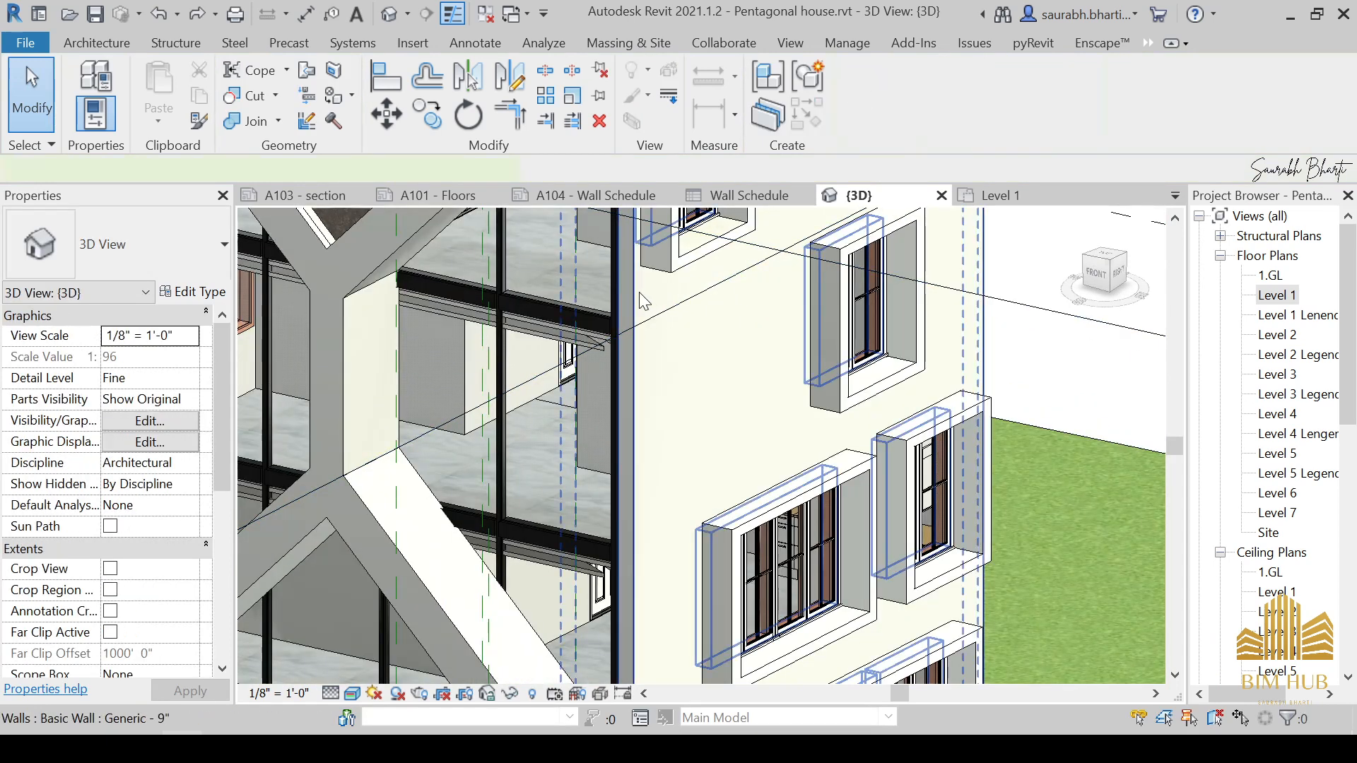
pyautogui.click(639, 292)
pyautogui.scroll(-5, 640, 304)
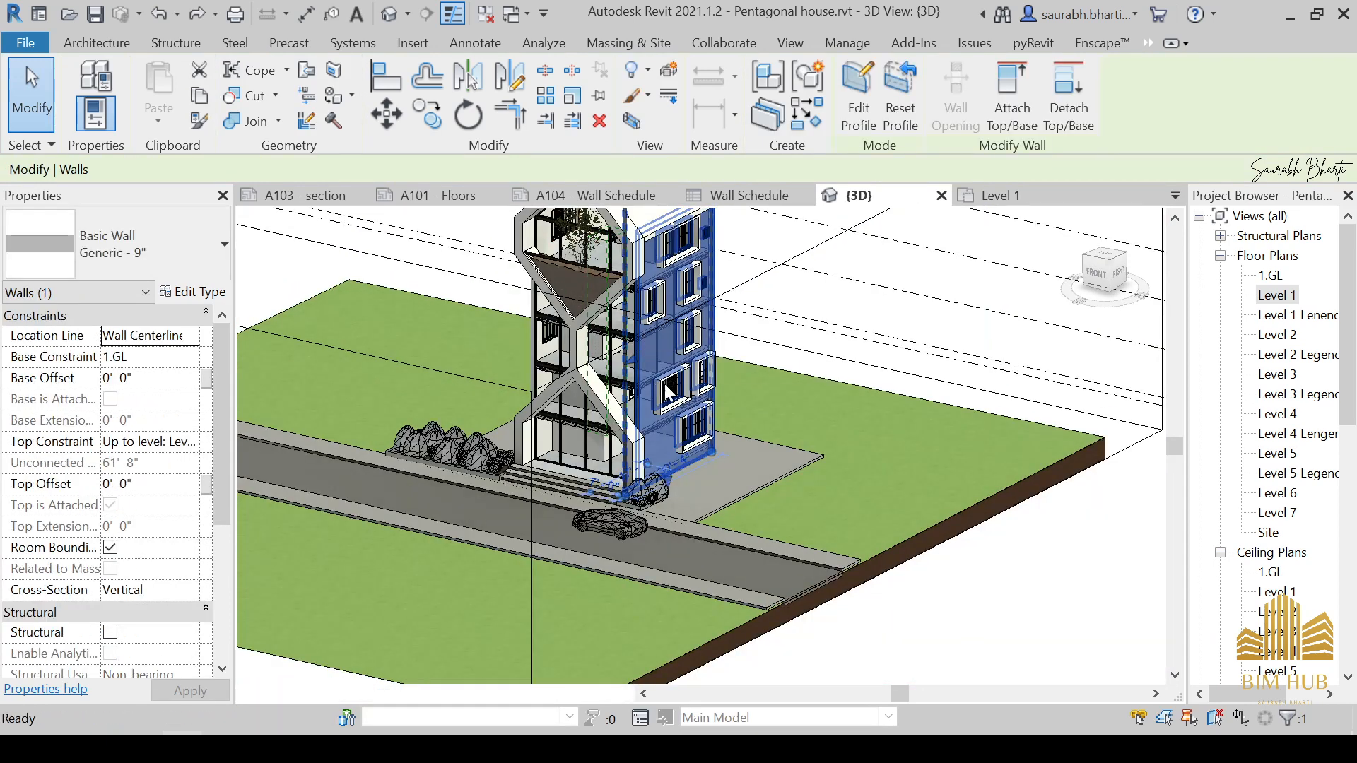
pyautogui.press('h')
pyautogui.press('h')
pyautogui.scroll(5, 649, 347)
pyautogui.keyDown('shift'); pyautogui.moveTo(651, 350); pyautogui.dragTo(634, 496, button='middle'); pyautogui.keyUp('shift')
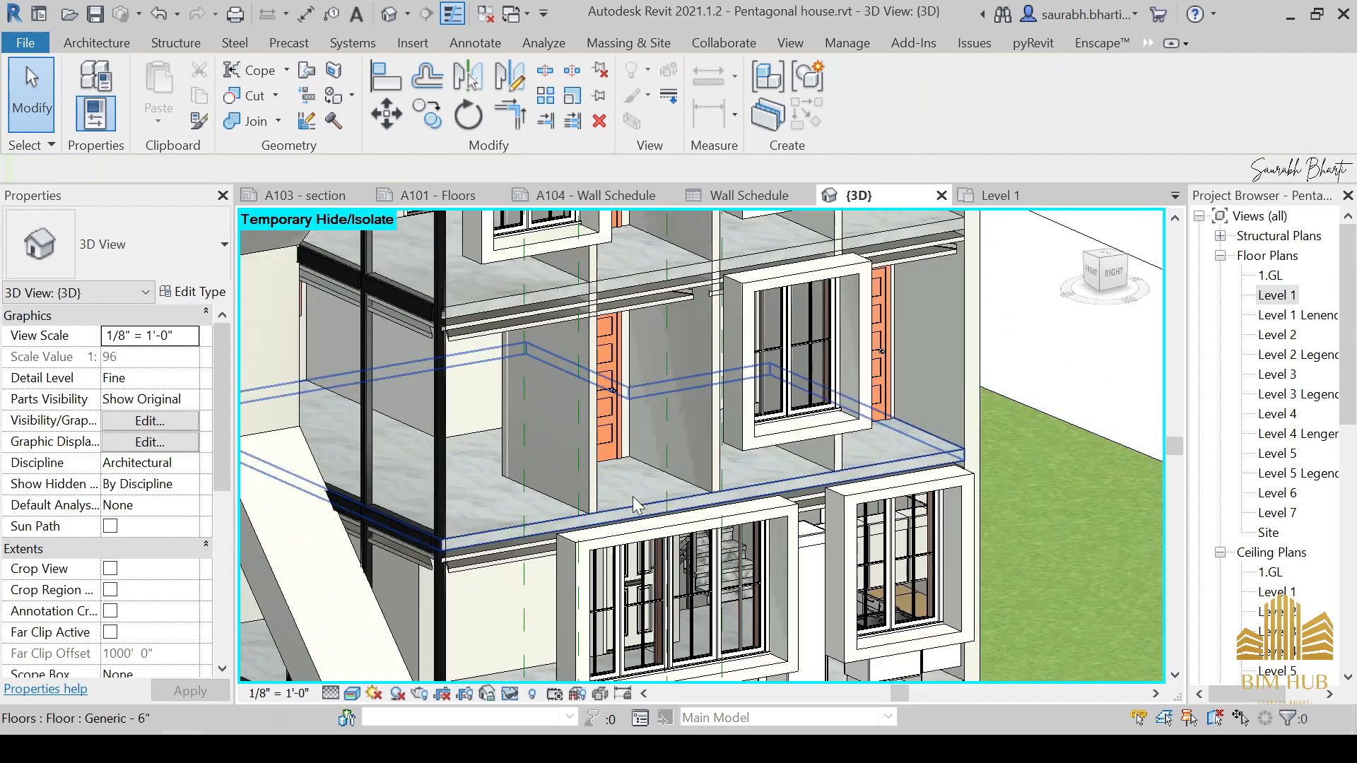
# Step: Create a part from the Generic 6" floor on Level 3
pyautogui.click(639, 518)
pyautogui.scroll(-5, 629, 452)
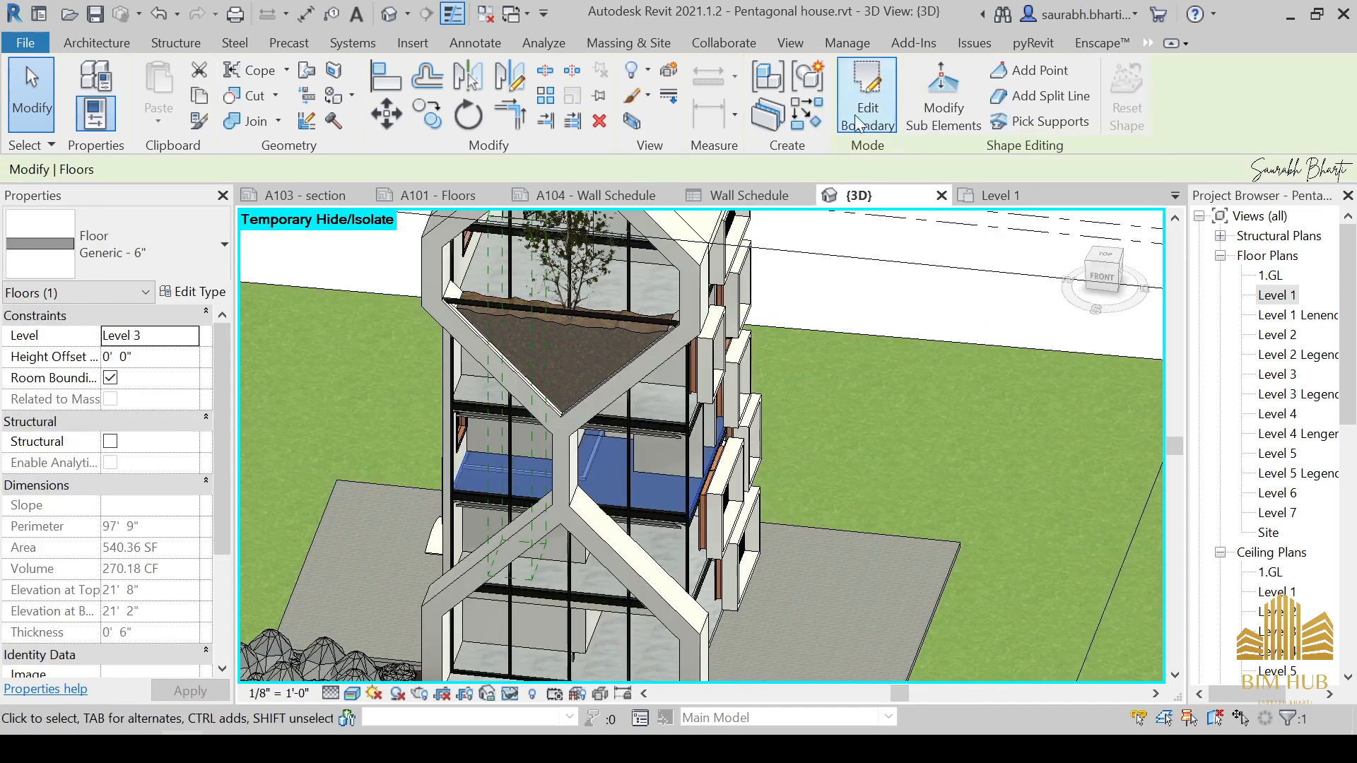
pyautogui.click(768, 114)
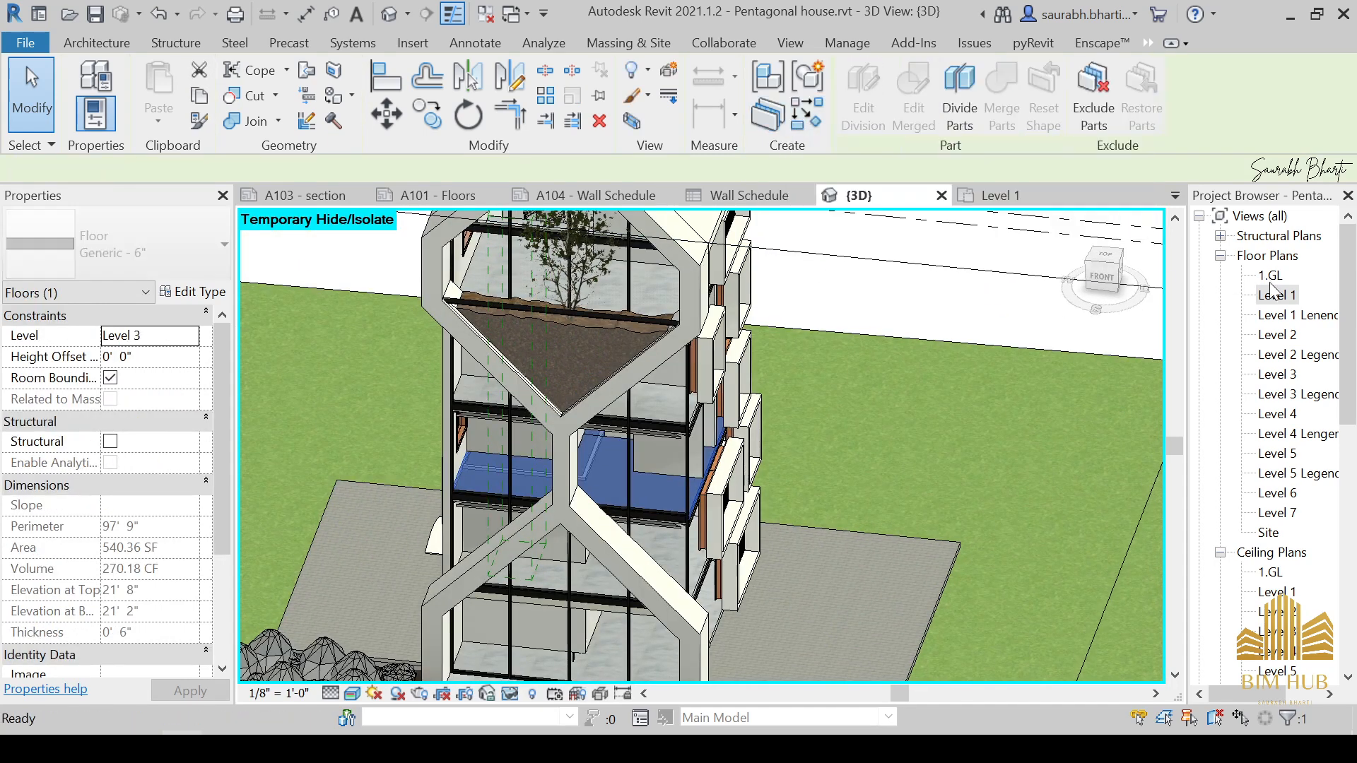
# Step: Open the Level 3 floor plan and start a division sketch for the selected Generic 6" floor part
pyautogui.doubleClick(1279, 375)
pyautogui.scroll(5, 788, 444)
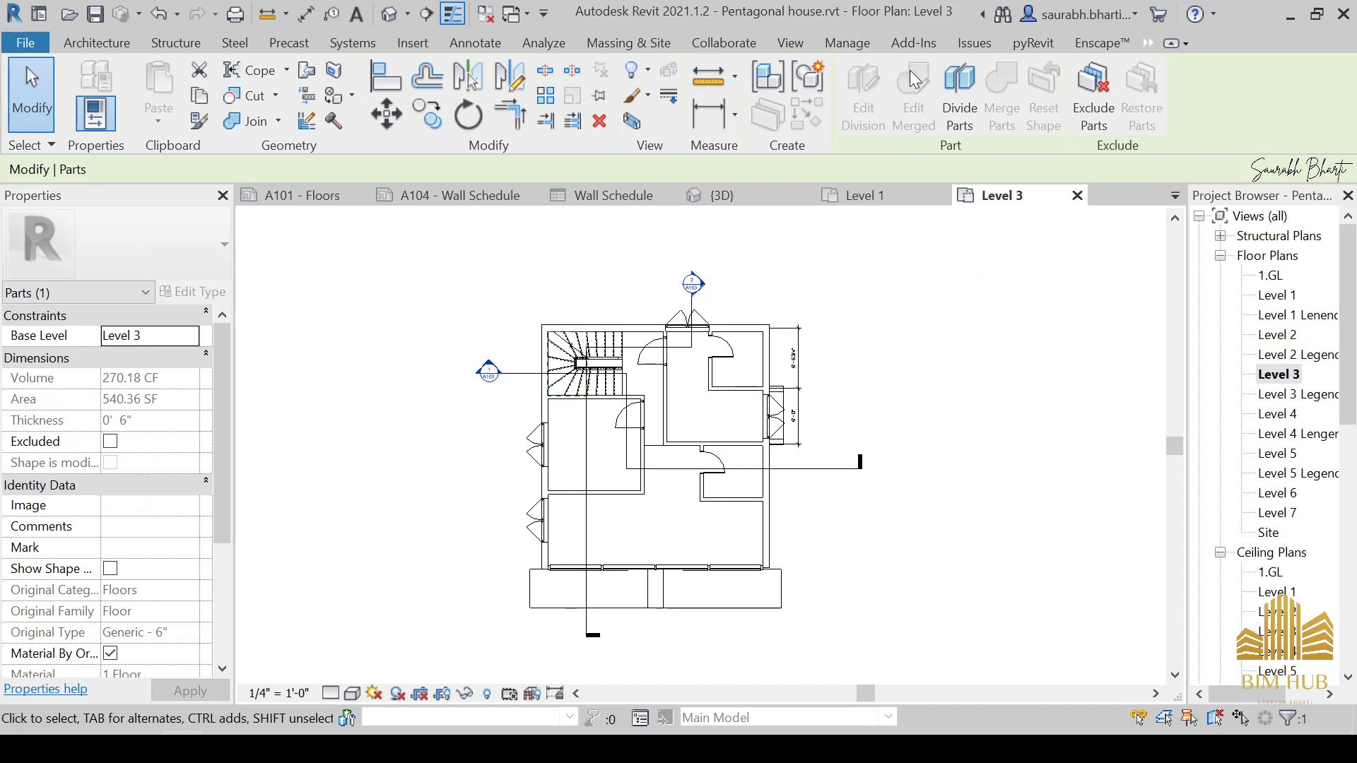
pyautogui.click(959, 95)
pyautogui.scroll(2, 689, 431)
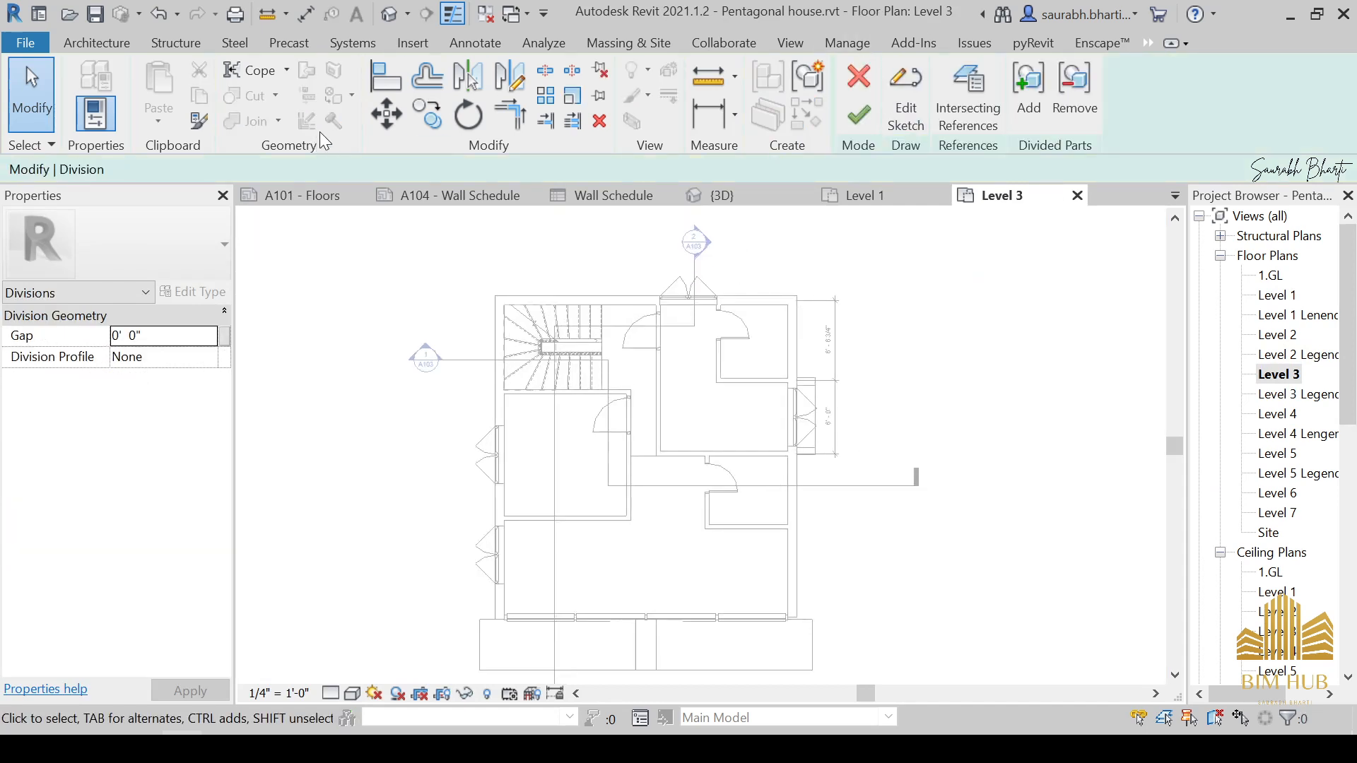
pyautogui.click(905, 85)
pyautogui.scroll(3, 671, 311)
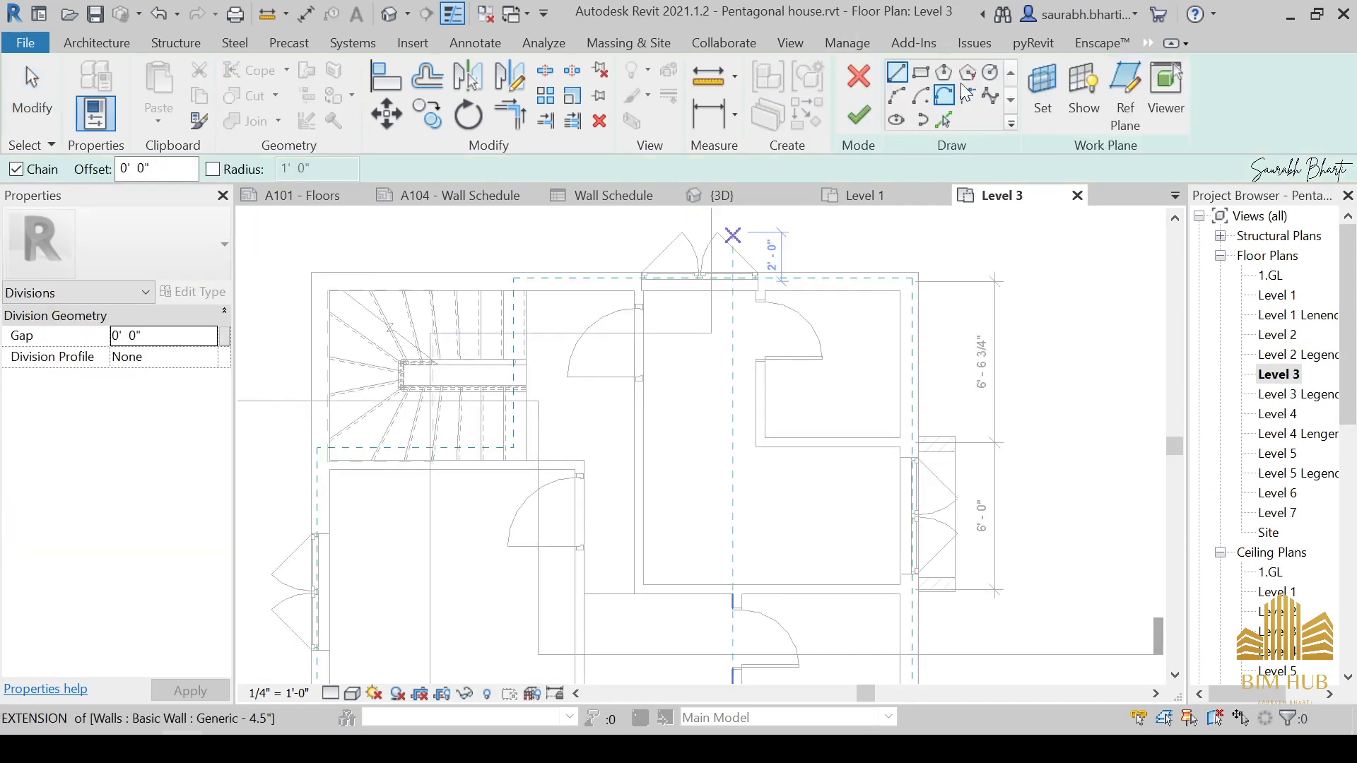
# Step: Use Pick Lines to take the west and south inner wall faces of the north-east room as division lines
pyautogui.click(945, 118)
pyautogui.scroll(2, 716, 374)
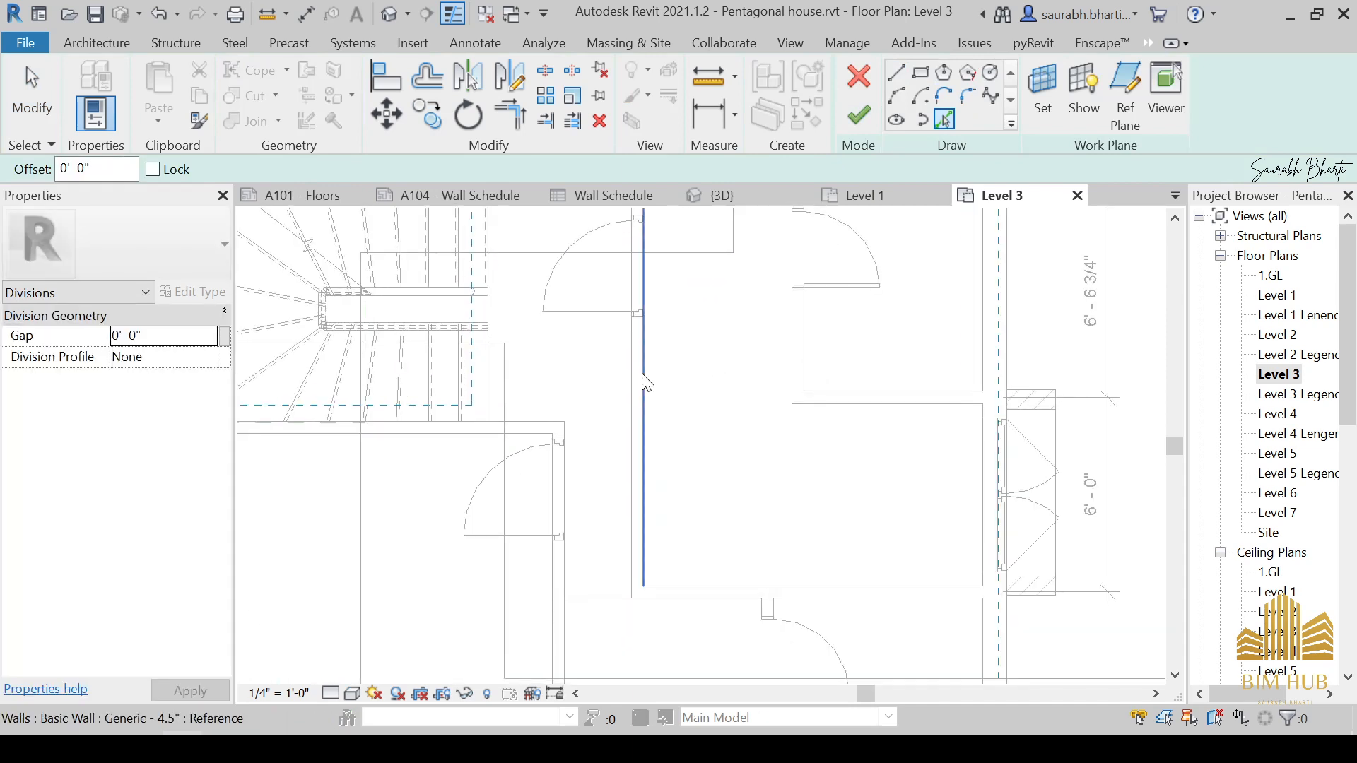
pyautogui.click(874, 589)
pyautogui.scroll(-3, 870, 500)
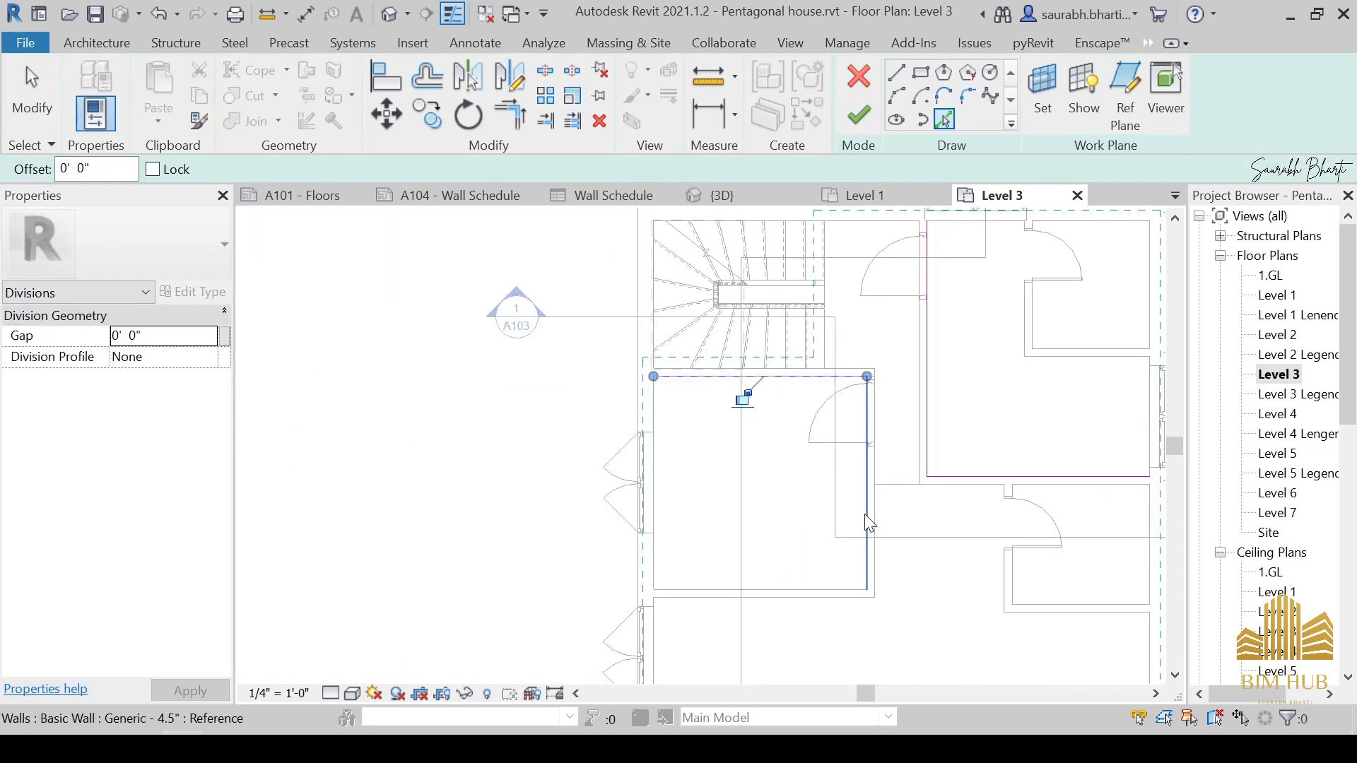
# Step: Pick the remaining inner wall faces of the west bedroom and trim their corners into a closed outline
pyautogui.click(868, 524)
pyautogui.click(813, 589)
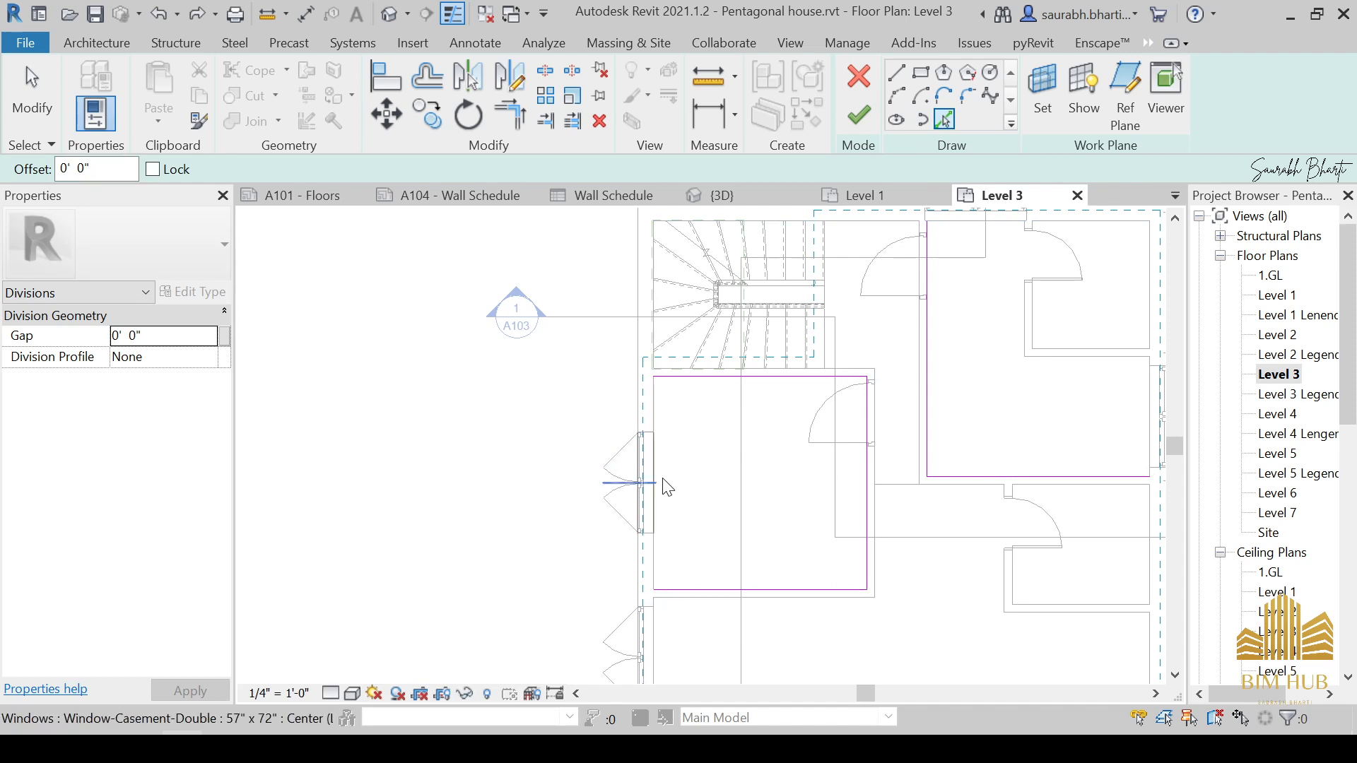
pyautogui.press('t')
pyautogui.press('r')
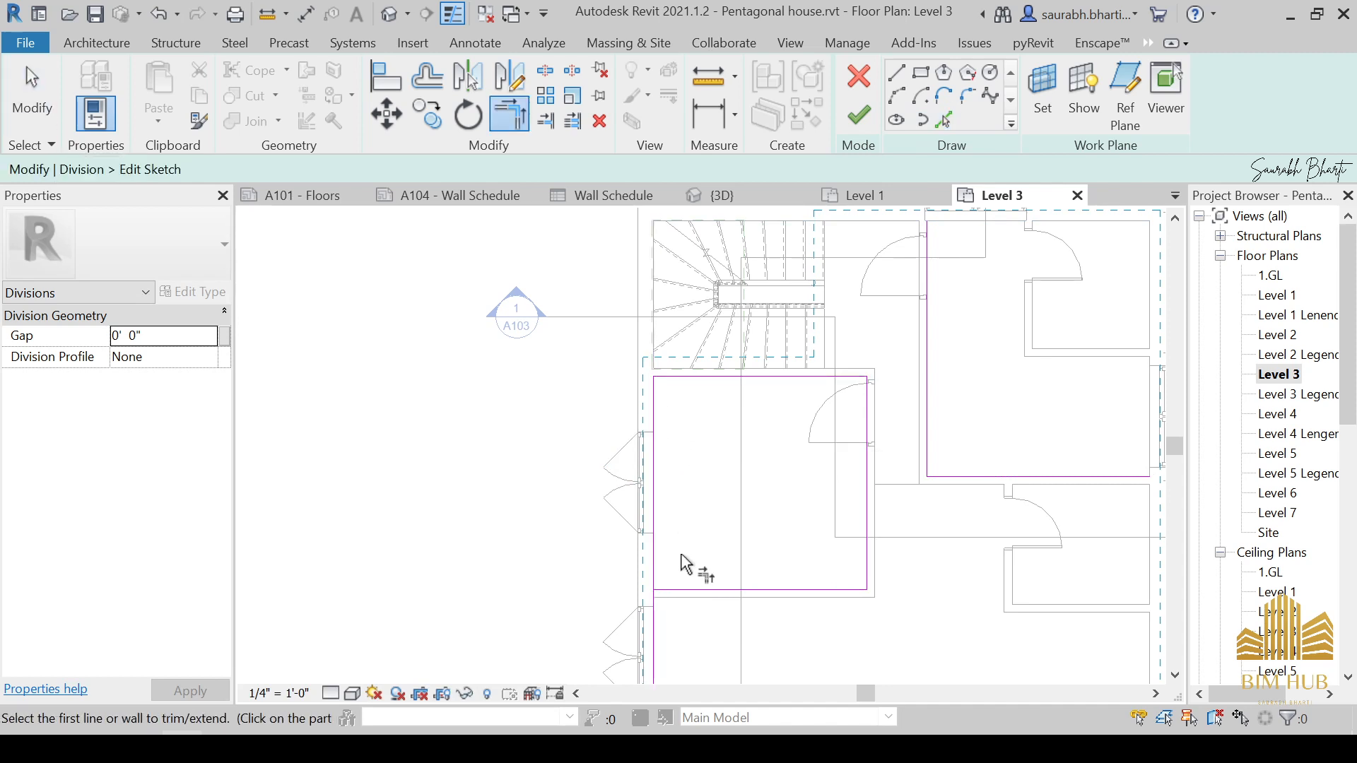
pyautogui.scroll(-3, 954, 468)
pyautogui.scroll(2, 827, 445)
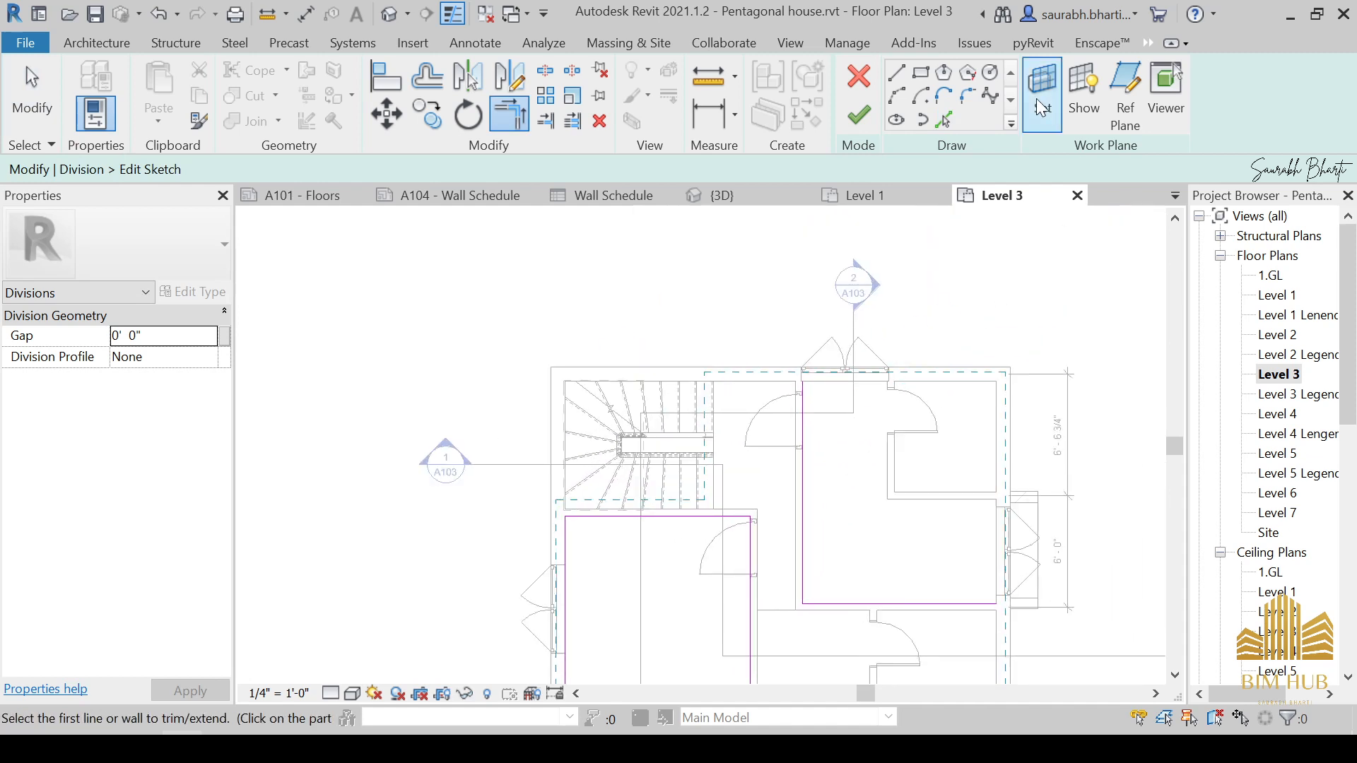
# Step: Pick the north and east outer walls' inner faces and trim them to close the north-east room's outline
pyautogui.click(947, 119)
pyautogui.click(777, 380)
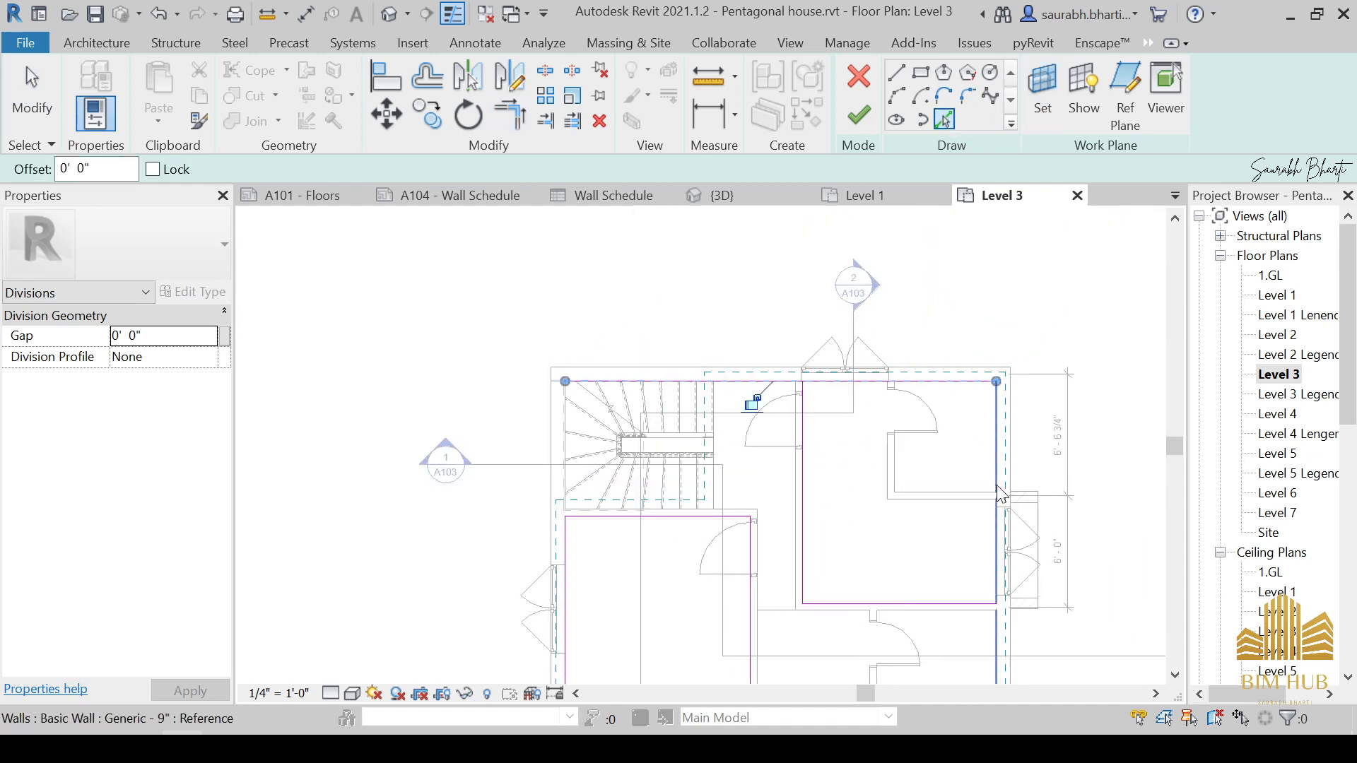
pyautogui.press('Escape')
pyautogui.press('t')
pyautogui.press('r')
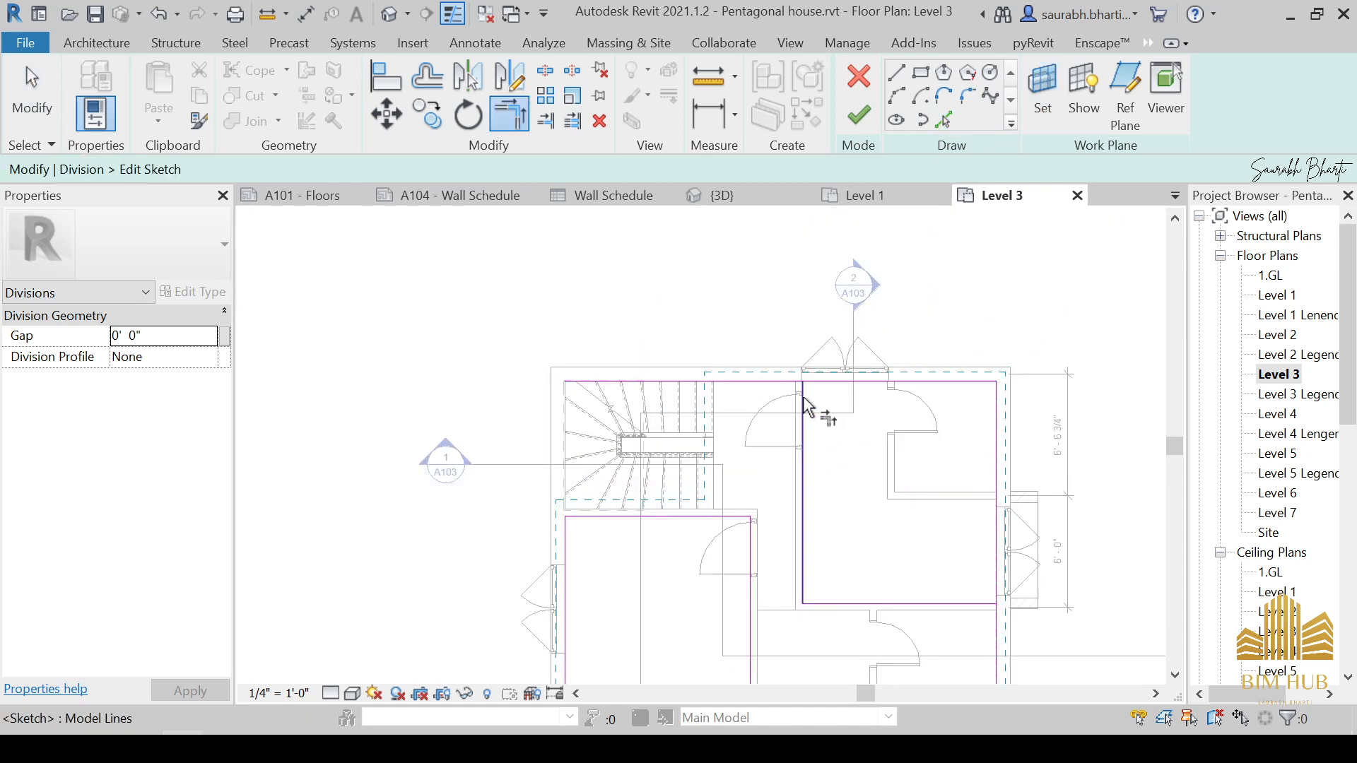
pyautogui.click(1000, 591)
pyautogui.scroll(-3, 999, 537)
pyautogui.scroll(6, 864, 424)
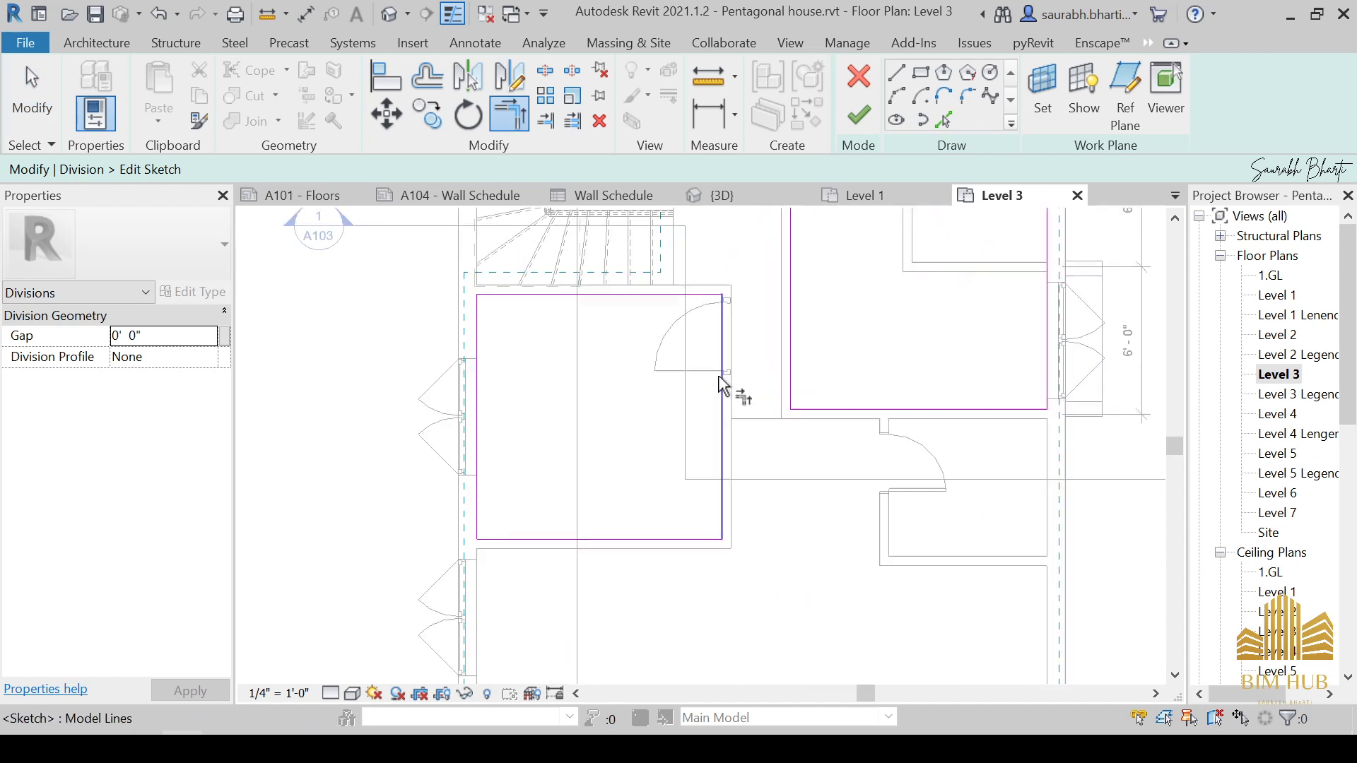
# Step: Finish the division sketch and complete the division of the Level 3 floor part
pyautogui.scroll(1, 787, 340)
pyautogui.moveTo(787, 339); pyautogui.dragTo(801, 392, button='middle')
pyautogui.click(858, 115)
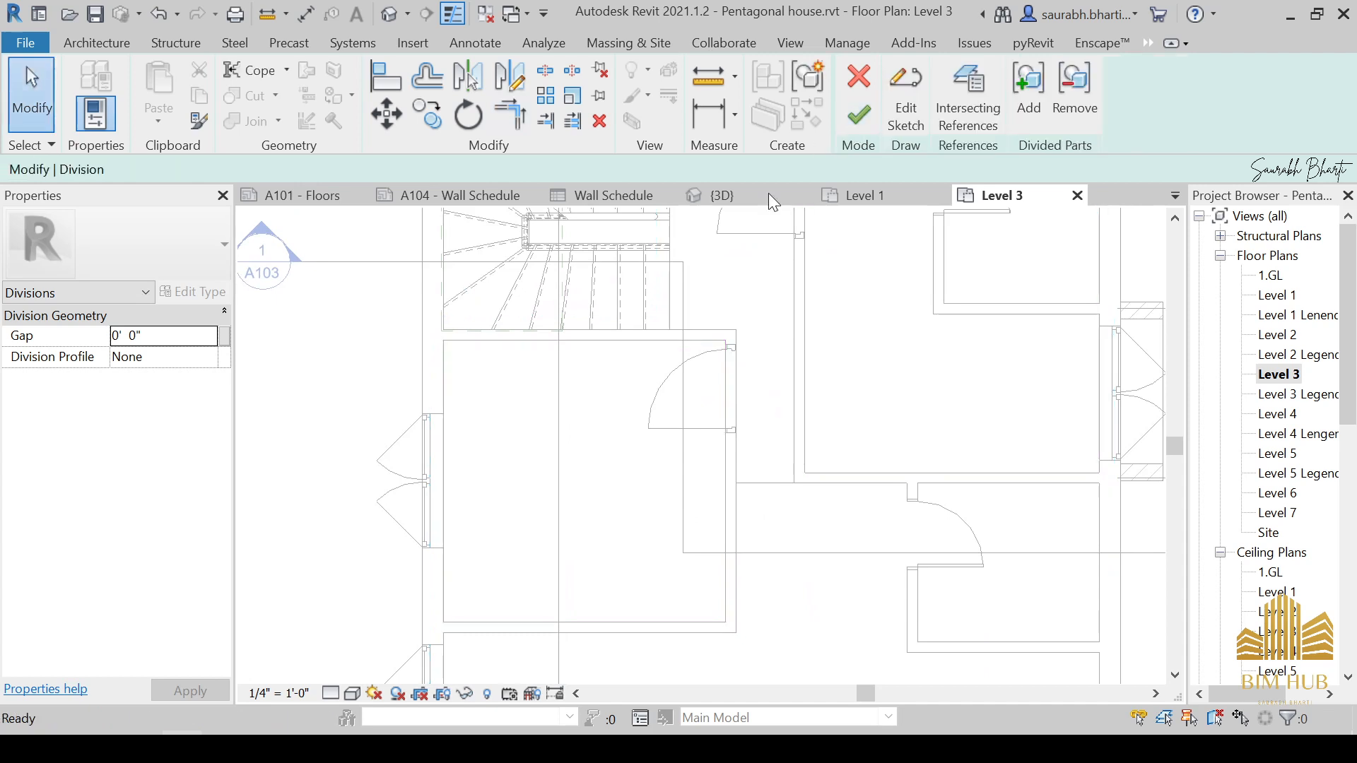
pyautogui.click(867, 120)
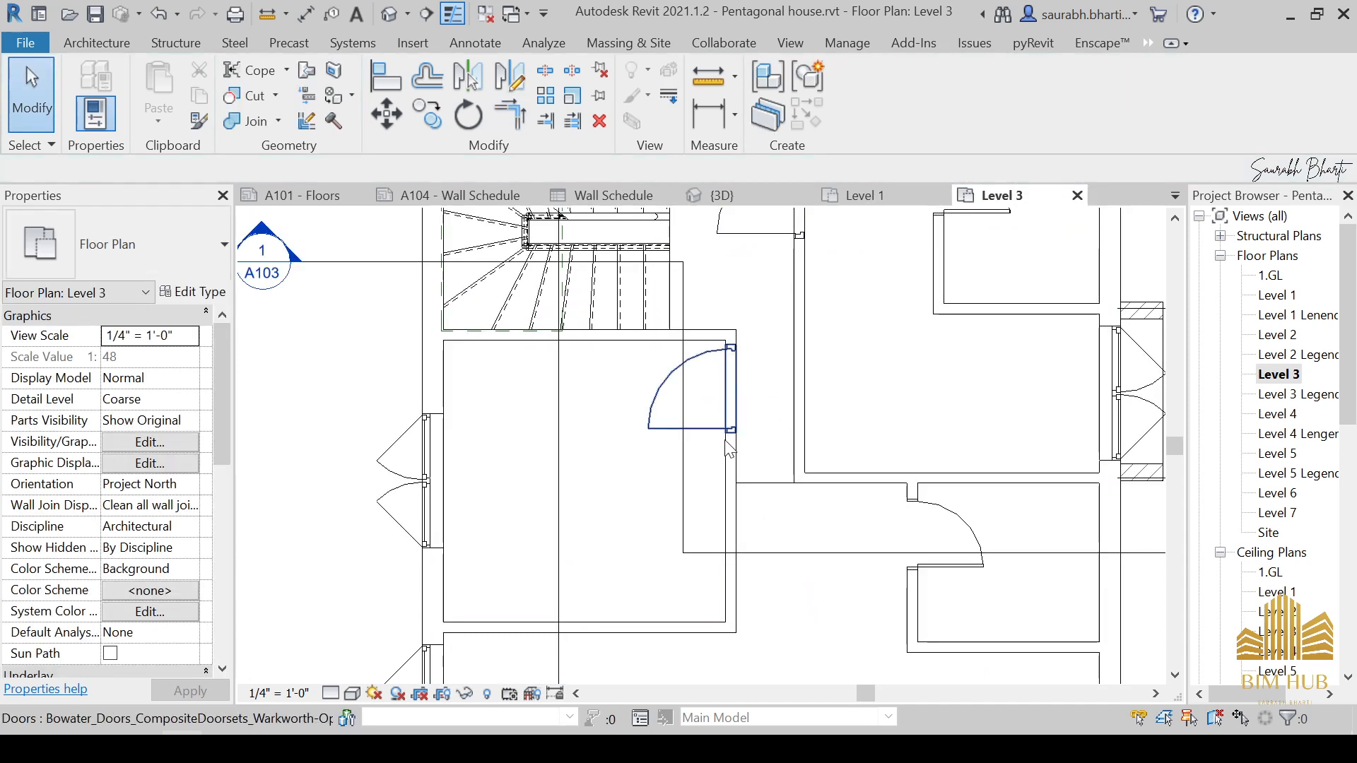
pyautogui.scroll(-4, 668, 418)
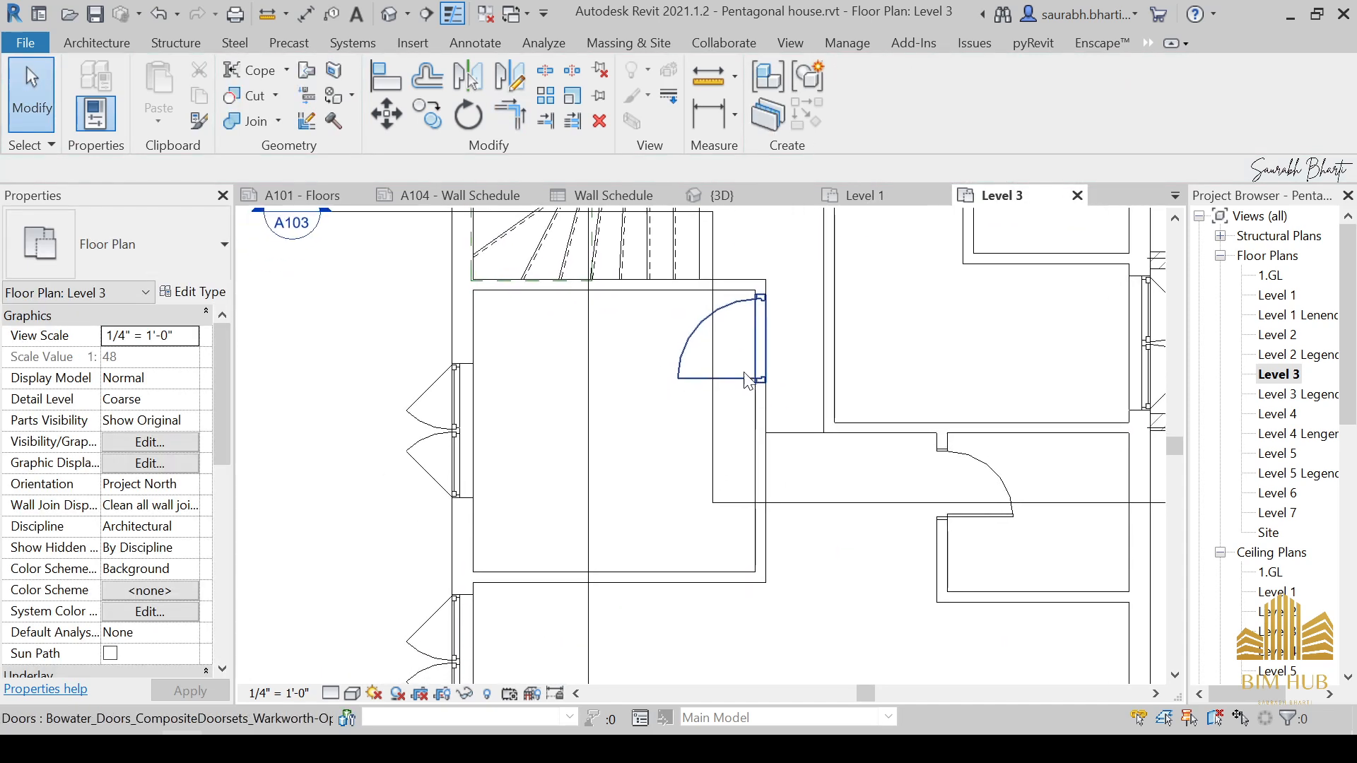
# Step: Examine the Level 3 plan's Parts Visibility options and the west bedroom's room properties
pyautogui.click(195, 424)
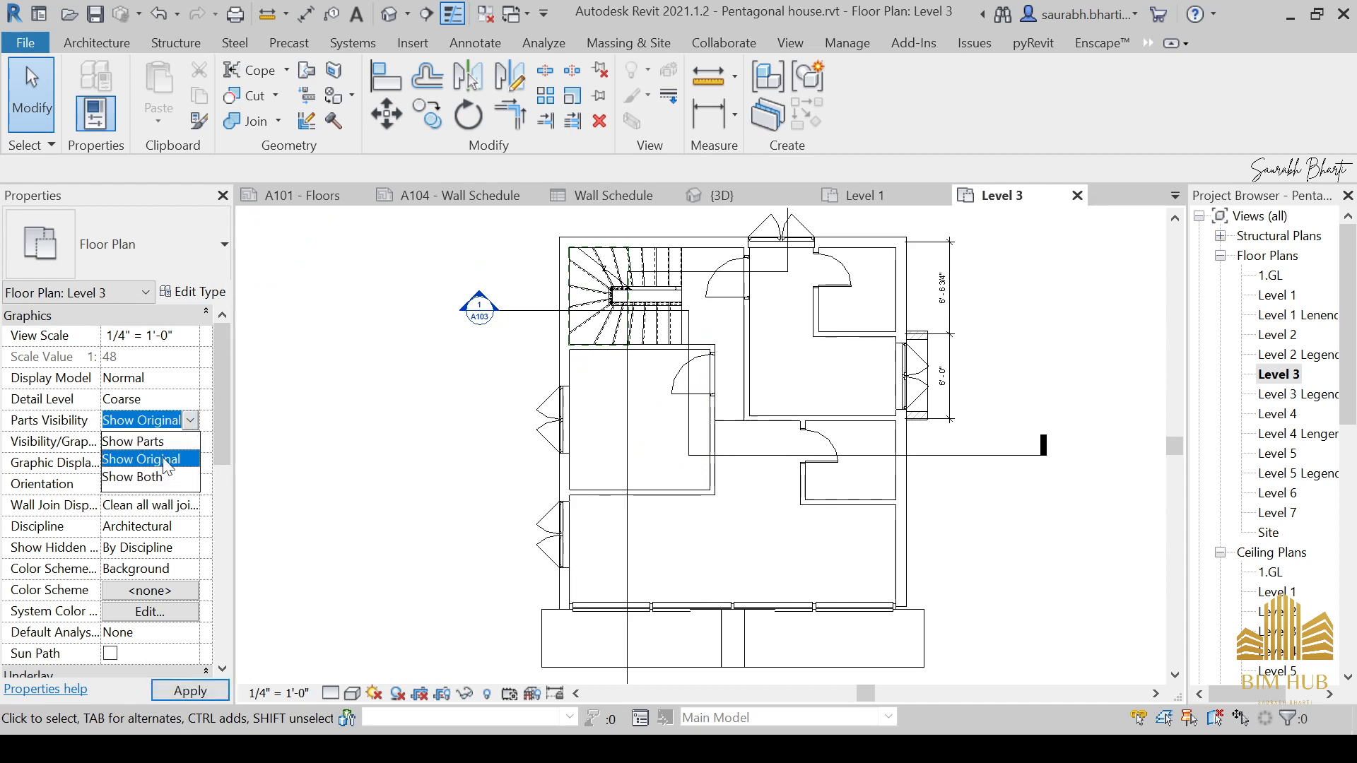
pyautogui.scroll(-3, 167, 487)
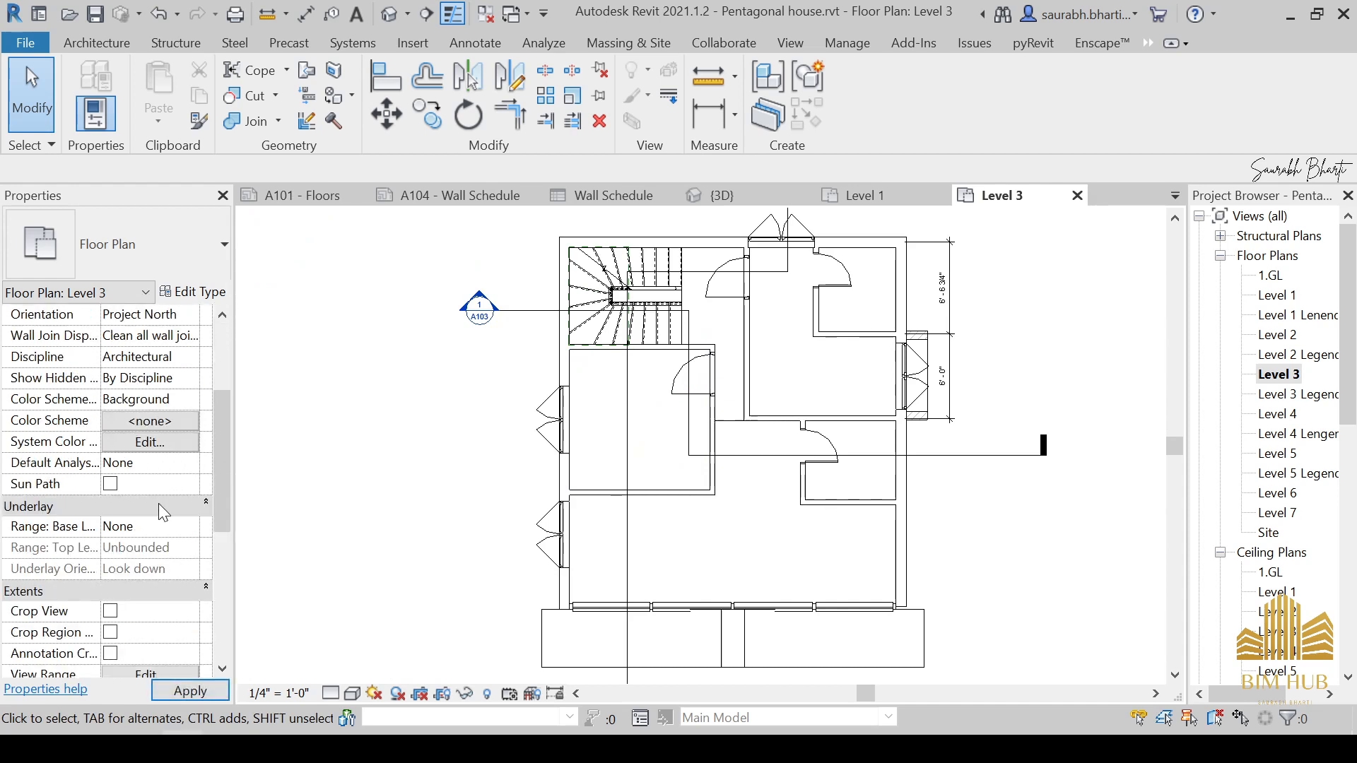
pyautogui.click(649, 430)
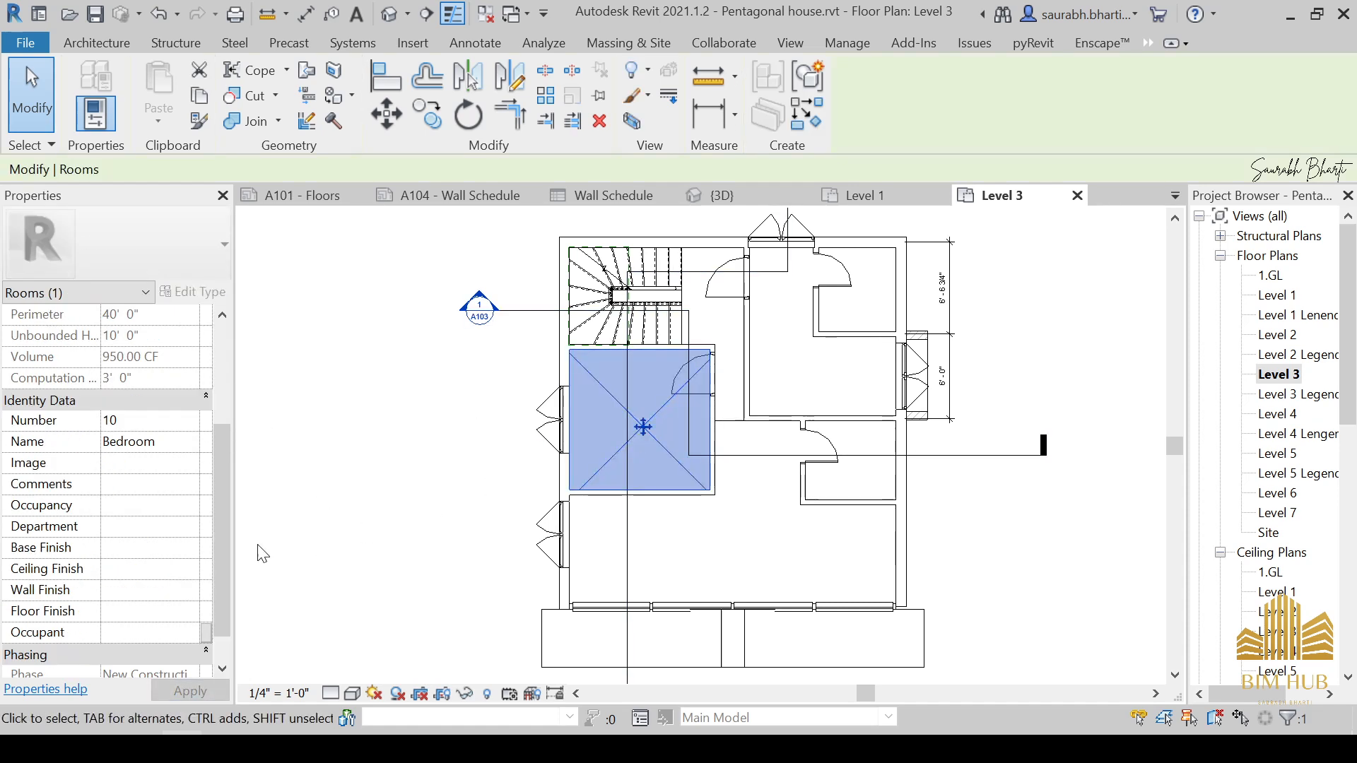
pyautogui.scroll(4, 220, 494)
pyautogui.press('Escape')
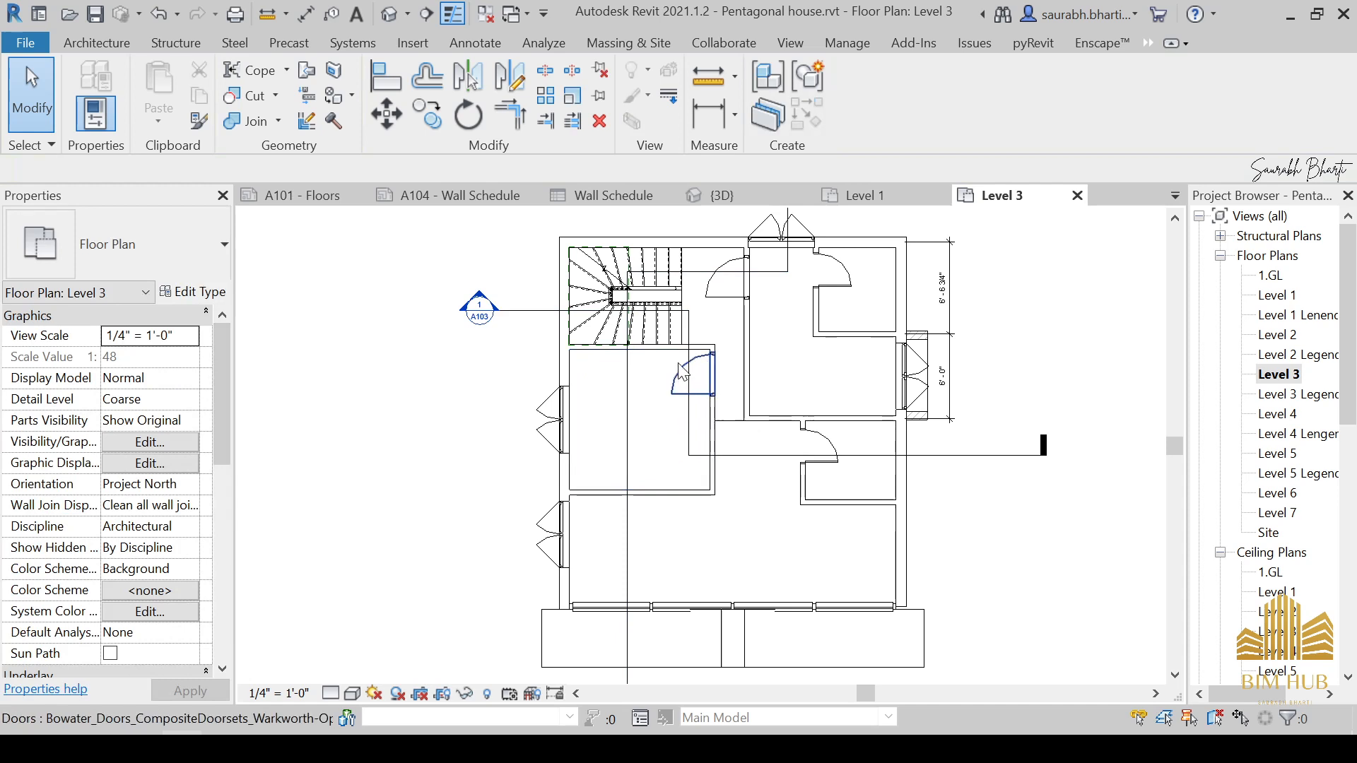
# Step: Temporarily hide the Rooms category in the Level 3 plan
pyautogui.click(647, 424)
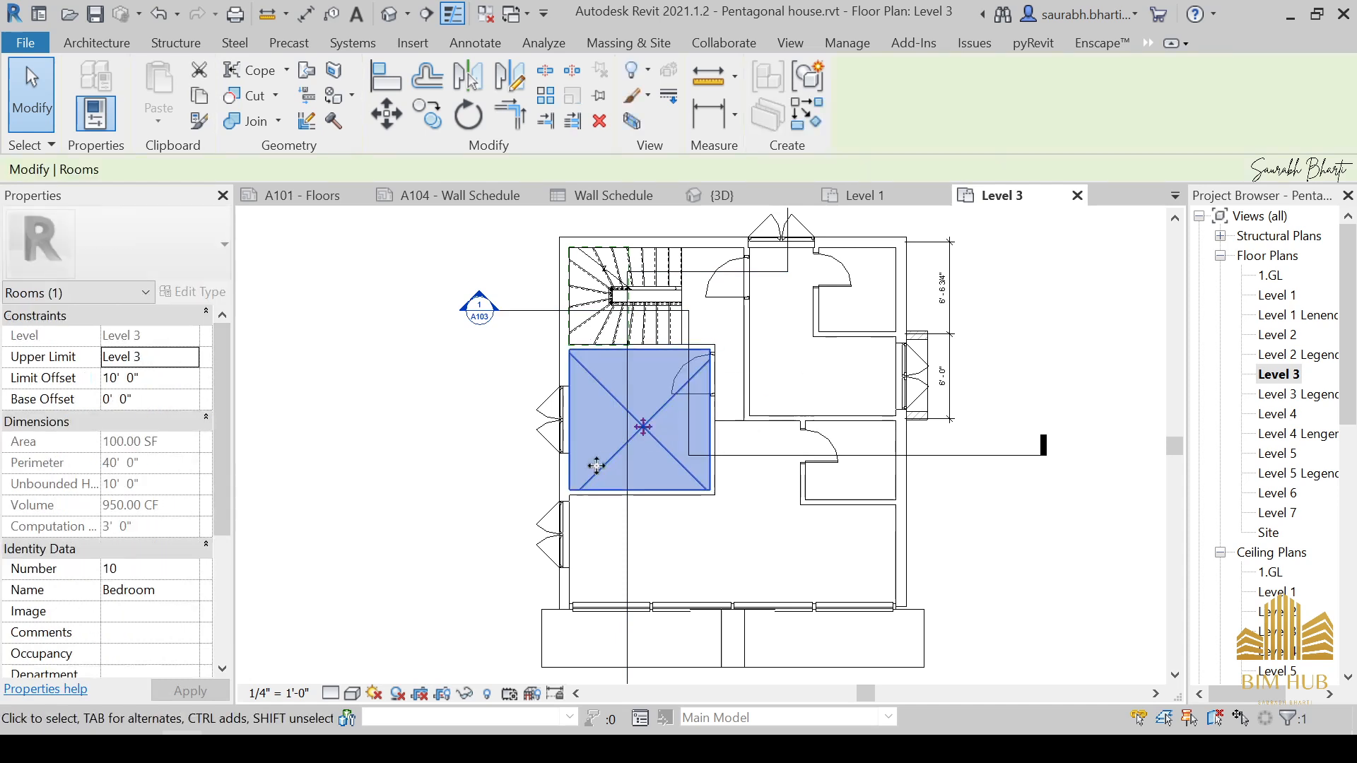
pyautogui.press('h')
pyautogui.press('c')
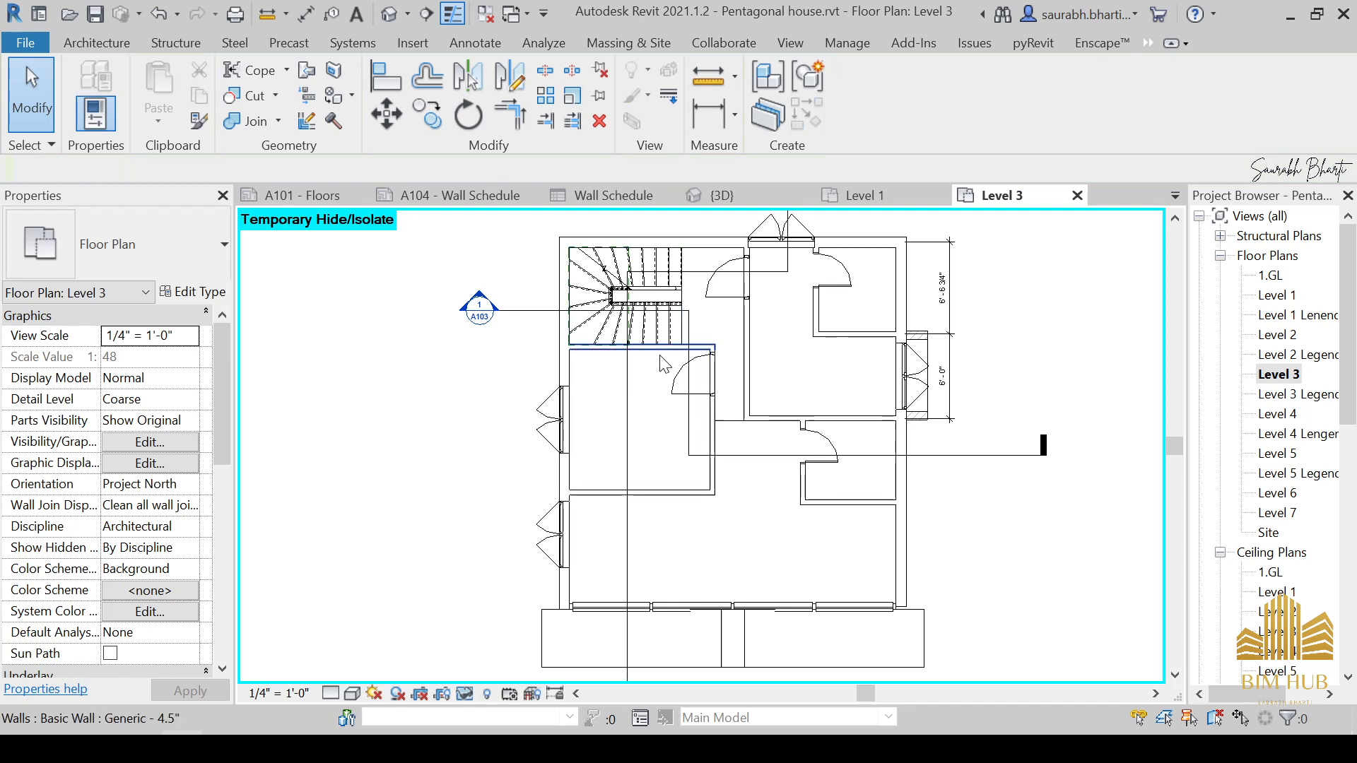
# Step: In the 3D view, temporarily hide the Generic 9" outer wall on the bedroom side next to the front glazing
pyautogui.click(390, 15)
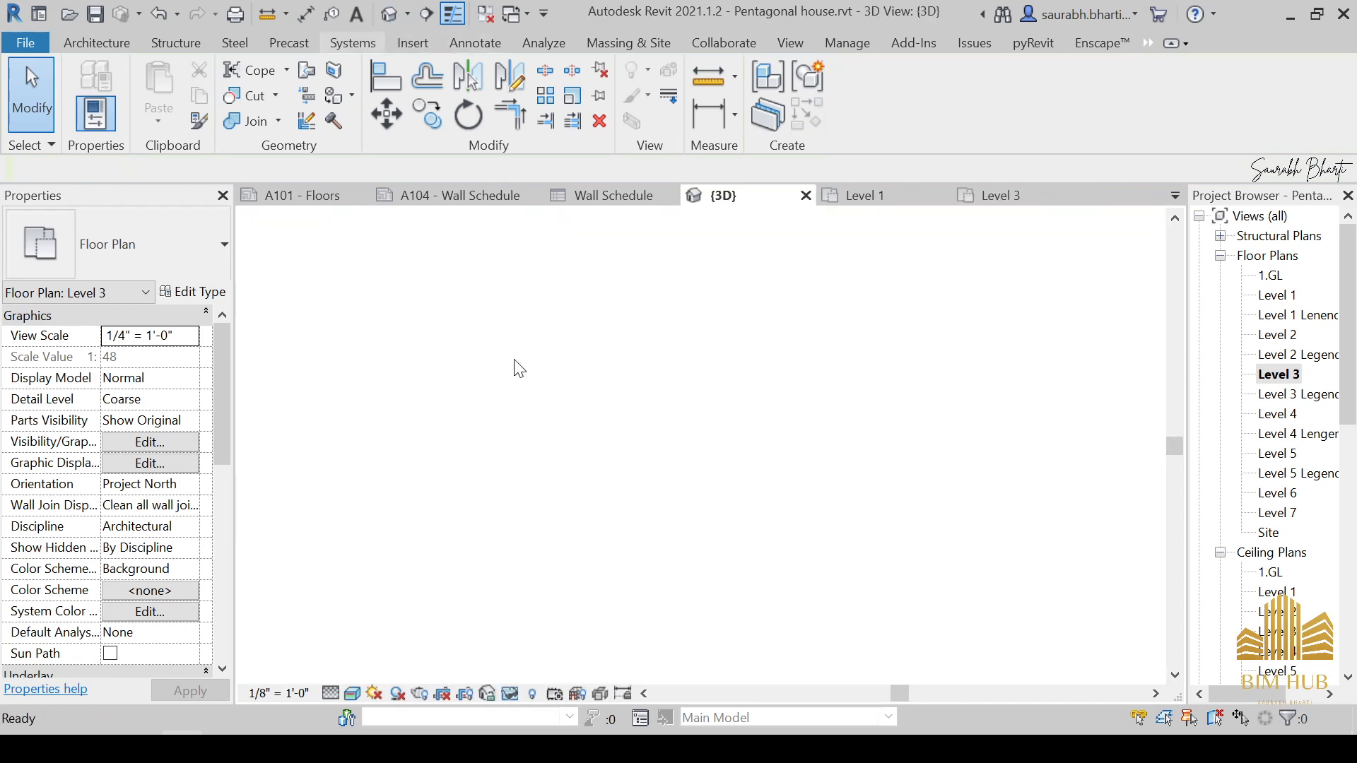
pyautogui.scroll(2, 579, 431)
pyautogui.keyDown('shift'); pyautogui.moveTo(578, 443); pyautogui.dragTo(615, 385, button='middle'); pyautogui.keyUp('shift')
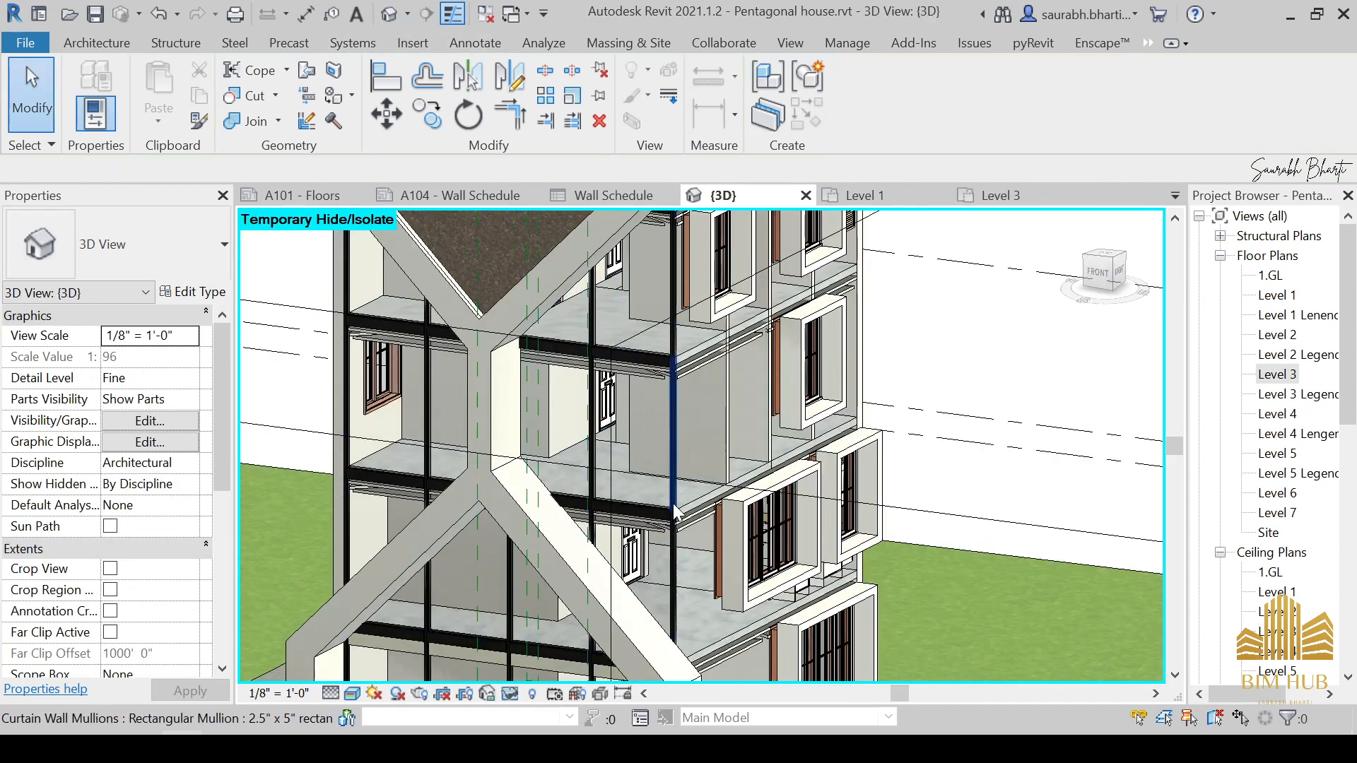
pyautogui.click(697, 509)
pyautogui.keyDown('shift'); pyautogui.moveTo(697, 509); pyautogui.dragTo(615, 486, button='middle'); pyautogui.keyUp('shift')
pyautogui.click(617, 486)
pyautogui.press('Escape')
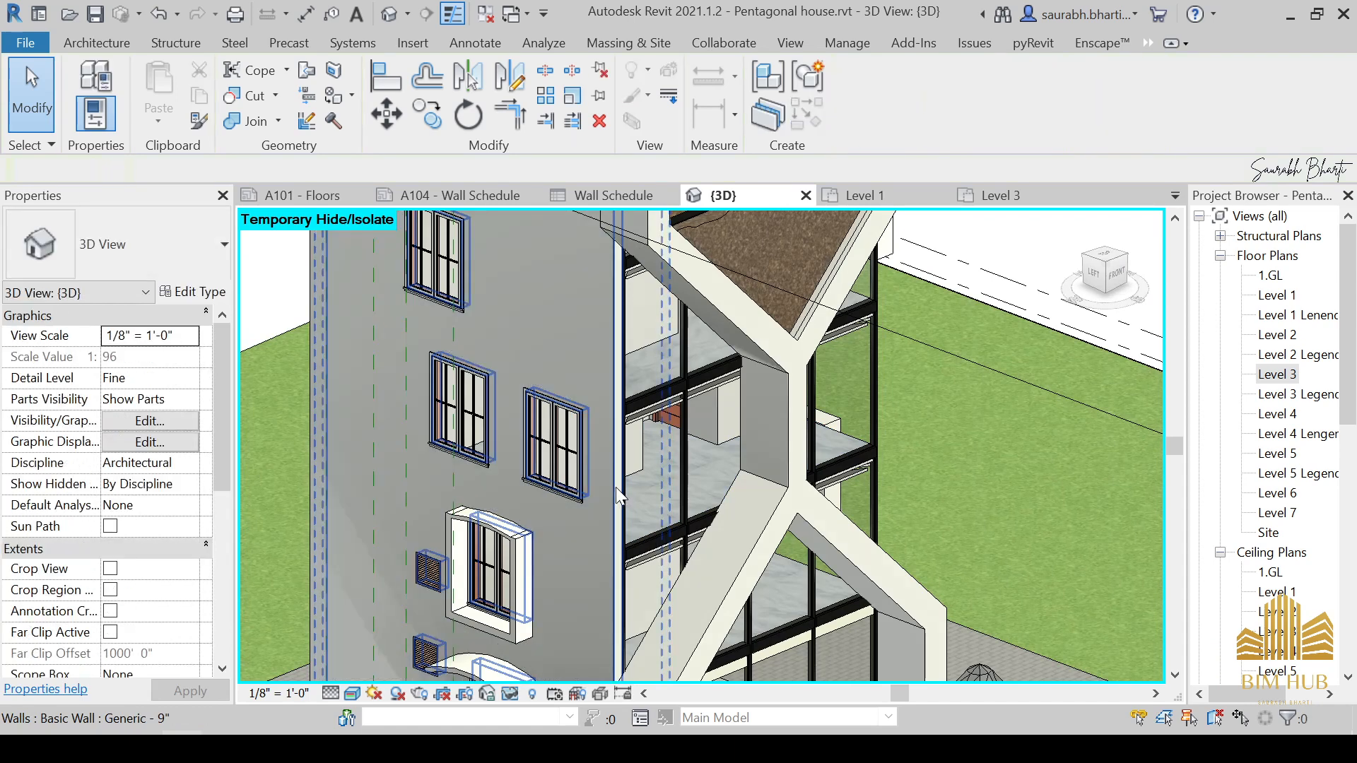
pyautogui.click(614, 483)
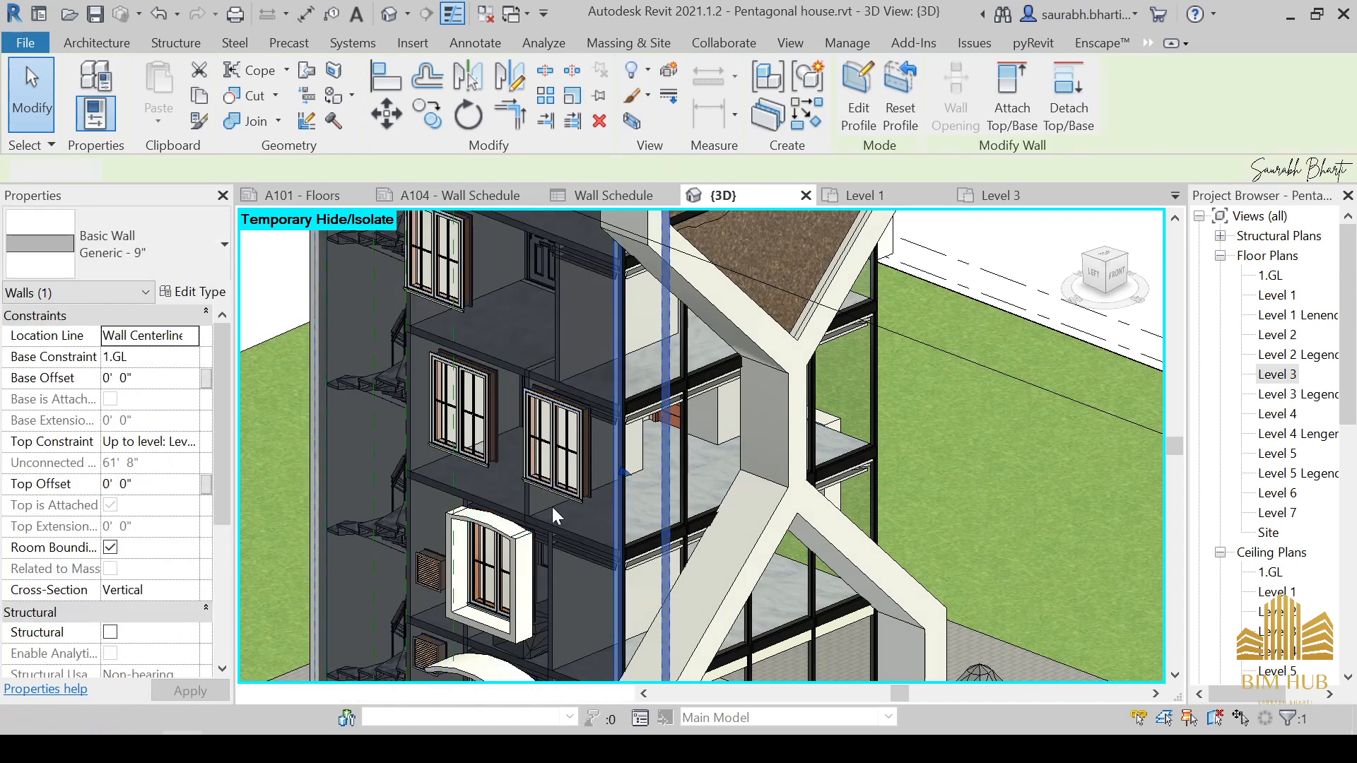
pyautogui.press('h')
pyautogui.press('h')
# Step: Select the bedroom's floor part on Level 3, turn off Material By Original, and open its material for editing
pyautogui.scroll(3, 468, 482)
pyautogui.click(469, 489)
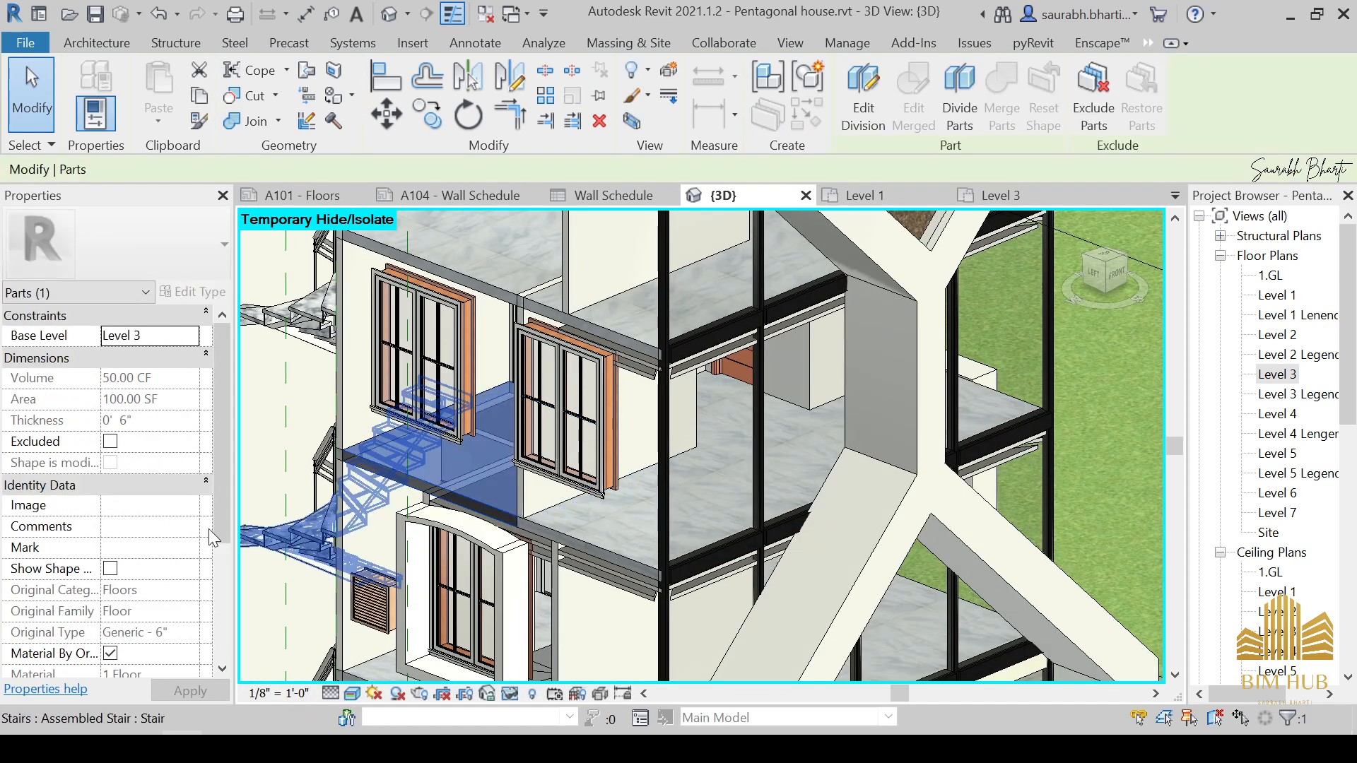
pyautogui.scroll(-5, 138, 584)
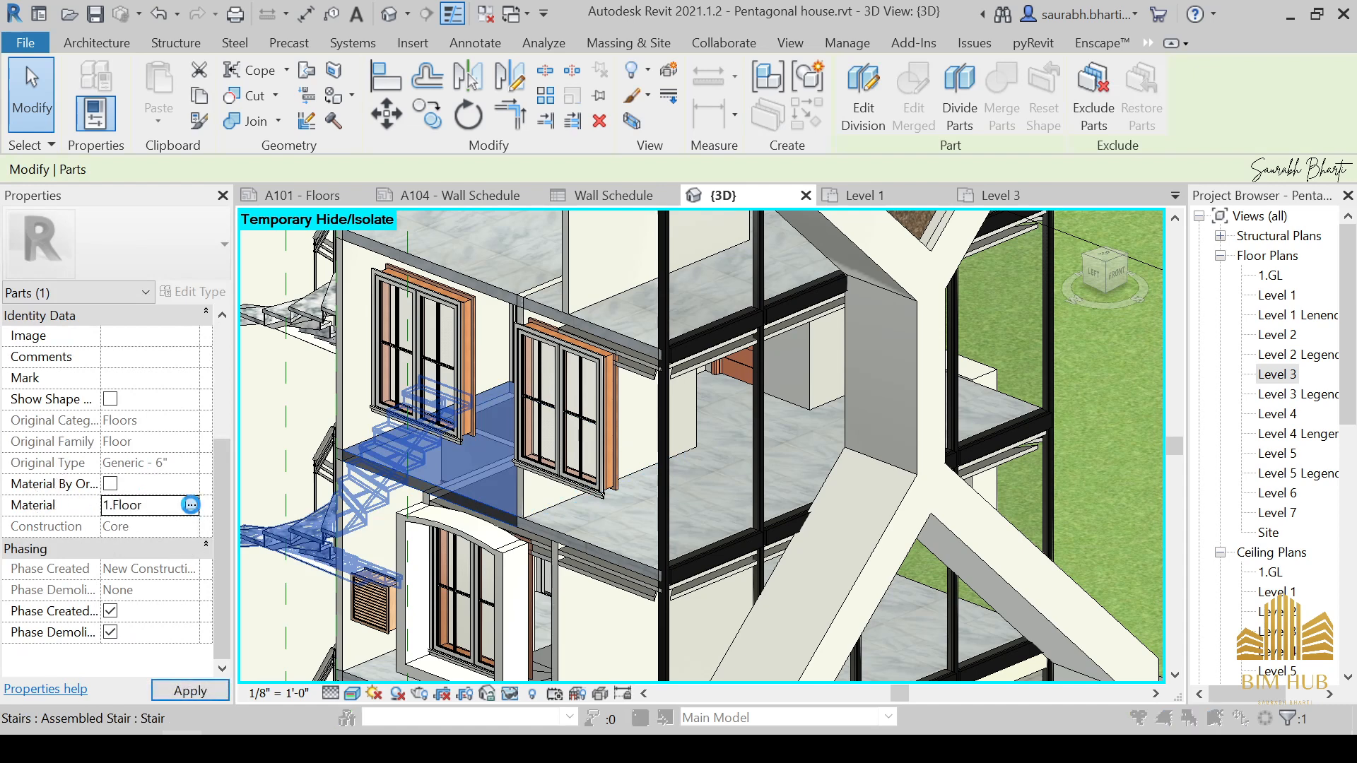
pyautogui.scroll(-3, 437, 354)
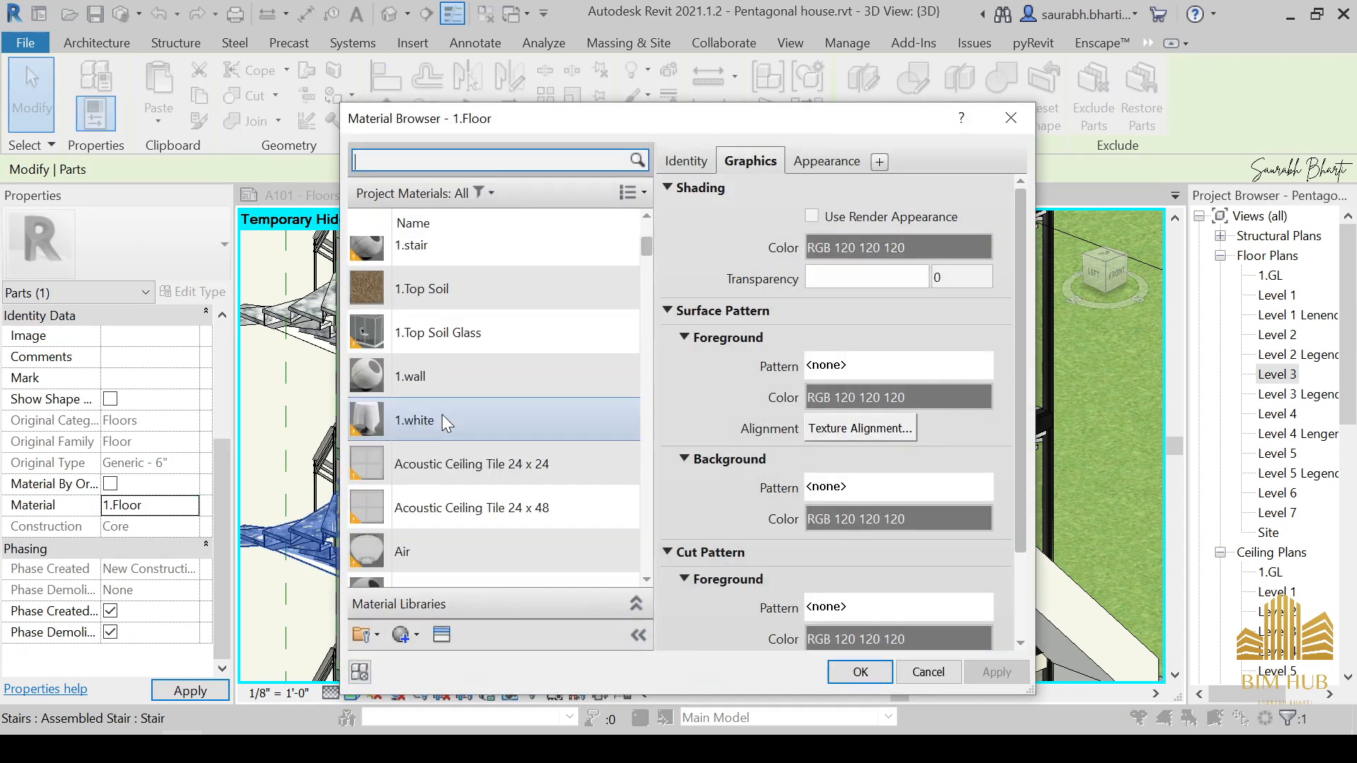
pyautogui.click(441, 392)
pyautogui.scroll(3, 451, 485)
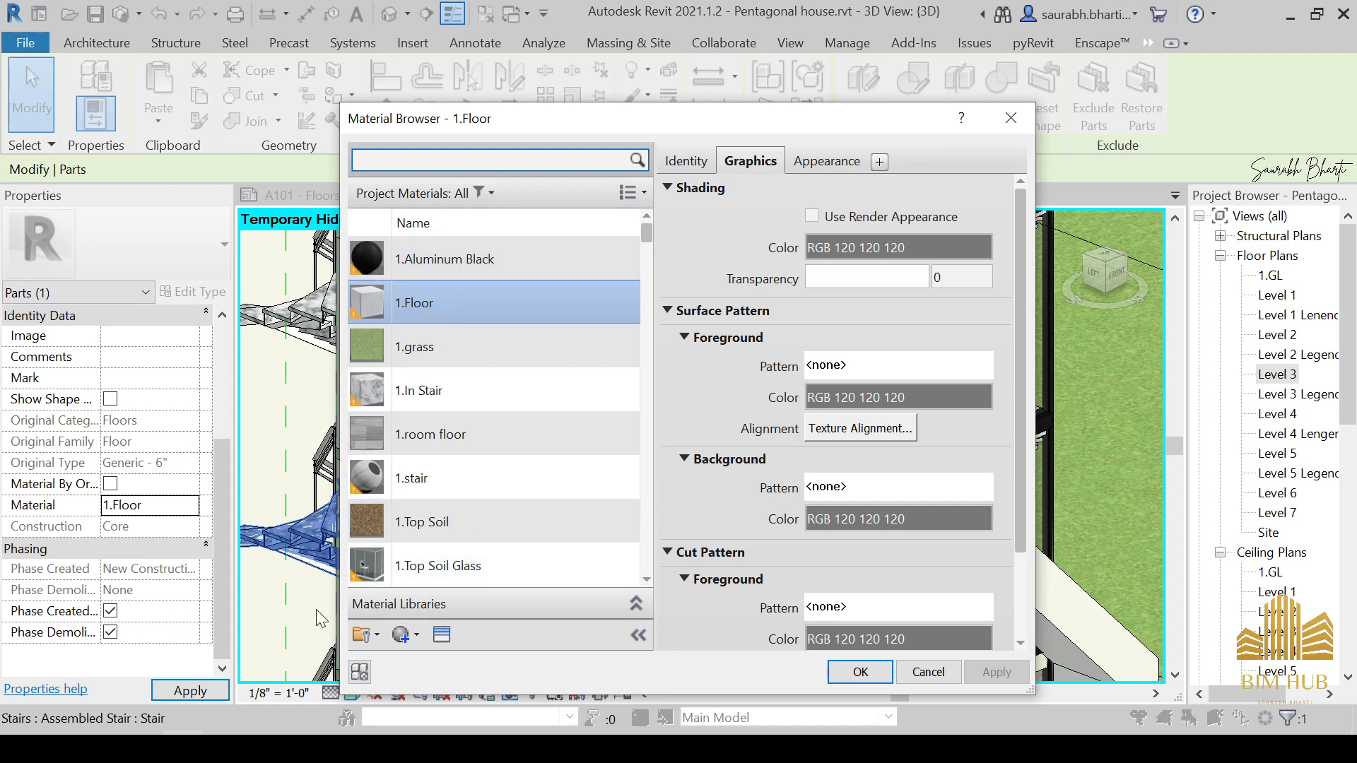
# Step: Create a new material, name it "1.3d floor", and apply it
pyautogui.click(401, 635)
pyautogui.click(425, 660)
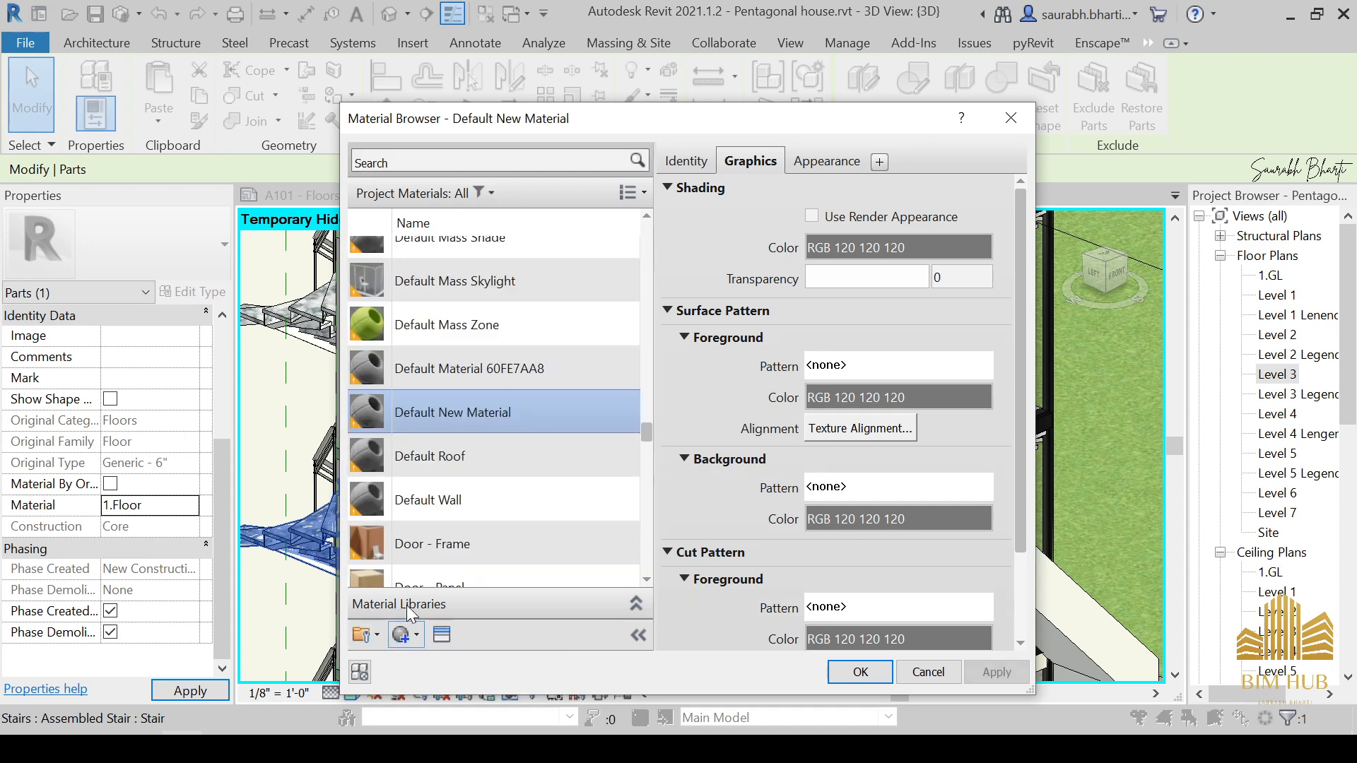
pyautogui.rightClick(447, 387)
pyautogui.press('Escape')
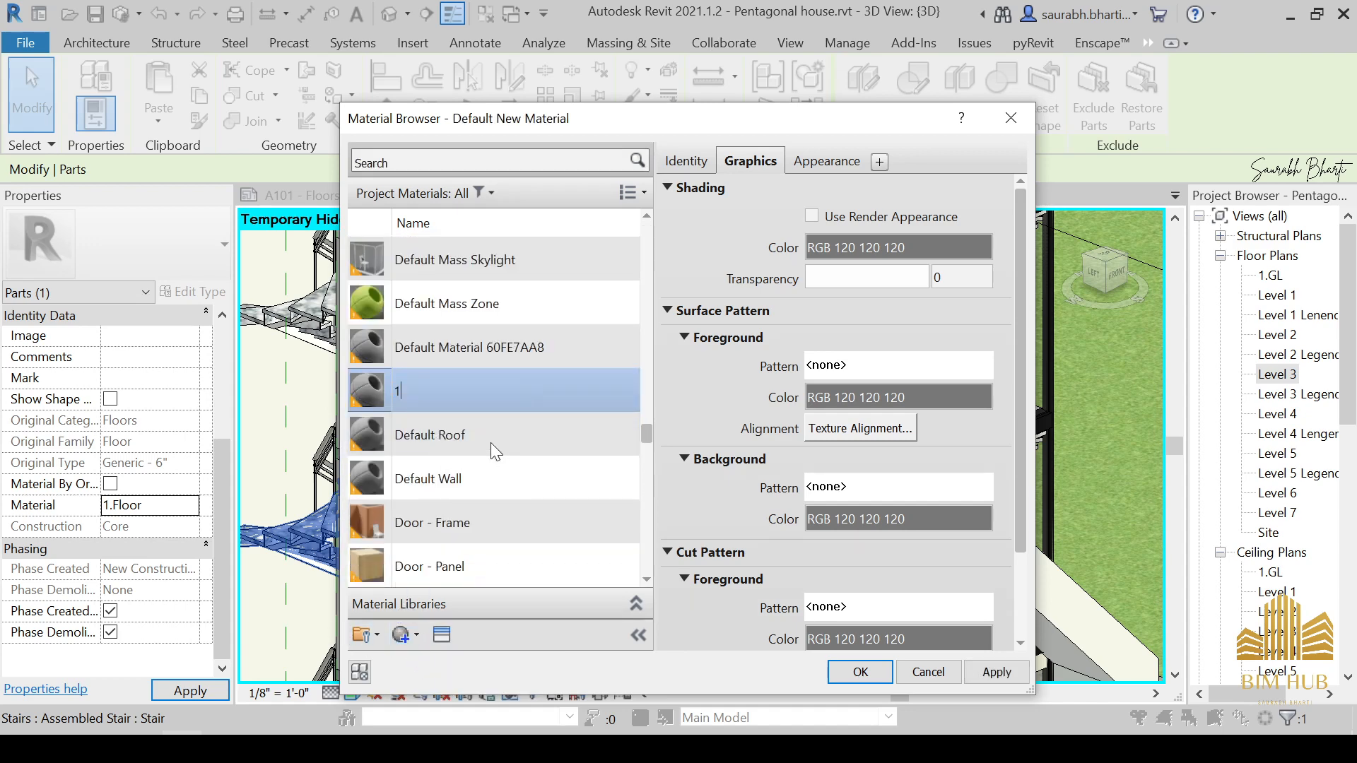
pyautogui.write('.#rd f')
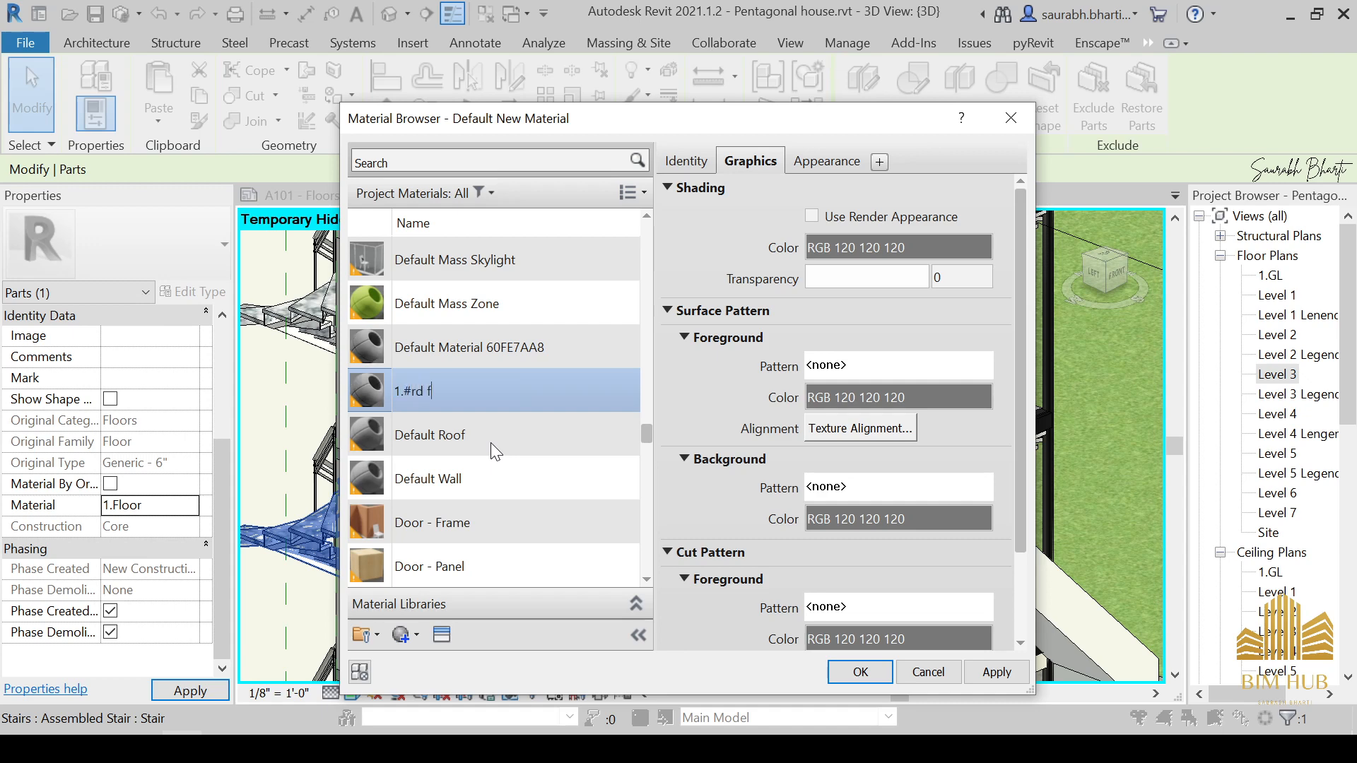
pyautogui.write('loor')
pyautogui.hotkey('ctrl', 'Left')
pyautogui.press('BackSpace')
pyautogui.write('3')
pyautogui.press('Left')
pyautogui.press('BackSpace')
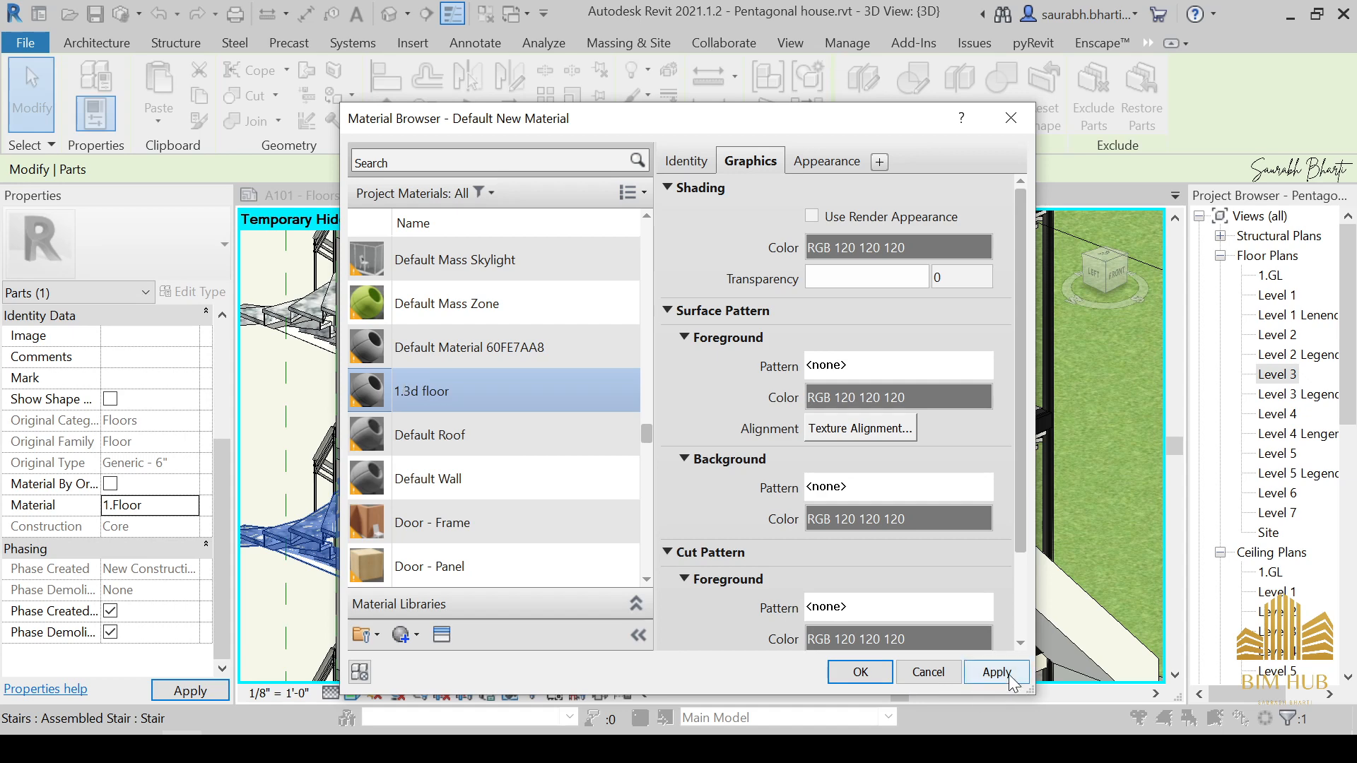
pyautogui.click(966, 677)
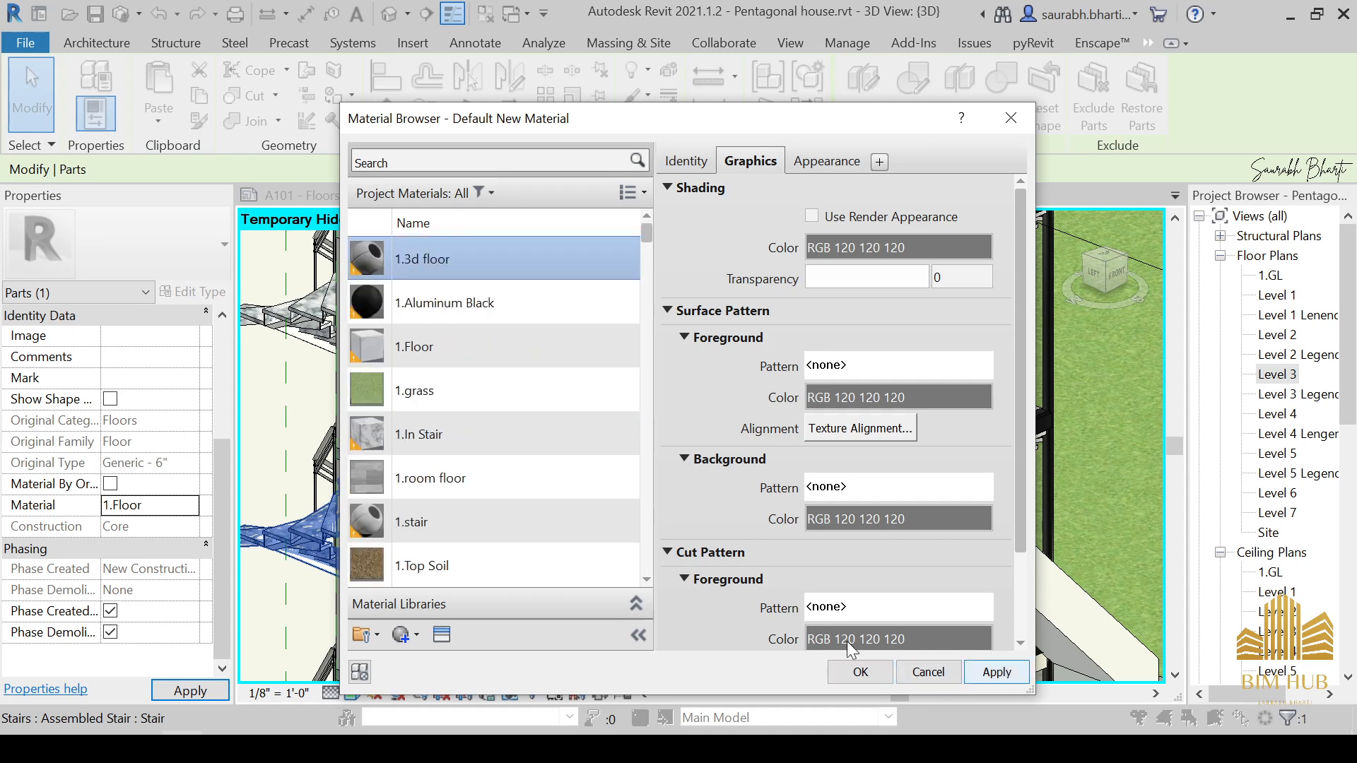
# Step: Assign the "Carpet Strips - 36x12in - Striped Dark-Light" flooring appearance to the "1.3d floor" material and confirm the material for the bedroom part
pyautogui.click(441, 636)
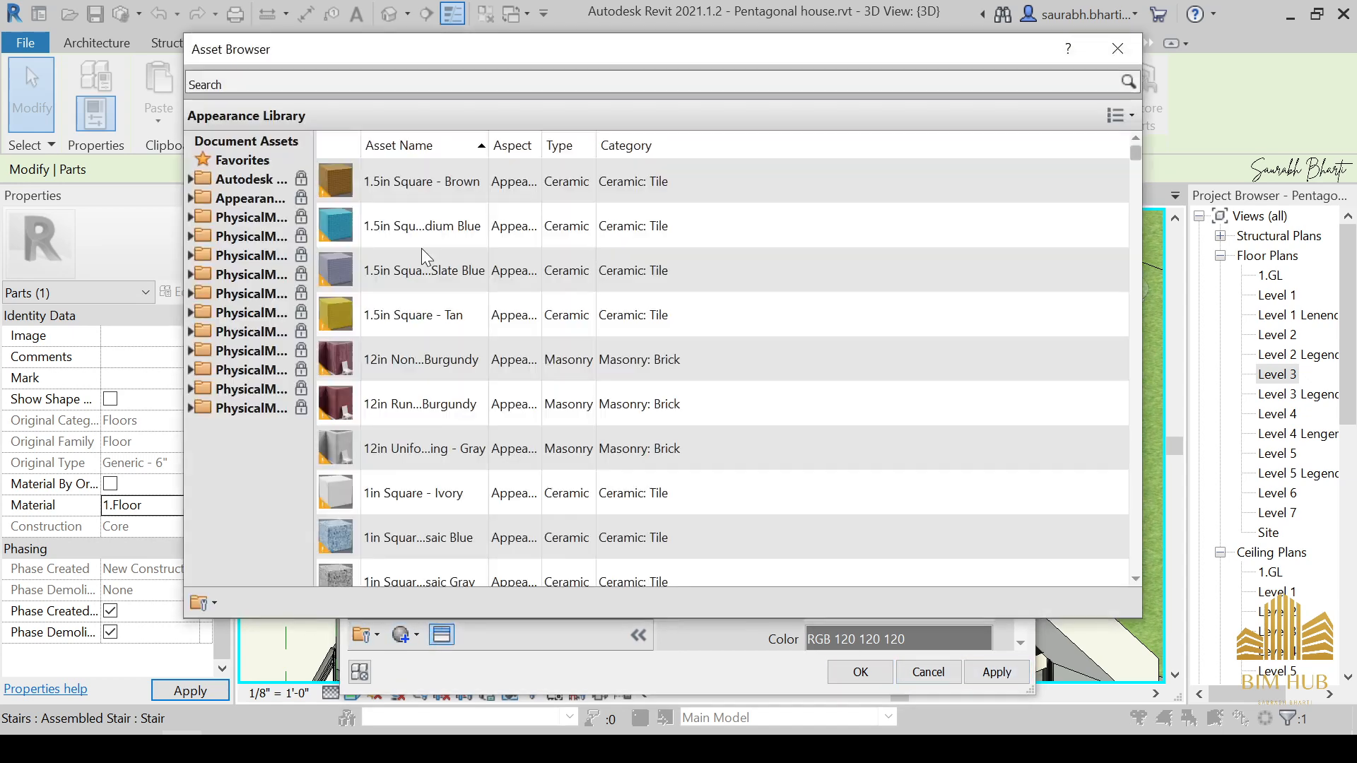
pyautogui.click(191, 200)
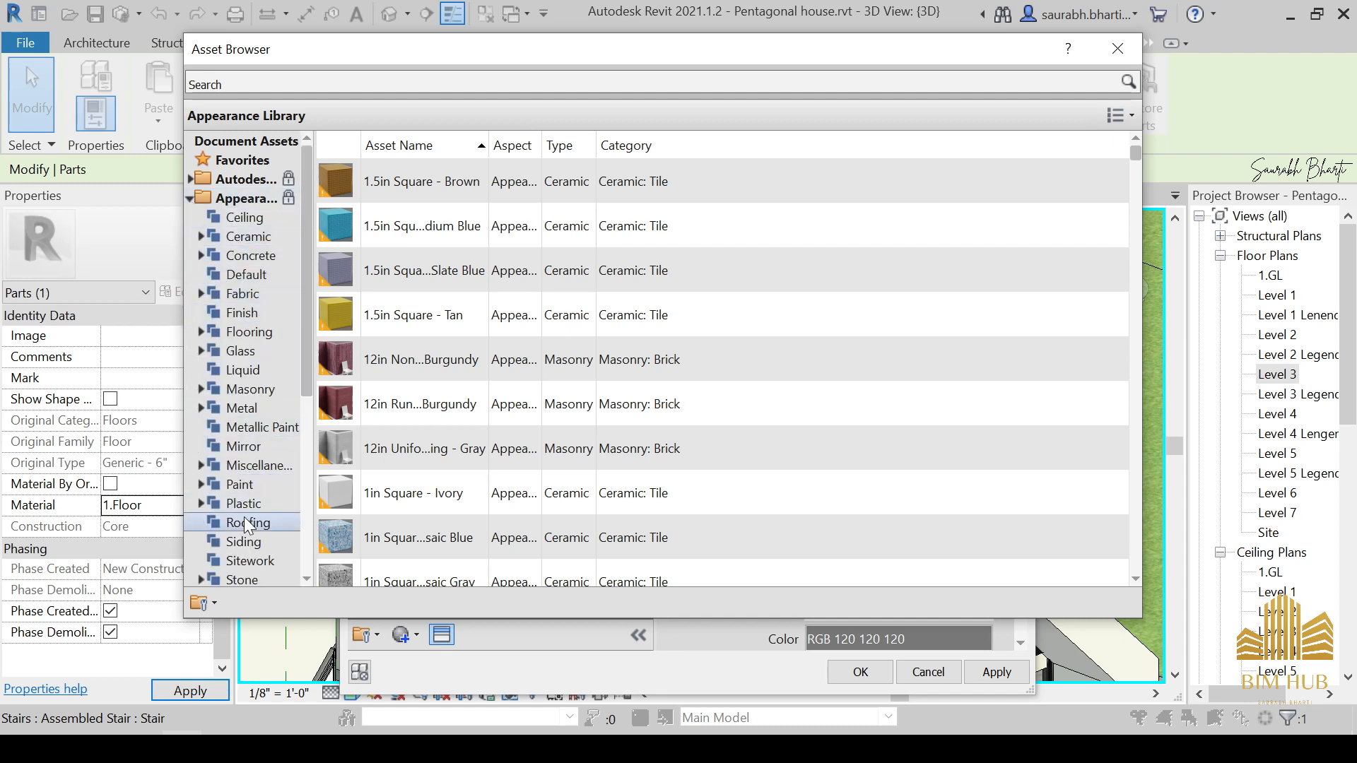
pyautogui.click(247, 312)
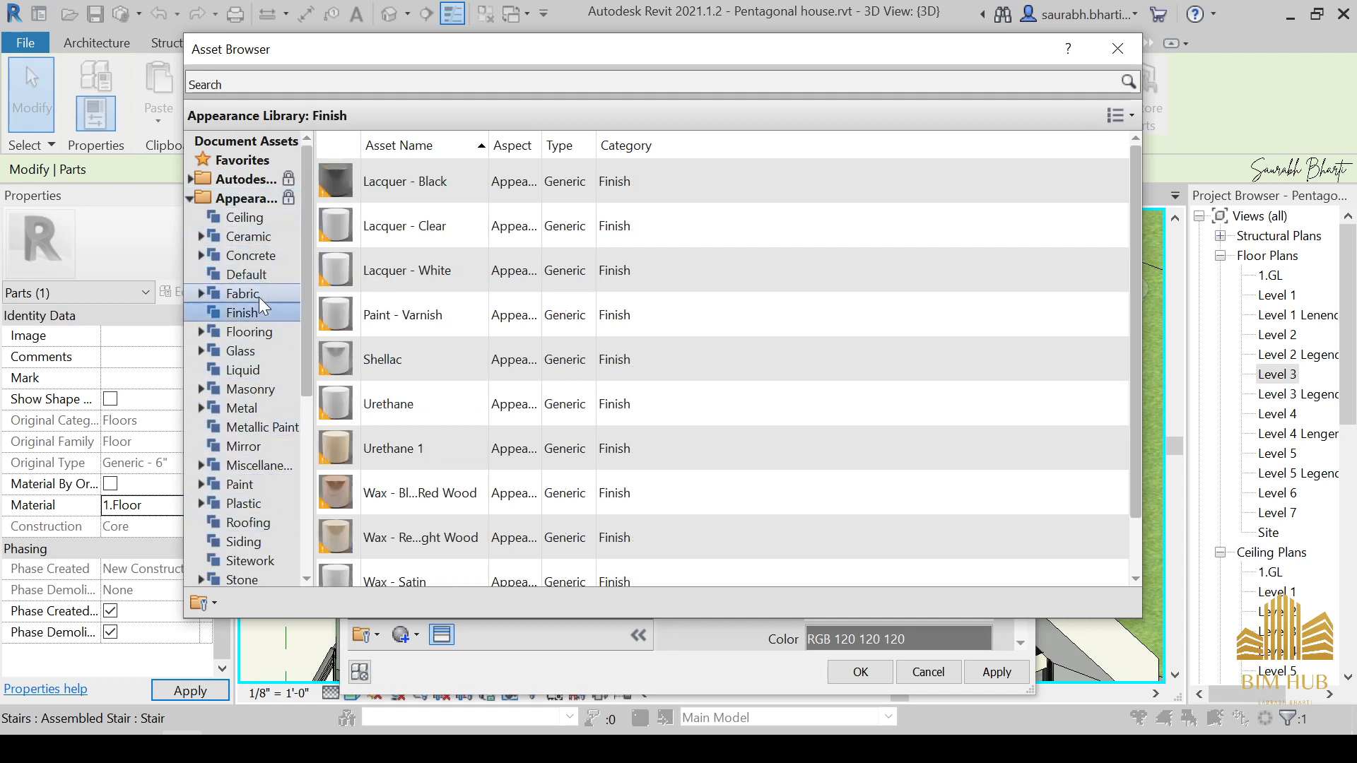
pyautogui.click(249, 337)
pyautogui.scroll(-8, 402, 397)
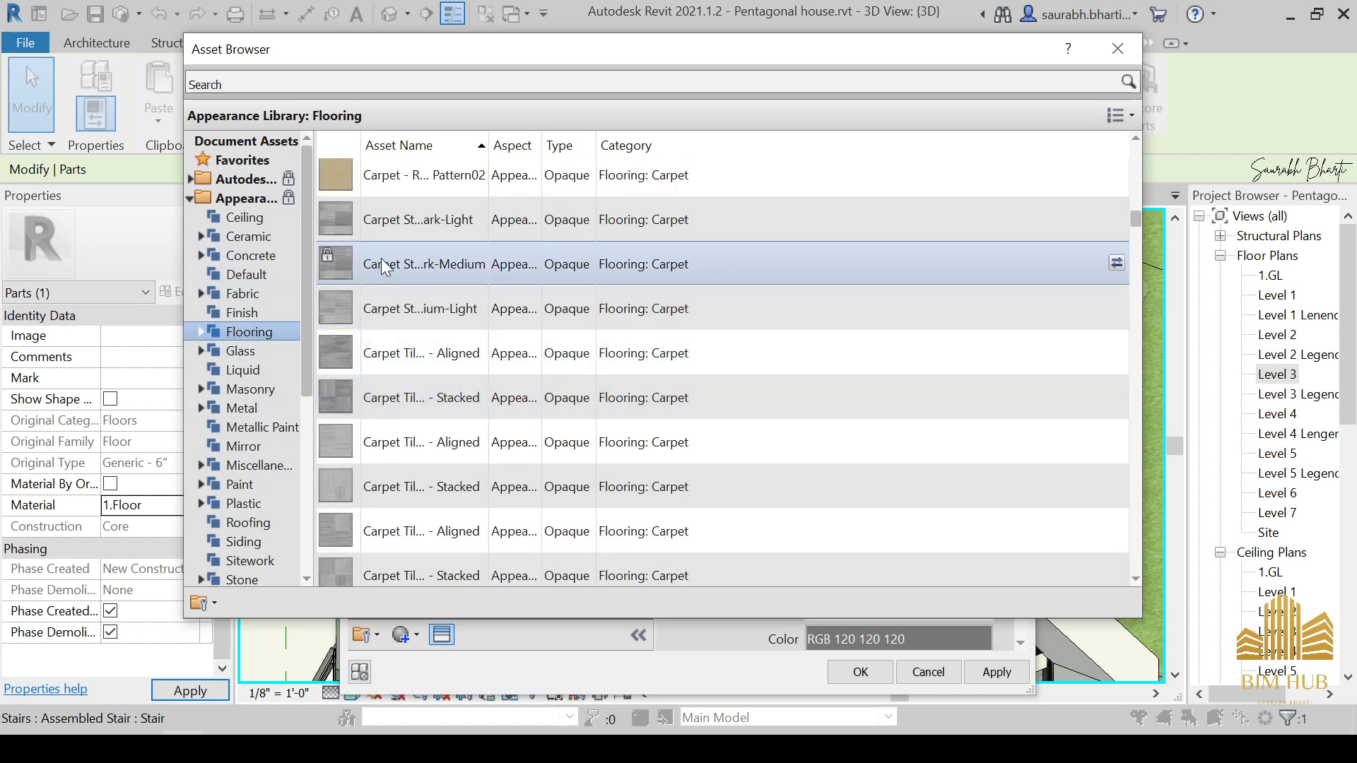
pyautogui.doubleClick(385, 222)
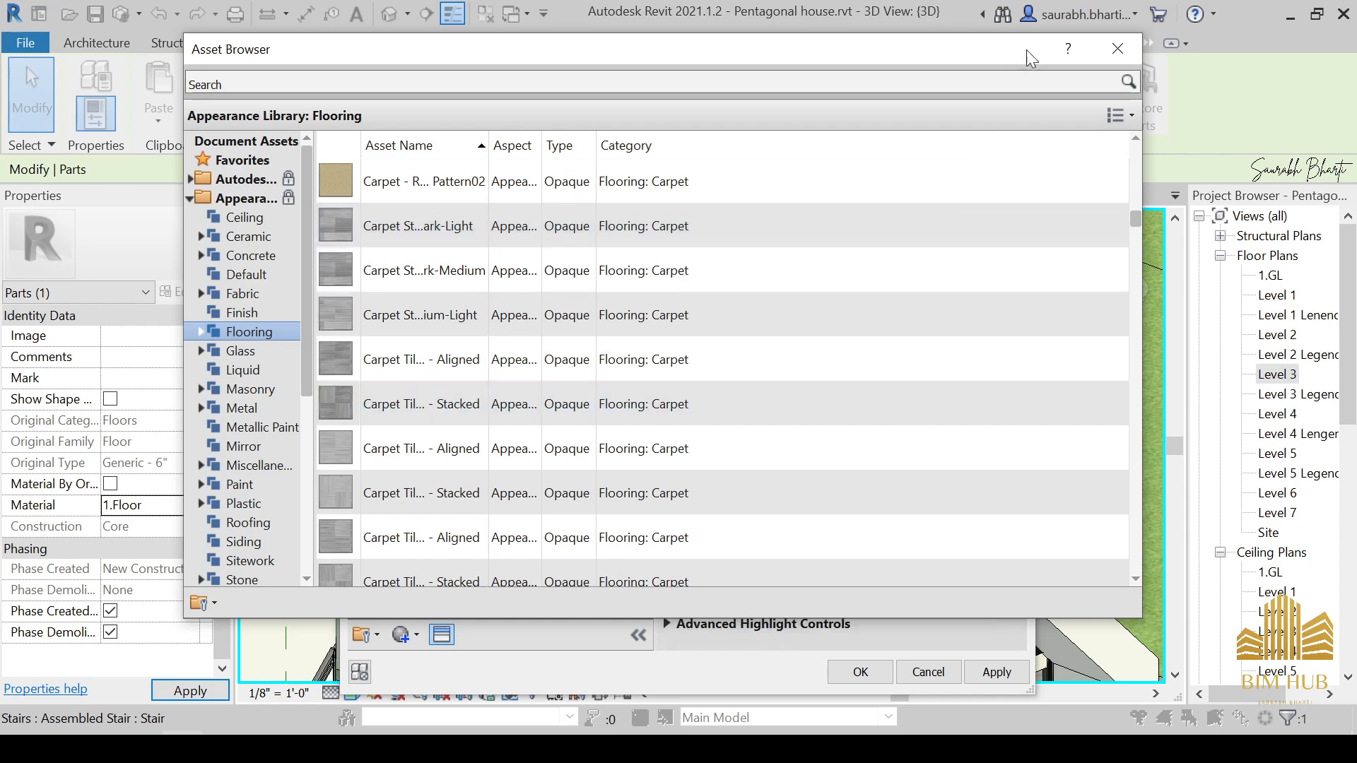
pyautogui.click(1118, 49)
pyautogui.click(997, 672)
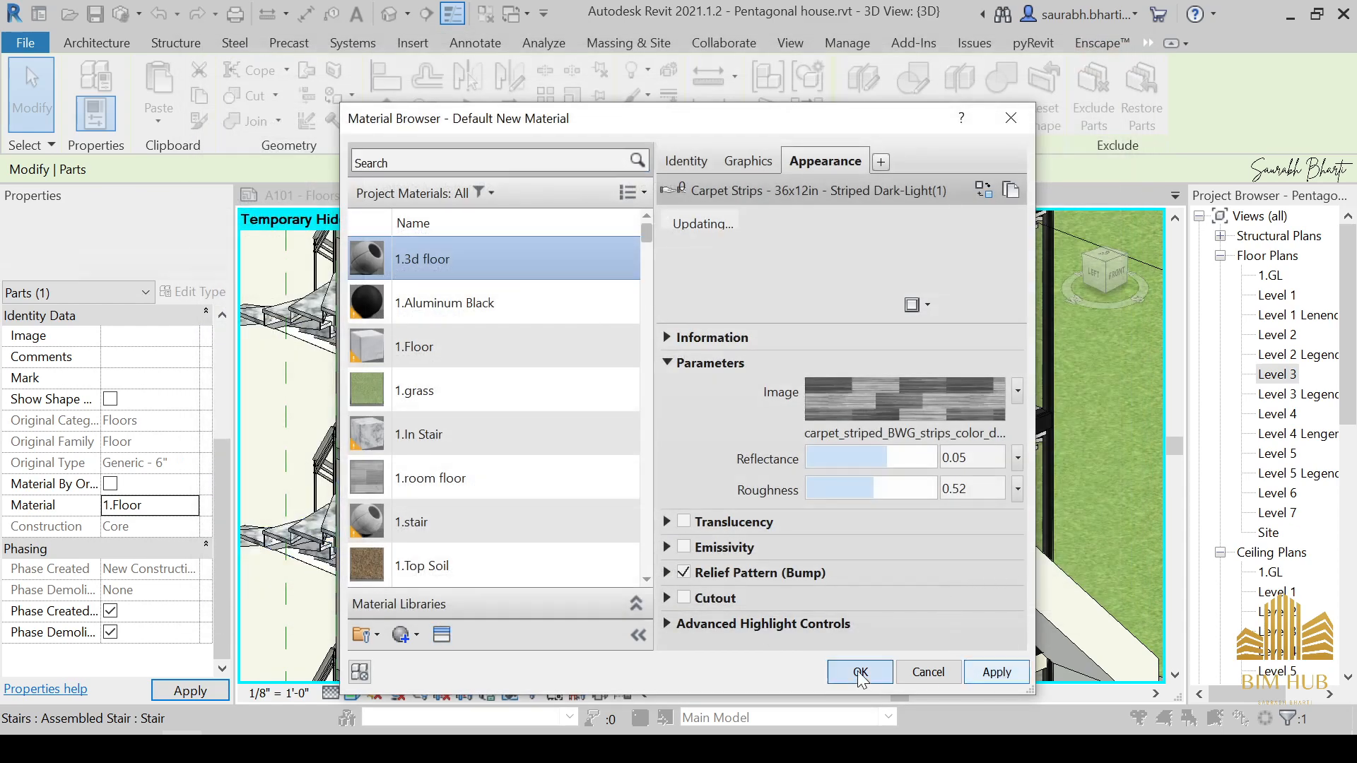
pyautogui.click(861, 671)
# Step: Inspect the bedroom floor's new carpet finish in the 3D view and the material of the divided floor part at ground level
pyautogui.click(670, 501)
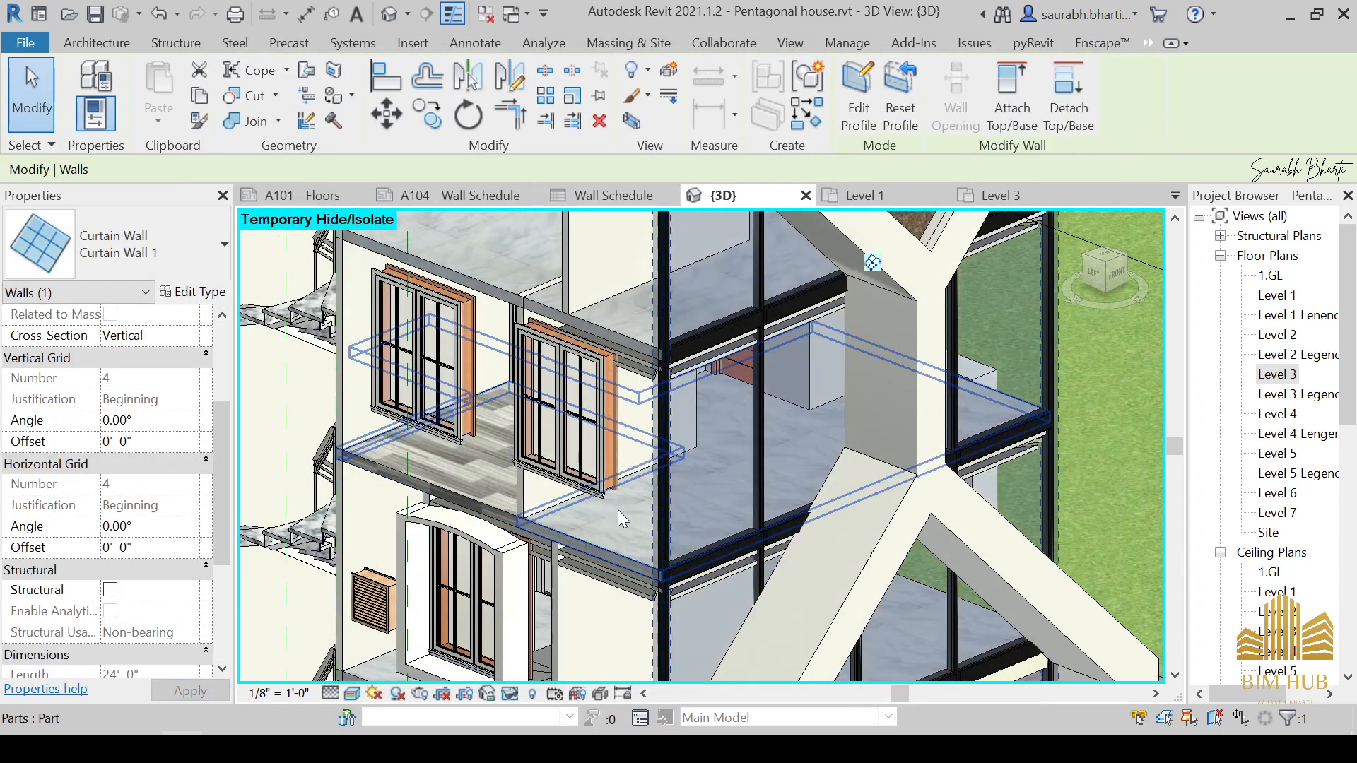
pyautogui.keyDown('shift'); pyautogui.moveTo(618, 511); pyautogui.dragTo(511, 553, button='middle'); pyautogui.keyUp('shift')
pyautogui.scroll(3, 511, 554)
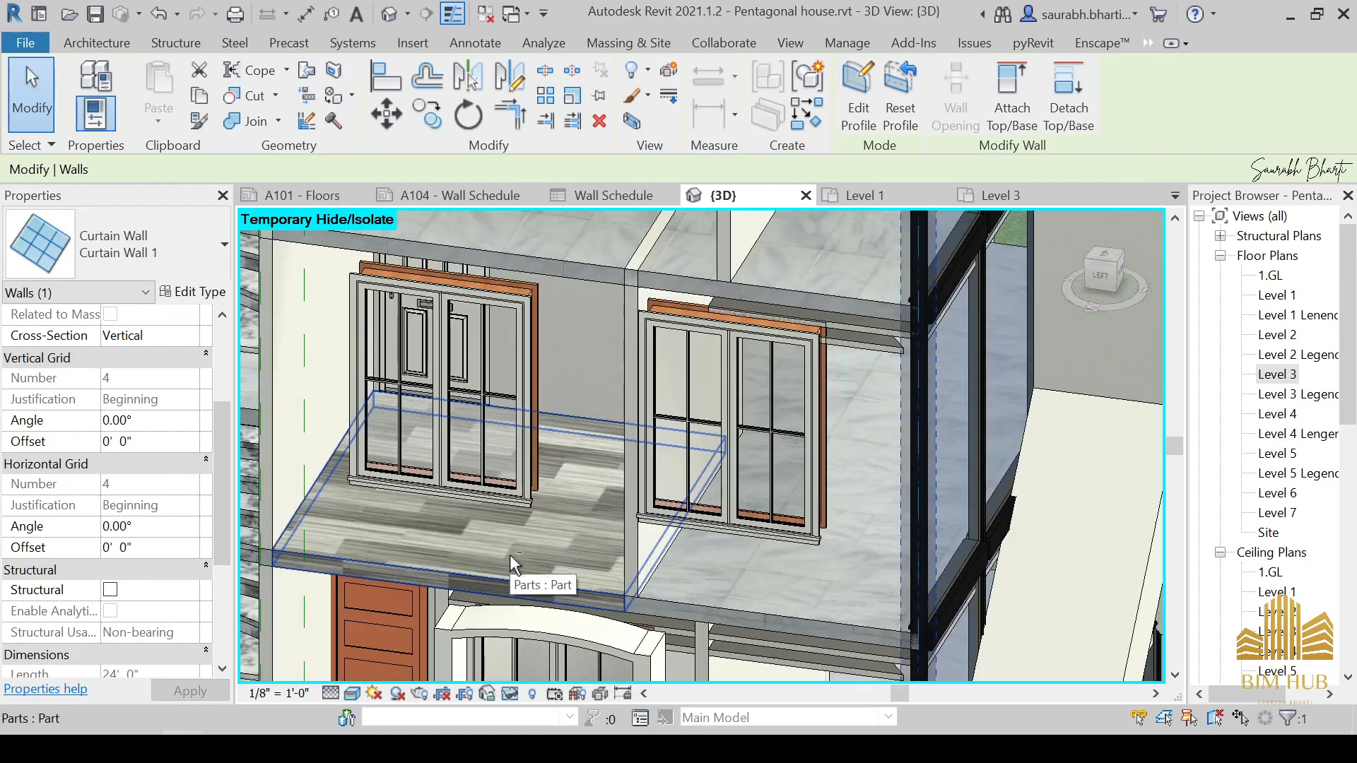
pyautogui.click(511, 559)
pyautogui.scroll(-3, 895, 504)
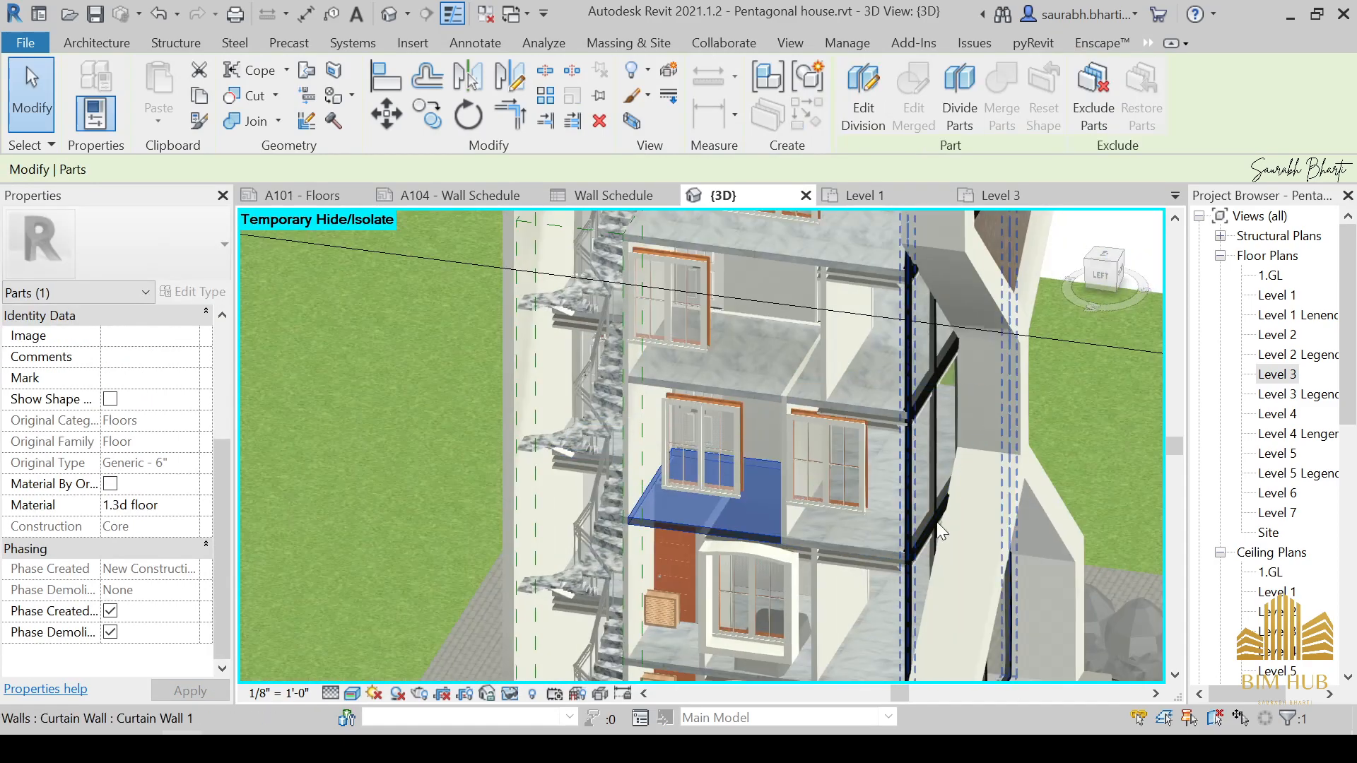
pyautogui.keyDown('shift'); pyautogui.moveTo(895, 504); pyautogui.dragTo(813, 523, button='middle'); pyautogui.keyUp('shift')
pyautogui.moveTo(813, 523); pyautogui.dragTo(643, 312, button='middle')
pyautogui.keyDown('shift'); pyautogui.moveTo(466, 535); pyautogui.dragTo(625, 555, button='middle'); pyautogui.keyUp('shift')
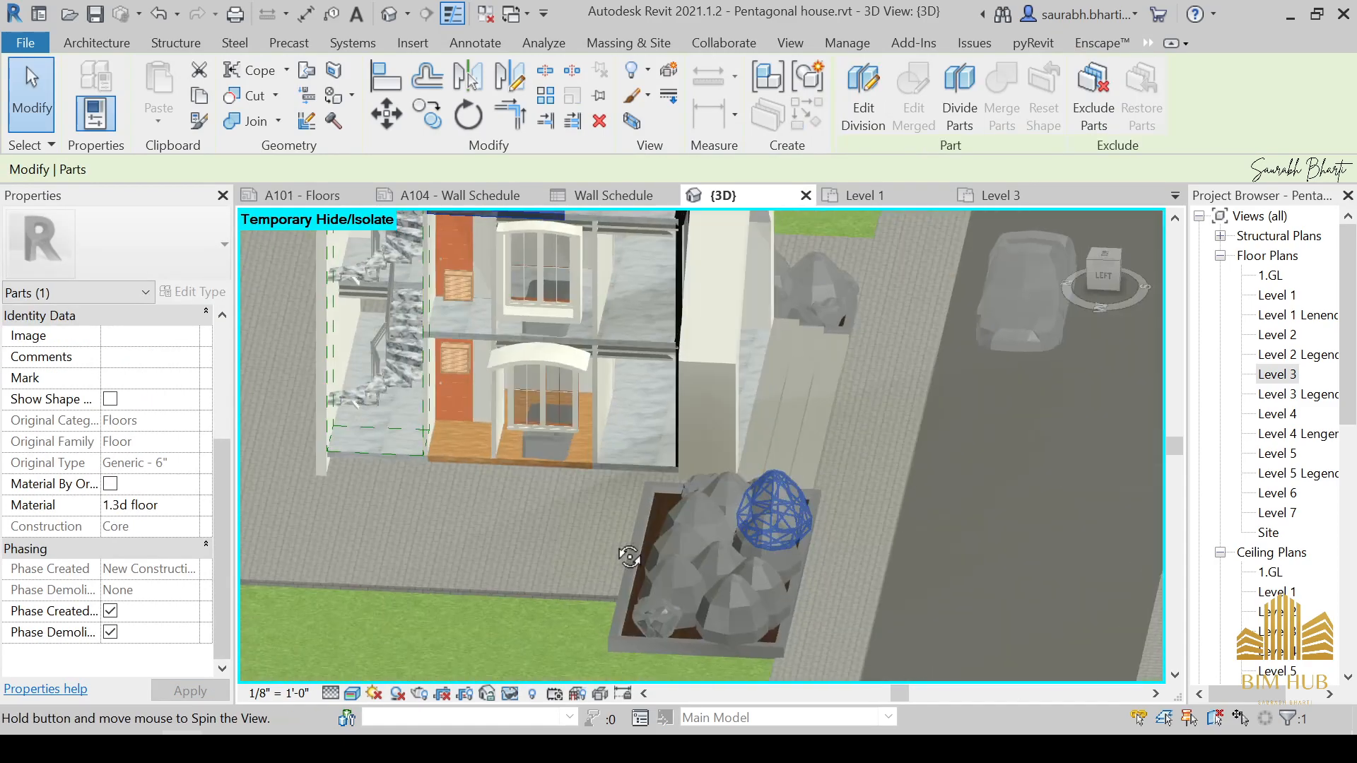
pyautogui.scroll(2, 581, 484)
pyautogui.click(560, 449)
pyautogui.scroll(-2, 537, 520)
pyautogui.press('Escape')
pyautogui.scroll(-2, 535, 521)
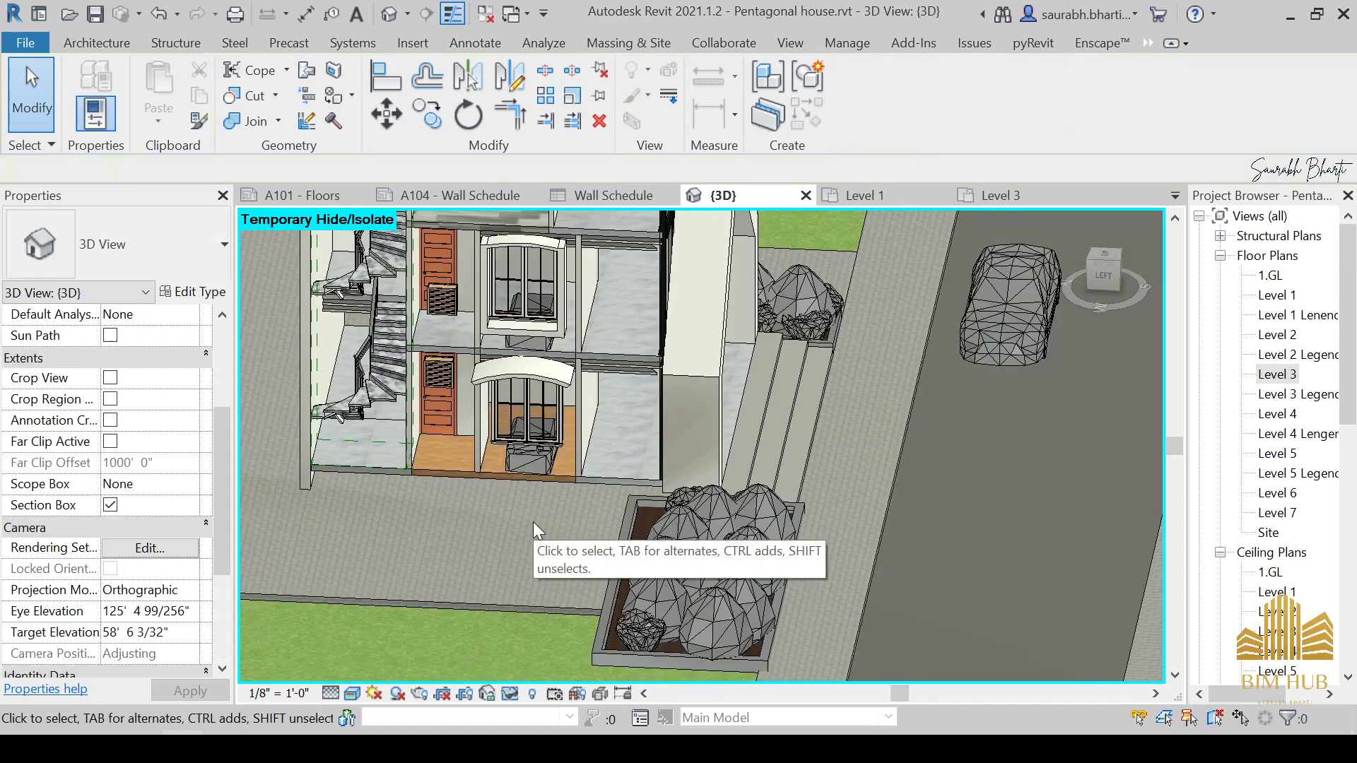
pyautogui.keyDown('shift'); pyautogui.moveTo(533, 521); pyautogui.dragTo(469, 447, button='middle'); pyautogui.keyUp('shift')
pyautogui.scroll(2, 492, 504)
pyautogui.scroll(-2, 492, 504)
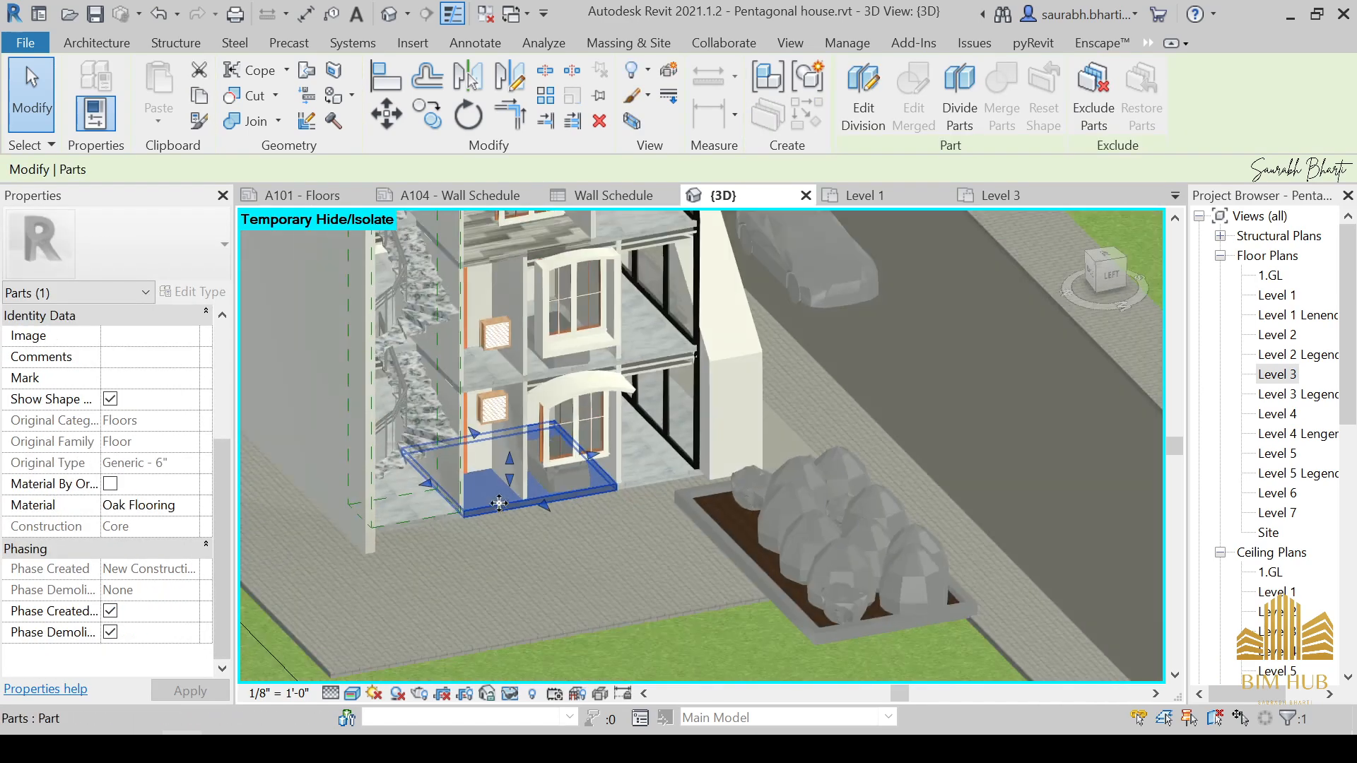
pyautogui.click(588, 536)
# Step: Select the other bedroom's floor part on the same storey, turn off Material By Original, and set its material to "1.room floor"
pyautogui.keyDown('shift'); pyautogui.moveTo(588, 536); pyautogui.dragTo(672, 507, button='middle'); pyautogui.keyUp('shift')
pyautogui.scroll(2, 500, 499)
pyautogui.scroll(-3, 510, 509)
pyautogui.scroll(3, 672, 507)
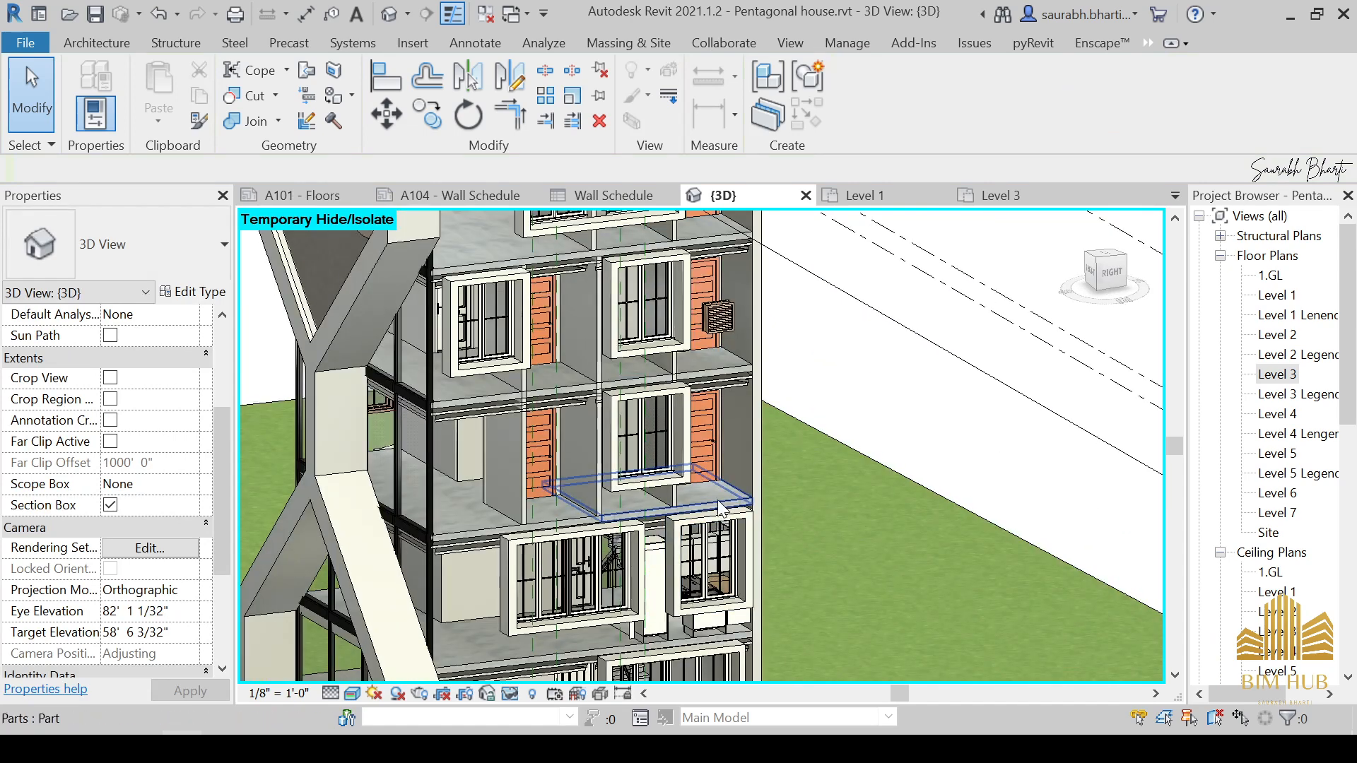
pyautogui.click(599, 522)
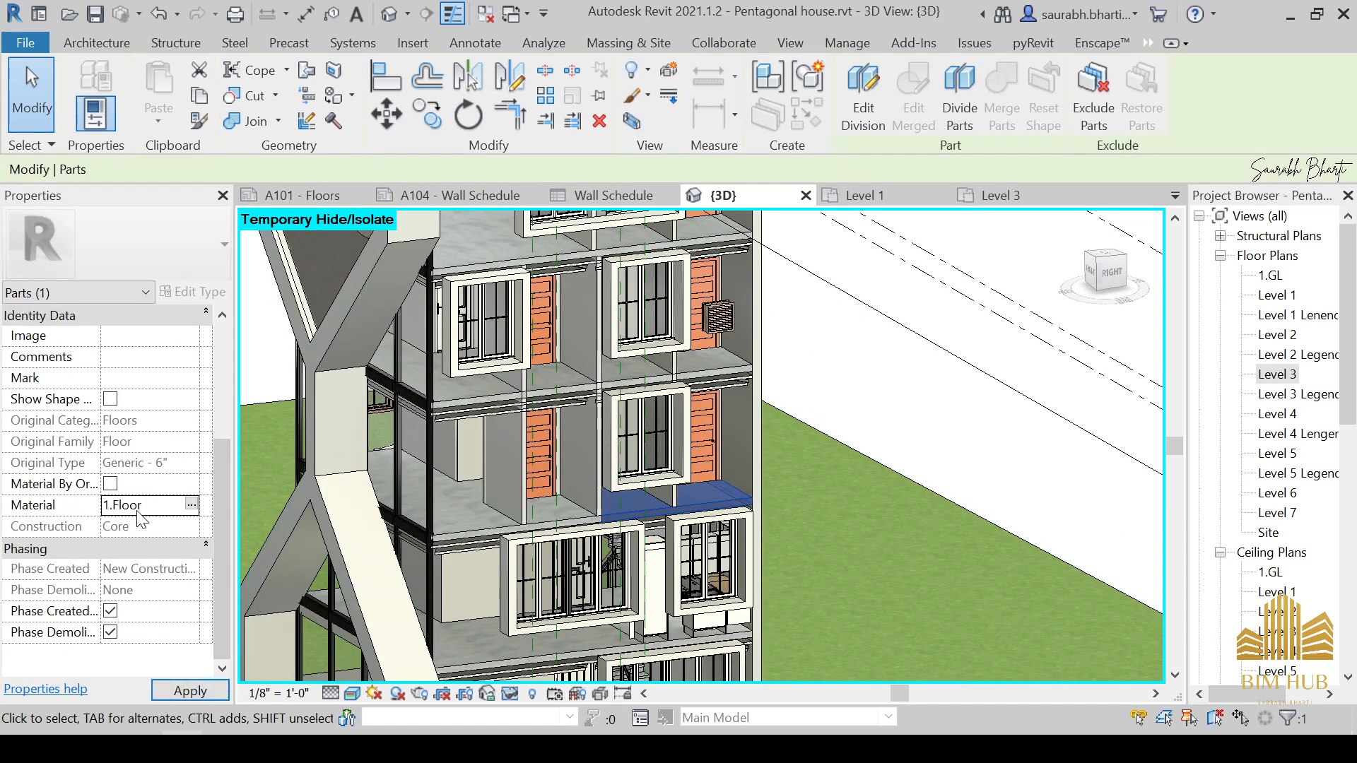
pyautogui.click(191, 504)
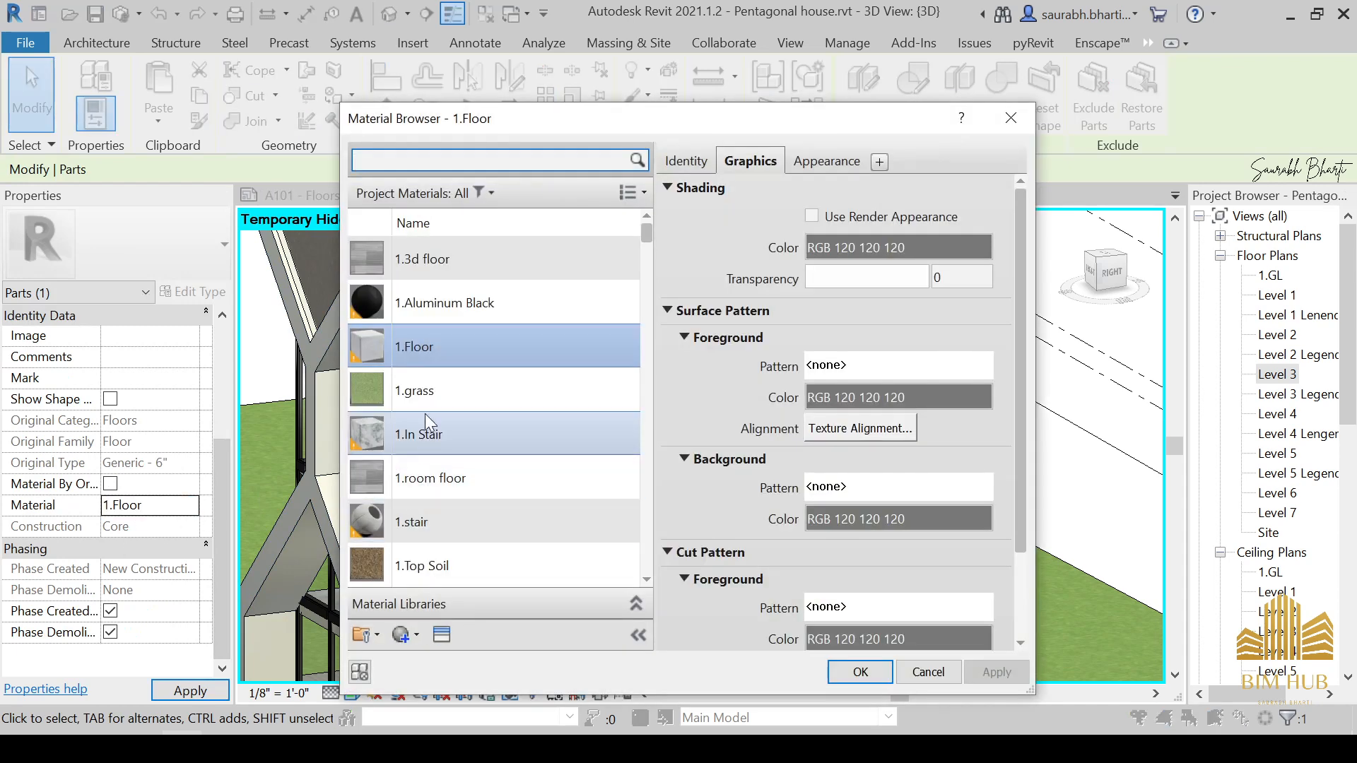
pyautogui.doubleClick(422, 469)
pyautogui.click(816, 499)
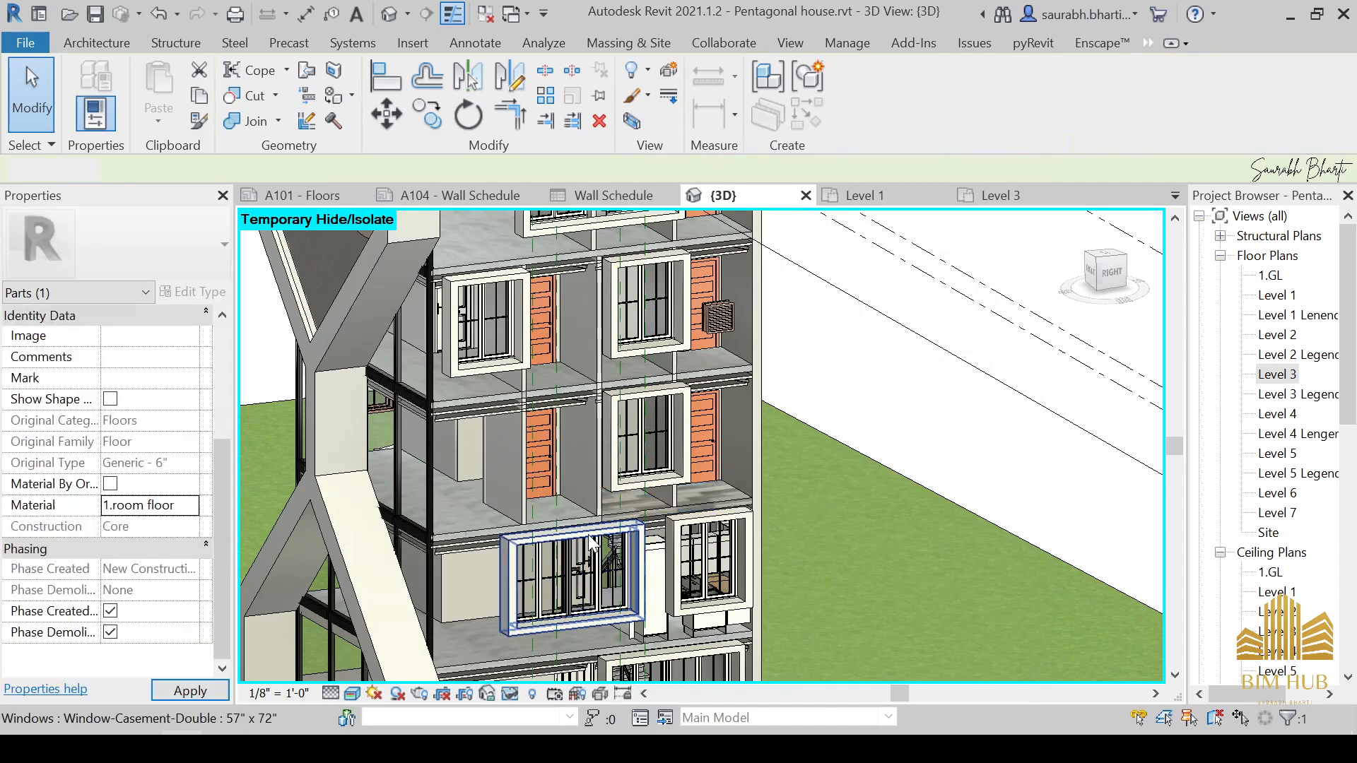
pyautogui.scroll(5, 565, 520)
pyautogui.scroll(-5, 574, 503)
pyautogui.keyDown('shift'); pyautogui.moveTo(575, 503); pyautogui.dragTo(543, 539, button='middle'); pyautogui.keyUp('shift')
pyautogui.doubleClick(1279, 374)
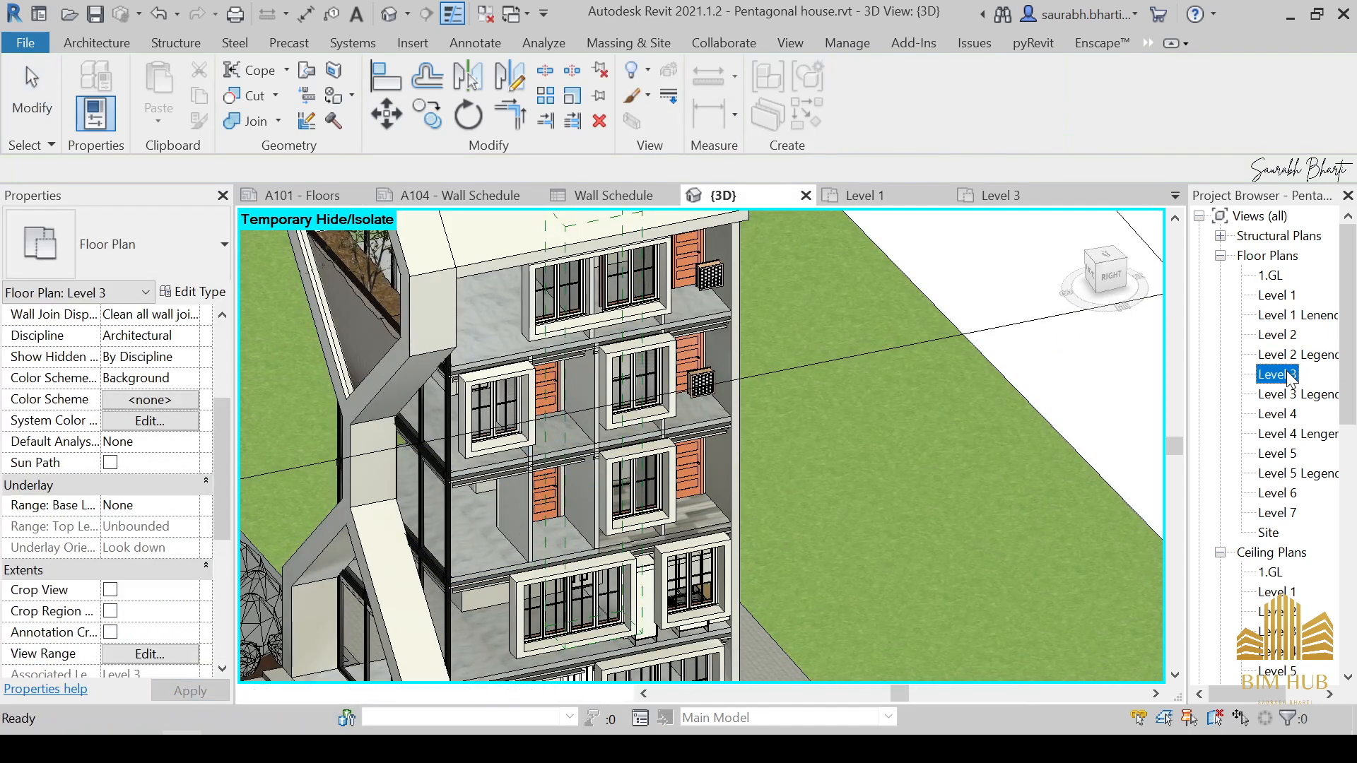
pyautogui.scroll(1, 791, 406)
pyautogui.moveTo(848, 438); pyautogui.dragTo(734, 372, button='middle')
pyautogui.scroll(1, 733, 372)
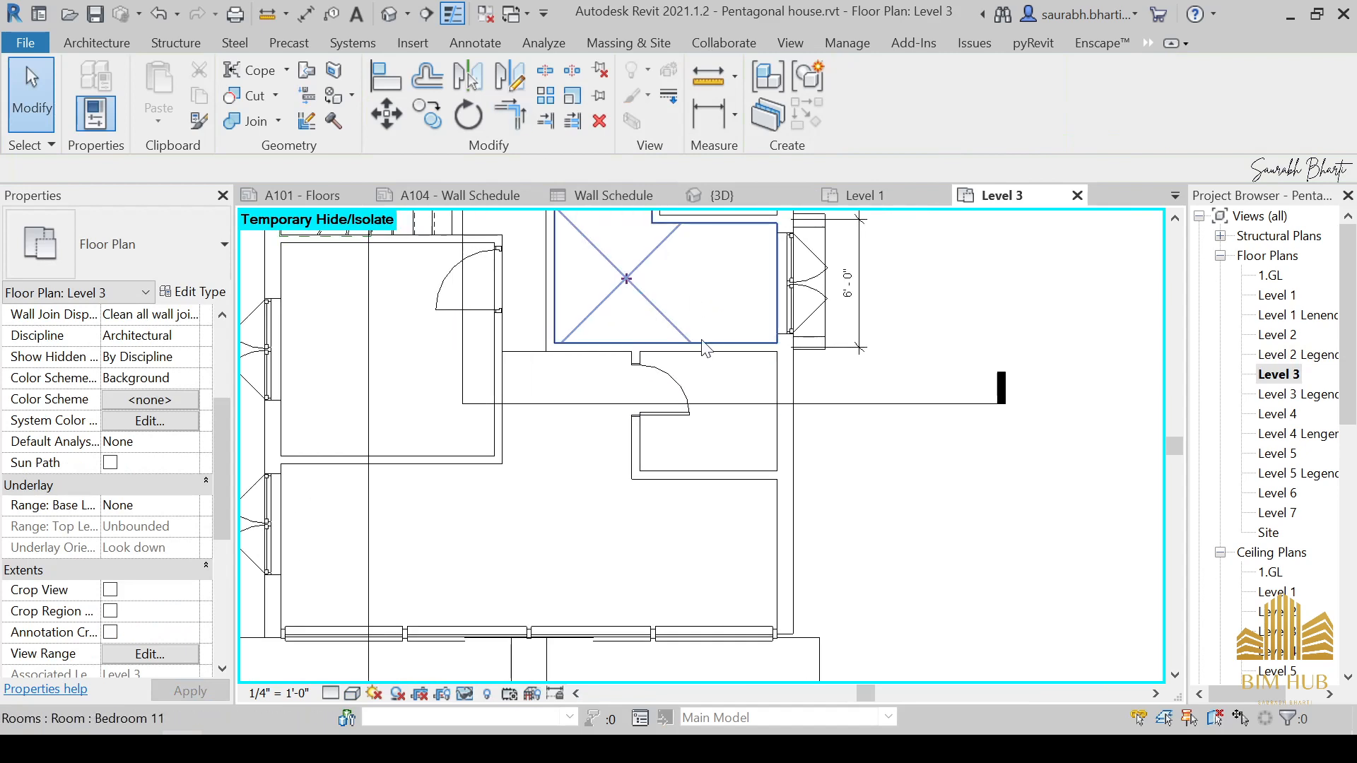
pyautogui.press('Tab')
pyautogui.click(771, 541)
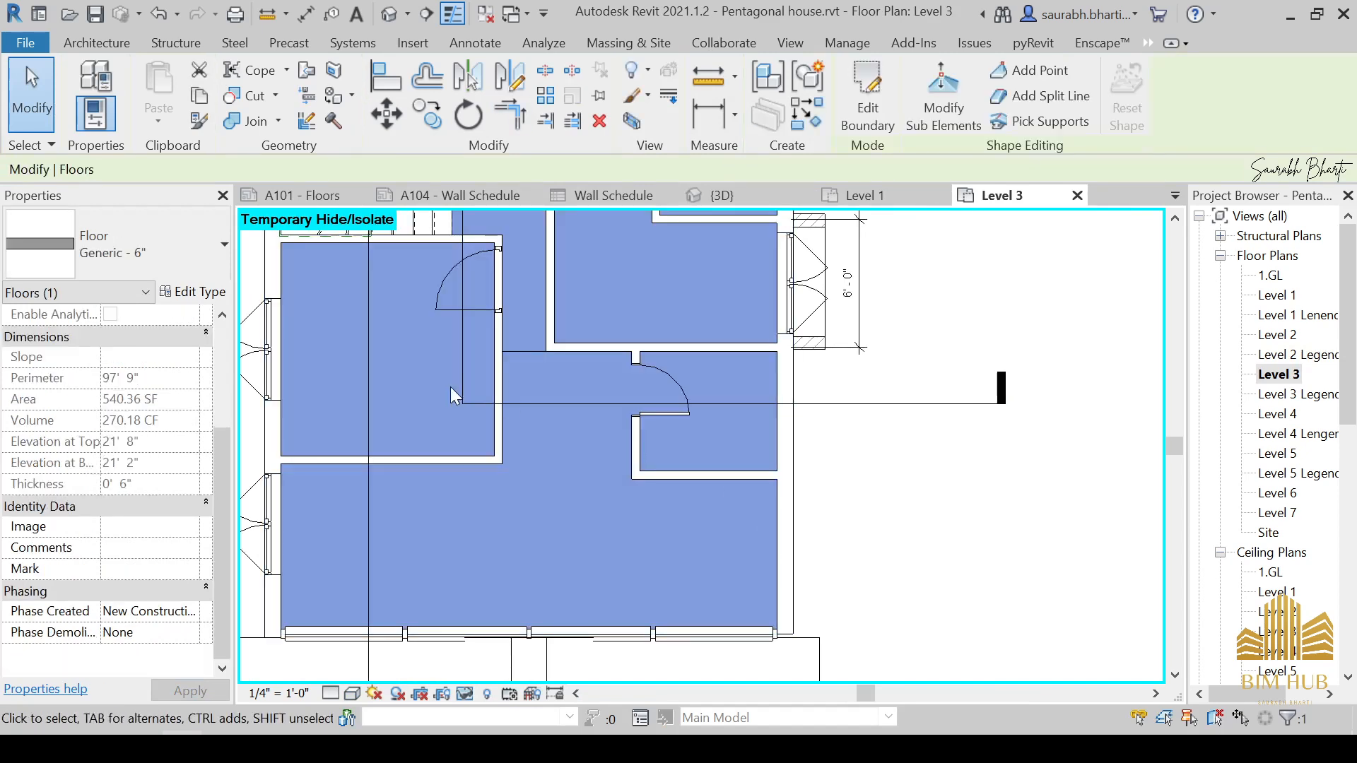
pyautogui.scroll(-2, 519, 459)
pyautogui.moveTo(519, 459); pyautogui.dragTo(534, 492, button='middle')
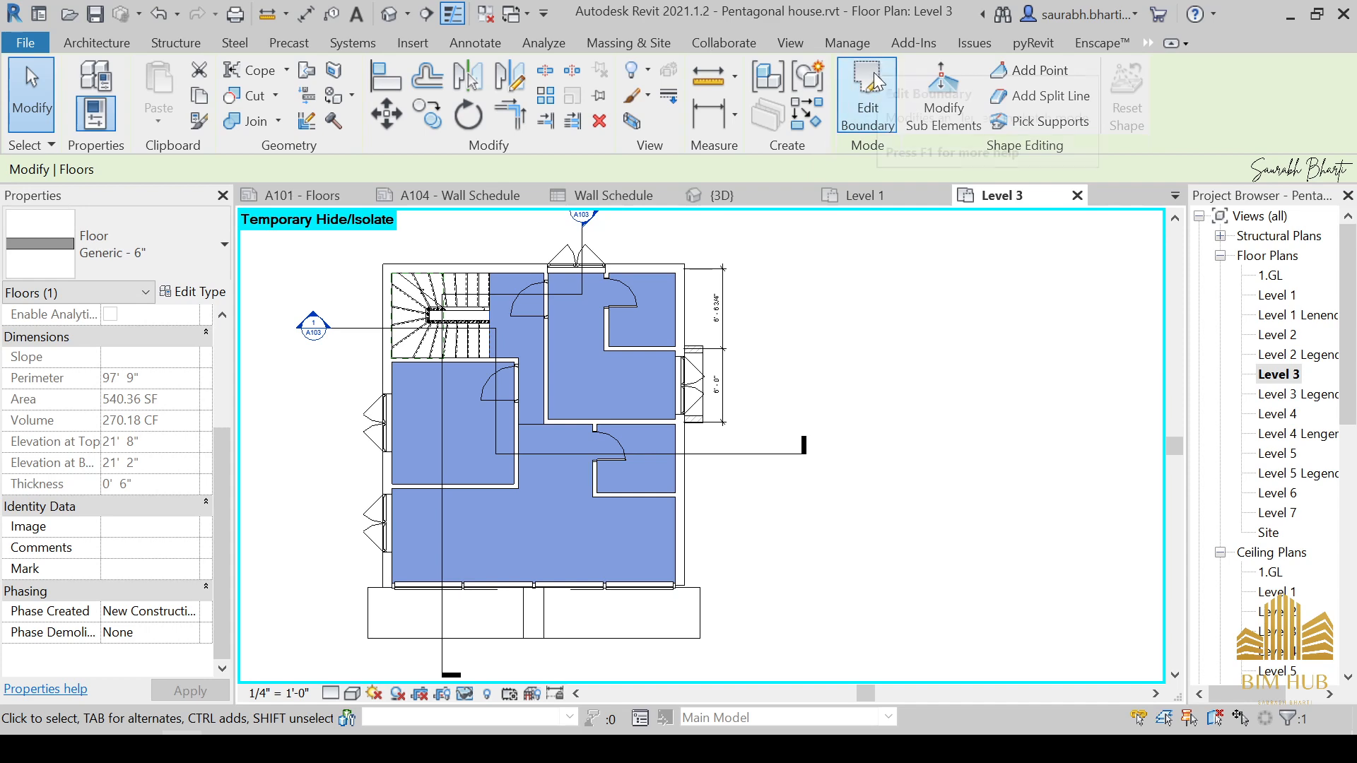
# Step: In the 3D view, create parts from the Generic 6" floor one storey above the bedrooms with the new finishes
pyautogui.click(391, 13)
pyautogui.scroll(3, 587, 444)
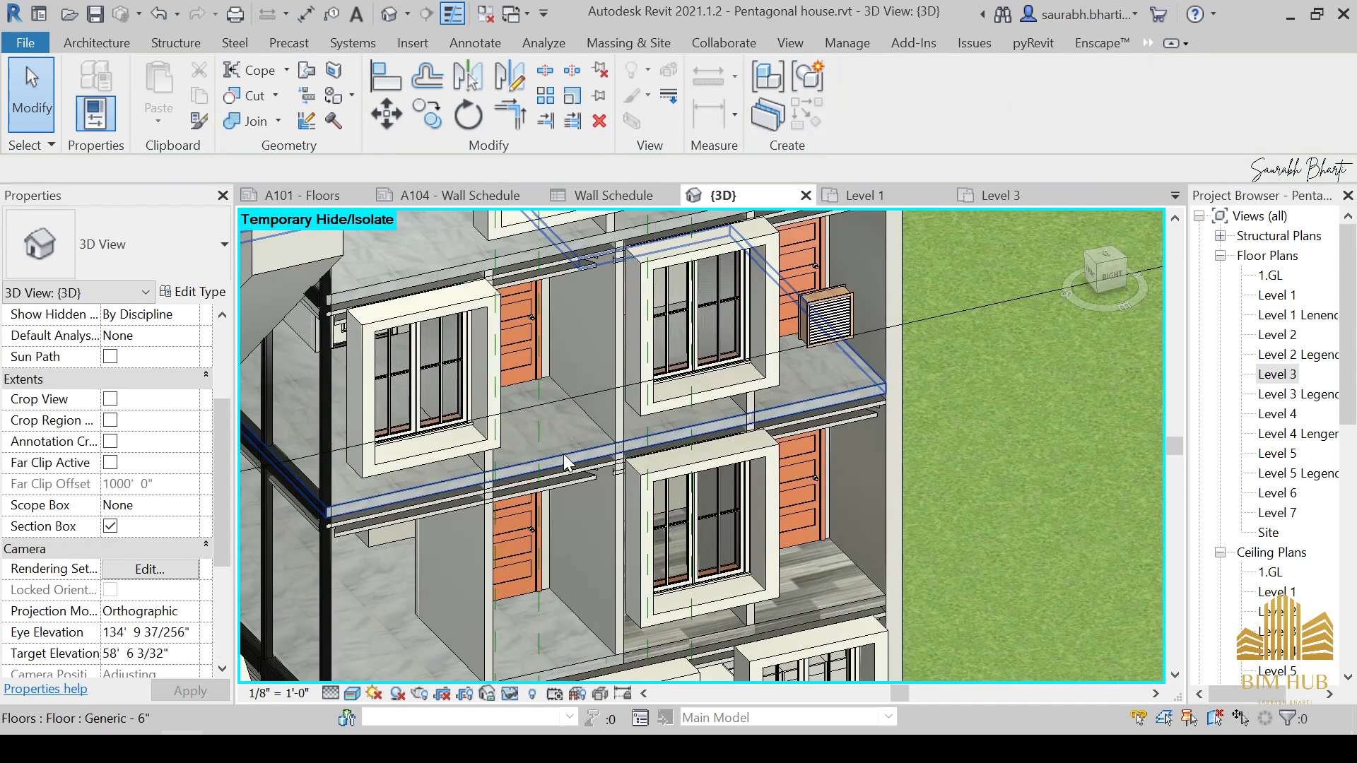
pyautogui.keyDown('shift'); pyautogui.moveTo(549, 443); pyautogui.dragTo(592, 355, button='middle'); pyautogui.keyUp('shift')
pyautogui.scroll(3, 634, 334)
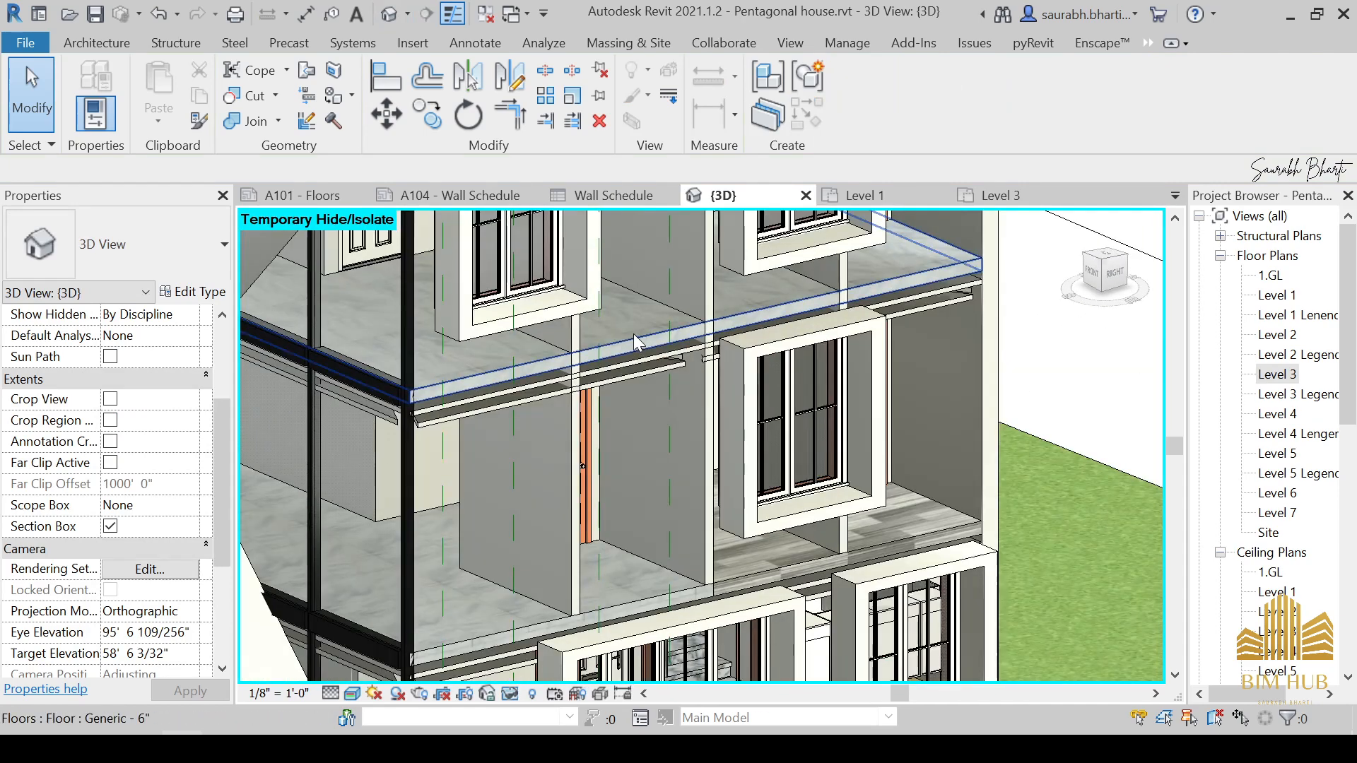
pyautogui.click(635, 336)
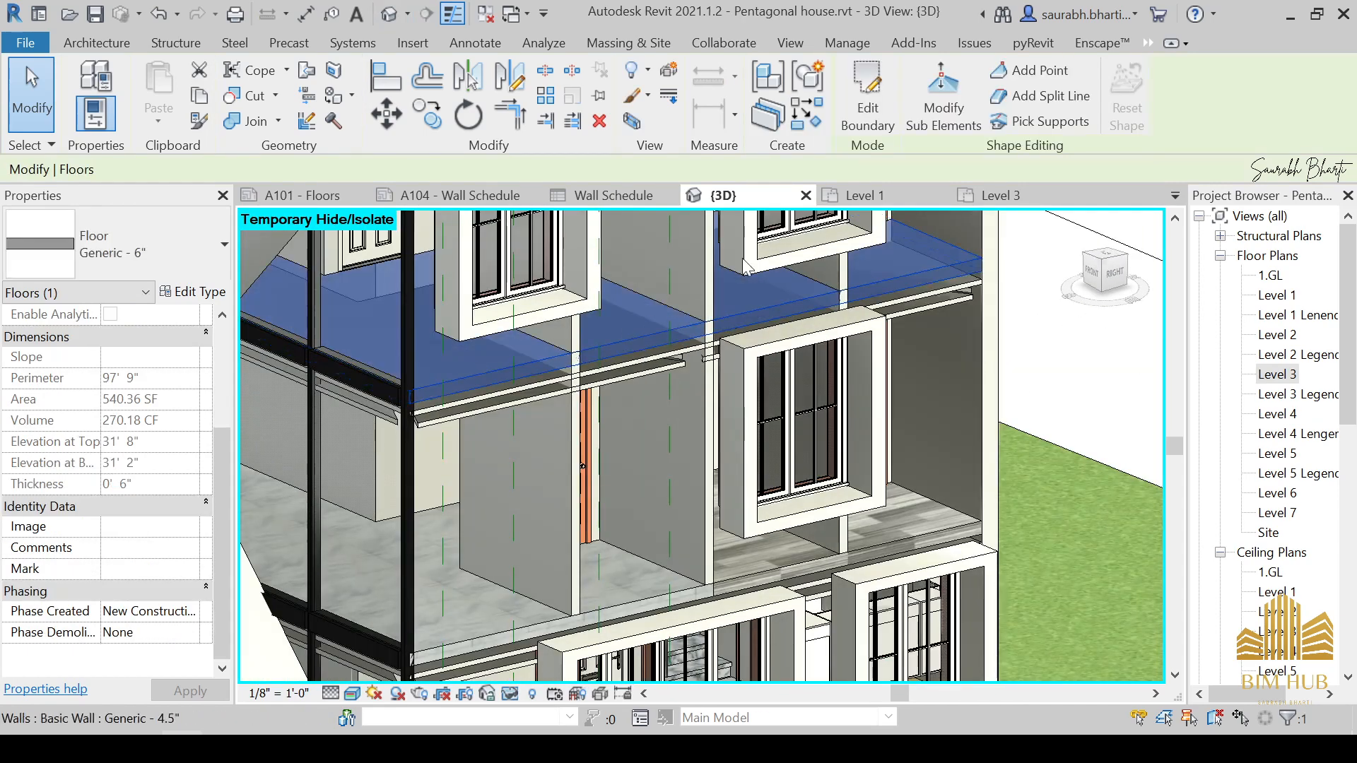
pyautogui.click(784, 114)
pyautogui.keyDown('shift'); pyautogui.moveTo(678, 453); pyautogui.dragTo(714, 459, button='middle'); pyautogui.keyUp('shift')
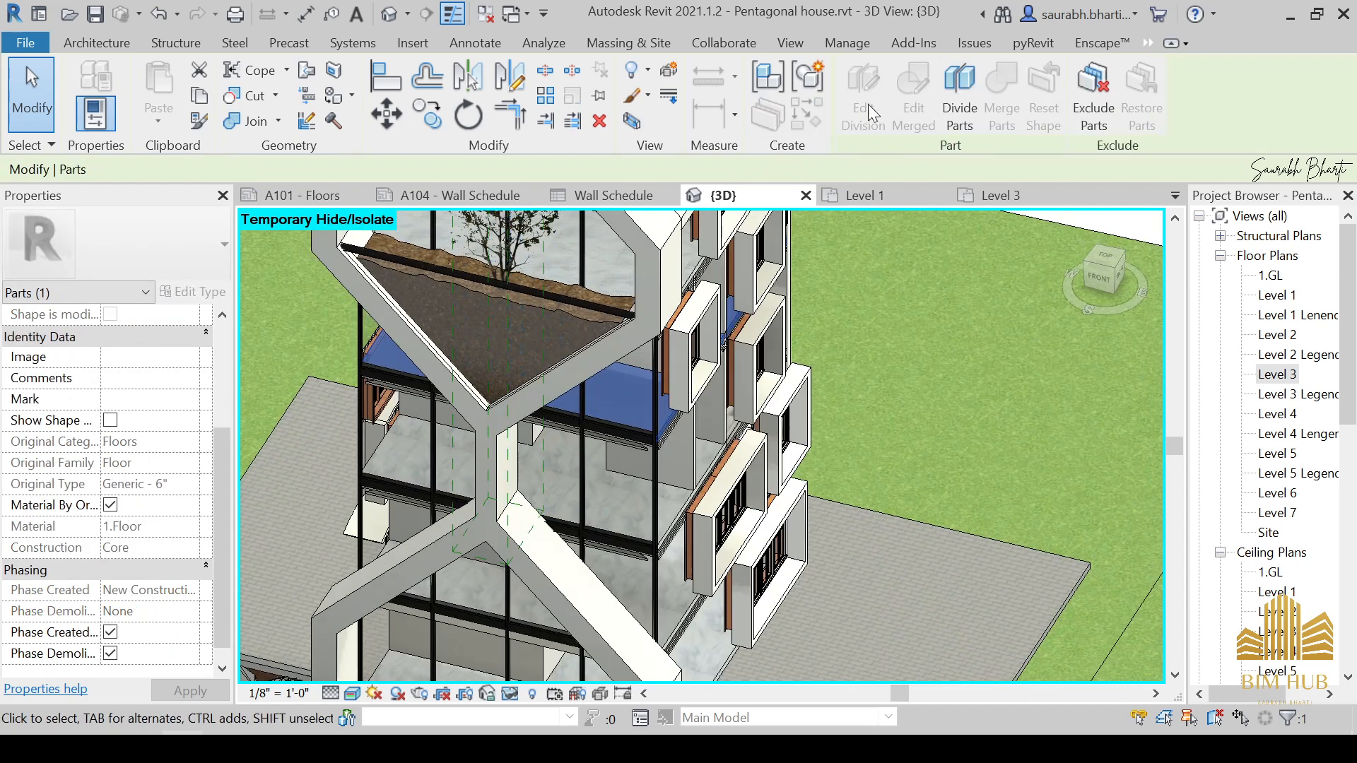
# Step: Divide the new floor part with a rectangle traced along the toilet's inner wall faces in the Level 3 plan, and finish the division
pyautogui.click(950, 89)
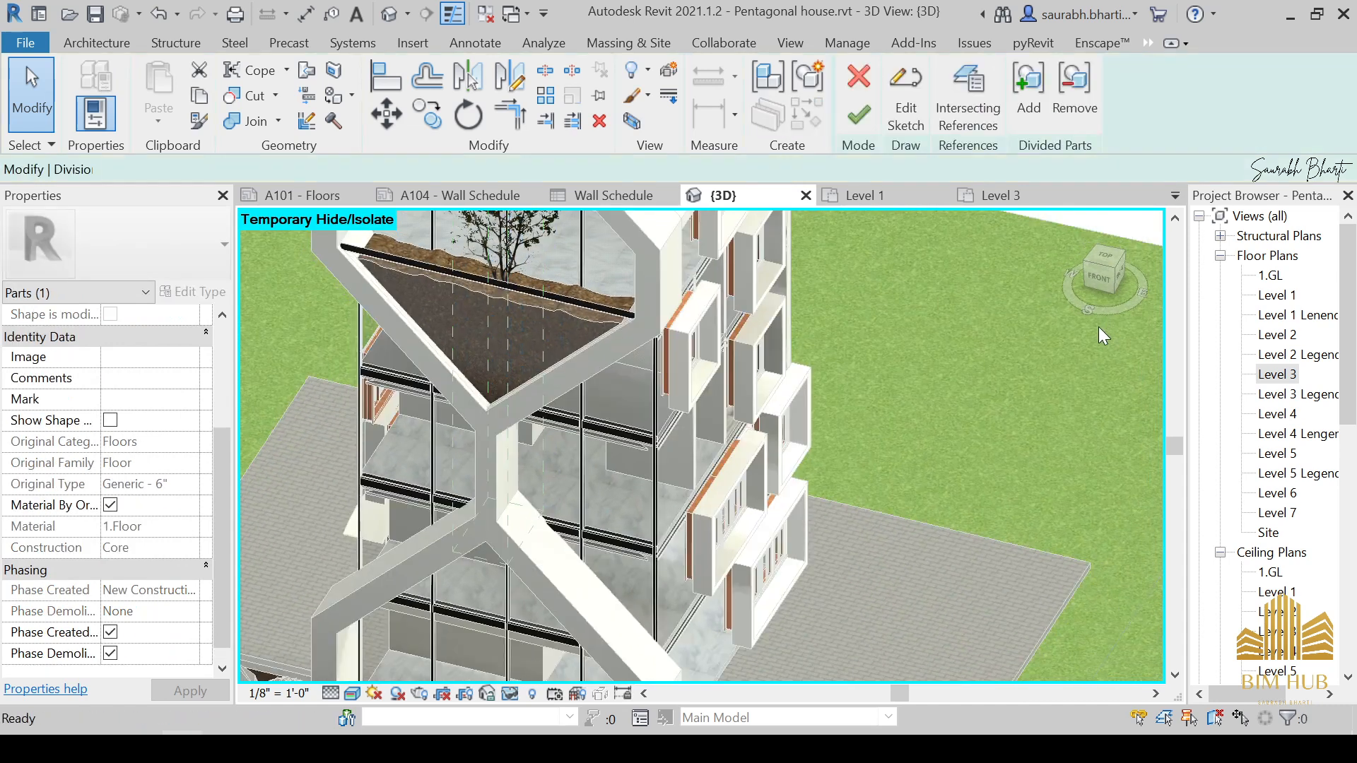
pyautogui.click(908, 91)
pyautogui.doubleClick(1278, 374)
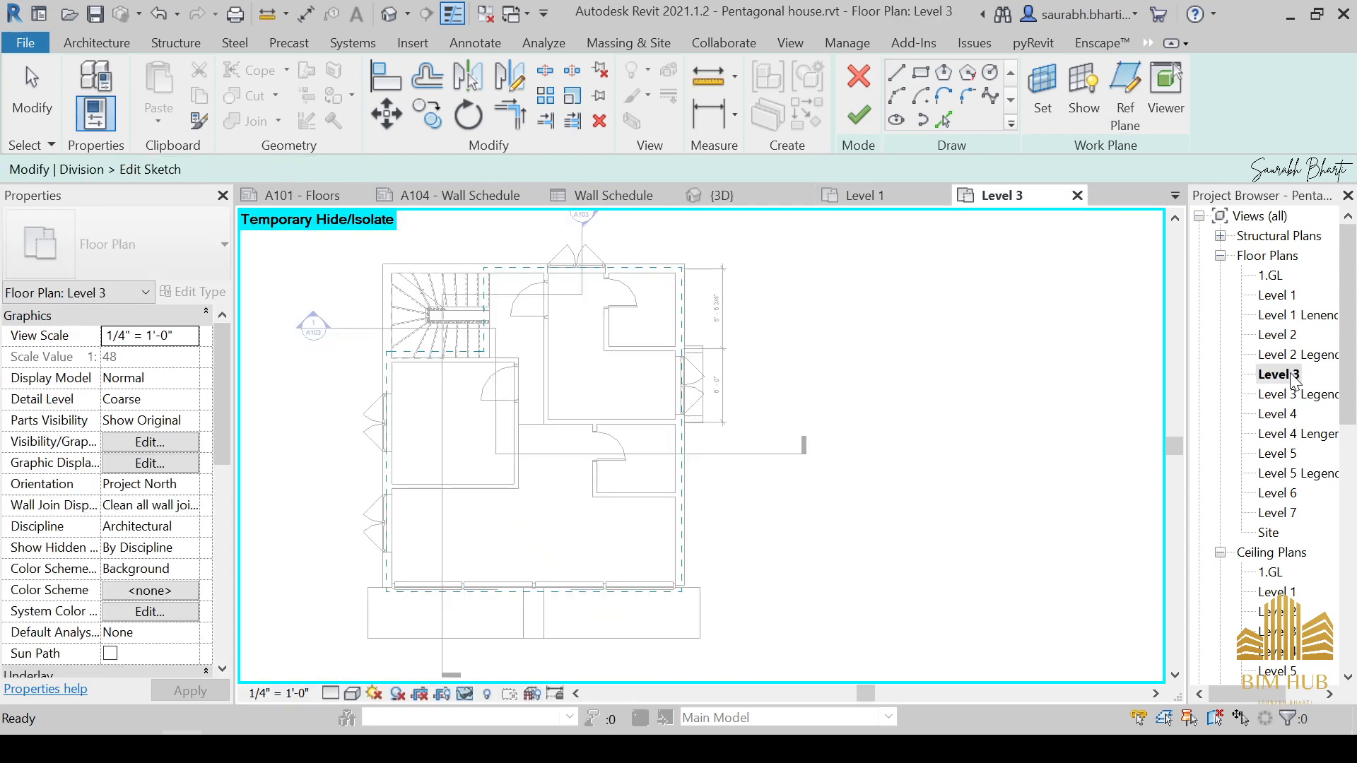
pyautogui.scroll(4, 657, 393)
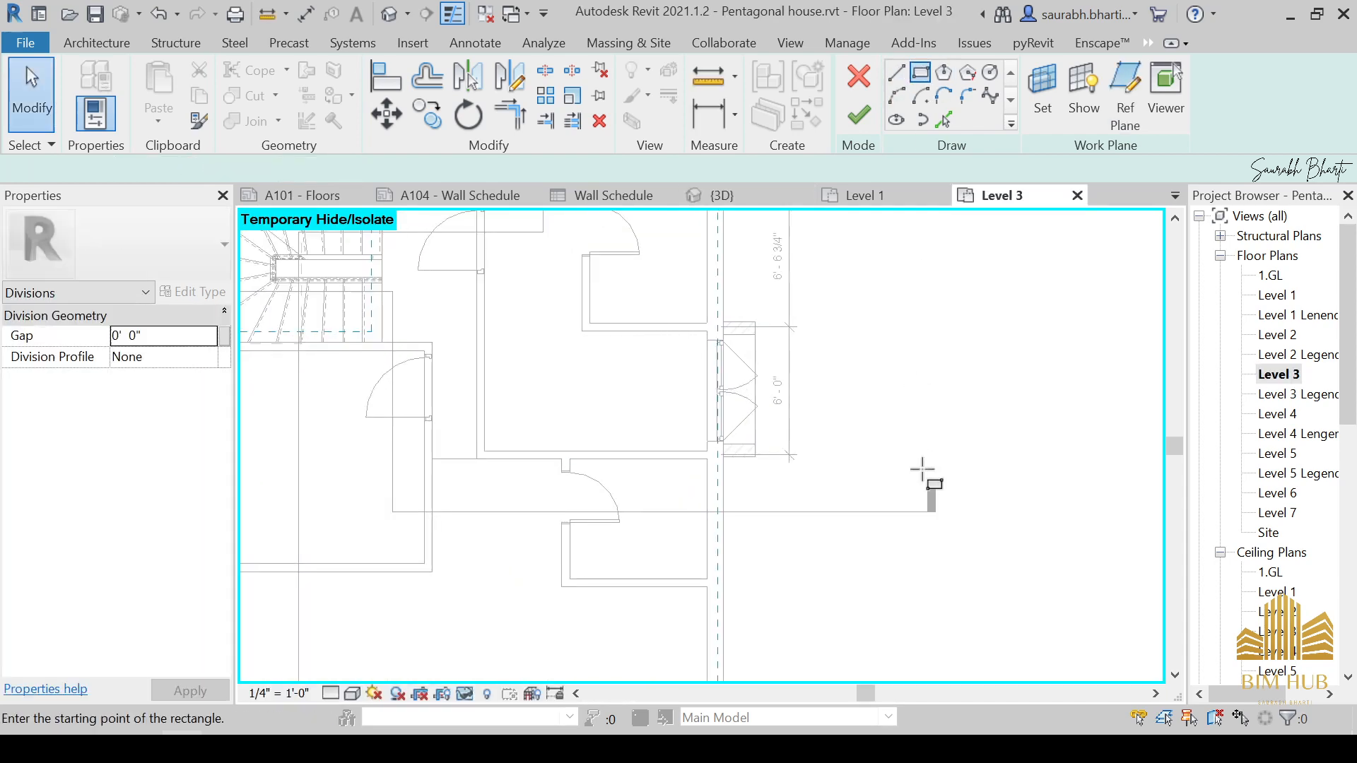
pyautogui.scroll(2, 922, 468)
pyautogui.click(531, 301)
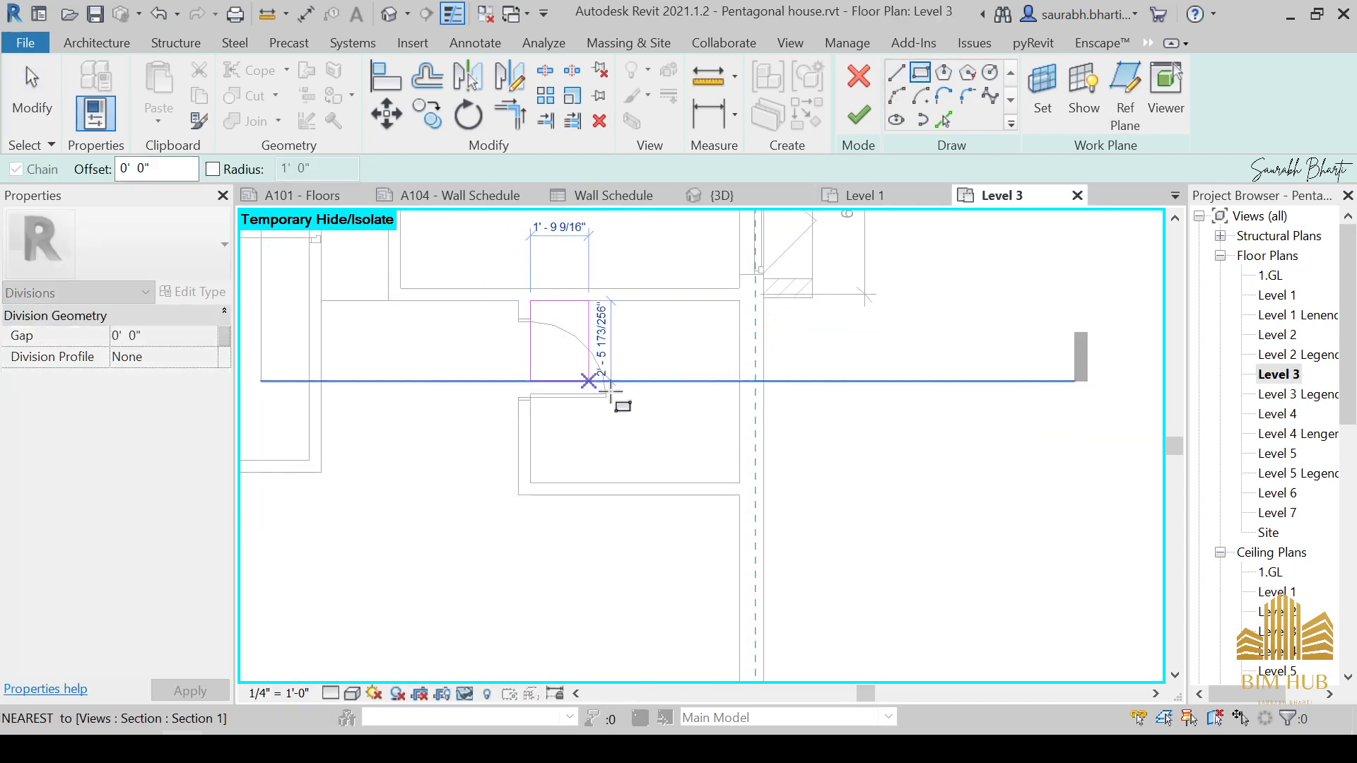
pyautogui.click(739, 483)
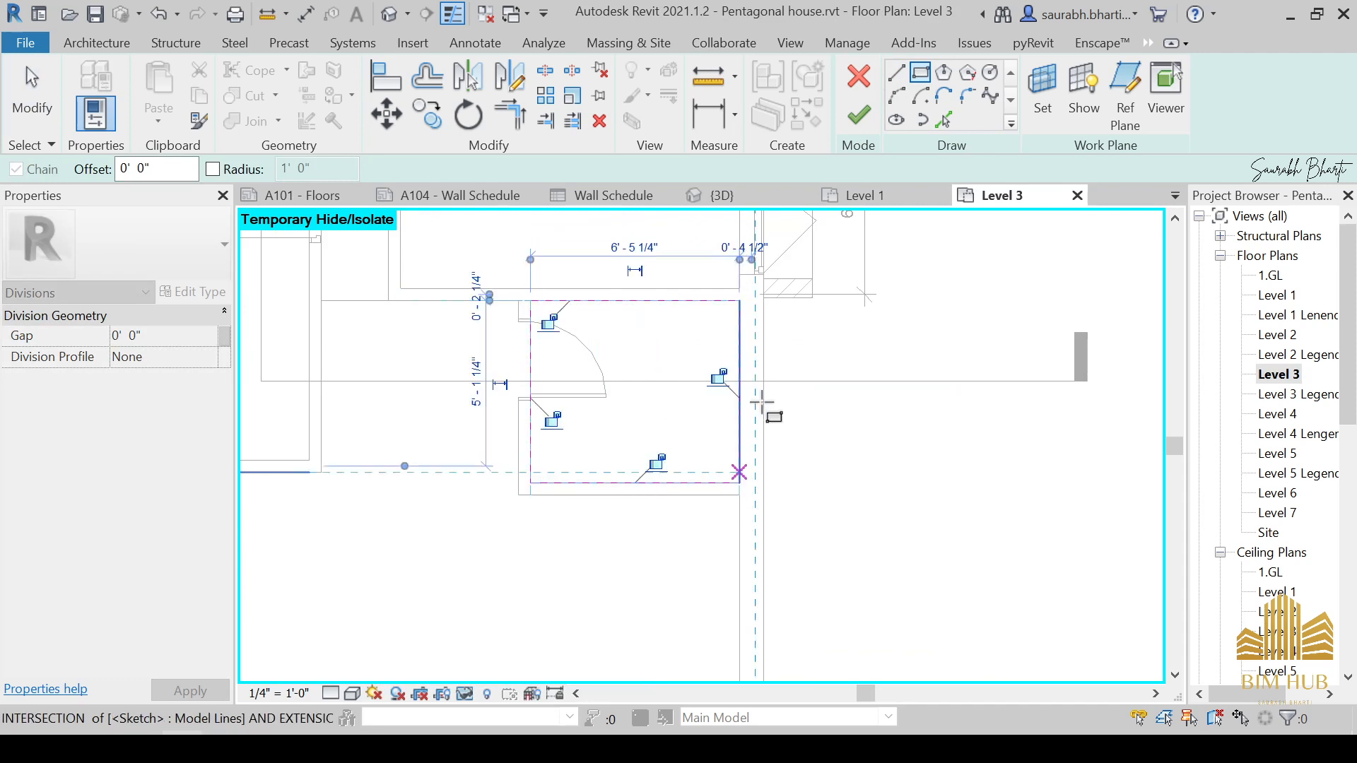
pyautogui.click(859, 115)
pyautogui.click(858, 121)
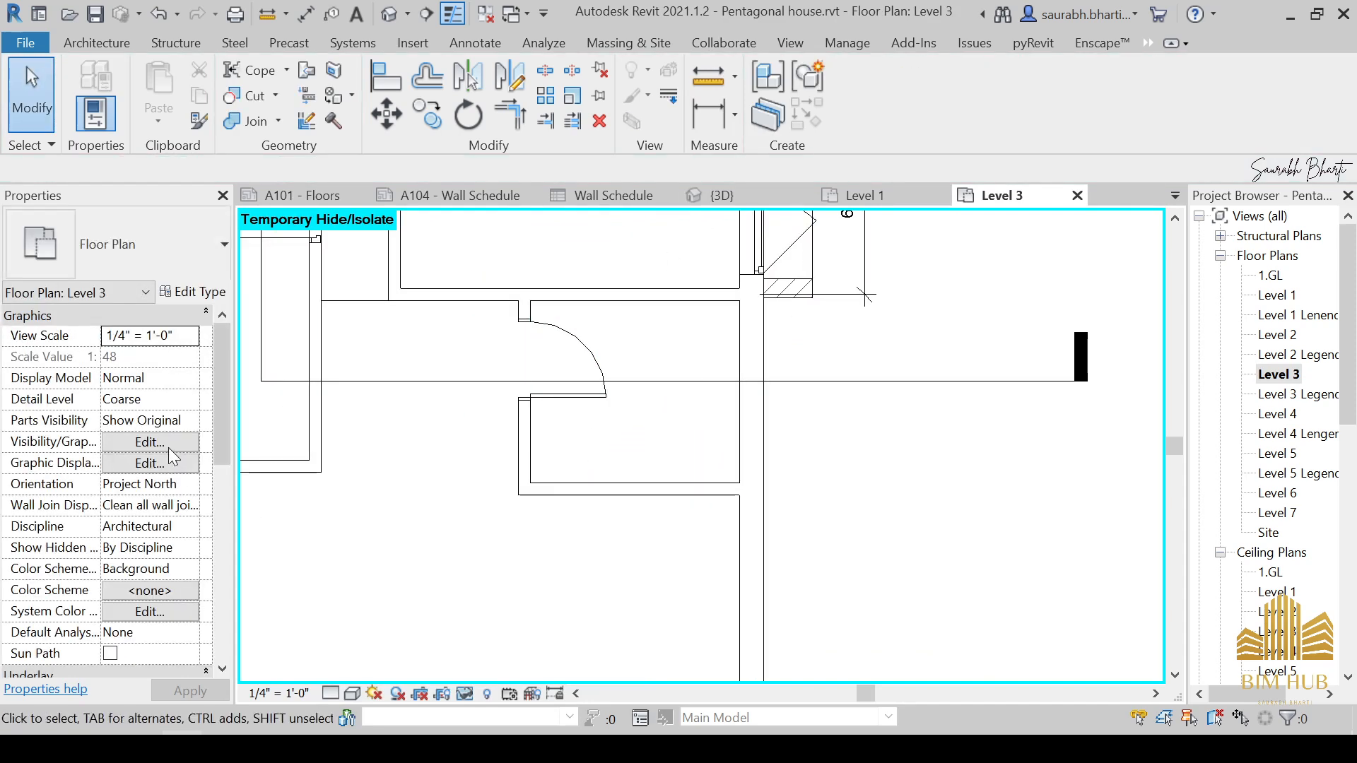
# Step: Select the toilet's newly divided floor part in the 3D view and turn off Material By Original
pyautogui.scroll(-5, 145, 553)
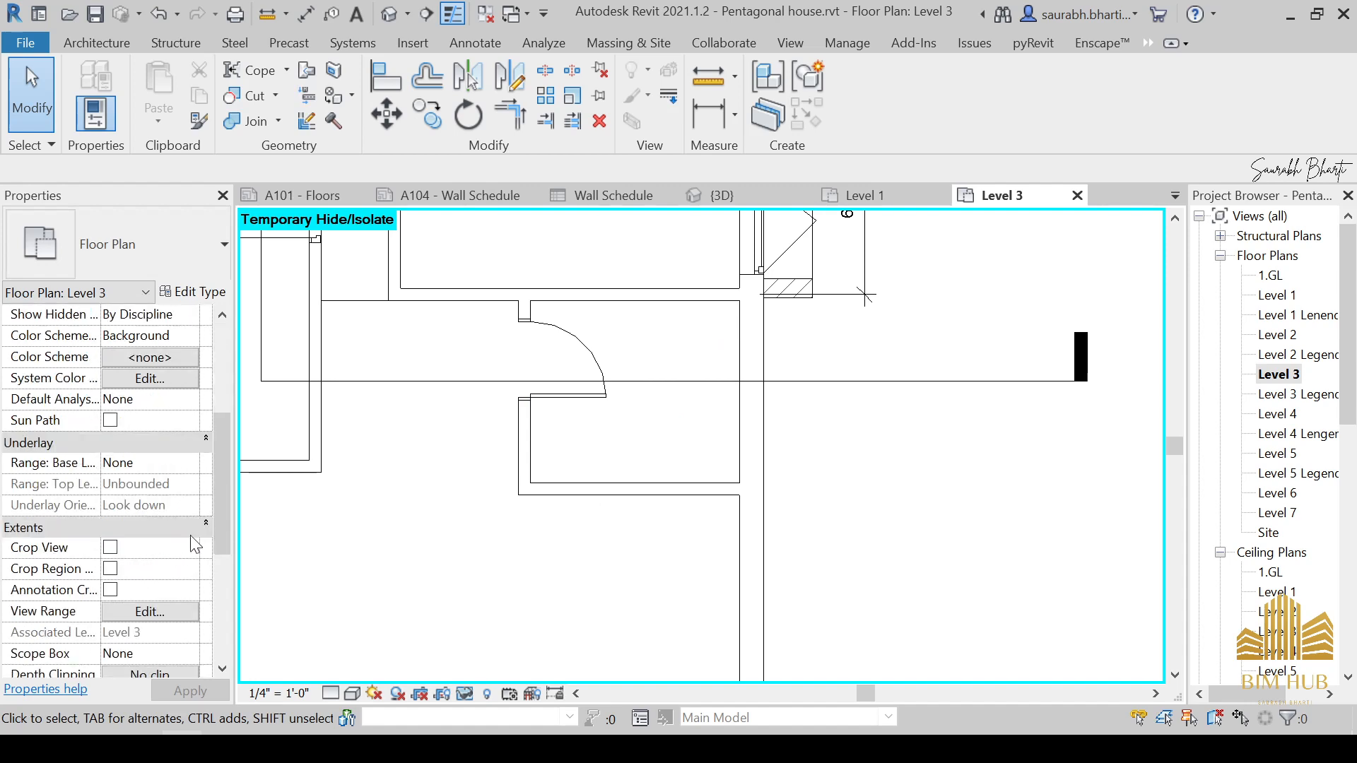
pyautogui.click(660, 409)
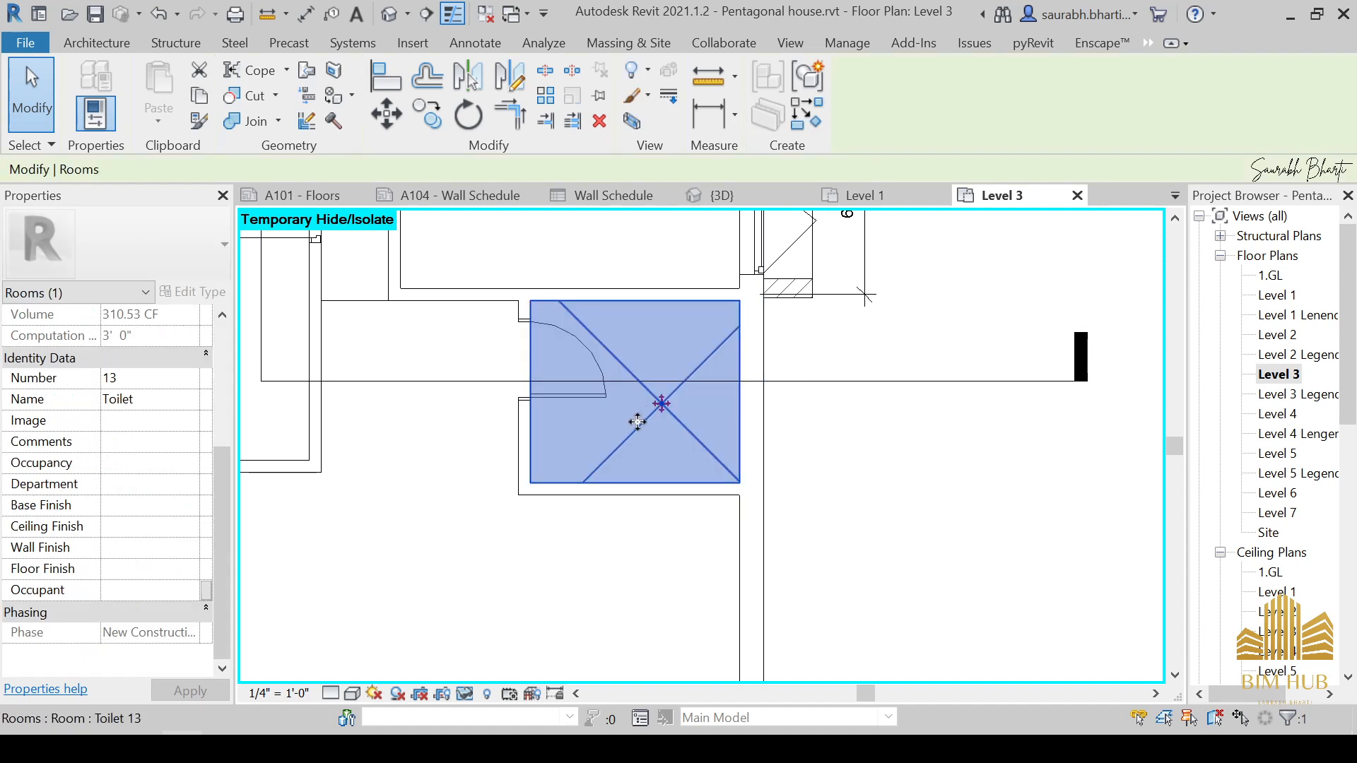
pyautogui.click(376, 17)
pyautogui.scroll(3, 590, 465)
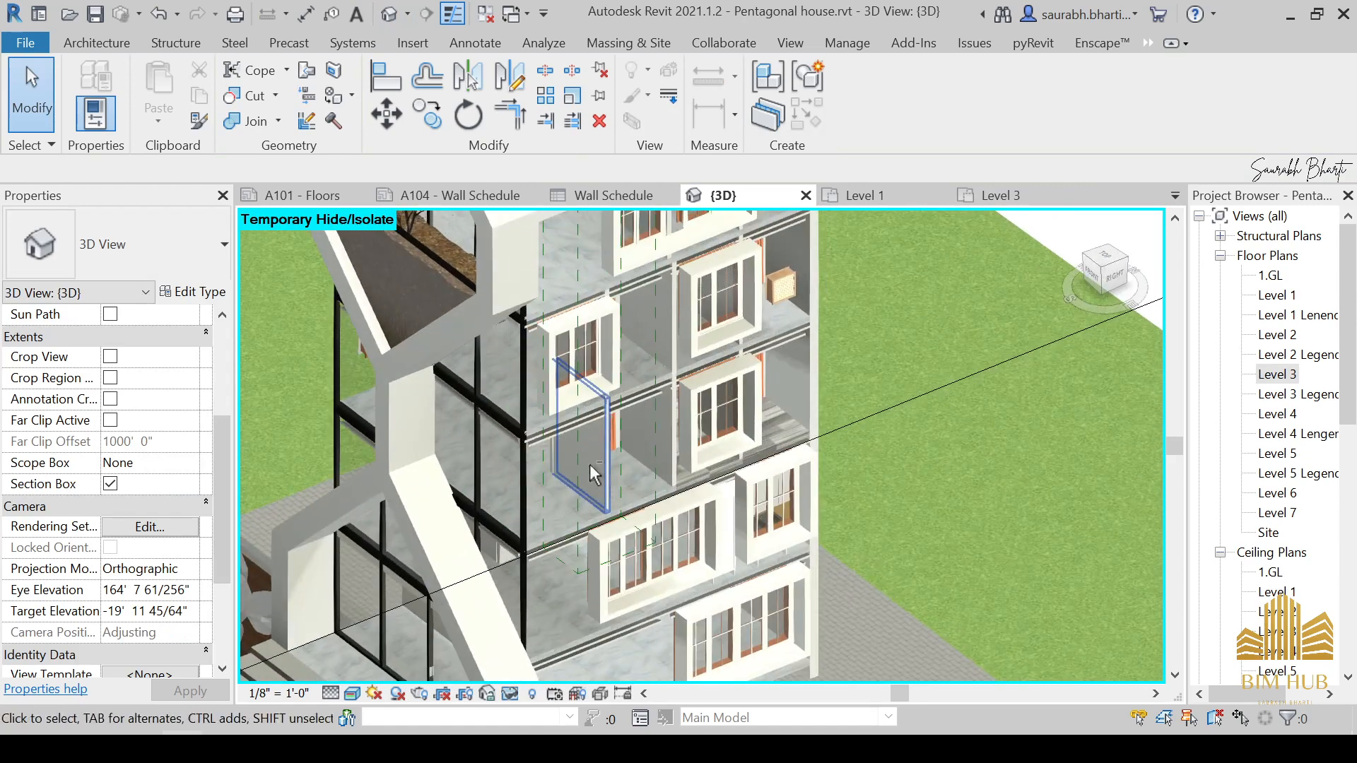
pyautogui.click(644, 385)
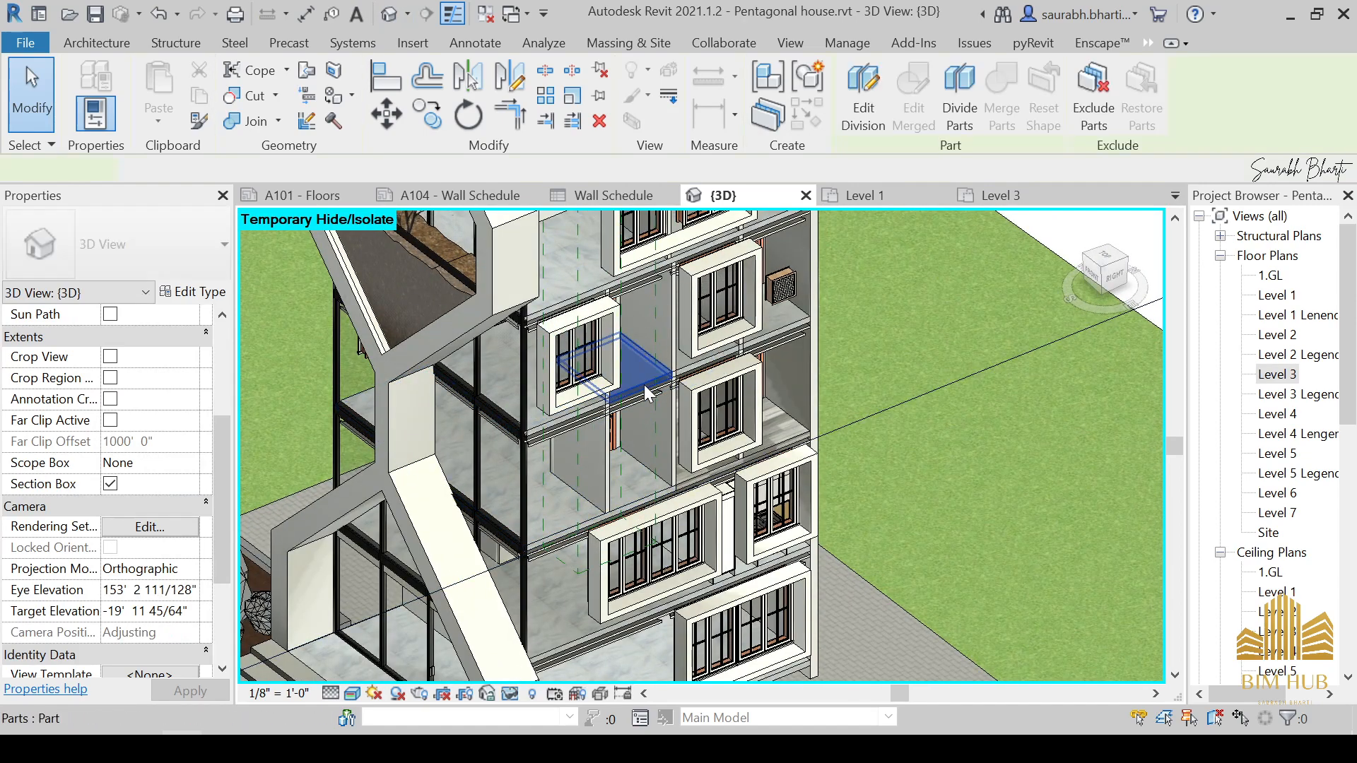
pyautogui.keyDown('shift'); pyautogui.moveTo(643, 385); pyautogui.dragTo(539, 318, button='middle'); pyautogui.keyUp('shift')
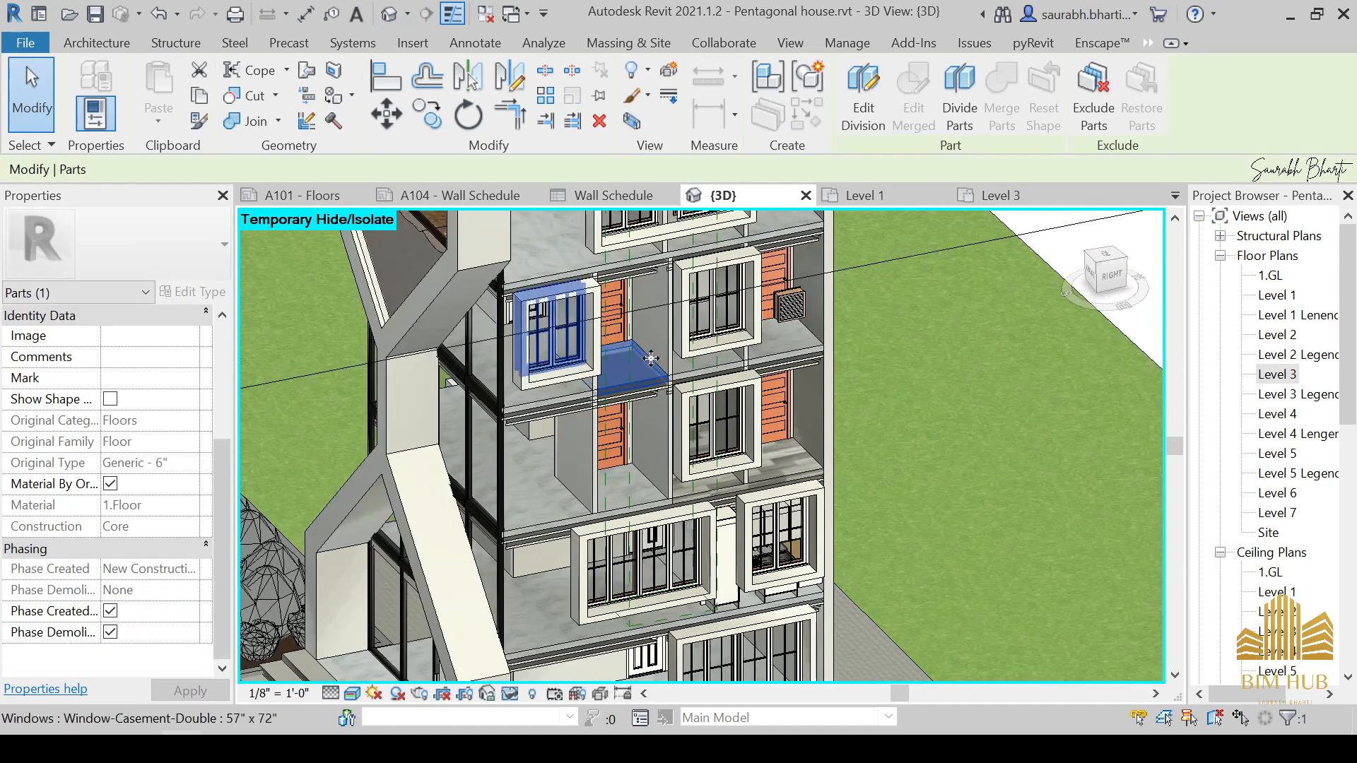
pyautogui.keyDown('shift'); pyautogui.moveTo(648, 425); pyautogui.dragTo(606, 389, button='middle'); pyautogui.keyUp('shift')
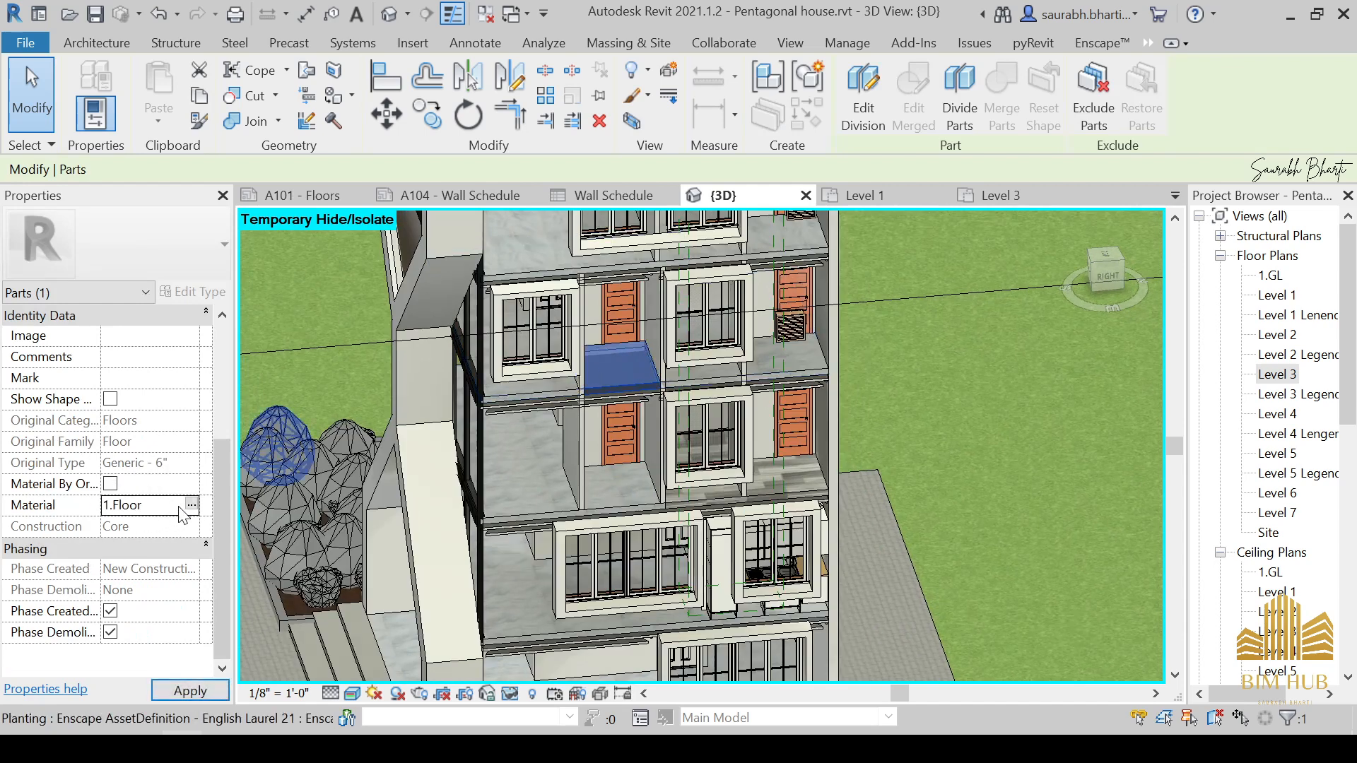
# Step: Create a new material for the toilet's floor part and name it "1.Bathroom"
pyautogui.click(191, 506)
pyautogui.click(401, 636)
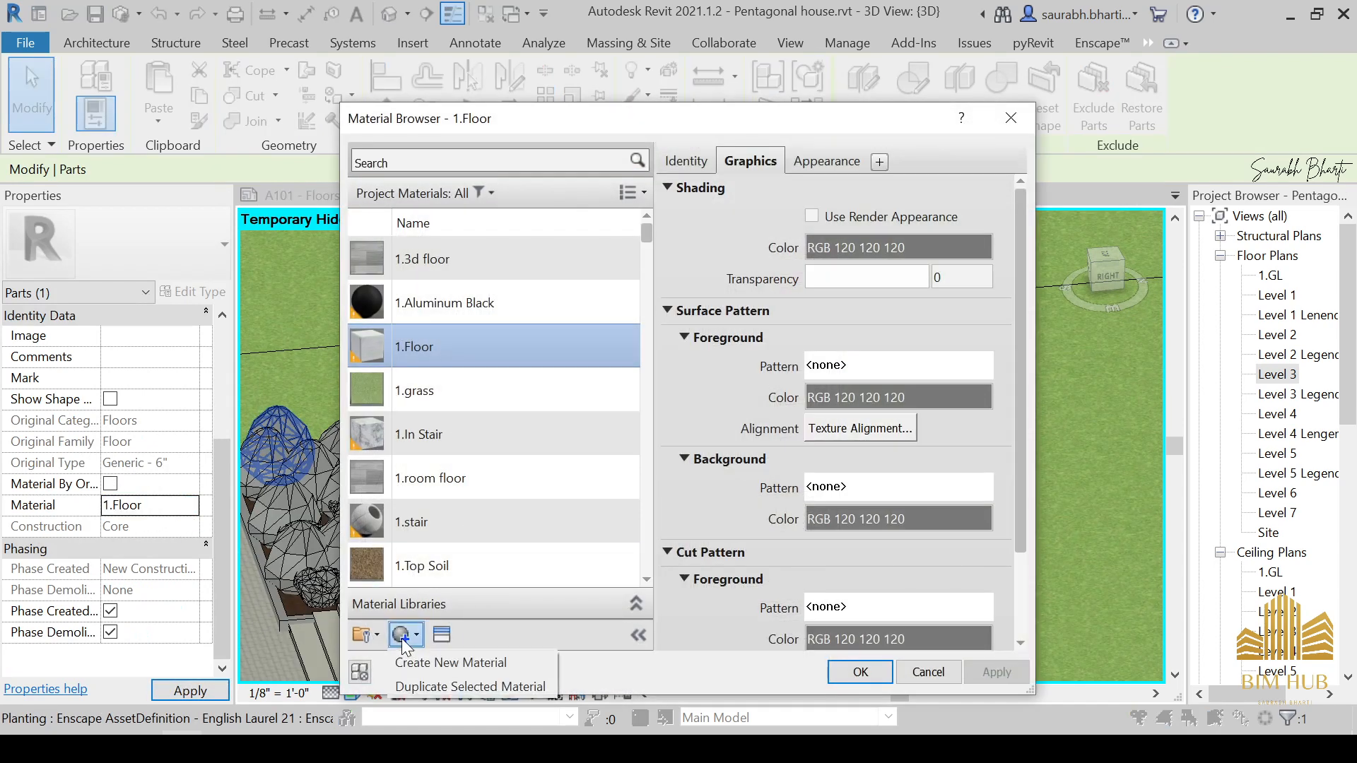
pyautogui.click(440, 663)
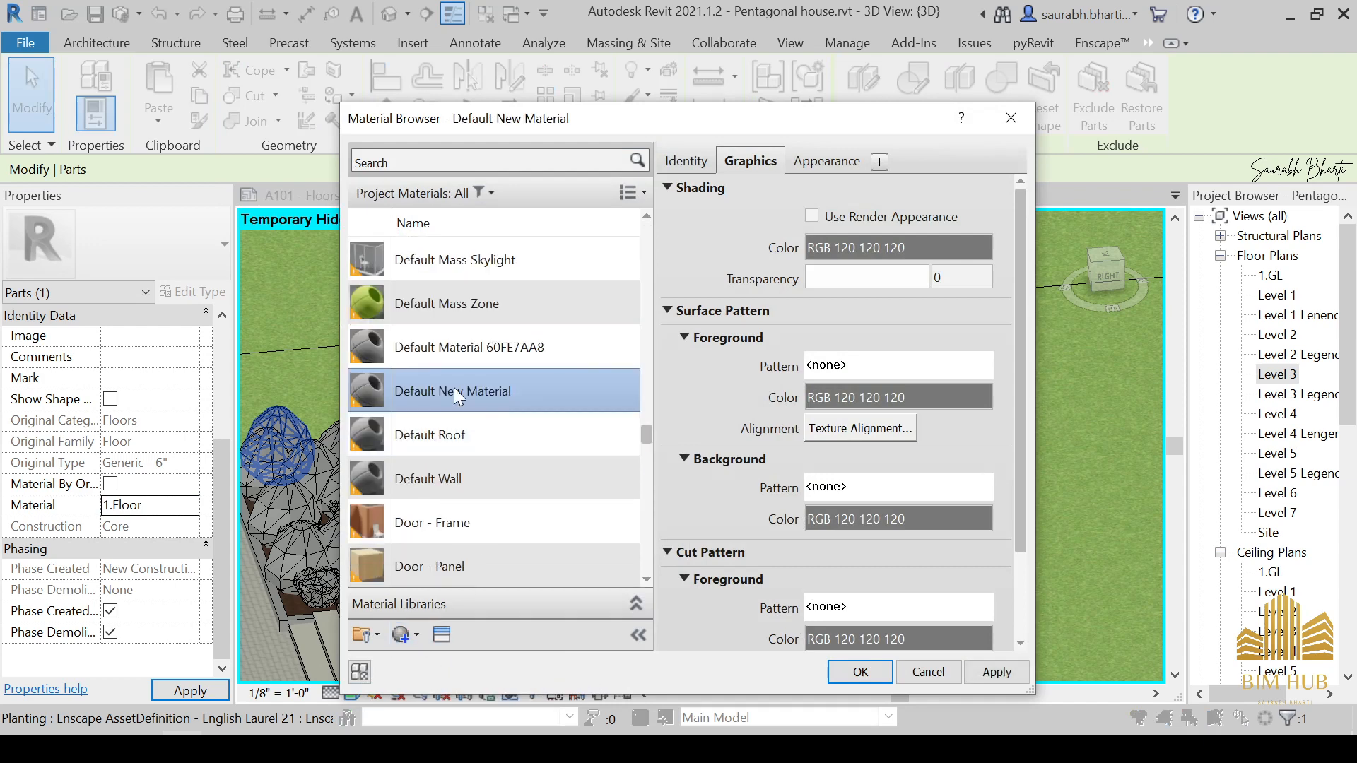
pyautogui.rightClick(454, 389)
pyautogui.click(502, 448)
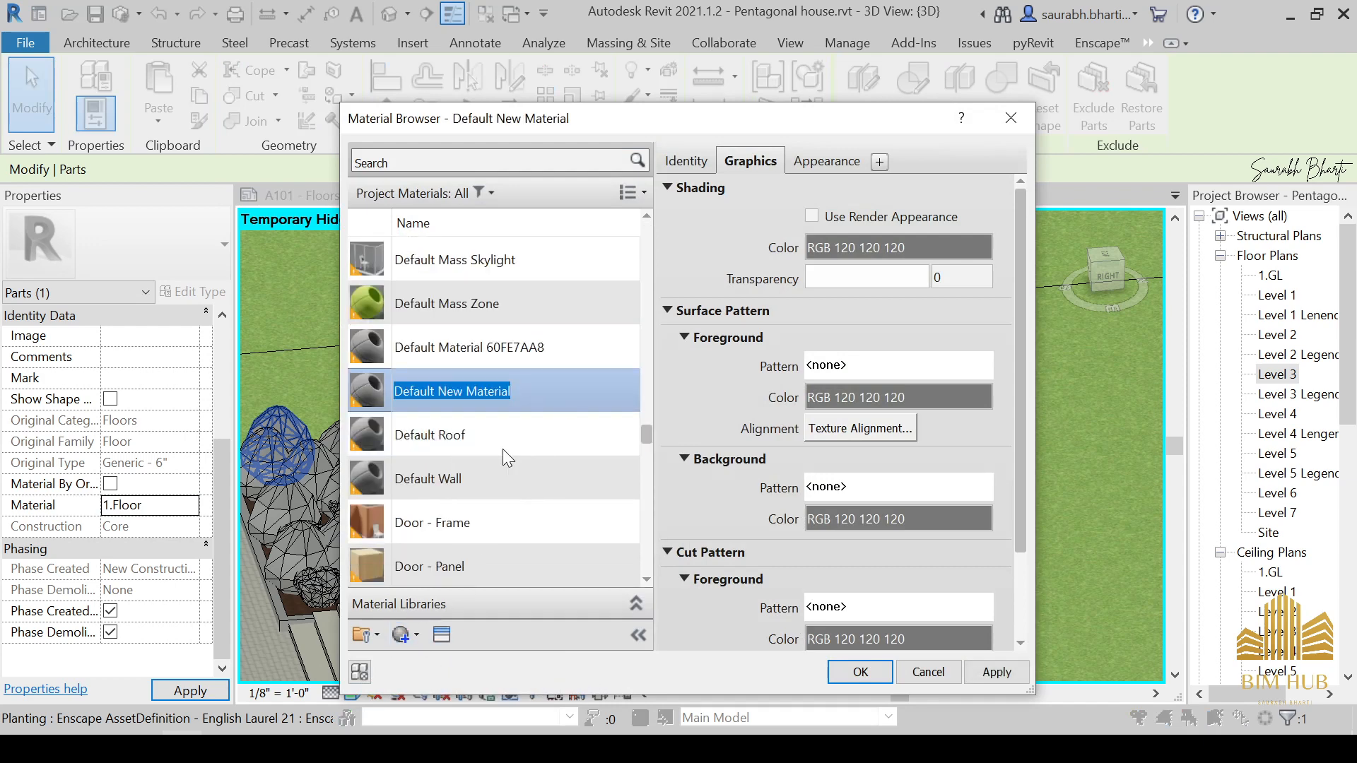
pyautogui.write('1.Bathroom')
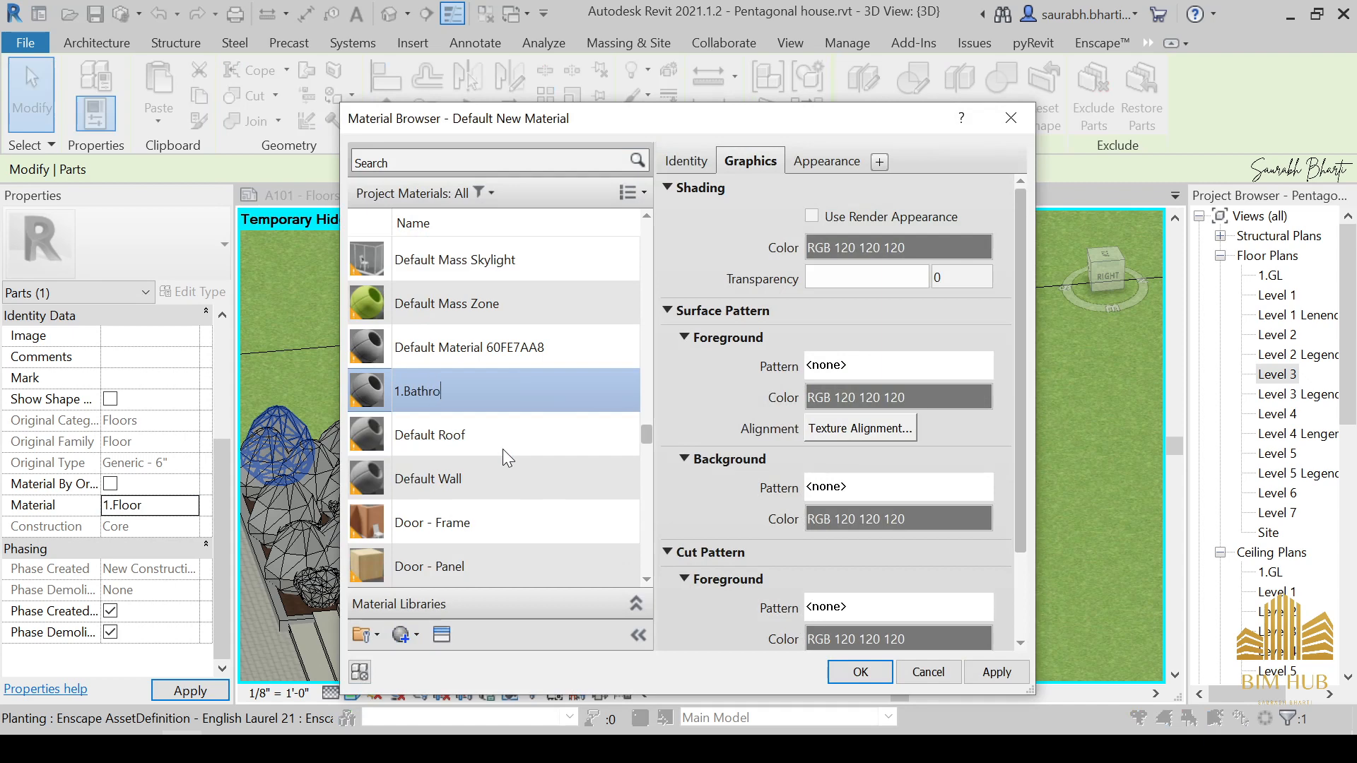
pyautogui.press('Return')
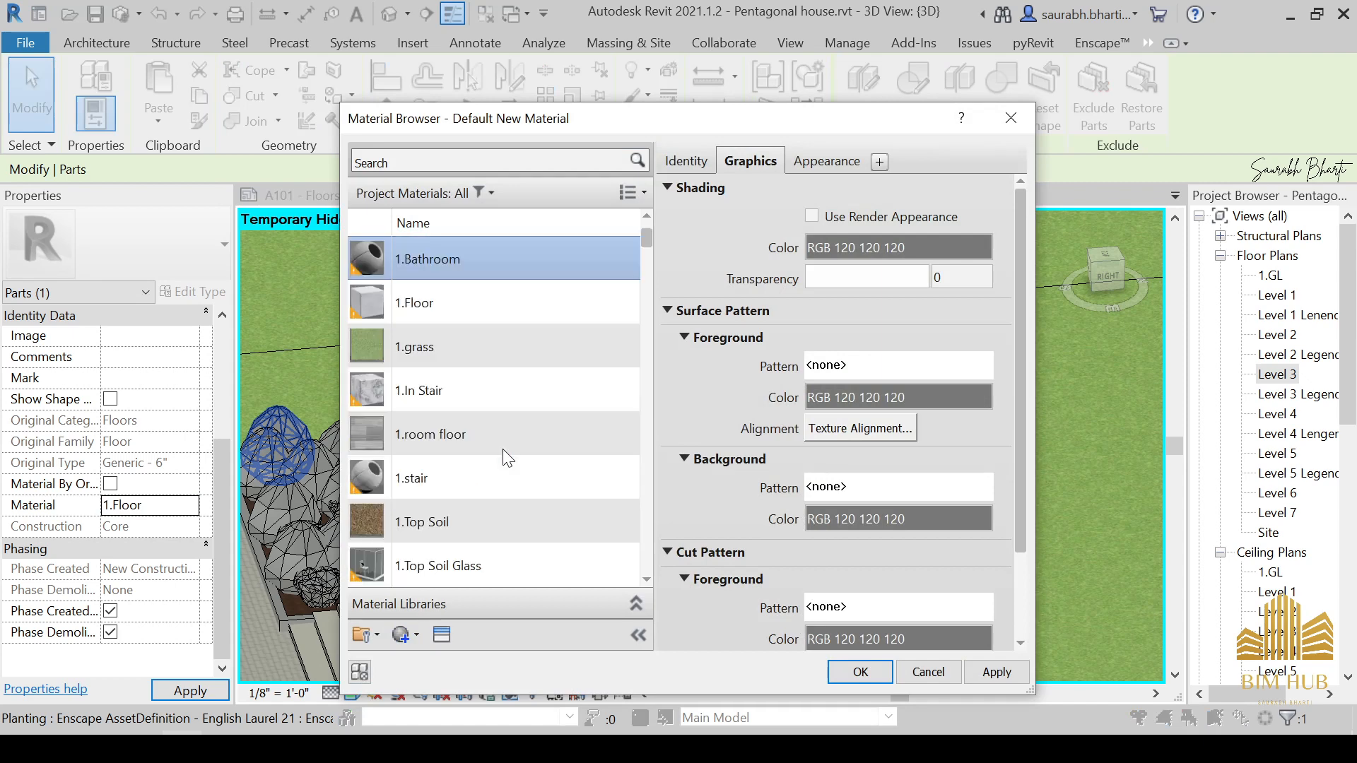
# Step: Open the asset browser and show the Roofing assets of the Appearance Library
pyautogui.click(443, 634)
pyautogui.click(191, 198)
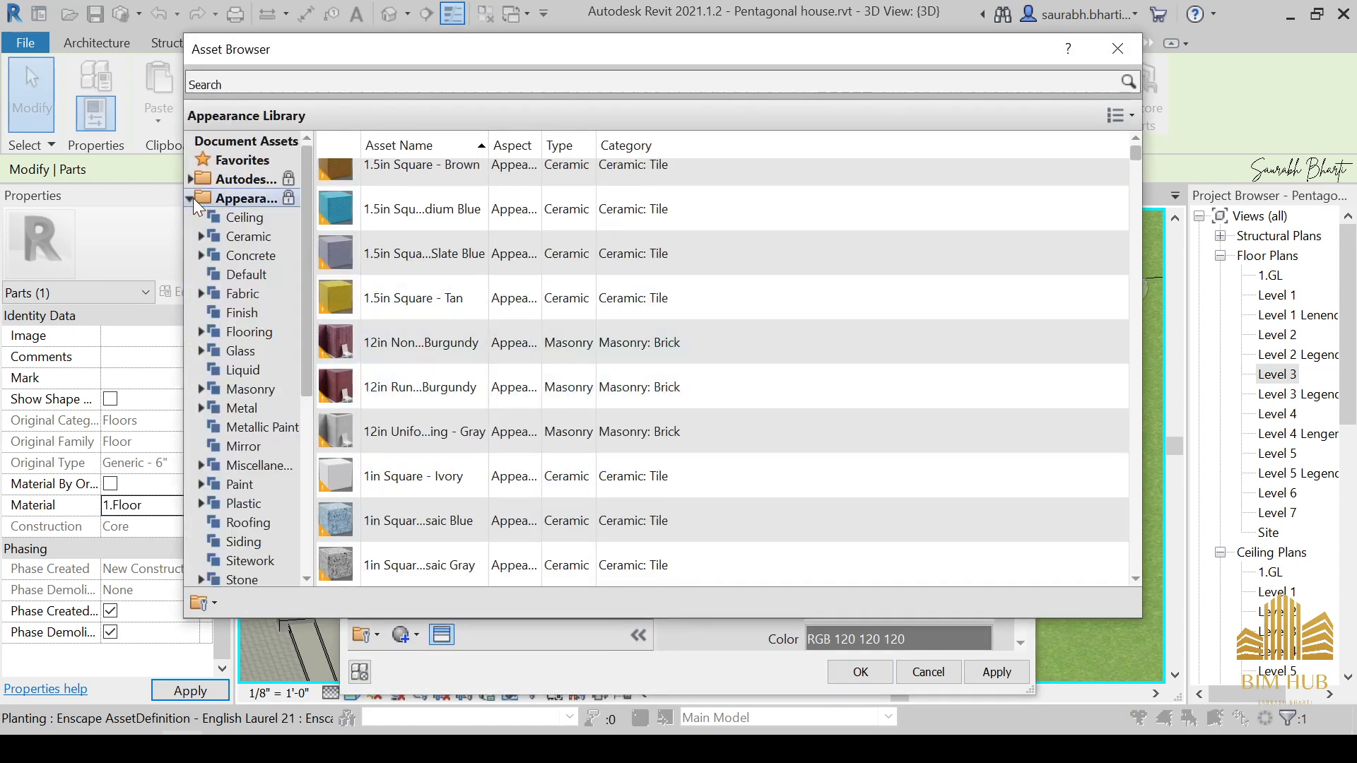
pyautogui.scroll(-1, 359, 297)
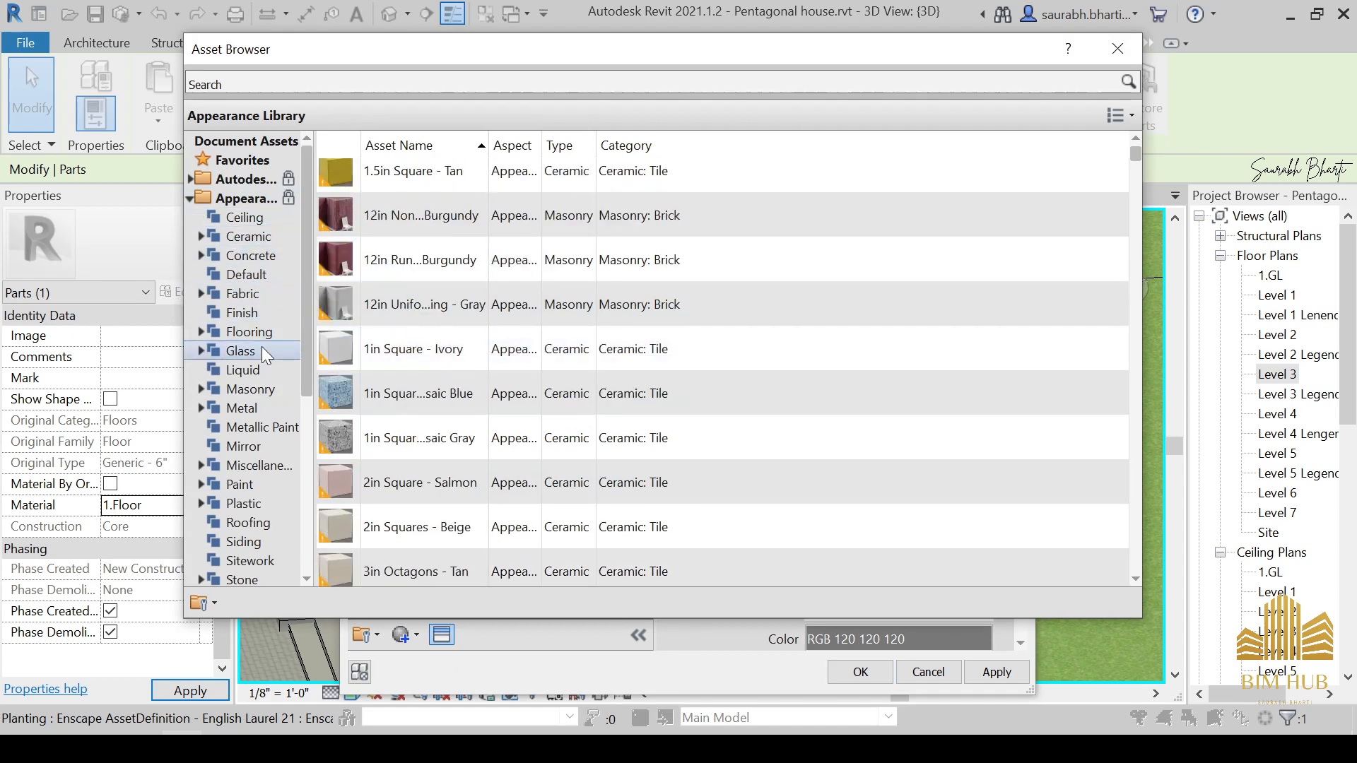
pyautogui.click(258, 427)
pyautogui.click(249, 484)
pyautogui.click(251, 523)
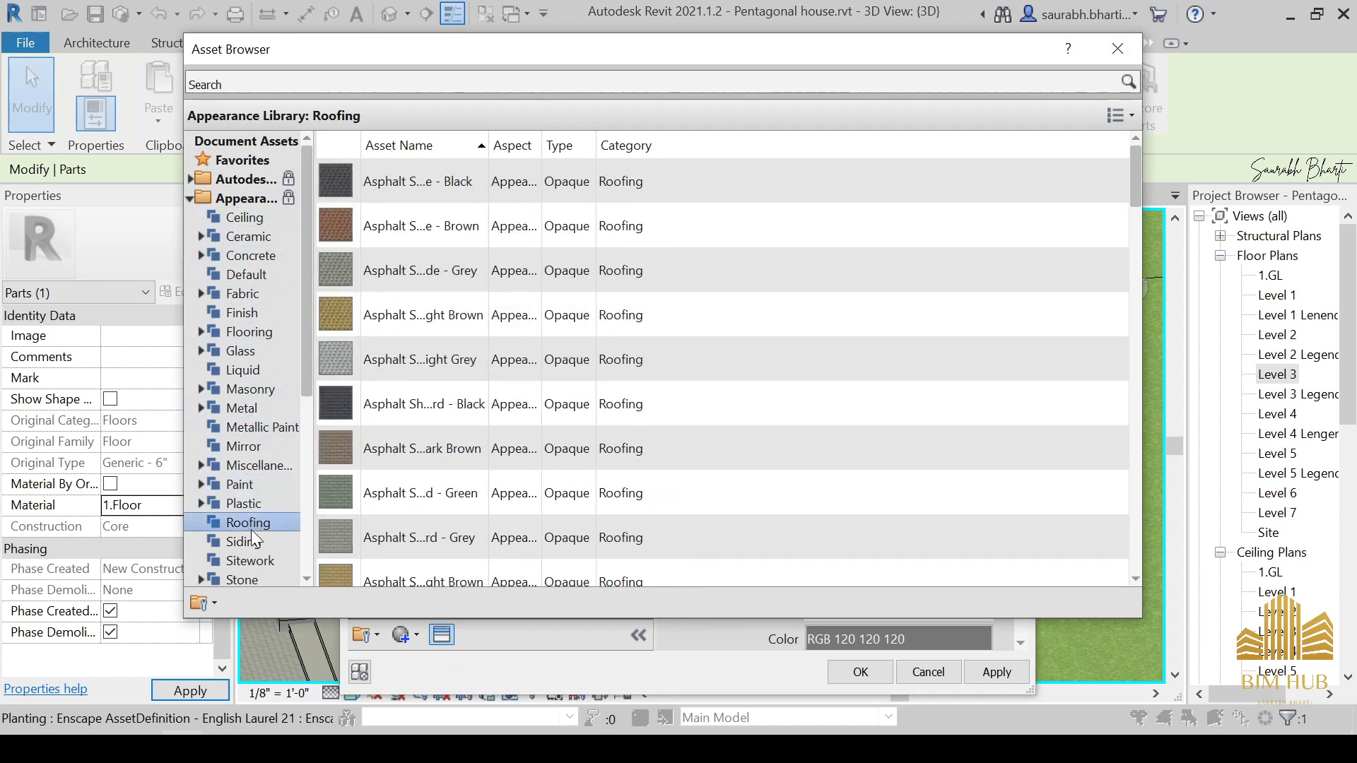
# Step: Give "1.Bathroom" the Spanish Tile - Blue appearance and assign the material to the toilet's floor part
pyautogui.scroll(-10, 466, 456)
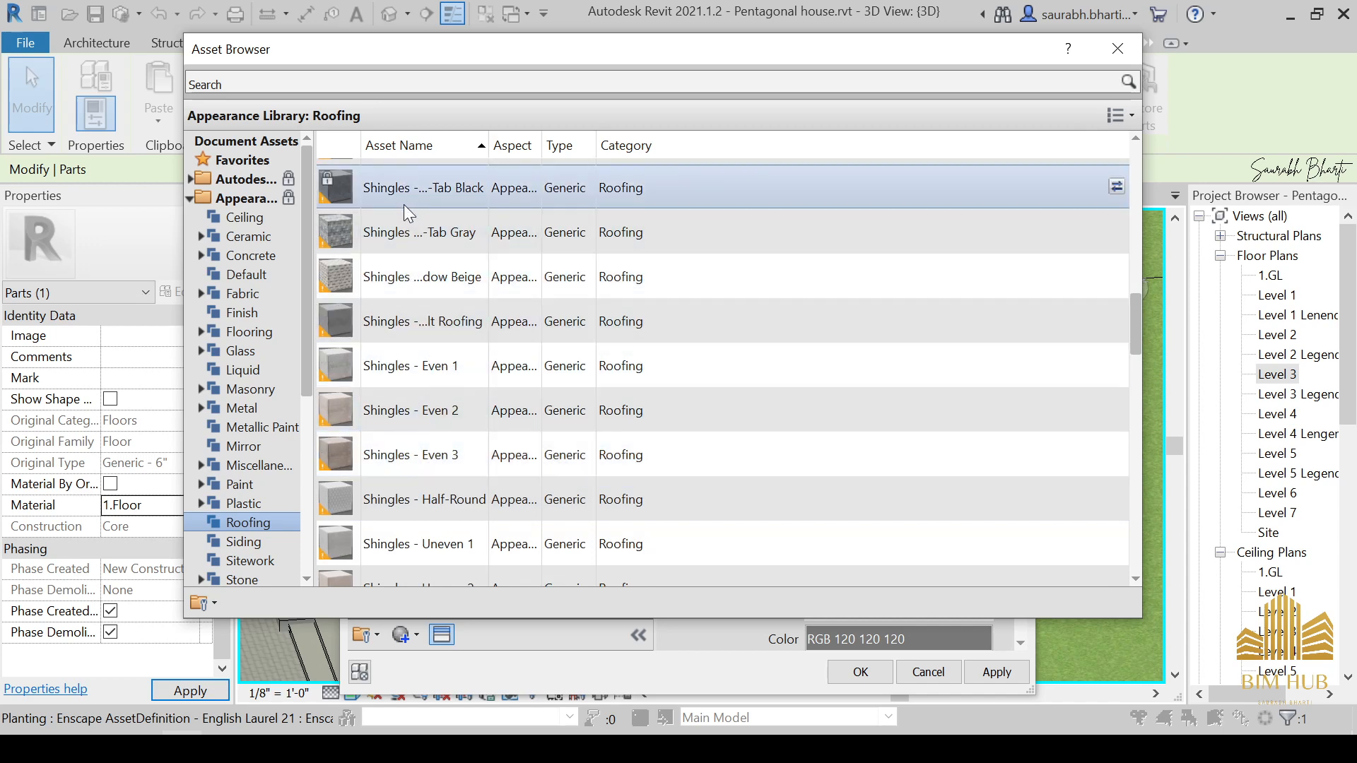
pyautogui.scroll(-4, 431, 386)
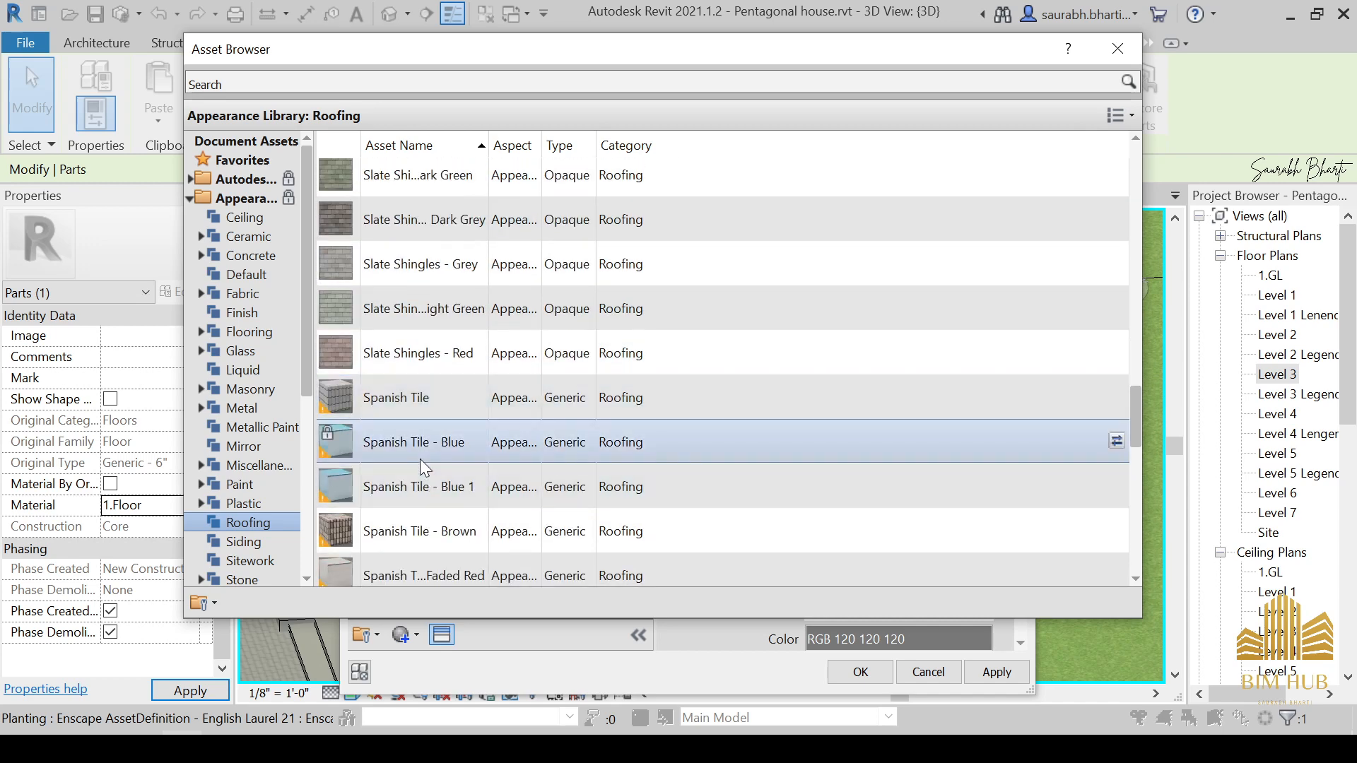
pyautogui.scroll(-5, 424, 488)
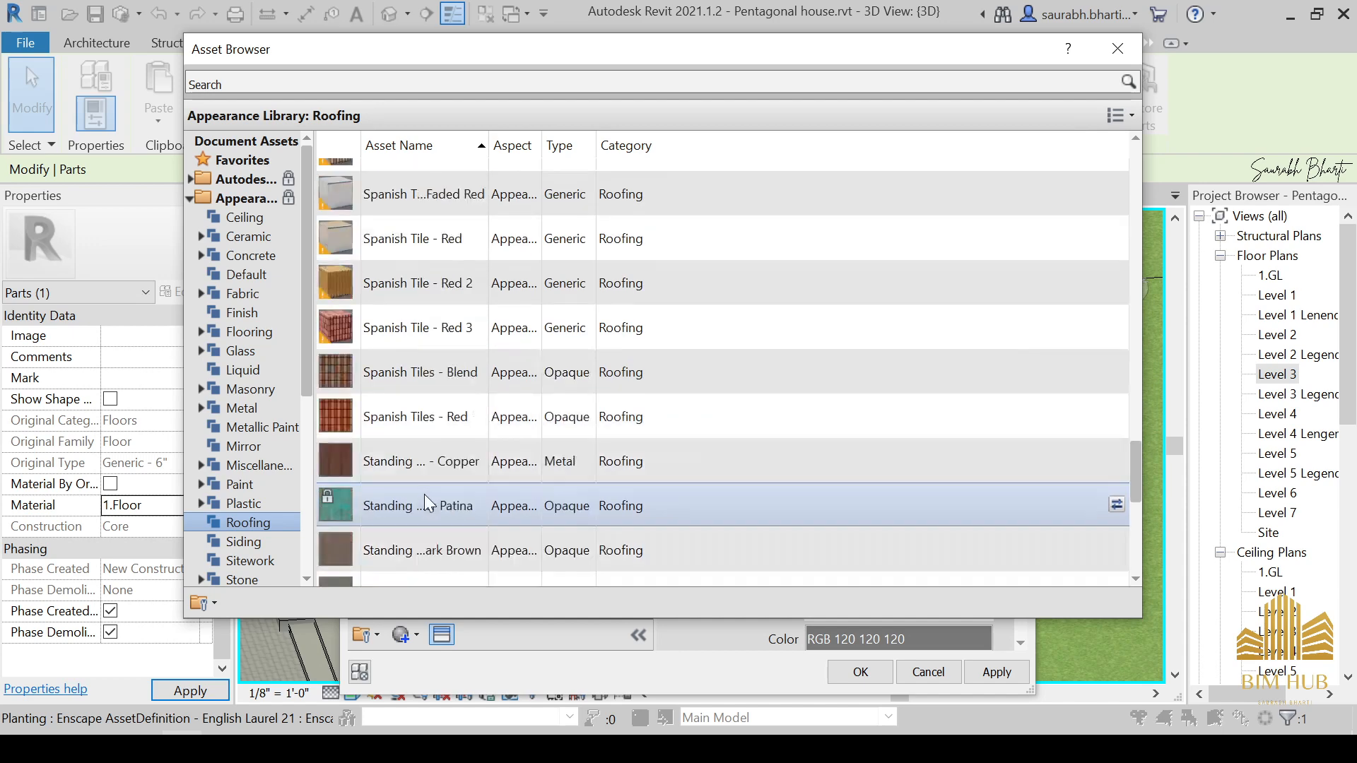
pyautogui.scroll(-3, 428, 502)
pyautogui.scroll(3, 423, 488)
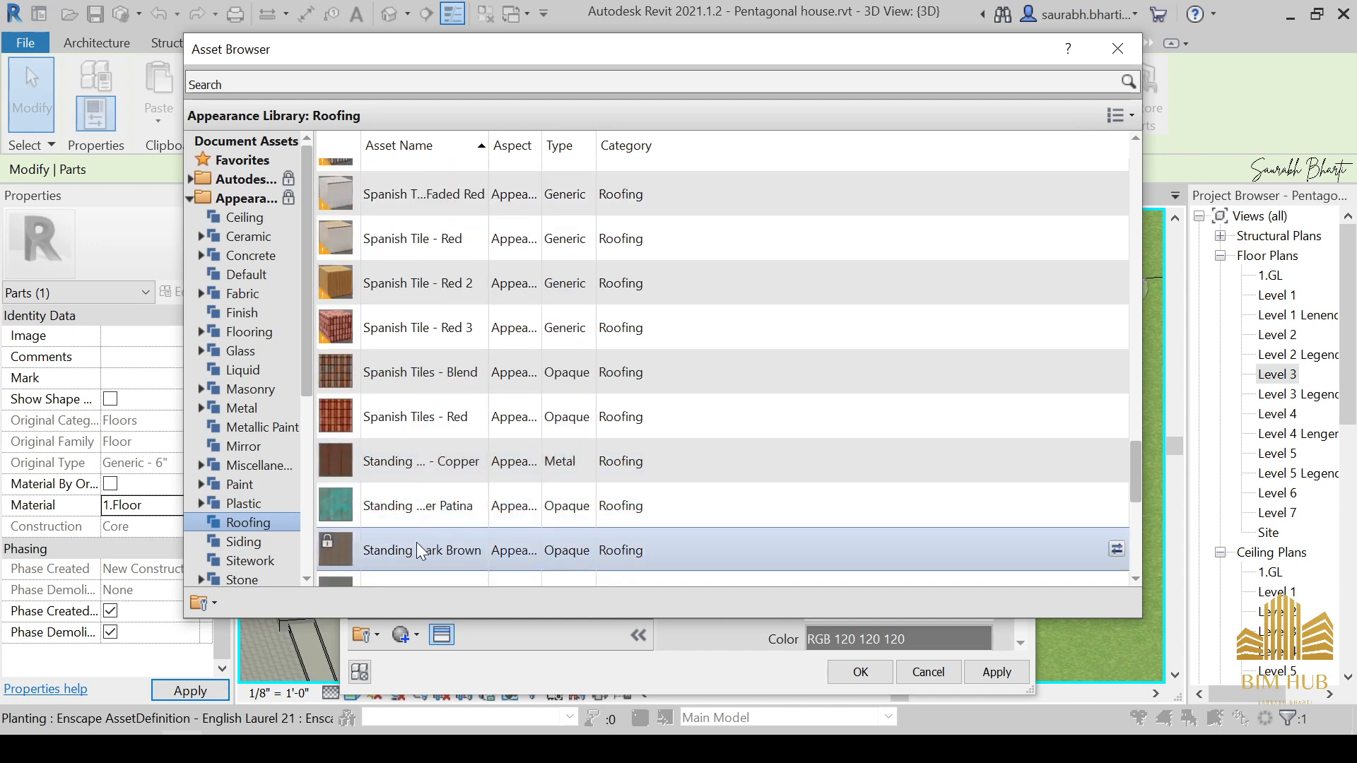
pyautogui.scroll(-4, 421, 527)
pyautogui.scroll(4, 422, 528)
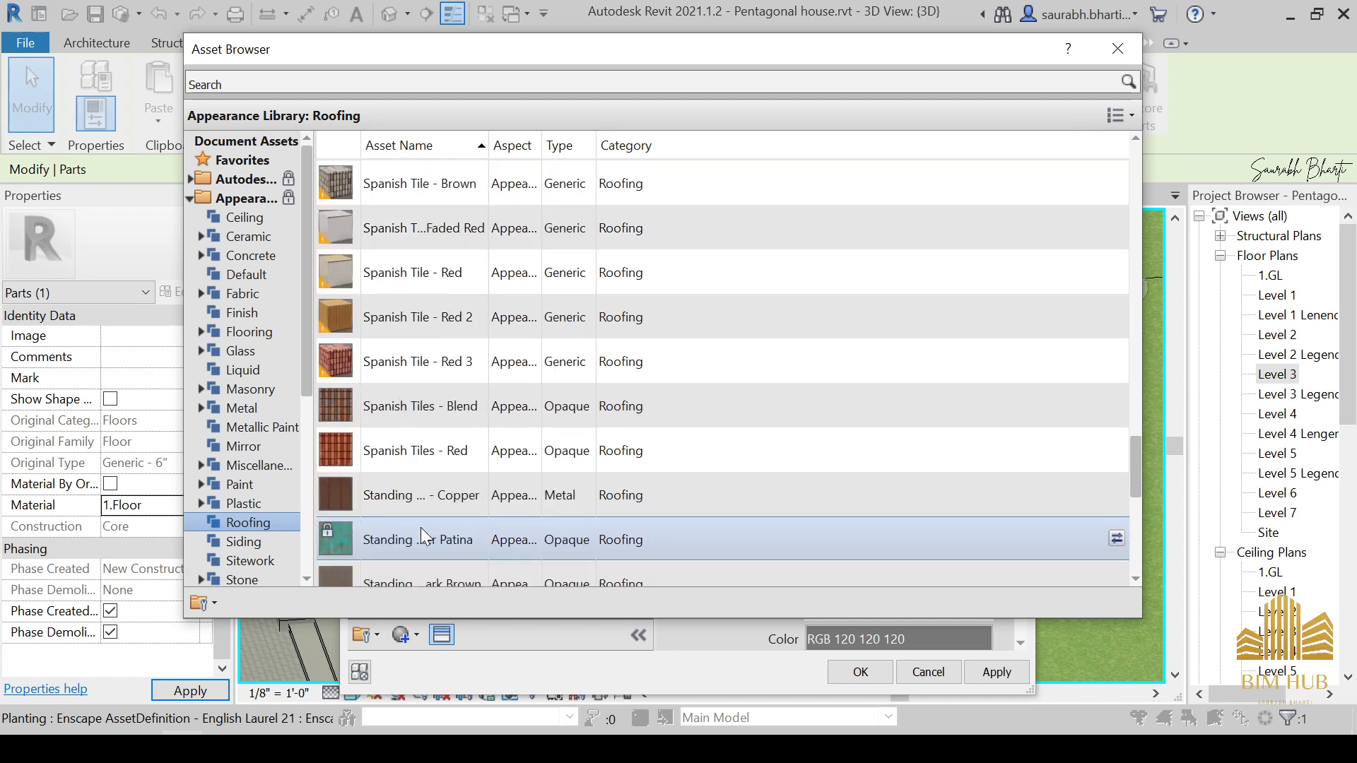
pyautogui.scroll(6, 385, 371)
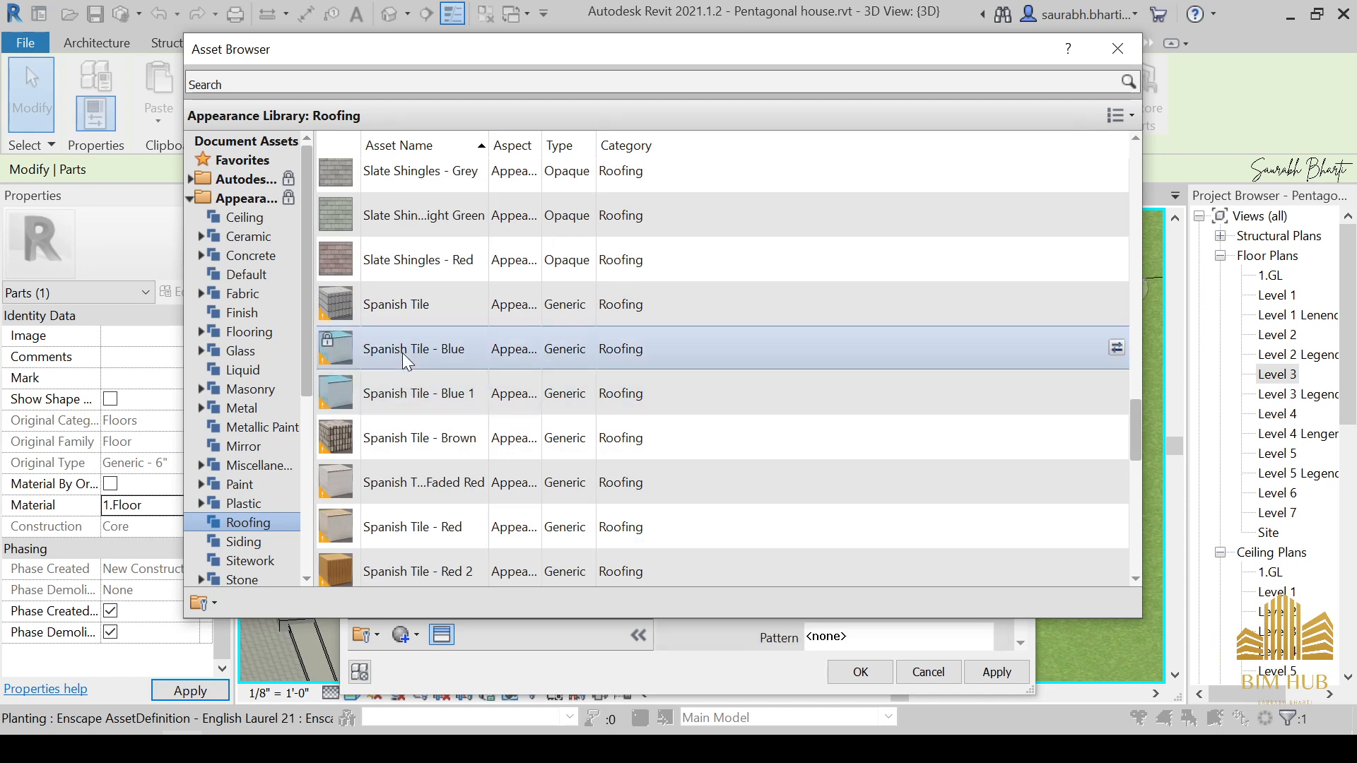
pyautogui.doubleClick(402, 354)
pyautogui.click(1113, 47)
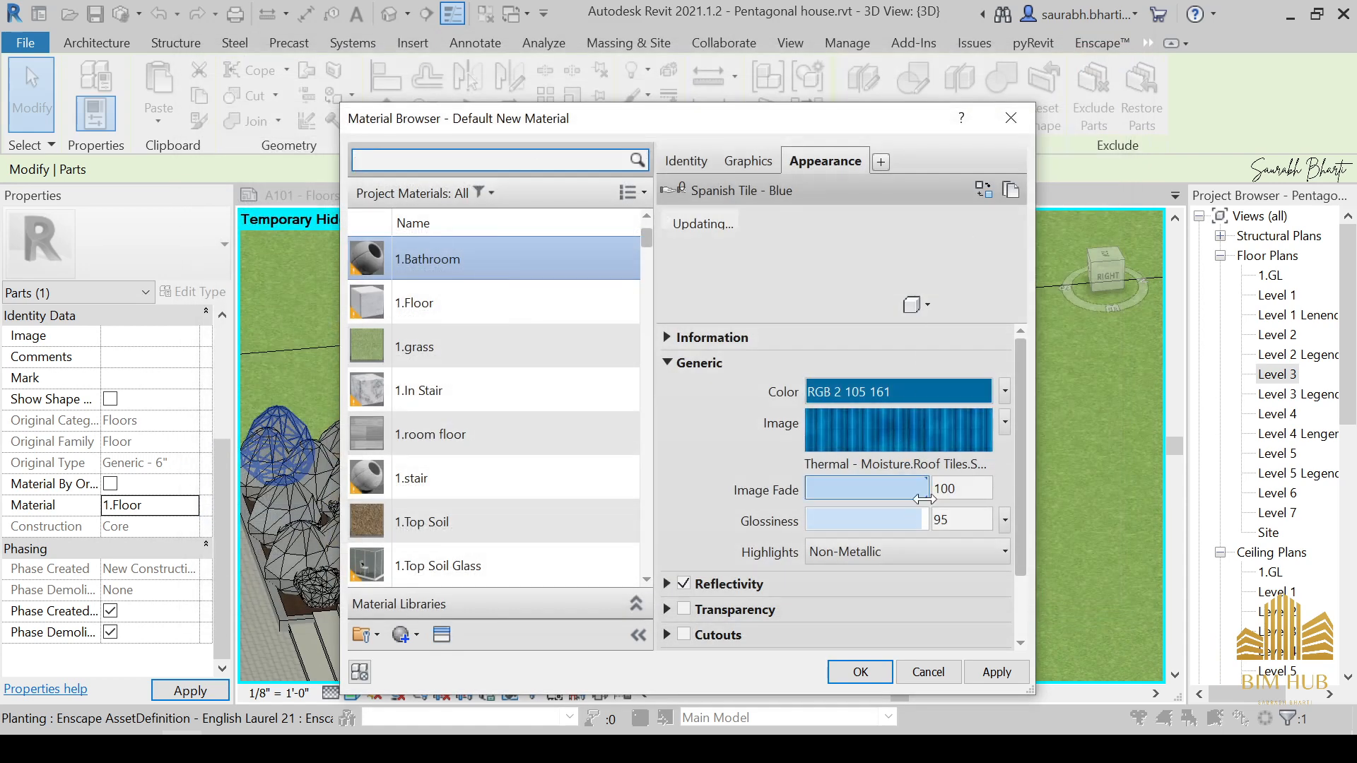
pyautogui.click(997, 673)
pyautogui.click(862, 672)
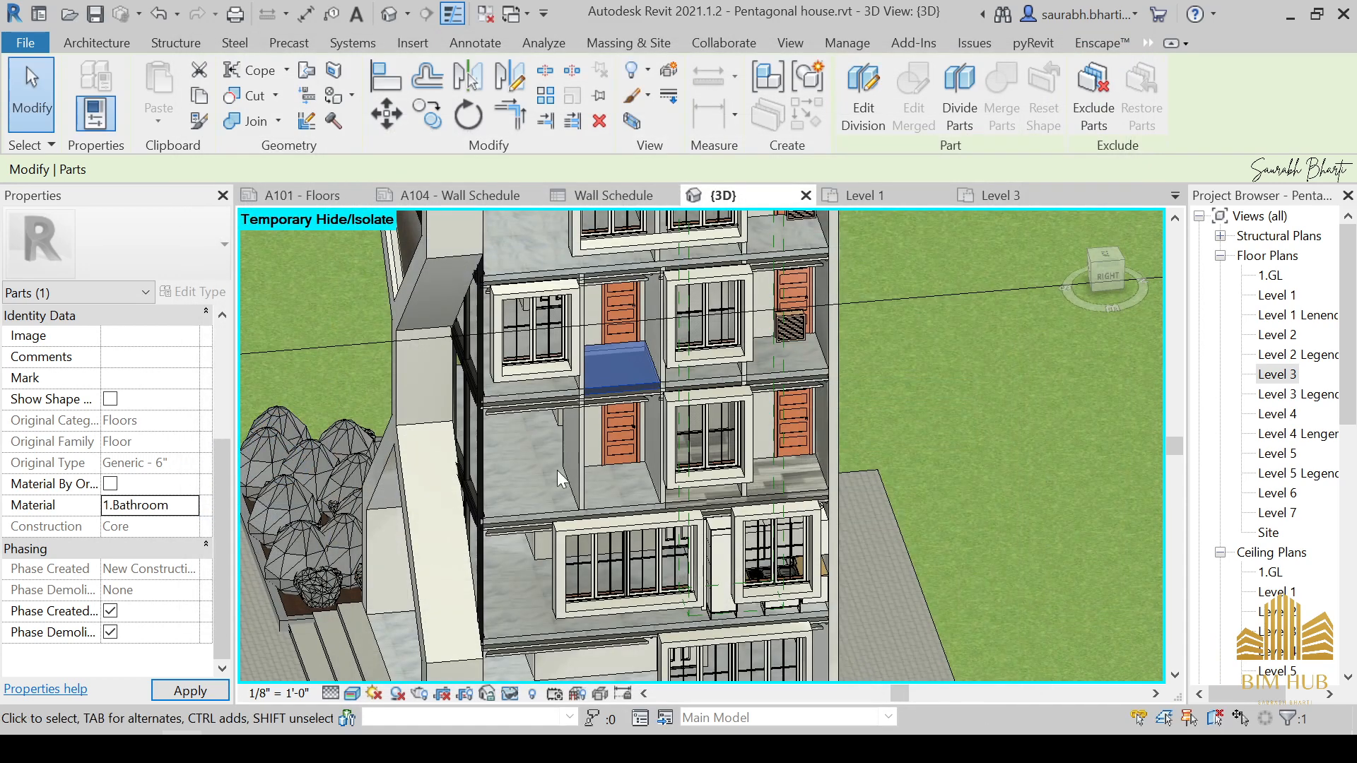
# Step: Inspect the toilet floor part's blue tile finish against the neighbouring floor parts in the 3D view
pyautogui.click(546, 447)
pyautogui.scroll(4, 619, 438)
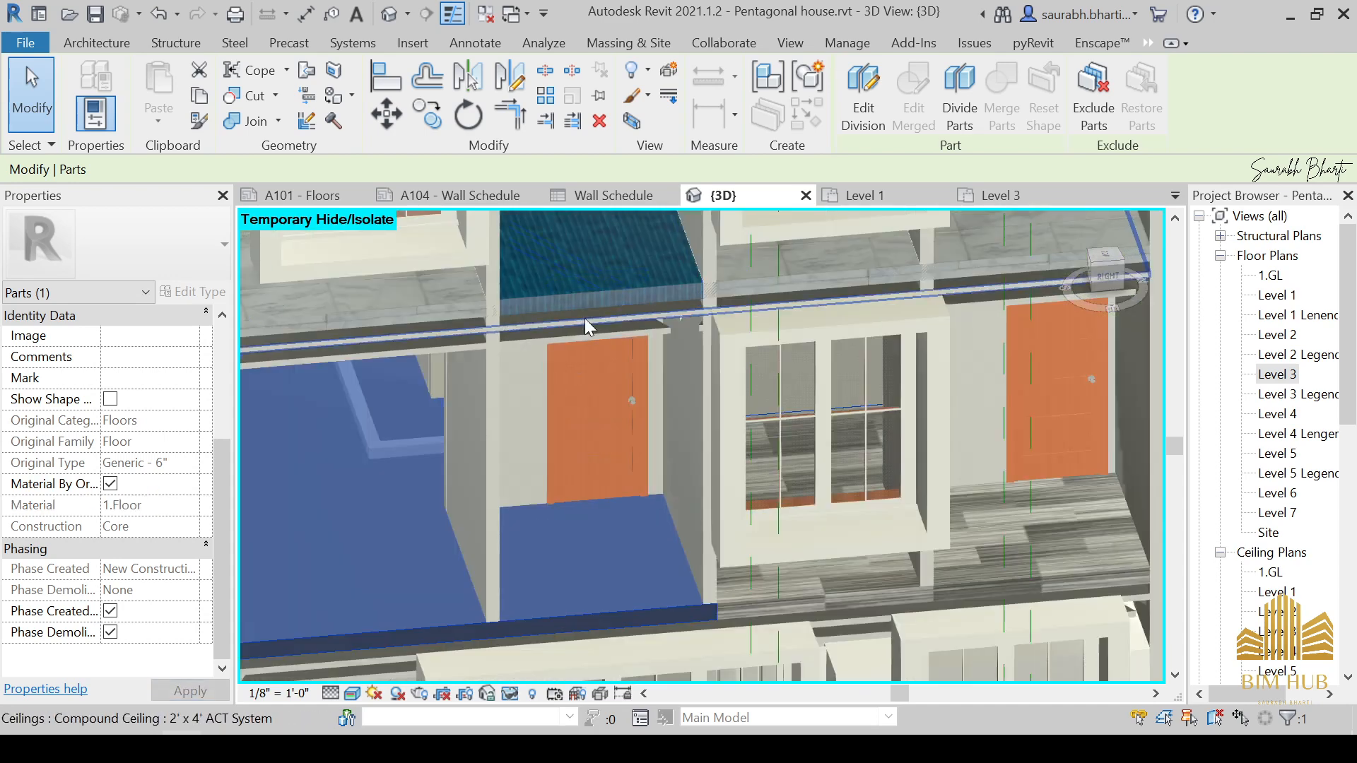
pyautogui.scroll(1, 587, 322)
pyautogui.moveTo(593, 322); pyautogui.dragTo(645, 487, button='middle')
pyautogui.scroll(-2, 645, 487)
pyautogui.click(598, 382)
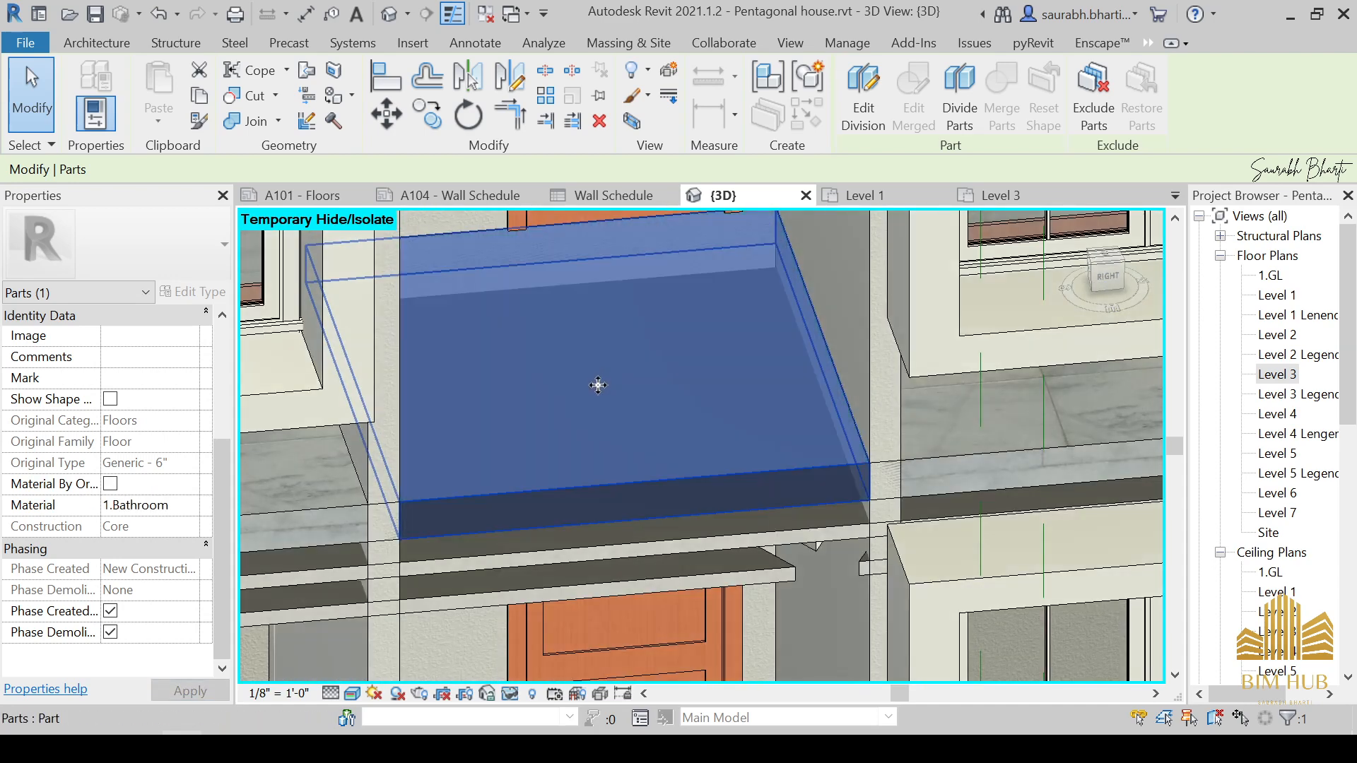
pyautogui.scroll(-1, 598, 382)
pyautogui.scroll(-3, 864, 423)
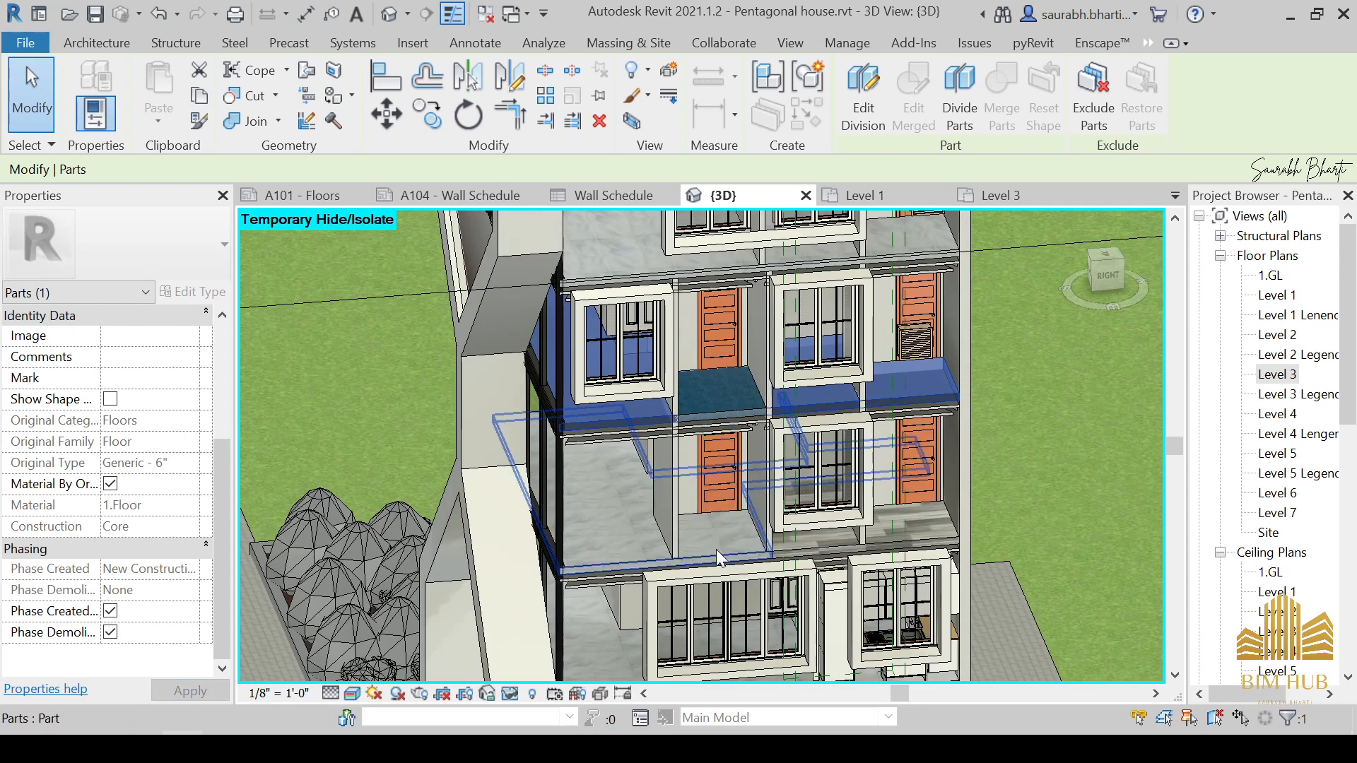
# Step: Edit the division of the floor part one storey below the blue-tiled toilet, opening its sketch in the Level 2 plan
pyautogui.click(716, 555)
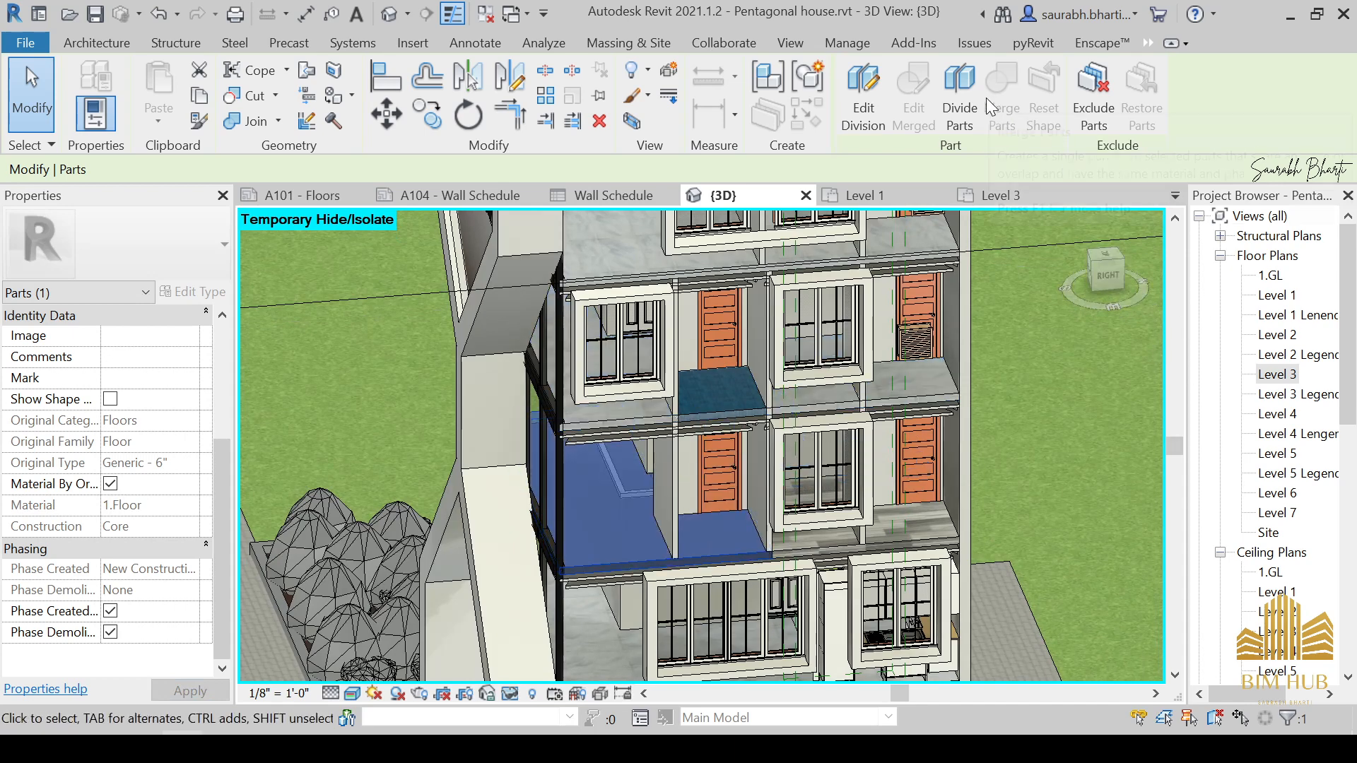
pyautogui.click(868, 113)
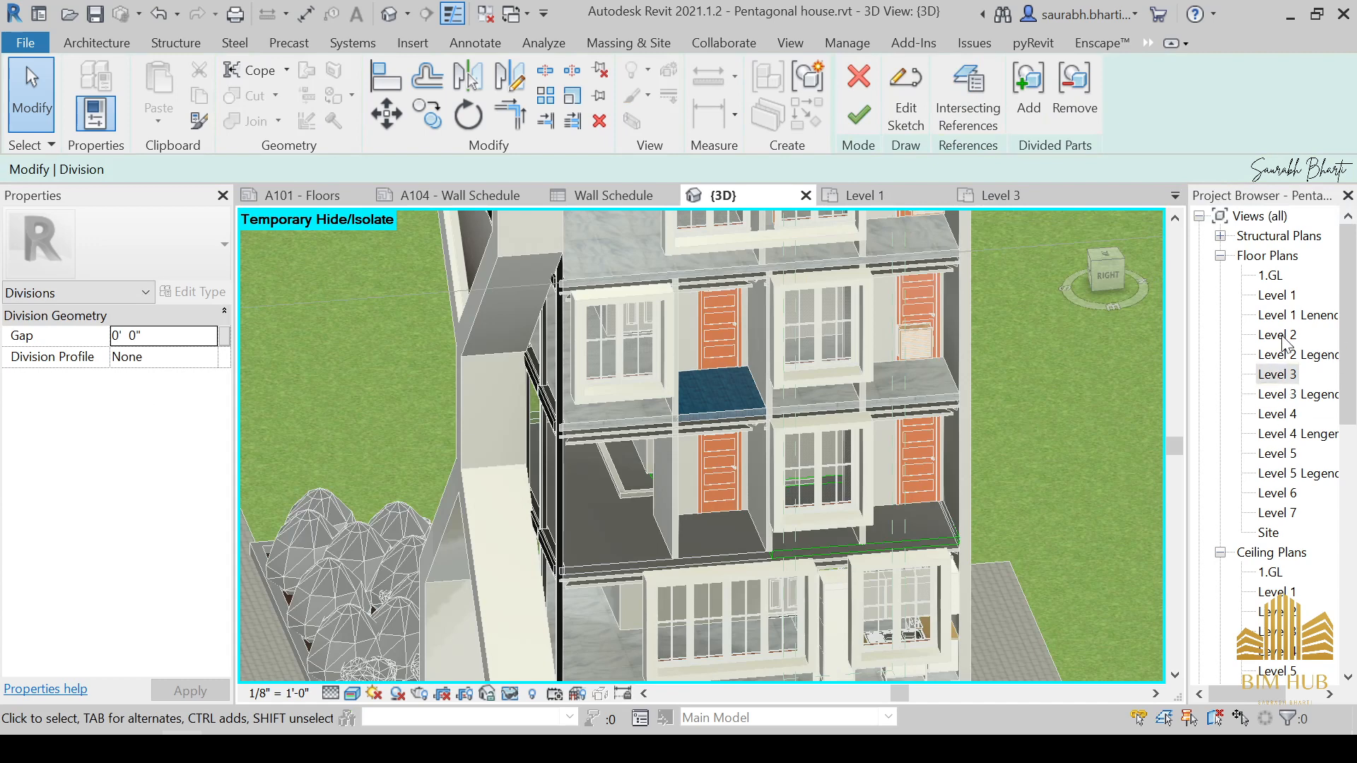
pyautogui.doubleClick(1281, 335)
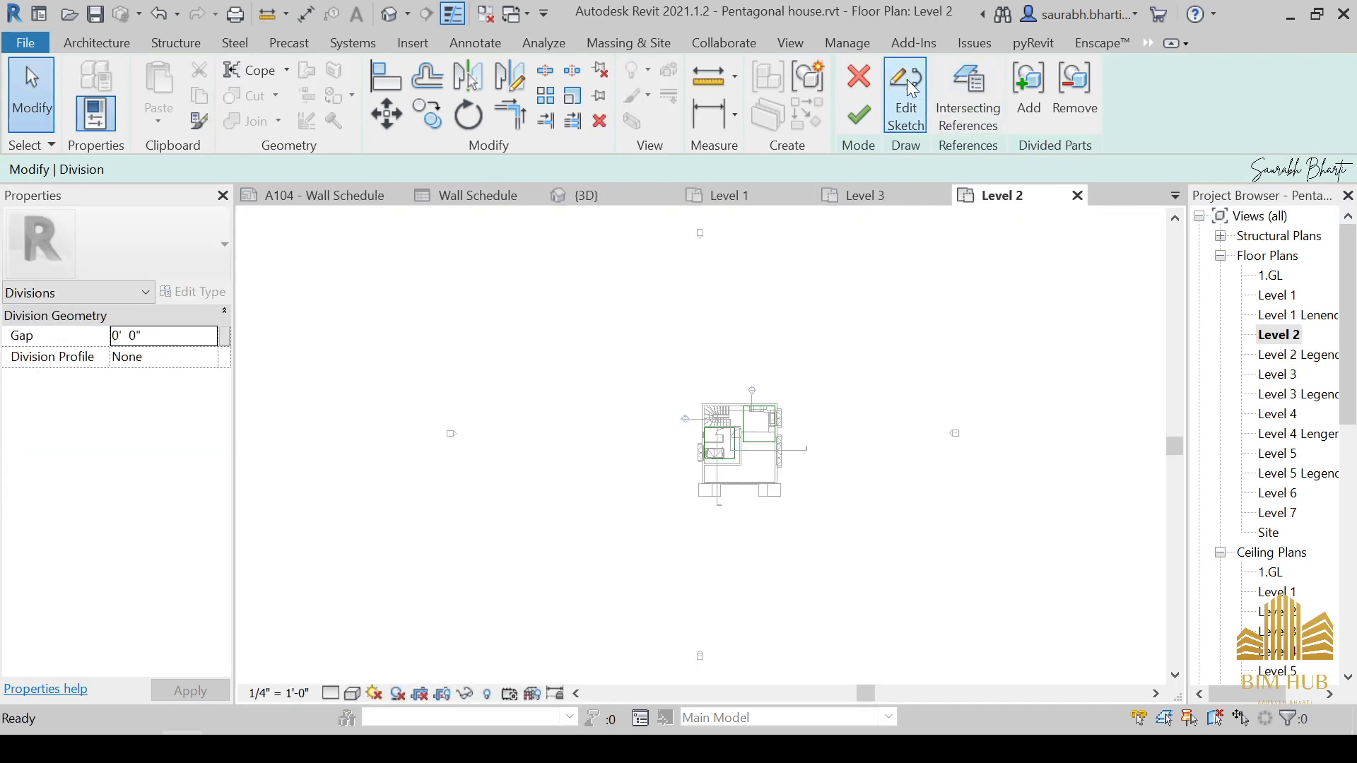
pyautogui.click(908, 90)
pyautogui.scroll(8, 797, 400)
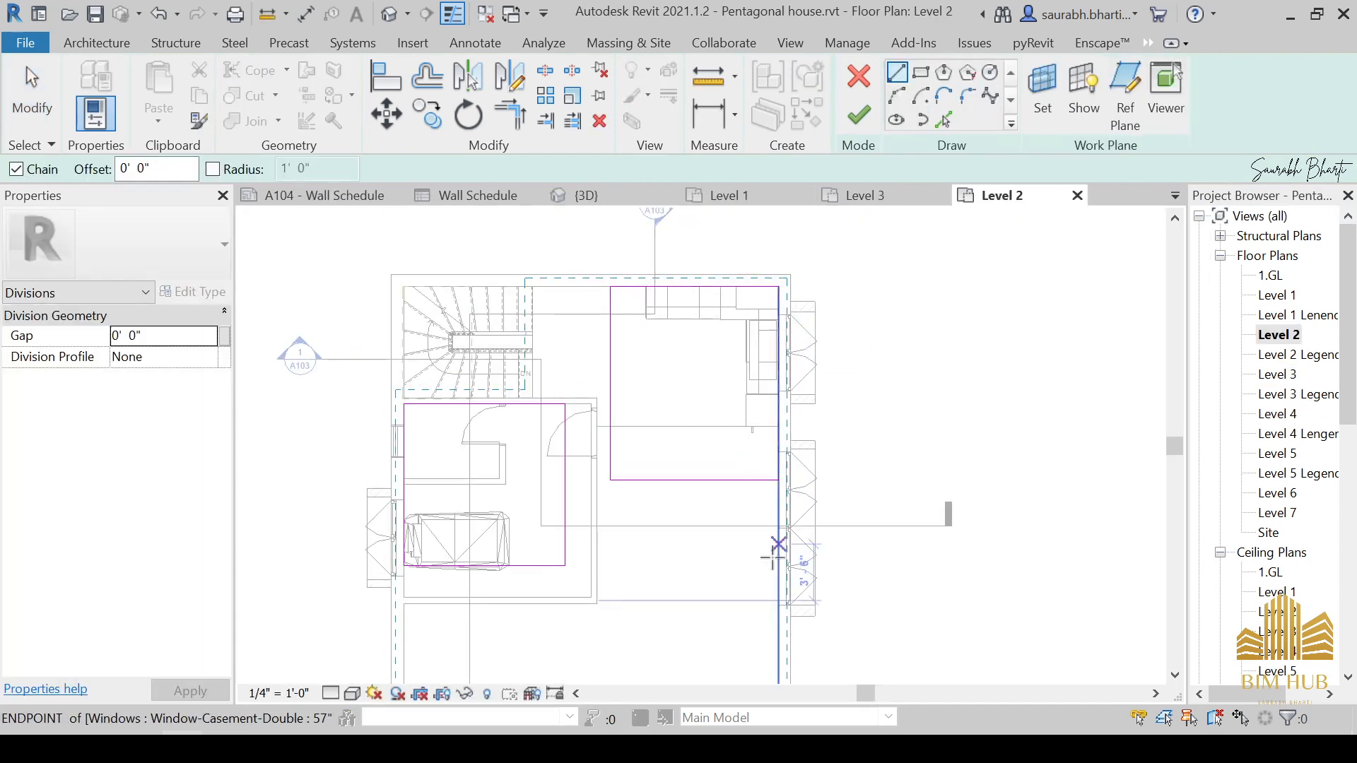
pyautogui.moveTo(658, 585); pyautogui.dragTo(725, 510, button='middle')
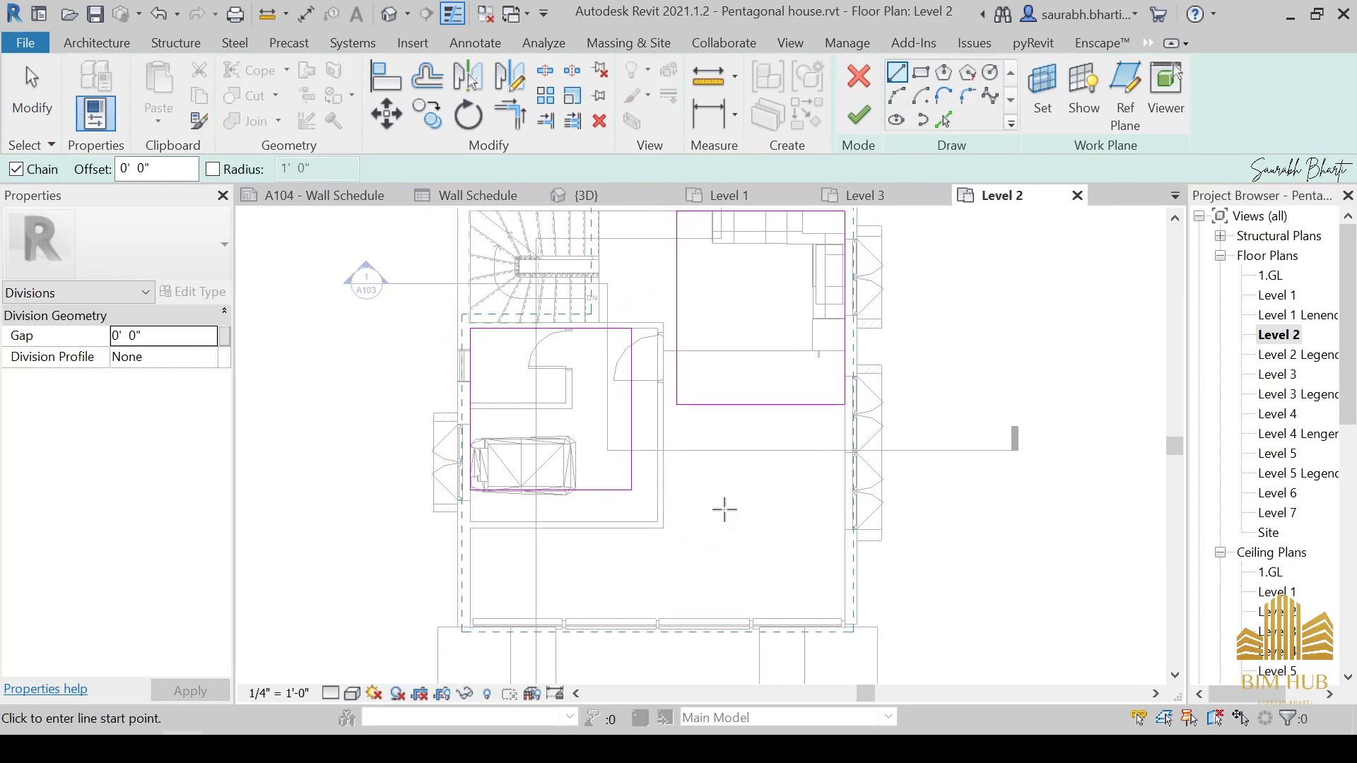
pyautogui.press('Escape')
pyautogui.press('Escape')
# Step: Extend the division rectangle beside the staircase so its two offset edges lie on the room's inner wall faces
pyautogui.scroll(2, 637, 433)
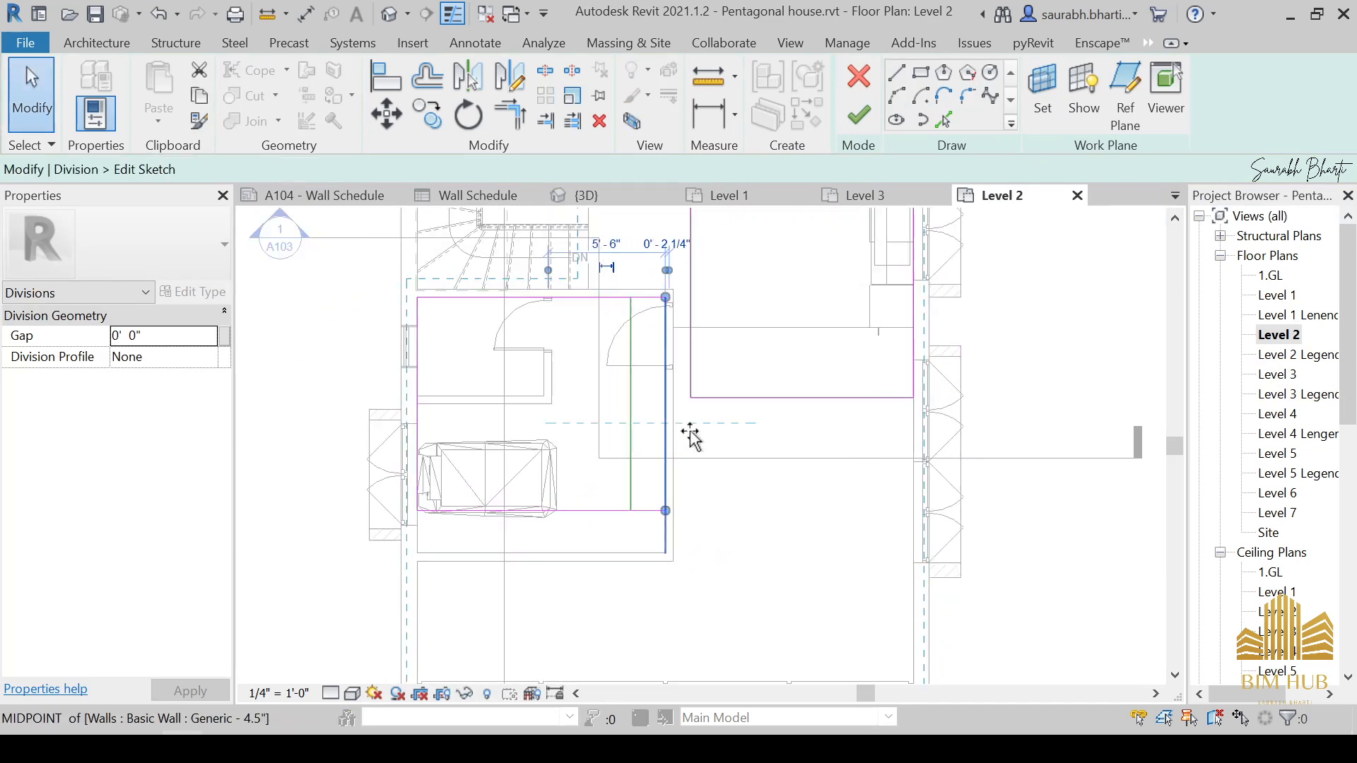
pyautogui.click(667, 428)
pyautogui.moveTo(587, 511)
pyautogui.mouseDown()
pyautogui.moveTo(582, 563)
pyautogui.moveTo(592, 553)
pyautogui.mouseUp()
pyautogui.moveTo(682, 381); pyautogui.dragTo(591, 434, button='middle')
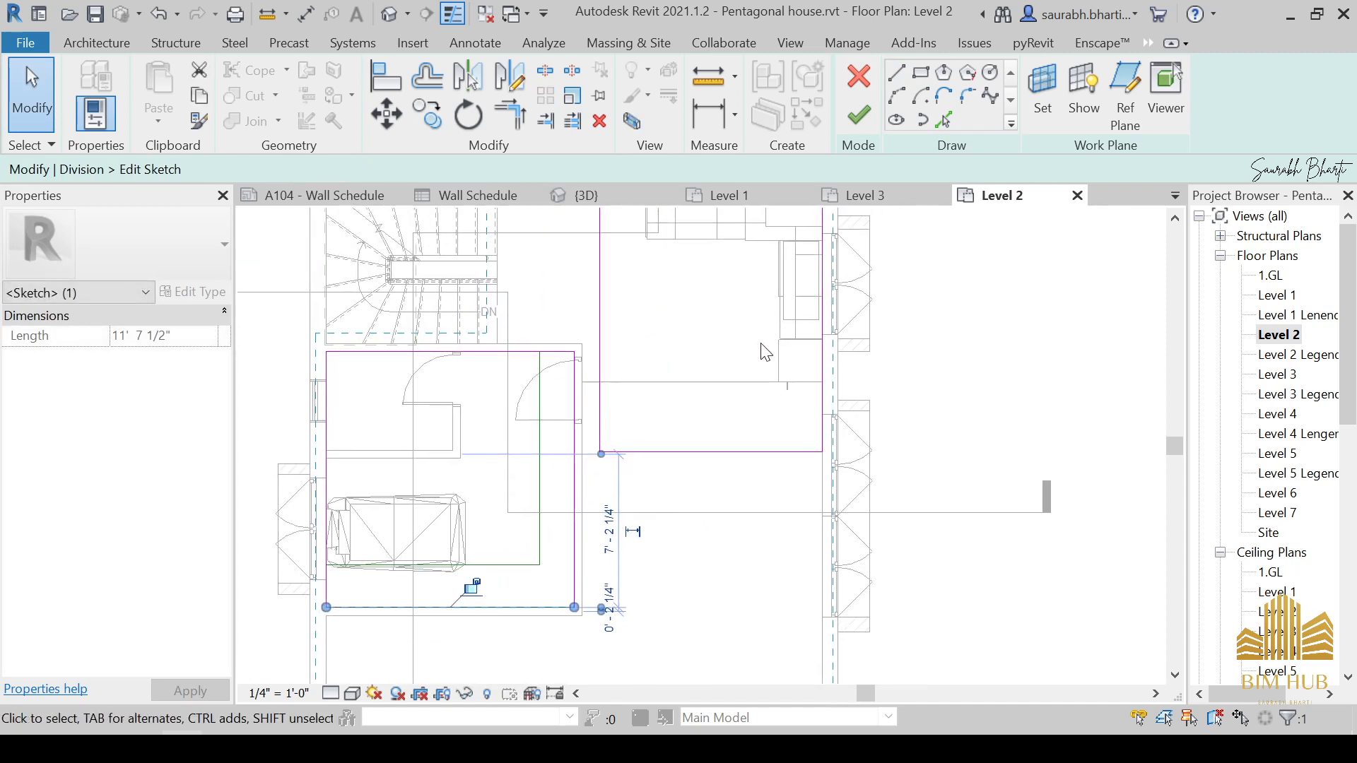
pyautogui.moveTo(765, 352); pyautogui.dragTo(739, 438, button='middle')
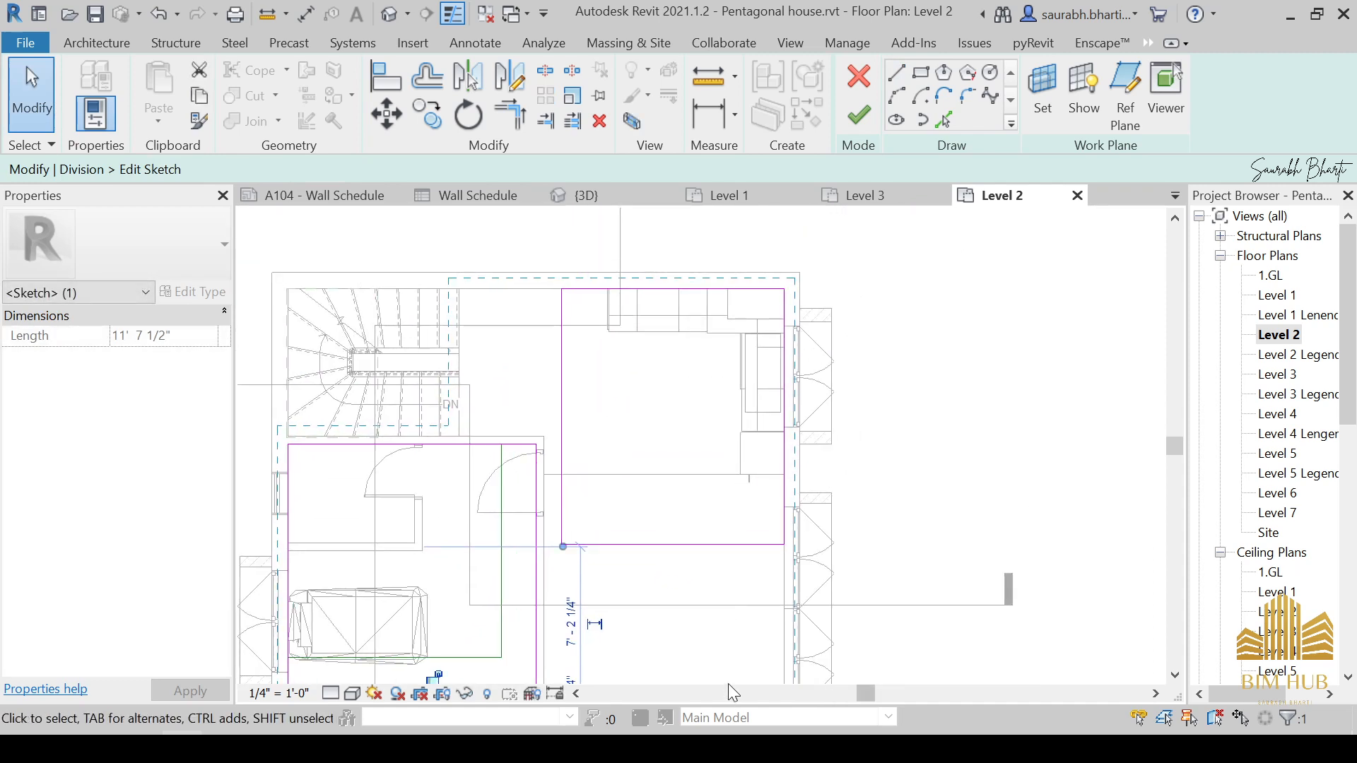
pyautogui.moveTo(627, 600); pyautogui.dragTo(760, 425, button='middle')
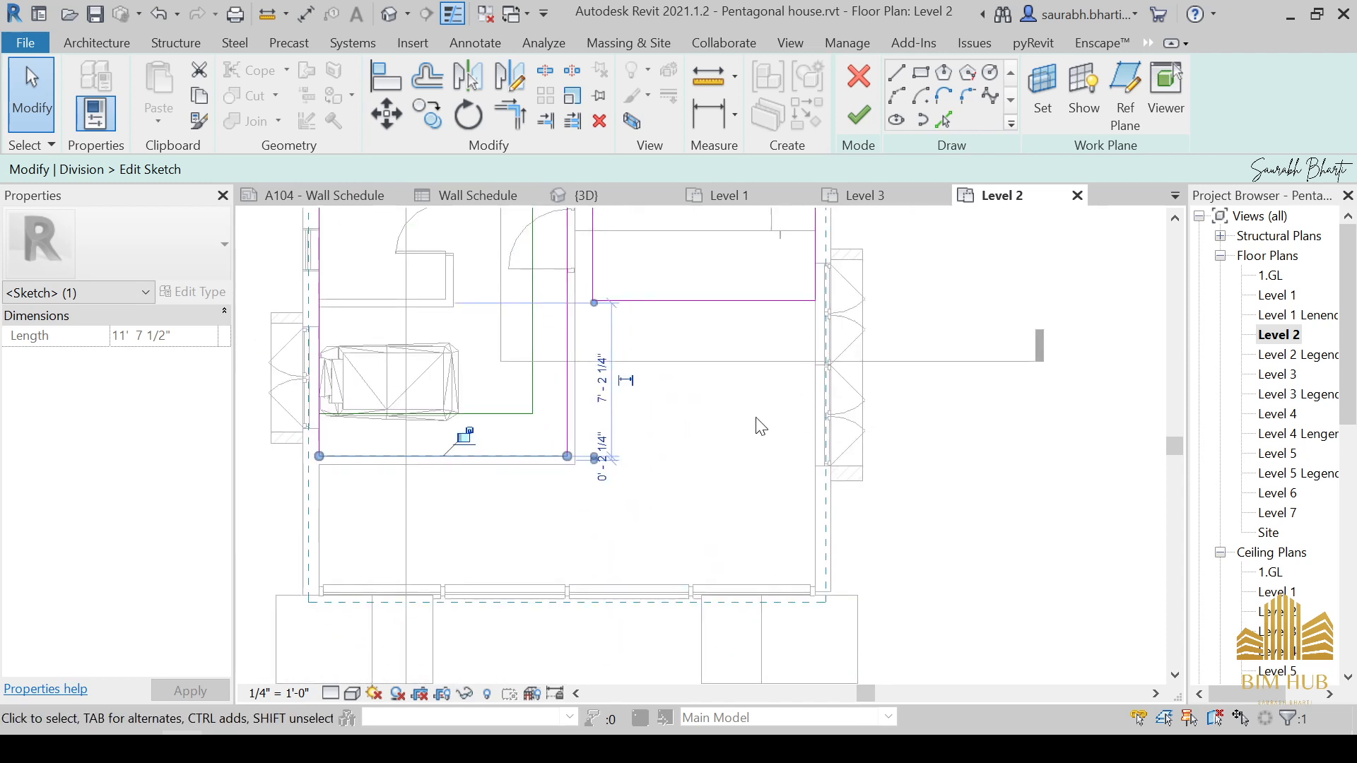
pyautogui.moveTo(463, 340); pyautogui.dragTo(624, 520, button='middle')
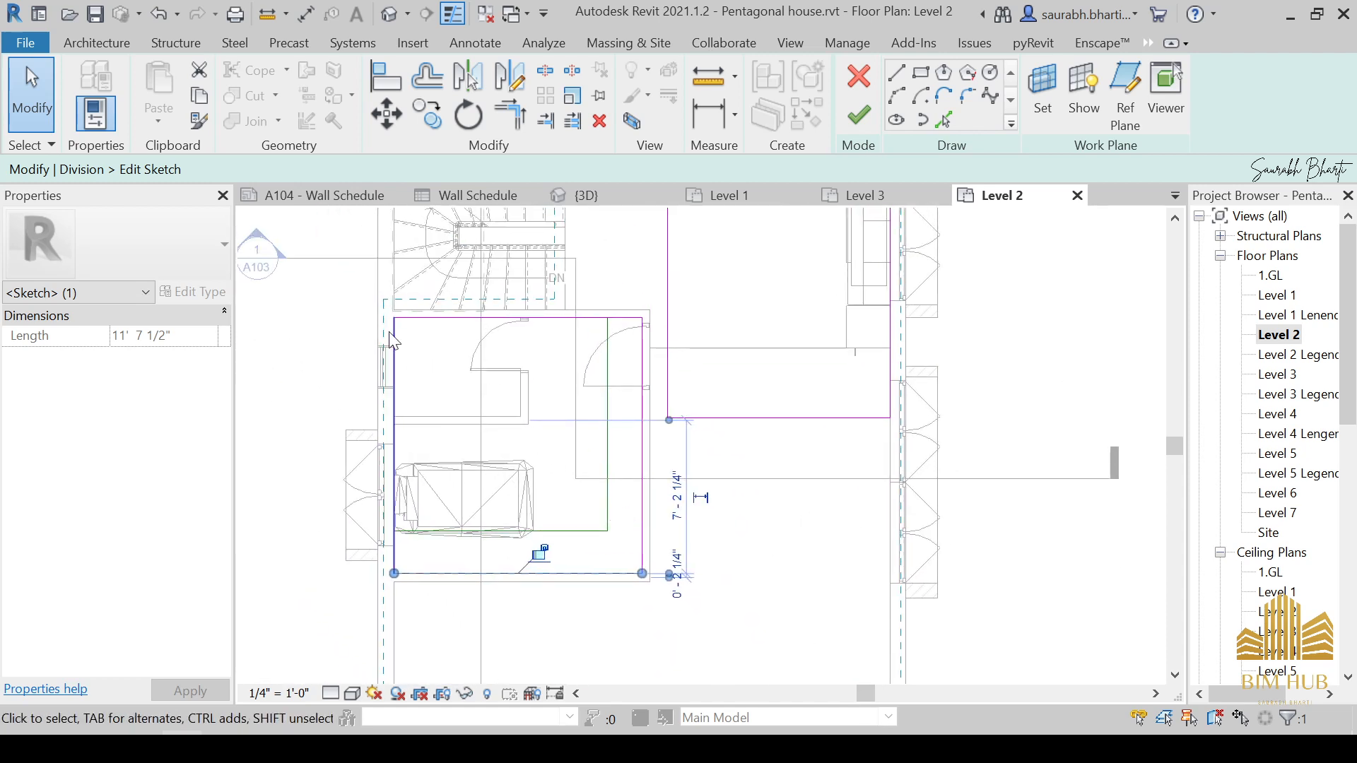
# Step: Finish the Level 2 sketch and its division, returning to the 3D view
pyautogui.moveTo(694, 329); pyautogui.dragTo(721, 415, button='middle')
pyautogui.click(860, 117)
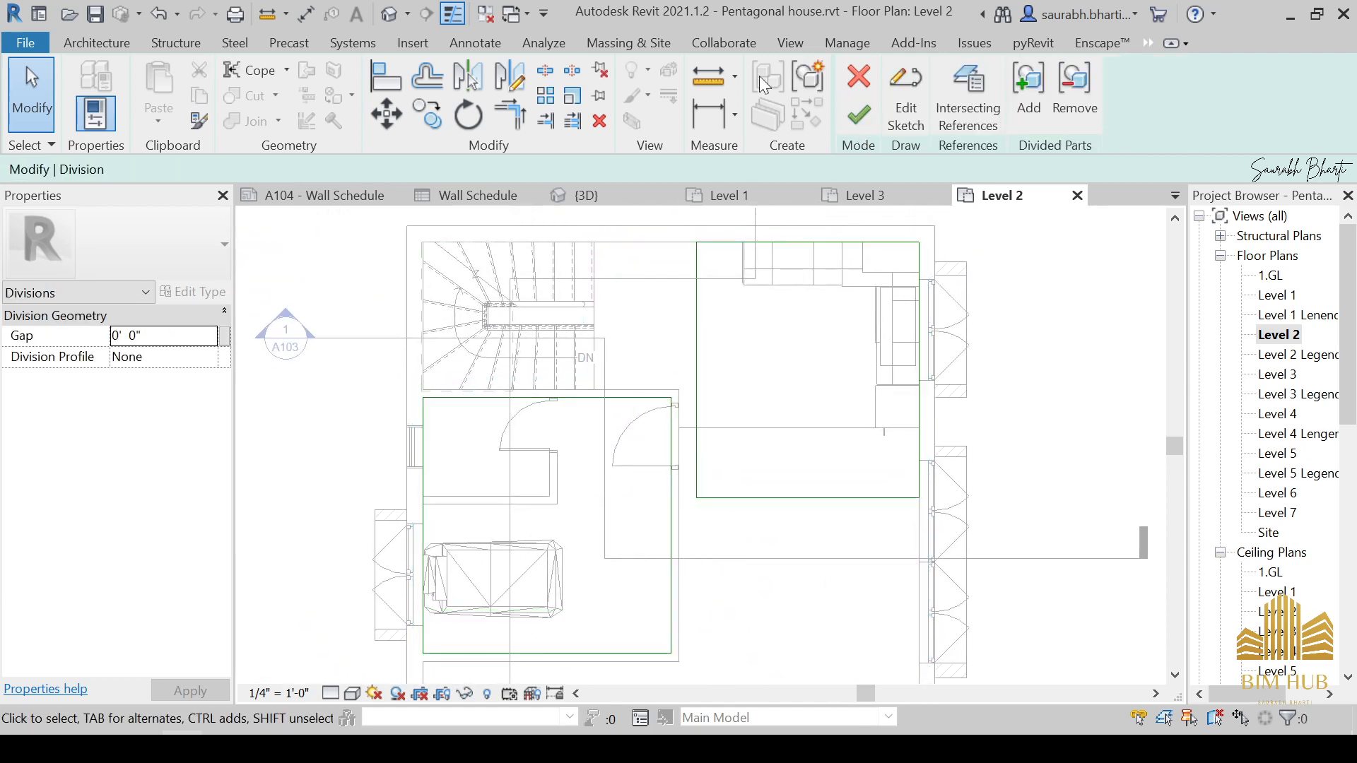
pyautogui.click(854, 117)
pyautogui.click(388, 14)
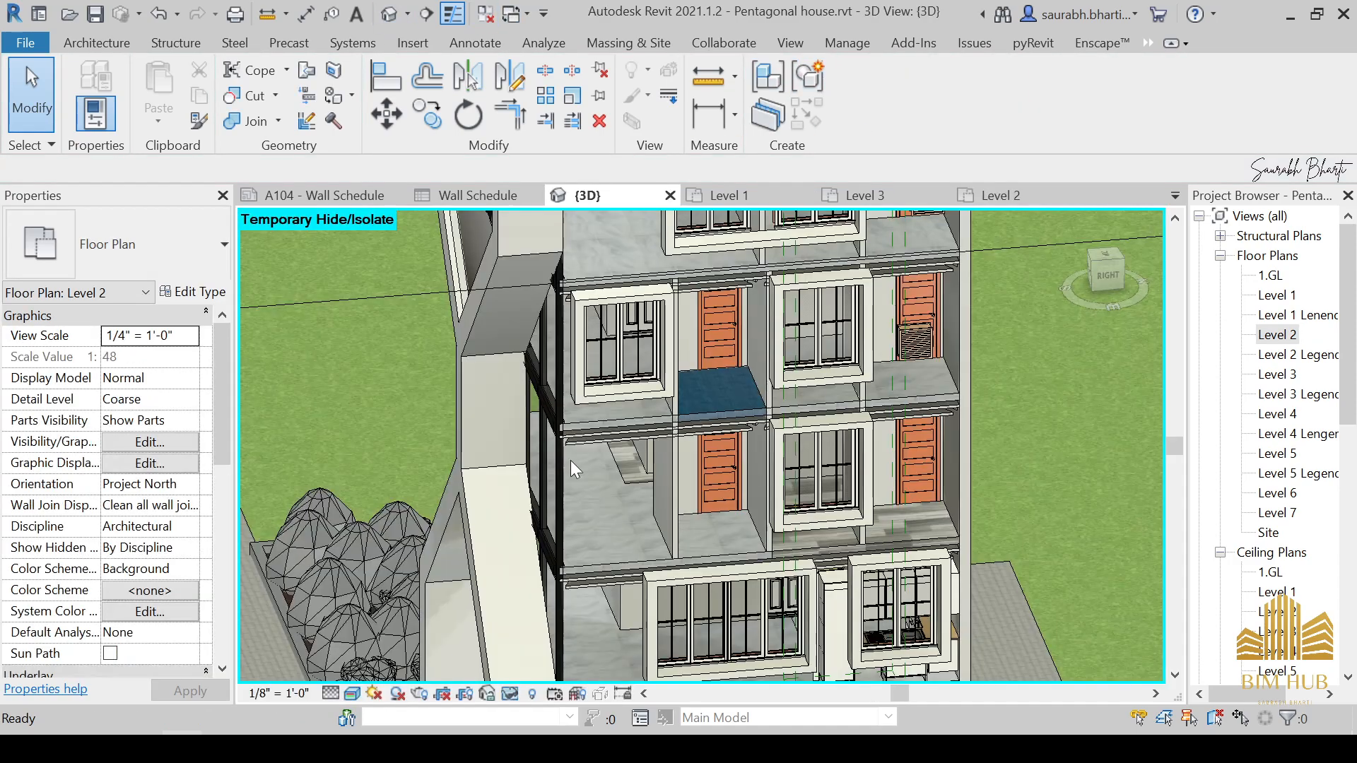
# Step: Edit the division of the Level 3 floor part directly below the blue-tiled toilet, opening its sketch in the Level 3 plan
pyautogui.scroll(6, 570, 460)
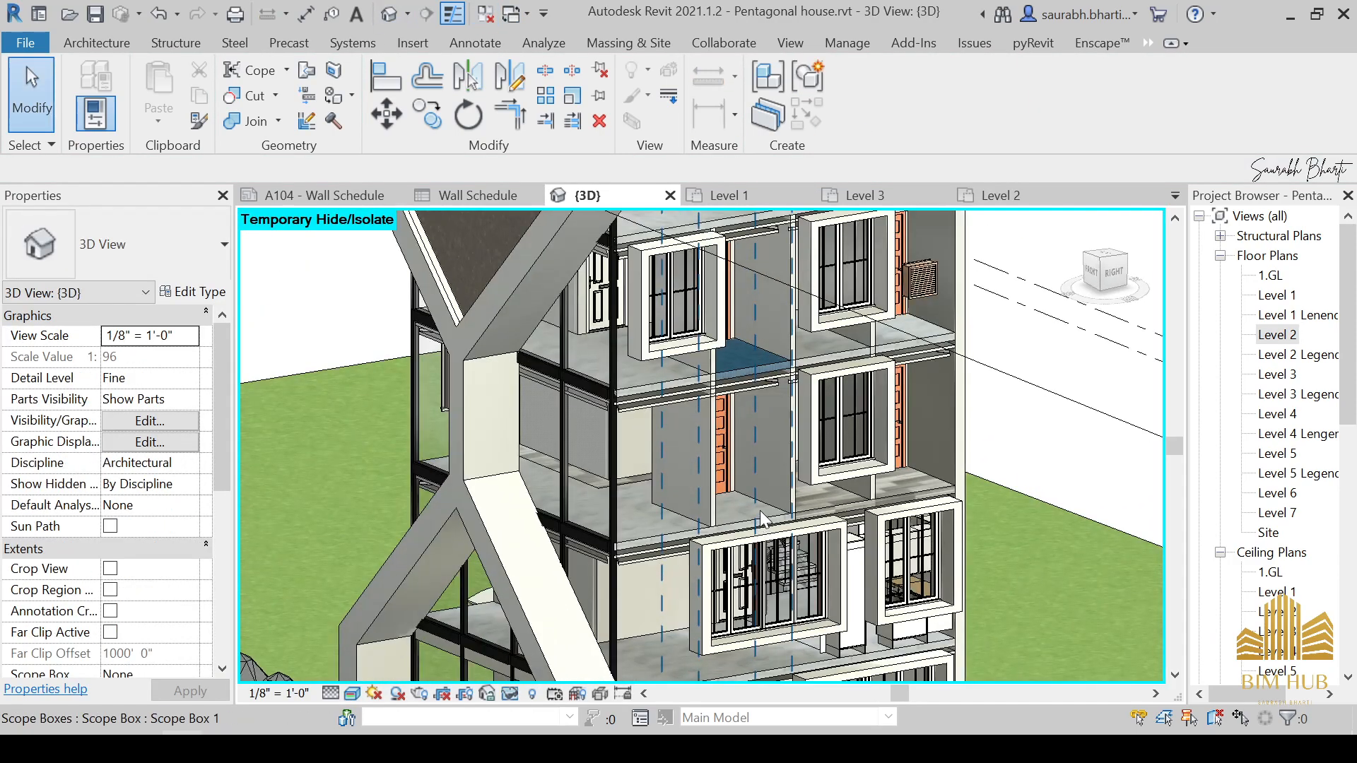
pyautogui.click(759, 532)
pyautogui.keyDown('shift'); pyautogui.moveTo(758, 532); pyautogui.dragTo(714, 428, button='middle'); pyautogui.keyUp('shift')
pyautogui.click(714, 428)
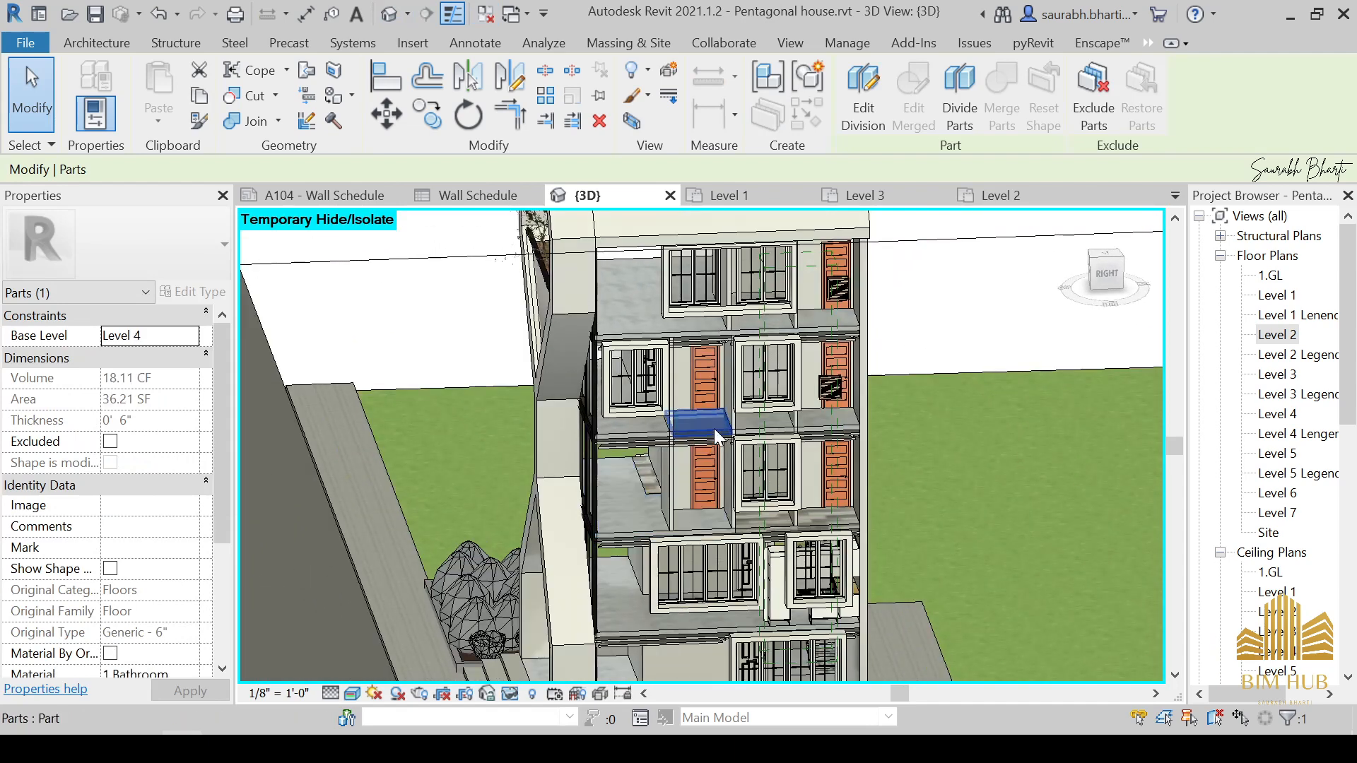
pyautogui.click(710, 529)
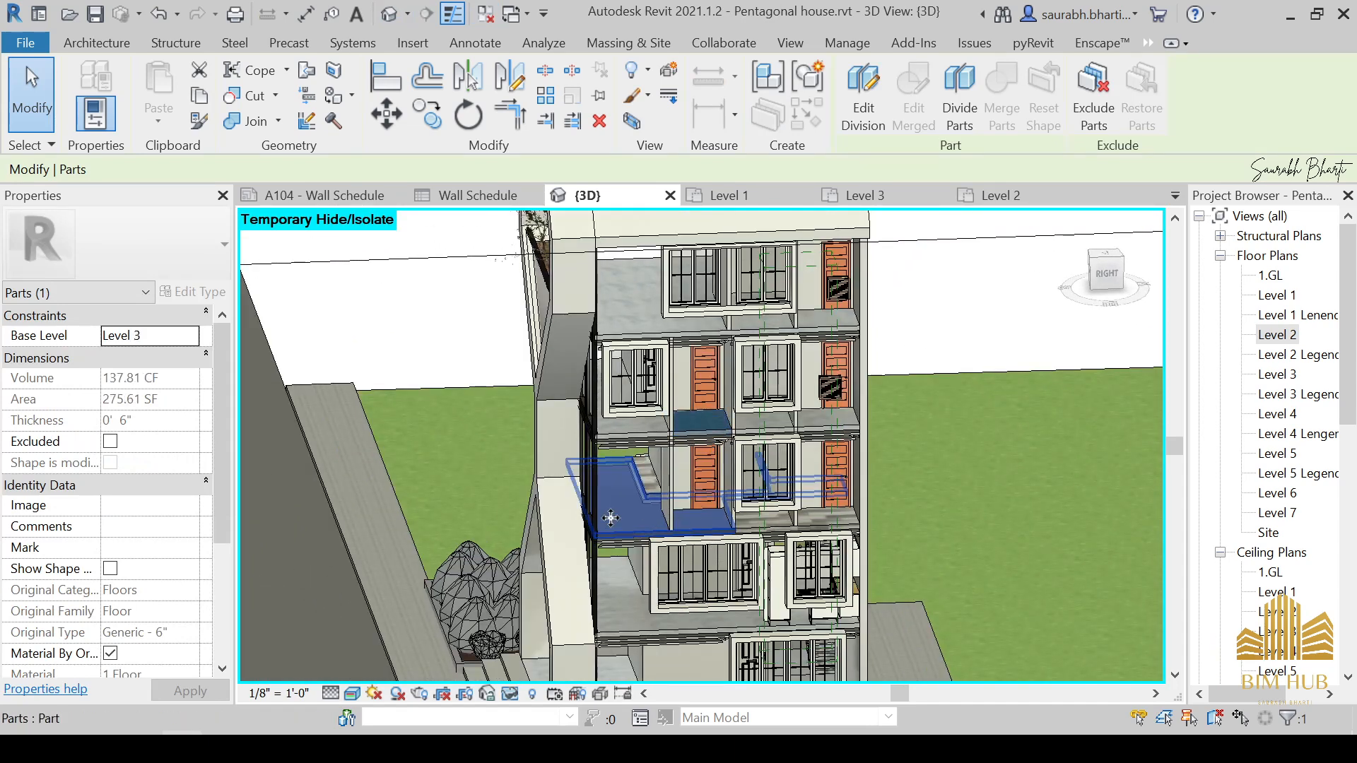
pyautogui.keyDown('shift'); pyautogui.moveTo(709, 529); pyautogui.dragTo(615, 574, button='middle'); pyautogui.keyUp('shift')
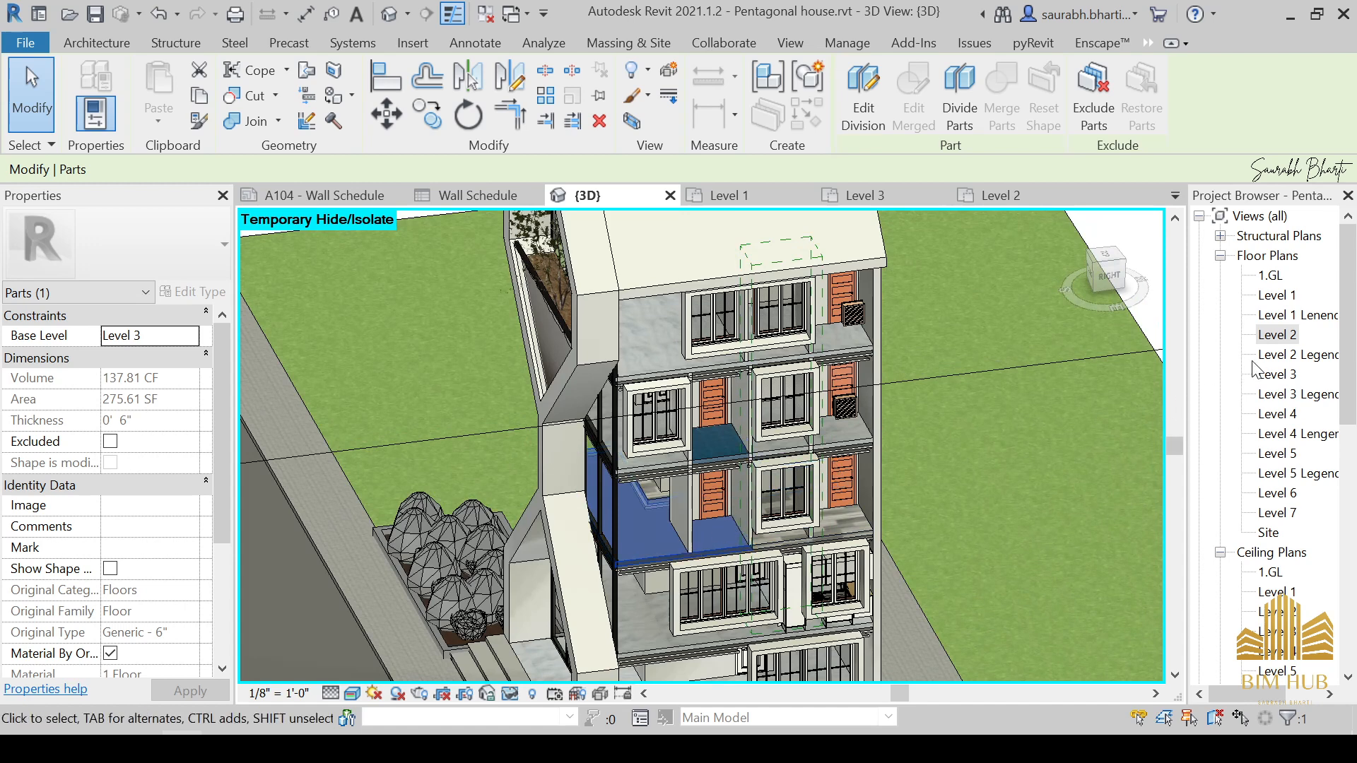
pyautogui.click(861, 91)
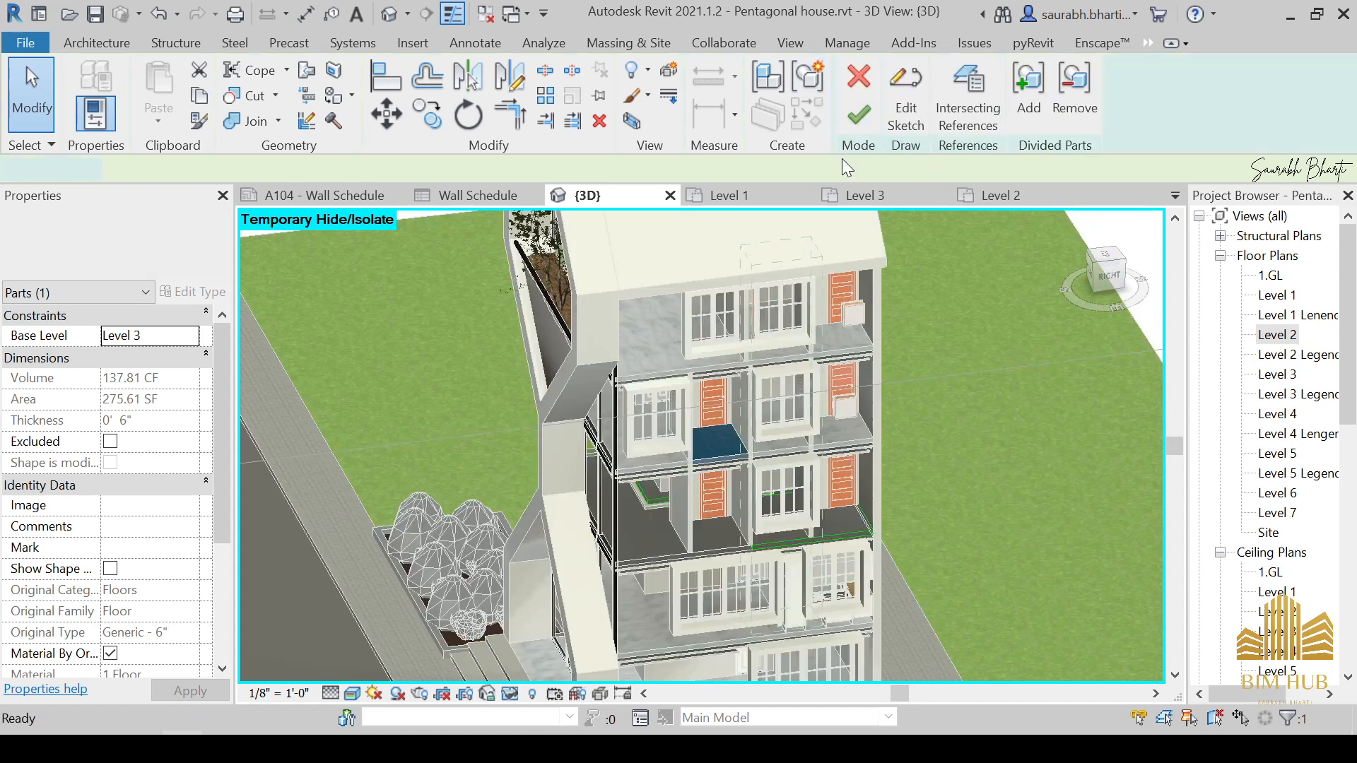
pyautogui.doubleClick(1280, 375)
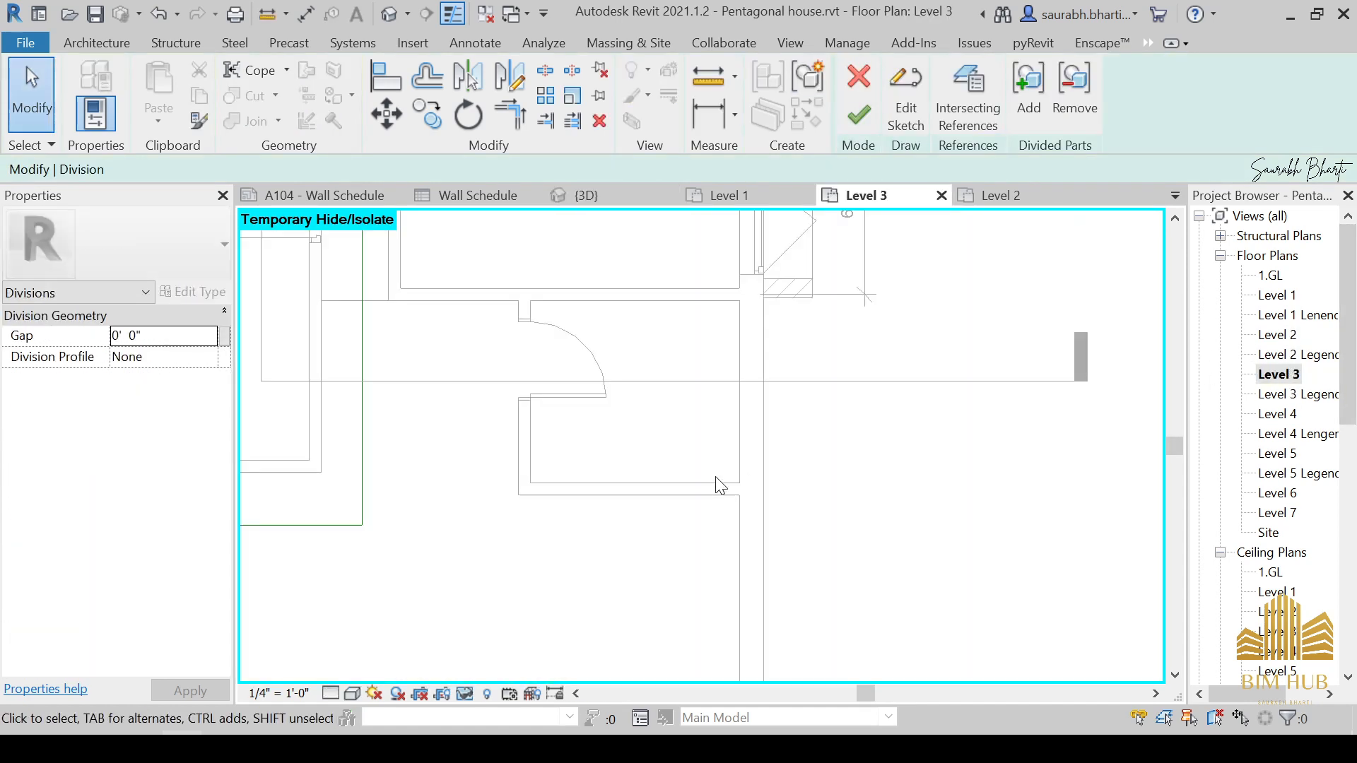
pyautogui.scroll(-4, 719, 486)
pyautogui.click(906, 113)
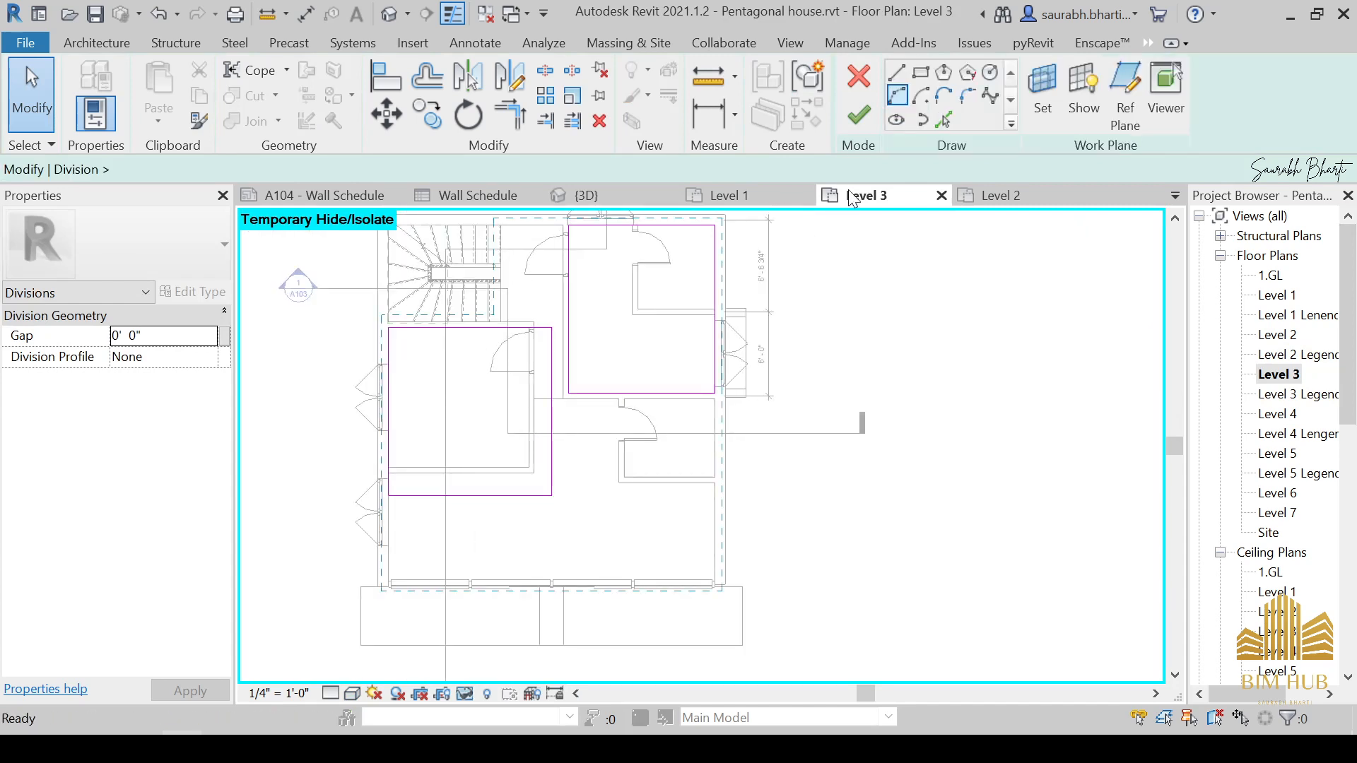
# Step: Draw a 6' - 5 1/4" by 5' - 7 1/2" division rectangle on the toilet's inner wall faces and finish the division
pyautogui.click(920, 72)
pyautogui.scroll(3, 638, 481)
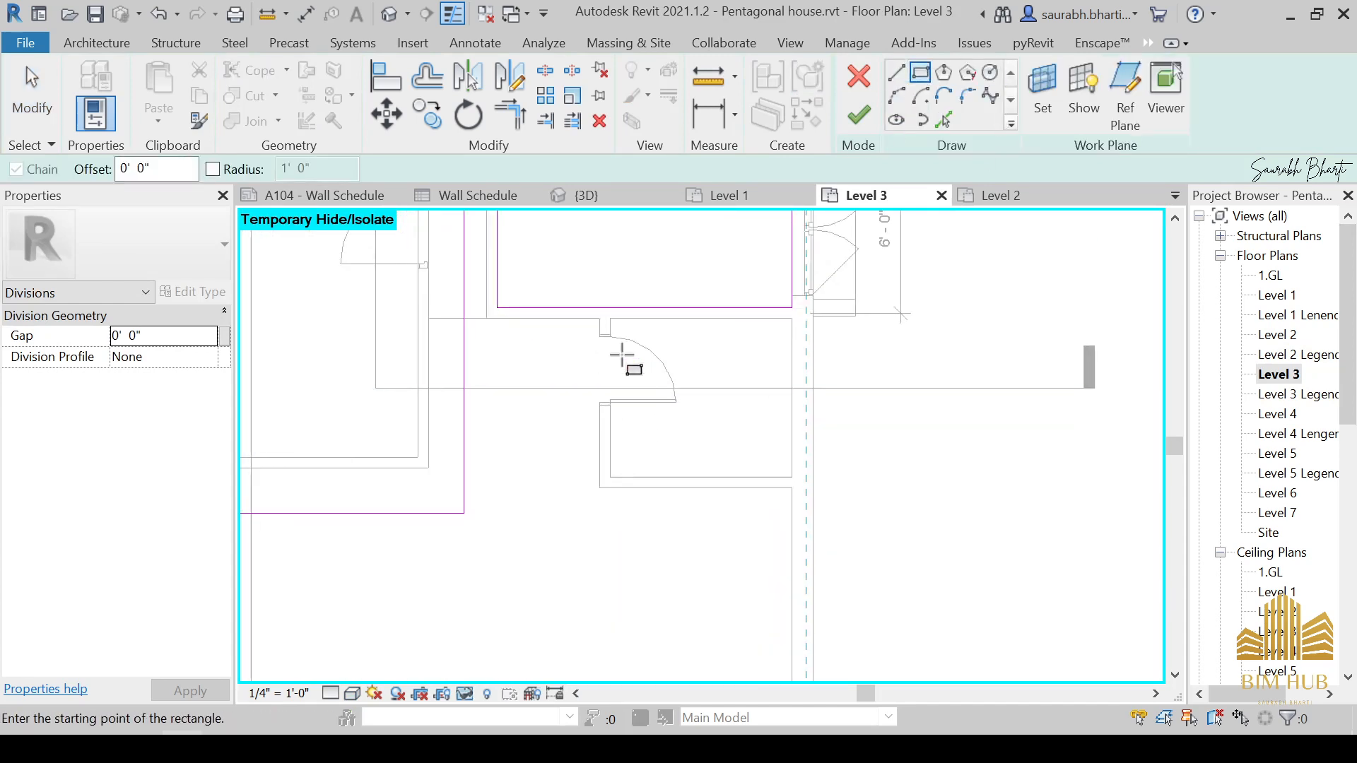
pyautogui.click(609, 319)
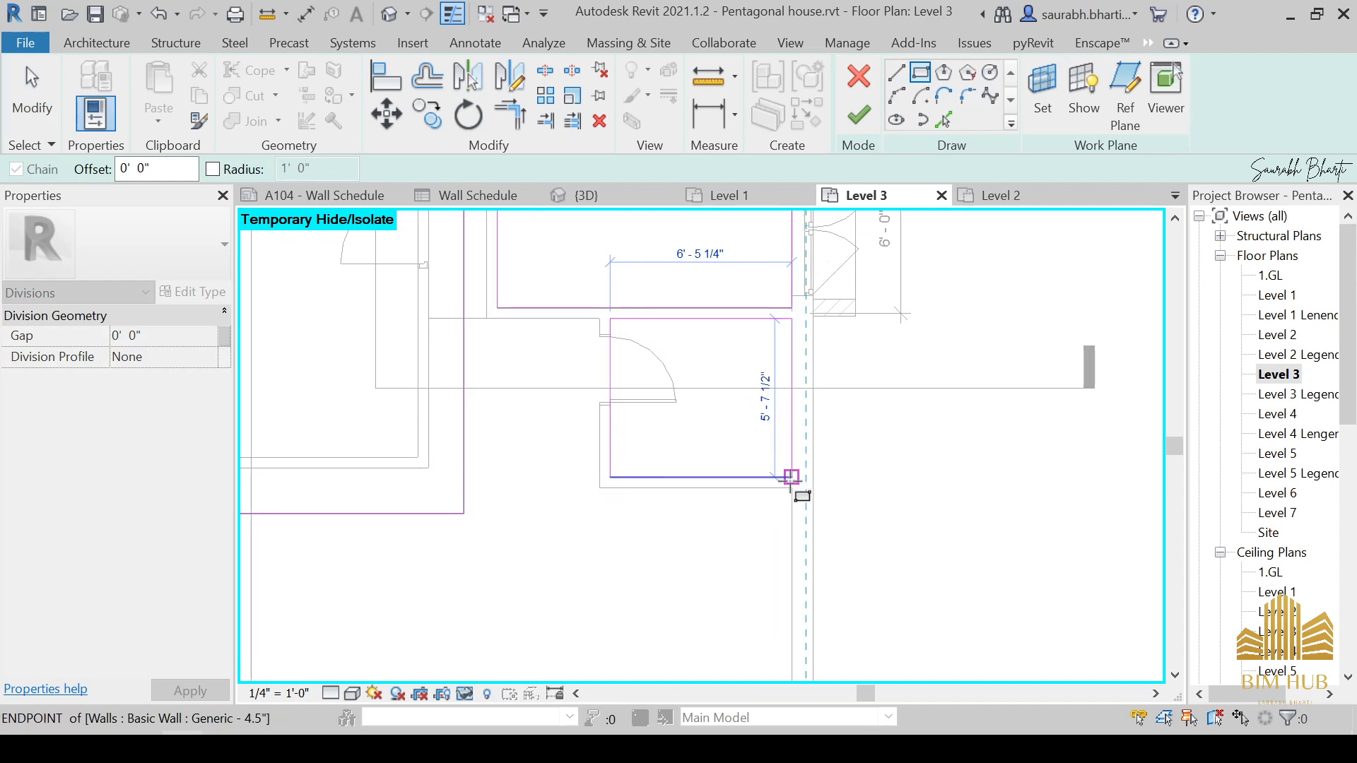
pyautogui.click(793, 478)
pyautogui.click(859, 116)
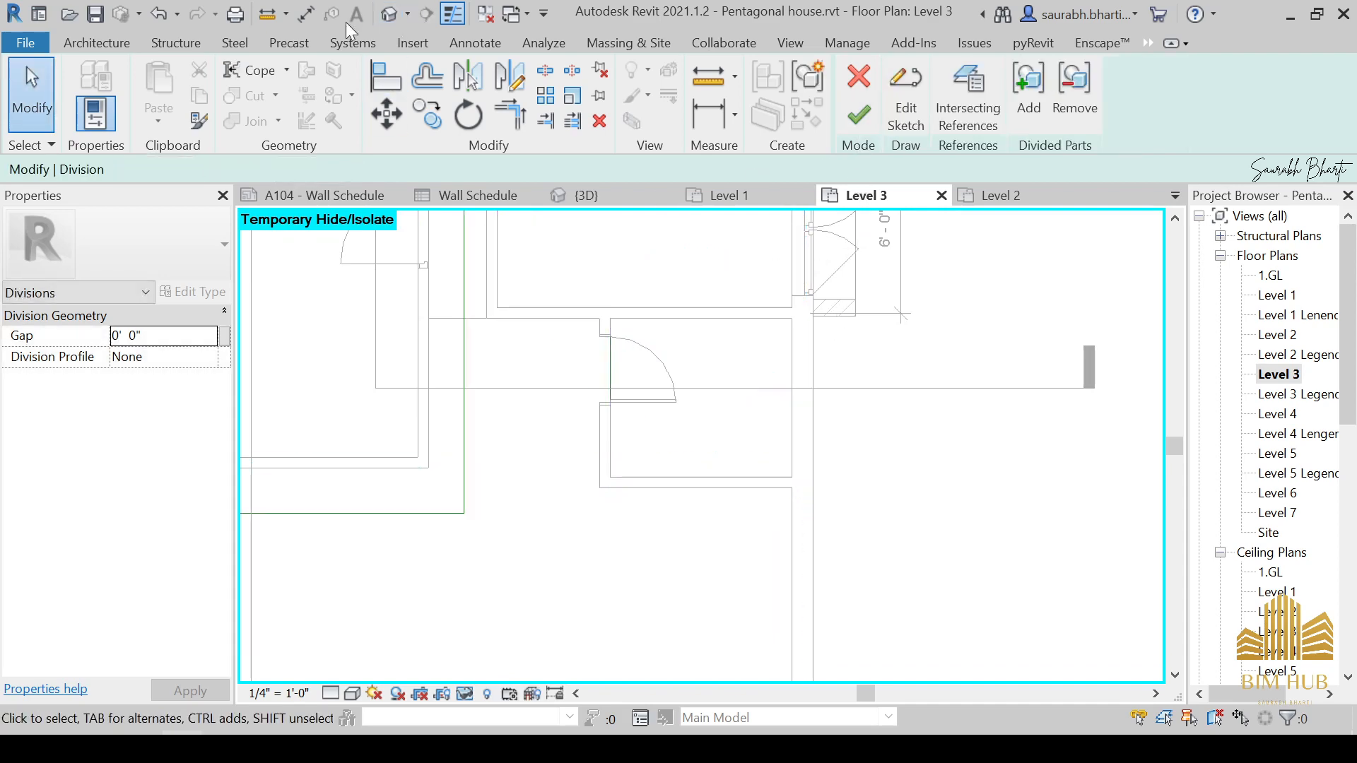
pyautogui.click(862, 114)
# Step: Assign the material "1.Bathroom" to the new toilet floor part on Level 3 in the 3D view
pyautogui.click(400, 10)
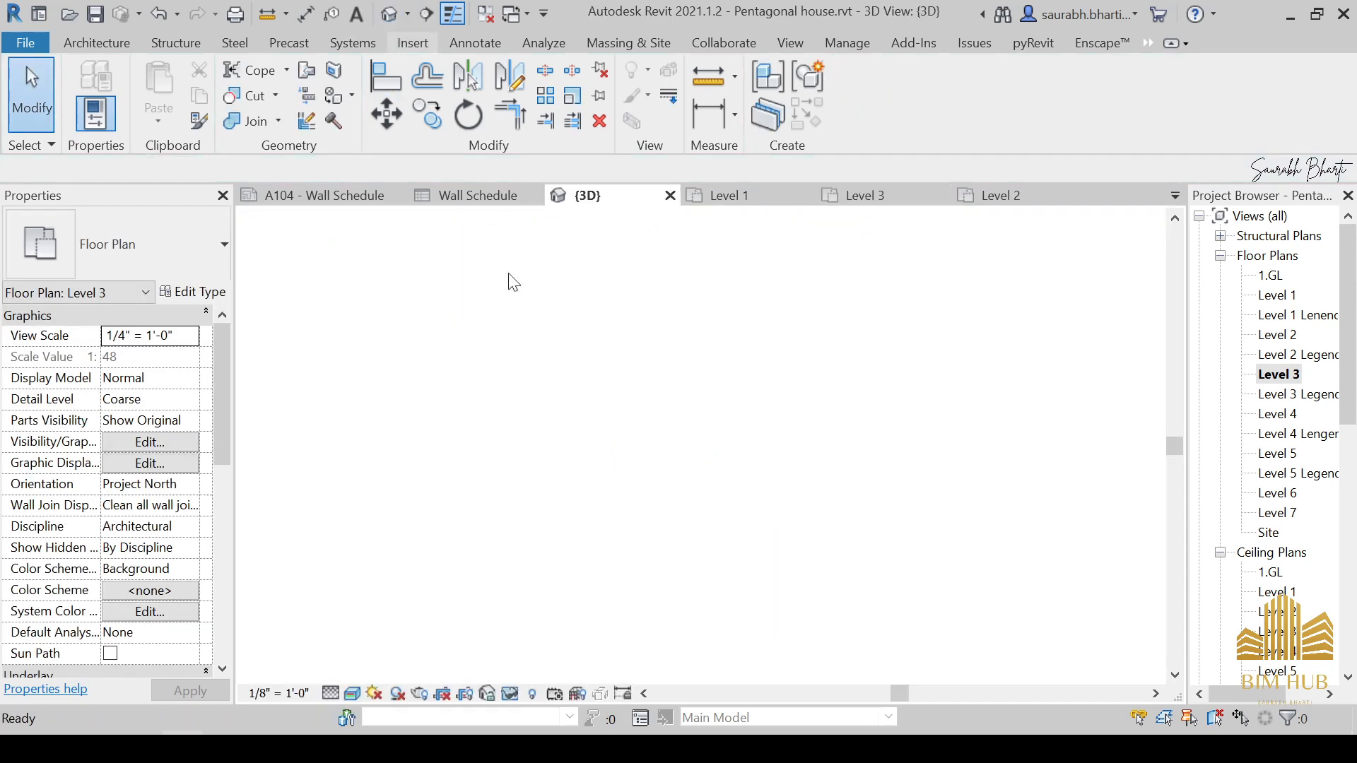
pyautogui.scroll(5, 720, 528)
pyautogui.click(719, 528)
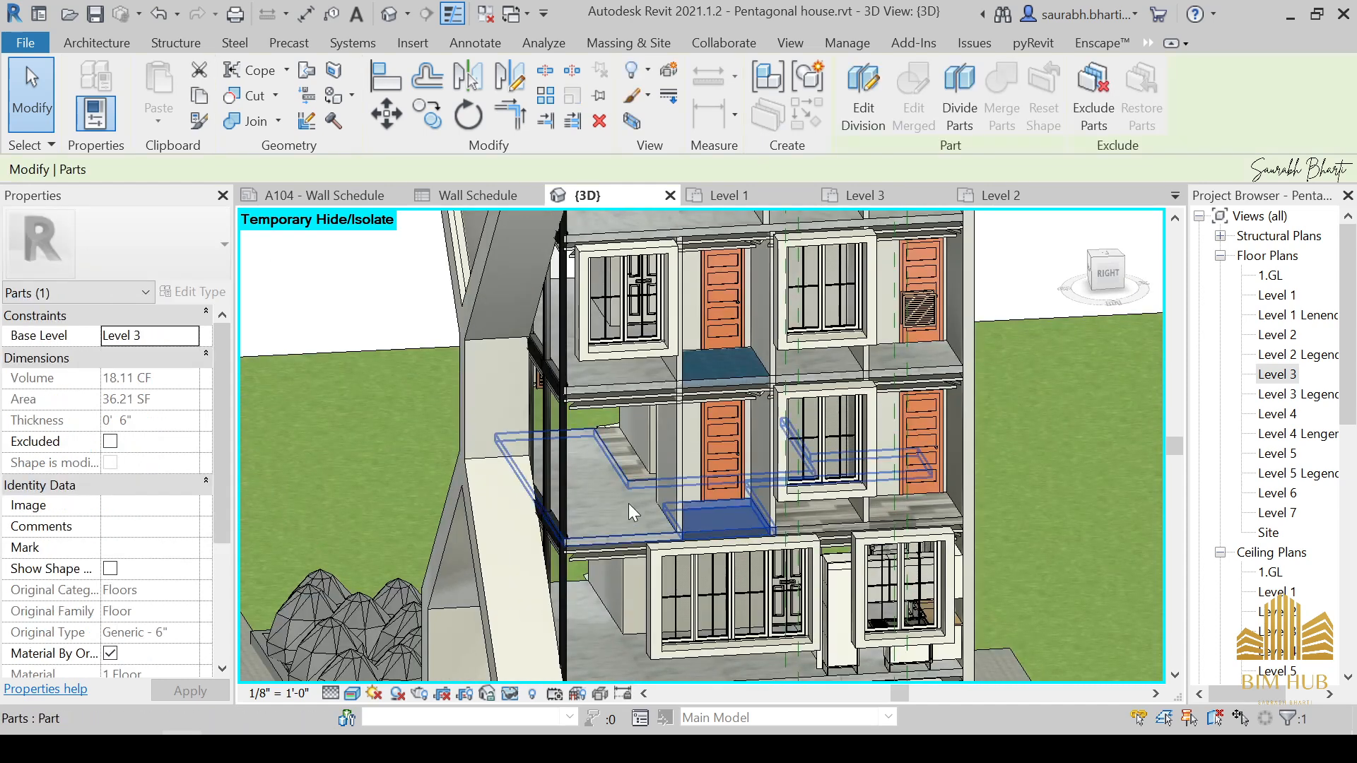
pyautogui.scroll(-5, 117, 487)
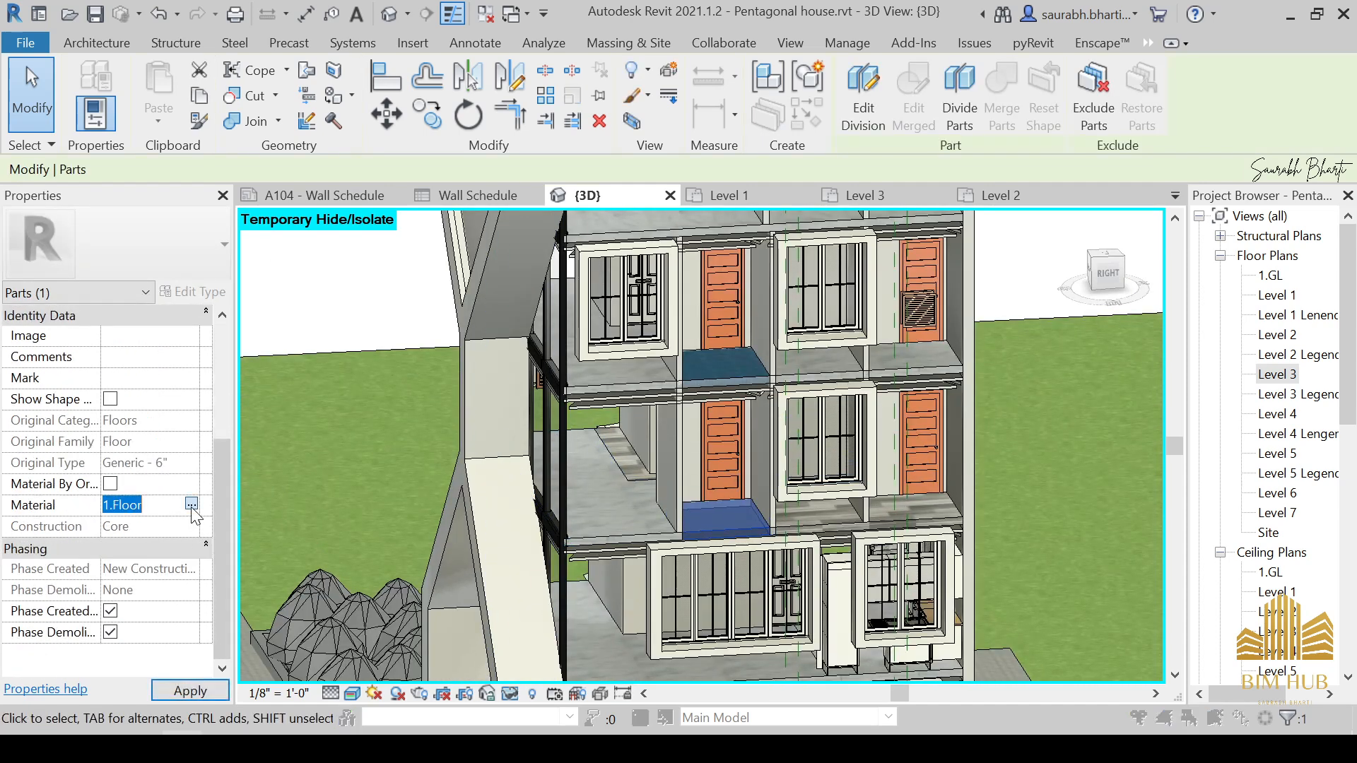
pyautogui.click(191, 506)
pyautogui.doubleClick(451, 343)
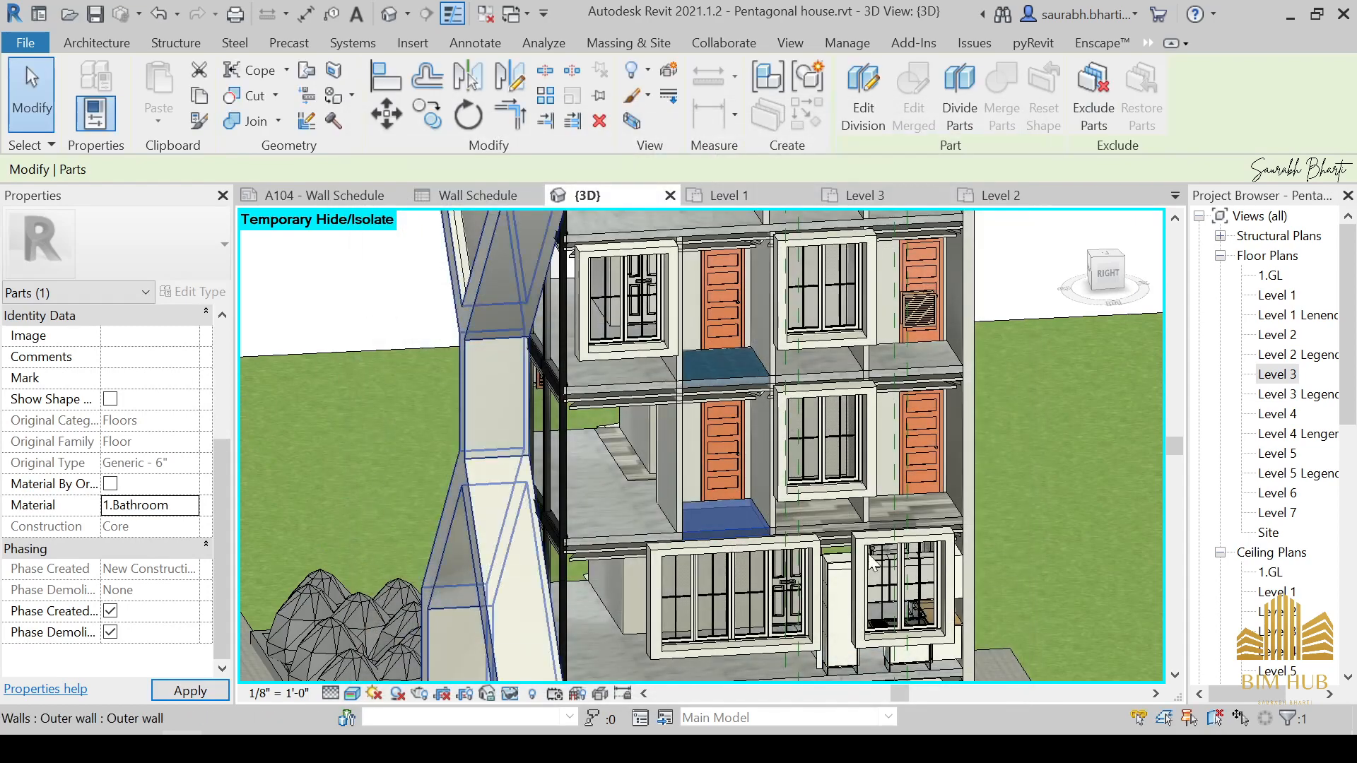
pyautogui.press('Escape')
# Step: Edit the division of the Oak Flooring bedroom part beside the lowest staircase, opening its sketch in the Level 1 plan
pyautogui.keyDown('shift'); pyautogui.moveTo(1037, 495); pyautogui.dragTo(1039, 323, button='middle'); pyautogui.keyUp('shift')
pyautogui.scroll(3, 682, 516)
pyautogui.click(502, 485)
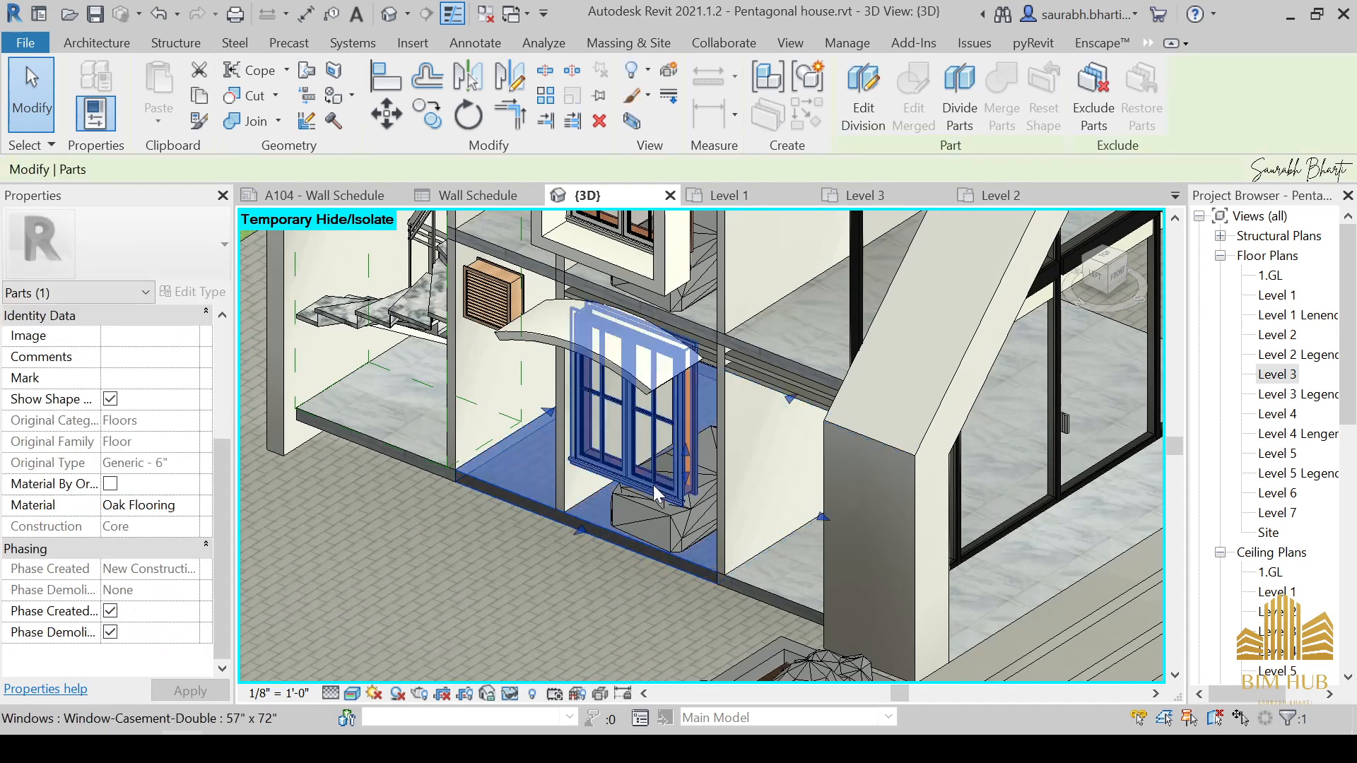
pyautogui.keyDown('shift'); pyautogui.moveTo(653, 485); pyautogui.dragTo(708, 532, button='middle'); pyautogui.keyUp('shift')
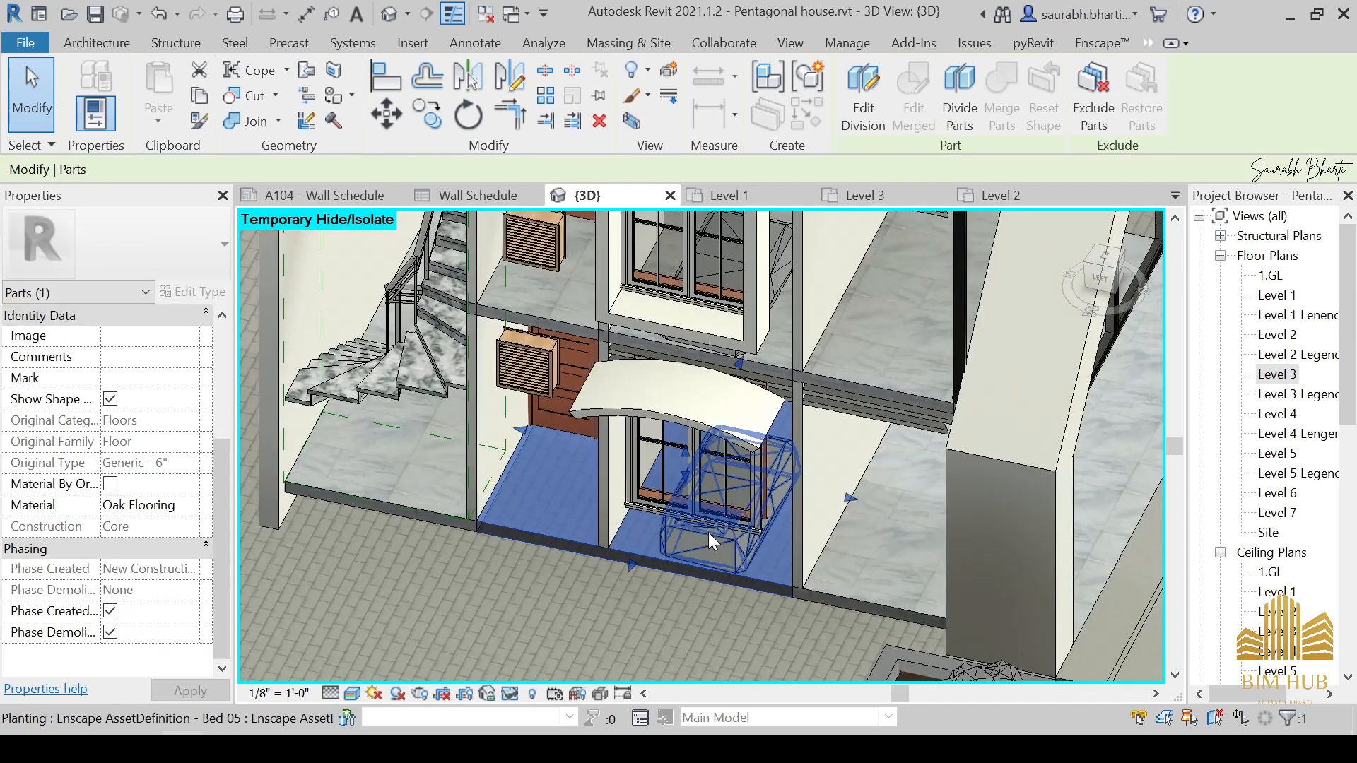
pyautogui.click(865, 117)
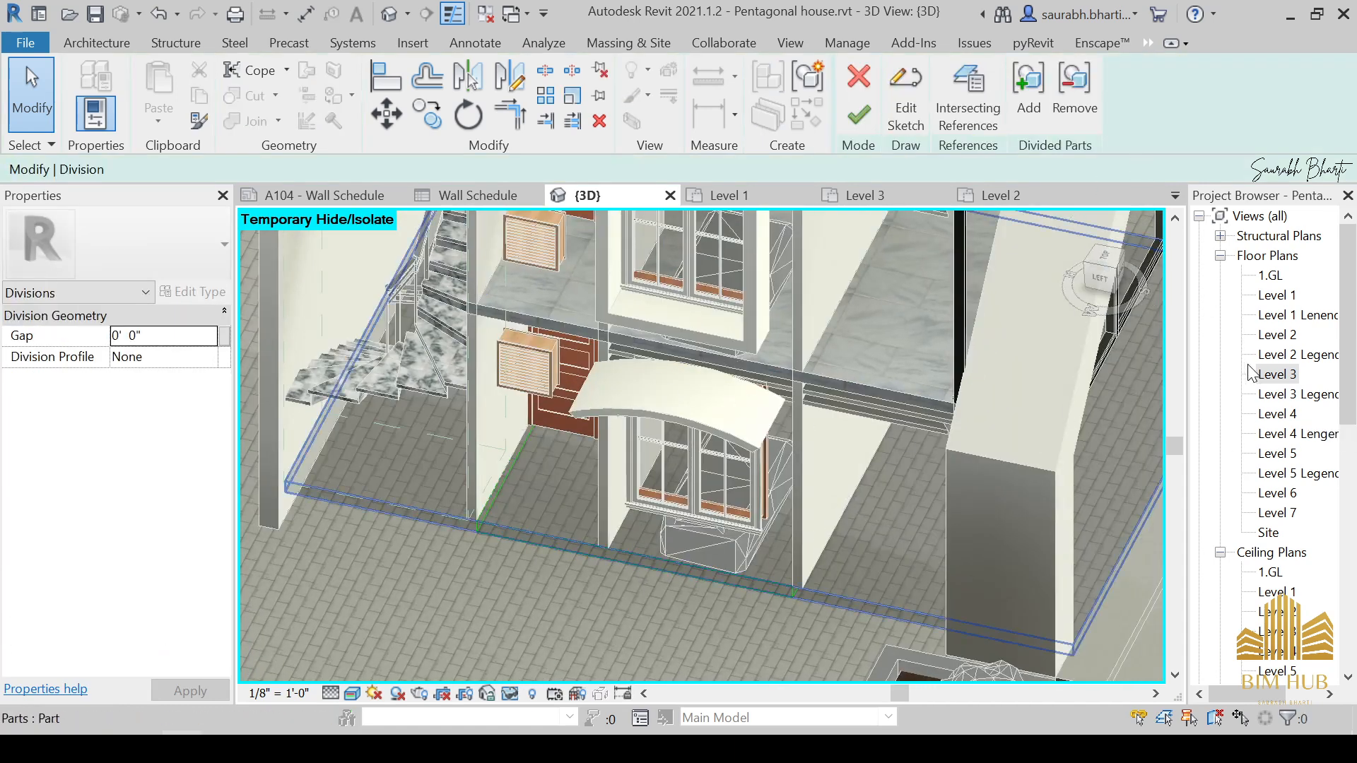
pyautogui.doubleClick(1279, 375)
pyautogui.doubleClick(1278, 296)
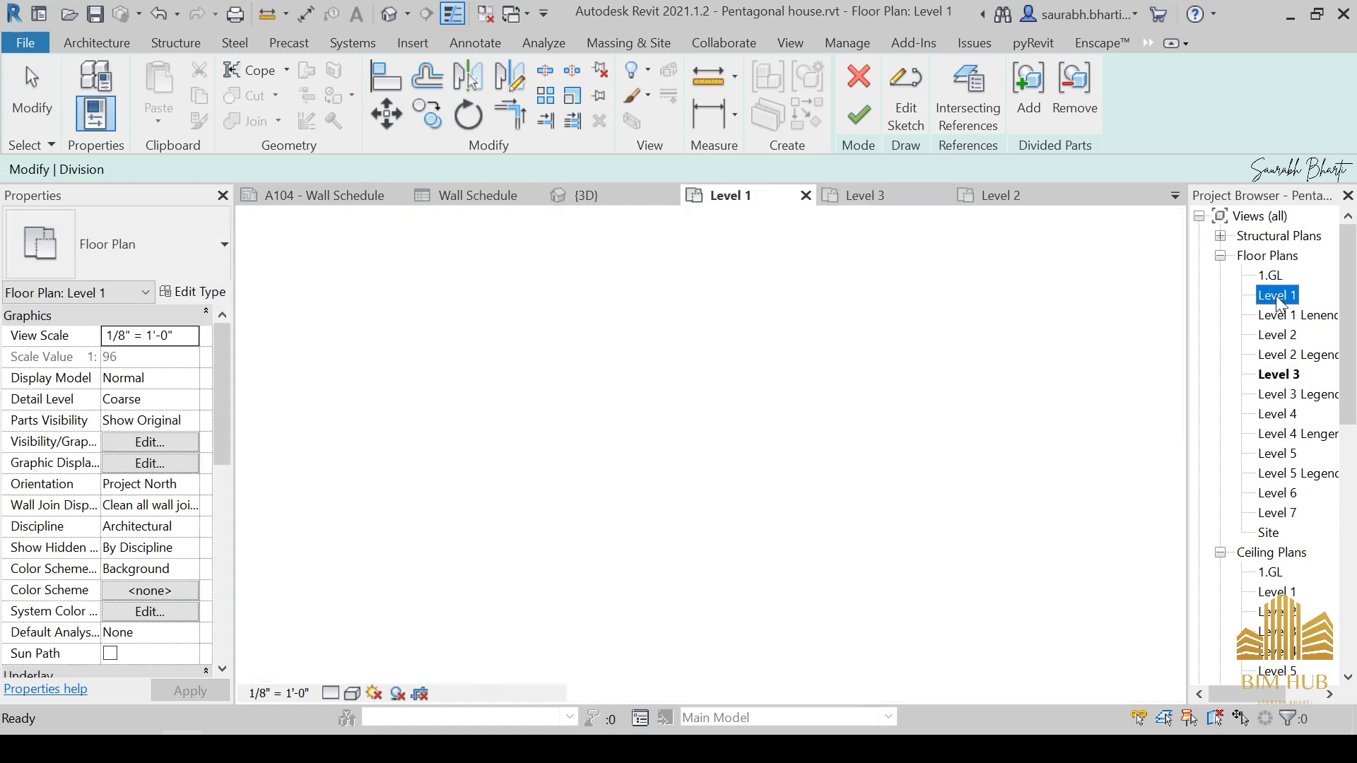
pyautogui.click(906, 78)
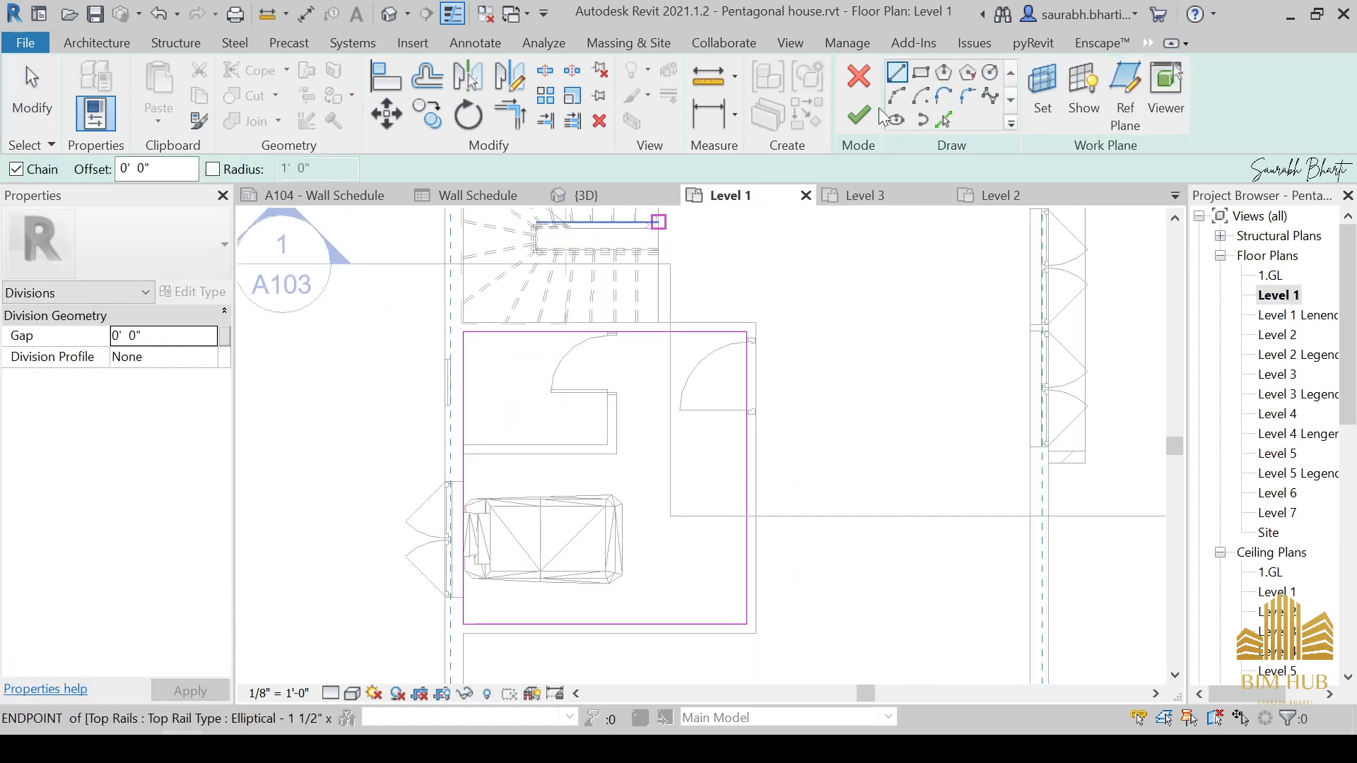
# Step: Try to draw a division rectangle from the toilet's inner wall corner up to the bedroom outline's upper edge
pyautogui.click(921, 73)
pyautogui.scroll(3, 554, 388)
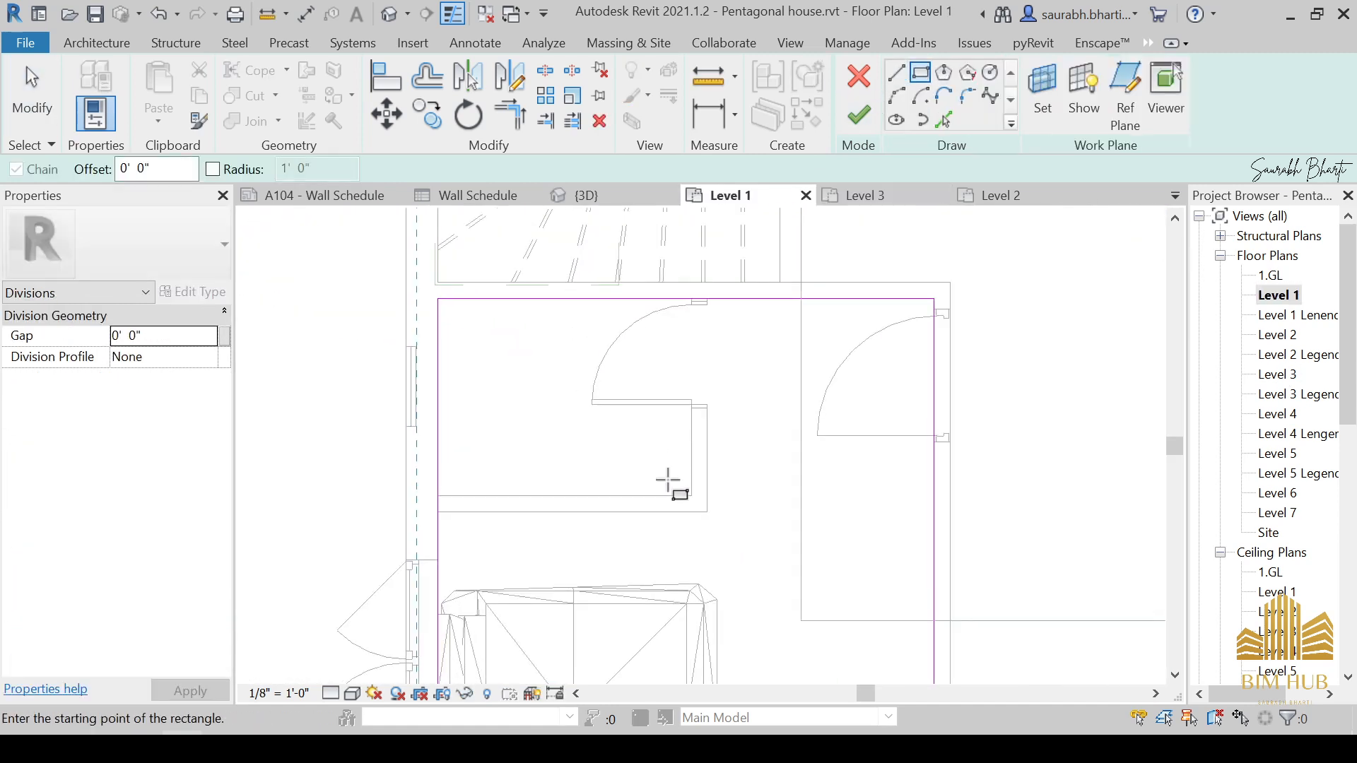
pyautogui.click(692, 497)
pyautogui.click(458, 299)
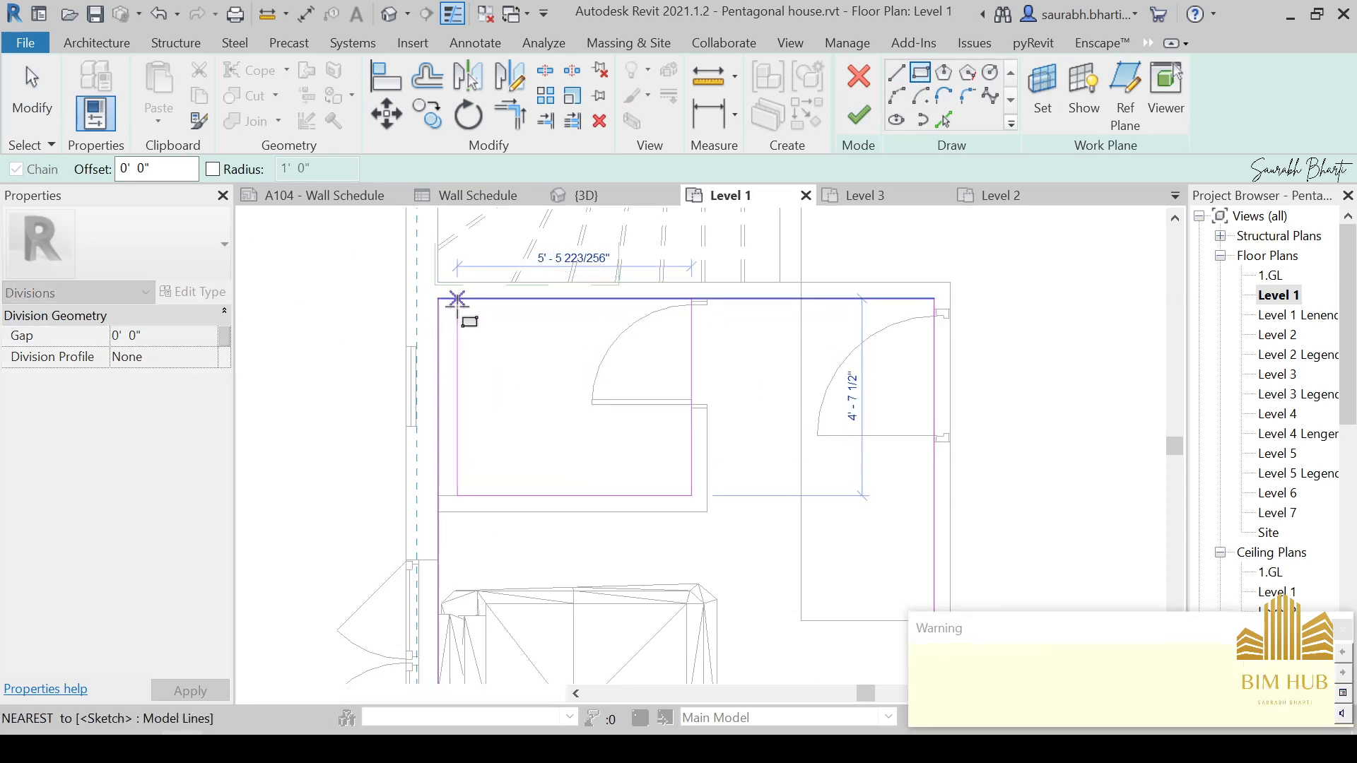
pyautogui.hotkey('ctrl', 'z')
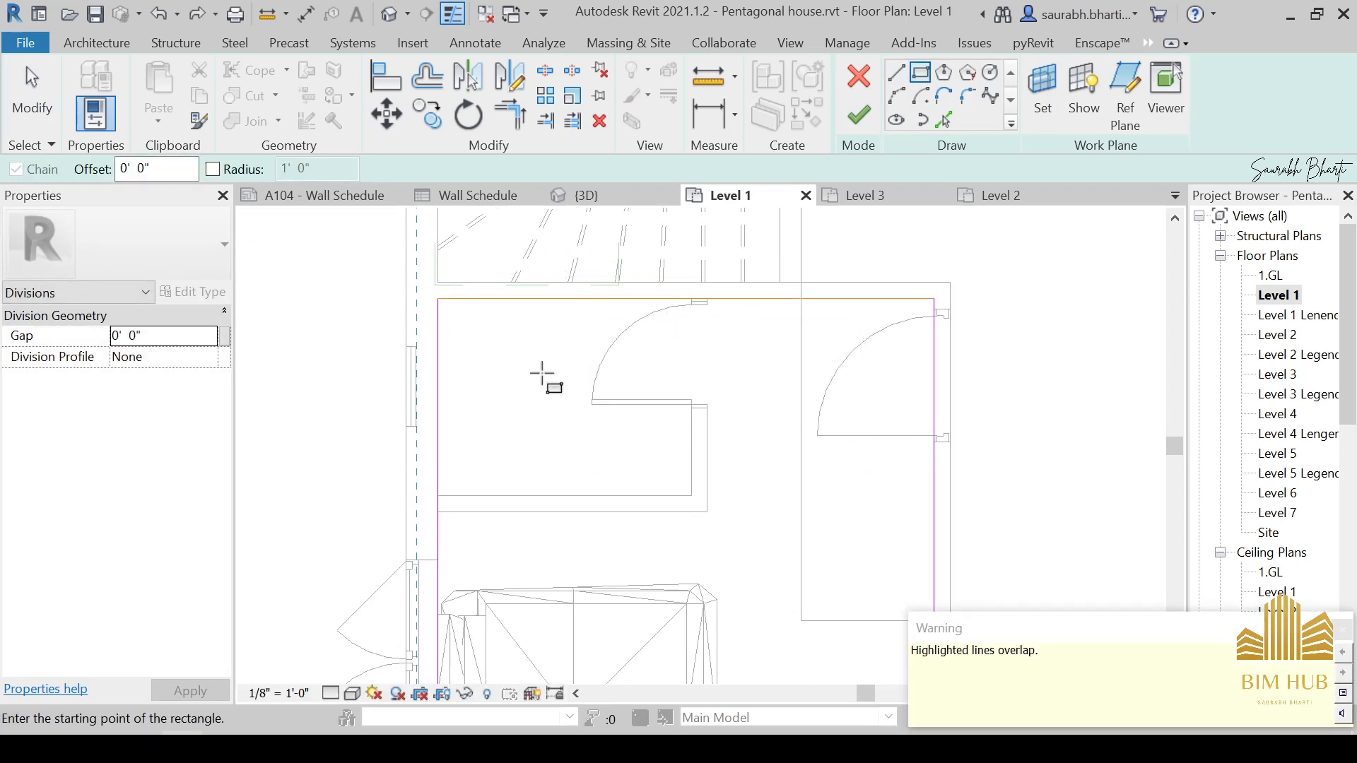
# Step: Draw a rectangle about 5' - 1" by 4' - 0" inside the toilet, starting from its inner wall corner
pyautogui.click(692, 497)
pyautogui.press('Escape')
pyautogui.press('Escape')
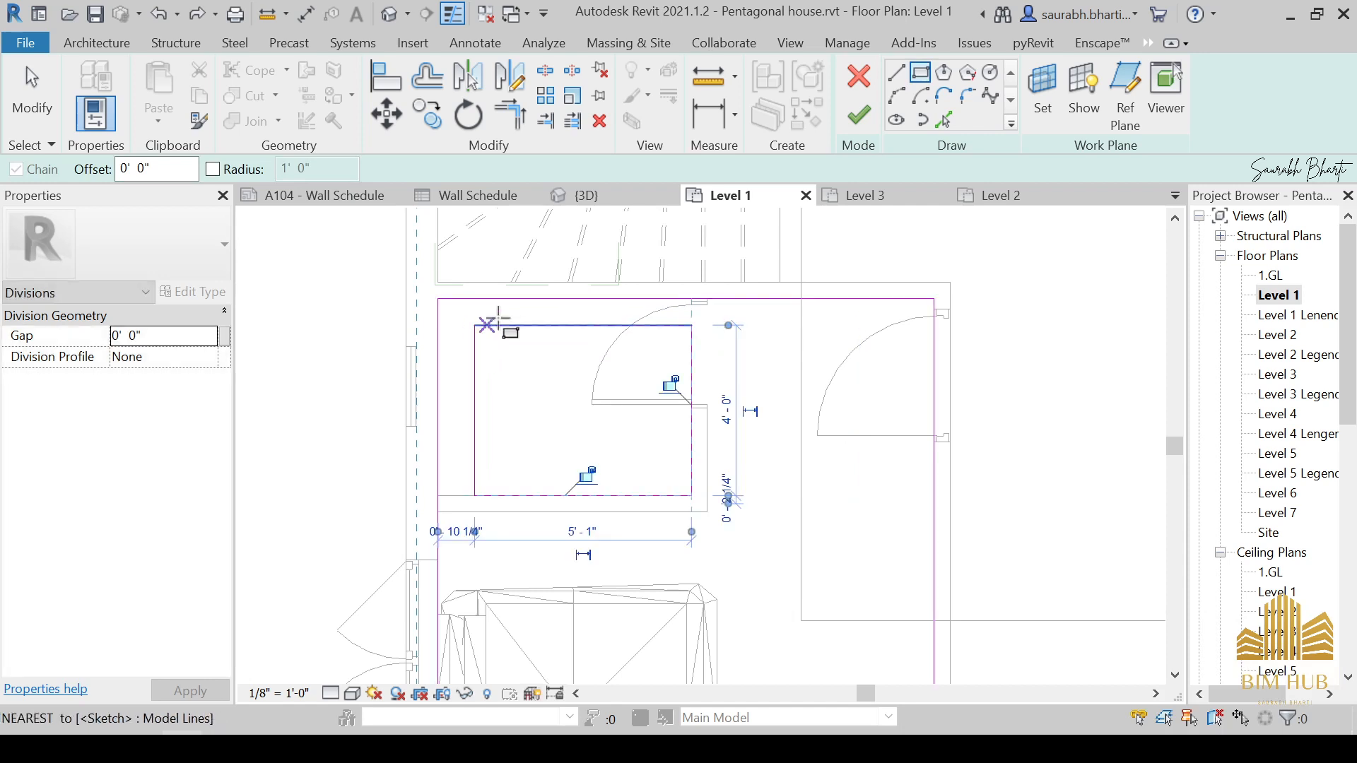
# Step: Trim the toilet rectangle's door-side edge to the bedroom outline's upper edge, and its lower edge to the outline's outer-wall edge
pyautogui.press('t')
pyautogui.press('r')
pyautogui.click(698, 359)
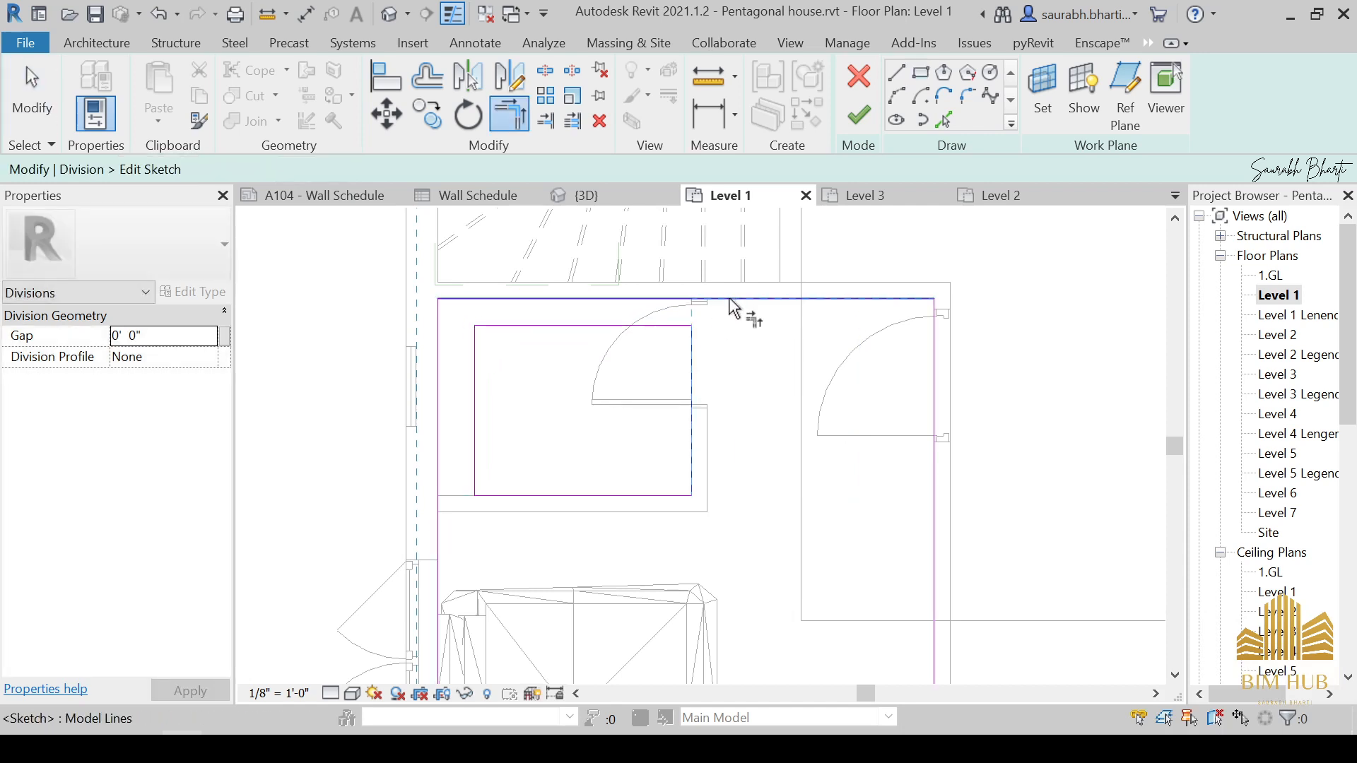
pyautogui.click(733, 301)
pyautogui.click(507, 496)
pyautogui.click(440, 529)
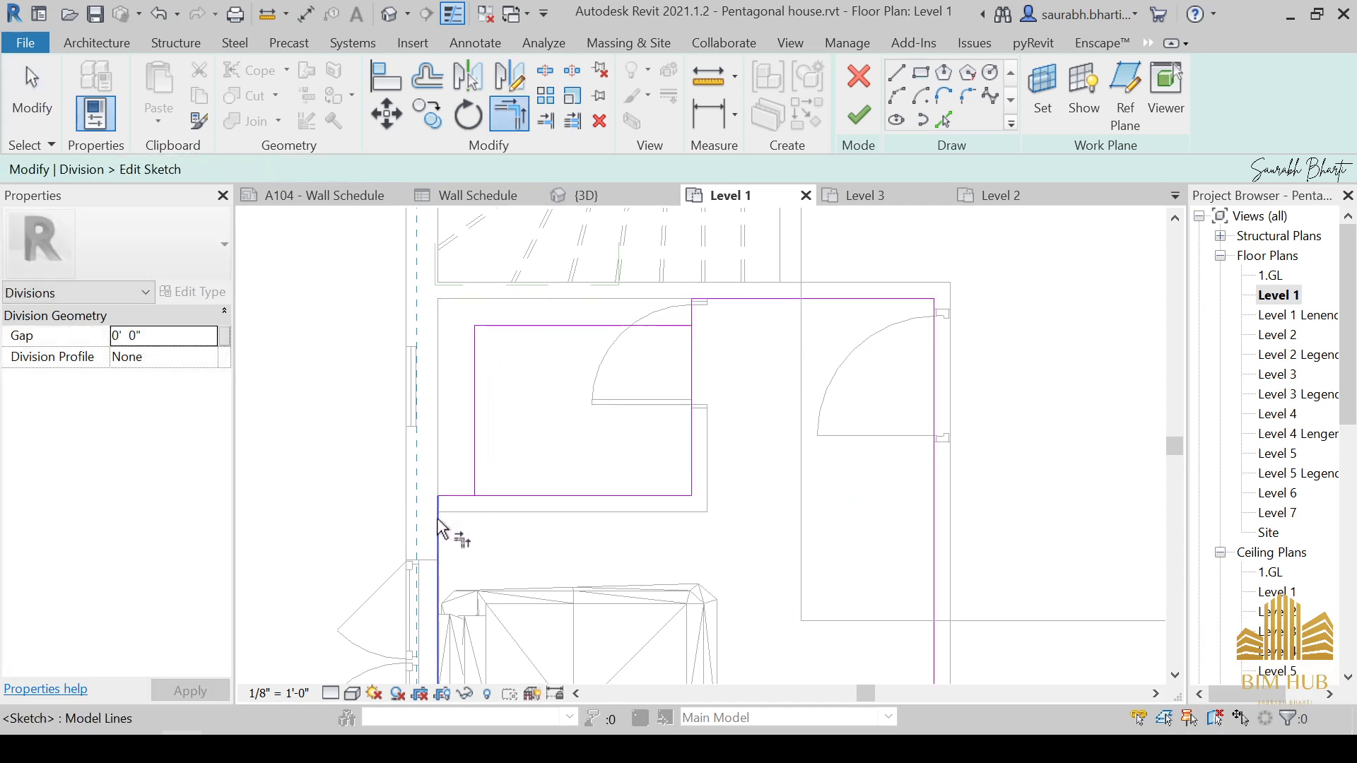
pyautogui.press('Escape')
# Step: Move the bedroom outline's two edges along the toilet onto the bedroom-side faces of the toilet walls
pyautogui.scroll(2, 556, 509)
pyautogui.click(555, 544)
pyautogui.moveTo(555, 530); pyautogui.dragTo(556, 500)
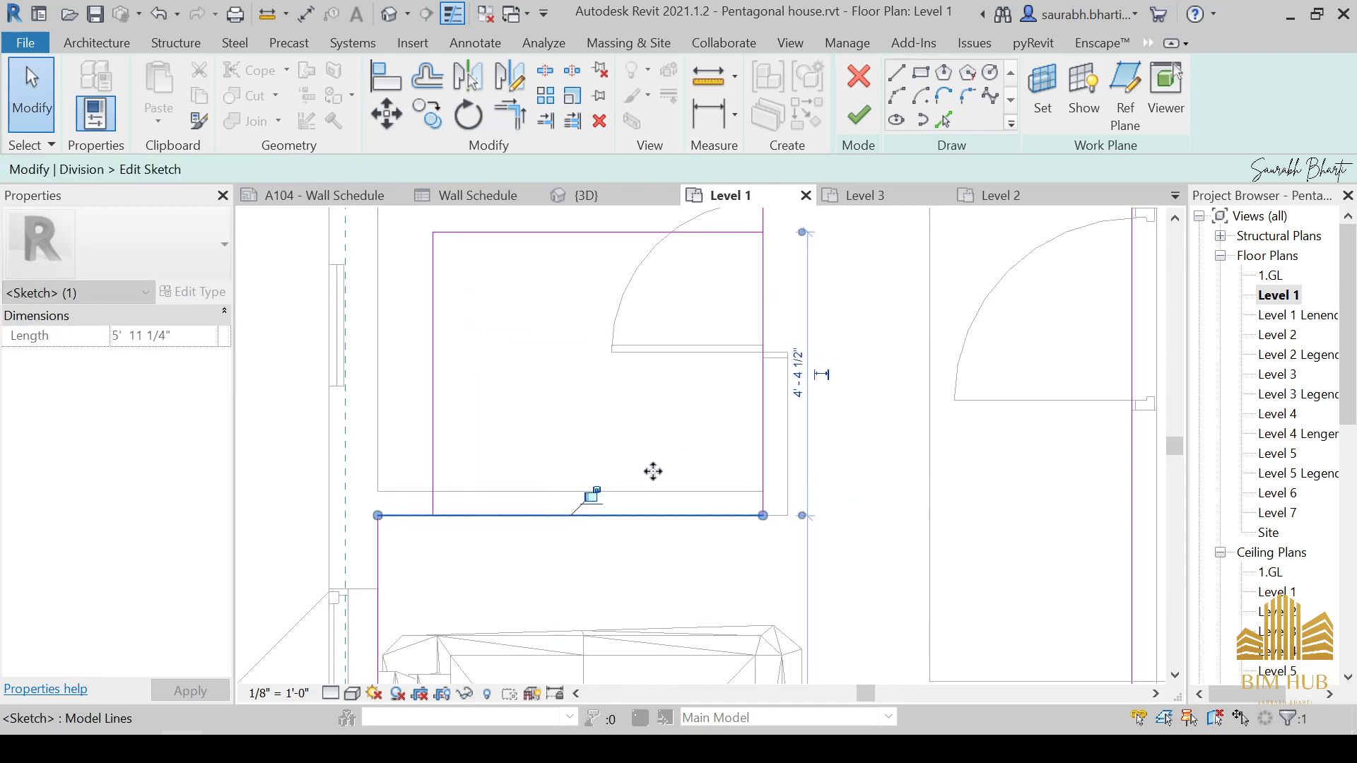
pyautogui.click(762, 399)
pyautogui.moveTo(770, 396)
pyautogui.mouseDown()
pyautogui.moveTo(808, 414)
pyautogui.moveTo(789, 402)
pyautogui.mouseUp()
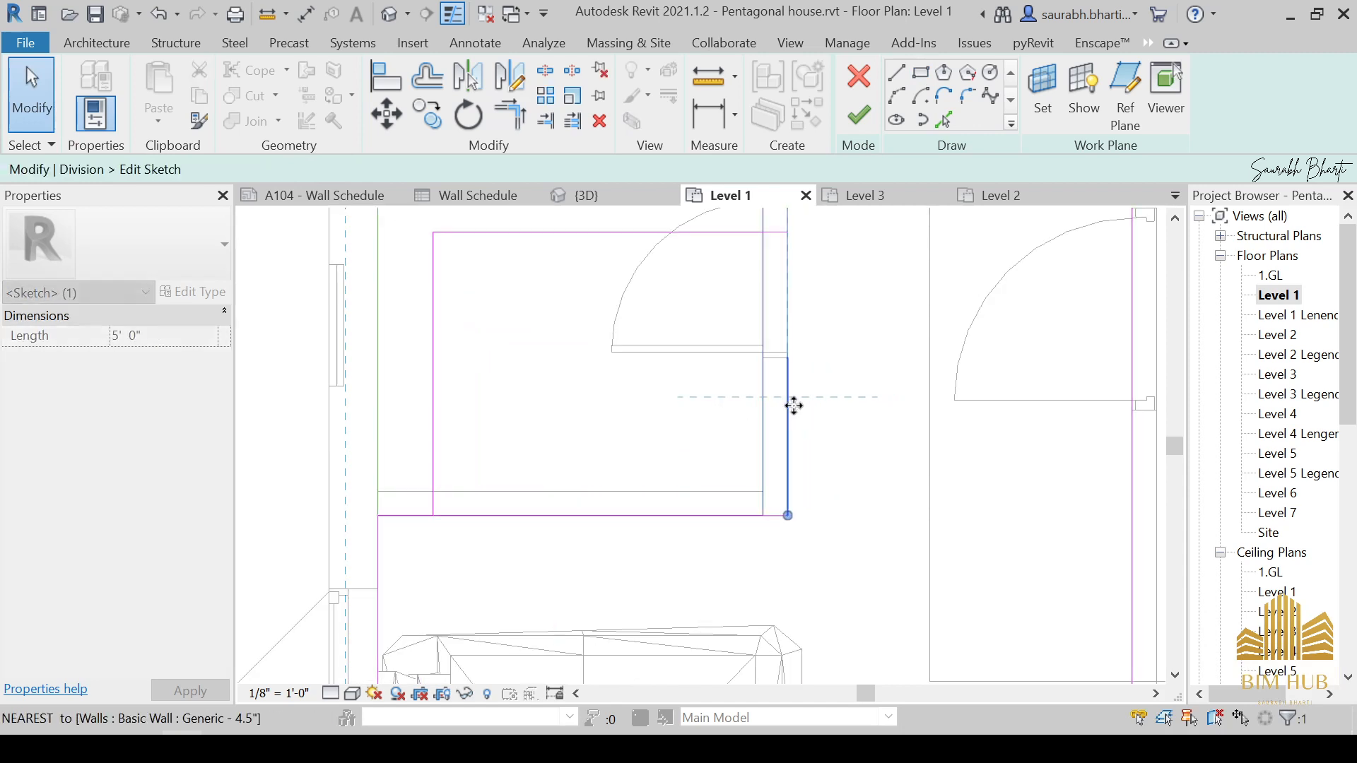
# Step: Pick the inner face of the toilet's lower wall as a line of the division sketch
pyautogui.click(943, 125)
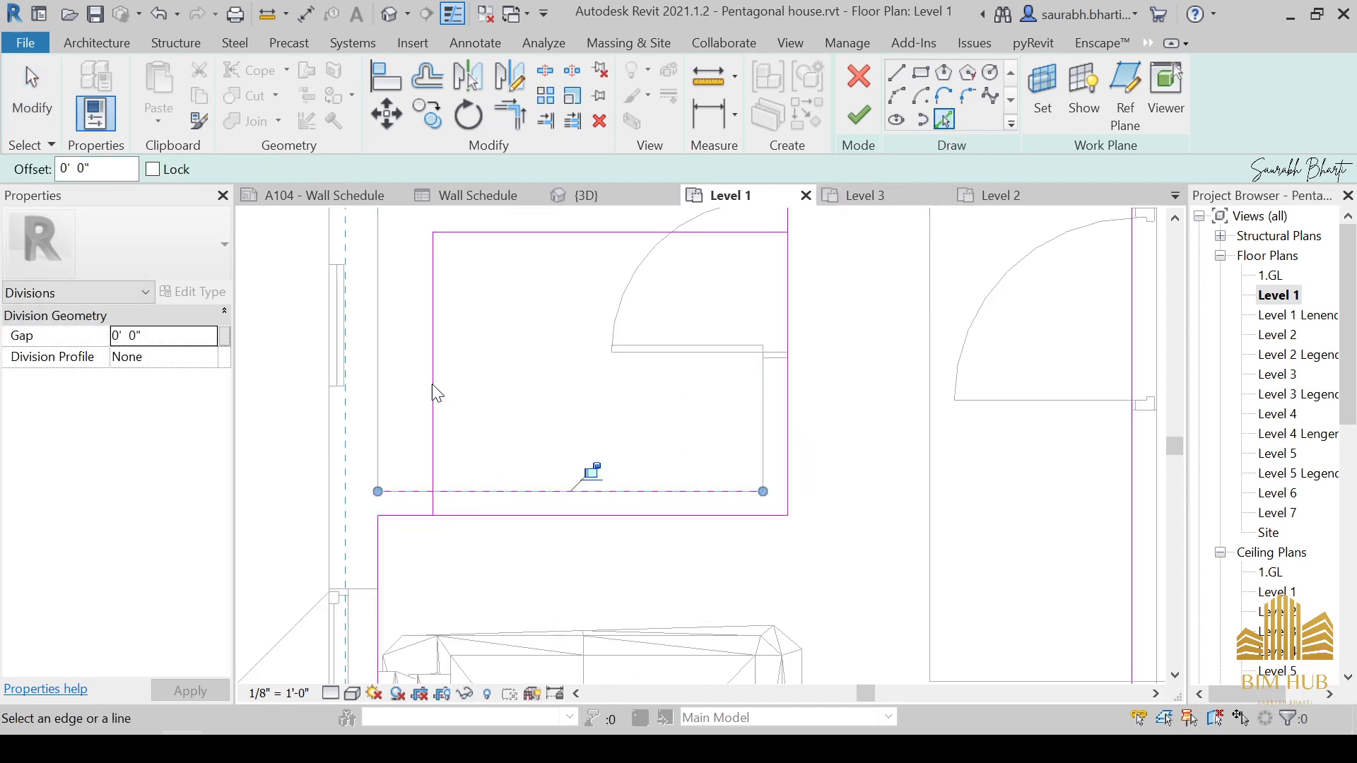
pyautogui.click(393, 304)
pyautogui.moveTo(394, 304); pyautogui.dragTo(413, 432, button='middle')
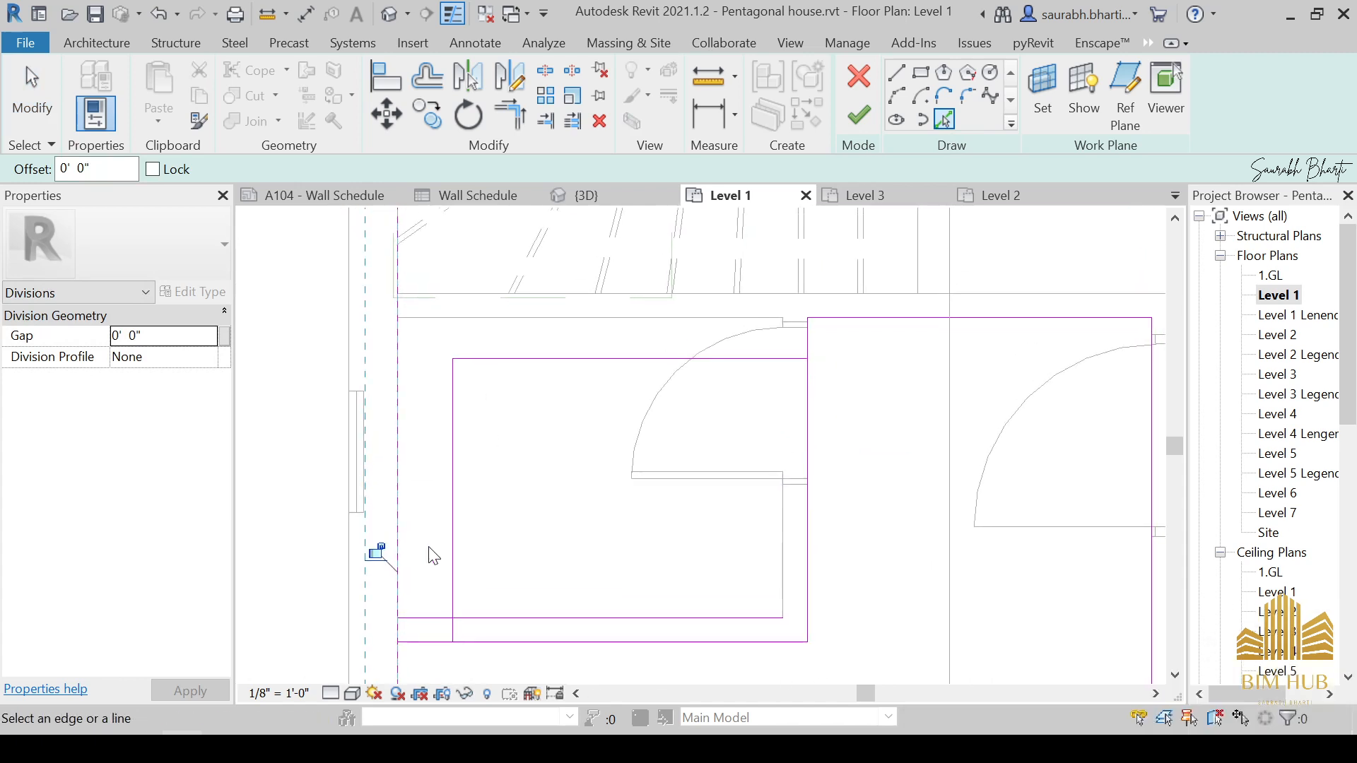
pyautogui.moveTo(382, 506); pyautogui.dragTo(362, 379, button='middle')
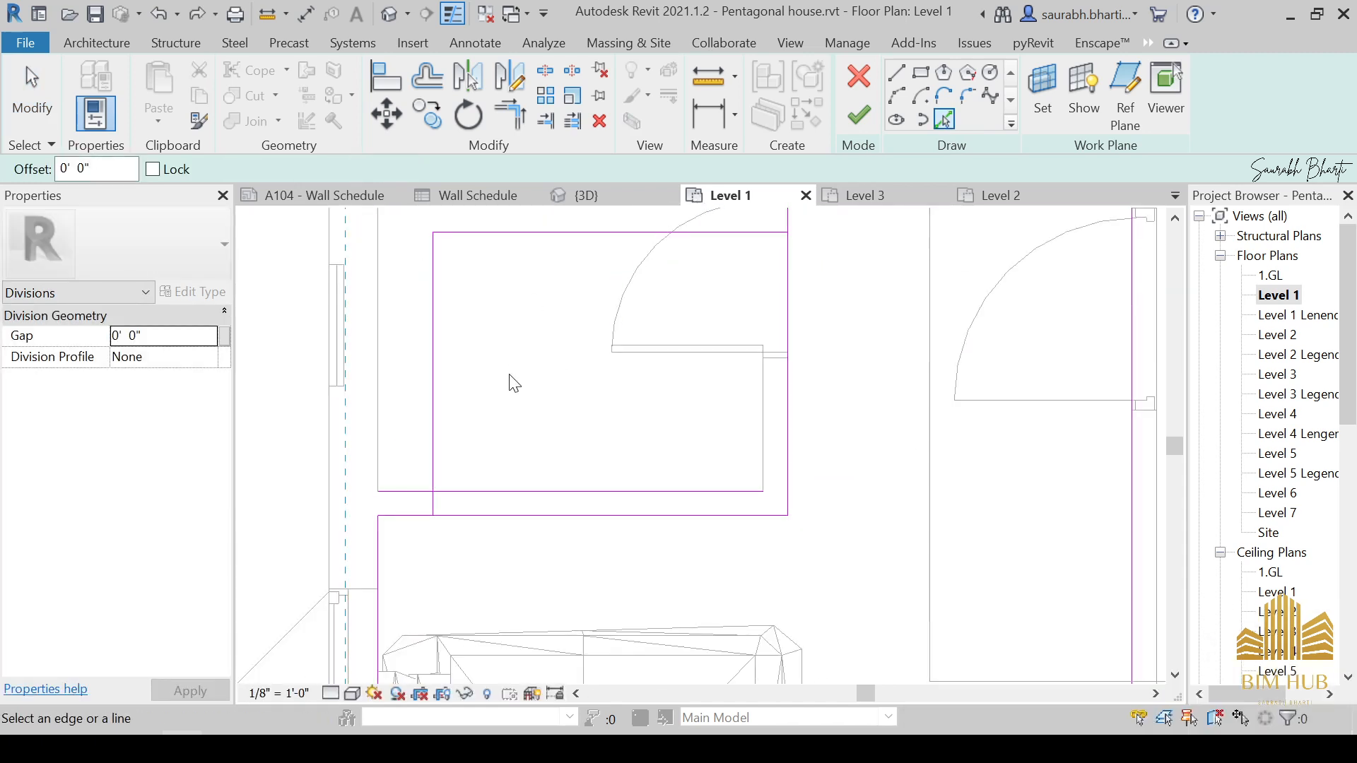
pyautogui.moveTo(513, 383); pyautogui.dragTo(523, 485, button='middle')
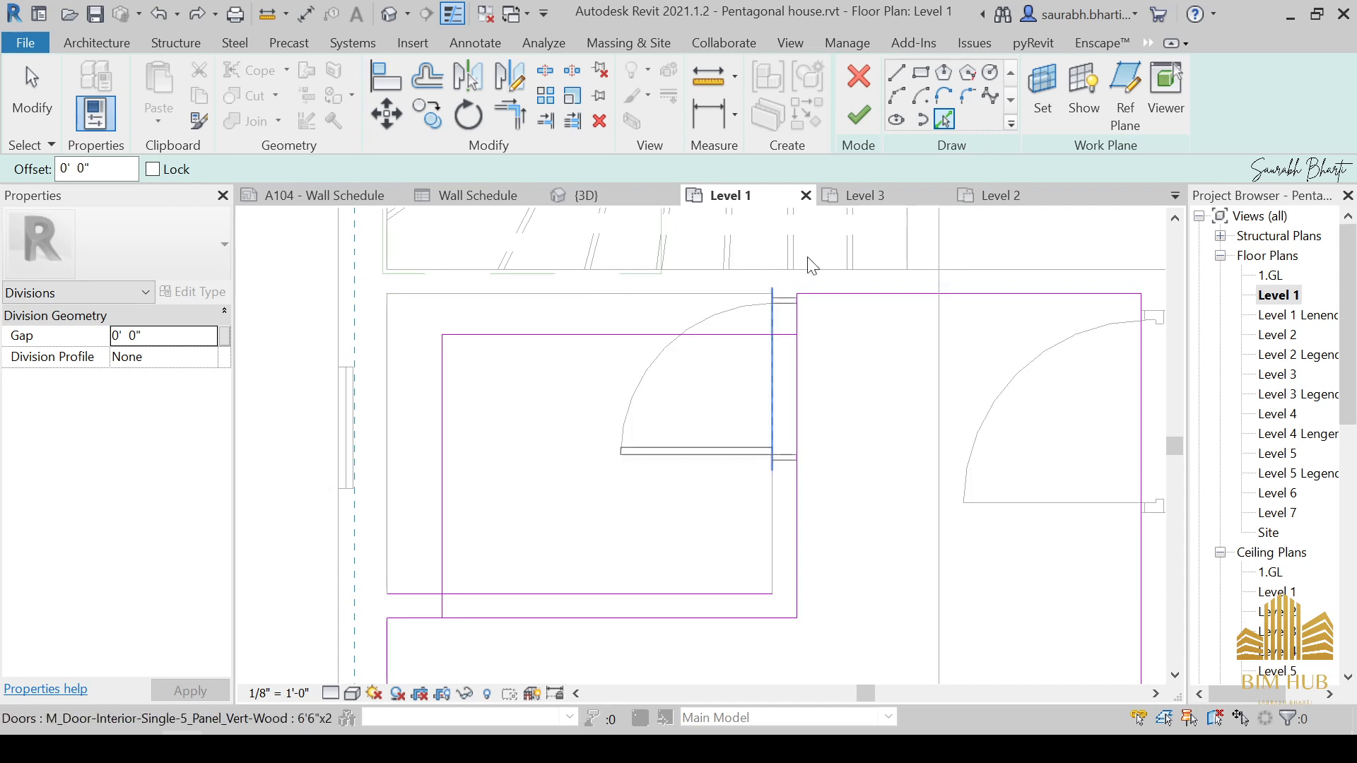
pyautogui.press('Escape')
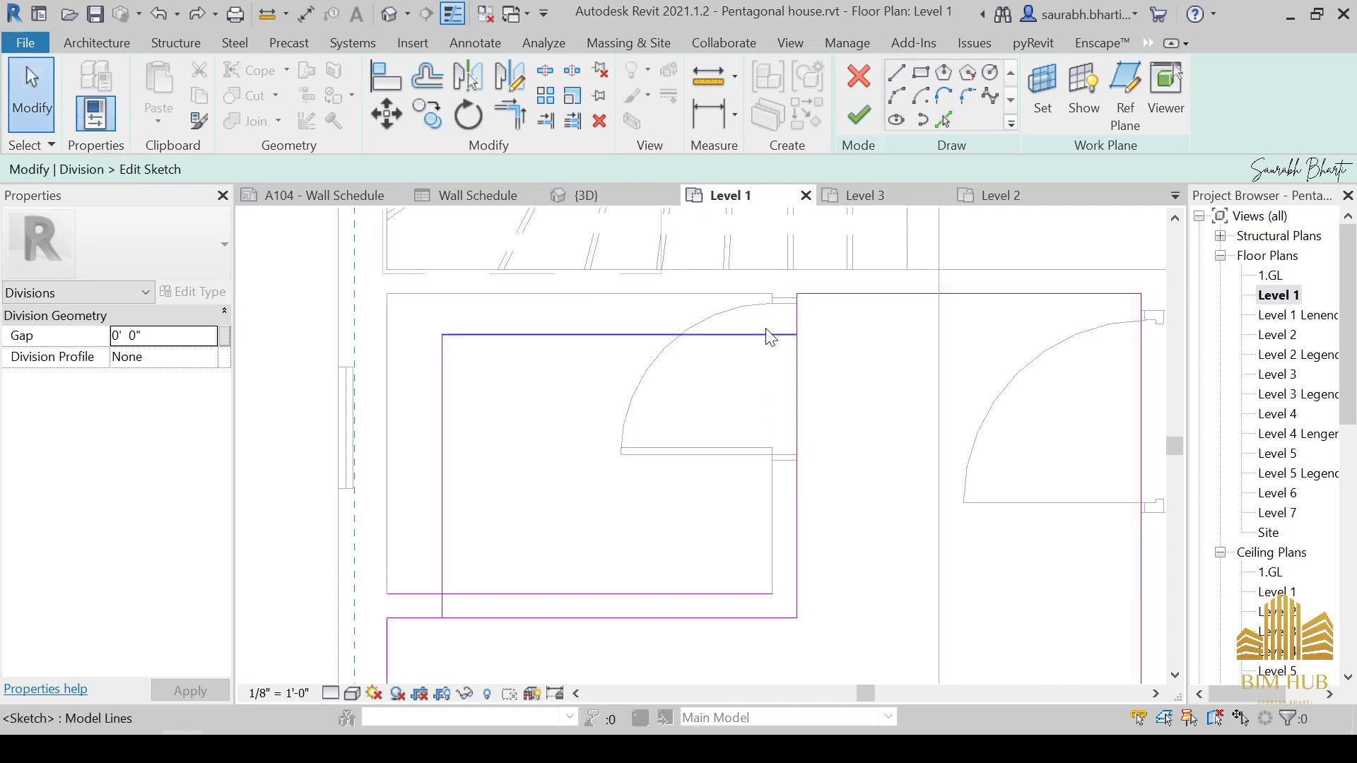
# Step: Draw chained lines along the toilet's other three inner wall faces, about 4' - 7 1/2" tall, to close its division outline
pyautogui.click(897, 72)
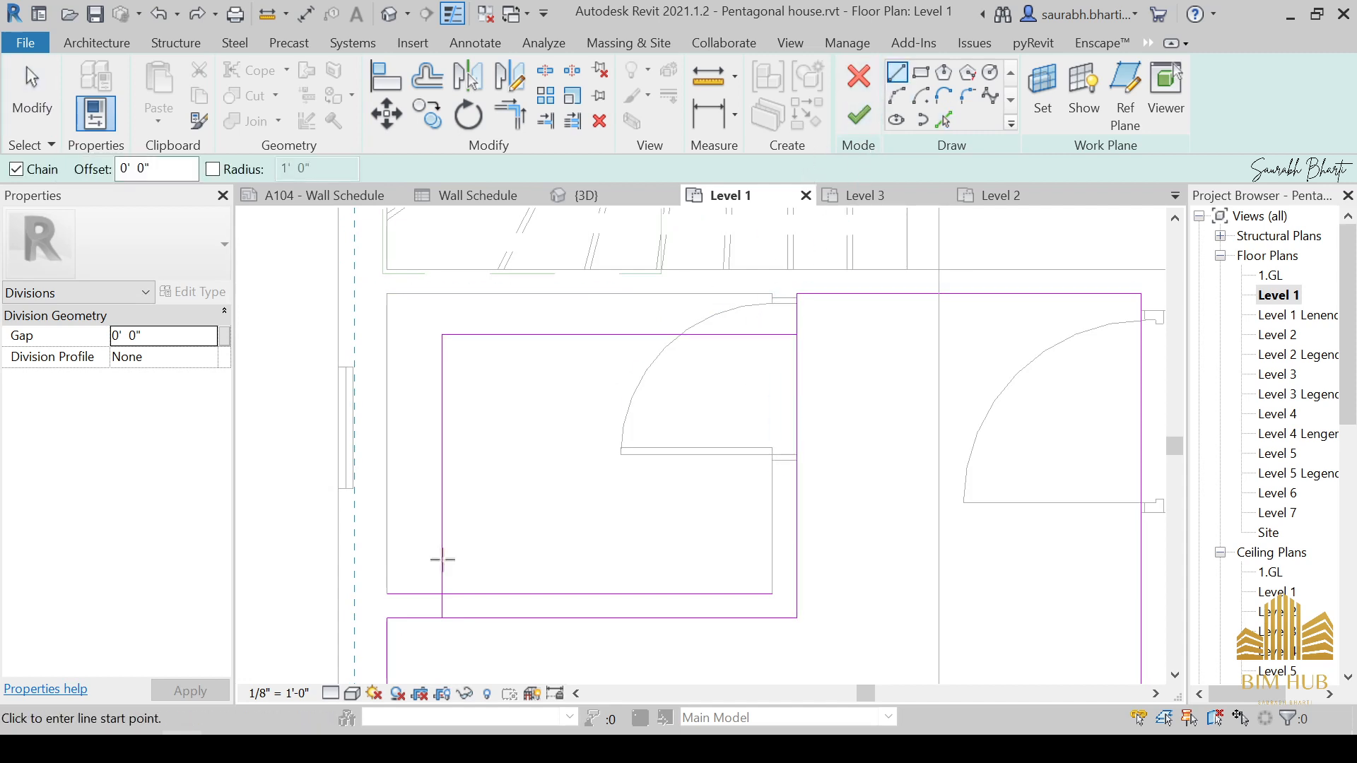
pyautogui.click(386, 594)
pyautogui.click(387, 294)
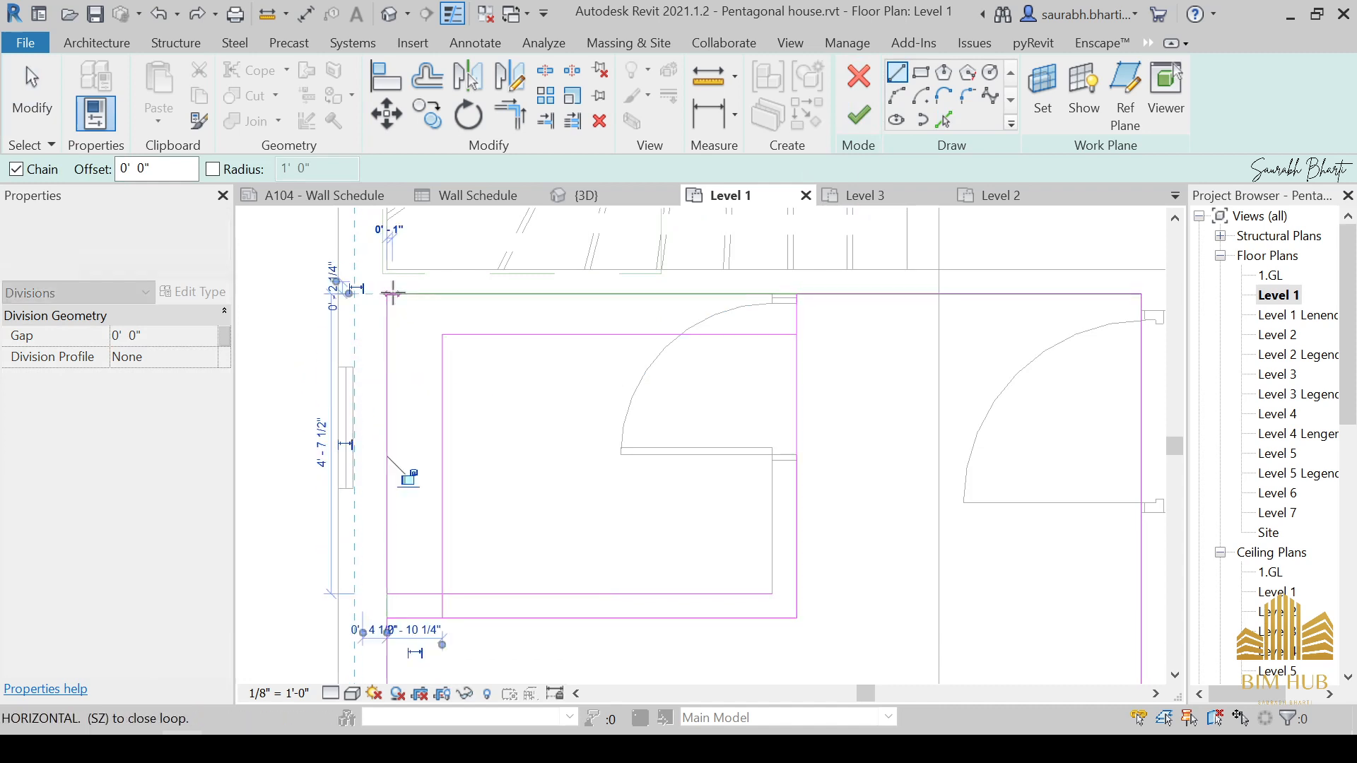
pyautogui.click(773, 294)
pyautogui.click(773, 592)
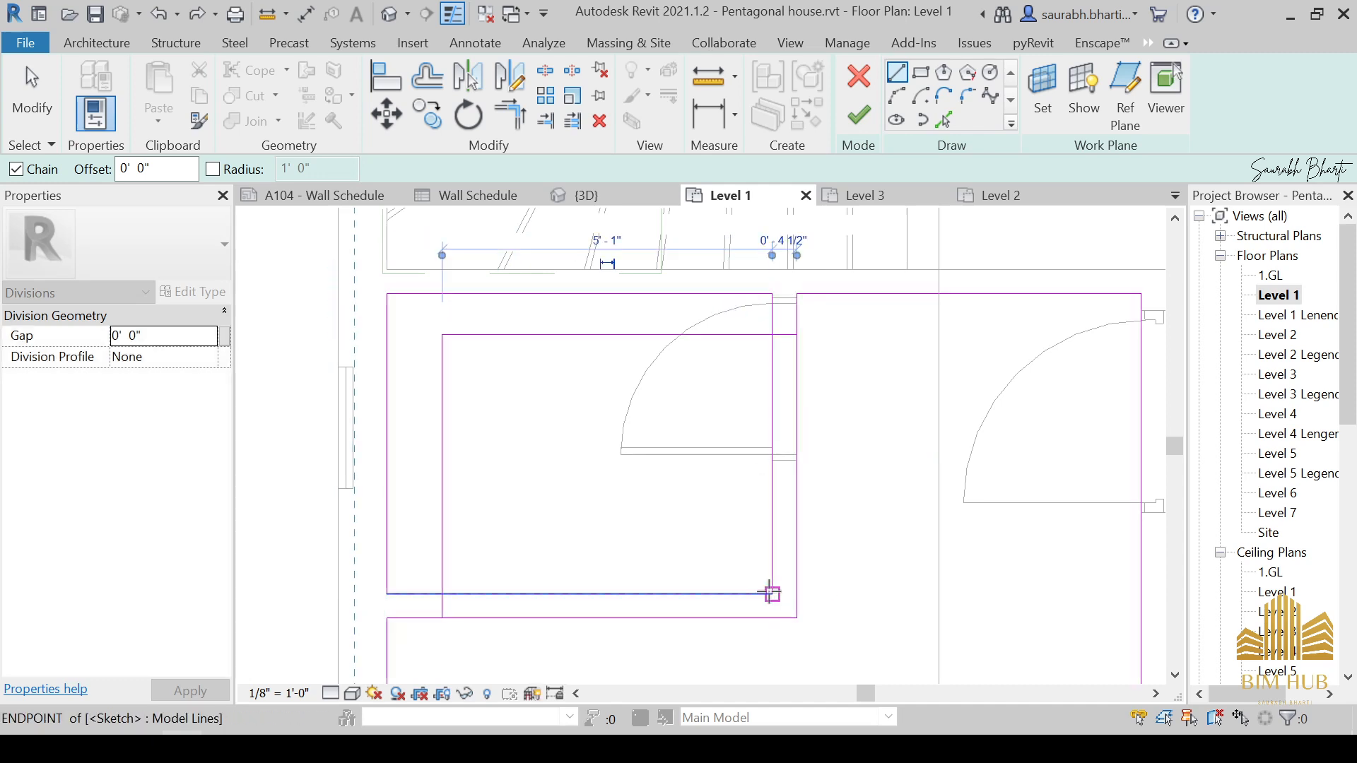
pyautogui.press('Escape')
pyautogui.press('Escape')
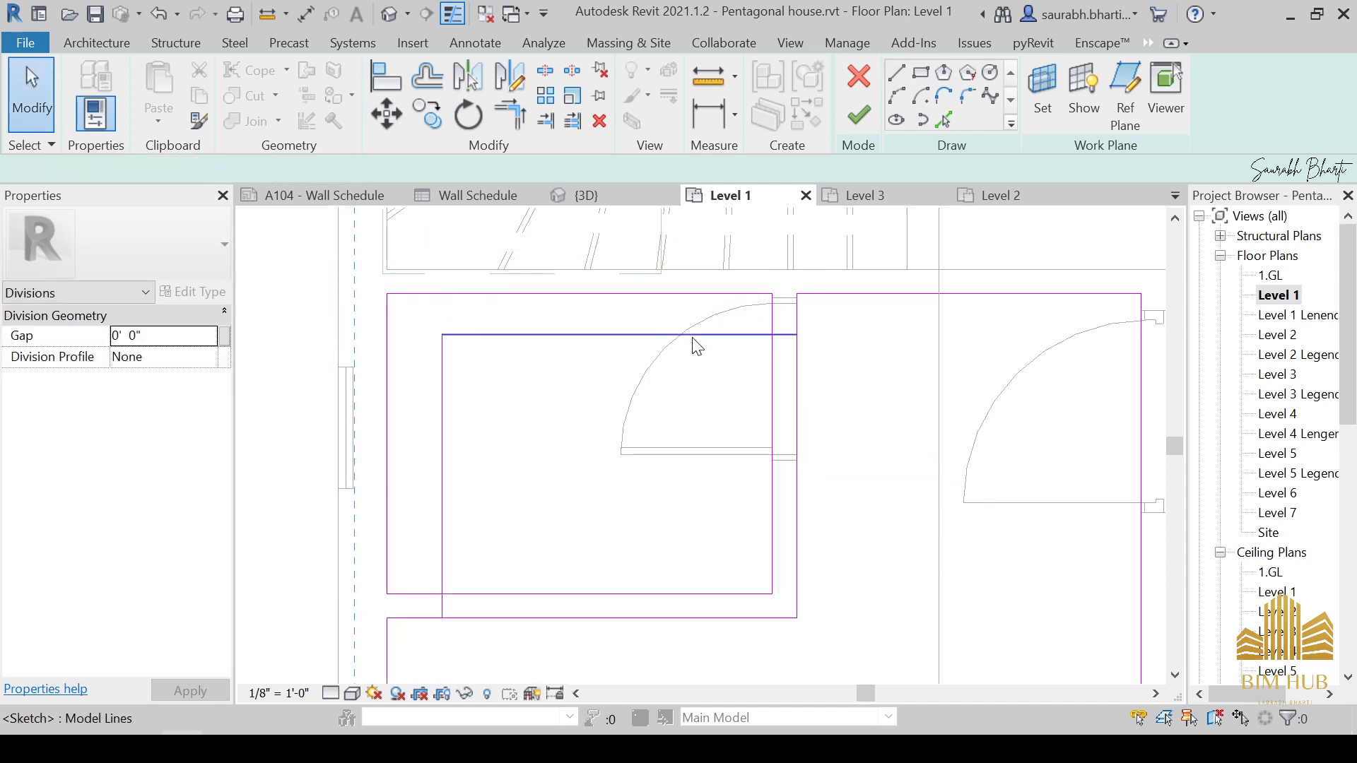
# Step: Delete the two leftover edges of the earlier rectangle inside the toilet
pyautogui.click(682, 335)
pyautogui.press('Delete')
pyautogui.click(444, 380)
pyautogui.press('Delete')
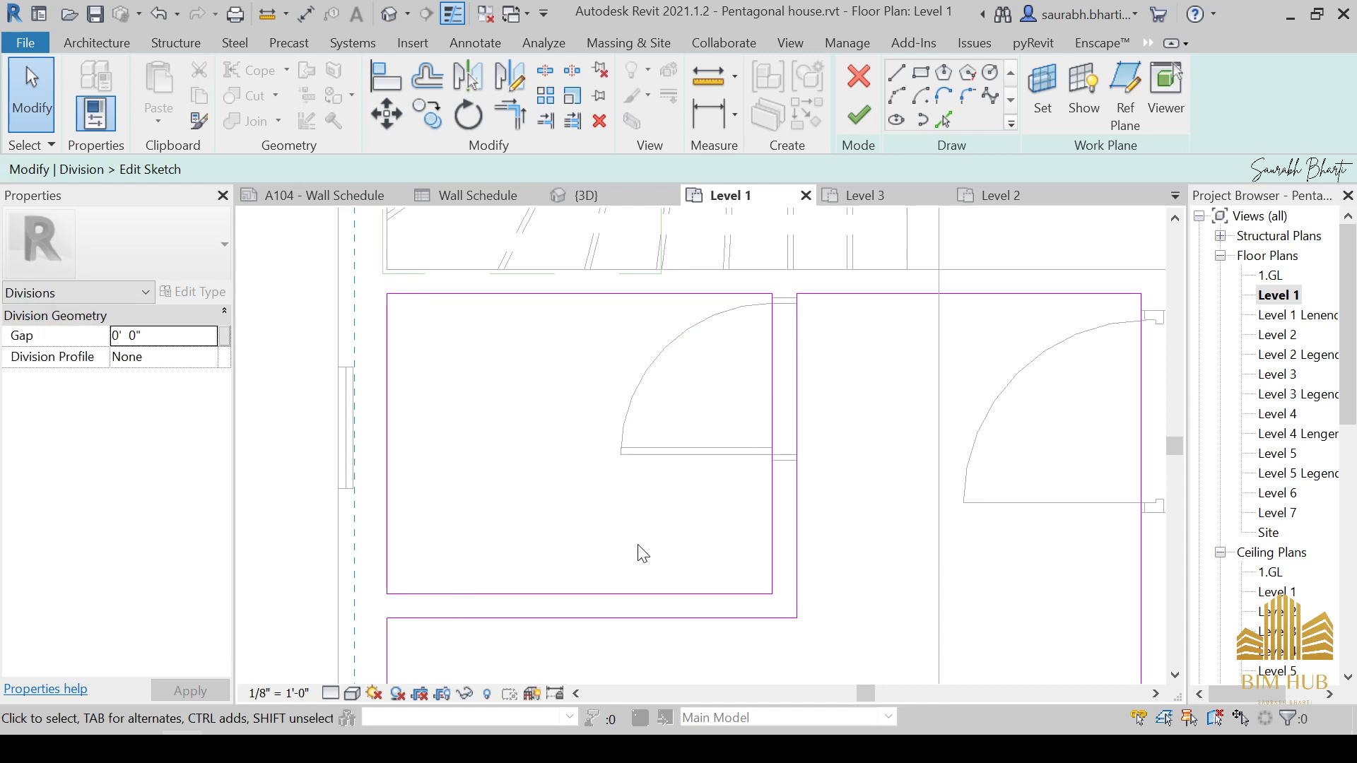
# Step: Finish the division sketch with the bedroom and toilet outlines and leave the division mode
pyautogui.scroll(-3, 637, 552)
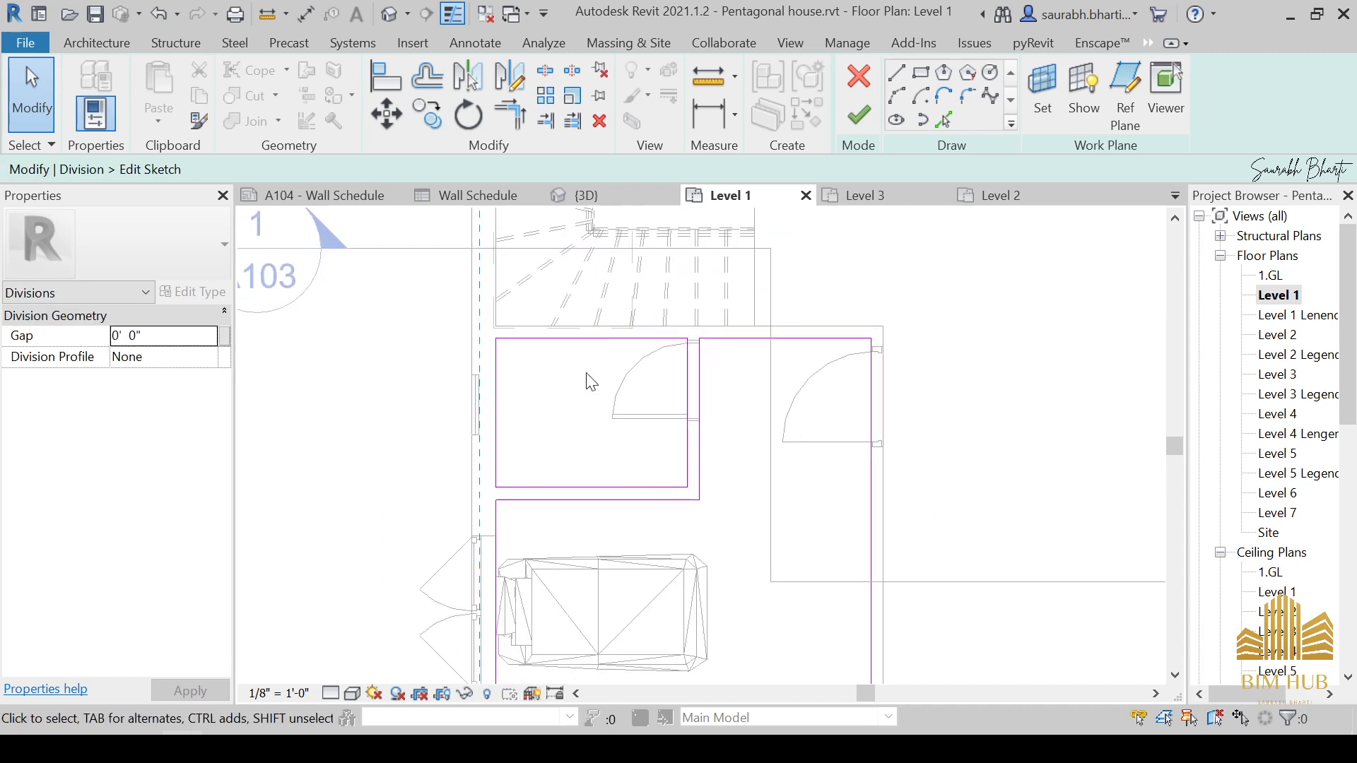
pyautogui.moveTo(718, 554); pyautogui.dragTo(717, 328, button='middle')
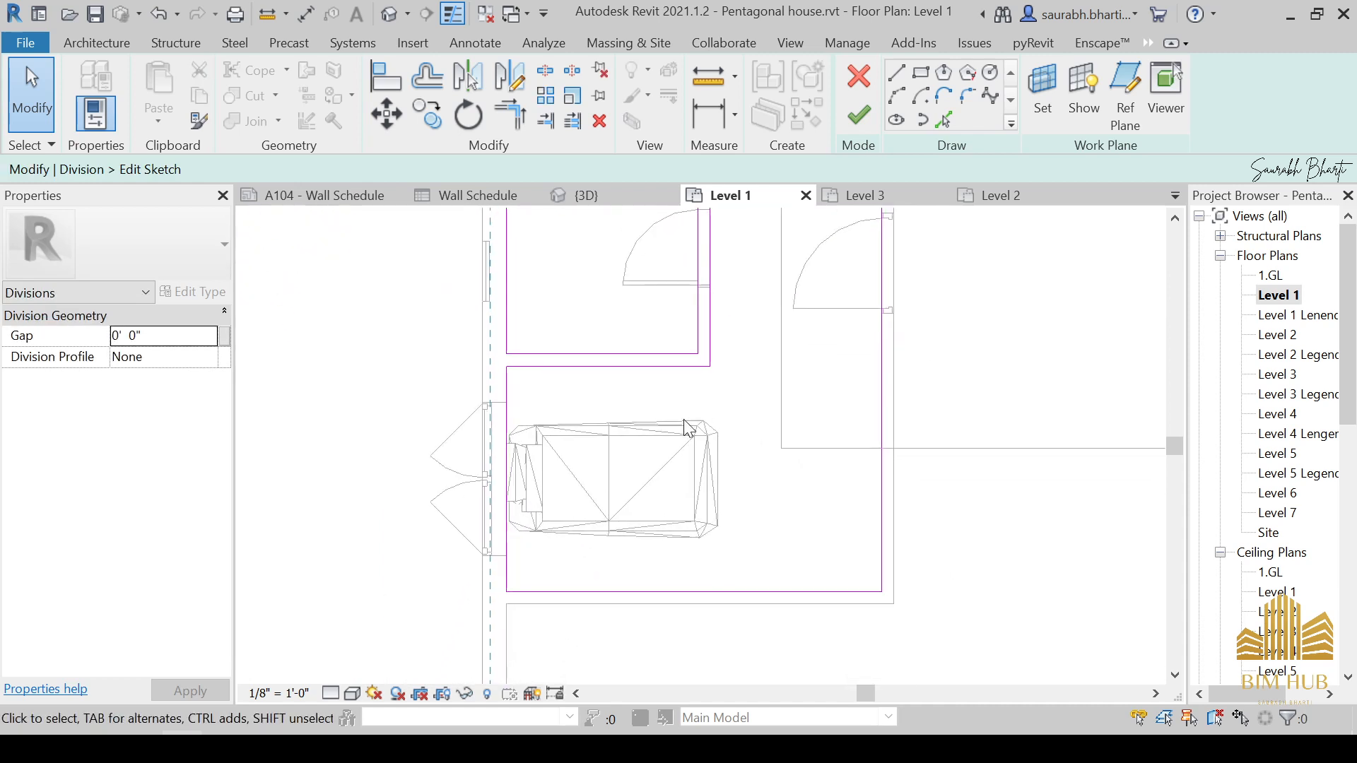
pyautogui.moveTo(806, 280); pyautogui.dragTo(763, 458, button='middle')
pyautogui.click(859, 119)
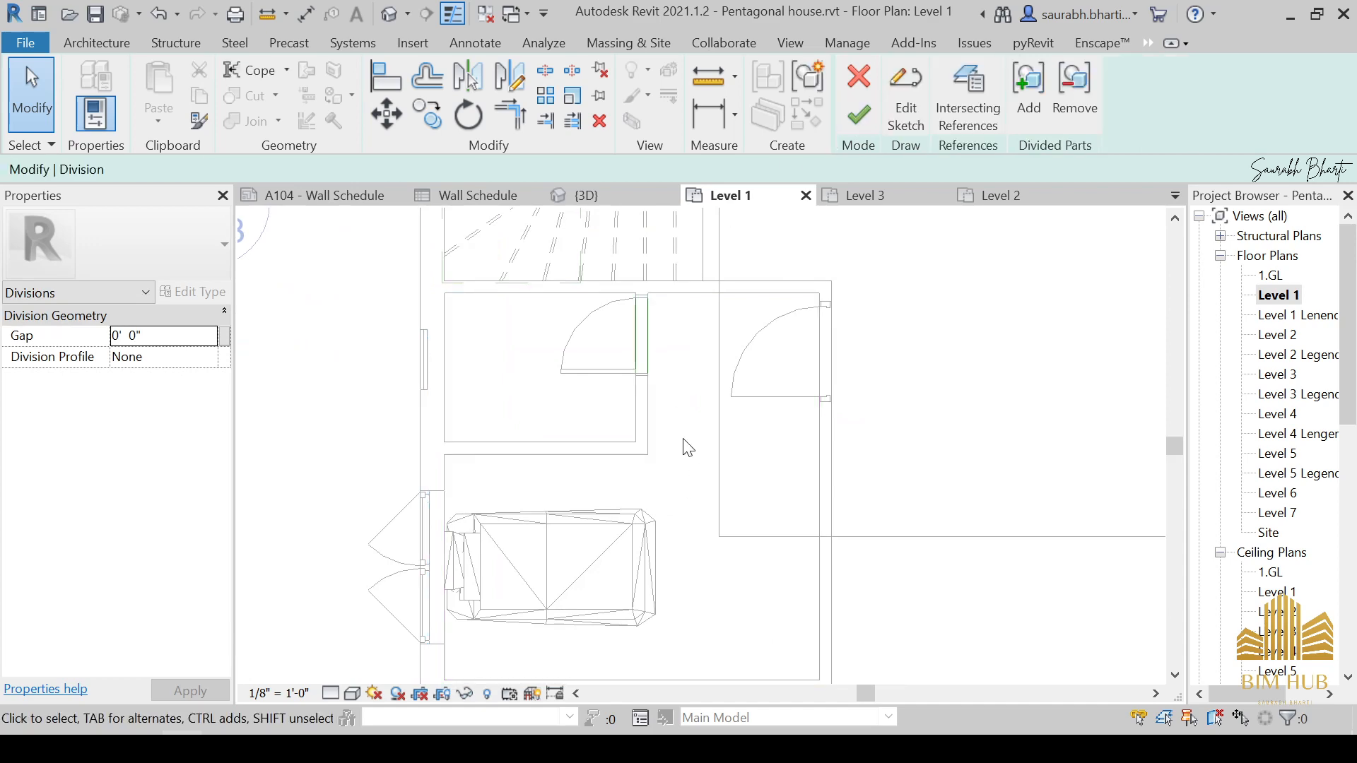
pyautogui.press('Escape')
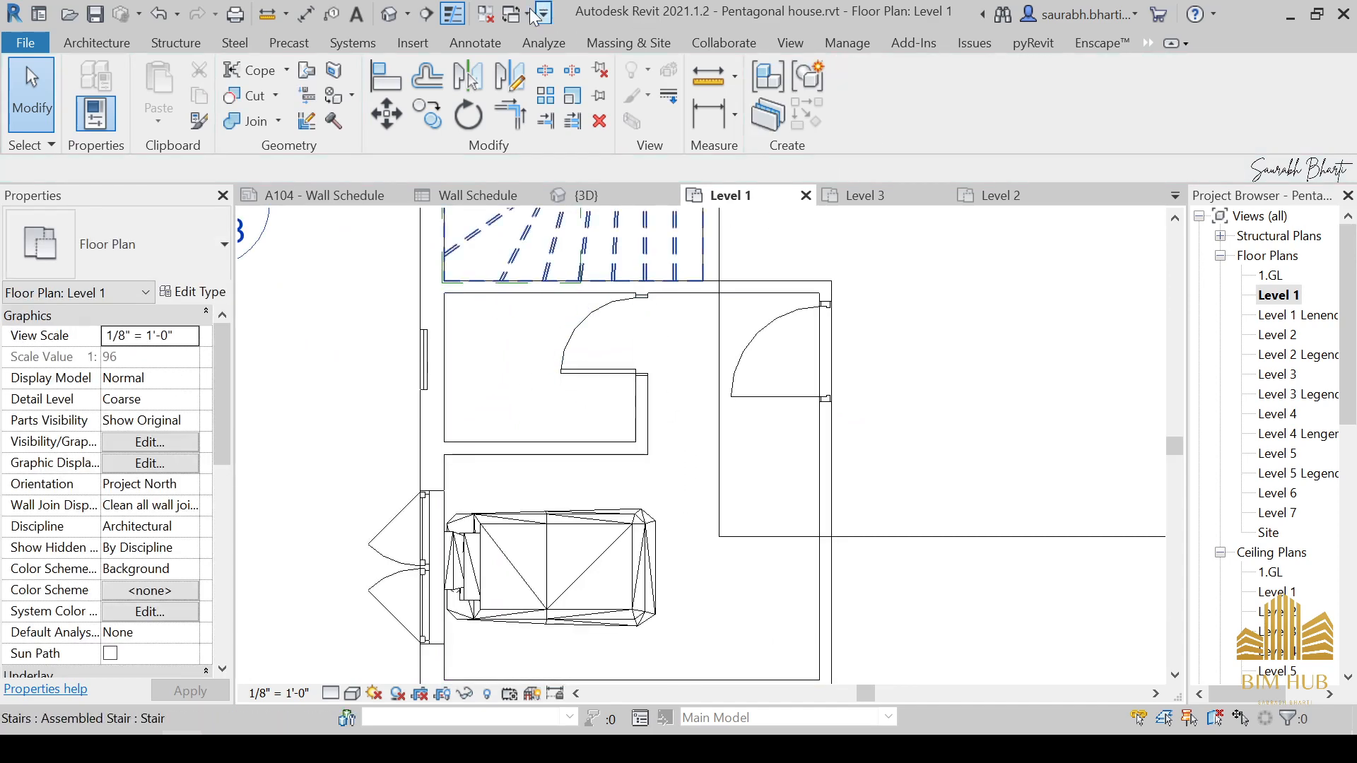
# Step: In the 3D view, turn off Material By Original for the ground-floor bedroom's floor part
pyautogui.click(387, 14)
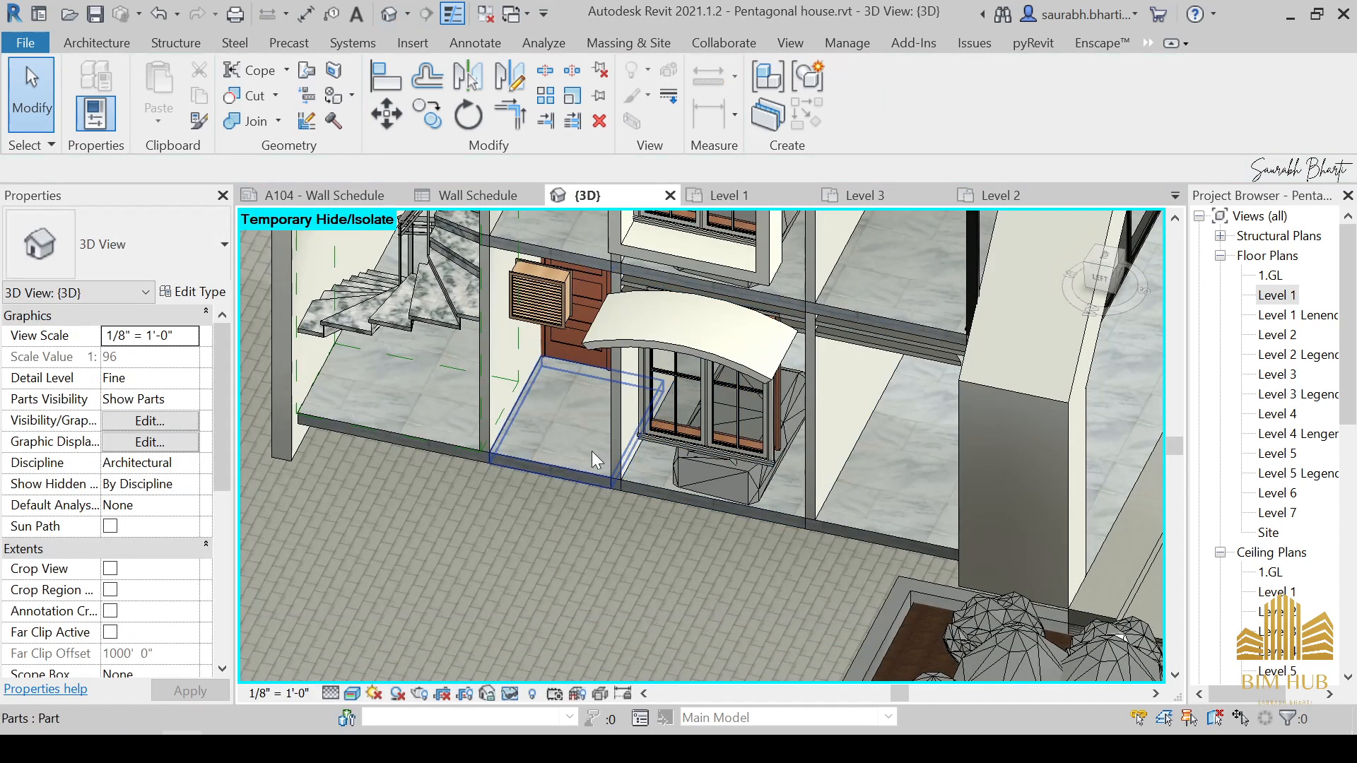
pyautogui.click(565, 458)
pyautogui.keyDown('shift'); pyautogui.moveTo(565, 458); pyautogui.dragTo(779, 455, button='middle'); pyautogui.keyUp('shift')
pyautogui.click(782, 455)
pyautogui.scroll(-5, 214, 583)
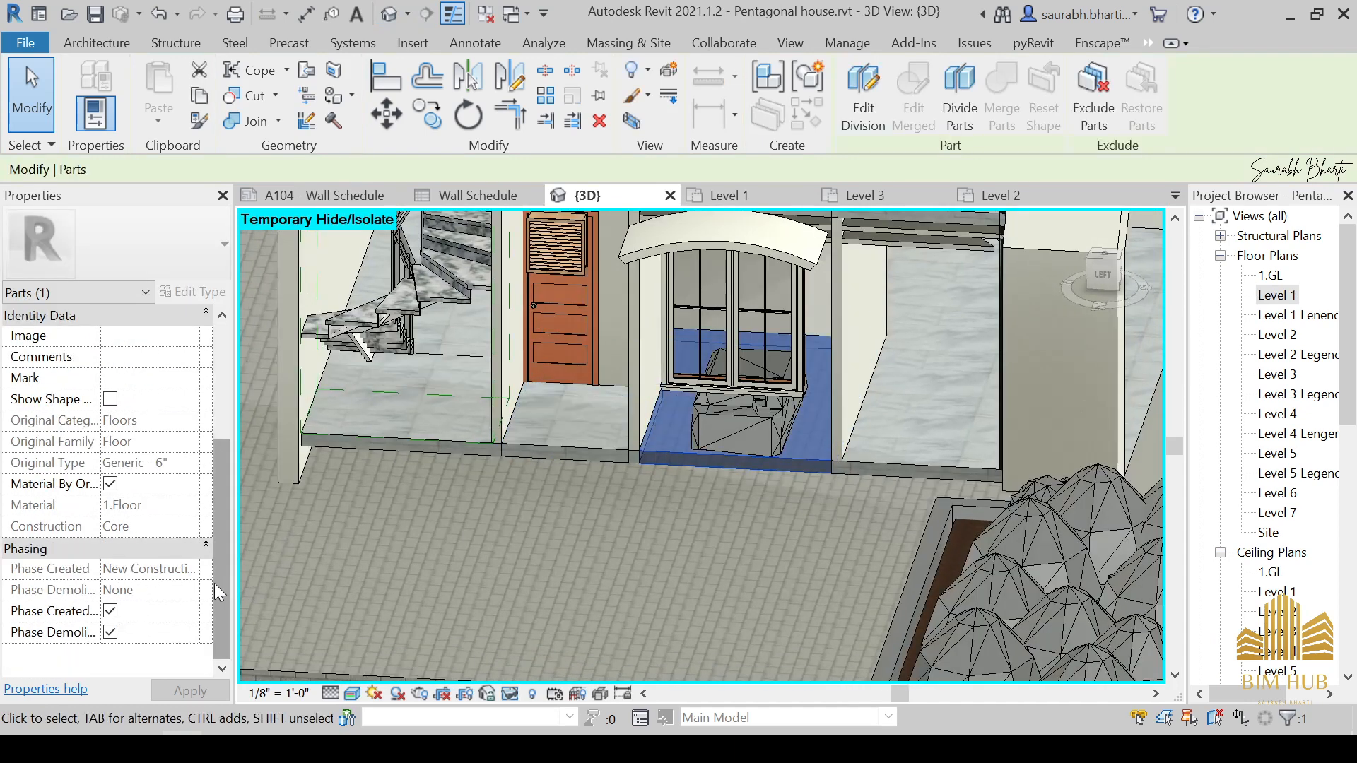
pyautogui.click(110, 484)
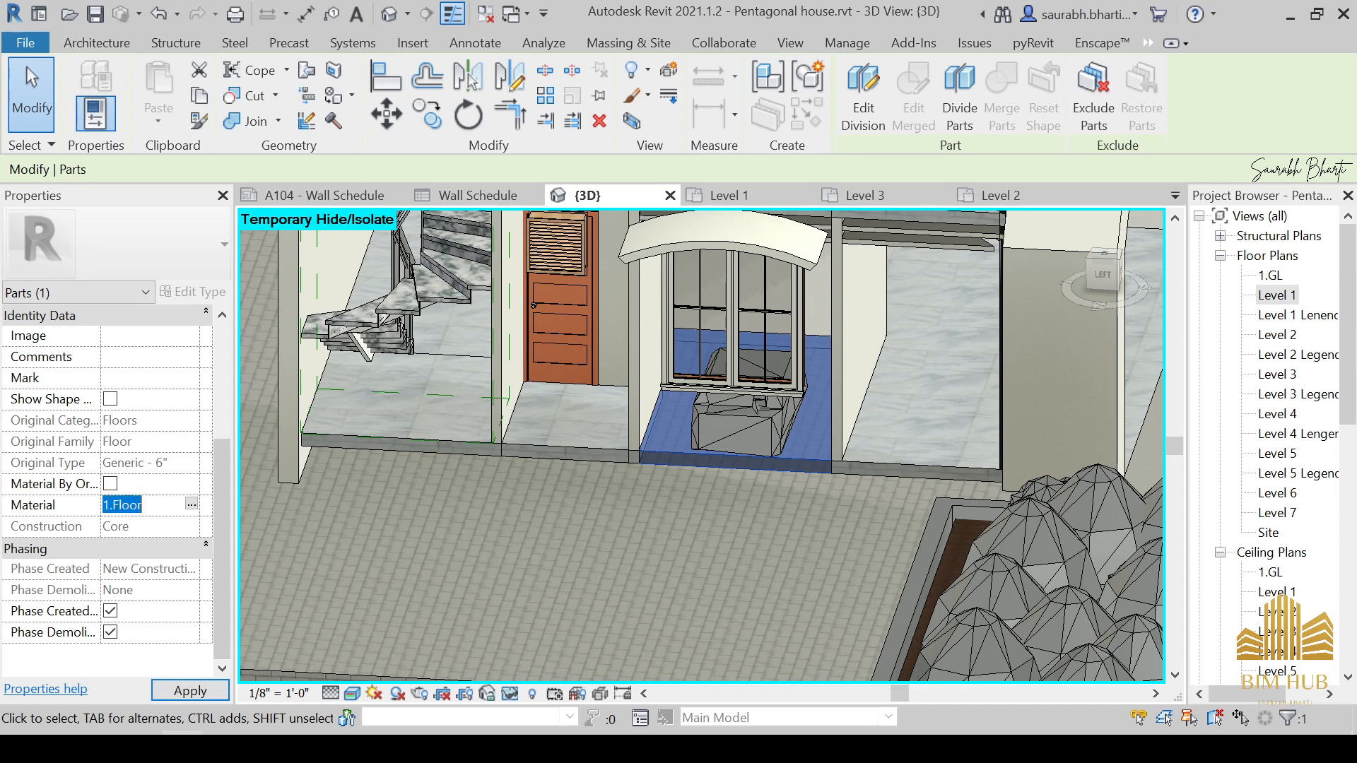
# Step: Assign the material Wood - Birch - Solid Stained Light Low Gloss to the bedroom floor part
pyautogui.click(191, 504)
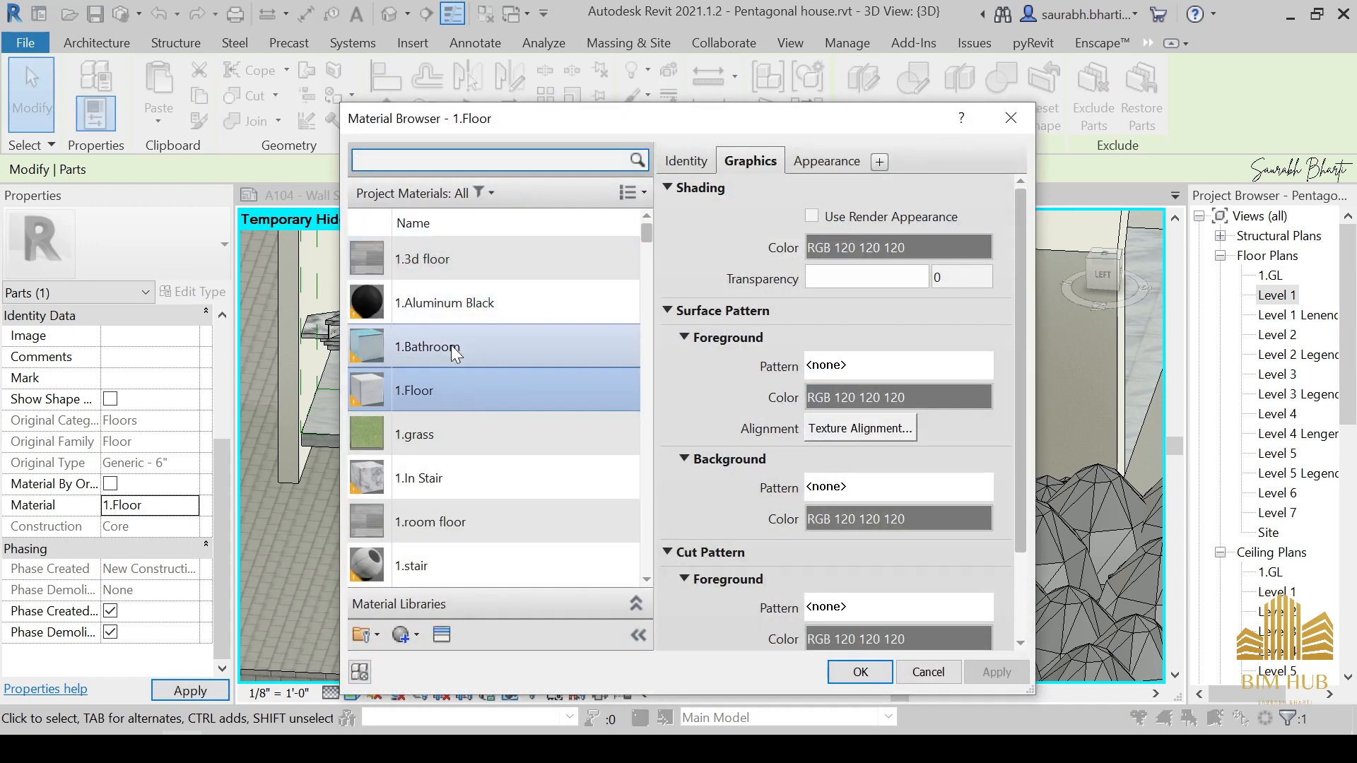
pyautogui.scroll(-3, 439, 438)
pyautogui.scroll(3, 439, 439)
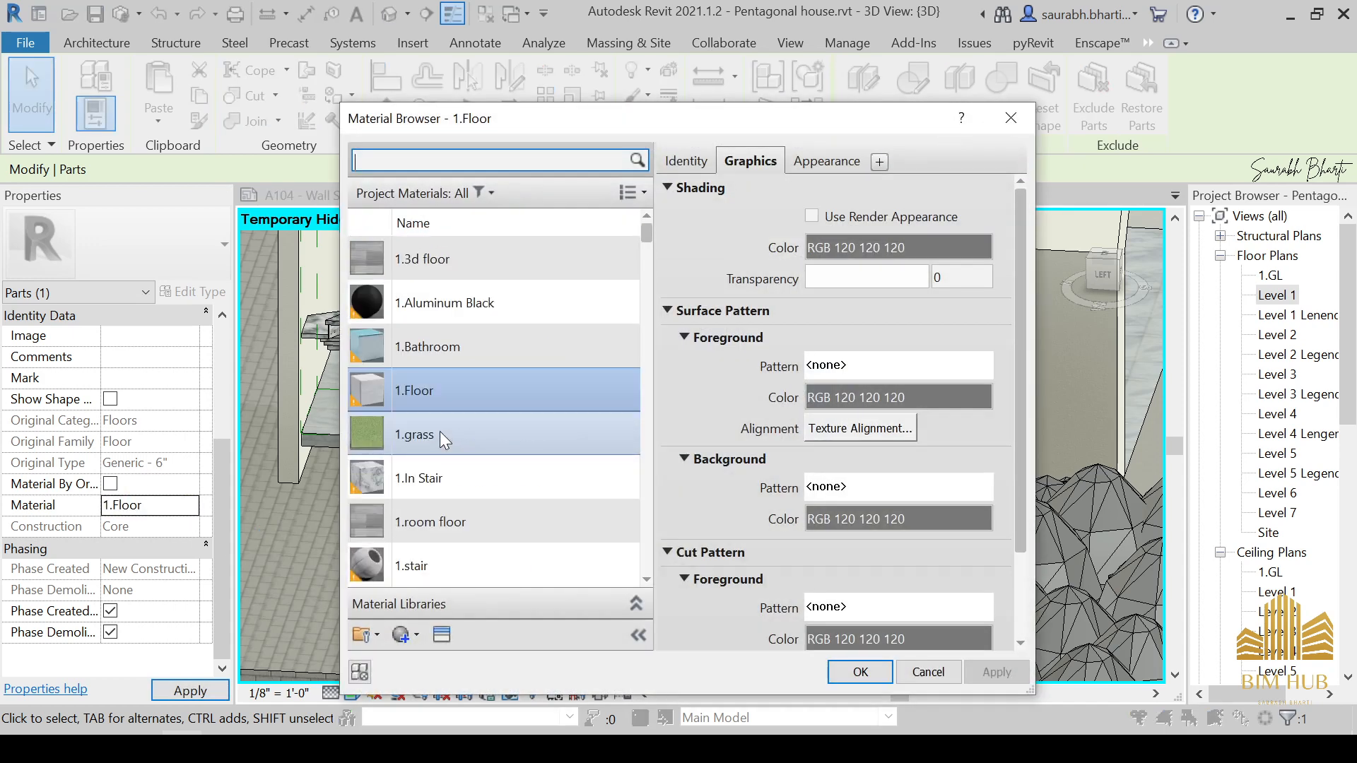
pyautogui.scroll(-7, 439, 431)
pyautogui.scroll(-20, 442, 459)
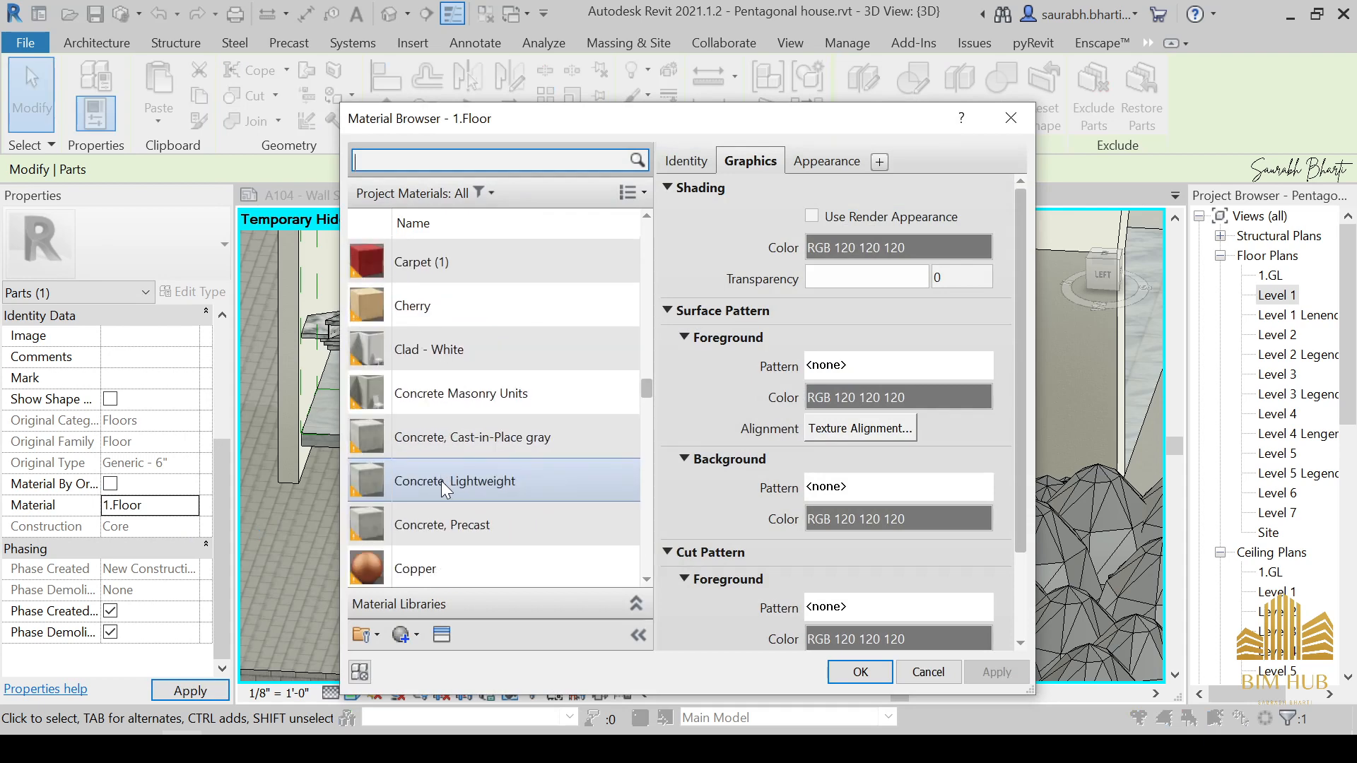
pyautogui.scroll(-10, 441, 477)
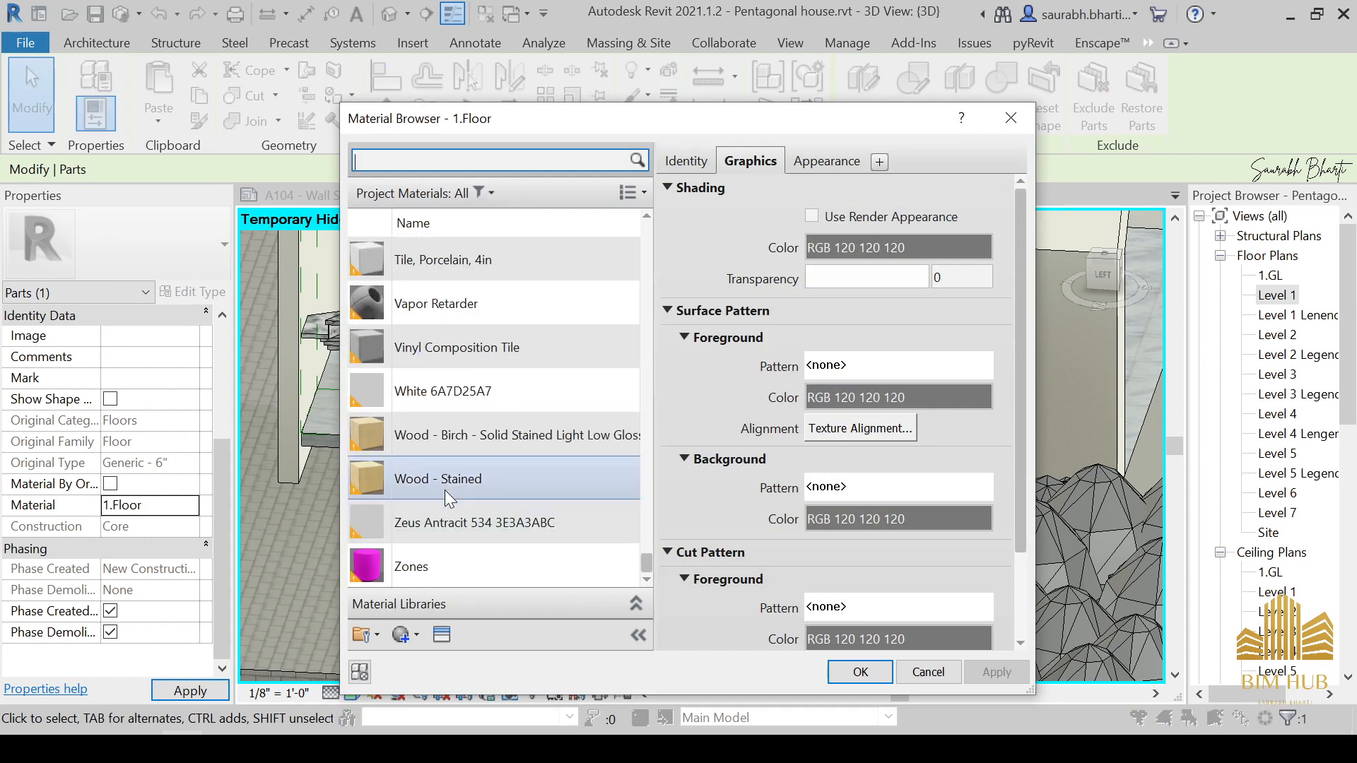
pyautogui.doubleClick(435, 437)
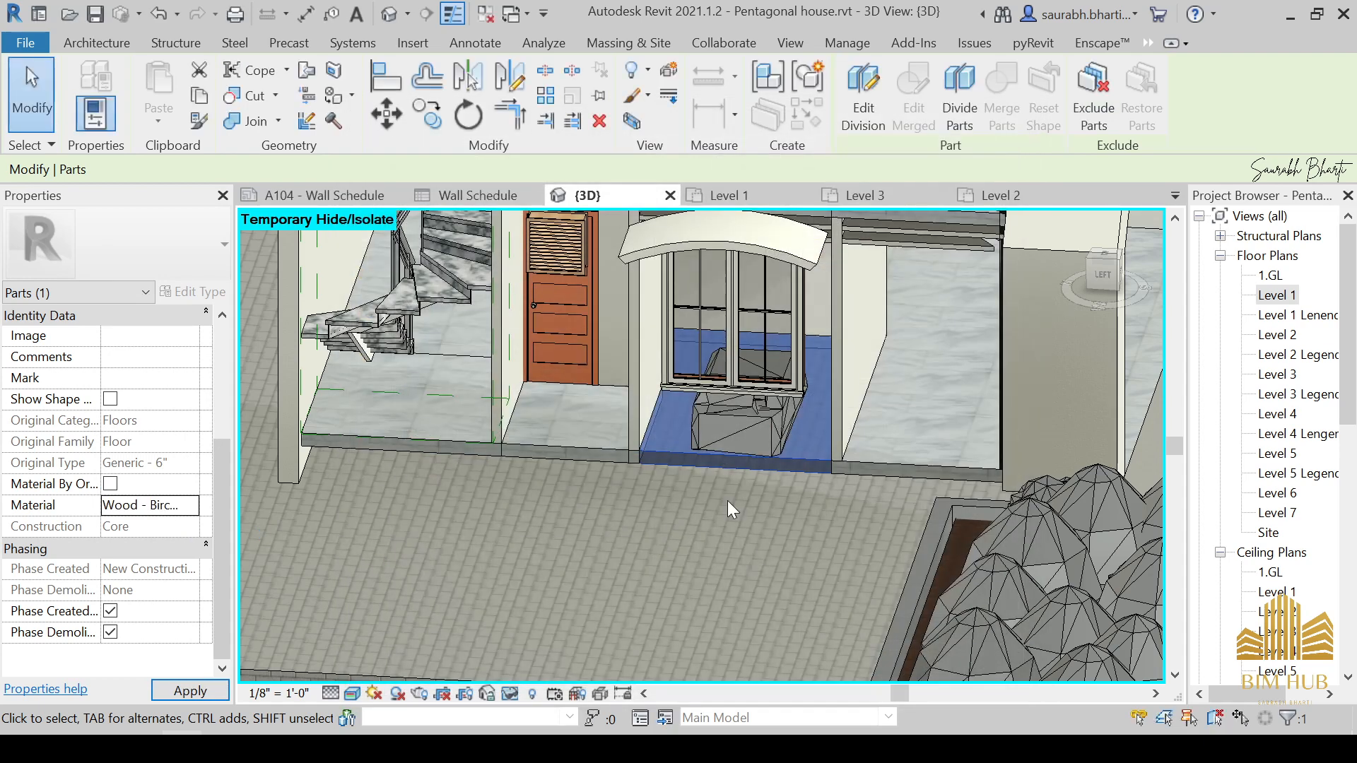
pyautogui.press('Escape')
# Step: Turn off Material By Original for the toilet floor part and assign it the 1.Bathroom material
pyautogui.click(576, 442)
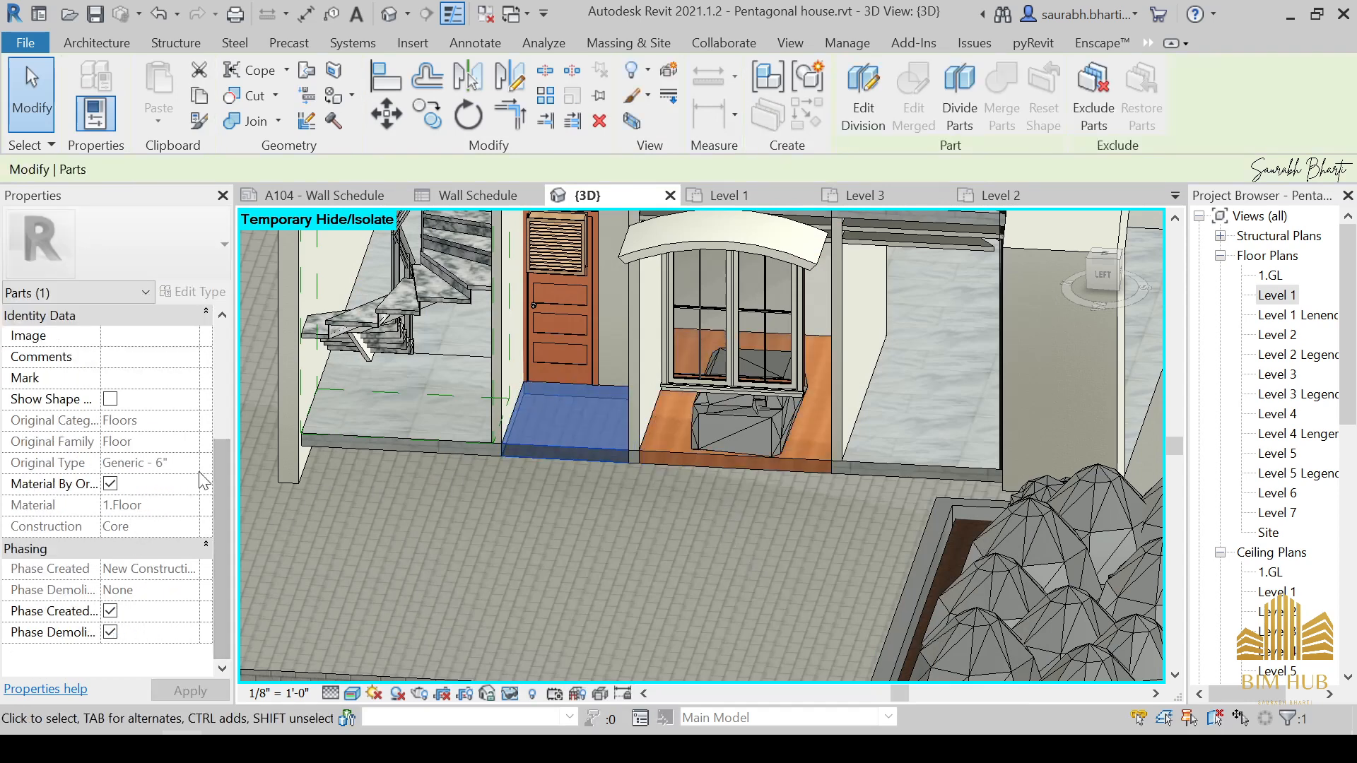
pyautogui.click(136, 508)
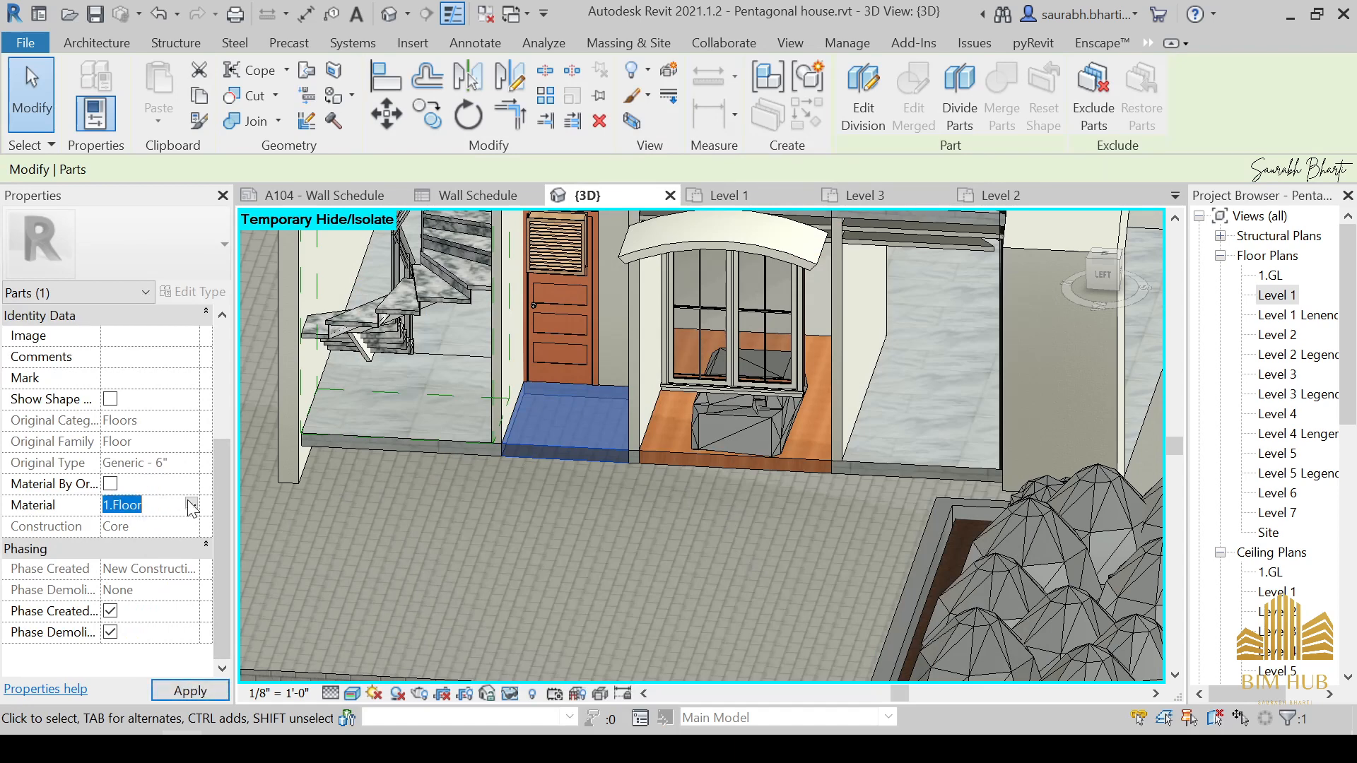
pyautogui.click(193, 513)
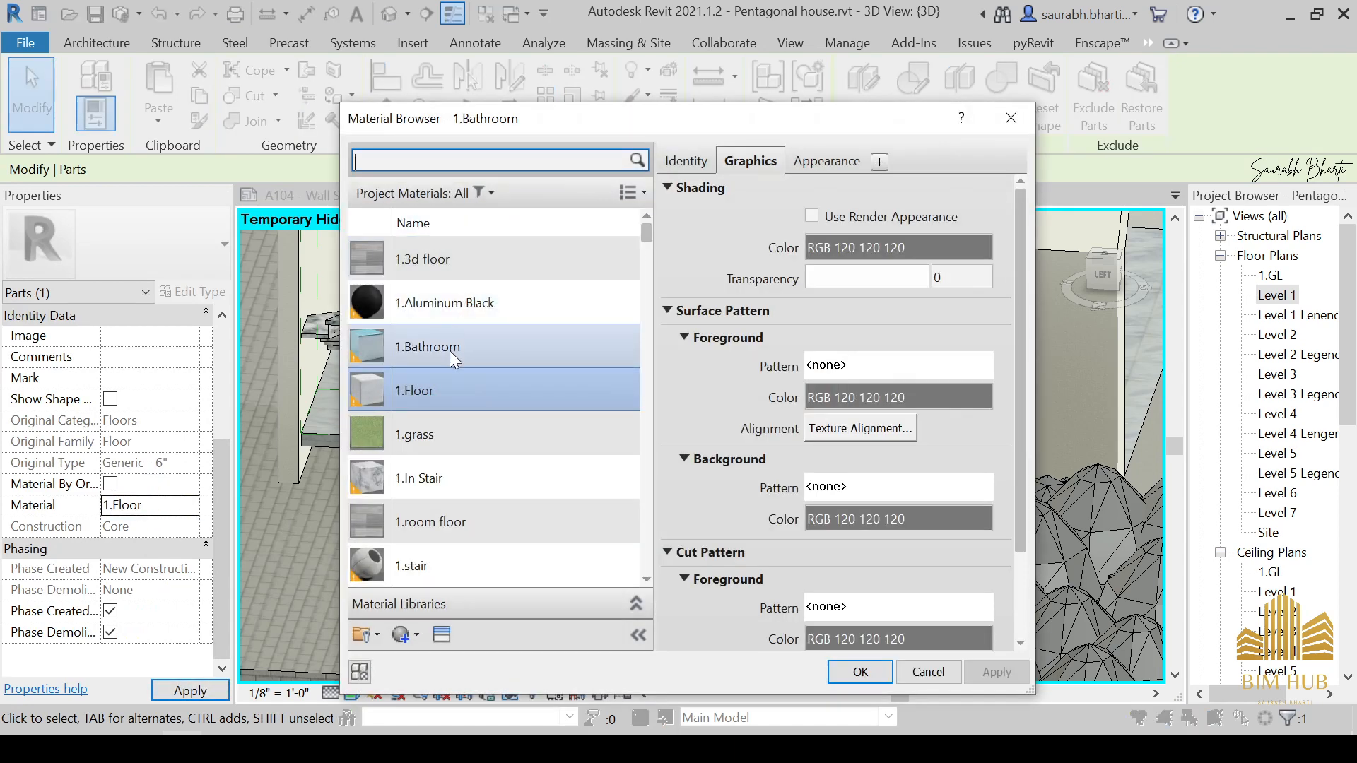
pyautogui.click(450, 350)
pyautogui.click(866, 674)
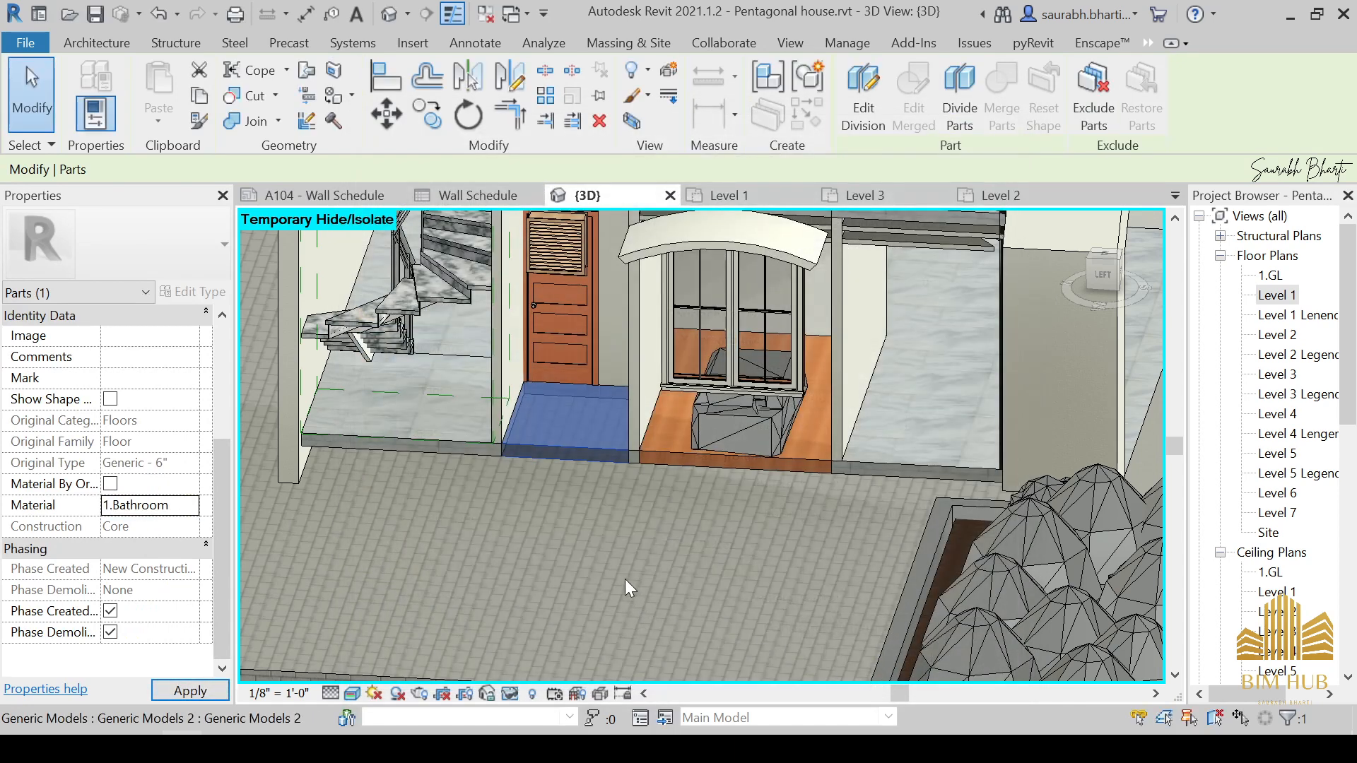
pyautogui.press('Escape')
# Step: Examine the bedroom and toilet floor finishes and the floors above from several angles in 3D
pyautogui.keyDown('shift'); pyautogui.moveTo(639, 608); pyautogui.dragTo(334, 456, button='middle'); pyautogui.keyUp('shift')
pyautogui.scroll(3, 648, 379)
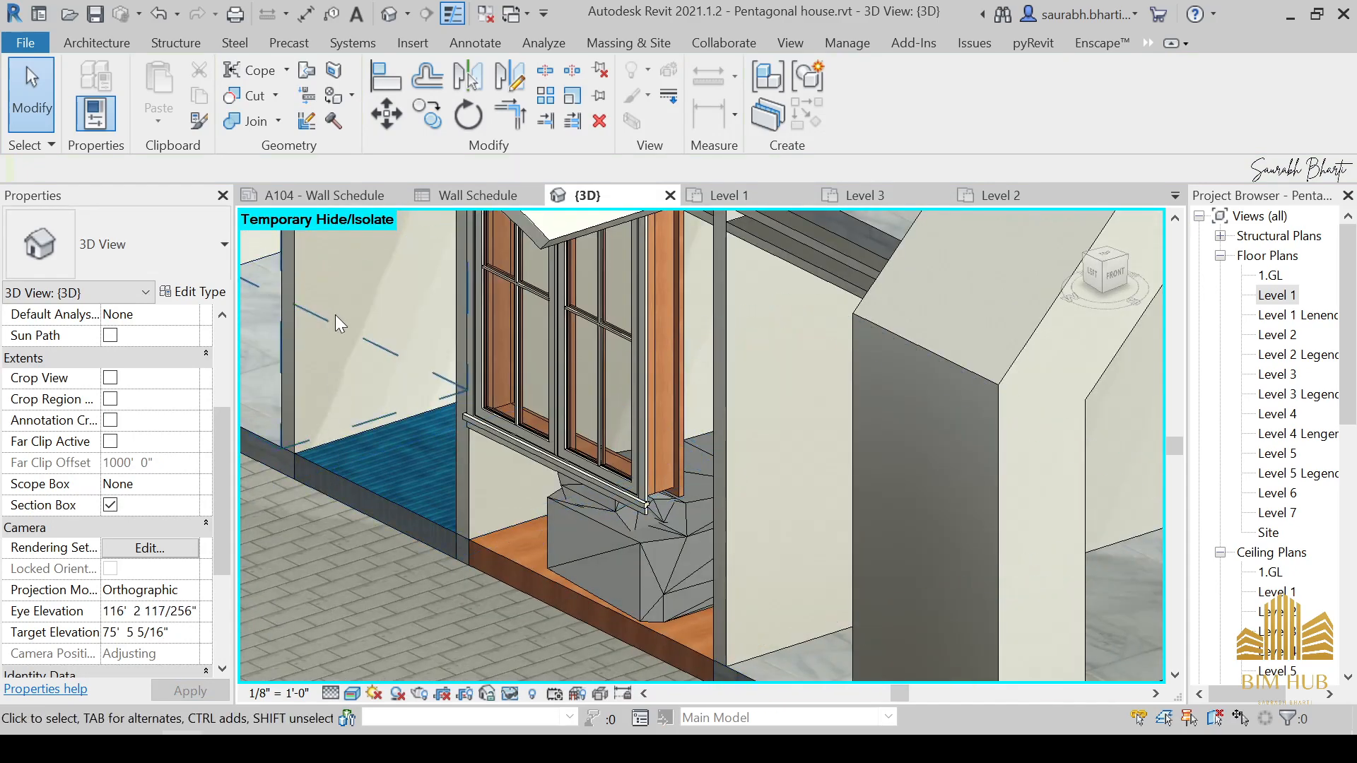
pyautogui.scroll(-1, 336, 315)
pyautogui.moveTo(335, 316); pyautogui.dragTo(527, 458, button='middle')
pyautogui.keyDown('shift'); pyautogui.moveTo(514, 401); pyautogui.dragTo(597, 424, button='middle'); pyautogui.keyUp('shift')
pyautogui.scroll(-1, 591, 476)
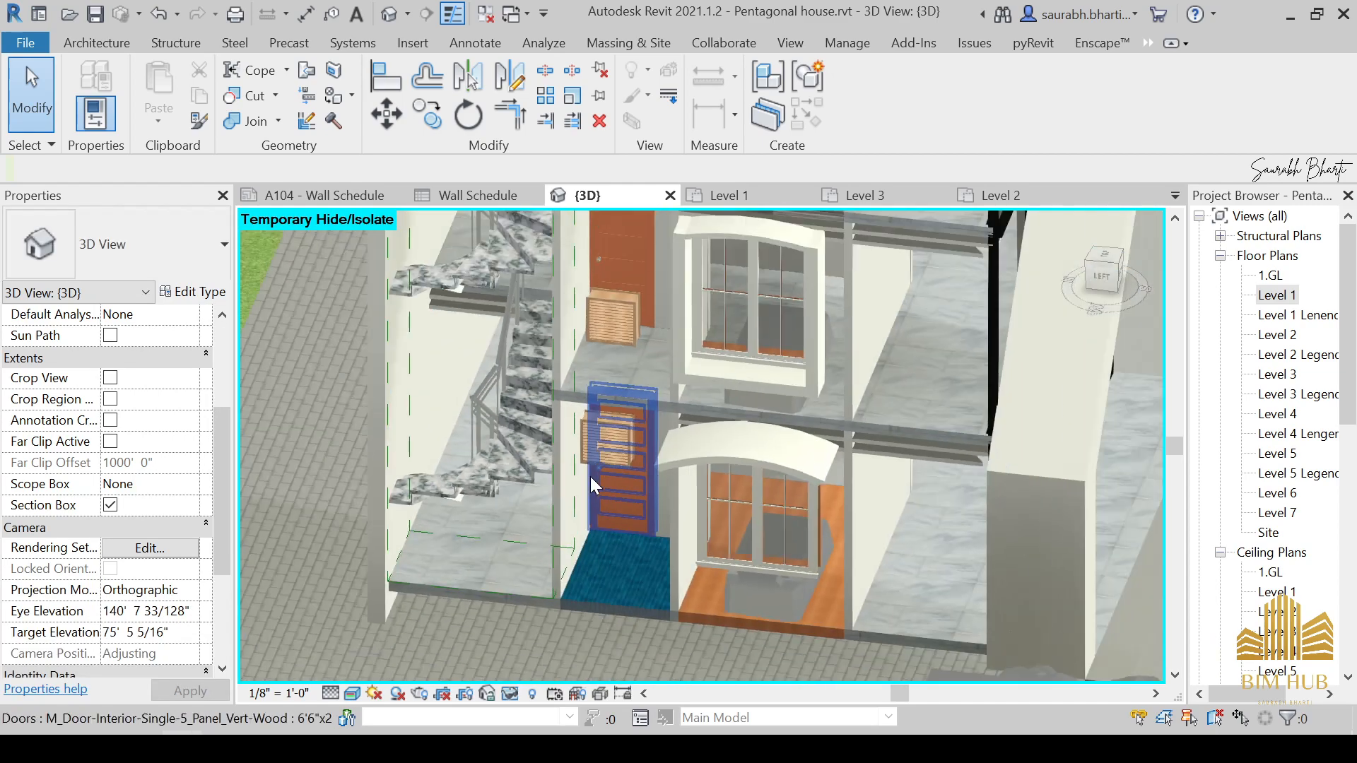
pyautogui.keyDown('shift'); pyautogui.moveTo(591, 476); pyautogui.dragTo(679, 409, button='middle'); pyautogui.keyUp('shift')
pyautogui.scroll(2, 707, 501)
pyautogui.scroll(-1, 731, 286)
pyautogui.moveTo(731, 285); pyautogui.dragTo(731, 513, button='middle')
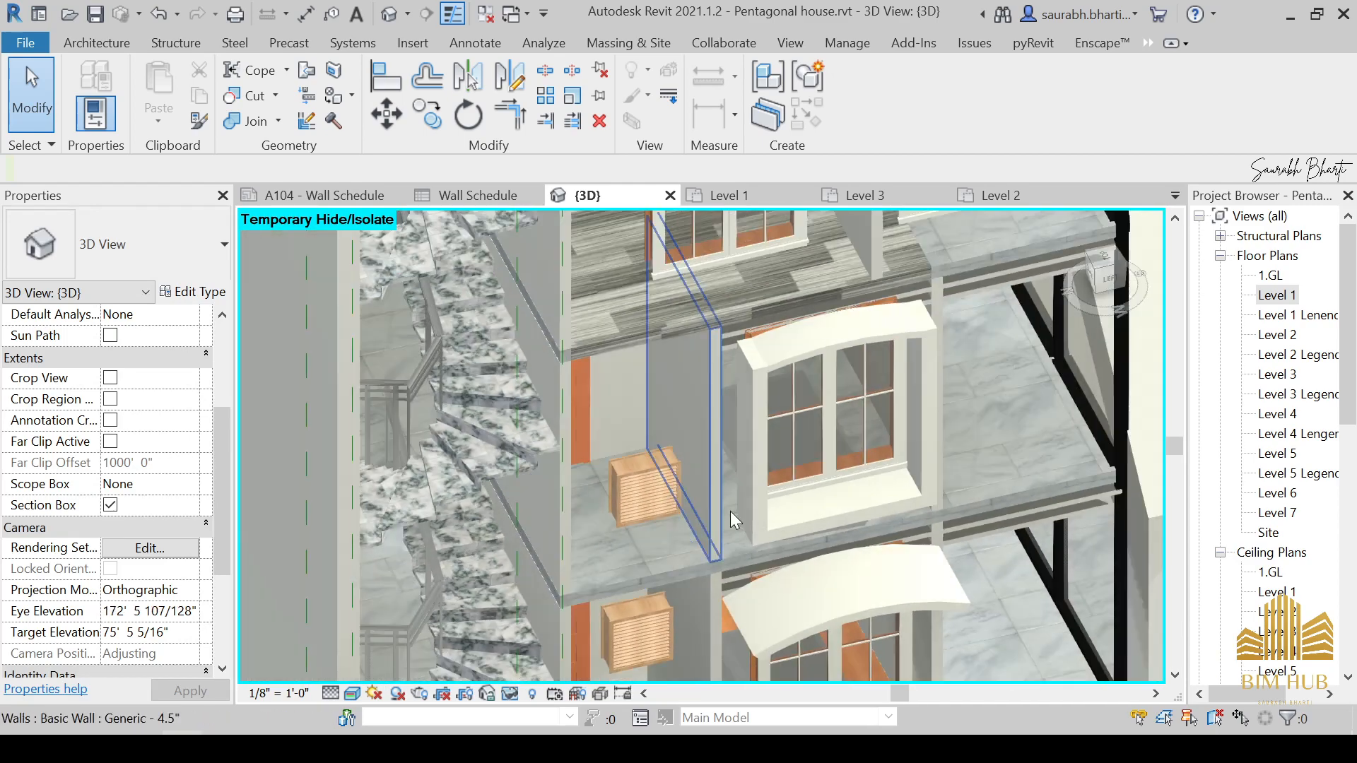
# Step: On the Level 1 floor plan, start a wall and duplicate the Generic - 4.5" type as Generic - 1"
pyautogui.doubleClick(1279, 295)
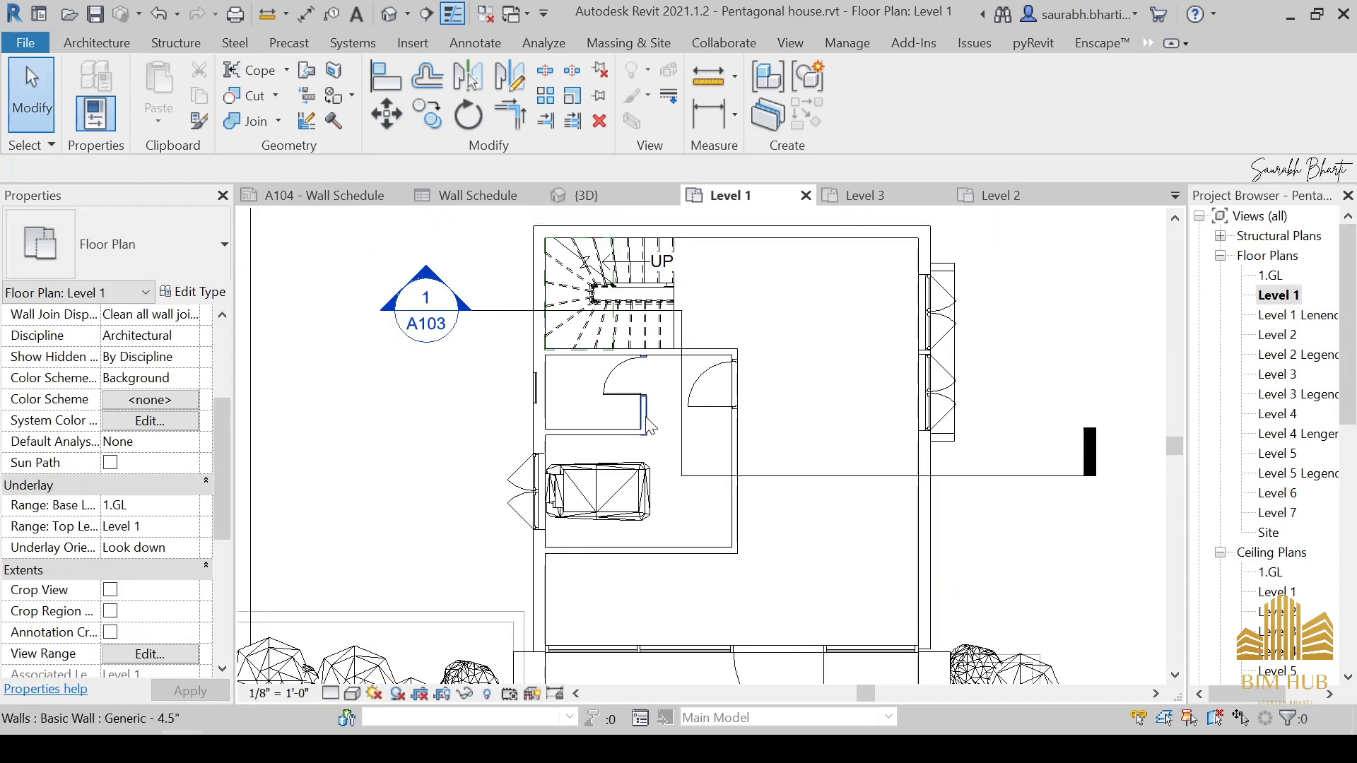
pyautogui.click(118, 39)
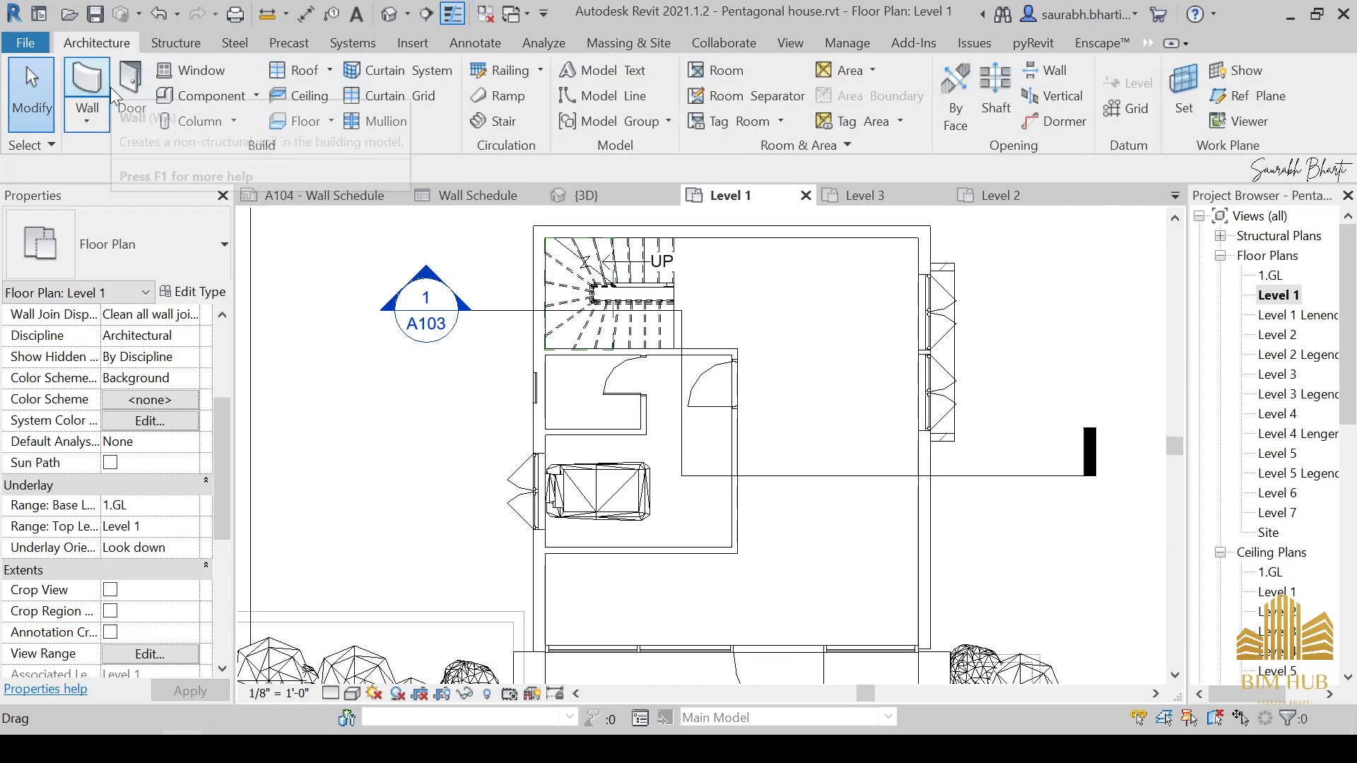
pyautogui.click(104, 112)
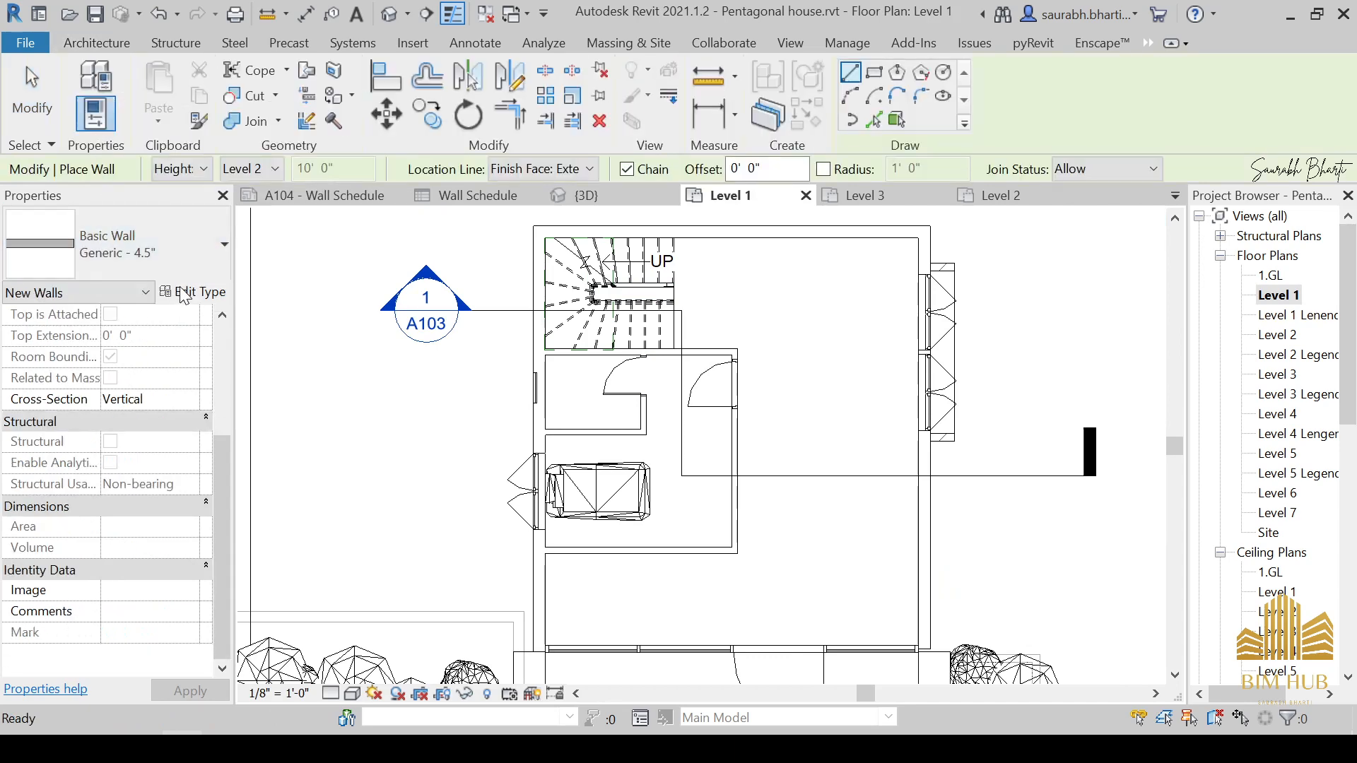
pyautogui.click(203, 293)
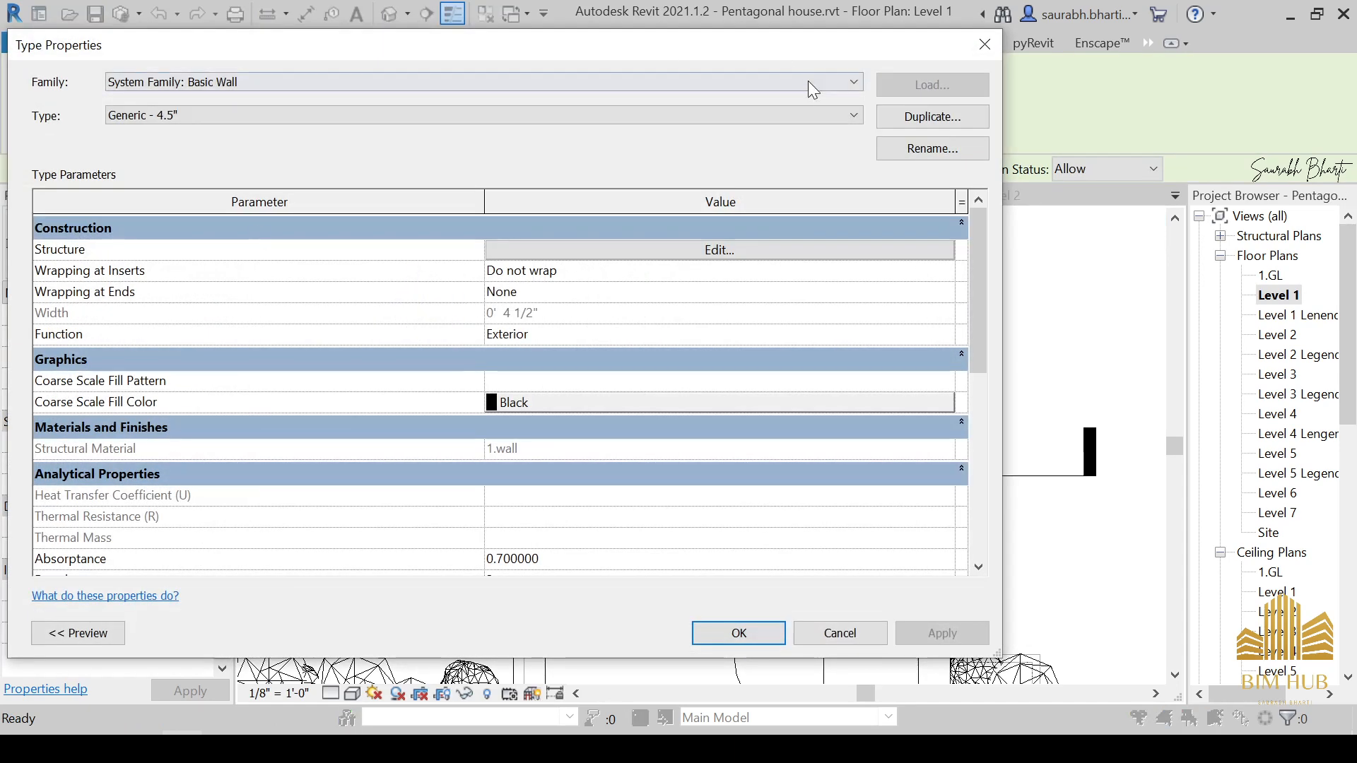
pyautogui.moveTo(773, 67); pyautogui.dragTo(959, 84)
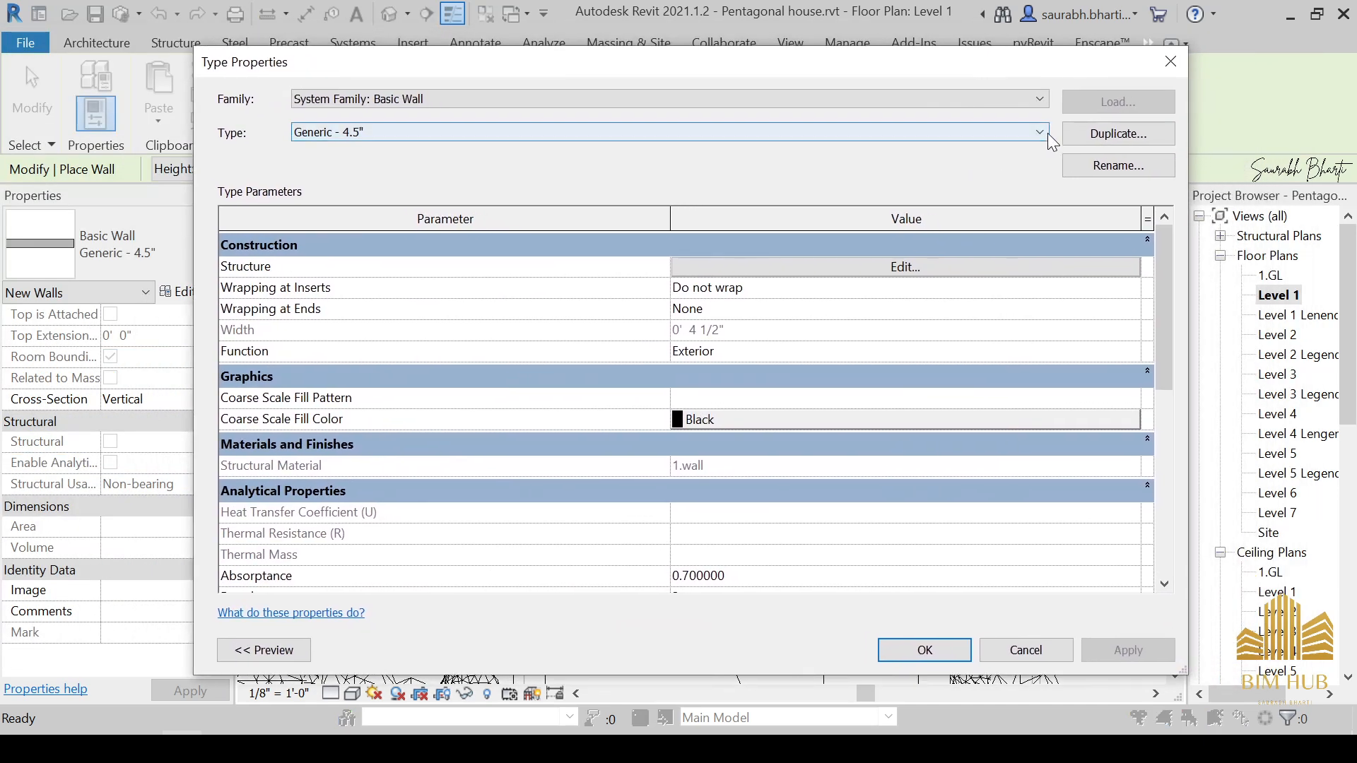
pyautogui.click(1147, 132)
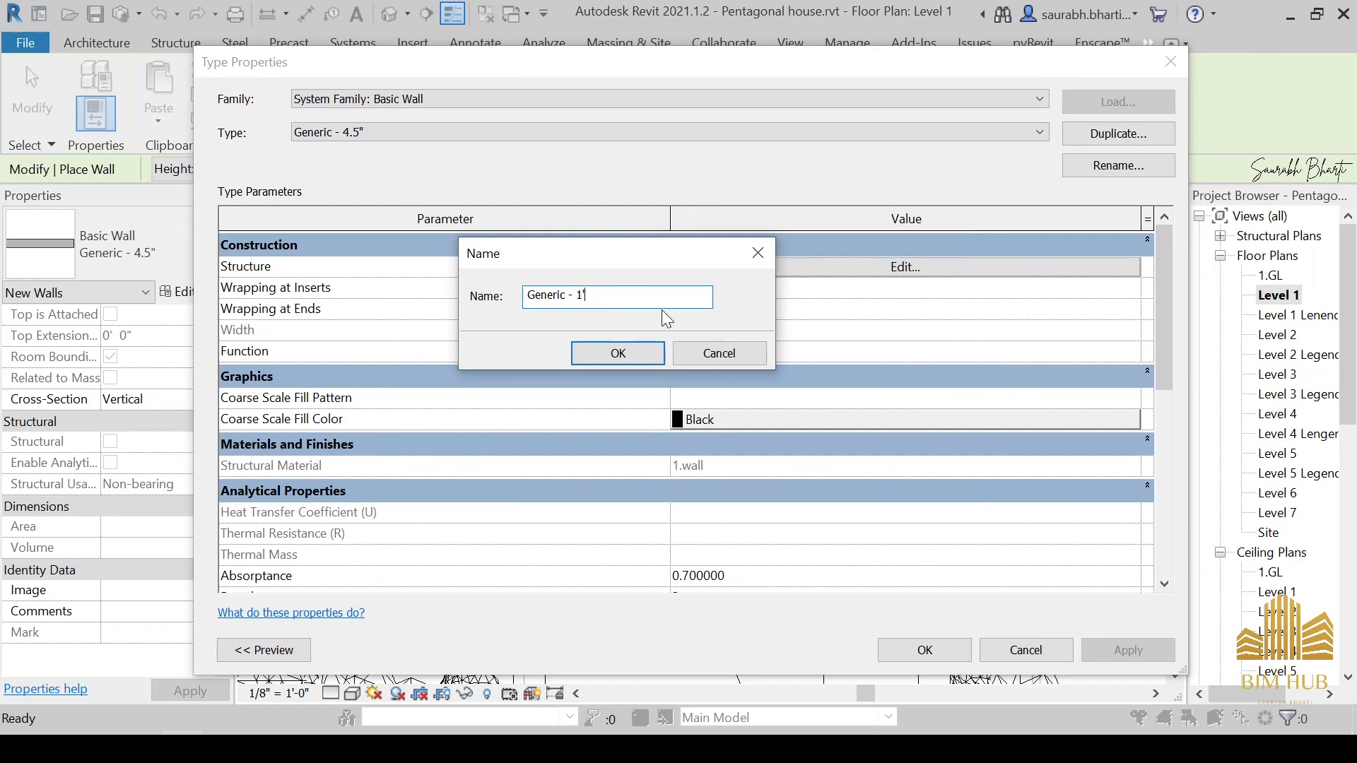
pyautogui.press('BackSpace')
pyautogui.click(616, 351)
# Step: Set the wall's structure layer thickness to 1" and create a new material named 1.Bathroom wall for it
pyautogui.click(799, 268)
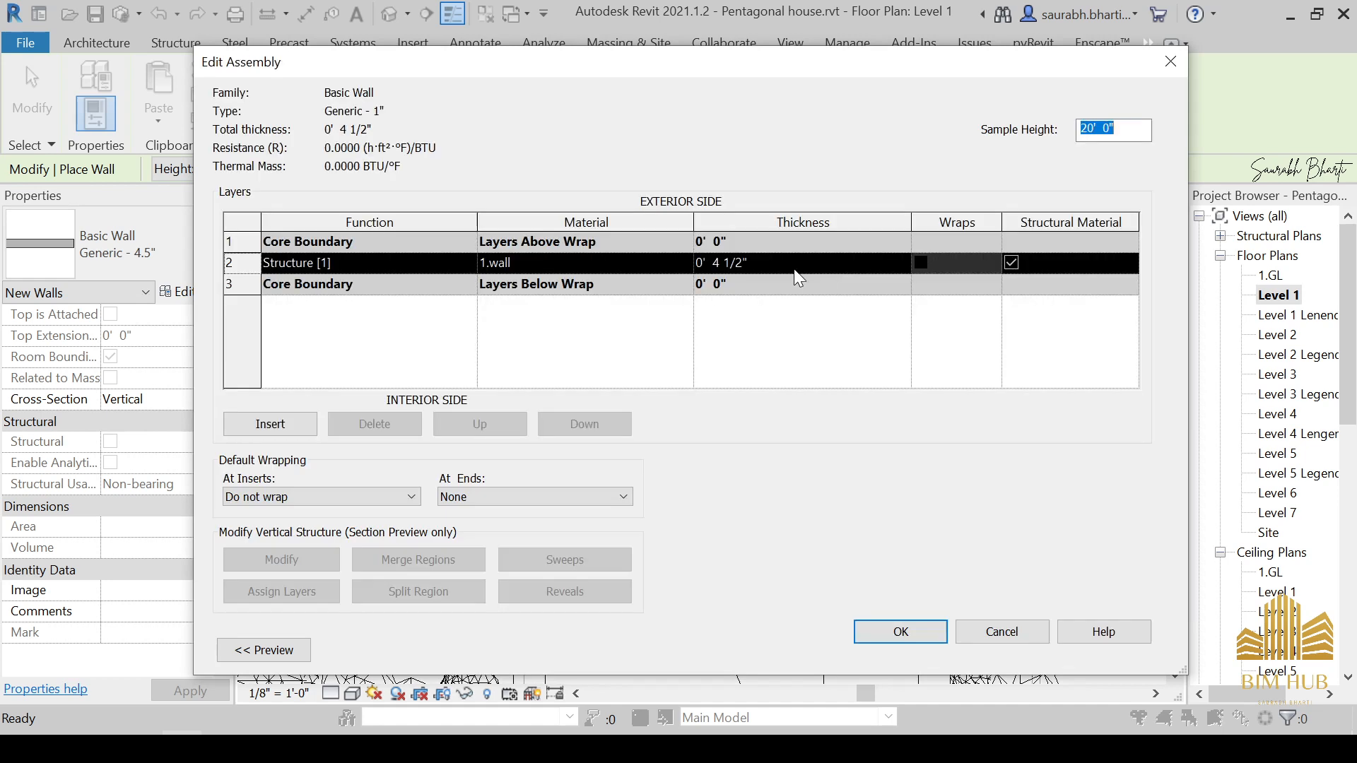
pyautogui.click(567, 265)
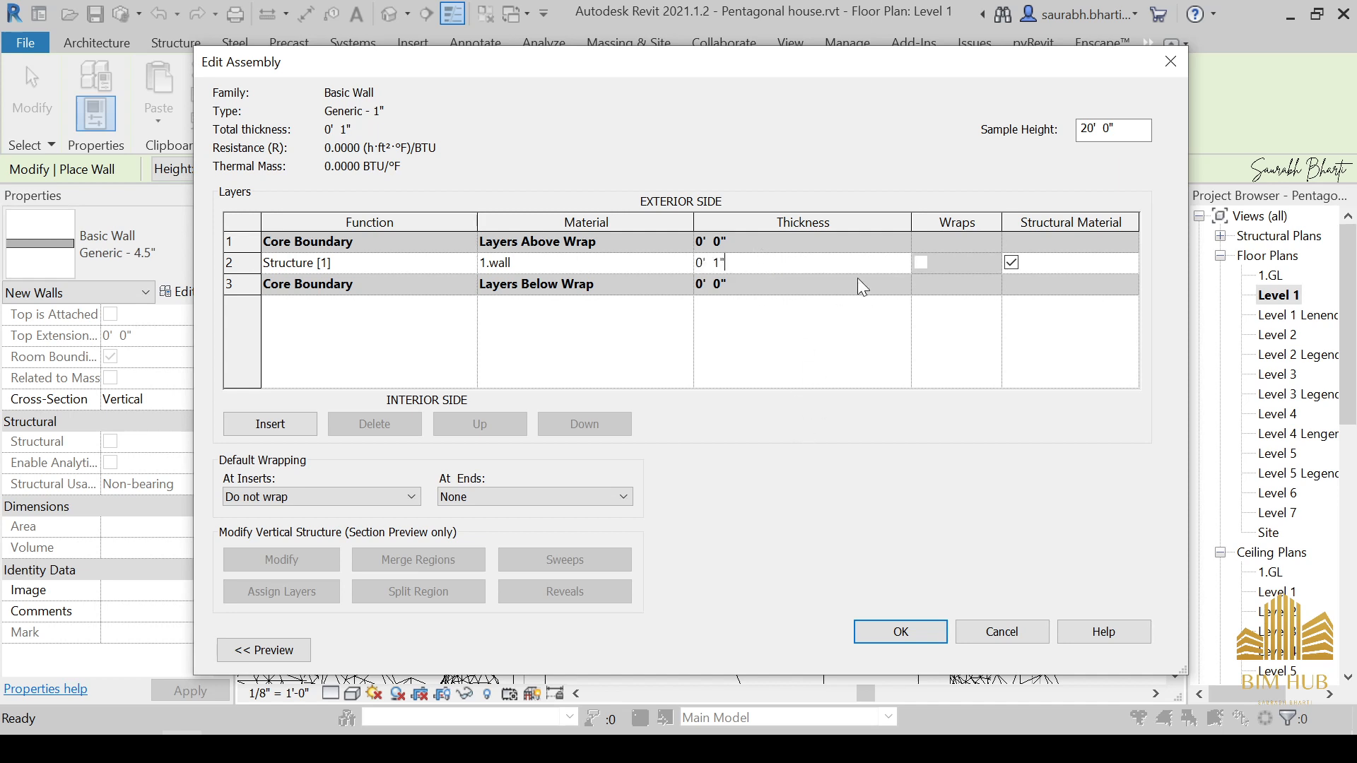
pyautogui.click(686, 263)
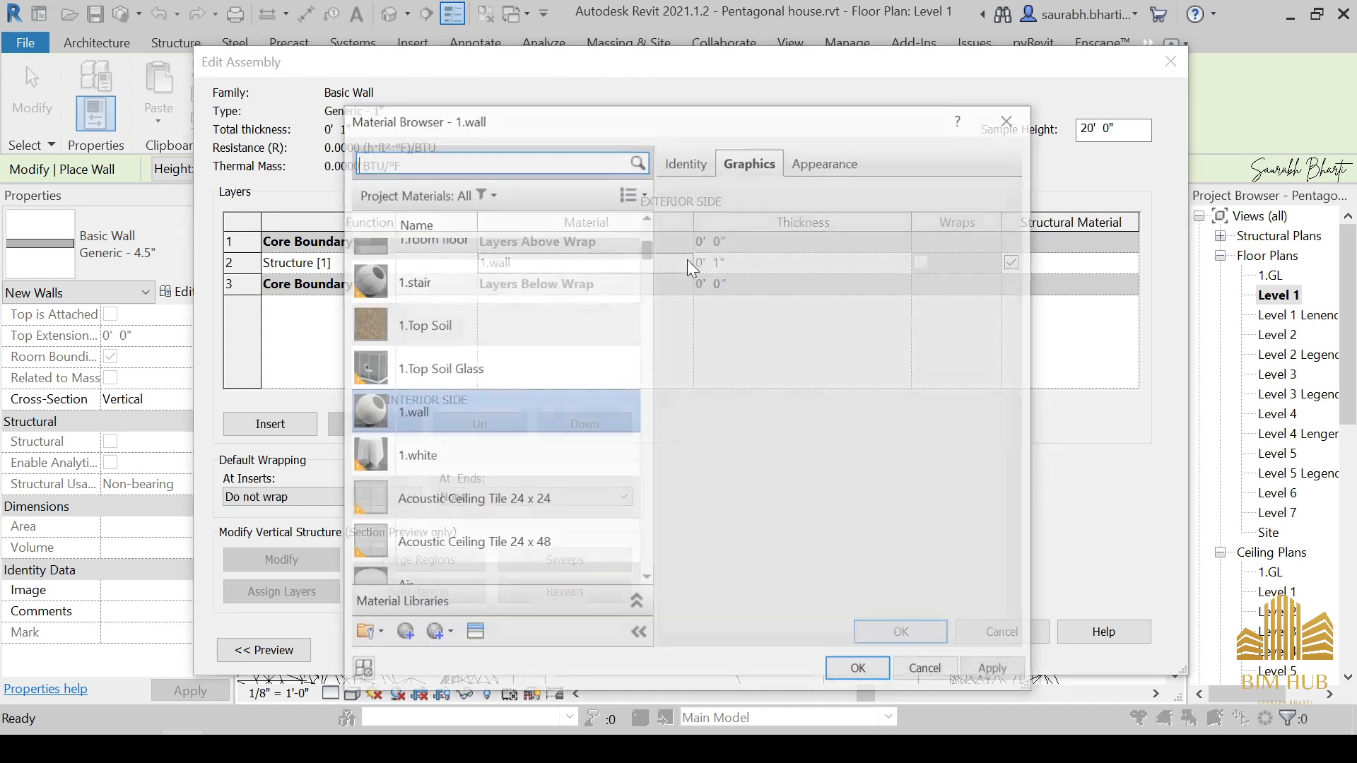
pyautogui.moveTo(583, 129); pyautogui.dragTo(541, 118)
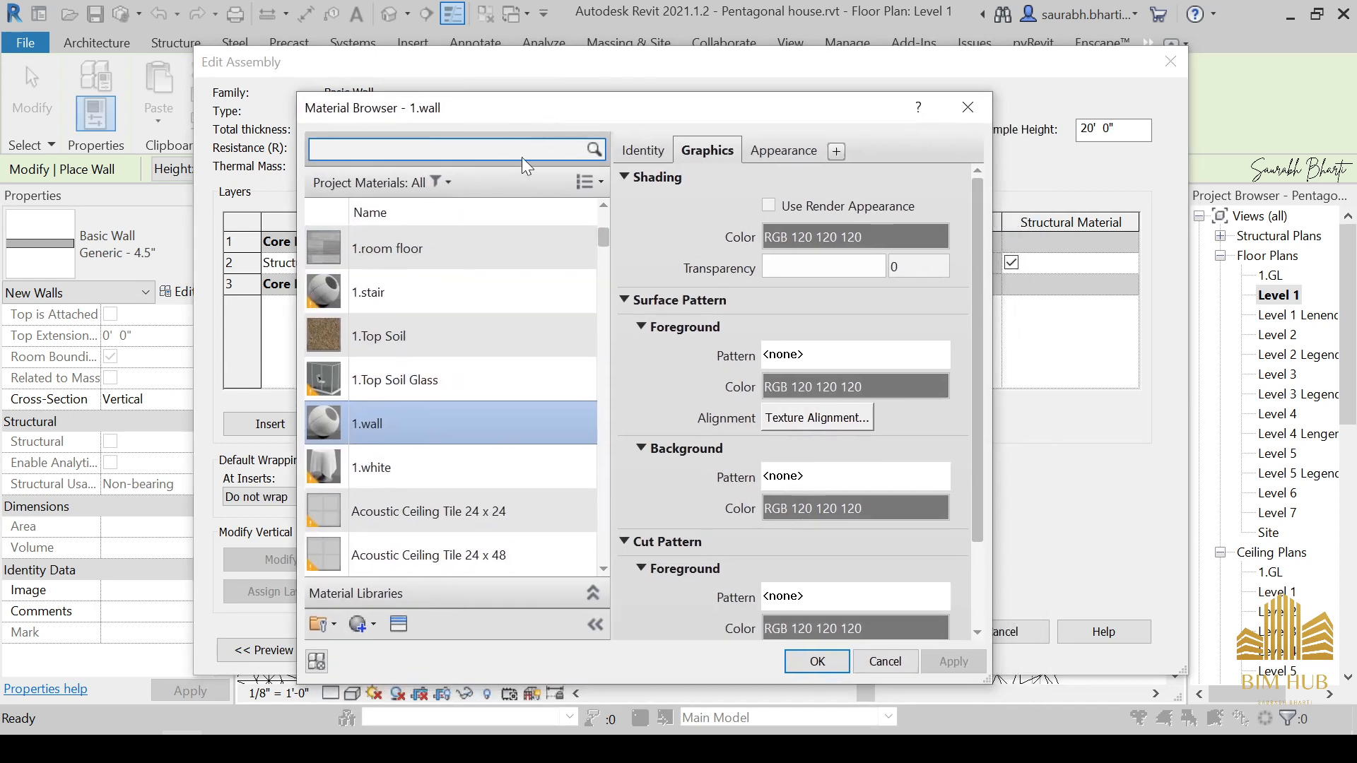
pyautogui.click(376, 626)
pyautogui.click(391, 651)
pyautogui.rightClick(432, 381)
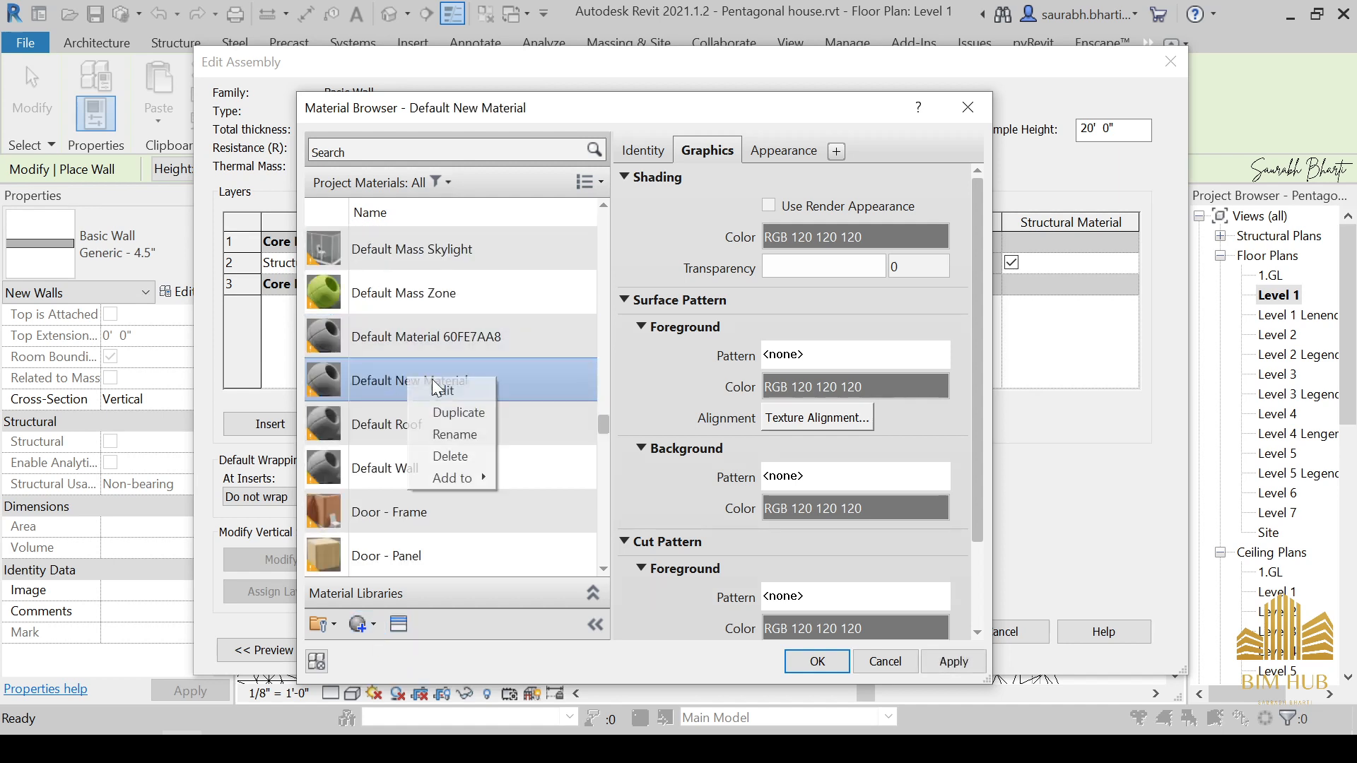
pyautogui.click(452, 428)
pyautogui.write('1')
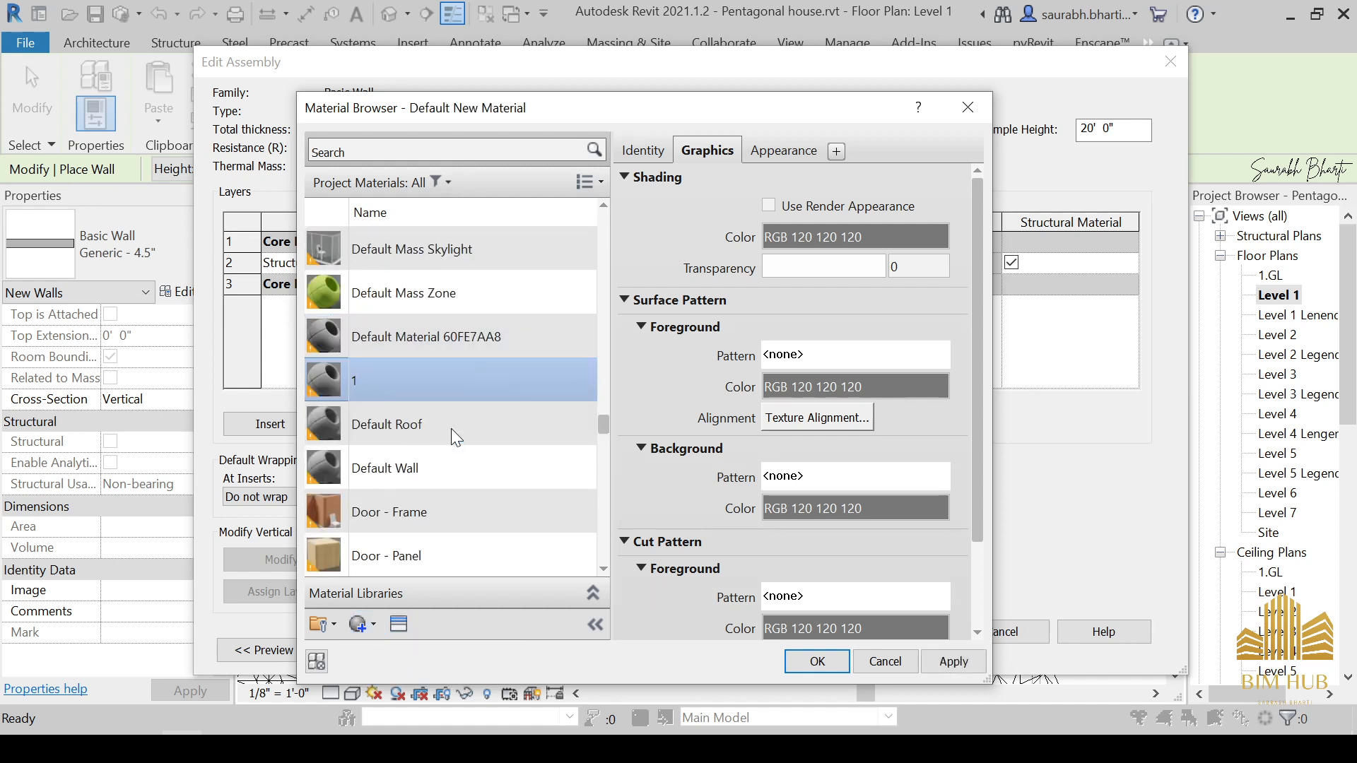
pyautogui.write('.Bathroom wall')
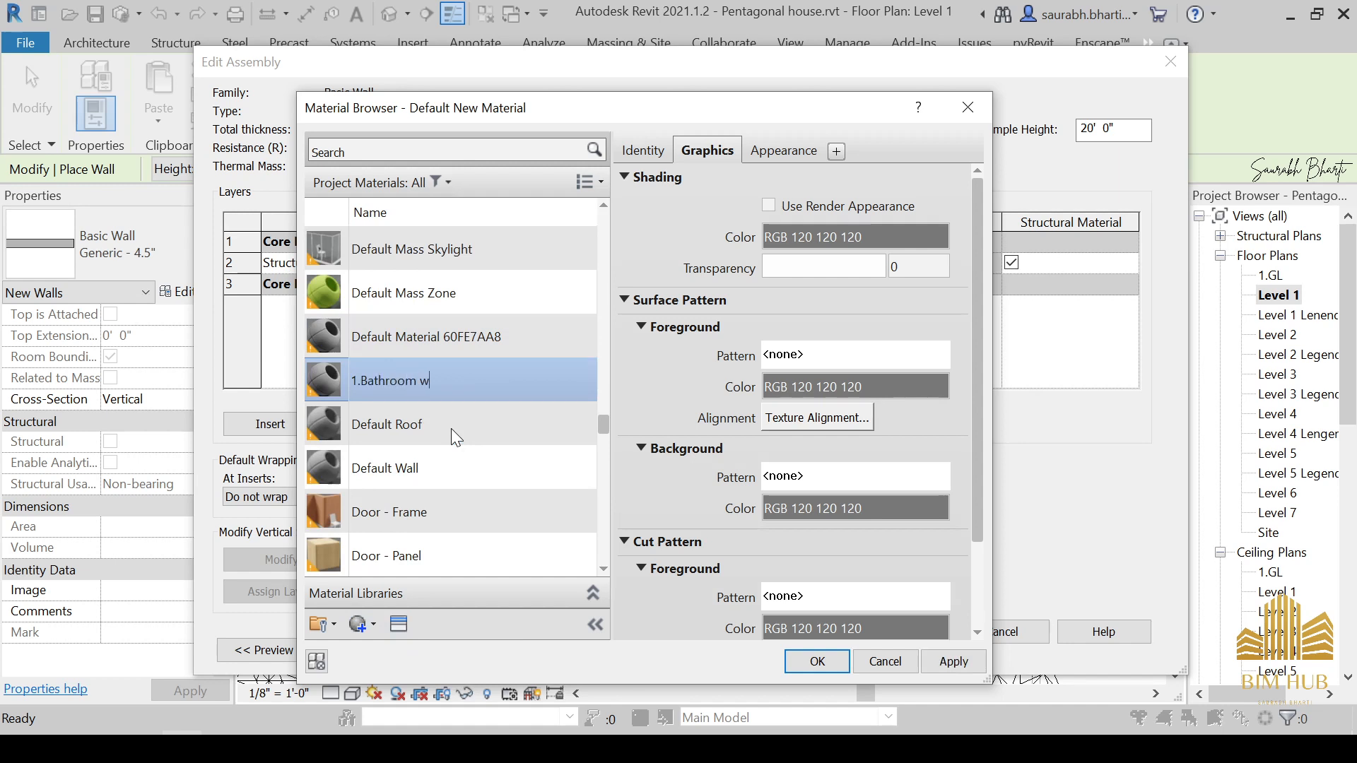
pyautogui.press('Return')
# Step: Replace the new material's appearance with the ceramic tile asset 1in Squares - Mosaic Gray from the Appearance Library
pyautogui.scroll(-1, 450, 538)
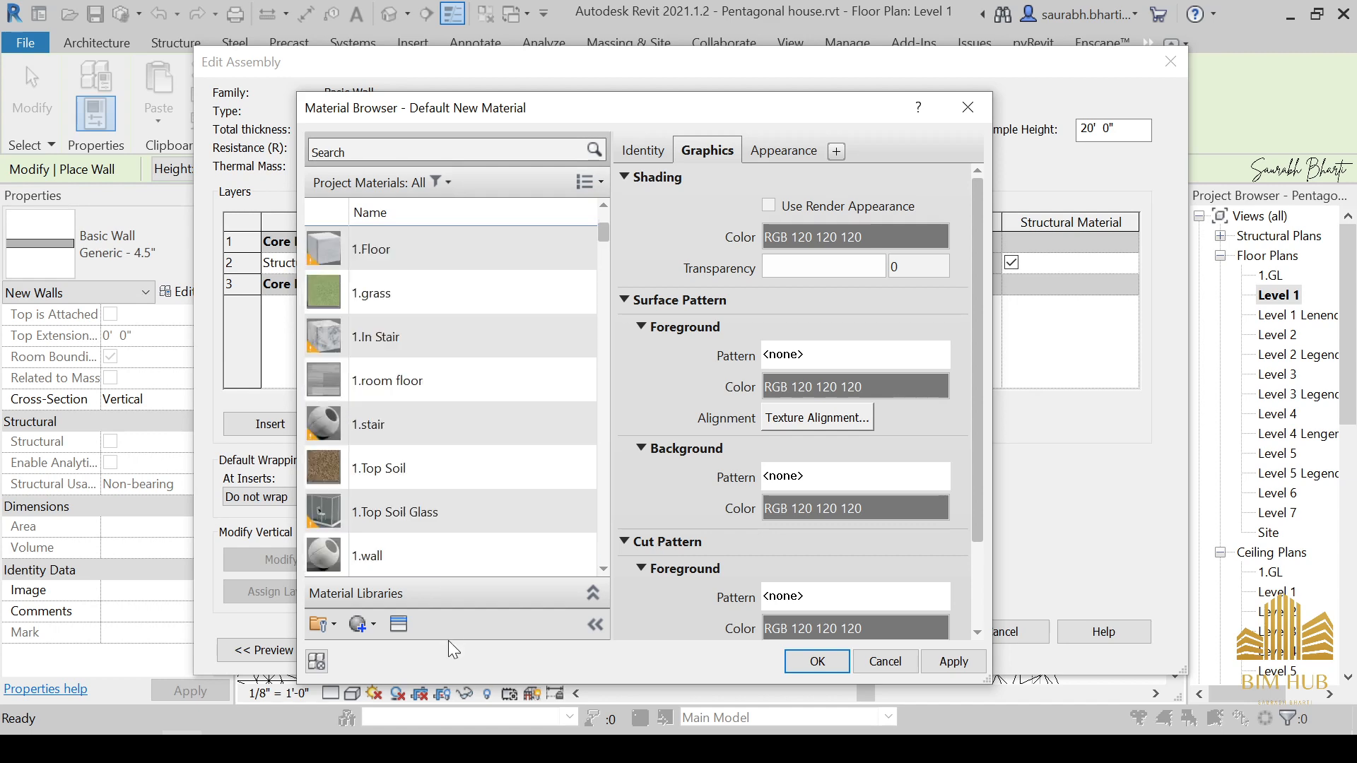
pyautogui.click(398, 624)
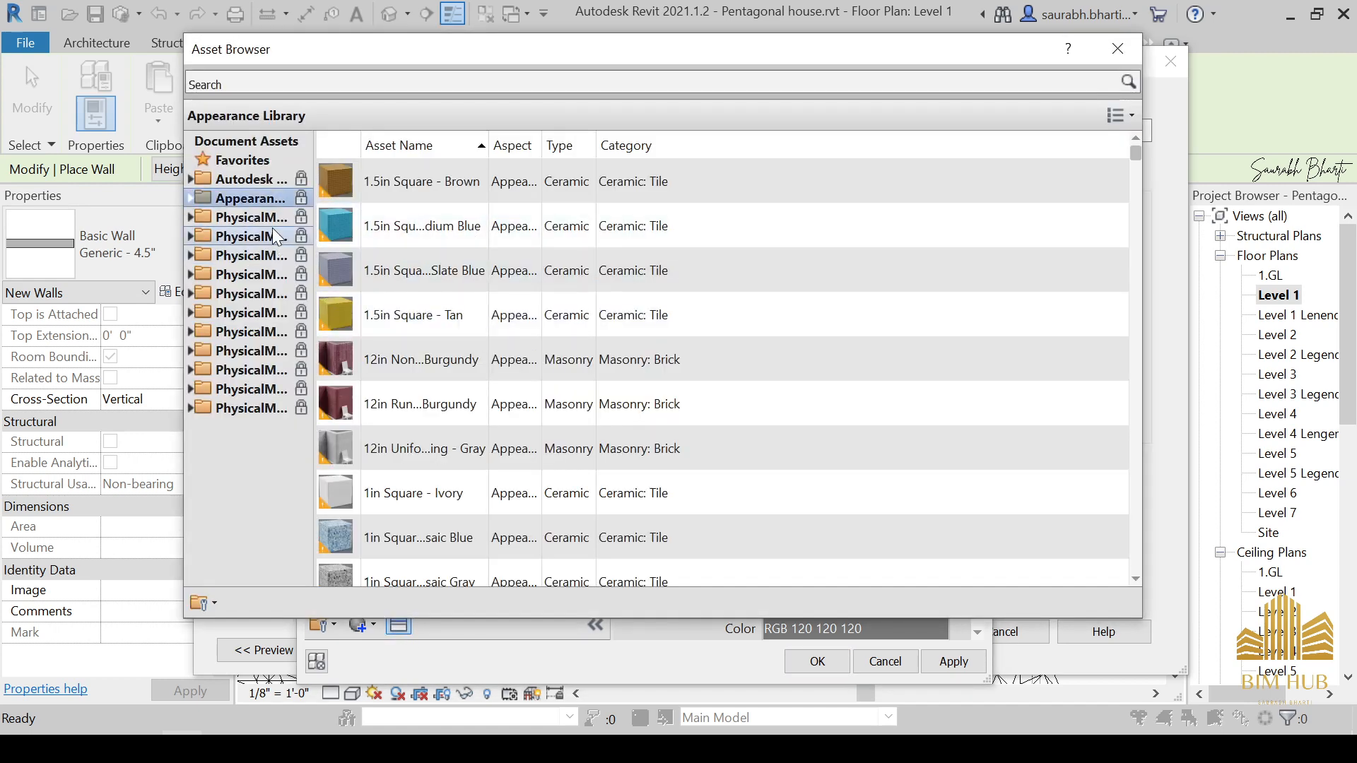
pyautogui.click(219, 216)
pyautogui.click(226, 237)
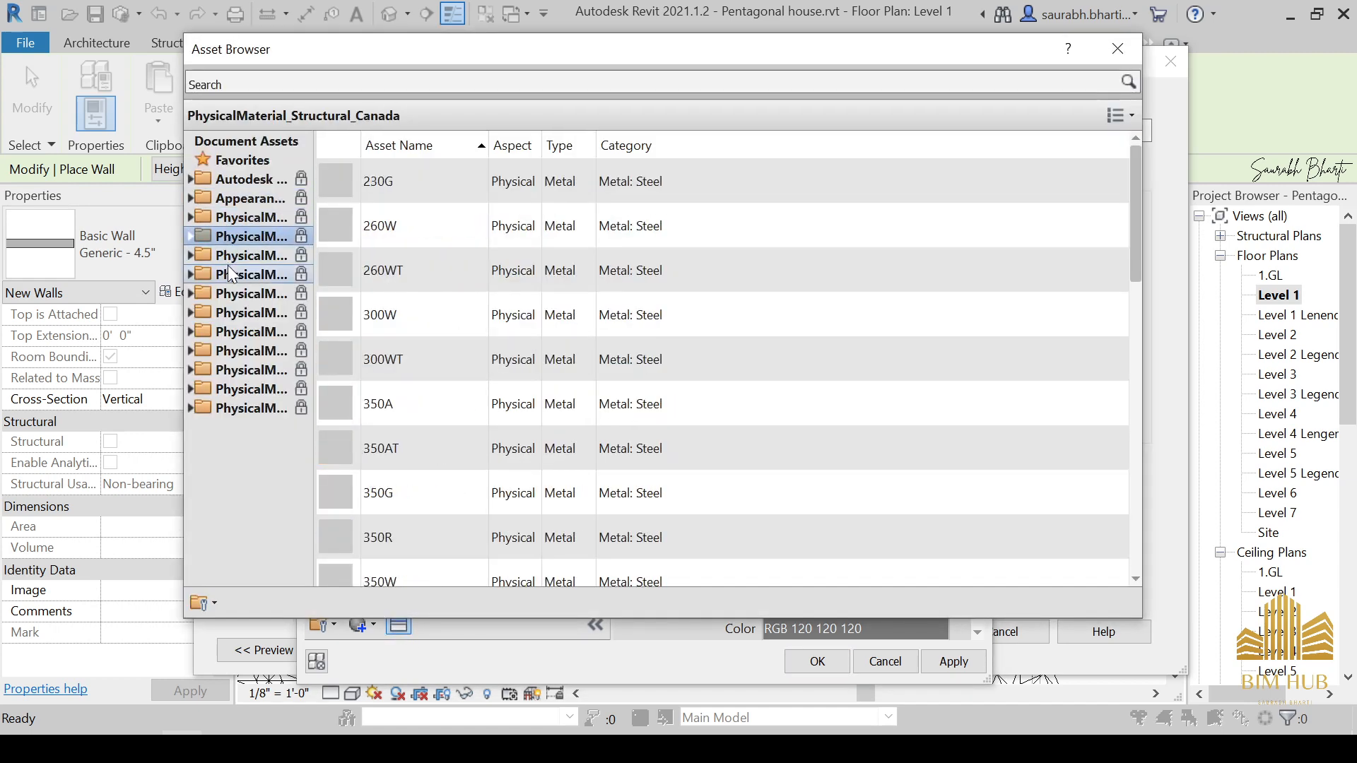
pyautogui.click(227, 274)
pyautogui.click(189, 199)
pyautogui.click(248, 236)
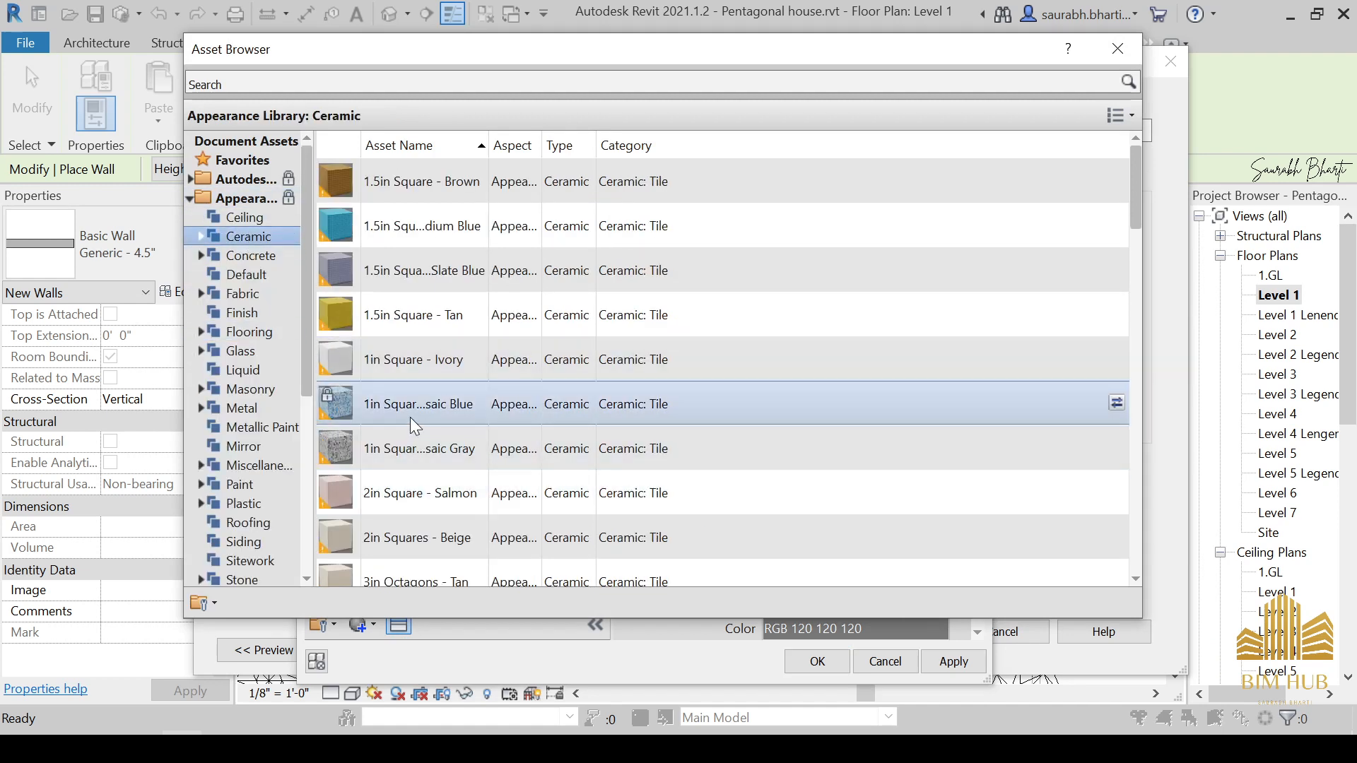
pyautogui.doubleClick(394, 449)
pyautogui.click(1115, 49)
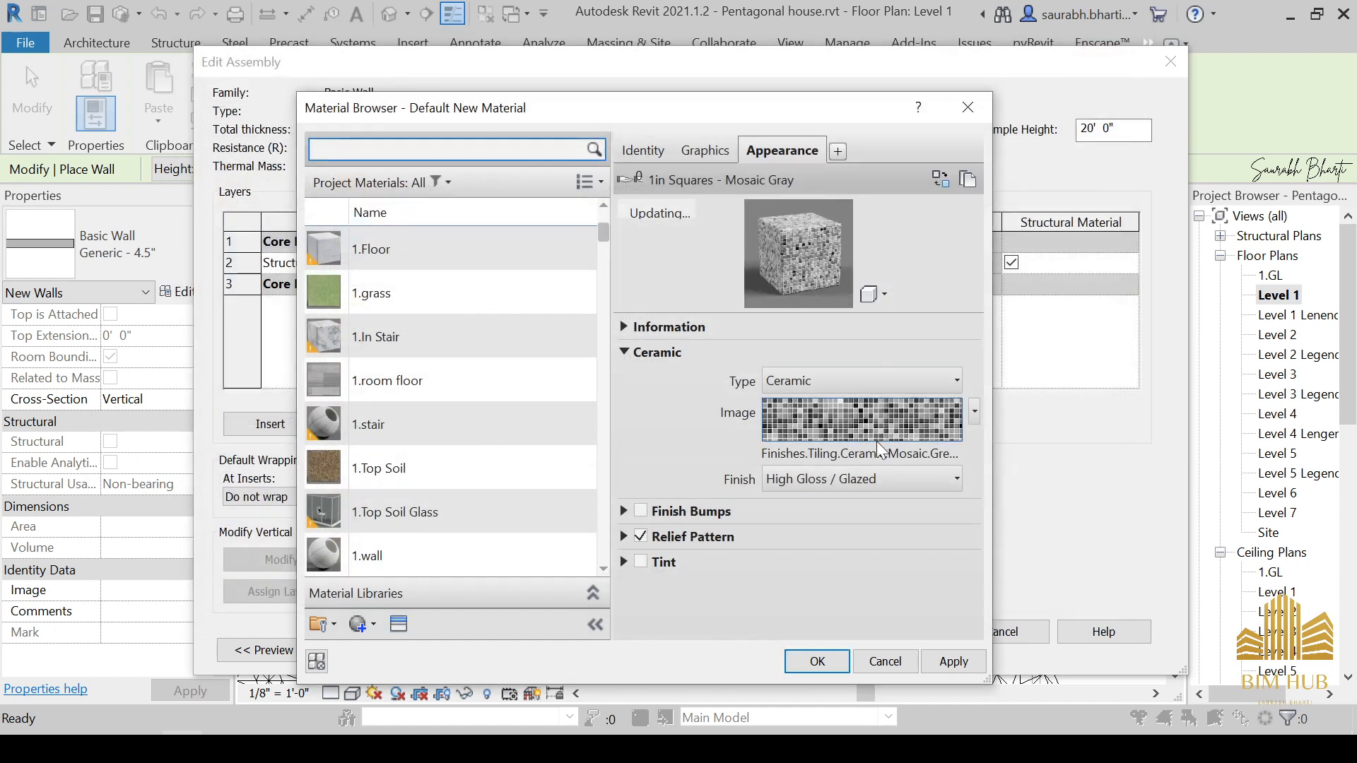
# Step: Increase the relief pattern amount of the mosaic tile appearance to 1.52
pyautogui.click(625, 535)
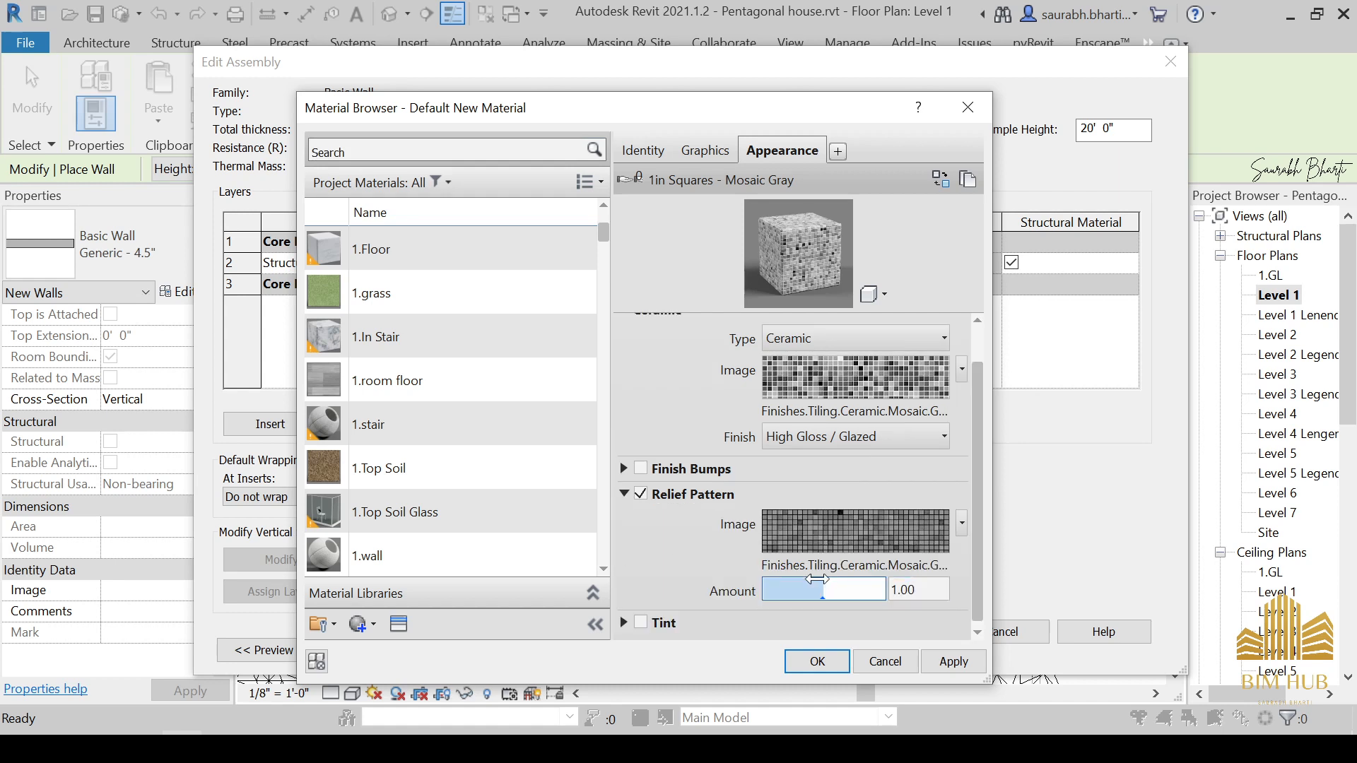
pyautogui.moveTo(820, 587); pyautogui.dragTo(855, 592)
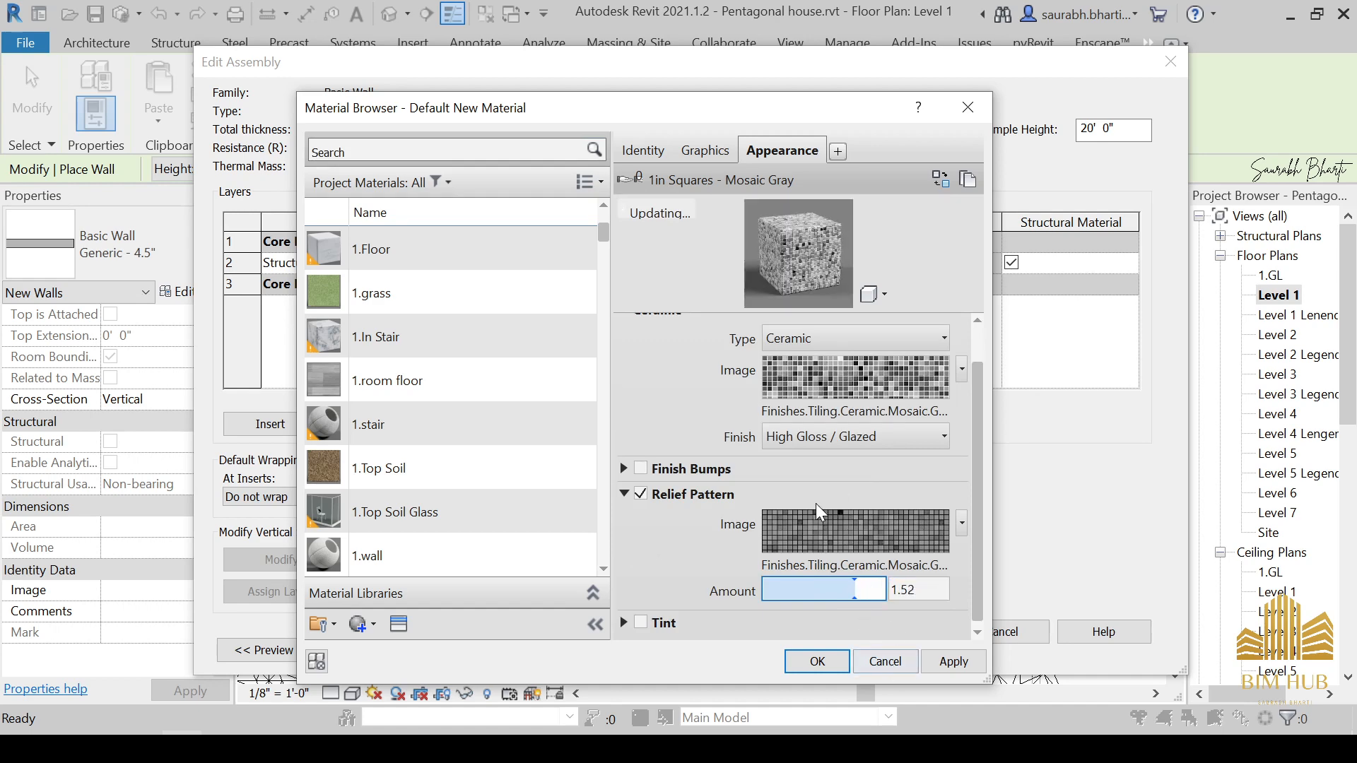
pyautogui.moveTo(981, 455); pyautogui.dragTo(982, 477)
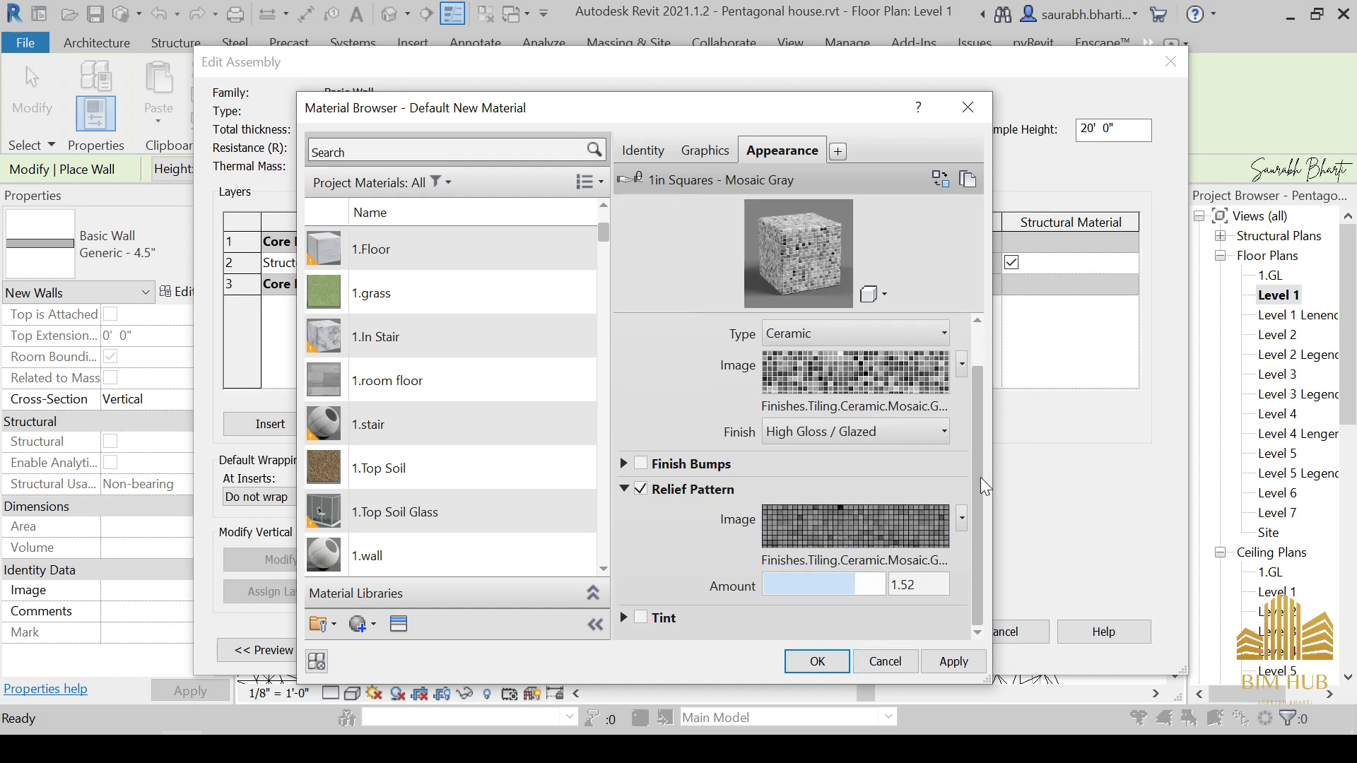
pyautogui.click(915, 374)
pyautogui.scroll(-2, 586, 477)
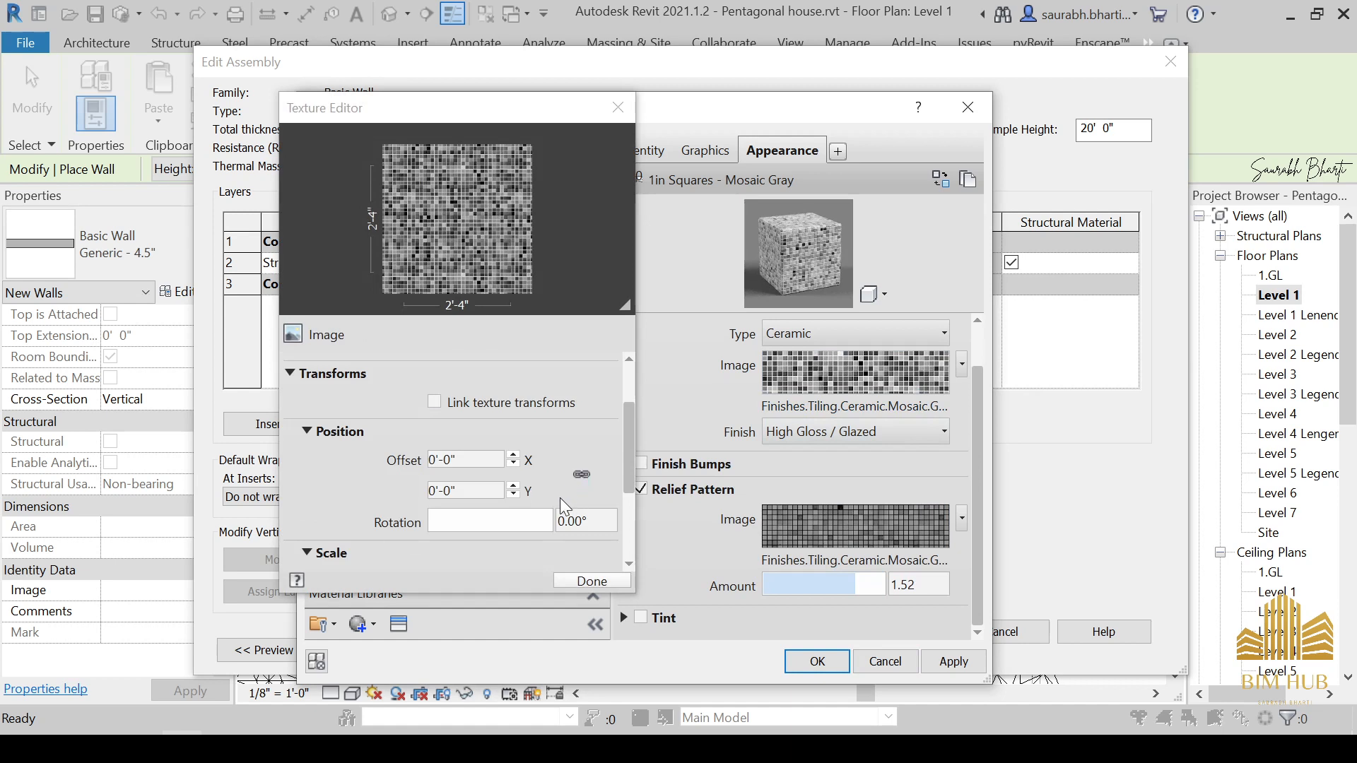
pyautogui.scroll(-2, 559, 498)
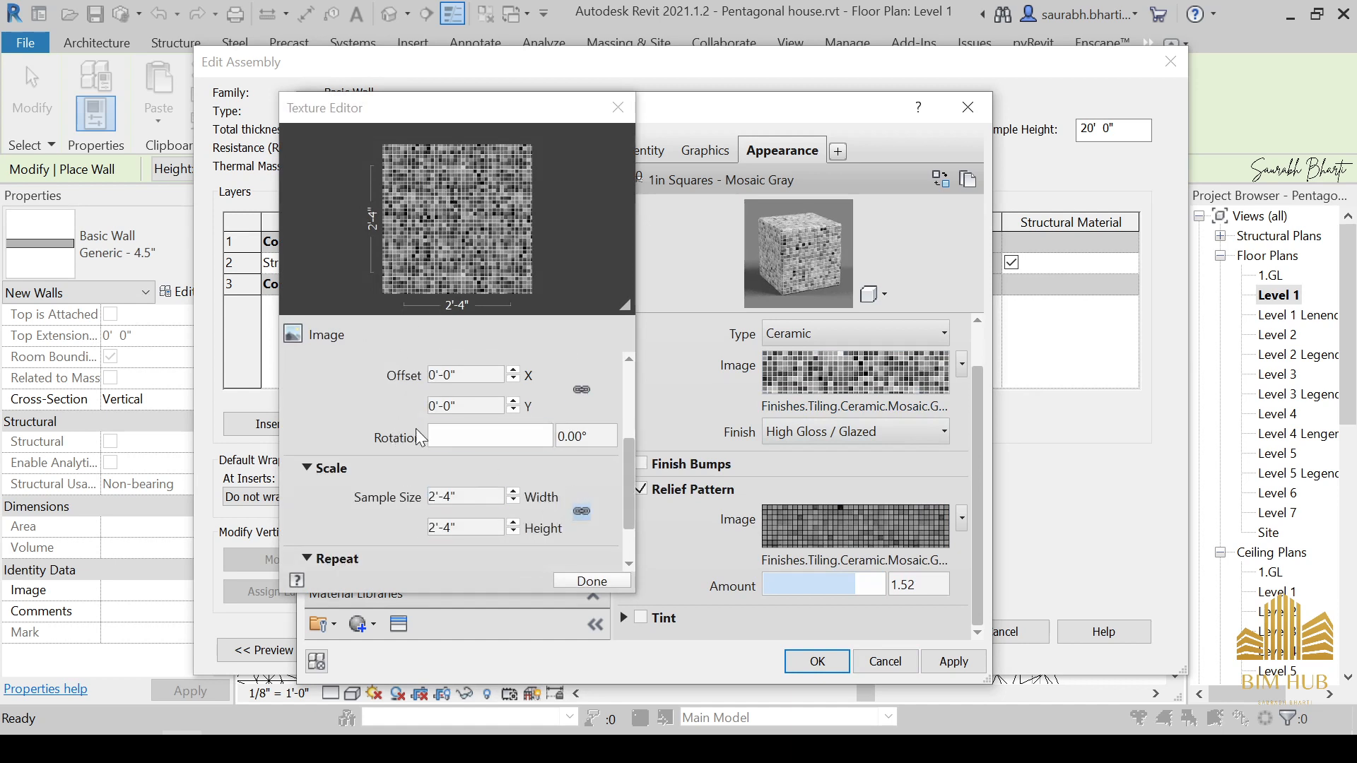
pyautogui.click(465, 496)
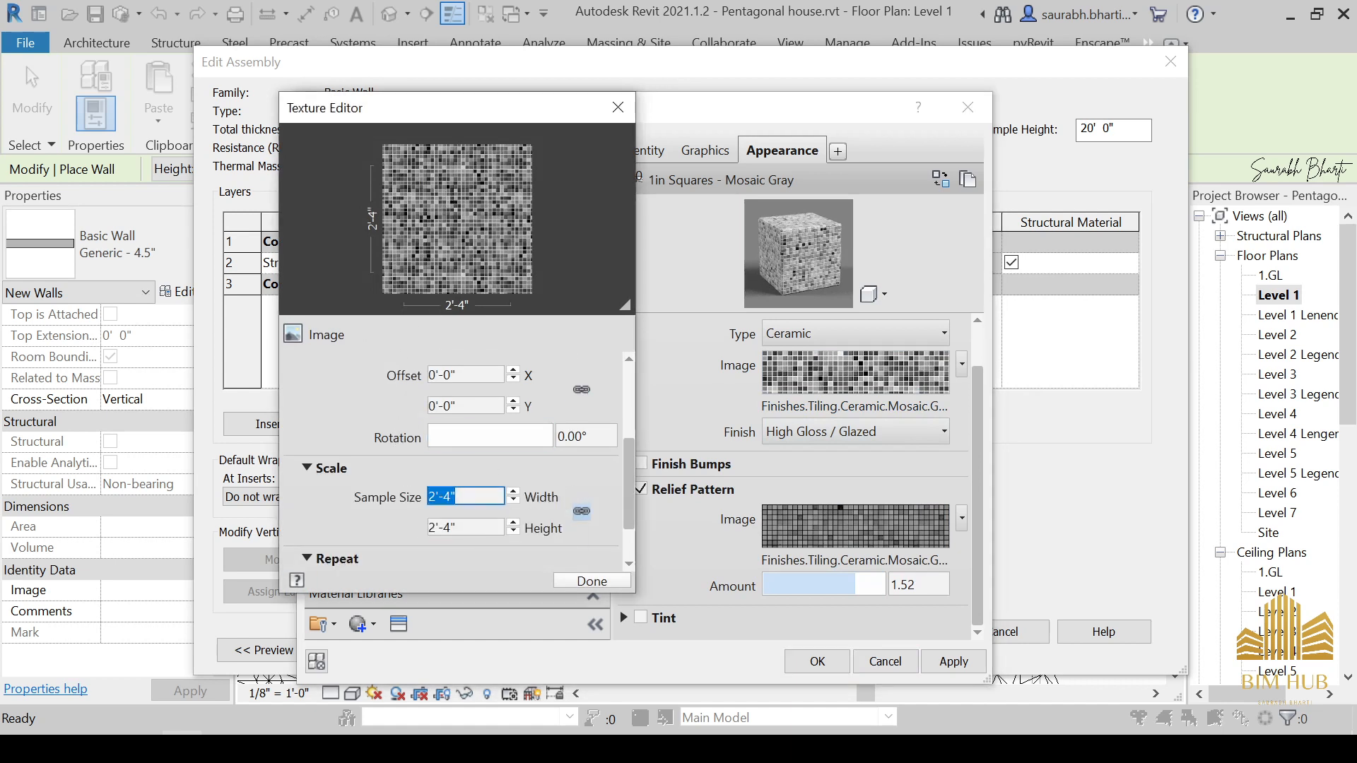
pyautogui.click(618, 107)
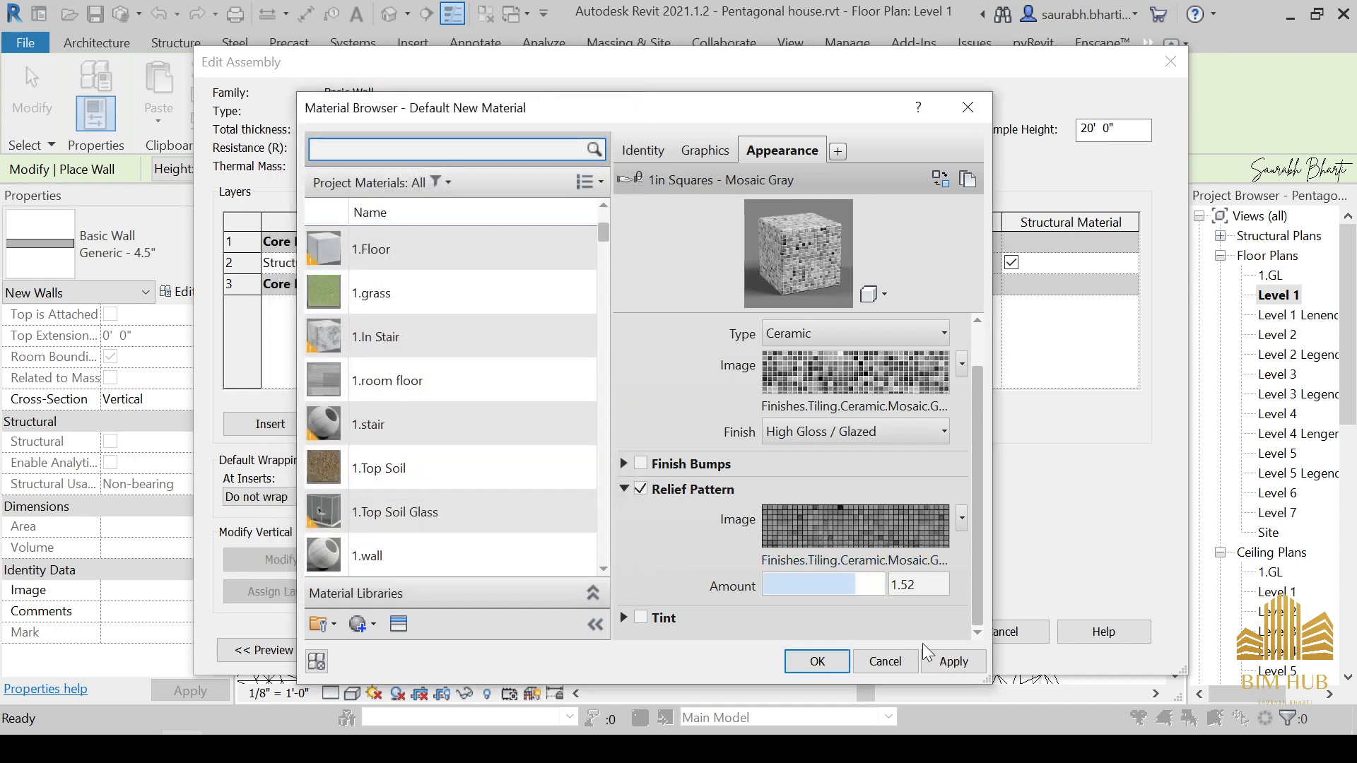
# Step: Apply the 1.Bathroom wall material to the structure layer and accept the Generic - 1" wall type
pyautogui.click(947, 661)
pyautogui.click(819, 660)
pyautogui.click(892, 632)
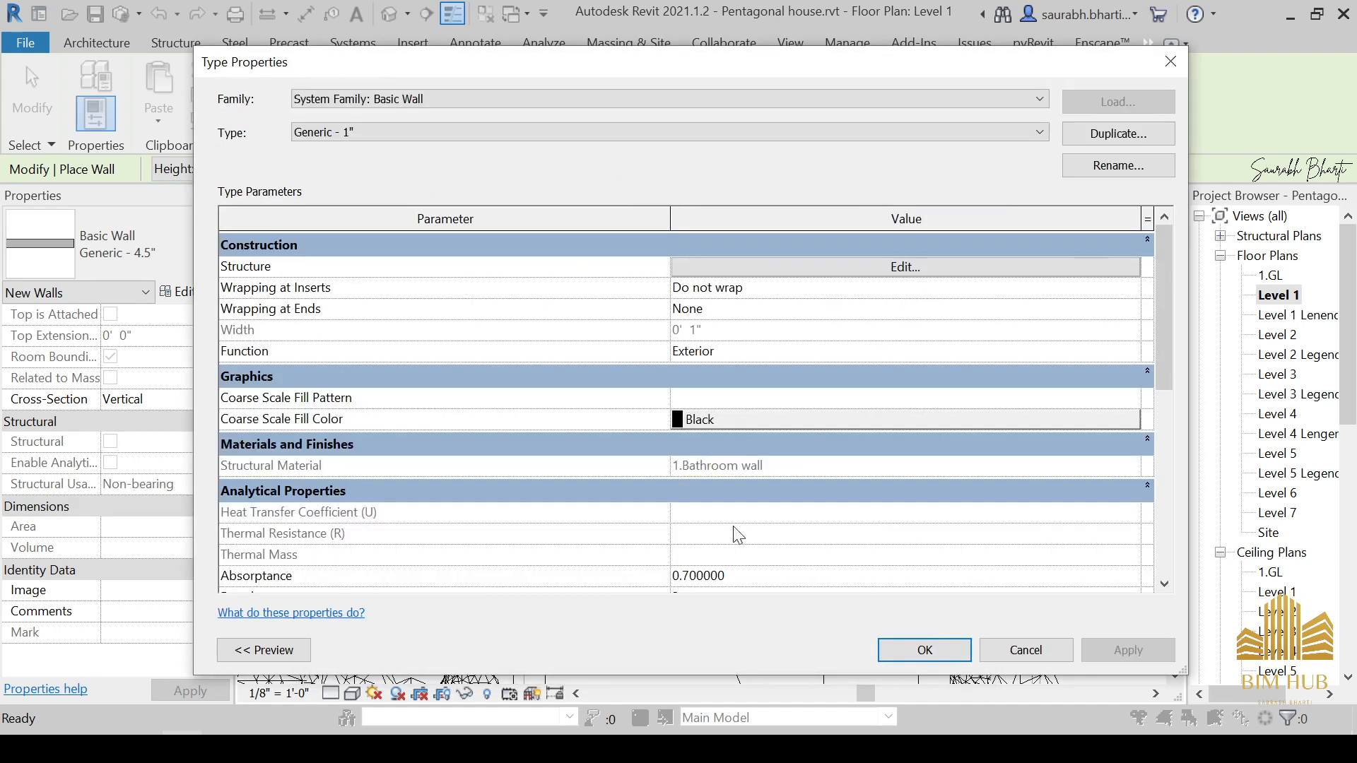
pyautogui.click(926, 652)
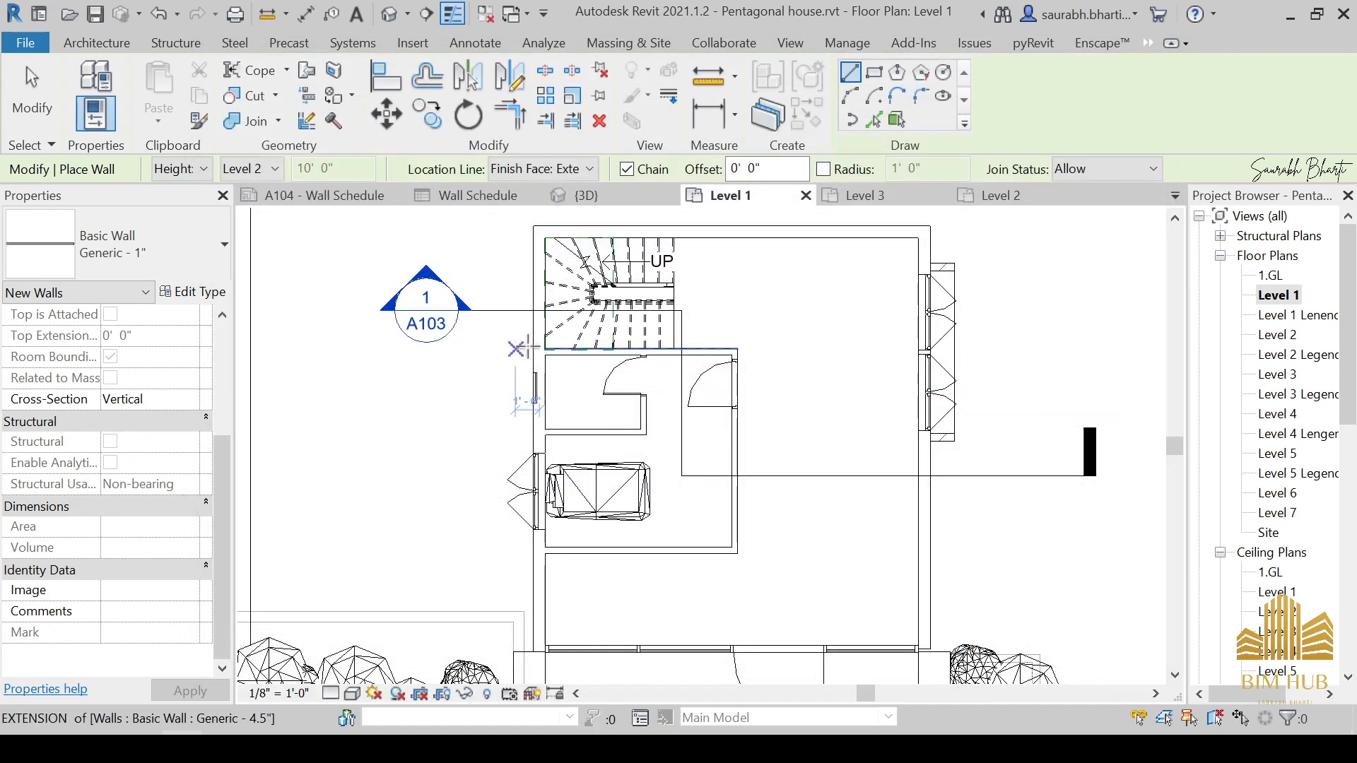
pyautogui.scroll(3, 632, 344)
pyautogui.scroll(1, 495, 357)
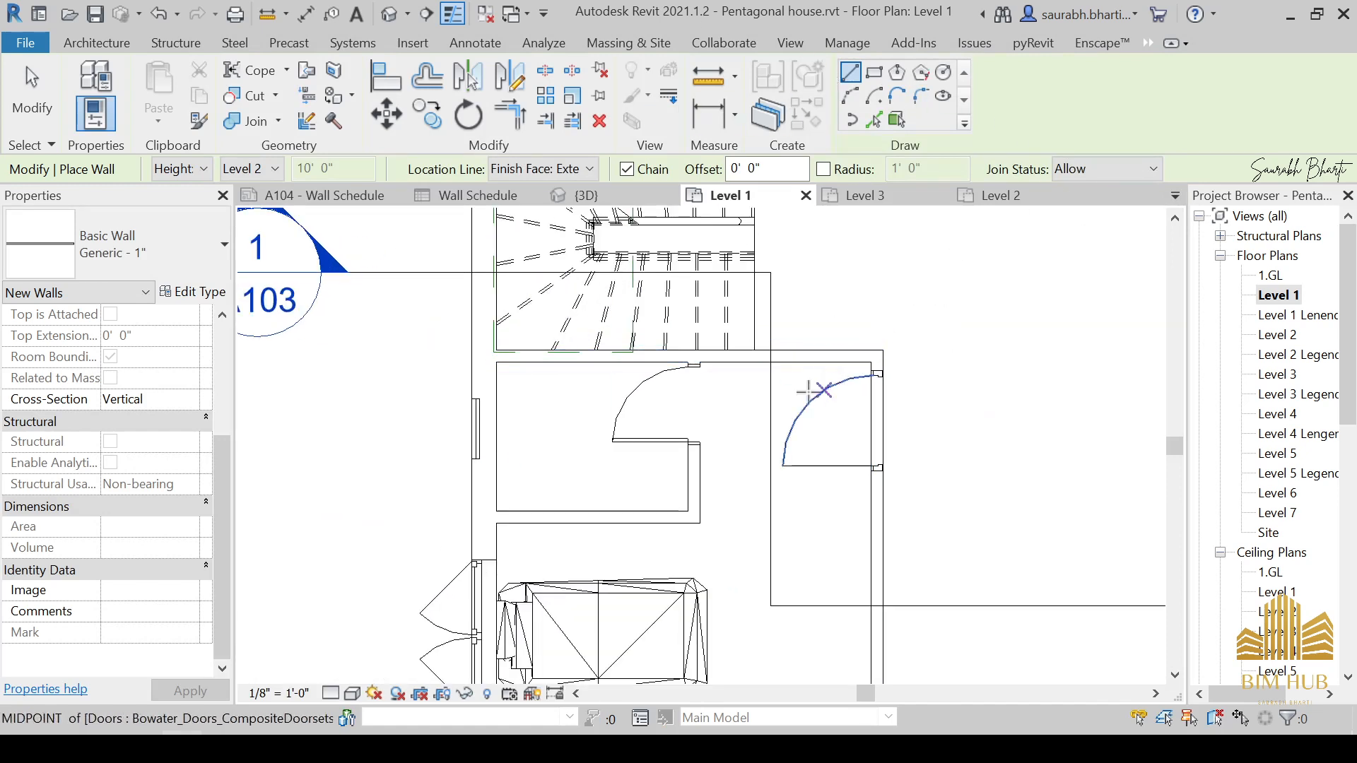
pyautogui.scroll(2, 697, 369)
pyautogui.scroll(1, 778, 372)
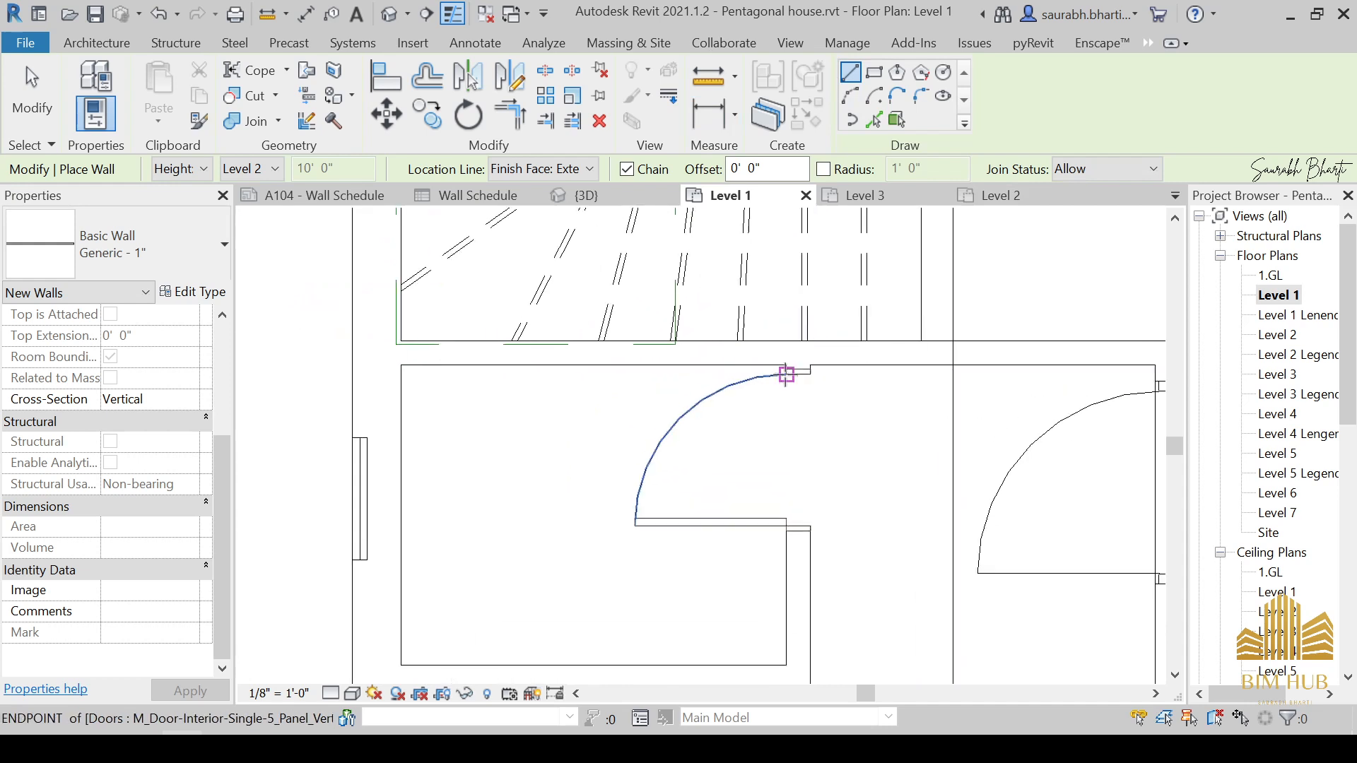
pyautogui.scroll(1, 787, 364)
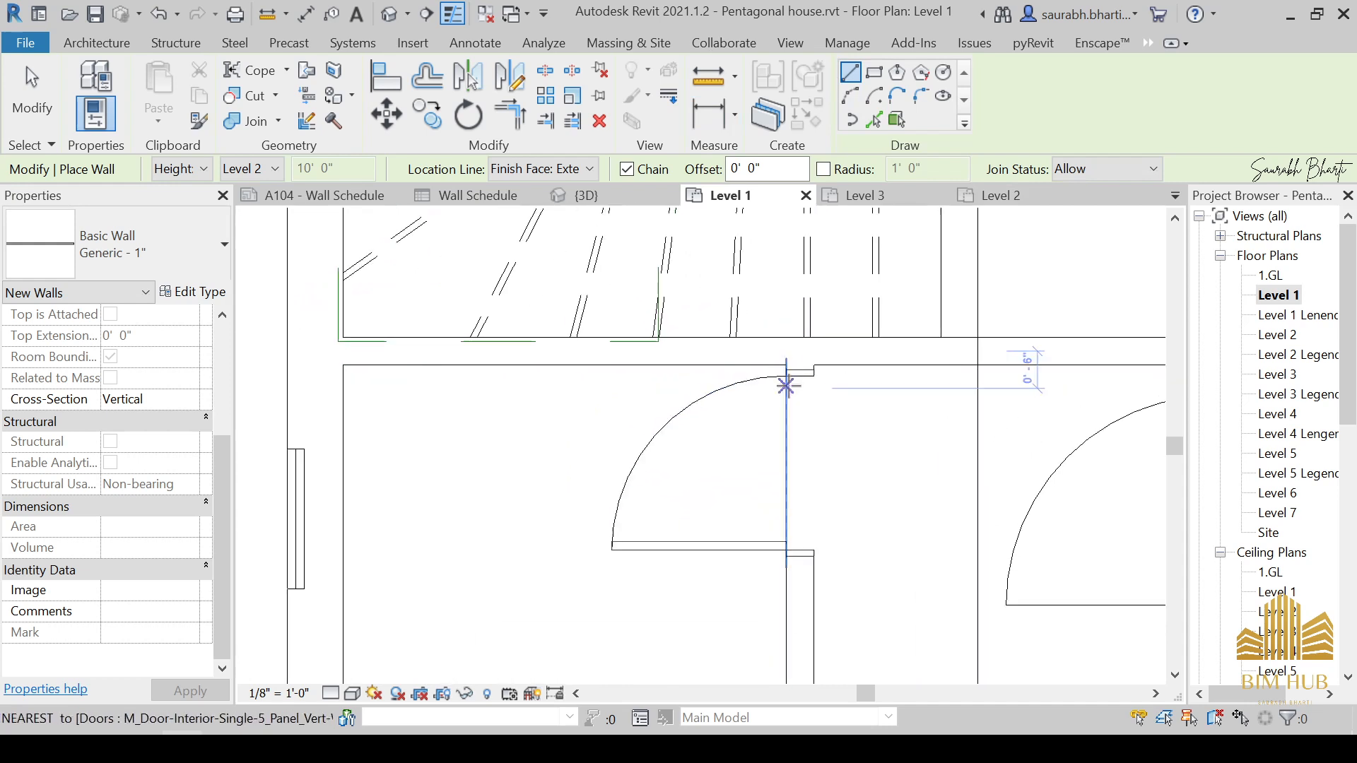
pyautogui.click(788, 369)
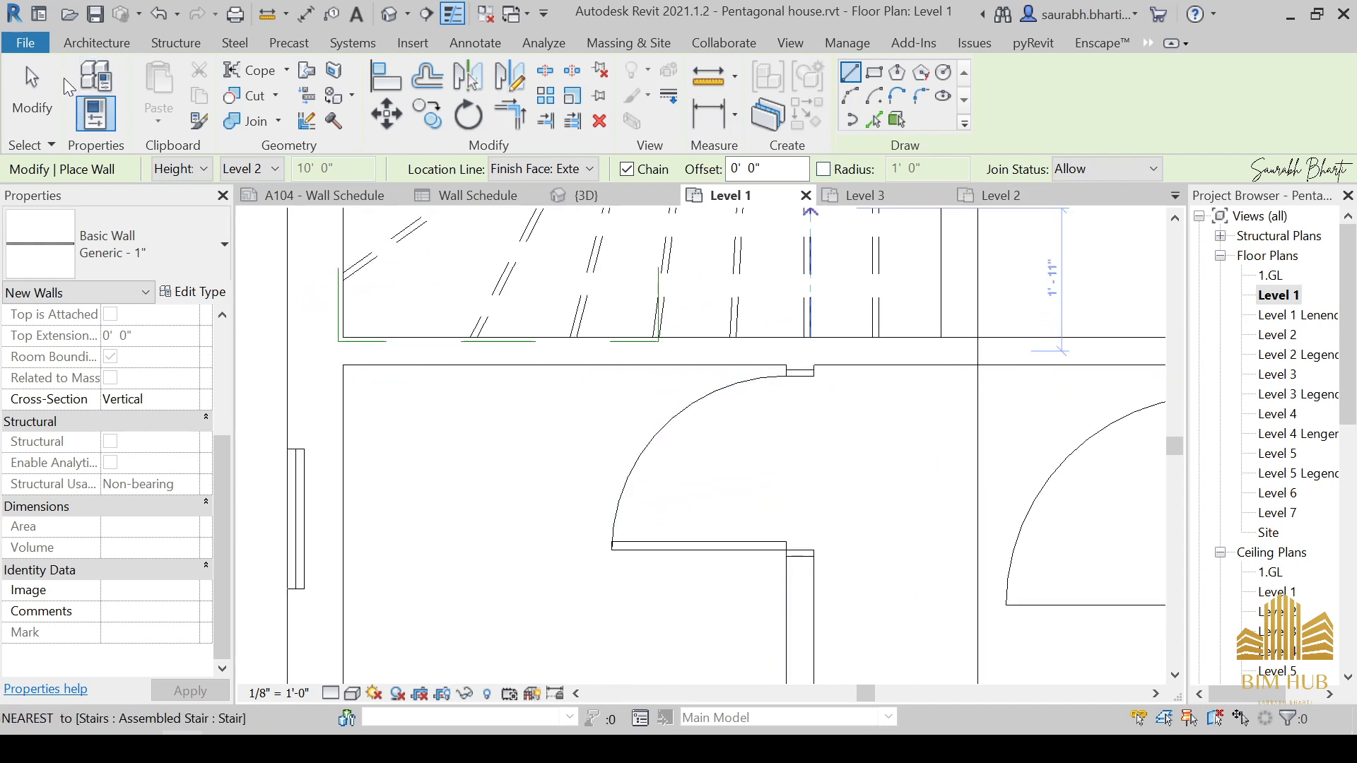
pyautogui.click(850, 75)
pyautogui.scroll(3, 748, 425)
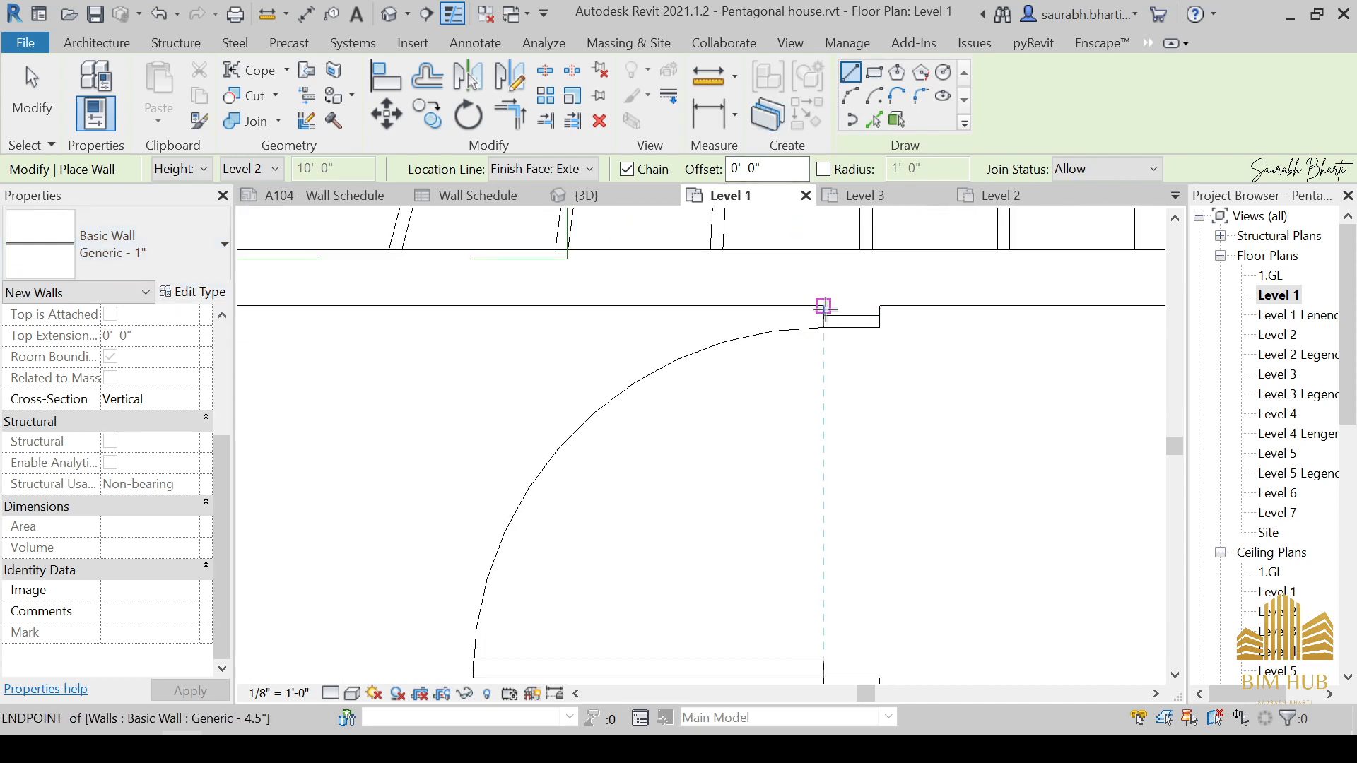
pyautogui.click(825, 306)
pyautogui.scroll(-1, 524, 307)
pyautogui.scroll(-1, 534, 306)
pyautogui.moveTo(578, 331); pyautogui.dragTo(936, 346, button='middle')
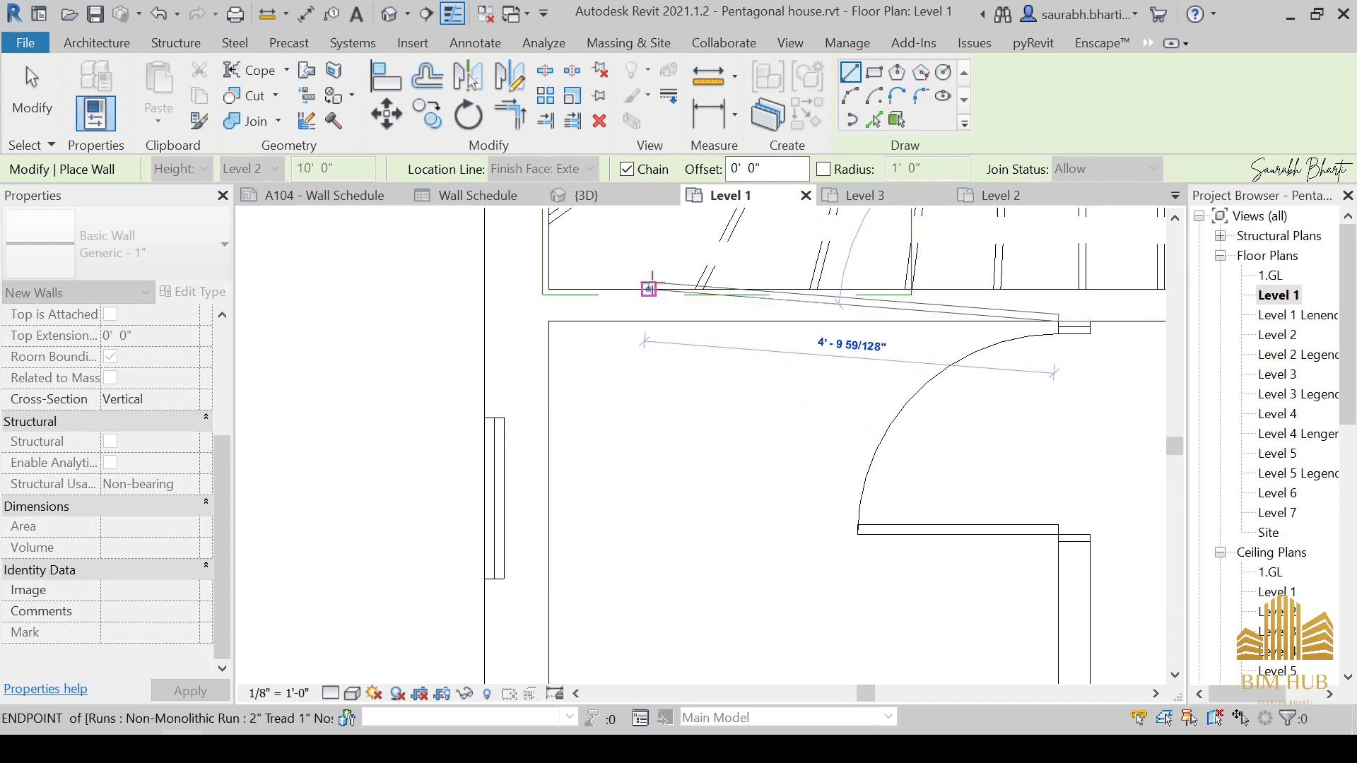
pyautogui.press('Escape')
pyautogui.press('Escape')
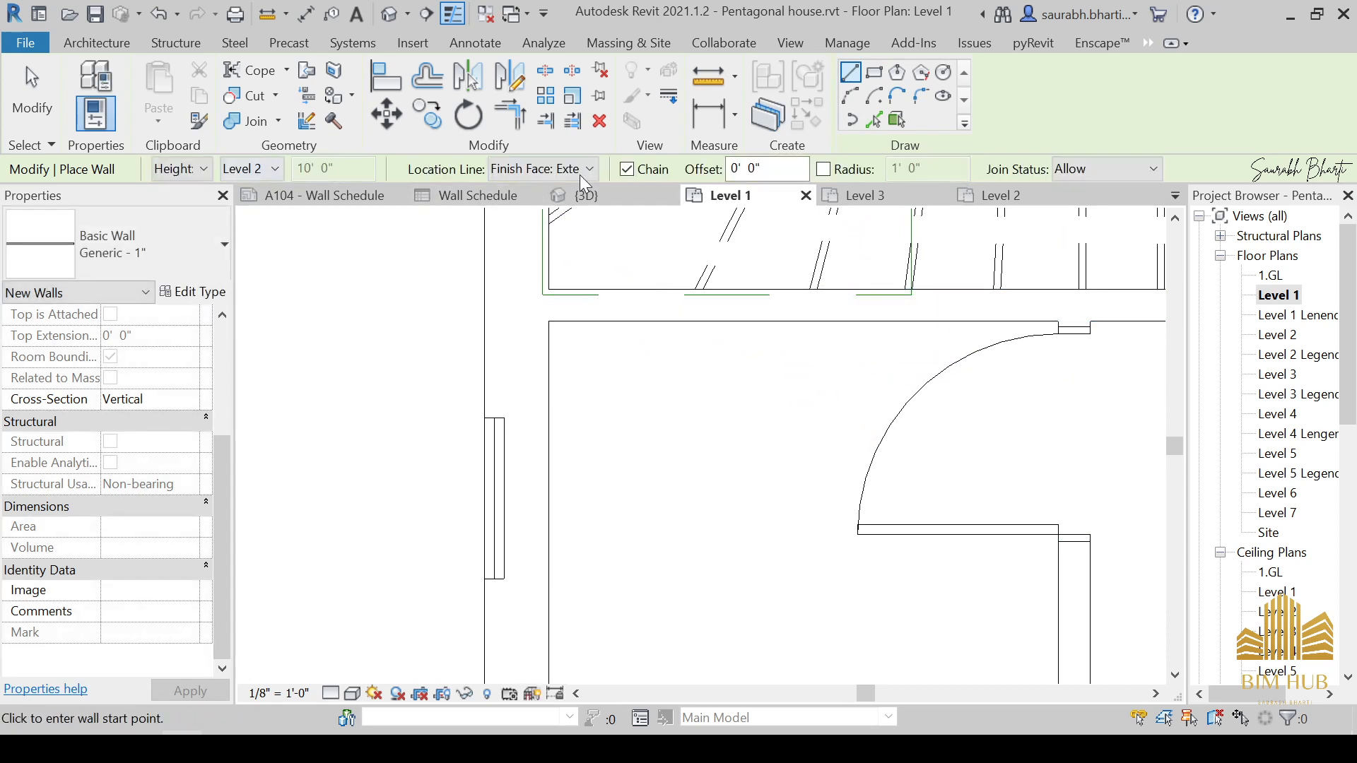
# Step: Set the wall location line to Finish Face: Interior and draw a Generic - 1" wall along the small room's upper inner face, from door jamb to corner
pyautogui.click(580, 173)
pyautogui.click(574, 243)
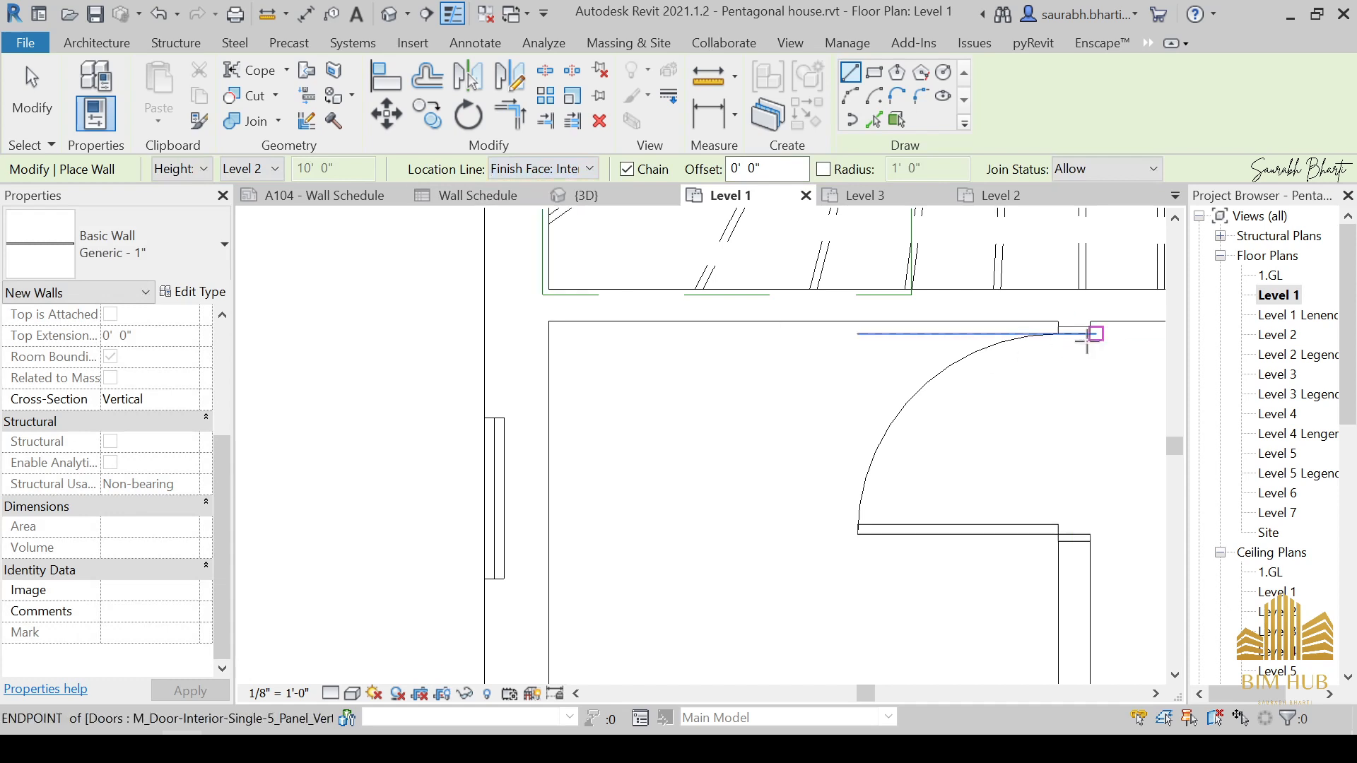
pyautogui.click(1058, 321)
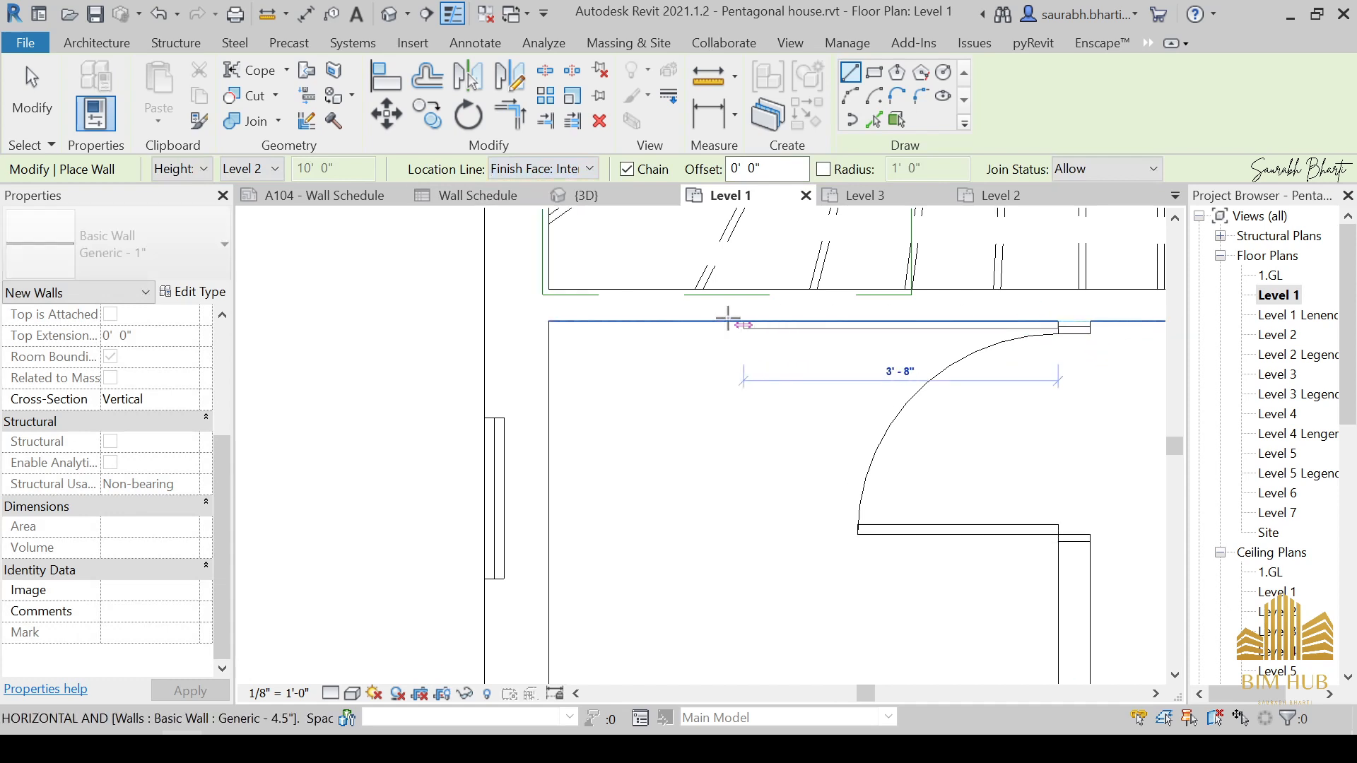
pyautogui.click(549, 322)
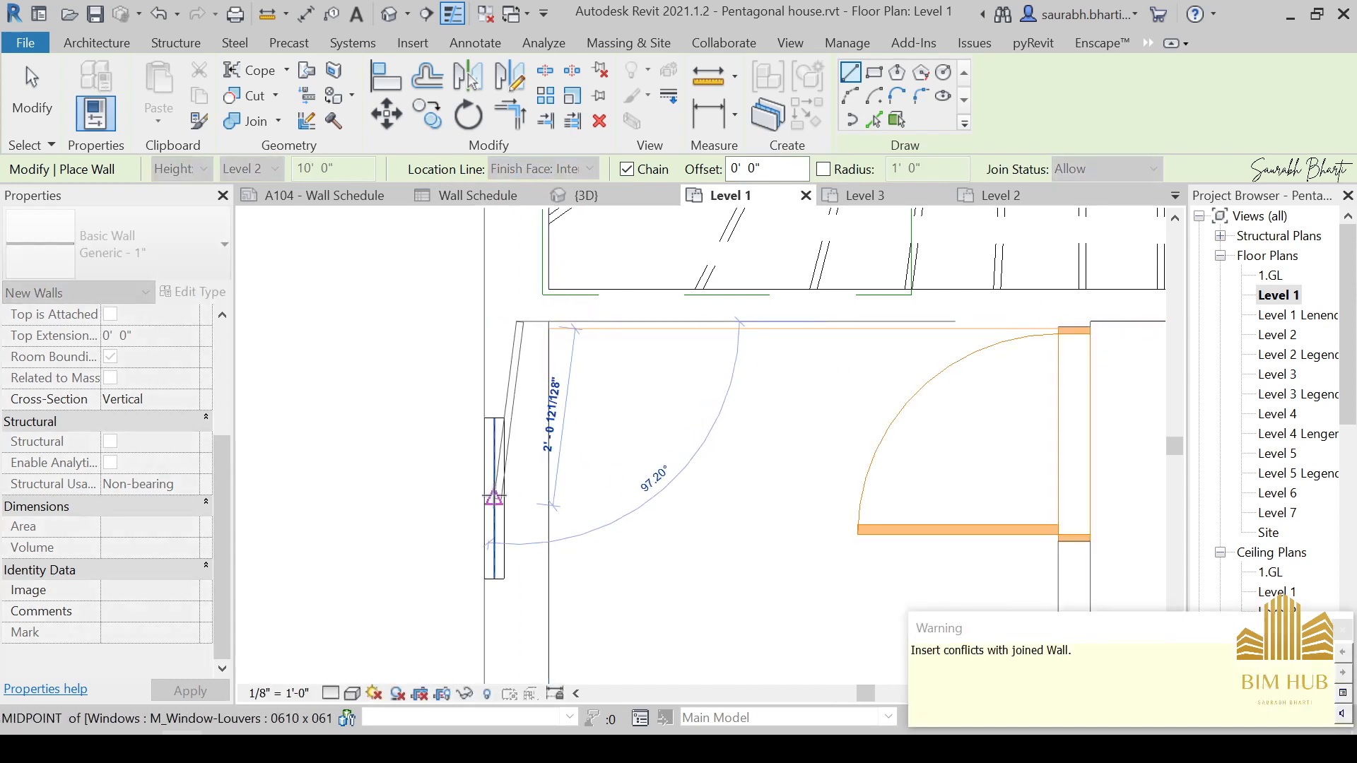
pyautogui.press('Escape')
pyautogui.press('Escape')
pyautogui.press('w')
pyautogui.press('a')
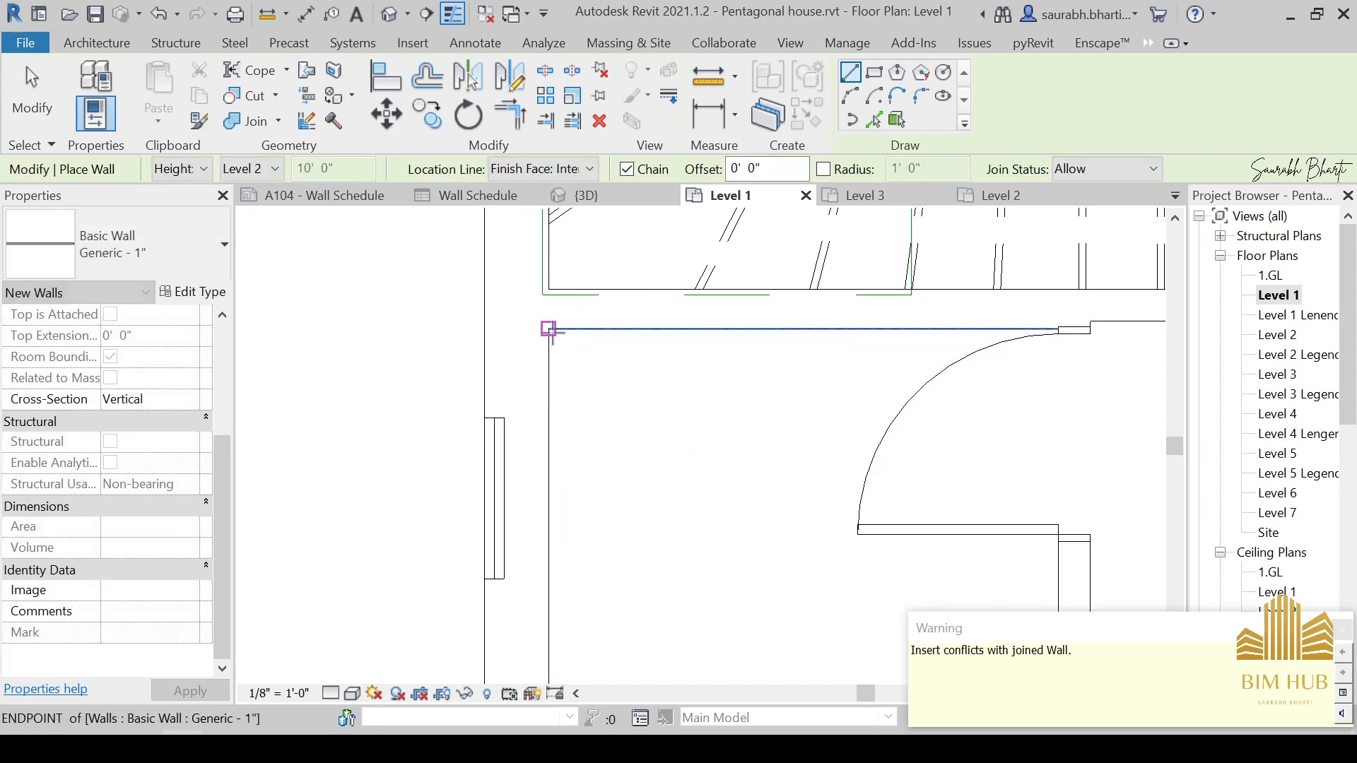
pyautogui.click(549, 322)
pyautogui.scroll(-2, 579, 458)
pyautogui.moveTo(593, 426); pyautogui.dragTo(585, 456, button='middle')
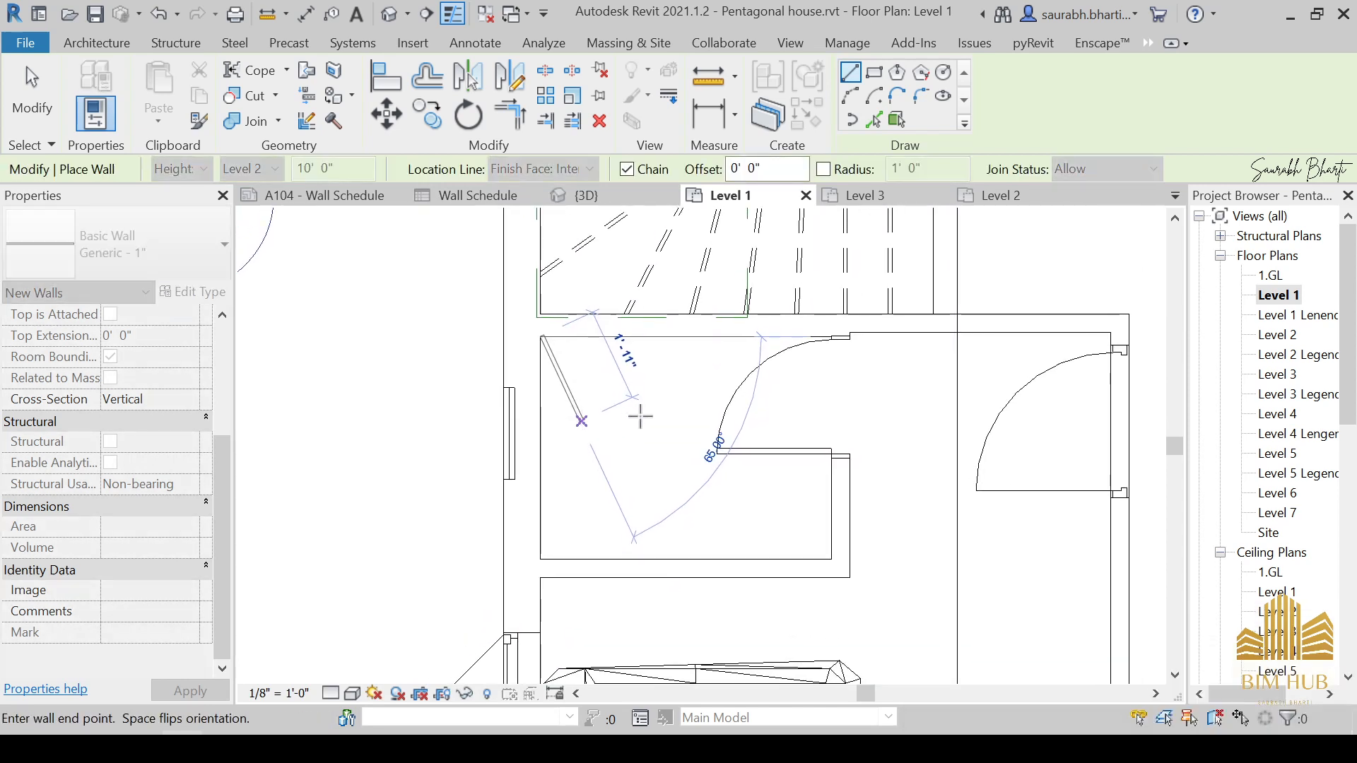
pyautogui.press('Escape')
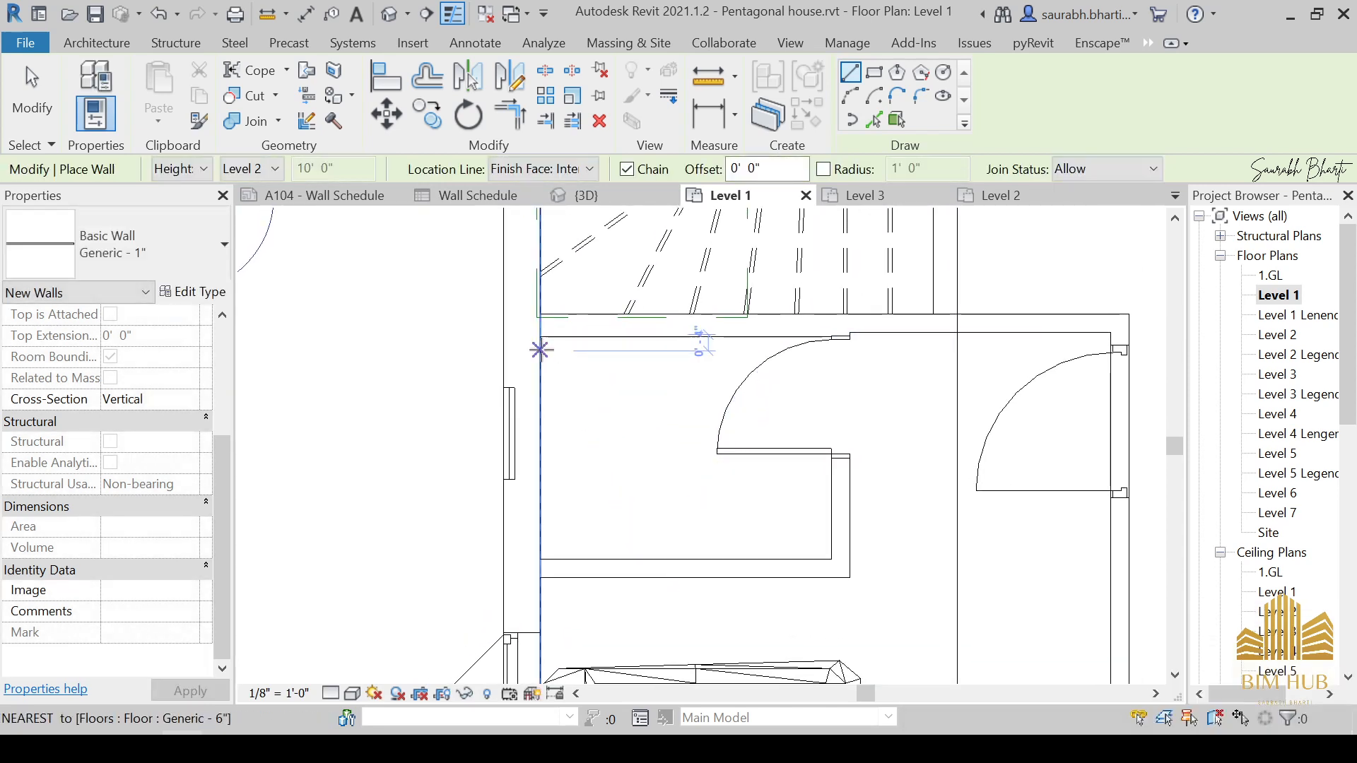
# Step: Check the Top Constraint level options for new walls
pyautogui.scroll(3, 55, 385)
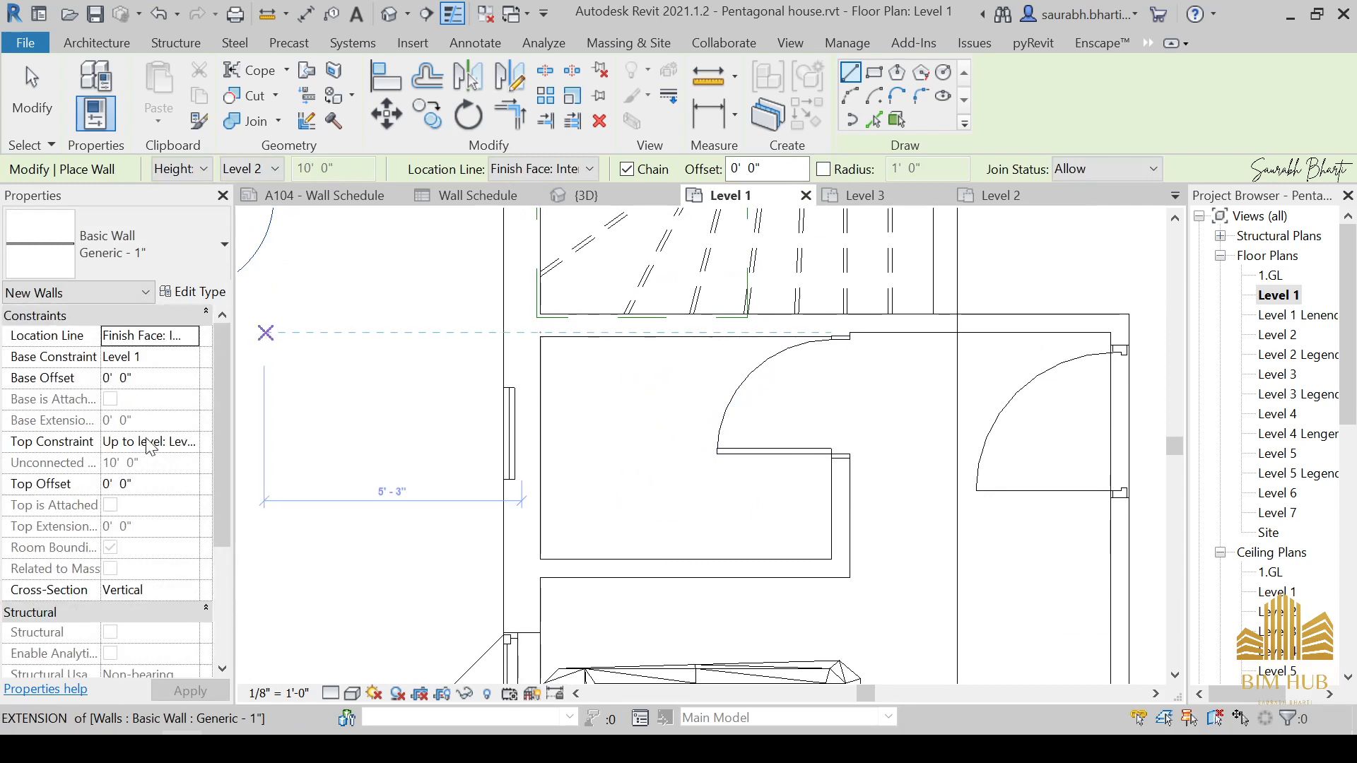
pyautogui.click(187, 445)
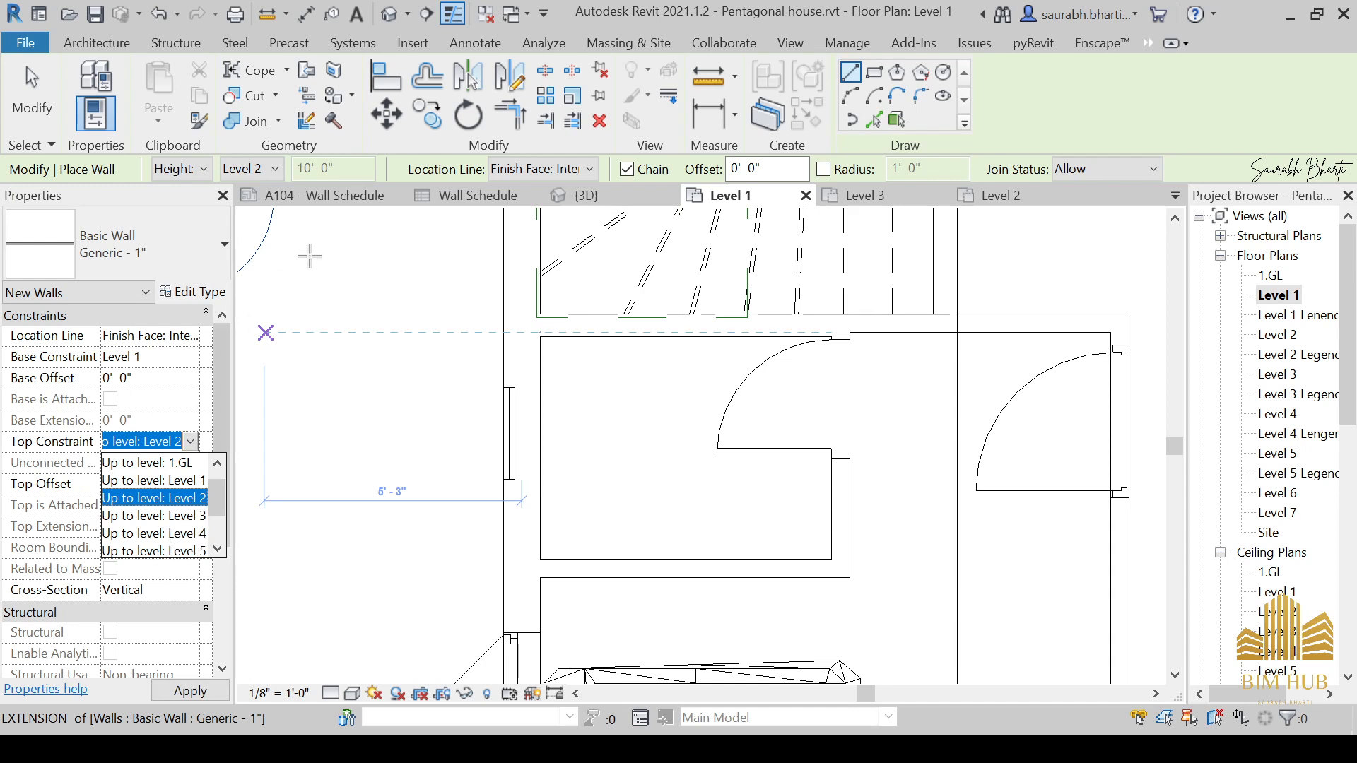
pyautogui.press('Escape')
pyautogui.press('Escape')
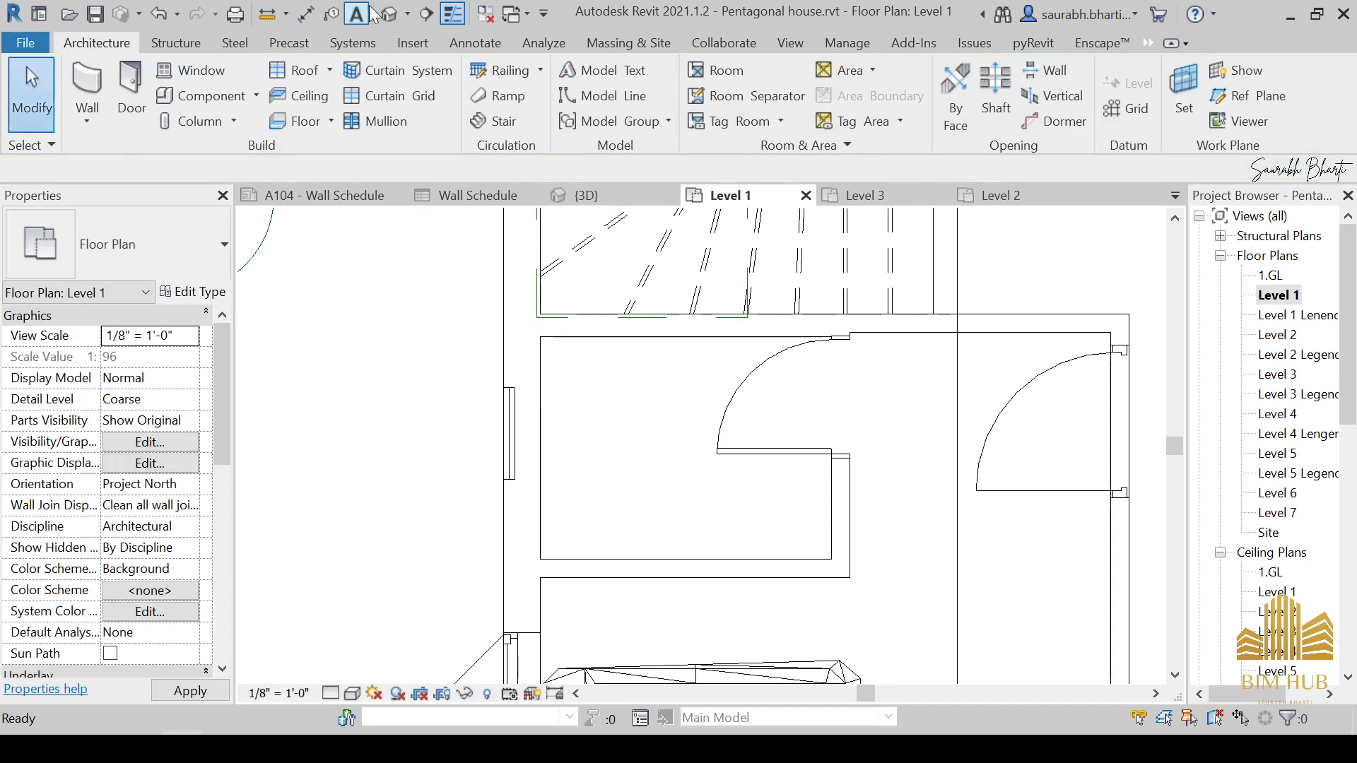
# Step: In the default 3D view, set the base offset of the new 1" wall beside the staircase to -4' 0"
pyautogui.click(387, 13)
pyautogui.scroll(5, 622, 530)
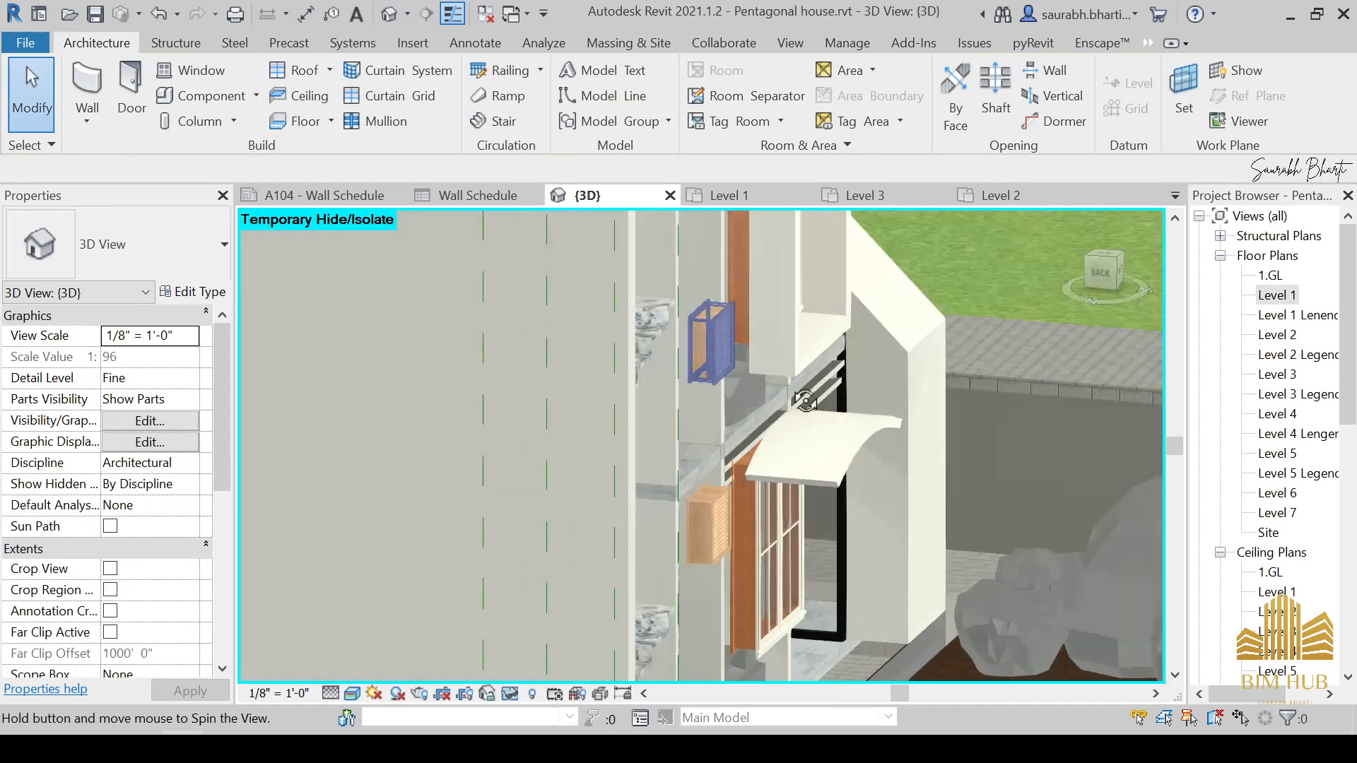
pyautogui.scroll(-5, 1083, 381)
pyautogui.scroll(4, 830, 519)
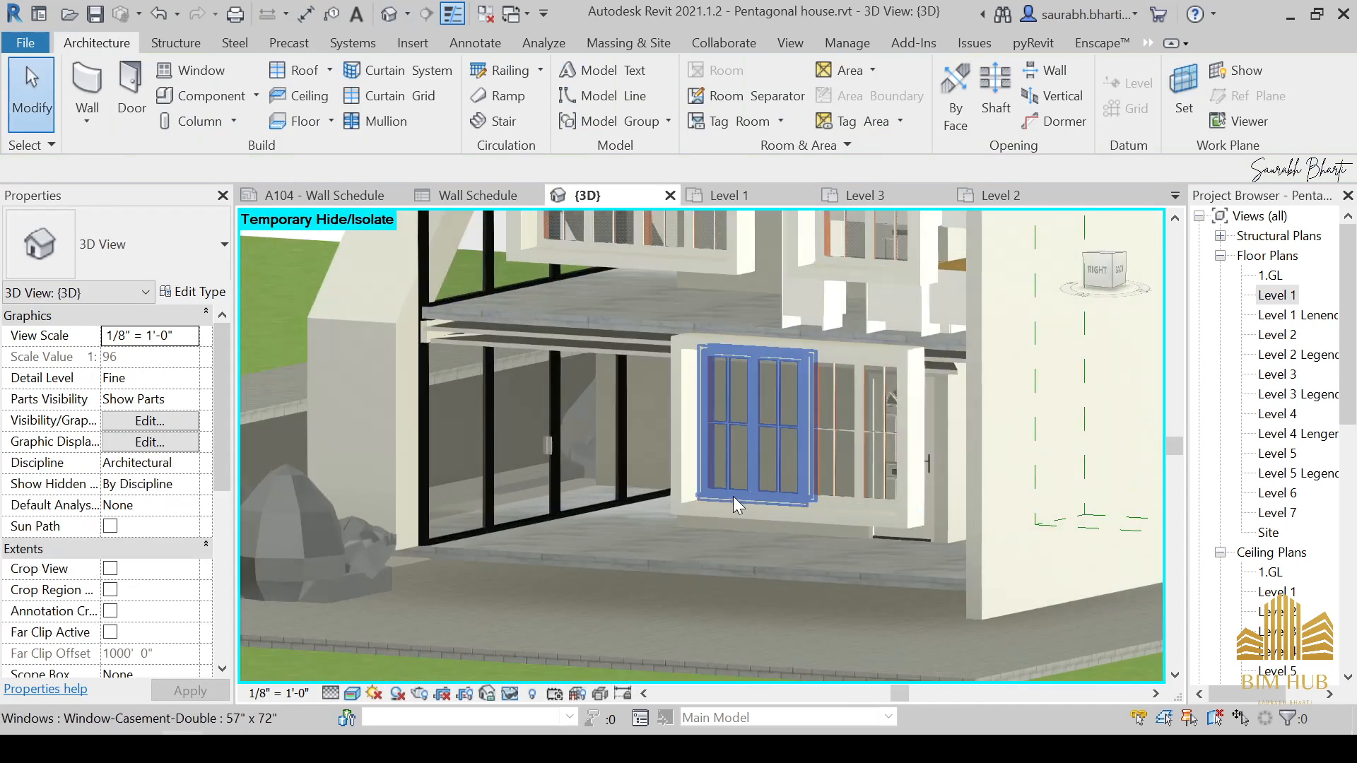
pyautogui.keyDown('shift'); pyautogui.moveTo(733, 496); pyautogui.dragTo(691, 504, button='middle'); pyautogui.keyUp('shift')
pyautogui.scroll(6, 666, 443)
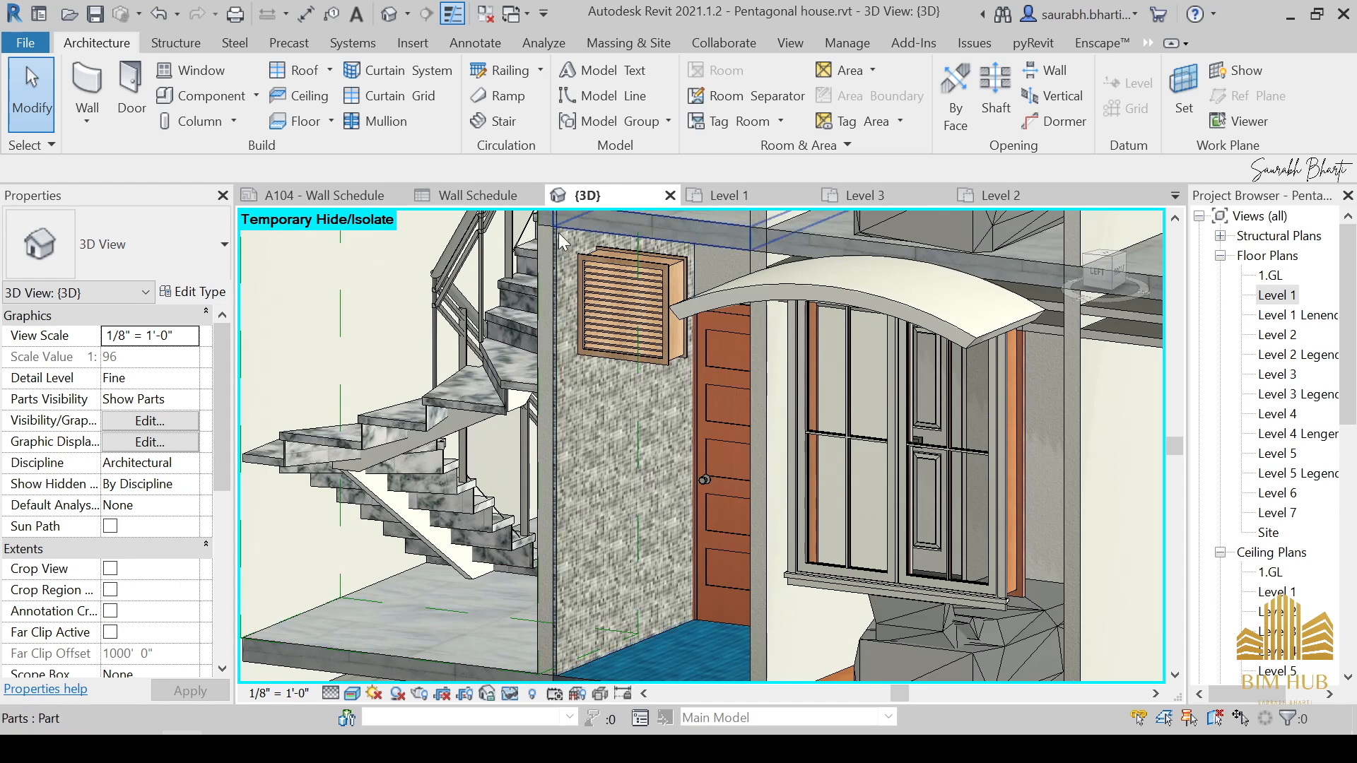
pyautogui.click(559, 233)
pyautogui.press('Escape')
pyautogui.click(558, 260)
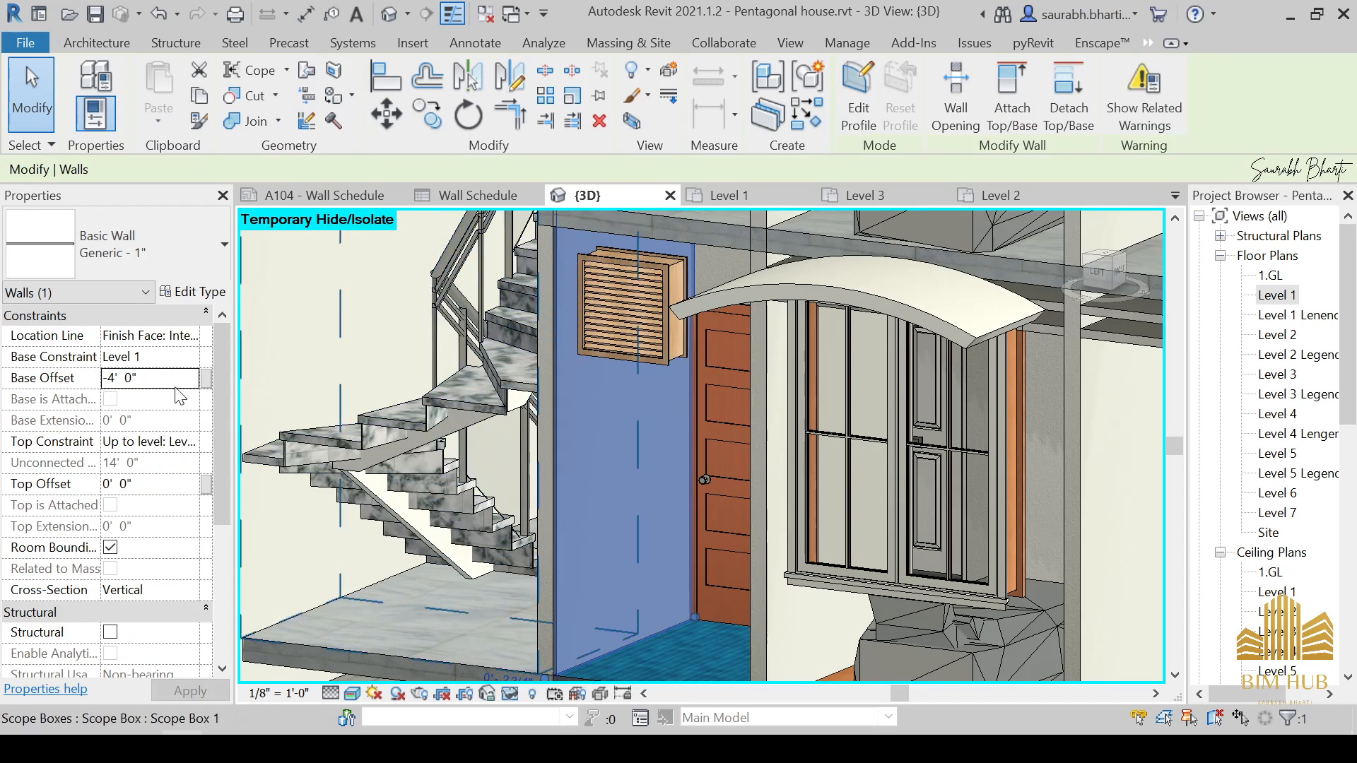
pyautogui.press('Escape')
pyautogui.scroll(-1, 459, 569)
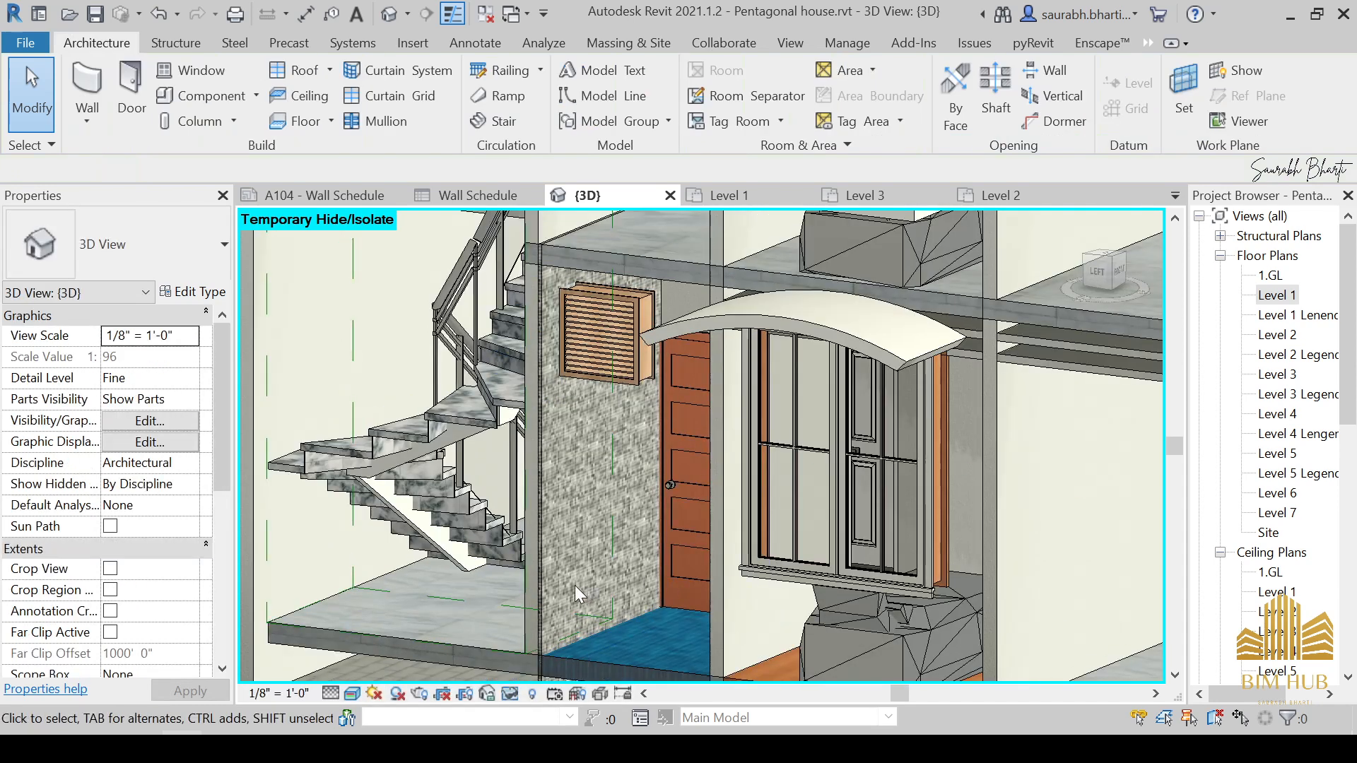
# Step: Reset the 1" wall's base offset to 0' 0" and set its top offset to -4' 0"
pyautogui.click(549, 562)
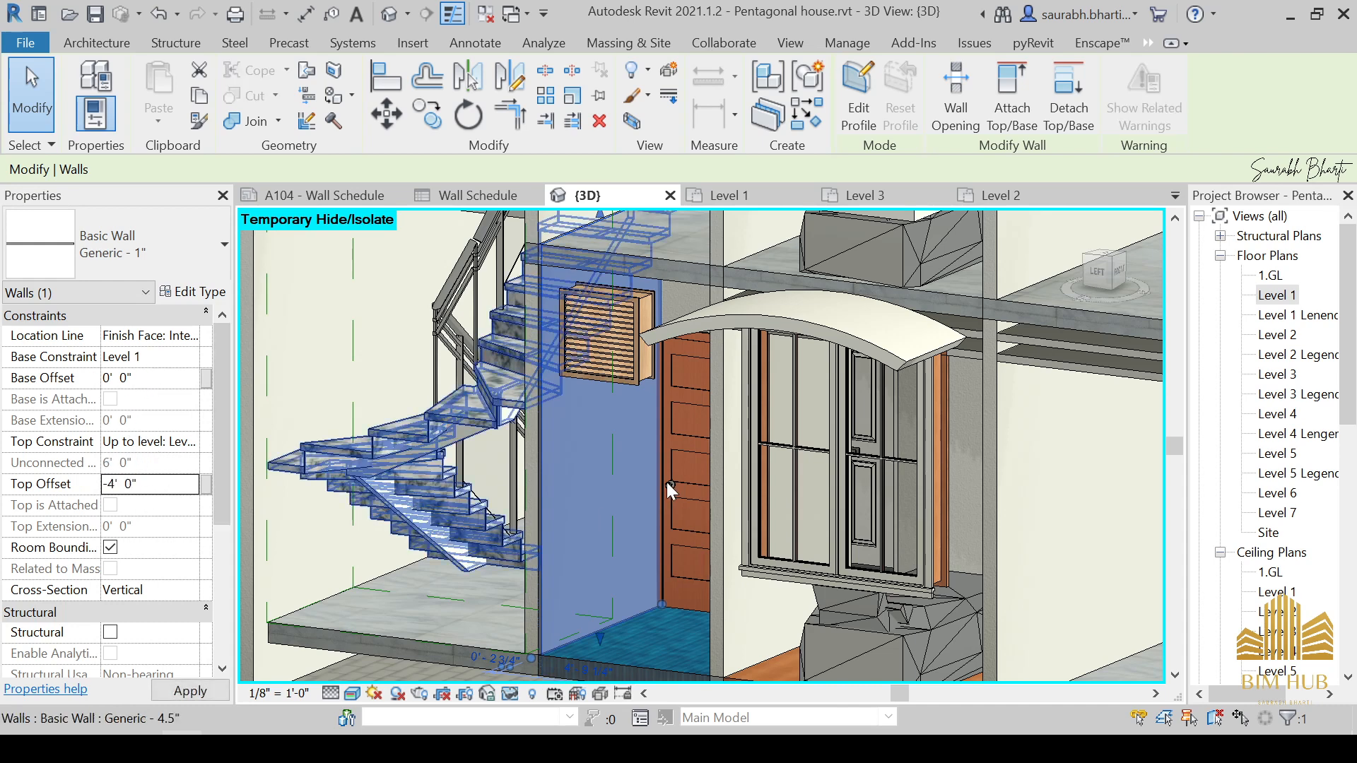
pyautogui.click(356, 646)
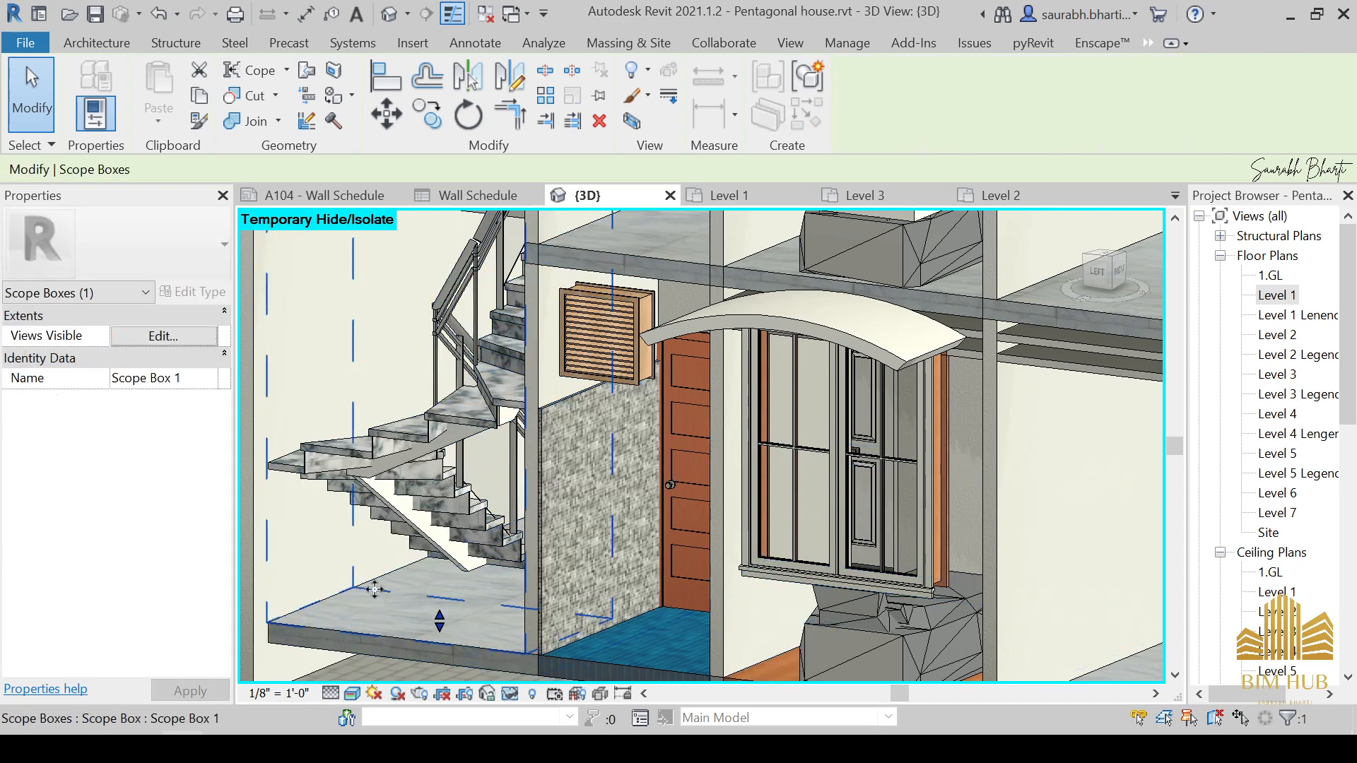
pyautogui.press('Escape')
pyautogui.keyDown('shift'); pyautogui.moveTo(619, 547); pyautogui.dragTo(581, 509, button='middle'); pyautogui.keyUp('shift')
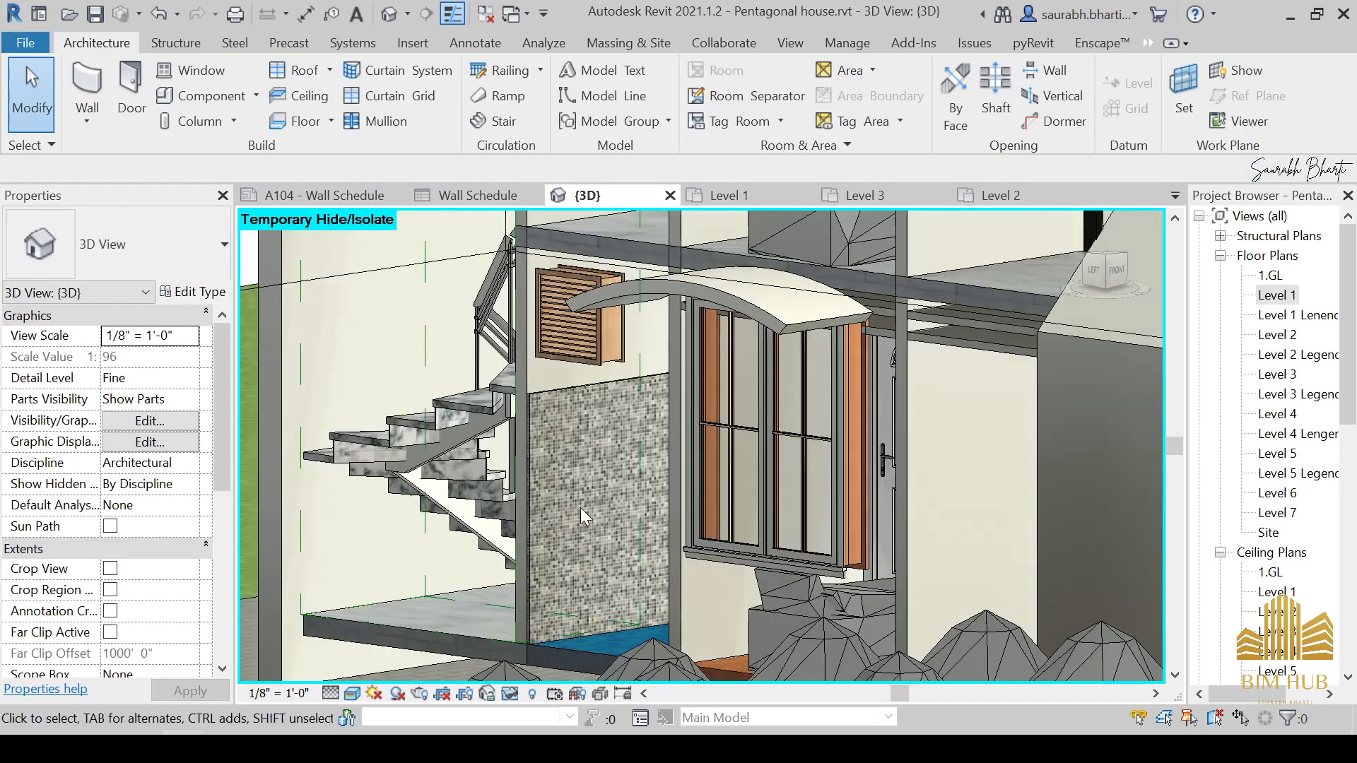
# Step: Set the 1" wall's top offset to 0' 0" and inspect the wall from the room side
pyautogui.click(576, 390)
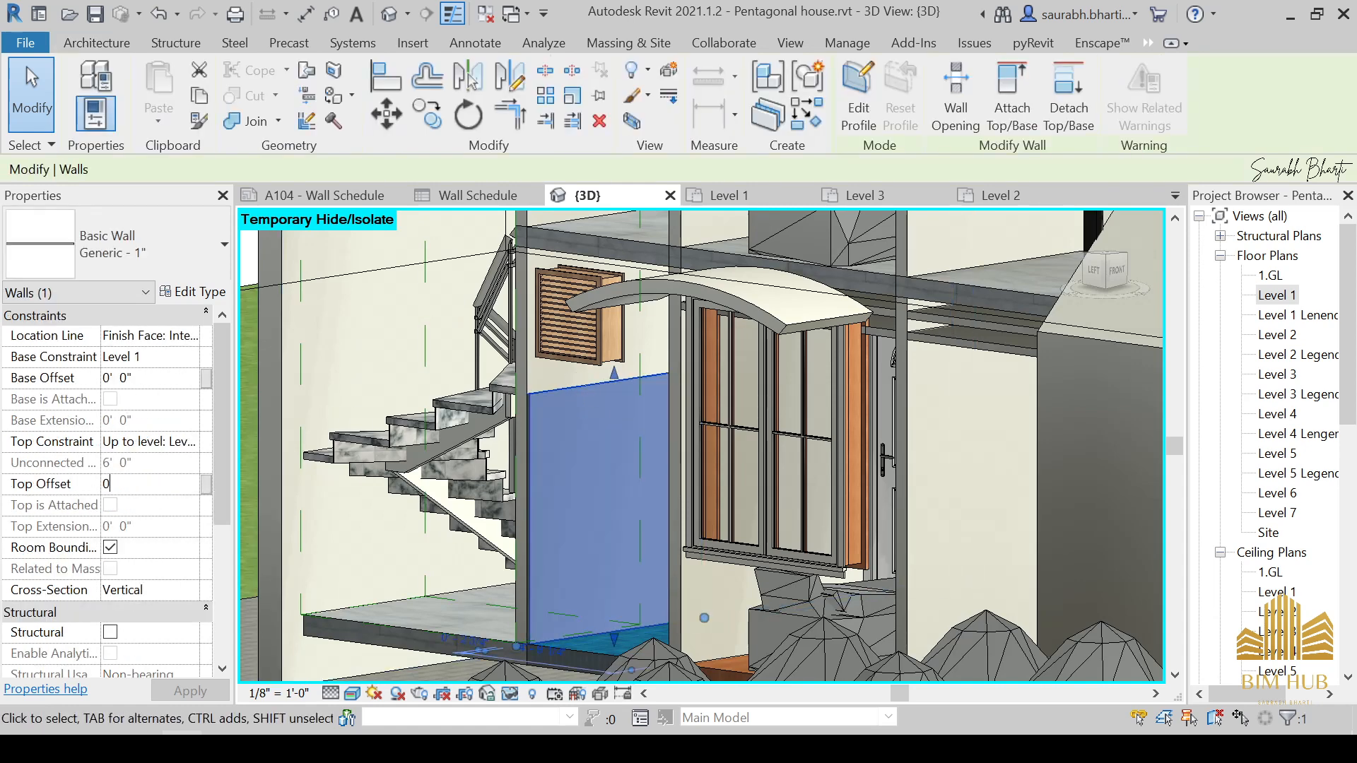
pyautogui.write('0')
pyautogui.press('Return')
pyautogui.keyDown('shift'); pyautogui.moveTo(565, 455); pyautogui.dragTo(694, 418, button='middle'); pyautogui.keyUp('shift')
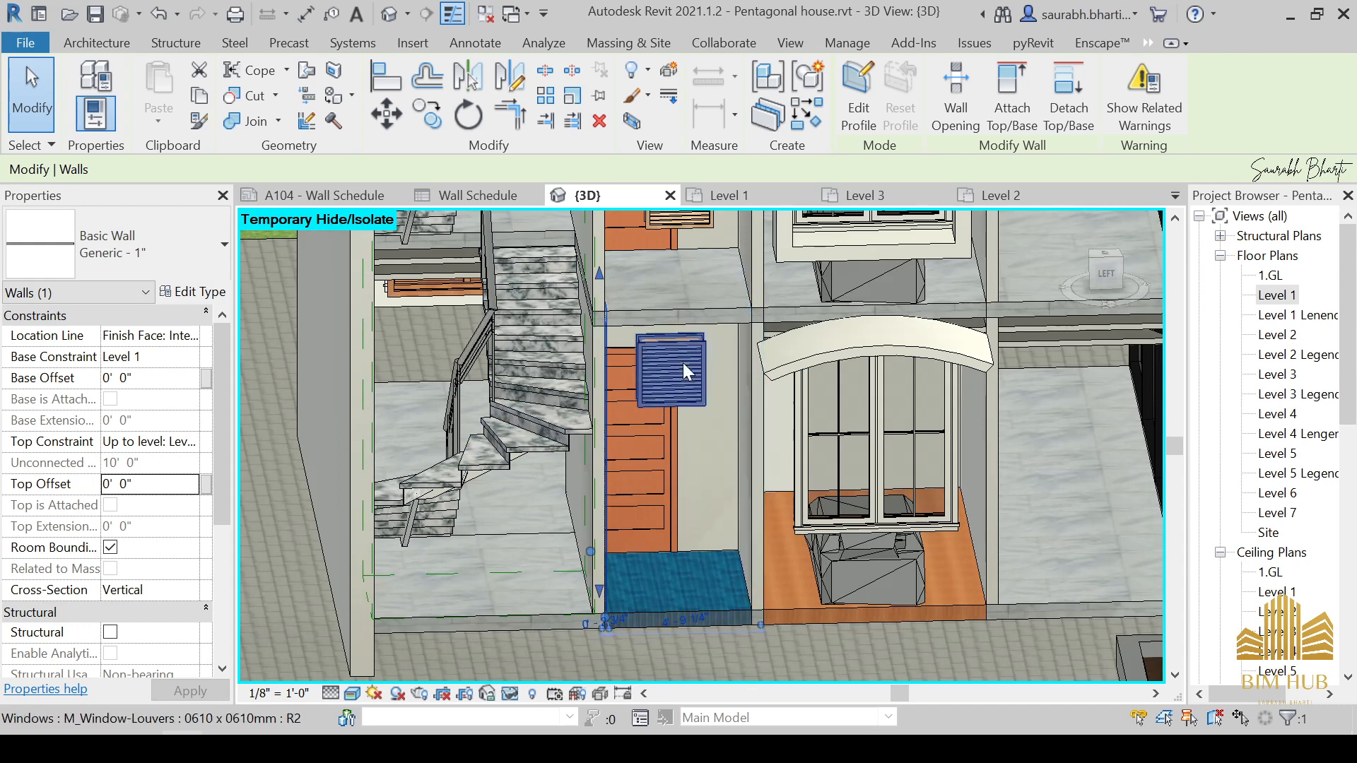
pyautogui.keyDown('shift'); pyautogui.moveTo(869, 411); pyautogui.dragTo(1192, 407, button='middle'); pyautogui.keyUp('shift')
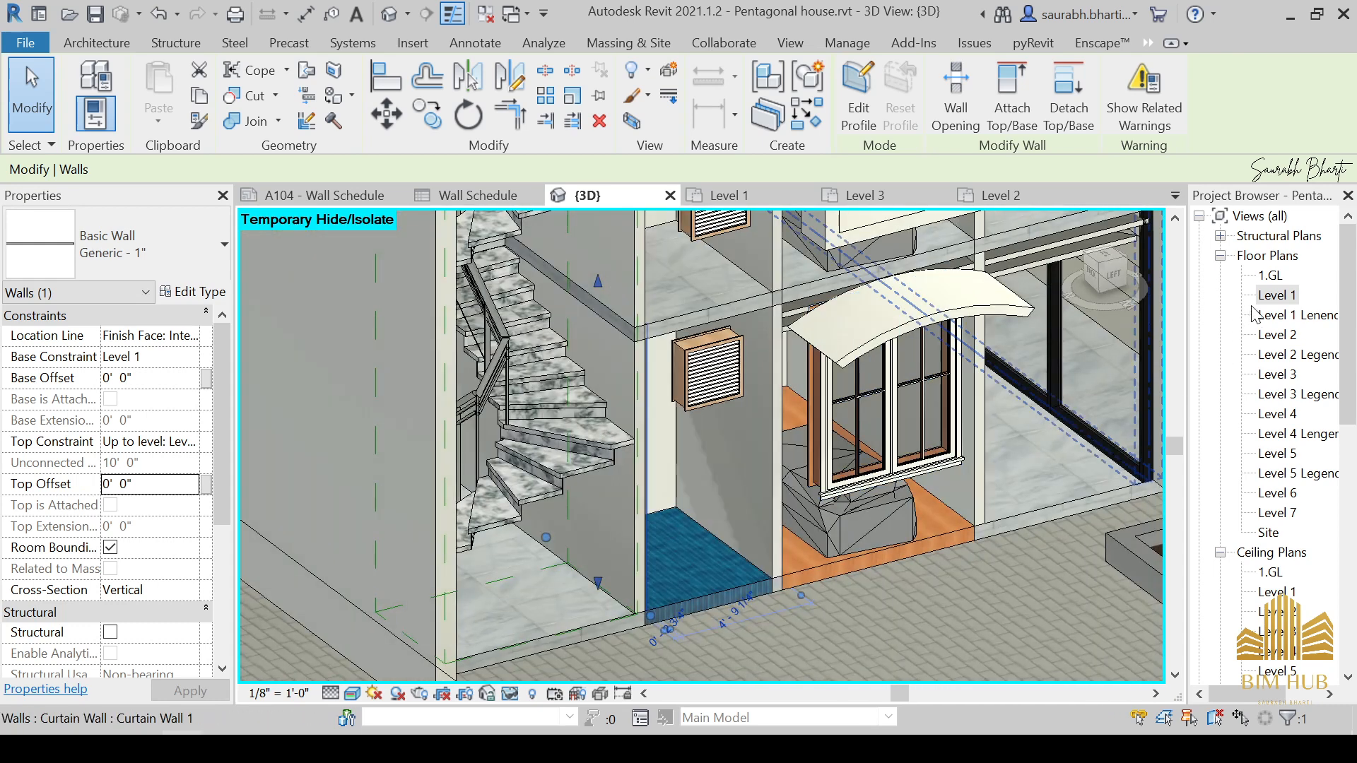
# Step: On the Level 1 floor plan, draw a Generic - 1" wall down the small room's left inner face, from upper to lower corner
pyautogui.doubleClick(1278, 295)
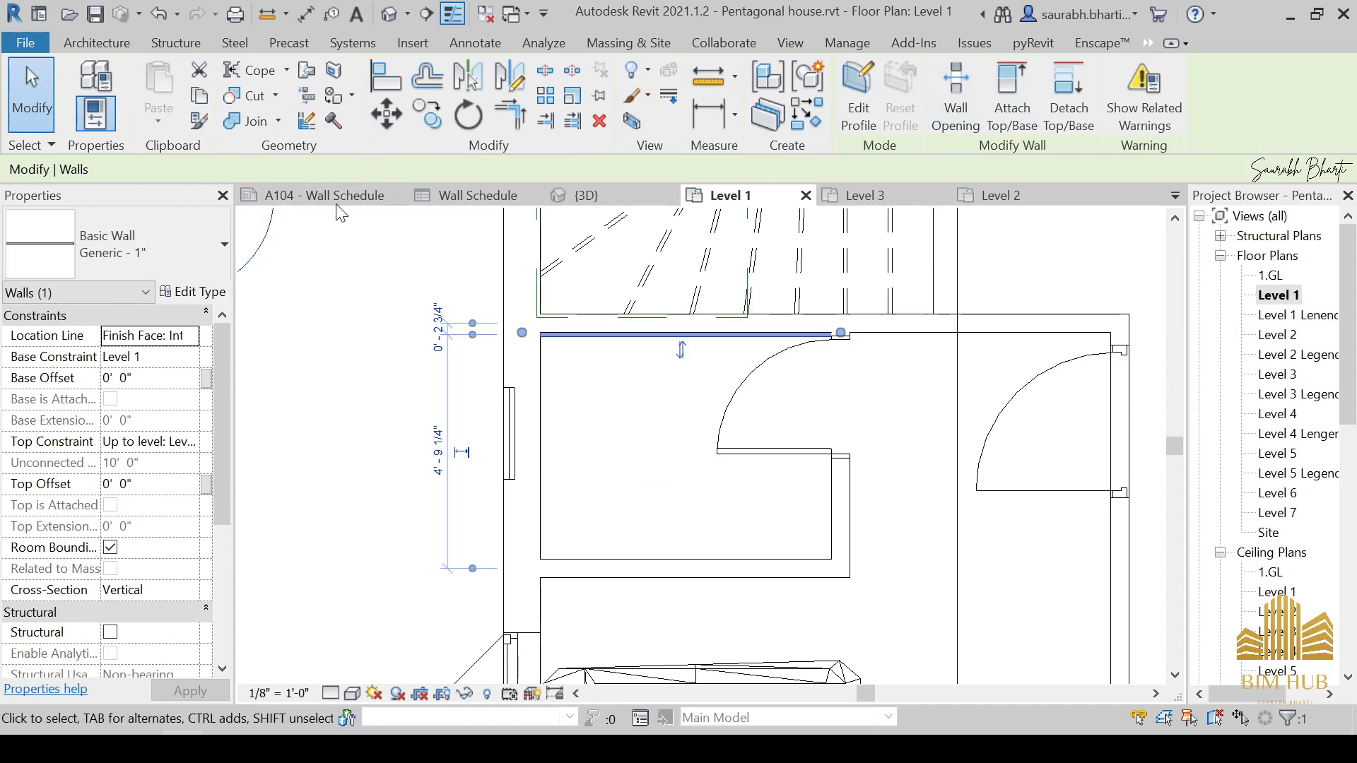
pyautogui.click(191, 232)
pyautogui.click(159, 260)
pyautogui.click(570, 379)
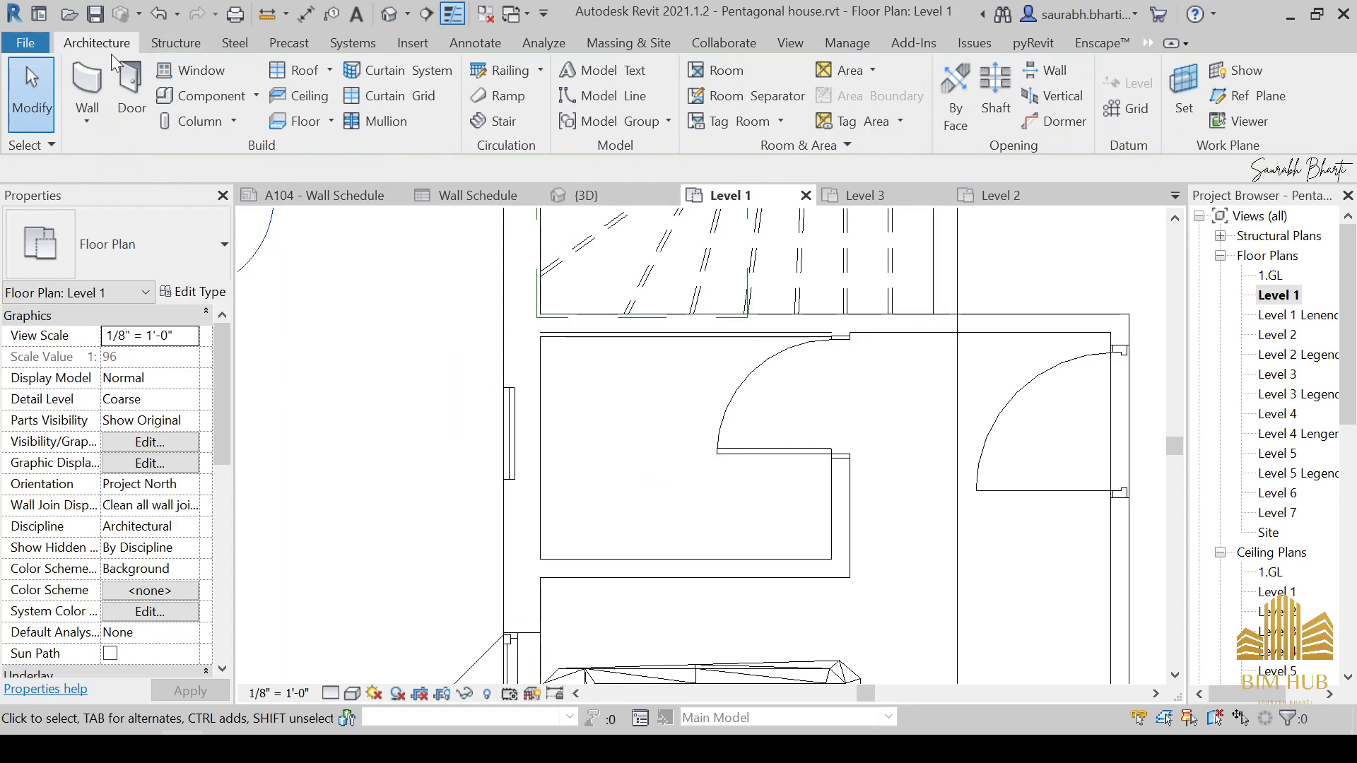
pyautogui.click(91, 99)
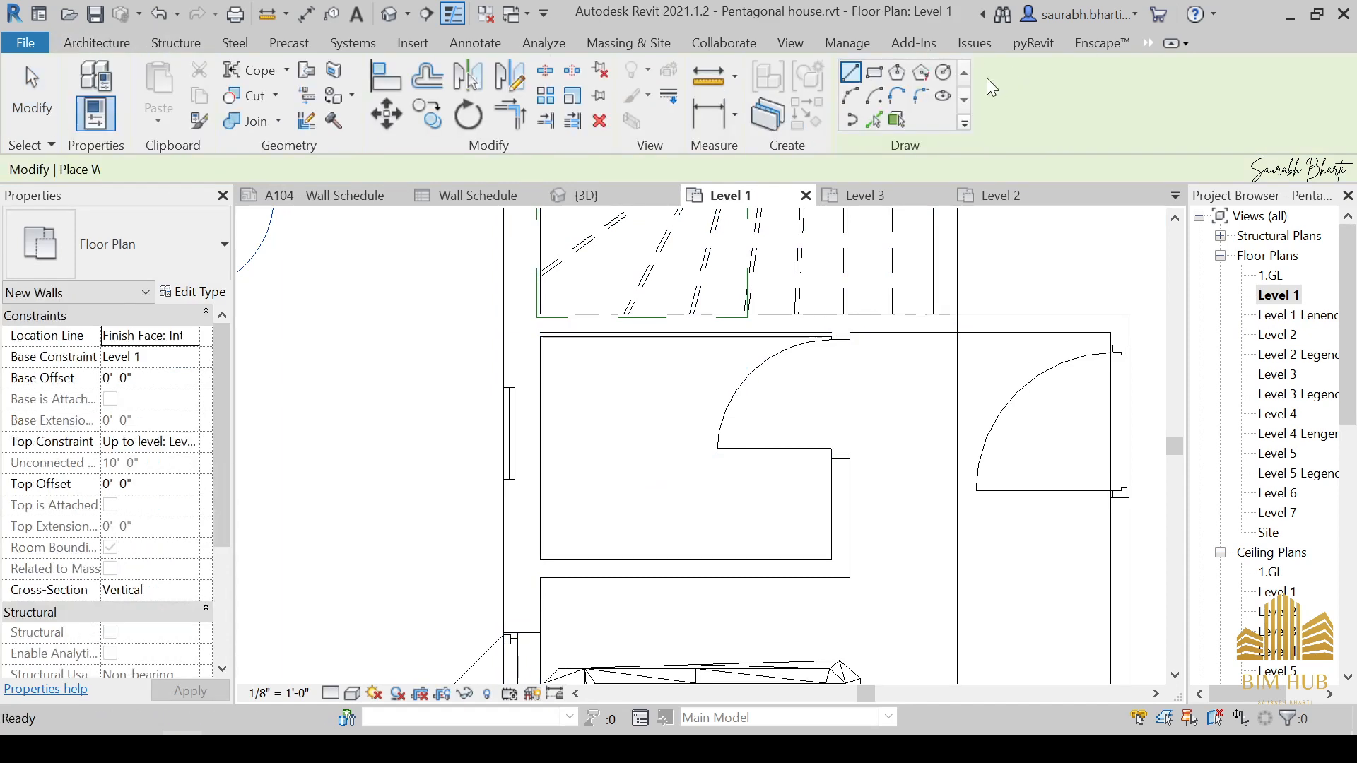
pyautogui.click(540, 336)
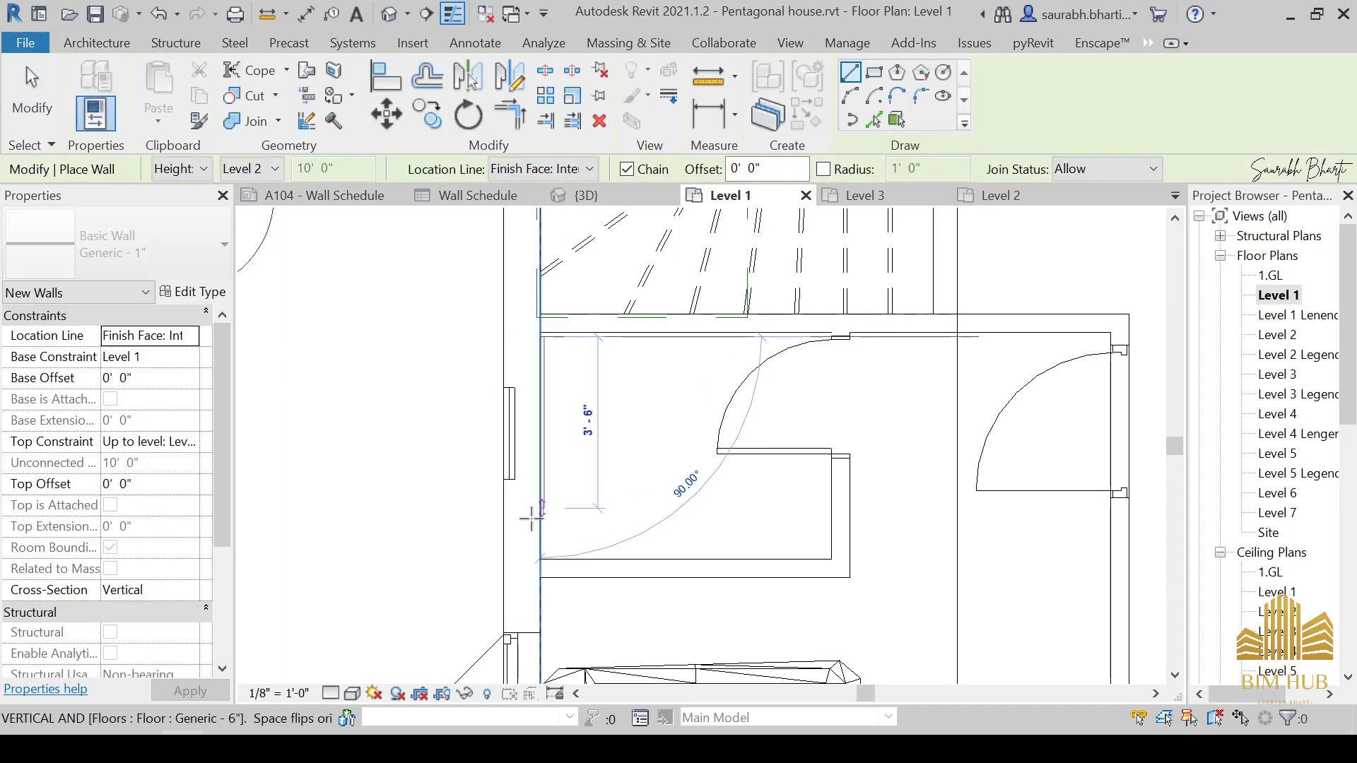
pyautogui.click(539, 560)
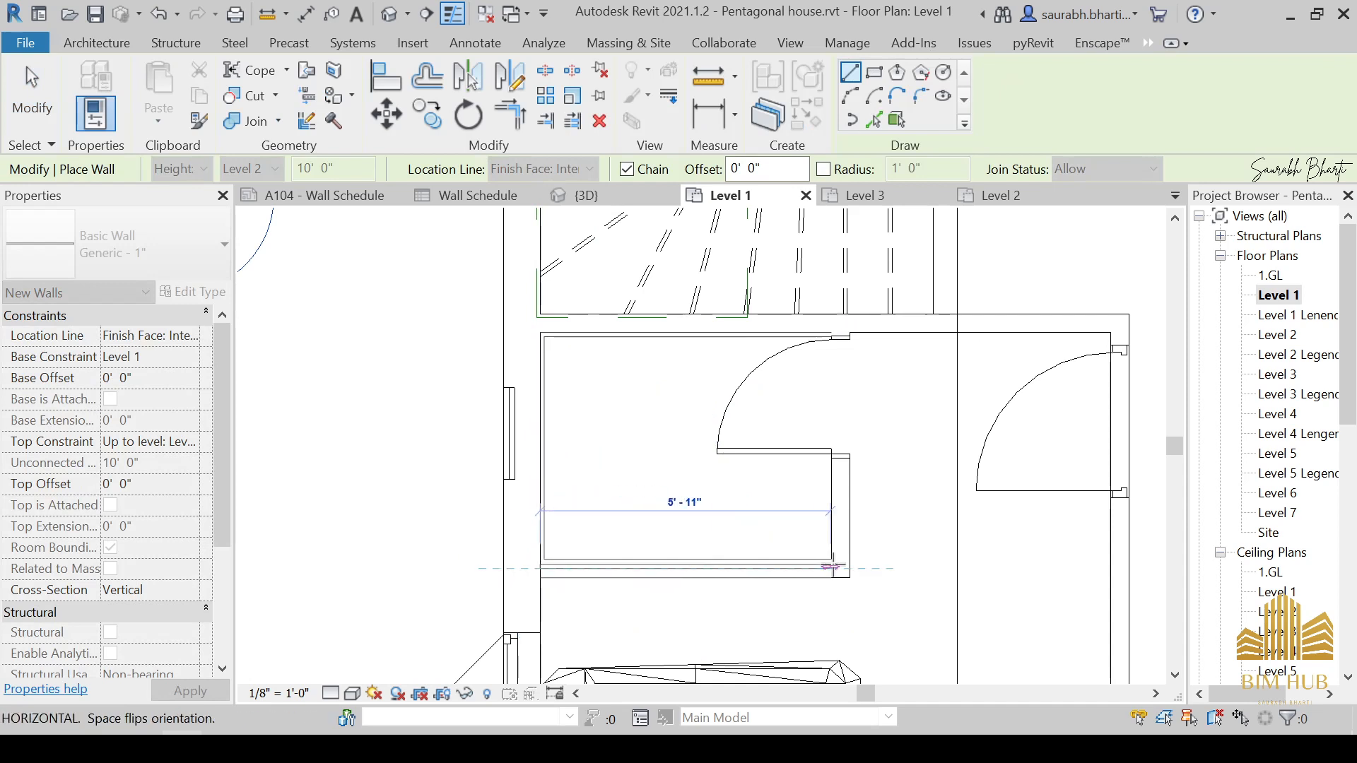
pyautogui.press('Escape')
pyautogui.press('Escape')
# Step: Draw a Generic - 1" wall along the small room's lower inner face, from its left corner to its right corner
pyautogui.press('w')
pyautogui.press('a')
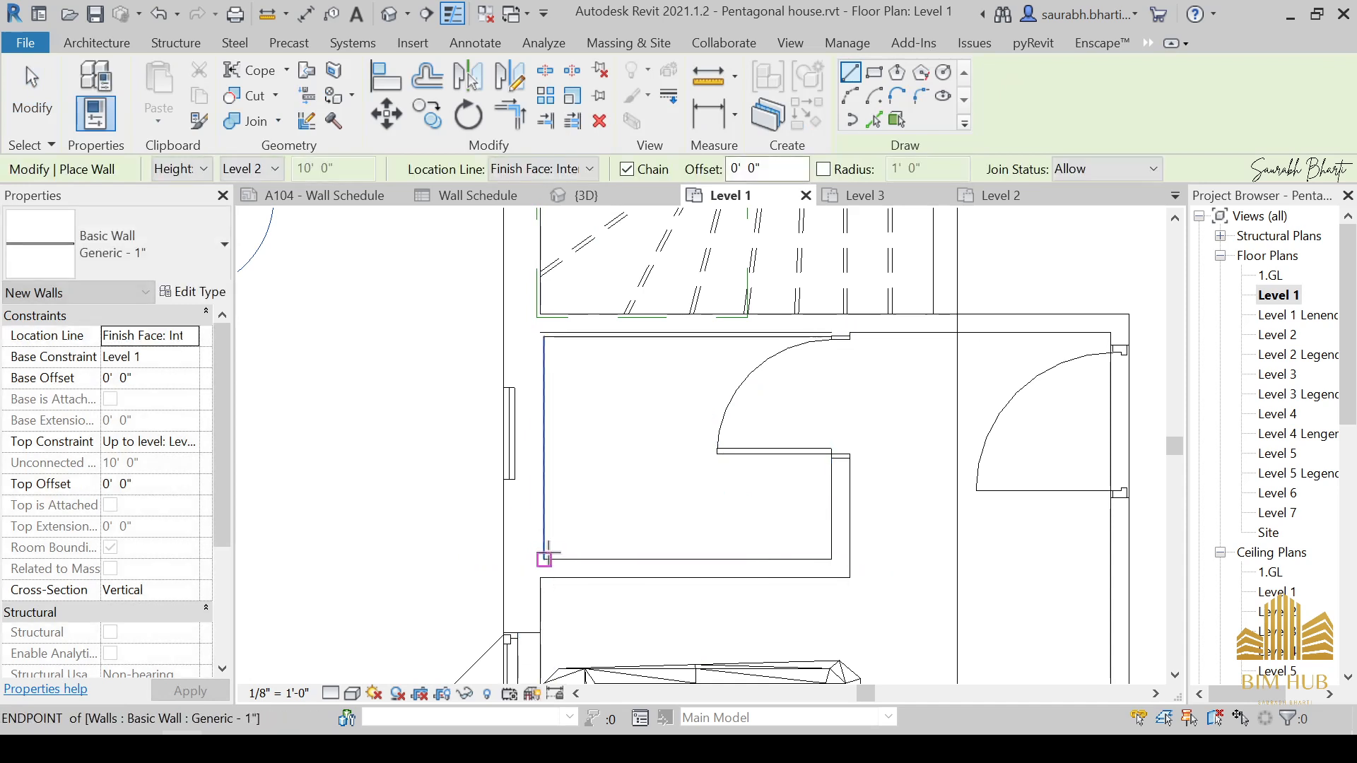
pyautogui.click(542, 560)
pyautogui.click(828, 559)
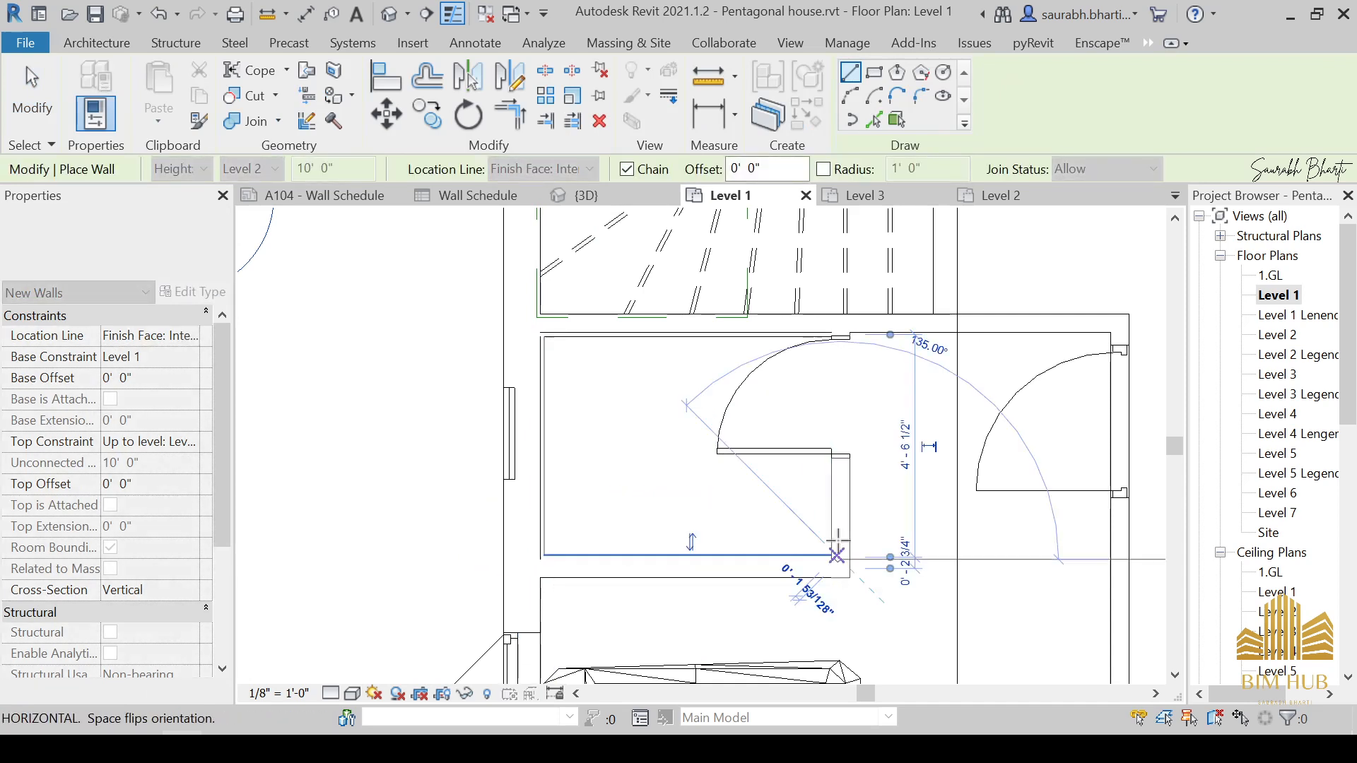
pyautogui.press('Escape')
pyautogui.press('Escape')
# Step: Draw a Generic - 1" wall up the small room's right inner face, from its lower corner to its upper corner
pyautogui.press('w')
pyautogui.press('a')
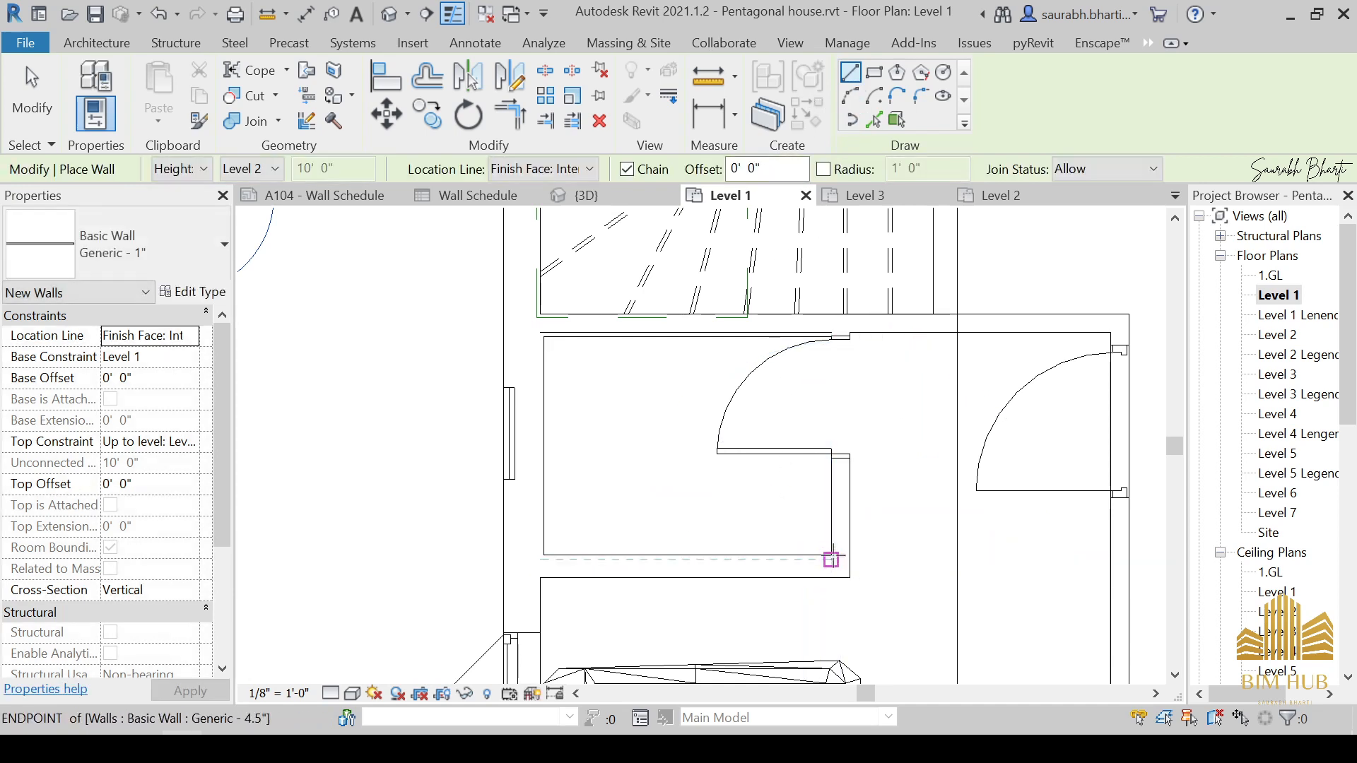
pyautogui.click(832, 556)
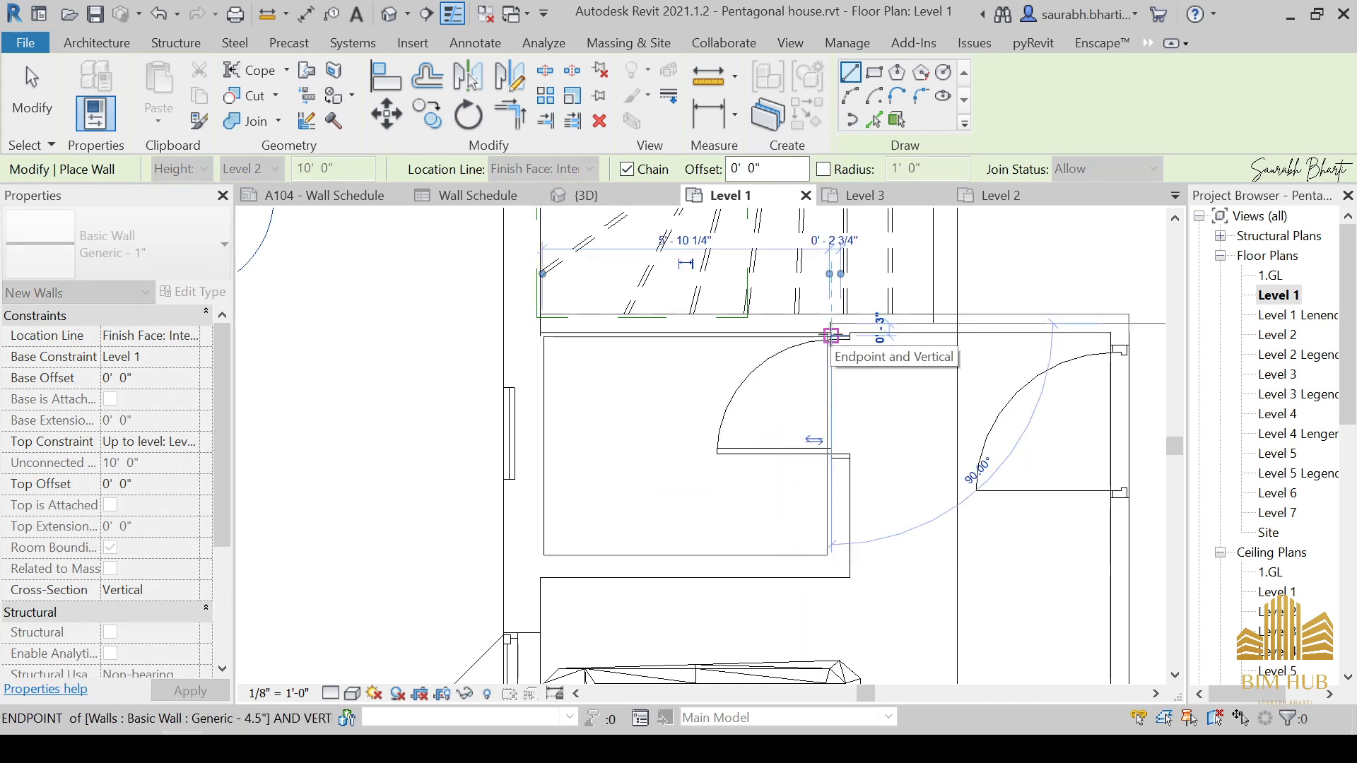
pyautogui.click(831, 332)
pyautogui.press('Escape')
pyautogui.press('Escape')
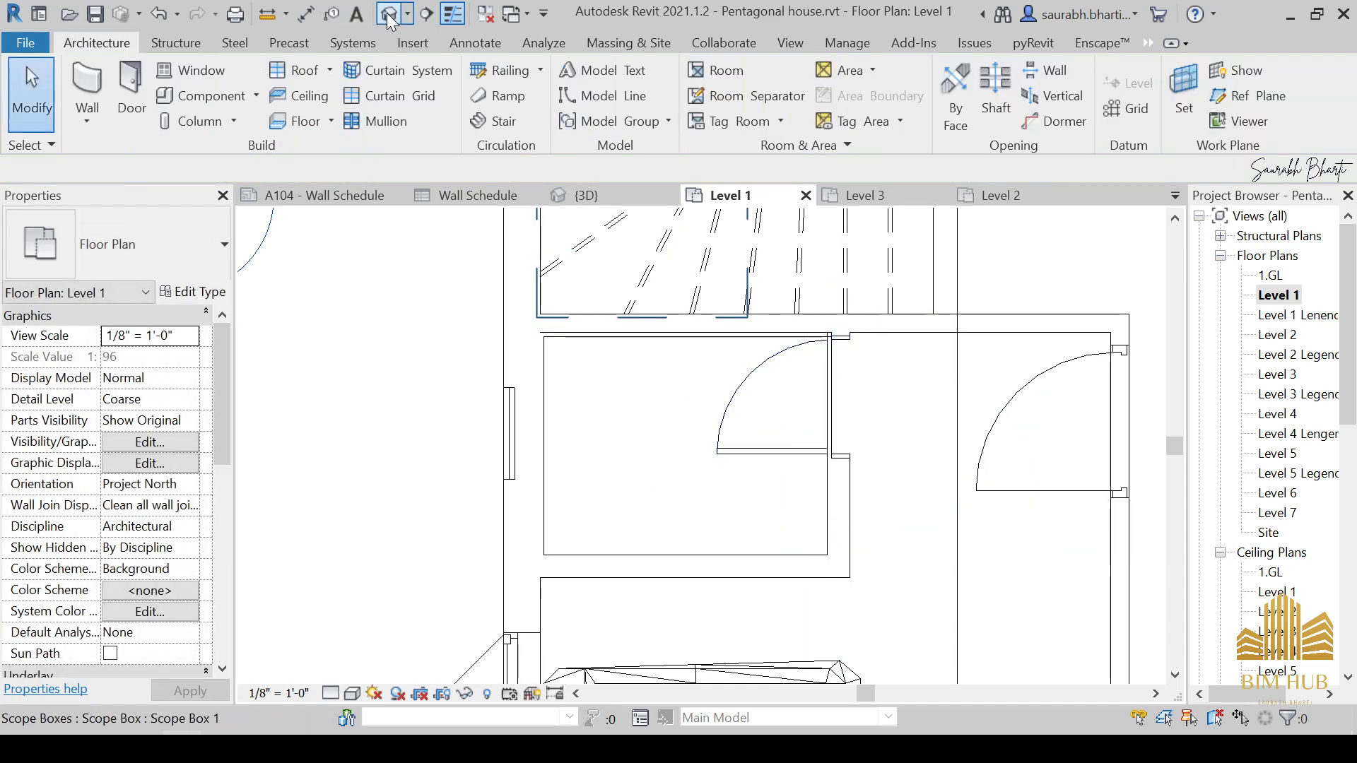
# Step: In the 3D view, try hiding the Level 1 louvered window from the left side and reset Temporary Hide/Isolate
pyautogui.click(387, 14)
pyautogui.keyDown('shift'); pyautogui.moveTo(591, 424); pyautogui.dragTo(651, 564, button='middle'); pyautogui.keyUp('shift')
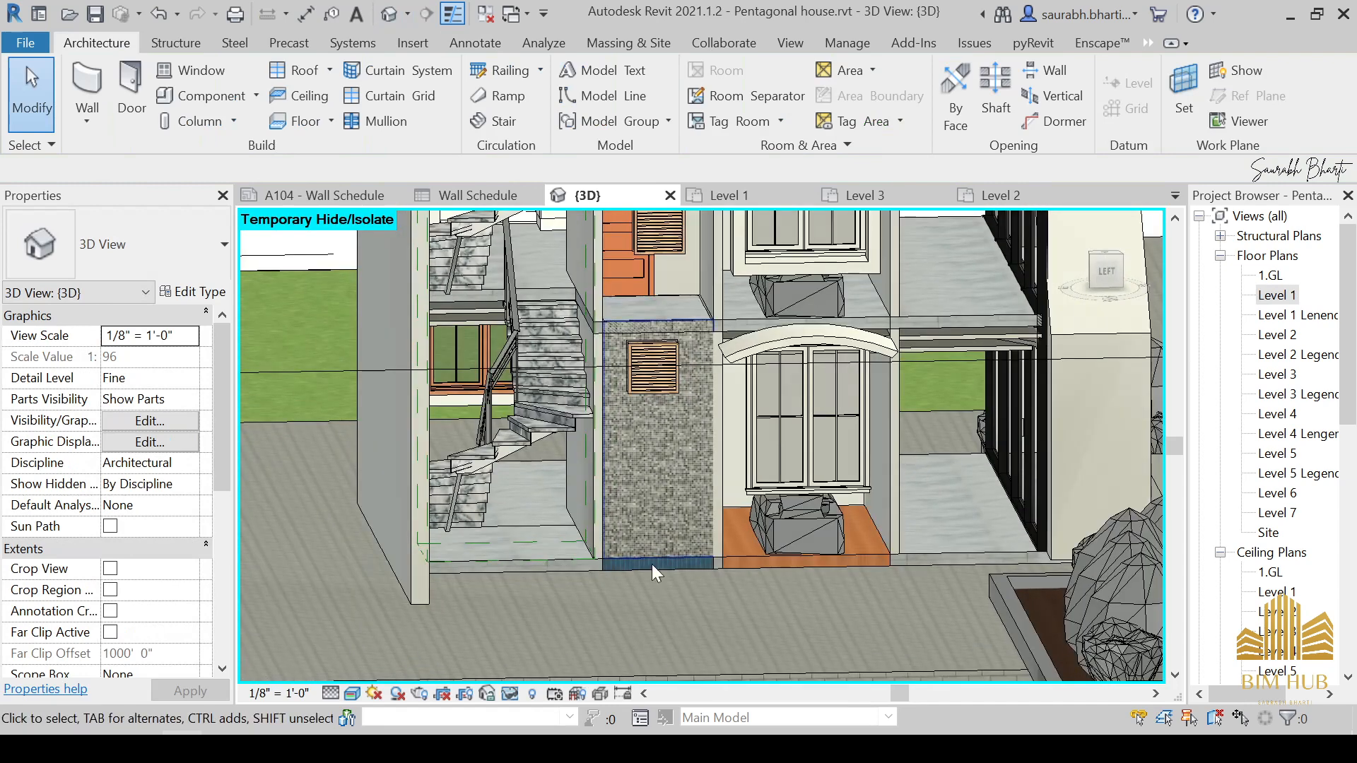
pyautogui.click(1107, 272)
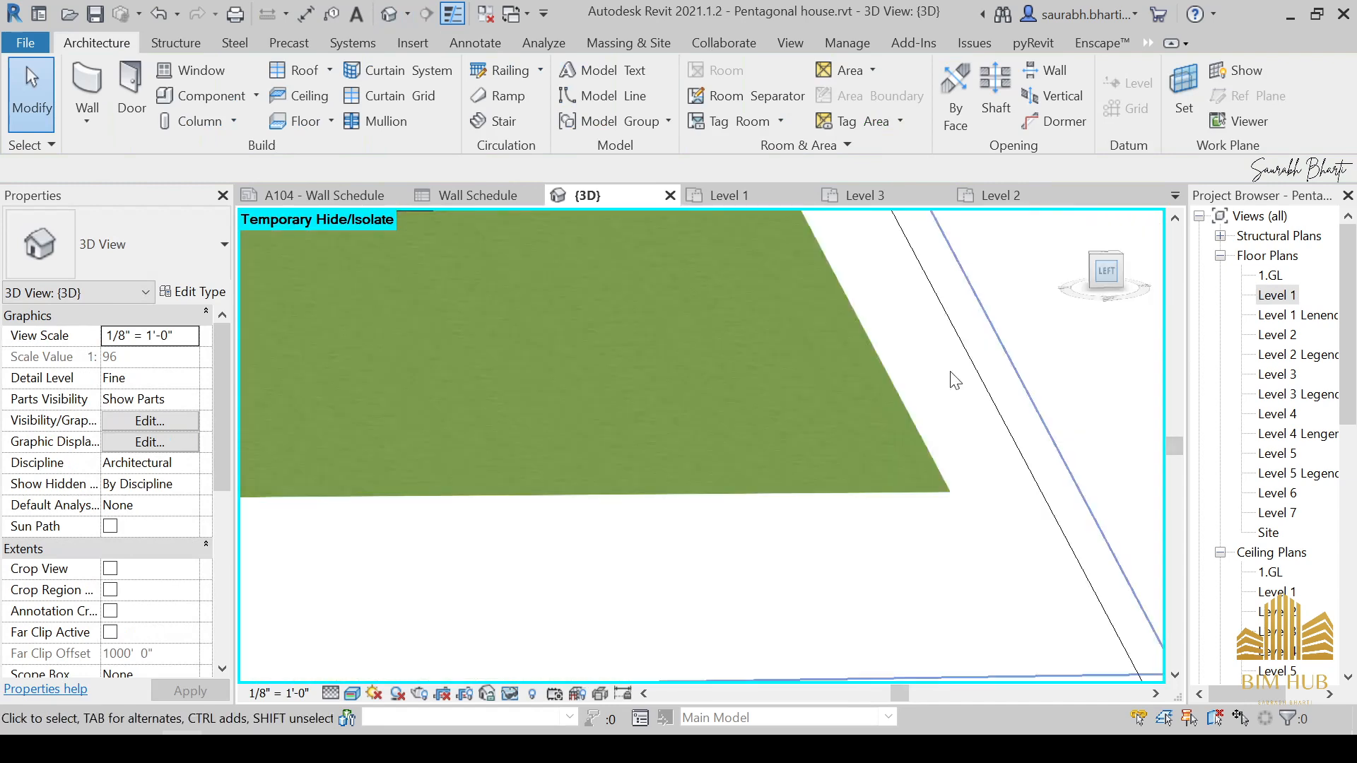
pyautogui.scroll(15, 580, 502)
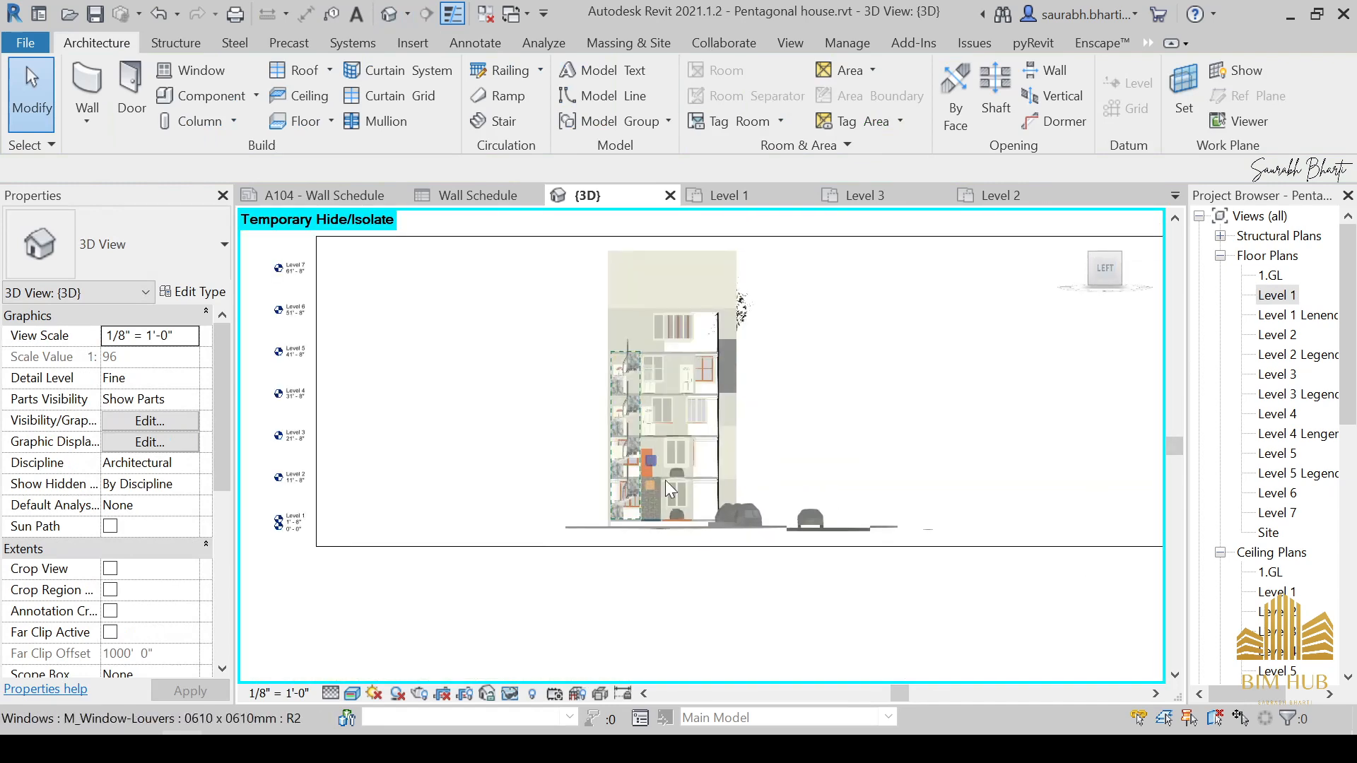
pyautogui.click(573, 484)
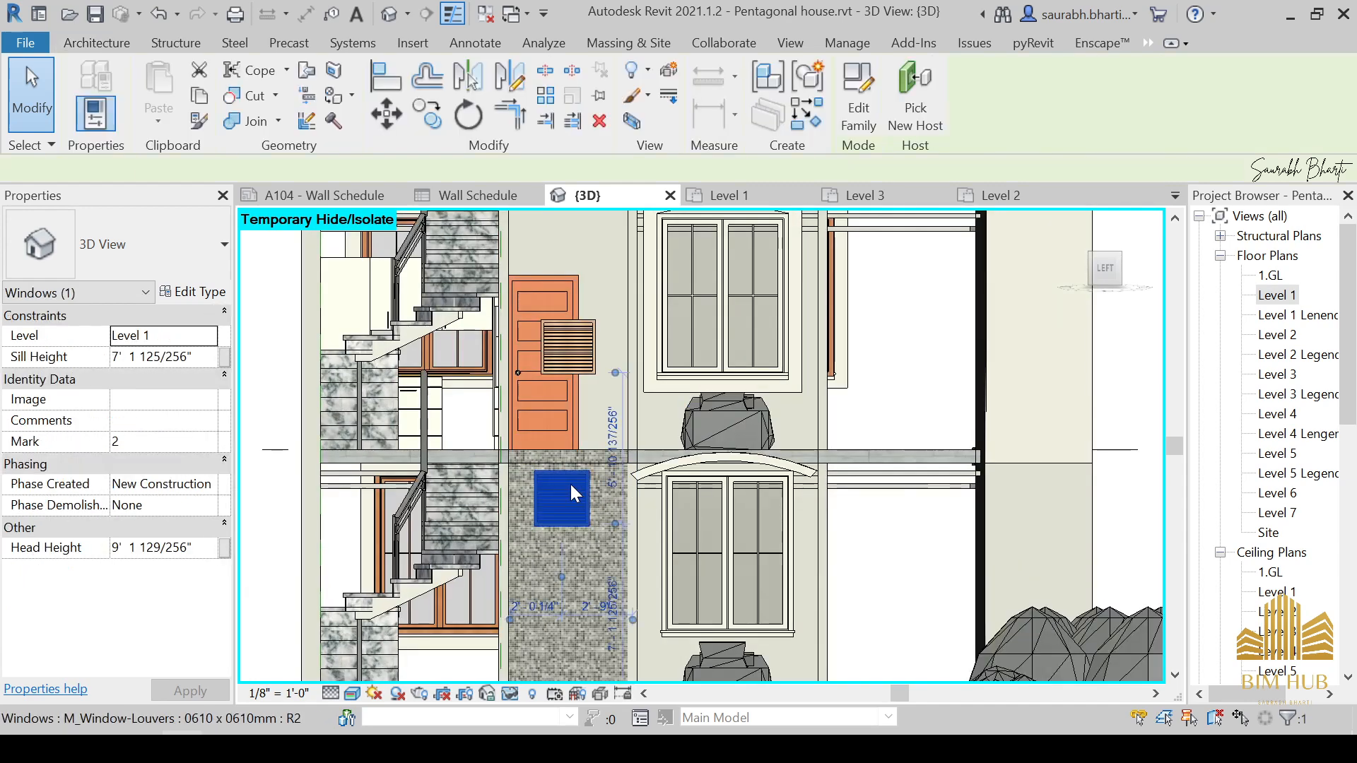
pyautogui.press('Delete')
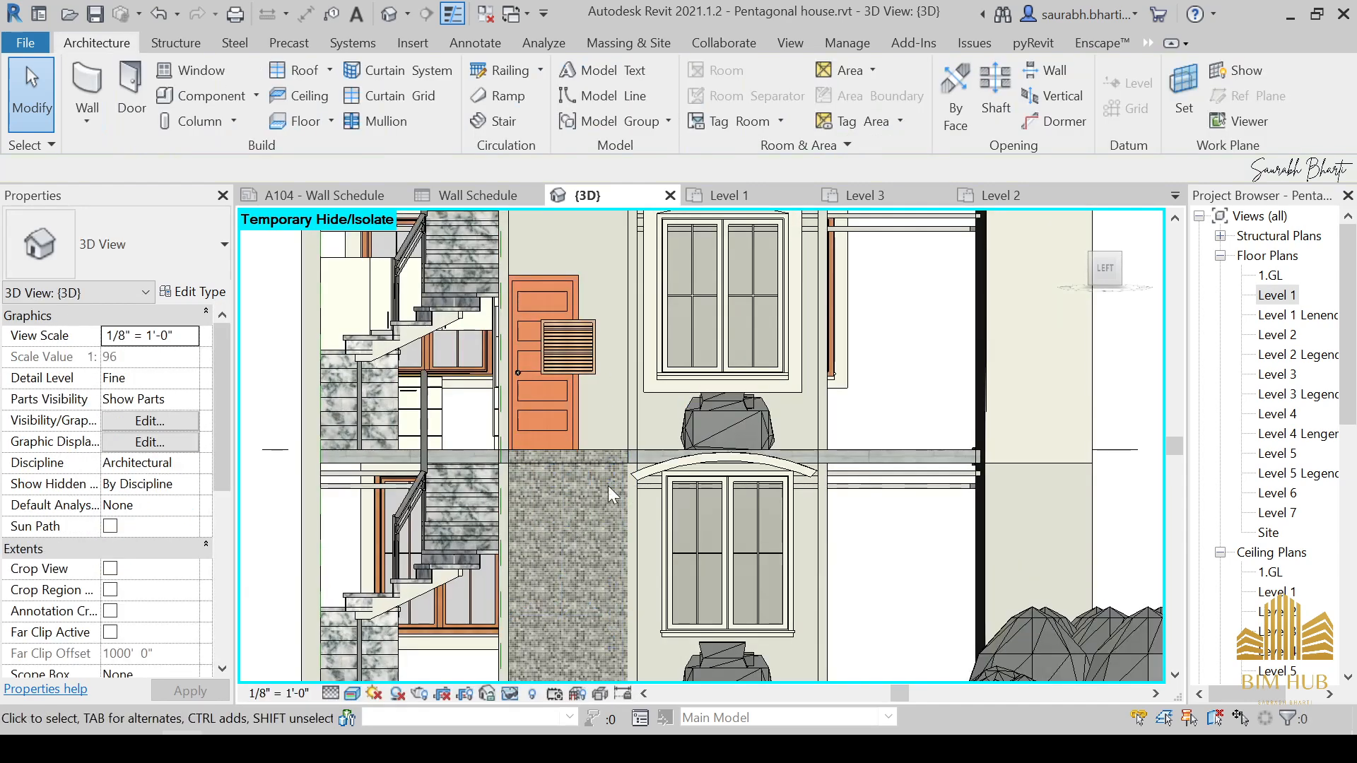
pyautogui.press('h')
pyautogui.press('r')
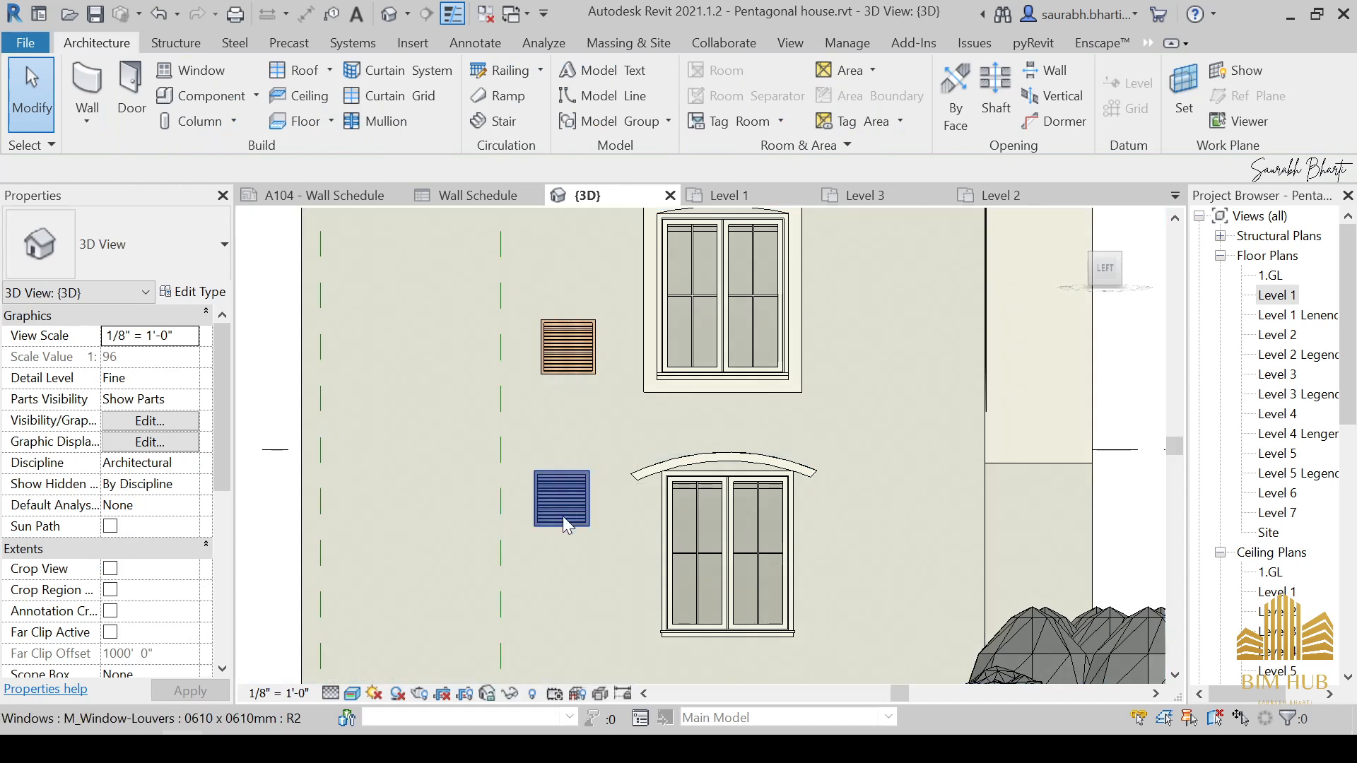
# Step: Temporarily hide the Generic - 9" wall at the back of the building
pyautogui.moveTo(612, 550); pyautogui.dragTo(694, 625, button='middle')
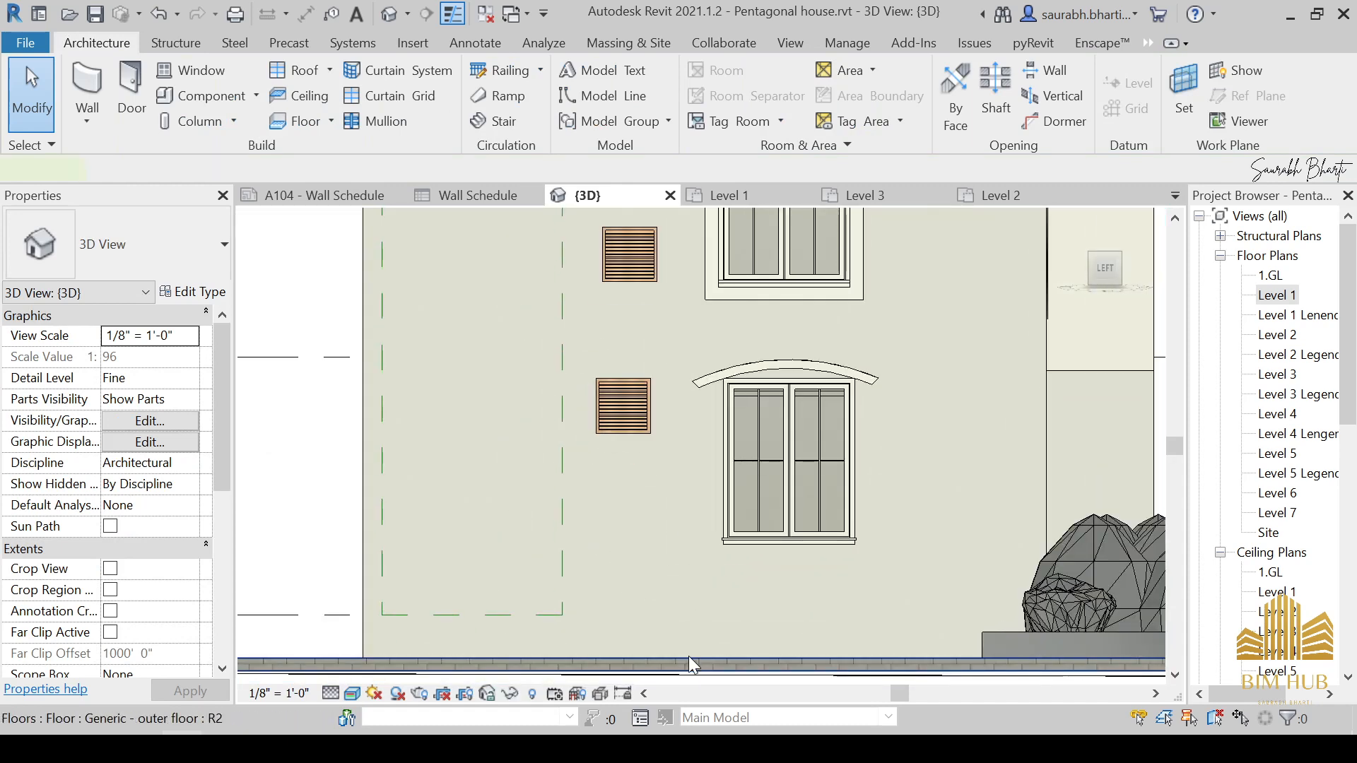
pyautogui.click(689, 658)
pyautogui.press('Escape')
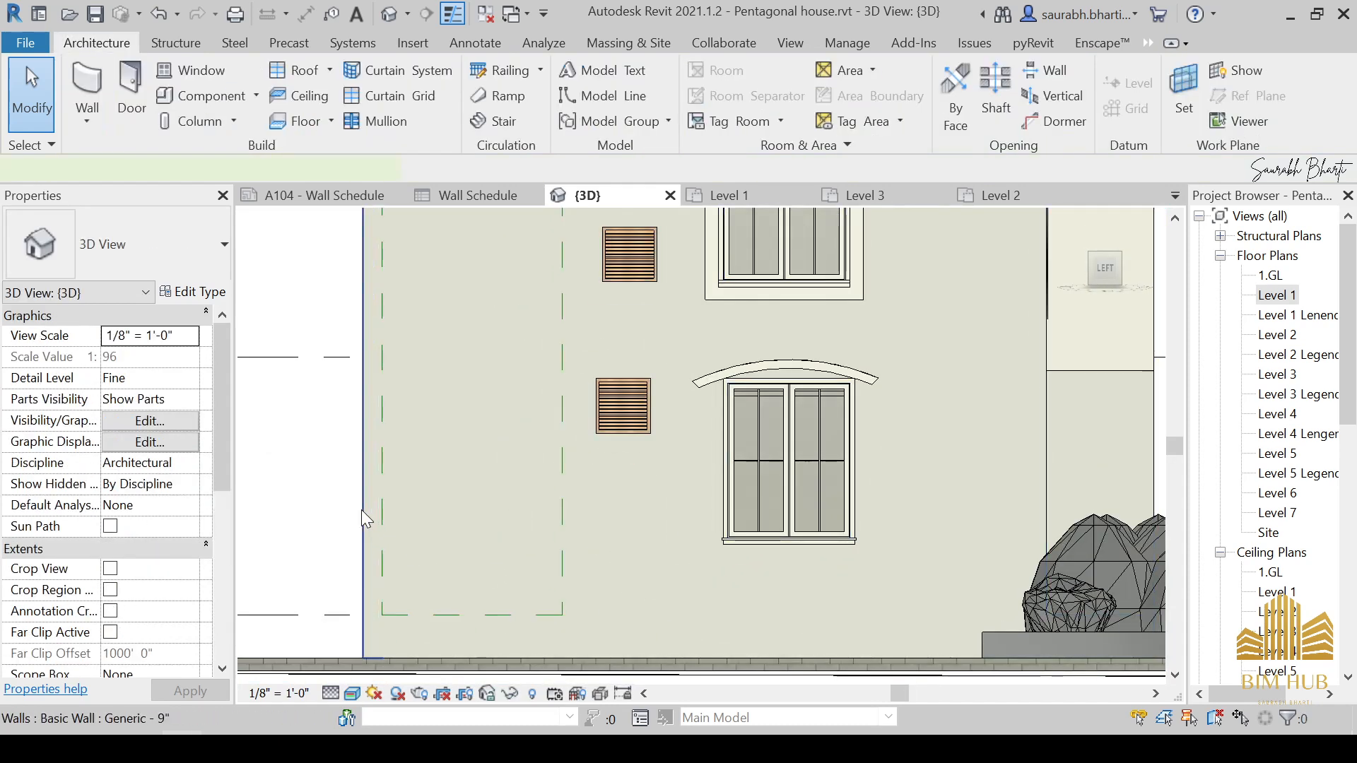
pyautogui.click(362, 520)
pyautogui.press('h')
pyautogui.press('h')
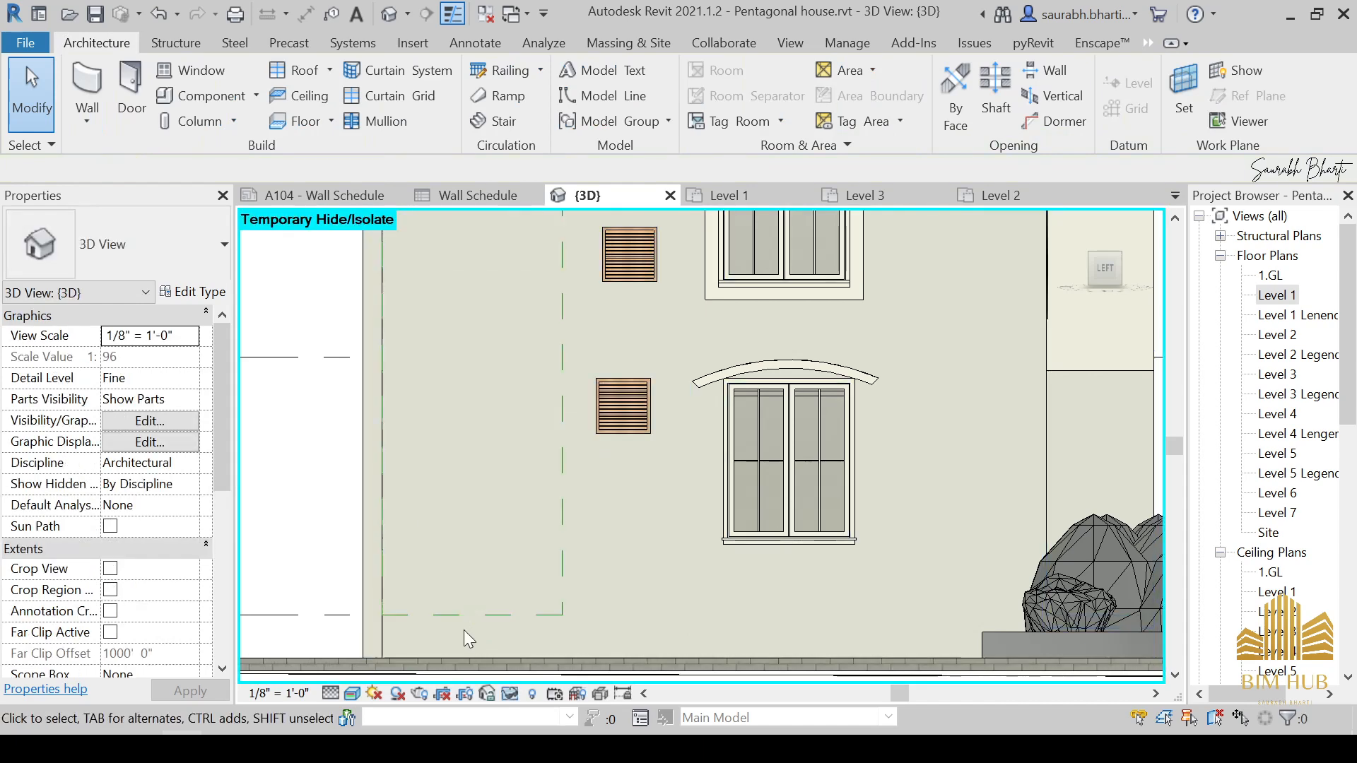
# Step: Try to hide the outer wall at the front of the building and examine the model from the back
pyautogui.click(1056, 414)
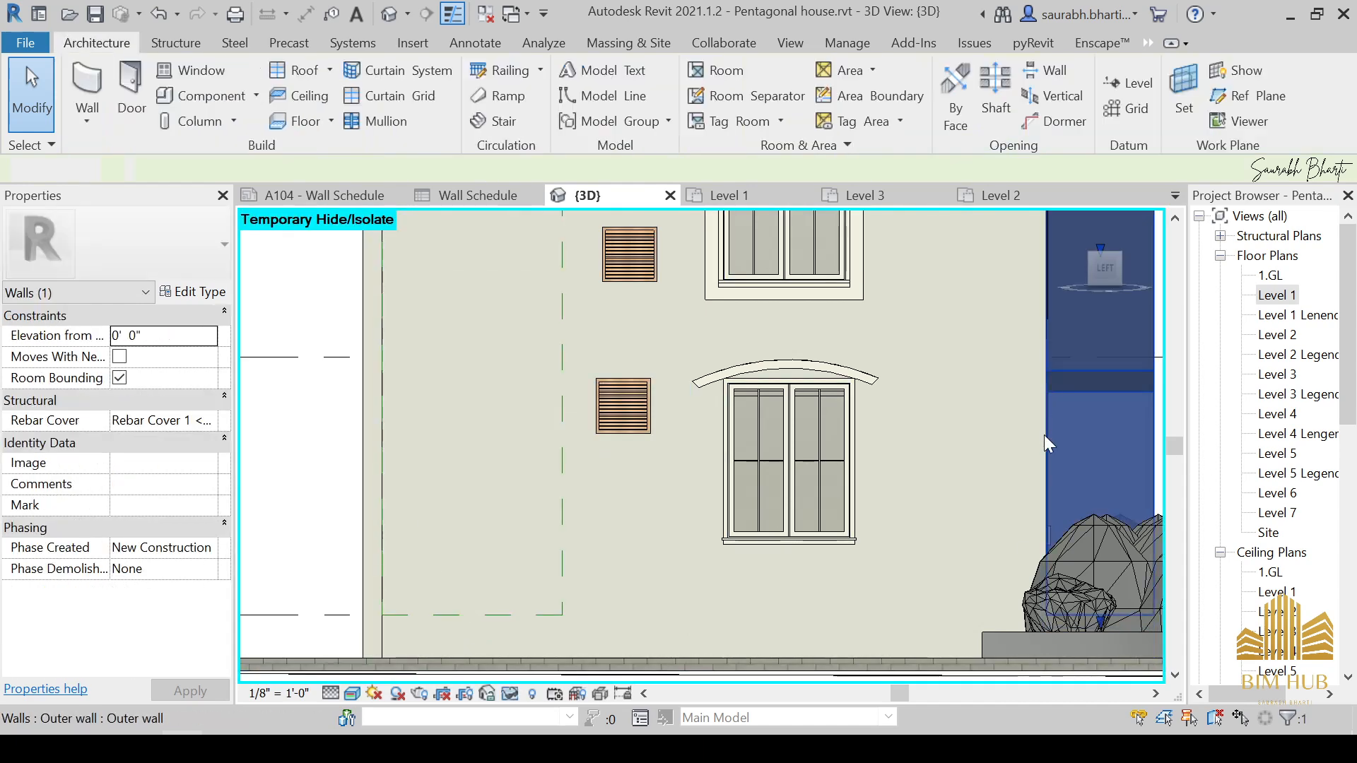
pyautogui.press('h')
pyautogui.press('h')
pyautogui.keyDown('shift'); pyautogui.moveTo(1038, 415); pyautogui.dragTo(621, 361, button='middle'); pyautogui.keyUp('shift')
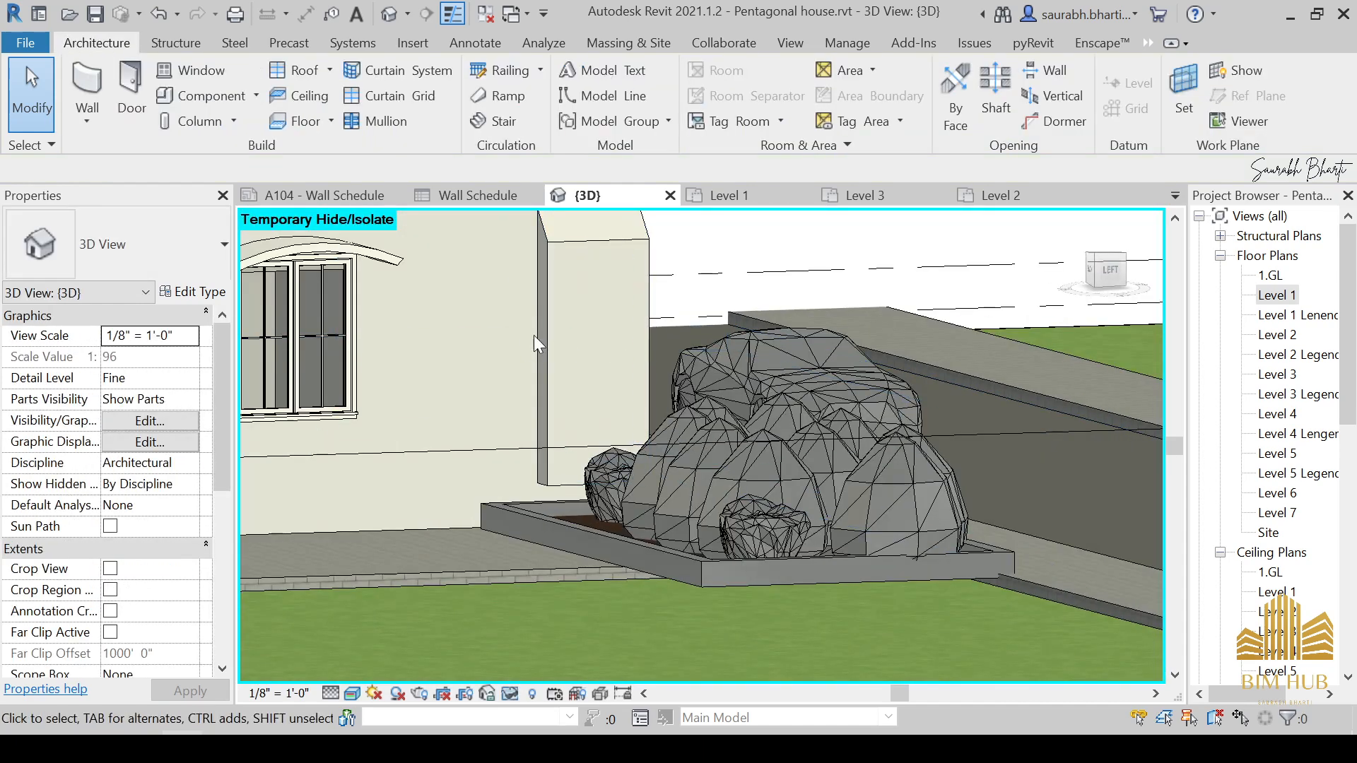
pyautogui.moveTo(535, 337); pyautogui.dragTo(727, 339, button='middle')
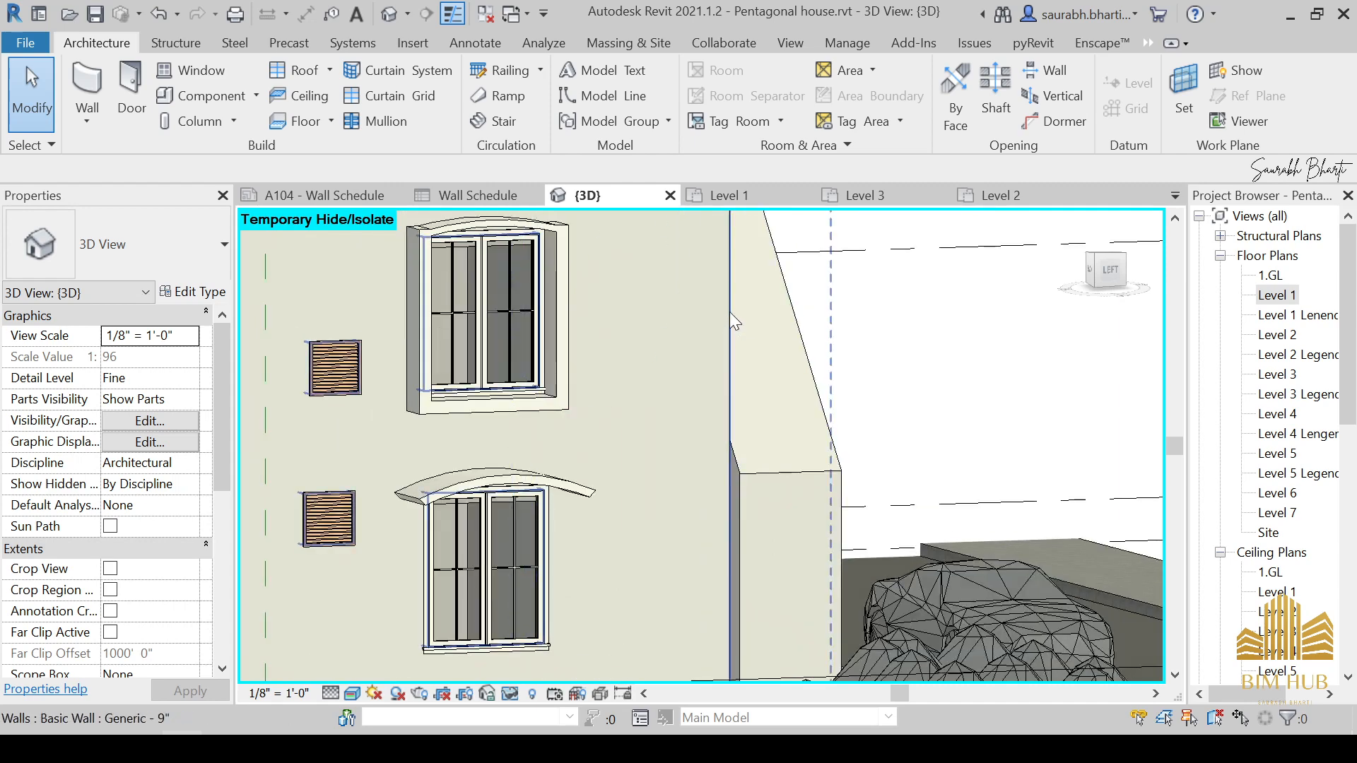
pyautogui.scroll(-5, 729, 312)
pyautogui.keyDown('shift'); pyautogui.moveTo(660, 371); pyautogui.dragTo(736, 429, button='middle'); pyautogui.keyUp('shift')
pyautogui.scroll(-5, 735, 430)
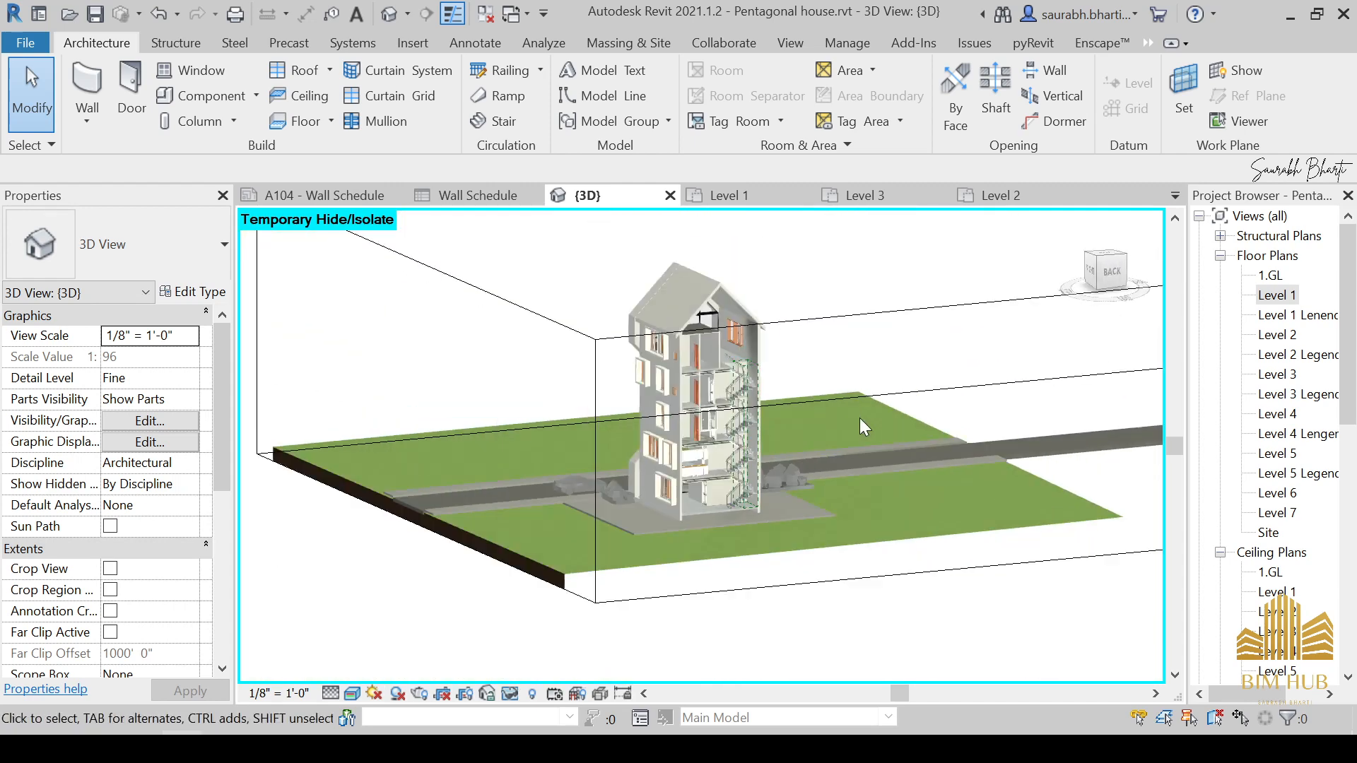
# Step: From the back view, pull both side faces of the section box in to the building
pyautogui.keyDown('shift'); pyautogui.moveTo(860, 417); pyautogui.dragTo(1038, 286, button='middle'); pyautogui.keyUp('shift')
pyautogui.click(1100, 281)
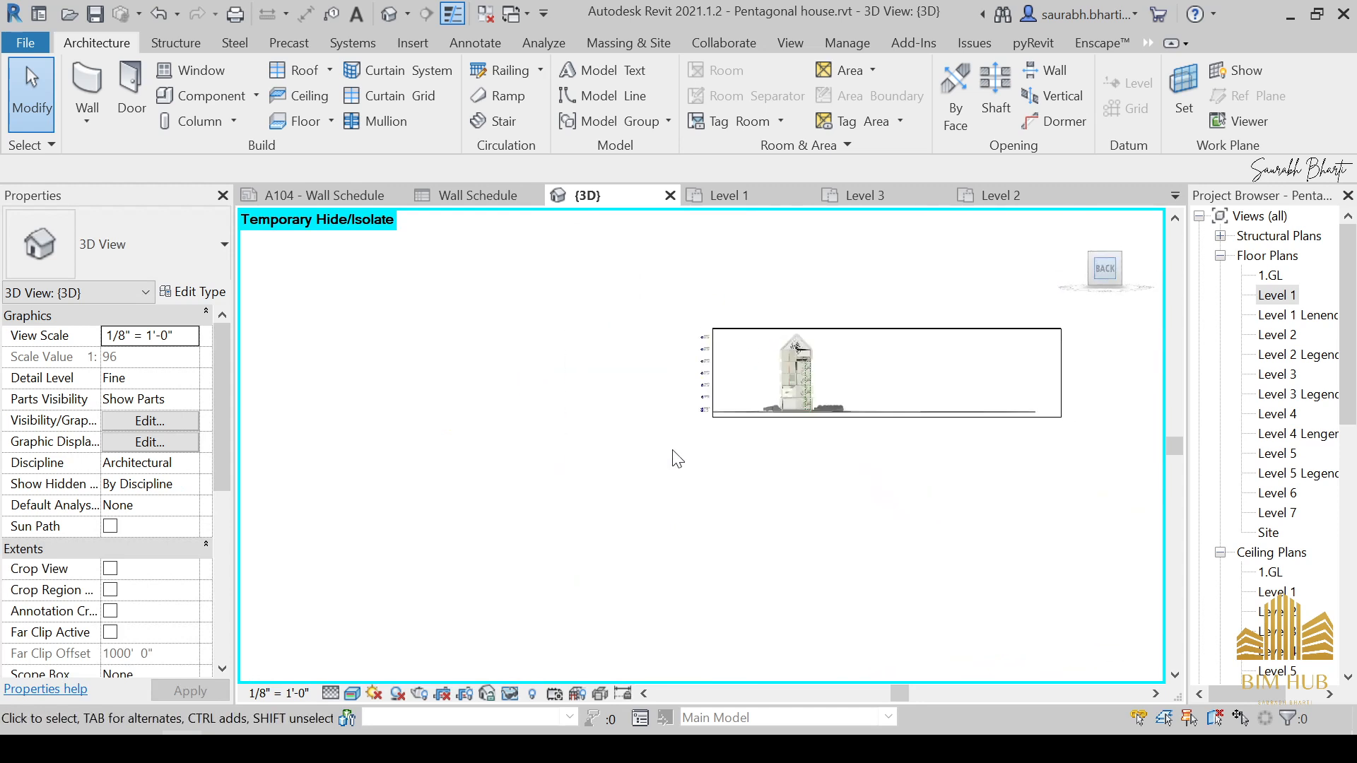
pyautogui.click(874, 460)
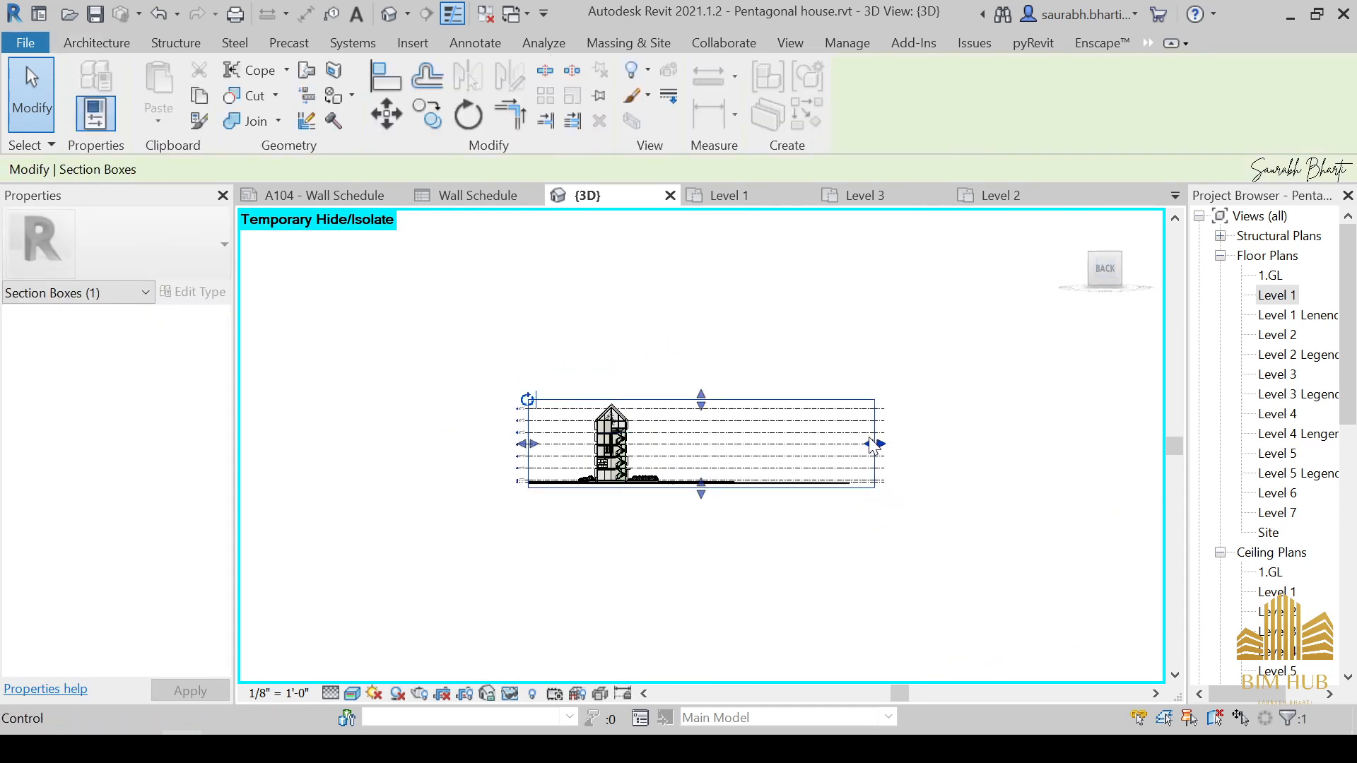
pyautogui.moveTo(874, 446); pyautogui.dragTo(679, 435)
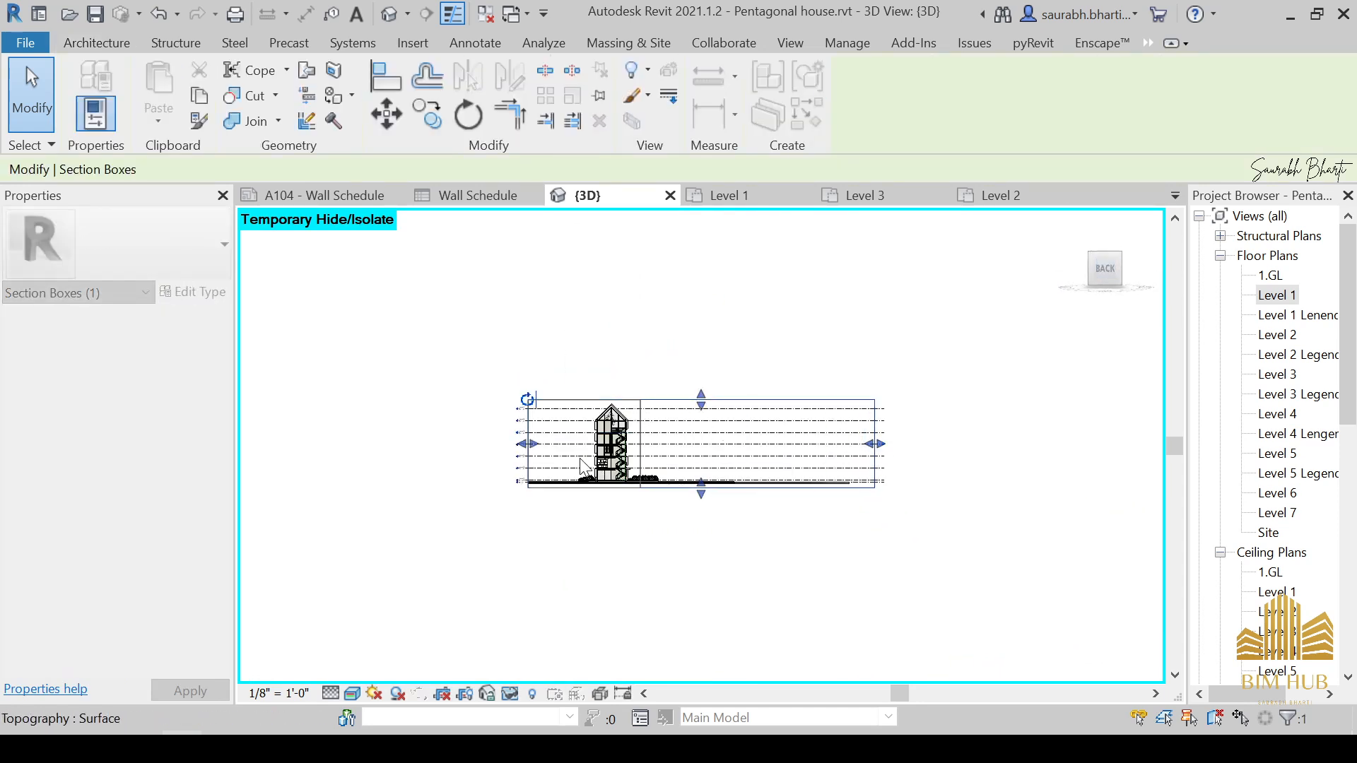
pyautogui.scroll(5, 581, 467)
pyautogui.moveTo(445, 430); pyautogui.dragTo(680, 438)
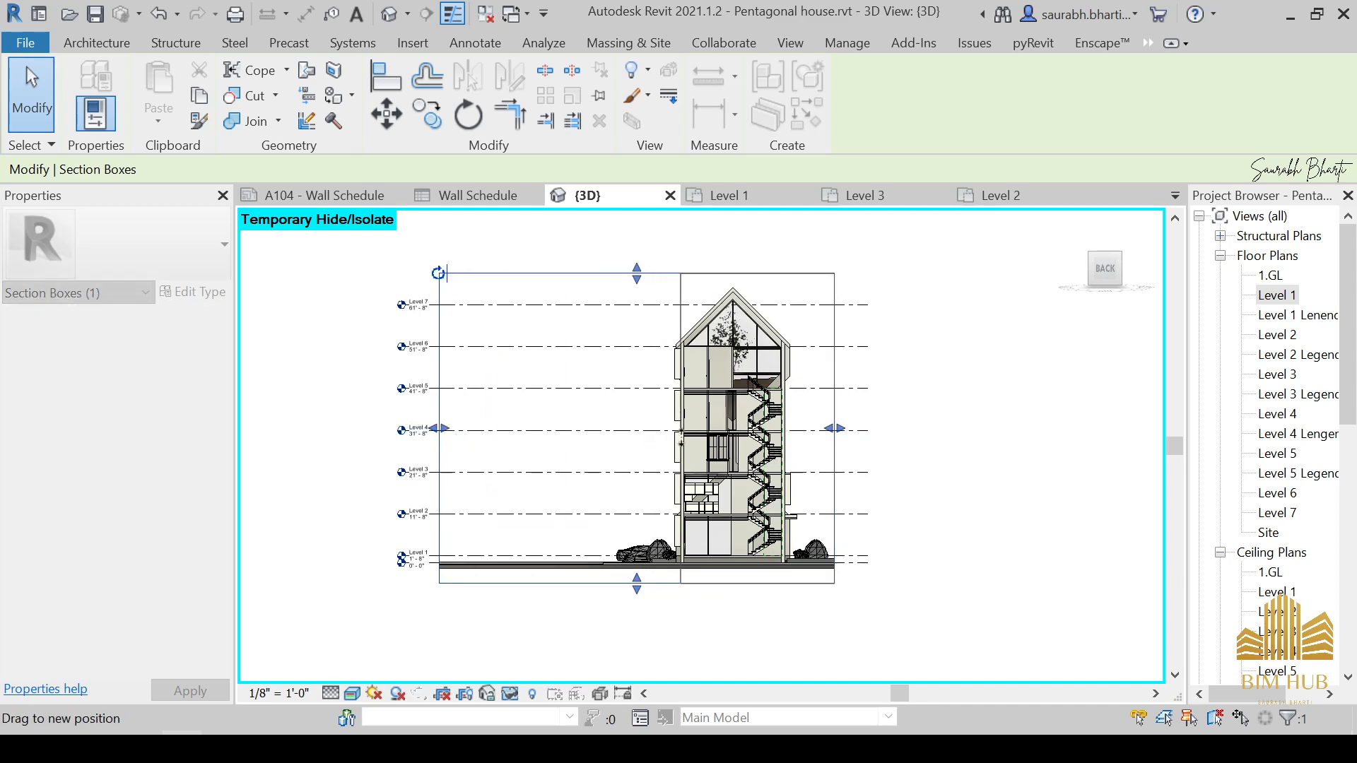
pyautogui.keyDown('shift'); pyautogui.moveTo(707, 590); pyautogui.dragTo(721, 639, button='middle'); pyautogui.keyUp('shift')
pyautogui.scroll(3, 763, 557)
pyautogui.keyDown('shift'); pyautogui.moveTo(763, 557); pyautogui.dragTo(877, 548, button='middle'); pyautogui.keyUp('shift')
pyautogui.scroll(3, 876, 540)
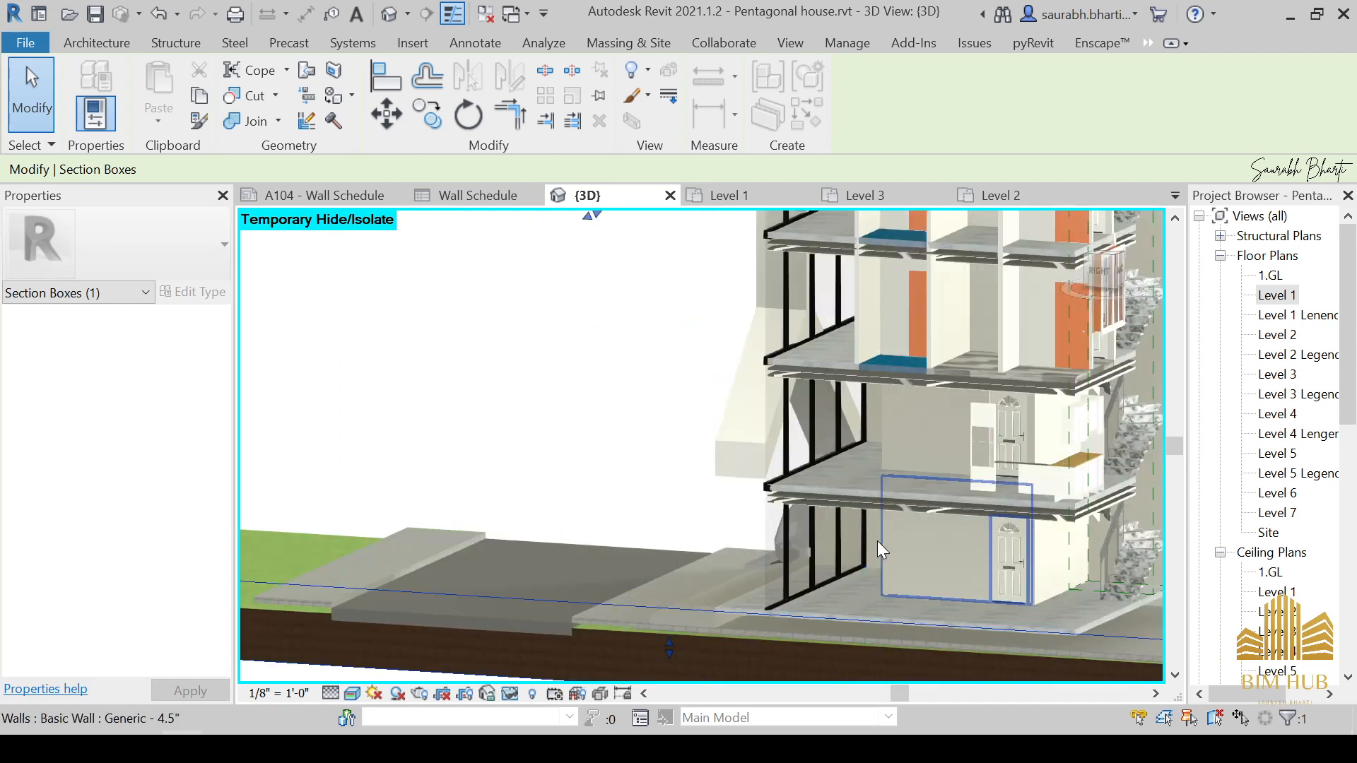
# Step: From the front view, move the section box's right face further into the building to cut closer to the small room
pyautogui.scroll(-4, 842, 553)
pyautogui.keyDown('shift'); pyautogui.moveTo(801, 566); pyautogui.dragTo(887, 564, button='middle'); pyautogui.keyUp('shift')
pyautogui.click(1100, 296)
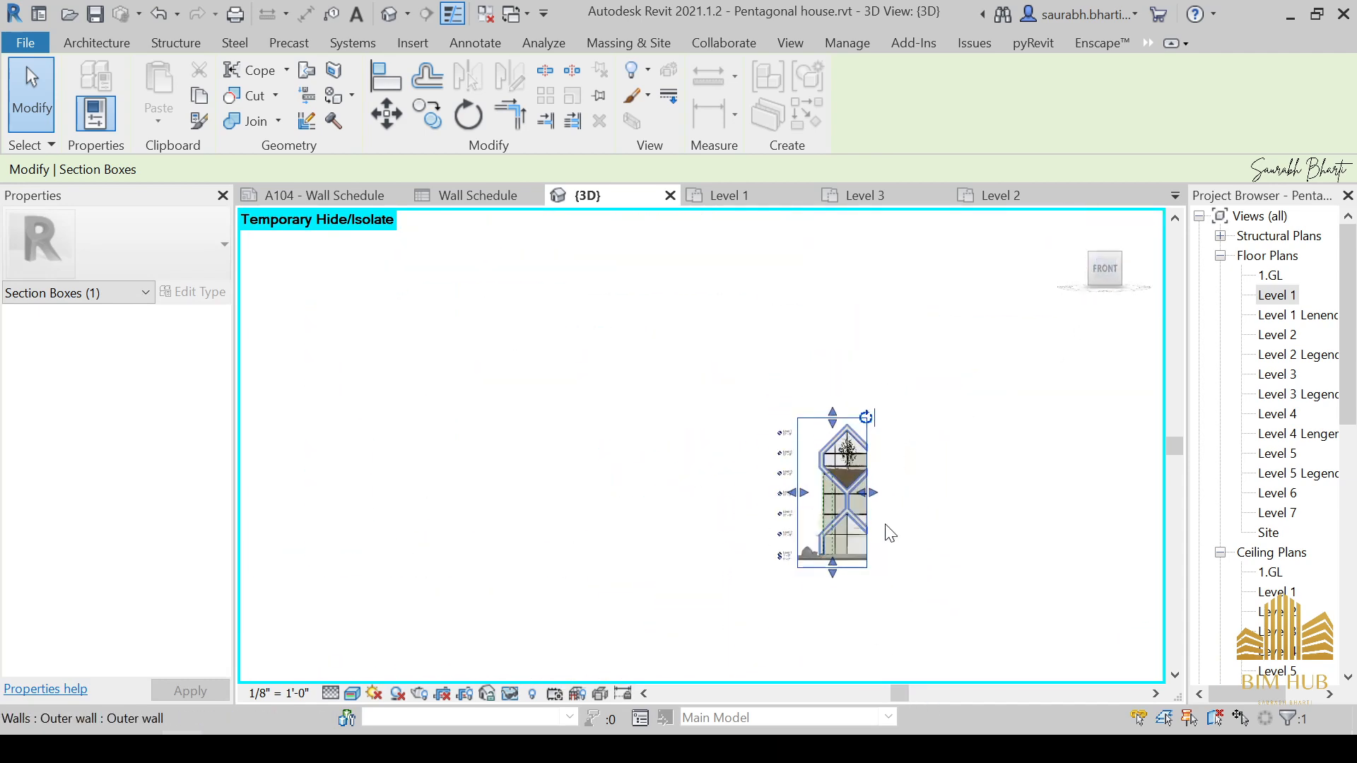
pyautogui.scroll(2, 829, 491)
pyautogui.moveTo(719, 410); pyautogui.dragTo(622, 410)
pyautogui.keyDown('shift'); pyautogui.moveTo(623, 452); pyautogui.dragTo(567, 582, button='middle'); pyautogui.keyUp('shift')
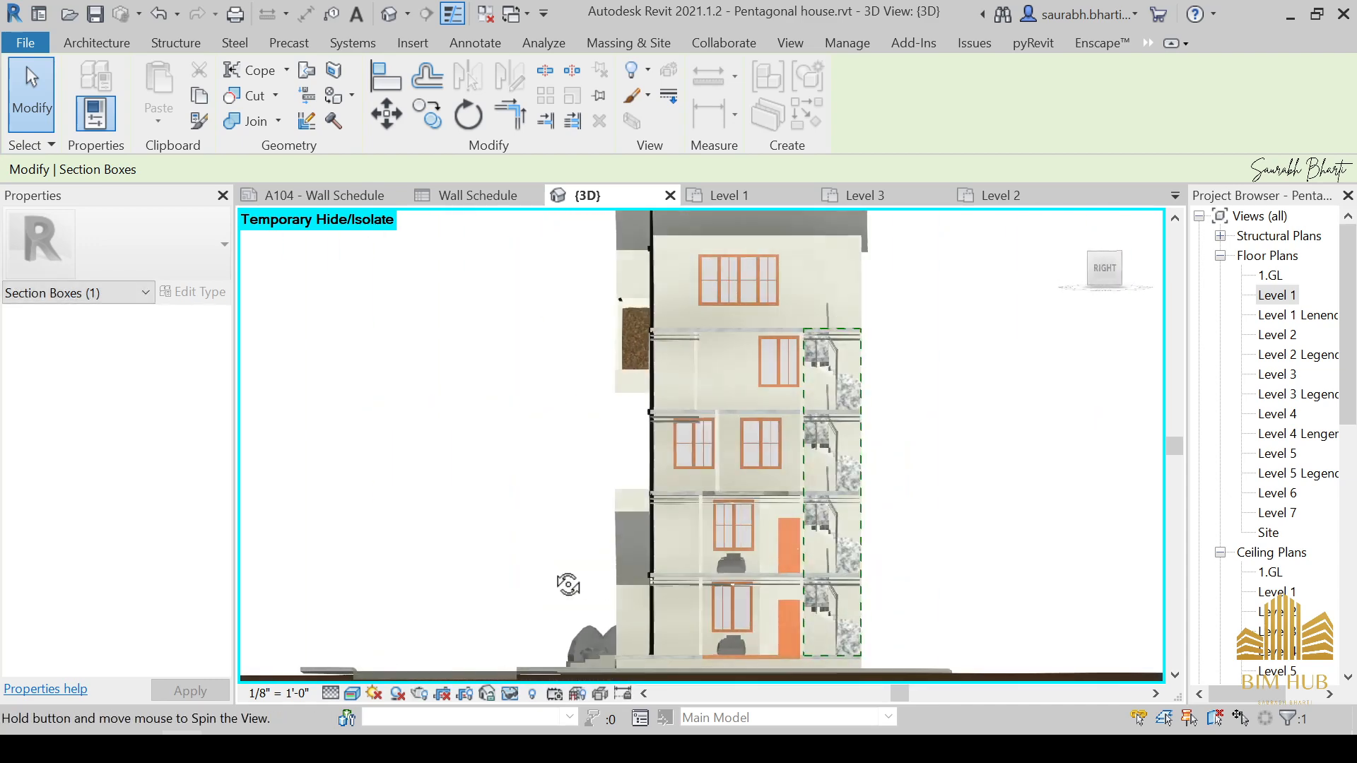
pyautogui.scroll(3, 707, 610)
pyautogui.scroll(-3, 707, 609)
pyautogui.keyDown('shift'); pyautogui.moveTo(707, 609); pyautogui.dragTo(858, 424, button='middle'); pyautogui.keyUp('shift')
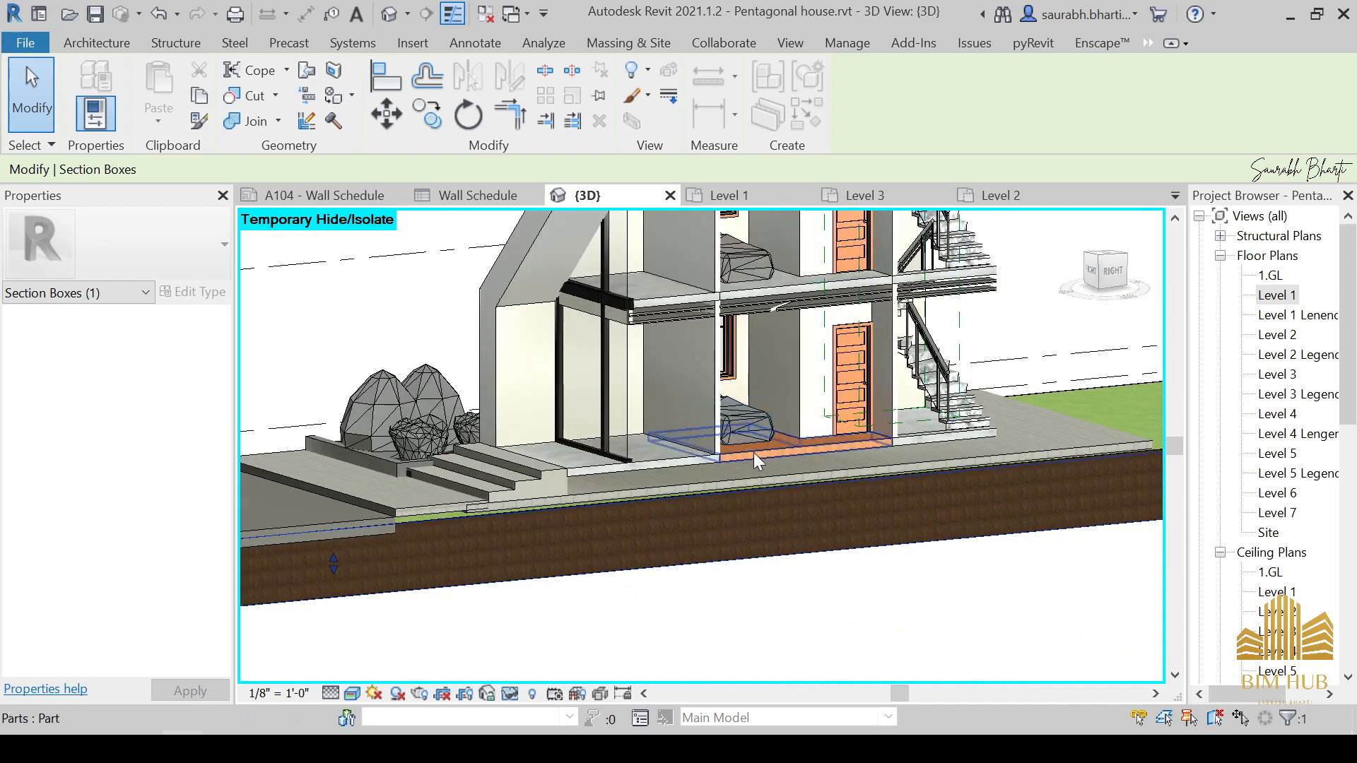
# Step: Move the section box's right face slightly further inward from the front view so the cut passes through the small room
pyautogui.scroll(-3, 754, 452)
pyautogui.keyDown('shift'); pyautogui.moveTo(753, 452); pyautogui.dragTo(982, 488, button='middle'); pyautogui.keyUp('shift')
pyautogui.click(1104, 271)
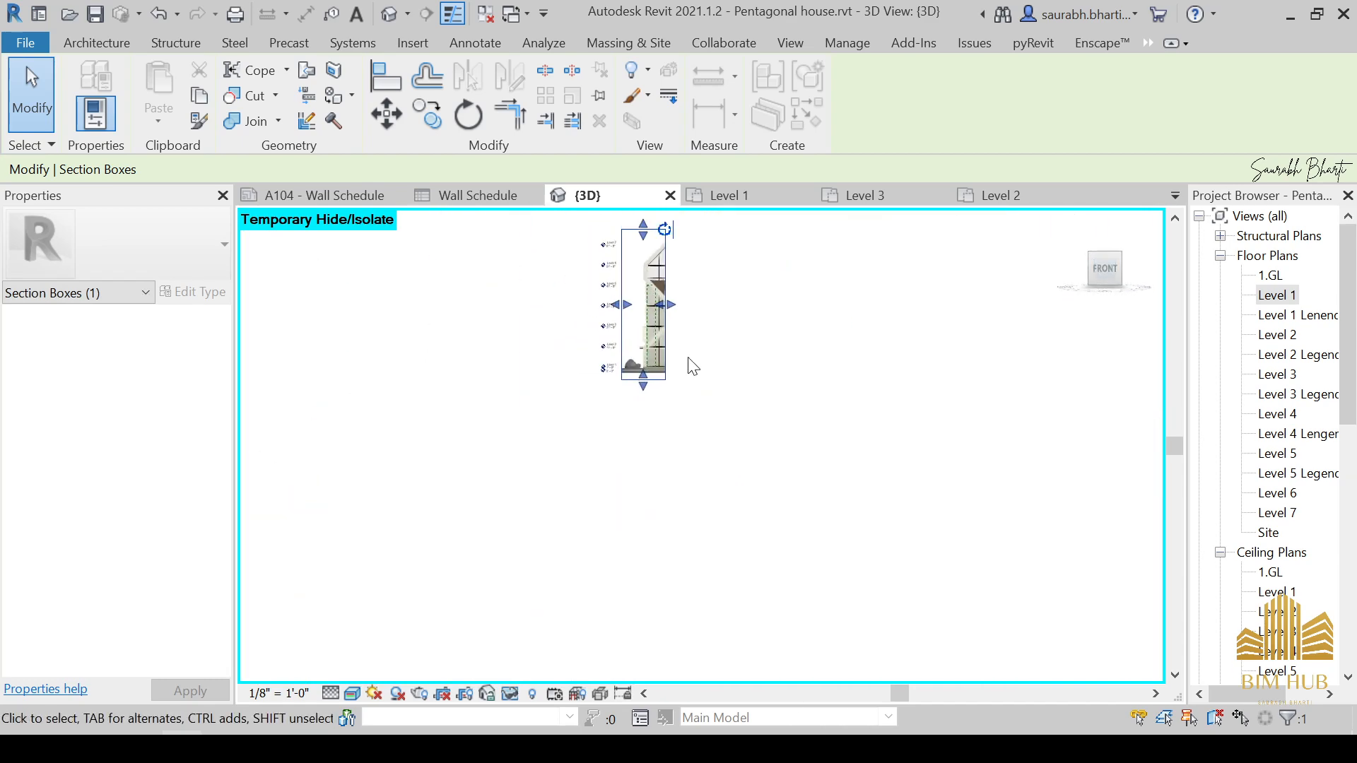
pyautogui.scroll(1, 744, 460)
pyautogui.moveTo(747, 451); pyautogui.dragTo(731, 451)
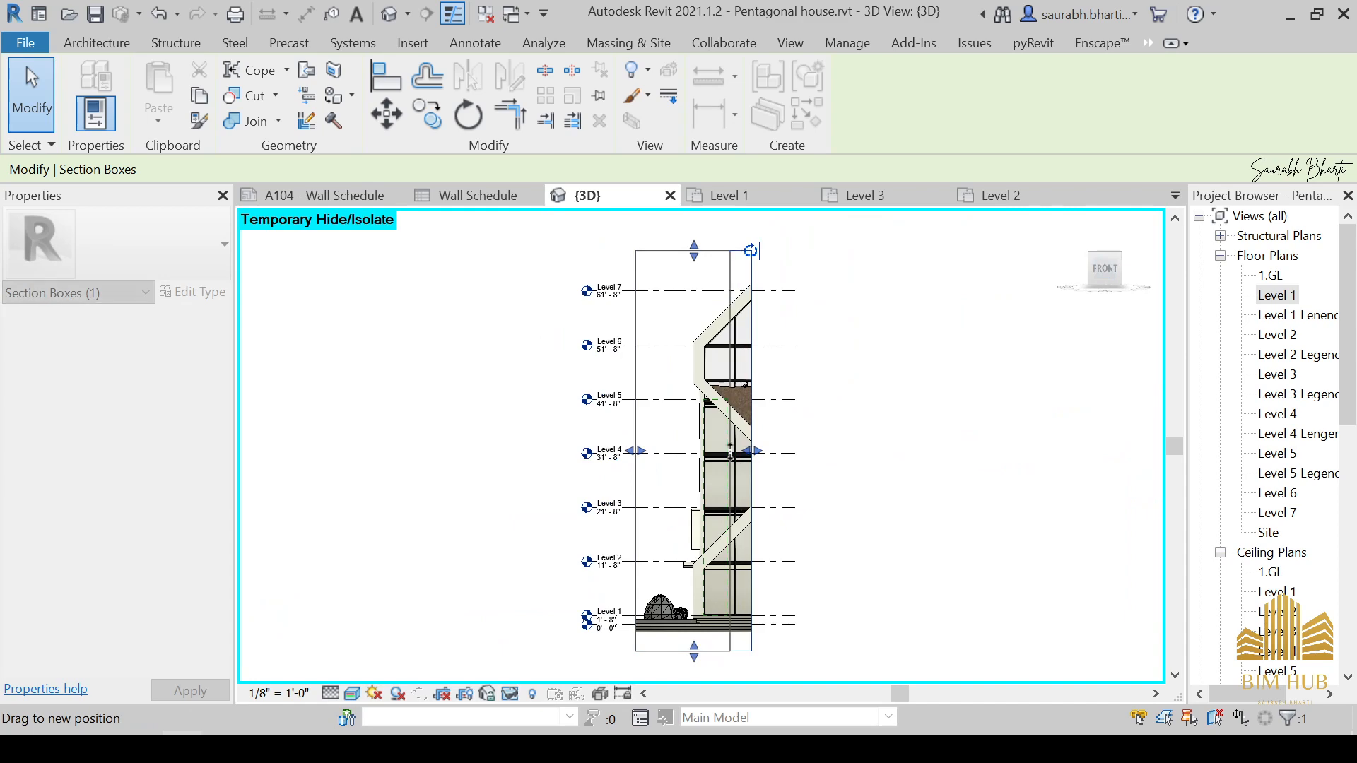
pyautogui.keyDown('shift'); pyautogui.moveTo(861, 560); pyautogui.dragTo(691, 476, button='middle'); pyautogui.keyUp('shift')
pyautogui.scroll(5, 860, 587)
pyautogui.scroll(1, 859, 588)
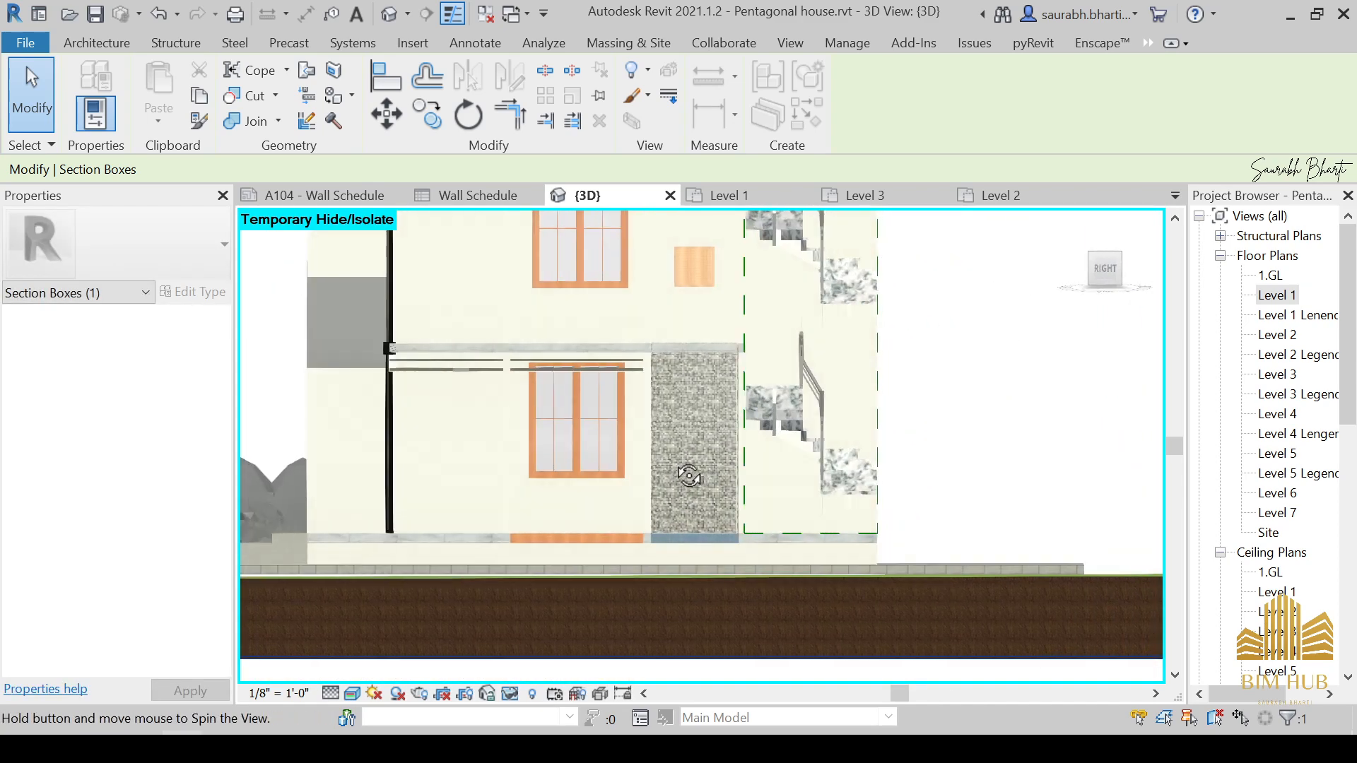
# Step: Examine the Generic - 1" finish walls inside the small Level 1 room from the right side
pyautogui.click(1104, 283)
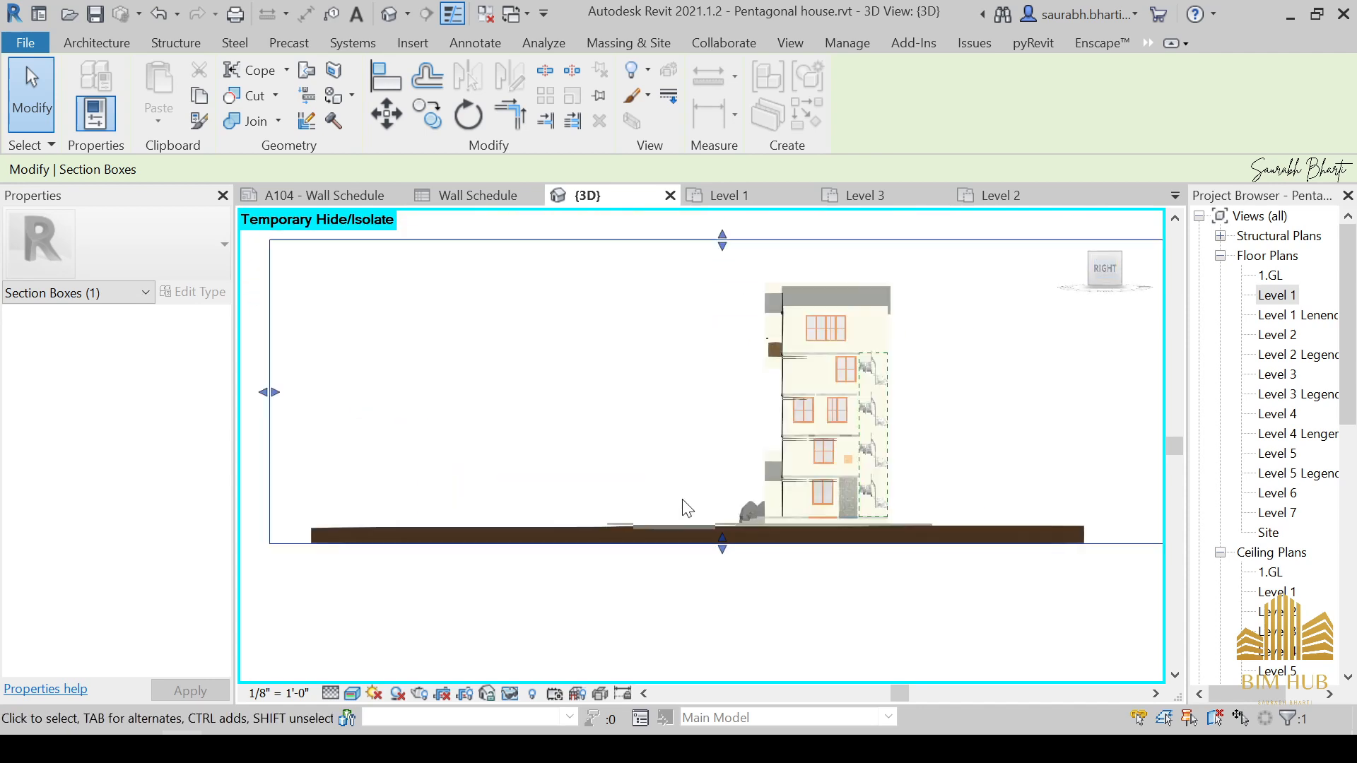
pyautogui.scroll(8, 897, 513)
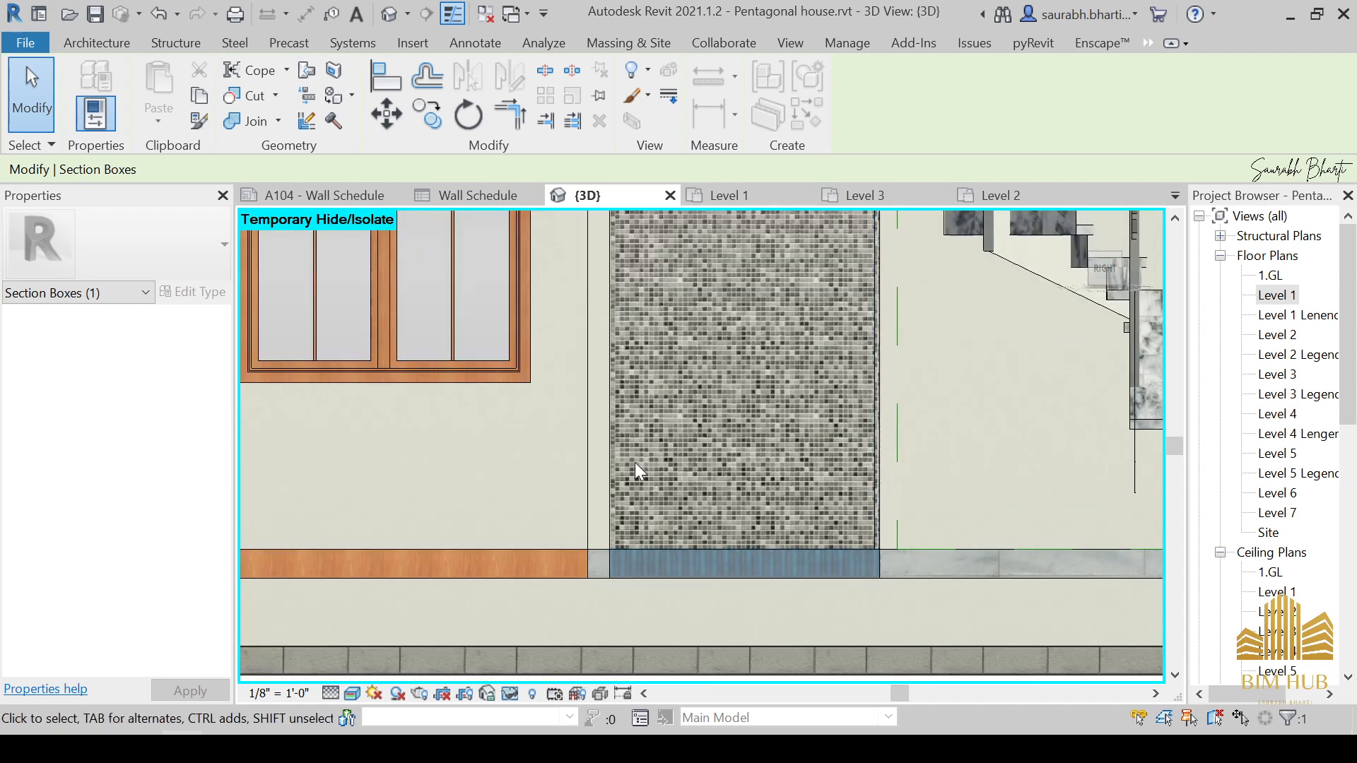
pyautogui.click(878, 474)
pyautogui.press('Escape')
pyautogui.scroll(-4, 732, 400)
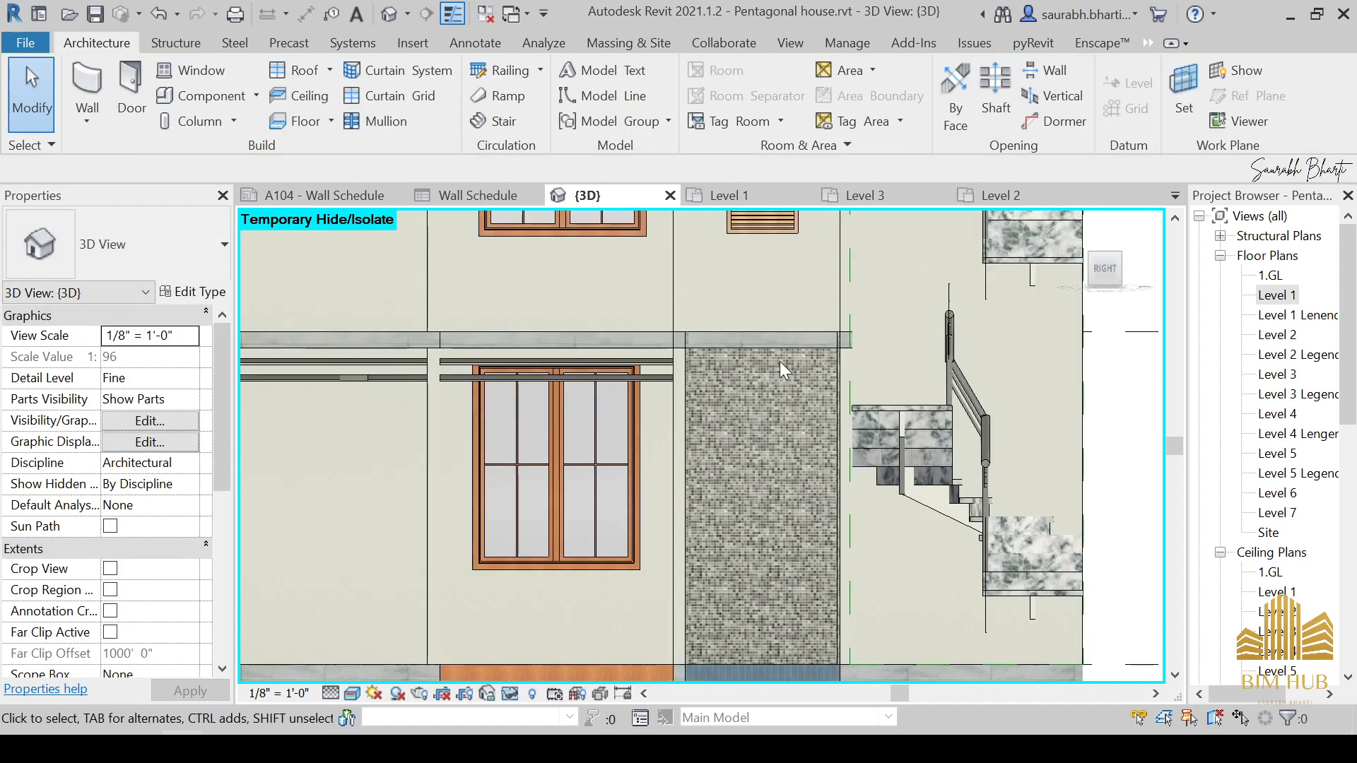
pyautogui.click(833, 399)
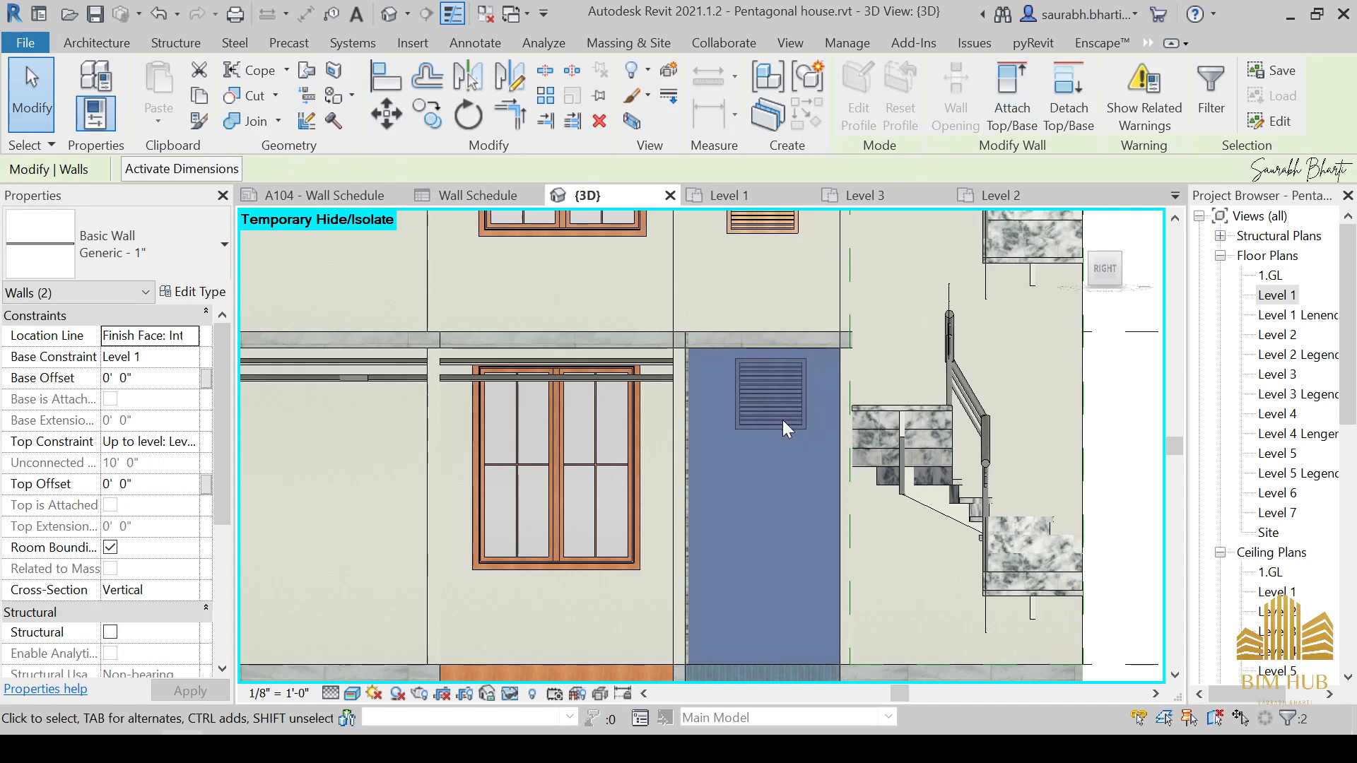
pyautogui.keyDown('shift'); pyautogui.moveTo(782, 420); pyautogui.dragTo(769, 590, button='middle'); pyautogui.keyUp('shift')
pyautogui.press('Escape')
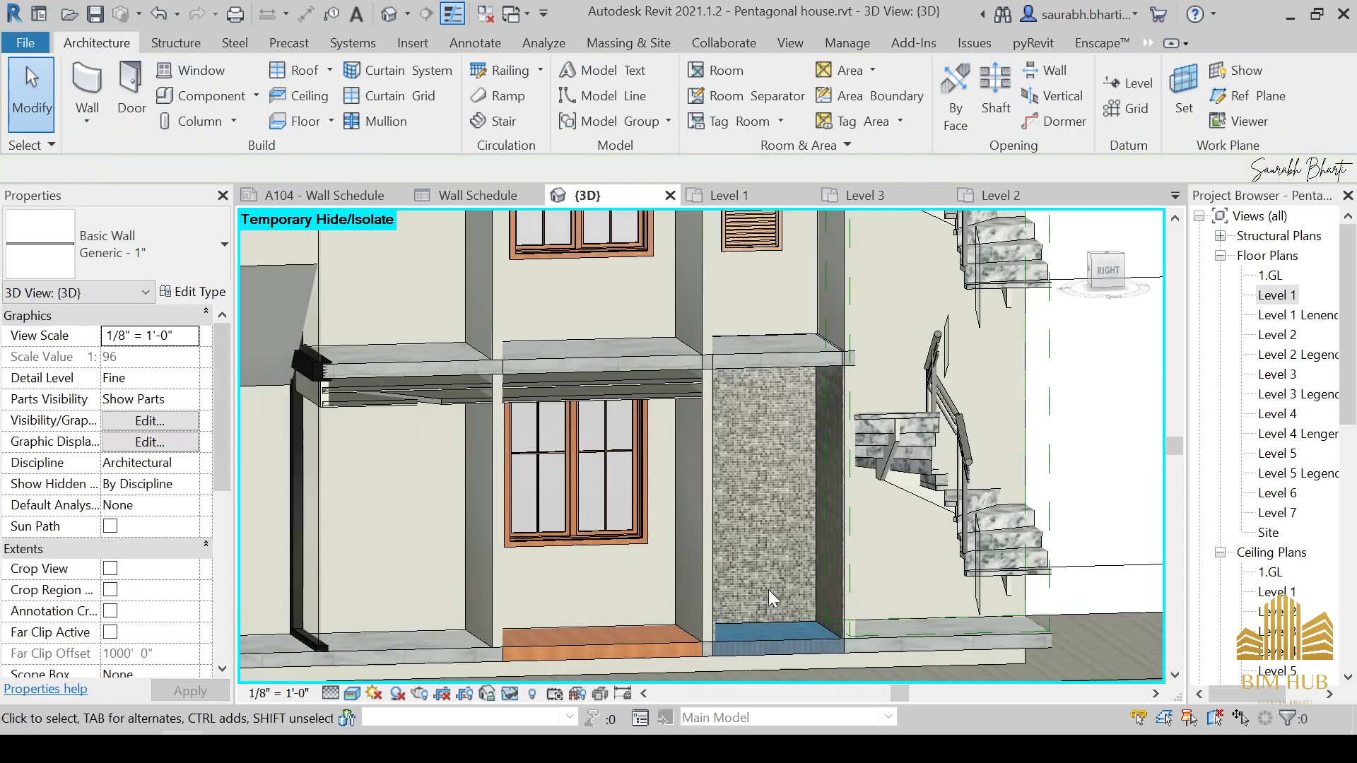
# Step: Cut a rectangular opening matching the louvered window's outline into the profile of the Generic - 1" finish wall covering it
pyautogui.click(779, 621)
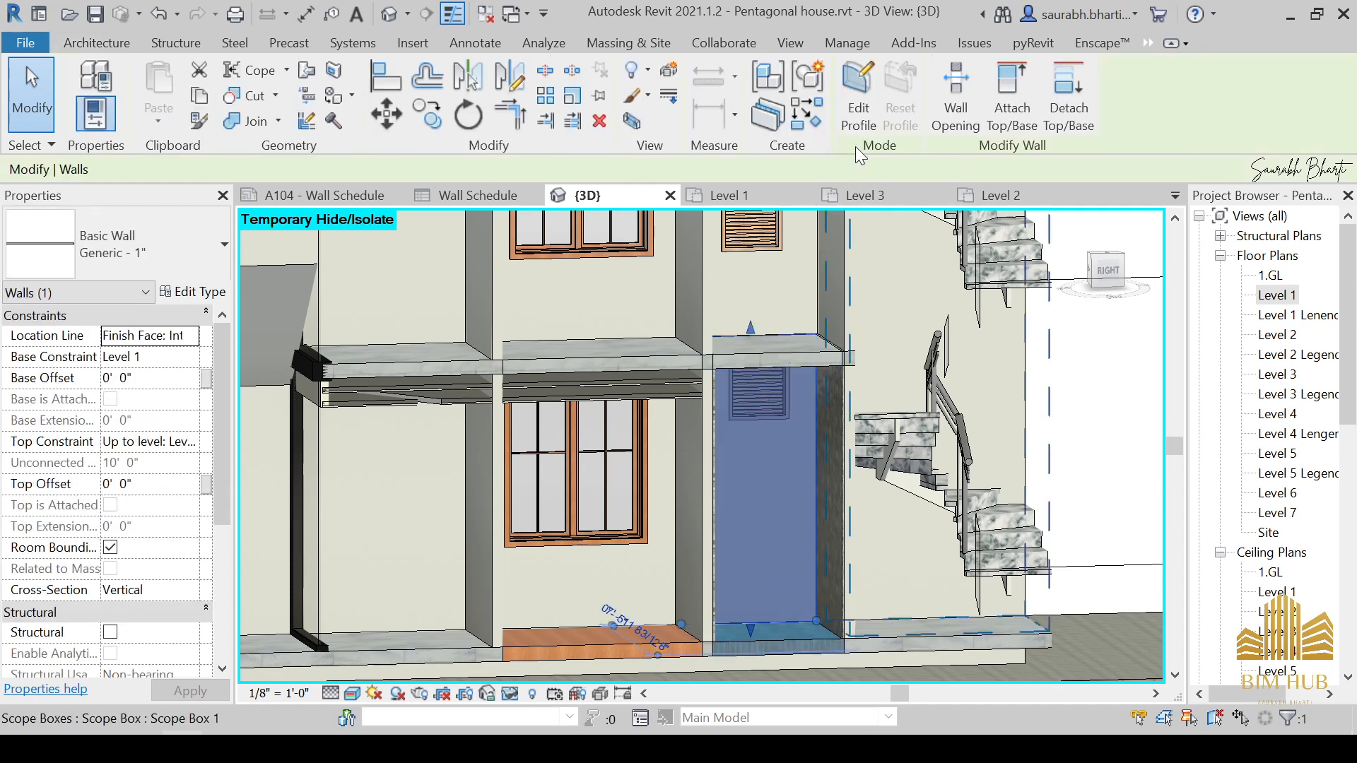
pyautogui.click(858, 96)
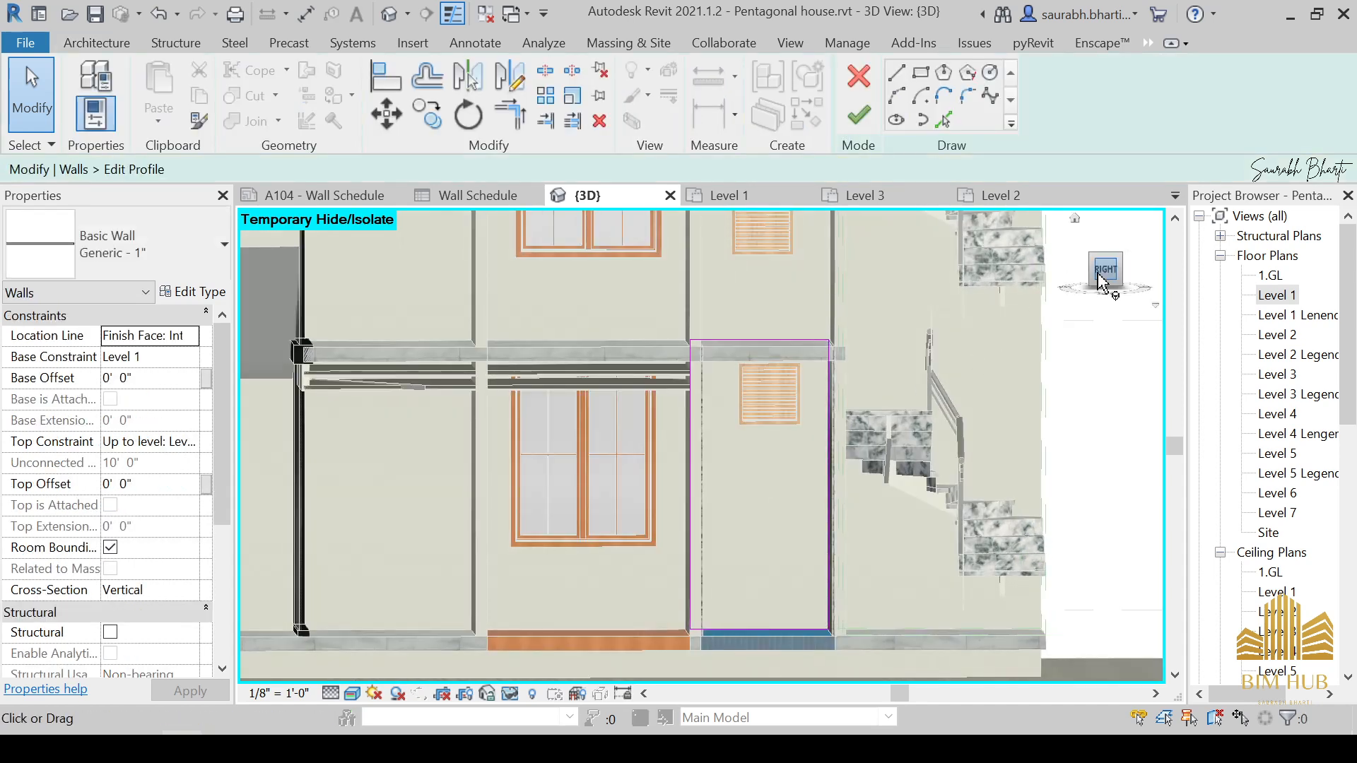
pyautogui.click(1099, 274)
pyautogui.click(926, 79)
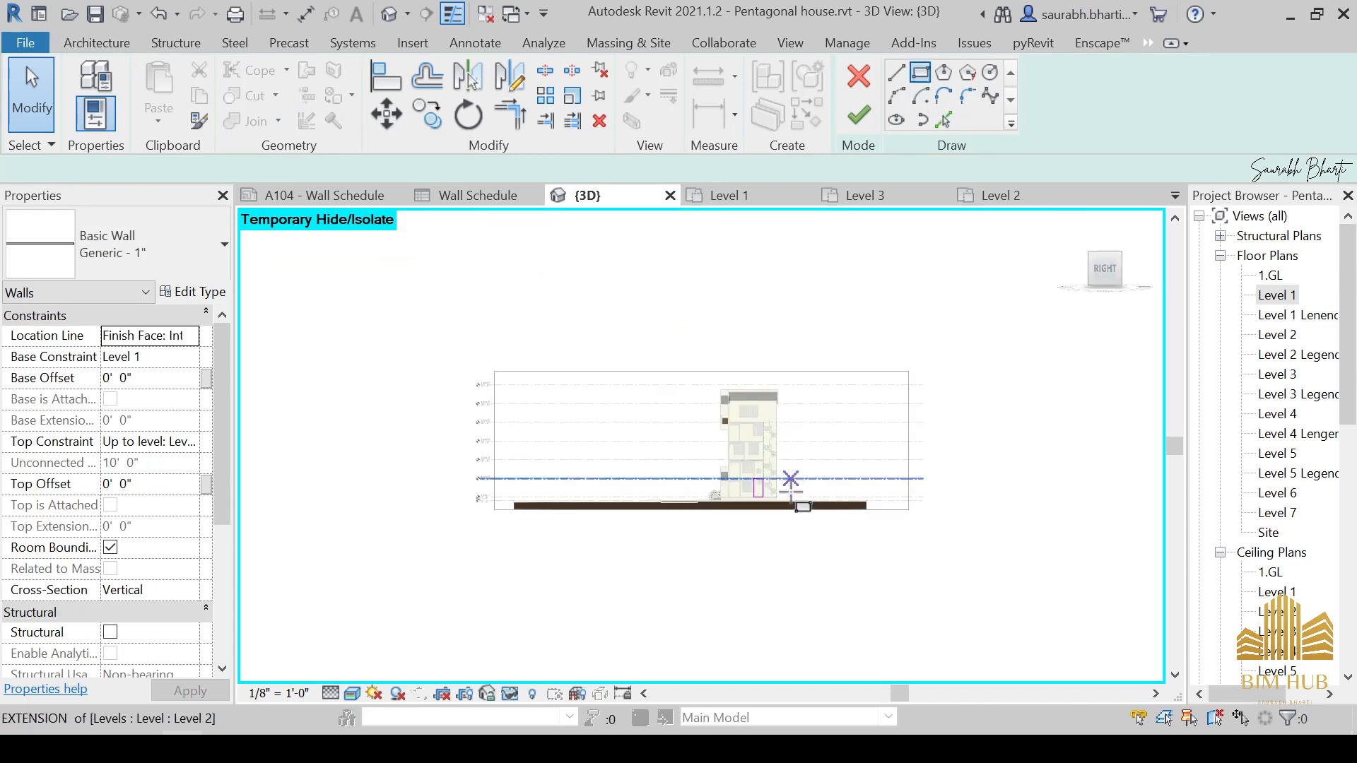
pyautogui.scroll(10, 790, 562)
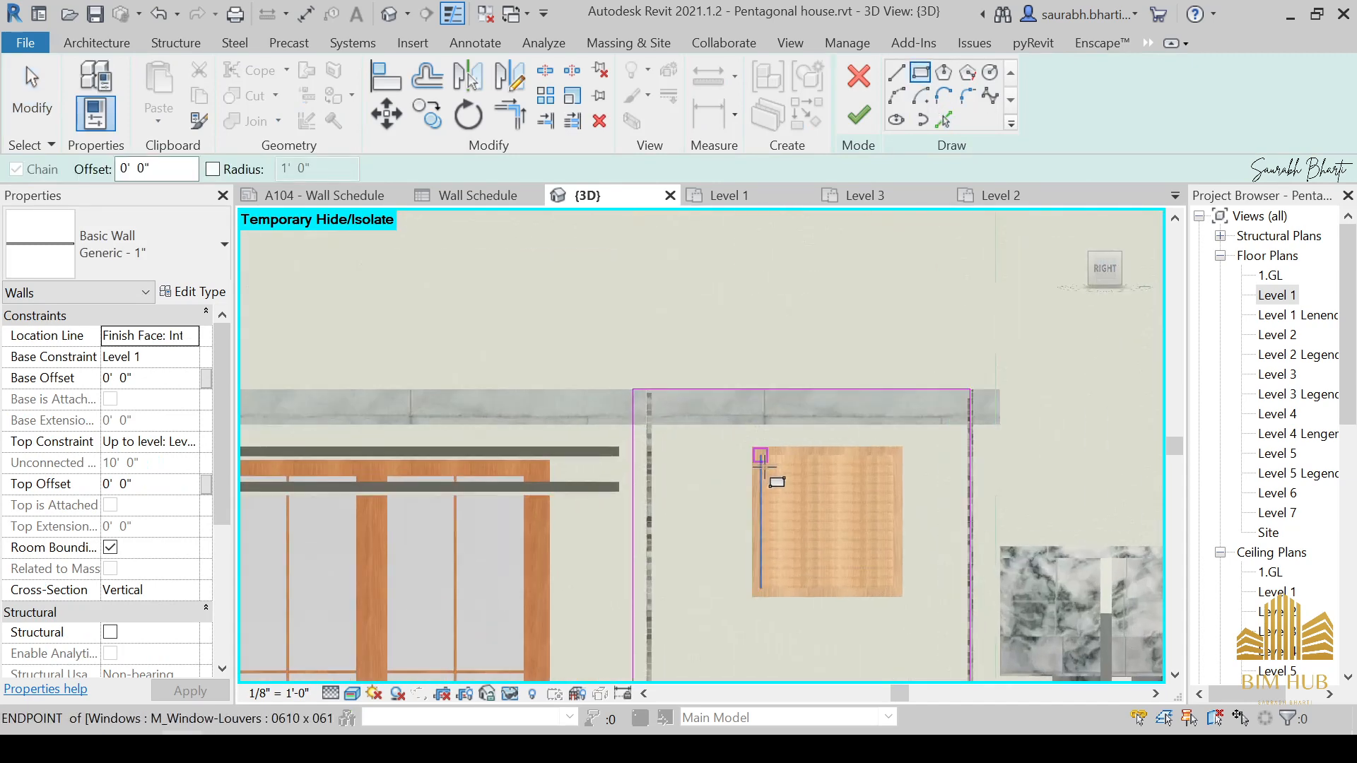
pyautogui.click(686, 403)
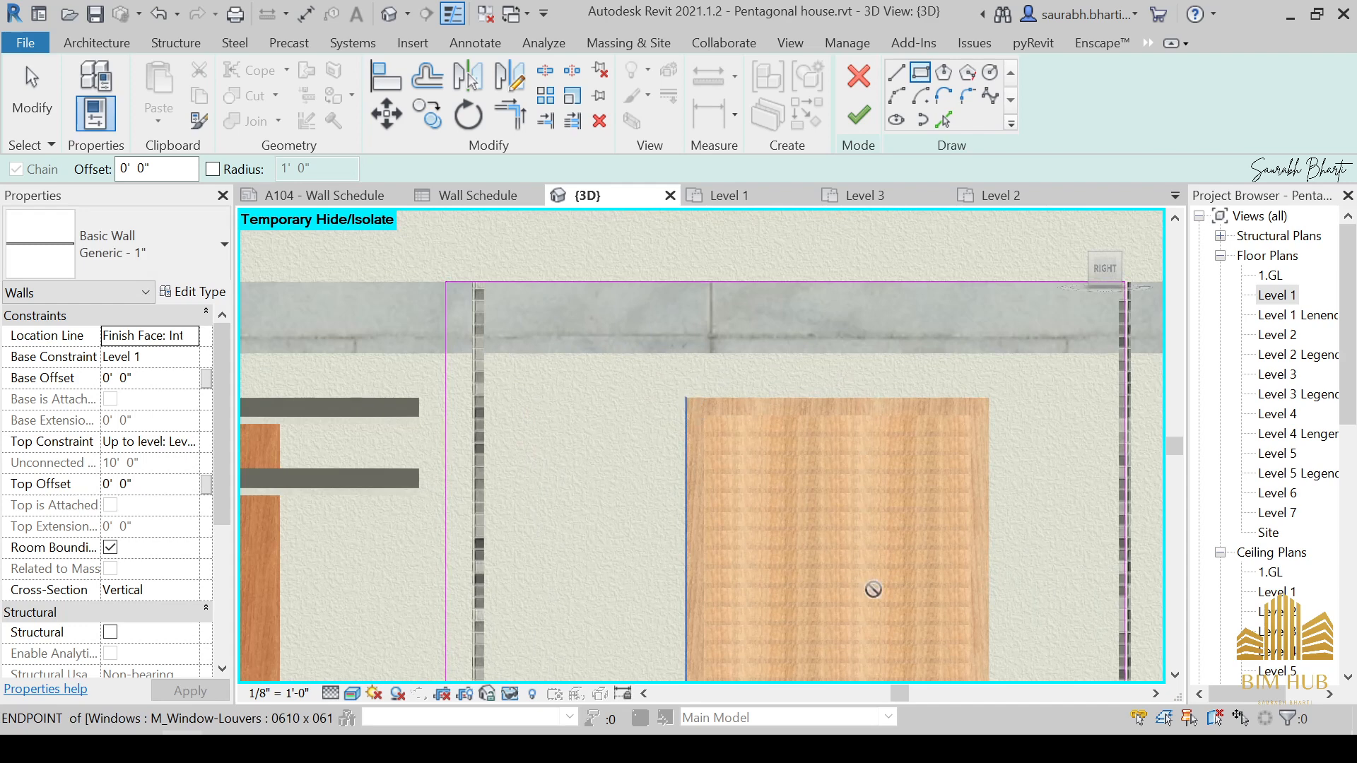
pyautogui.moveTo(876, 593); pyautogui.dragTo(815, 479, button='middle')
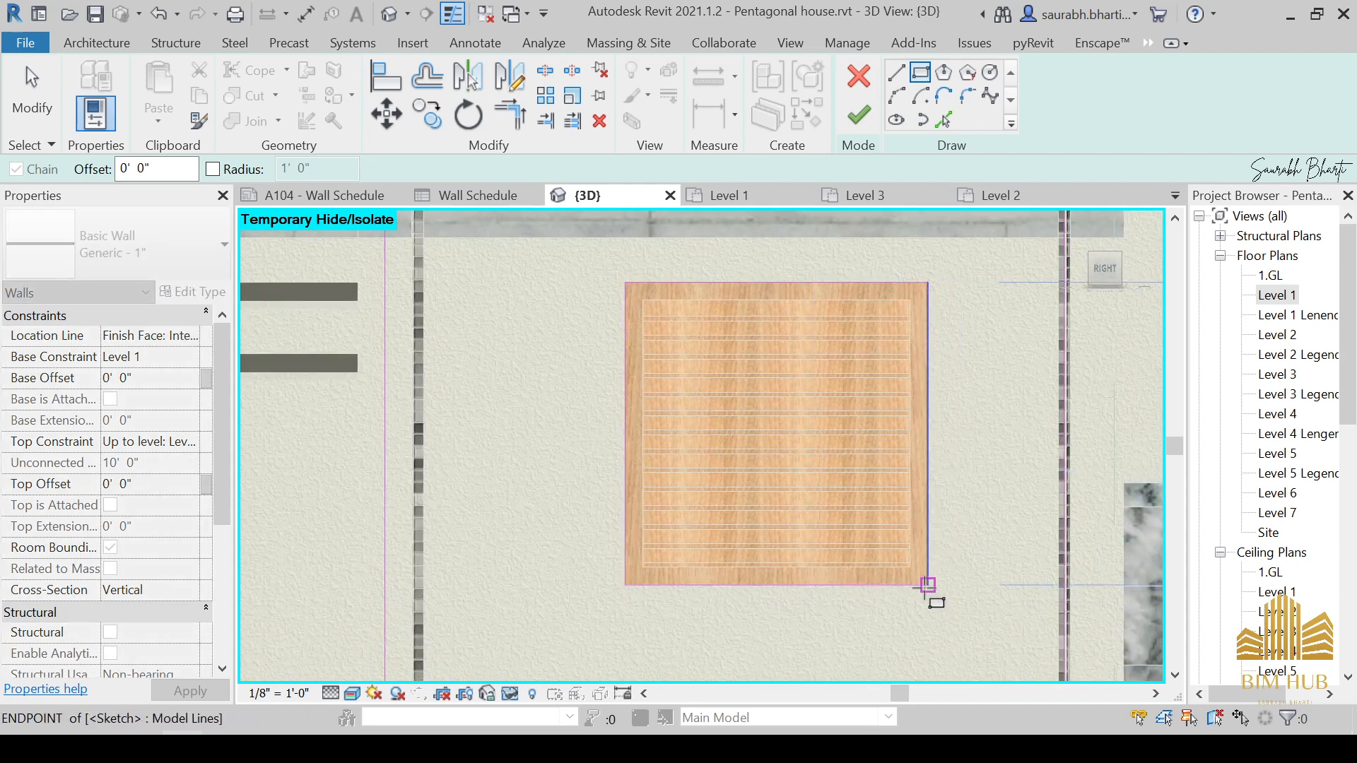
pyautogui.click(926, 585)
pyautogui.press('Escape')
pyautogui.click(871, 126)
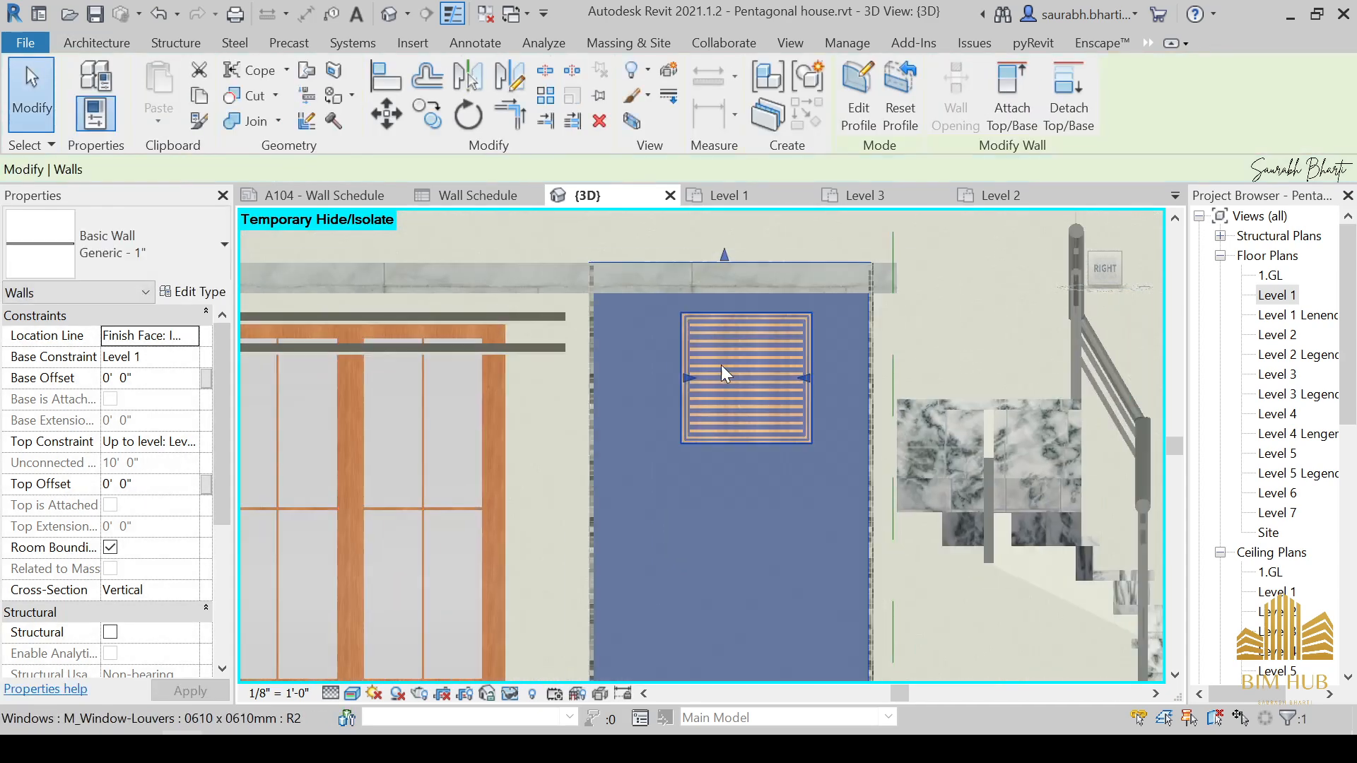
# Step: From the front view, move the section box's right face outward and its left face inward to cut the small room from the other side
pyautogui.keyDown('shift'); pyautogui.moveTo(721, 373); pyautogui.dragTo(947, 566, button='middle'); pyautogui.keyUp('shift')
pyautogui.press('Escape')
pyautogui.scroll(-3, 859, 534)
pyautogui.click(1105, 272)
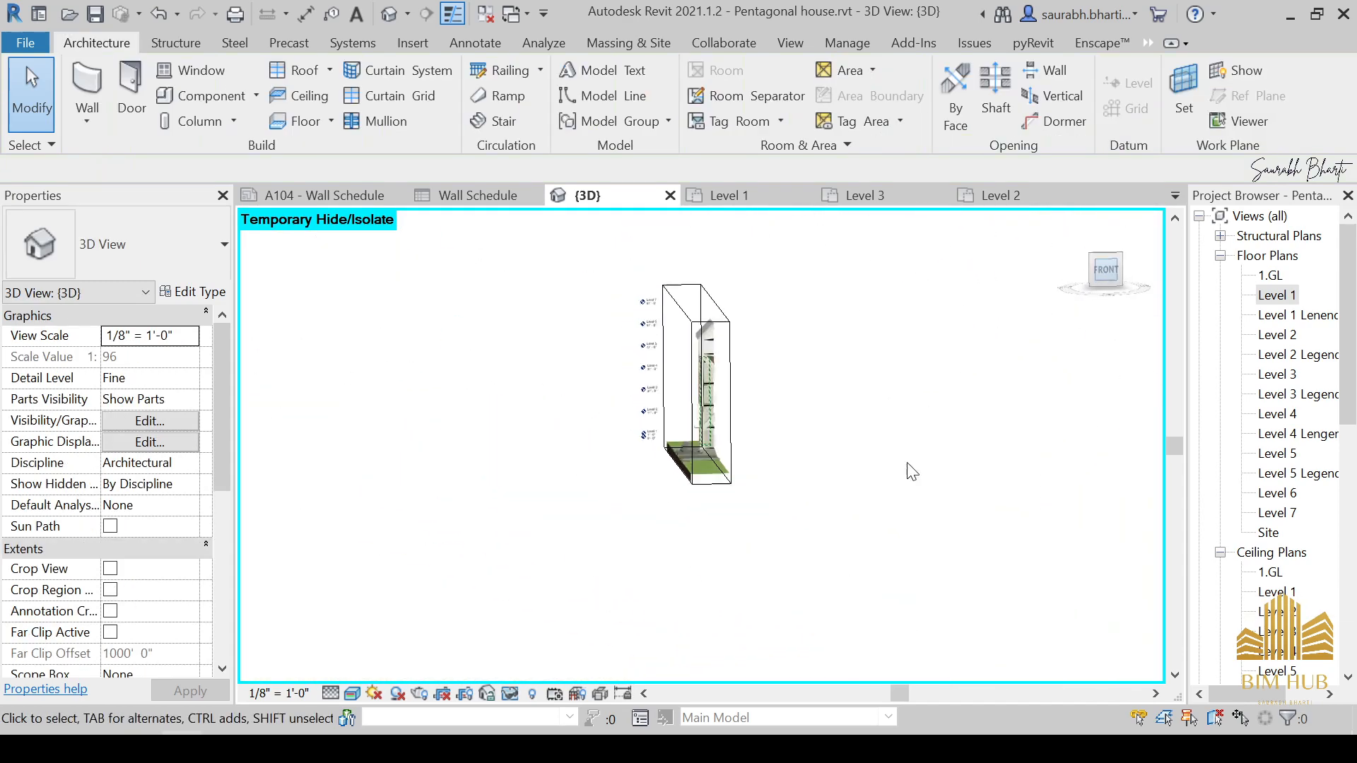
pyautogui.click(709, 292)
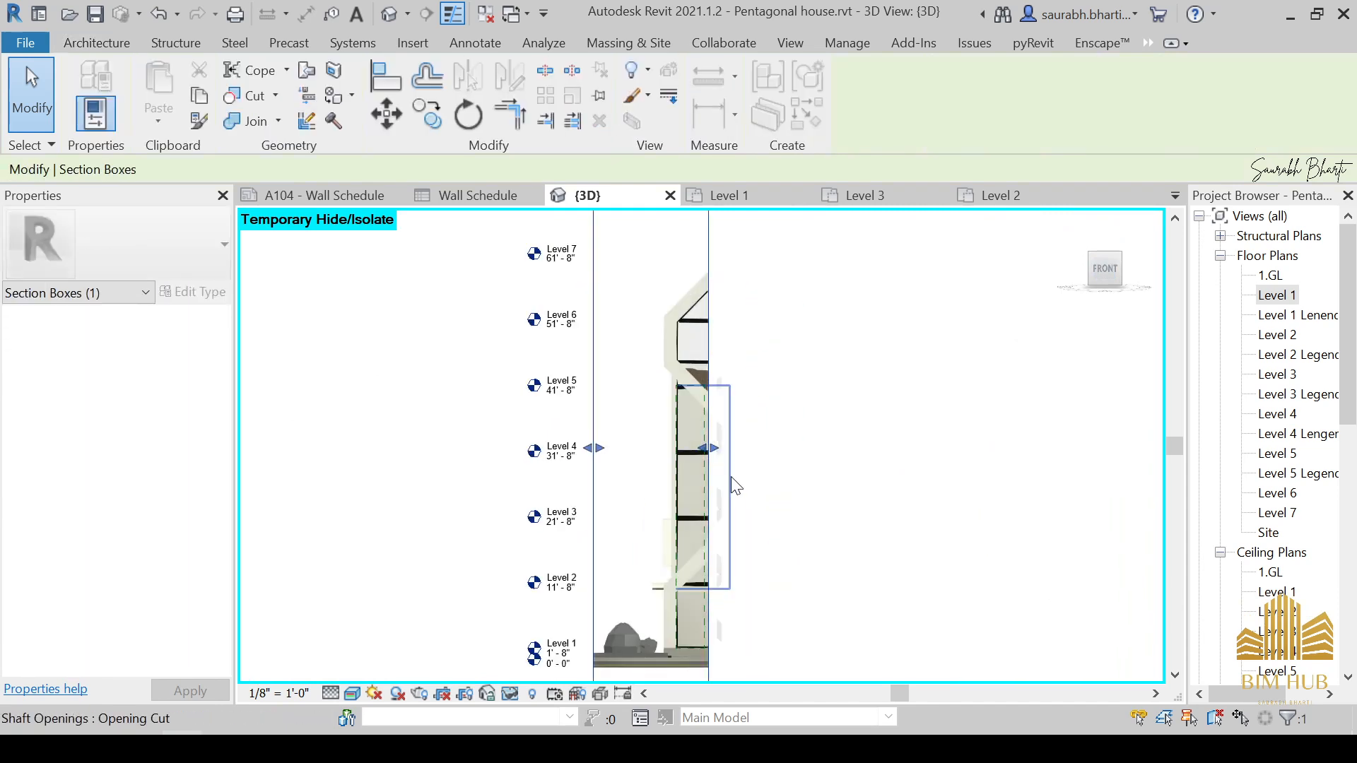
pyautogui.moveTo(709, 448); pyautogui.dragTo(737, 448)
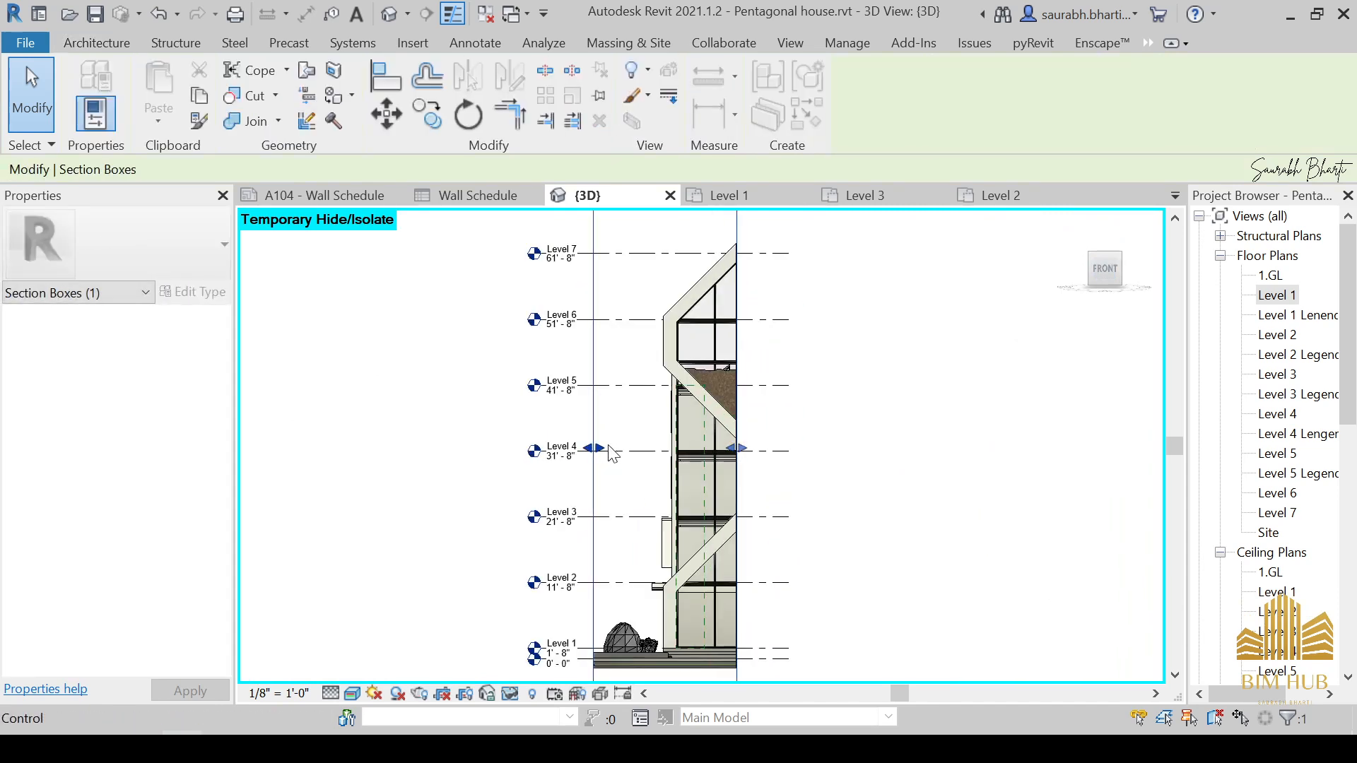
pyautogui.moveTo(603, 449); pyautogui.dragTo(689, 451)
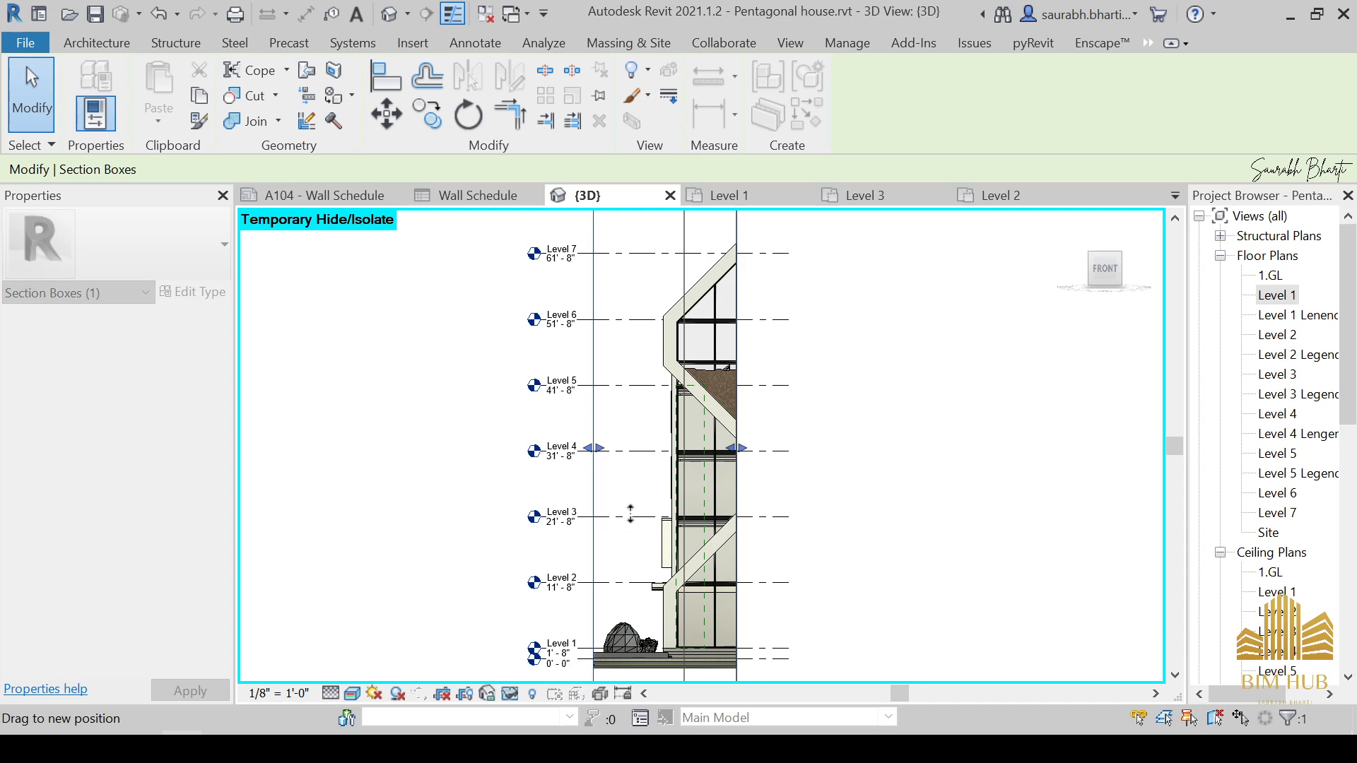
# Step: From the left side, open the profile of the Level 1 Generic - 1" finish wall covering the door for editing
pyautogui.moveTo(631, 514); pyautogui.dragTo(898, 503, button='middle')
pyautogui.scroll(-3, 555, 575)
pyautogui.scroll(2, 729, 495)
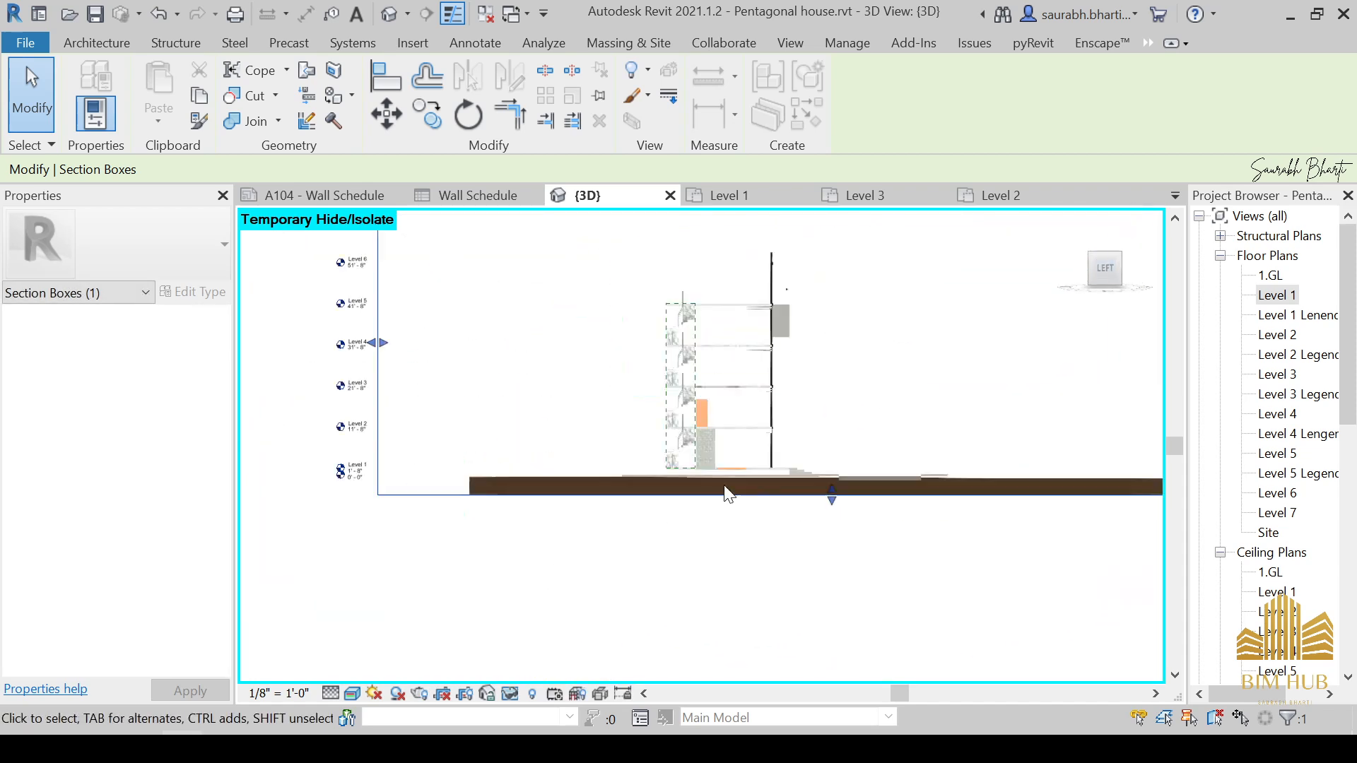
pyautogui.scroll(8, 728, 495)
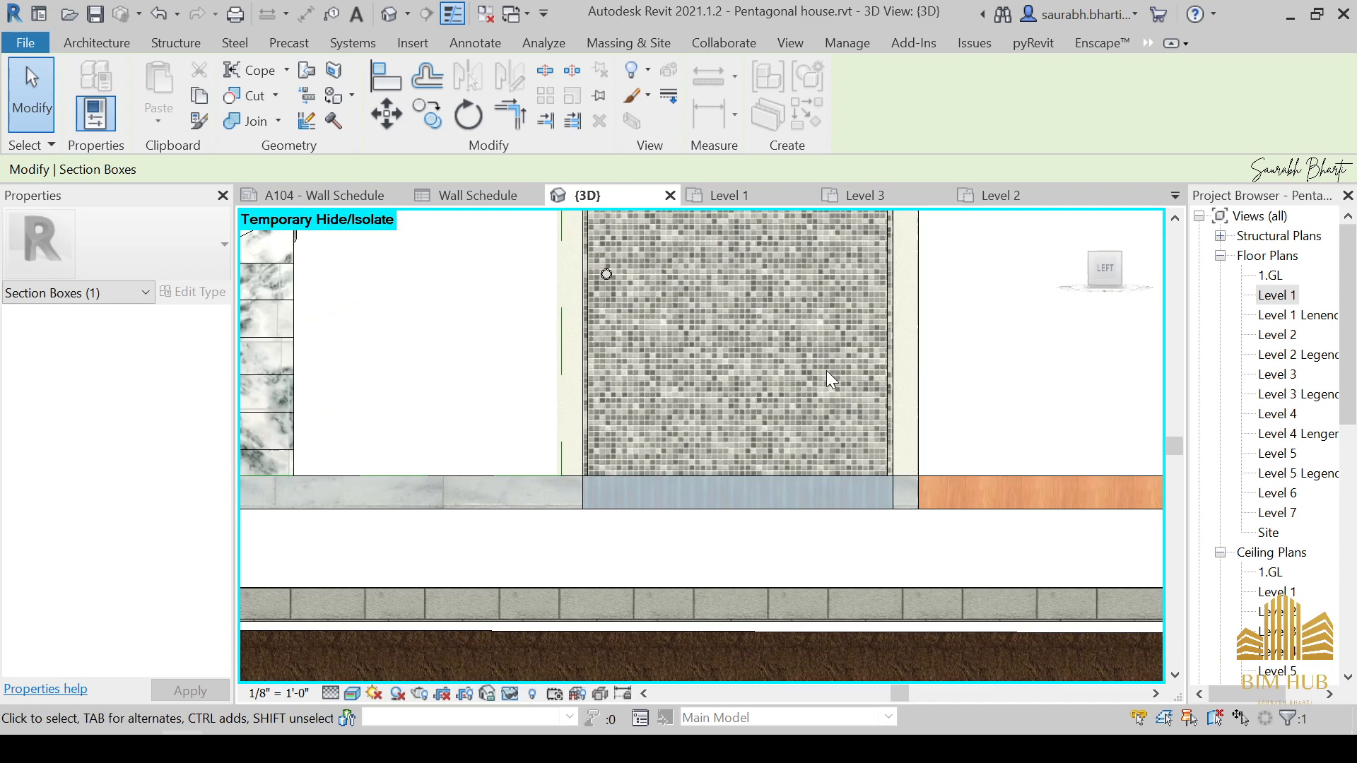
pyautogui.keyDown('shift'); pyautogui.moveTo(810, 481); pyautogui.dragTo(806, 452, button='middle'); pyautogui.keyUp('shift')
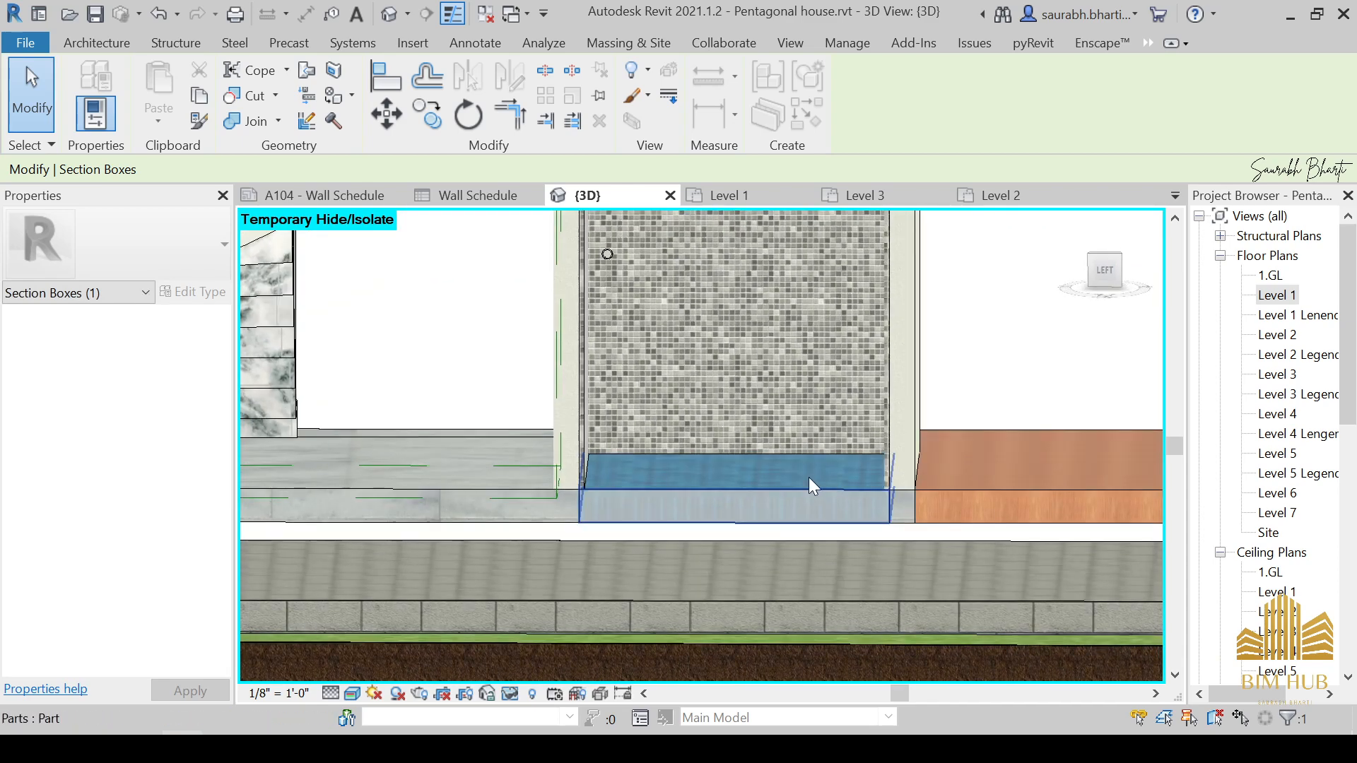
pyautogui.click(820, 460)
pyautogui.scroll(-1, 940, 379)
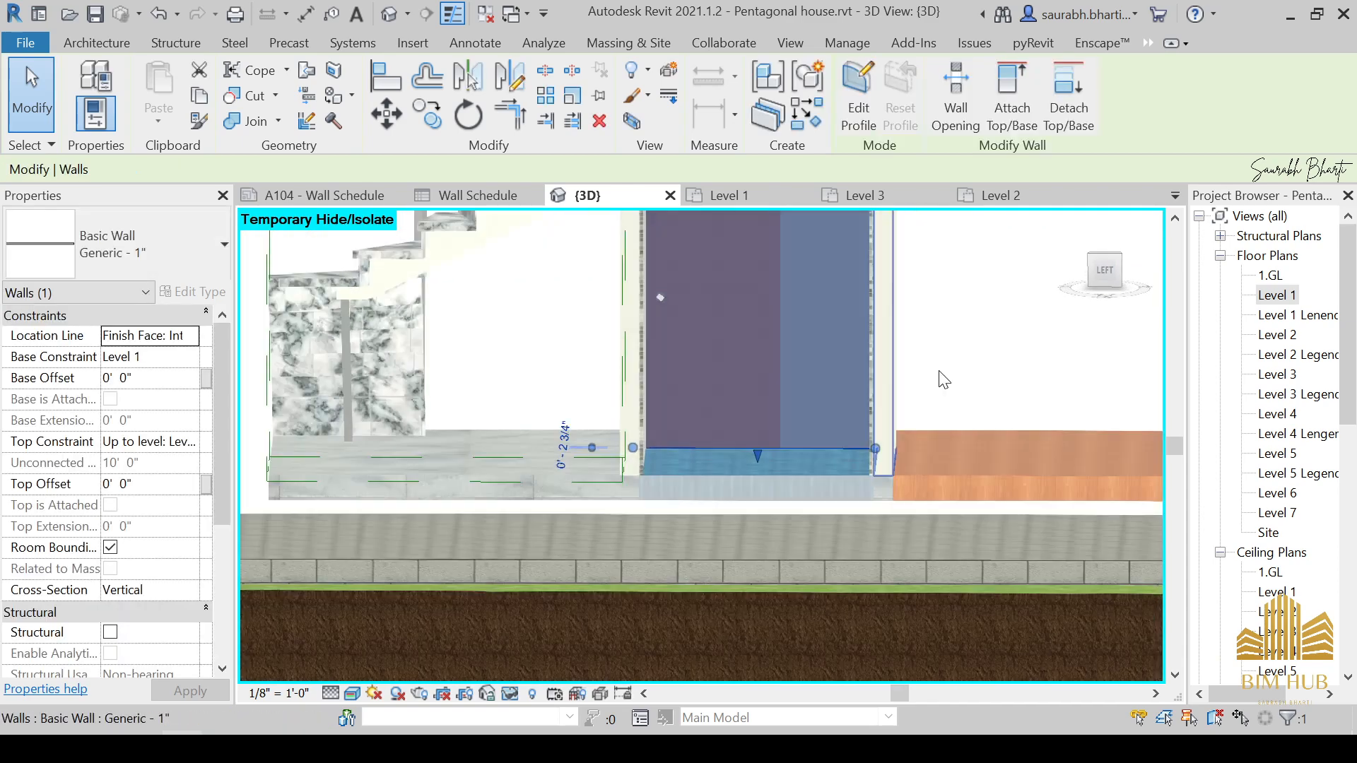
pyautogui.click(1108, 281)
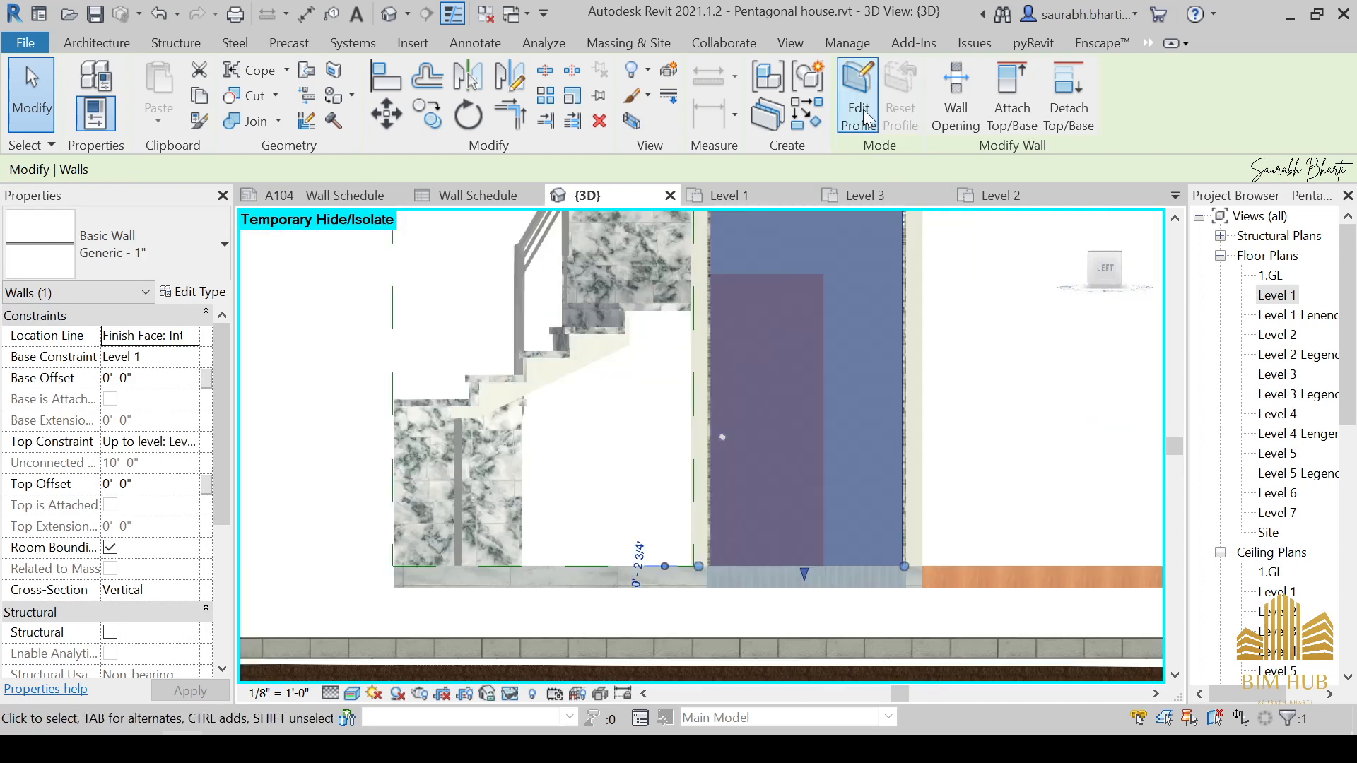
pyautogui.click(858, 95)
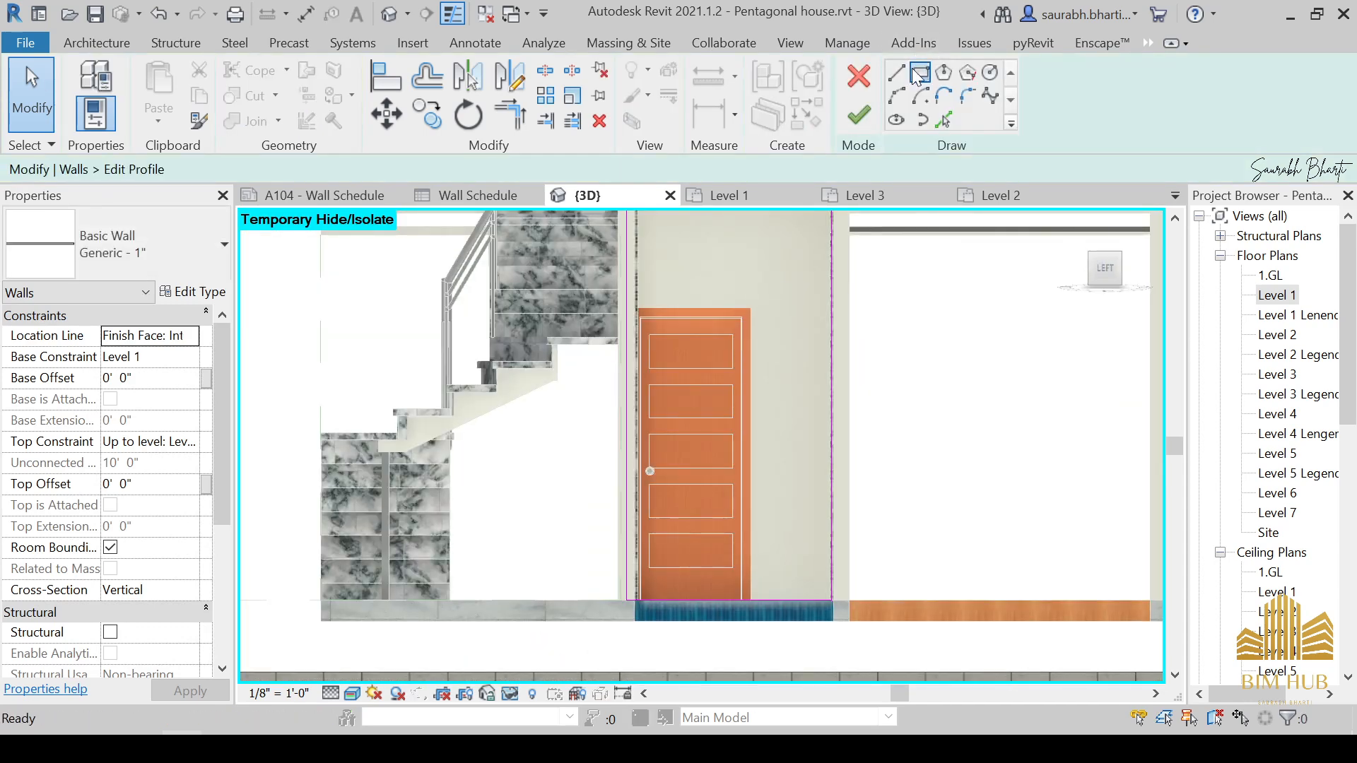
# Step: Try to outline the door with a rectangle in the finish wall's profile sketch
pyautogui.click(919, 73)
pyautogui.scroll(4, 640, 283)
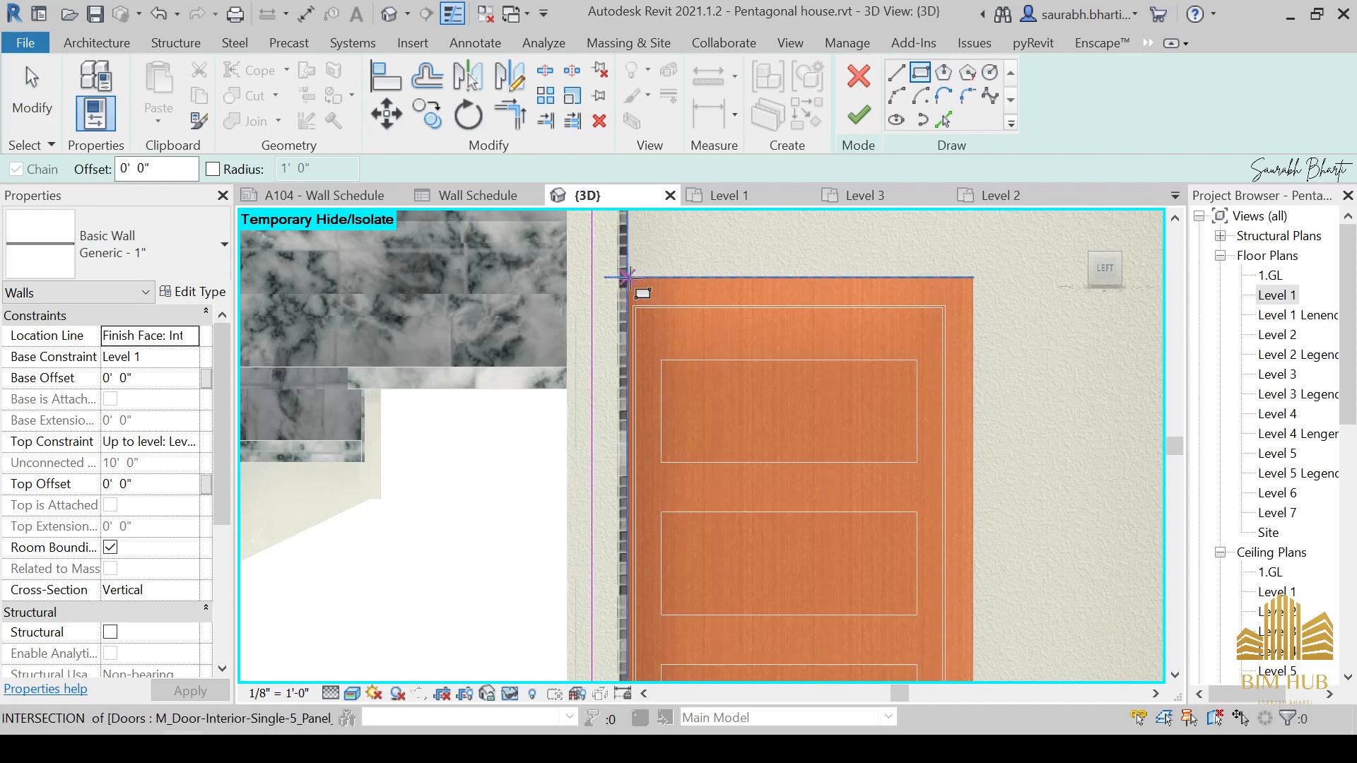
pyautogui.click(628, 278)
pyautogui.scroll(-3, 870, 510)
pyautogui.moveTo(899, 530); pyautogui.dragTo(894, 419, button='middle')
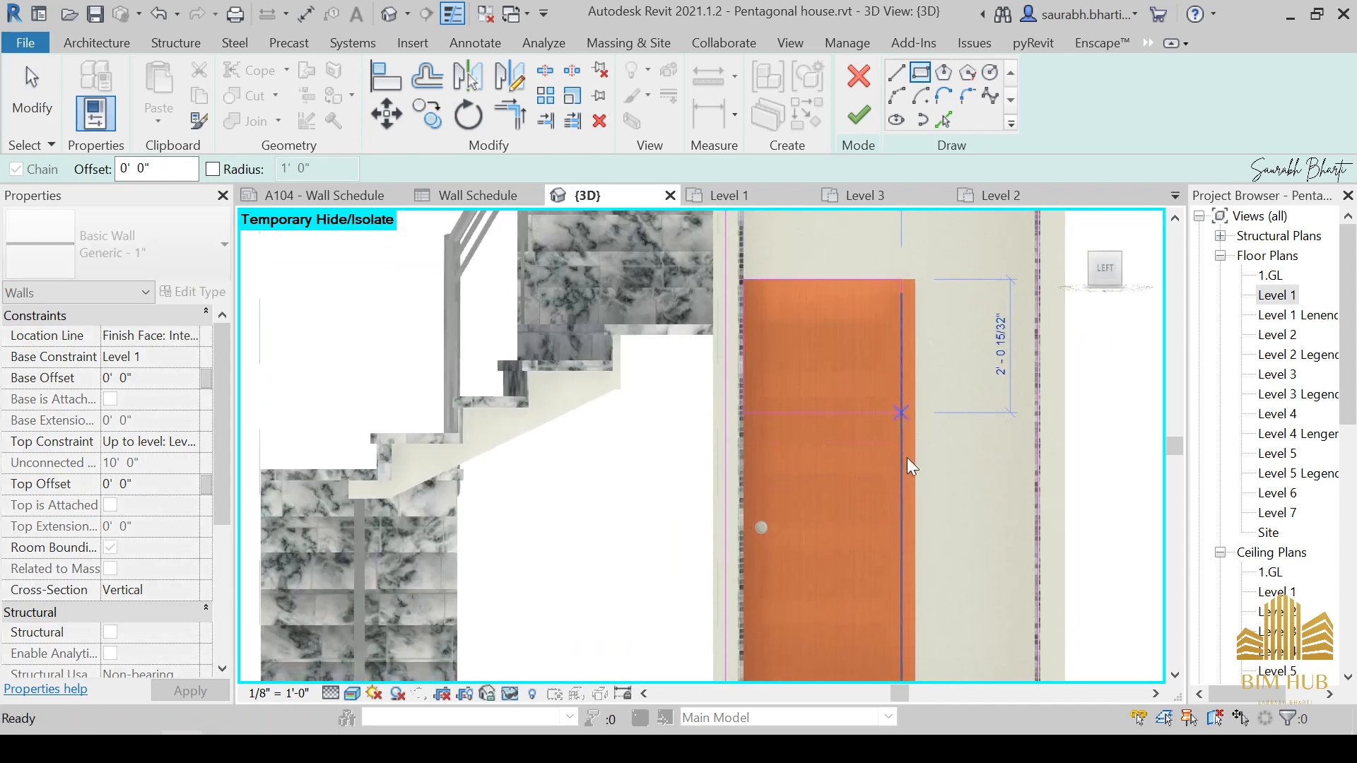
pyautogui.moveTo(951, 651); pyautogui.dragTo(945, 413, button='middle')
pyautogui.click(911, 485)
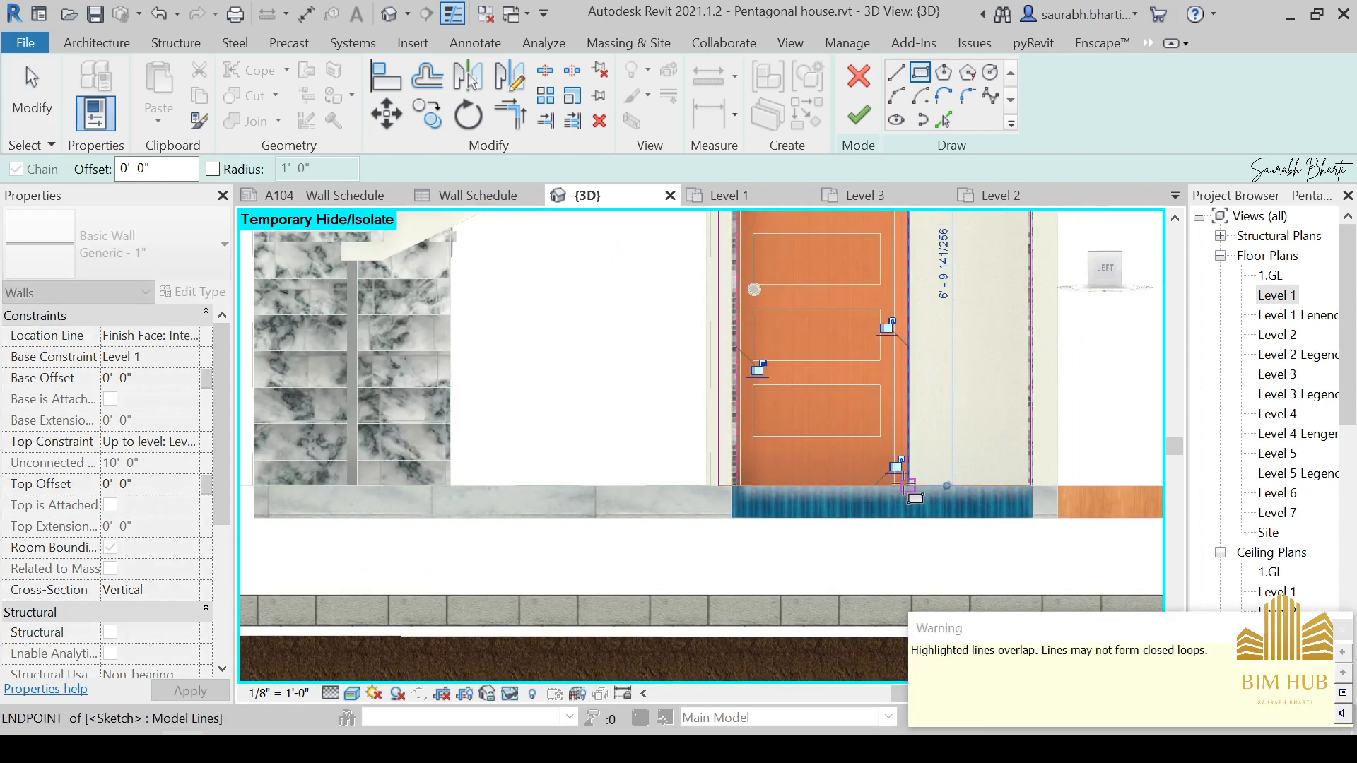
pyautogui.scroll(2, 815, 486)
pyautogui.press('Escape')
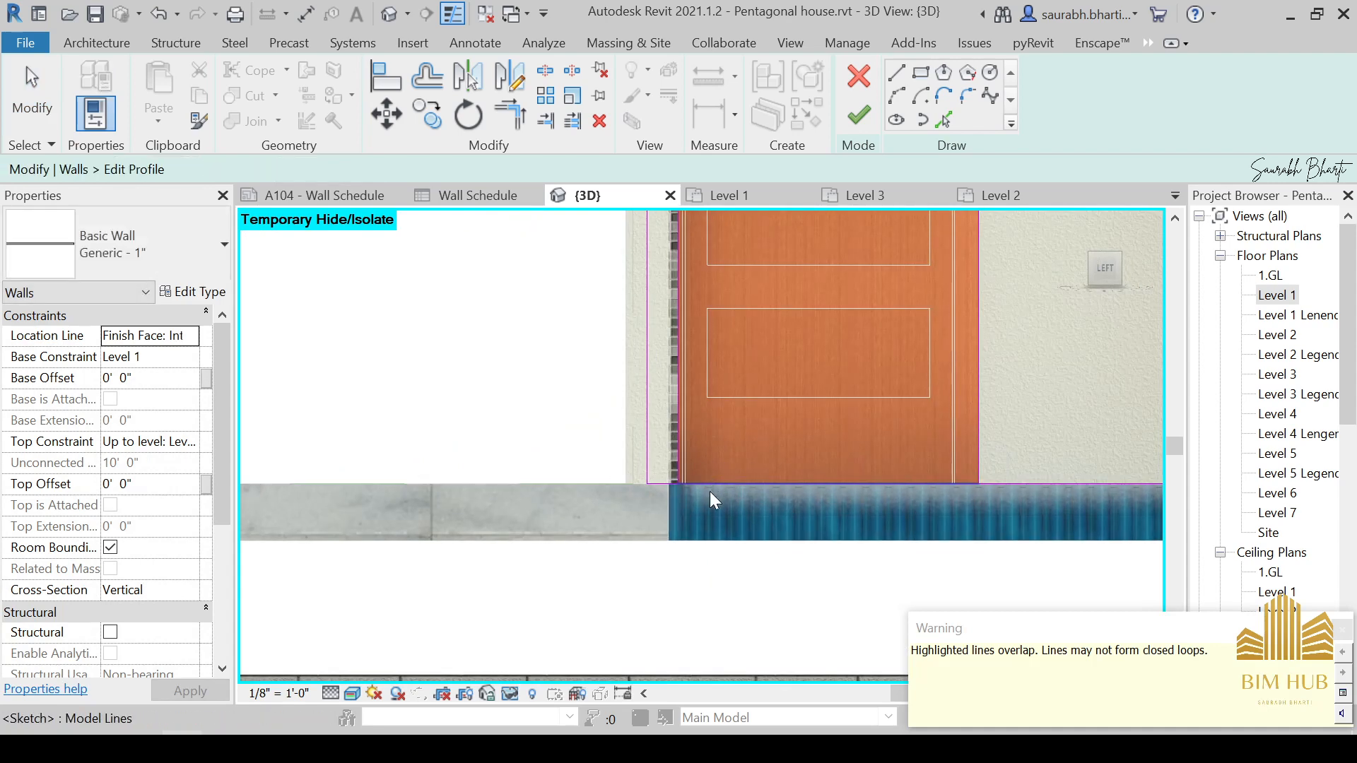
# Step: From the left side, sketch a profile line along the Level 1 door's top edge, from the staircase-side corner to the opposite corner
pyautogui.moveTo(711, 495)
pyautogui.keyDown('shift'); pyautogui.mouseDown(button='middle')
pyautogui.moveTo(727, 511)
pyautogui.moveTo(705, 513)
pyautogui.moveTo(812, 494)
pyautogui.mouseUp(button='middle'); pyautogui.keyUp('shift')
pyautogui.scroll(-8, 809, 488)
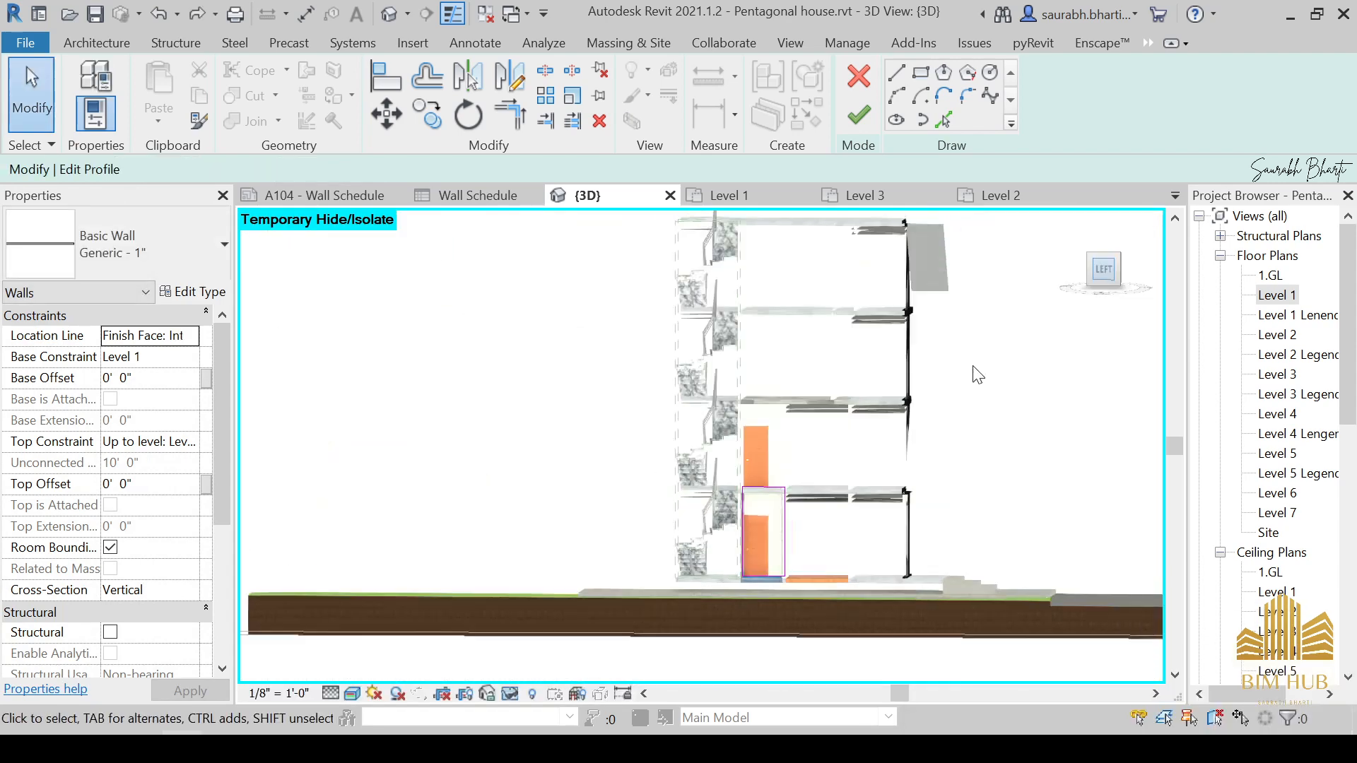
pyautogui.scroll(8, 792, 516)
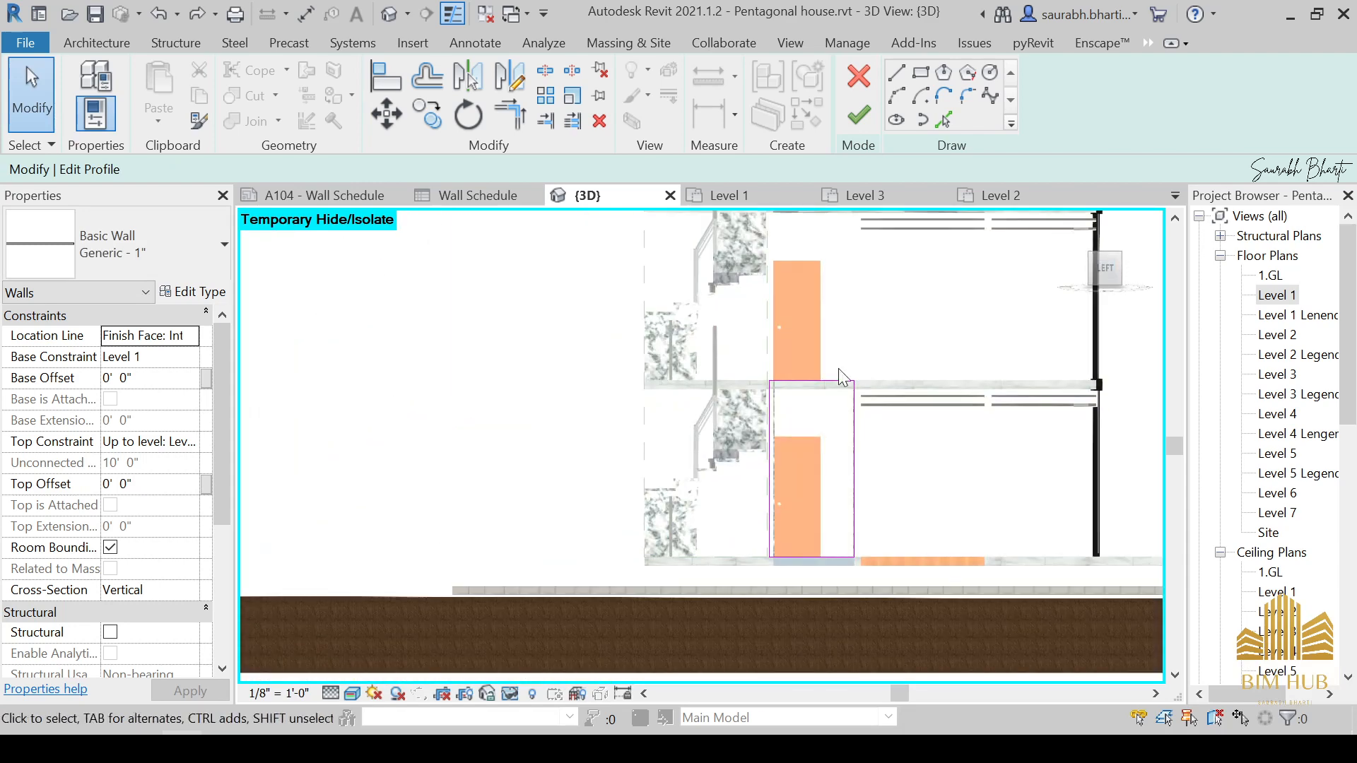
pyautogui.scroll(2, 807, 379)
pyautogui.moveTo(807, 378)
pyautogui.keyDown('shift'); pyautogui.mouseDown(button='middle')
pyautogui.moveTo(809, 354)
pyautogui.moveTo(788, 357)
pyautogui.moveTo(816, 369)
pyautogui.moveTo(795, 371)
pyautogui.mouseUp(button='middle'); pyautogui.keyUp('shift')
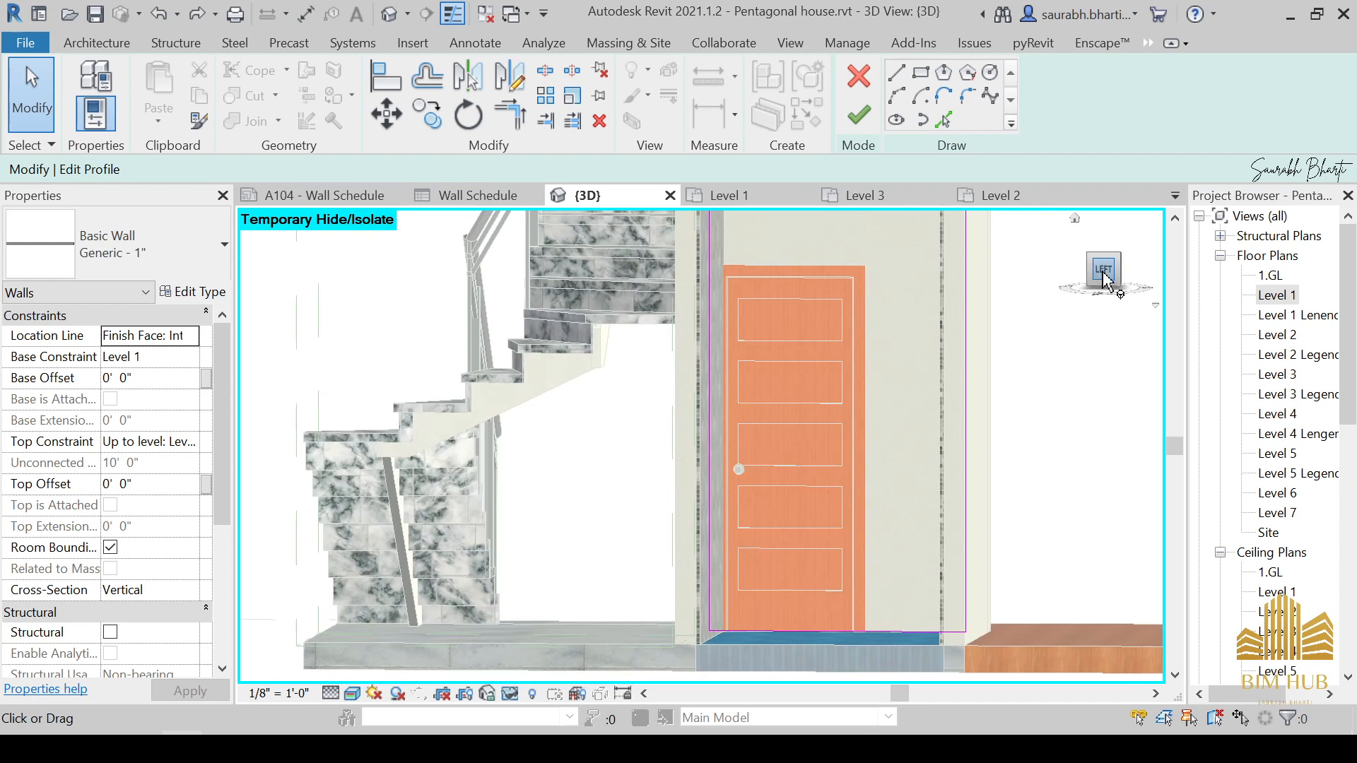
pyautogui.click(1105, 274)
pyautogui.click(901, 80)
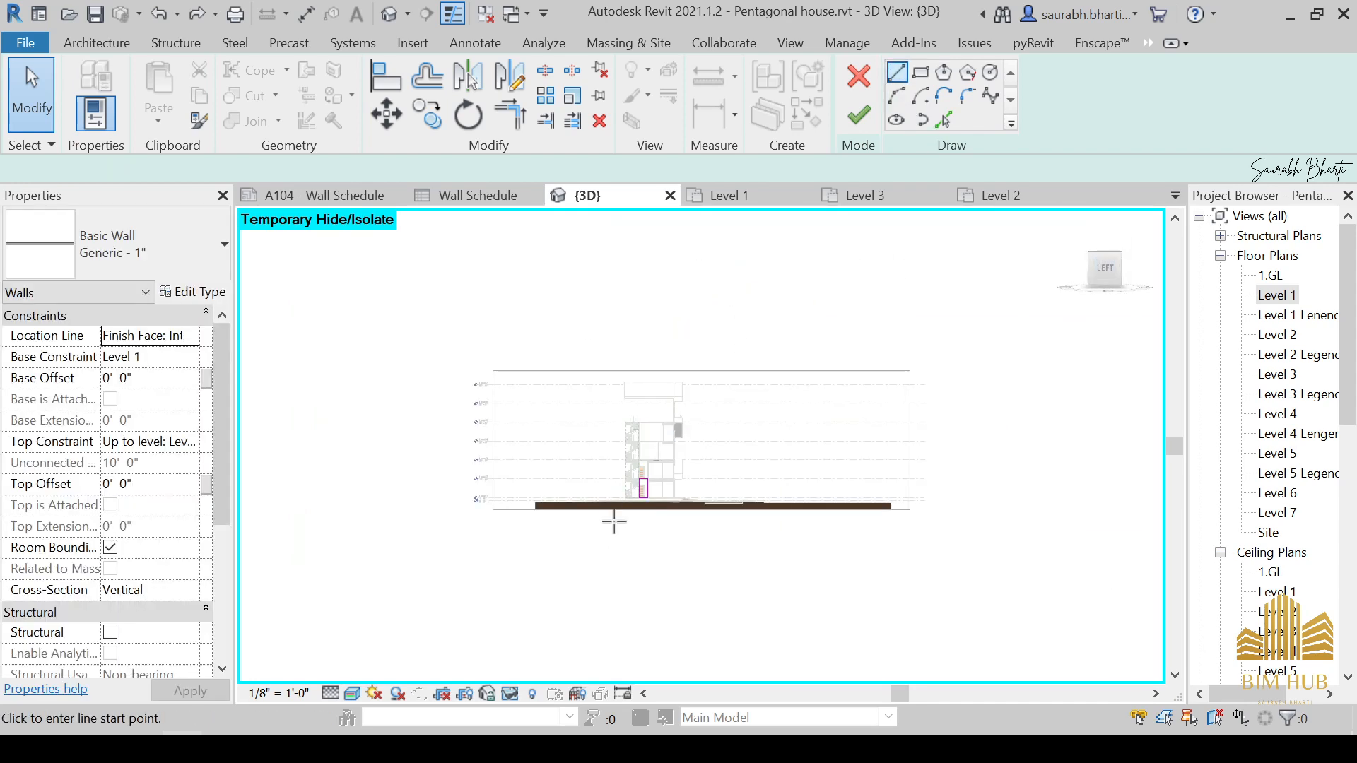
pyautogui.scroll(5, 693, 424)
pyautogui.scroll(3, 672, 446)
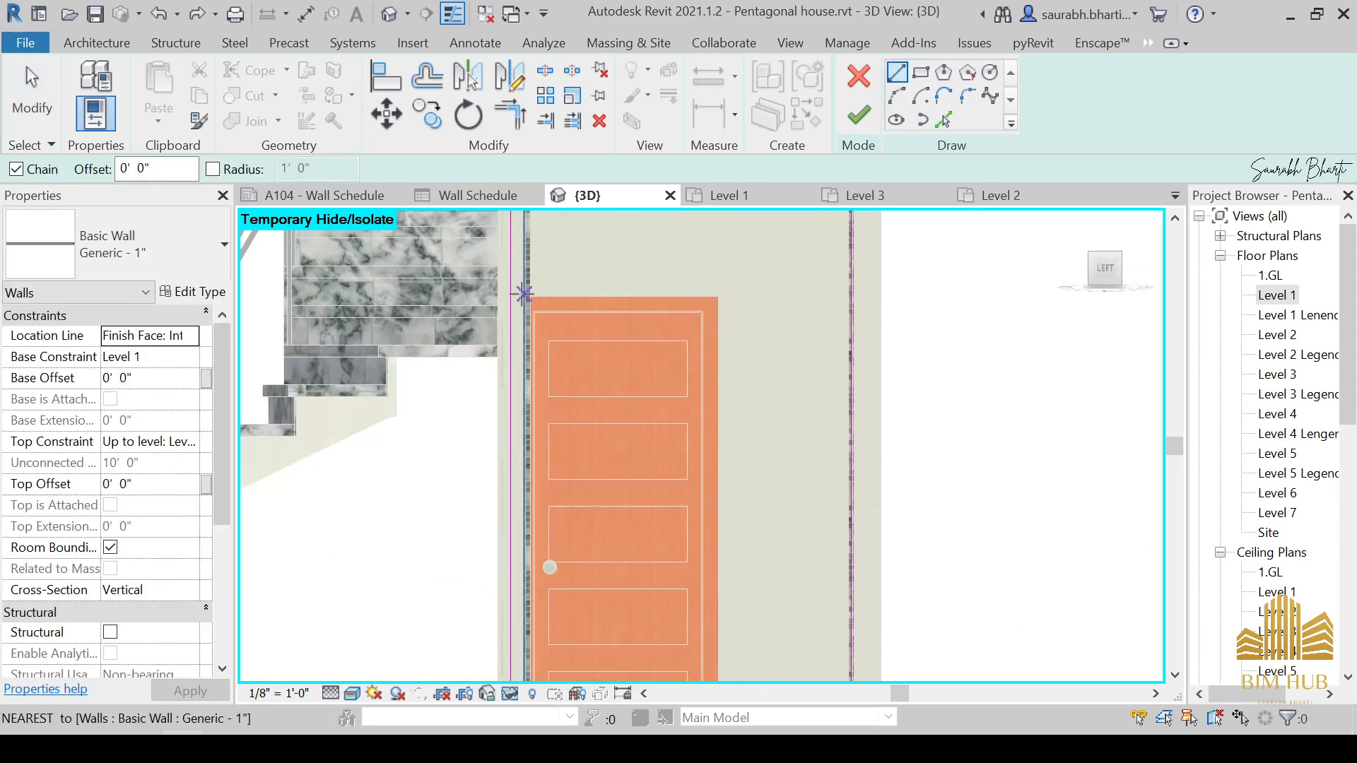
pyautogui.scroll(4, 530, 294)
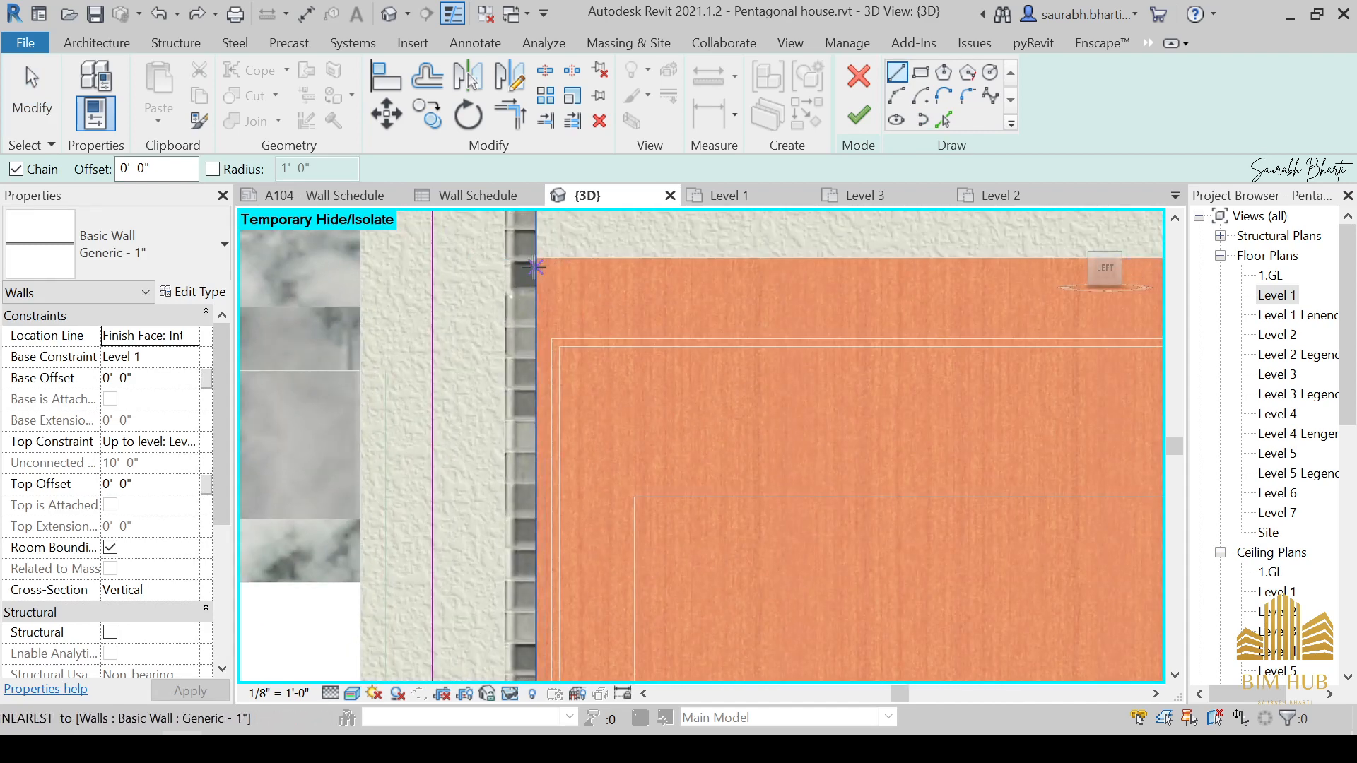
pyautogui.click(536, 258)
pyautogui.scroll(-2, 993, 278)
pyautogui.moveTo(993, 277); pyautogui.dragTo(767, 233, button='middle')
pyautogui.scroll(-1, 767, 232)
pyautogui.click(1036, 224)
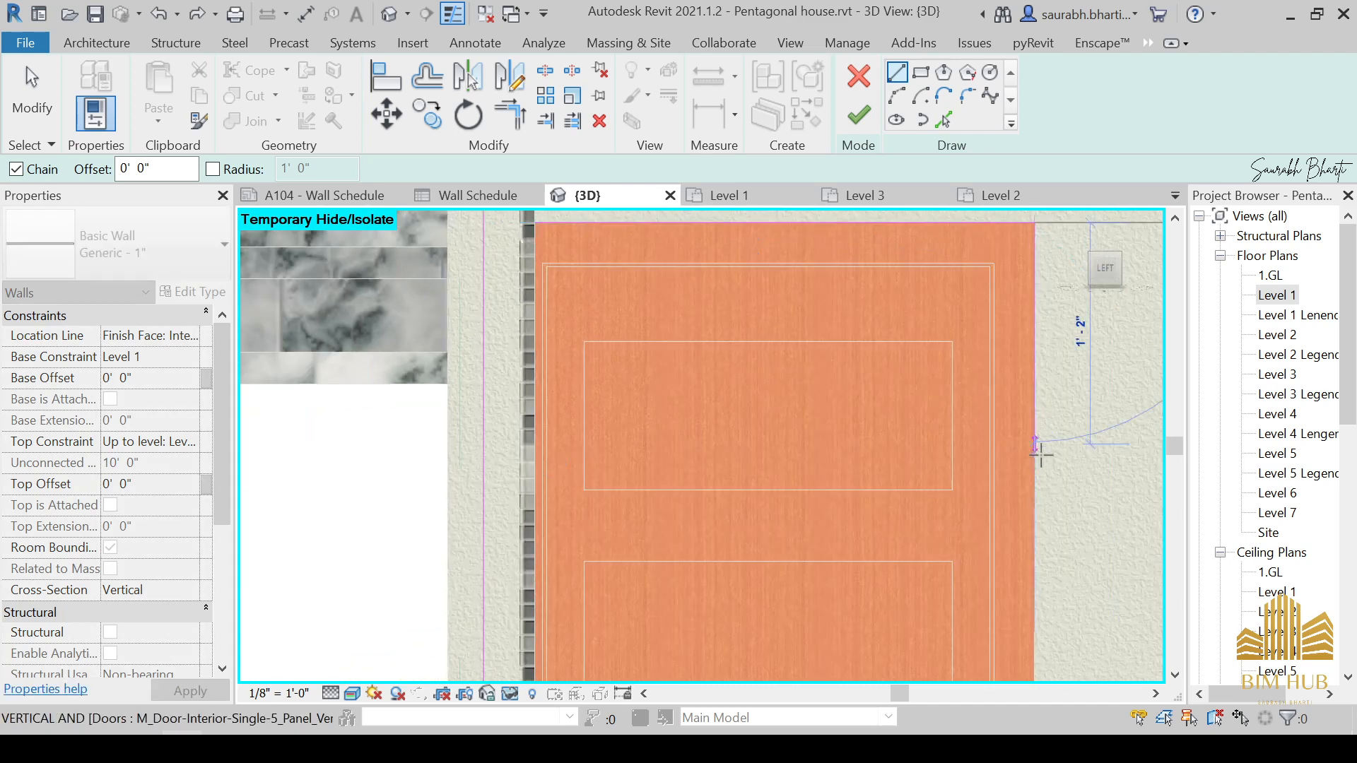
# Step: Continue the profile line down the door edge away from the staircase to the wall's base line
pyautogui.scroll(-2, 1039, 448)
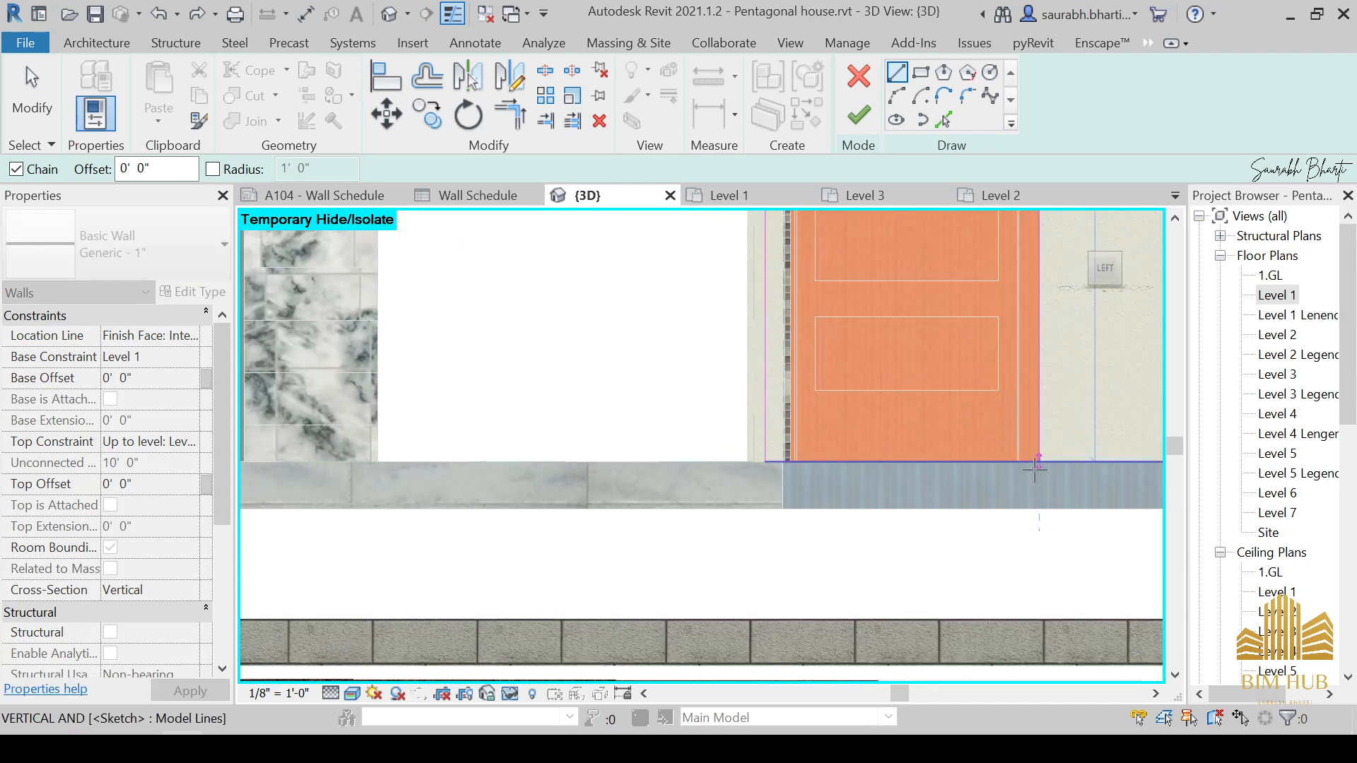
pyautogui.click(1039, 462)
pyautogui.moveTo(1039, 462); pyautogui.dragTo(934, 516, button='middle')
pyautogui.press('Escape')
pyautogui.press('Escape')
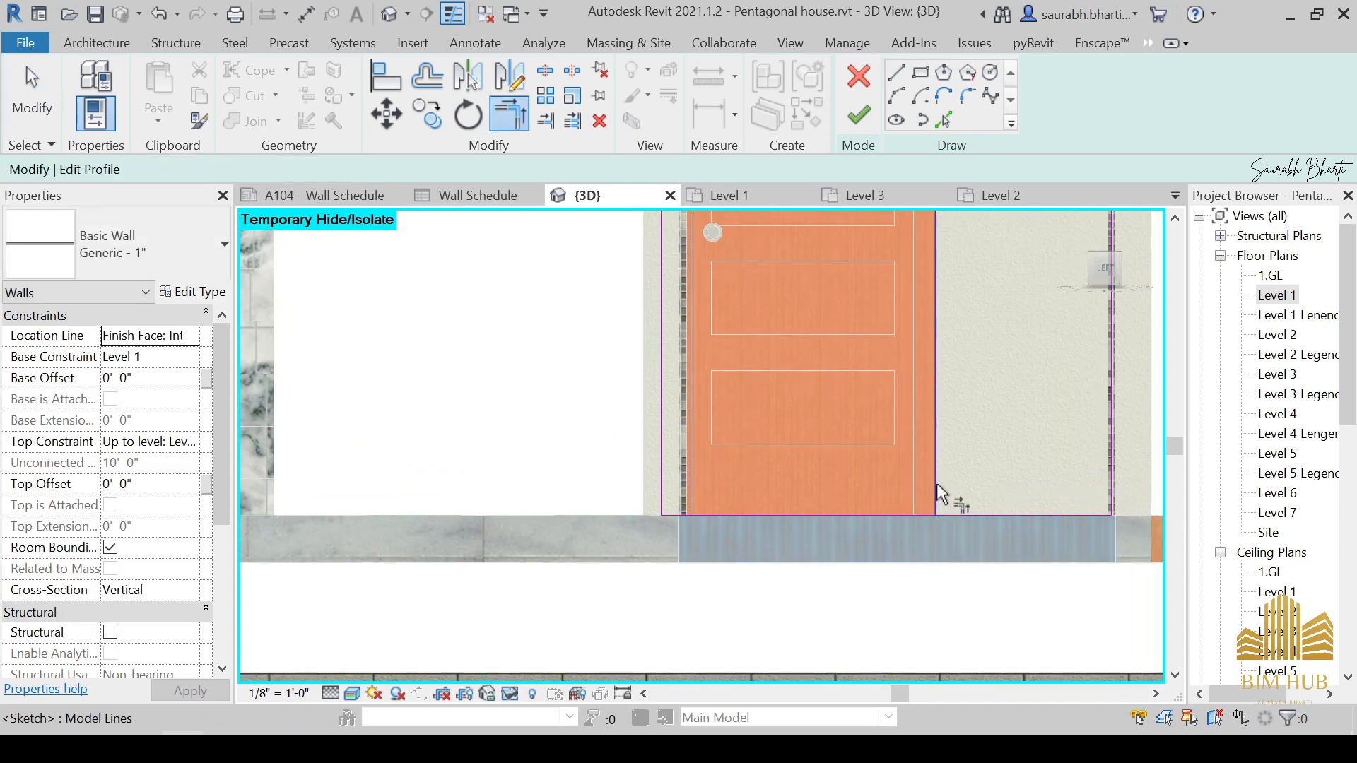
# Step: Trim the door lines into corners with the wall profile's base and staircase-side edge, and finish the profile edit
pyautogui.click(965, 510)
pyautogui.scroll(-3, 964, 512)
pyautogui.moveTo(909, 410); pyautogui.dragTo(909, 620, button='middle')
pyautogui.scroll(2, 875, 456)
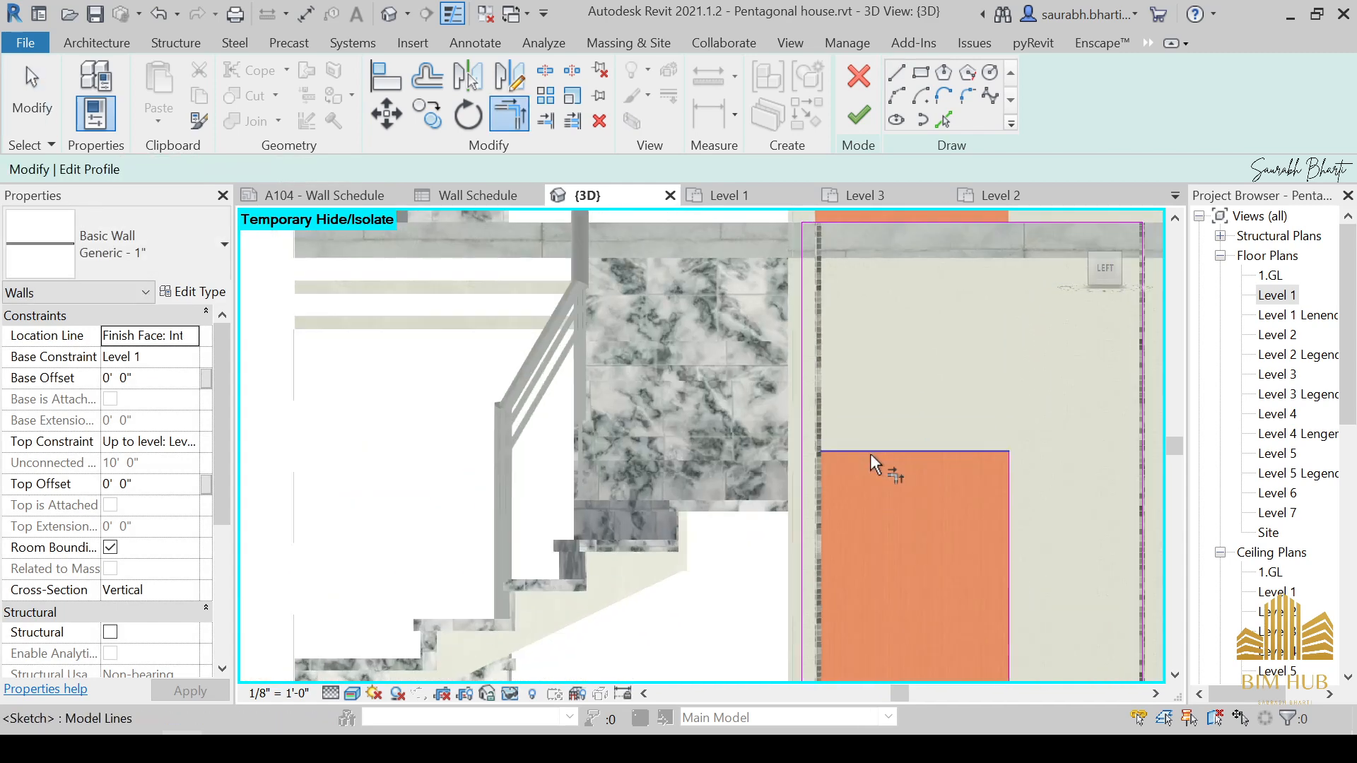
pyautogui.click(859, 453)
pyautogui.click(806, 422)
pyautogui.scroll(-2, 896, 448)
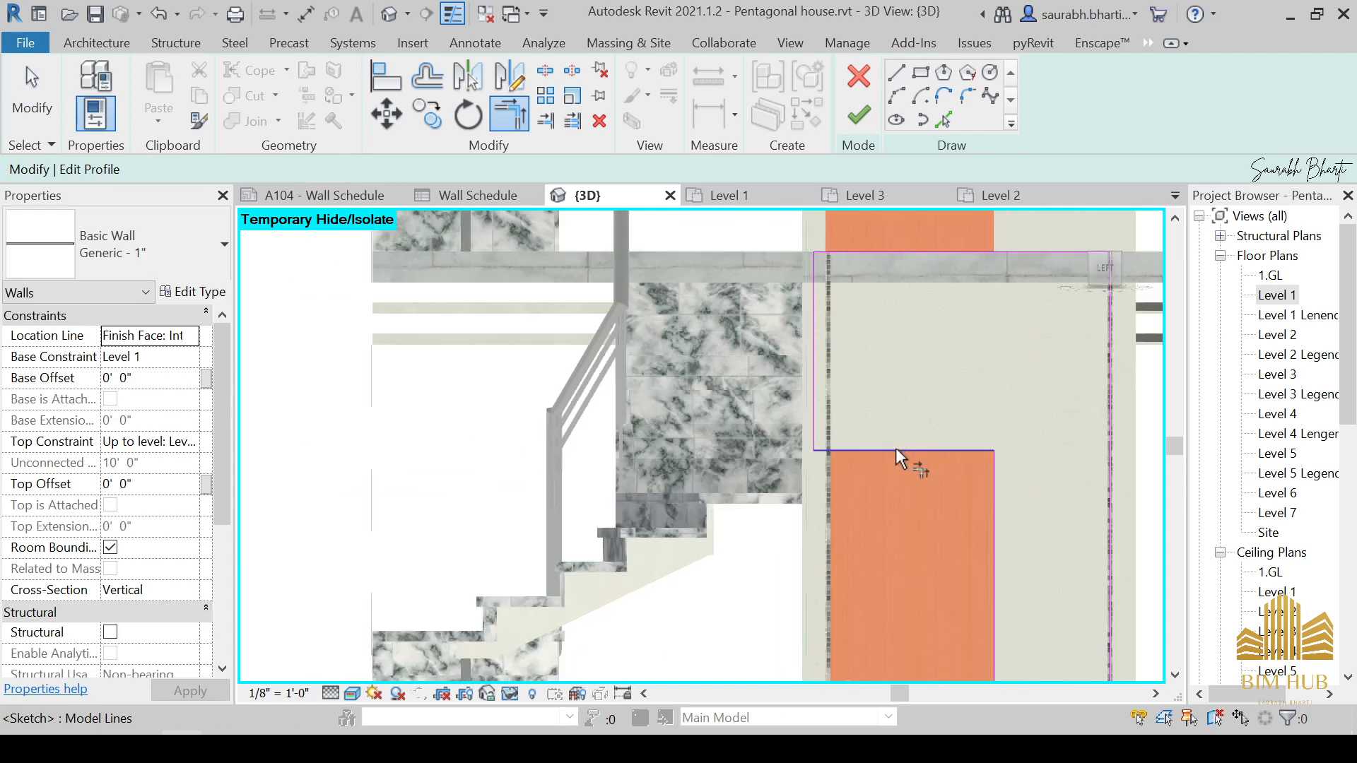
pyautogui.press('Escape')
pyautogui.moveTo(922, 341)
pyautogui.keyDown('shift'); pyautogui.mouseDown(button='middle')
pyautogui.moveTo(969, 460)
pyautogui.moveTo(918, 397)
pyautogui.moveTo(911, 469)
pyautogui.moveTo(1016, 507)
pyautogui.moveTo(954, 393)
pyautogui.moveTo(933, 509)
pyautogui.moveTo(908, 533)
pyautogui.mouseUp(button='middle'); pyautogui.keyUp('shift')
pyautogui.click(875, 130)
pyautogui.press('Escape')
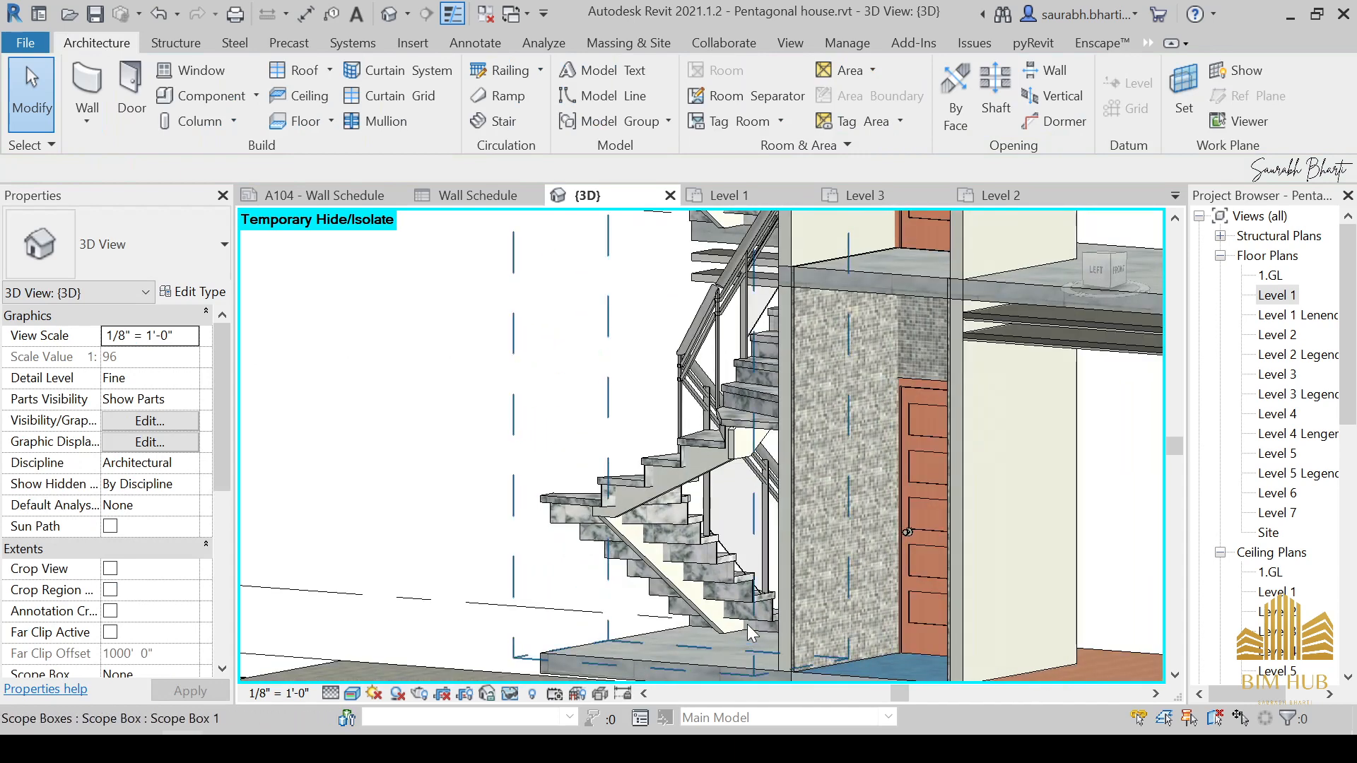
# Step: Examine the finish wall's cutout around the Level 1 door from several angles
pyautogui.keyDown('shift'); pyautogui.moveTo(751, 631); pyautogui.dragTo(983, 636, button='middle'); pyautogui.keyUp('shift')
pyautogui.click(970, 557)
pyautogui.click(1101, 599)
pyautogui.keyDown('shift'); pyautogui.moveTo(1101, 599); pyautogui.dragTo(954, 604, button='middle'); pyautogui.keyUp('shift')
pyautogui.scroll(5, 949, 604)
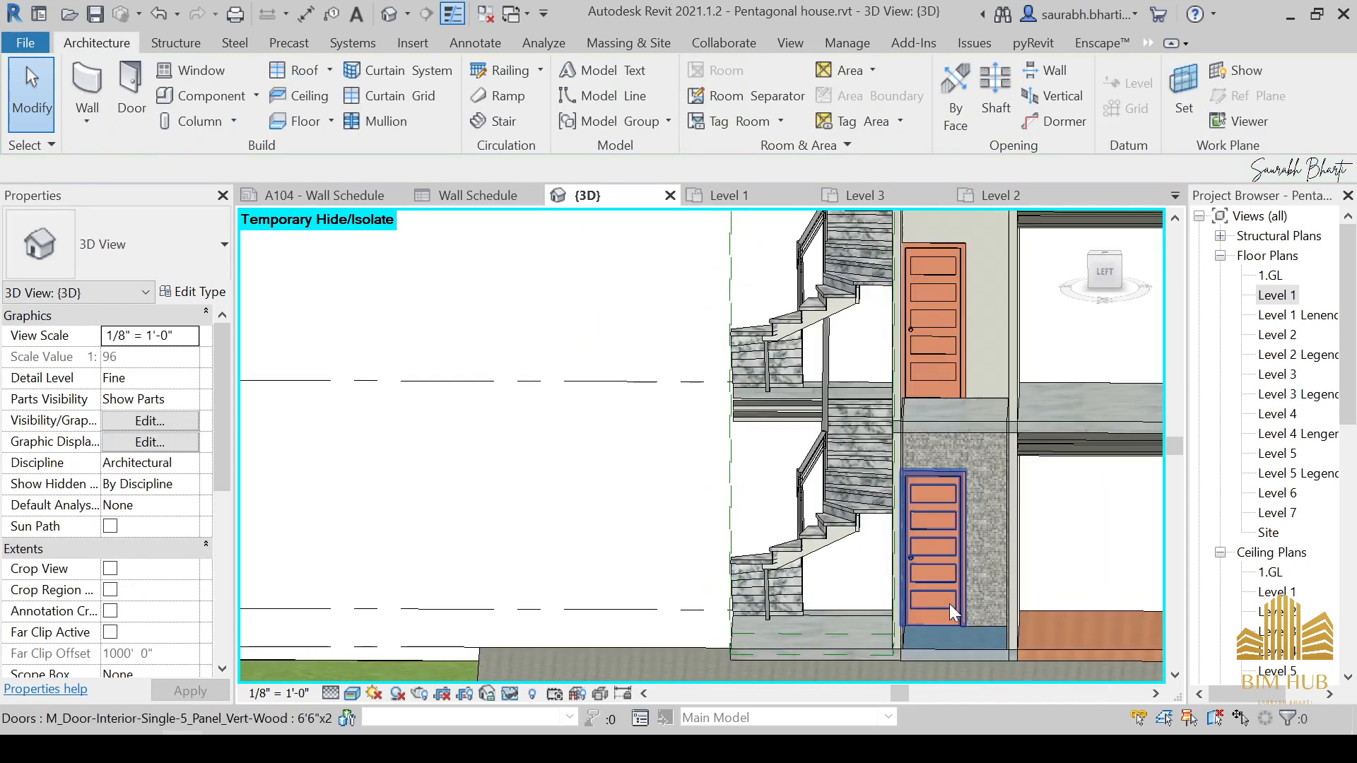
pyautogui.click(929, 540)
pyautogui.click(979, 539)
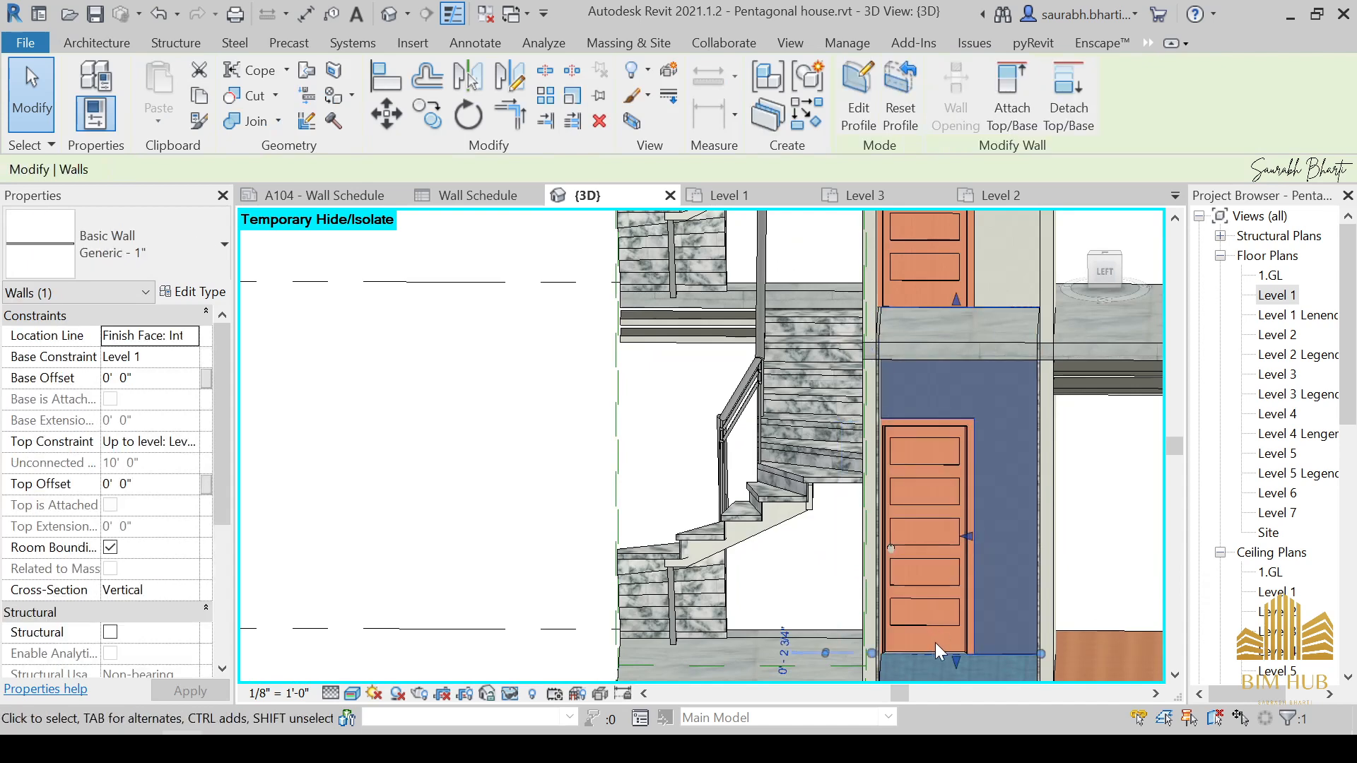
# Step: Inspect the Level 1 door against the surrounding finish wall, from the side and from an oblique angle
pyautogui.click(927, 592)
pyautogui.click(1000, 552)
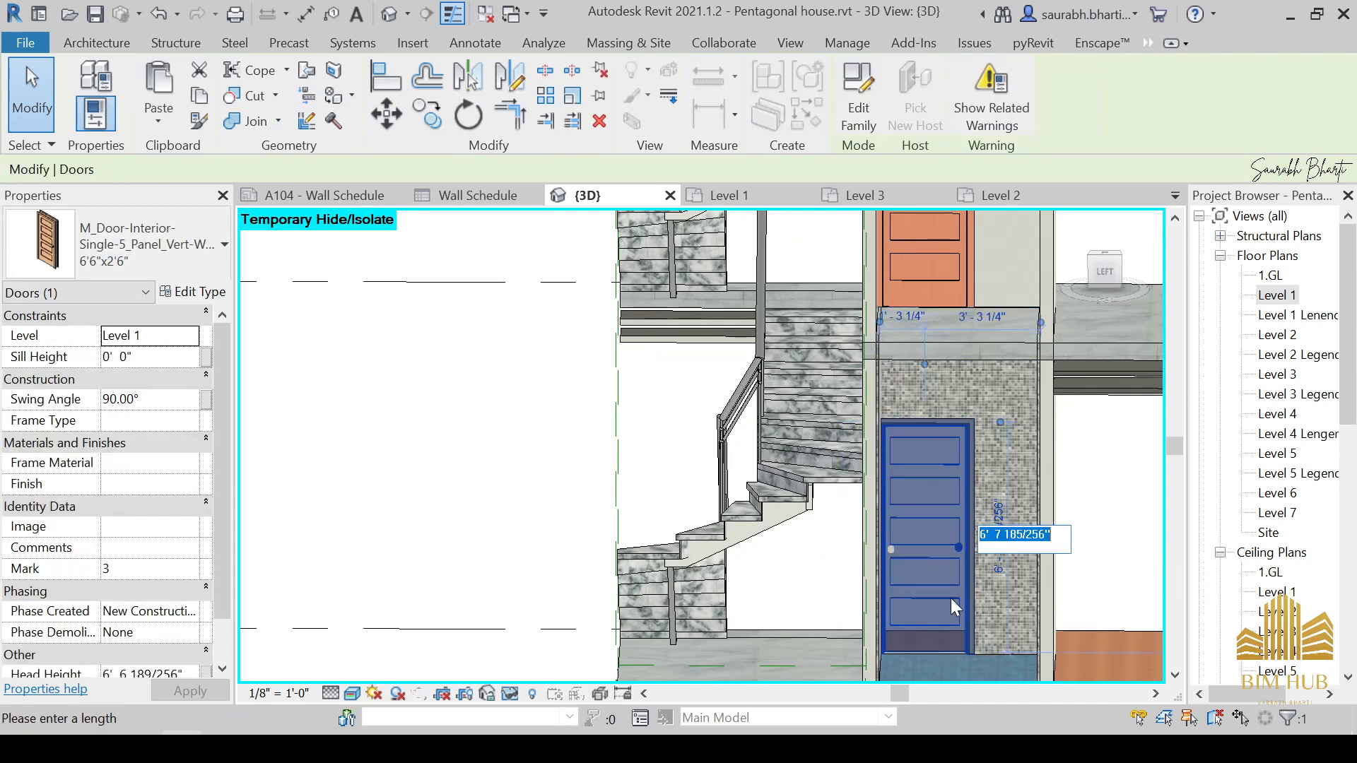
pyautogui.press('Escape')
pyautogui.press('Escape')
pyautogui.scroll(-2, 948, 561)
pyautogui.keyDown('shift'); pyautogui.moveTo(948, 561); pyautogui.dragTo(1350, 251, button='middle'); pyautogui.keyUp('shift')
pyautogui.scroll(3, 950, 638)
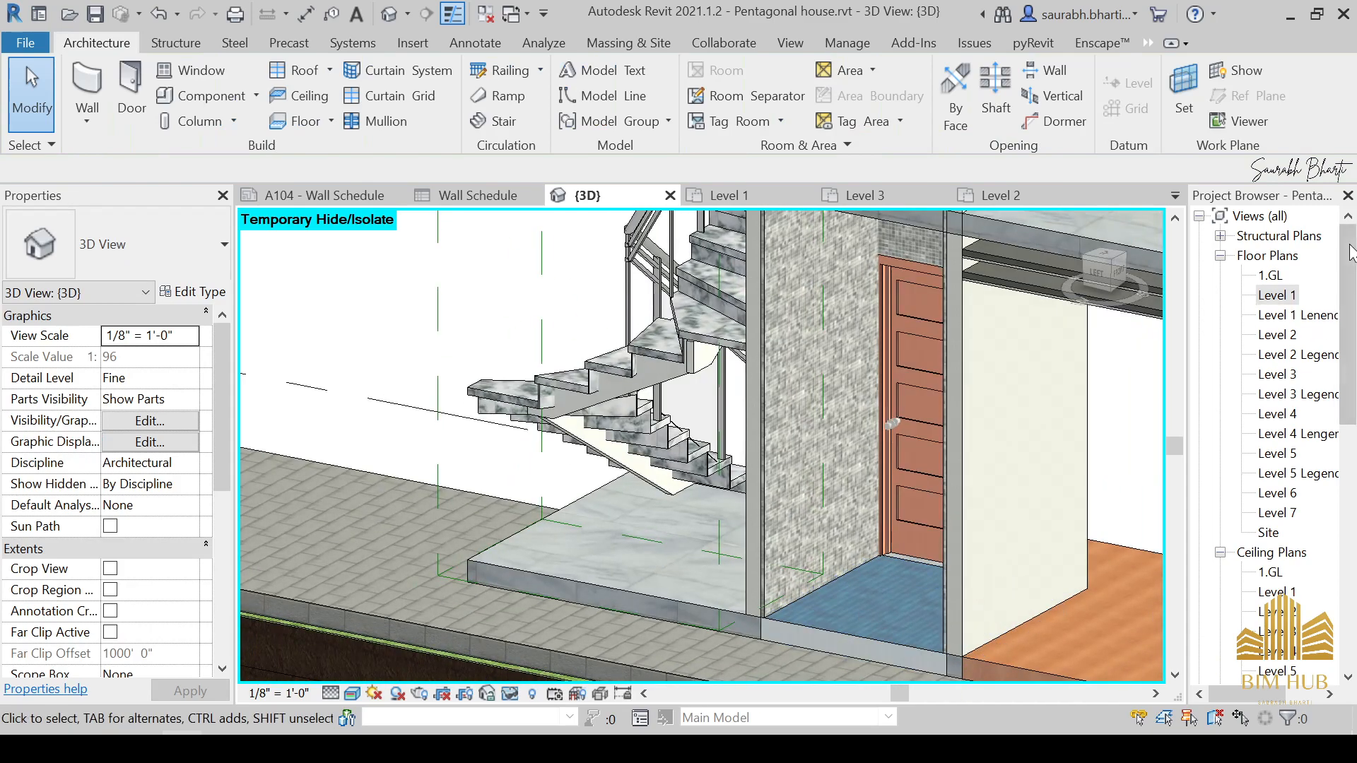
# Step: Open the Level 1 floor plan at the small rooms beside the staircase
pyautogui.doubleClick(1272, 298)
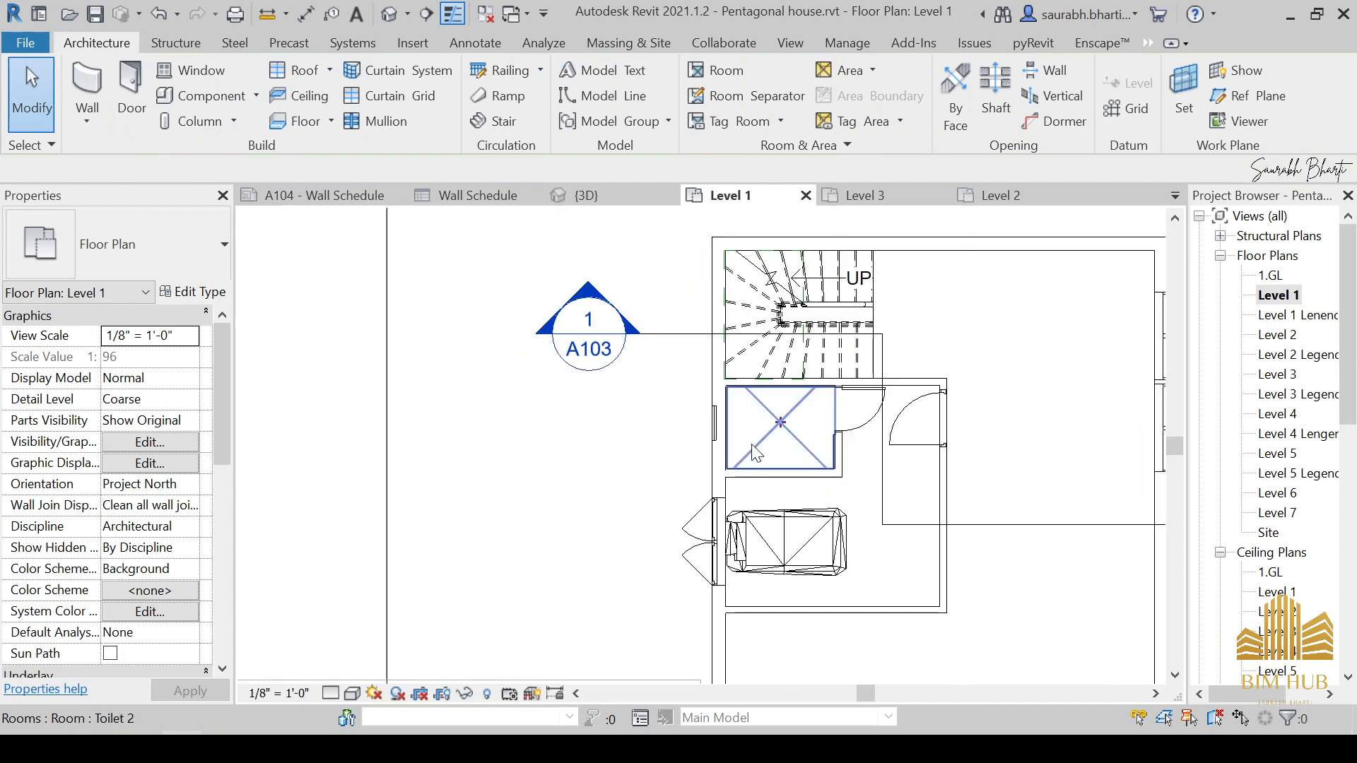
pyautogui.scroll(-3, 742, 475)
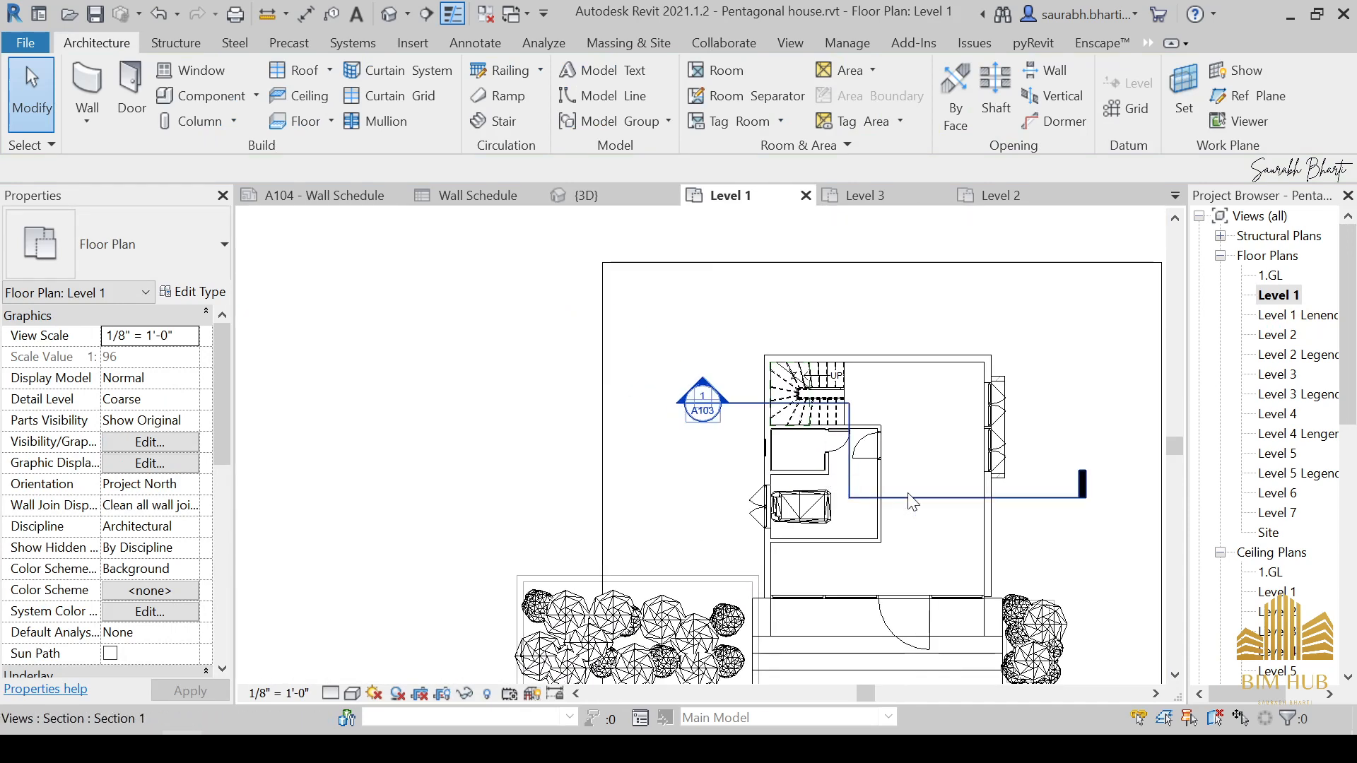
pyautogui.moveTo(964, 451); pyautogui.dragTo(906, 371, button='middle')
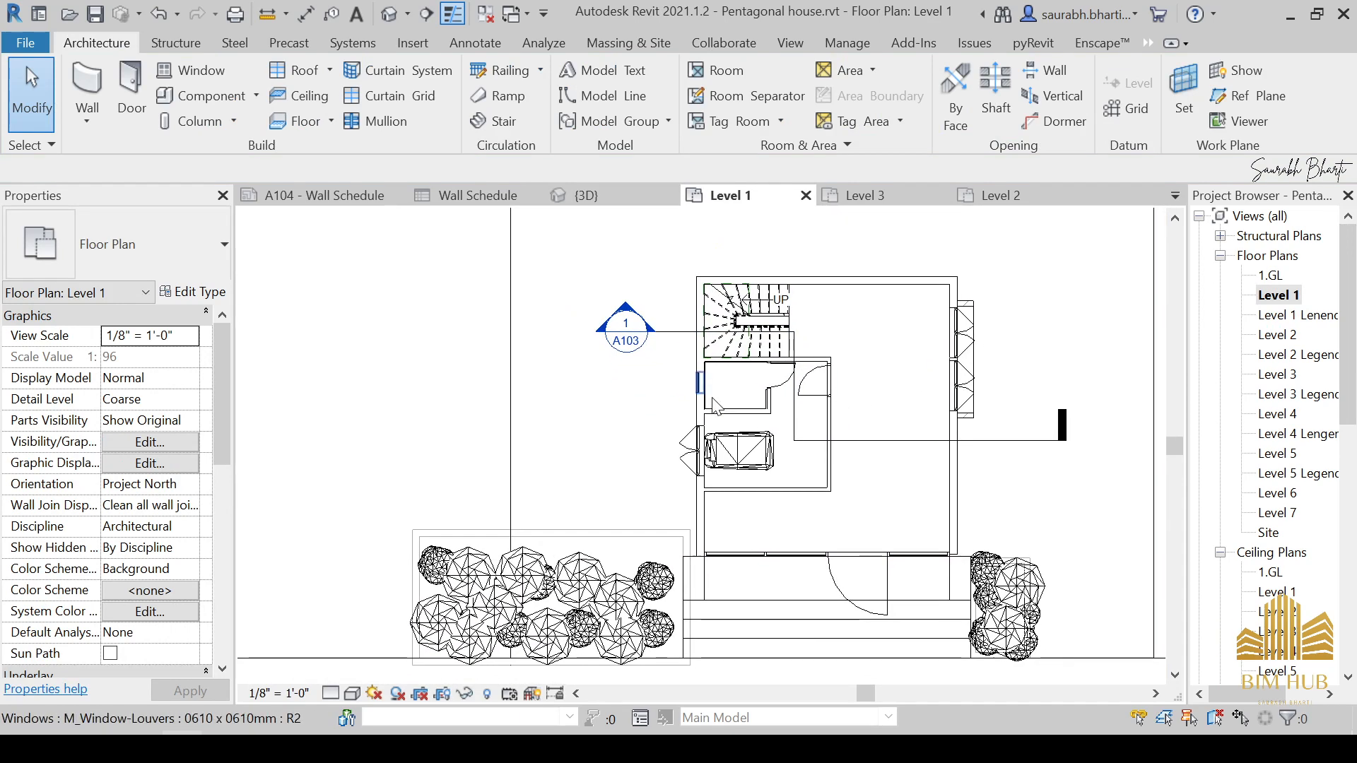
pyautogui.scroll(3, 757, 354)
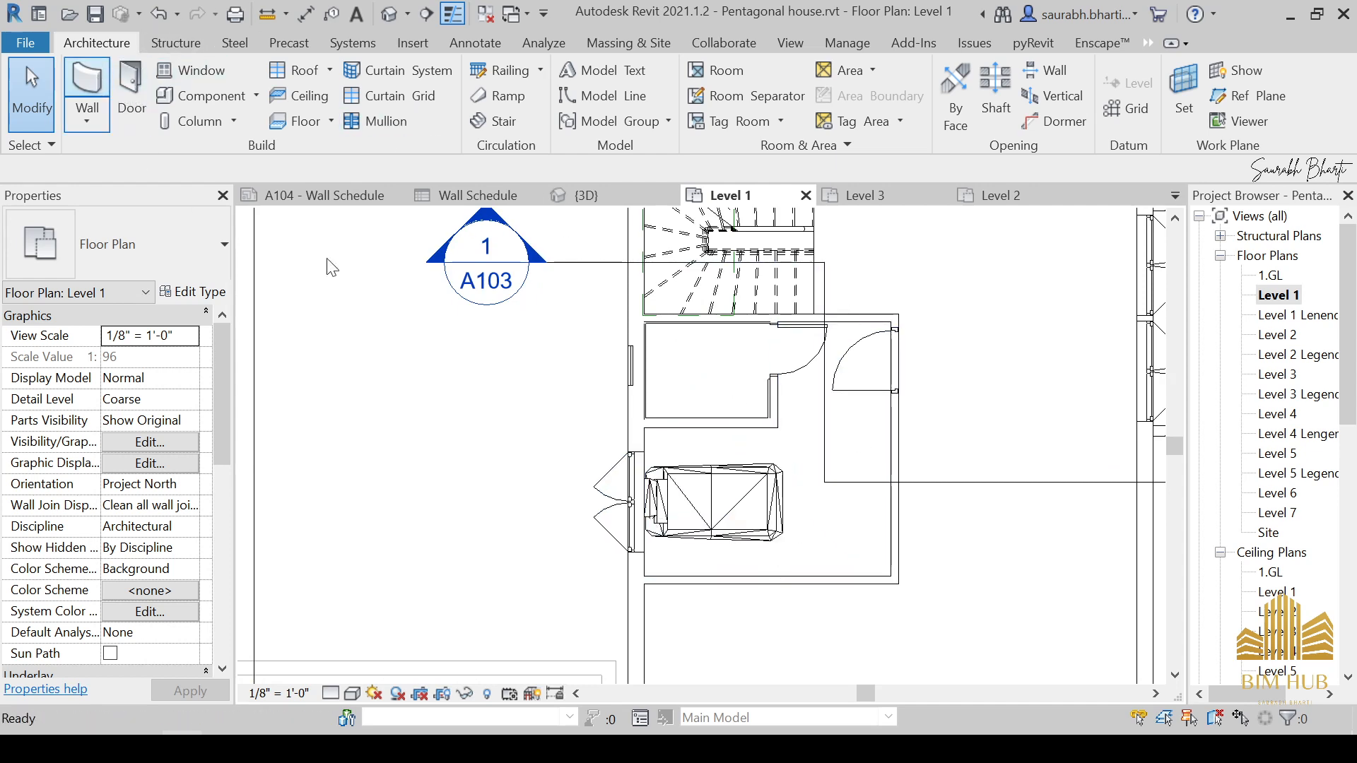
pyautogui.press('w')
pyautogui.press('a')
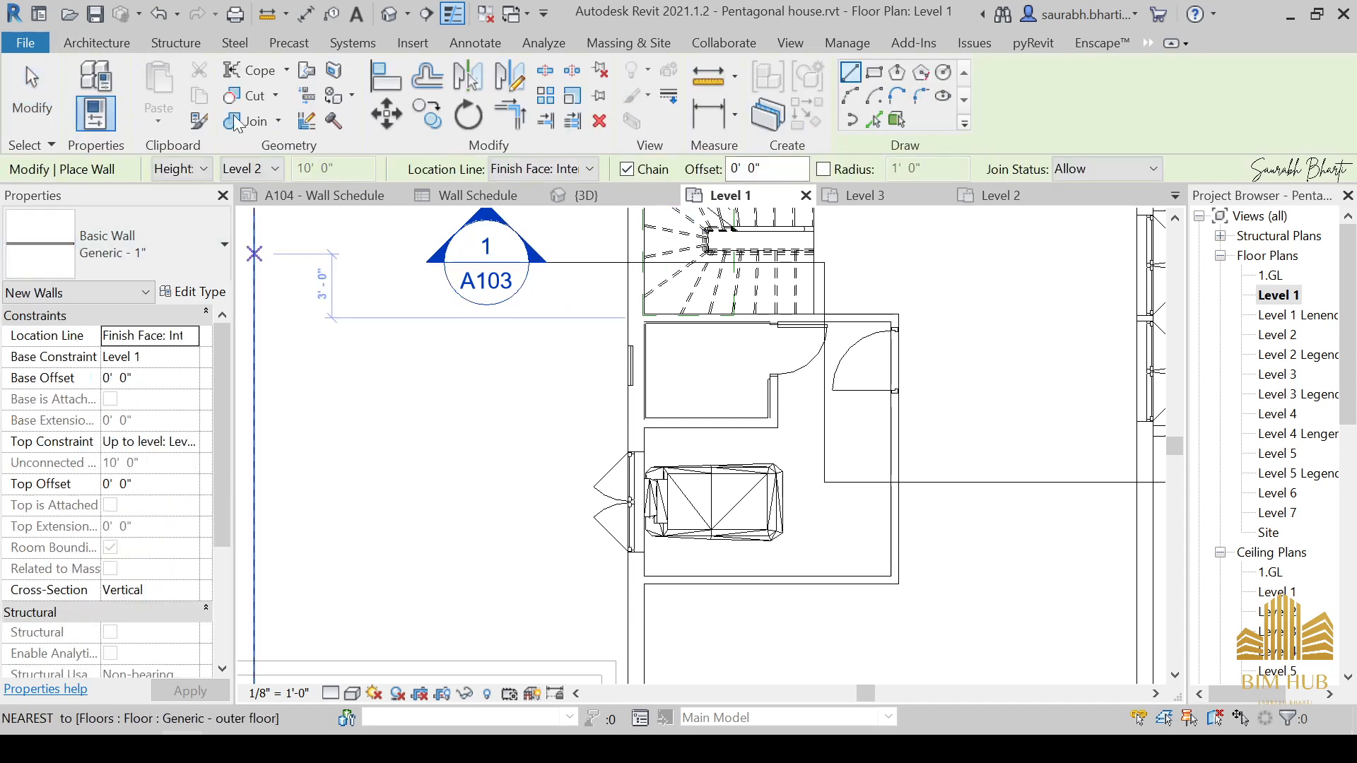
pyautogui.click(128, 46)
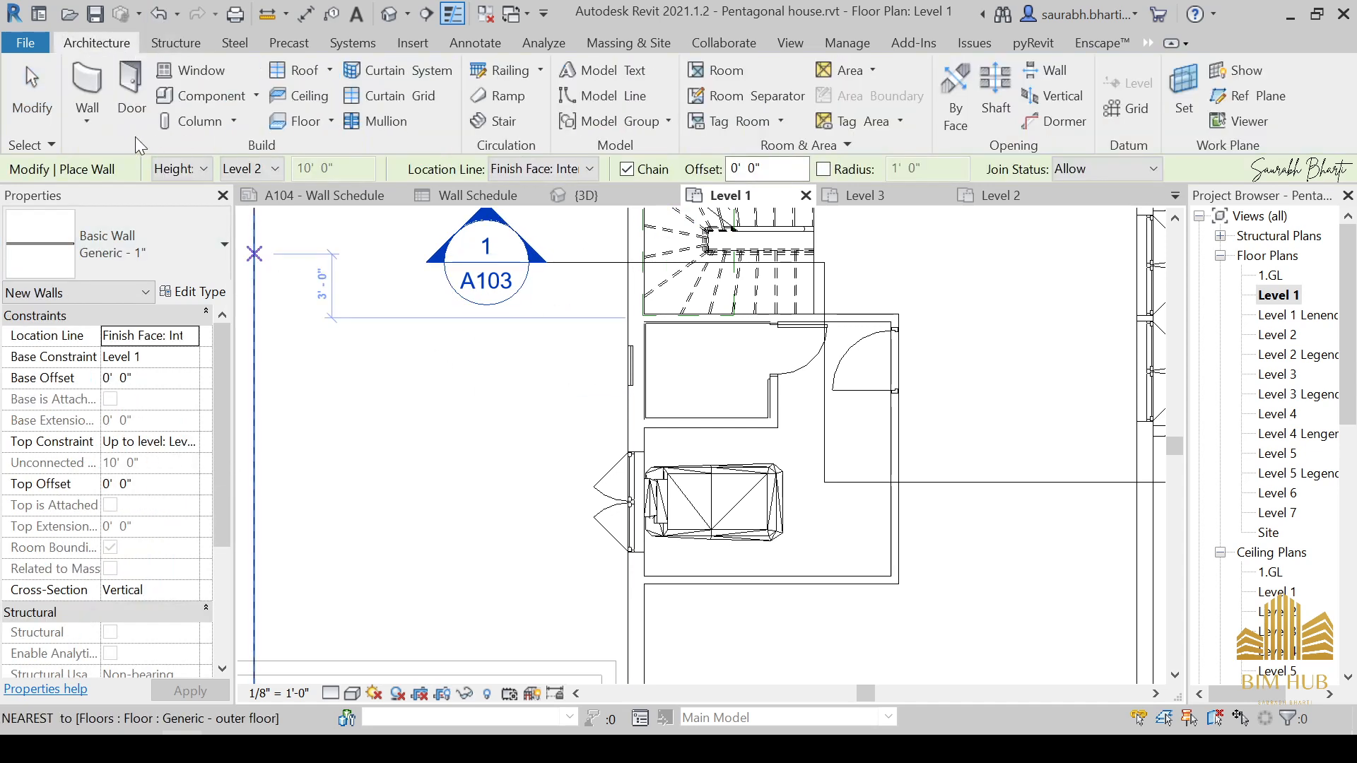
pyautogui.scroll(-2, 586, 389)
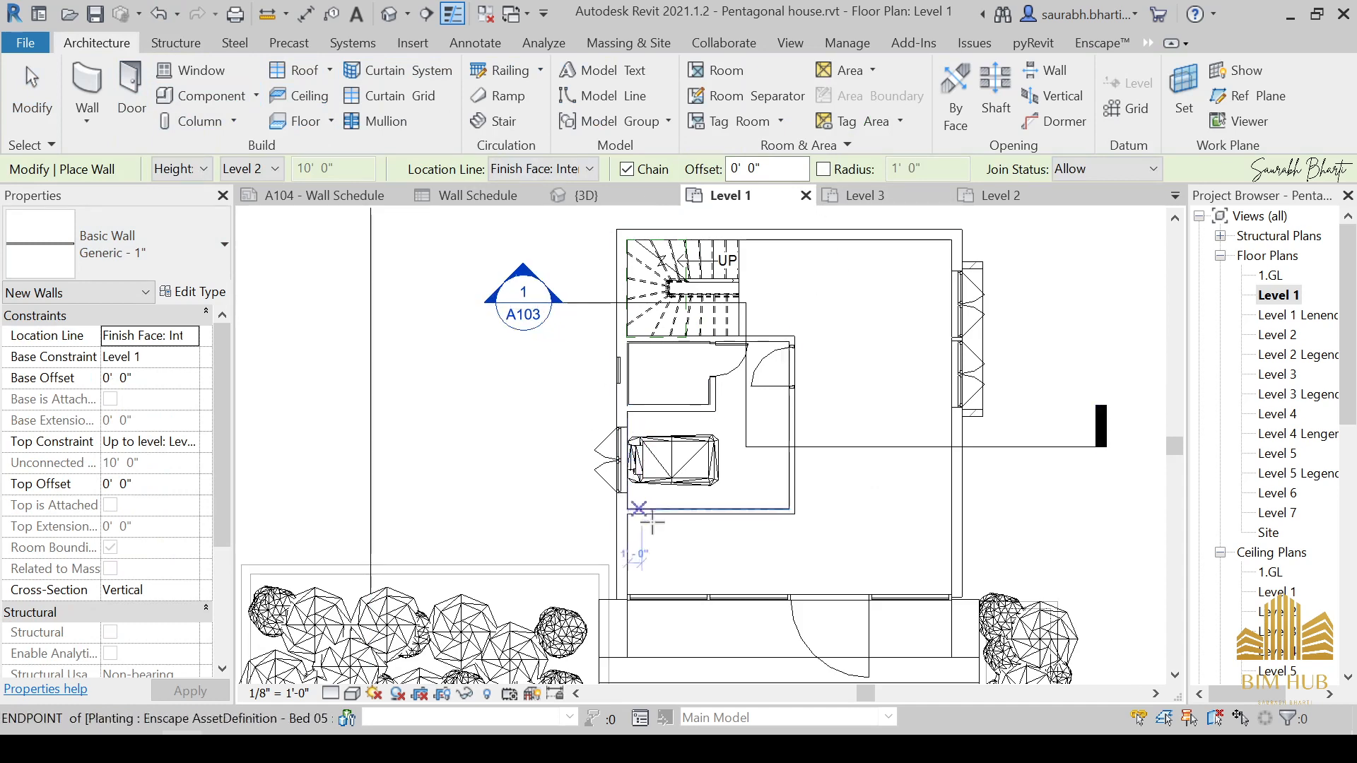
pyautogui.click(255, 97)
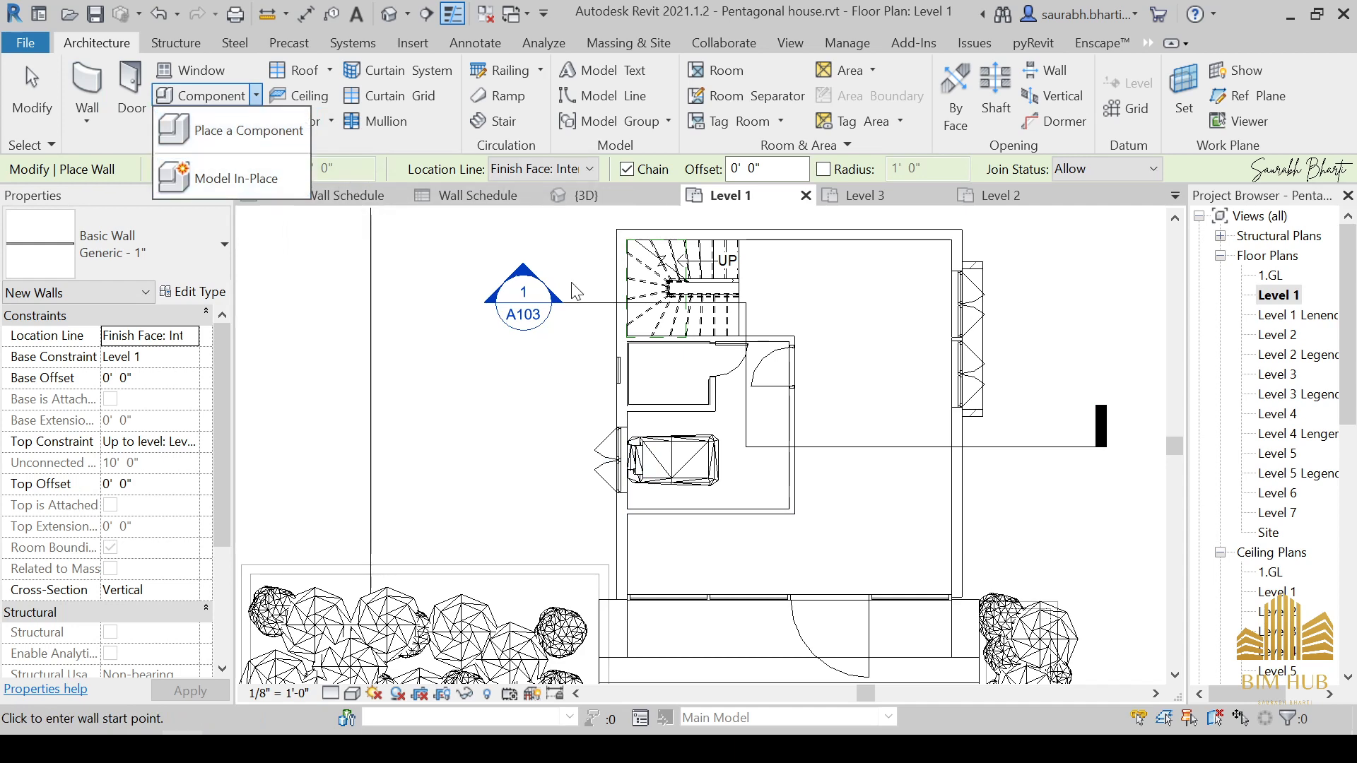
pyautogui.press('Escape')
pyautogui.press('Escape')
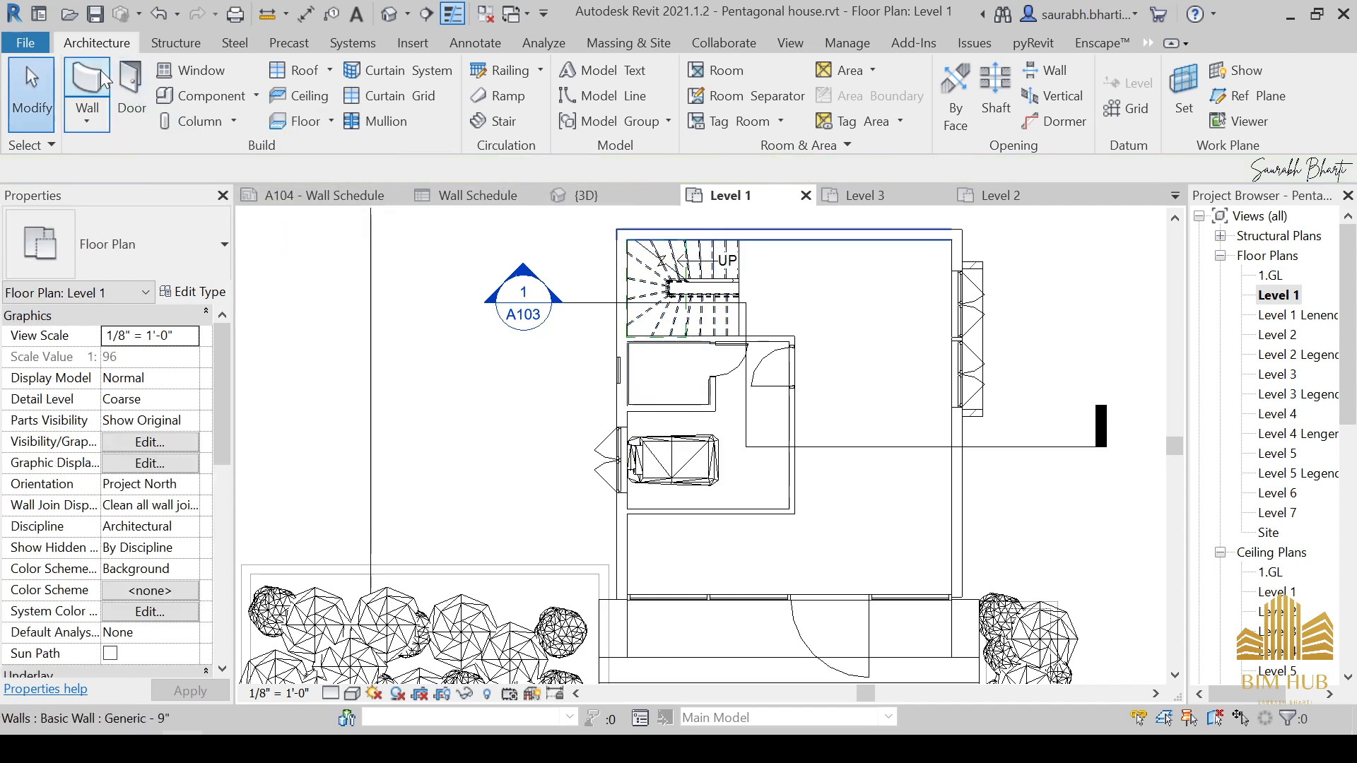
# Step: Start a new wall and duplicate the Generic - 1" type as Room wall
pyautogui.press('w')
pyautogui.press('a')
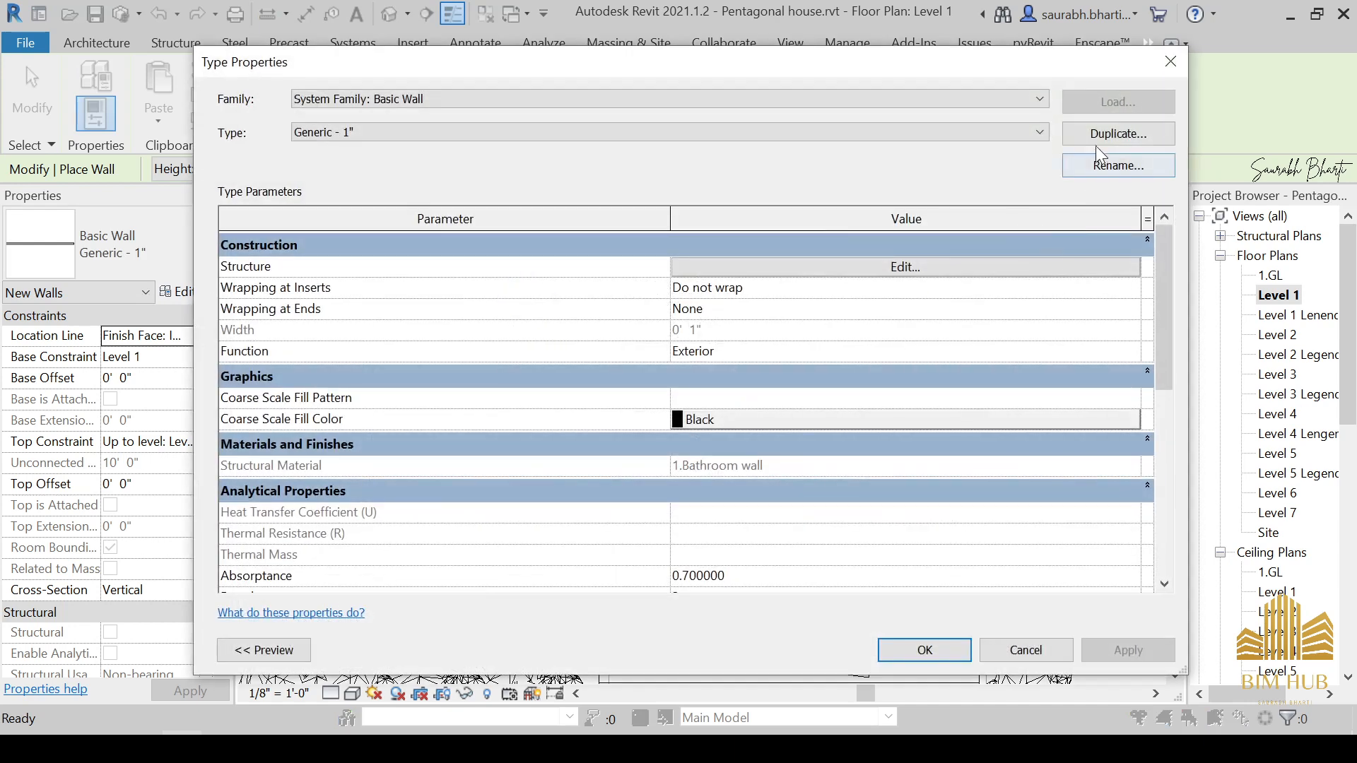
pyautogui.click(1102, 134)
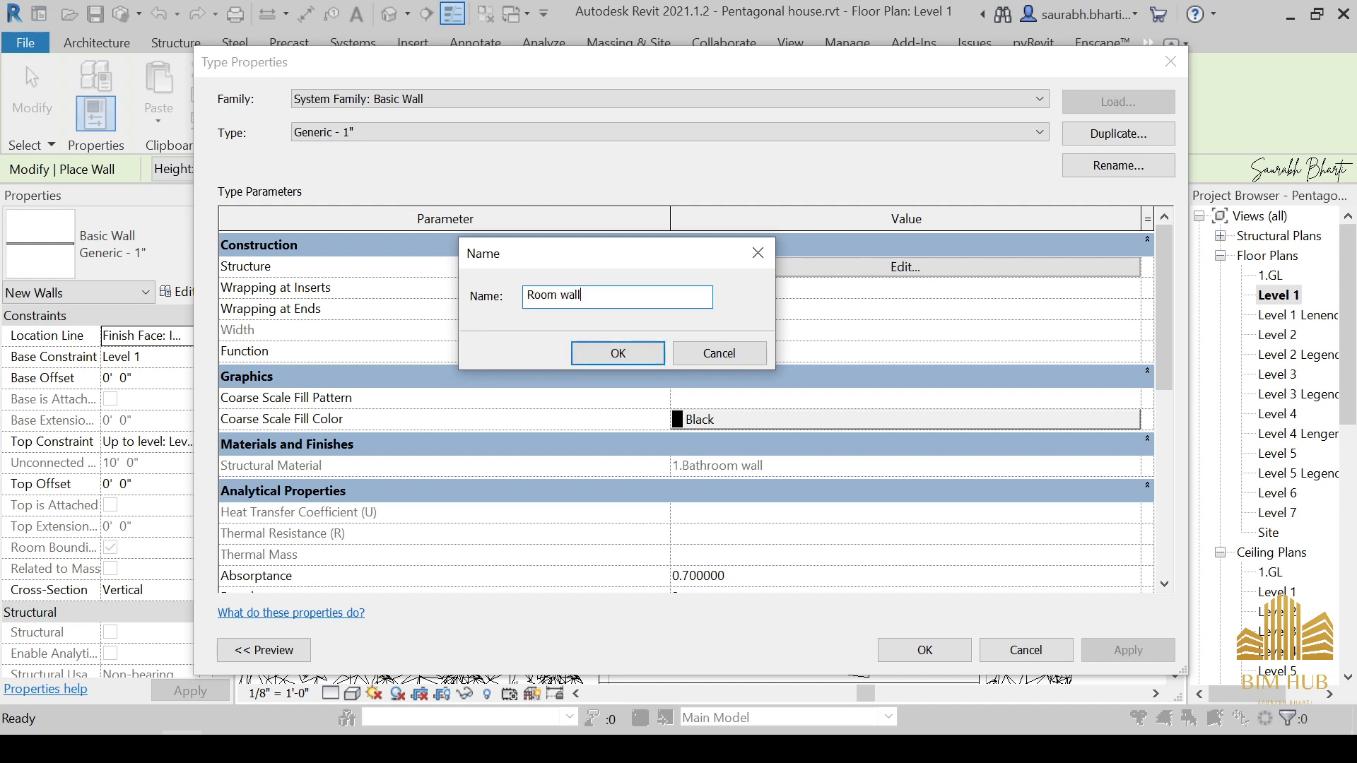
pyautogui.click(599, 357)
# Step: For the Room wall type's structure layer, create a new material named 1.Room wall
pyautogui.click(974, 267)
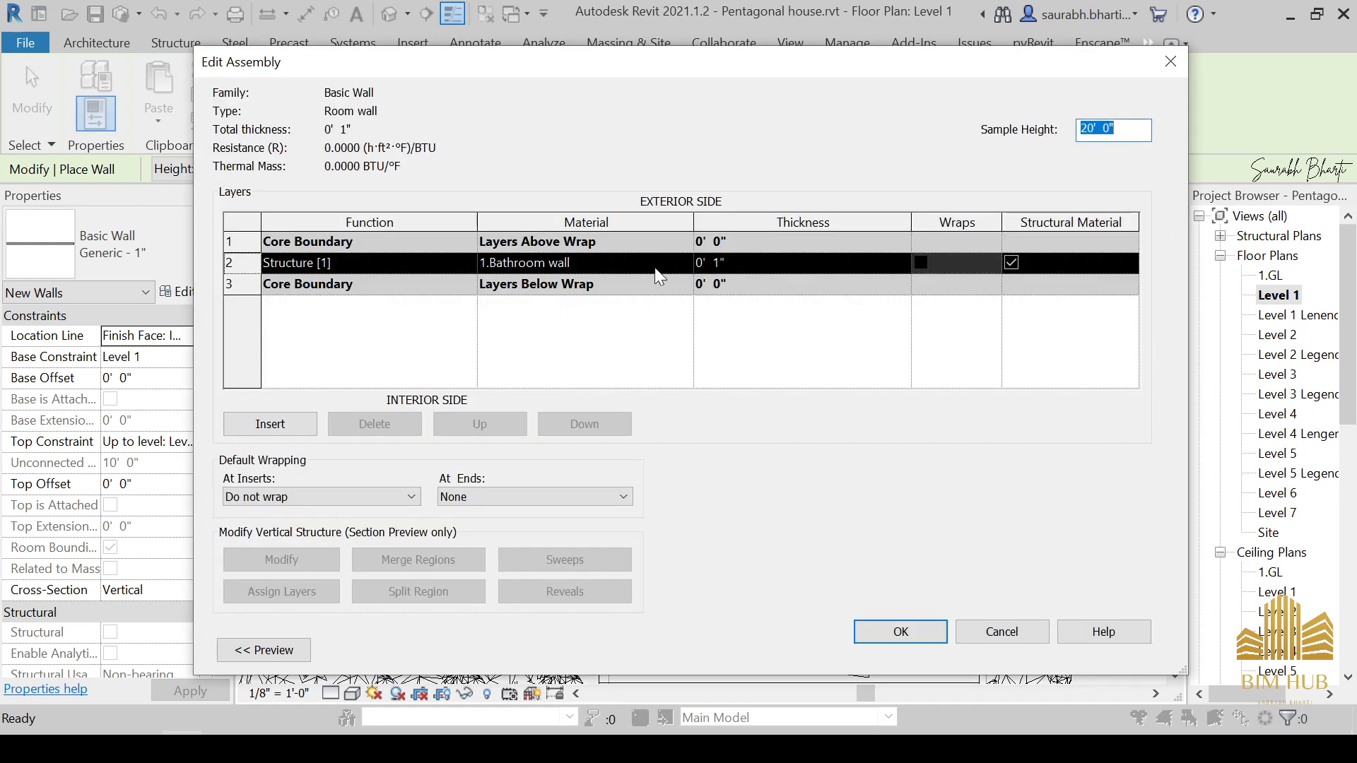
pyautogui.click(683, 270)
pyautogui.click(680, 260)
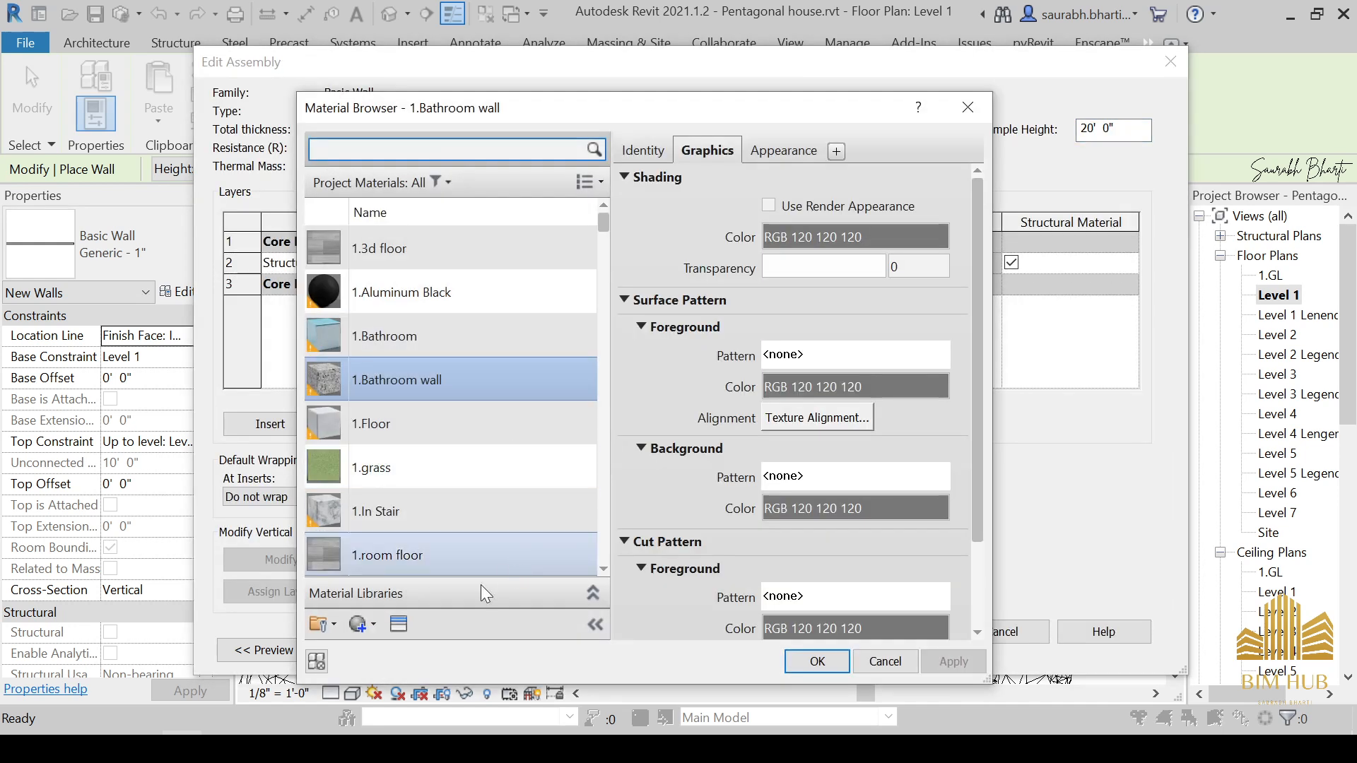
pyautogui.click(374, 625)
pyautogui.click(387, 655)
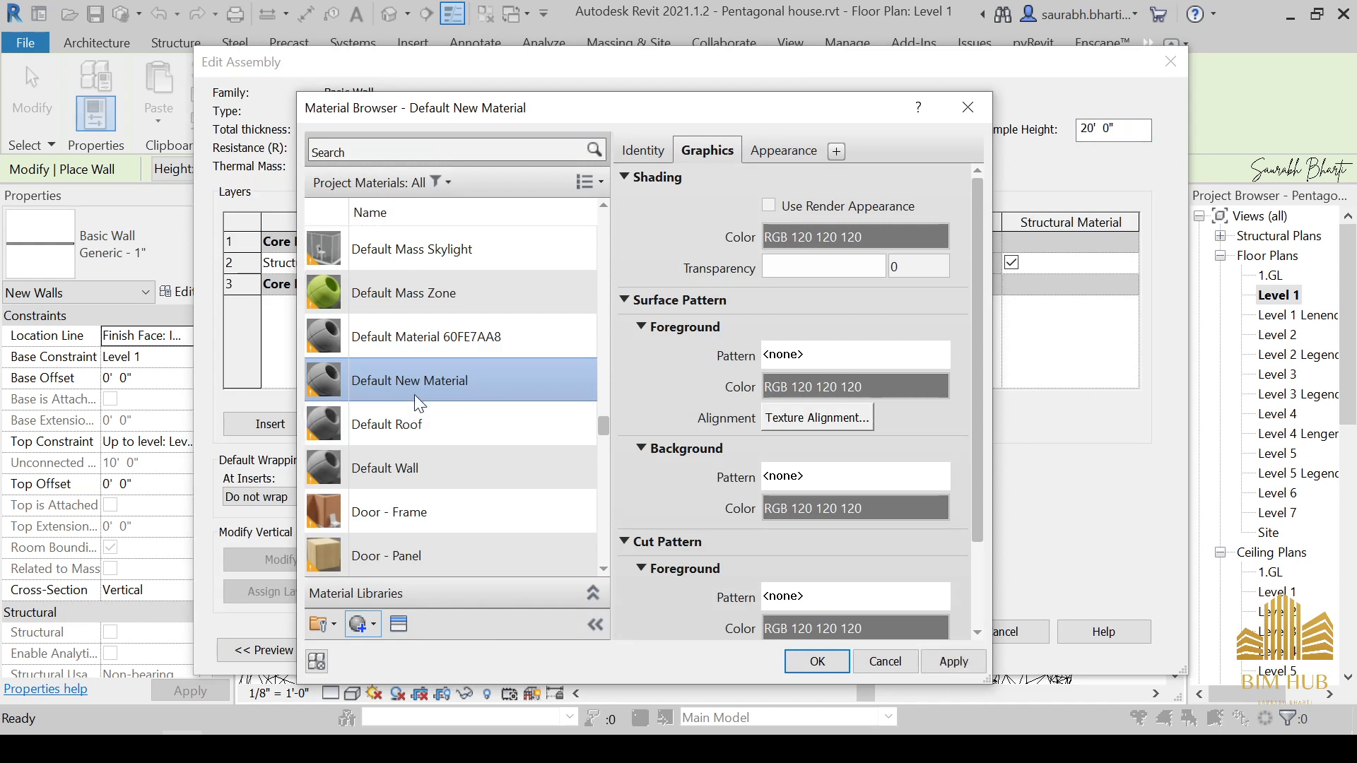
pyautogui.rightClick(415, 386)
pyautogui.click(461, 441)
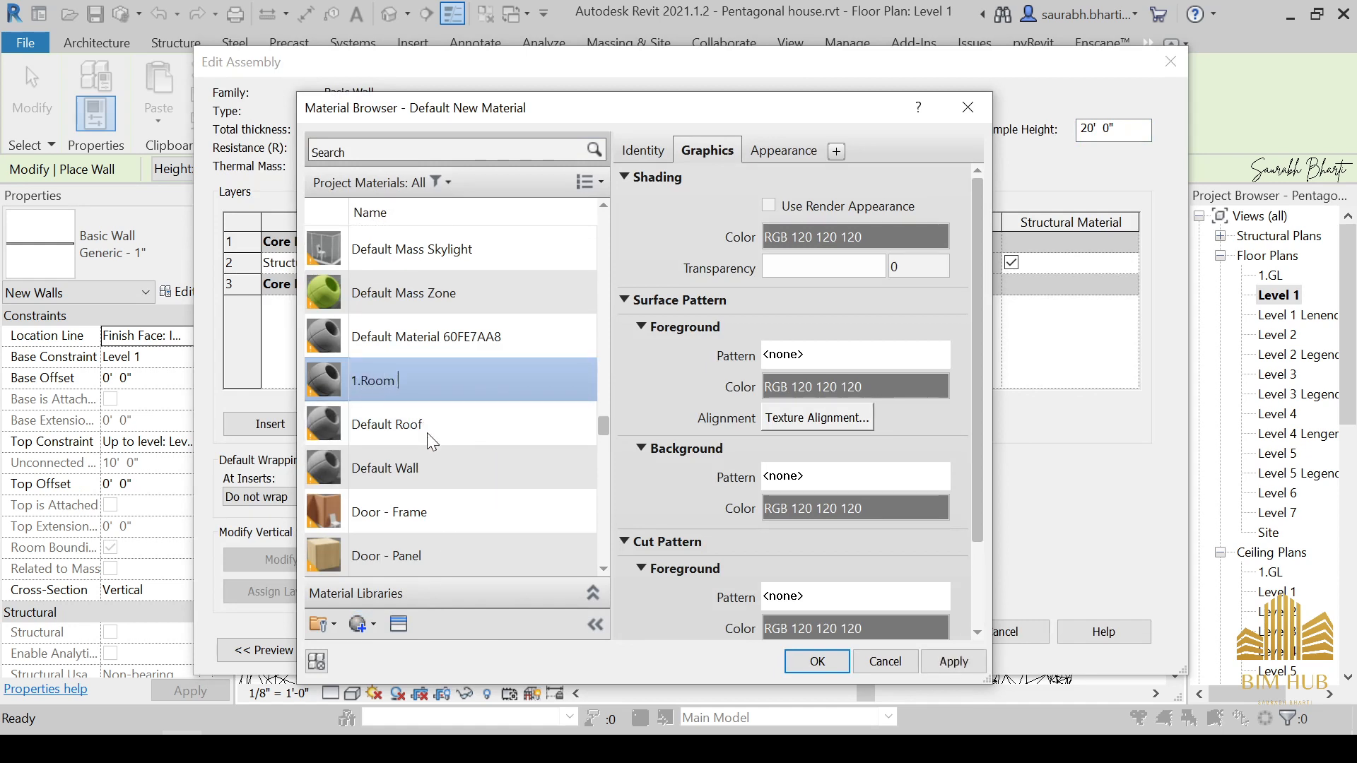
pyautogui.write('1.Room wall')
pyautogui.press('Return')
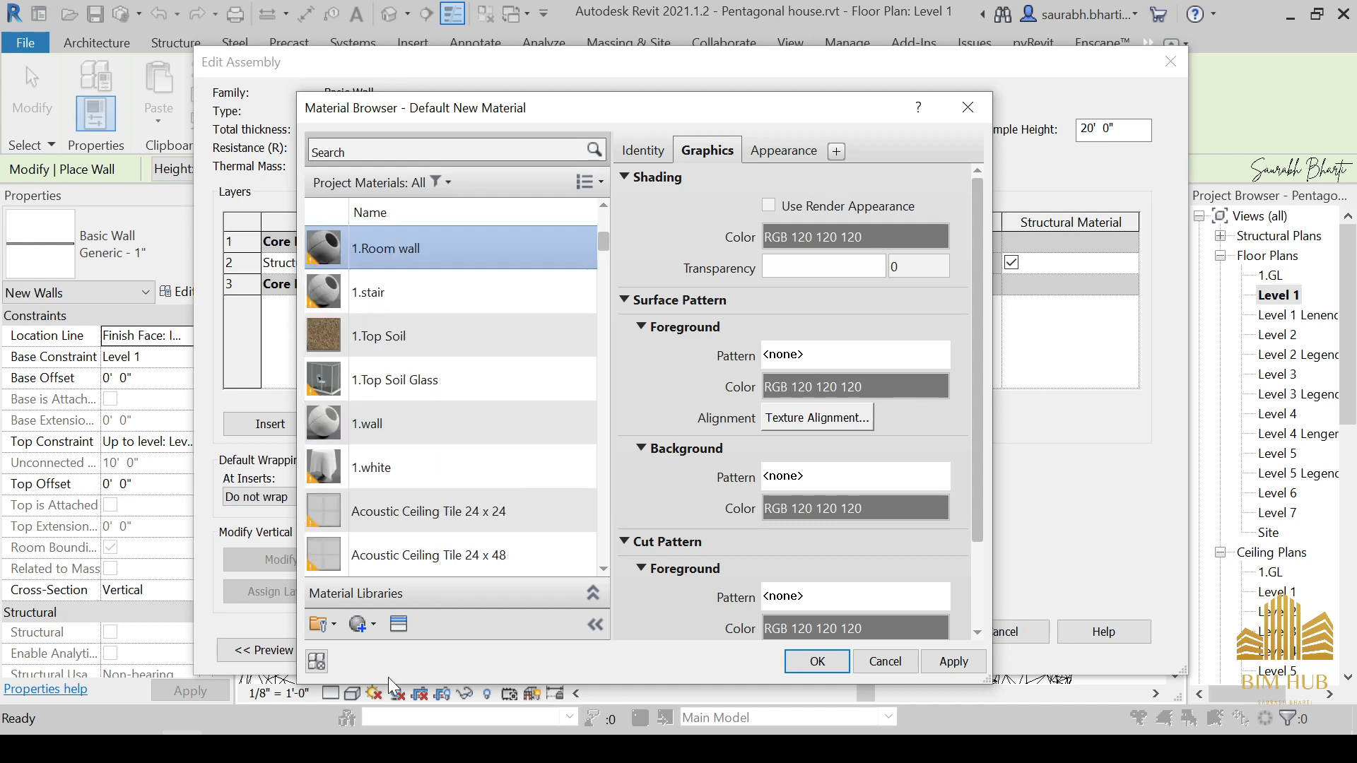
# Step: Browse the appearance library's assets and categories for a finish for the 1.Room wall material
pyautogui.click(398, 624)
pyautogui.scroll(-5, 410, 495)
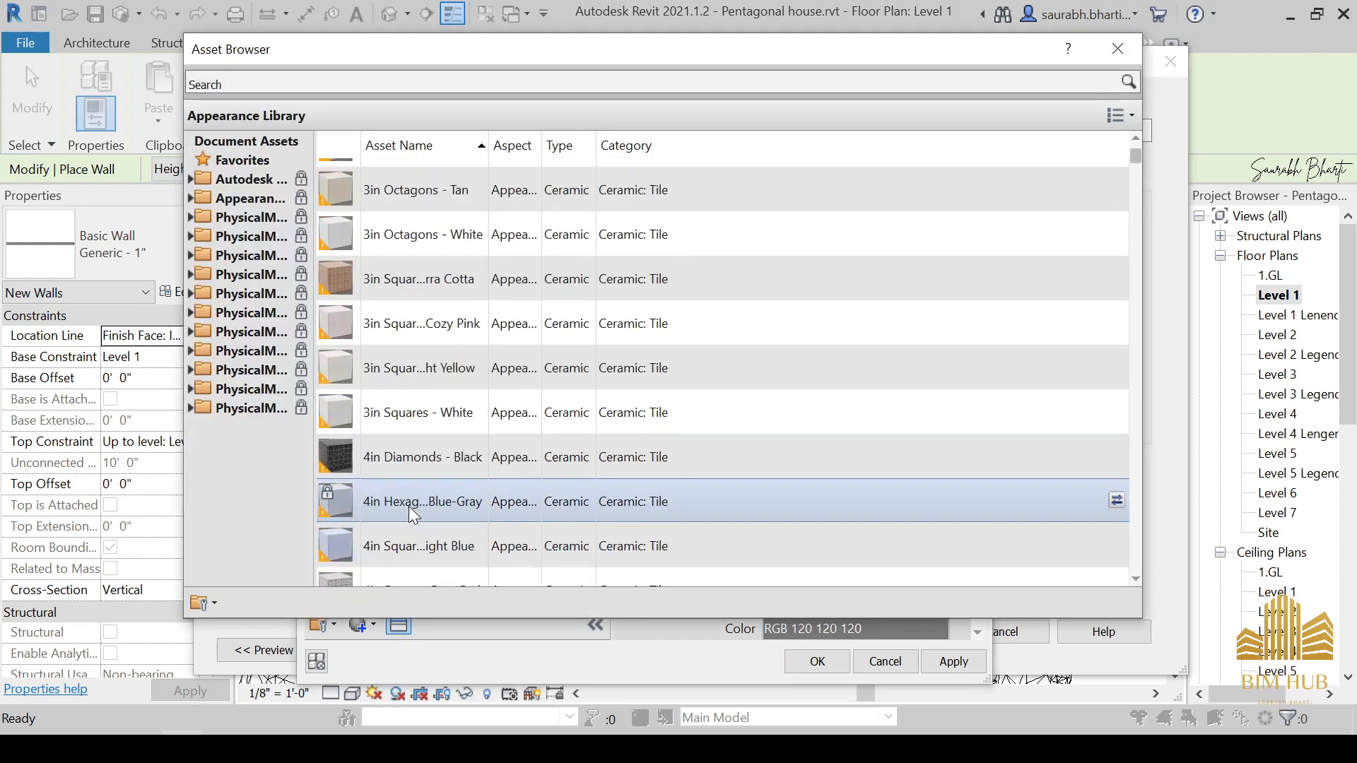
pyautogui.click(191, 200)
pyautogui.scroll(-8, 579, 388)
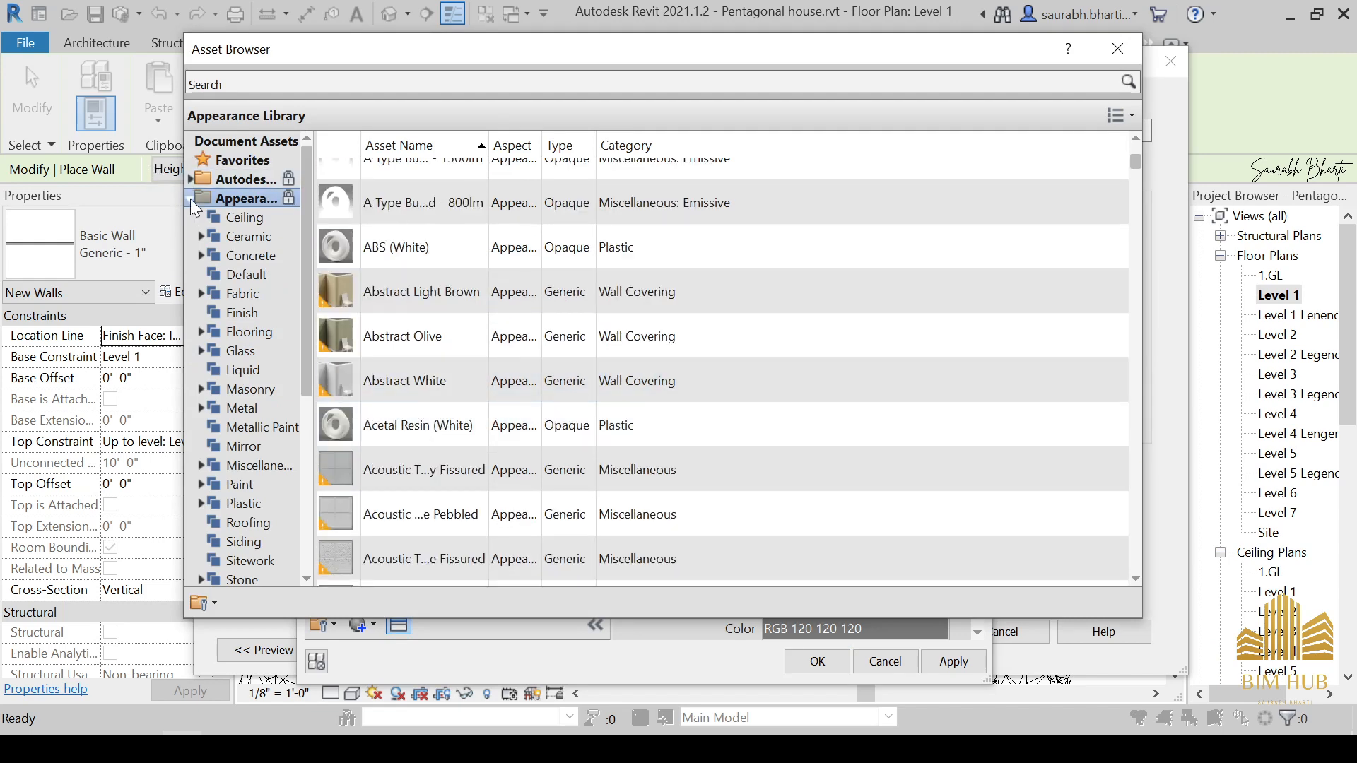
pyautogui.click(191, 200)
pyautogui.click(1116, 49)
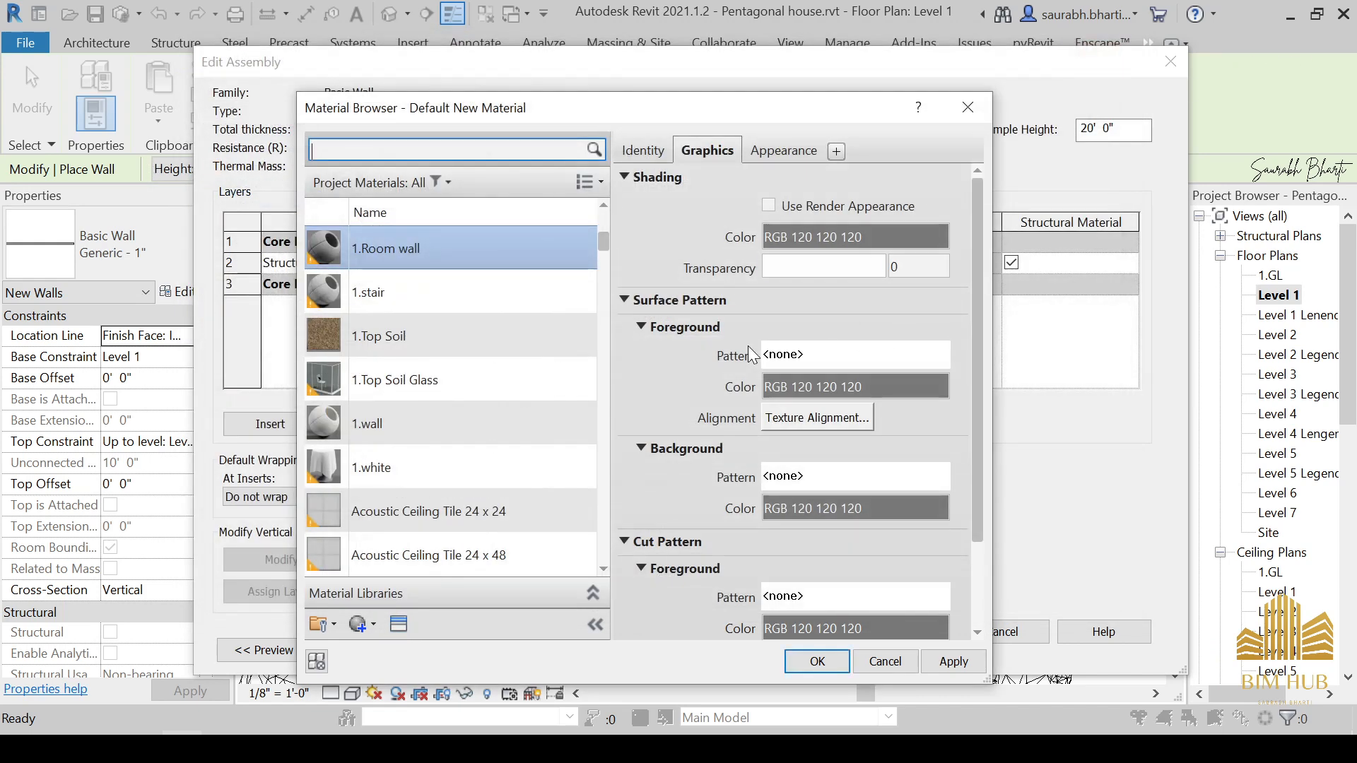
# Step: Use the render appearance for the 1.Room wall material's shading and start choosing its generic appearance image
pyautogui.click(813, 209)
pyautogui.click(783, 151)
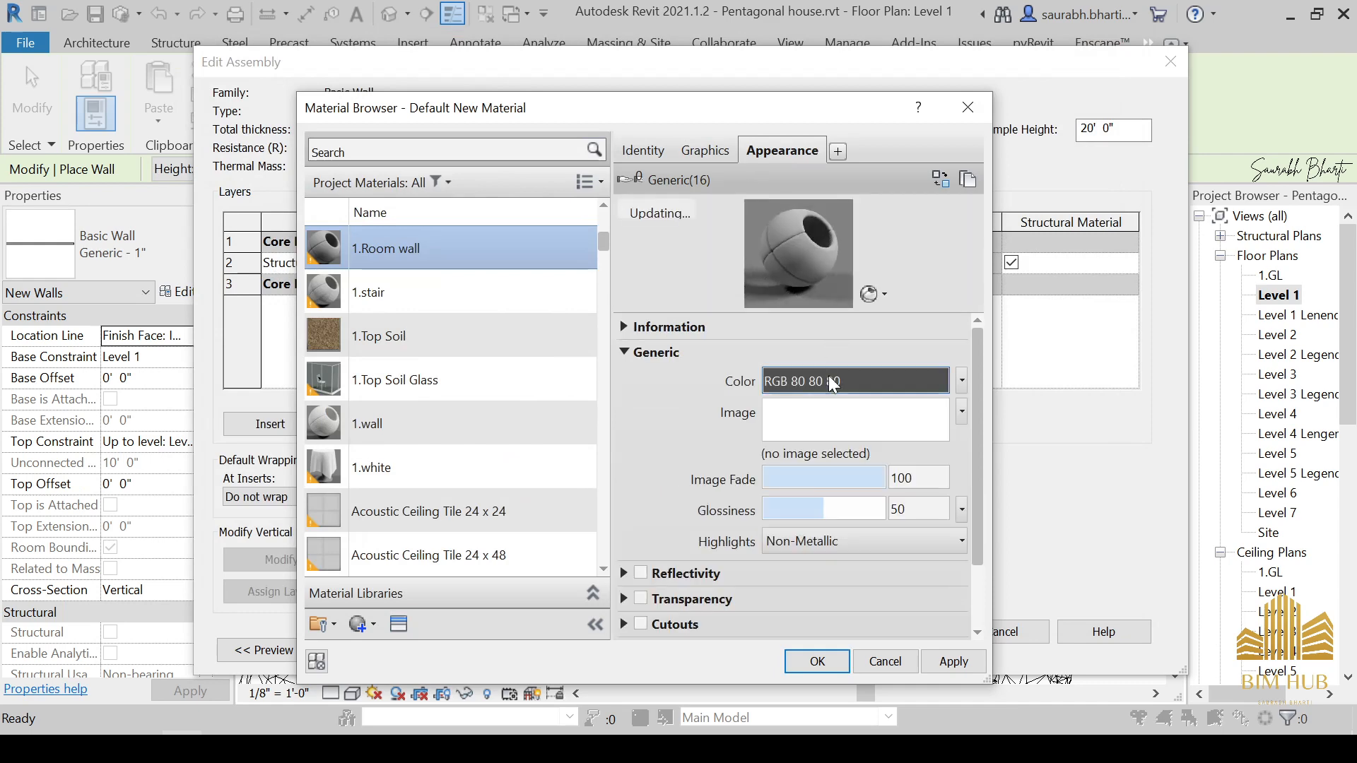
pyautogui.click(831, 415)
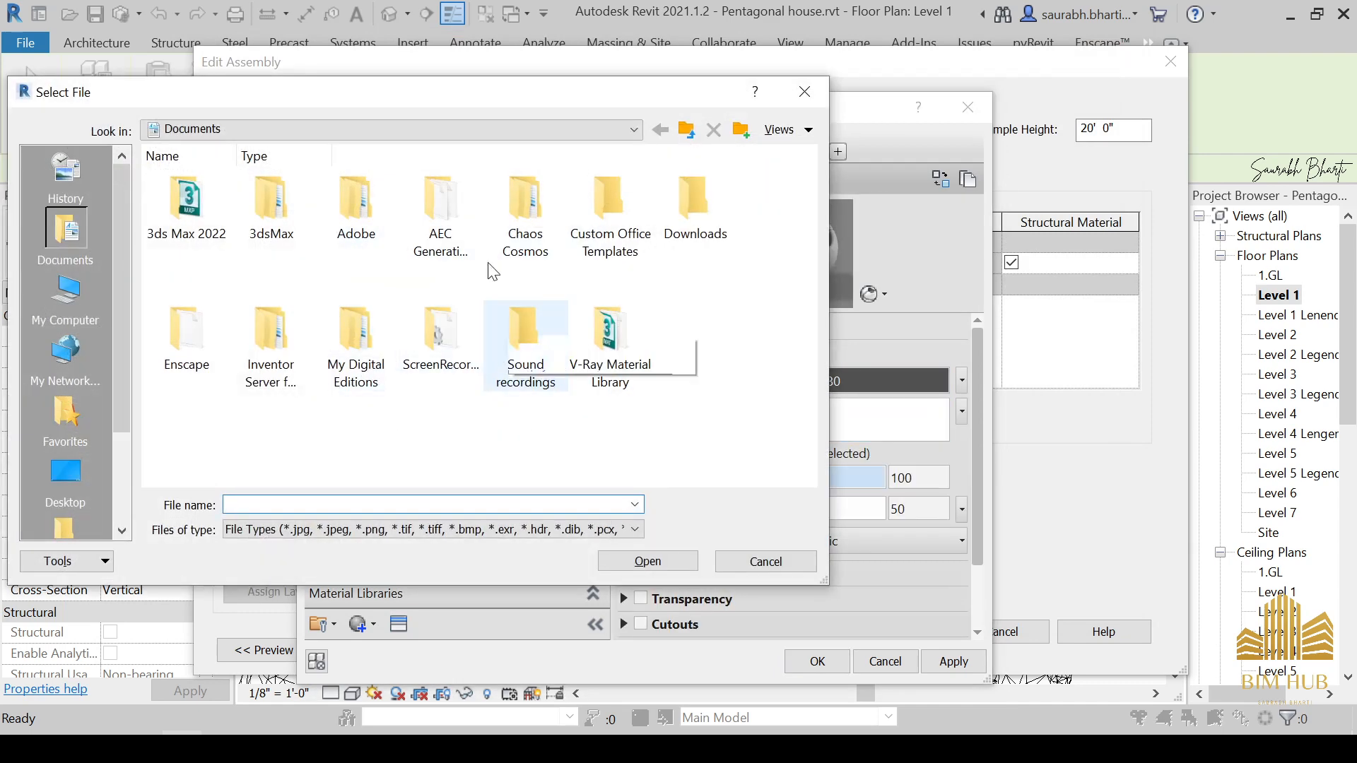
# Step: Browse for the appearance image in the Revit Bump and Texture folder inside the desktop's To Be used folder
pyautogui.moveTo(463, 106); pyautogui.dragTo(596, 113)
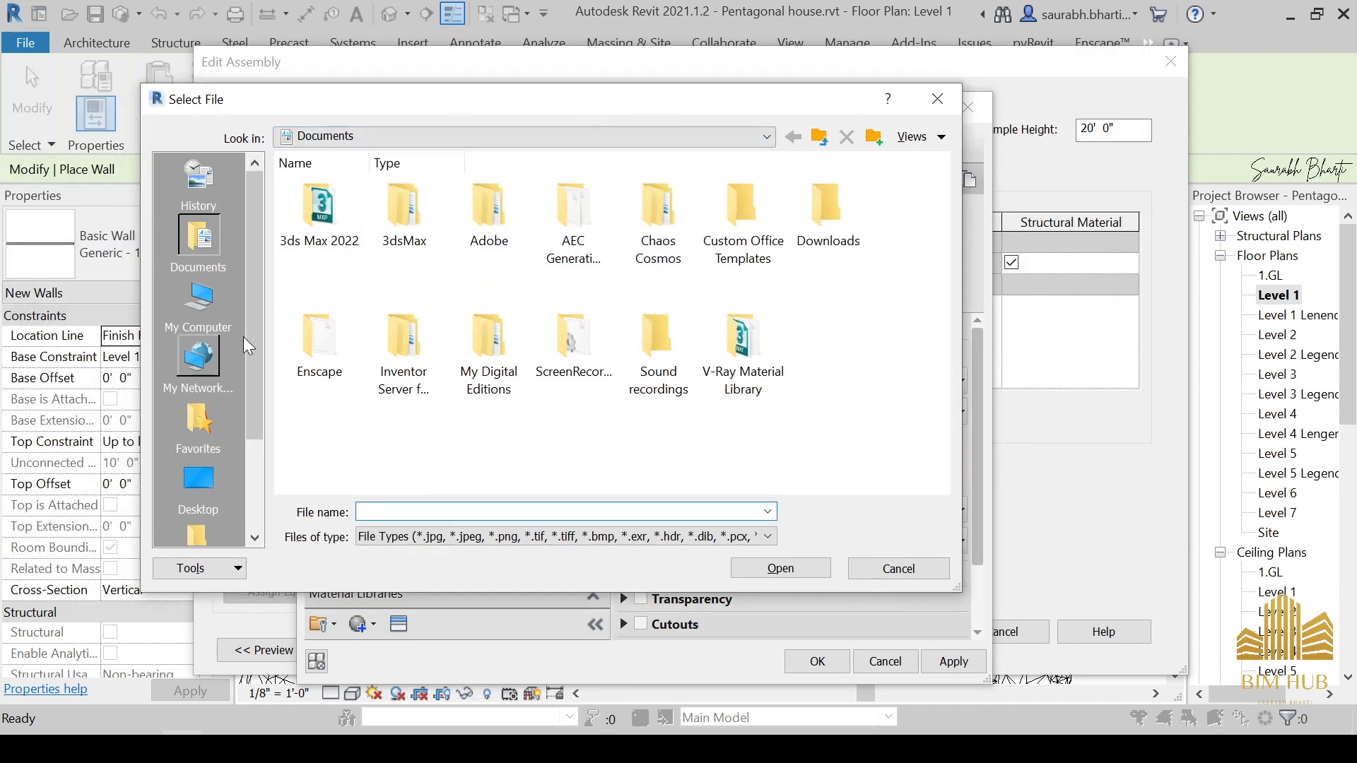
pyautogui.click(198, 481)
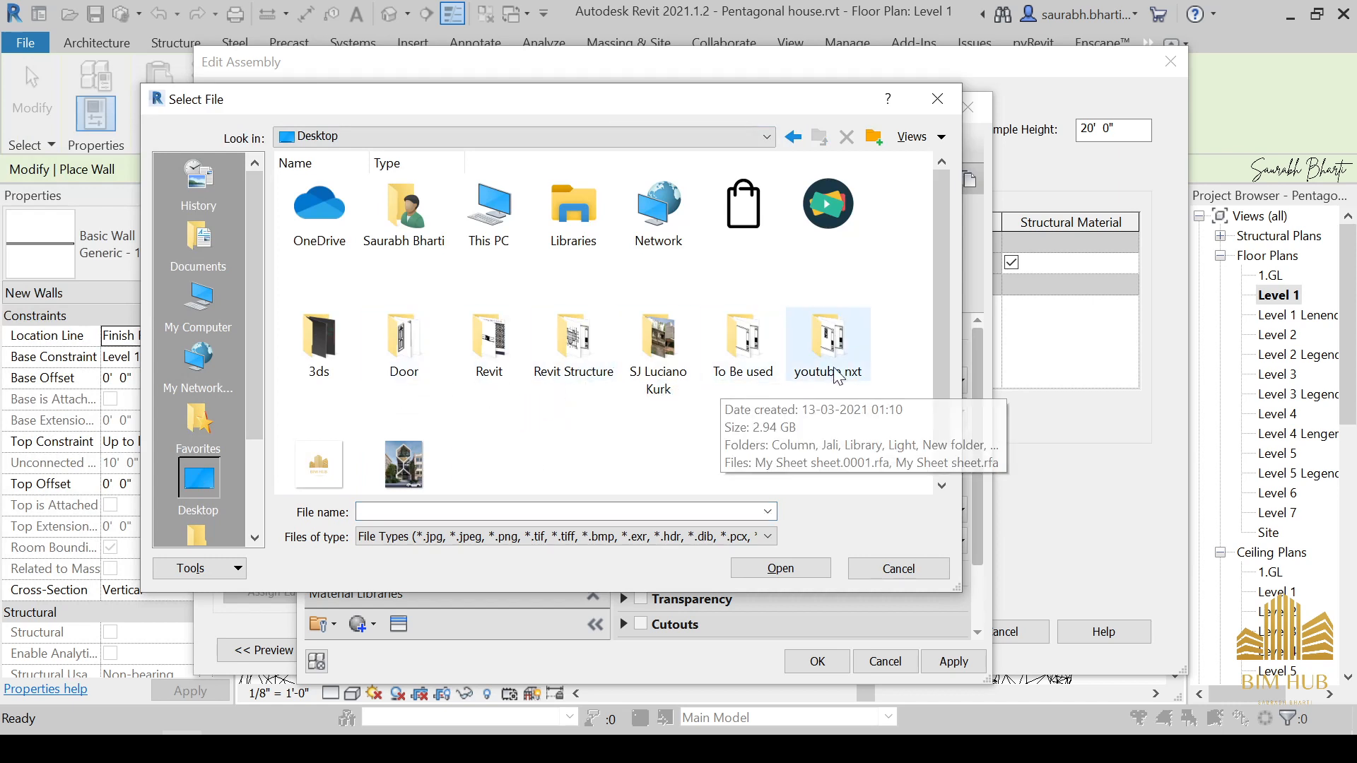
pyautogui.click(592, 365)
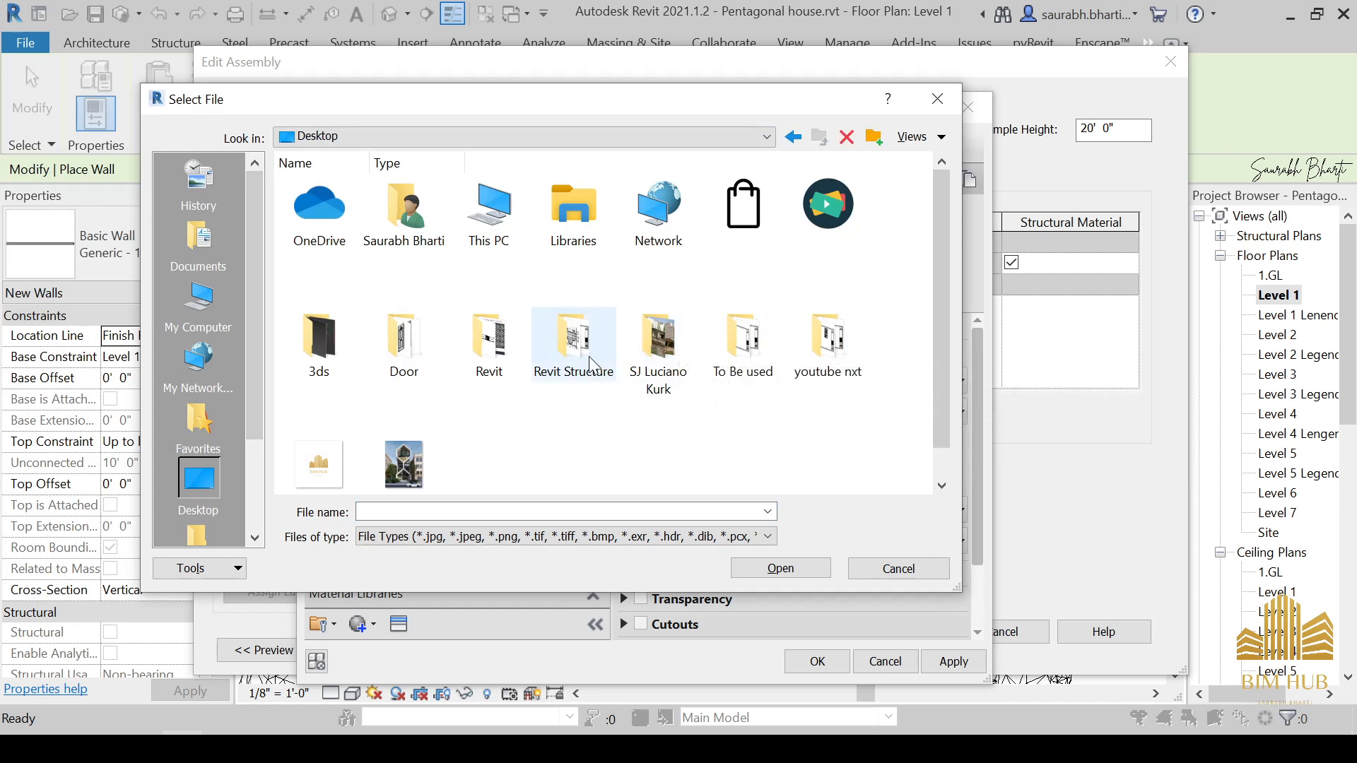
pyautogui.click(493, 353)
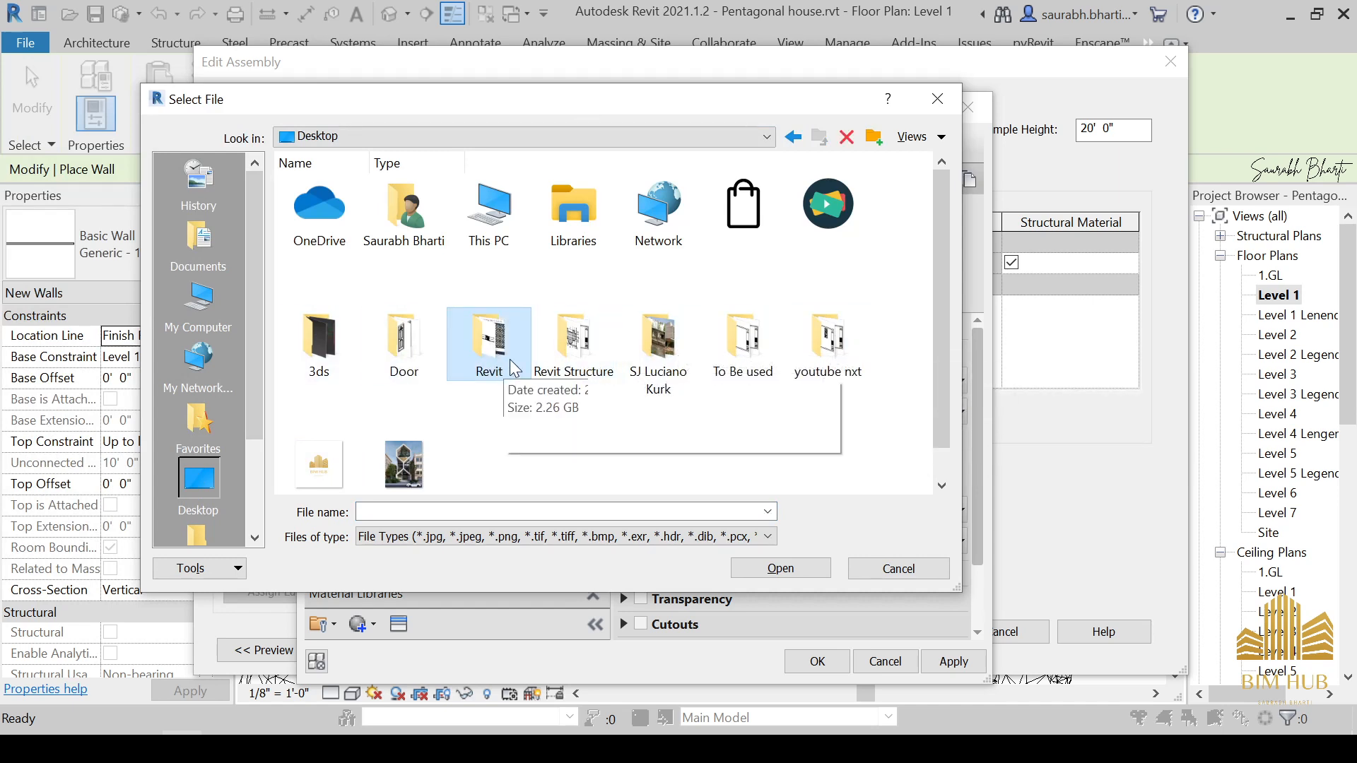
pyautogui.scroll(-1, 495, 350)
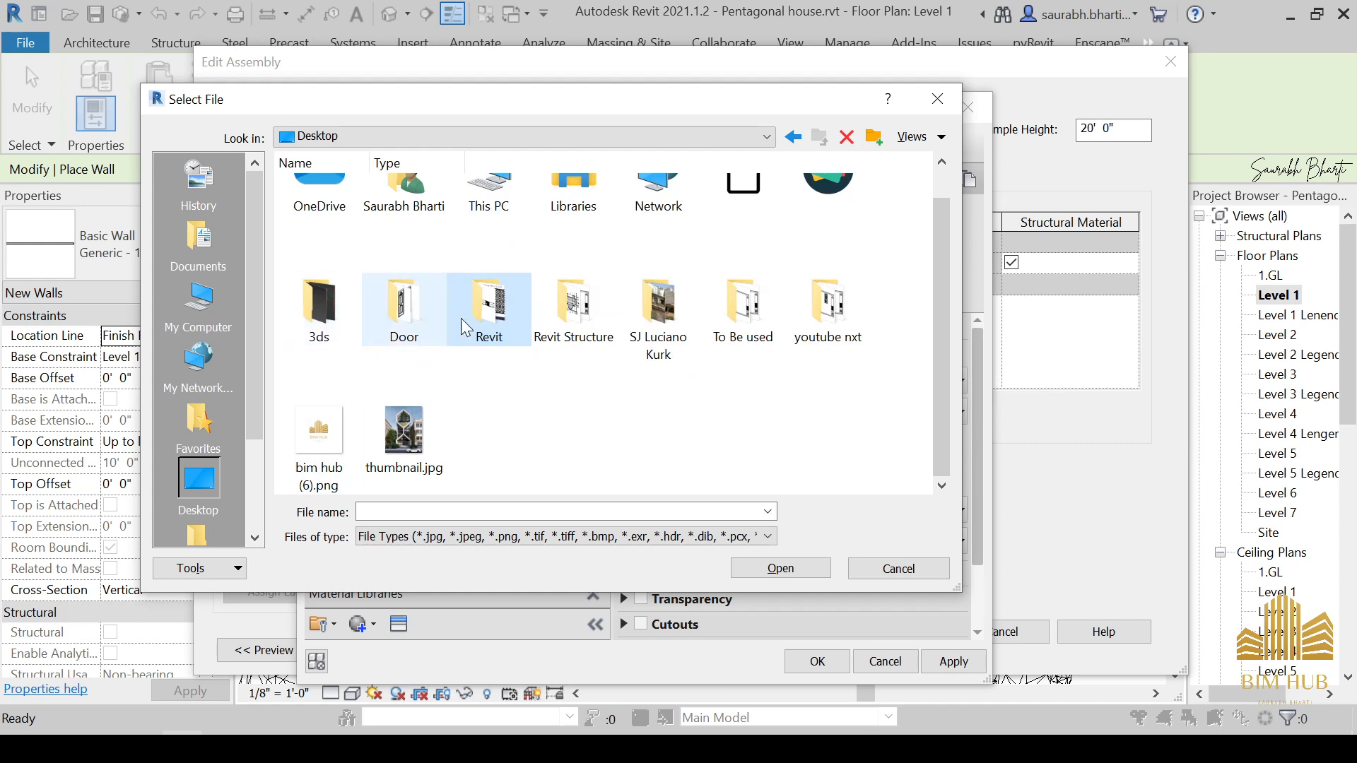
pyautogui.doubleClick(732, 340)
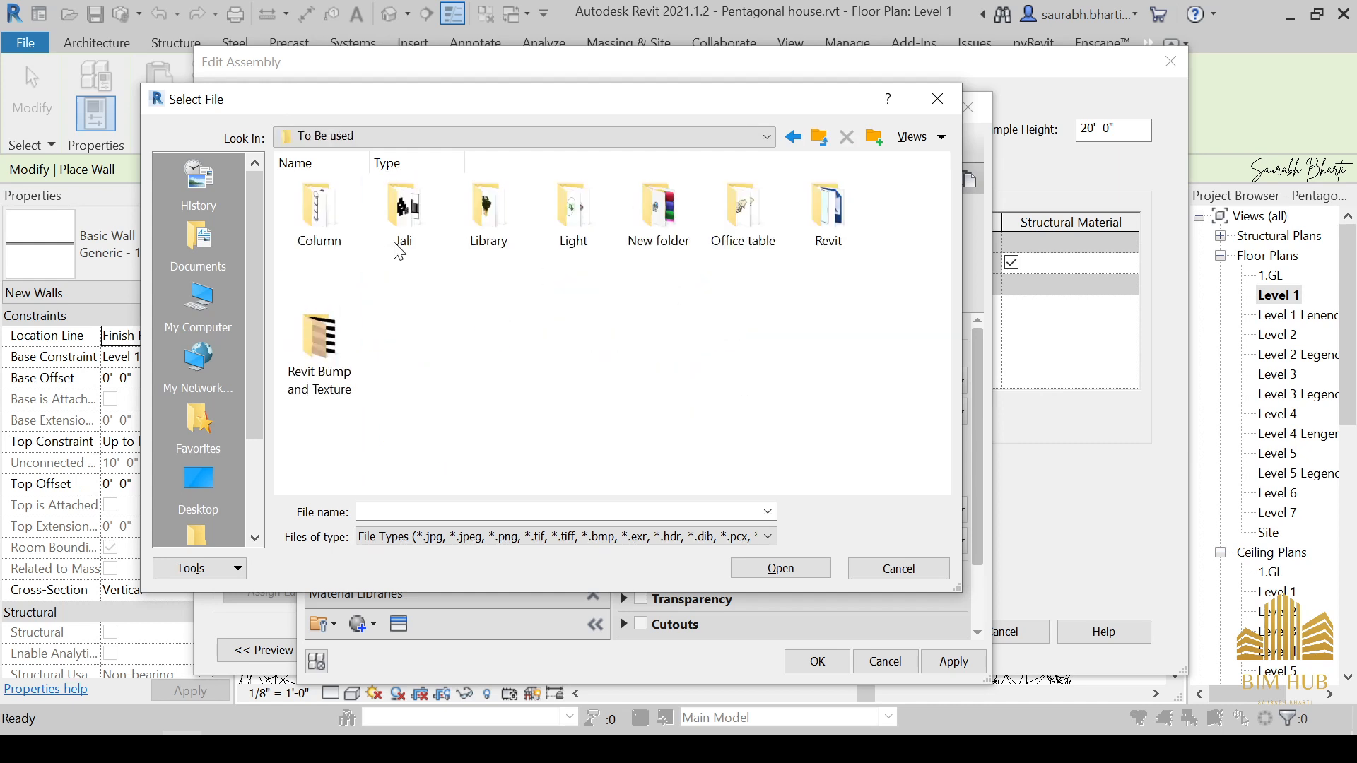
pyautogui.doubleClick(321, 350)
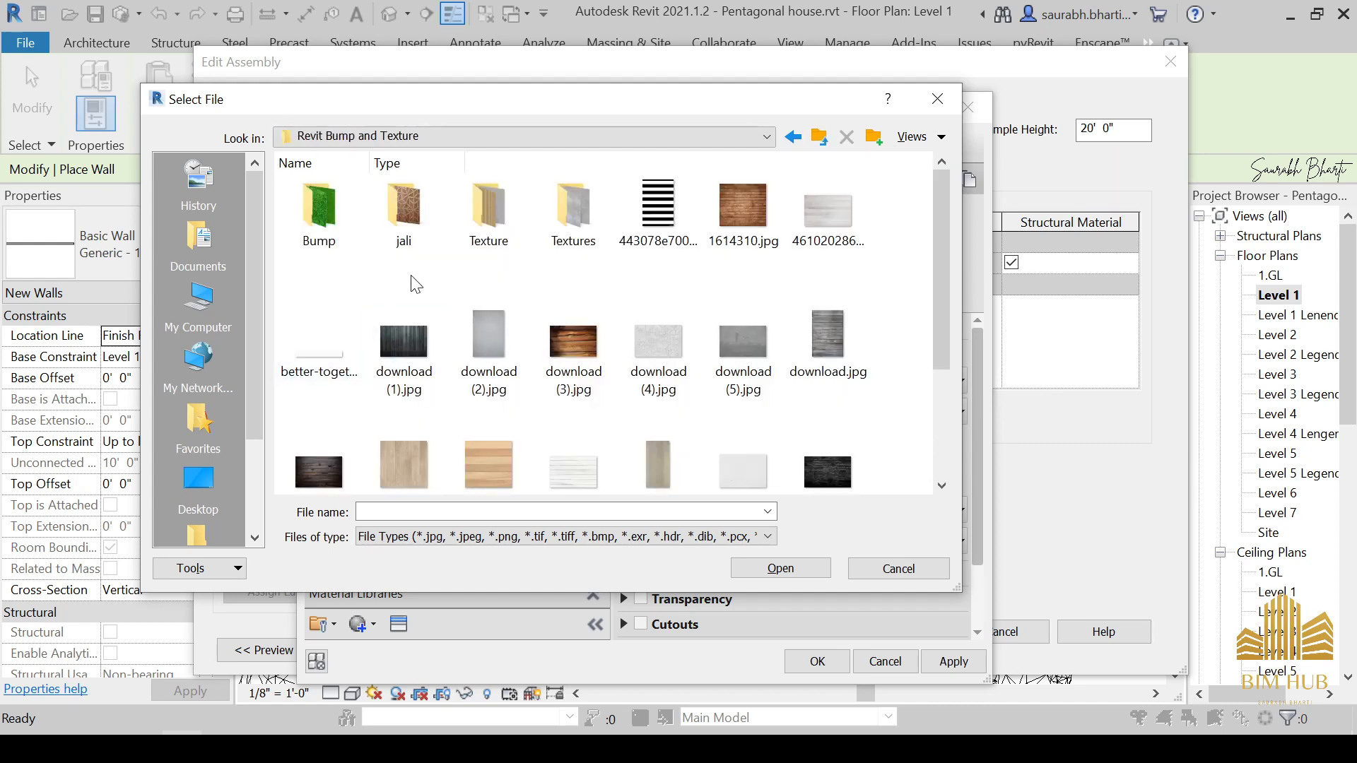
# Step: Switch to the Windows desktop and move the Revit Bump and Texture folder out of To Be used onto the desktop
pyautogui.doubleClick(792, 204)
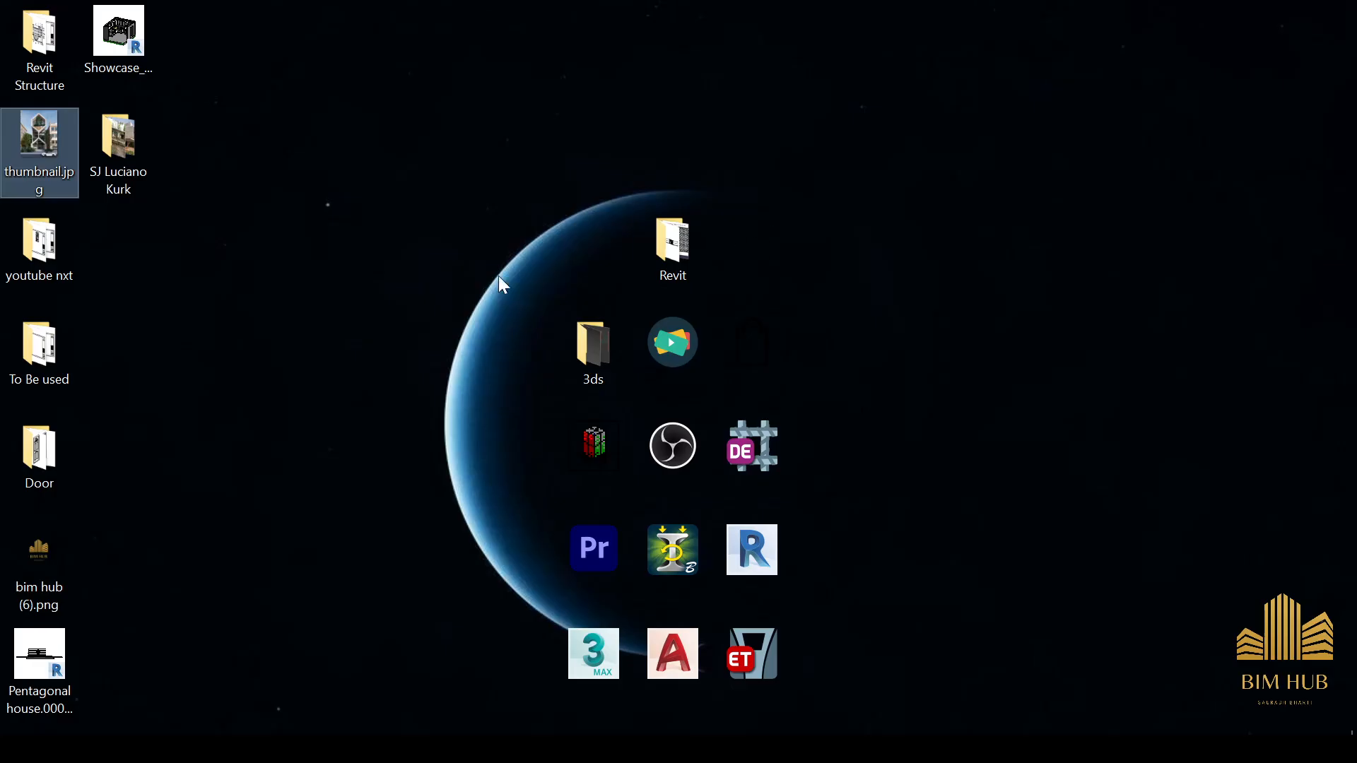
pyautogui.doubleClick(61, 346)
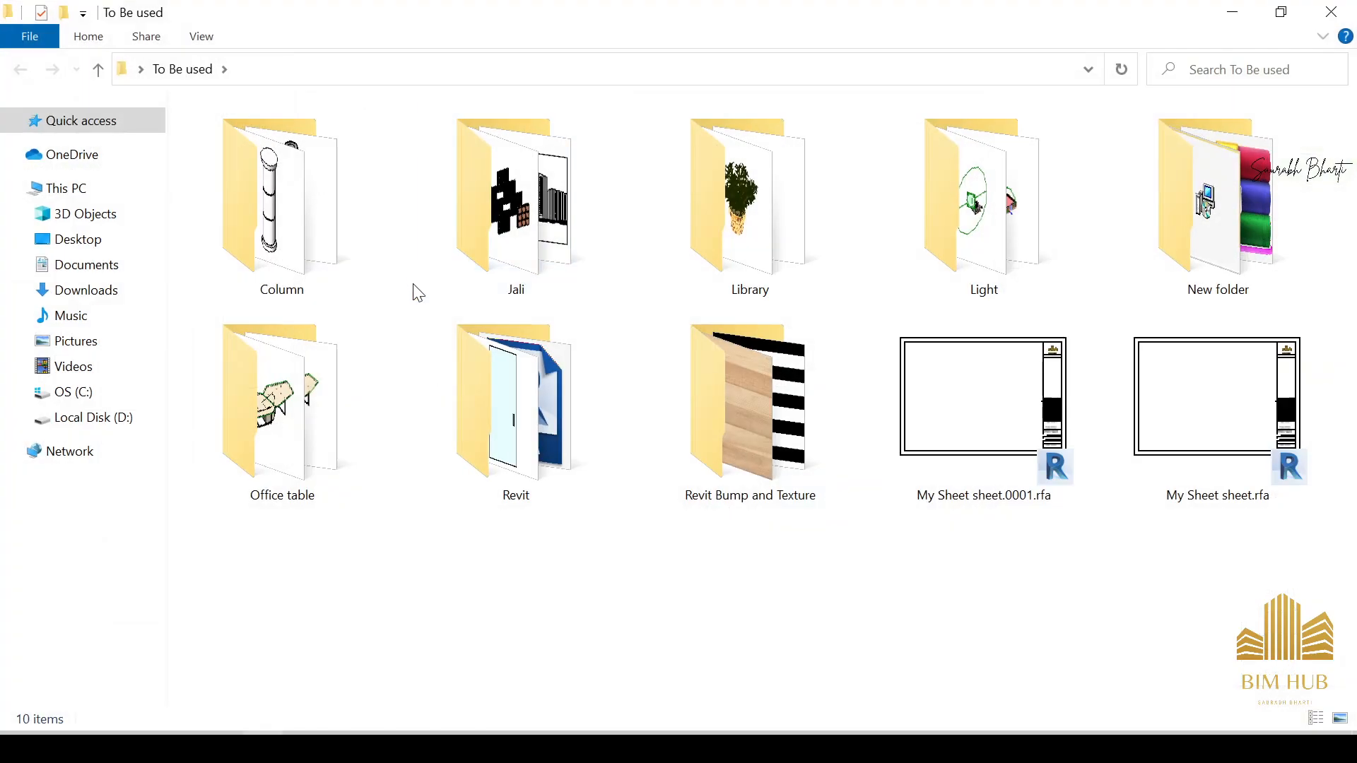
pyautogui.click(751, 392)
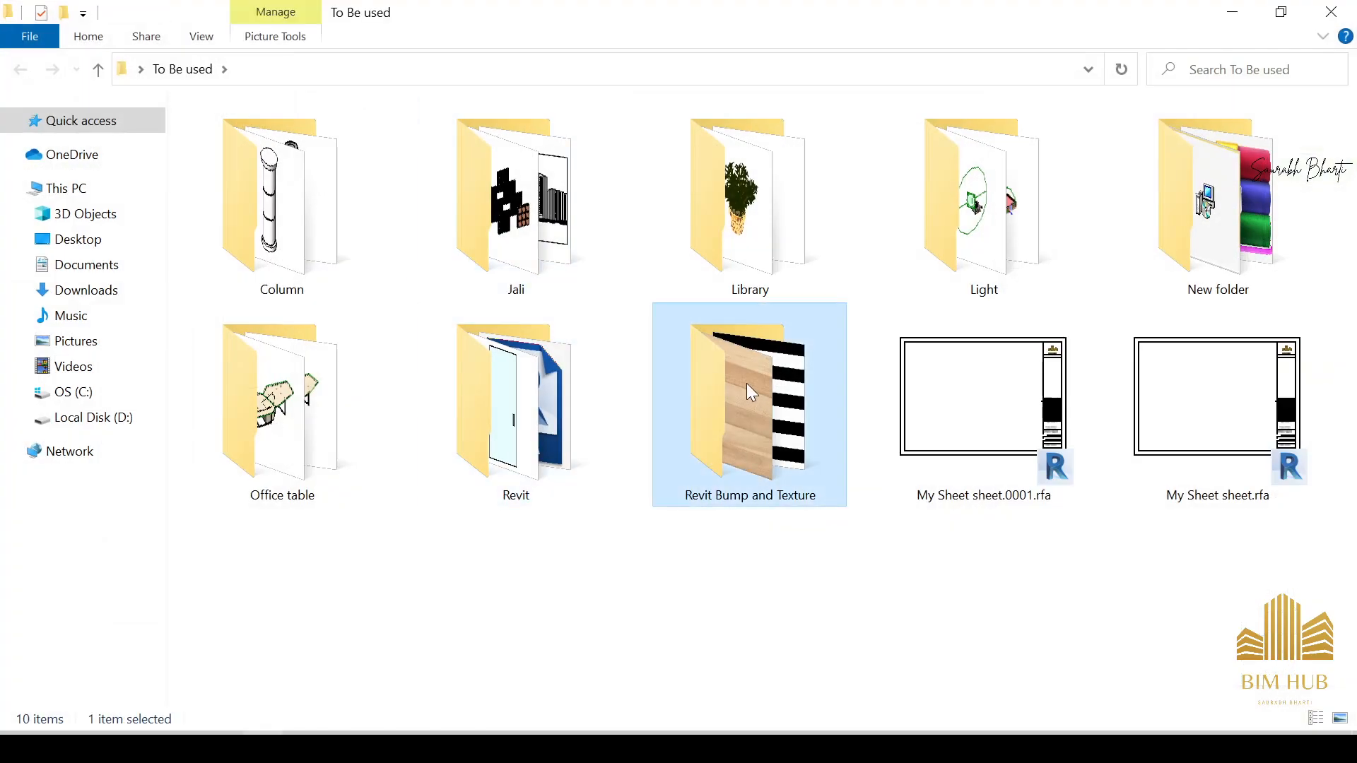
pyautogui.hotkey('ctrl', 'x')
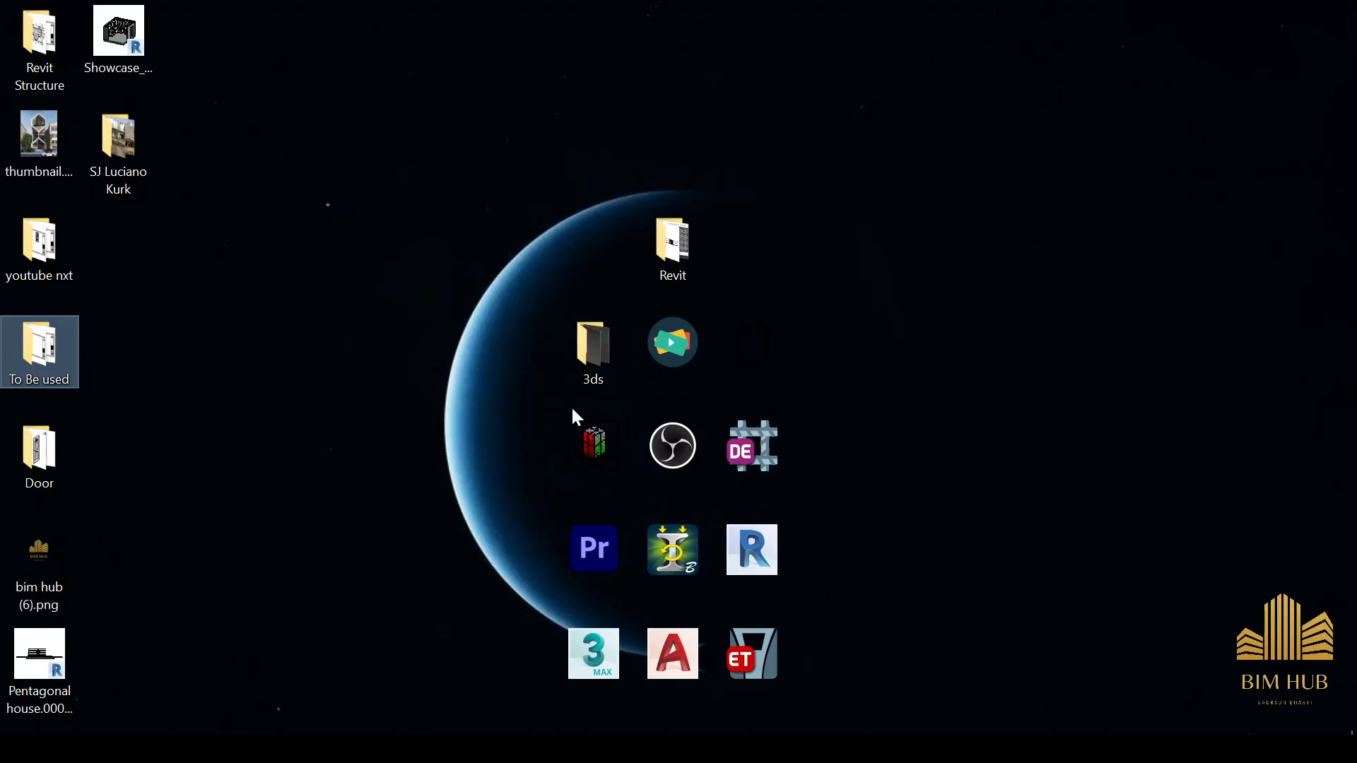
pyautogui.hotkey('ctrl', 'v')
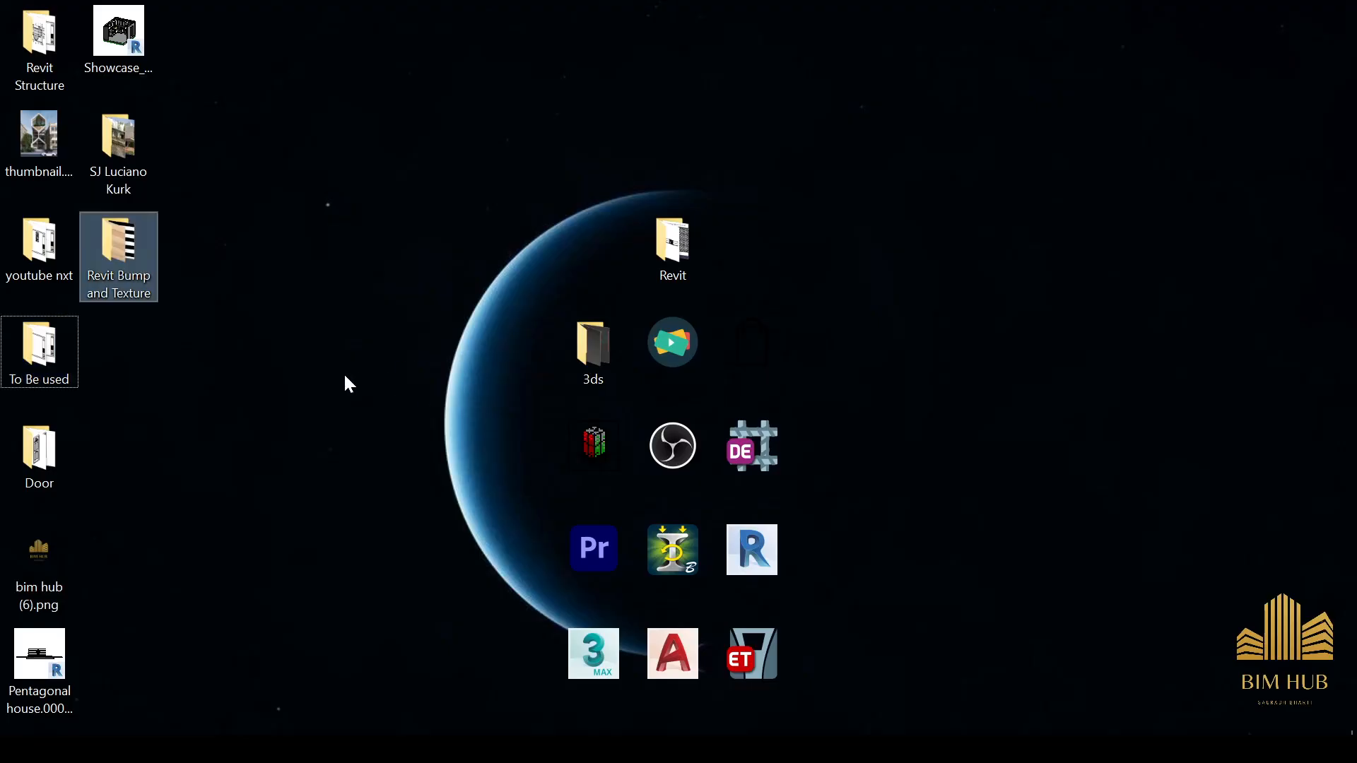
pyautogui.doubleClick(126, 275)
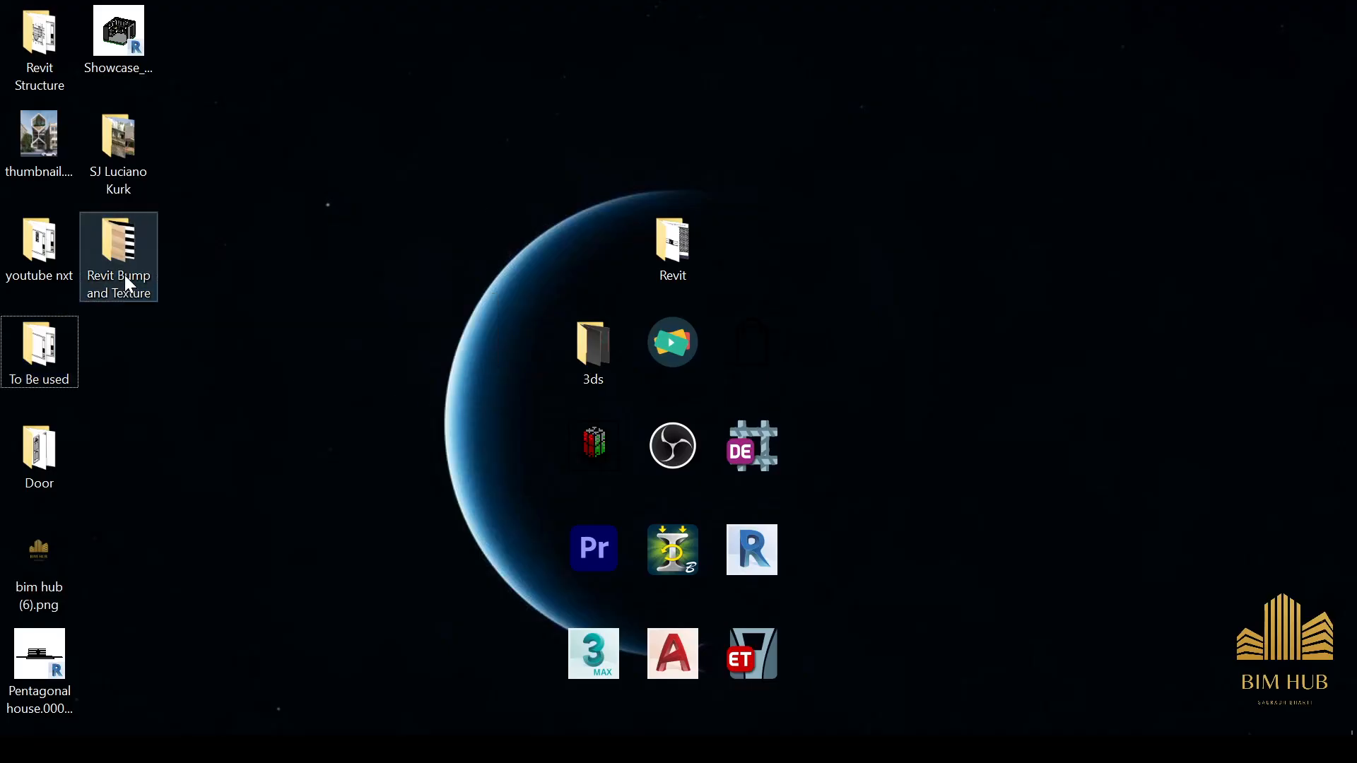
pyautogui.click(690, 356)
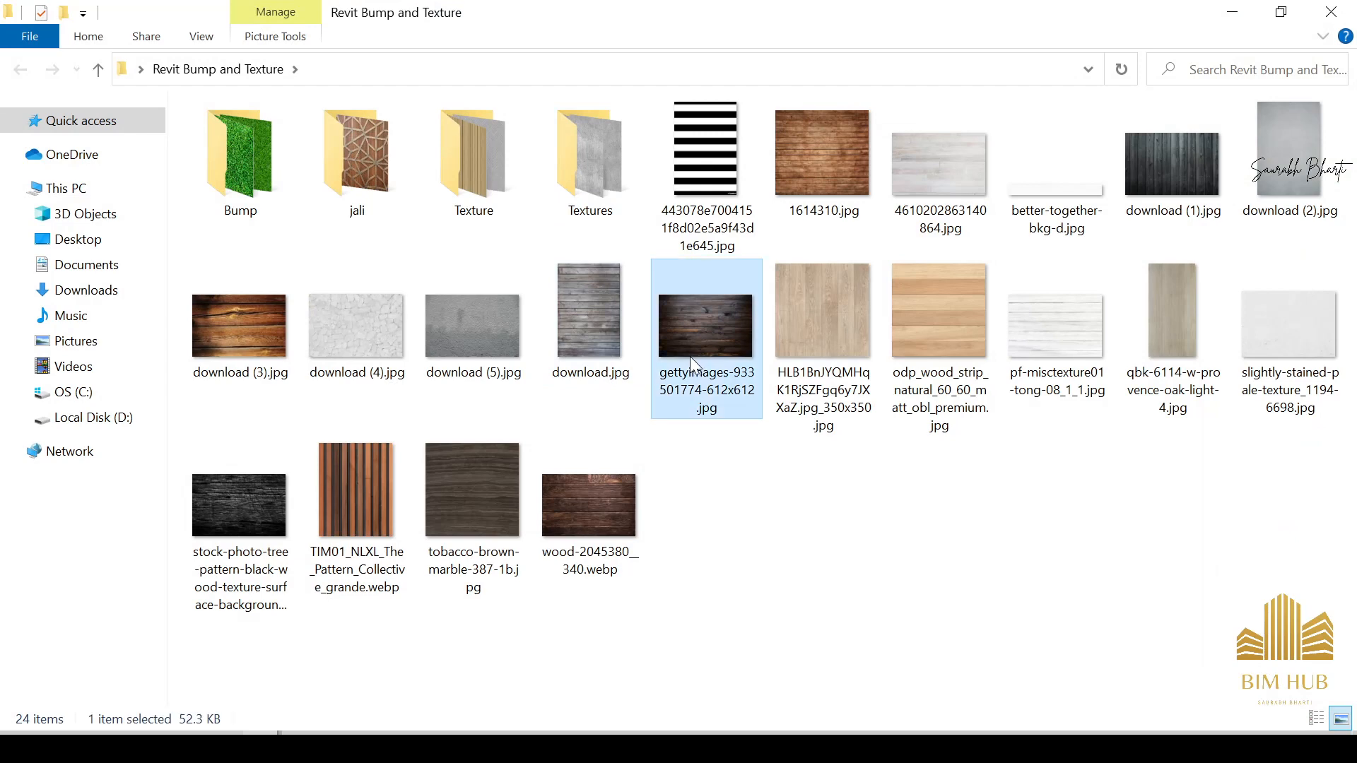
pyautogui.click(619, 338)
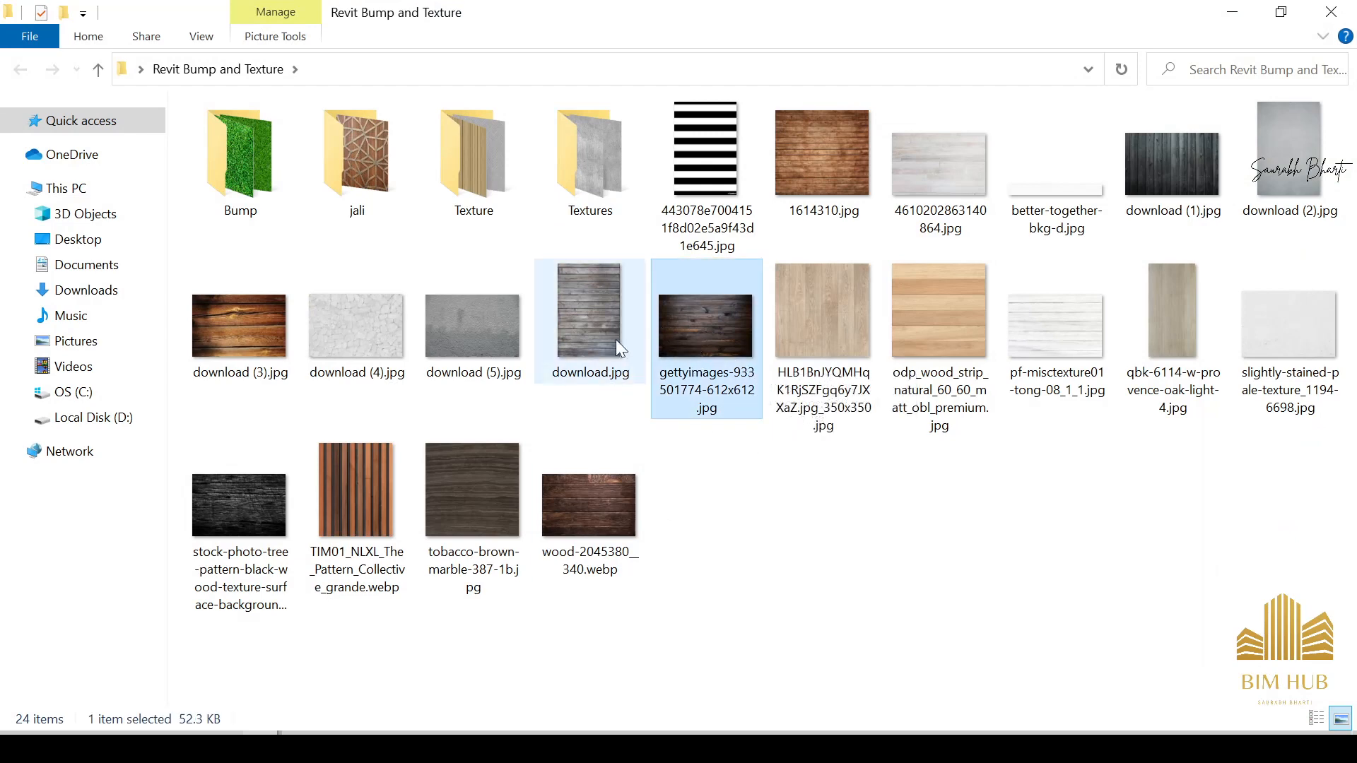
pyautogui.click(687, 388)
pyautogui.doubleClick(686, 388)
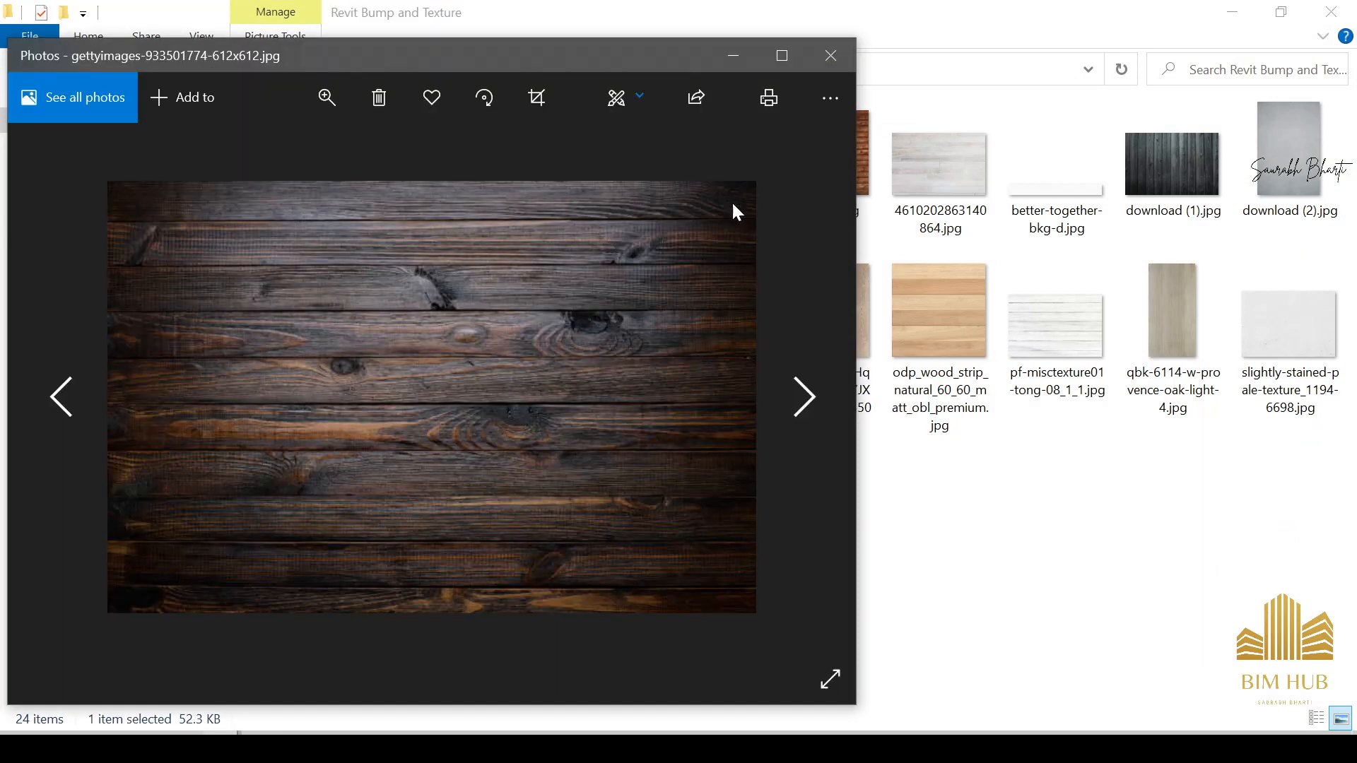
pyautogui.click(830, 55)
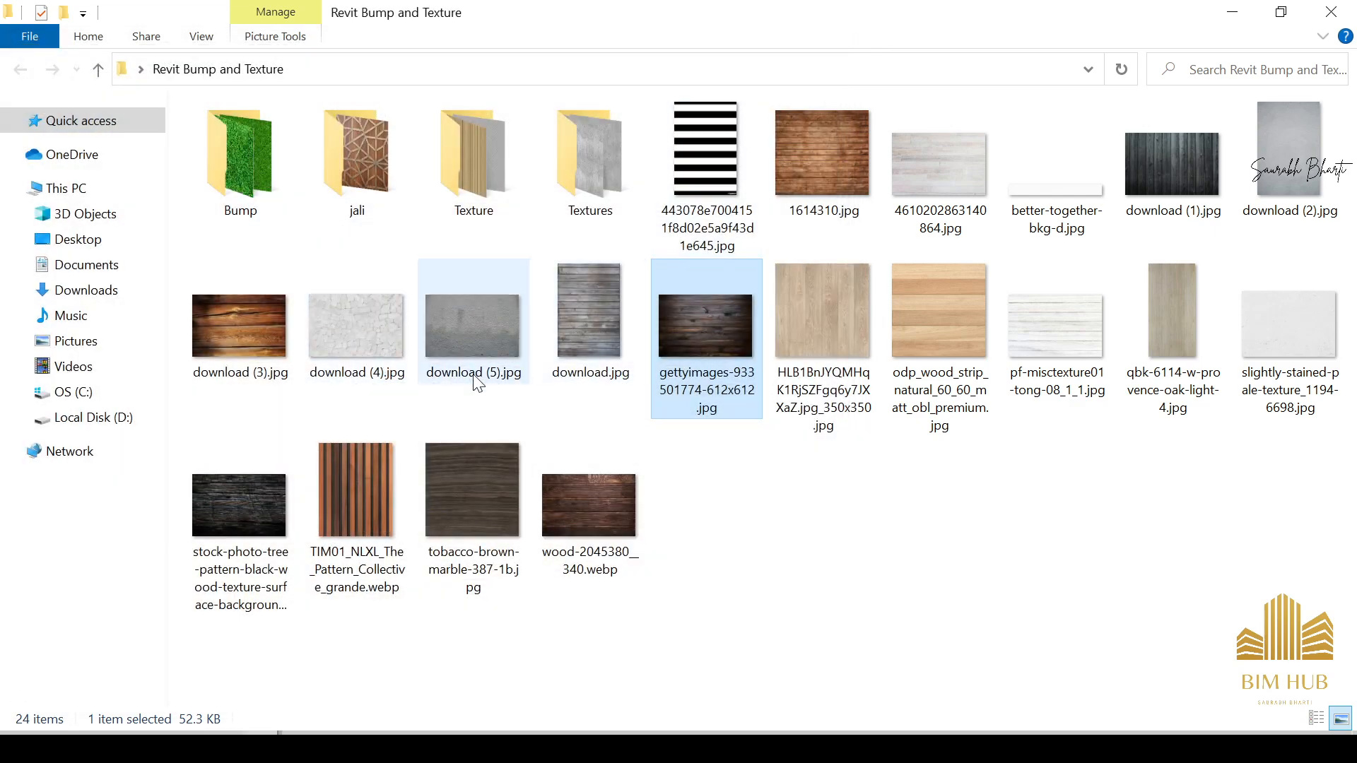
# Step: Browse the Textures subfolder for a wood or parquet image with a matching roughness map
pyautogui.doubleClick(581, 167)
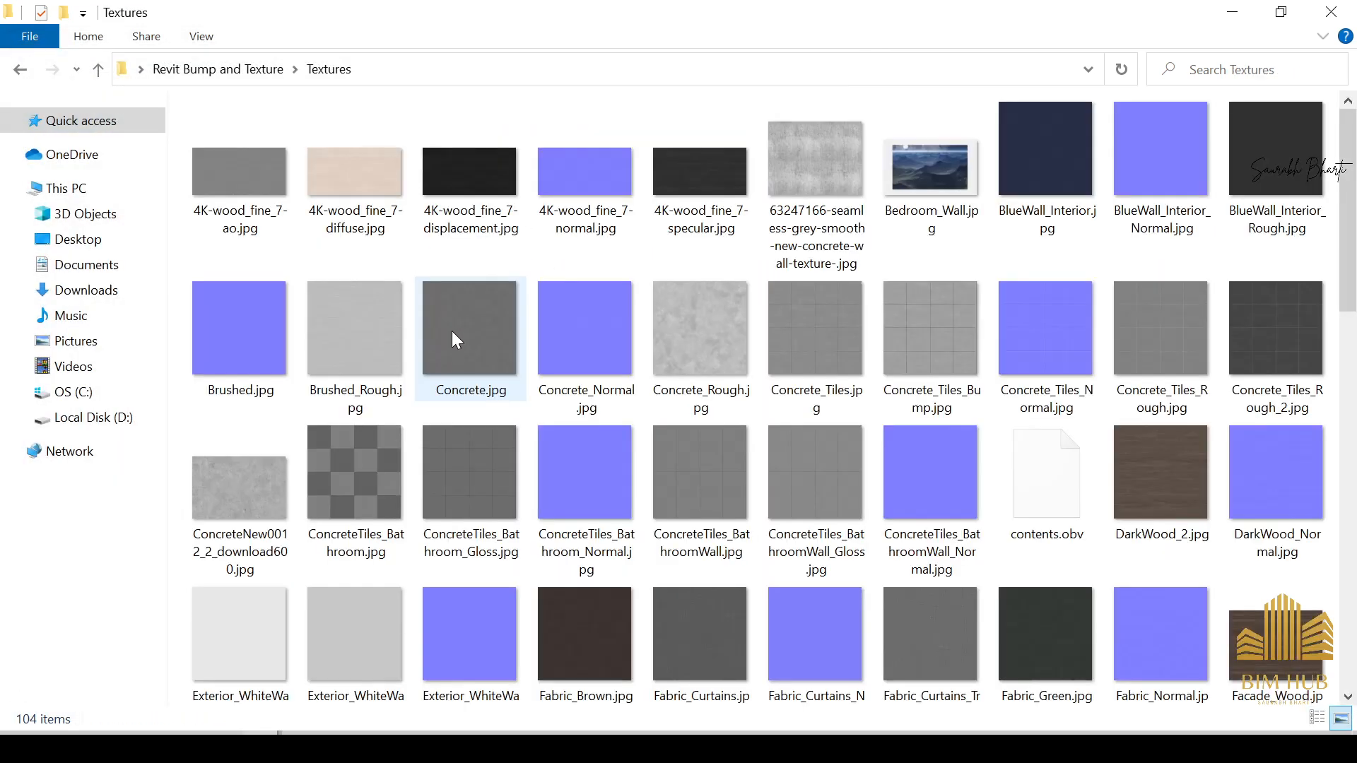
pyautogui.scroll(-10, 838, 355)
pyautogui.click(700, 332)
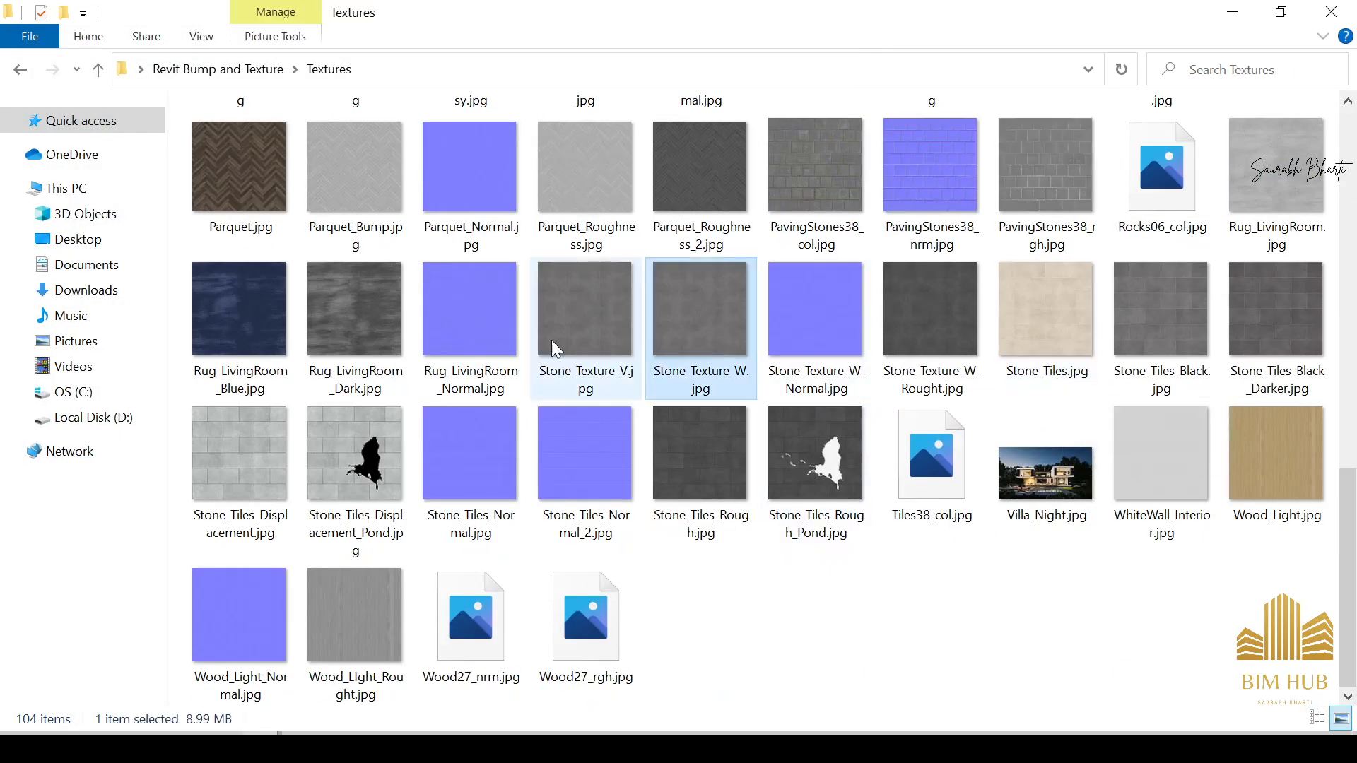
pyautogui.click(244, 475)
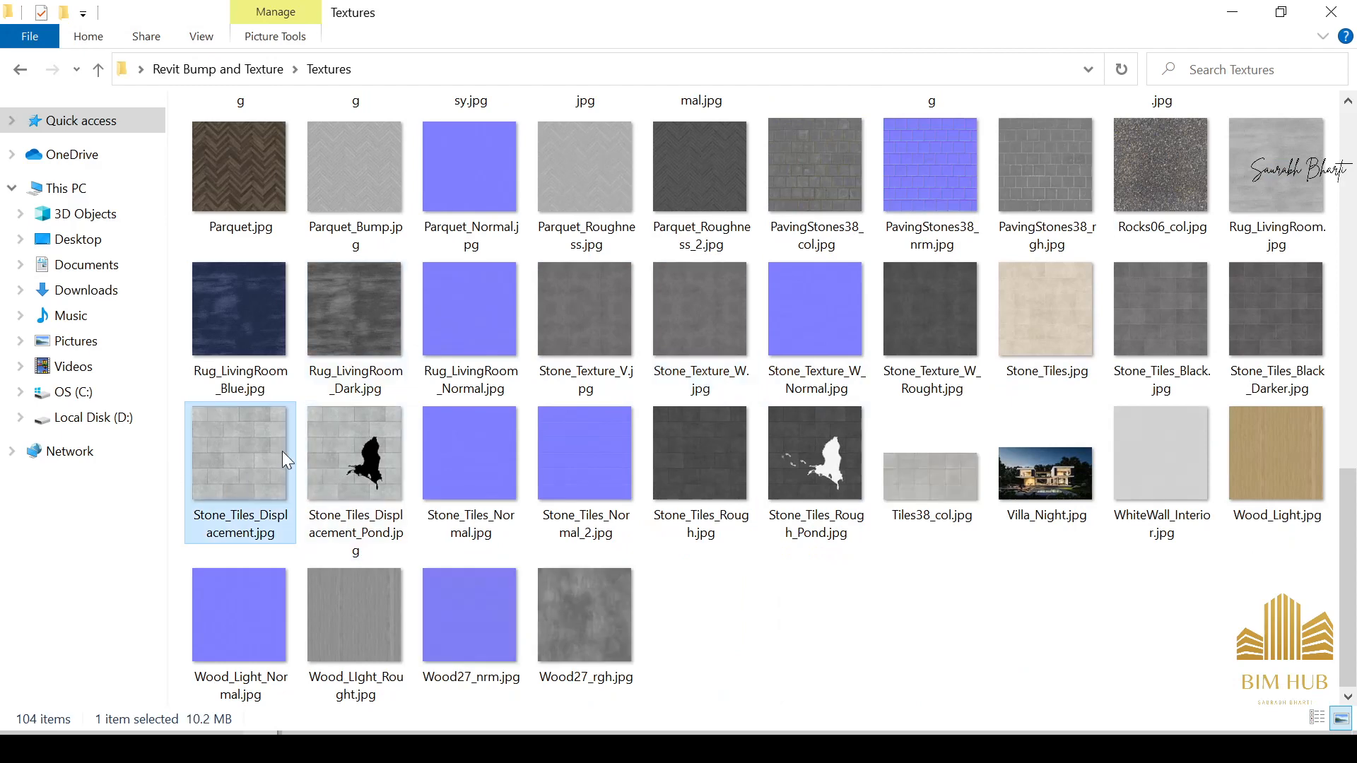
pyautogui.scroll(10, 1194, 421)
pyautogui.click(1283, 463)
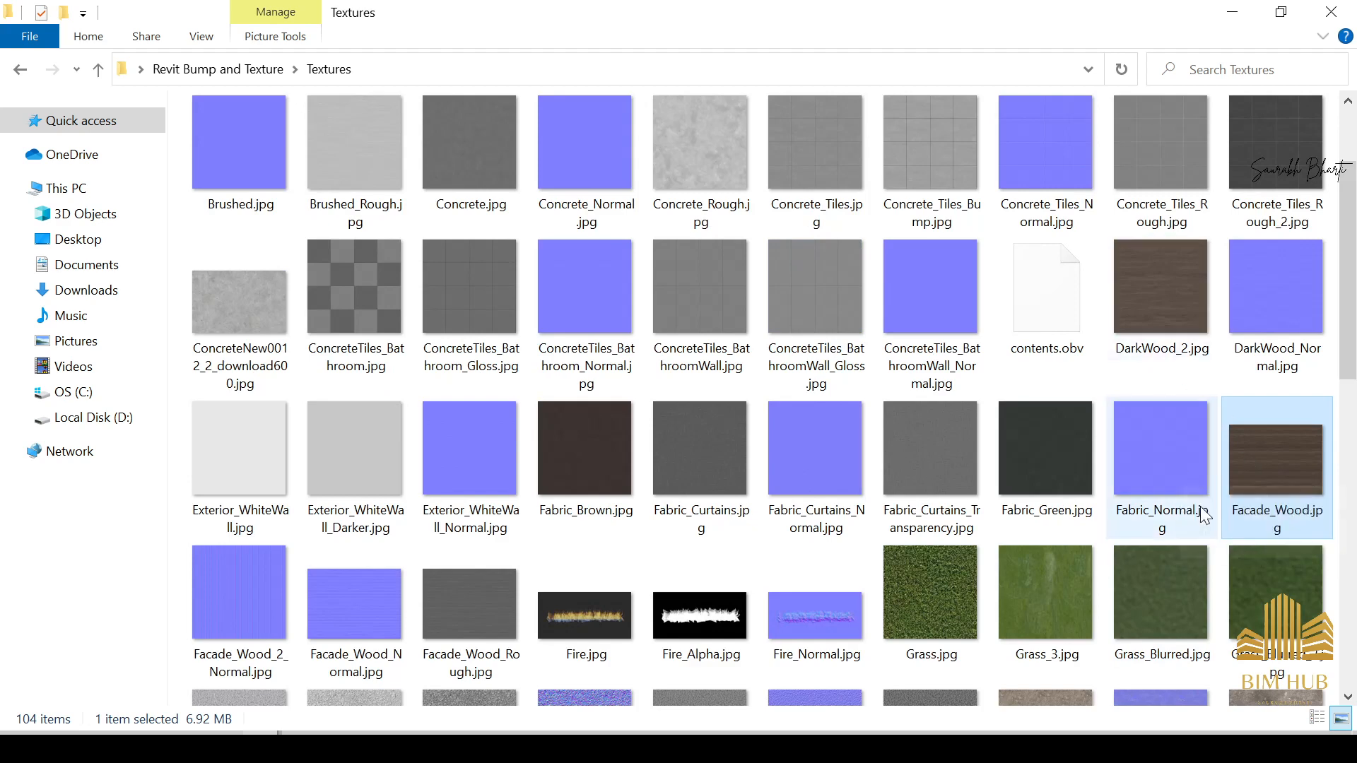
pyautogui.click(522, 610)
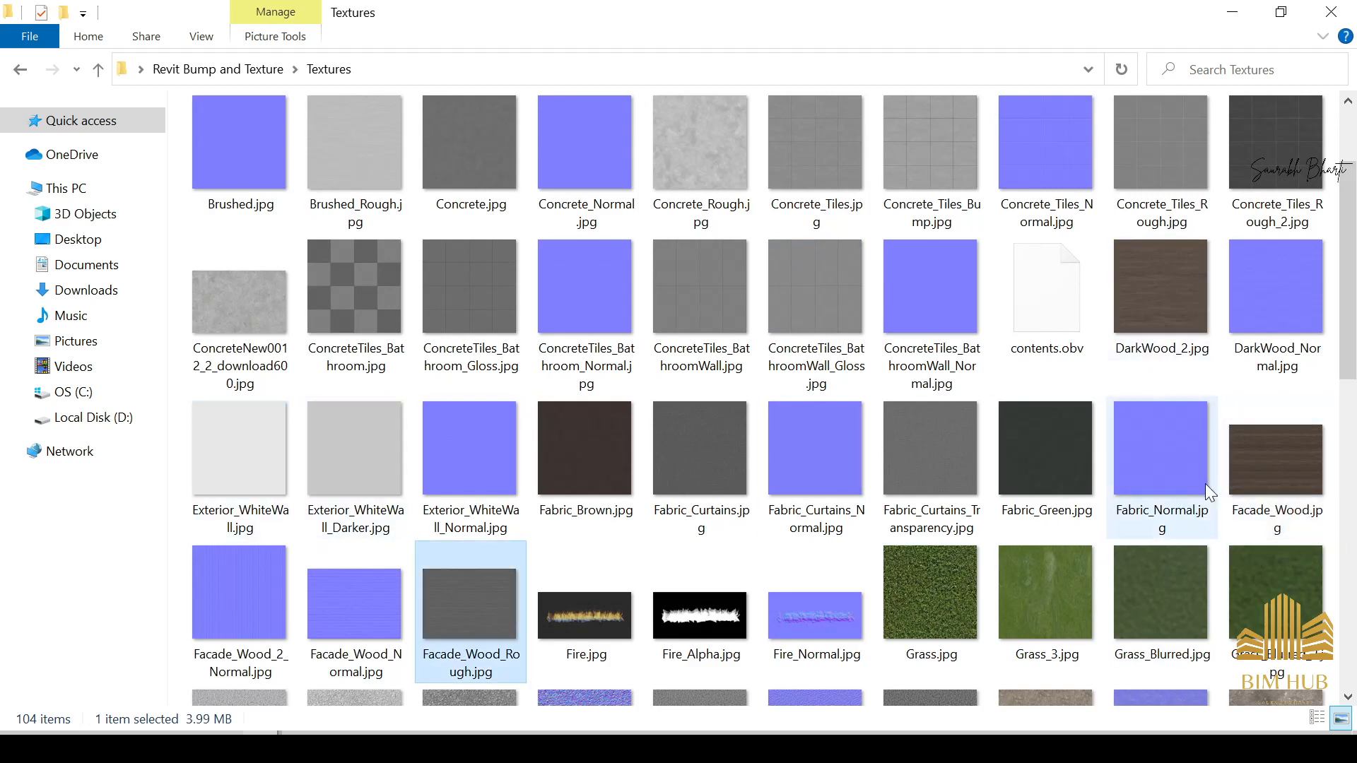
pyautogui.click(1224, 452)
pyautogui.scroll(-10, 629, 456)
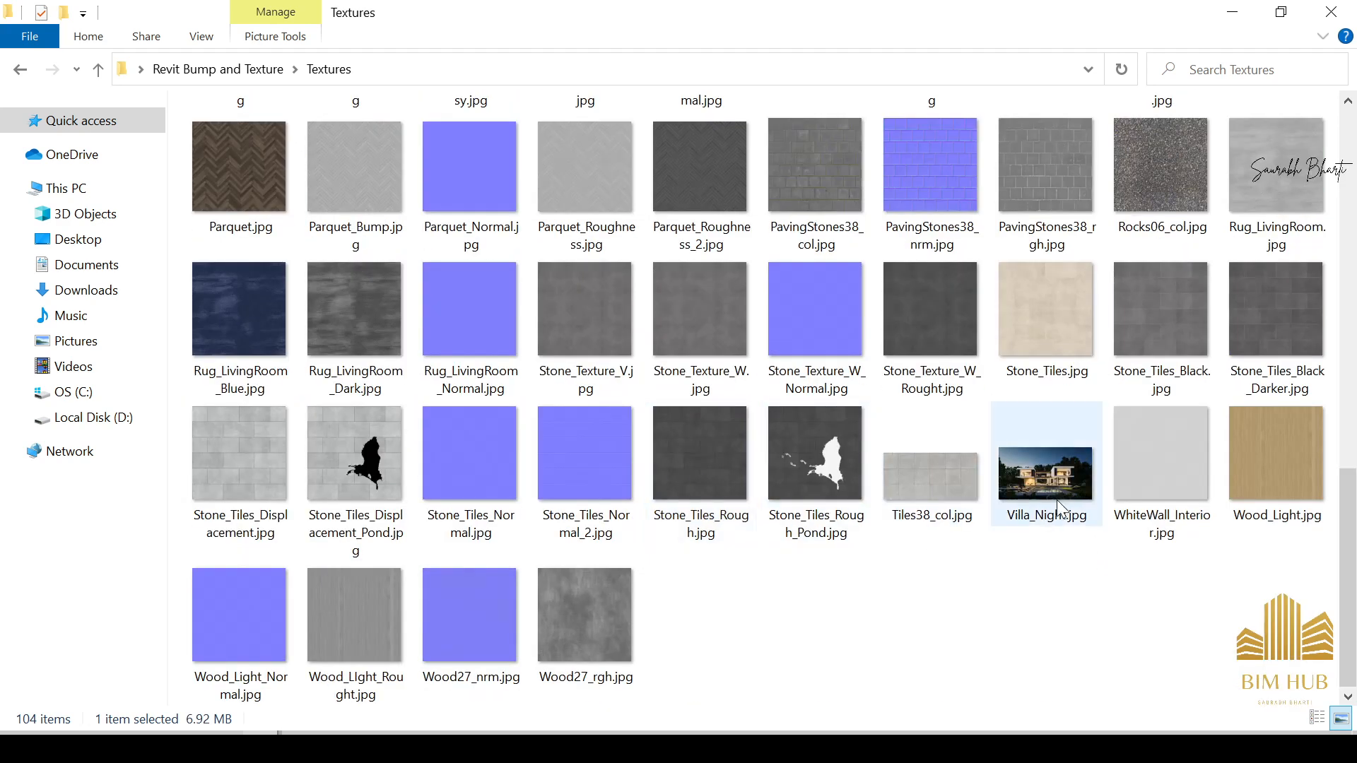
pyautogui.scroll(5, 336, 389)
pyautogui.scroll(-5, 240, 467)
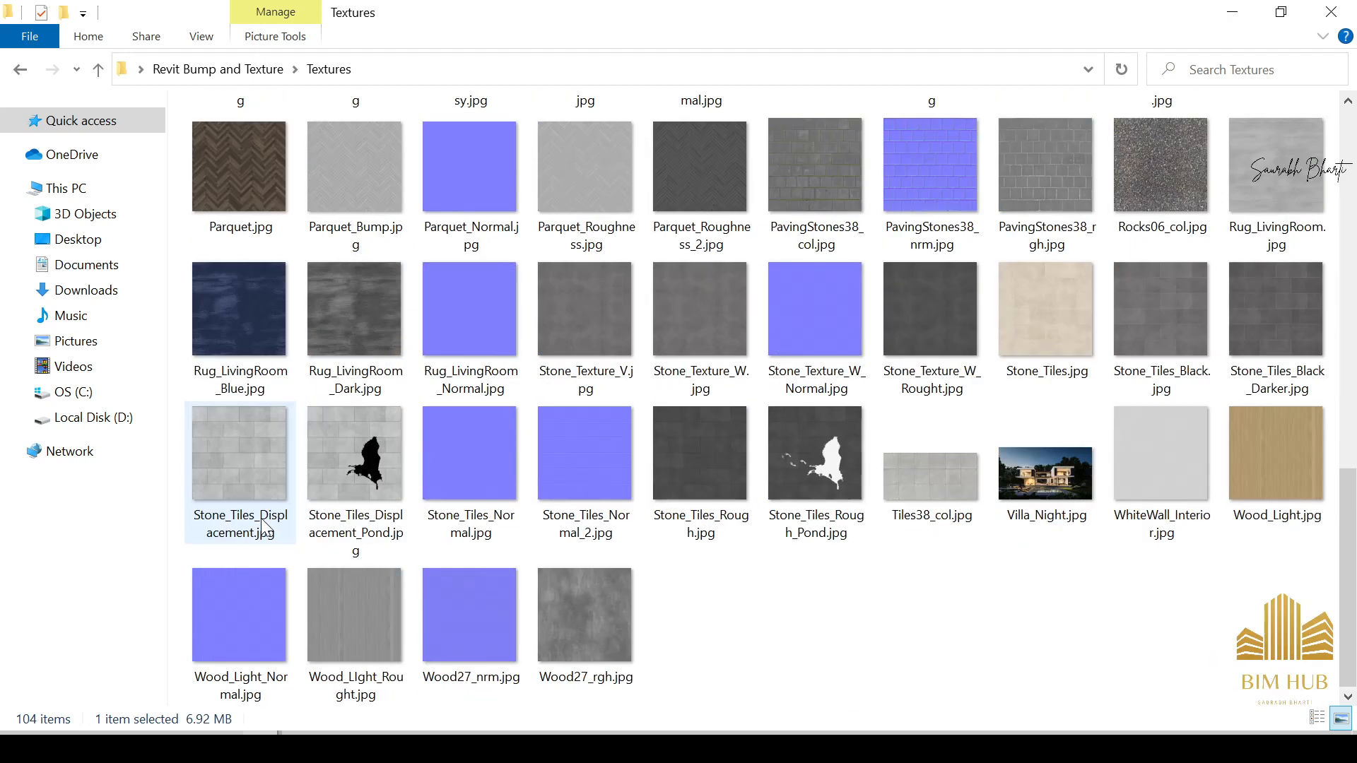
pyautogui.click(230, 205)
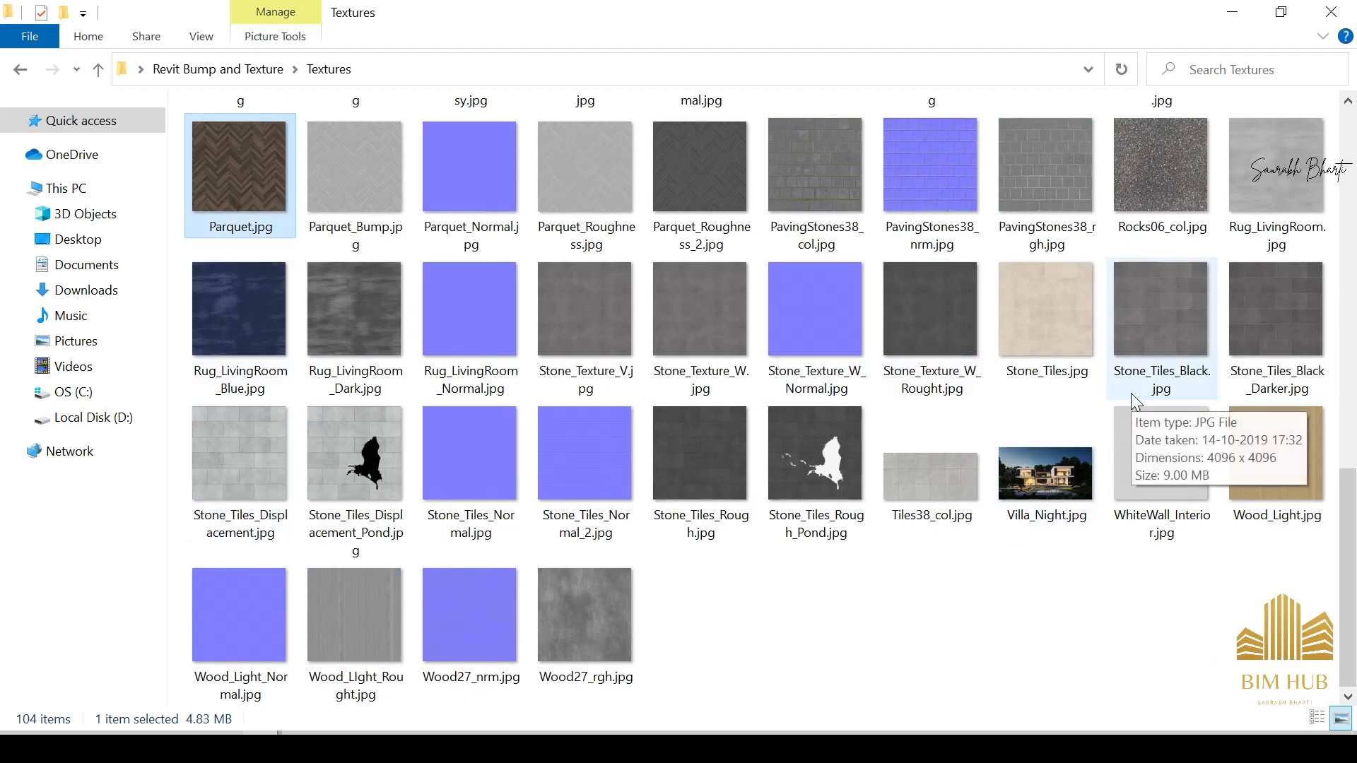
# Step: Copy Parquet.jpg and Parquet_Roughness.jpg from the Textures folder to the Windows desktop
pyautogui.scroll(5, 1131, 393)
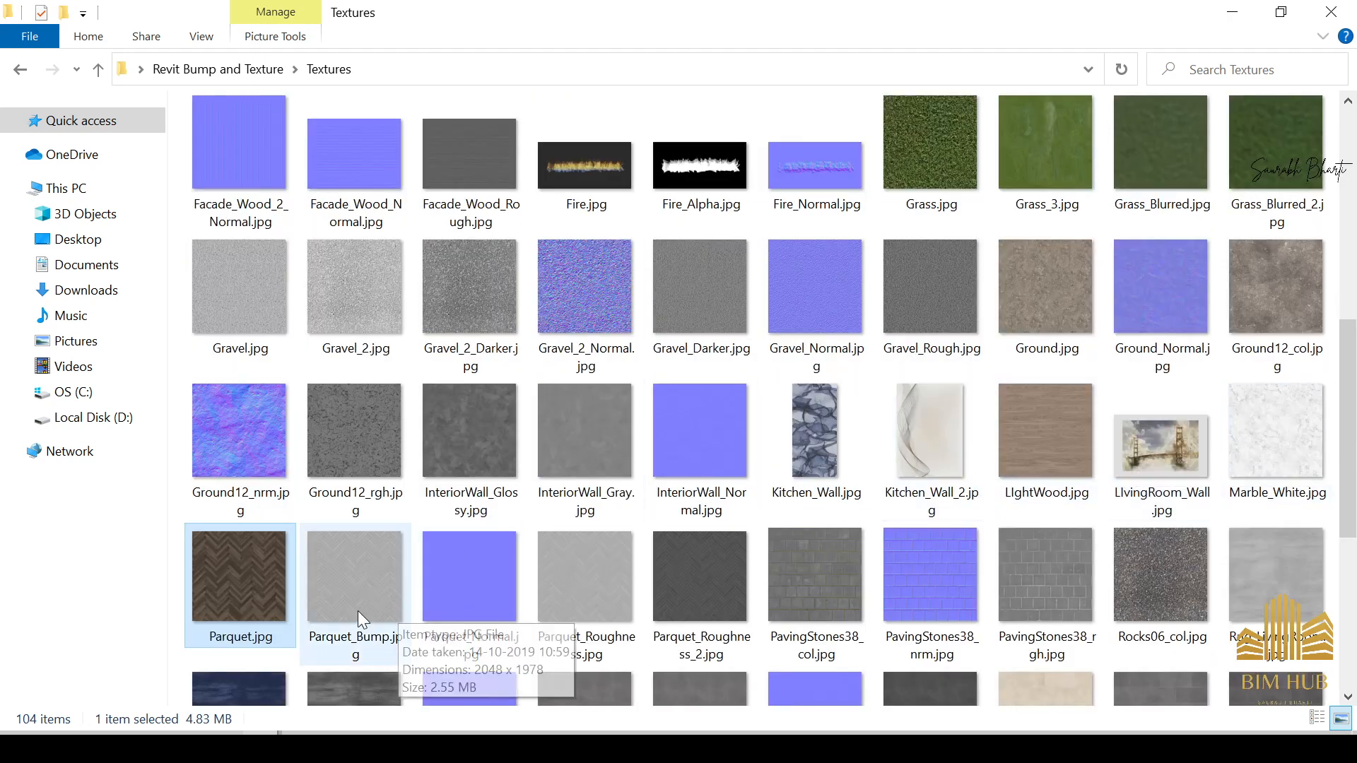
pyautogui.click(590, 598)
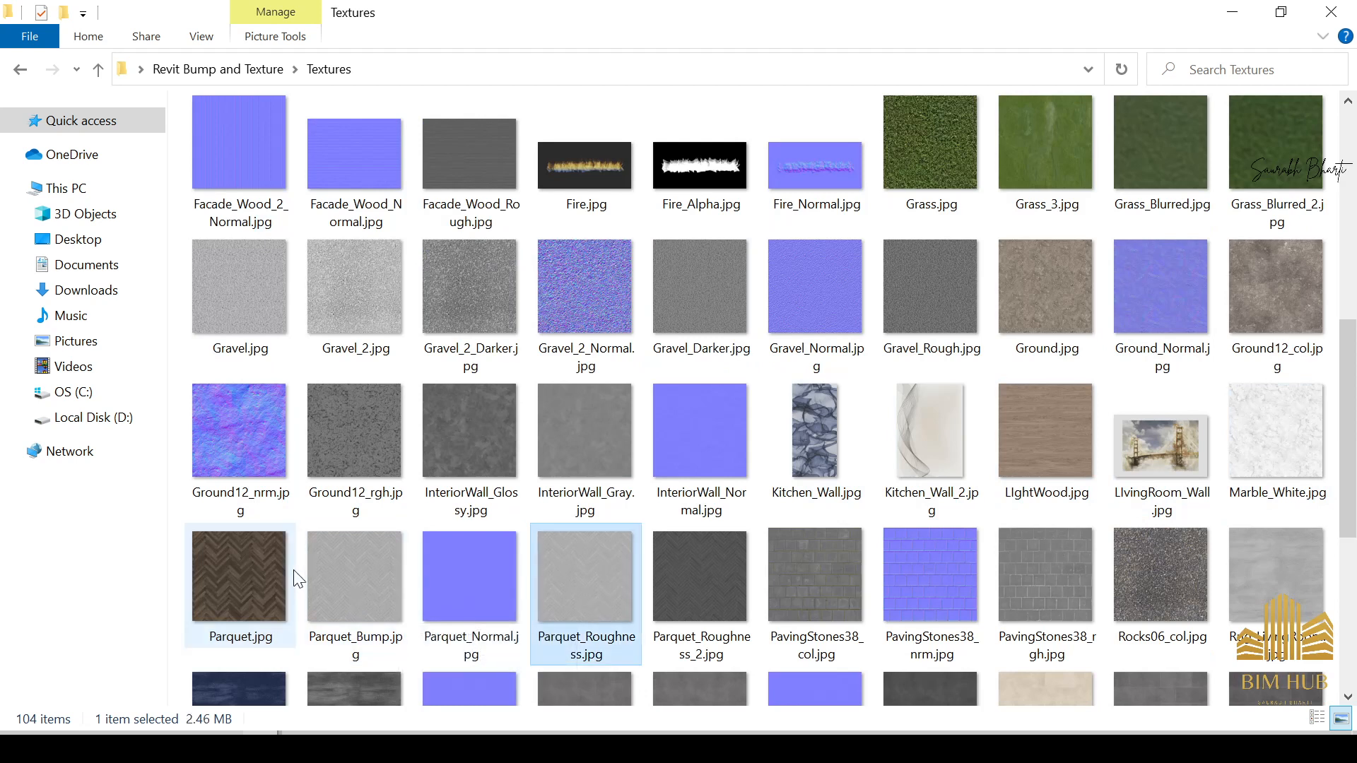
pyautogui.click(262, 586)
pyautogui.keyDown('ctrl'); pyautogui.click(546, 558); pyautogui.keyUp('ctrl')
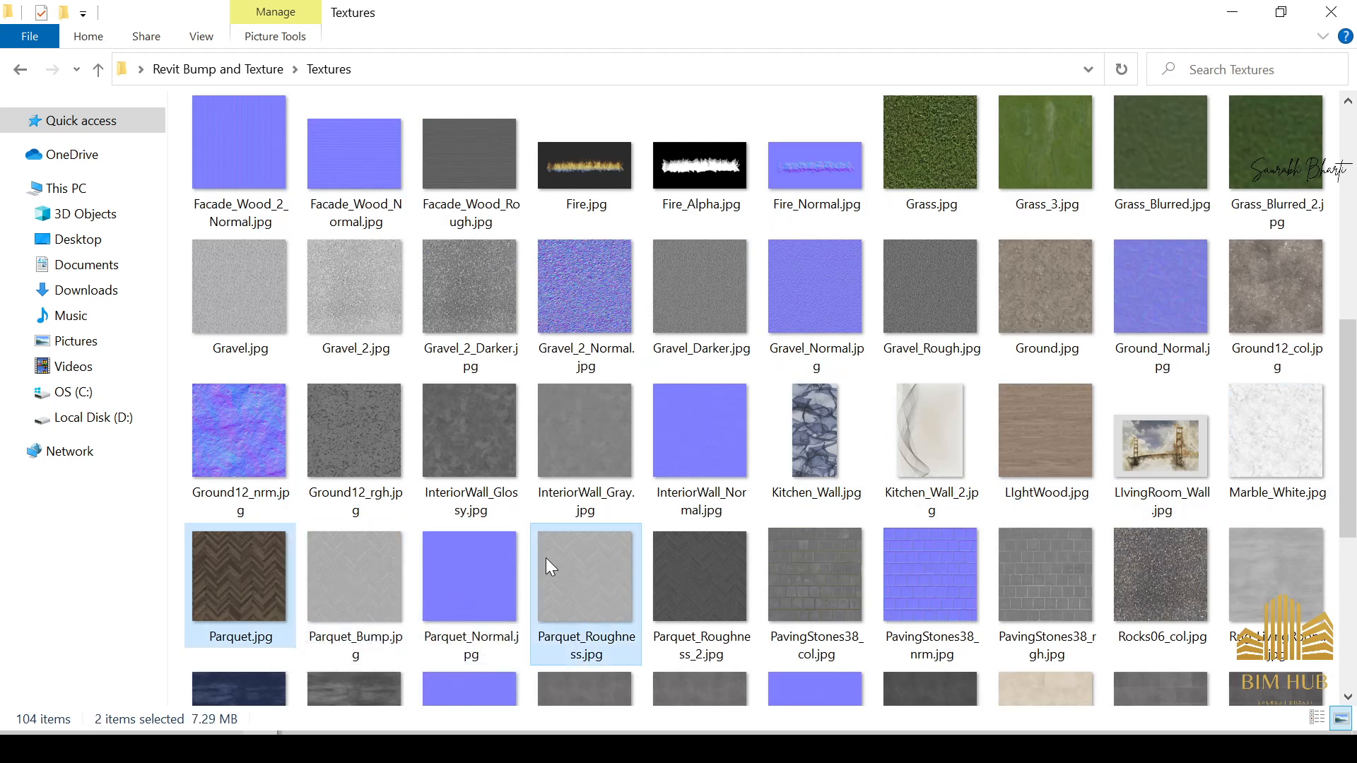
pyautogui.hotkey('ctrl', 'c')
pyautogui.press('super+d')
pyautogui.hotkey('ctrl', 'v')
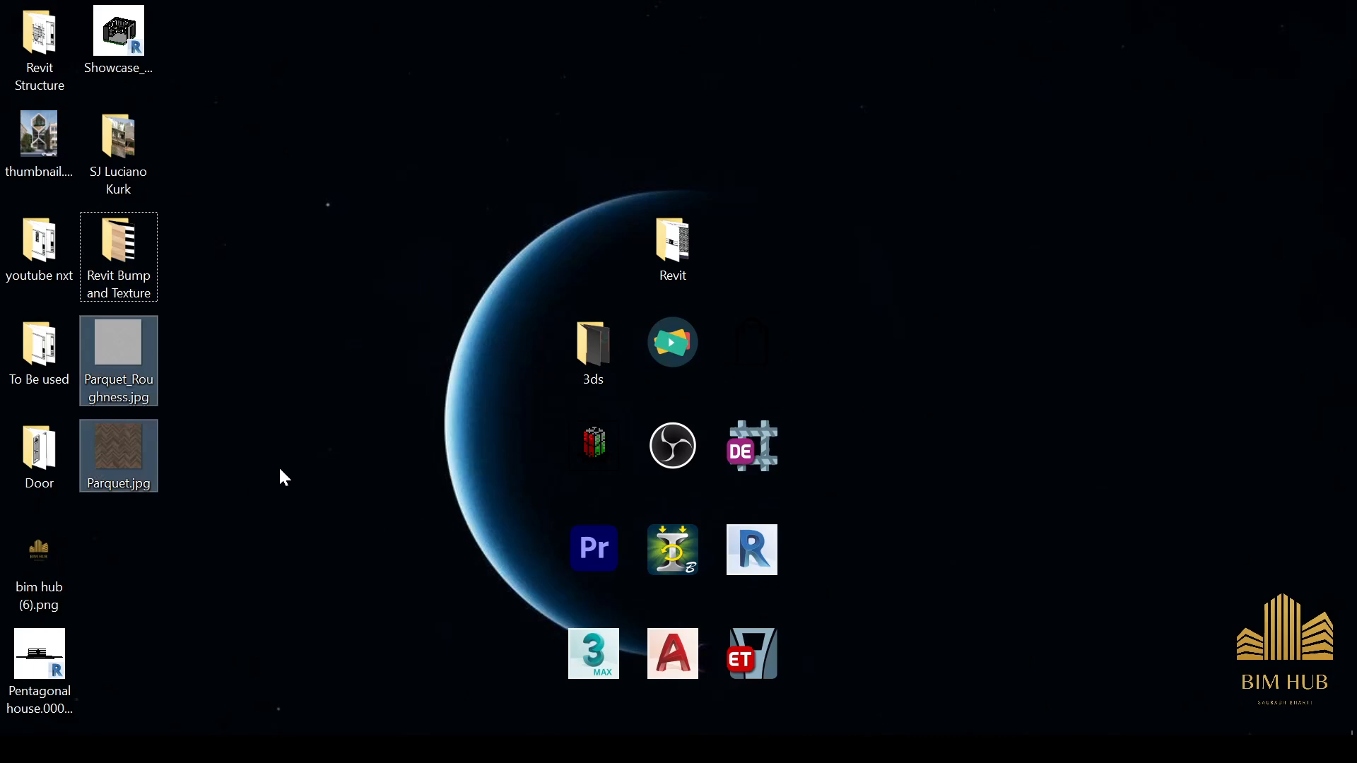
pyautogui.click(279, 470)
# Step: Switch back to Revit and assign Parquet.jpg from the desktop as the 1.Room wall material's generic appearance image
pyautogui.hotkey('alt', 'Tab')
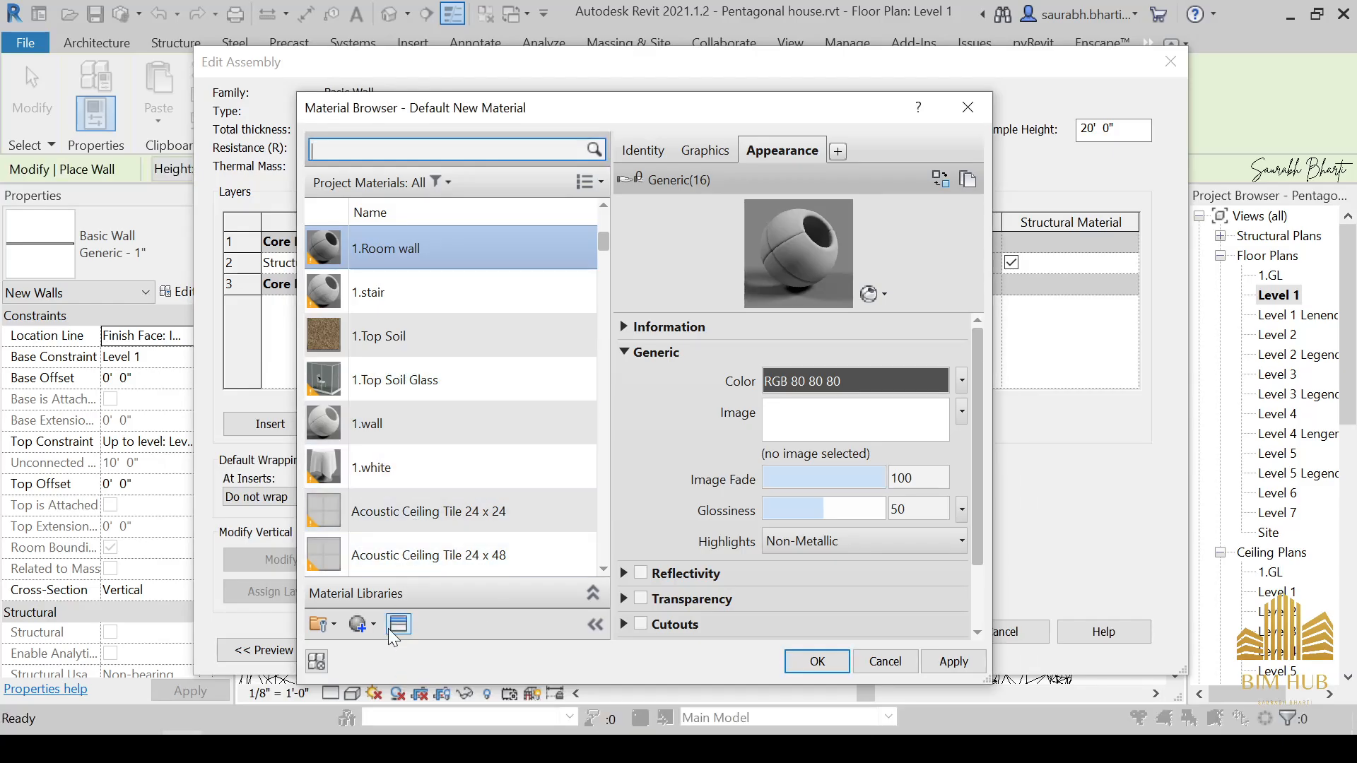
pyautogui.click(852, 421)
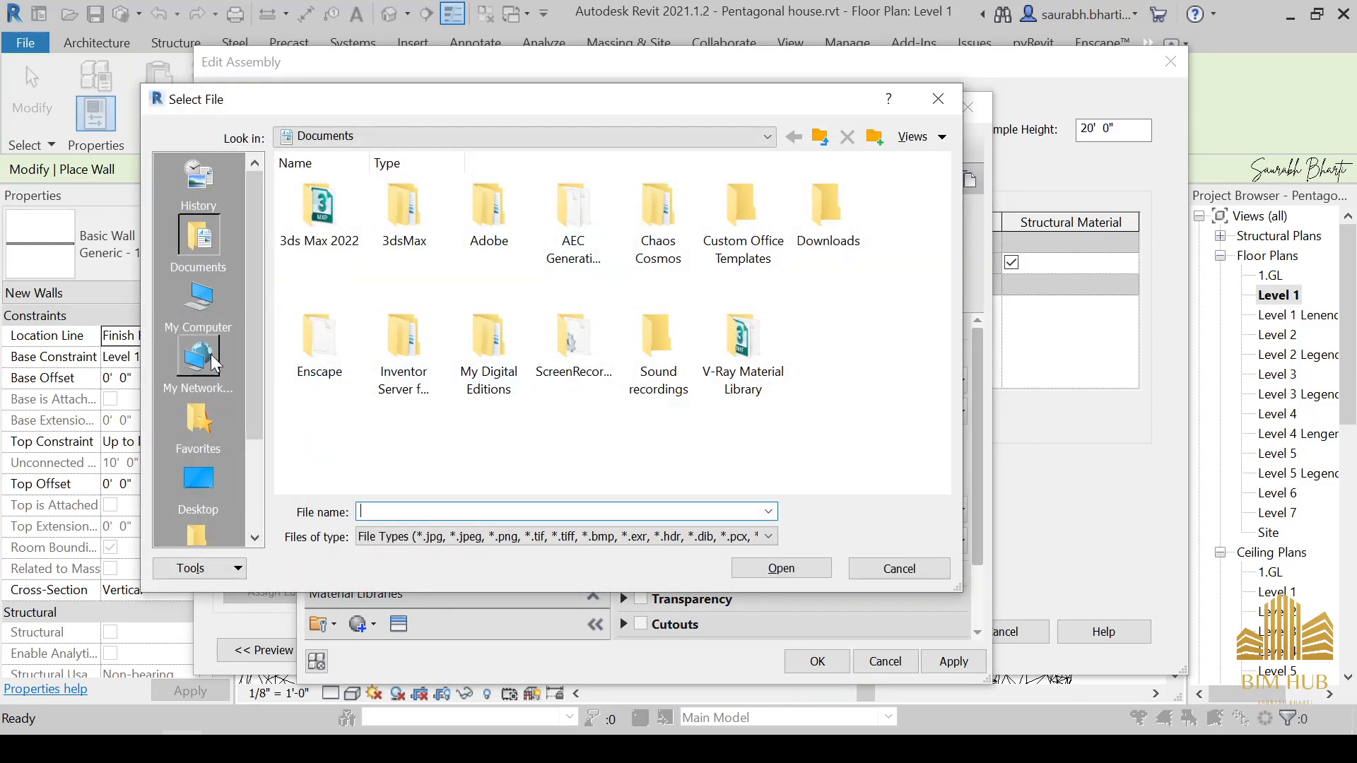
pyautogui.click(197, 483)
pyautogui.scroll(-1, 523, 396)
pyautogui.click(488, 435)
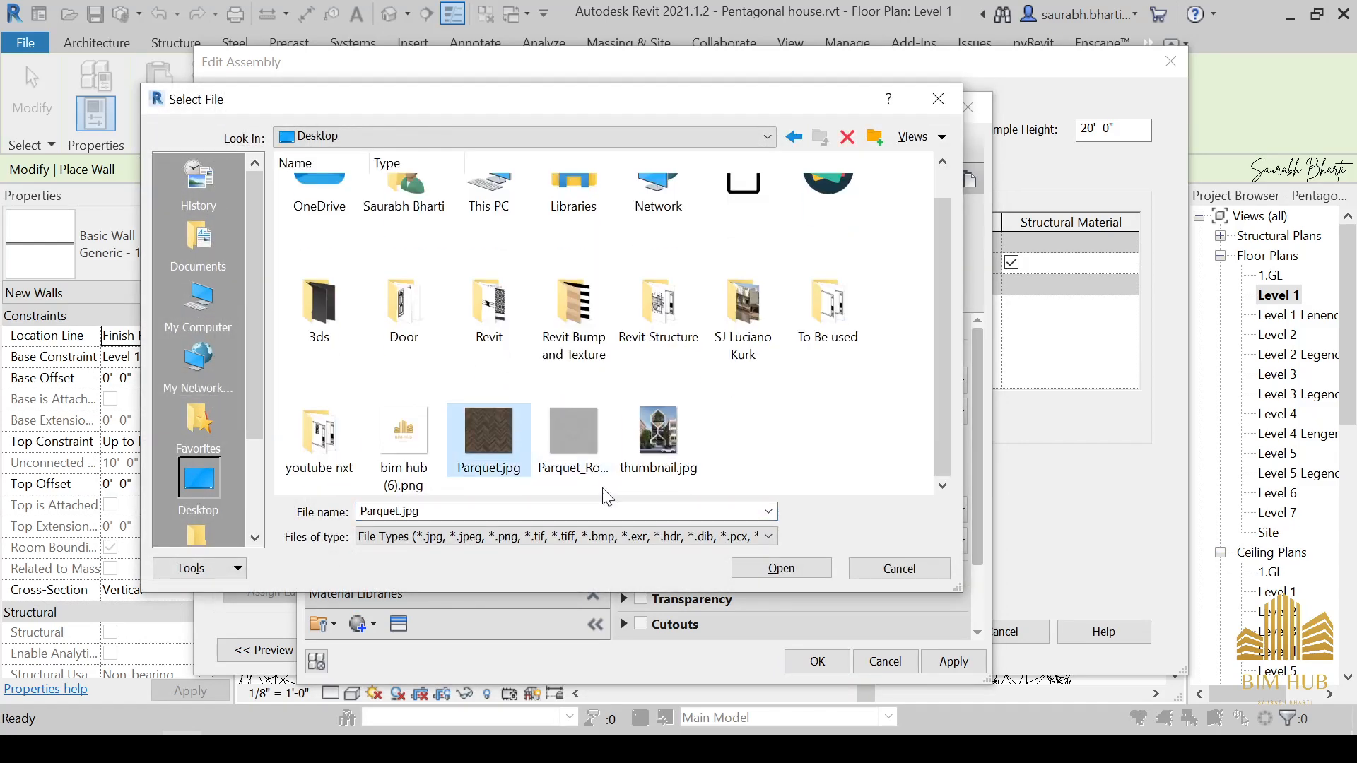
pyautogui.click(739, 568)
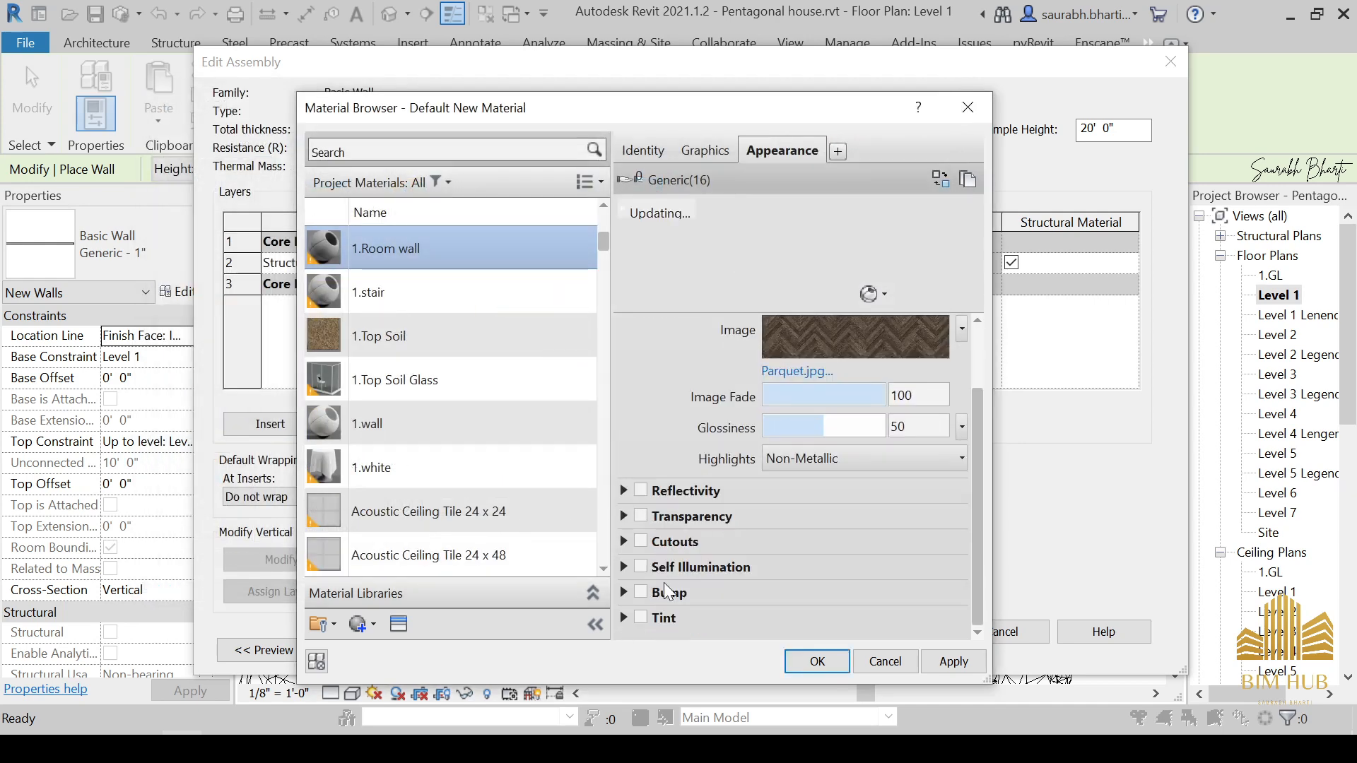
# Step: Enable Bump for the 1.Room wall material using Parquet_Roughness.jpg from the desktop and set its amount to 559
pyautogui.click(642, 592)
pyautogui.click(846, 555)
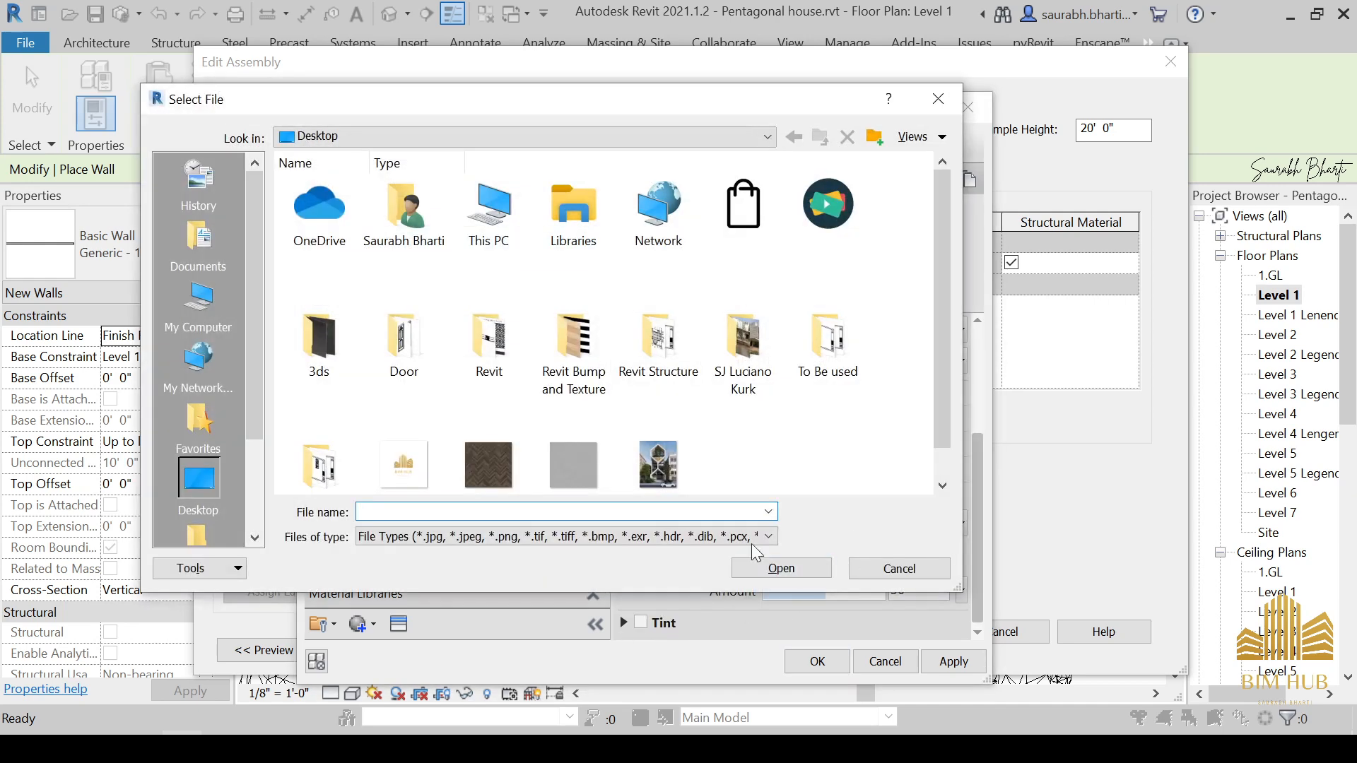
pyautogui.scroll(-1, 555, 470)
pyautogui.click(555, 470)
pyautogui.click(781, 568)
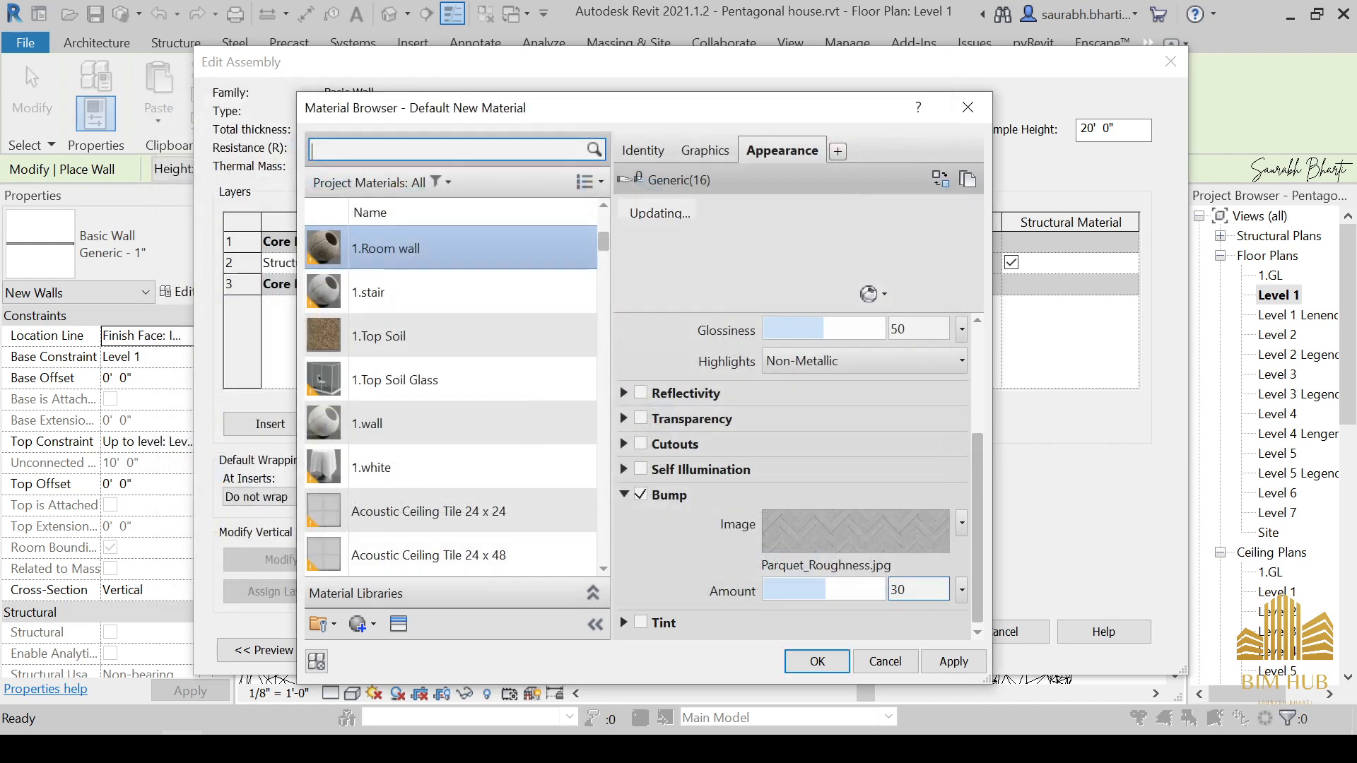
pyautogui.moveTo(860, 586); pyautogui.dragTo(868, 589)
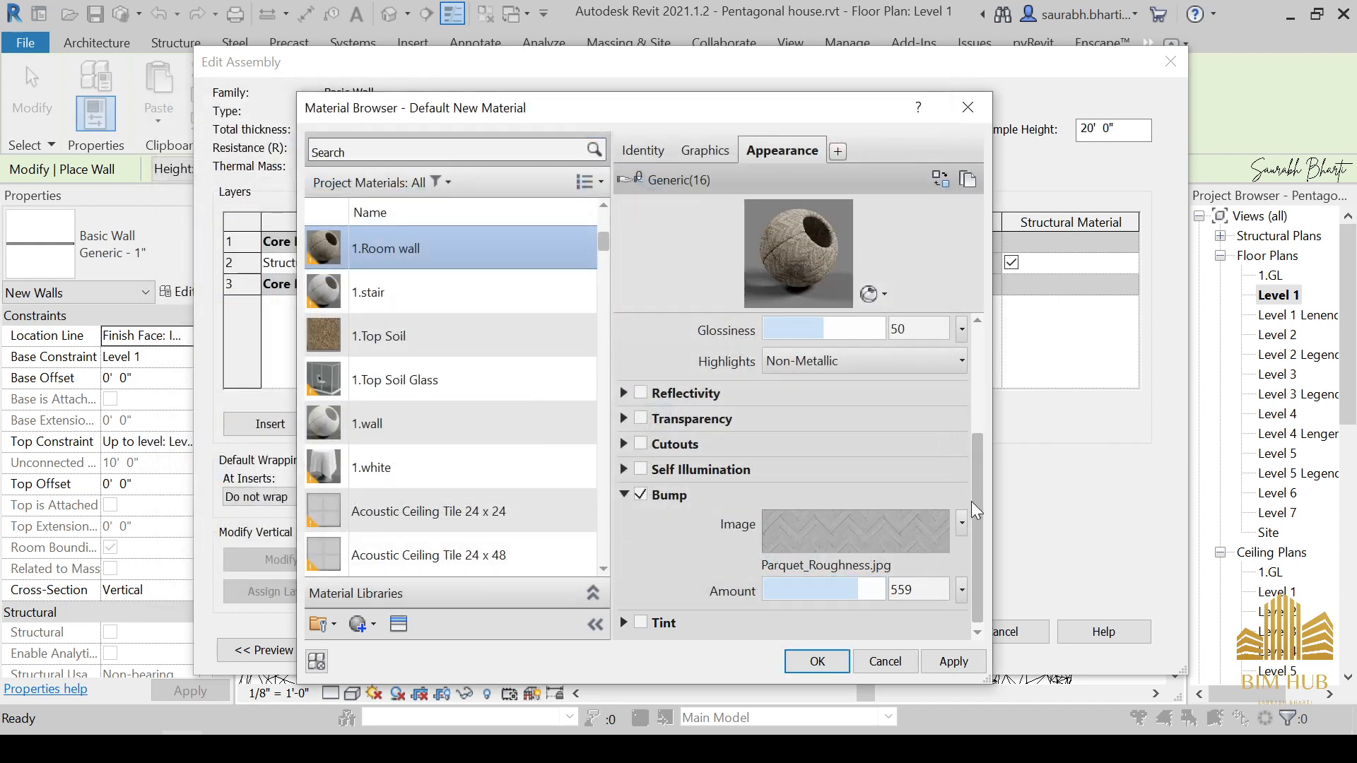
# Step: Set the Parquet.jpg texture's sample size to 6'-0" by 6'-0", keeping its X offset at 0
pyautogui.moveTo(971, 502); pyautogui.dragTo(977, 406)
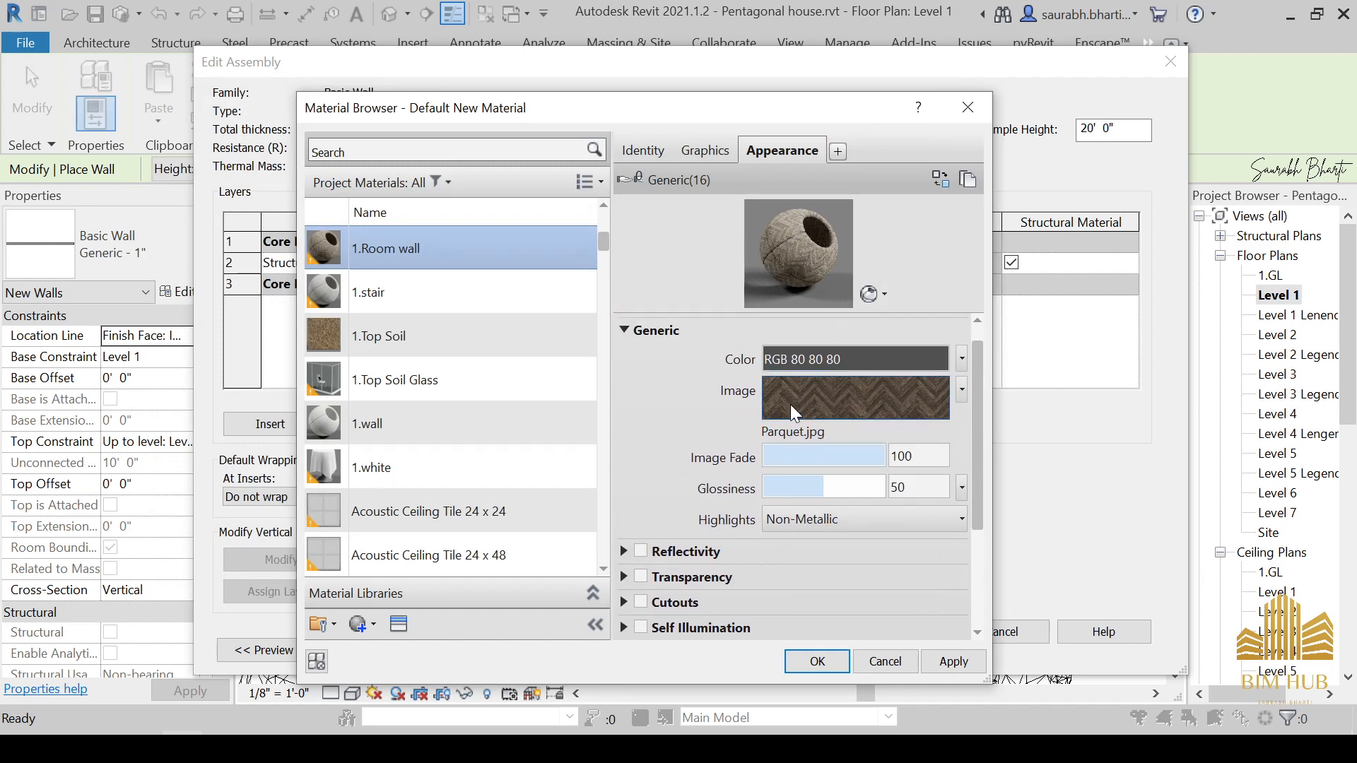
pyautogui.click(855, 408)
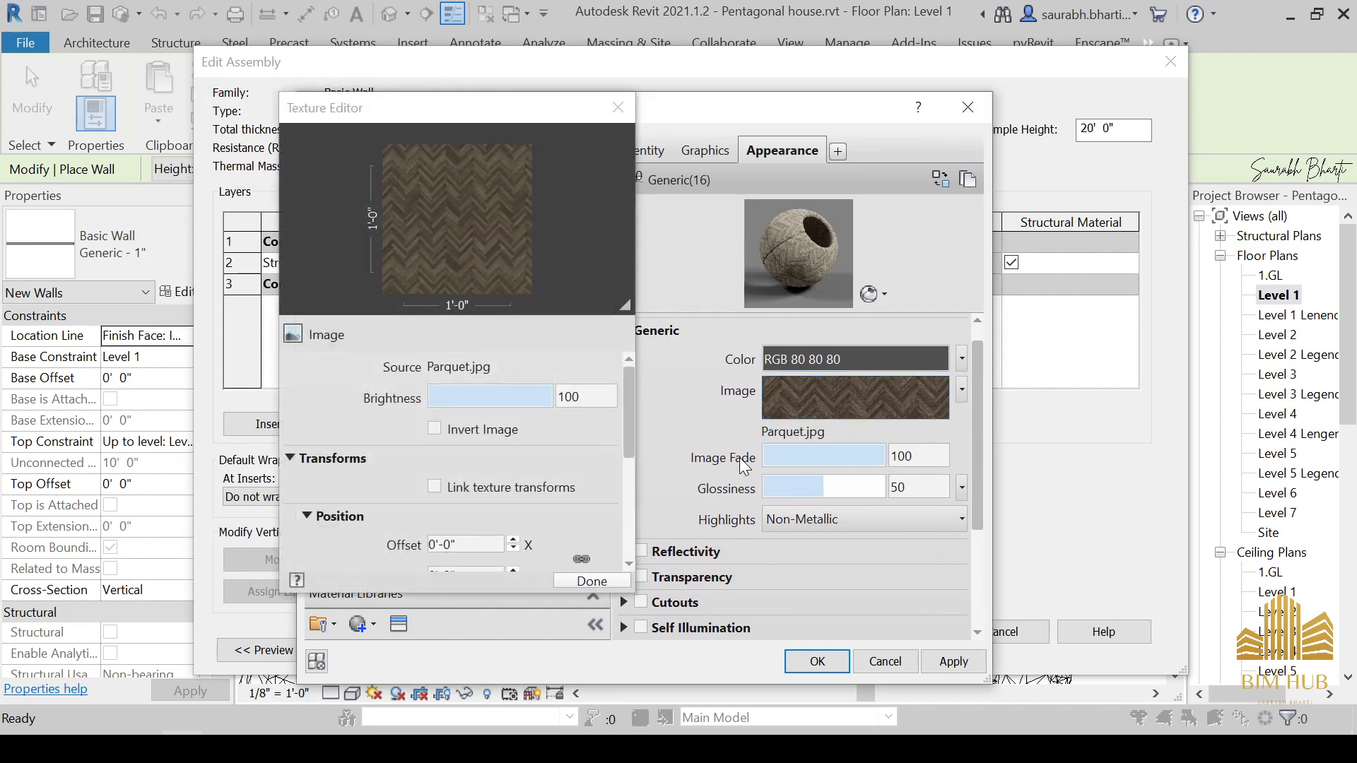
pyautogui.click(513, 549)
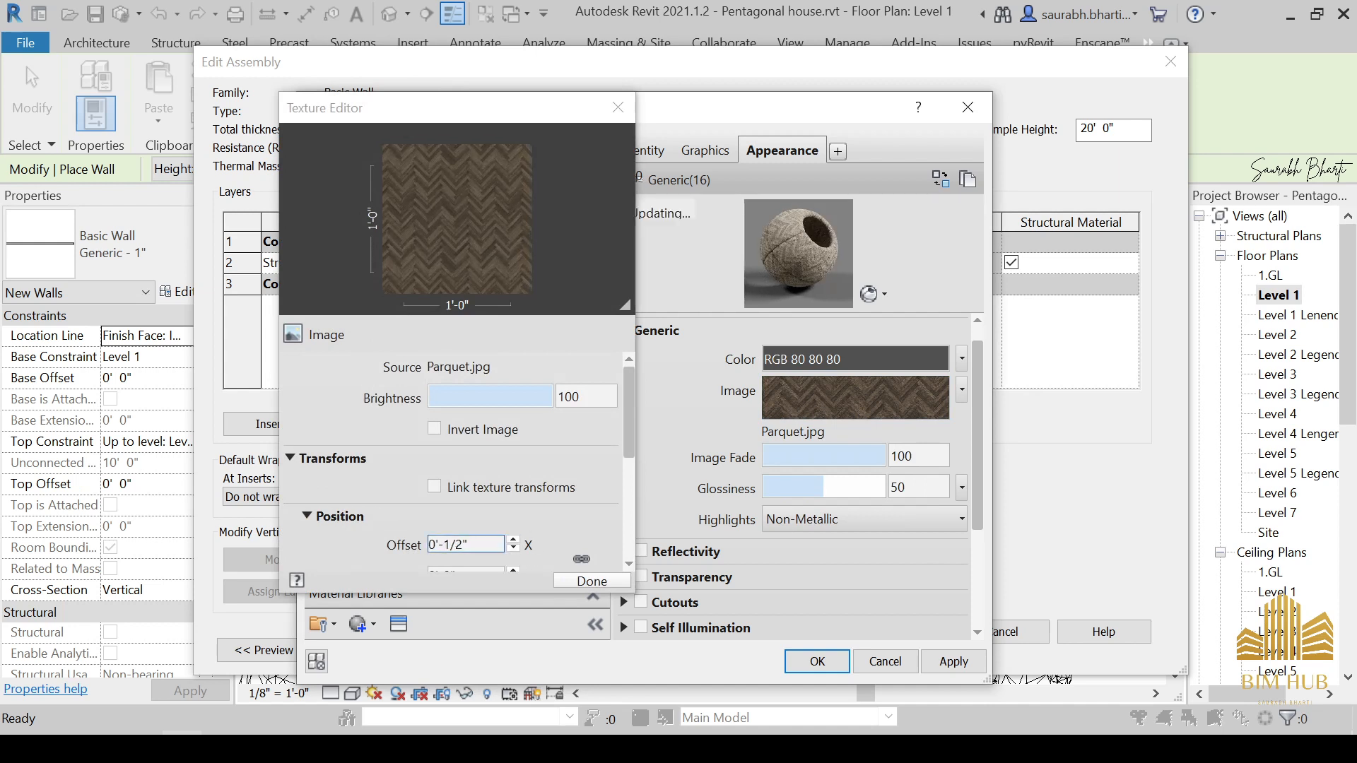
pyautogui.click(513, 540)
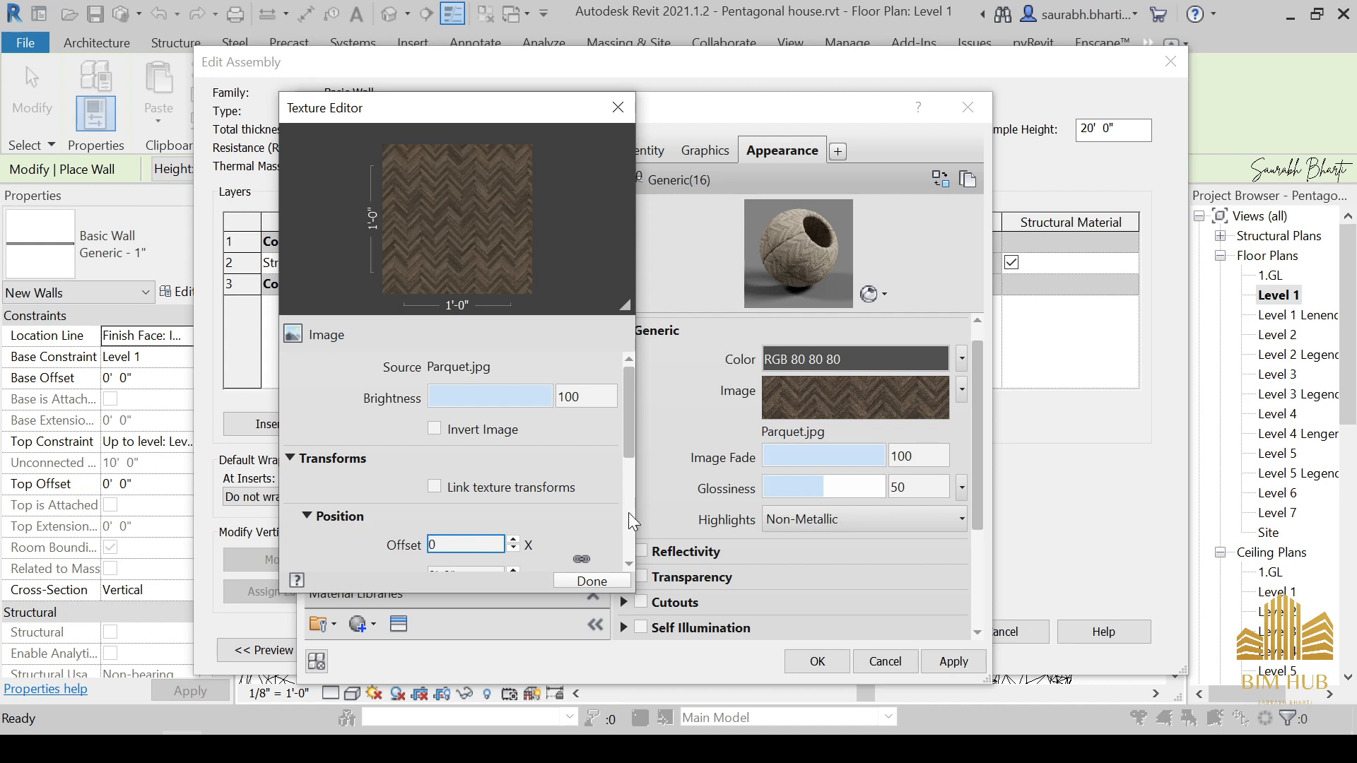
pyautogui.scroll(-5, 629, 512)
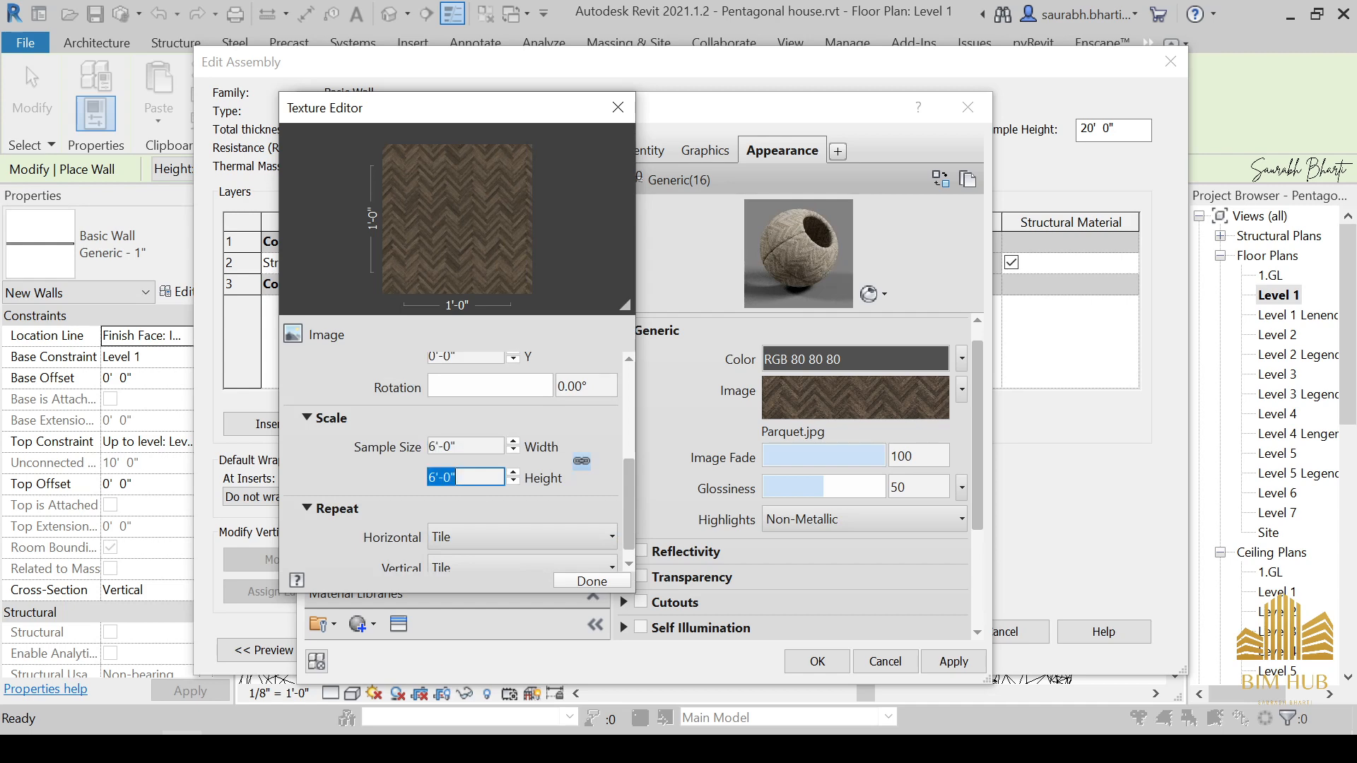
pyautogui.click(591, 581)
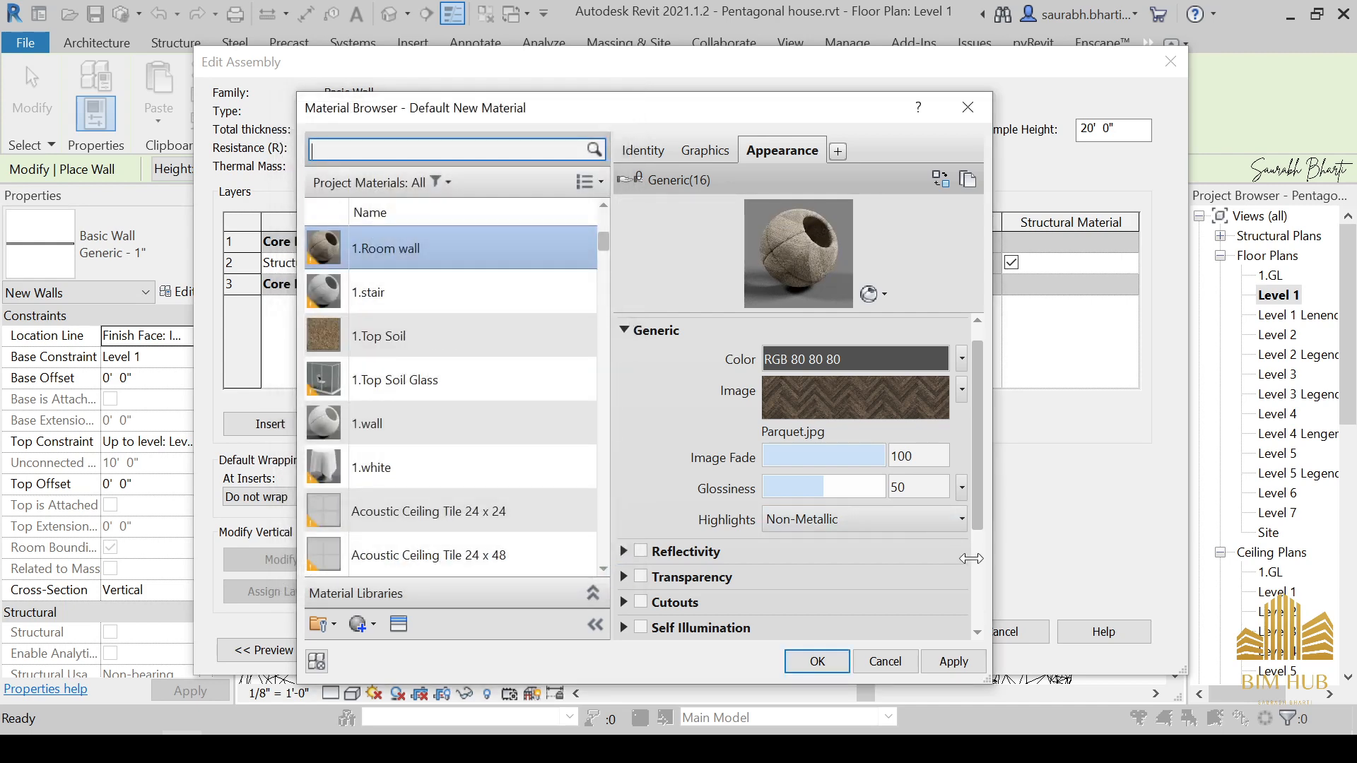
# Step: Set the Parquet_Roughness.jpg bump texture's sample size width to 6'
pyautogui.click(975, 597)
pyautogui.click(813, 531)
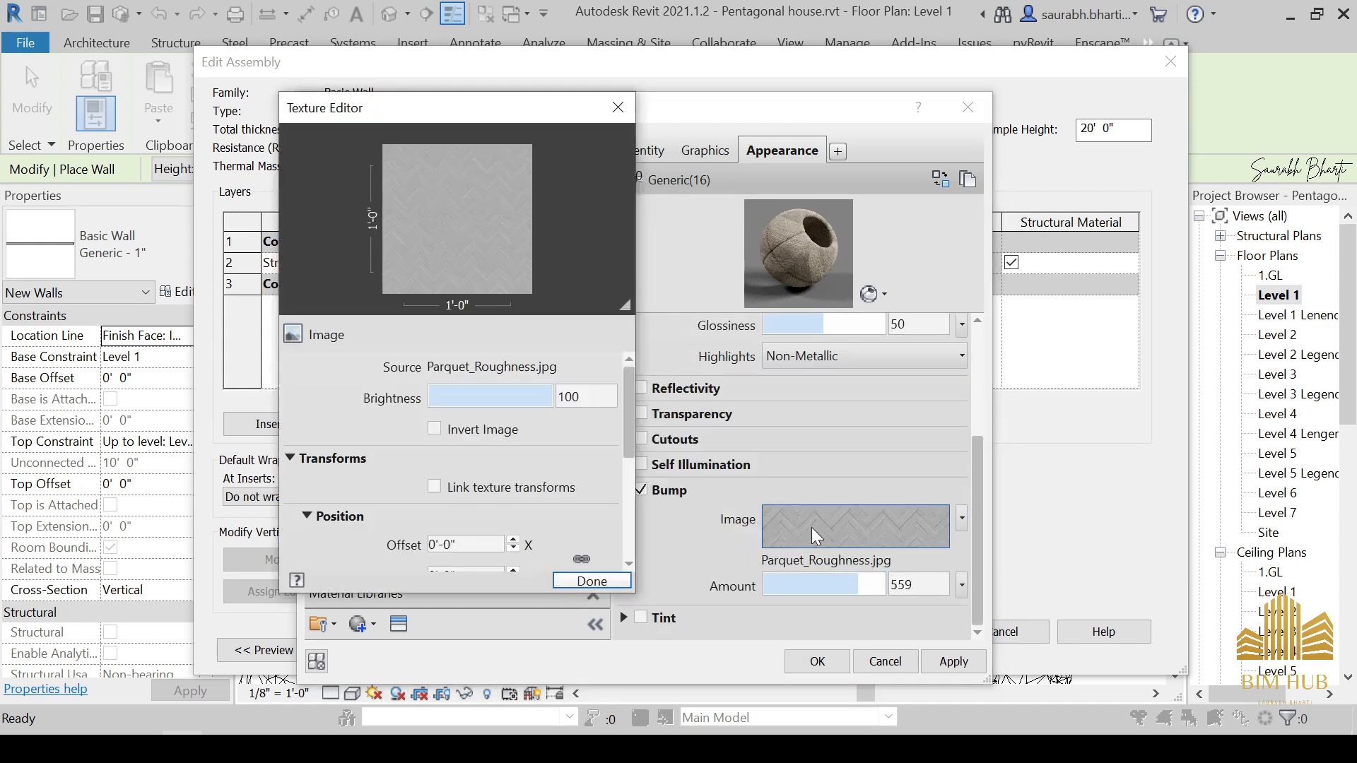
pyautogui.click(628, 521)
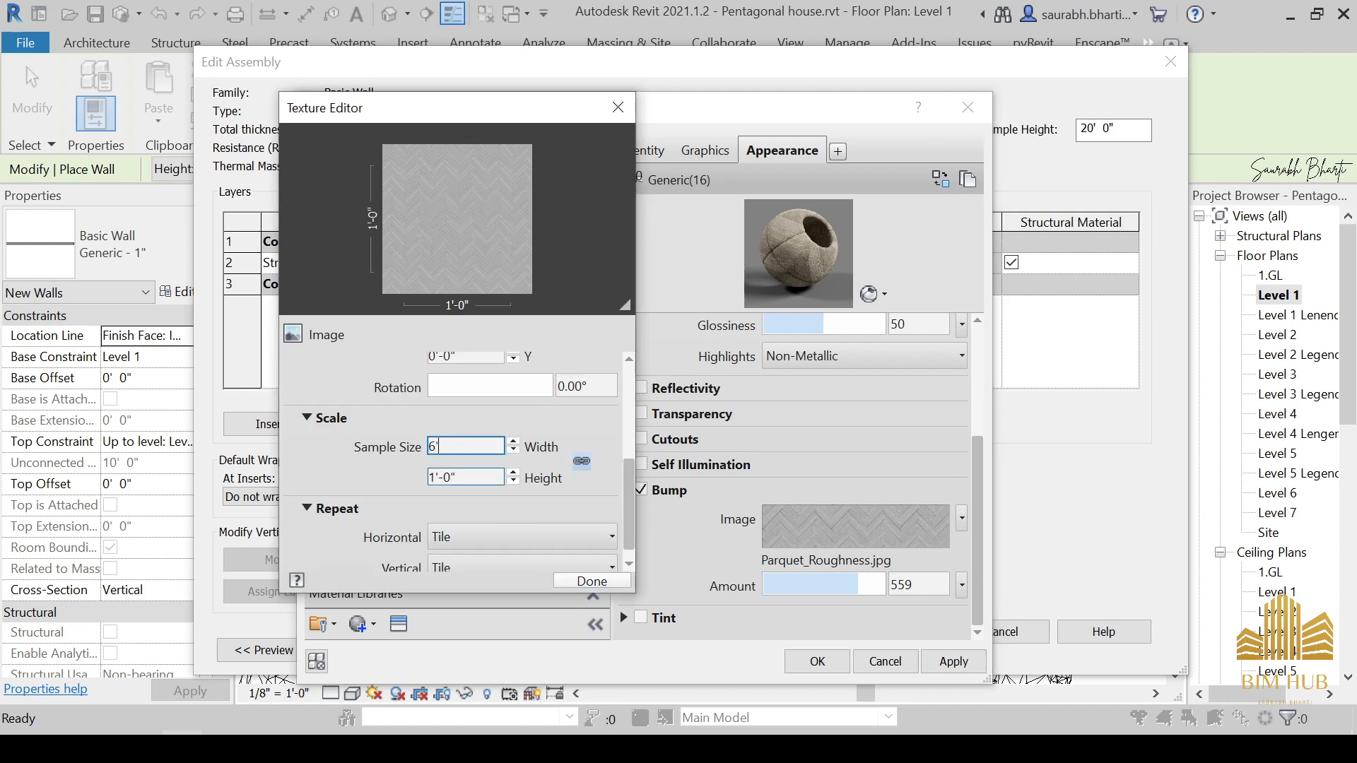
pyautogui.click(581, 581)
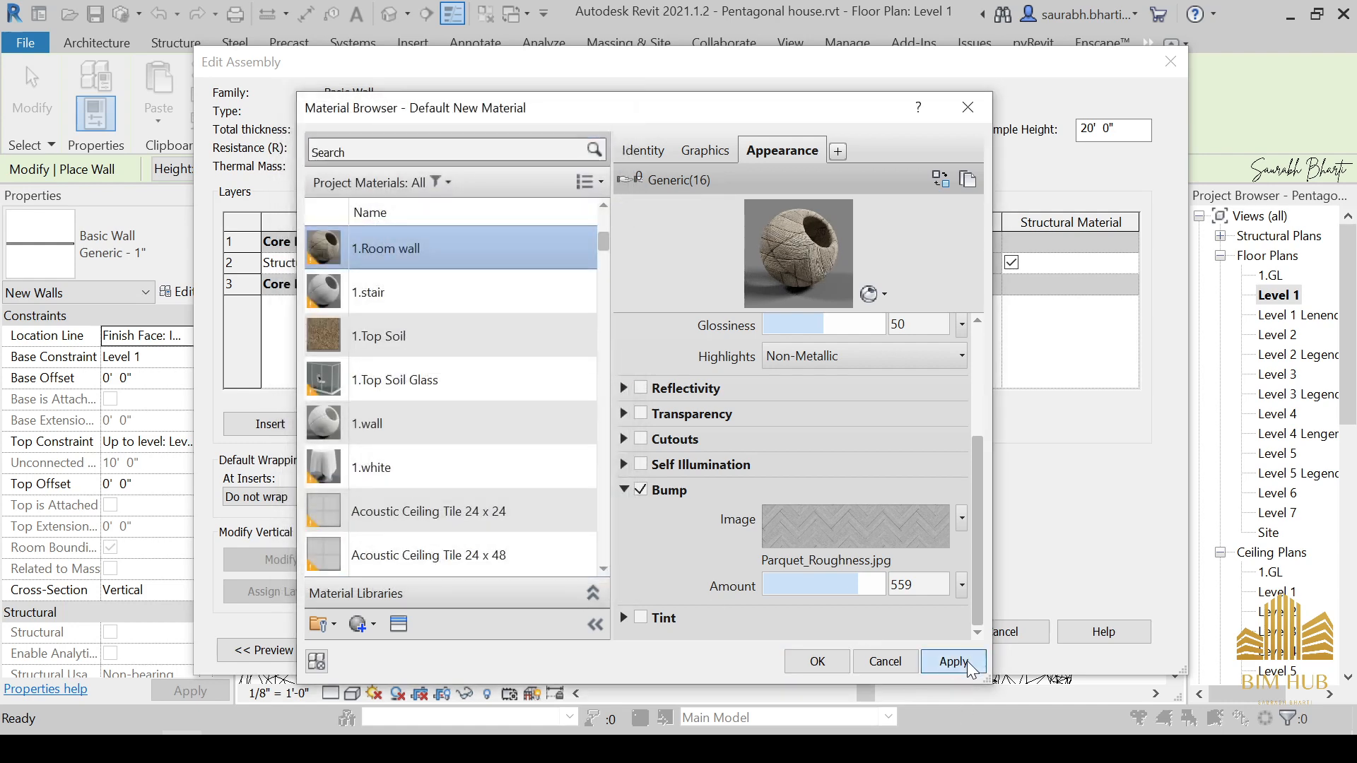
# Step: Apply the 1.Room wall material to the Room wall type's structure layer and accept the wall assembly
pyautogui.click(967, 662)
pyautogui.click(818, 662)
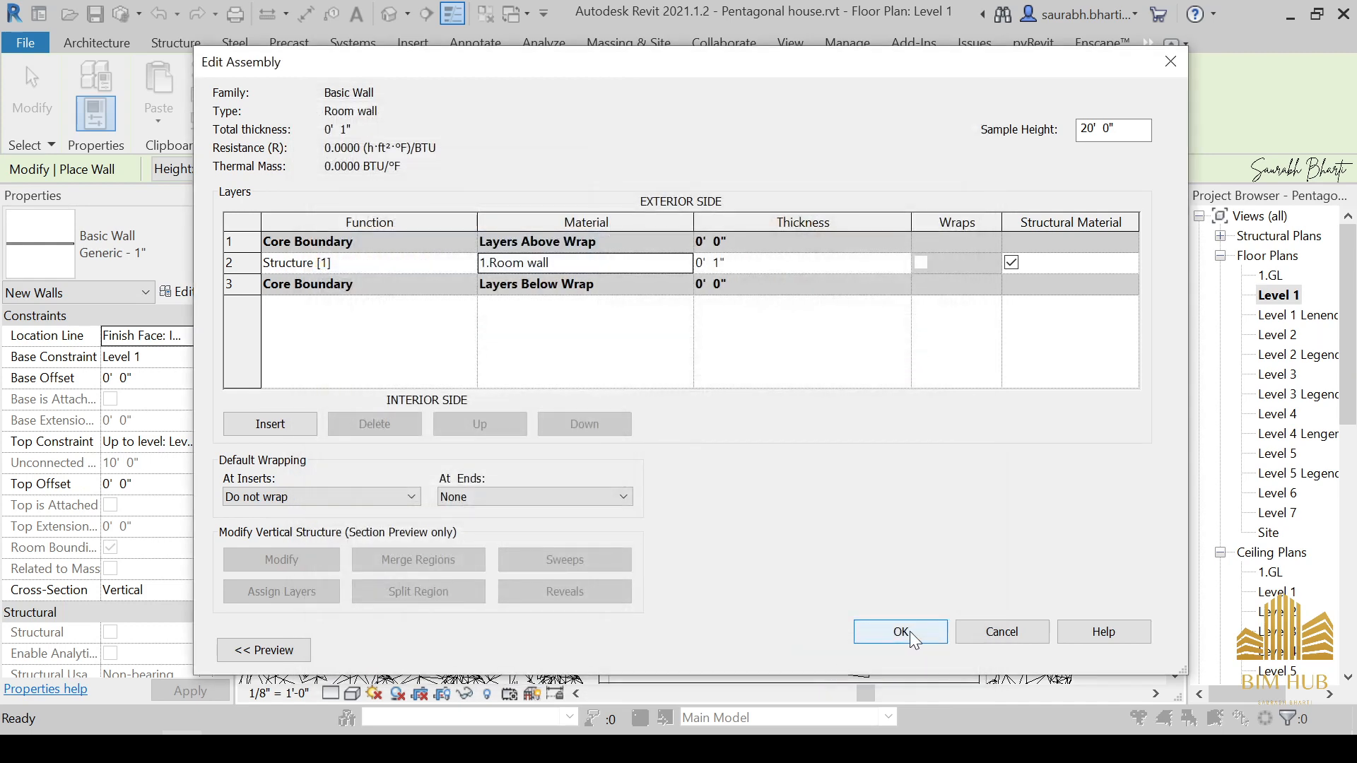
pyautogui.click(910, 631)
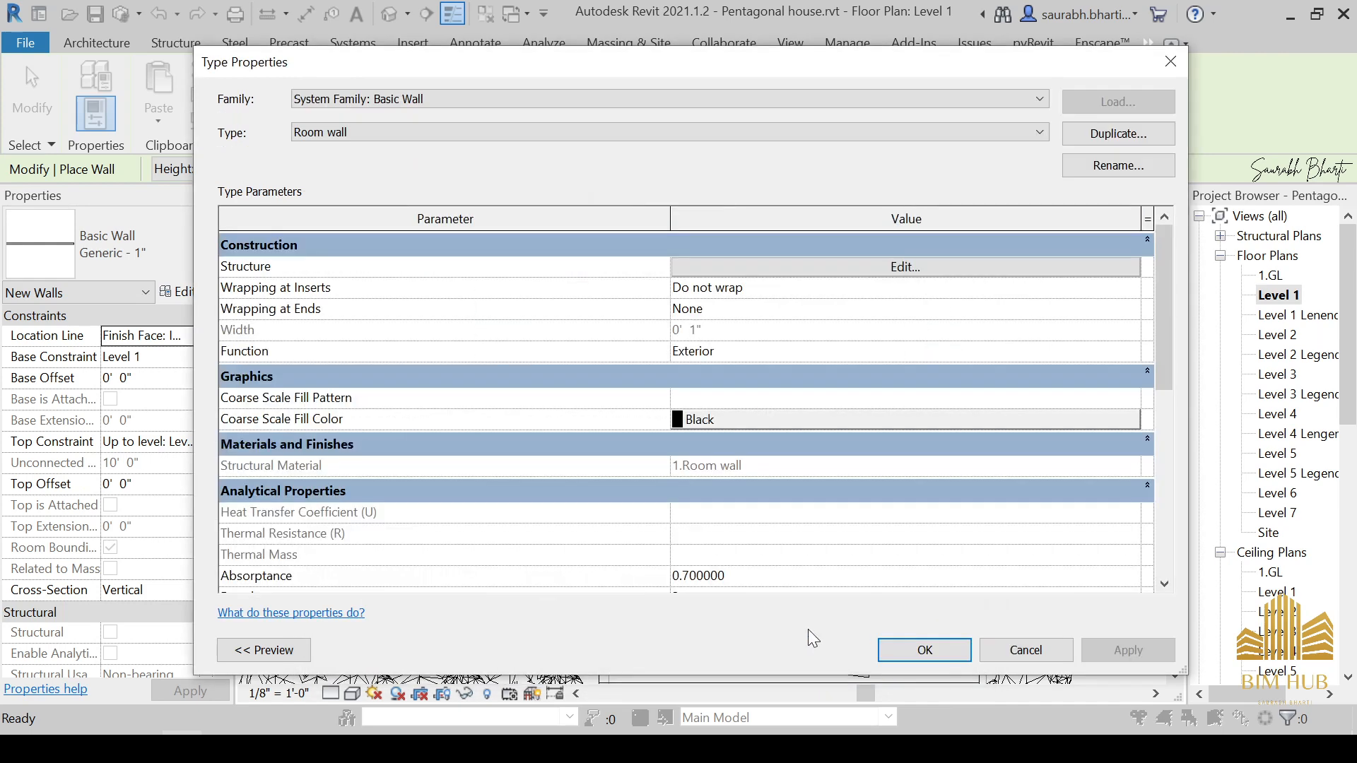
# Step: Accept the Room wall type and draw it about 7' long along the inner face of the Level 1 bedroom's window wall
pyautogui.click(924, 650)
pyautogui.scroll(4, 627, 435)
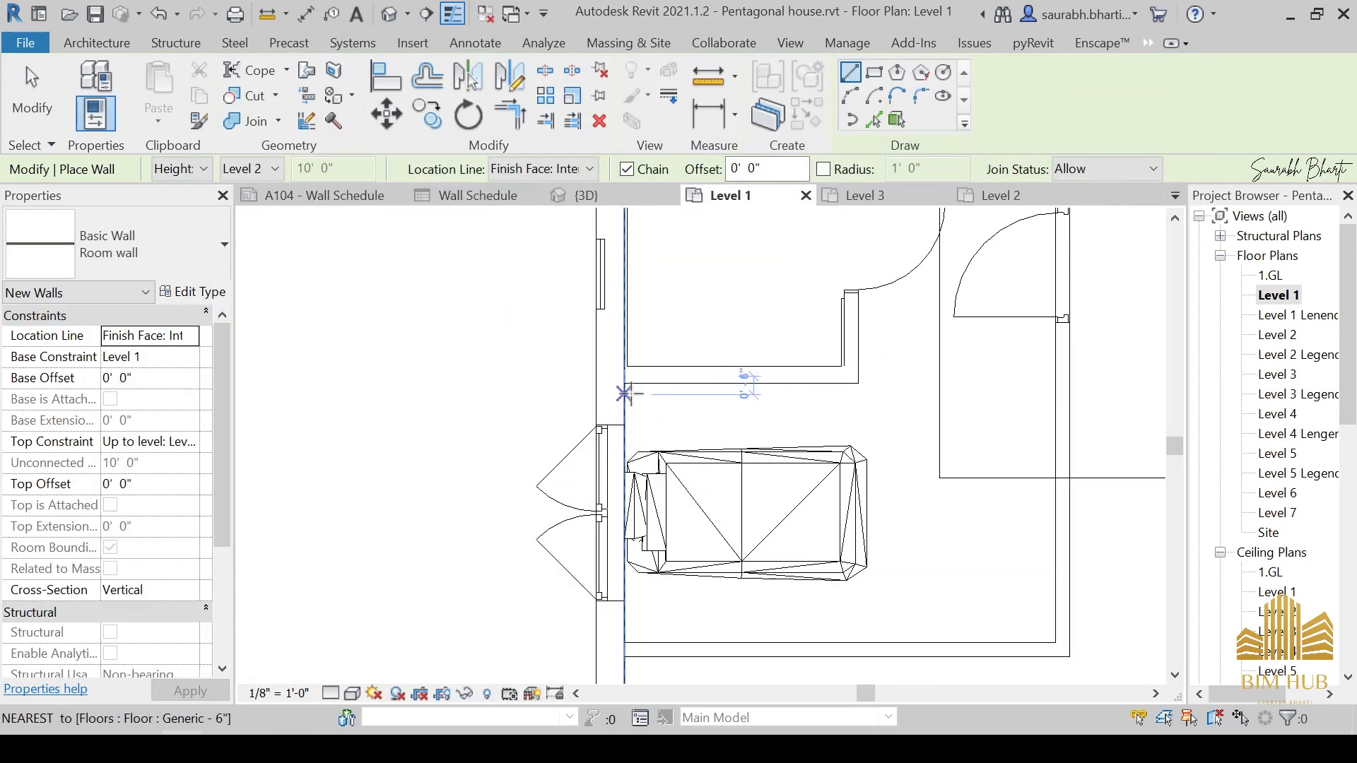
pyautogui.click(624, 384)
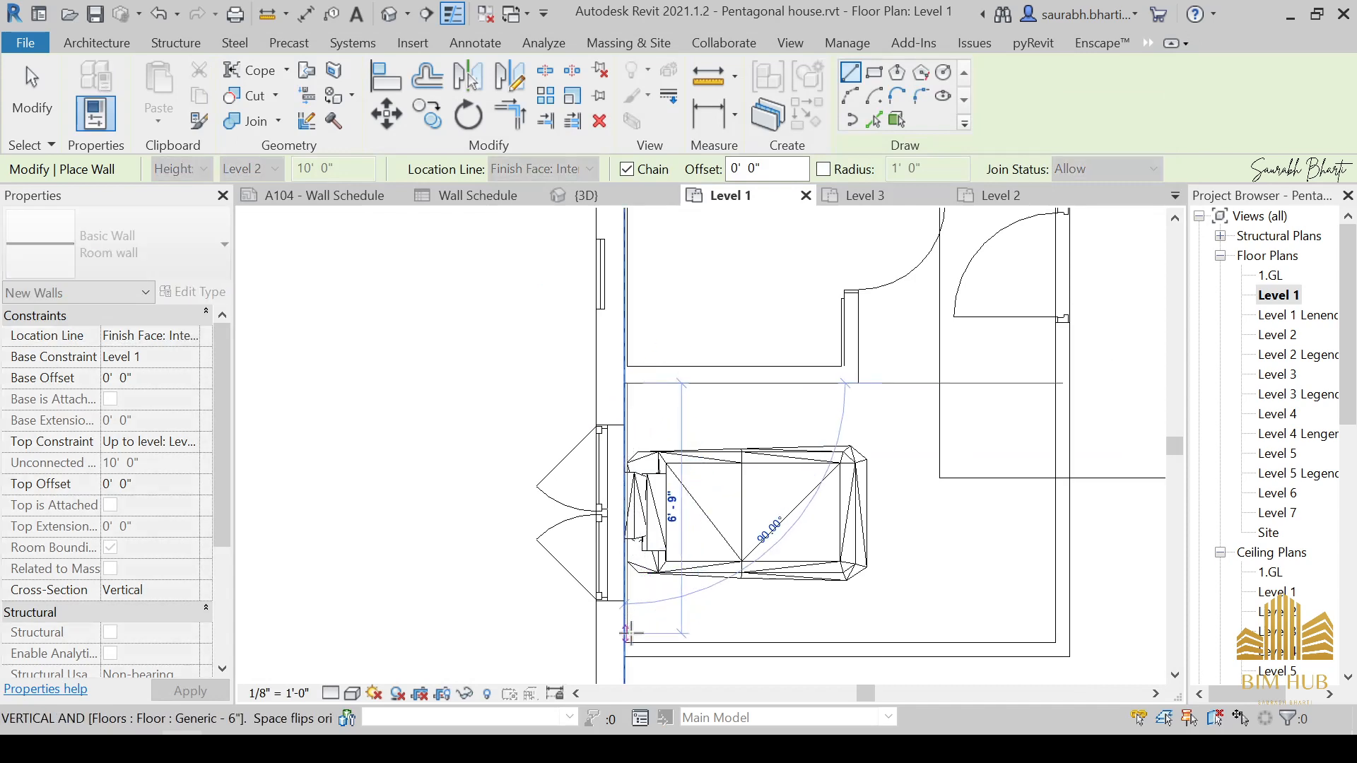
pyautogui.click(626, 642)
pyautogui.press('Escape')
pyautogui.press('Escape')
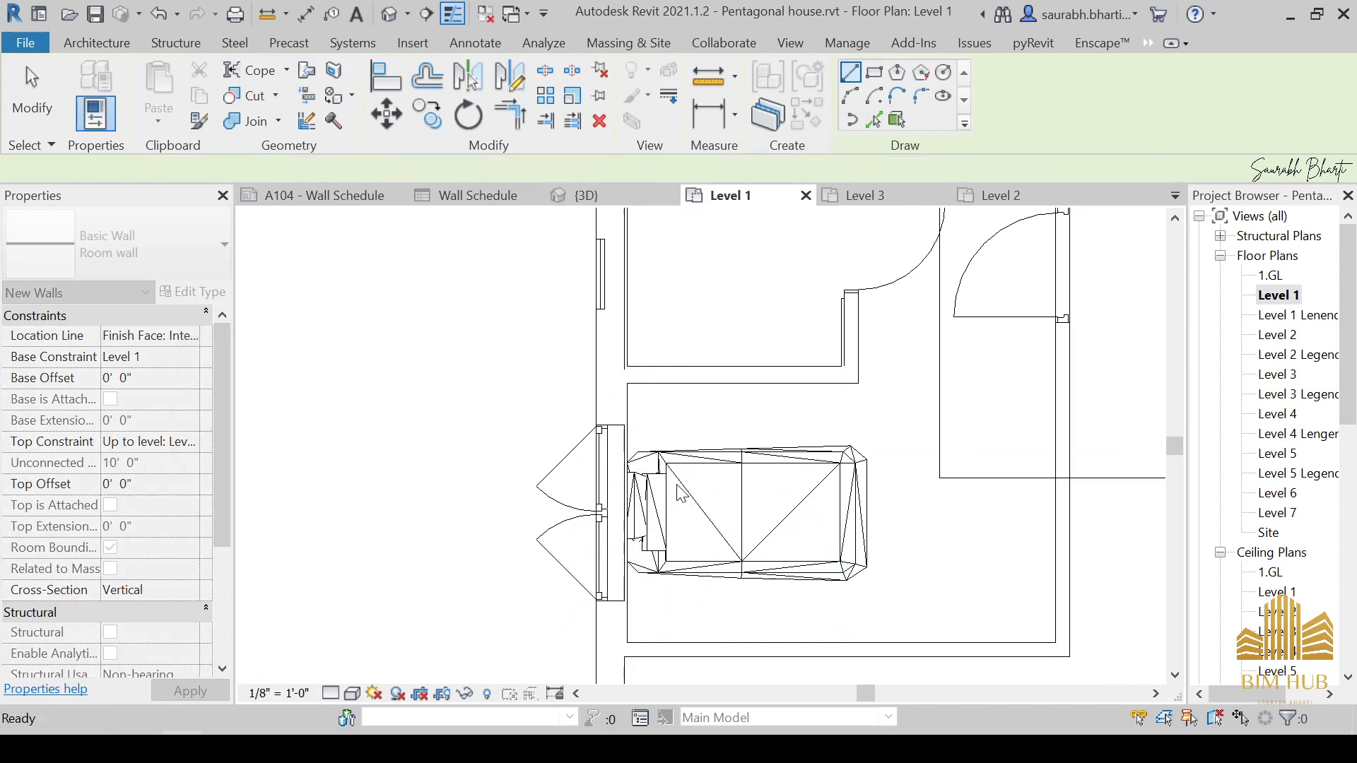
pyautogui.scroll(3, 657, 545)
pyautogui.click(657, 523)
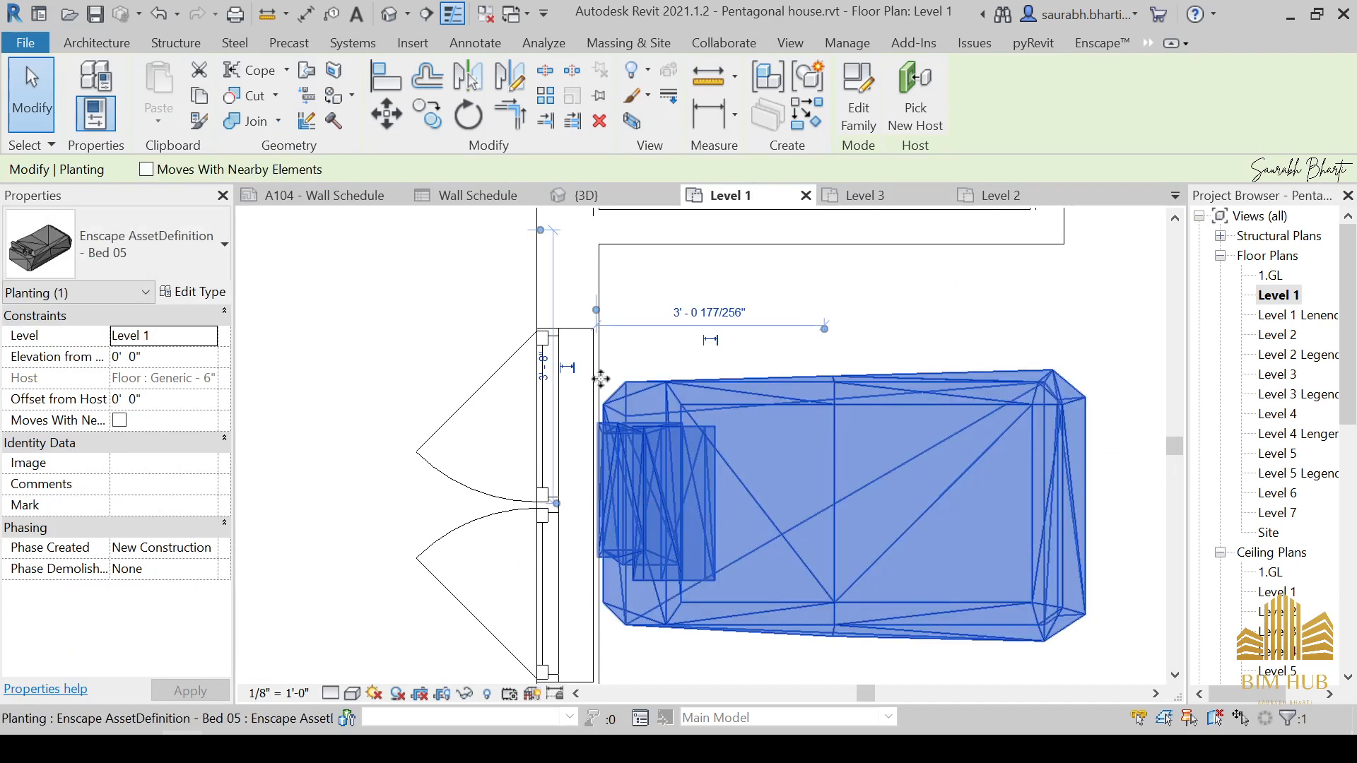
pyautogui.click(662, 355)
# Step: In the 3D view, face the model from the front and extend the section box outward past the bedroom's window wall
pyautogui.click(399, 19)
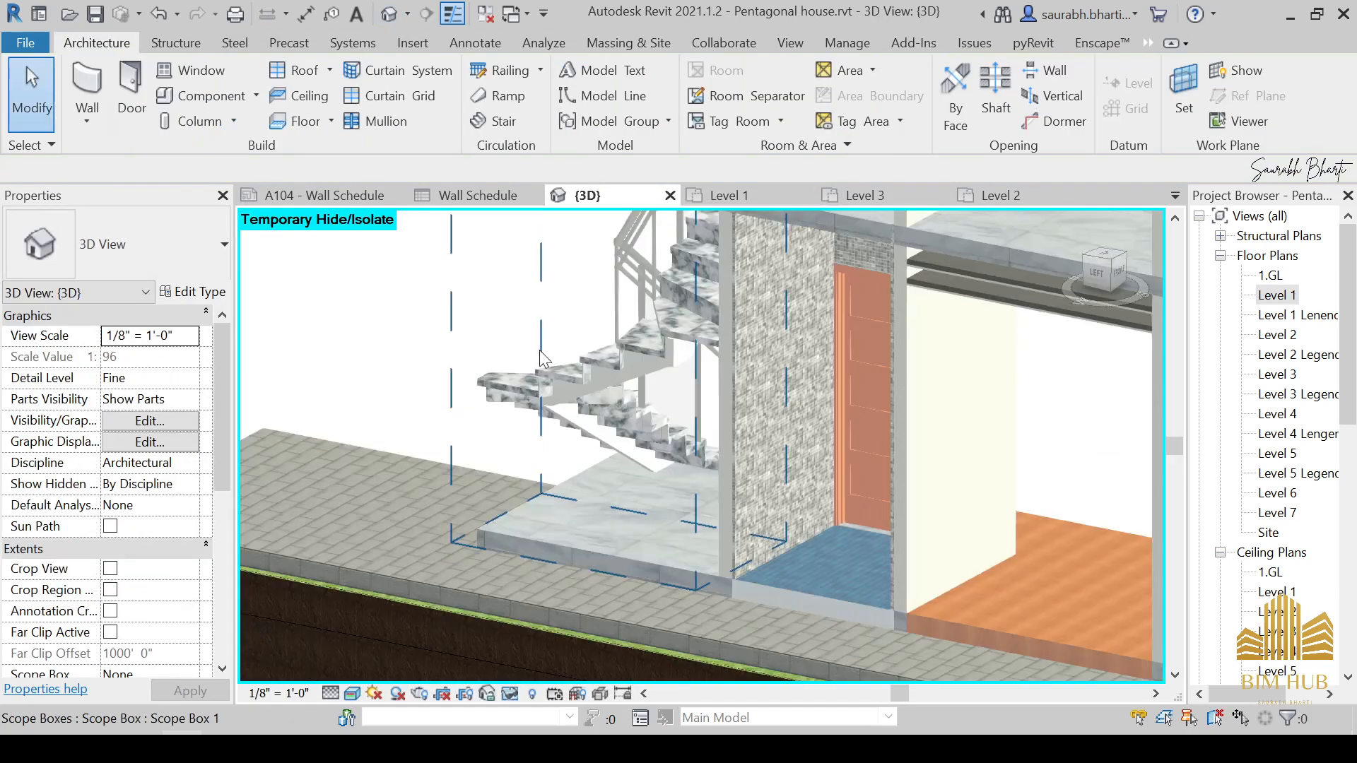
pyautogui.scroll(-2, 593, 385)
pyautogui.keyDown('shift'); pyautogui.moveTo(647, 459); pyautogui.dragTo(677, 531, button='middle'); pyautogui.keyUp('shift')
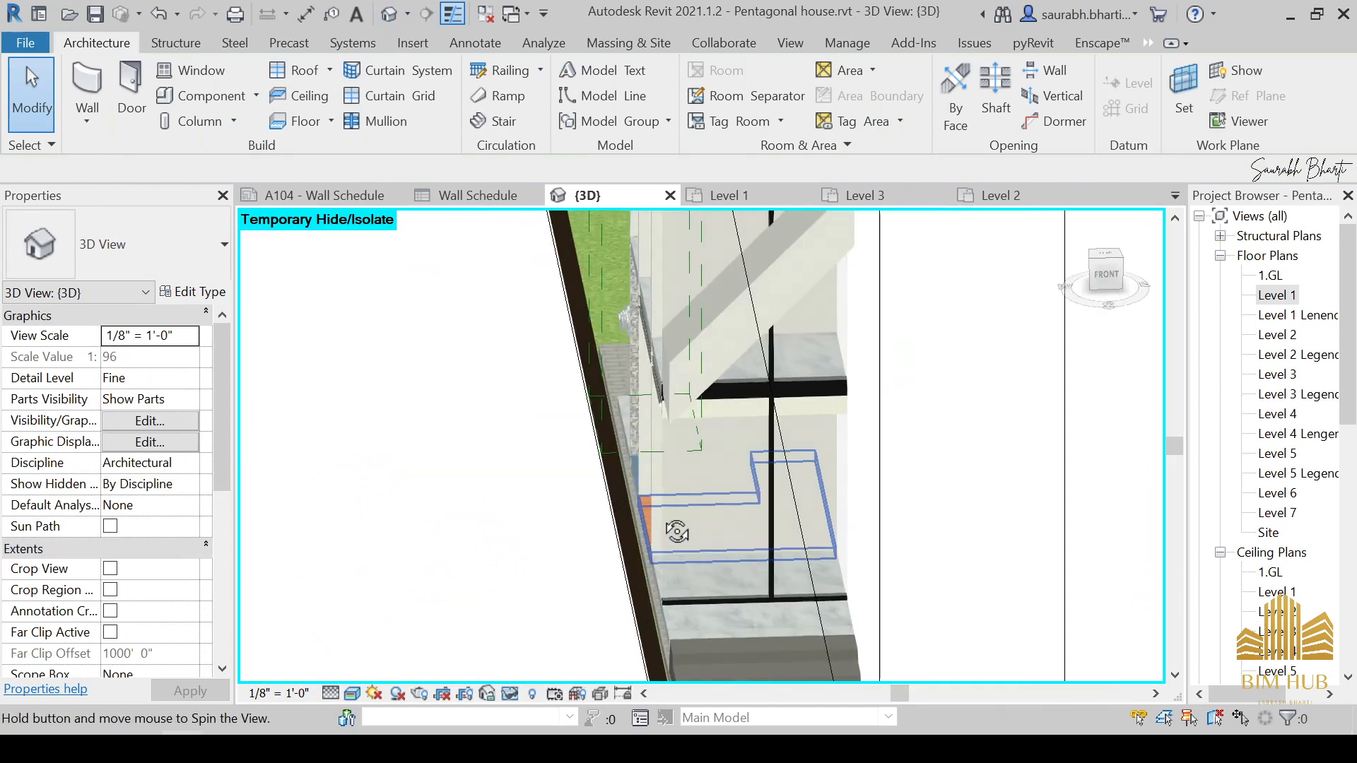
pyautogui.click(1115, 282)
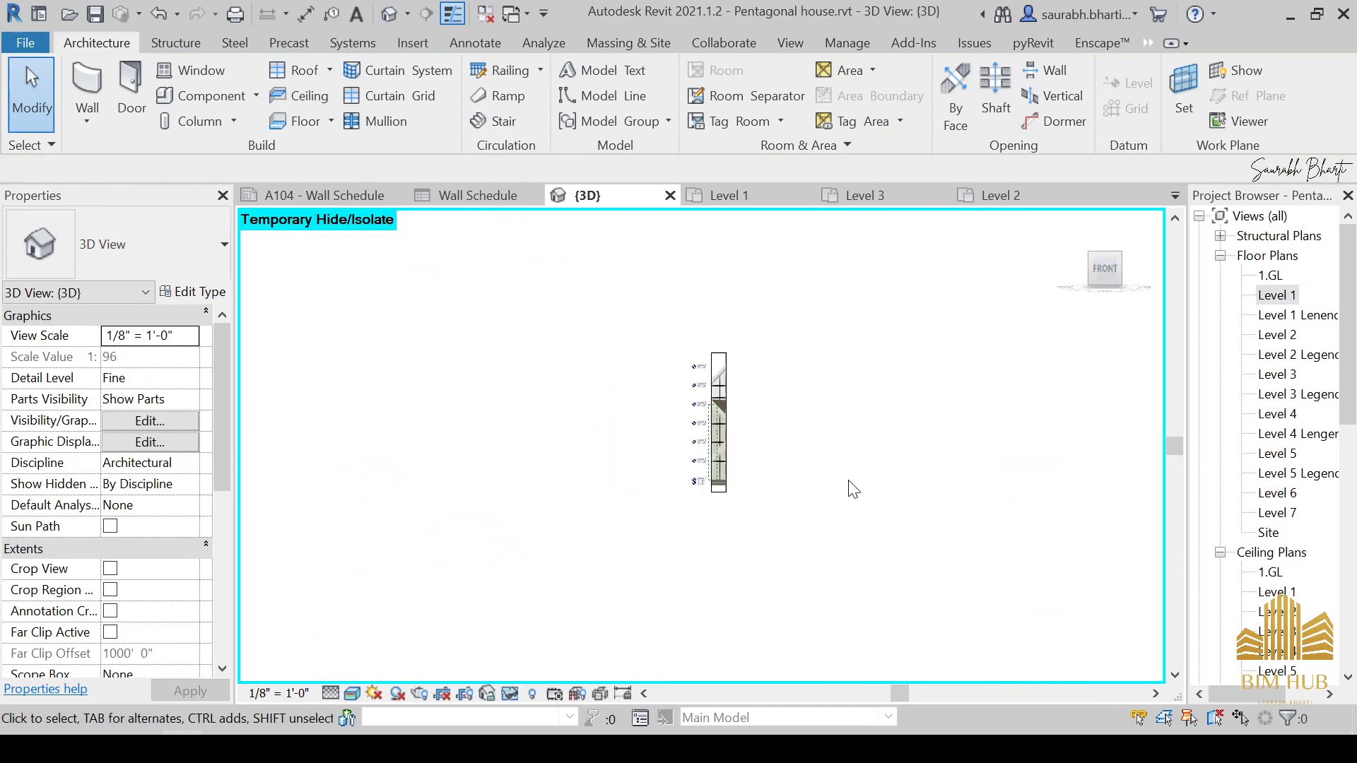
pyautogui.scroll(5, 716, 451)
pyautogui.click(705, 268)
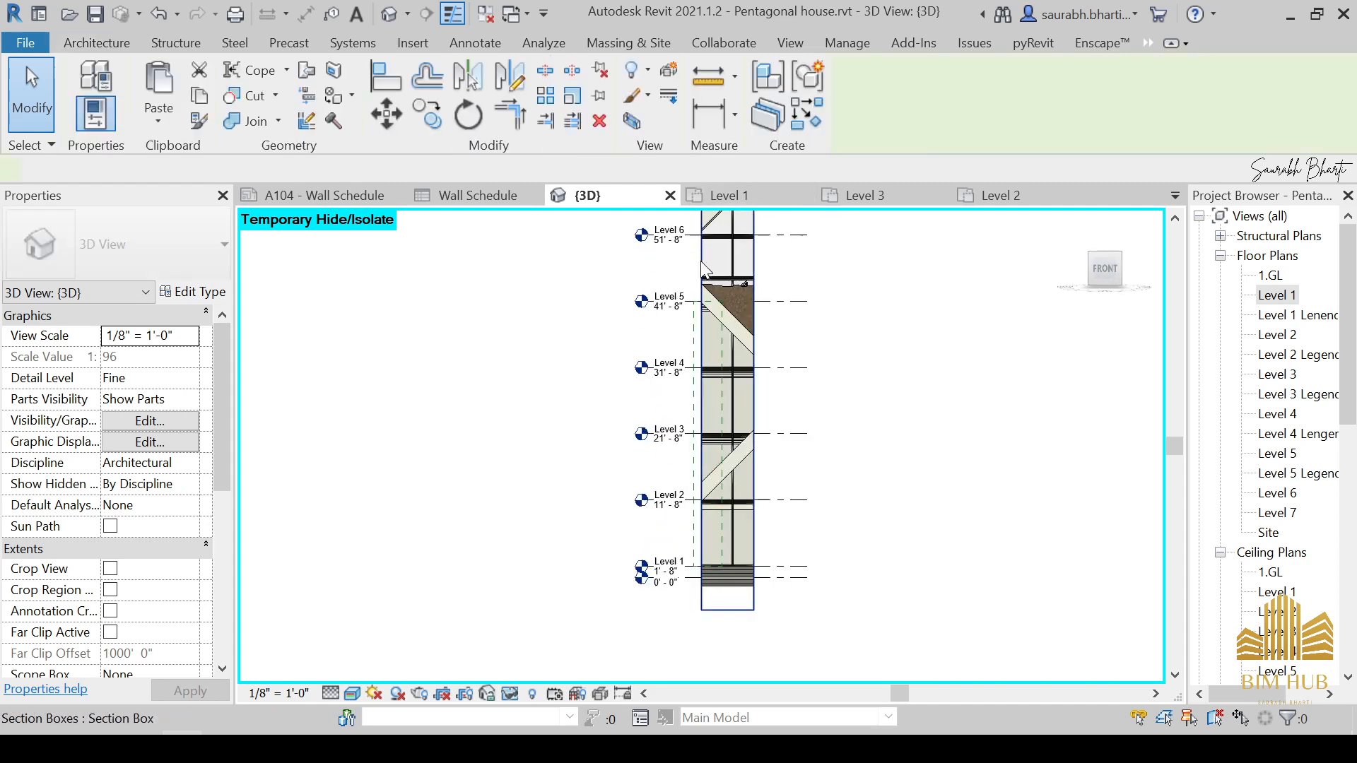
pyautogui.click(704, 269)
pyautogui.moveTo(698, 367); pyautogui.dragTo(683, 371)
# Step: Open the profile of the parquet Room wall behind the Level 1 bed for editing
pyautogui.keyDown('shift'); pyautogui.moveTo(858, 476); pyautogui.dragTo(687, 512, button='middle'); pyautogui.keyUp('shift')
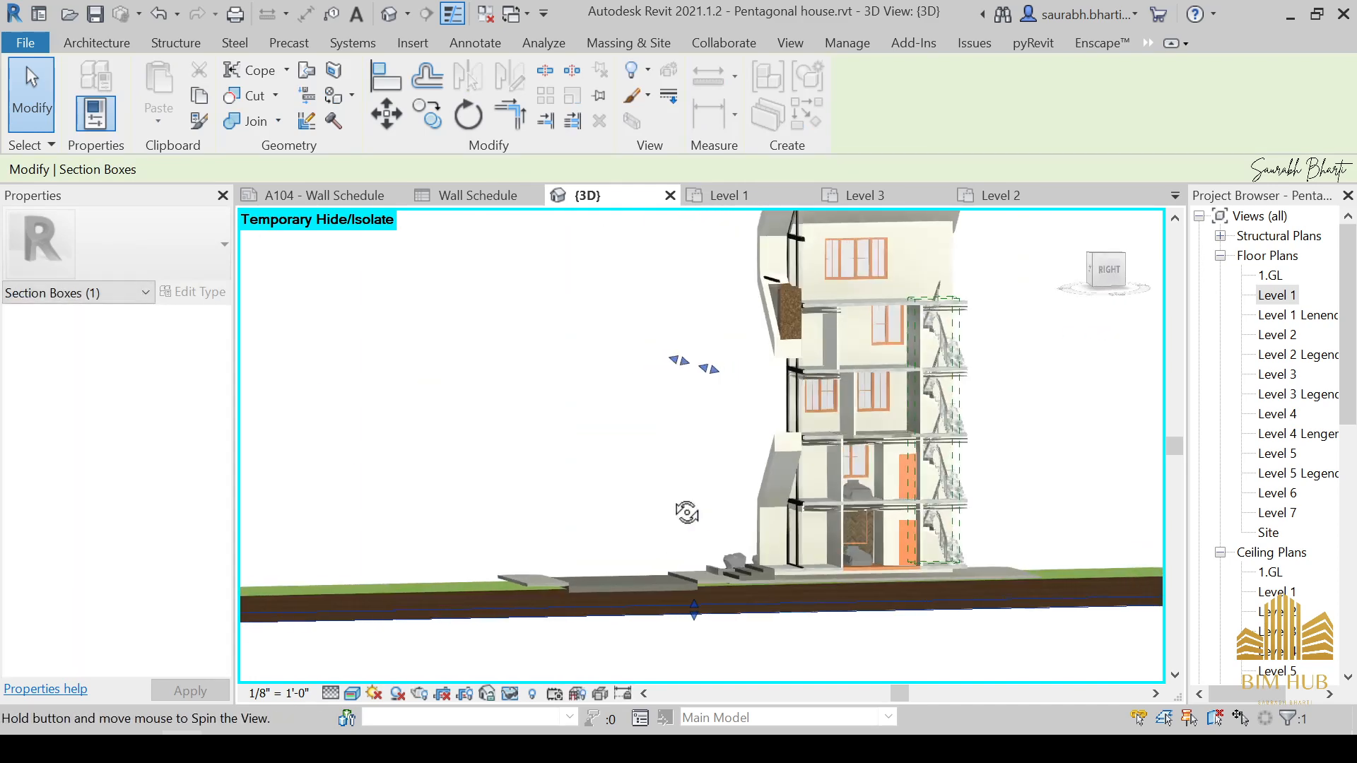
pyautogui.scroll(8, 840, 557)
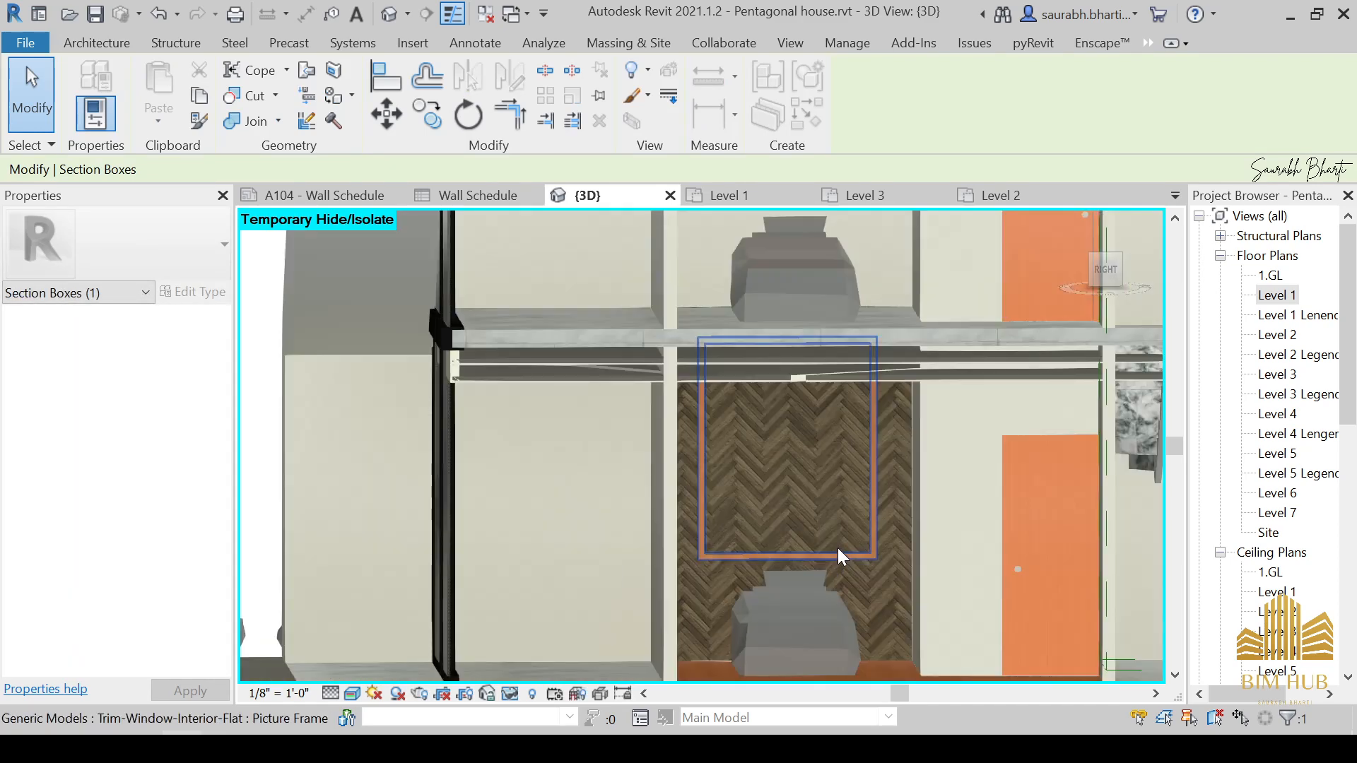
pyautogui.keyDown('shift'); pyautogui.moveTo(851, 606); pyautogui.dragTo(841, 605, button='middle'); pyautogui.keyUp('shift')
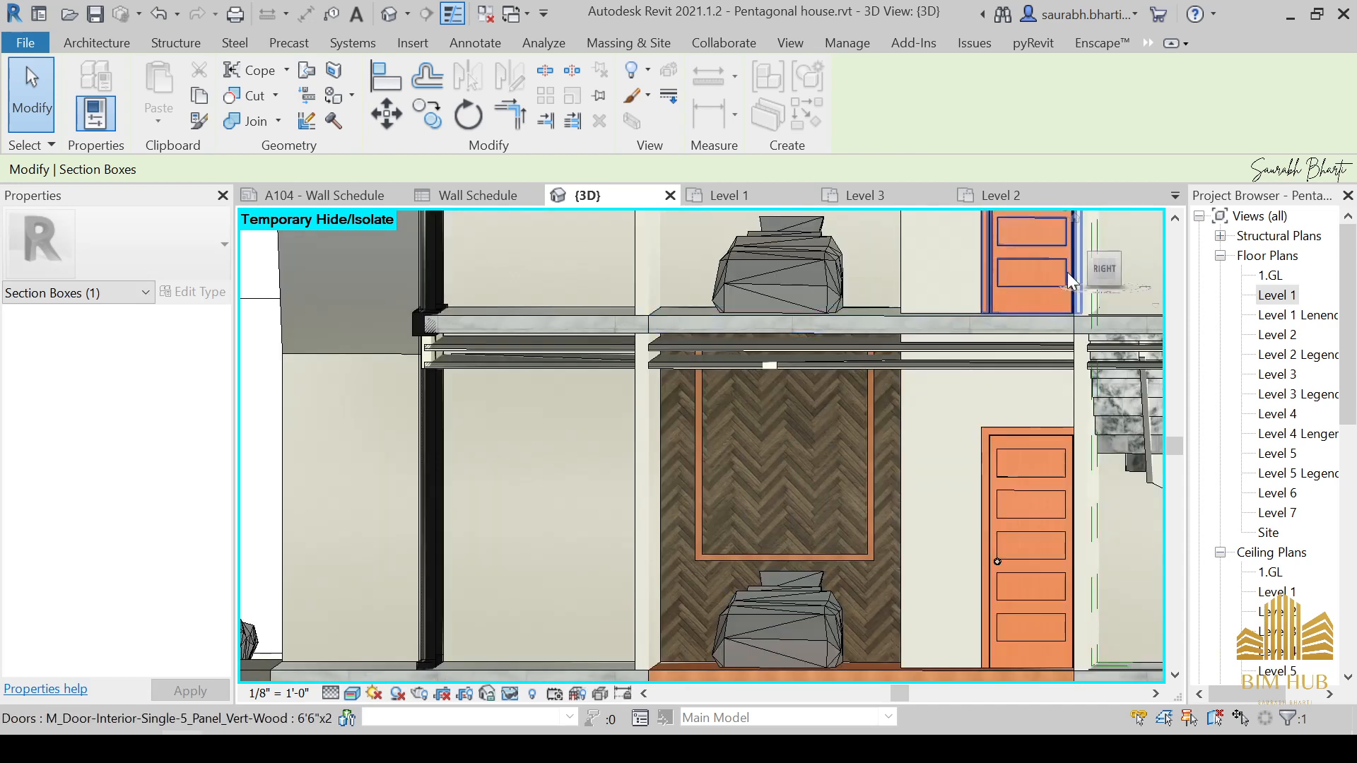
pyautogui.click(1105, 274)
pyautogui.scroll(6, 793, 533)
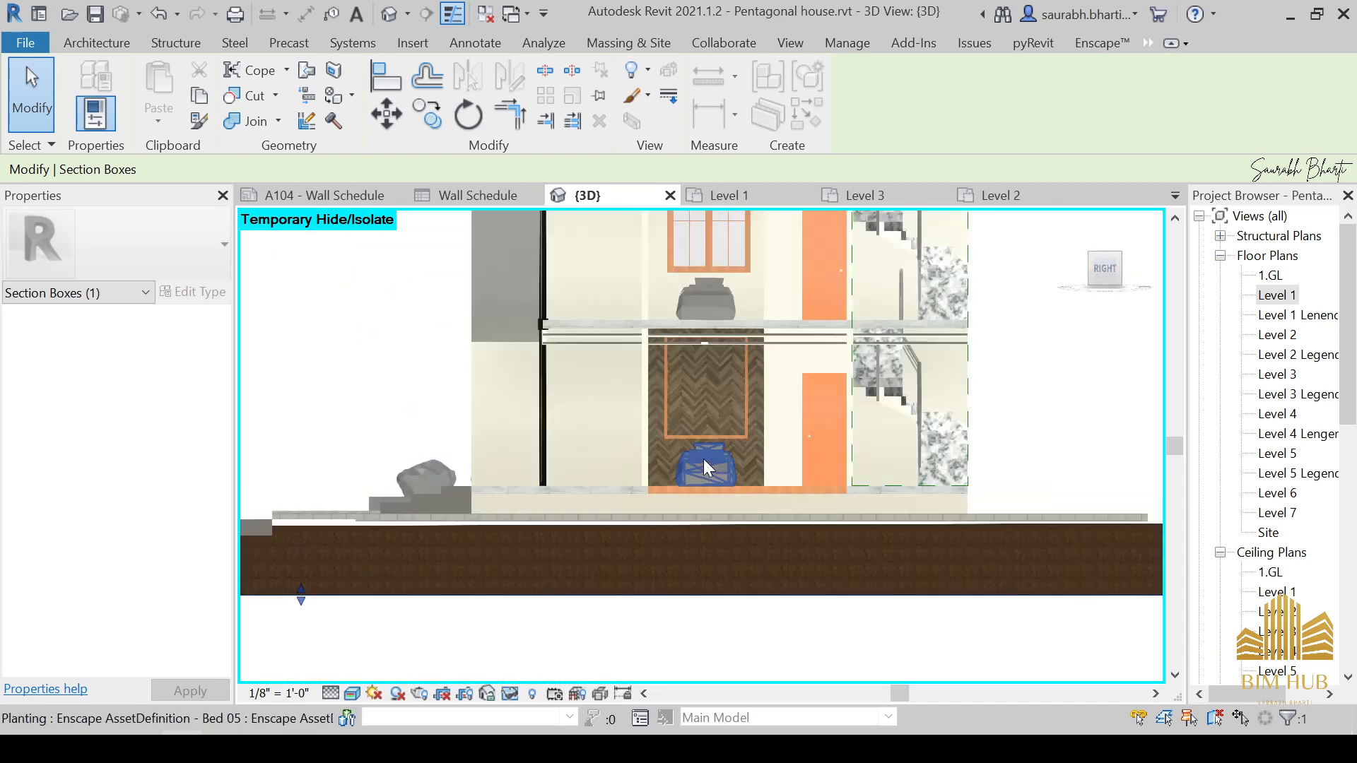
pyautogui.scroll(10, 775, 494)
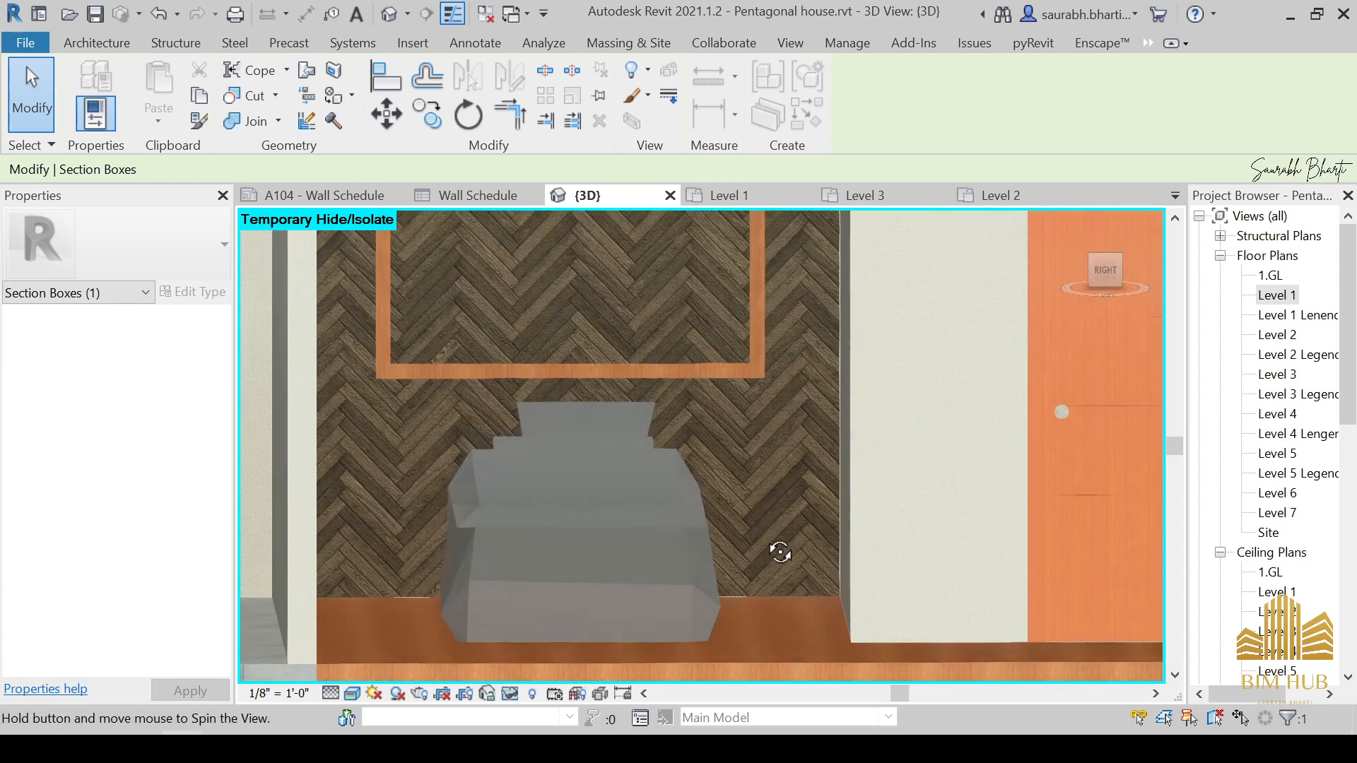
pyautogui.click(769, 564)
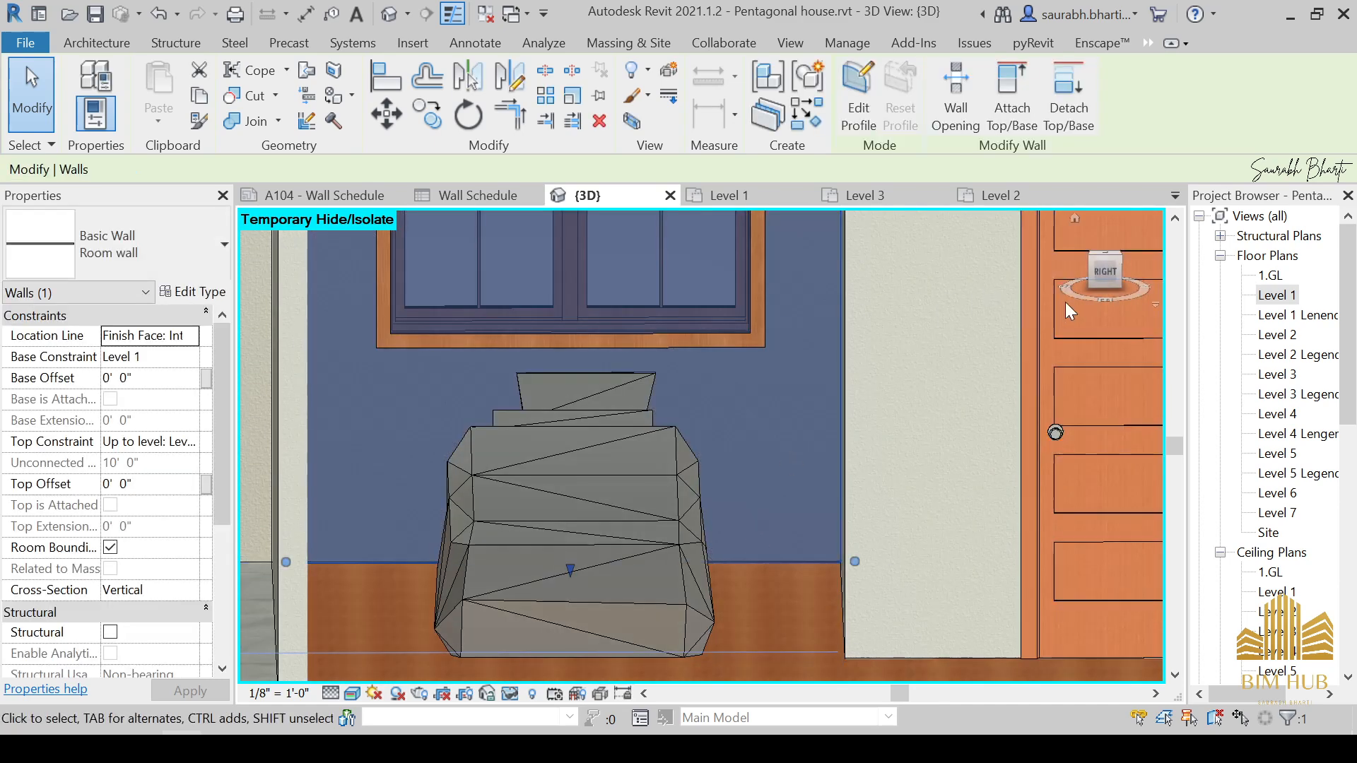
pyautogui.click(1103, 271)
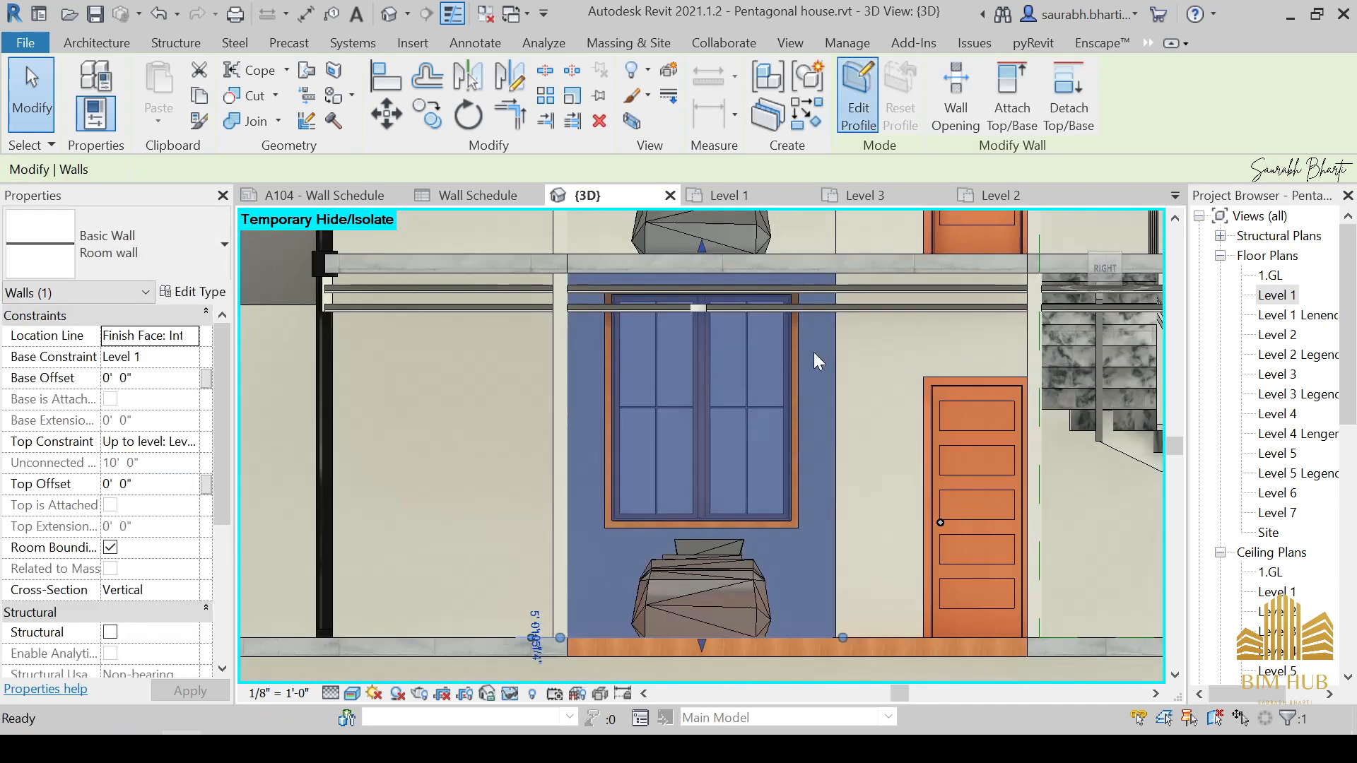
pyautogui.doubleClick(818, 362)
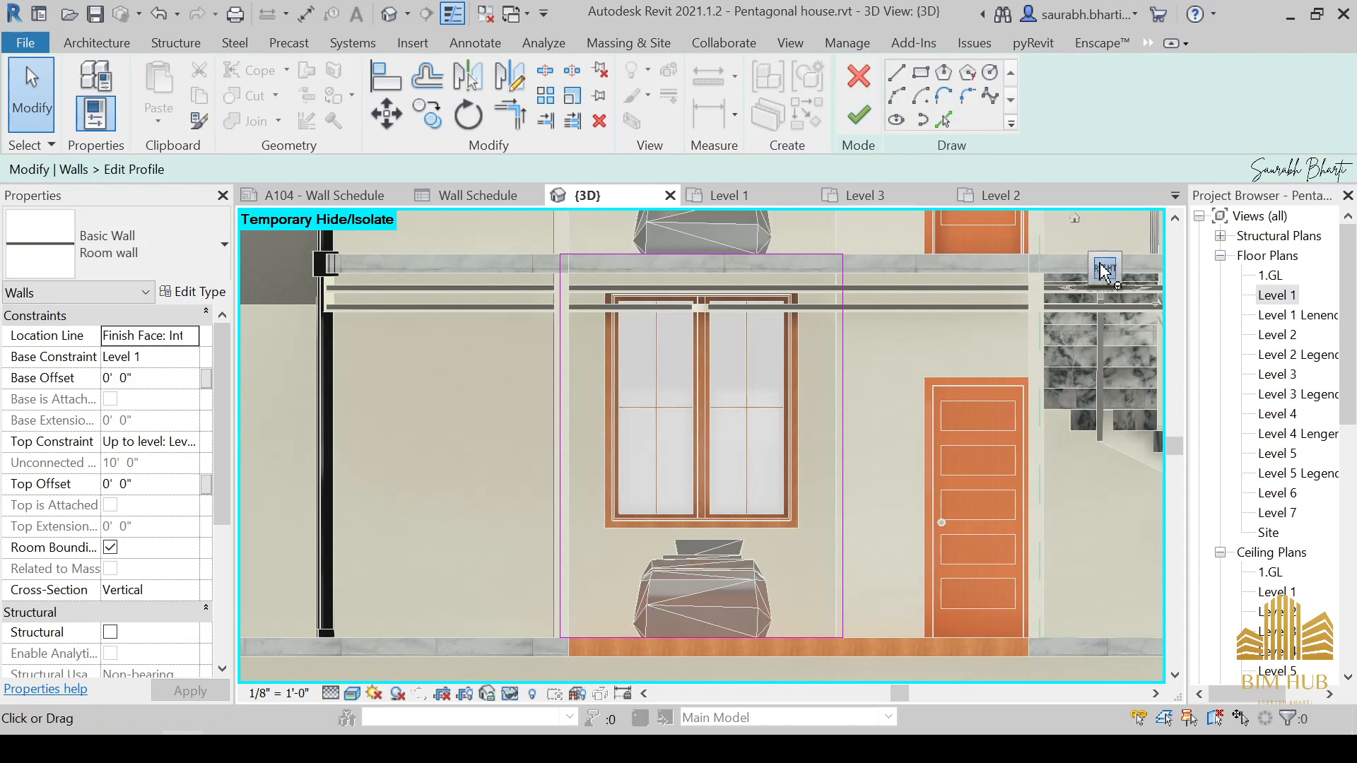
# Step: Cut a rectangular opening about 6'-2" high around the bedroom window's trim in the Room wall's profile and finish the sketch
pyautogui.click(1105, 269)
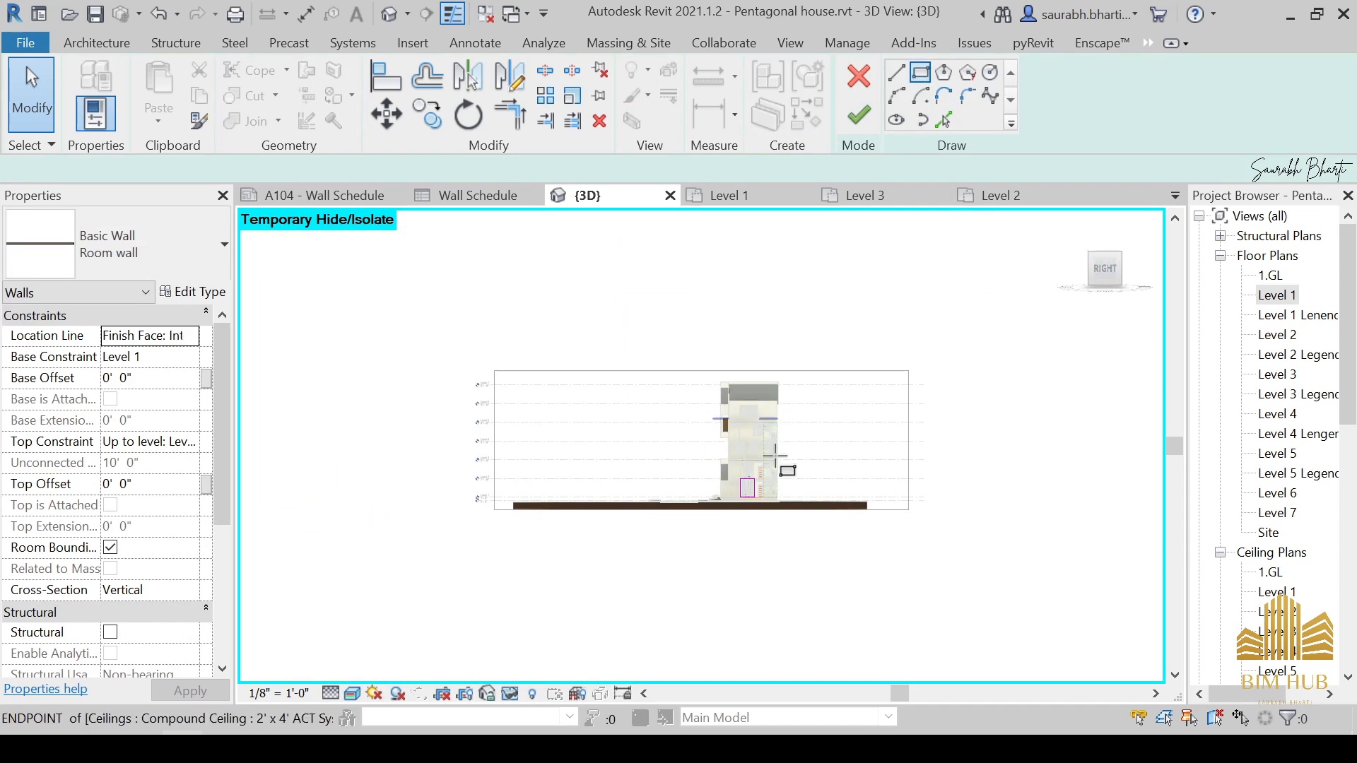
pyautogui.scroll(10, 776, 458)
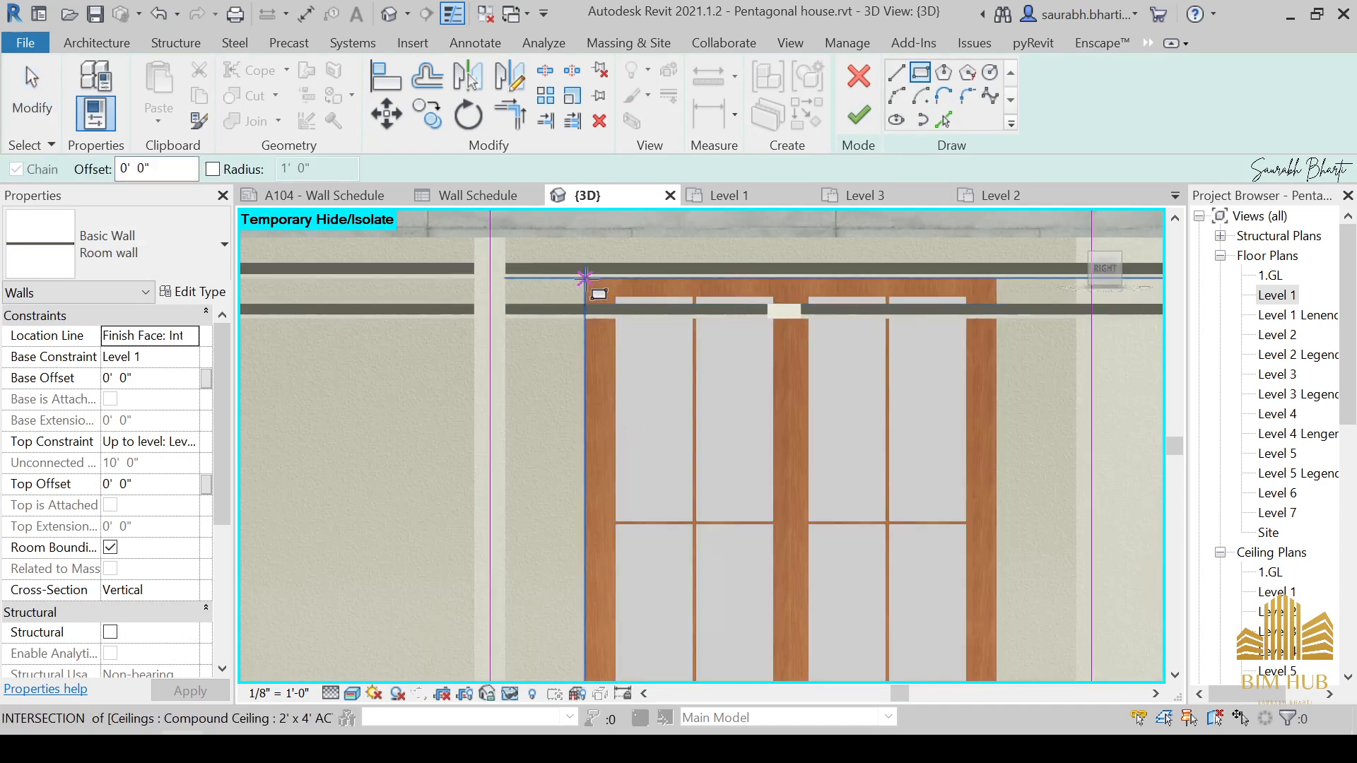
pyautogui.click(586, 277)
pyautogui.scroll(-5, 794, 485)
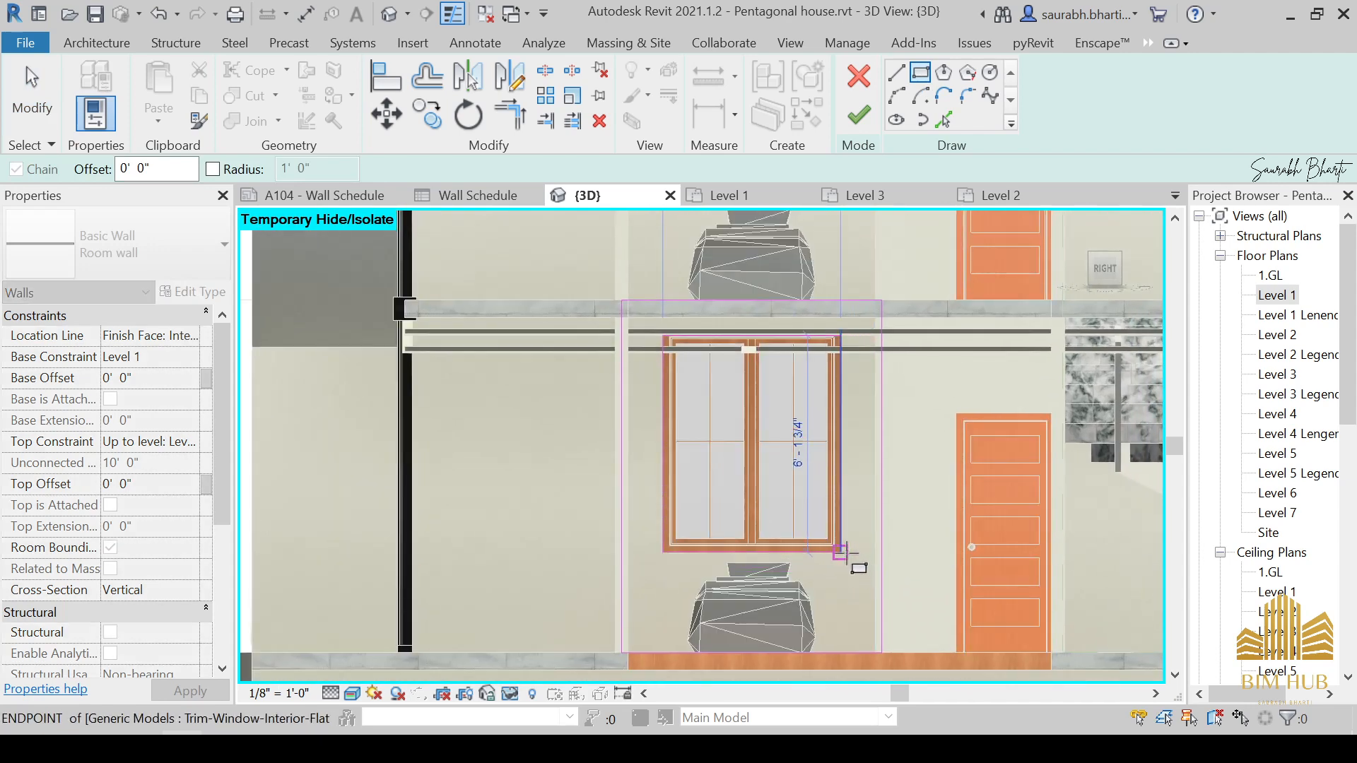
pyautogui.click(841, 552)
pyautogui.press('Escape')
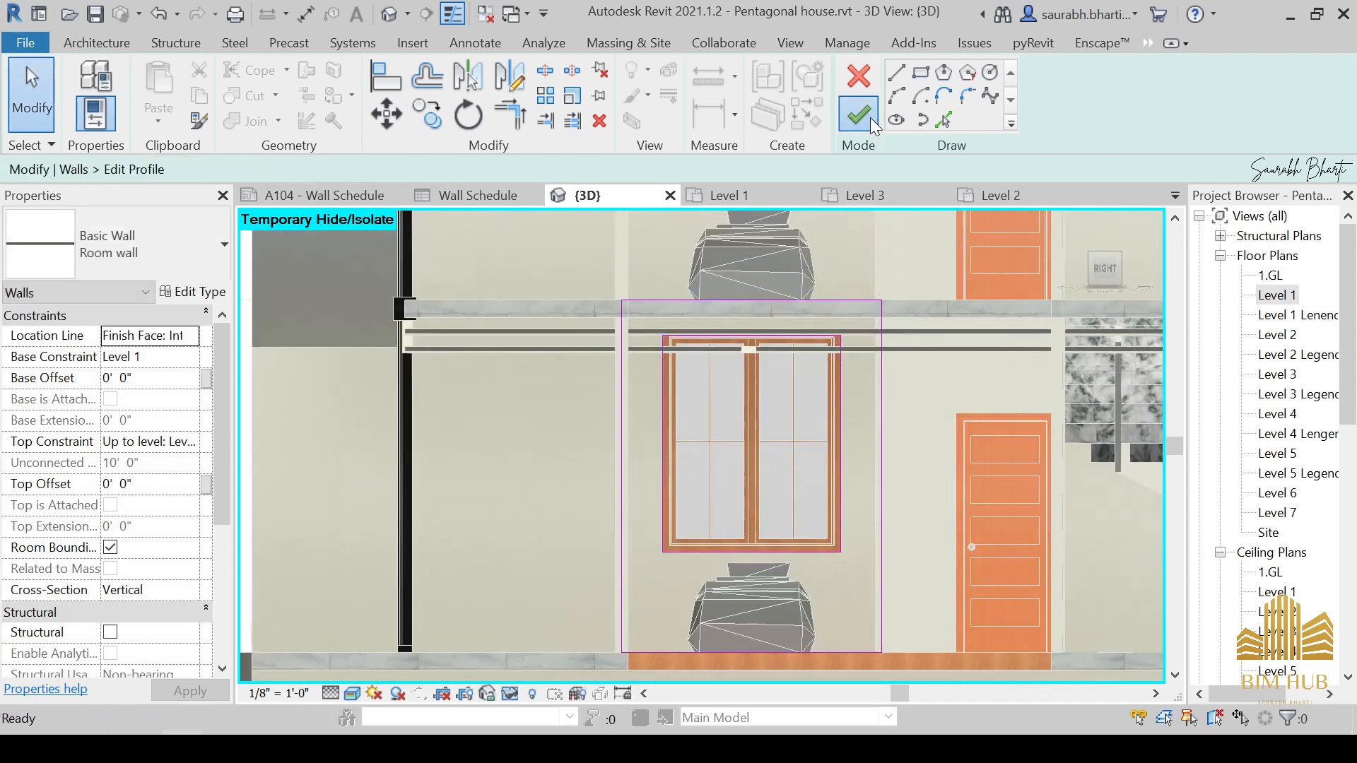
pyautogui.click(859, 116)
# Step: Inspect the window cutout in the Level 1 bedroom's parquet wall and the surrounding building from several angles
pyautogui.keyDown('shift'); pyautogui.moveTo(721, 464); pyautogui.dragTo(765, 553, button='middle'); pyautogui.keyUp('shift')
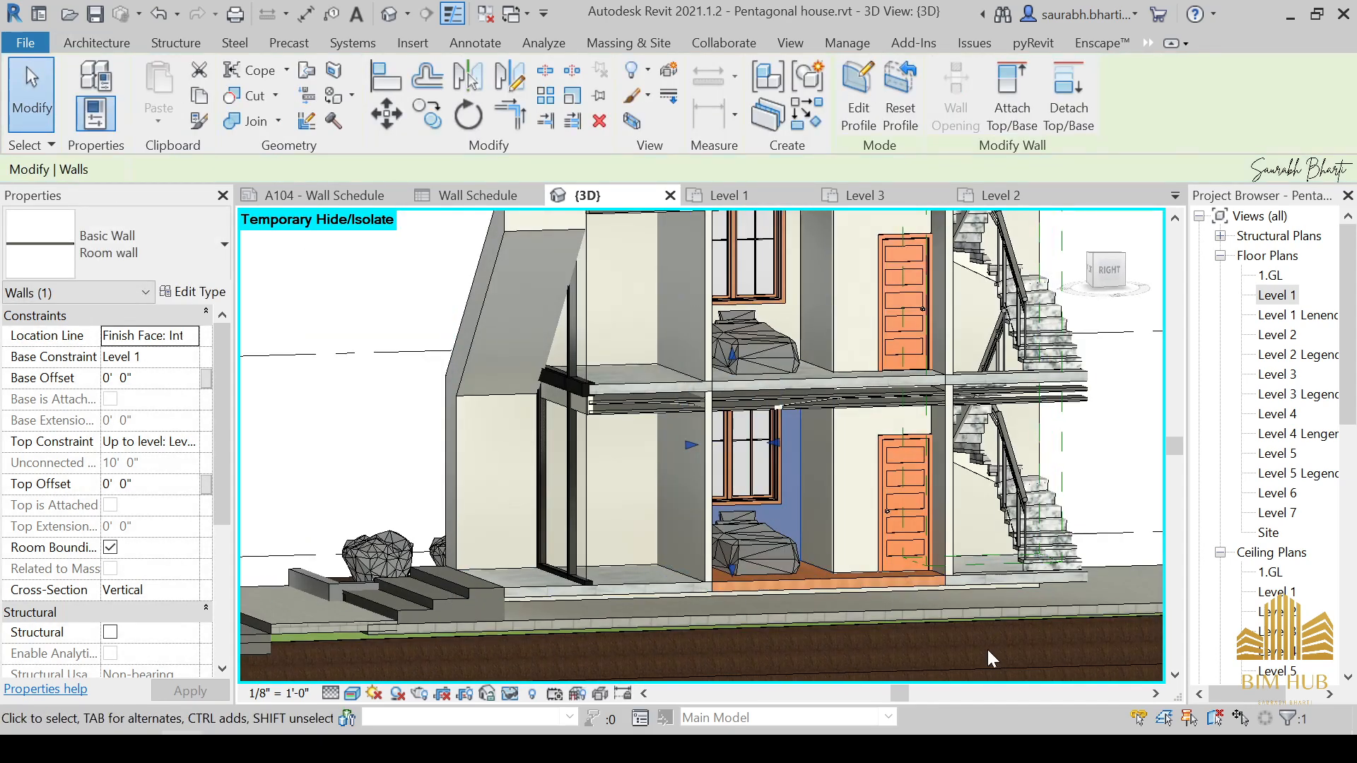
pyautogui.click(986, 647)
pyautogui.scroll(-2, 856, 612)
pyautogui.moveTo(855, 612)
pyautogui.keyDown('shift'); pyautogui.mouseDown(button='middle')
pyautogui.moveTo(887, 657)
pyautogui.moveTo(866, 622)
pyautogui.mouseUp(button='middle'); pyautogui.keyUp('shift')
pyautogui.scroll(2, 835, 482)
pyautogui.keyDown('shift'); pyautogui.moveTo(834, 482); pyautogui.dragTo(741, 434, button='middle'); pyautogui.keyUp('shift')
pyautogui.scroll(-2, 741, 434)
pyautogui.keyDown('shift'); pyautogui.moveTo(647, 423); pyautogui.dragTo(975, 454, button='middle'); pyautogui.keyUp('shift')
pyautogui.scroll(-4, 827, 458)
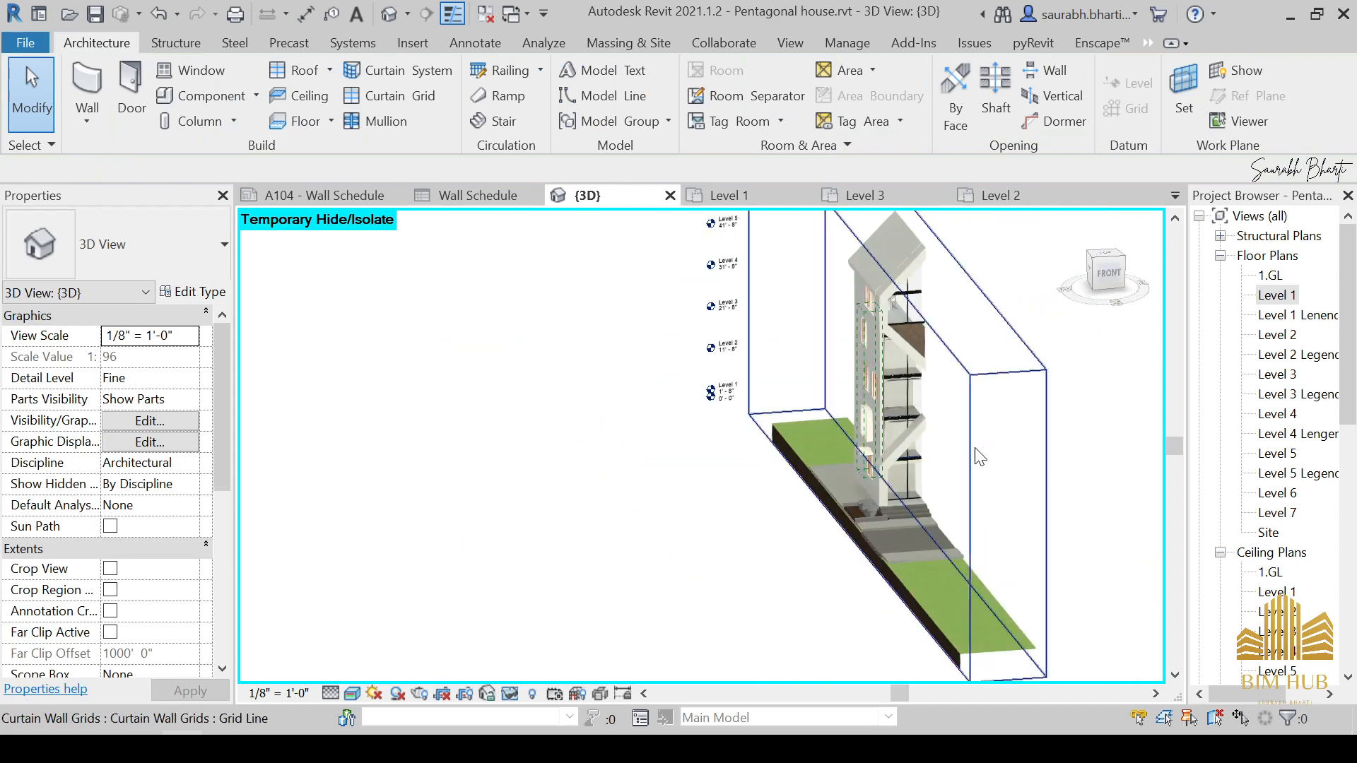
# Step: Extend the section box outward on the building's curtain wall side, working from the front view
pyautogui.click(1047, 403)
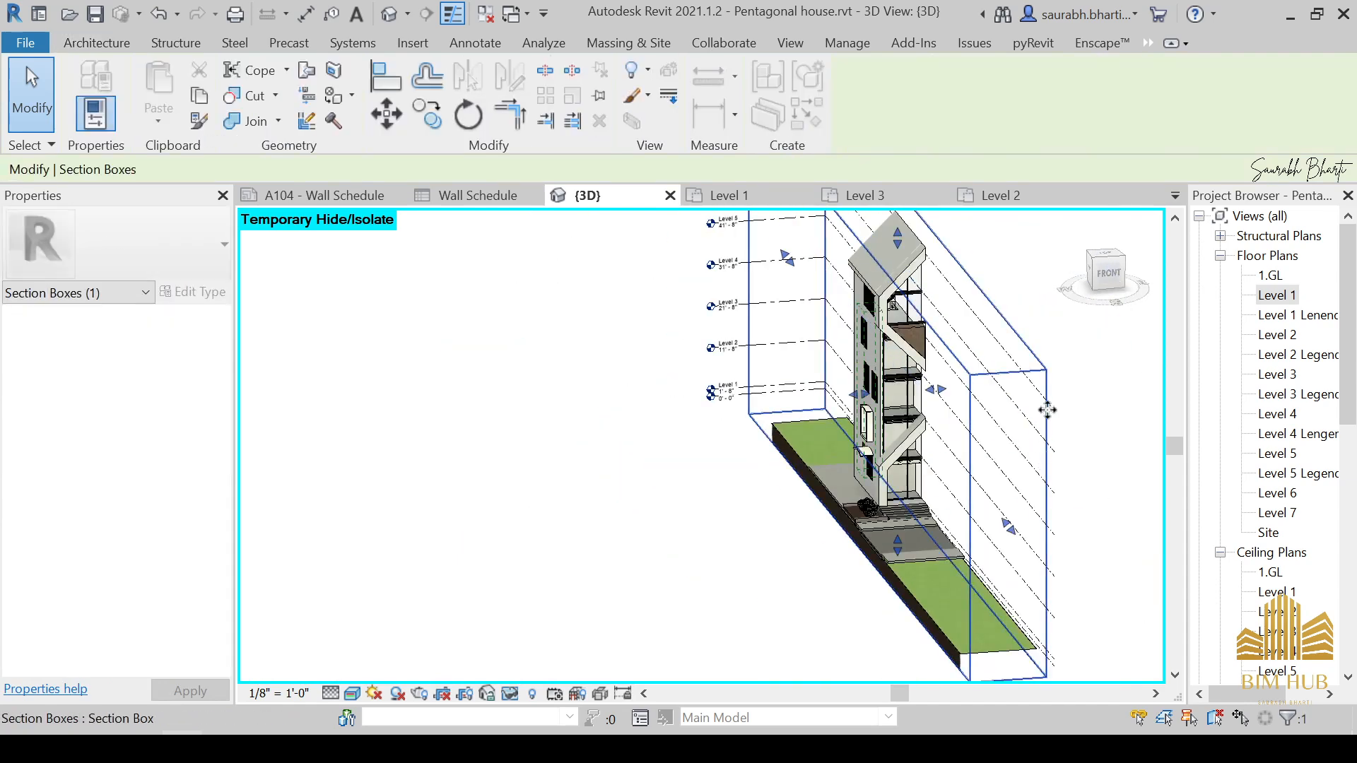
pyautogui.click(1102, 283)
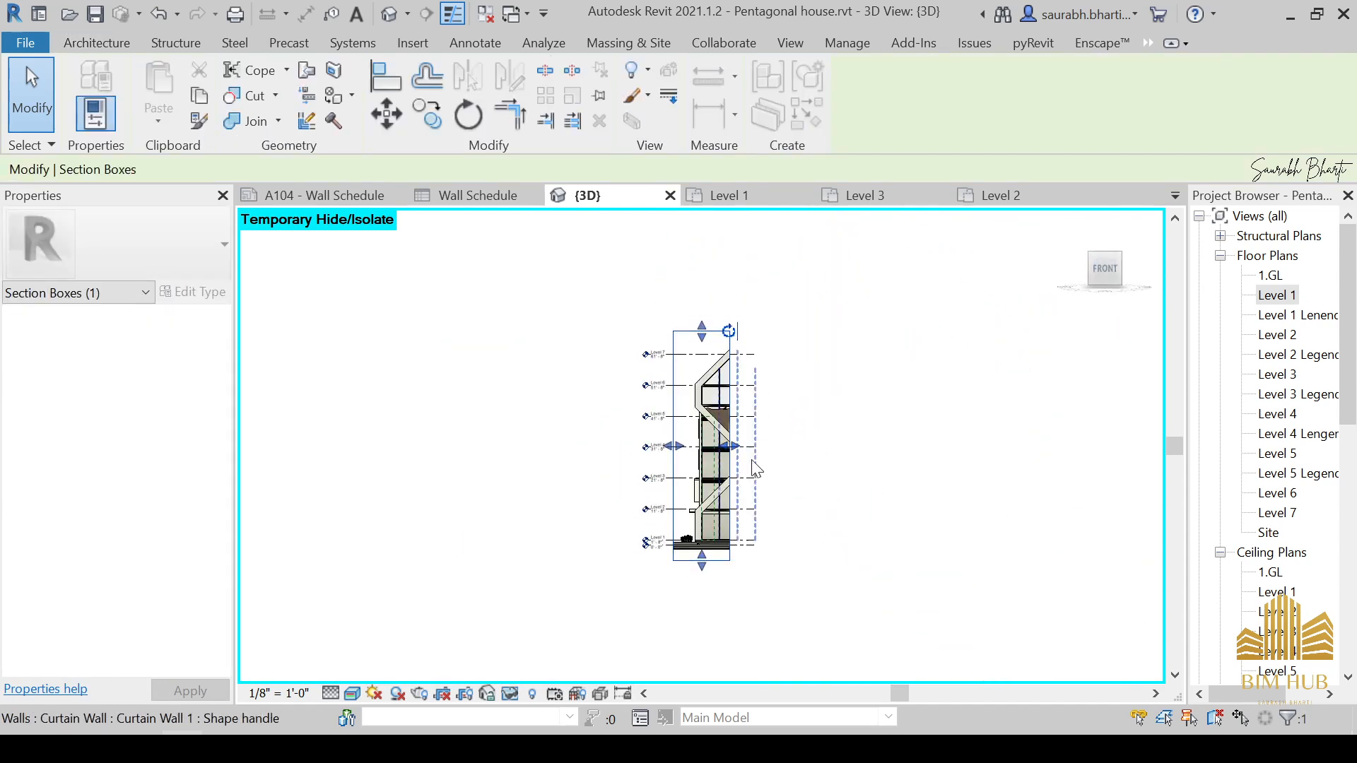
pyautogui.moveTo(740, 447); pyautogui.dragTo(789, 445)
pyautogui.keyDown('shift'); pyautogui.moveTo(752, 486); pyautogui.dragTo(848, 526, button='middle'); pyautogui.keyUp('shift')
pyautogui.keyDown('shift'); pyautogui.moveTo(689, 581); pyautogui.dragTo(743, 586, button='middle'); pyautogui.keyUp('shift')
# Step: Return to the Level 1 floor plan and duplicate the Room wall type as HAll Wall
pyautogui.doubleClick(1284, 335)
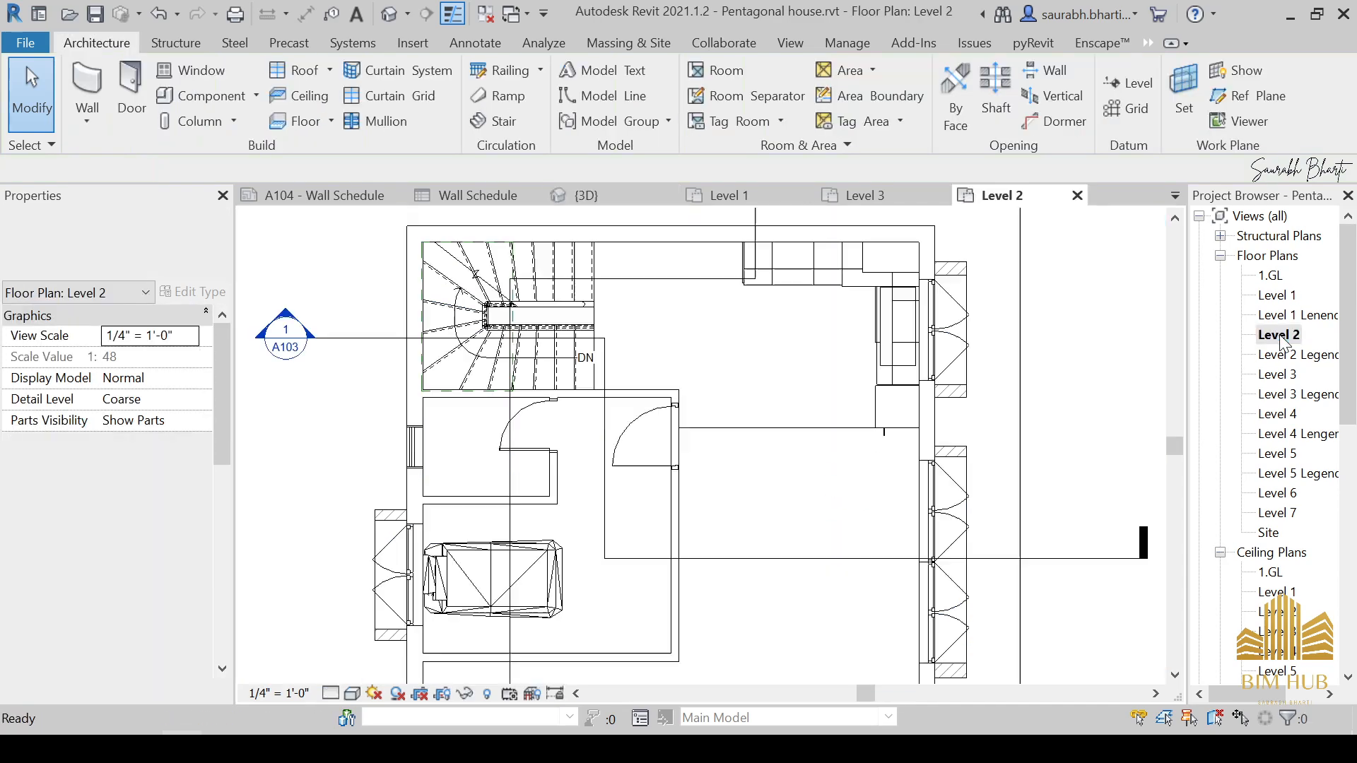
pyautogui.moveTo(526, 487); pyautogui.dragTo(661, 413, button='middle')
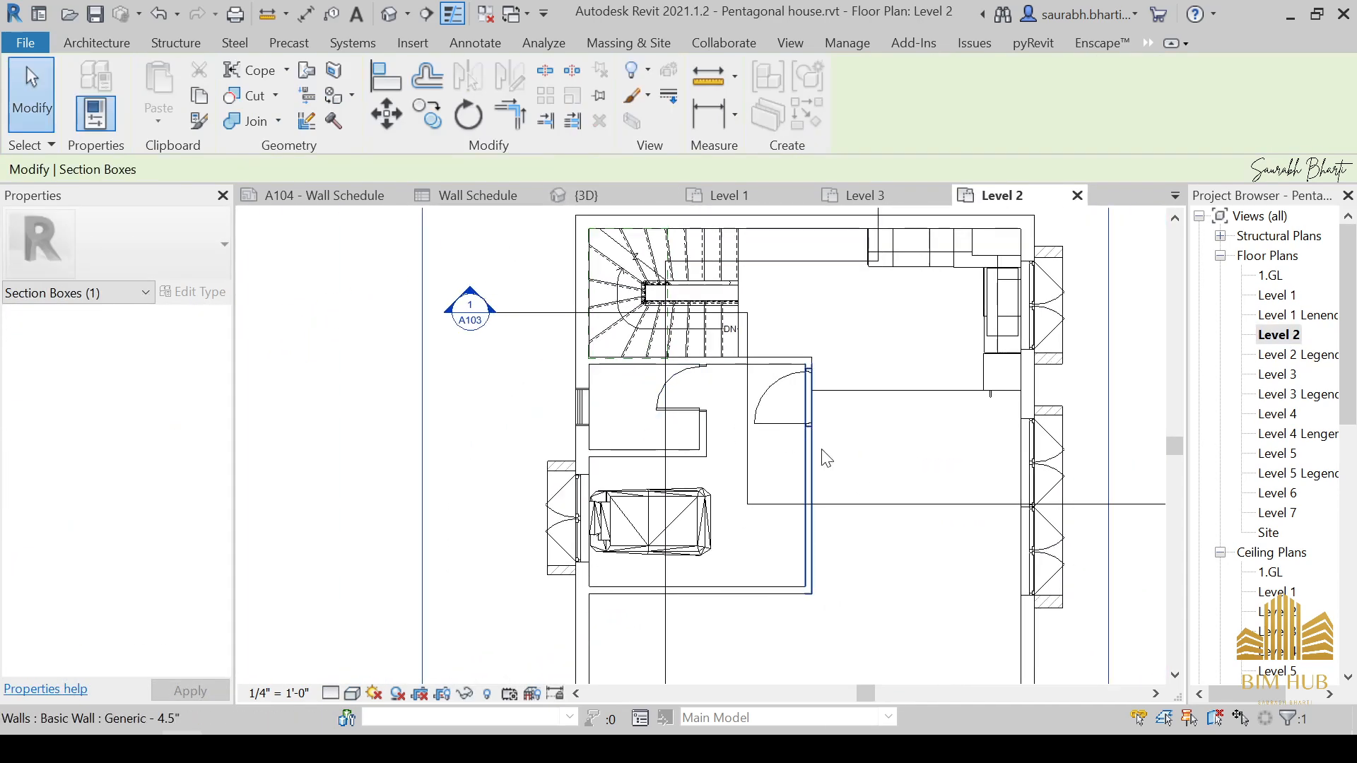
pyautogui.doubleClick(1274, 297)
pyautogui.scroll(-5, 811, 484)
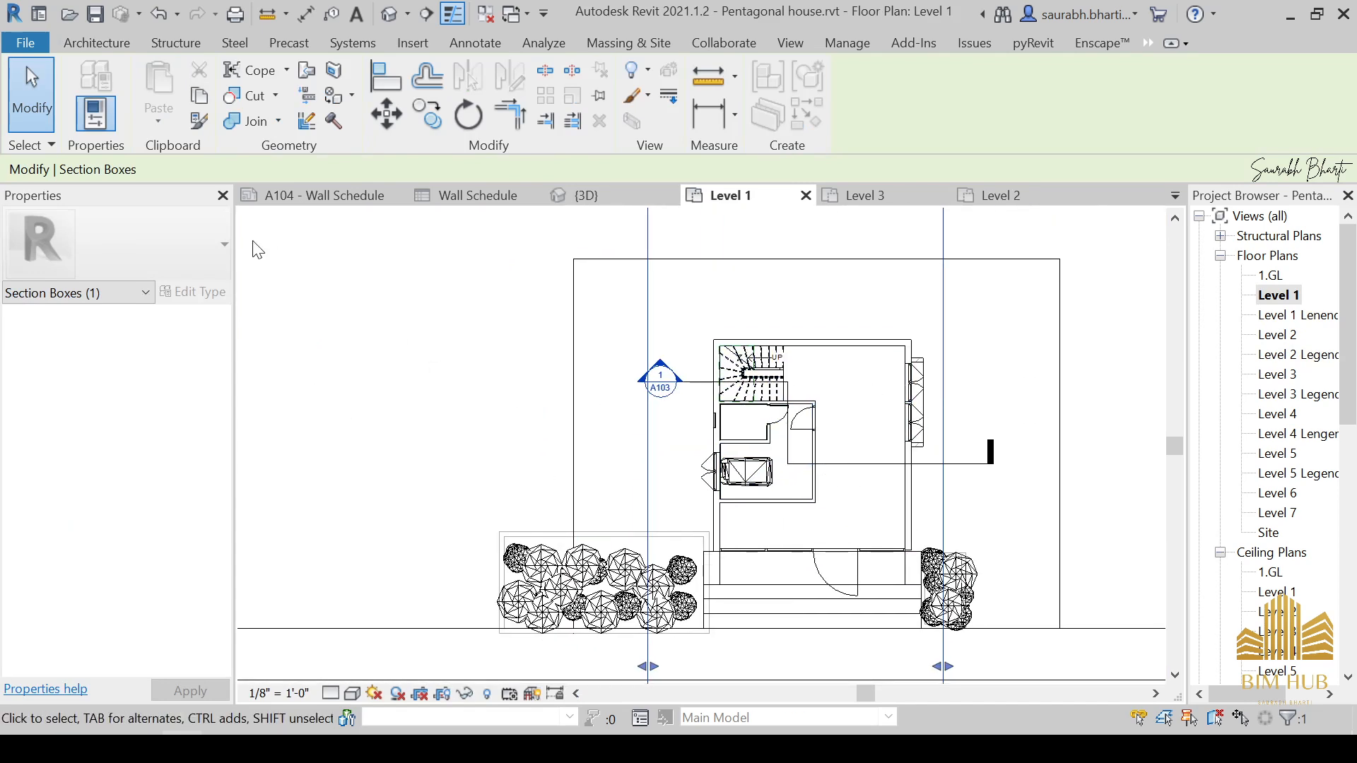
pyautogui.click(71, 45)
pyautogui.click(80, 85)
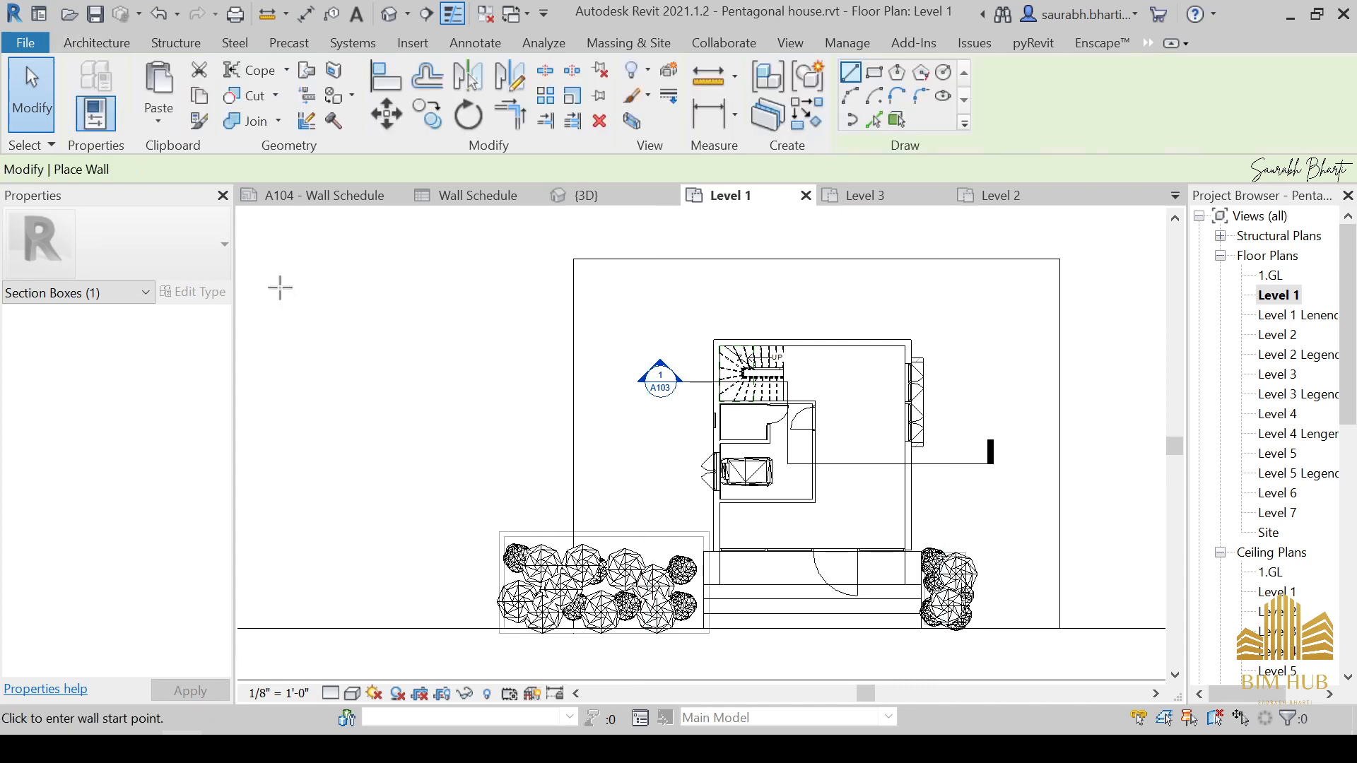
pyautogui.click(200, 292)
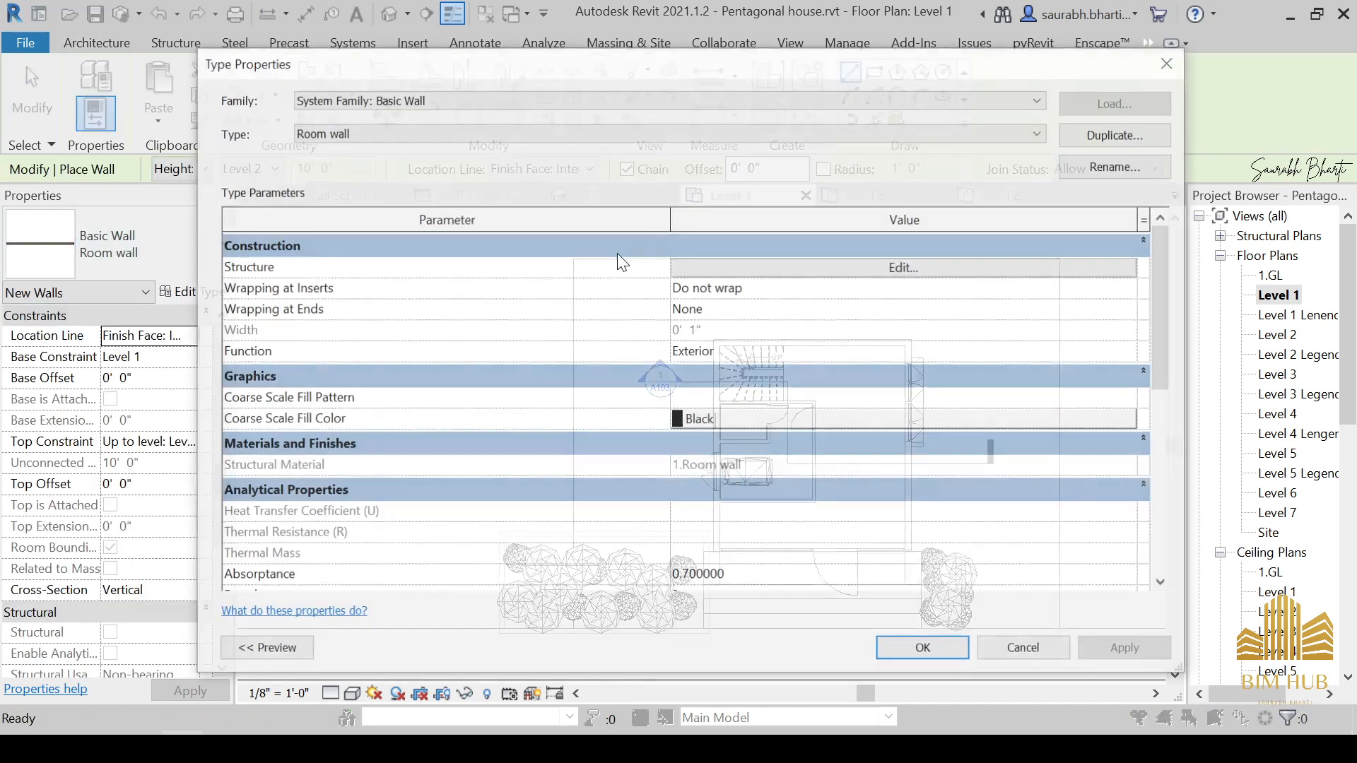
pyautogui.click(1106, 131)
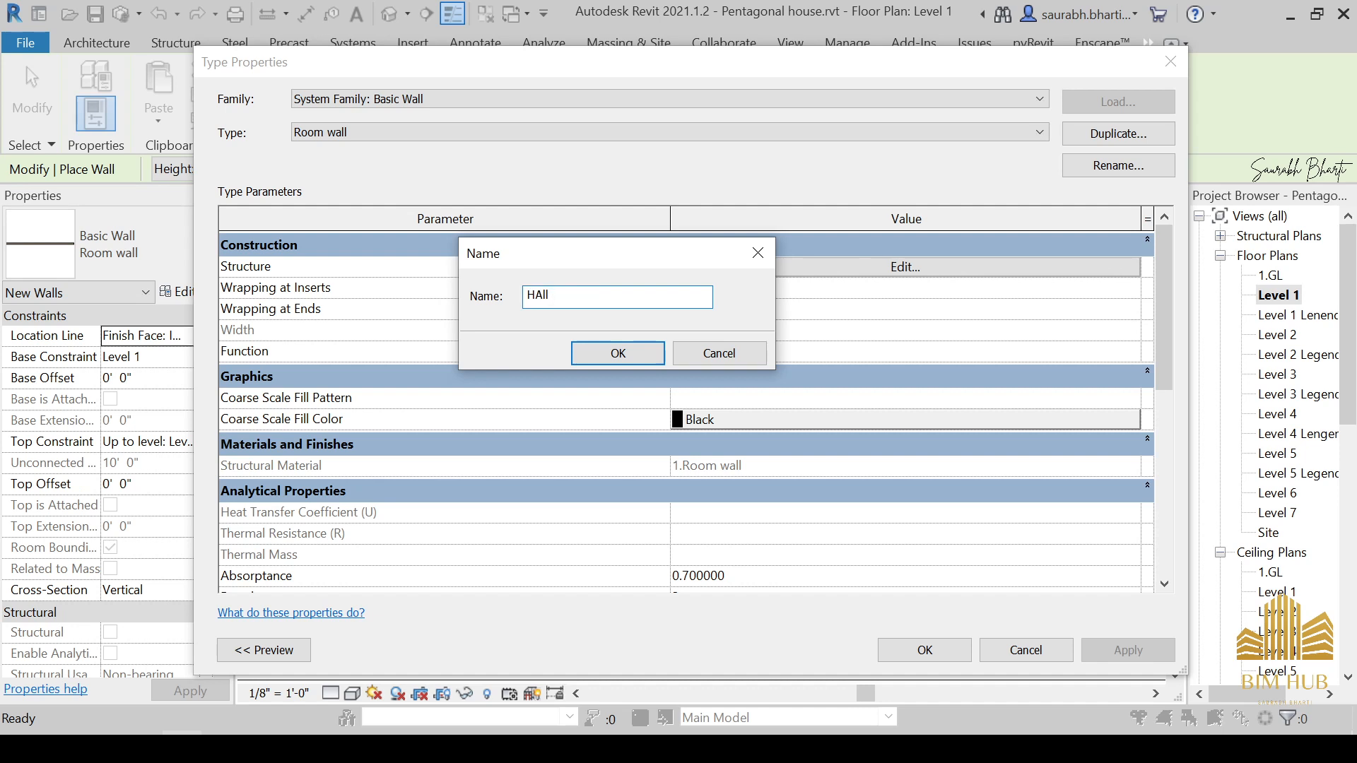
pyautogui.press('Return')
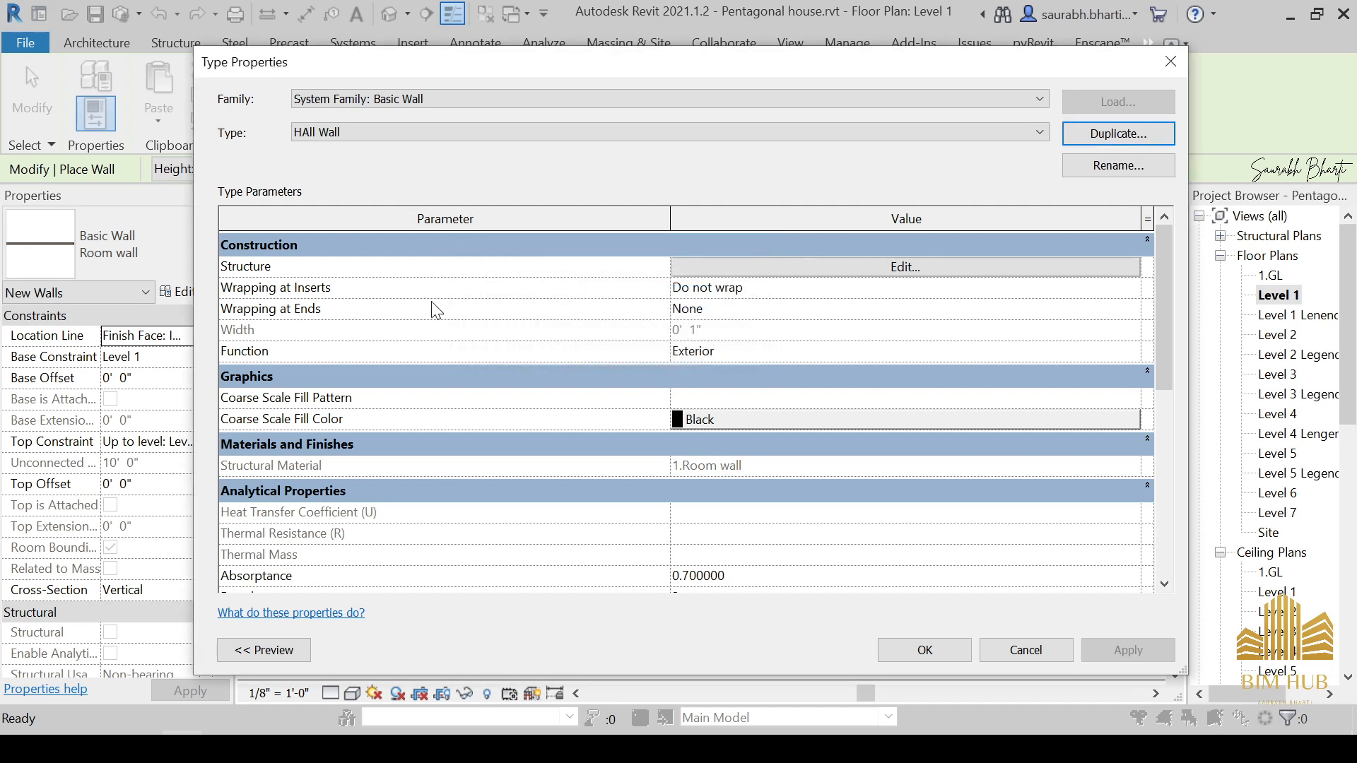
# Step: Open the HAll Wall type's layer structure and the material choices for its structure layer
pyautogui.click(807, 268)
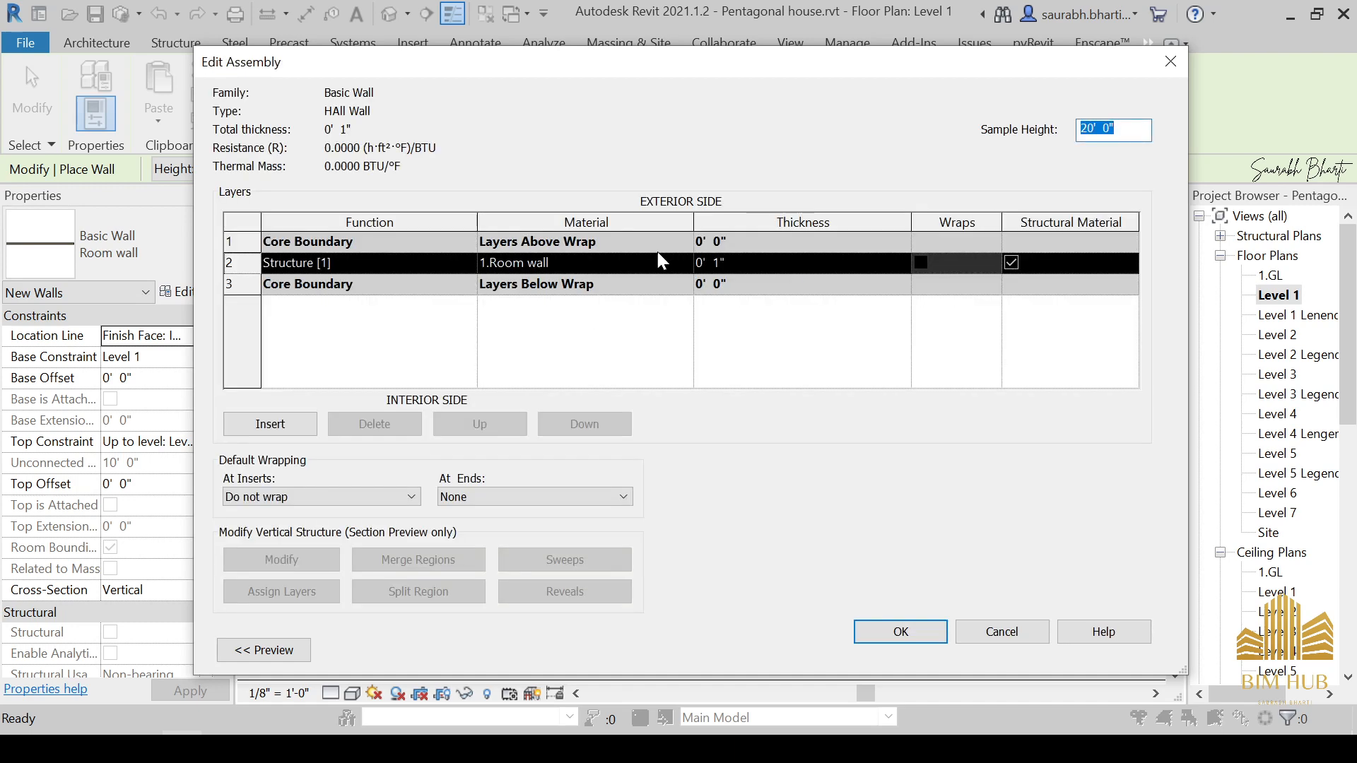
pyautogui.click(672, 264)
pyautogui.click(683, 264)
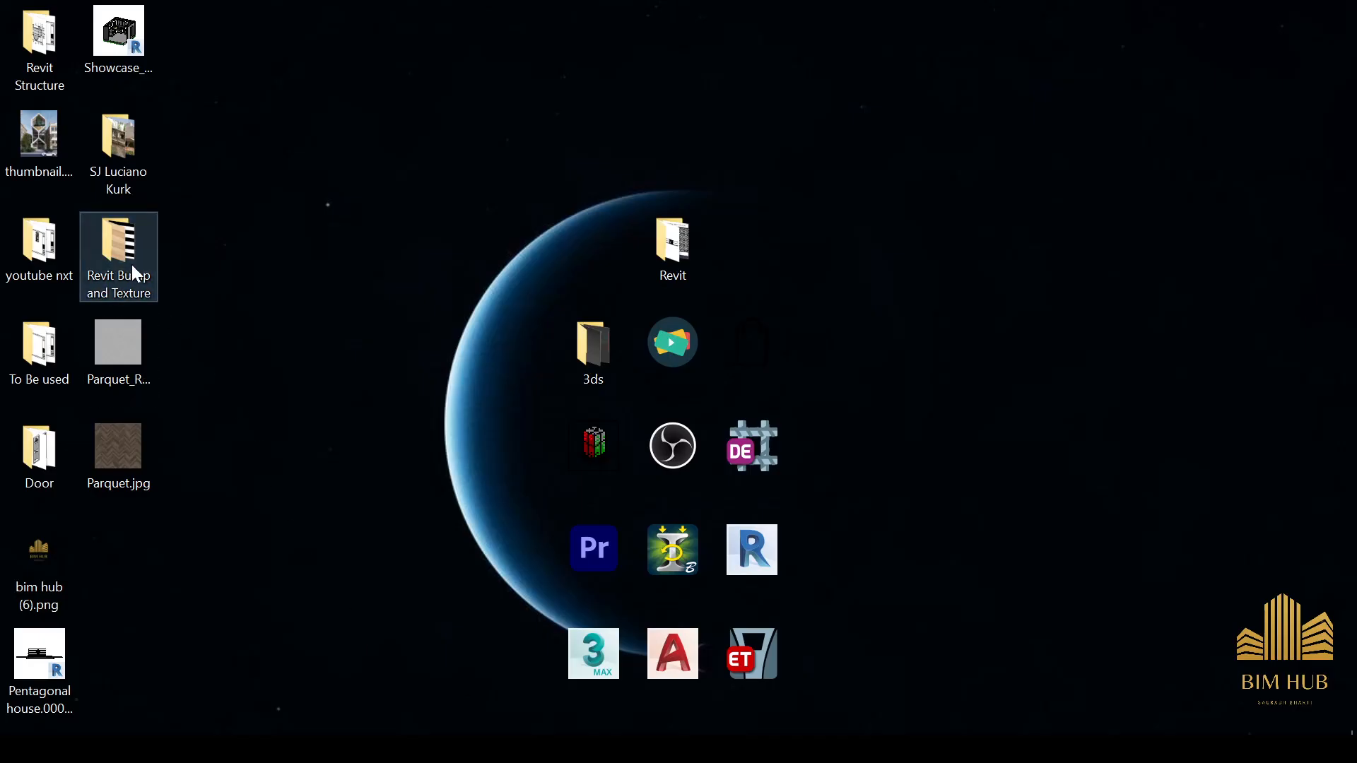
# Step: Copy Facade_Wood_2.jpg and Facade_Wood_2_Rough.jpg from the Revit Bump and Texture folder's Texture subfolder to the desktop, and return to Revit
pyautogui.doubleClick(128, 273)
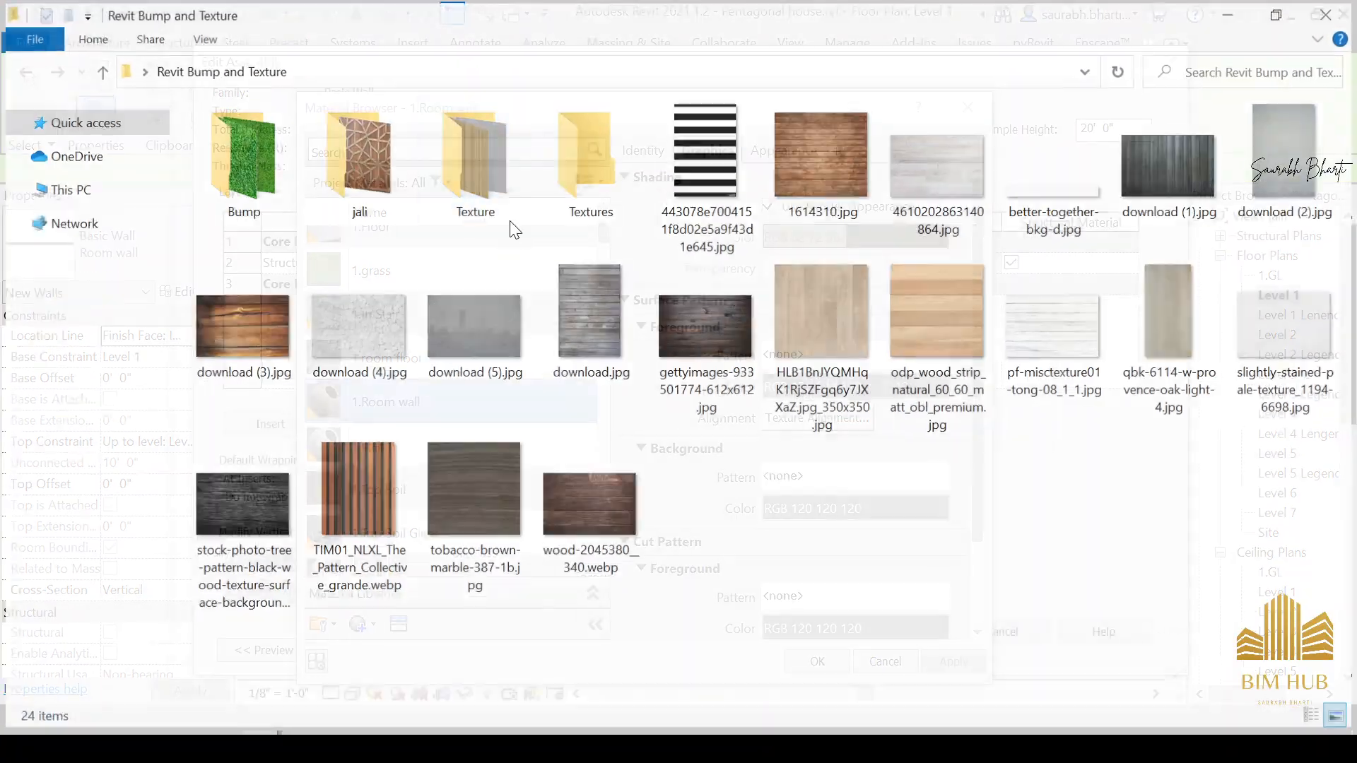
pyautogui.doubleClick(579, 191)
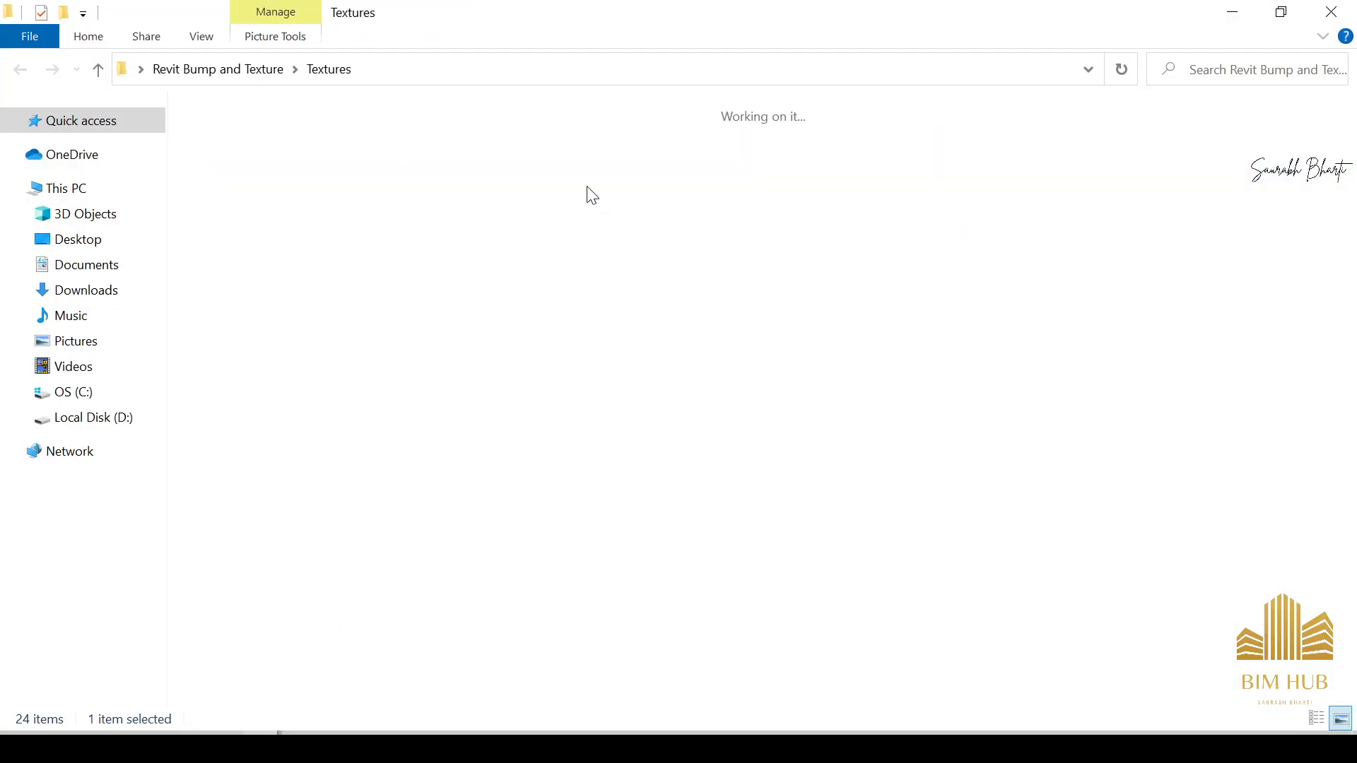
pyautogui.press('BackSpace')
pyautogui.doubleClick(495, 172)
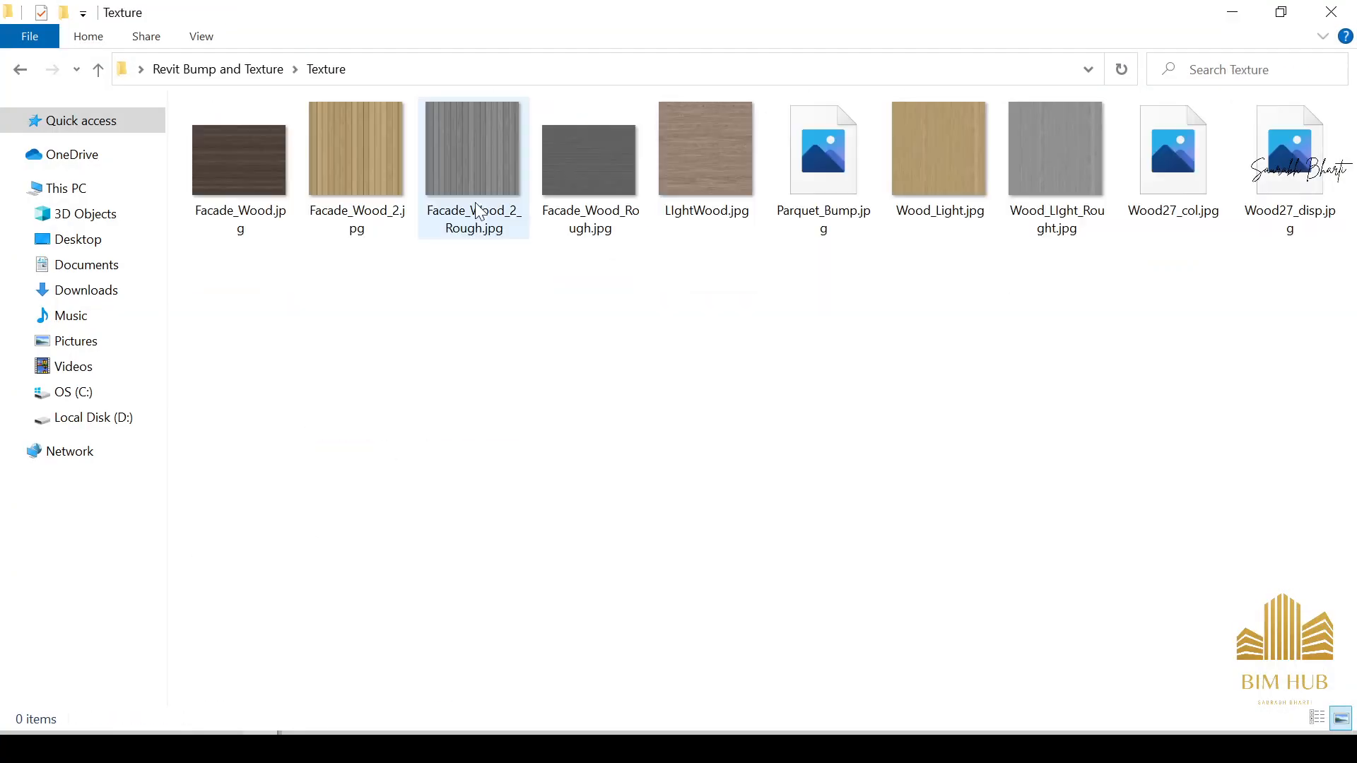
pyautogui.click(468, 172)
pyautogui.keyDown('ctrl'); pyautogui.click(388, 188); pyautogui.keyUp('ctrl')
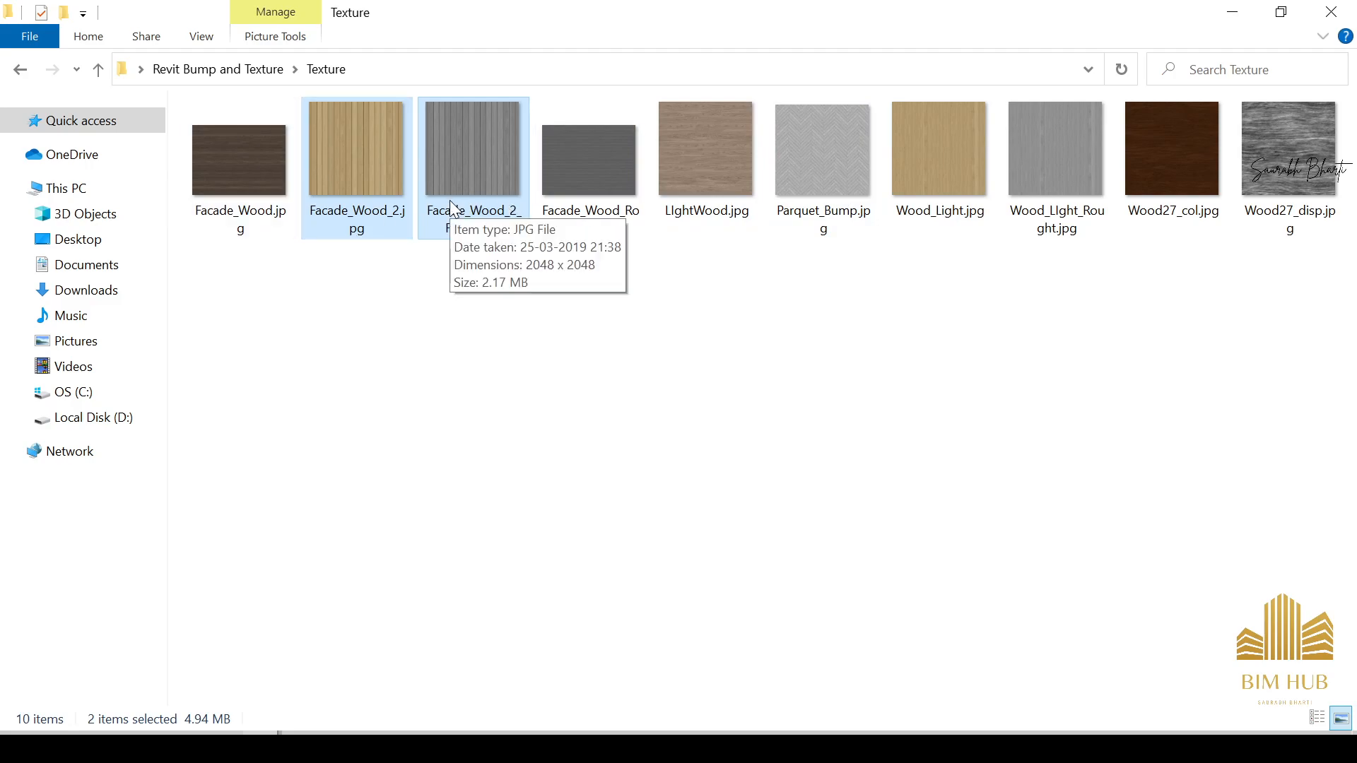
pyautogui.press('super+d')
pyautogui.hotkey('ctrl', 'v')
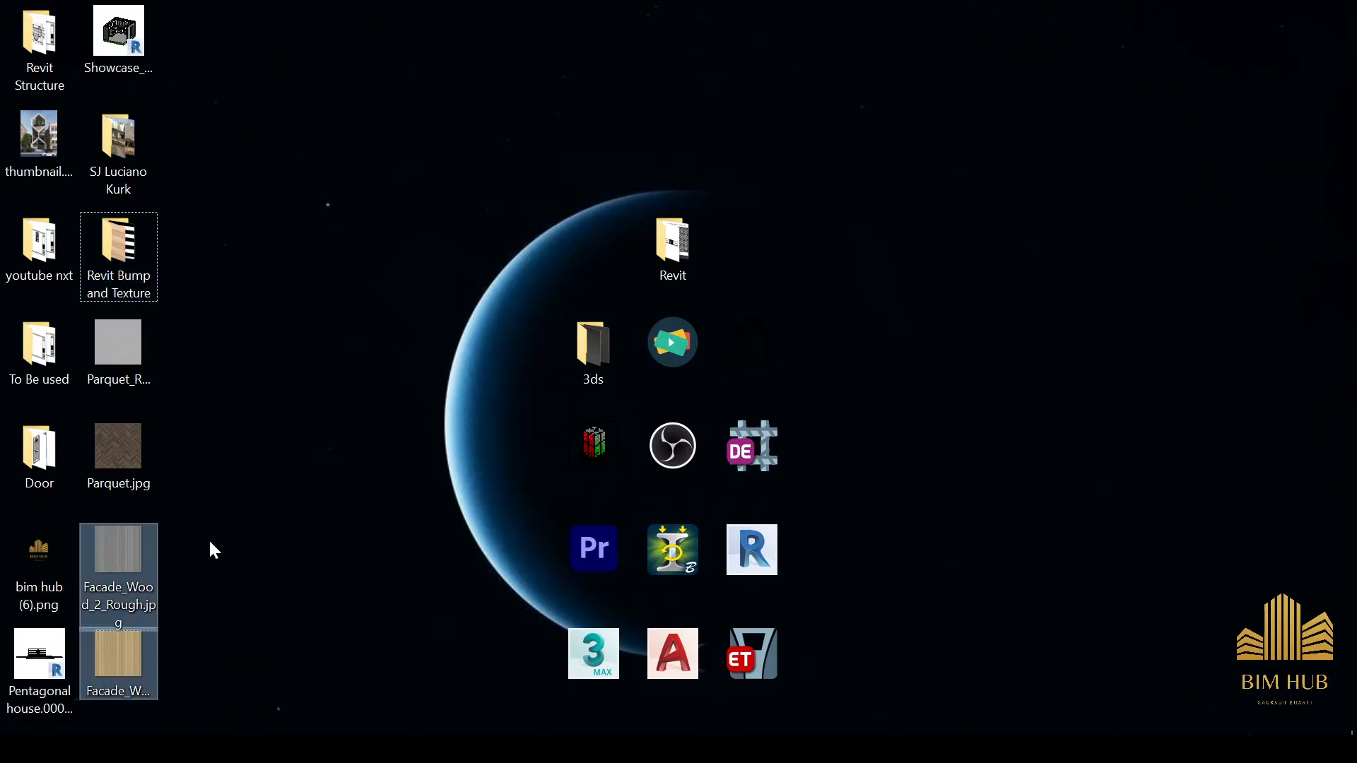
pyautogui.click(195, 562)
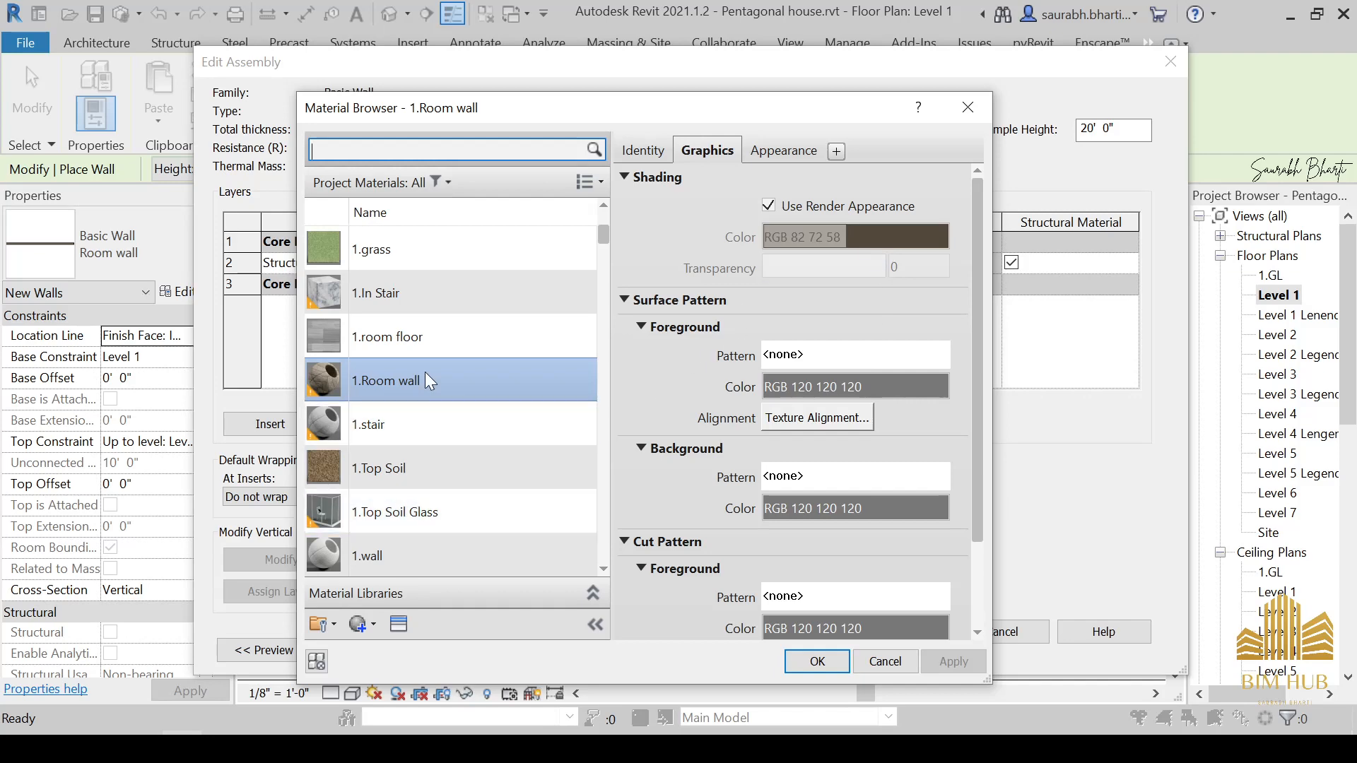
pyautogui.scroll(2, 424, 361)
pyautogui.click(425, 353)
pyautogui.press('h')
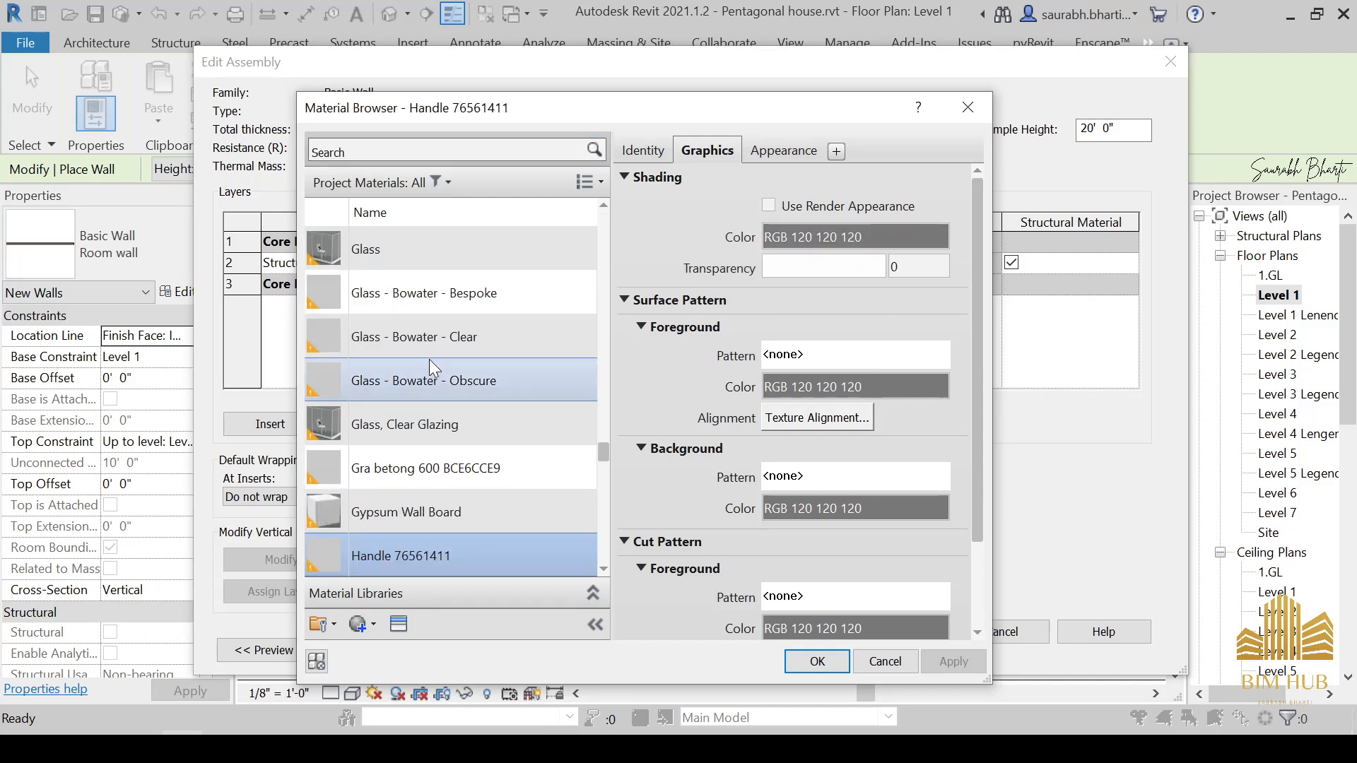
pyautogui.scroll(20, 468, 460)
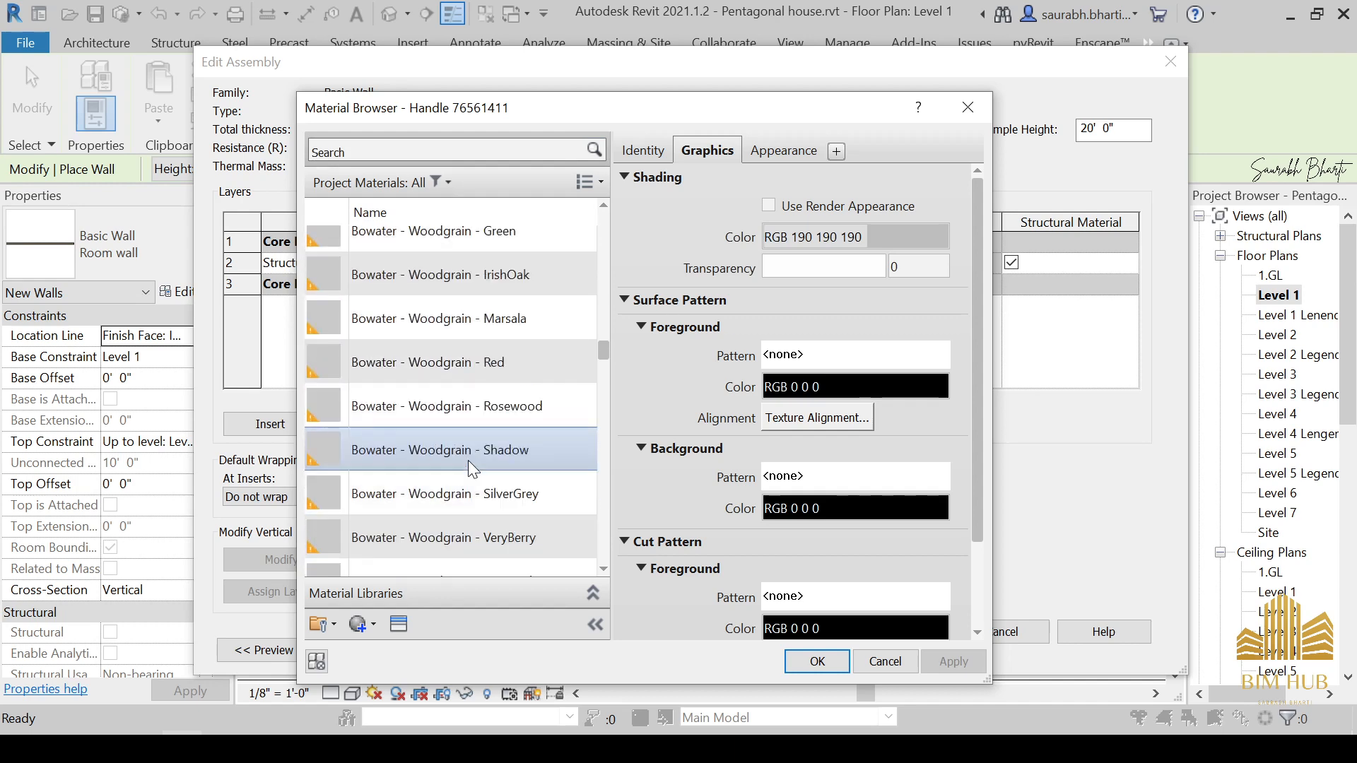
pyautogui.click(398, 625)
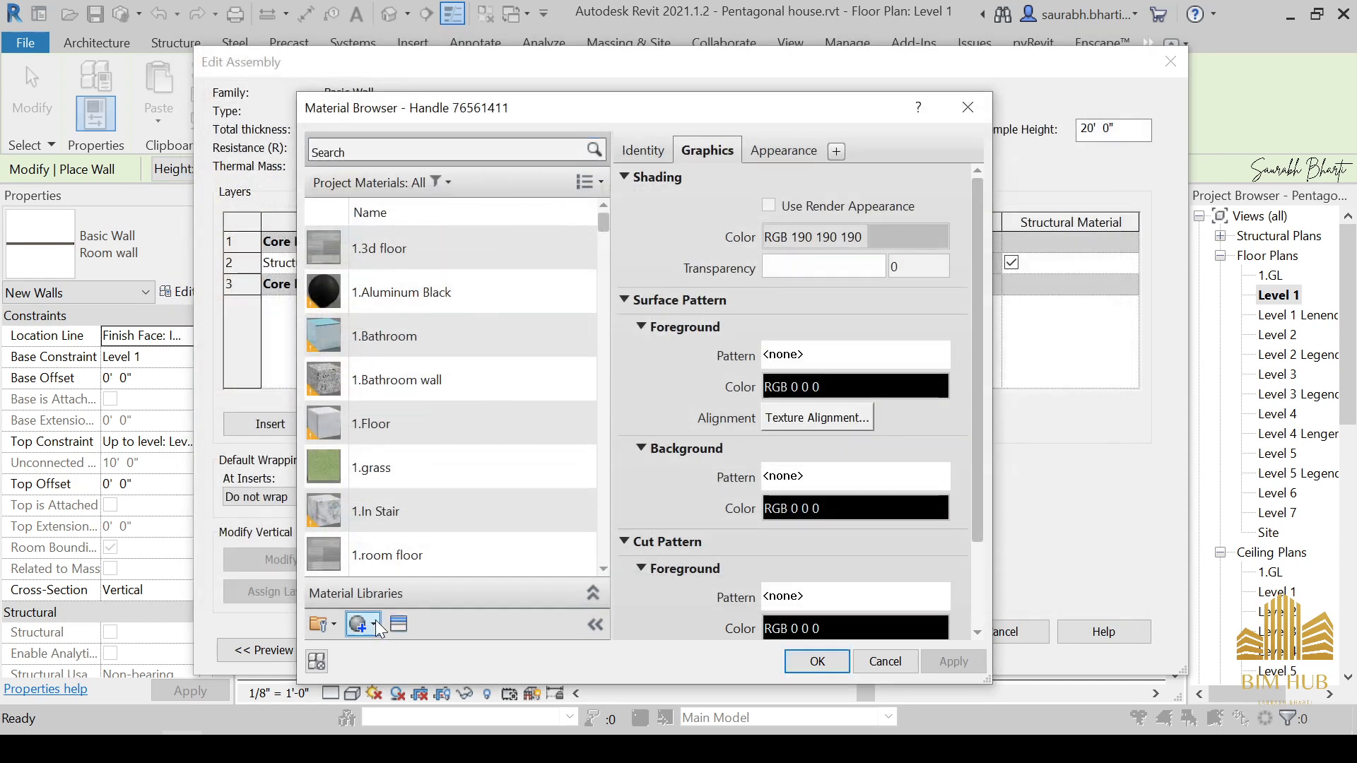
# Step: Create a new material and name it 1.hall wall
pyautogui.click(377, 626)
pyautogui.click(392, 597)
pyautogui.rightClick(400, 398)
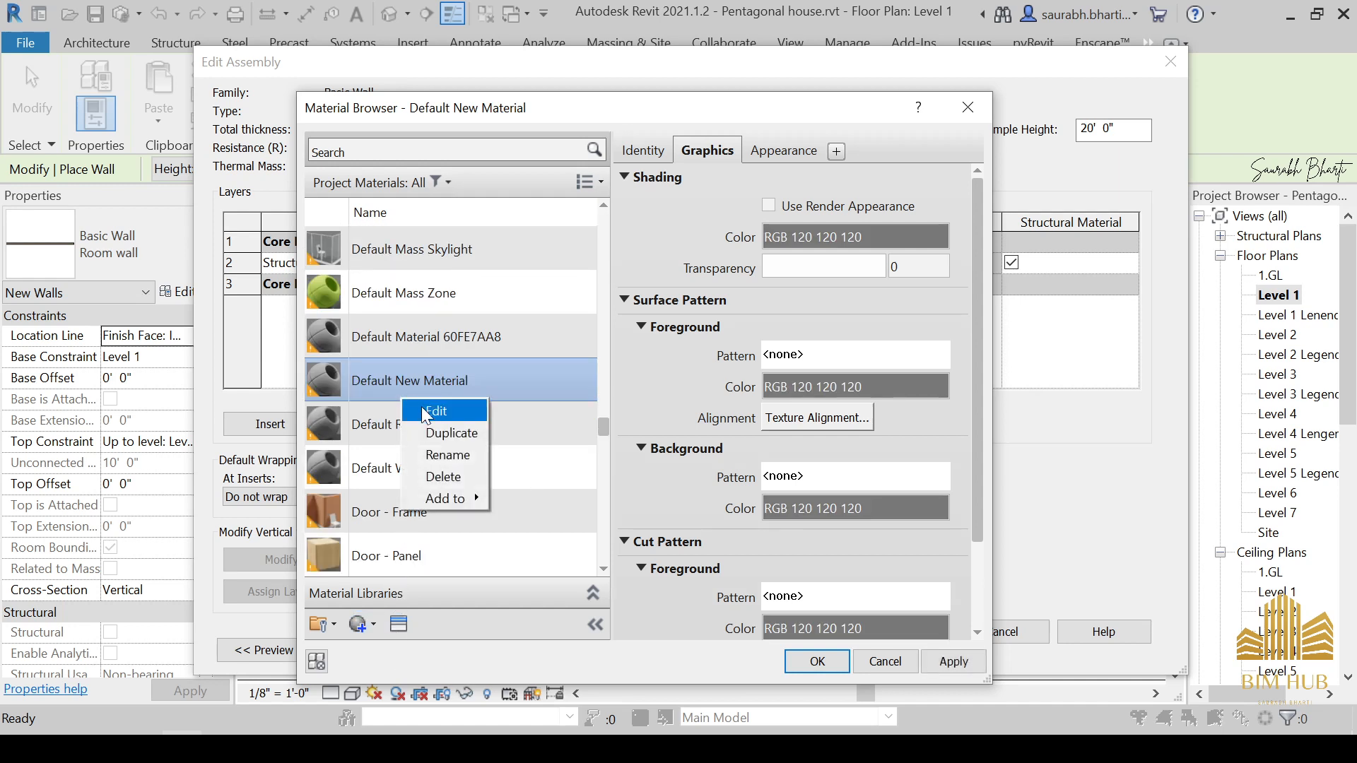
pyautogui.click(447, 455)
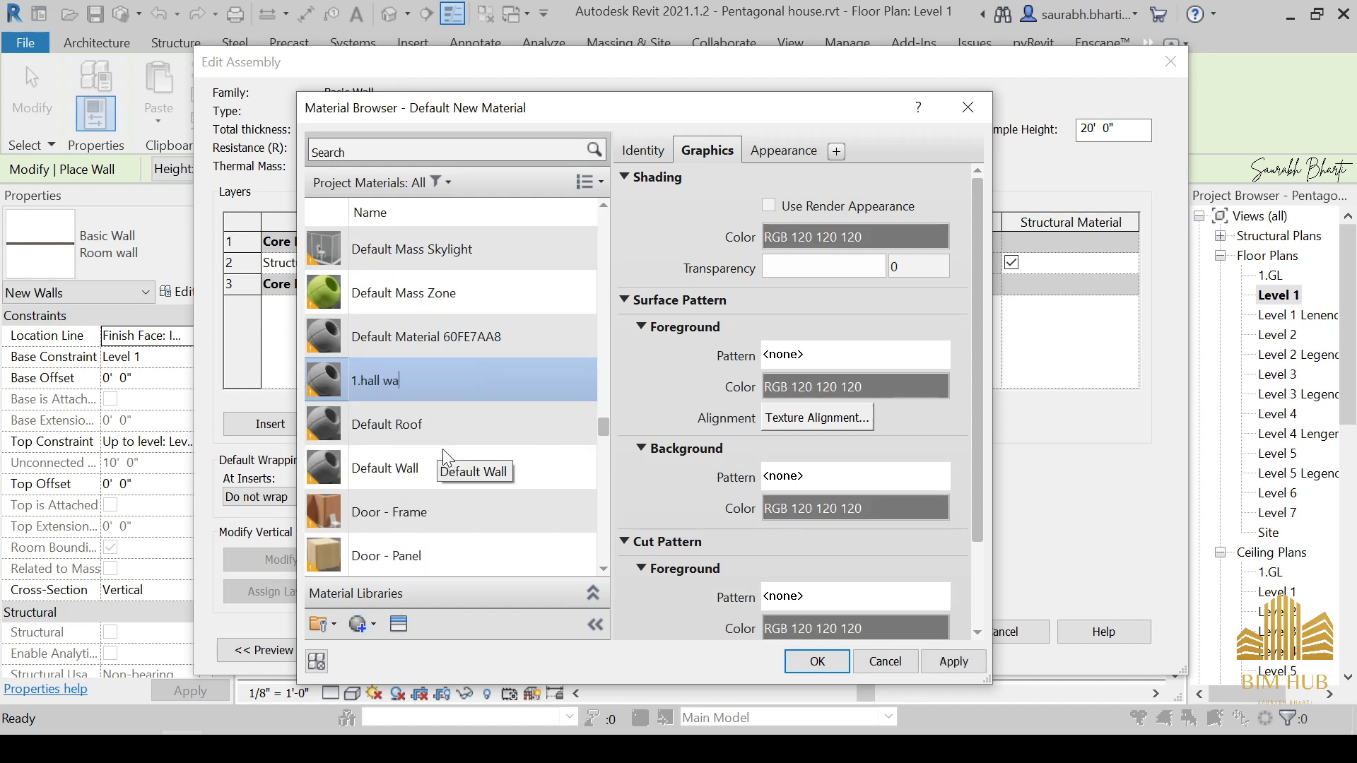
pyautogui.write('1.hall wall')
pyautogui.press('Return')
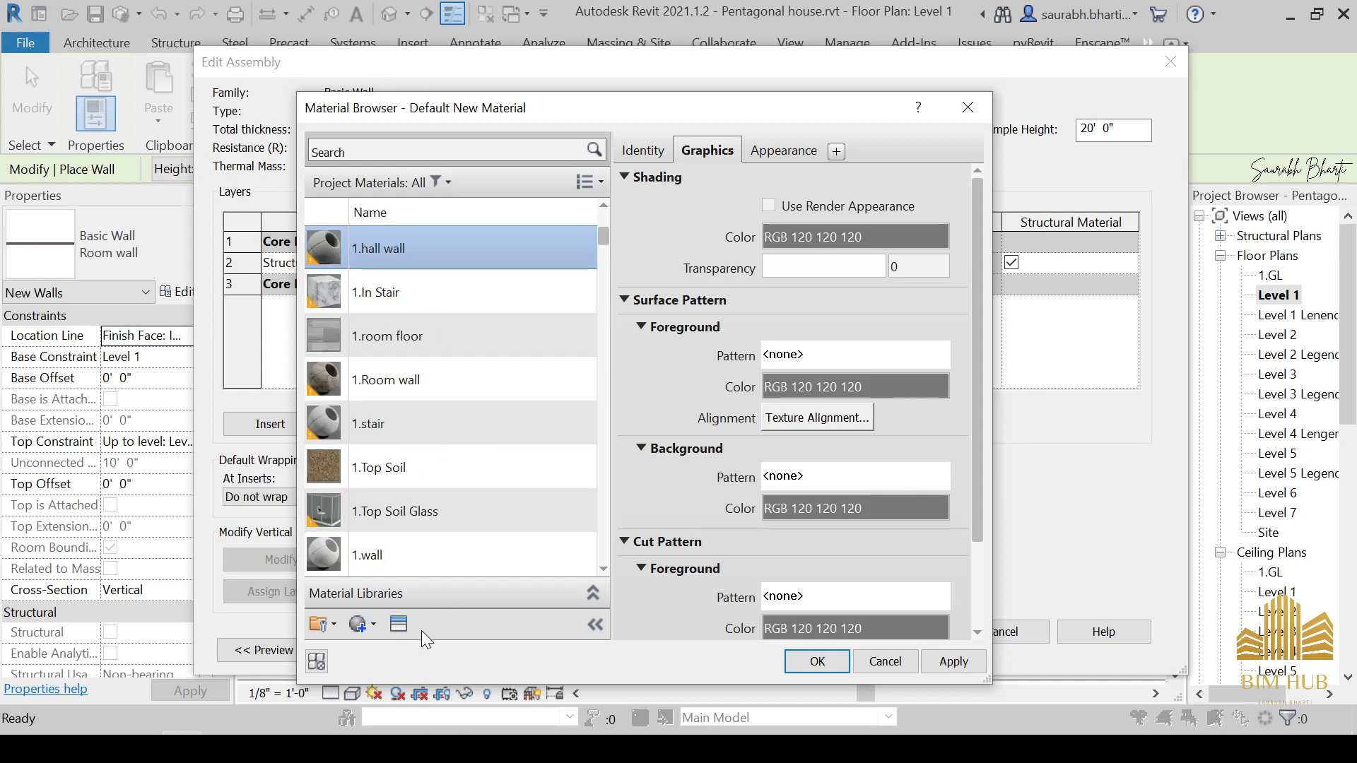
pyautogui.click(398, 625)
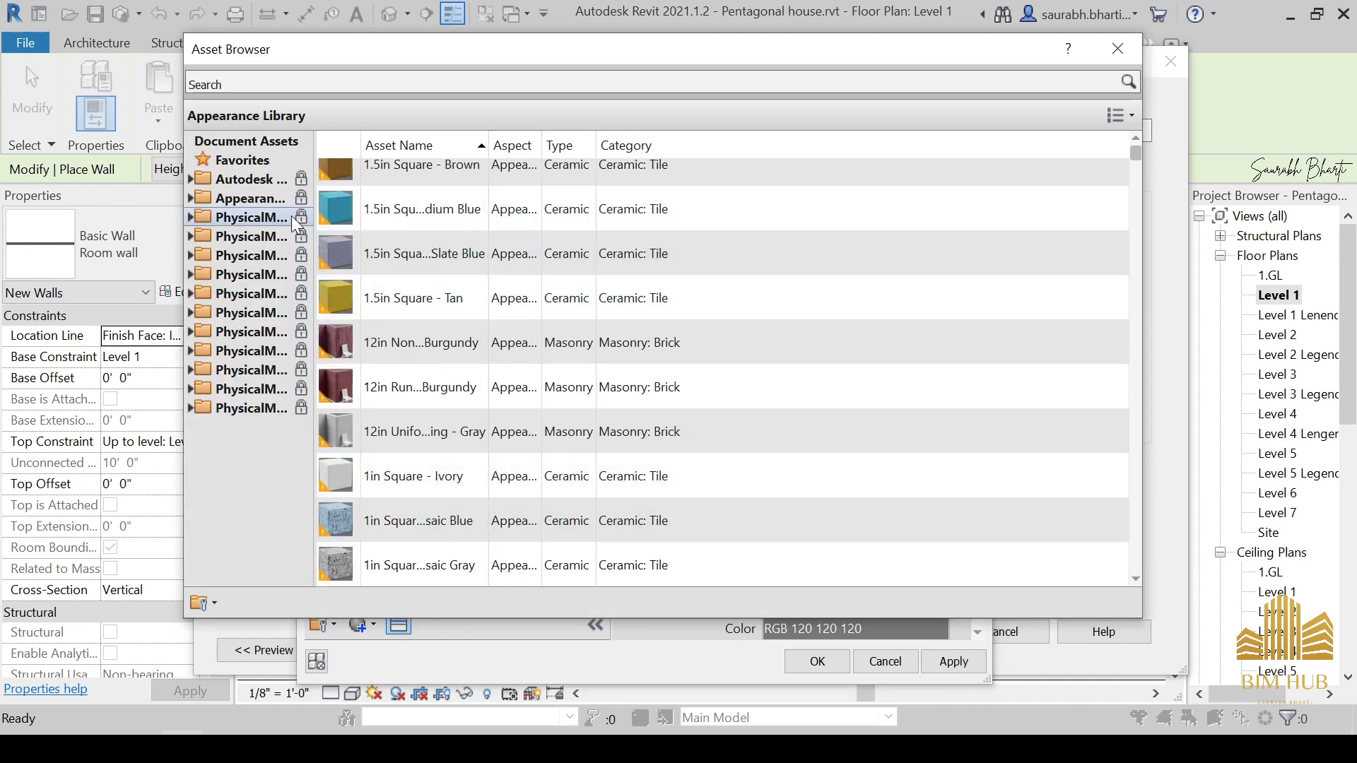
pyautogui.click(233, 216)
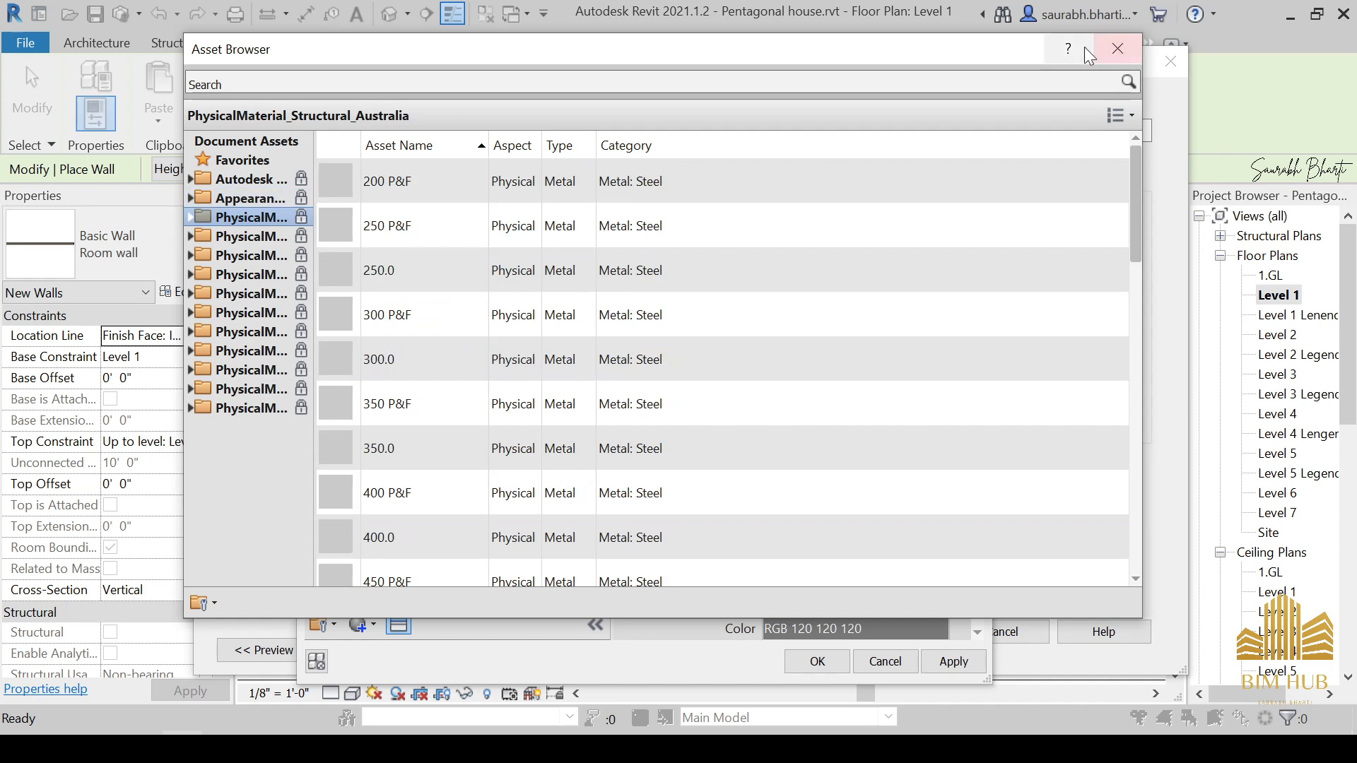
pyautogui.click(1118, 49)
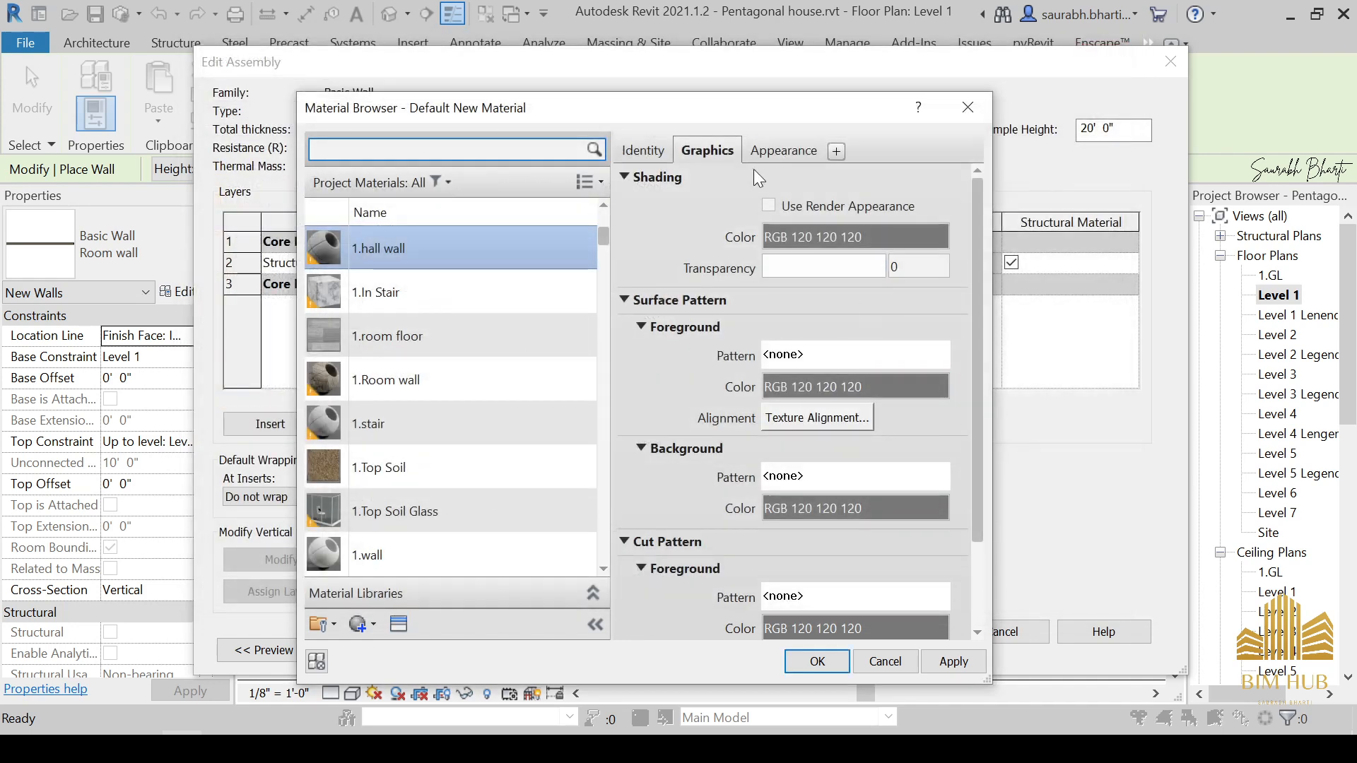
# Step: Shade the 1.hall wall material with its render appearance and assign Facade_Wood_2.jpg as the appearance image
pyautogui.click(769, 206)
pyautogui.click(783, 151)
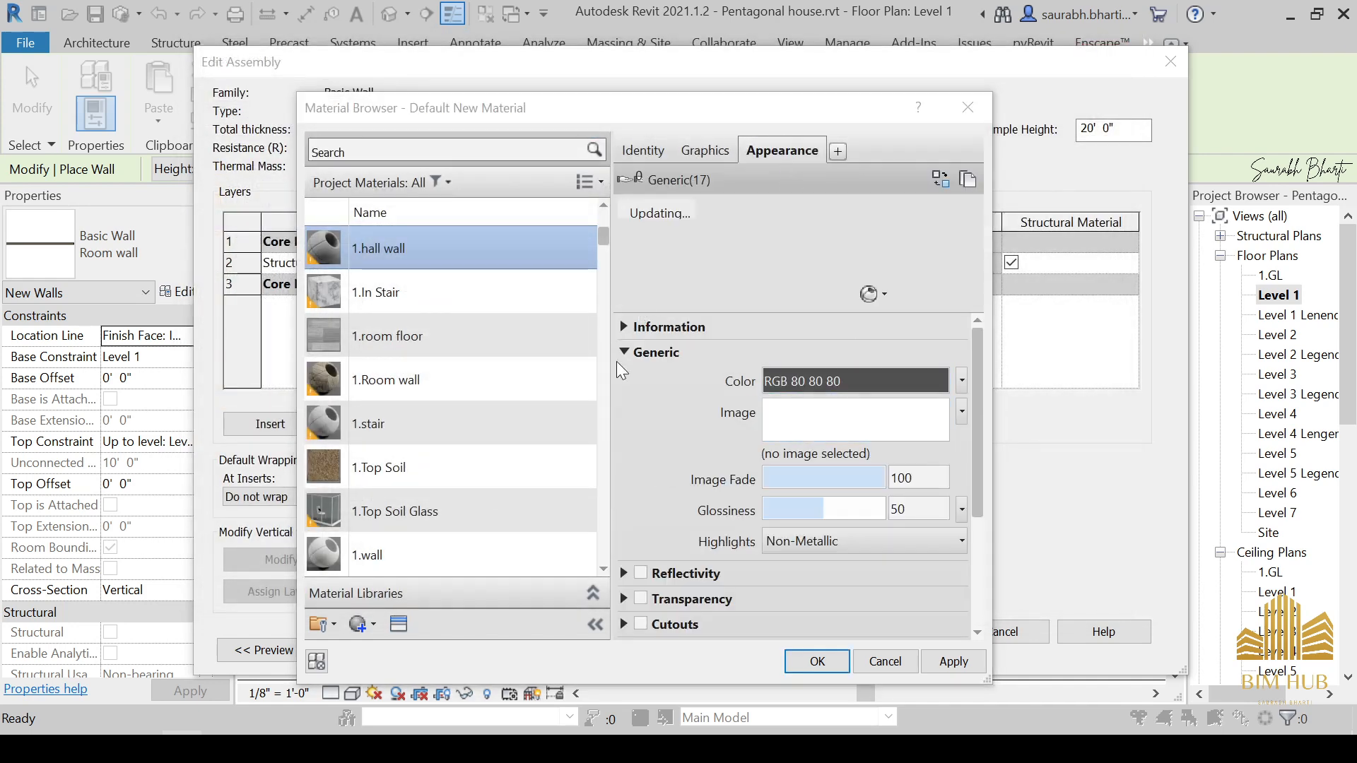
pyautogui.click(855, 420)
pyautogui.scroll(-1, 539, 396)
pyautogui.click(488, 435)
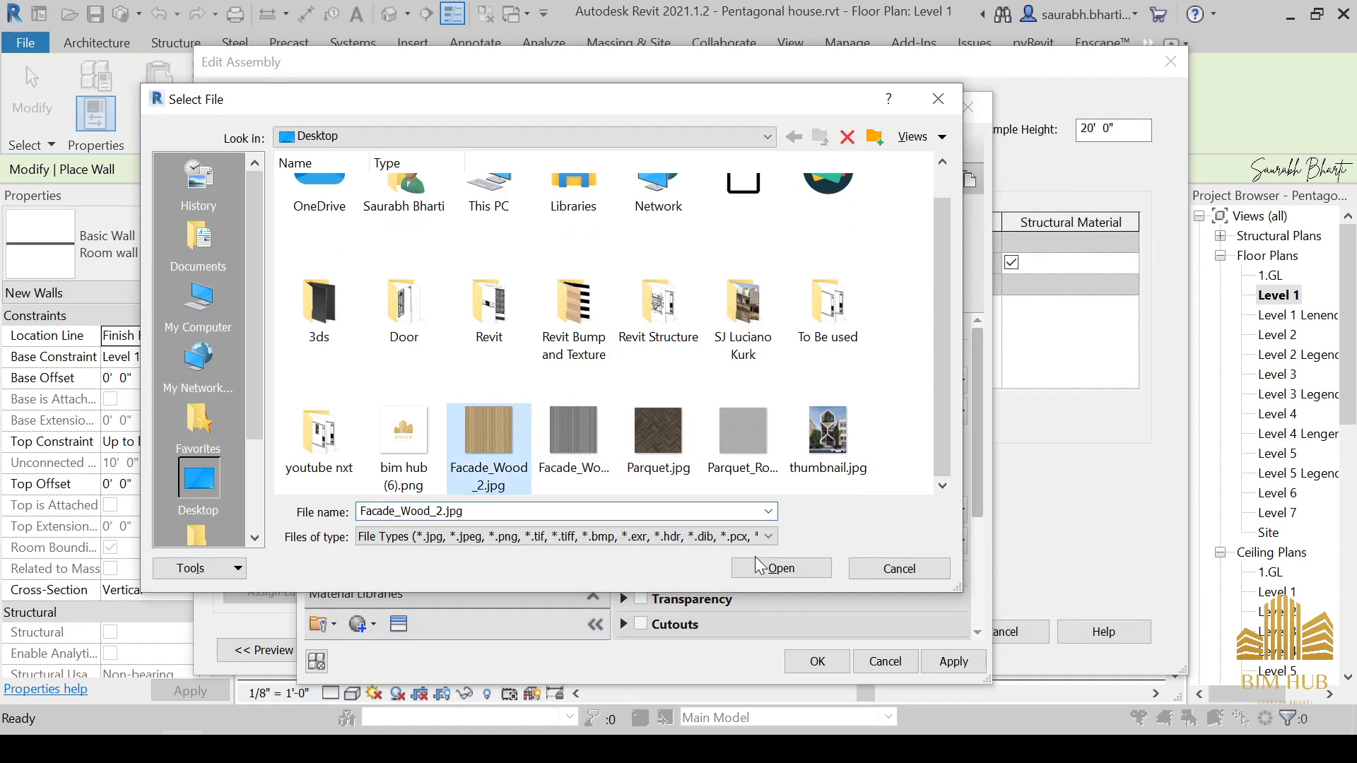
pyautogui.click(824, 568)
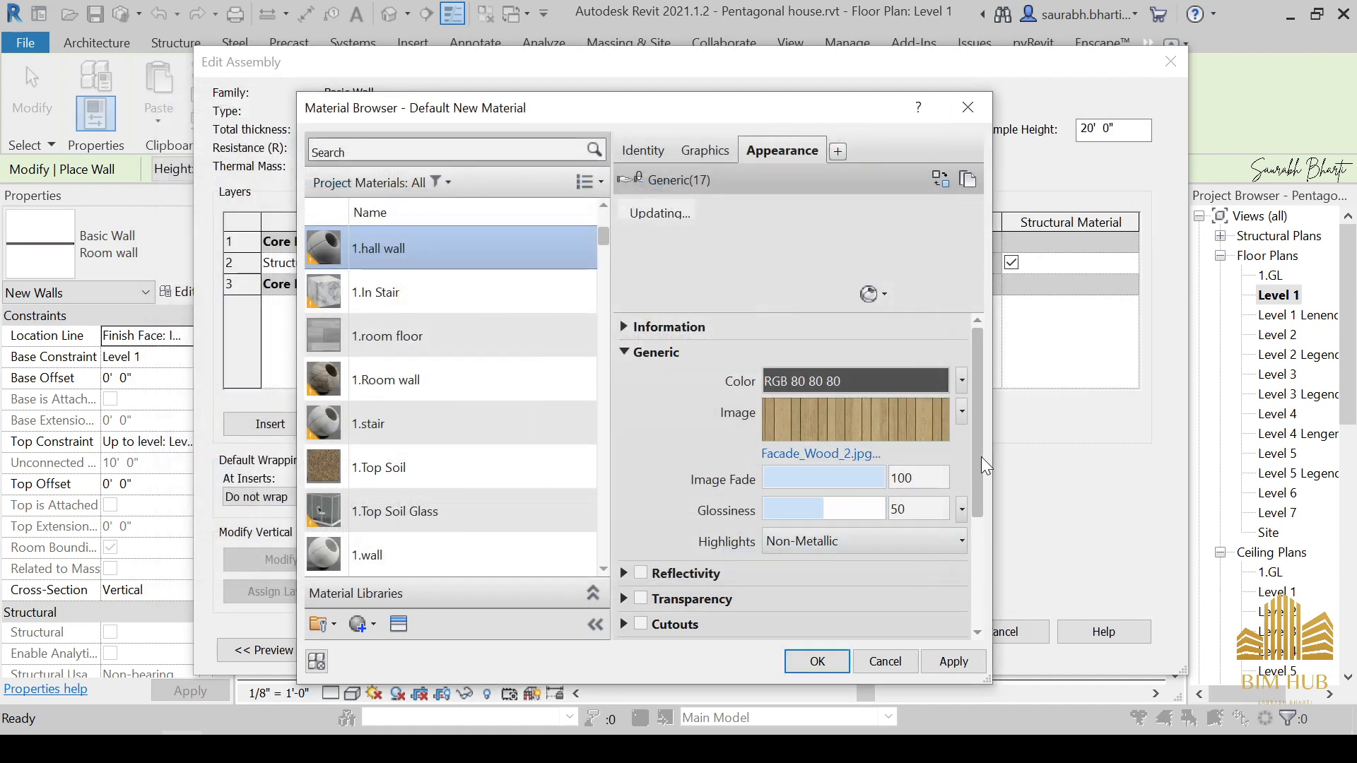
# Step: Add Facade_Wood_2_Rough.jpg as the 1.hall wall material's bump image with an amount of about 594, and confirm the wall structure
pyautogui.moveTo(982, 459); pyautogui.dragTo(990, 591)
pyautogui.click(672, 493)
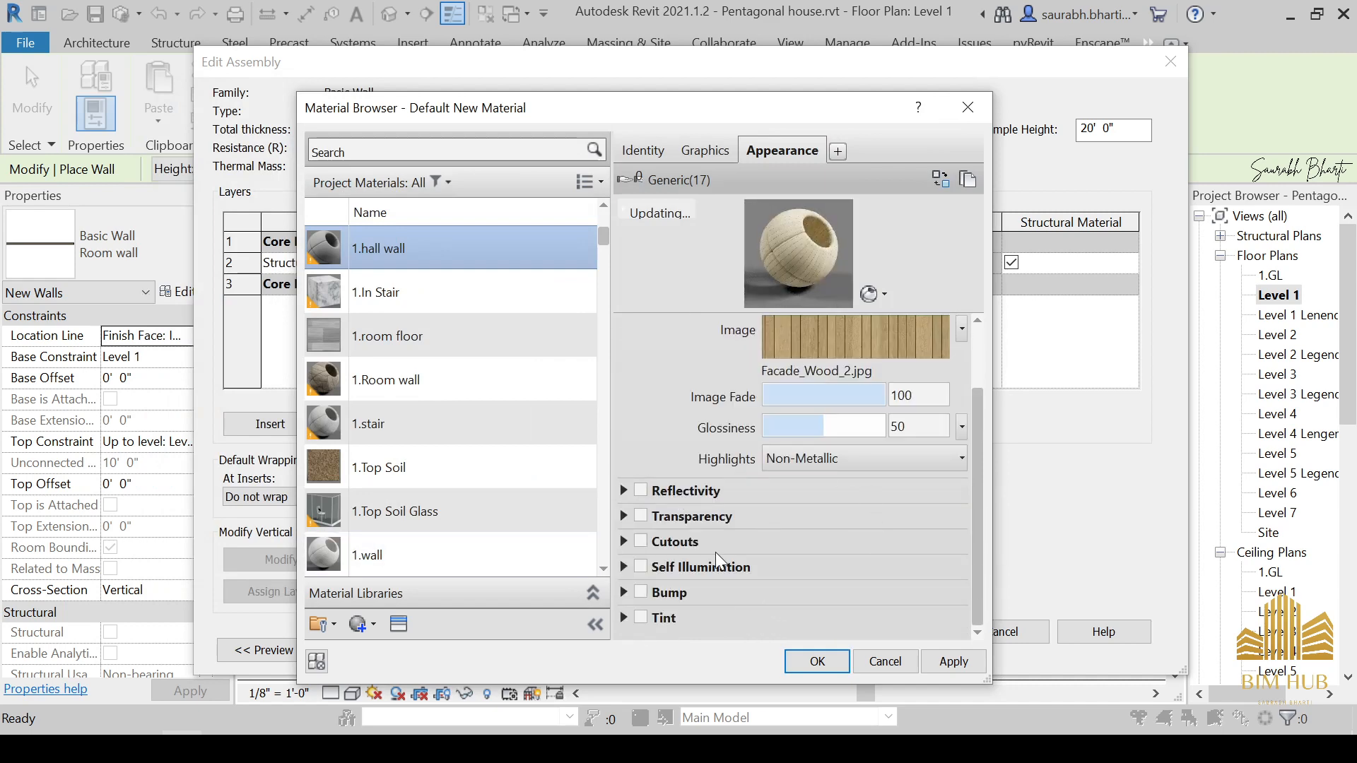
pyautogui.click(663, 595)
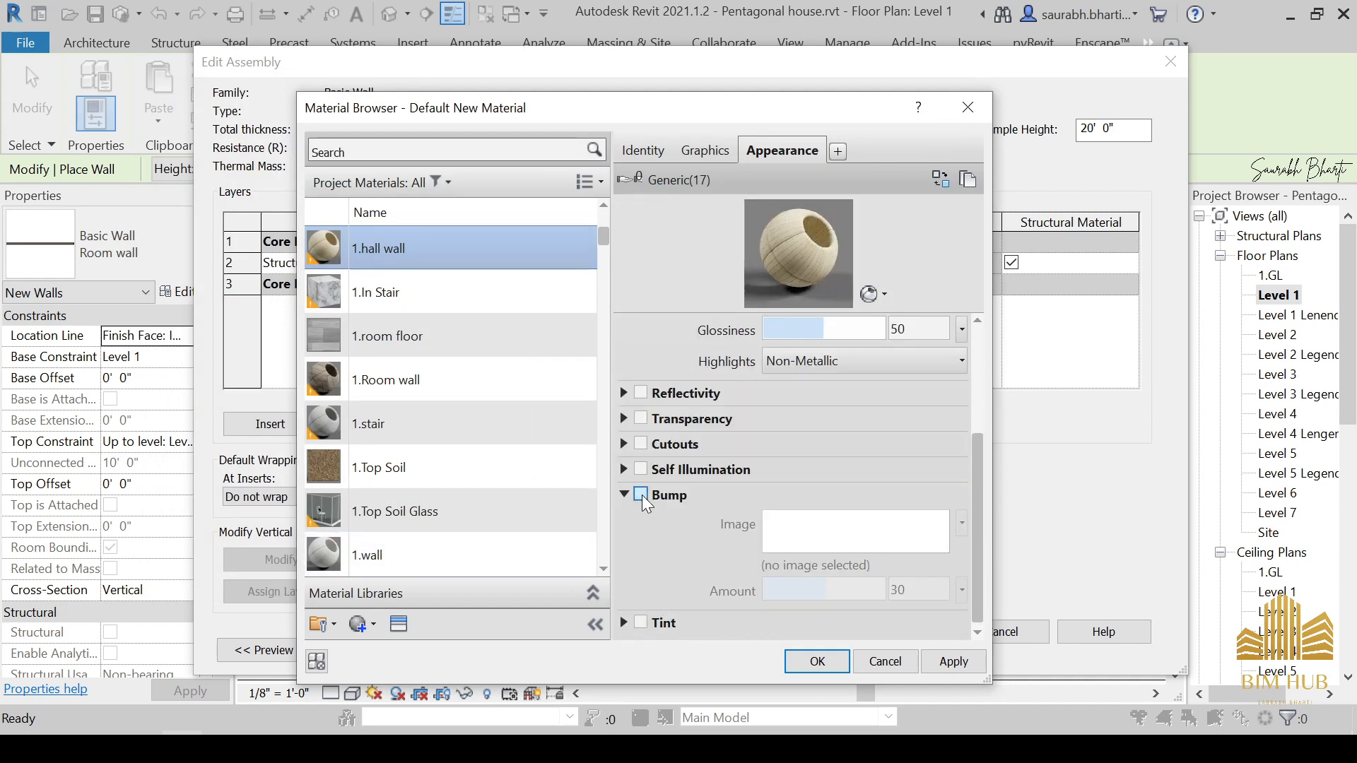
pyautogui.click(817, 527)
pyautogui.scroll(-1, 654, 427)
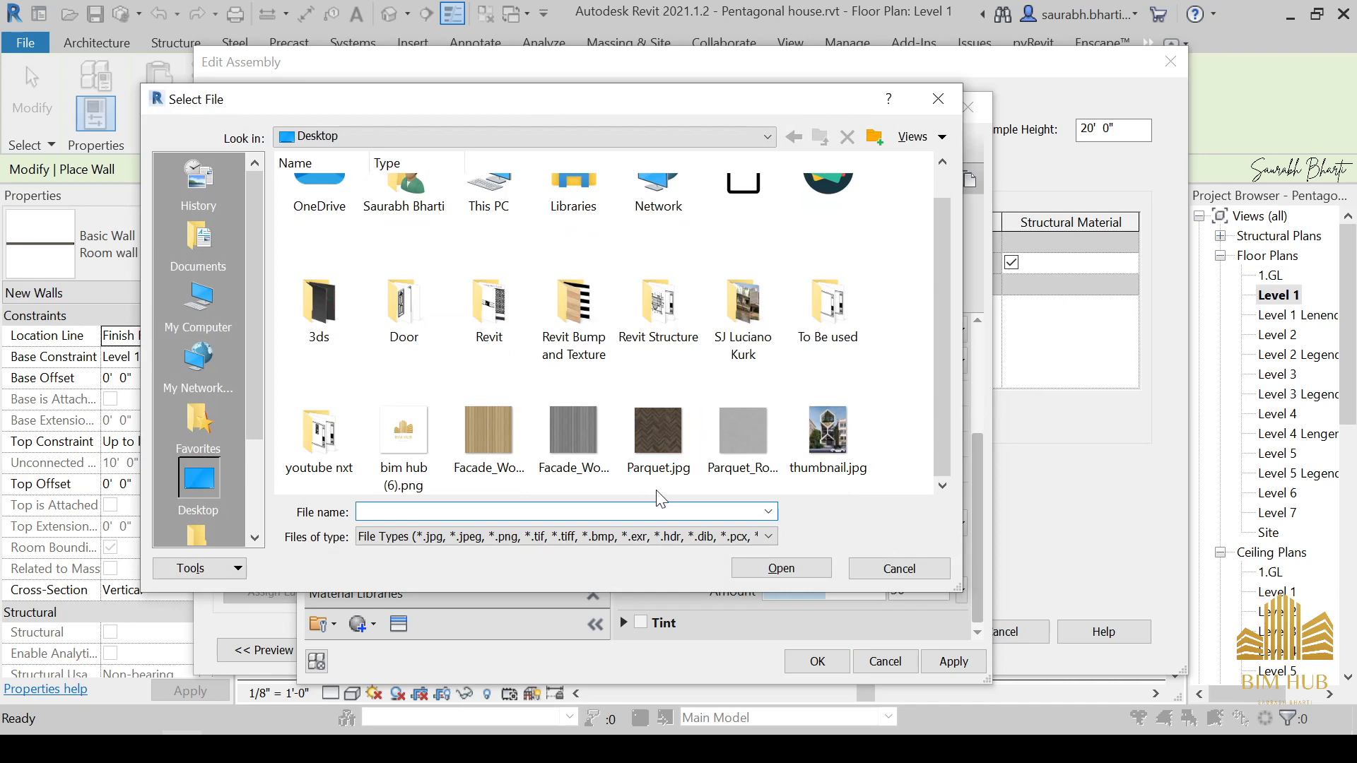
pyautogui.doubleClick(552, 424)
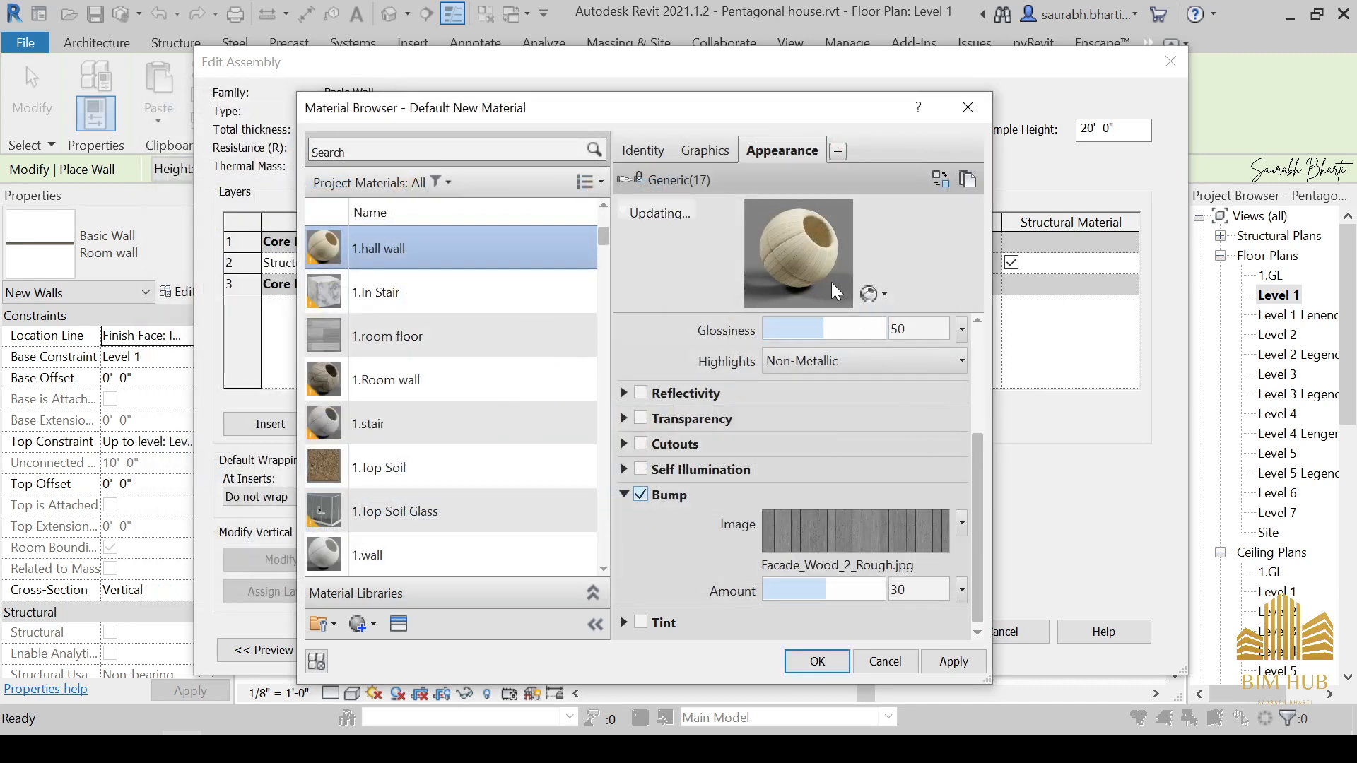
pyautogui.moveTo(981, 484); pyautogui.dragTo(932, 576)
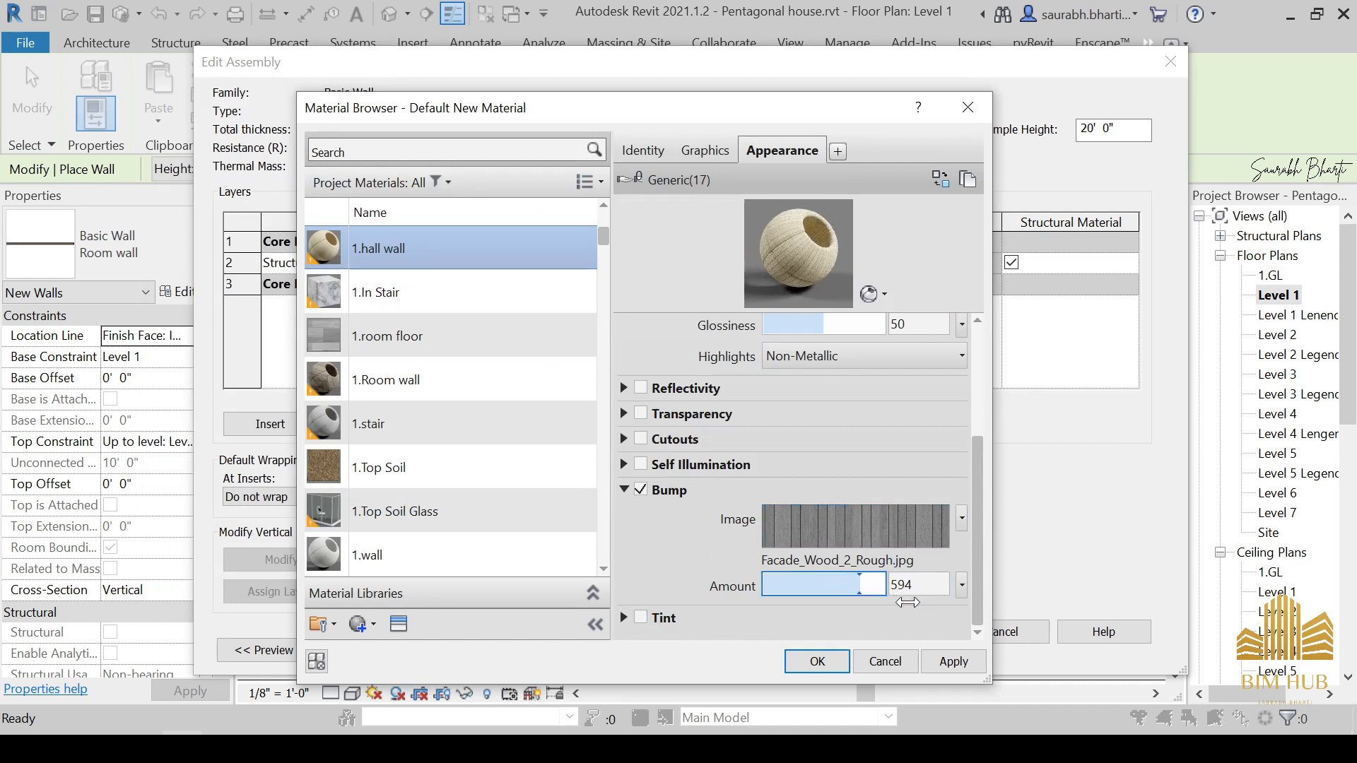
pyautogui.click(814, 662)
pyautogui.click(898, 632)
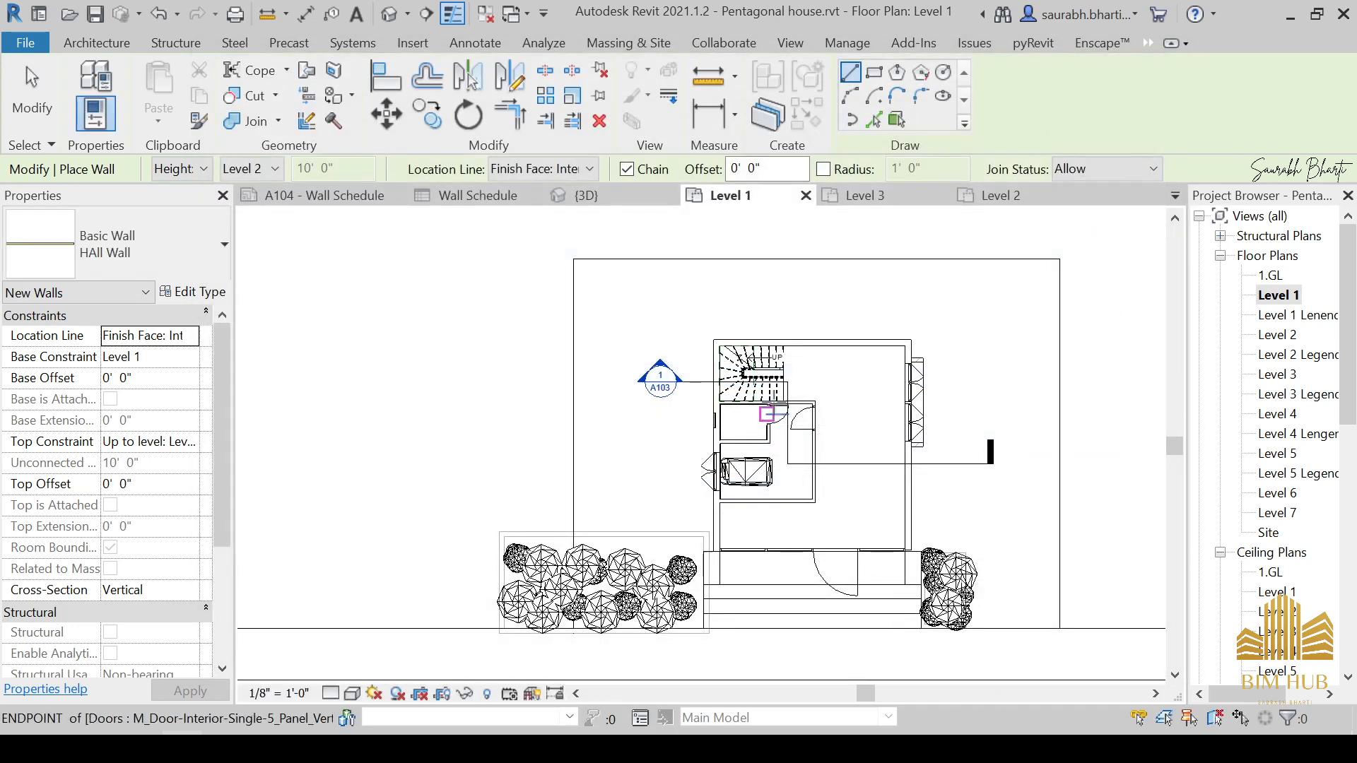
# Step: Draw a HAll Wall about 15'-3" long from the staircase edge to the hall's far rear corner along the exterior wall's inner face
pyautogui.scroll(5, 774, 340)
pyautogui.click(732, 313)
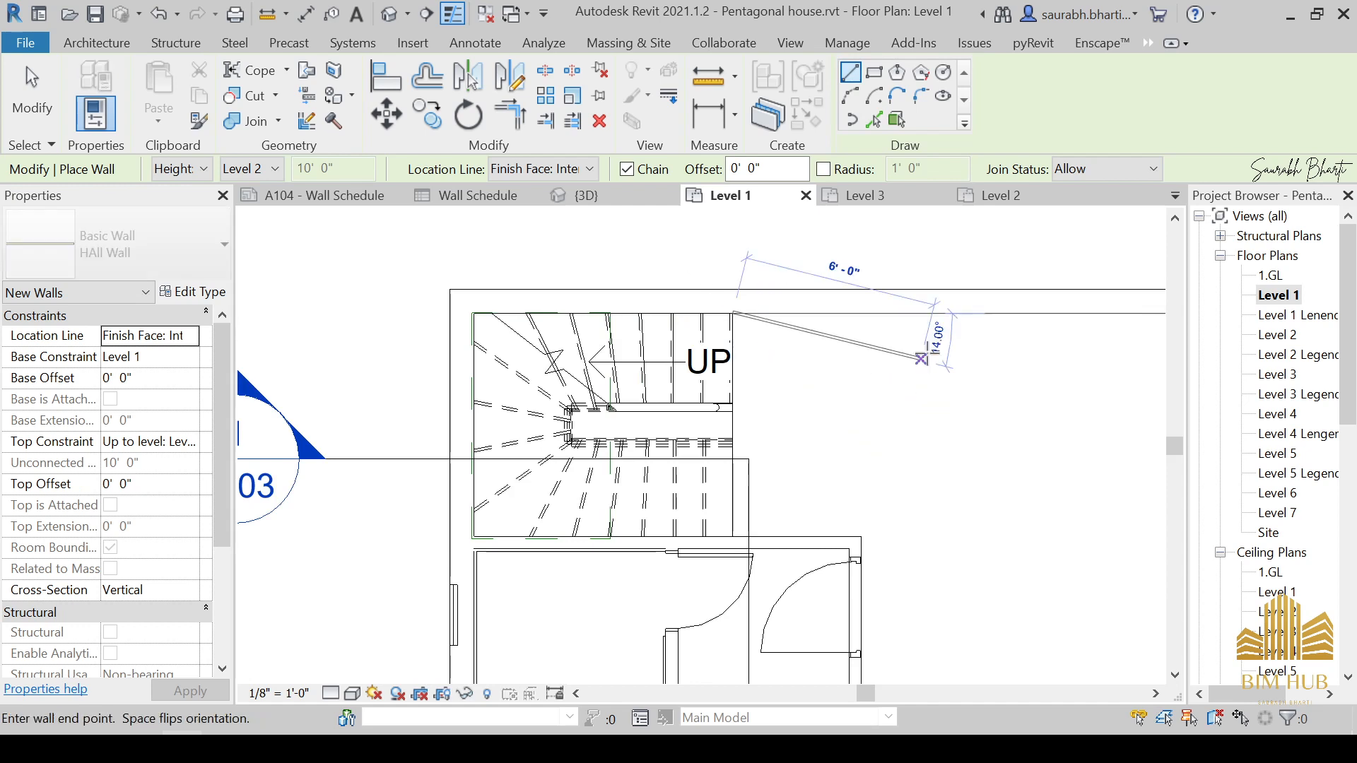
pyautogui.scroll(-3, 878, 368)
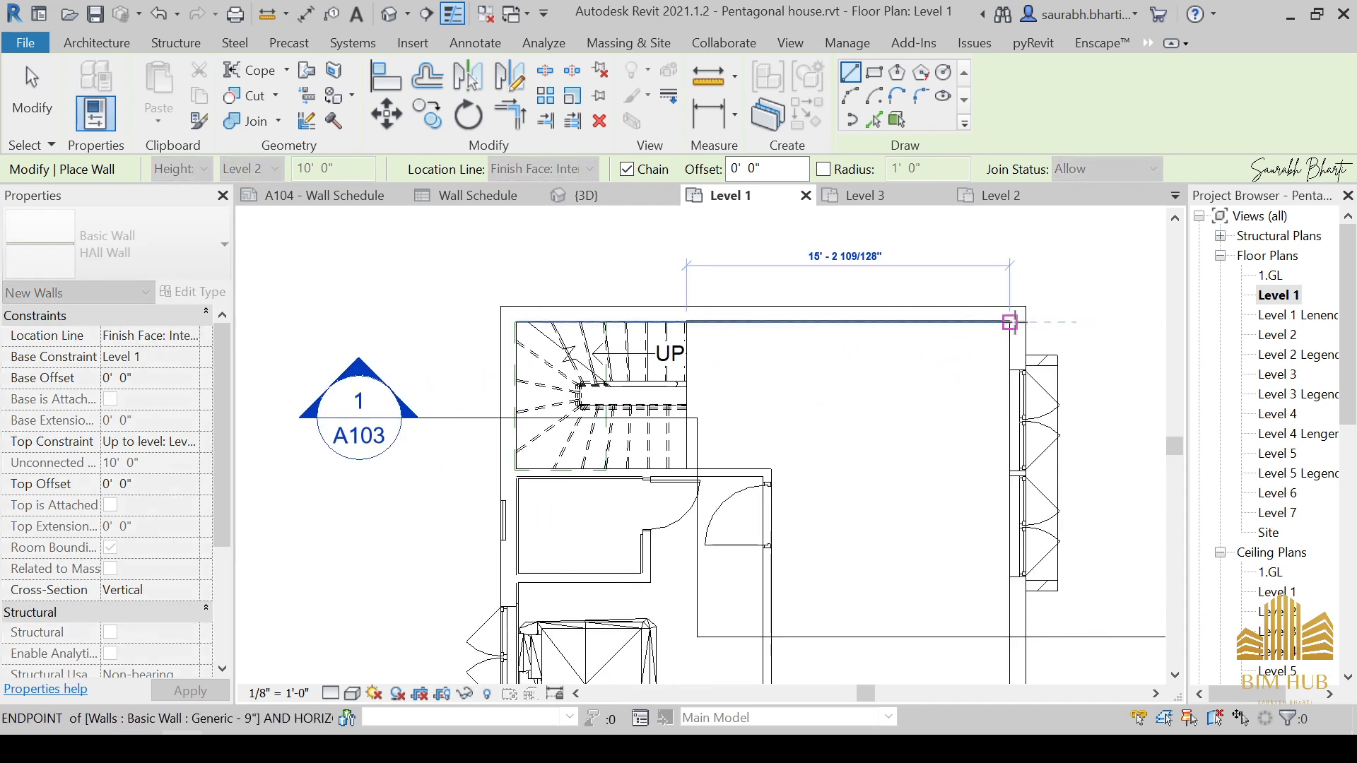
pyautogui.click(1009, 322)
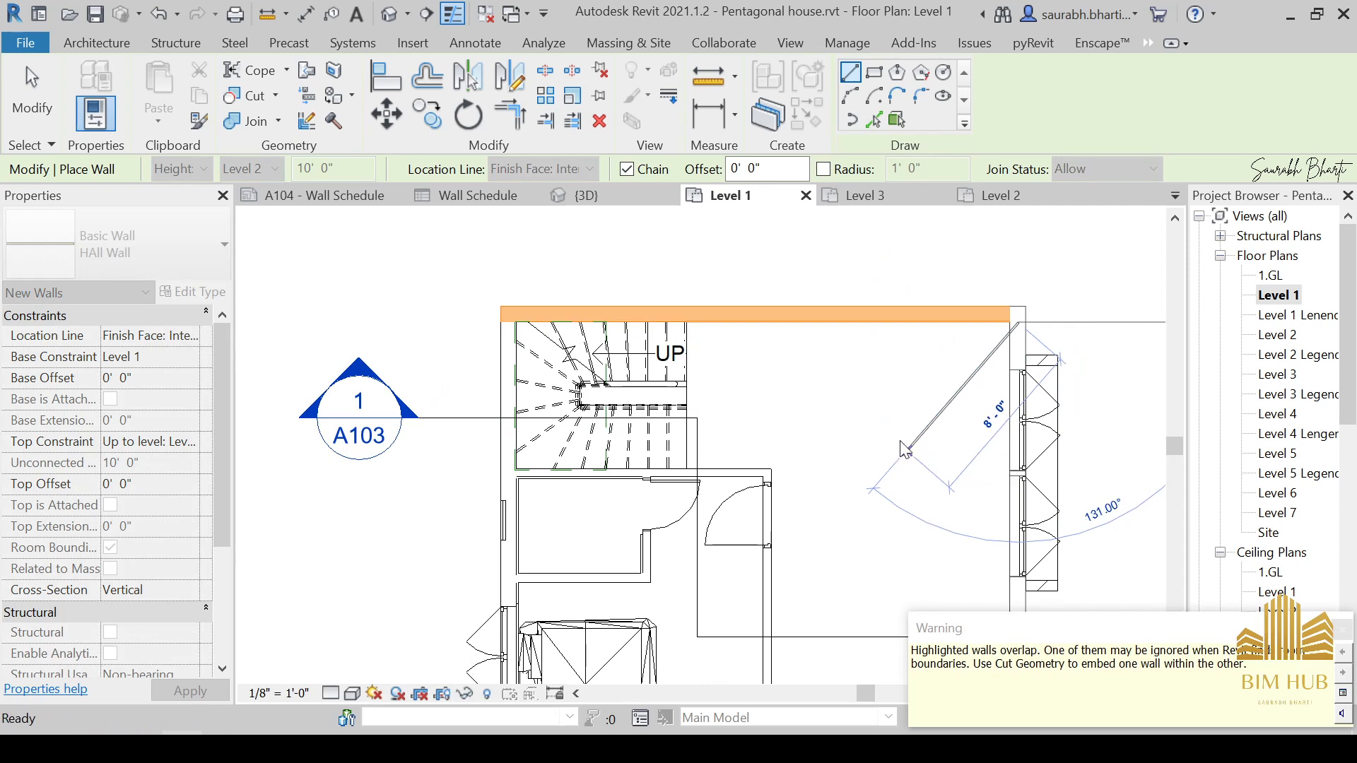
pyautogui.press('Escape')
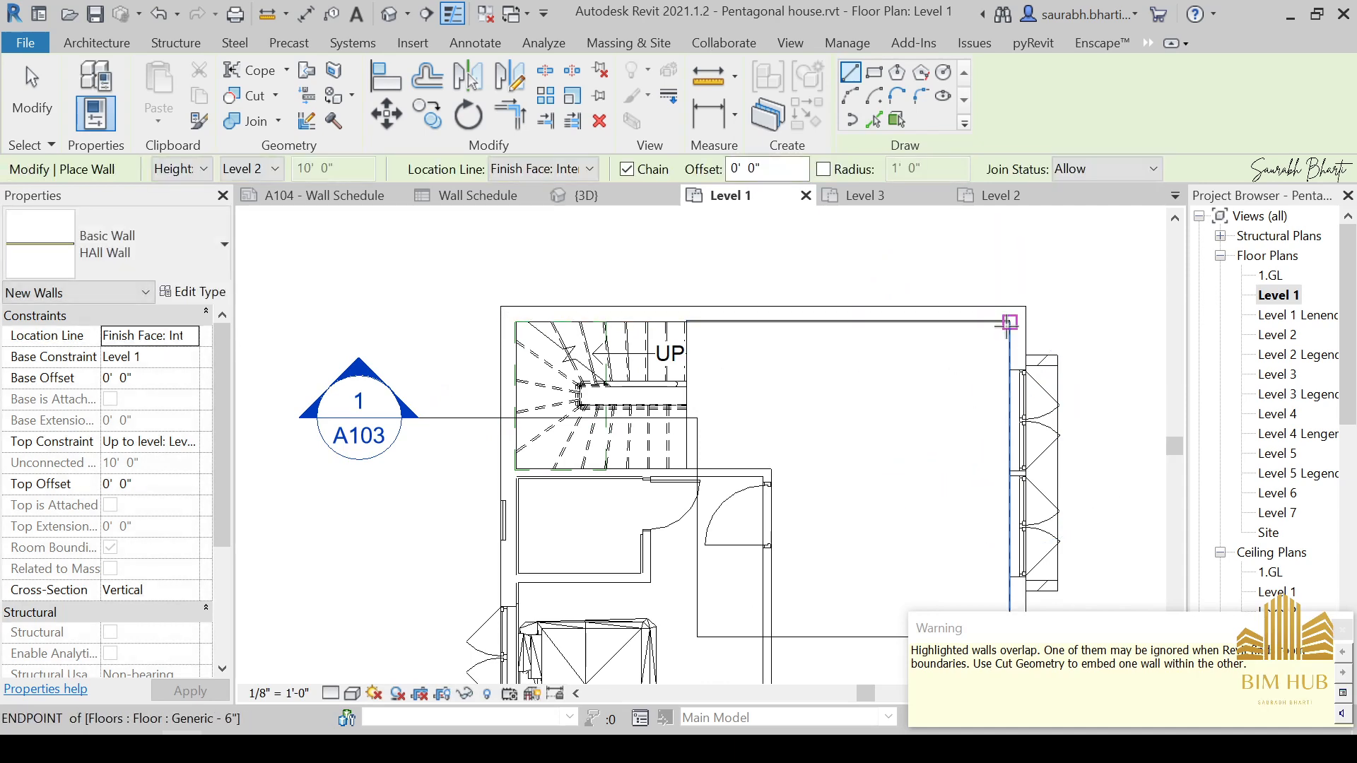
# Step: Draw a HAll Wall along the inner face of the hall's windowed side wall, from the rear corner to the front curtain wall's corner mullion
pyautogui.click(1009, 323)
pyautogui.scroll(-2, 1007, 522)
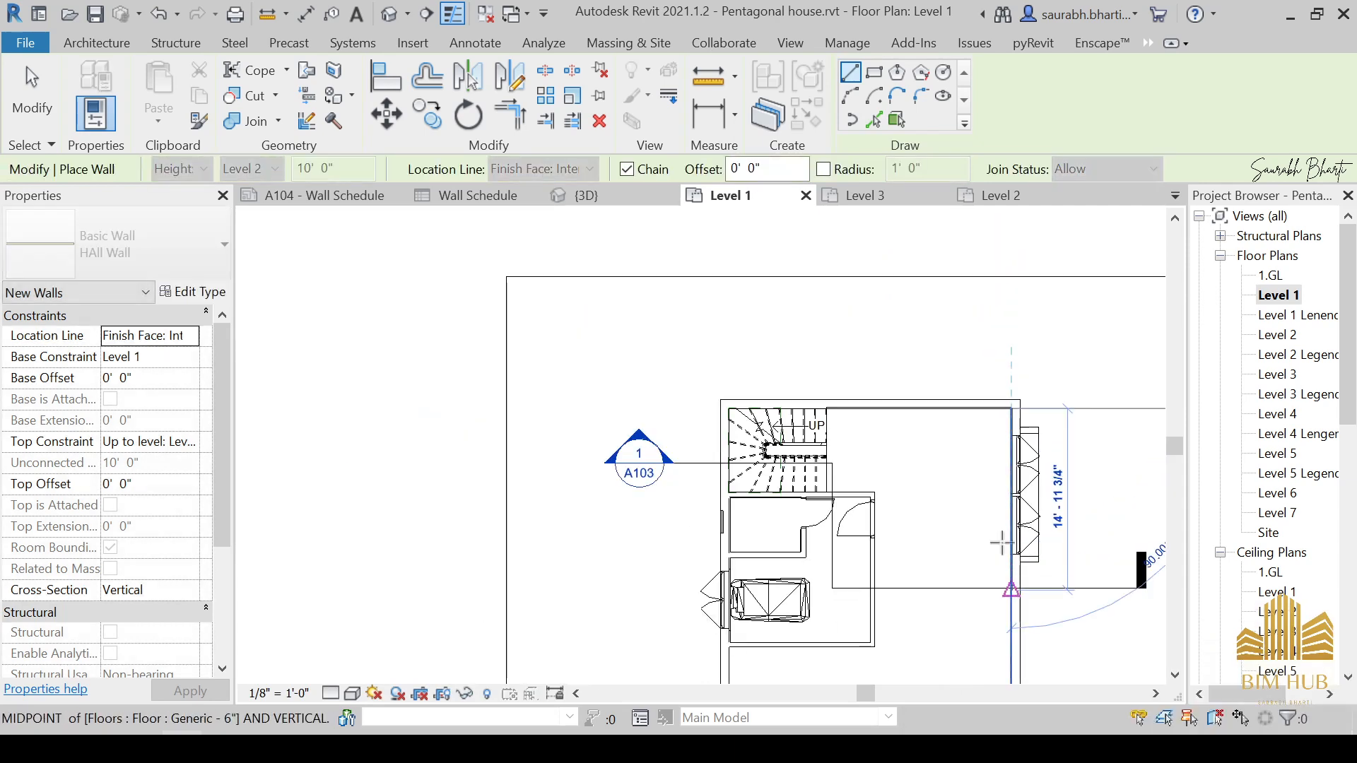
pyautogui.moveTo(1009, 594); pyautogui.dragTo(974, 226, button='middle')
pyautogui.scroll(5, 974, 324)
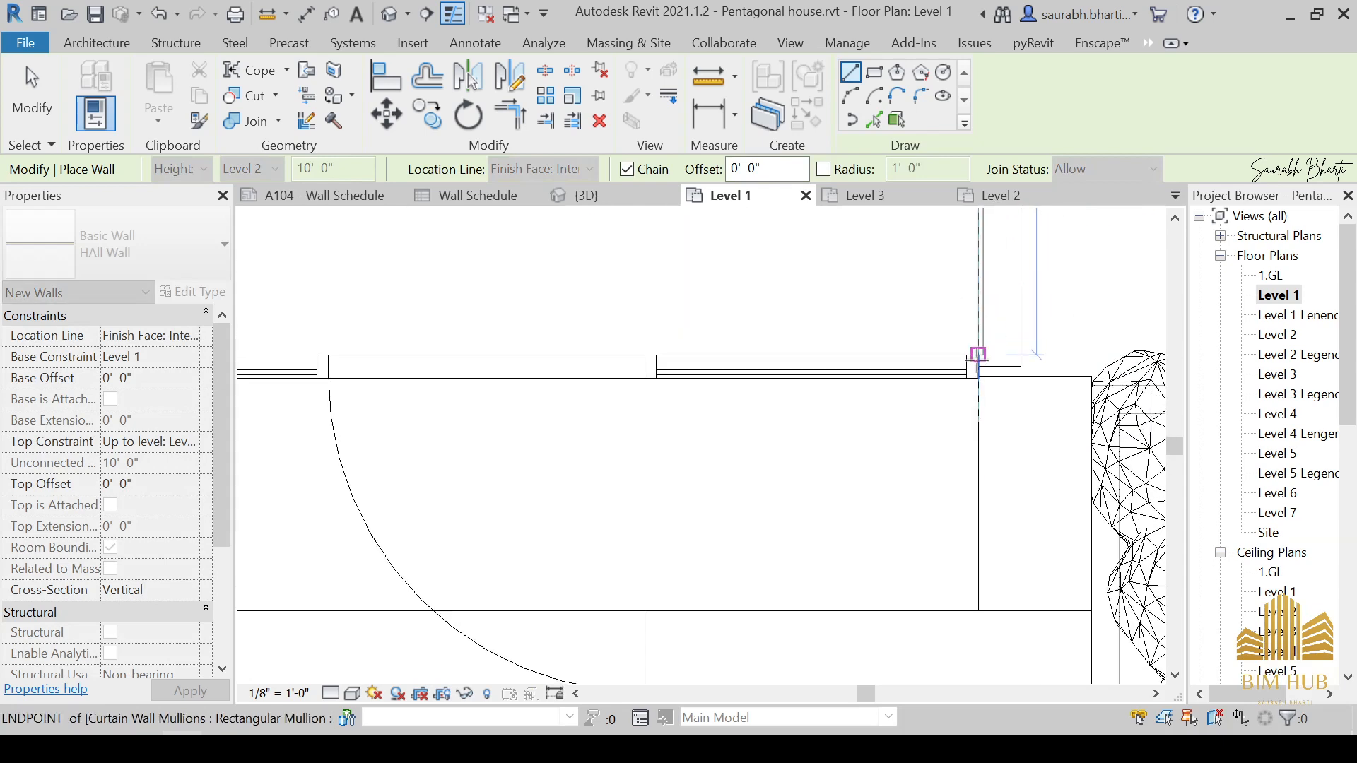
pyautogui.click(978, 354)
# Step: Draw HAll Walls about 5'-6" long along the inner face of the opposite side wall, from its inner corner to the front curtain wall
pyautogui.moveTo(947, 352); pyautogui.dragTo(637, 379, button='middle')
pyautogui.click(578, 277)
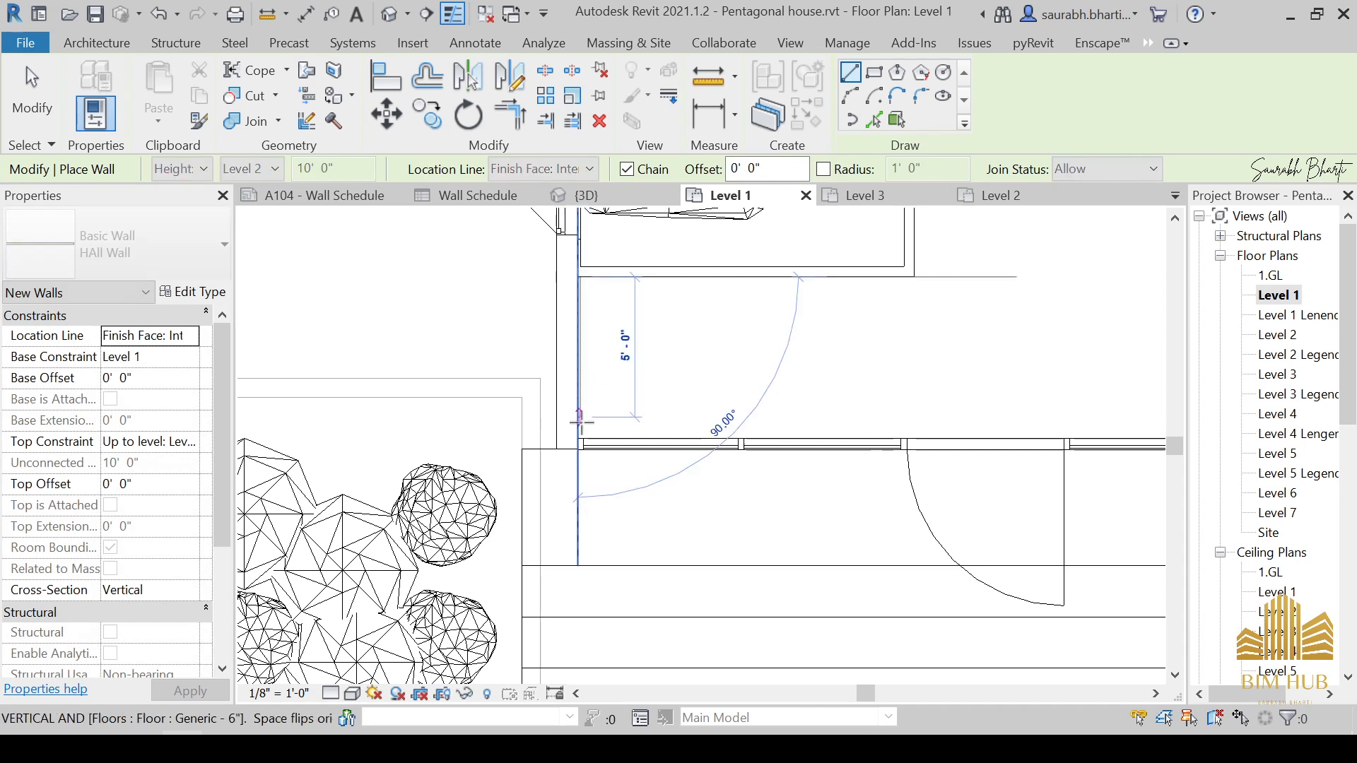
pyautogui.click(591, 412)
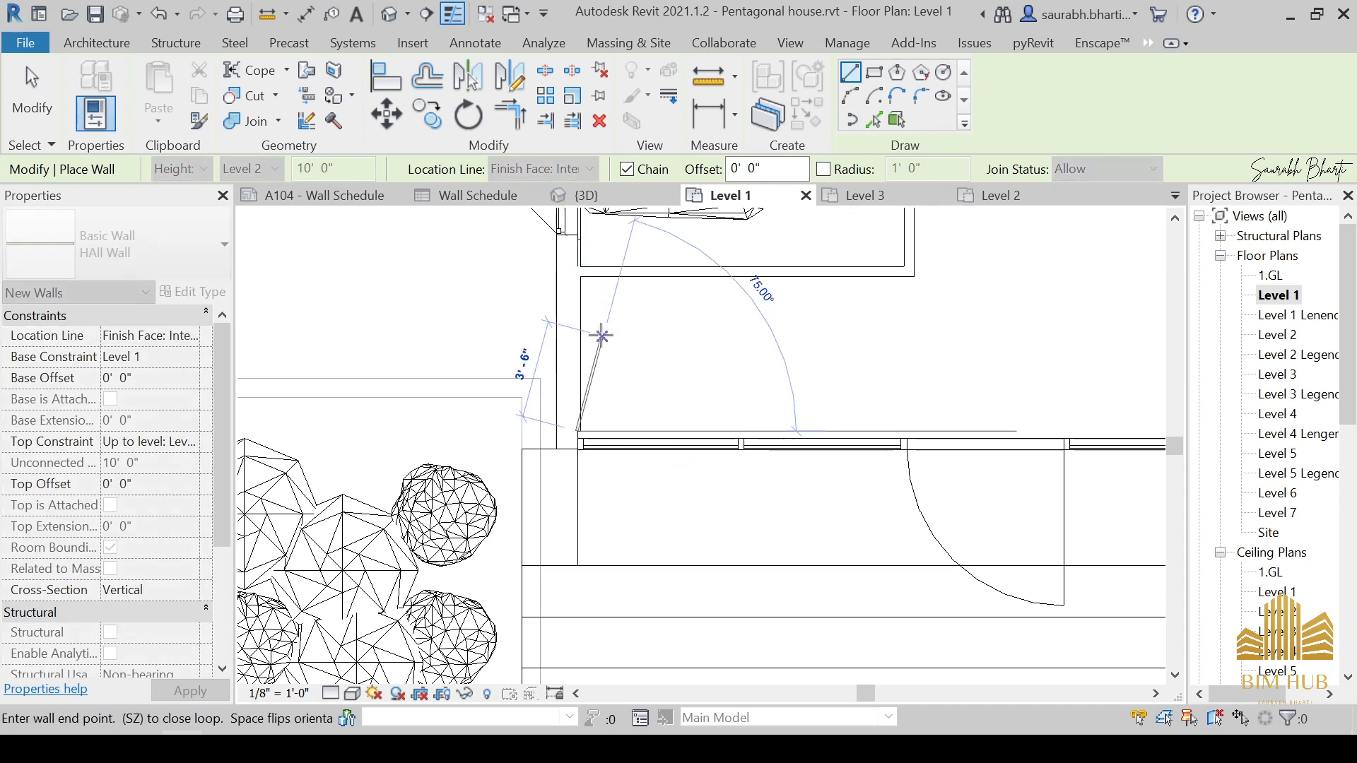
pyautogui.scroll(6, 578, 277)
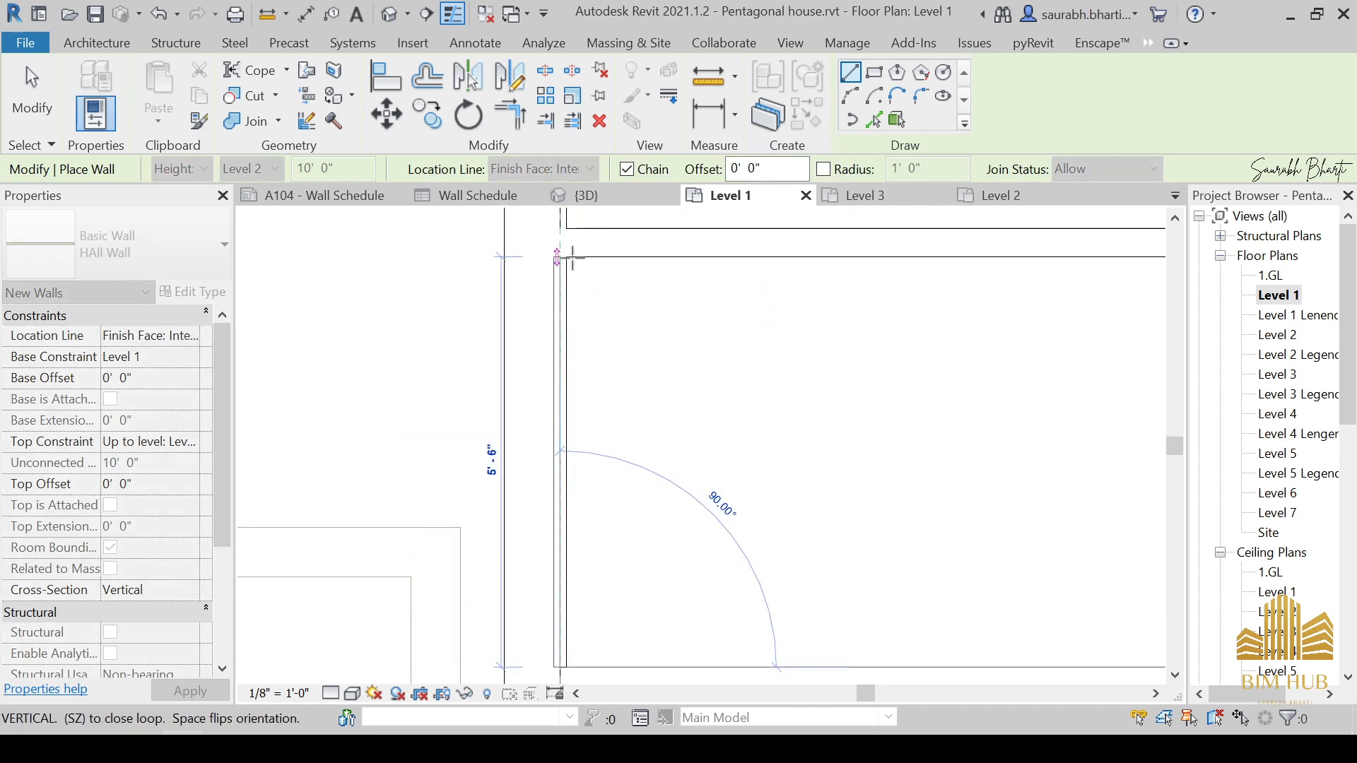
pyautogui.press('Escape')
pyautogui.press('Escape')
pyautogui.click(566, 257)
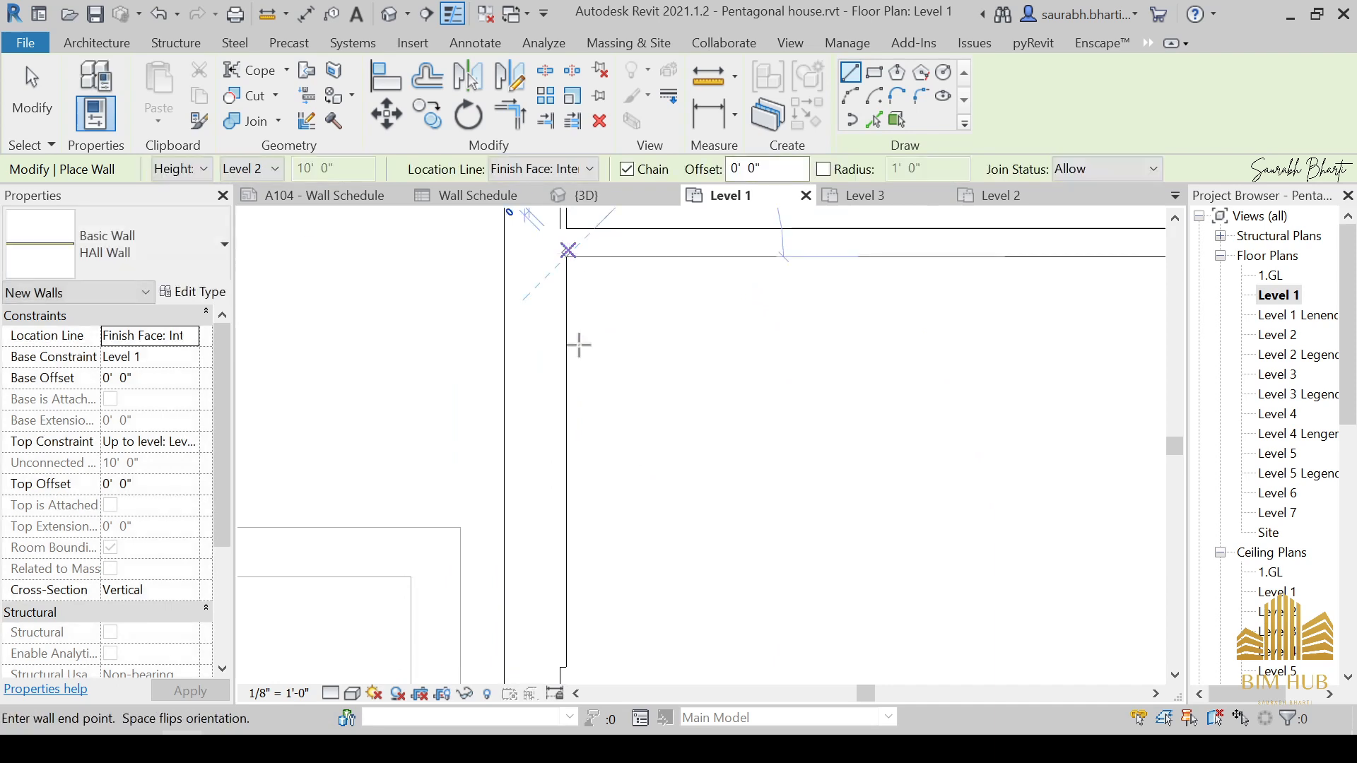
pyautogui.moveTo(596, 492); pyautogui.dragTo(592, 287, button='middle')
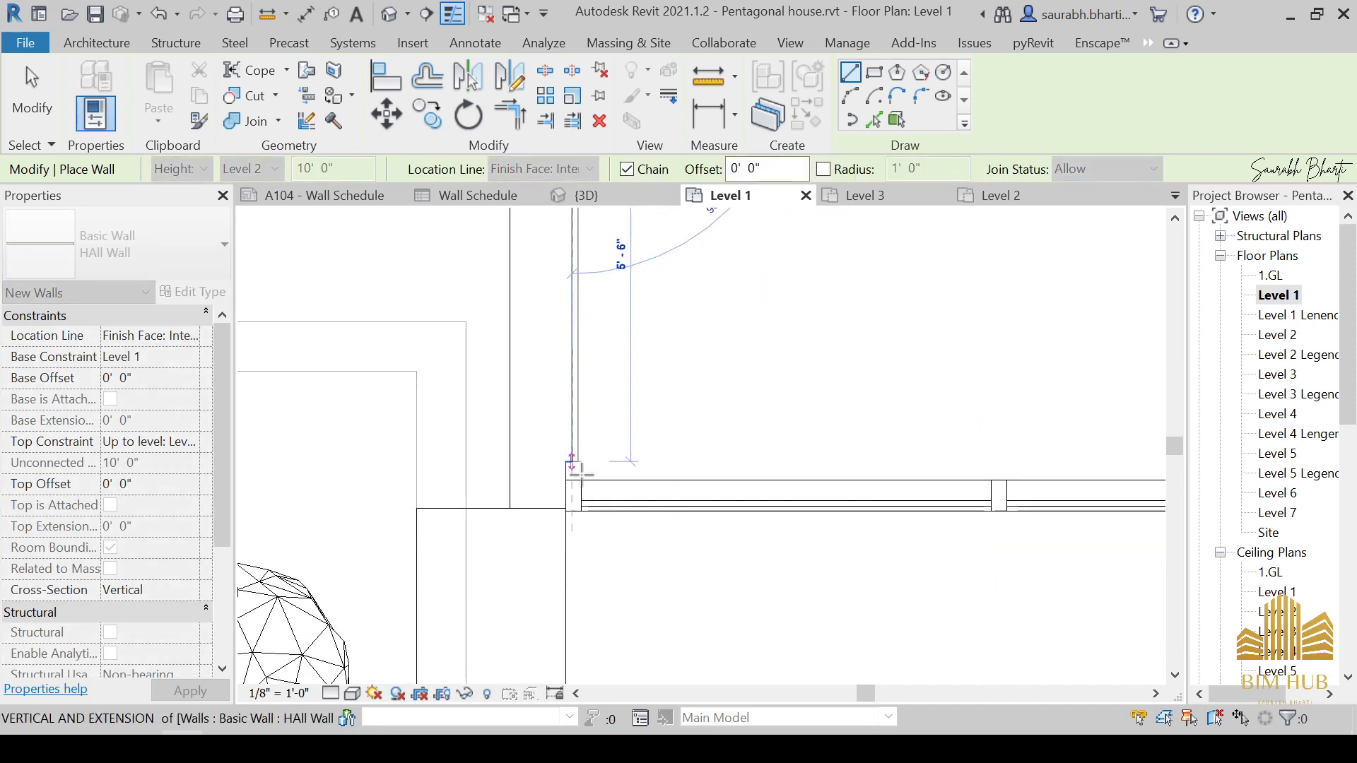
pyautogui.click(576, 480)
pyautogui.press('Escape')
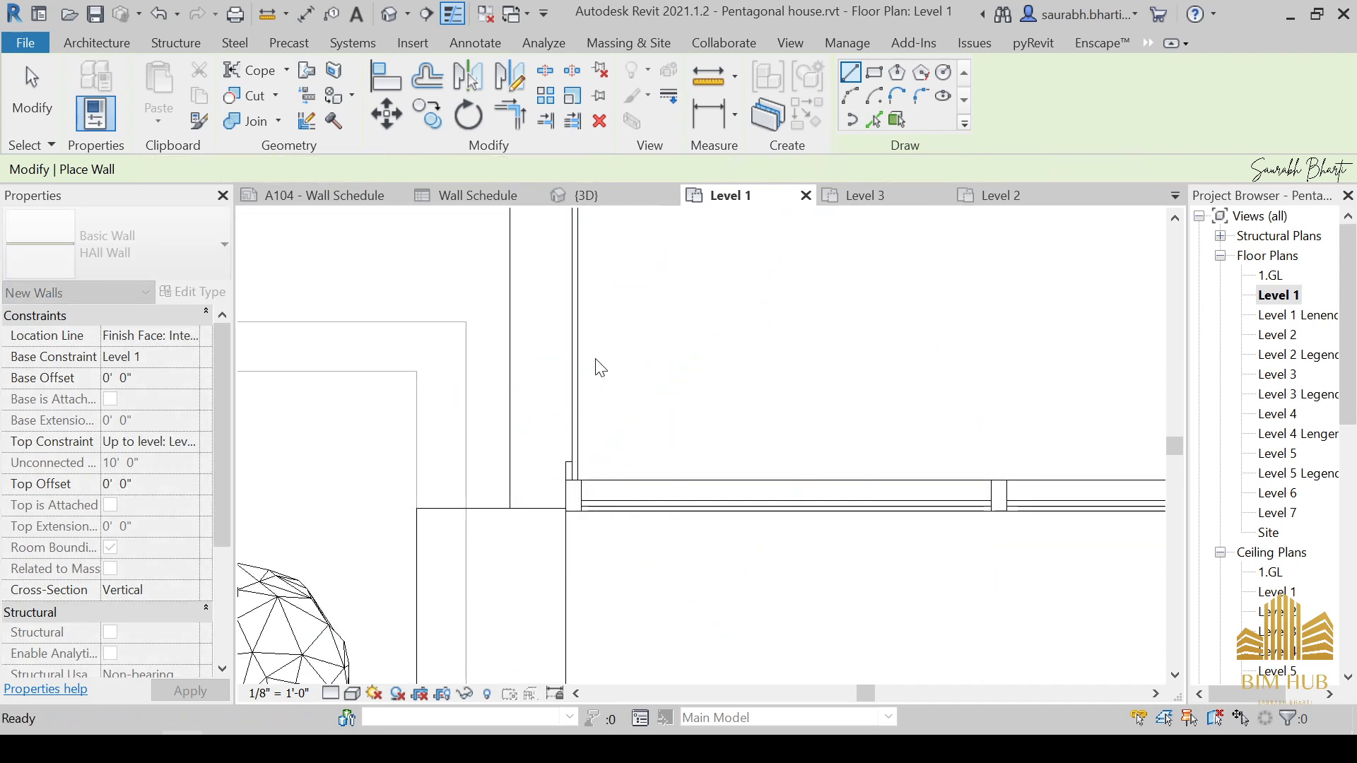
# Step: Draw a HAll Wall about 12'-0" long along the bedroom partition's hall-side face, from the side wall to the partition's outer corner
pyautogui.moveTo(596, 367); pyautogui.dragTo(496, 590, button='middle')
pyautogui.click(448, 266)
pyautogui.keyDown('shift'); pyautogui.hscroll(5, 733, 321); pyautogui.keyUp('shift')
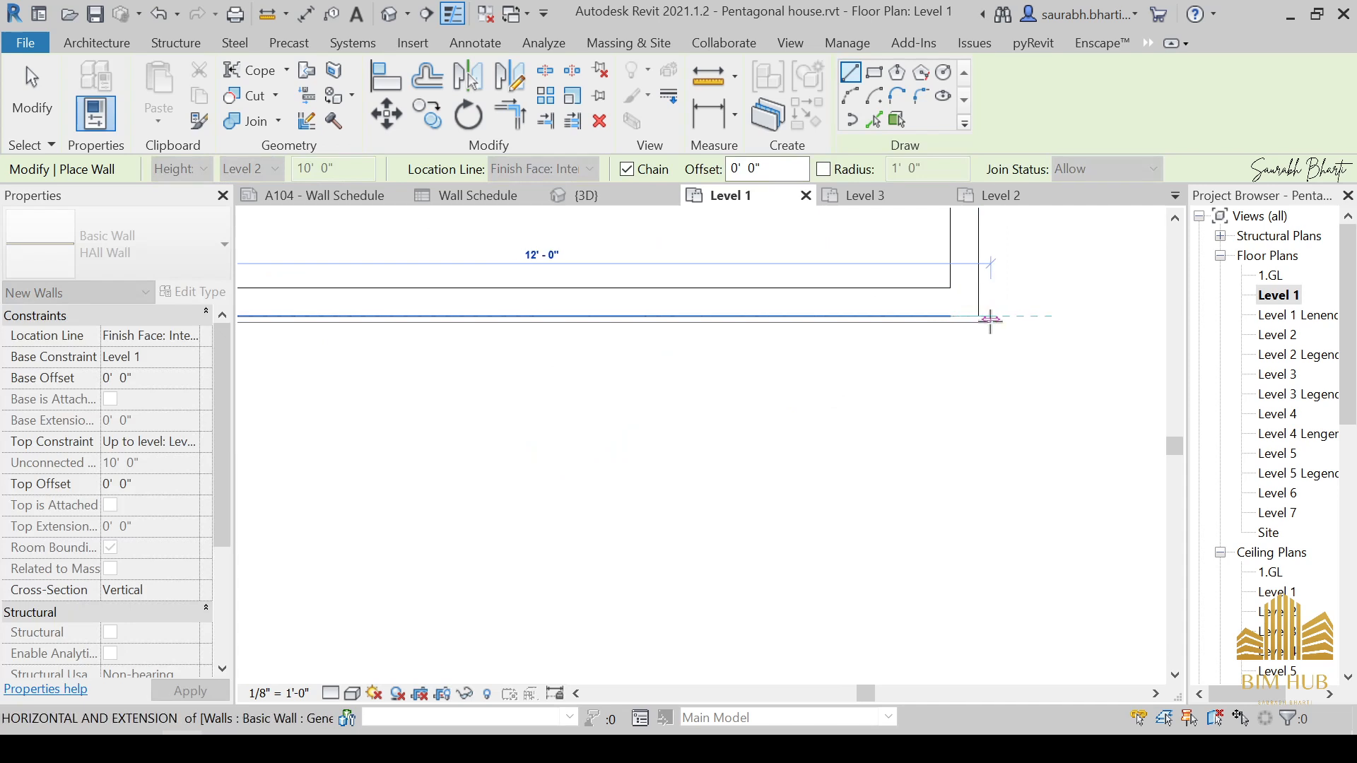
pyautogui.click(979, 317)
pyautogui.scroll(-3, 978, 261)
pyautogui.moveTo(989, 274); pyautogui.dragTo(839, 485, button='middle')
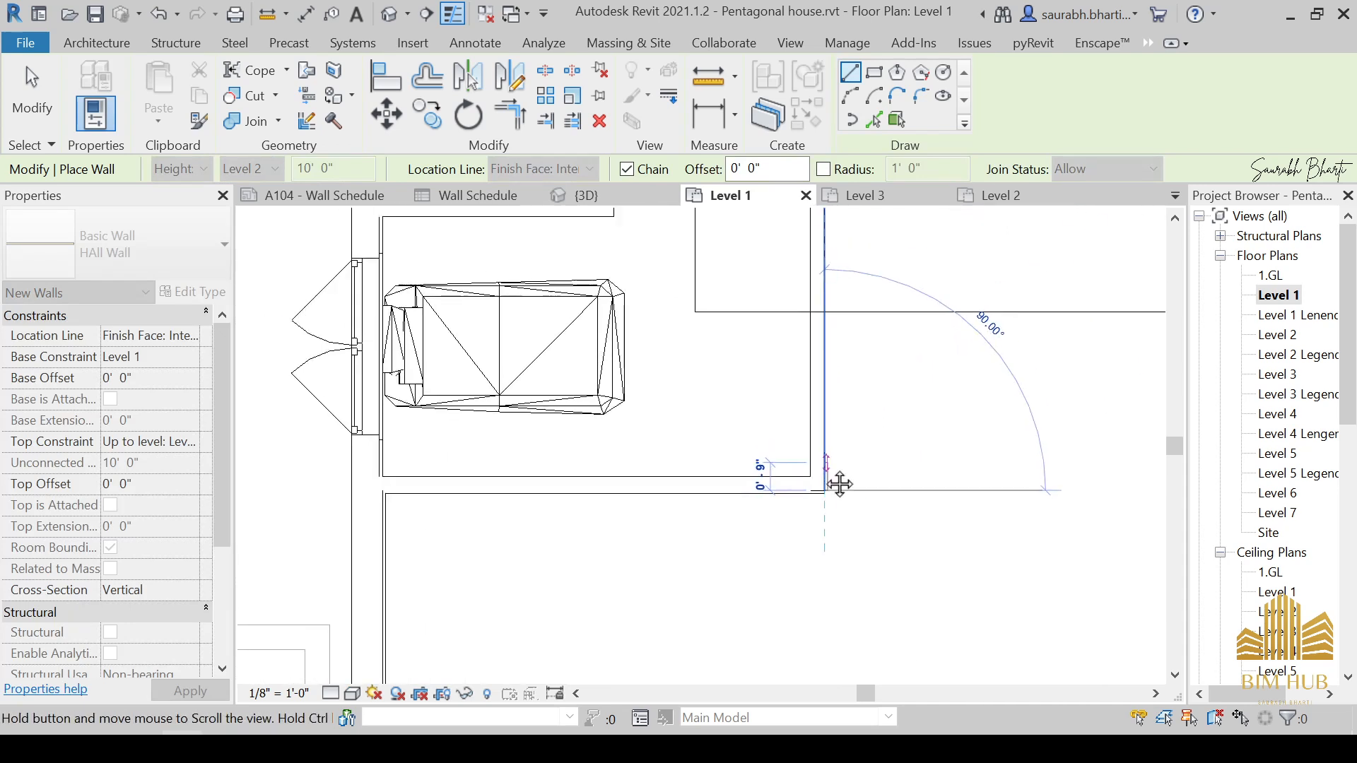
# Step: Continue the HAll Wall about 12'-9" from the bedroom partition's outer corner, past the door, to the corner near the stairs
pyautogui.scroll(-4, 823, 304)
pyautogui.scroll(2, 792, 424)
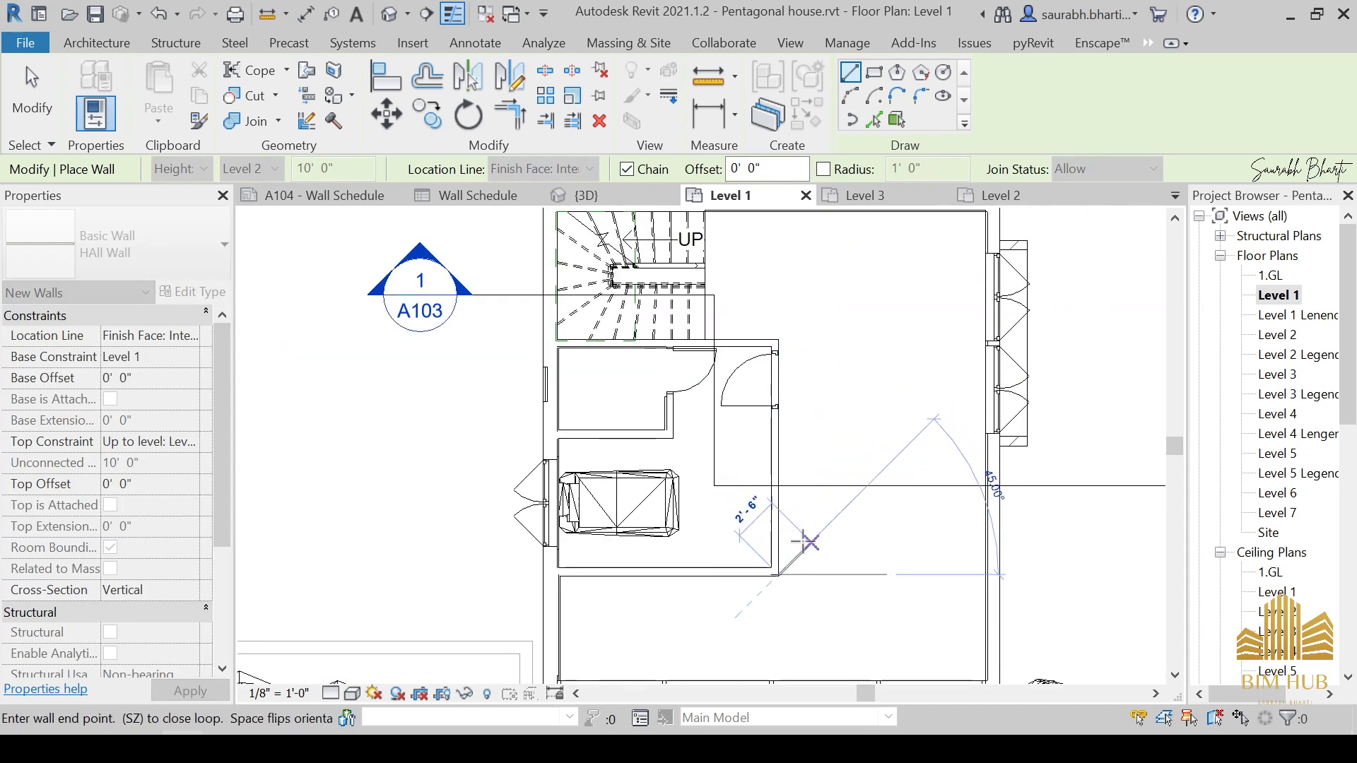
pyautogui.scroll(3, 790, 439)
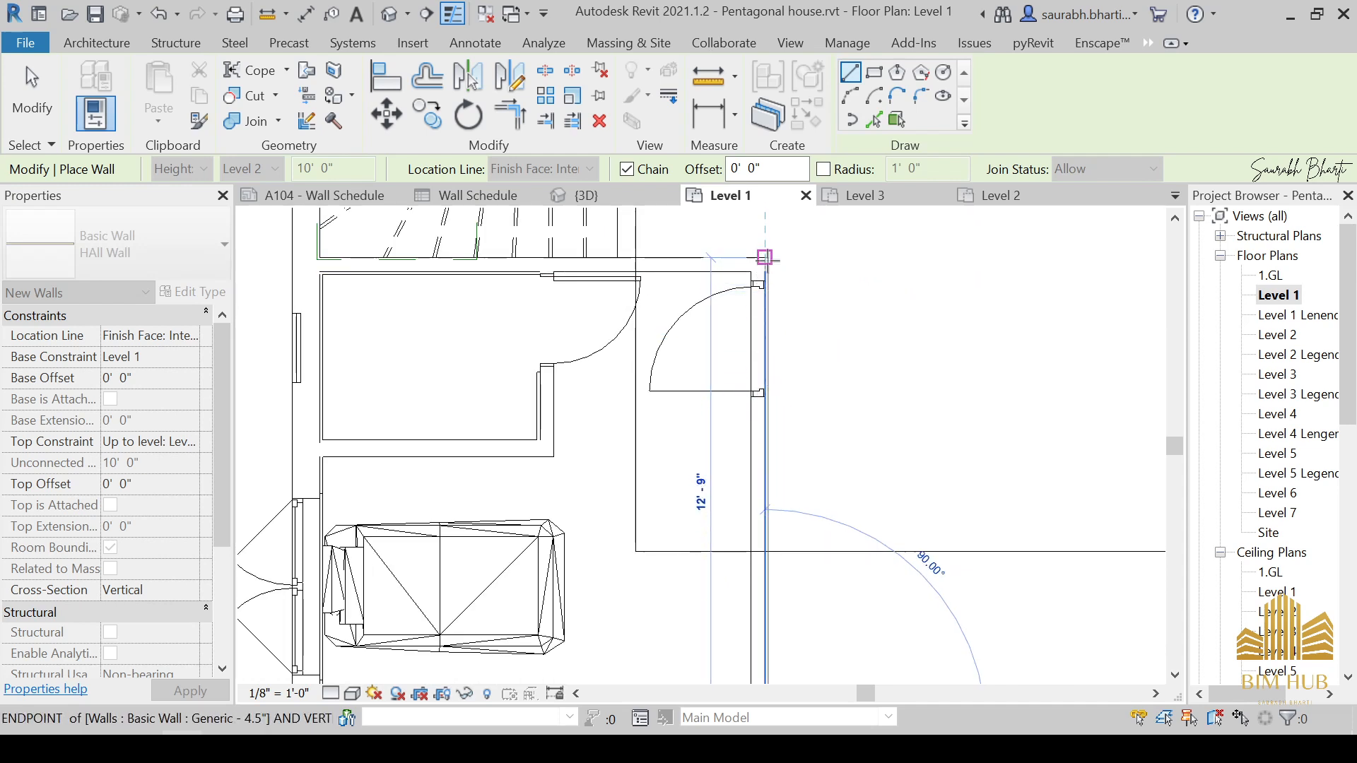
pyautogui.scroll(5, 765, 256)
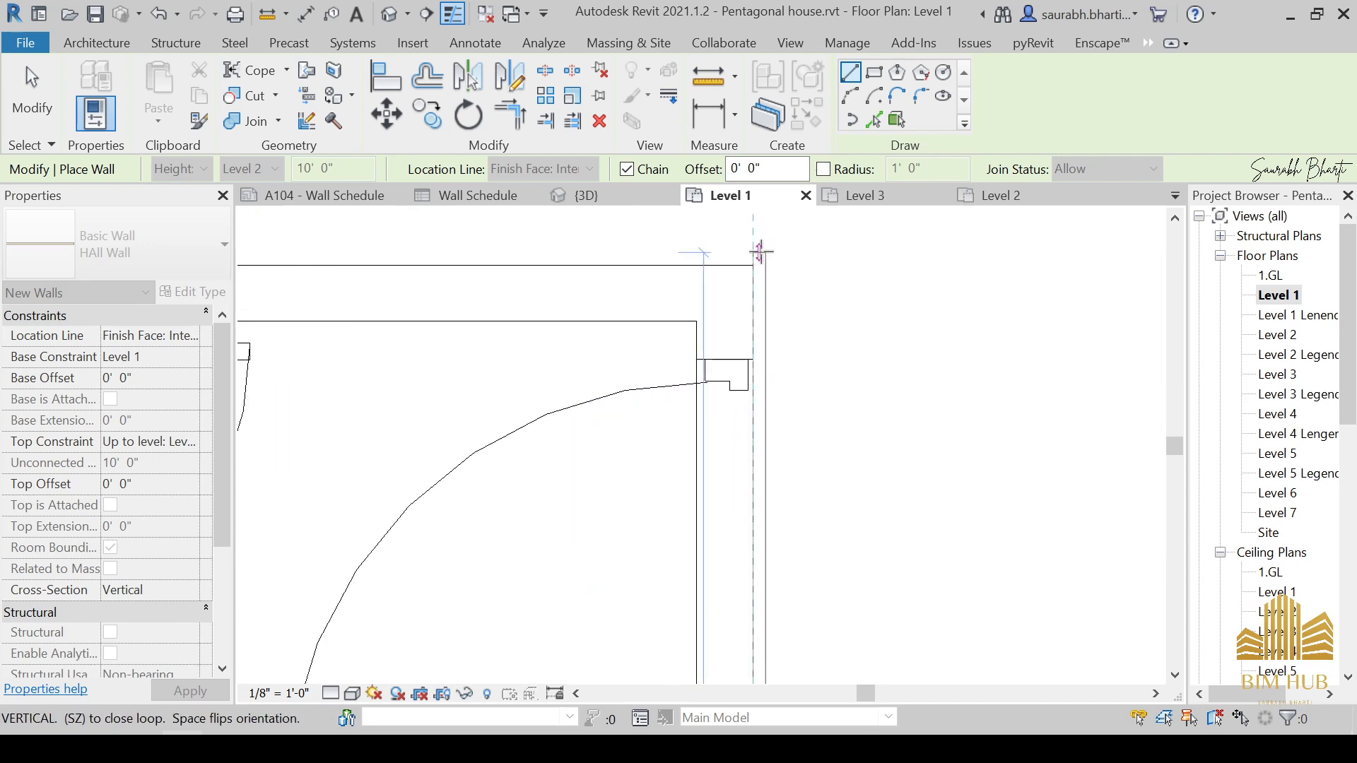
pyautogui.click(753, 266)
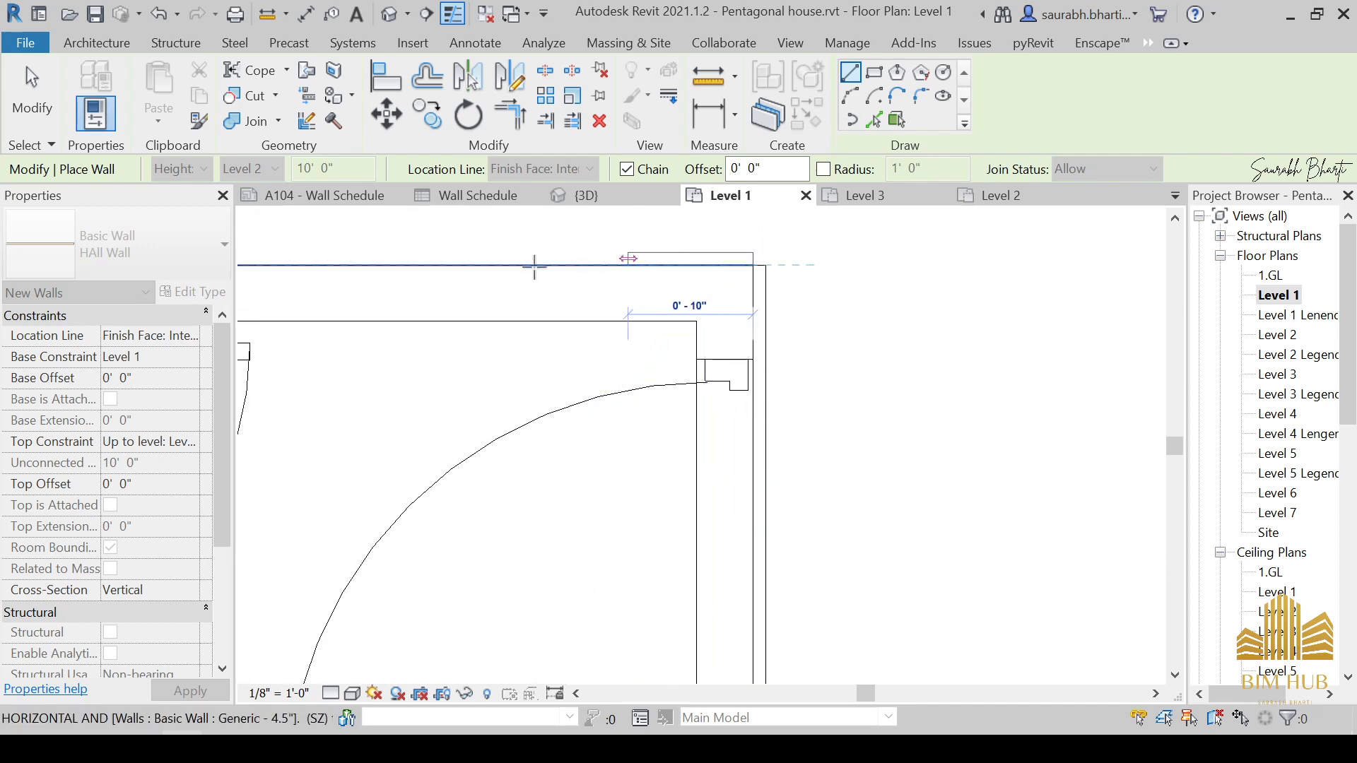
# Step: Continue the HAll Wall about 4' along the partition facing the stairs to the staircase edge, and finish the wall chain
pyautogui.moveTo(518, 266); pyautogui.dragTo(1090, 281, button='middle')
pyautogui.scroll(-3, 785, 278)
pyautogui.moveTo(814, 295); pyautogui.dragTo(733, 444, button='middle')
pyautogui.scroll(3, 682, 425)
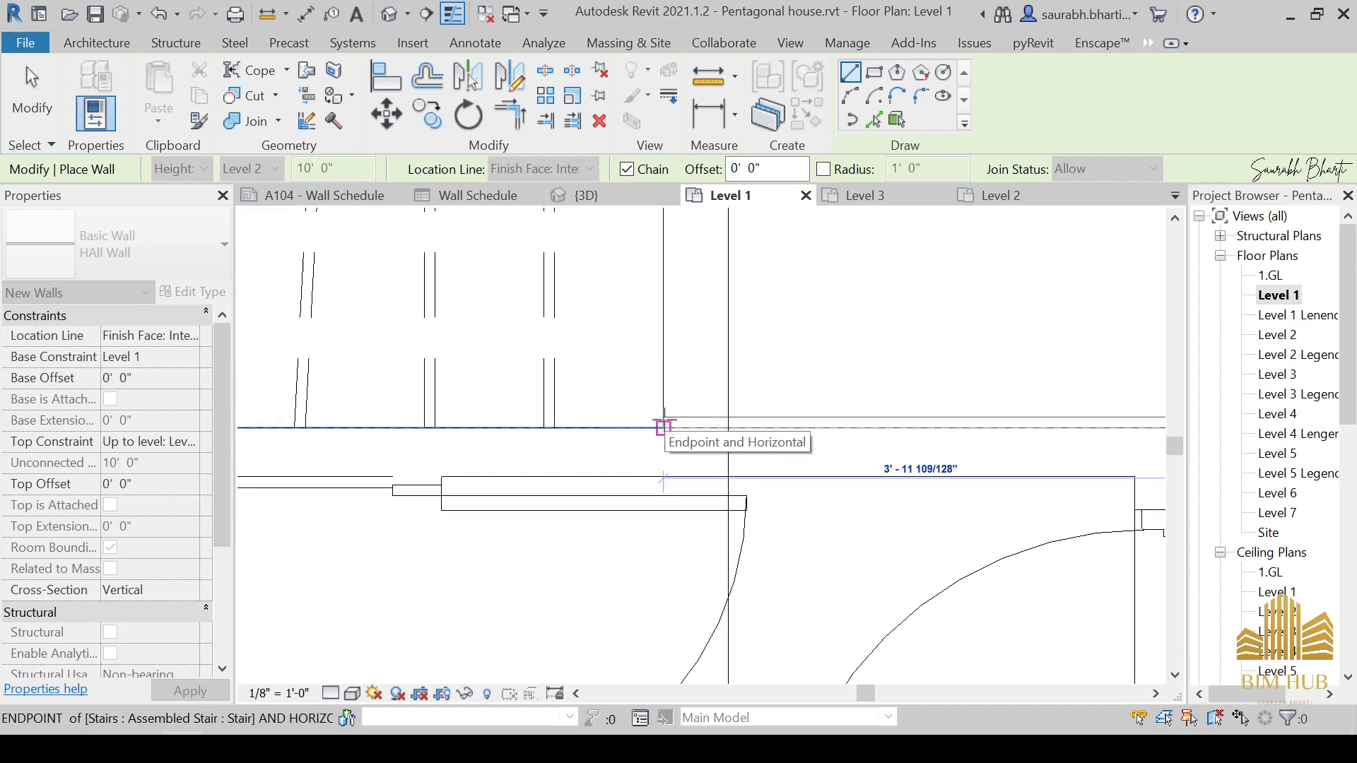
pyautogui.click(663, 427)
pyautogui.scroll(-5, 607, 410)
pyautogui.scroll(2, 697, 396)
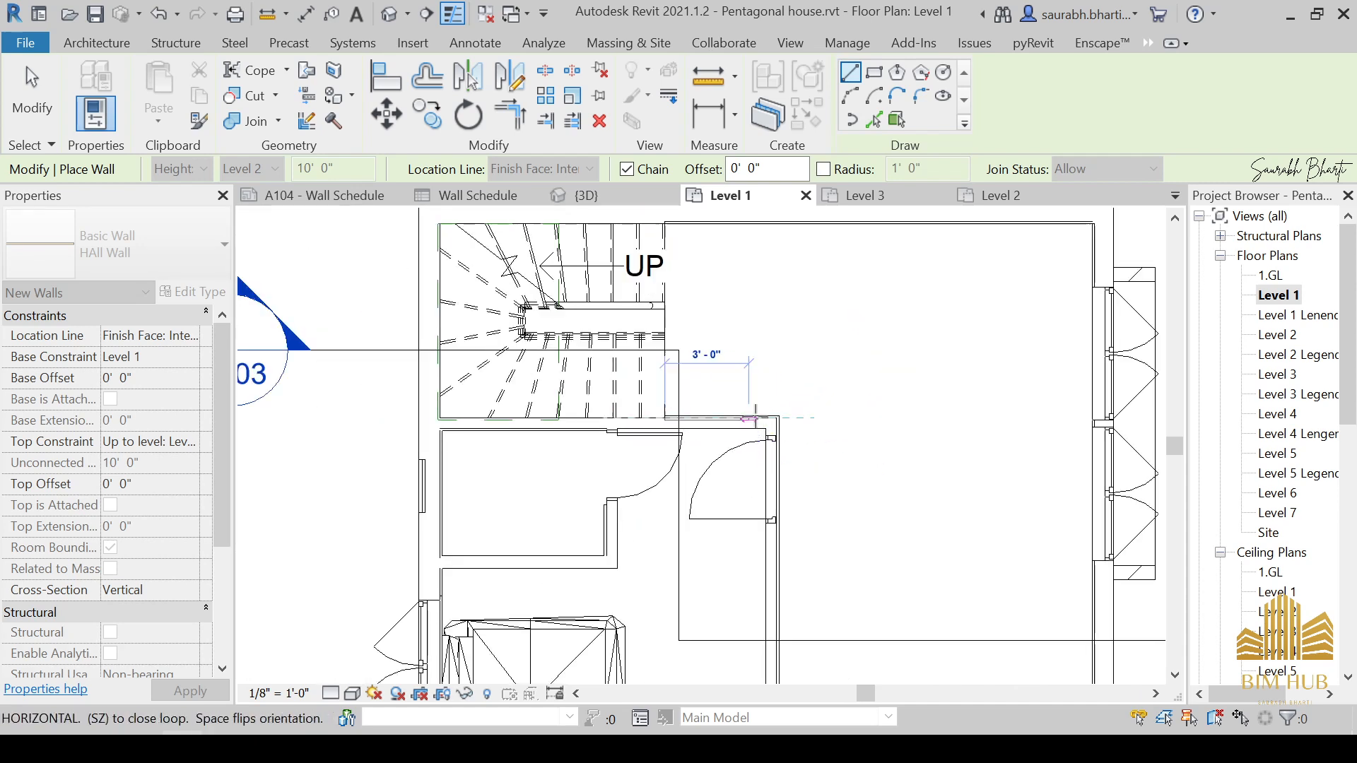
pyautogui.press('Escape')
pyautogui.press('Escape')
# Step: Open the 3D view and pull the section box's side face inward to expose the Level 1 hall interior
pyautogui.click(390, 13)
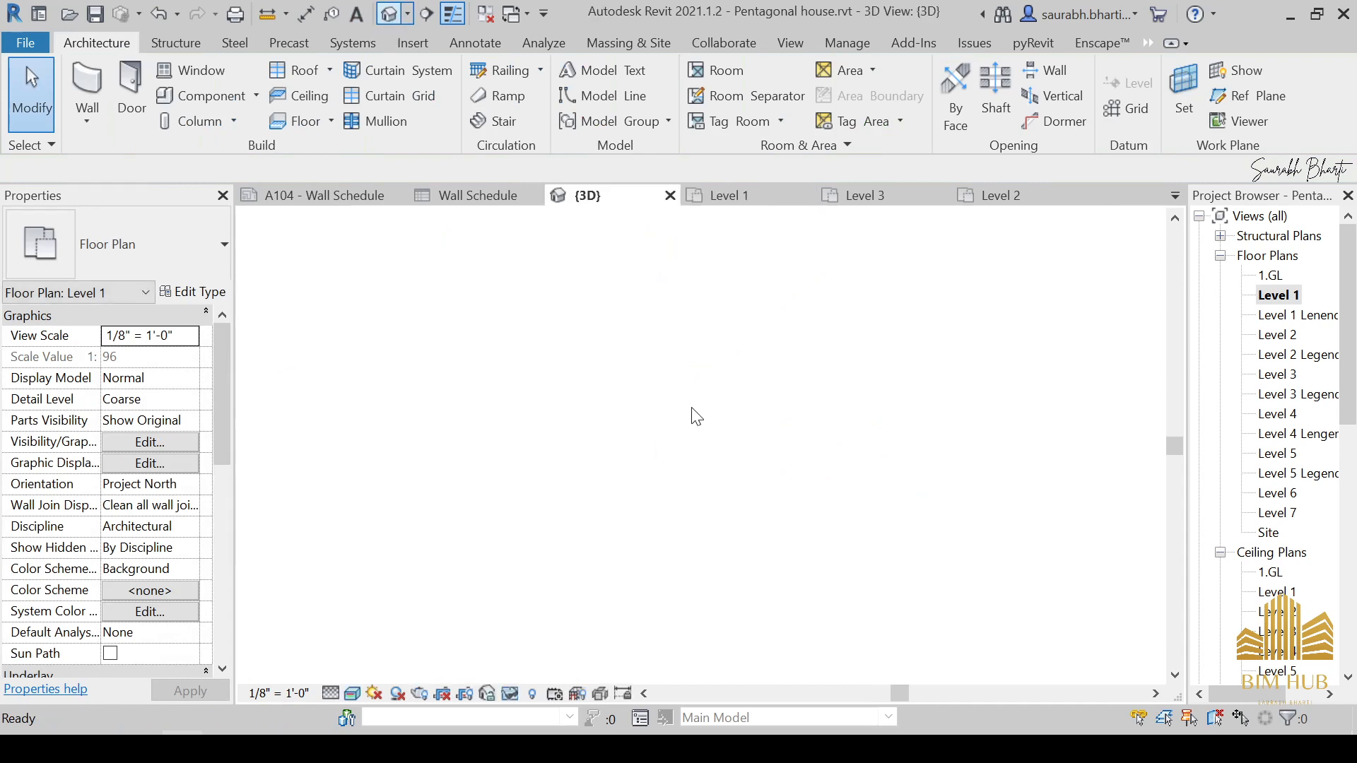
pyautogui.scroll(3, 696, 424)
pyautogui.keyDown('shift'); pyautogui.moveTo(697, 424); pyautogui.dragTo(983, 600, button='middle'); pyautogui.keyUp('shift')
pyautogui.click(1103, 269)
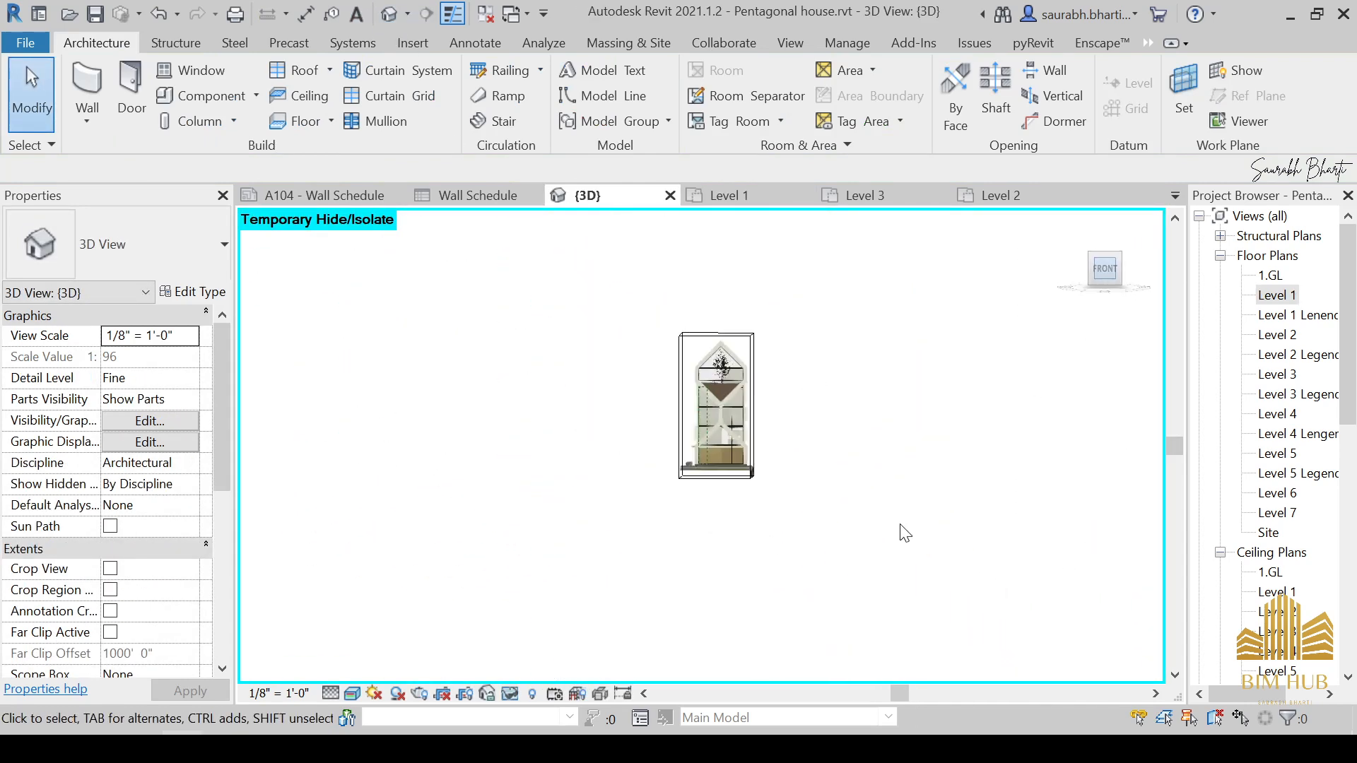
pyautogui.scroll(3, 802, 455)
pyautogui.click(745, 438)
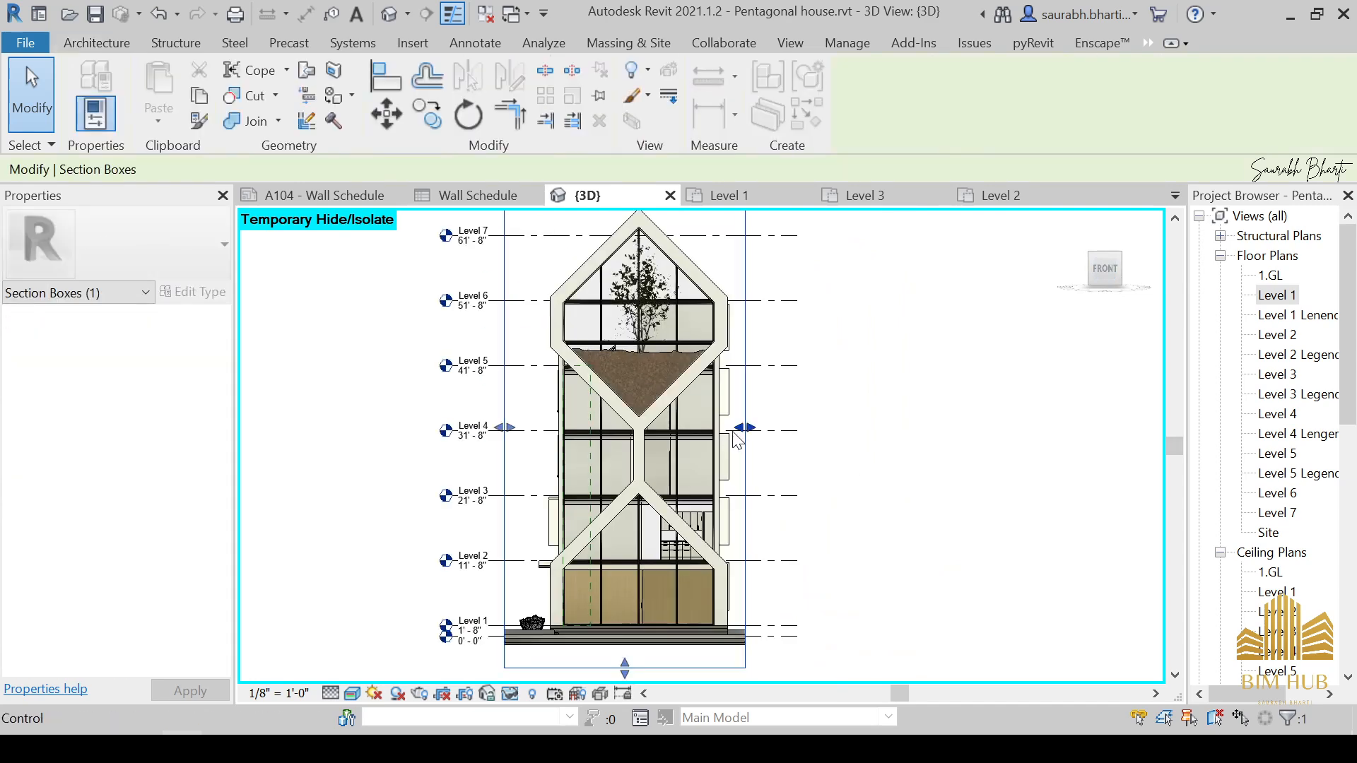
pyautogui.keyDown('shift'); pyautogui.moveTo(858, 600); pyautogui.dragTo(576, 615, button='middle'); pyautogui.keyUp('shift')
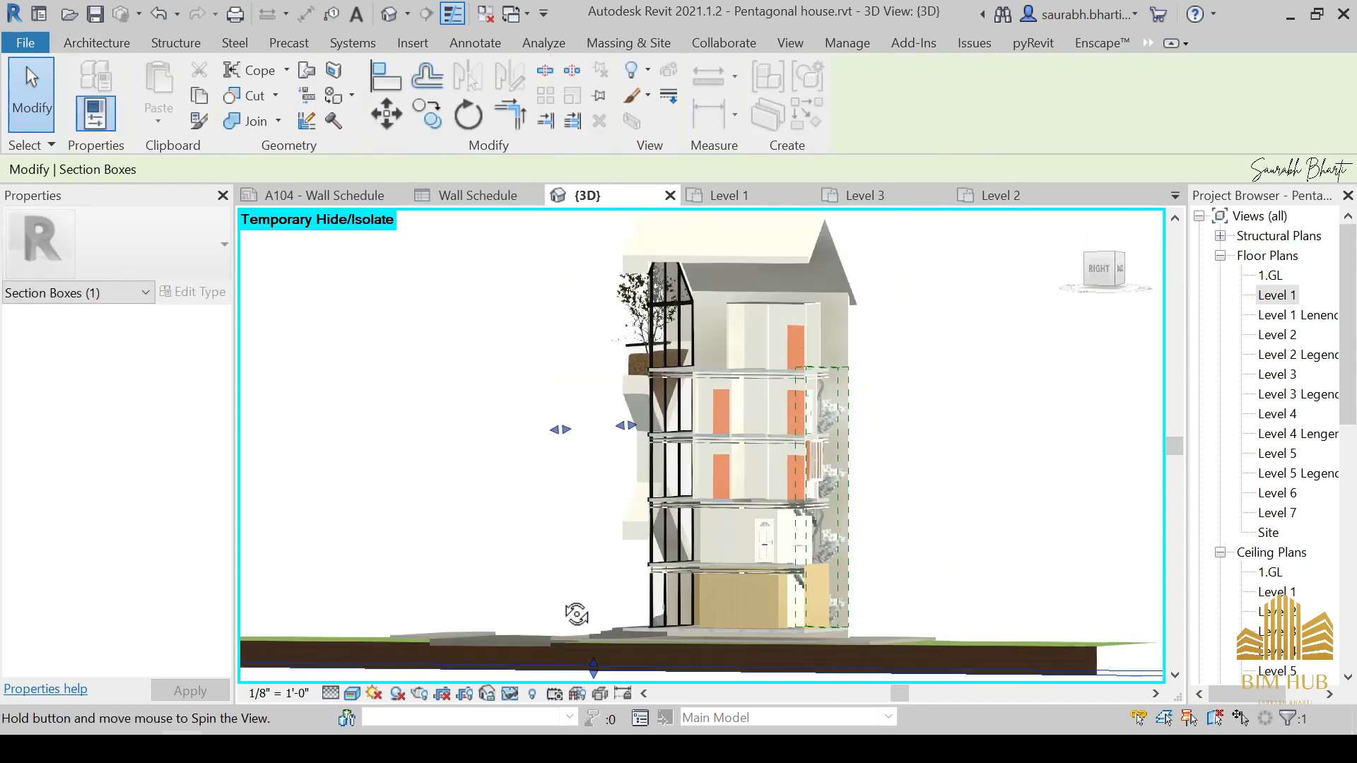
pyautogui.scroll(5, 445, 306)
pyautogui.scroll(4, 761, 483)
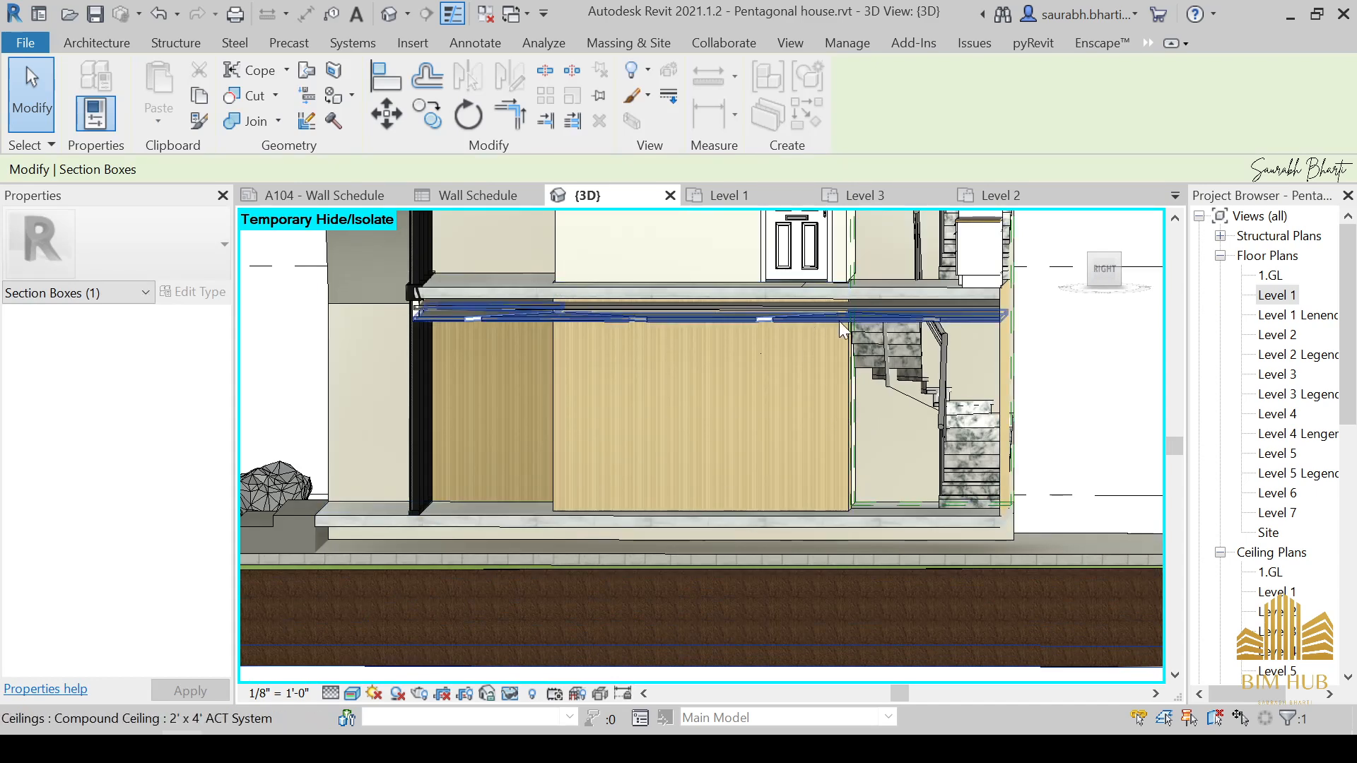
# Step: Edit the profile of the HAll Wall covering the door and sketch a rectangle about 3'-3" by 6'-4" around the door
pyautogui.click(841, 343)
pyautogui.click(858, 92)
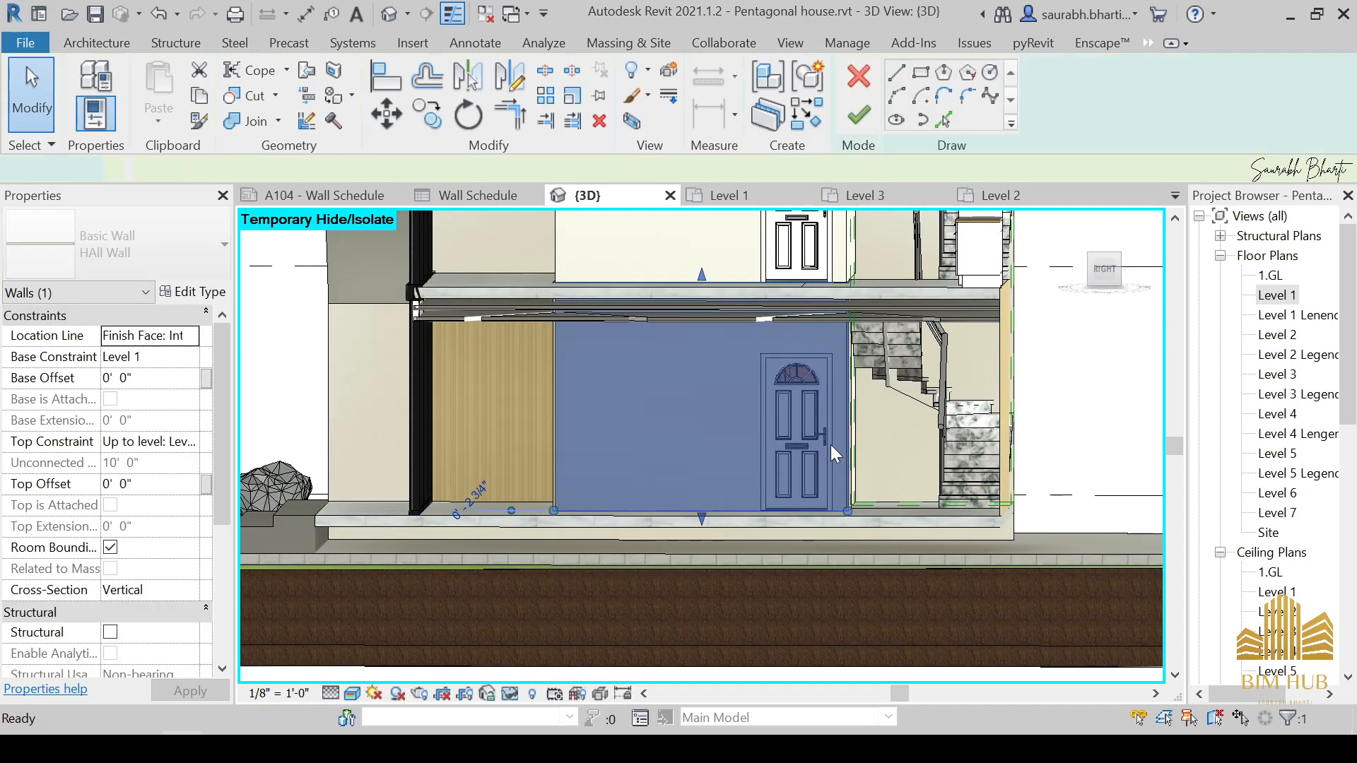
pyautogui.click(920, 73)
pyautogui.scroll(4, 795, 404)
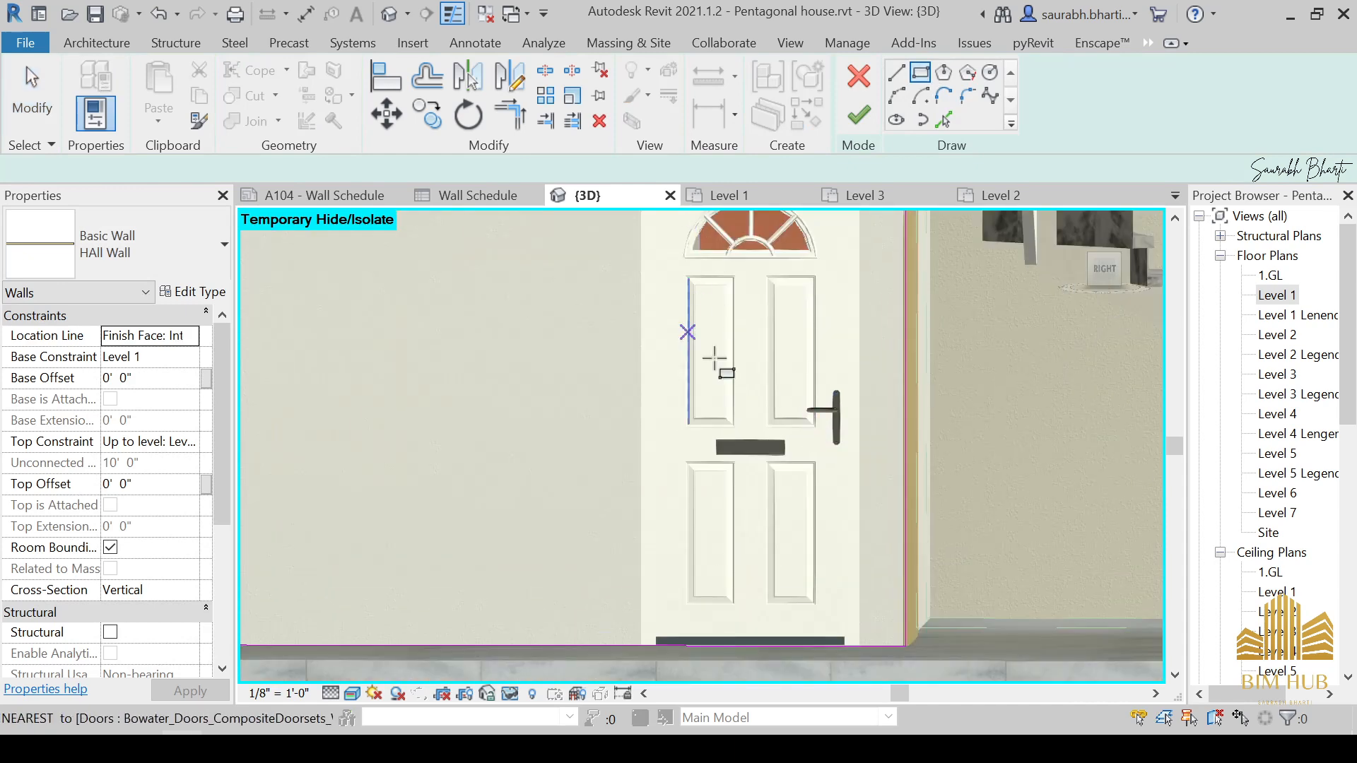
pyautogui.moveTo(693, 324); pyautogui.dragTo(769, 324, button='middle')
pyautogui.click(1113, 285)
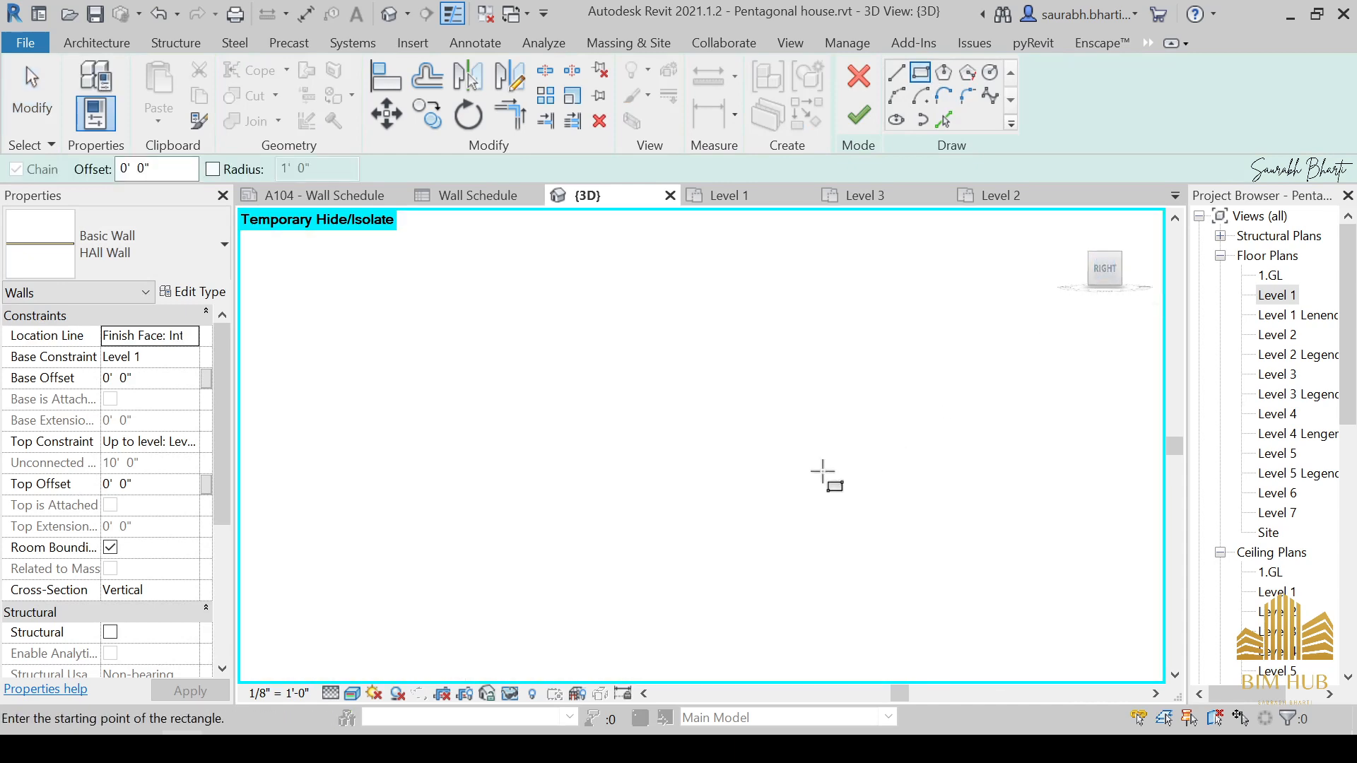
pyautogui.scroll(8, 775, 499)
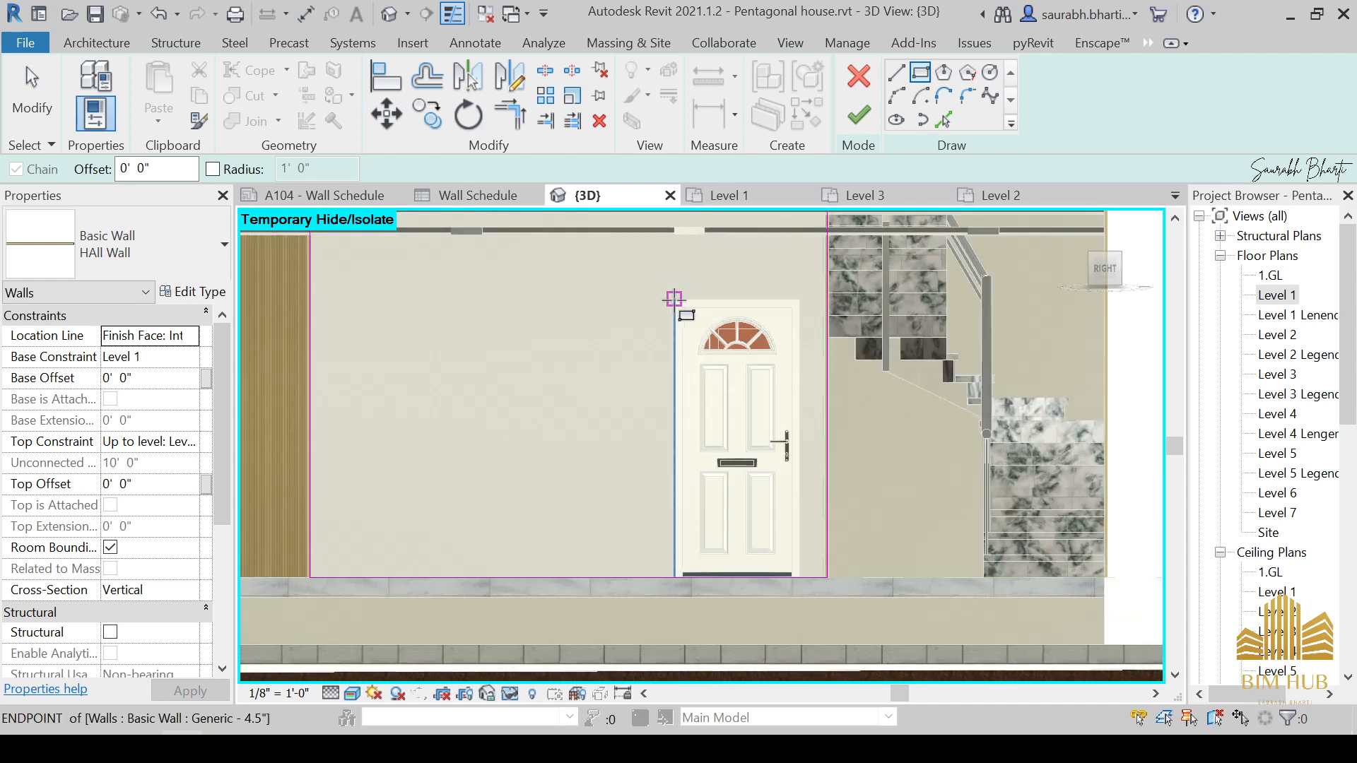
pyautogui.click(674, 299)
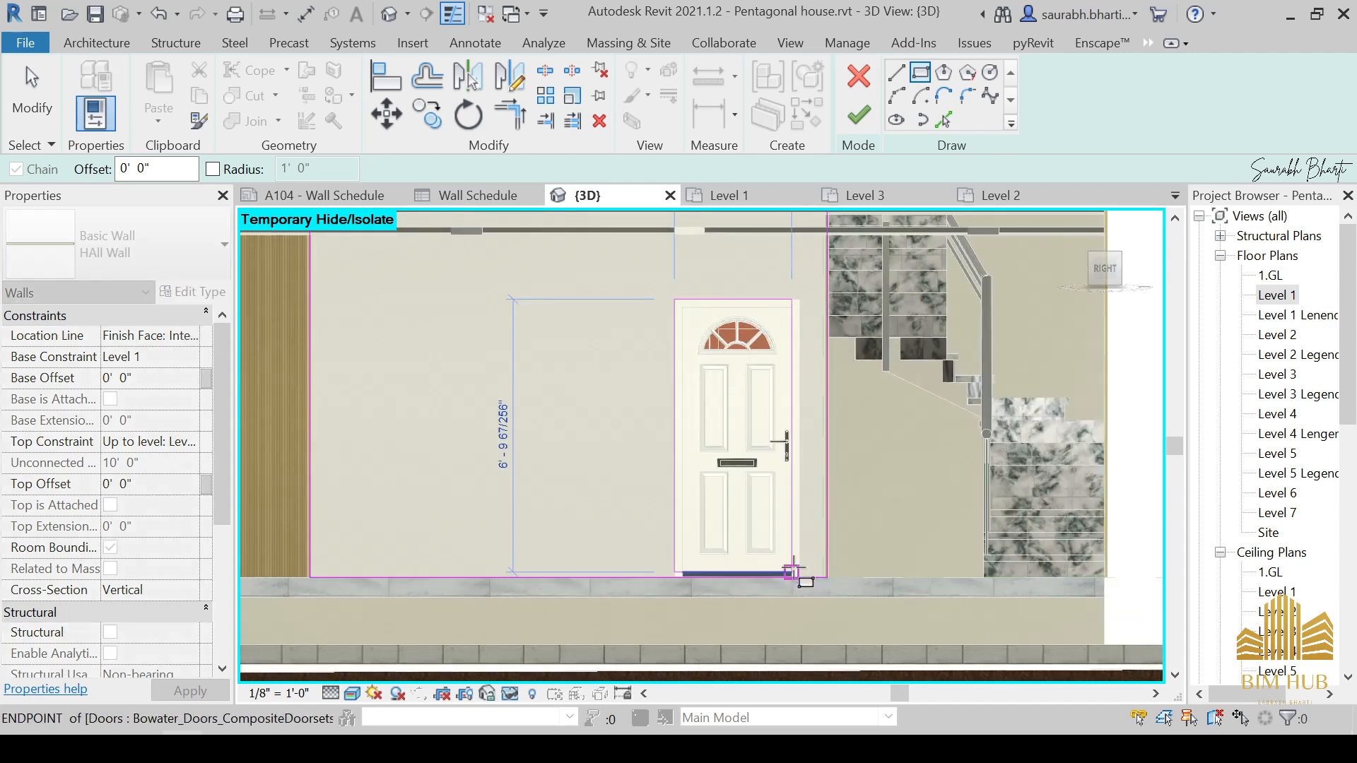
pyautogui.click(806, 556)
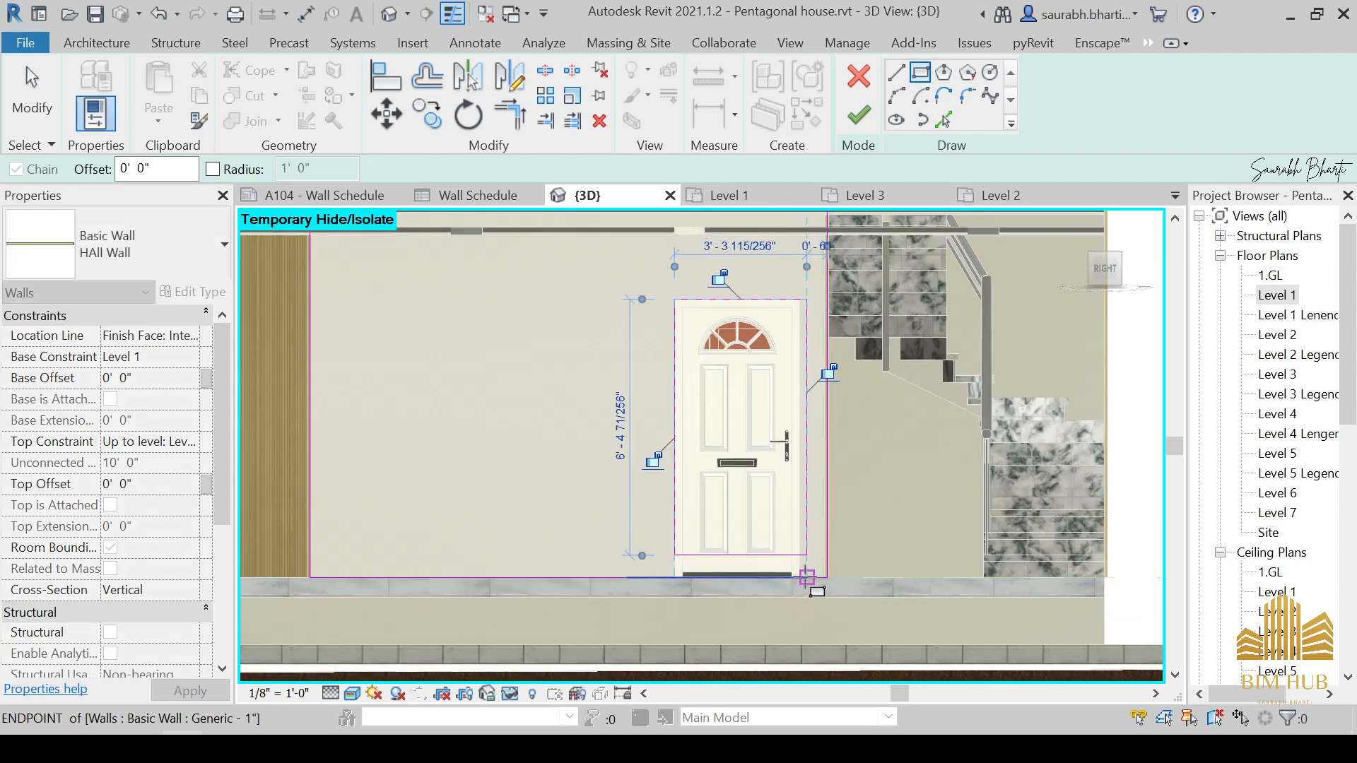
# Step: Move the sketched rectangle's edge on the handle side onto the edge of the door opening
pyautogui.scroll(5, 807, 548)
pyautogui.press('Escape')
pyautogui.press('Escape')
pyautogui.click(735, 516)
pyautogui.moveTo(740, 519); pyautogui.dragTo(793, 515)
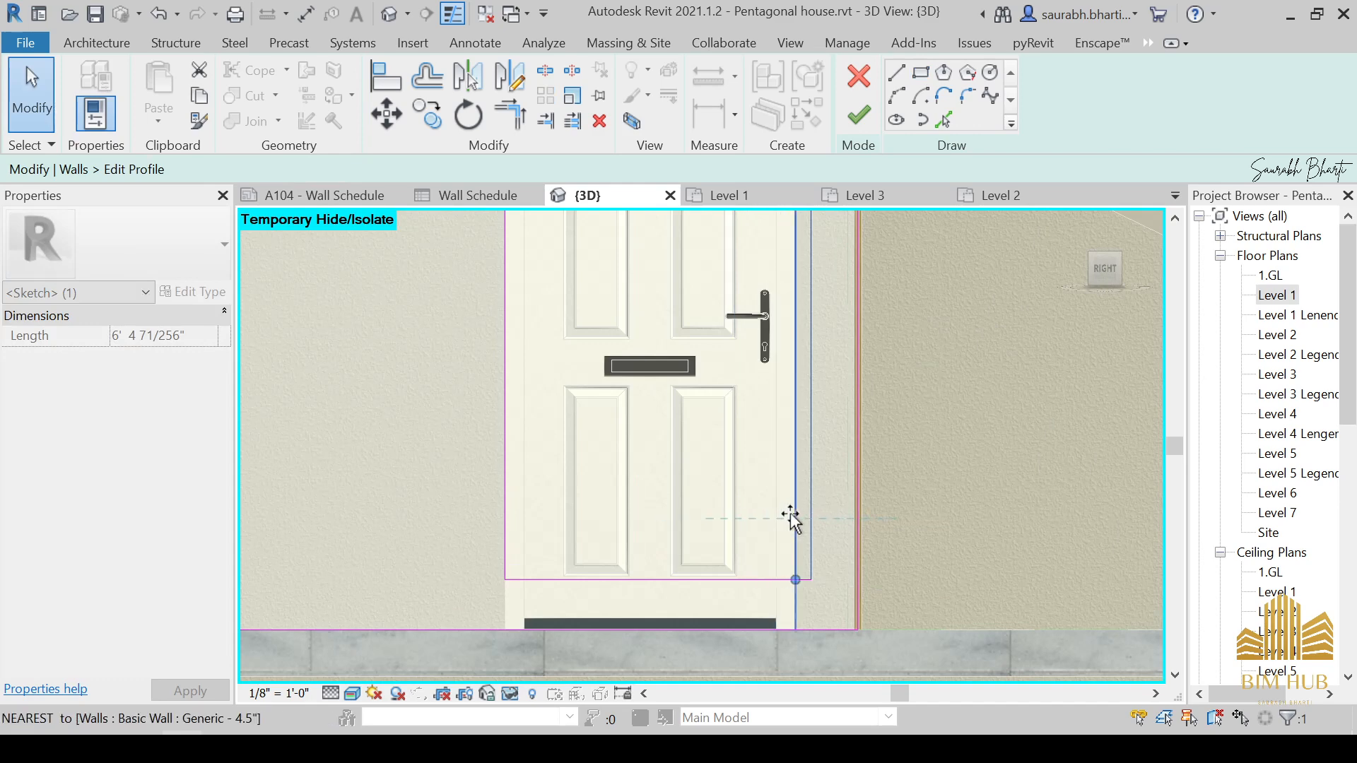
pyautogui.scroll(-3, 827, 537)
pyautogui.scroll(3, 757, 548)
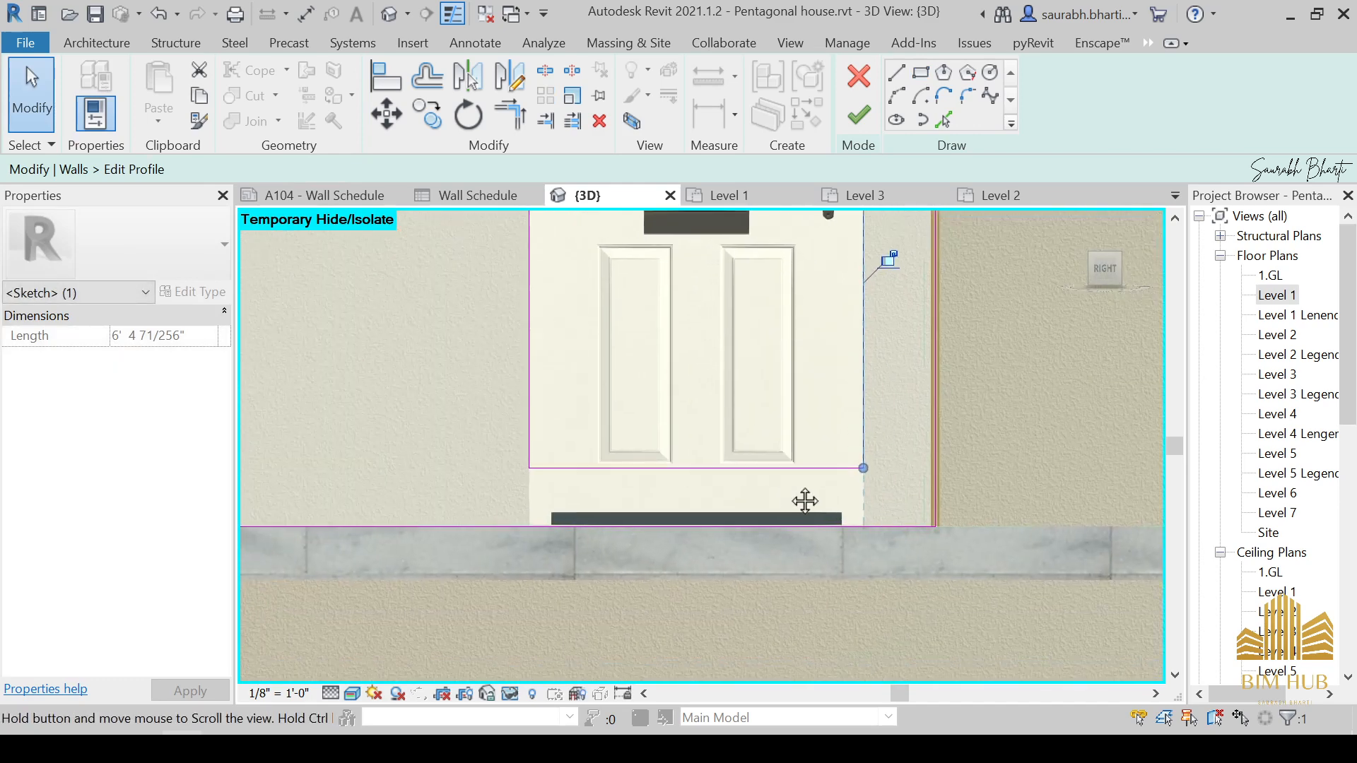
# Step: Split the wall profile's bottom line below the door and trim it to both vertical edges of the door outline
pyautogui.press('s')
pyautogui.press('l')
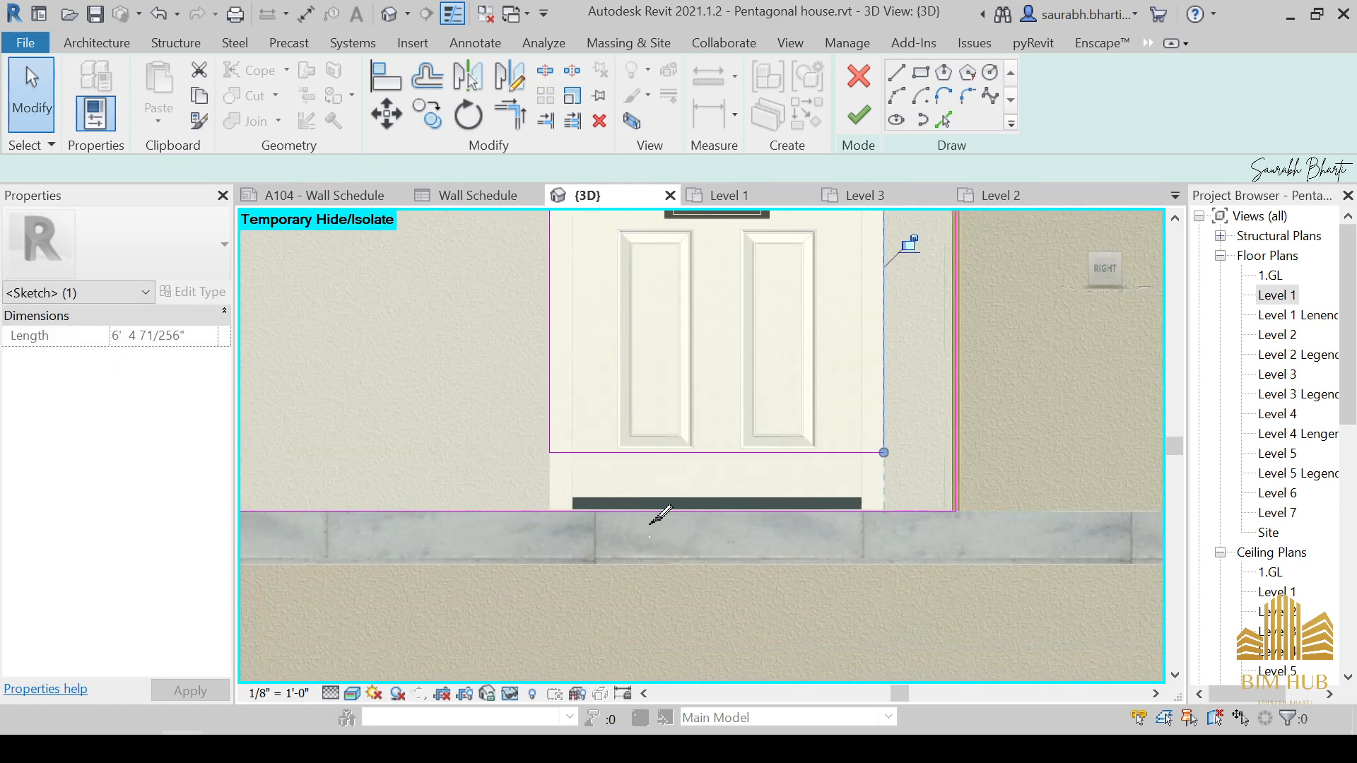
pyautogui.click(692, 507)
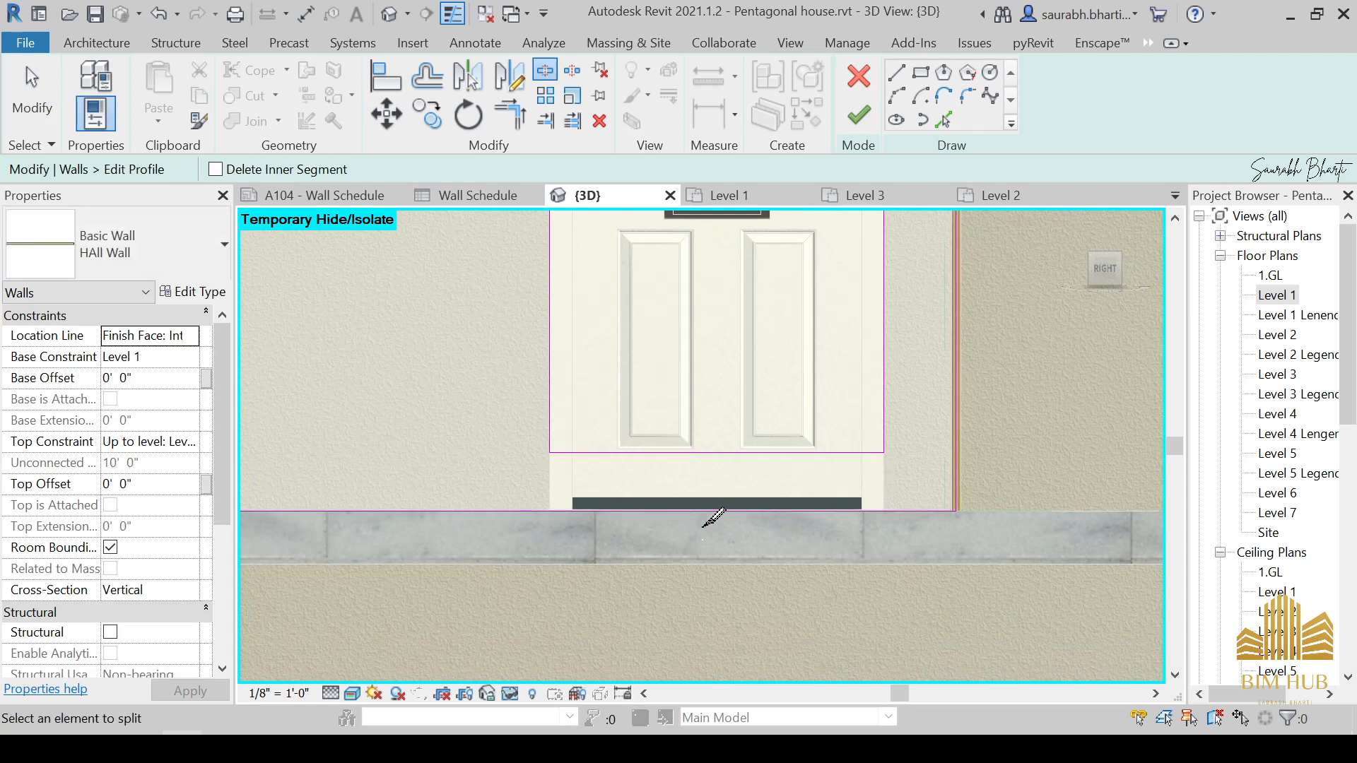
pyautogui.press('Escape')
pyautogui.press('t')
pyautogui.press('r')
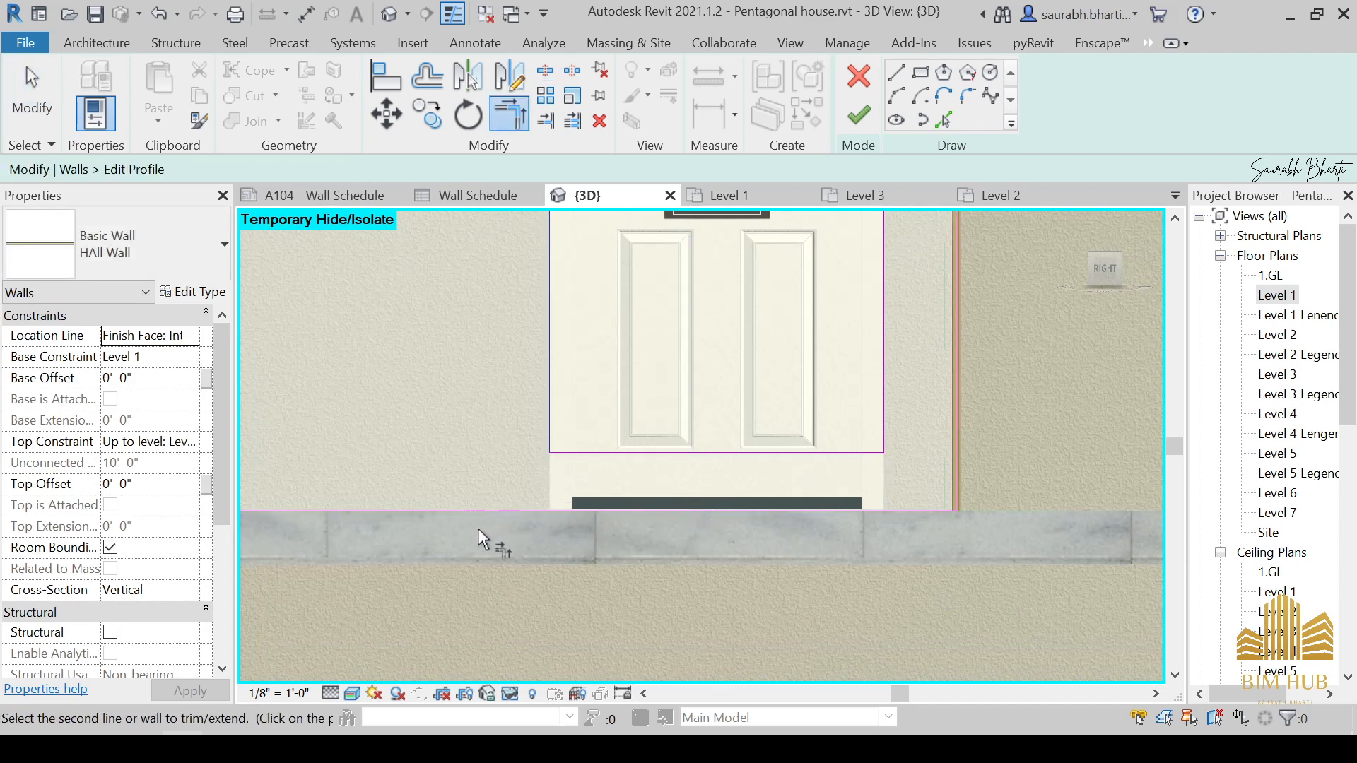
pyautogui.click(884, 401)
pyautogui.click(916, 510)
pyautogui.scroll(-2, 891, 513)
pyautogui.press('Escape')
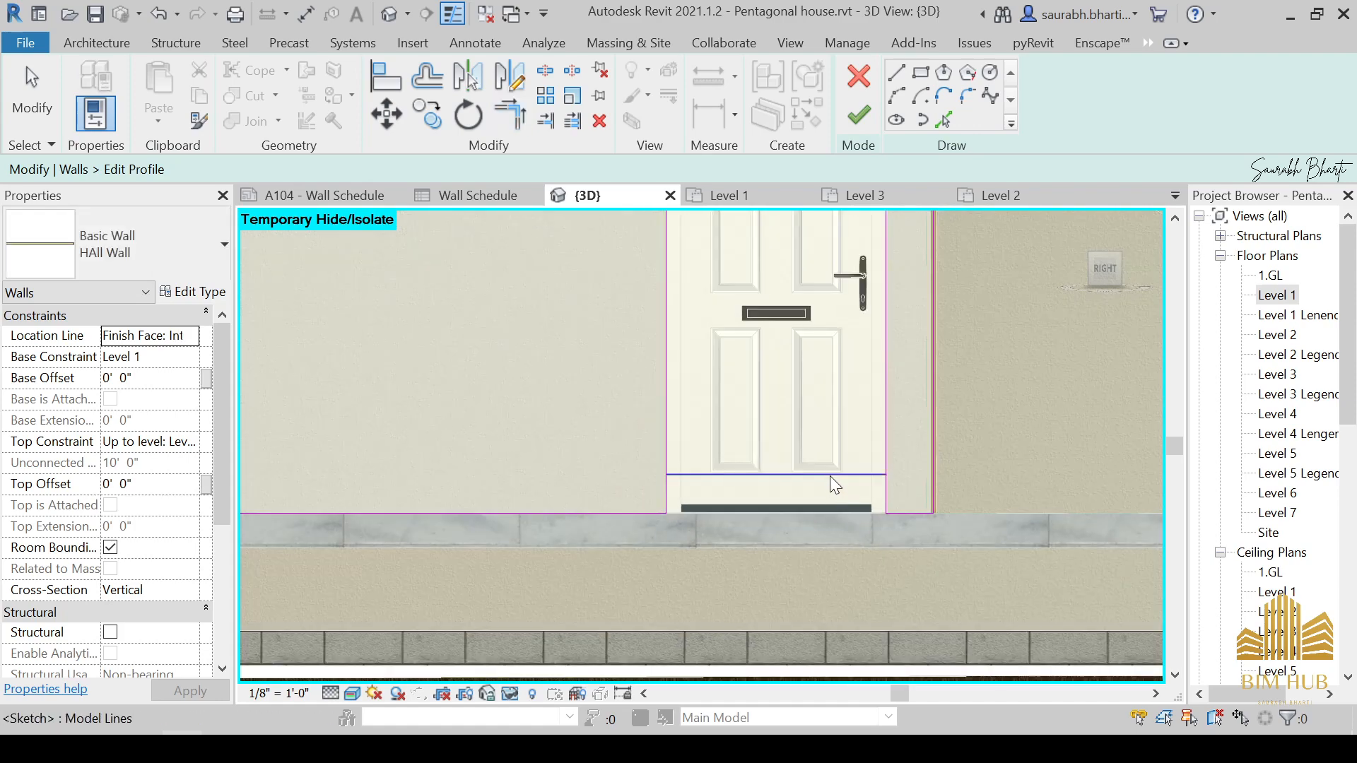
# Step: Delete the door outline's leftover lower horizontal line and finish the wall profile edit
pyautogui.click(831, 475)
pyautogui.press('Delete')
pyautogui.scroll(-3, 775, 512)
pyautogui.keyDown('shift'); pyautogui.moveTo(764, 521); pyautogui.dragTo(735, 495, button='middle'); pyautogui.keyUp('shift')
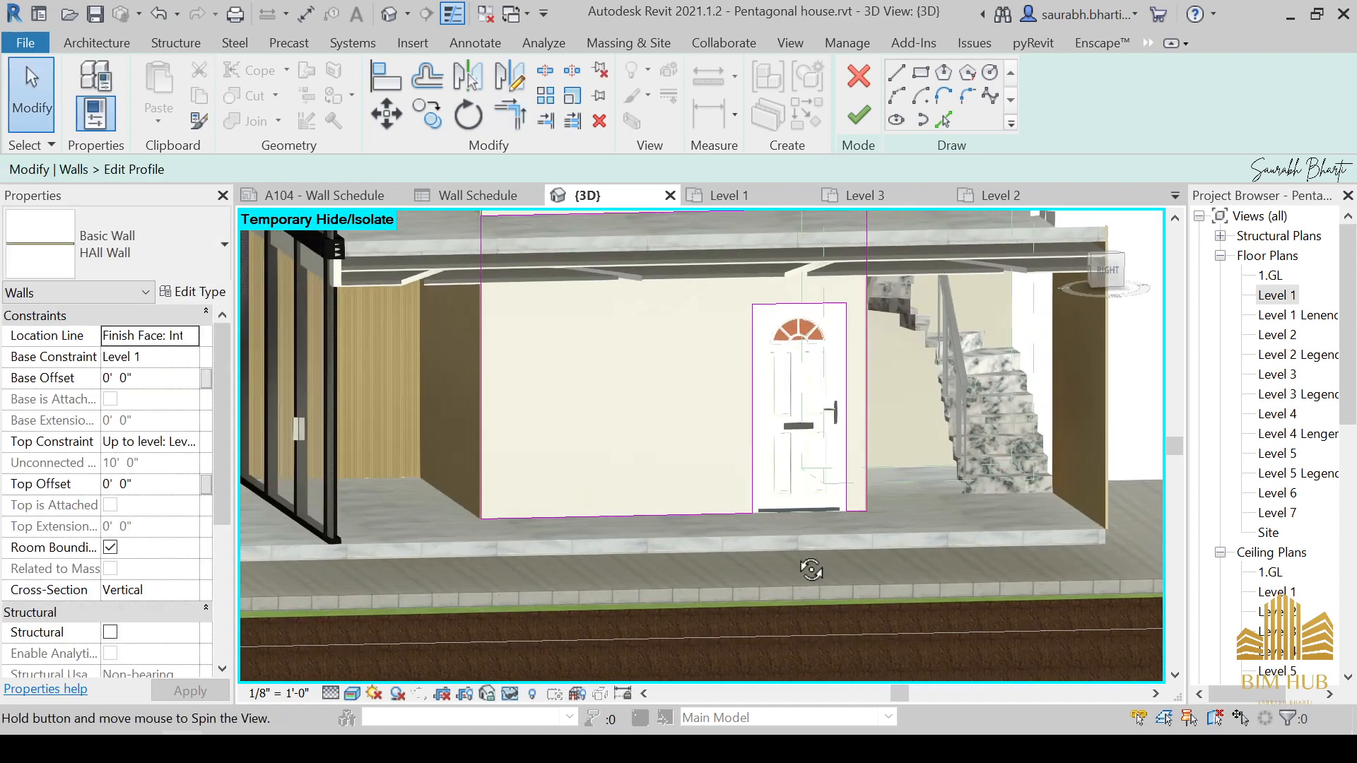
pyautogui.click(861, 117)
pyautogui.scroll(-4, 847, 499)
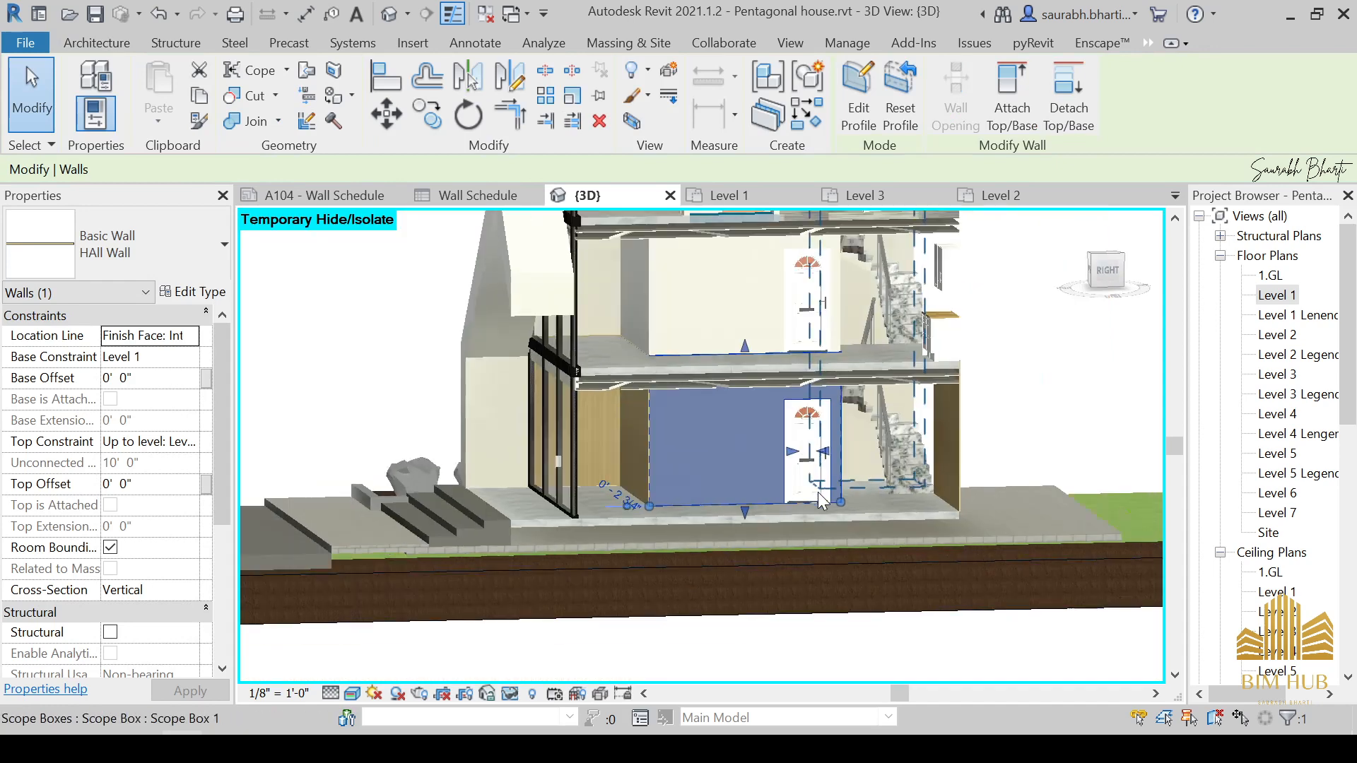
# Step: Widen the section box in the front view until it encloses the full width of the building
pyautogui.press('Escape')
pyautogui.keyDown('shift'); pyautogui.moveTo(848, 642); pyautogui.dragTo(902, 621, button='middle'); pyautogui.keyUp('shift')
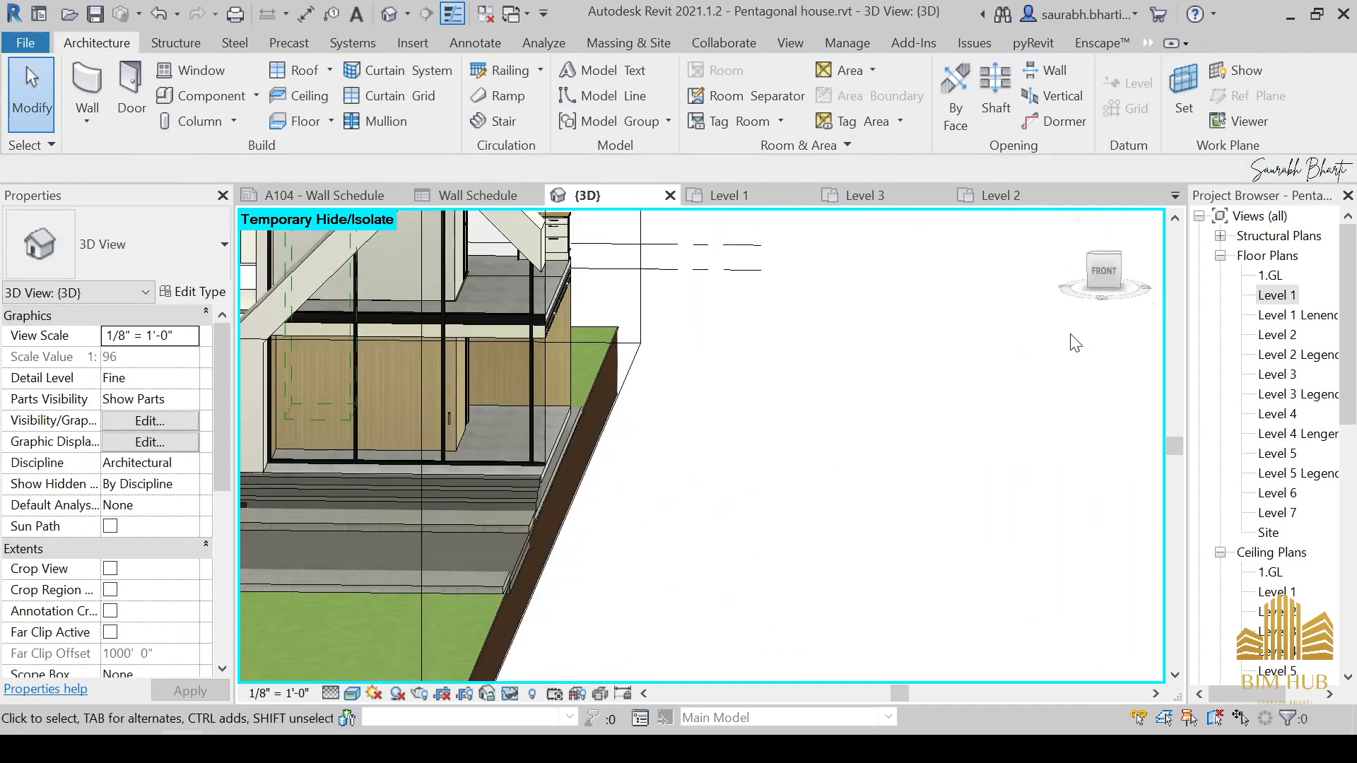
pyautogui.scroll(-3, 616, 435)
pyautogui.click(1106, 278)
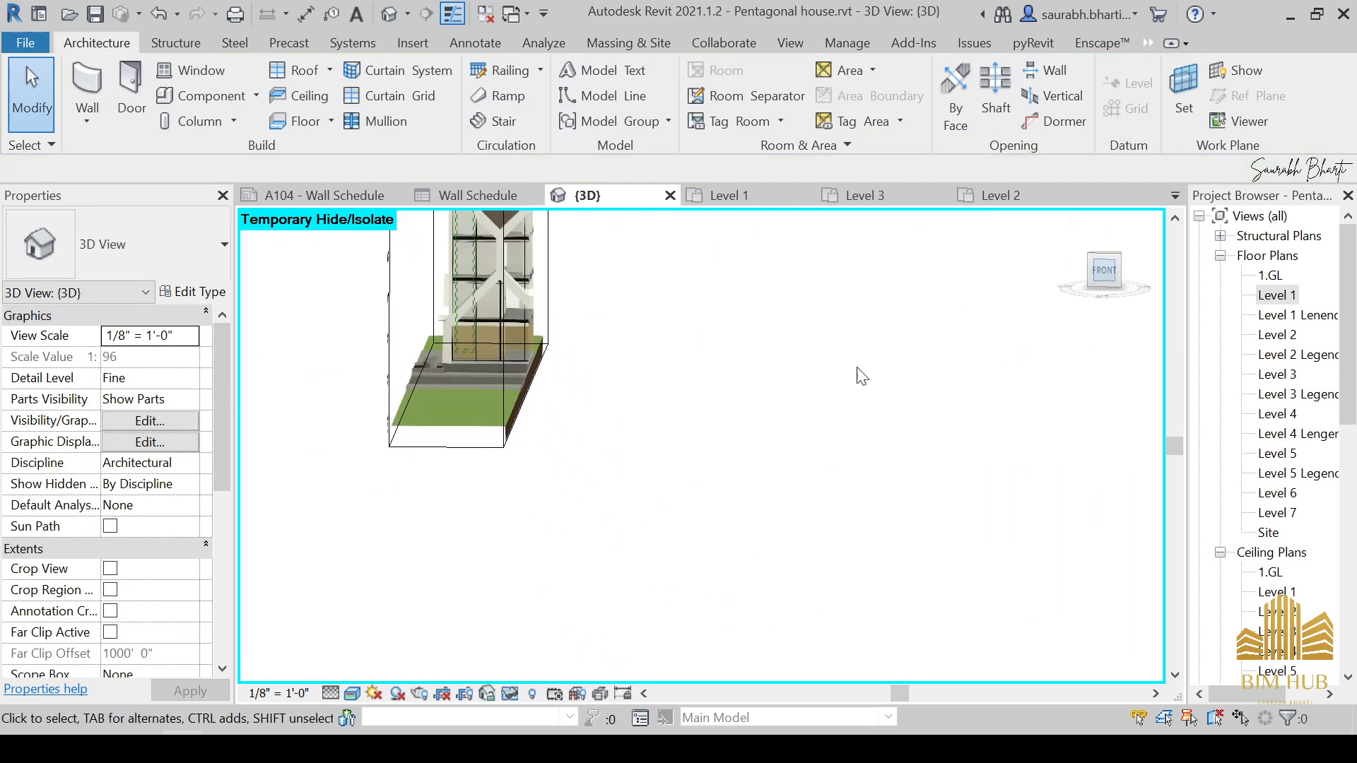
pyautogui.click(747, 353)
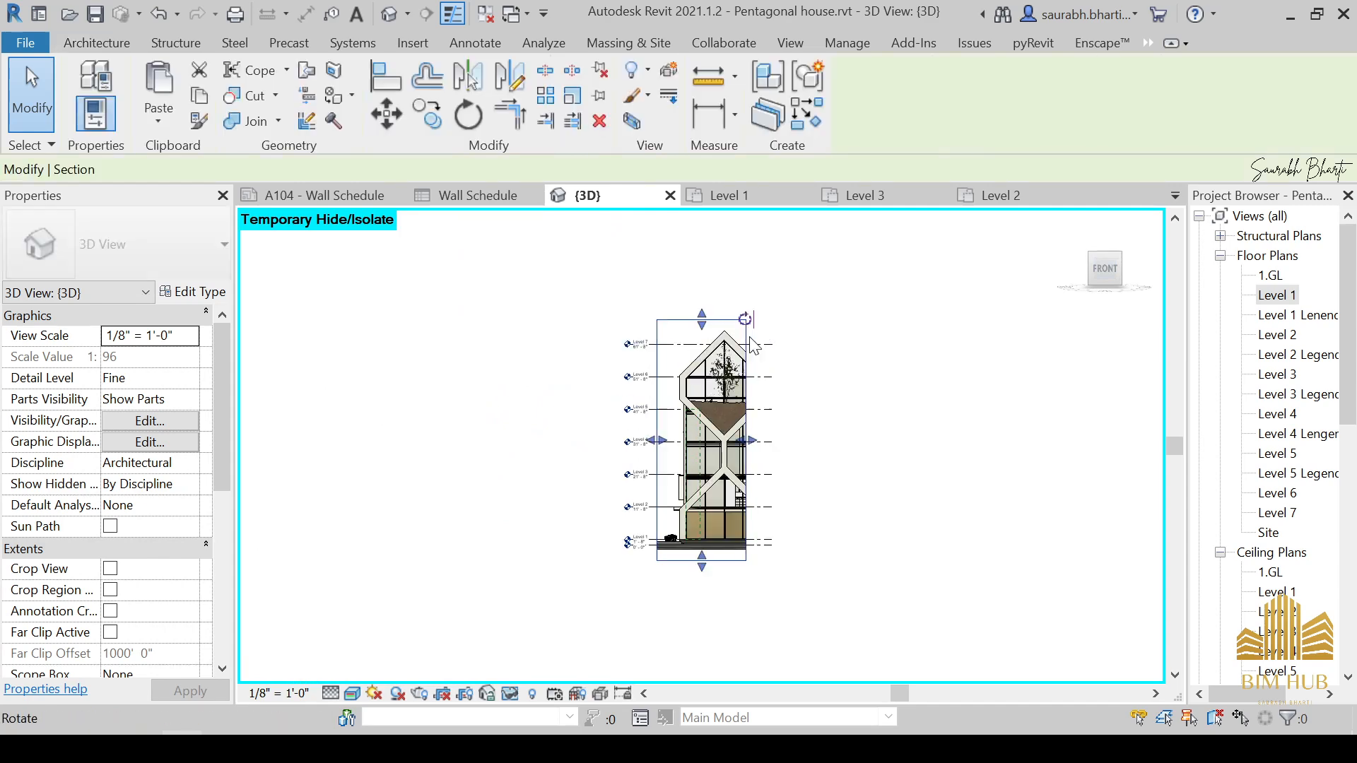
pyautogui.moveTo(746, 441); pyautogui.dragTo(820, 449)
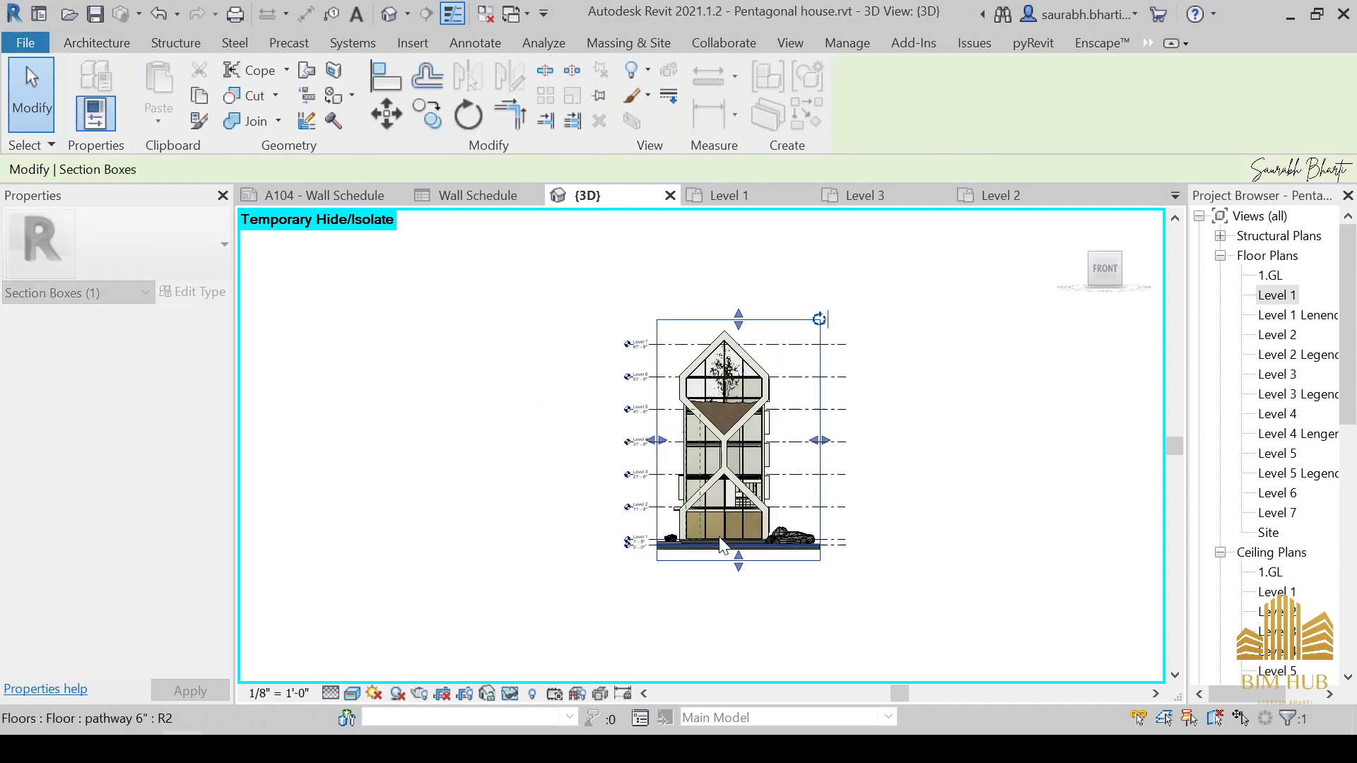
pyautogui.scroll(4, 721, 539)
pyautogui.moveTo(778, 538)
pyautogui.keyDown('shift'); pyautogui.mouseDown(button='middle')
pyautogui.moveTo(786, 500)
pyautogui.moveTo(773, 554)
pyautogui.mouseUp(button='middle'); pyautogui.keyUp('shift')
pyautogui.scroll(6, 774, 538)
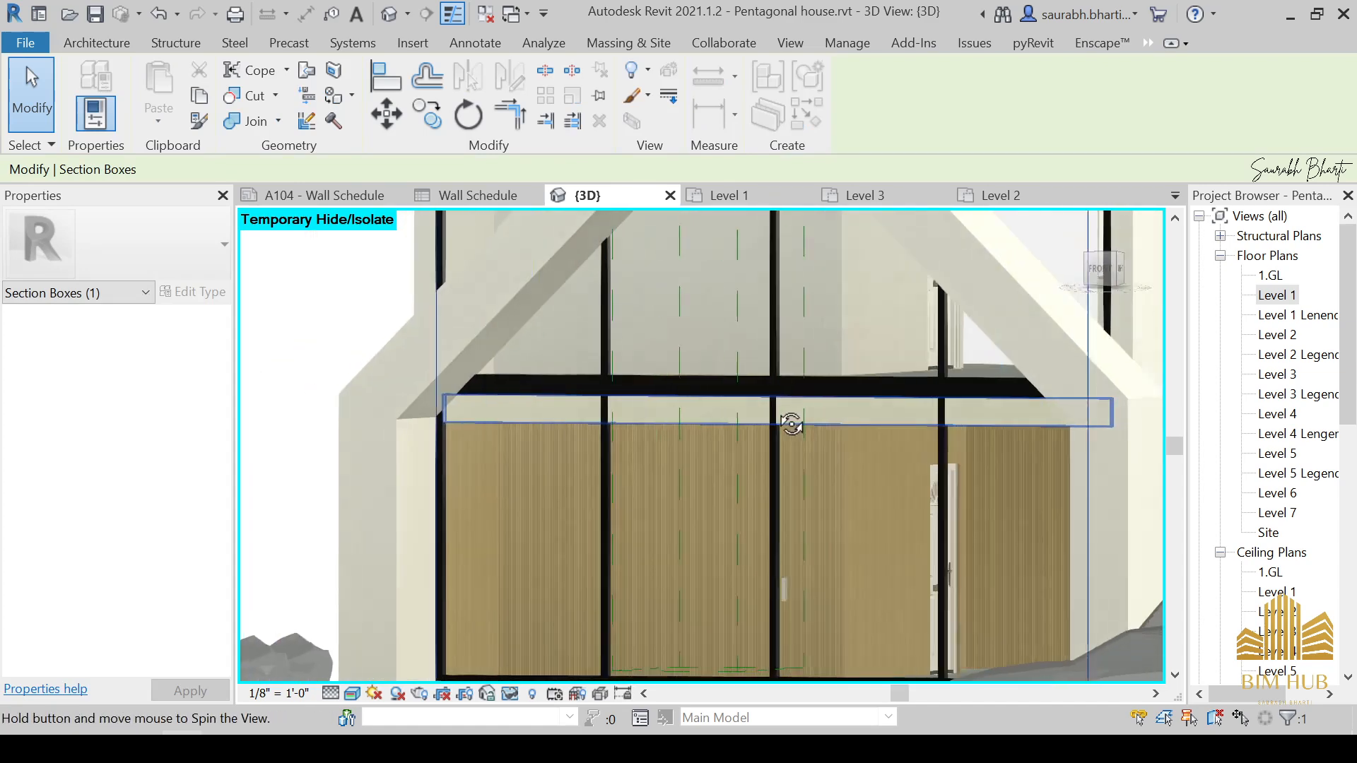
pyautogui.keyDown('shift'); pyautogui.moveTo(792, 424); pyautogui.dragTo(693, 368, button='middle'); pyautogui.keyUp('shift')
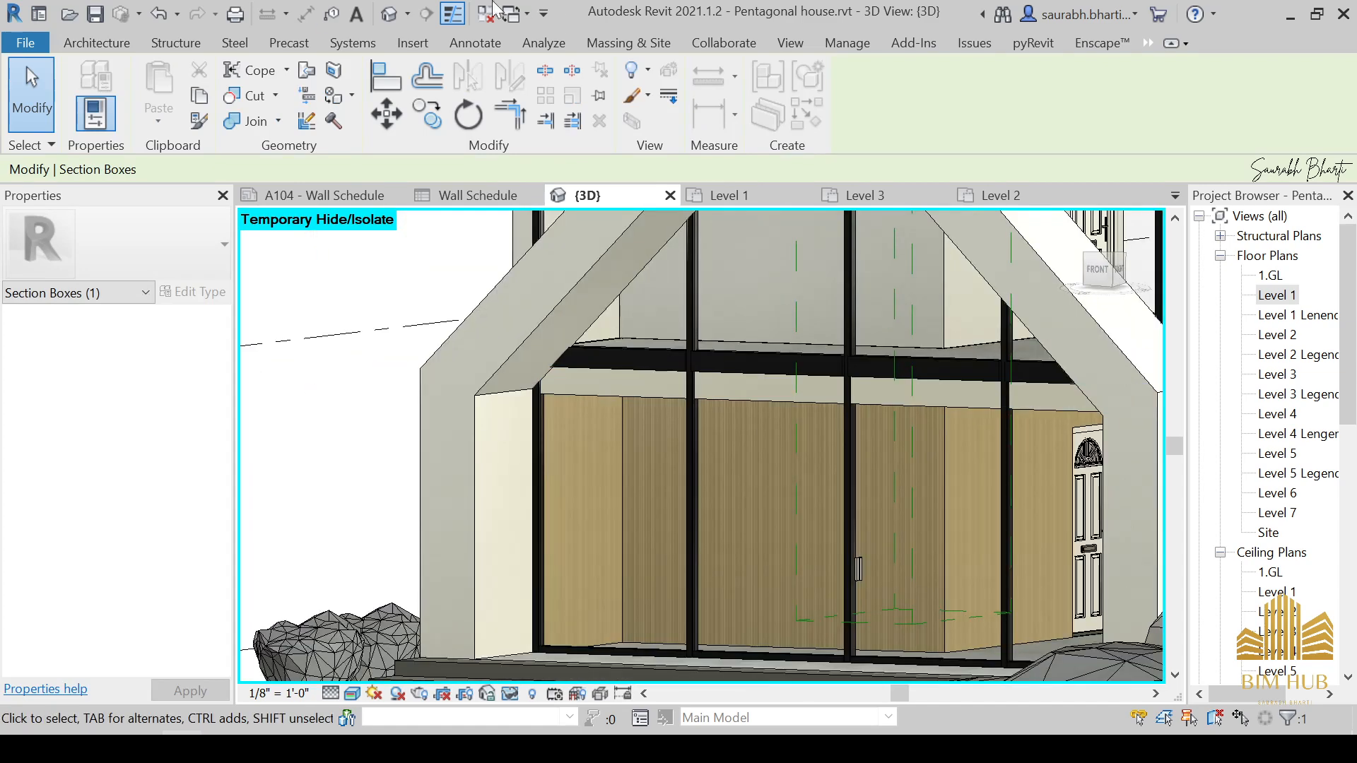
pyautogui.press('Escape')
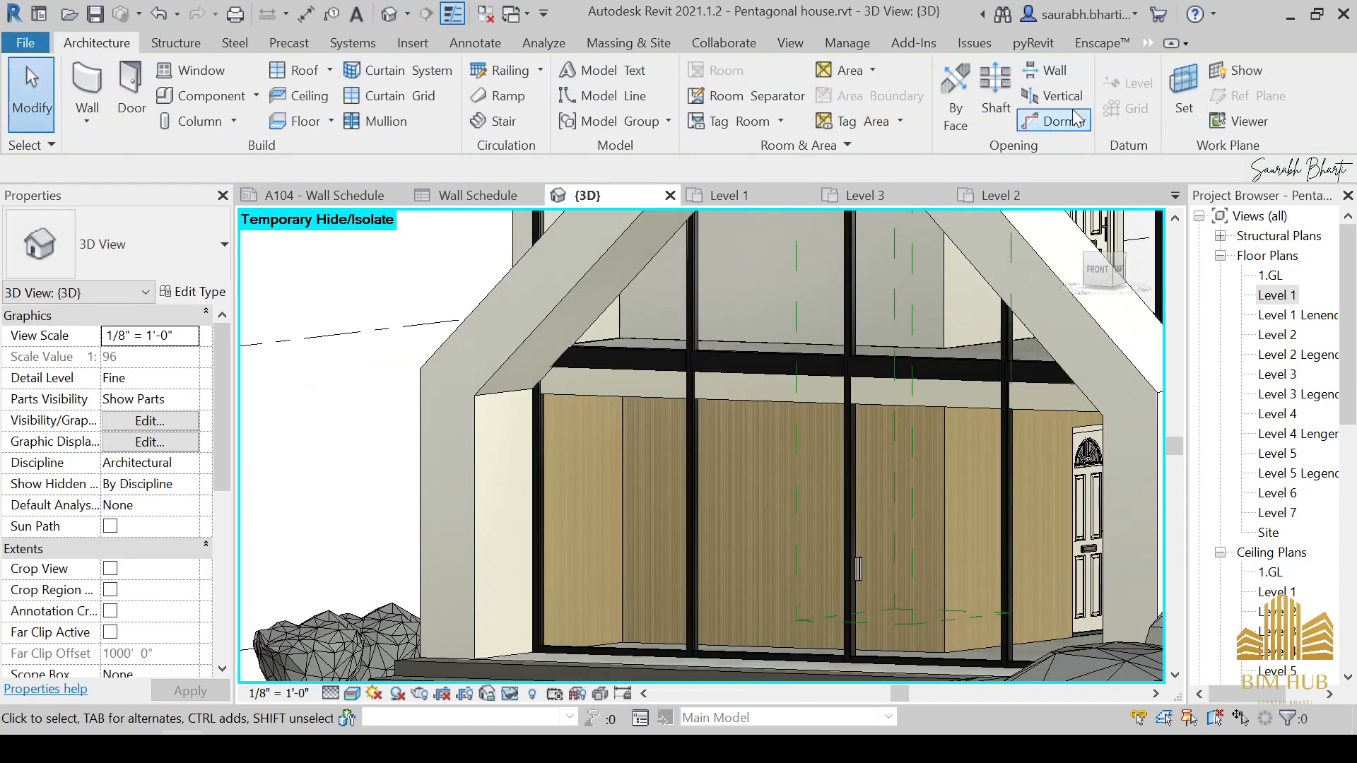
# Step: Start the Enscape live rendering and compare the ground-floor hall with the facade in the reference photo thumbnail.jpg
pyautogui.click(1102, 44)
pyautogui.click(40, 80)
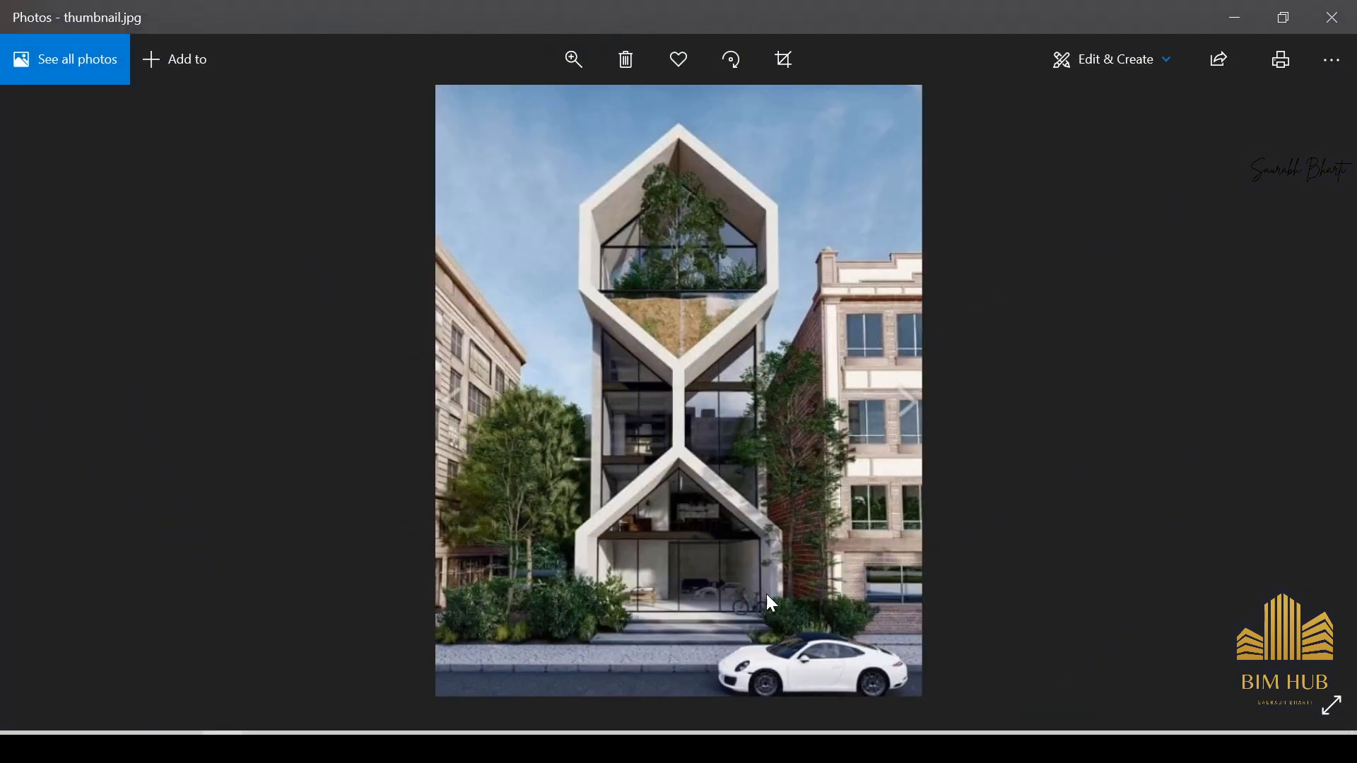
pyautogui.scroll(3, 723, 598)
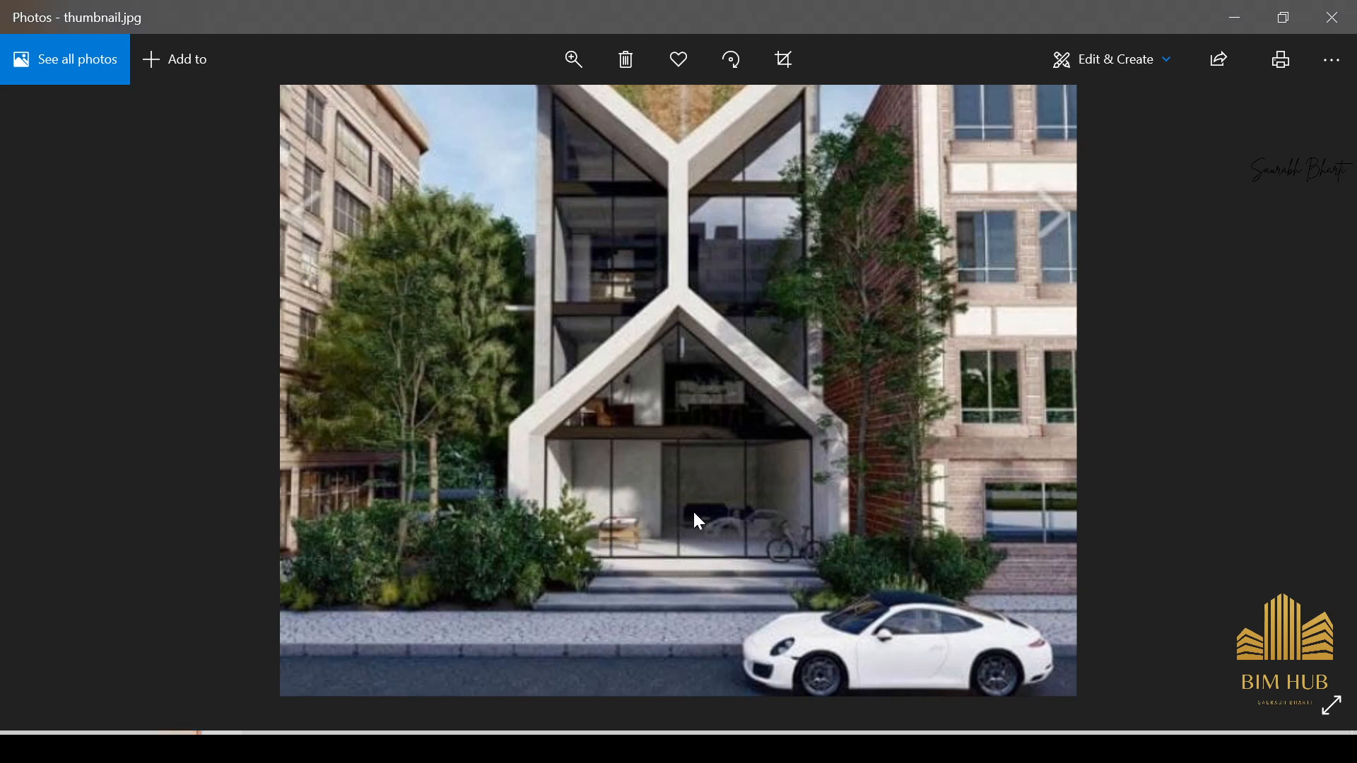
pyautogui.click(1232, 15)
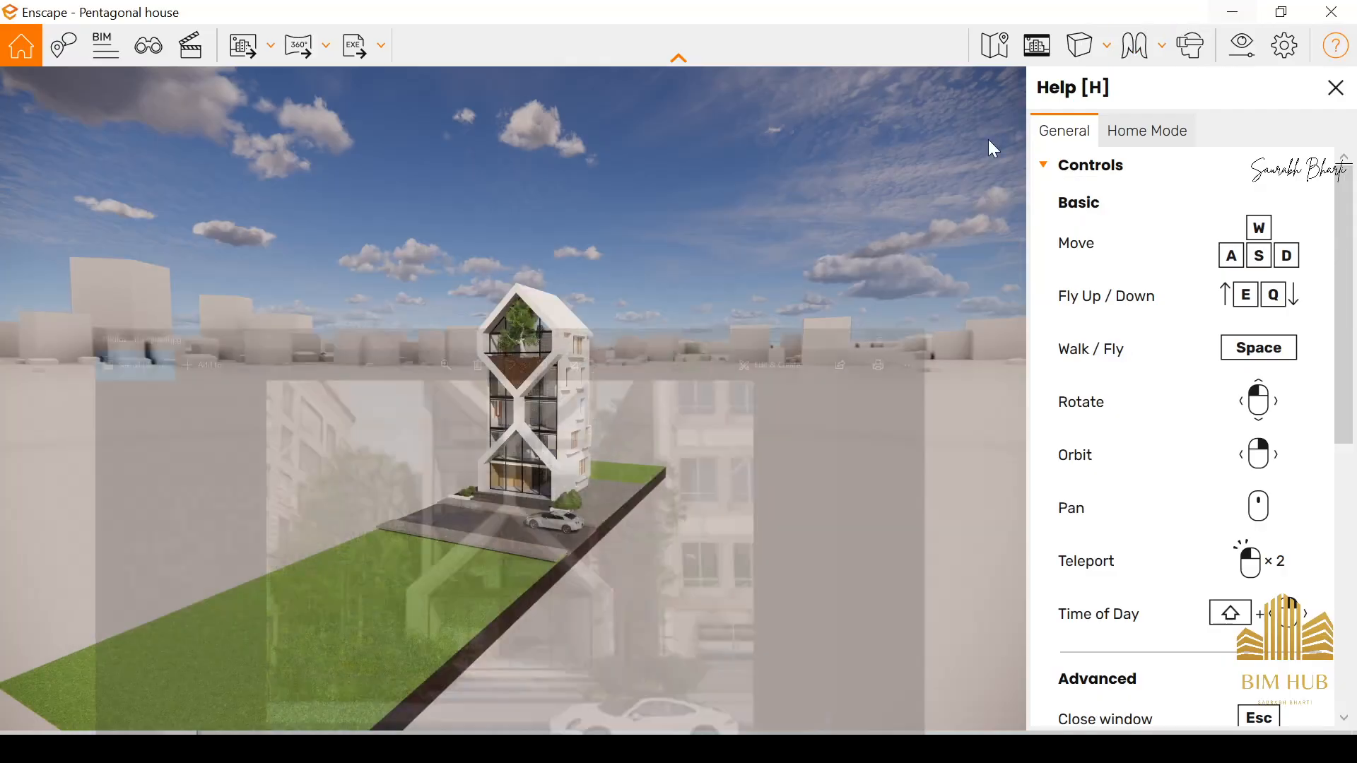
# Step: Fly into the Level 1 hall in Enscape and examine the wood-textured walls around the door and the covered windows
pyautogui.moveTo(396, 496); pyautogui.dragTo(240, 456, button='middle')
pyautogui.press('a')
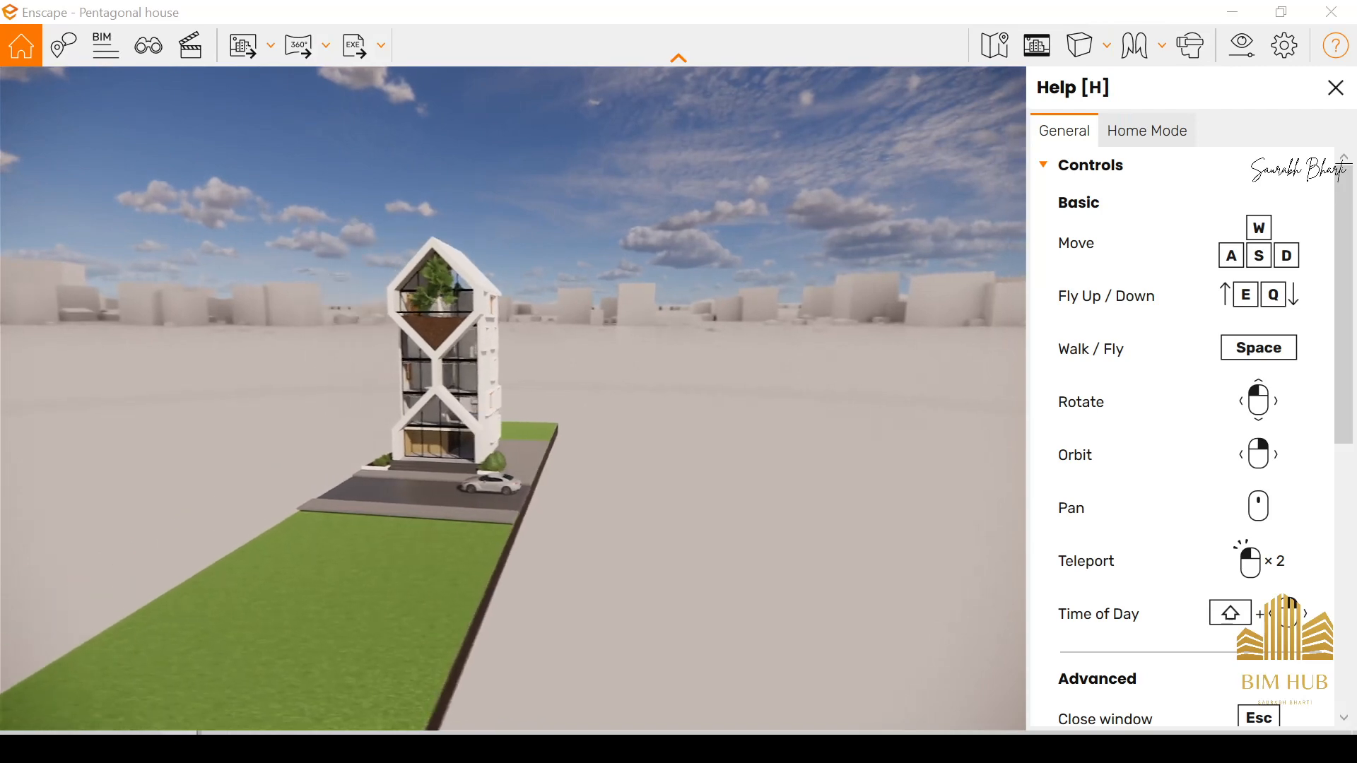
pyautogui.press('w')
pyautogui.press('w')
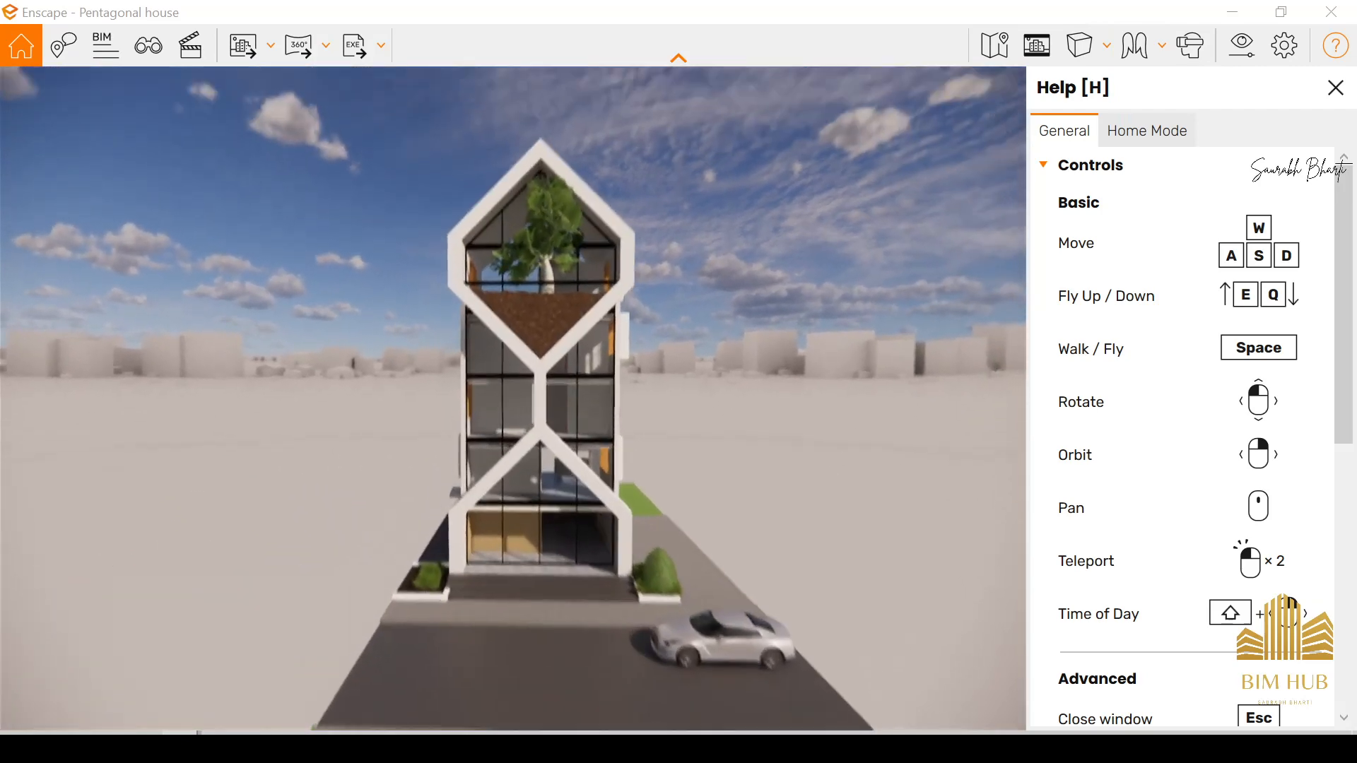
pyautogui.press('w')
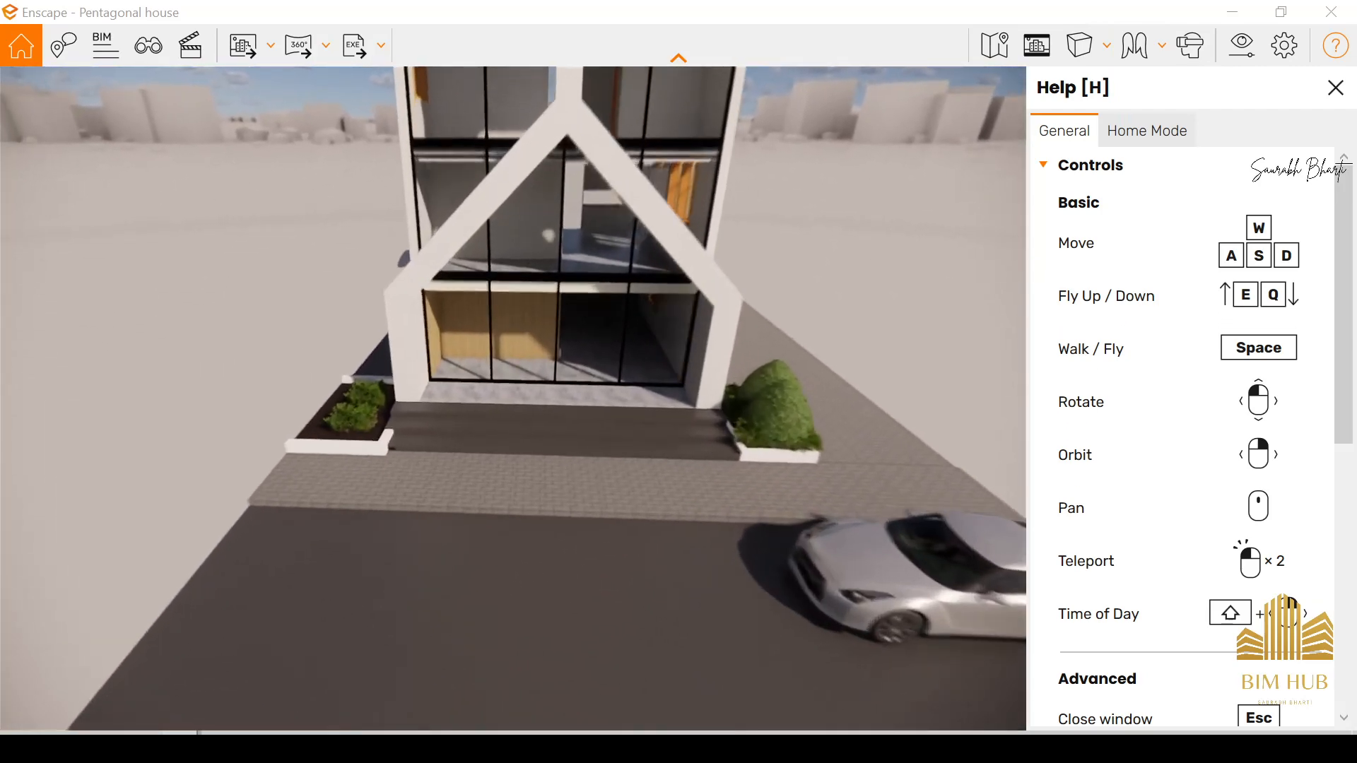
pyautogui.press('w')
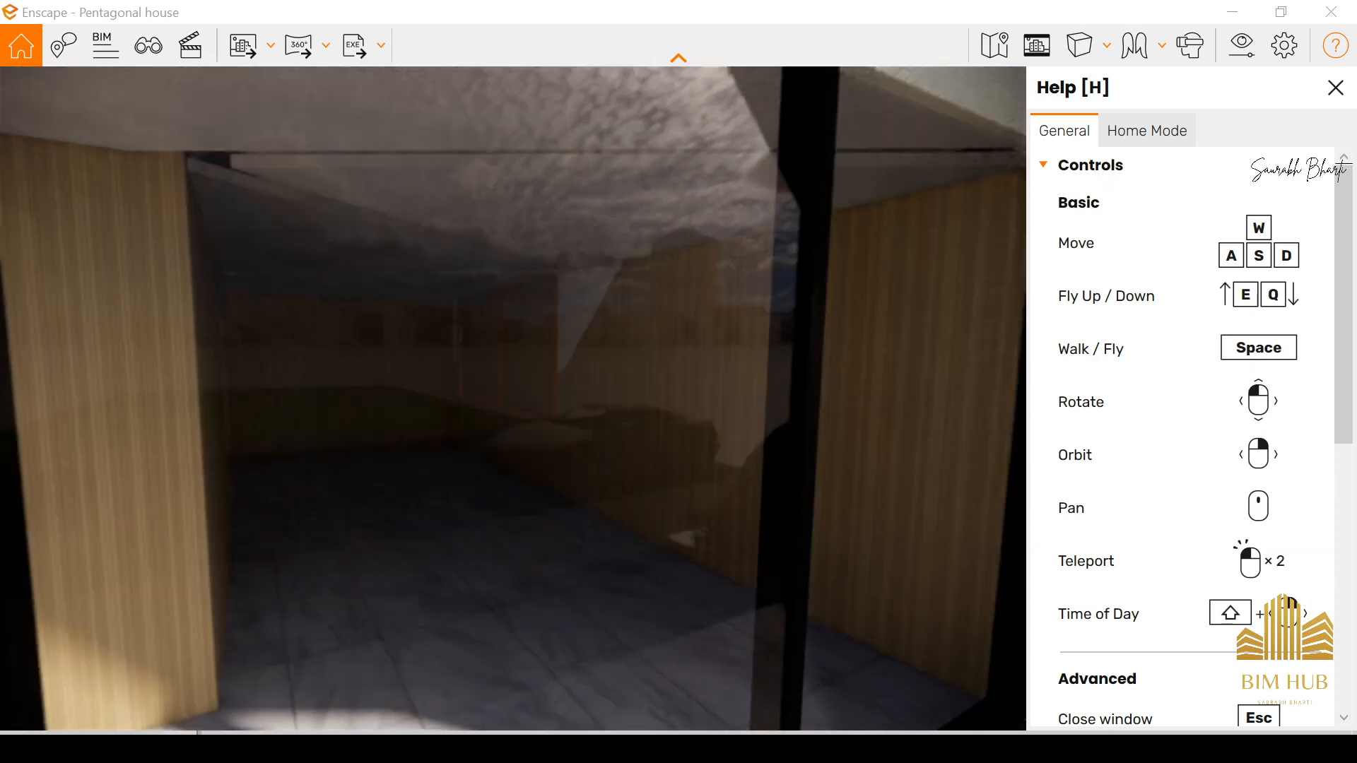
pyautogui.press('w')
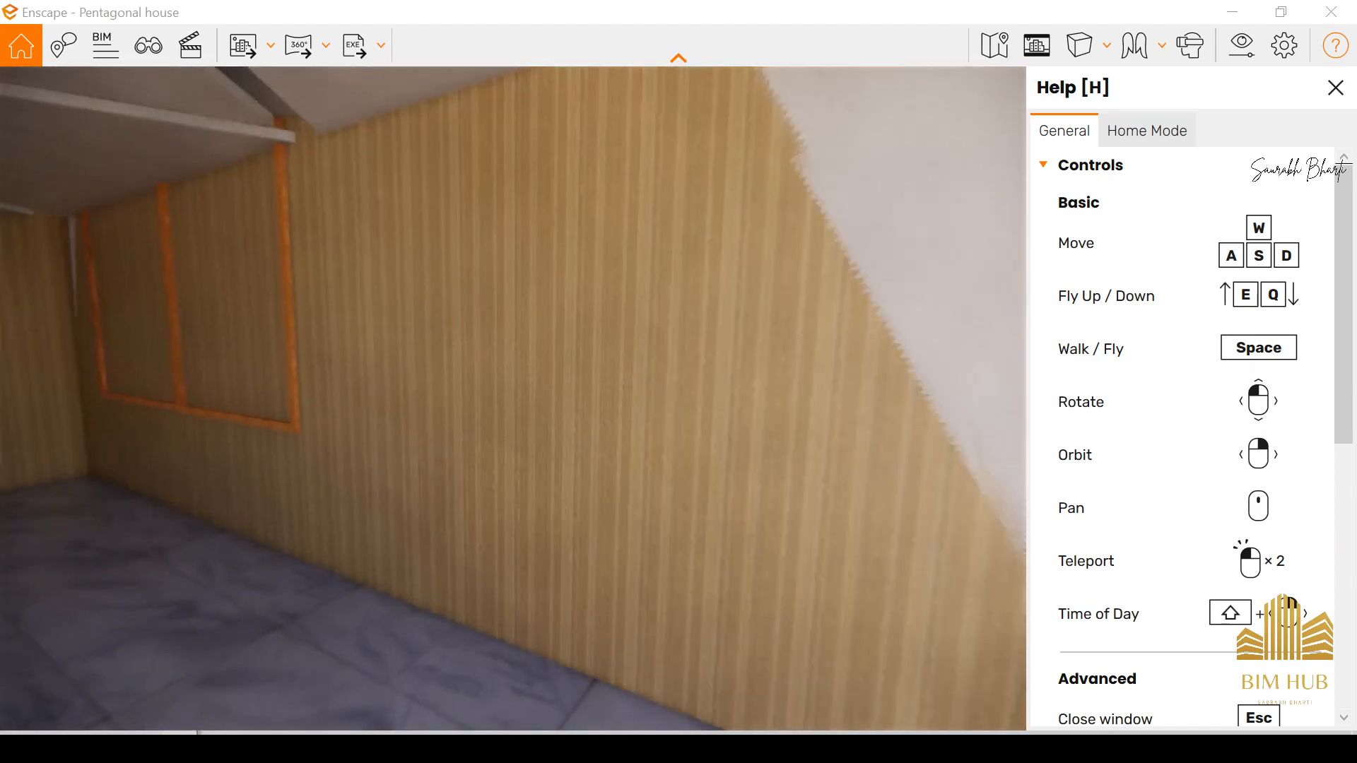
pyautogui.press('w')
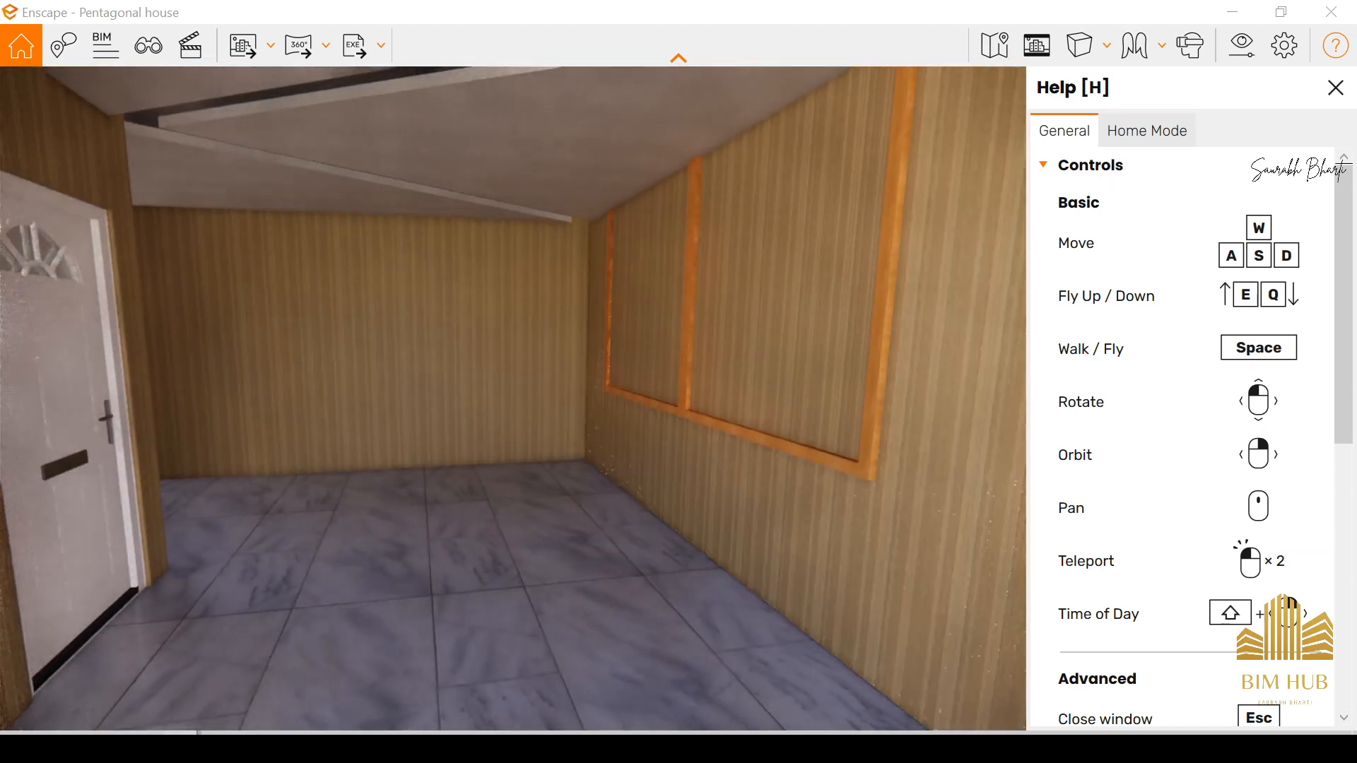
pyautogui.press('w')
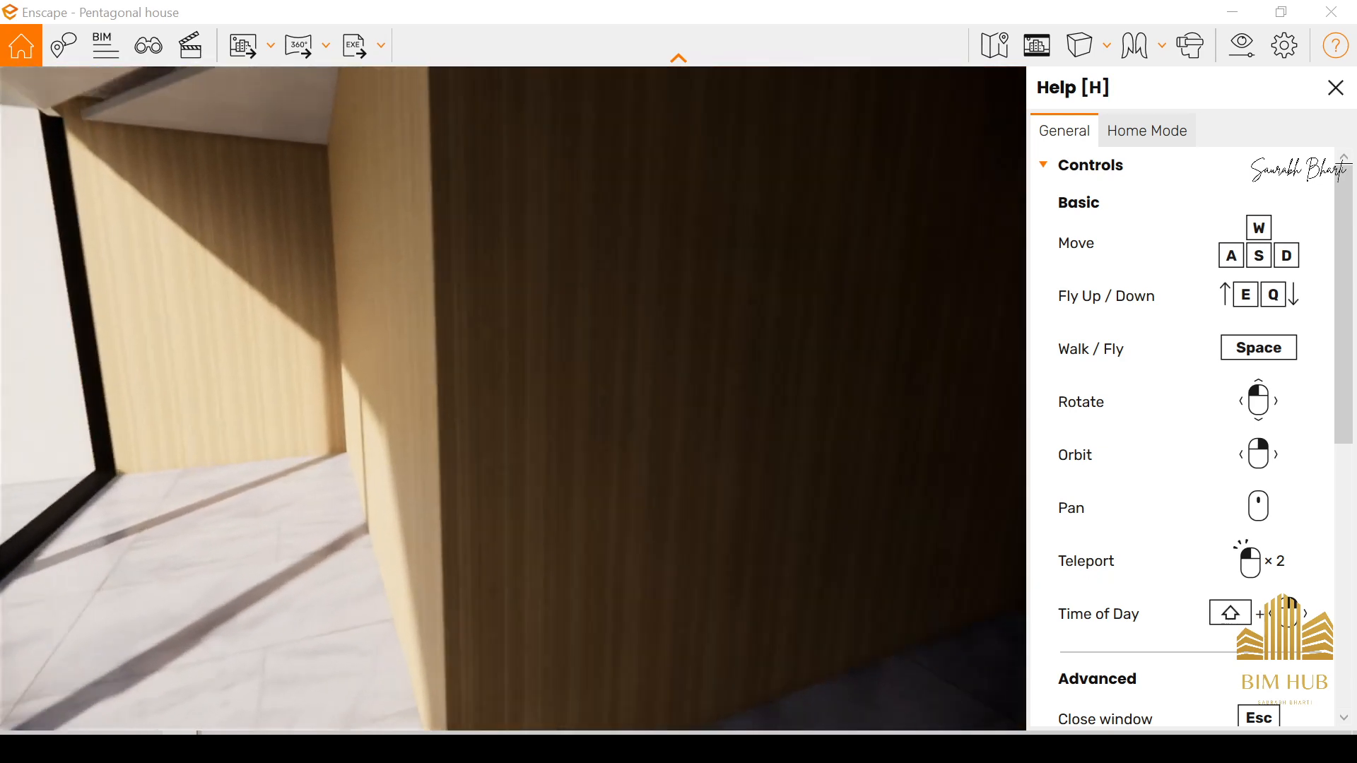
pyautogui.press('d')
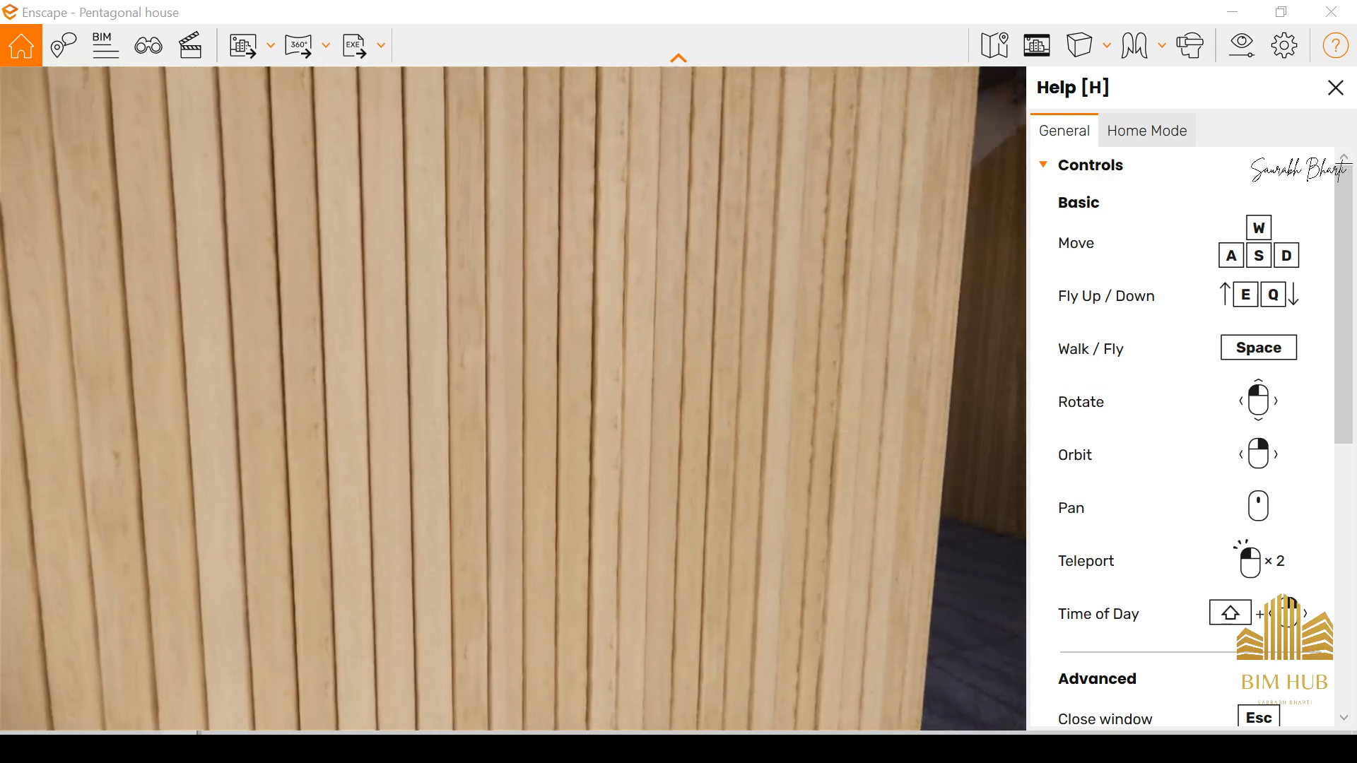
pyautogui.press('w')
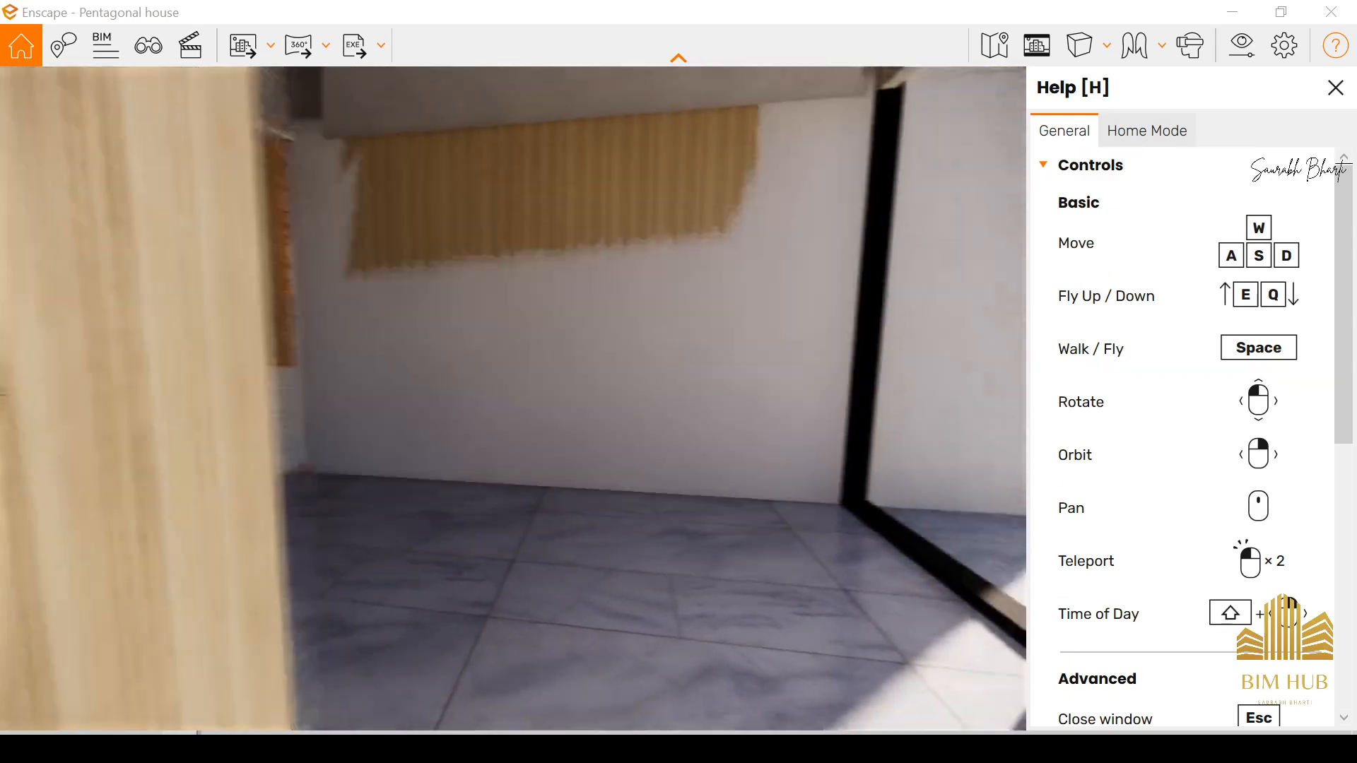
pyautogui.moveTo(403, 506); pyautogui.dragTo(109, 515)
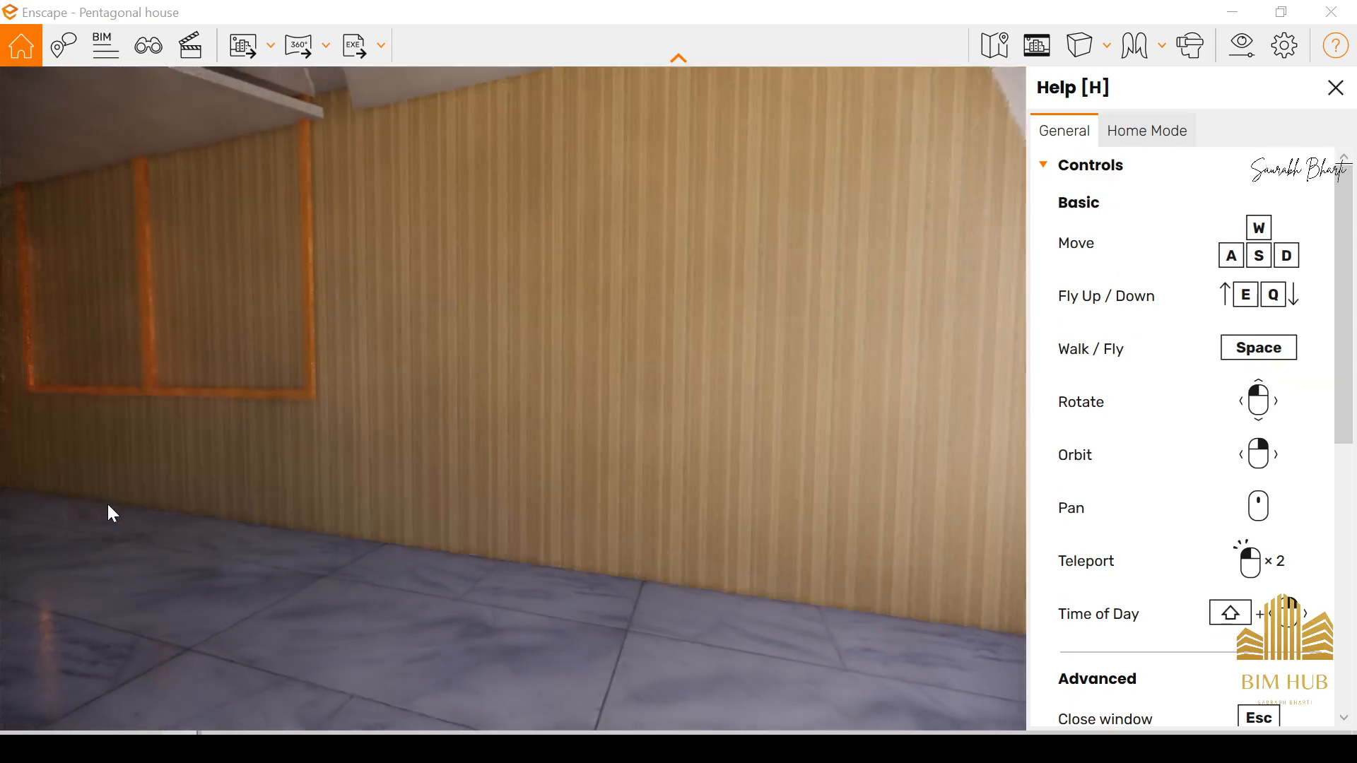
pyautogui.press('space')
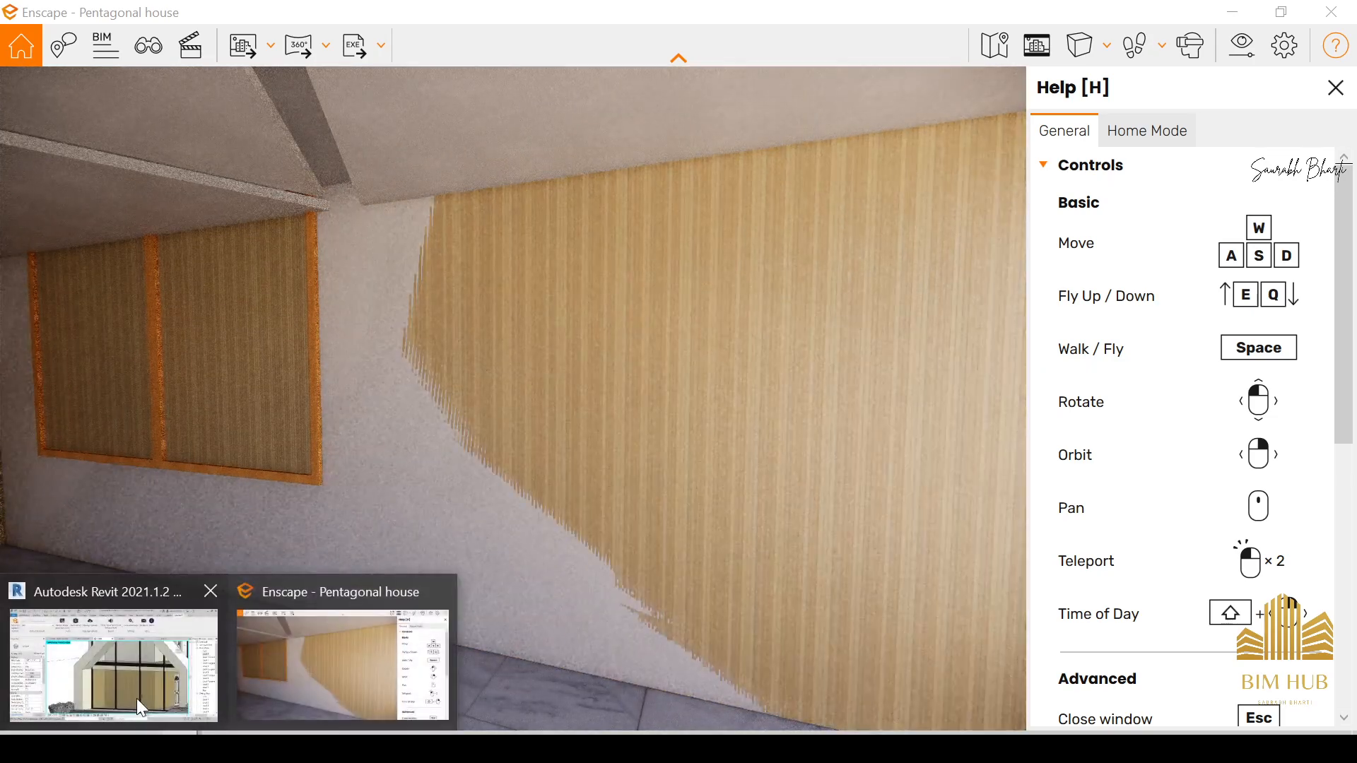
# Step: Switch back to Revit, pause the Enscape live updates and look at the hall's window-side wall in 3D
pyautogui.click(138, 699)
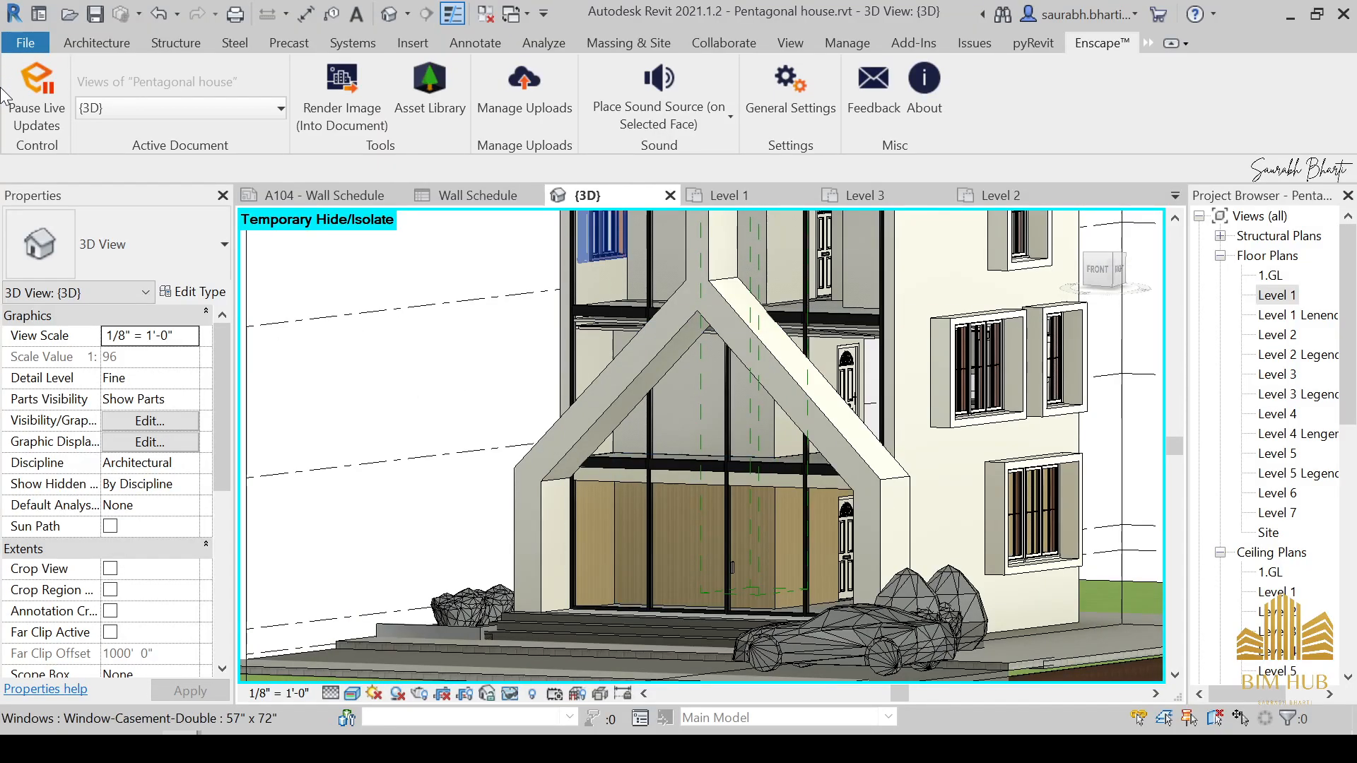
pyautogui.click(28, 113)
pyautogui.scroll(-3, 502, 397)
pyautogui.keyDown('shift'); pyautogui.moveTo(503, 397); pyautogui.dragTo(659, 351, button='middle'); pyautogui.keyUp('shift')
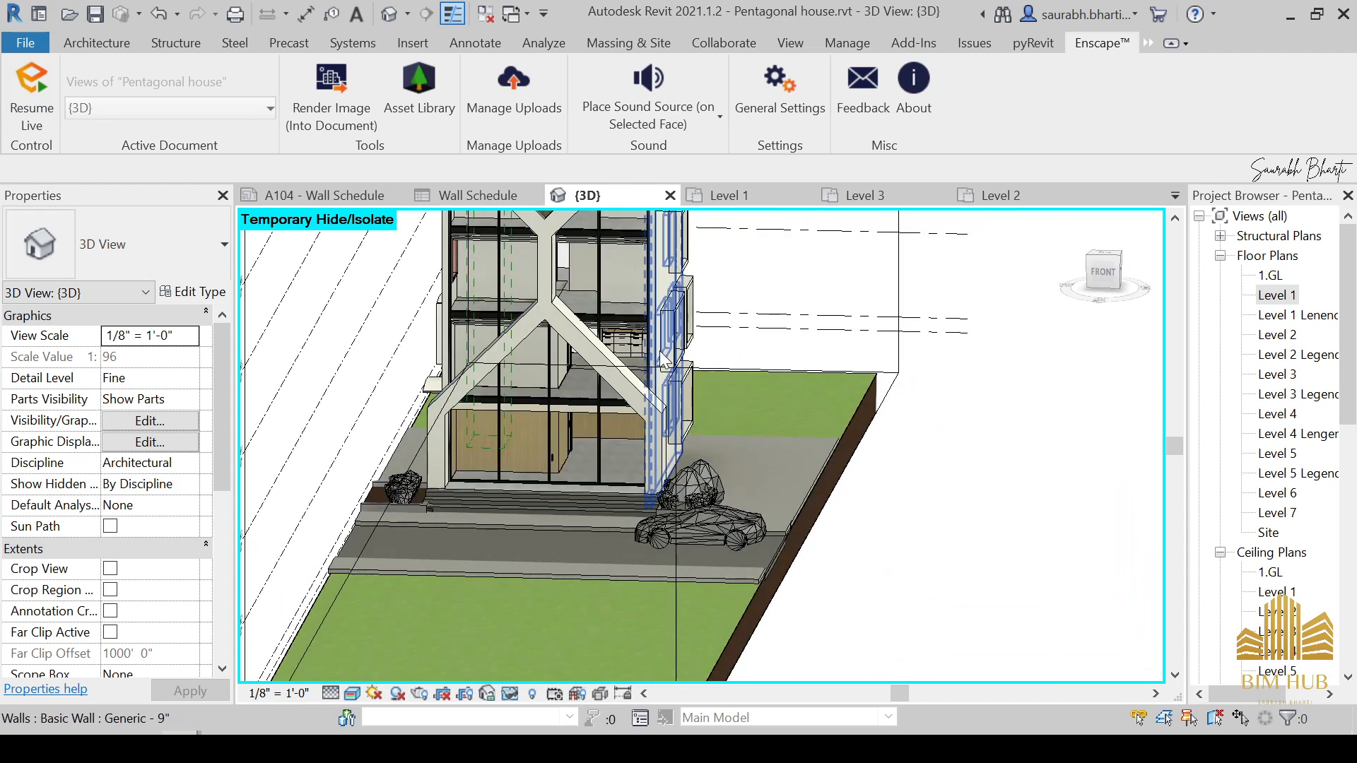
pyautogui.keyDown('shift'); pyautogui.moveTo(614, 446); pyautogui.dragTo(695, 419, button='middle'); pyautogui.keyUp('shift')
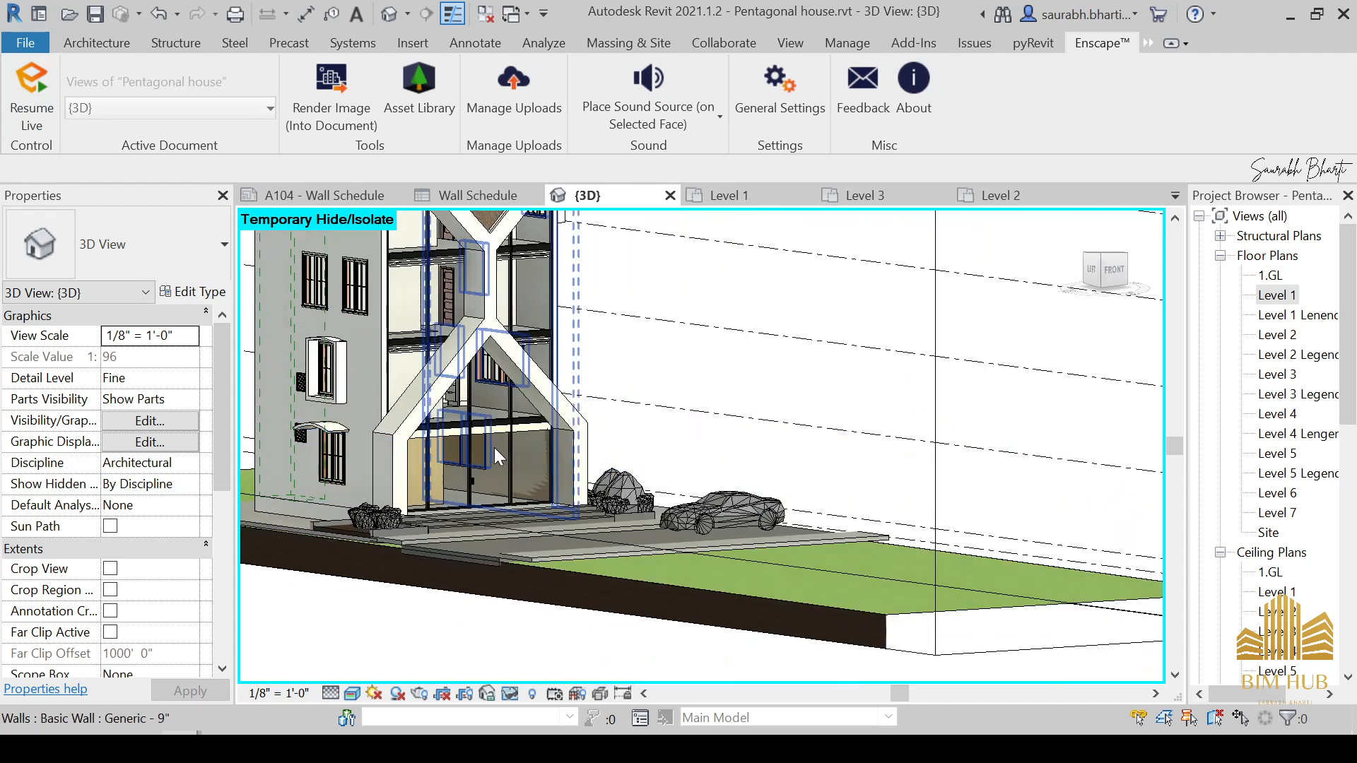
pyautogui.scroll(4, 494, 447)
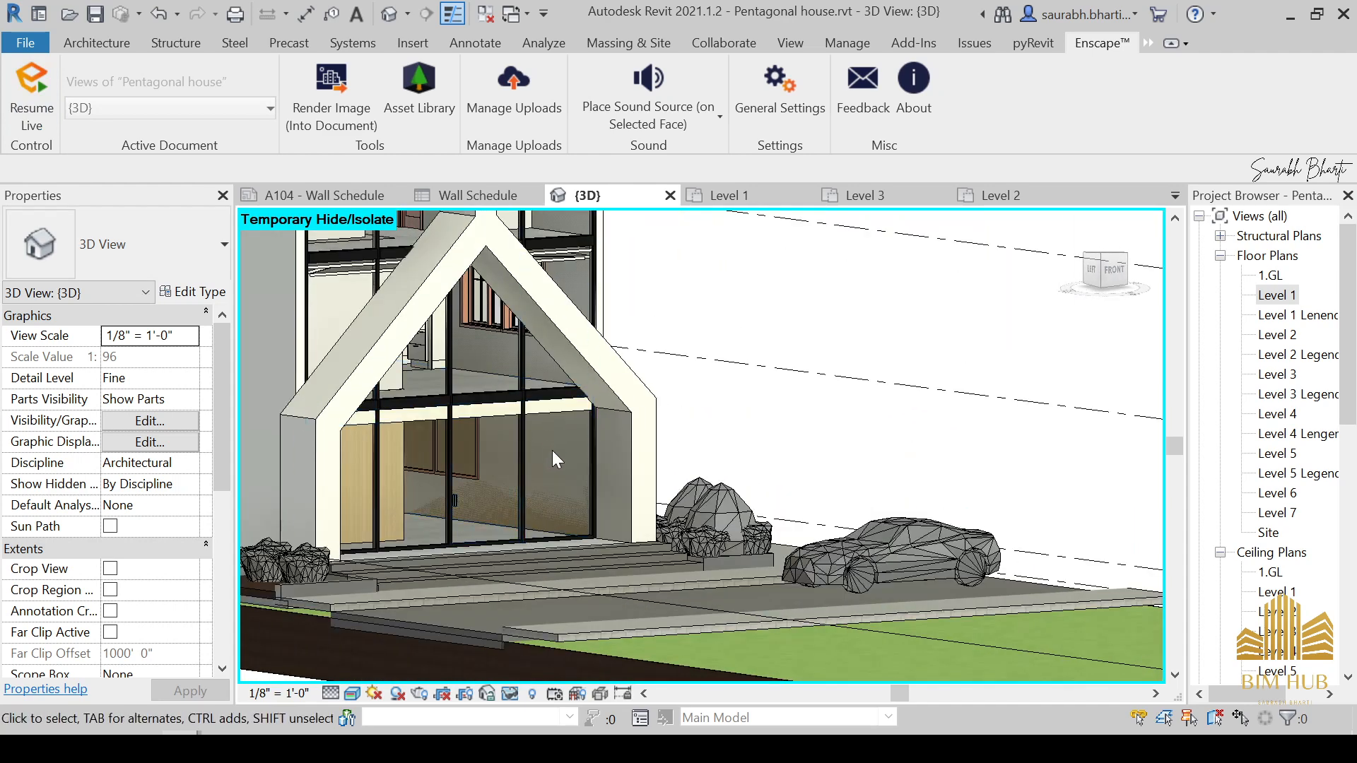
pyautogui.scroll(-5, 578, 424)
pyautogui.keyDown('shift'); pyautogui.moveTo(587, 370); pyautogui.dragTo(1028, 300, button='middle'); pyautogui.keyUp('shift')
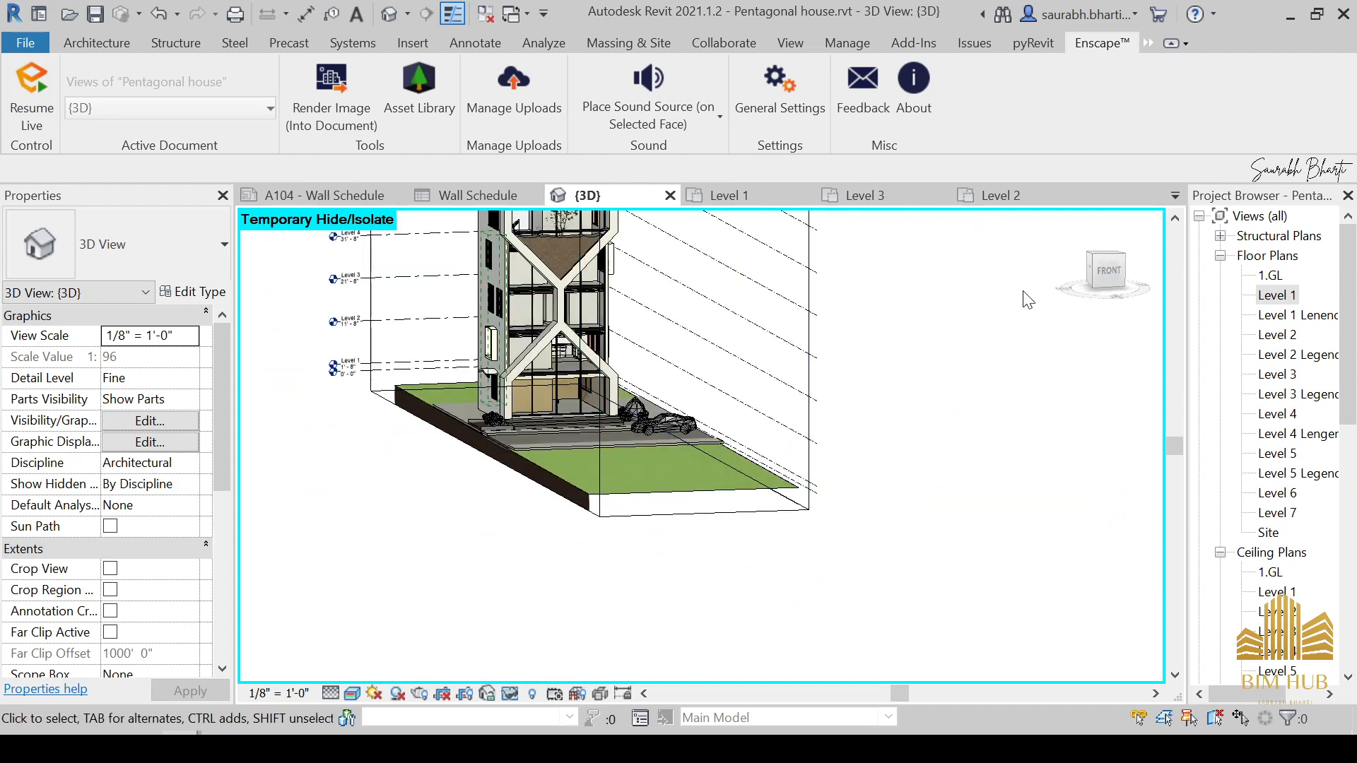
# Step: Pull the window-side face of the section box inward in the front view to expose the hall's wall
pyautogui.click(1111, 272)
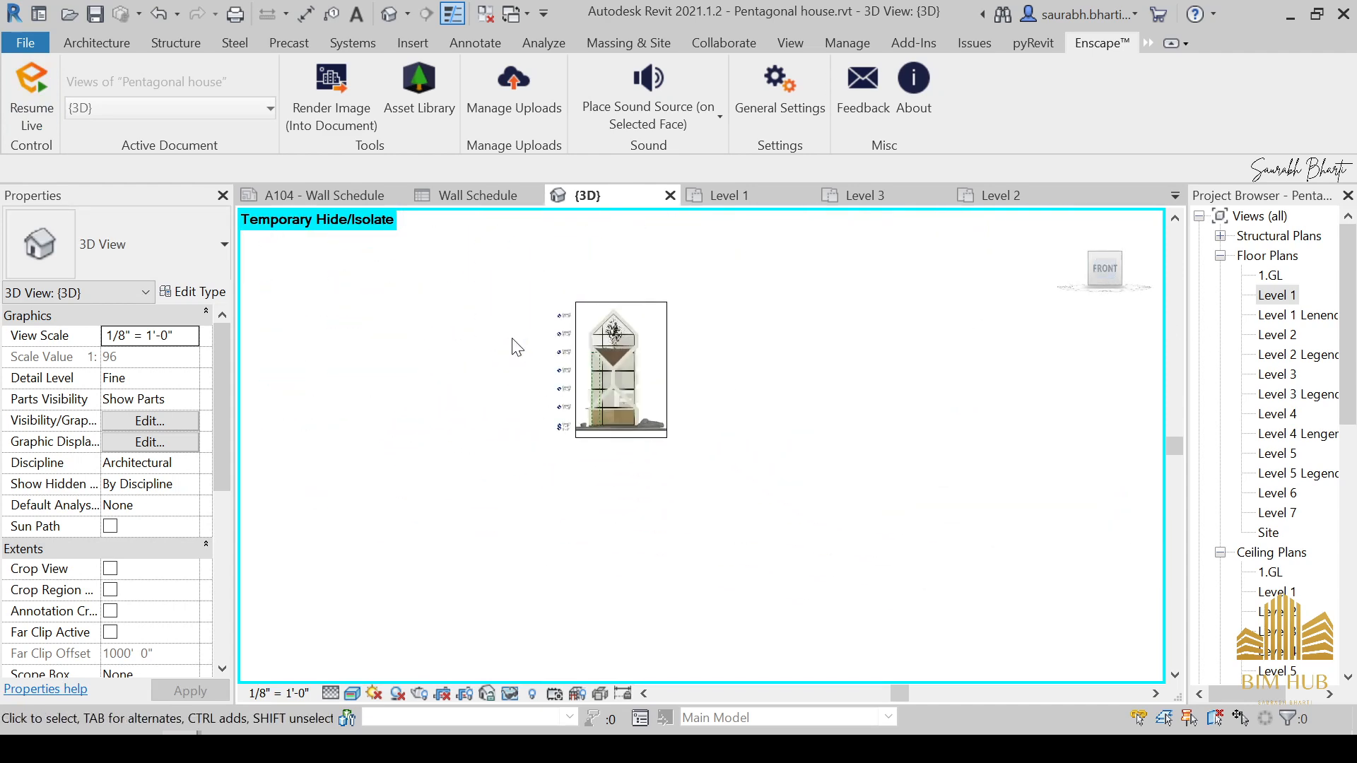
pyautogui.click(611, 432)
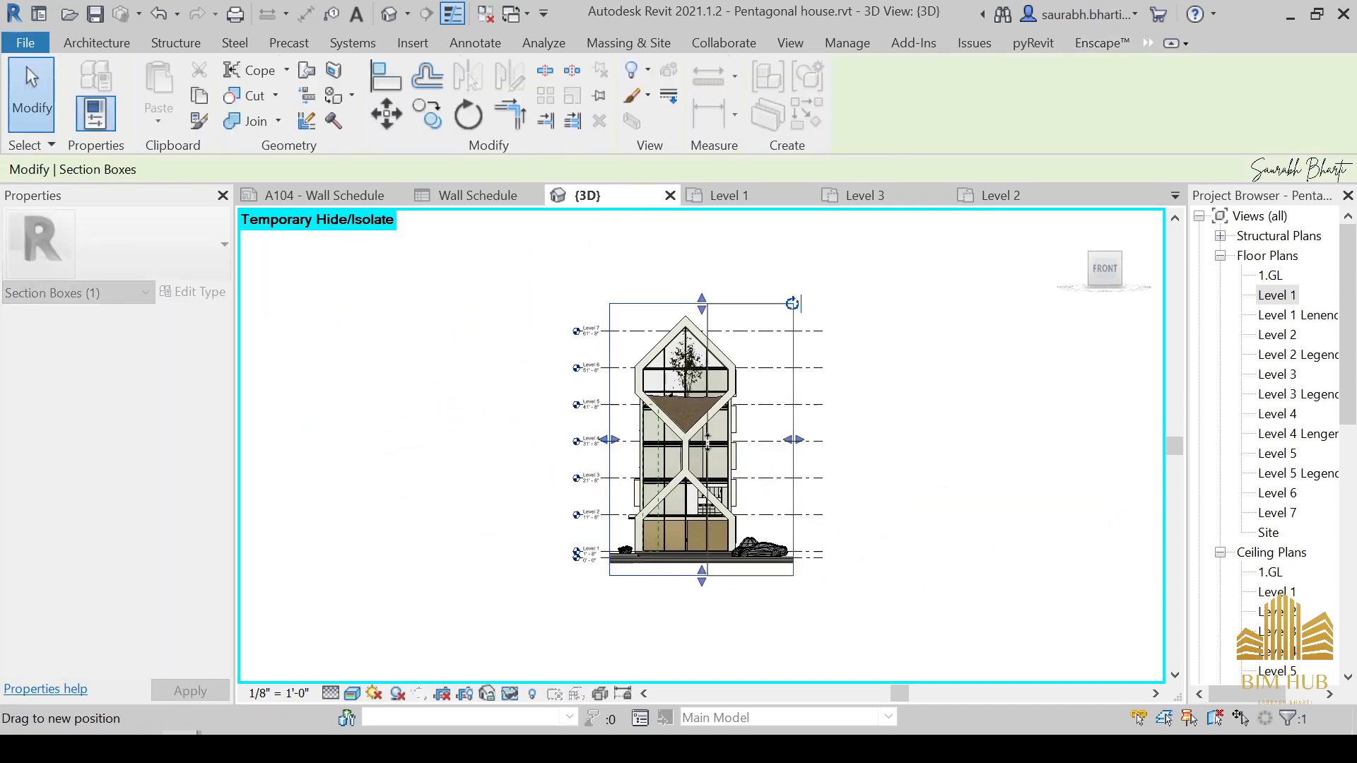
pyautogui.keyDown('shift'); pyautogui.moveTo(592, 554); pyautogui.dragTo(620, 507, button='middle'); pyautogui.keyUp('shift')
pyautogui.scroll(6, 659, 523)
# Step: Edit the profile of the HAll Wall covering the windows, sketch a rectangle around both double casement windows, and finish the edit
pyautogui.click(656, 514)
pyautogui.scroll(-3, 664, 520)
pyautogui.click(1101, 272)
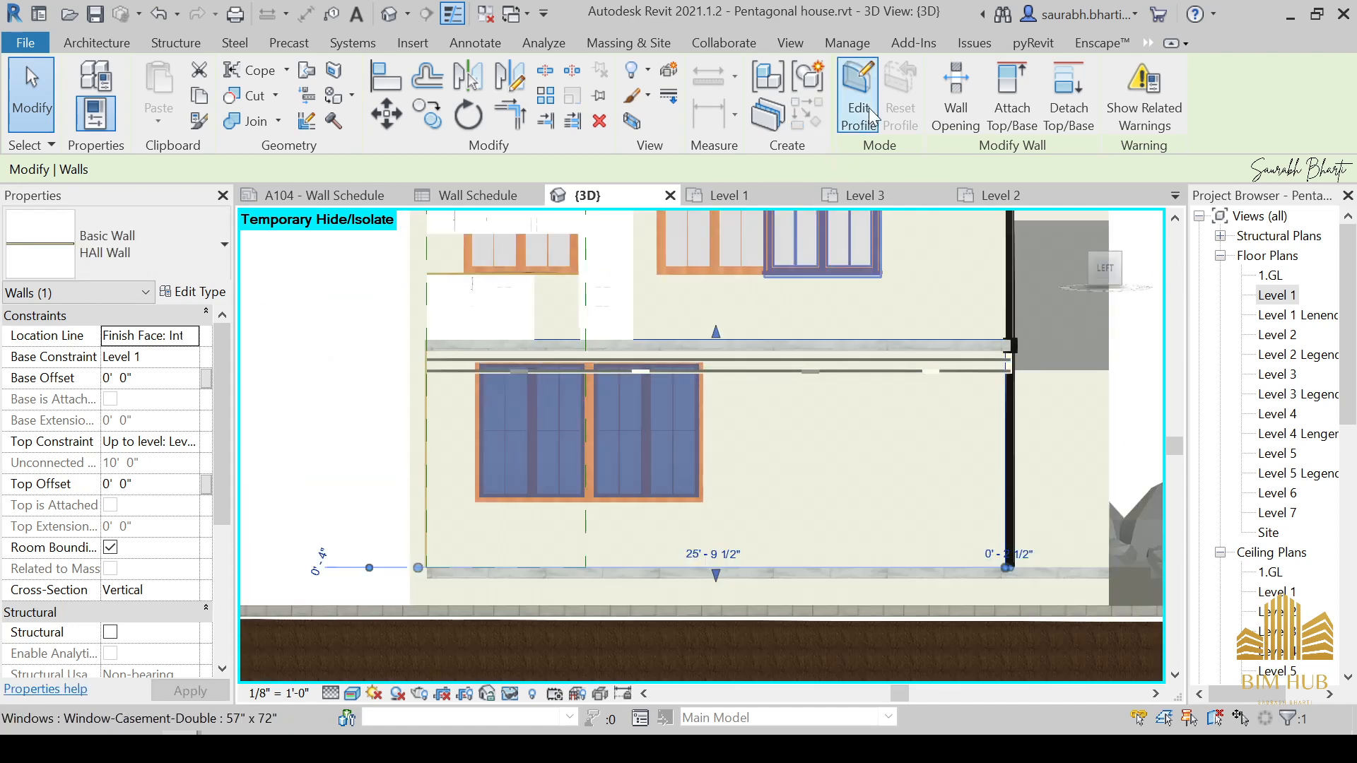
pyautogui.click(860, 112)
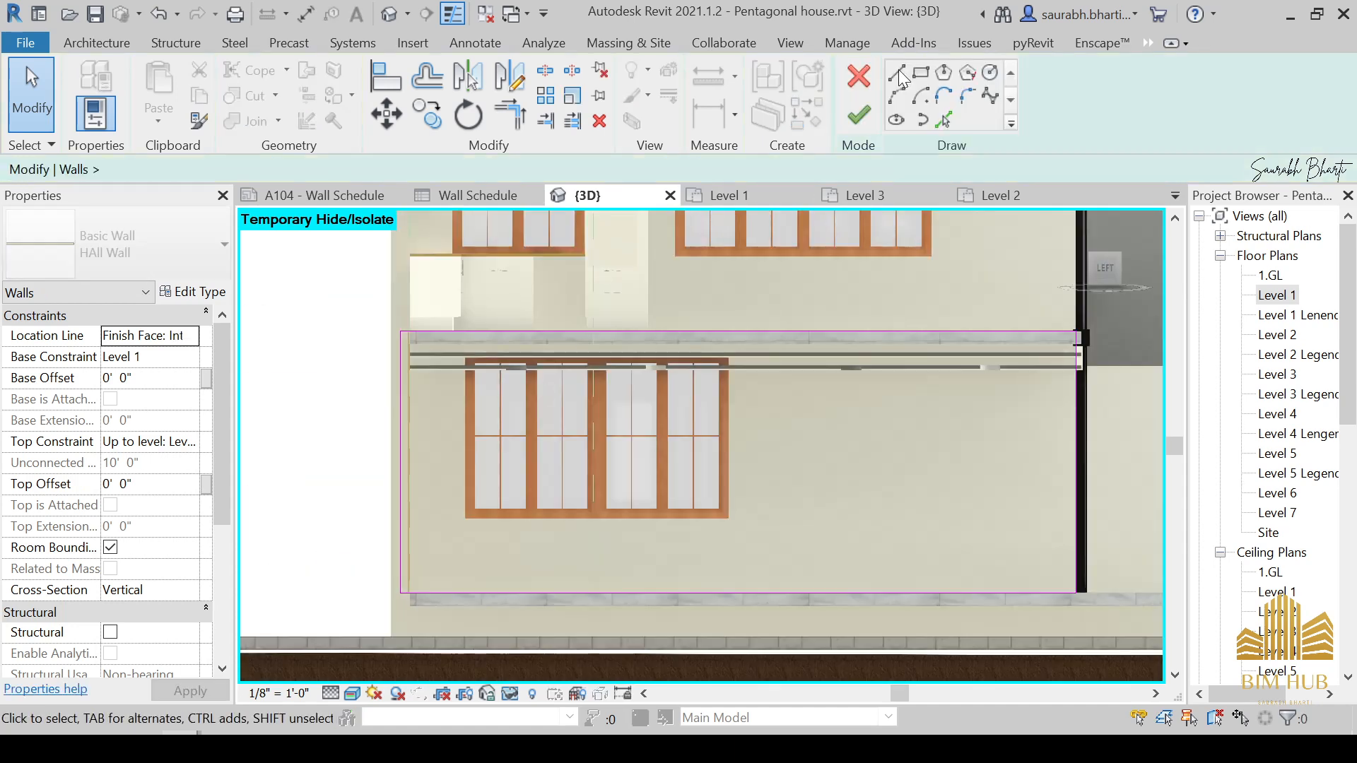
pyautogui.scroll(3, 679, 493)
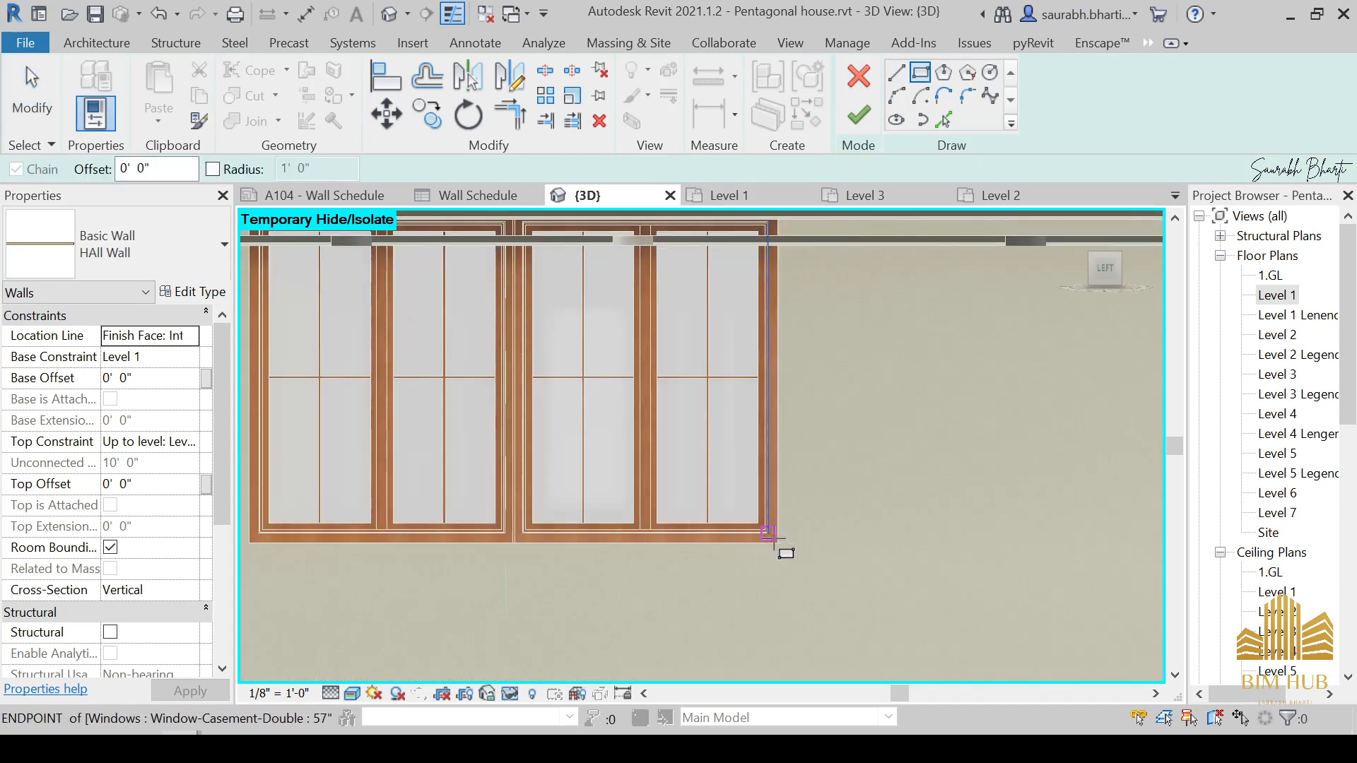
pyautogui.moveTo(635, 413); pyautogui.dragTo(848, 643, button='middle')
pyautogui.scroll(4, 606, 478)
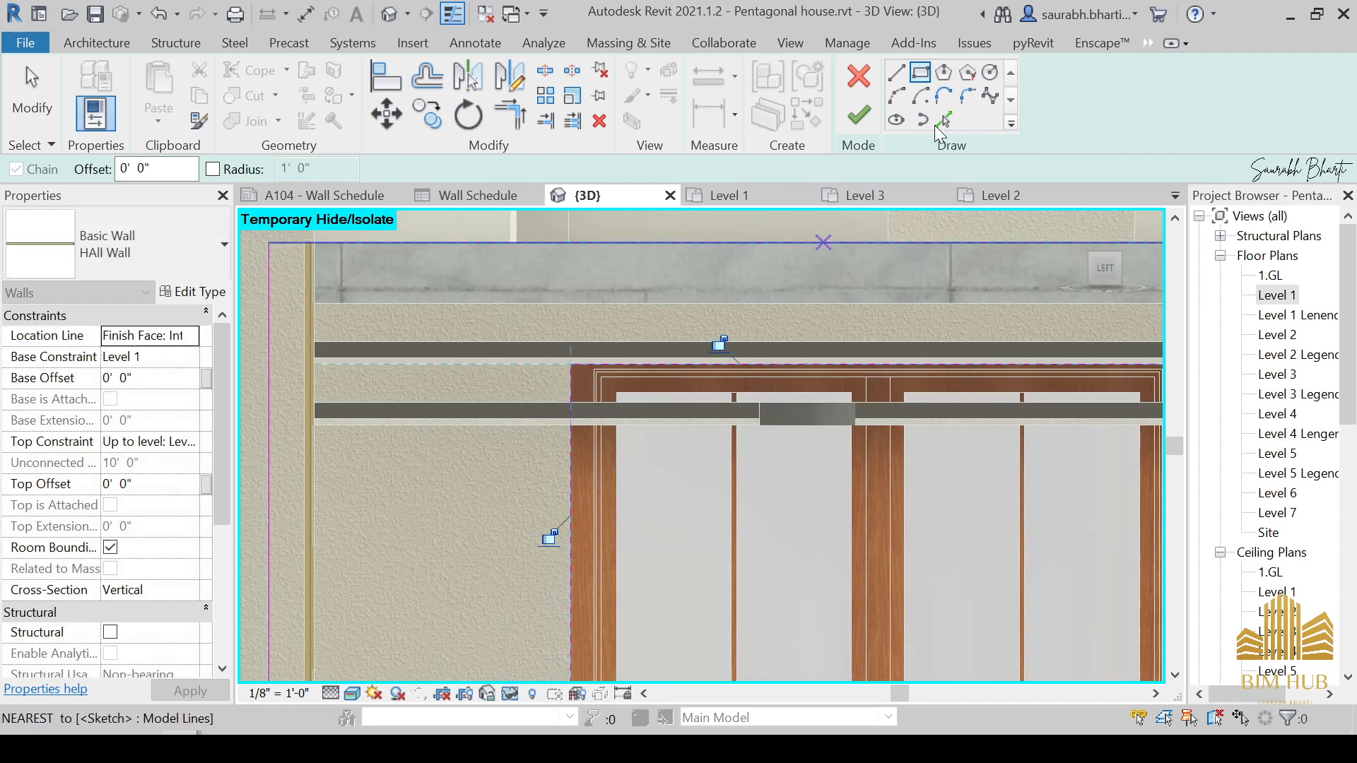
pyautogui.click(854, 116)
pyautogui.scroll(-3, 746, 418)
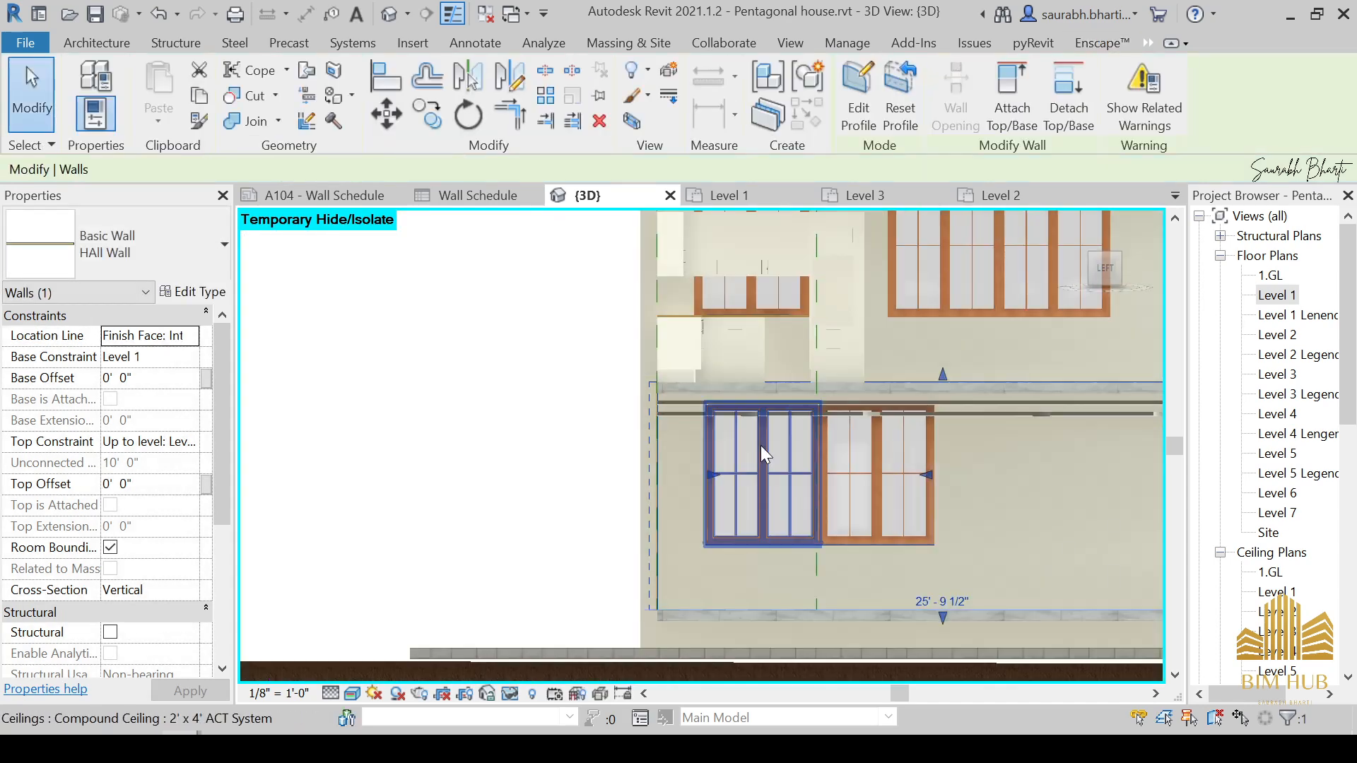
# Step: Open the Level 1 floor plan and move the window-side HAll Wall inward, away from the exterior wall
pyautogui.moveTo(761, 445)
pyautogui.keyDown('shift'); pyautogui.mouseDown(button='middle')
pyautogui.moveTo(812, 517)
pyautogui.moveTo(969, 585)
pyautogui.moveTo(697, 521)
pyautogui.mouseUp(button='middle'); pyautogui.keyUp('shift')
pyautogui.scroll(3, 848, 552)
pyautogui.keyDown('shift'); pyautogui.moveTo(979, 553); pyautogui.dragTo(797, 575, button='middle'); pyautogui.keyUp('shift')
pyautogui.doubleClick(1278, 296)
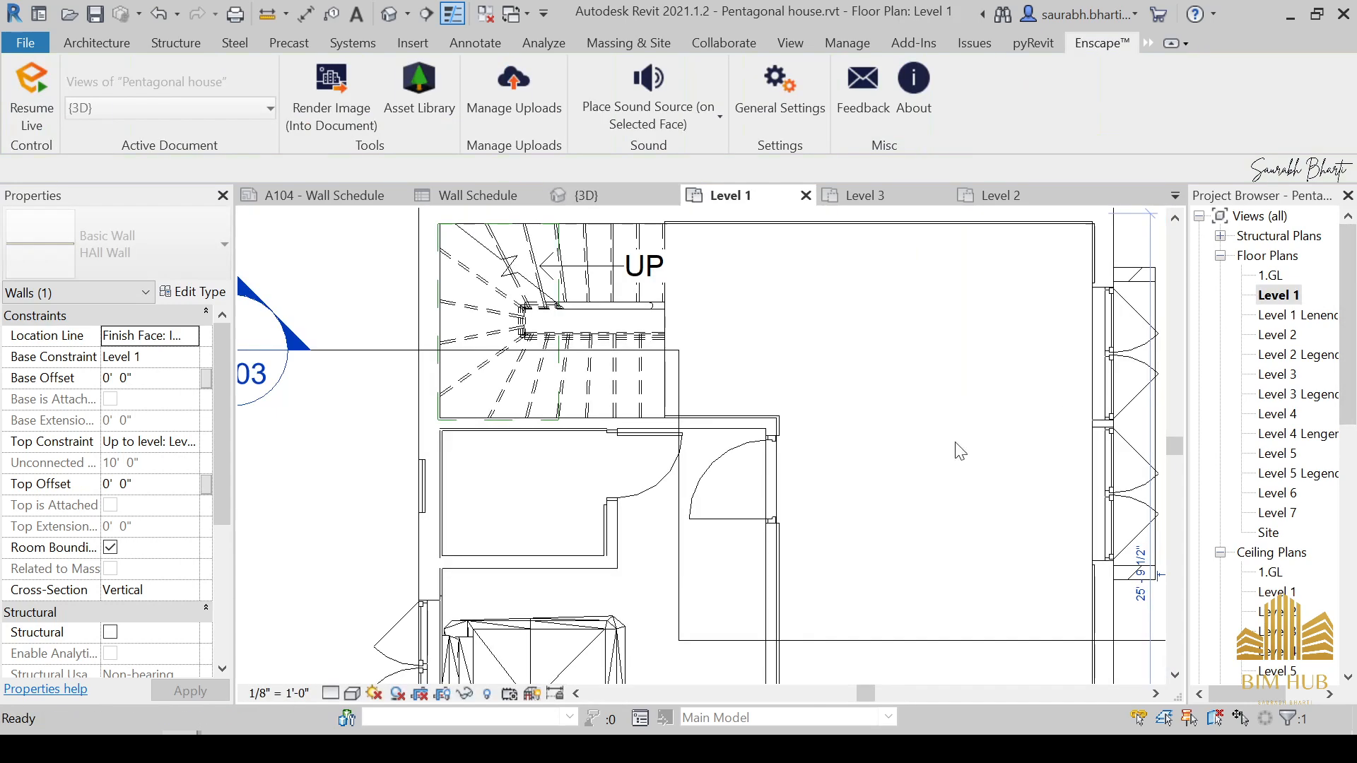
pyautogui.moveTo(987, 427); pyautogui.dragTo(979, 233, button='middle')
pyautogui.scroll(3, 966, 510)
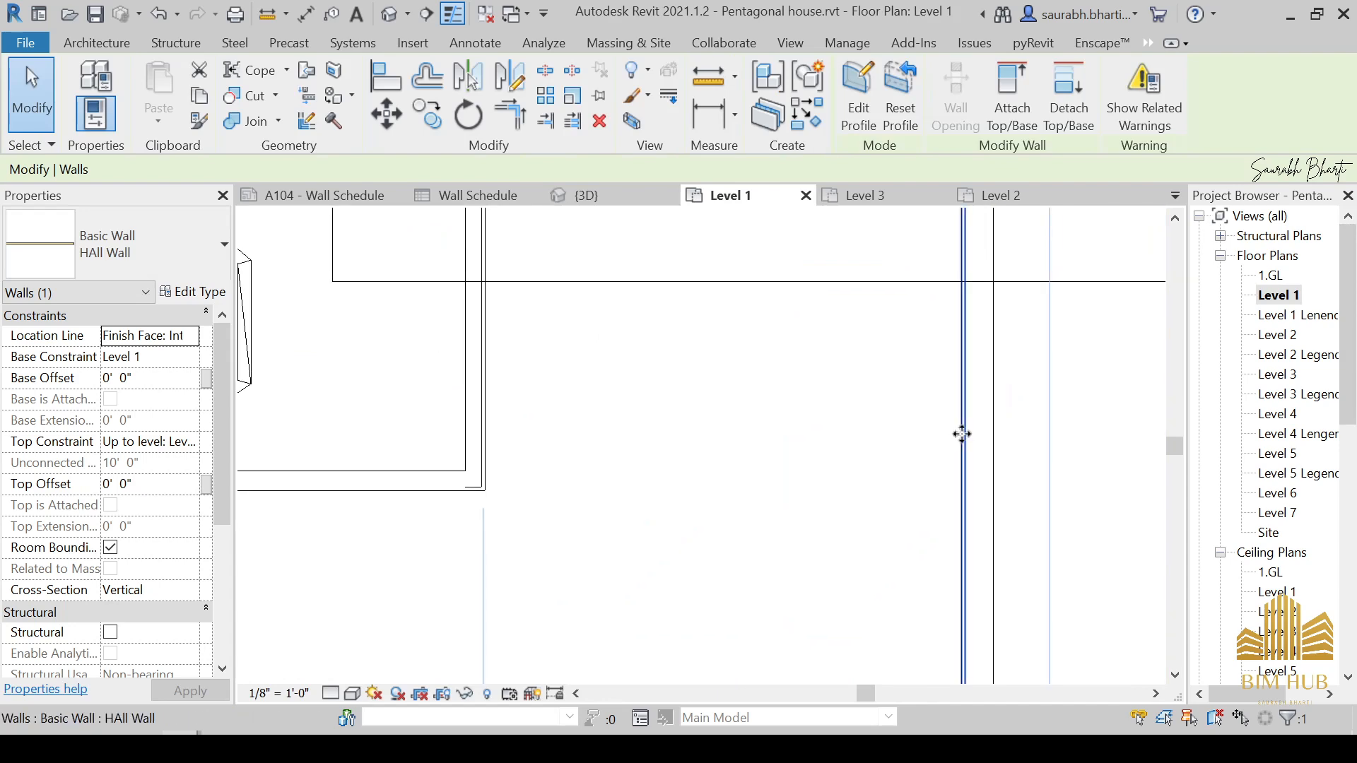
pyautogui.moveTo(962, 434); pyautogui.dragTo(882, 413)
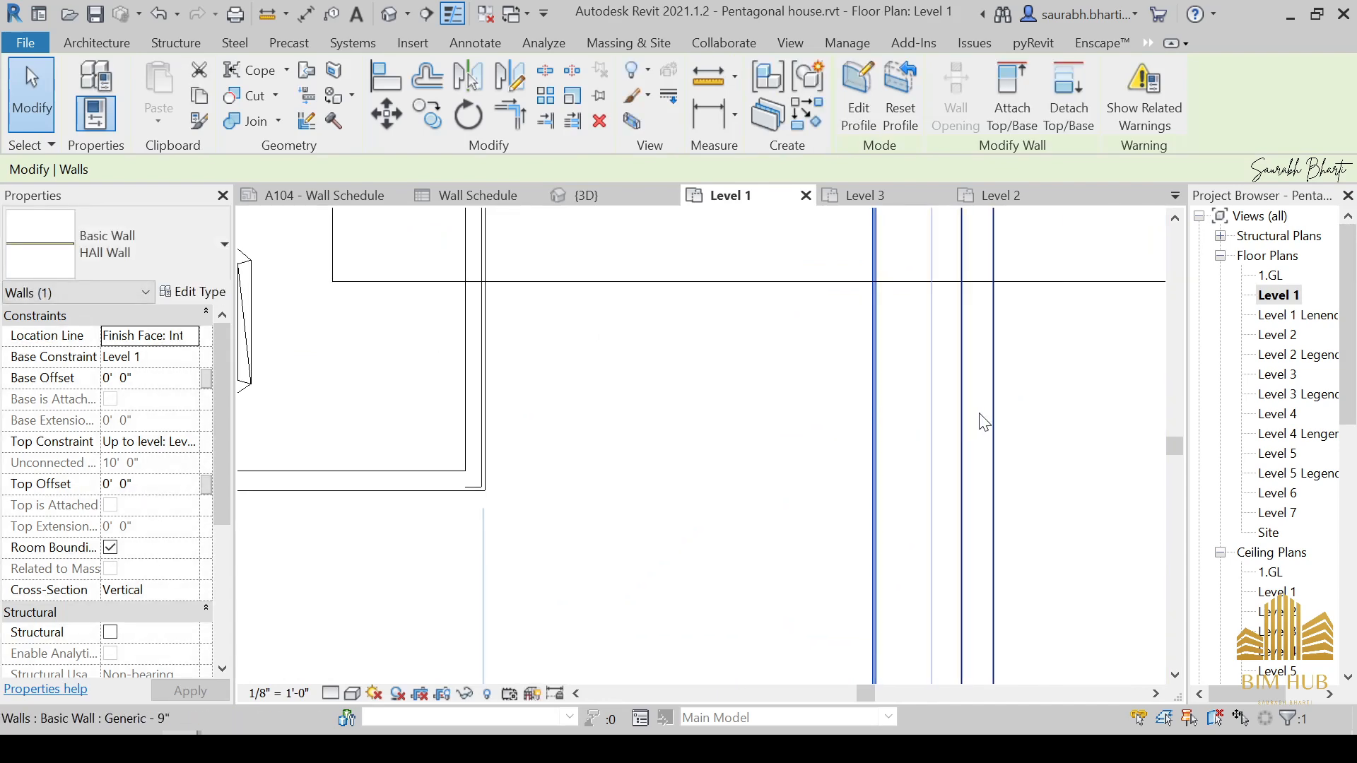
# Step: Align the HAll Wall with the inner face of the window-side Generic - 9" wall in the Level 1 plan
pyautogui.press('l')
pyautogui.scroll(-4, 883, 452)
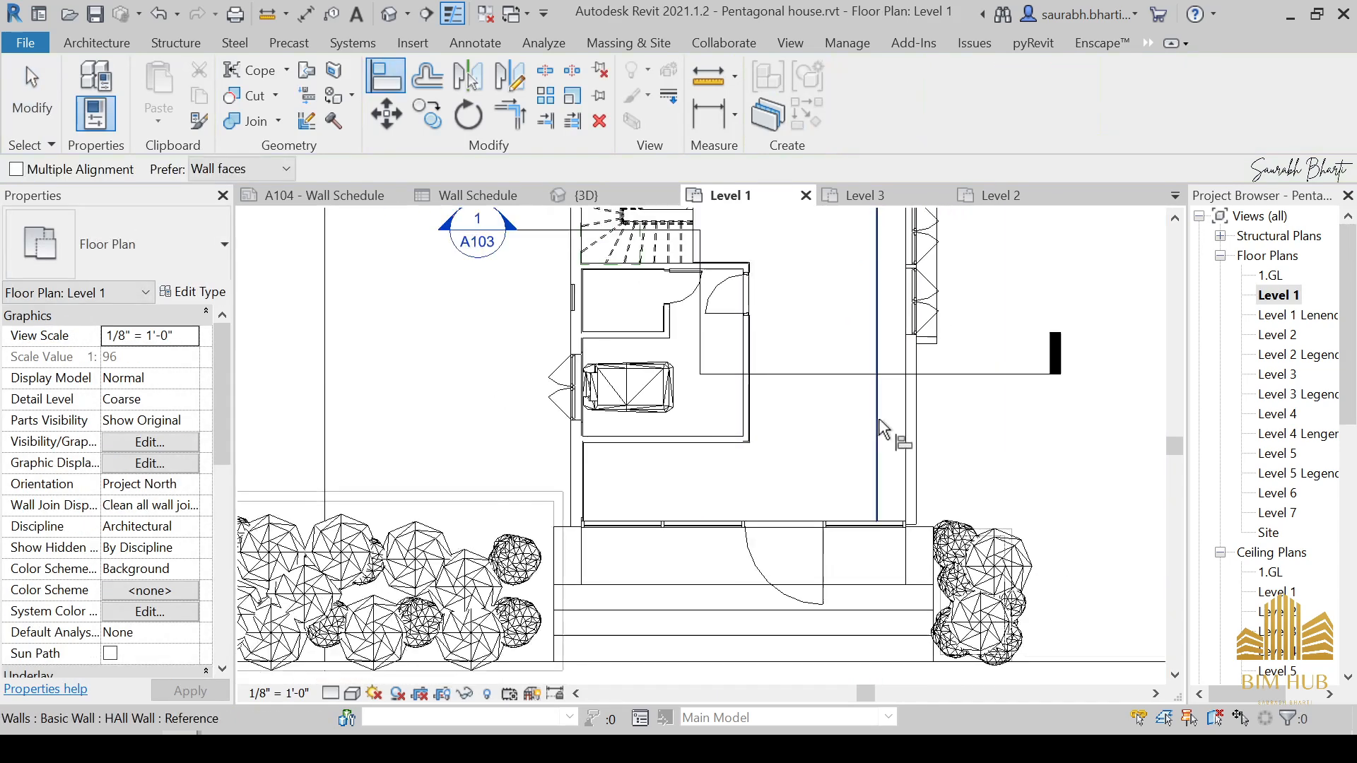
pyautogui.scroll(3, 909, 413)
pyautogui.scroll(2, 872, 421)
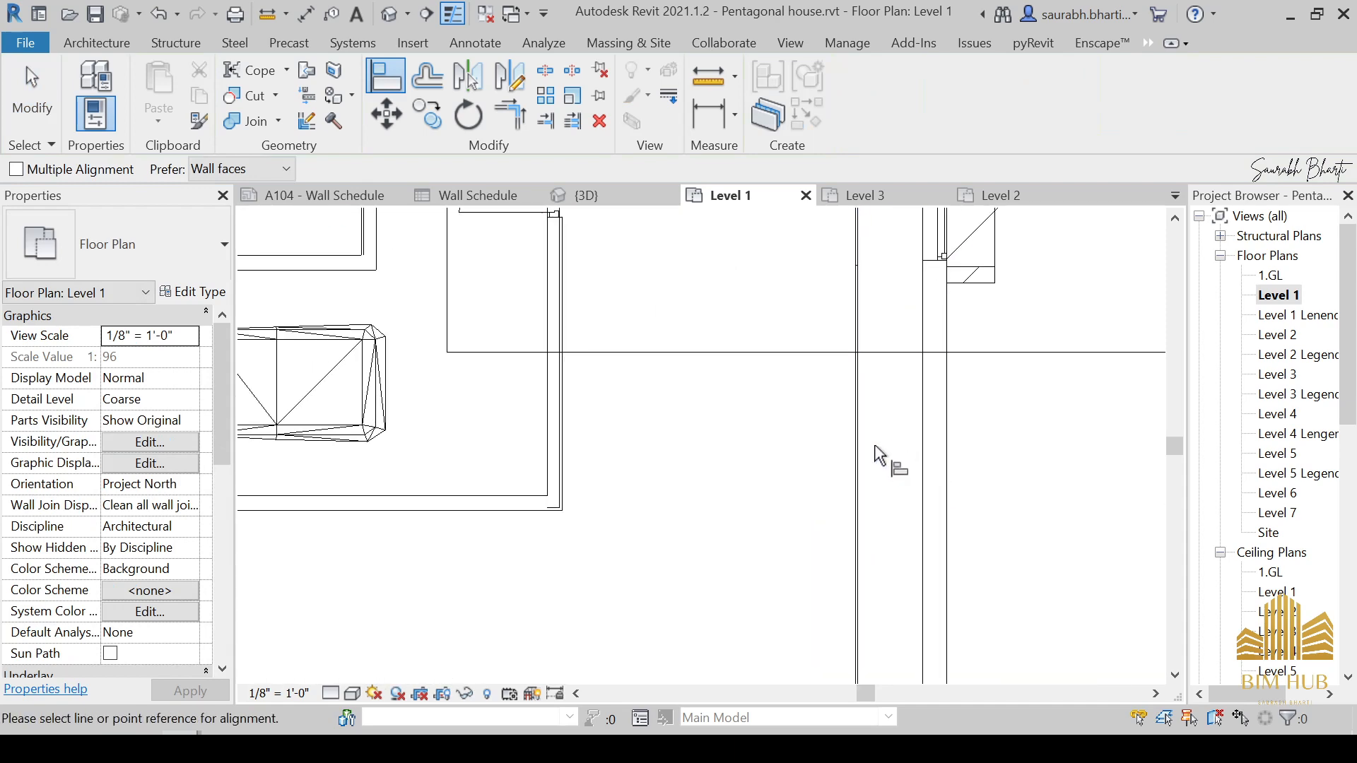
pyautogui.press('Escape')
pyautogui.press('Escape')
pyautogui.scroll(1, 956, 456)
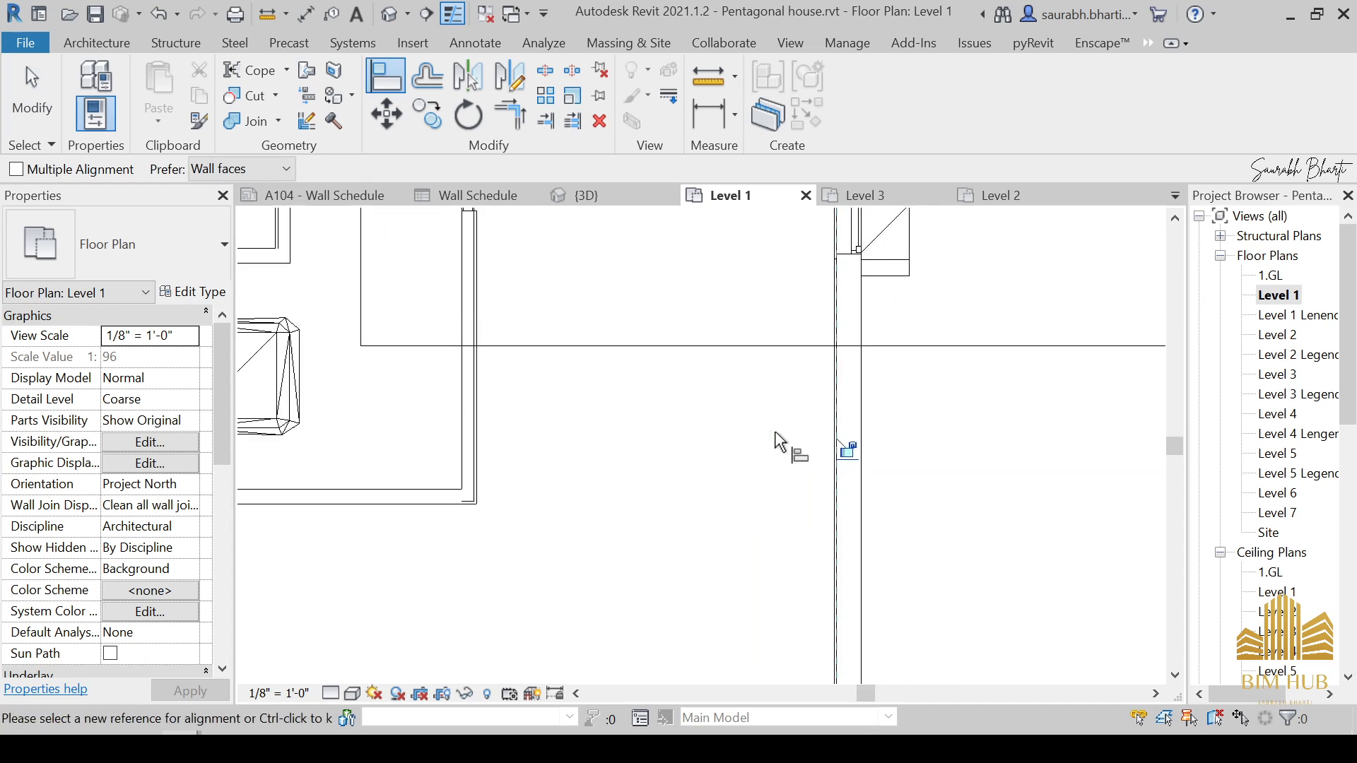
pyautogui.scroll(-2, 784, 316)
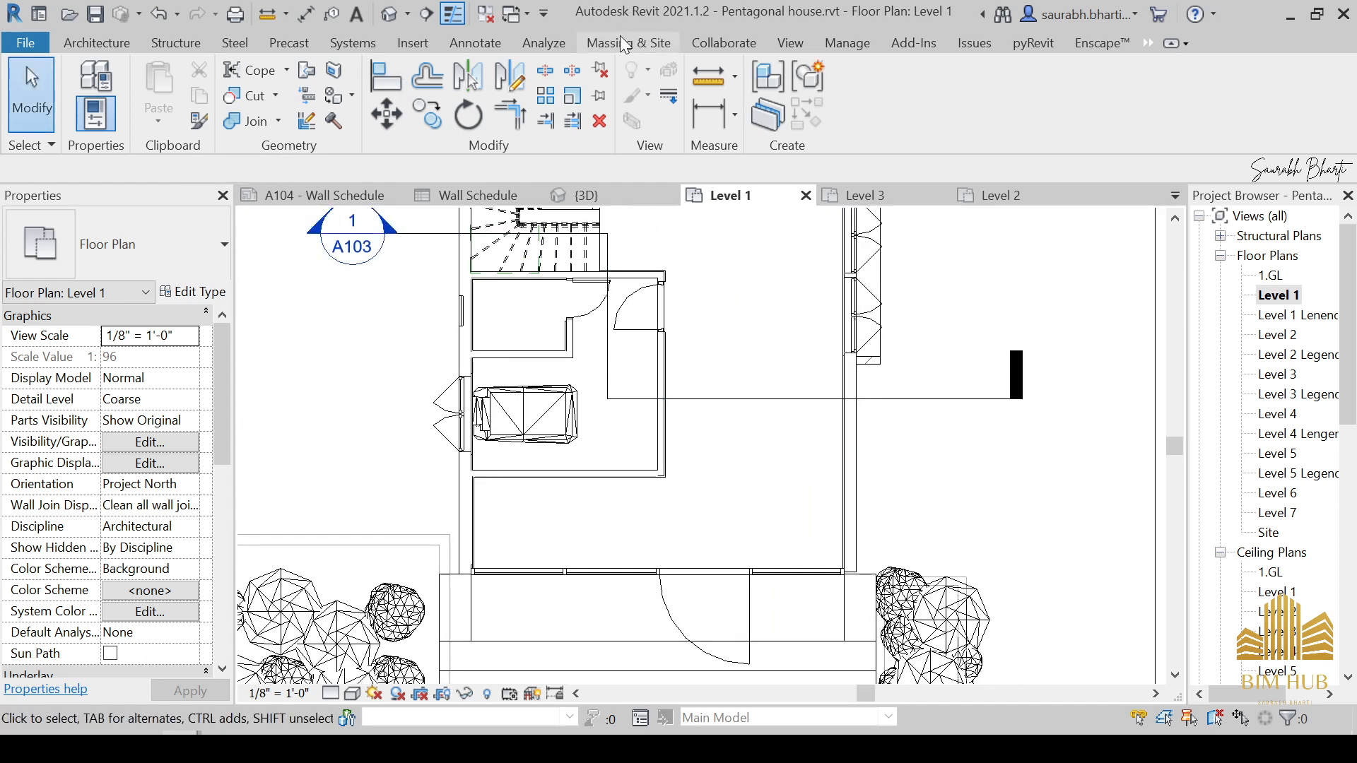
# Step: Return to the 3D view and inspect the HAll Wall around the double casement windows
pyautogui.click(388, 14)
pyautogui.scroll(5, 758, 369)
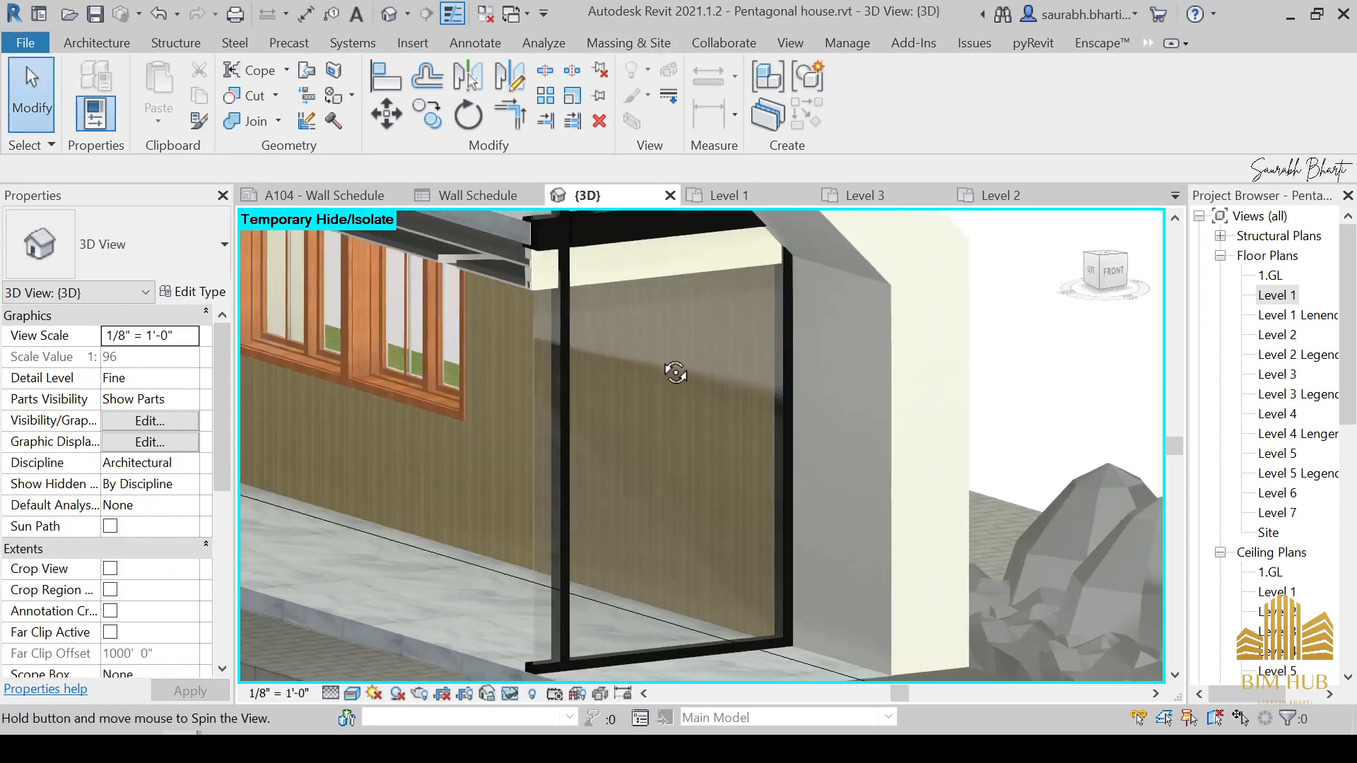
pyautogui.scroll(-3, 695, 403)
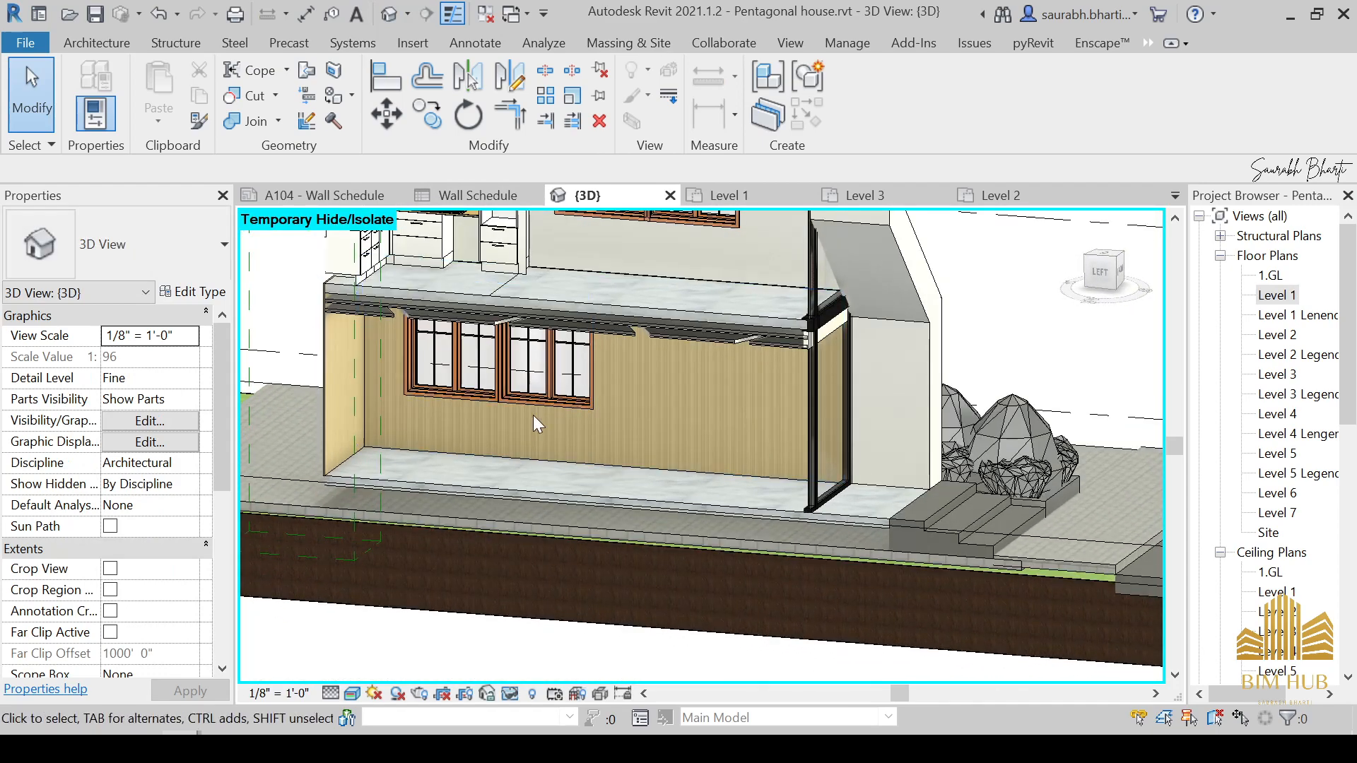
pyautogui.click(676, 469)
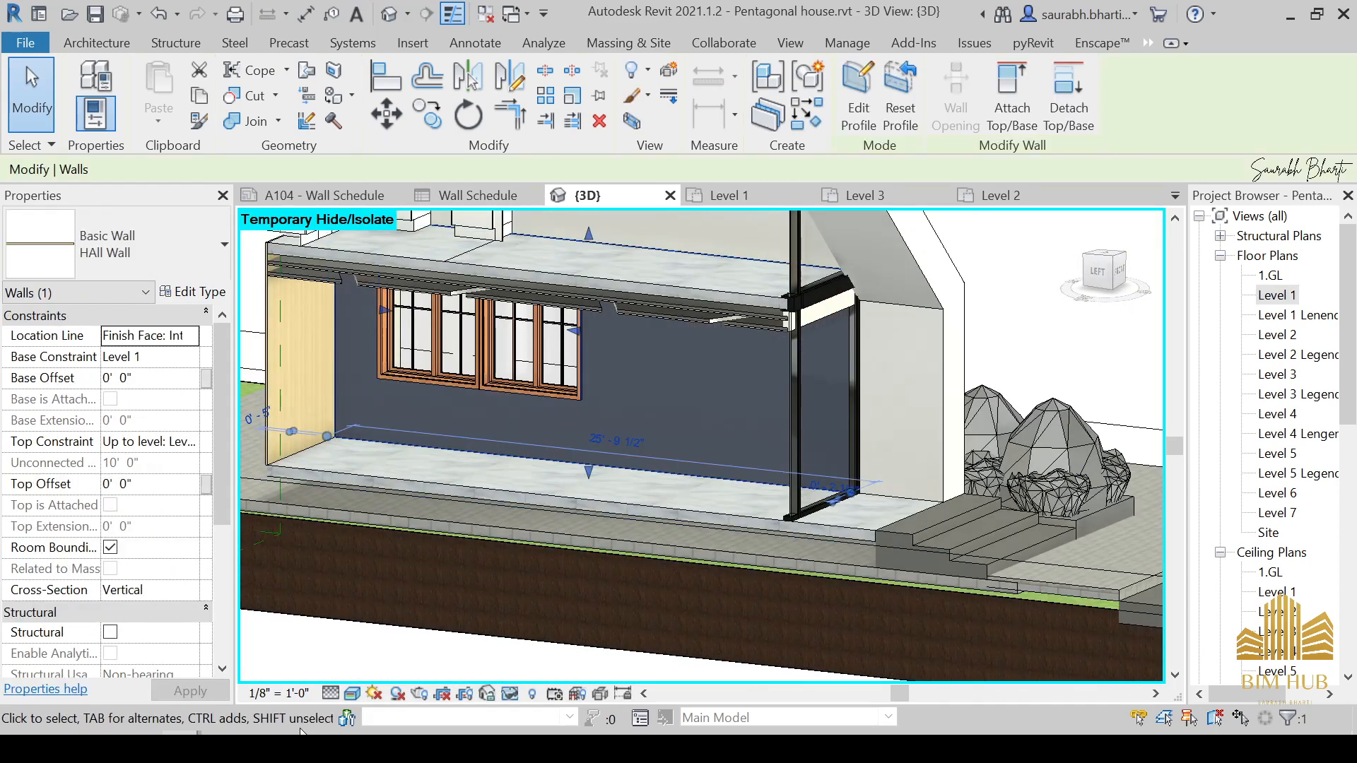
# Step: Check the hall in Enscape, return to Revit to resume the live updates, and bring the Enscape window back up
pyautogui.moveTo(226, 748)
pyautogui.click(306, 706)
pyautogui.moveTo(742, 519); pyautogui.dragTo(593, 481)
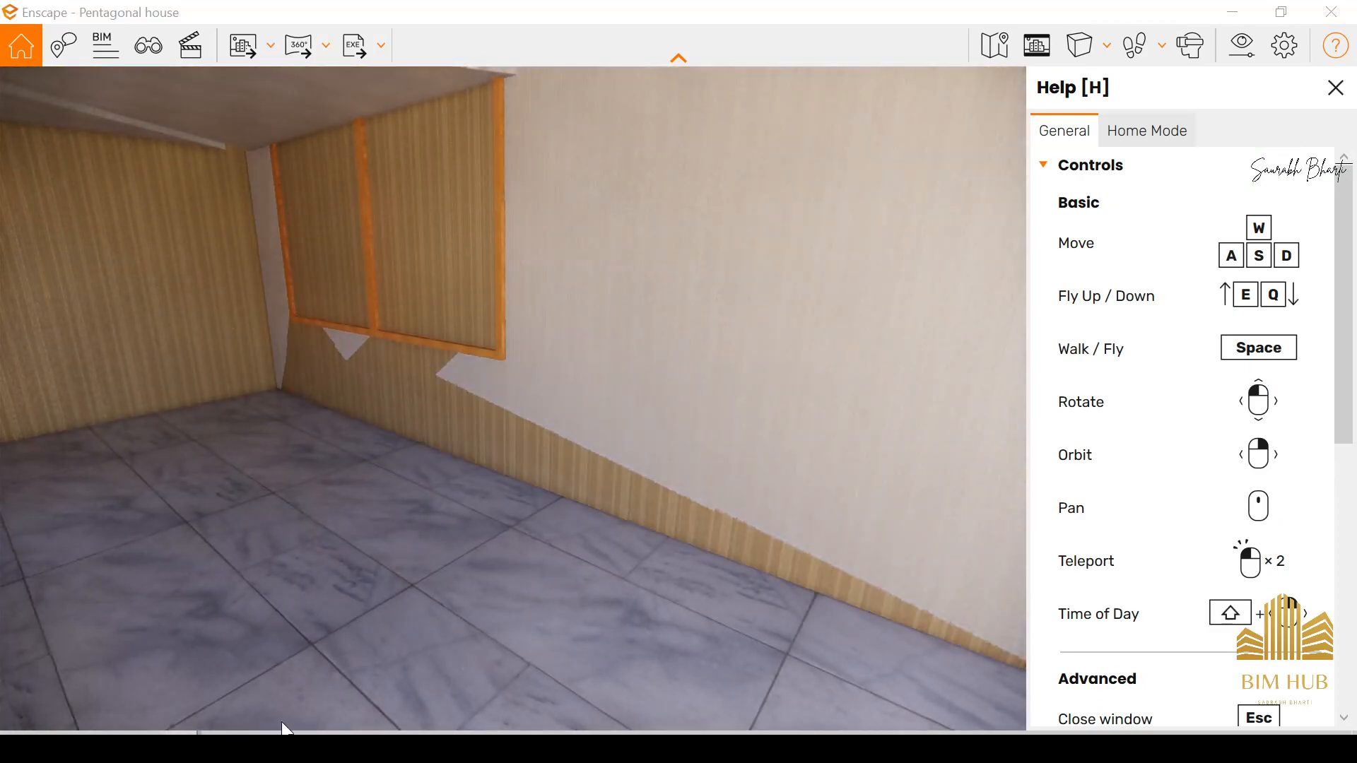
pyautogui.click(164, 687)
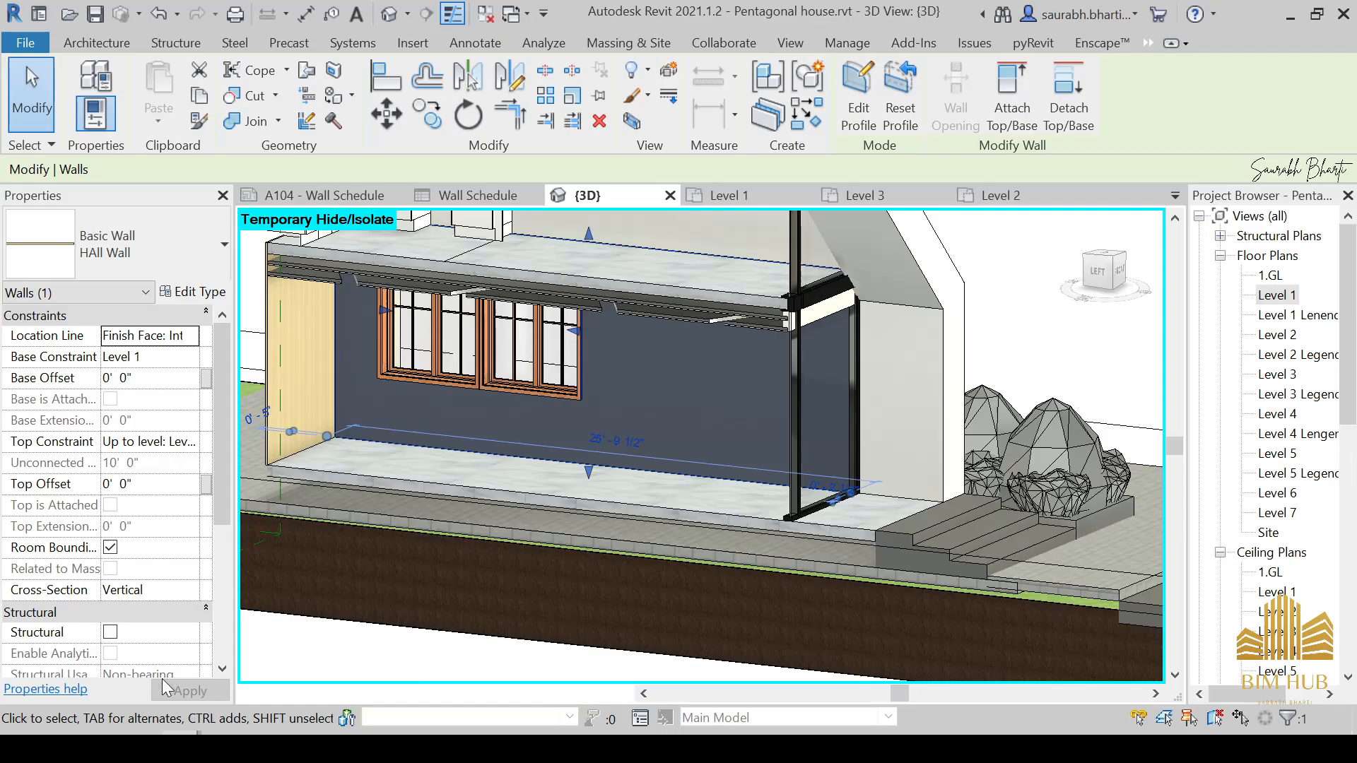
pyautogui.click(1074, 44)
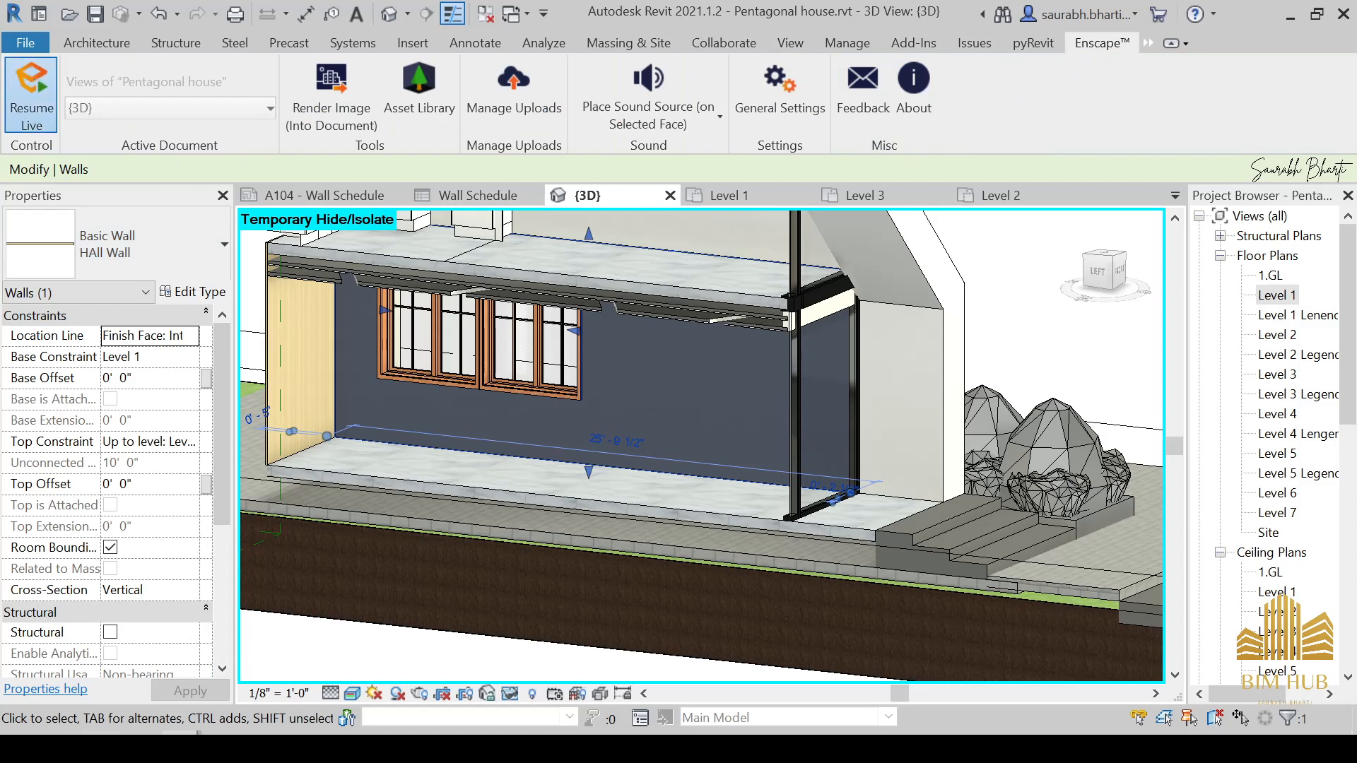
pyautogui.click(343, 654)
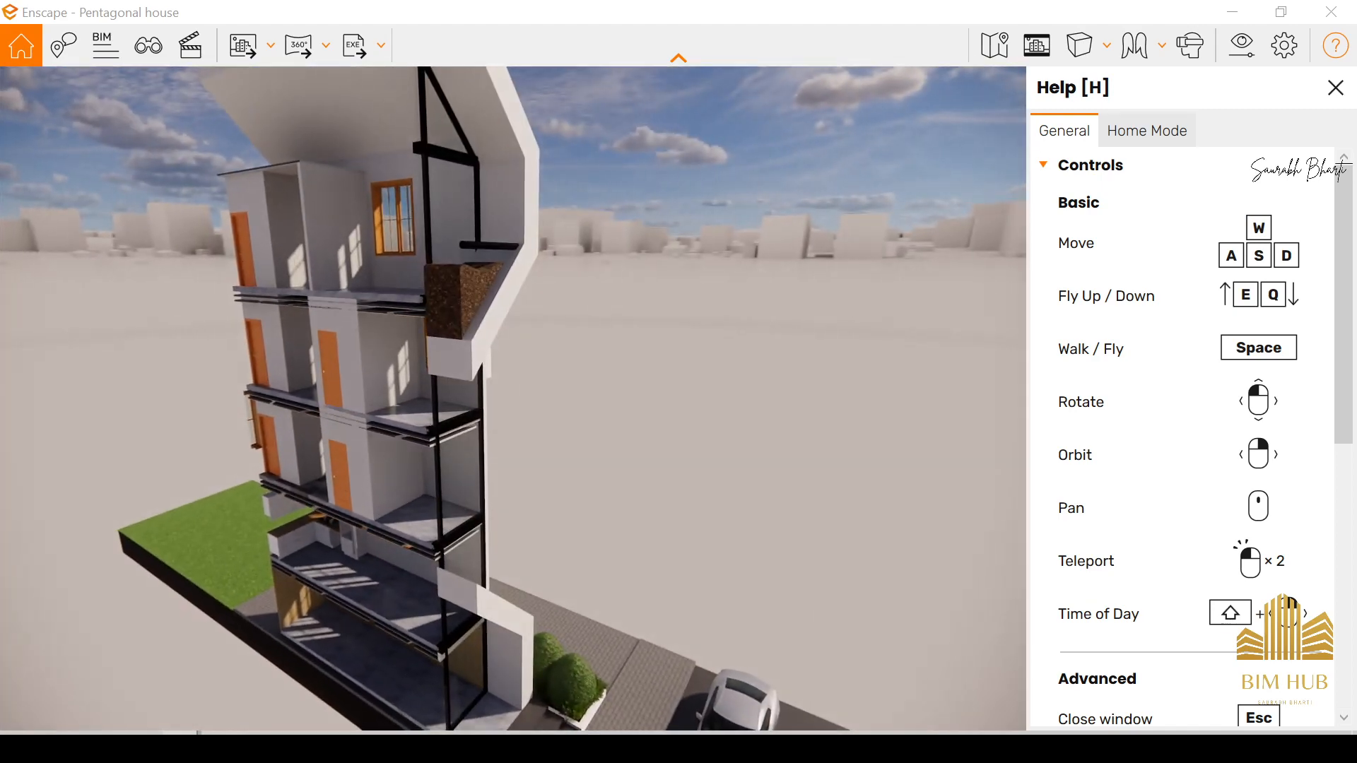
# Step: Switch back to Revit and reset Temporary Hide/Isolate in the 3D view
pyautogui.moveTo(182, 748)
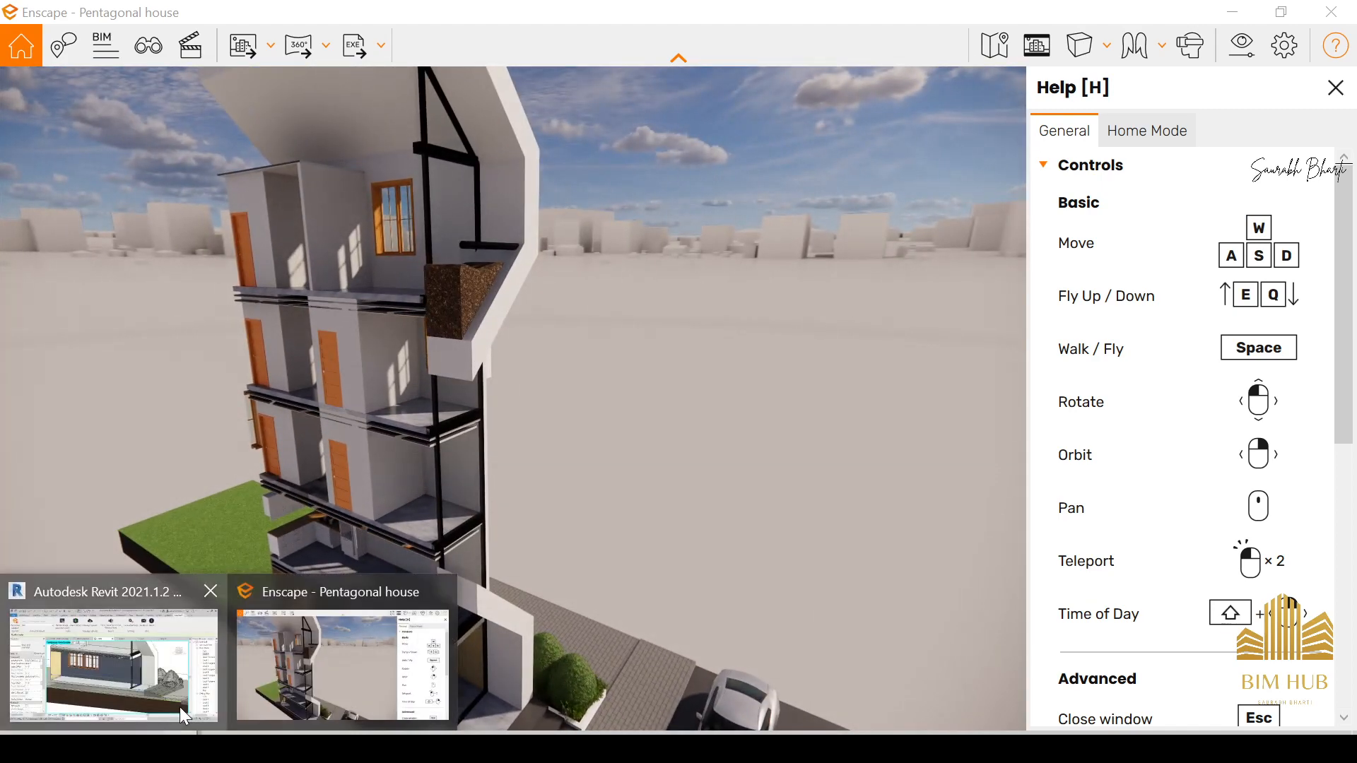
pyautogui.click(183, 712)
pyautogui.scroll(-3, 574, 557)
pyautogui.click(461, 676)
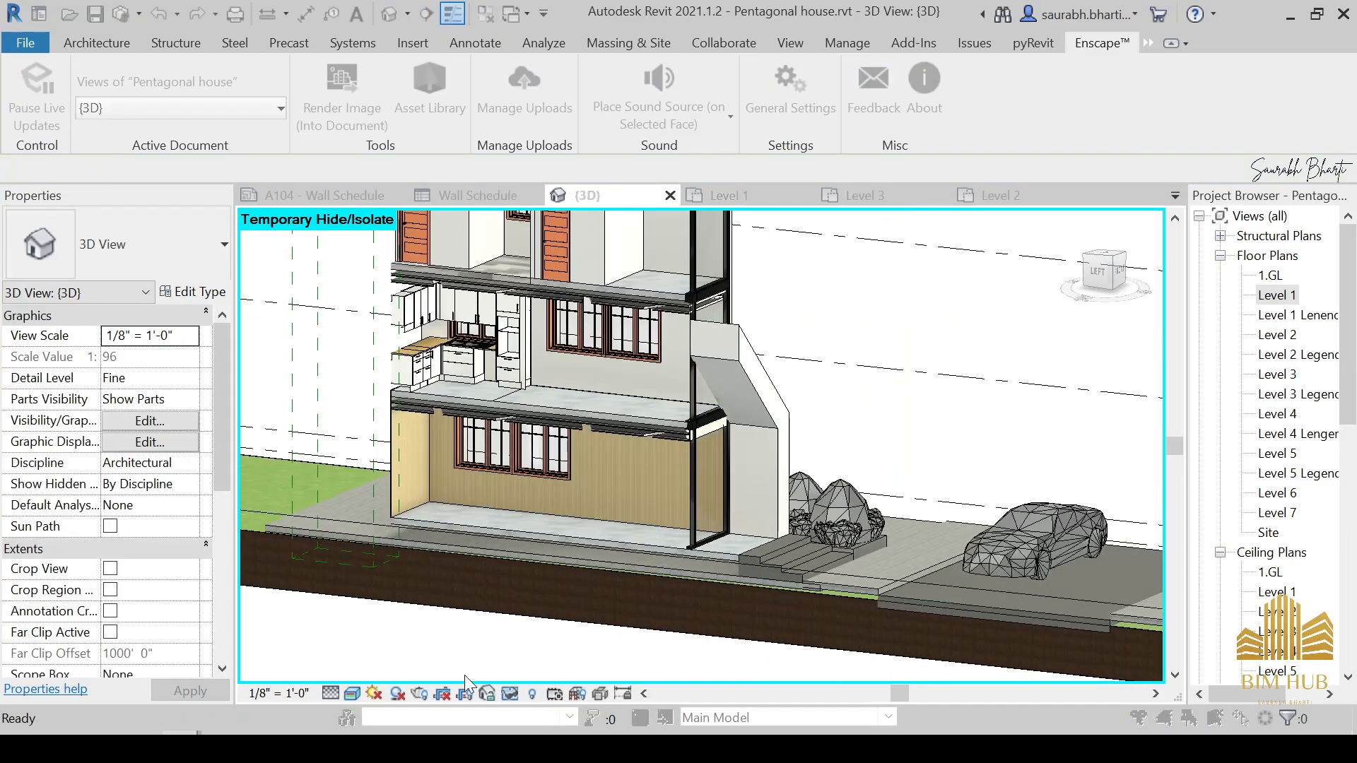
pyautogui.click(640, 322)
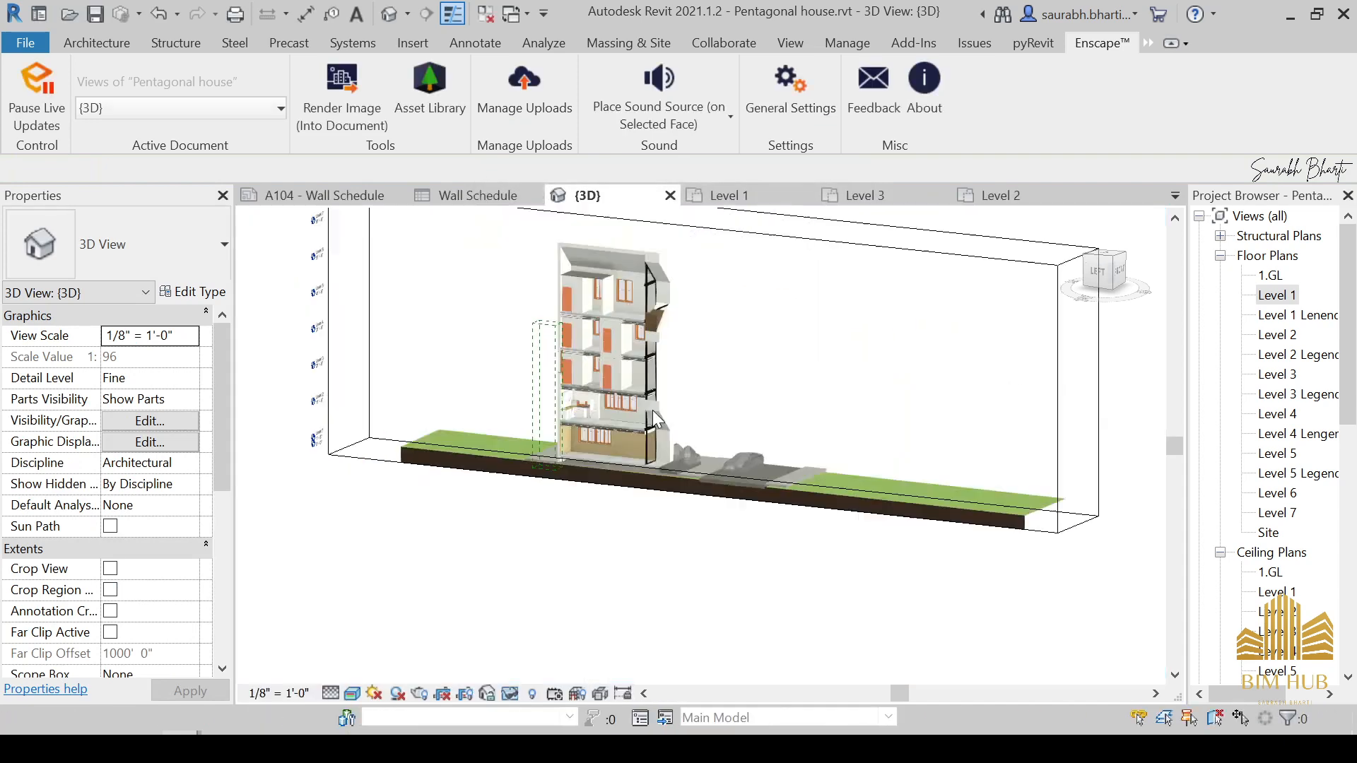
# Step: Pull the side face of the section box outward until the whole house is included
pyautogui.keyDown('shift'); pyautogui.moveTo(656, 406); pyautogui.dragTo(735, 457, button='middle'); pyautogui.keyUp('shift')
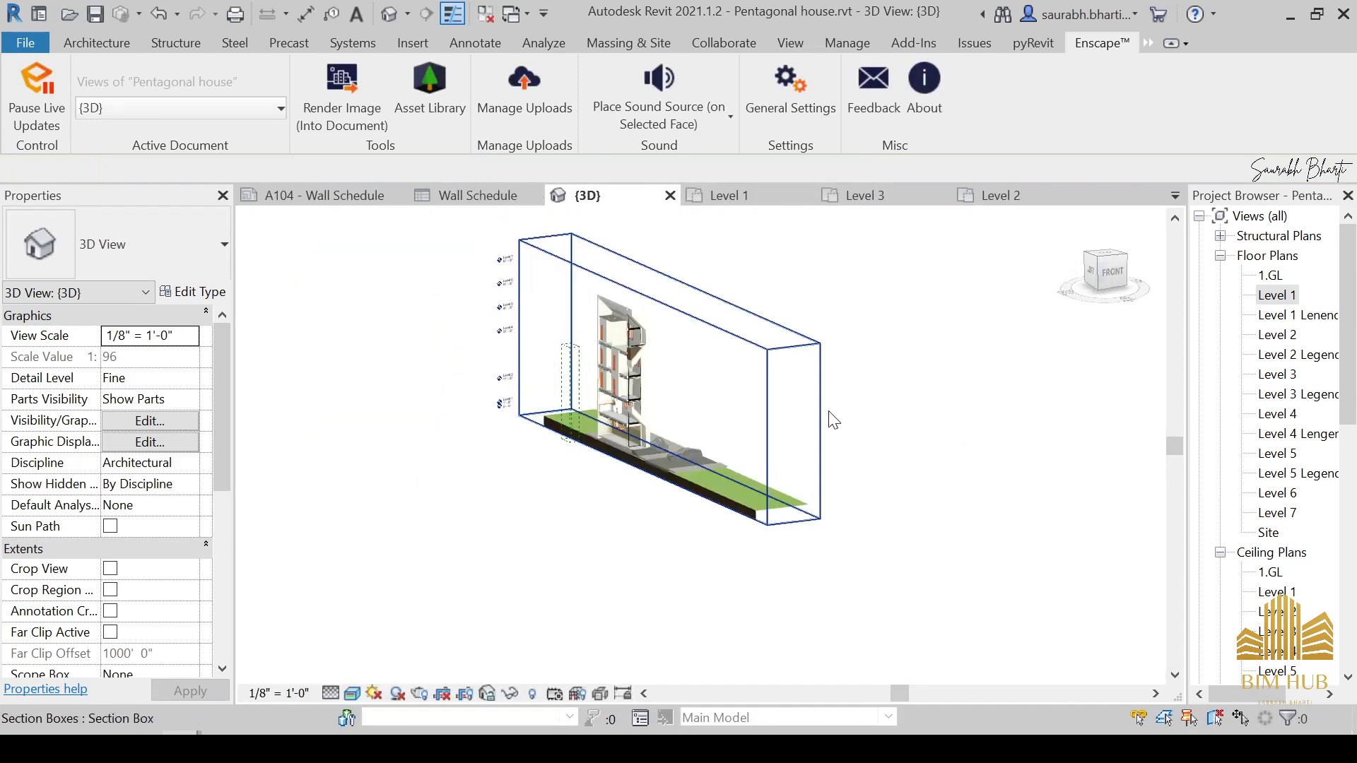
pyautogui.click(772, 417)
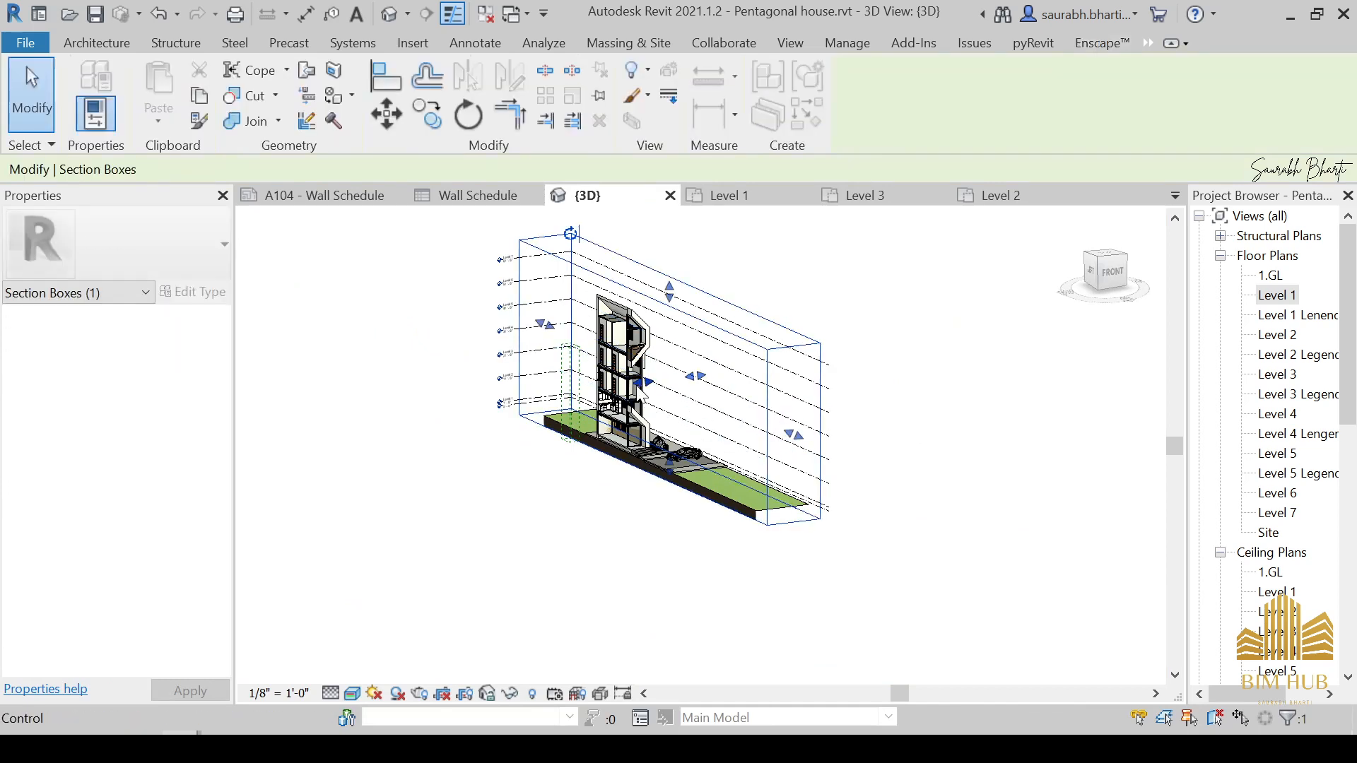
pyautogui.moveTo(642, 385); pyautogui.dragTo(574, 388)
pyautogui.moveTo(700, 403); pyautogui.dragTo(636, 401)
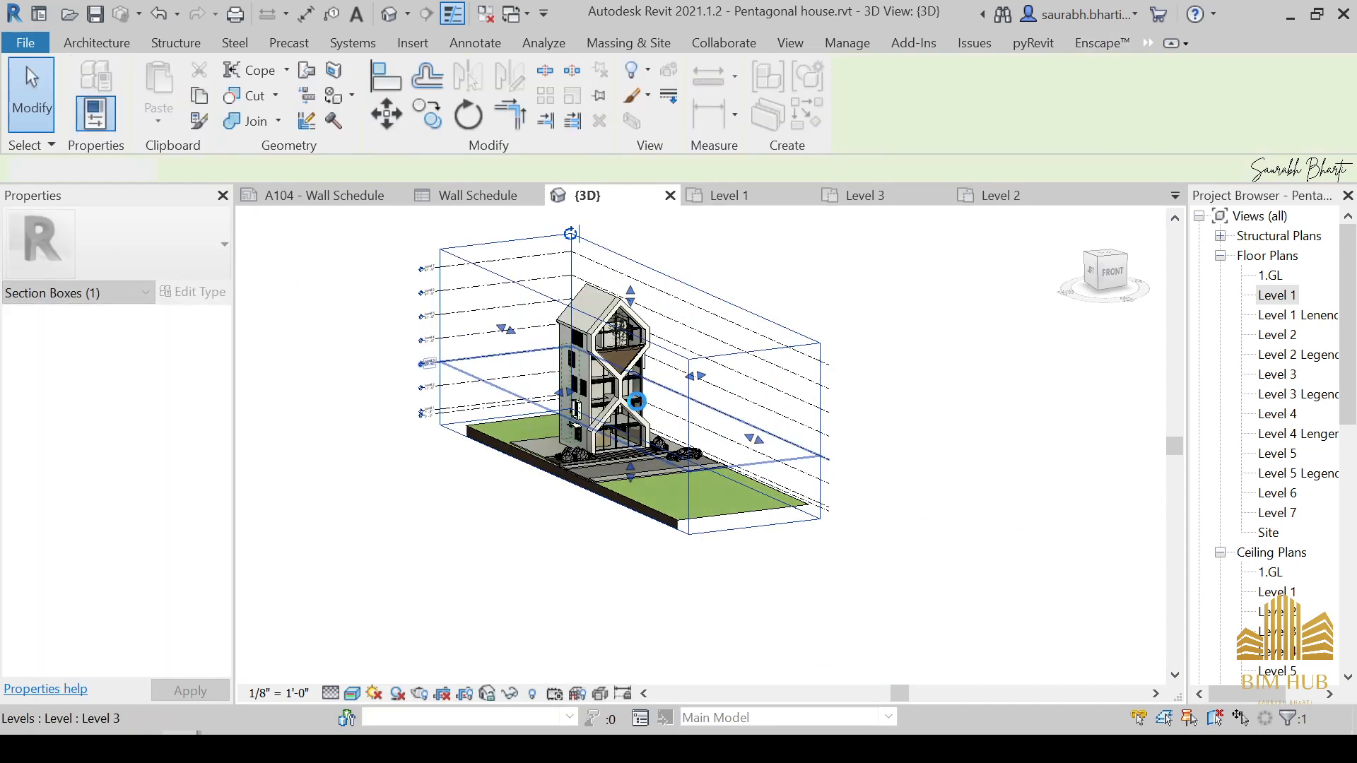
# Step: Switch to Enscape and fly through the house to examine the doors, marble floor and exterior windows
pyautogui.scroll(3, 706, 413)
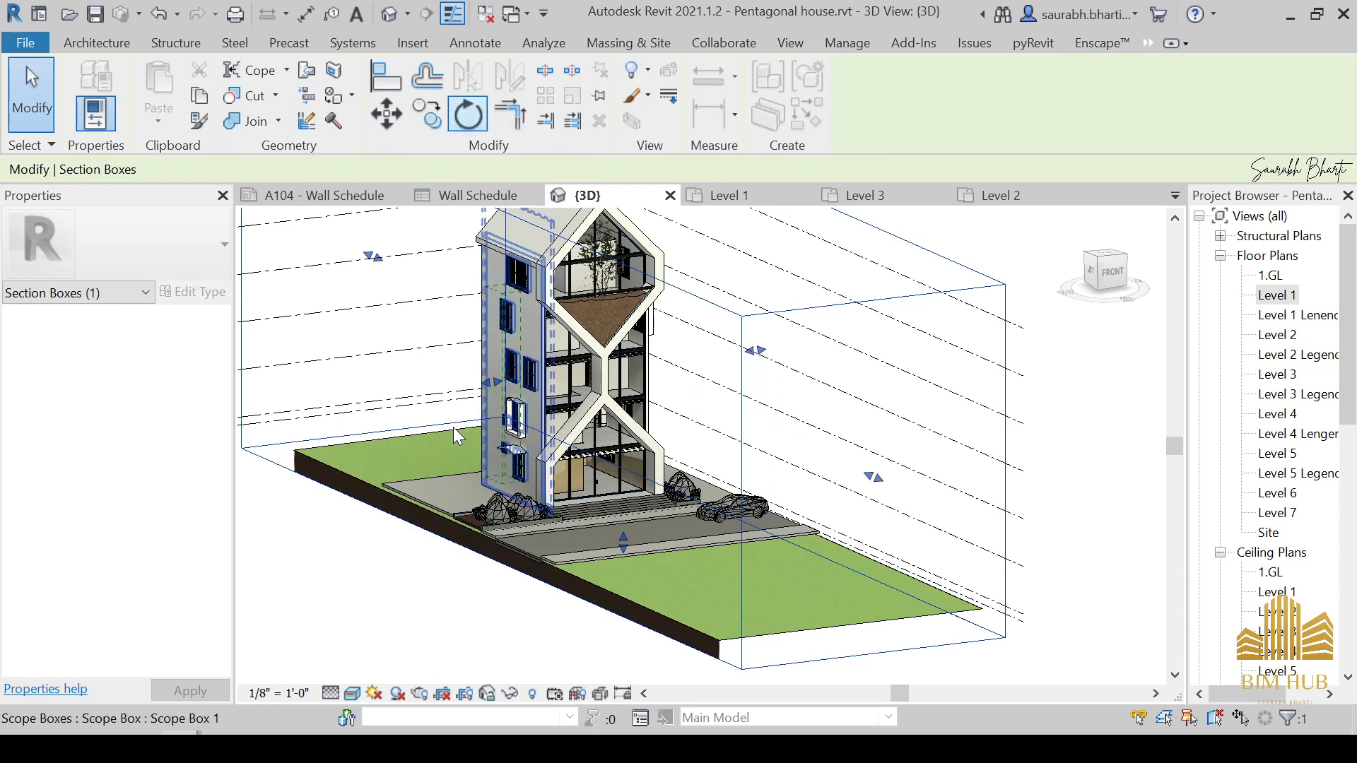
pyautogui.moveTo(226, 749)
pyautogui.click(258, 704)
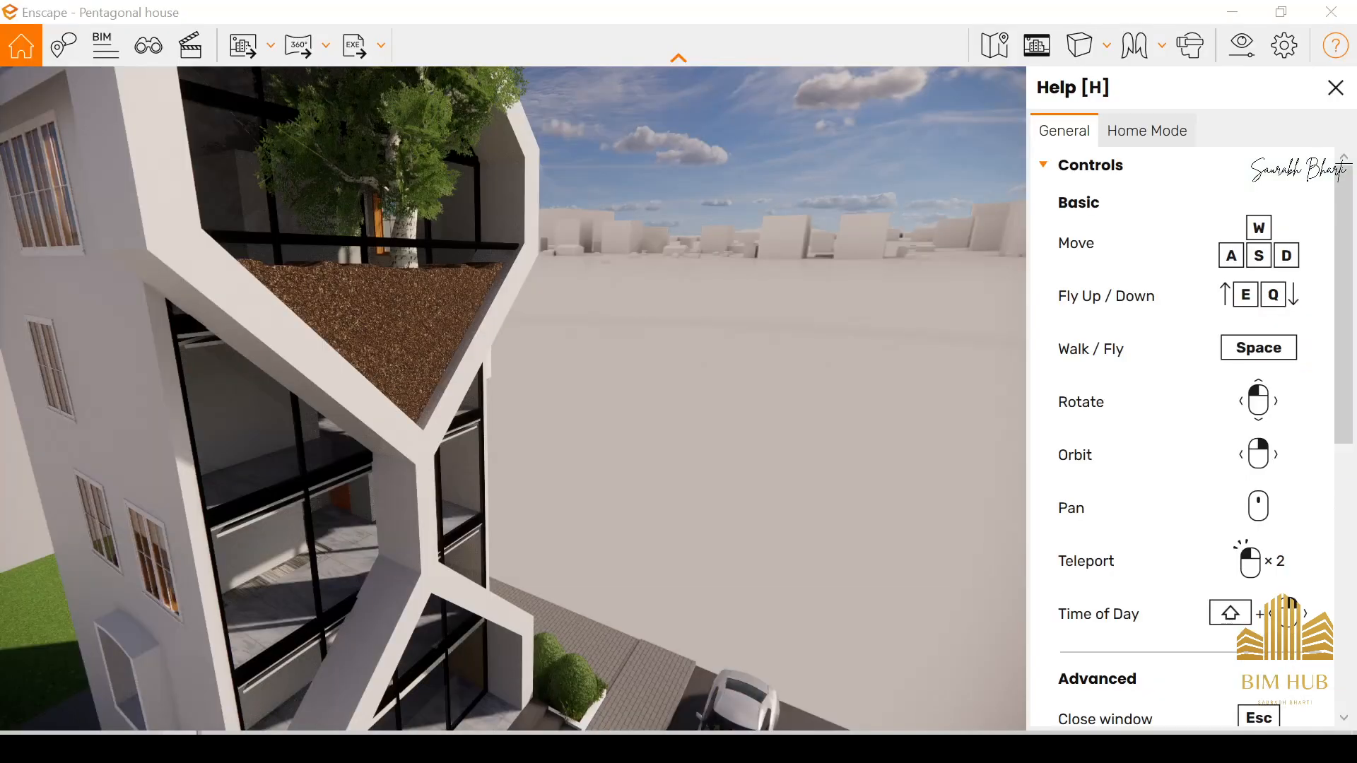
pyautogui.moveTo(513, 398); pyautogui.dragTo(735, 386, button='right')
pyautogui.press('w')
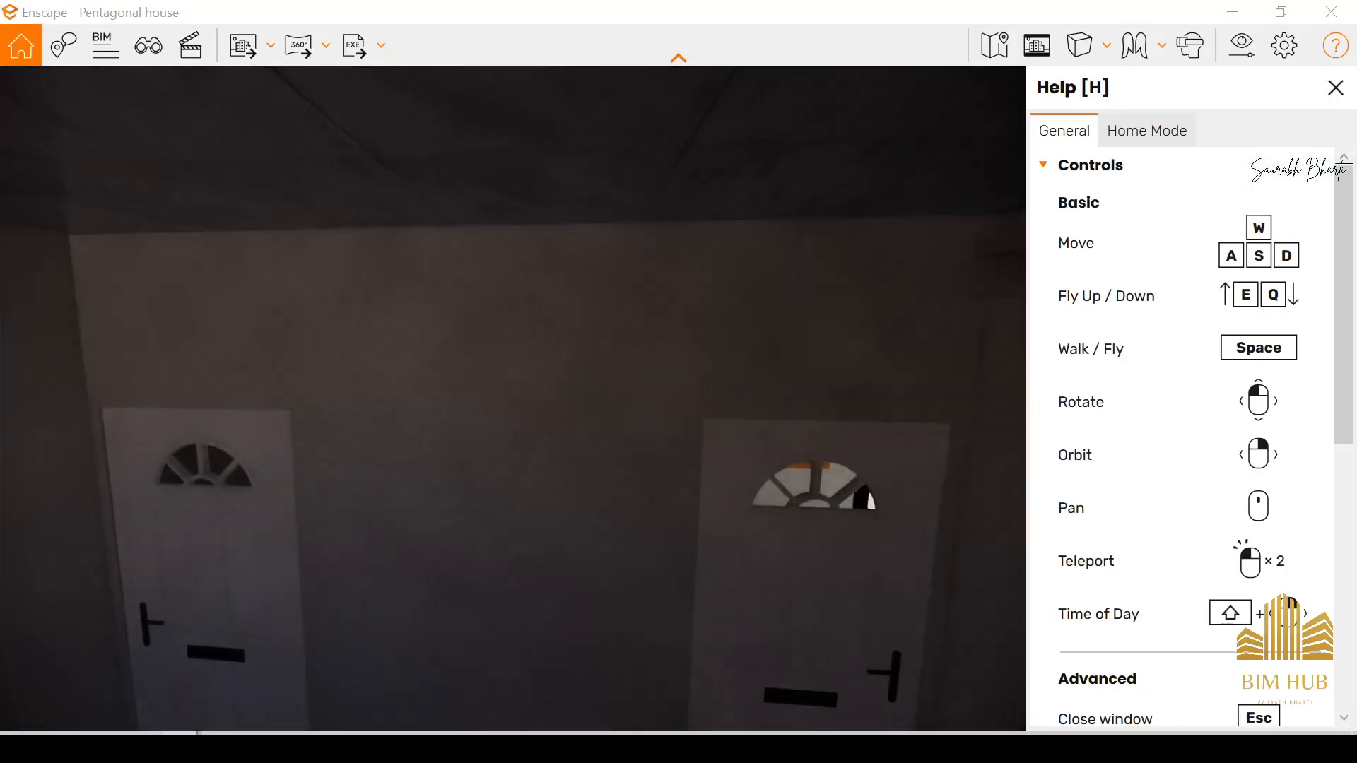
pyautogui.moveTo(513, 398); pyautogui.dragTo(644, 622)
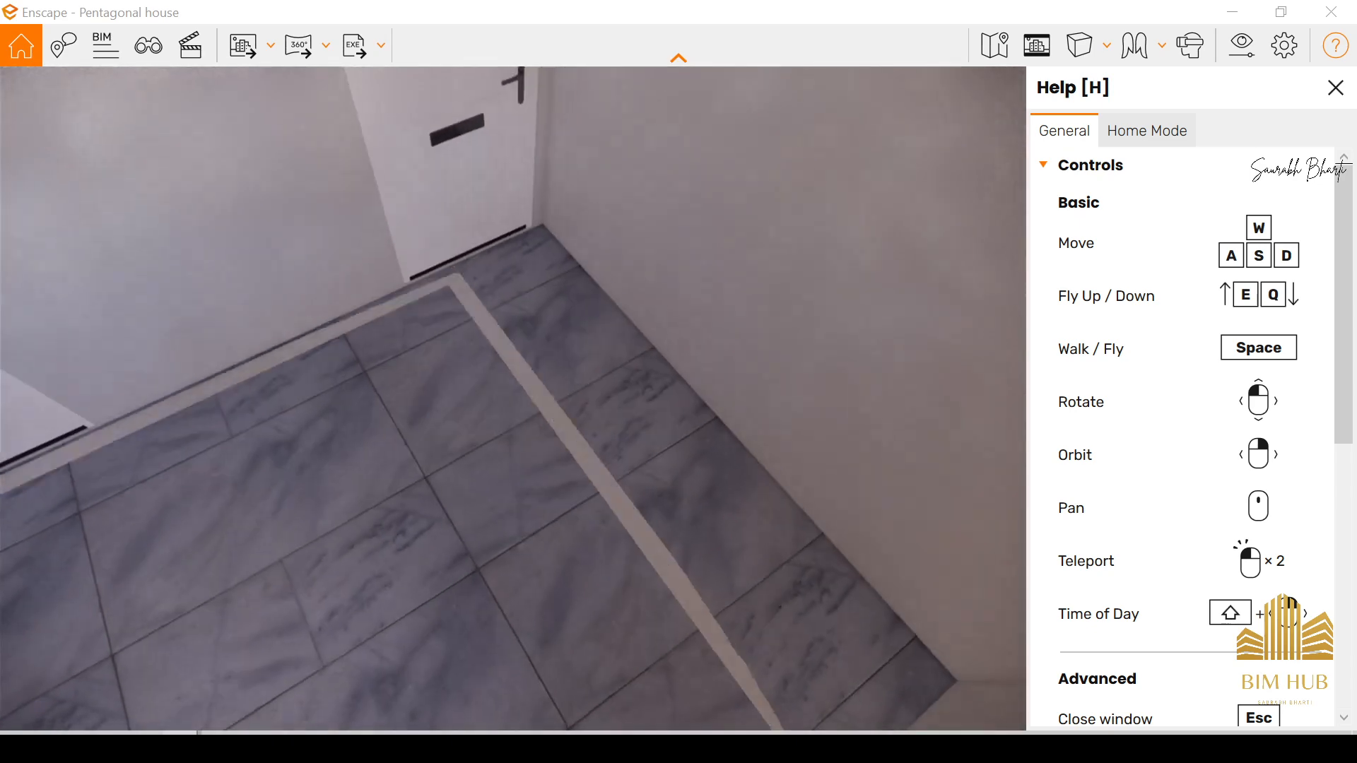
pyautogui.moveTo(354, 346); pyautogui.dragTo(364, 346)
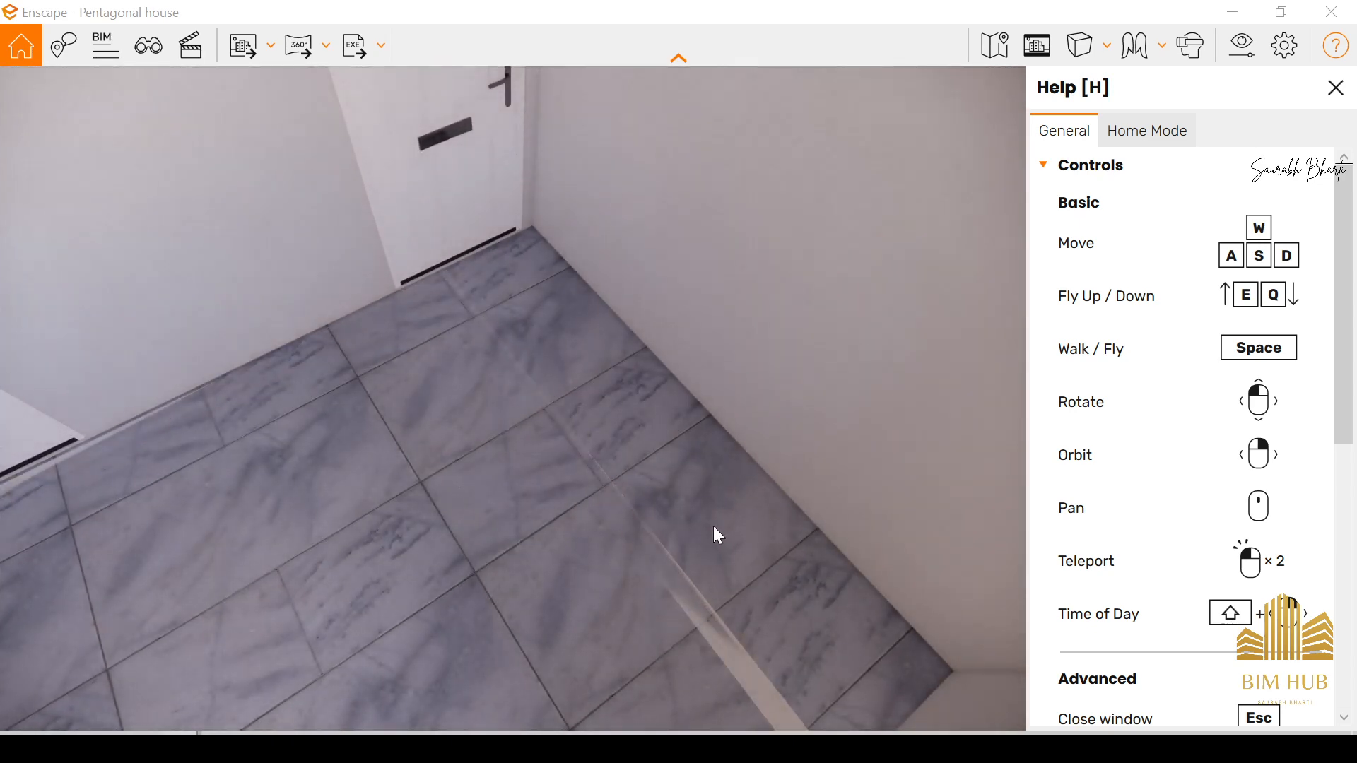
pyautogui.moveTo(714, 526); pyautogui.dragTo(742, 354)
pyautogui.press('w')
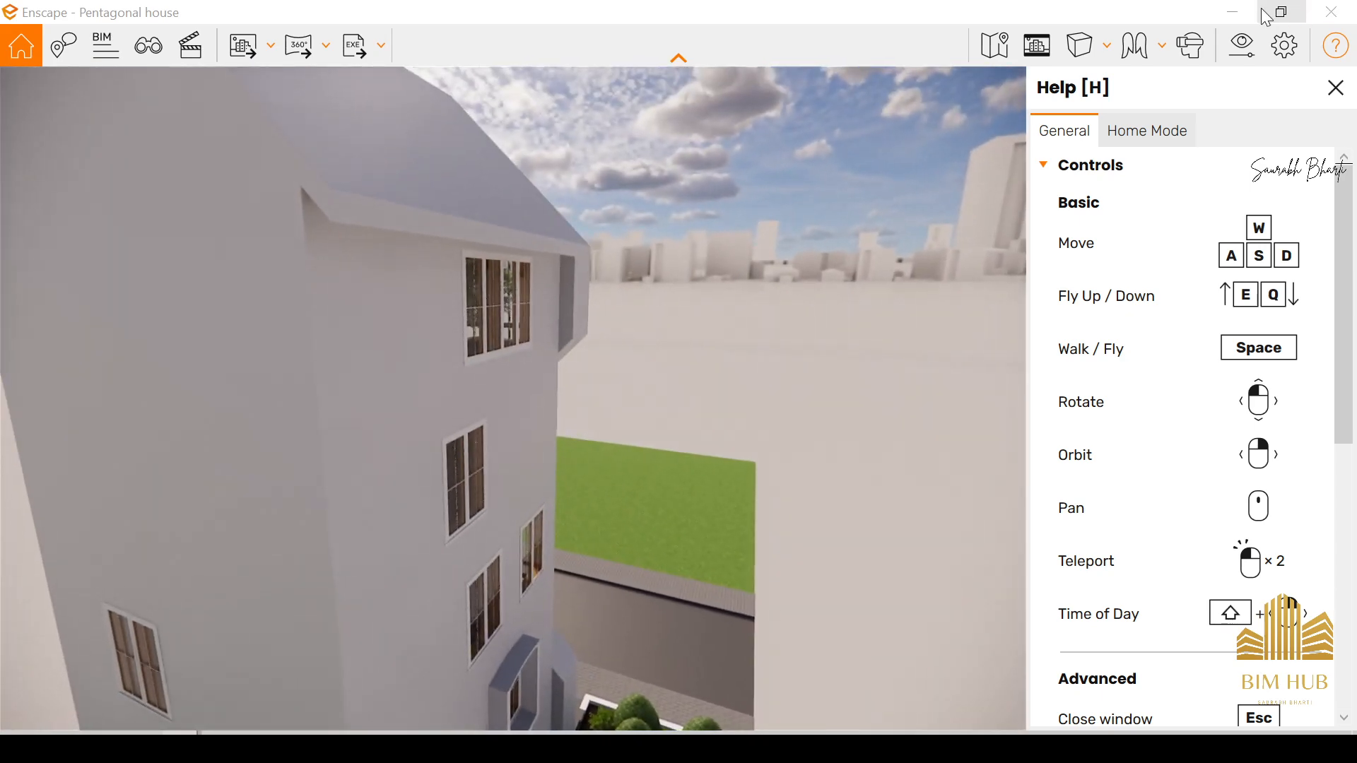
# Step: Minimize Enscape and temporarily hide the window-side Generic - 9" wall in the Revit 3D view
pyautogui.click(1232, 11)
pyautogui.scroll(3, 537, 395)
pyautogui.keyDown('shift'); pyautogui.moveTo(612, 393); pyautogui.dragTo(490, 388, button='middle'); pyautogui.keyUp('shift')
pyautogui.scroll(5, 971, 372)
pyautogui.scroll(-2, 402, 345)
pyautogui.moveTo(362, 286); pyautogui.dragTo(892, 521, button='middle')
pyautogui.scroll(2, 892, 521)
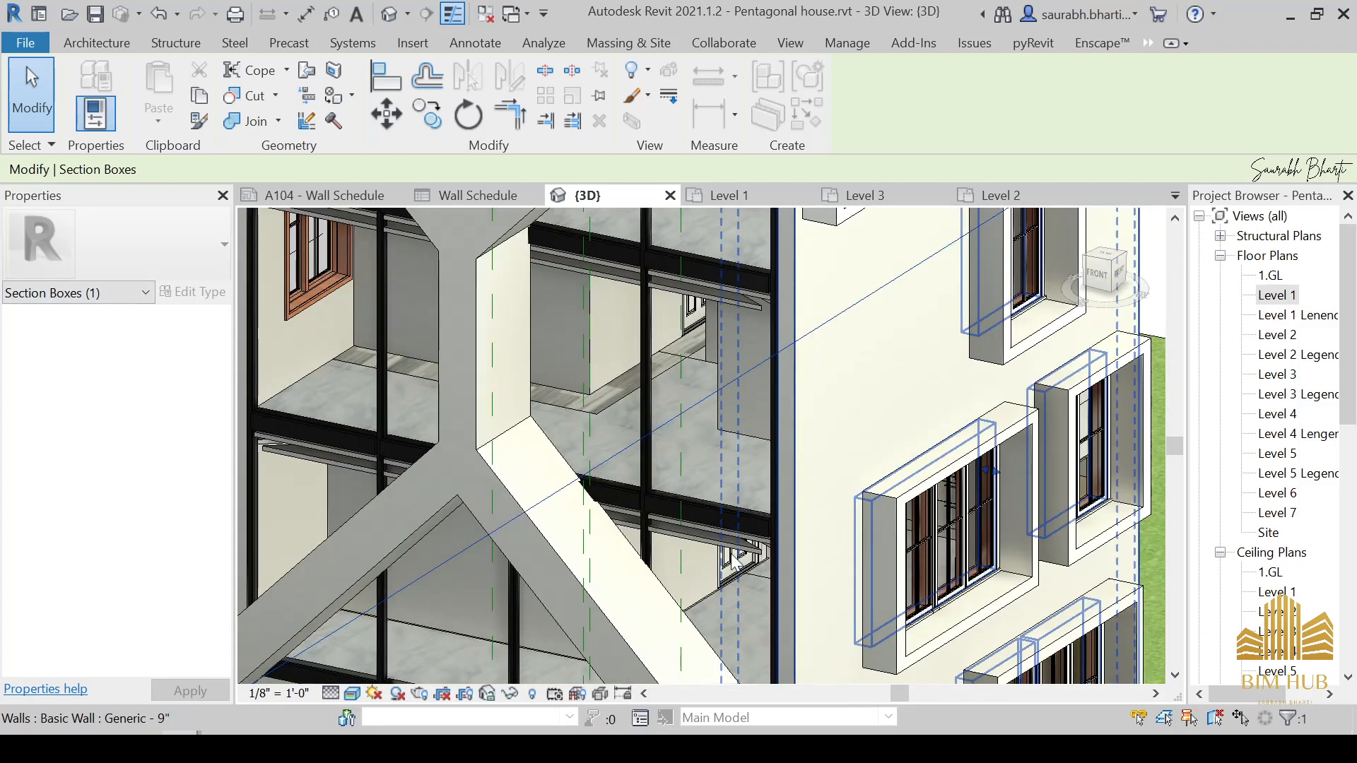
pyautogui.click(800, 410)
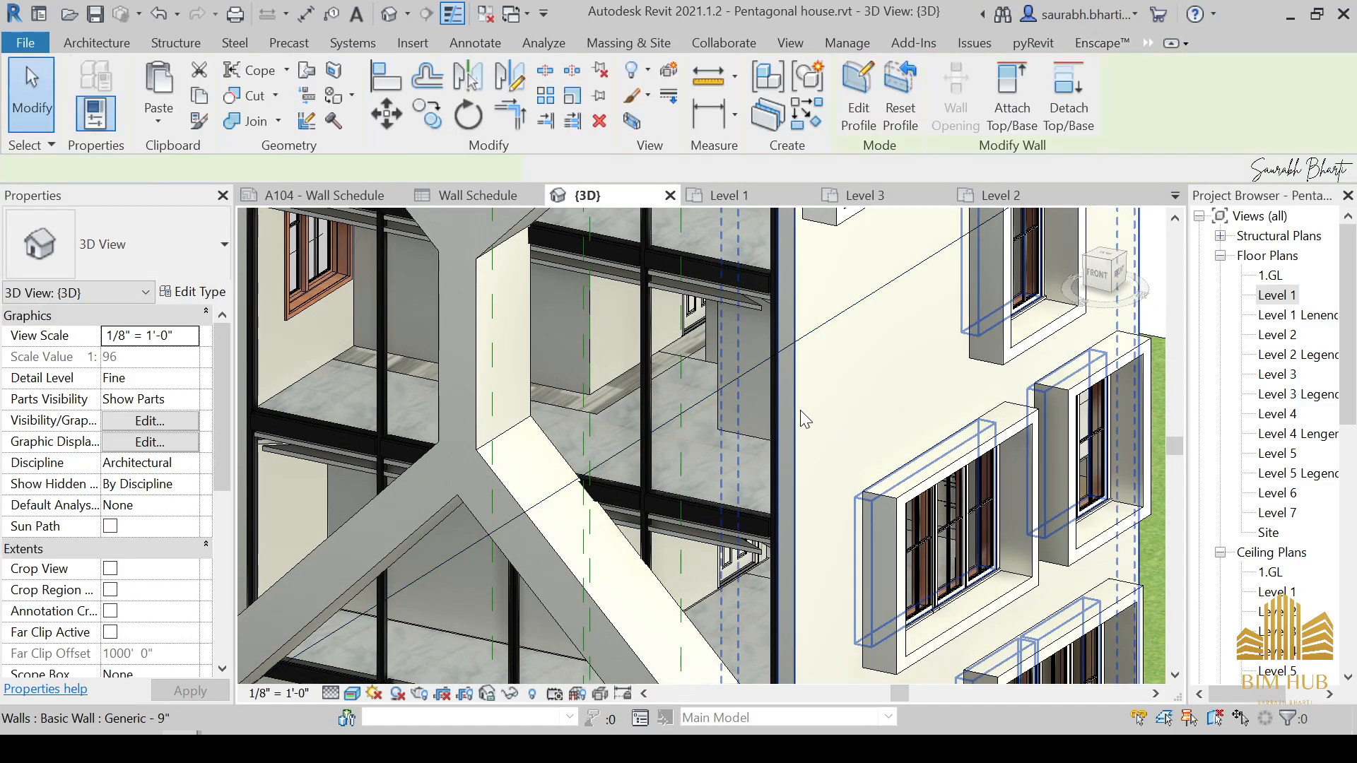
pyautogui.press('h')
pyautogui.press('h')
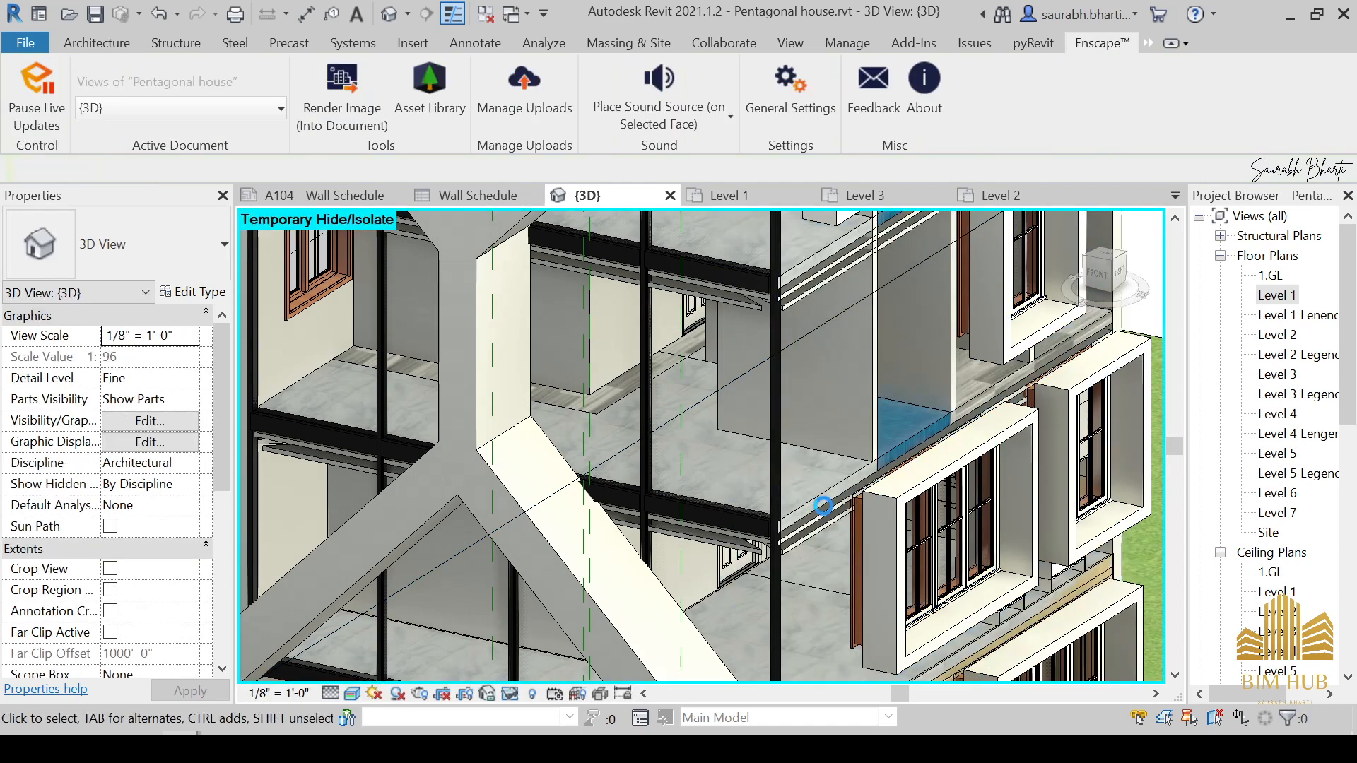
# Step: Select the Level 4 floor part, open its division for editing, finish the edit and inspect the floor parts beside the windows
pyautogui.scroll(2, 827, 494)
pyautogui.click(827, 494)
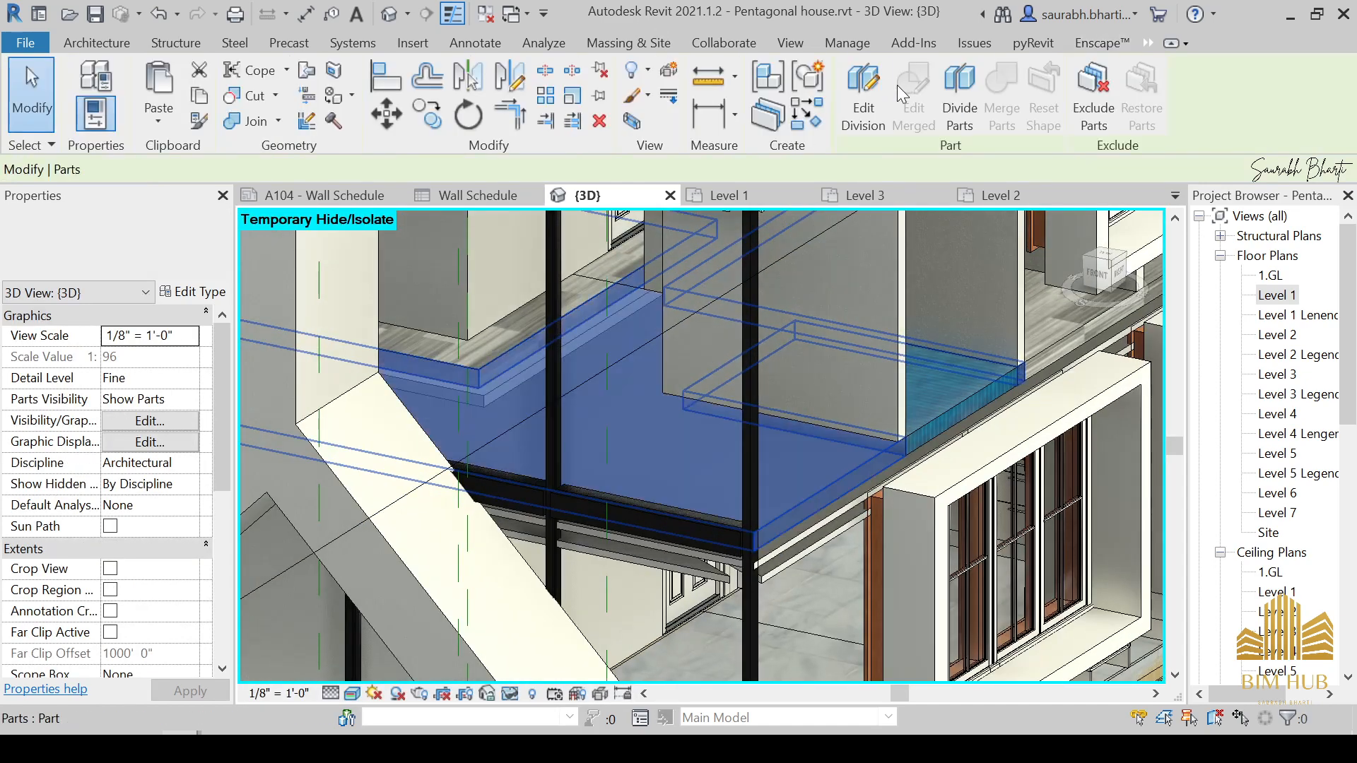
pyautogui.keyDown('shift'); pyautogui.moveTo(871, 334); pyautogui.dragTo(790, 394, button='middle'); pyautogui.keyUp('shift')
pyautogui.scroll(-2, 778, 394)
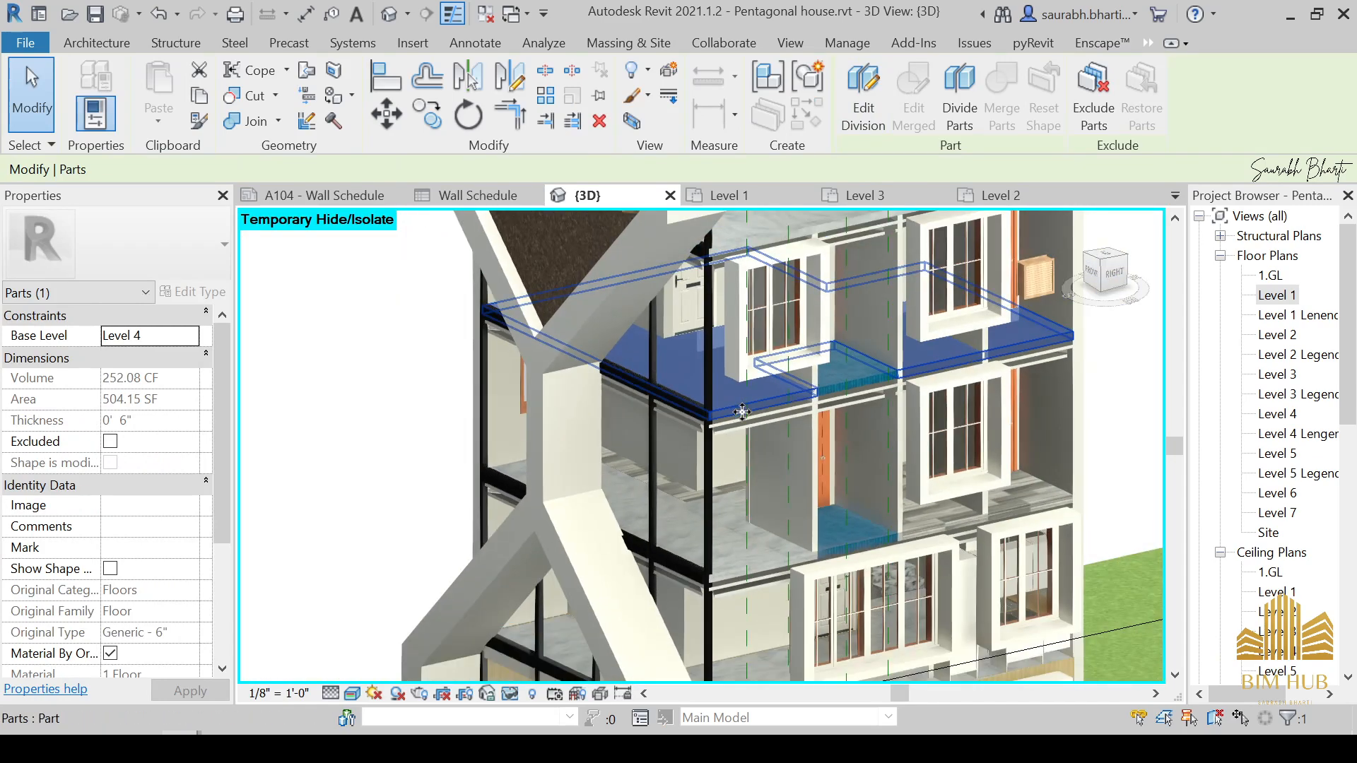
pyautogui.press('Escape')
pyautogui.scroll(2, 746, 396)
pyautogui.click(770, 415)
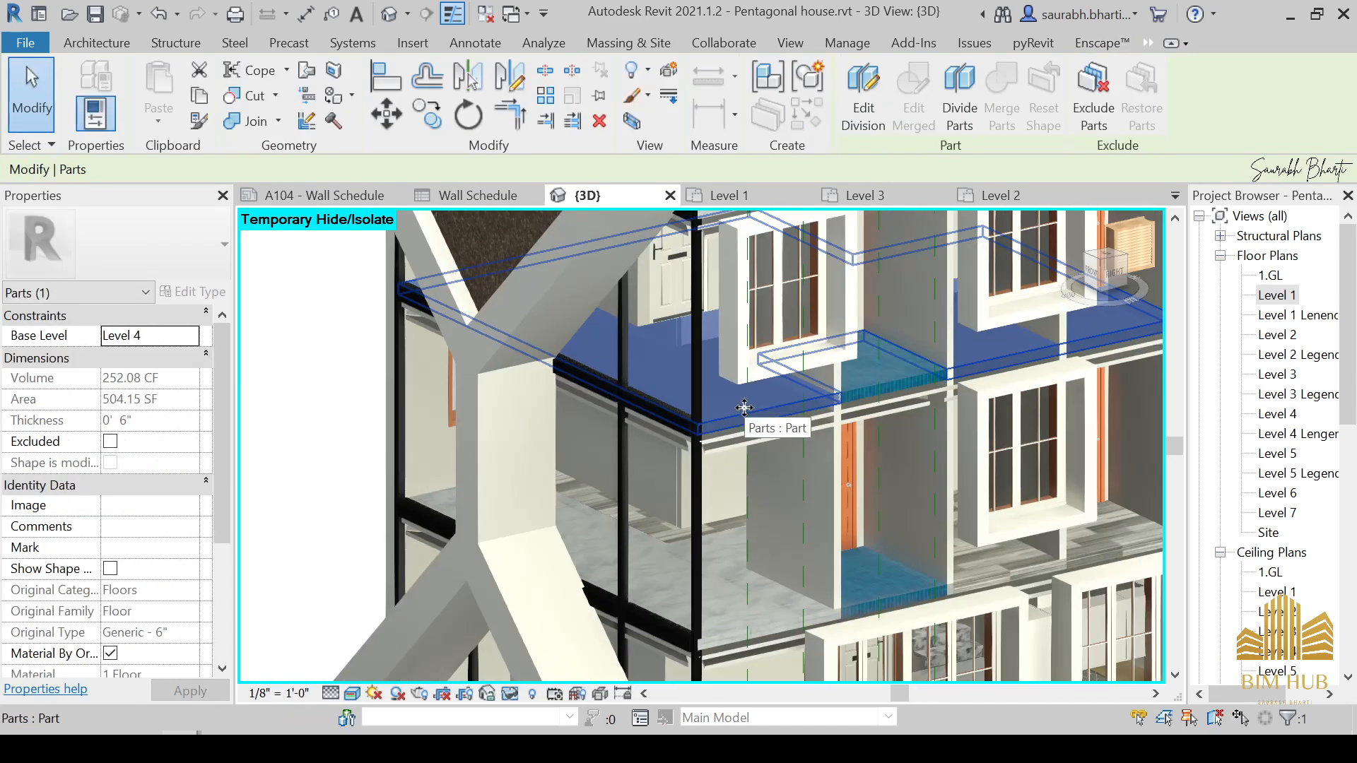
pyautogui.keyDown('shift'); pyautogui.moveTo(770, 414); pyautogui.dragTo(879, 224, button='middle'); pyautogui.keyUp('shift')
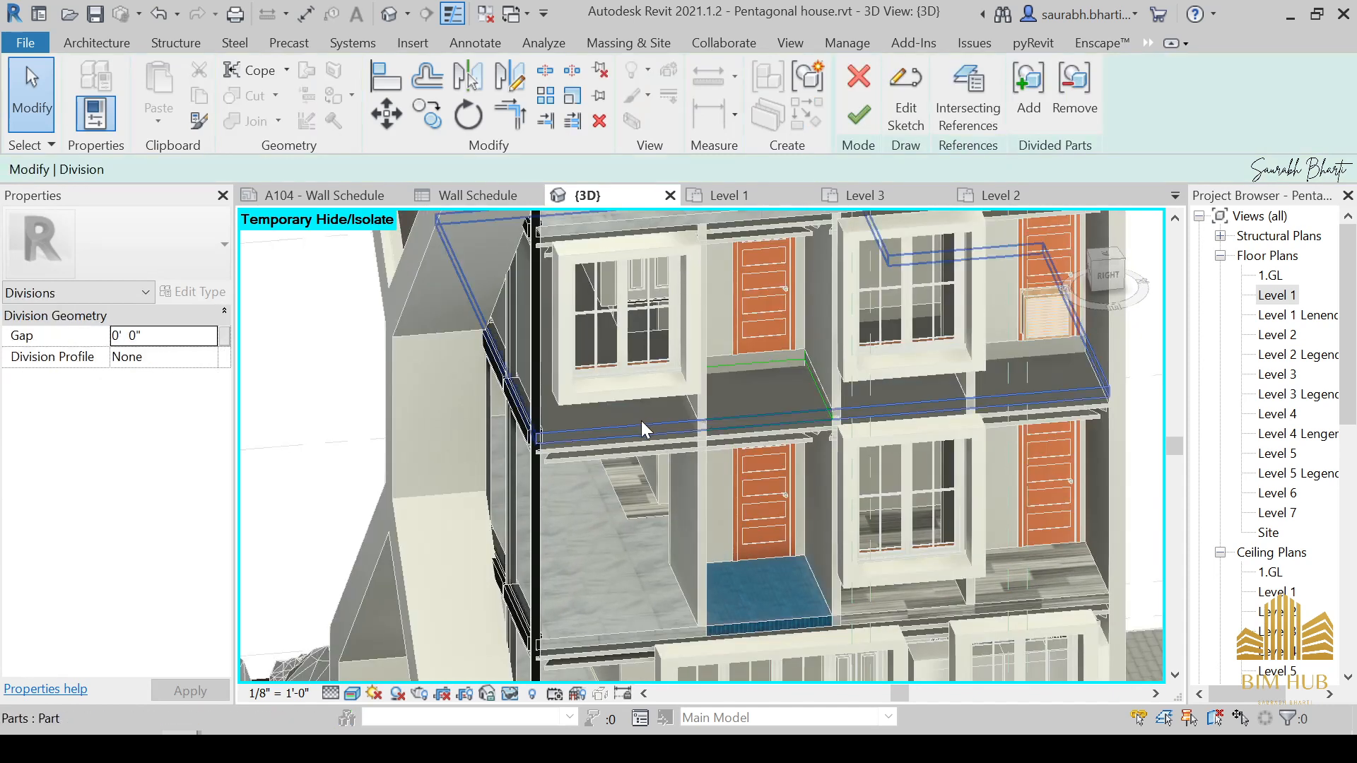
pyautogui.click(859, 113)
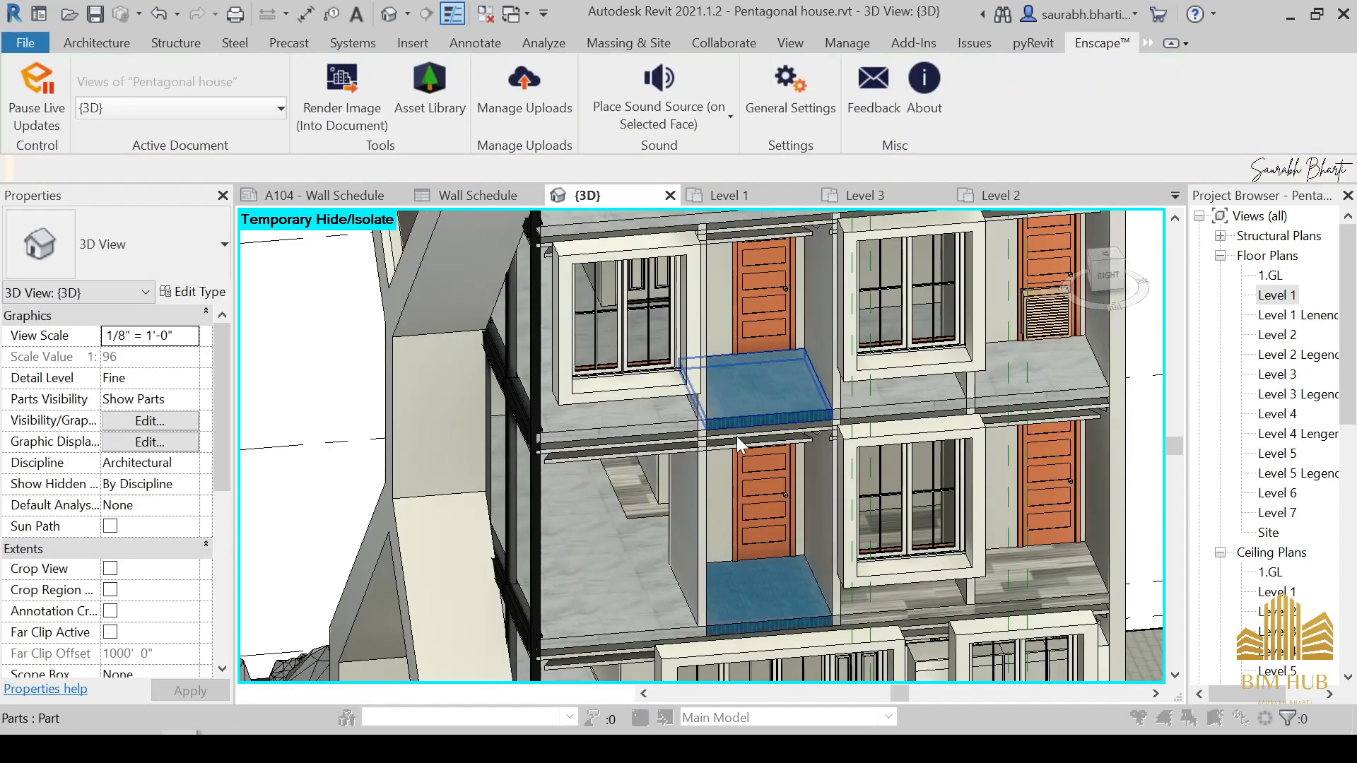
pyautogui.scroll(-3, 737, 437)
pyautogui.keyDown('shift'); pyautogui.moveTo(758, 437); pyautogui.dragTo(813, 424, button='middle'); pyautogui.keyUp('shift')
pyautogui.scroll(3, 806, 417)
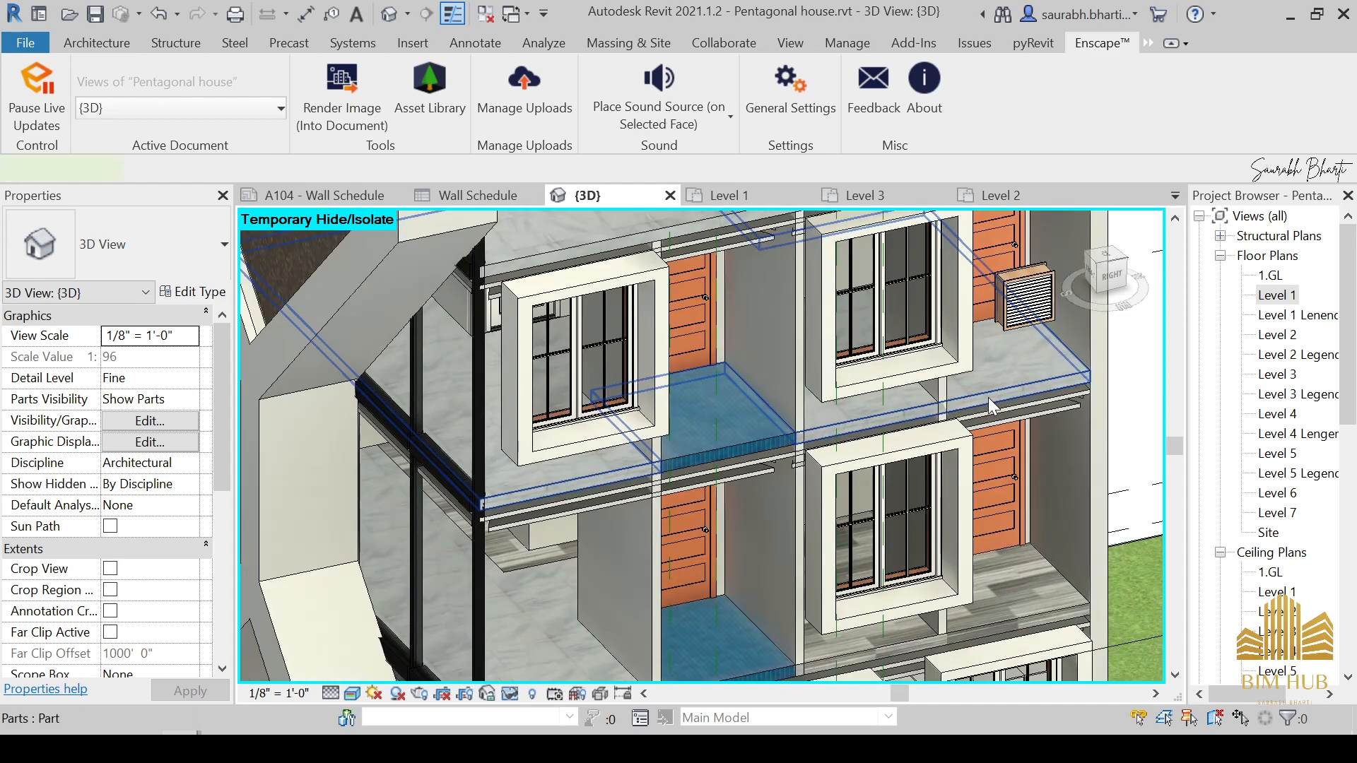
# Step: Examine the Level 4 floor part from several angles beside the windows and doors, selecting it to check its extent
pyautogui.click(988, 397)
pyautogui.keyDown('shift'); pyautogui.moveTo(988, 398); pyautogui.dragTo(509, 427, button='middle'); pyautogui.keyUp('shift')
pyautogui.scroll(-3, 622, 385)
pyautogui.scroll(3, 665, 408)
pyautogui.keyDown('shift'); pyautogui.moveTo(683, 408); pyautogui.dragTo(566, 396, button='middle'); pyautogui.keyUp('shift')
pyautogui.scroll(3, 624, 373)
pyautogui.click(624, 373)
pyautogui.keyDown('shift'); pyautogui.moveTo(637, 431); pyautogui.dragTo(696, 488, button='middle'); pyautogui.keyUp('shift')
pyautogui.press('Escape')
pyautogui.click(847, 364)
pyautogui.keyDown('shift'); pyautogui.moveTo(847, 363); pyautogui.dragTo(770, 282, button='middle'); pyautogui.keyUp('shift')
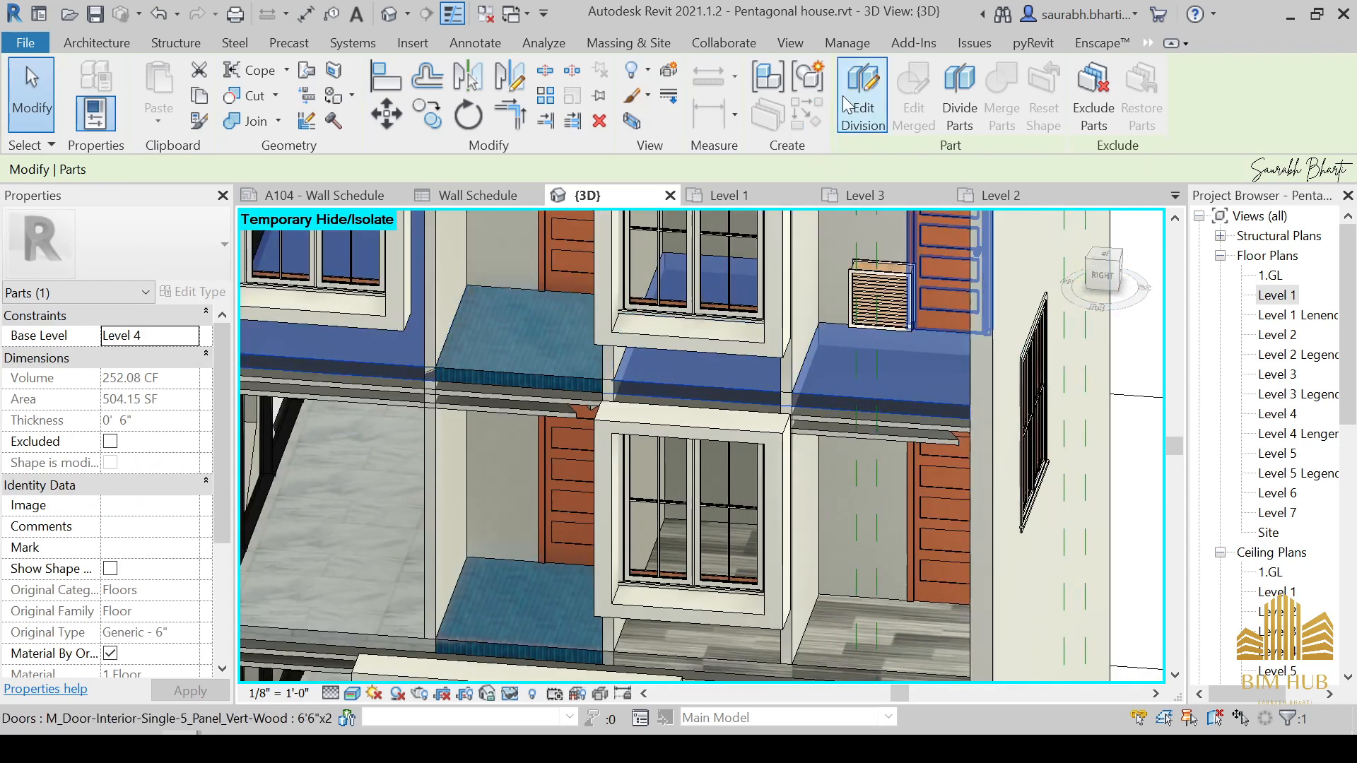
# Step: Select the Level 3 marble floor part behind the front glazing and inspect its outline at close range
pyautogui.keyDown('shift'); pyautogui.moveTo(830, 392); pyautogui.dragTo(656, 621, button='middle'); pyautogui.keyUp('shift')
pyautogui.click(650, 622)
pyautogui.scroll(5, 622, 580)
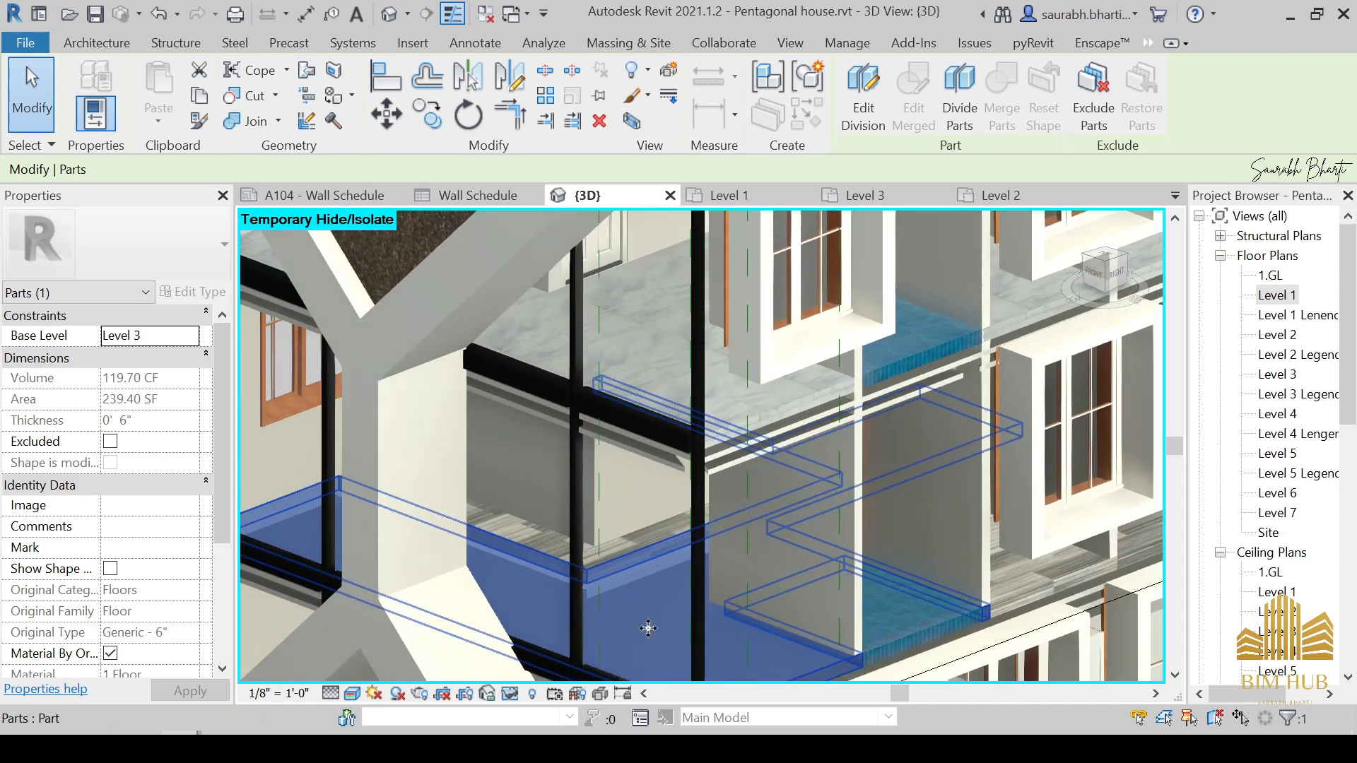
pyautogui.scroll(3, 617, 562)
pyautogui.press('Escape')
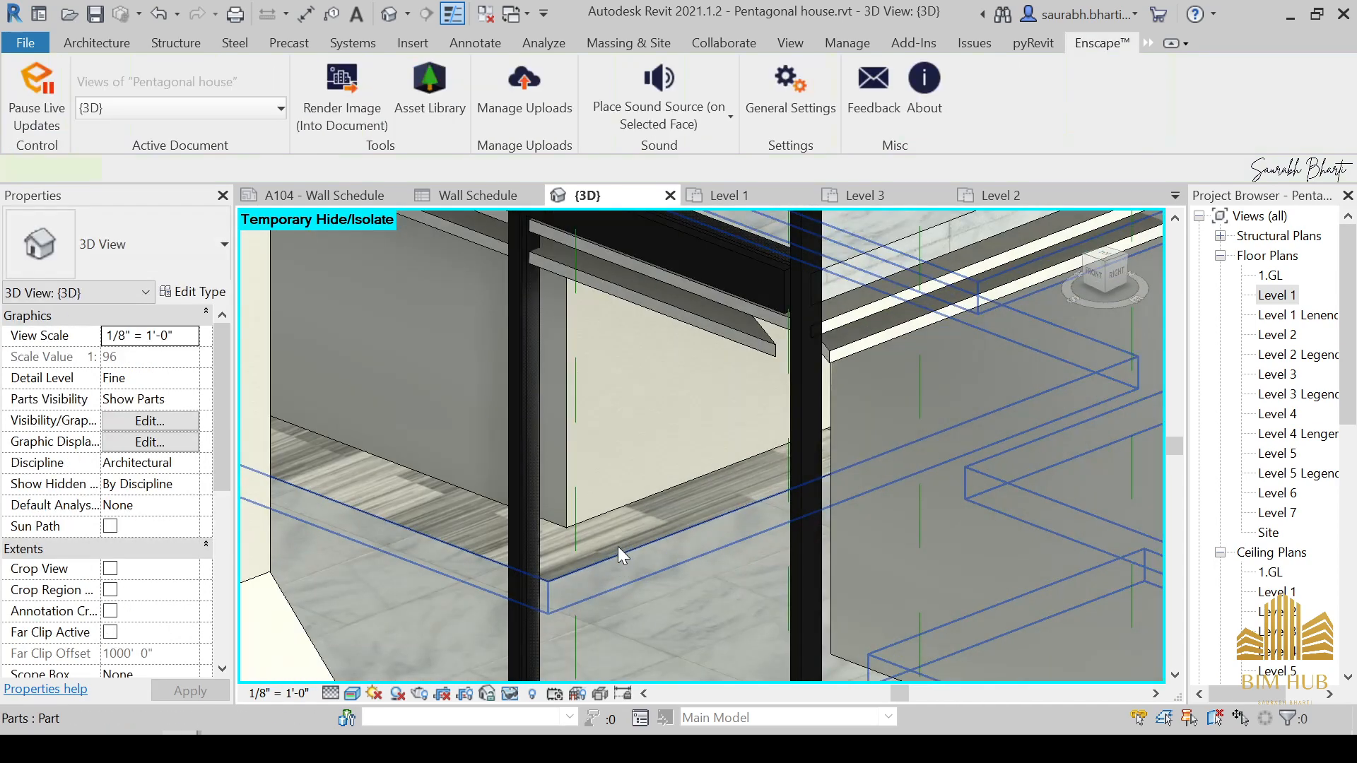
# Step: Open the division of the Level 3 wood floor part for editing and switch to the Level 3 floor plan
pyautogui.click(590, 533)
pyautogui.keyDown('shift'); pyautogui.moveTo(590, 533); pyautogui.dragTo(1149, 267, button='middle'); pyautogui.keyUp('shift')
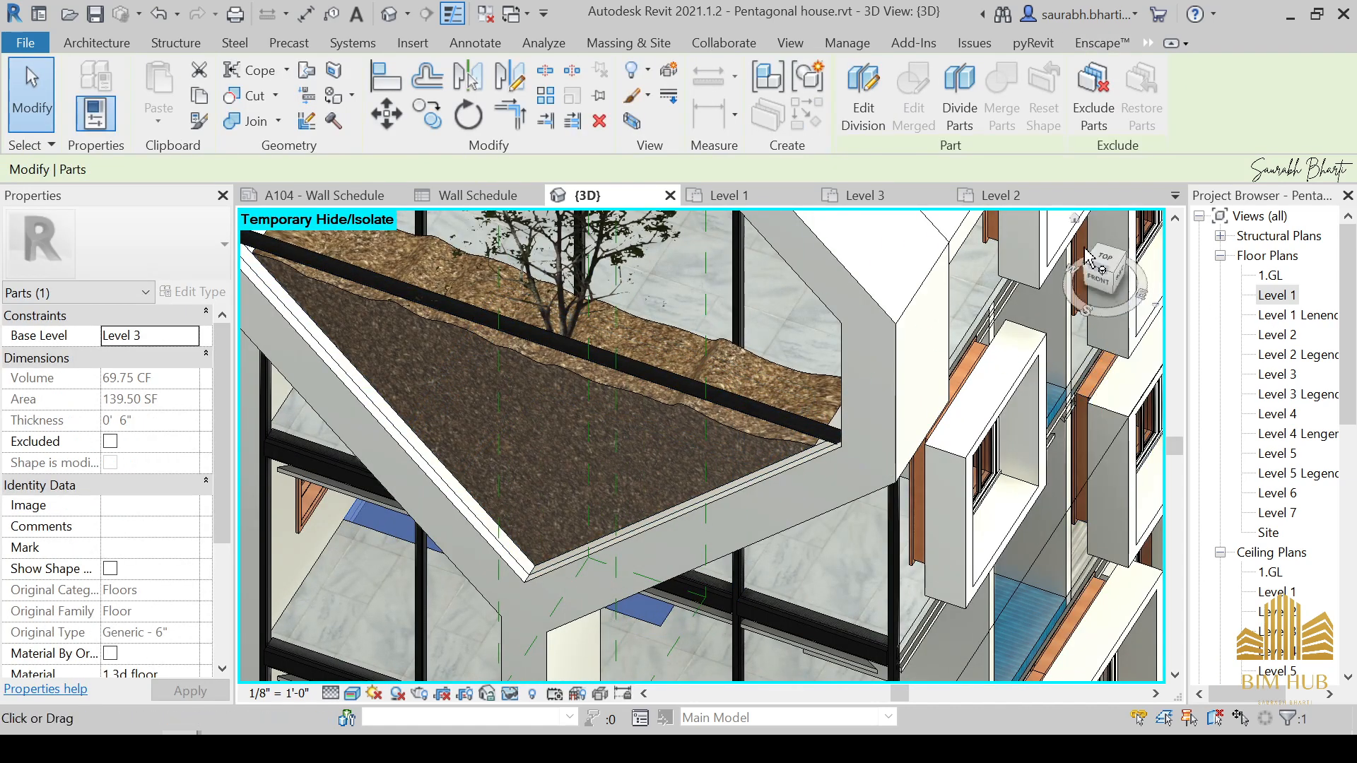
pyautogui.click(861, 117)
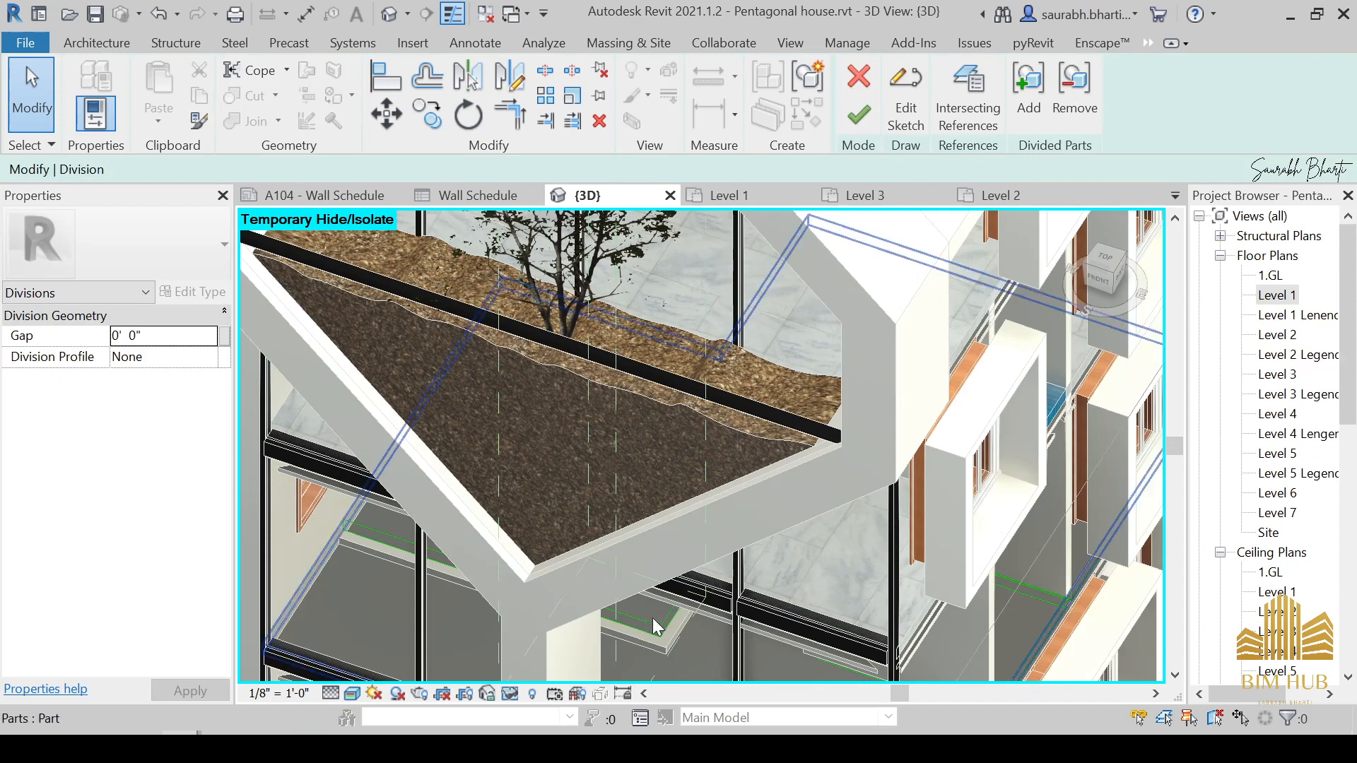
pyautogui.scroll(-5, 1052, 442)
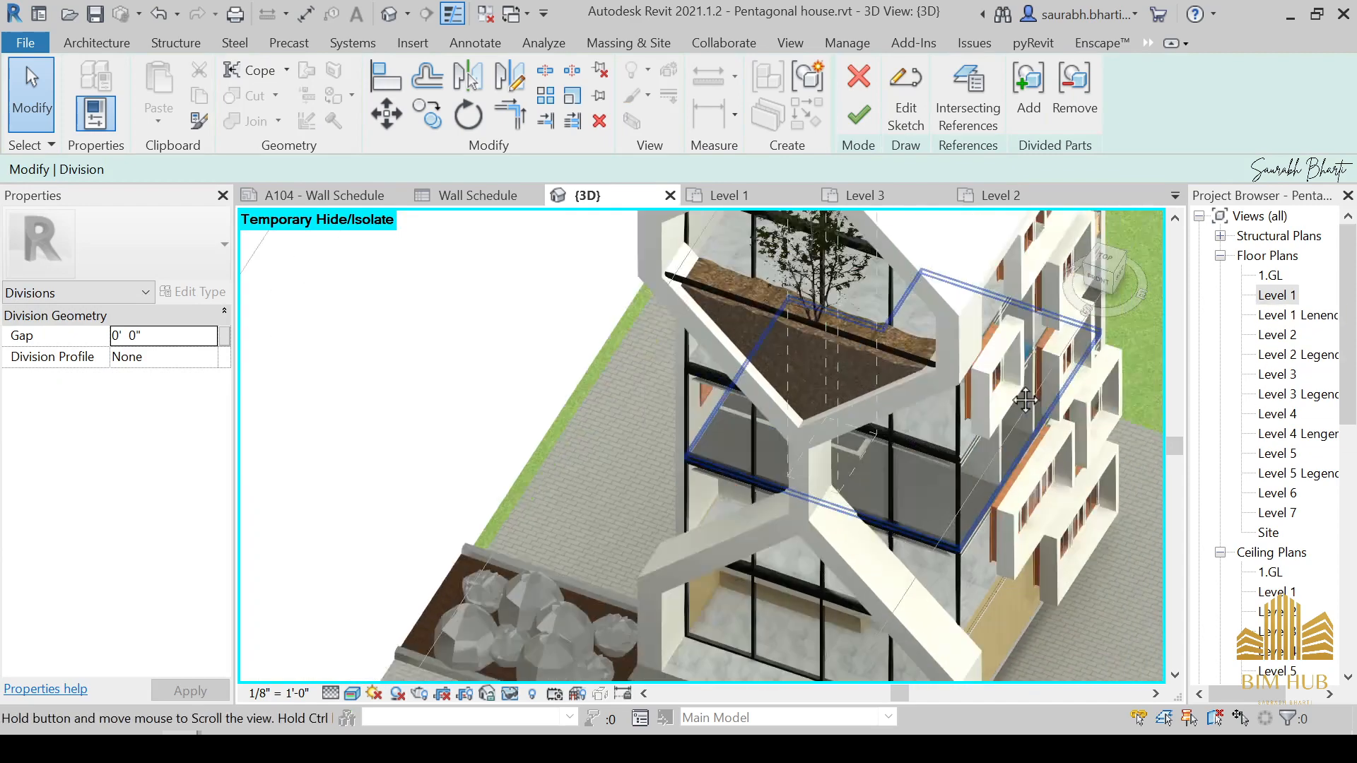
pyautogui.keyDown('shift'); pyautogui.moveTo(884, 516); pyautogui.dragTo(771, 452, button='middle'); pyautogui.keyUp('shift')
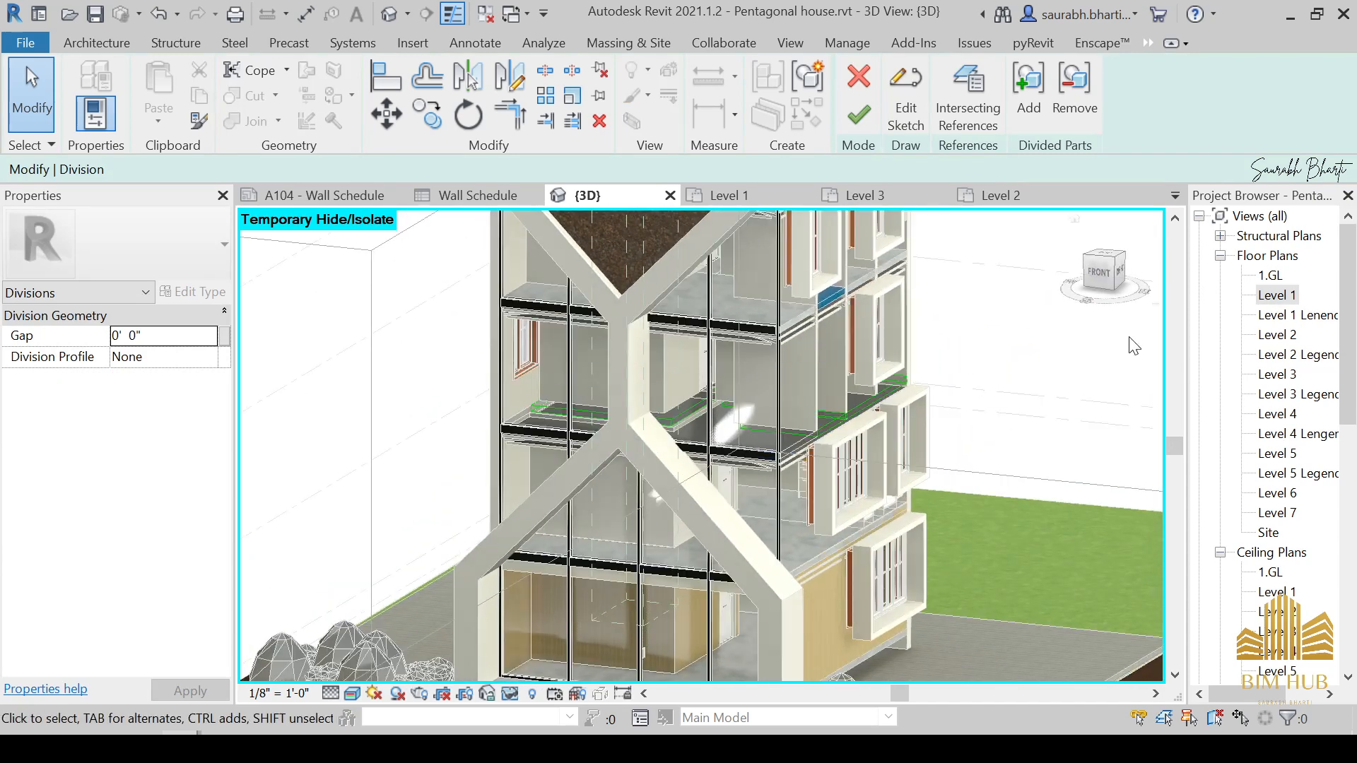
pyautogui.doubleClick(1285, 377)
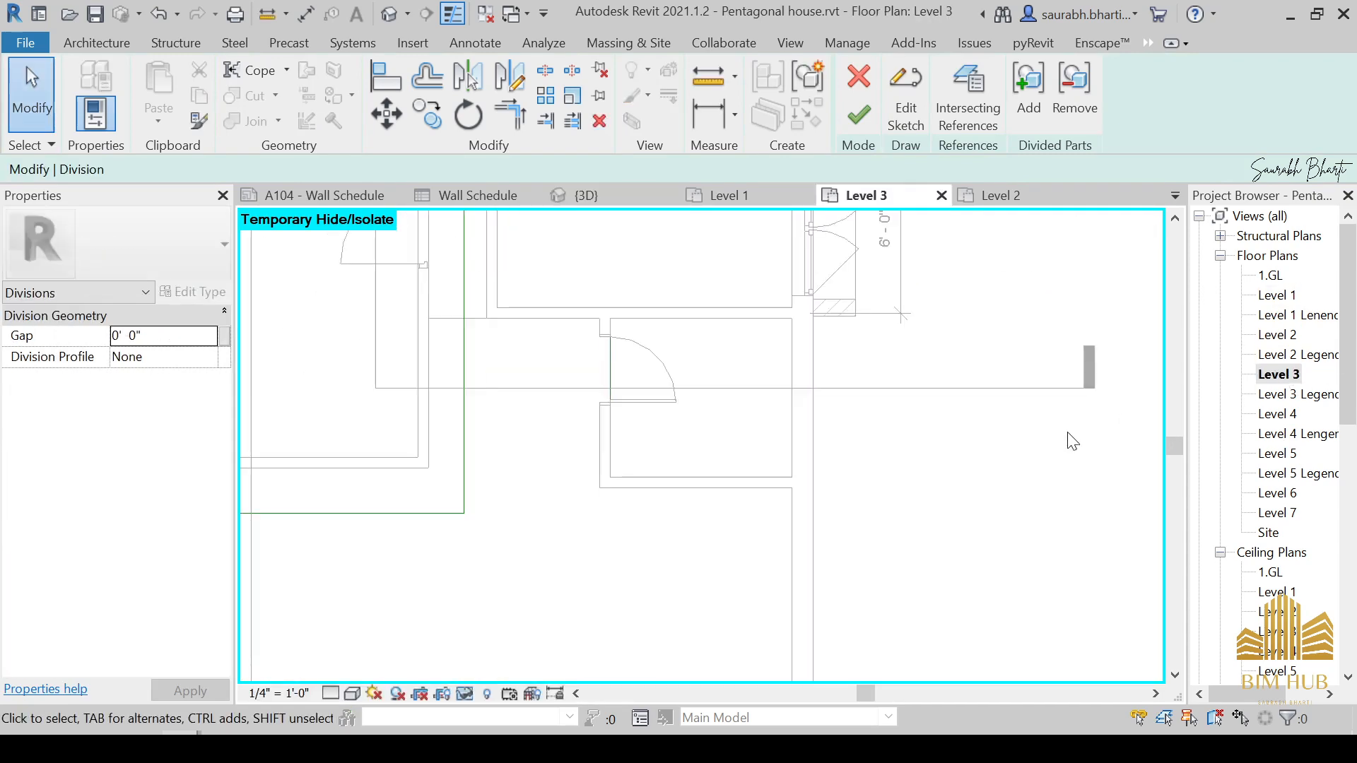
pyautogui.scroll(2, 560, 400)
pyautogui.scroll(-3, 558, 397)
pyautogui.scroll(3, 640, 463)
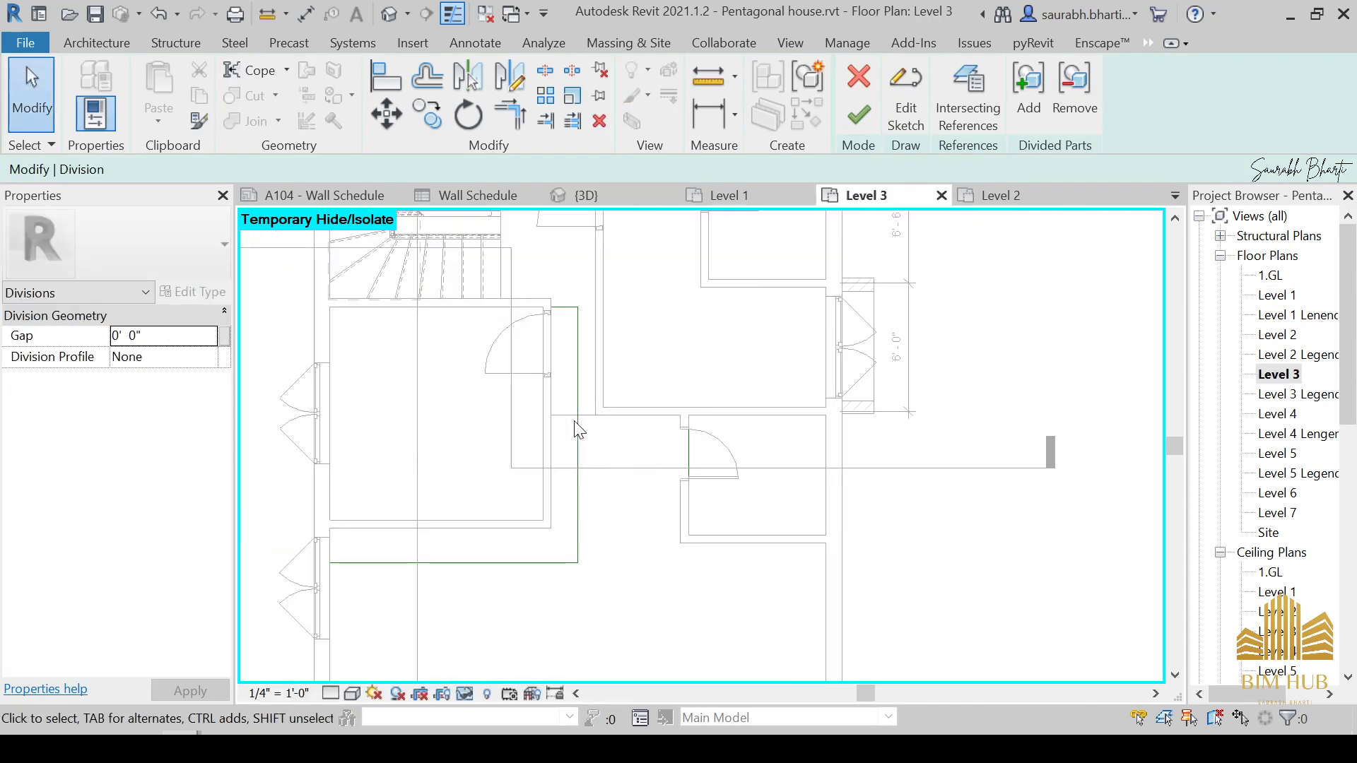
# Step: Edit the division sketch so the window-side room's two oversized boundary lines align with its inner wall faces, then finish the sketch and division
pyautogui.click(907, 110)
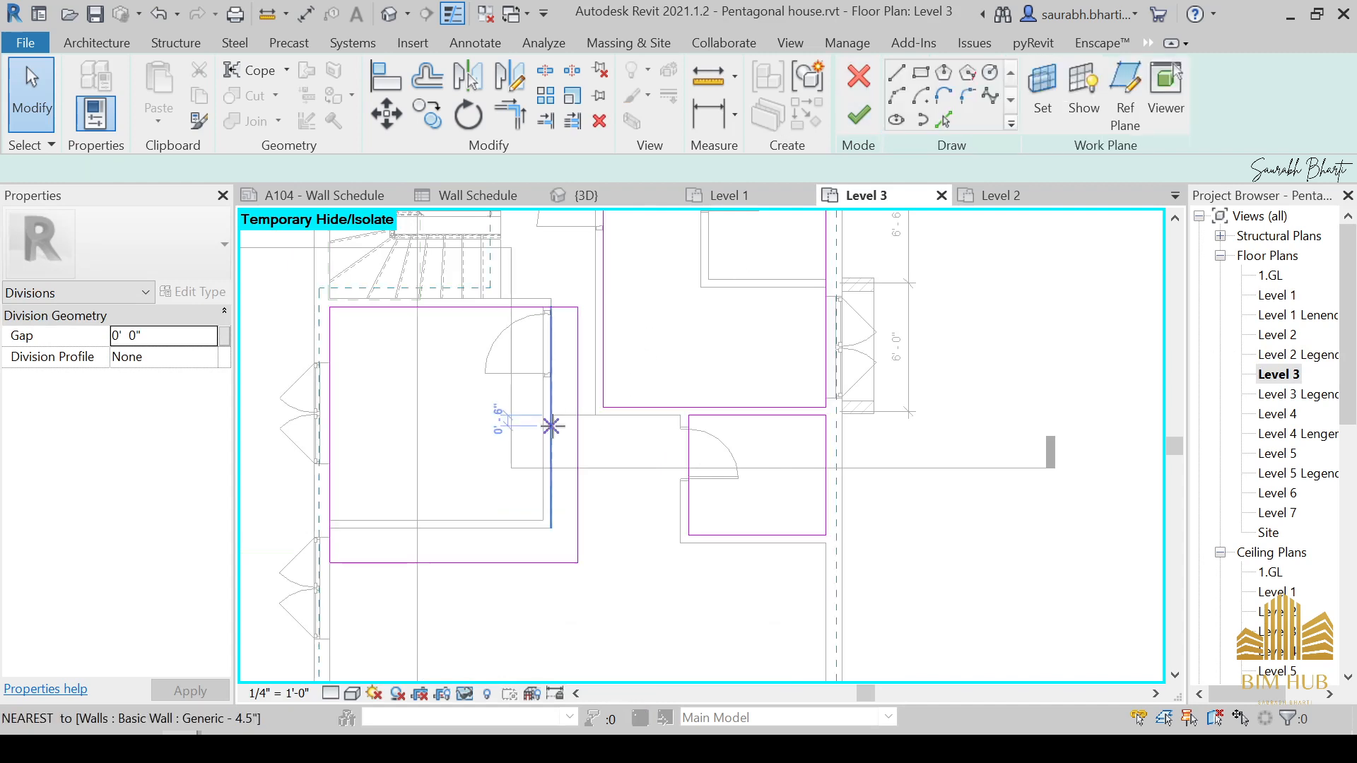
pyautogui.scroll(3, 830, 424)
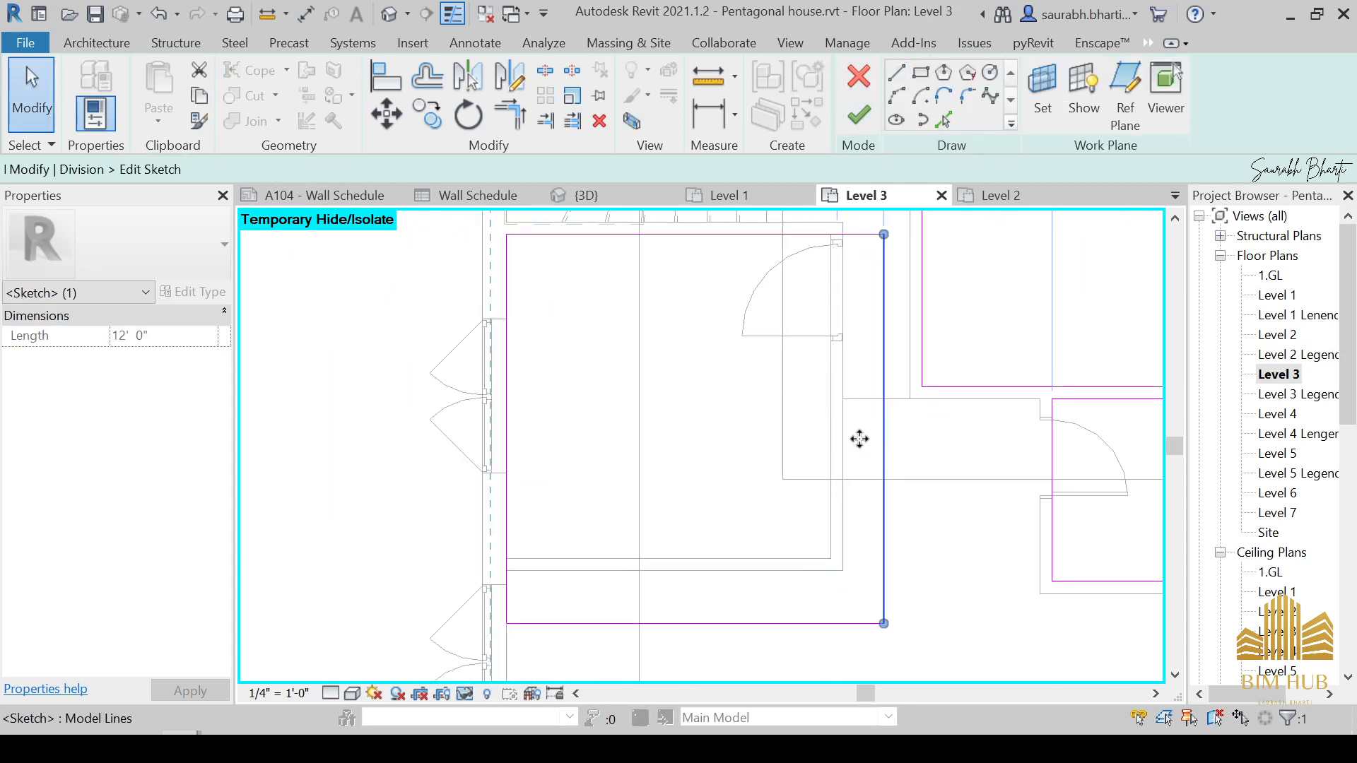
pyautogui.moveTo(859, 439); pyautogui.dragTo(817, 412)
pyautogui.moveTo(694, 627)
pyautogui.mouseDown()
pyautogui.moveTo(735, 534)
pyautogui.moveTo(733, 557)
pyautogui.mouseUp()
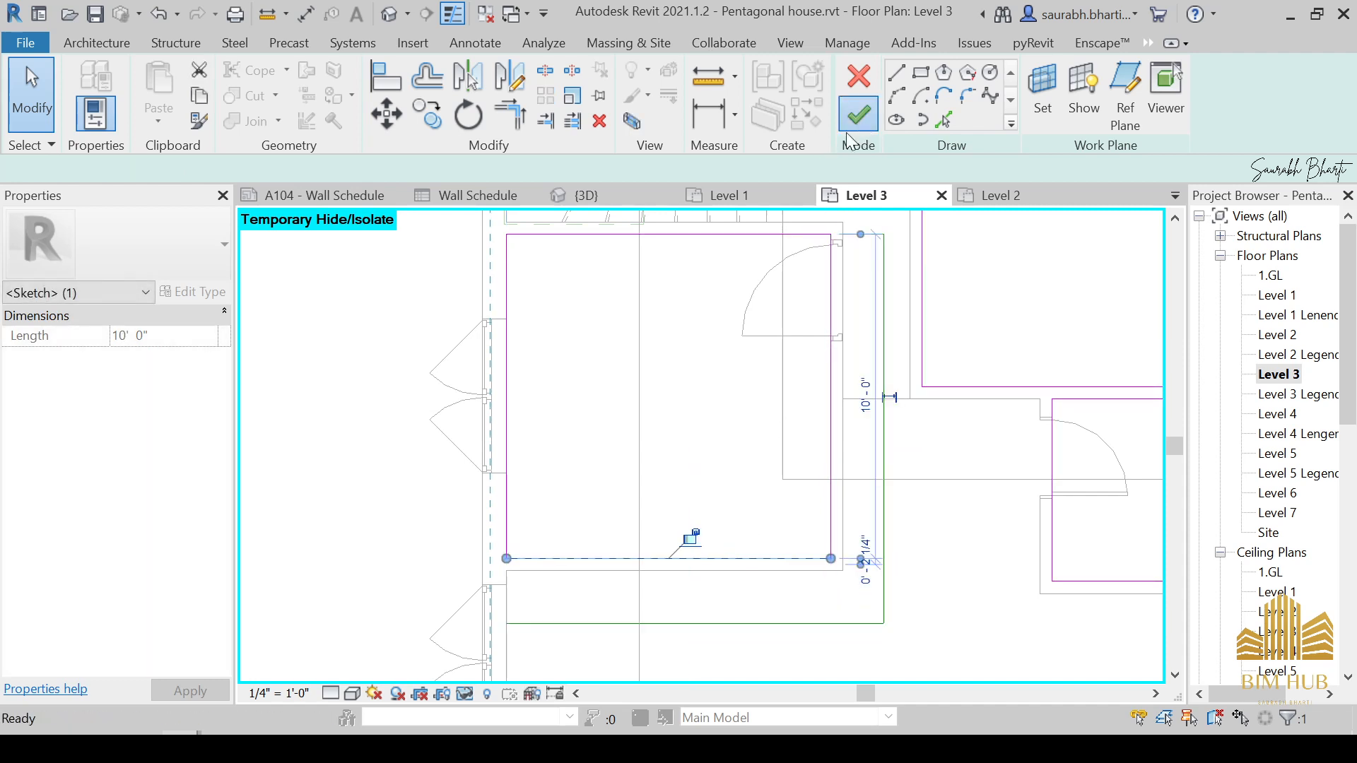
pyautogui.click(851, 127)
pyautogui.click(855, 113)
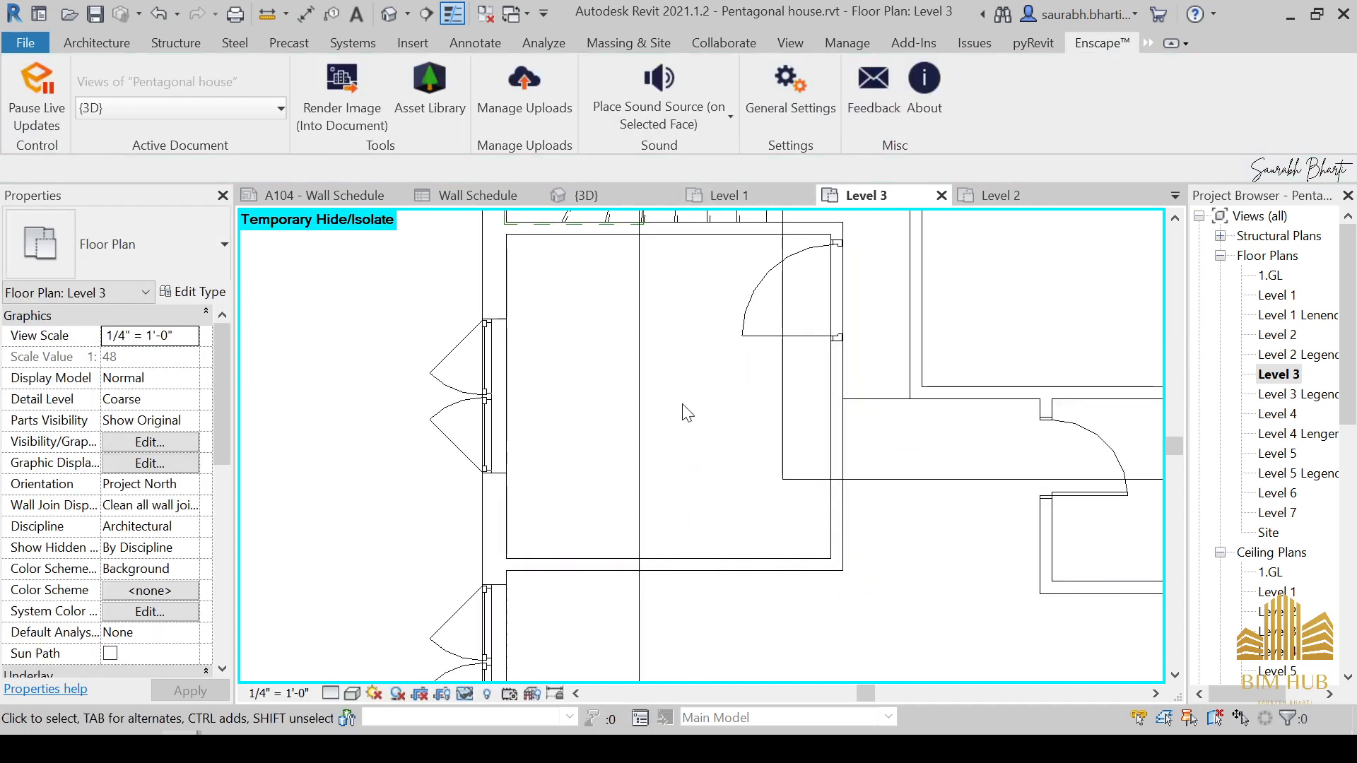
# Step: Return to the 3D view of the house and start a temporary hide/isolate command there
pyautogui.scroll(-4, 663, 393)
pyautogui.click(388, 14)
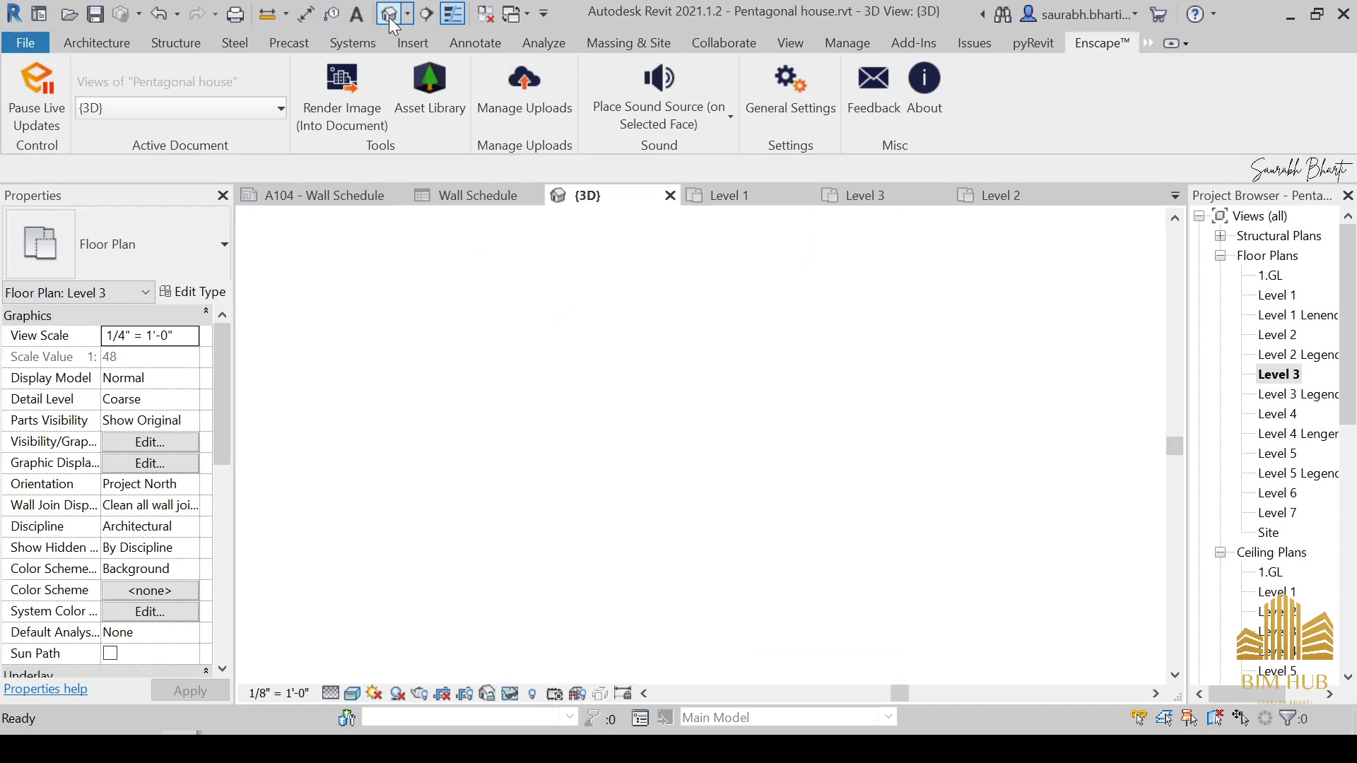
pyautogui.scroll(5, 661, 520)
pyautogui.press('h')
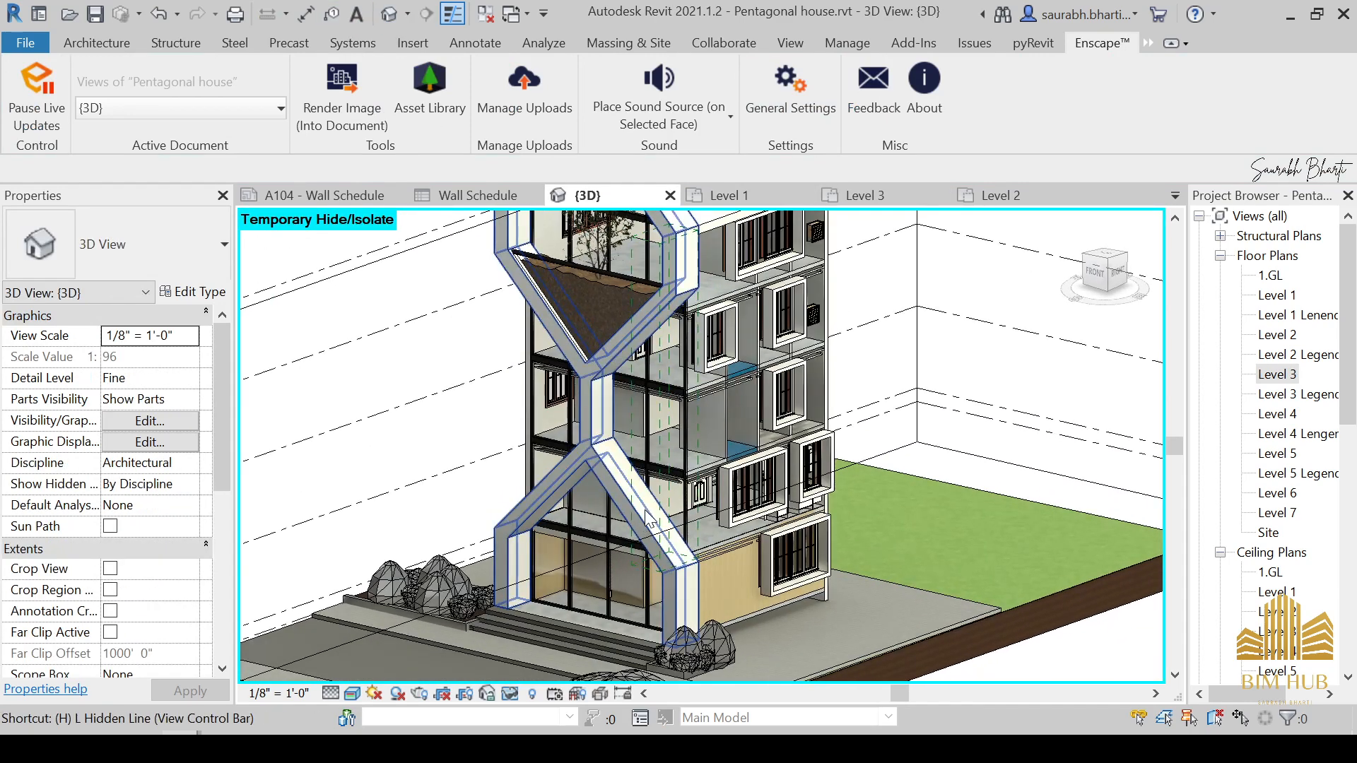
# Step: Reset the temporary hide/isolate in the 3D view and close the running Enscape render window
pyautogui.press('r')
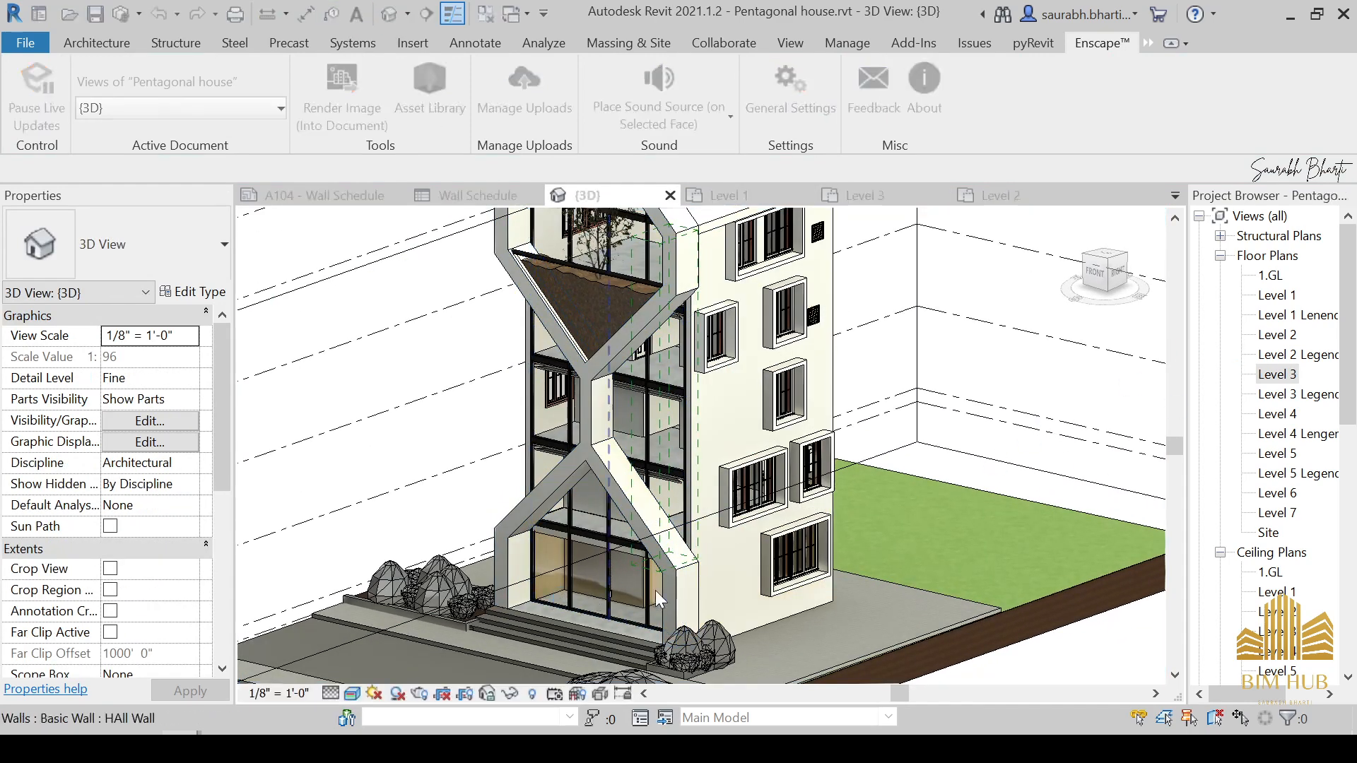
pyautogui.scroll(1, 656, 591)
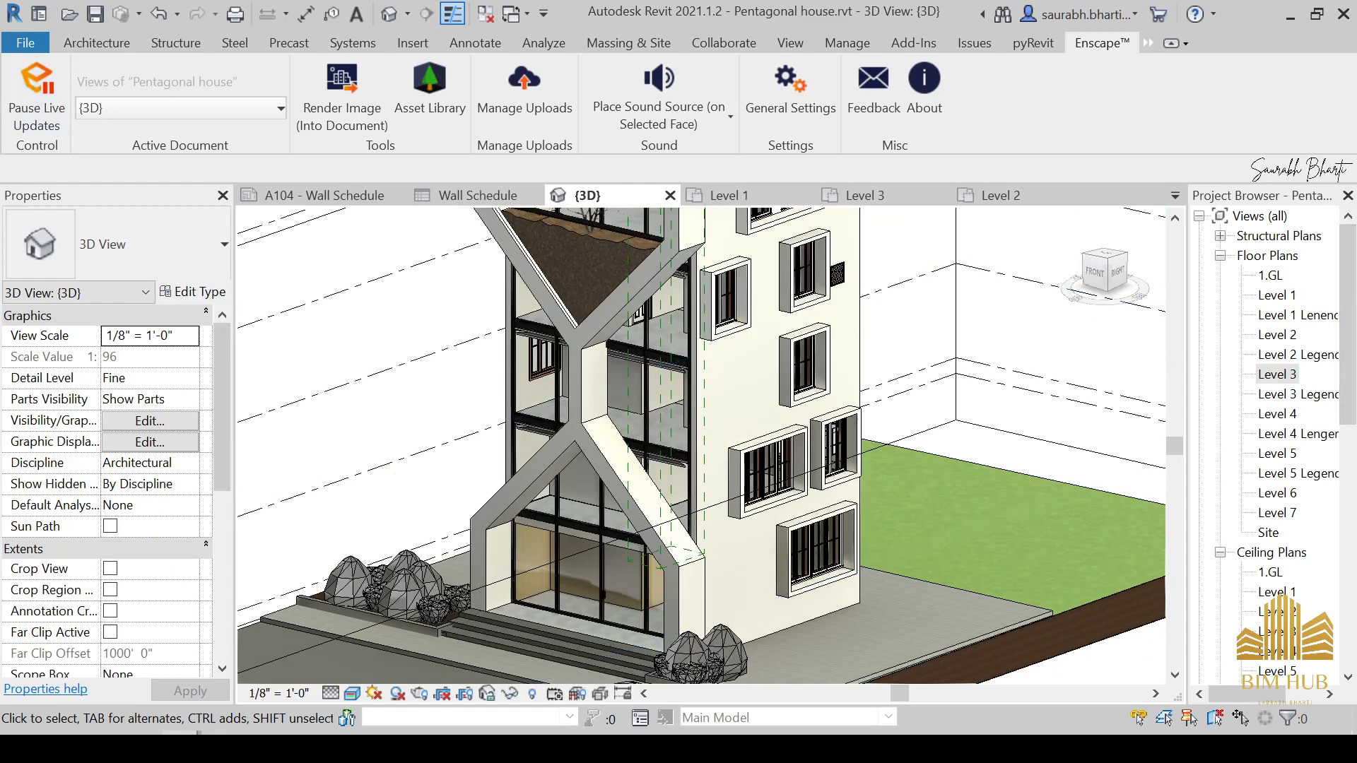
pyautogui.moveTo(245, 697)
pyautogui.click(434, 594)
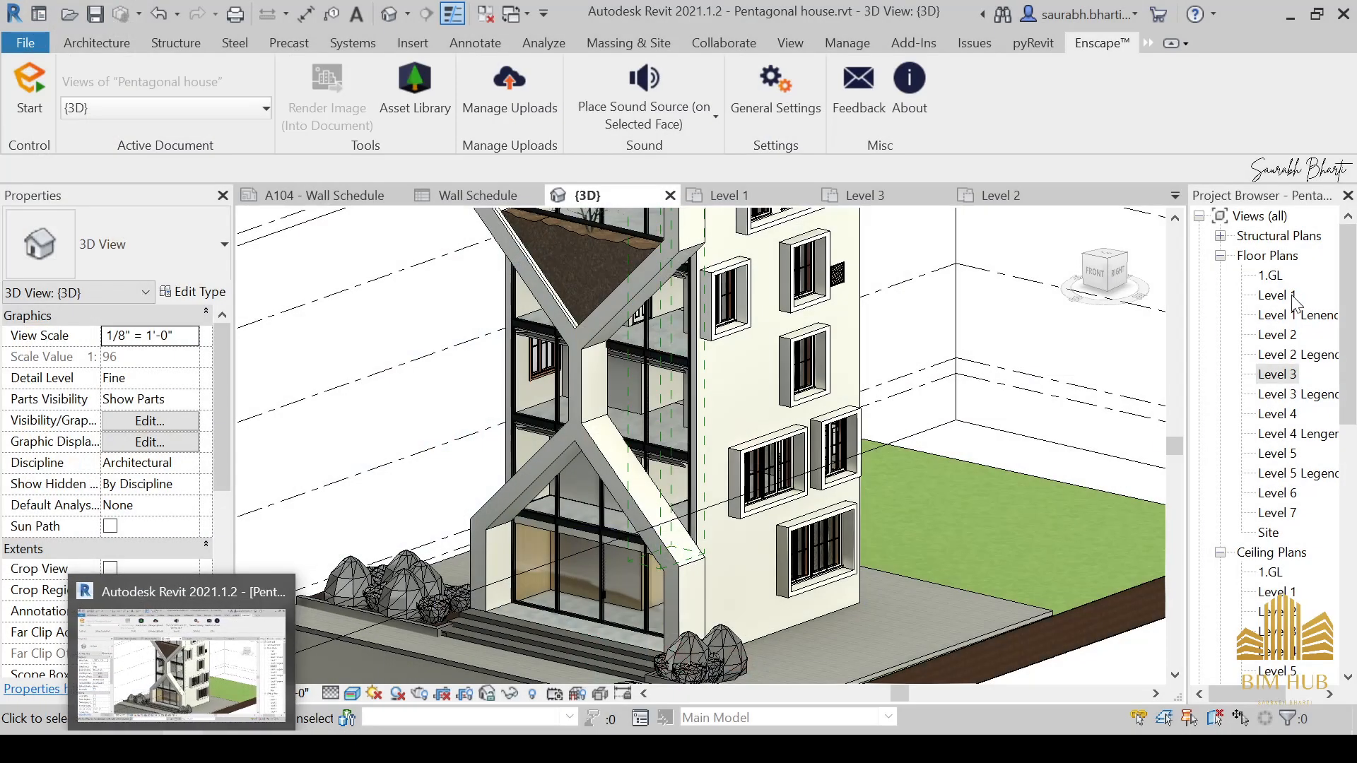
# Step: Open the Level 1 floor plan and bring up the Enscape Asset Library over it
pyautogui.doubleClick(1278, 296)
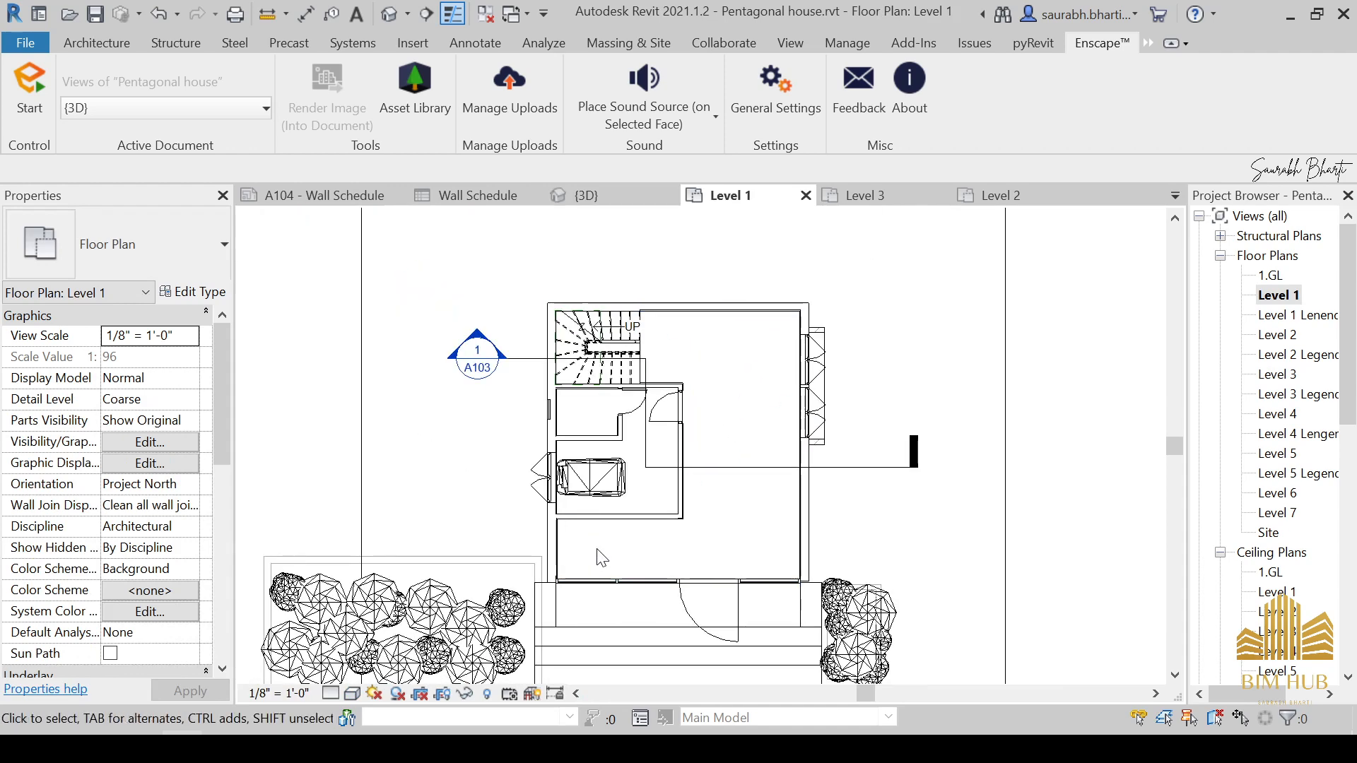
pyautogui.scroll(1, 599, 558)
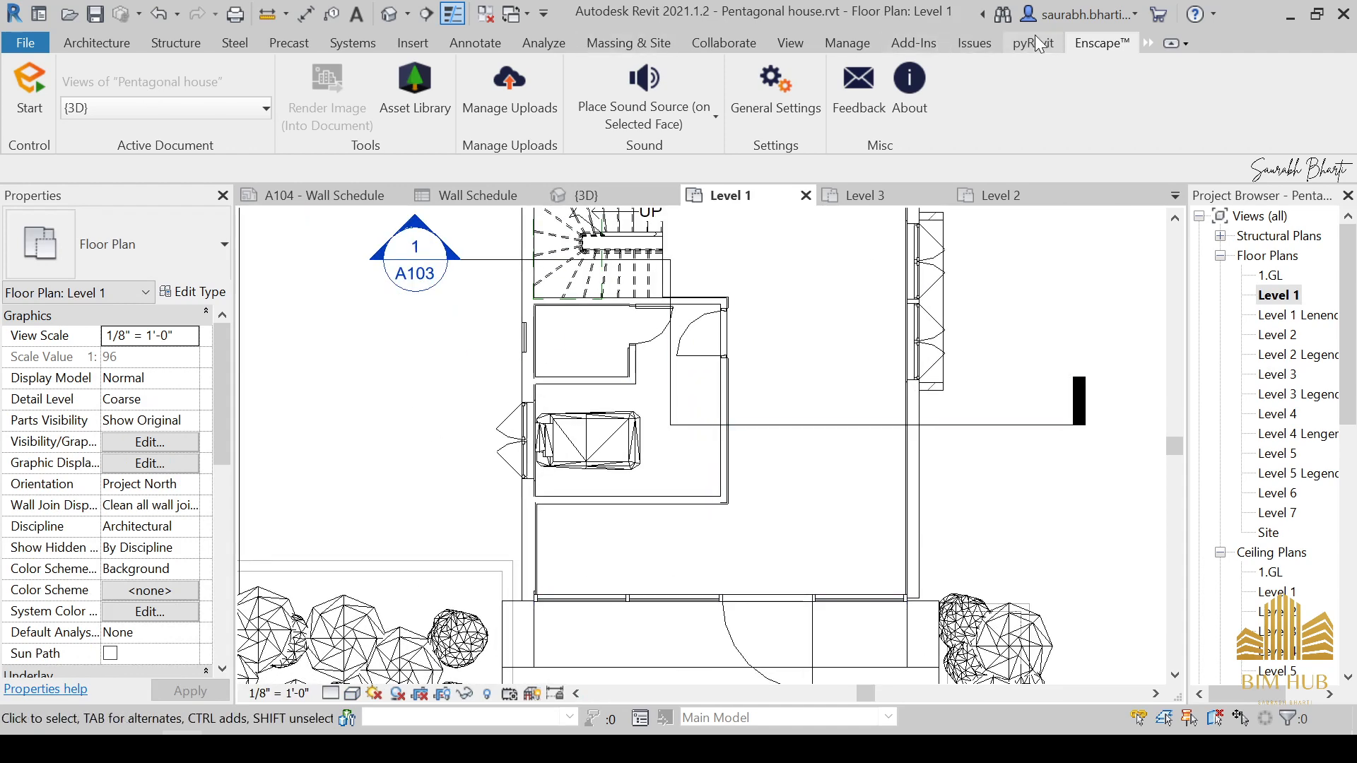
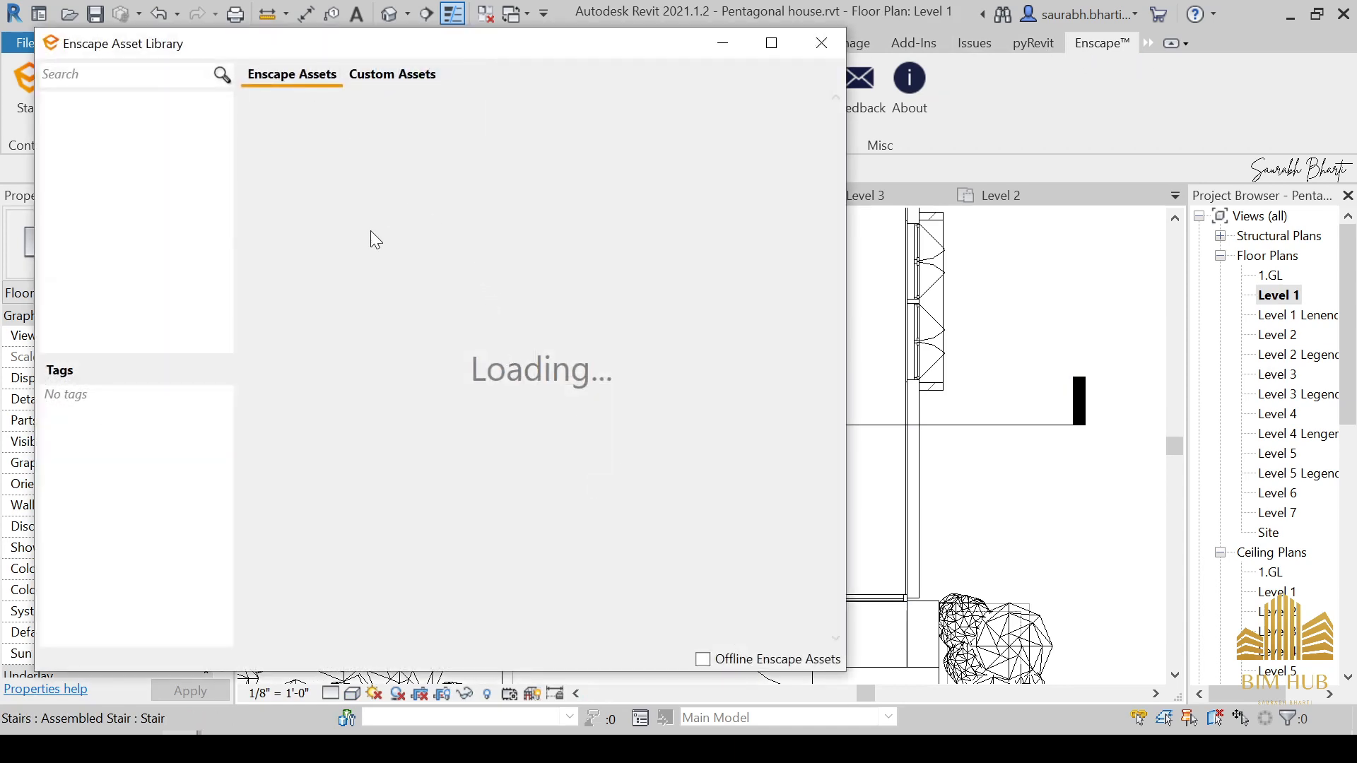
pyautogui.moveTo(262, 32); pyautogui.dragTo(875, 57)
pyautogui.scroll(-3, 167, 429)
pyautogui.scroll(1, 369, 400)
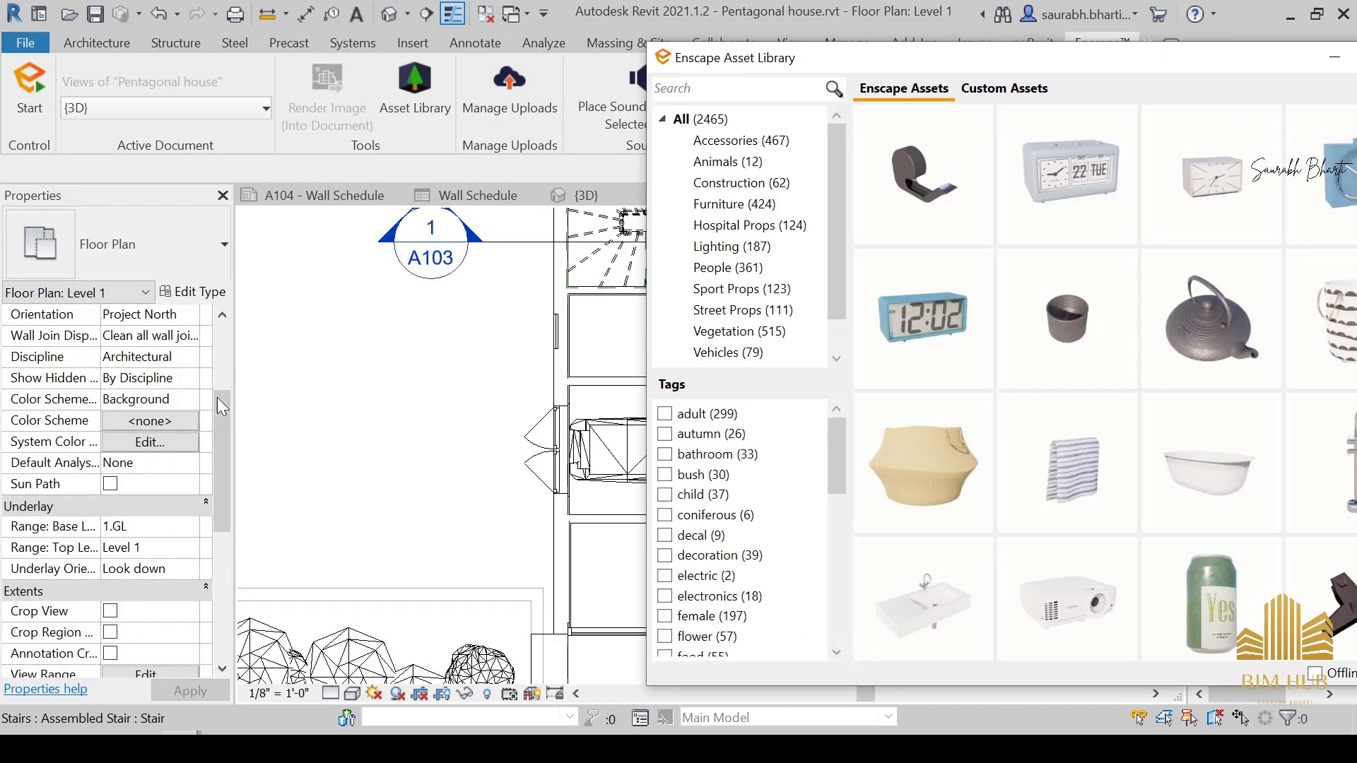
pyautogui.scroll(3, 113, 431)
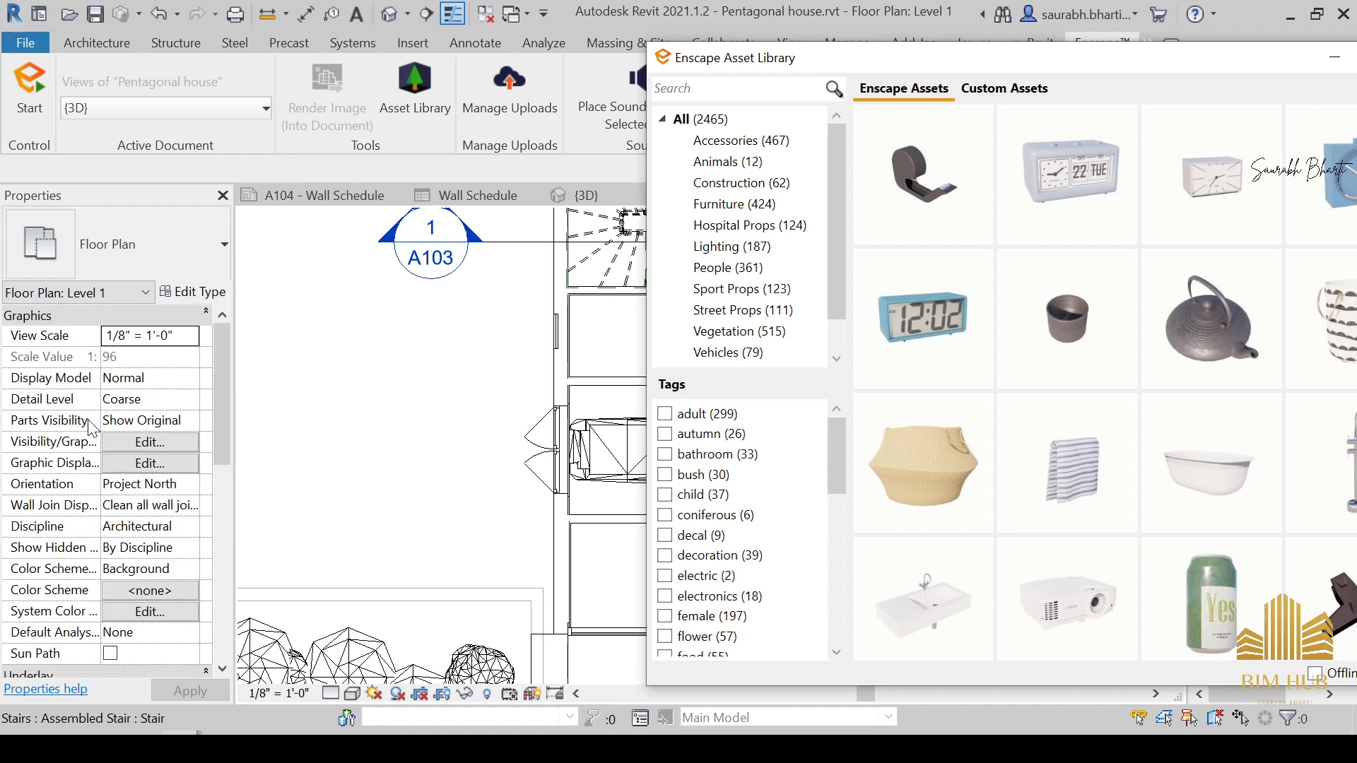
pyautogui.scroll(-1, 416, 425)
pyautogui.scroll(-3, 415, 425)
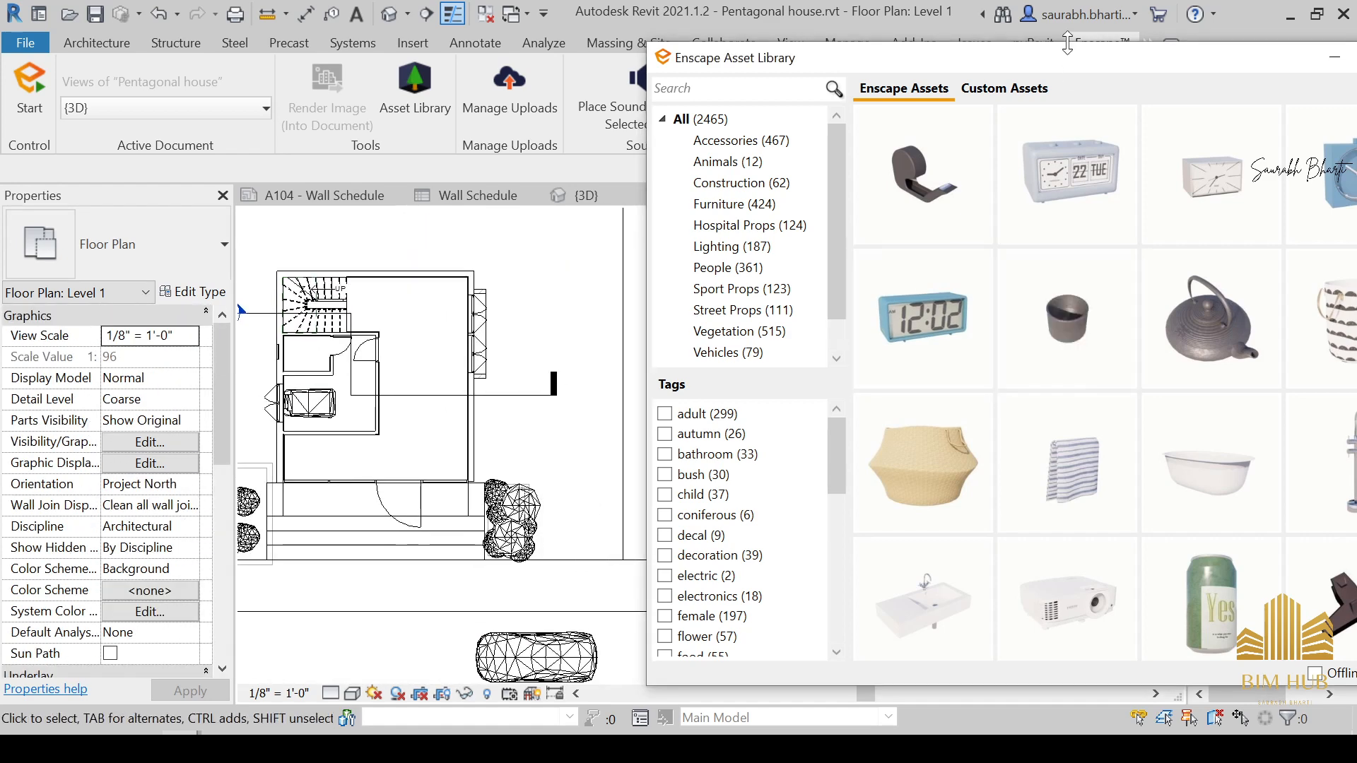
pyautogui.moveTo(1067, 55); pyautogui.dragTo(703, 30)
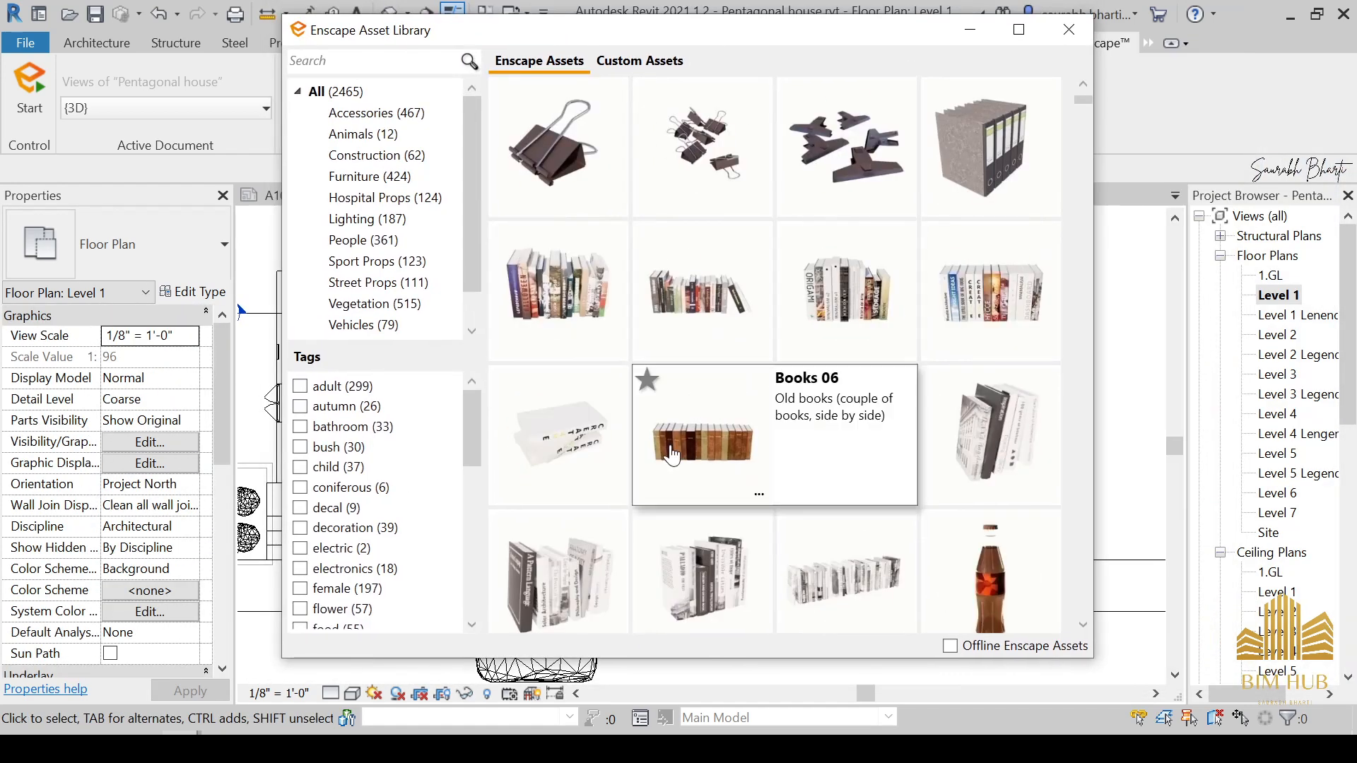
# Step: Limit the Enscape asset list to the Furniture category
pyautogui.scroll(-1, 402, 282)
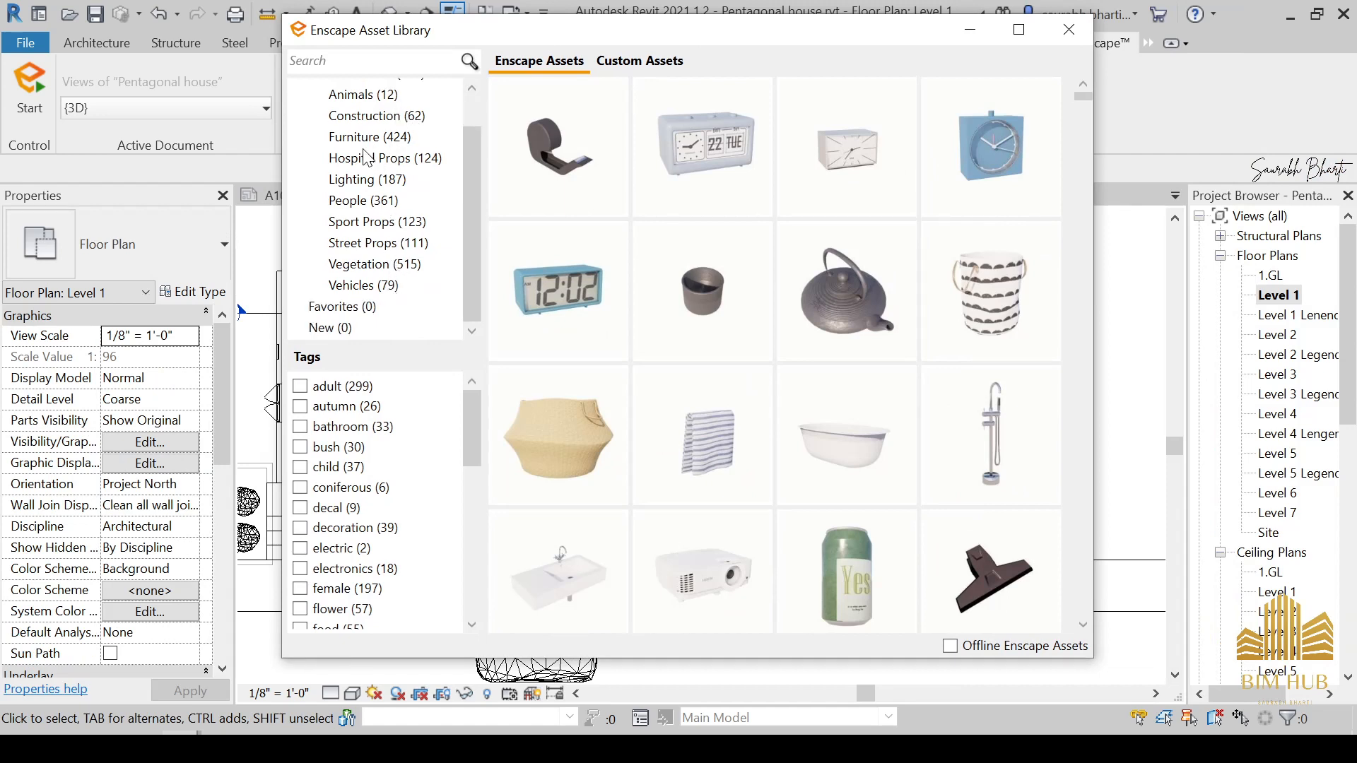
pyautogui.moveTo(822, 353)
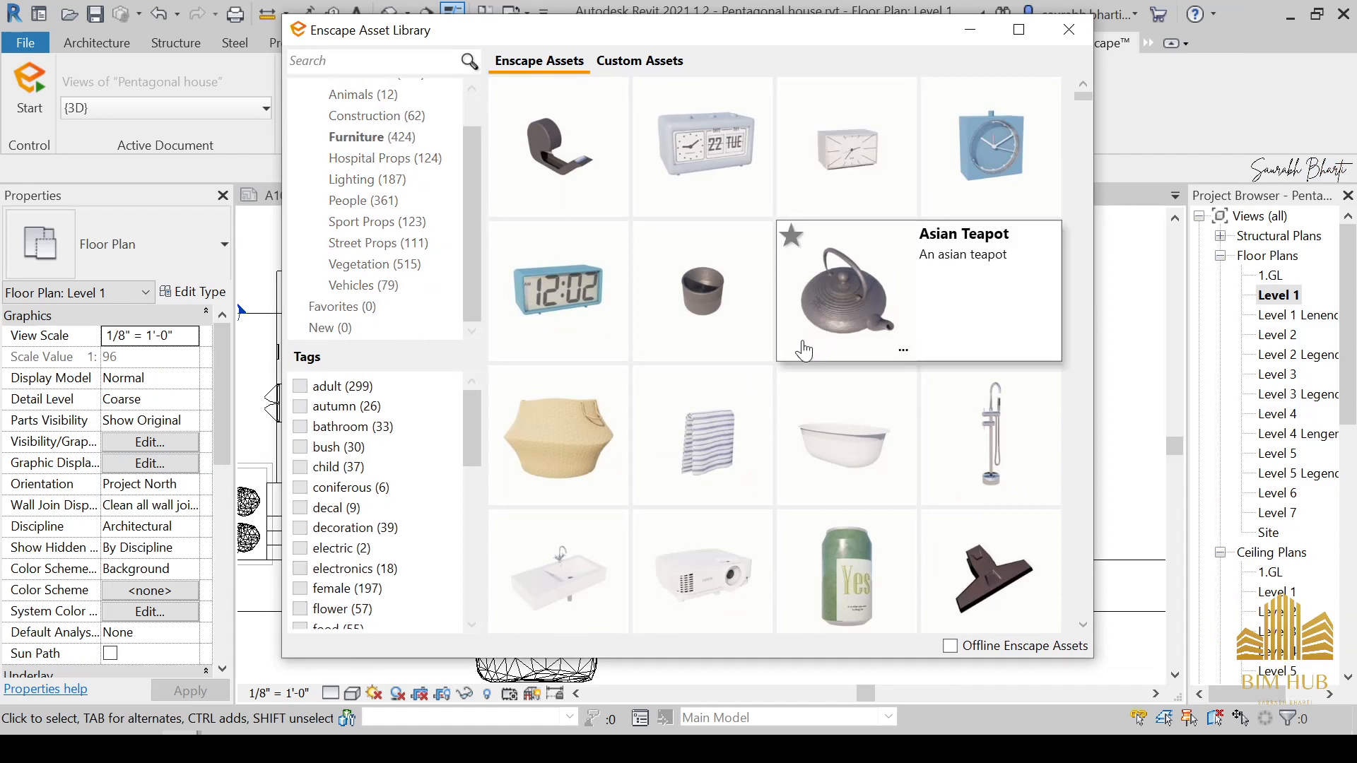
pyautogui.moveTo(571, 442)
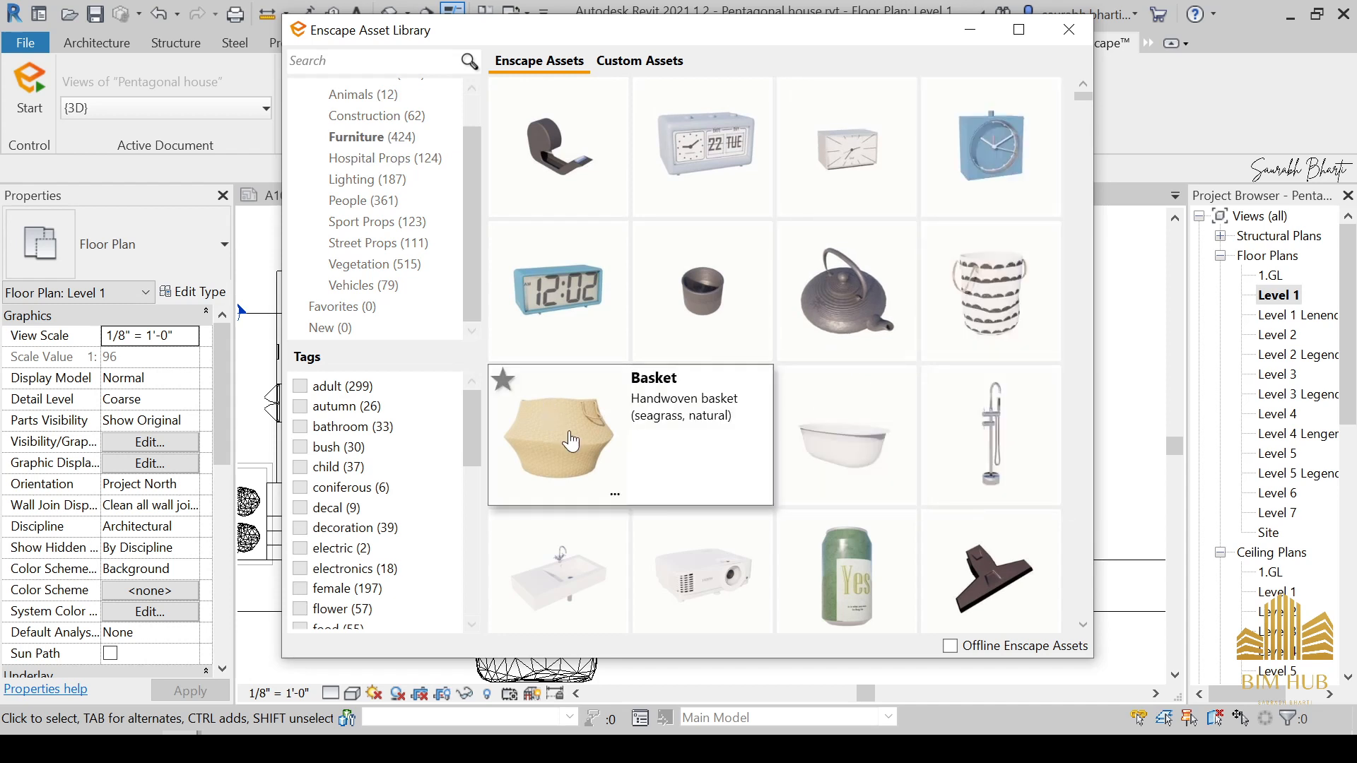
pyautogui.click(367, 144)
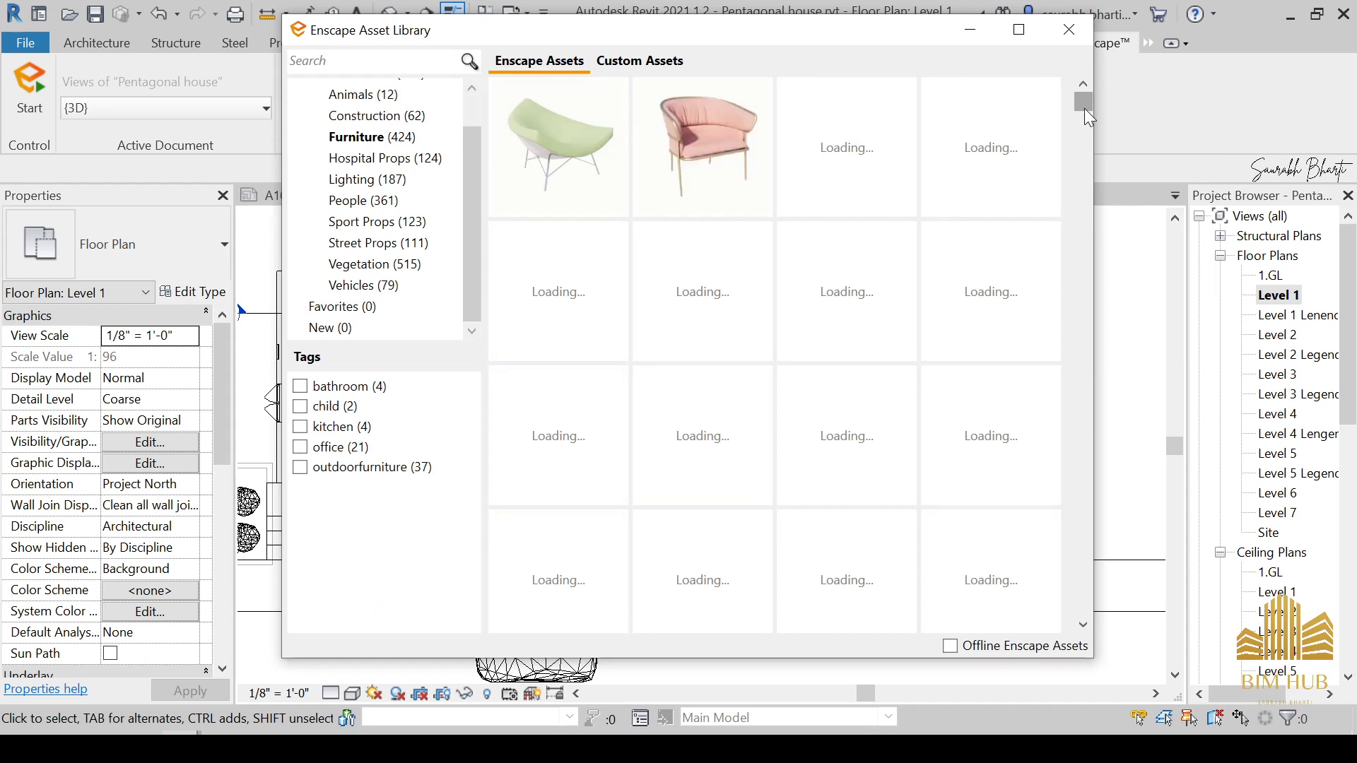
# Step: Place the Accent Armchair, rotated to face into the front room, about 1' 6" from the outer wall beside the bedroom partition
pyautogui.moveTo(558, 191)
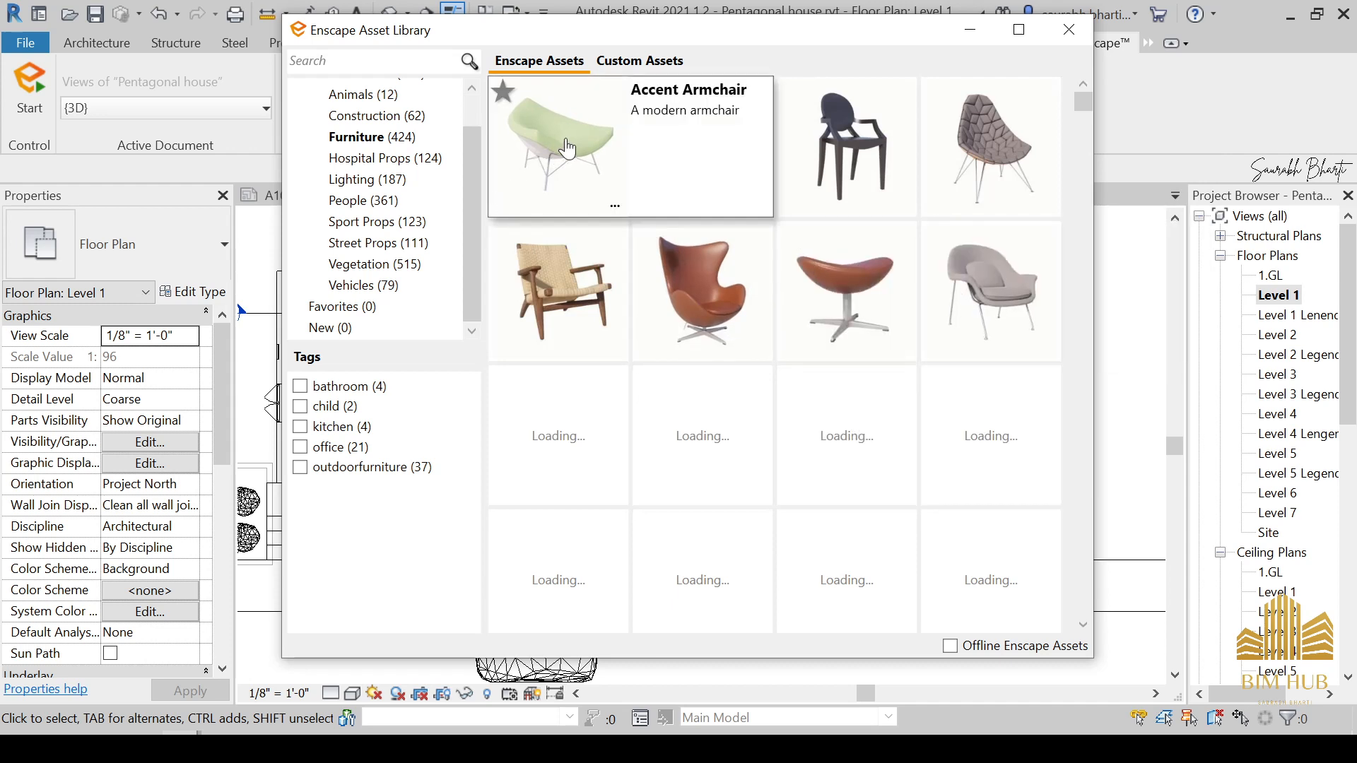
pyautogui.click(555, 185)
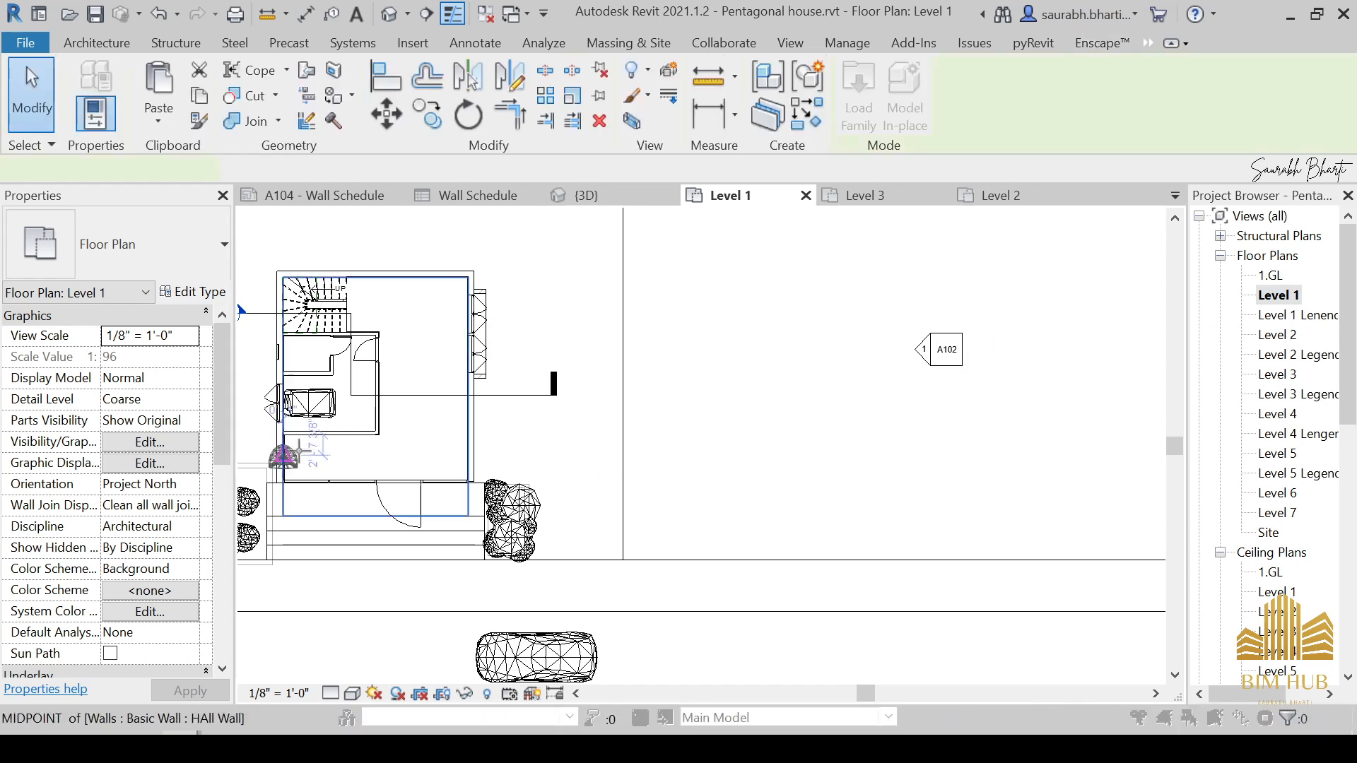
pyautogui.scroll(6, 297, 451)
pyautogui.press('space')
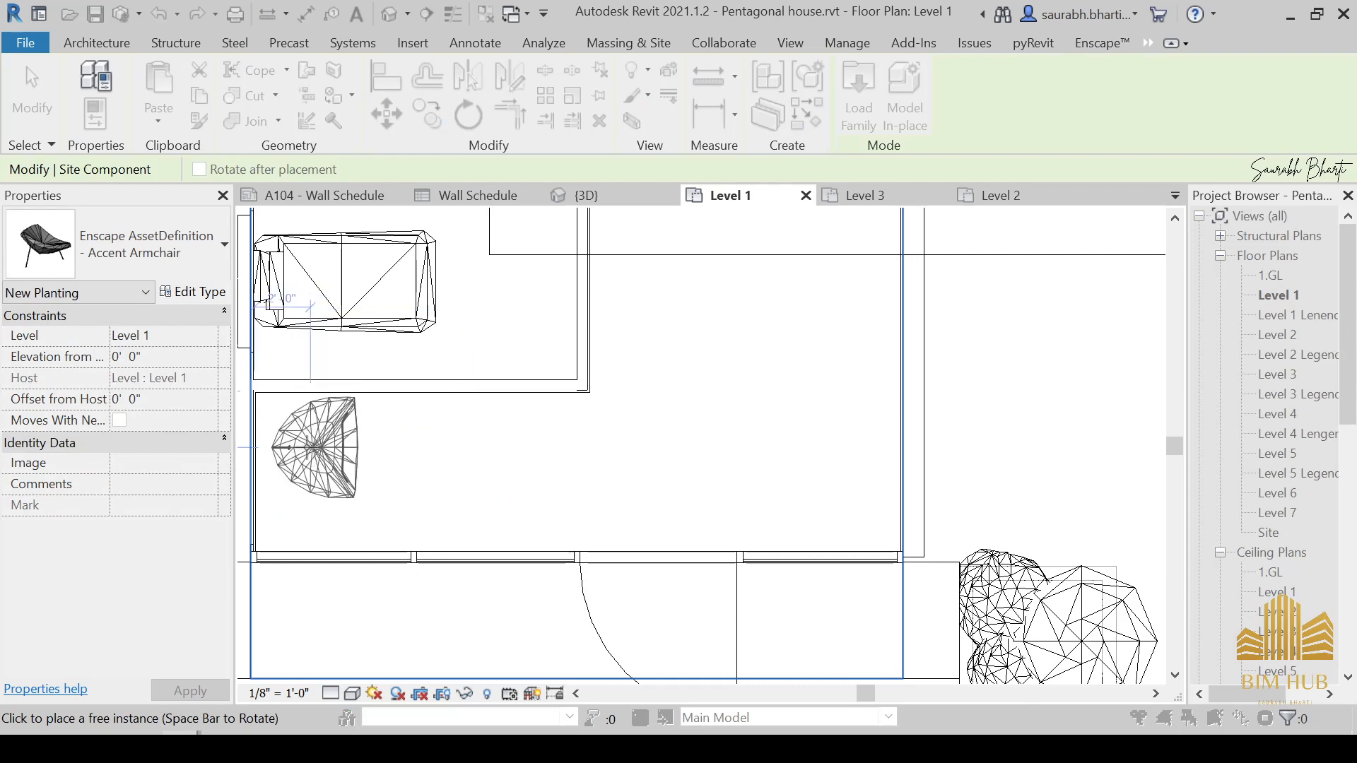
pyautogui.click(301, 447)
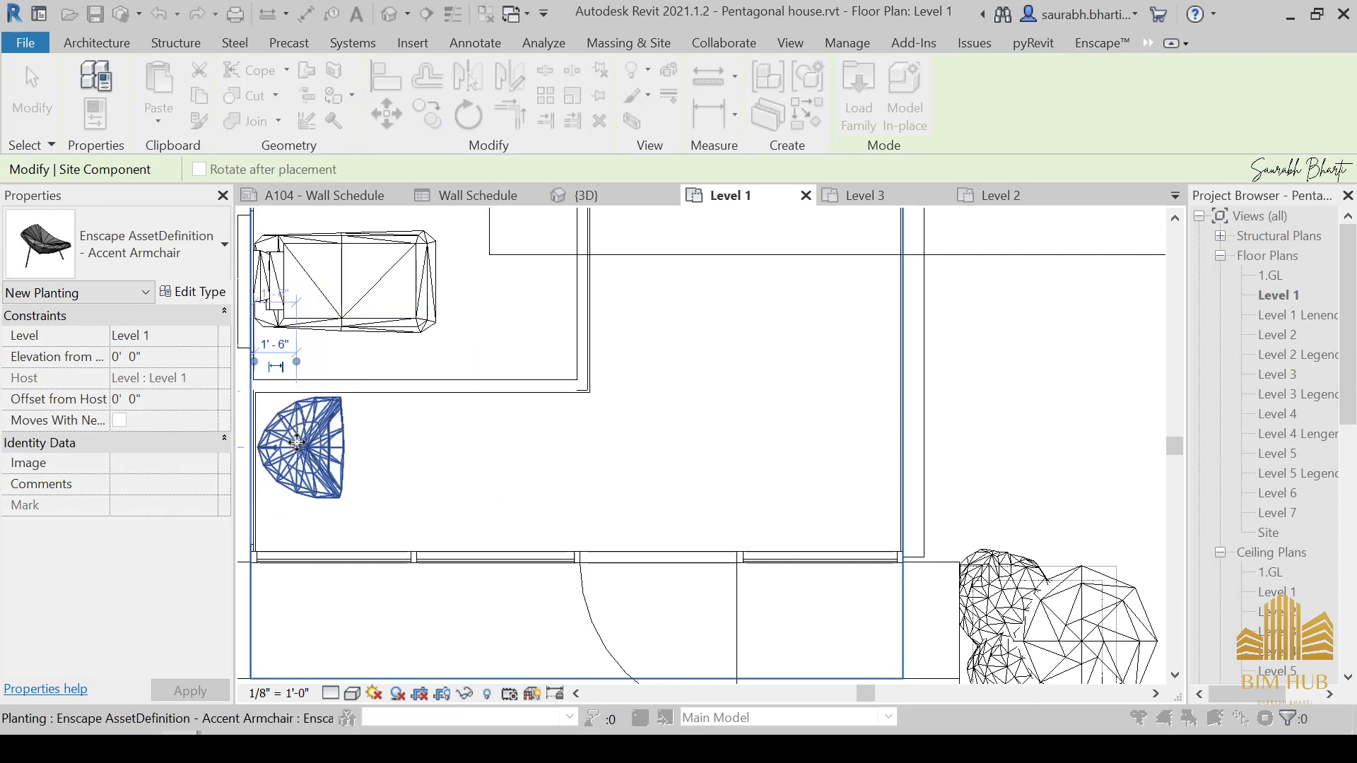
pyautogui.press('Escape')
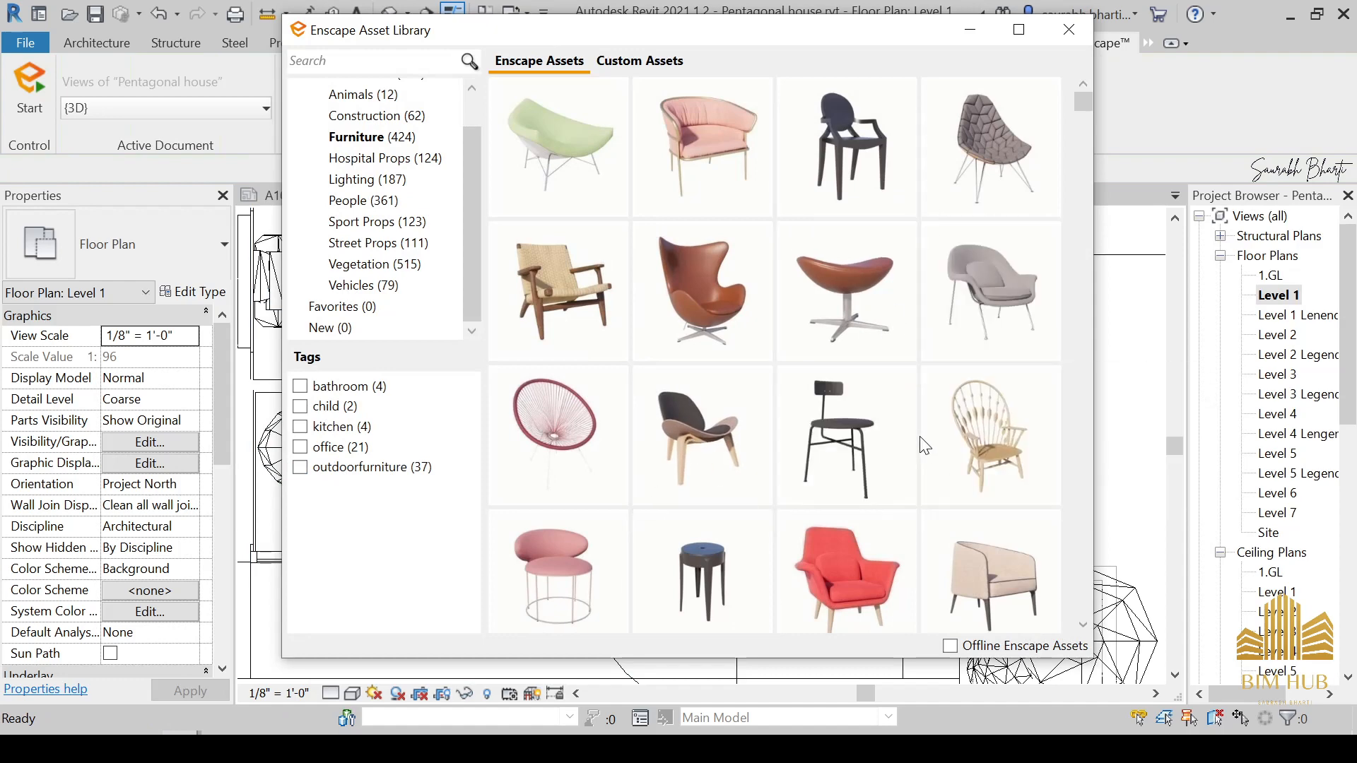
# Step: Browse the Furniture assets, including the armchairs, beds, benches, couches, desks and dining chairs, for pieces suited to the interior
pyautogui.scroll(-6, 707, 414)
pyautogui.scroll(2, 703, 410)
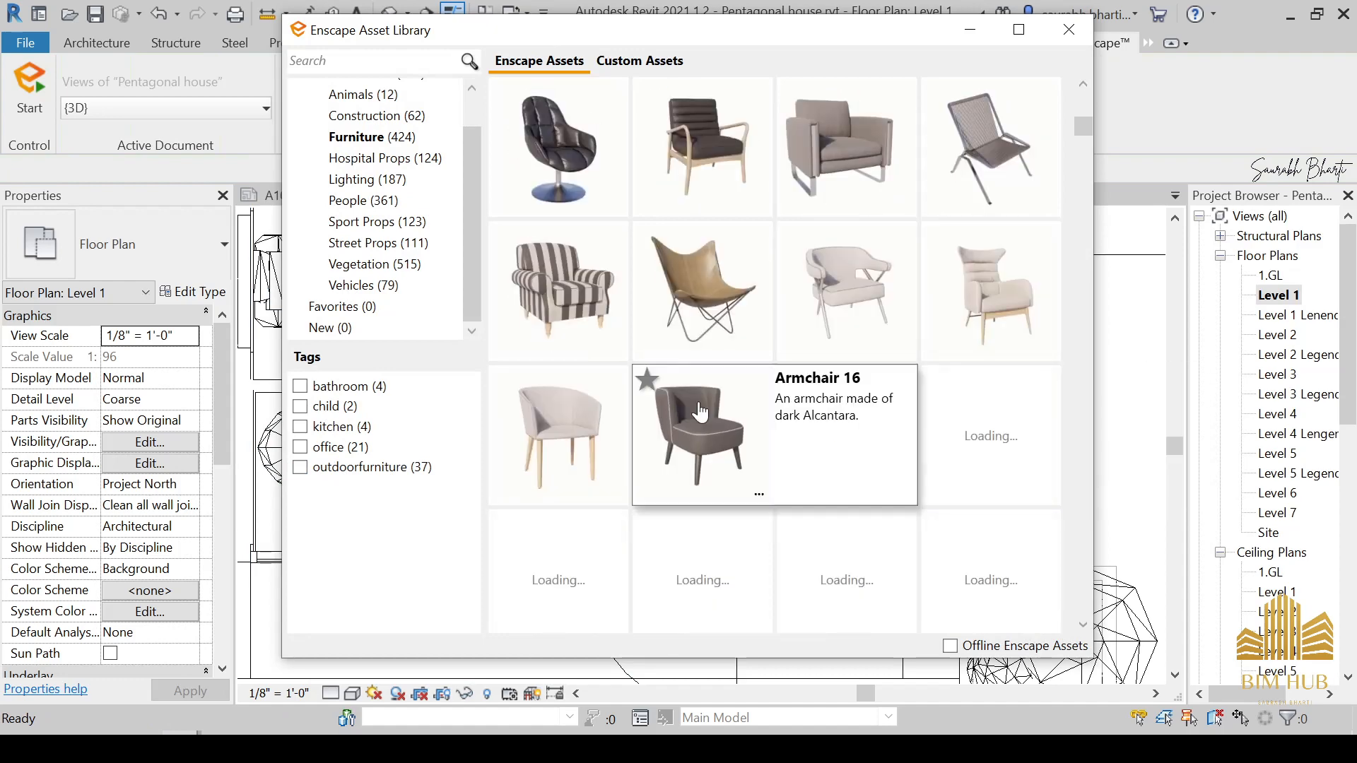
pyautogui.scroll(-3, 707, 406)
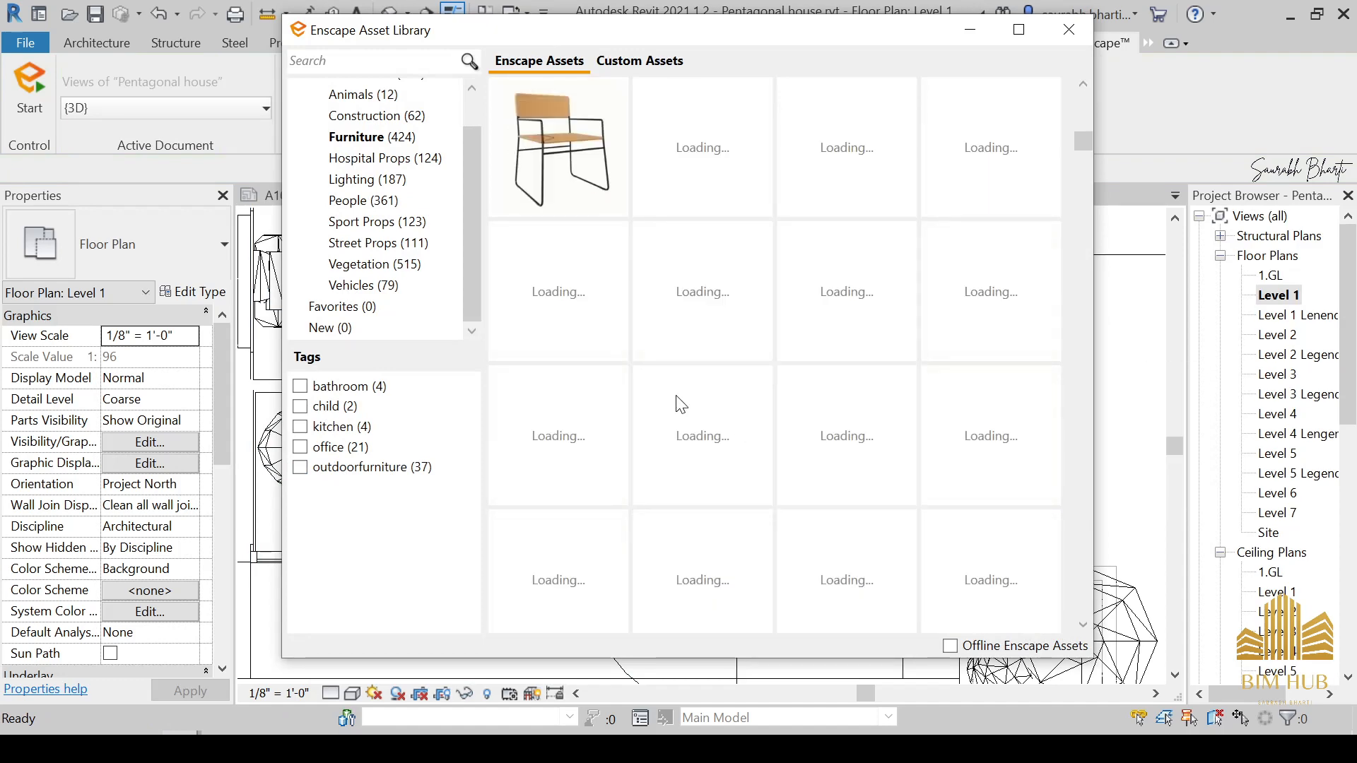
pyautogui.scroll(3, 781, 421)
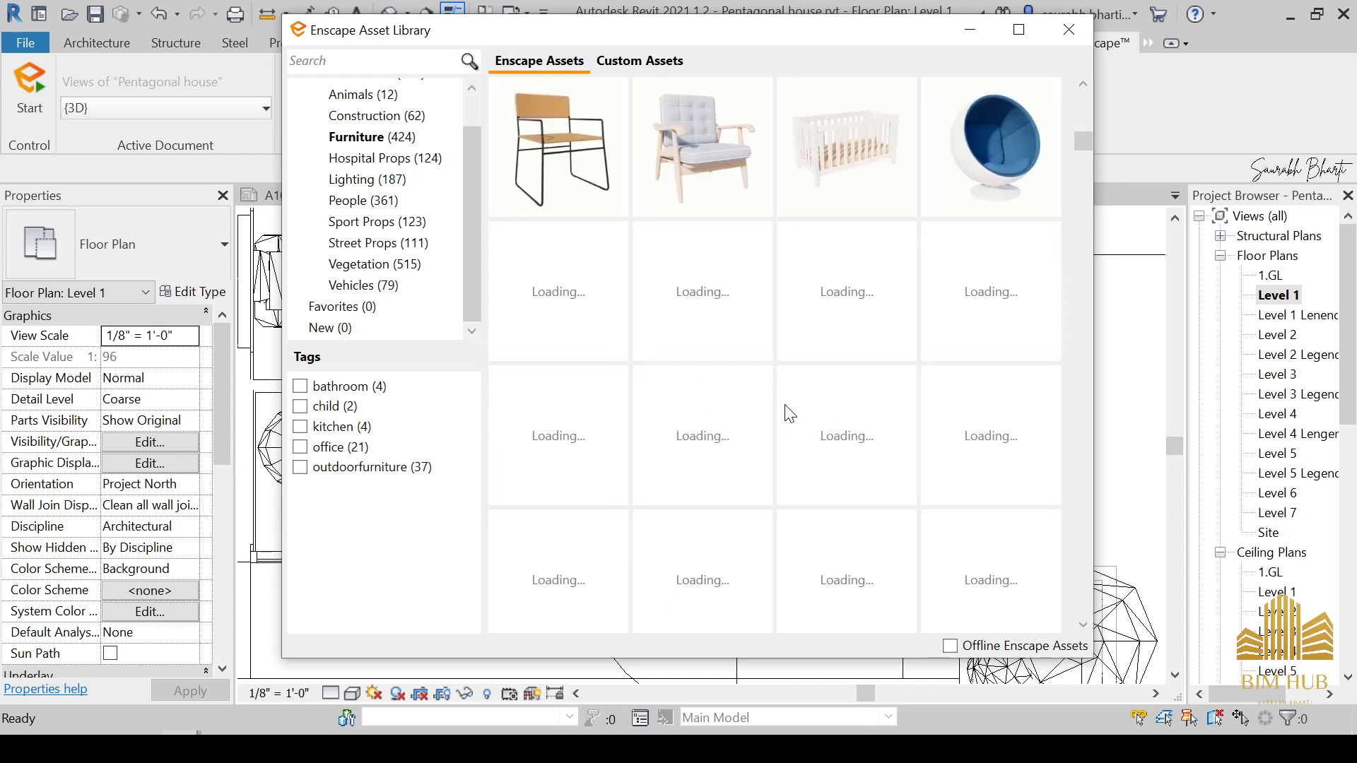
pyautogui.scroll(-3, 797, 446)
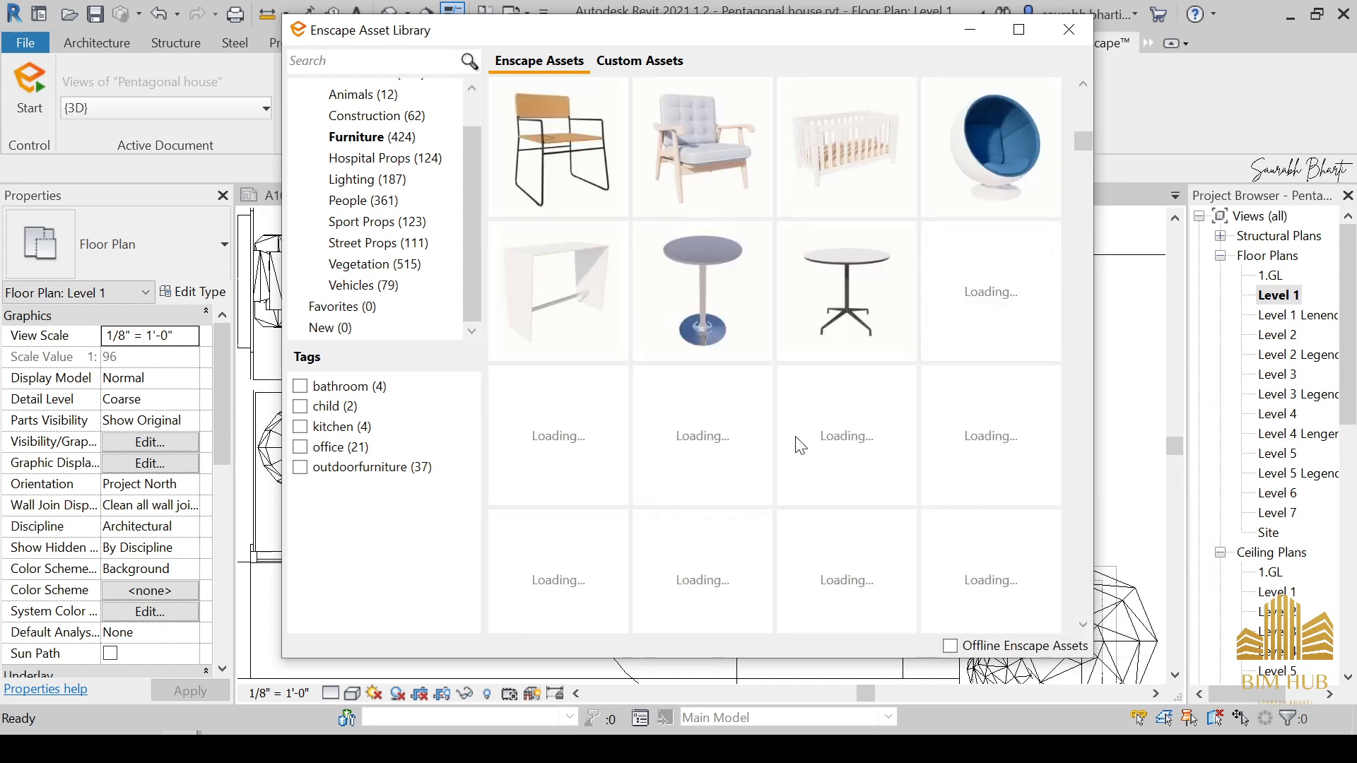
pyautogui.scroll(2, 919, 445)
pyautogui.scroll(-5, 857, 459)
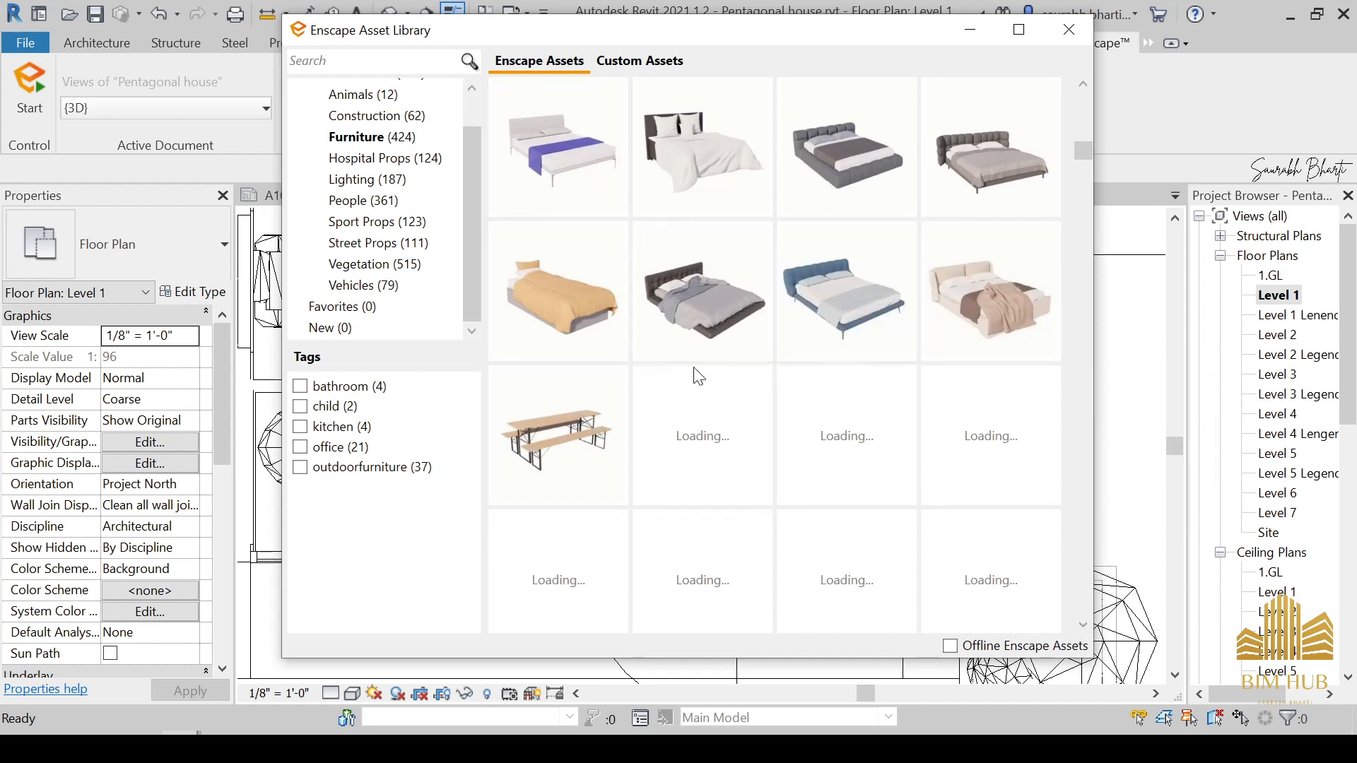
pyautogui.scroll(-3, 712, 346)
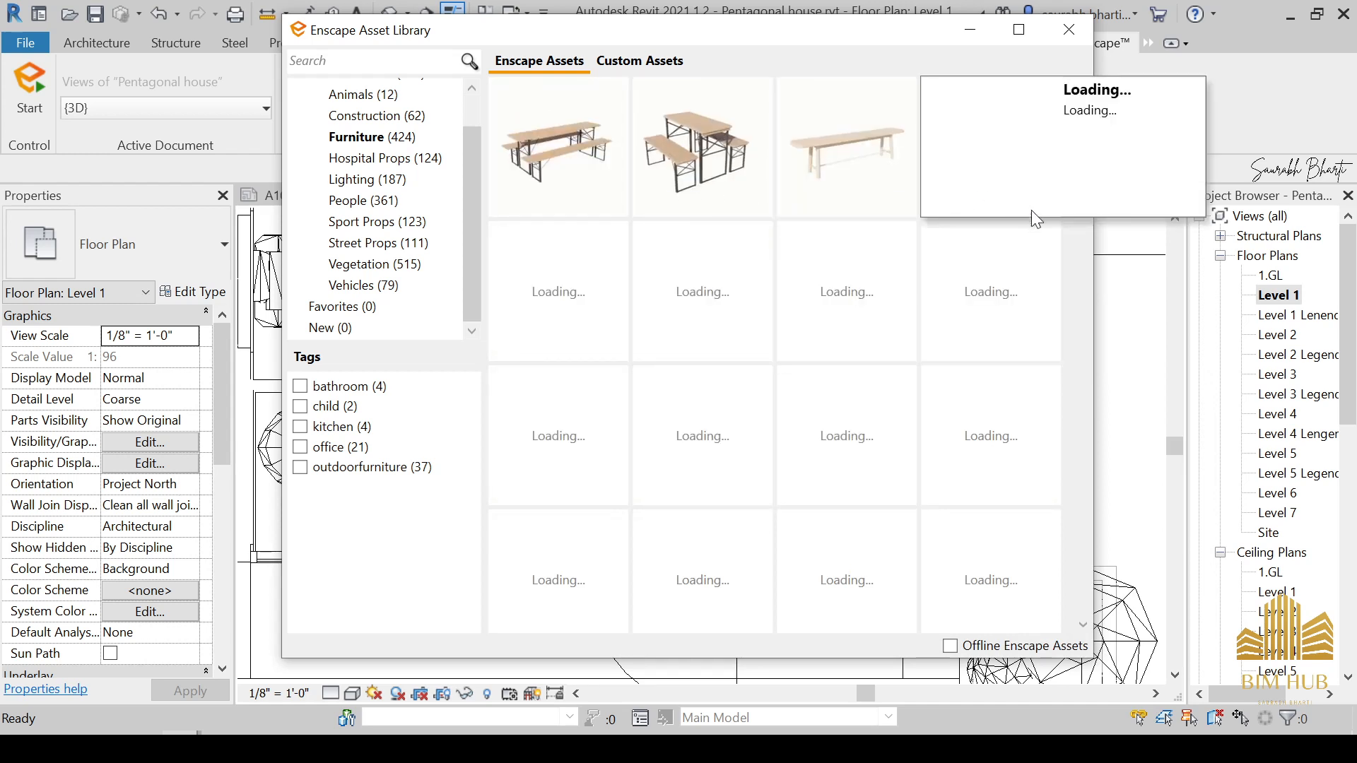
pyautogui.scroll(3, 851, 331)
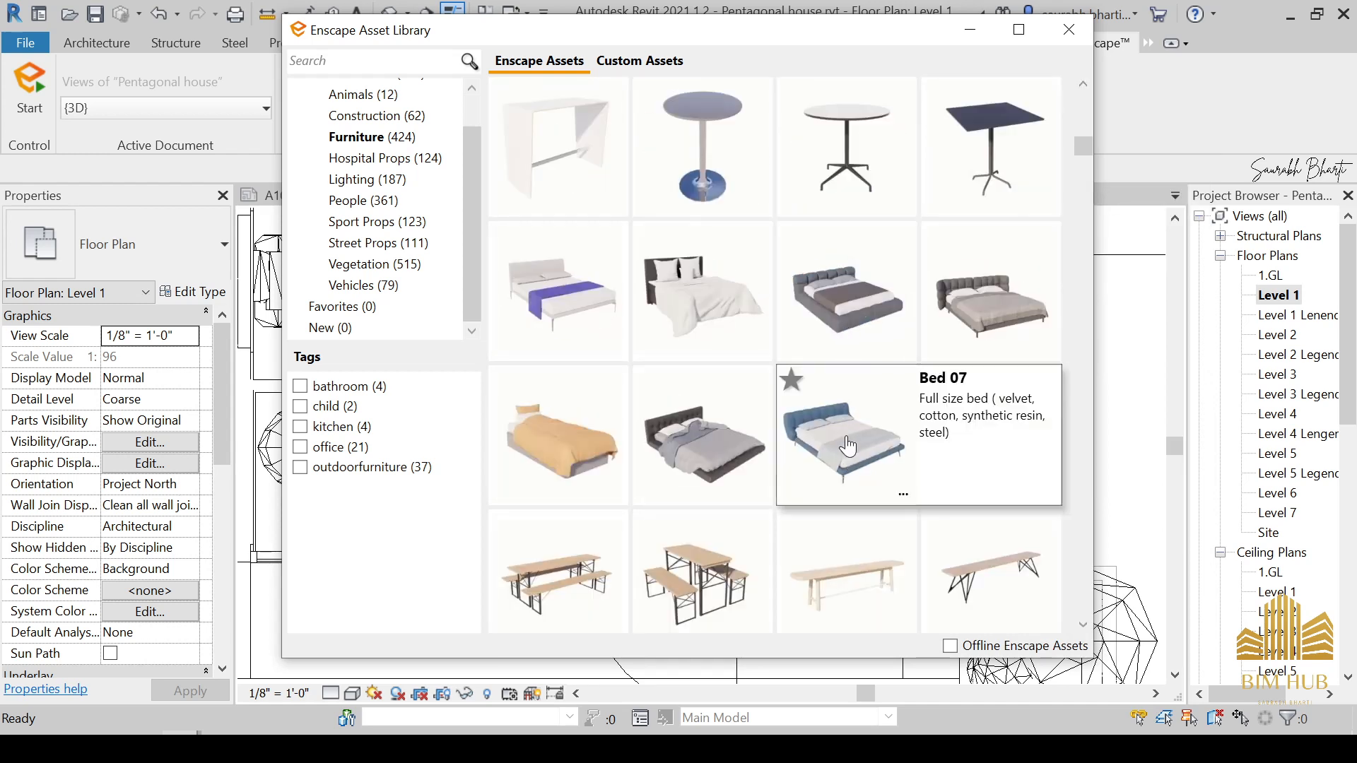
pyautogui.scroll(-1, 847, 447)
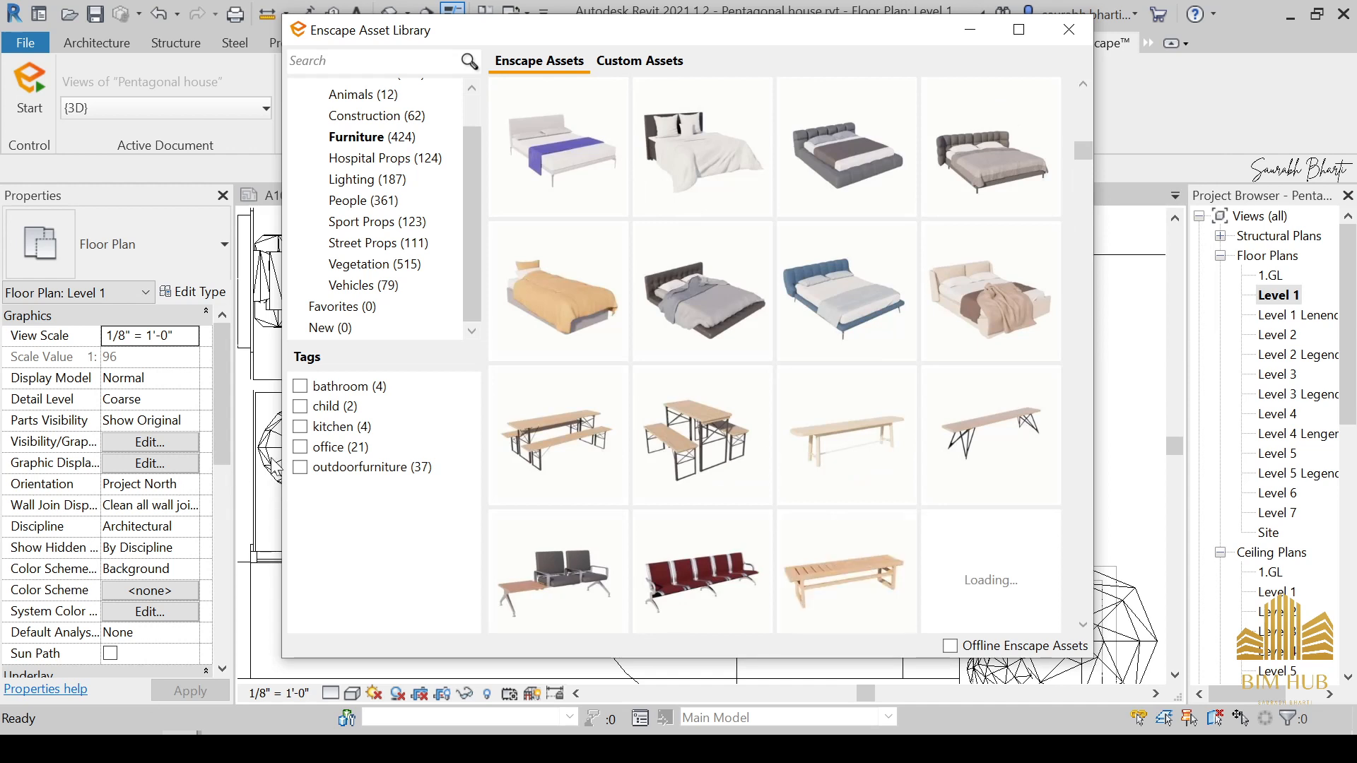
pyautogui.scroll(-1, 661, 417)
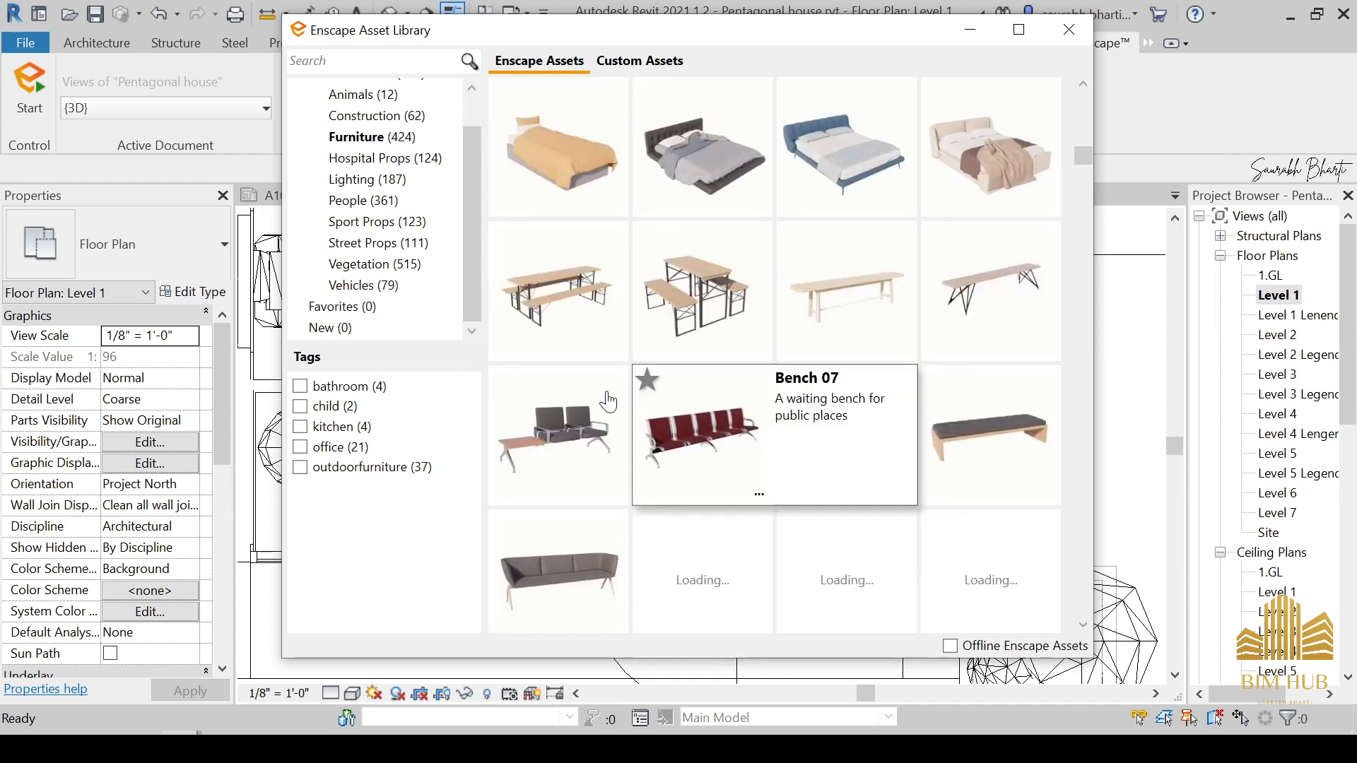
pyautogui.scroll(-3, 813, 431)
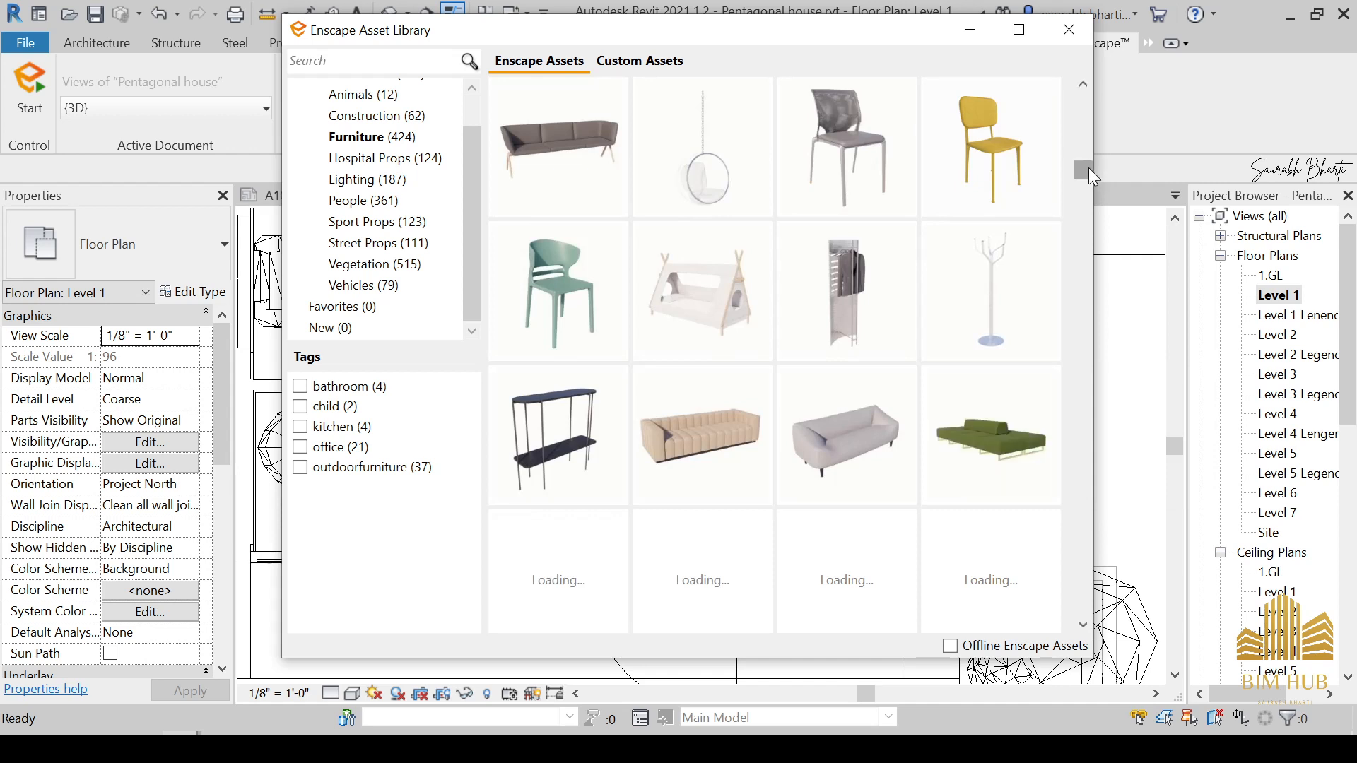
pyautogui.scroll(-3, 855, 559)
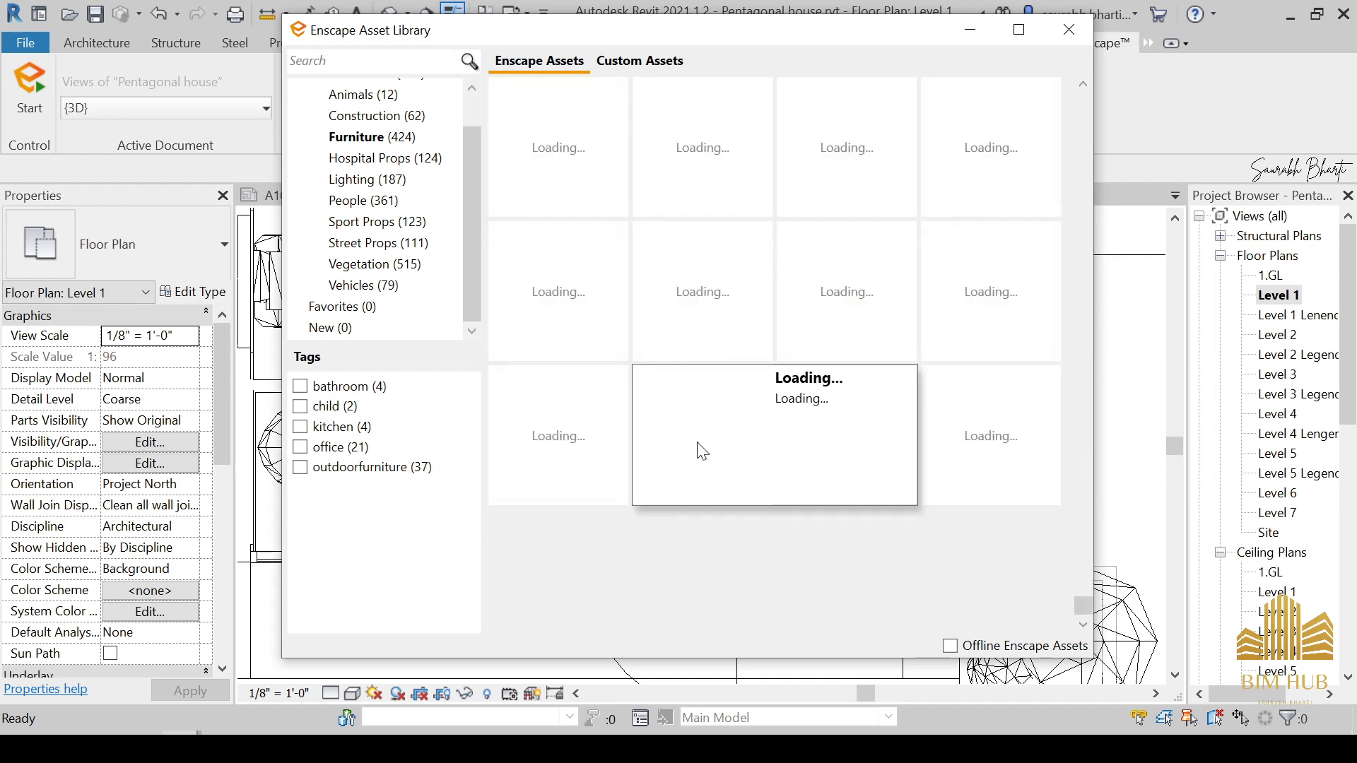
pyautogui.scroll(1, 731, 496)
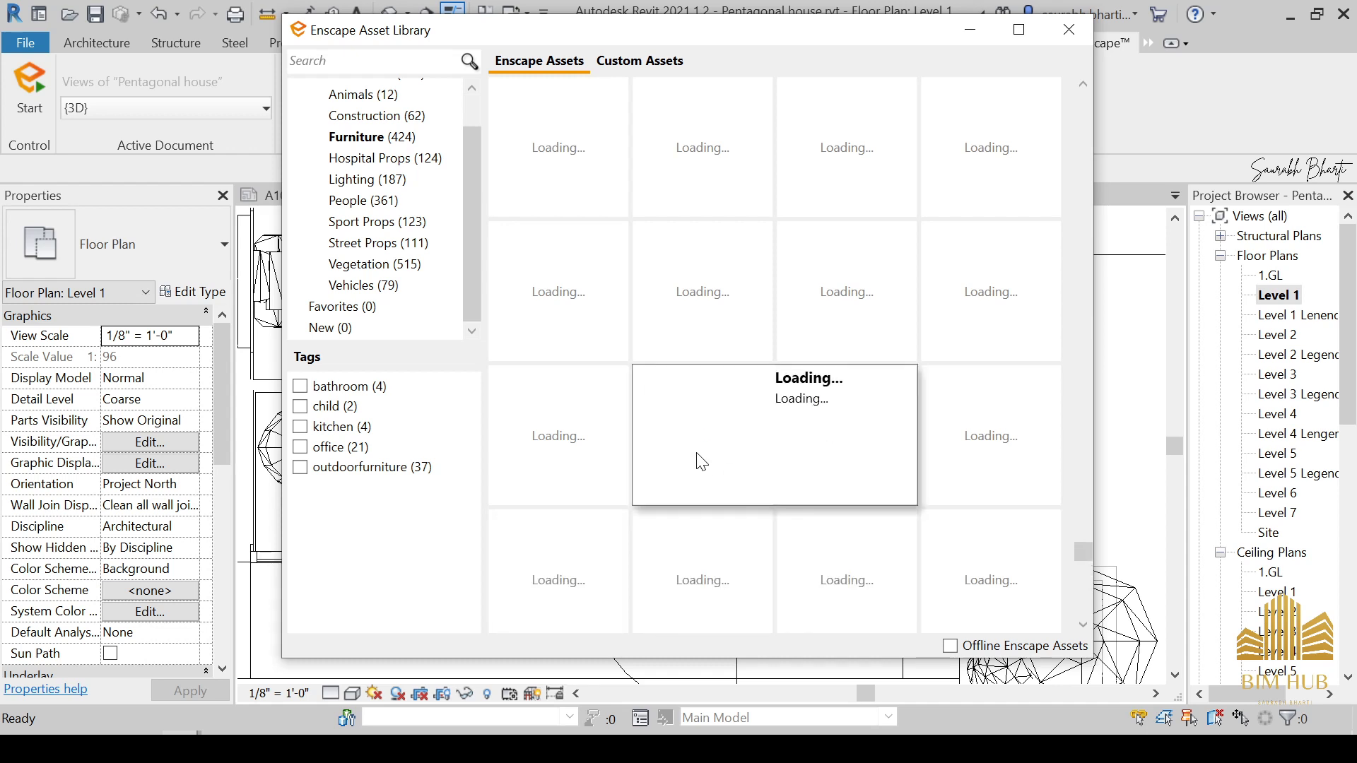
pyautogui.scroll(-1, 703, 487)
pyautogui.scroll(-1, 818, 532)
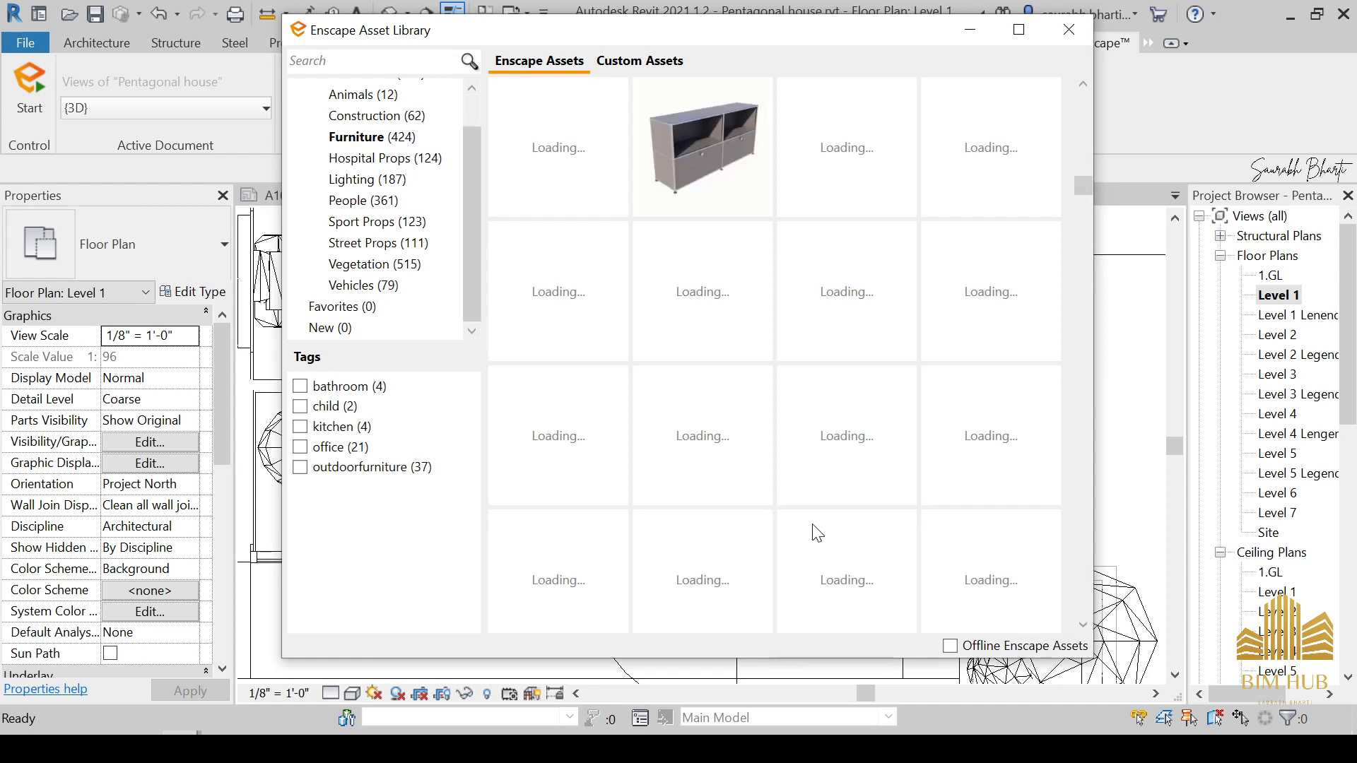
pyautogui.scroll(5, 812, 524)
pyautogui.scroll(-4, 813, 525)
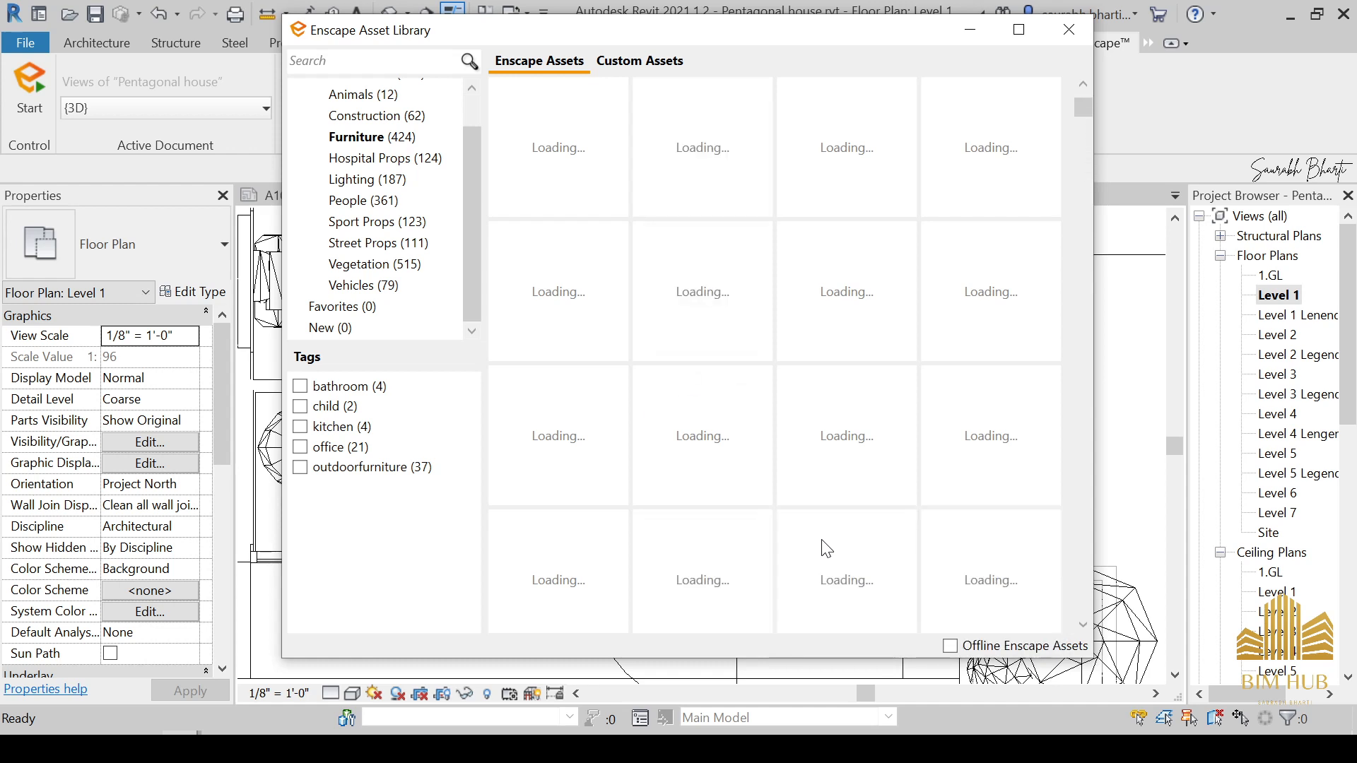
pyautogui.scroll(-3, 823, 541)
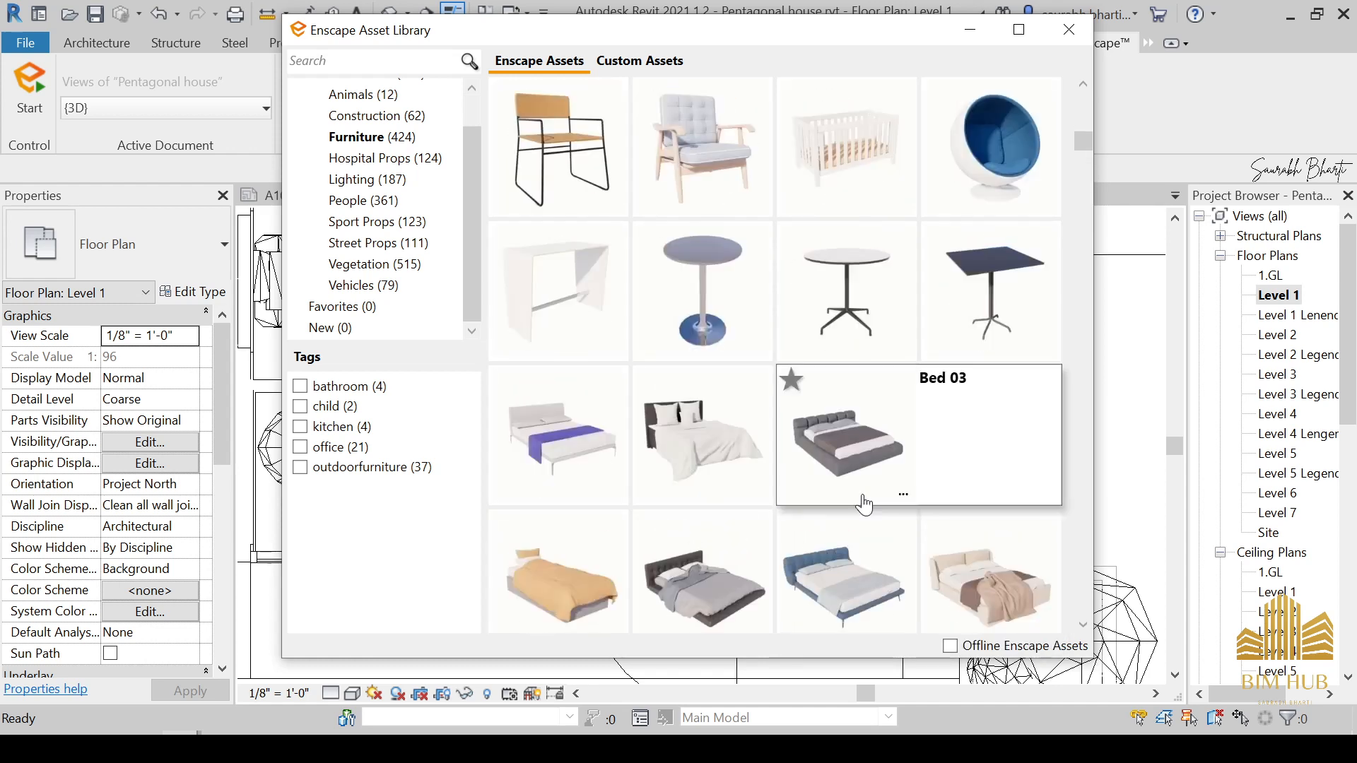
pyautogui.scroll(-2, 864, 504)
pyautogui.scroll(4, 754, 515)
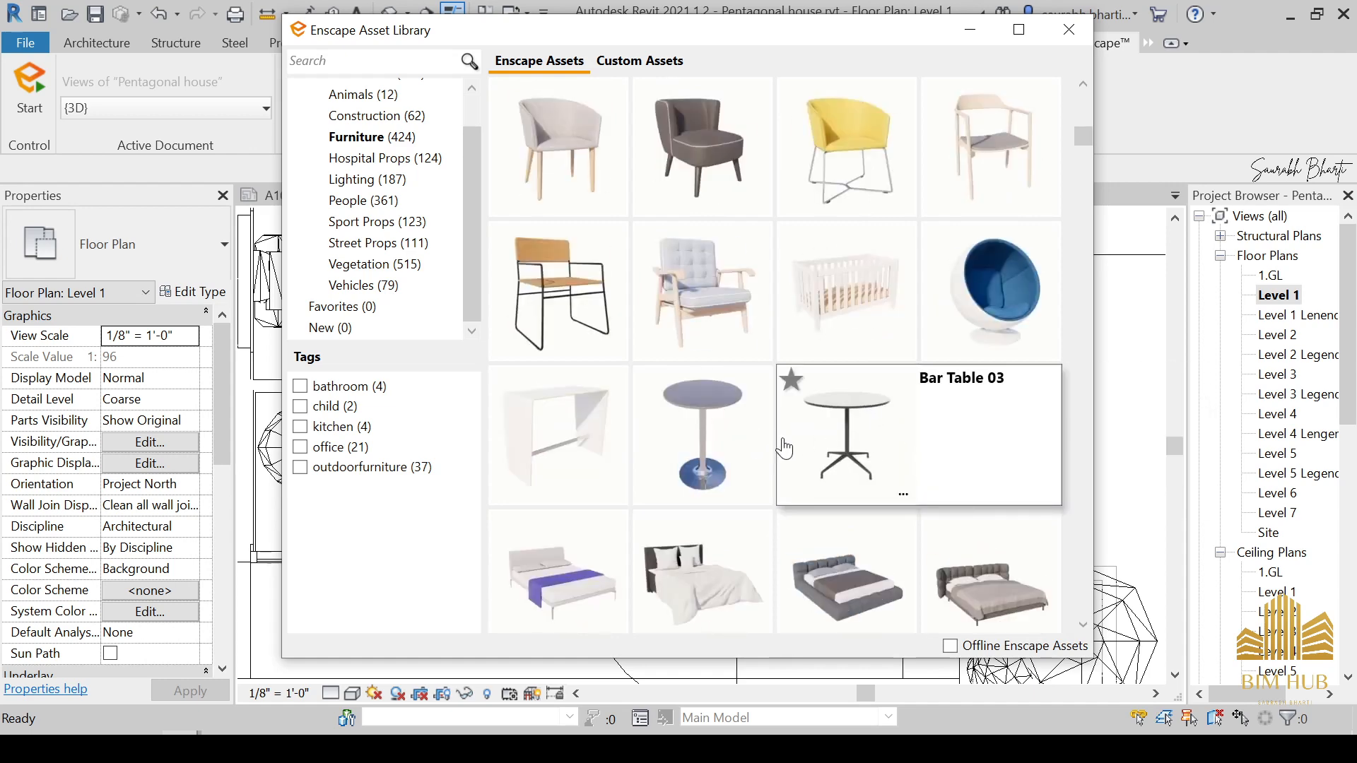
pyautogui.scroll(-3, 841, 494)
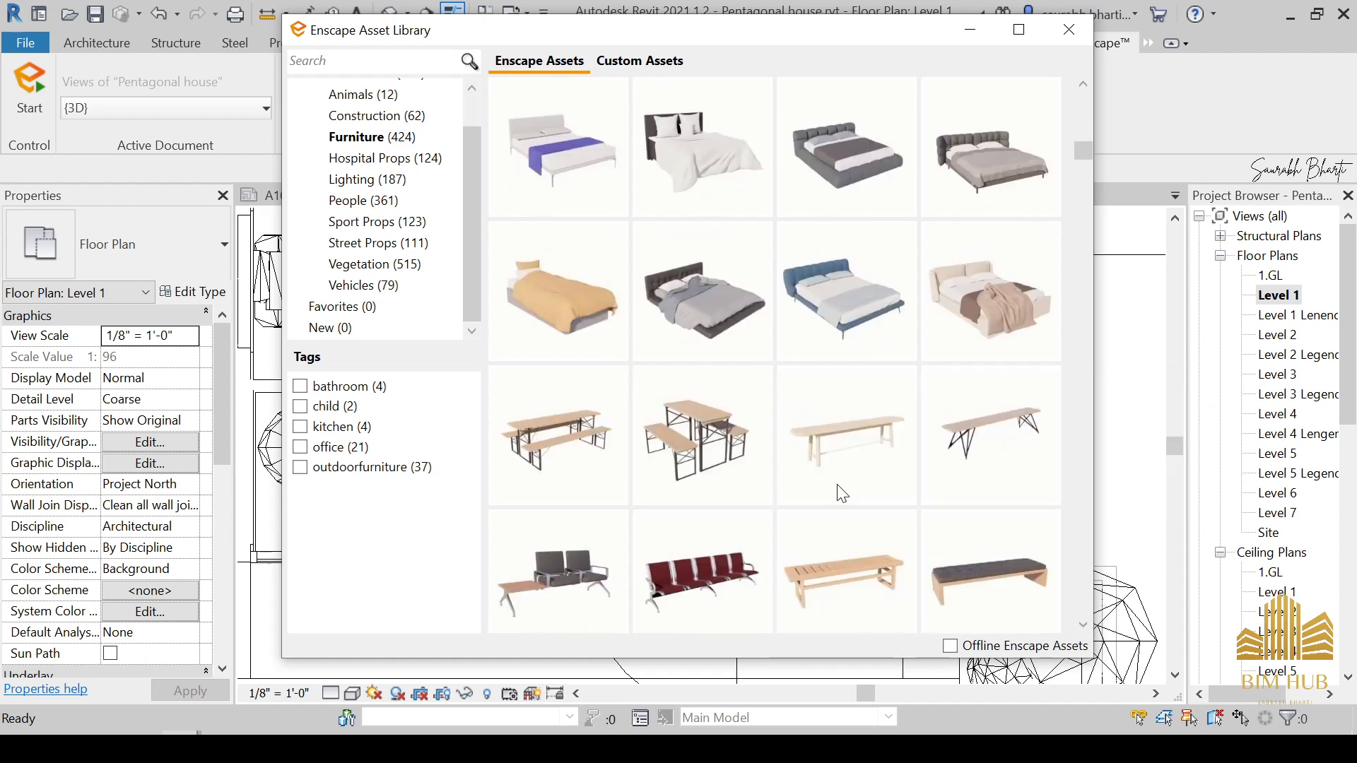
pyautogui.scroll(-3, 774, 453)
pyautogui.moveTo(751, 486)
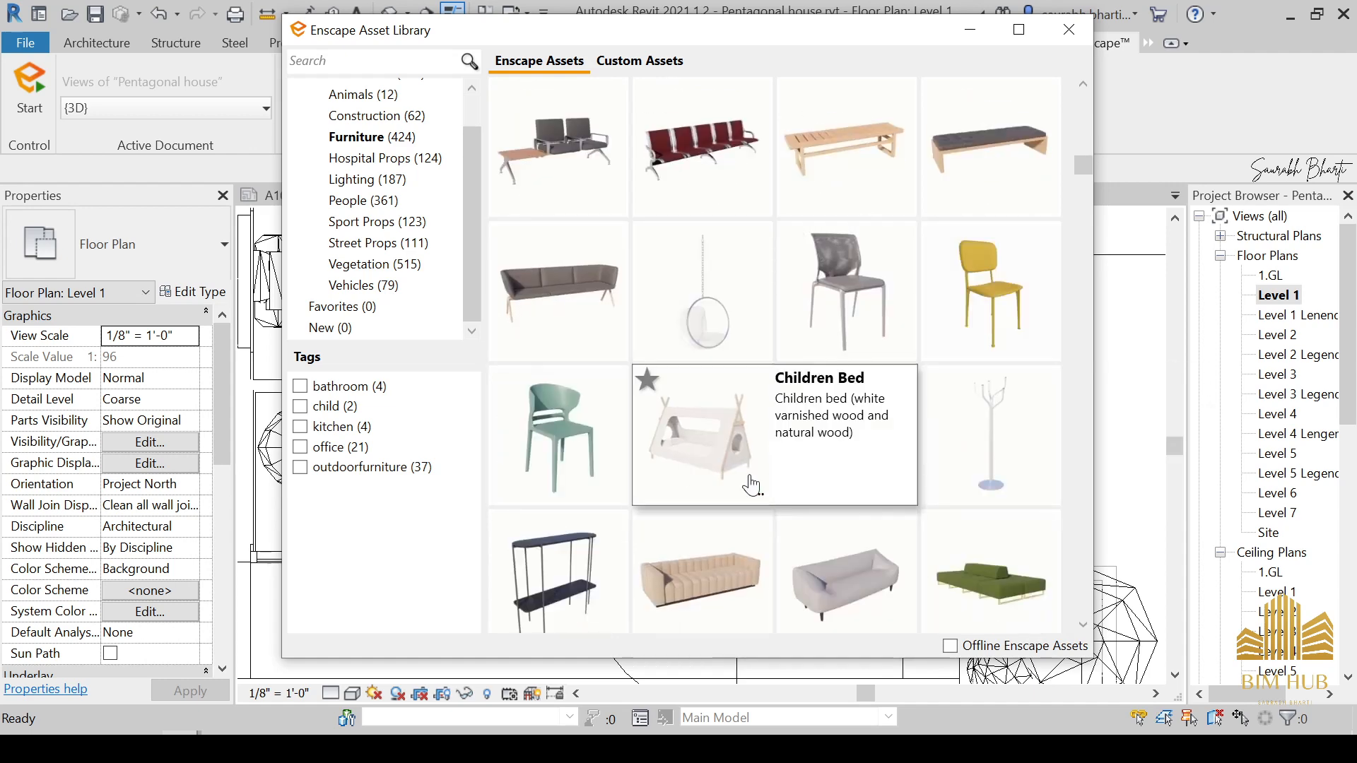
pyautogui.scroll(-3, 755, 487)
pyautogui.scroll(-2, 803, 491)
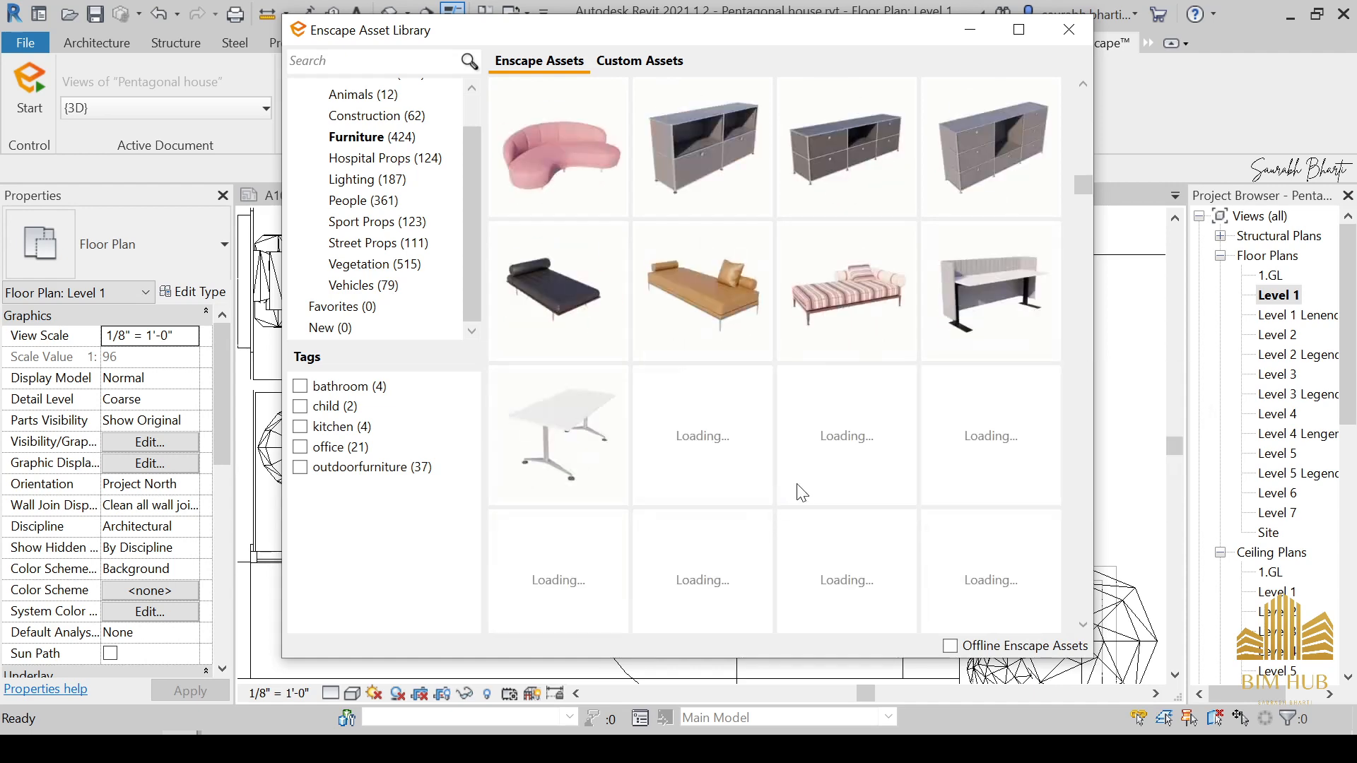
pyautogui.scroll(4, 777, 354)
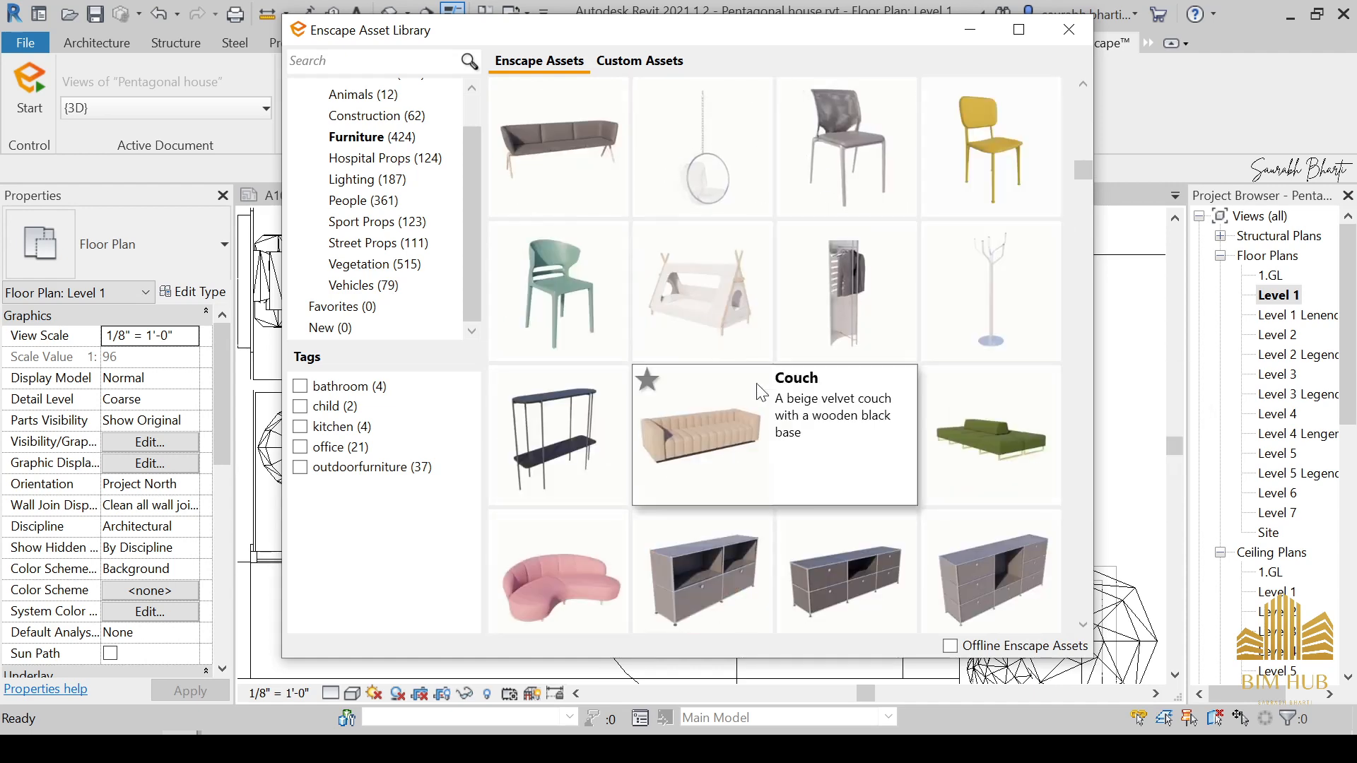
pyautogui.scroll(-3, 849, 395)
pyautogui.scroll(-2, 703, 459)
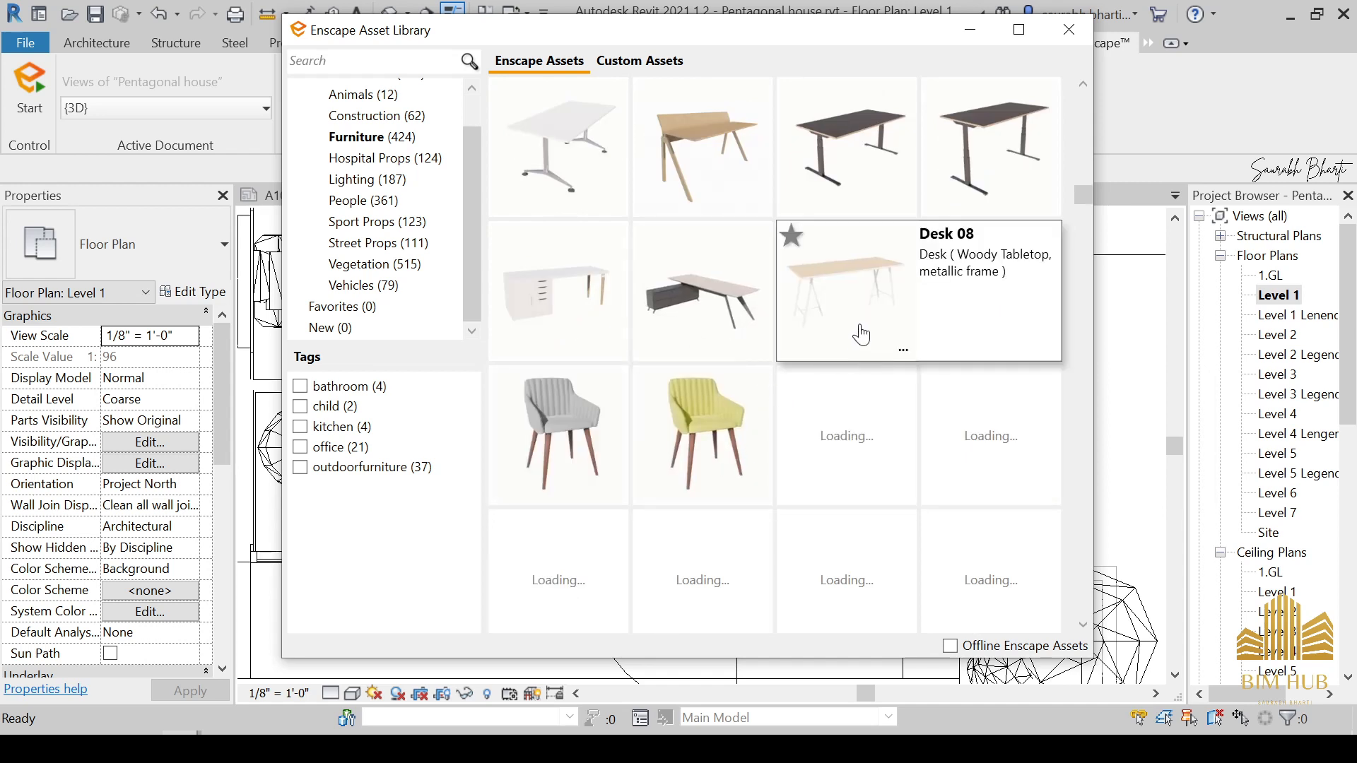
pyautogui.scroll(-2, 861, 335)
pyautogui.scroll(2, 857, 357)
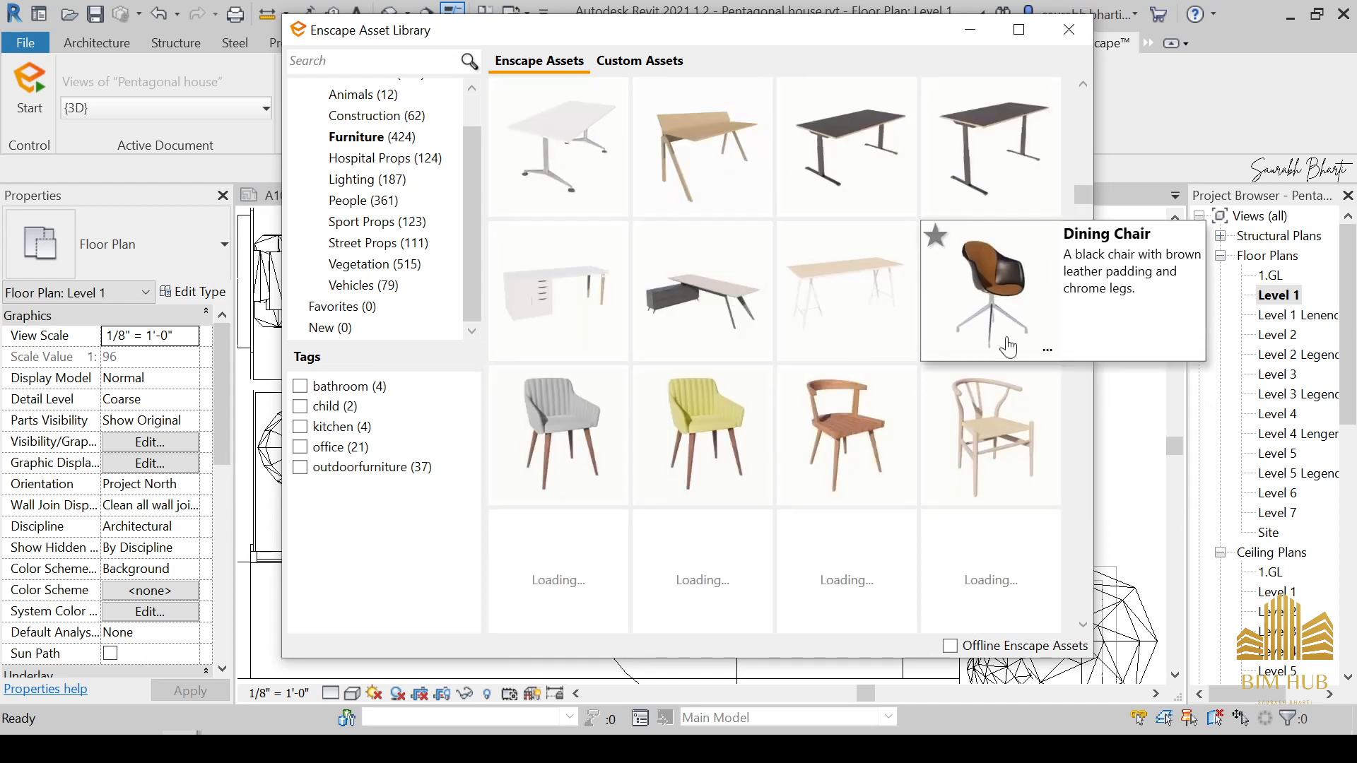
pyautogui.scroll(-2, 1002, 345)
pyautogui.scroll(9, 990, 365)
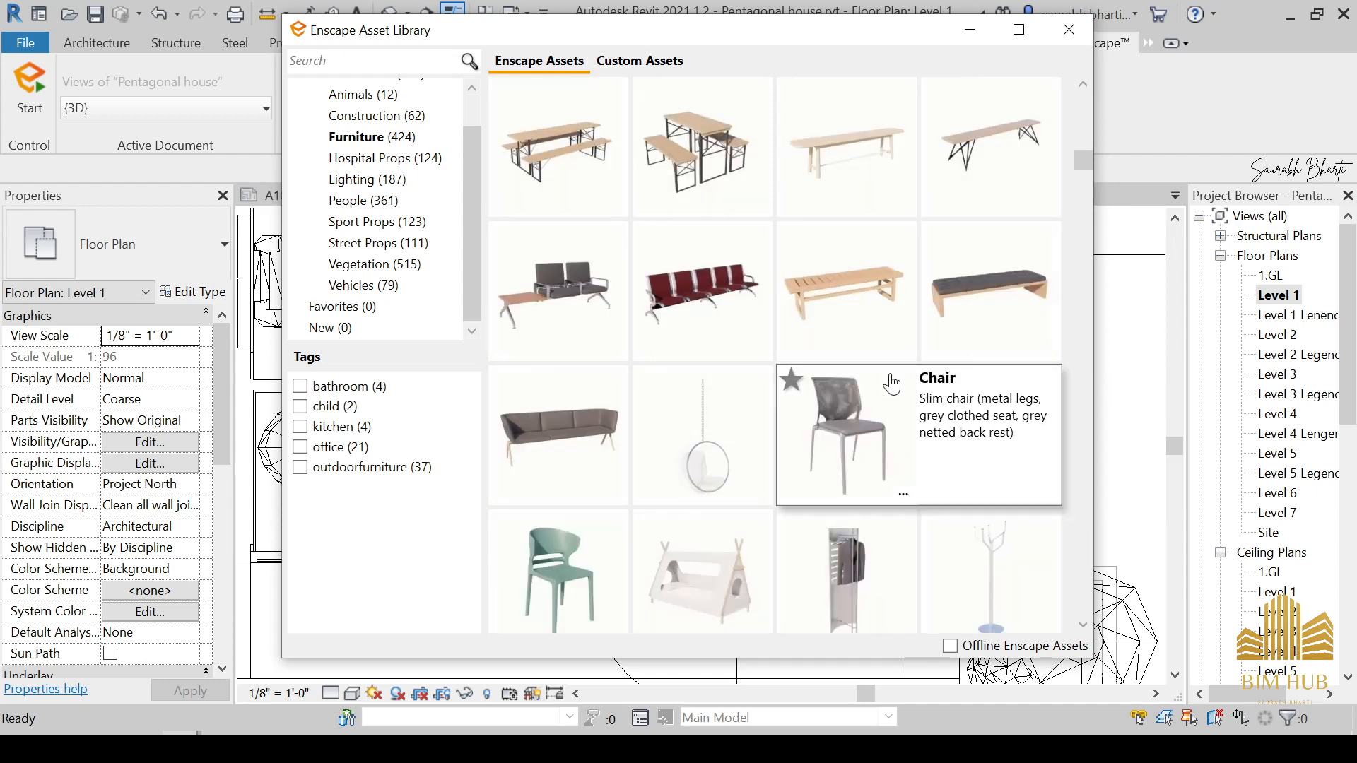
pyautogui.scroll(-1, 893, 383)
pyautogui.scroll(6, 869, 396)
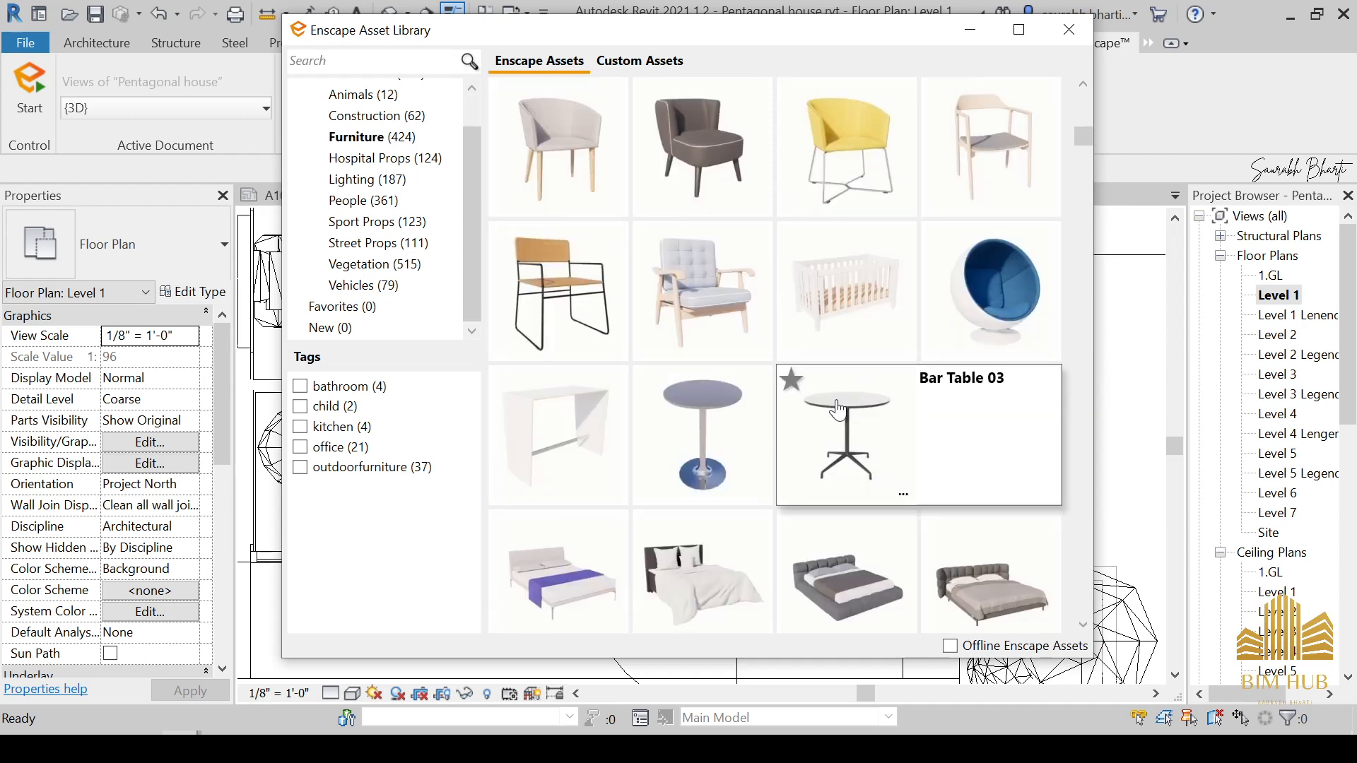
pyautogui.scroll(2, 836, 410)
pyautogui.scroll(3, 820, 400)
pyautogui.scroll(-2, 813, 396)
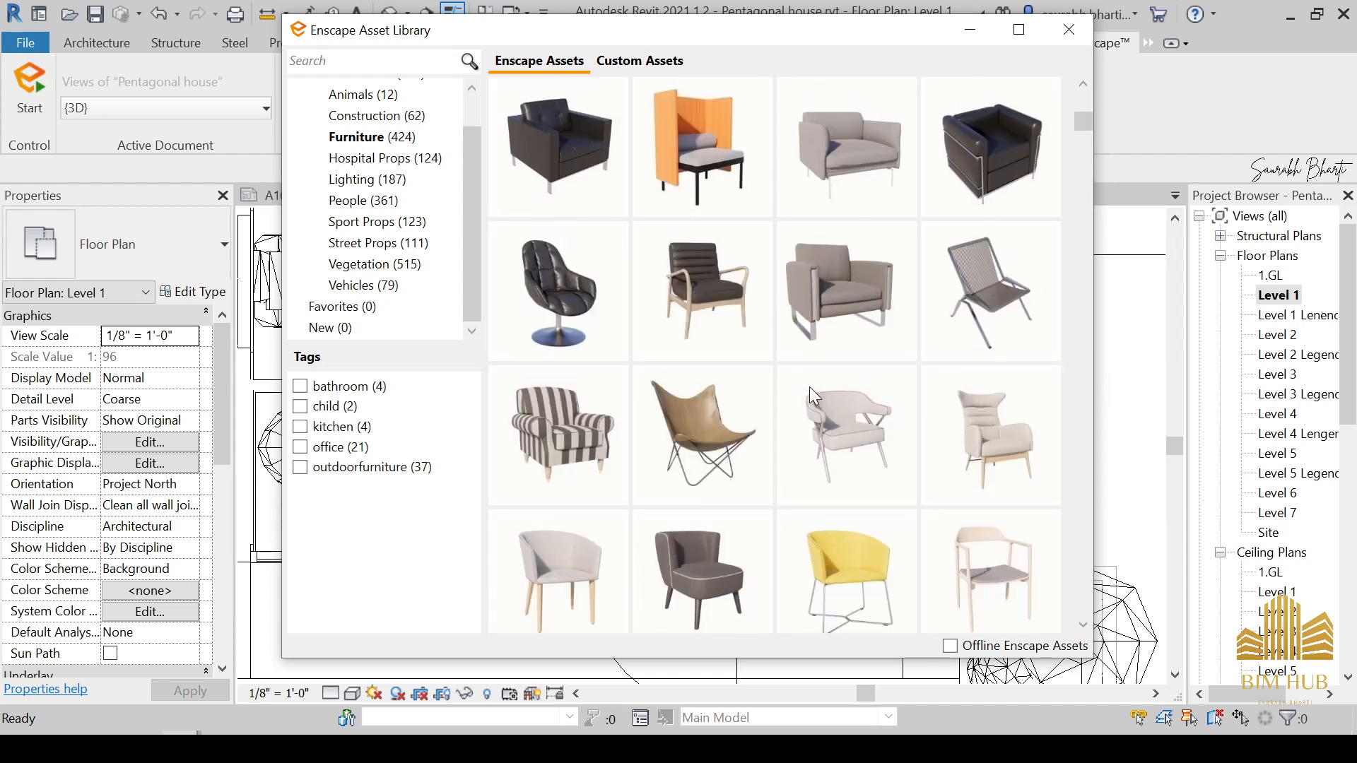
pyautogui.scroll(-14, 811, 391)
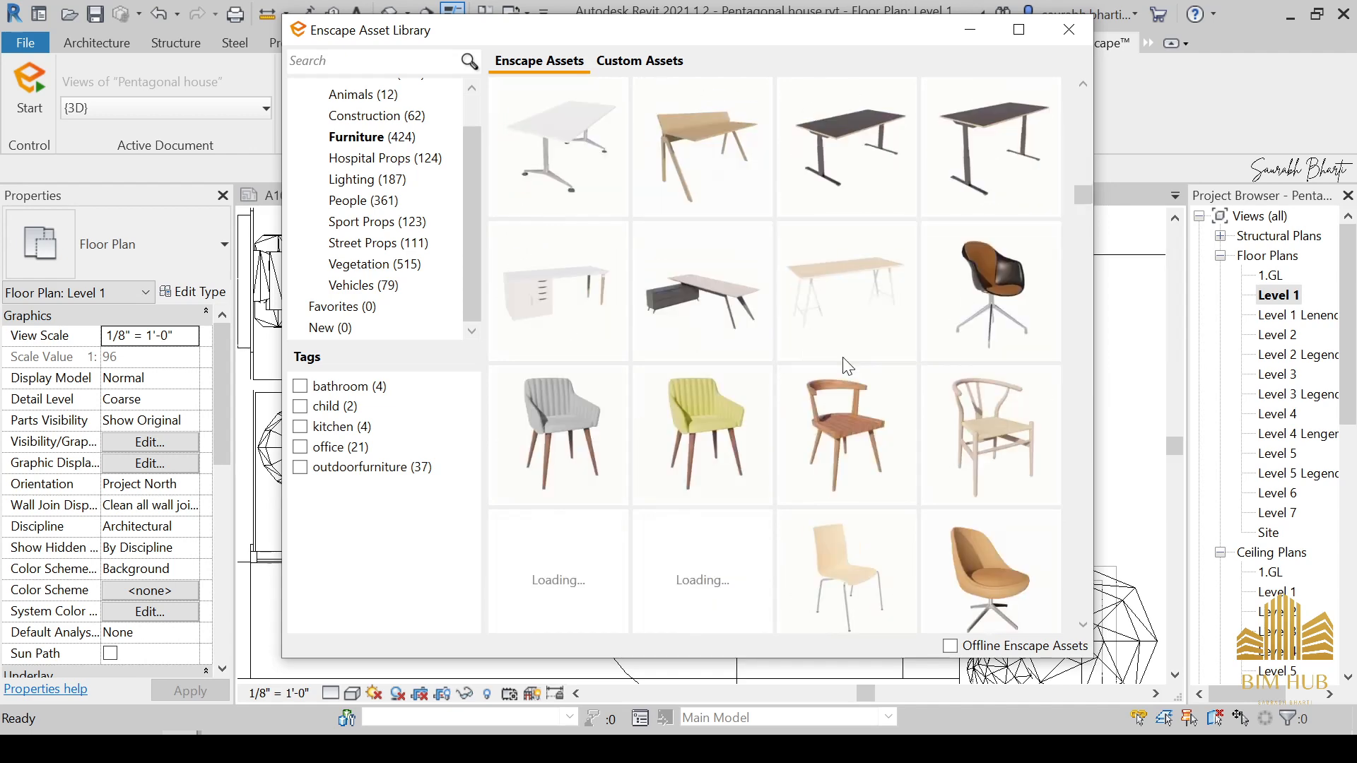
pyautogui.scroll(-1, 846, 363)
pyautogui.moveTo(842, 357)
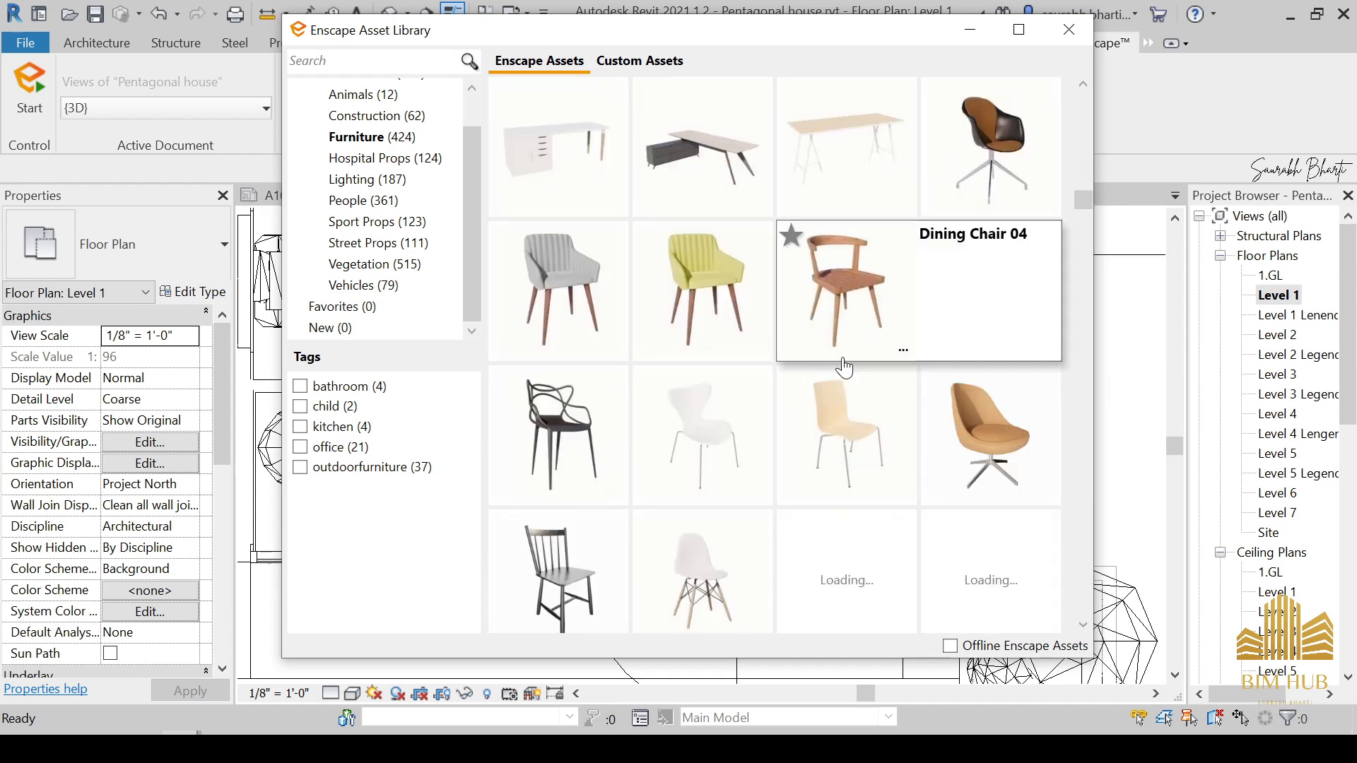
pyautogui.scroll(-3, 845, 371)
pyautogui.scroll(-2, 856, 382)
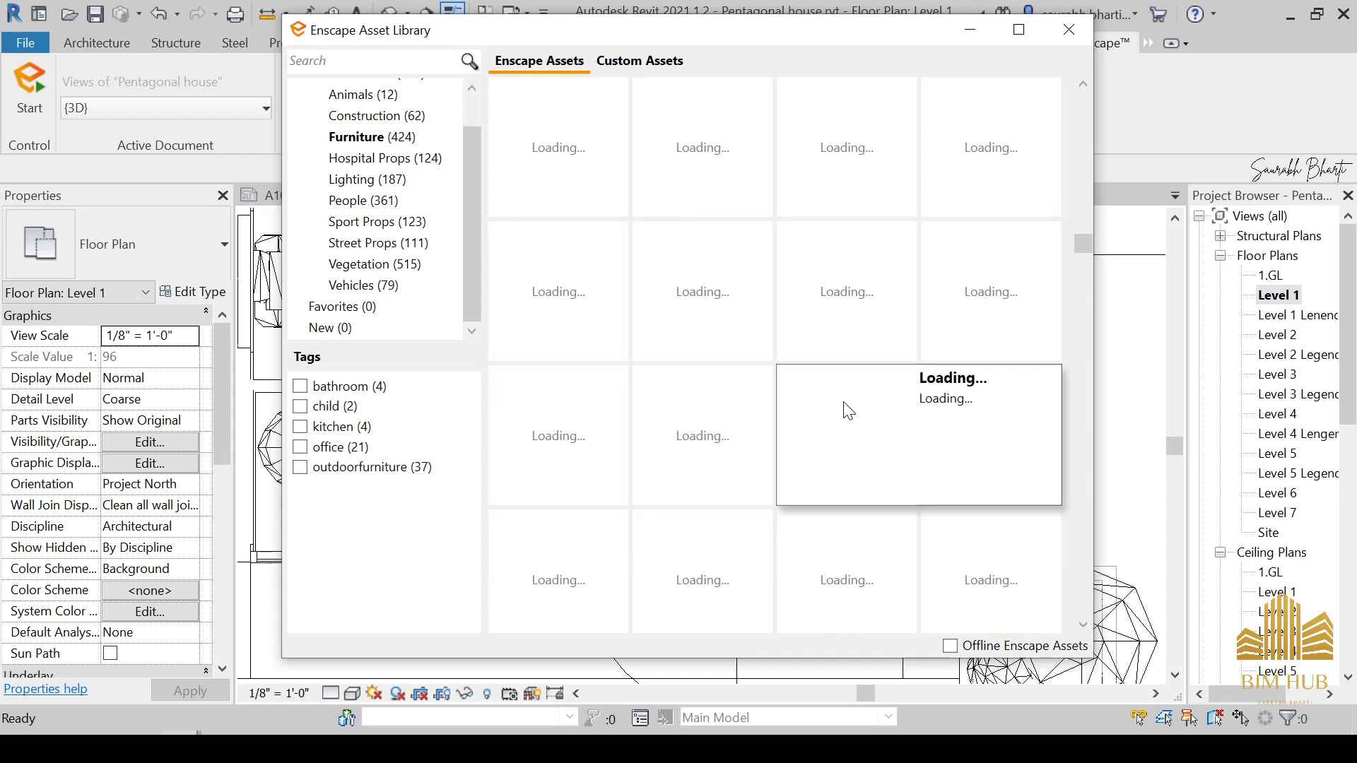
pyautogui.scroll(4, 844, 402)
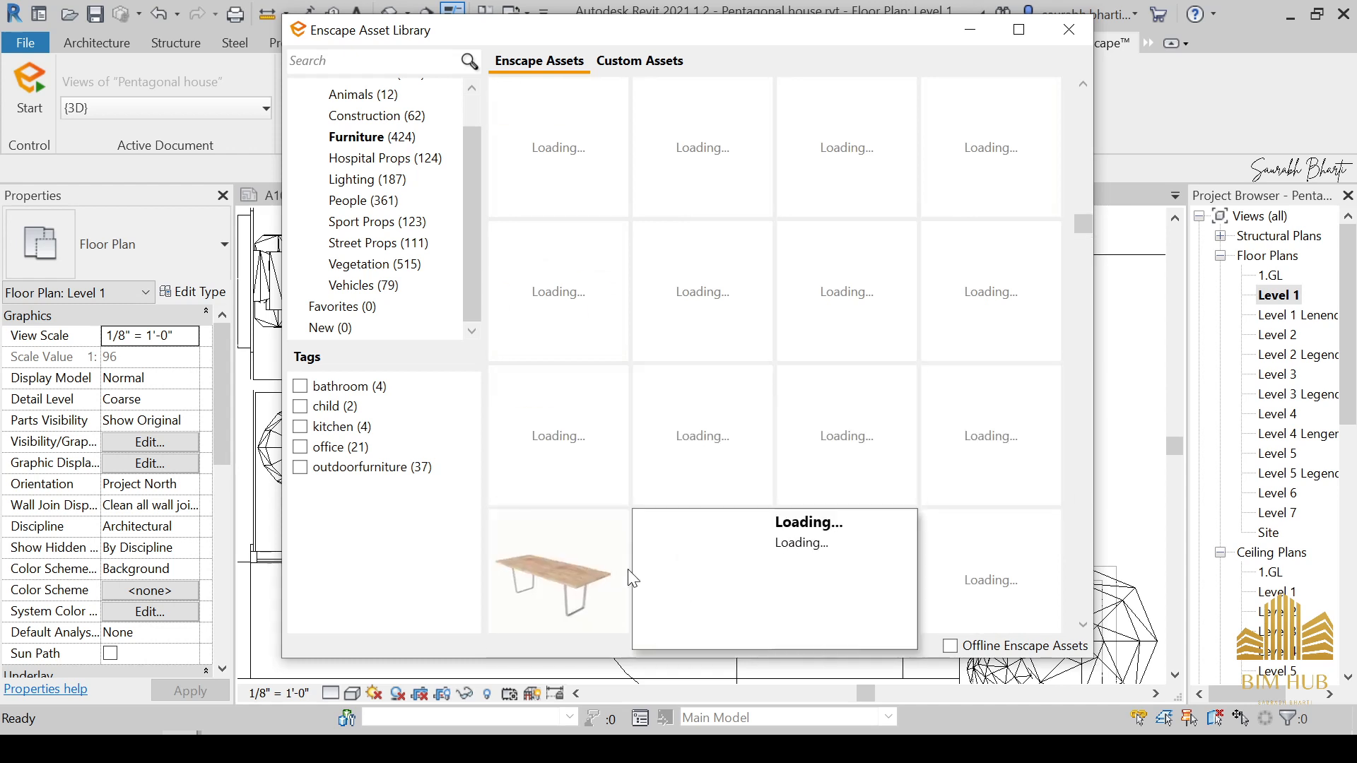
# Step: Place Sofa 04 in the corner across from the staircase, its centre about 5' 0" from the side wall and 2' 0" from the back wall
pyautogui.scroll(-2, 696, 523)
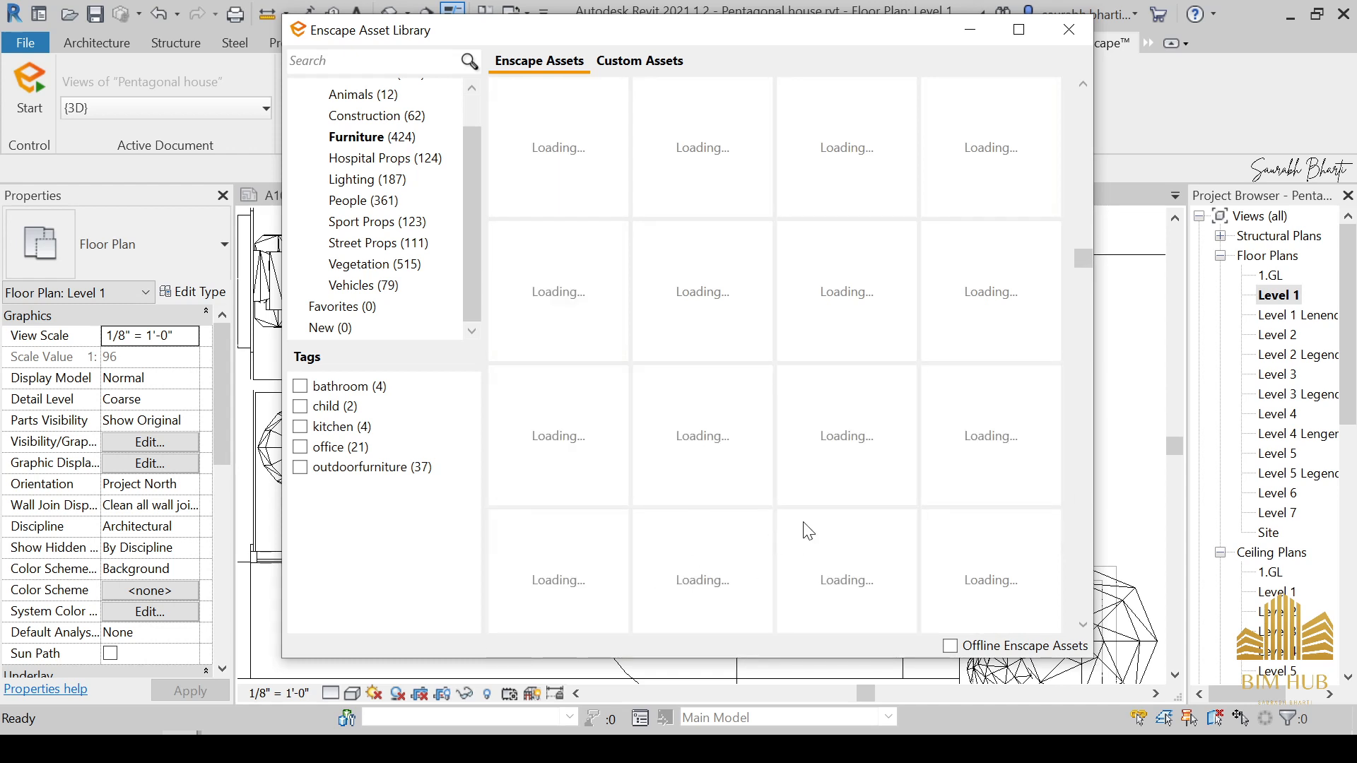
pyautogui.scroll(-4, 803, 524)
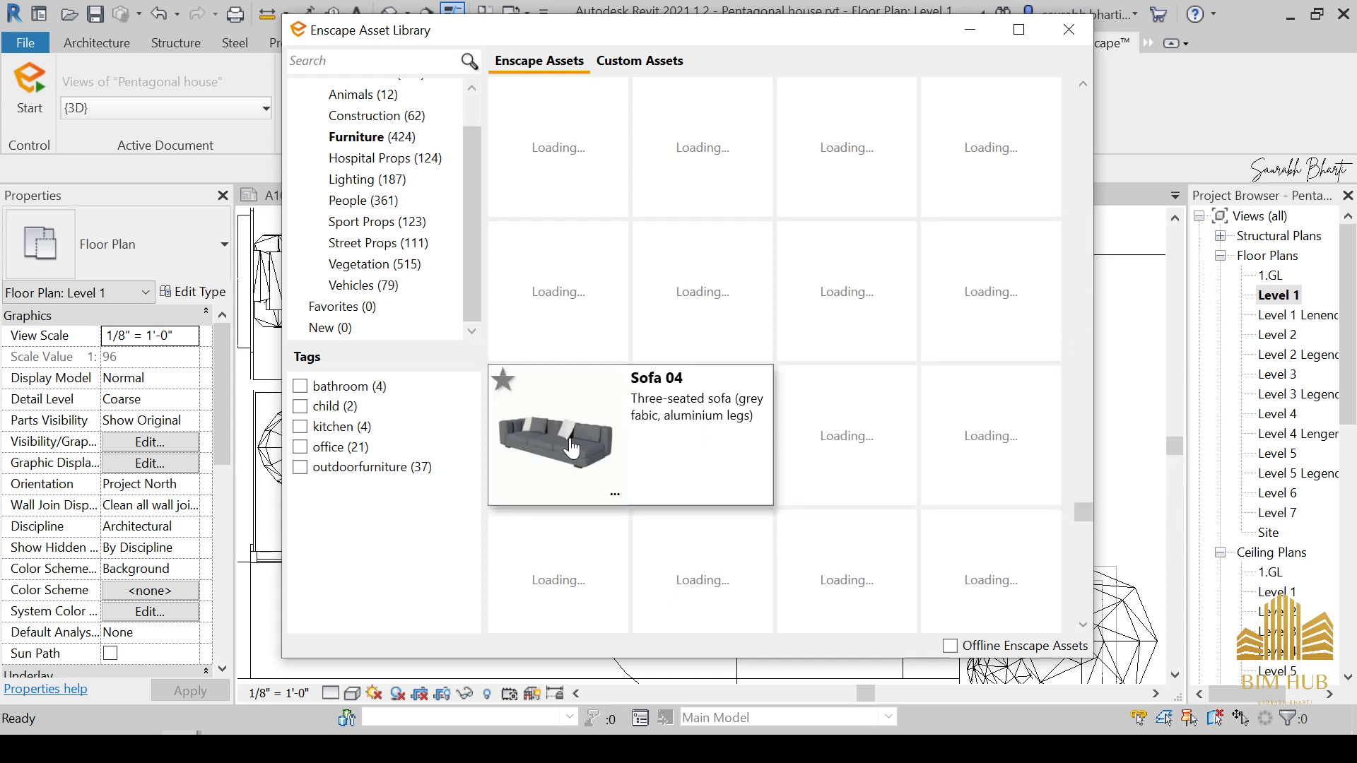
pyautogui.click(573, 449)
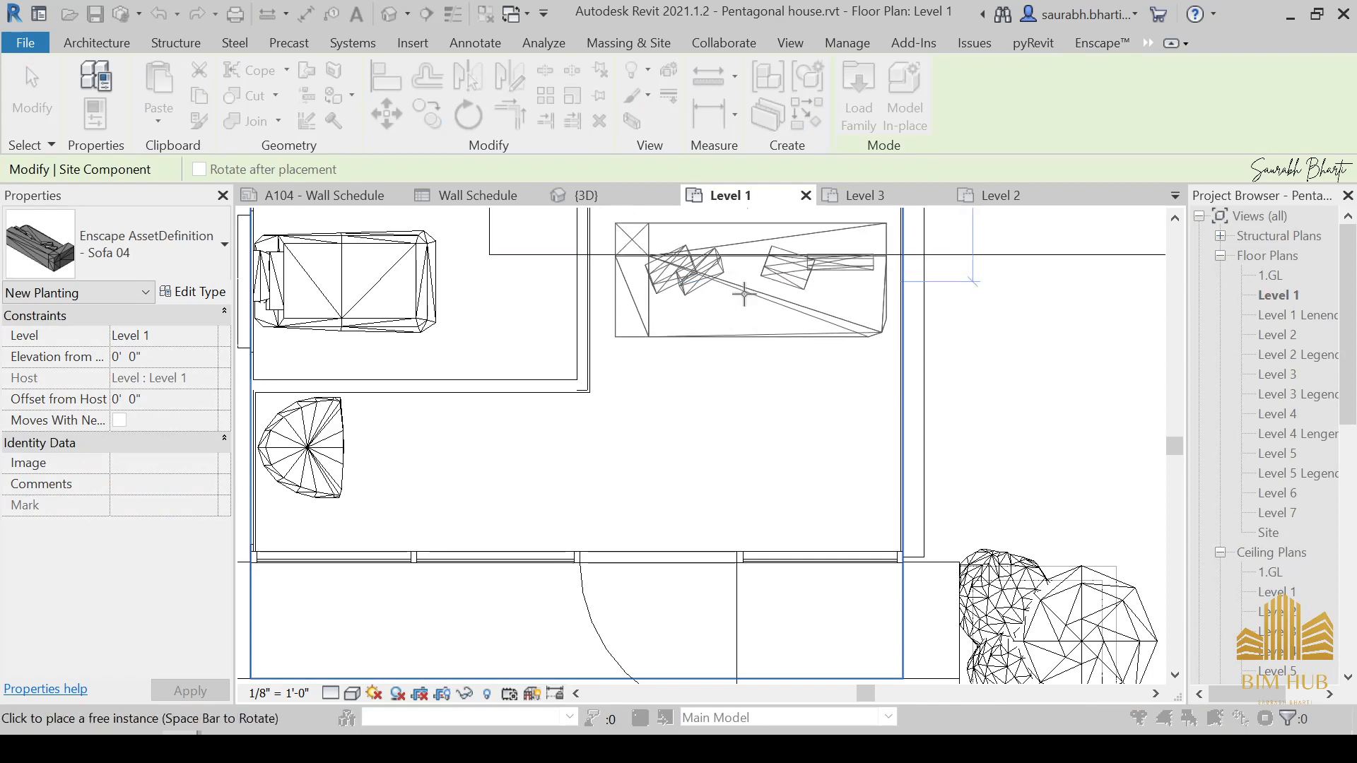
pyautogui.moveTo(744, 294); pyautogui.dragTo(729, 628, button='middle')
pyautogui.scroll(-1, 732, 609)
pyautogui.moveTo(737, 343); pyautogui.dragTo(725, 509, button='middle')
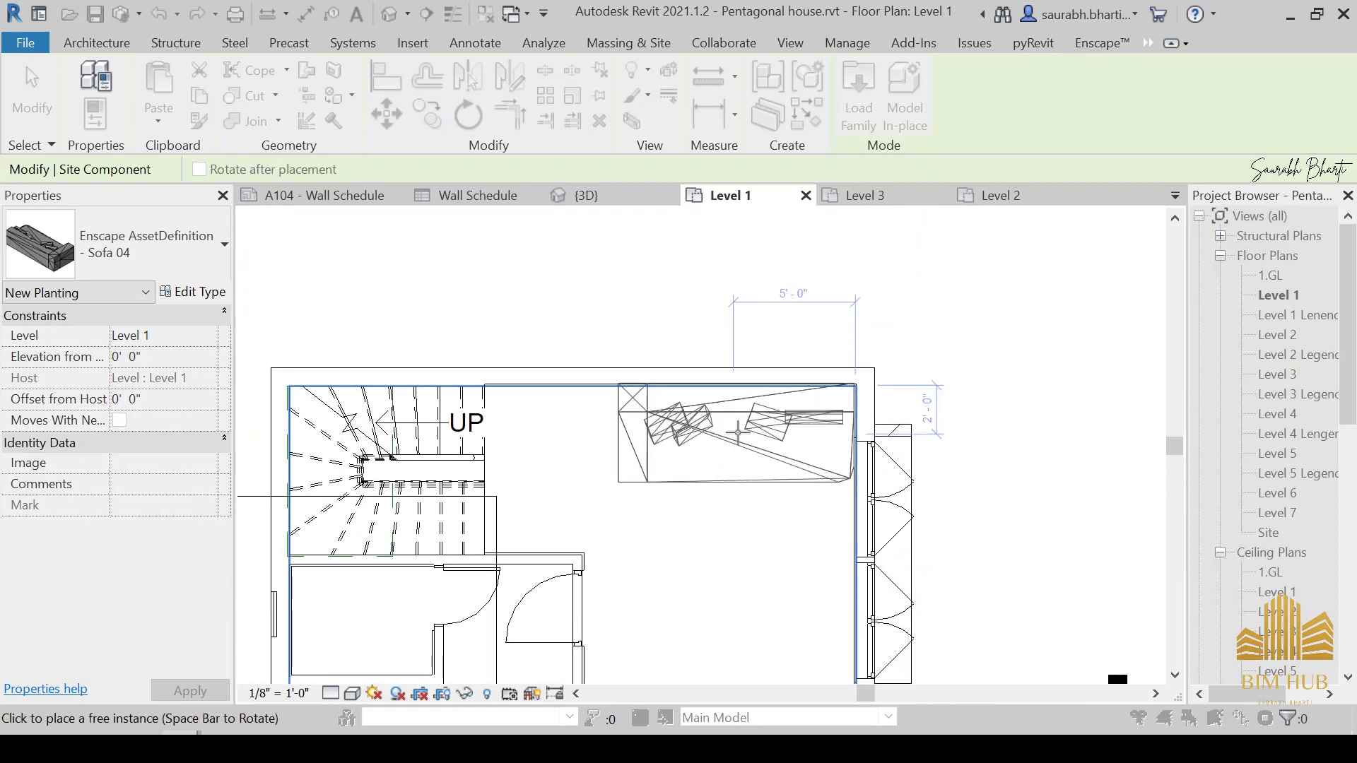
pyautogui.click(733, 438)
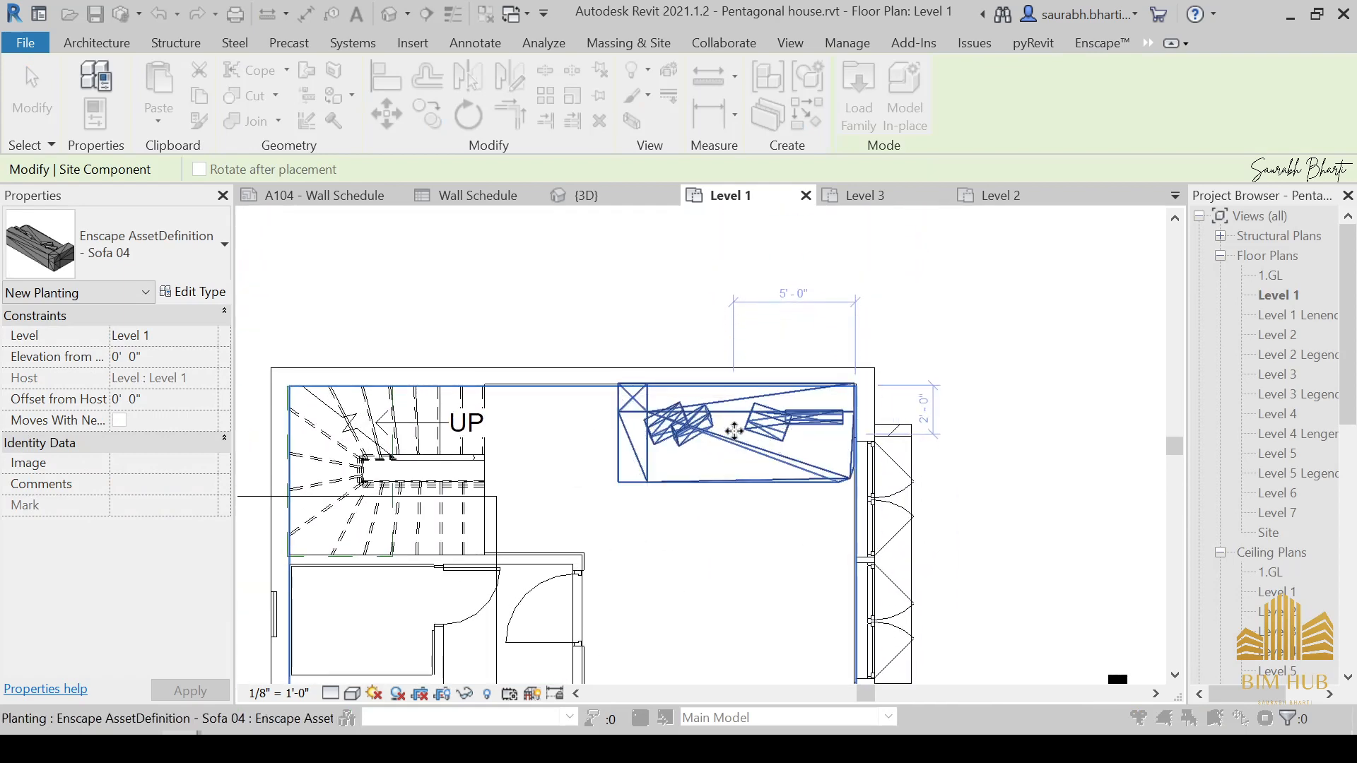
pyautogui.press('Escape')
pyautogui.press('Escape')
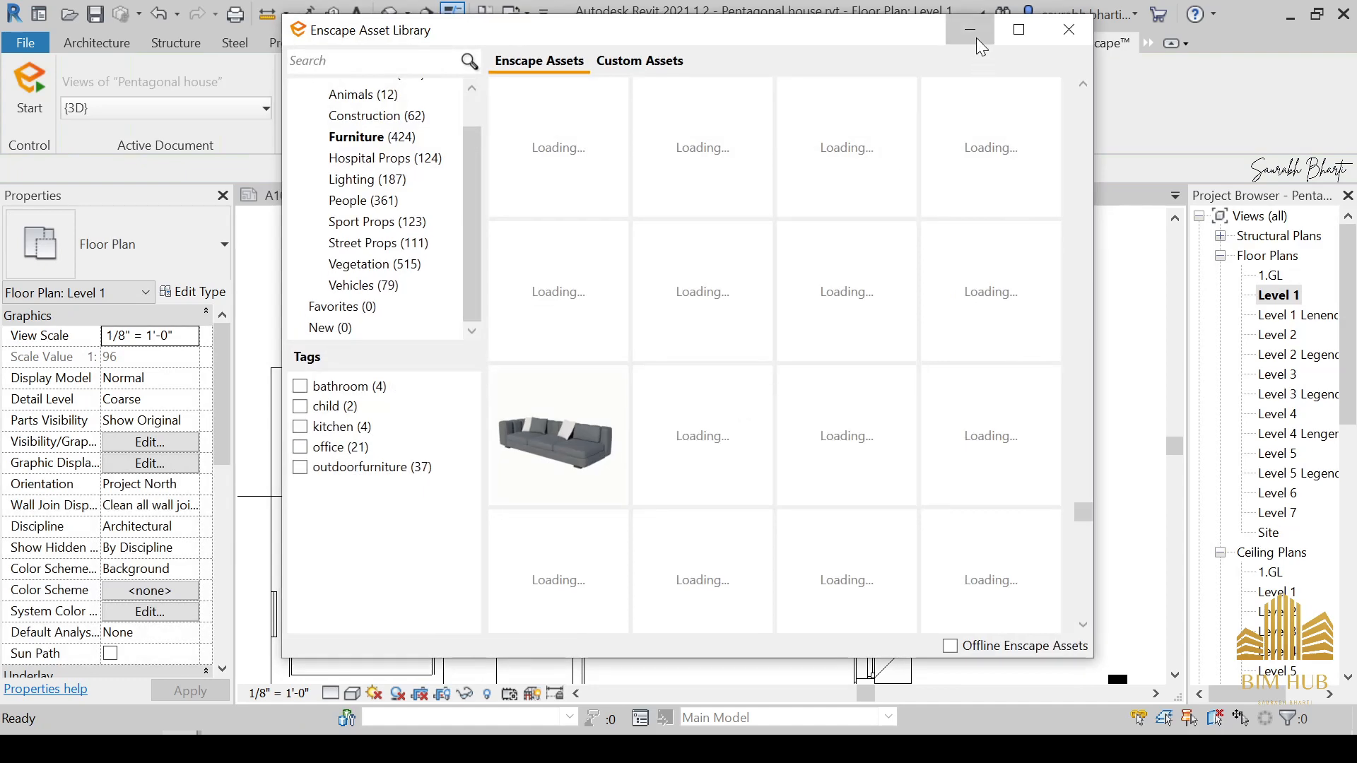
# Step: Align the back edge of the corner Sofa 04 with the inner face of the back wall
pyautogui.click(977, 37)
pyautogui.scroll(3, 718, 394)
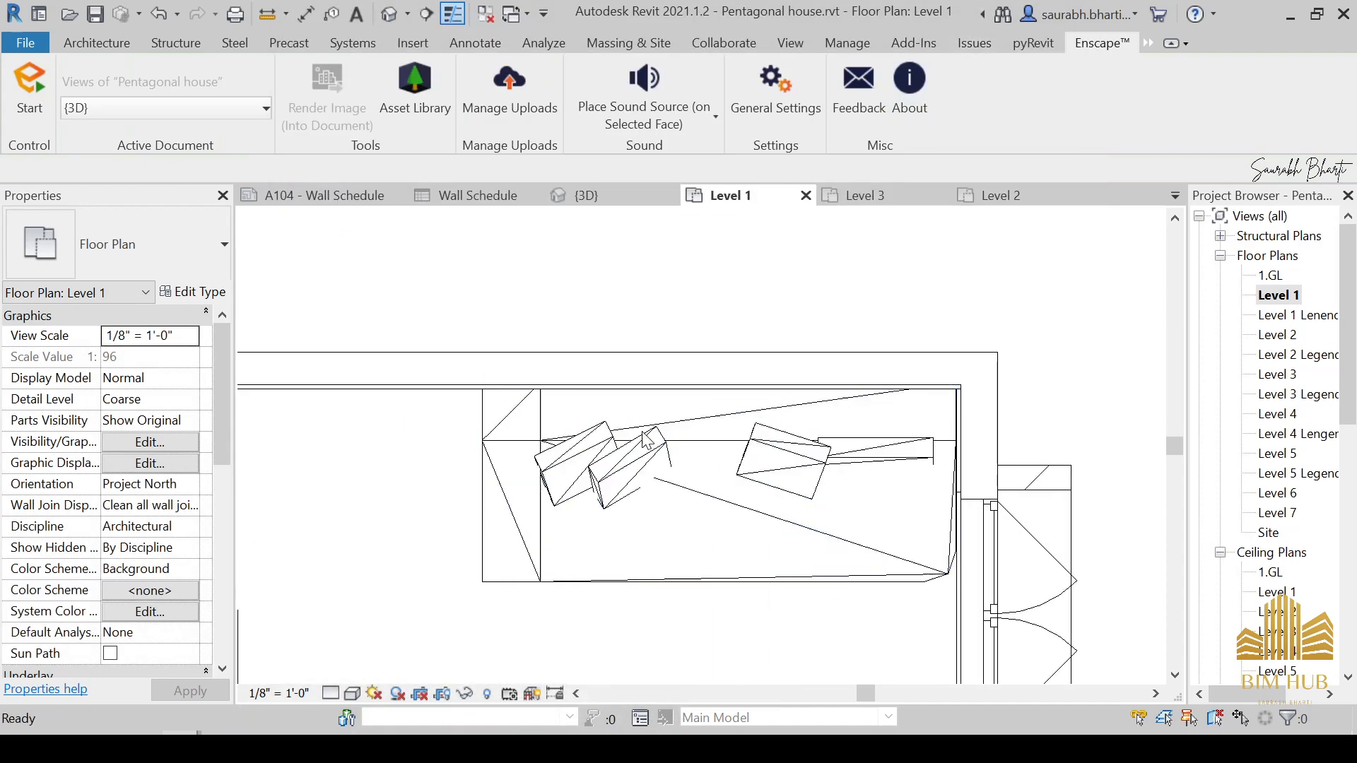
pyautogui.press('a')
pyautogui.press('l')
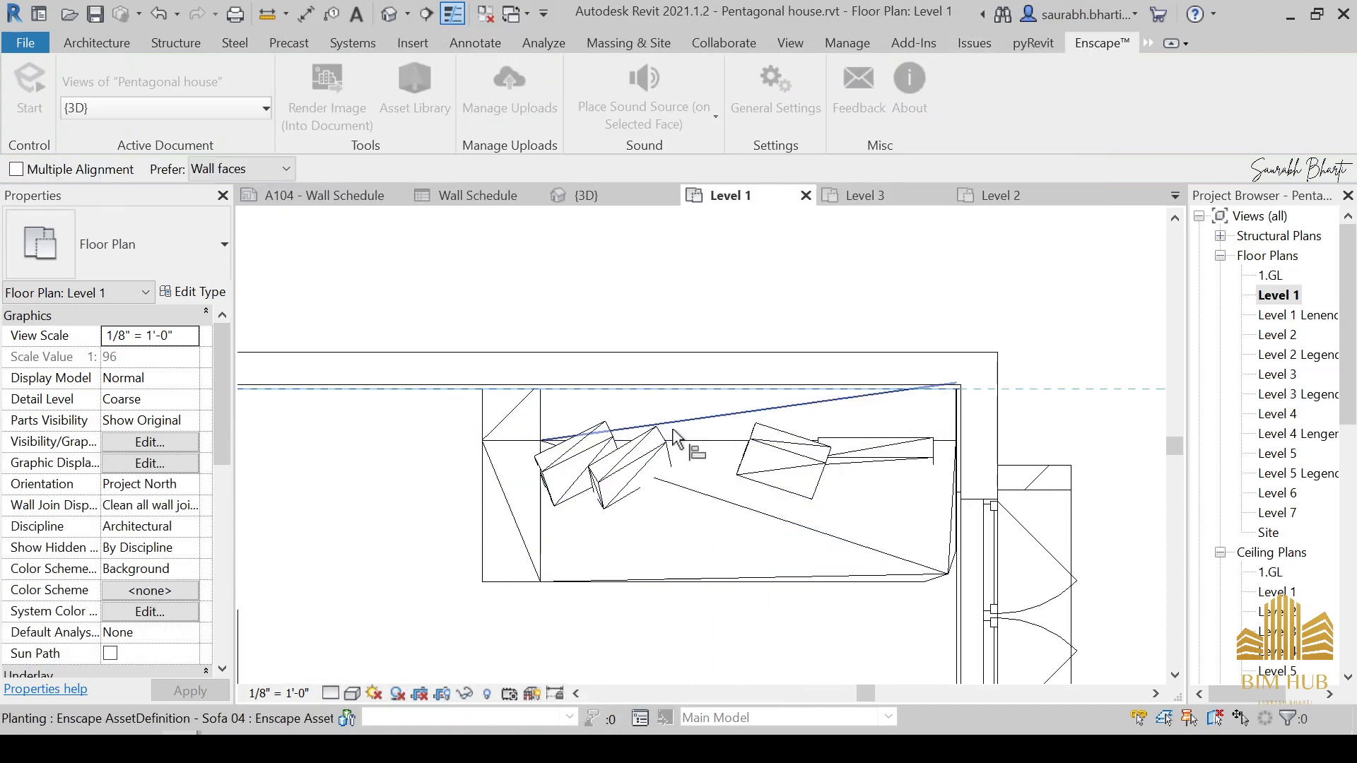
pyautogui.scroll(2, 670, 421)
pyautogui.press('Escape')
pyautogui.click(640, 444)
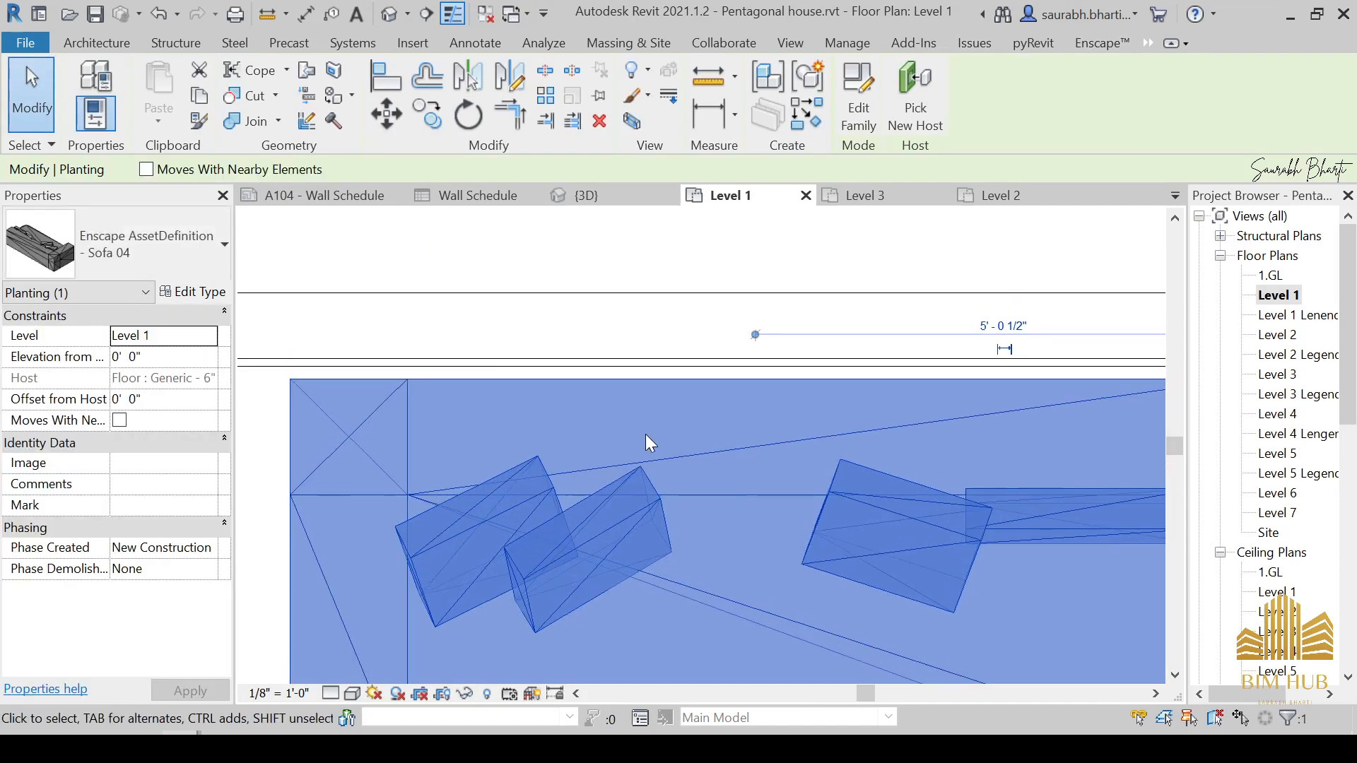
pyautogui.press('Escape')
pyautogui.press('a')
pyautogui.press('l')
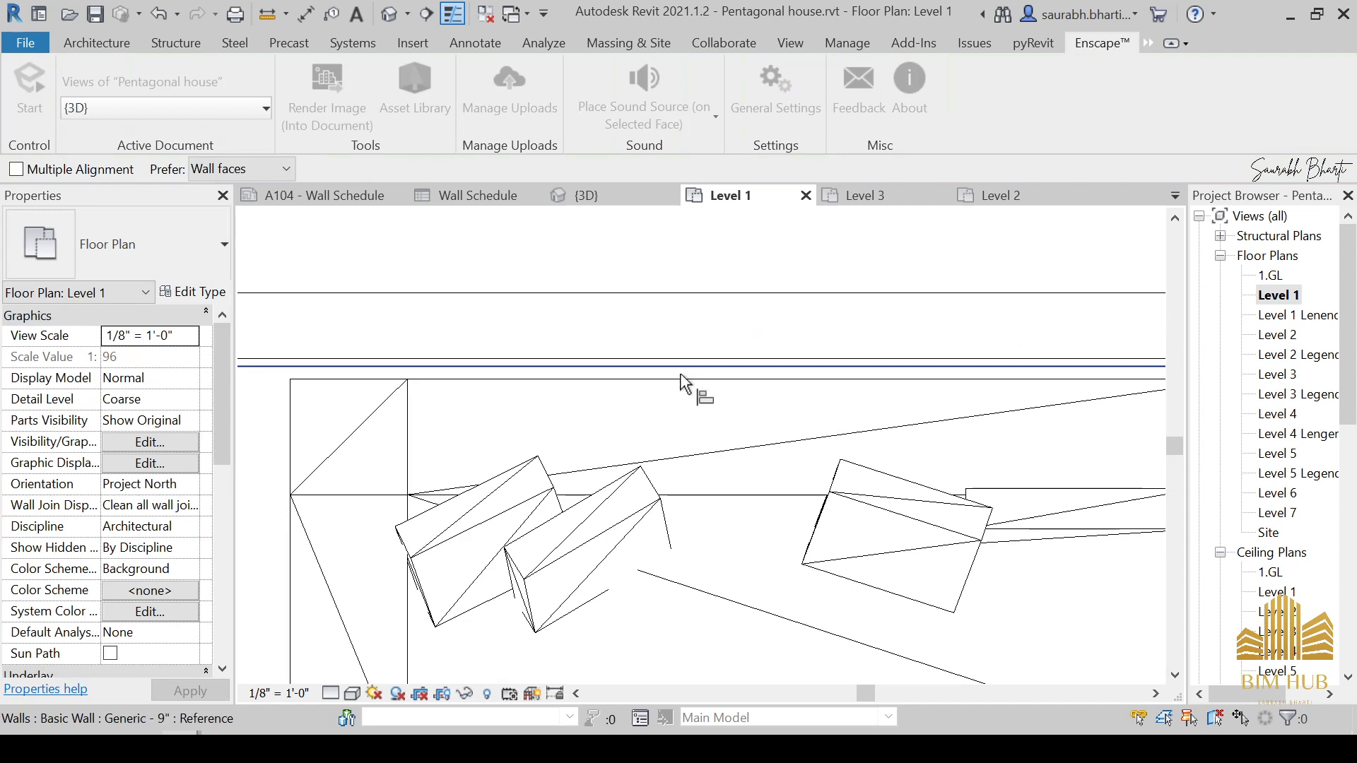
pyautogui.click(676, 366)
pyautogui.click(678, 381)
pyautogui.scroll(-3, 679, 393)
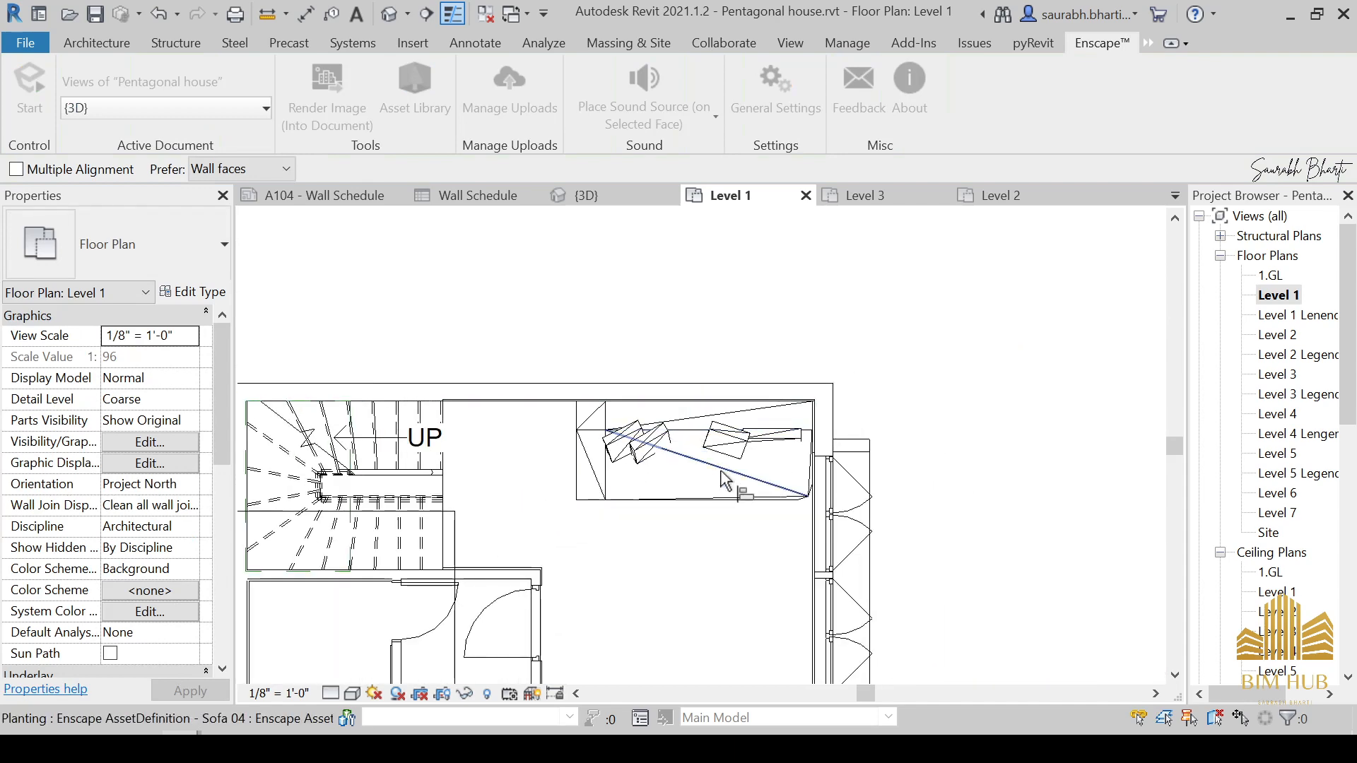
pyautogui.press('Escape')
# Step: Browse the sofas in the Enscape Furniture assets, including Sofa 05, Sofa 06 and the modular pieces, for a second sofa
pyautogui.scroll(-2, 846, 552)
pyautogui.moveTo(845, 551); pyautogui.dragTo(852, 360, button='middle')
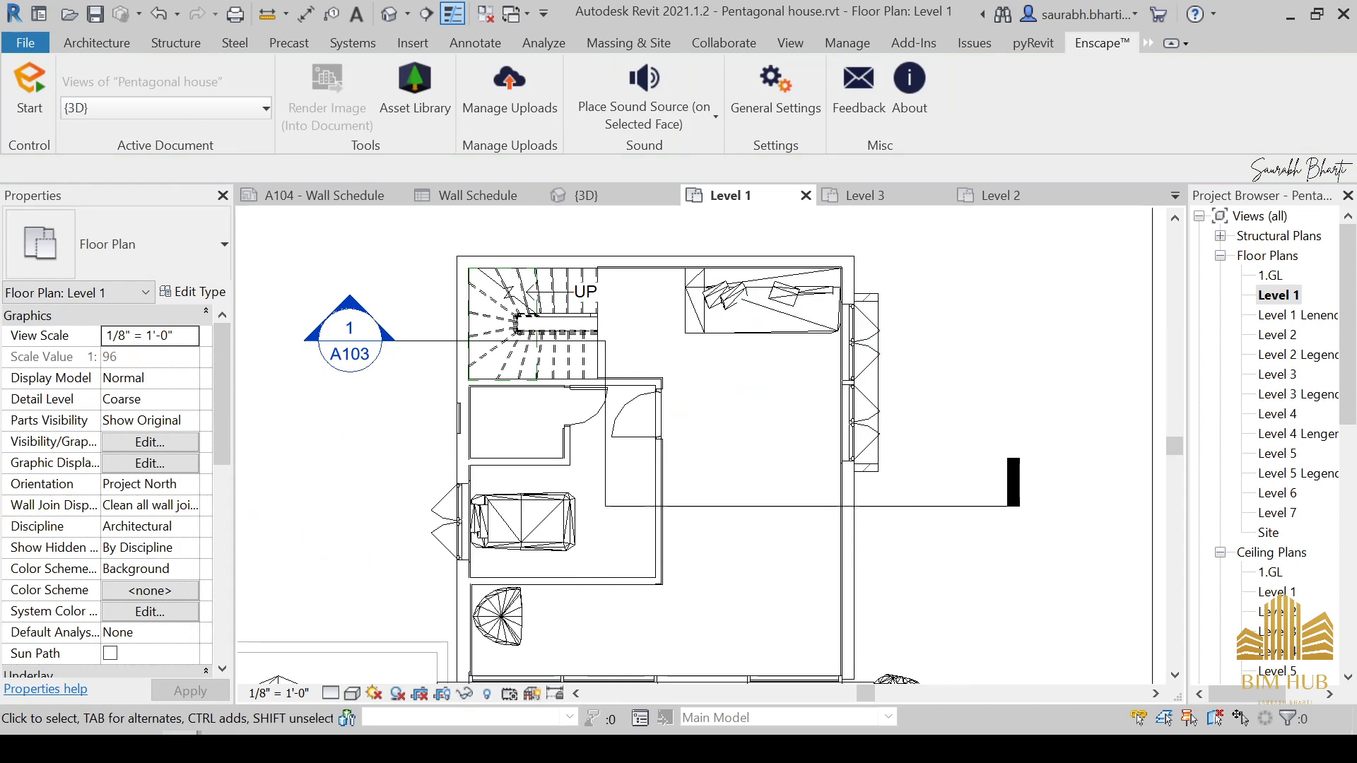
pyautogui.click(296, 667)
pyautogui.moveTo(760, 559)
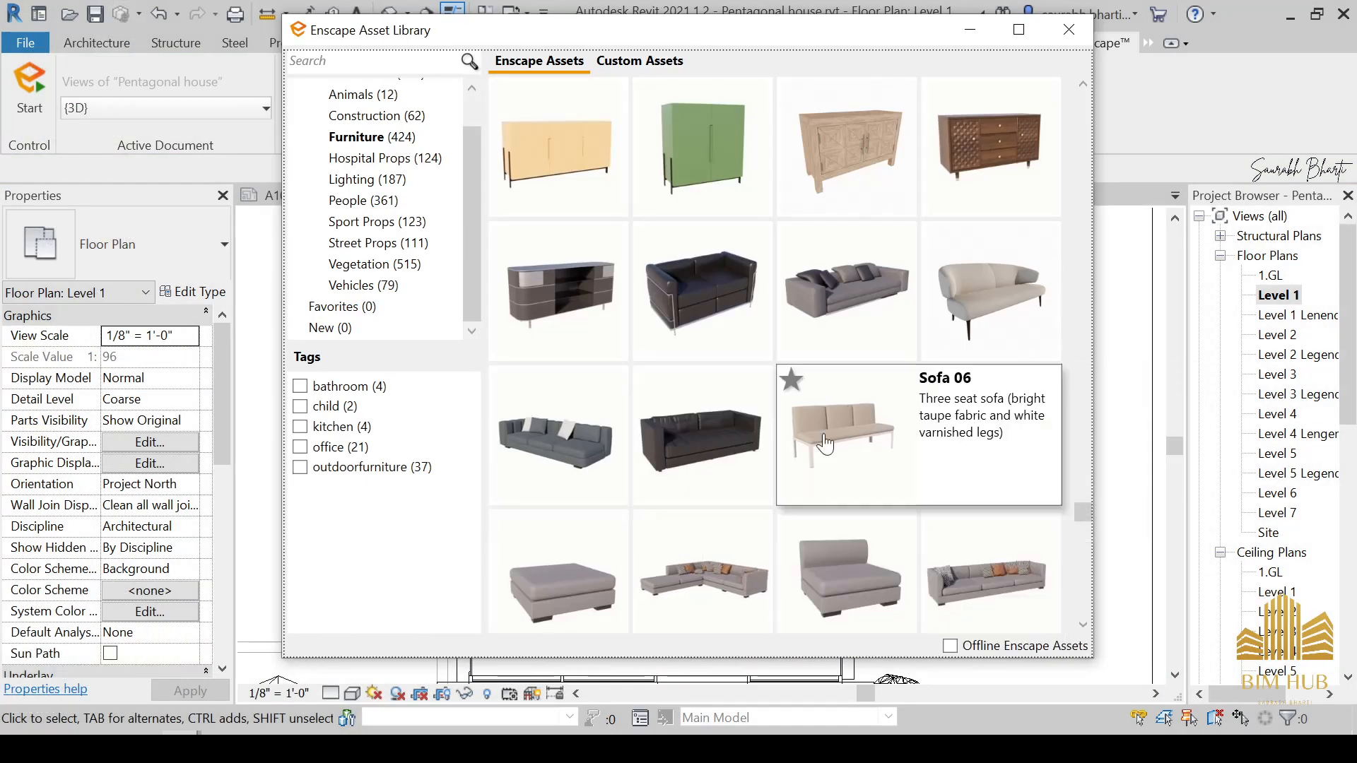
pyautogui.moveTo(629, 464)
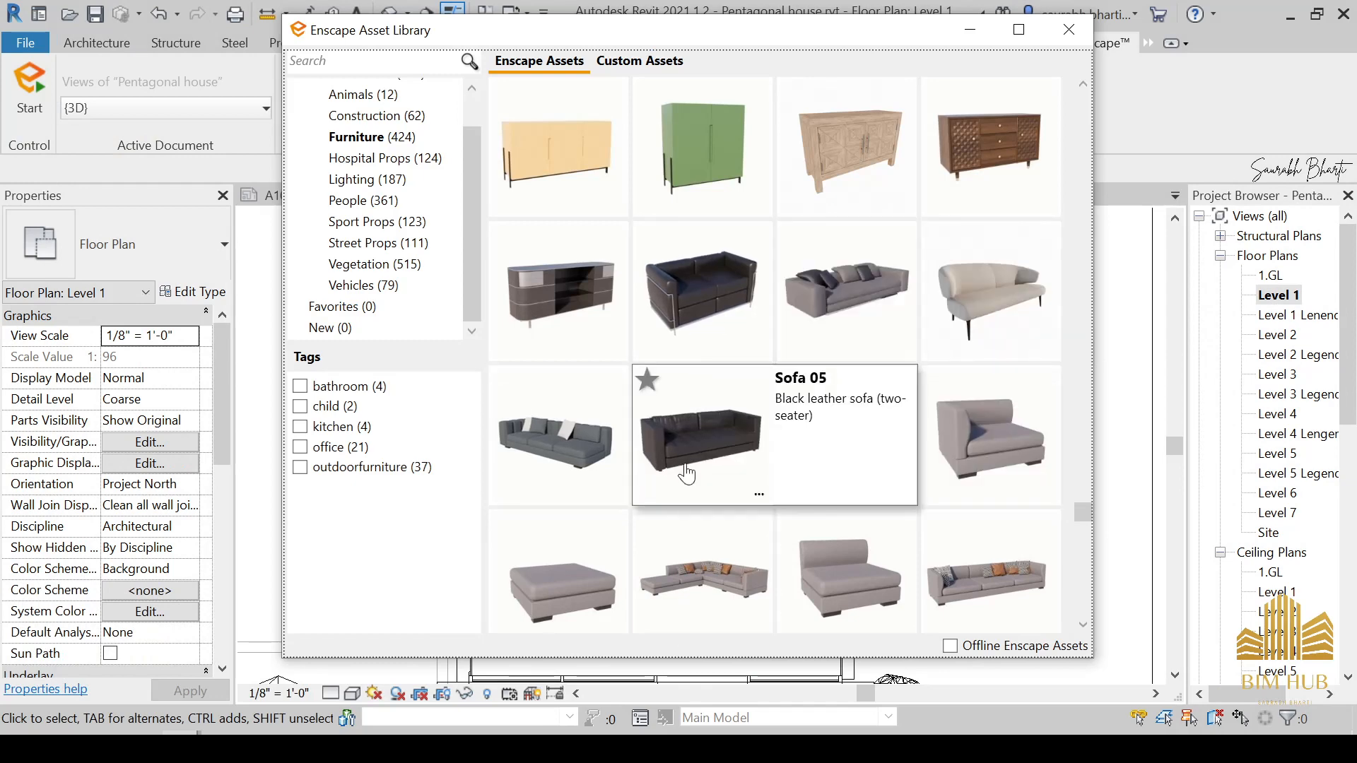
pyautogui.moveTo(940, 461)
pyautogui.scroll(-3, 890, 499)
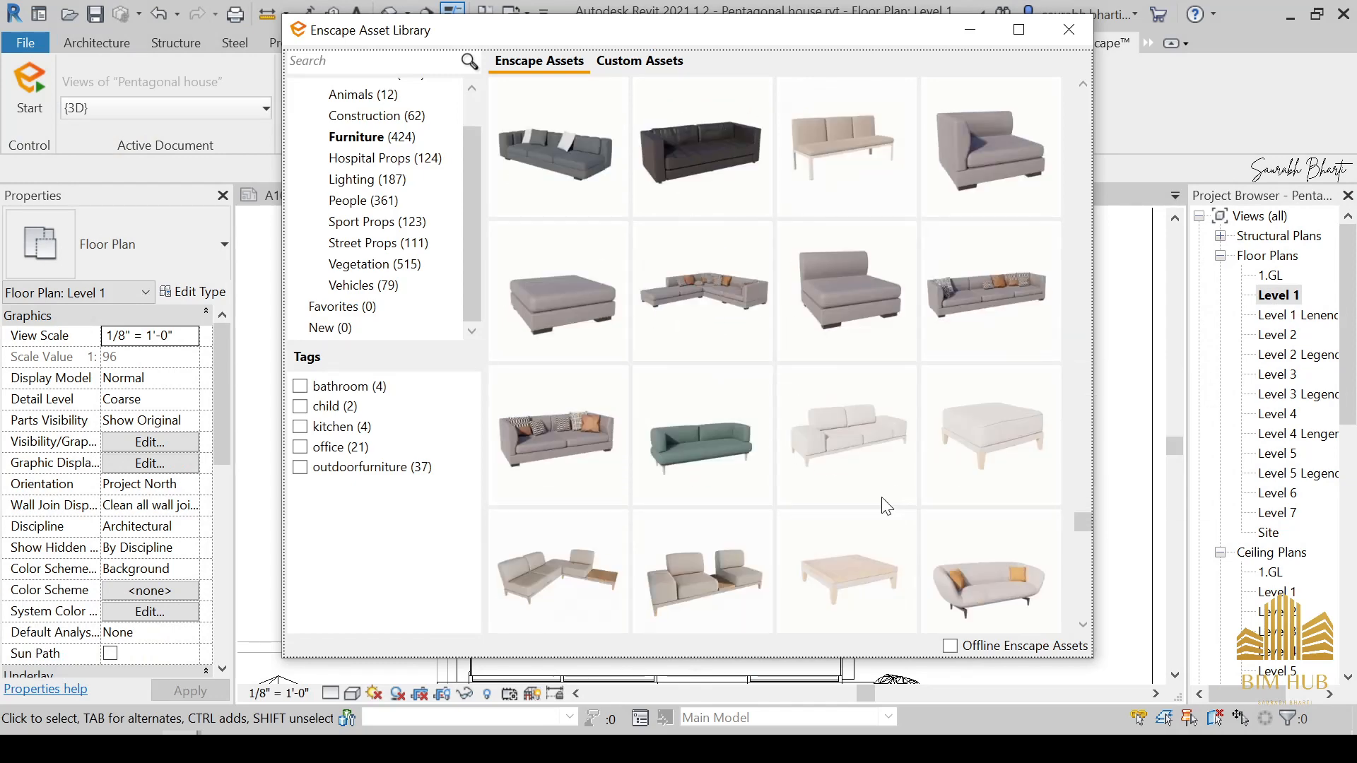
pyautogui.moveTo(659, 306)
pyautogui.scroll(-5, 700, 438)
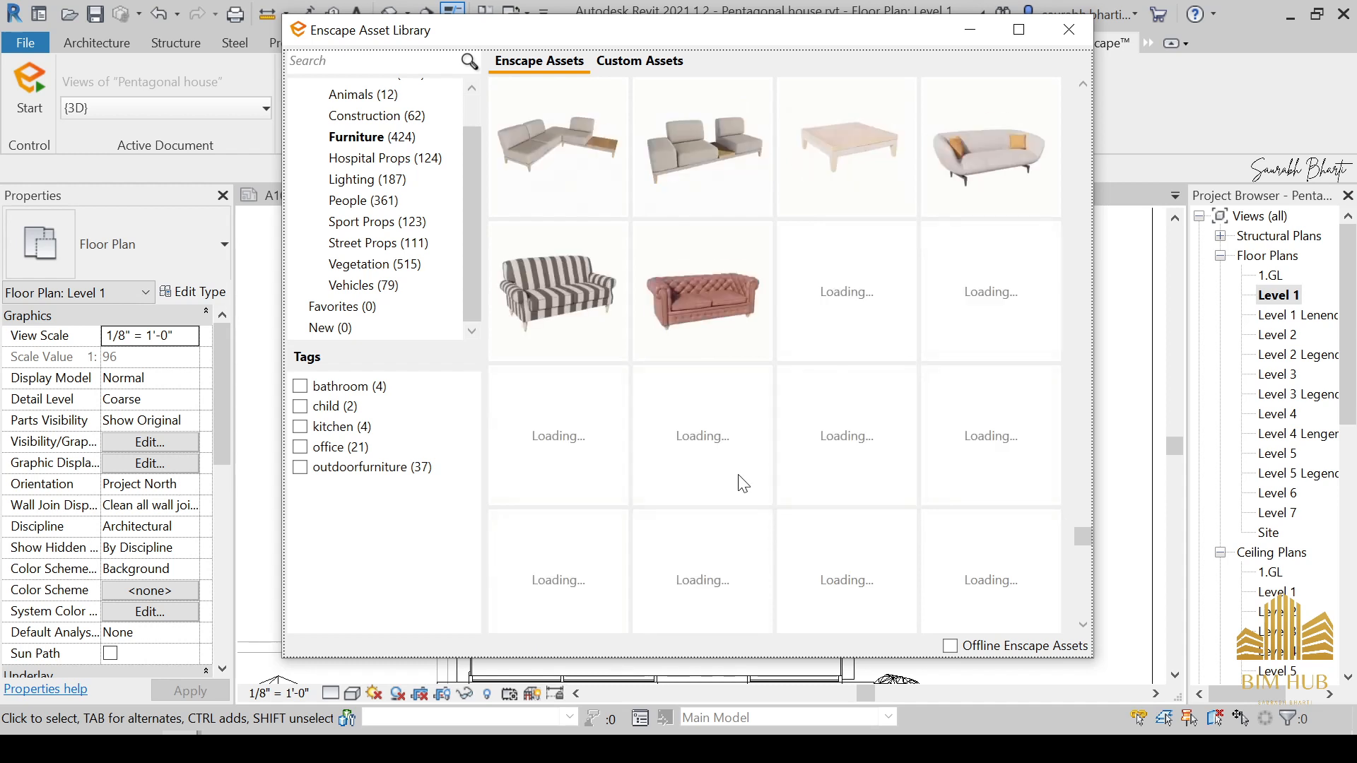
pyautogui.moveTo(740, 483)
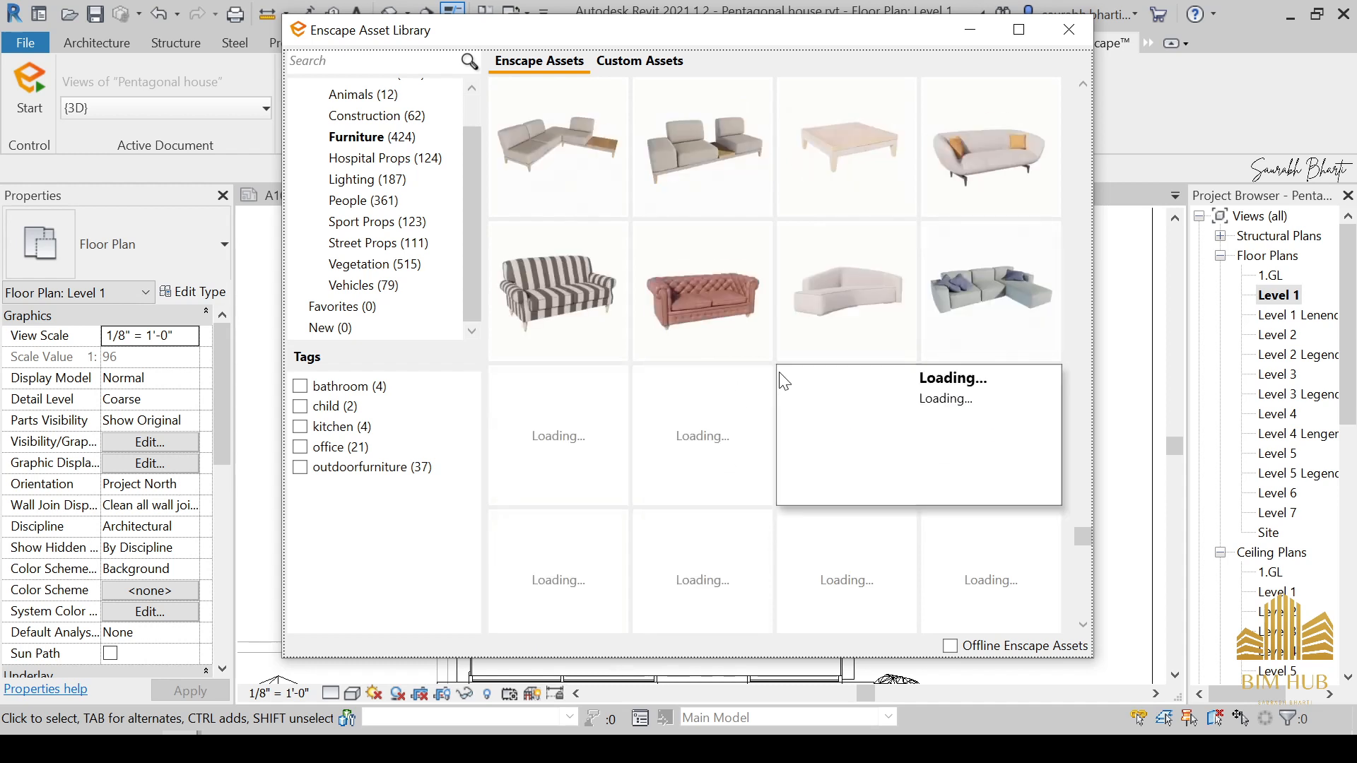
pyautogui.scroll(3, 640, 438)
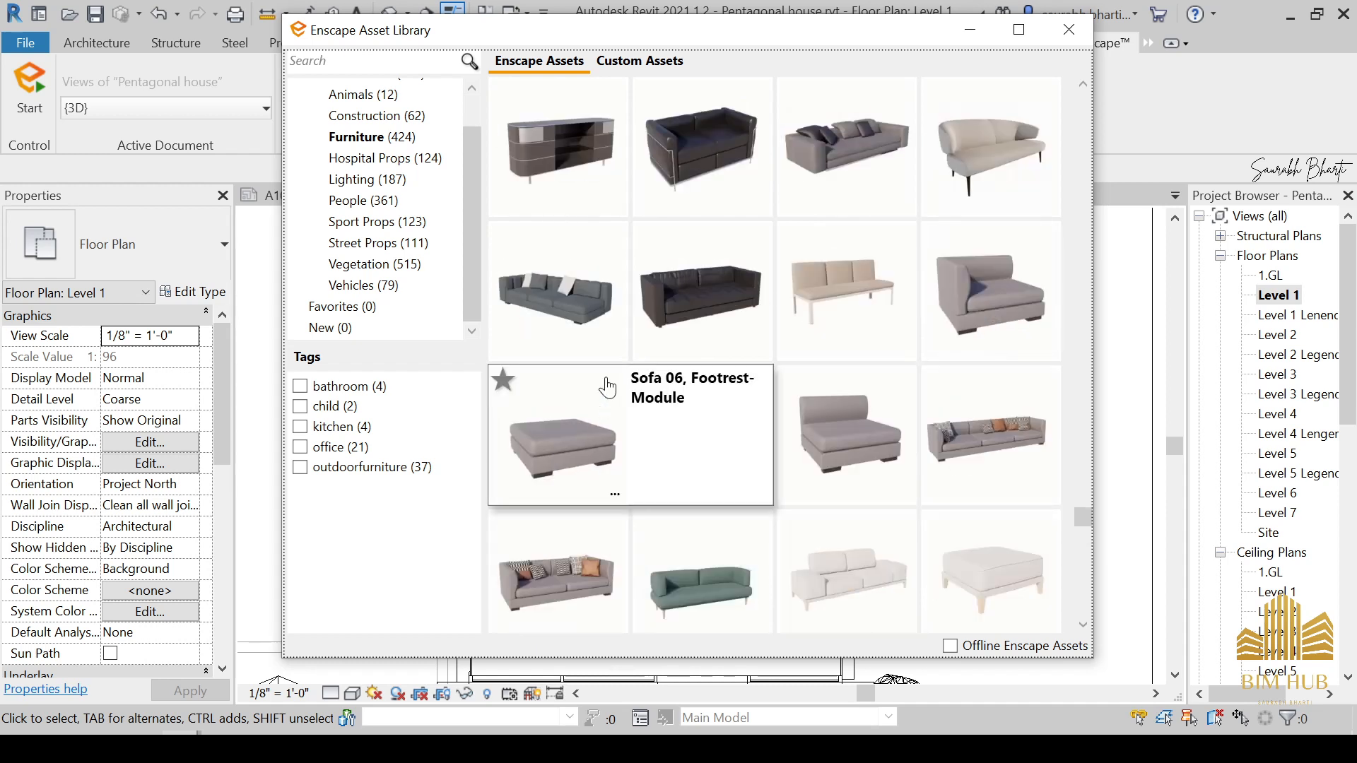
# Step: Place a second Sofa 04, rotated to stand along the windowed side wall, just in front of the first sofa
pyautogui.click(587, 304)
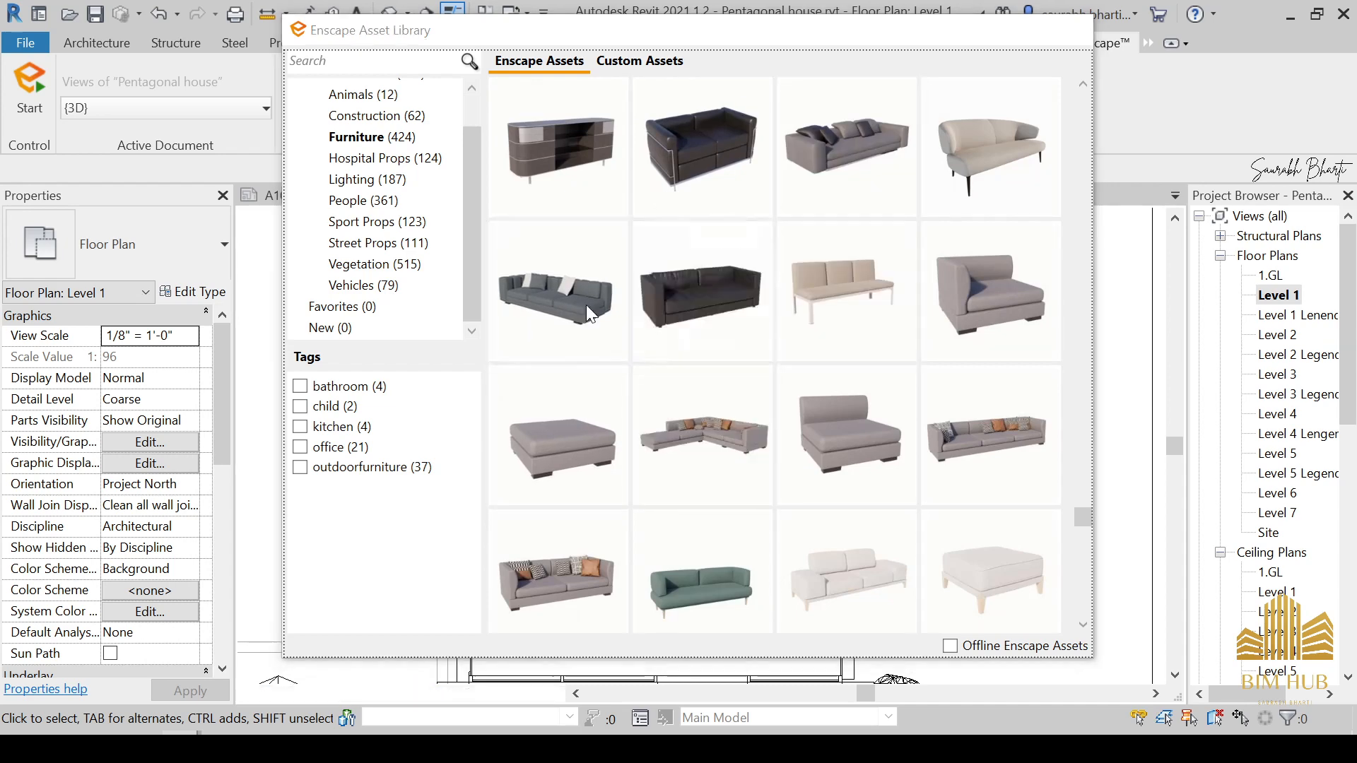
pyautogui.press('space')
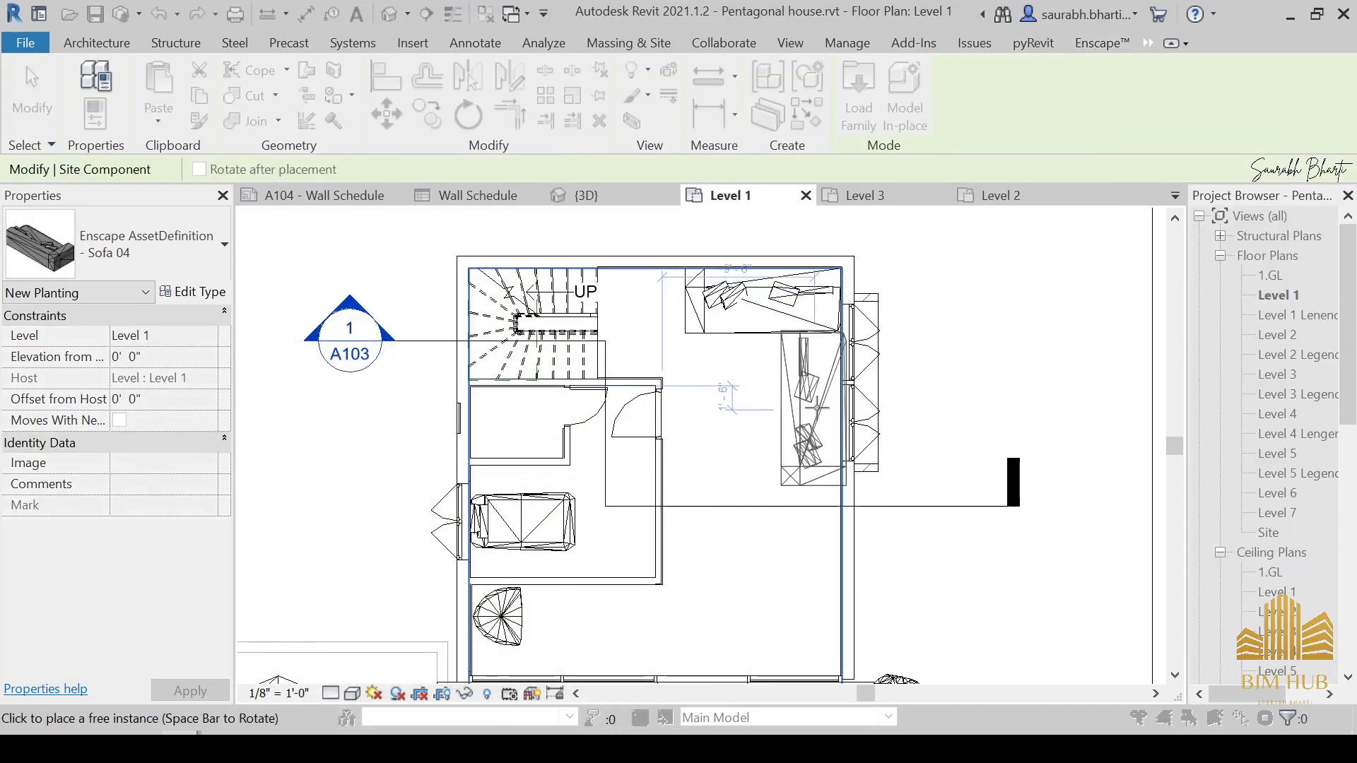
pyautogui.click(818, 408)
pyautogui.press('Escape')
pyautogui.press('Escape')
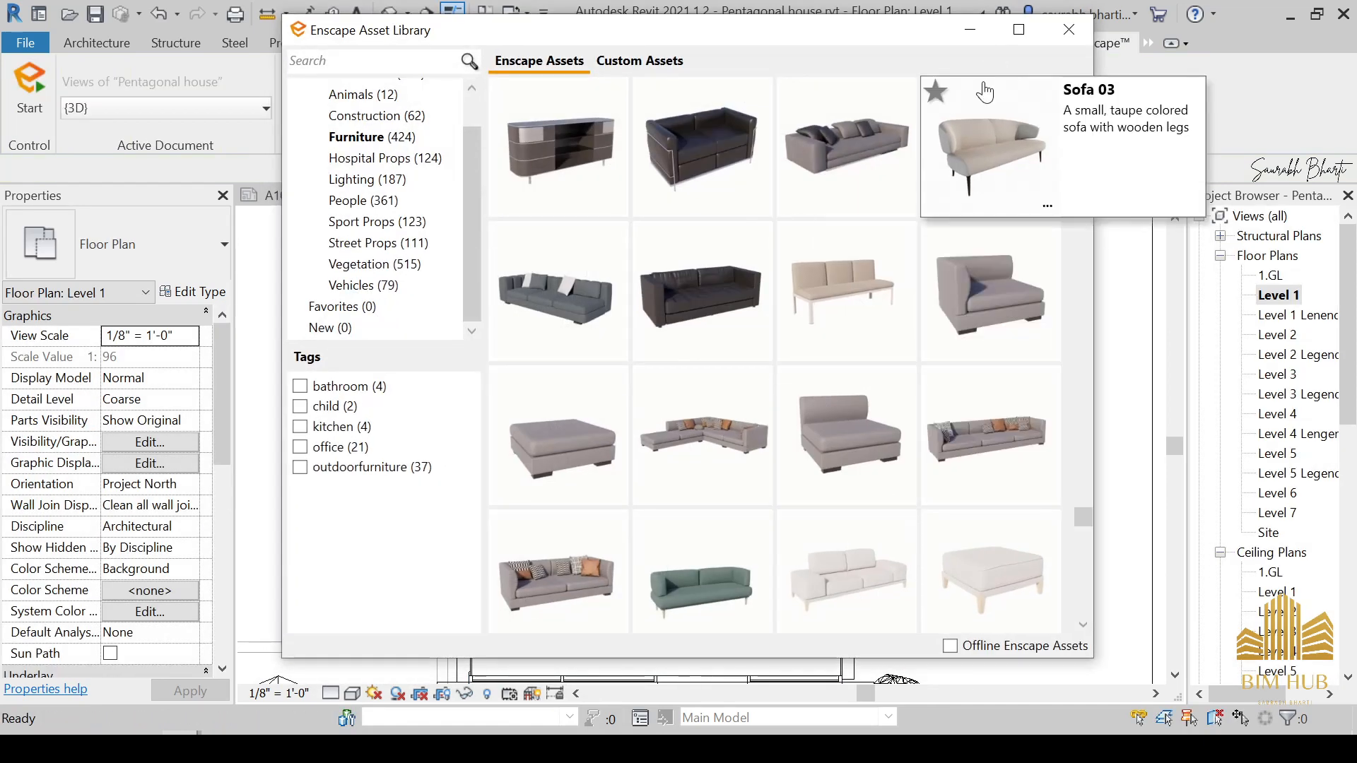
pyautogui.press('Escape')
# Step: Nudge the second sofa along the side wall, away from the first, to 10' 7 1/2" from the back wall
pyautogui.click(820, 384)
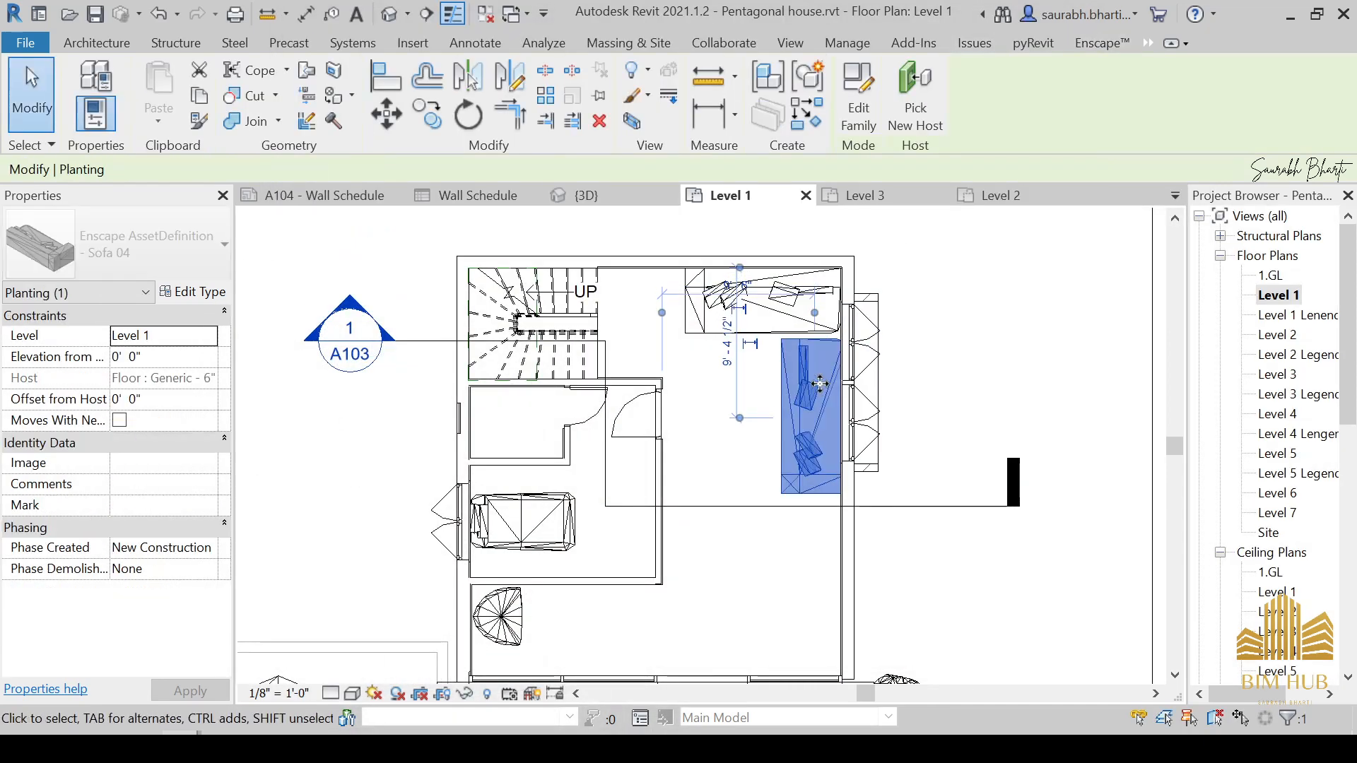
pyautogui.press('Down')
pyautogui.press('Down')
pyautogui.press('Down')
pyautogui.press('Down')
pyautogui.press('Down')
pyautogui.press('Up')
pyautogui.press('Up')
pyautogui.press('Up')
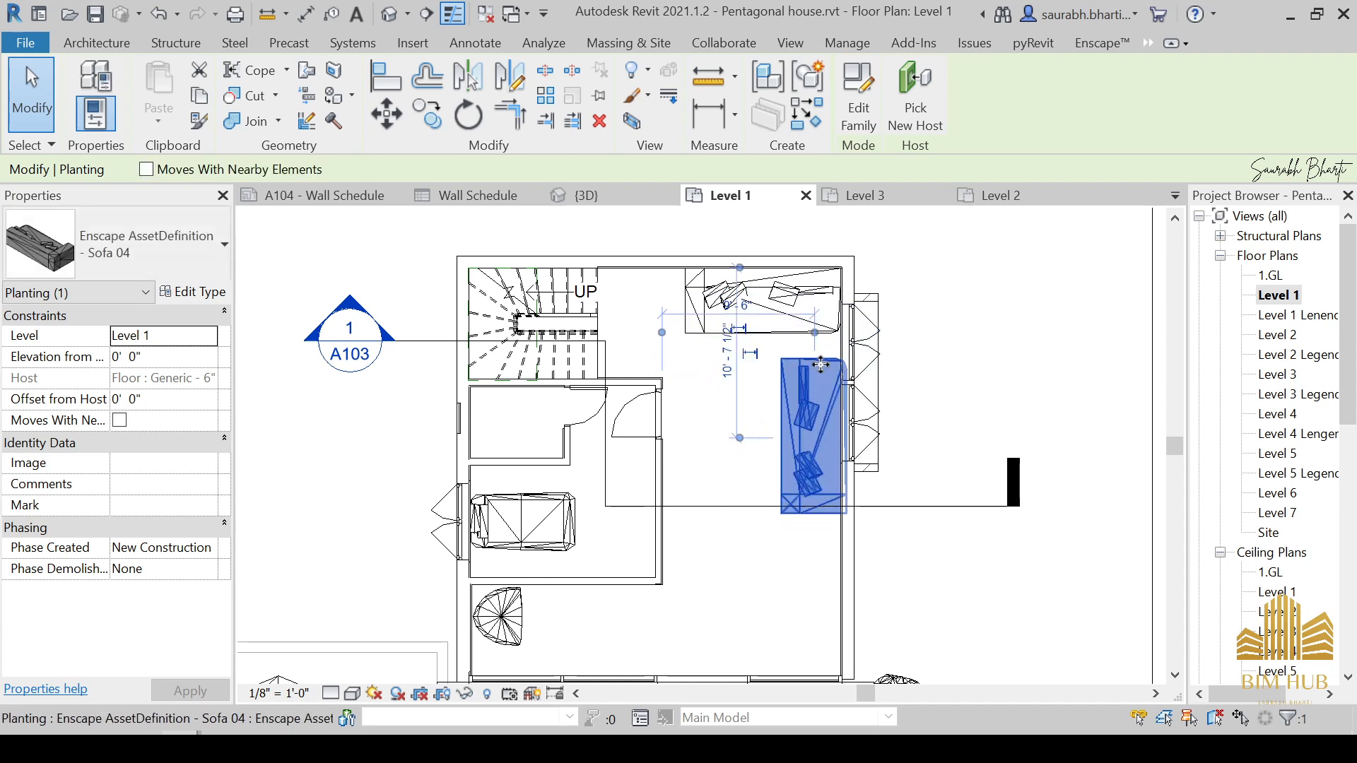
pyautogui.click(718, 460)
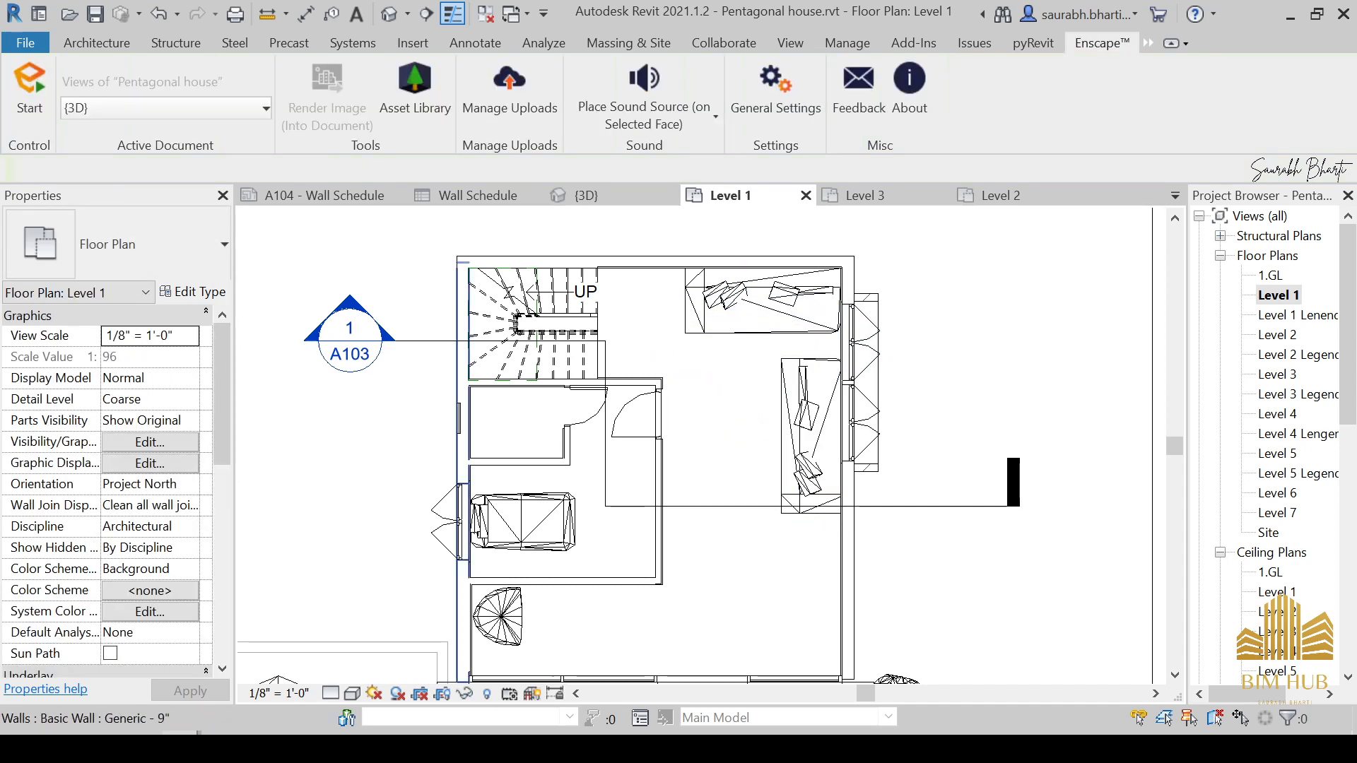
# Step: Try Table 05 from the Furniture assets in the front room beside the accent armchair
pyautogui.moveTo(236, 706)
pyautogui.click(339, 651)
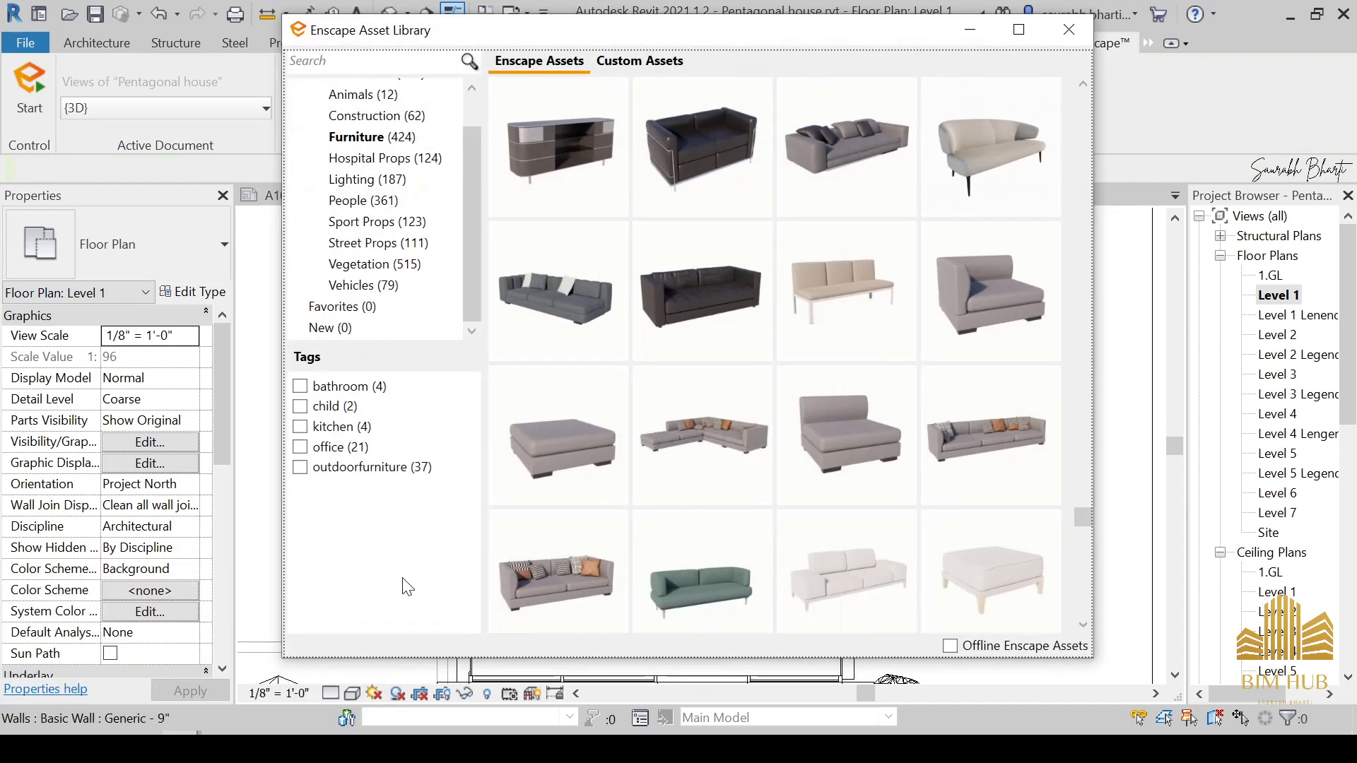
pyautogui.scroll(-5, 800, 483)
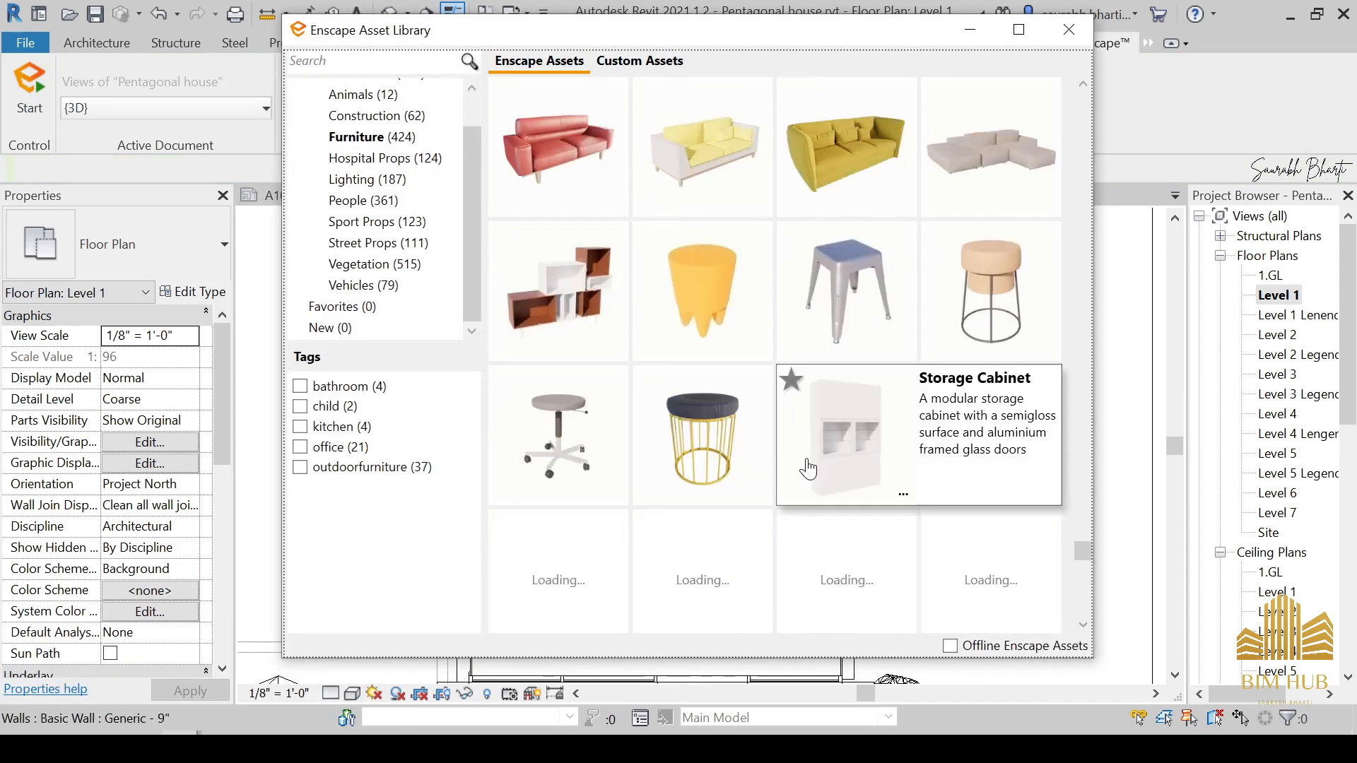
pyautogui.scroll(-5, 813, 439)
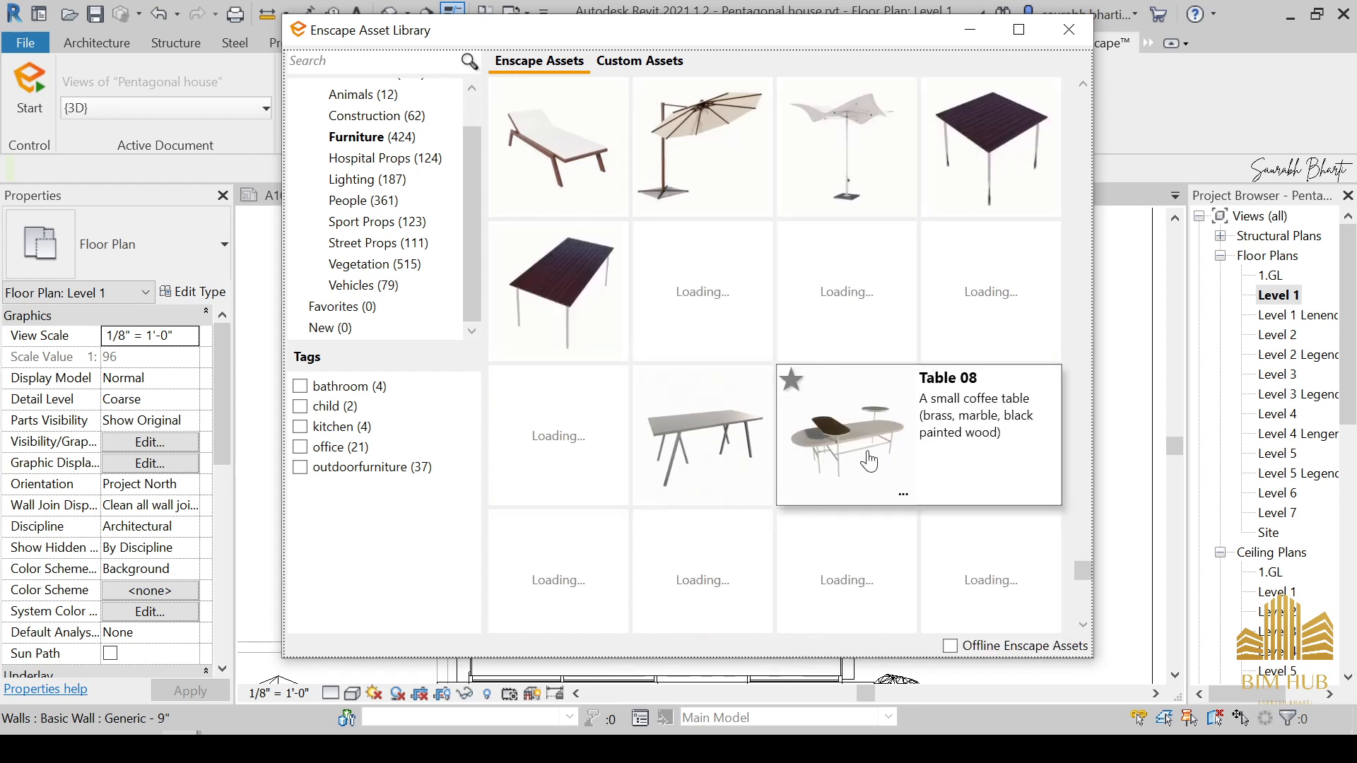
pyautogui.scroll(1, 848, 339)
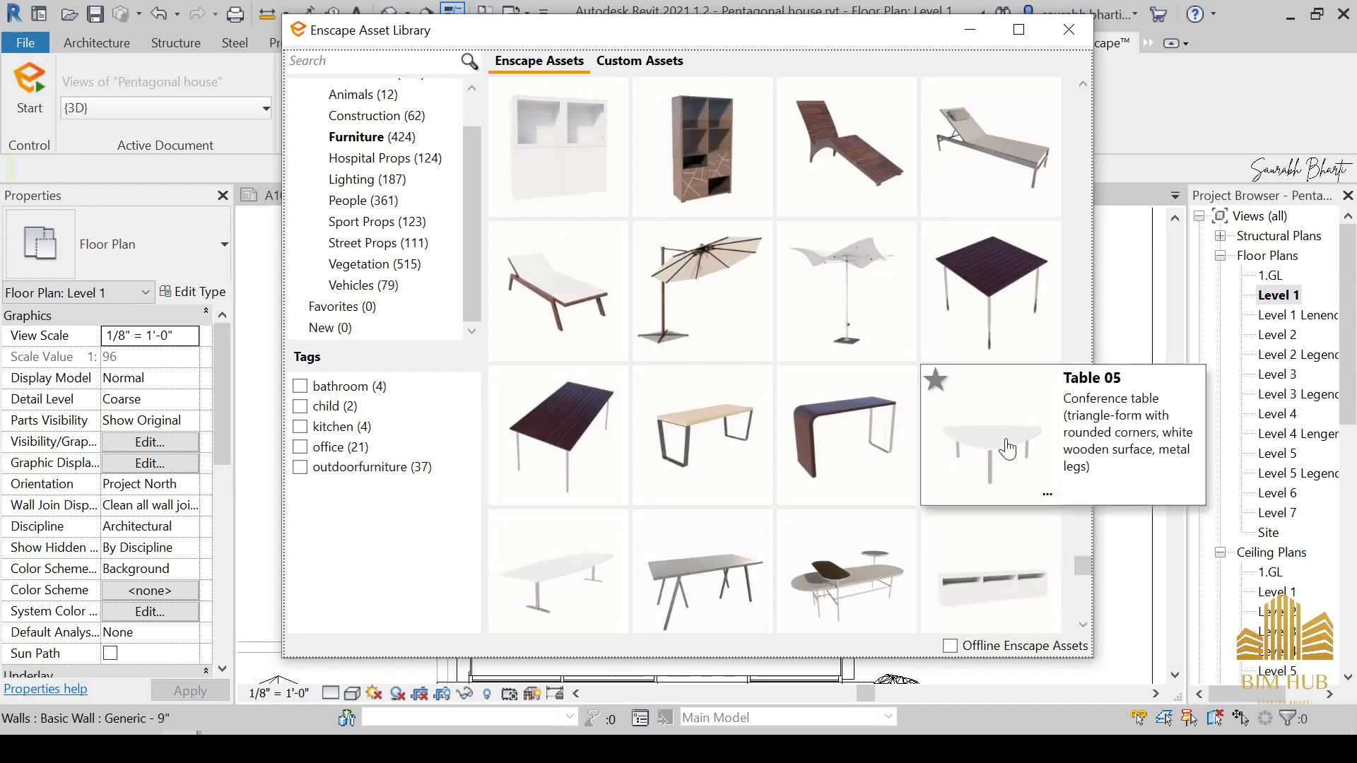
pyautogui.click(1008, 450)
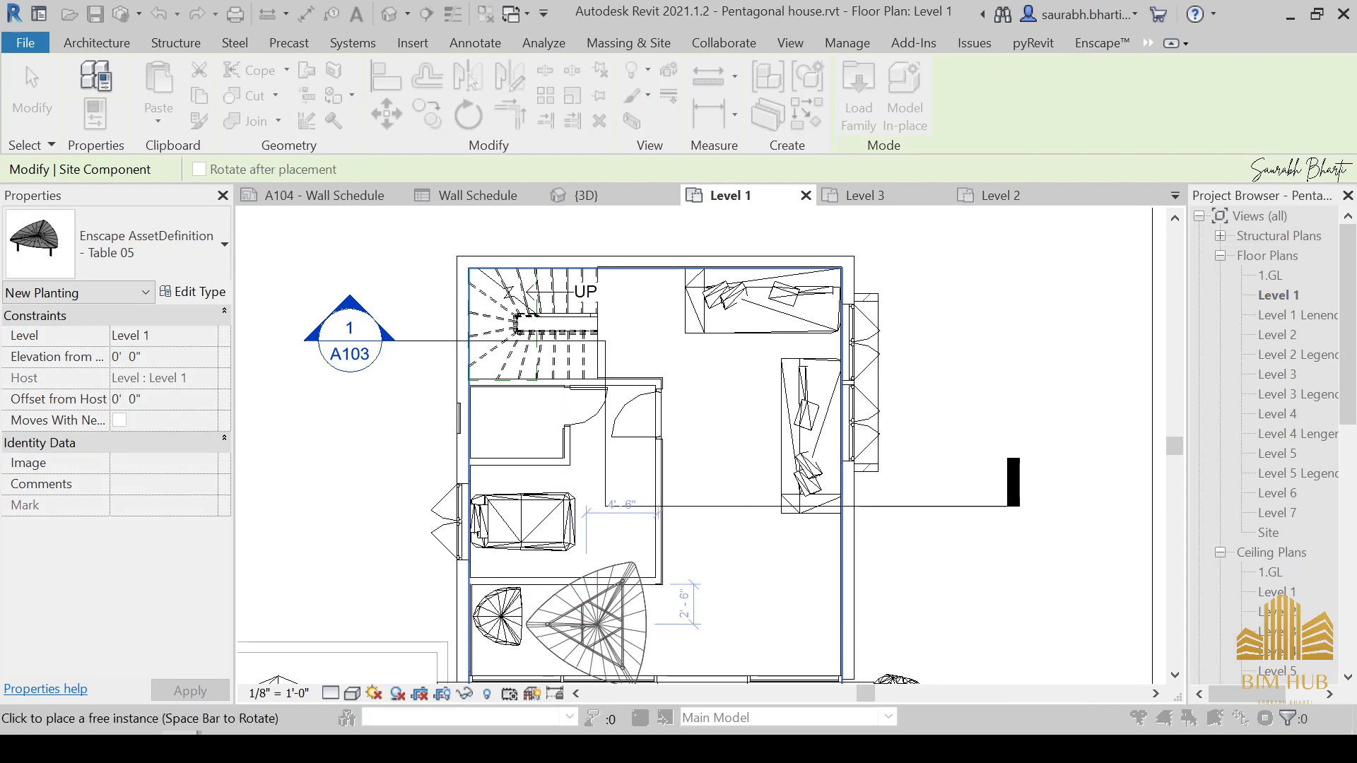
pyautogui.press('Escape')
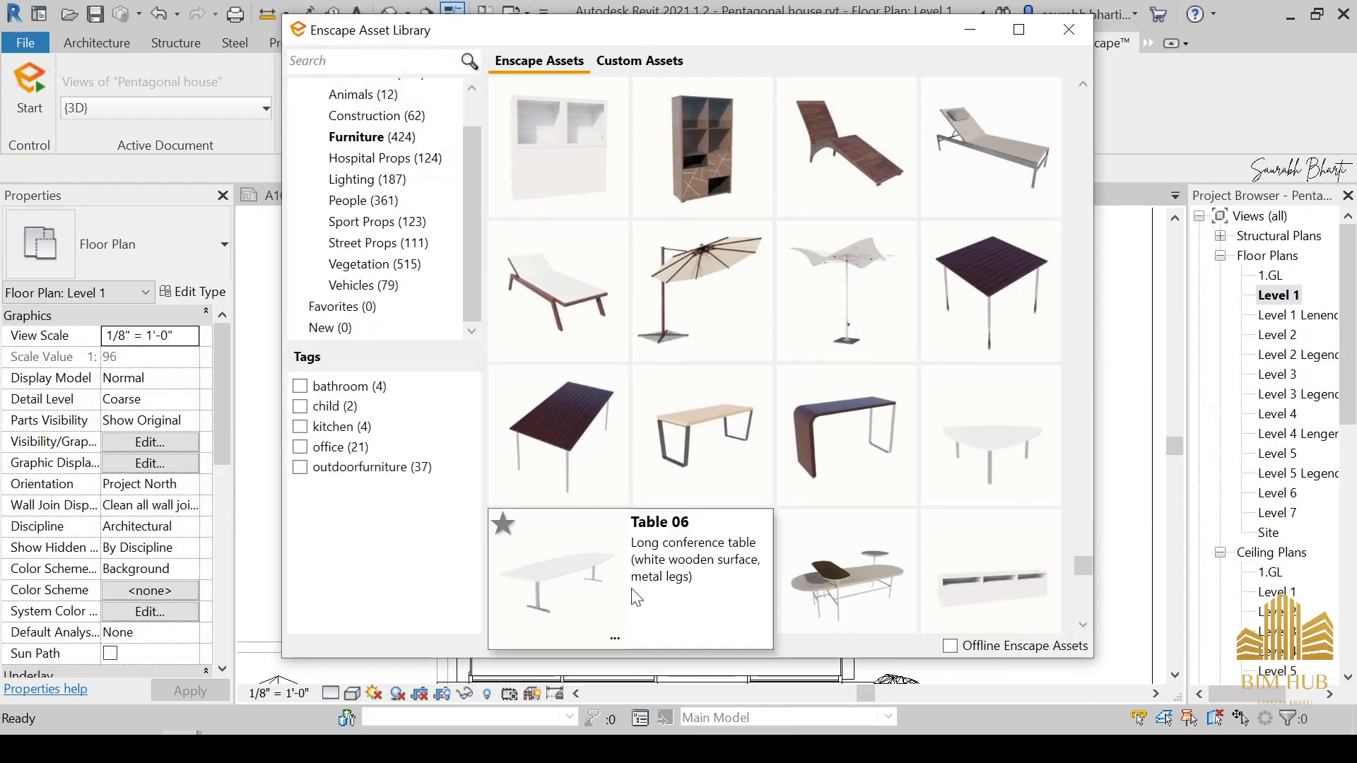
# Step: Browse the remaining Furniture assets, including TV units, wall-mounted shelves, wooden stools and wardrobes, for pieces suited to the living area
pyautogui.scroll(-1, 792, 477)
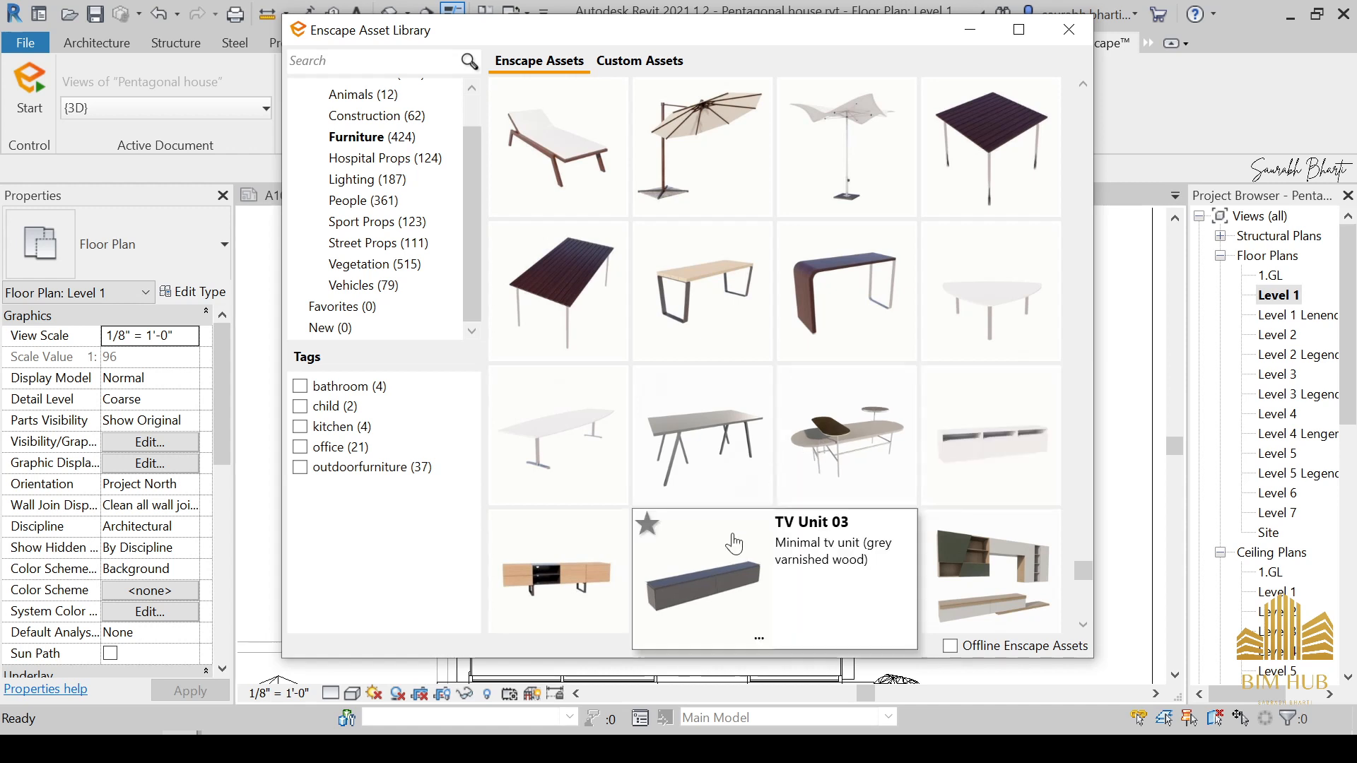
pyautogui.scroll(-3, 788, 494)
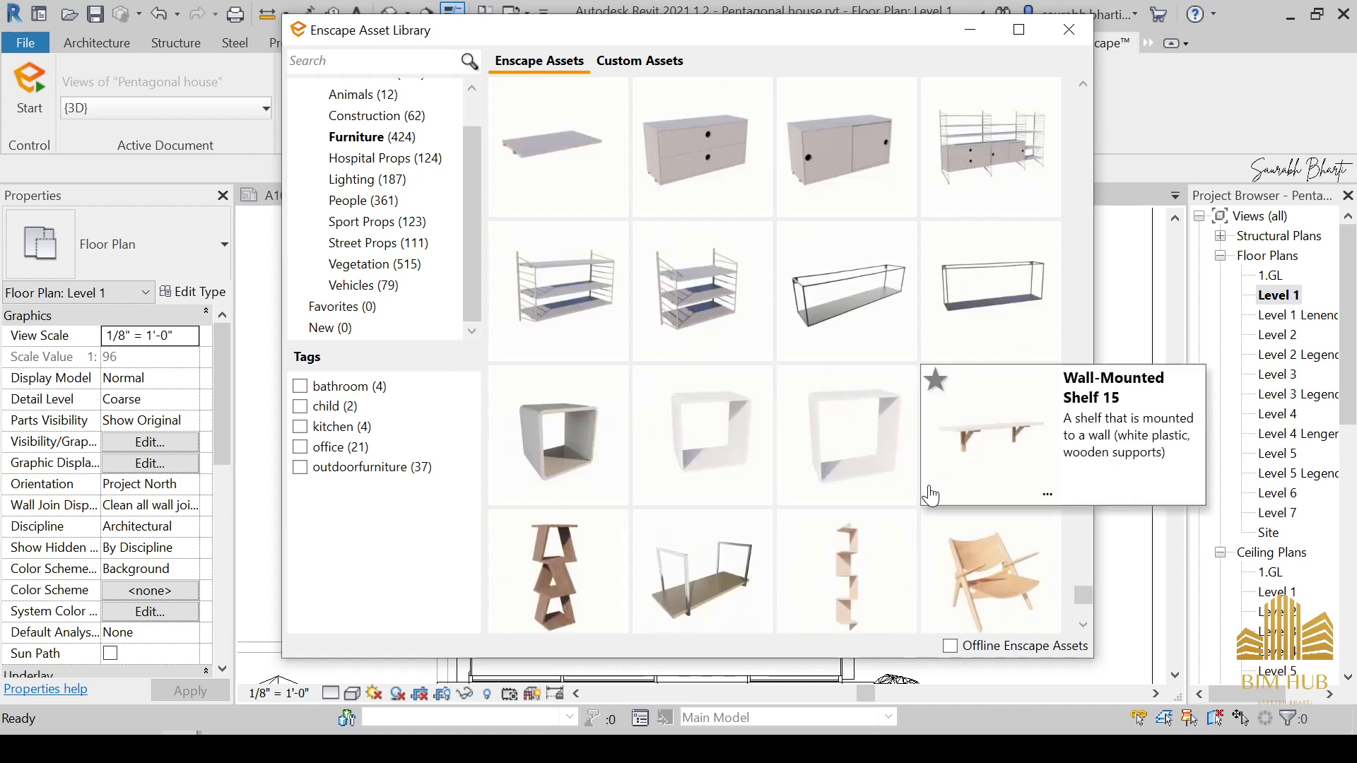
pyautogui.scroll(-1, 819, 518)
pyautogui.scroll(-1, 875, 519)
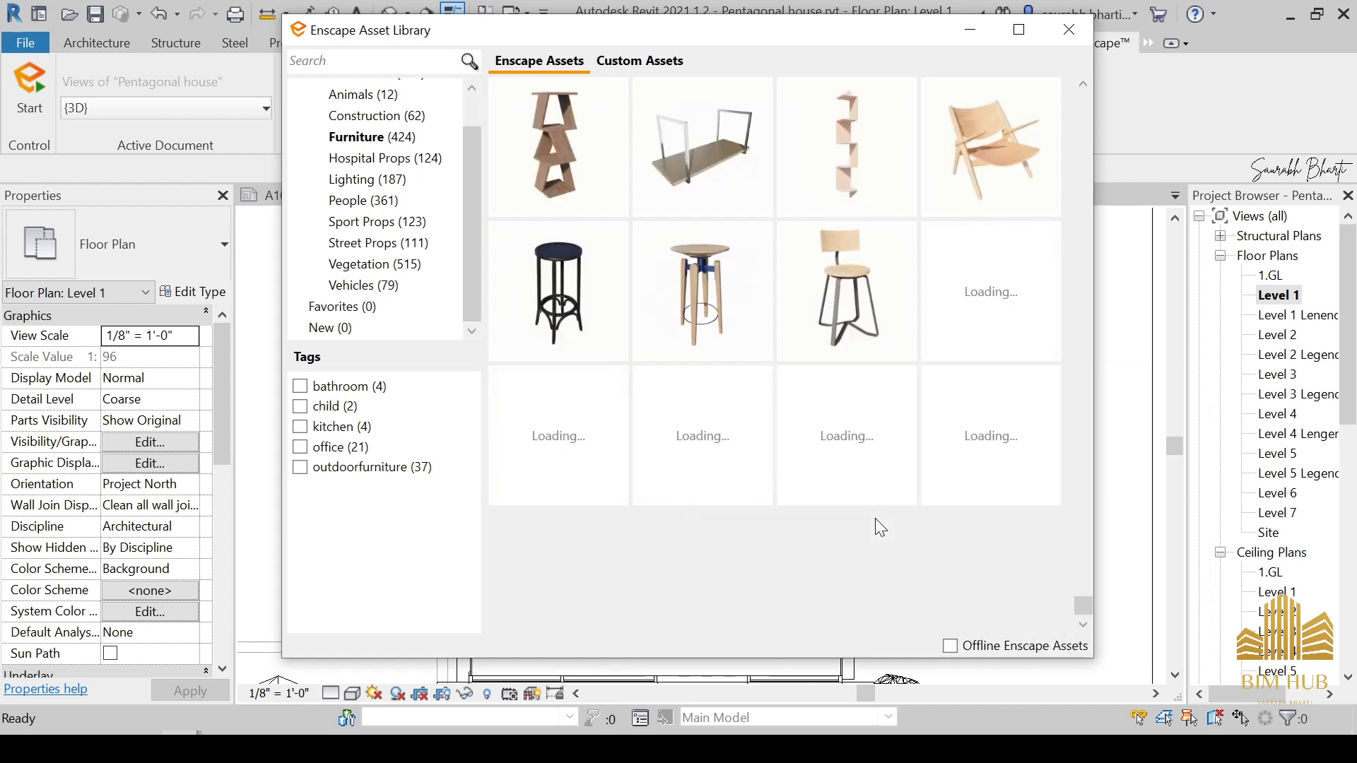
pyautogui.moveTo(963, 321)
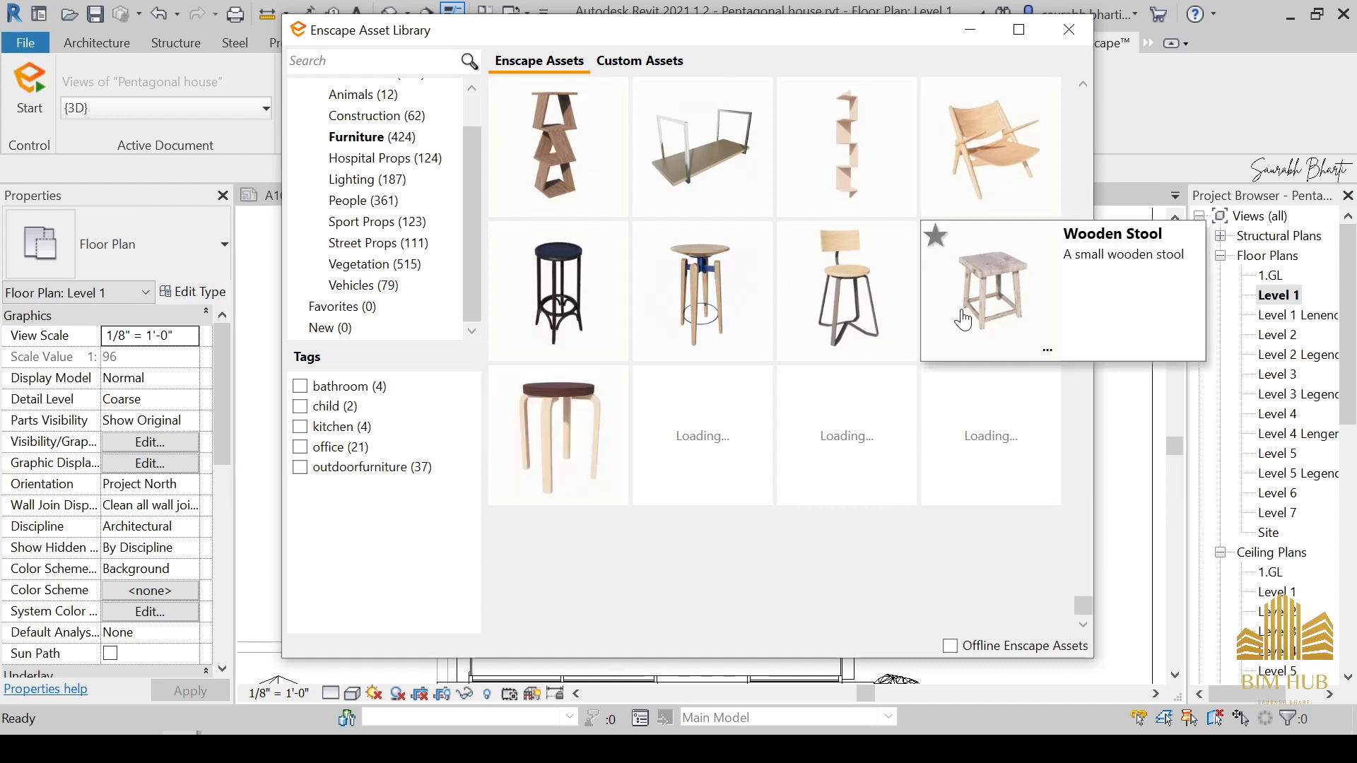
pyautogui.moveTo(858, 453)
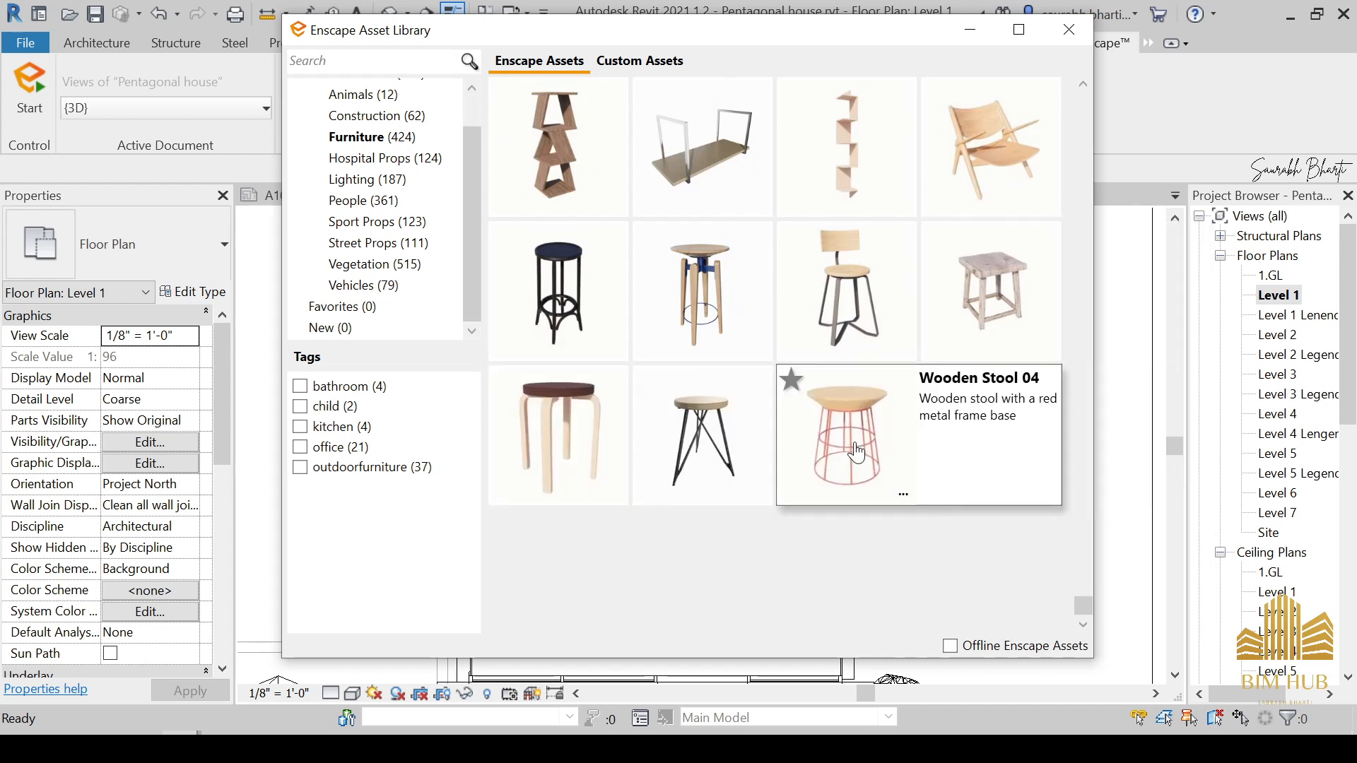
pyautogui.scroll(10, 858, 453)
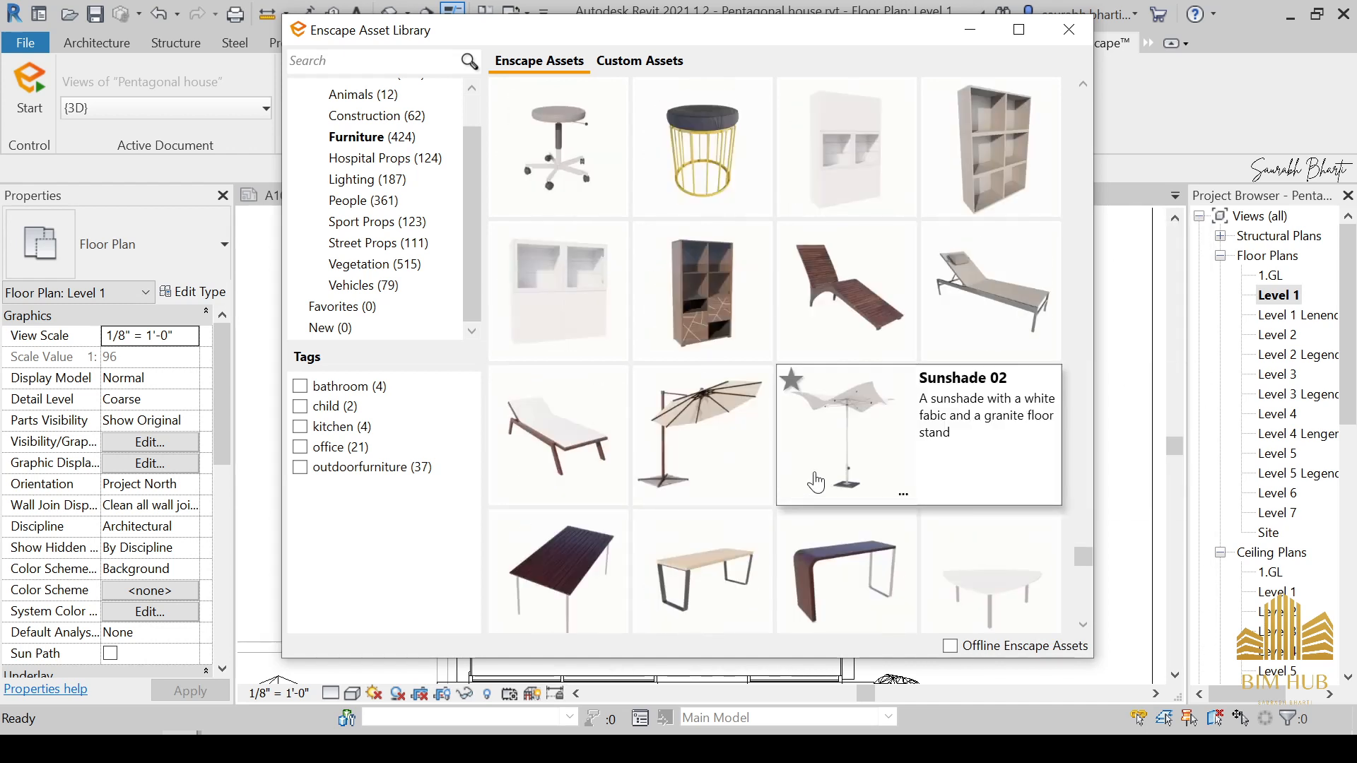
pyautogui.scroll(-8, 876, 400)
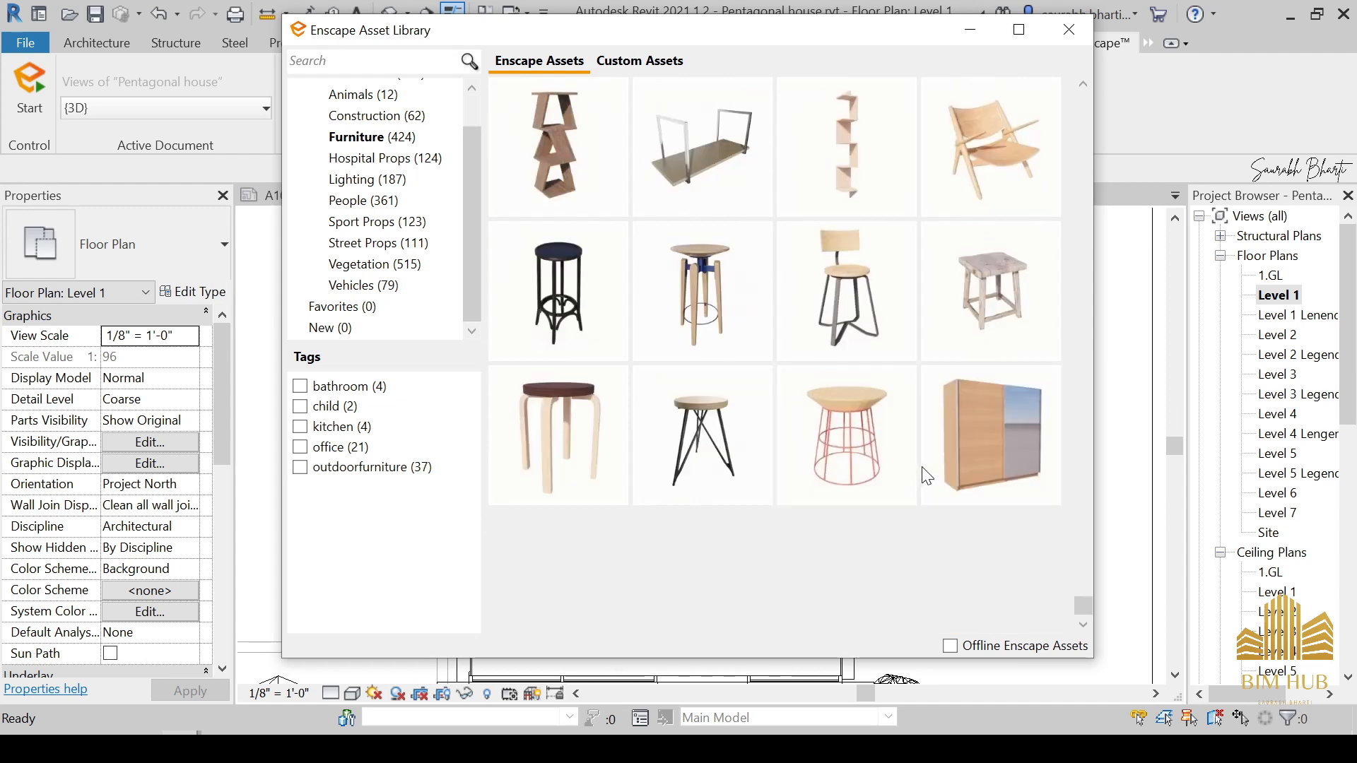
pyautogui.scroll(5, 645, 385)
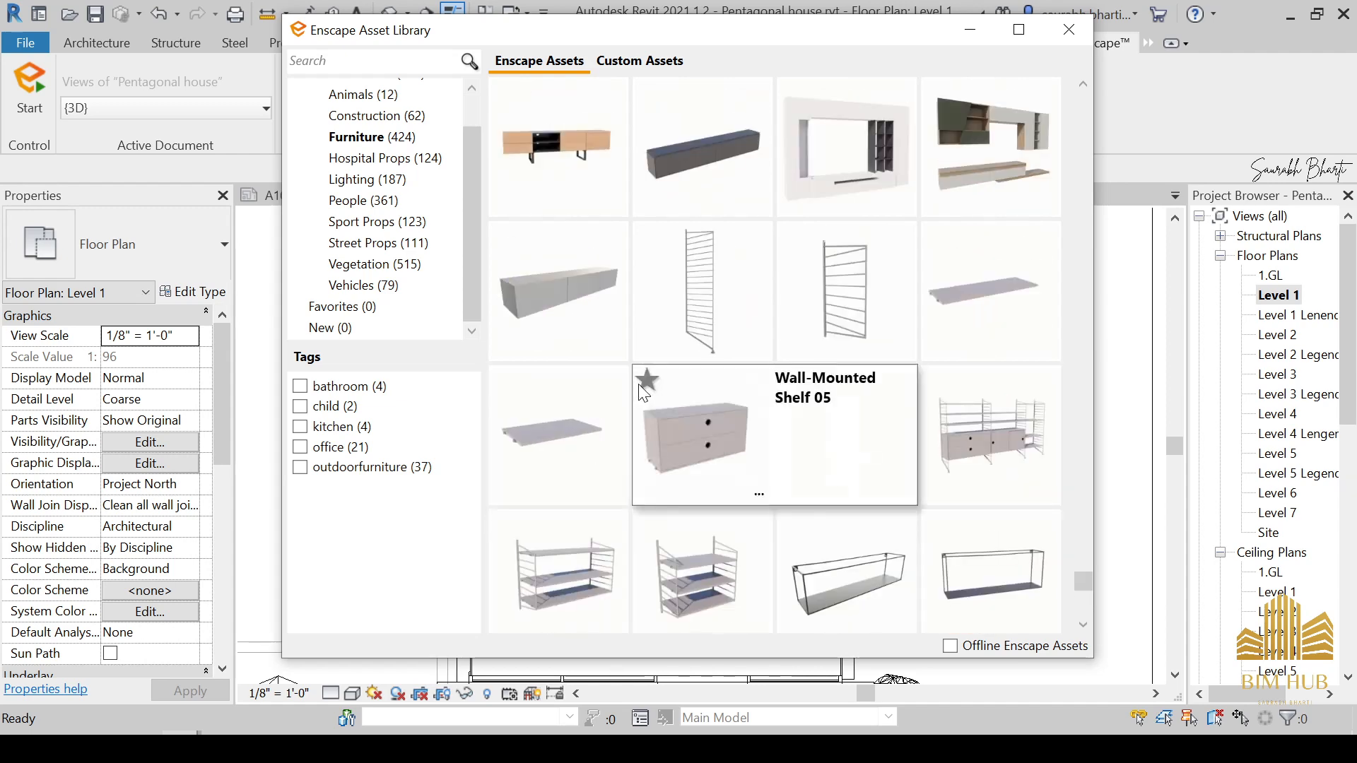
pyautogui.scroll(-3, 651, 403)
# Step: Try Table 05 as a centre table in the seating area formed by the two sofas
pyautogui.scroll(6, 713, 444)
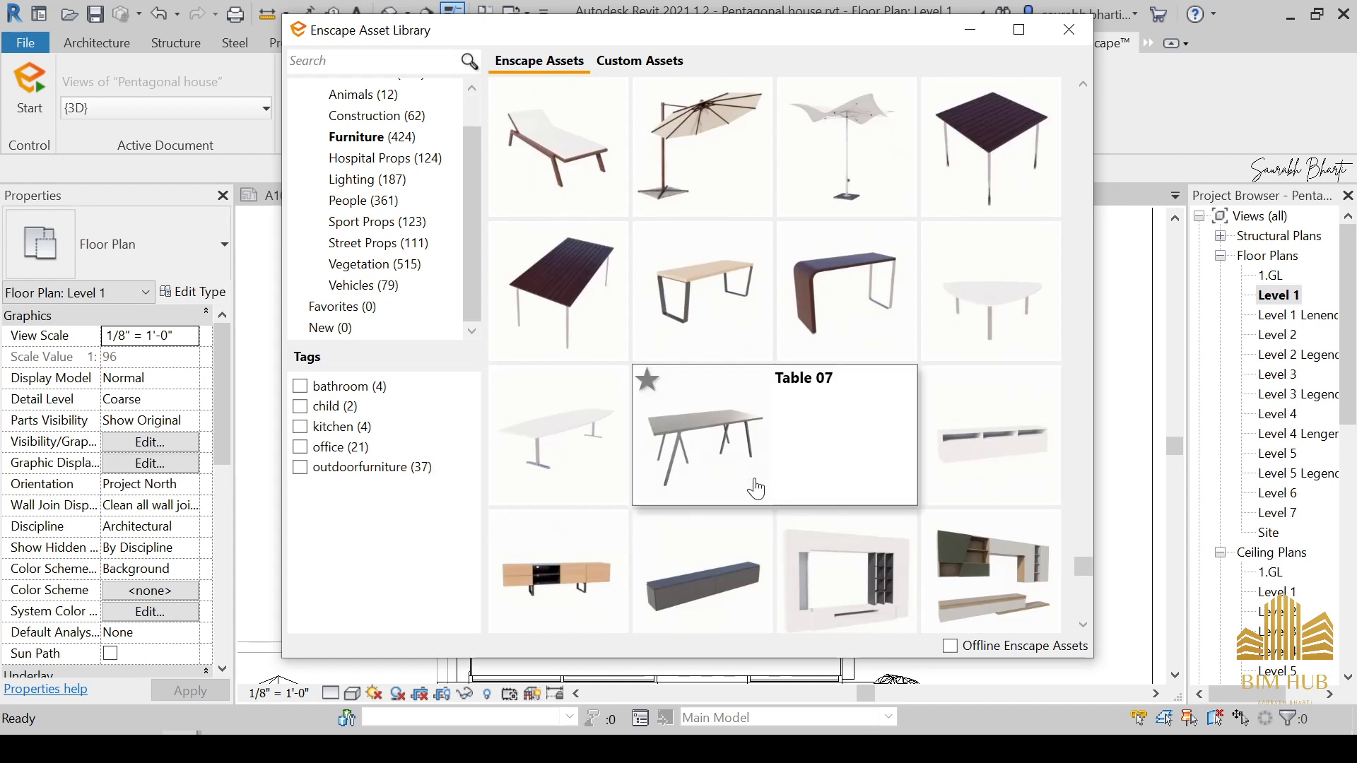
pyautogui.scroll(3, 755, 488)
pyautogui.click(965, 566)
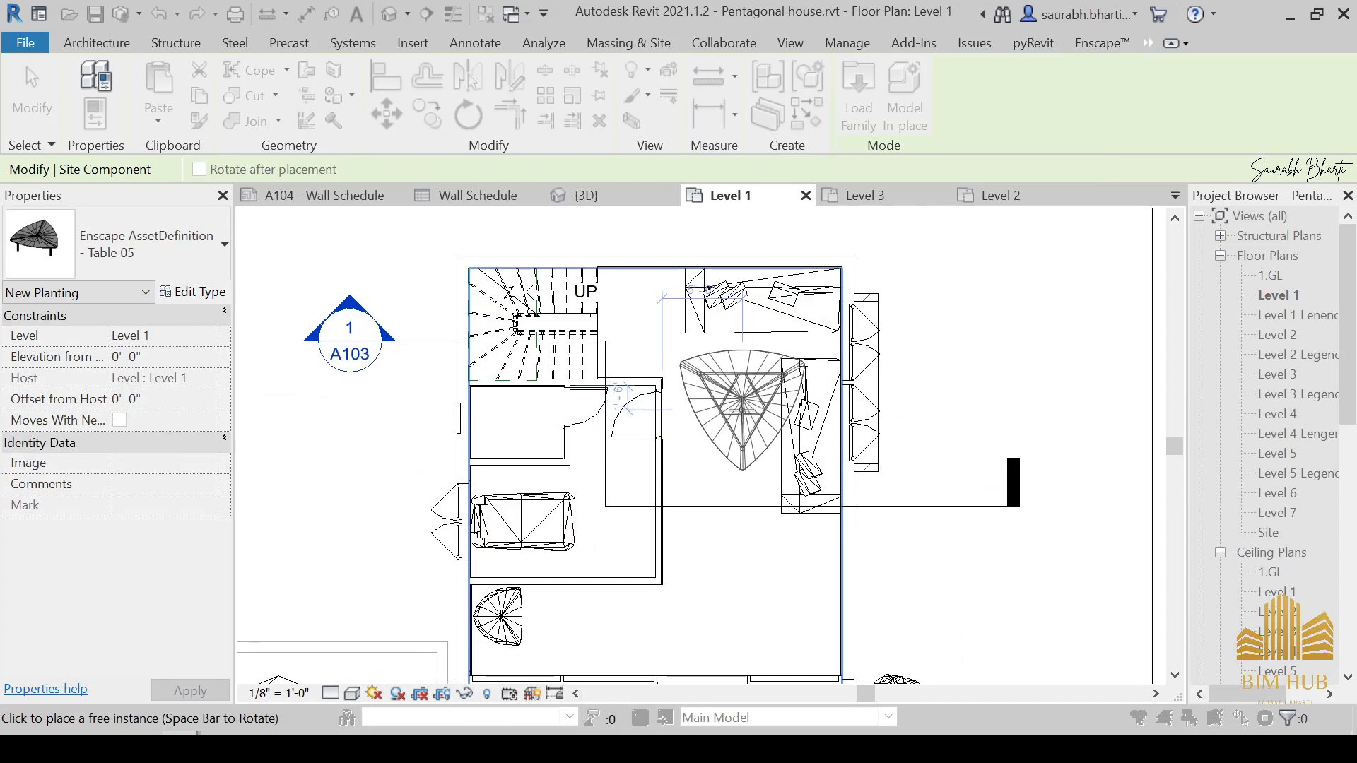
pyautogui.press('Escape')
pyautogui.scroll(3, 707, 351)
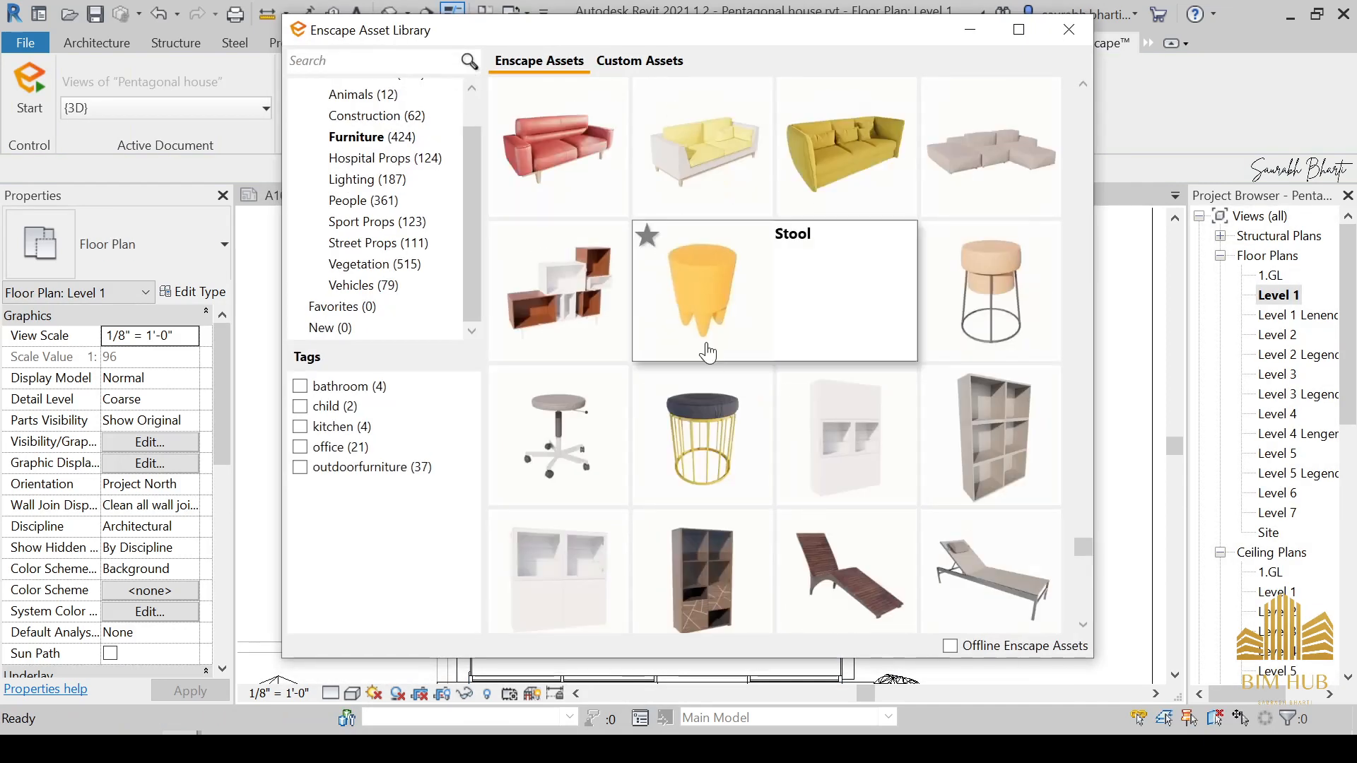
# Step: Place Side Table 15 from the Furniture assets beside the front room's armchair and two more side by side between the sofas
pyautogui.scroll(3, 848, 339)
pyautogui.scroll(10, 837, 355)
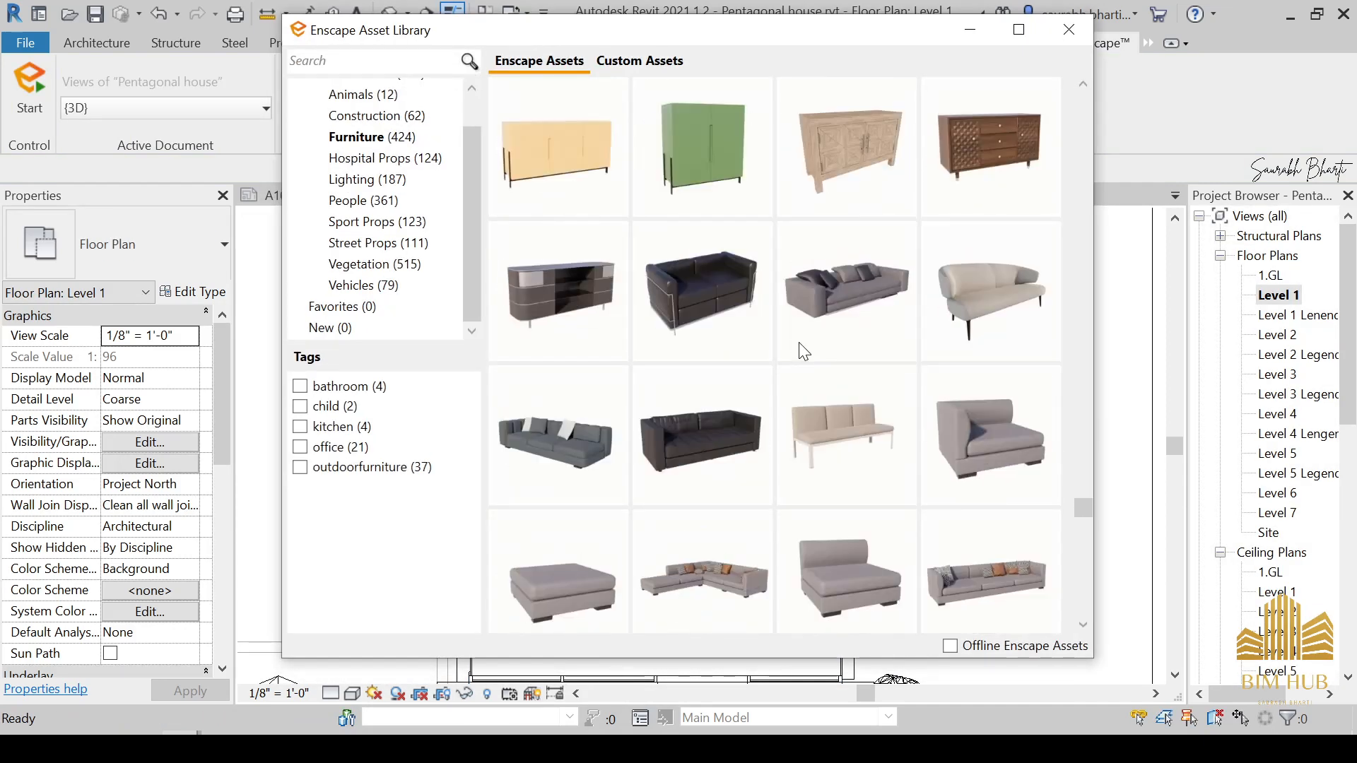
pyautogui.scroll(5, 788, 388)
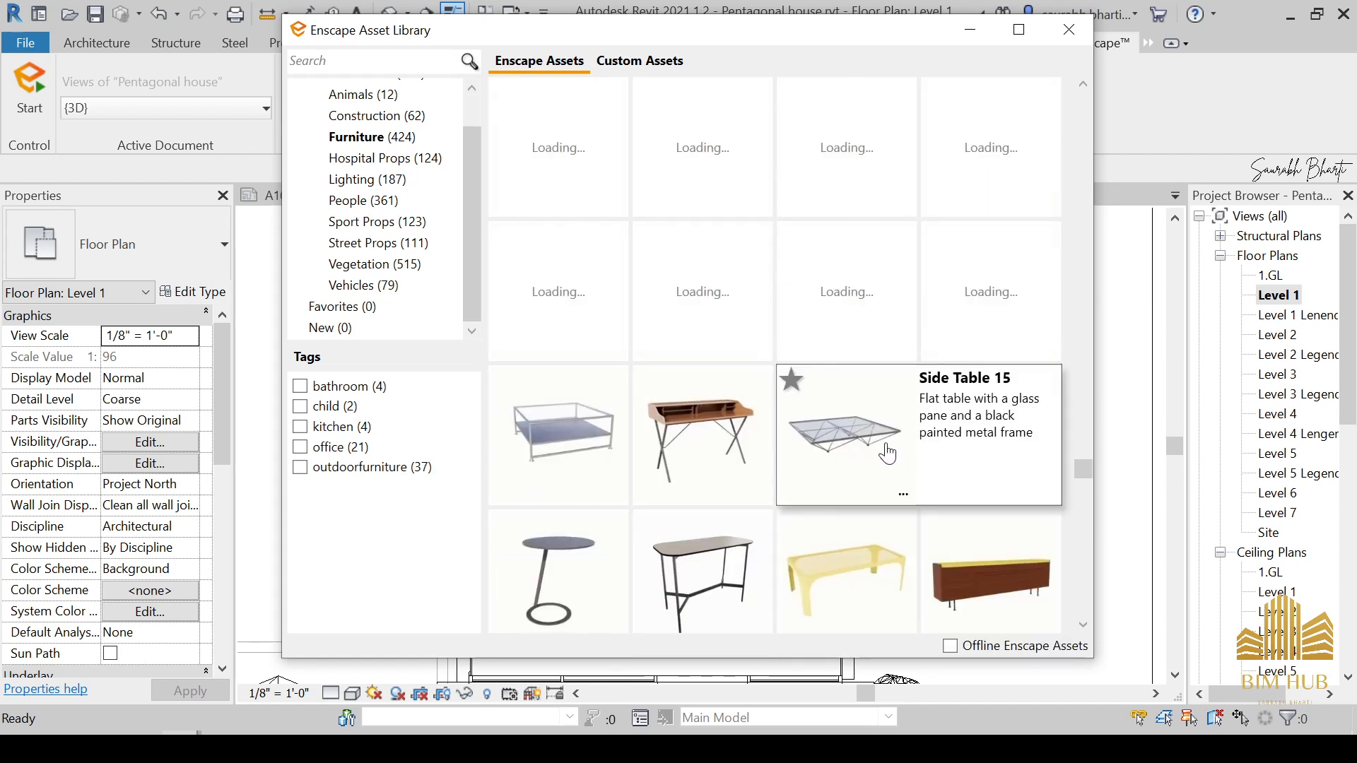
pyautogui.click(888, 453)
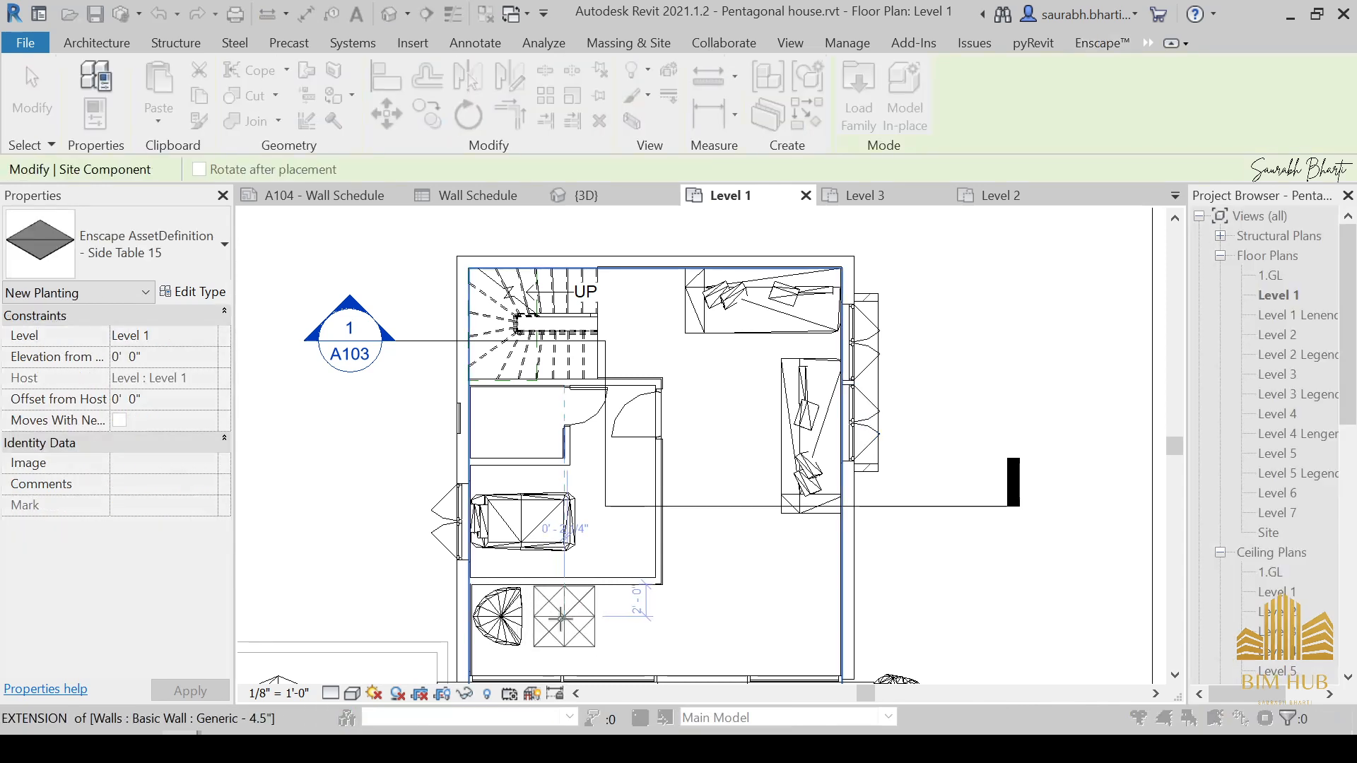
pyautogui.click(562, 620)
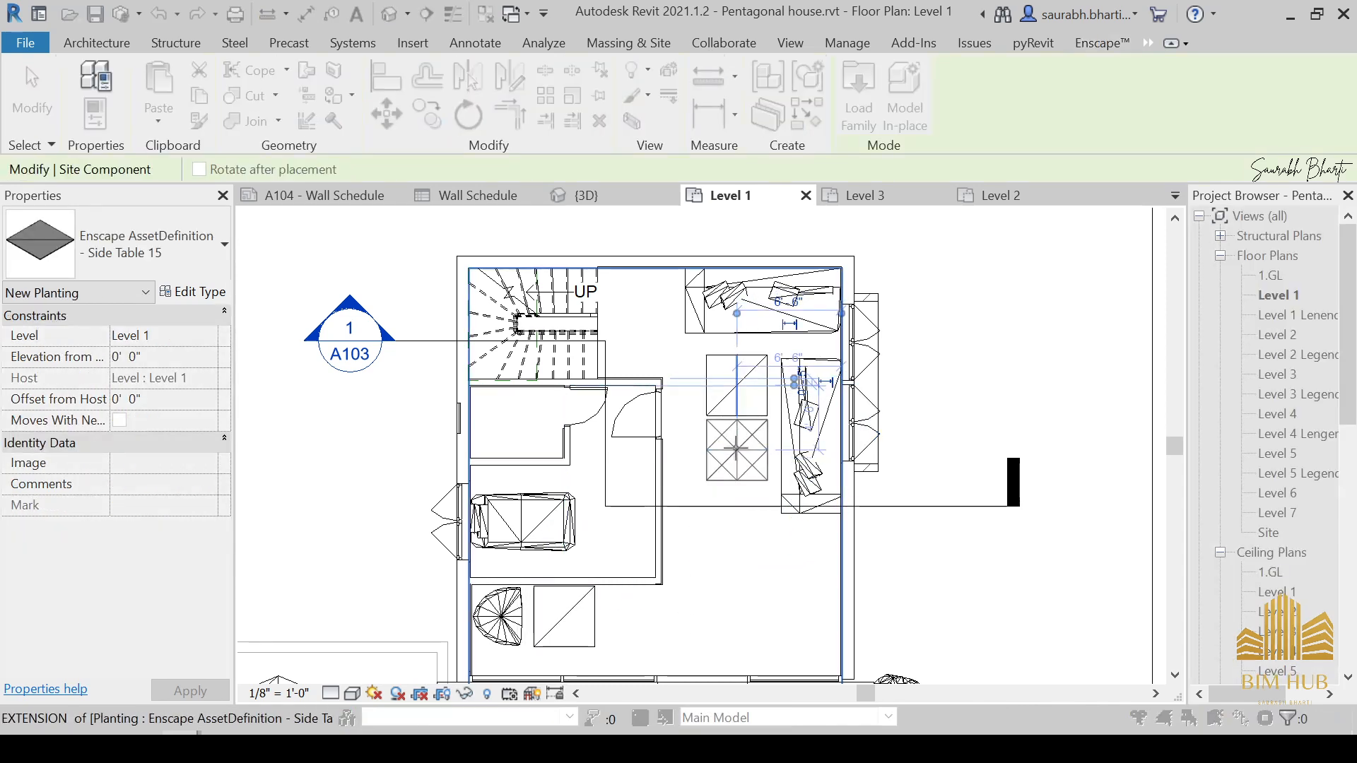
pyautogui.click(737, 449)
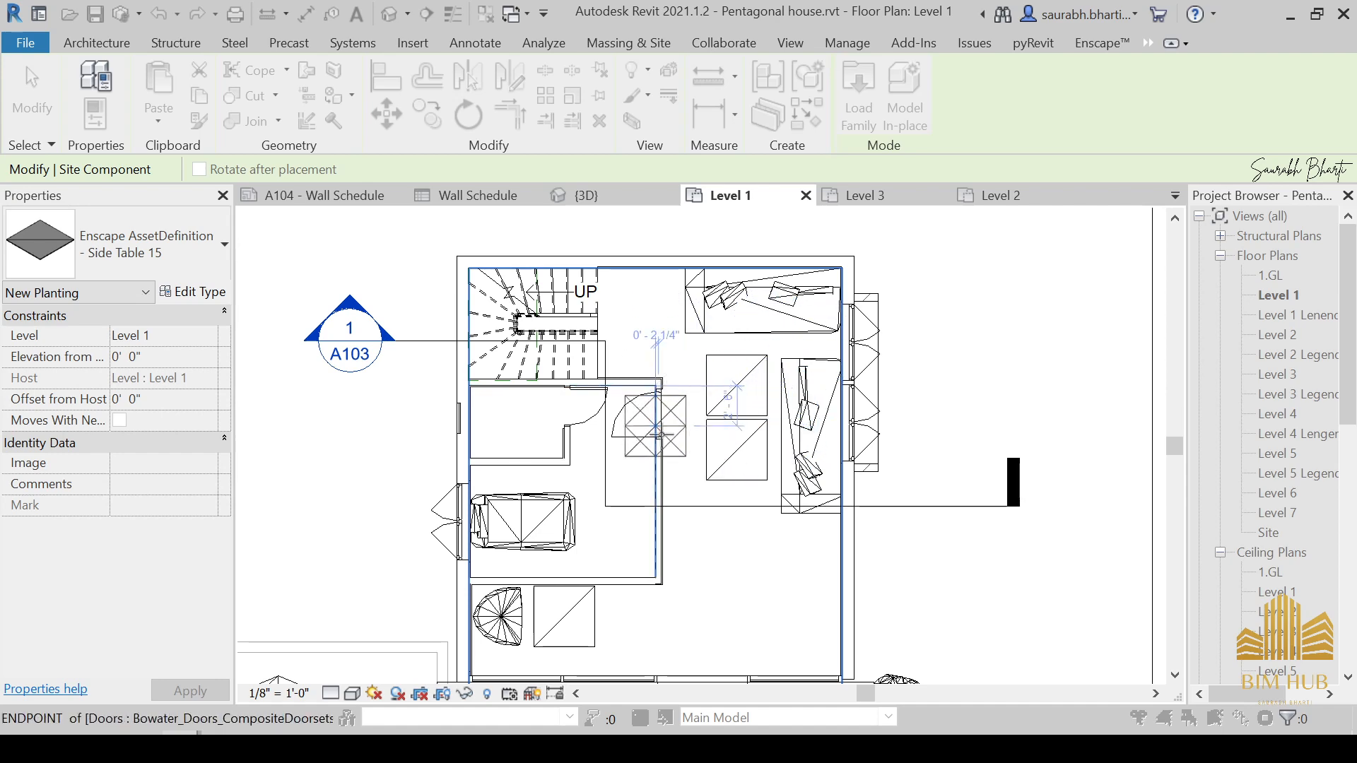
pyautogui.press('Escape')
pyautogui.click(972, 34)
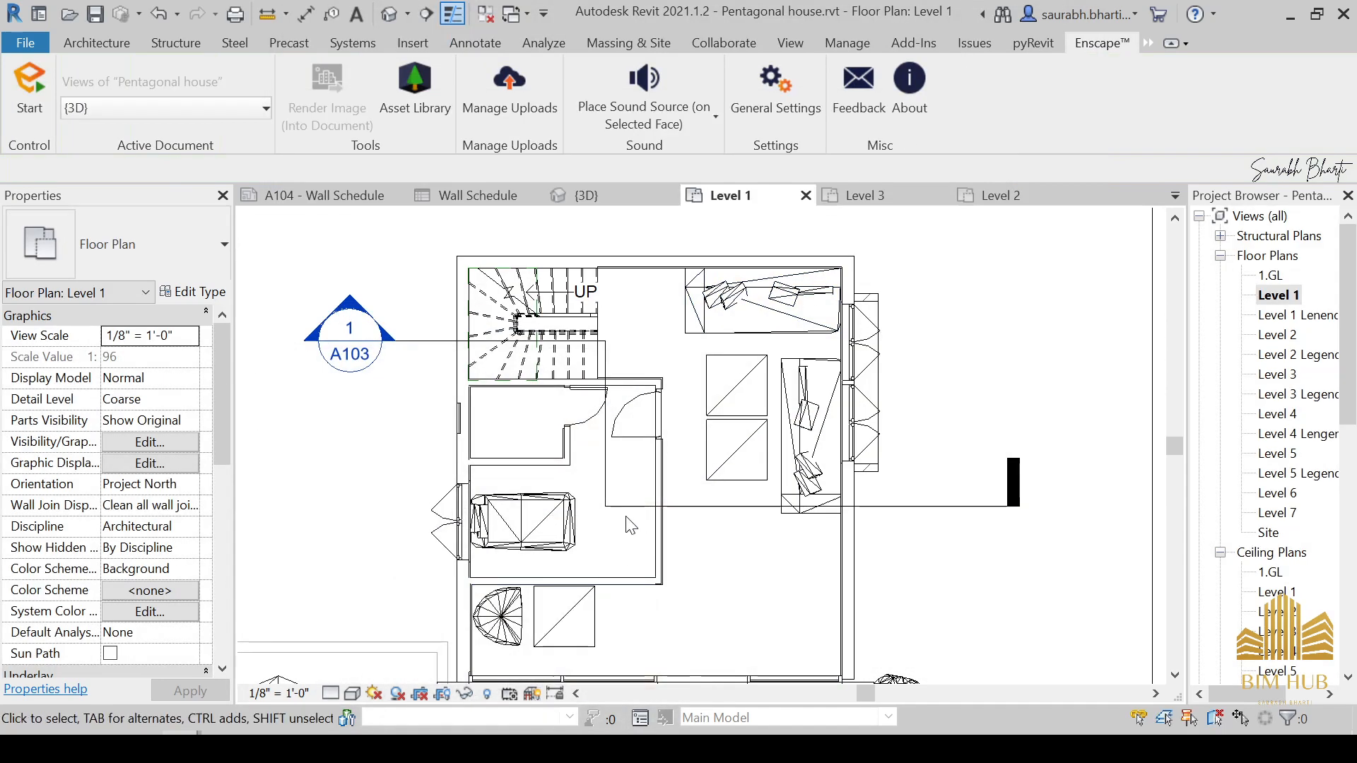
# Step: Place Armchair 12 from the Furniture assets in the bedroom, near the foot of the bed
pyautogui.scroll(3, 592, 556)
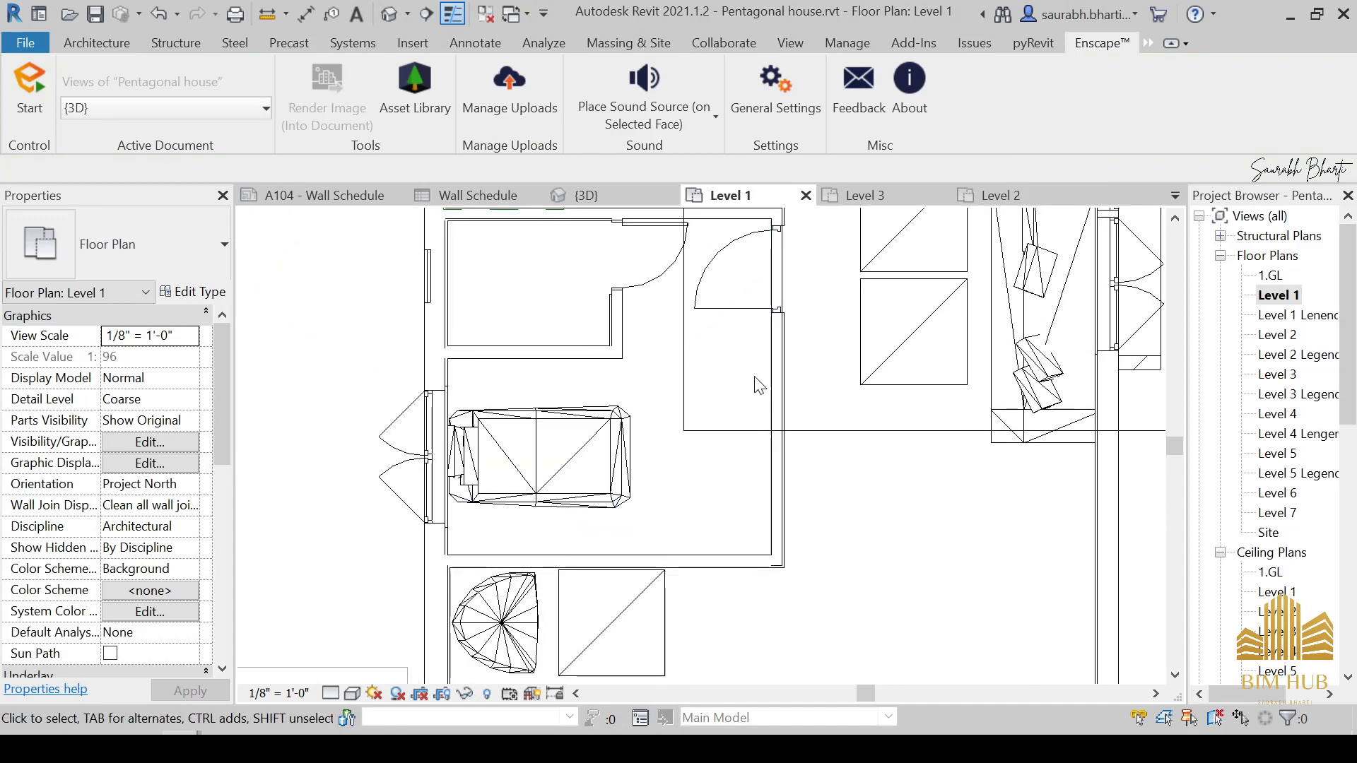
pyautogui.scroll(-2, 584, 469)
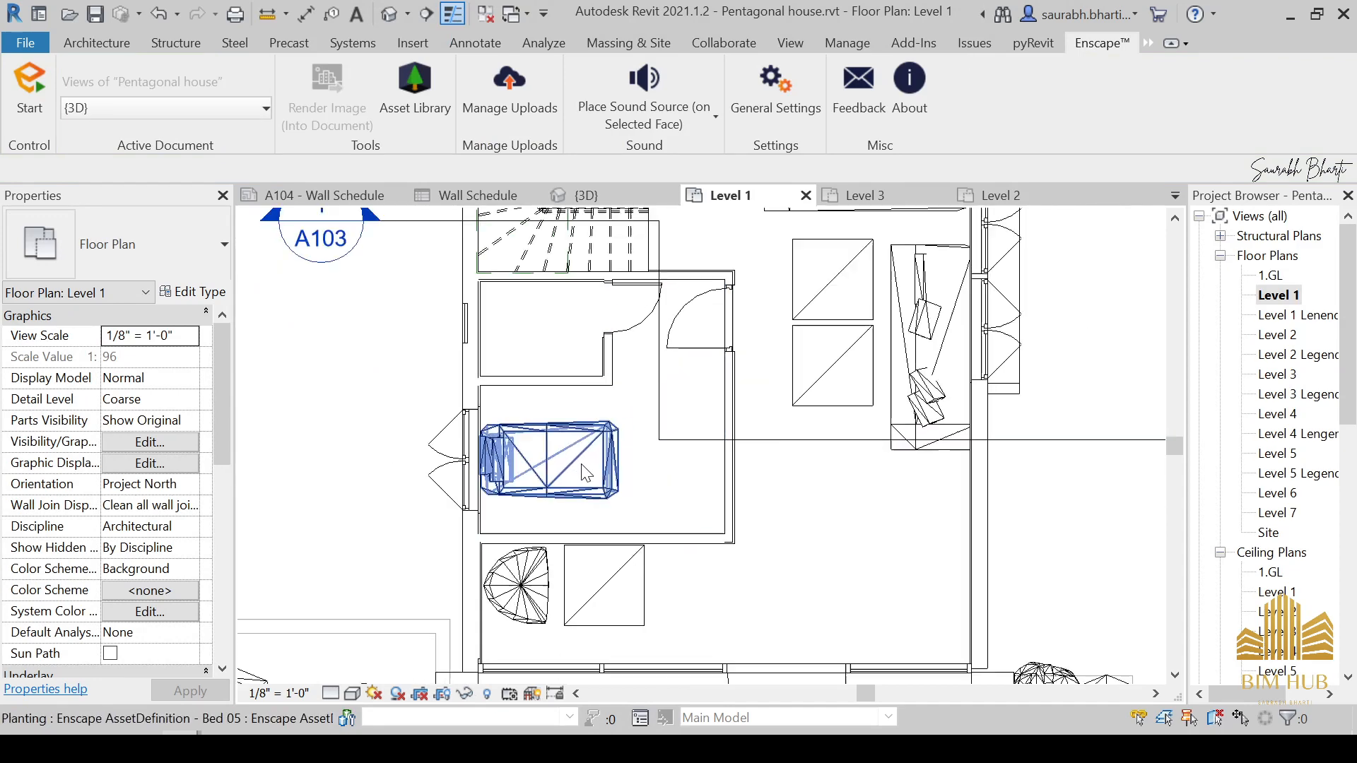
pyautogui.scroll(2, 580, 489)
pyautogui.scroll(-2, 629, 537)
pyautogui.scroll(2, 625, 527)
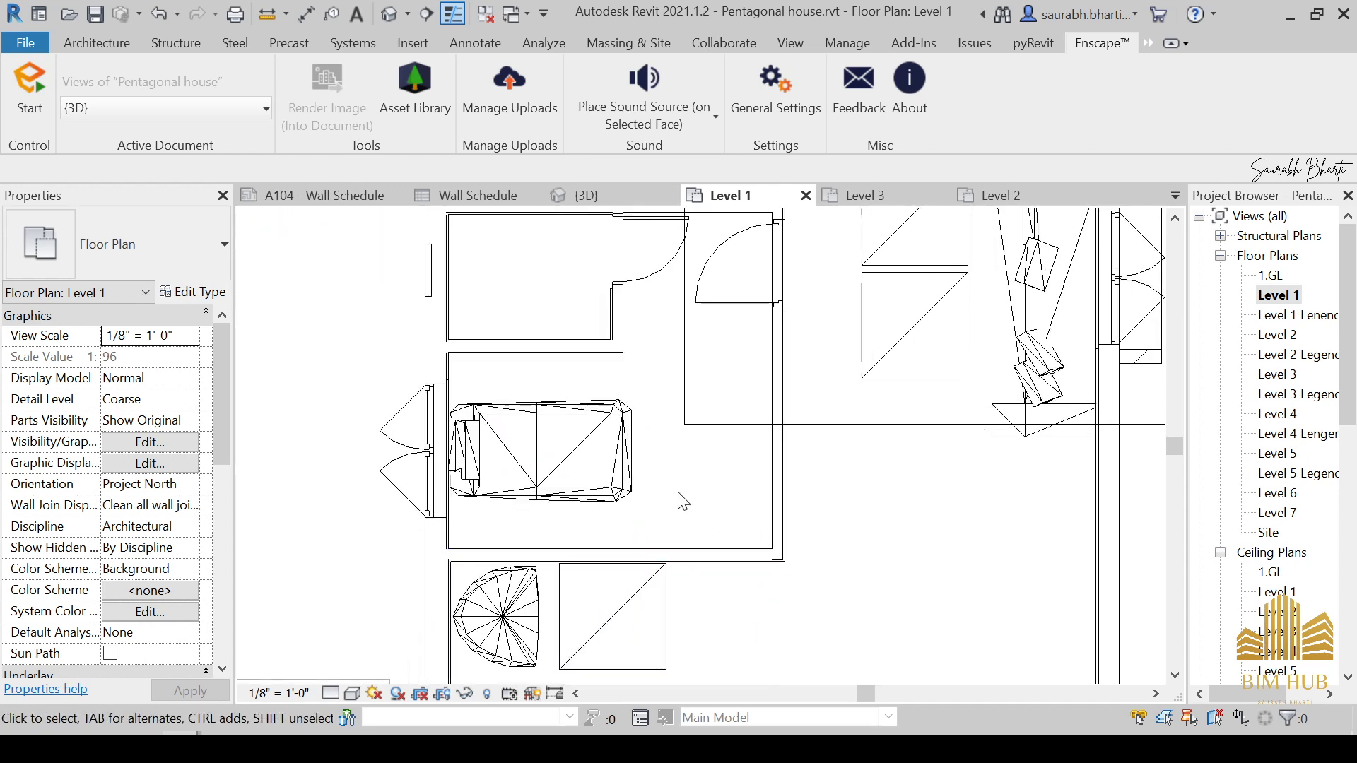
pyautogui.scroll(-2, 683, 501)
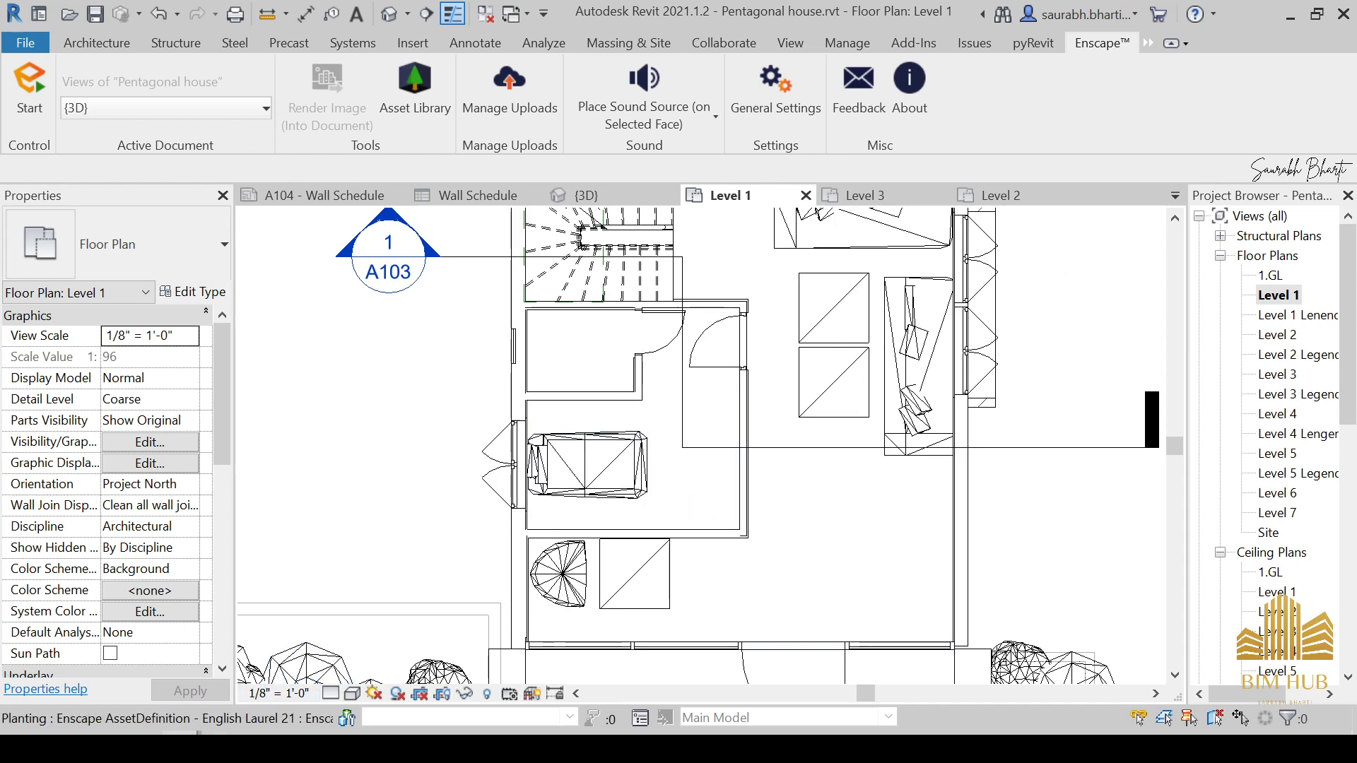
pyautogui.click(280, 680)
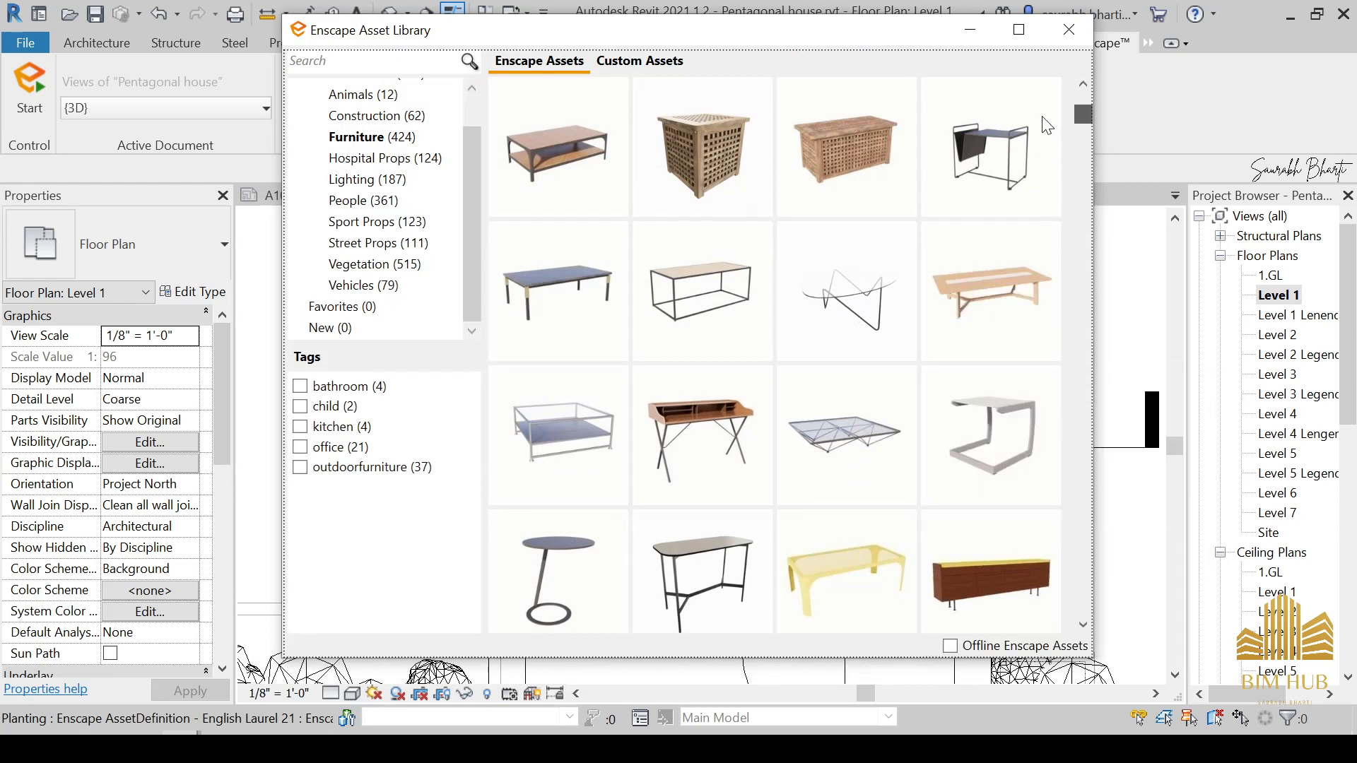
pyautogui.scroll(5, 782, 325)
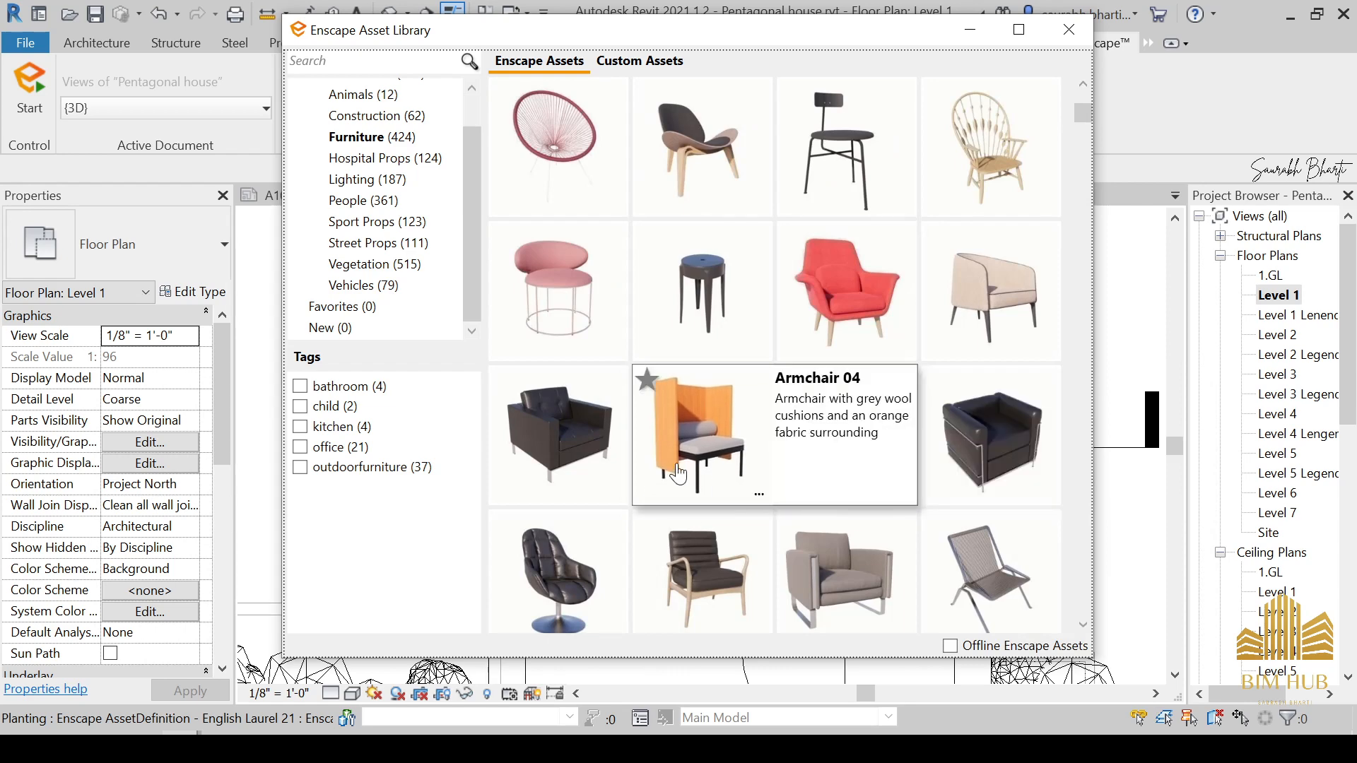
pyautogui.scroll(-3, 751, 515)
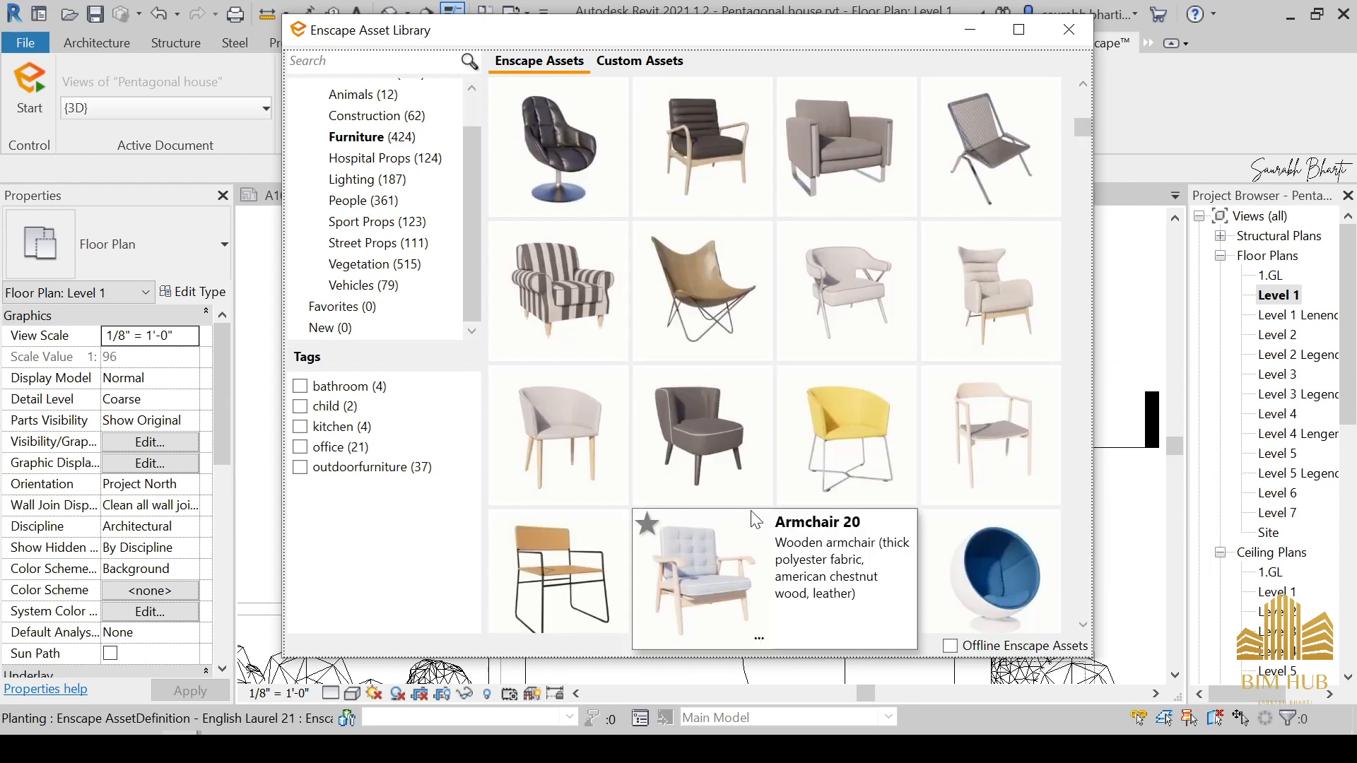
pyautogui.click(704, 357)
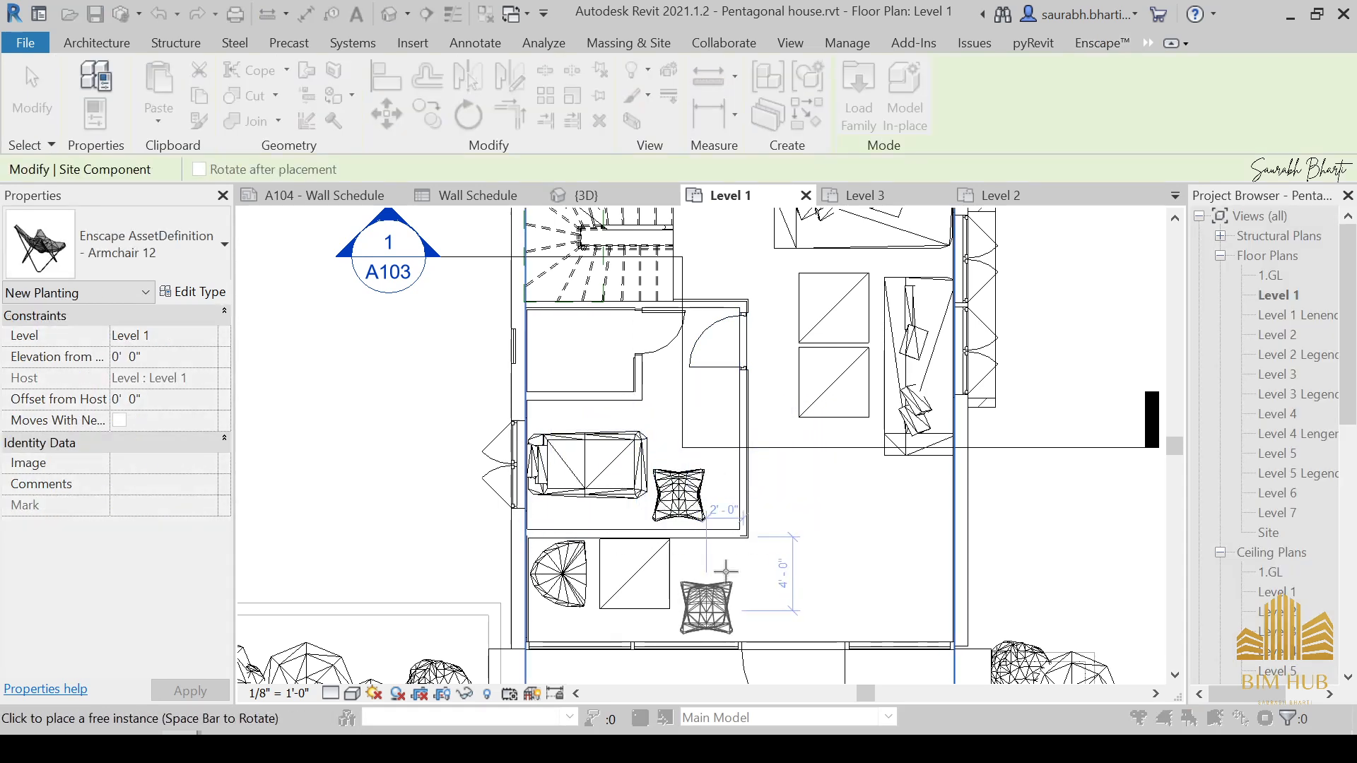
pyautogui.press('Escape')
pyautogui.press('Escape')
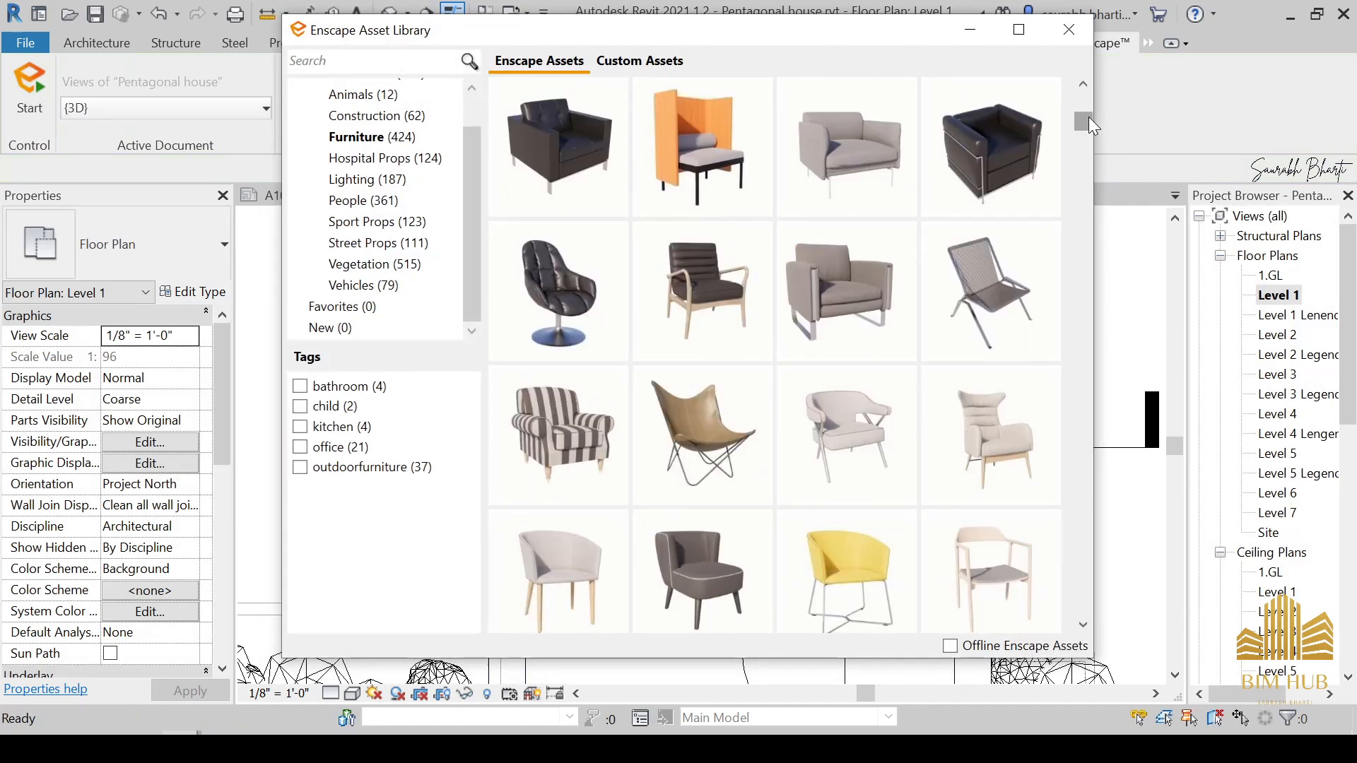
# Step: Place Wall-Mounted Shelf 18 from the Furniture assets in the bedroom corner beside the new armchair
pyautogui.scroll(5, 1020, 577)
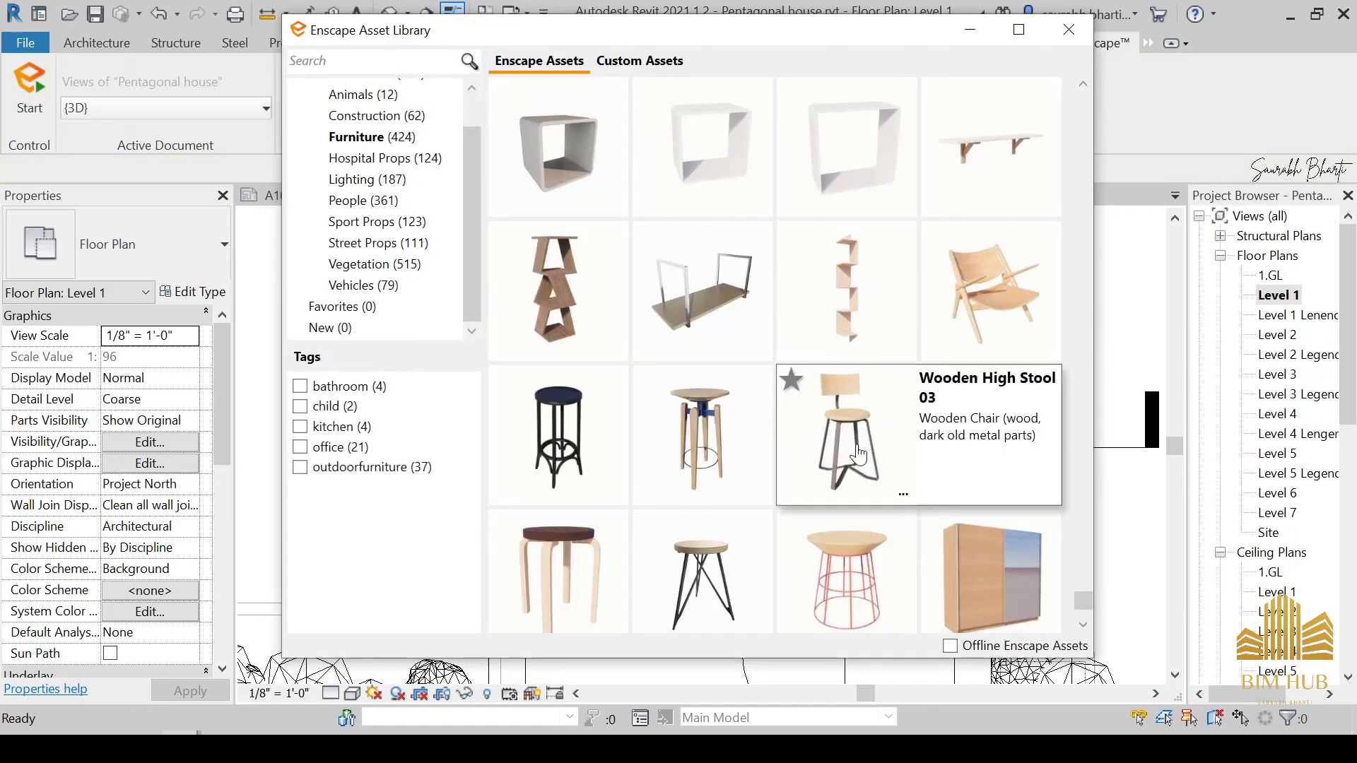
pyautogui.click(853, 306)
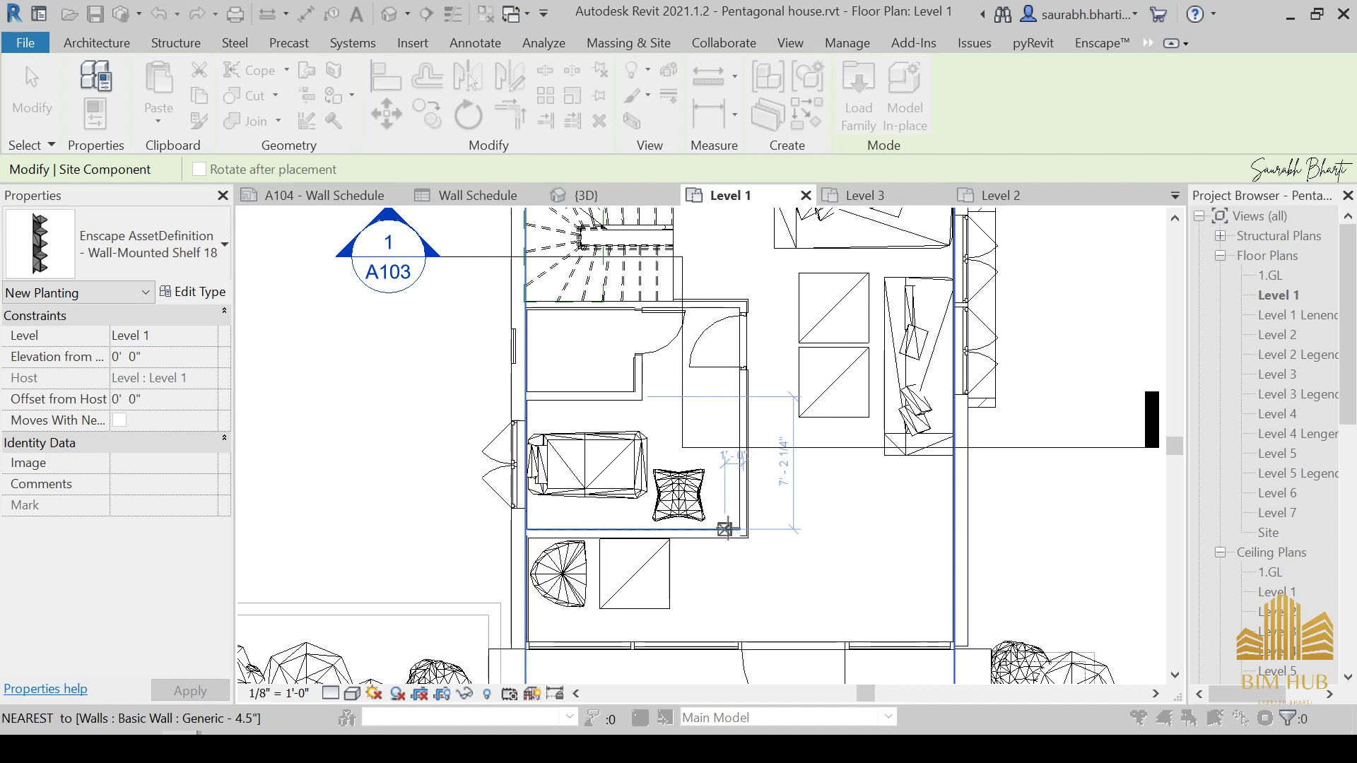
pyautogui.scroll(5, 725, 529)
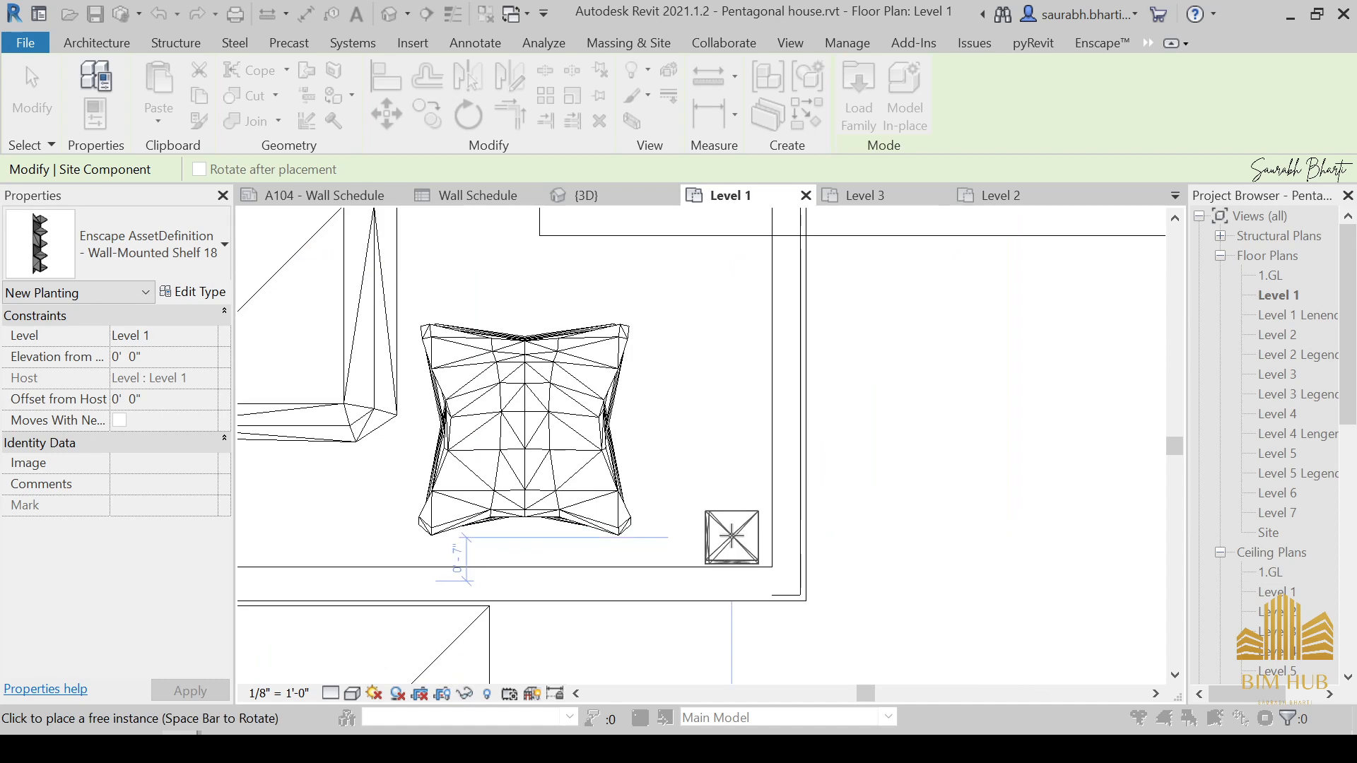
pyautogui.click(732, 538)
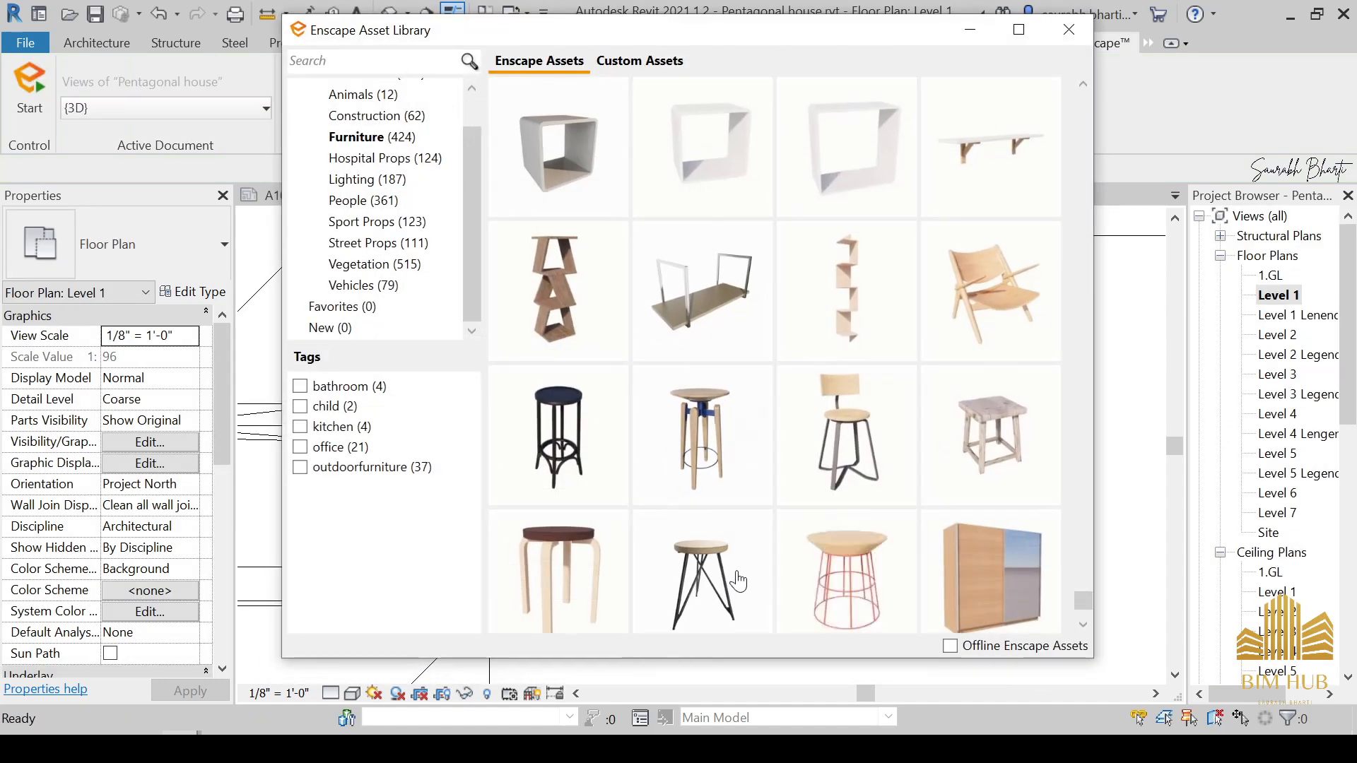
# Step: Align the wall-mounted shelf's edge with the inner face of the bedroom wall between it and the front room
pyautogui.scroll(-5, 788, 364)
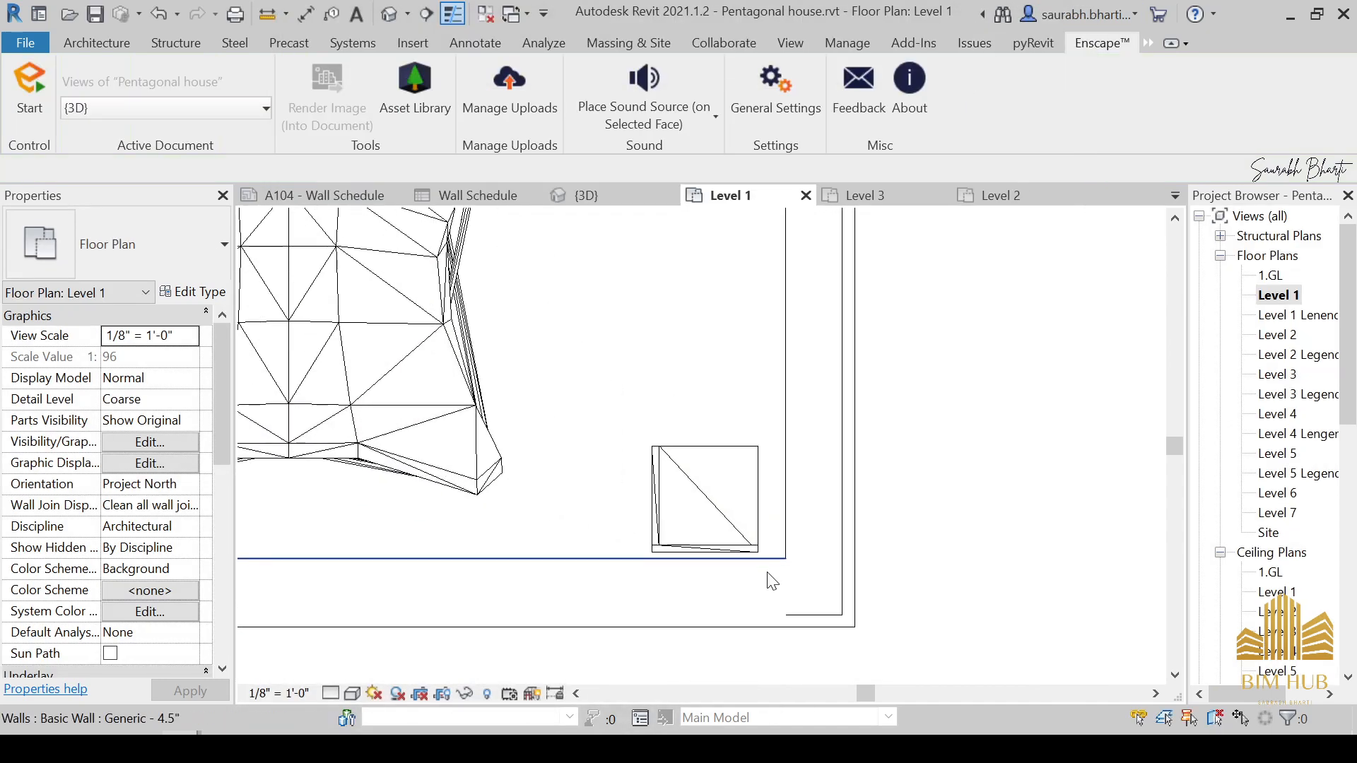
pyautogui.scroll(2, 726, 571)
pyautogui.press('l')
pyautogui.scroll(1, 715, 562)
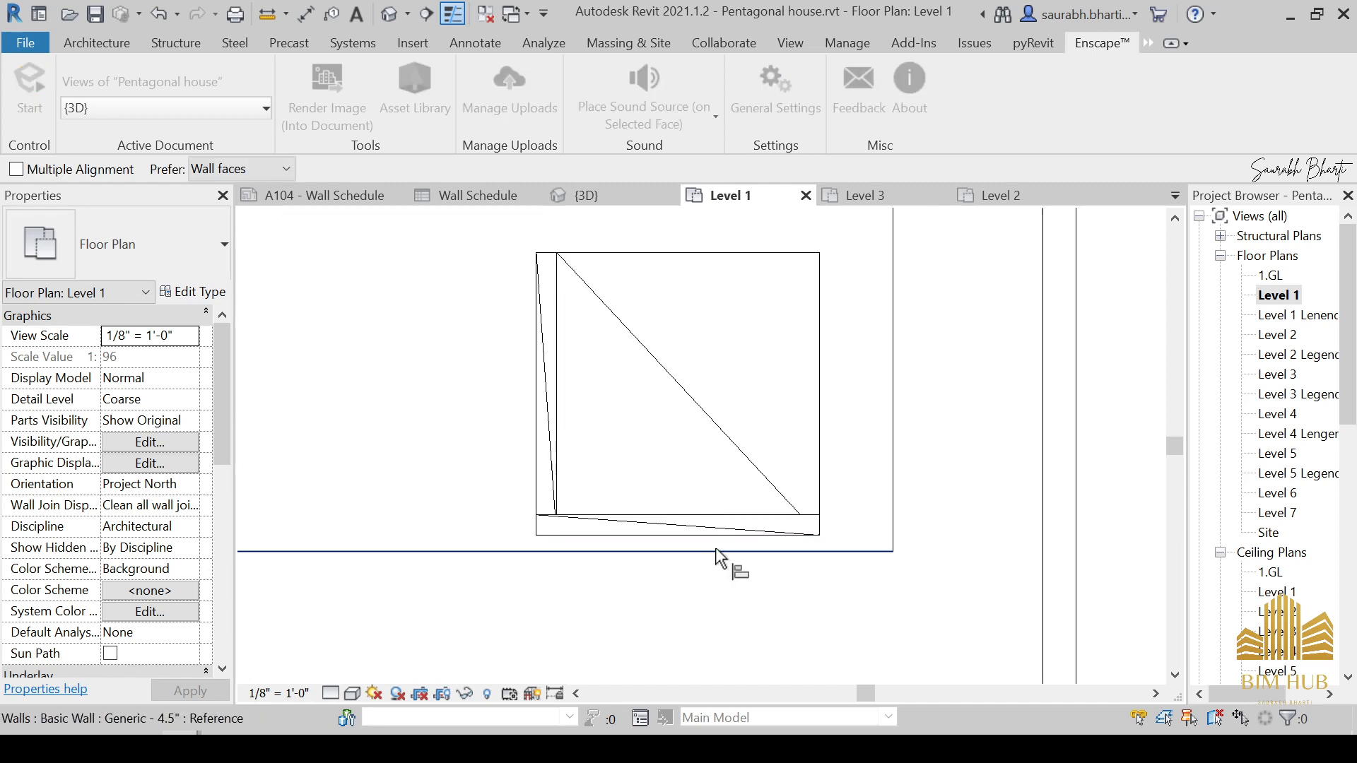
pyautogui.click(720, 536)
pyautogui.press('Escape')
pyautogui.press('Escape')
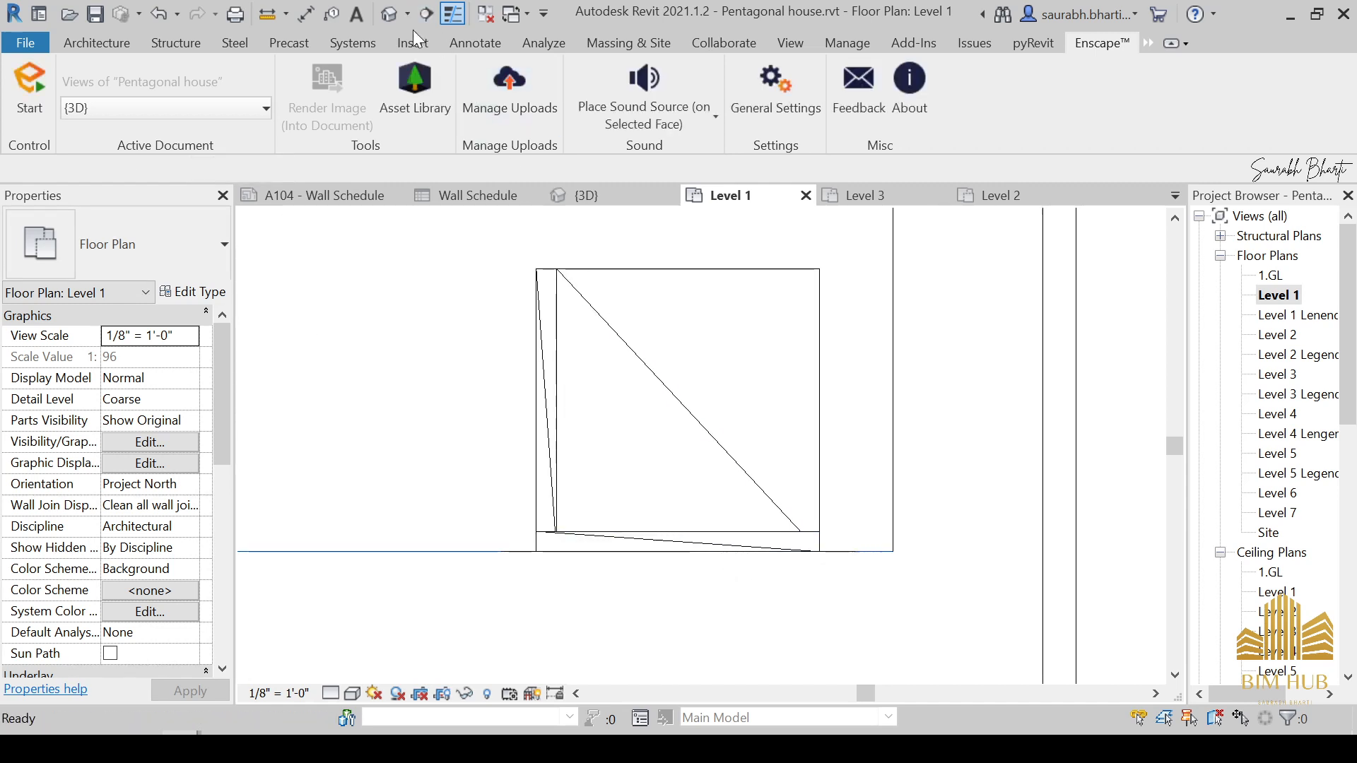
# Step: In the 3D view facing the front, pull the section box's left face inward to cut the house open along the bedroom
pyautogui.click(608, 356)
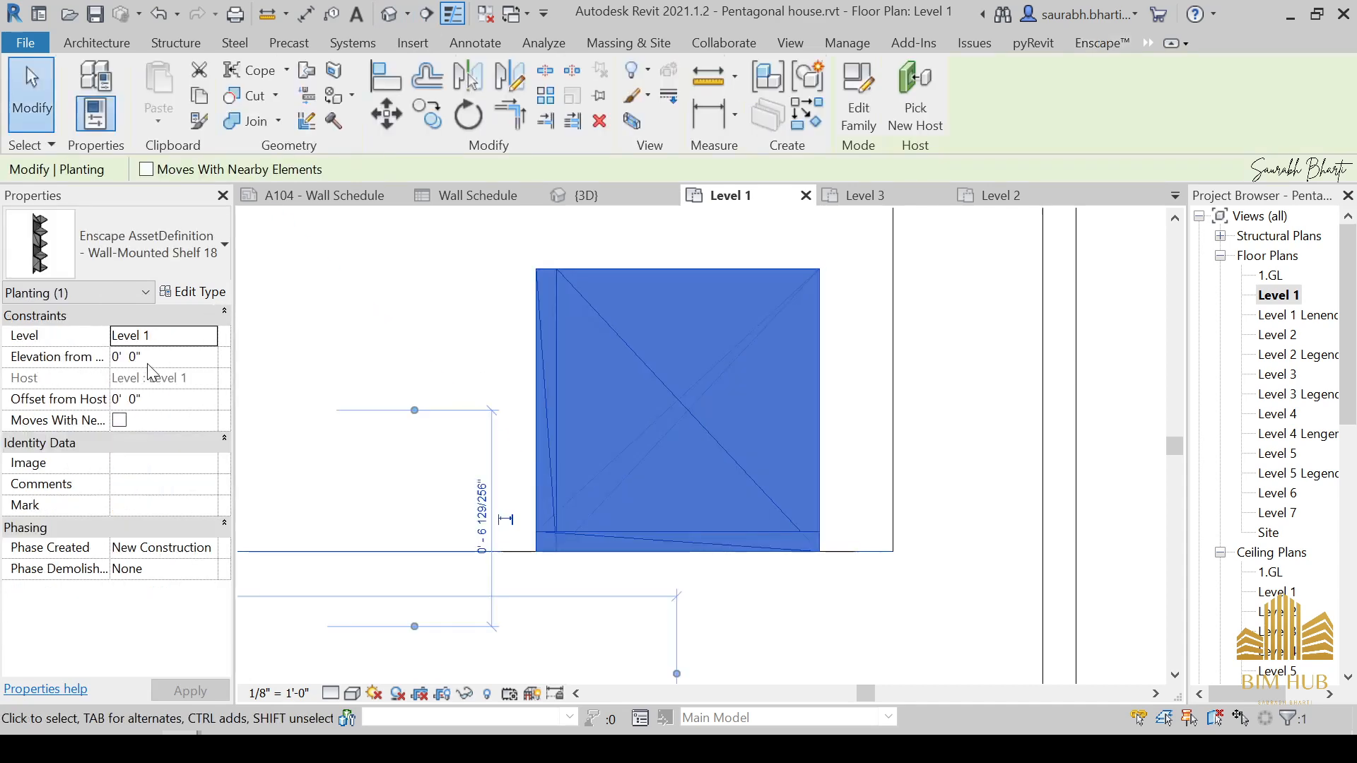
pyautogui.click(390, 13)
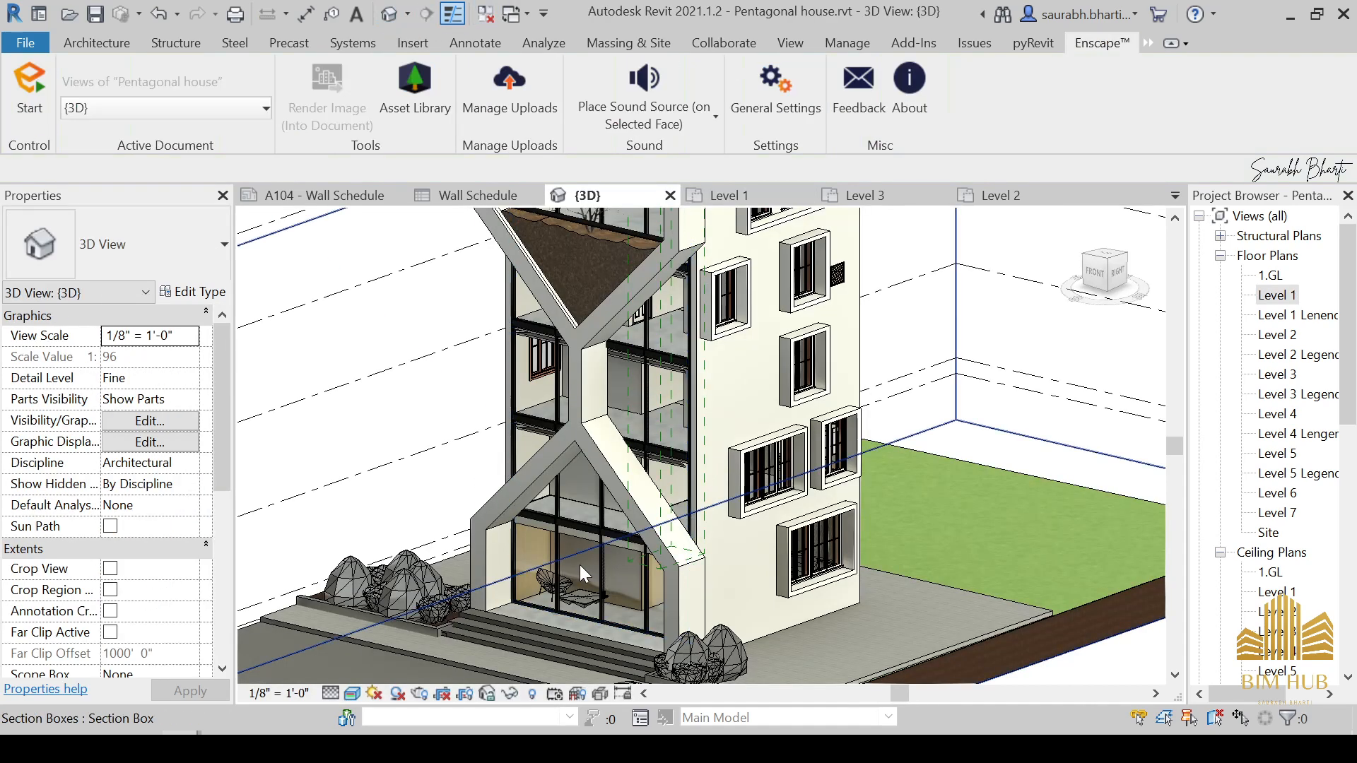
pyautogui.keyDown('shift'); pyautogui.moveTo(580, 566); pyautogui.dragTo(833, 516, button='middle'); pyautogui.keyUp('shift')
pyautogui.scroll(-10, 859, 512)
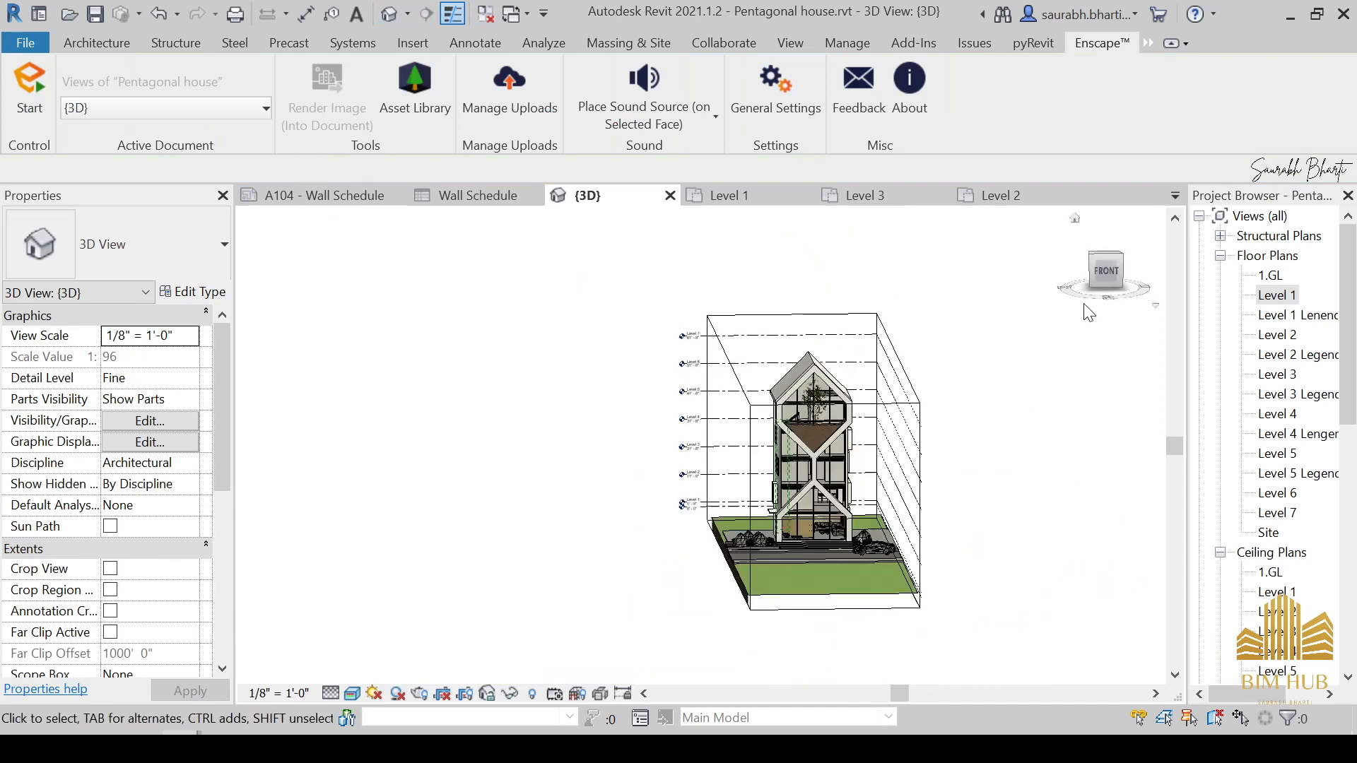
pyautogui.click(1105, 270)
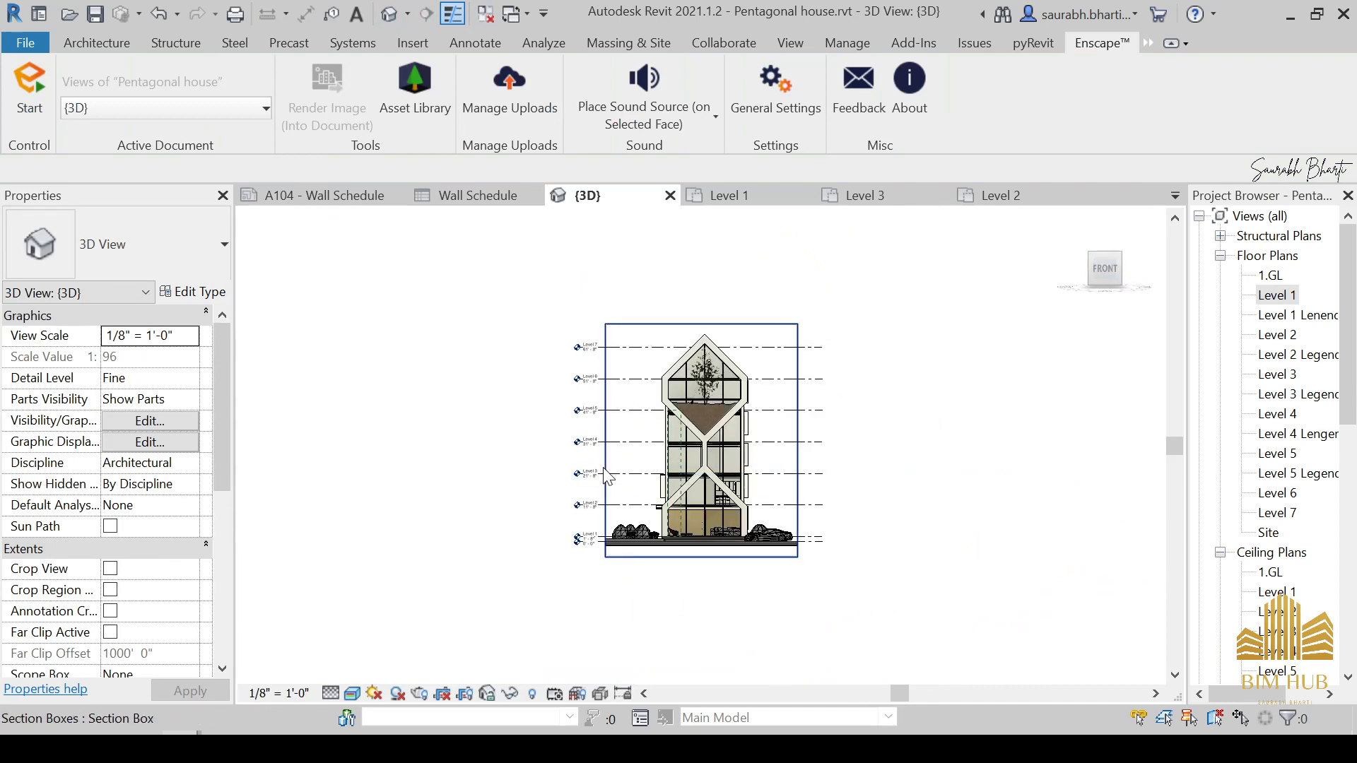
pyautogui.click(605, 463)
pyautogui.moveTo(612, 443); pyautogui.dragTo(672, 459)
pyautogui.keyDown('shift'); pyautogui.moveTo(648, 551); pyautogui.dragTo(842, 627, button='middle'); pyautogui.keyUp('shift')
pyautogui.scroll(3, 678, 558)
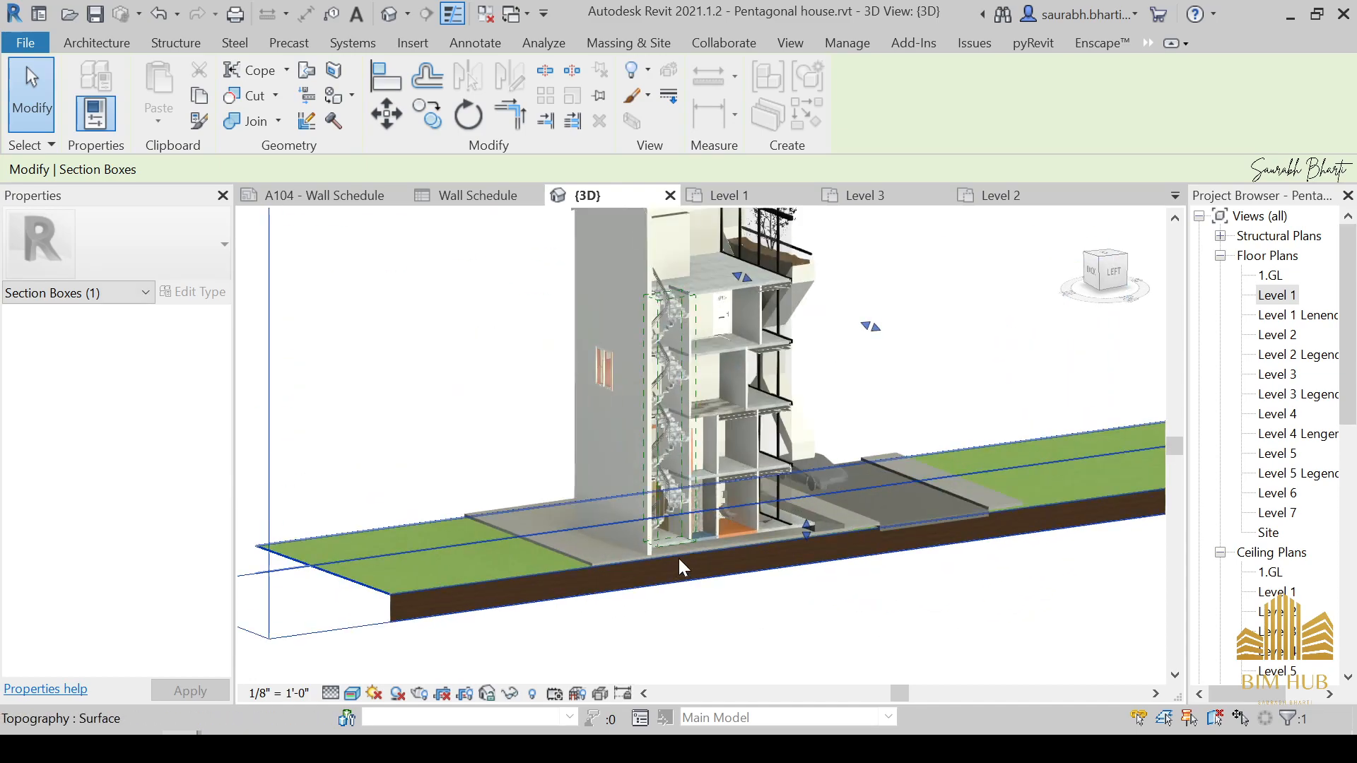
# Step: Examine in 3D how the wall-mounted shelf sits on the bedroom wall behind Armchair 12
pyautogui.scroll(6, 735, 531)
pyautogui.keyDown('shift'); pyautogui.moveTo(734, 517); pyautogui.dragTo(722, 558, button='middle'); pyautogui.keyUp('shift')
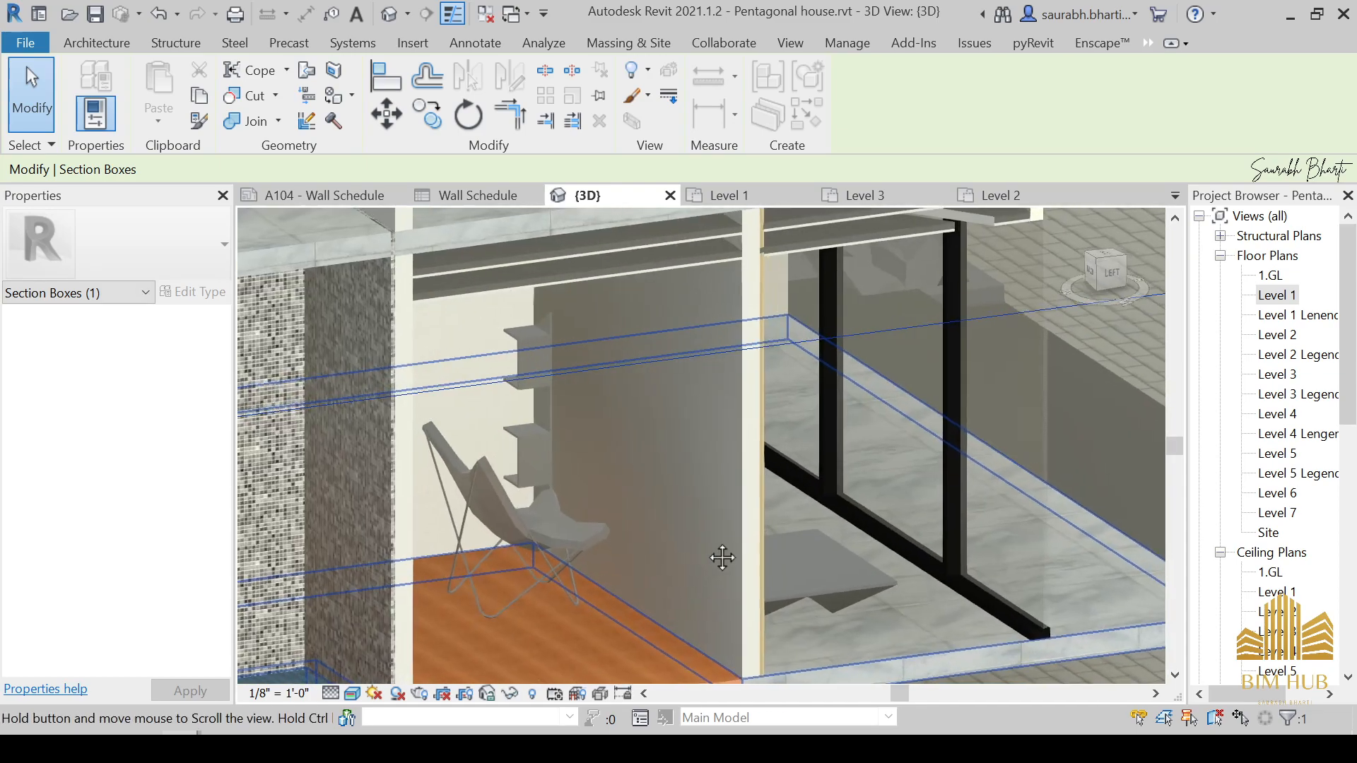
pyautogui.scroll(3, 533, 387)
pyautogui.keyDown('shift'); pyautogui.moveTo(543, 472); pyautogui.dragTo(528, 463, button='middle'); pyautogui.keyUp('shift')
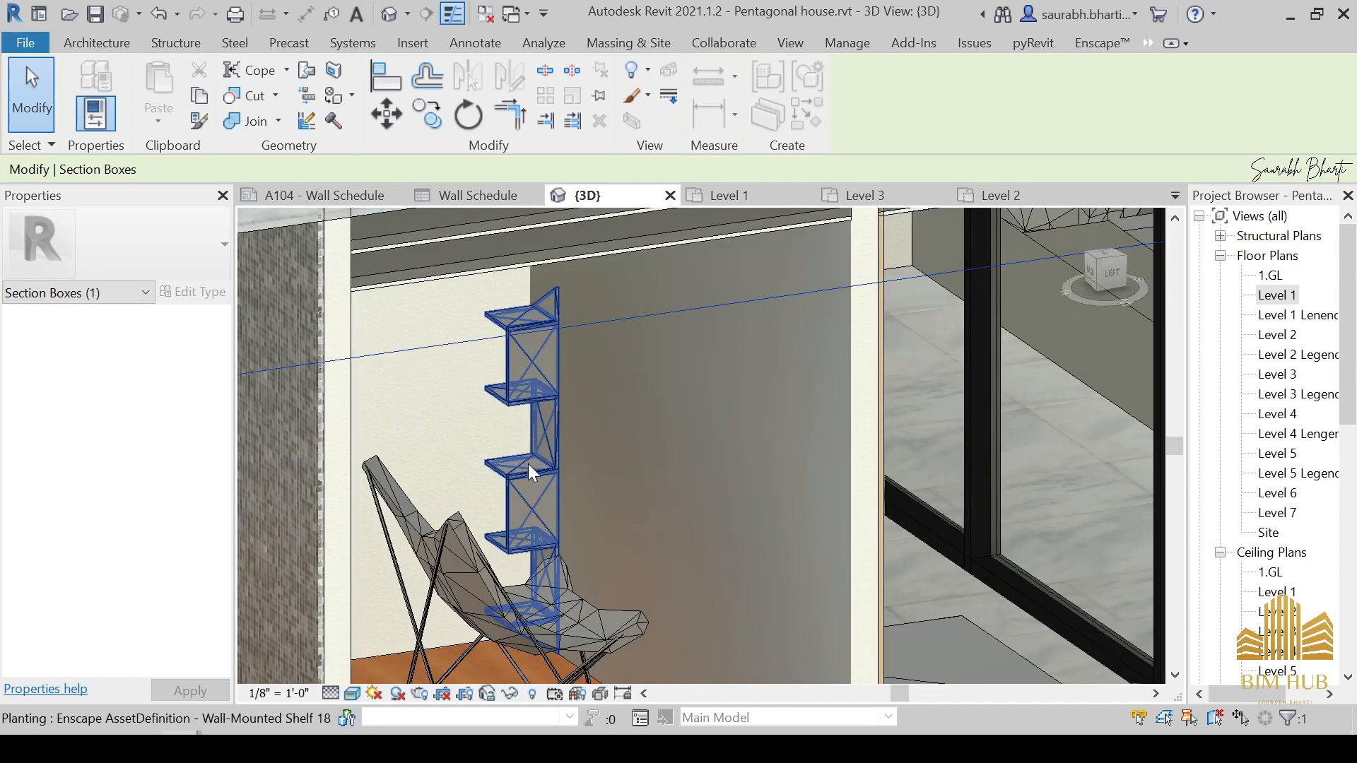
pyautogui.click(529, 464)
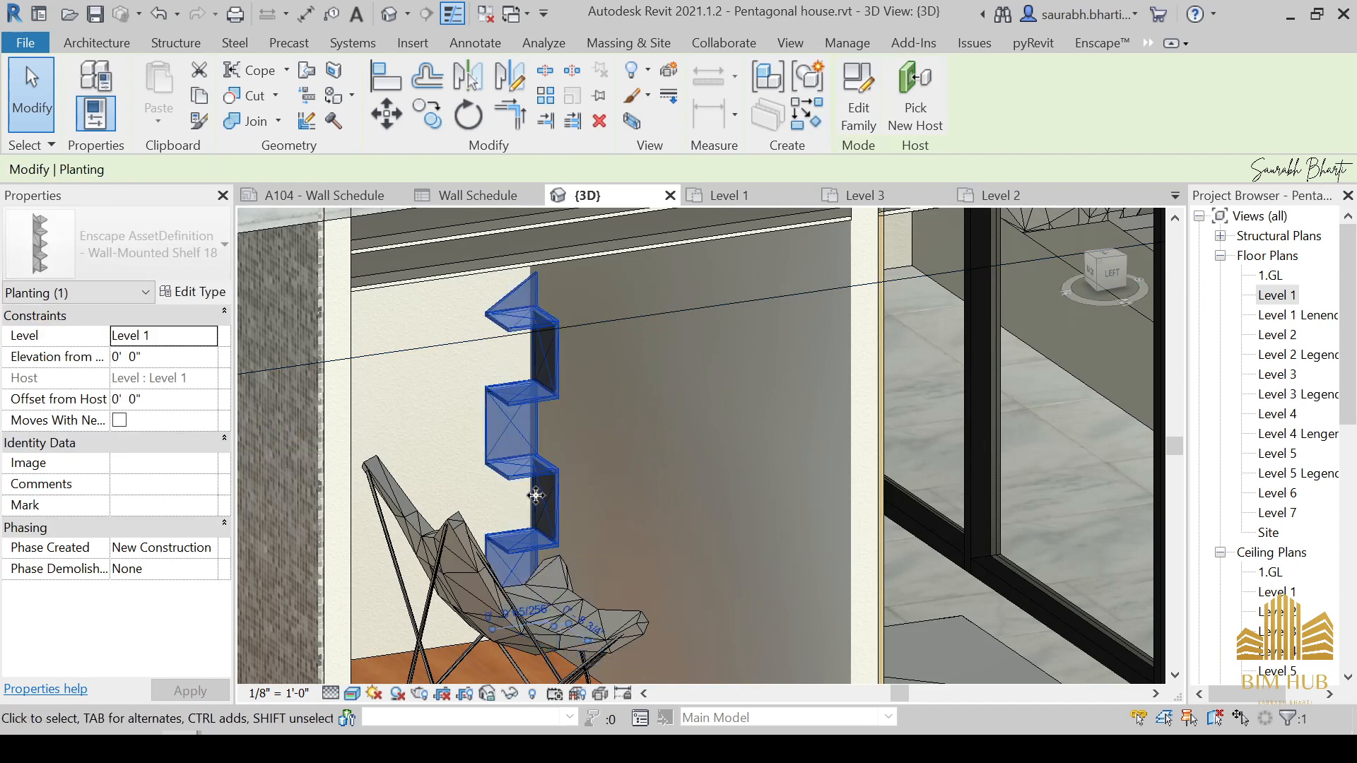
pyautogui.press('Escape')
pyautogui.keyDown('shift'); pyautogui.moveTo(452, 392); pyautogui.dragTo(538, 428, button='middle'); pyautogui.keyUp('shift')
pyautogui.moveTo(519, 387); pyautogui.dragTo(545, 455, button='middle')
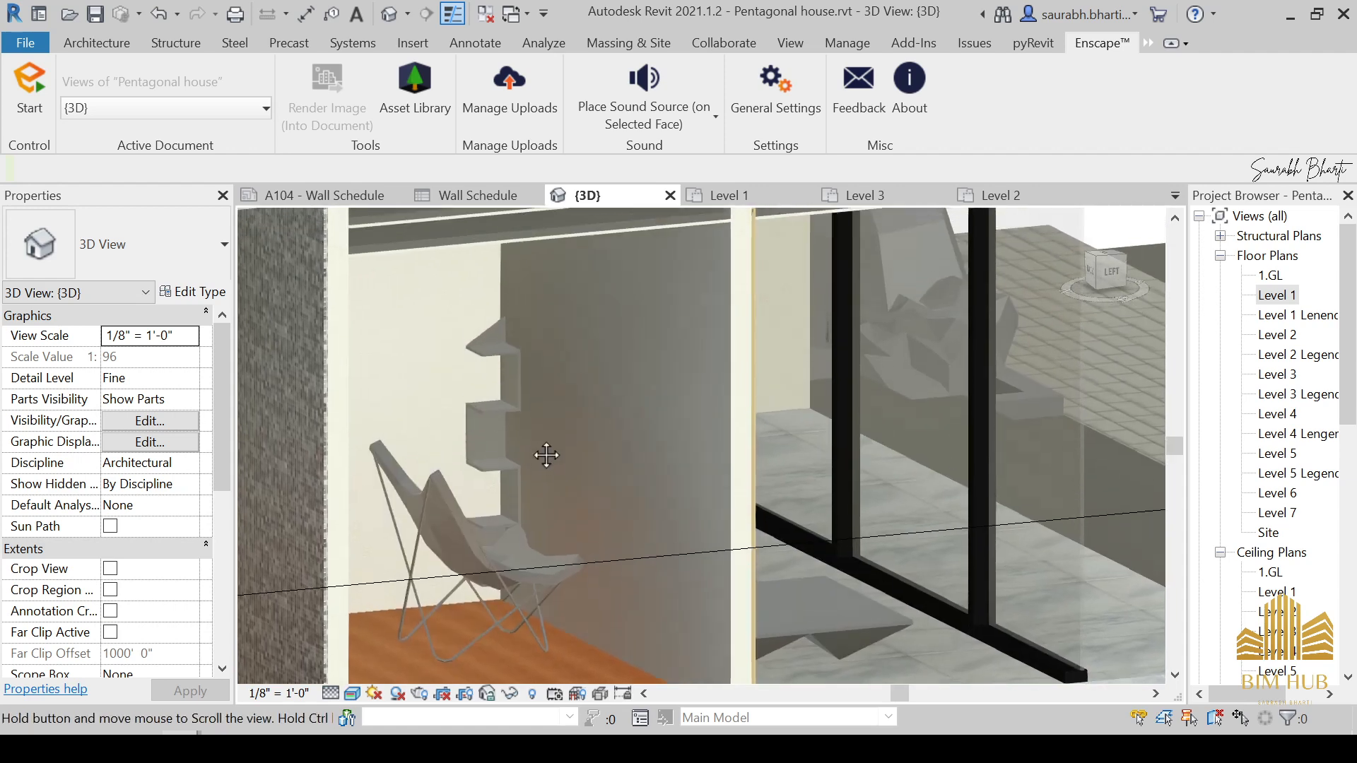
# Step: In the 3D view facing left, set the bedroom's wall-mounted shelf's elevation from Level 1 to 3' 0"
pyautogui.click(1109, 283)
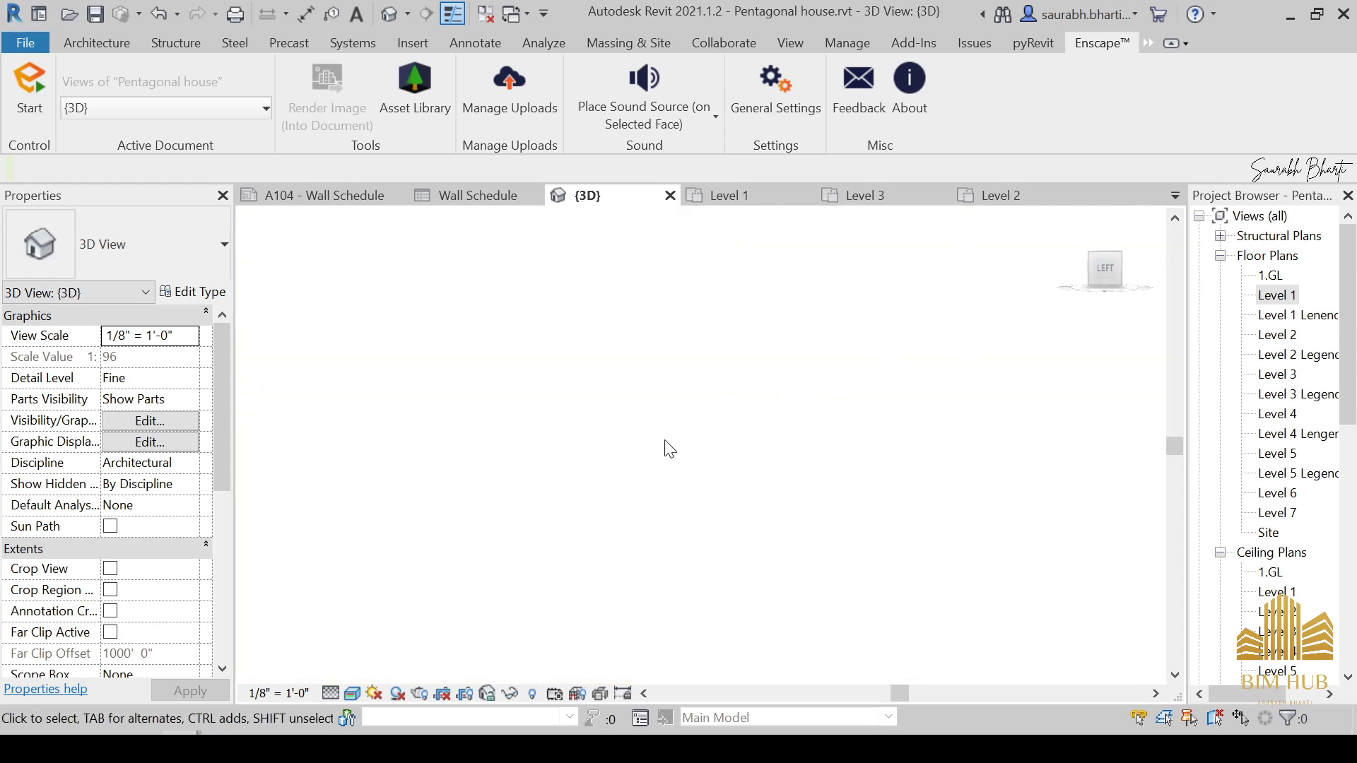
pyautogui.scroll(10, 604, 411)
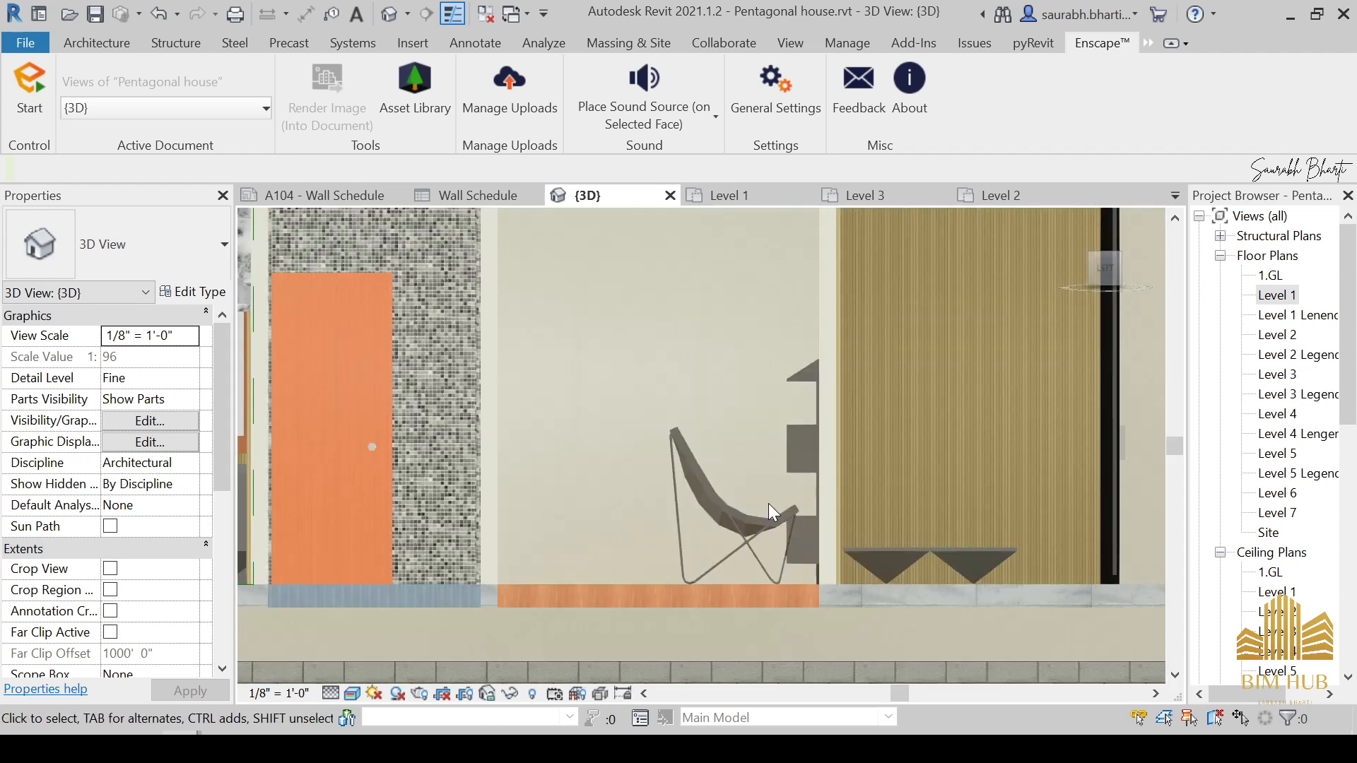
pyautogui.scroll(3, 770, 503)
pyautogui.scroll(-1, 912, 488)
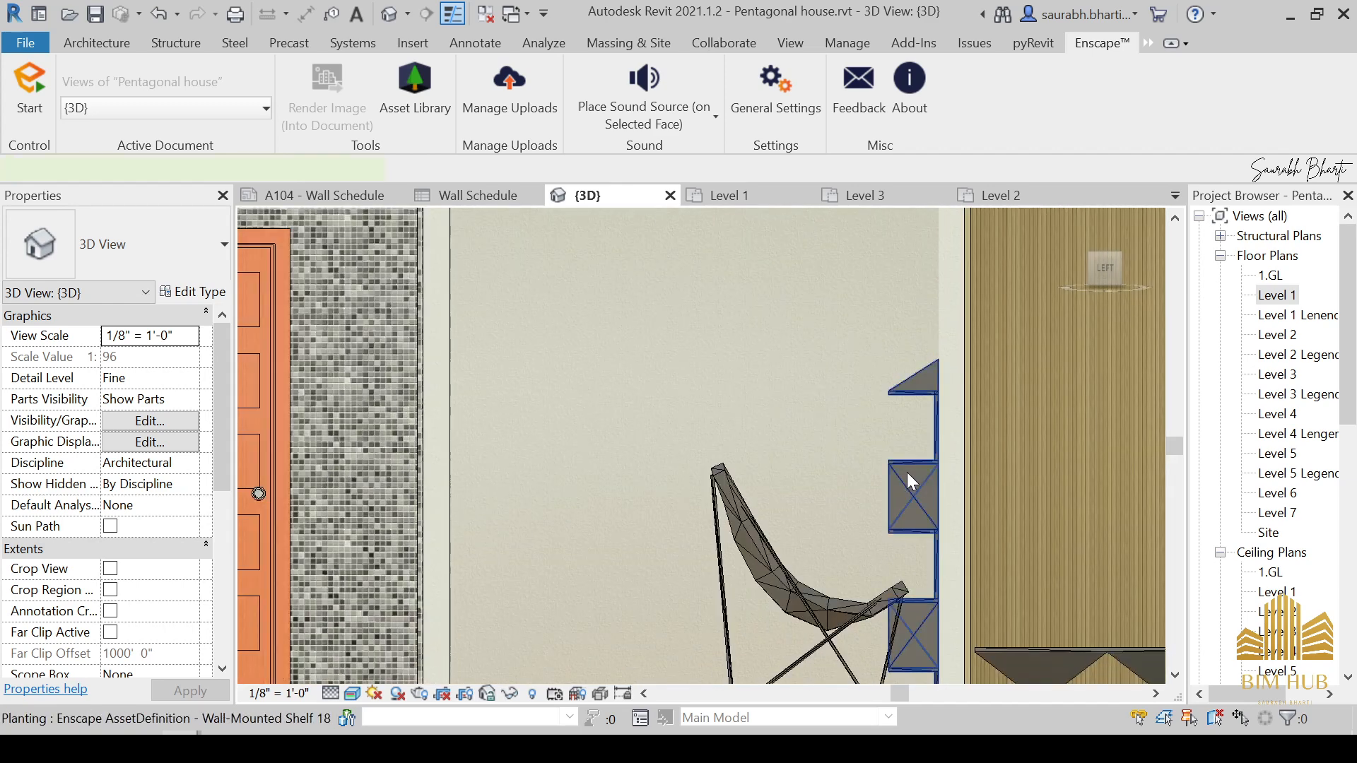
pyautogui.click(906, 472)
pyautogui.scroll(-3, 908, 475)
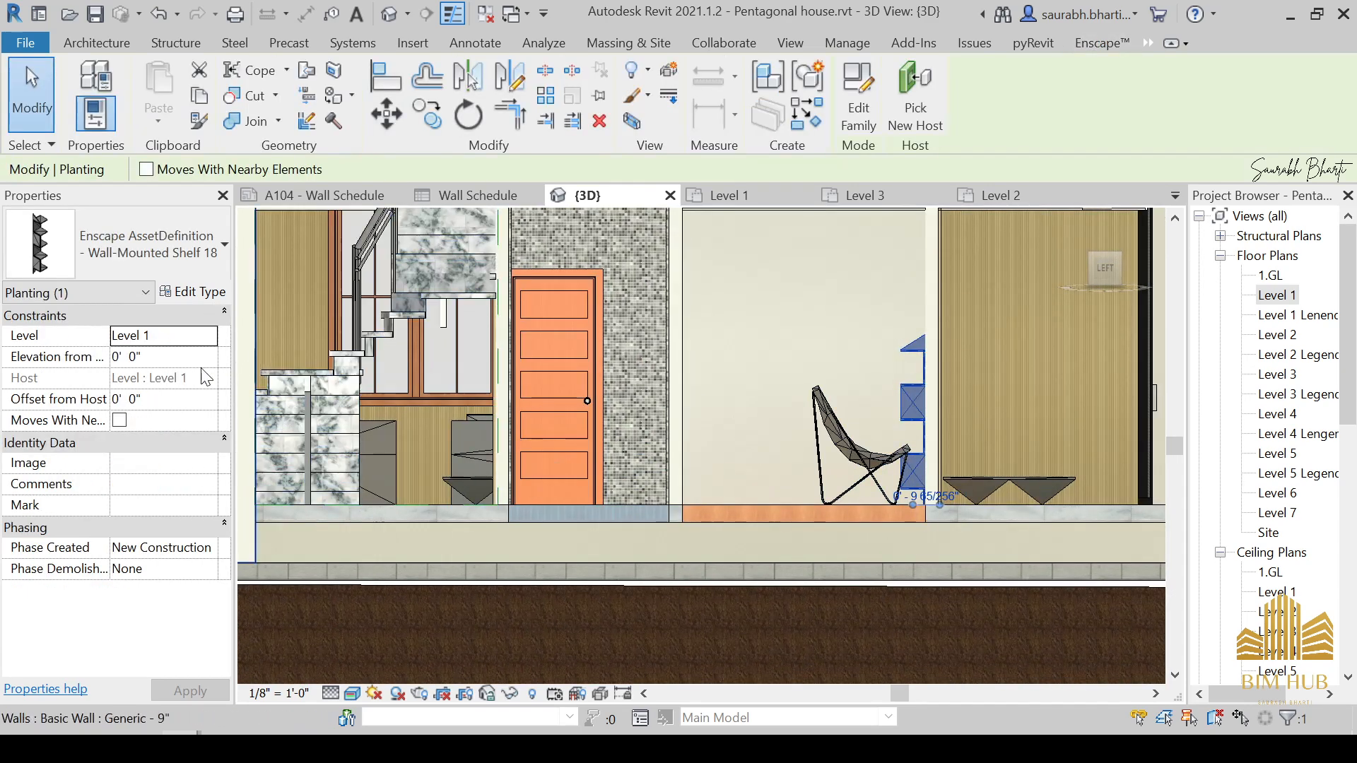
pyautogui.press('Tab')
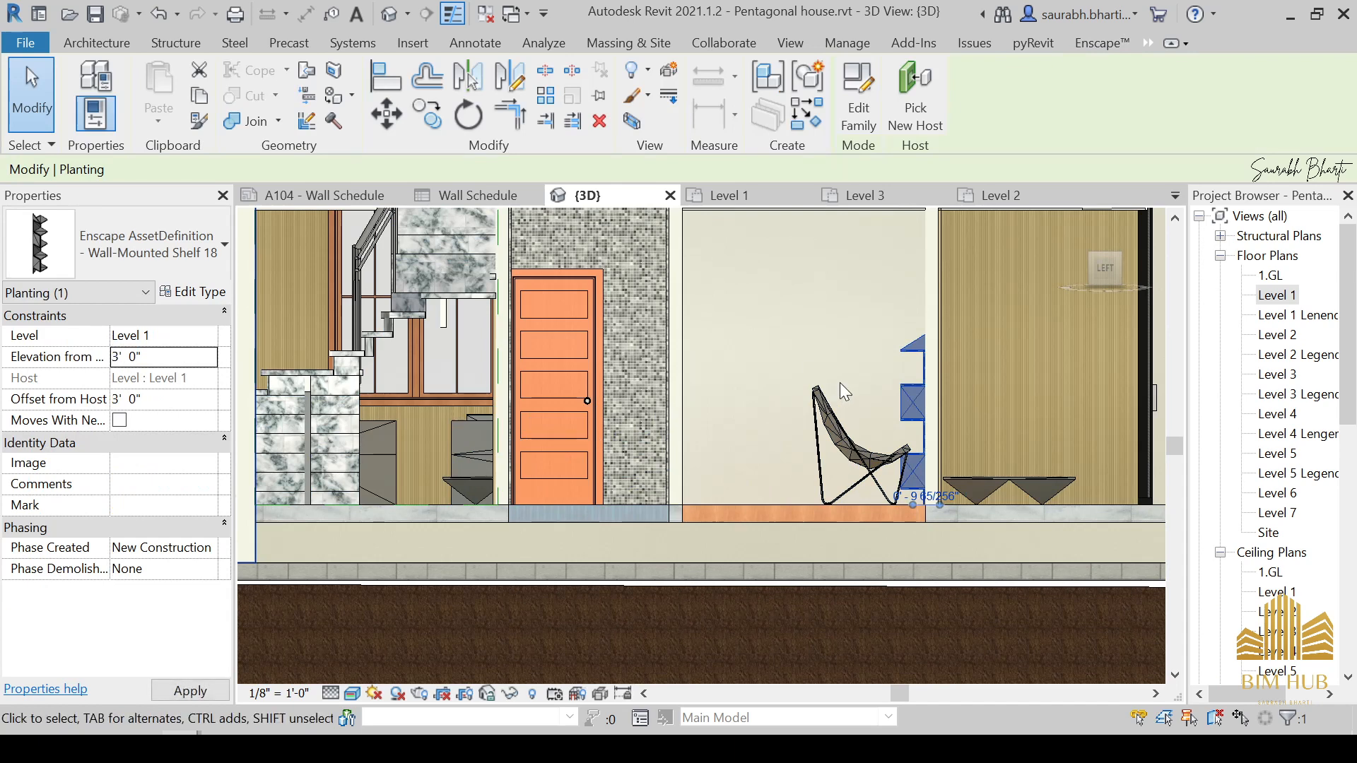
pyautogui.keyDown('shift'); pyautogui.moveTo(561, 404); pyautogui.dragTo(839, 410, button='middle'); pyautogui.keyUp('shift')
pyautogui.press('Escape')
pyautogui.scroll(5, 914, 419)
pyautogui.scroll(-5, 905, 444)
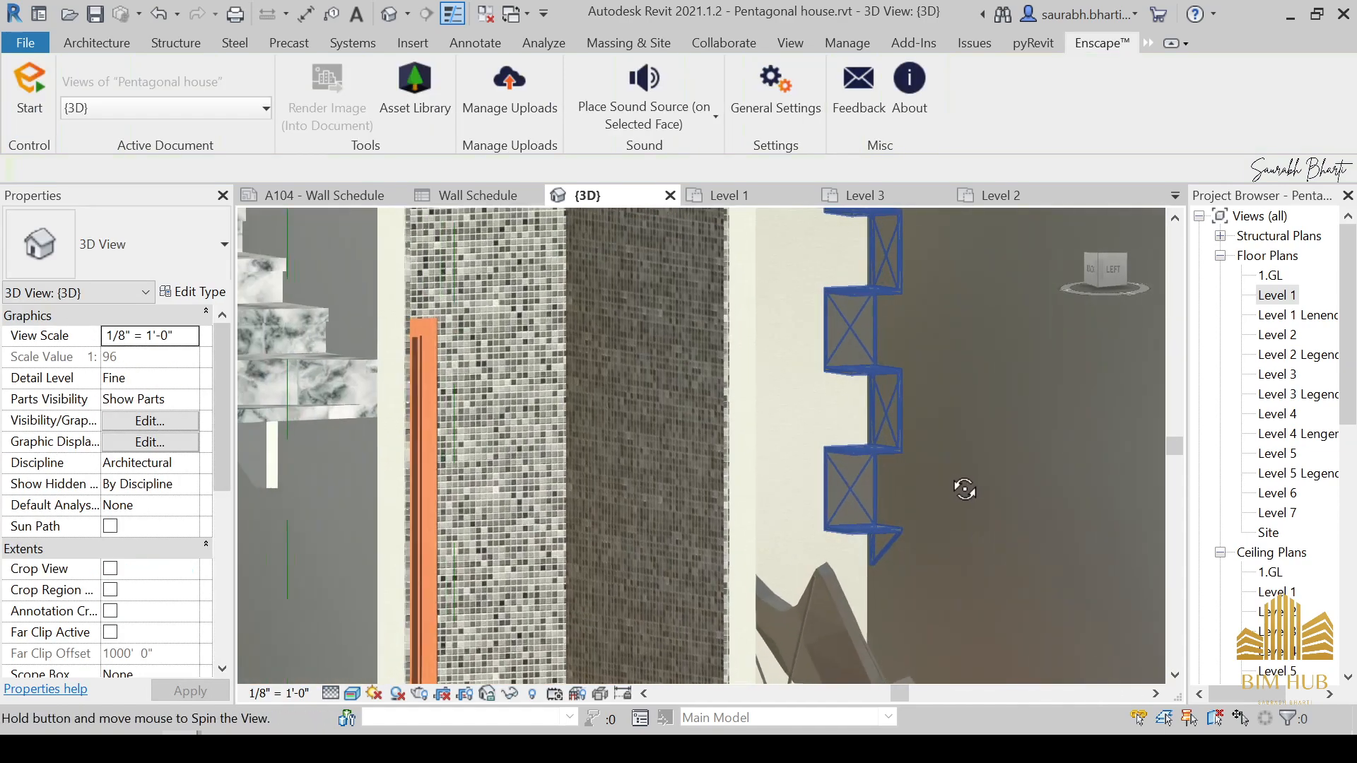
pyautogui.keyDown('shift'); pyautogui.moveTo(963, 485); pyautogui.dragTo(725, 488, button='middle'); pyautogui.keyUp('shift')
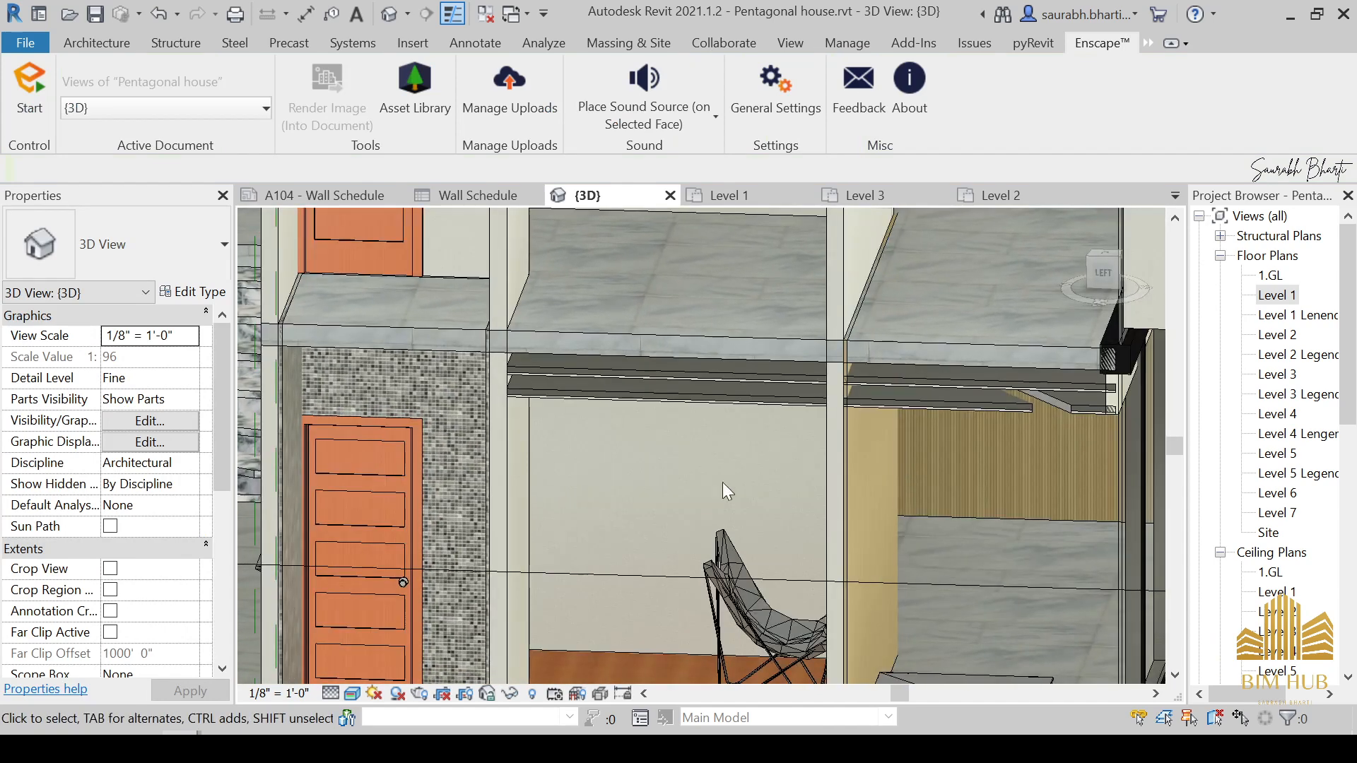
# Step: Open the Level 1 floor plan at the wall-mounted shelf in the bedroom corner
pyautogui.doubleClick(1275, 297)
pyautogui.scroll(5, 725, 428)
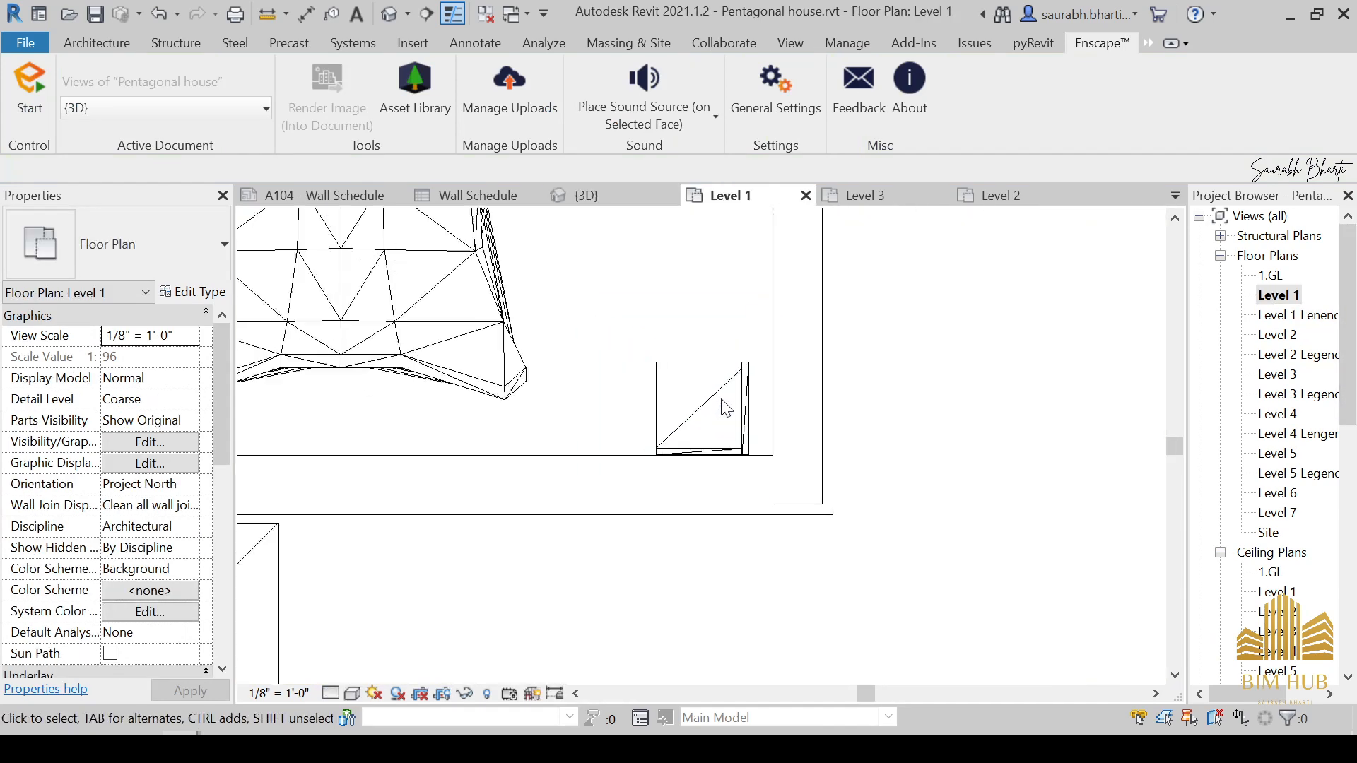
pyautogui.scroll(2, 735, 435)
# Step: Try to align the shelf's outer edge and the adjacent bedroom wall face, using the shelf's edge as the reference
pyautogui.press('a')
pyautogui.press('l')
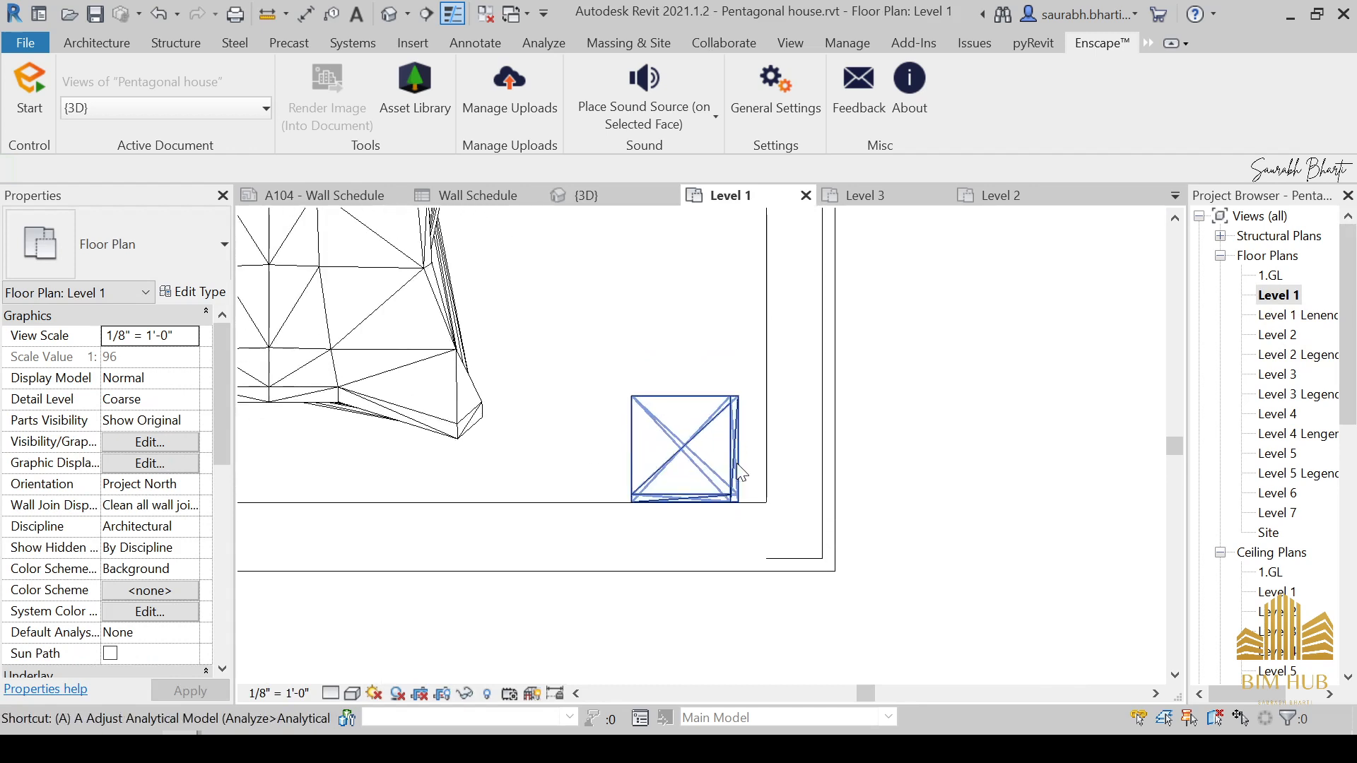
pyautogui.scroll(3, 750, 503)
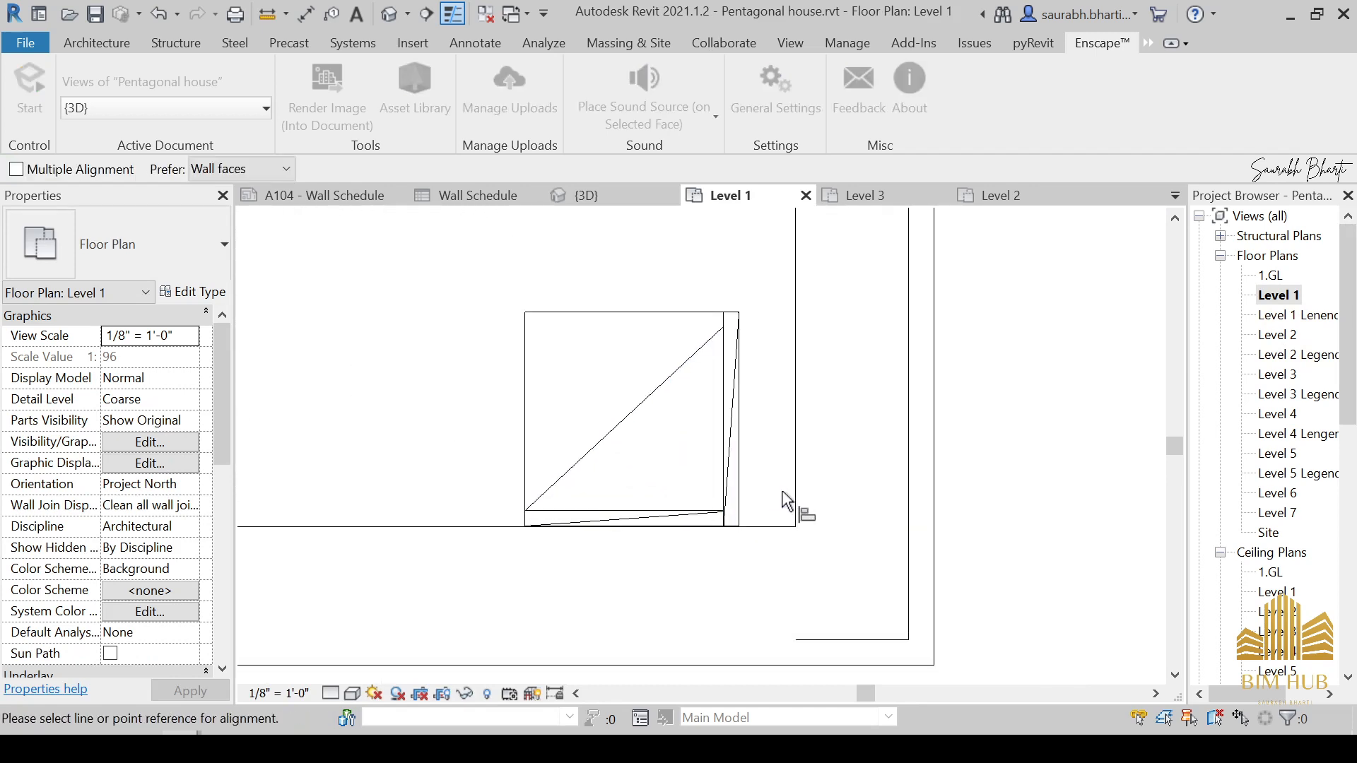
pyautogui.click(743, 495)
pyautogui.scroll(-3, 794, 490)
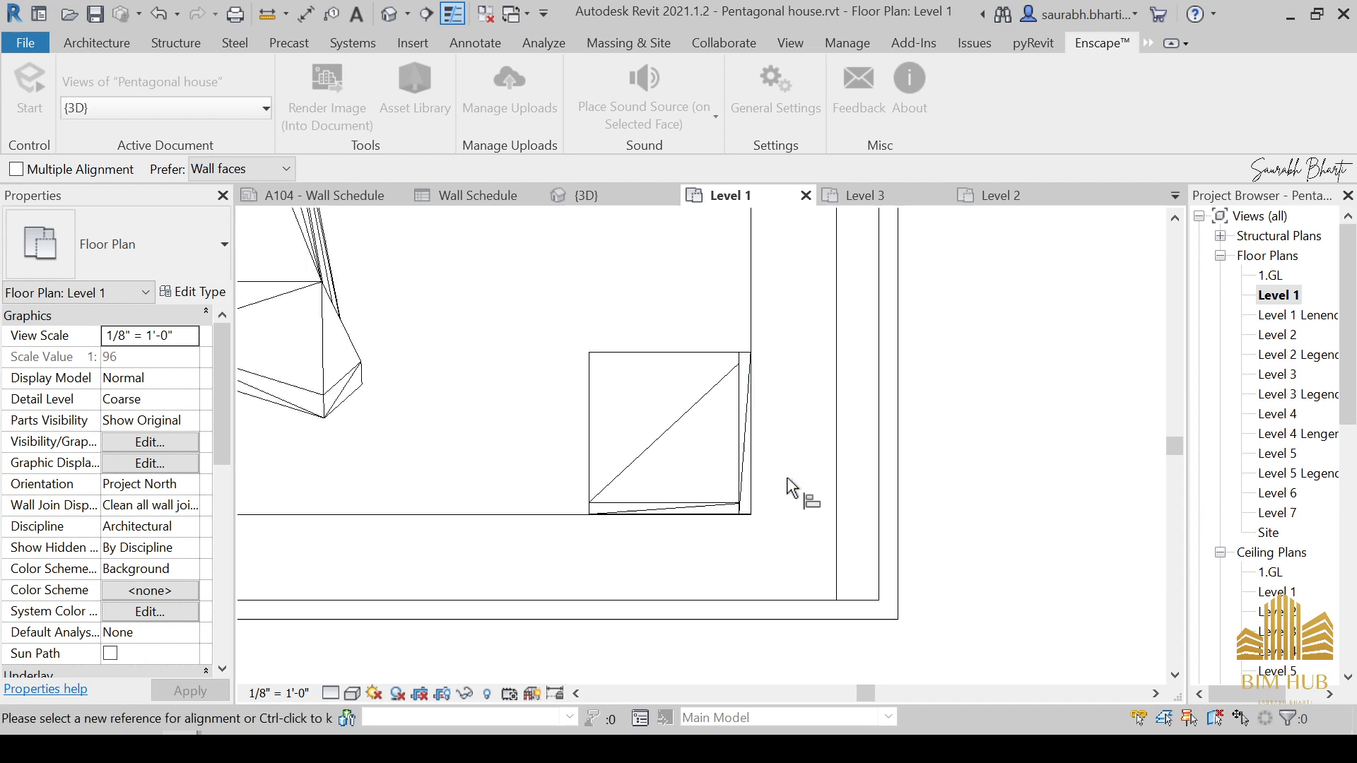
pyautogui.press('Escape')
pyautogui.scroll(3, 782, 491)
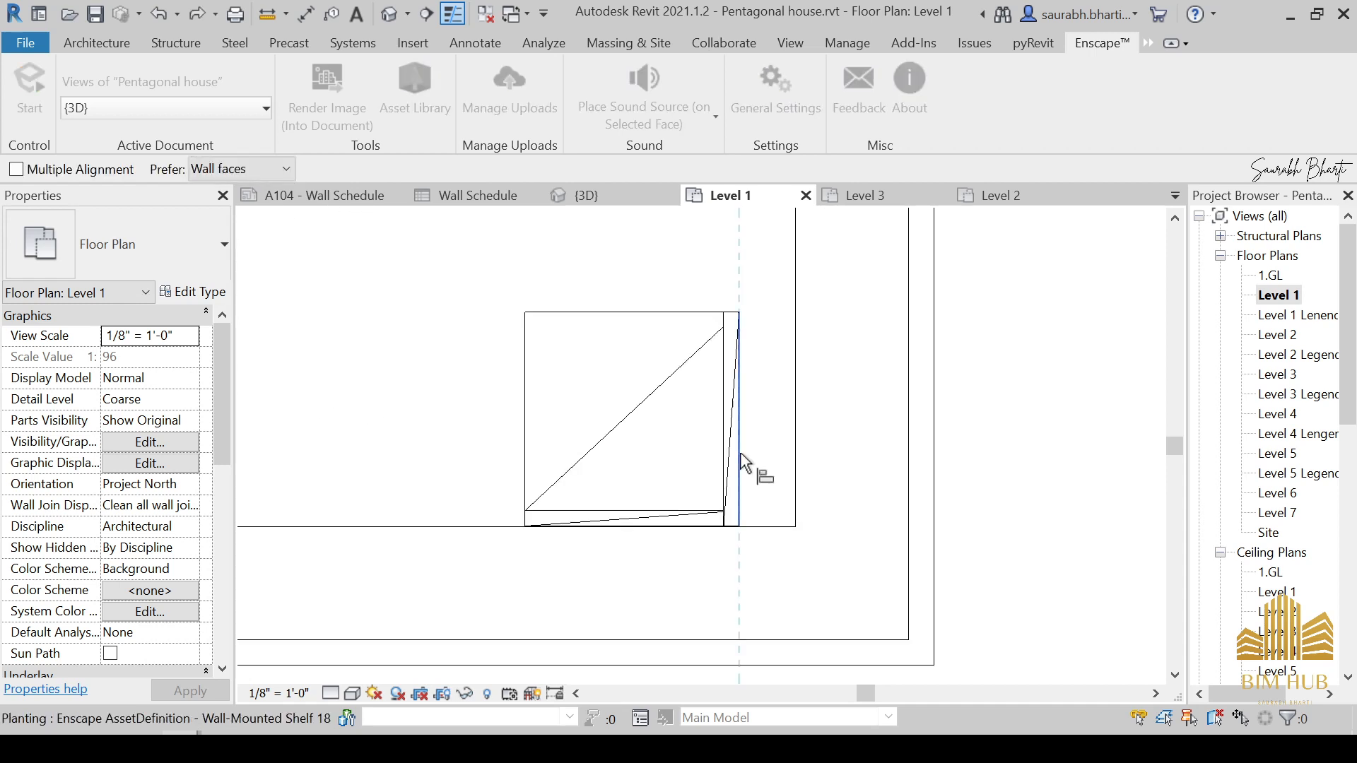
pyautogui.click(740, 453)
pyautogui.press('Escape')
pyautogui.press('Escape')
# Step: Align the wall-mounted shelf's outer edge with the inner face of the 4.5" bedroom wall next to it
pyautogui.press('l')
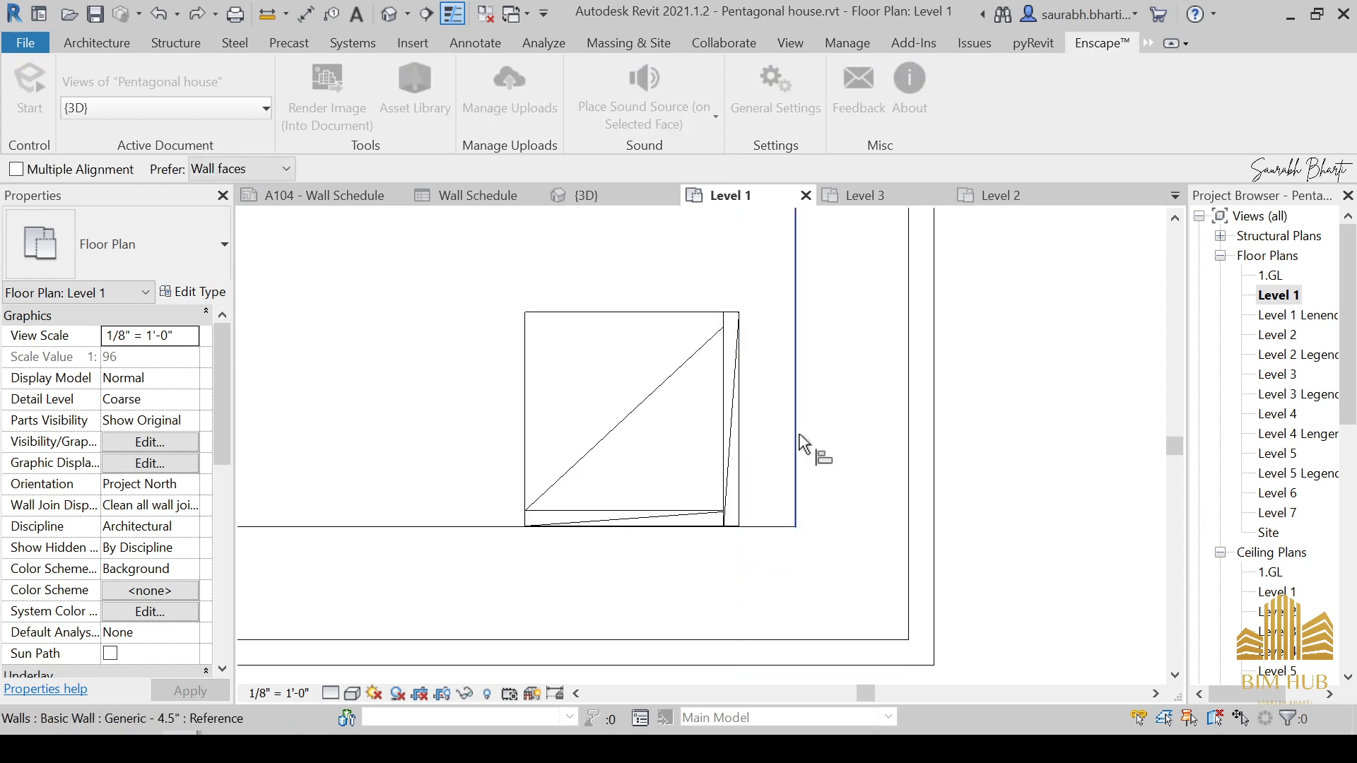
pyautogui.click(796, 456)
pyautogui.click(740, 456)
pyautogui.scroll(-3, 755, 455)
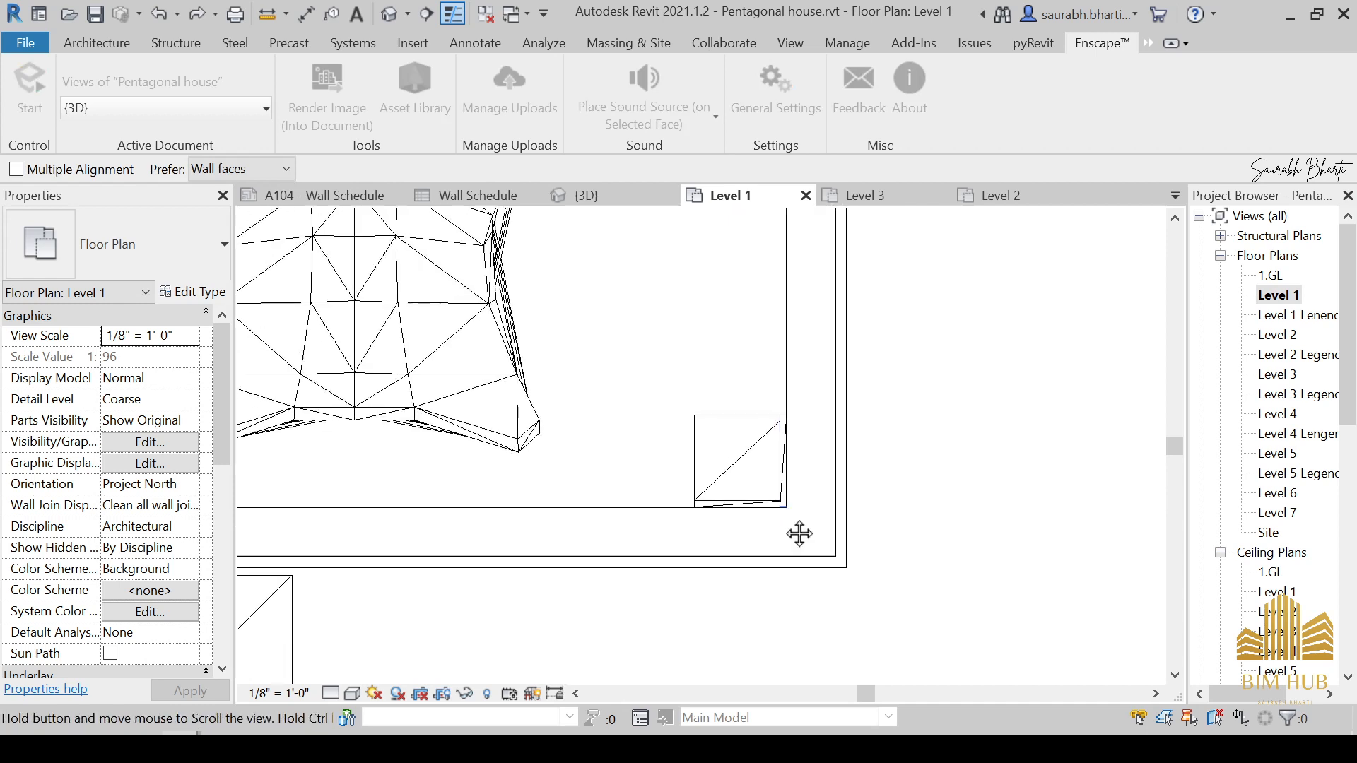
pyautogui.press('Escape')
pyautogui.scroll(-3, 748, 475)
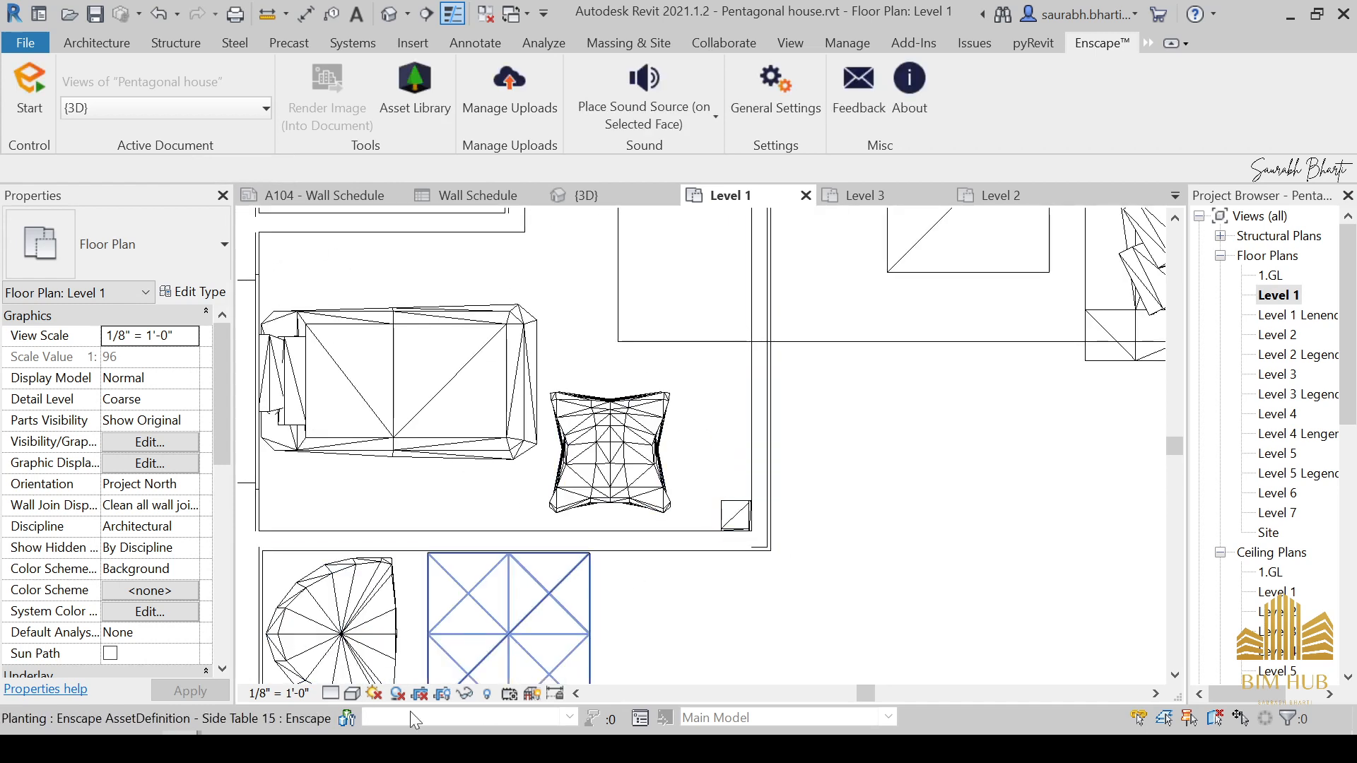
# Step: Place Wall-Mounted Cabinet from the Furniture assets along the bedroom wall, beside the corner shelf and facing the bed
pyautogui.moveTo(163, 742)
pyautogui.click(304, 651)
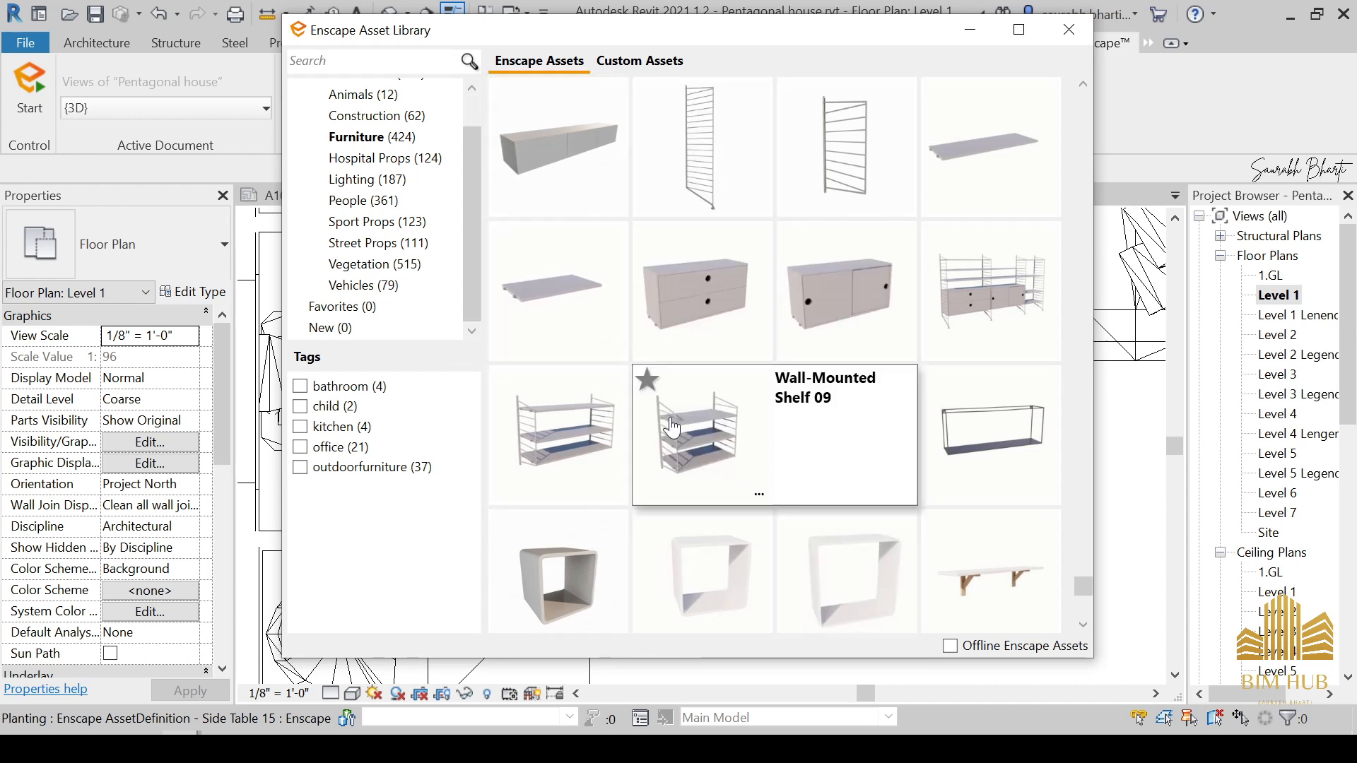
pyautogui.scroll(2, 672, 429)
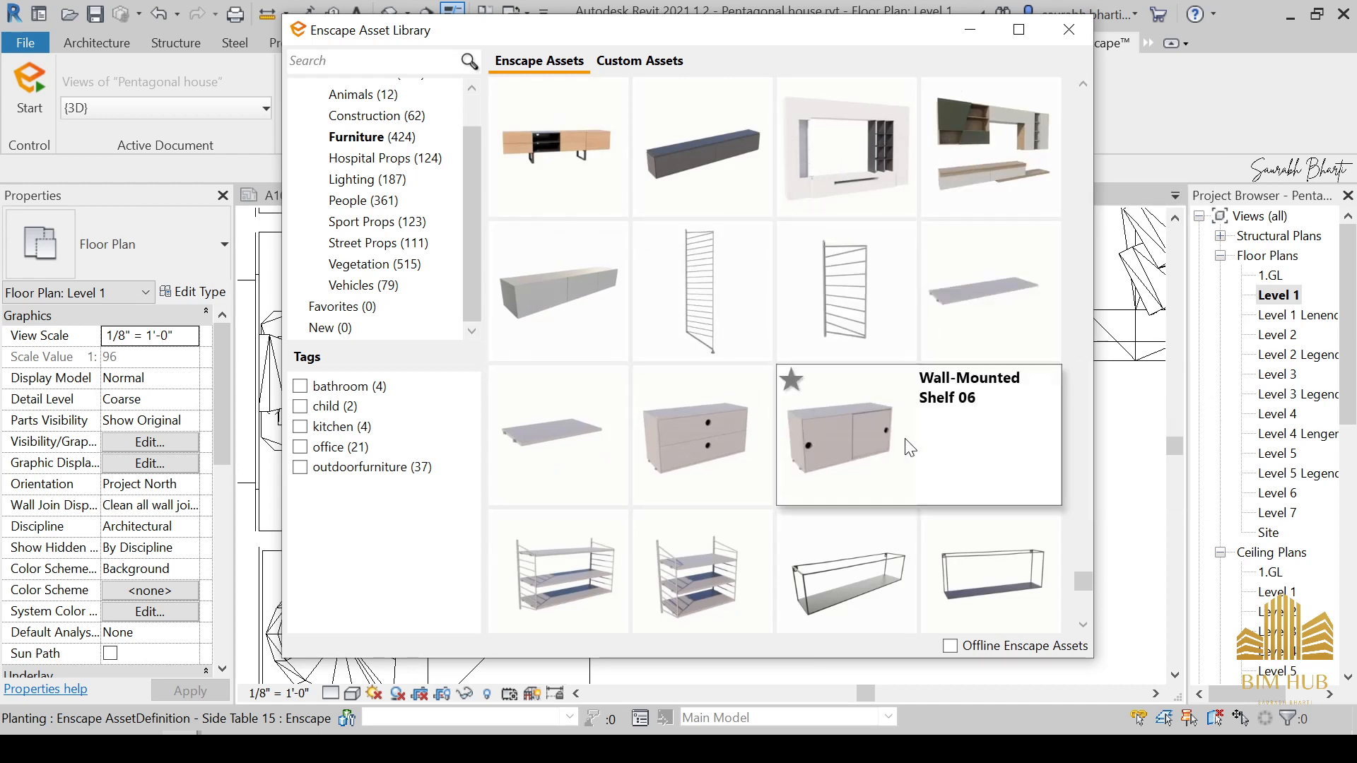
pyautogui.scroll(-3, 941, 425)
pyautogui.scroll(-3, 934, 460)
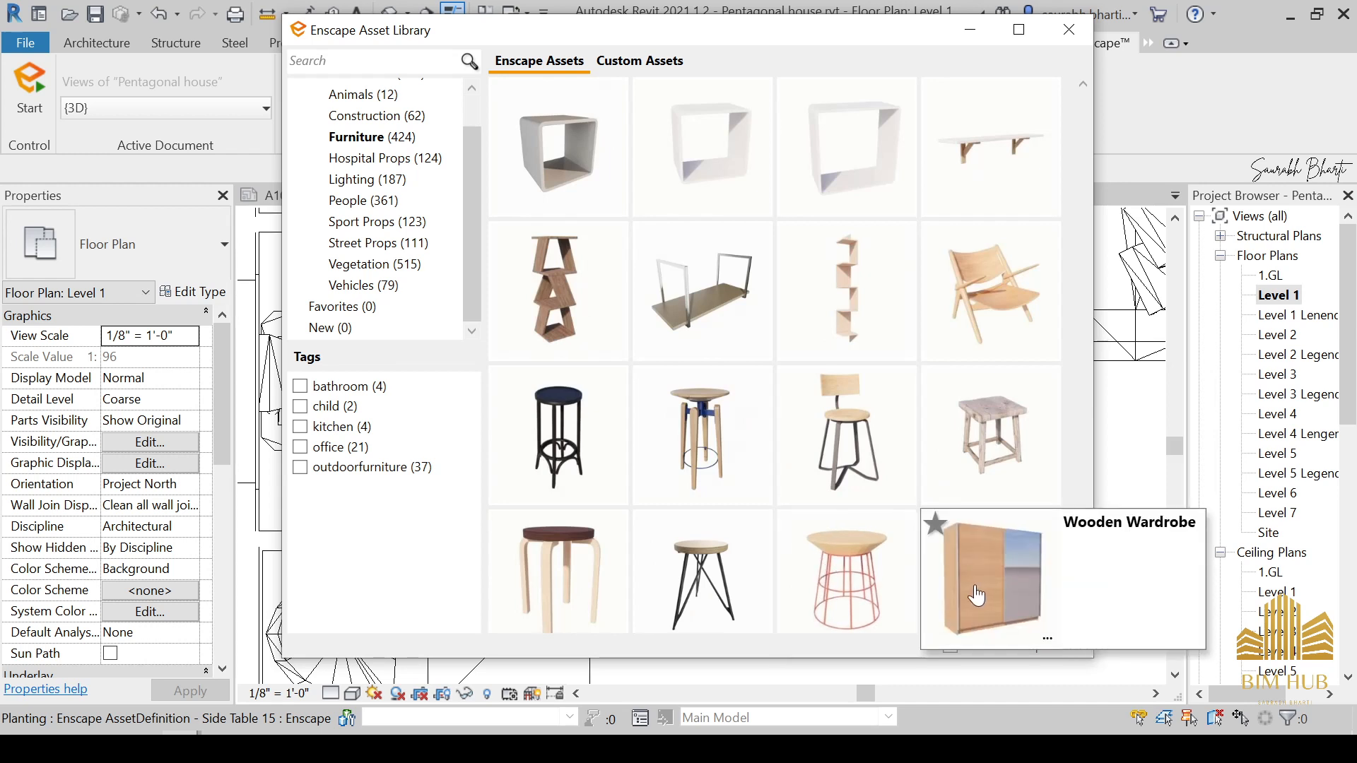
pyautogui.scroll(3, 707, 460)
pyautogui.scroll(3, 558, 431)
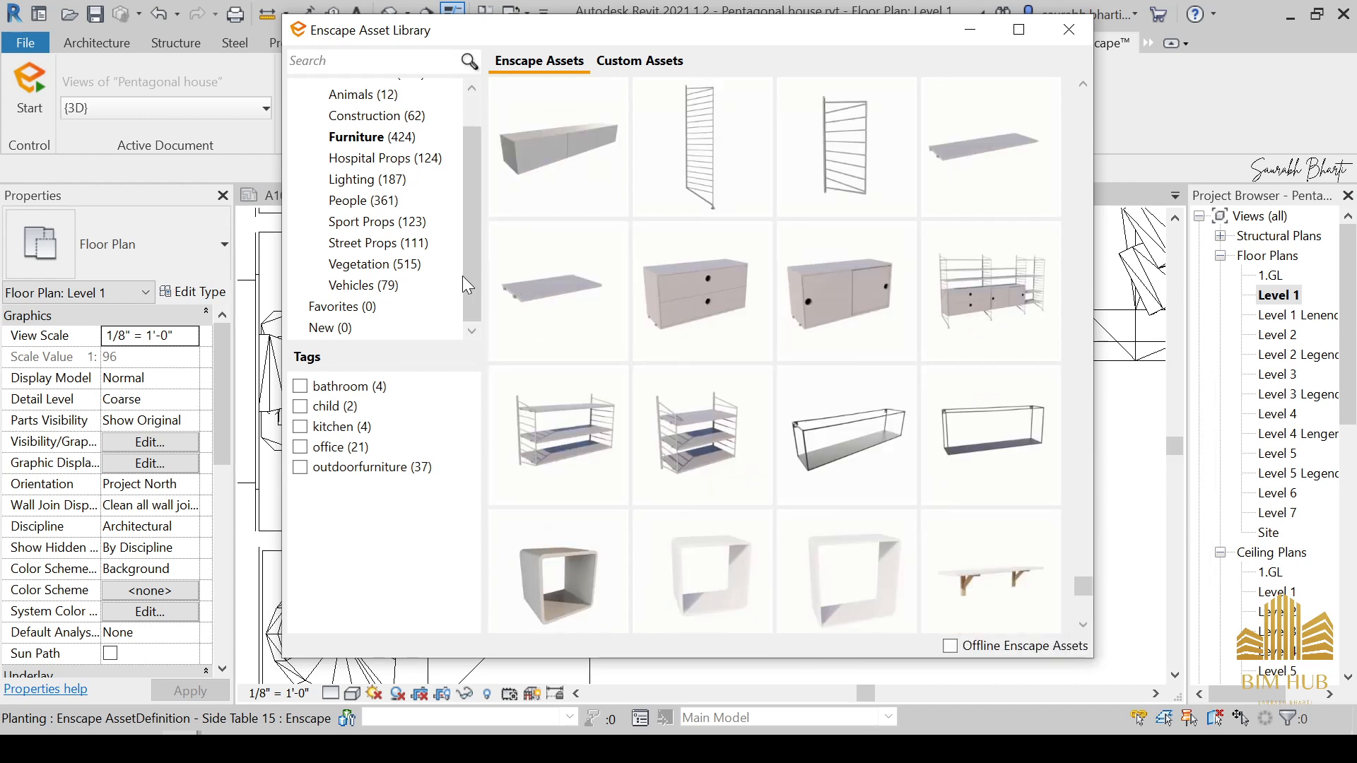
pyautogui.click(568, 161)
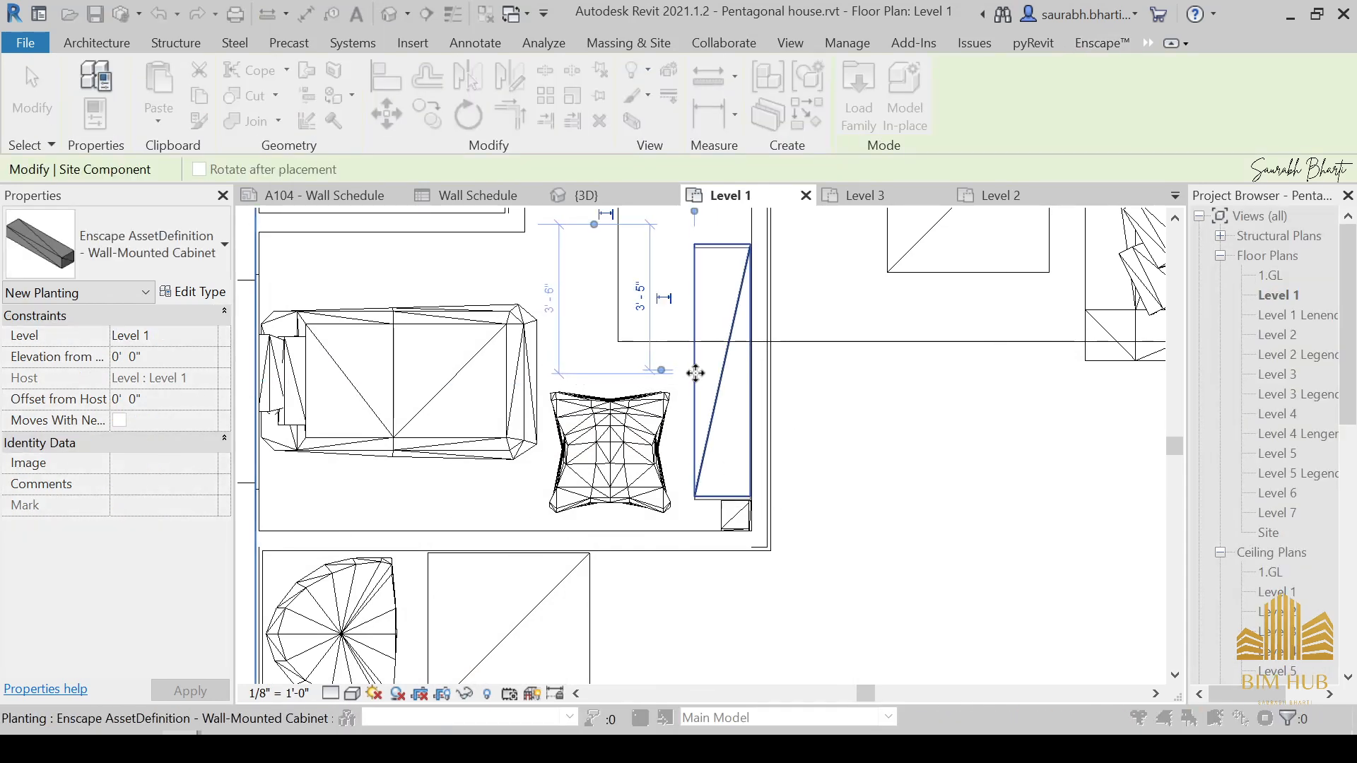
pyautogui.click(700, 369)
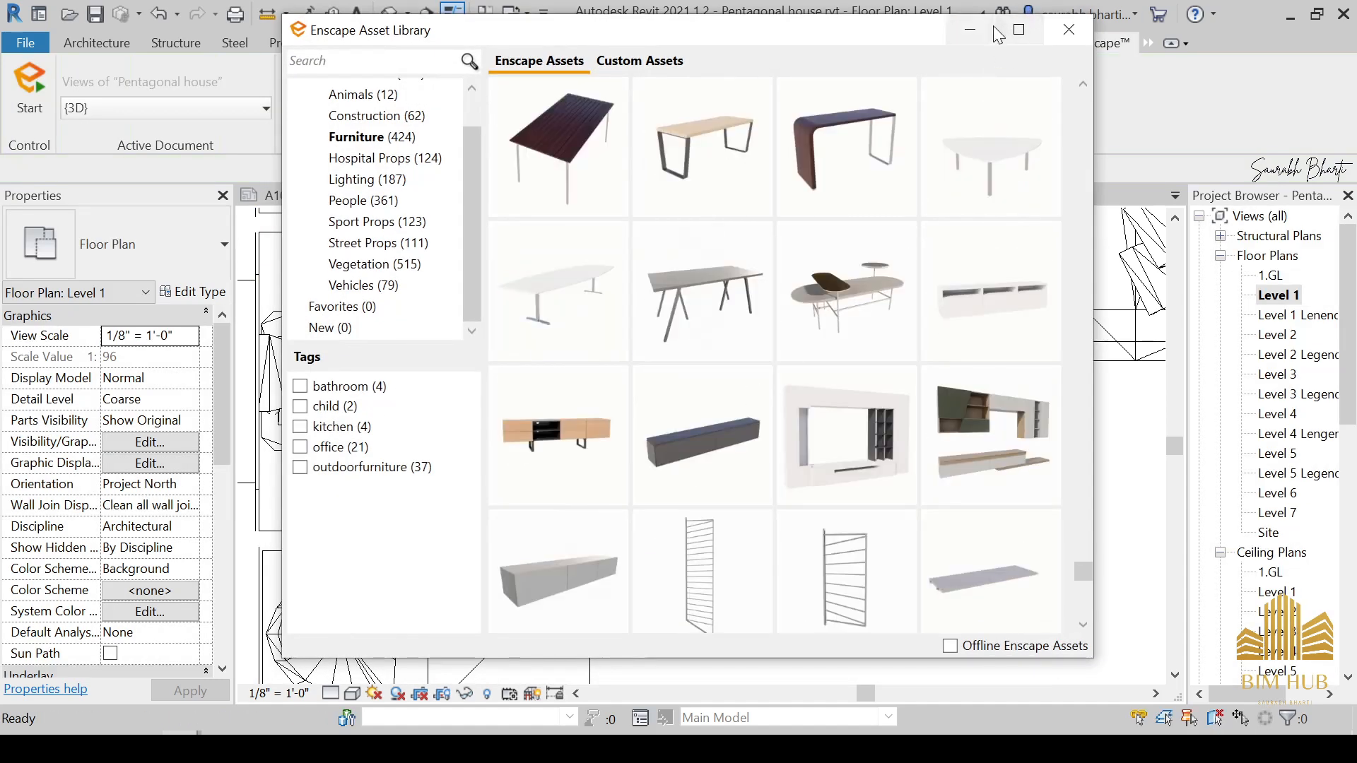
pyautogui.click(994, 28)
# Step: Align the wall-mounted cabinet's back with the bedroom wall's inner face and set its elevation from level to 2'6"
pyautogui.scroll(6, 707, 437)
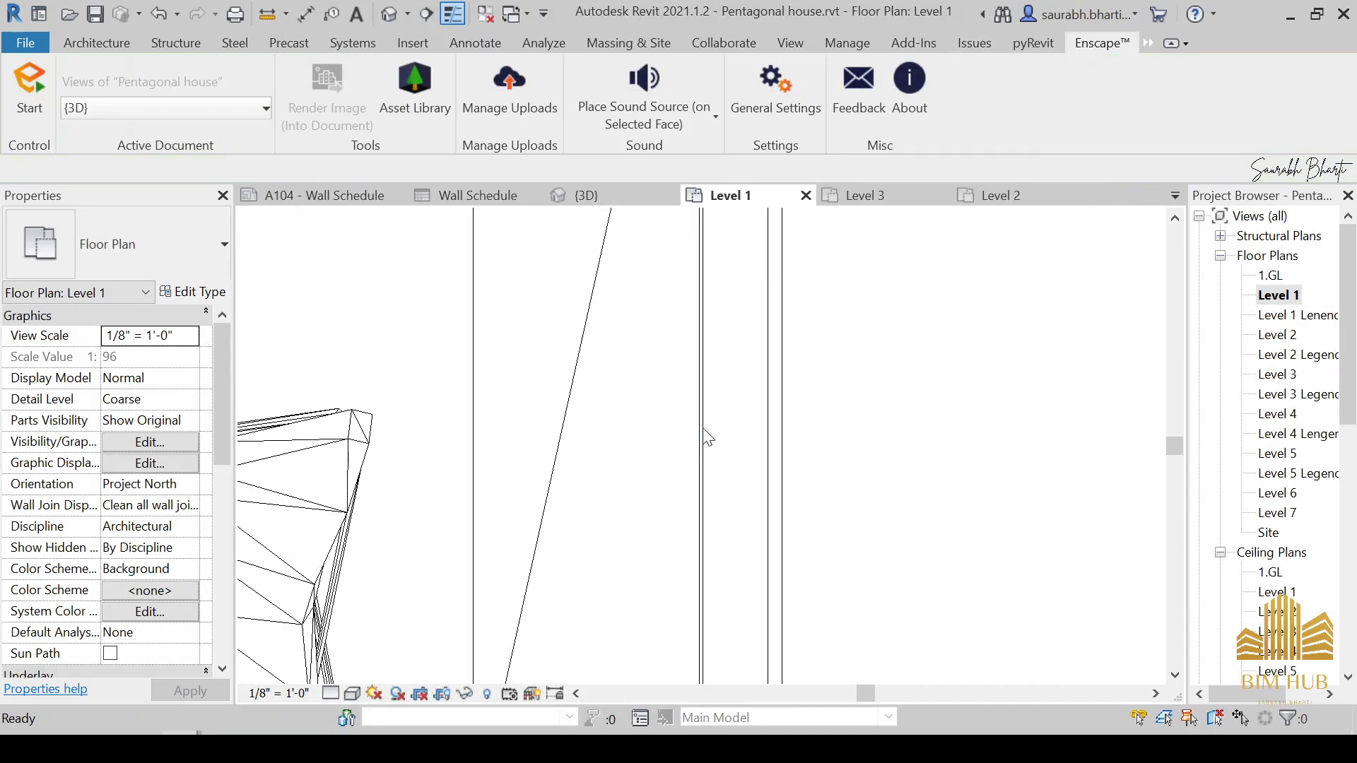
pyautogui.press('a')
pyautogui.press('l')
pyautogui.scroll(2, 707, 437)
pyautogui.click(694, 435)
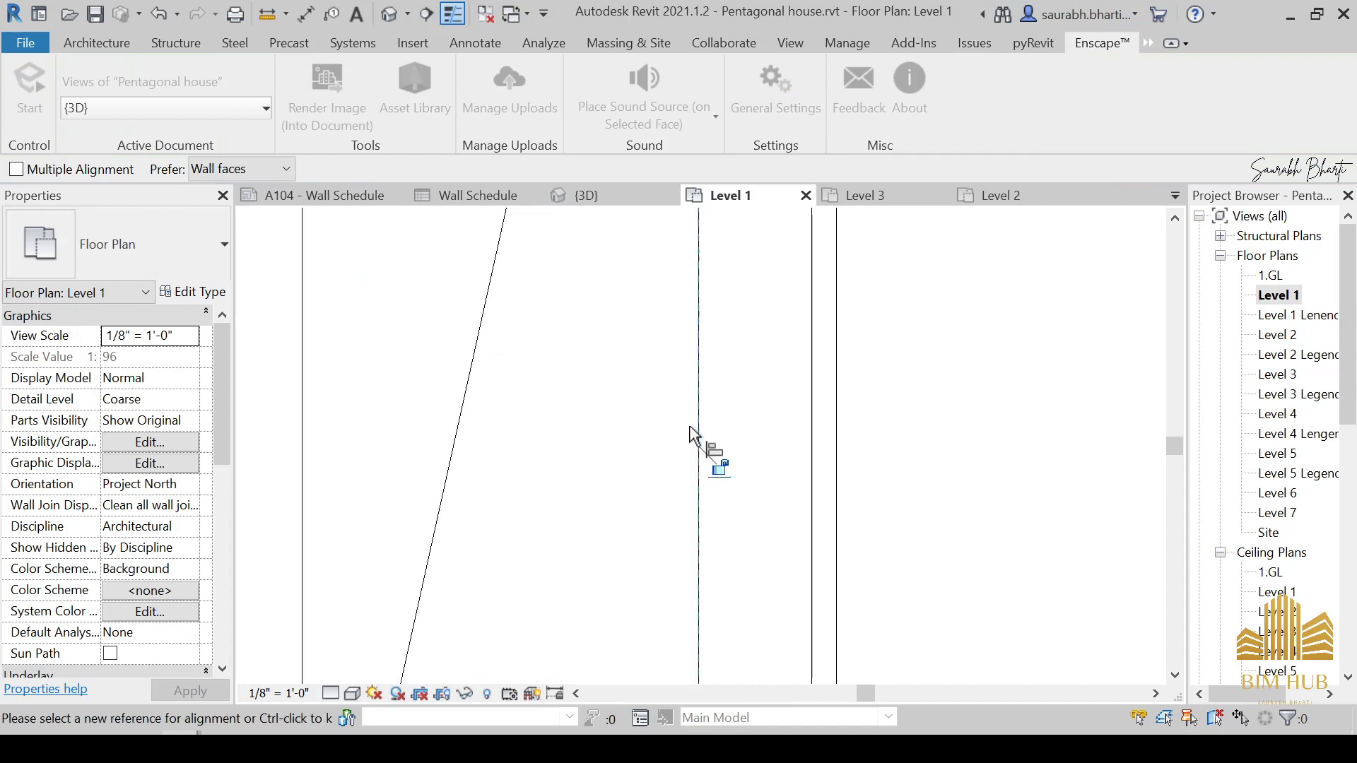
pyautogui.scroll(-5, 690, 436)
pyautogui.press('Escape')
pyautogui.press('Escape')
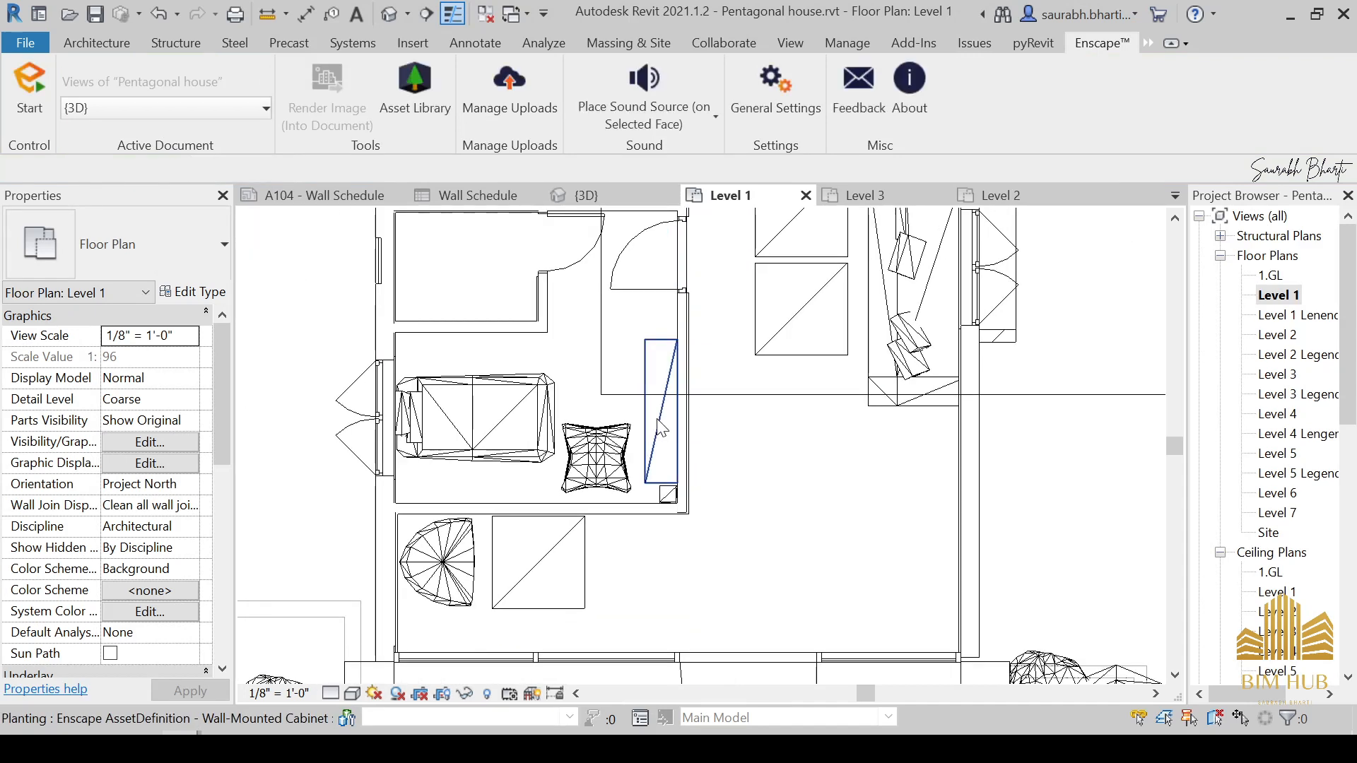
pyautogui.click(661, 430)
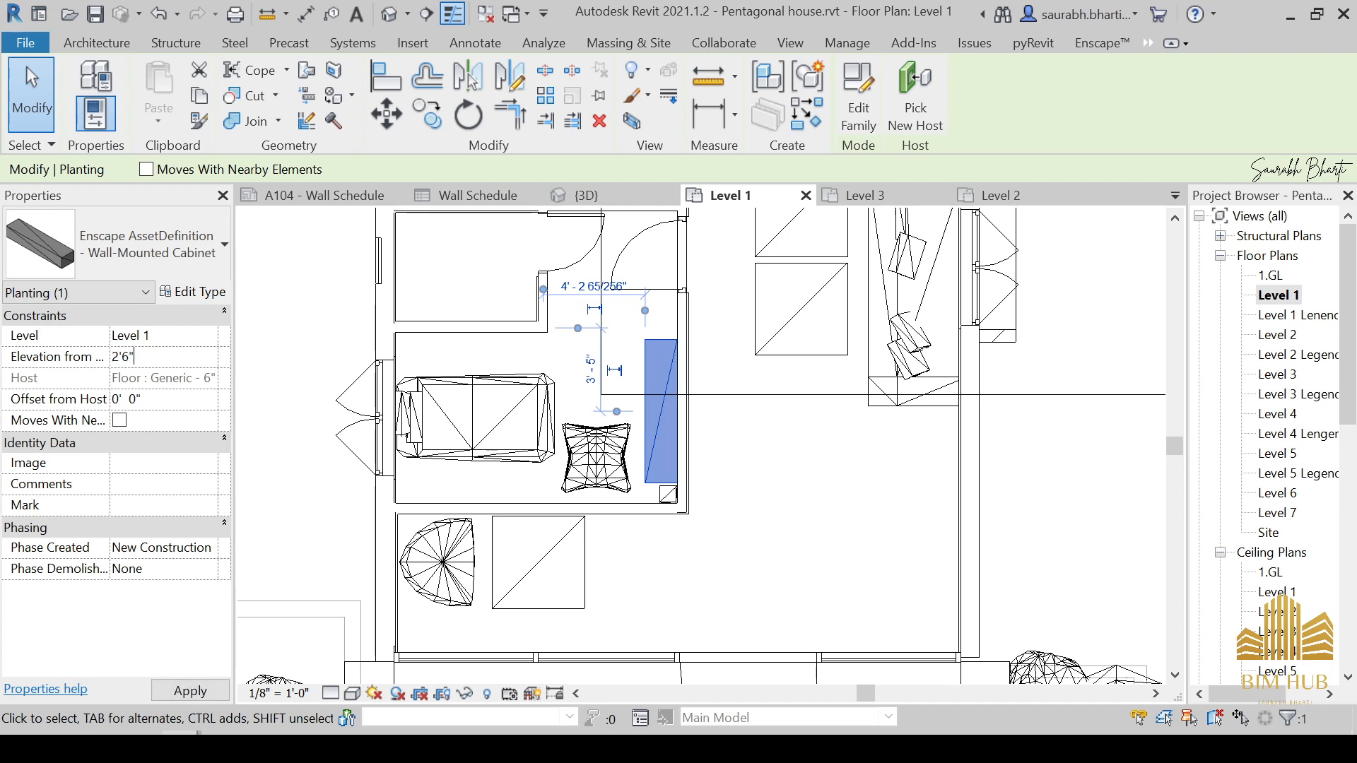
pyautogui.click(719, 433)
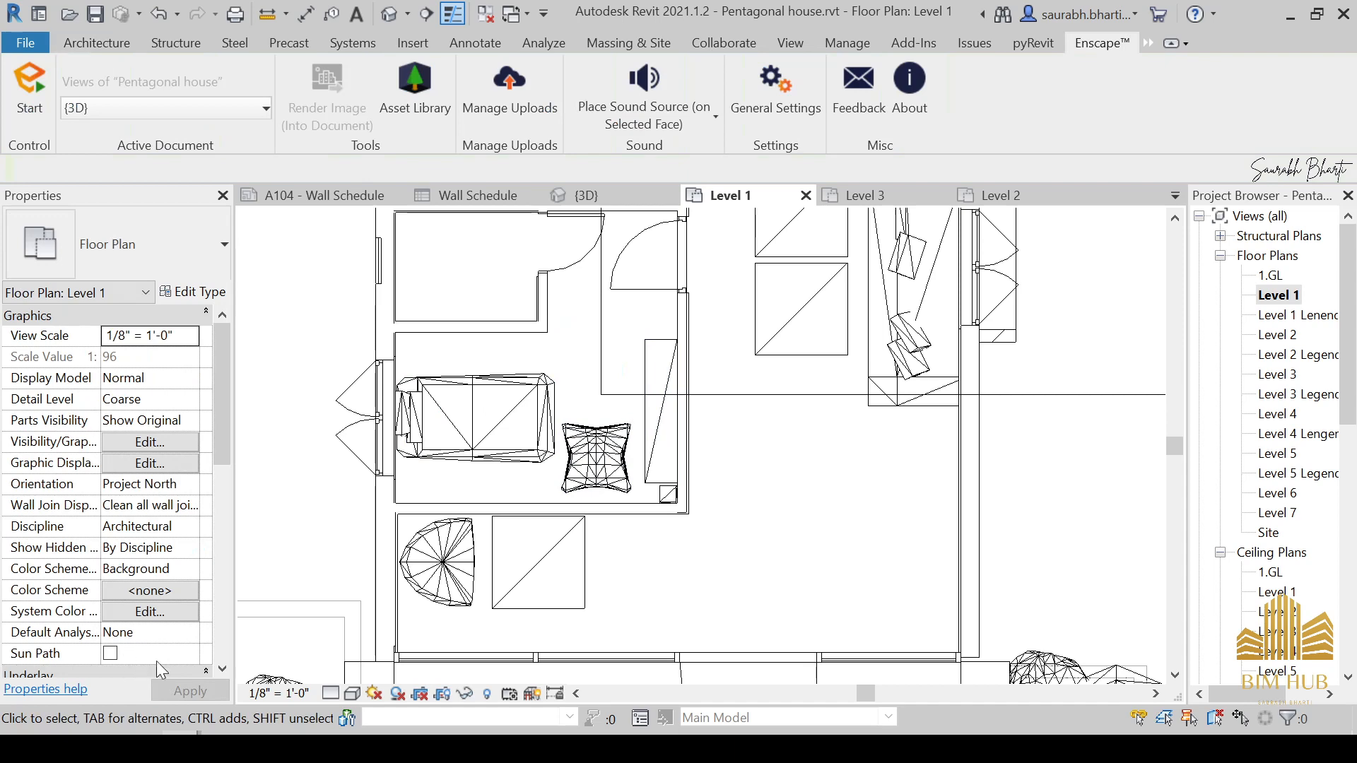
# Step: Browse the Accessories category of the Enscape Asset Library and search it for "tv"
pyautogui.click(362, 625)
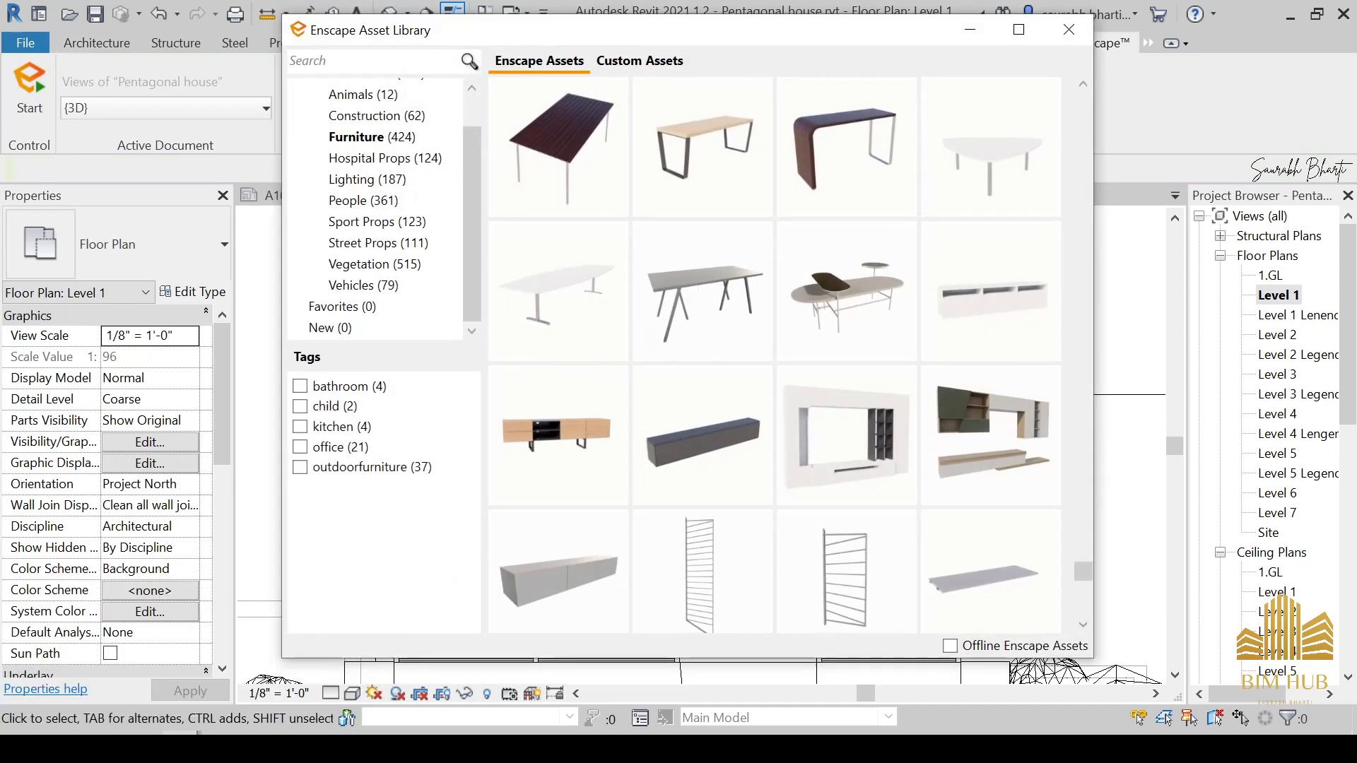
pyautogui.scroll(2, 372, 132)
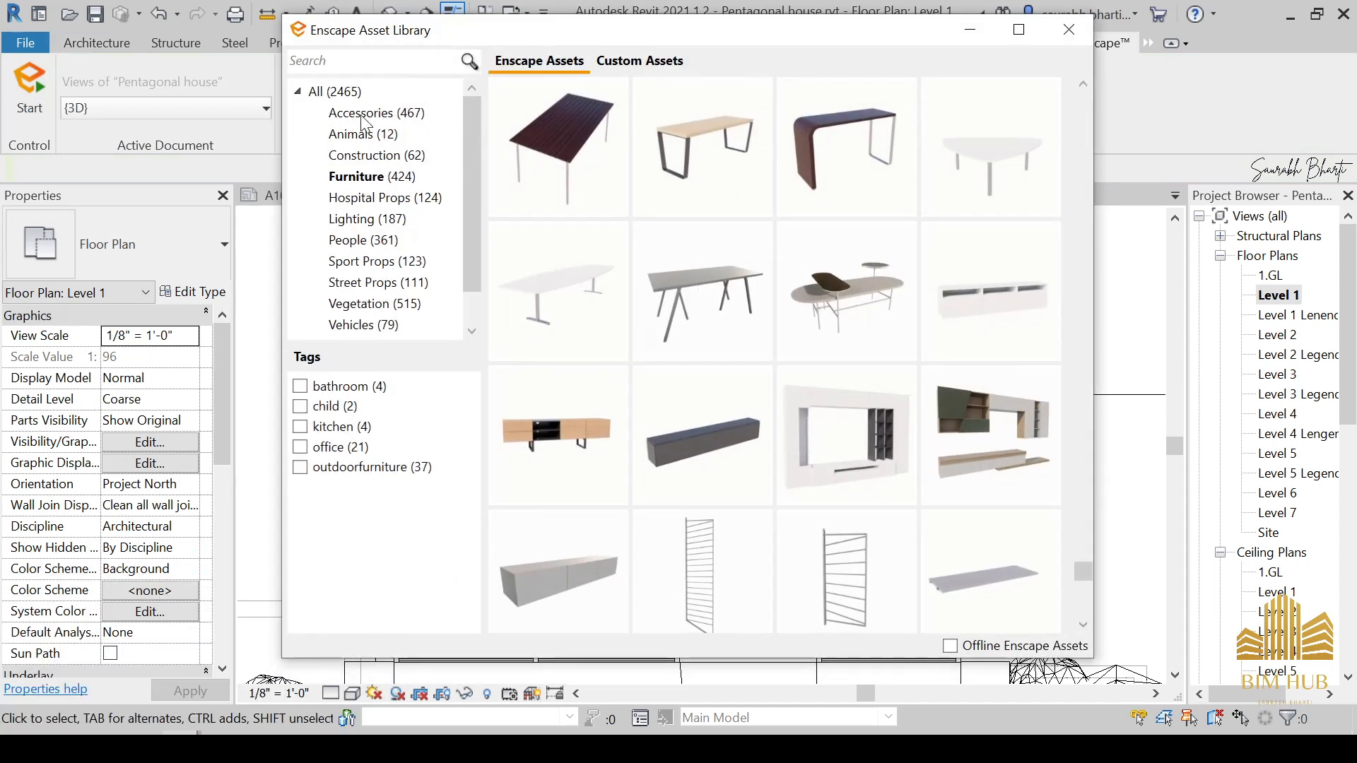
pyautogui.click(362, 119)
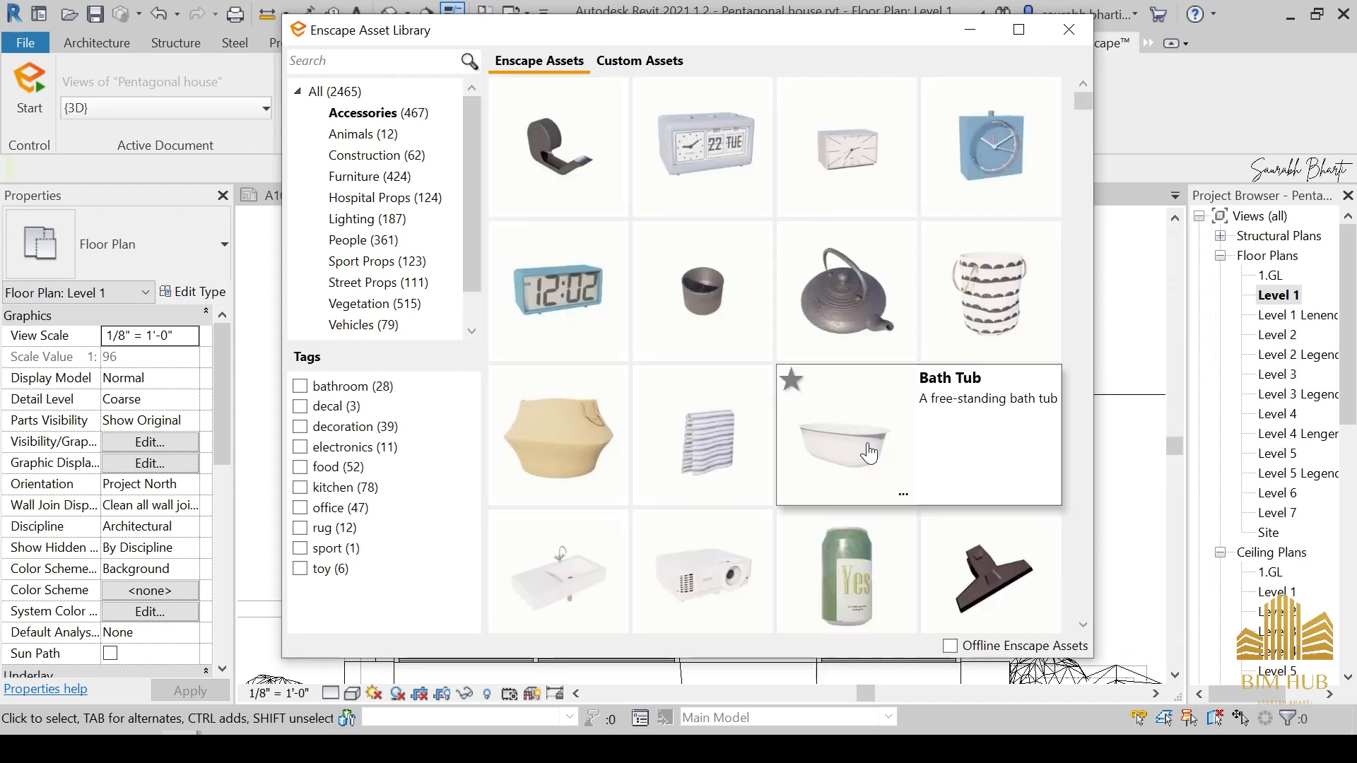
pyautogui.scroll(-10, 755, 344)
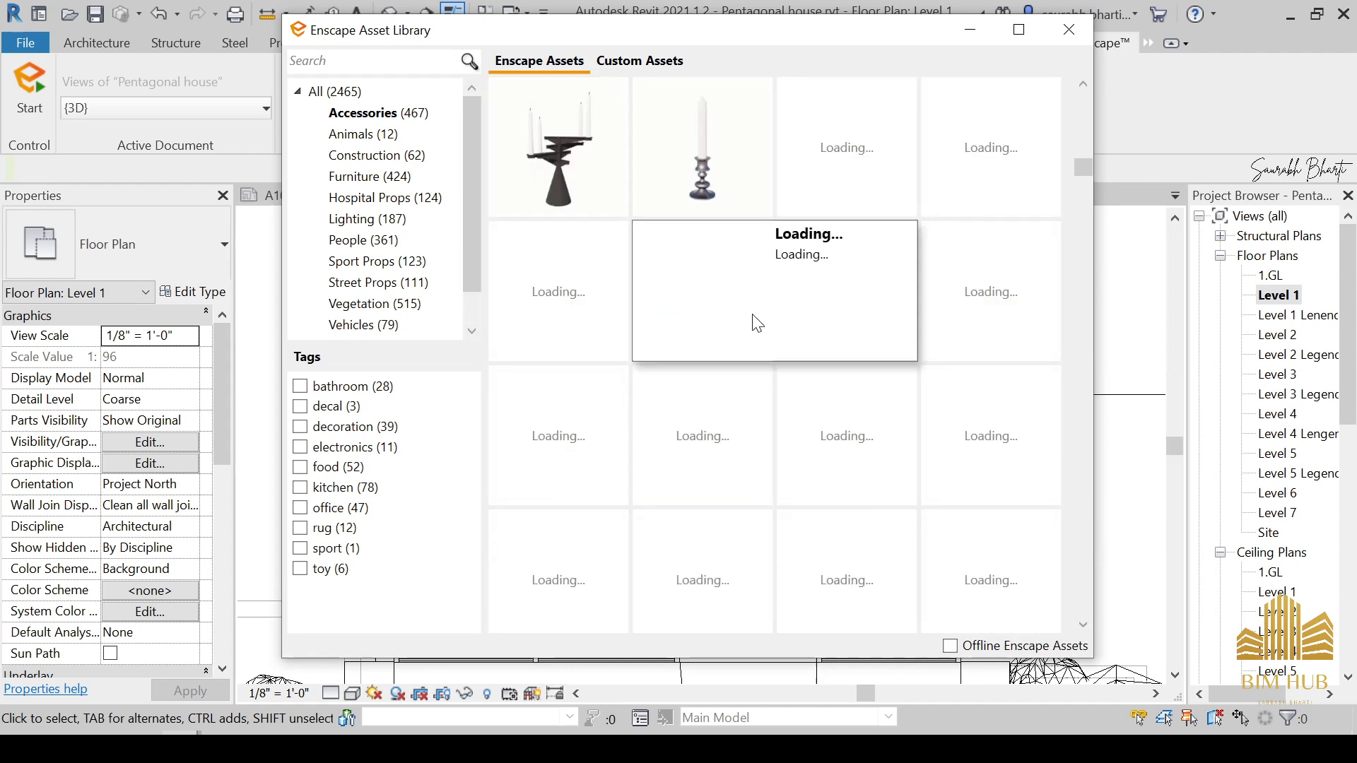
pyautogui.scroll(5, 778, 357)
pyautogui.scroll(-6, 777, 315)
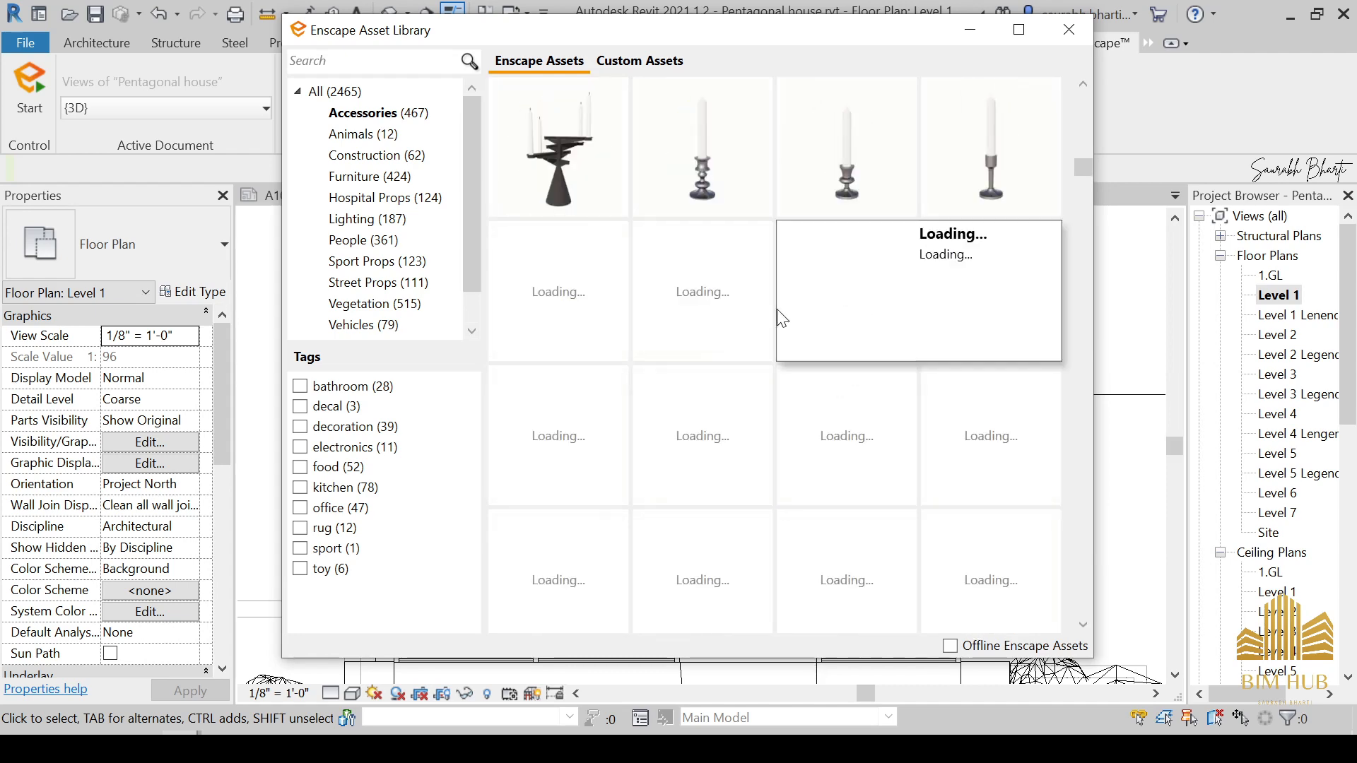
pyautogui.scroll(3, 883, 364)
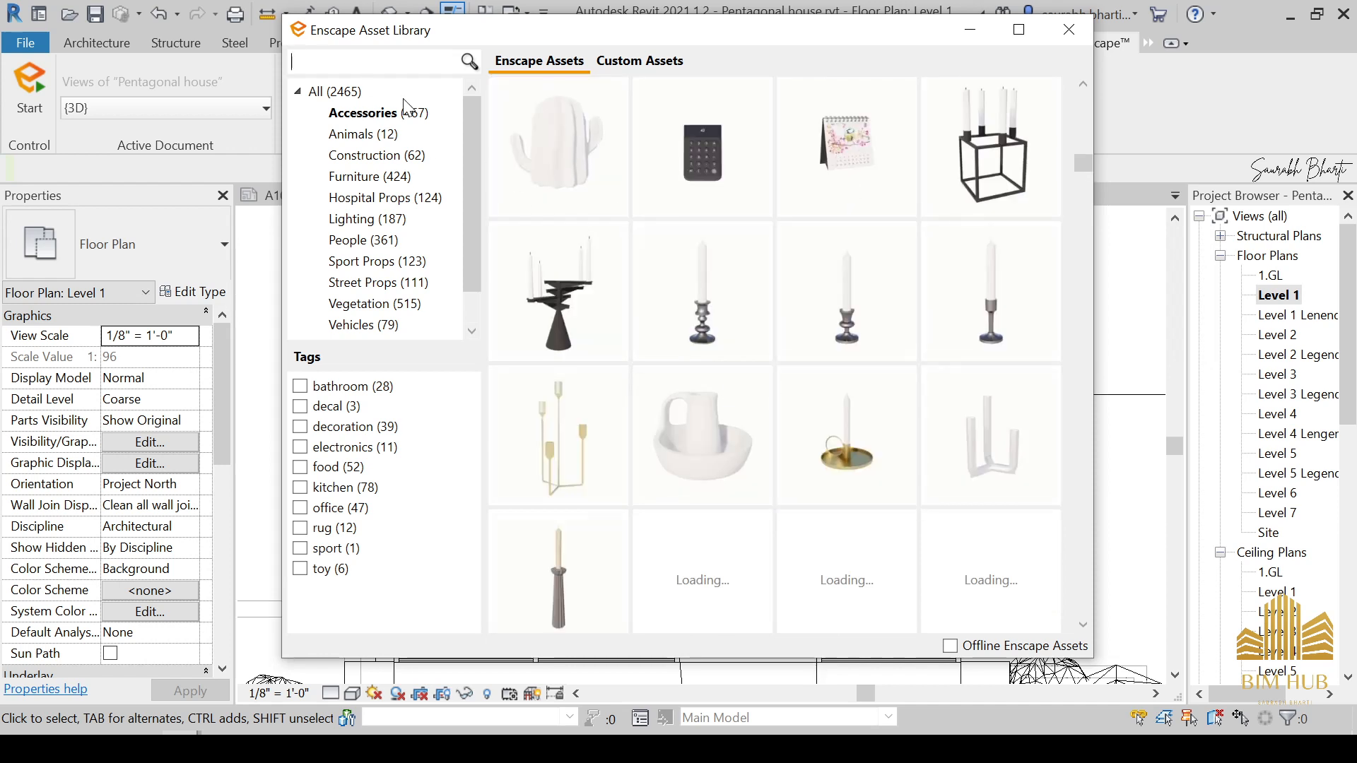
pyautogui.write('levis')
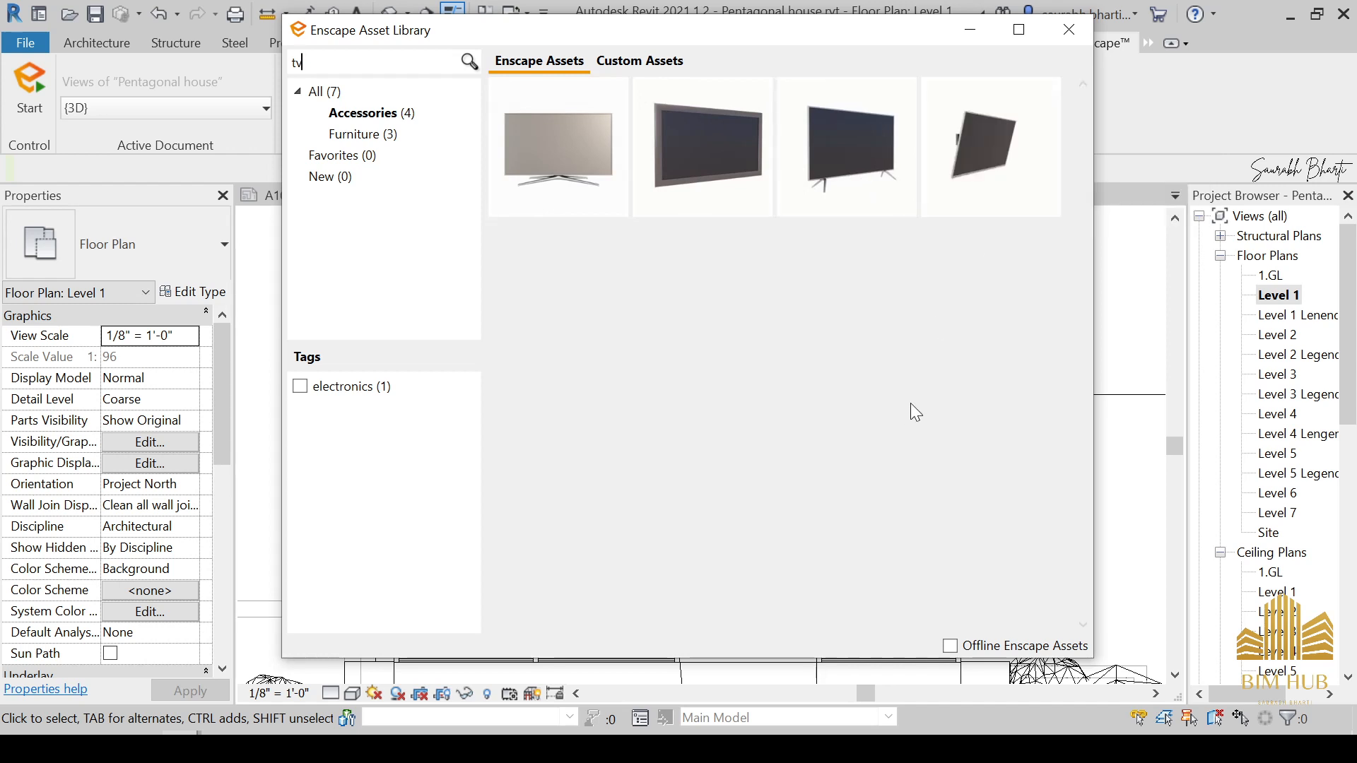
# Step: Place the Enscape asset TV 03 over the wall-mounted cabinet, rotated parallel to the bedroom wall and facing the bed
pyautogui.moveTo(998, 185)
pyautogui.click(882, 168)
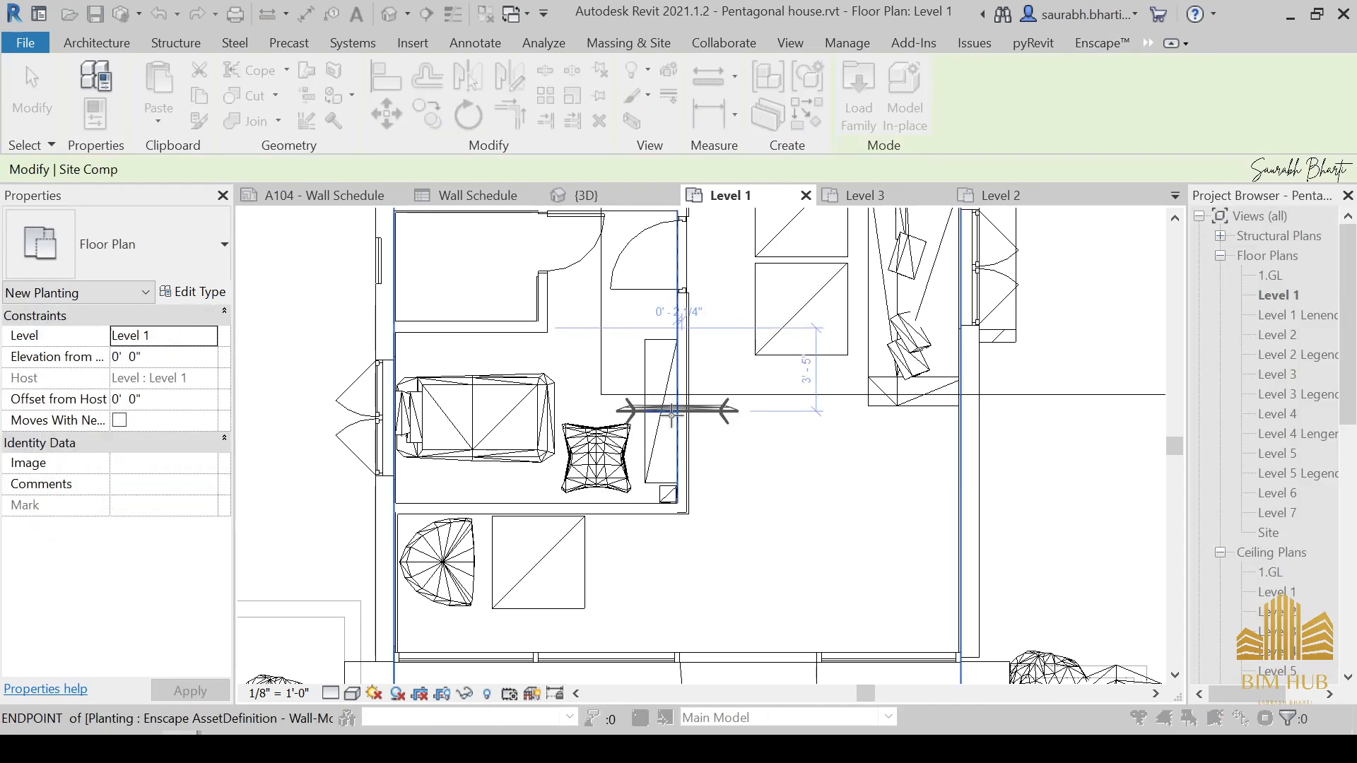
pyautogui.press('space')
pyautogui.press('space')
pyautogui.press('space')
pyautogui.press('space')
pyautogui.press('space')
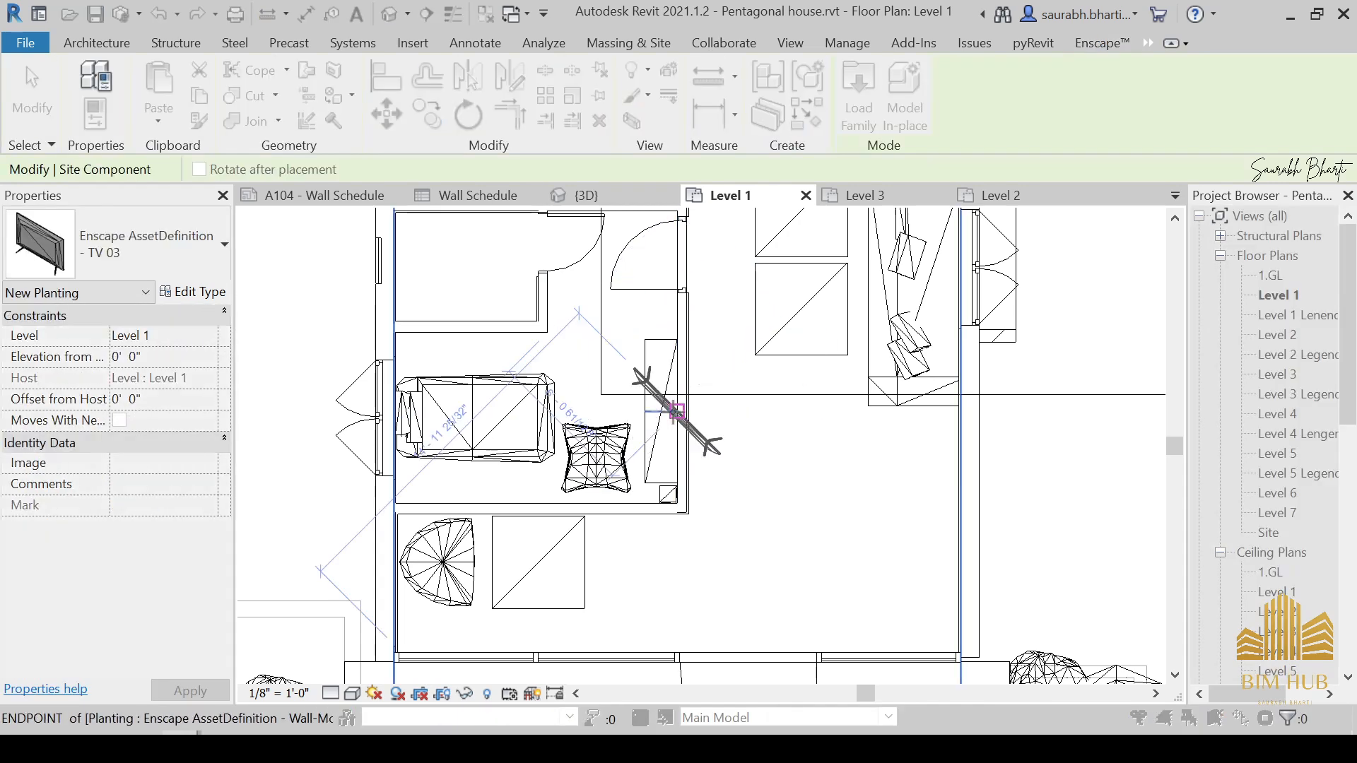
pyautogui.scroll(3, 672, 408)
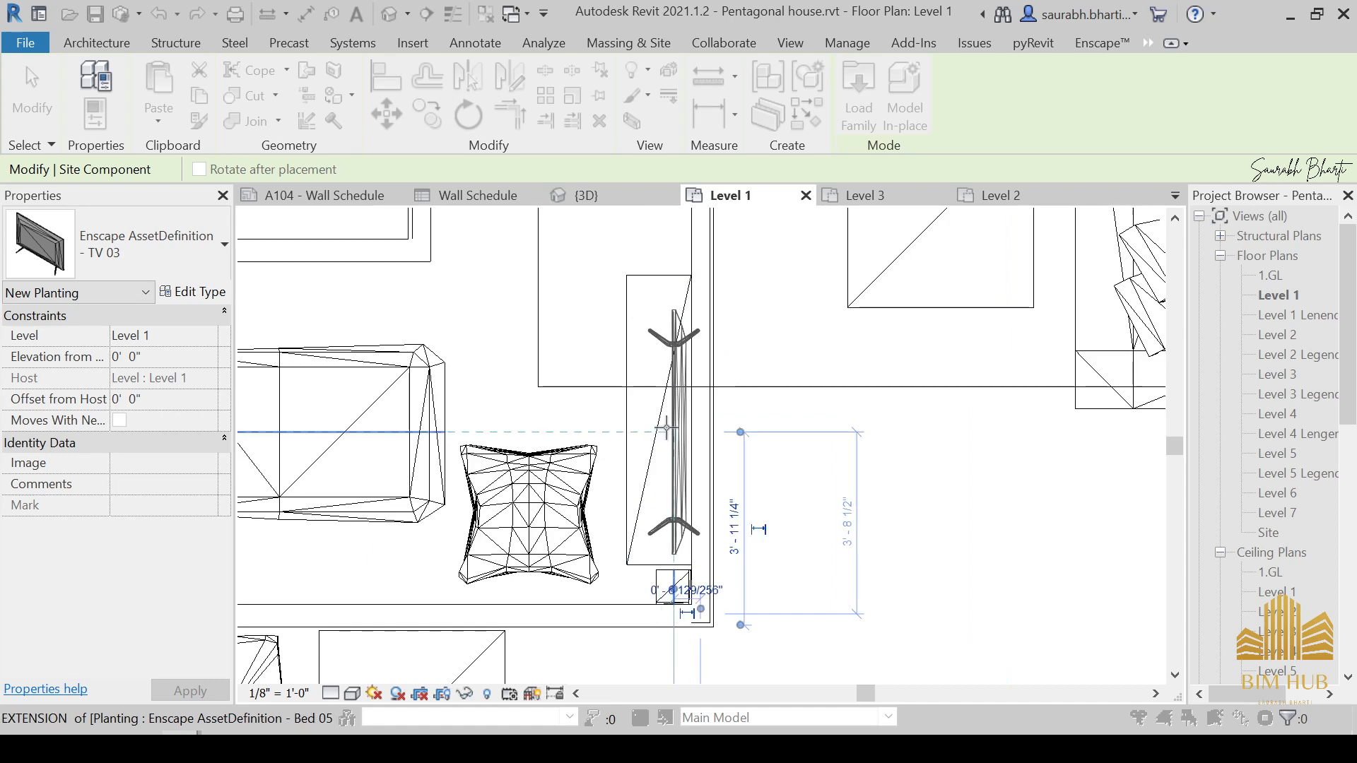
pyautogui.click(670, 428)
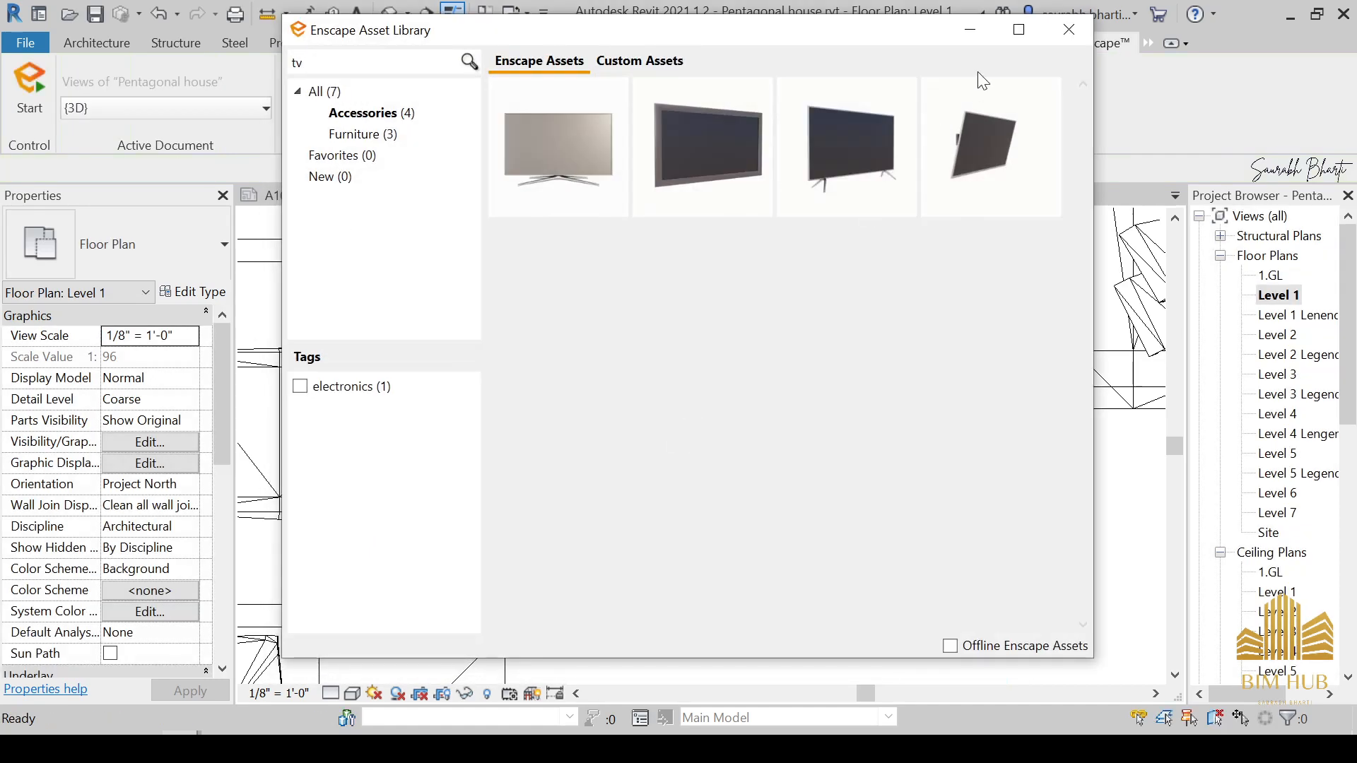
pyautogui.click(979, 32)
# Step: Temporarily hide the wall-mounted cabinet in the Level 1 plan and set the TV's elevation from level to 3'0"
pyautogui.click(660, 444)
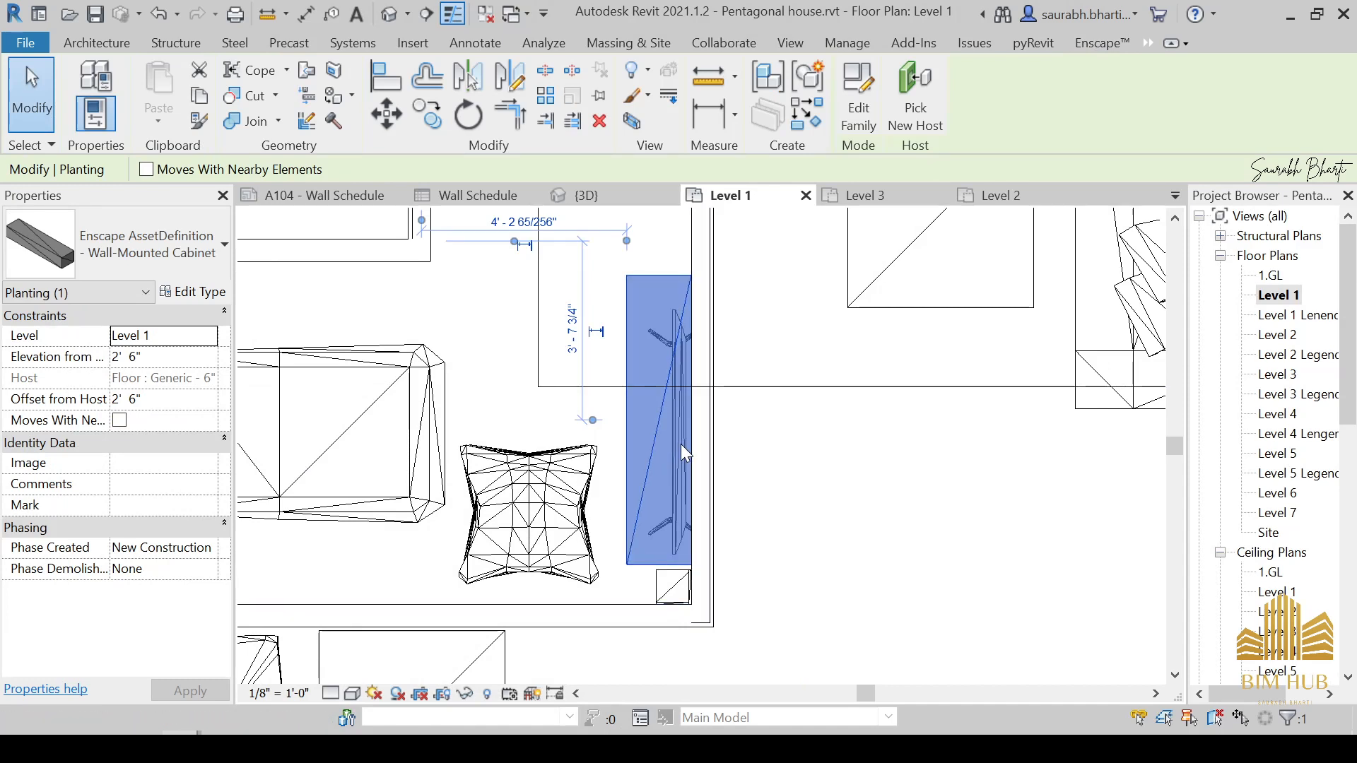
pyautogui.click(678, 445)
pyautogui.click(656, 439)
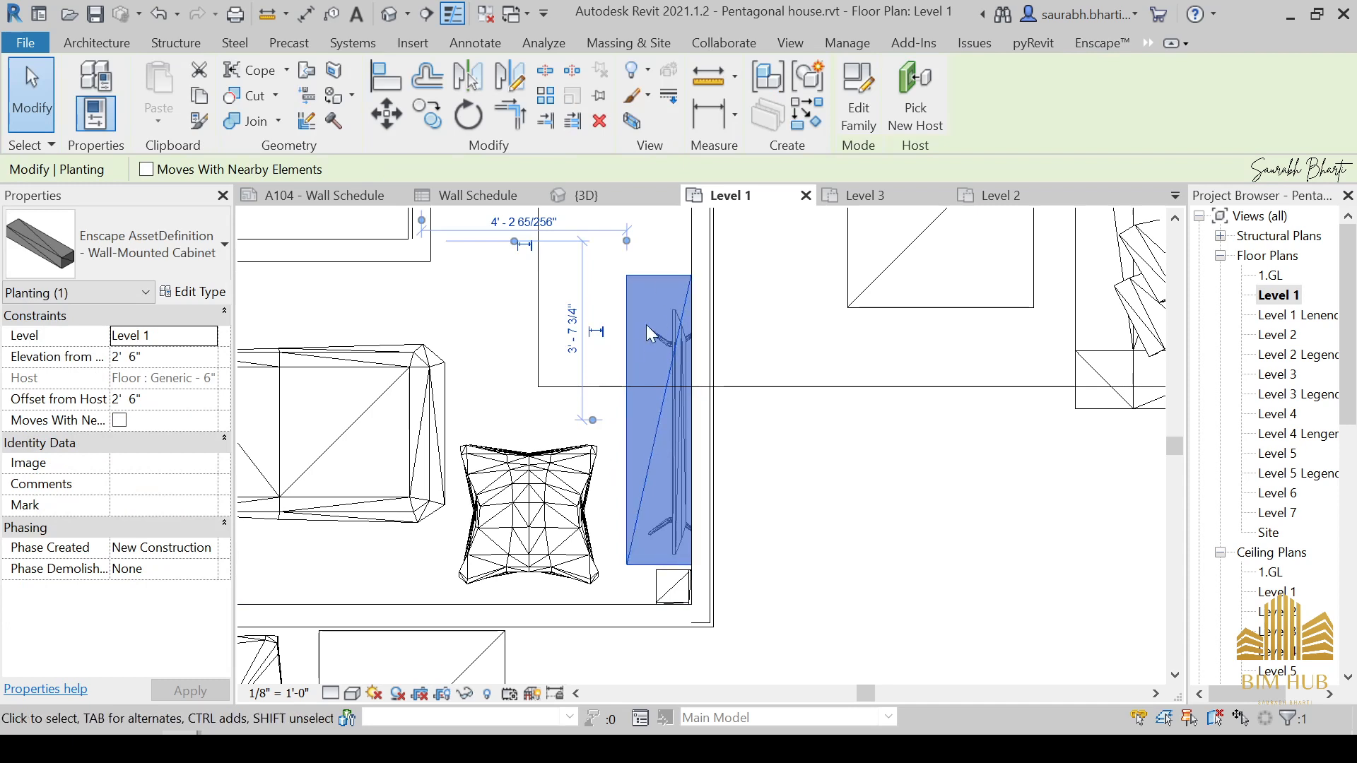
pyautogui.press('h')
pyautogui.press('h')
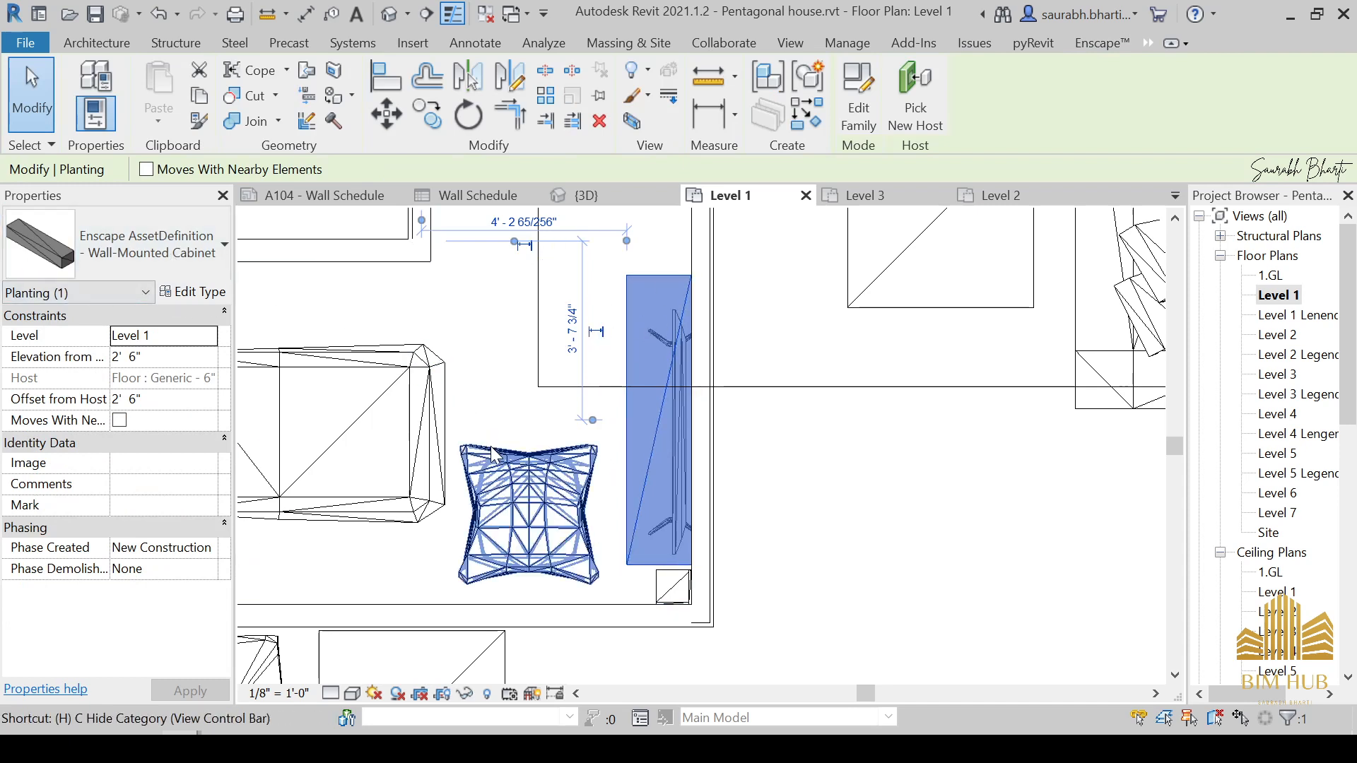
pyautogui.click(669, 444)
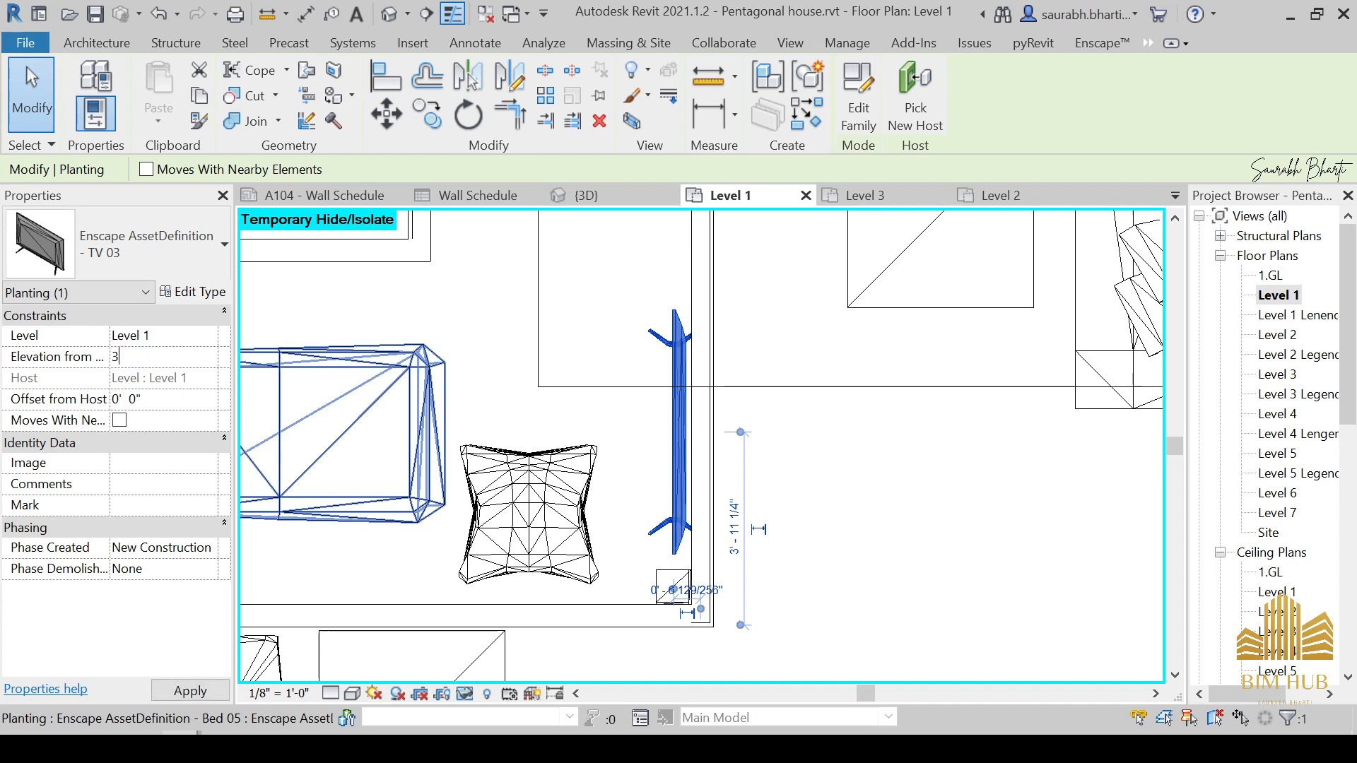
pyautogui.press('Return')
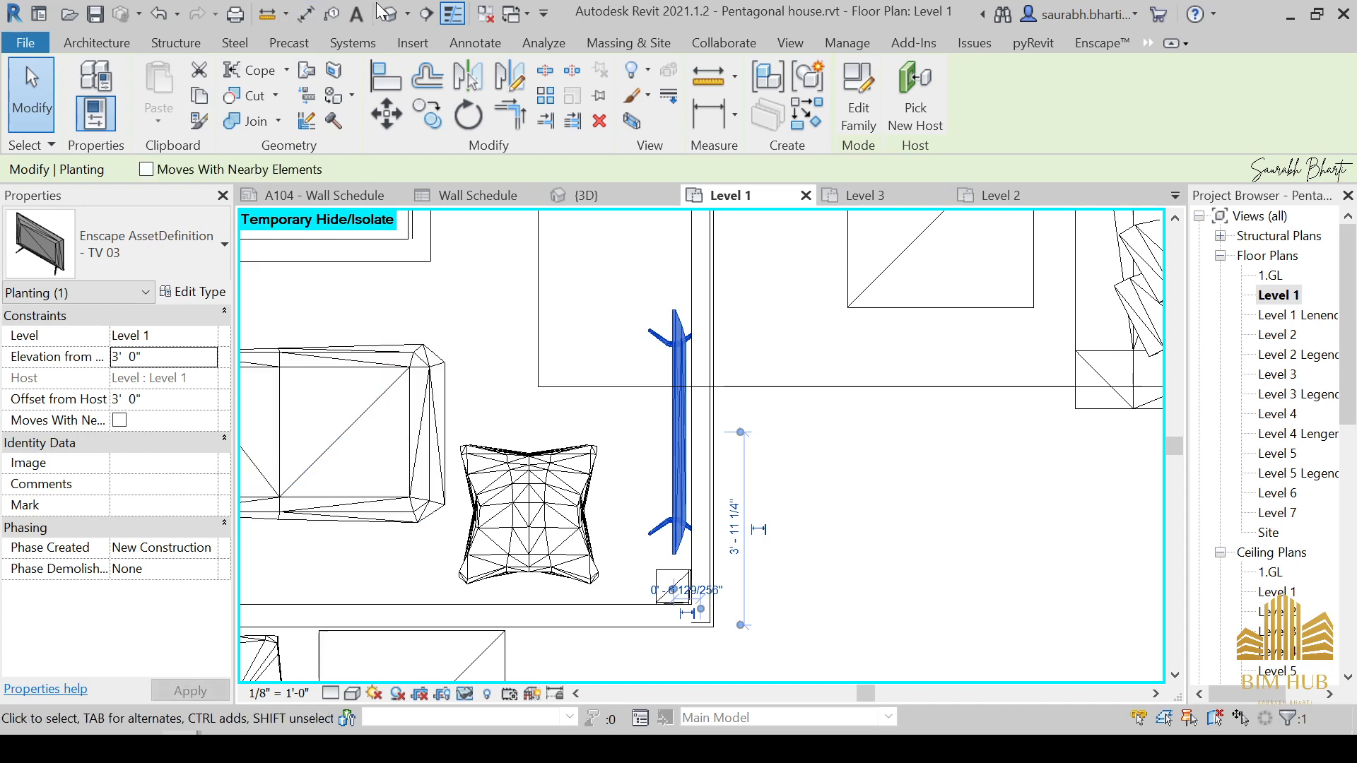
# Step: Open the 3D view and raise the bedroom TV's elevation from level in turn to 3'4", 3'5" and 3'6"
pyautogui.click(378, 8)
pyautogui.keyDown('shift'); pyautogui.moveTo(375, 628); pyautogui.dragTo(562, 601, button='middle'); pyautogui.keyUp('shift')
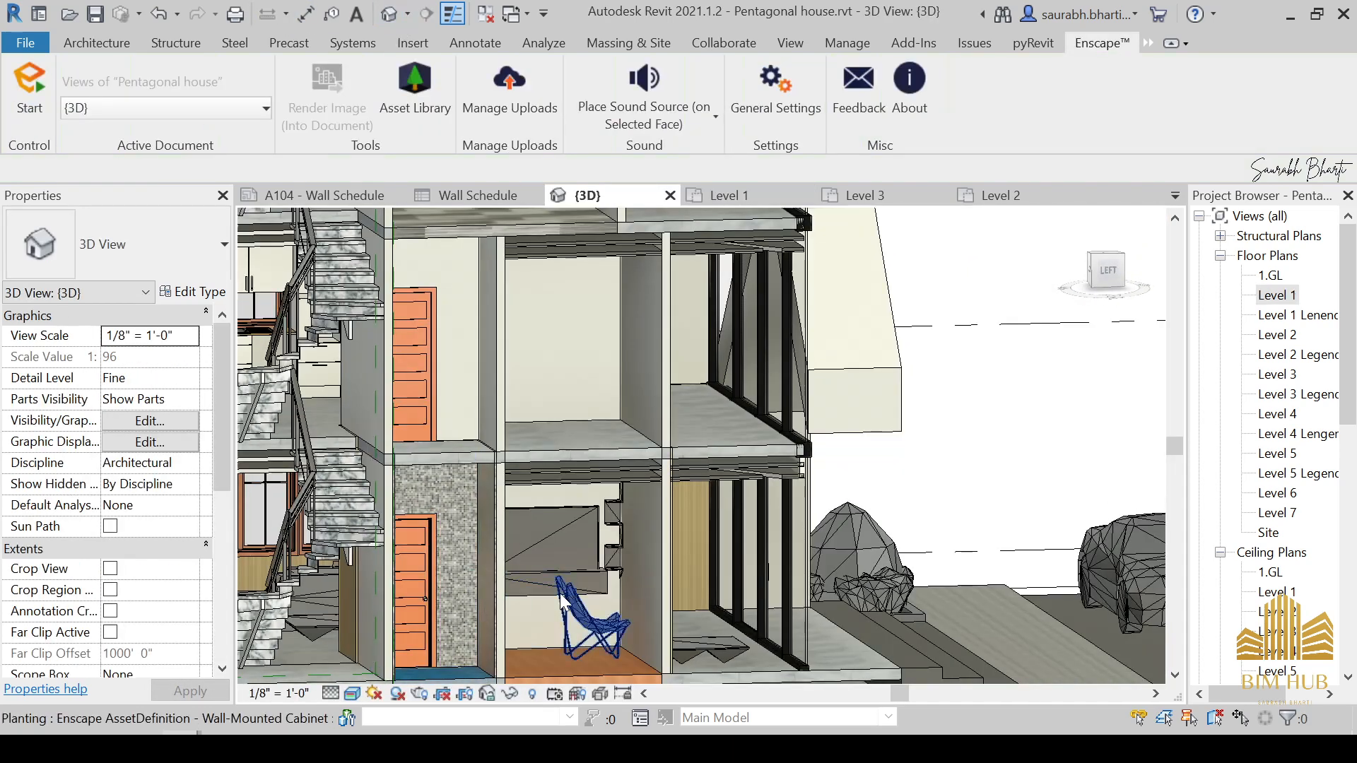
pyautogui.scroll(3, 565, 593)
pyautogui.click(569, 554)
pyautogui.scroll(2, 559, 558)
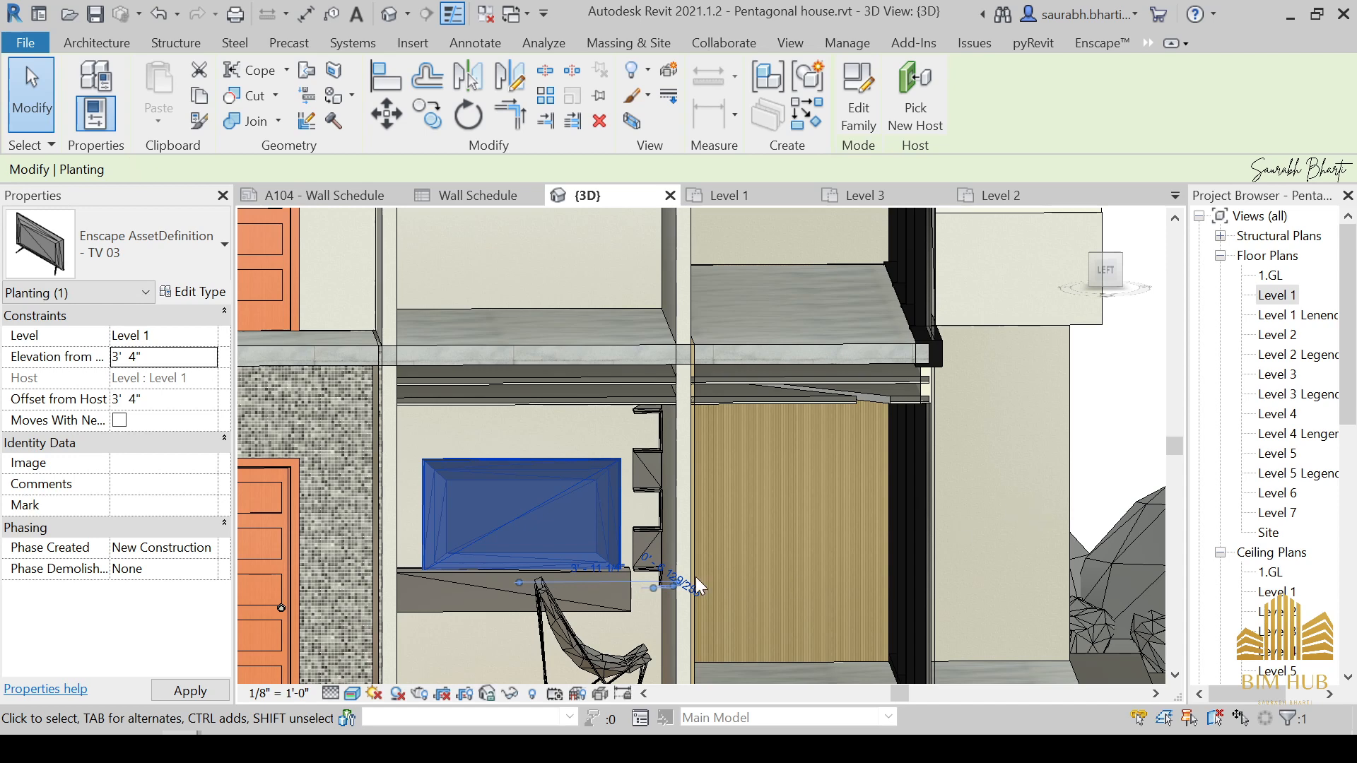
pyautogui.moveTo(698, 585); pyautogui.dragTo(885, 555, button='middle')
pyautogui.scroll(5, 746, 548)
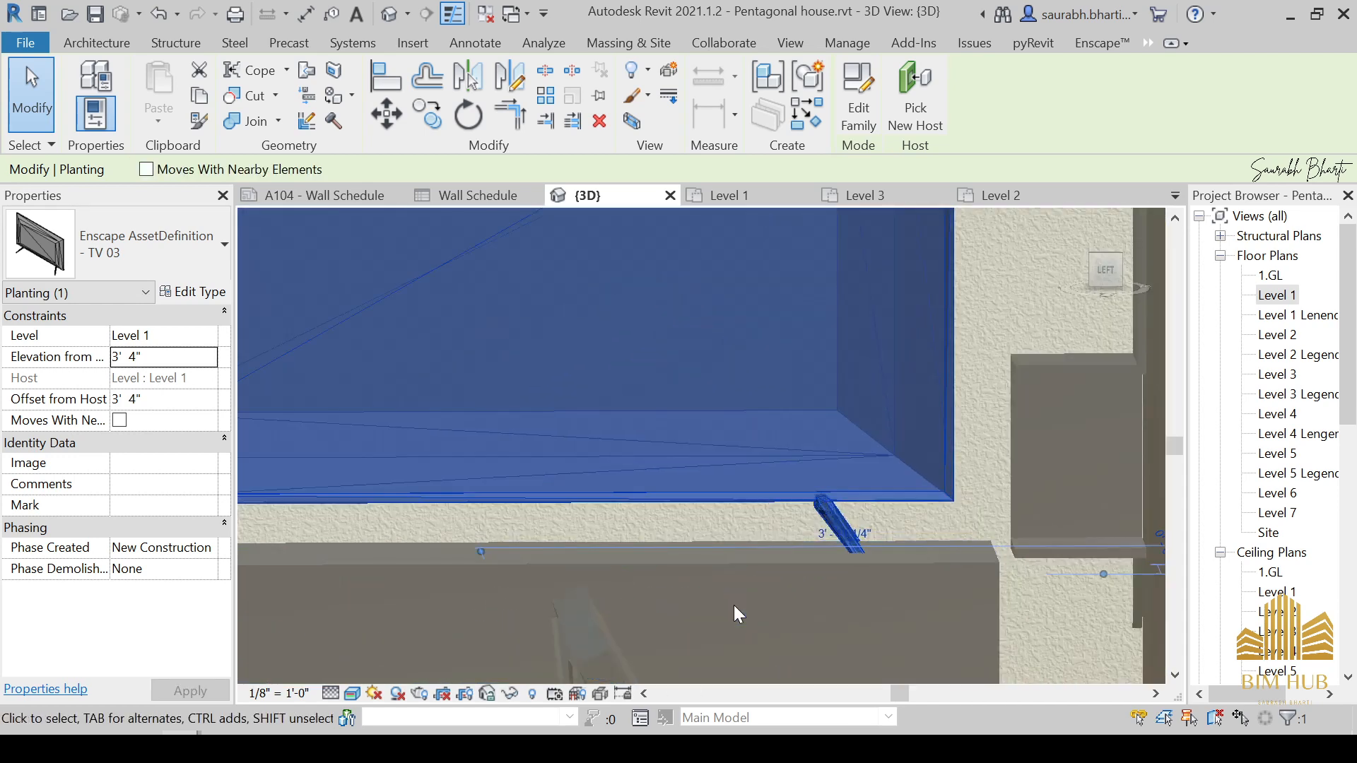
pyautogui.scroll(-3, 758, 566)
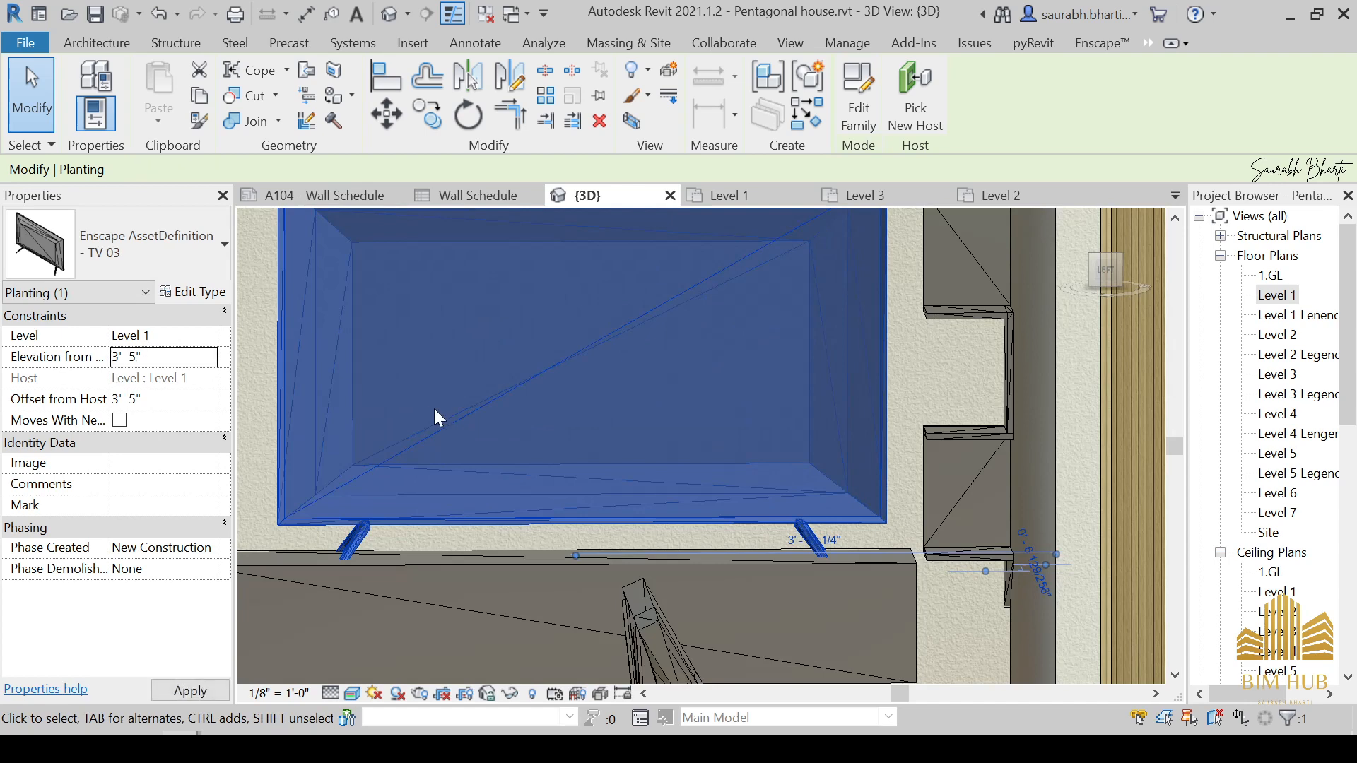
pyautogui.moveTo(434, 409); pyautogui.dragTo(441, 418)
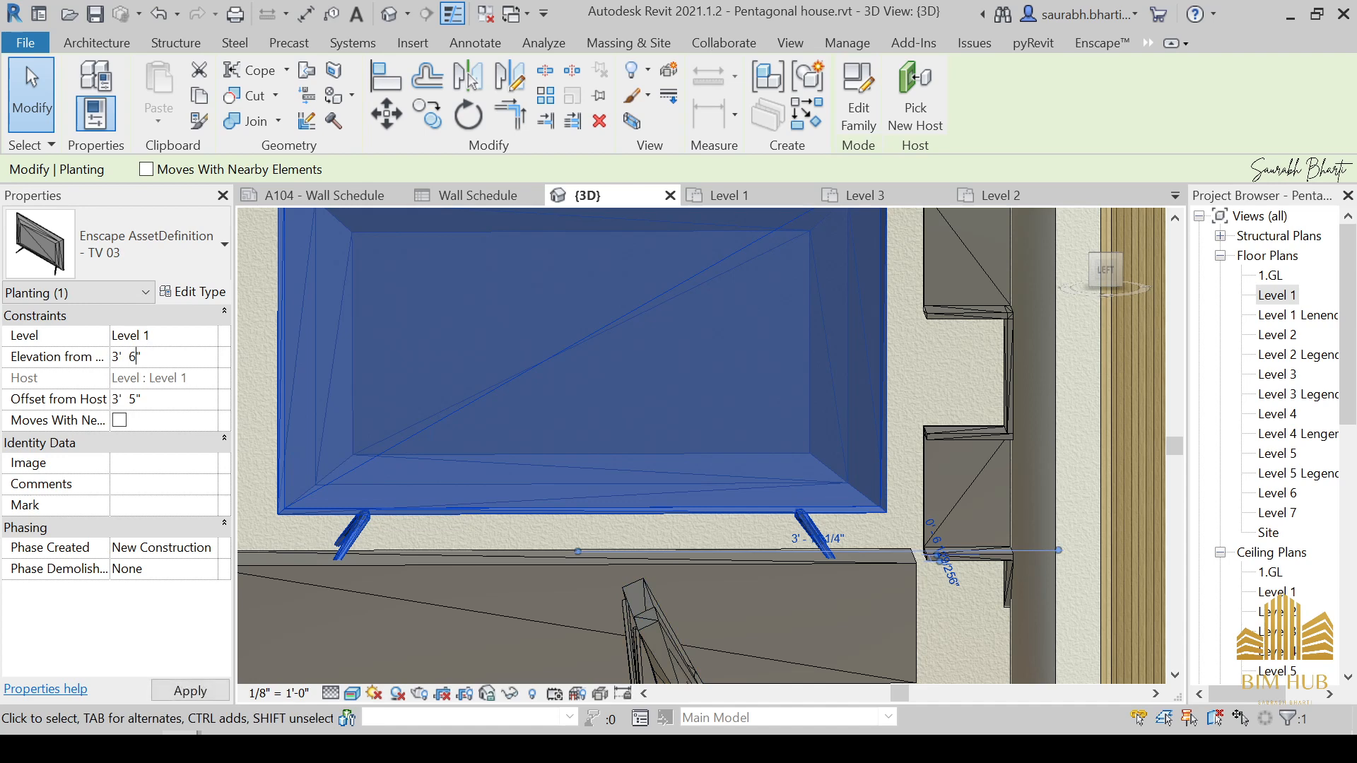
pyautogui.press('Escape')
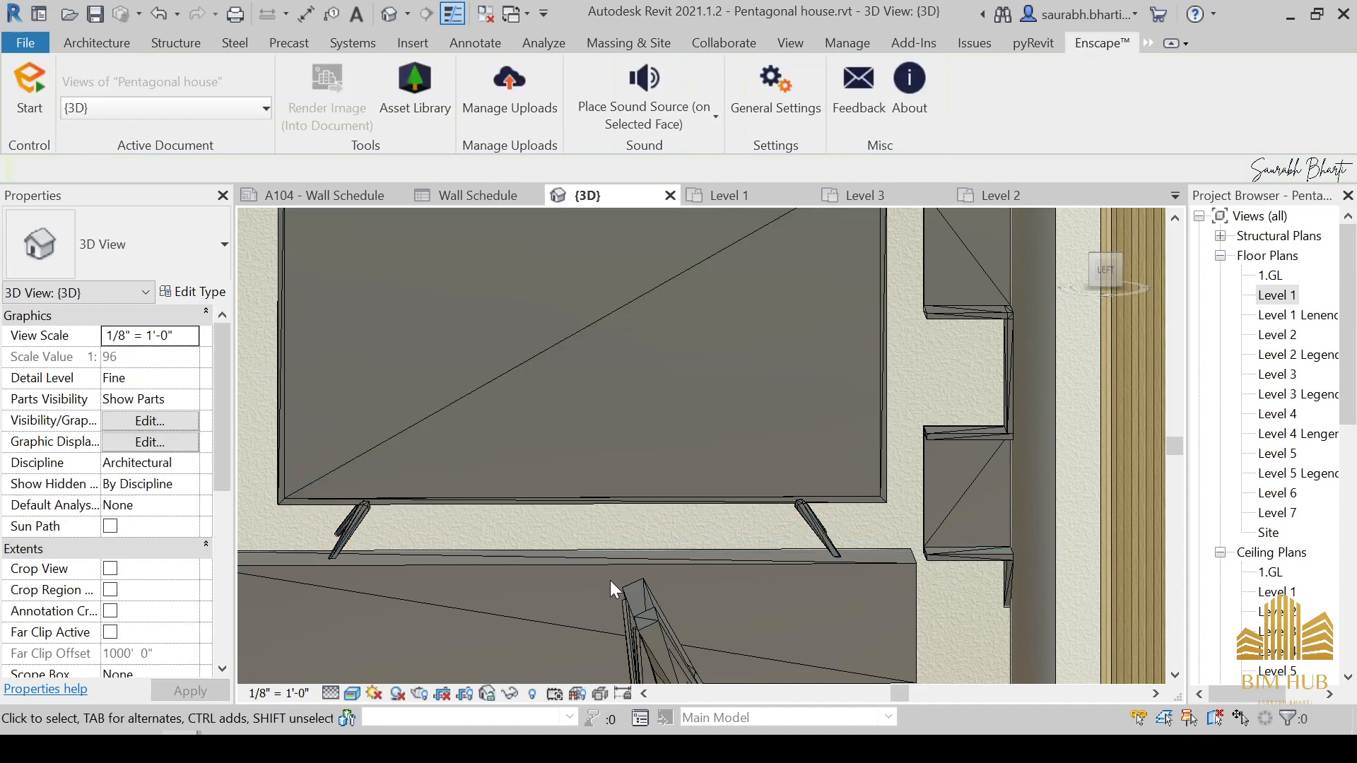
# Step: Set the bedroom TV's elevation from level to 3'5"
pyautogui.keyDown('shift'); pyautogui.moveTo(610, 579); pyautogui.dragTo(679, 587, button='middle'); pyautogui.keyUp('shift')
pyautogui.click(783, 506)
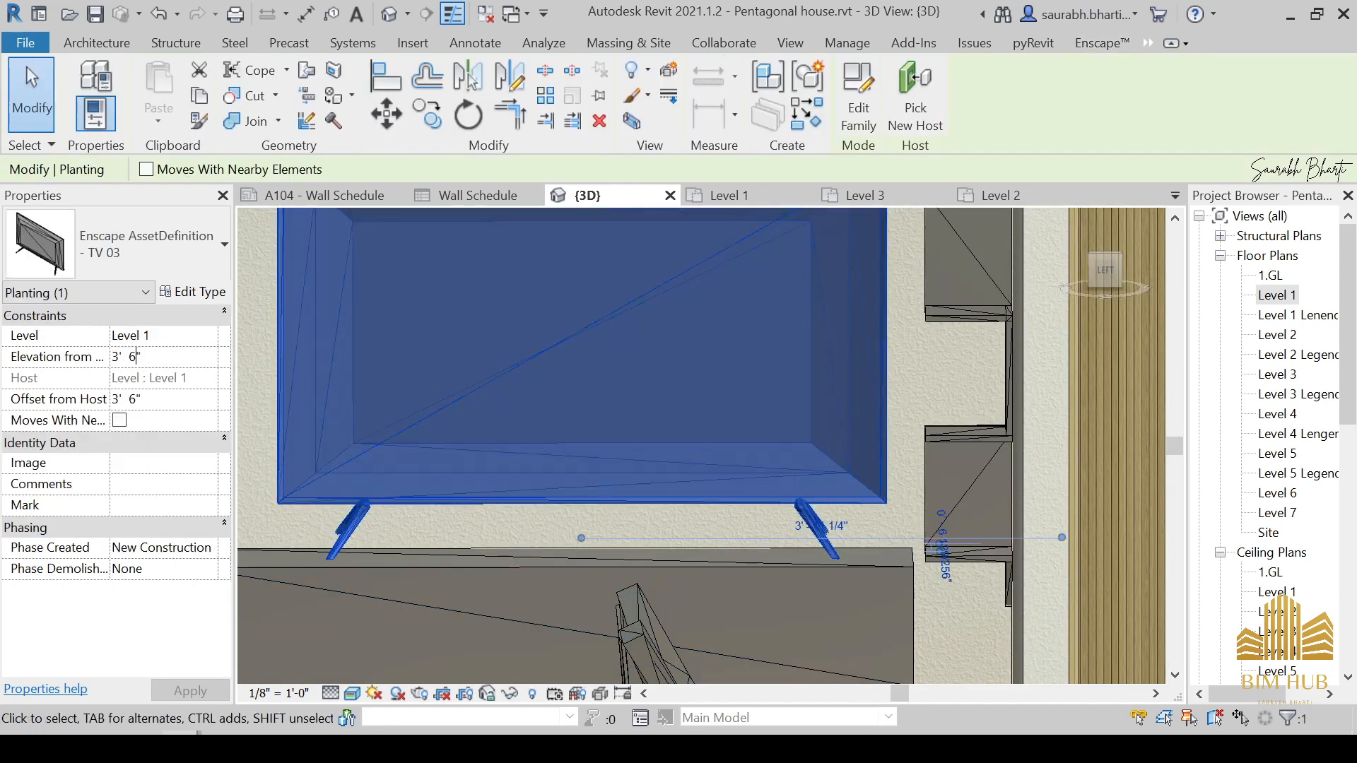
pyautogui.press('BackSpace')
pyautogui.write('5')
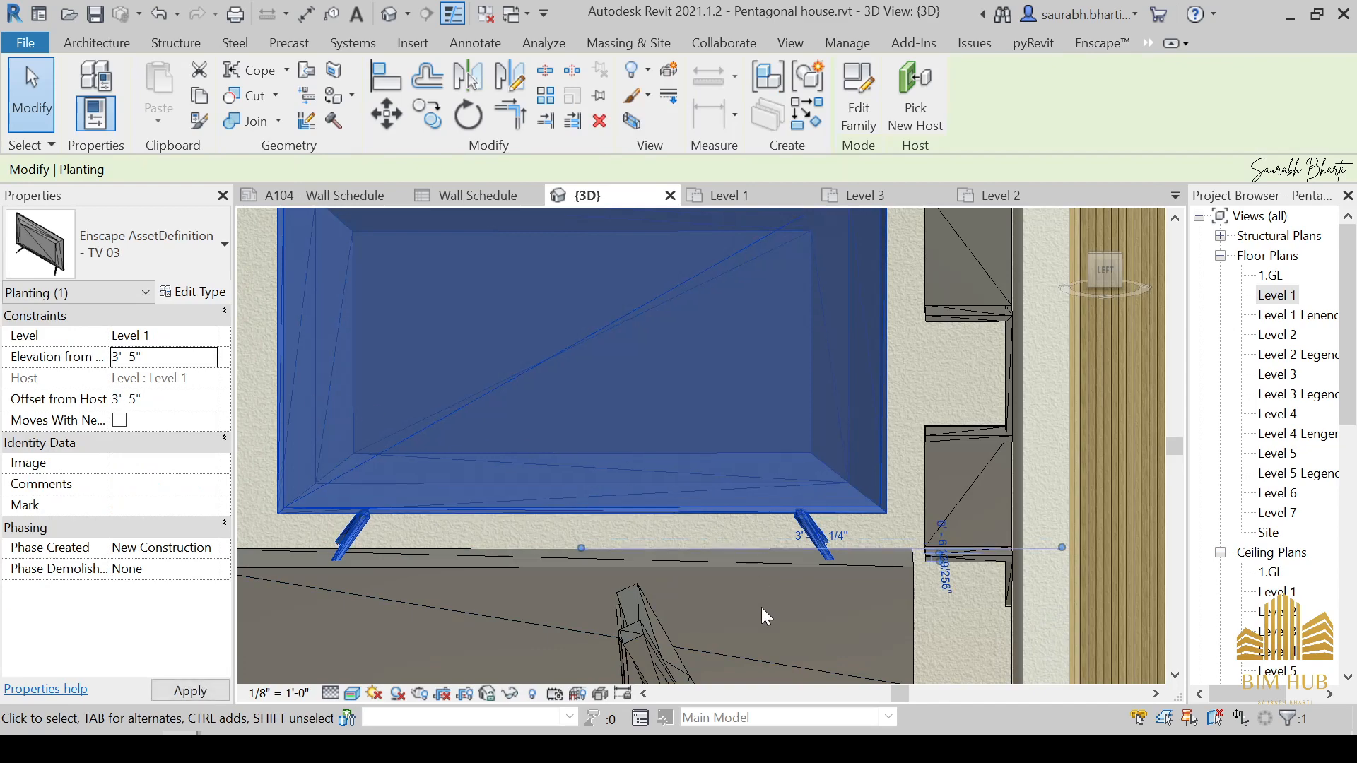
pyautogui.click(760, 606)
# Step: Rotate Armchair 12 in the bedroom so its back is toward the adjacent Generic 4.5" wall
pyautogui.keyDown('shift'); pyautogui.moveTo(804, 594); pyautogui.dragTo(750, 719, button='middle'); pyautogui.keyUp('shift')
pyautogui.scroll(-1, 794, 589)
pyautogui.moveTo(799, 587); pyautogui.dragTo(736, 356, button='middle')
pyautogui.click(713, 501)
pyautogui.press('Escape')
pyautogui.click(715, 490)
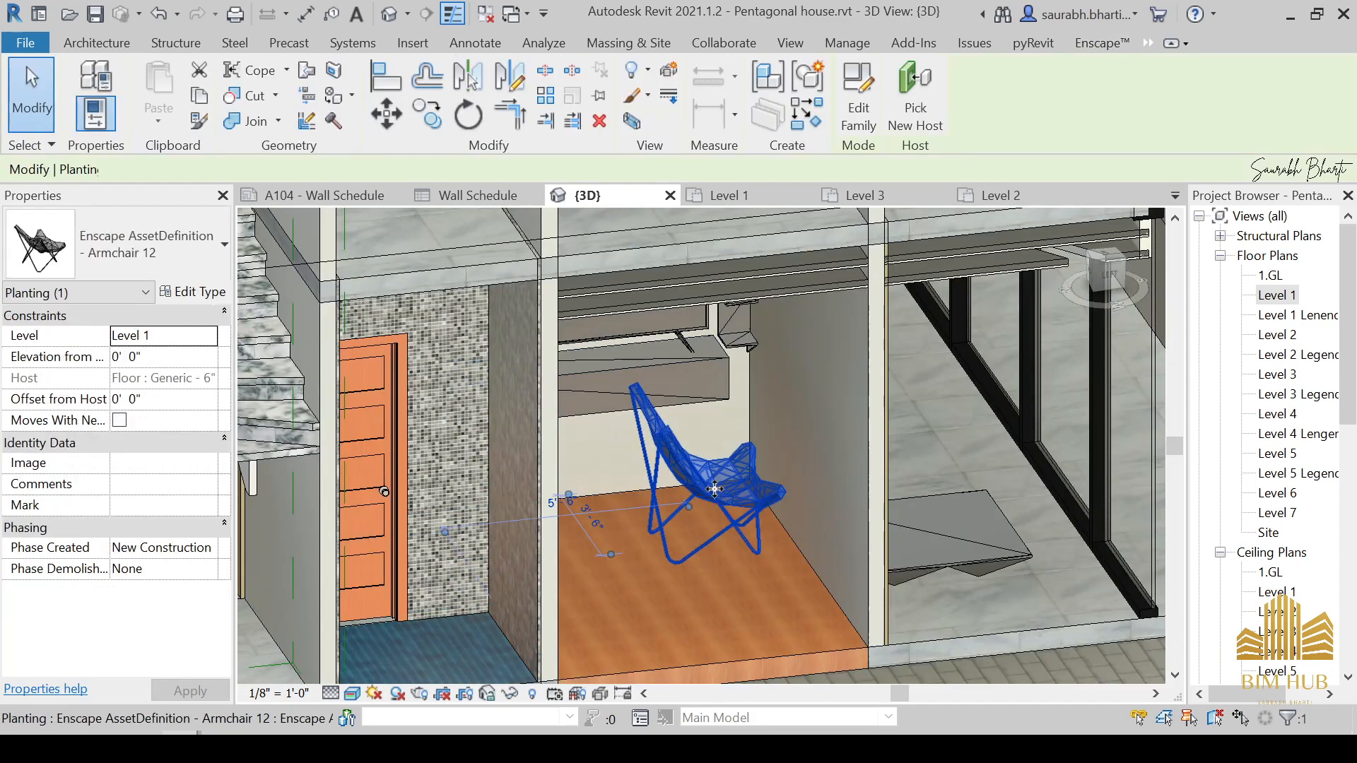
pyautogui.press('space')
pyautogui.scroll(-2, 888, 594)
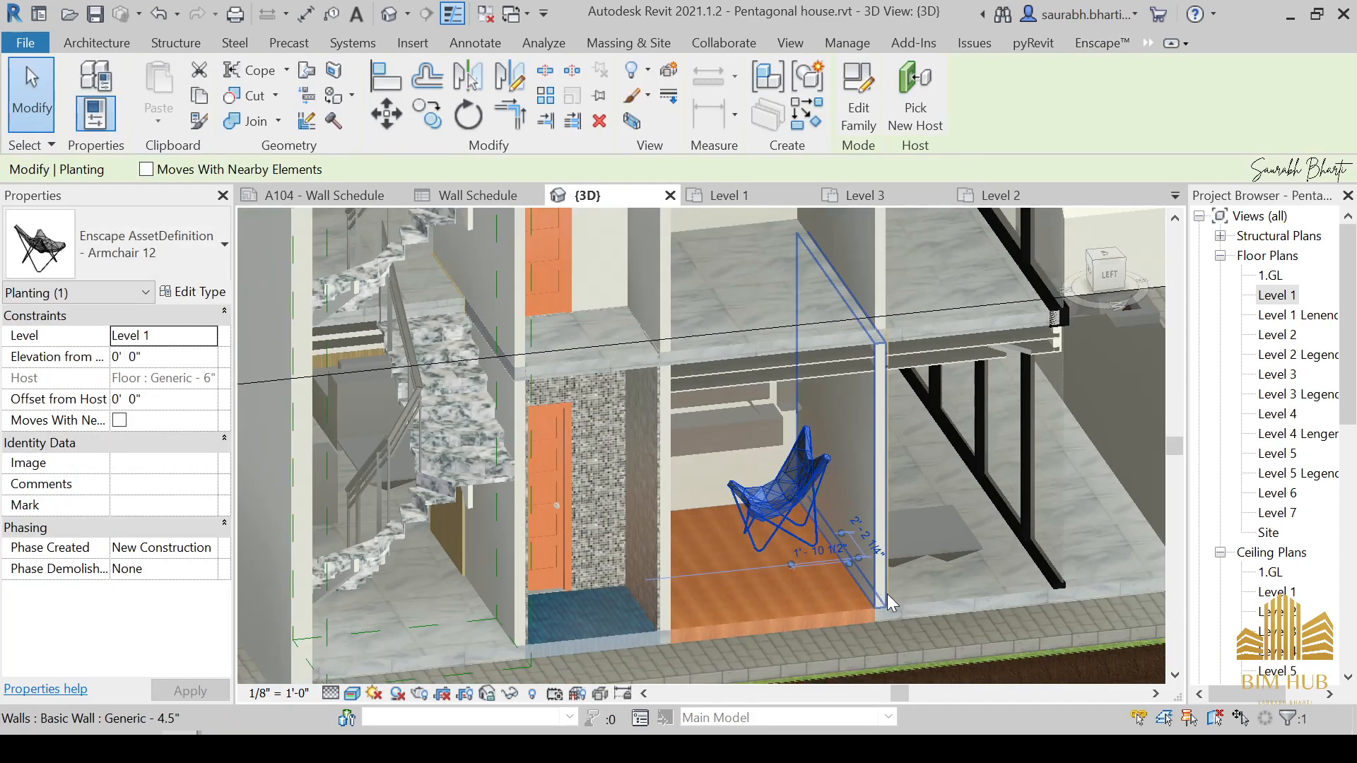
# Step: Orient the 3D view to the front and extend the section box outward past the house's cut-away side
pyautogui.keyDown('shift'); pyautogui.moveTo(888, 594); pyautogui.dragTo(742, 566, button='middle'); pyautogui.keyUp('shift')
pyautogui.scroll(-2, 635, 611)
pyautogui.keyDown('shift'); pyautogui.moveTo(634, 610); pyautogui.dragTo(523, 514, button='middle'); pyautogui.keyUp('shift')
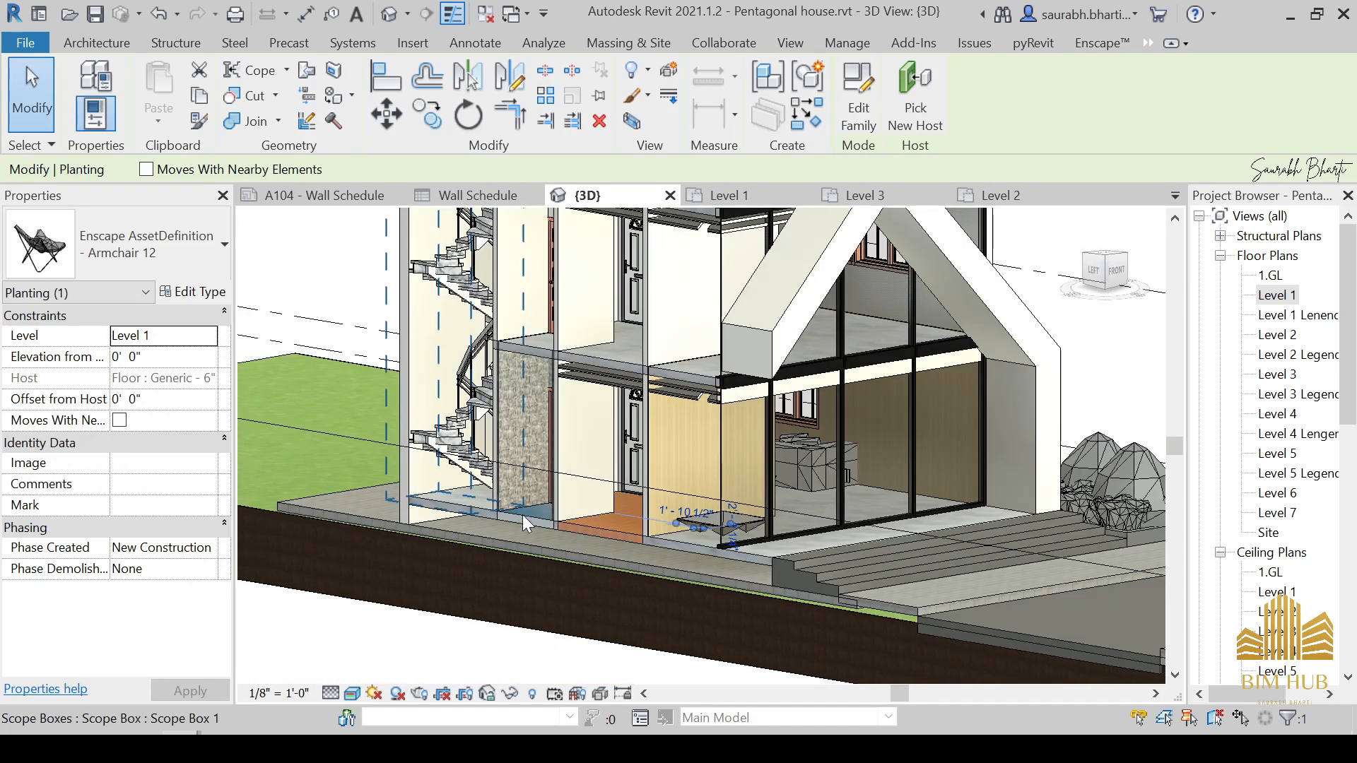
pyautogui.scroll(-5, 675, 464)
pyautogui.click(1116, 272)
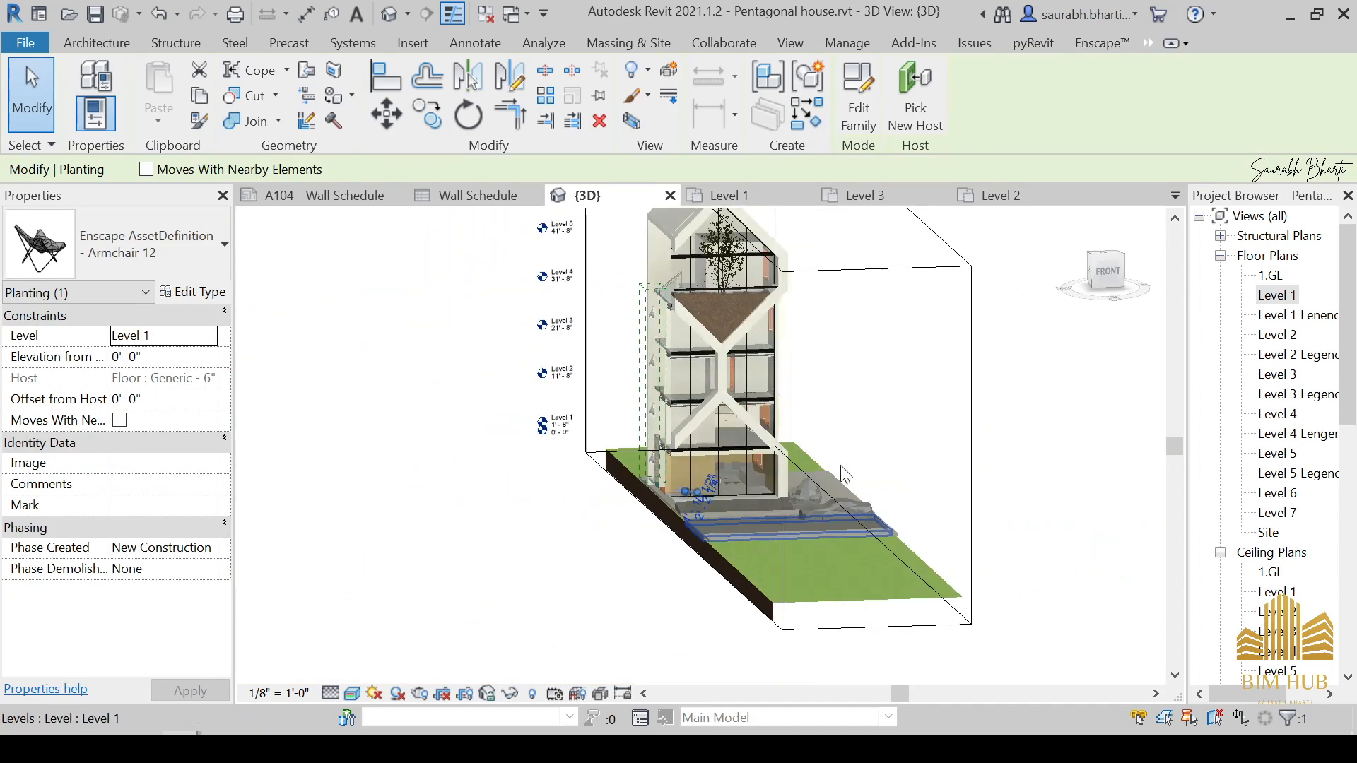
pyautogui.scroll(10, 739, 379)
pyautogui.scroll(-8, 739, 378)
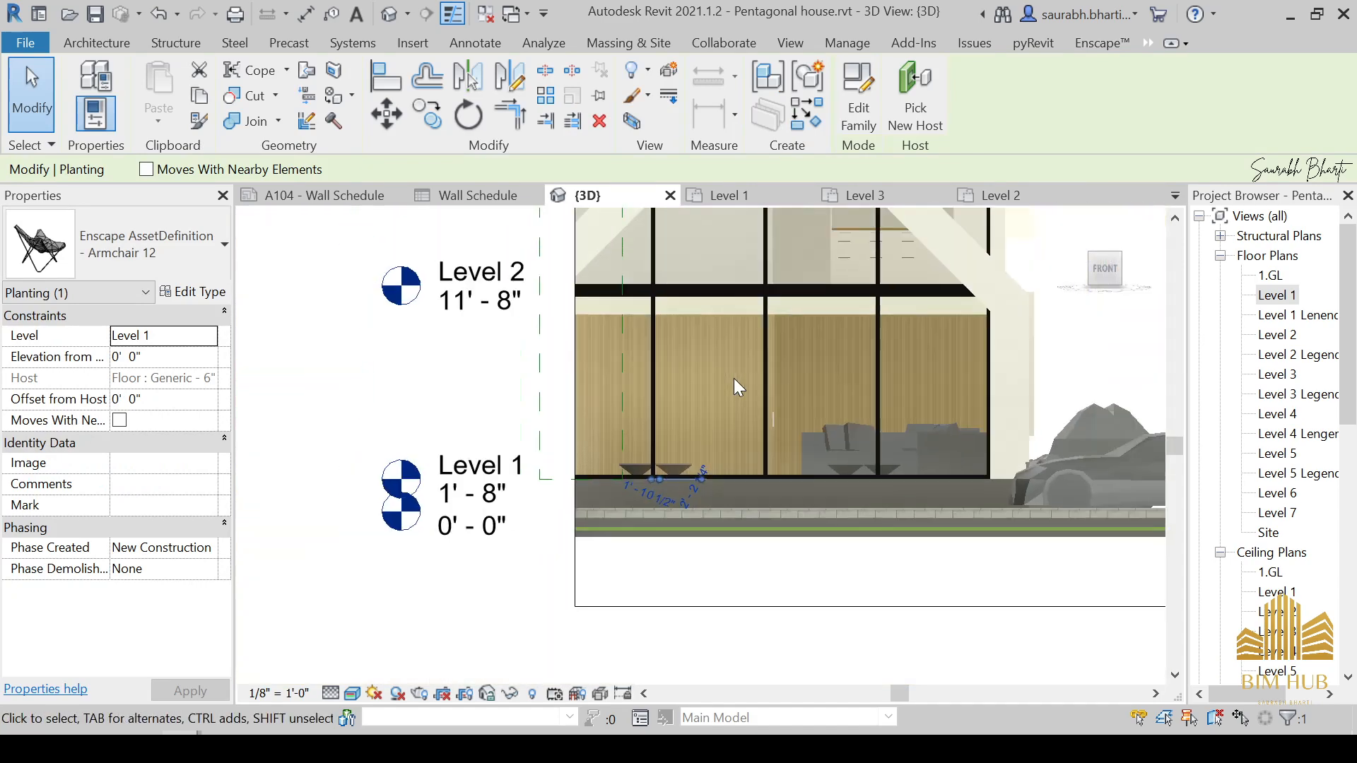
pyautogui.click(650, 494)
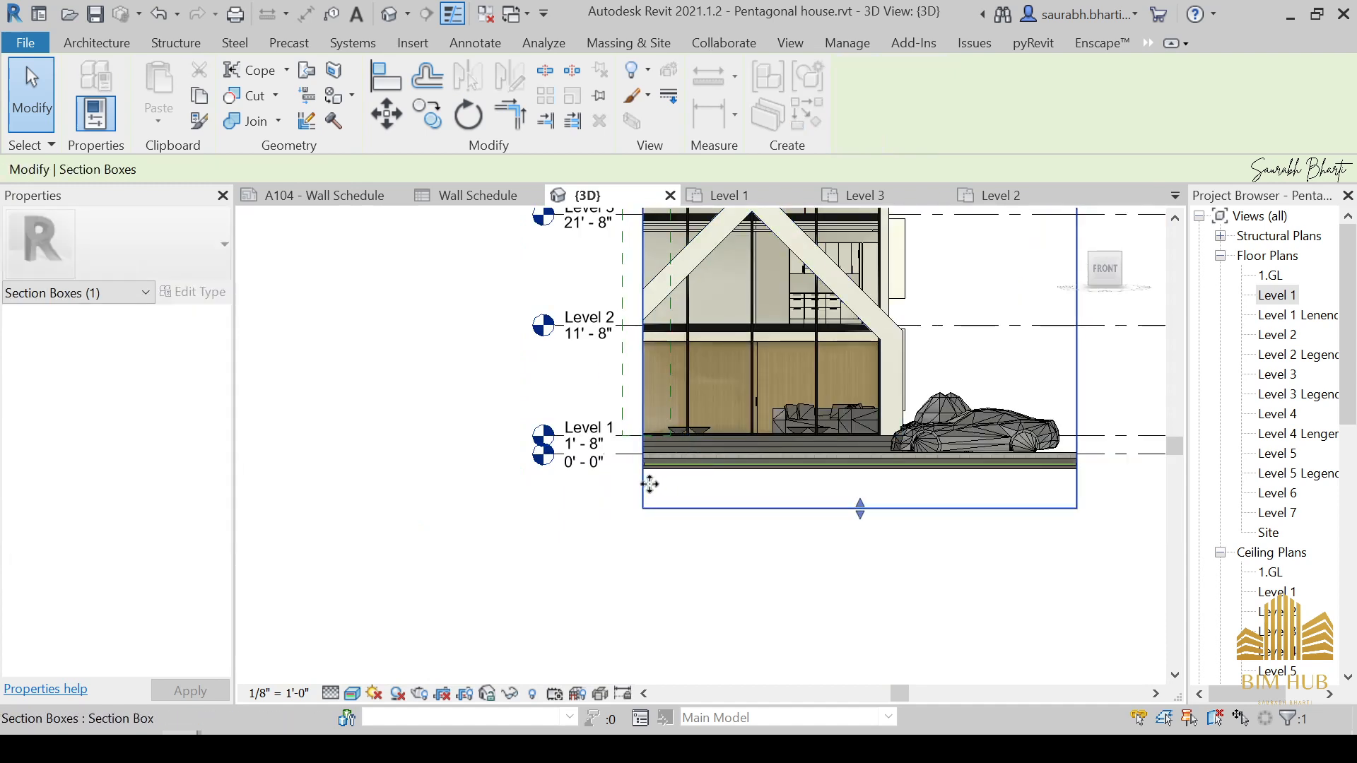
pyautogui.scroll(-3, 678, 488)
pyautogui.moveTo(724, 354); pyautogui.dragTo(665, 357)
# Step: Delete the Accent Armchair beside the square table in the Level 1 floor plan
pyautogui.hotkey('ctrl', 'Tab')
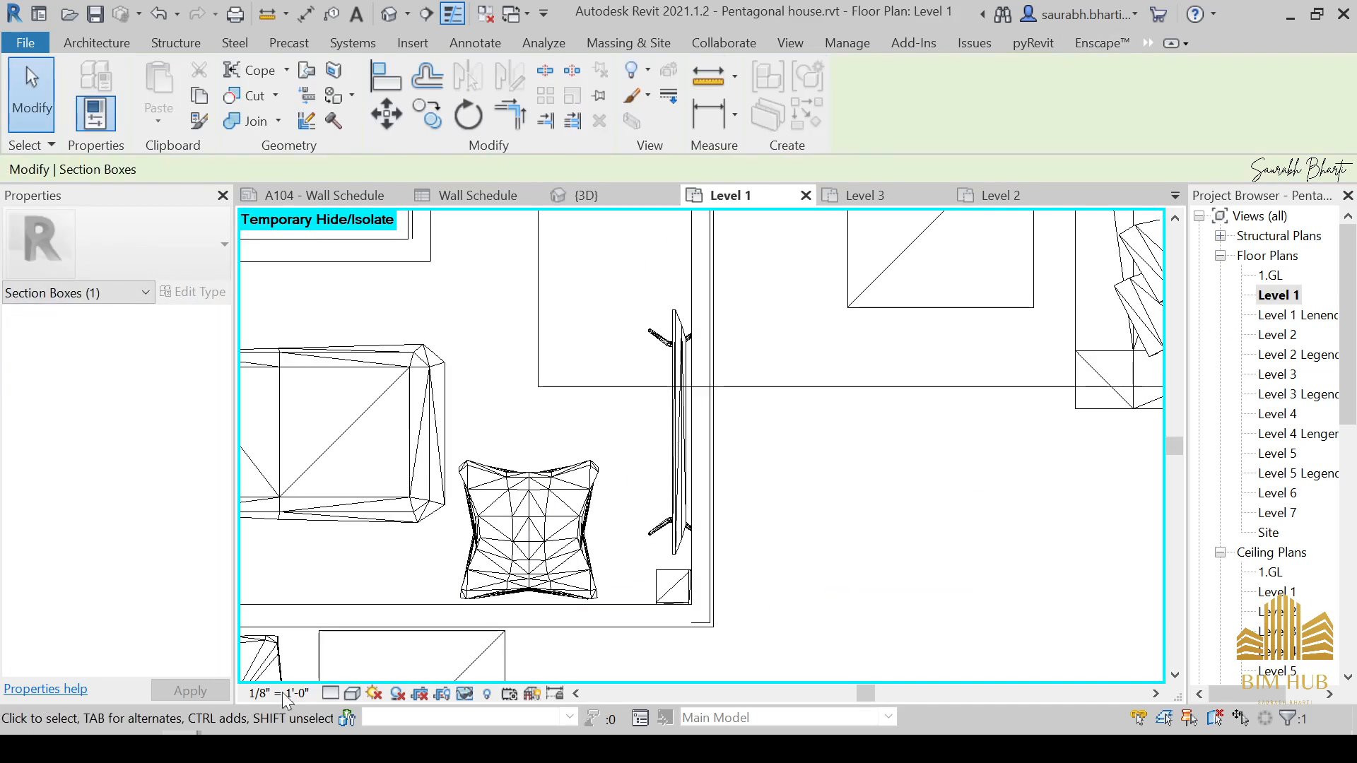
pyautogui.scroll(-3, 566, 591)
pyautogui.scroll(4, 621, 415)
pyautogui.click(564, 336)
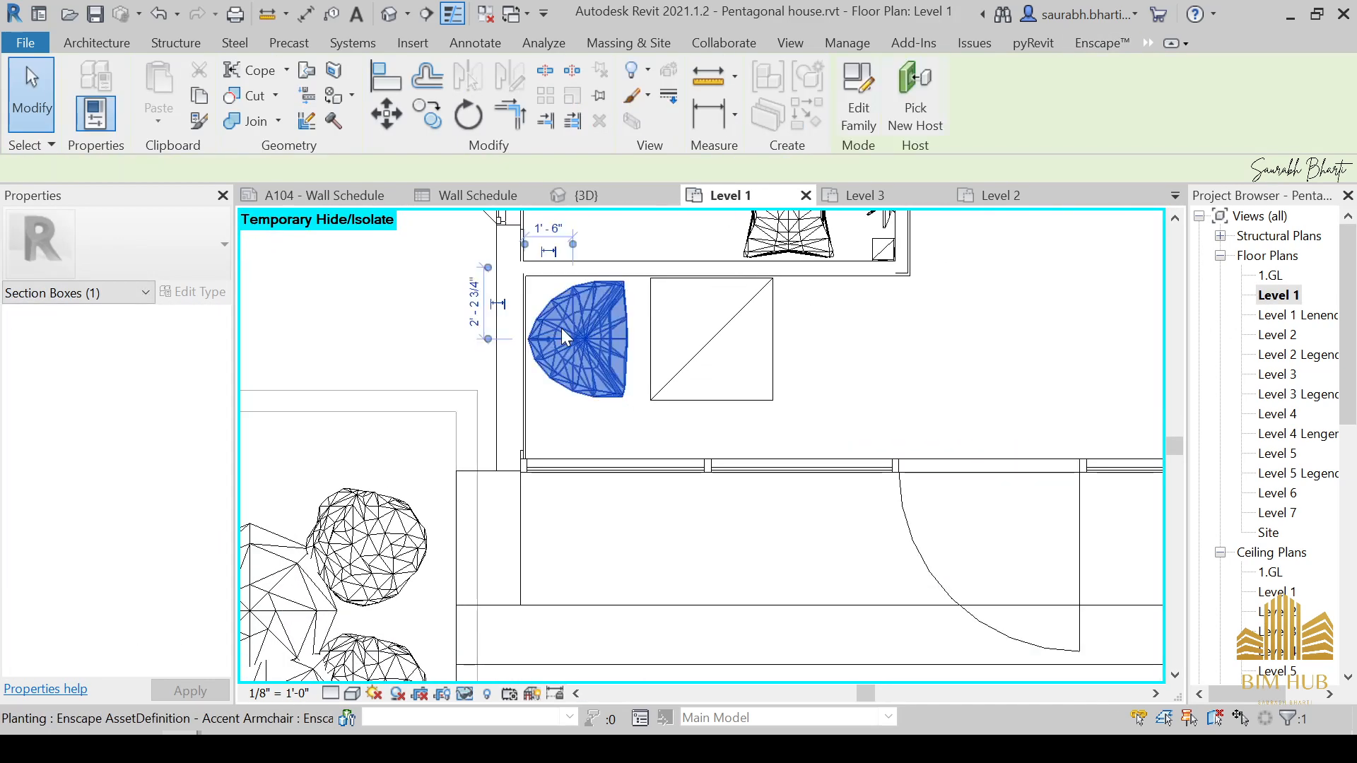
pyautogui.press('Escape')
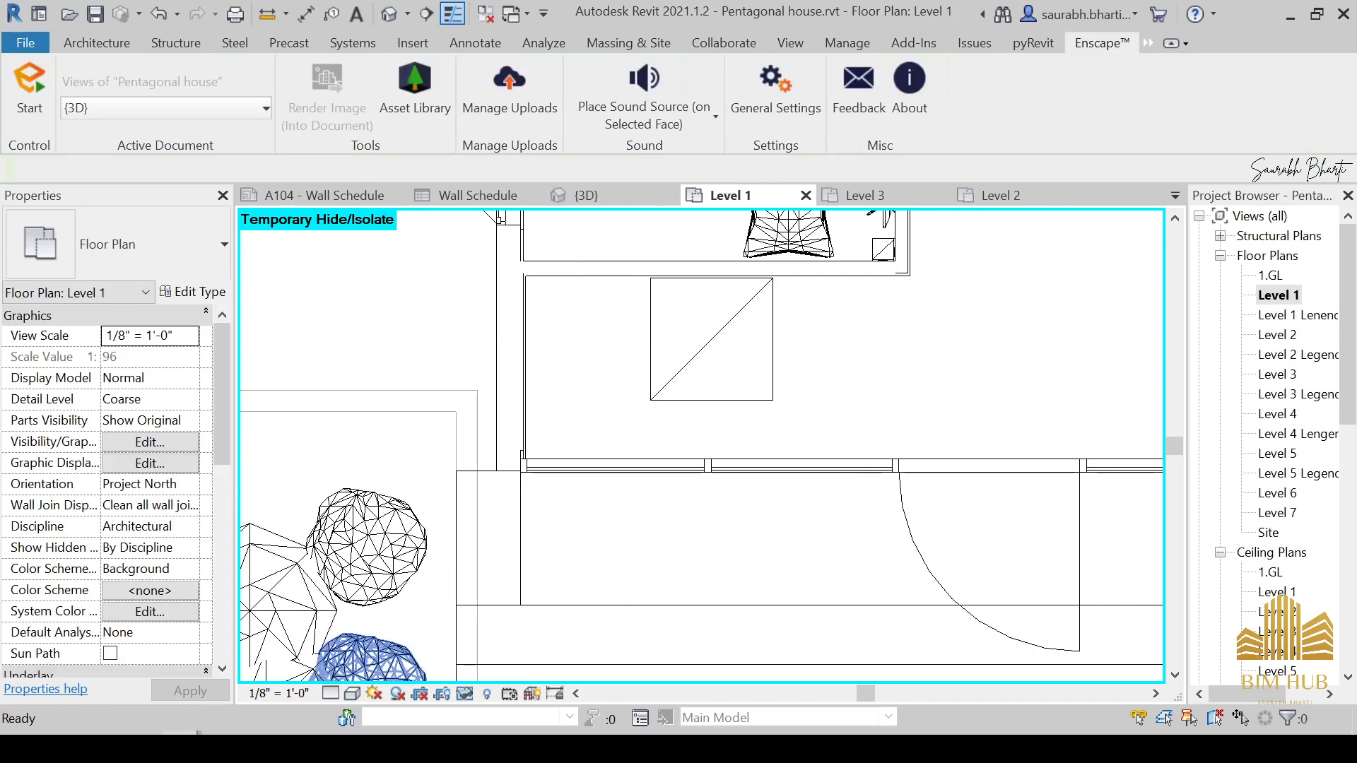
# Step: Place Accent Chair 02 from the Furniture assets beside the square table, about 2'-0" from the side wall
pyautogui.click(415, 85)
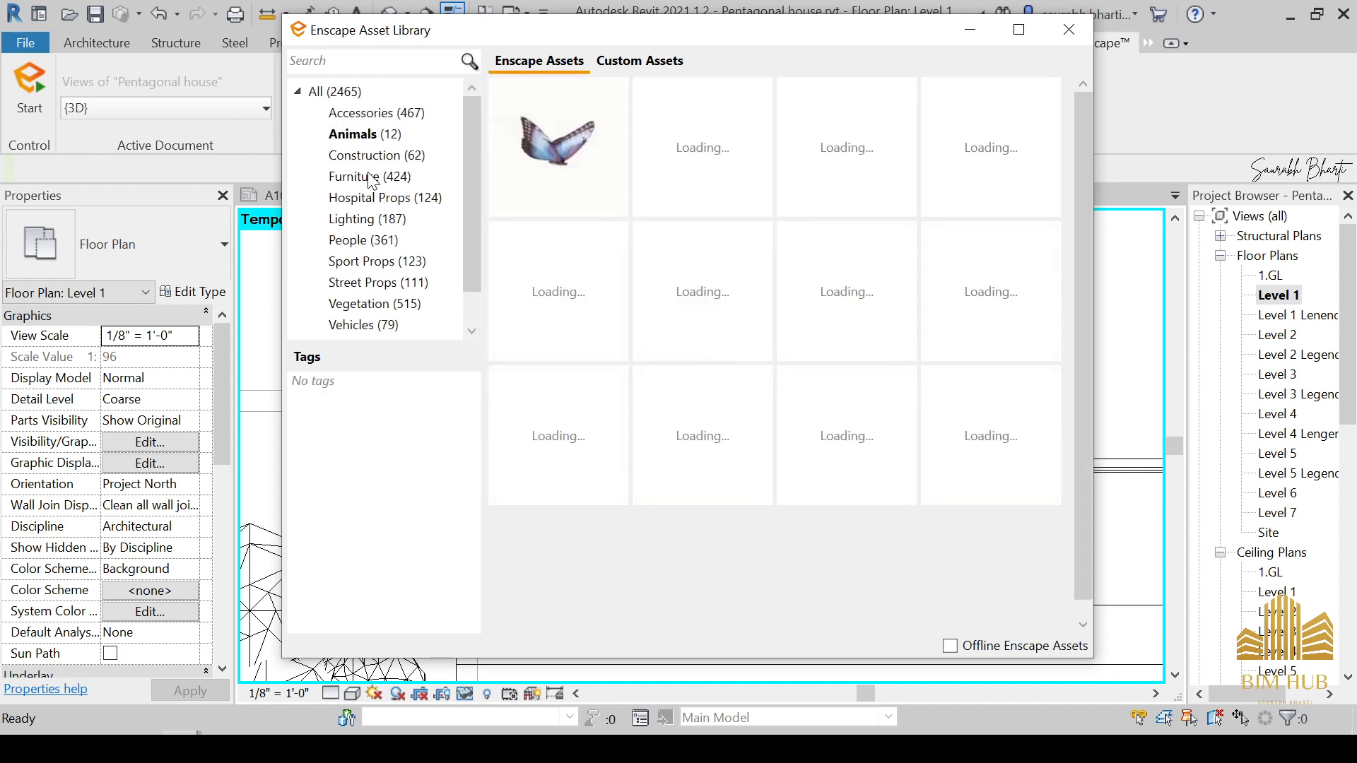
pyautogui.click(364, 176)
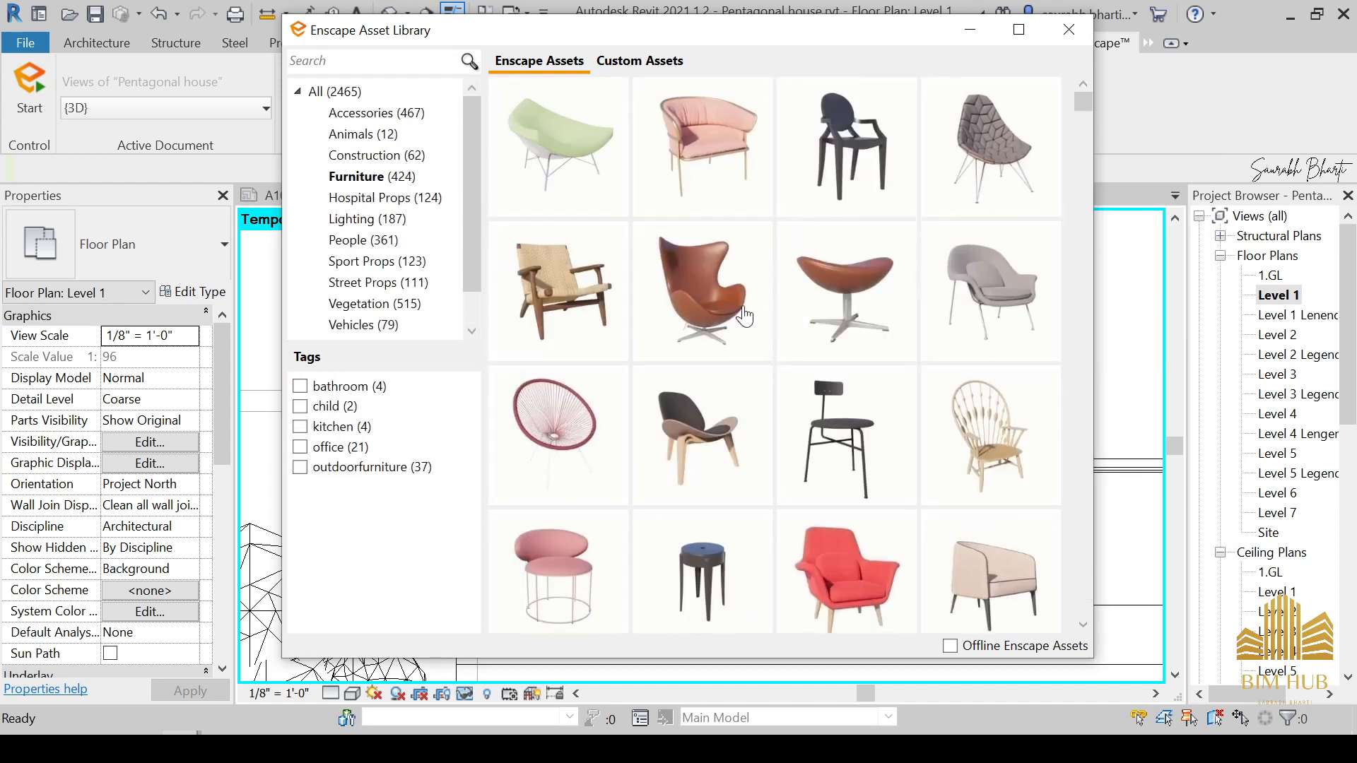
pyautogui.moveTo(747, 260)
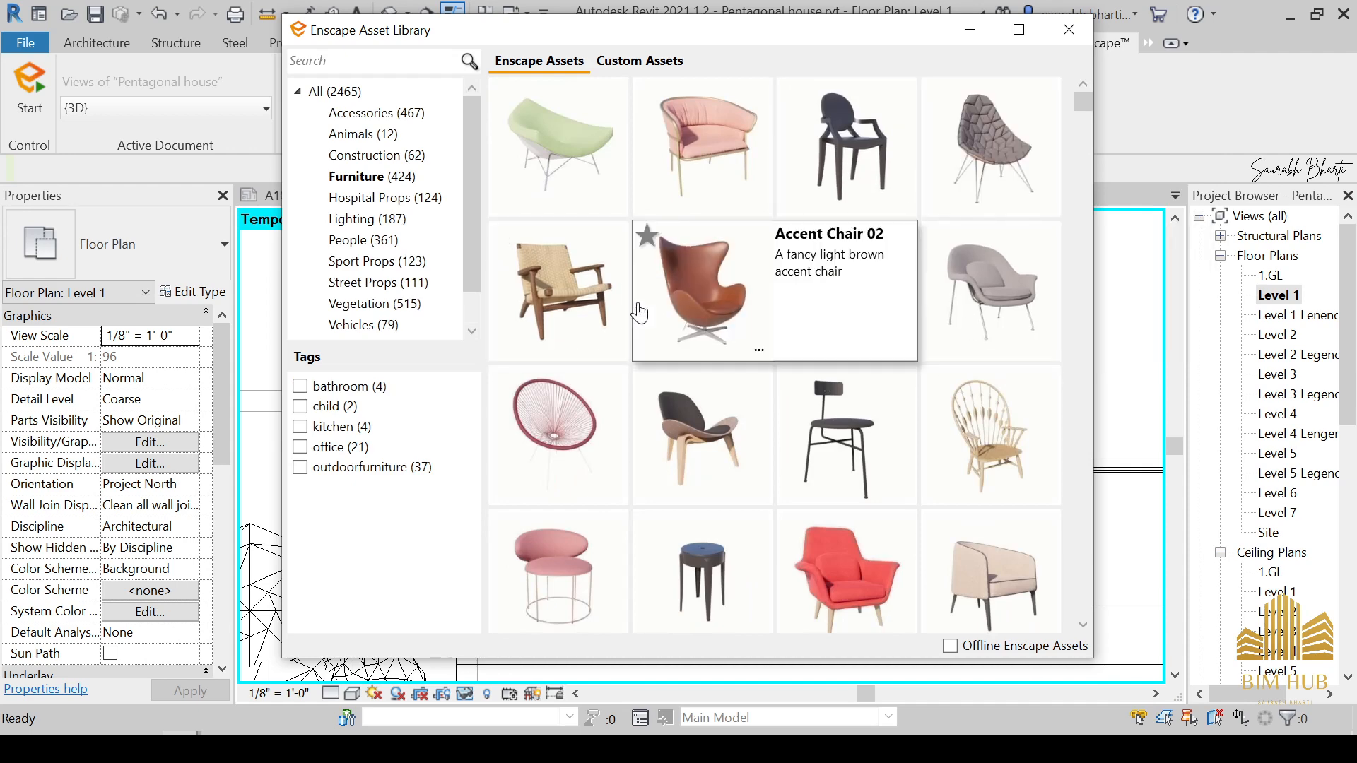
pyautogui.scroll(-5, 919, 495)
pyautogui.moveTo(917, 492)
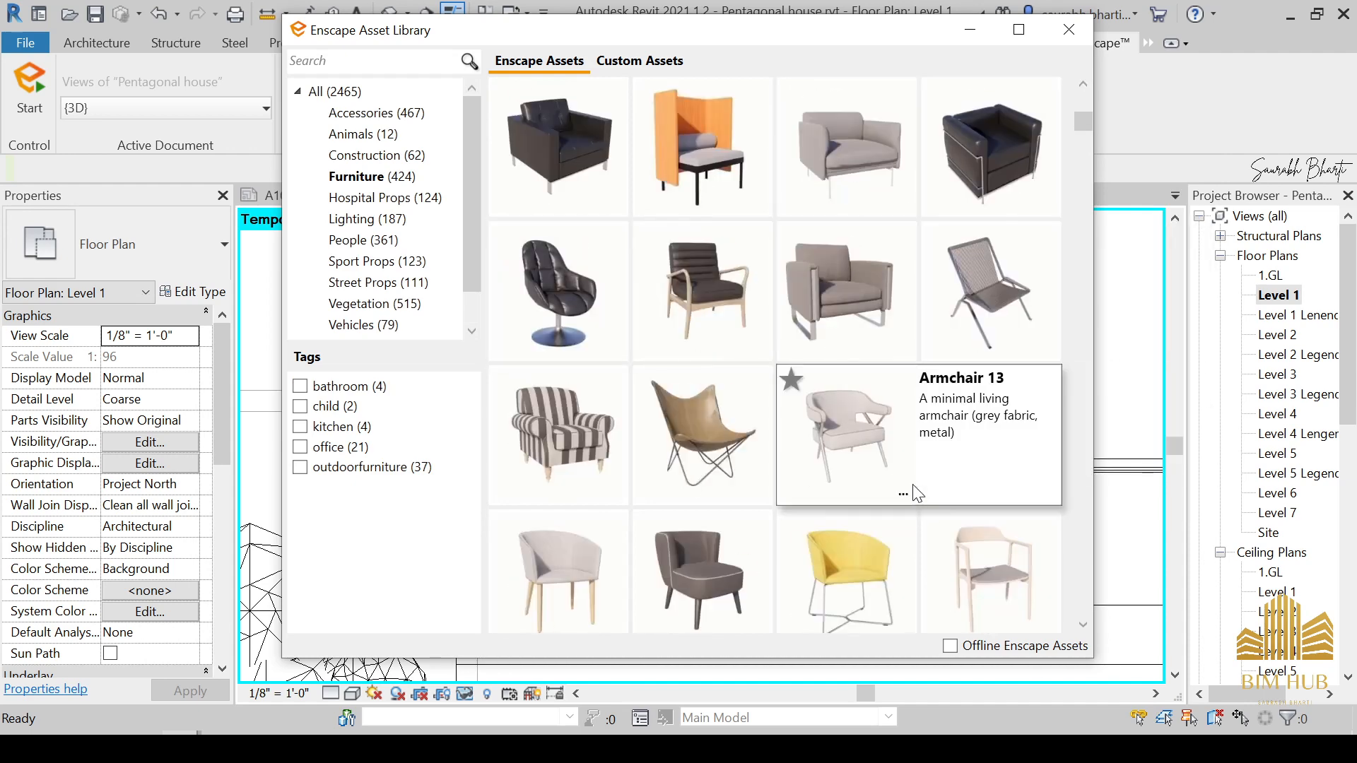
pyautogui.scroll(-5, 855, 467)
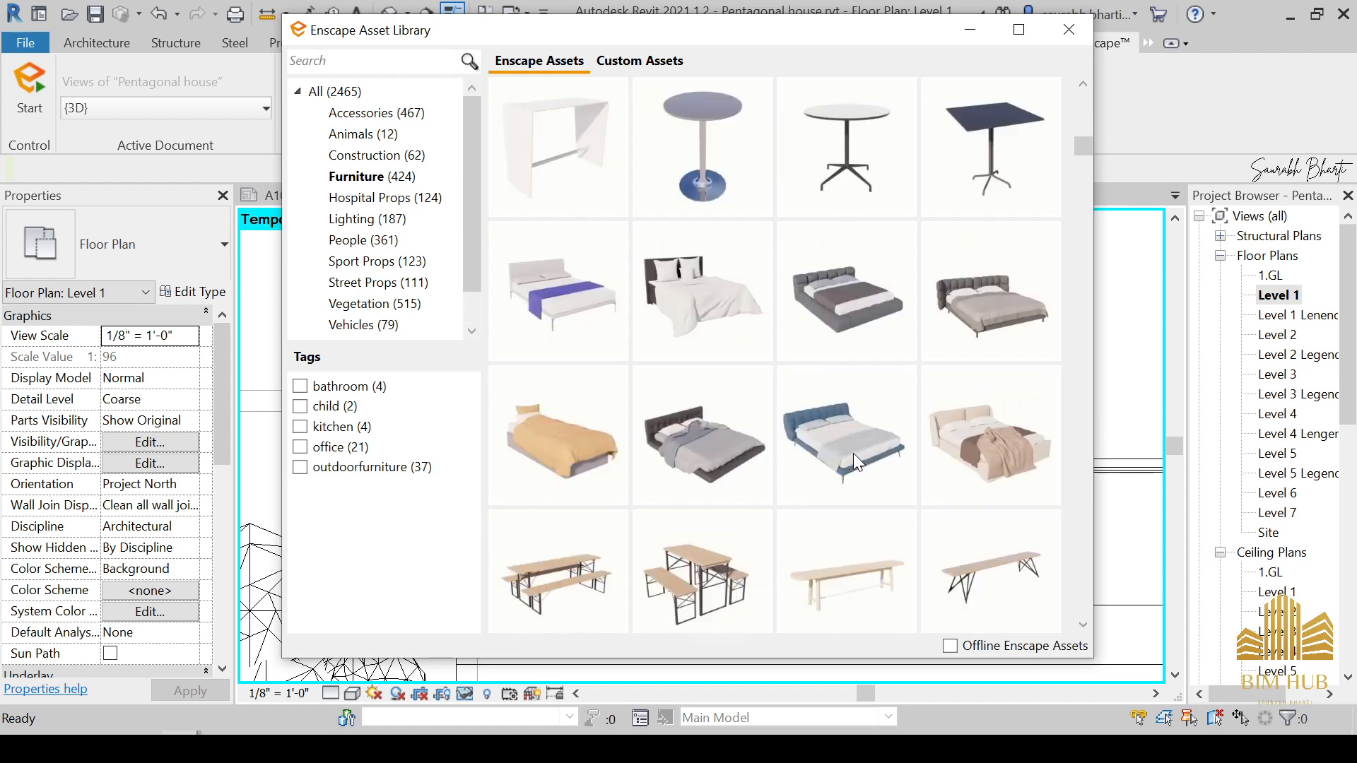
pyautogui.scroll(-3, 848, 451)
pyautogui.scroll(5, 707, 410)
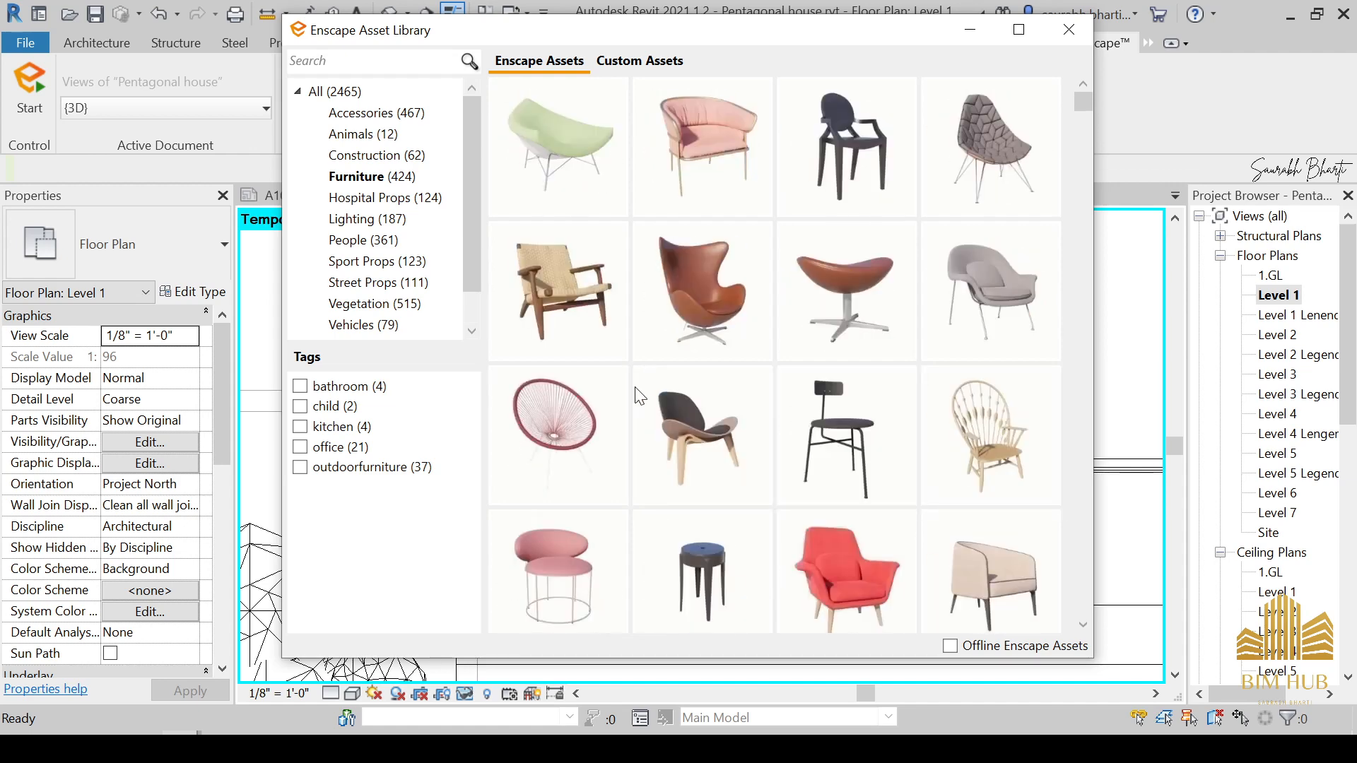
pyautogui.click(675, 345)
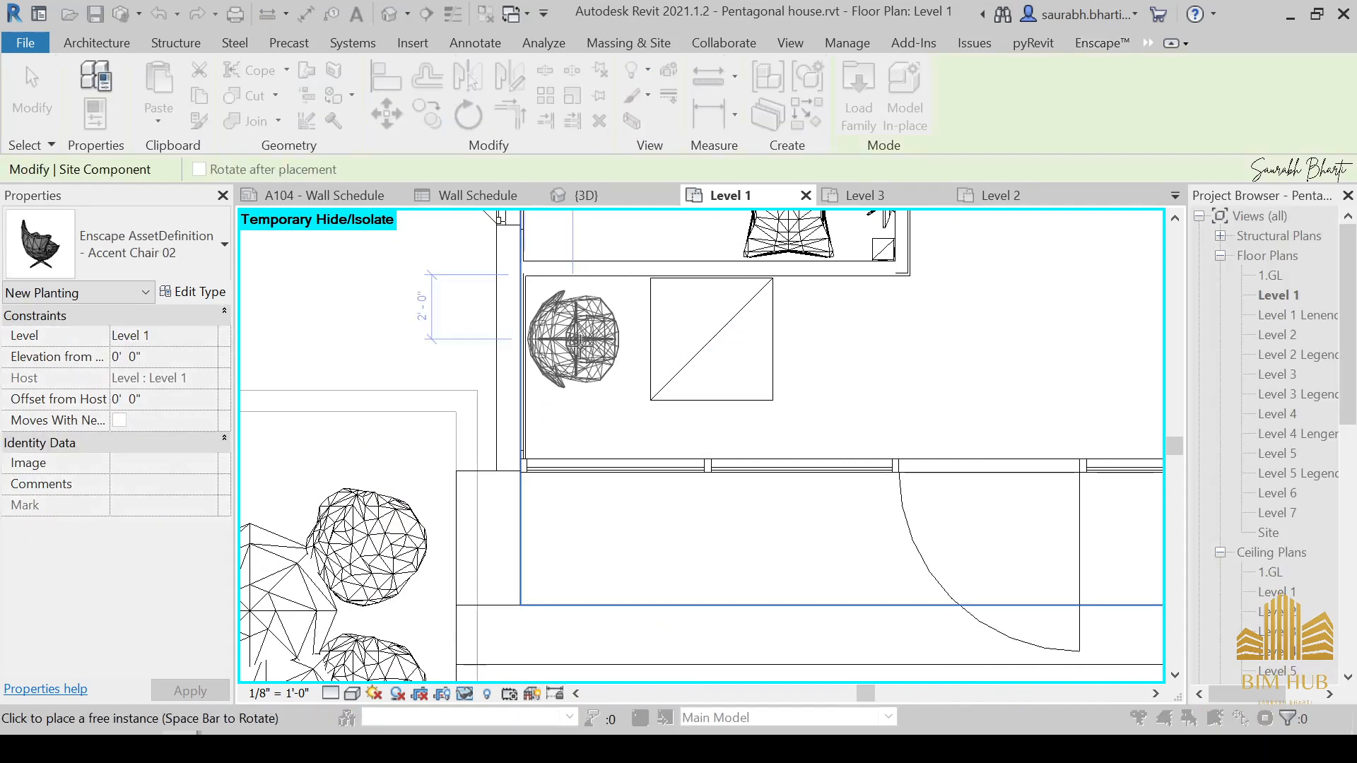
pyautogui.click(589, 344)
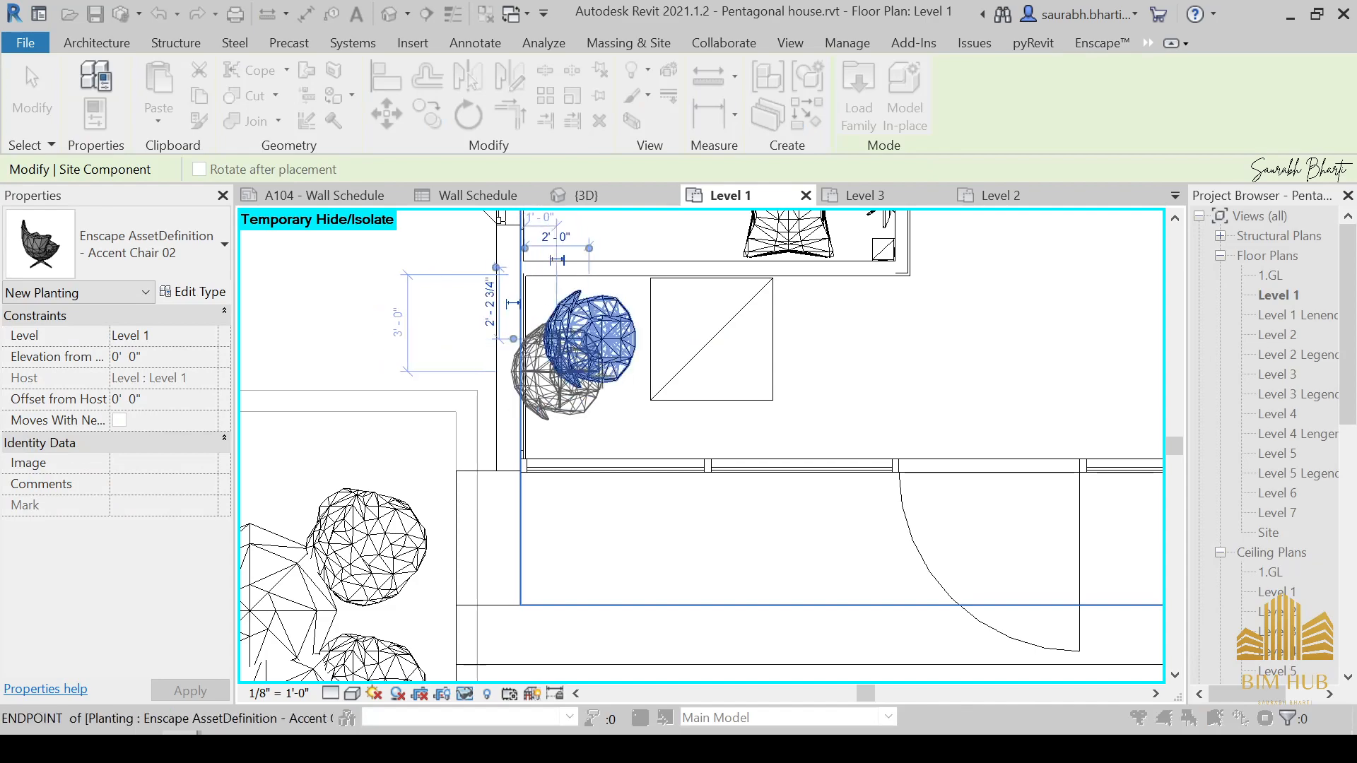
pyautogui.press('Escape')
pyautogui.press('Escape')
# Step: Put away the Enscape Asset Library and switch to the default 3D view
pyautogui.click(1018, 29)
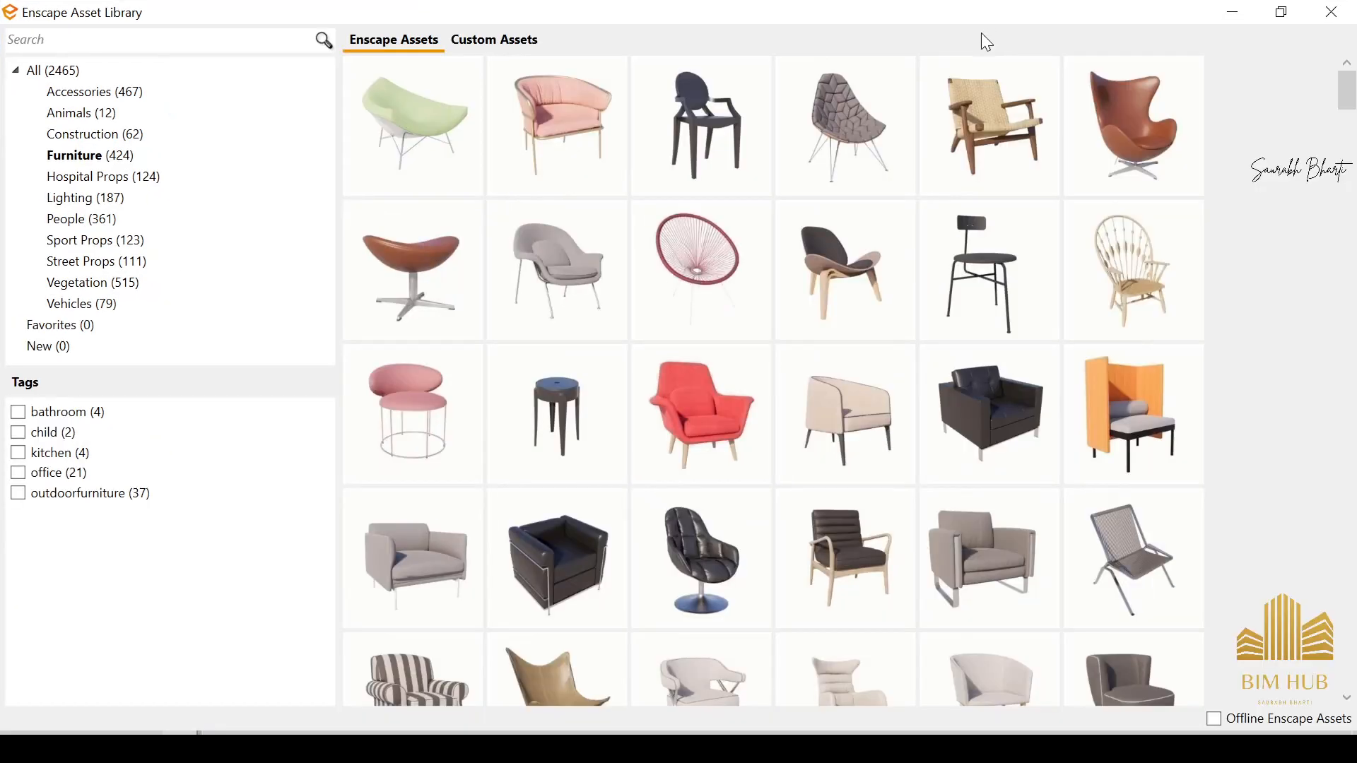
pyautogui.click(1234, 11)
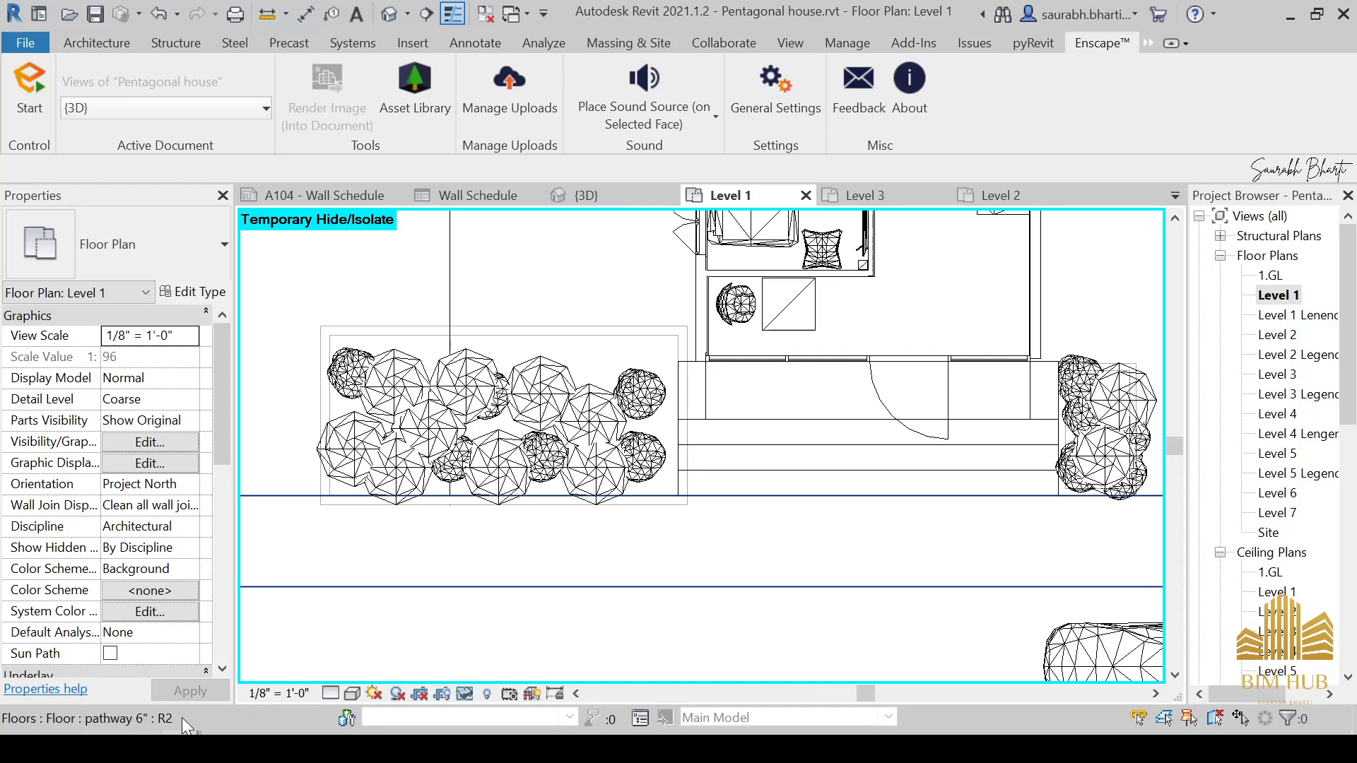
pyautogui.moveTo(327, 726)
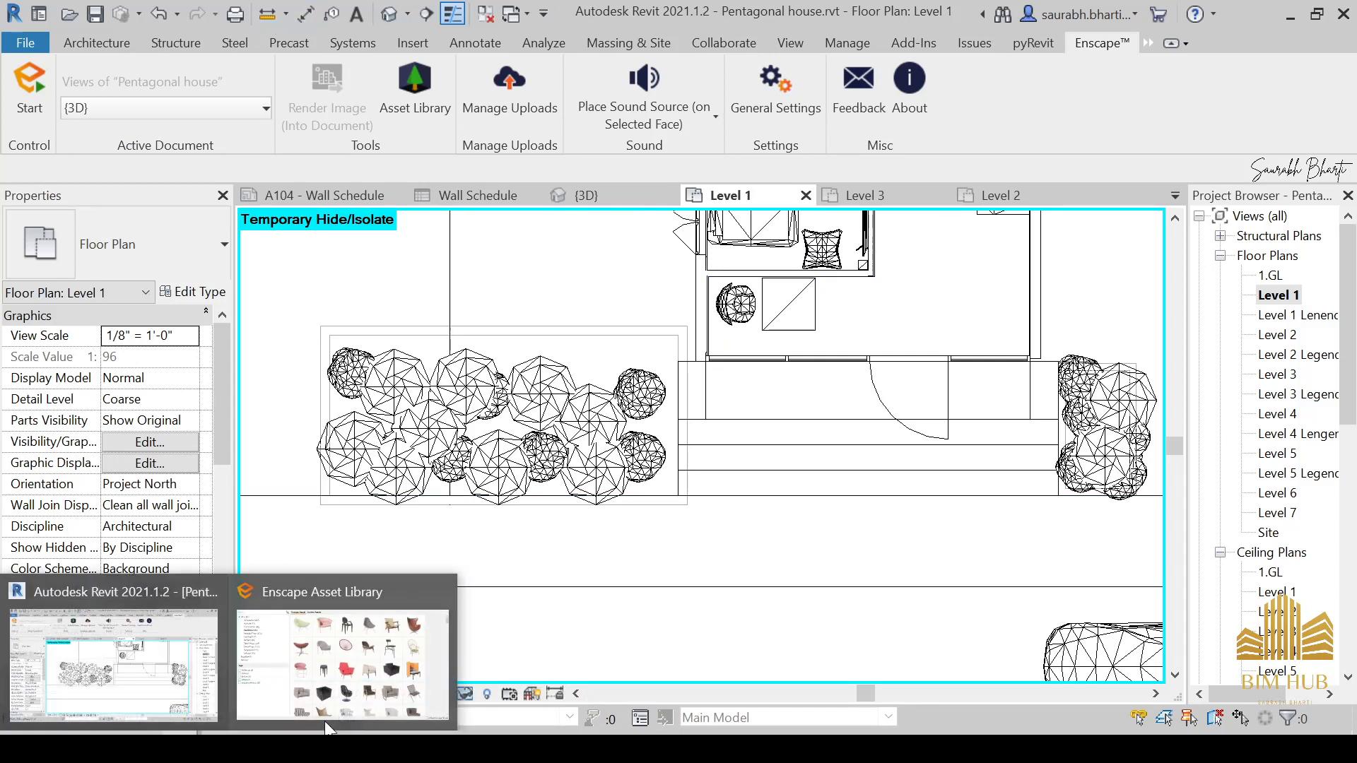
pyautogui.click(391, 15)
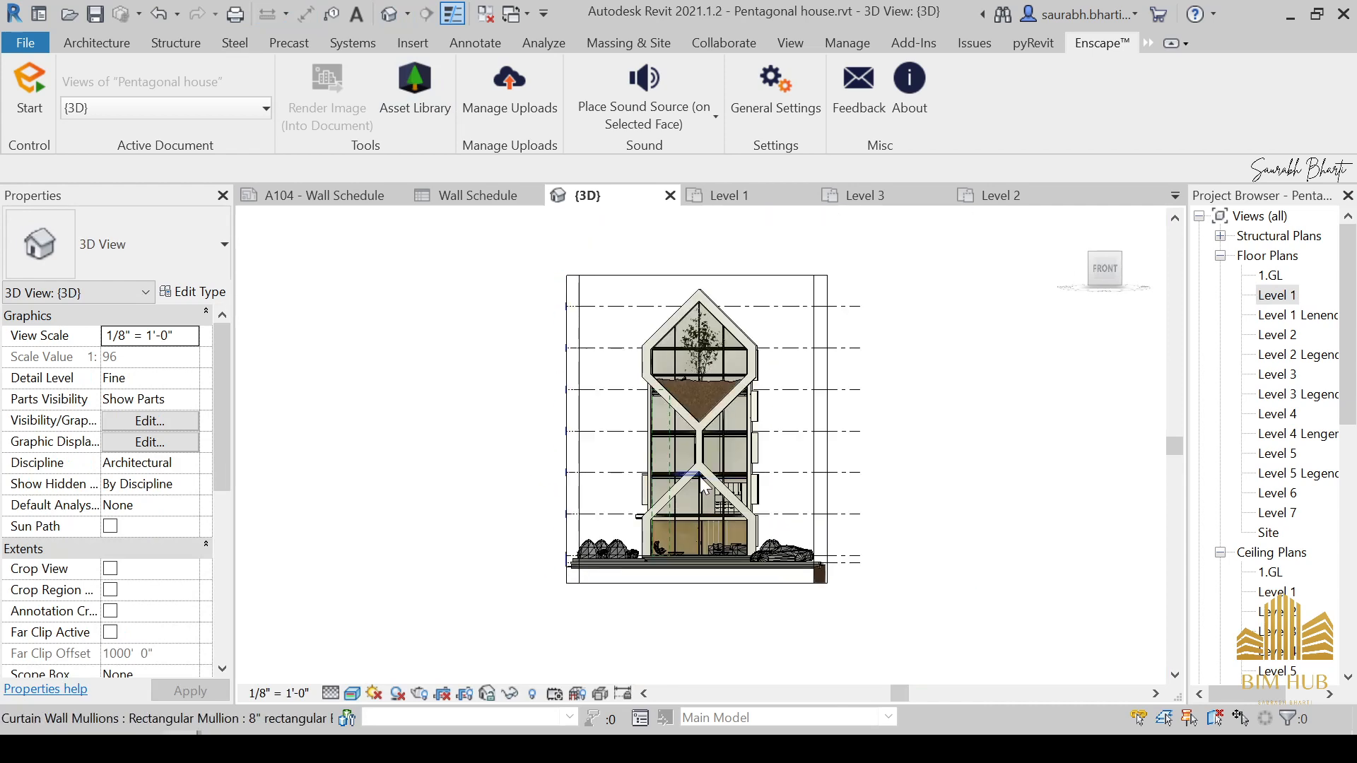
# Step: Render the front 3D view at Draft quality with the Exterior: Sun only lighting scheme
pyautogui.press('r')
pyautogui.press('r')
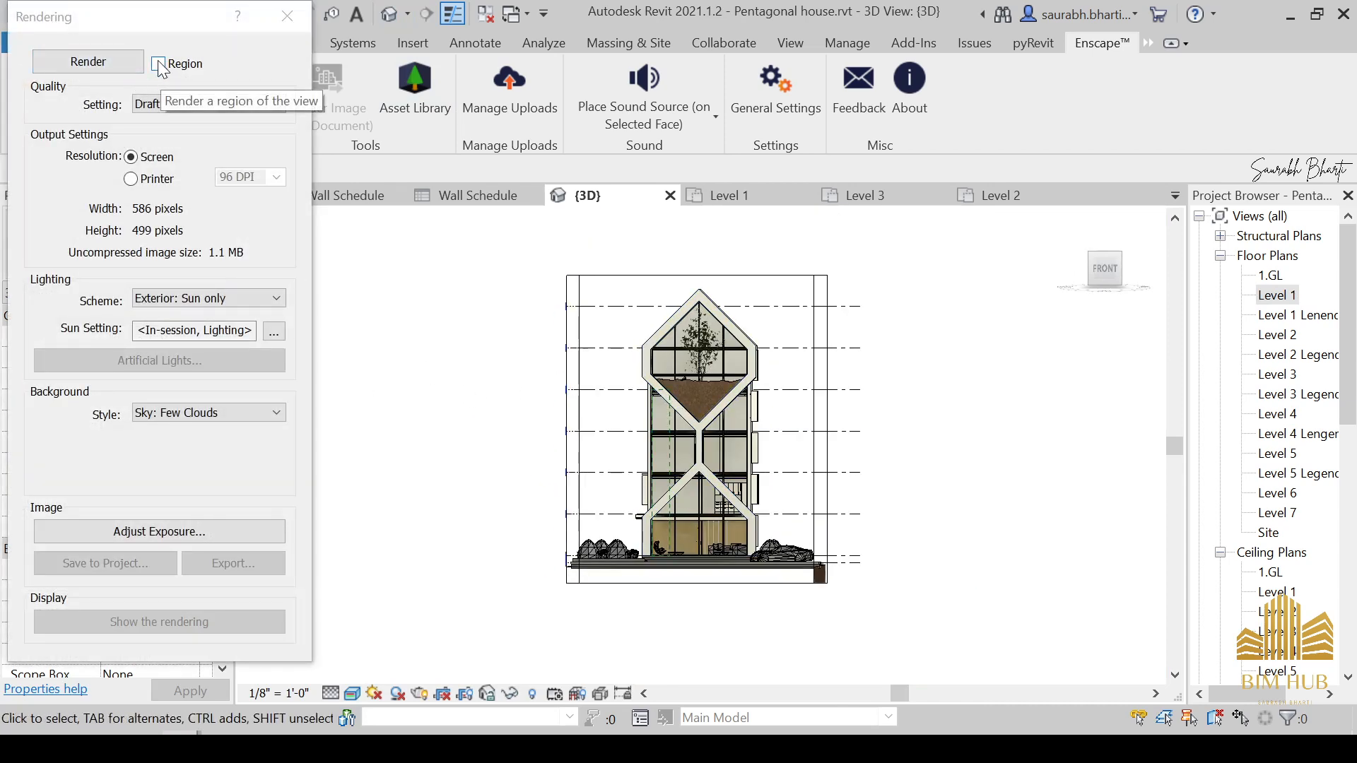
pyautogui.click(269, 106)
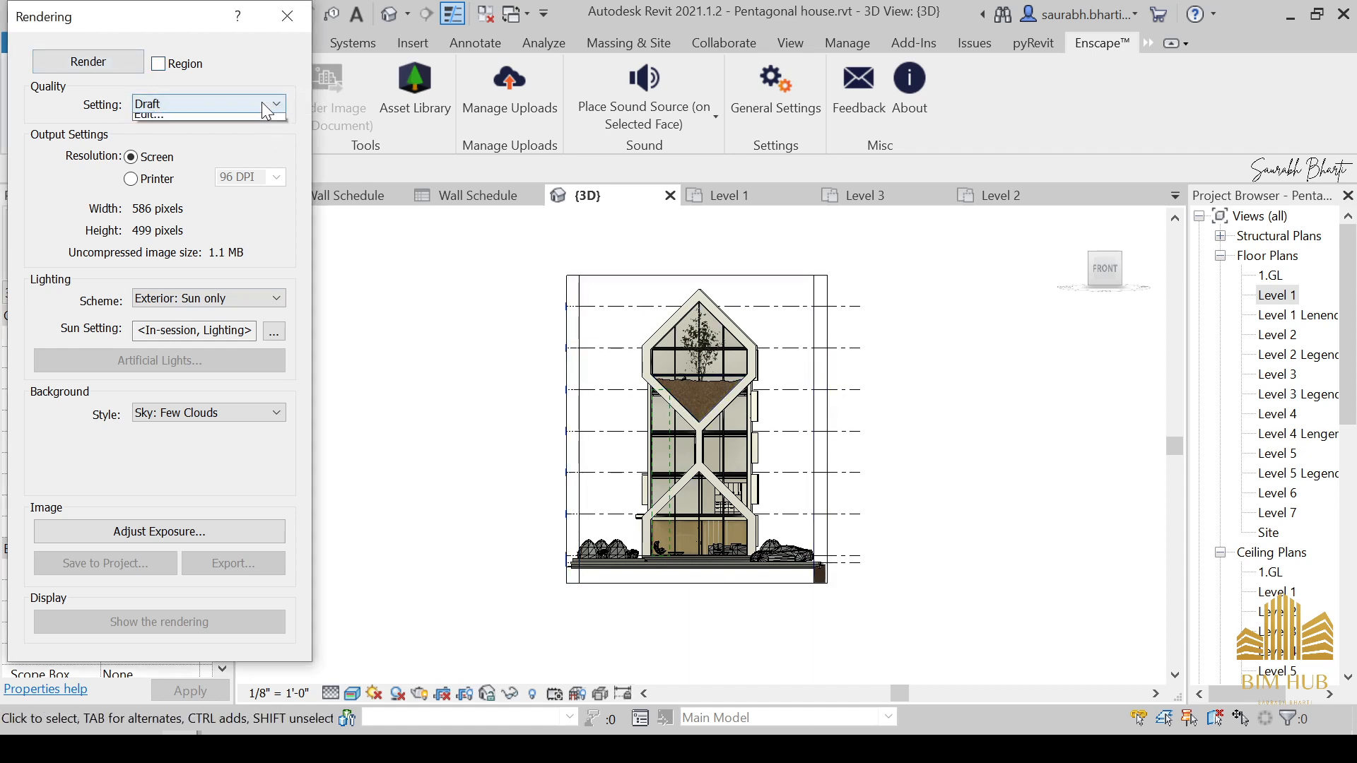
pyautogui.click(162, 116)
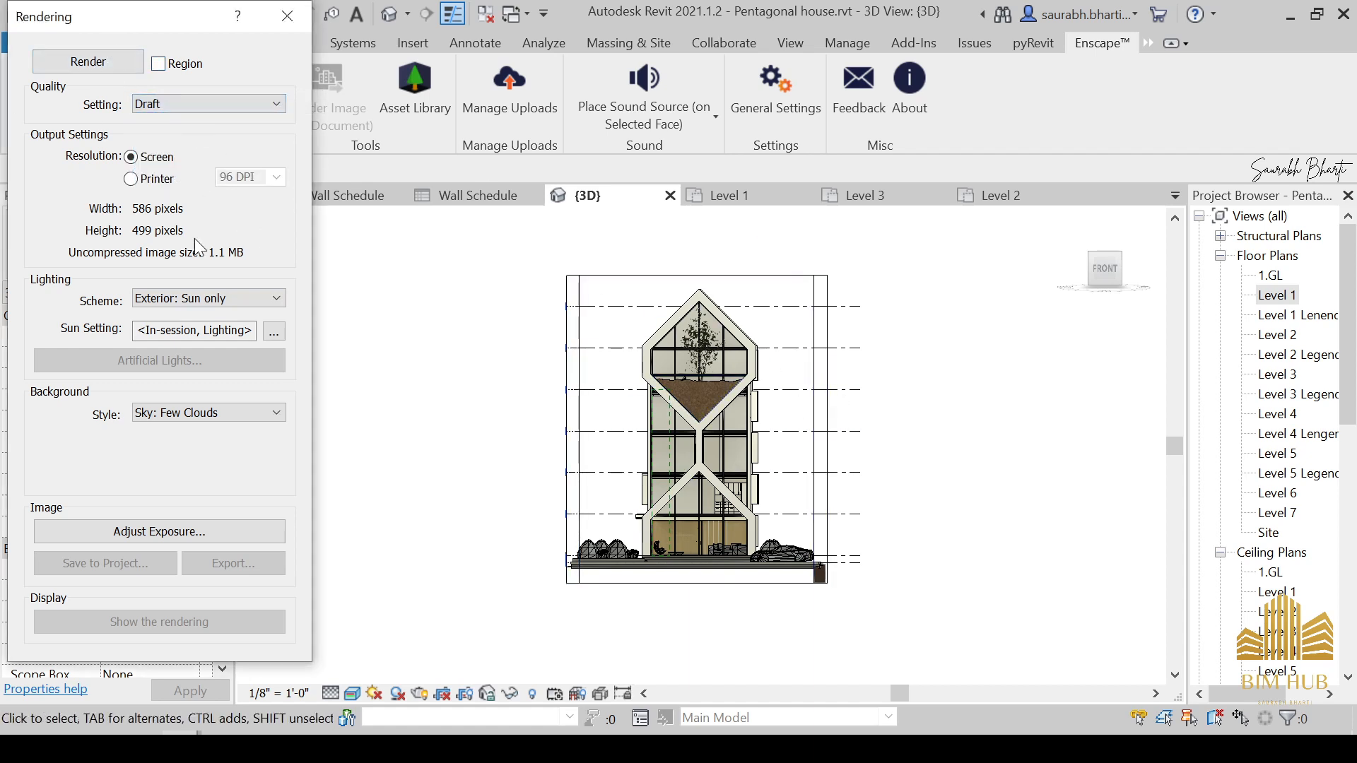
pyautogui.click(212, 298)
pyautogui.click(170, 312)
pyautogui.click(72, 68)
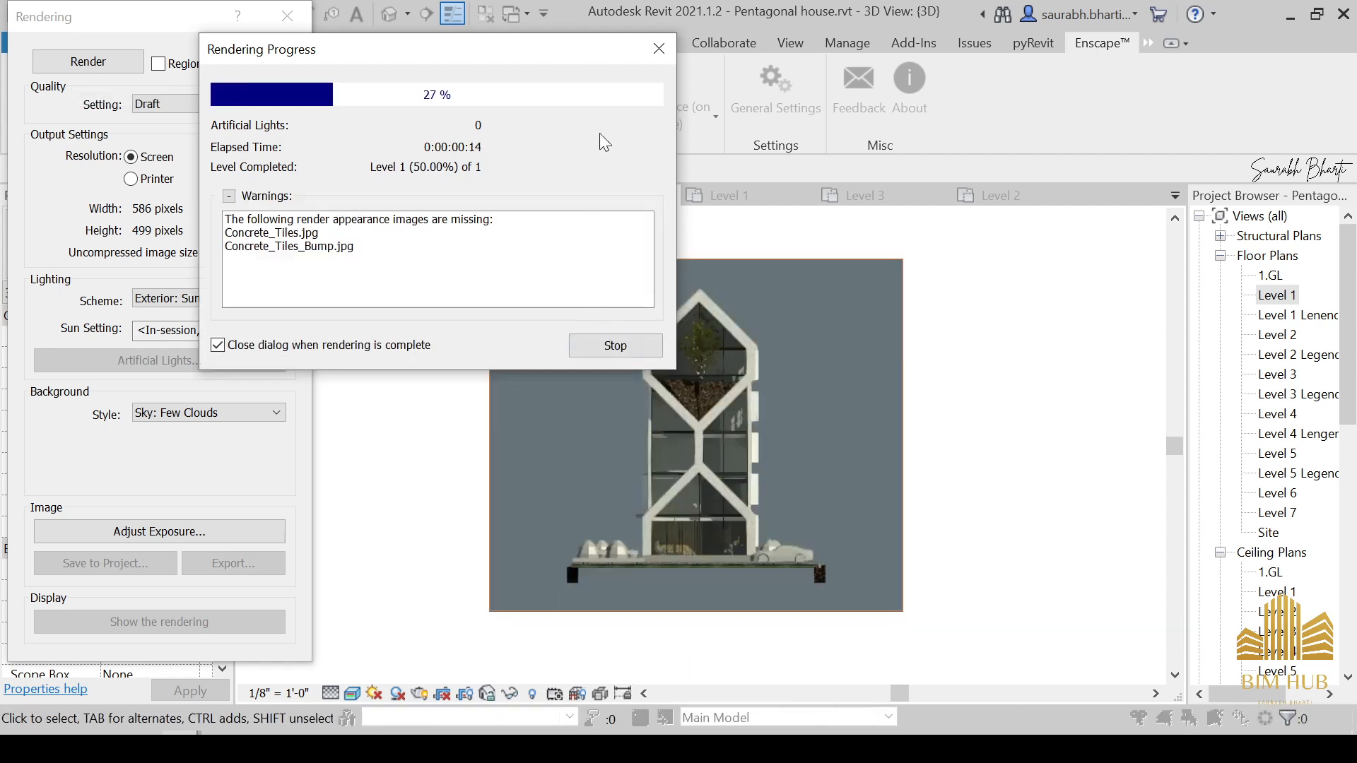
# Step: Examine the rendered front facade up close, including the ground floor interior, the diagonal frame and the tree on the upper level
pyautogui.scroll(5, 711, 514)
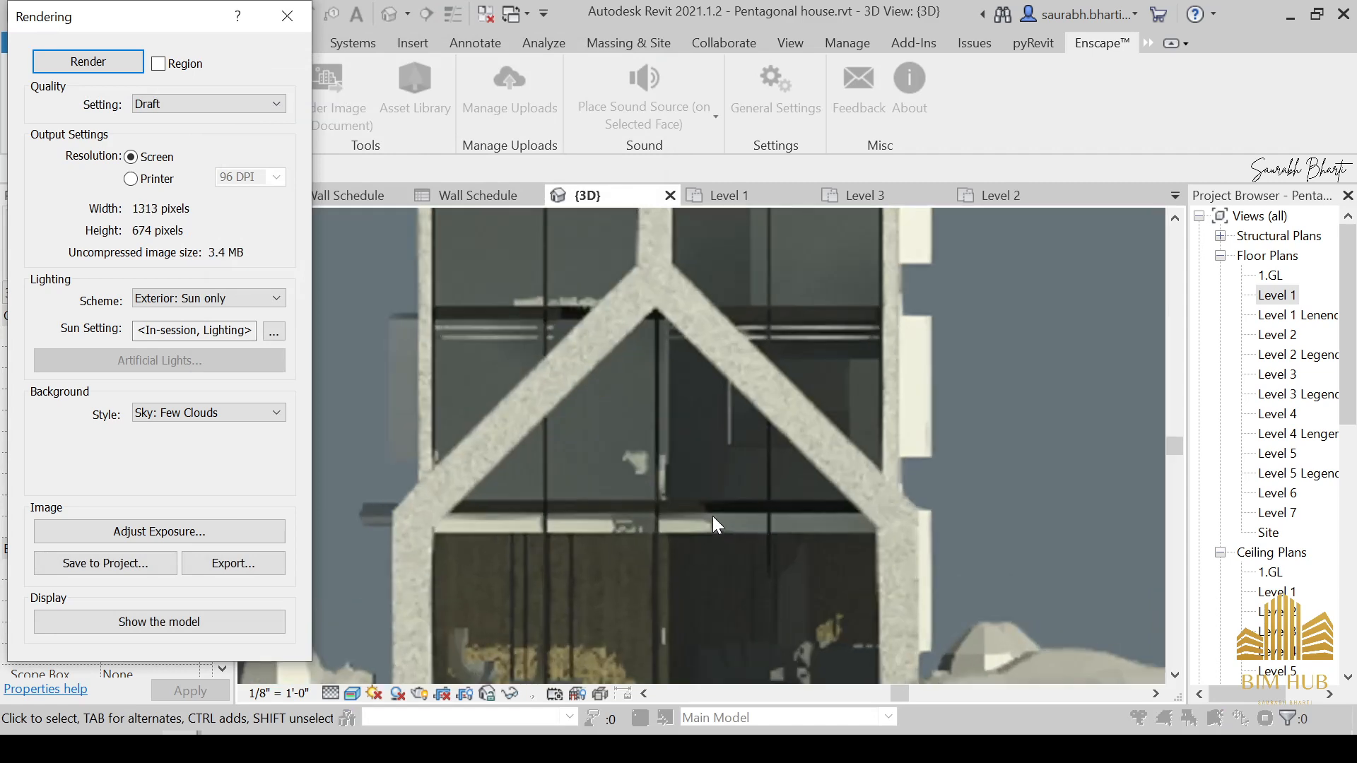
pyautogui.scroll(-5, 468, 503)
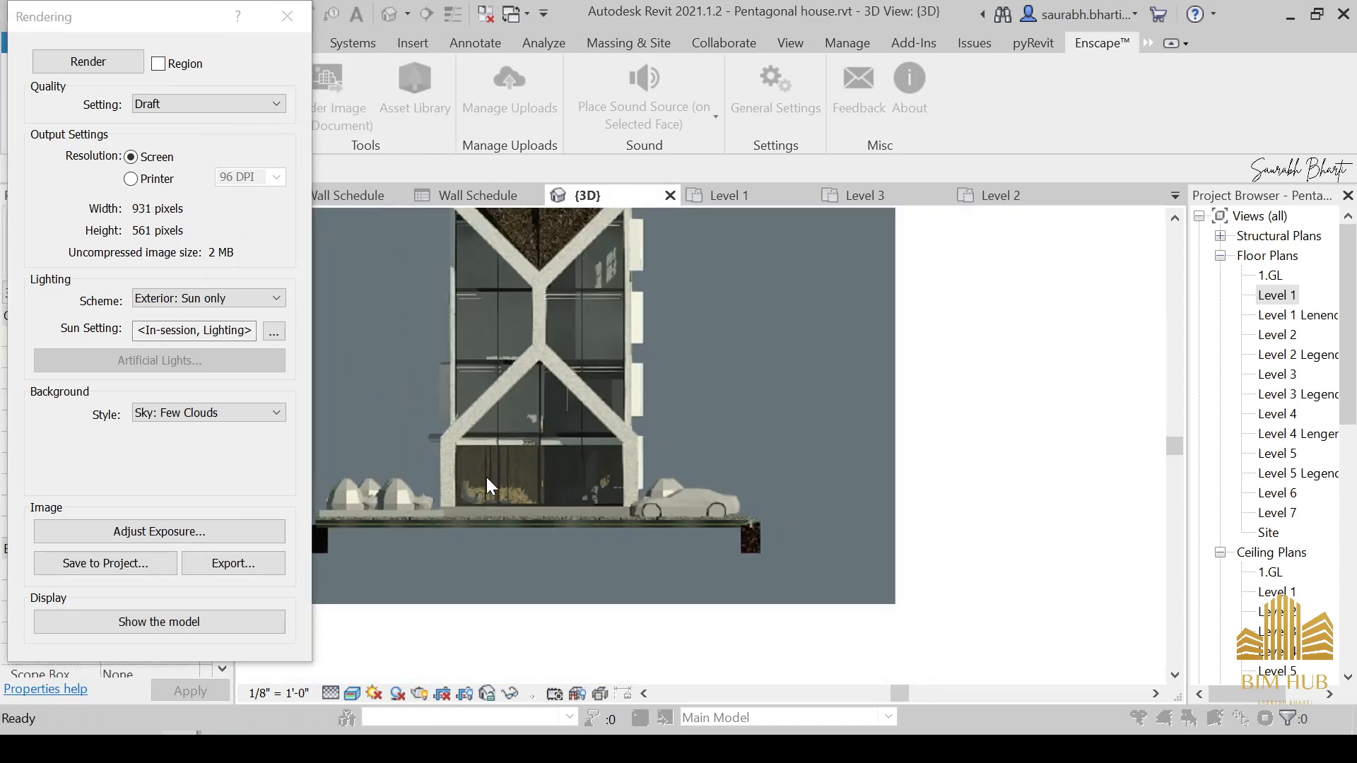
pyautogui.scroll(6, 617, 563)
pyautogui.scroll(3, 668, 366)
pyautogui.scroll(-6, 813, 576)
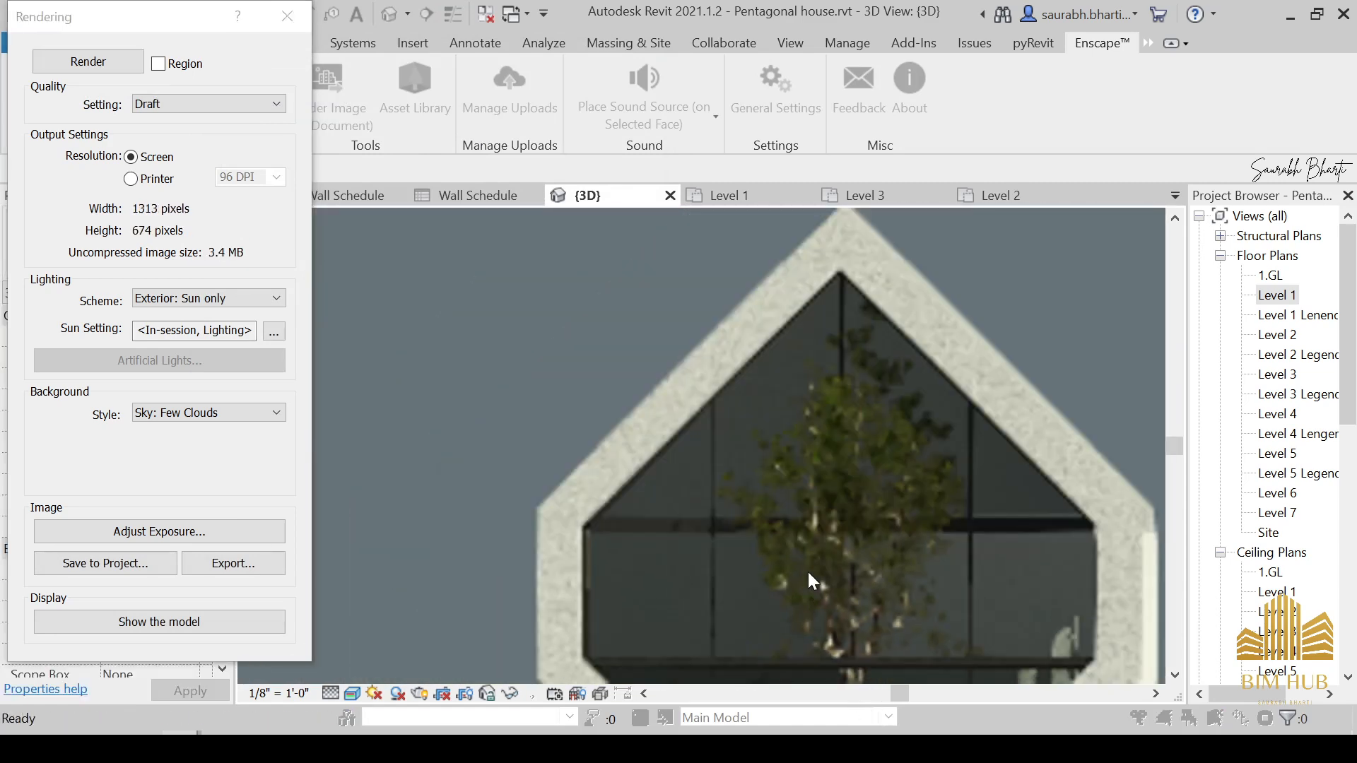
pyautogui.scroll(3, 646, 332)
pyautogui.scroll(-3, 648, 334)
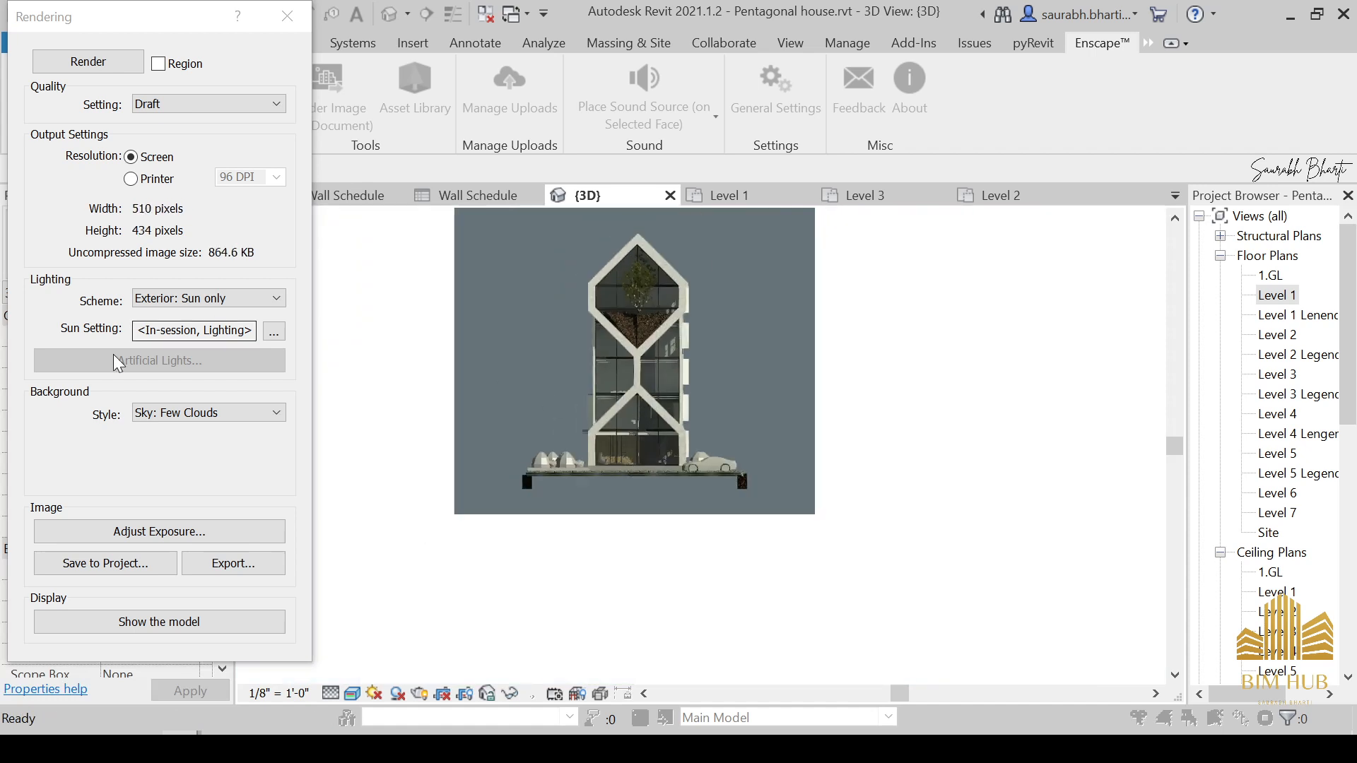
pyautogui.scroll(2, 638, 366)
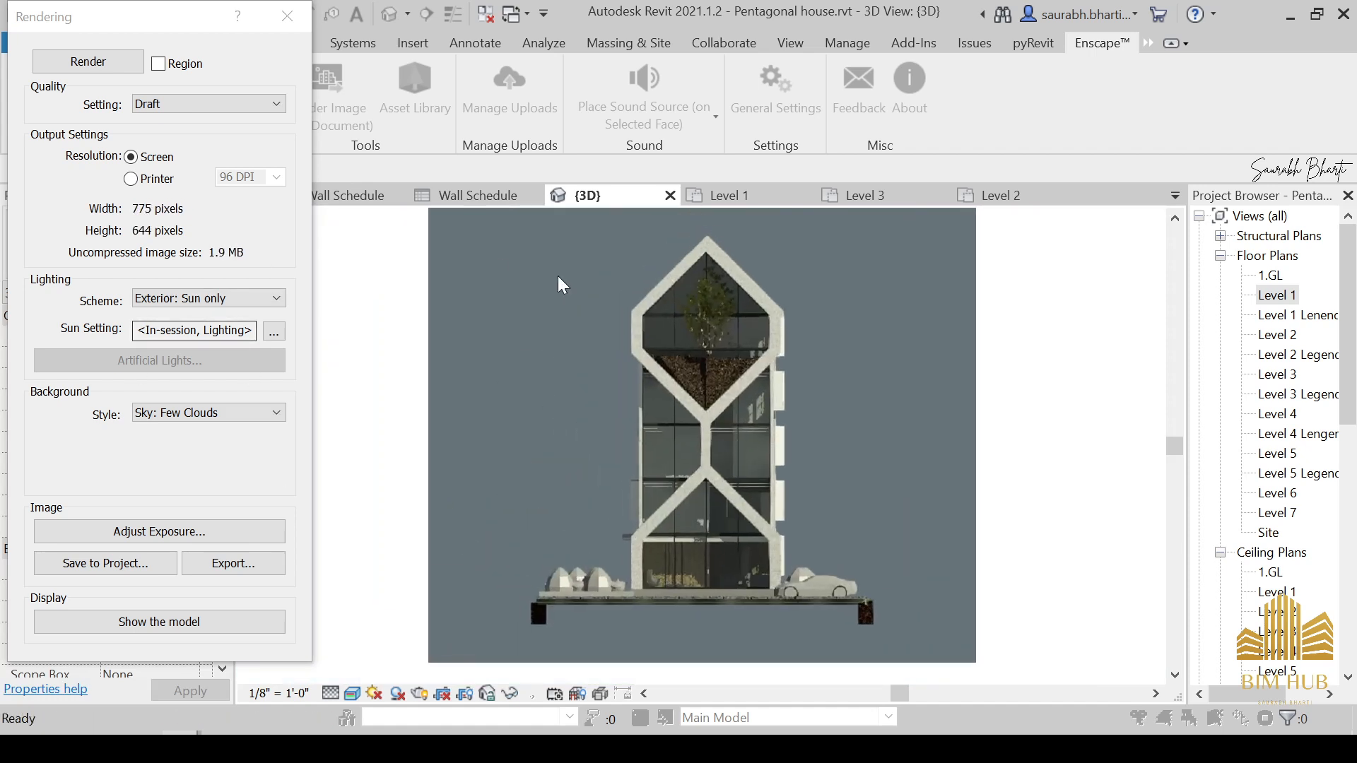
pyautogui.scroll(-2, 837, 308)
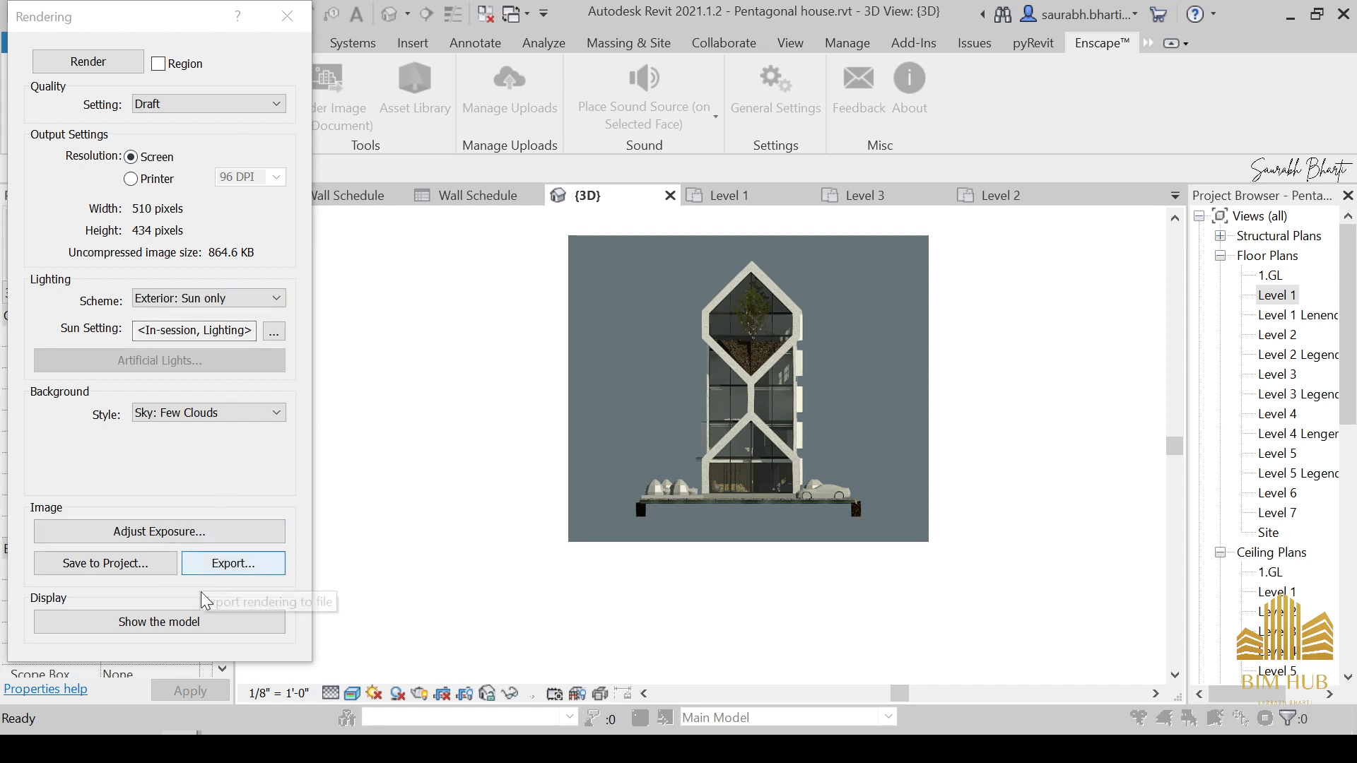
# Step: Review the background style and quality options for the rendering without changing them, and close the Rendering dialog
pyautogui.click(222, 421)
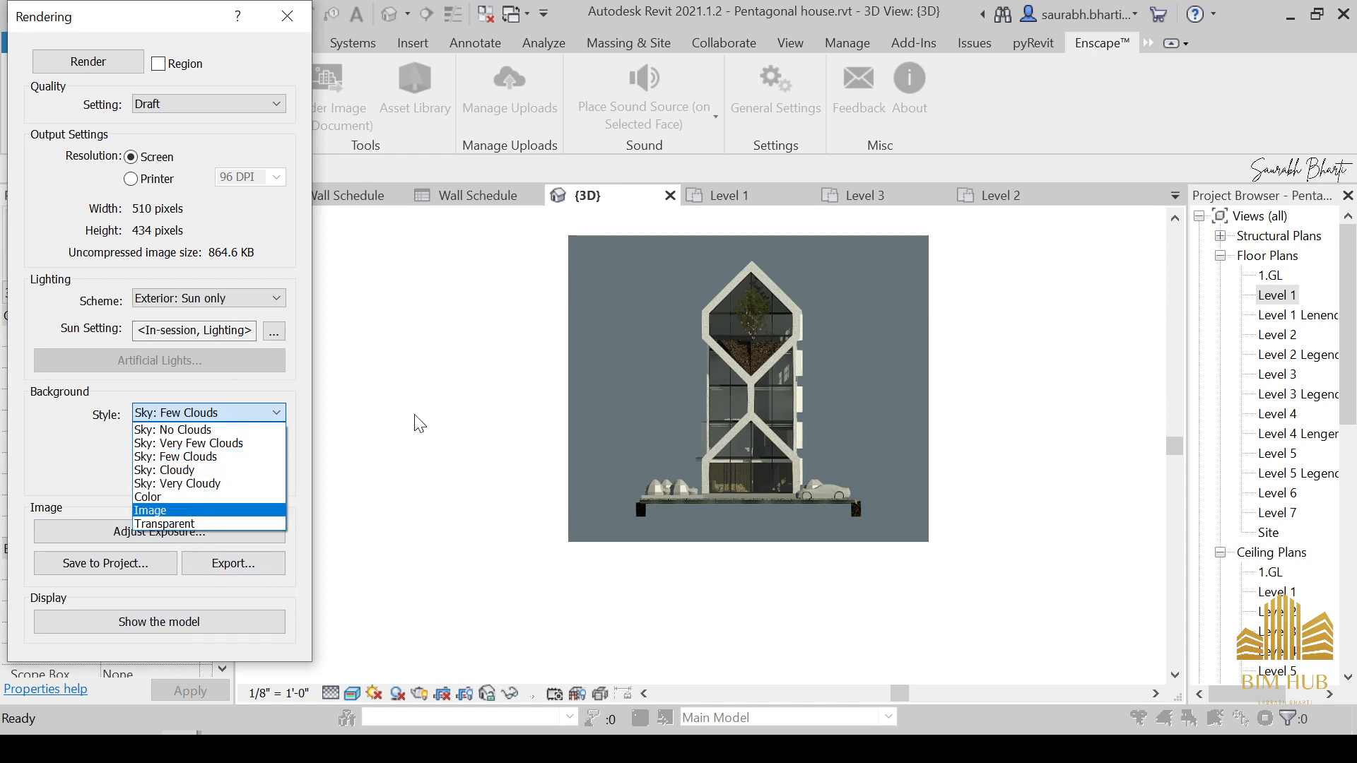
pyautogui.click(176, 415)
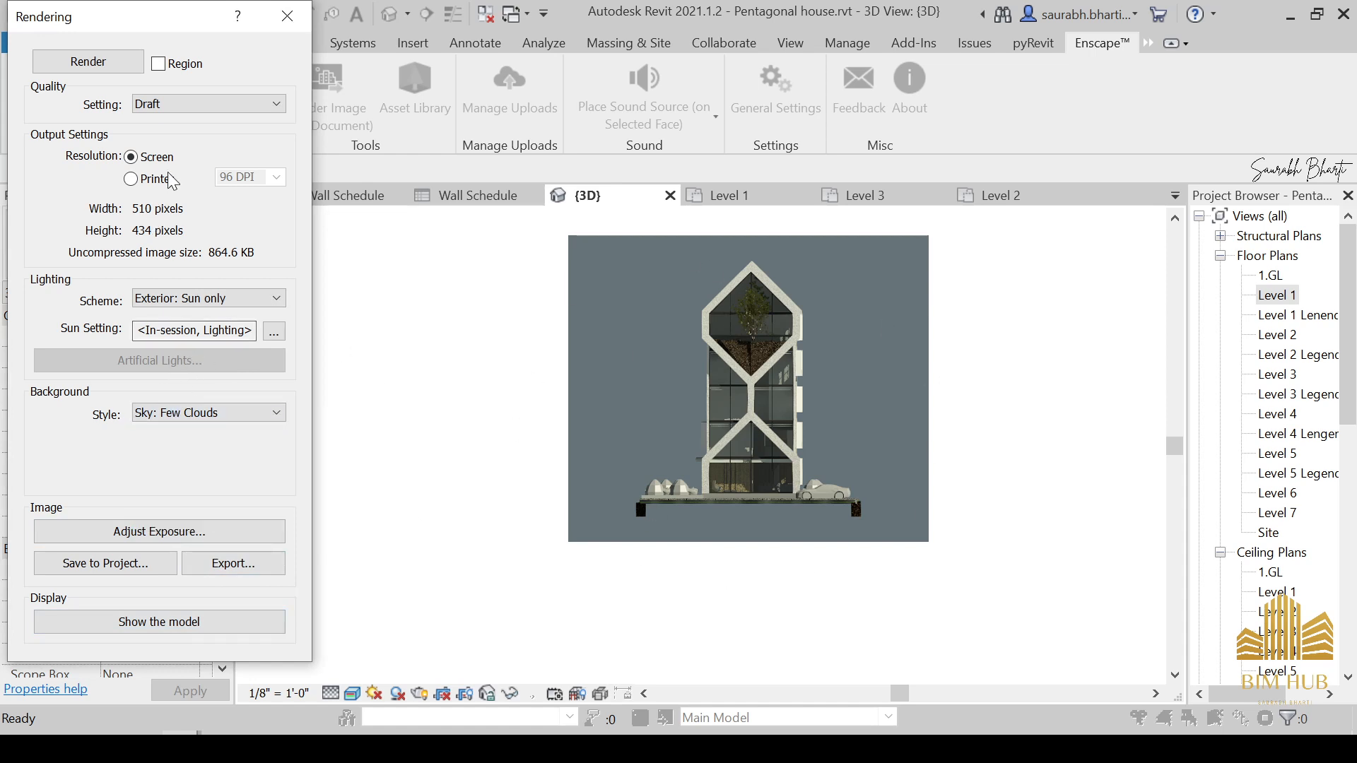
pyautogui.click(189, 106)
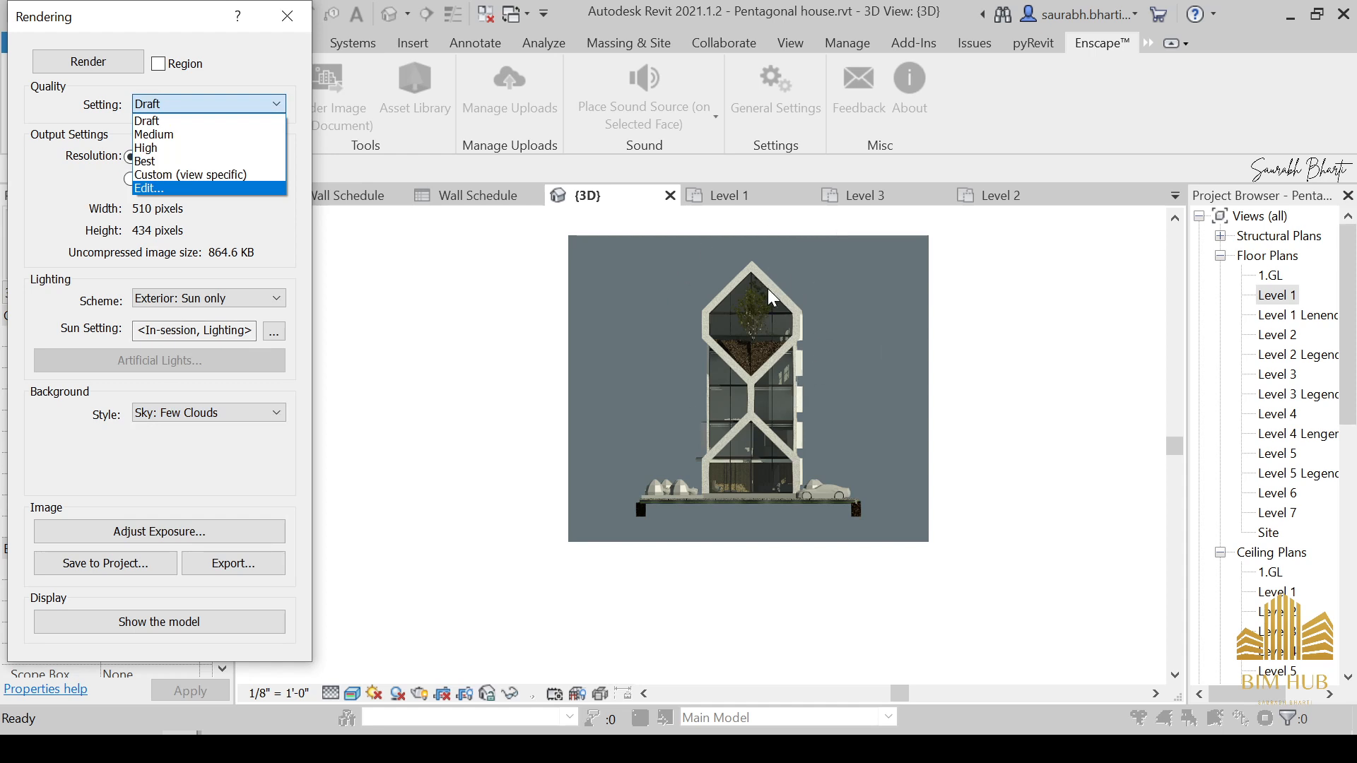
pyautogui.click(297, 193)
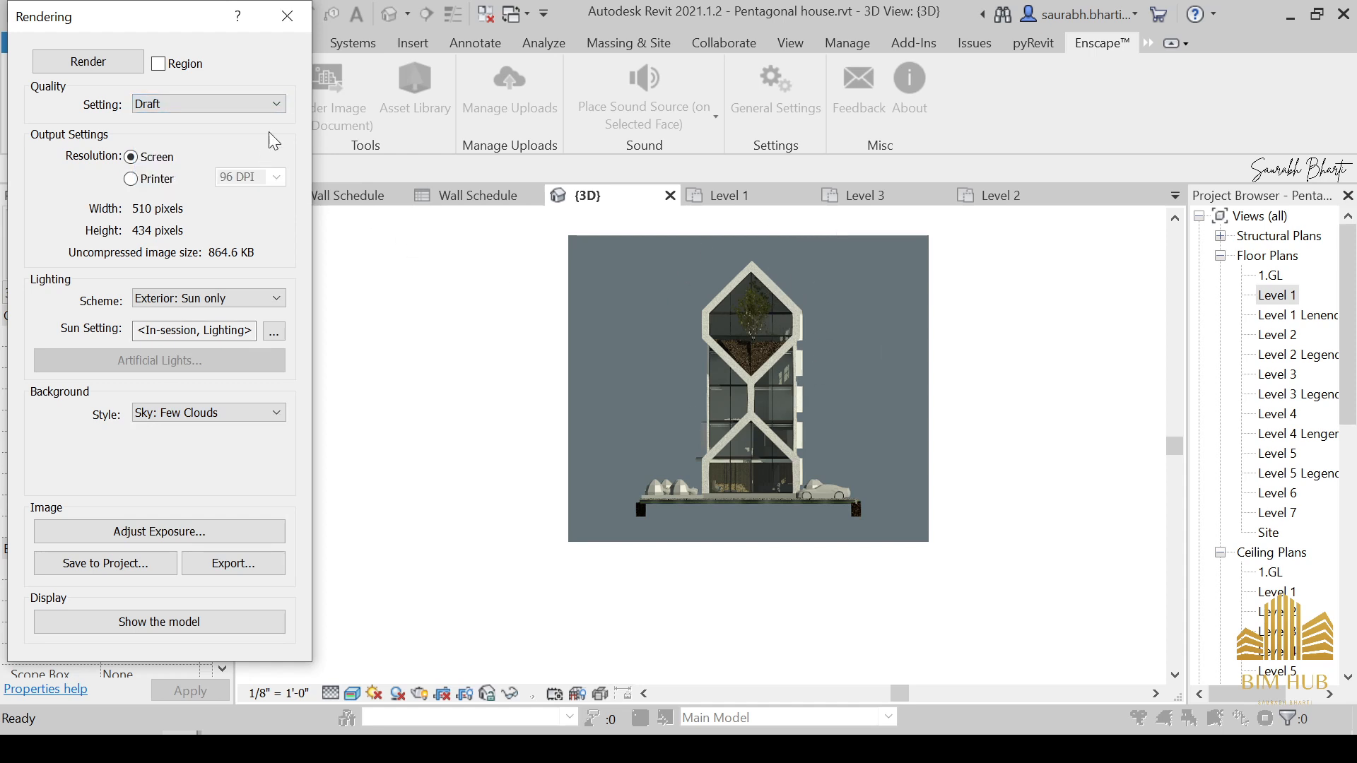
pyautogui.click(276, 103)
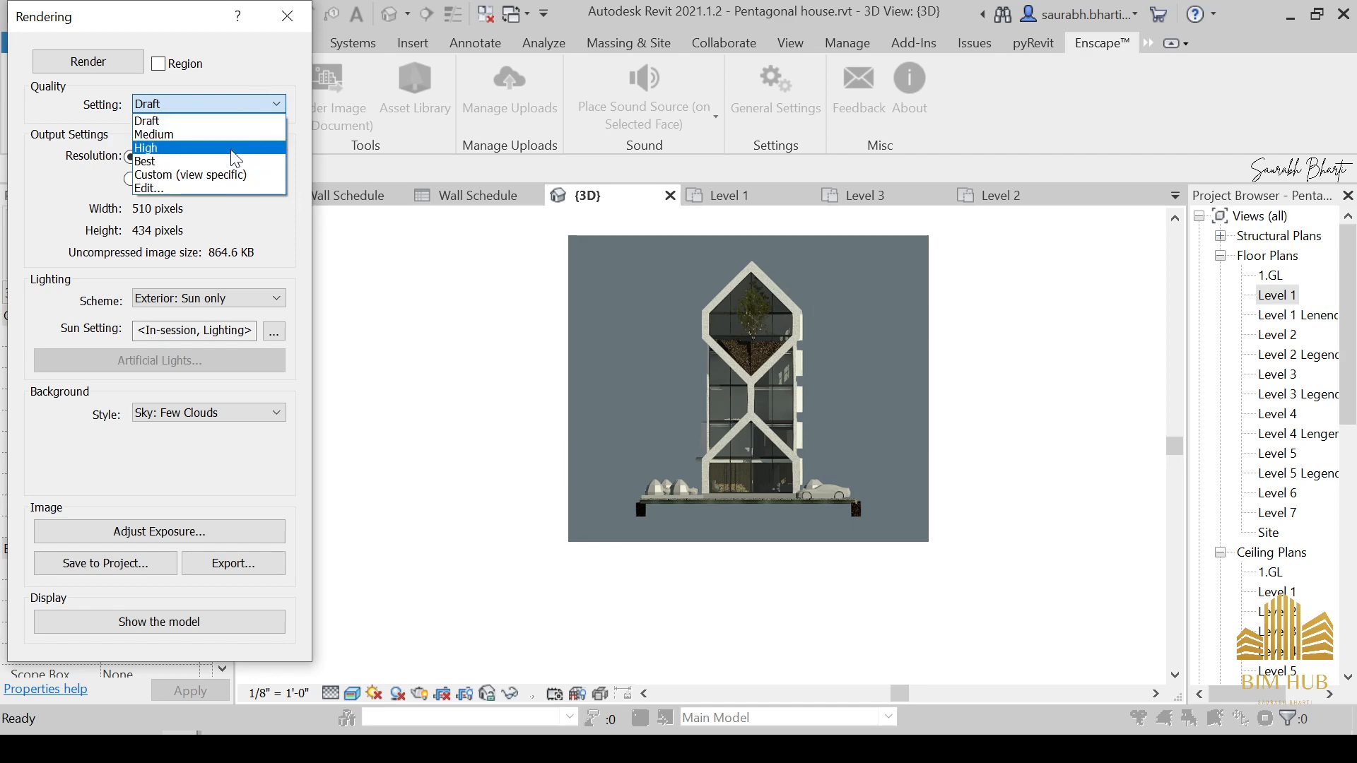
pyautogui.click(287, 16)
pyautogui.click(287, 15)
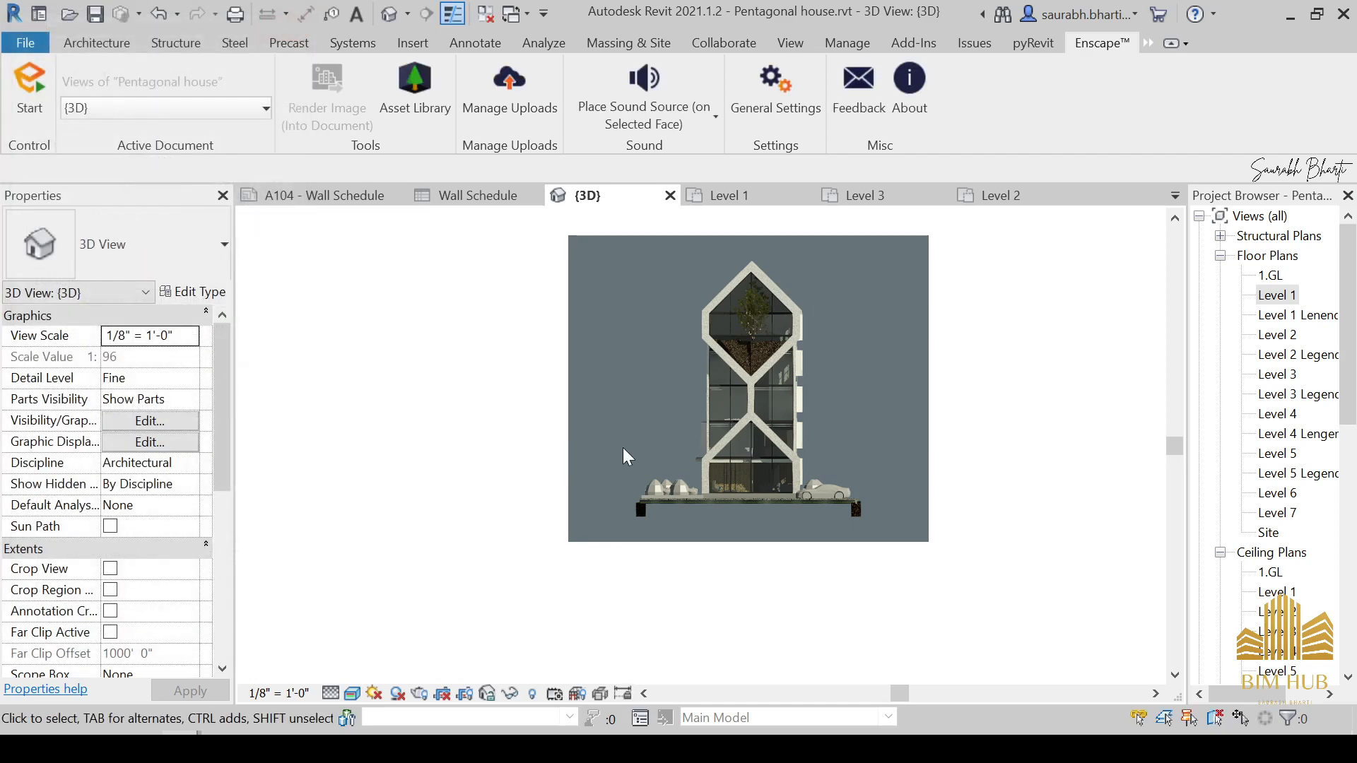
# Step: Orient the 3D view to the left and pull the section box's street-side boundary inward to just past the car
pyautogui.scroll(4, 758, 371)
pyautogui.moveTo(757, 371); pyautogui.dragTo(855, 412, button='middle')
pyautogui.scroll(-3, 707, 444)
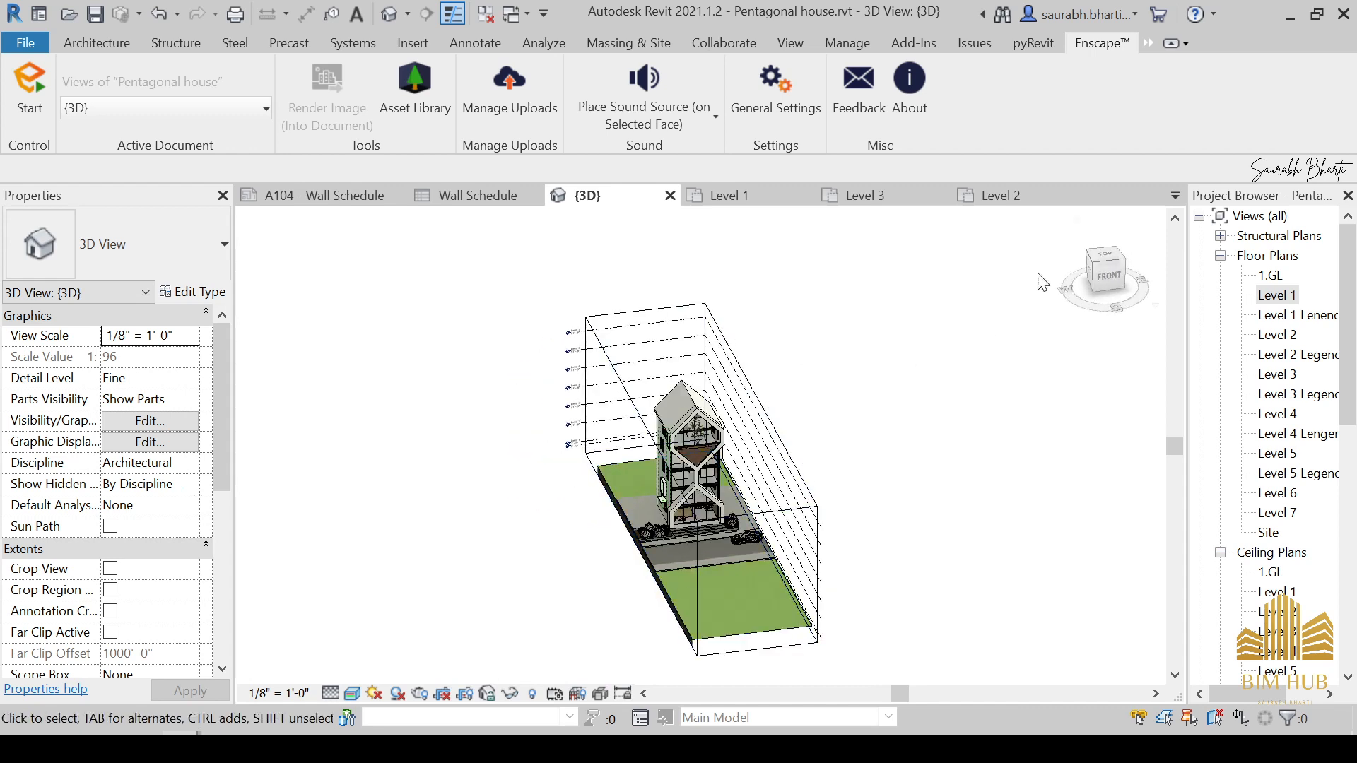
pyautogui.keyDown('shift'); pyautogui.moveTo(870, 493); pyautogui.dragTo(1102, 354, button='middle'); pyautogui.keyUp('shift')
pyautogui.click(1109, 273)
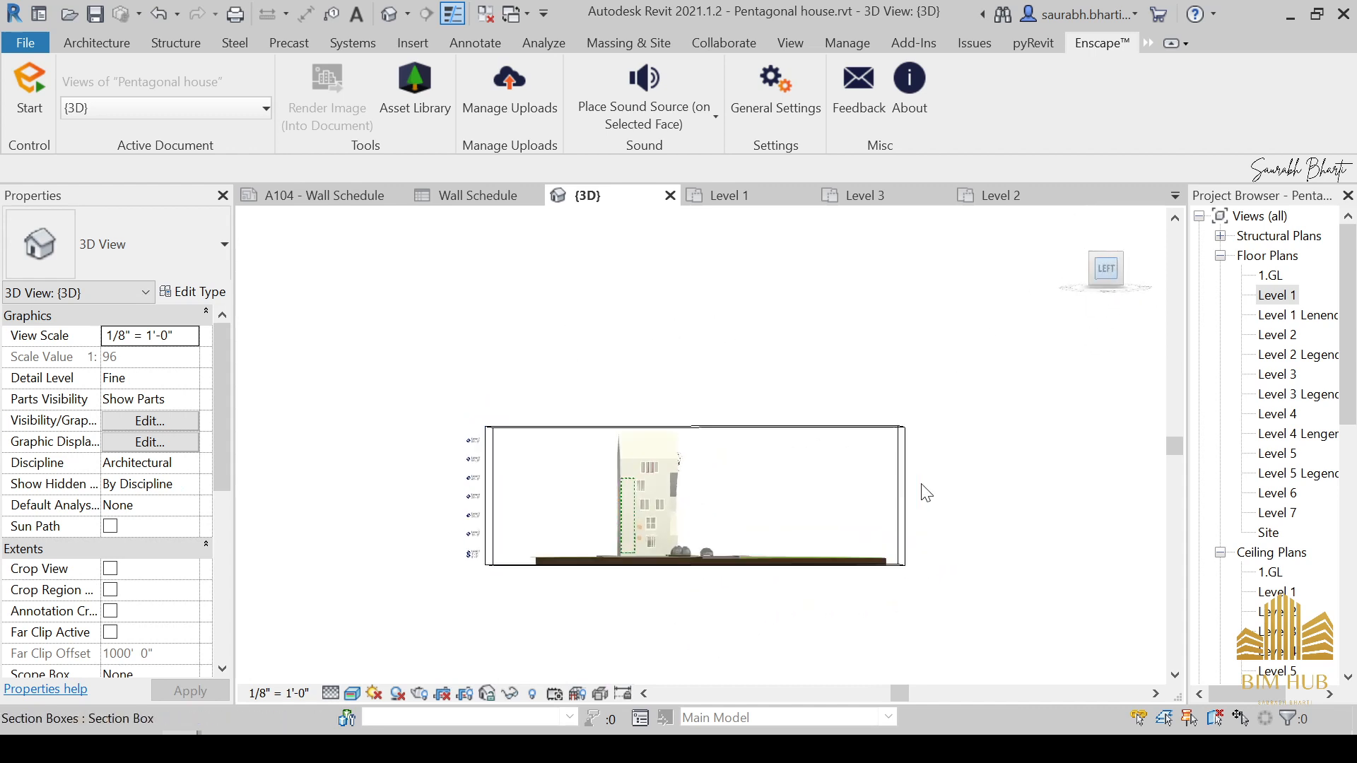
pyautogui.click(939, 447)
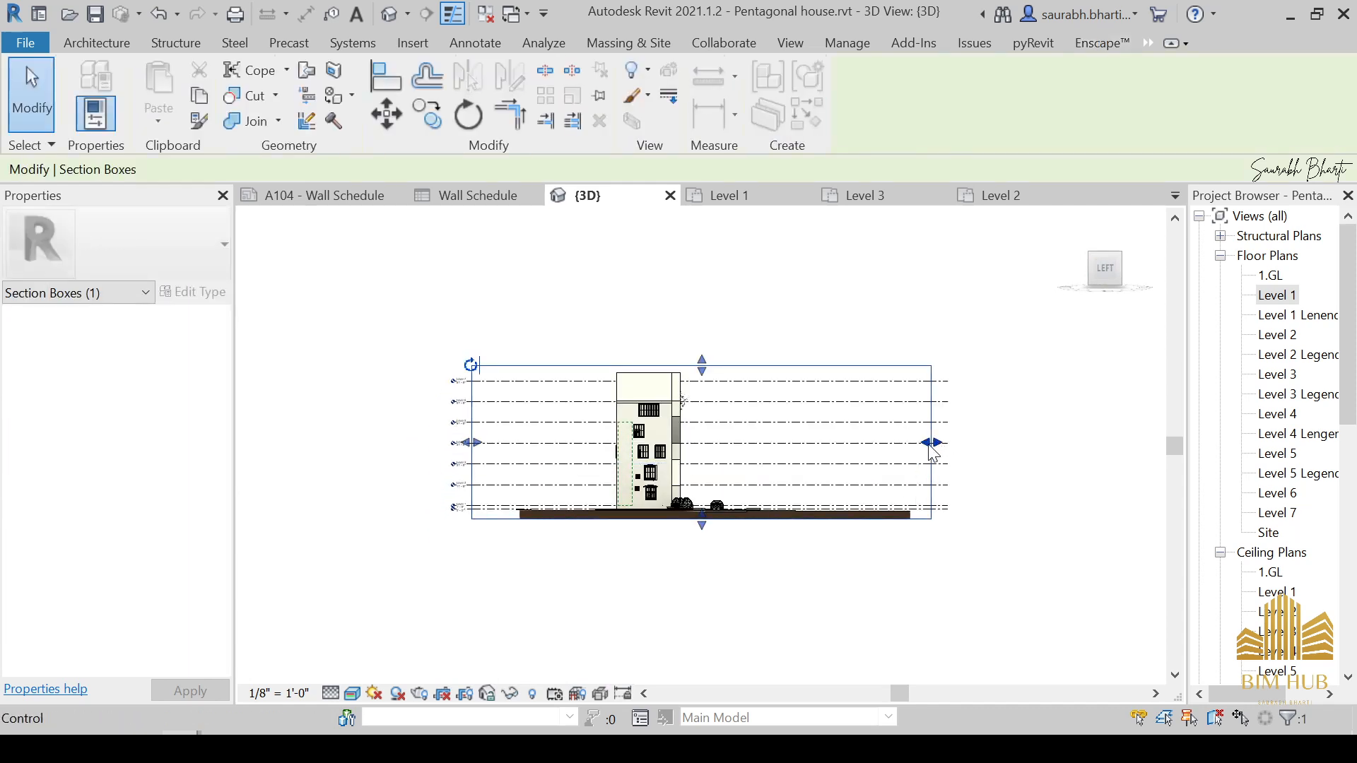
pyautogui.moveTo(935, 443); pyautogui.dragTo(738, 443)
pyautogui.keyDown('shift'); pyautogui.moveTo(896, 519); pyautogui.dragTo(1223, 341, button='middle'); pyautogui.keyUp('shift')
# Step: Open the Level 1 floor plan with no elements selected and check the reference image thumbnail.jpg in Photos
pyautogui.doubleClick(1278, 295)
pyautogui.scroll(-6, 889, 417)
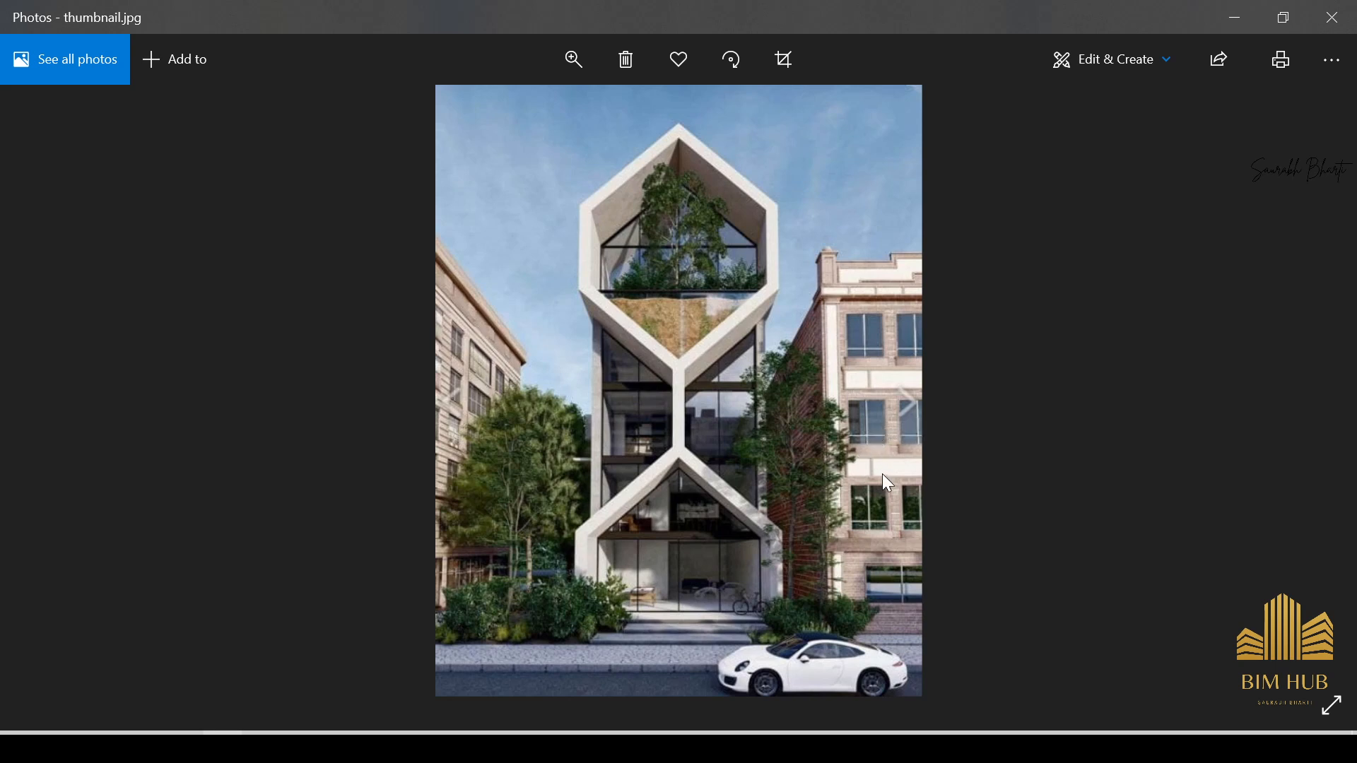
pyautogui.click(1353, 17)
pyautogui.scroll(5, 840, 388)
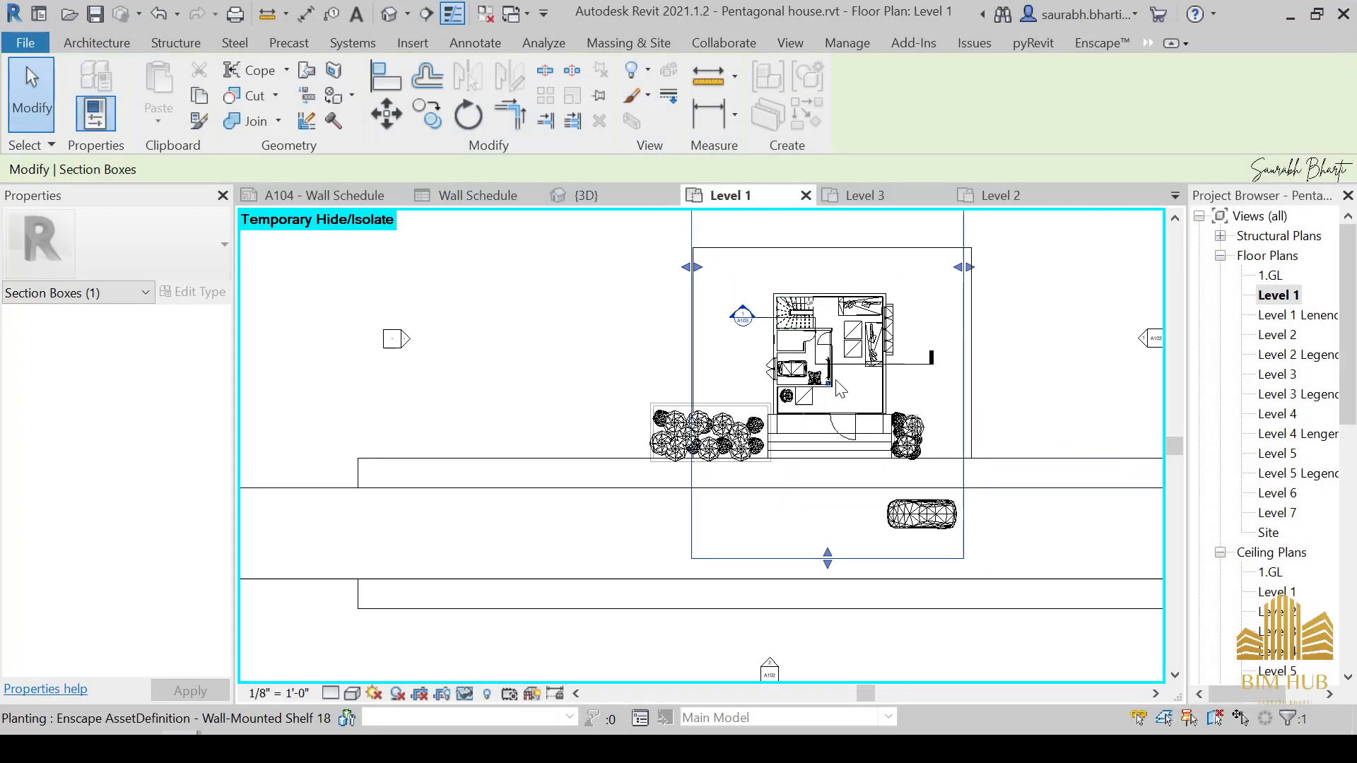
pyautogui.scroll(-6, 859, 364)
pyautogui.click(680, 327)
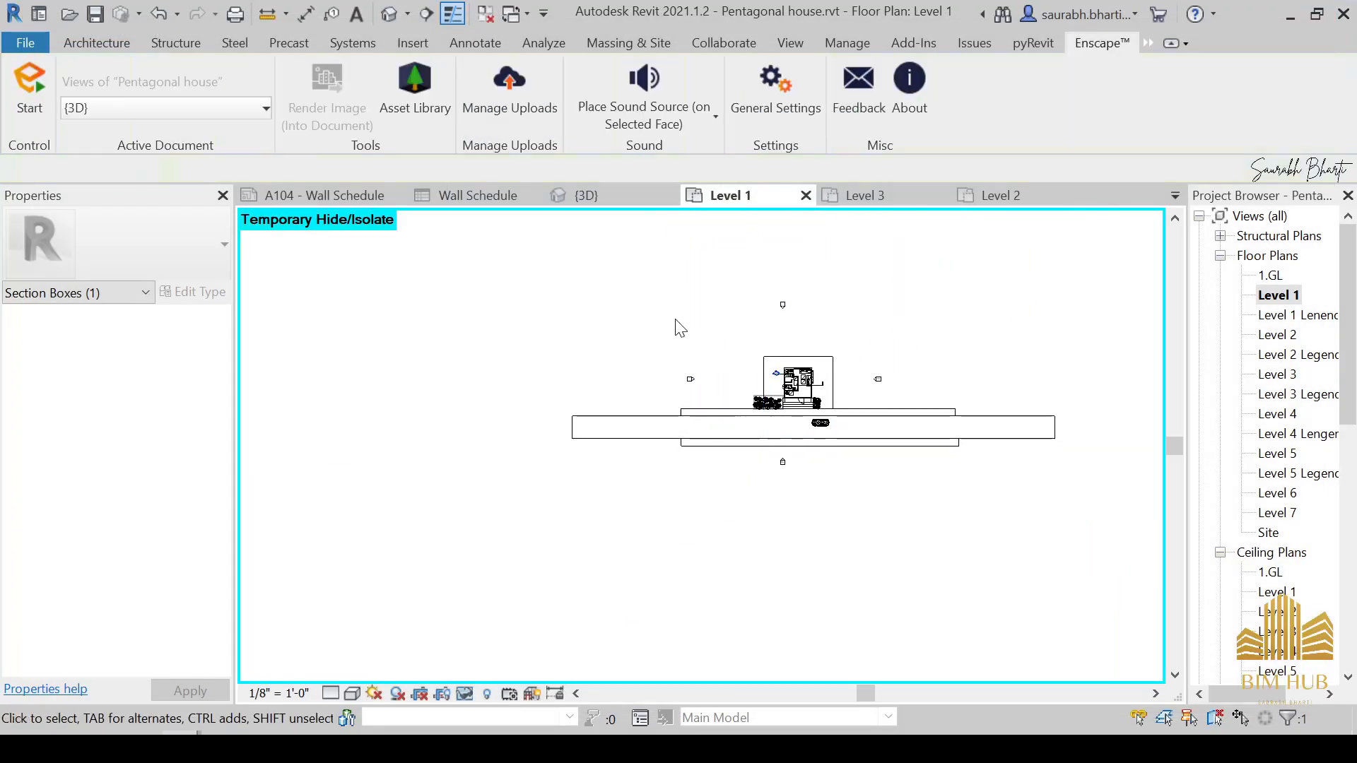
# Step: Open the Enscape Asset Library over the Level 1 plan in a smaller window and show the Vegetation assets
pyautogui.scroll(5, 768, 388)
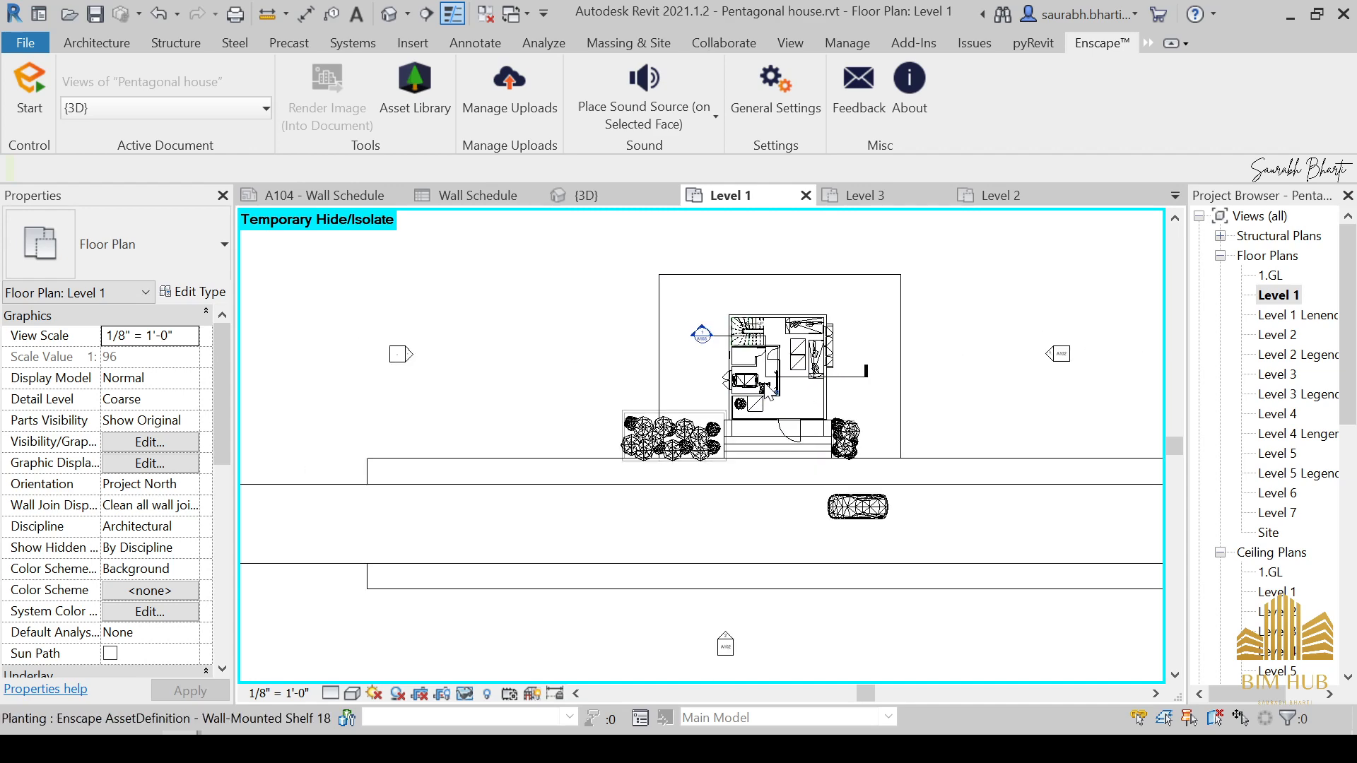
pyautogui.scroll(3, 665, 424)
pyautogui.click(407, 85)
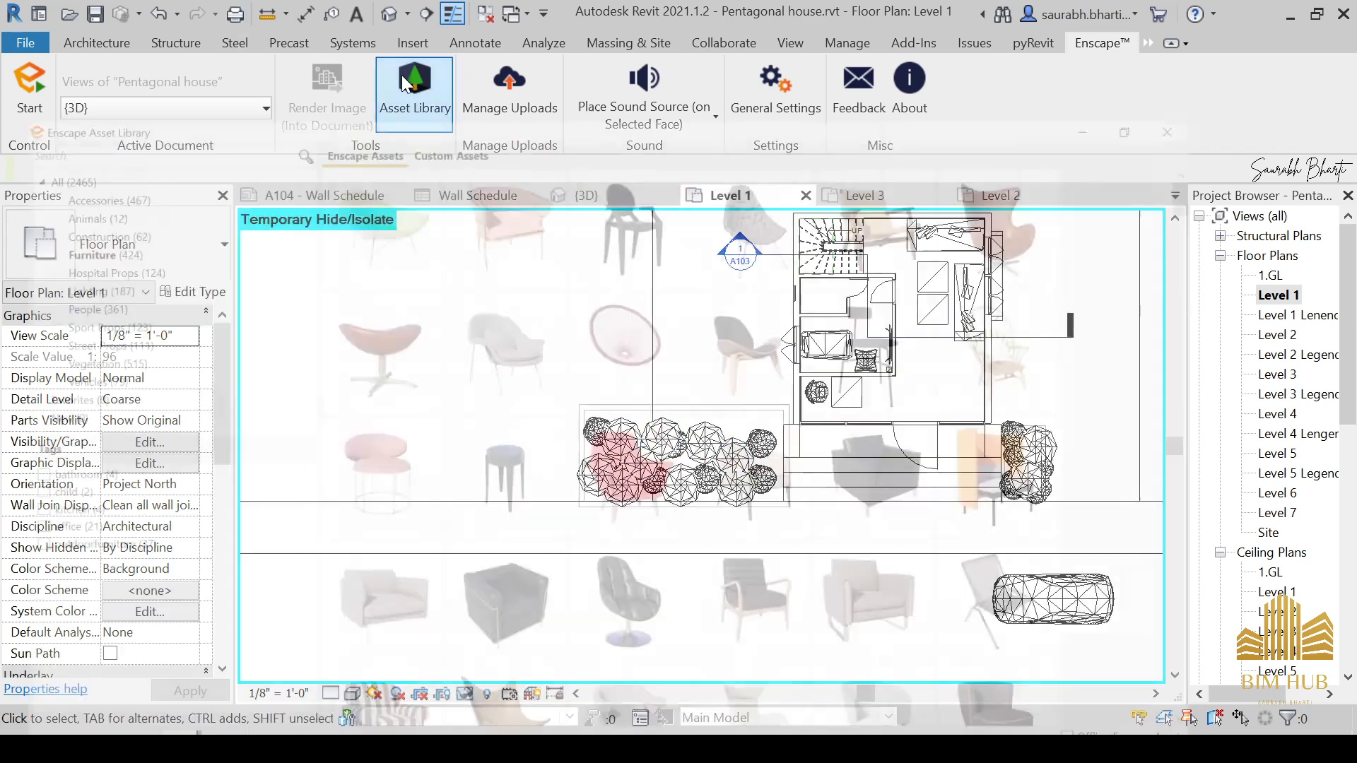
pyautogui.scroll(-5, 621, 424)
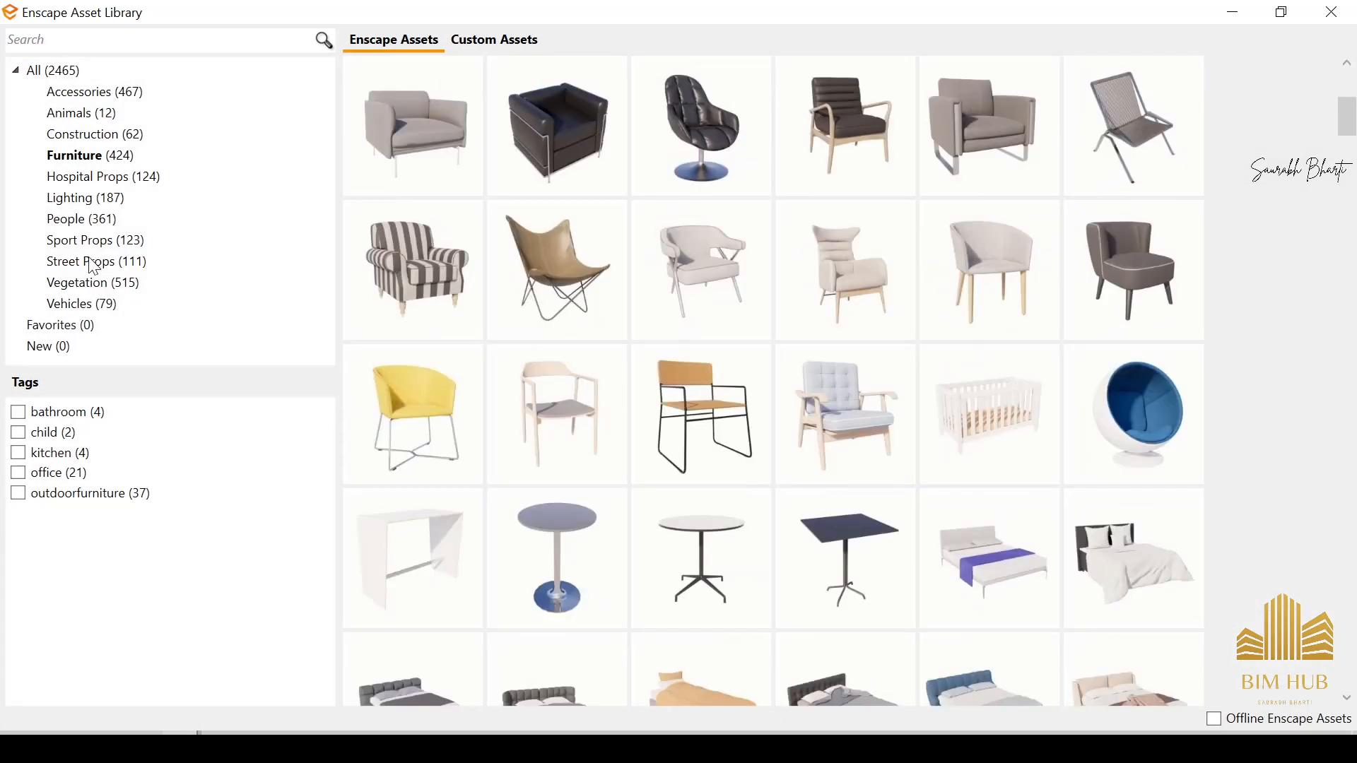
pyautogui.click(94, 283)
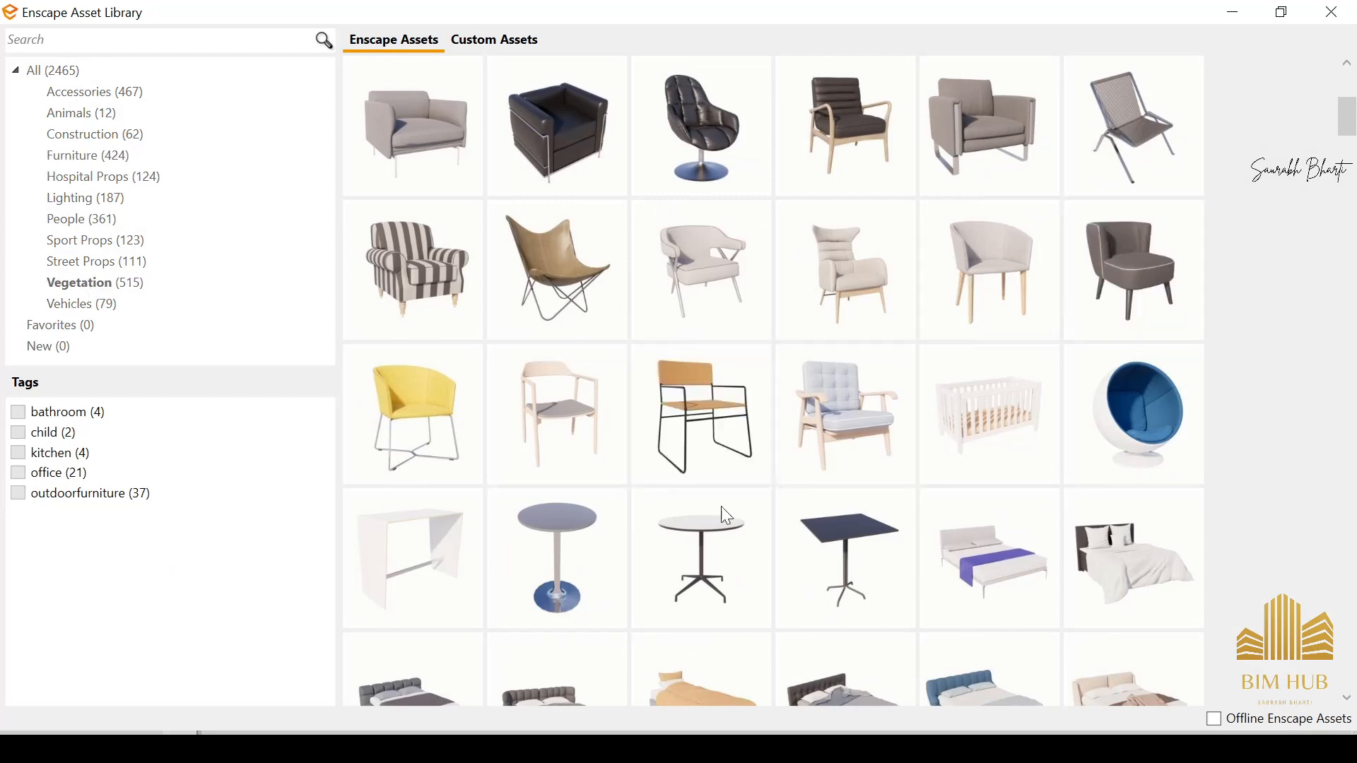
pyautogui.doubleClick(931, 7)
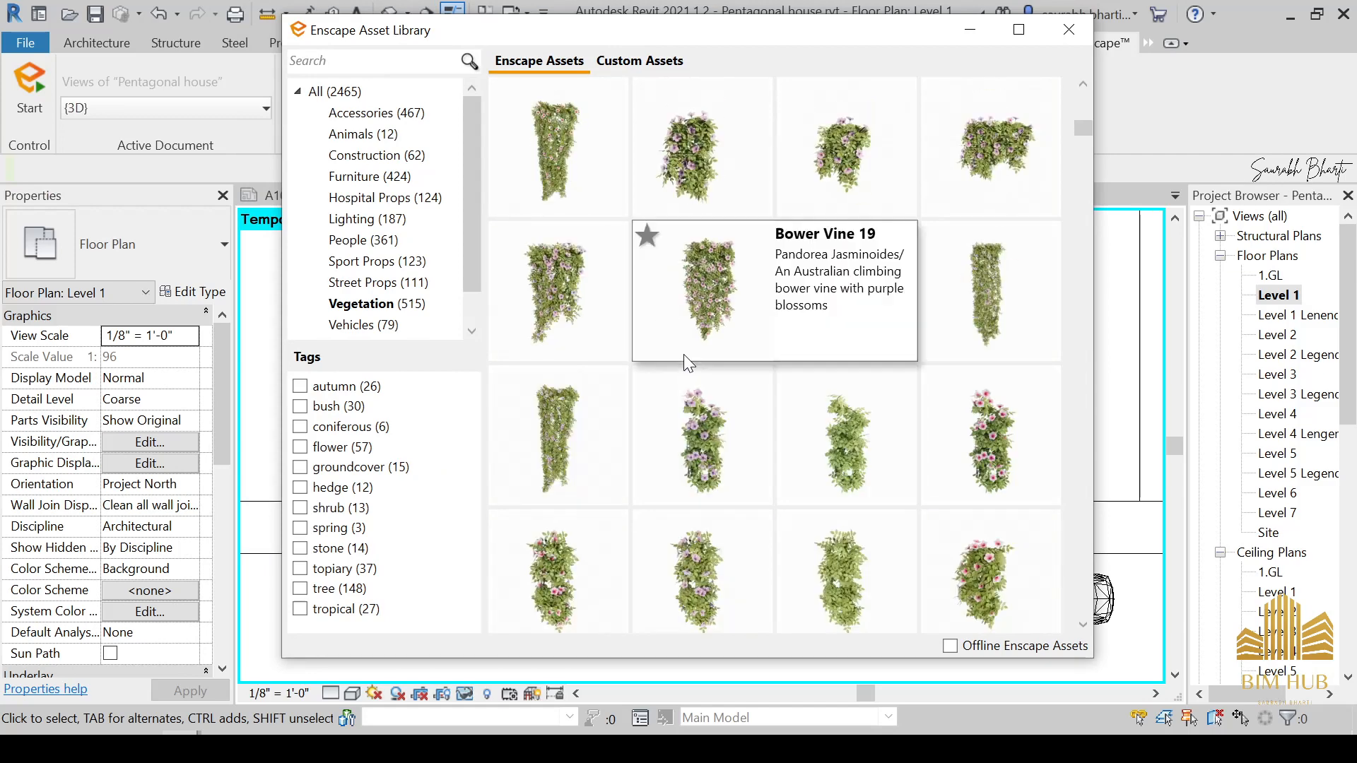
# Step: Find English Laurel 19 and place one at the back corner of the wide planter and one in the narrow planter
pyautogui.scroll(-5, 684, 354)
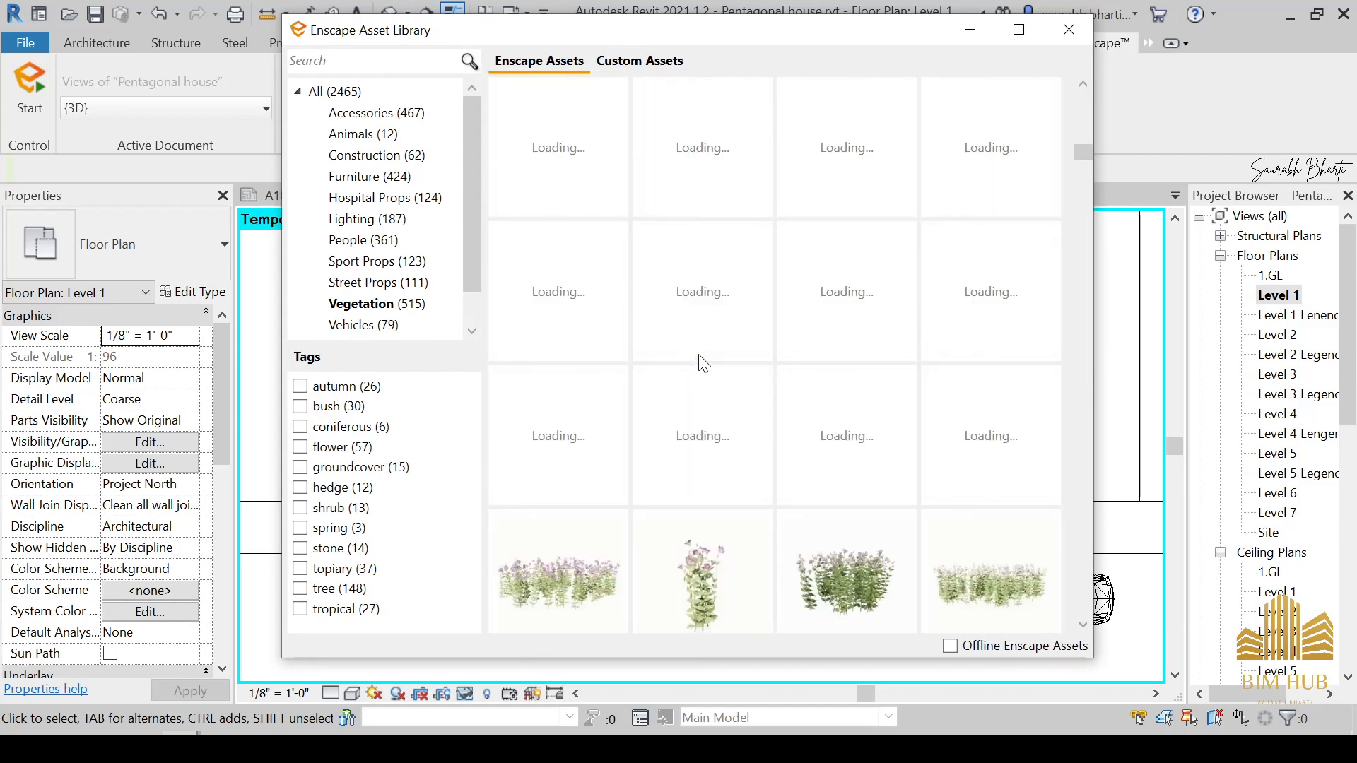
pyautogui.scroll(-3, 702, 363)
pyautogui.moveTo(962, 412)
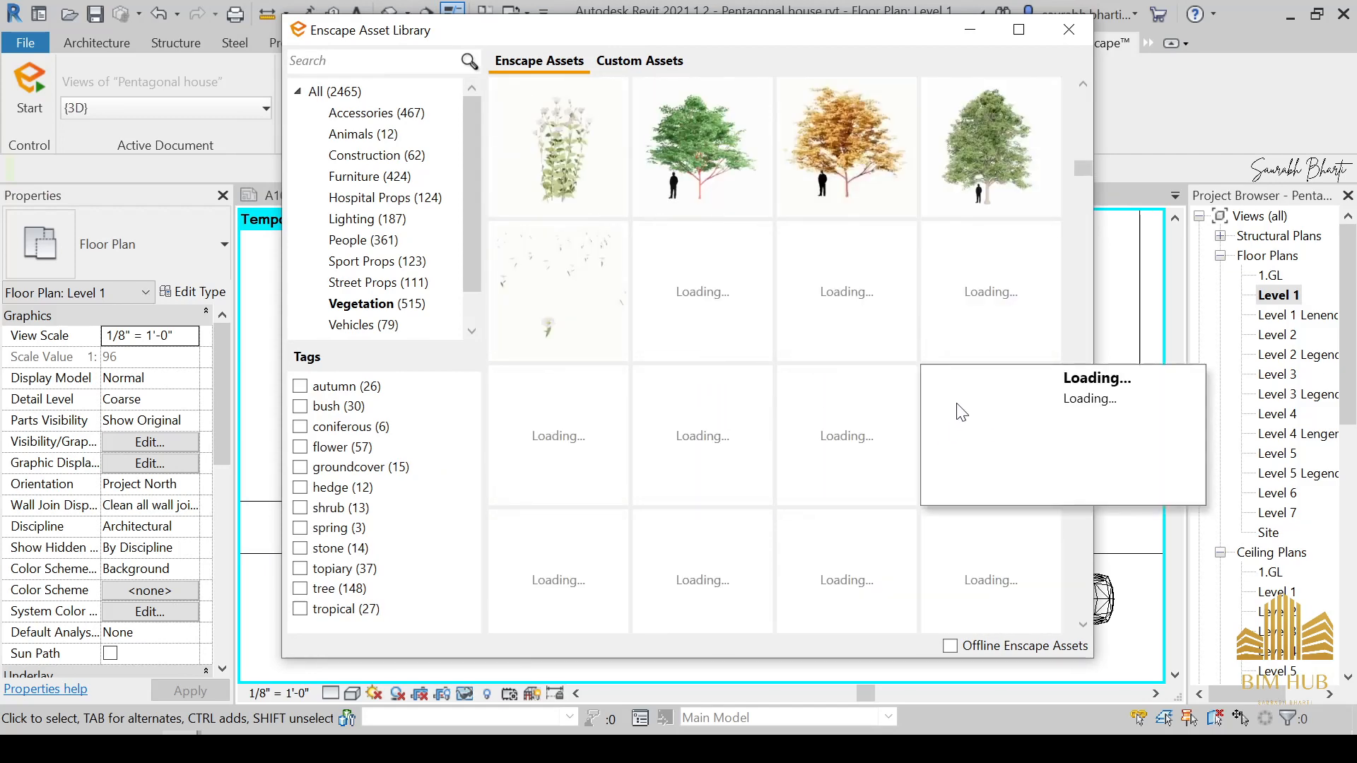
pyautogui.scroll(2, 924, 380)
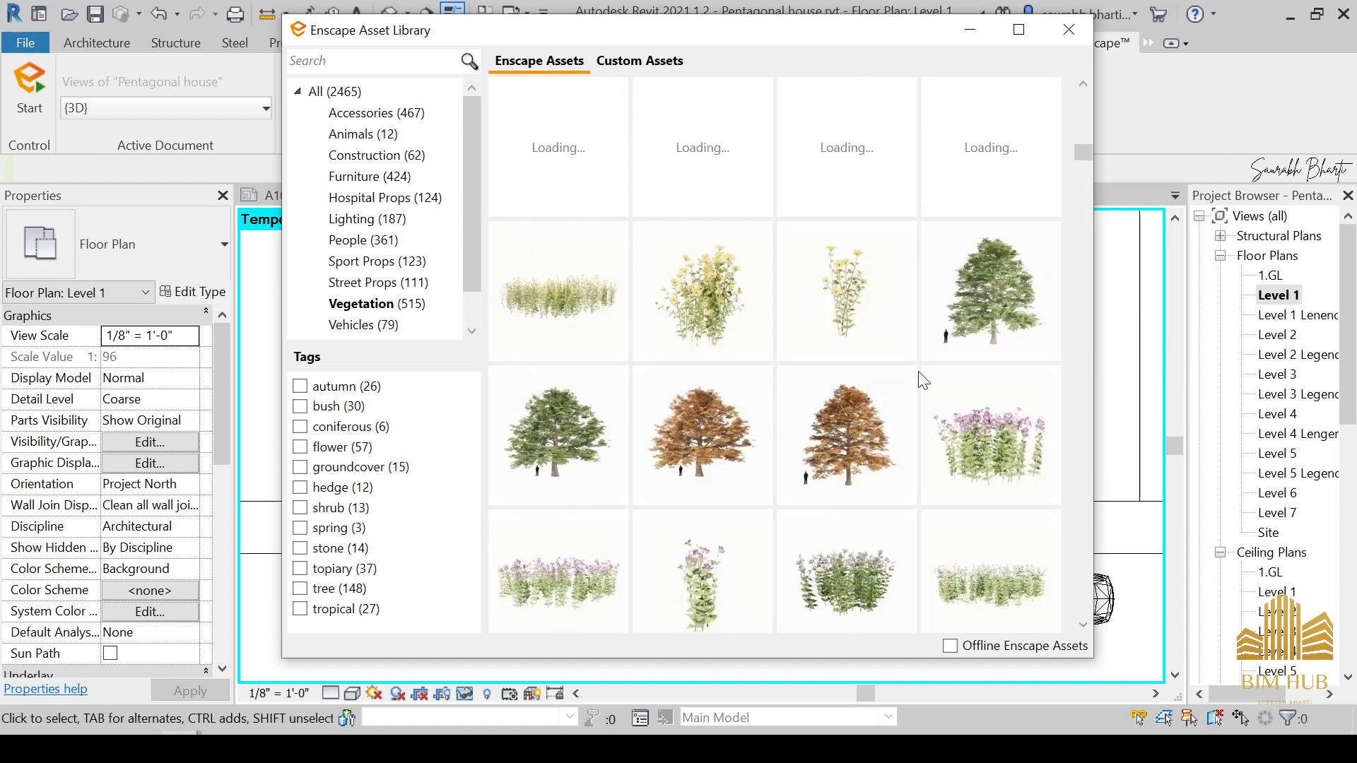
pyautogui.moveTo(556, 420)
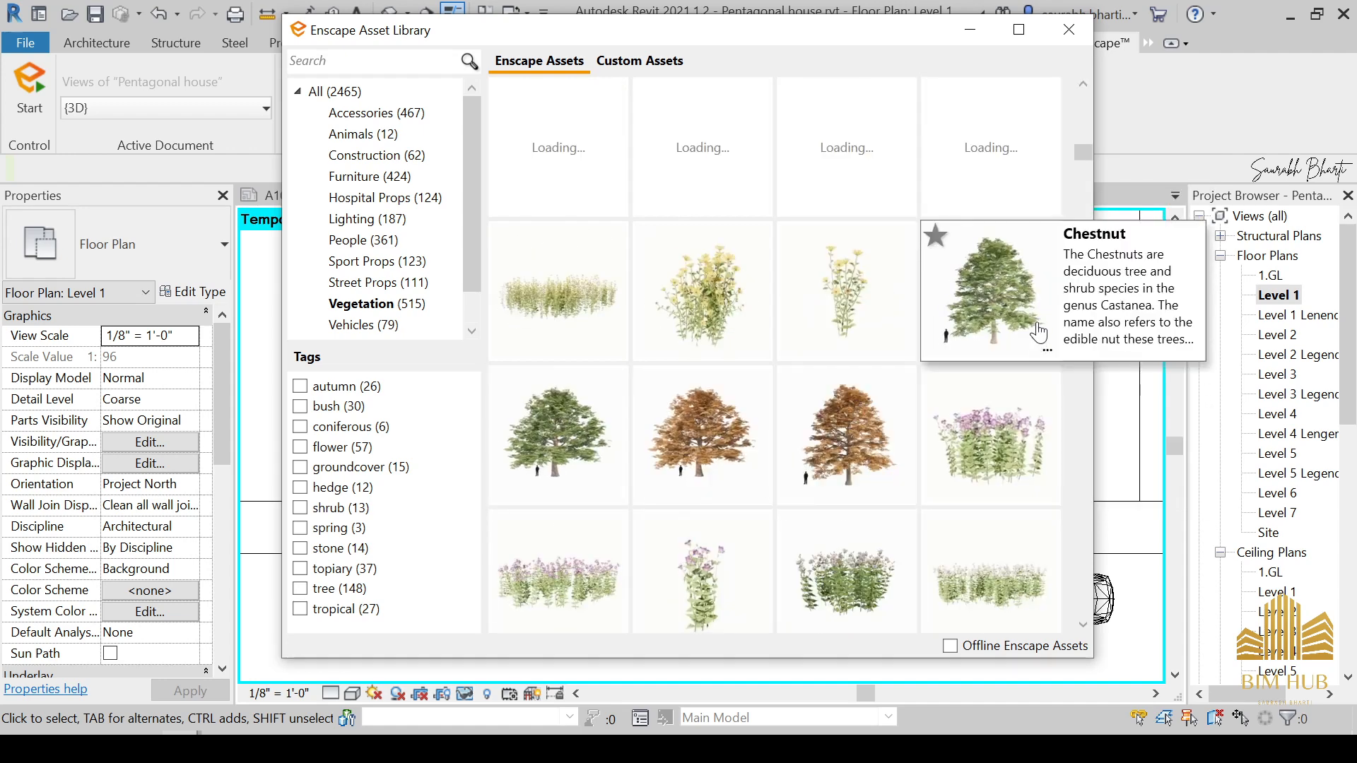
pyautogui.scroll(-3, 1039, 353)
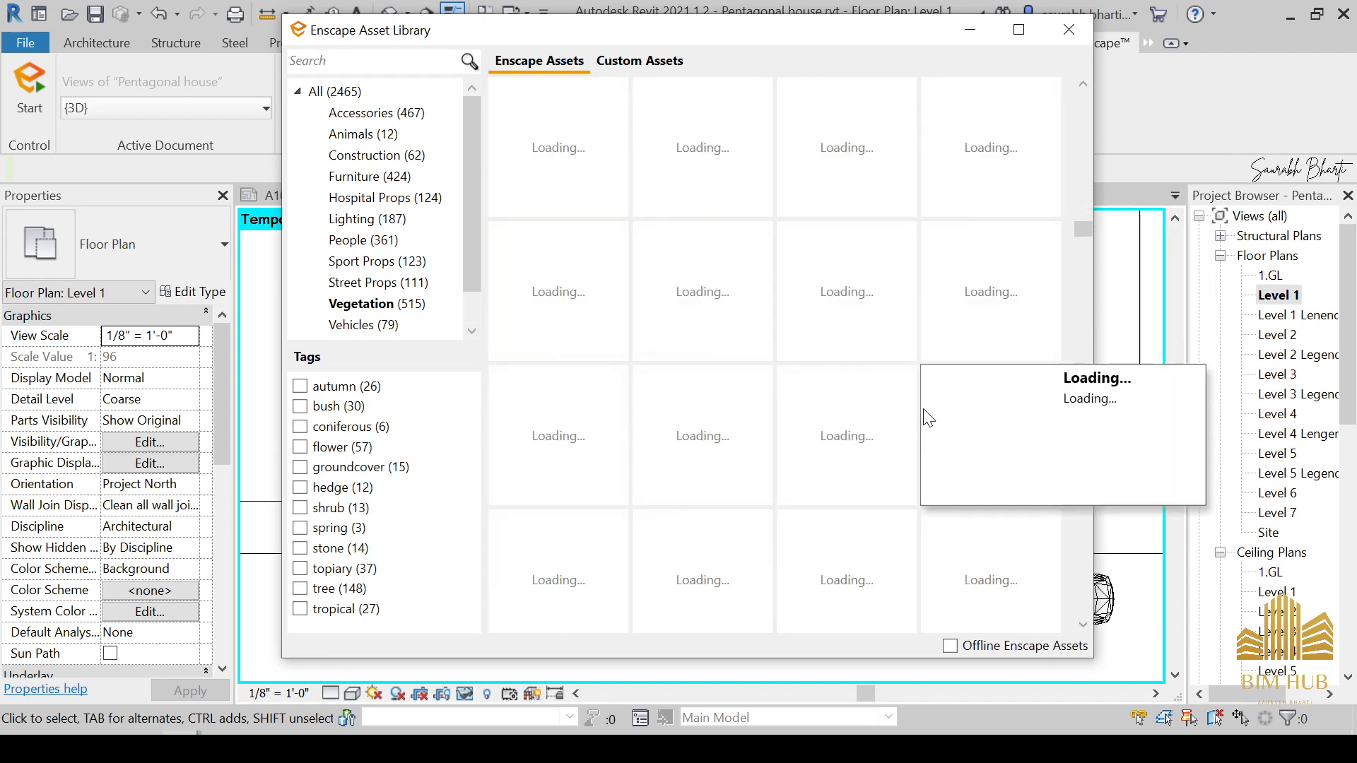
pyautogui.moveTo(875, 408)
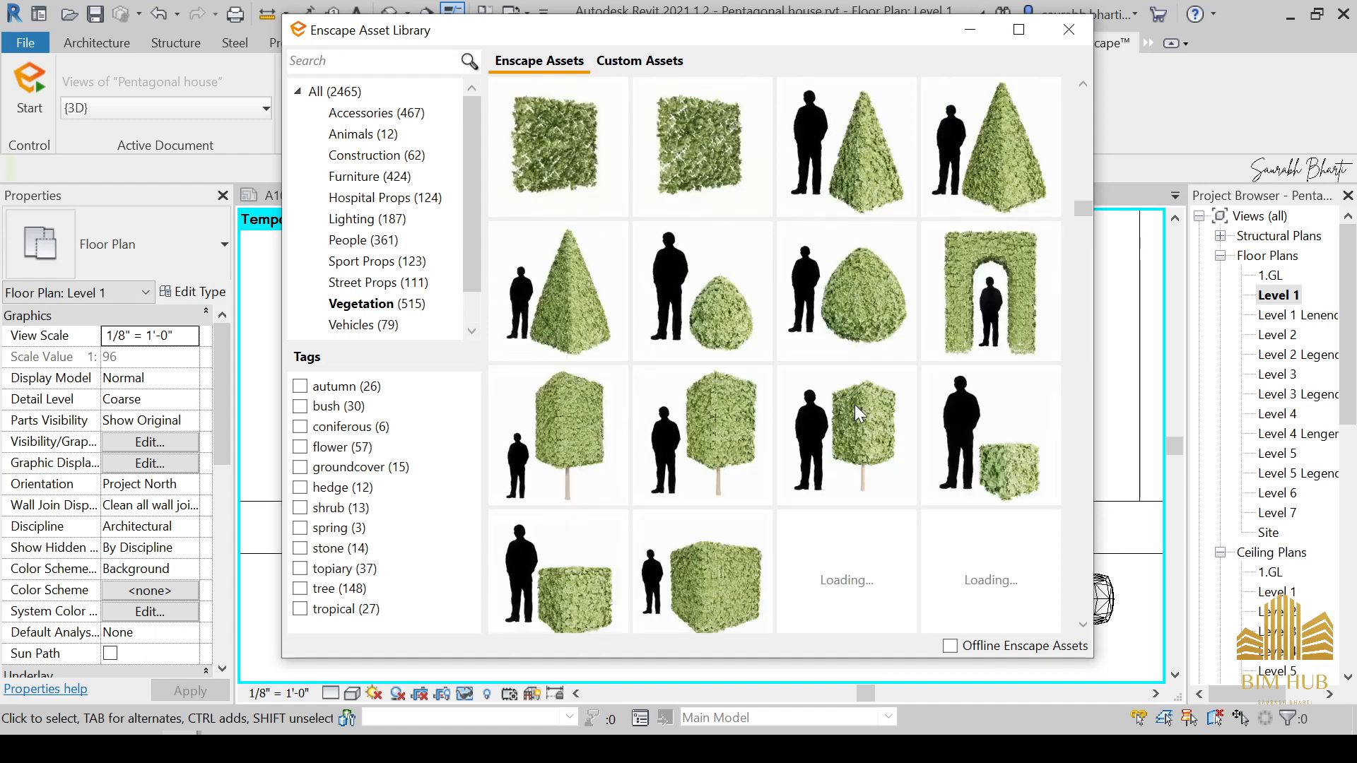
pyautogui.click(588, 327)
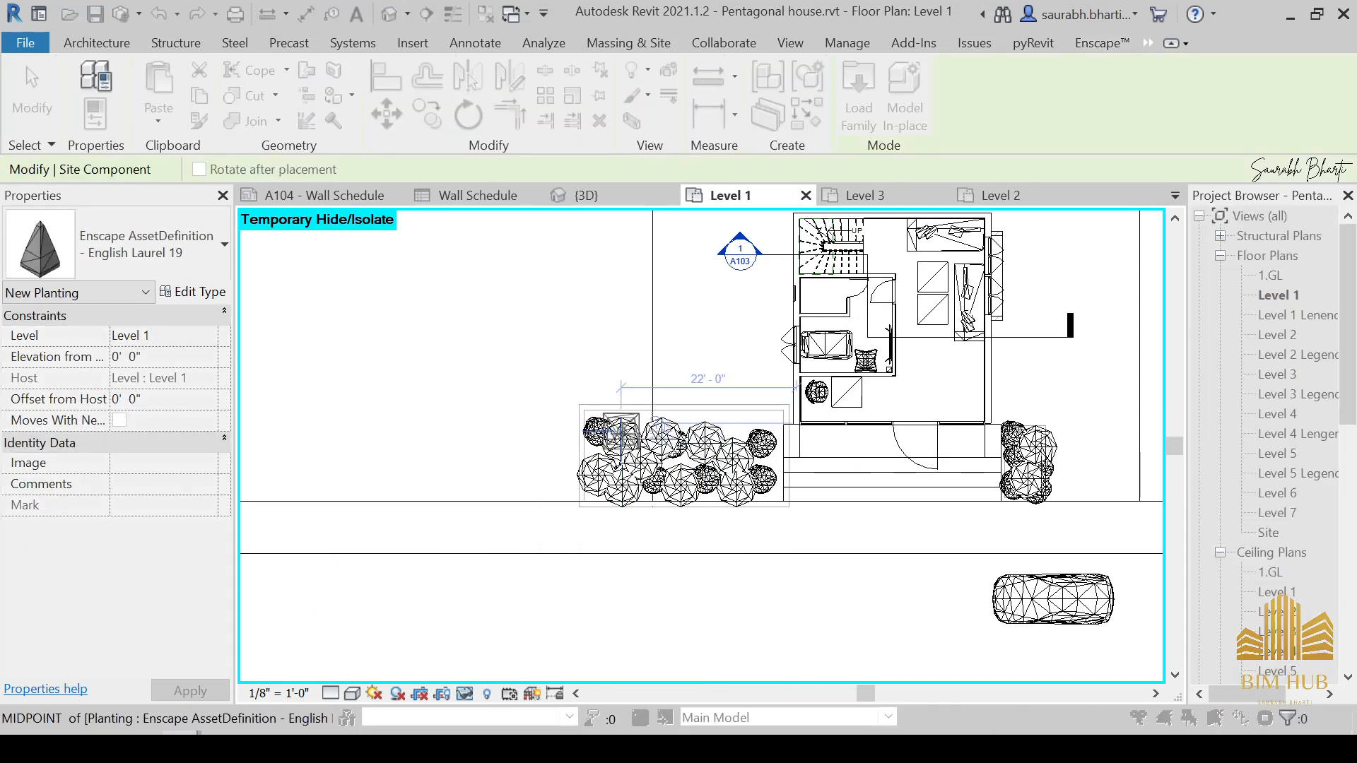
pyautogui.click(597, 430)
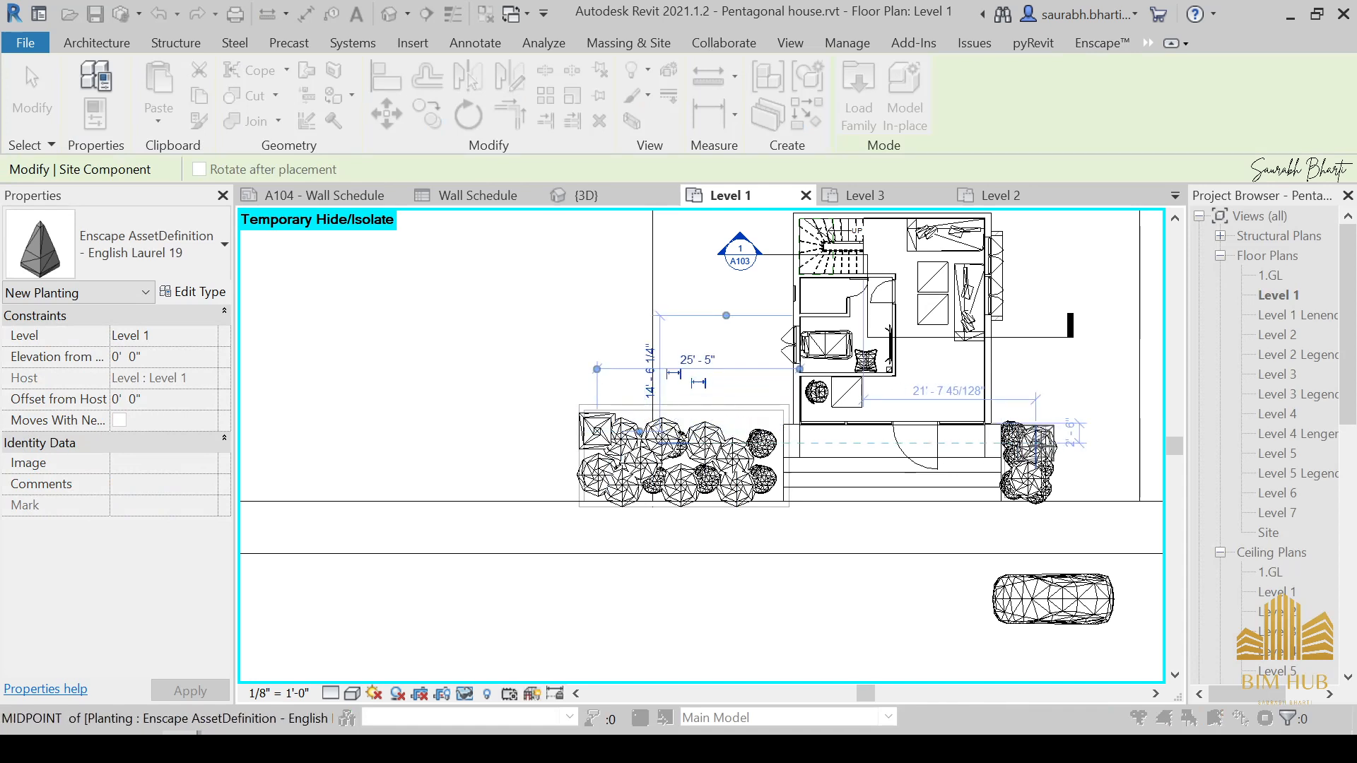
pyautogui.press('Escape')
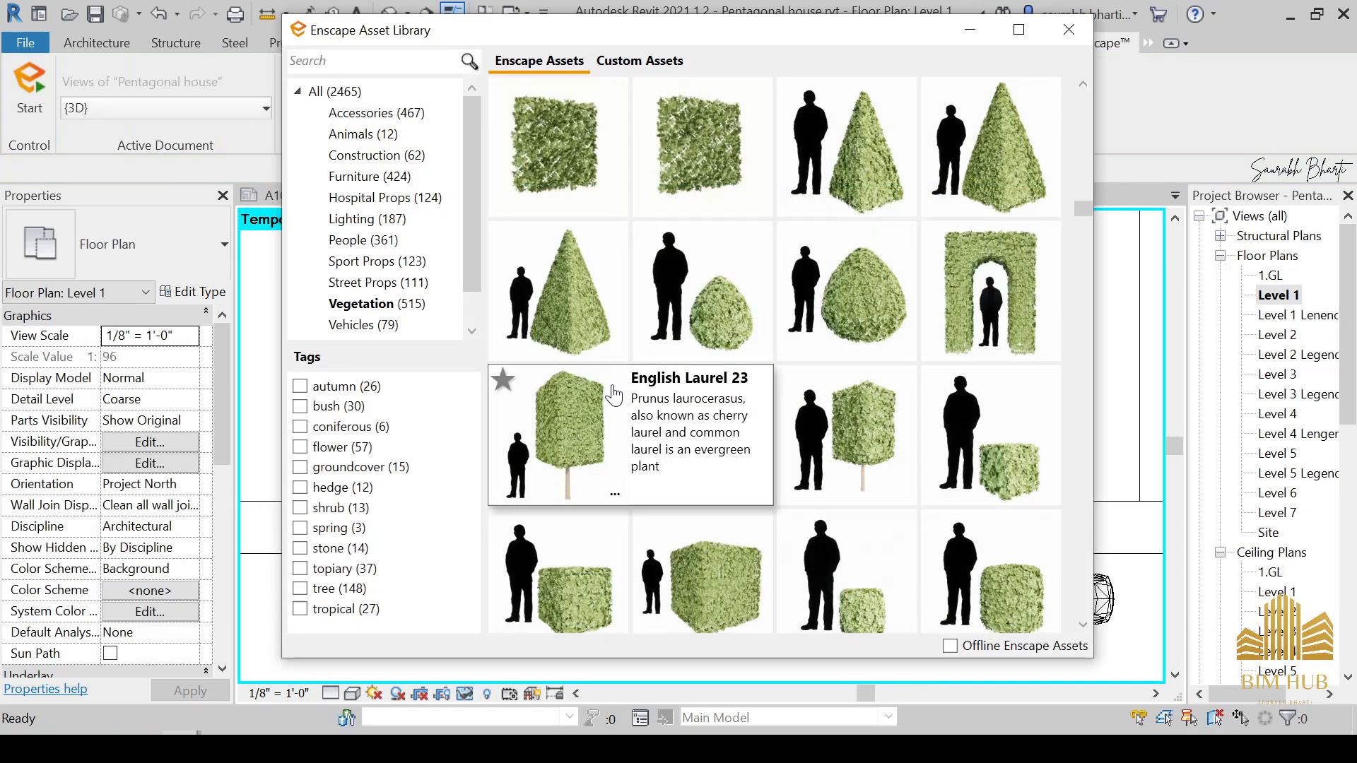
pyautogui.scroll(-4, 728, 396)
pyautogui.click(872, 327)
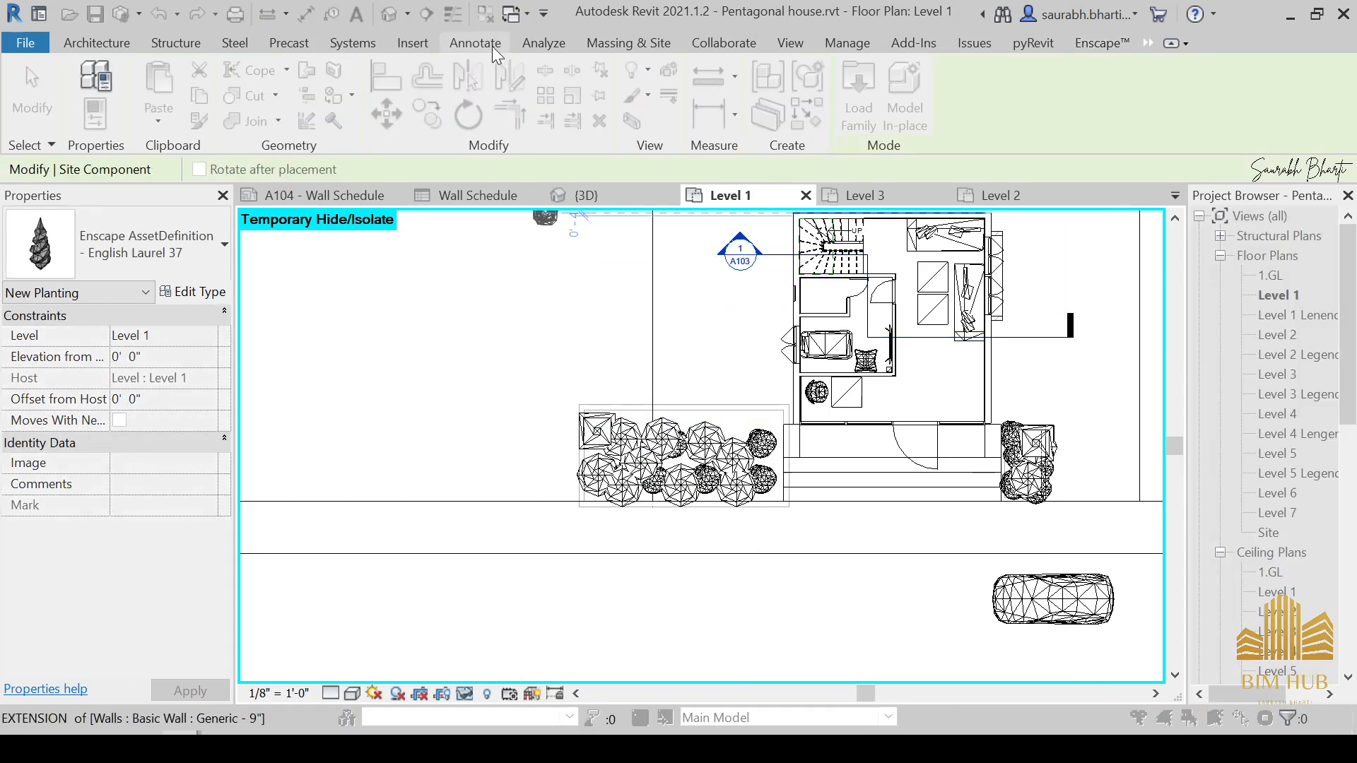
pyautogui.press('Escape')
pyautogui.click(951, 33)
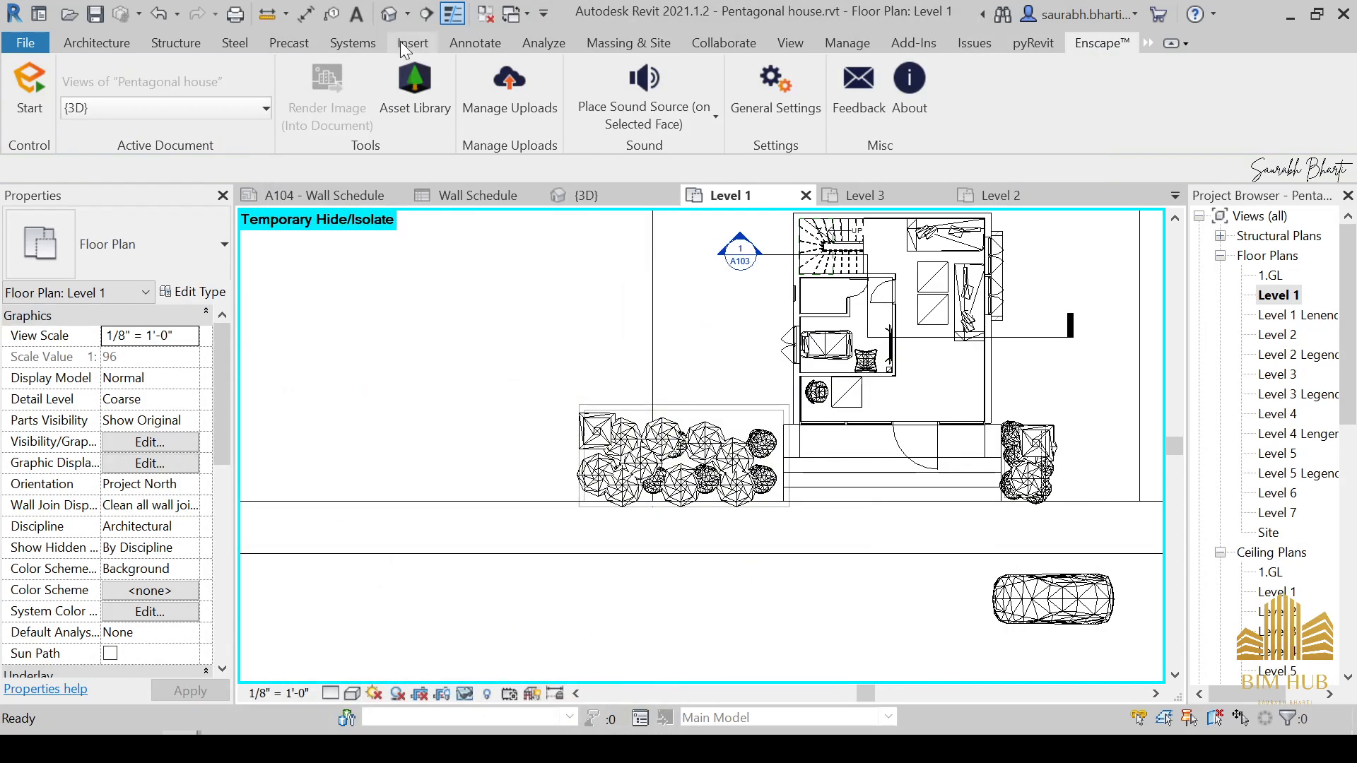
# Step: Examine the laurels and bushes on both sides of the entrance steps in the 3D view, including the narrow planter's tapered laurel
pyautogui.click(397, 19)
pyautogui.keyDown('shift'); pyautogui.moveTo(773, 545); pyautogui.dragTo(818, 485, button='middle'); pyautogui.keyUp('shift')
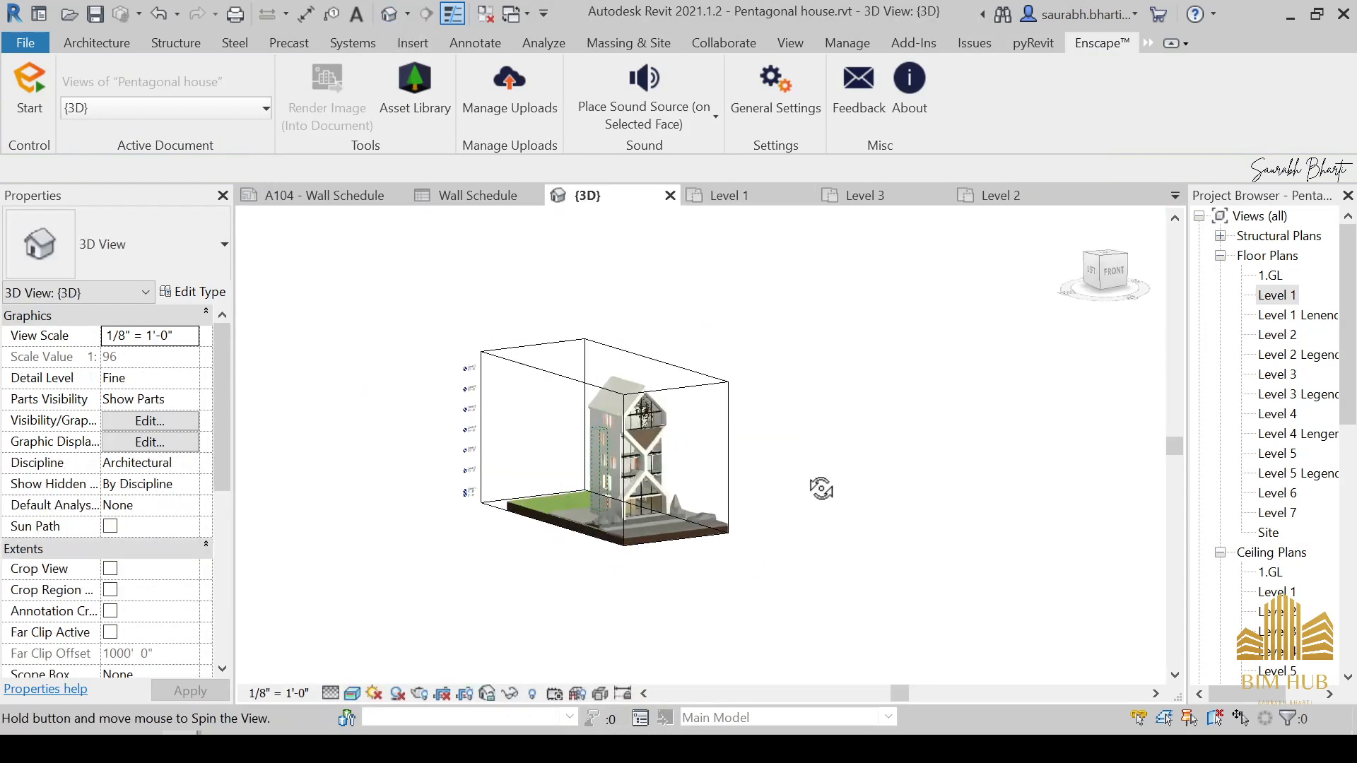
pyautogui.scroll(5, 689, 509)
pyautogui.scroll(5, 762, 574)
pyautogui.keyDown('shift'); pyautogui.moveTo(713, 529); pyautogui.dragTo(957, 549, button='middle'); pyautogui.keyUp('shift')
pyautogui.scroll(3, 727, 561)
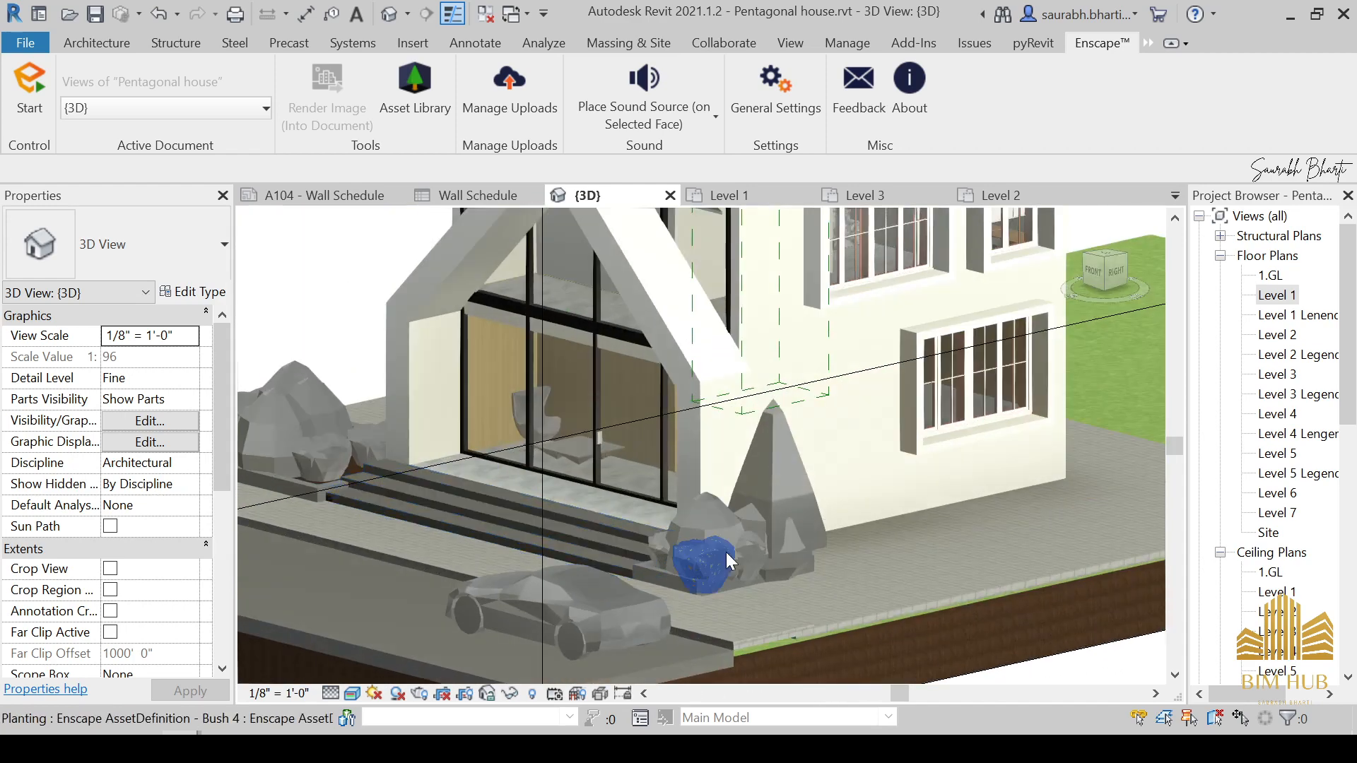
pyautogui.click(822, 521)
pyautogui.keyDown('shift'); pyautogui.moveTo(822, 521); pyautogui.dragTo(1012, 528, button='middle'); pyautogui.keyUp('shift')
pyautogui.scroll(3, 693, 486)
pyautogui.scroll(2, 1012, 528)
pyautogui.scroll(-3, 892, 503)
pyautogui.keyDown('shift'); pyautogui.moveTo(892, 502); pyautogui.dragTo(954, 494, button='middle'); pyautogui.keyUp('shift')
pyautogui.scroll(2, 847, 443)
pyautogui.scroll(-3, 847, 443)
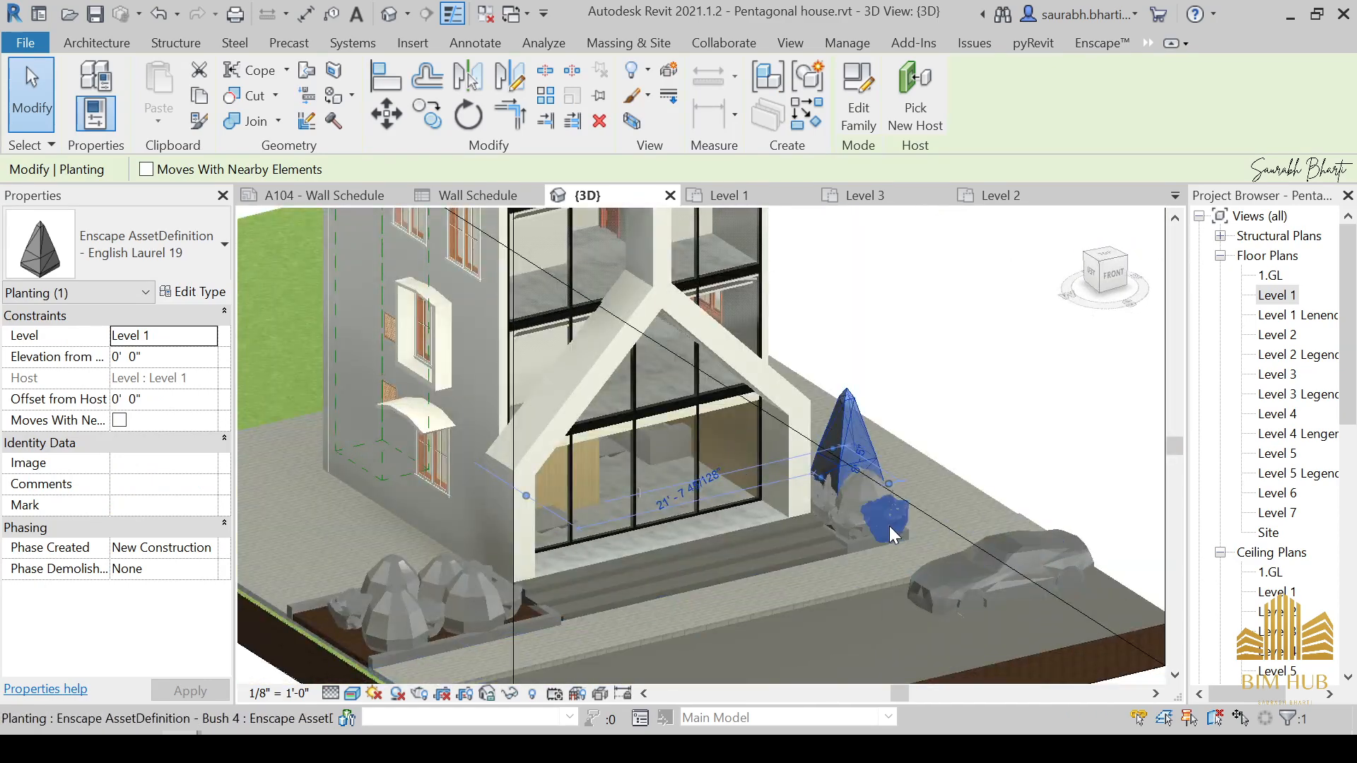
pyautogui.scroll(2, 889, 526)
pyautogui.scroll(-3, 442, 587)
pyautogui.scroll(2, 447, 576)
pyautogui.scroll(-2, 447, 576)
pyautogui.keyDown('shift'); pyautogui.moveTo(447, 576); pyautogui.dragTo(548, 603, button='middle'); pyautogui.keyUp('shift')
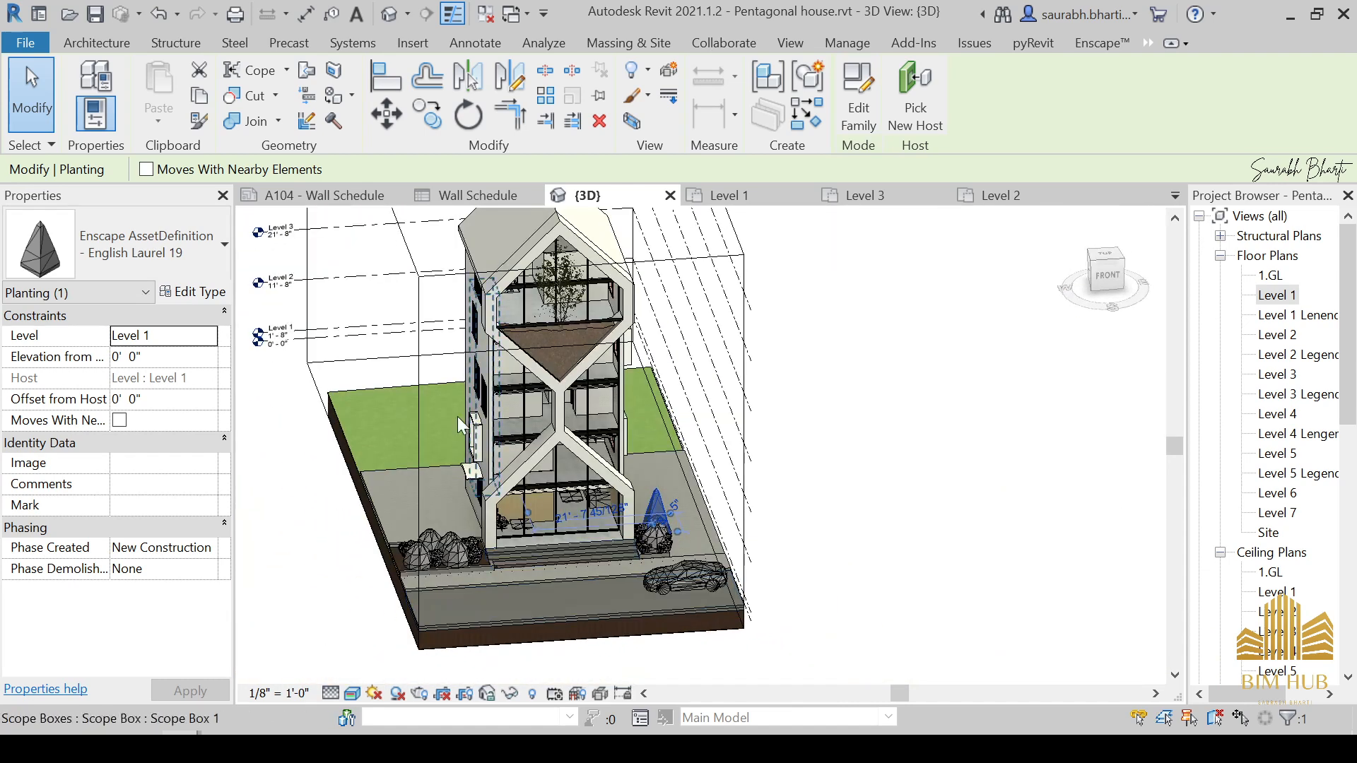
# Step: Extend the section box sideways beyond the wide planter so the whole planting bed falls inside it
pyautogui.click(418, 417)
pyautogui.moveTo(419, 417); pyautogui.dragTo(240, 333)
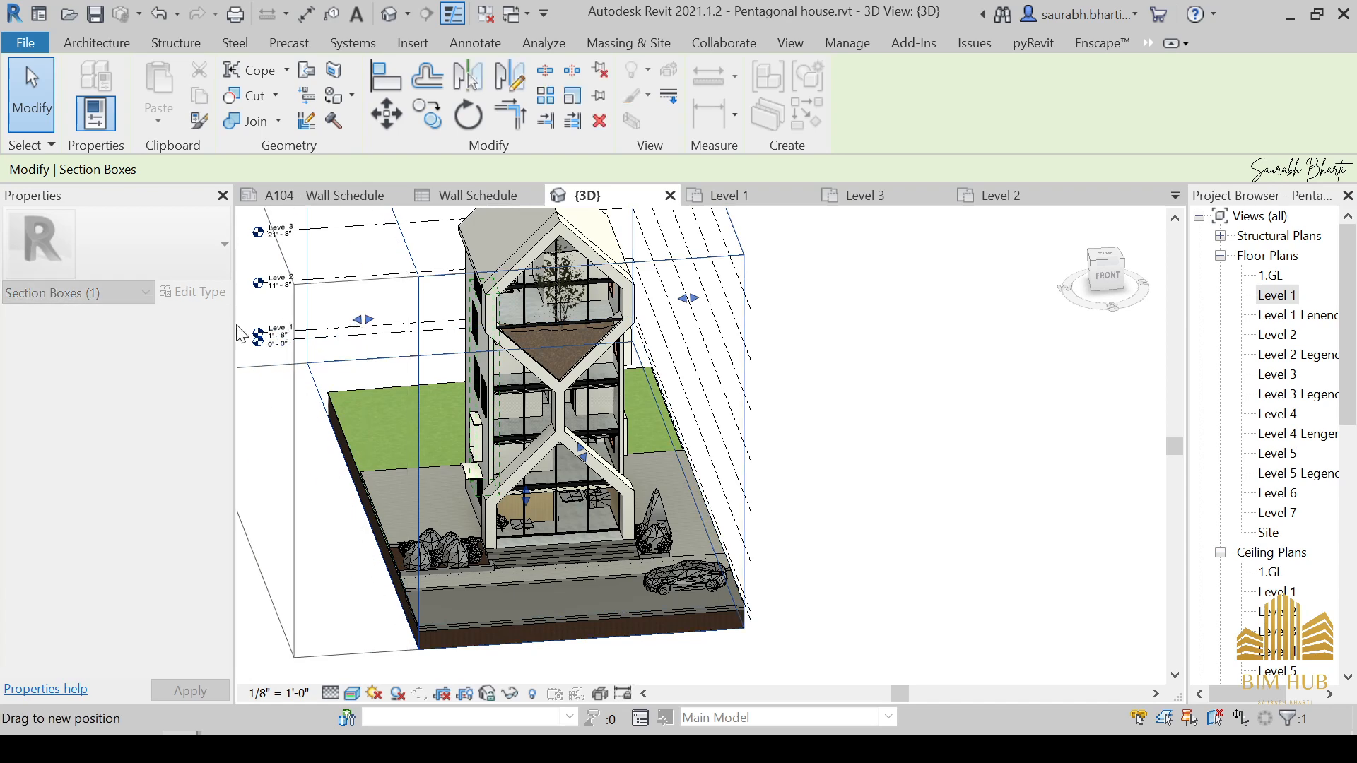
pyautogui.moveTo(194, 423); pyautogui.dragTo(198, 416)
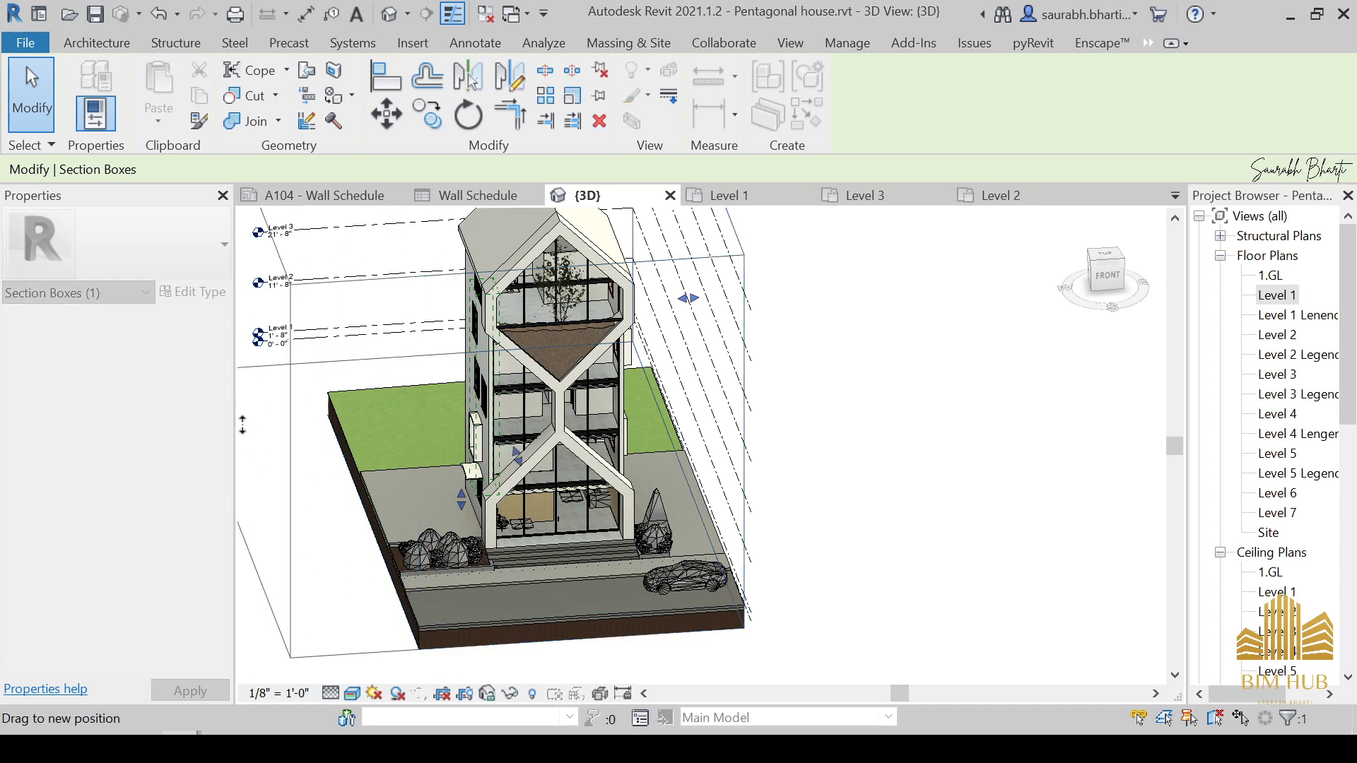
# Step: Lower the tapered English Laurel 19 shrubs in both planters toward the planting beds and clear the selection
pyautogui.scroll(4, 358, 524)
pyautogui.click(358, 522)
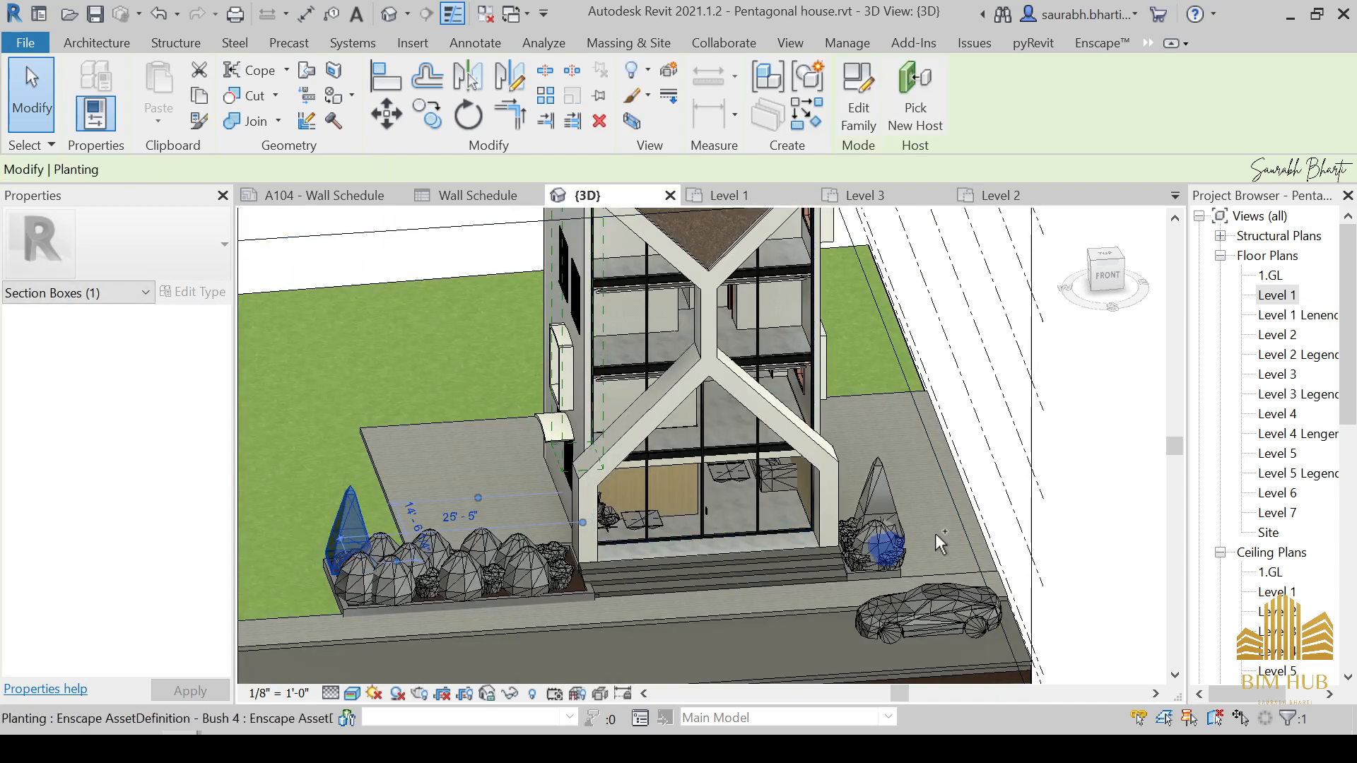
pyautogui.click(1095, 490)
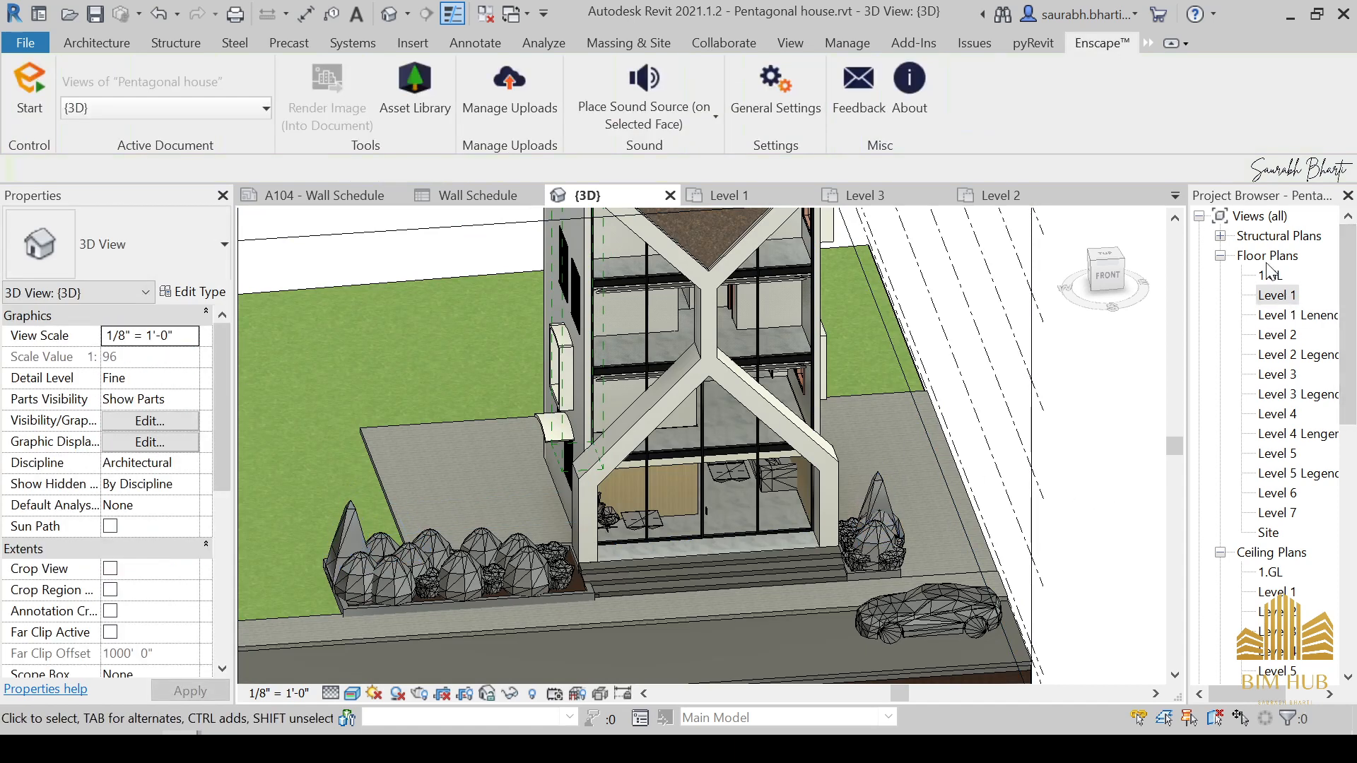
# Step: Open the Site floor plan and delete the three linear dimensions overlapping the wide planter
pyautogui.doubleClick(1268, 534)
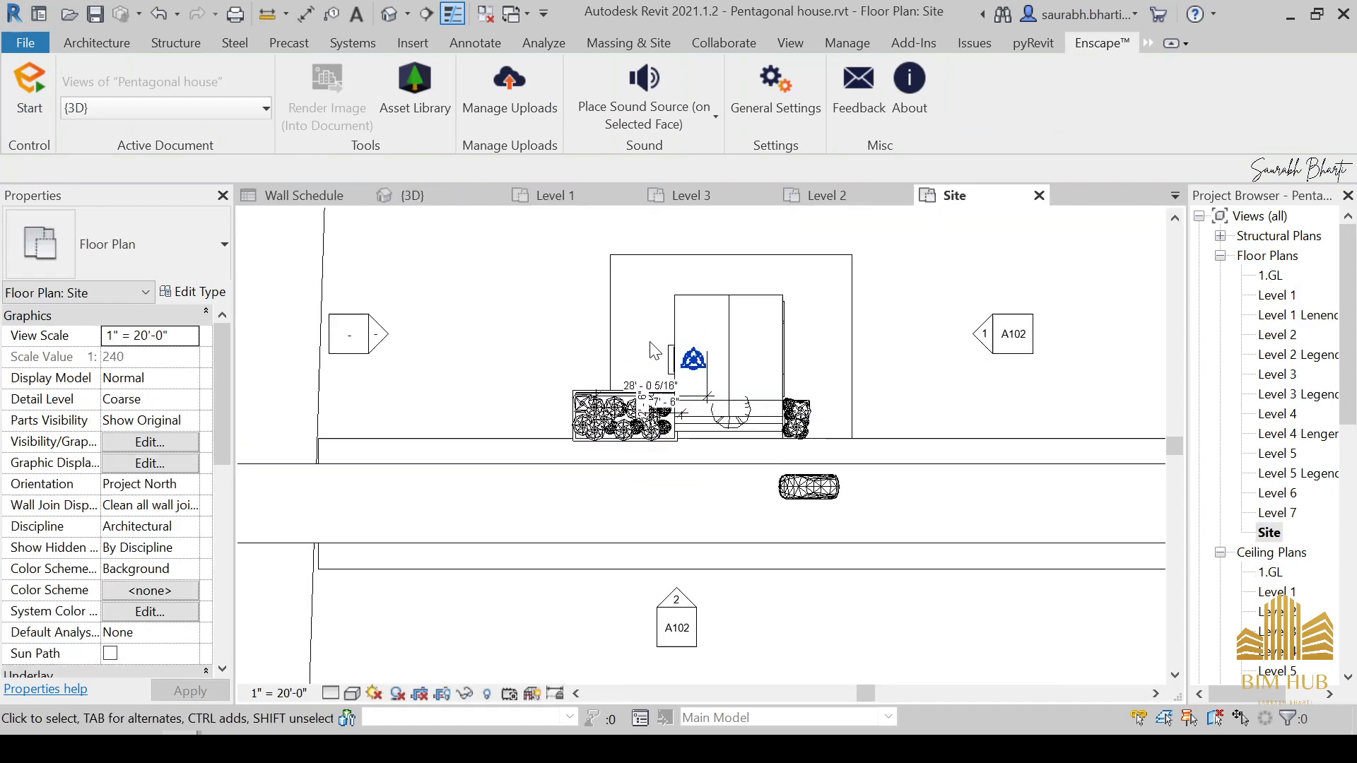
pyautogui.scroll(4, 639, 379)
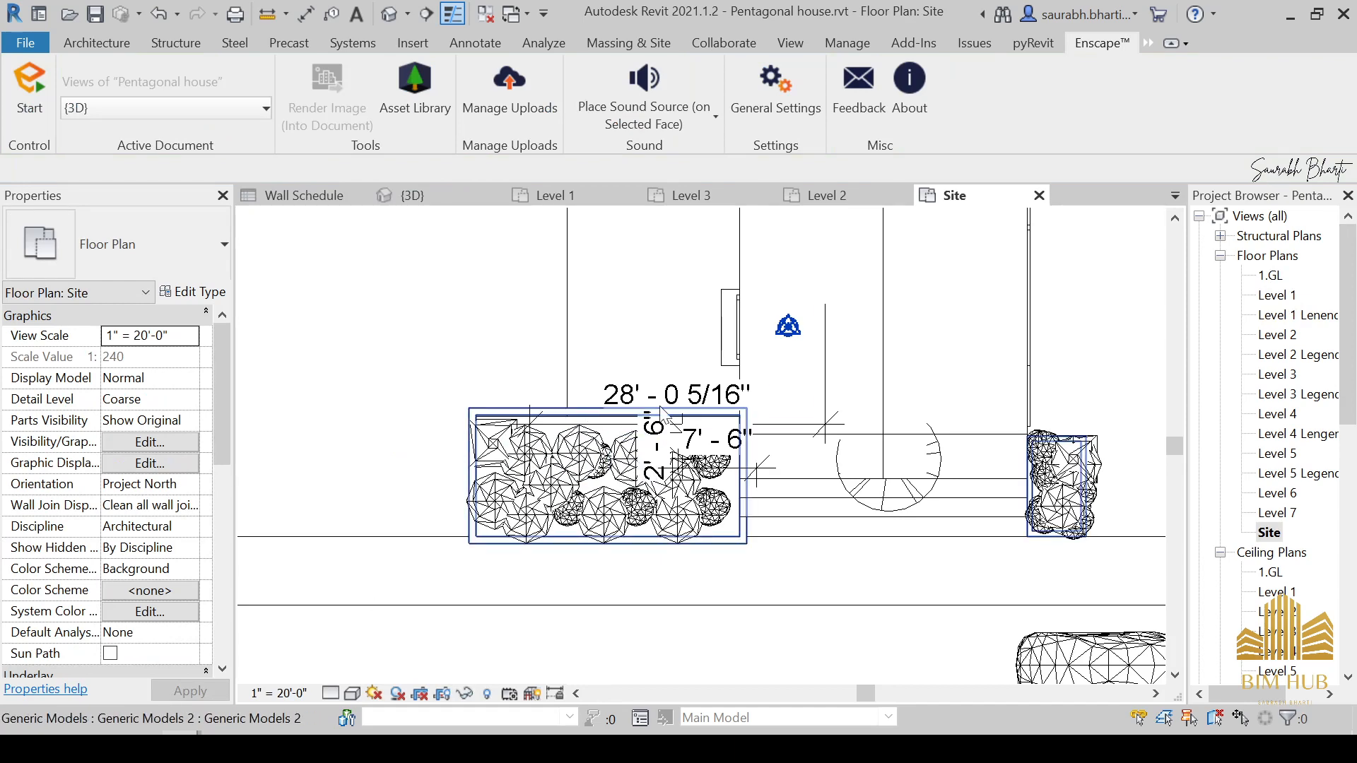
pyautogui.click(704, 394)
pyautogui.press('Delete')
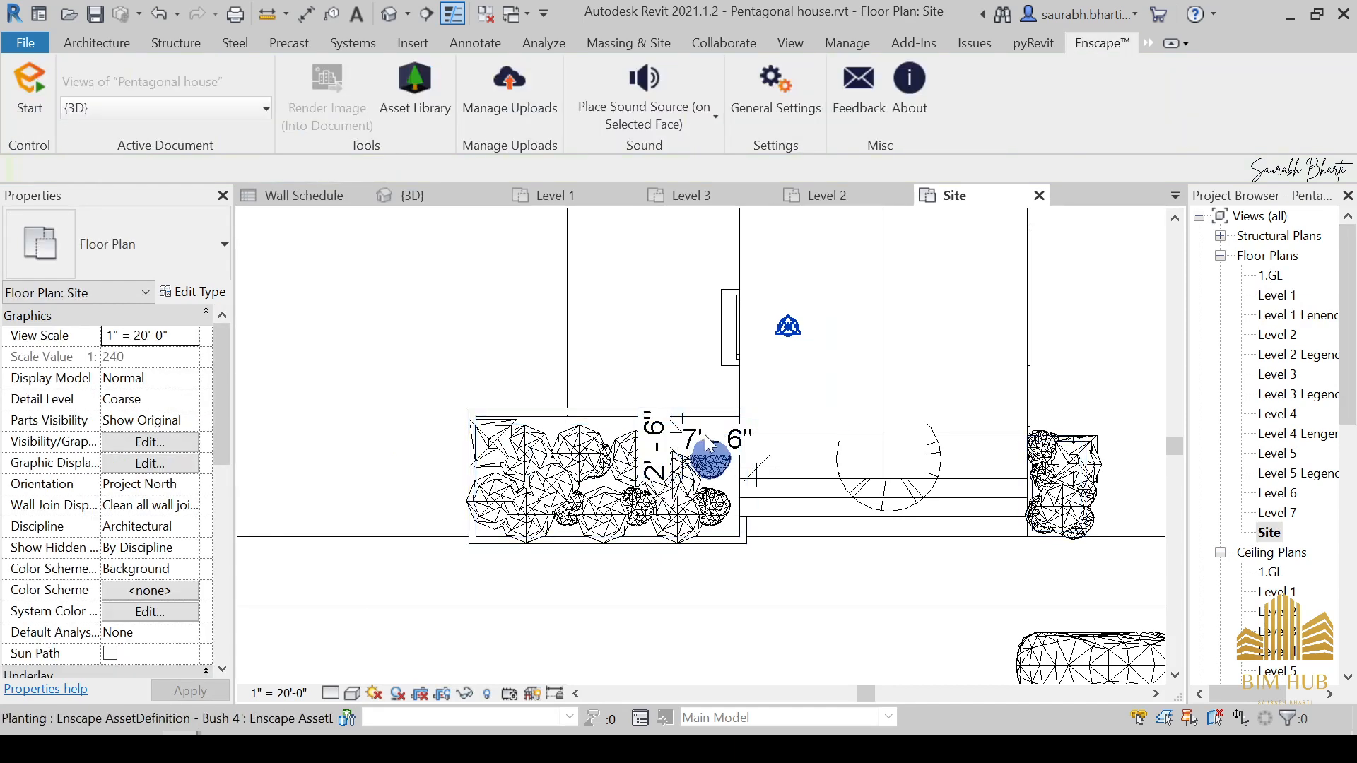
pyautogui.click(629, 454)
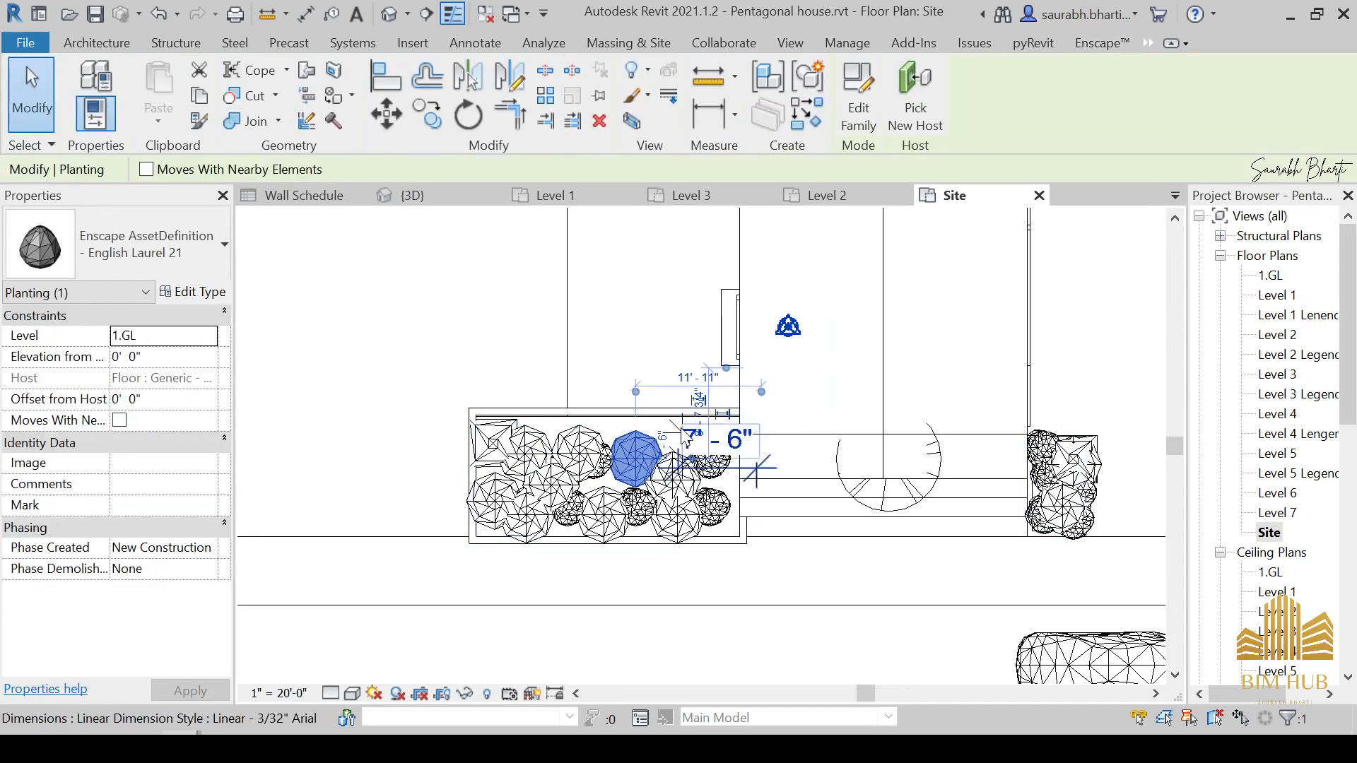
pyautogui.scroll(2, 680, 425)
pyautogui.press('Escape')
pyautogui.click(790, 461)
pyautogui.press('Delete')
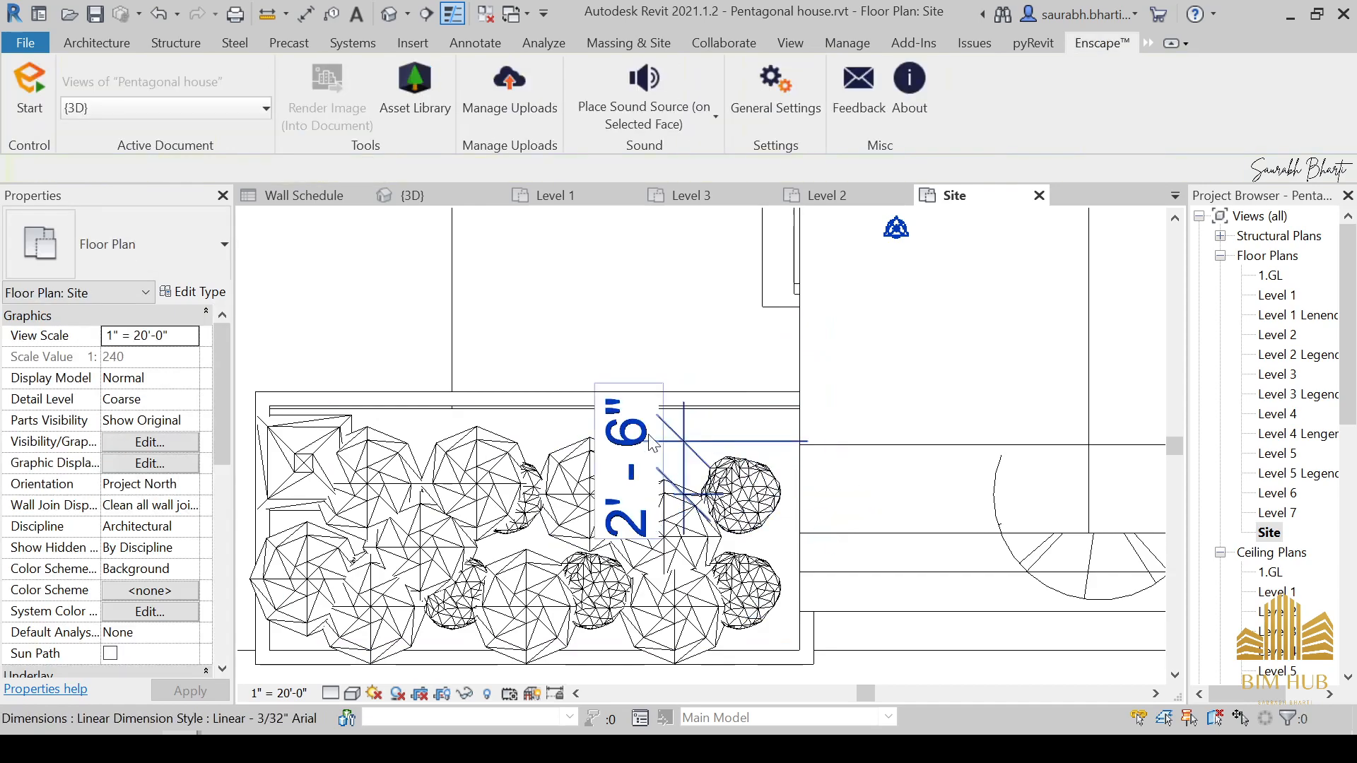
pyautogui.click(640, 438)
pyautogui.press('Delete')
pyautogui.scroll(-2, 640, 439)
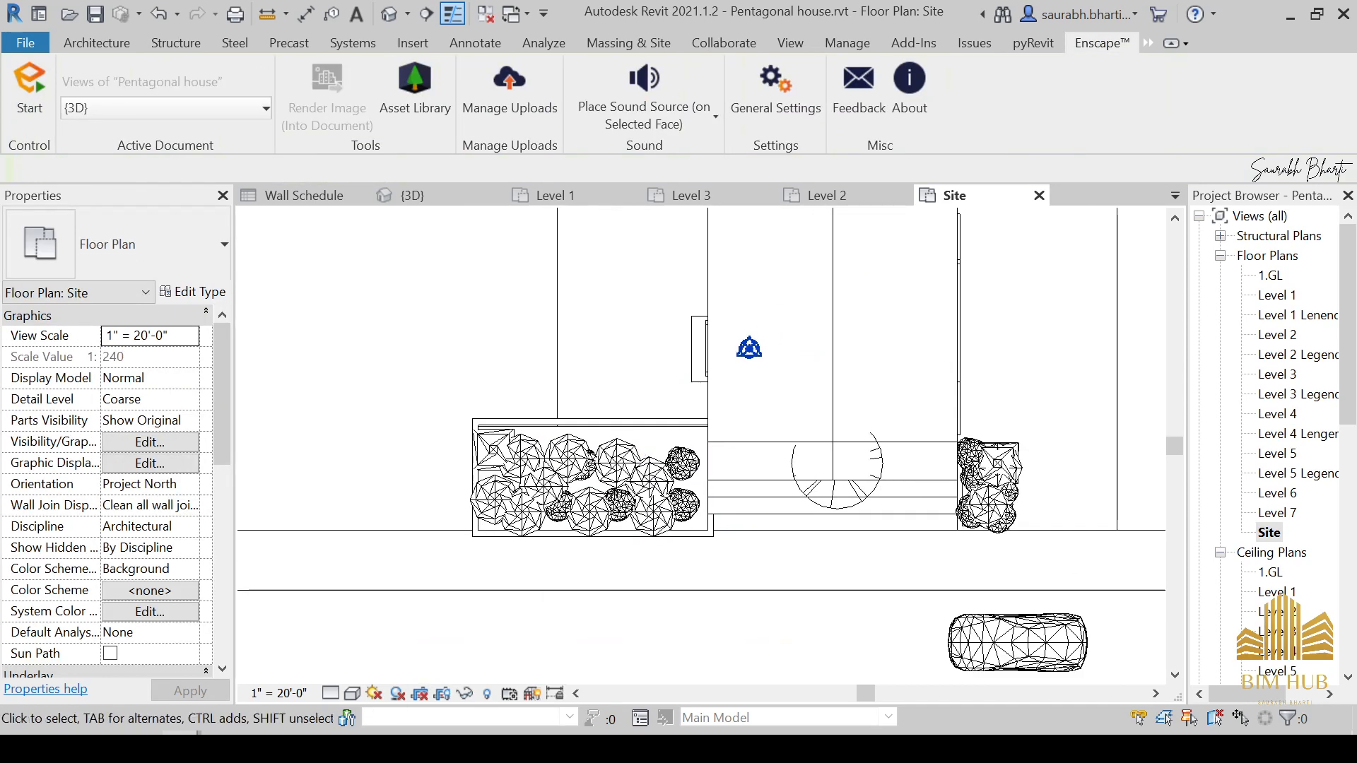
# Step: Place one English Laurel 37 in the wide planter and one in the narrow planter on the Site plan
pyautogui.click(329, 643)
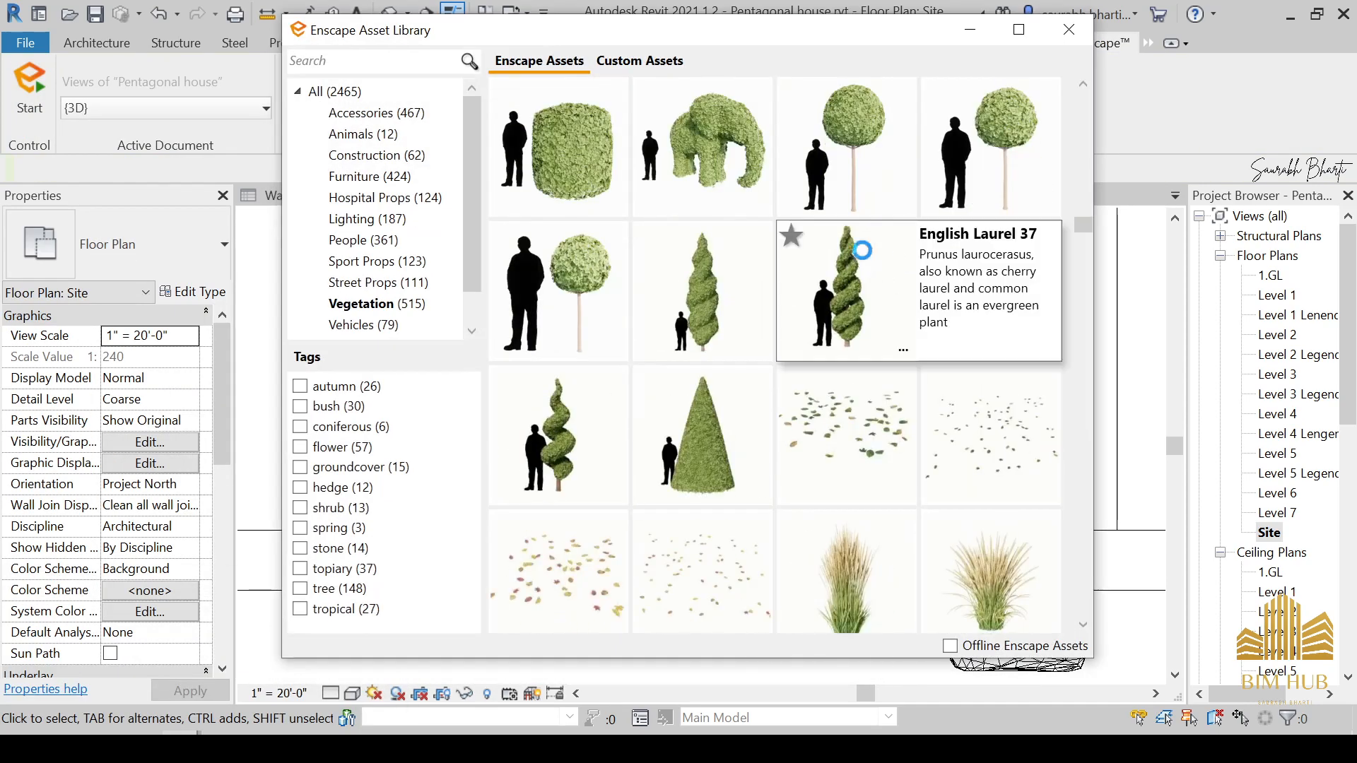
pyautogui.click(861, 251)
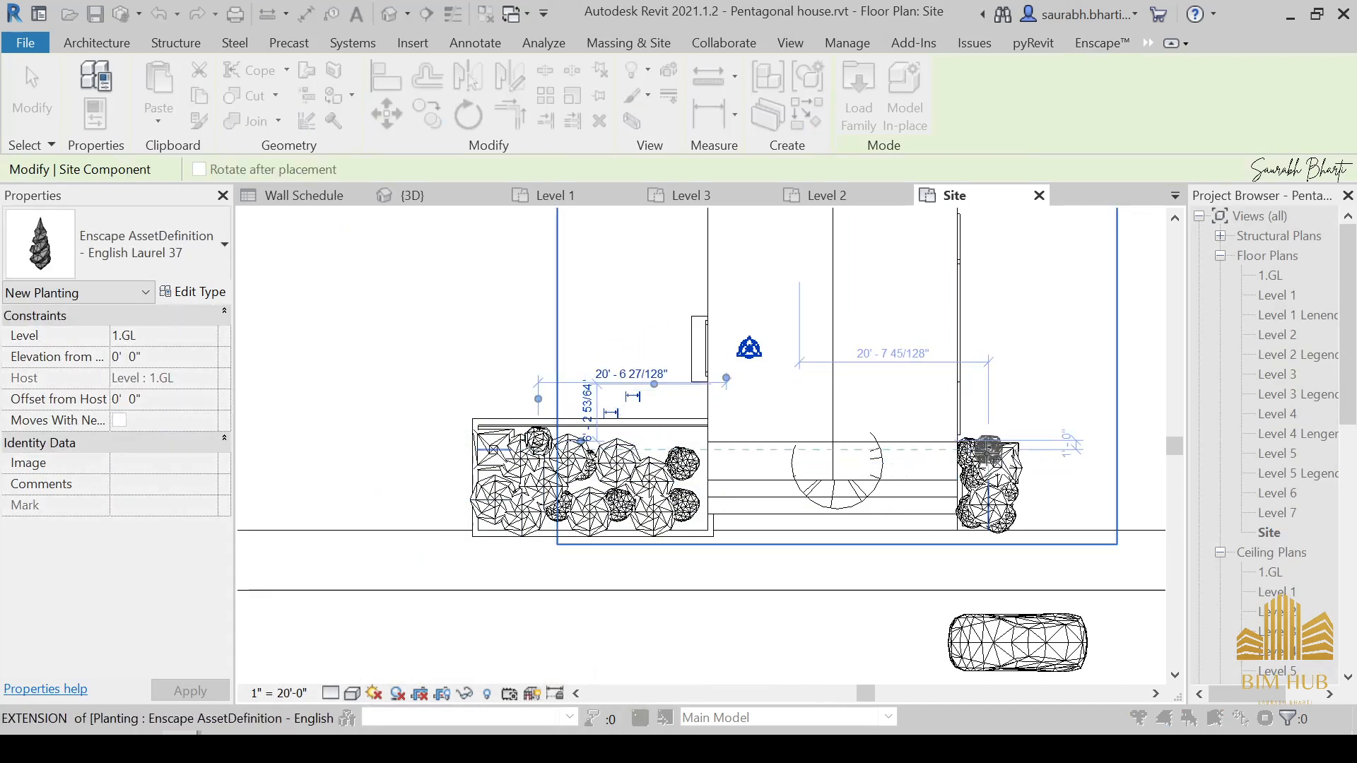
pyautogui.click(988, 450)
pyautogui.press('Escape')
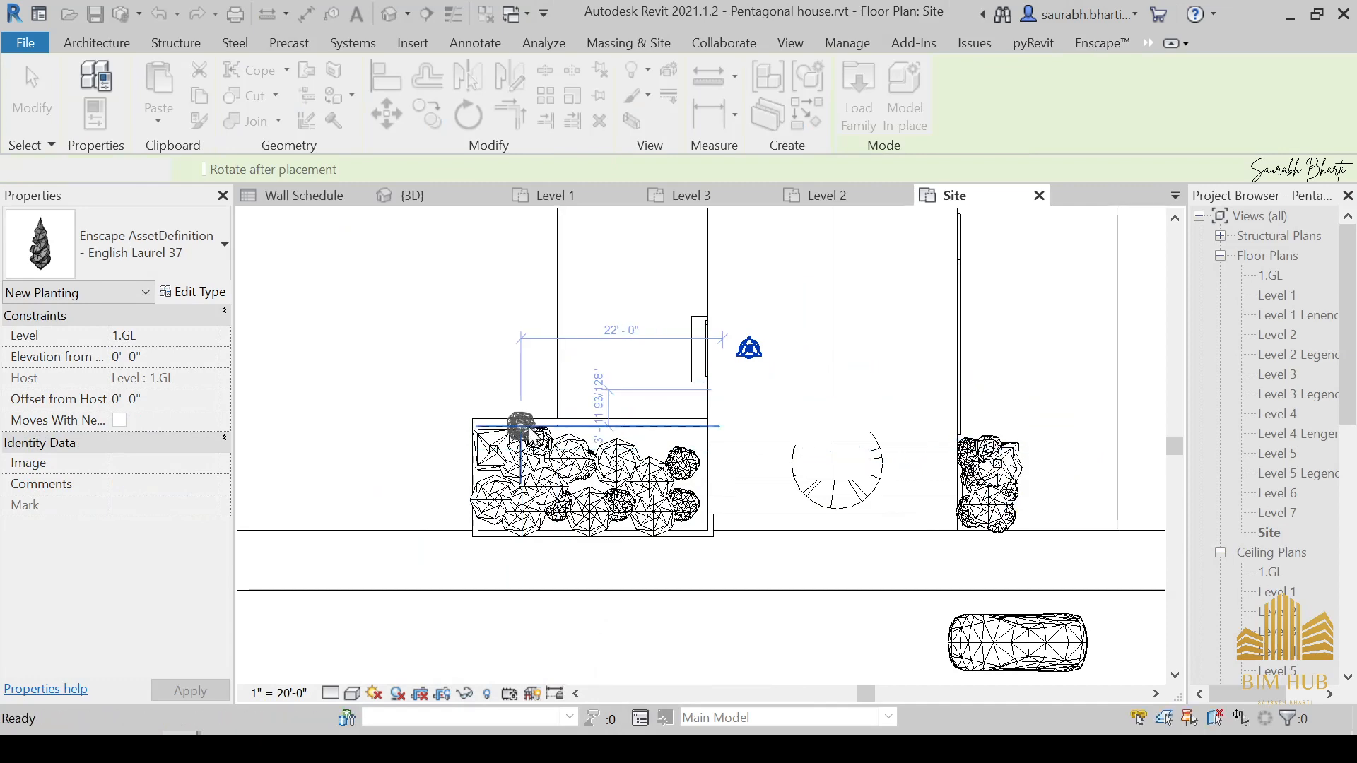
# Step: Place Group of Stones 03 assets in the wide and narrow planters on the Site plan
pyautogui.scroll(-5, 912, 452)
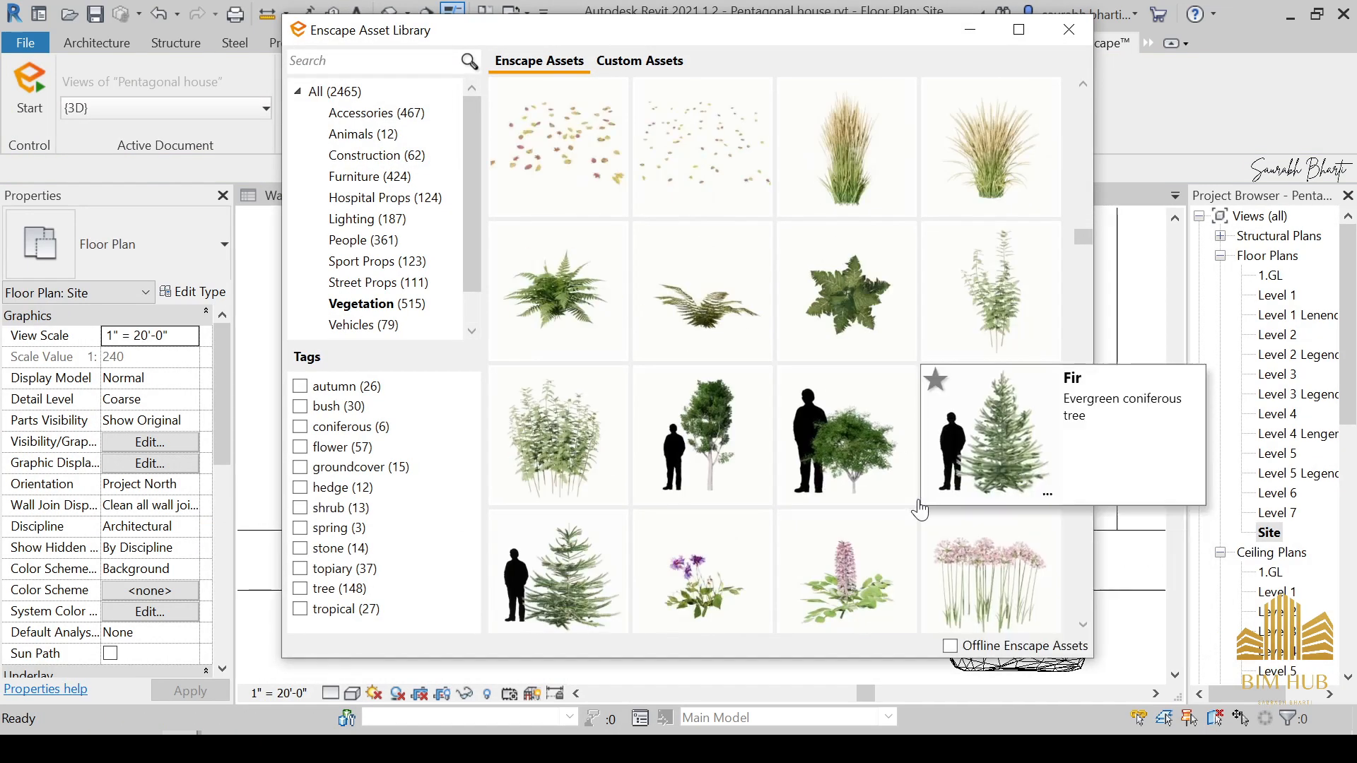
pyautogui.scroll(-3, 746, 499)
pyautogui.scroll(-5, 781, 491)
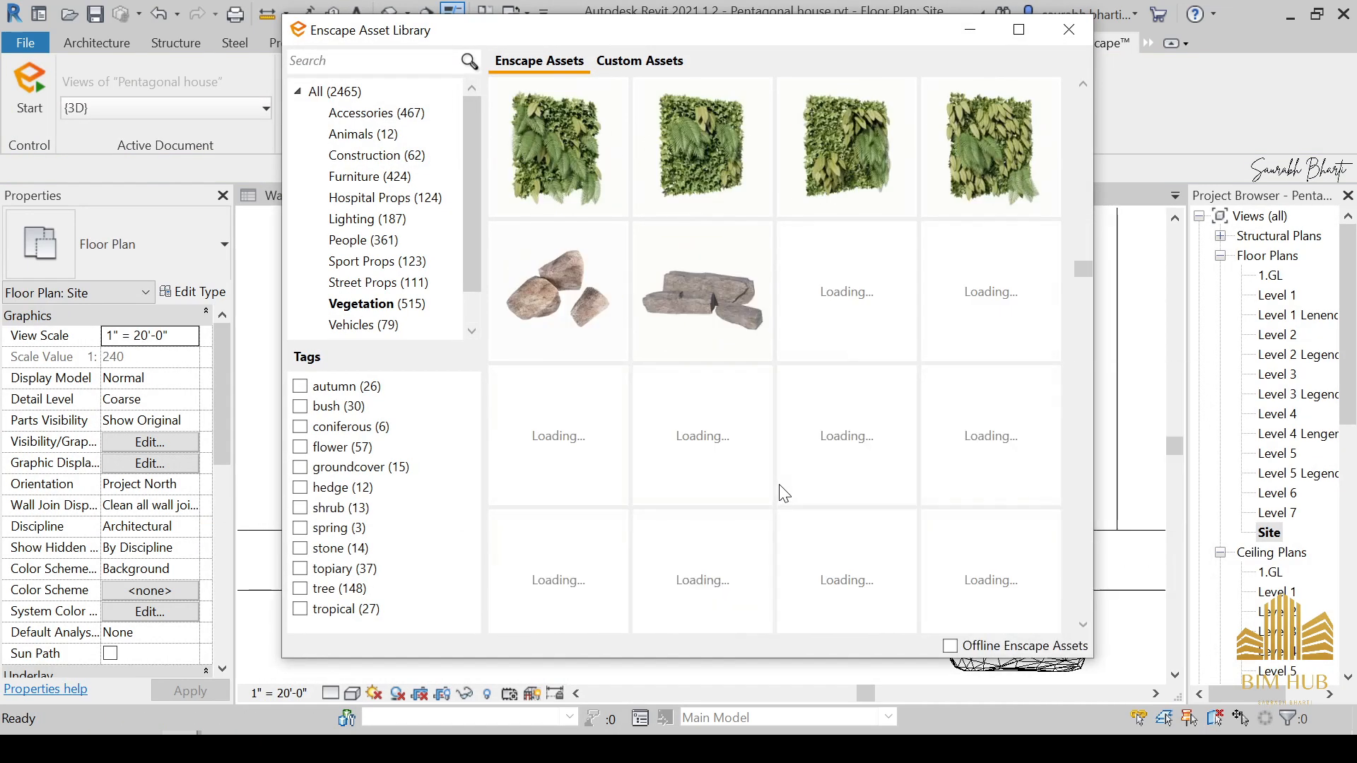
pyautogui.scroll(2, 806, 476)
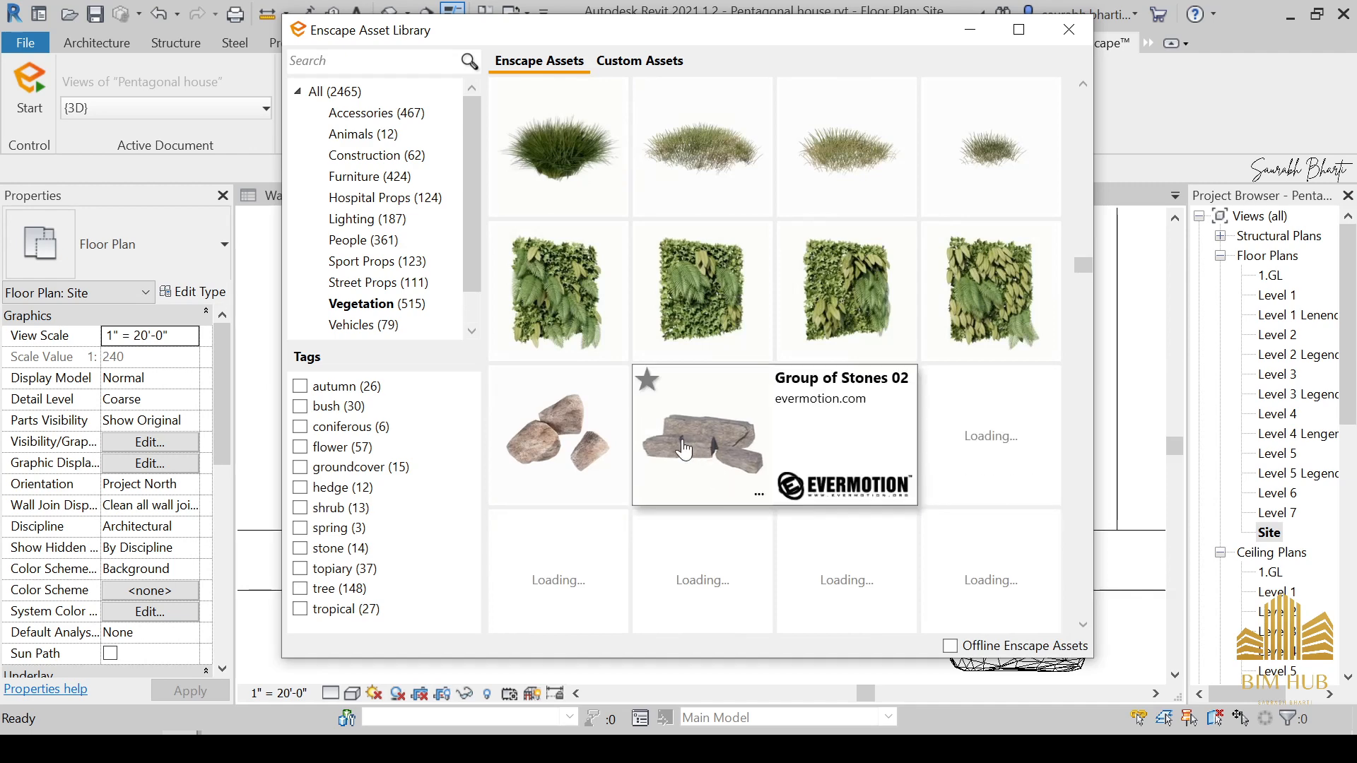
pyautogui.moveTo(578, 447)
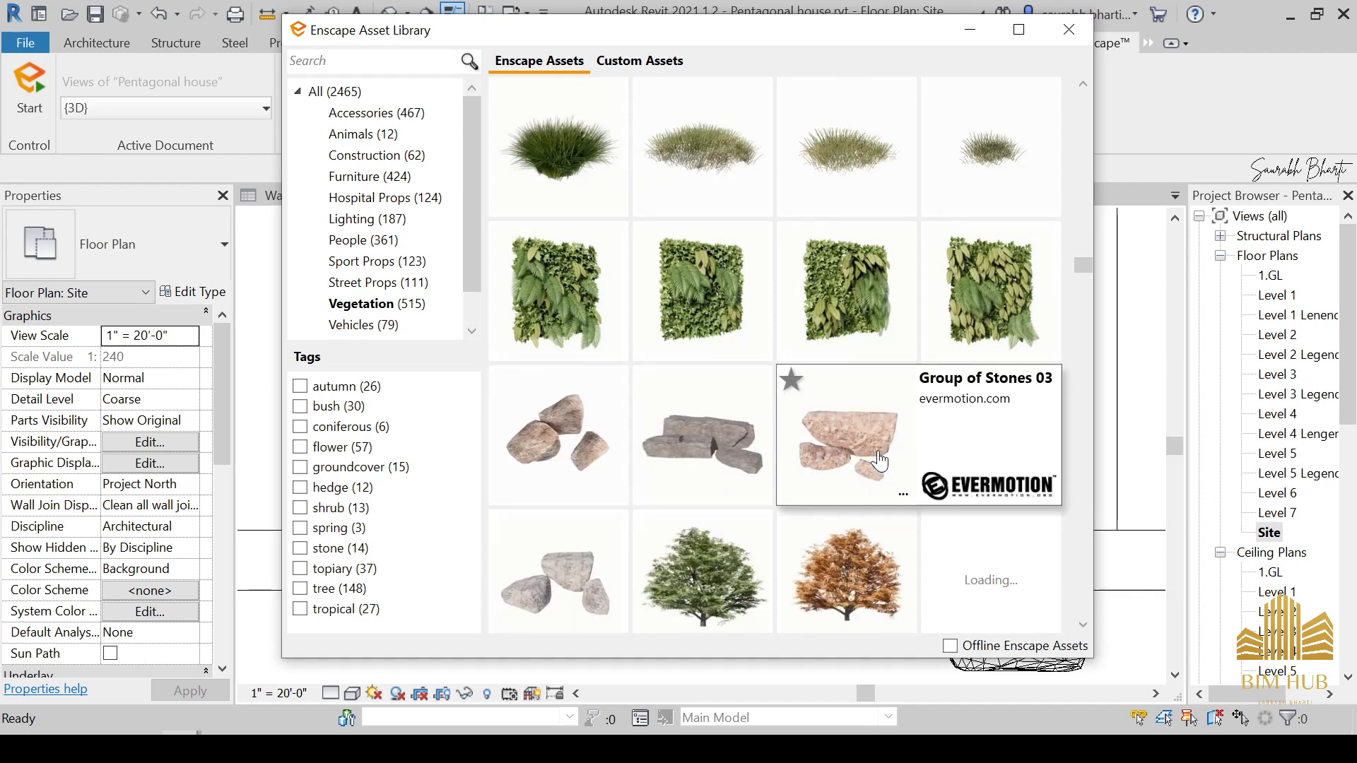
pyautogui.click(824, 460)
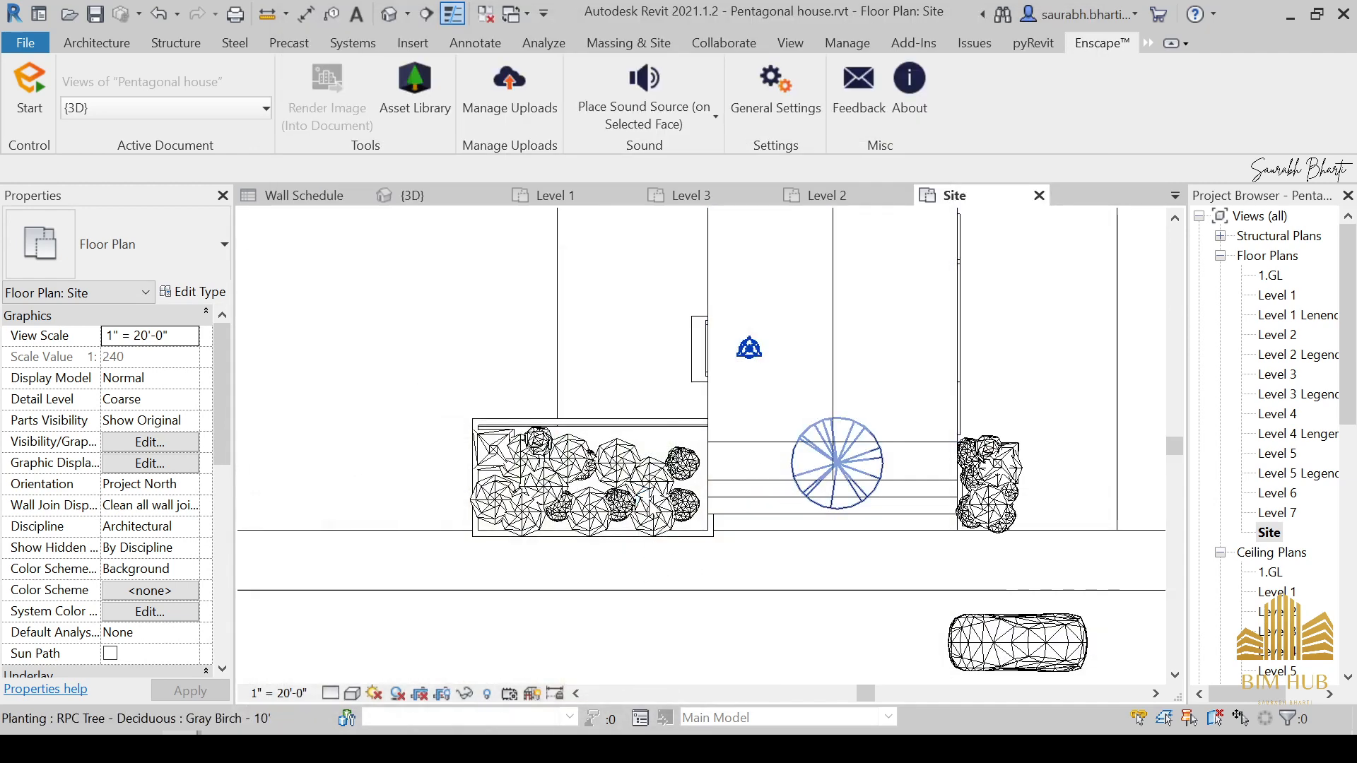
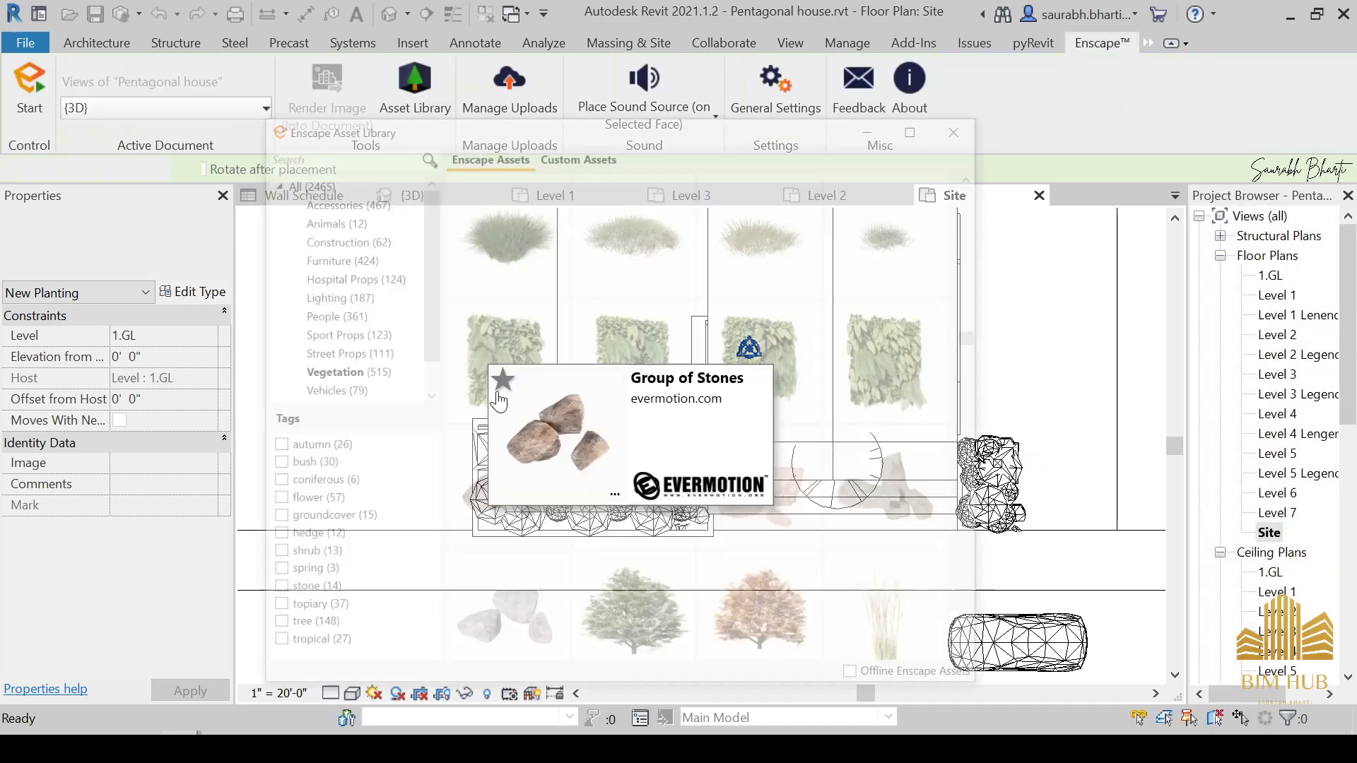
# Step: Open the Level 1 floor plan and place an Interior Plant 22 at the end of the long sofa beside the wall
pyautogui.moveTo(666, 453)
pyautogui.scroll(-2, 679, 488)
pyautogui.moveTo(768, 472)
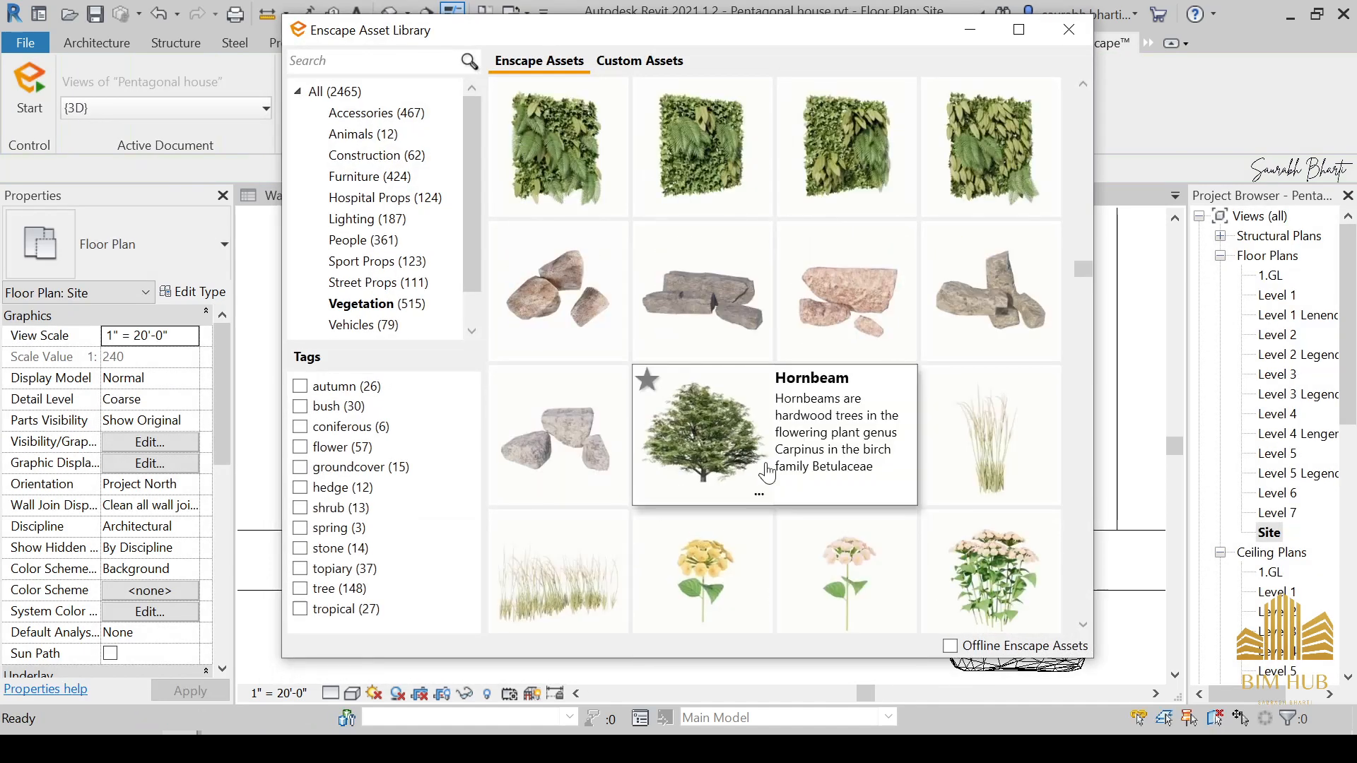
pyautogui.scroll(-10, 767, 473)
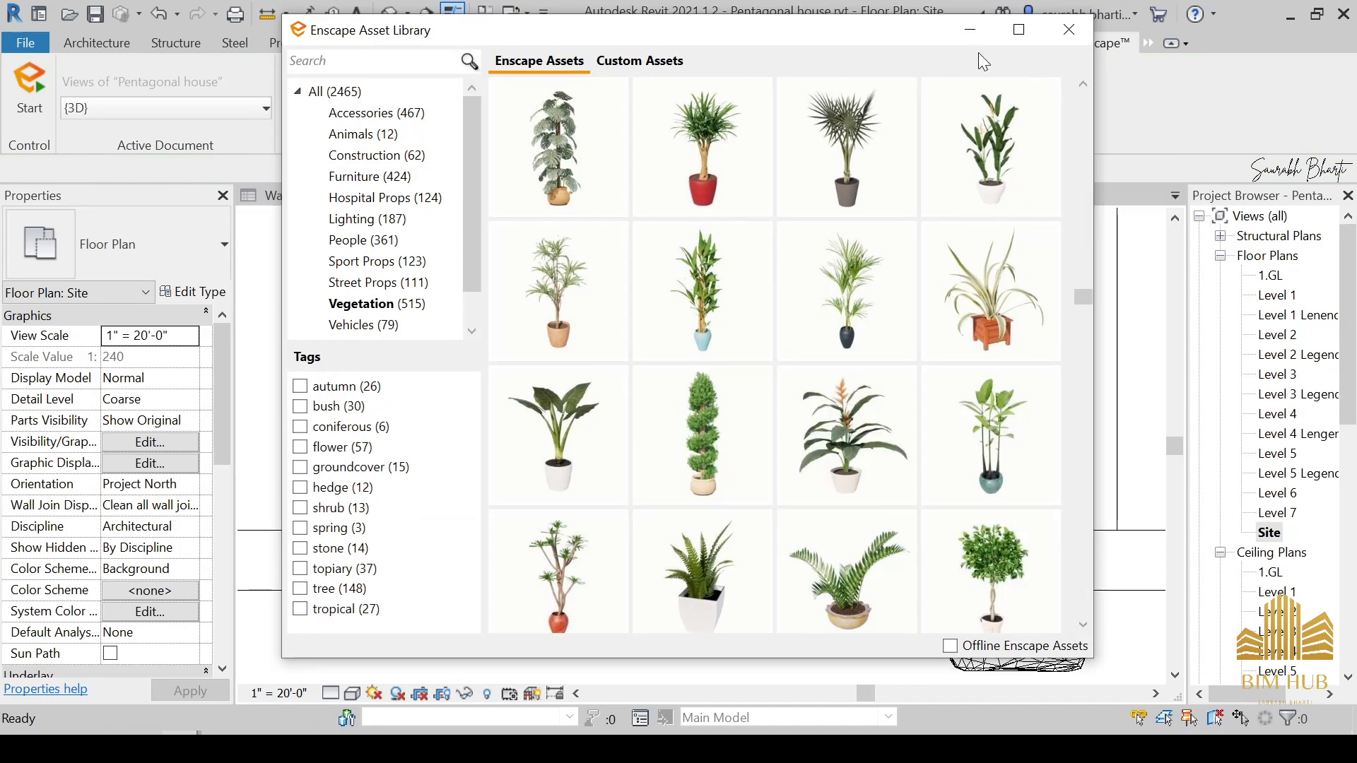
pyautogui.click(971, 29)
pyautogui.doubleClick(1278, 297)
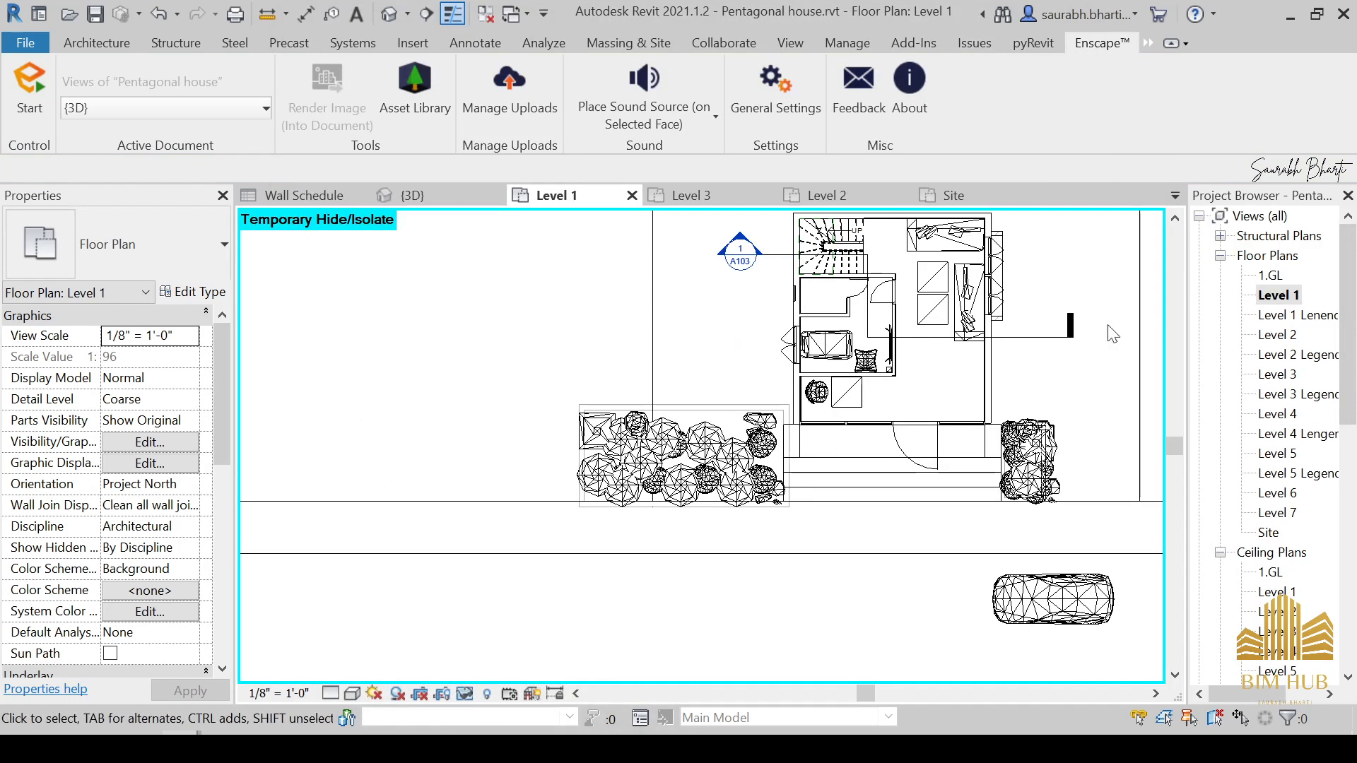
pyautogui.moveTo(988, 390); pyautogui.dragTo(950, 462, button='middle')
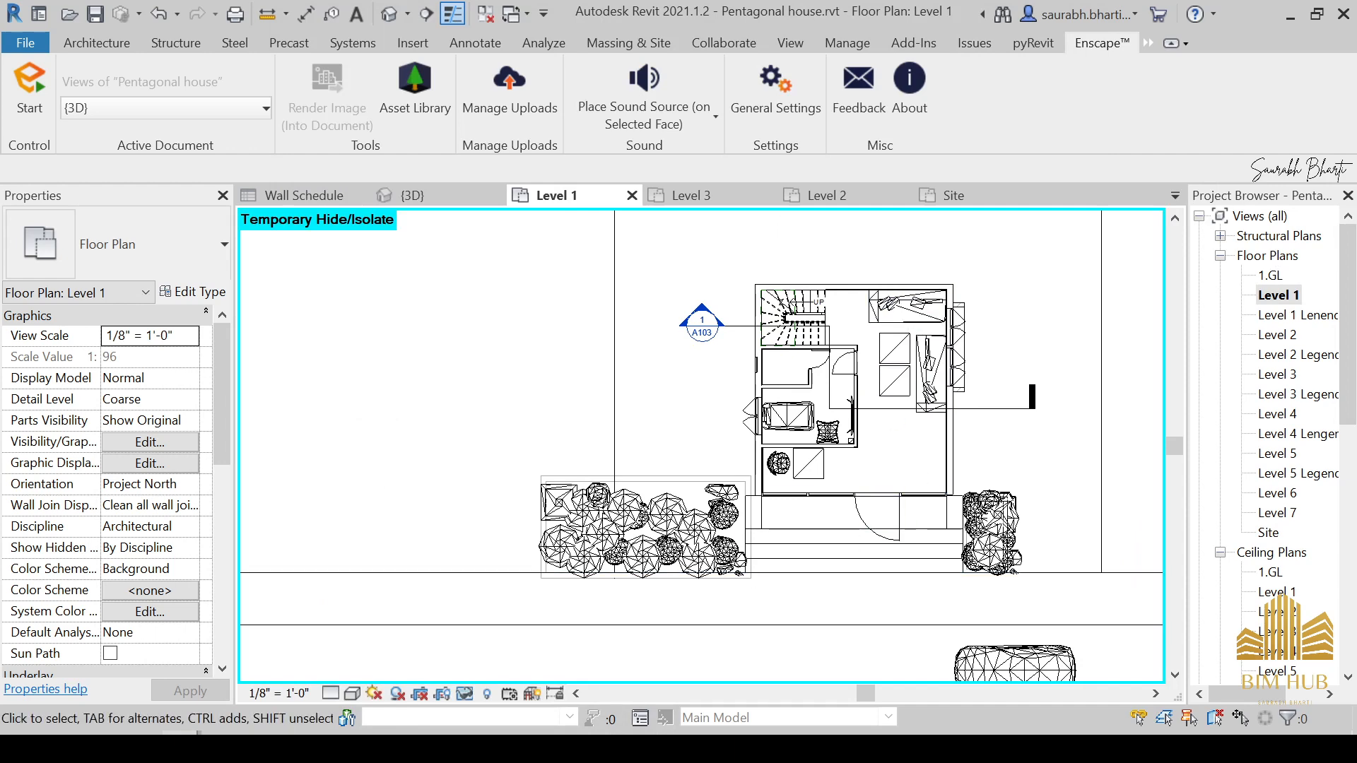
pyautogui.click(368, 654)
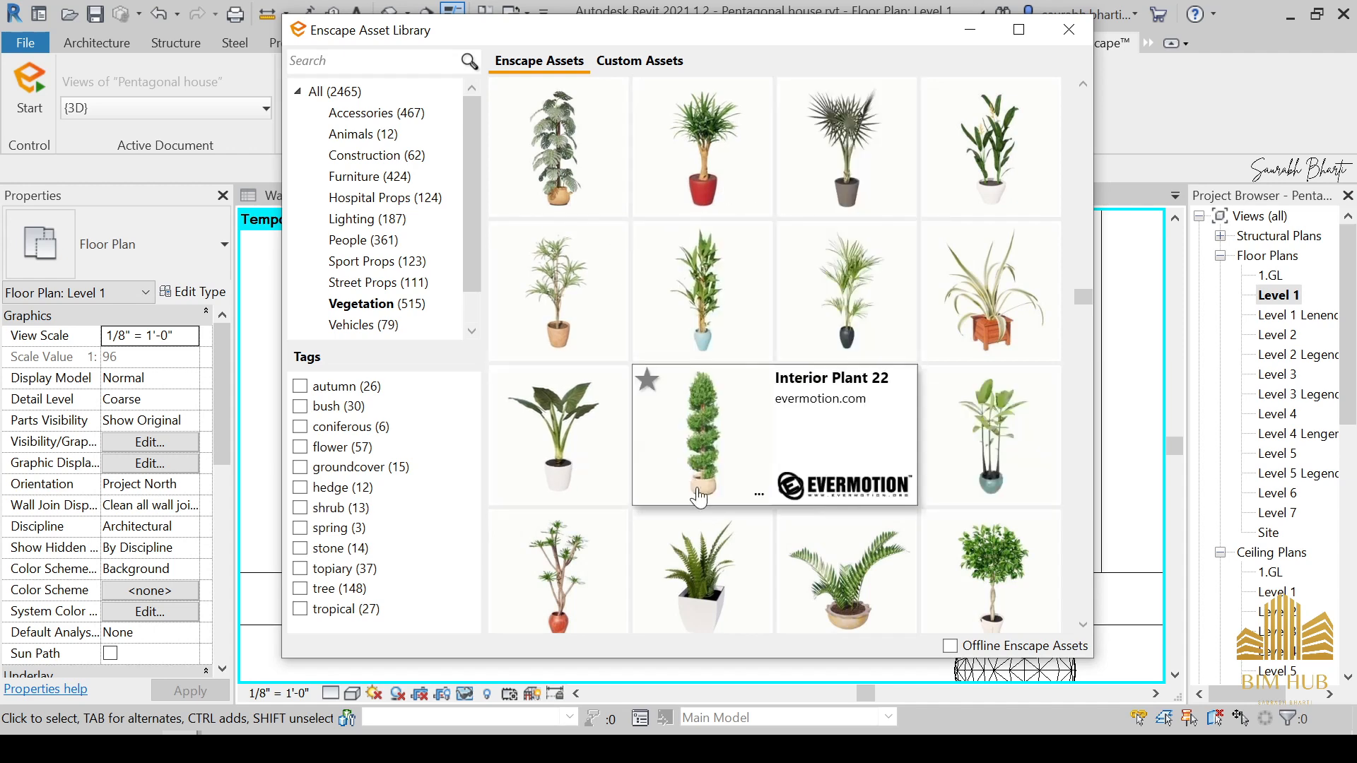
pyautogui.click(697, 461)
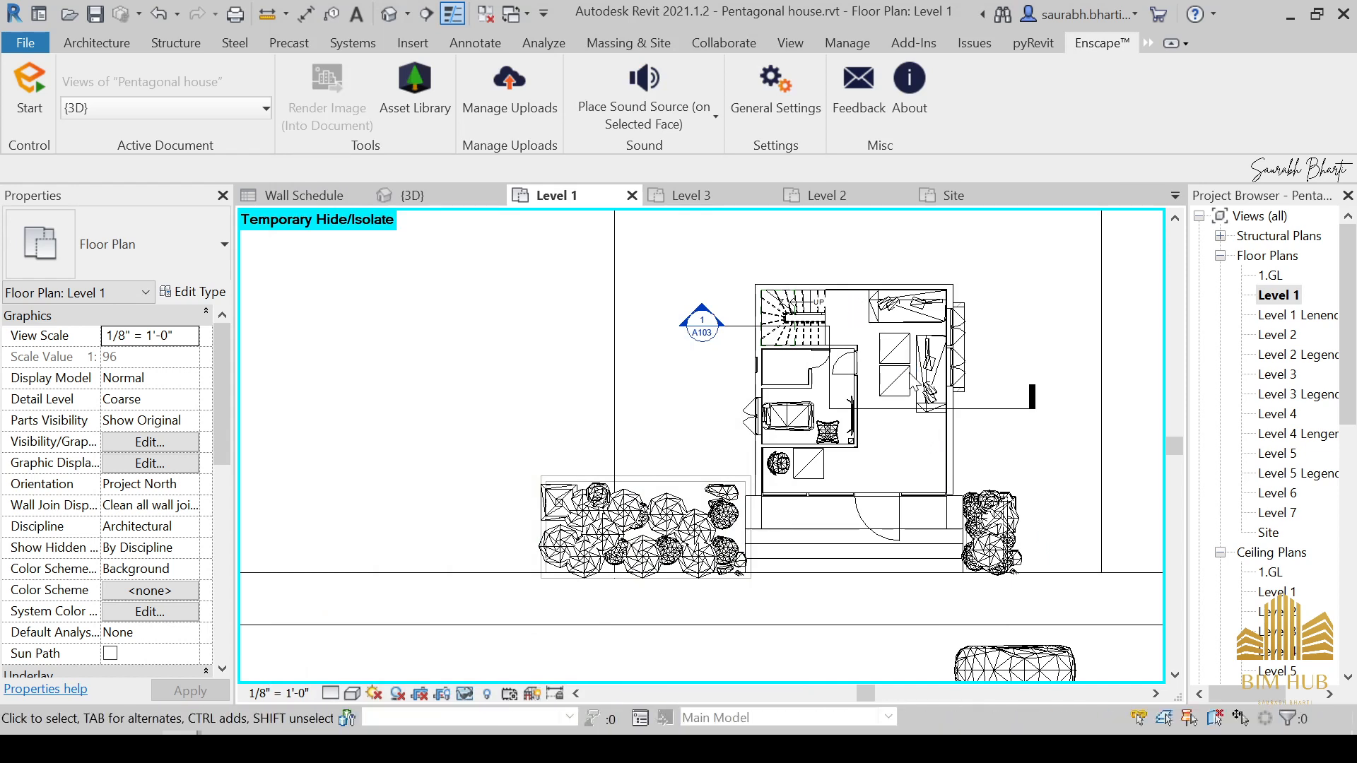
pyautogui.scroll(5, 946, 444)
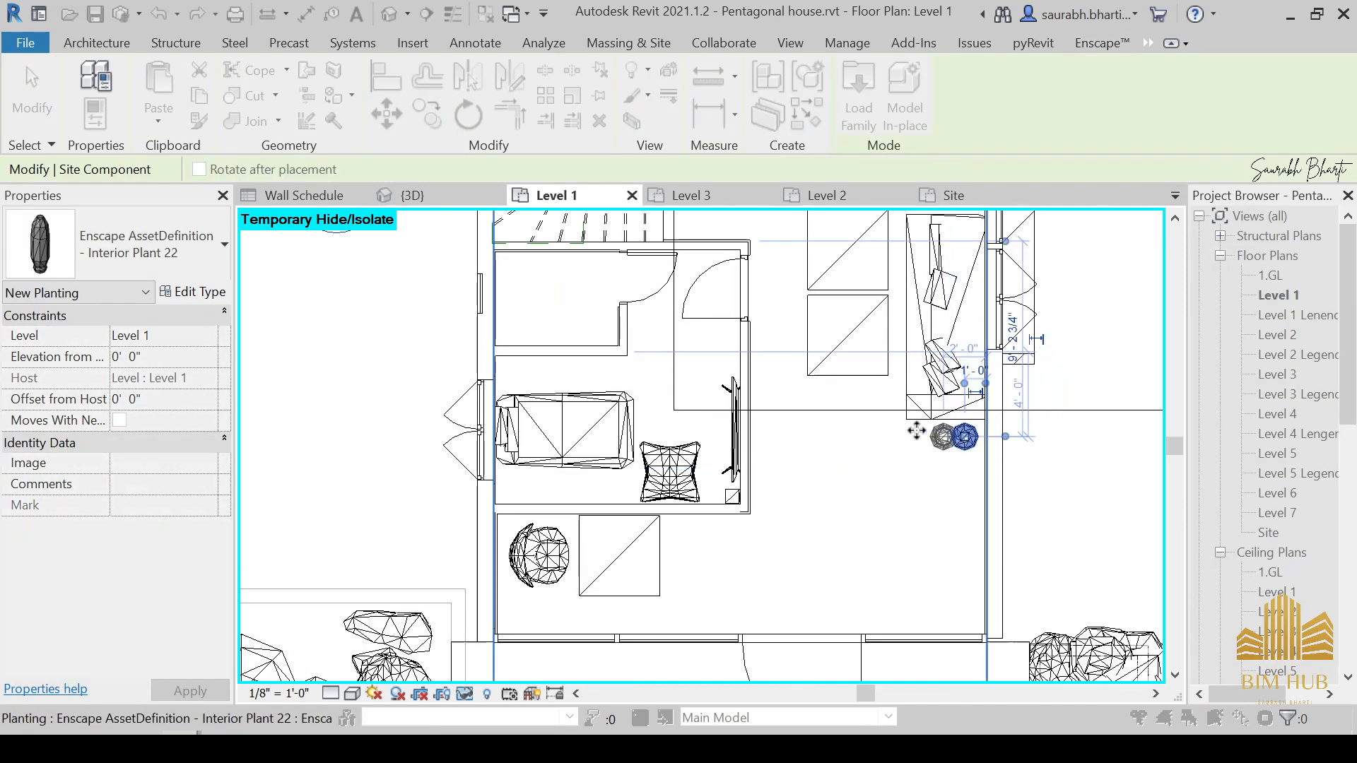
pyautogui.press('Escape')
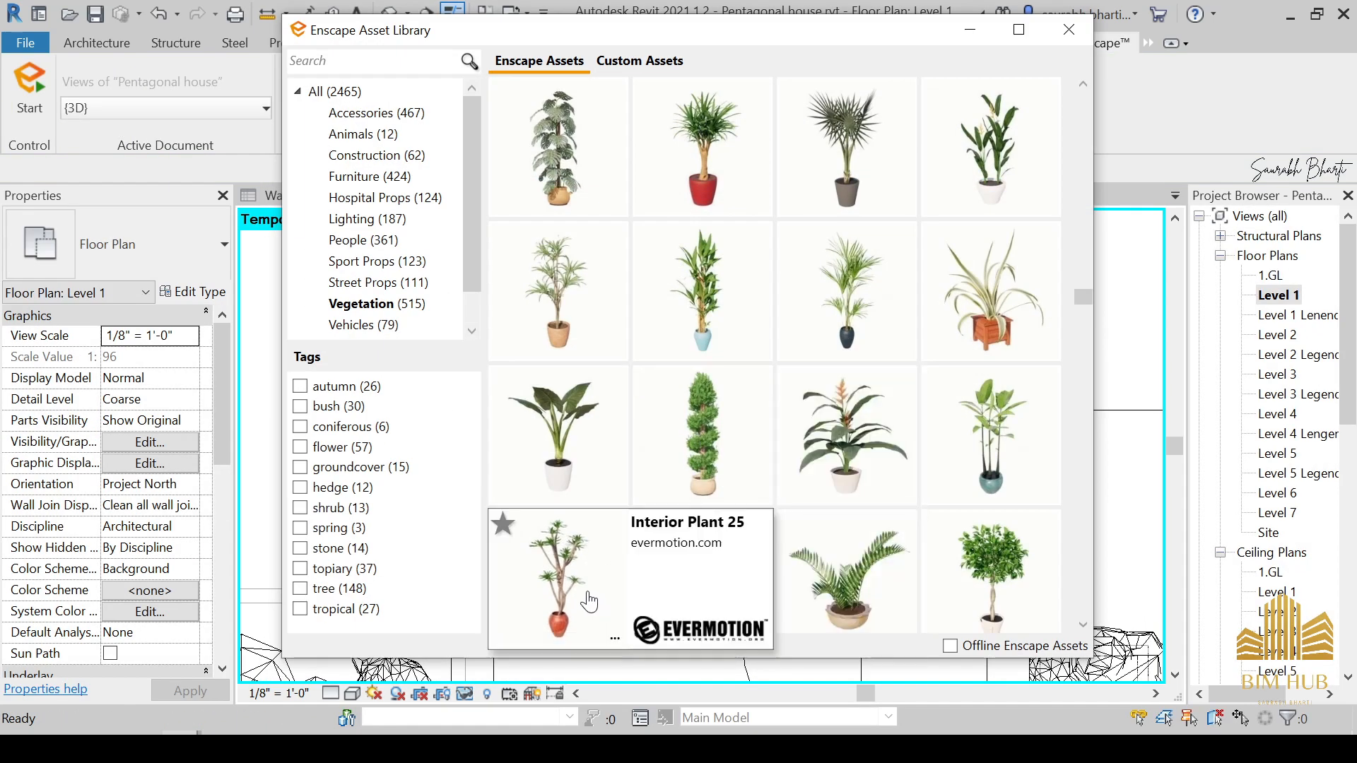
pyautogui.scroll(-3, 842, 537)
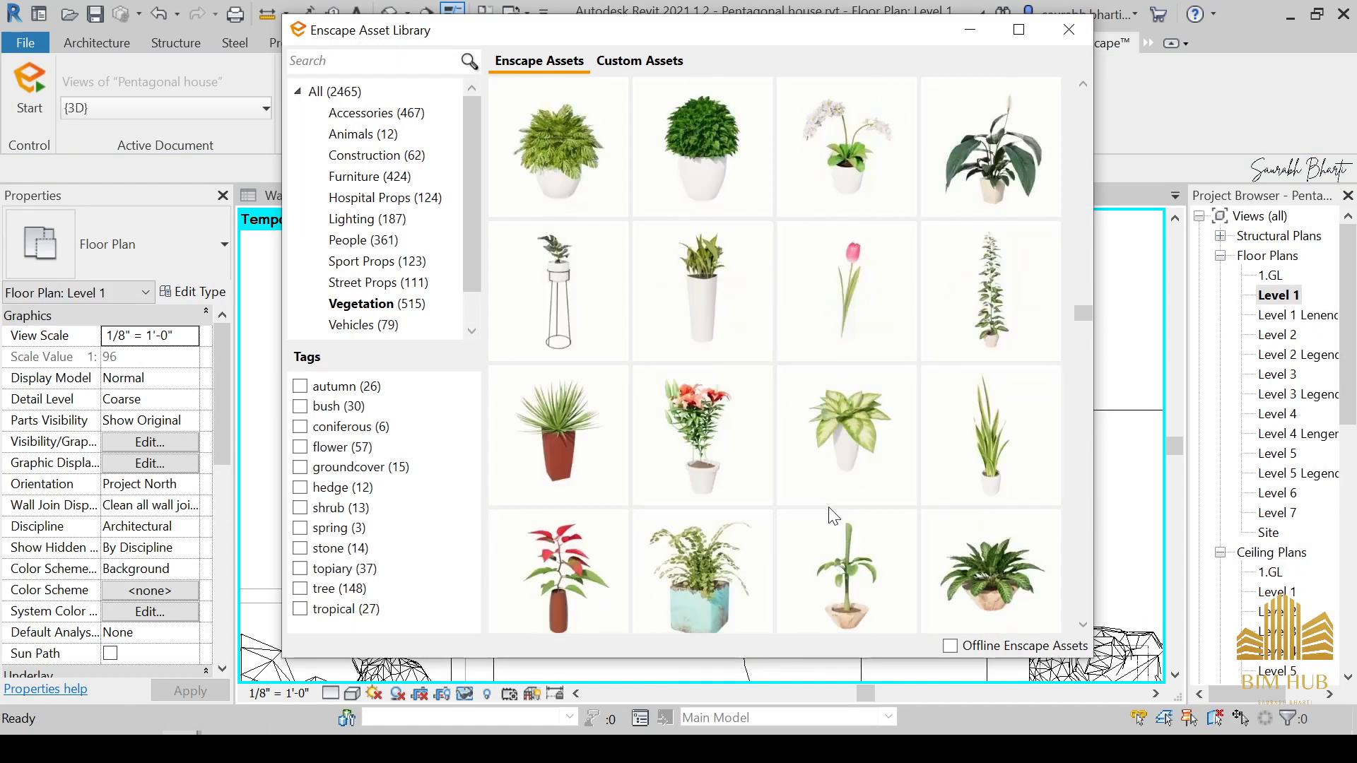
pyautogui.moveTo(696, 324)
pyautogui.moveTo(880, 157)
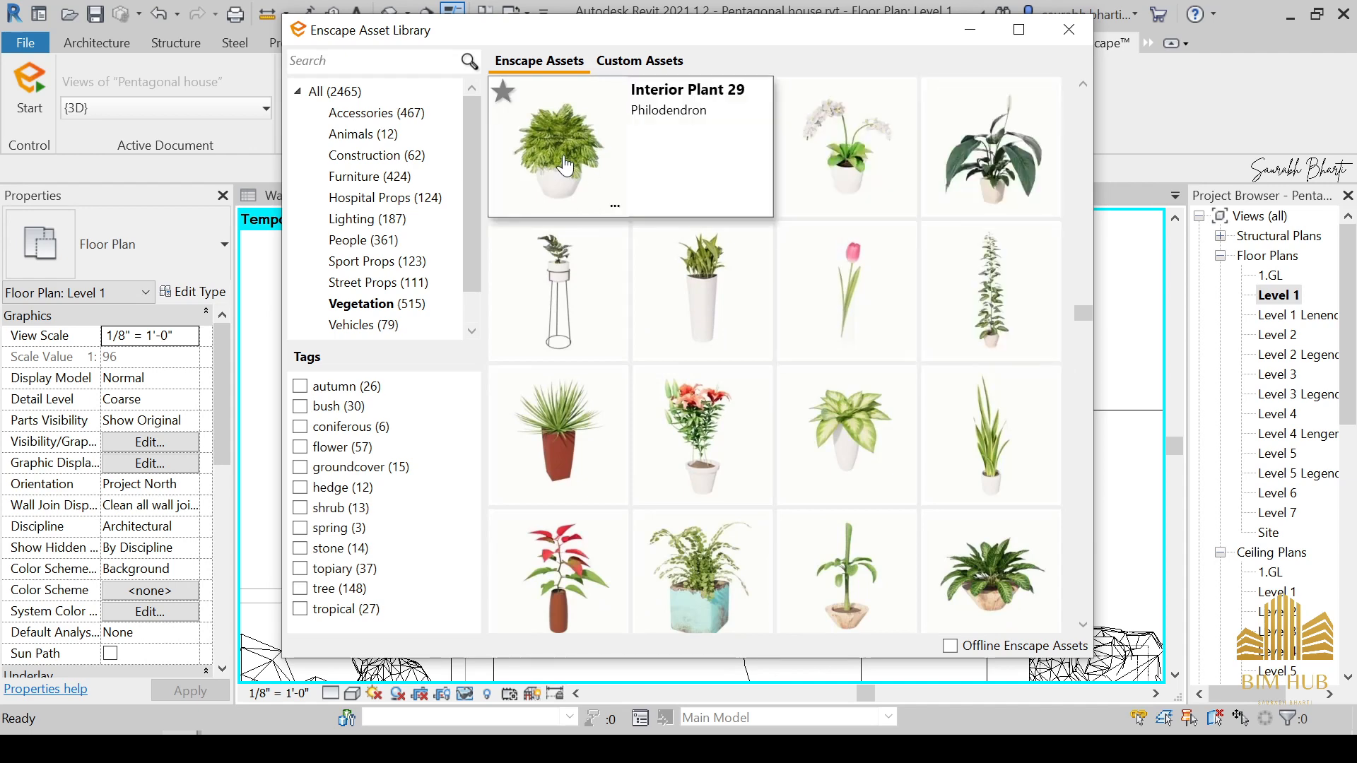
pyautogui.click(839, 164)
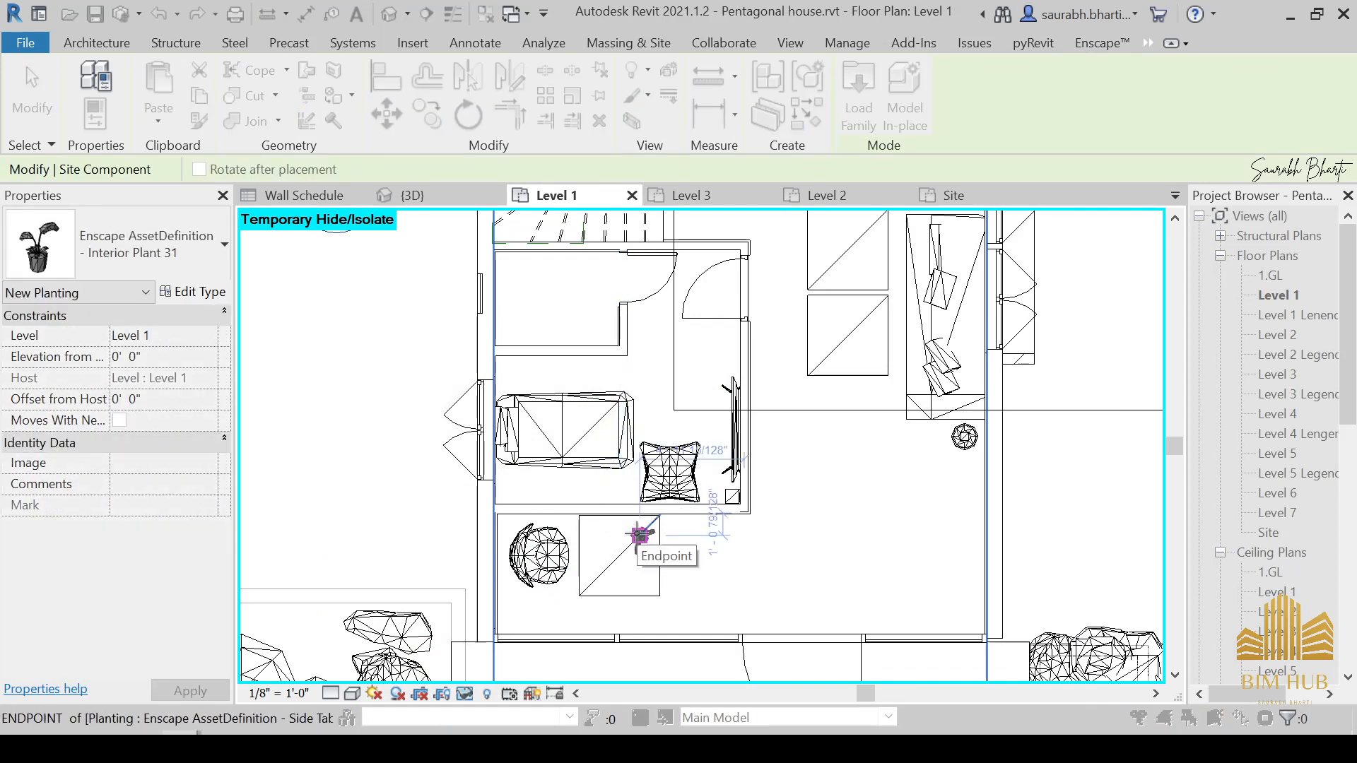
pyautogui.press('Escape')
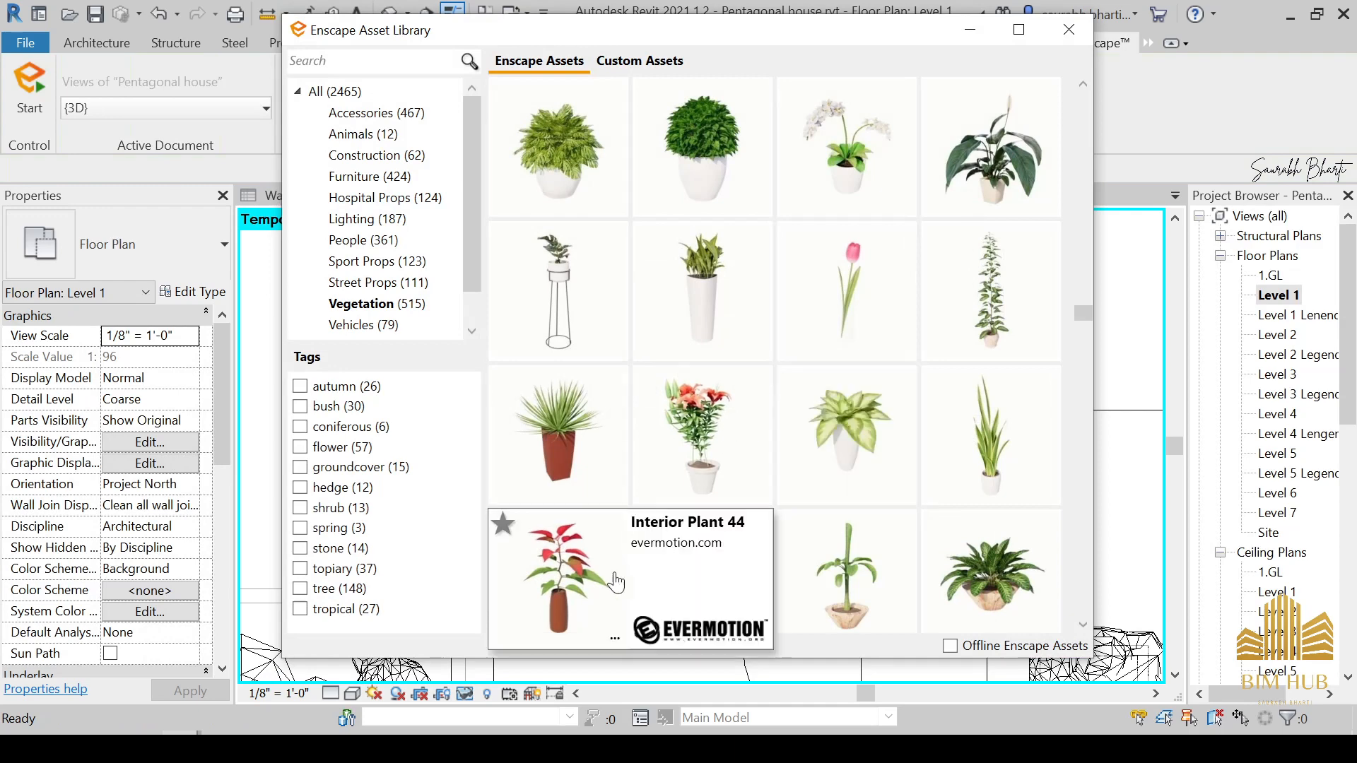
# Step: Place an Interior Plant 42 on the side table next to the armchair and set its elevation from level to 1' 6"
pyautogui.click(846, 446)
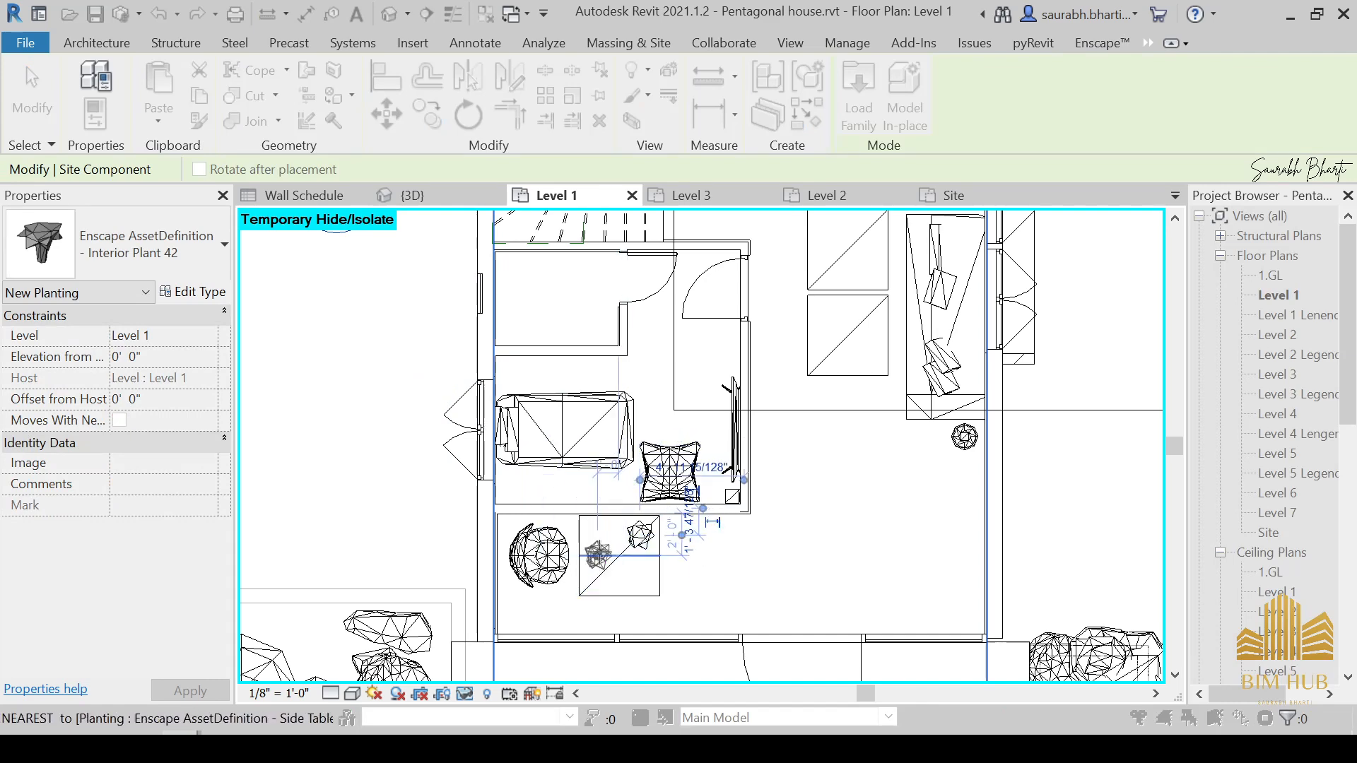
pyautogui.press('Escape')
pyautogui.click(977, 32)
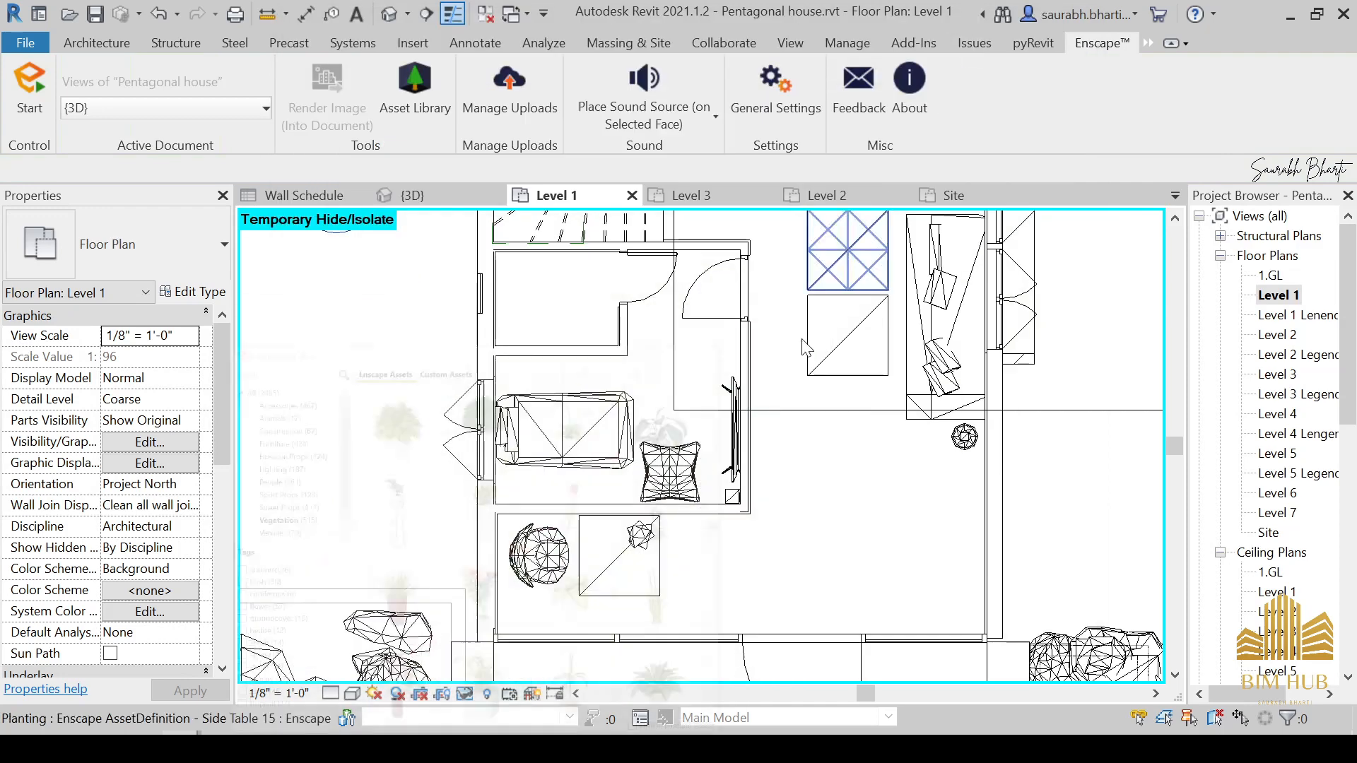
pyautogui.click(653, 543)
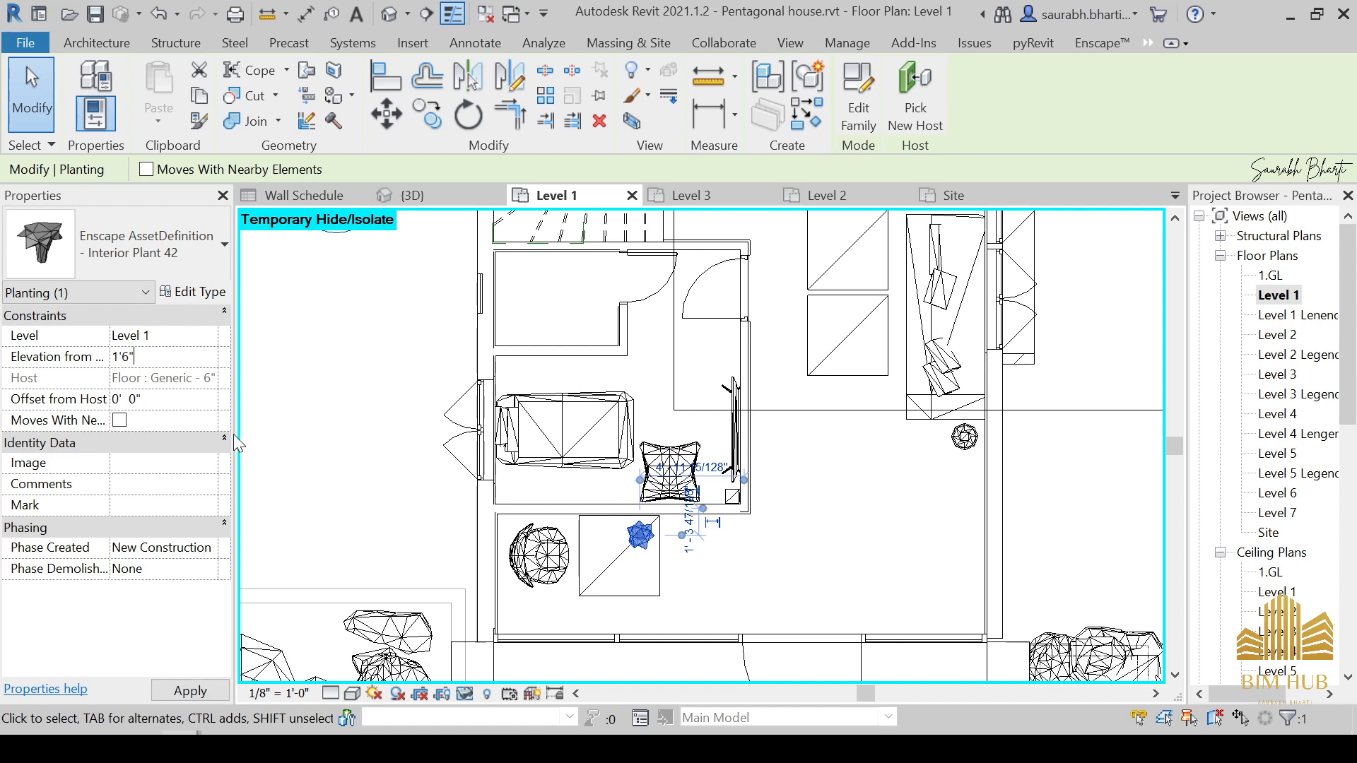
pyautogui.press('Return')
# Step: Check the plant on the side table in the 3D view and set its elevation from level to 0' 8"
pyautogui.click(390, 18)
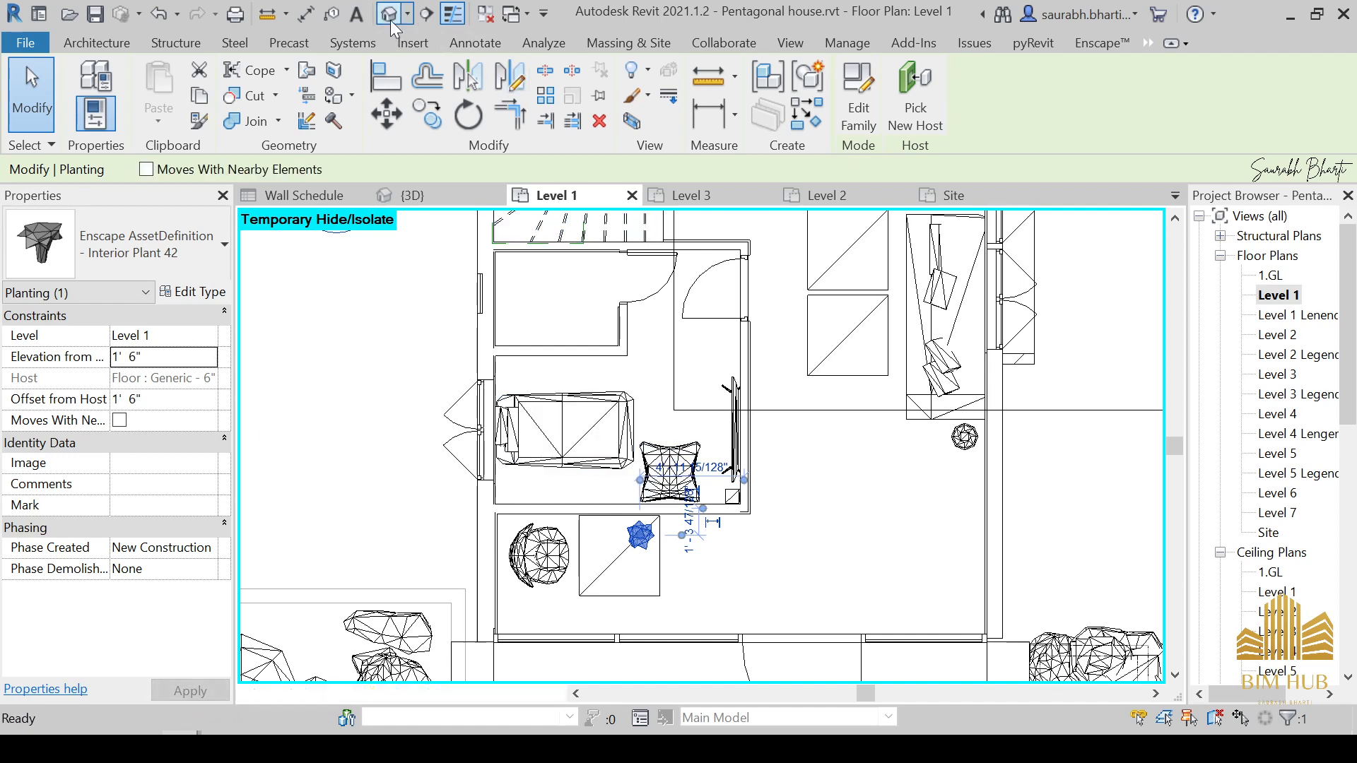
pyautogui.scroll(5, 628, 534)
pyautogui.keyDown('shift'); pyautogui.moveTo(654, 513); pyautogui.dragTo(697, 477, button='middle'); pyautogui.keyUp('shift')
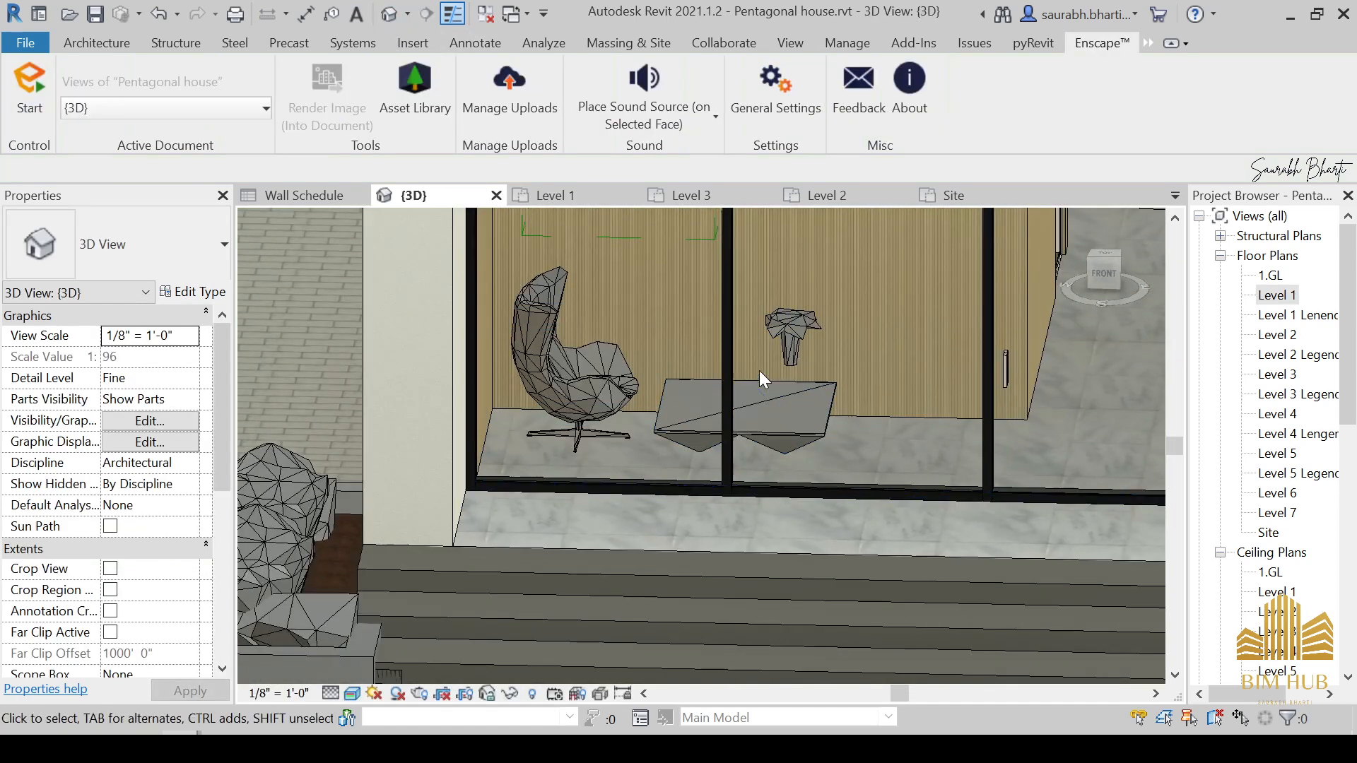
pyautogui.scroll(2, 760, 370)
pyautogui.click(819, 325)
pyautogui.keyDown('shift'); pyautogui.moveTo(816, 516); pyautogui.dragTo(862, 481, button='middle'); pyautogui.keyUp('shift')
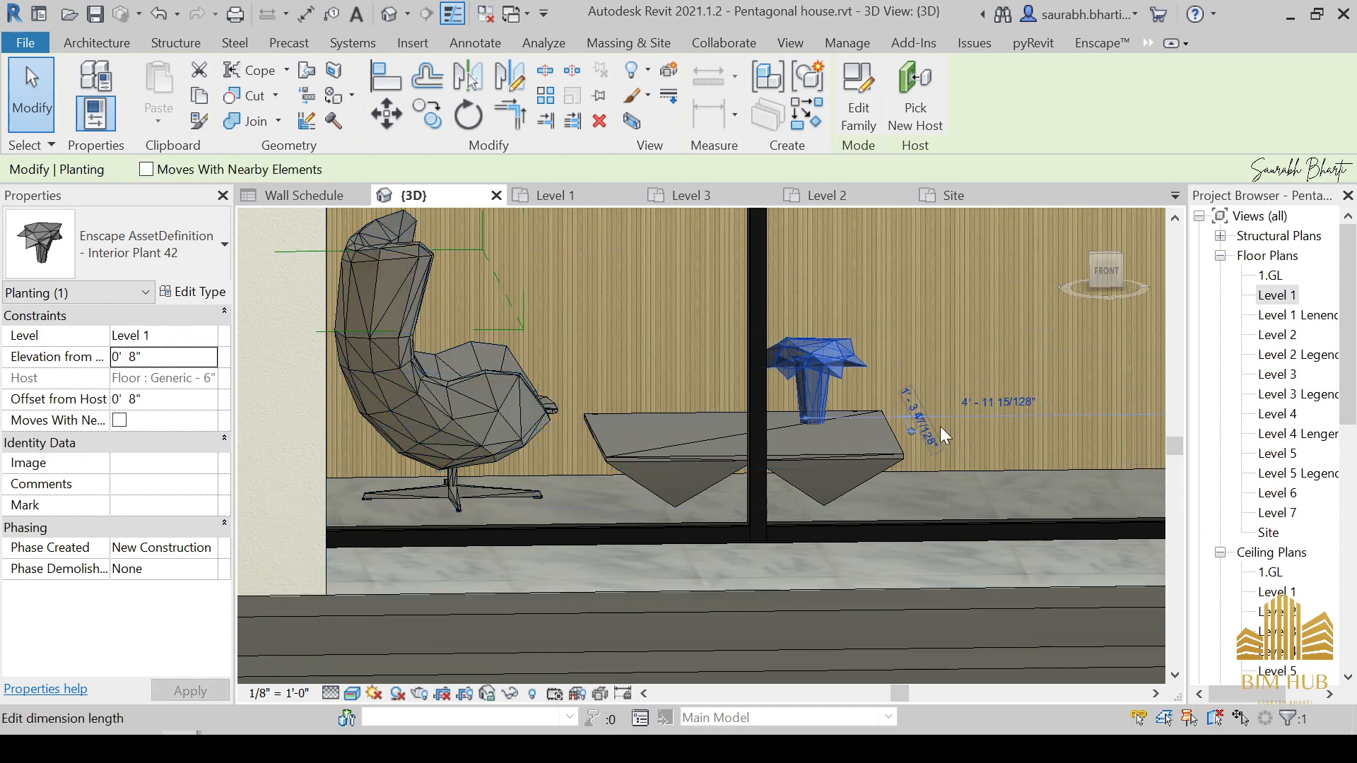
pyautogui.keyDown('shift'); pyautogui.moveTo(829, 385); pyautogui.dragTo(921, 570, button='middle'); pyautogui.keyUp('shift')
pyautogui.scroll(2, 921, 570)
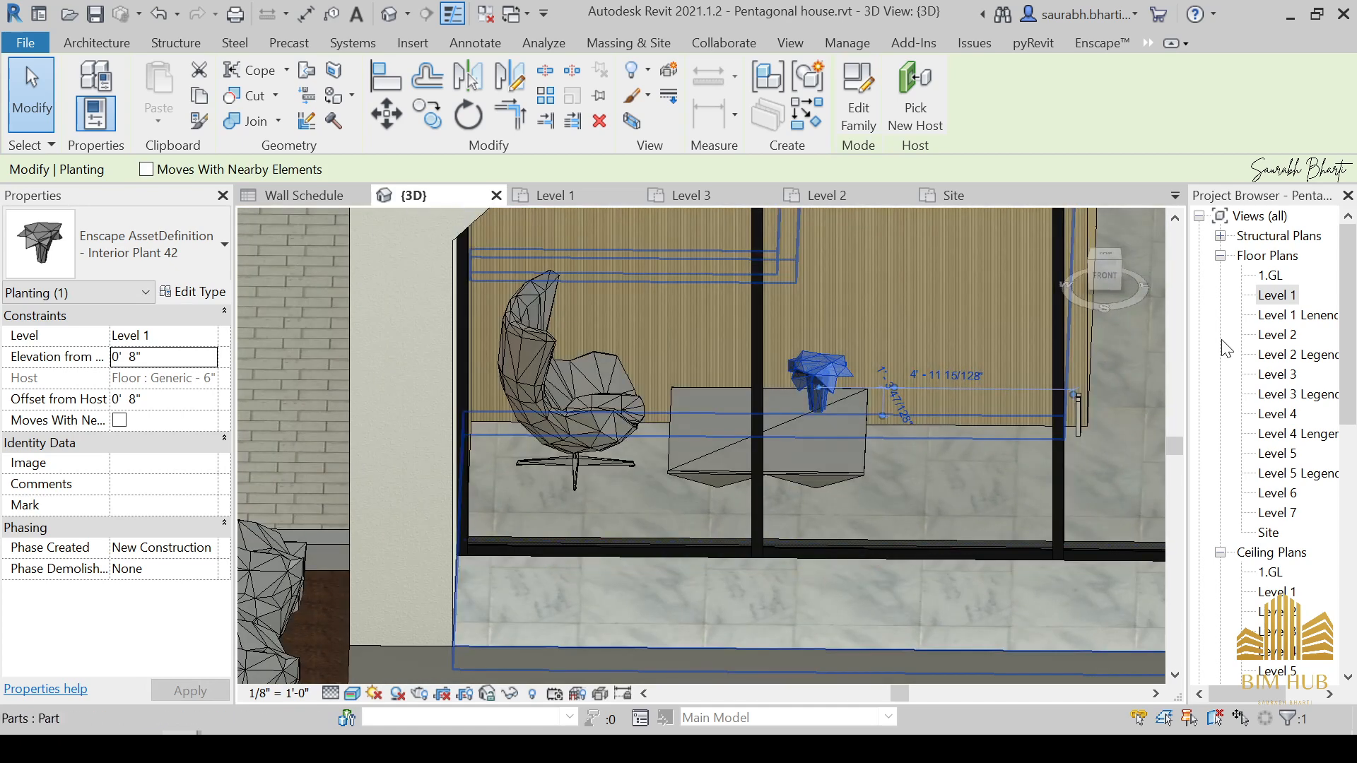
# Step: Return to the Level 1 floor plan and show the Accessories category in the Enscape Asset Library
pyautogui.doubleClick(1277, 300)
pyautogui.press('Escape')
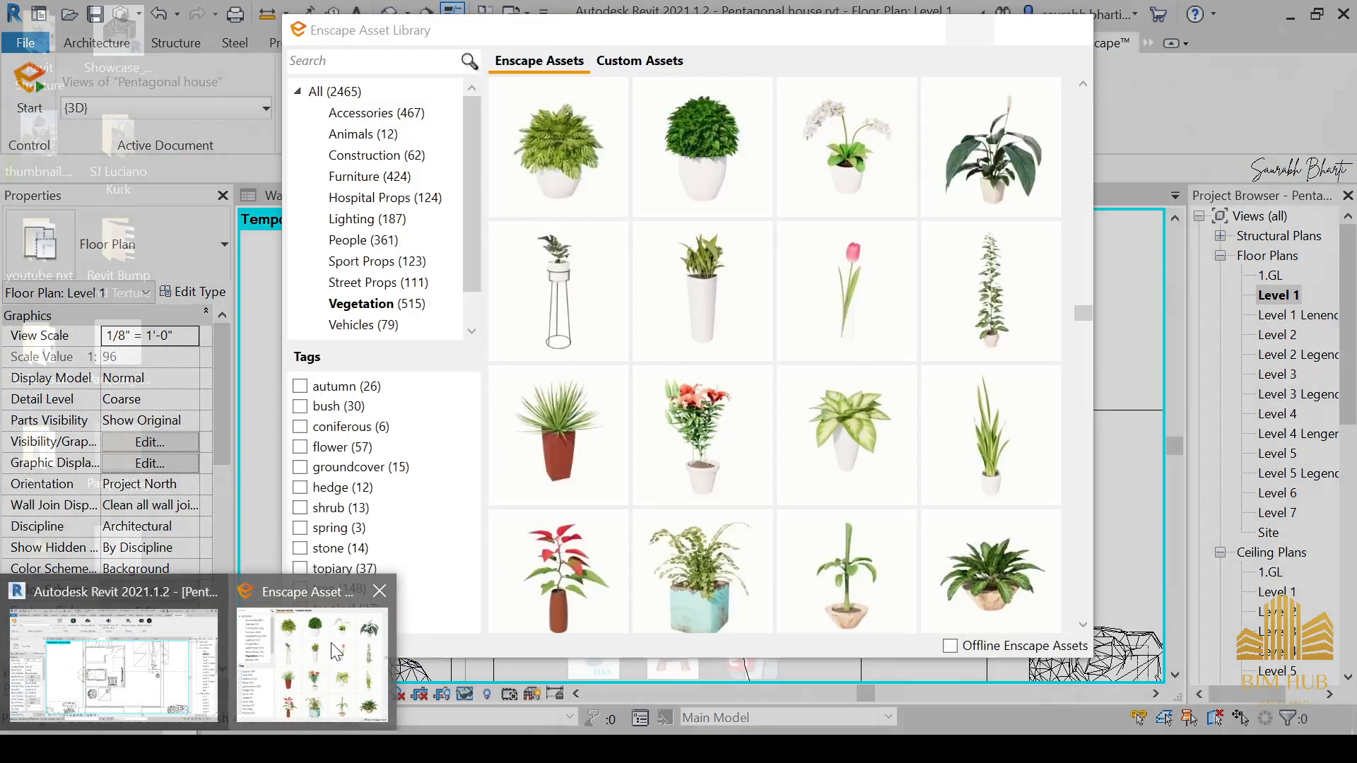
pyautogui.click(336, 651)
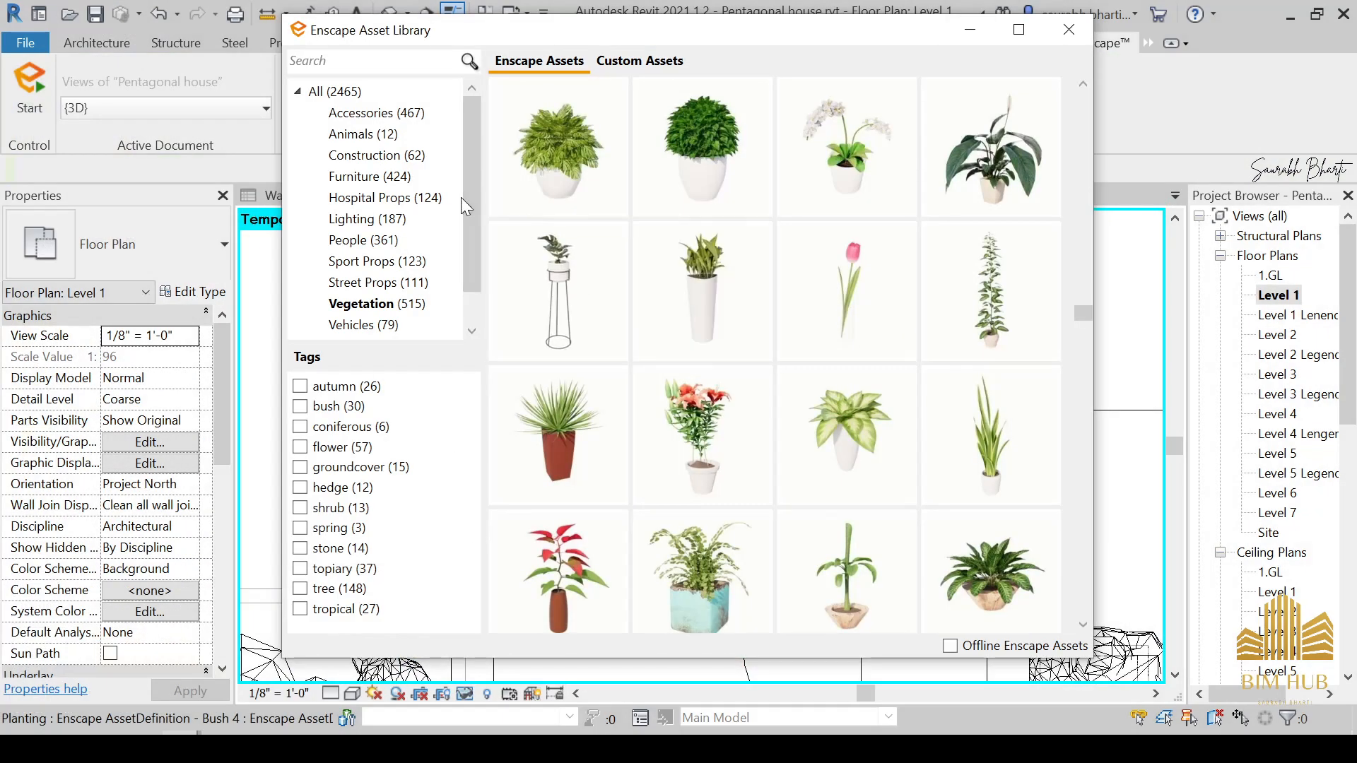
pyautogui.click(416, 115)
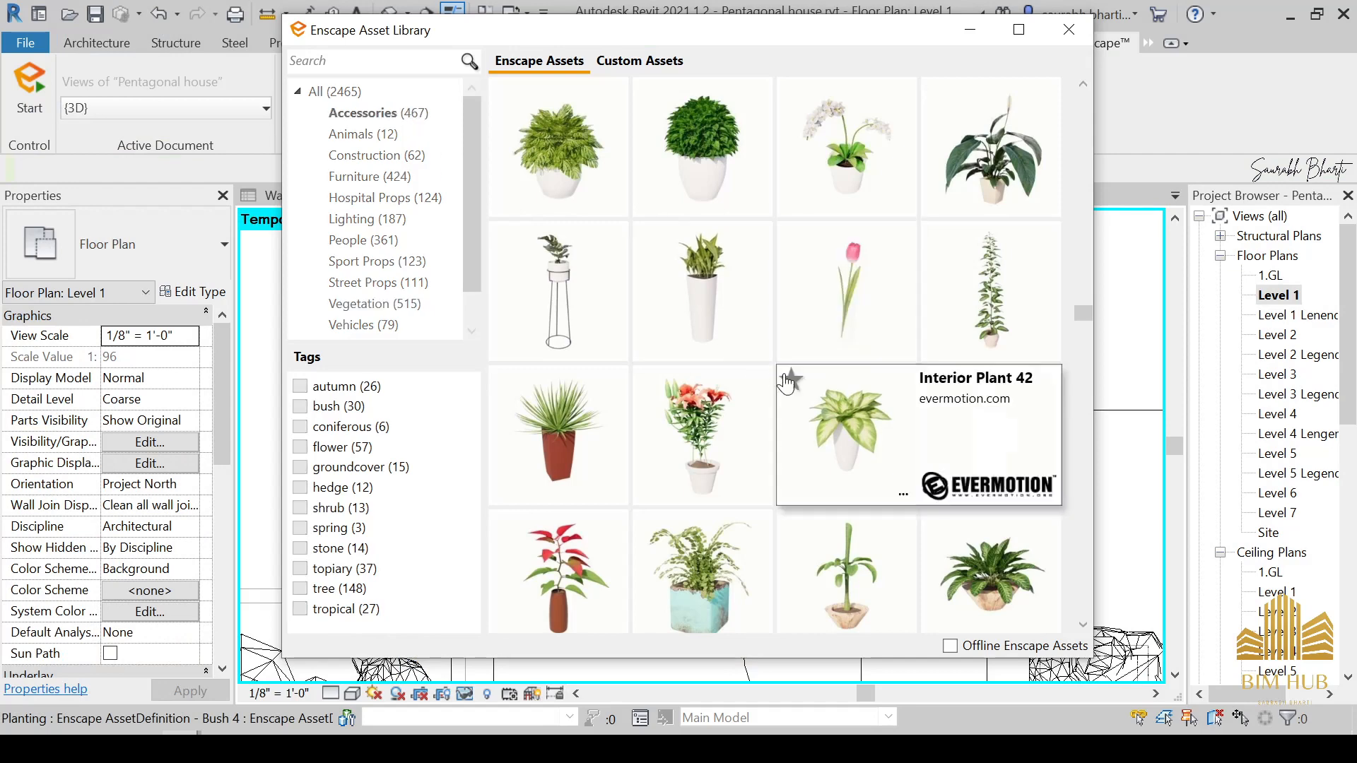
# Step: Browse the Accessories assets around the books, binder clips and bottles for table decor, trying a search for "bo"
pyautogui.moveTo(652, 322)
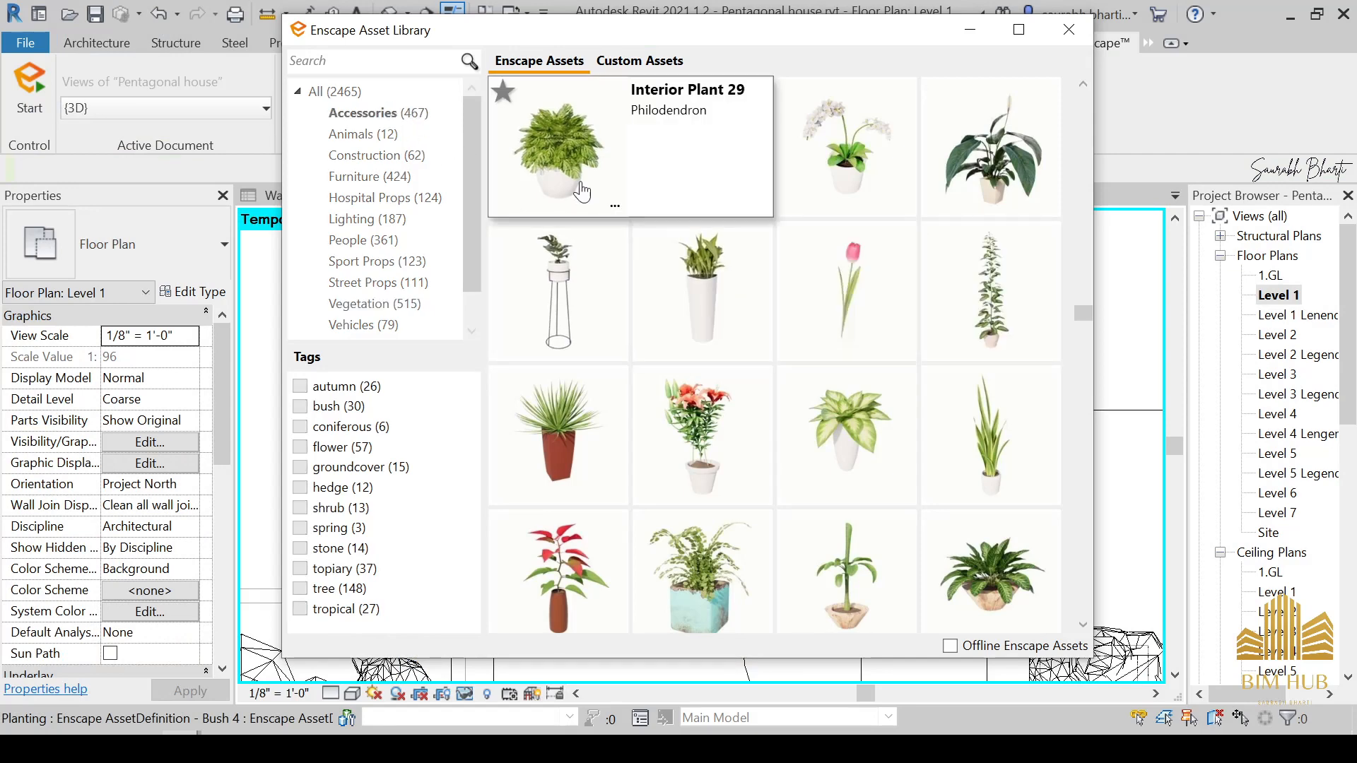
pyautogui.moveTo(647, 256)
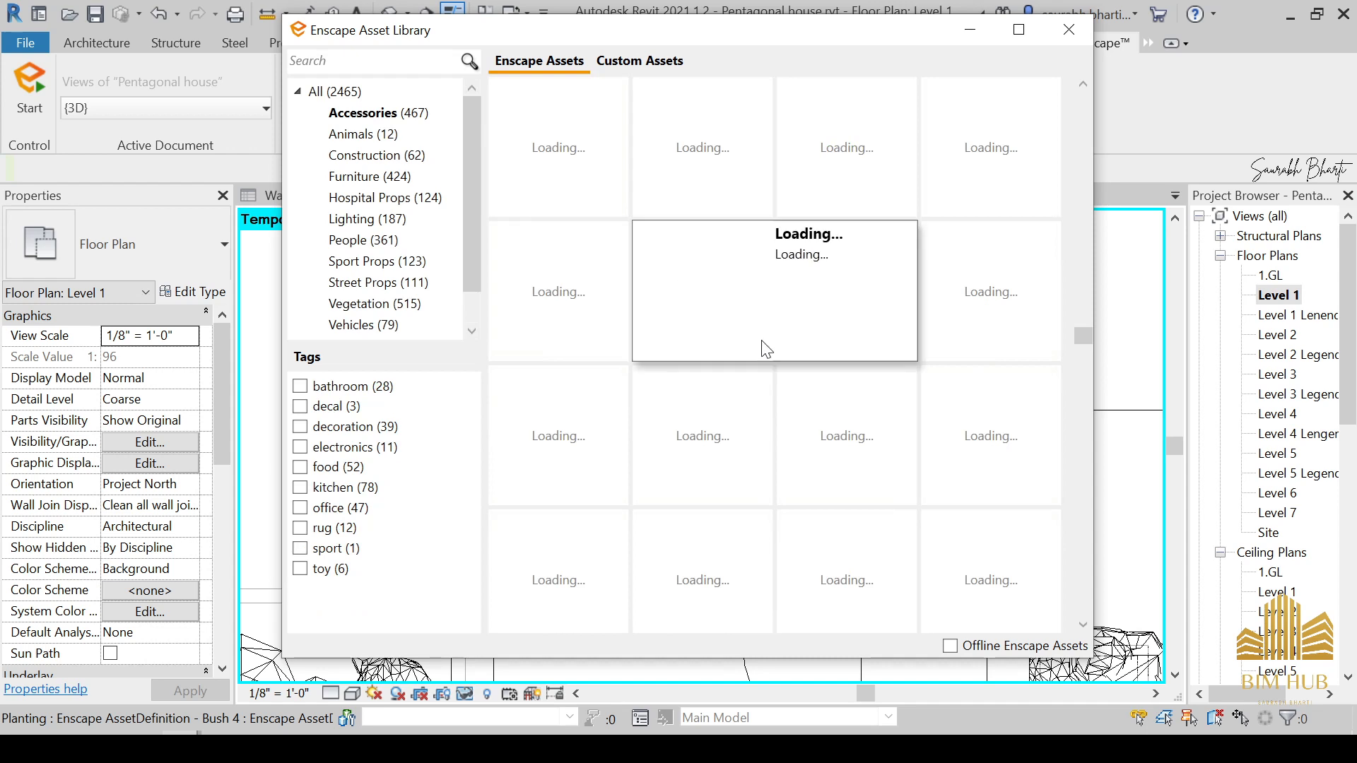
pyautogui.scroll(8, 919, 296)
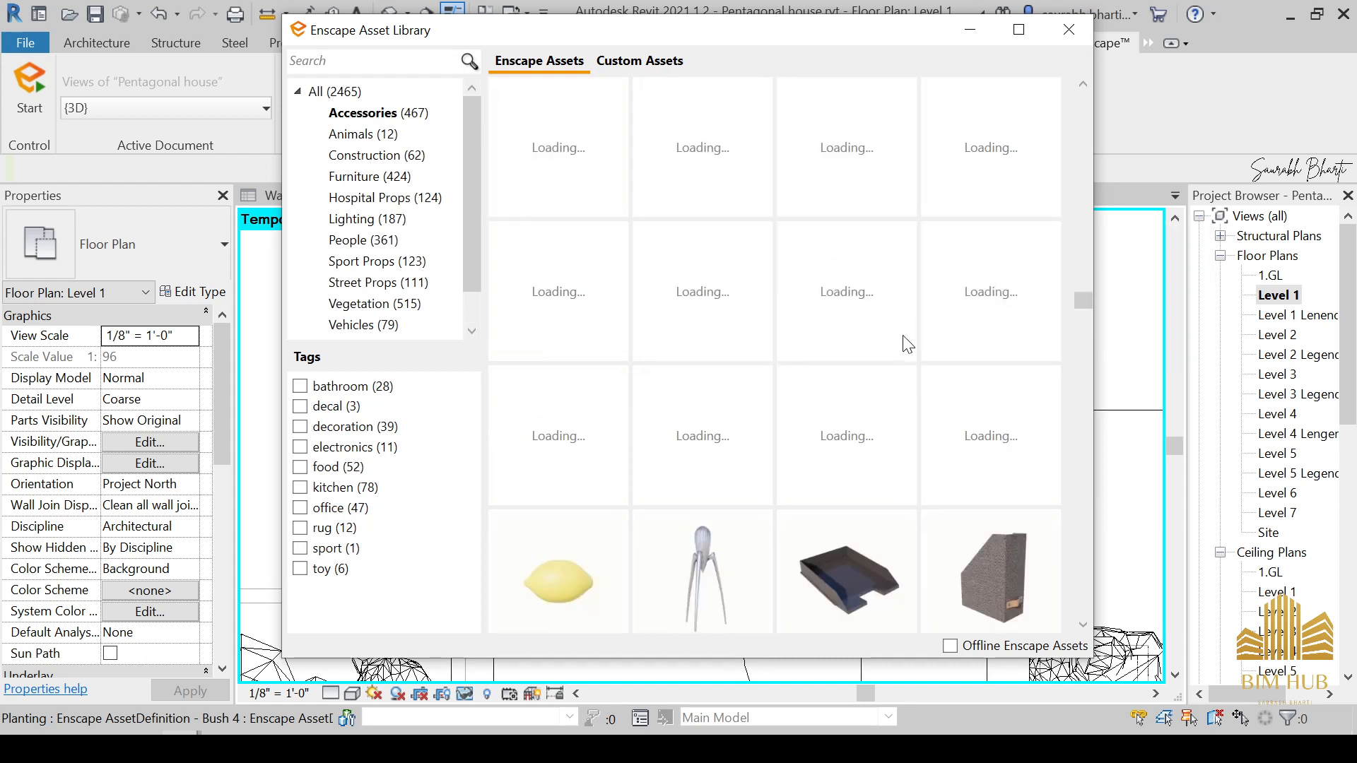
pyautogui.scroll(8, 808, 403)
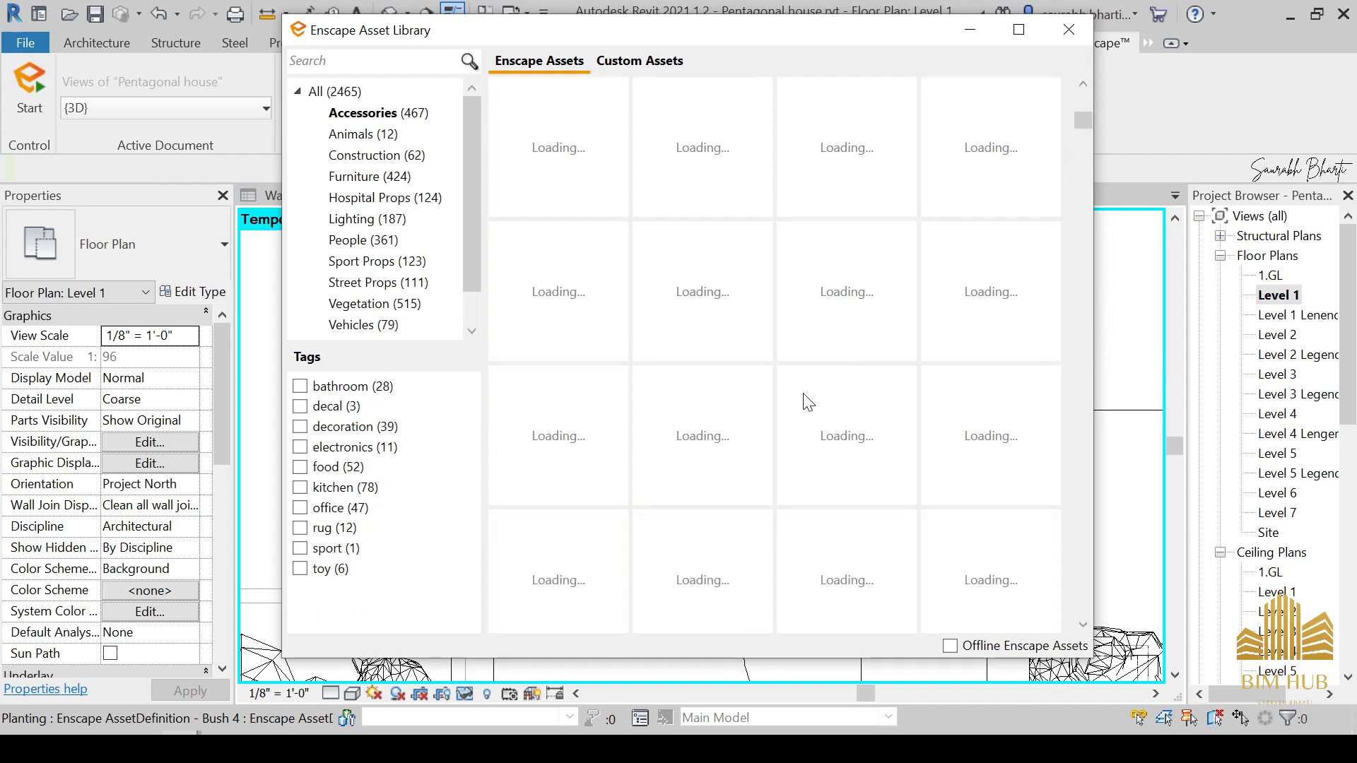
pyautogui.scroll(2, 707, 424)
pyautogui.moveTo(733, 361)
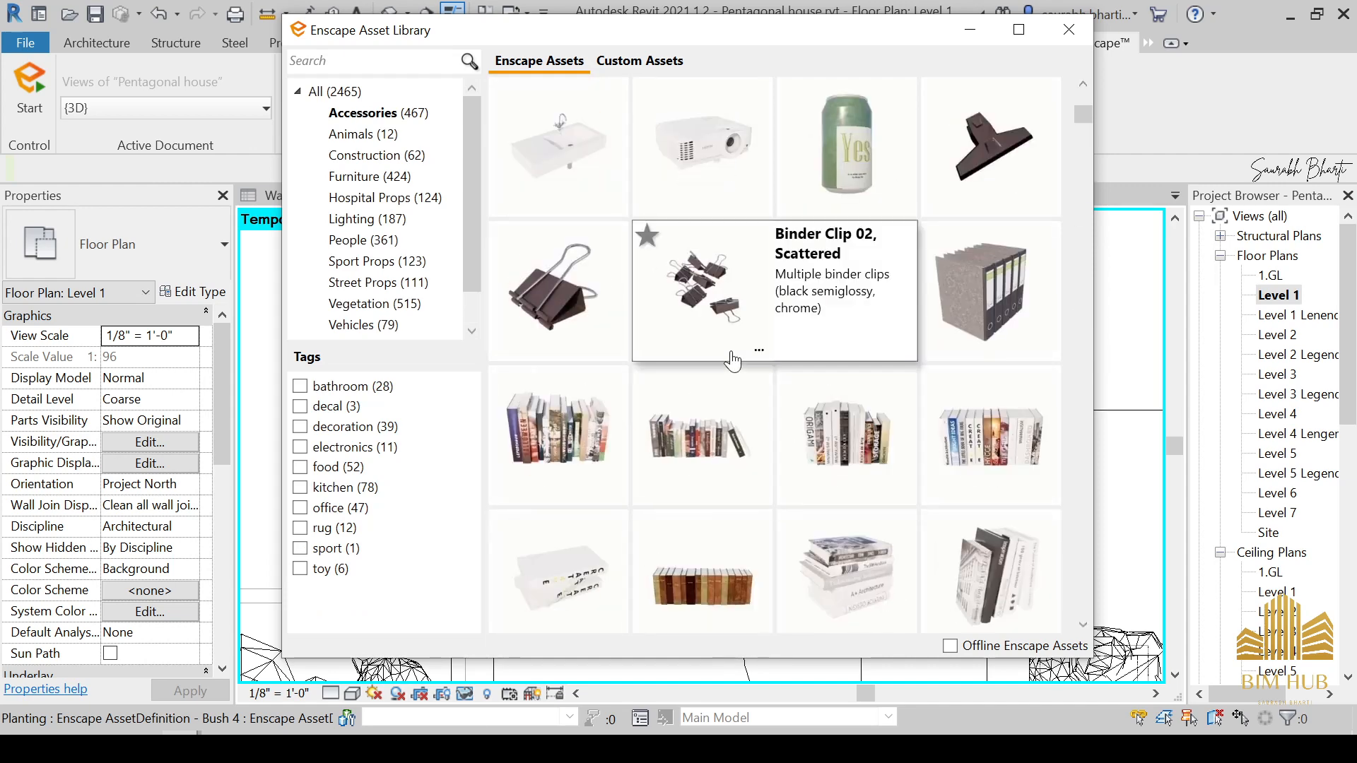
pyautogui.scroll(3, 733, 361)
pyautogui.scroll(-5, 742, 399)
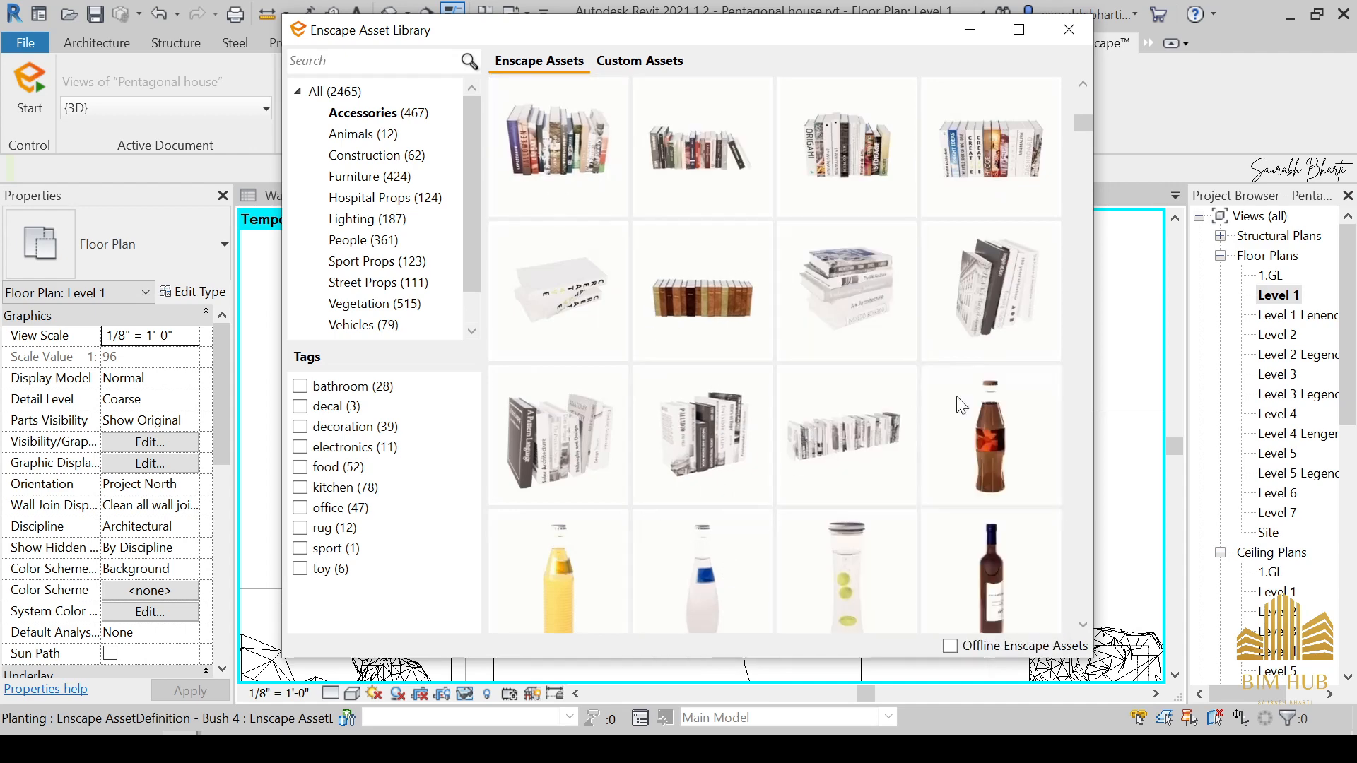
pyautogui.scroll(3, 961, 405)
pyautogui.moveTo(923, 303)
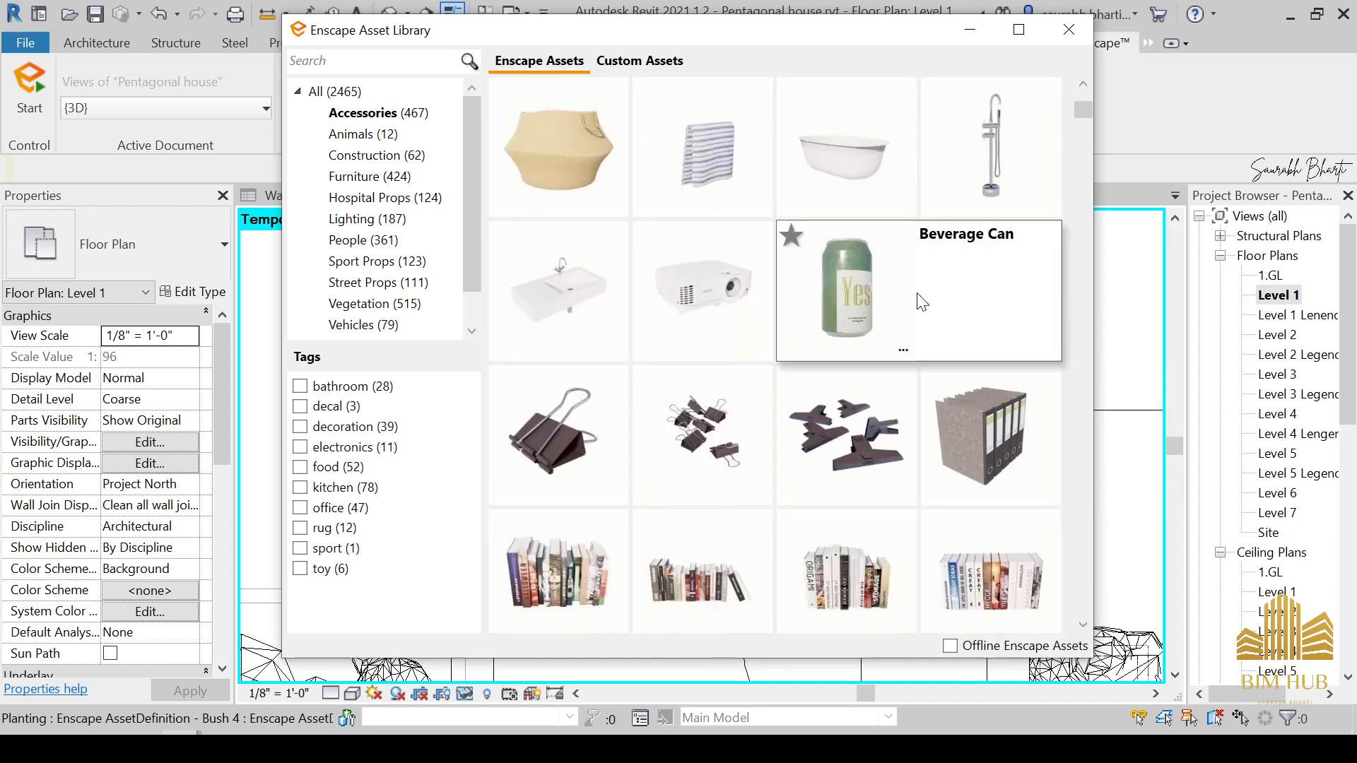
pyautogui.scroll(-6, 770, 406)
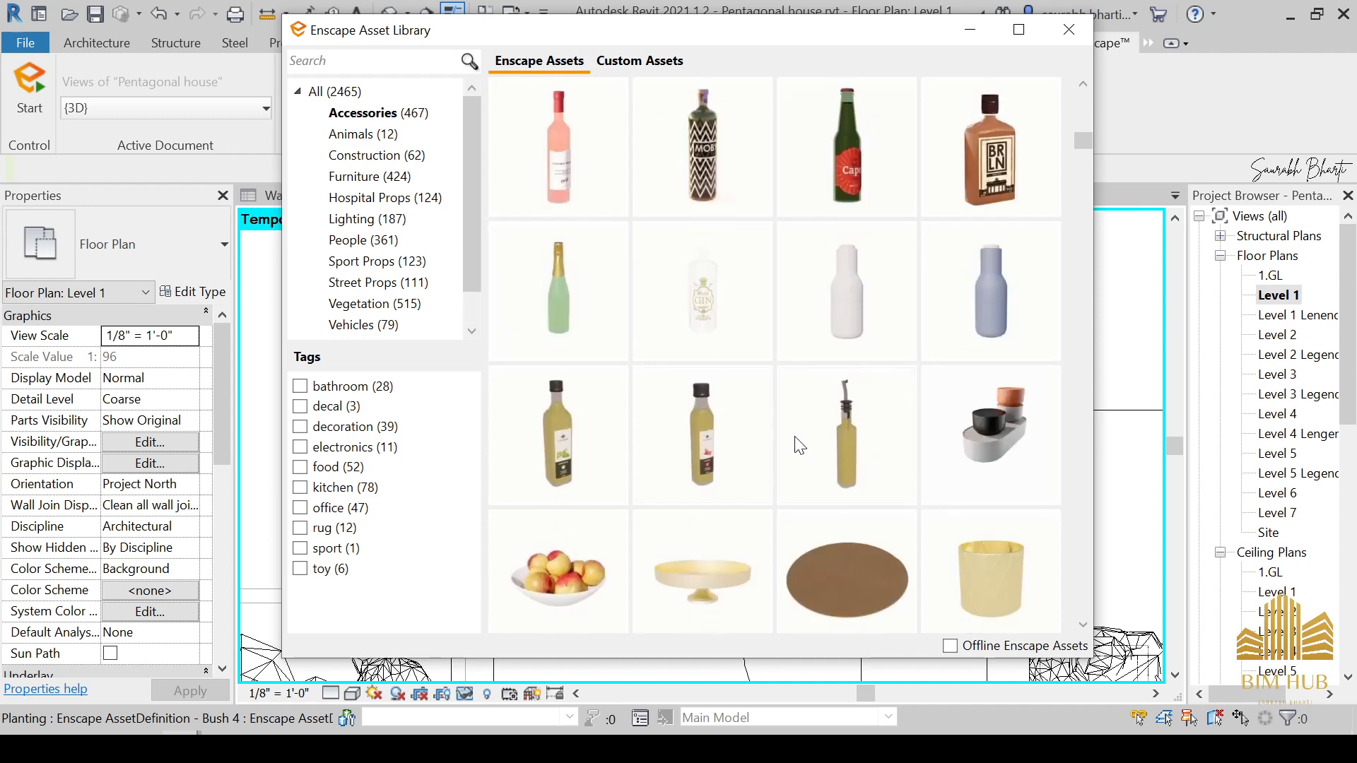
pyautogui.scroll(-3, 799, 446)
pyautogui.scroll(4, 792, 433)
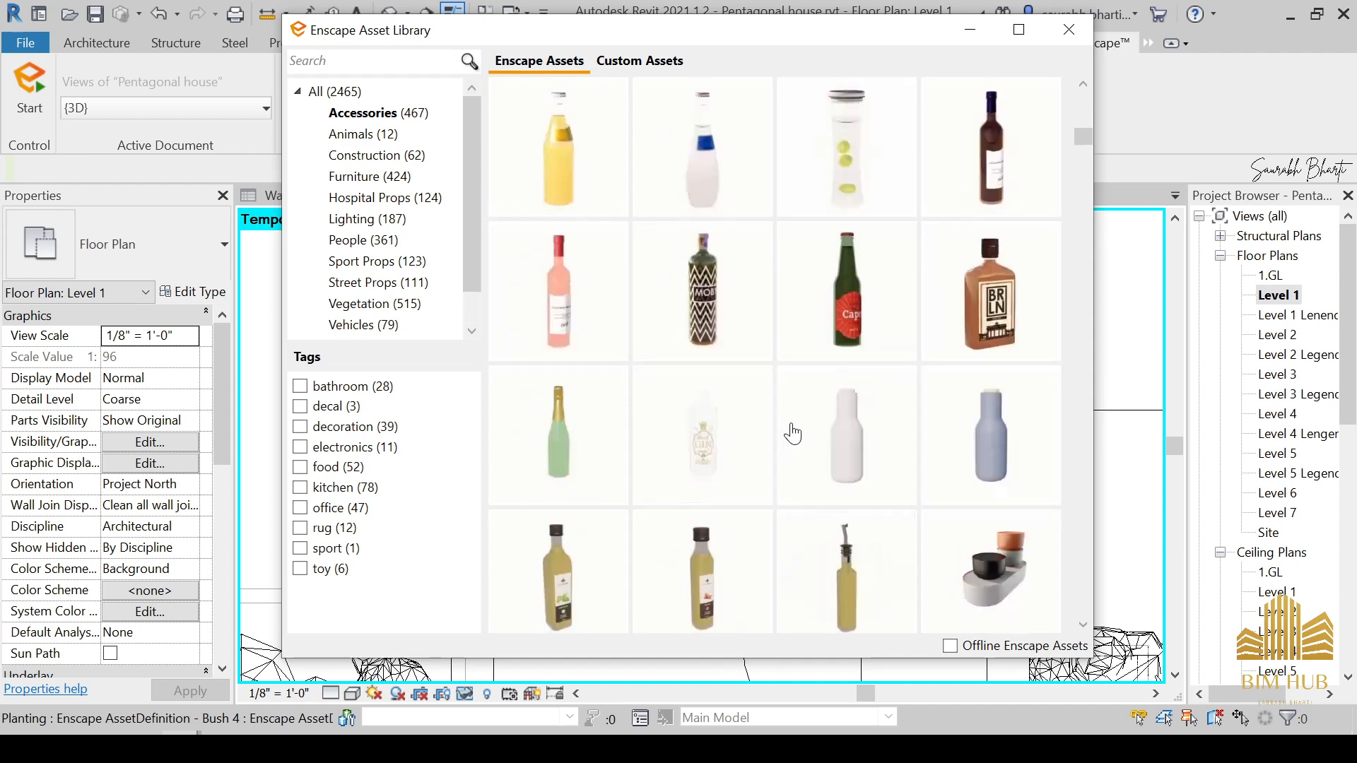
pyautogui.scroll(4, 793, 433)
pyautogui.scroll(-1, 788, 417)
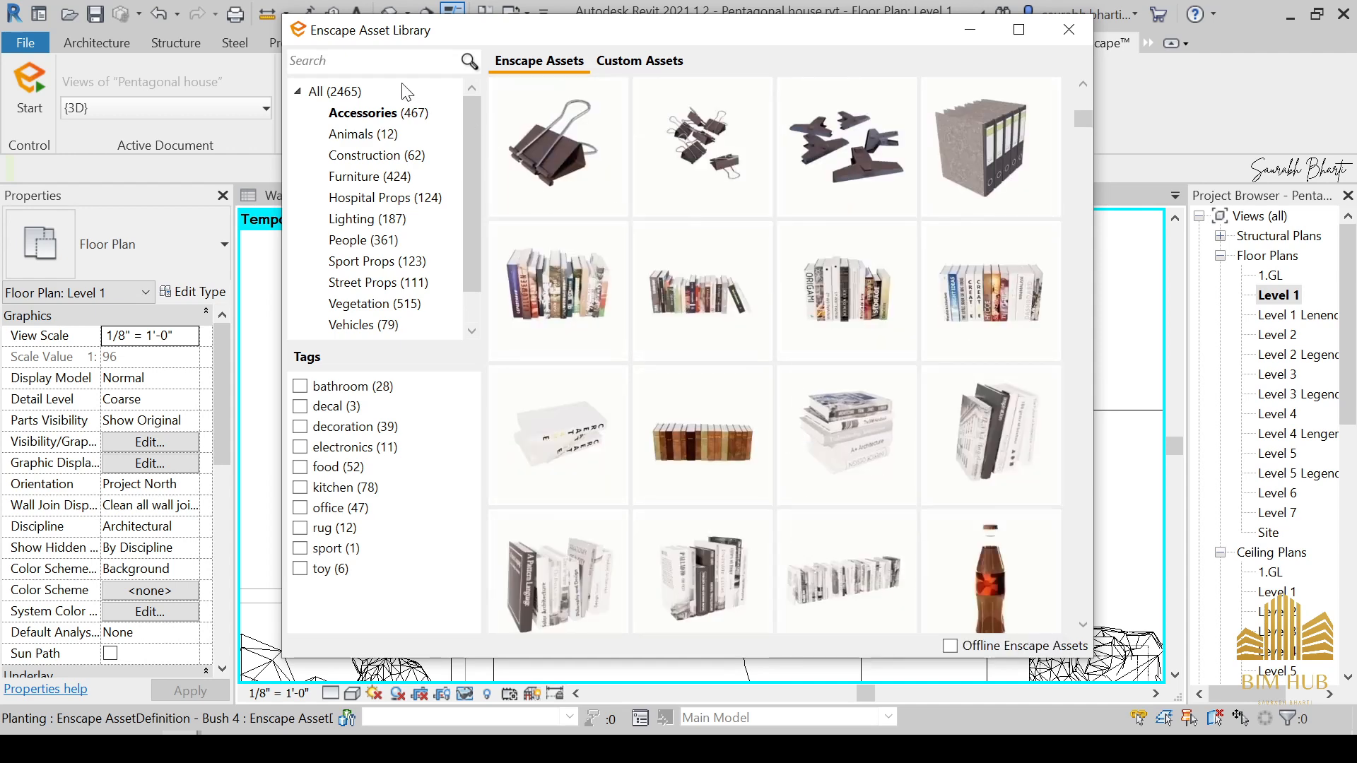
pyautogui.write('bo')
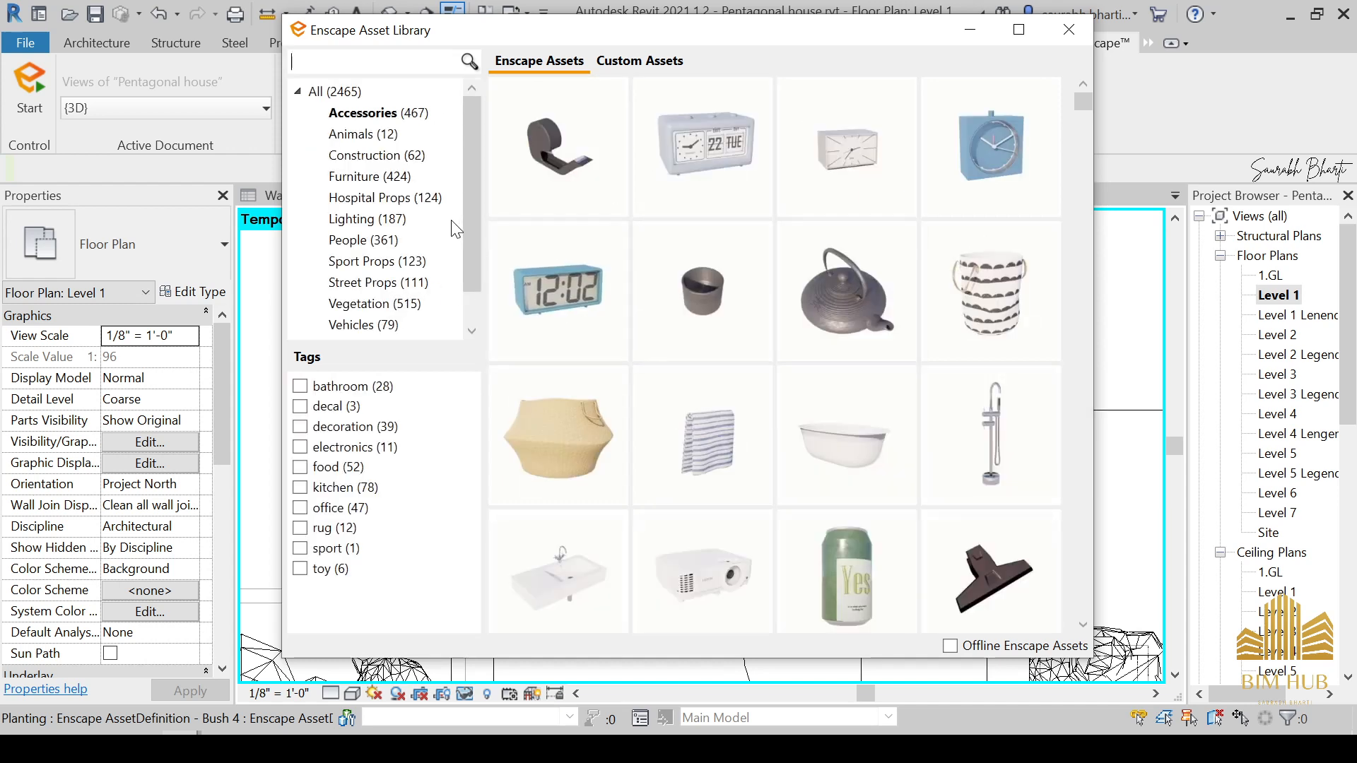
pyautogui.scroll(-5, 739, 255)
pyautogui.scroll(3, 742, 279)
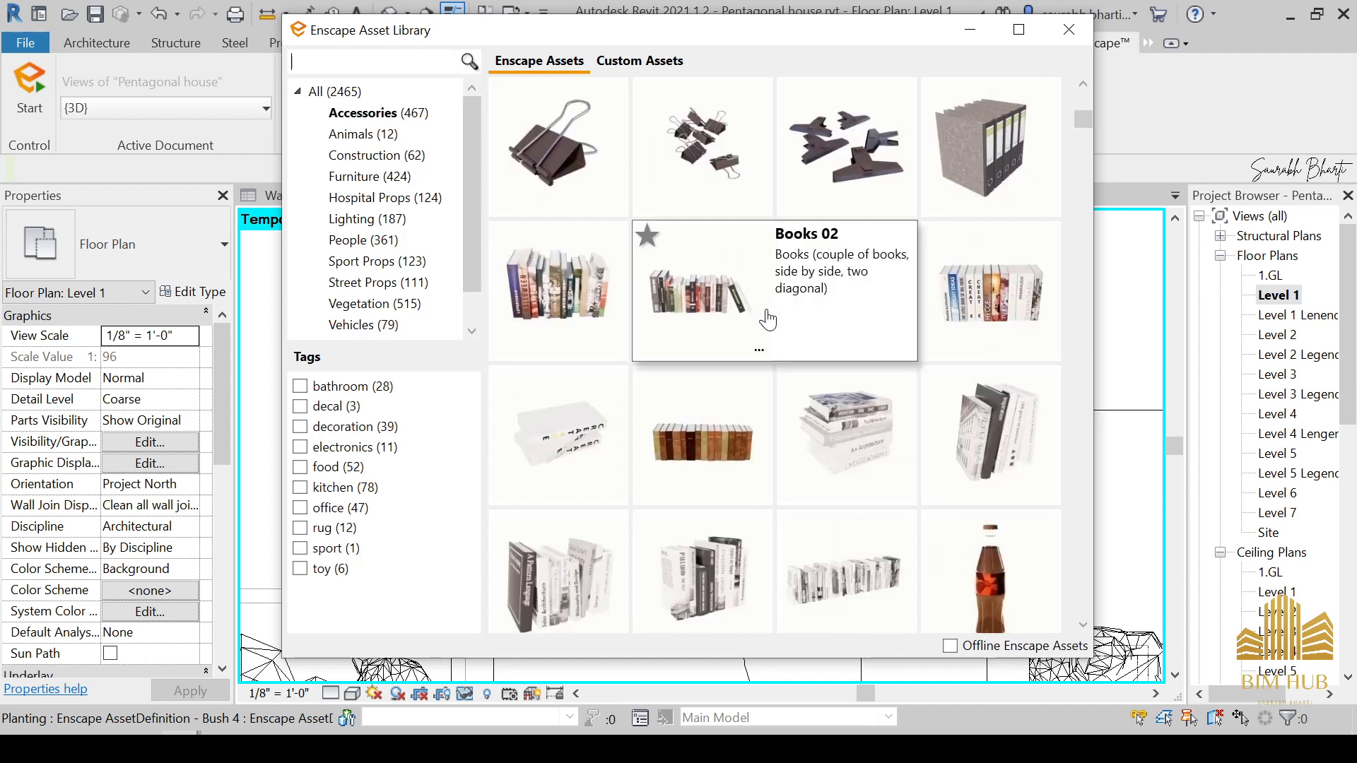
# Step: Place a Candle Tray 02 on the side table next to the plant and close the asset library
pyautogui.scroll(-5, 767, 325)
pyautogui.scroll(-6, 846, 414)
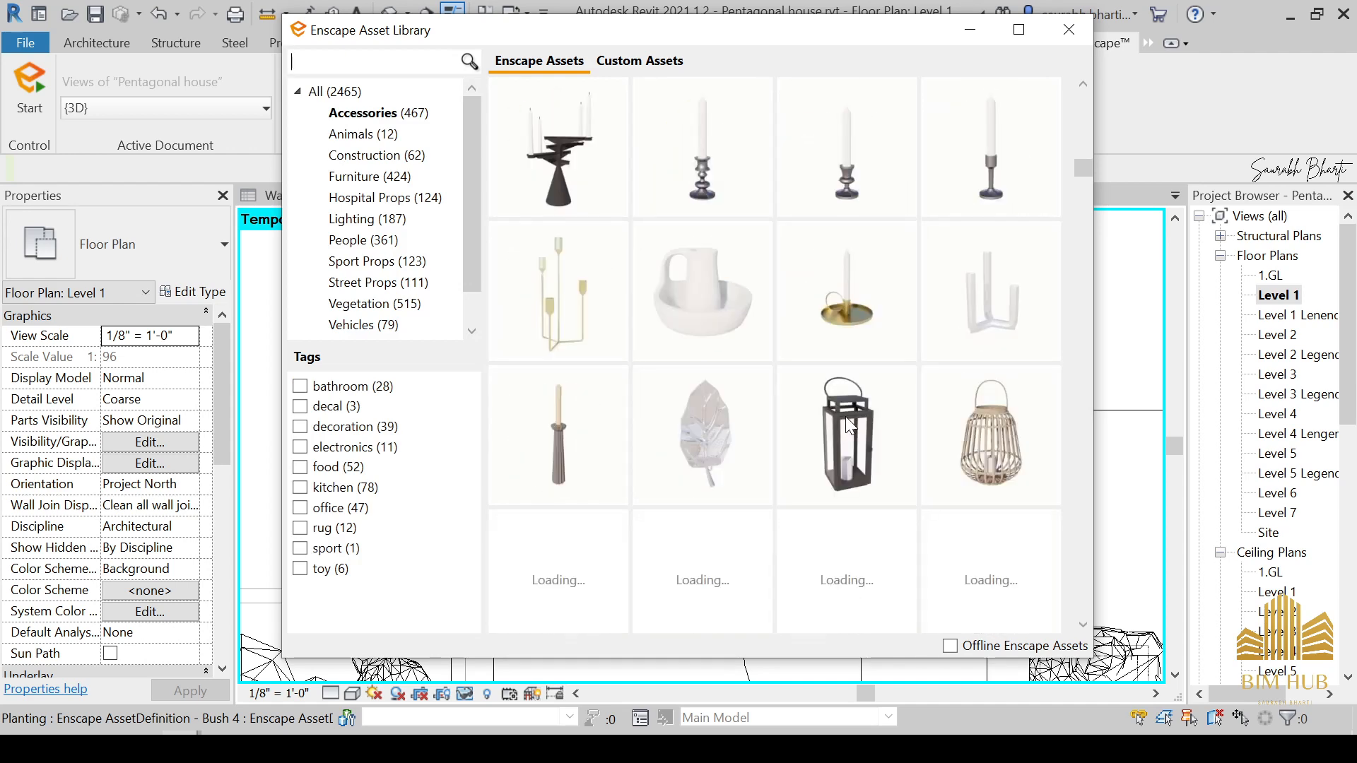
pyautogui.scroll(3, 846, 417)
pyautogui.scroll(-5, 863, 430)
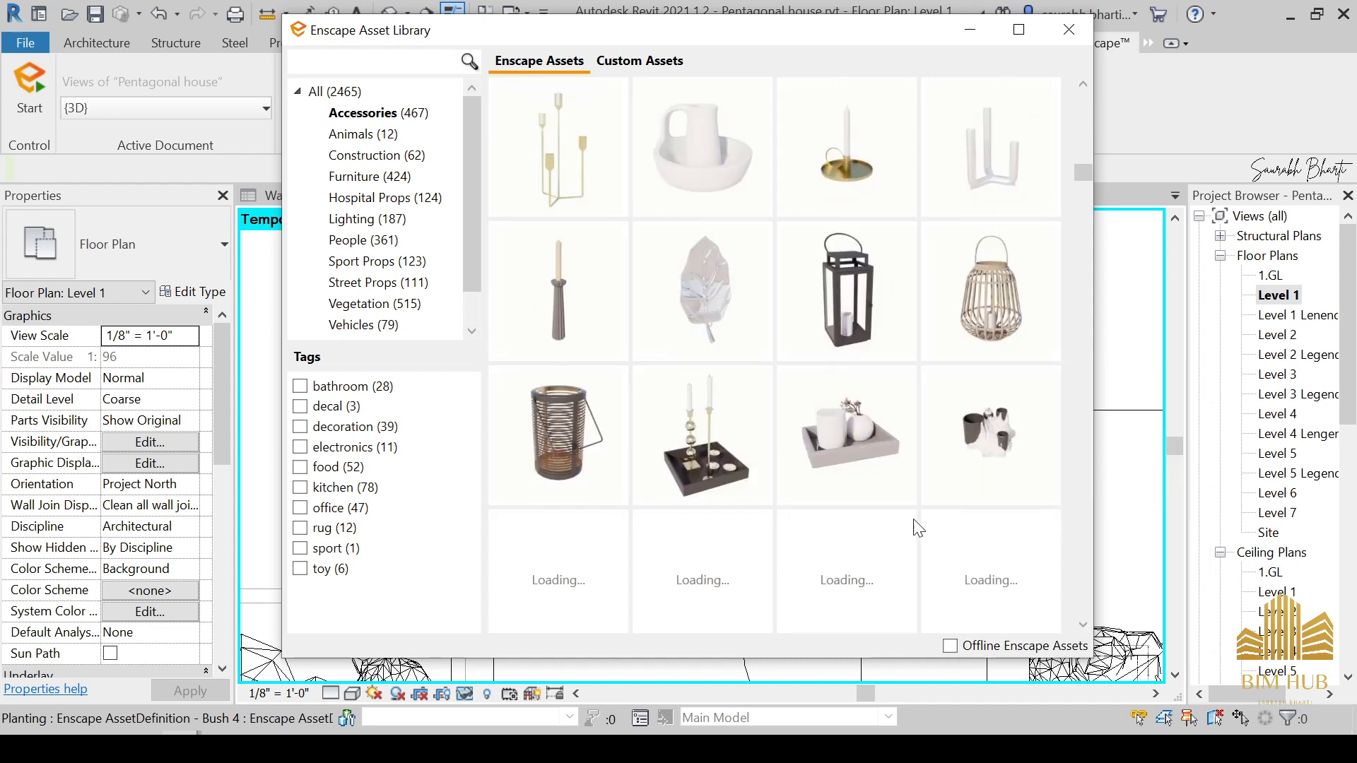
pyautogui.scroll(-3, 841, 538)
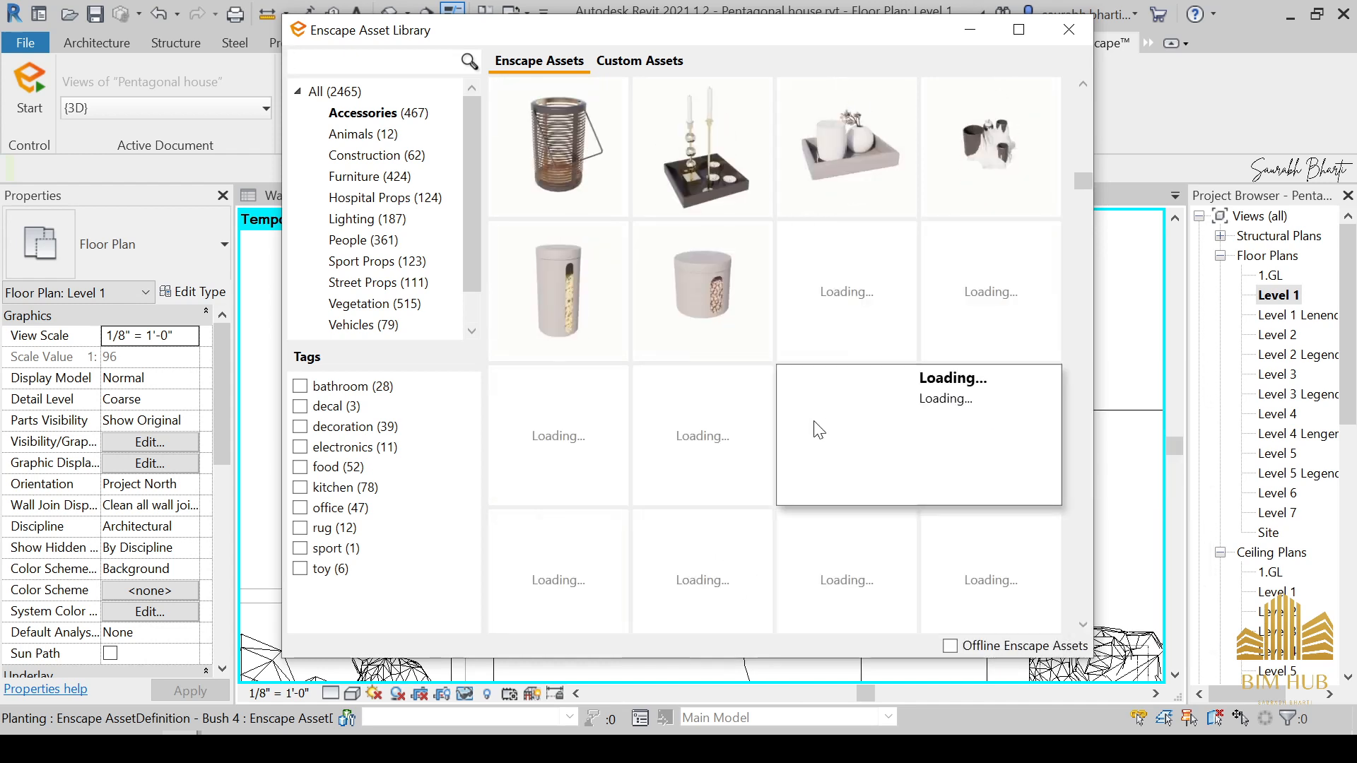
pyautogui.moveTo(829, 162)
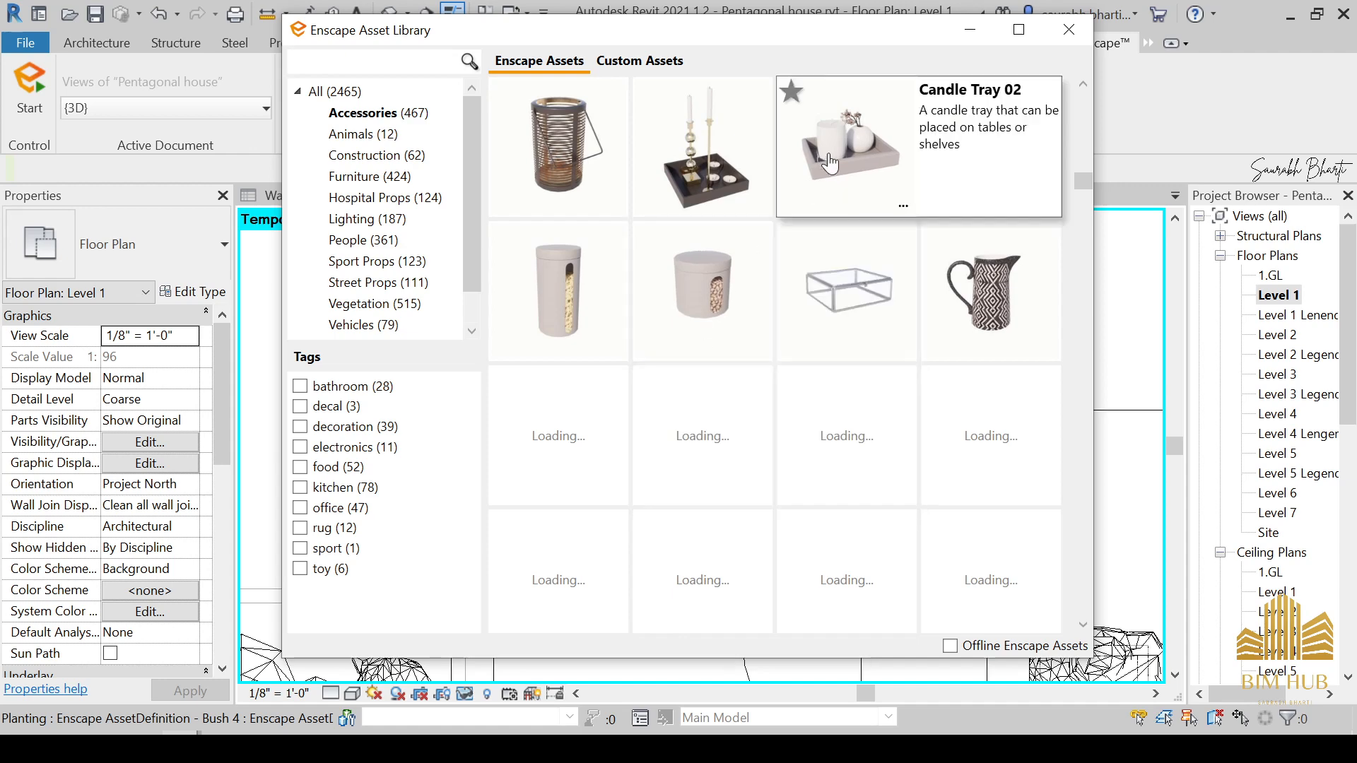
pyautogui.moveTo(850, 268)
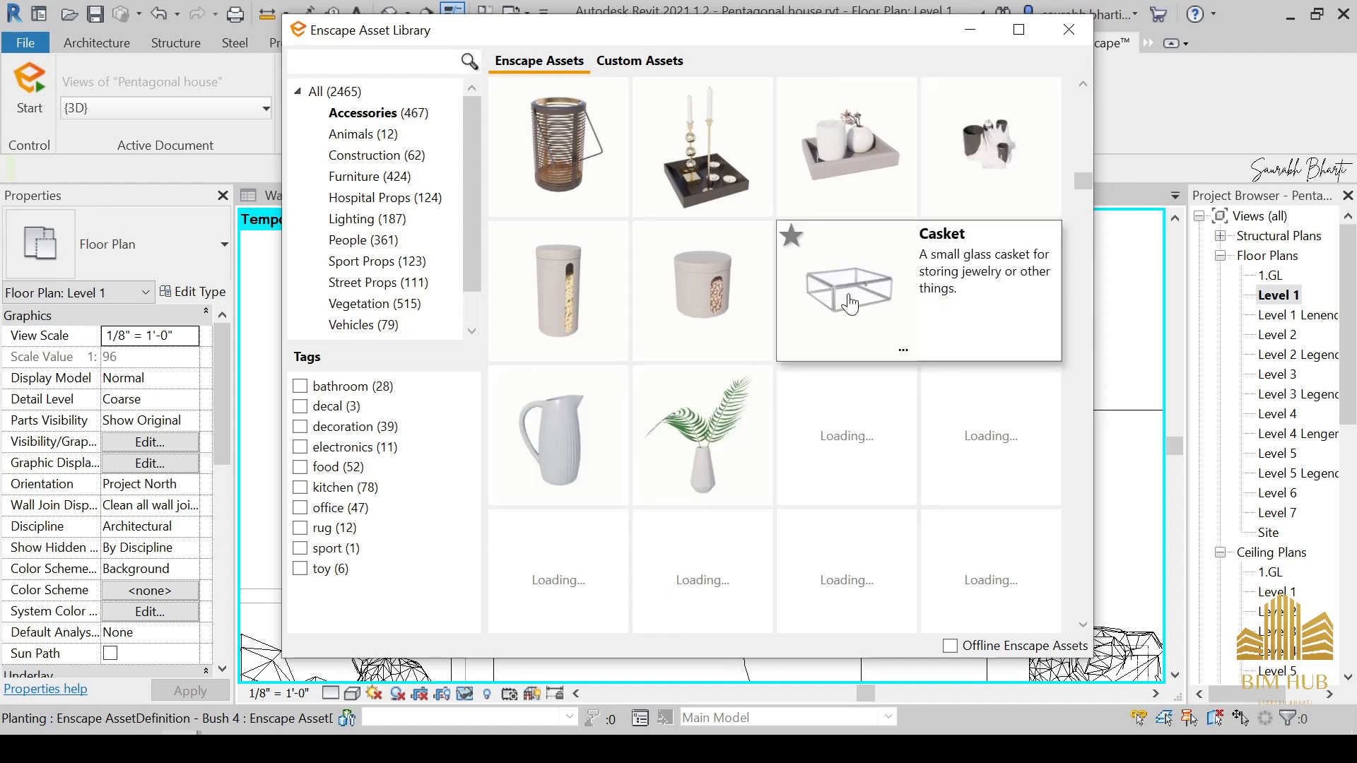
pyautogui.moveTo(1032, 185)
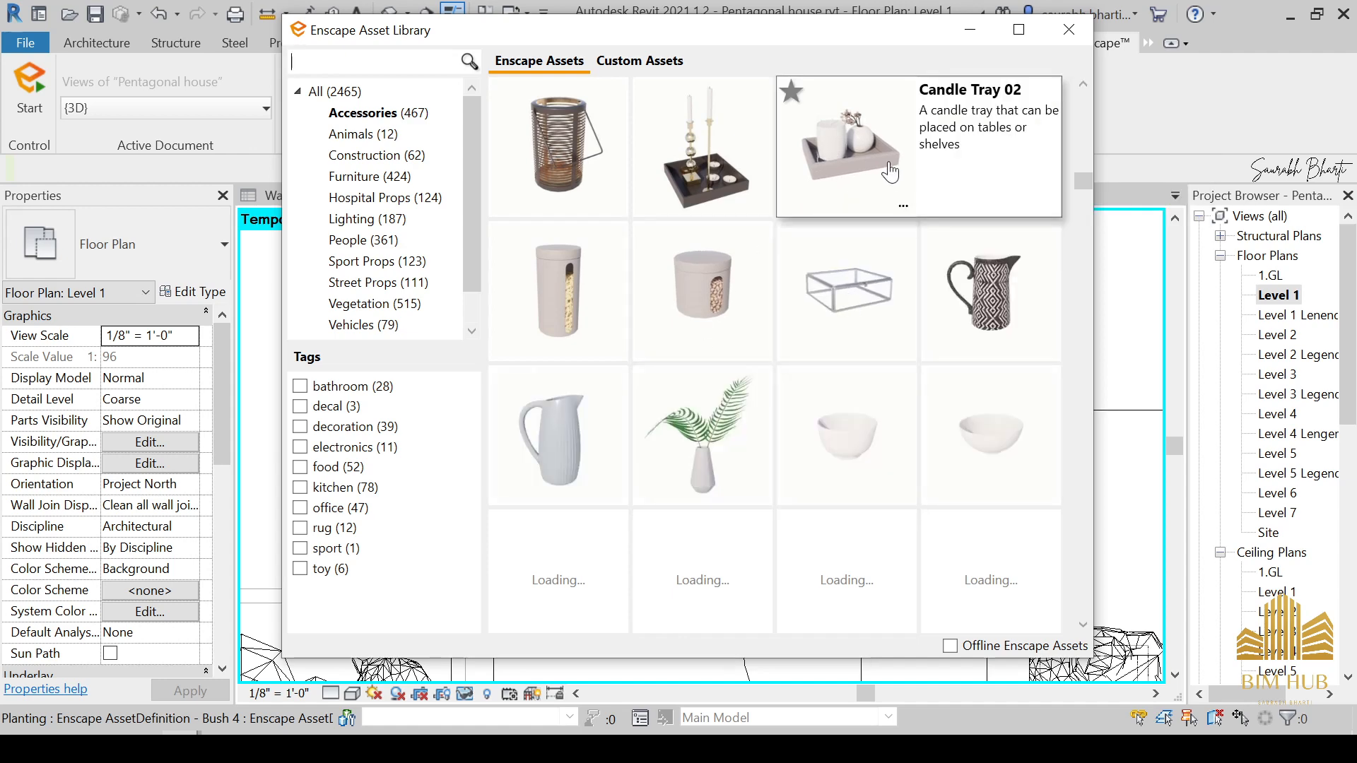
pyautogui.click(885, 162)
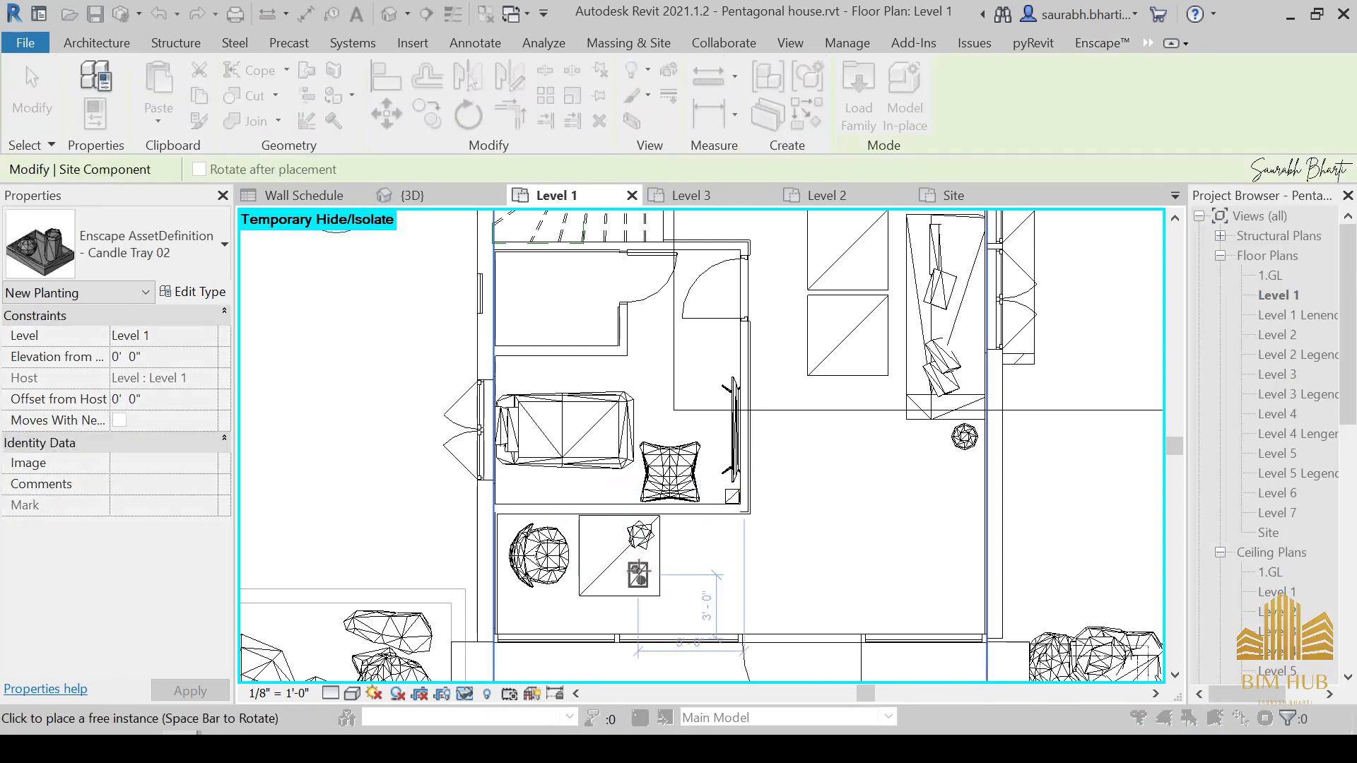
pyautogui.click(638, 574)
pyautogui.press('Escape')
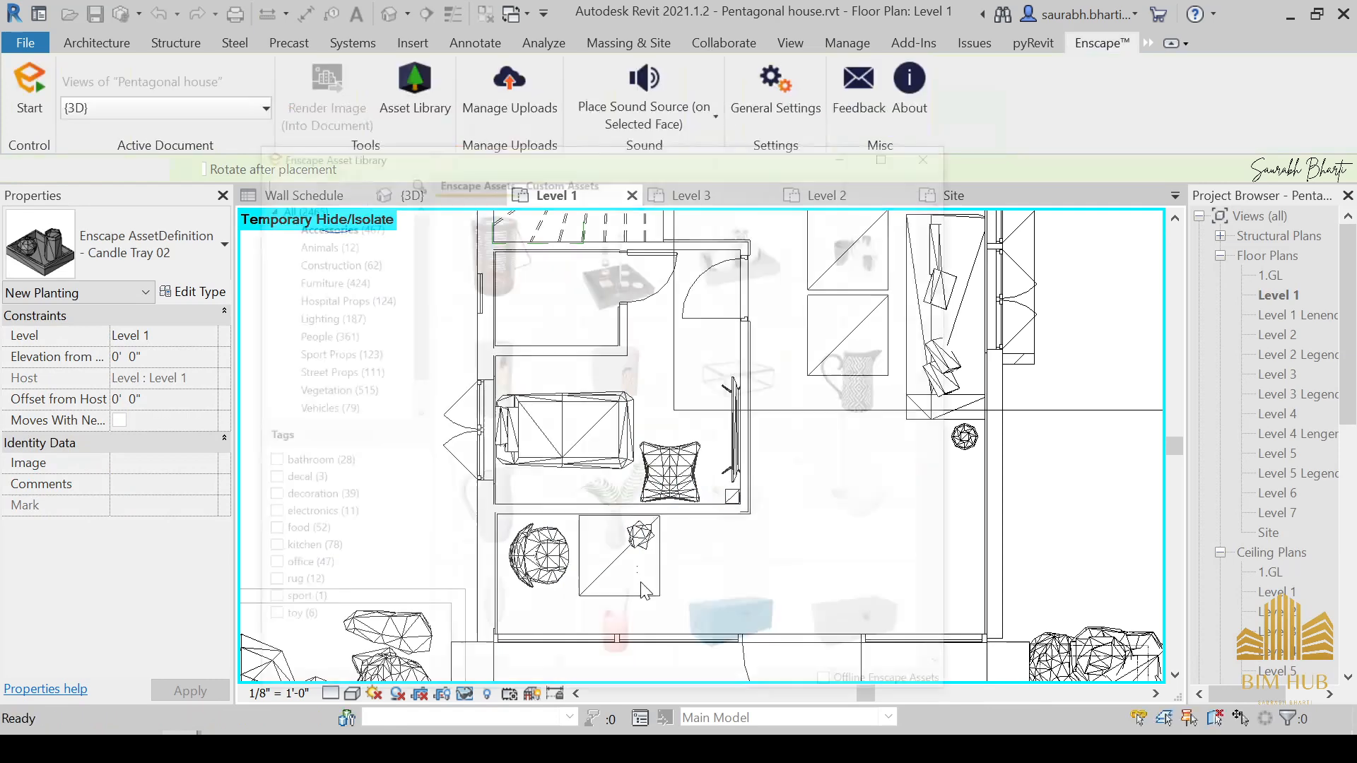
pyautogui.click(1069, 29)
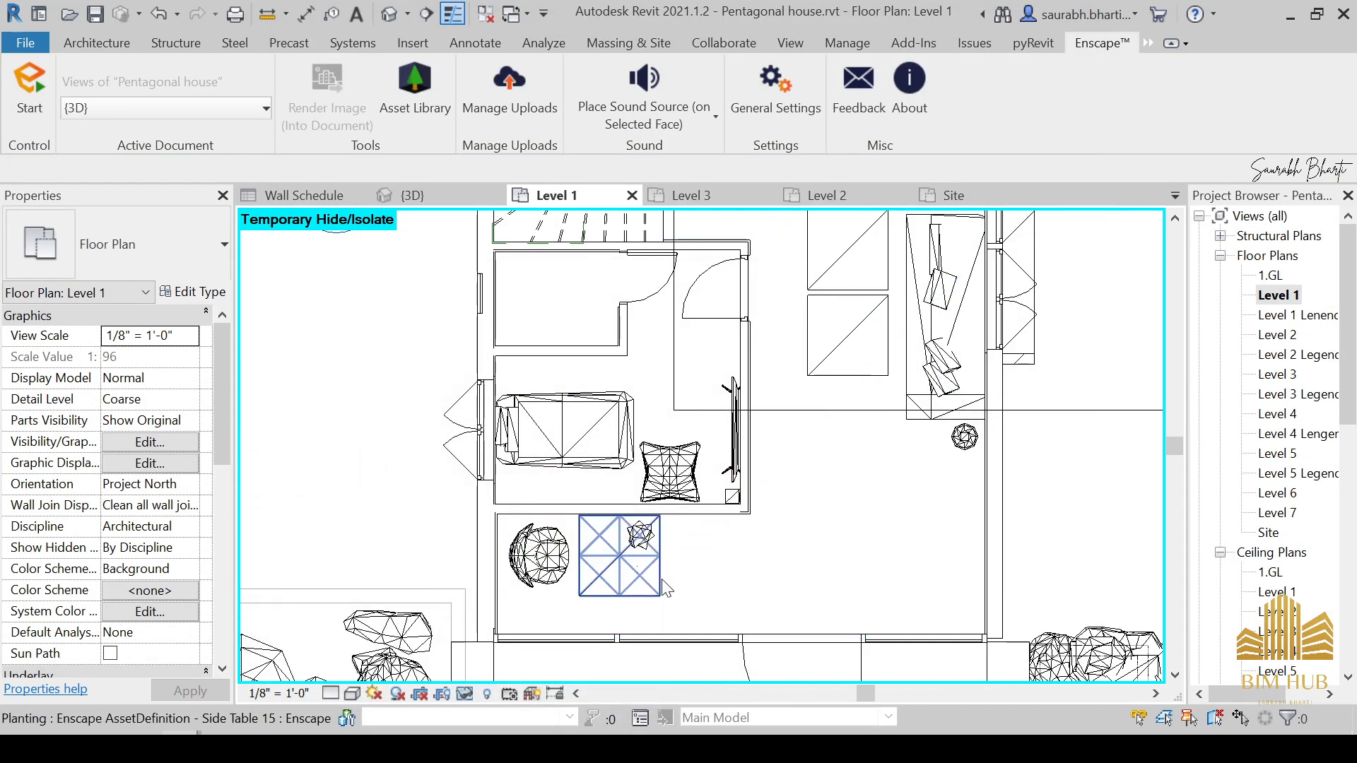
# Step: Temporarily hide the side table to set the candle tray's elevation from level to 0' 8", and reset the temporary hide
pyautogui.click(660, 572)
pyautogui.press('Delete')
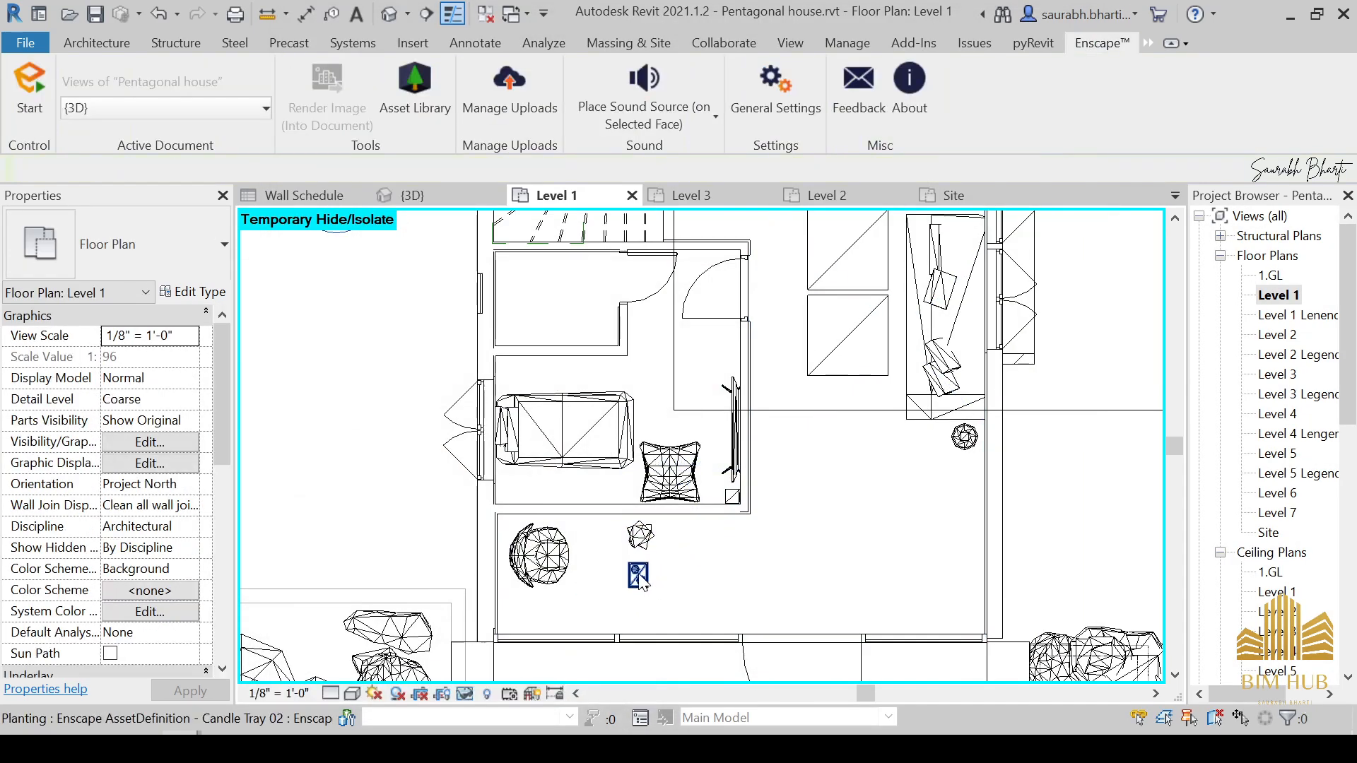
pyautogui.click(639, 577)
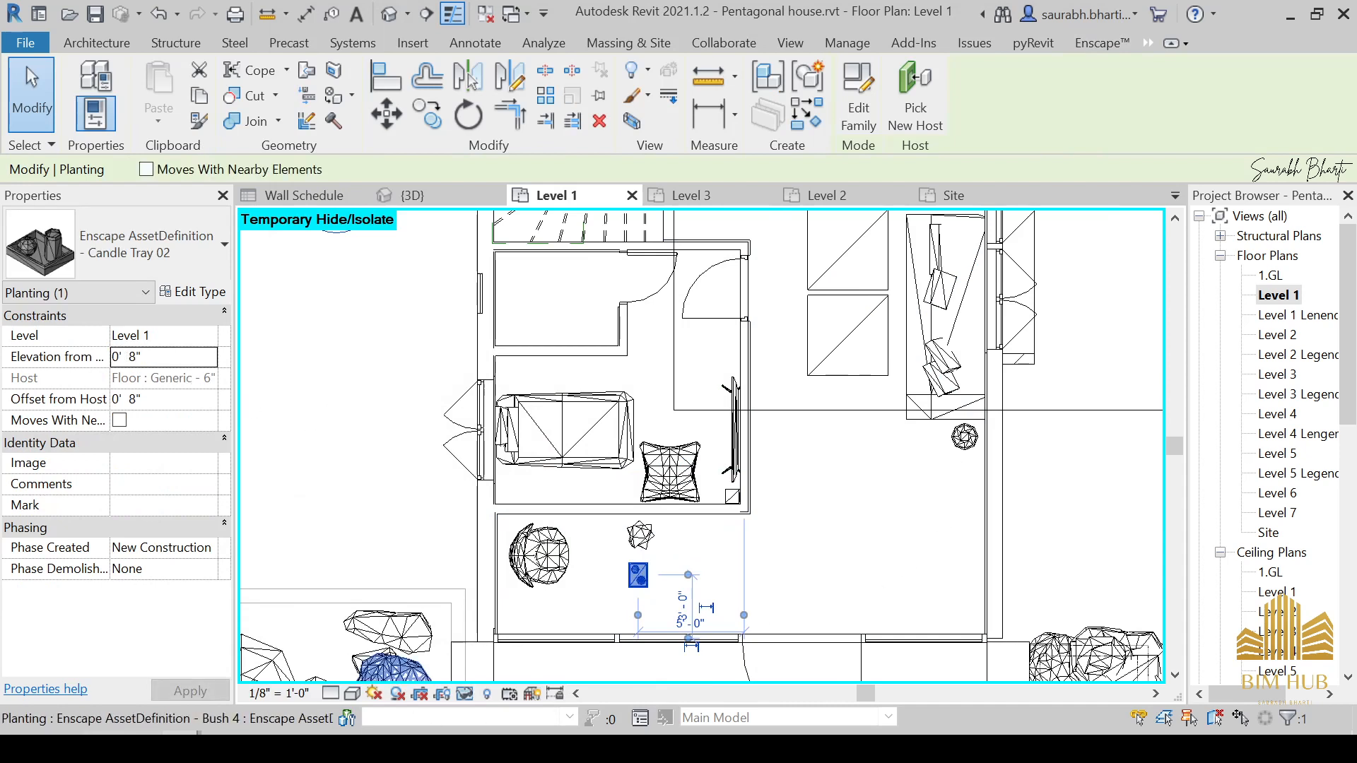
pyautogui.press('h')
pyautogui.press('r')
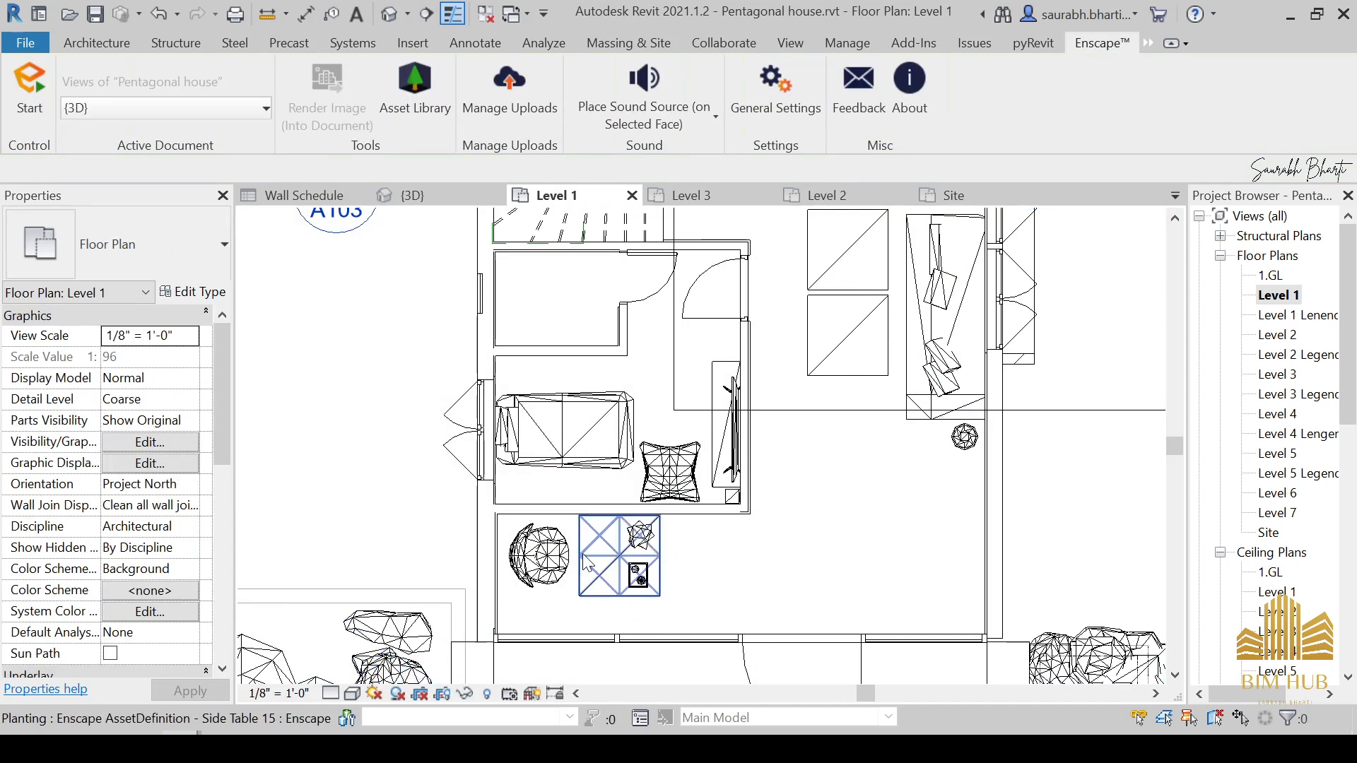
# Step: Browse the Enscape Accessories assets around the glasses, clocks, coffee makers and curtains for more side table decor
pyautogui.click(311, 690)
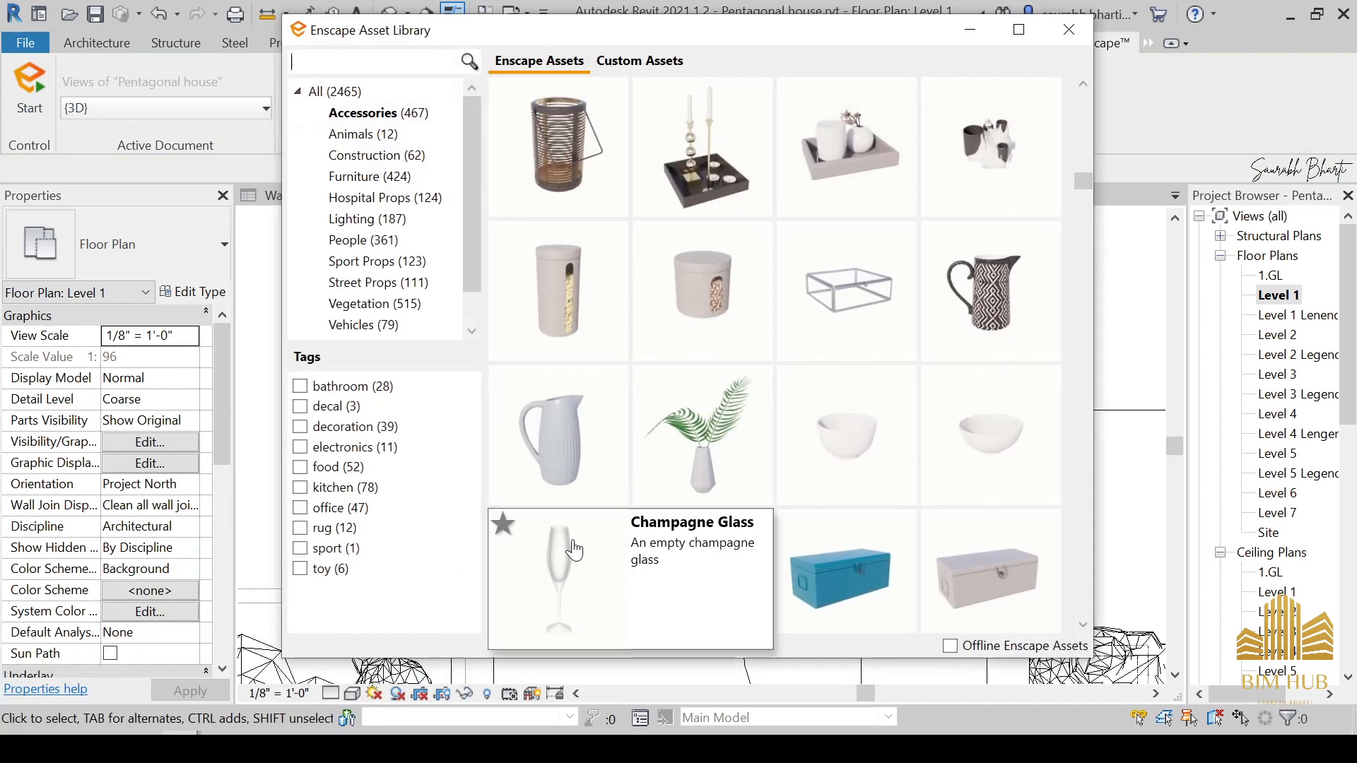
pyautogui.scroll(-1, 820, 447)
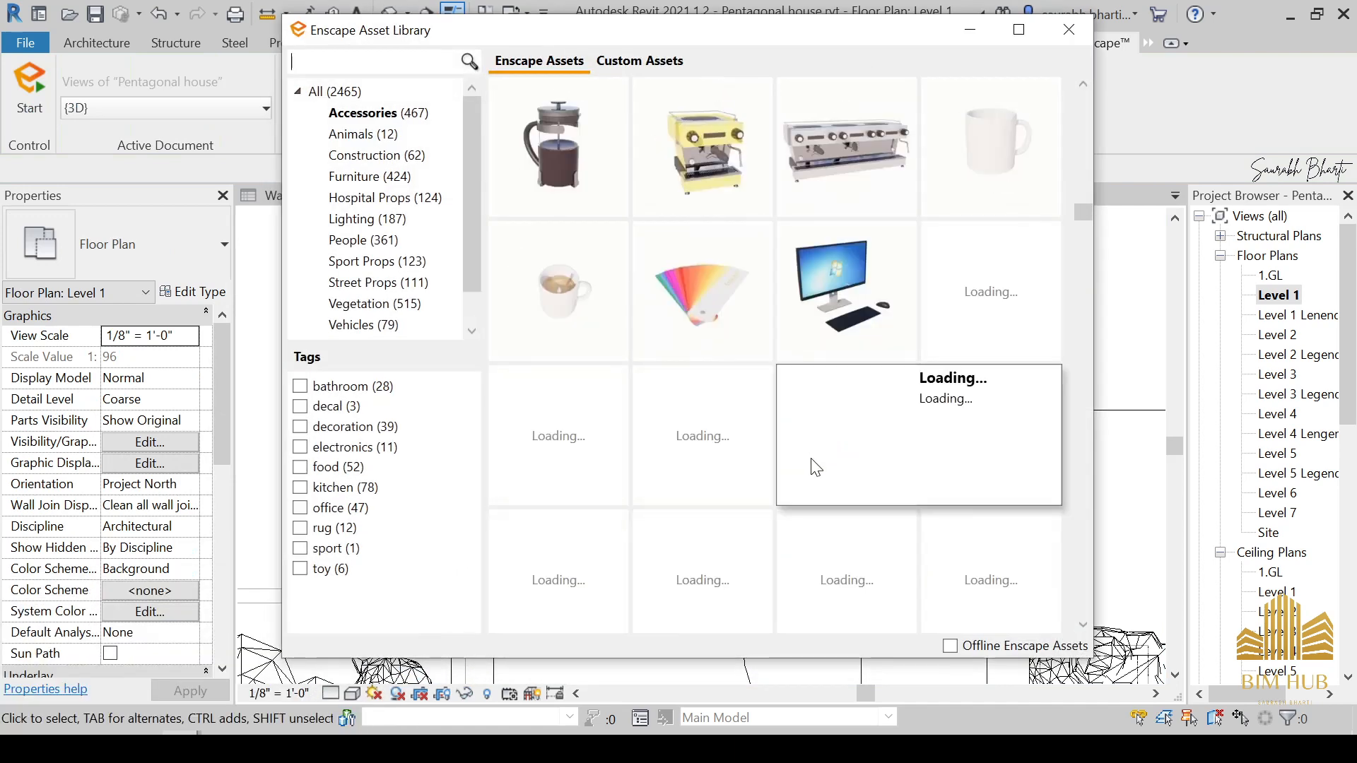
pyautogui.moveTo(712, 329)
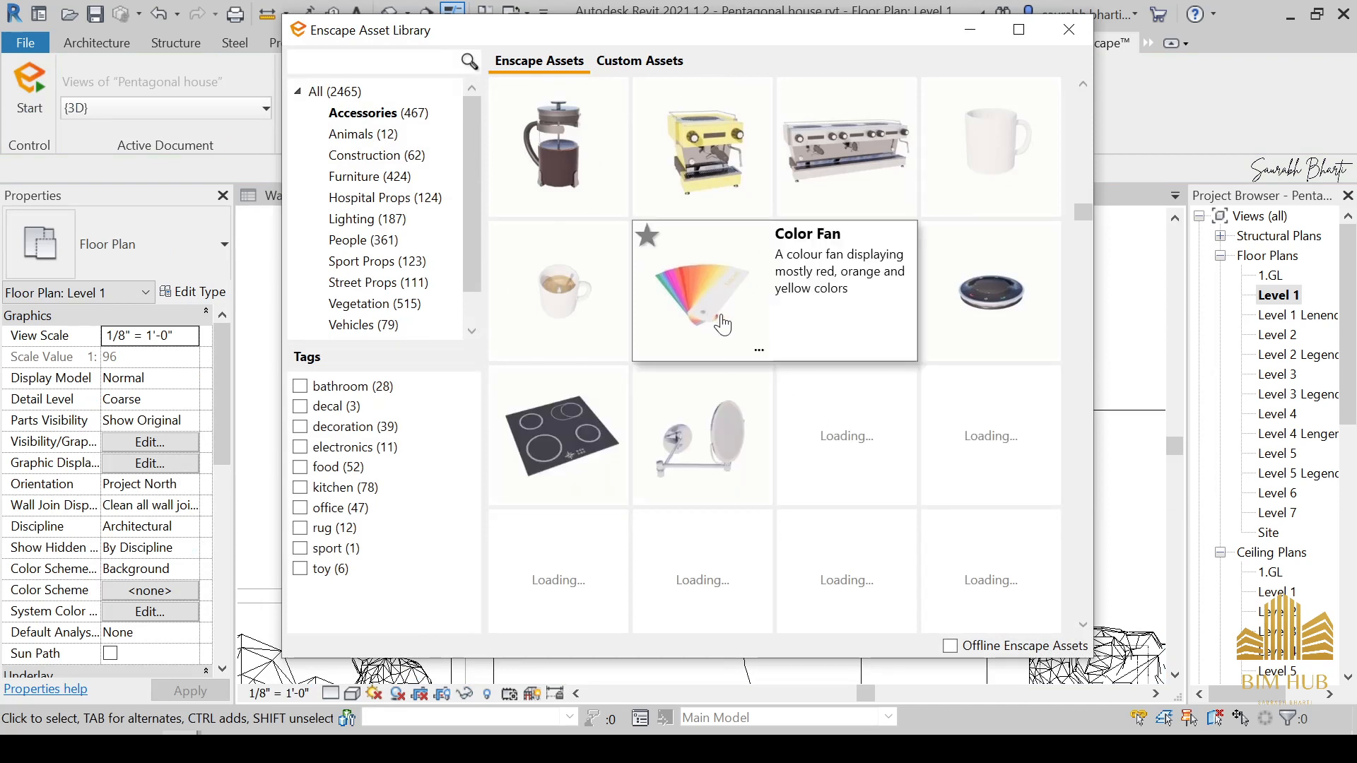
pyautogui.moveTo(795, 444)
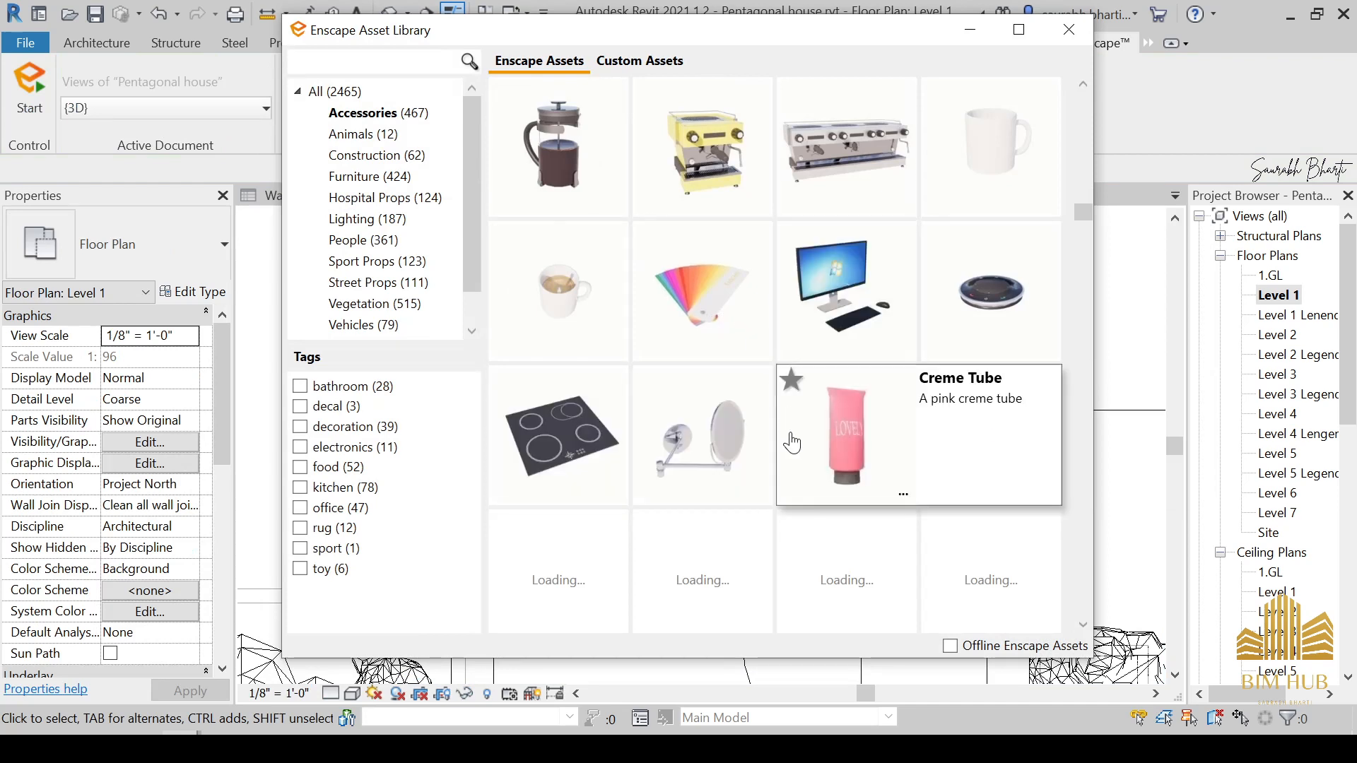
pyautogui.scroll(4, 787, 419)
pyautogui.scroll(2, 732, 414)
pyautogui.moveTo(732, 414)
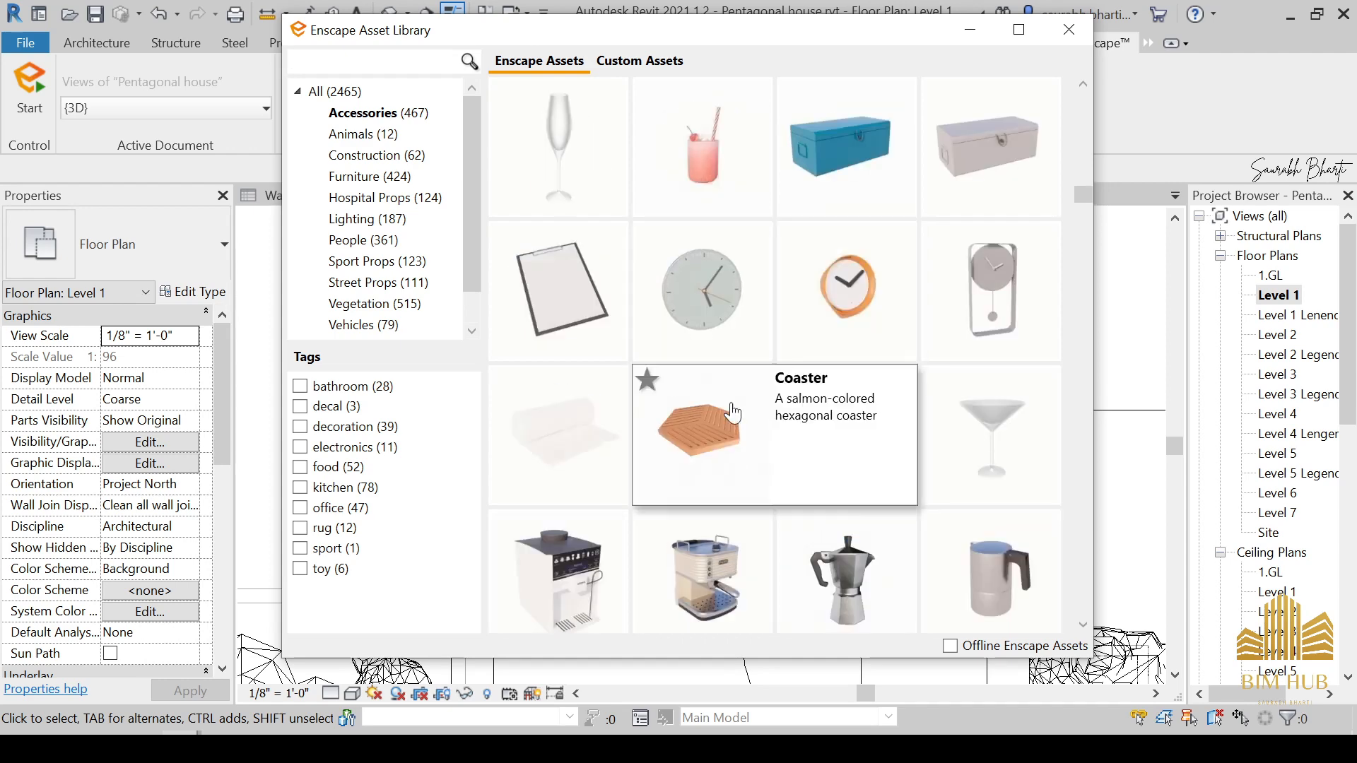
pyautogui.scroll(-3, 688, 282)
pyautogui.scroll(4, 668, 326)
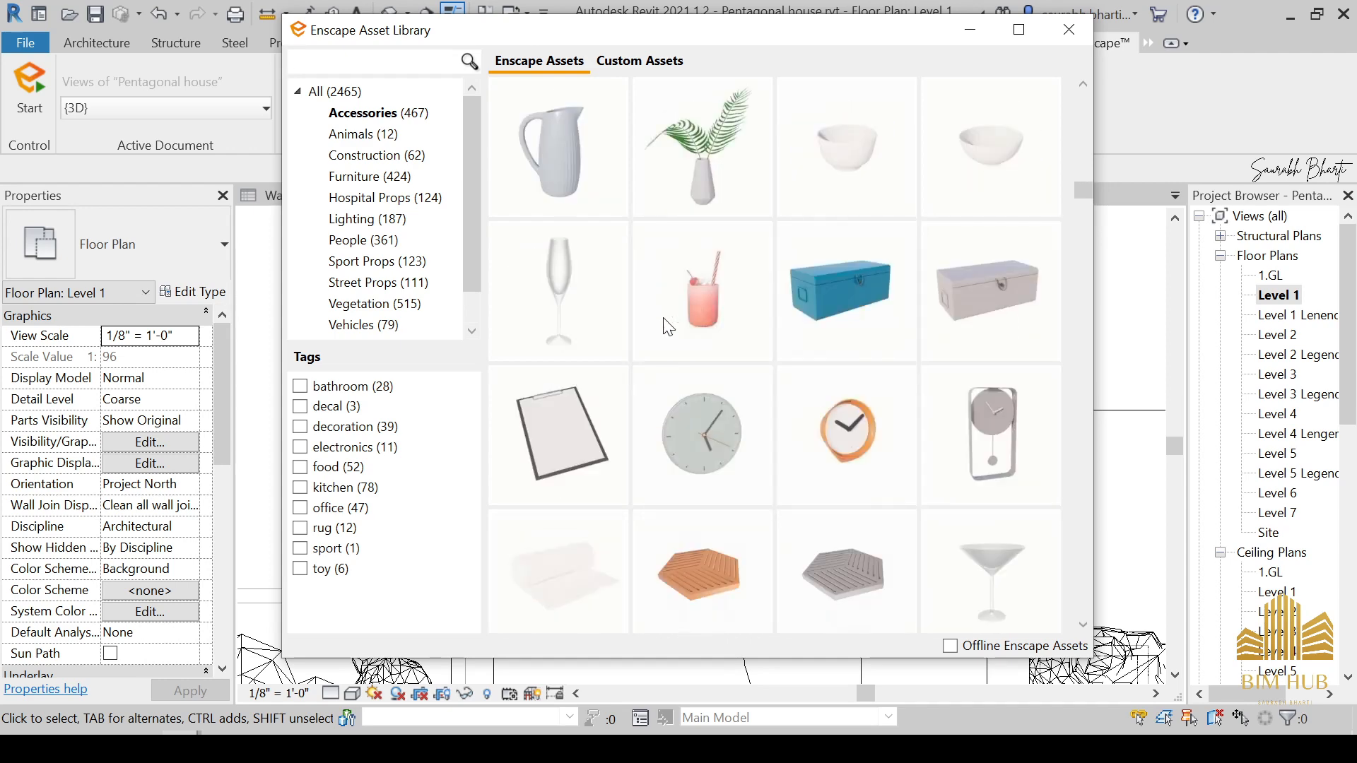
pyautogui.scroll(2, 668, 326)
pyautogui.scroll(-8, 861, 418)
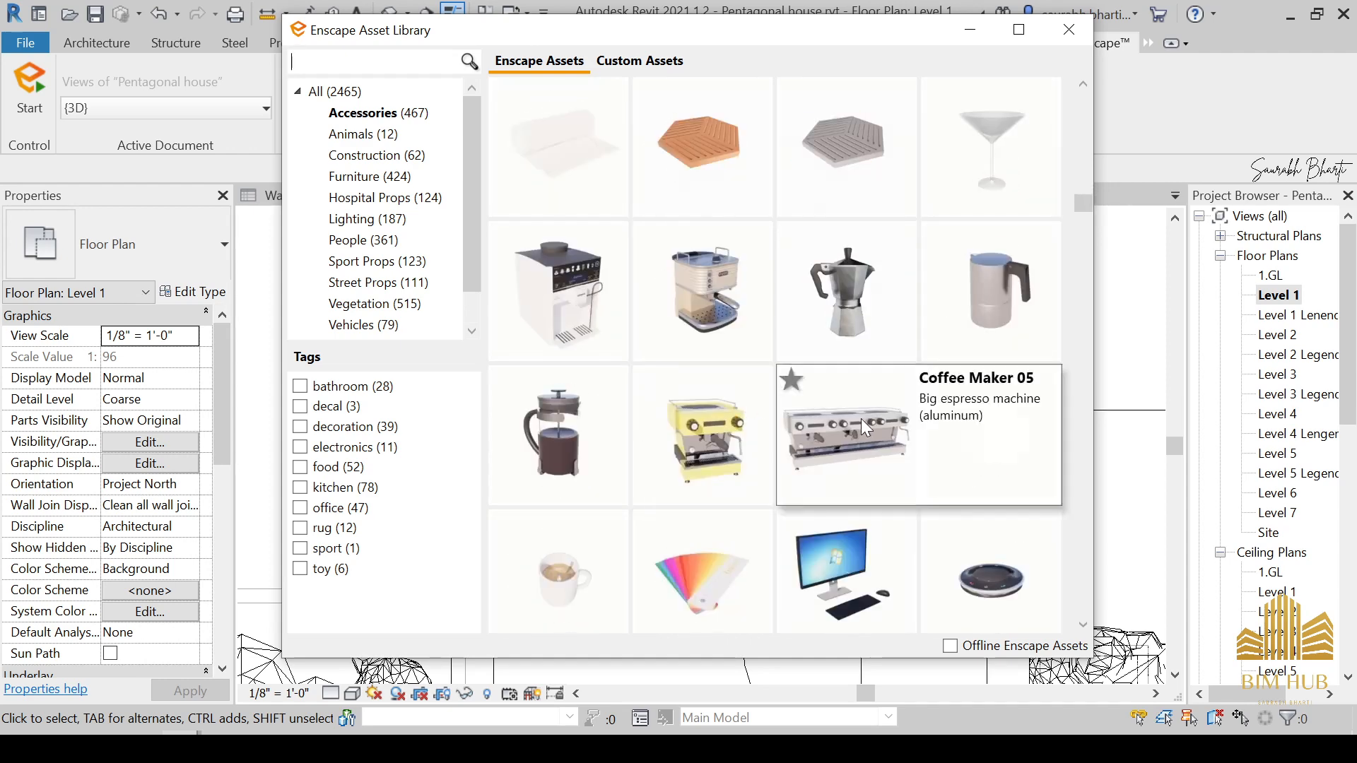
pyautogui.scroll(2, 856, 362)
pyautogui.moveTo(857, 363)
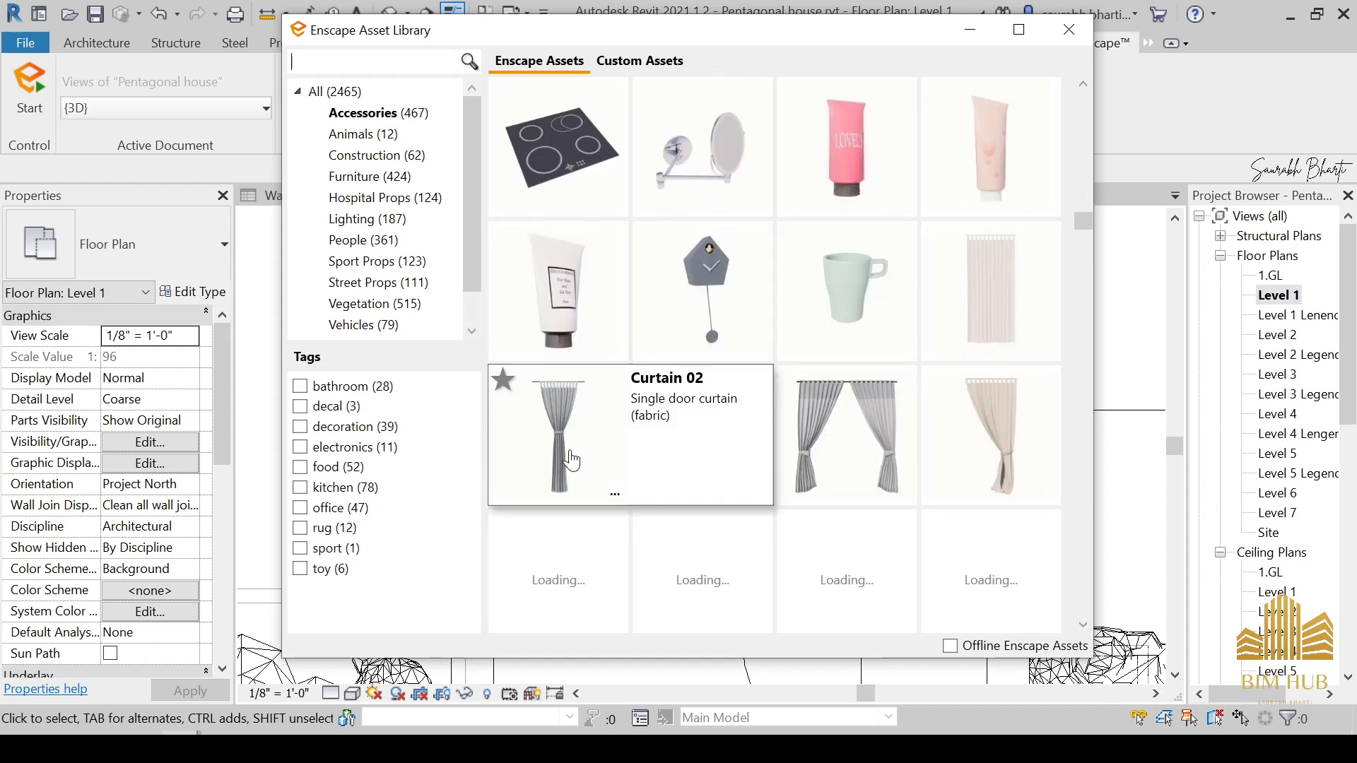
pyautogui.scroll(-1, 861, 407)
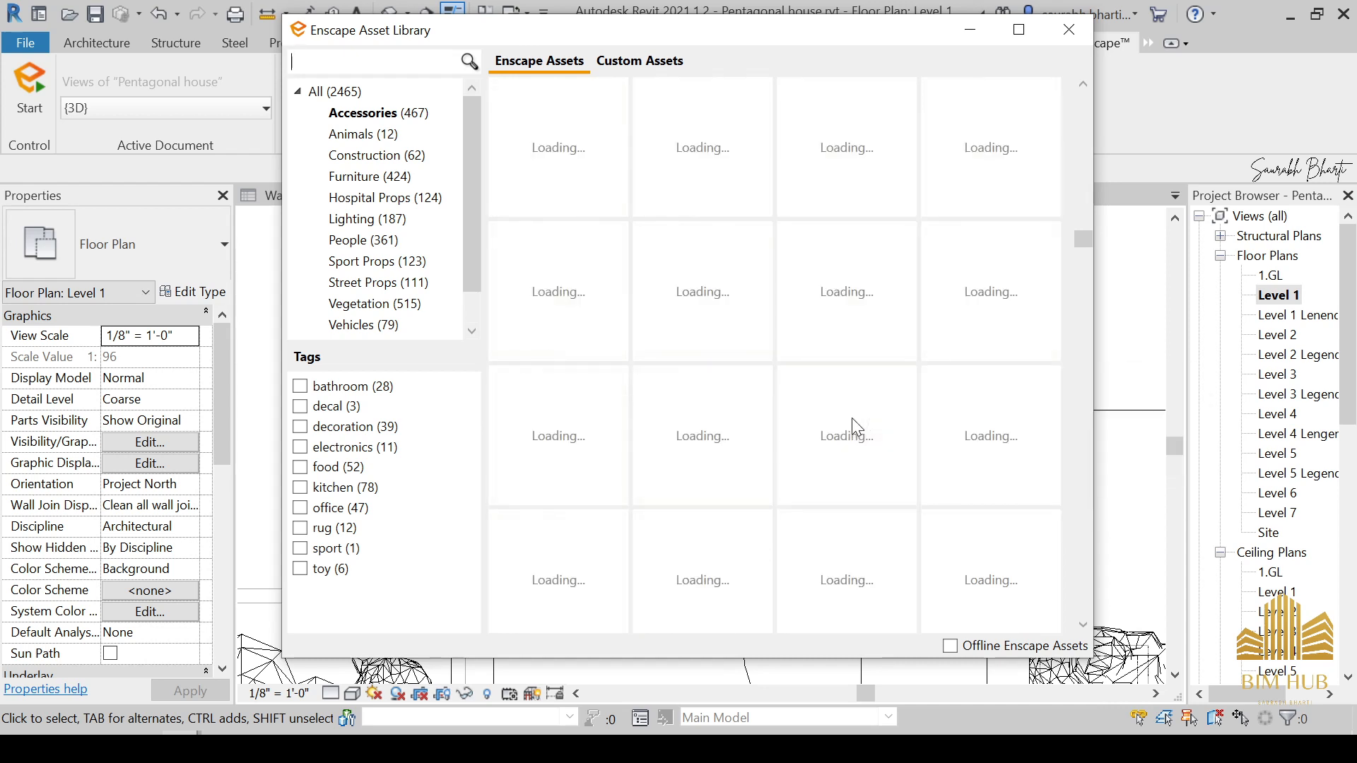
pyautogui.moveTo(851, 418)
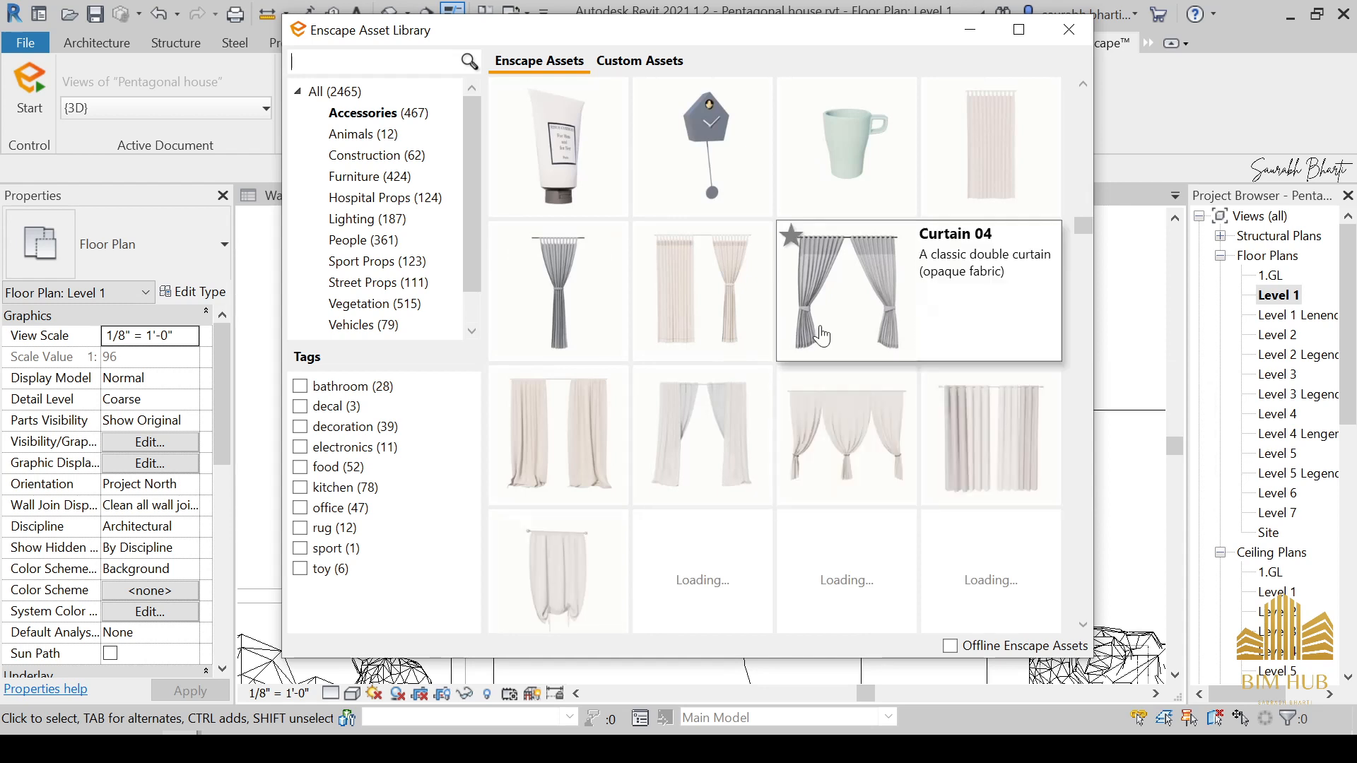
pyautogui.scroll(-5, 1003, 445)
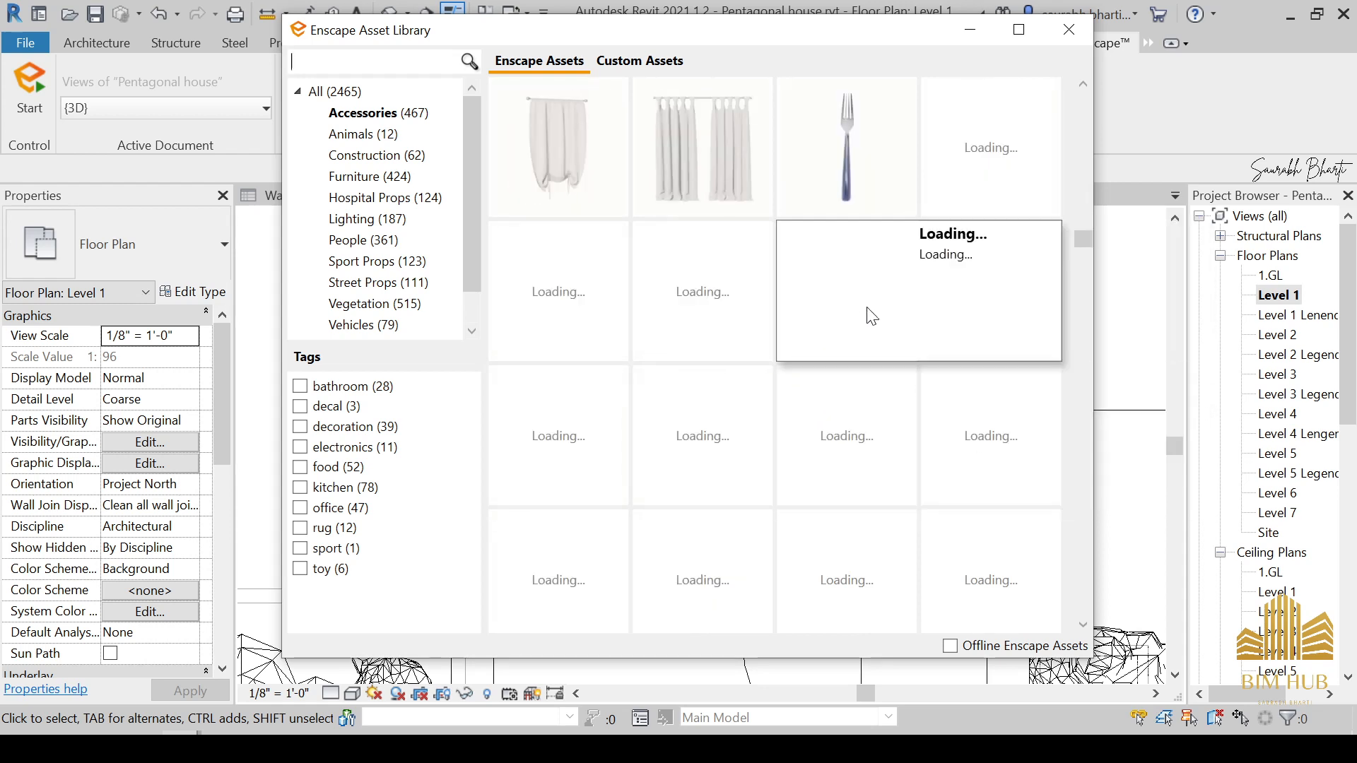
pyautogui.scroll(2, 875, 370)
pyautogui.scroll(-6, 875, 371)
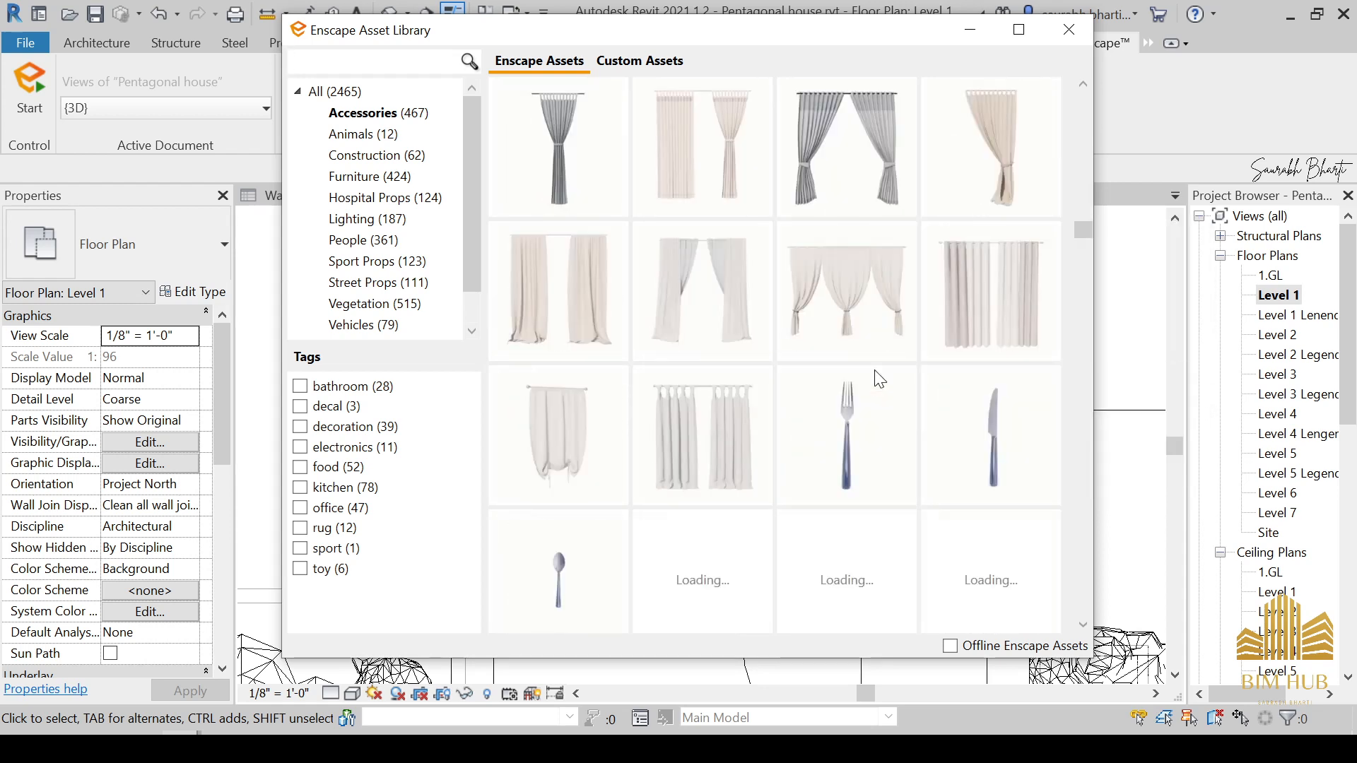
pyautogui.scroll(6, 875, 374)
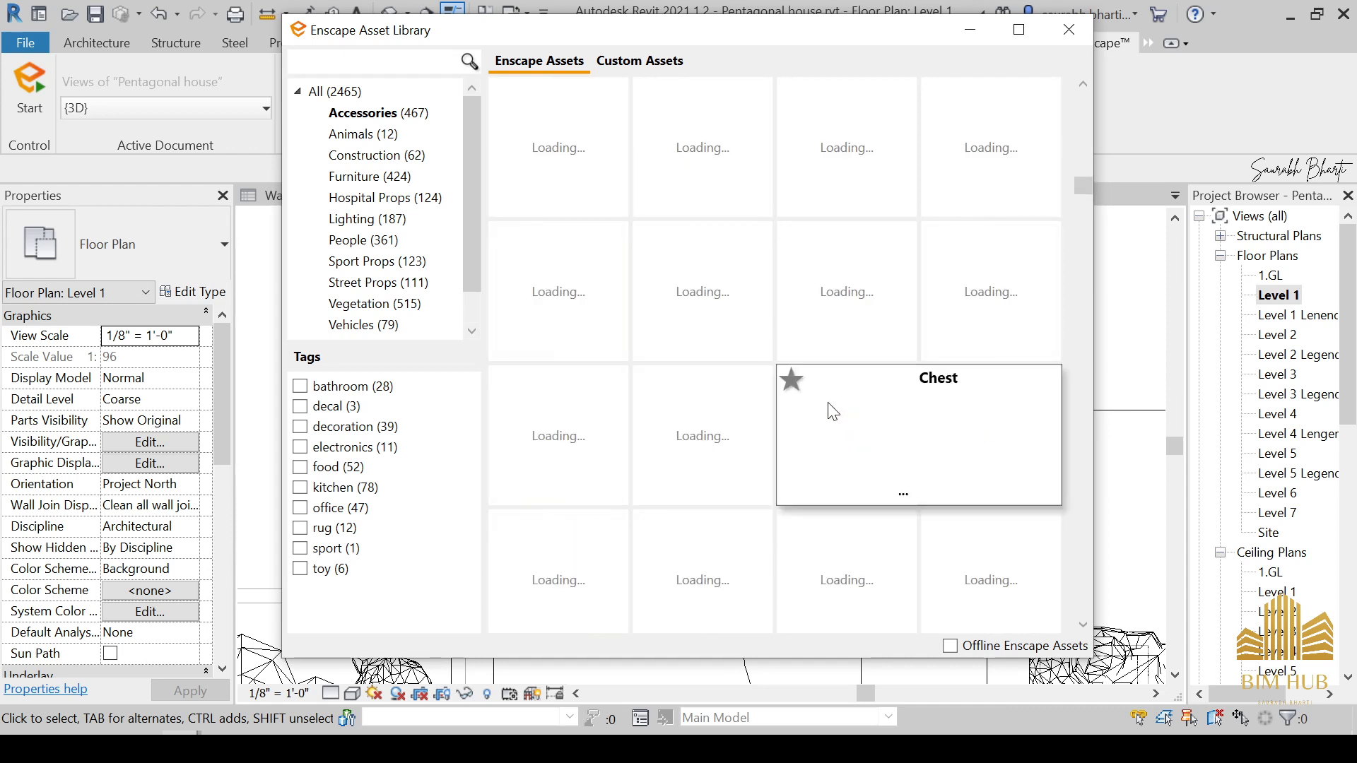
pyautogui.scroll(-1, 832, 412)
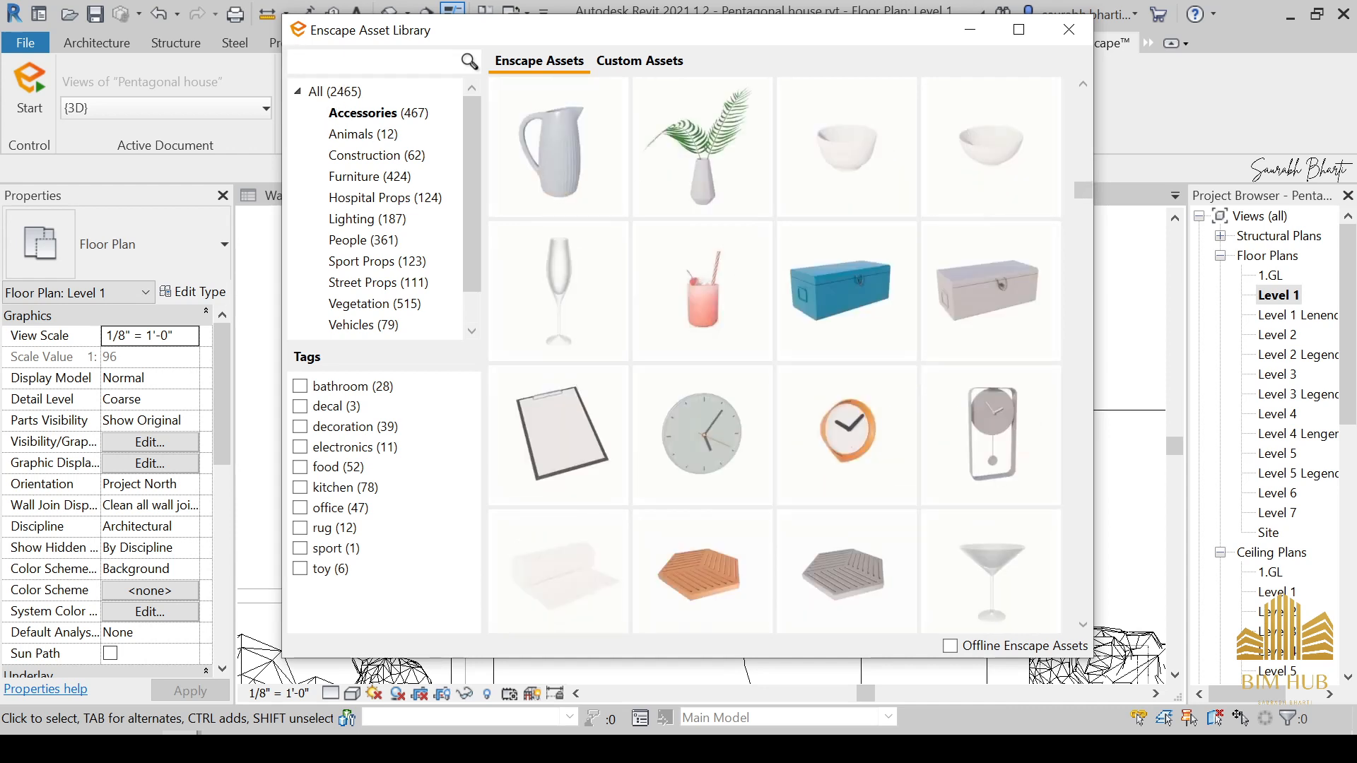
# Step: Search the asset library for "open book" and place the rotated Open Book on the side table beside the candle tray
pyautogui.write('book')
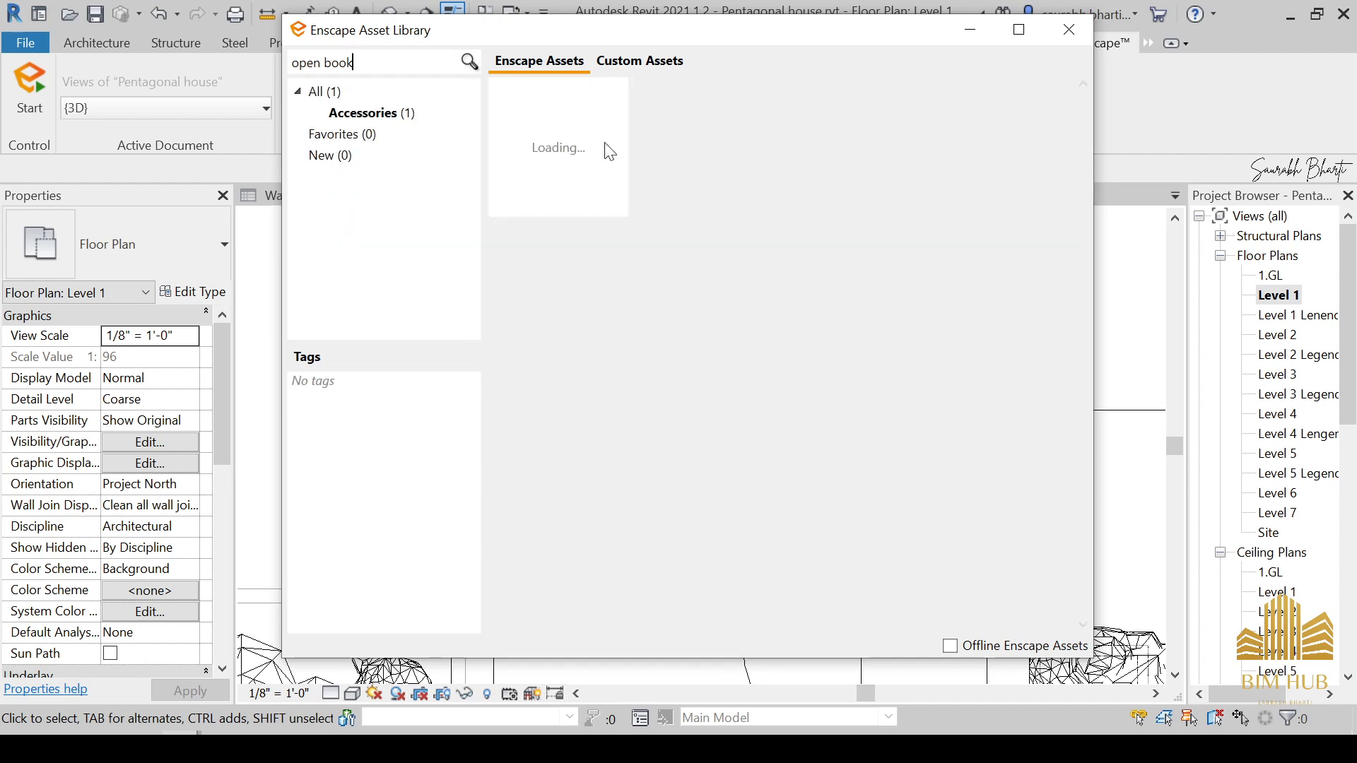
pyautogui.click(554, 205)
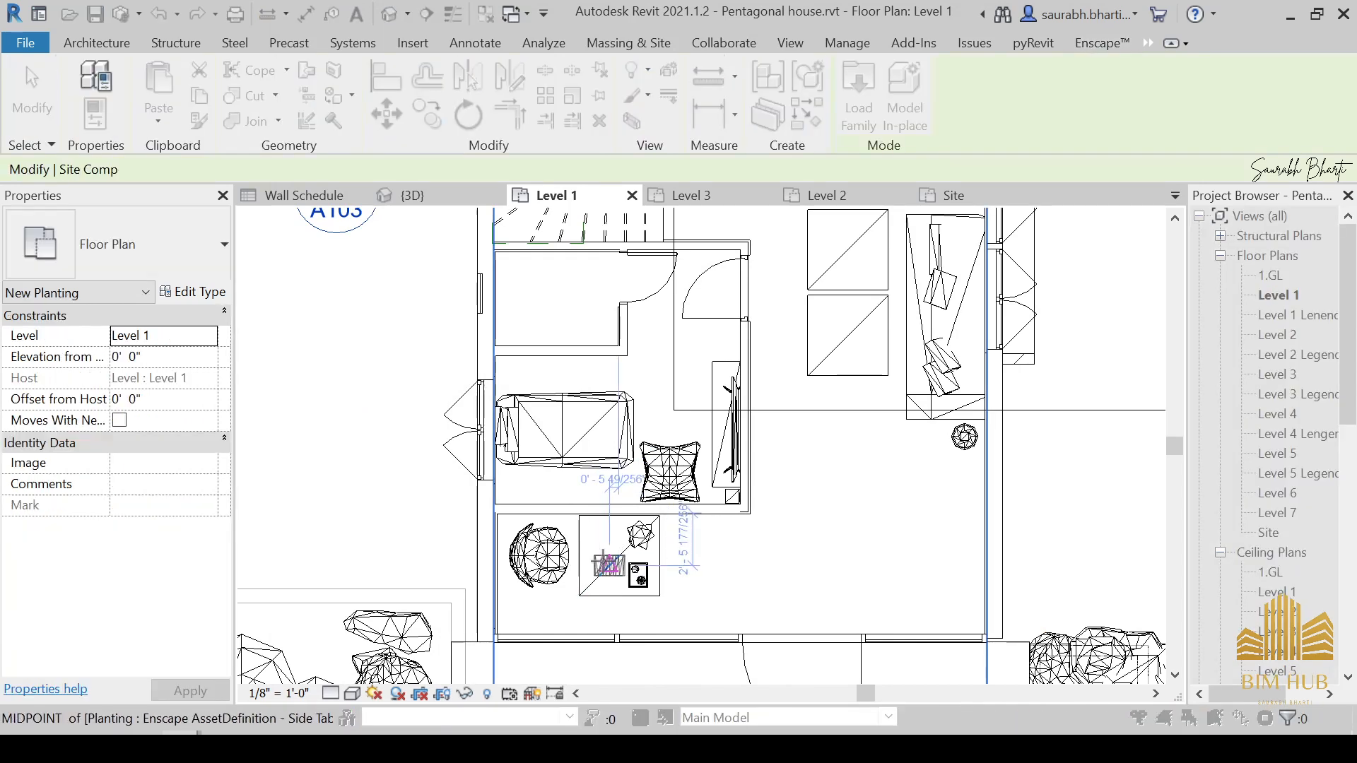
pyautogui.press('space')
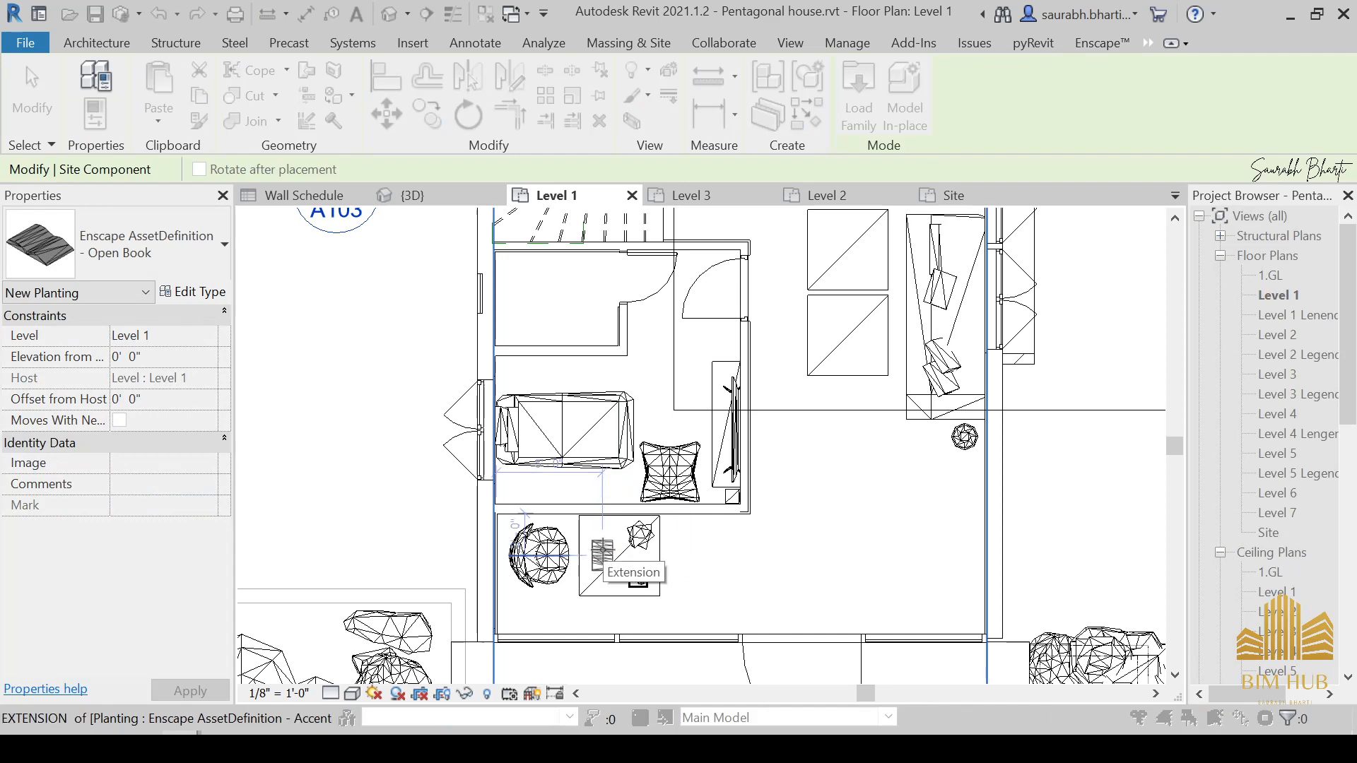
pyautogui.click(602, 550)
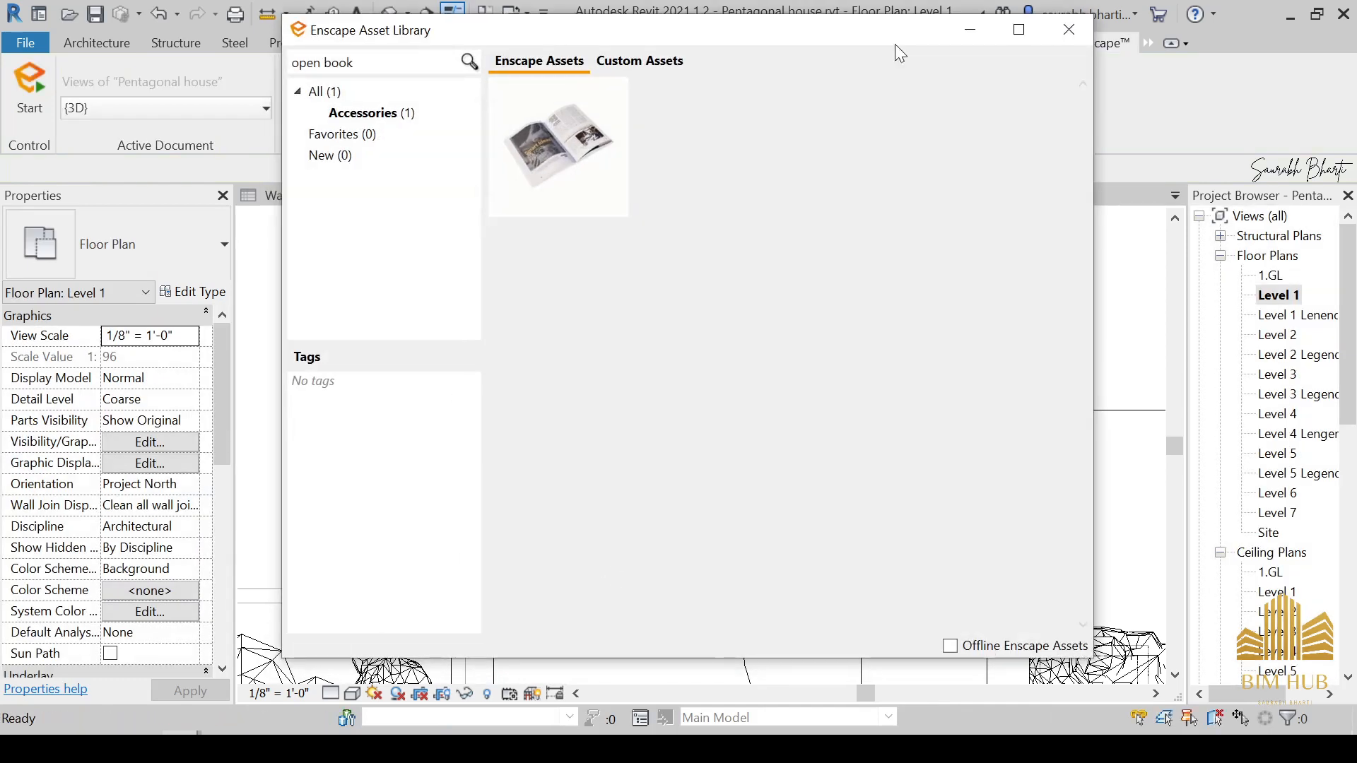
pyautogui.click(983, 27)
# Step: Temporarily hide the side table to set the open book's elevation from level to 0' 8", and reset the temporary hide
pyautogui.click(611, 598)
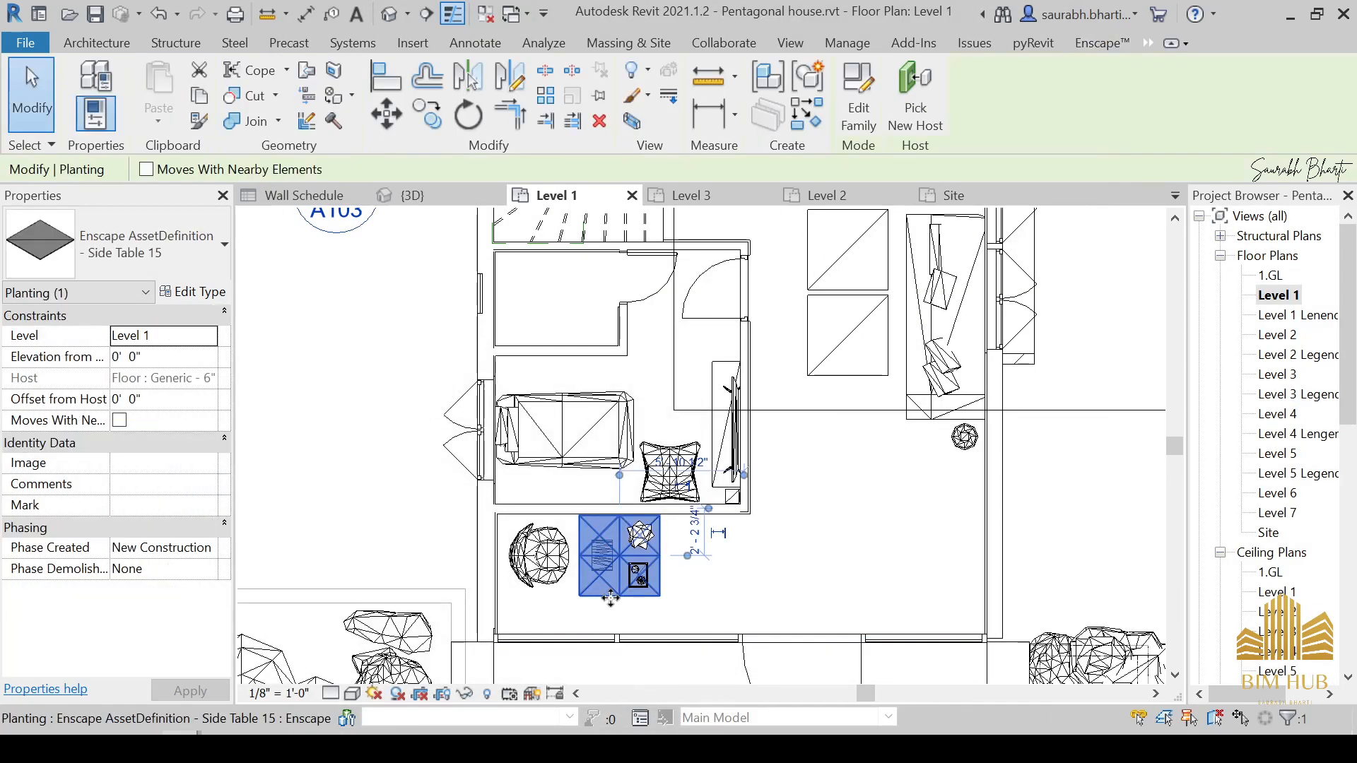
pyautogui.press('h')
pyautogui.press('h')
pyautogui.click(604, 560)
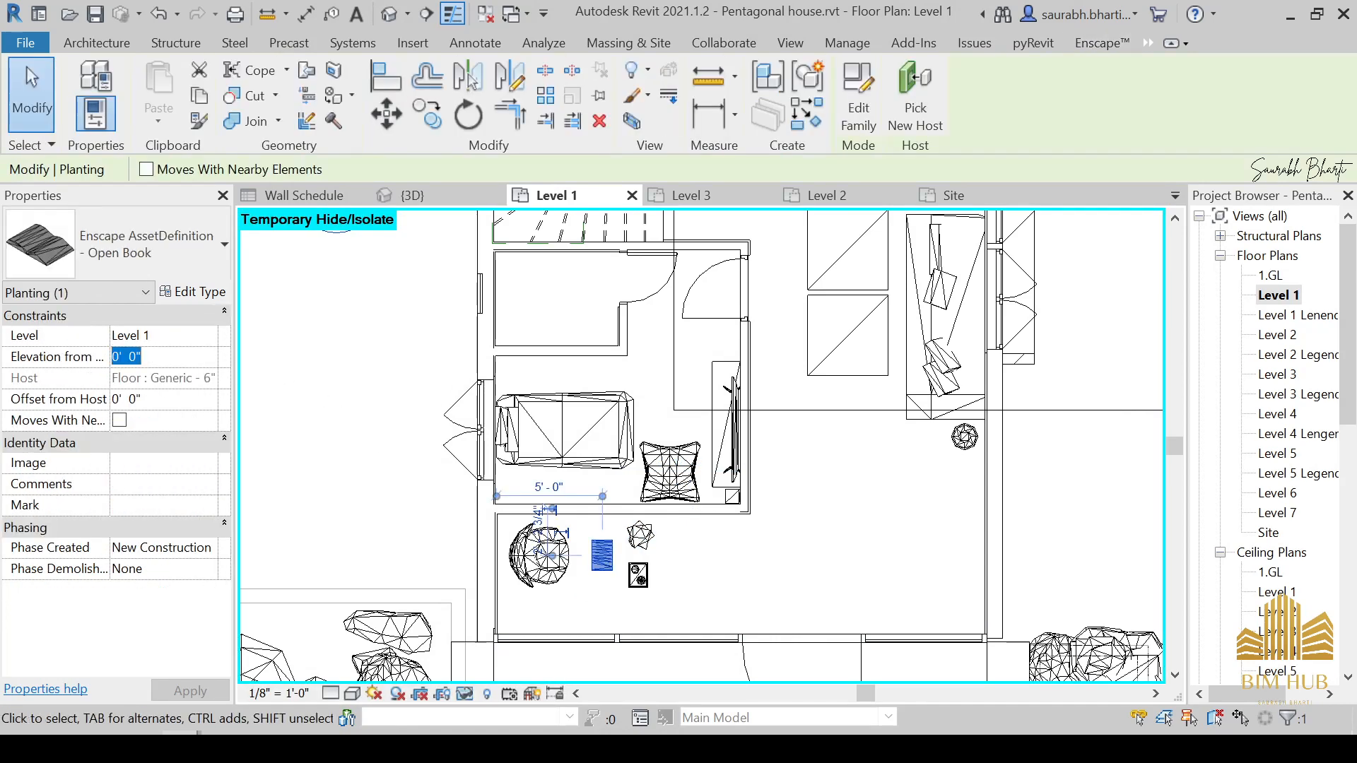
pyautogui.write('0 8')
pyautogui.press('Return')
pyautogui.click(853, 557)
pyautogui.press('h')
pyautogui.press('r')
# Step: In the 3D view, set the open book's elevation from level to 0' 9" on the side table
pyautogui.click(390, 15)
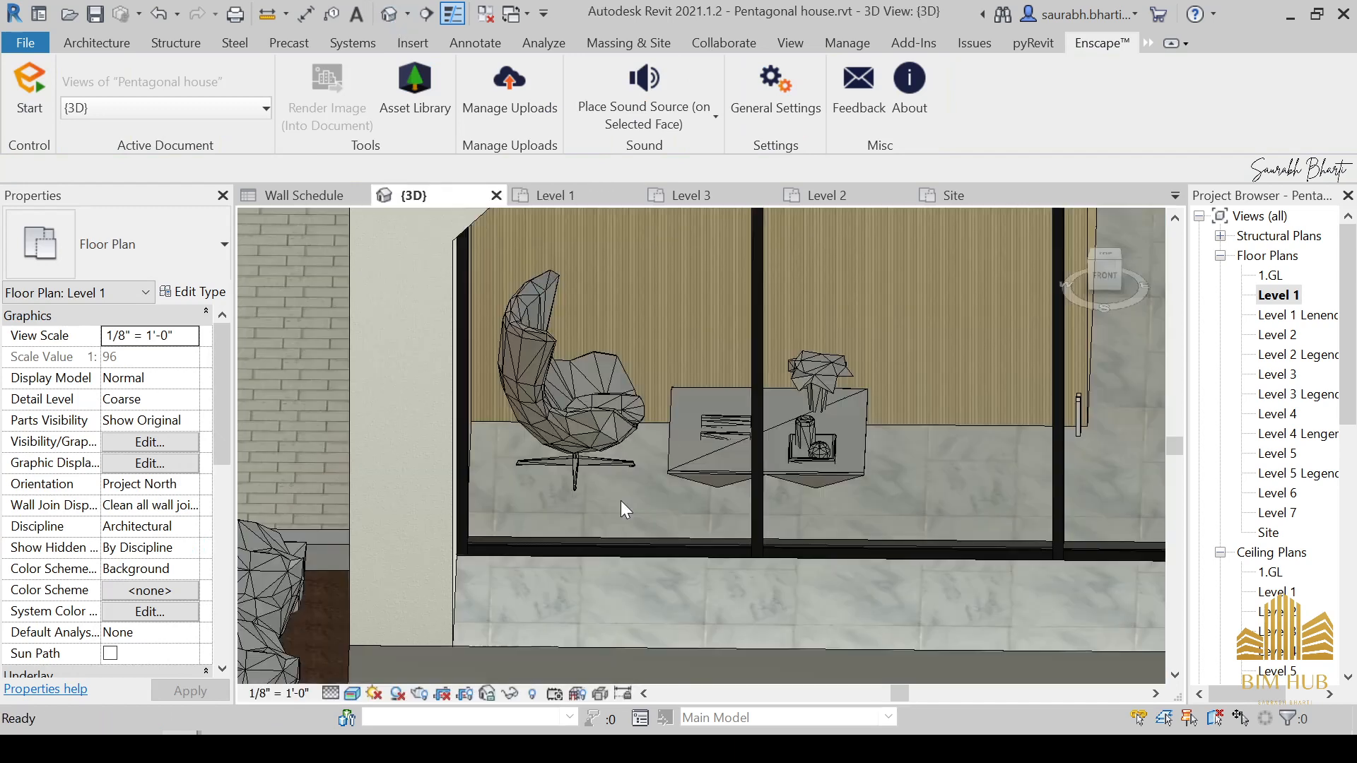
pyautogui.scroll(5, 620, 500)
pyautogui.keyDown('shift'); pyautogui.moveTo(870, 475); pyautogui.dragTo(847, 460, button='middle'); pyautogui.keyUp('shift')
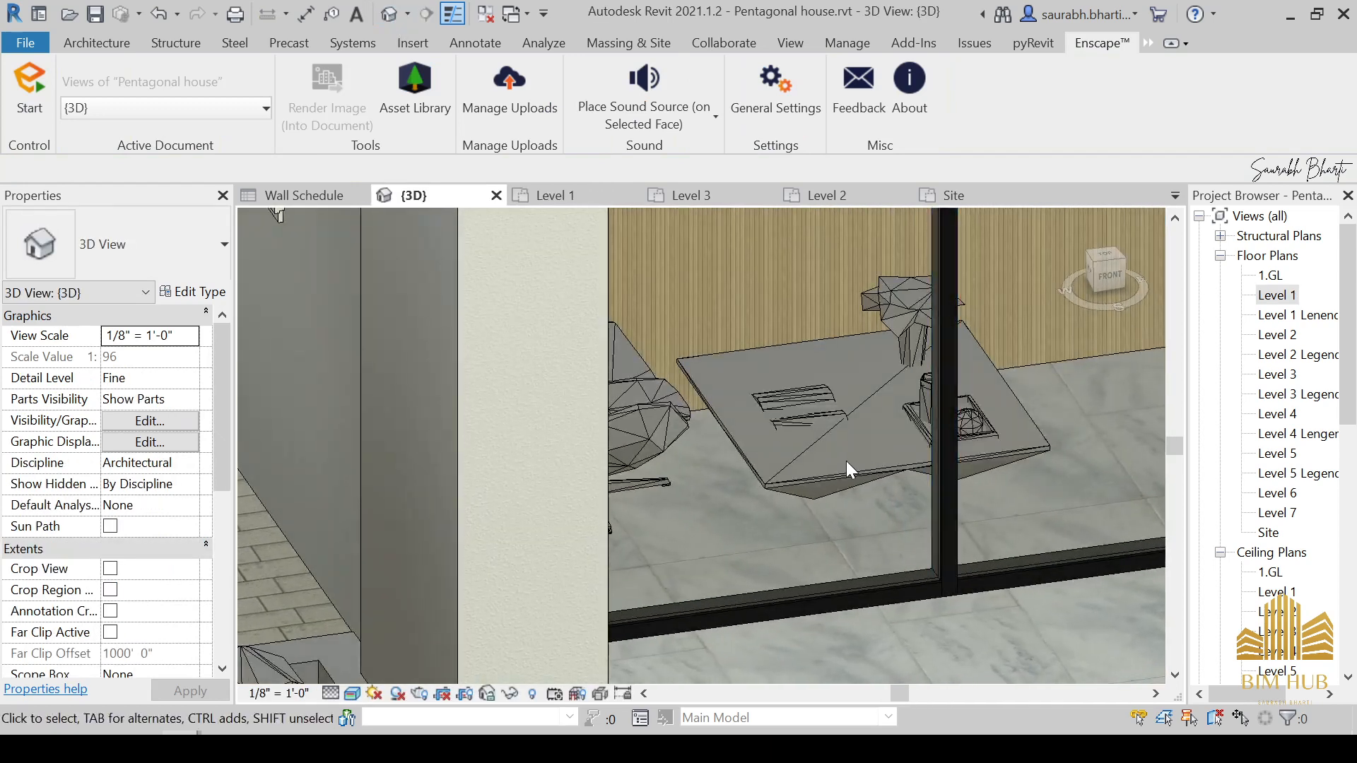
pyautogui.click(810, 400)
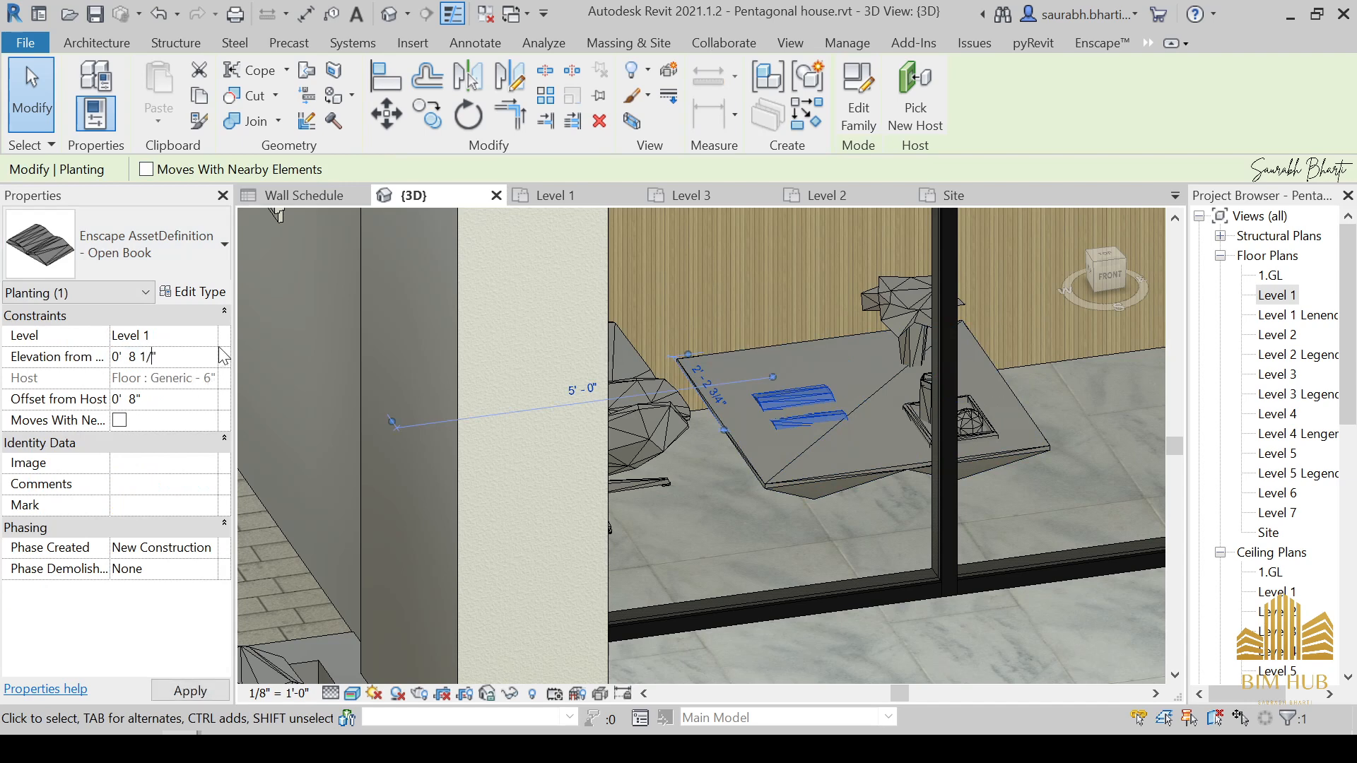
pyautogui.moveTo(805, 438)
pyautogui.keyDown('shift'); pyautogui.mouseDown(button='middle')
pyautogui.moveTo(837, 448)
pyautogui.moveTo(790, 454)
pyautogui.moveTo(823, 495)
pyautogui.moveTo(820, 460)
pyautogui.mouseUp(button='middle'); pyautogui.keyUp('shift')
pyautogui.click(790, 454)
pyautogui.press('Escape')
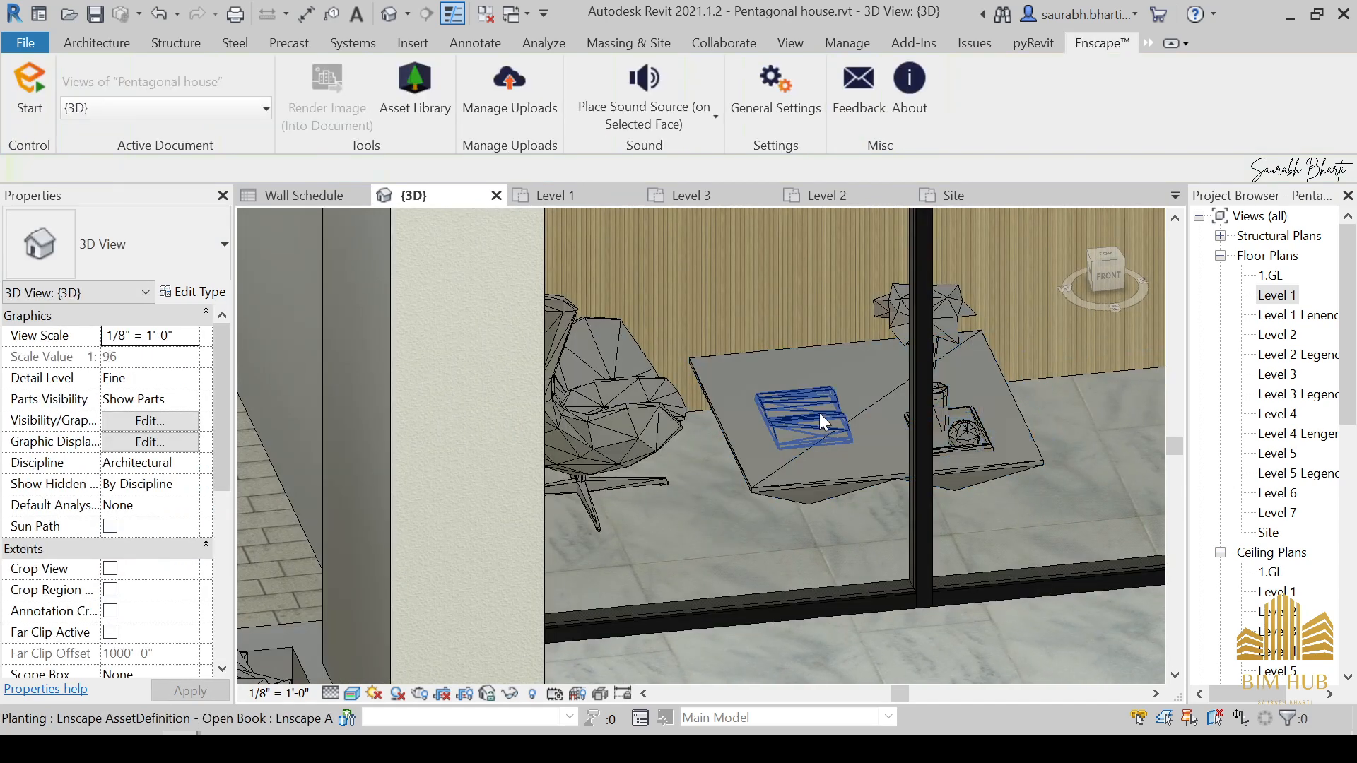
pyautogui.click(820, 413)
pyautogui.click(185, 357)
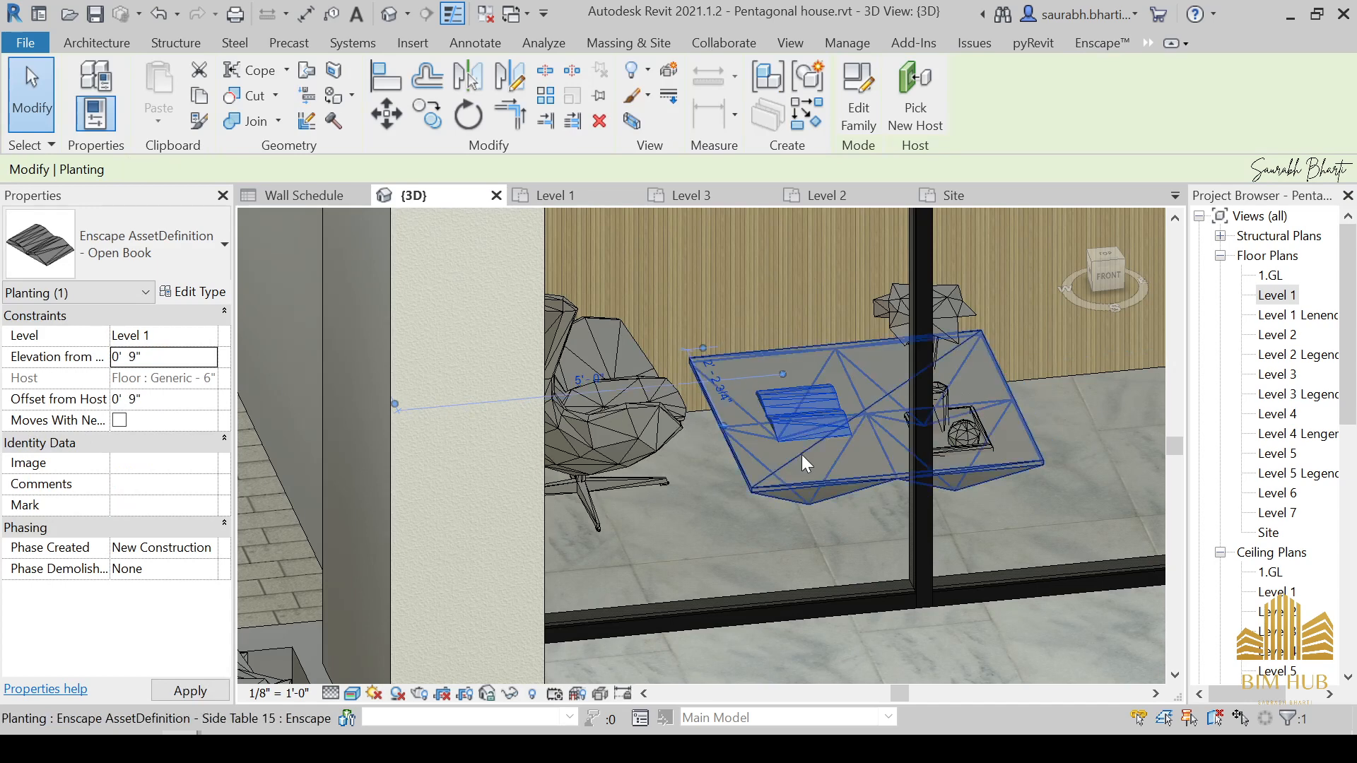
# Step: Adjust the elevation from level of Candle Tray 02 on the side table
pyautogui.click(987, 434)
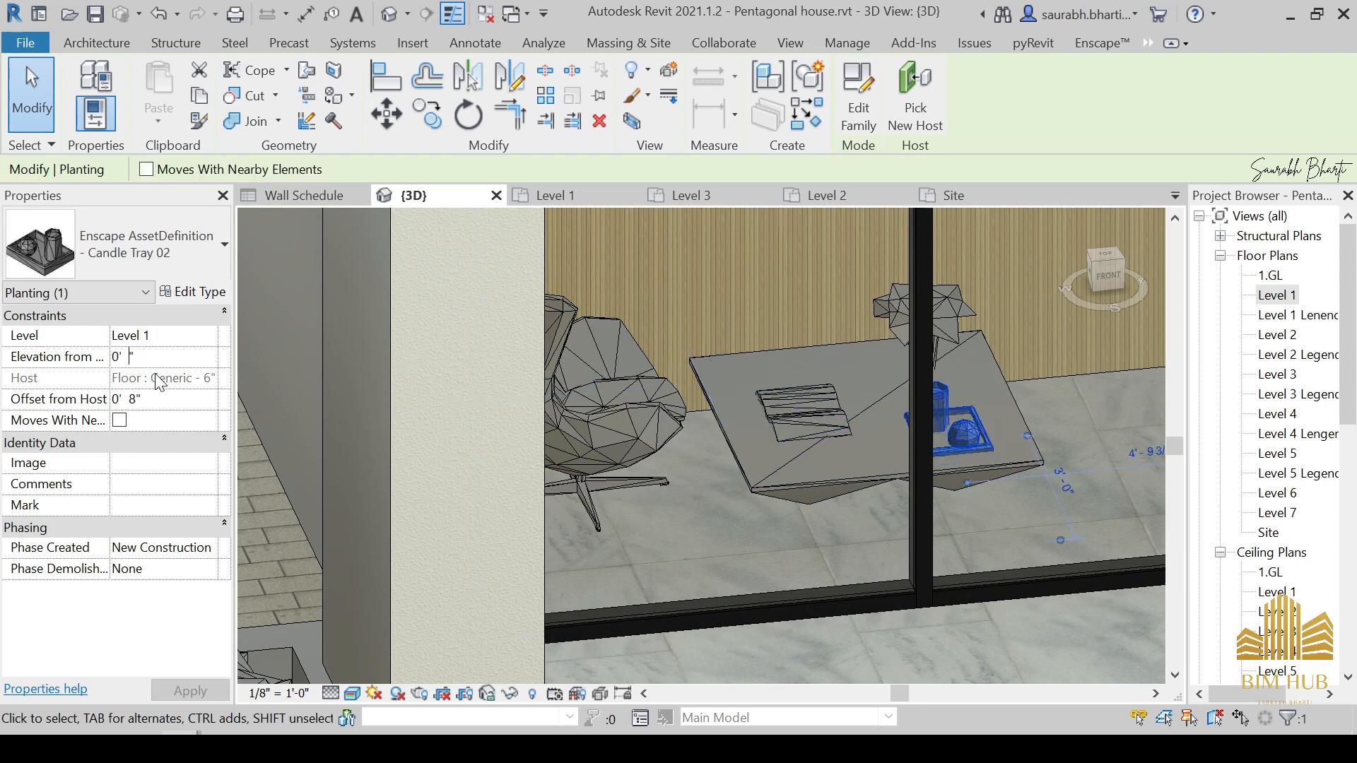
pyautogui.keyDown('shift'); pyautogui.moveTo(987, 503); pyautogui.dragTo(940, 500, button='middle'); pyautogui.keyUp('shift')
pyautogui.click(975, 371)
pyautogui.press('Escape')
# Step: Set the elevation from level of Interior Plant 42 on the side table to 0' 9"
pyautogui.click(970, 365)
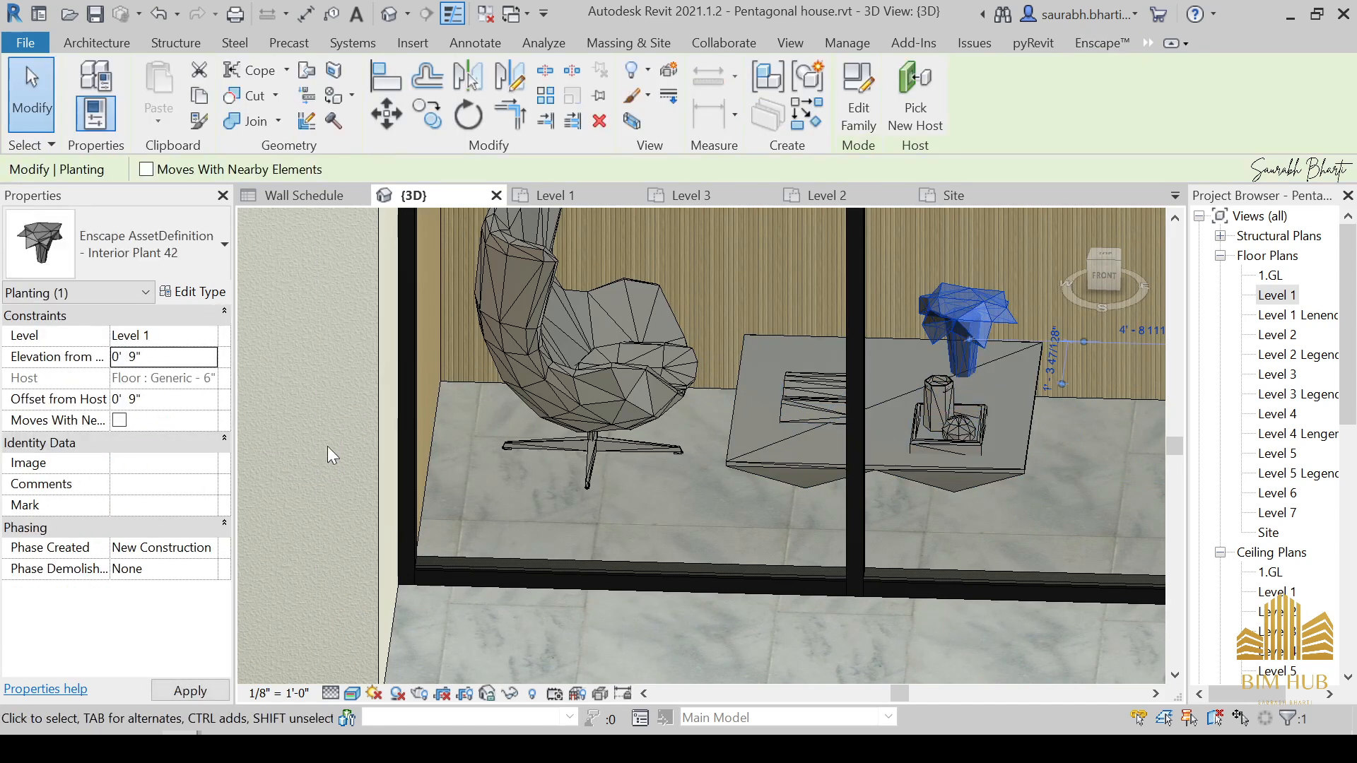
pyautogui.click(1051, 453)
pyautogui.keyDown('shift'); pyautogui.moveTo(1082, 434); pyautogui.dragTo(812, 481, button='middle'); pyautogui.keyUp('shift')
pyautogui.press('Escape')
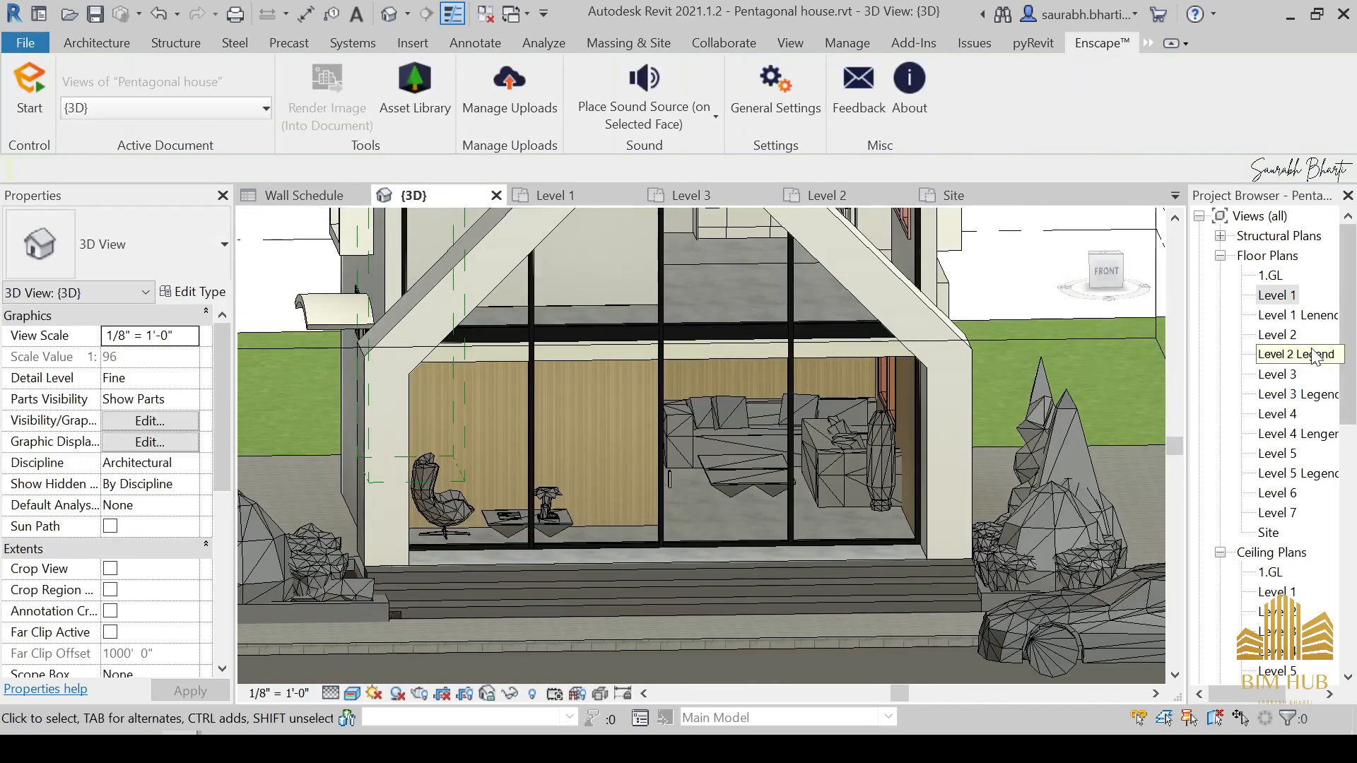
# Step: Return to the Level 1 floor plan and filter the Enscape Accessories assets by the rug tag
pyautogui.doubleClick(1278, 295)
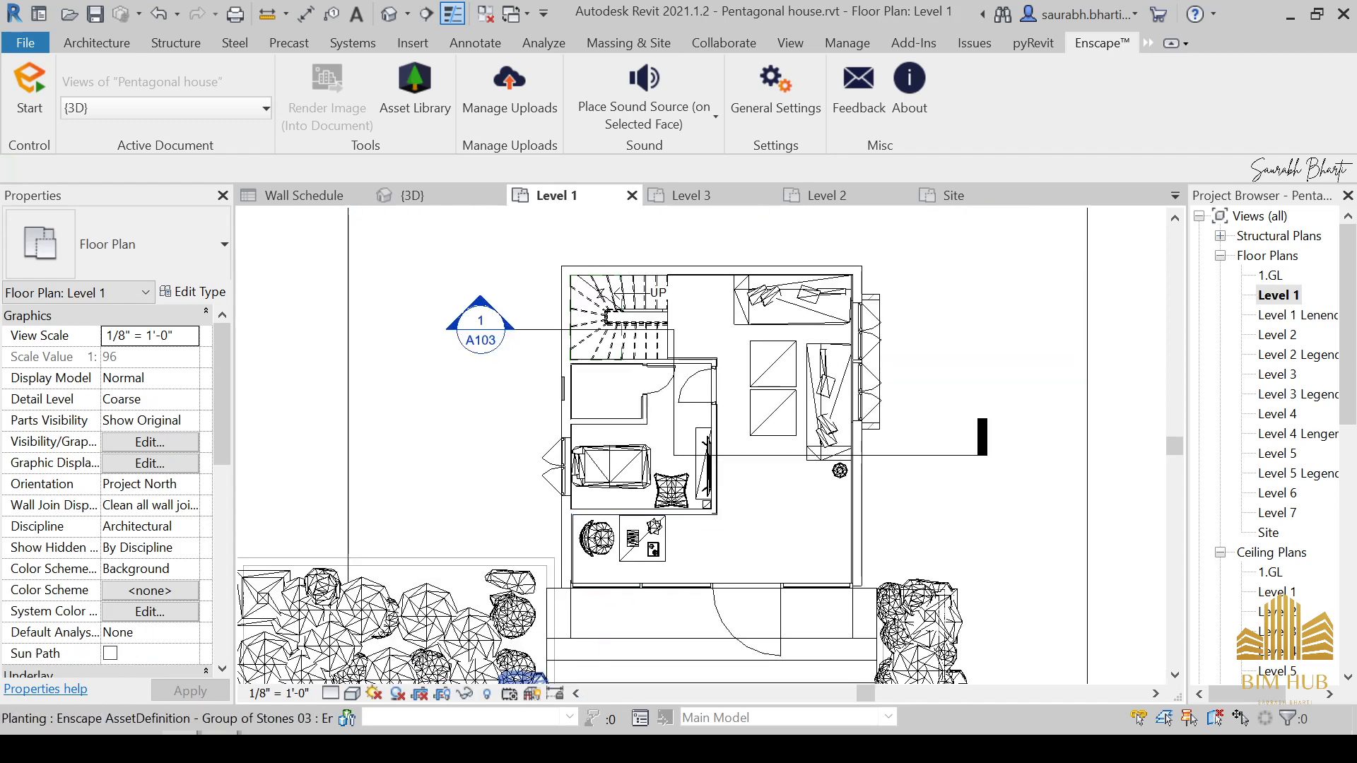
pyautogui.click(336, 644)
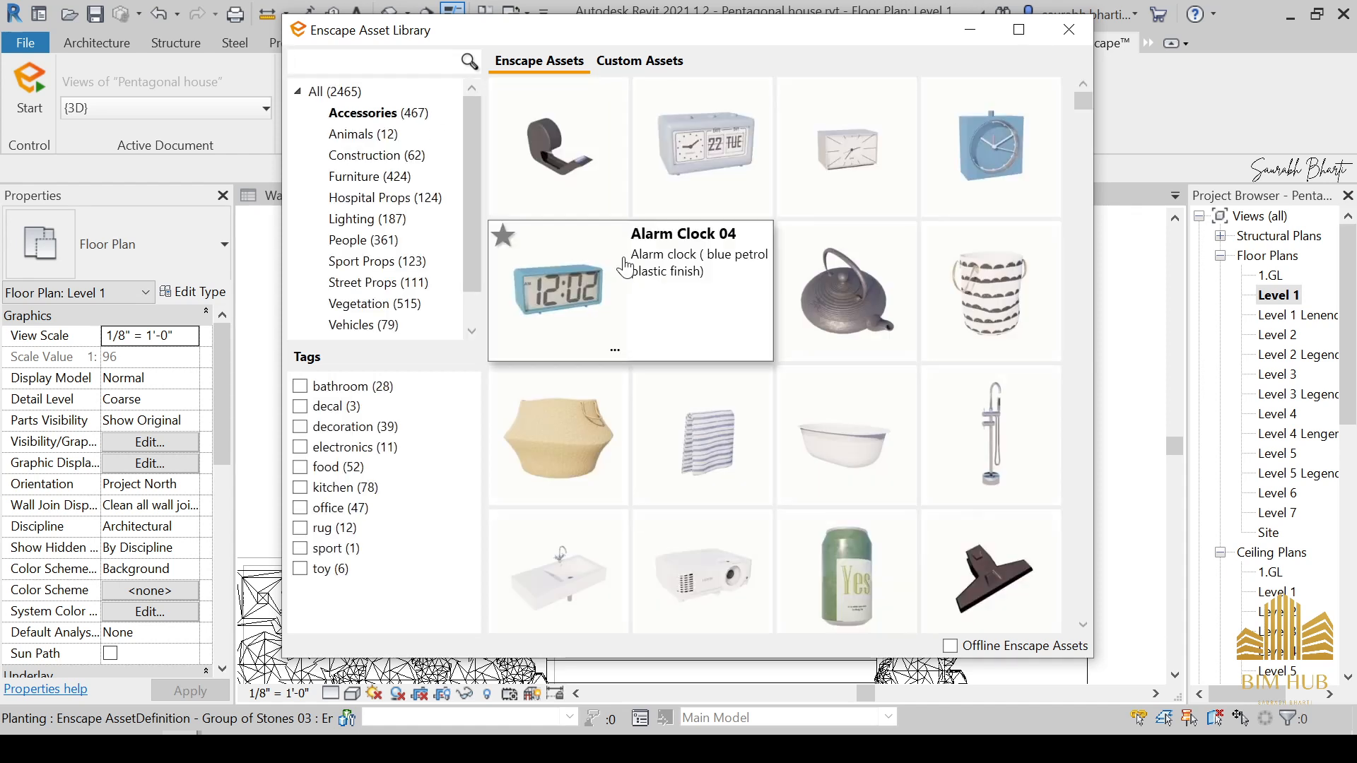
pyautogui.write('rp')
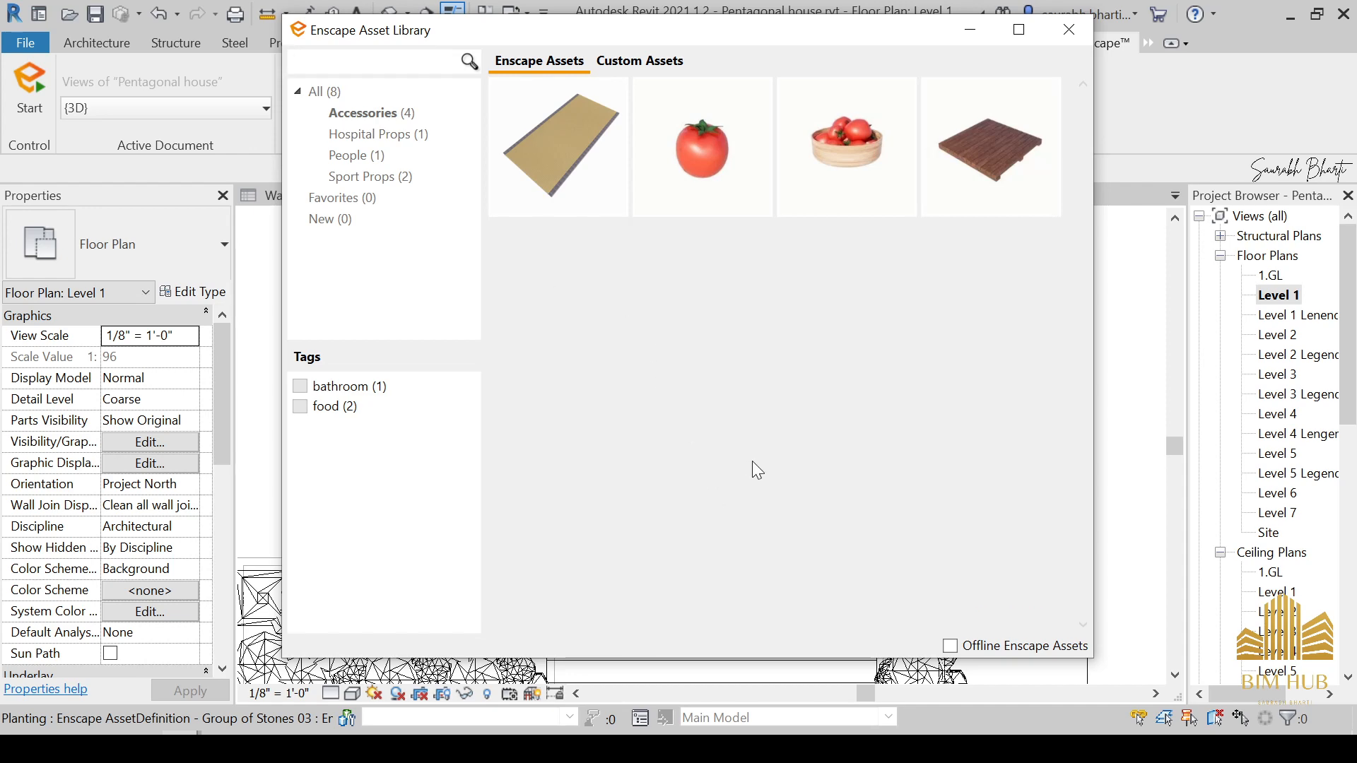
pyautogui.scroll(-10, 774, 493)
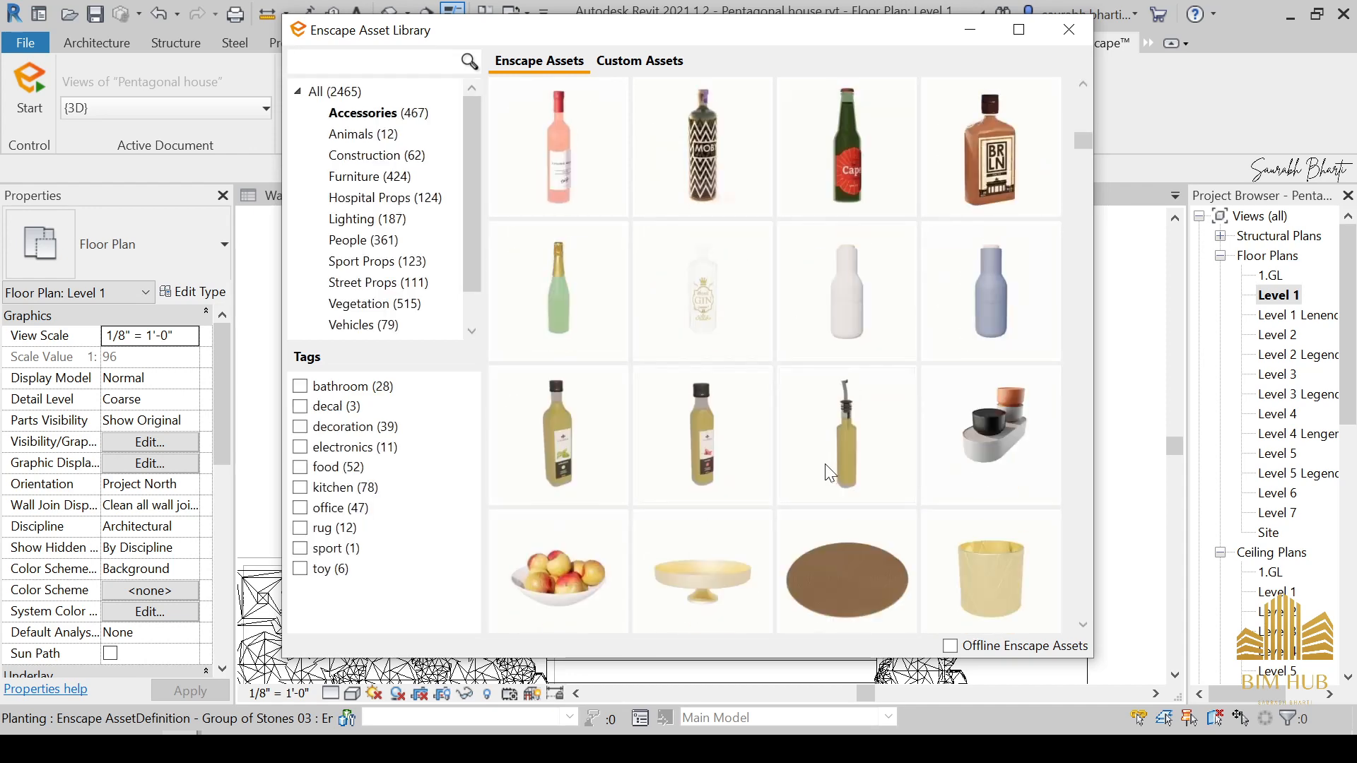
pyautogui.scroll(-15, 827, 469)
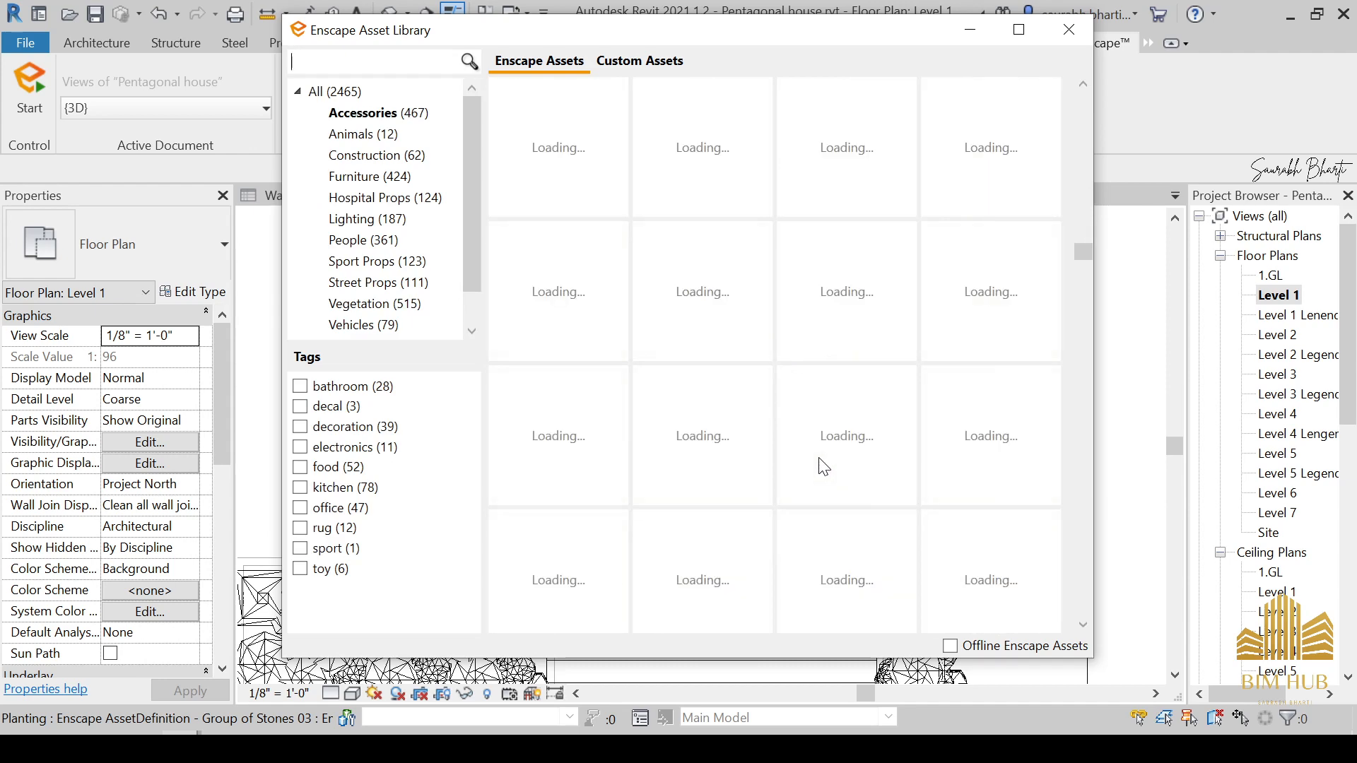
pyautogui.scroll(-5, 823, 463)
pyautogui.scroll(-3, 763, 442)
pyautogui.scroll(-3, 748, 443)
pyautogui.click(300, 529)
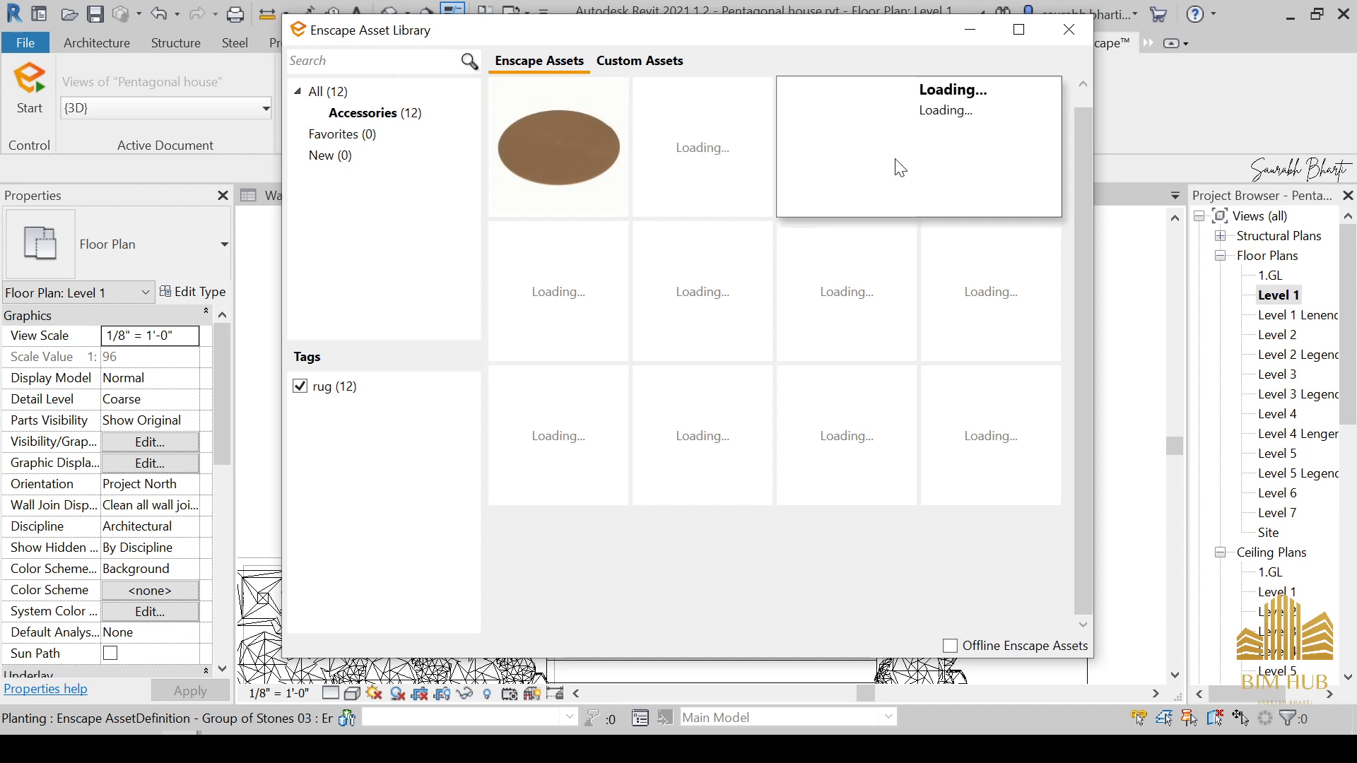
pyautogui.moveTo(737, 182)
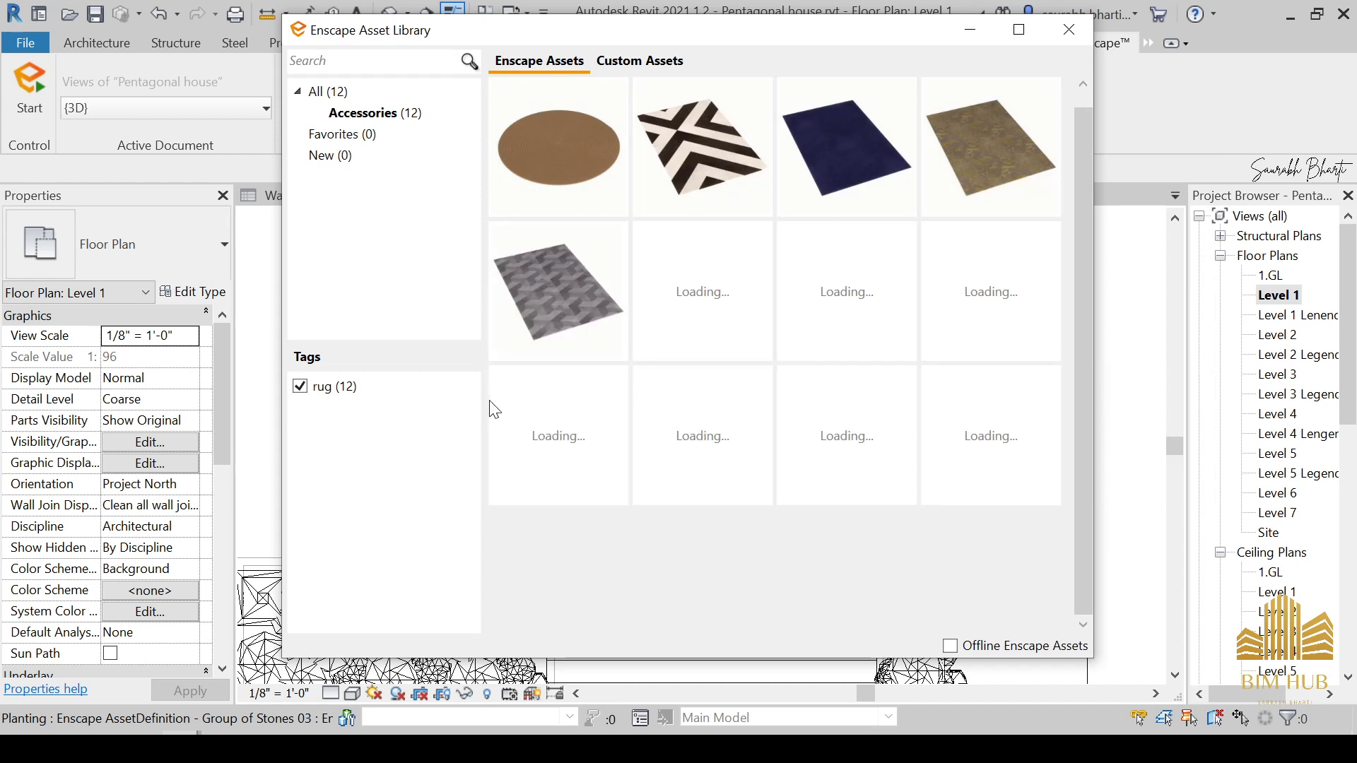
# Step: Try to place Enscape Rug 10, turned a quarter turn, beneath the armchair and side table on the Level 1 floor plan
pyautogui.moveTo(577, 352)
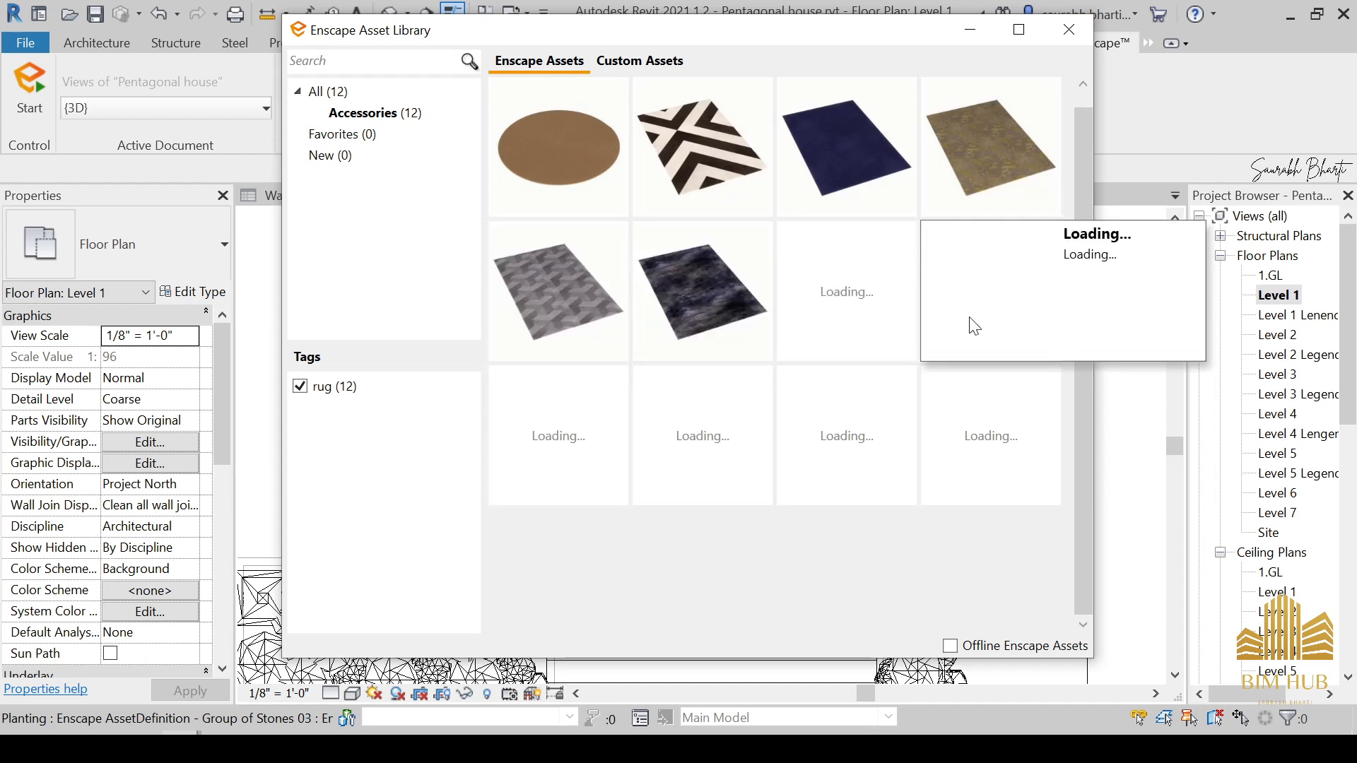
pyautogui.moveTo(698, 324)
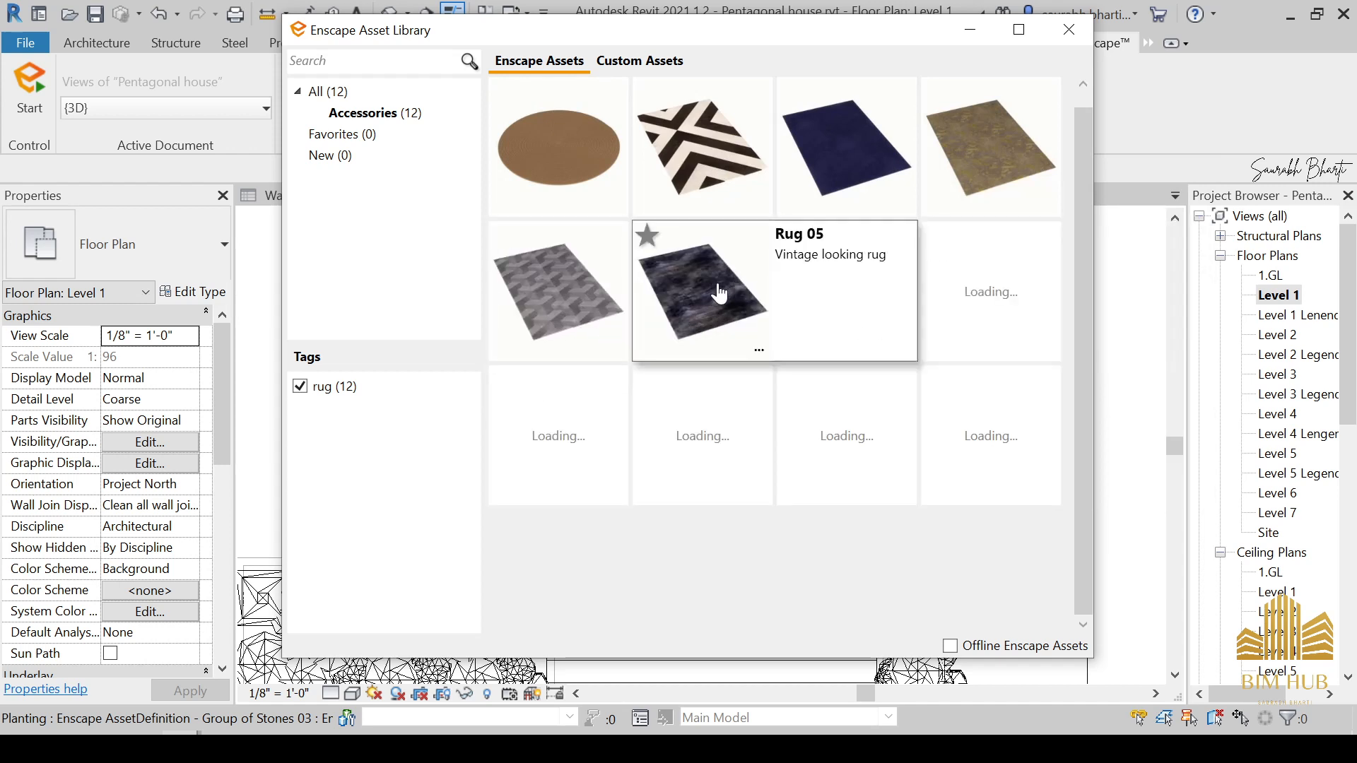
pyautogui.moveTo(841, 304)
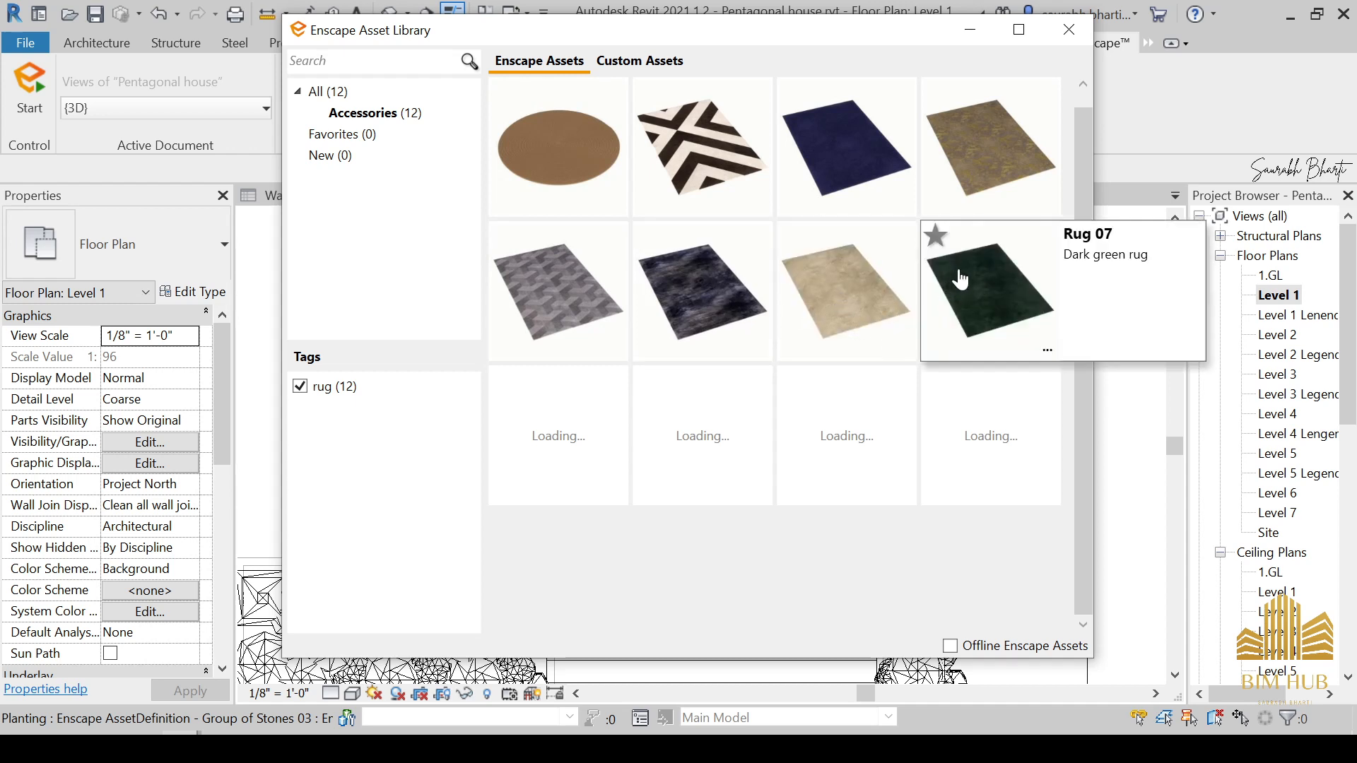
pyautogui.moveTo(889, 456)
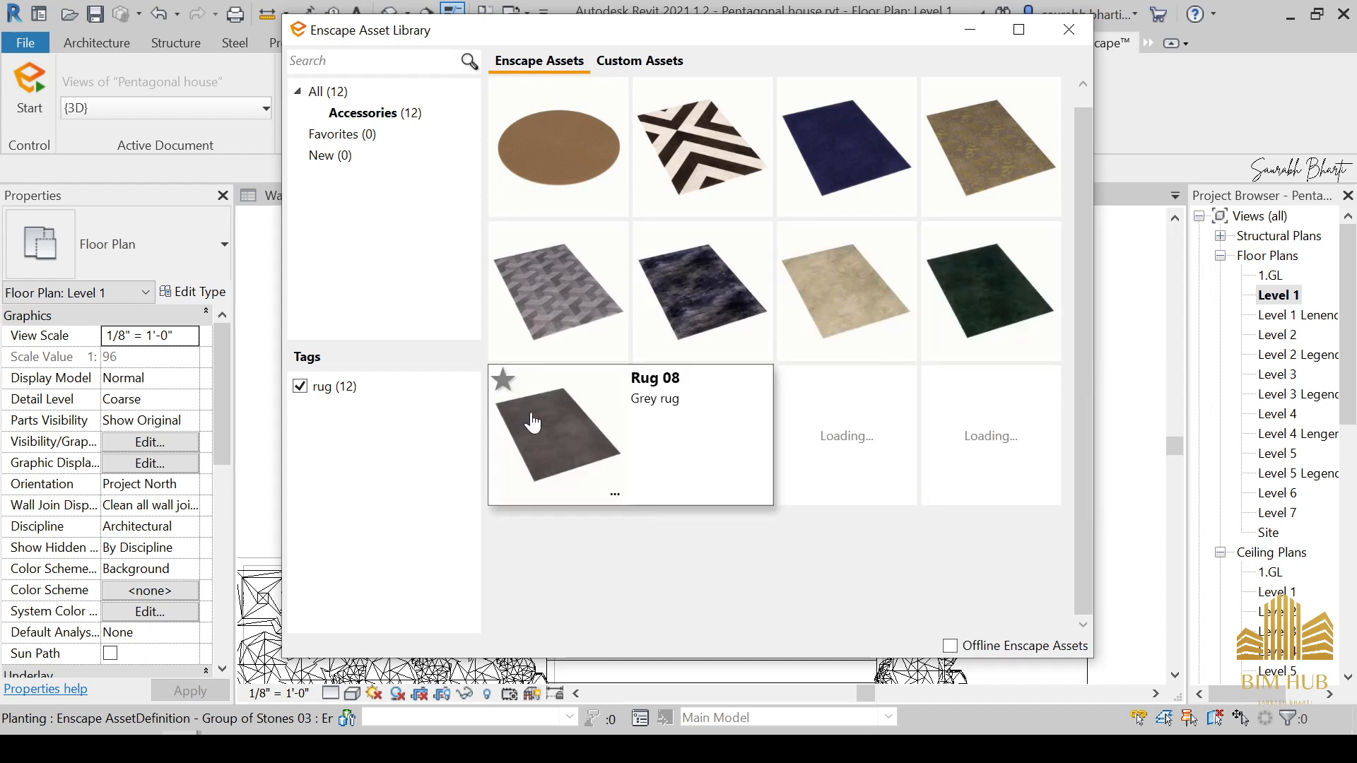
pyautogui.moveTo(735, 461)
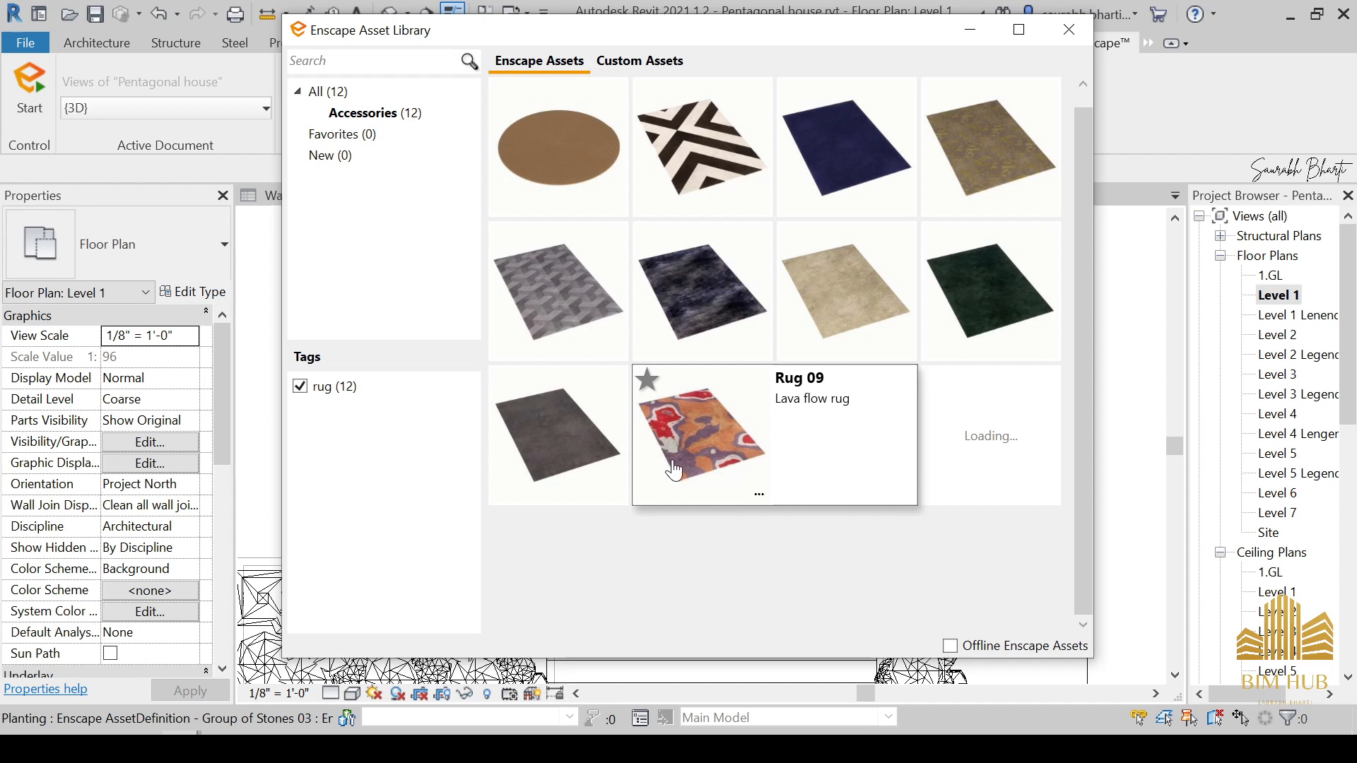
pyautogui.moveTo(972, 491)
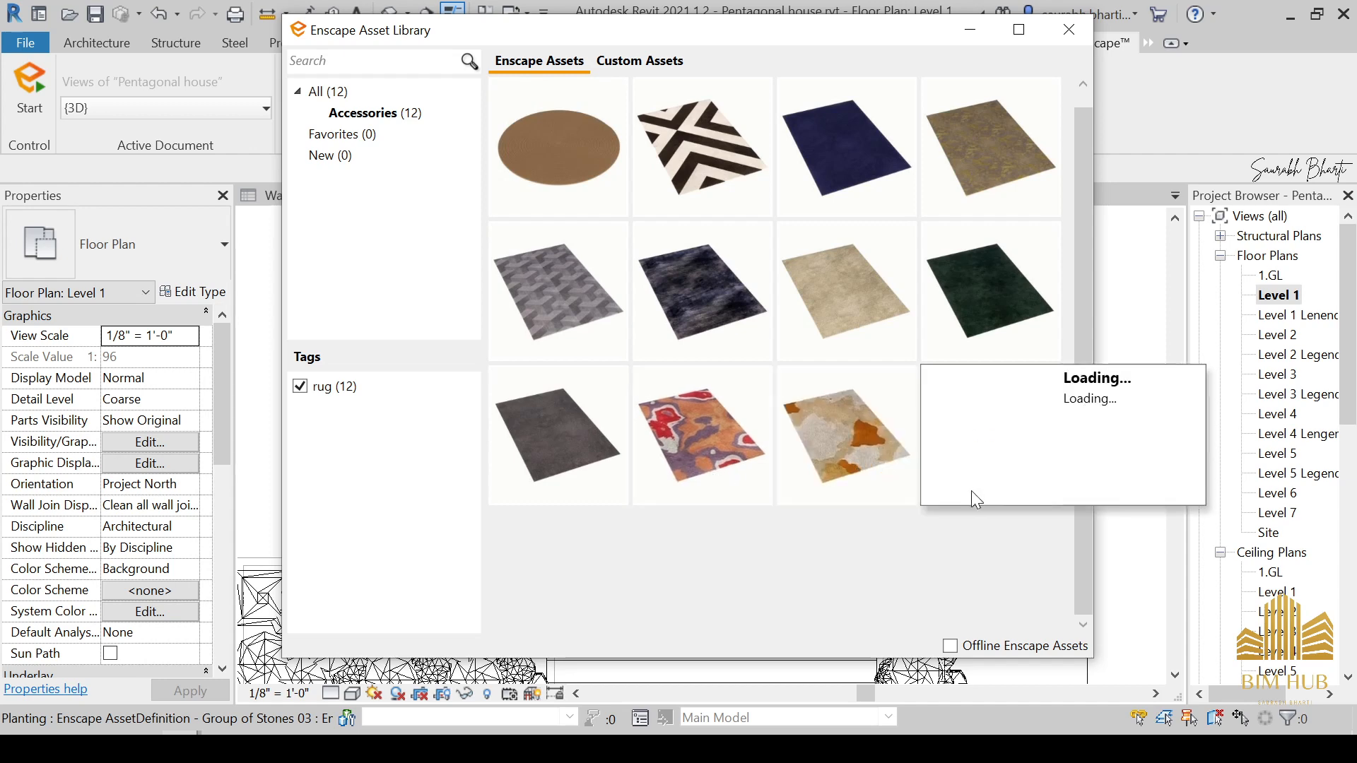
pyautogui.click(841, 481)
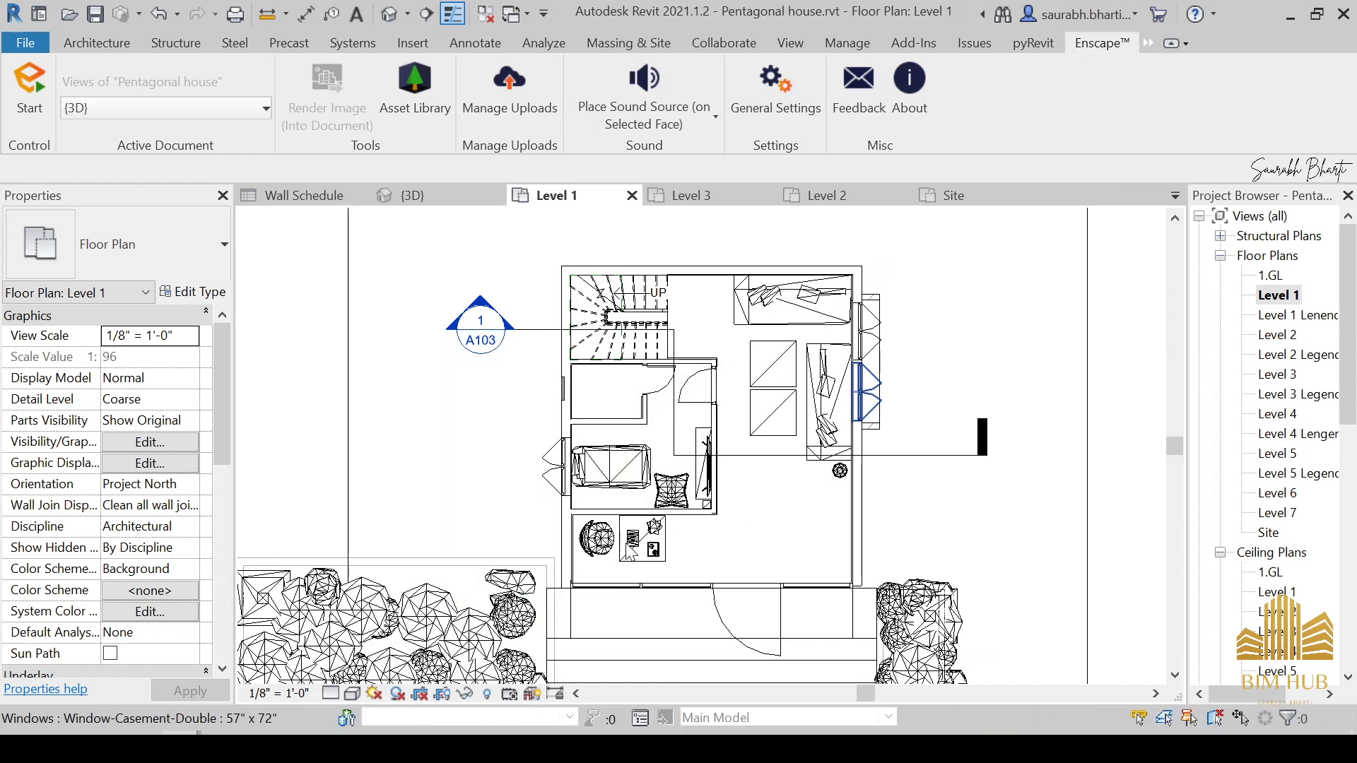
pyautogui.scroll(2, 609, 543)
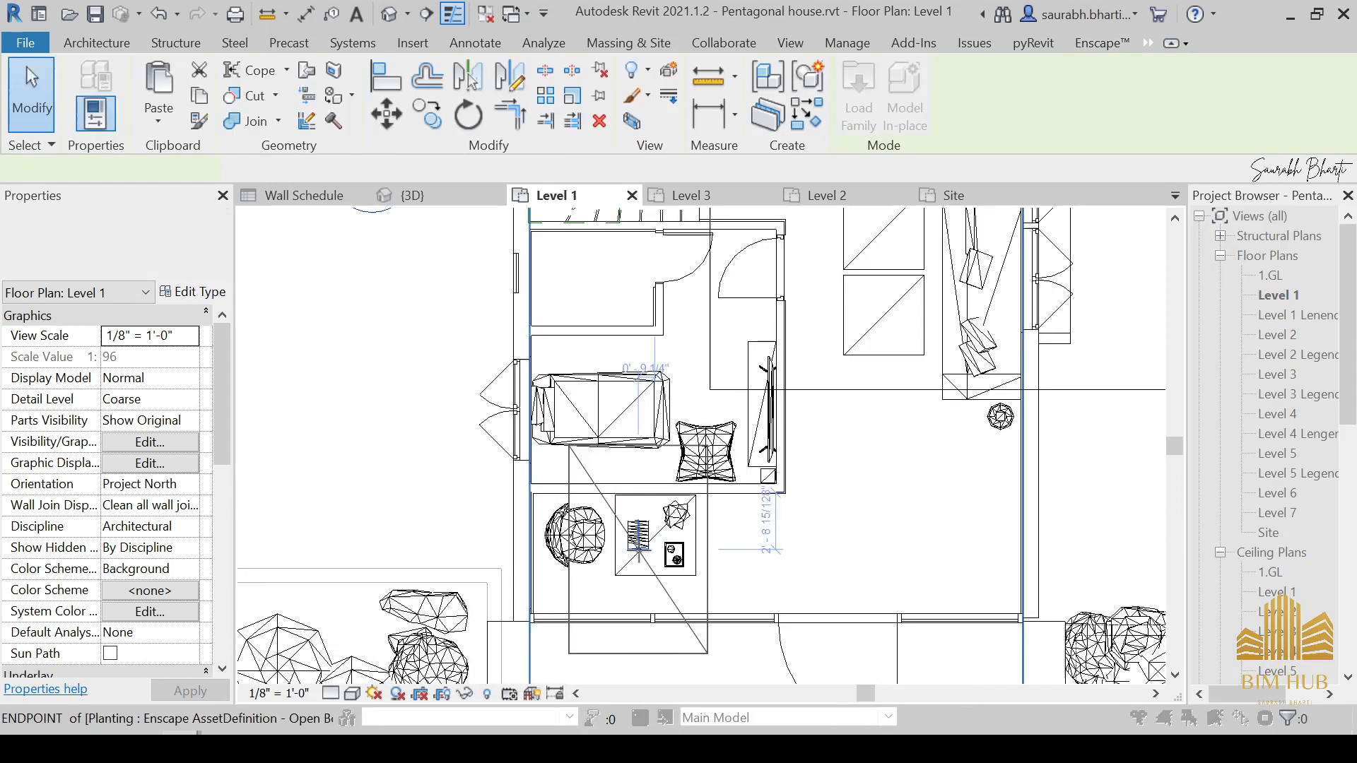
pyautogui.press('space')
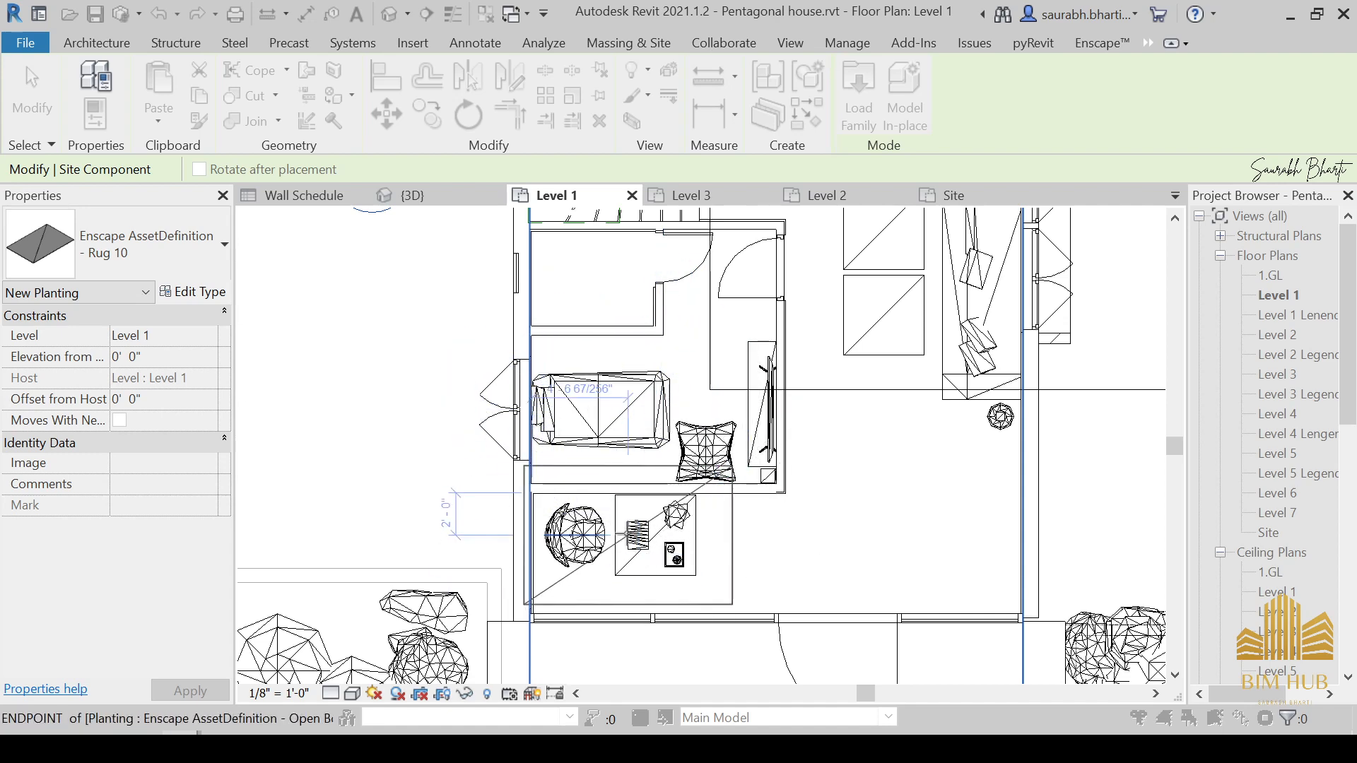
pyautogui.press('Escape')
pyautogui.click(971, 30)
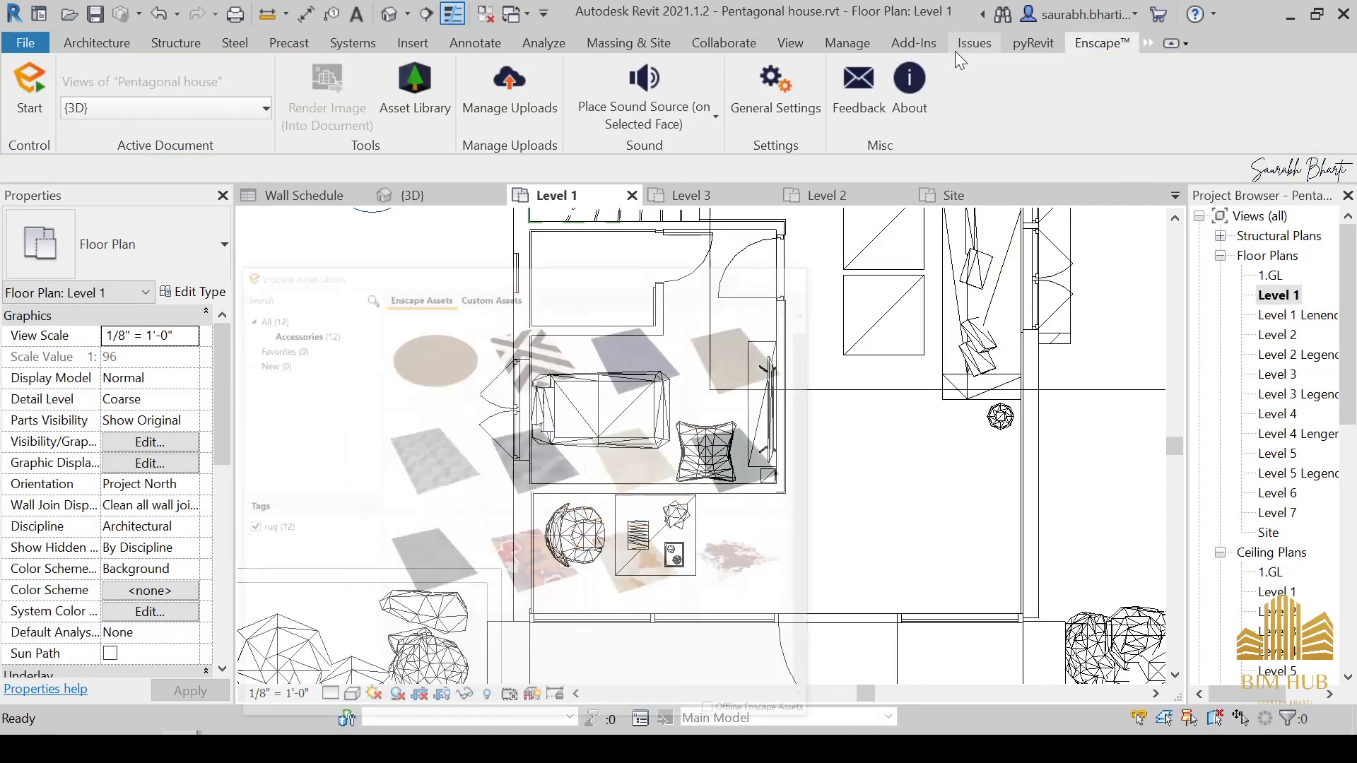
# Step: In the 3D view seen from the front, pull the section box's right-hand face inward to cut the house near its centre
pyautogui.scroll(-5, 636, 459)
pyautogui.click(412, 195)
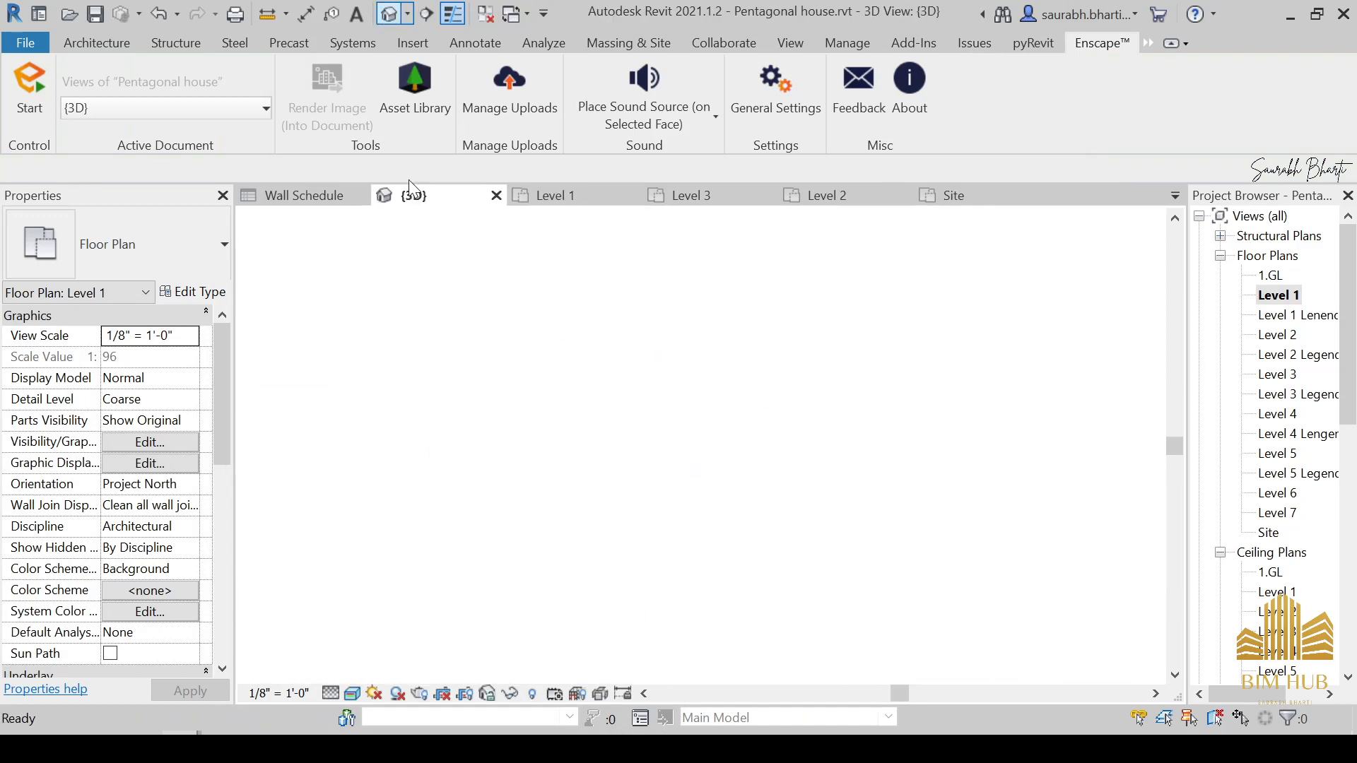
pyautogui.click(1101, 273)
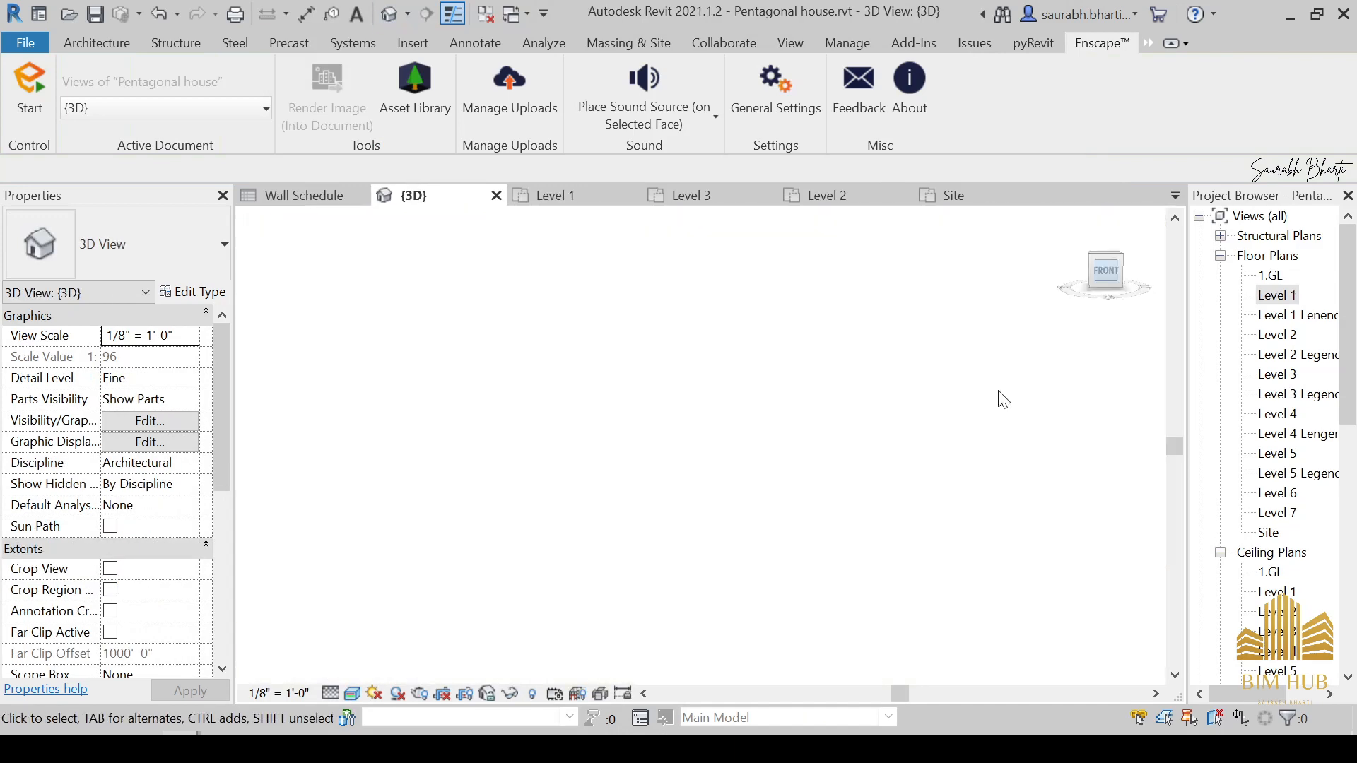
pyautogui.click(805, 463)
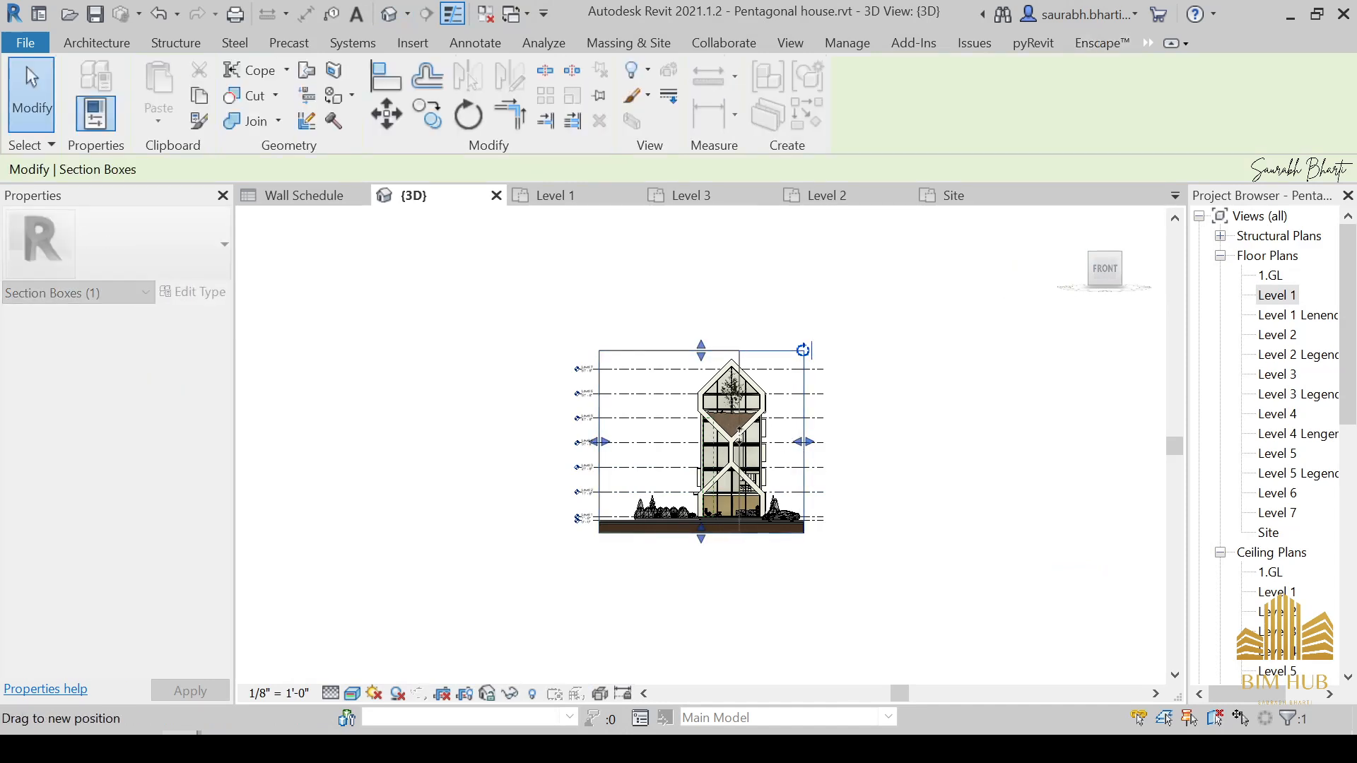
pyautogui.keyDown('shift'); pyautogui.moveTo(812, 350); pyautogui.dragTo(733, 615, button='middle'); pyautogui.keyUp('shift')
pyautogui.scroll(6, 733, 615)
pyautogui.scroll(3, 568, 511)
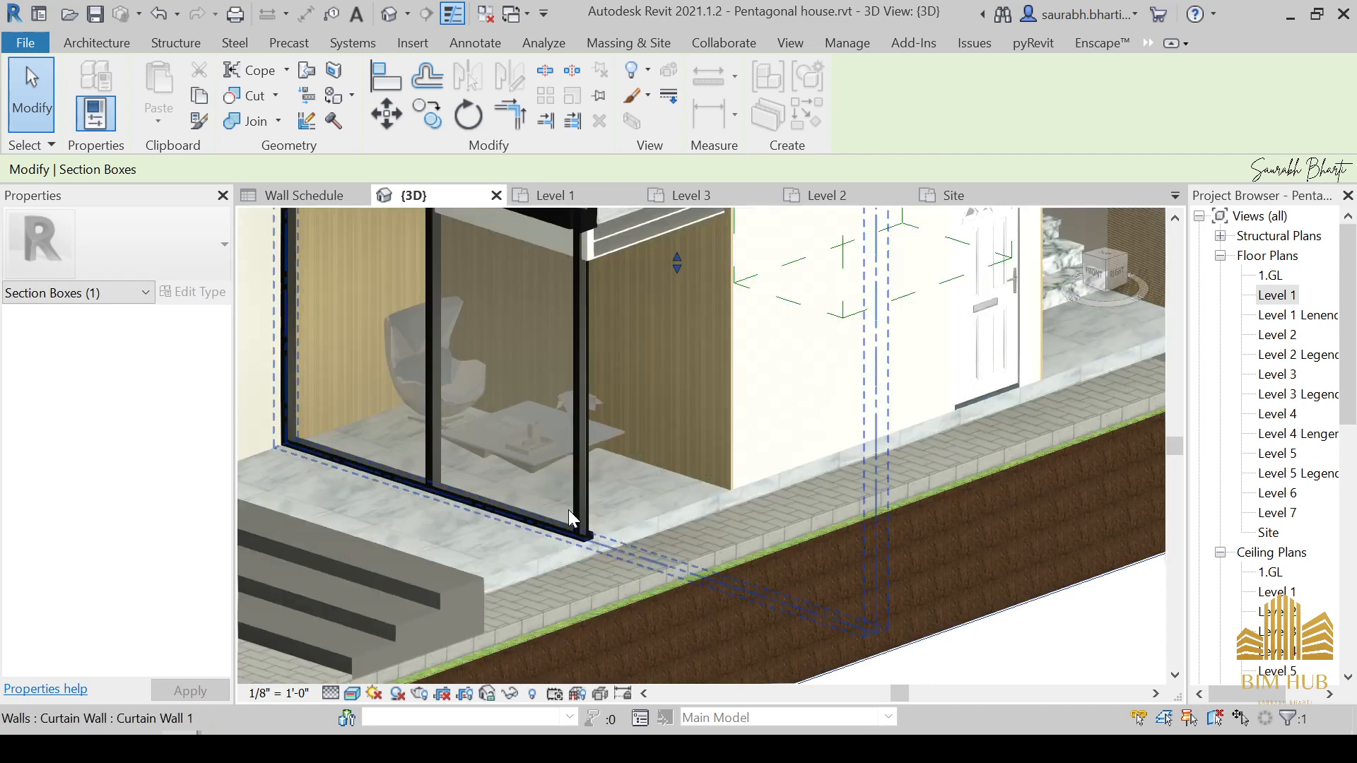
pyautogui.scroll(3, 634, 439)
# Step: Move the section box's cutting face slightly further in to open up the ground-floor seating area, bedroom and staircase from the right side
pyautogui.scroll(-10, 648, 445)
pyautogui.keyDown('shift'); pyautogui.moveTo(648, 445); pyautogui.dragTo(894, 366, button='middle'); pyautogui.keyUp('shift')
pyautogui.scroll(-5, 895, 366)
pyautogui.scroll(6, 820, 432)
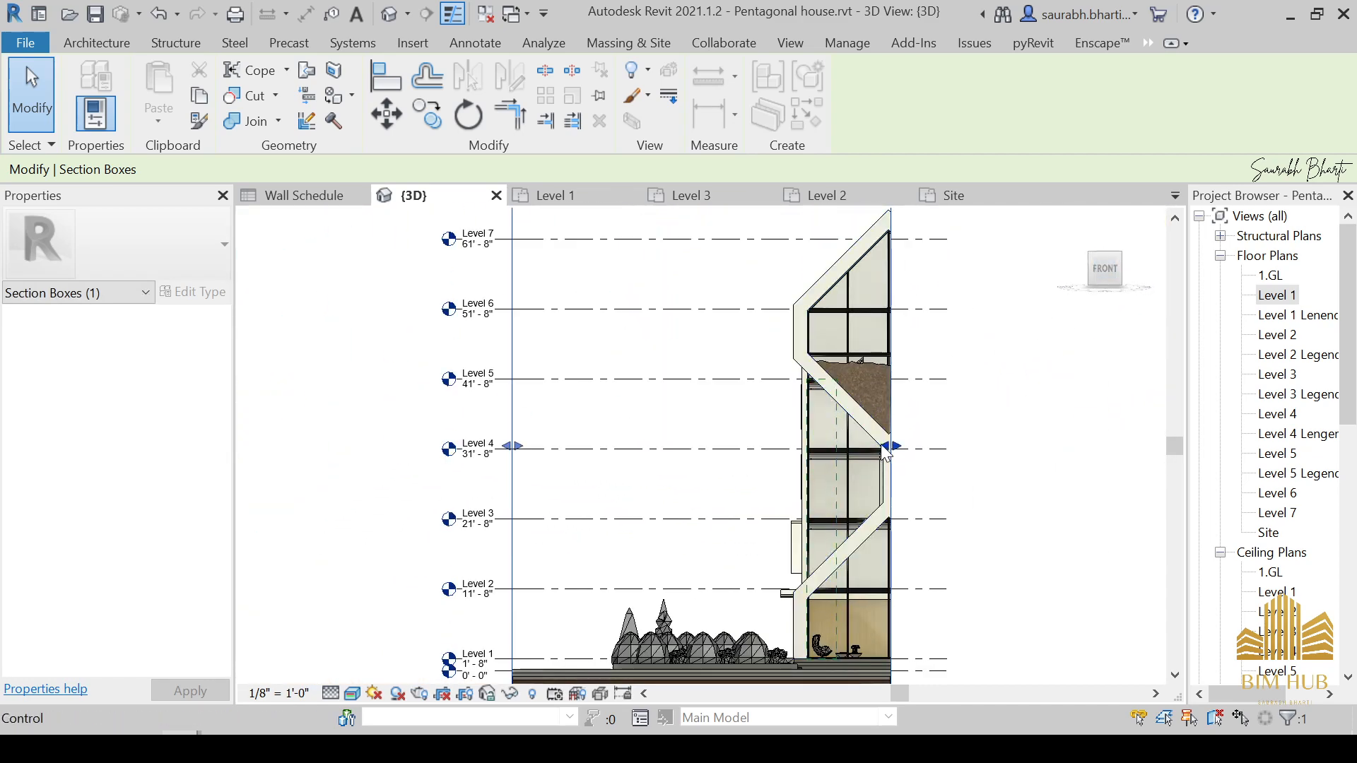
pyautogui.keyDown('shift'); pyautogui.moveTo(991, 536); pyautogui.dragTo(873, 609, button='middle'); pyautogui.keyUp('shift')
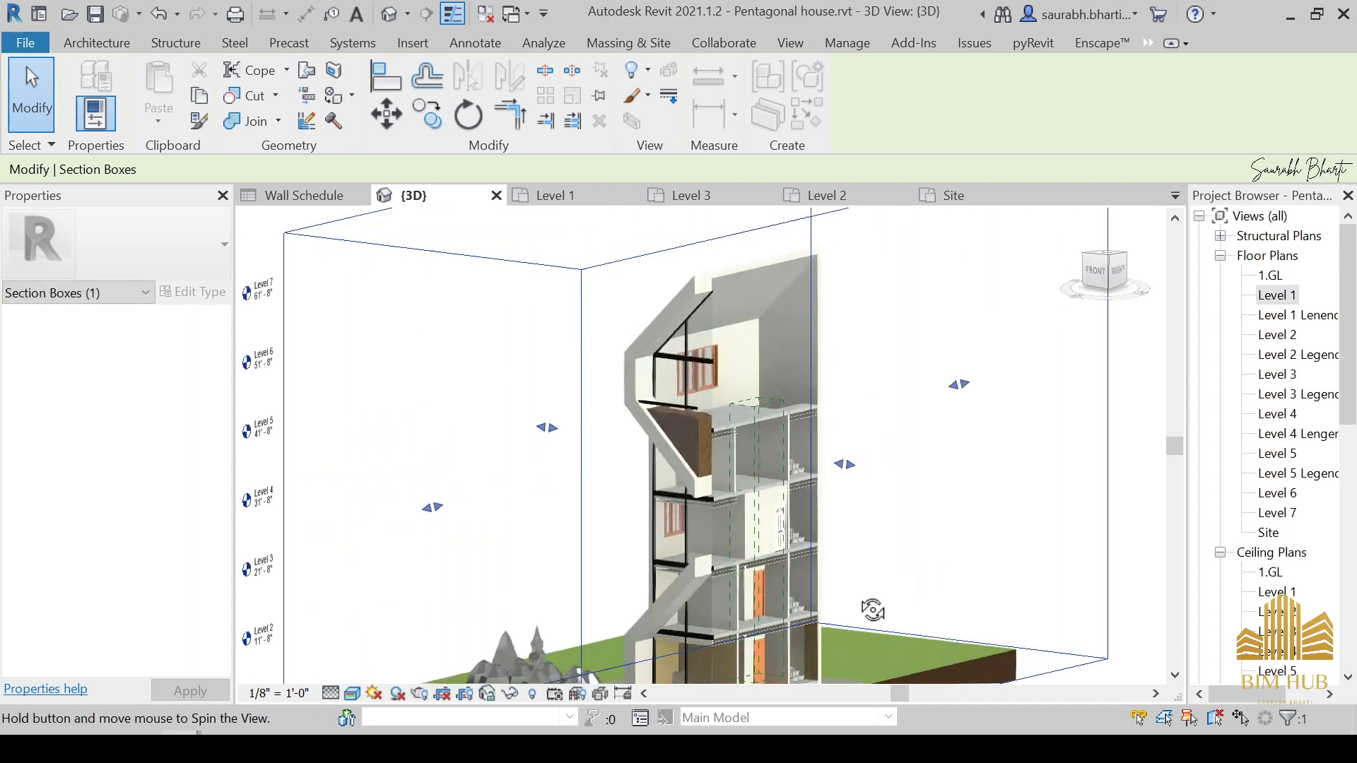
pyautogui.scroll(4, 855, 384)
pyautogui.scroll(3, 670, 329)
pyautogui.scroll(3, 670, 329)
pyautogui.moveTo(670, 329); pyautogui.dragTo(495, 459, button='middle')
pyautogui.scroll(3, 503, 444)
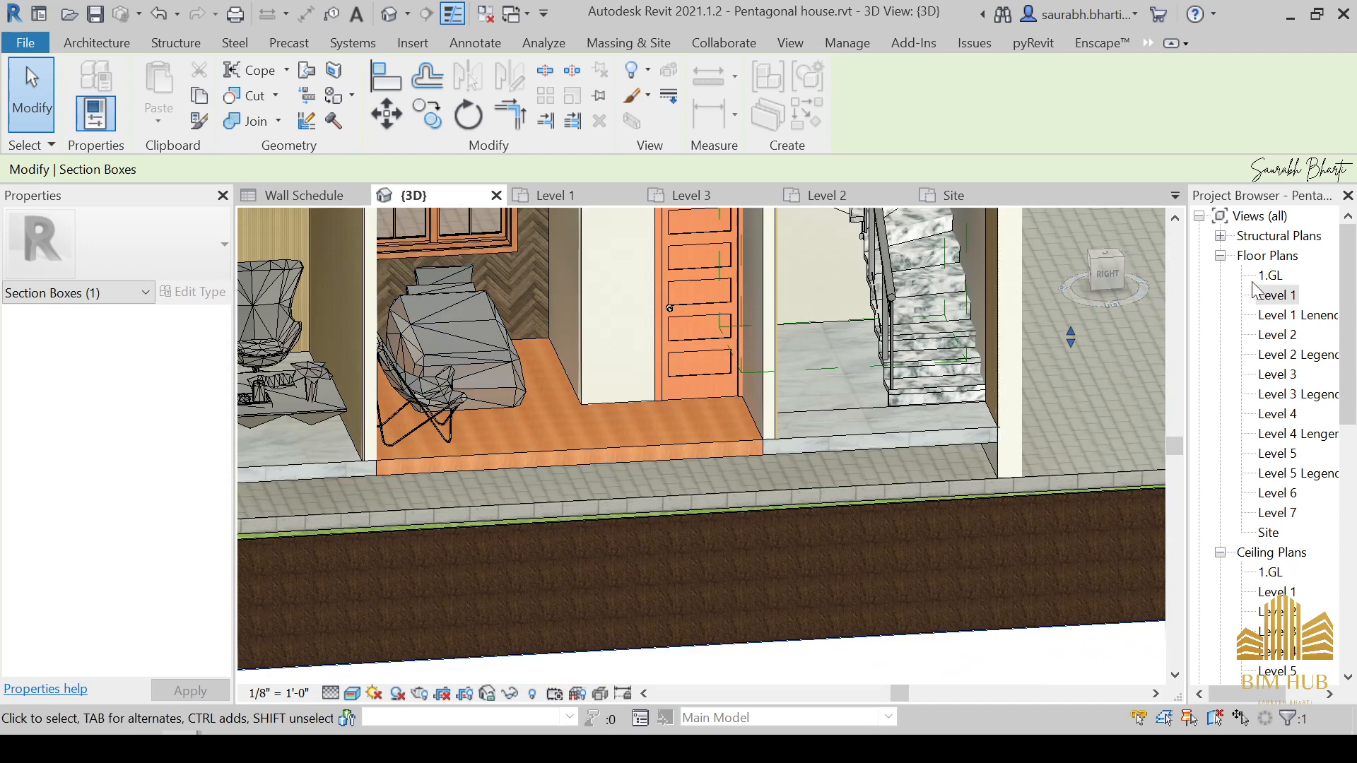
# Step: Open the Level 1 floor plan and choose the Rug 09 asset from the Enscape Asset Library
pyautogui.doubleClick(1276, 294)
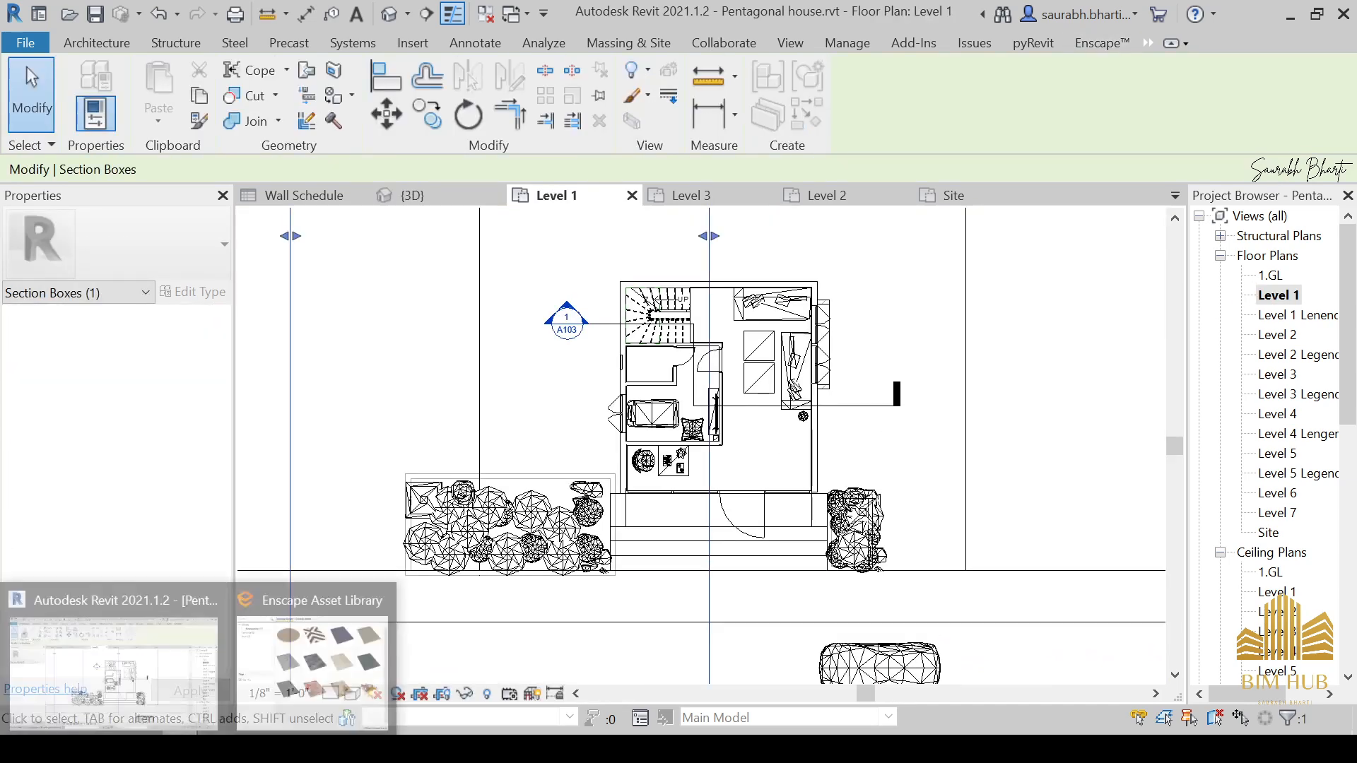
pyautogui.click(322, 704)
pyautogui.click(700, 441)
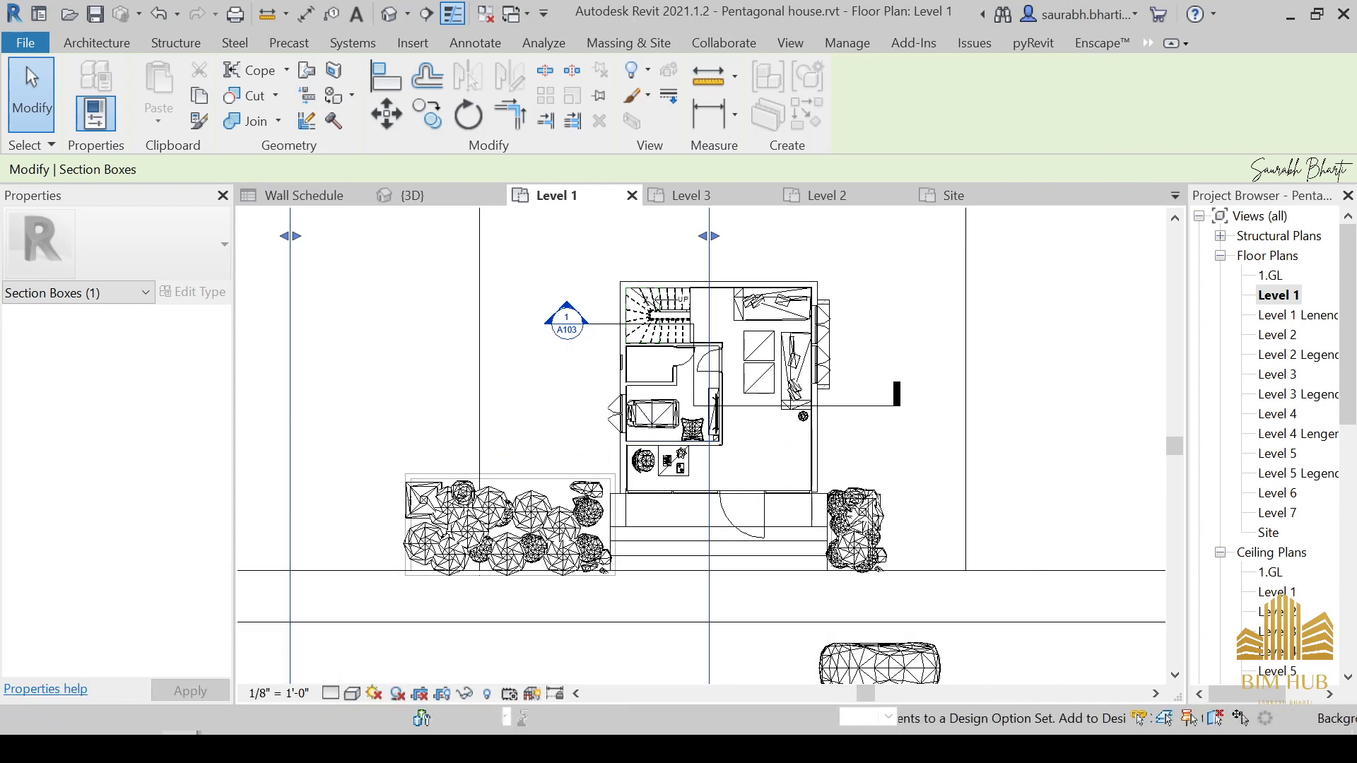
pyautogui.moveTo(198, 749)
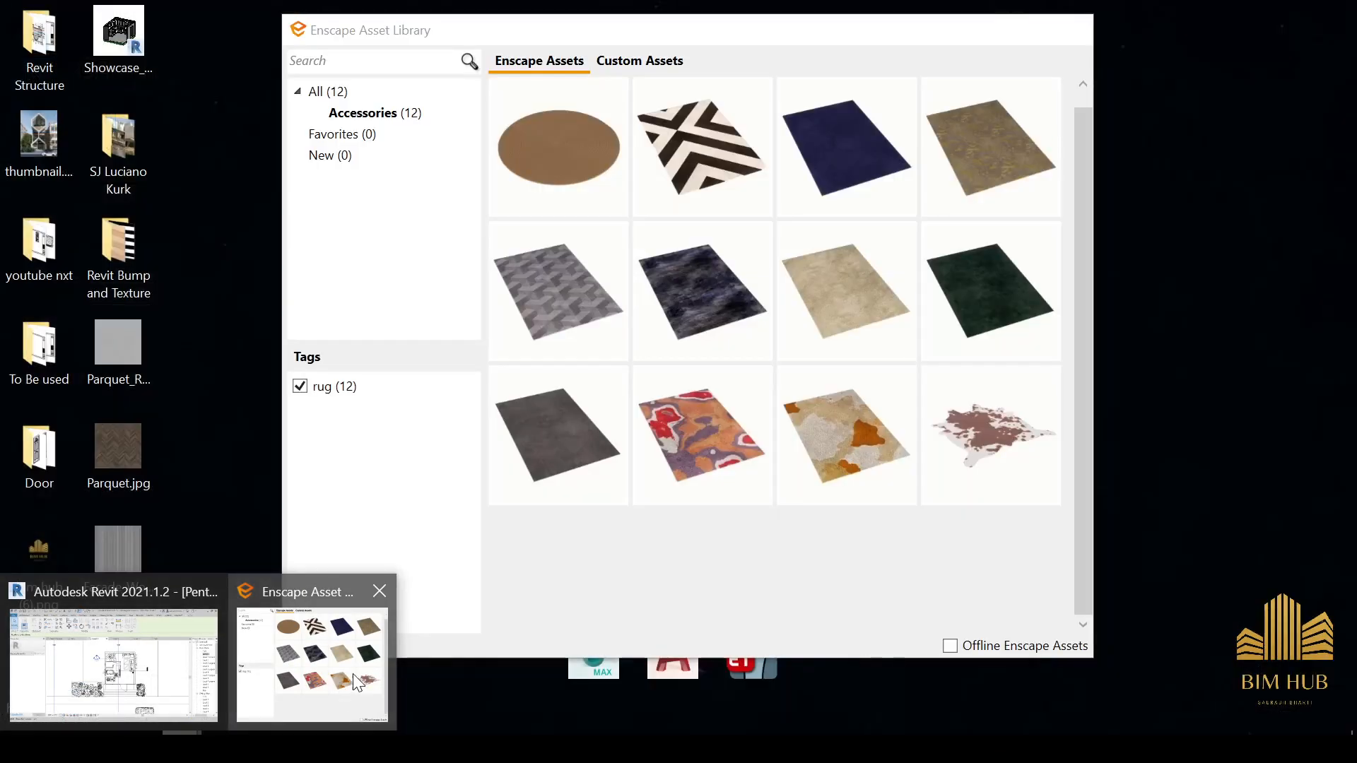
pyautogui.click(350, 675)
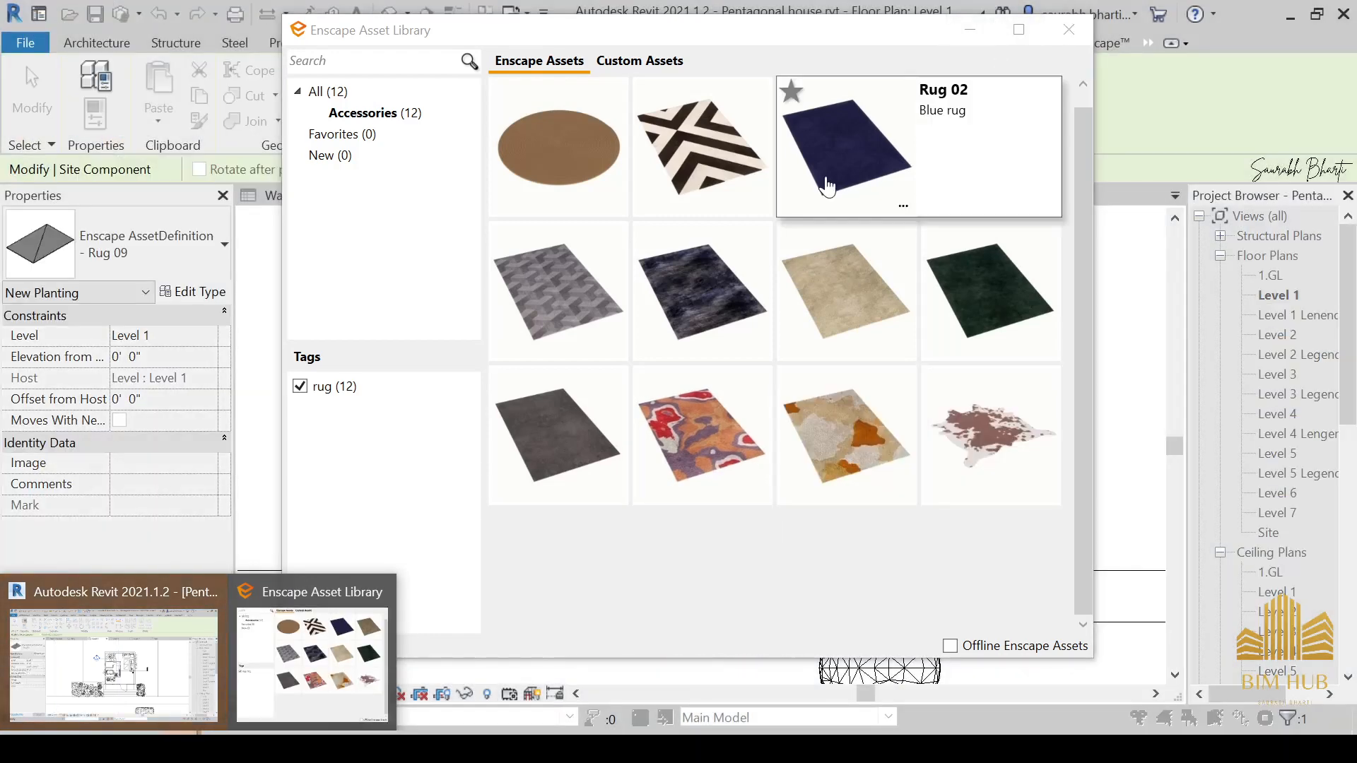
pyautogui.click(587, 301)
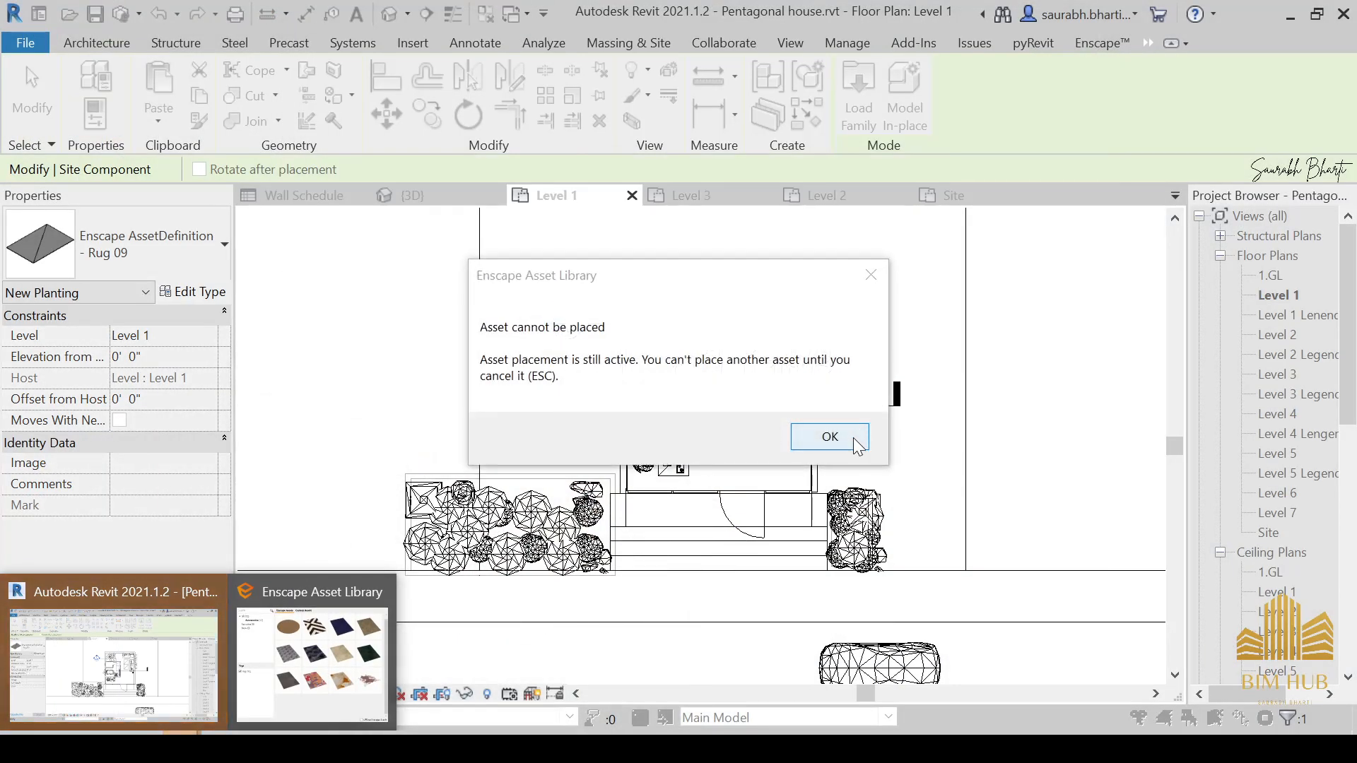
pyautogui.click(829, 438)
pyautogui.click(603, 335)
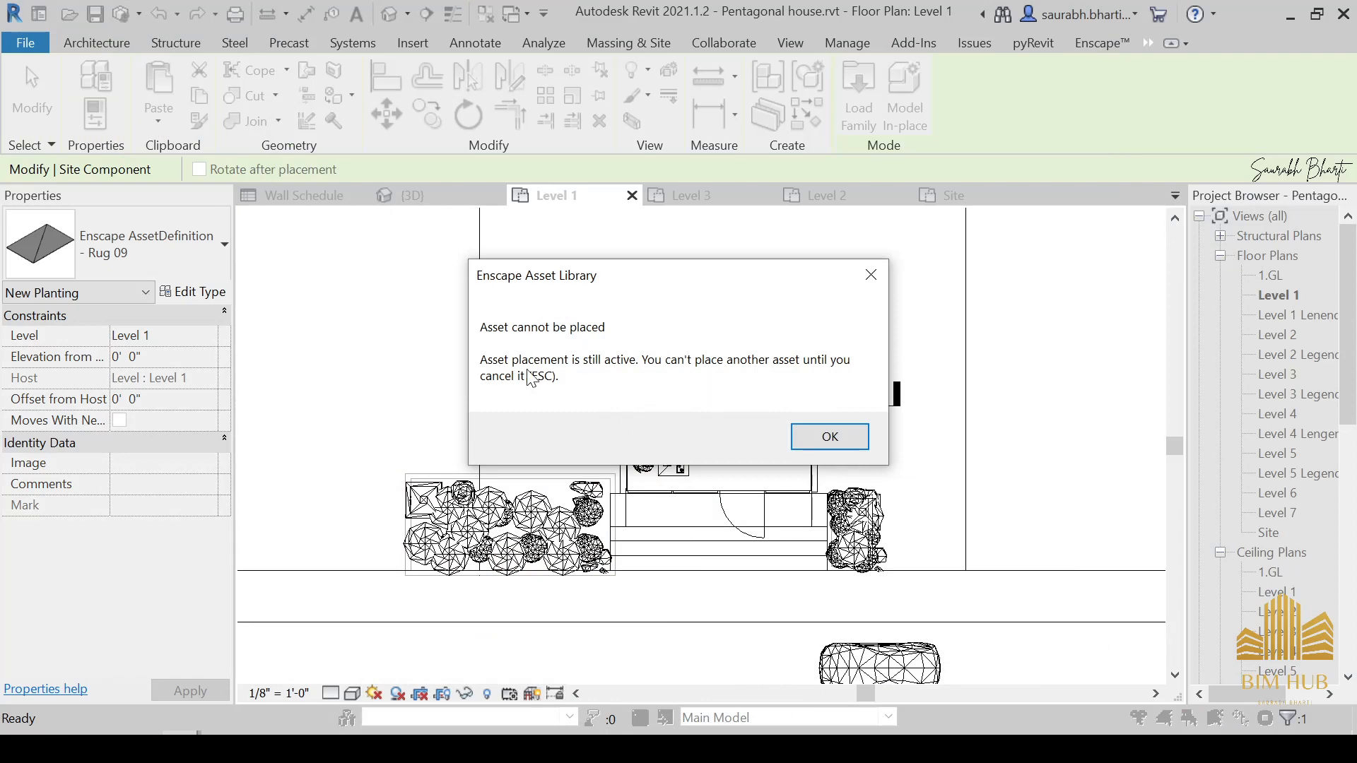
pyautogui.click(830, 436)
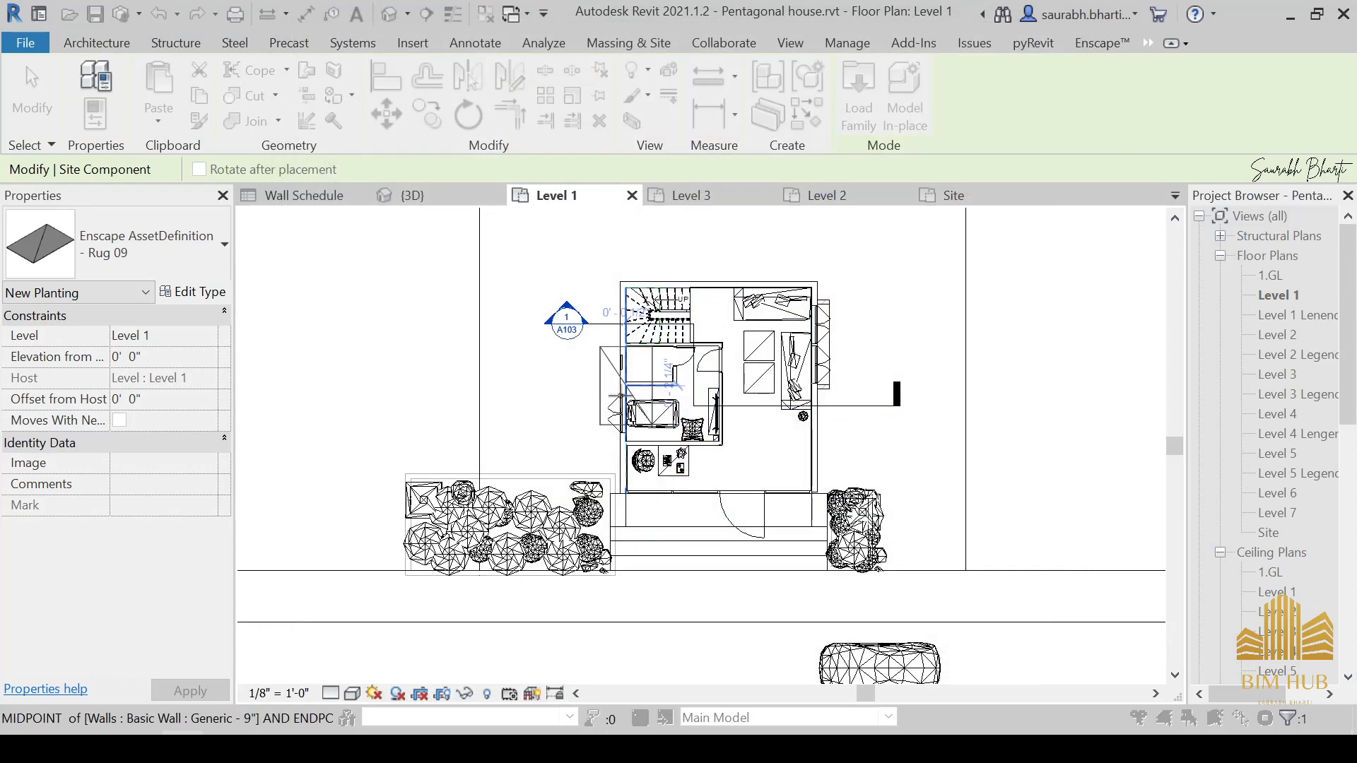
# Step: Place the rug beneath the bed in the Level 1 bedroom, centred about 5'-1" from the window wall, and end placement
pyautogui.scroll(8, 674, 431)
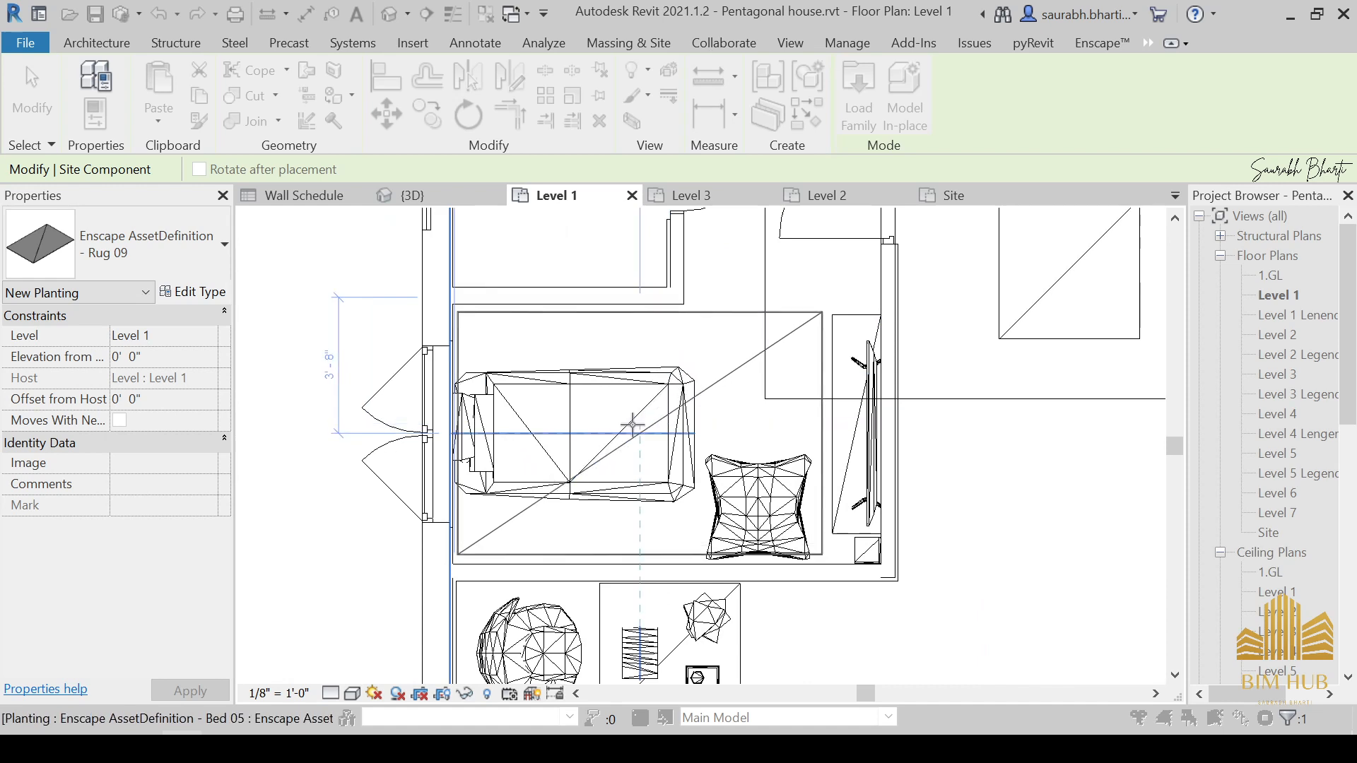
pyautogui.click(633, 426)
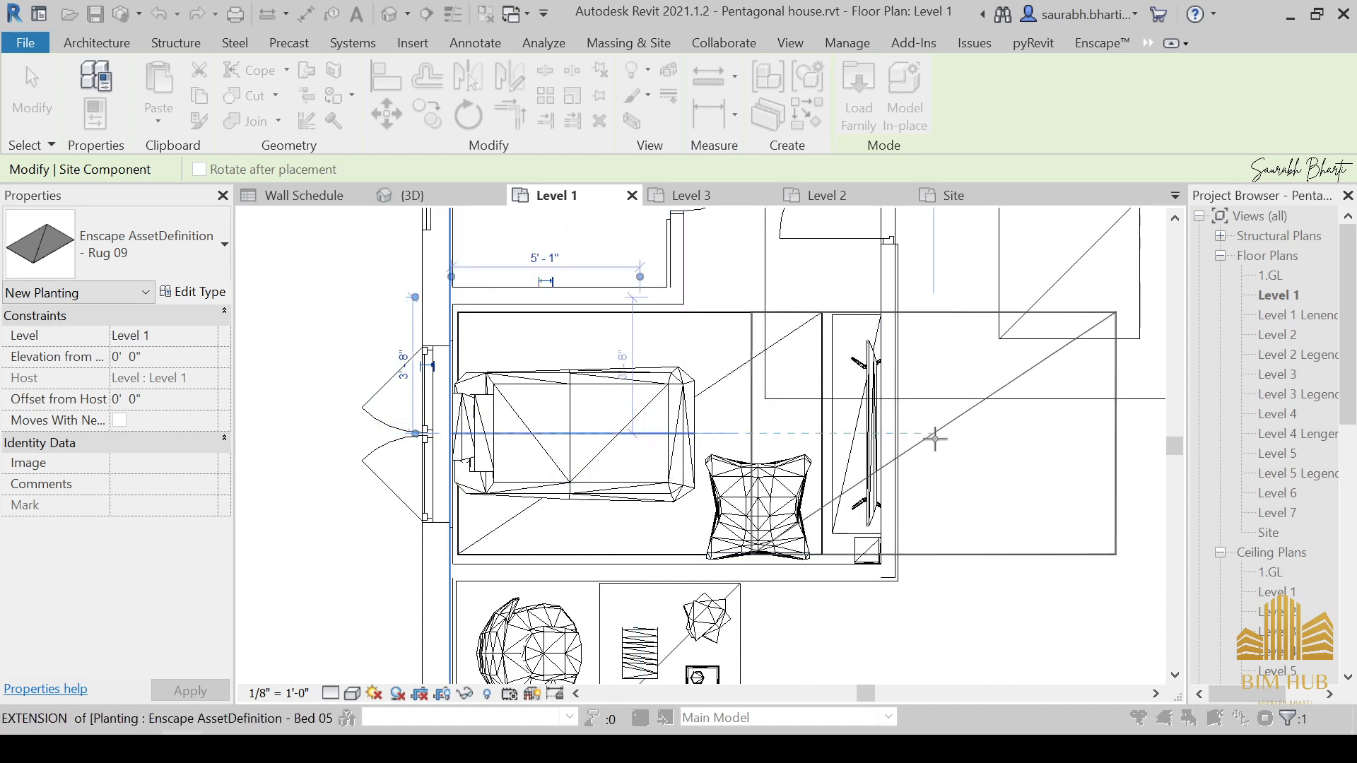
pyautogui.press('Escape')
pyautogui.press('Escape')
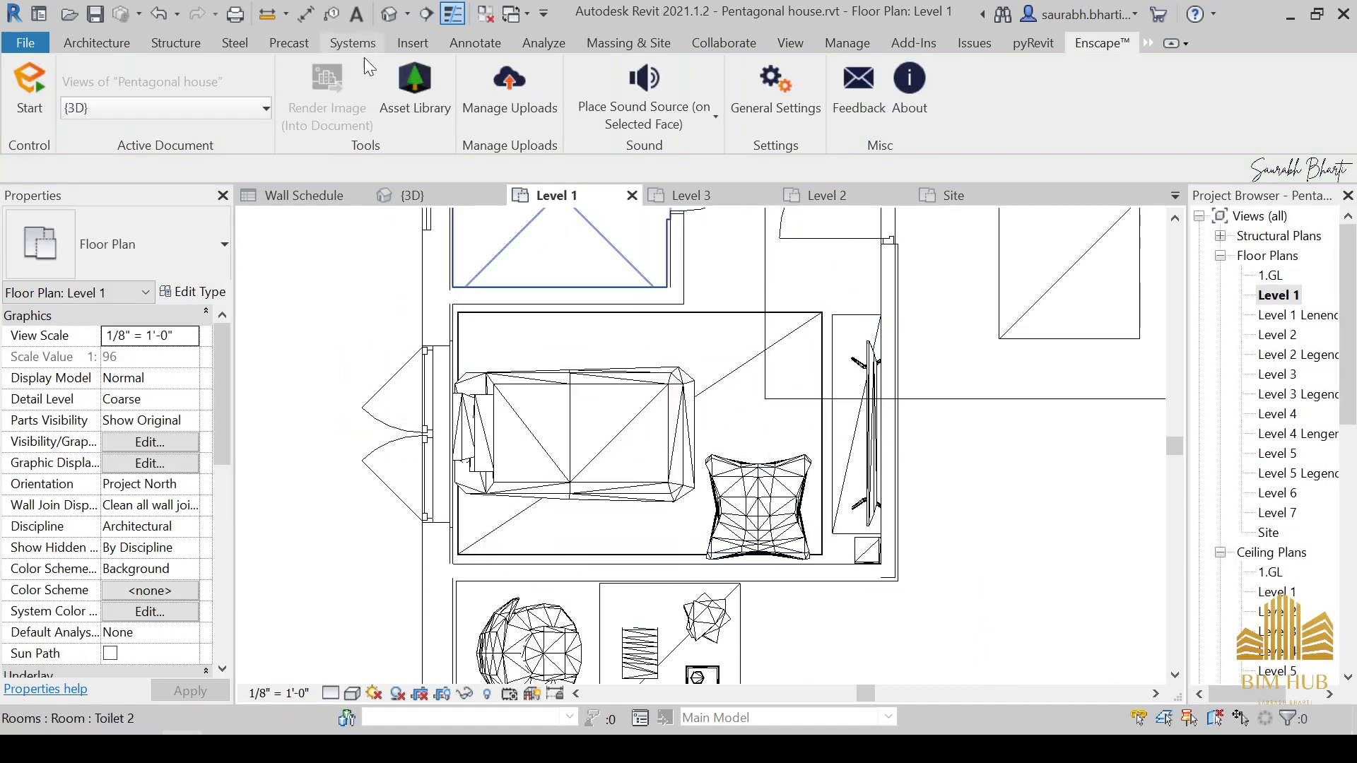
# Step: Examine the placed rug on the bedroom floor in the 3D view
pyautogui.click(389, 14)
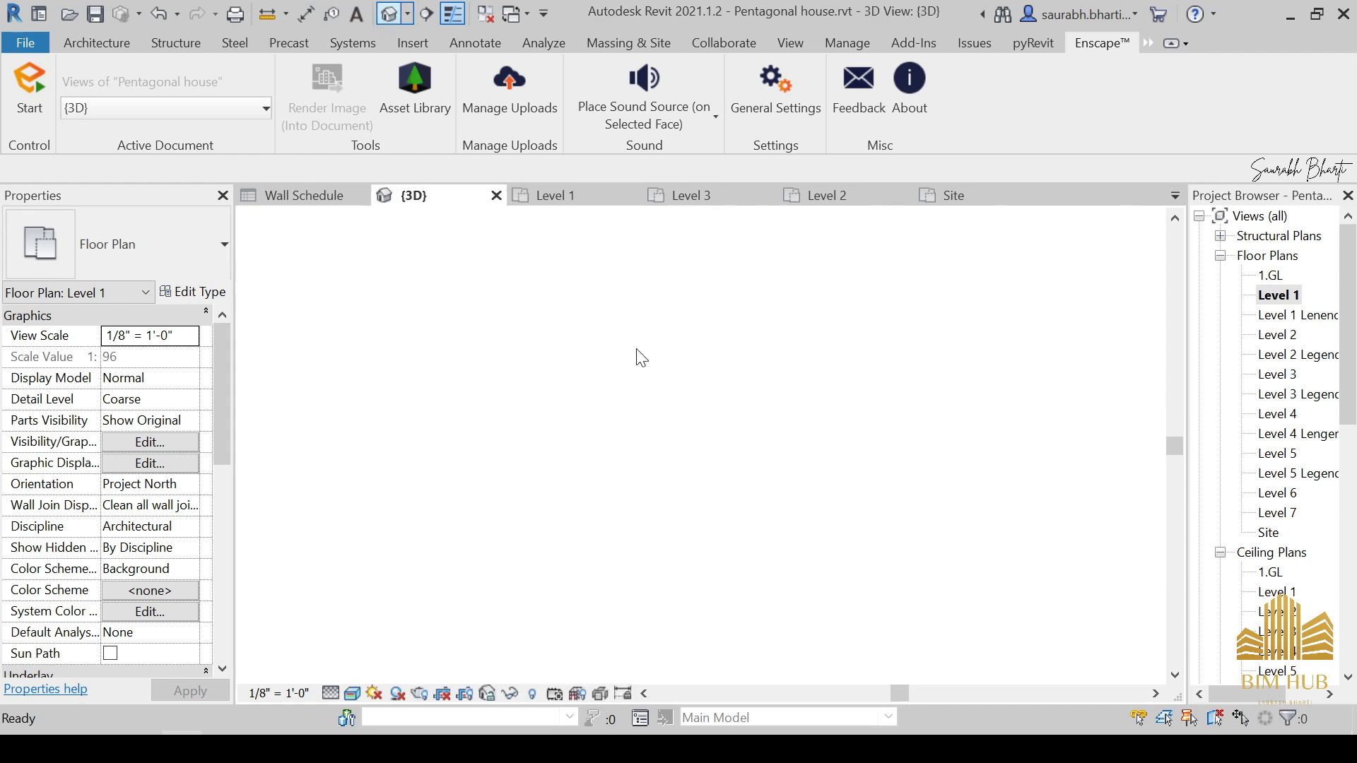
pyautogui.keyDown('shift'); pyautogui.moveTo(449, 399); pyautogui.dragTo(865, 550, button='middle'); pyautogui.keyUp('shift')
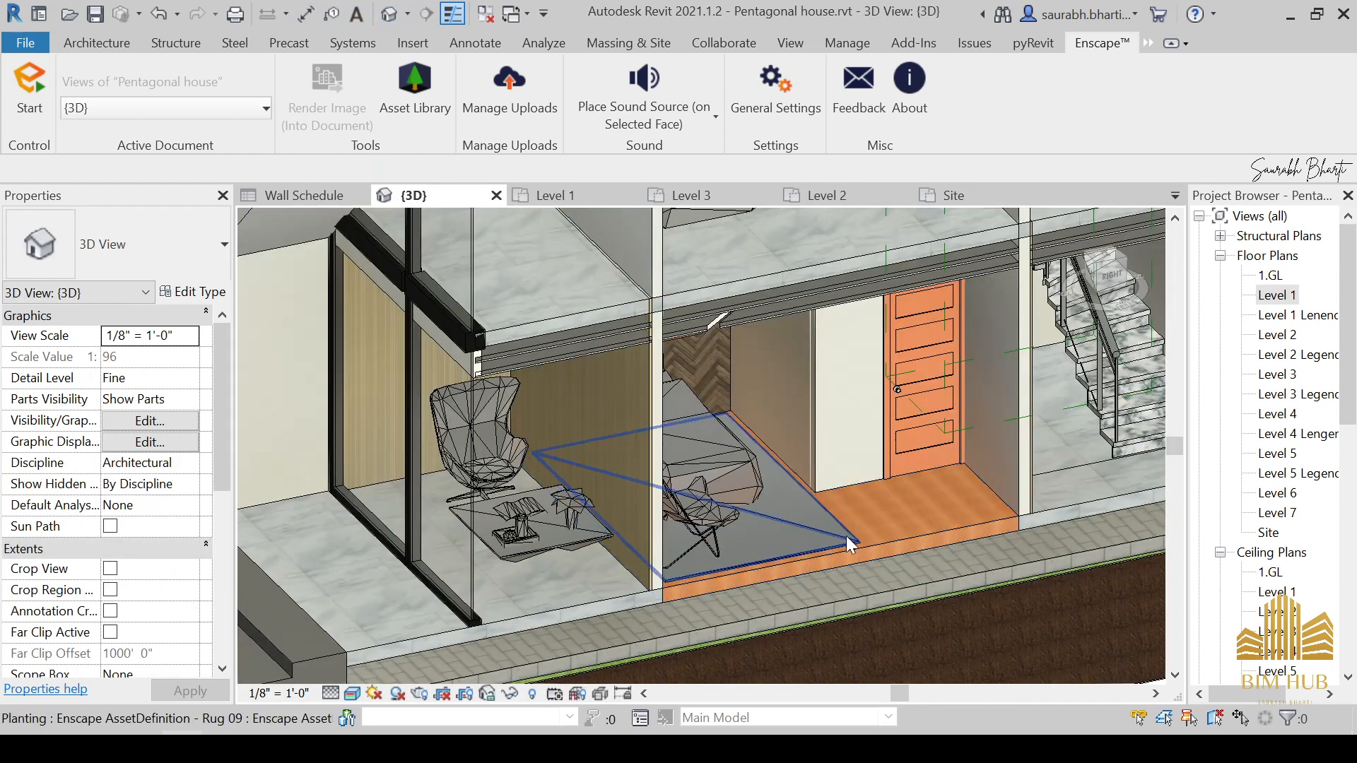
pyautogui.click(851, 543)
# Step: Return to the Level 1 floor plan and open the Enscape Asset Library
pyautogui.doubleClick(1270, 293)
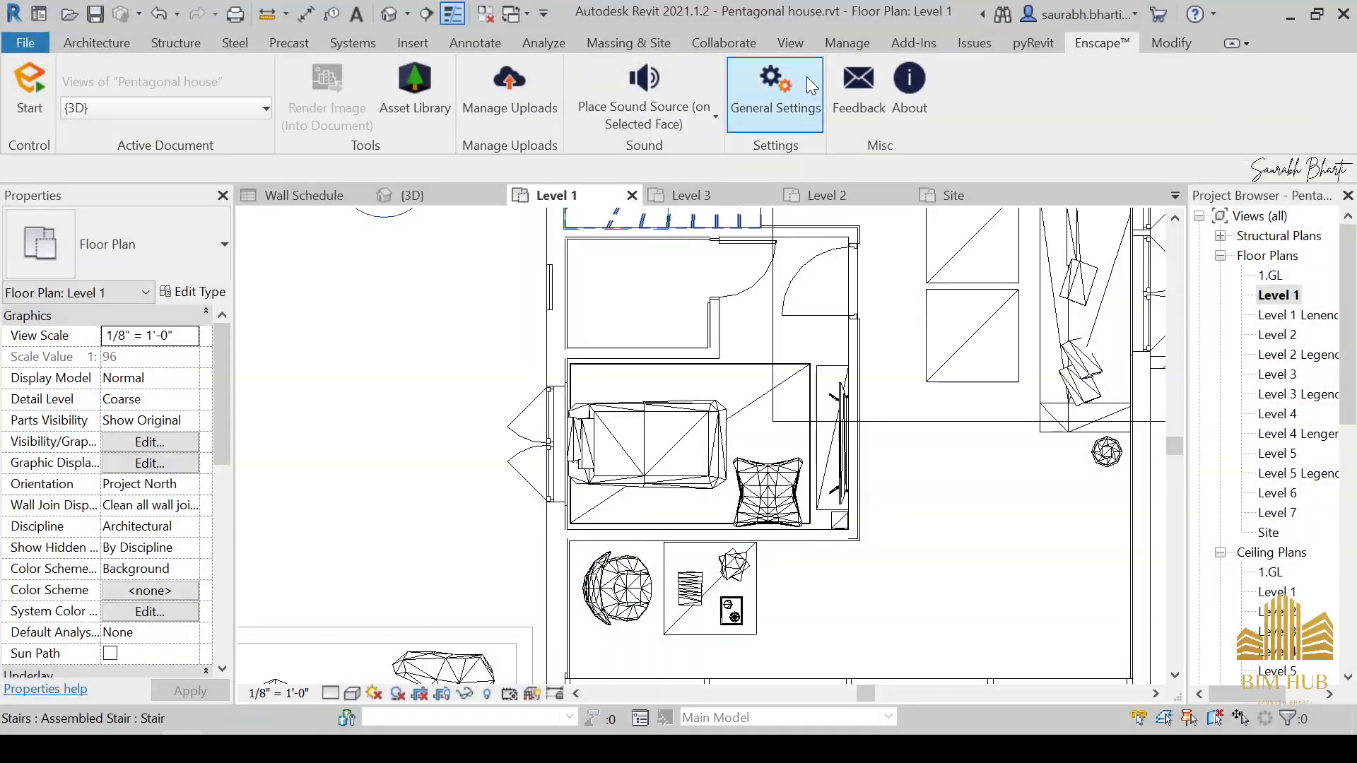
pyautogui.scroll(-3, 777, 343)
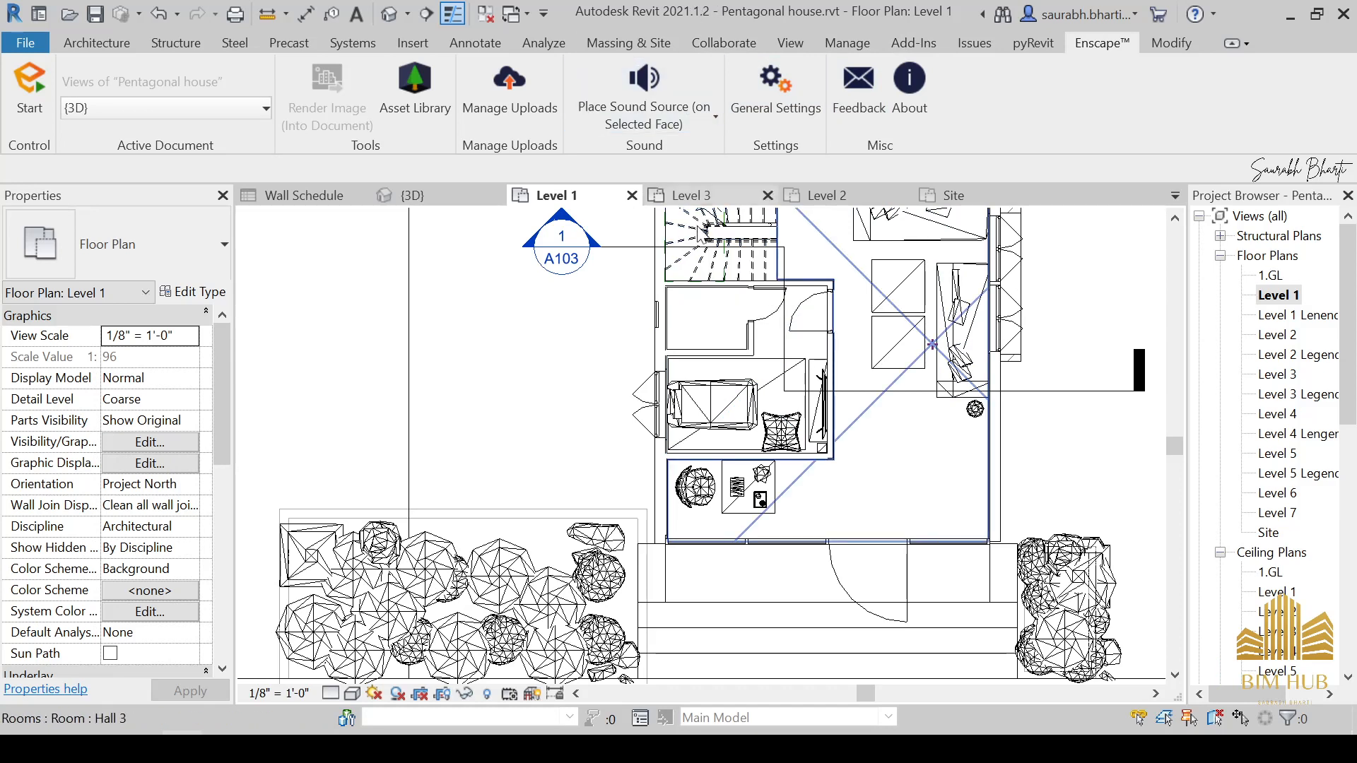
pyautogui.scroll(-2, 790, 422)
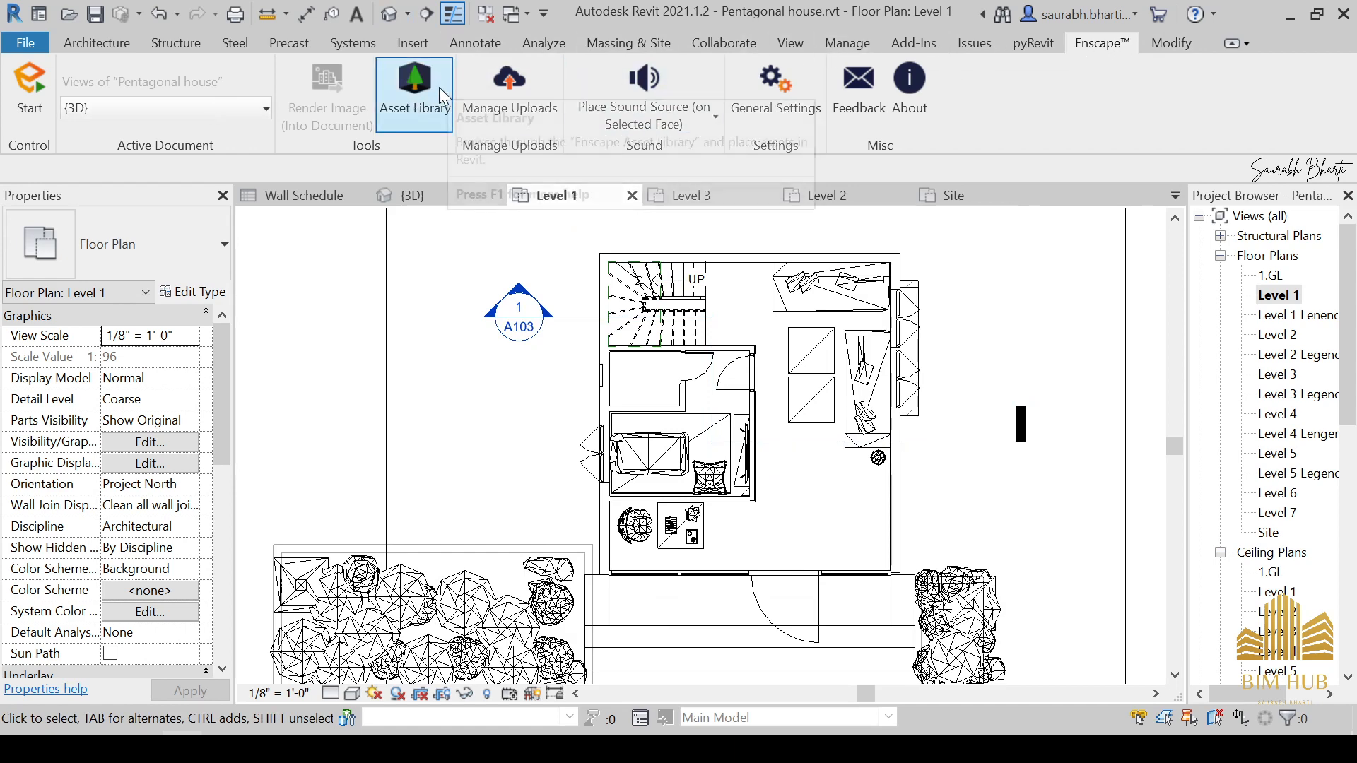
pyautogui.click(449, 105)
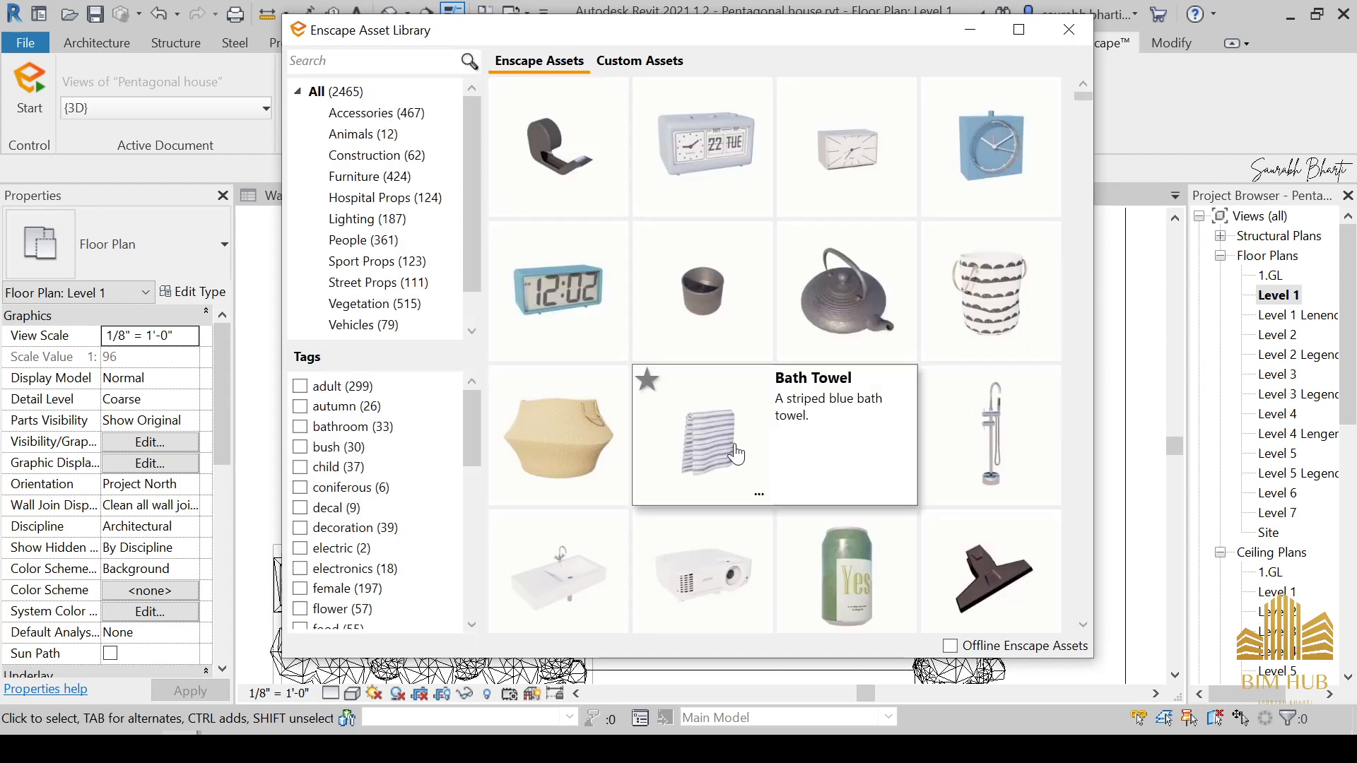
# Step: Browse the Enscape assets for curtains and choose Curtain 08, the 3-meter-wide silk one
pyautogui.scroll(-5, 839, 369)
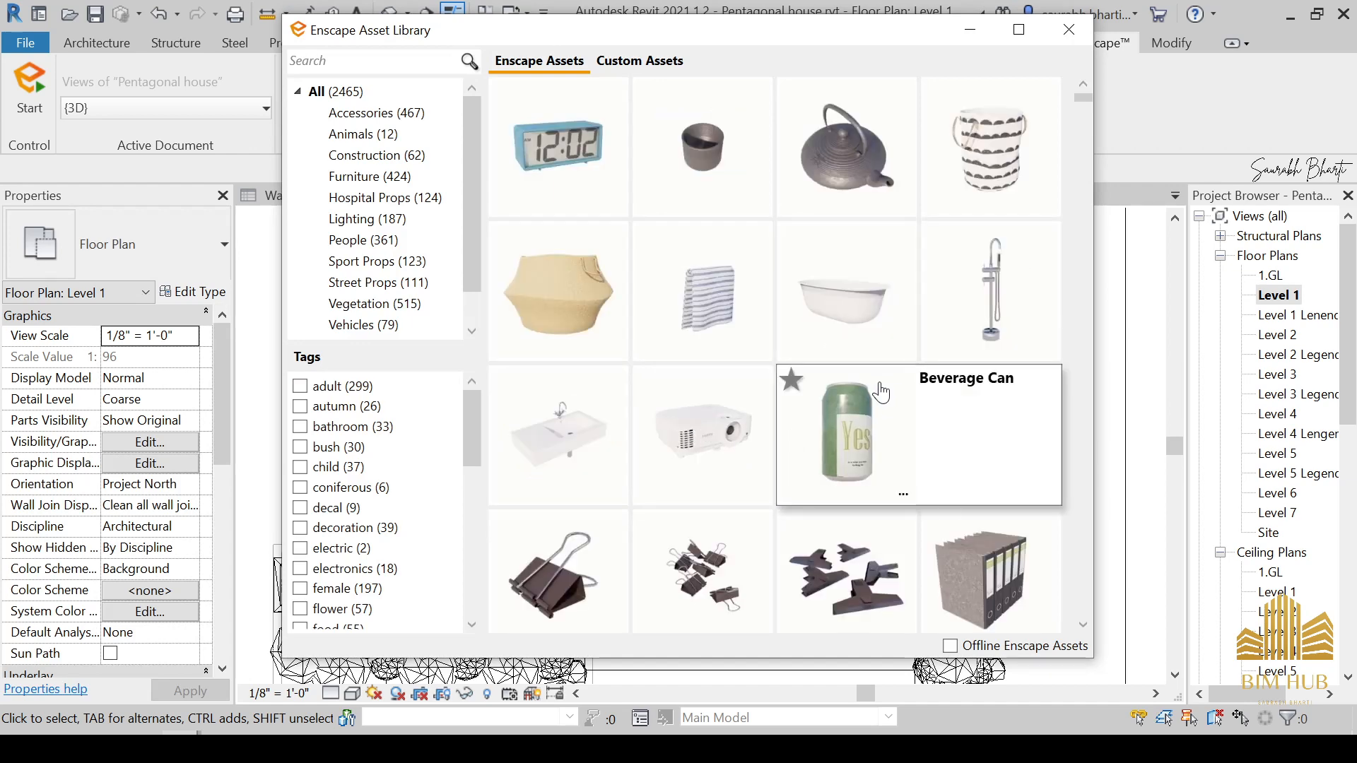
pyautogui.scroll(-15, 799, 380)
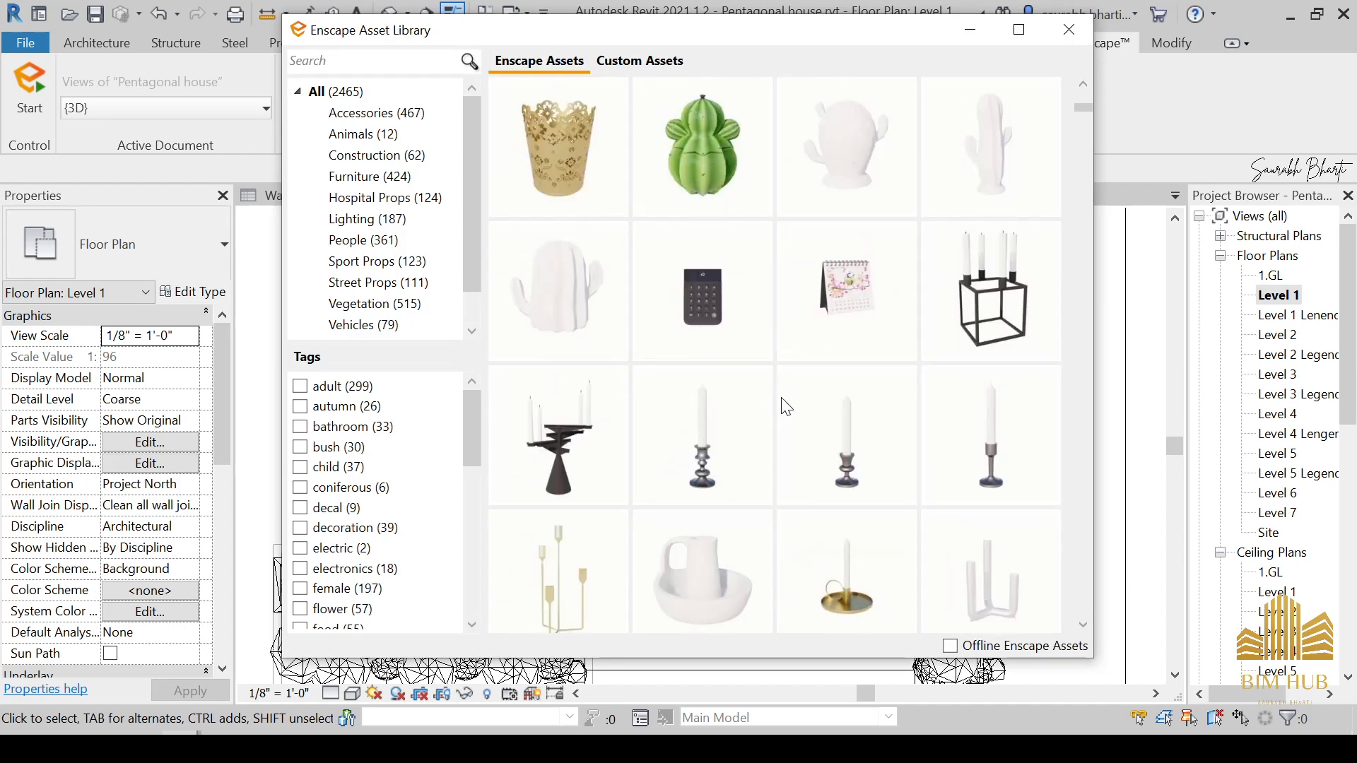
pyautogui.scroll(-10, 858, 378)
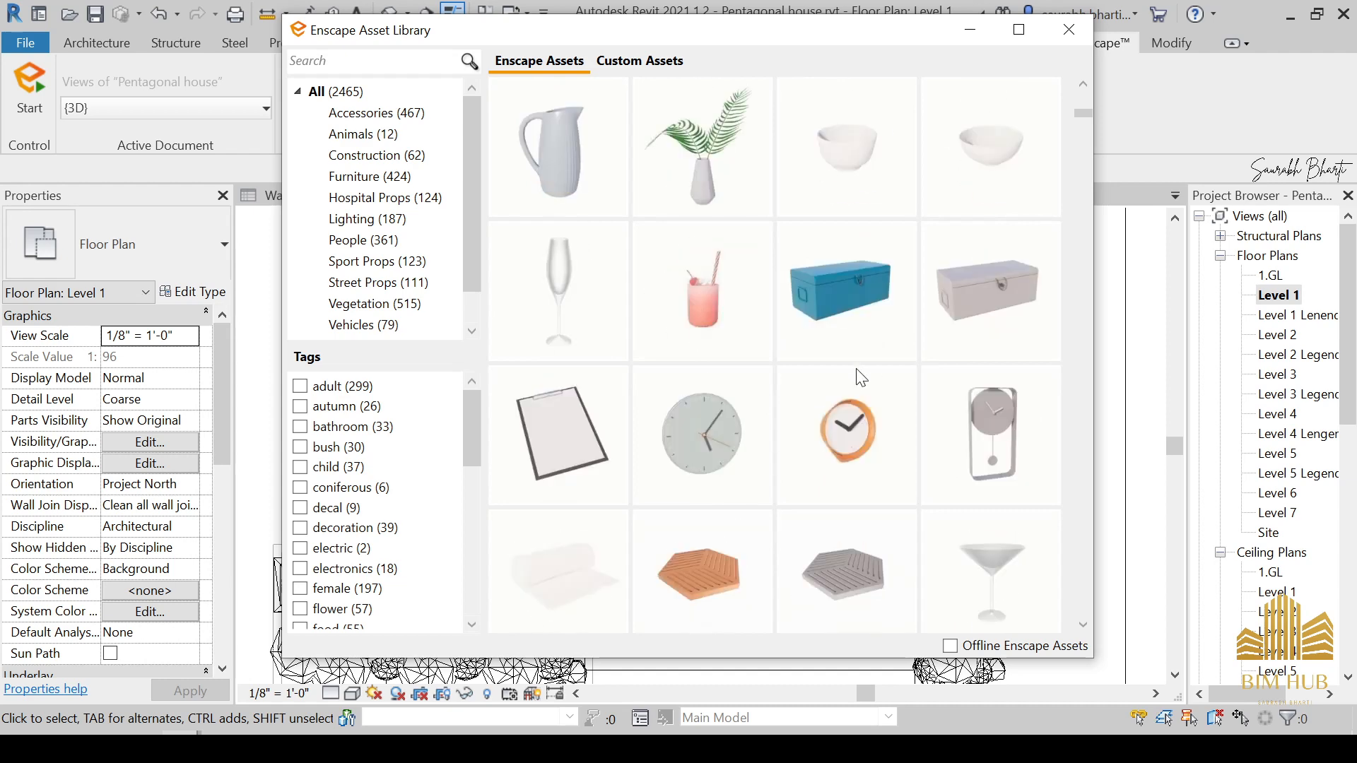
pyautogui.scroll(4, 859, 371)
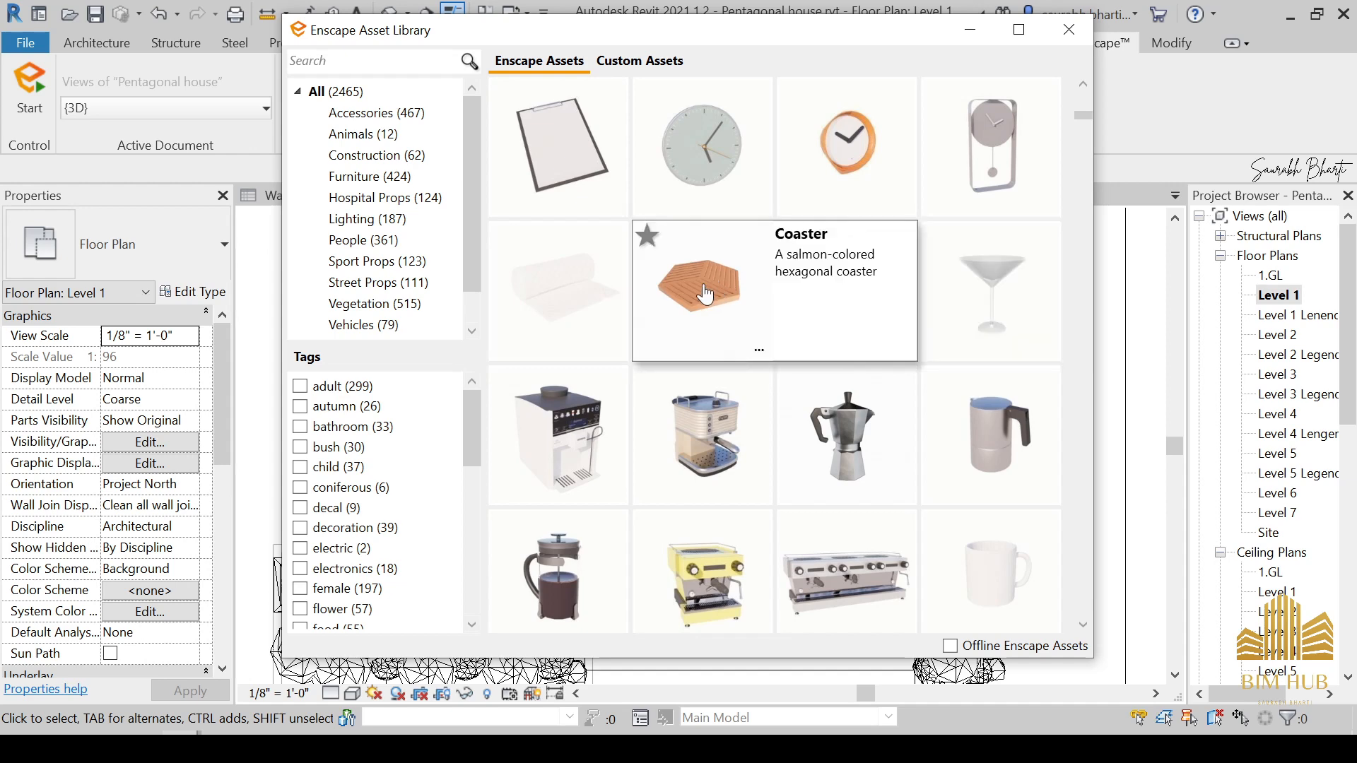
pyautogui.scroll(-4, 622, 255)
pyautogui.scroll(-8, 734, 385)
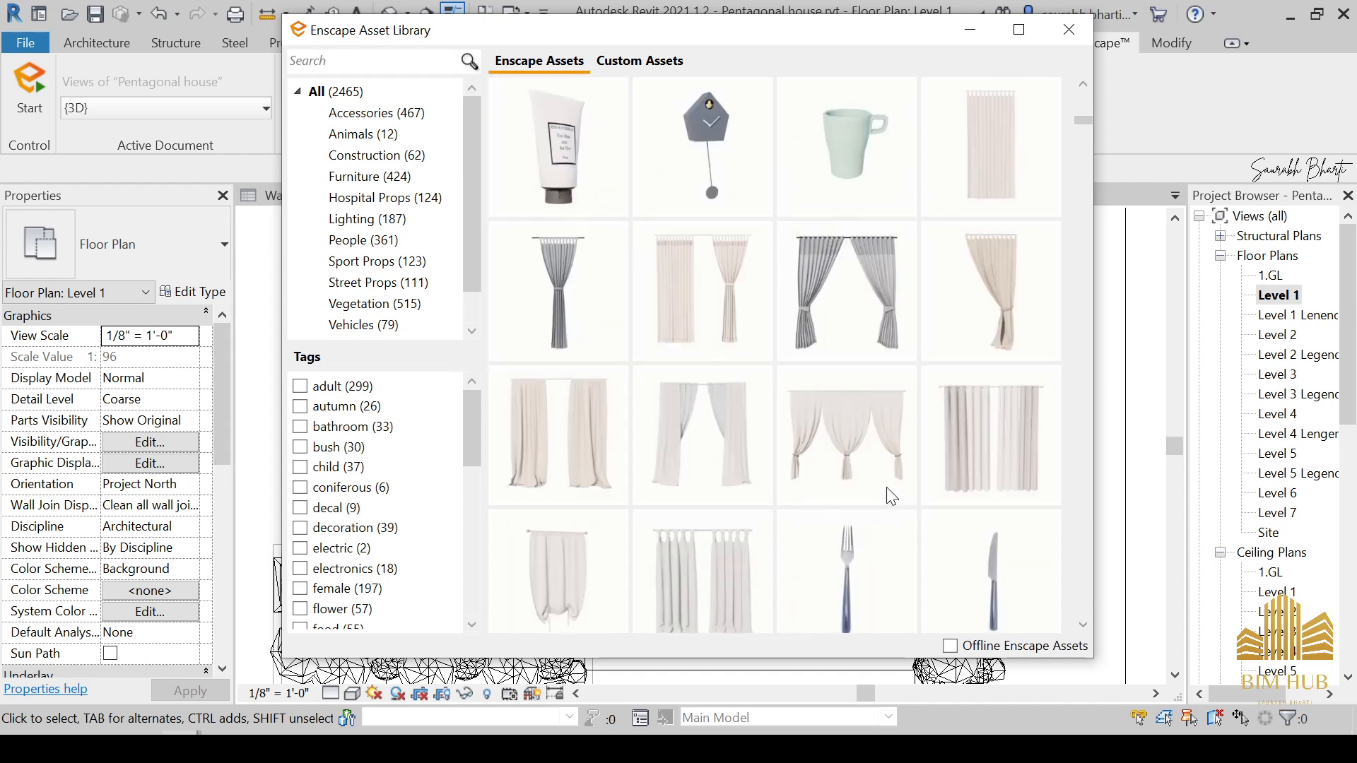
pyautogui.scroll(-3, 709, 300)
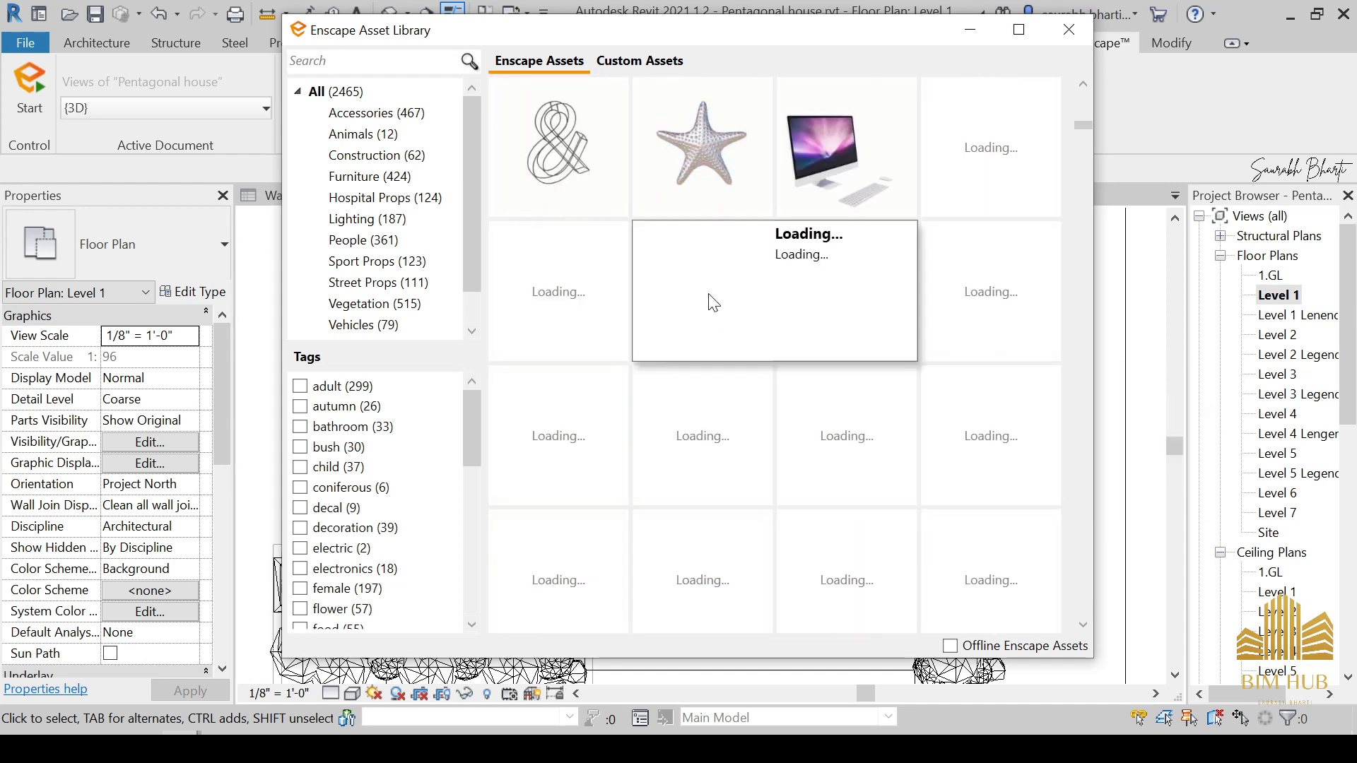
pyautogui.scroll(8, 733, 323)
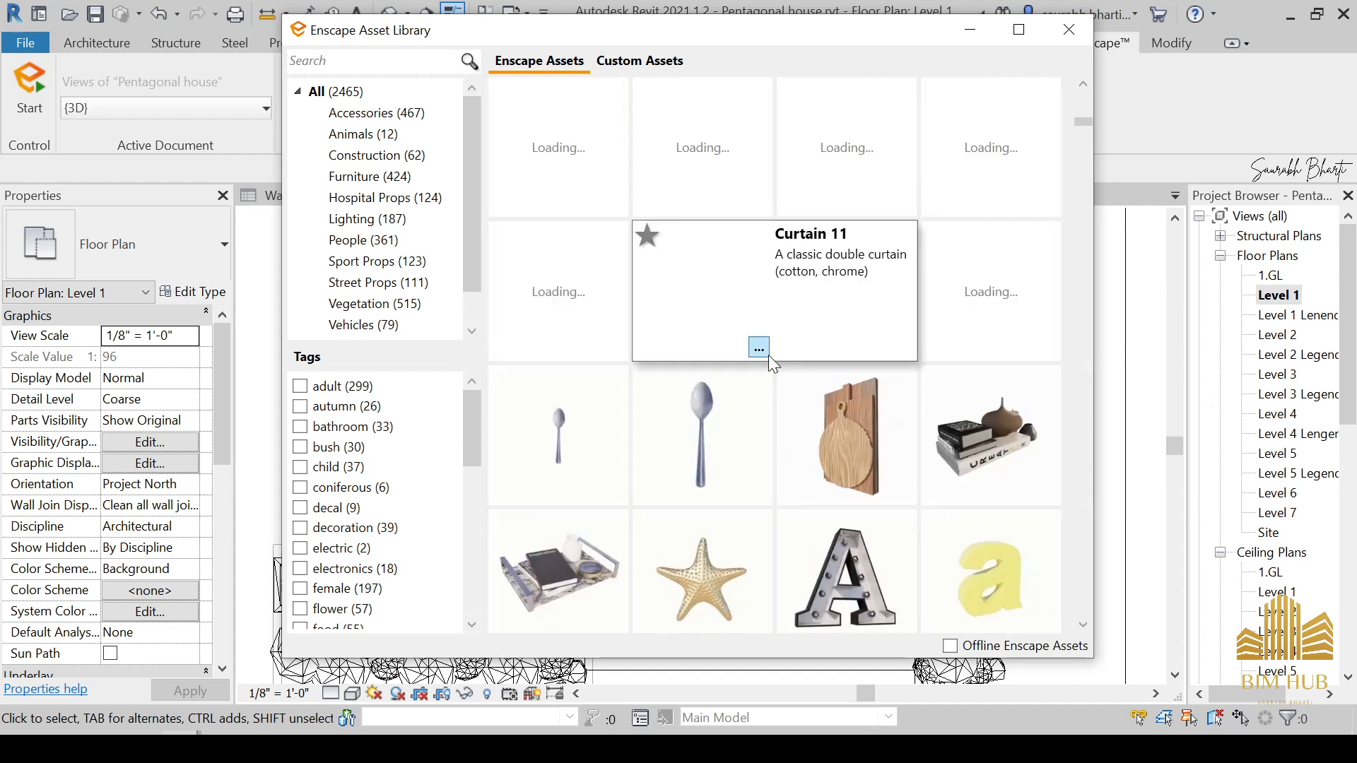
pyautogui.scroll(3, 770, 347)
pyautogui.scroll(2, 786, 398)
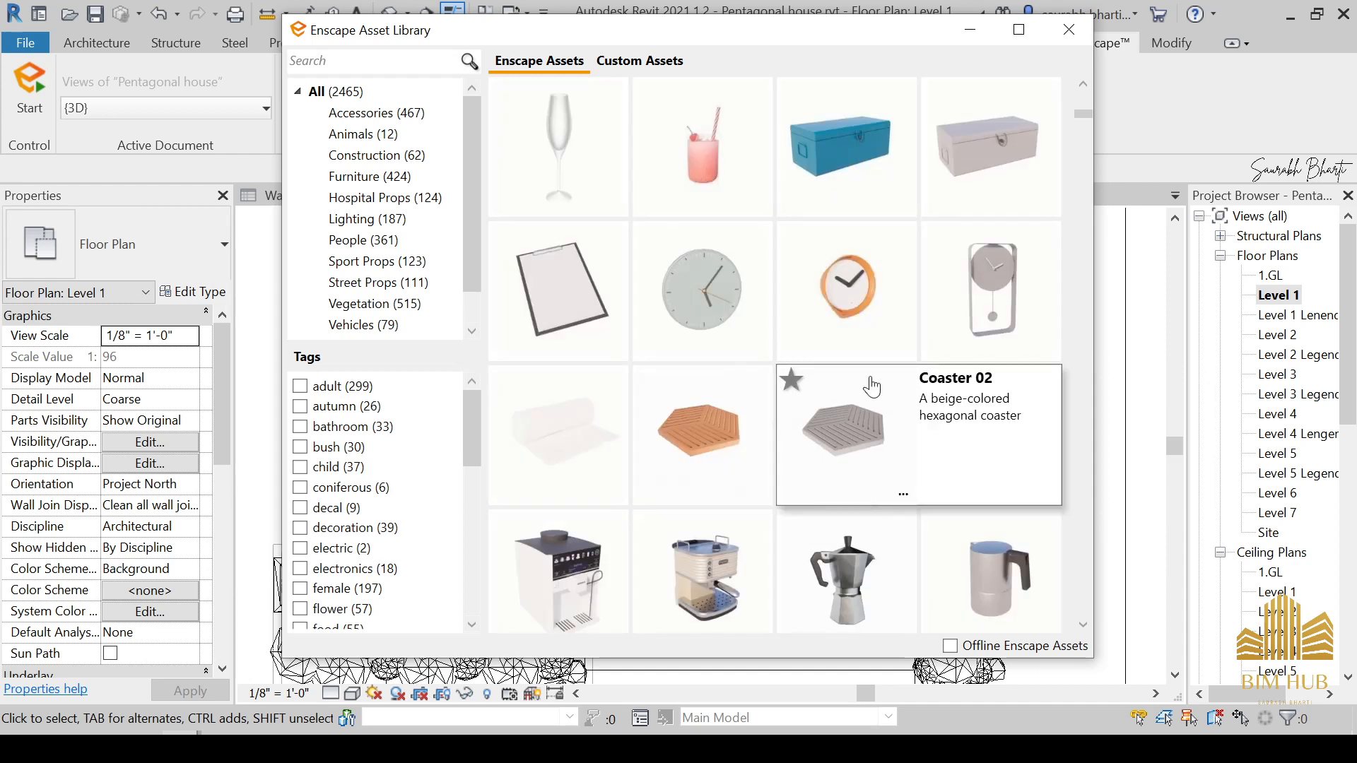
pyautogui.scroll(-1, 778, 431)
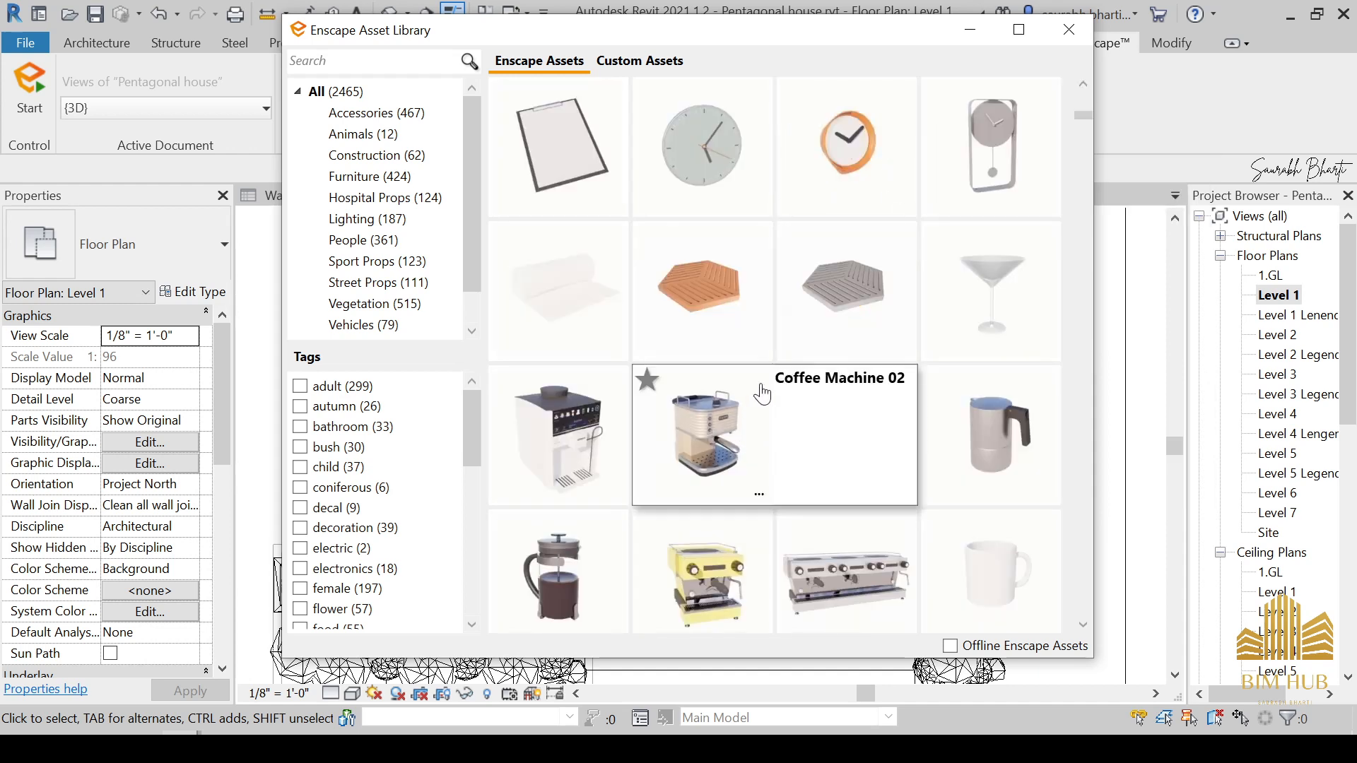
pyautogui.scroll(-6, 786, 386)
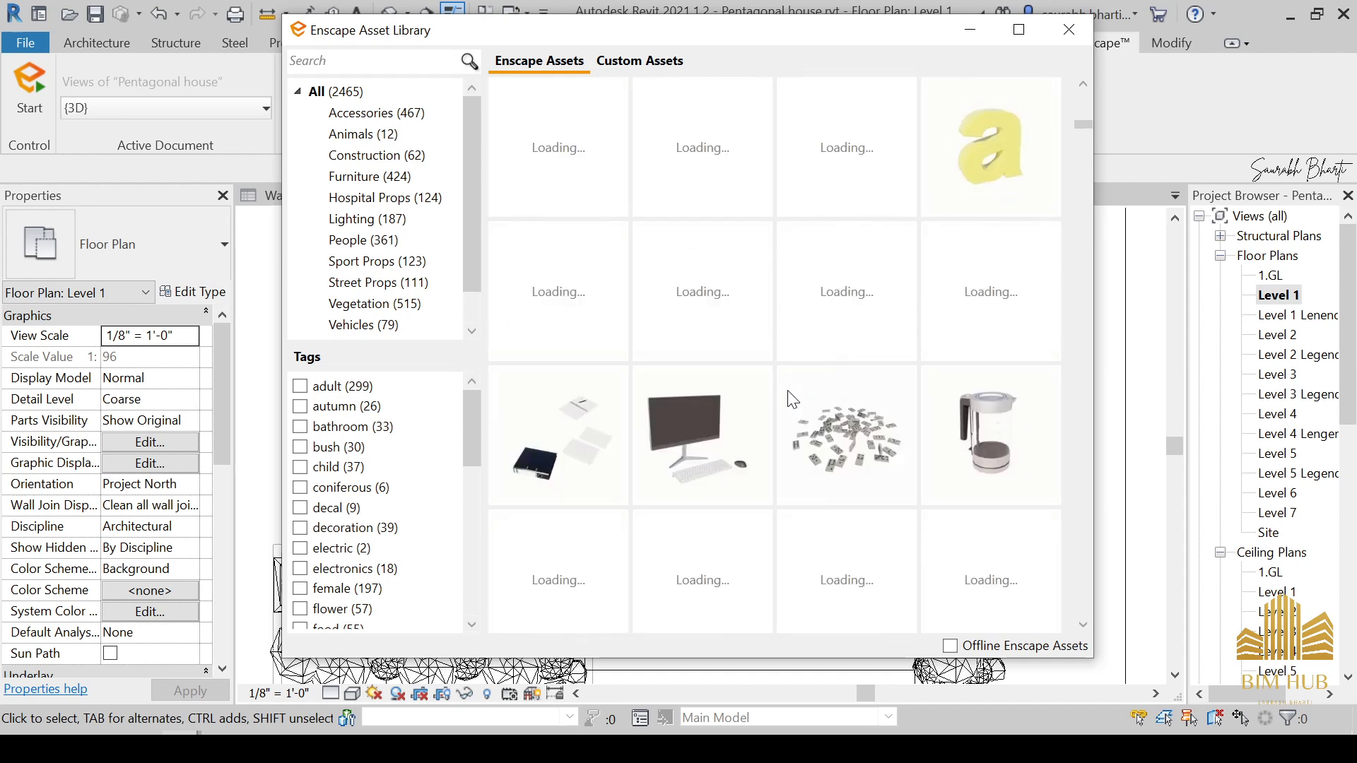
pyautogui.scroll(2, 786, 479)
pyautogui.scroll(-2, 900, 527)
pyautogui.scroll(-2, 878, 545)
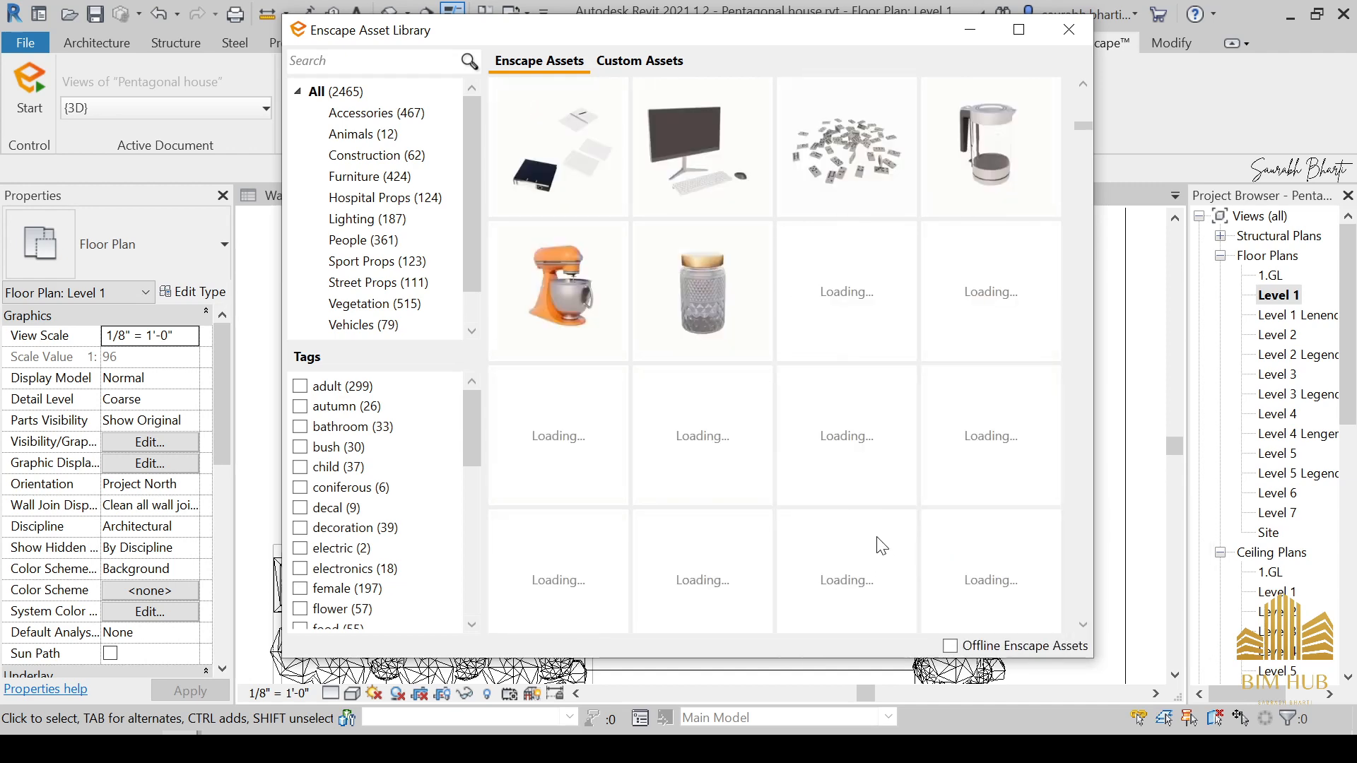
pyautogui.scroll(6, 878, 545)
pyautogui.scroll(-8, 795, 469)
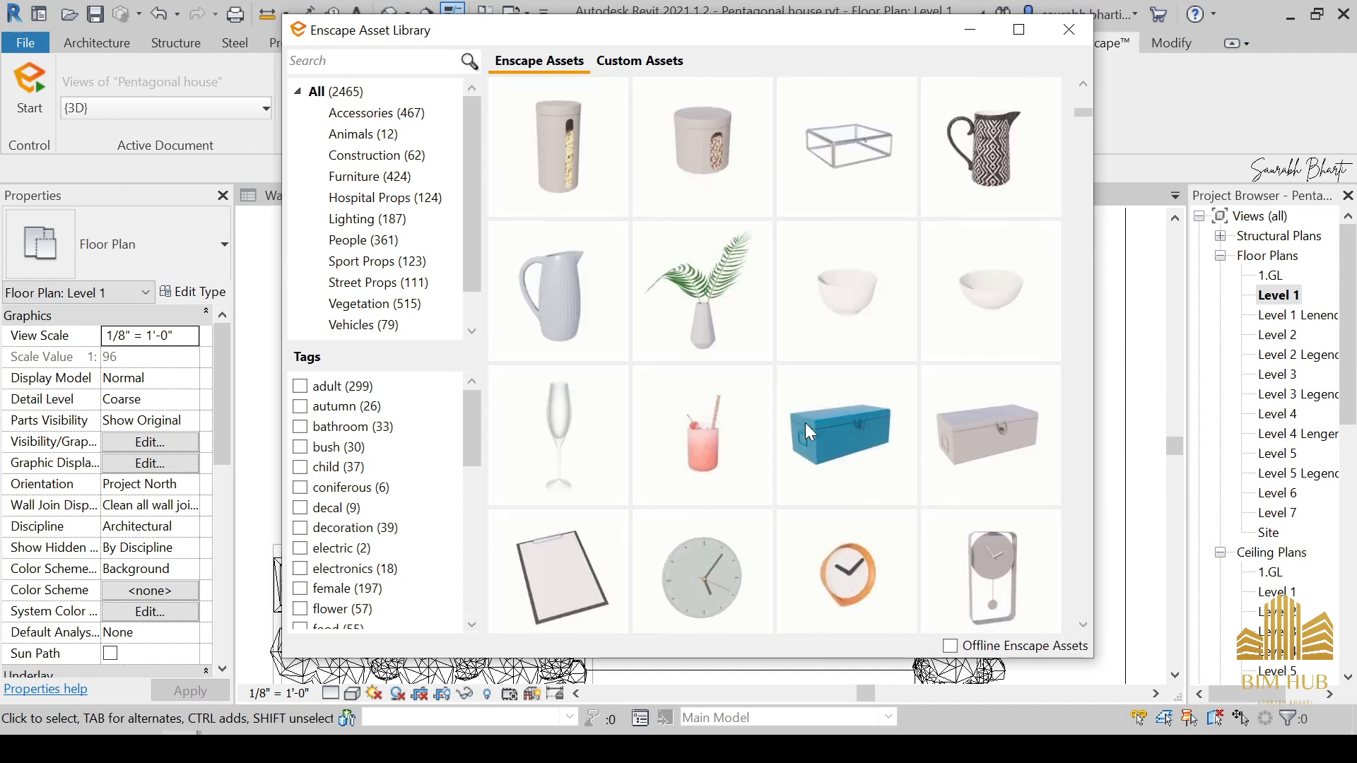
pyautogui.scroll(-3, 751, 431)
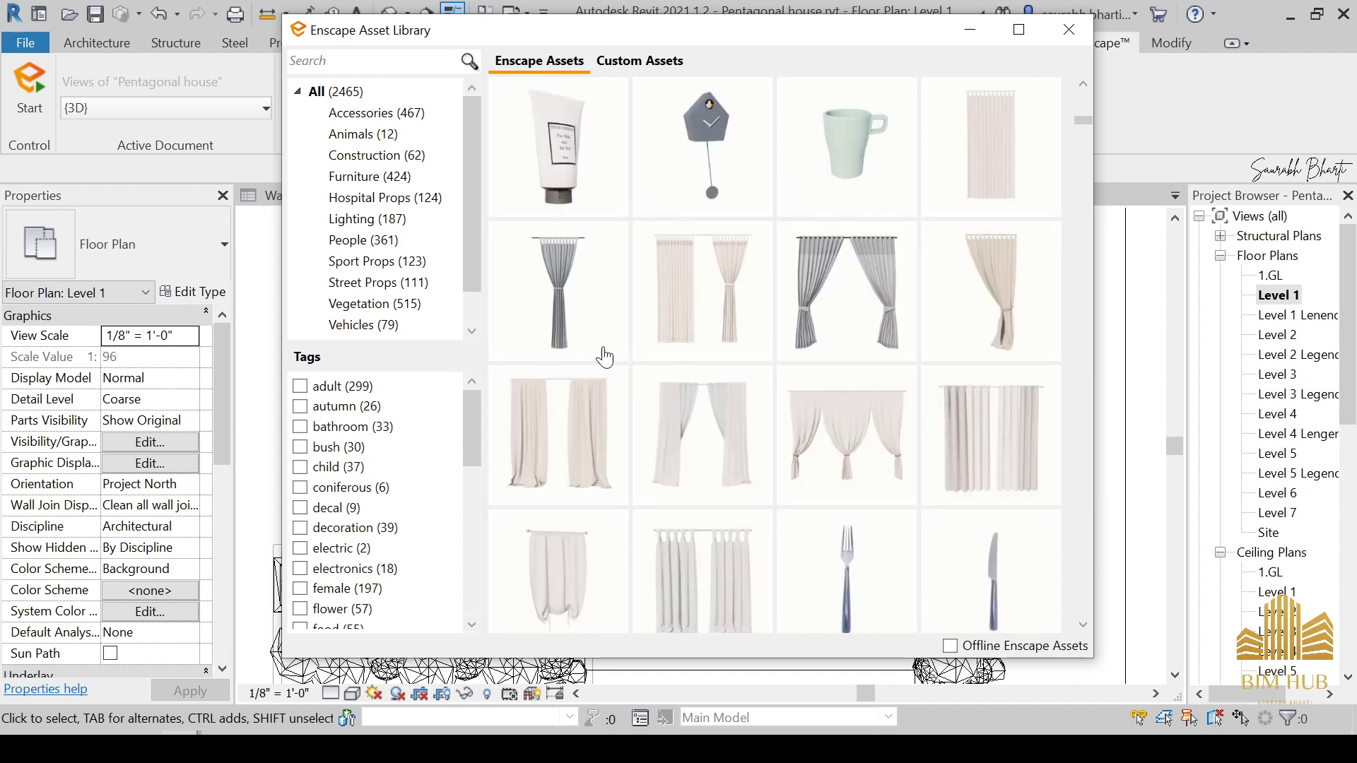
pyautogui.moveTo(909, 469)
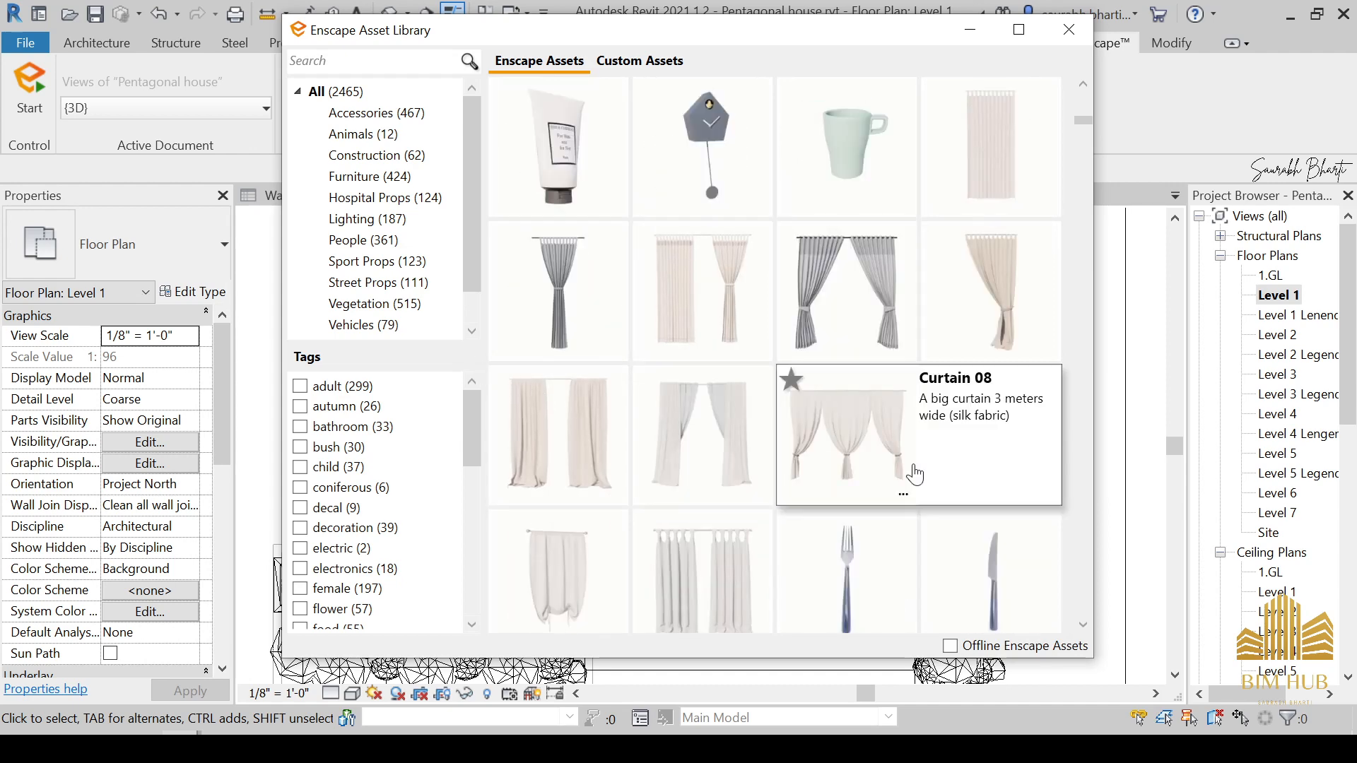
pyautogui.click(858, 448)
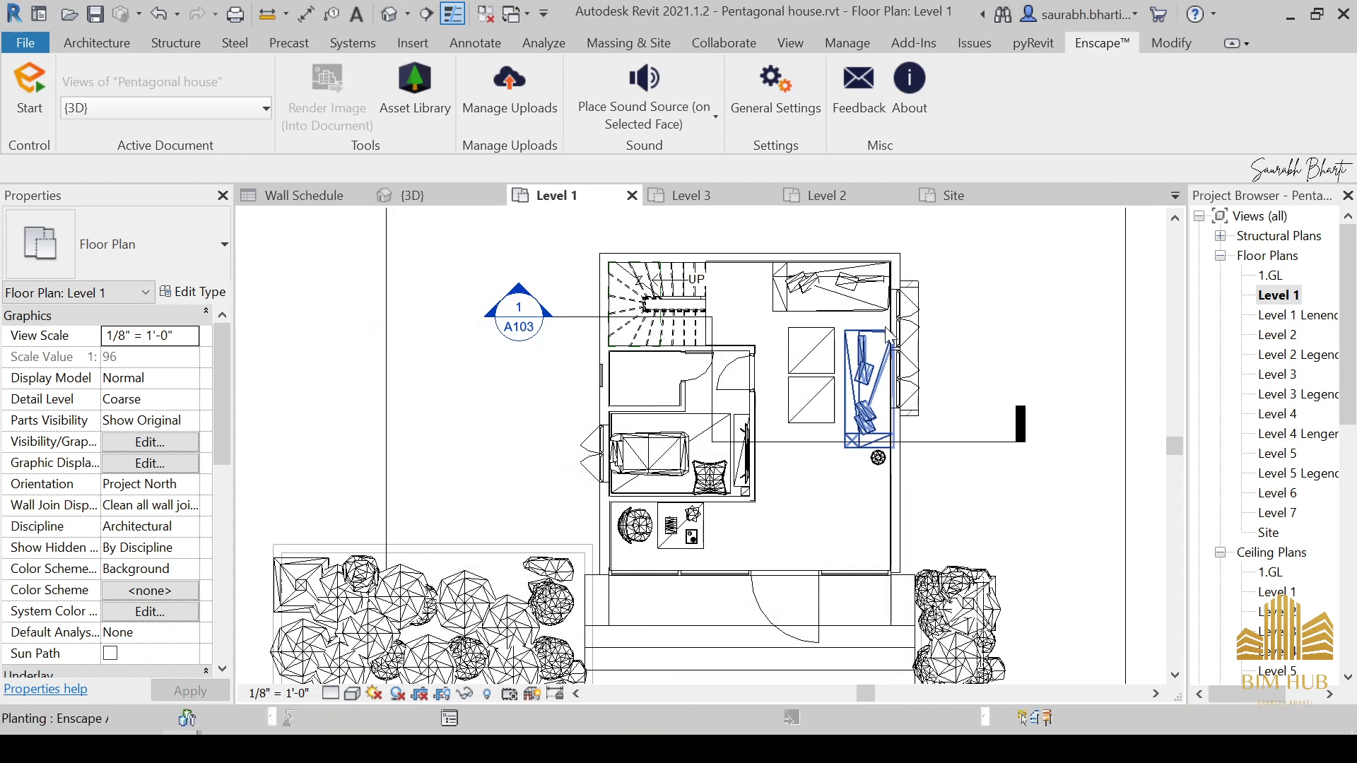
# Step: Rotate the curtain 90 degrees and place it along the inner face of the wall at the double casement windows behind the sofa
pyautogui.scroll(4, 891, 330)
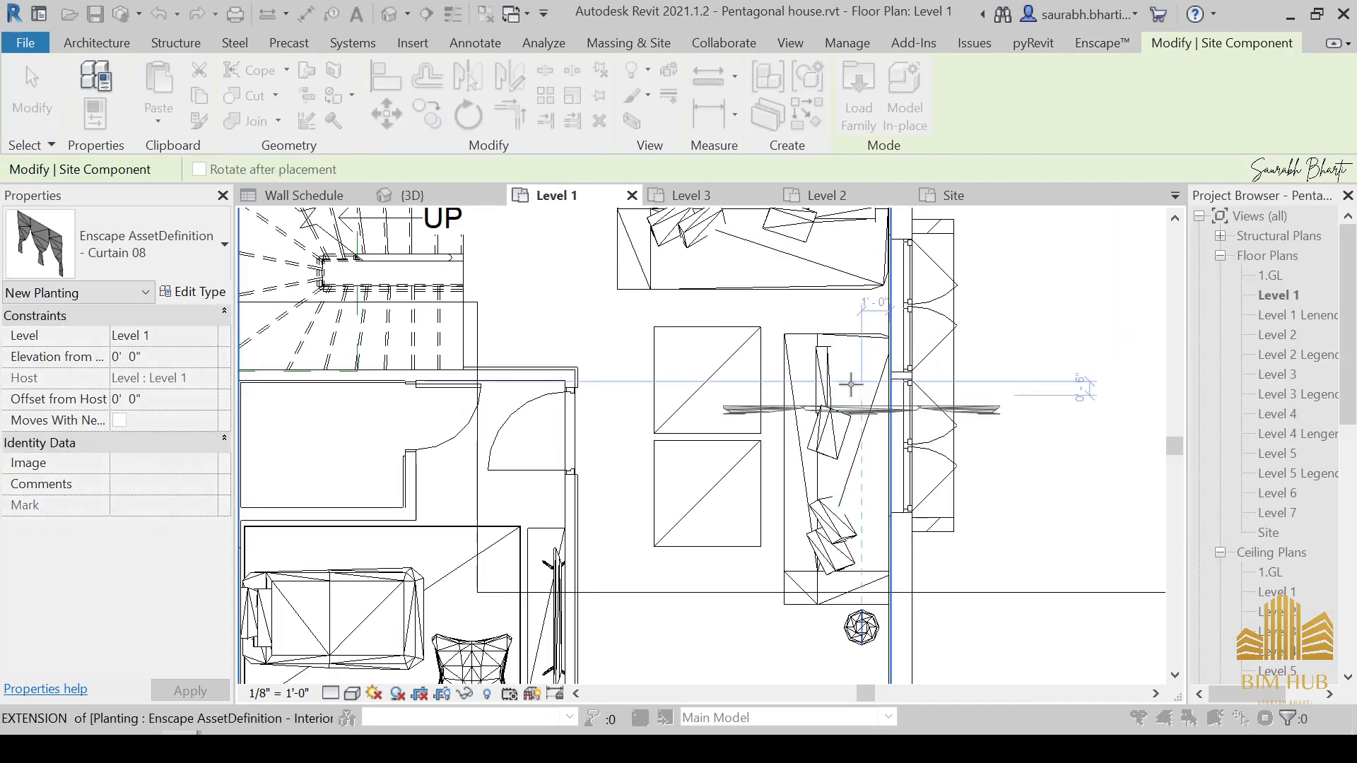
pyautogui.press('space')
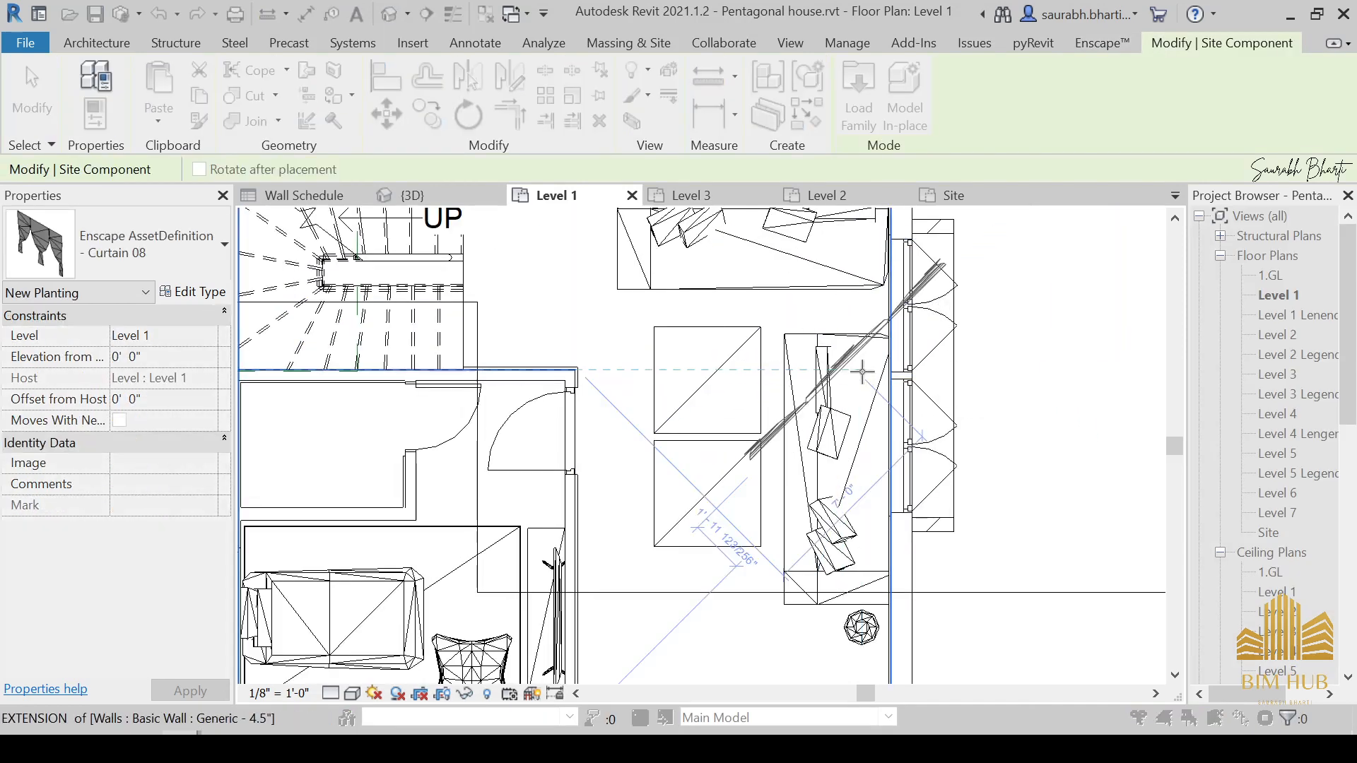
pyautogui.press('space')
pyautogui.scroll(5, 901, 379)
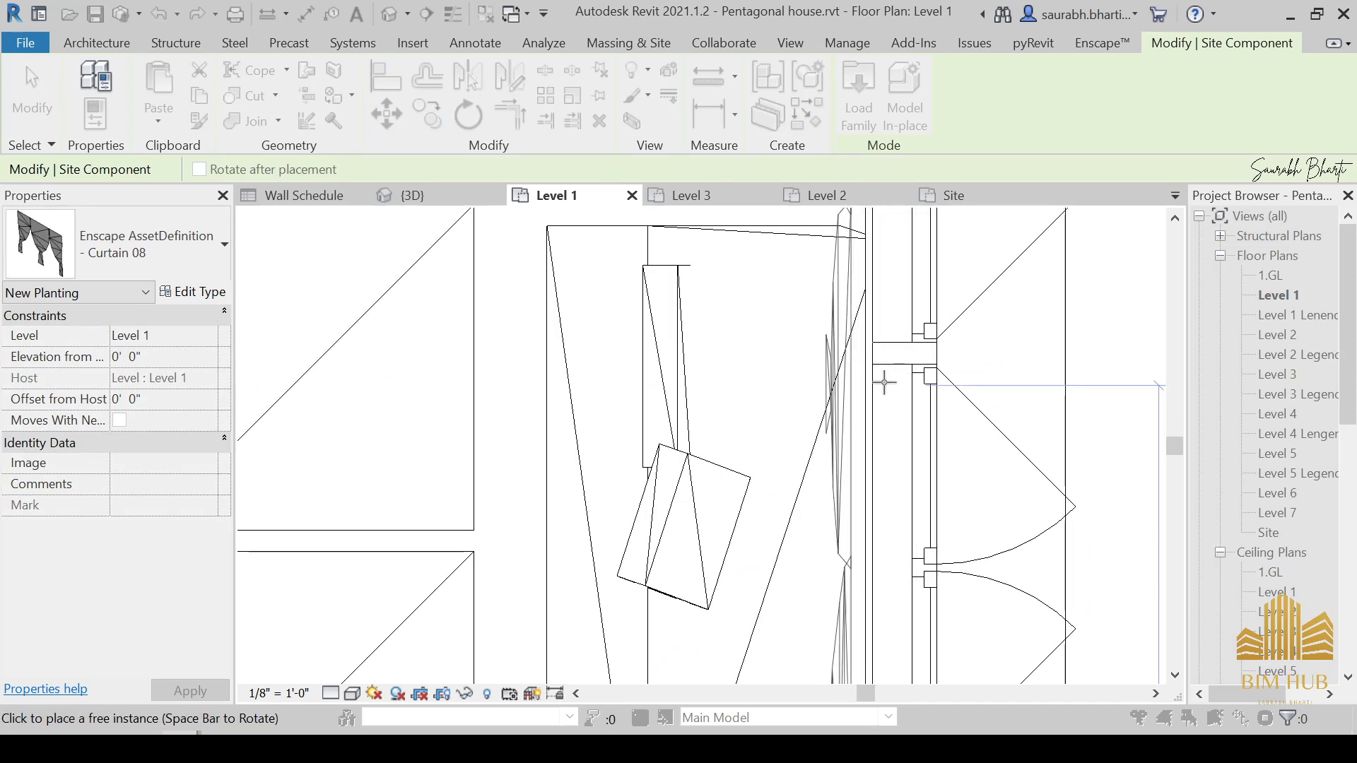
pyautogui.scroll(-3, 891, 396)
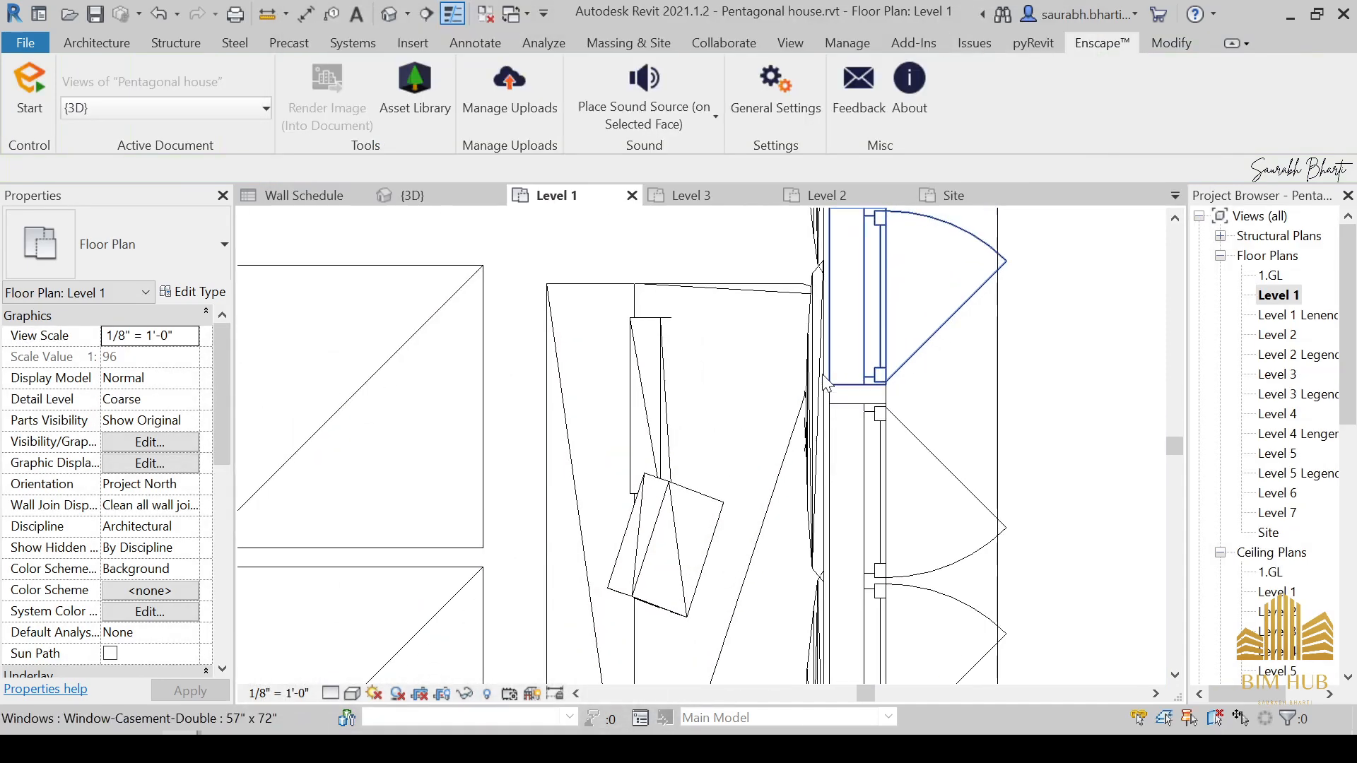
# Step: Shift Curtain 08 slightly along the wall so it centres on the two double casement windows
pyautogui.click(820, 385)
pyautogui.scroll(-3, 820, 386)
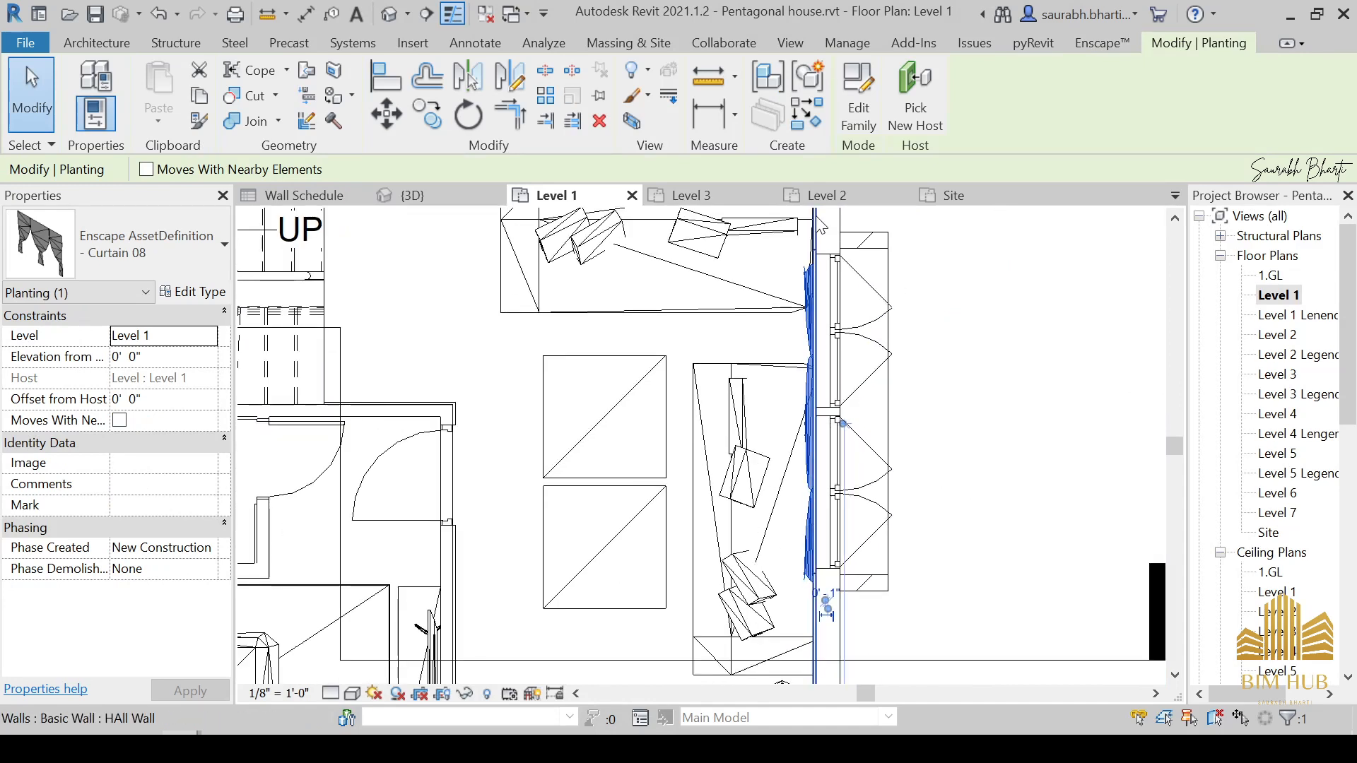
pyautogui.moveTo(827, 599); pyautogui.dragTo(831, 603)
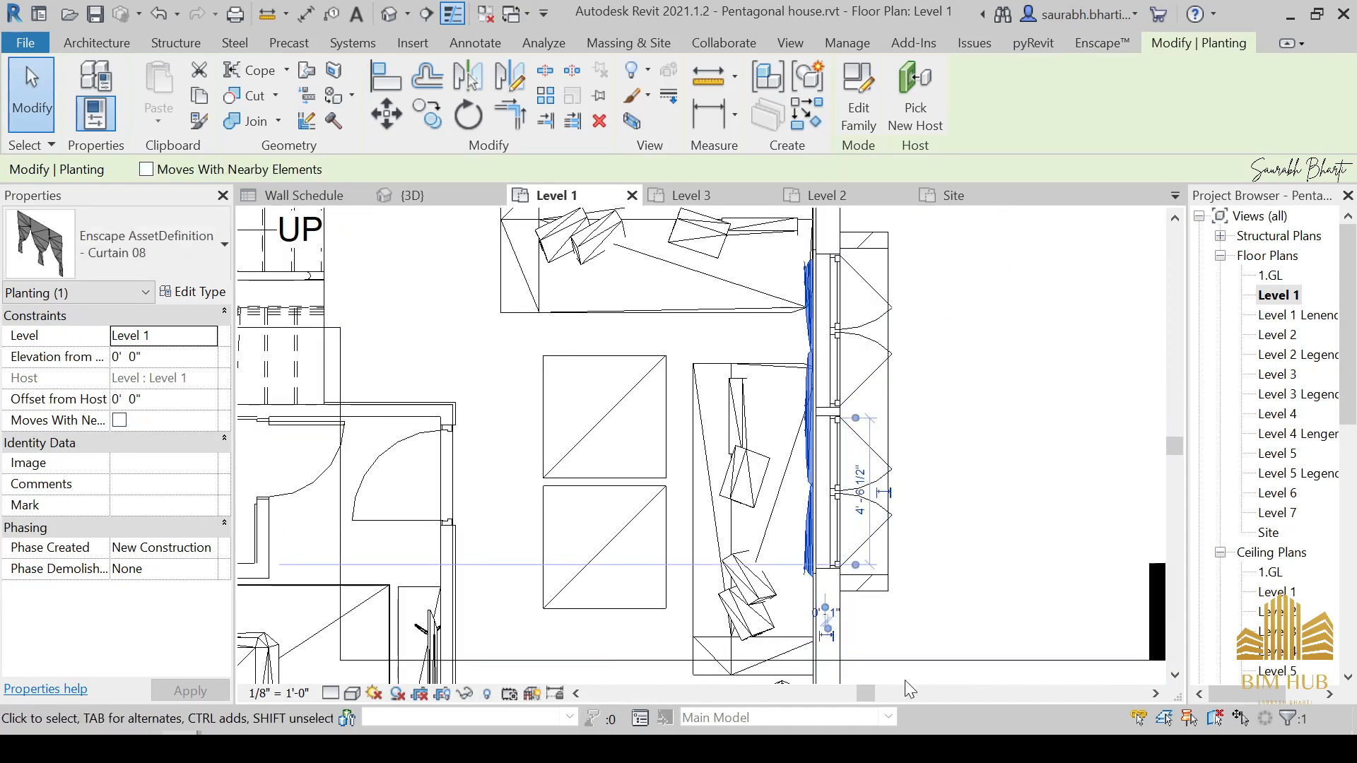
pyautogui.press('Escape')
# Step: Nudge the sofa in front of the windows about 6 inches away from the window wall to clear the curtain
pyautogui.click(790, 505)
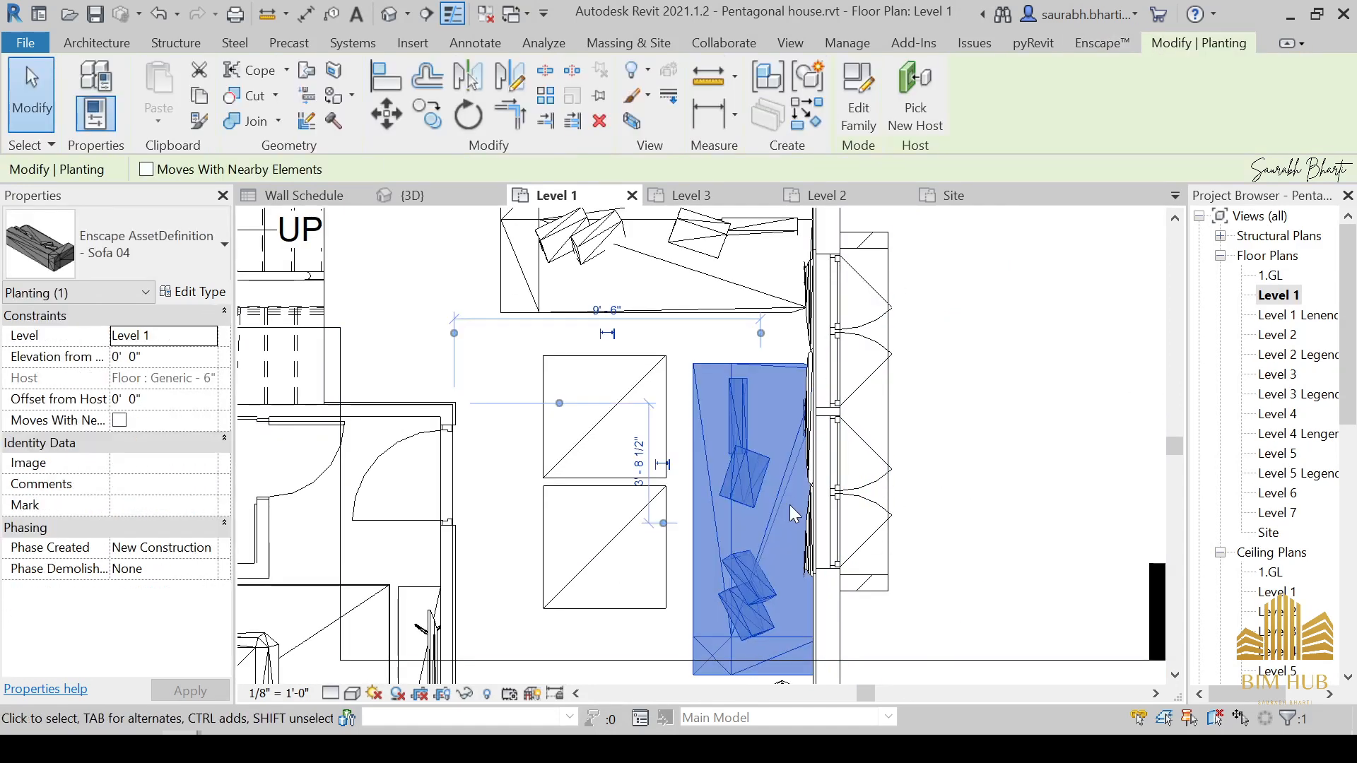
pyautogui.press('Left')
pyautogui.press('Left')
pyautogui.press('Left')
pyautogui.press('Left')
pyautogui.press('Left')
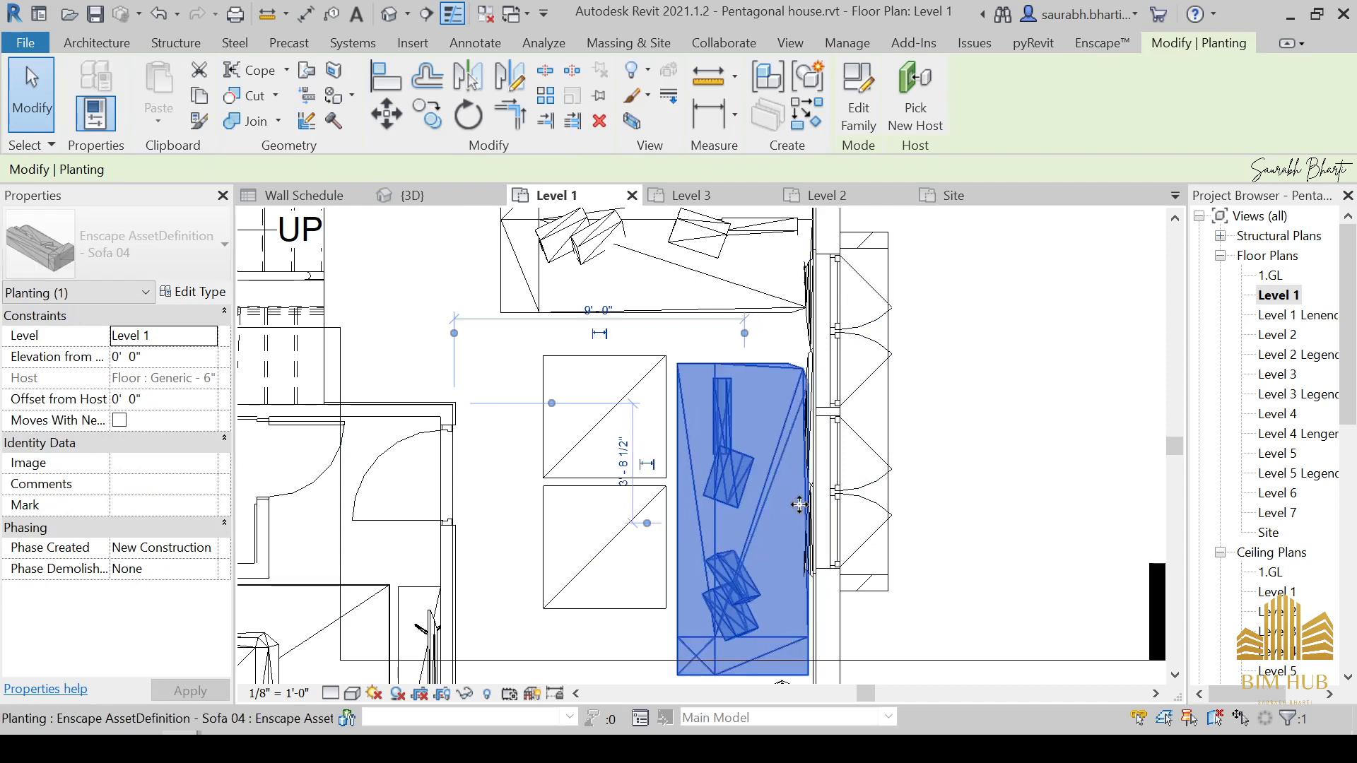
pyautogui.press('Right')
pyautogui.press('Right')
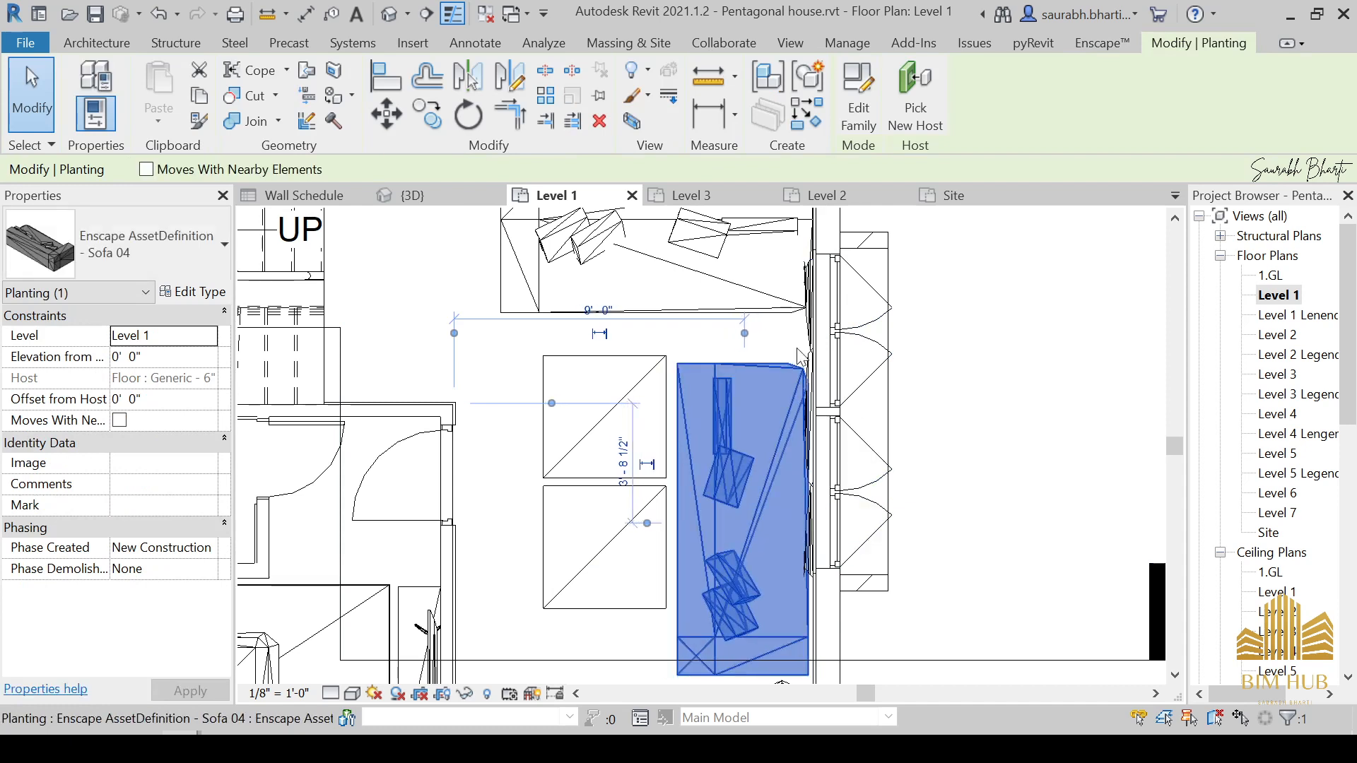
# Step: Nudge the other sofa, along the back wall, about 2 inches away from the window wall
pyautogui.moveTo(815, 345); pyautogui.dragTo(866, 435, button='middle')
pyautogui.click(827, 409)
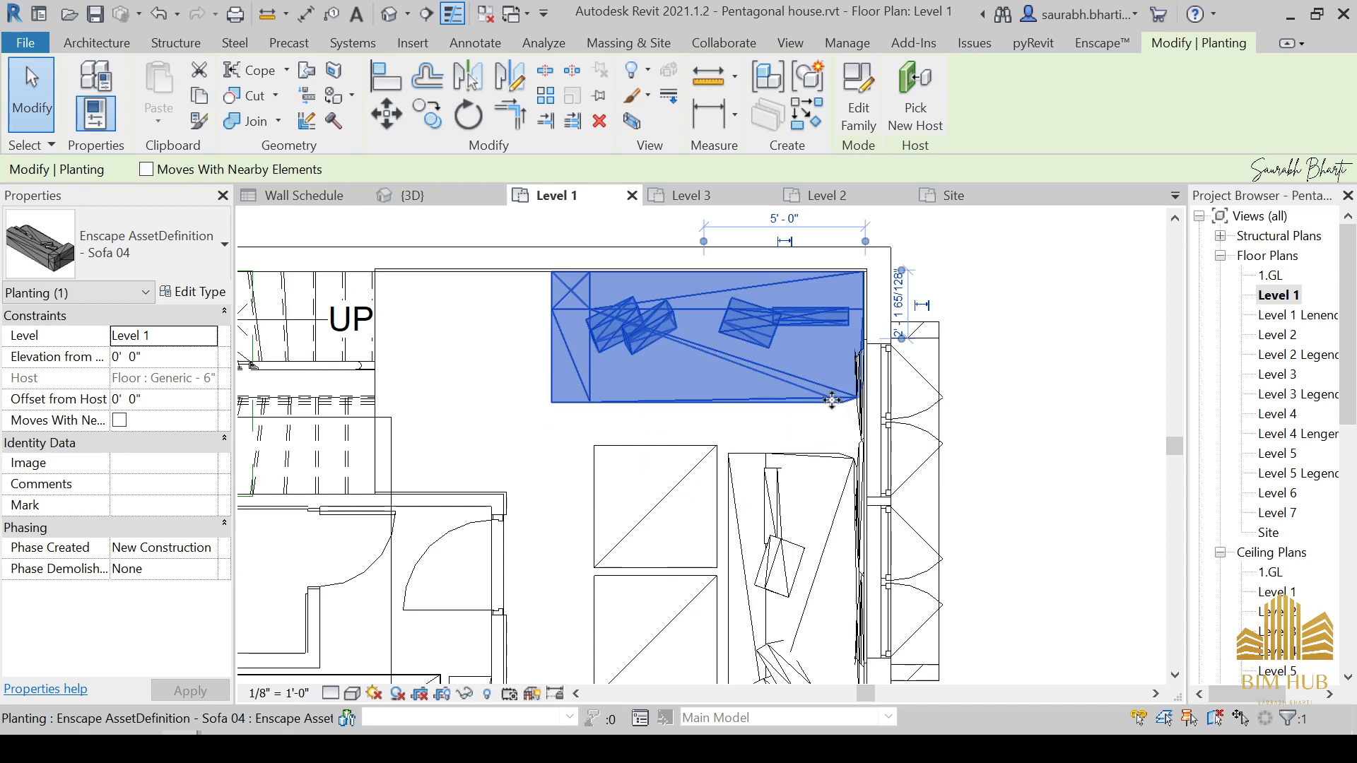
pyautogui.press('Left')
pyautogui.press('Left')
pyautogui.press('Right')
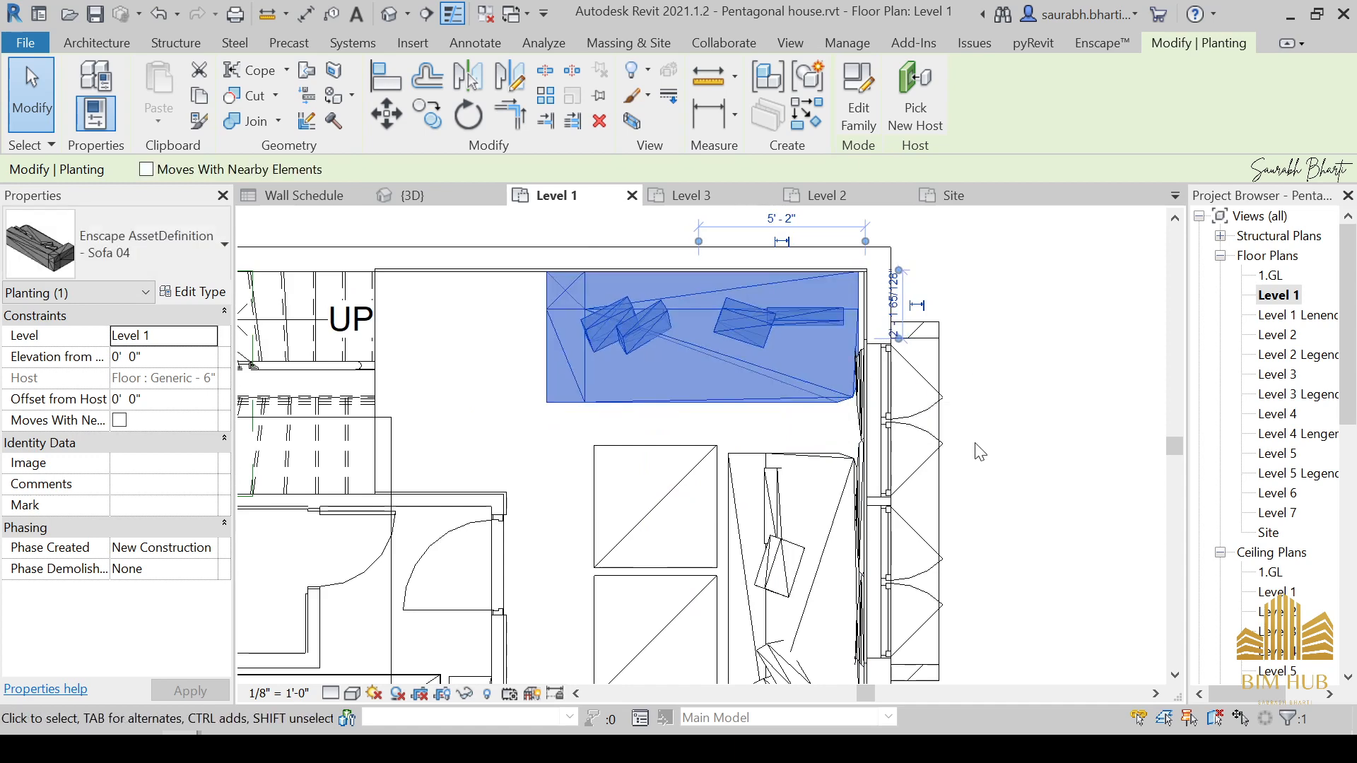
# Step: Look over the bedroom, the adjoining rooms and the living area in the Level 1 plan
pyautogui.scroll(-3, 979, 452)
pyautogui.moveTo(919, 657); pyautogui.dragTo(872, 465, button='middle')
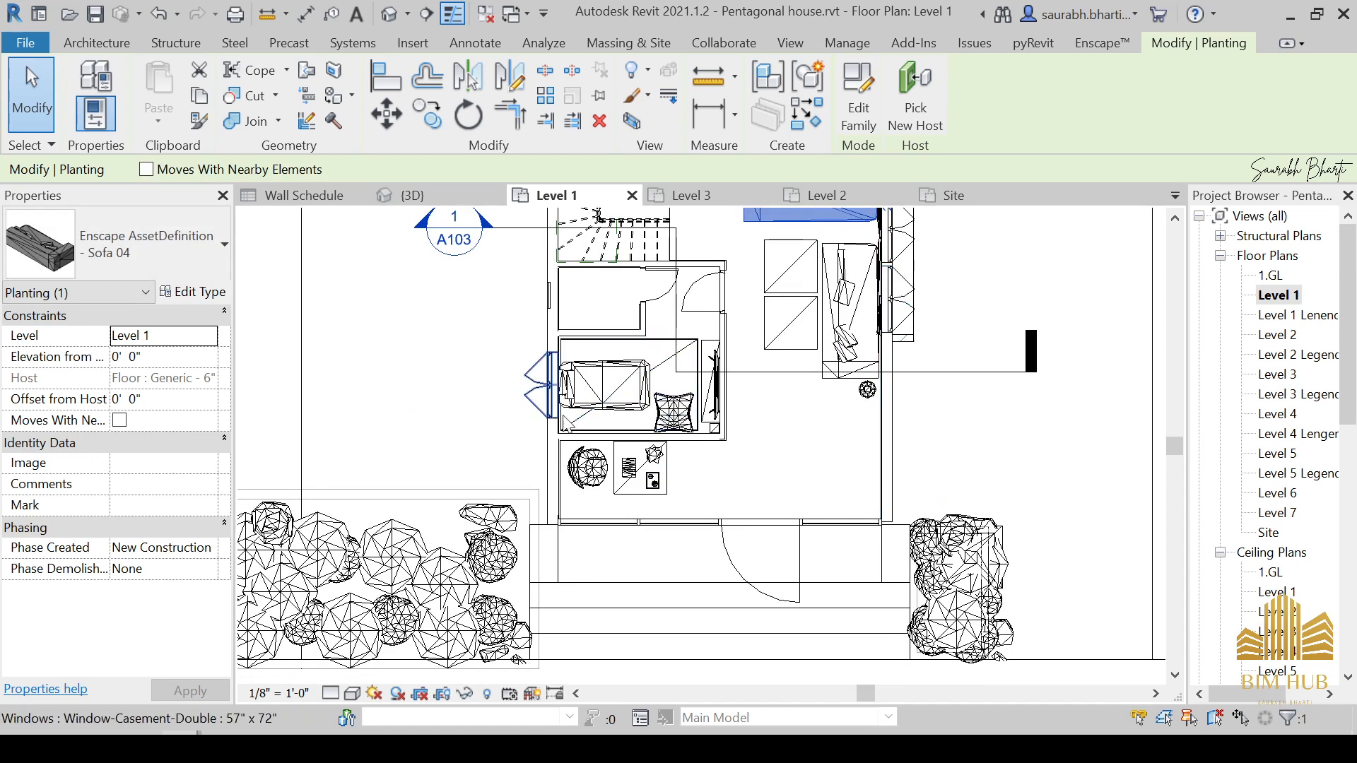
pyautogui.scroll(3, 564, 423)
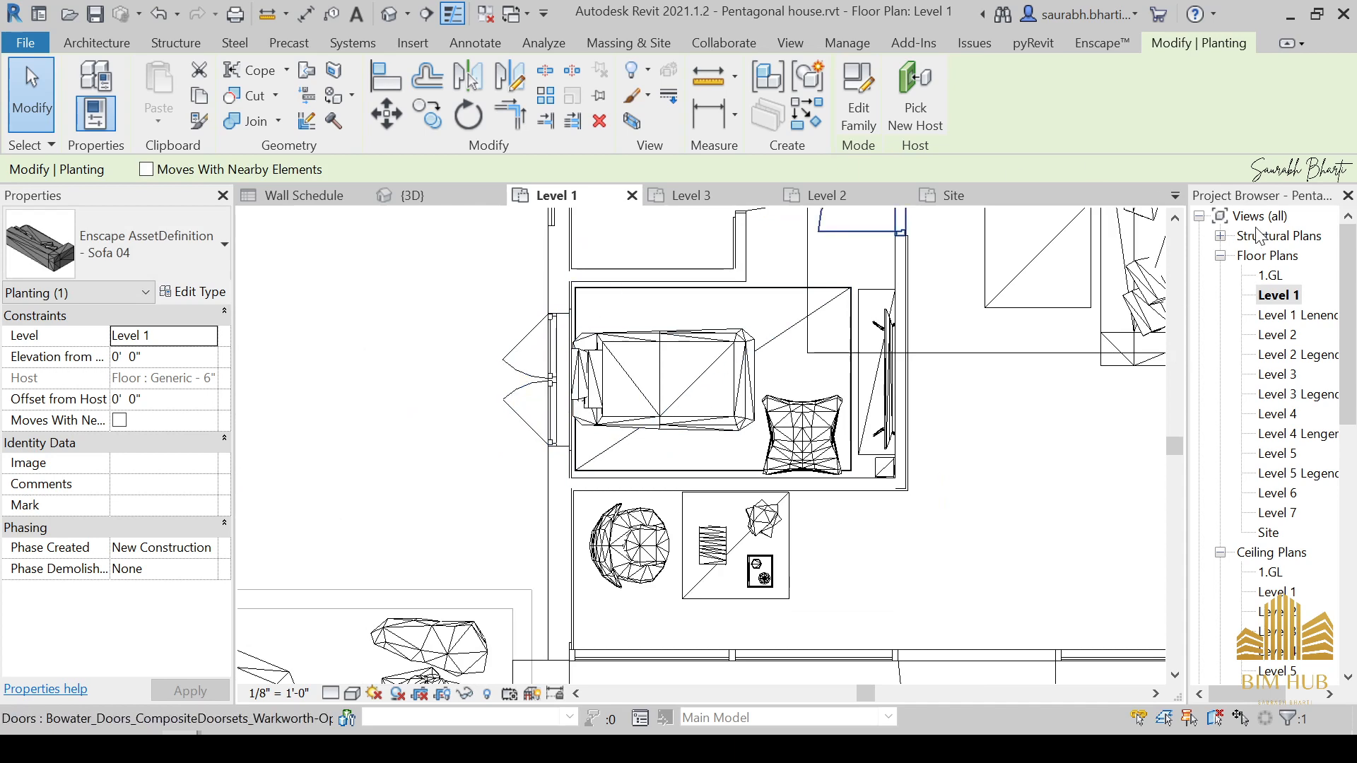
pyautogui.moveTo(909, 272); pyautogui.dragTo(854, 463, button='middle')
pyautogui.scroll(1, 845, 453)
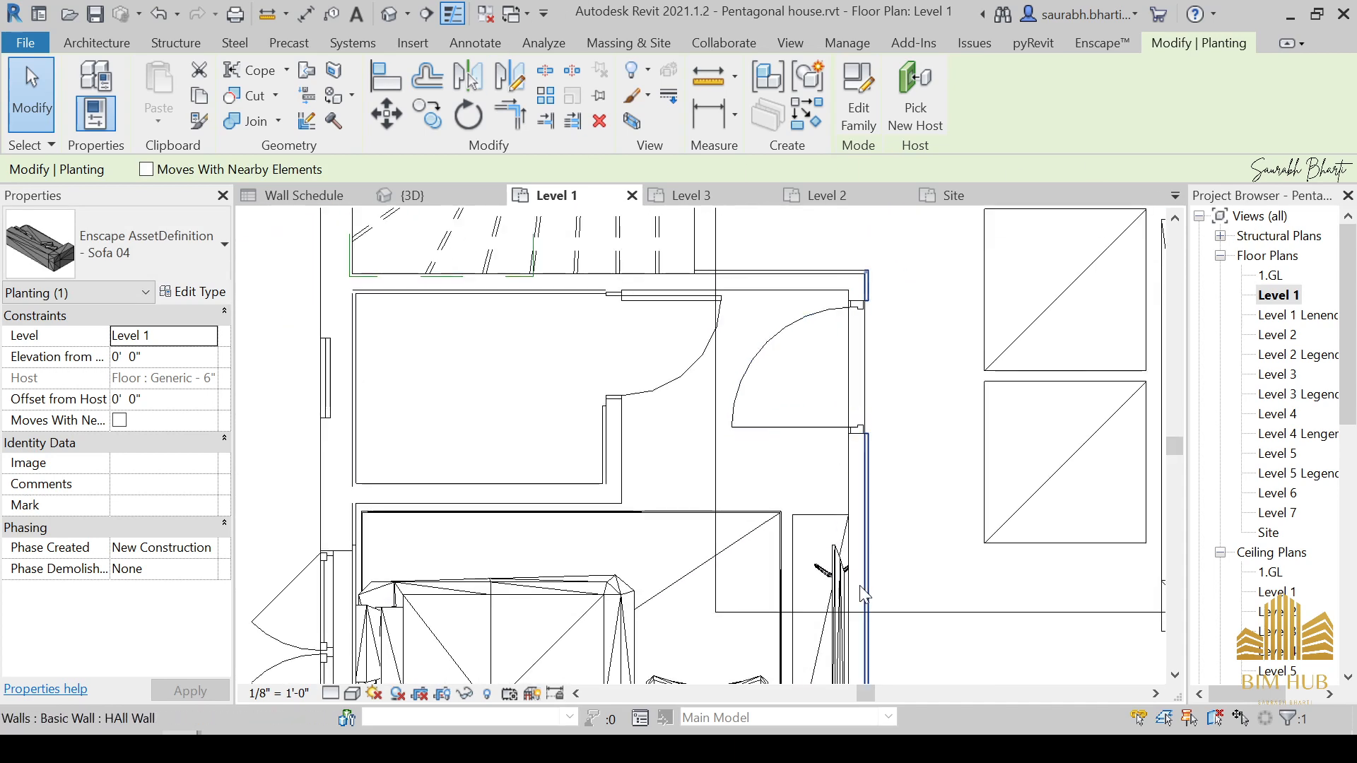
pyautogui.moveTo(863, 593); pyautogui.dragTo(859, 488, button='middle')
pyautogui.scroll(-1, 822, 339)
pyautogui.scroll(-1, 834, 475)
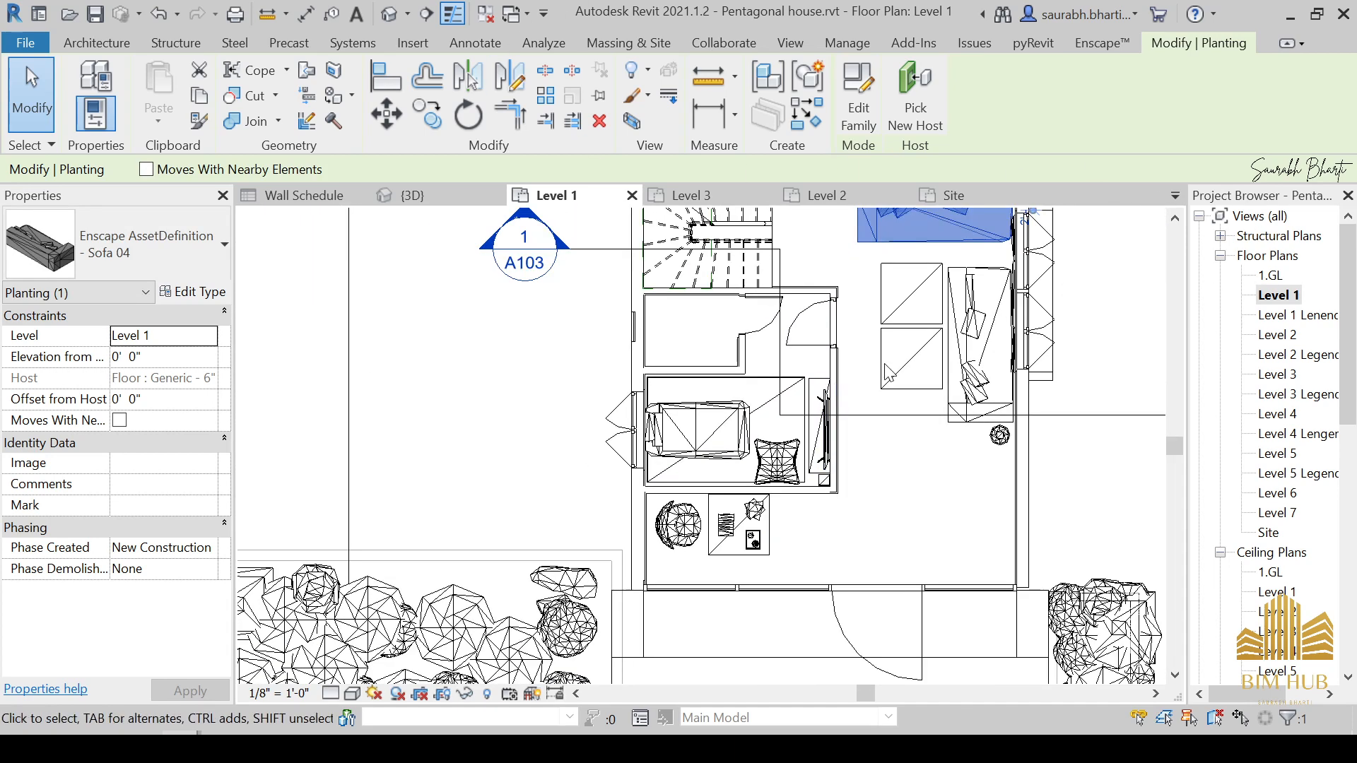
# Step: Set the elevation from level of Curtain 08 to 2' 0"
pyautogui.scroll(1, 1018, 339)
pyautogui.scroll(2, 1016, 357)
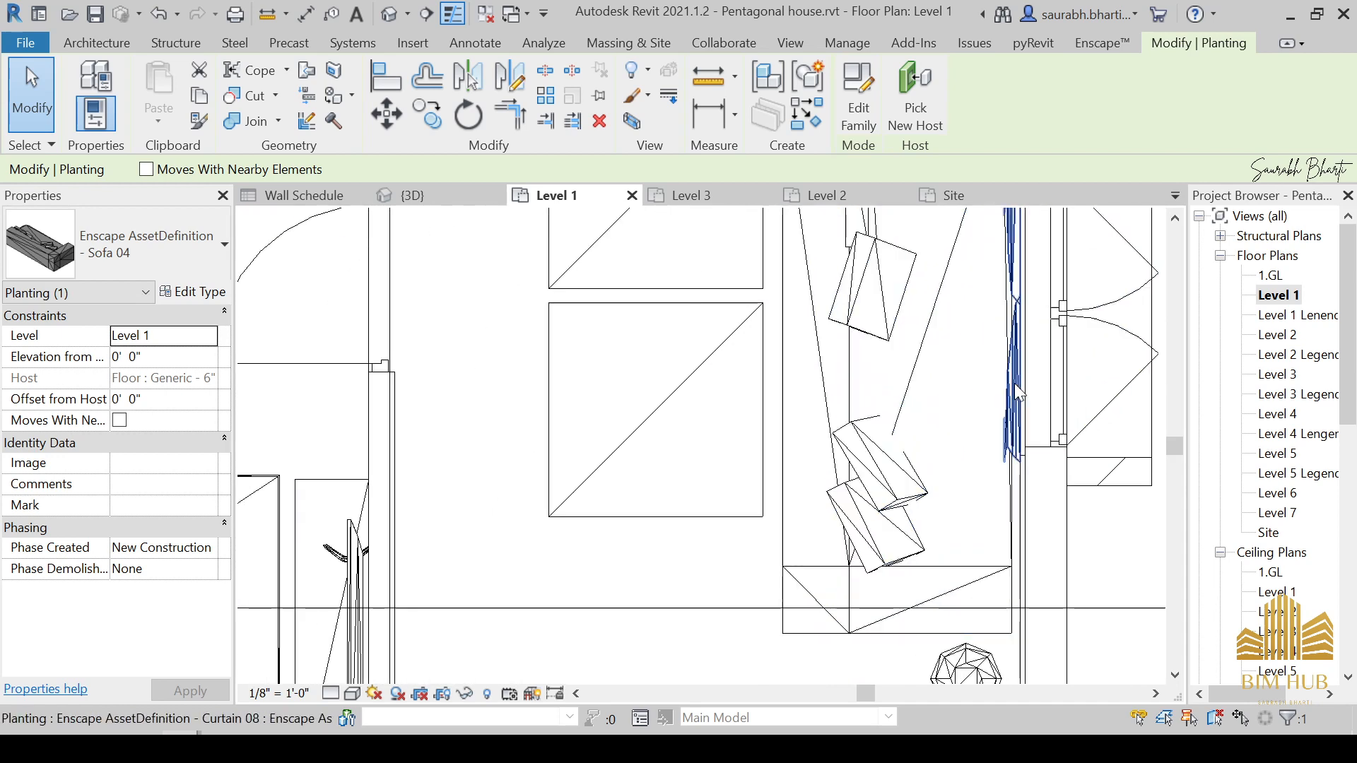
pyautogui.click(1016, 439)
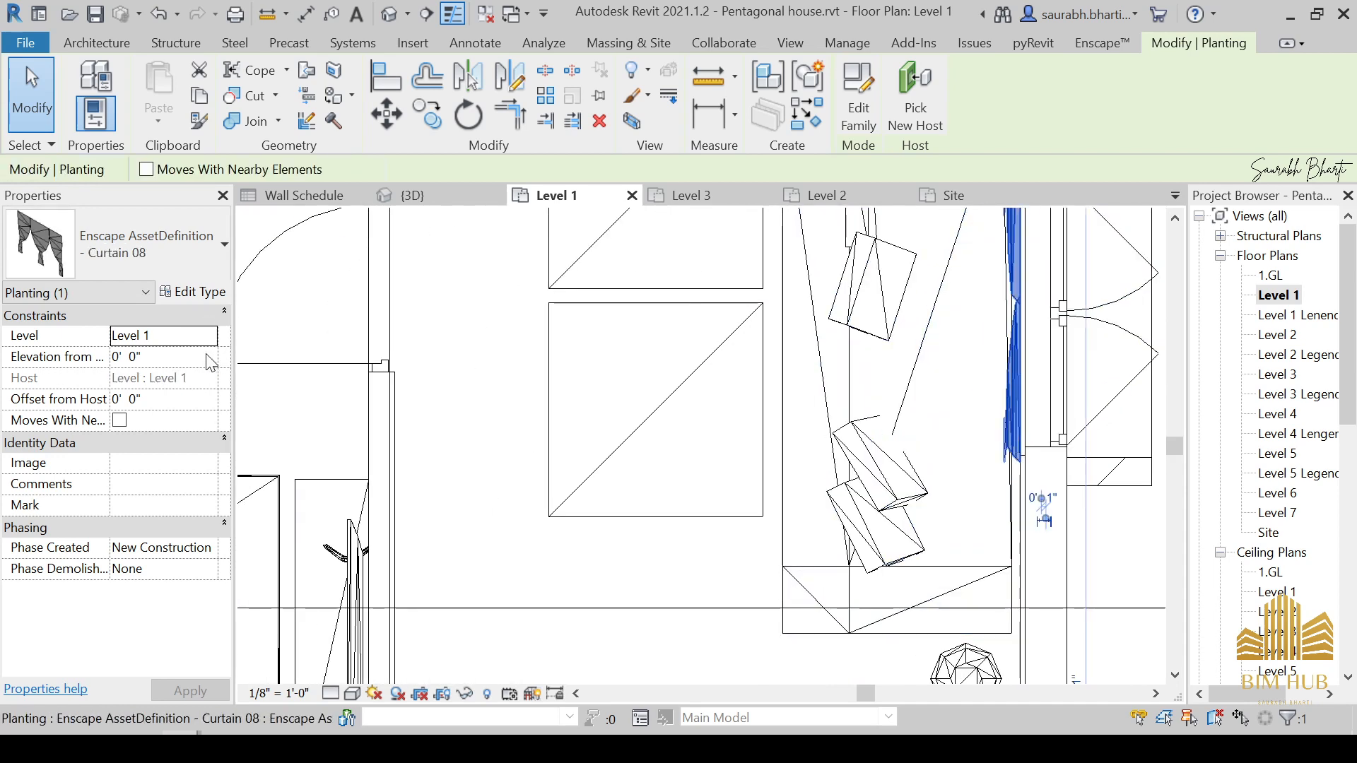
pyautogui.write("2'")
pyautogui.press('Return')
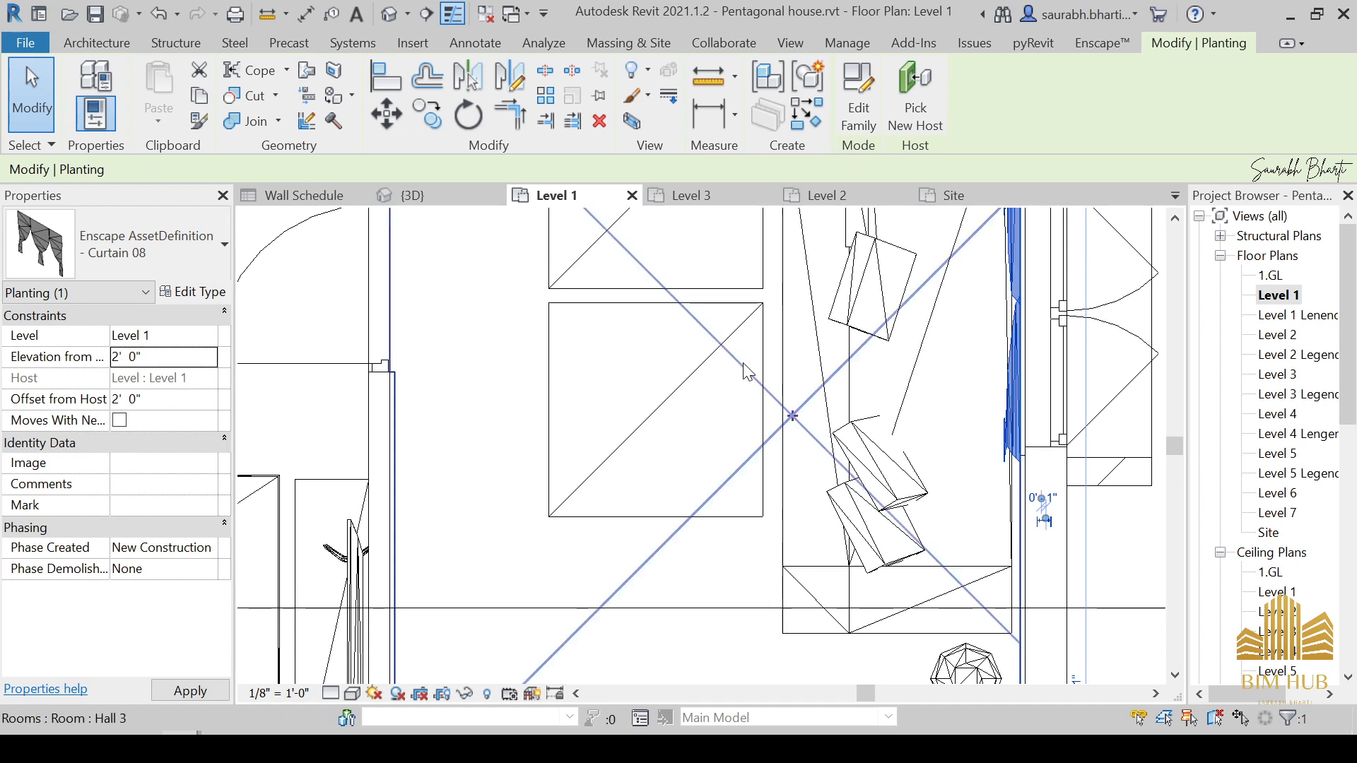
# Step: In the front-facing 3D view, extend the section box past the building's right side and pull its left face in to about the building's centre
pyautogui.click(393, 20)
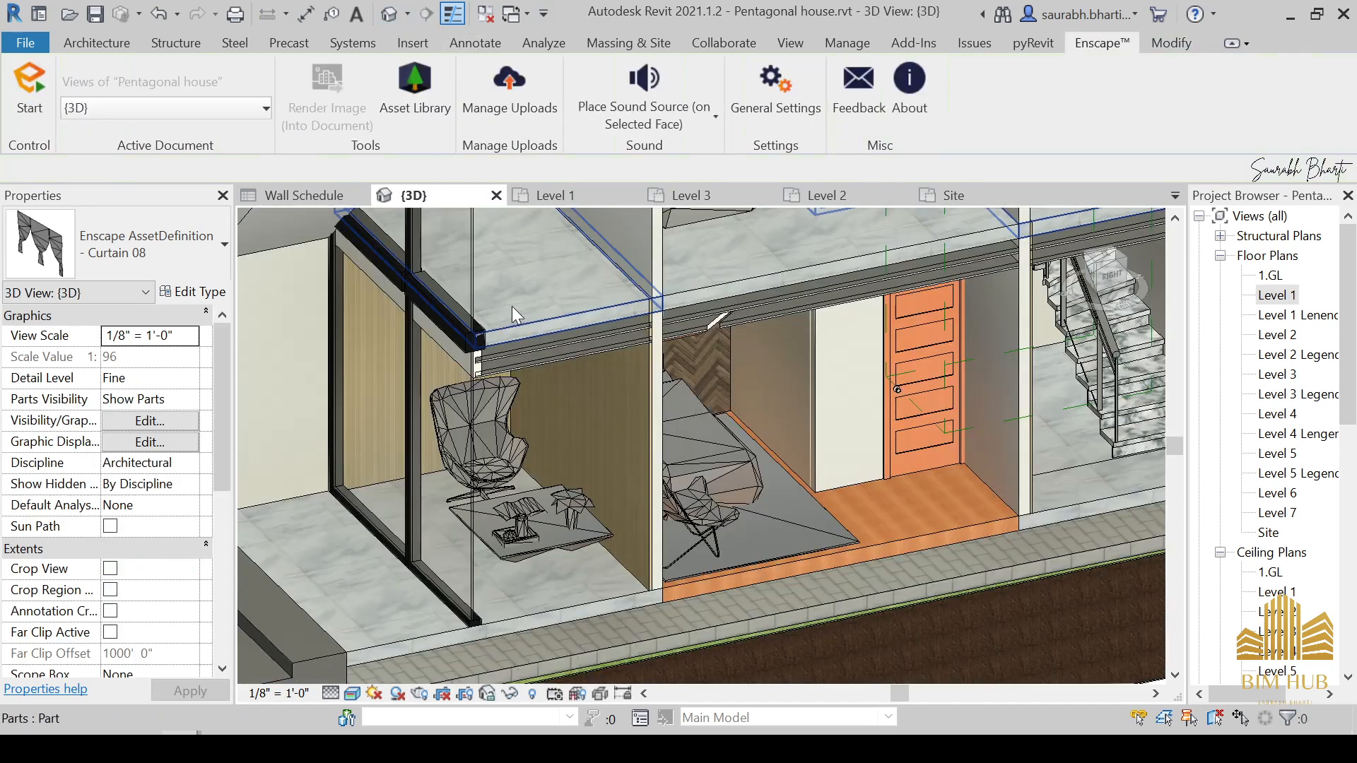
pyautogui.scroll(-3, 511, 306)
pyautogui.moveTo(549, 348)
pyautogui.keyDown('shift'); pyautogui.mouseDown(button='middle')
pyautogui.moveTo(621, 394)
pyautogui.moveTo(792, 342)
pyautogui.moveTo(1057, 297)
pyautogui.mouseUp(button='middle'); pyautogui.keyUp('shift')
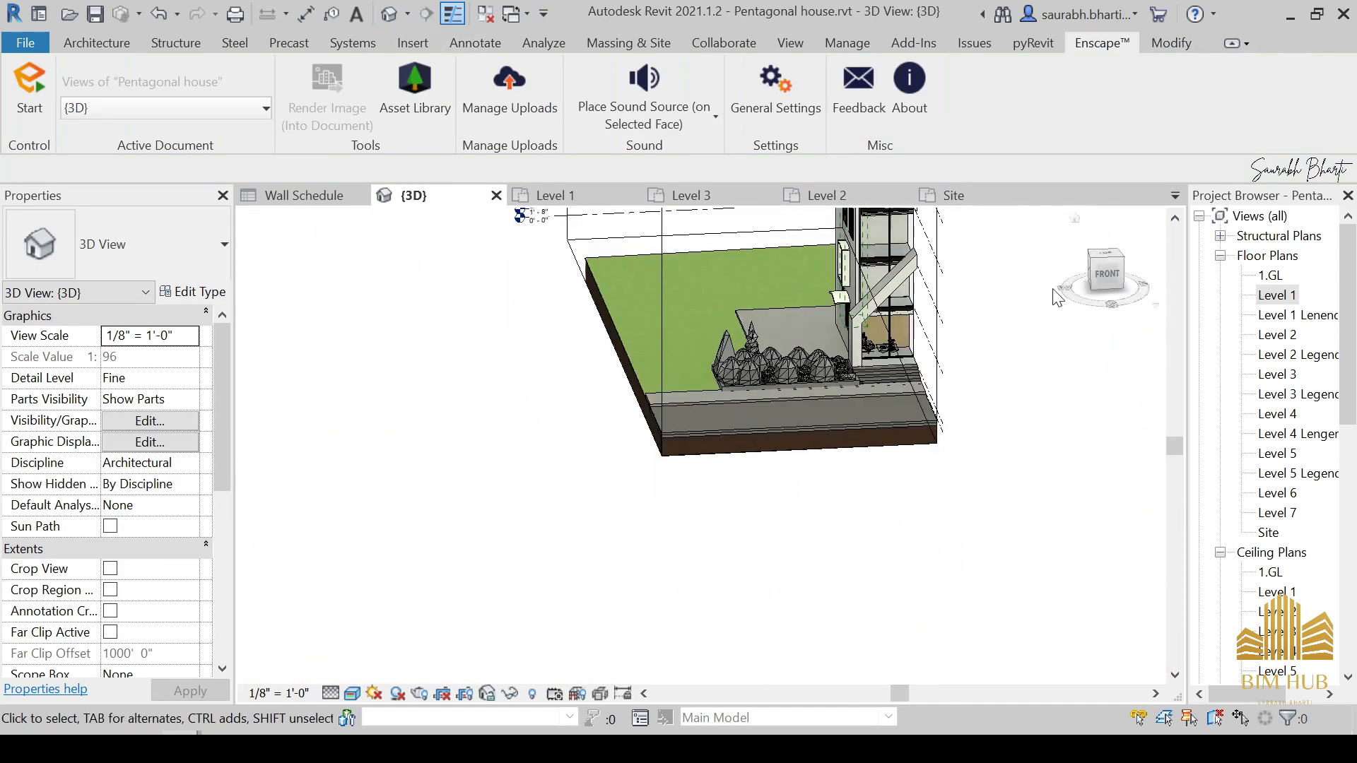
pyautogui.click(1108, 275)
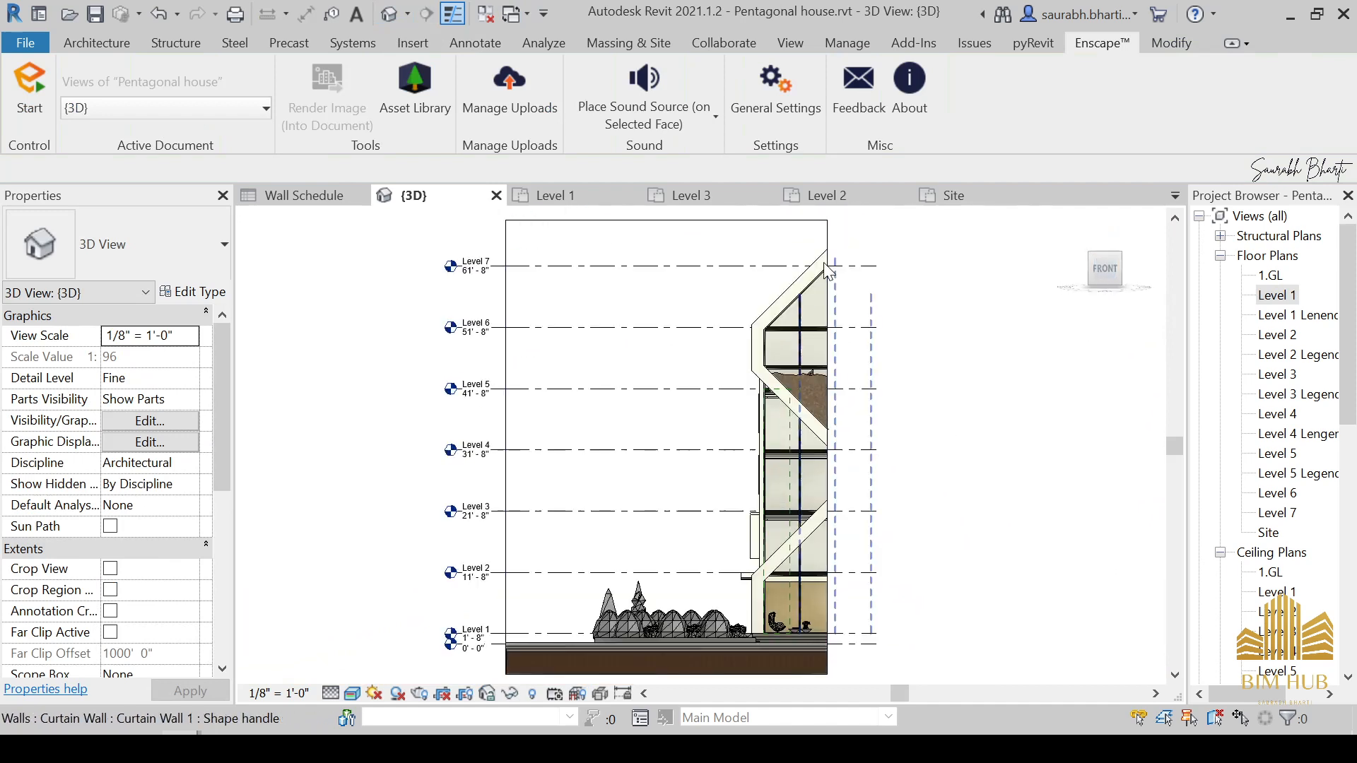
pyautogui.click(829, 250)
pyautogui.moveTo(833, 447); pyautogui.dragTo(949, 467)
pyautogui.moveTo(506, 444); pyautogui.dragTo(803, 450)
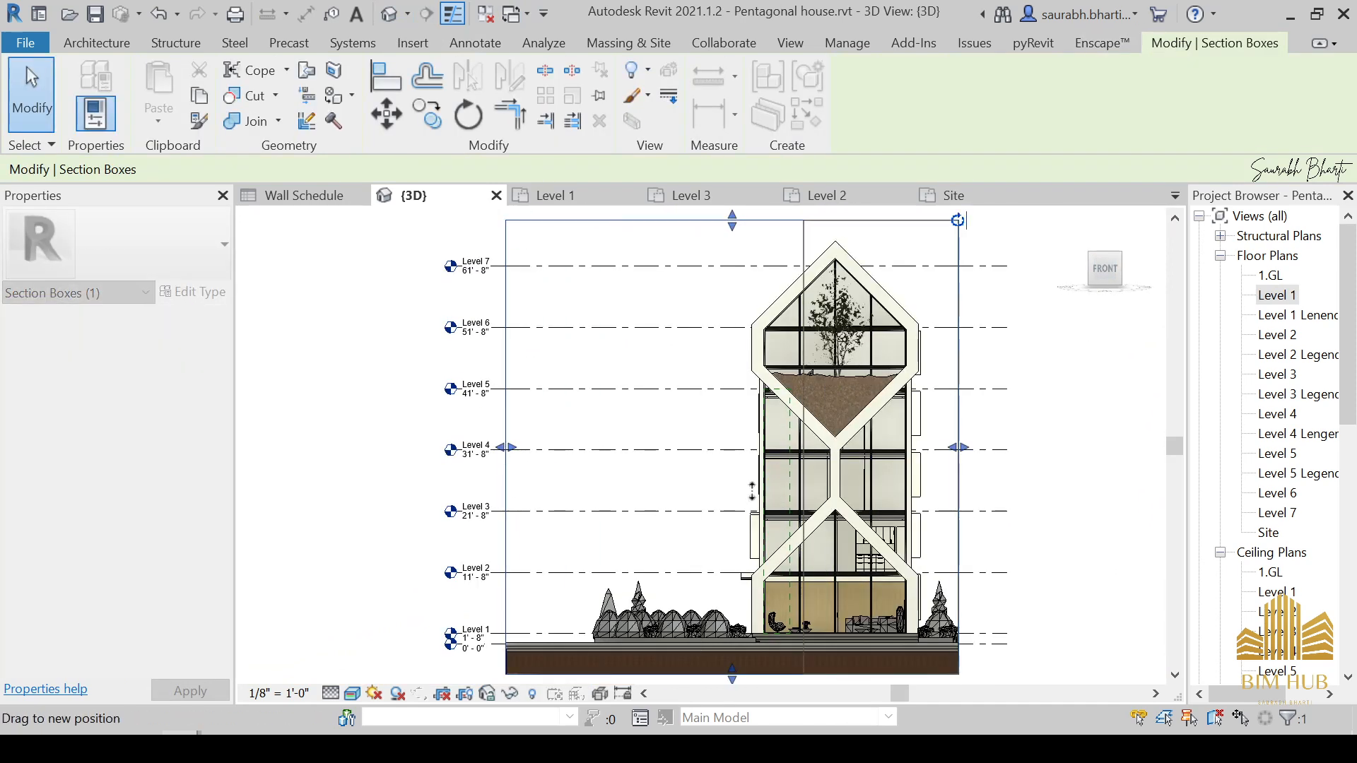
pyautogui.moveTo(751, 490); pyautogui.dragTo(771, 562)
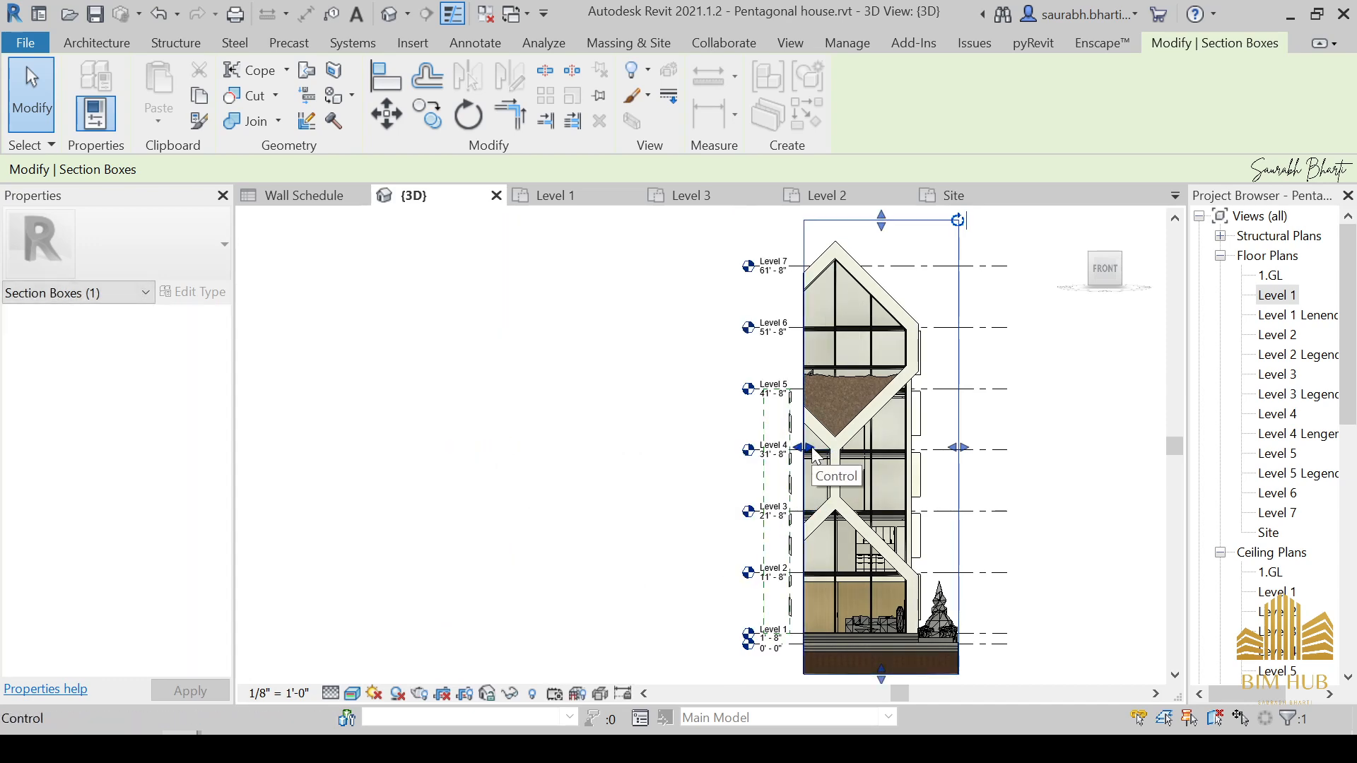
pyautogui.moveTo(812, 453); pyautogui.dragTo(848, 447)
# Step: Shift Curtain 08 slightly over the living room windows in the side 3D view, to an elevation of about 2' 1"
pyautogui.keyDown('shift'); pyautogui.moveTo(665, 572); pyautogui.dragTo(940, 523, button='middle'); pyautogui.keyUp('shift')
pyautogui.scroll(3, 973, 622)
pyautogui.scroll(3, 956, 524)
pyautogui.press('Escape')
pyautogui.click(952, 506)
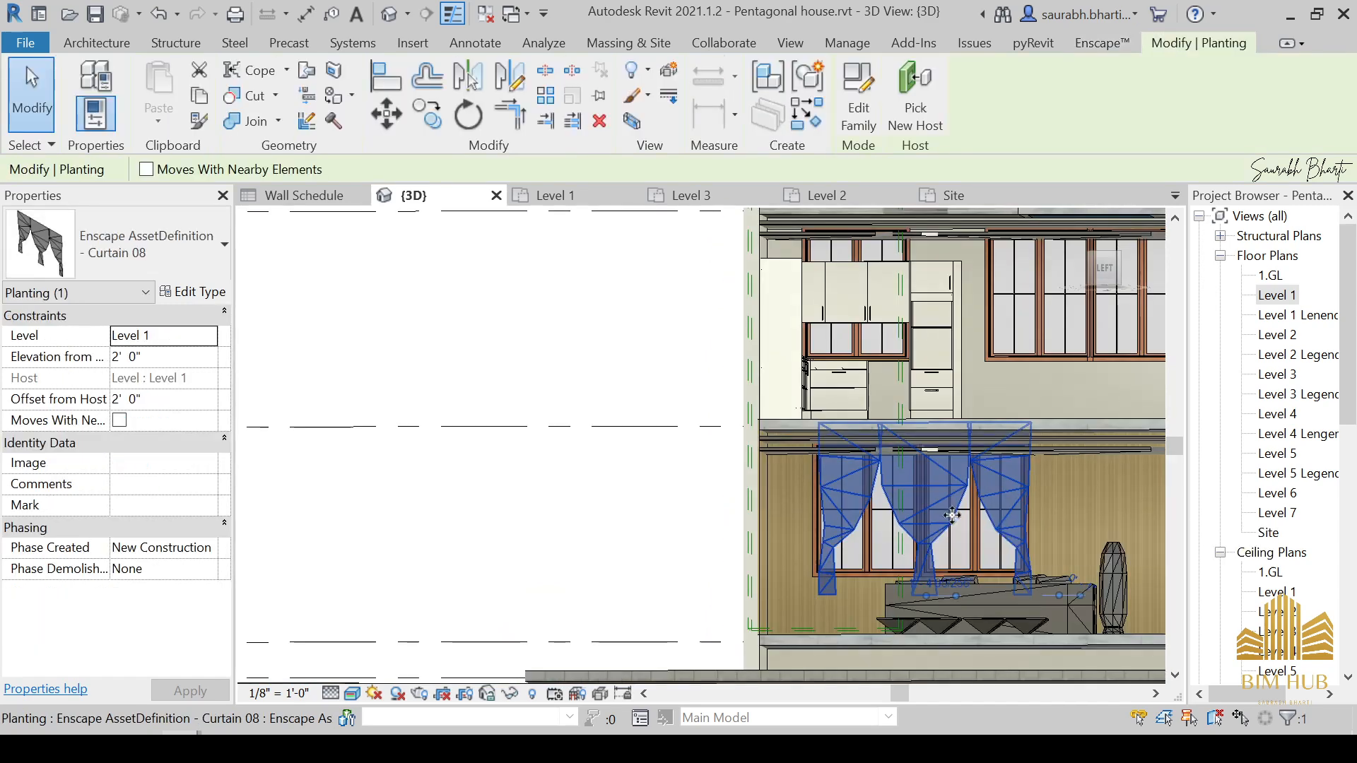
pyautogui.moveTo(951, 506); pyautogui.dragTo(957, 514)
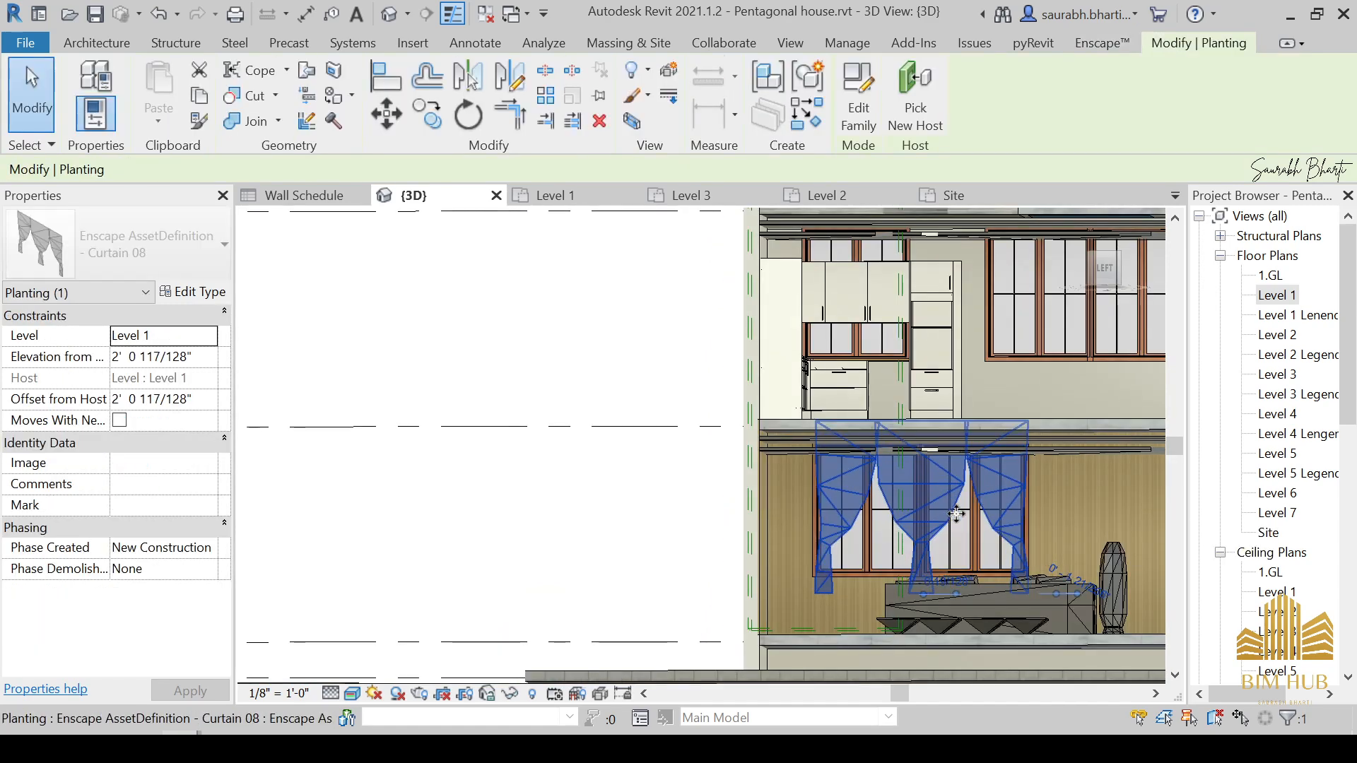
pyautogui.scroll(5, 894, 518)
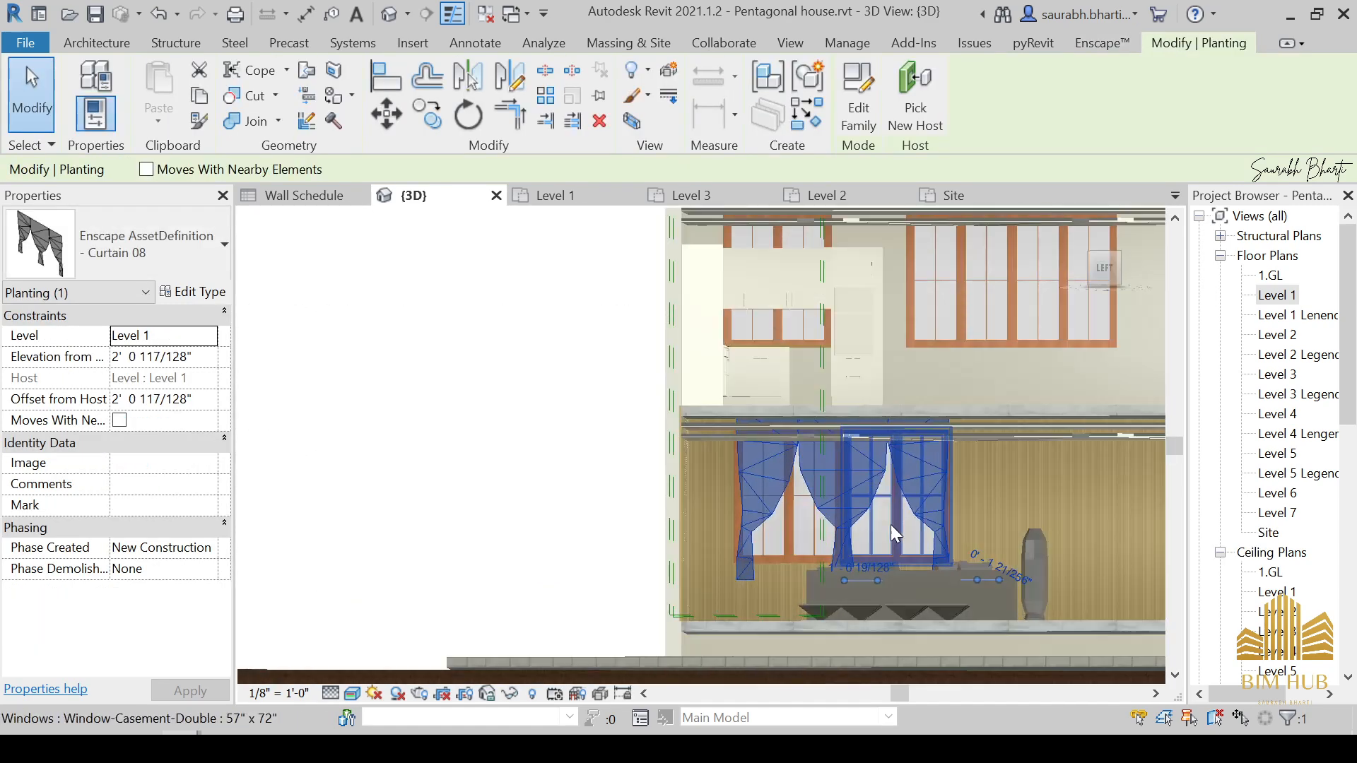
# Step: Select the HAll Wall at the back of the living room in 3D and locate it beside the sofa in the Level 1 plan
pyautogui.scroll(-4, 883, 459)
pyautogui.keyDown('shift'); pyautogui.moveTo(898, 384); pyautogui.dragTo(751, 456, button='middle'); pyautogui.keyUp('shift')
pyautogui.scroll(-3, 707, 445)
pyautogui.click(666, 472)
pyautogui.scroll(-4, 667, 468)
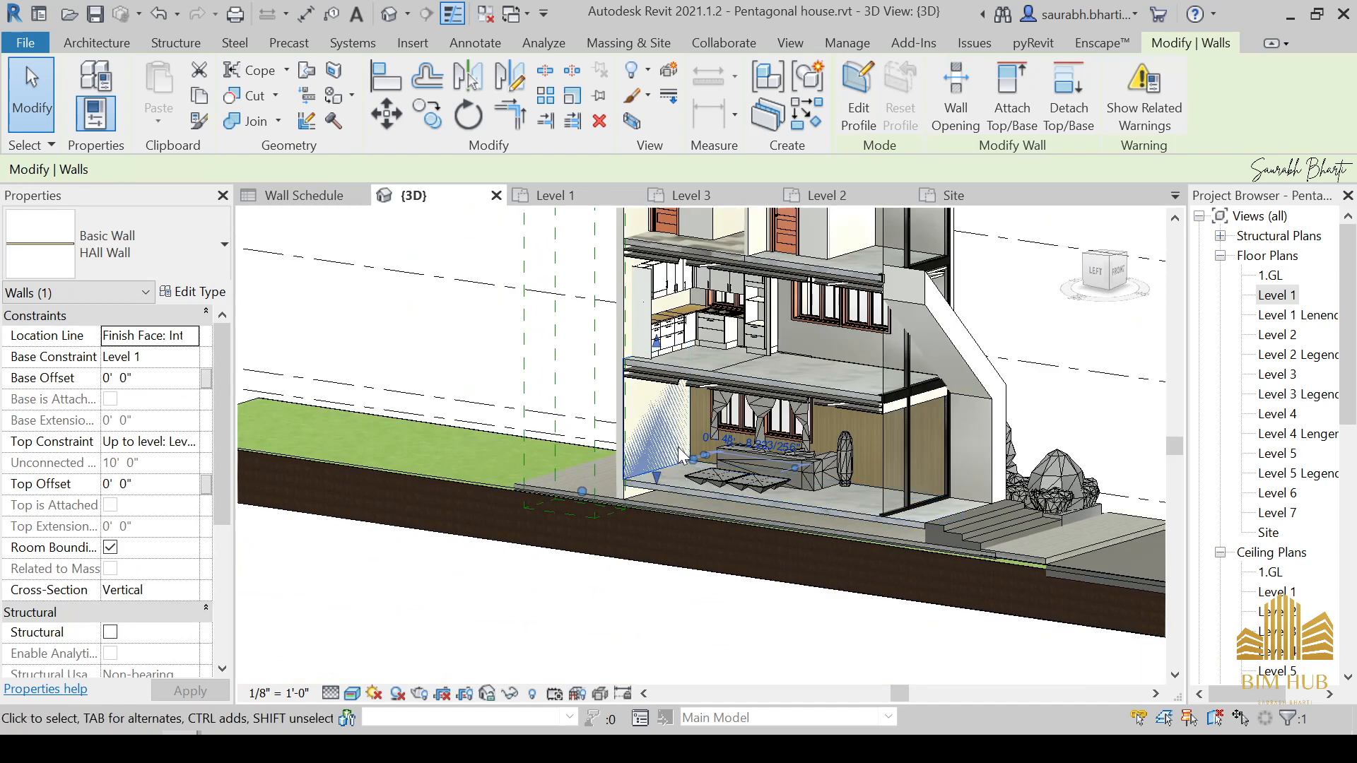
pyautogui.doubleClick(1277, 295)
pyautogui.scroll(5, 636, 368)
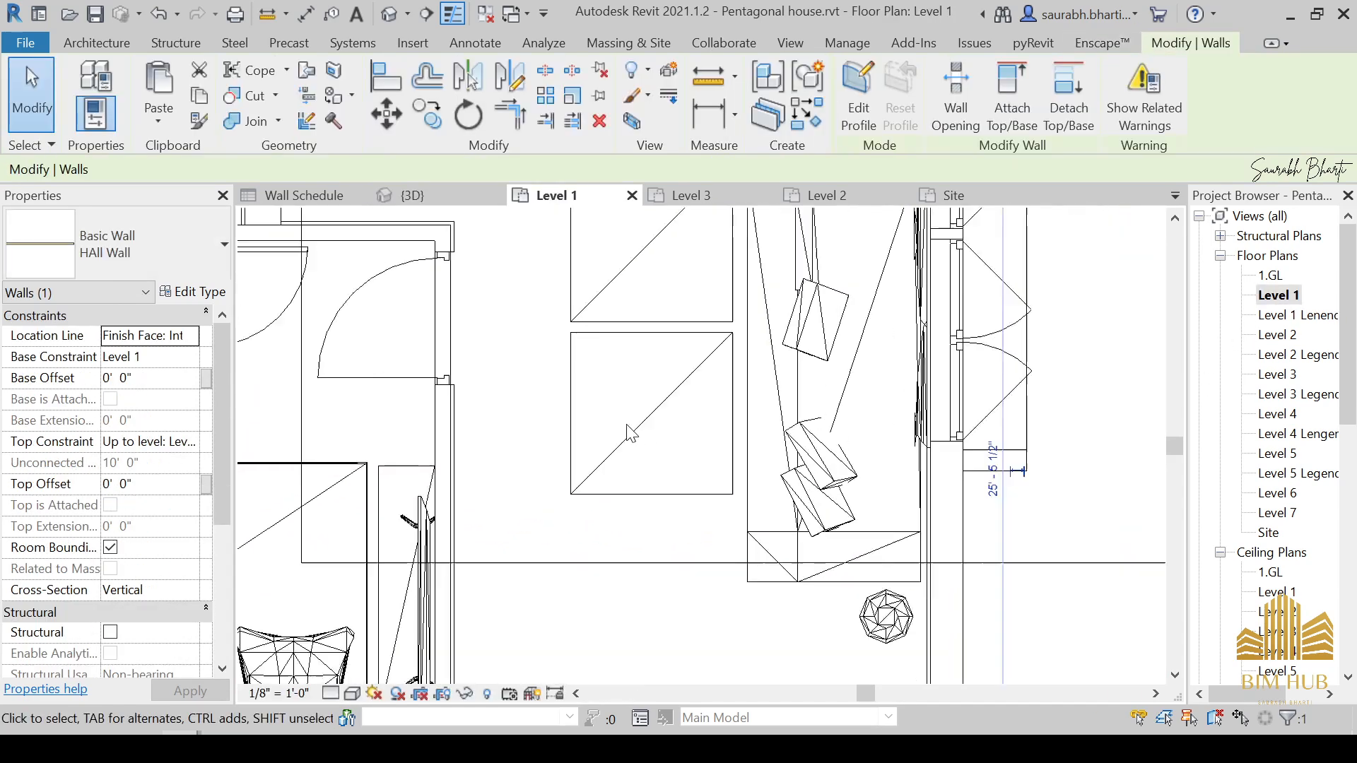
pyautogui.moveTo(651, 378); pyautogui.dragTo(719, 567, button='middle')
pyautogui.scroll(-1, 721, 565)
pyautogui.scroll(2, 735, 438)
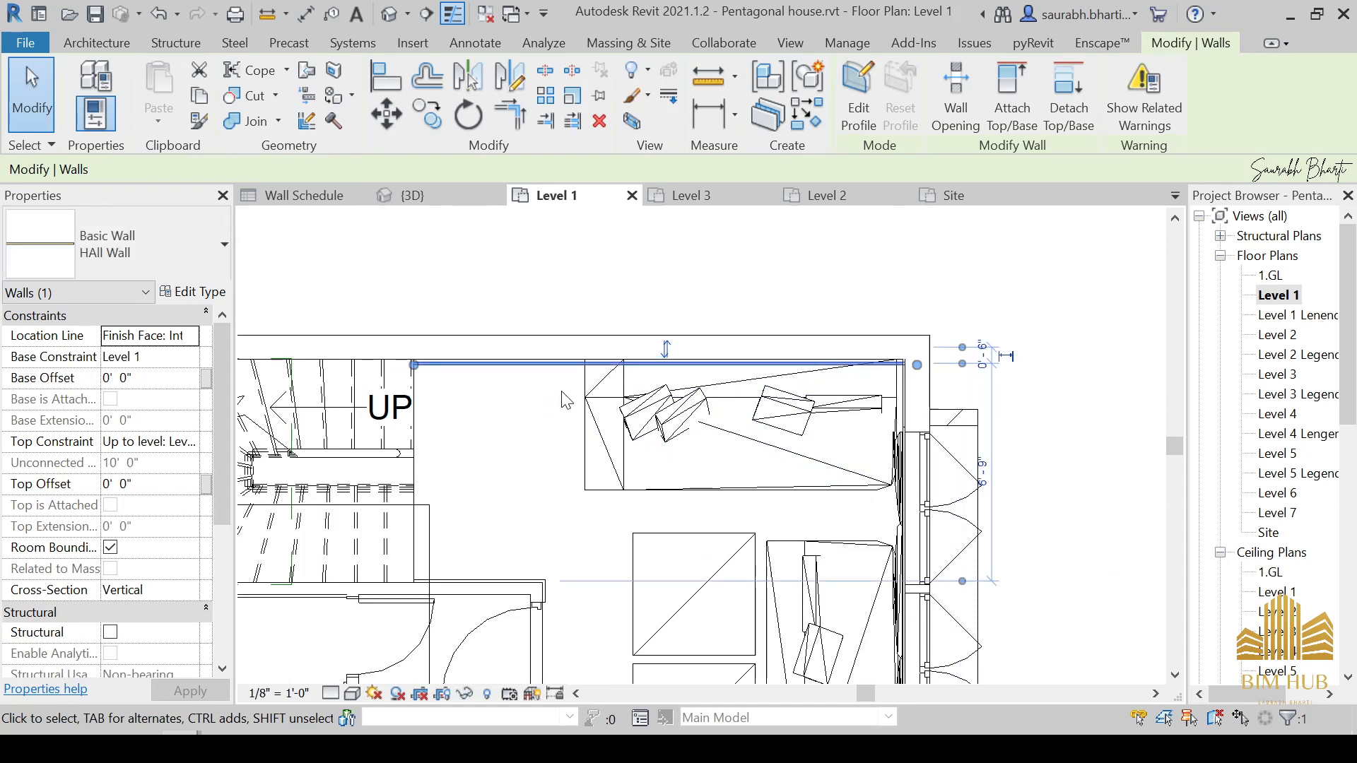
# Step: Try to align the sofa along the back wall with the inner face of the HAll Wall
pyautogui.scroll(2, 567, 396)
pyautogui.press('l')
pyautogui.scroll(2, 565, 364)
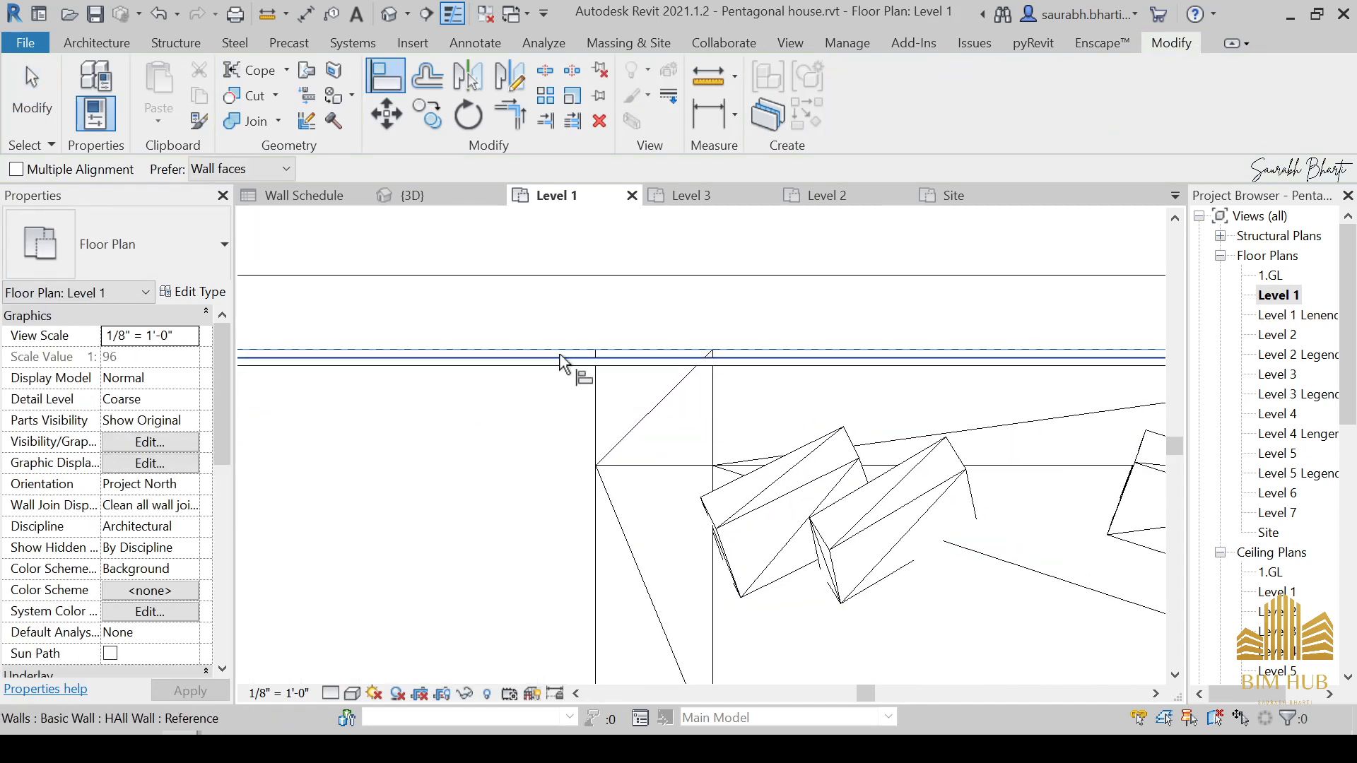
pyautogui.click(731, 447)
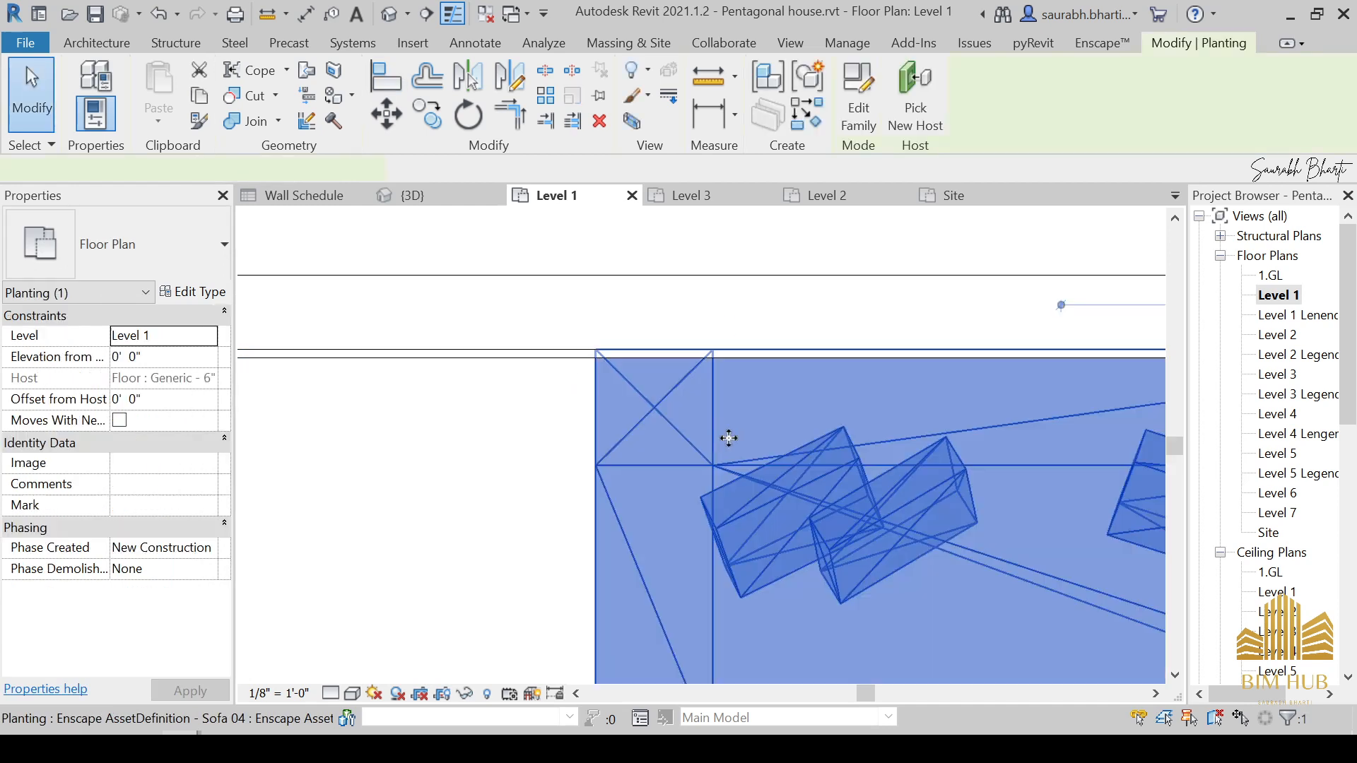
pyautogui.scroll(-2, 739, 444)
pyautogui.press('a')
pyautogui.press('l')
pyautogui.scroll(2, 664, 413)
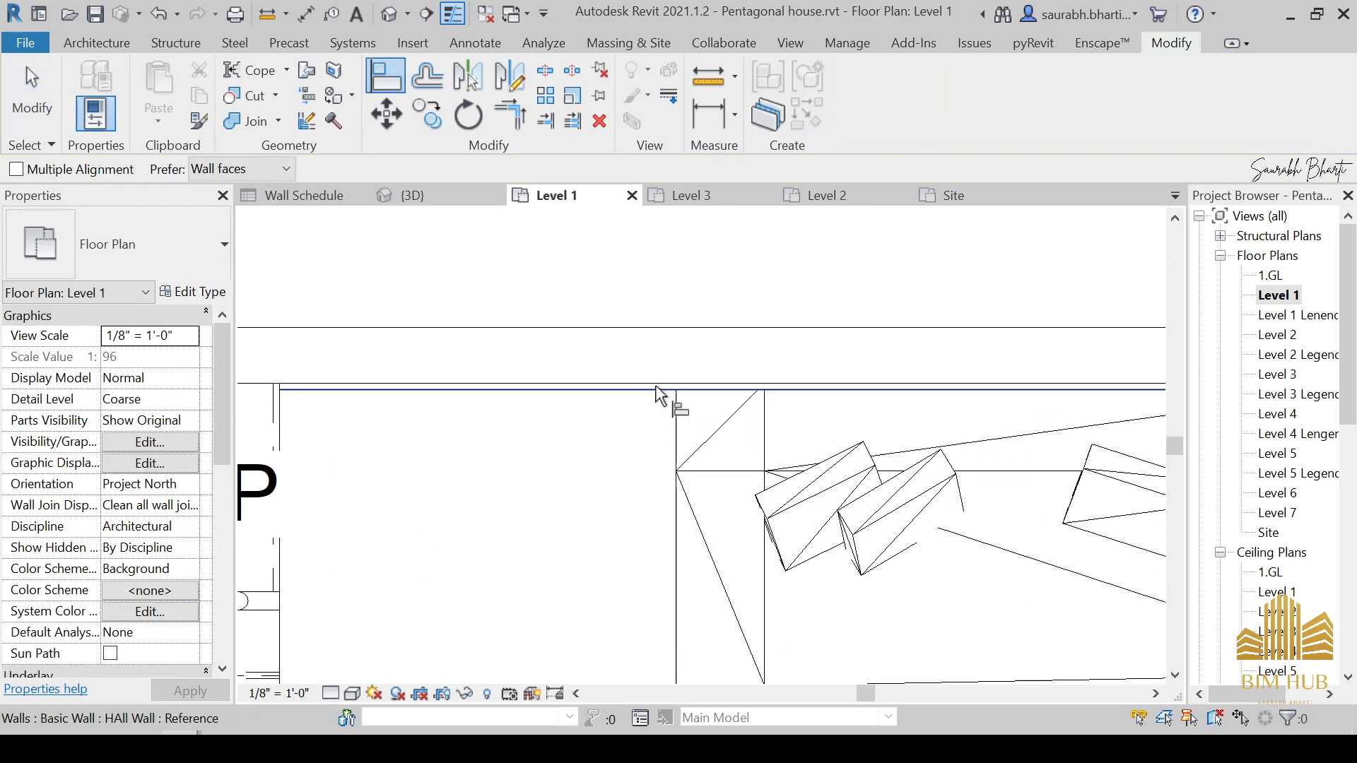
pyautogui.scroll(3, 813, 417)
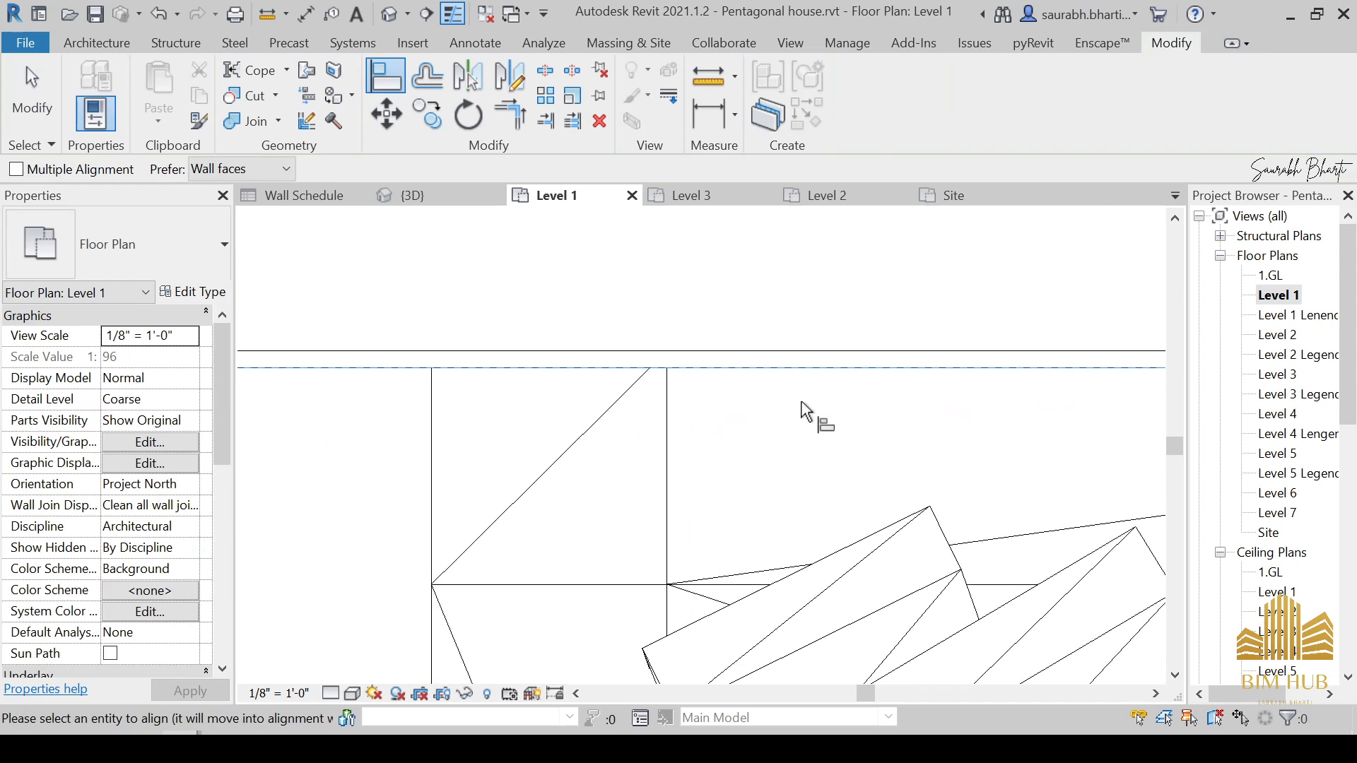
pyautogui.press('Escape')
# Step: Nudge the sofa along the back wall off the HAll Wall until its back meets the inner face, moving it slightly away from the windows
pyautogui.click(662, 427)
pyautogui.press('Down')
pyautogui.press('Down')
pyautogui.press('Down')
pyautogui.press('Down')
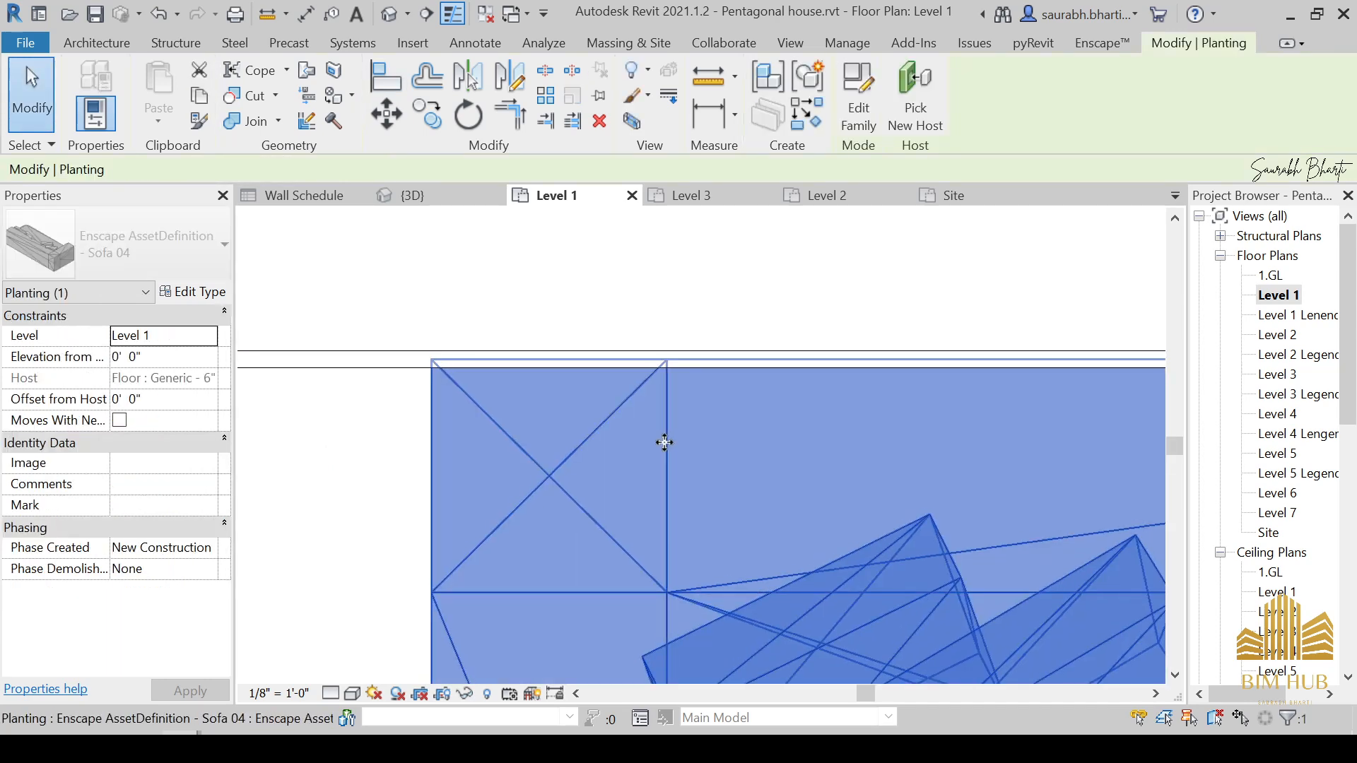
pyautogui.press('Down')
pyautogui.press('Left')
pyautogui.press('Up')
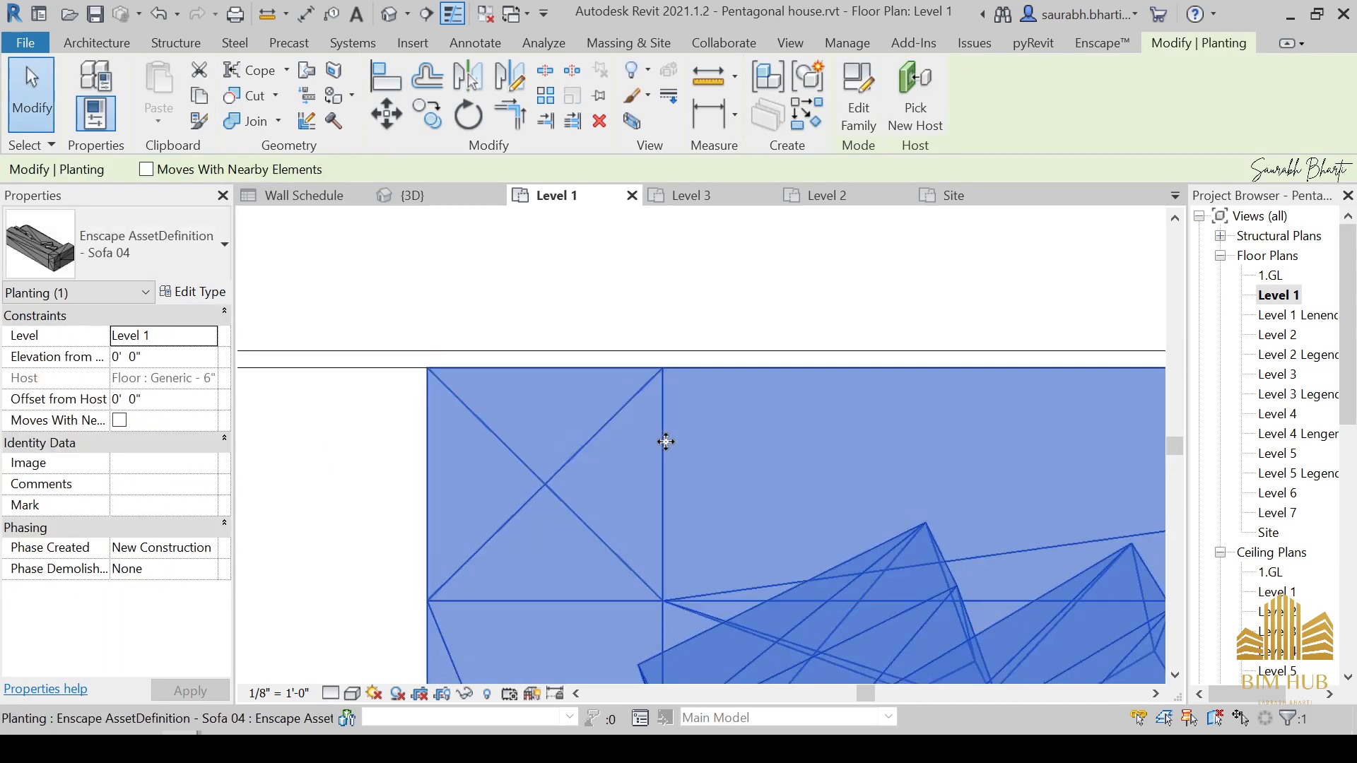
pyautogui.scroll(-3, 666, 443)
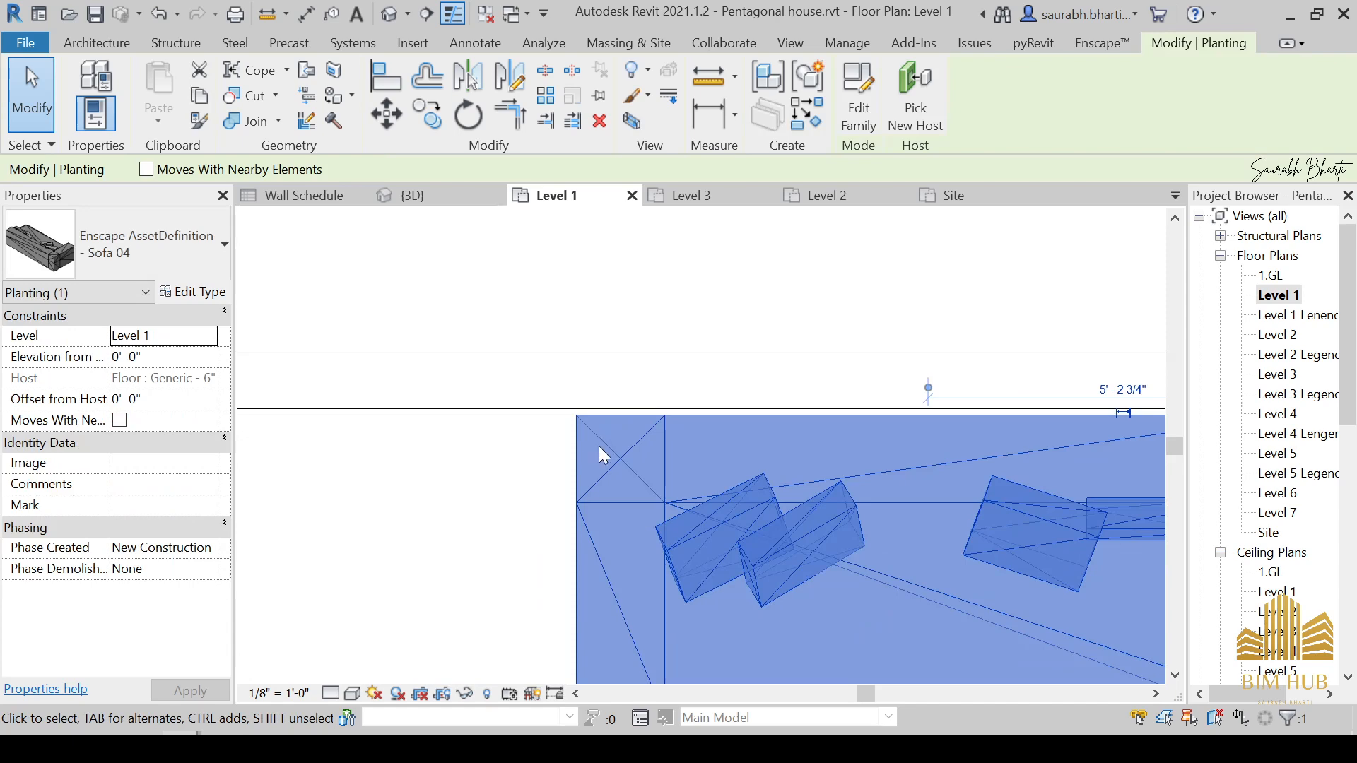
pyautogui.scroll(-4, 604, 444)
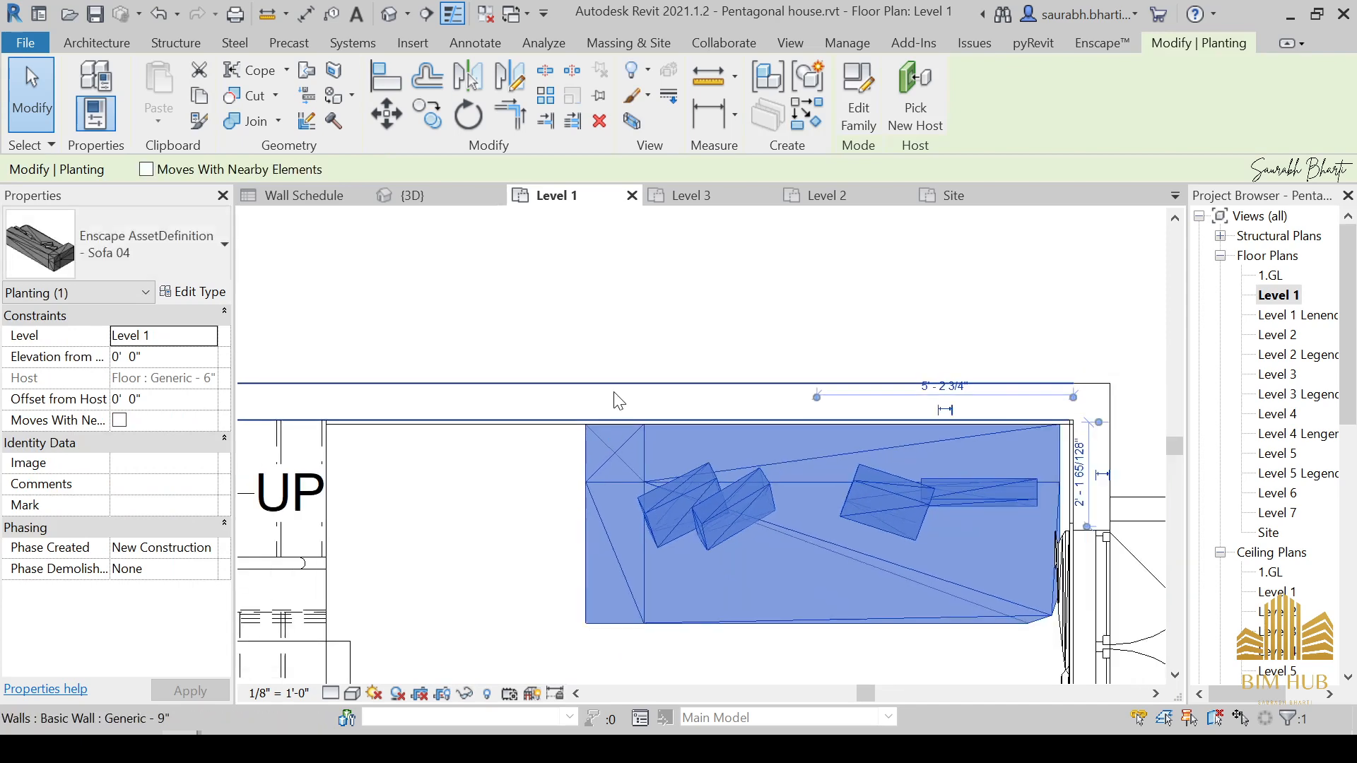
# Step: Examine the living room in the 3D view and orient the model to the front
pyautogui.click(392, 17)
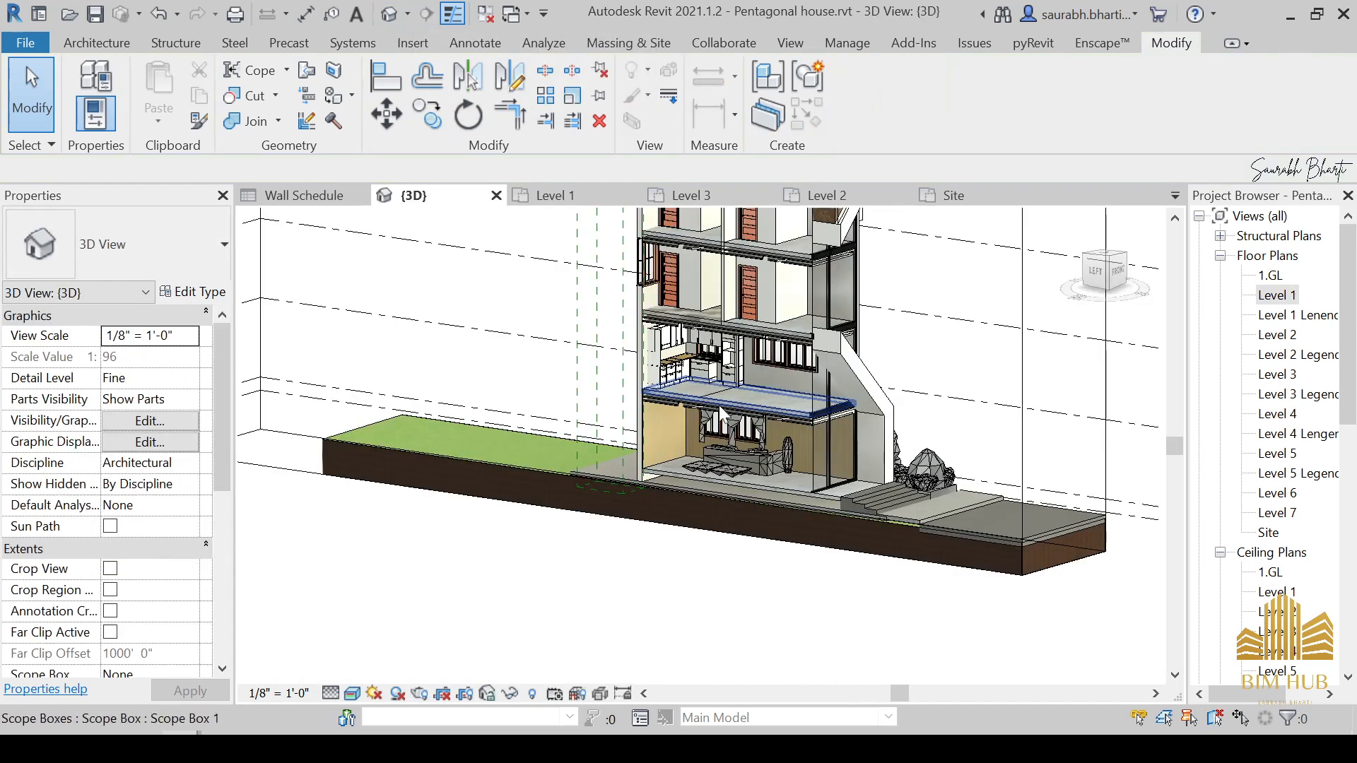
pyautogui.scroll(-2, 719, 405)
pyautogui.keyDown('shift'); pyautogui.moveTo(718, 405); pyautogui.dragTo(938, 362, button='middle'); pyautogui.keyUp('shift')
pyautogui.scroll(6, 767, 414)
pyautogui.scroll(-4, 684, 371)
pyautogui.click(1100, 276)
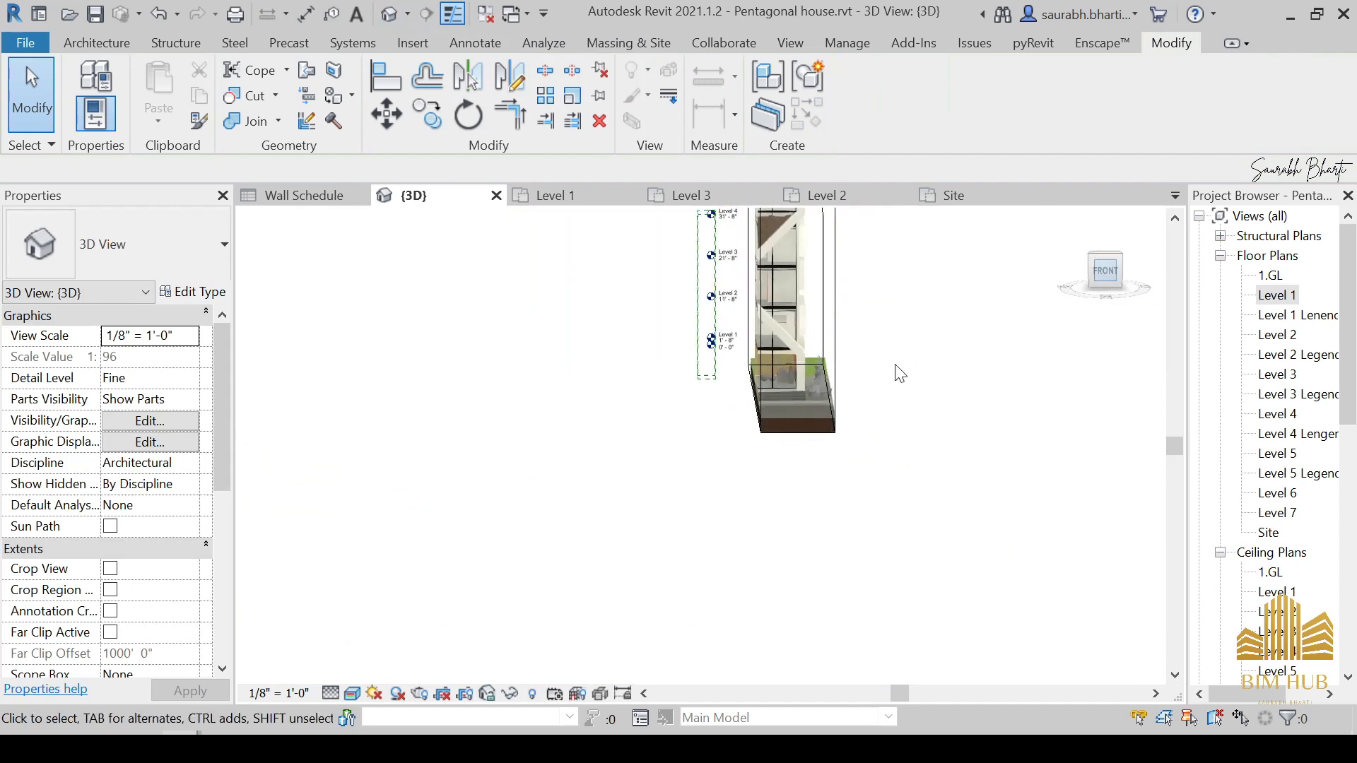
# Step: Extend the 3D section box sideways to enclose the full width of the house and bring up the bedroom in the Level 1 plan
pyautogui.click(742, 313)
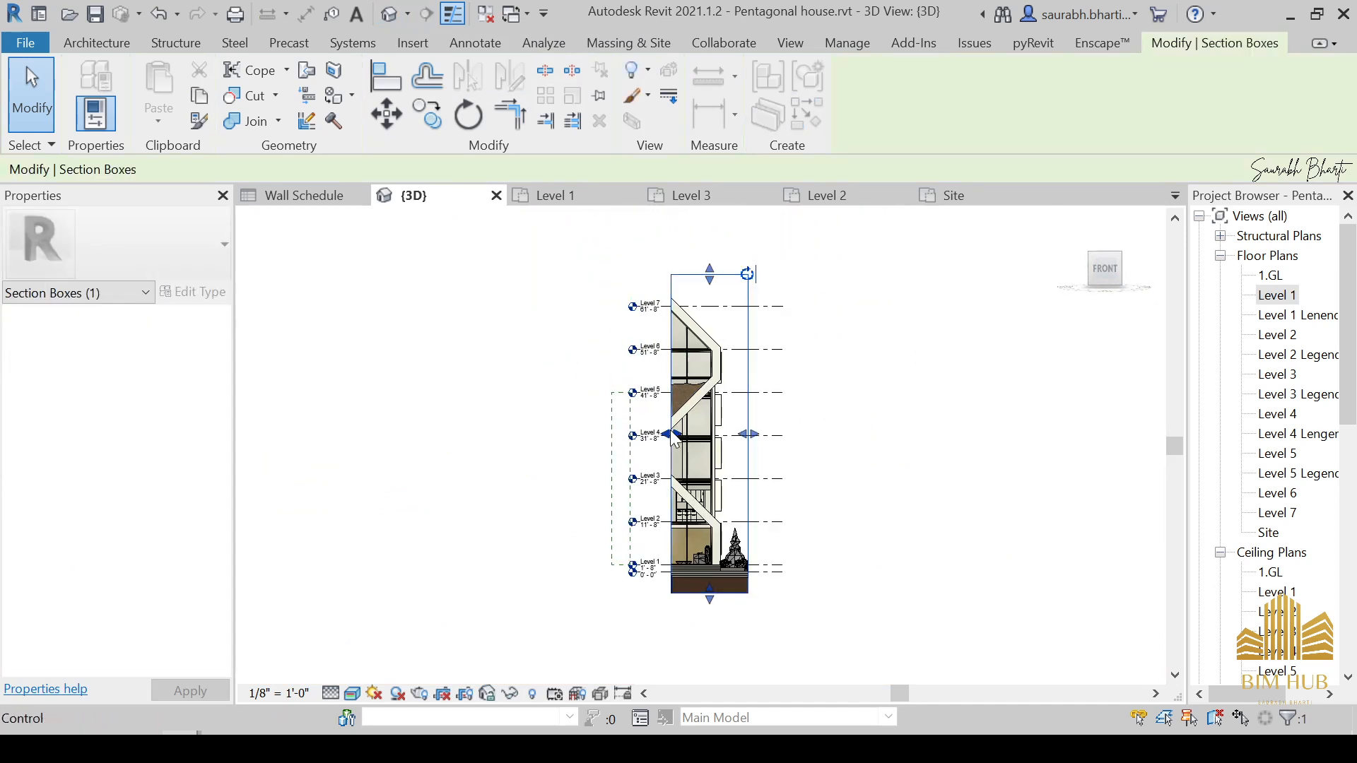
pyautogui.moveTo(666, 435); pyautogui.dragTo(542, 440)
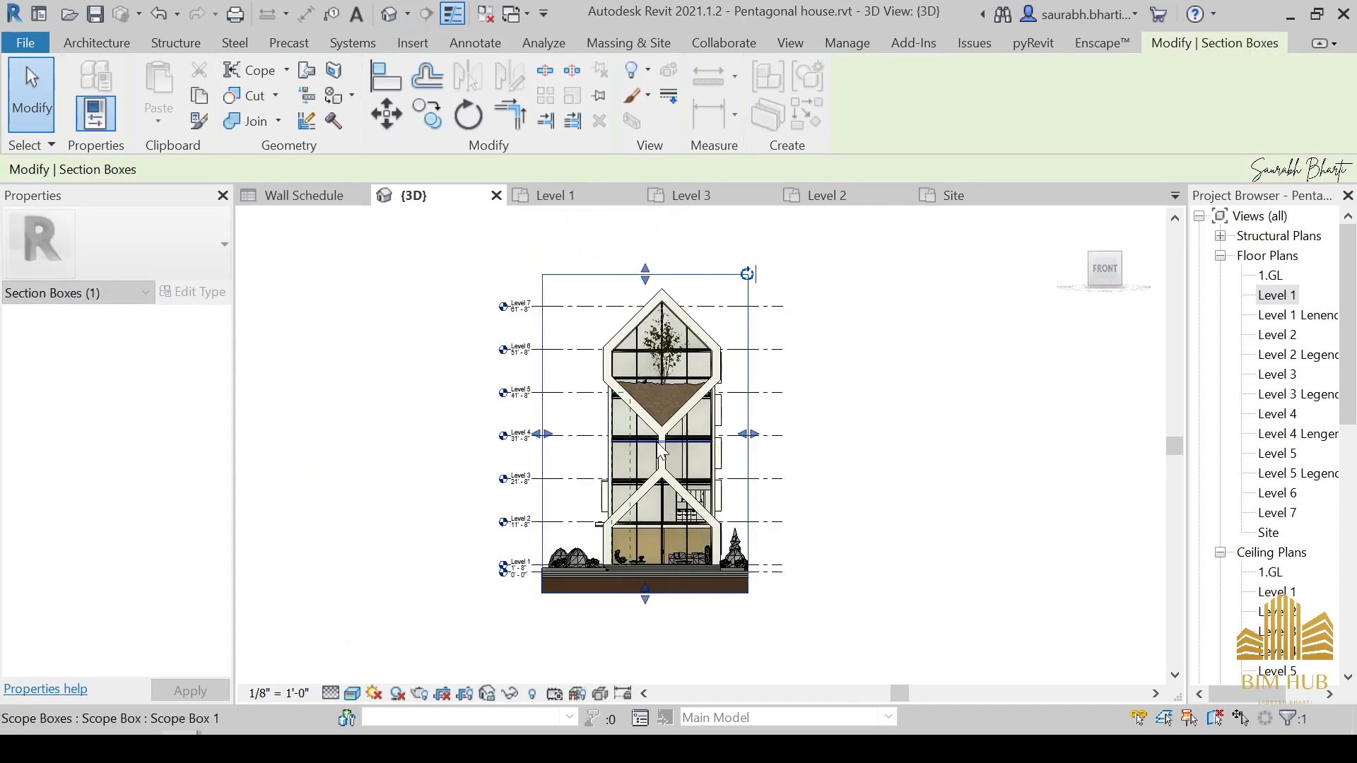
pyautogui.doubleClick(1278, 303)
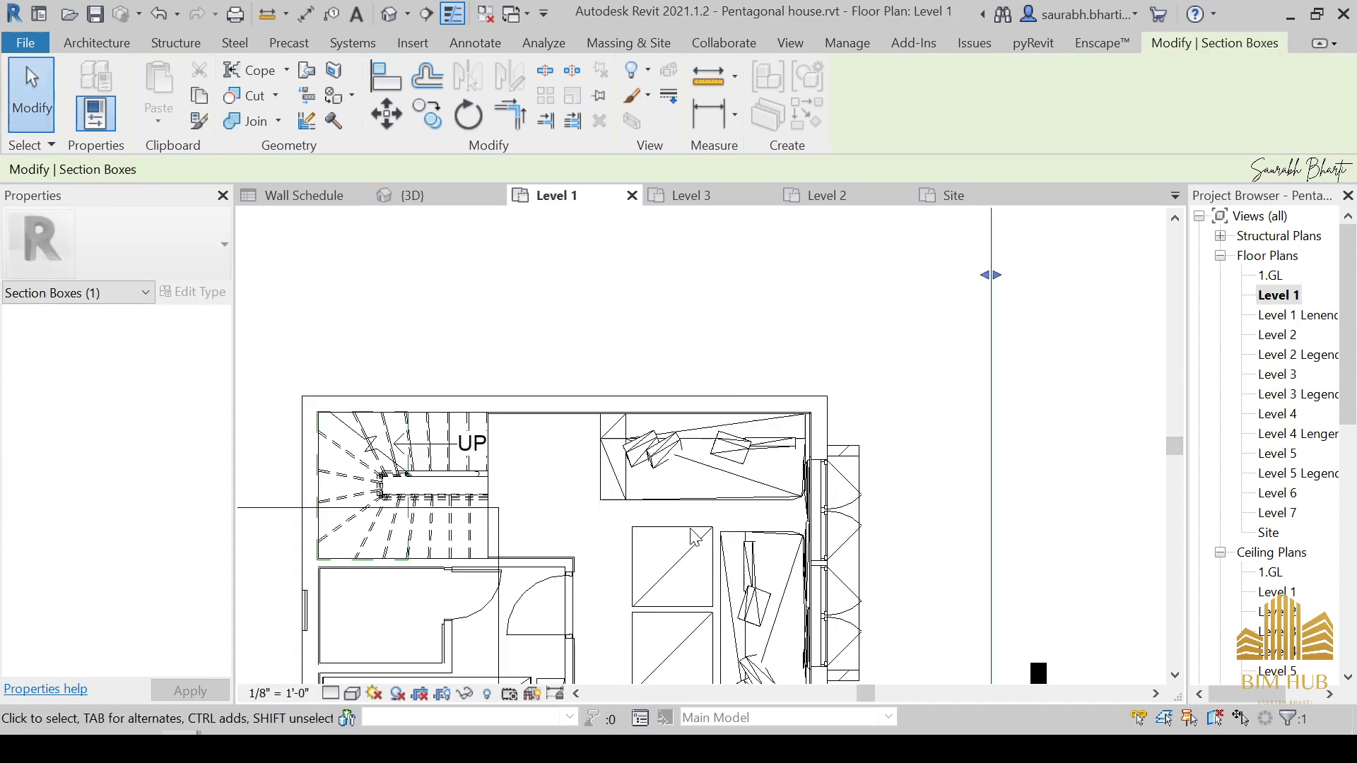
pyautogui.scroll(-3, 623, 539)
pyautogui.moveTo(611, 569); pyautogui.dragTo(682, 393, button='middle')
pyautogui.scroll(8, 624, 442)
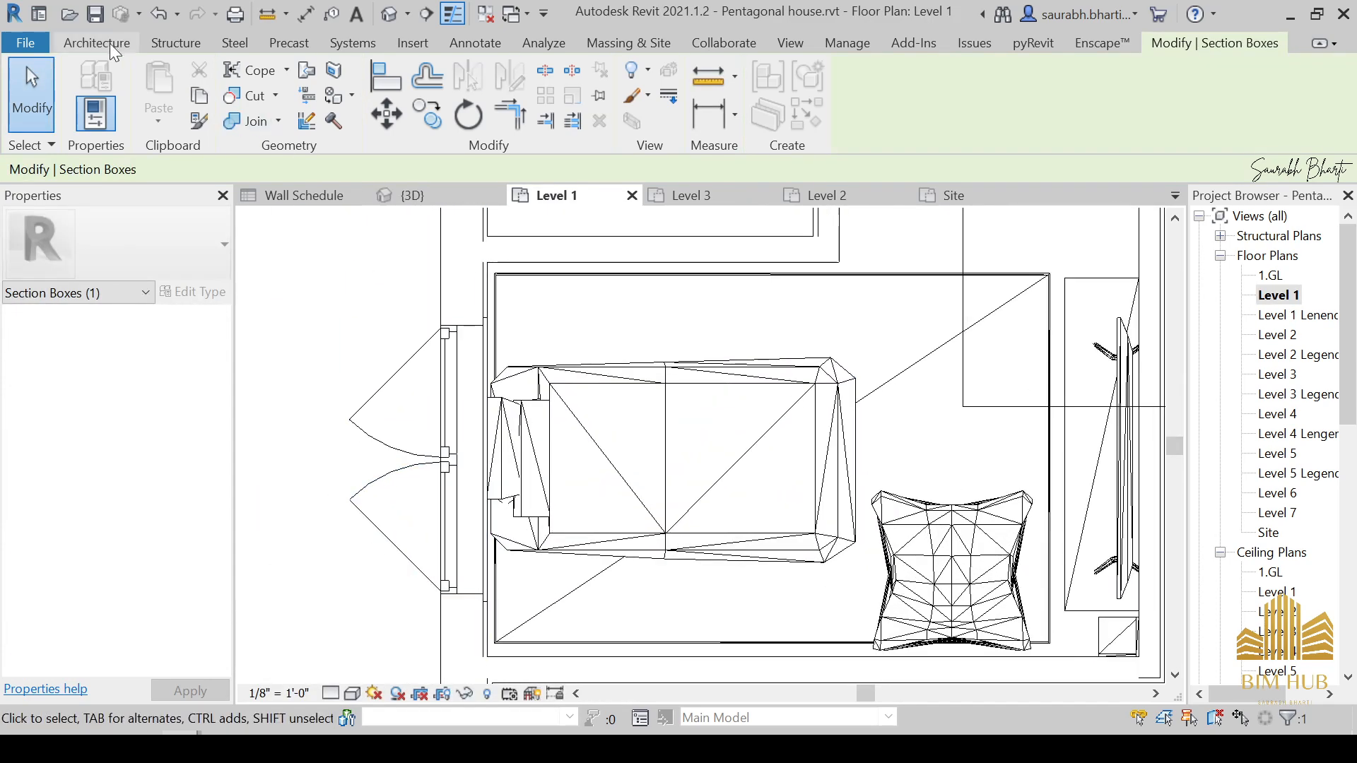
# Step: Browse the curtains in the Enscape Asset Library and choose Curtain 05 for placement
pyautogui.moveTo(159, 731)
pyautogui.click(332, 669)
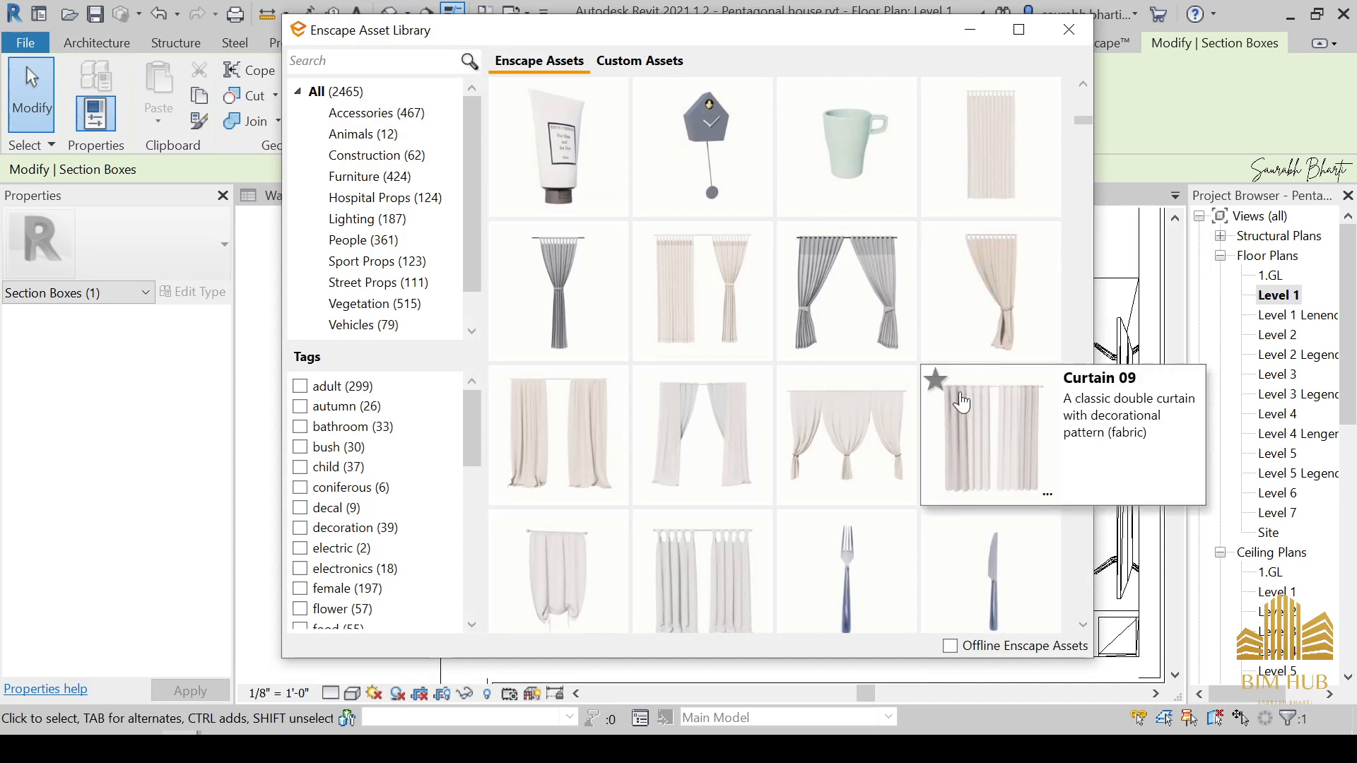
pyautogui.scroll(-3, 899, 403)
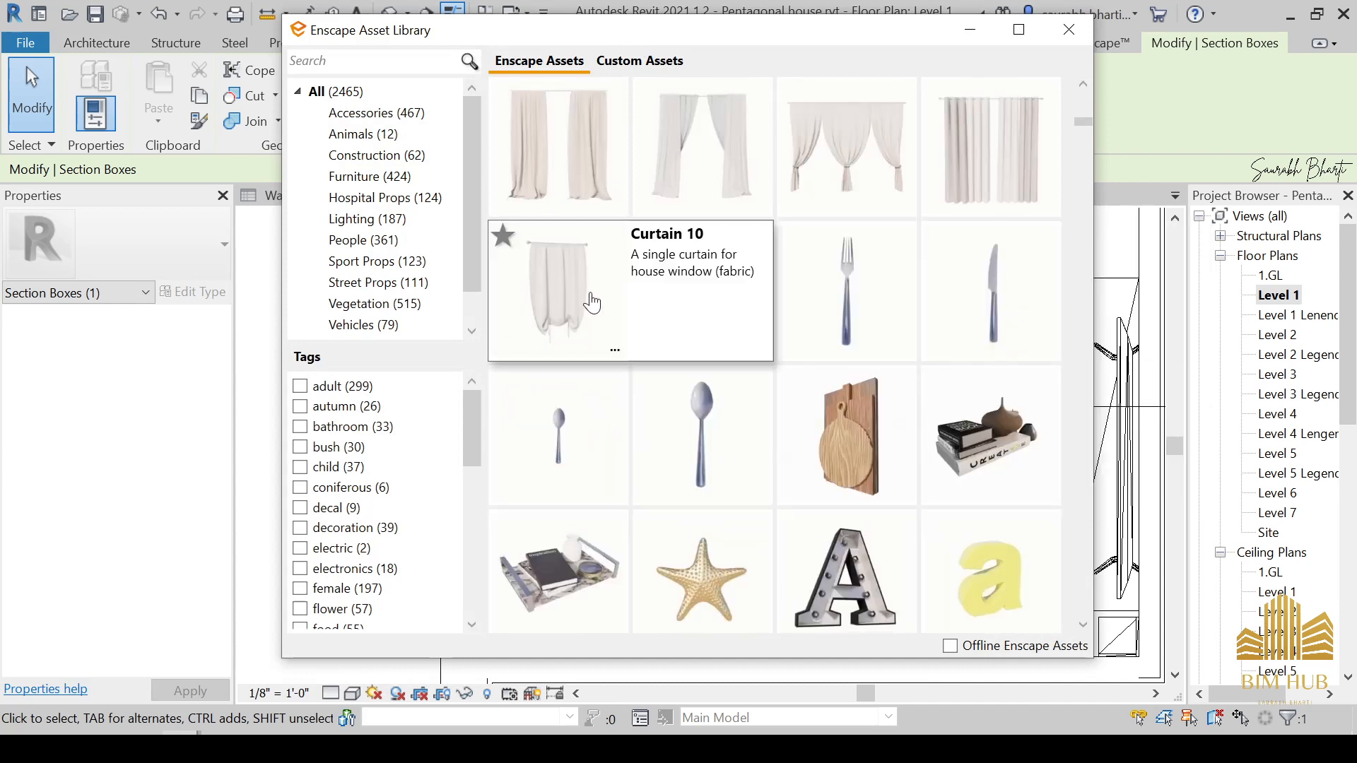
pyautogui.scroll(1, 715, 297)
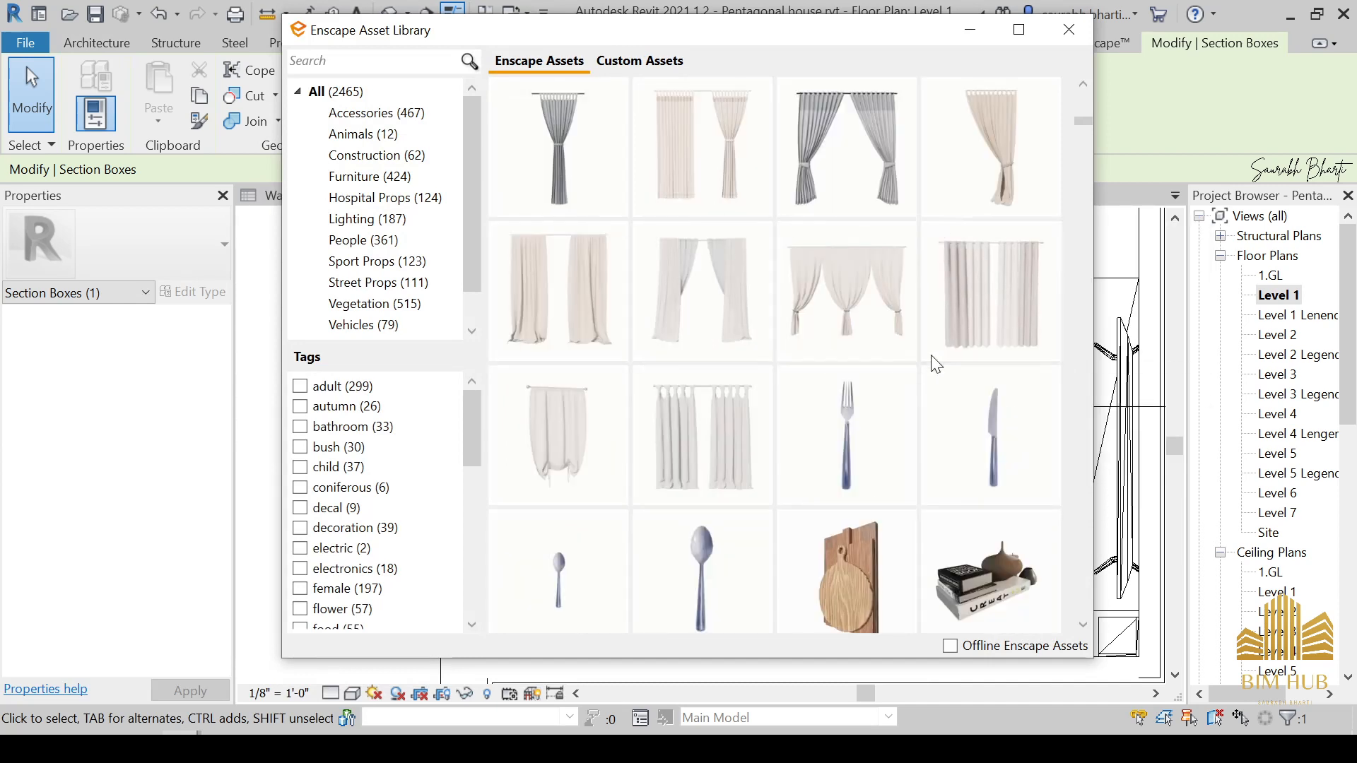
pyautogui.scroll(-1, 827, 509)
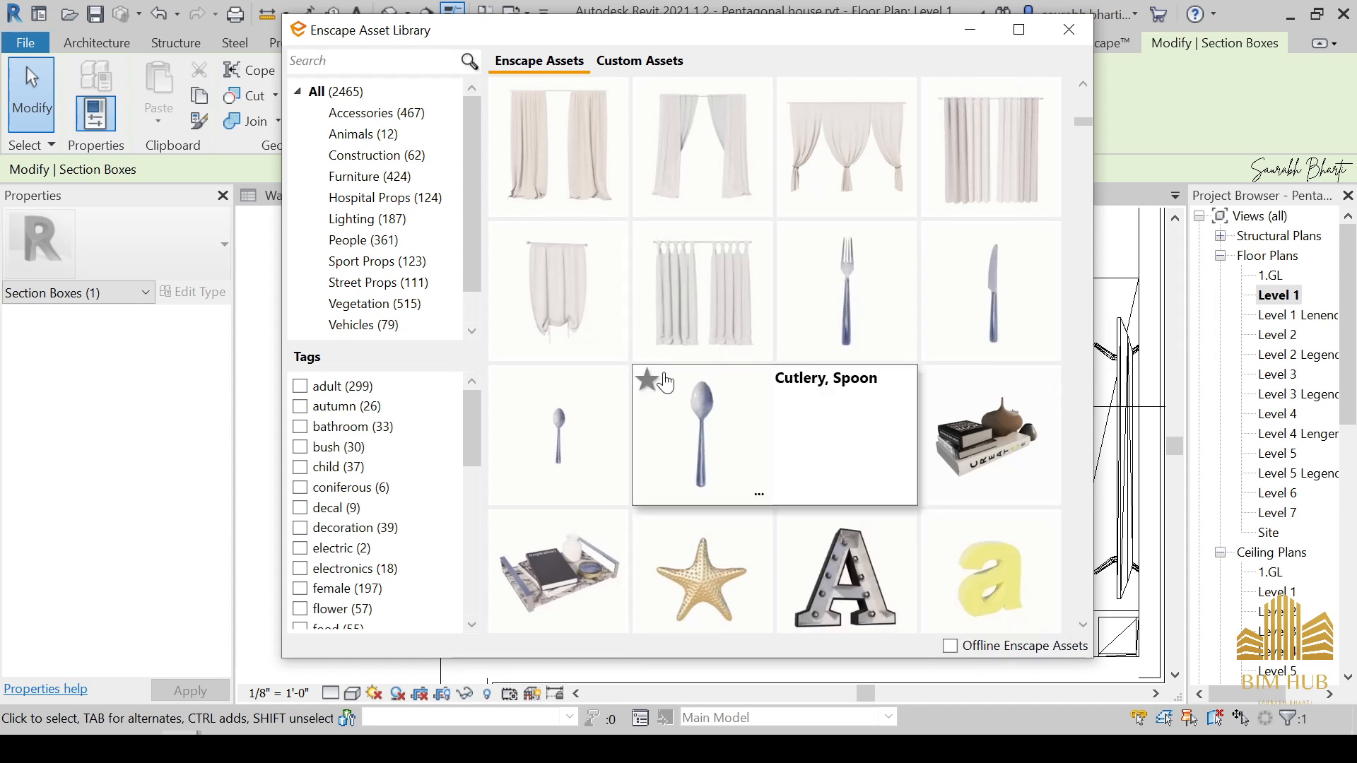
pyautogui.scroll(1, 701, 327)
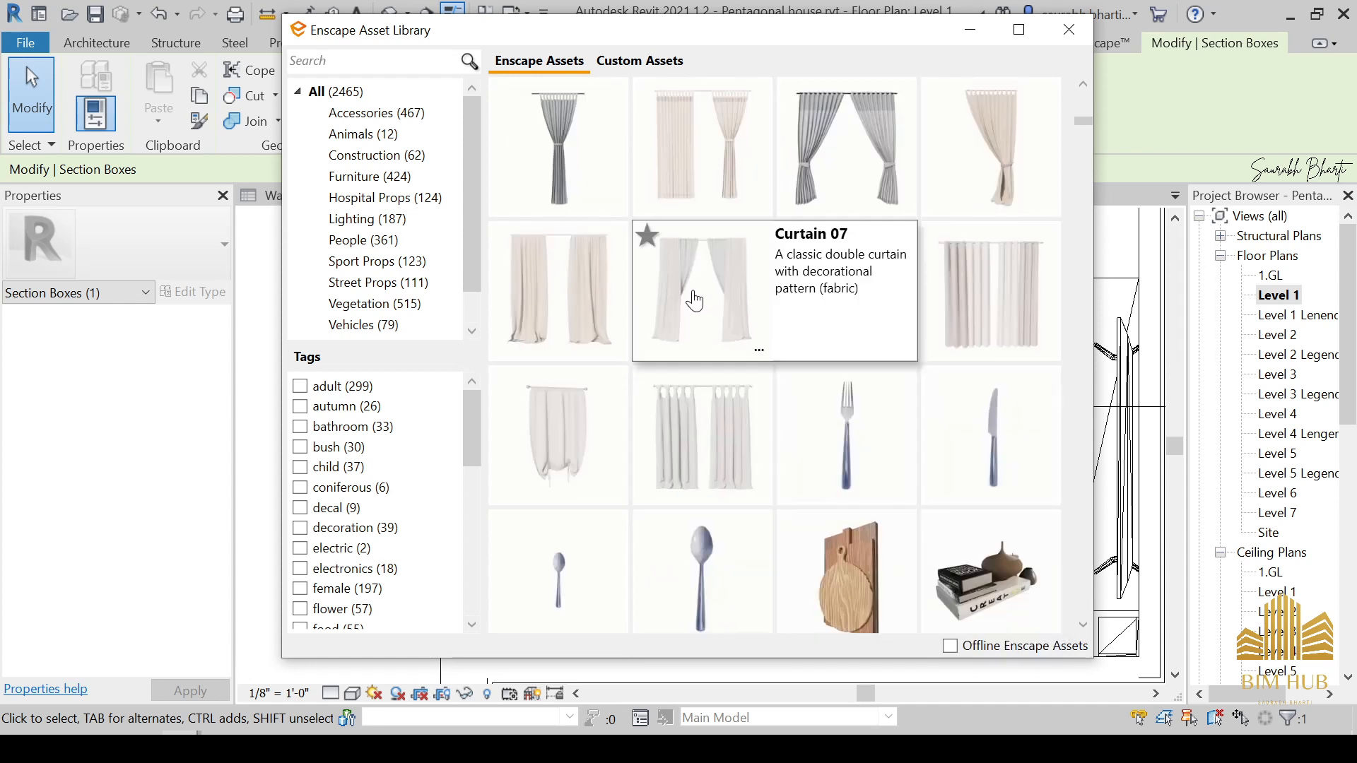
pyautogui.scroll(2, 827, 523)
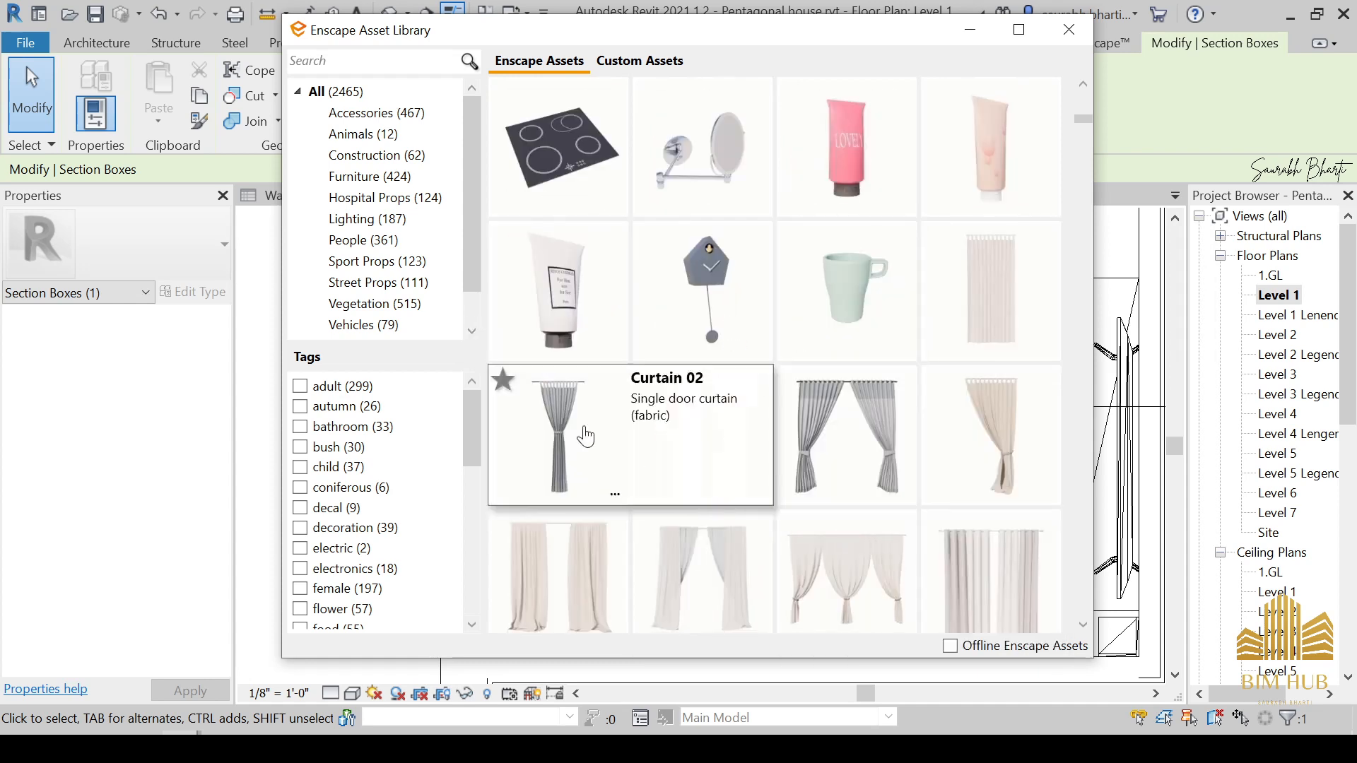
pyautogui.moveTo(1009, 489)
pyautogui.scroll(-1, 990, 336)
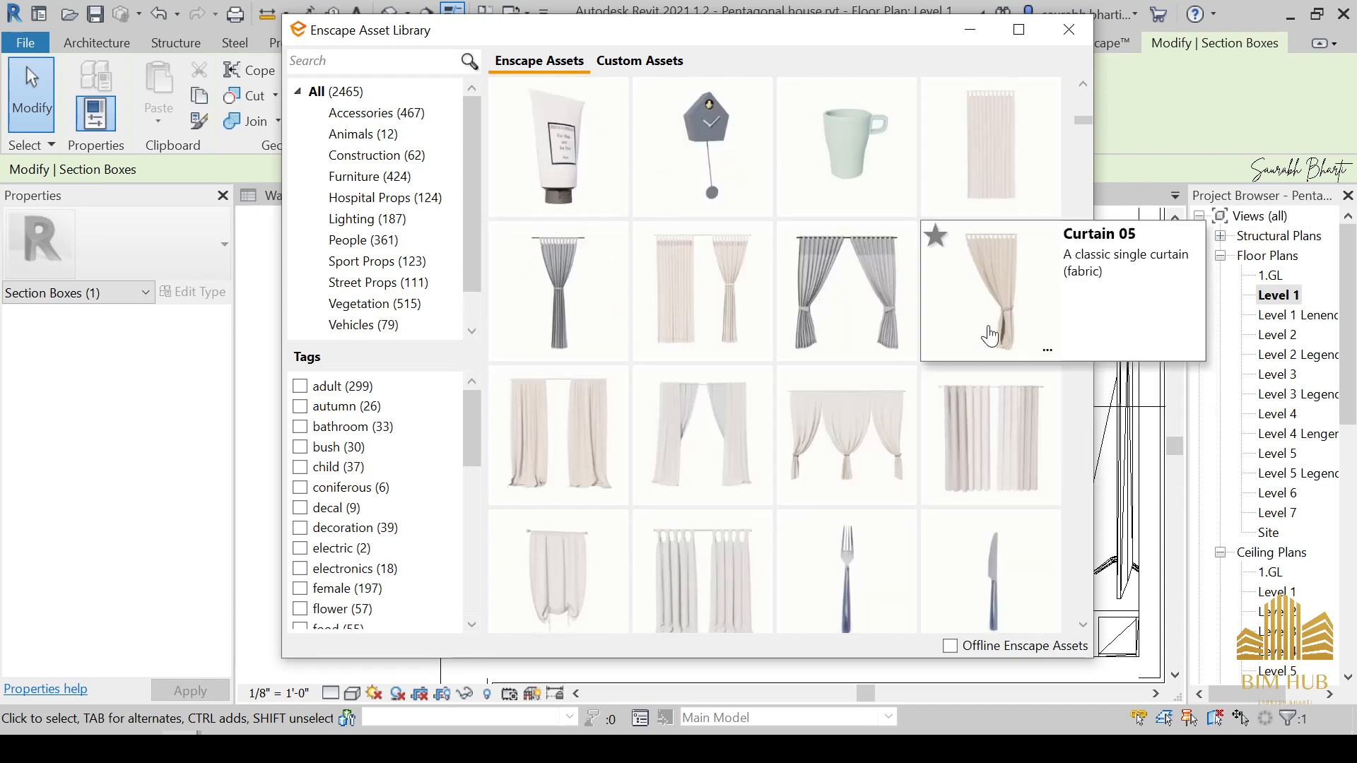
pyautogui.click(987, 292)
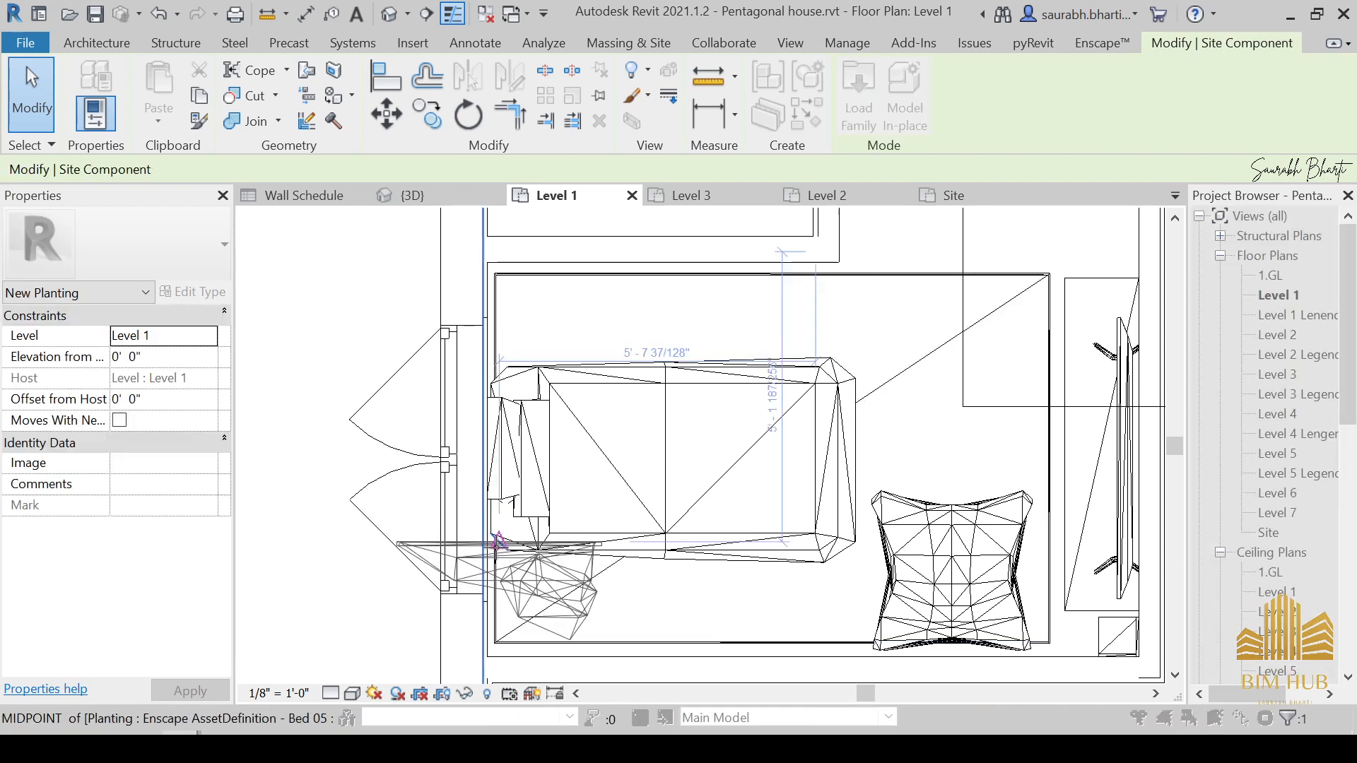
# Step: Rotate Curtain 05 parallel to the bedroom's window wall and place it against the wall's inner face at one half of the window
pyautogui.press('space')
pyautogui.press('space')
pyautogui.press('space')
pyautogui.press('space')
pyautogui.press('space')
pyautogui.press('space')
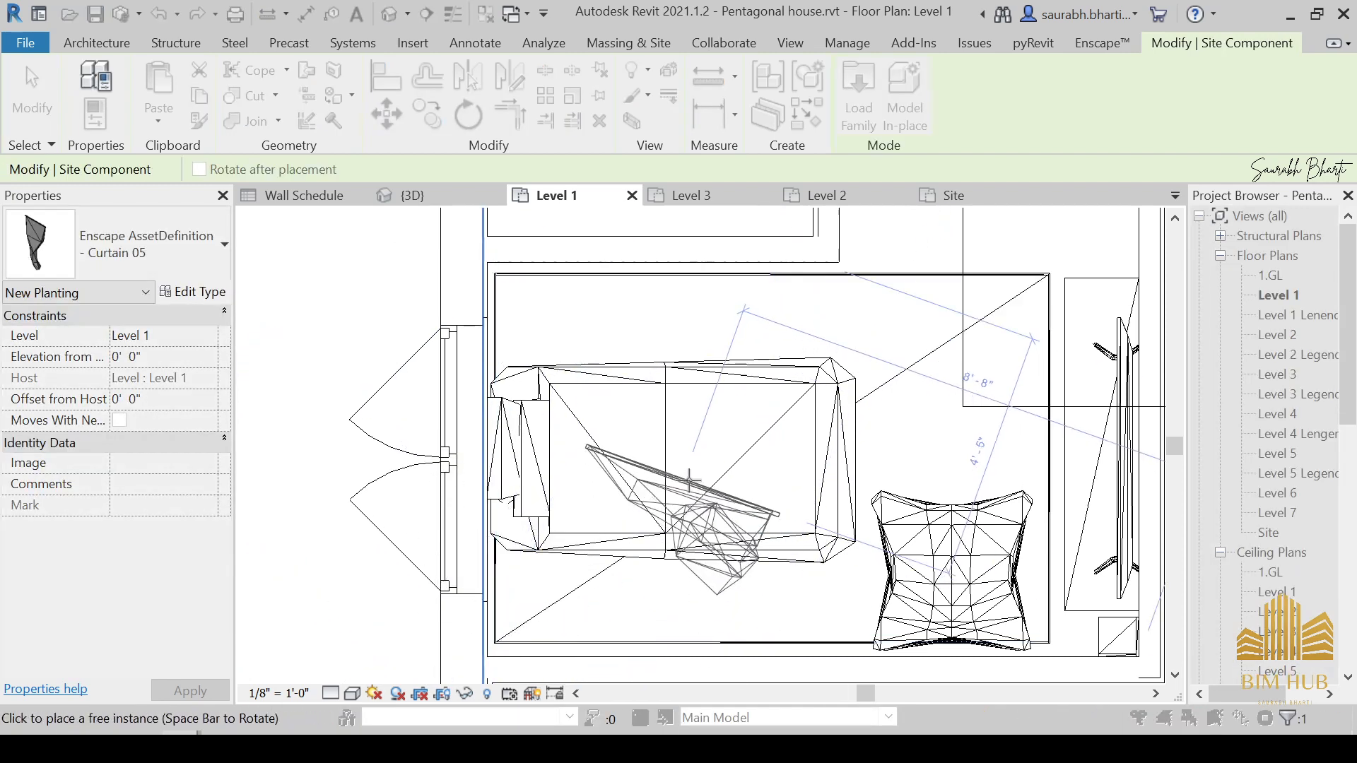
pyautogui.press('space')
pyautogui.press('space')
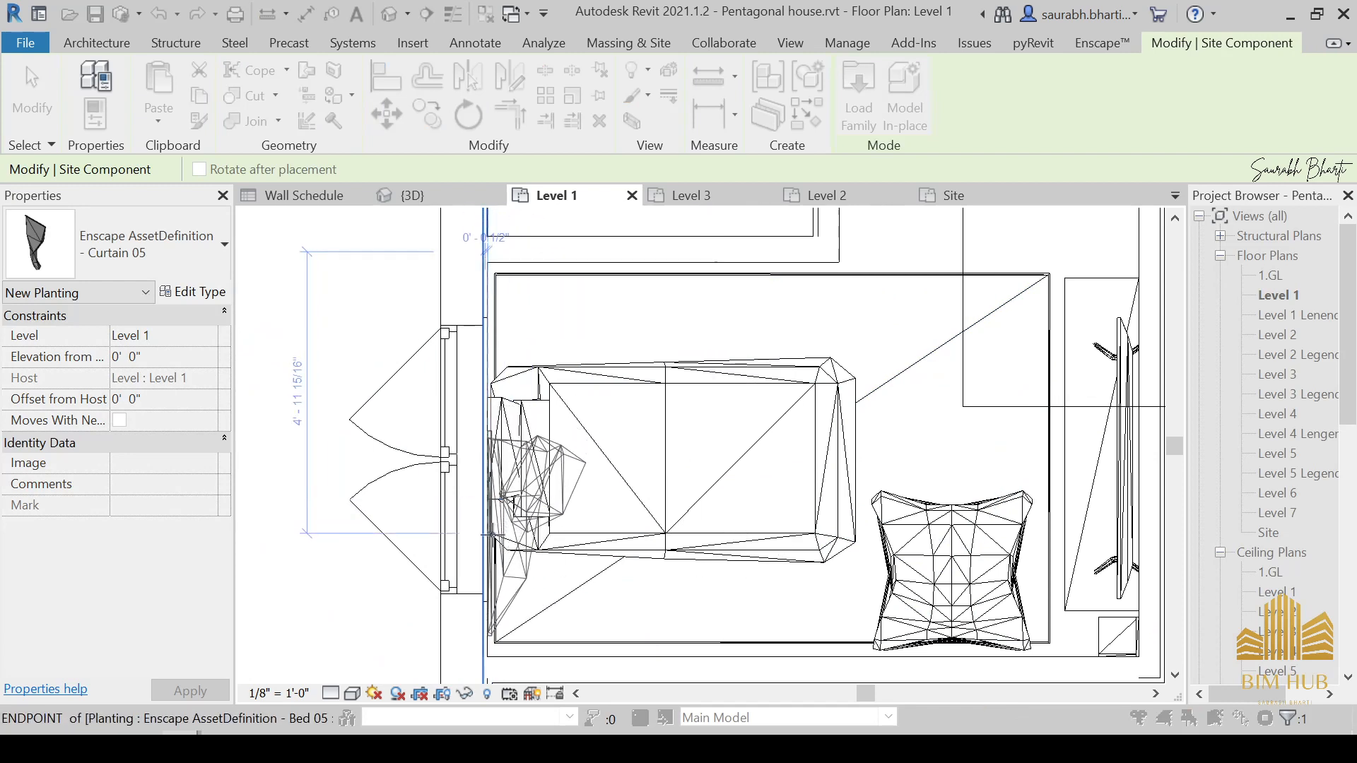
pyautogui.click(495, 527)
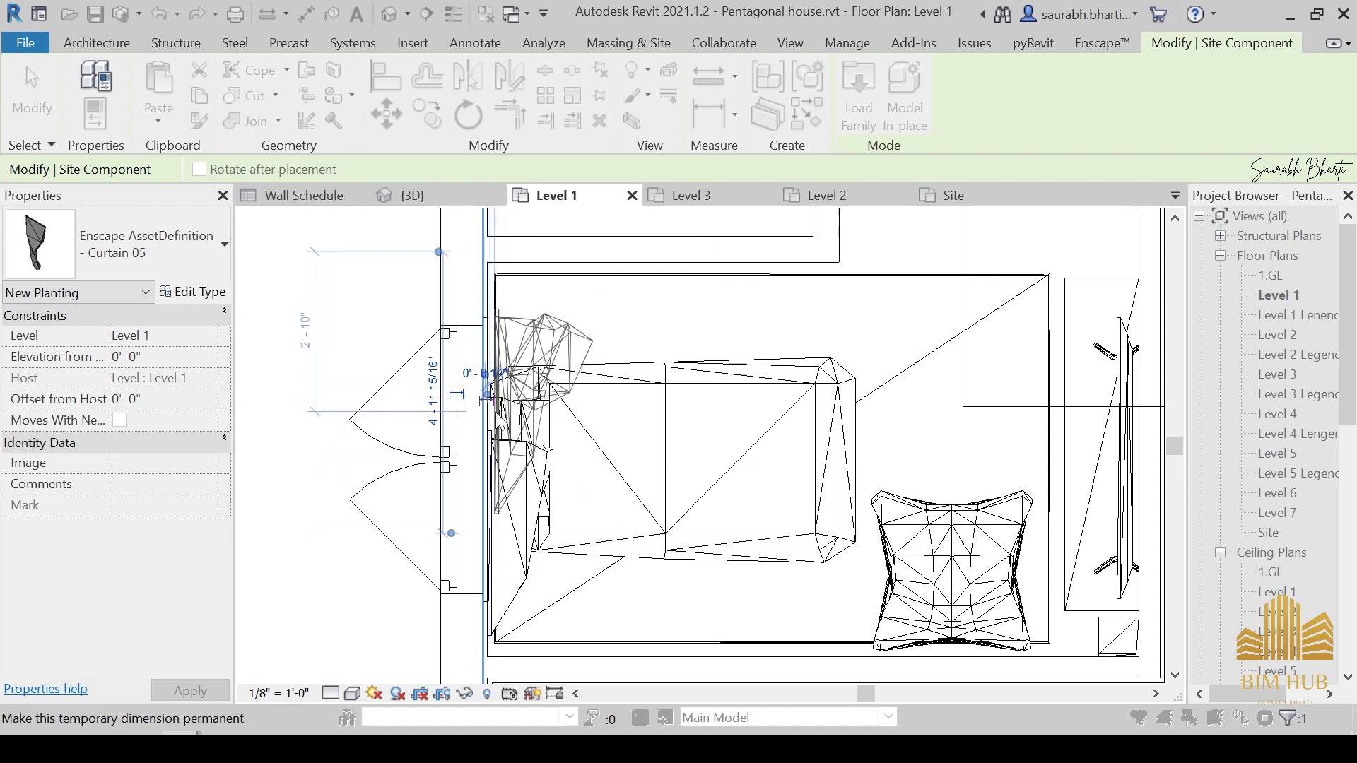
pyautogui.click(489, 400)
pyautogui.press('Escape')
pyautogui.press('Escape')
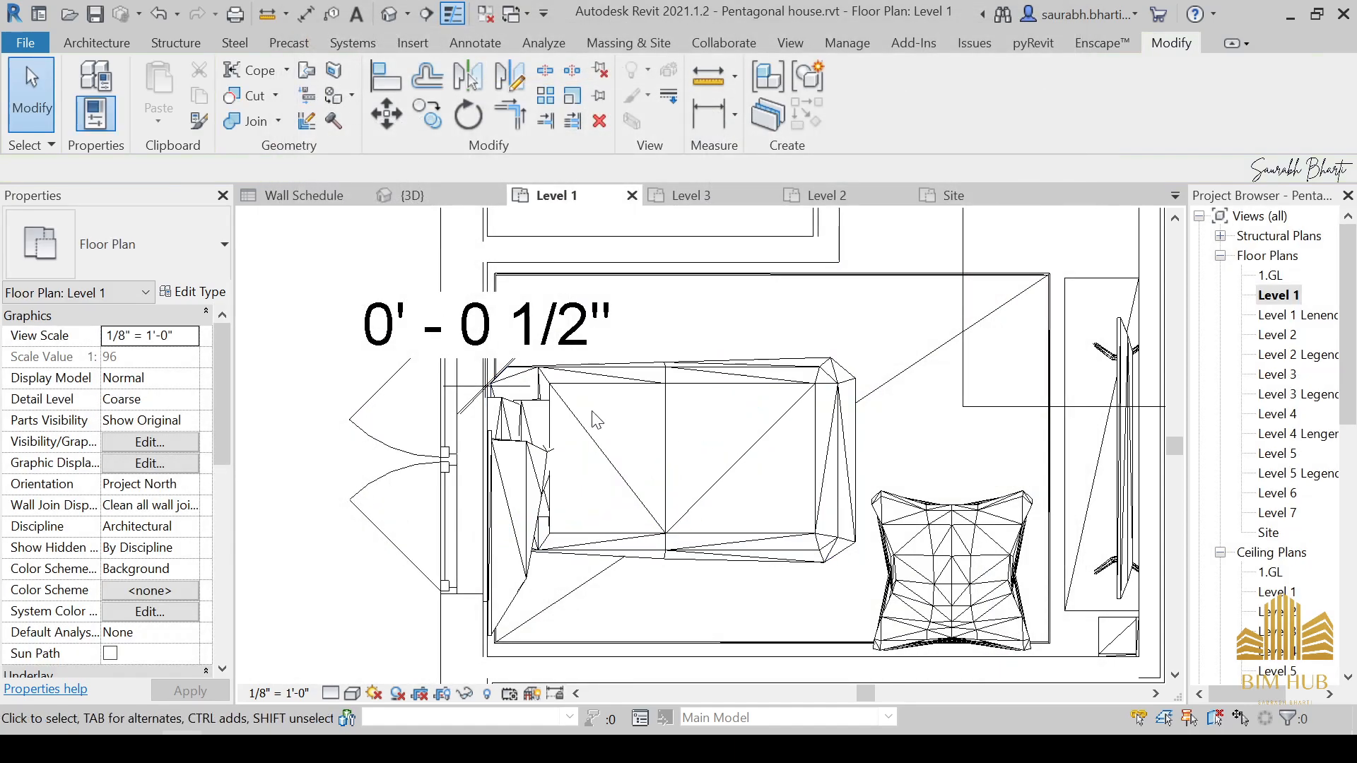
# Step: Temporarily hide the bed in the Level 1 plan to expose the curtain beside the window
pyautogui.click(597, 420)
pyautogui.press('h')
pyautogui.press('h')
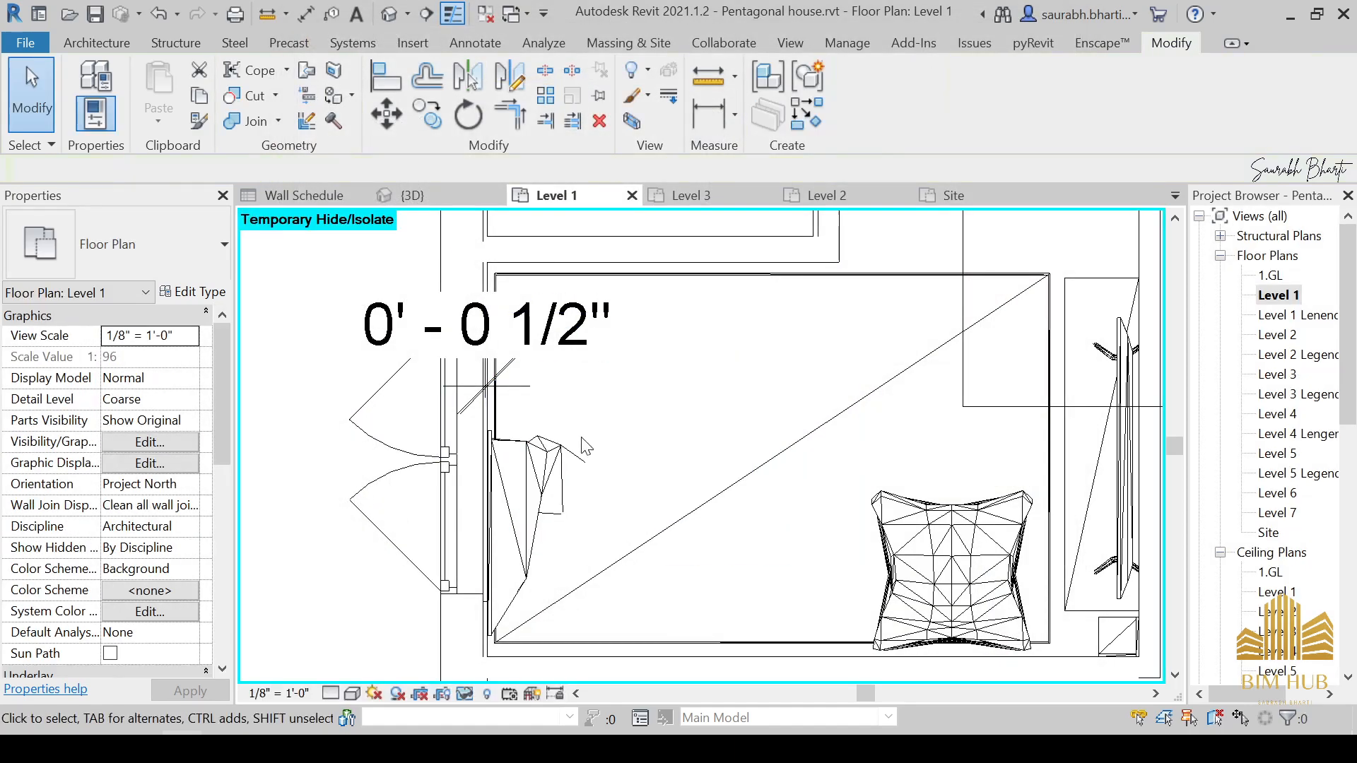
# Step: Delete the stray linear dimension beside the bedroom window and check the curtain's selection
pyautogui.click(535, 385)
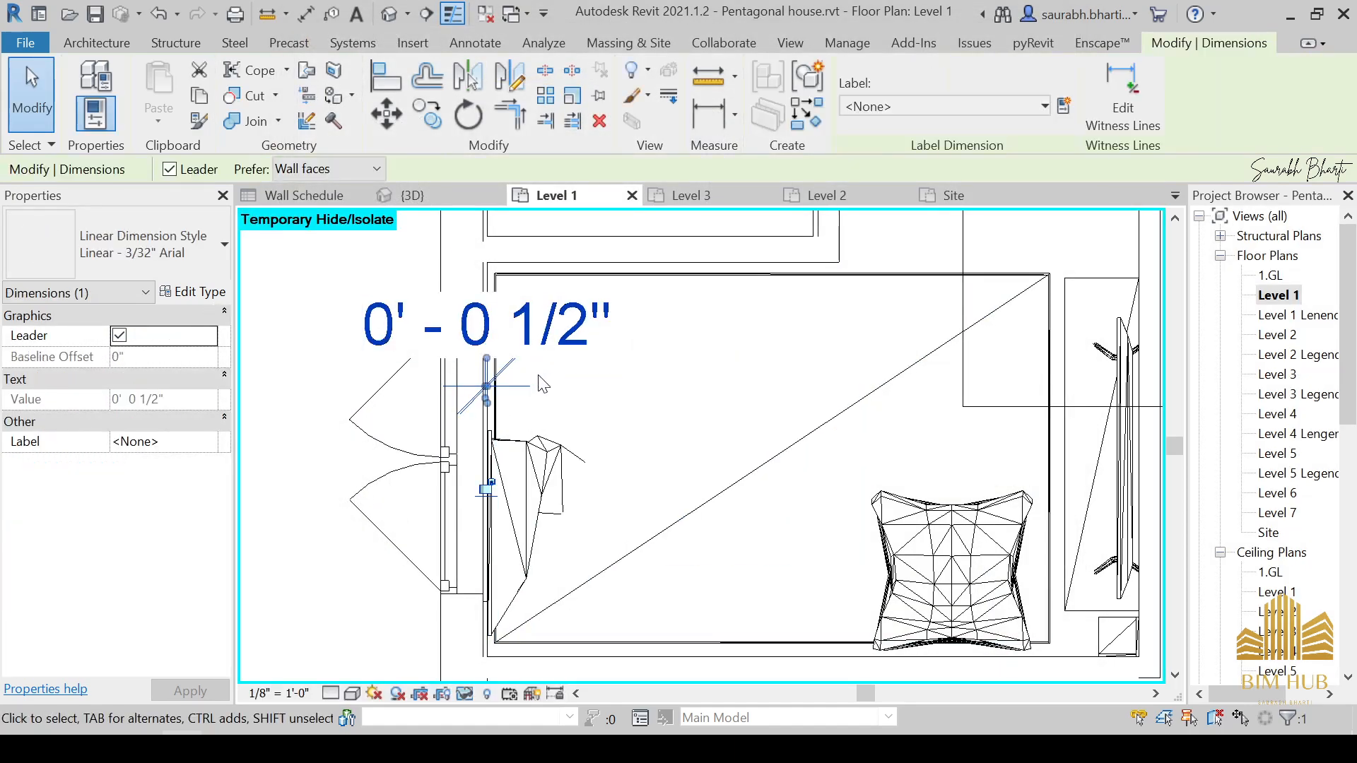
pyautogui.press('Delete')
pyautogui.scroll(-2, 532, 468)
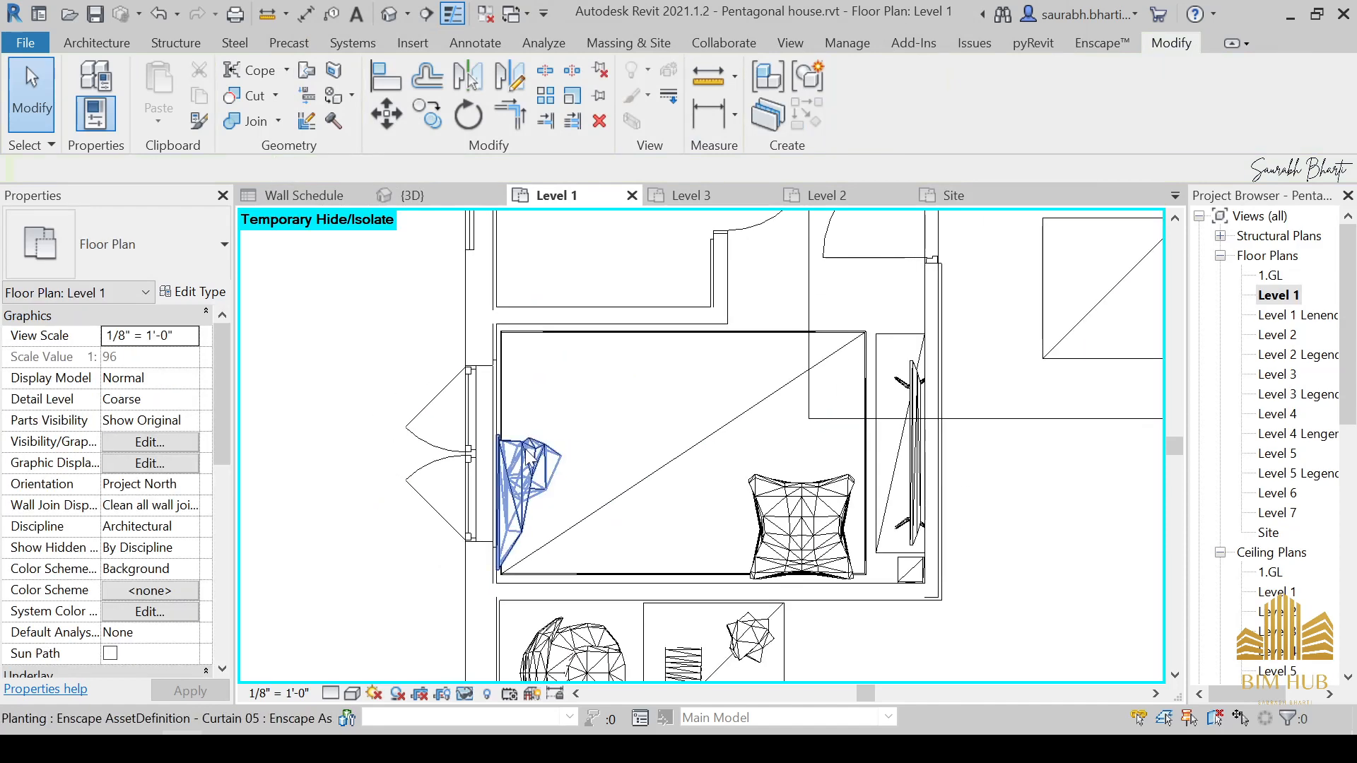
pyautogui.click(530, 464)
pyautogui.press('Escape')
pyautogui.click(525, 458)
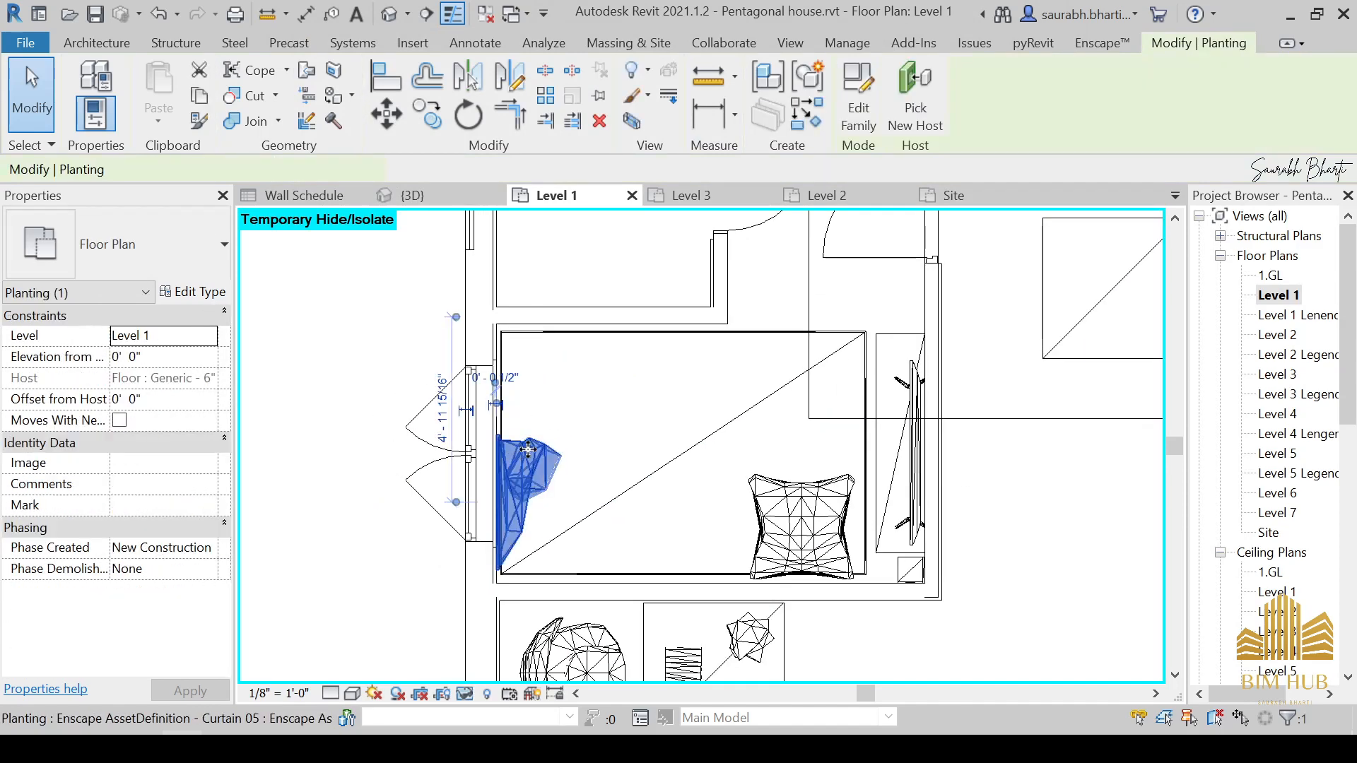
pyautogui.press('Escape')
# Step: Cut the 3D model back with the section box and view it from the right to expose the bedroom curtain
pyautogui.click(396, 20)
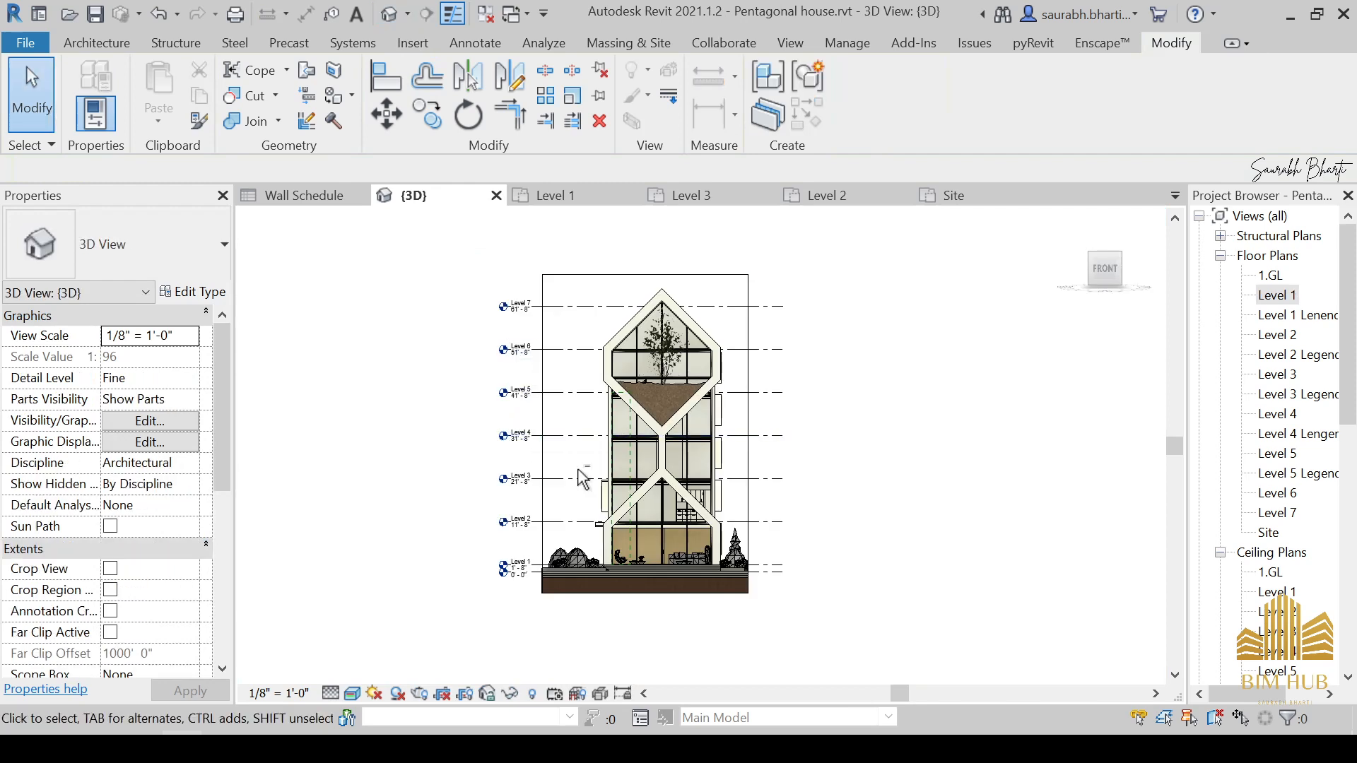
pyautogui.click(1104, 277)
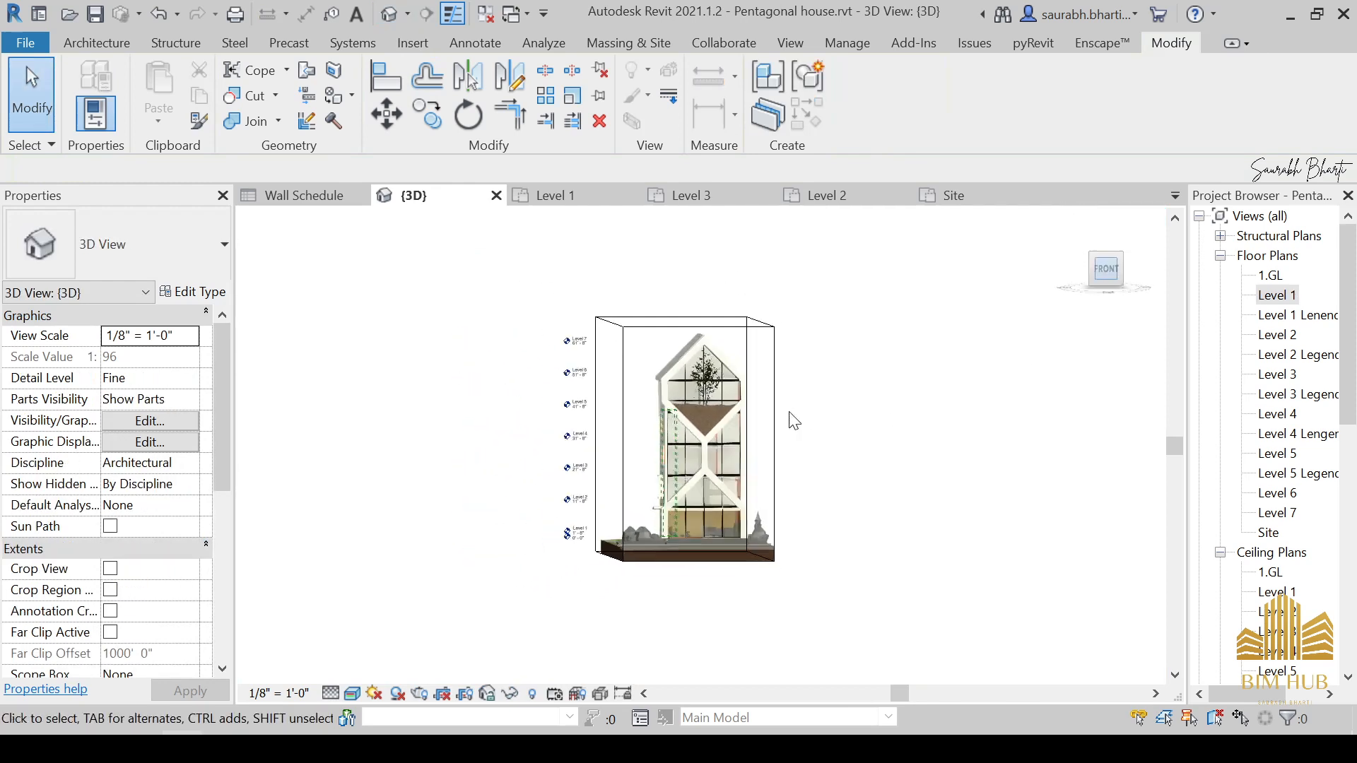
pyautogui.click(776, 442)
pyautogui.moveTo(768, 436); pyautogui.dragTo(709, 461)
pyautogui.moveTo(795, 504)
pyautogui.keyDown('shift'); pyautogui.mouseDown(button='middle')
pyautogui.moveTo(634, 554)
pyautogui.moveTo(618, 518)
pyautogui.mouseUp(button='middle'); pyautogui.keyUp('shift')
pyautogui.scroll(4, 617, 517)
pyautogui.scroll(8, 596, 529)
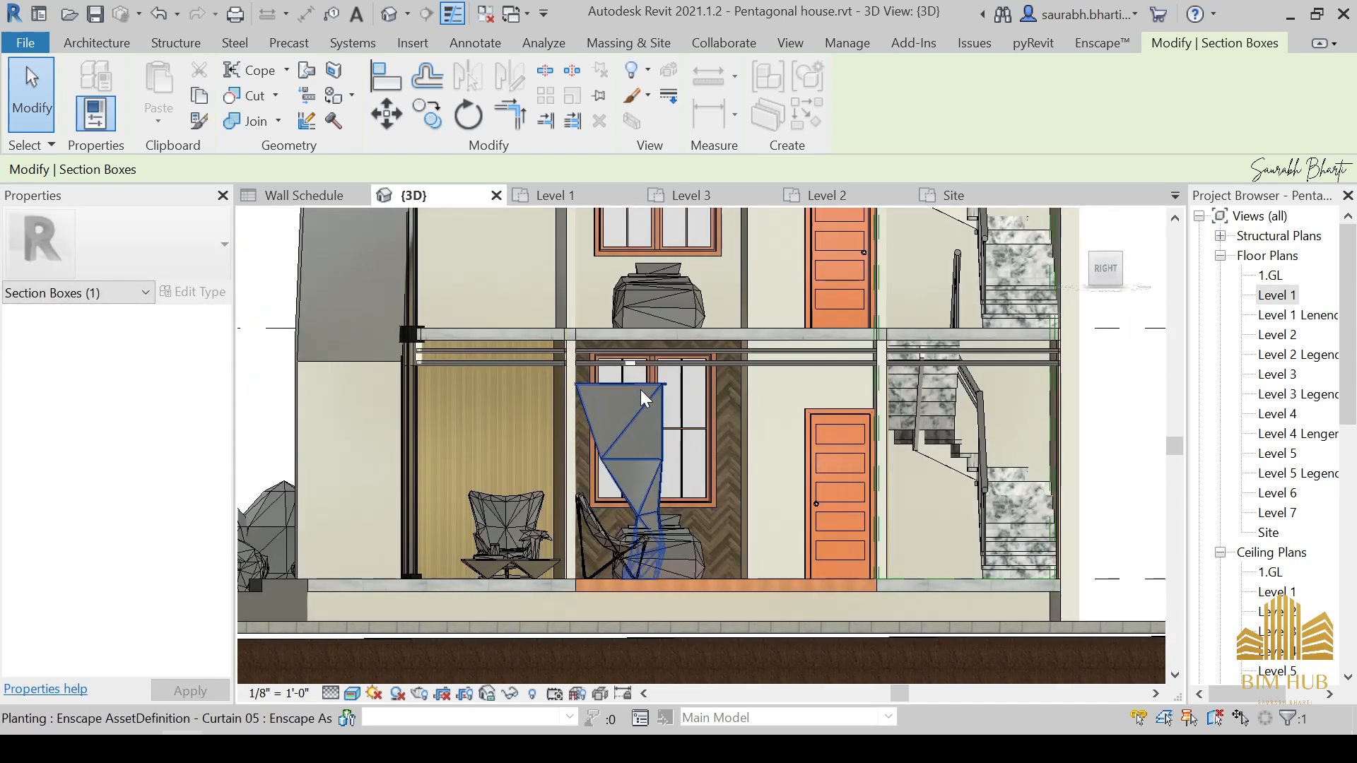
# Step: Set the bedroom curtain's elevation from the level to 2' 0"
pyautogui.click(645, 399)
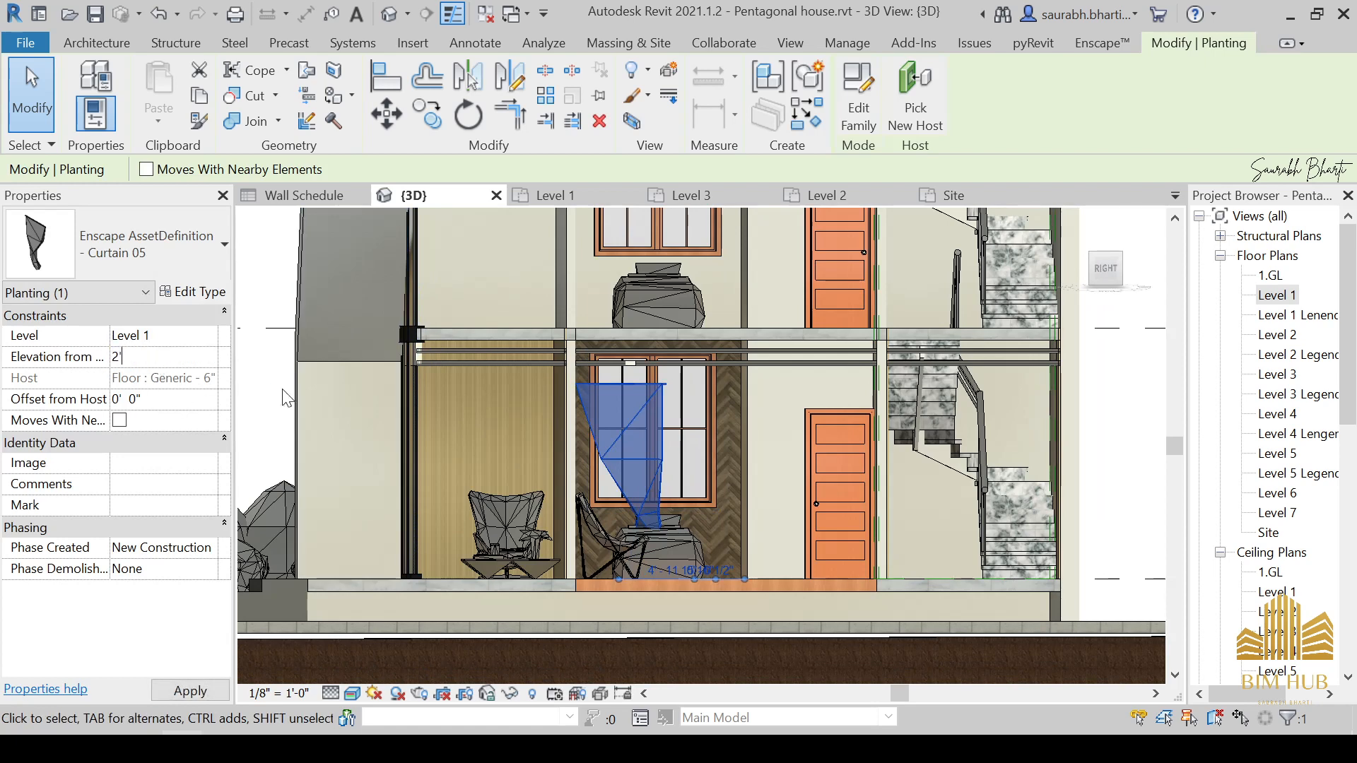
pyautogui.moveTo(645, 511); pyautogui.dragTo(646, 461)
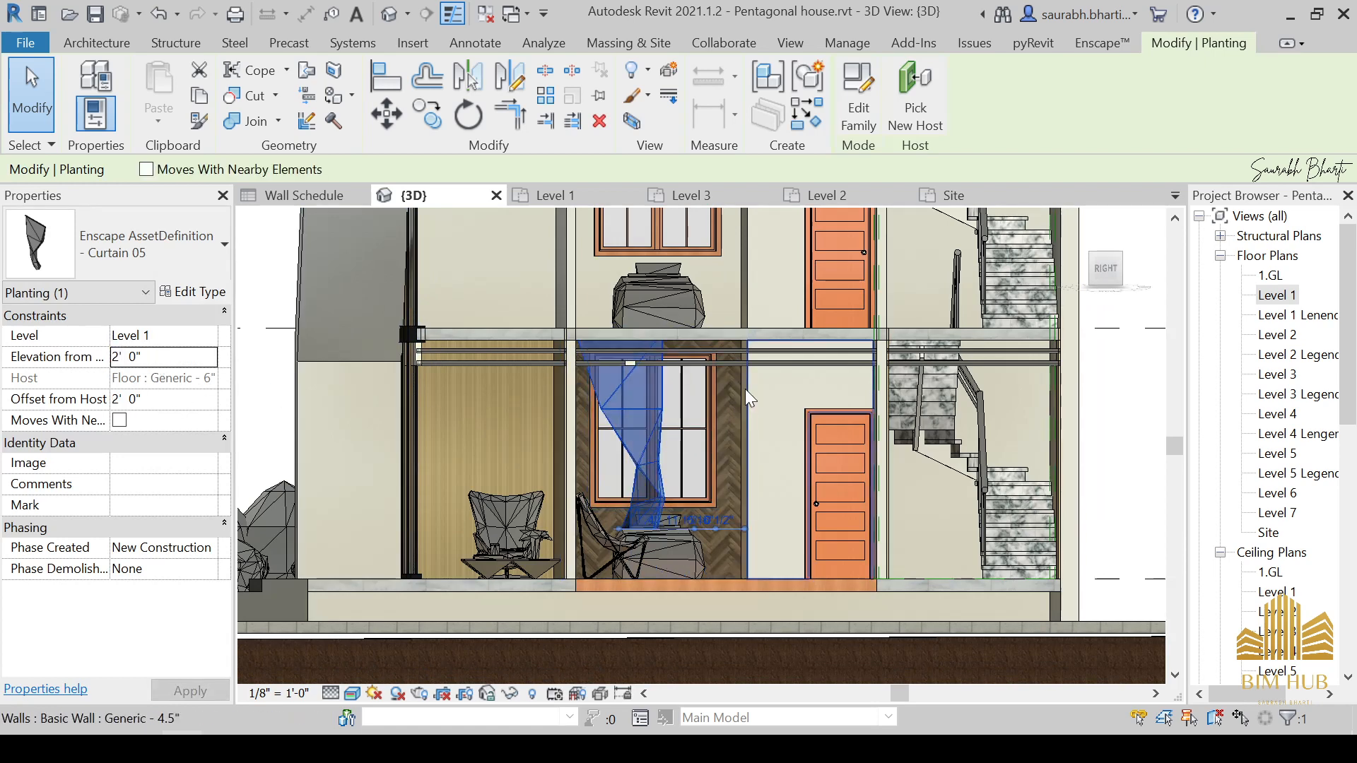
pyautogui.click(1119, 408)
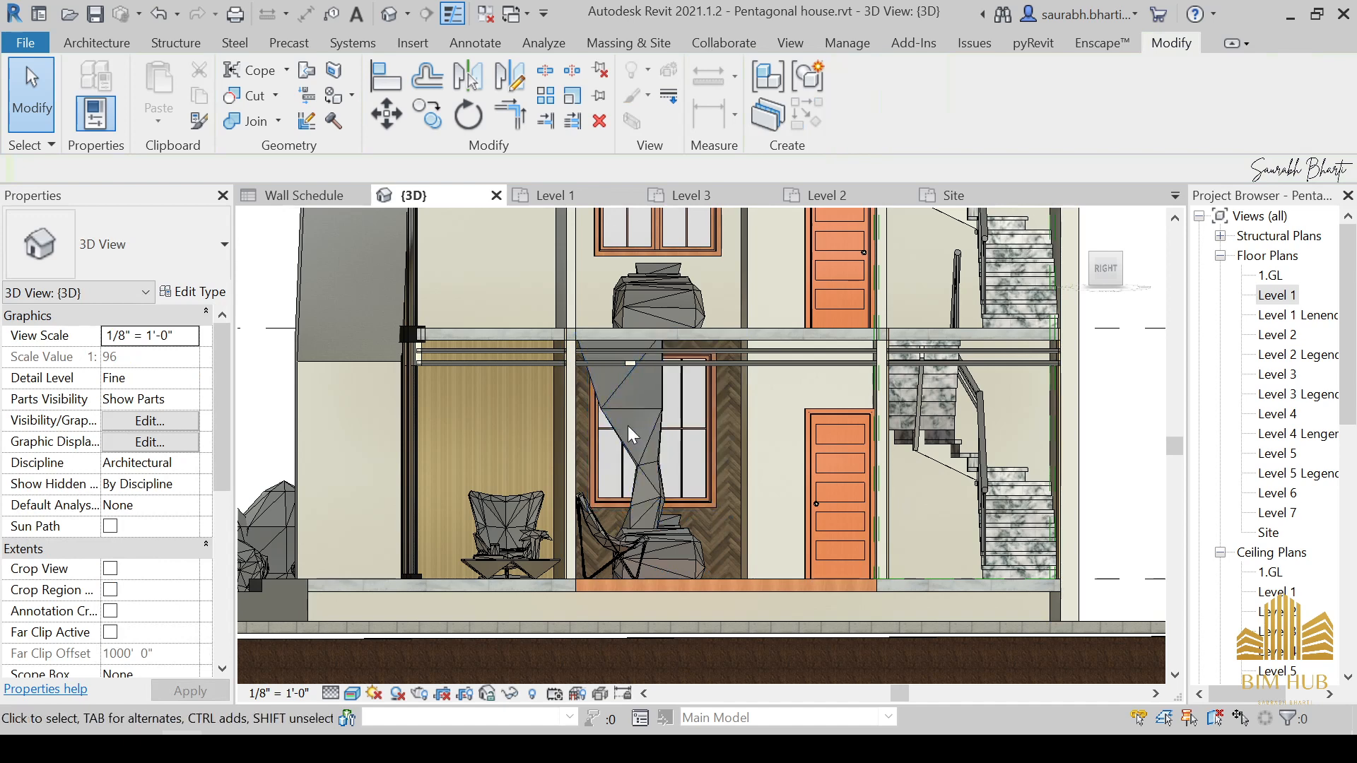
# Step: Nudge the curtain sideways until its straight edge reaches the window's middle, and lower it to an elevation of 1' 5"
pyautogui.click(631, 453)
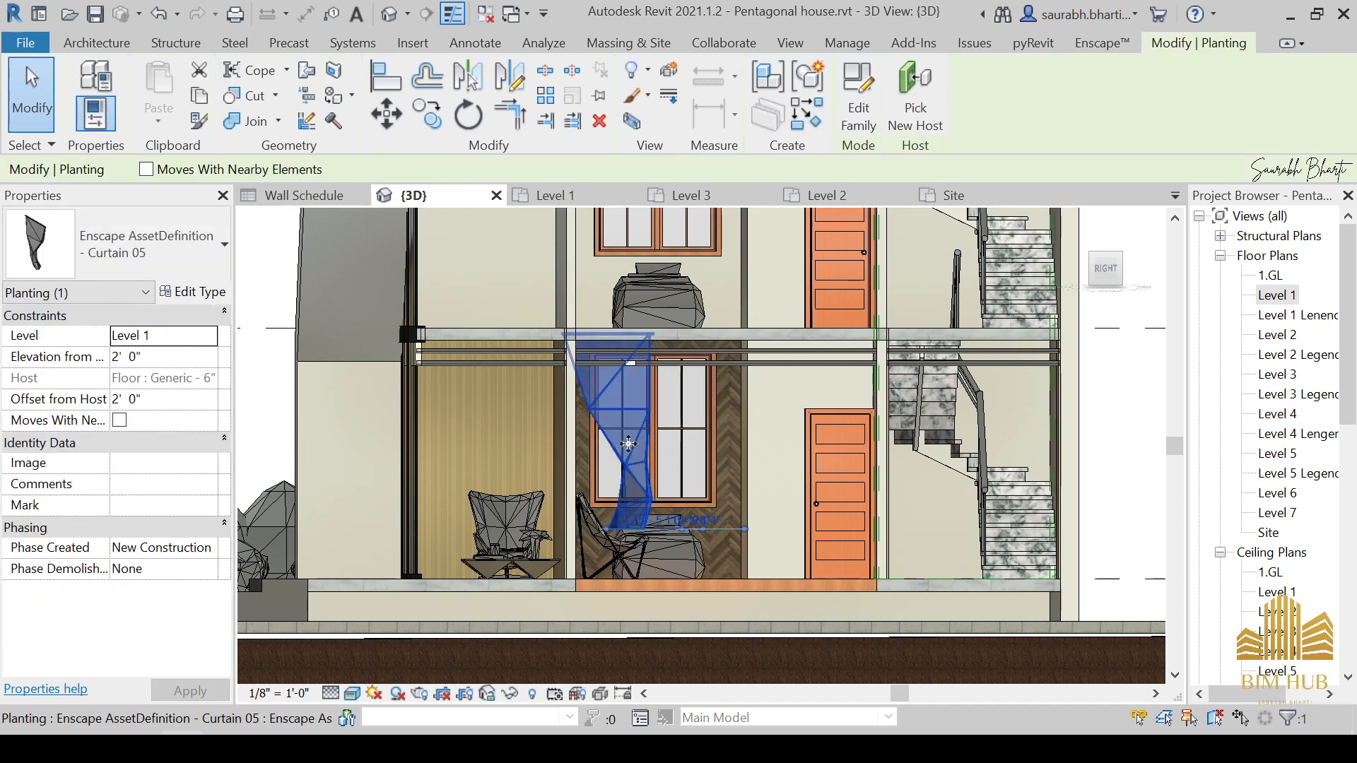
pyautogui.click(1106, 278)
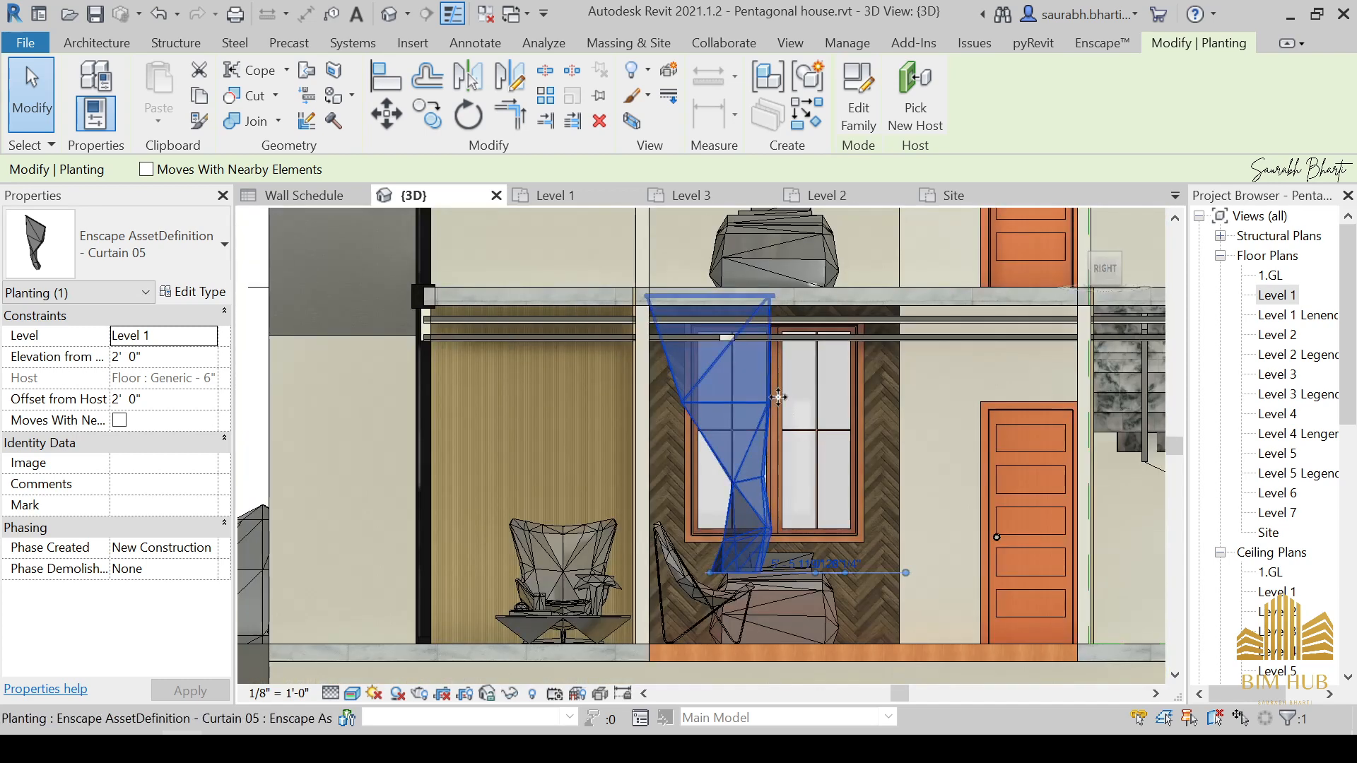
pyautogui.press('Down')
pyautogui.press('Down')
pyautogui.press('Down')
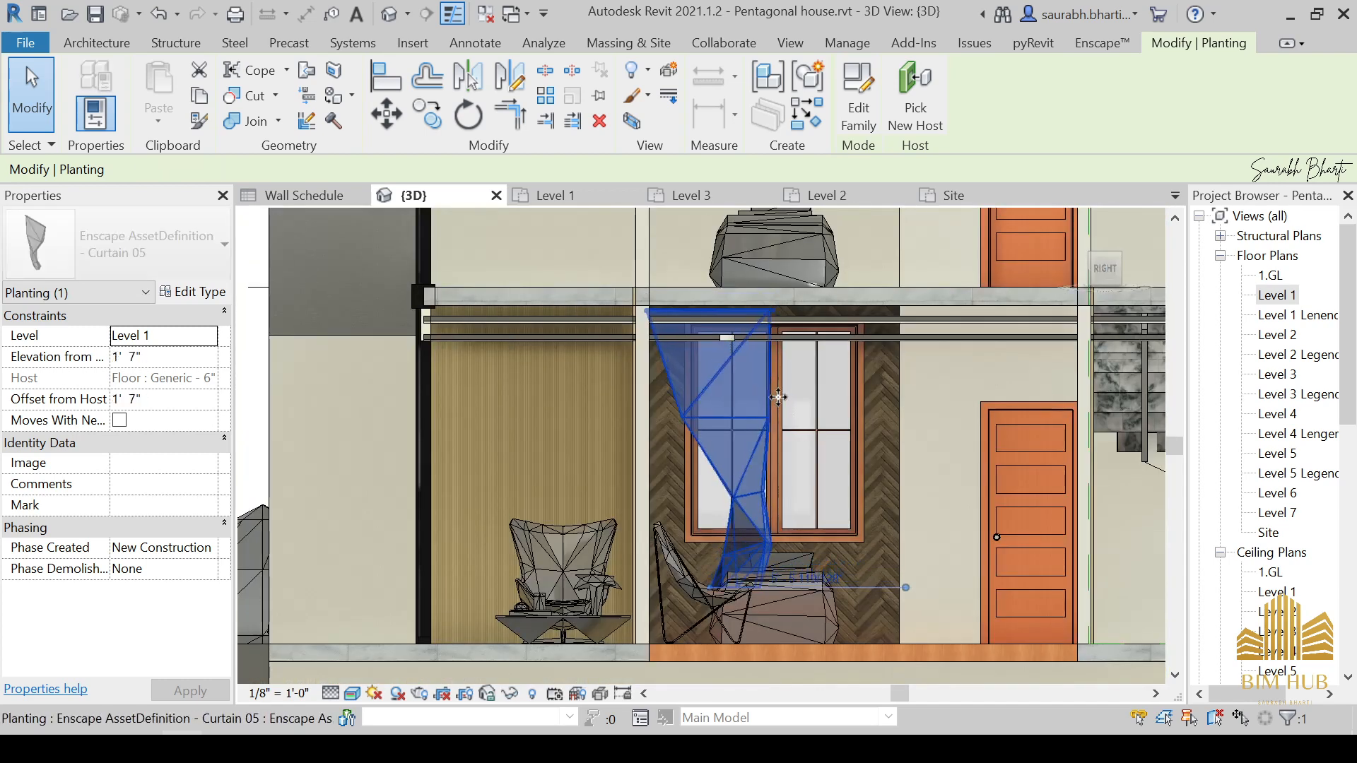
pyautogui.press('Down')
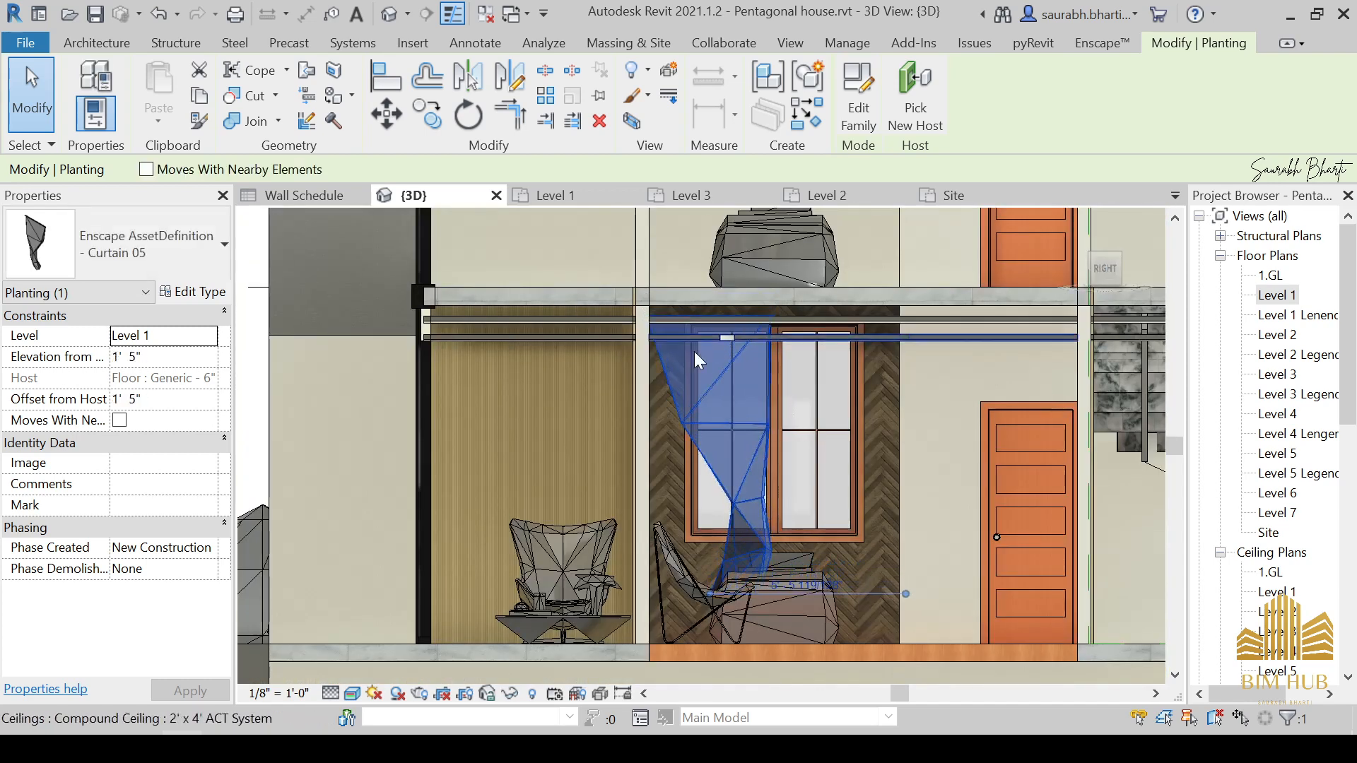
pyautogui.scroll(-1, 763, 427)
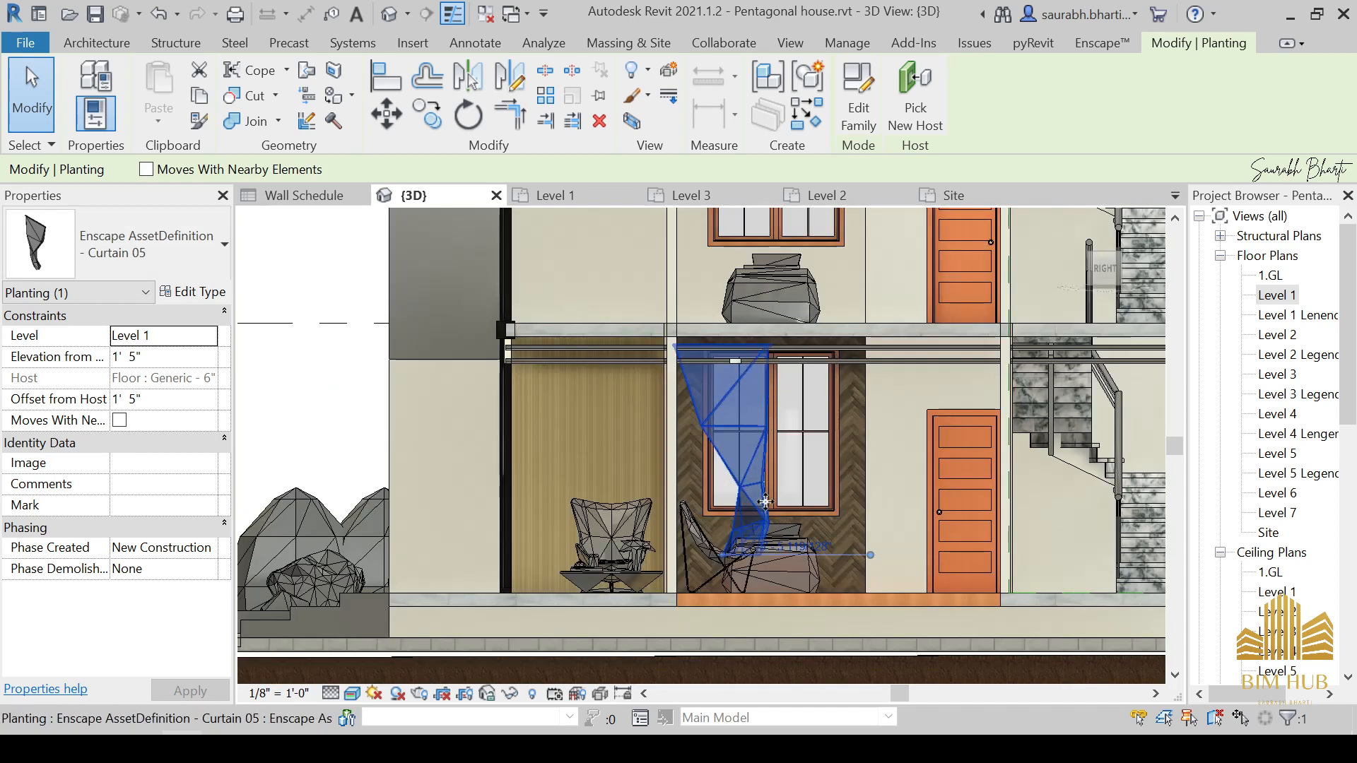
# Step: Mirror a copy of the curtain in the Level 1 plan about an axis through the window's middle and nudge the copy toward the original
pyautogui.doubleClick(1270, 295)
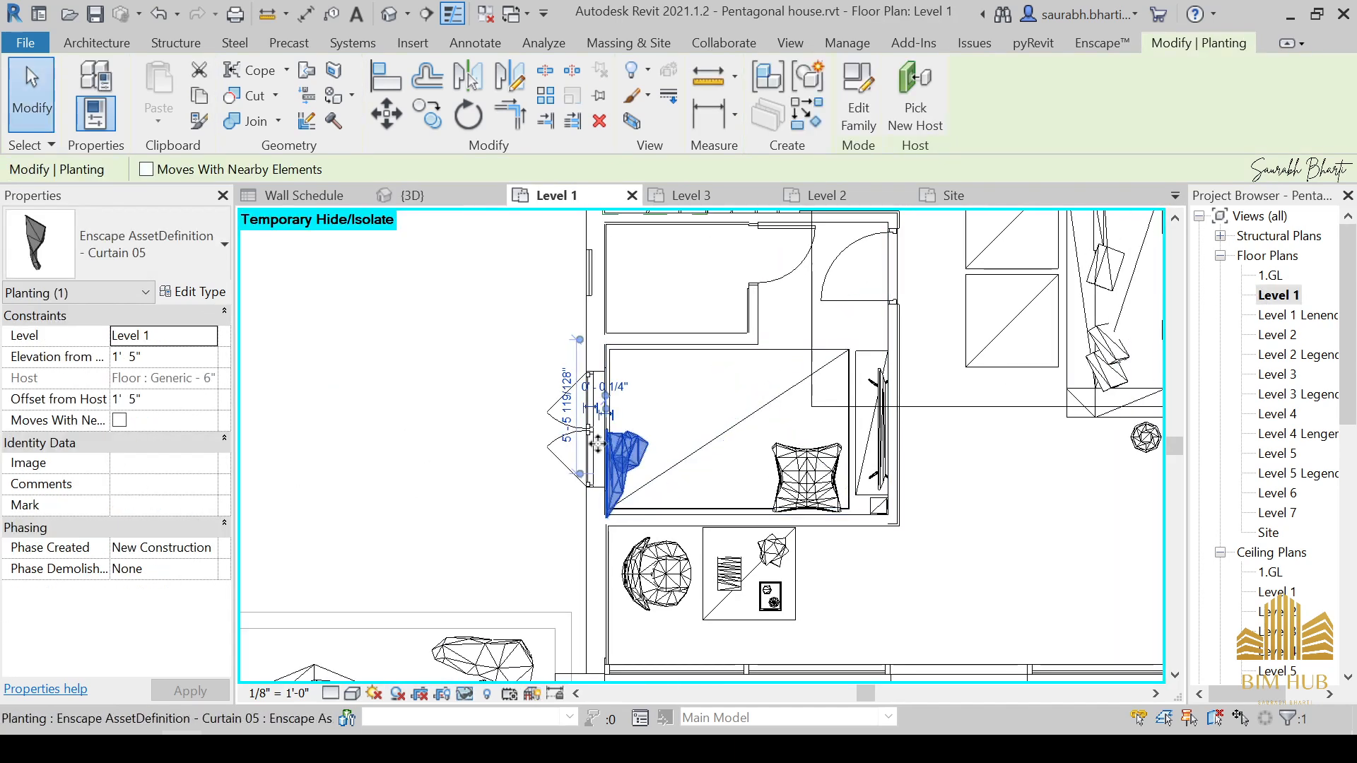
pyautogui.press('d')
pyautogui.press('m')
pyautogui.scroll(3, 608, 414)
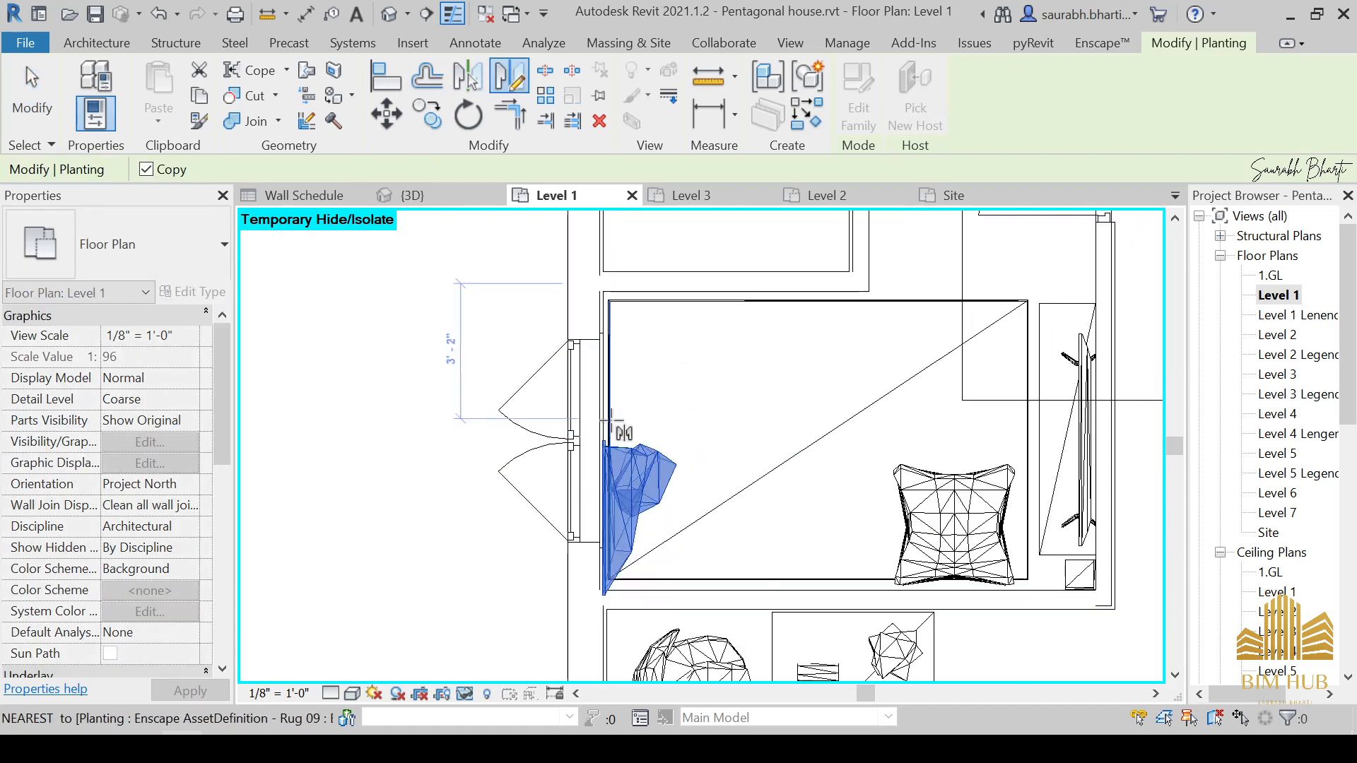
pyautogui.click(461, 439)
pyautogui.click(538, 440)
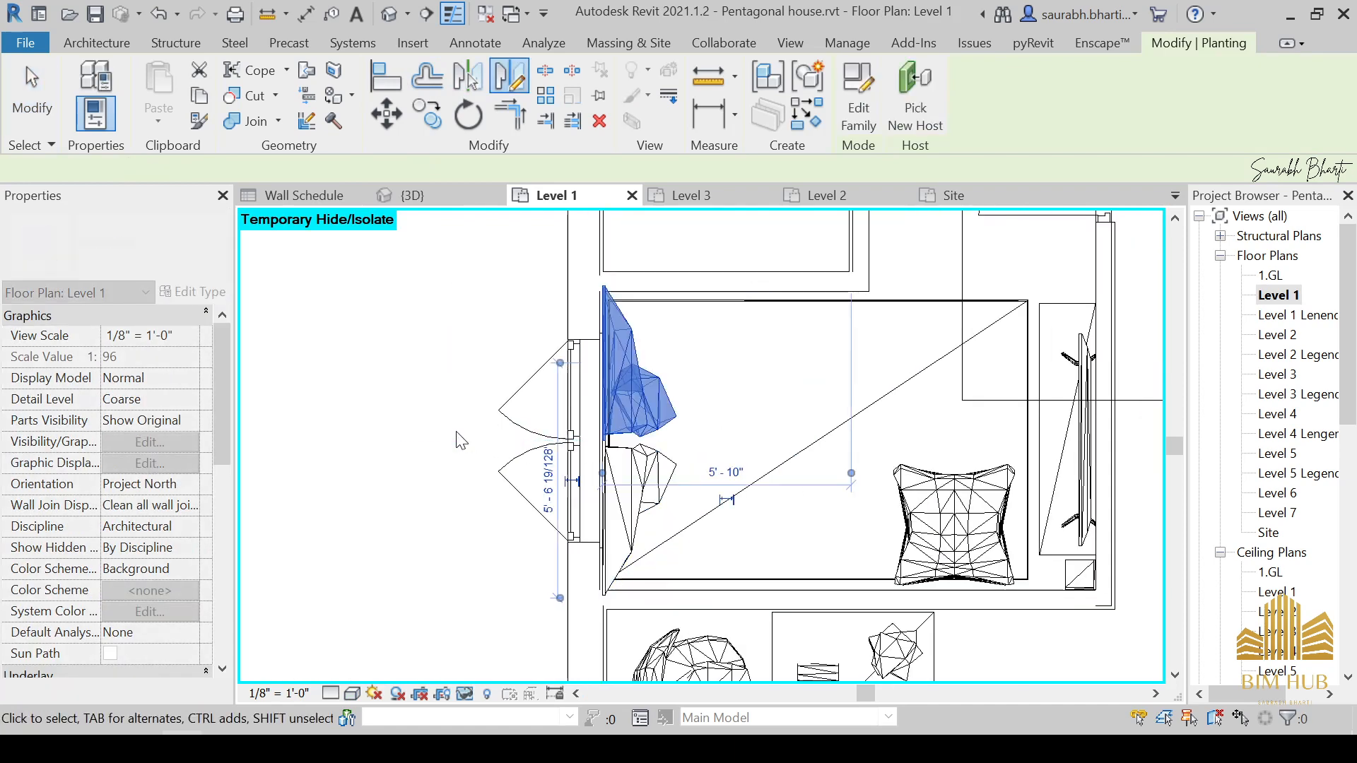
pyautogui.press('Escape')
pyautogui.click(653, 415)
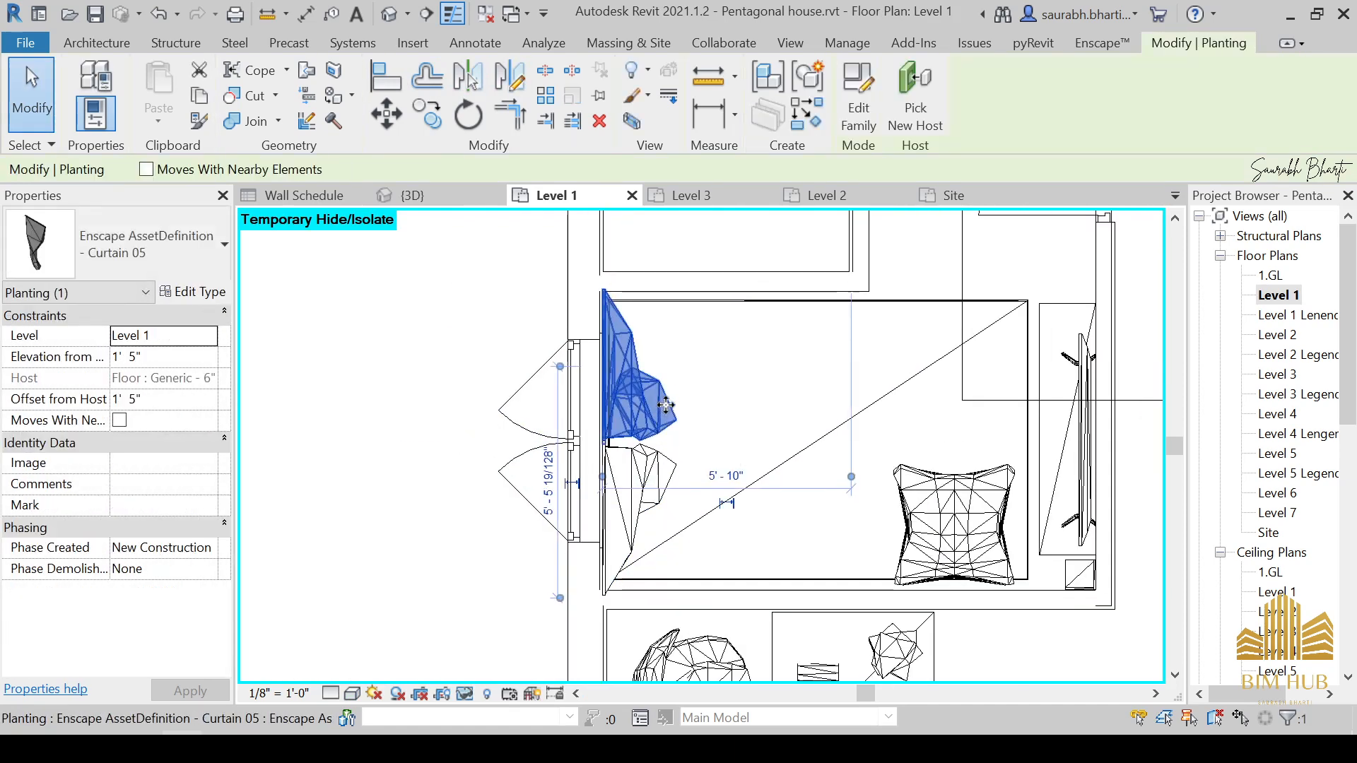
# Step: Shift the lower bedroom curtain slightly against its mirrored partner, and examine the pair at the window in the 3D view
pyautogui.moveTo(637, 475); pyautogui.dragTo(634, 479)
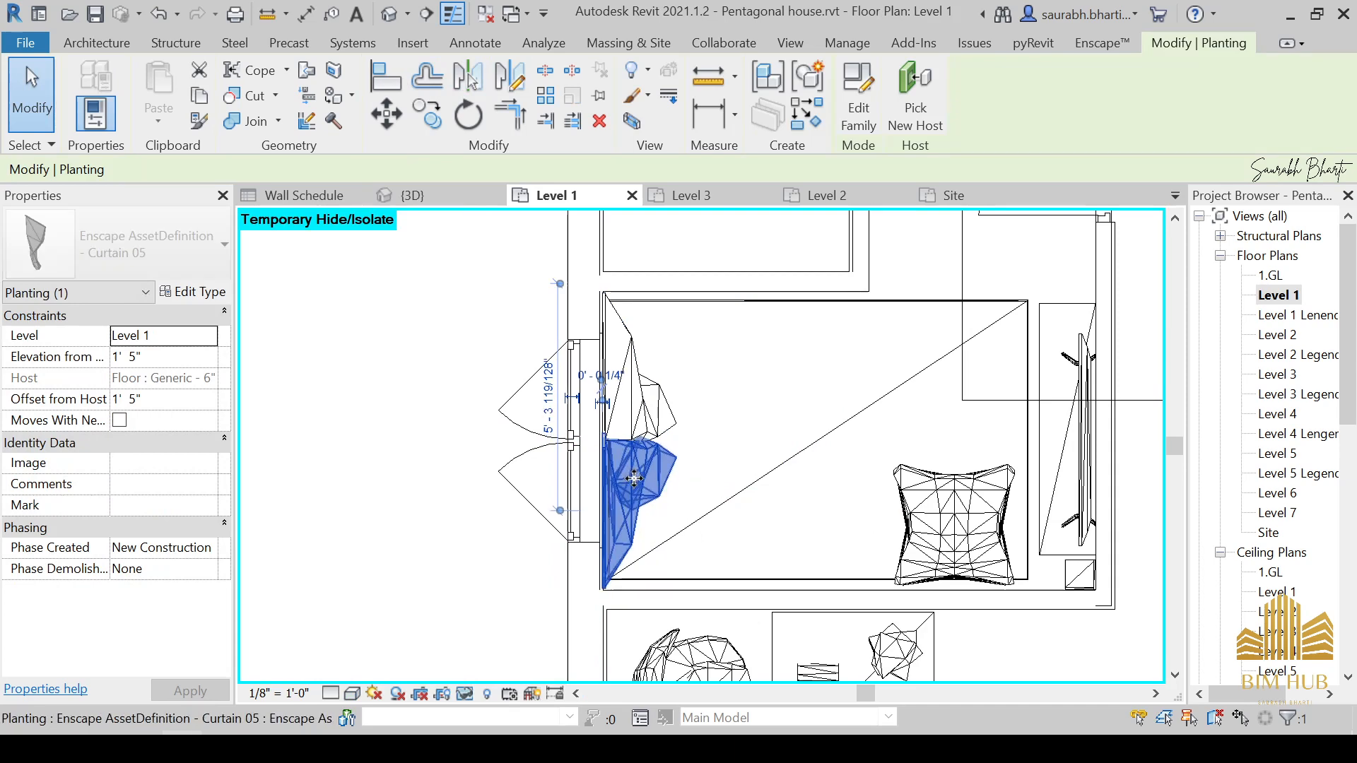
pyautogui.click(691, 386)
pyautogui.click(391, 12)
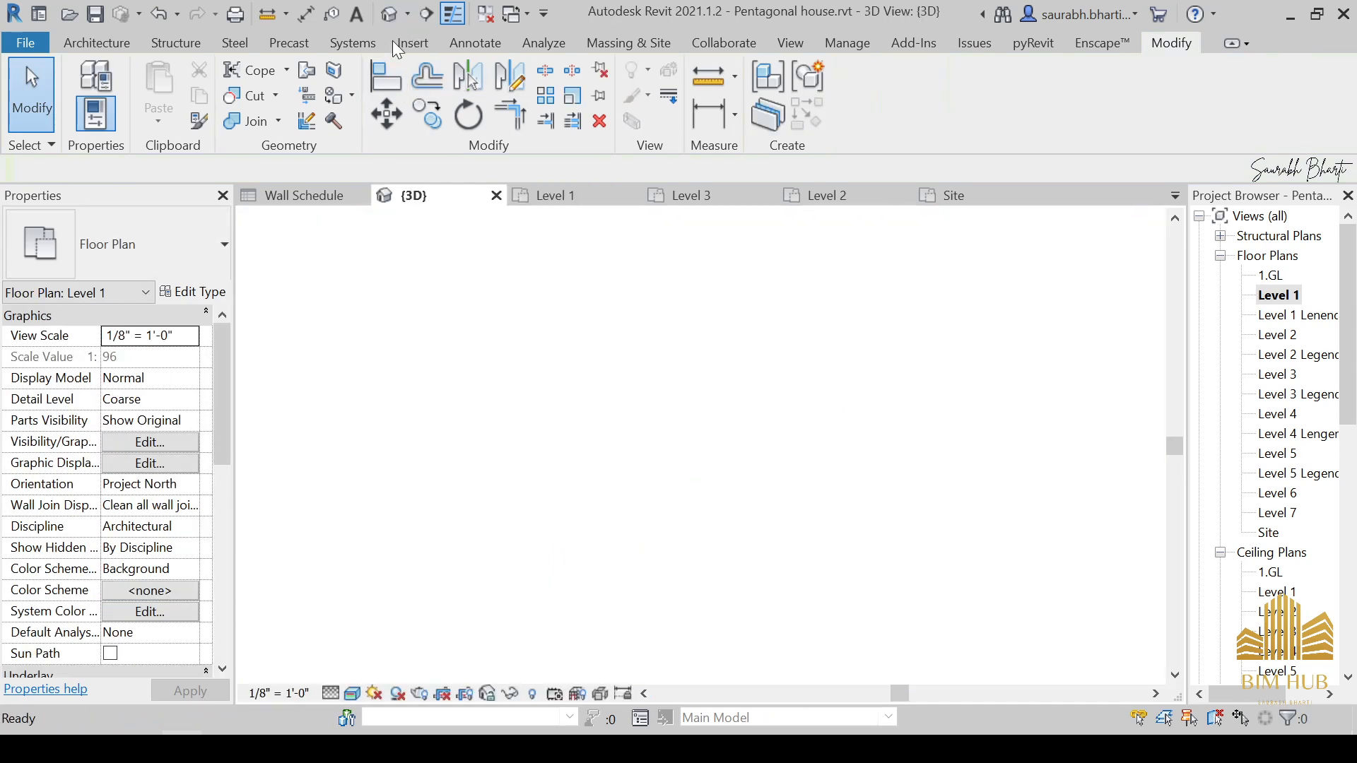
pyautogui.keyDown('shift'); pyautogui.moveTo(762, 412); pyautogui.dragTo(767, 445, button='middle'); pyautogui.keyUp('shift')
pyautogui.scroll(3, 733, 533)
pyautogui.keyDown('shift'); pyautogui.moveTo(749, 536); pyautogui.dragTo(830, 542, button='middle'); pyautogui.keyUp('shift')
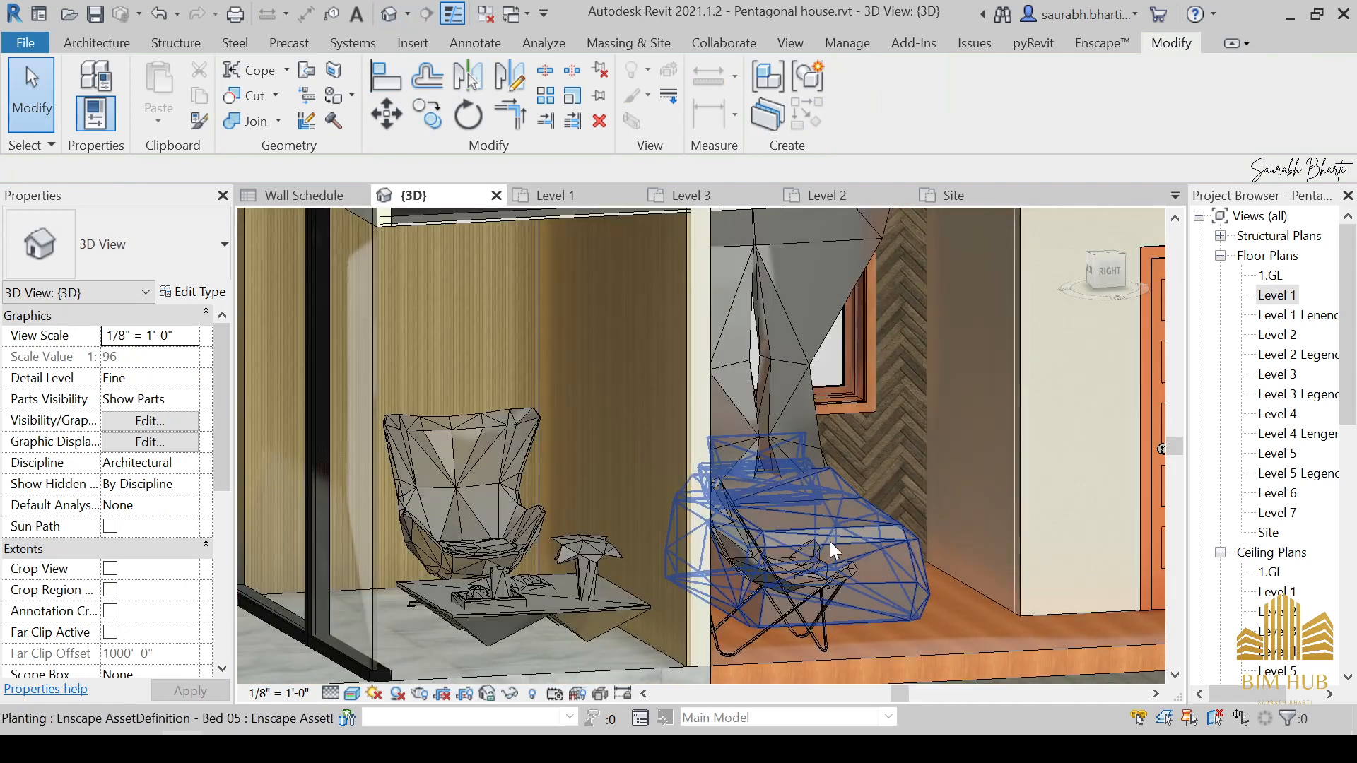
pyautogui.click(833, 545)
# Step: Return to the Level 1 plan and reset the temporary hide/isolate to bring back the bed
pyautogui.doubleClick(1303, 298)
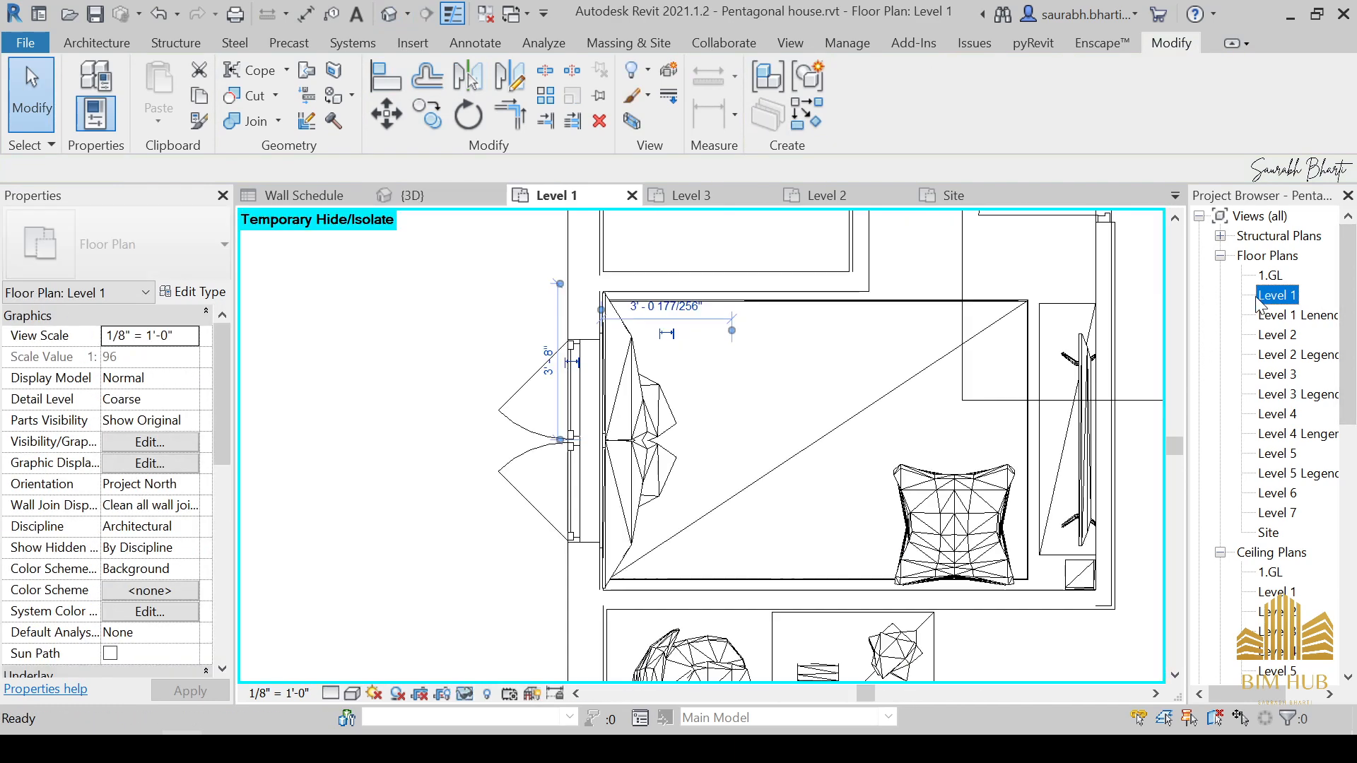
pyautogui.click(691, 443)
pyautogui.click(700, 428)
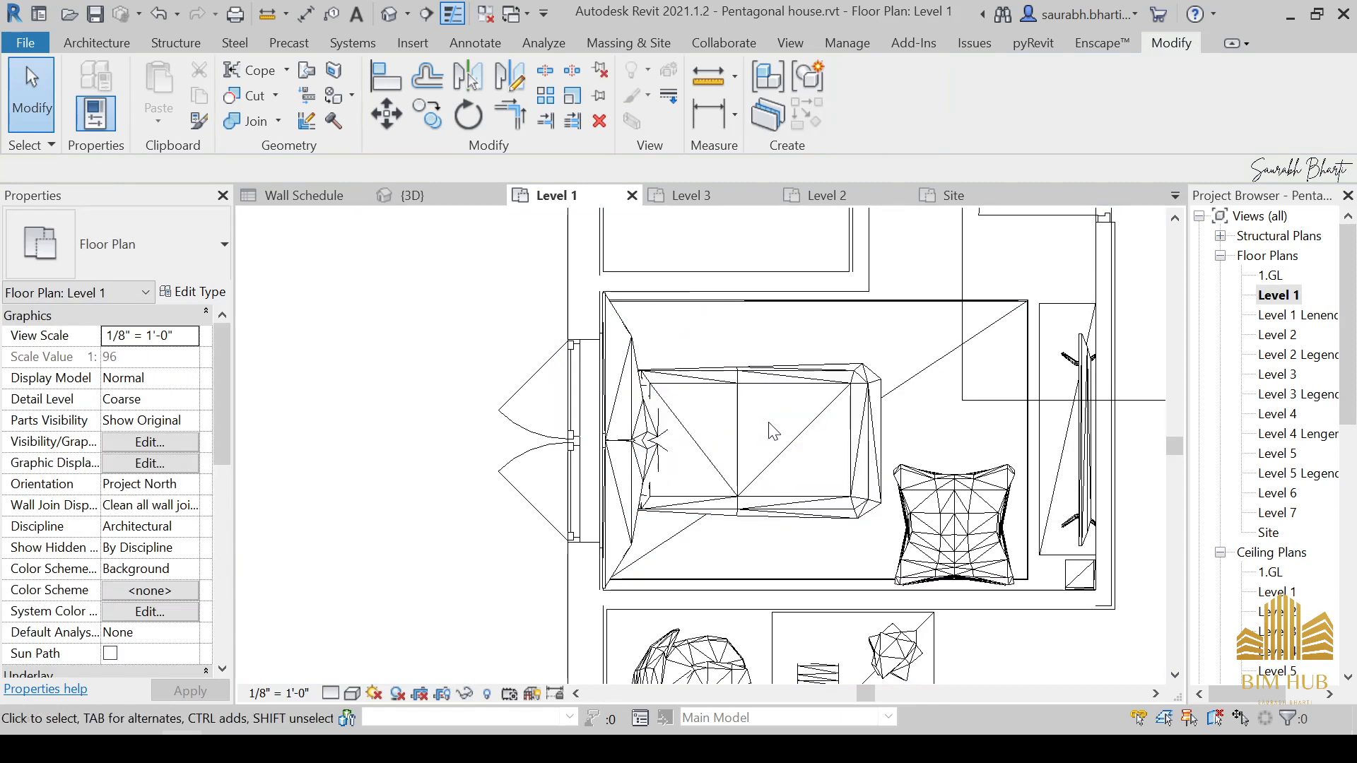
# Step: Nudge the bed about 9" away from the curtained window in the Level 1 plan
pyautogui.click(776, 388)
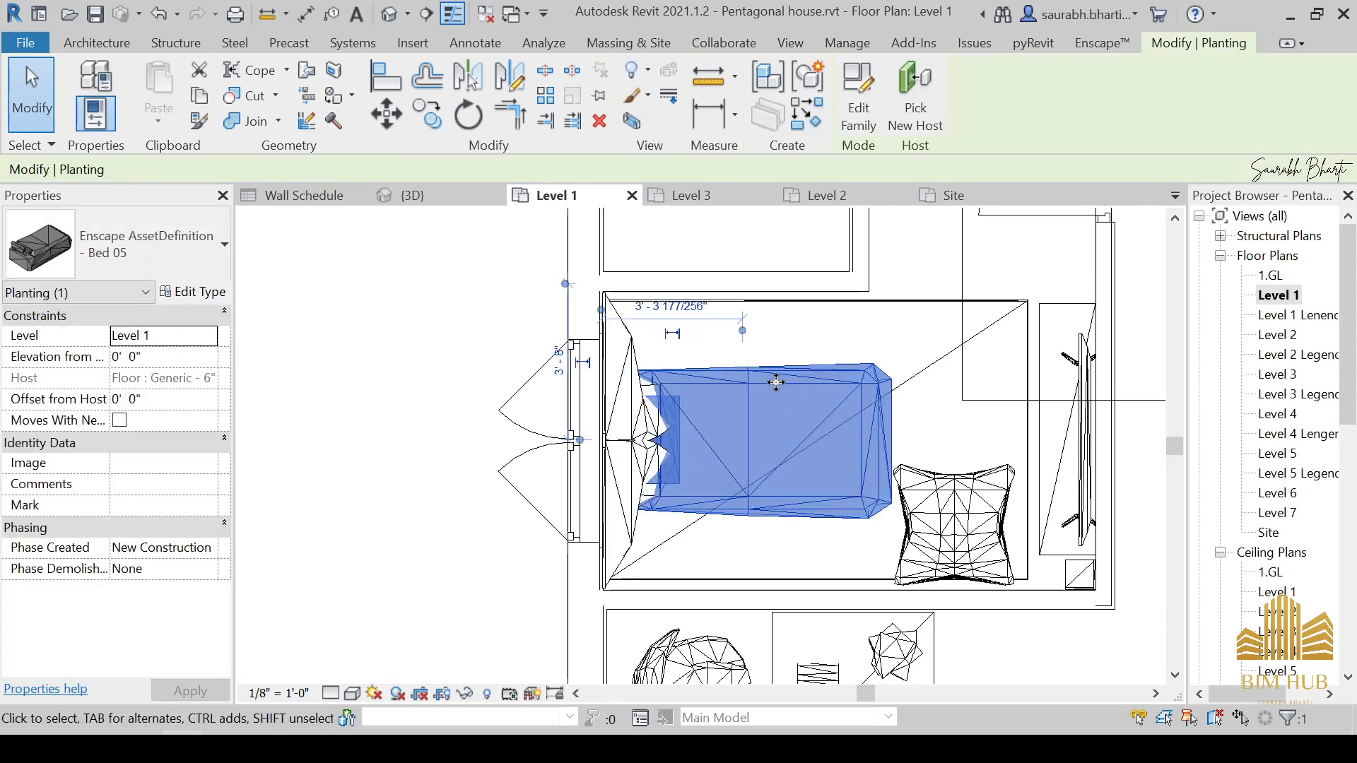
pyautogui.press('Right')
pyautogui.press('Right')
pyautogui.press('Right')
pyautogui.press('Right')
pyautogui.press('Right')
pyautogui.press('Right')
pyautogui.press('Right')
pyautogui.press('Right')
pyautogui.press('Right')
pyautogui.press('Right')
pyautogui.press('Left')
pyautogui.press('Left')
pyautogui.press('Left')
pyautogui.press('Left')
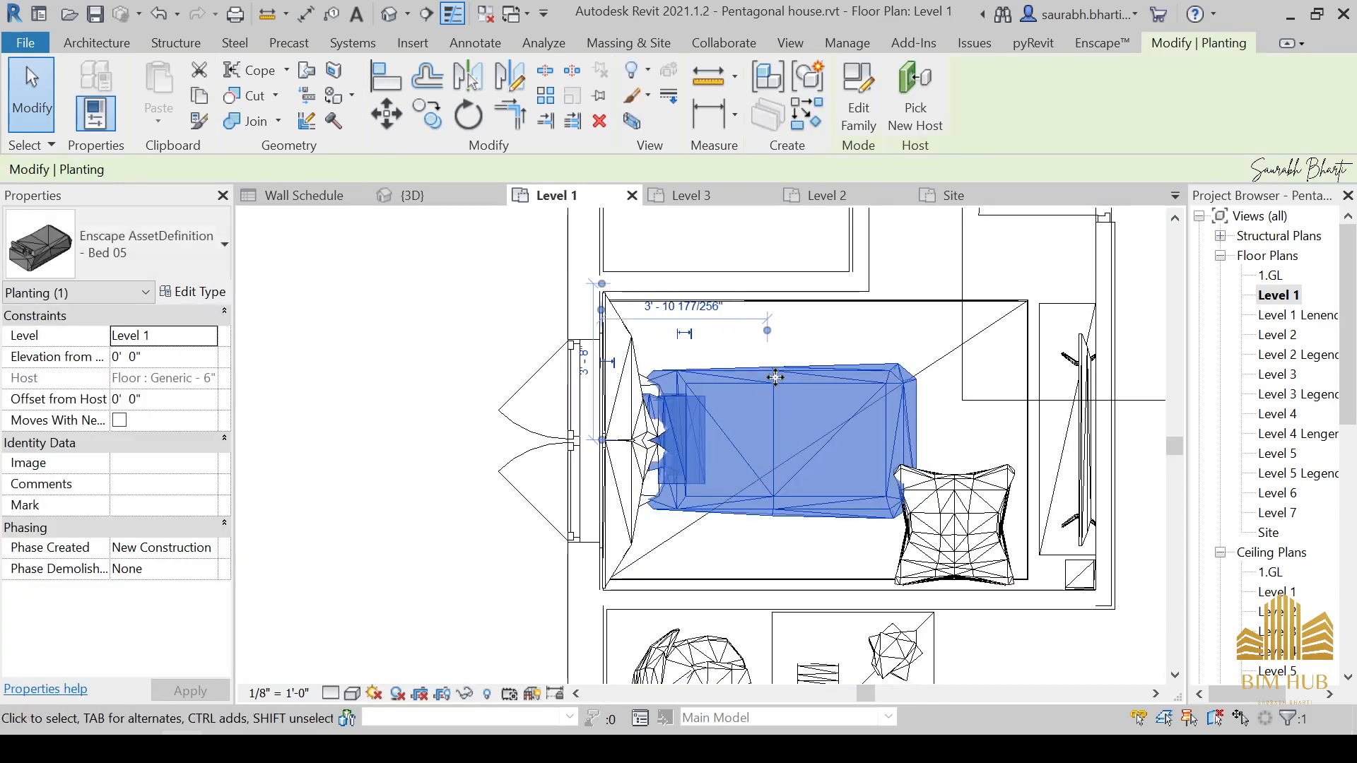
pyautogui.press('Left')
pyautogui.press('Left')
pyautogui.press('Left')
pyautogui.press('Left')
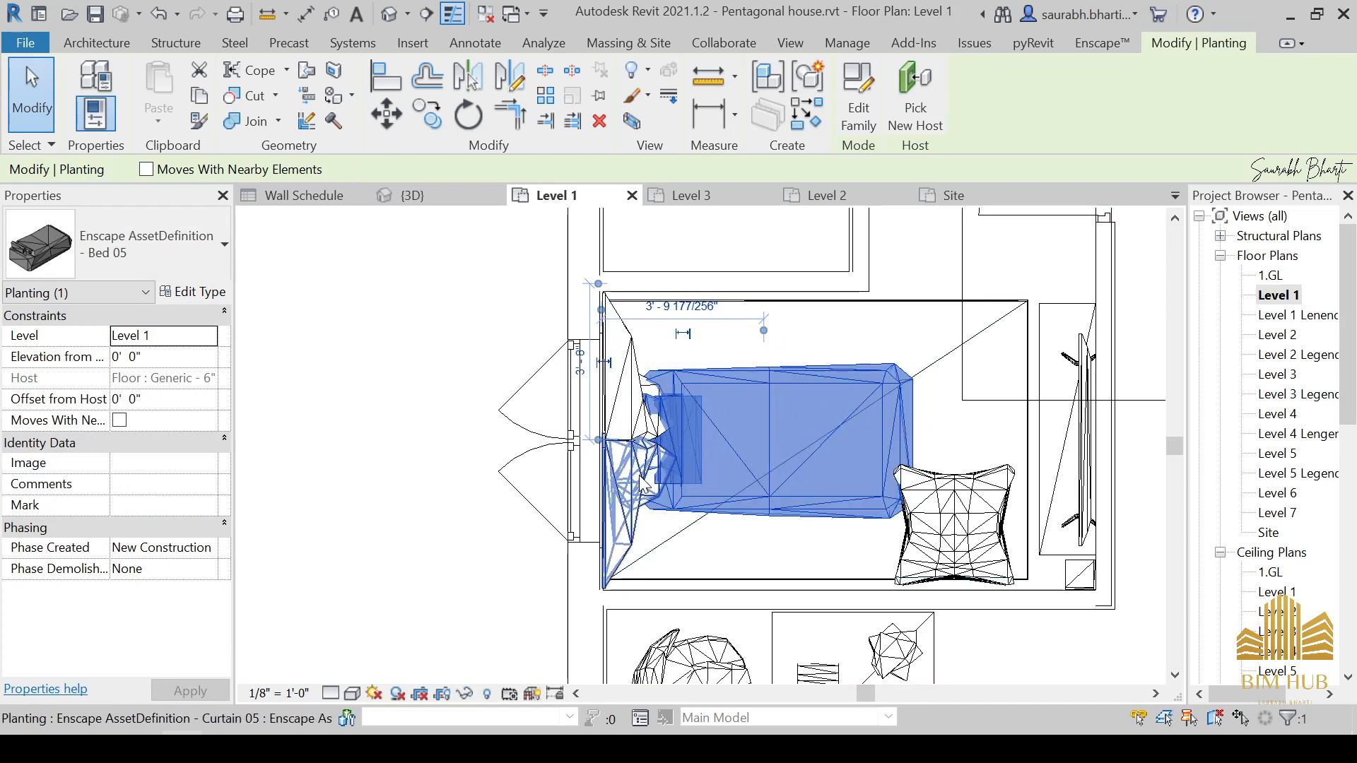
# Step: Examine the armchair and side table area behind the front glazing in 3D, and return to it in the Level 1 plan
pyautogui.click(388, 14)
pyautogui.scroll(-3, 579, 461)
pyautogui.keyDown('shift'); pyautogui.moveTo(580, 461); pyautogui.dragTo(760, 558, button='middle'); pyautogui.keyUp('shift')
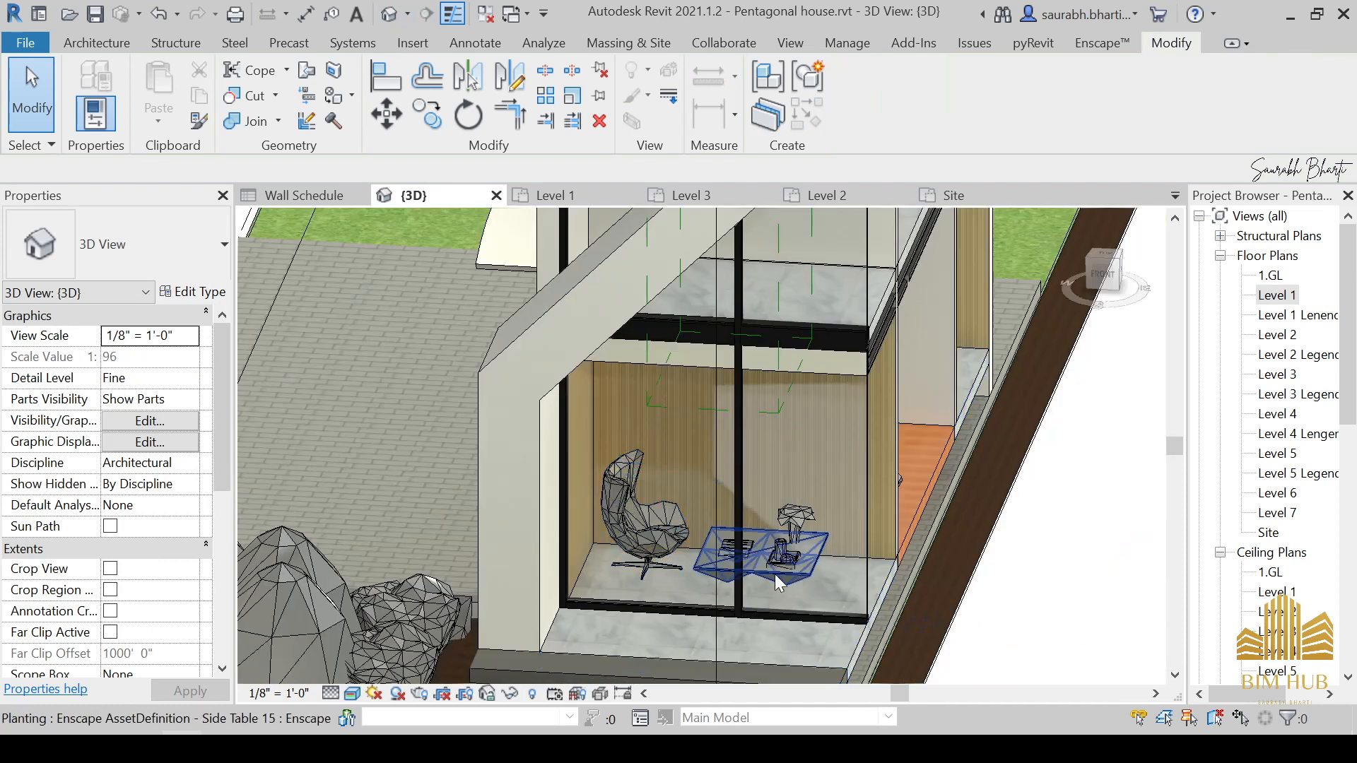
pyautogui.doubleClick(1290, 297)
pyautogui.moveTo(910, 586); pyautogui.dragTo(795, 485, button='middle')
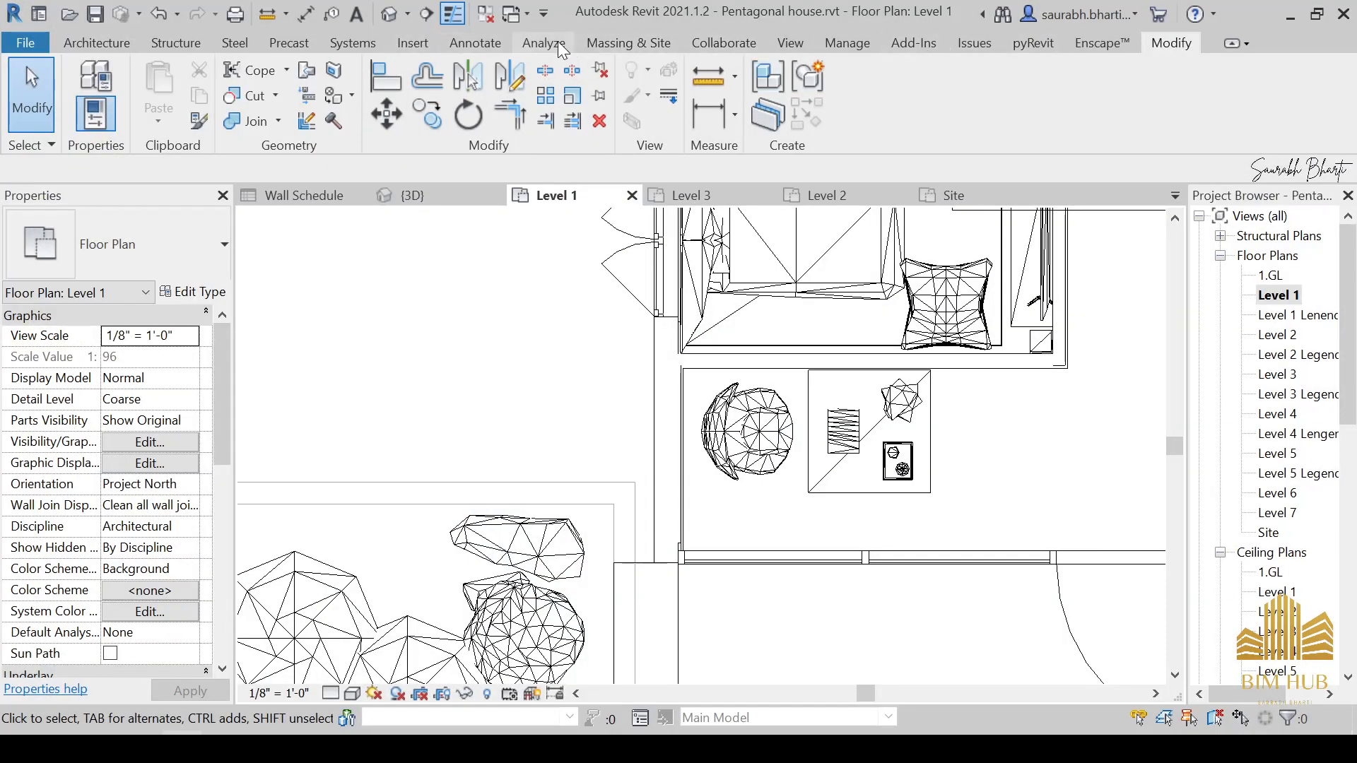
# Step: Browse the Enscape Asset Library for interior accessories, including those tagged decoration, and put the library away
pyautogui.click(1080, 44)
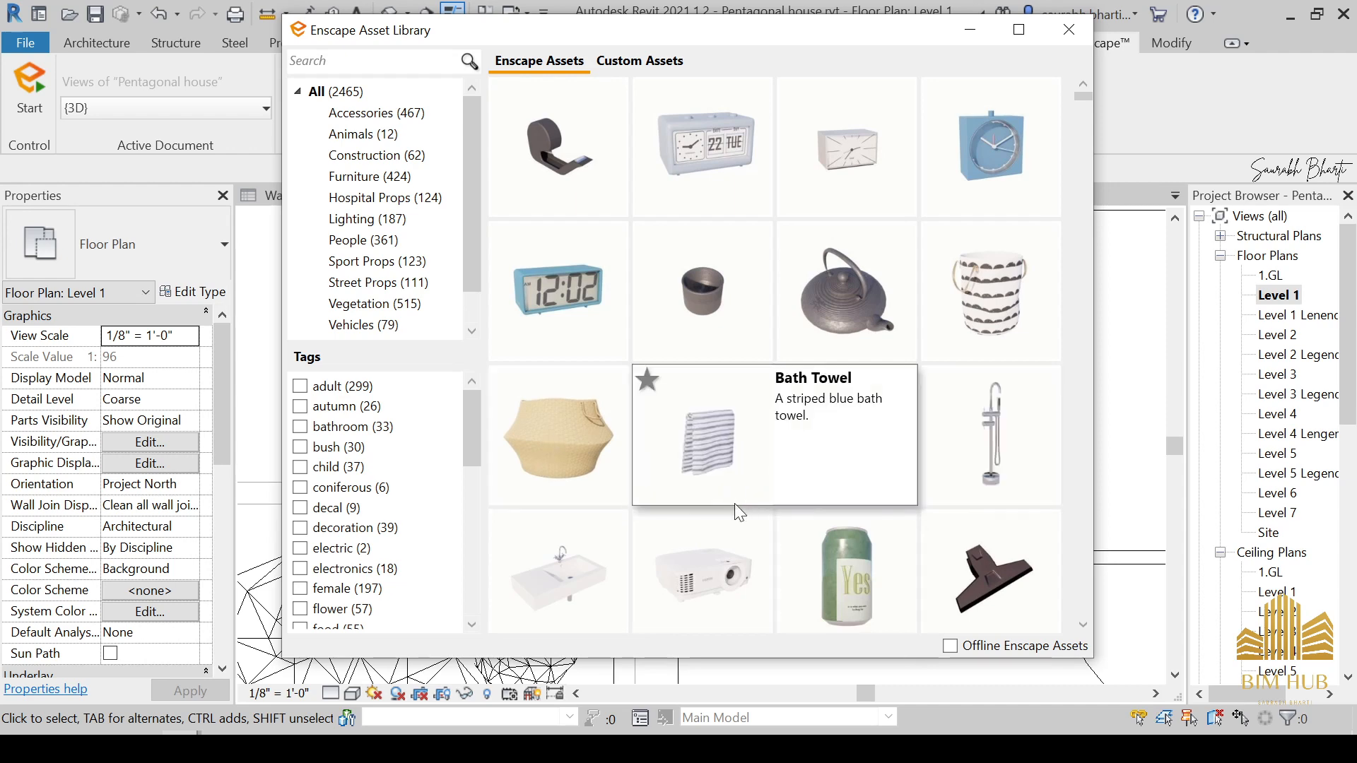
pyautogui.scroll(-3, 716, 508)
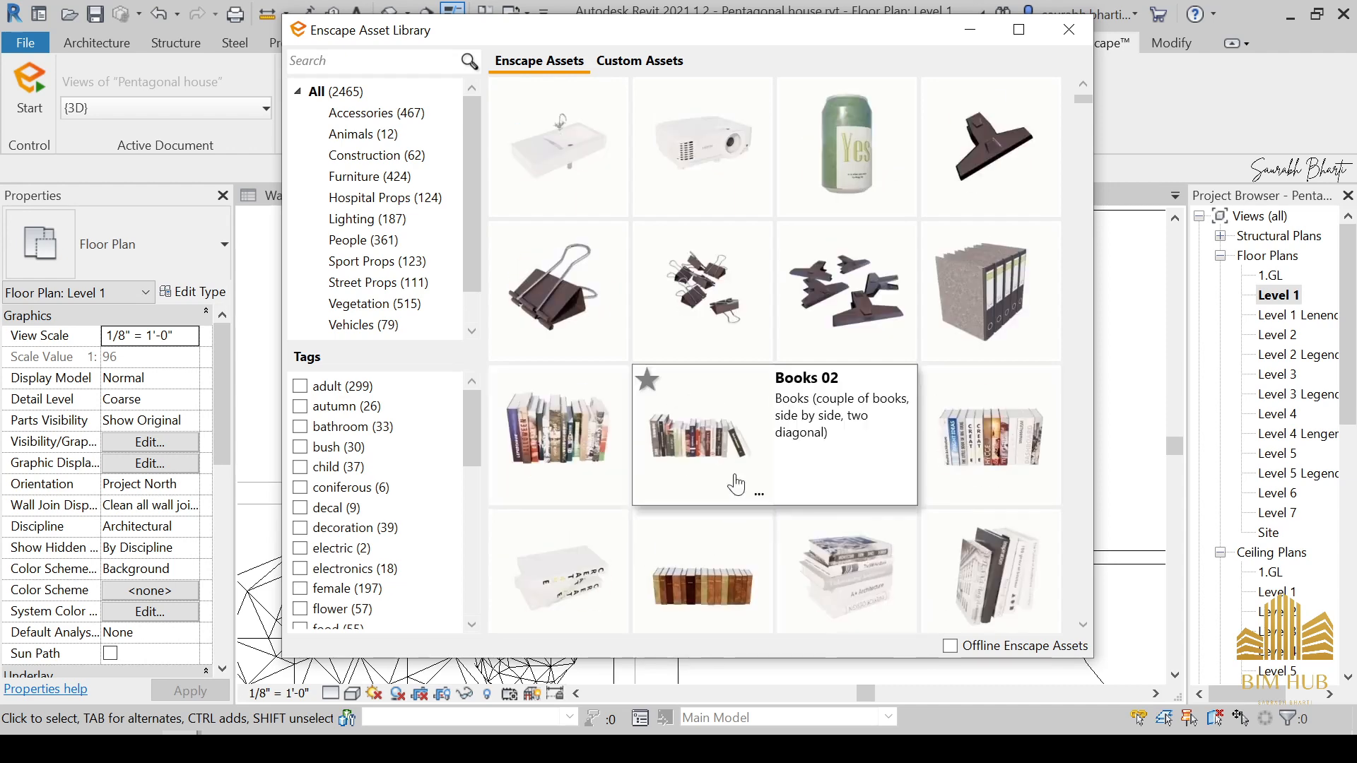
pyautogui.scroll(-12, 837, 456)
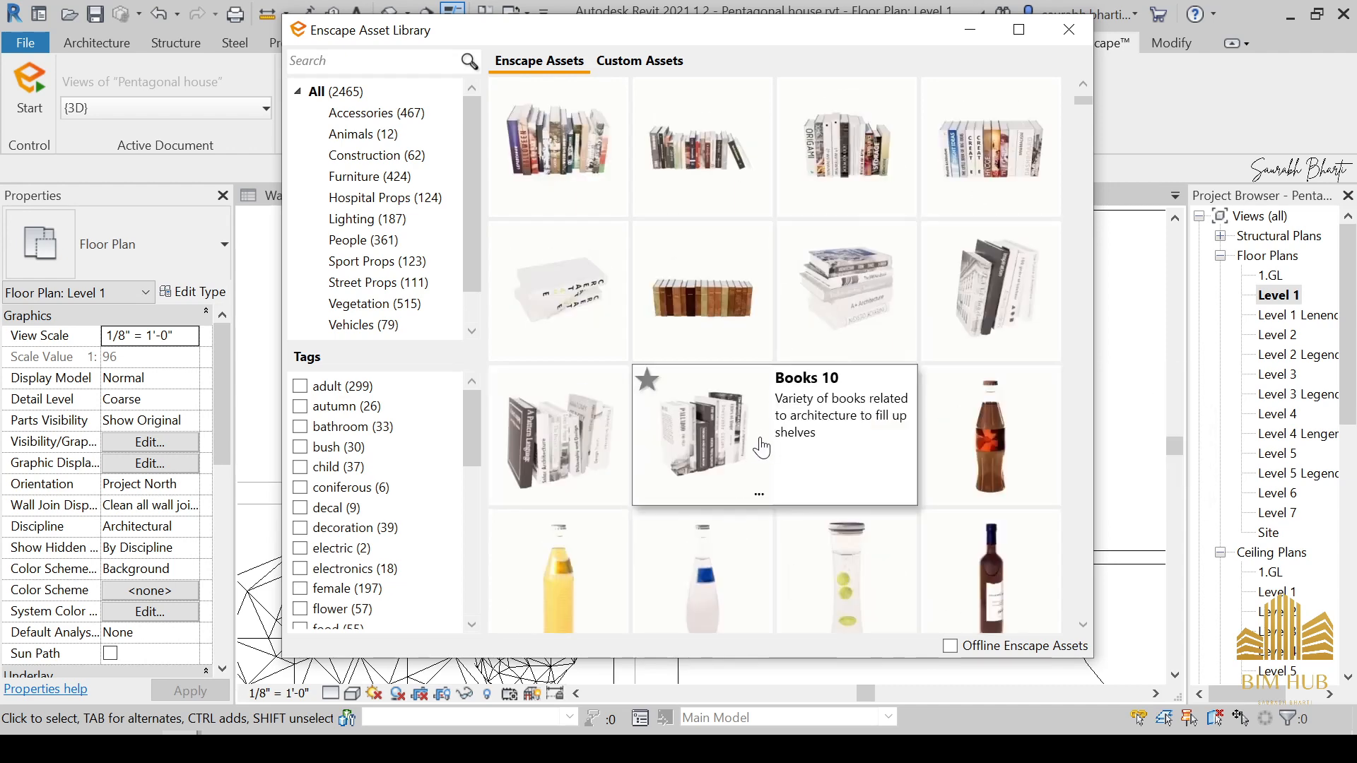
pyautogui.scroll(-6, 756, 441)
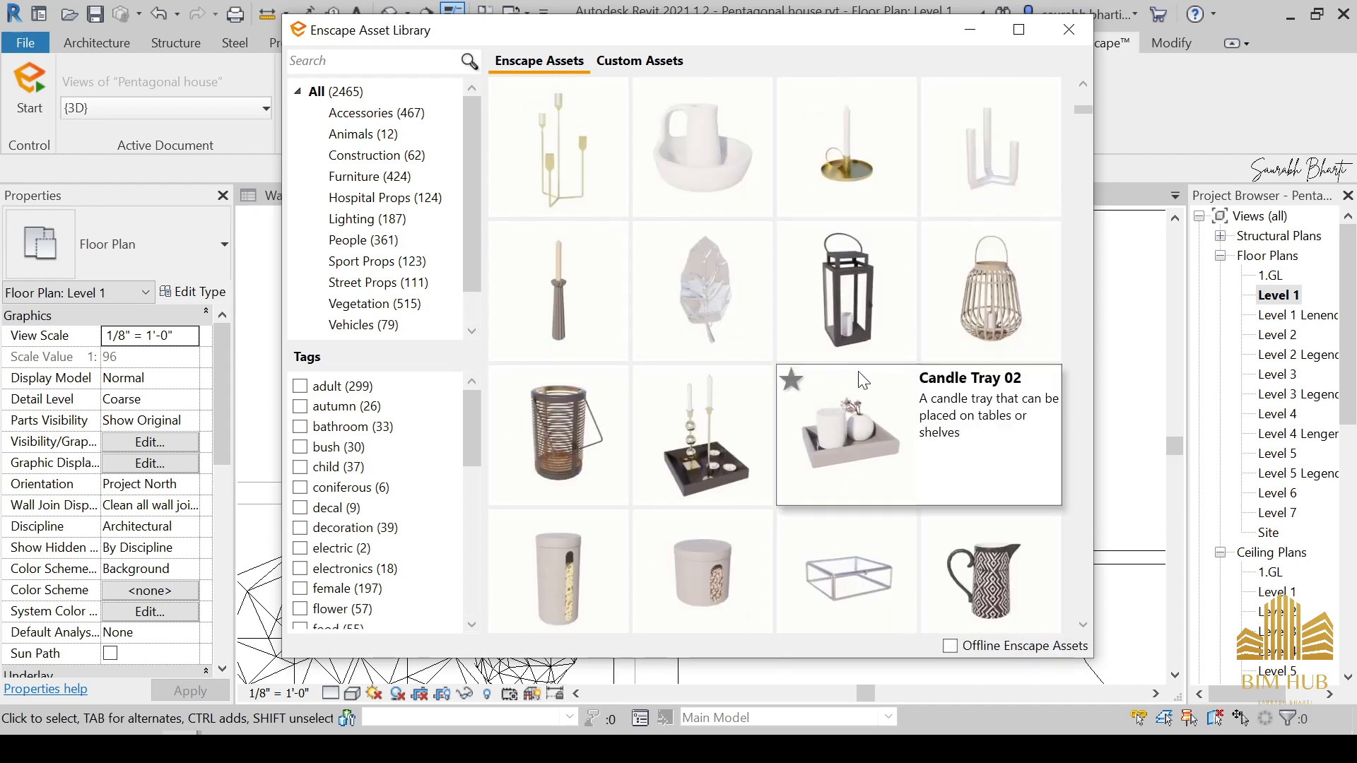
pyautogui.scroll(-1, 862, 381)
pyautogui.scroll(-20, 891, 309)
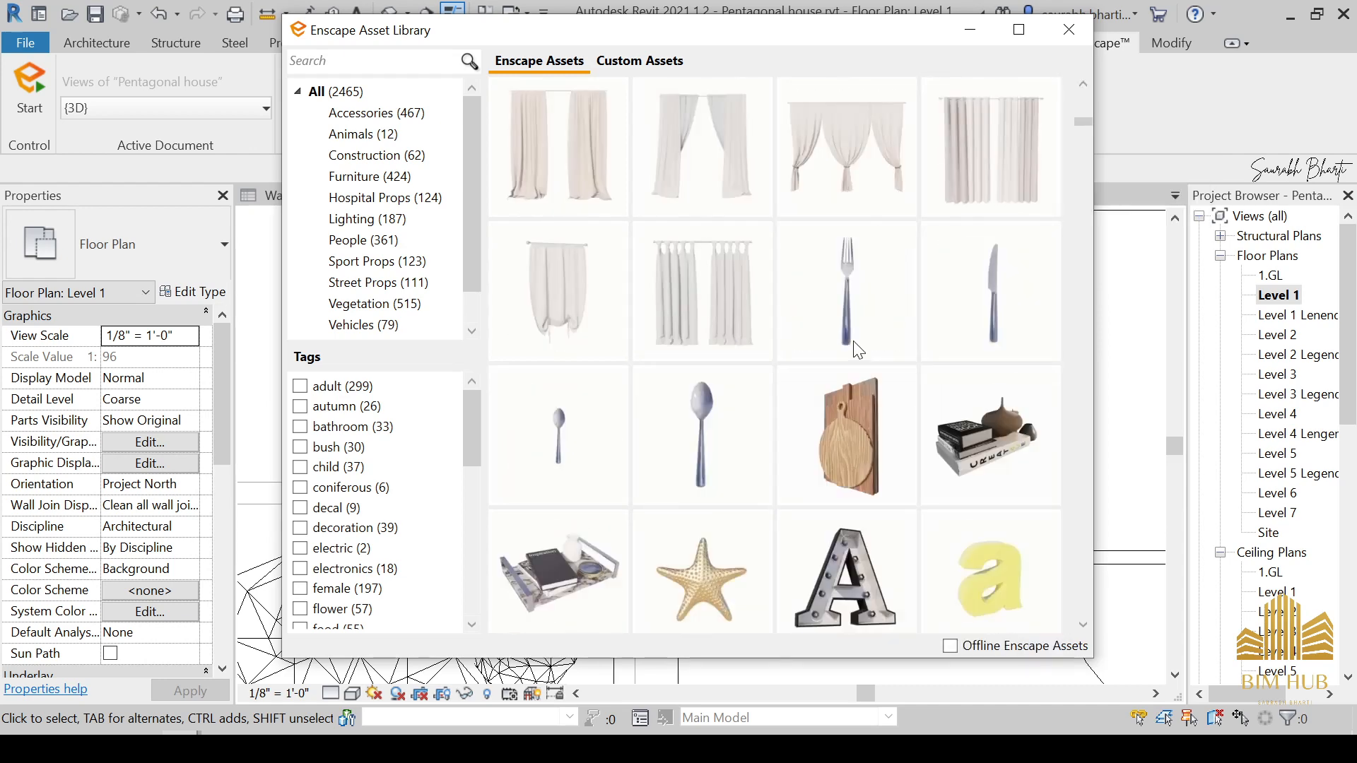
pyautogui.moveTo(722, 463)
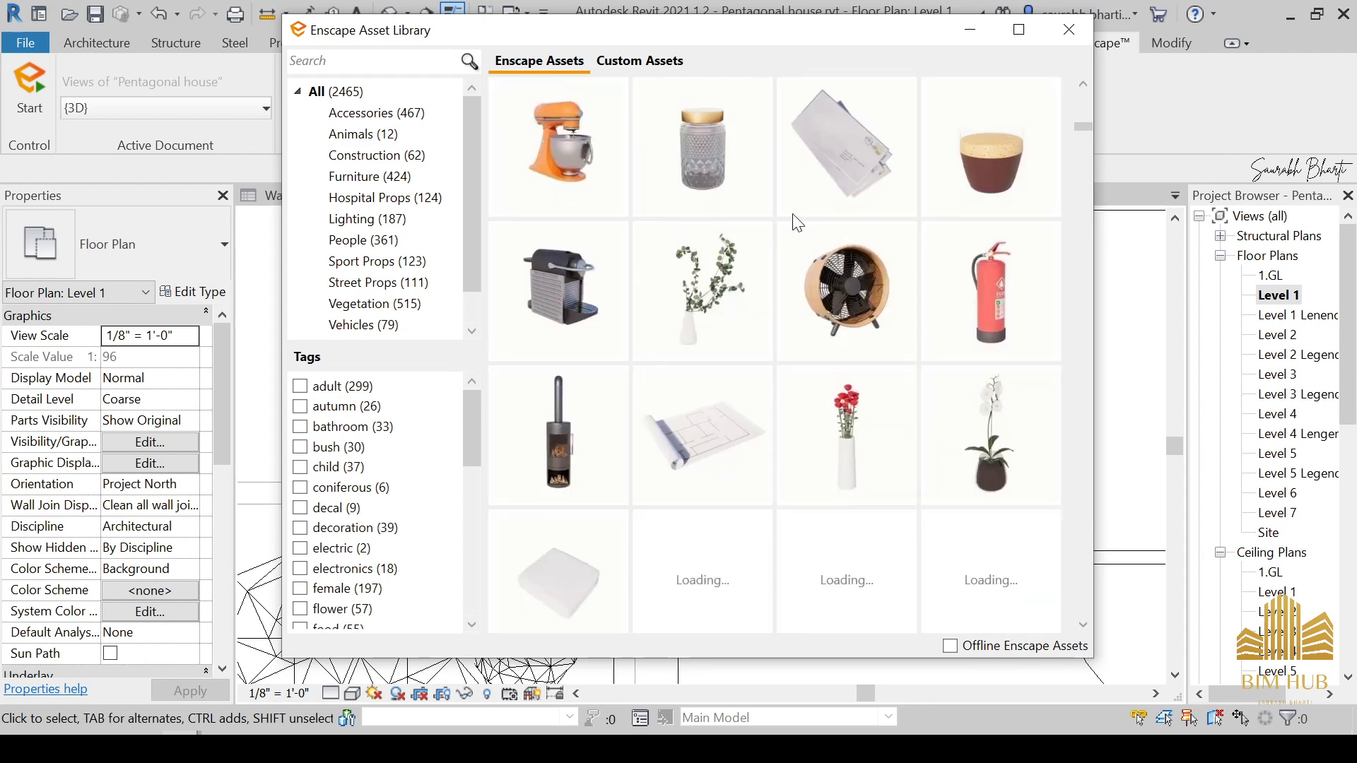
pyautogui.scroll(2, 794, 219)
pyautogui.scroll(-3, 753, 394)
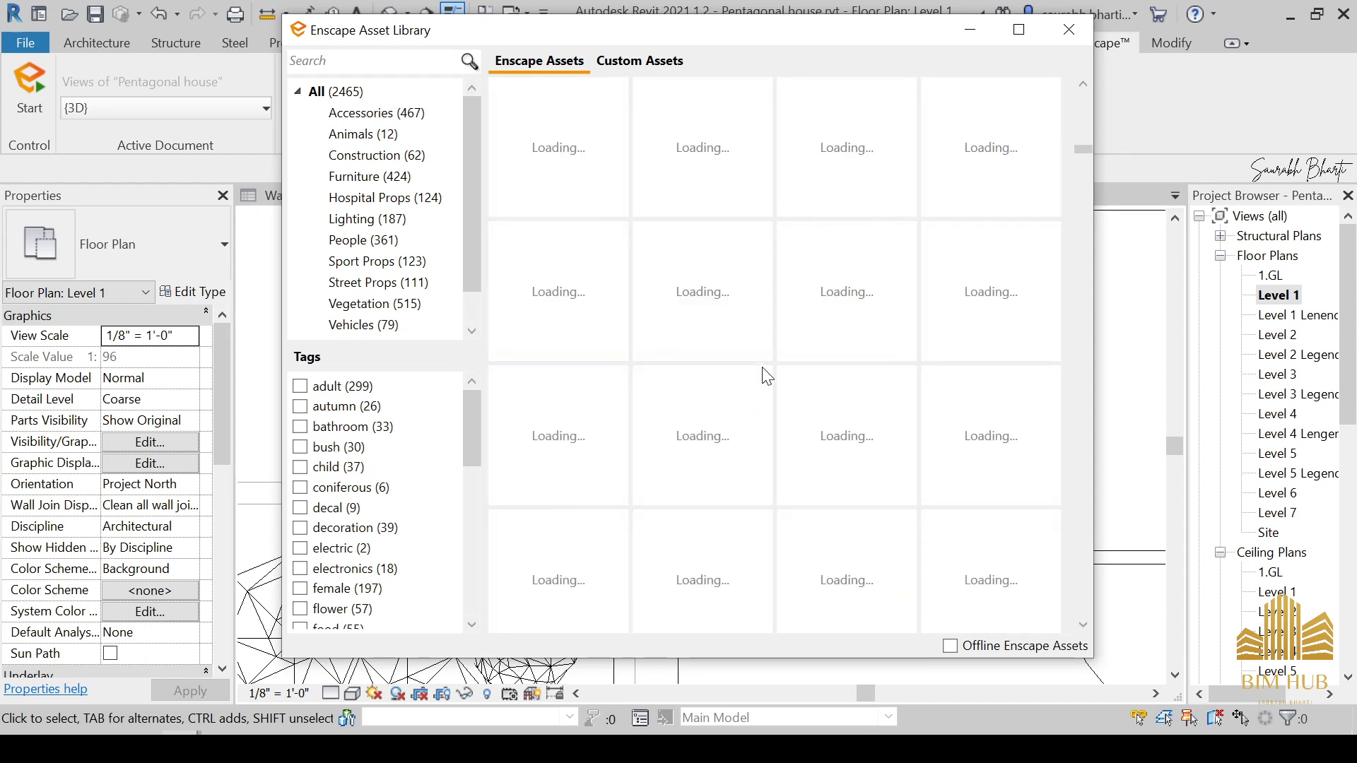
pyautogui.moveTo(759, 408)
pyautogui.click(299, 528)
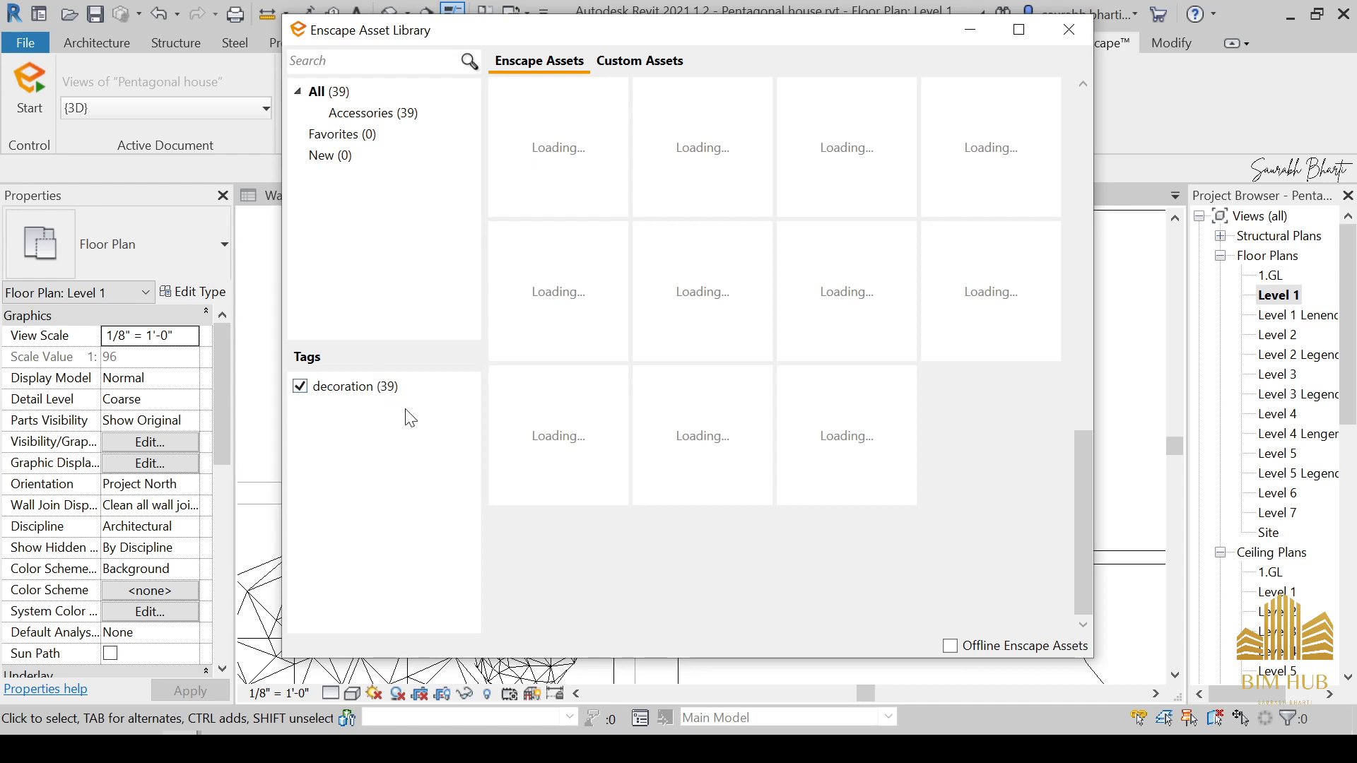
pyautogui.moveTo(520, 385)
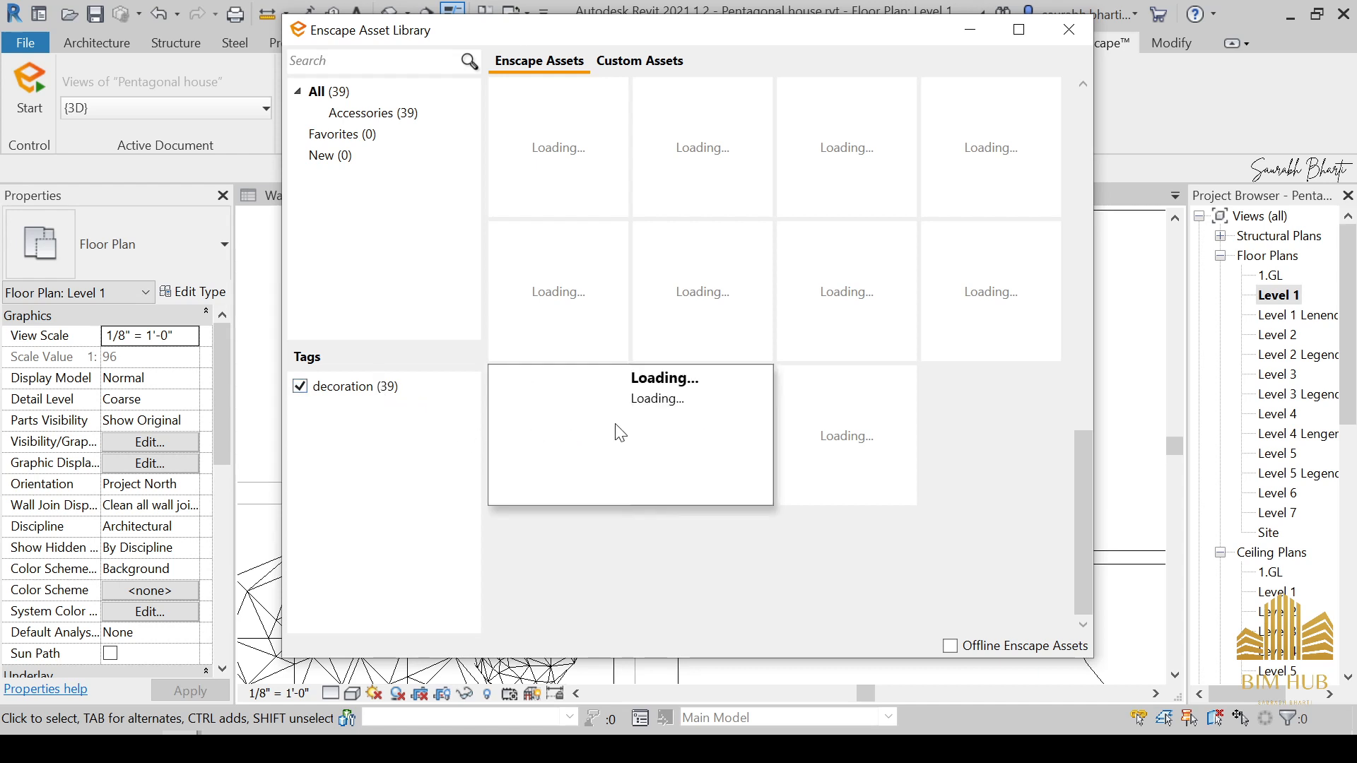
pyautogui.moveTo(644, 412)
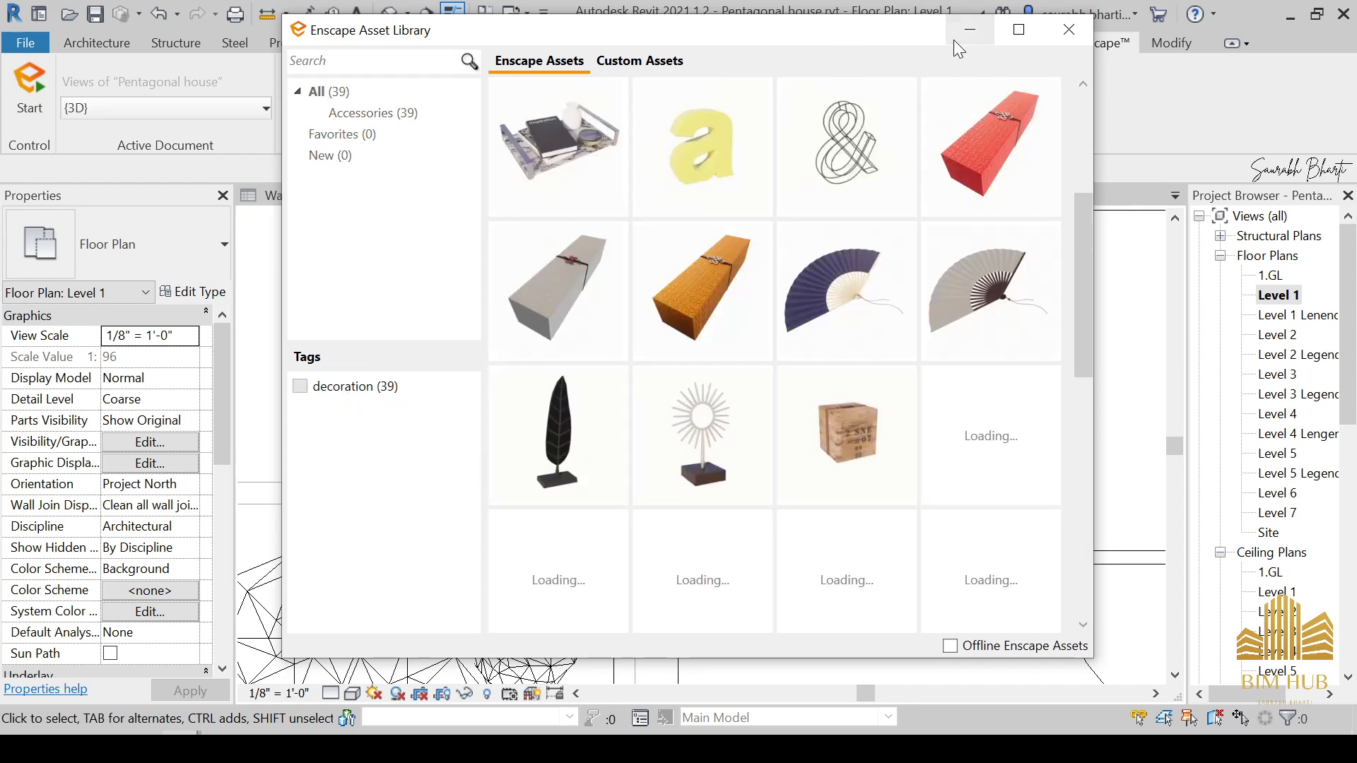
pyautogui.click(970, 30)
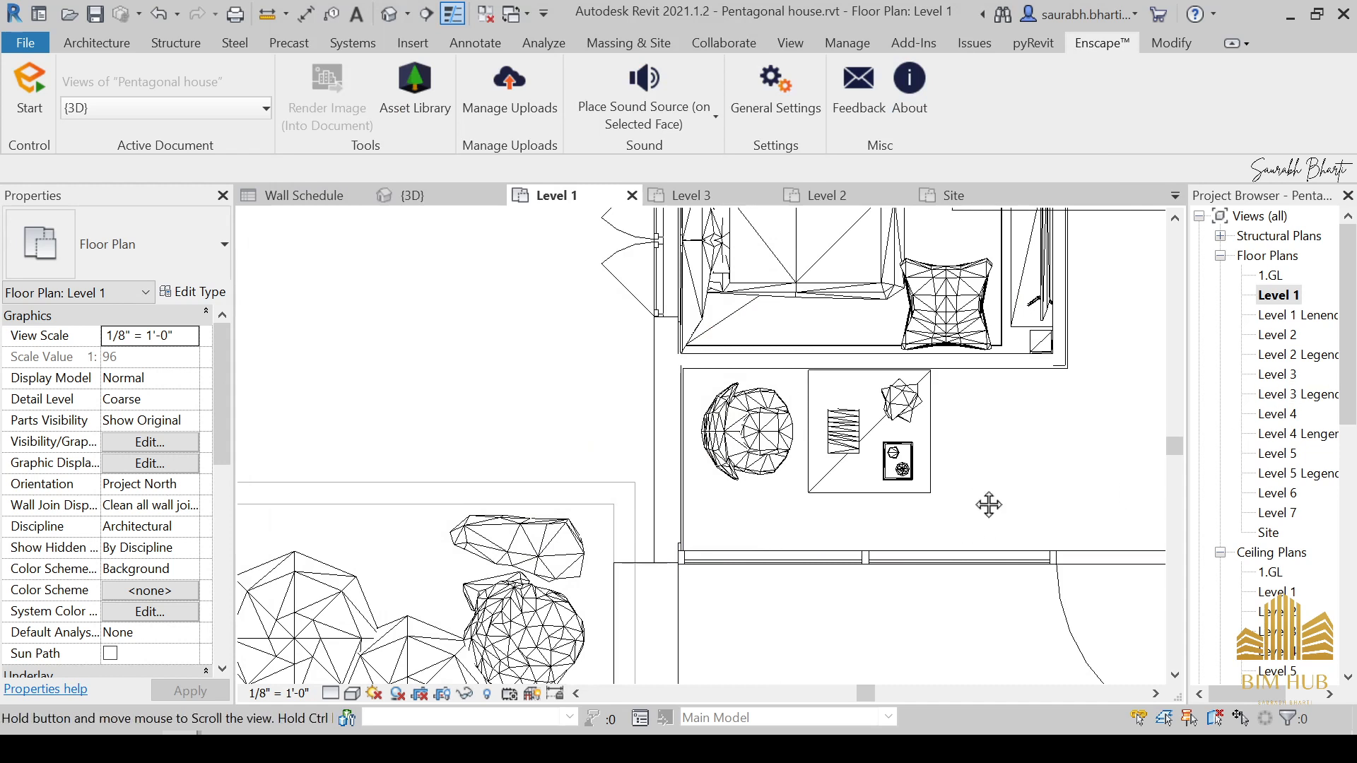
# Step: Widen the section box in the front 3D view until it takes in the full width of the house
pyautogui.moveTo(987, 505); pyautogui.dragTo(661, 543, button='middle')
pyautogui.scroll(-2, 941, 441)
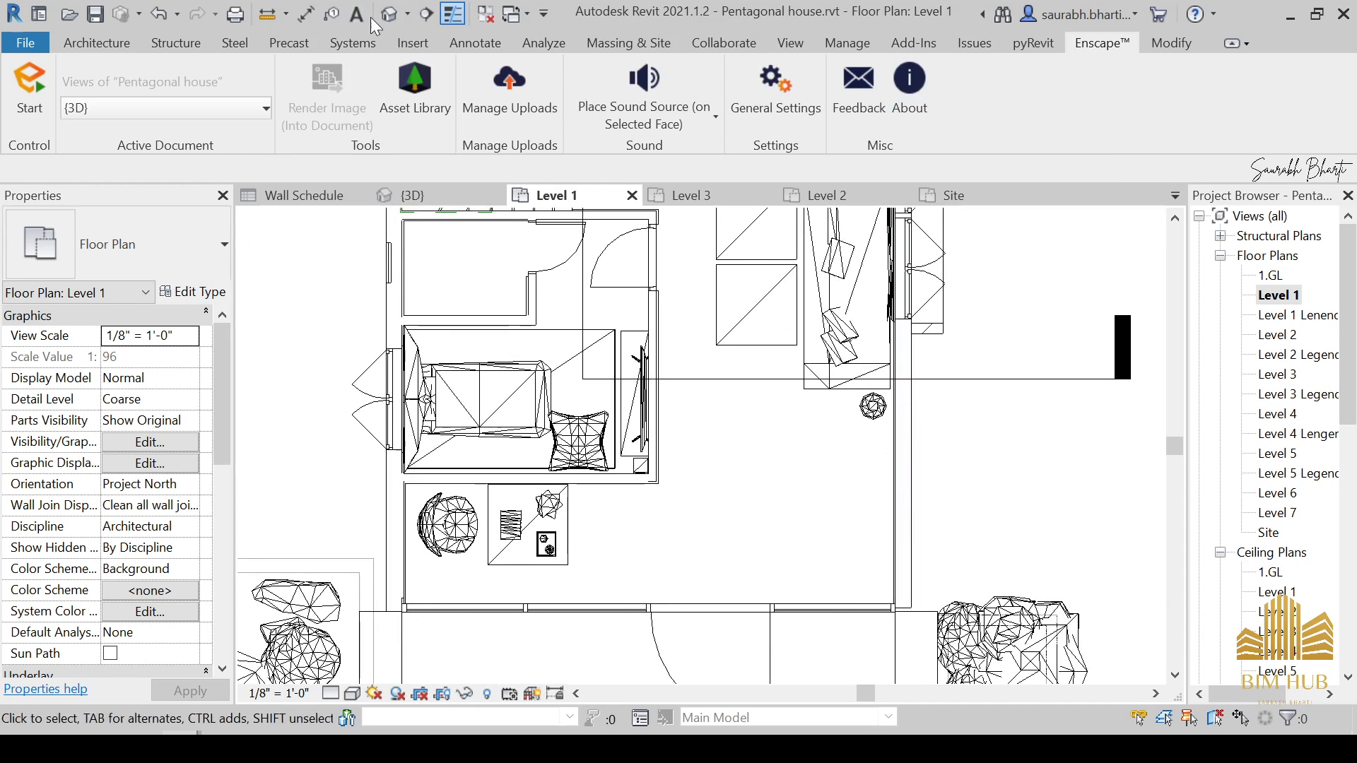
pyautogui.click(390, 14)
pyautogui.scroll(-6, 608, 392)
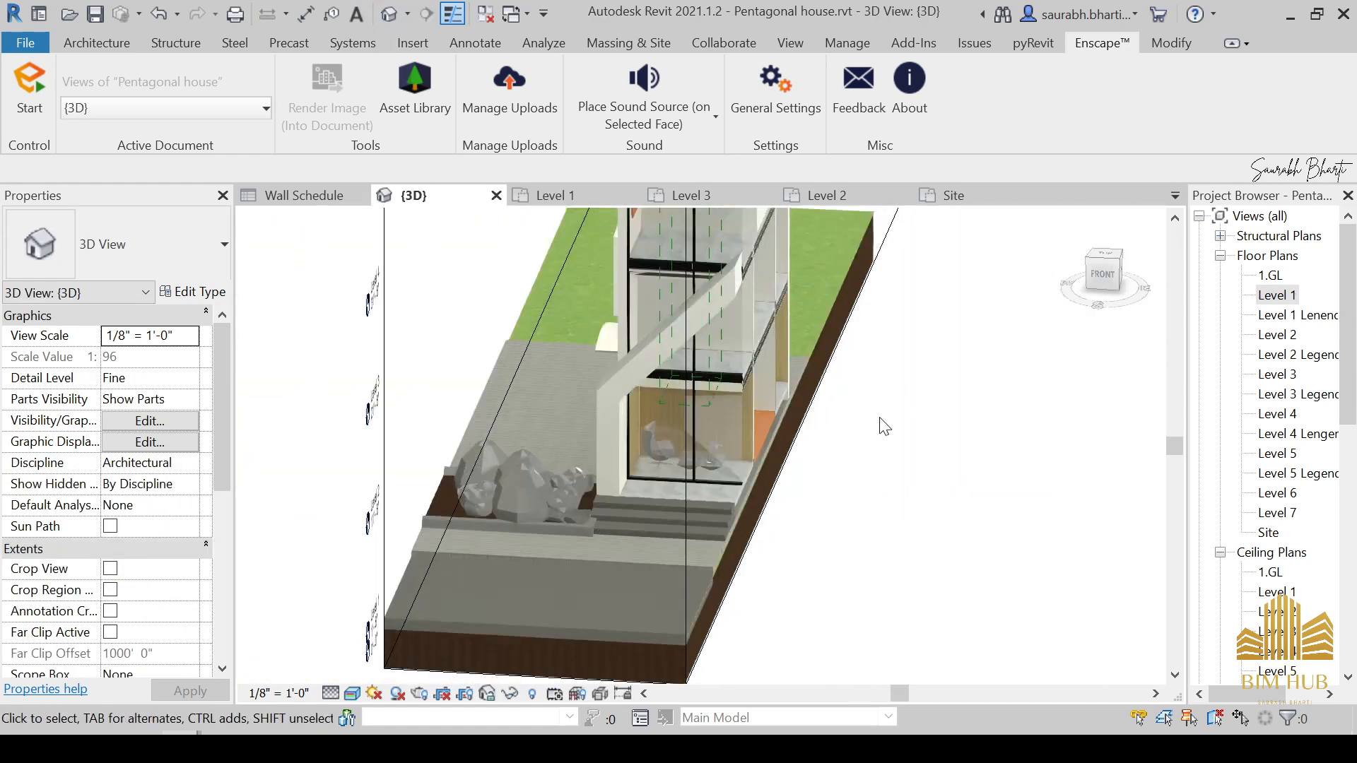
pyautogui.click(1104, 277)
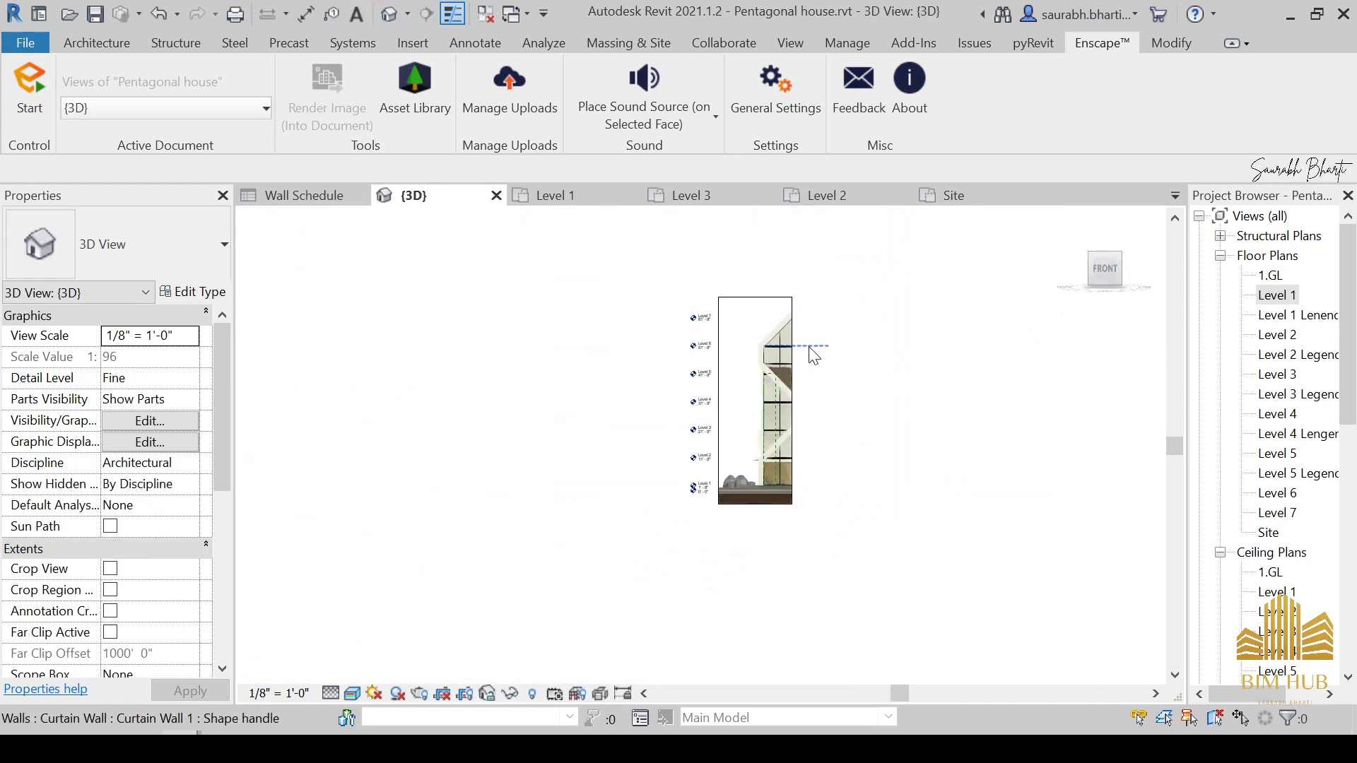
pyautogui.click(734, 339)
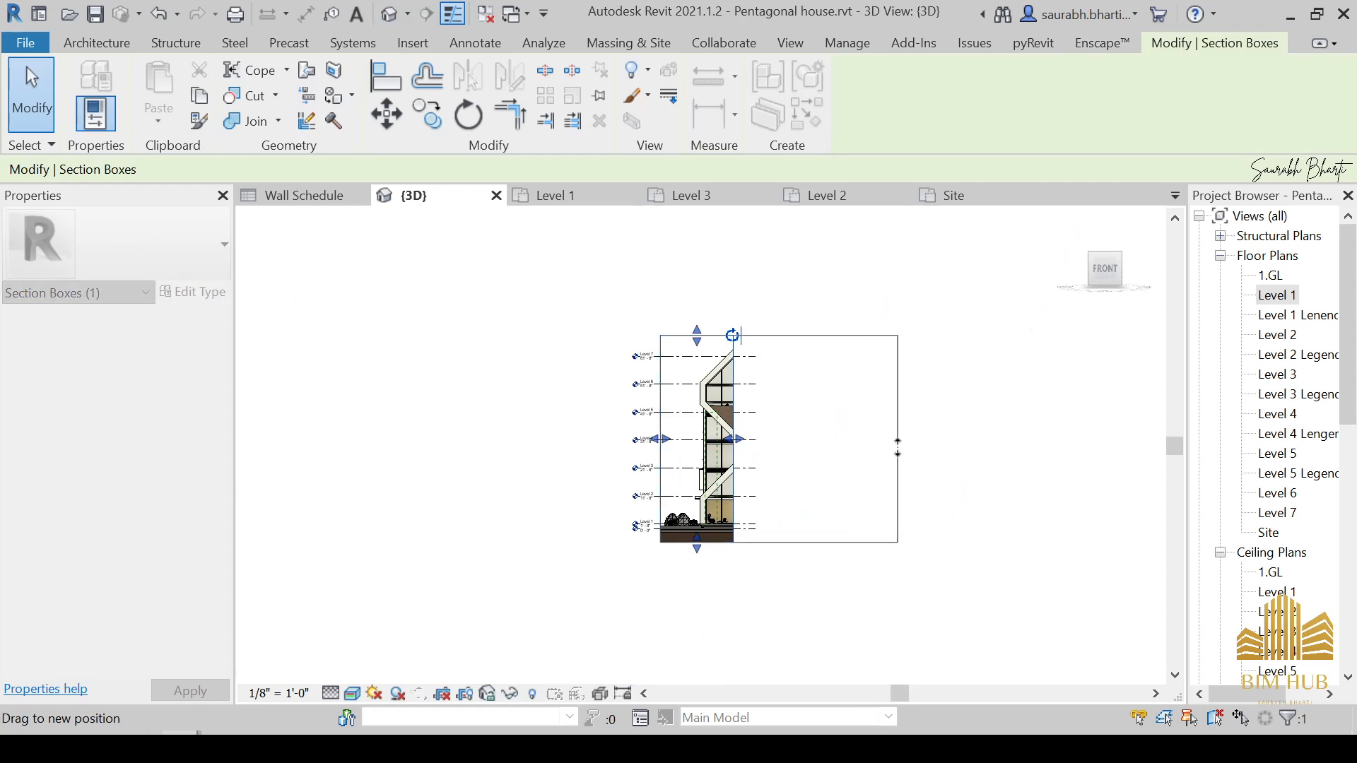
pyautogui.moveTo(739, 439); pyautogui.dragTo(898, 439)
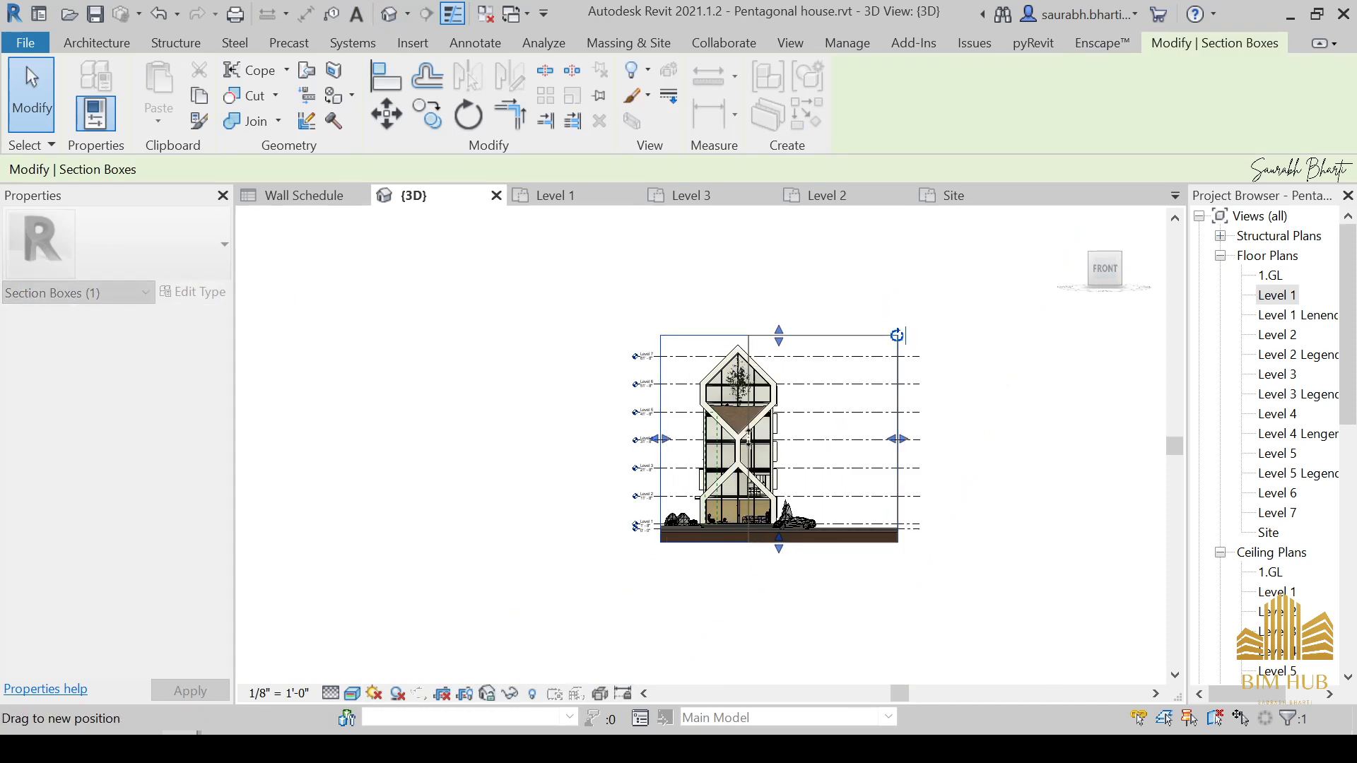
# Step: View the 3D model from the left and examine the bare Level 1 living room wall beside the curtained window
pyautogui.keyDown('shift'); pyautogui.moveTo(664, 534); pyautogui.dragTo(903, 584, button='middle'); pyautogui.keyUp('shift')
pyautogui.scroll(10, 900, 523)
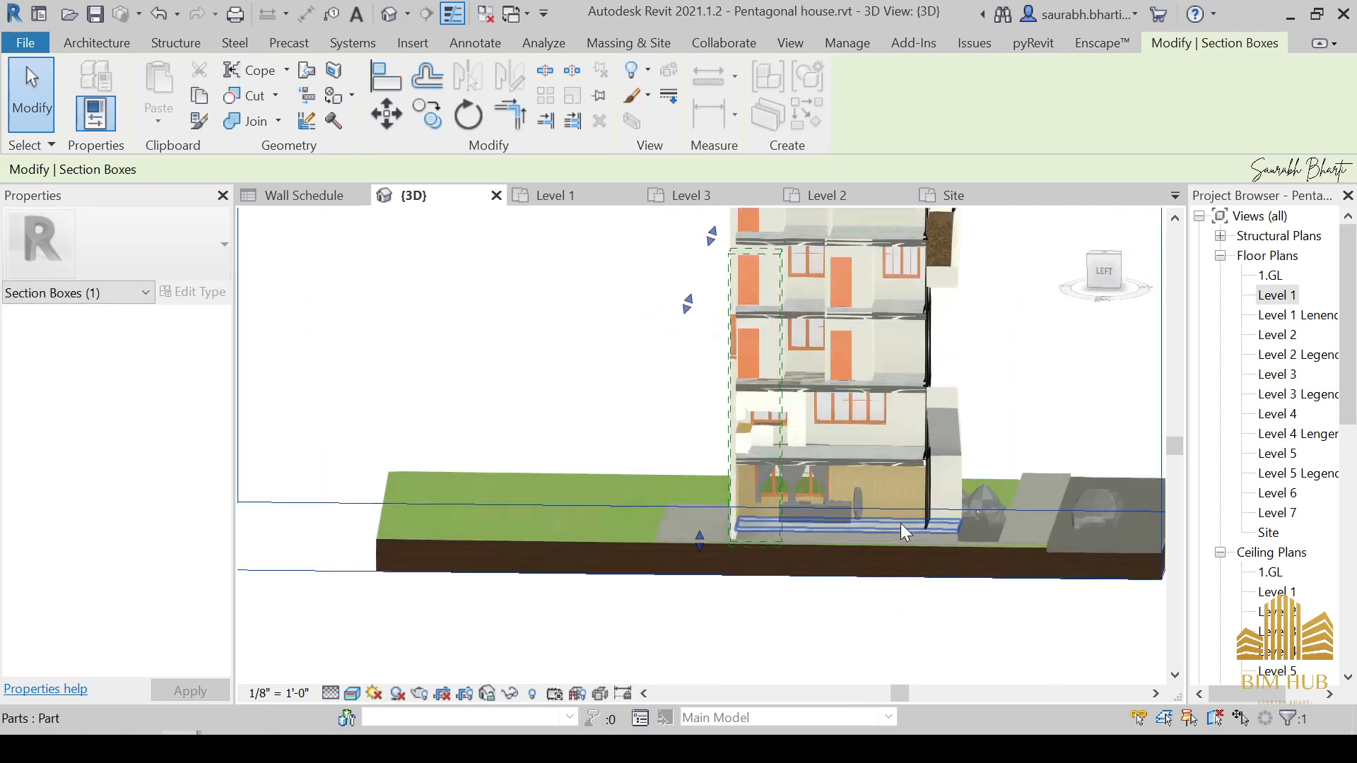
pyautogui.keyDown('shift'); pyautogui.moveTo(896, 490); pyautogui.dragTo(900, 470, button='middle'); pyautogui.keyUp('shift')
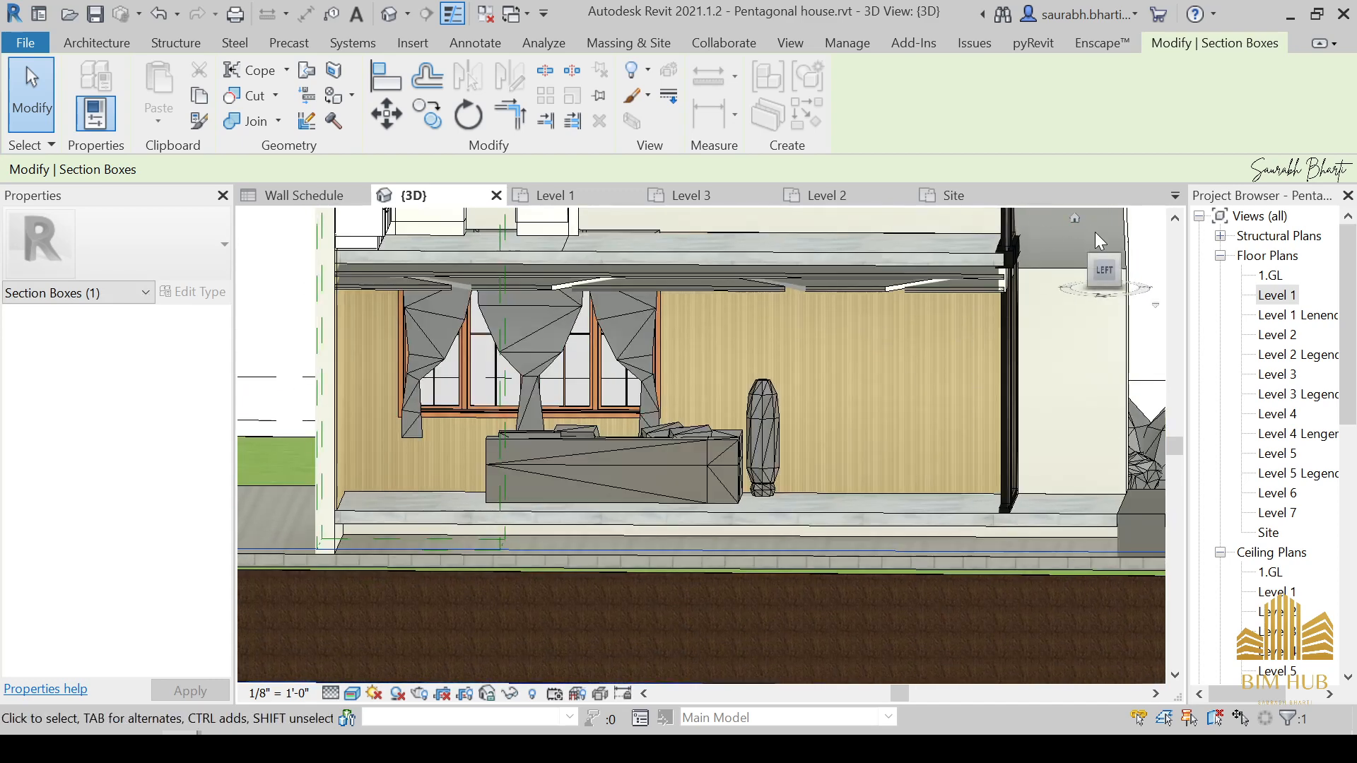
pyautogui.click(1111, 273)
pyautogui.scroll(5, 799, 516)
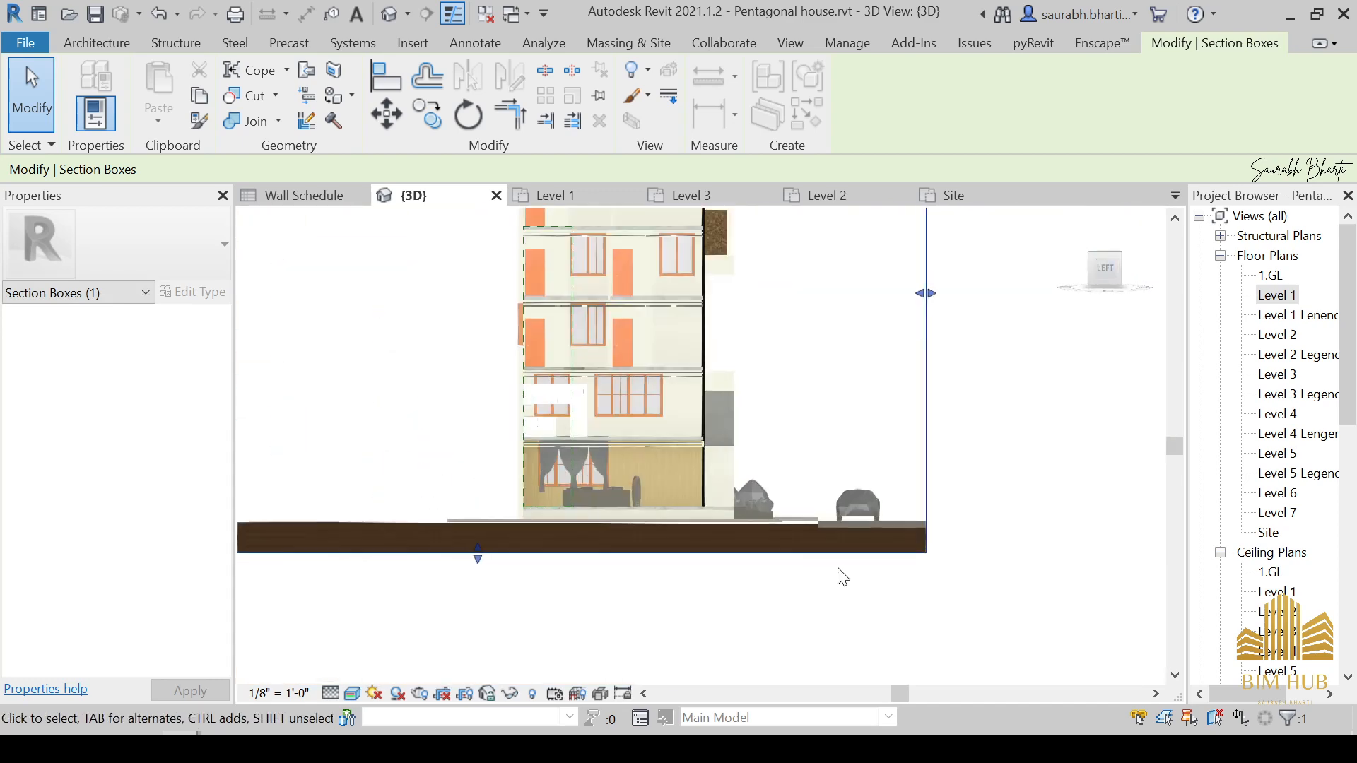
pyautogui.scroll(4, 562, 463)
pyautogui.moveTo(846, 478); pyautogui.dragTo(848, 454, button='middle')
pyautogui.scroll(3, 848, 454)
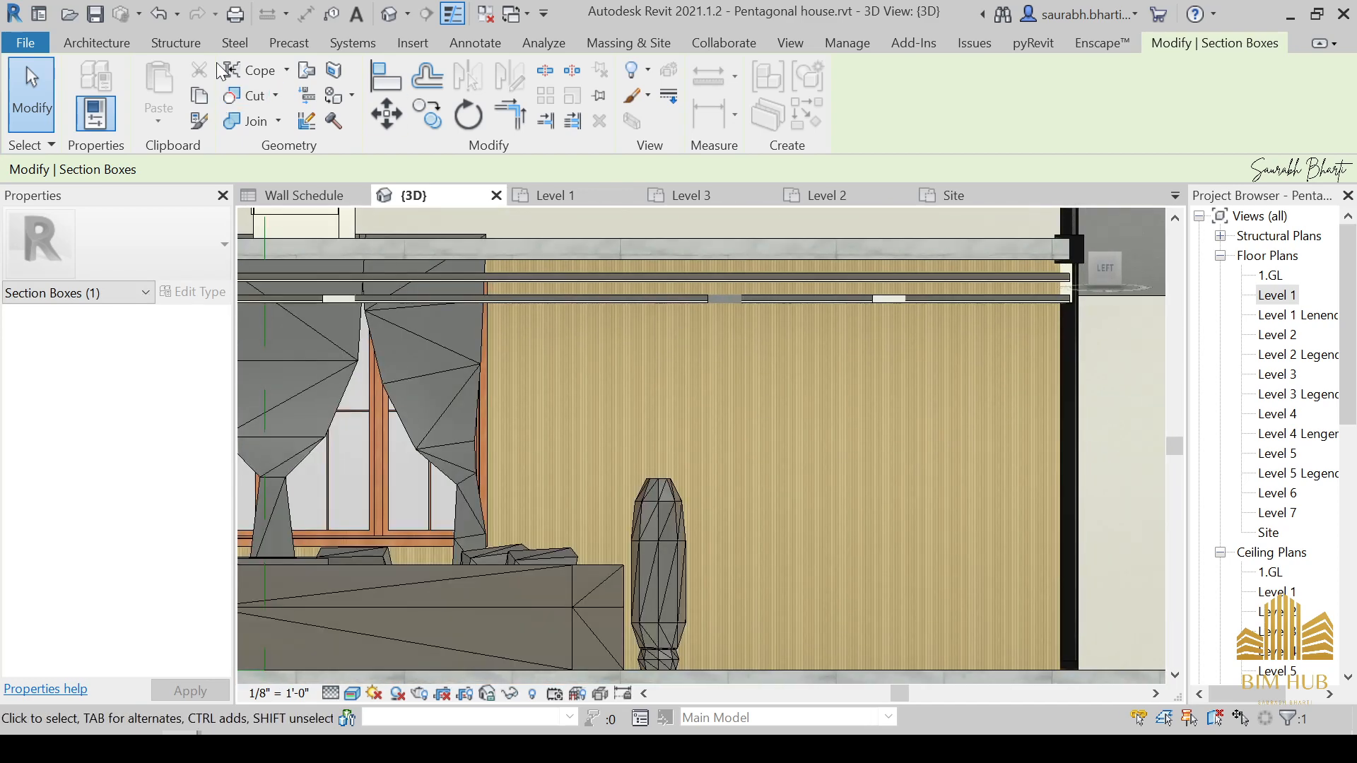
# Step: Start an in-place model in the Generic Models category and name it RAck
pyautogui.click(123, 50)
pyautogui.click(256, 99)
pyautogui.click(233, 176)
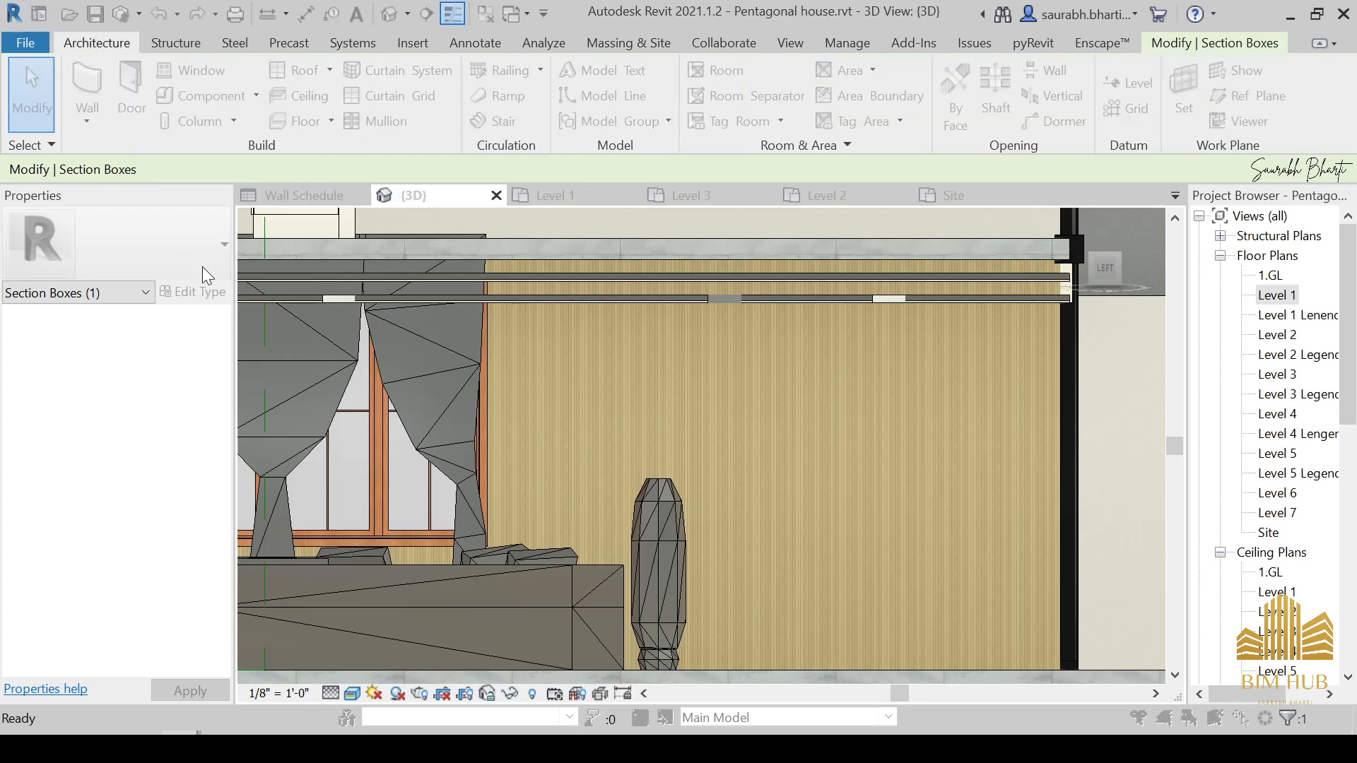
pyautogui.click(572, 267)
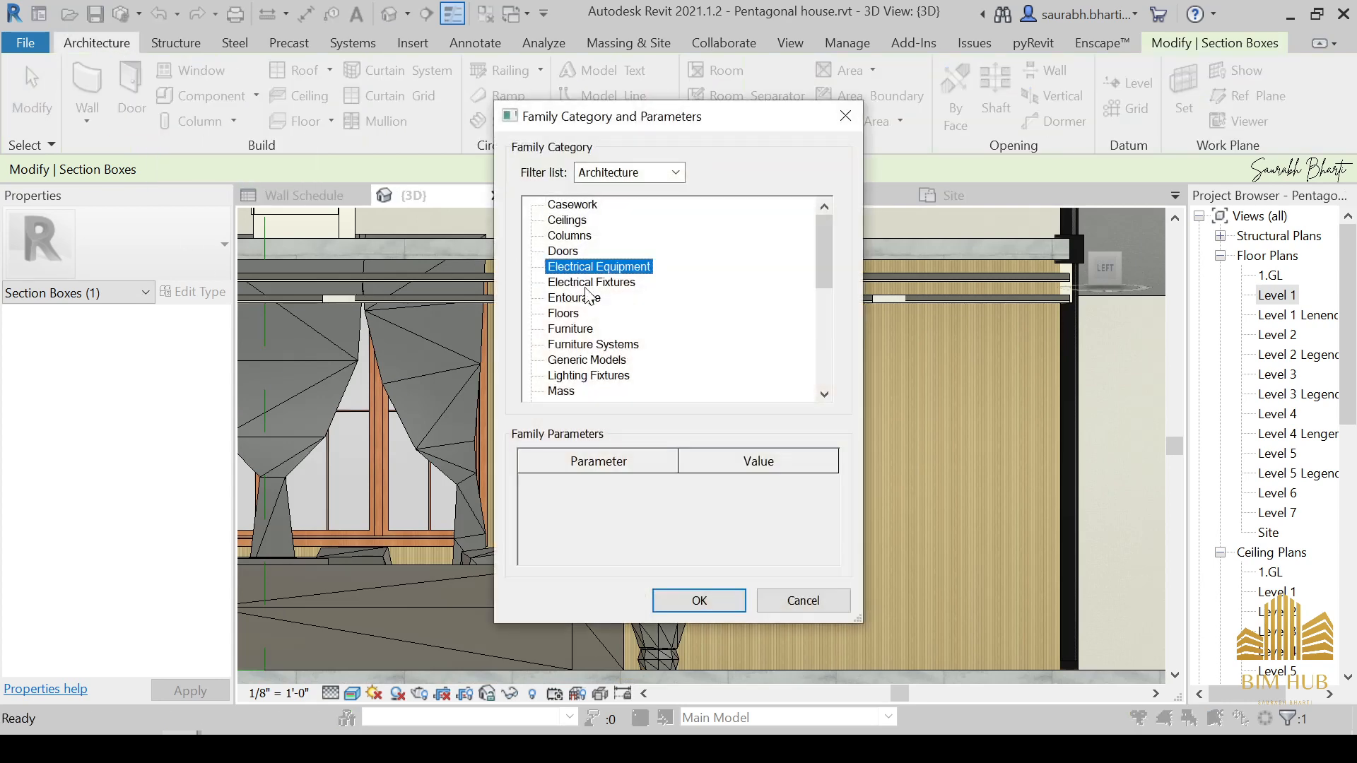
pyautogui.doubleClick(587, 360)
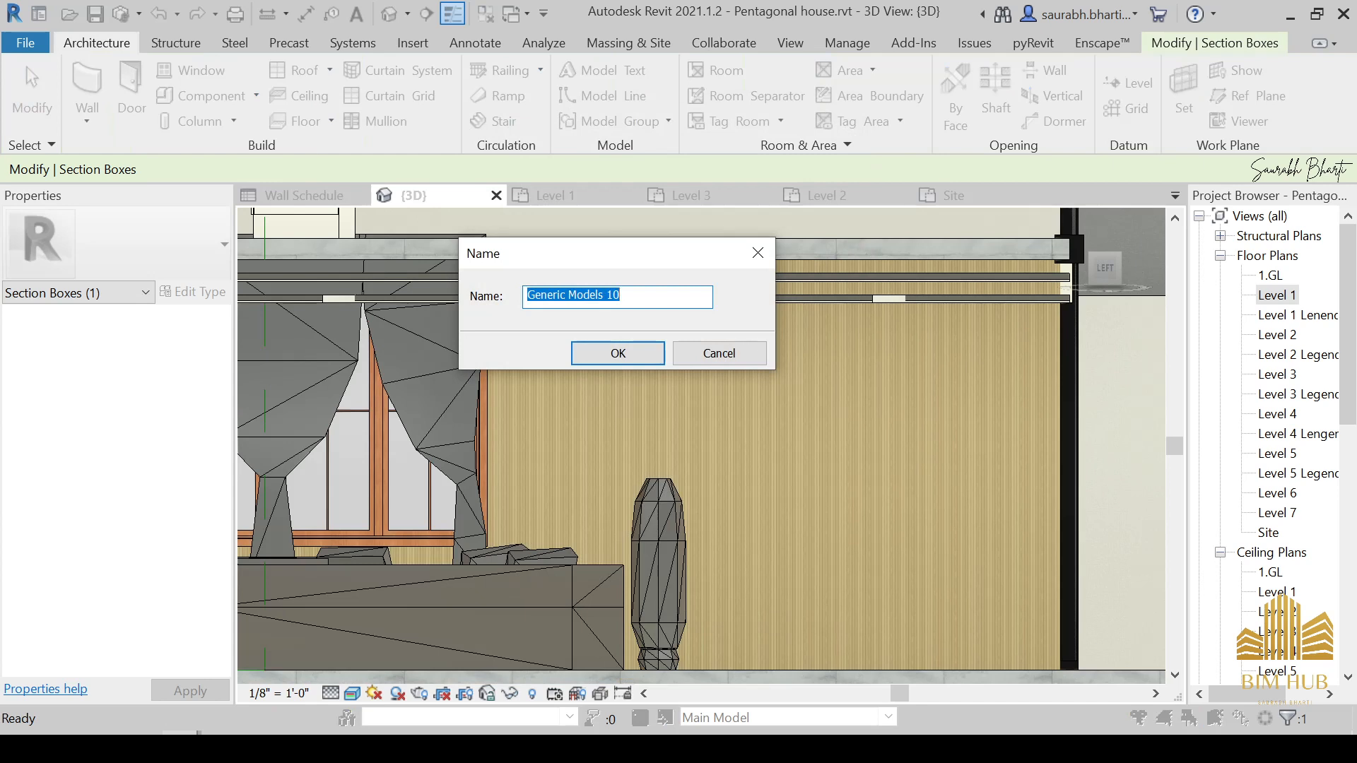
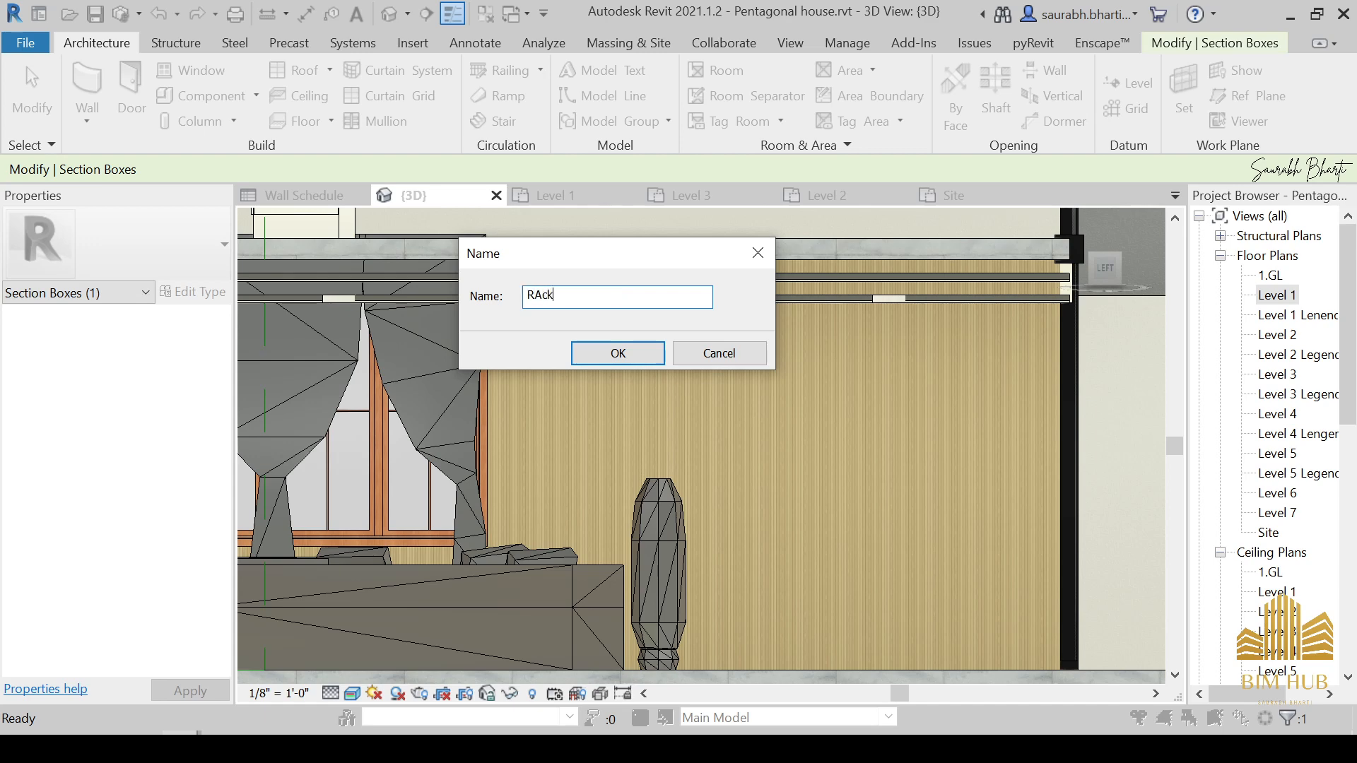
pyautogui.press('Return')
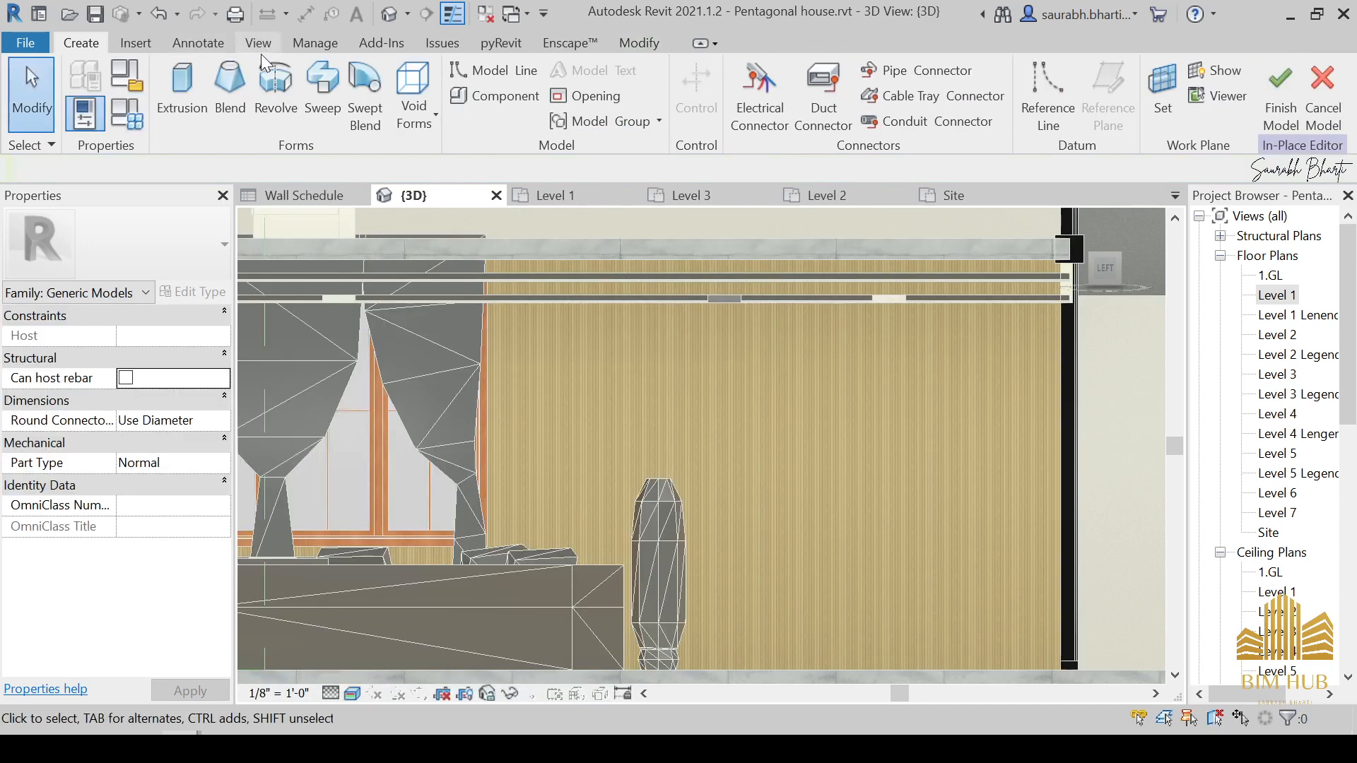
# Step: Start an extrusion for the rack and set its work plane to the face of the wood-panelled hall wall
pyautogui.click(183, 84)
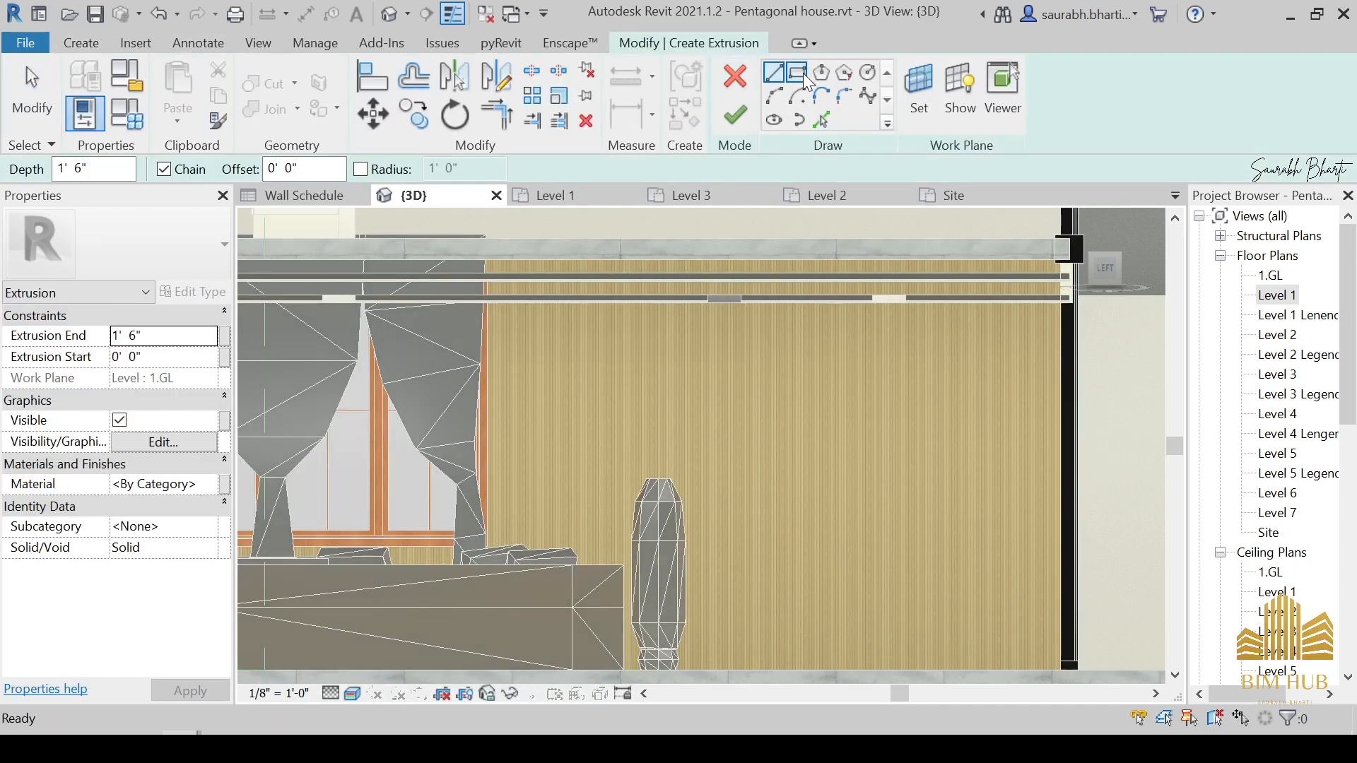
pyautogui.click(919, 88)
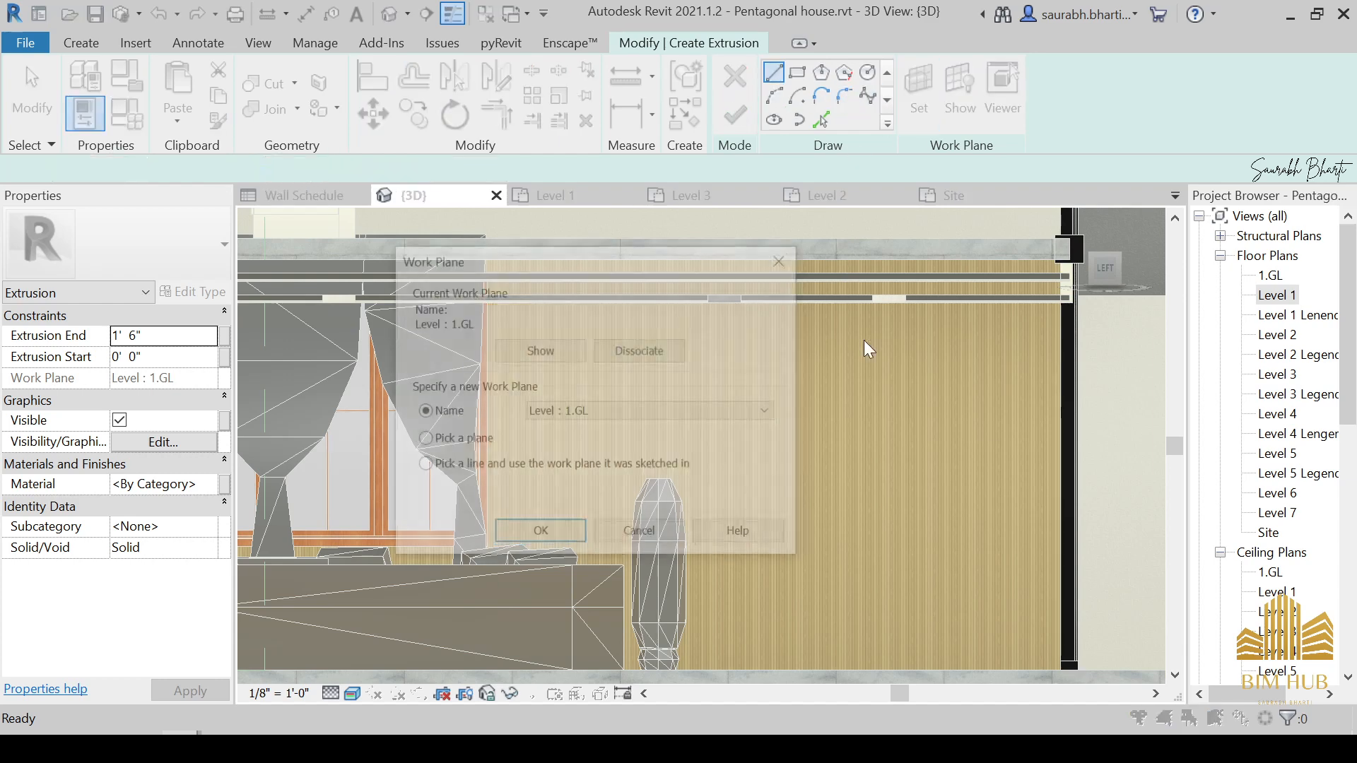
pyautogui.click(540, 535)
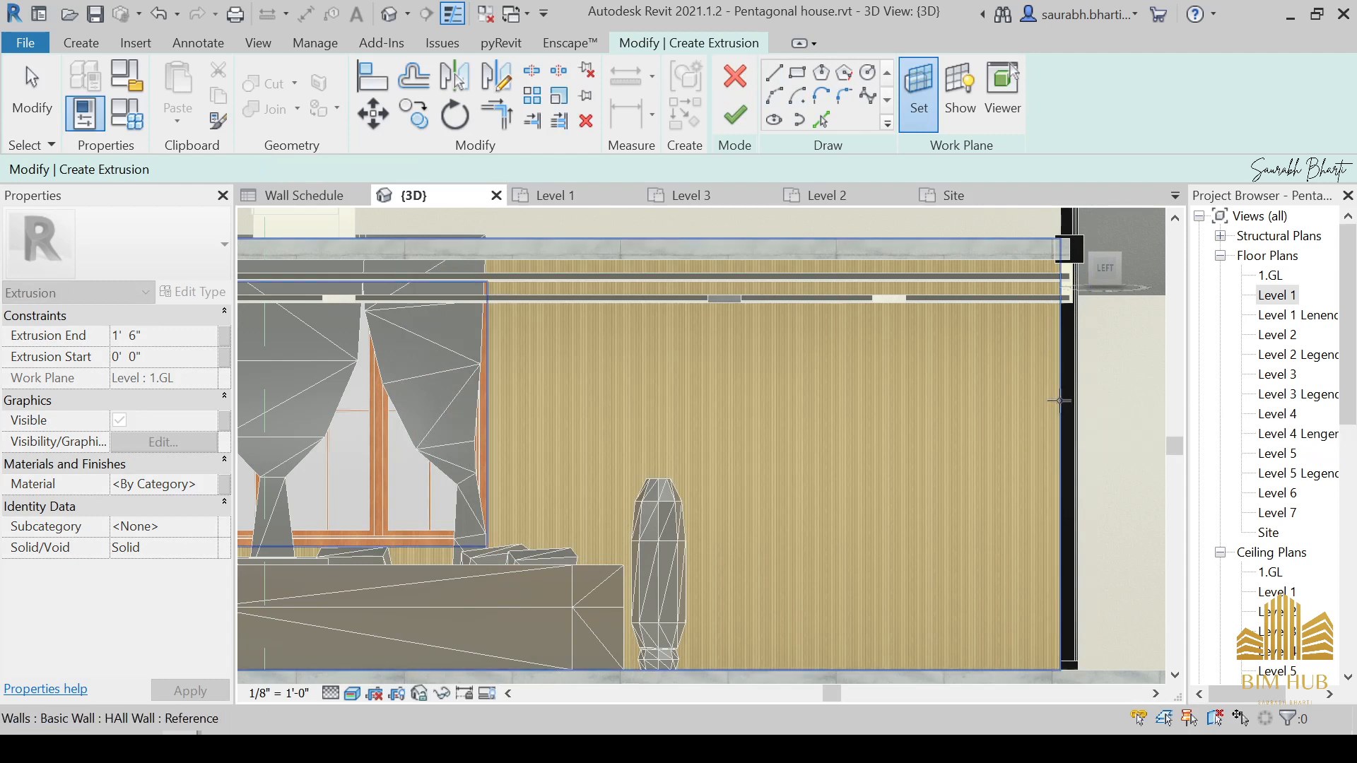
pyautogui.click(1058, 401)
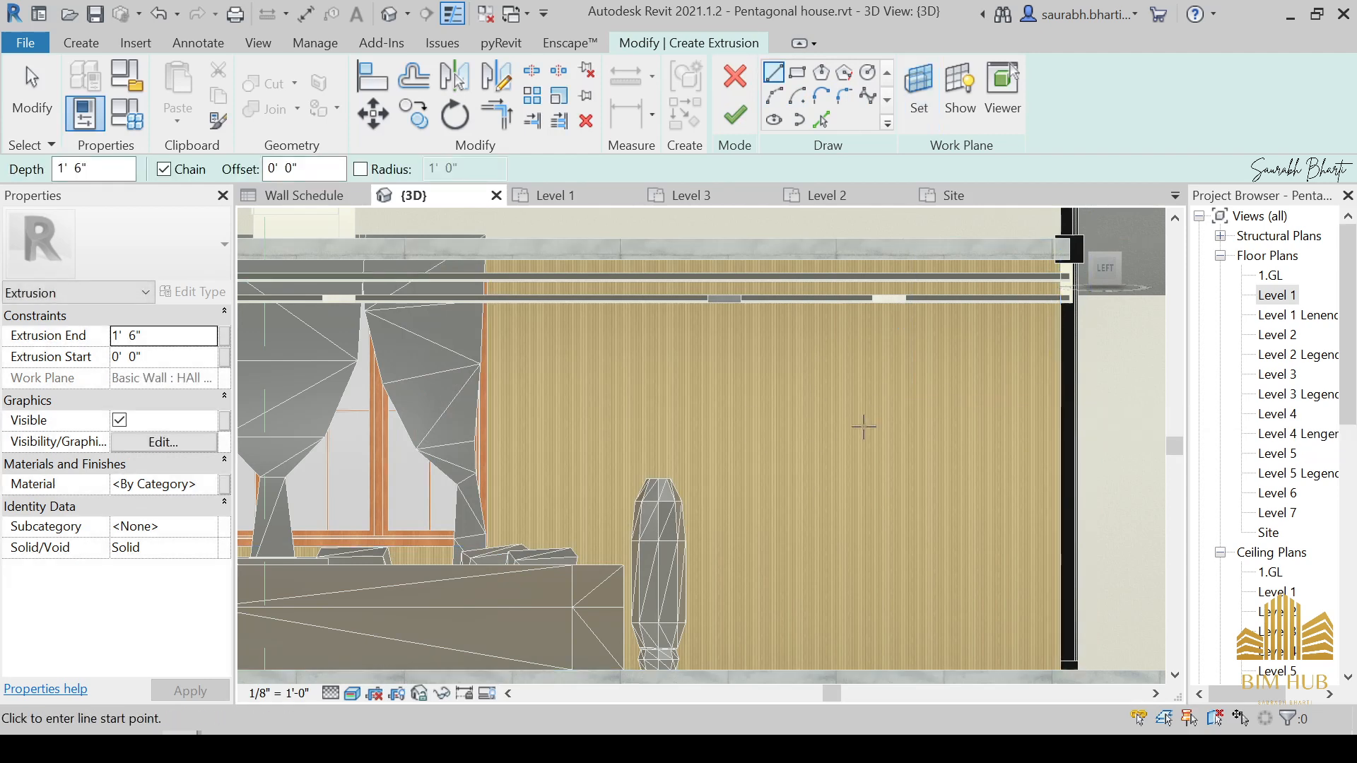
# Step: Sketch a rectangle 5'-0" long and 0'-2" high on the wall between the chair and the wall's end
pyautogui.click(797, 72)
pyautogui.scroll(2, 777, 414)
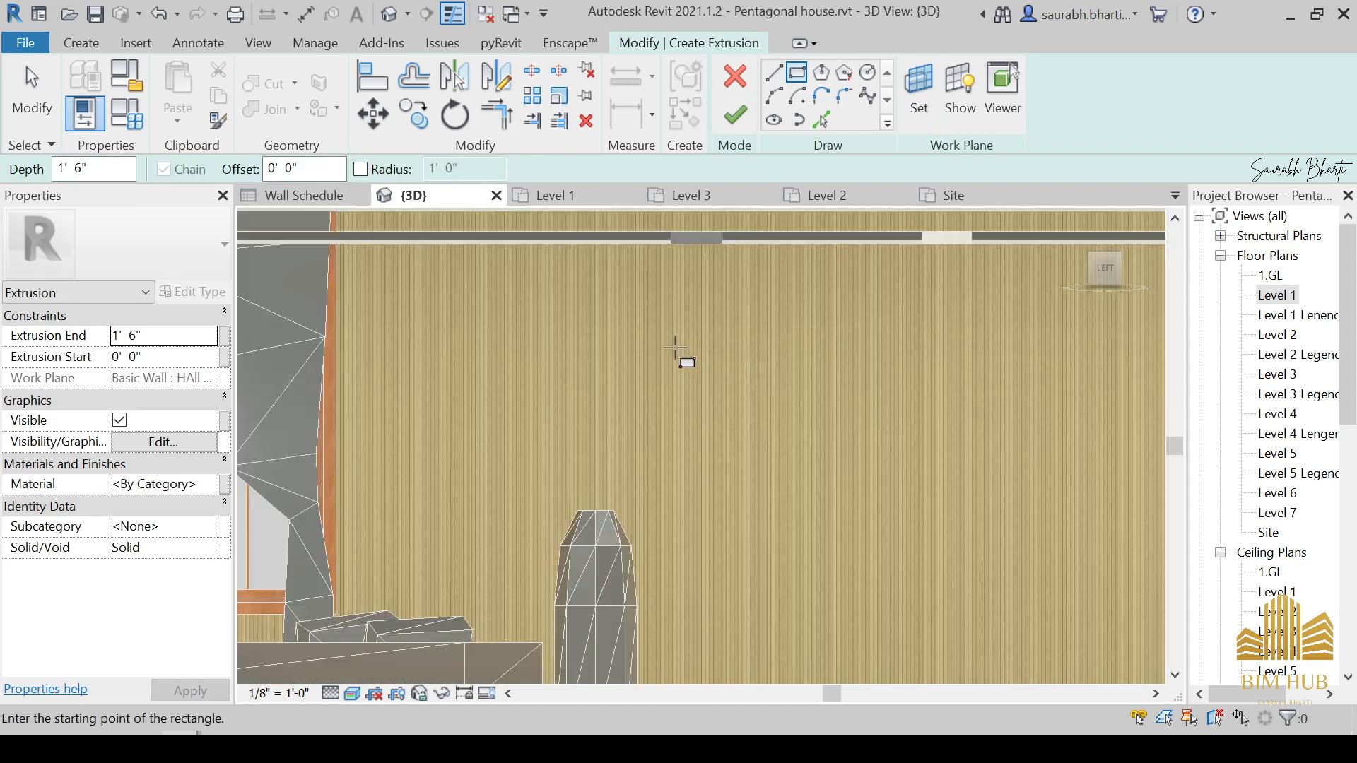
pyautogui.click(675, 347)
pyautogui.scroll(-3, 858, 380)
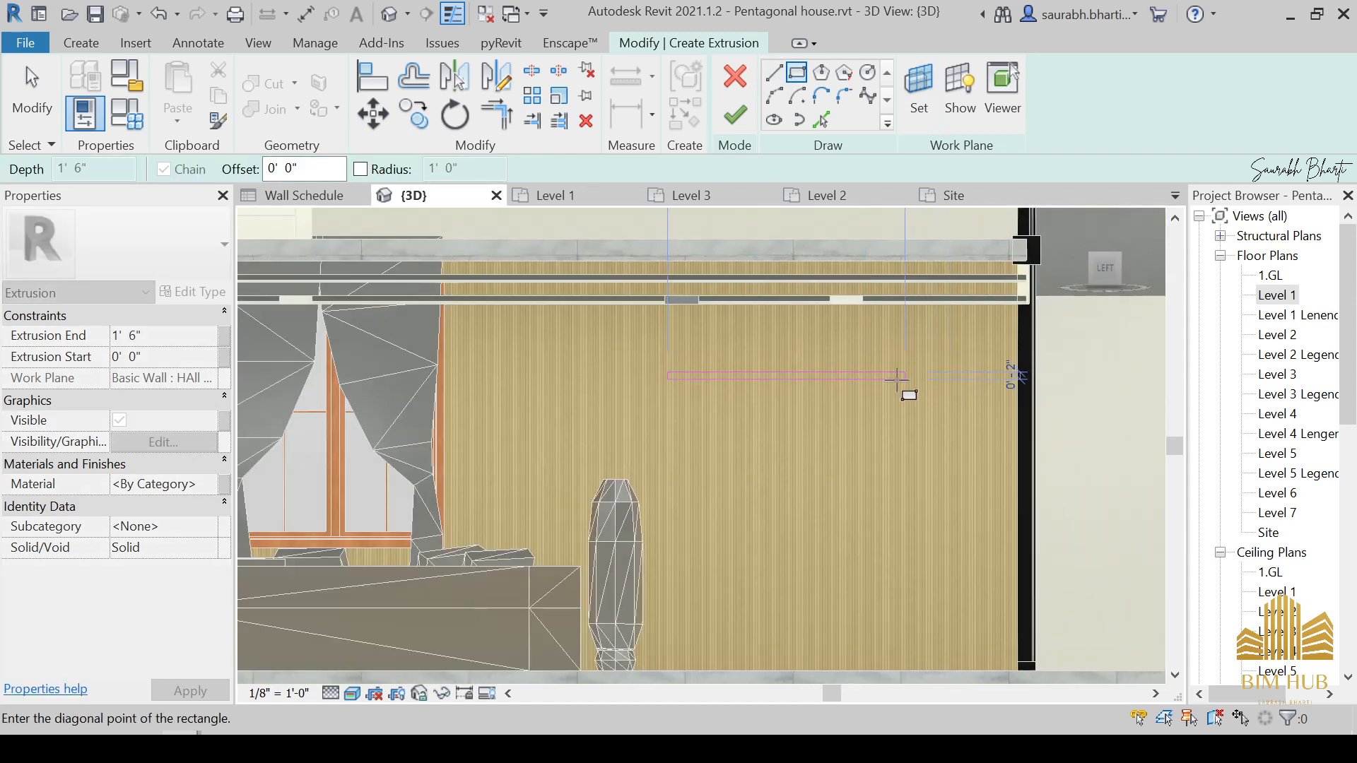
pyautogui.scroll(2, 876, 380)
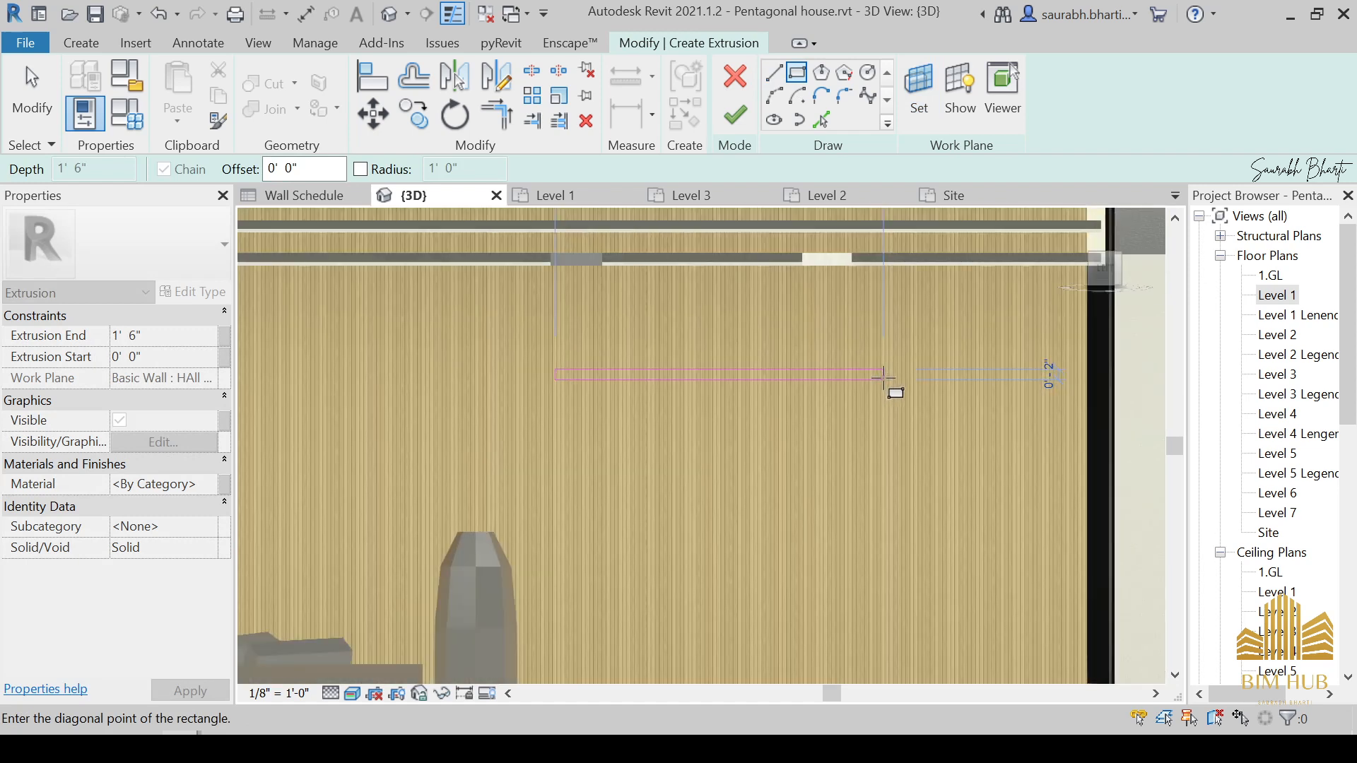
pyautogui.click(884, 378)
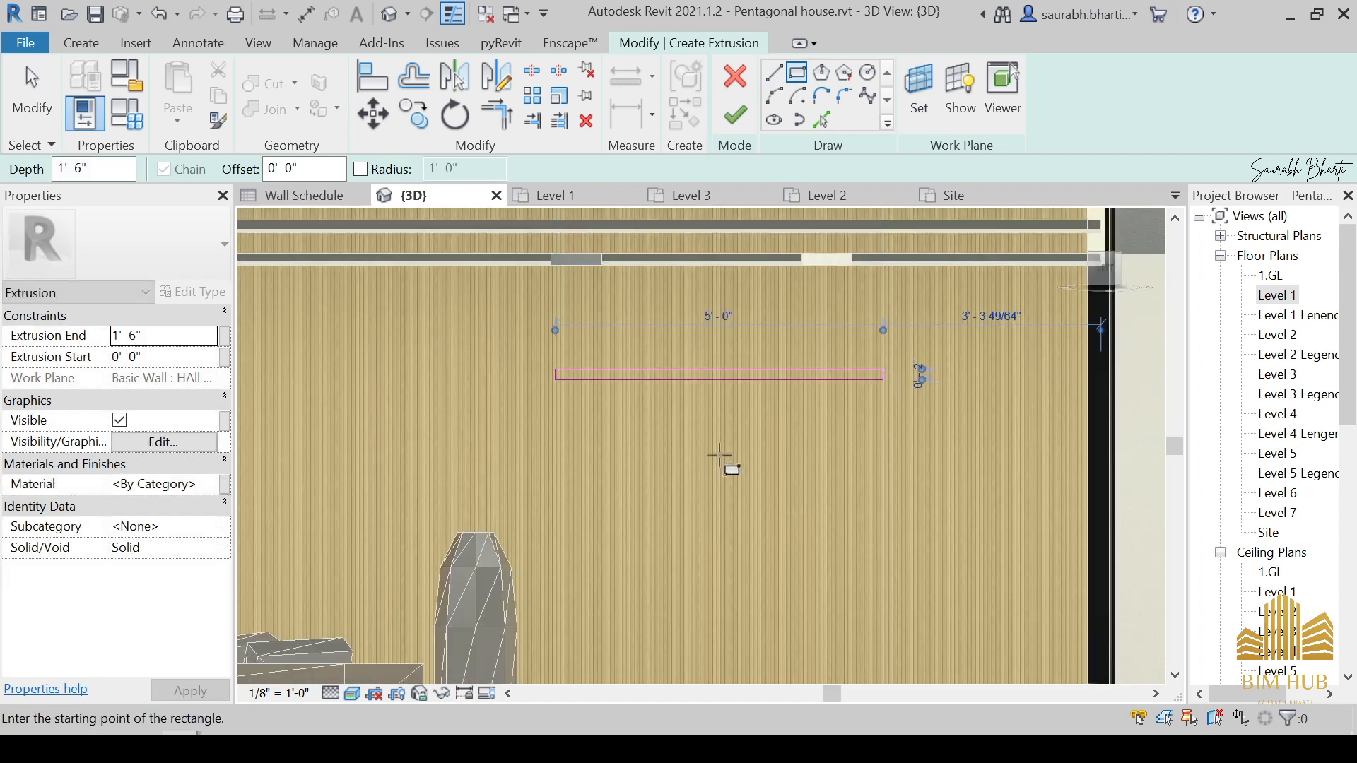
pyautogui.press('Escape')
pyautogui.press('Escape')
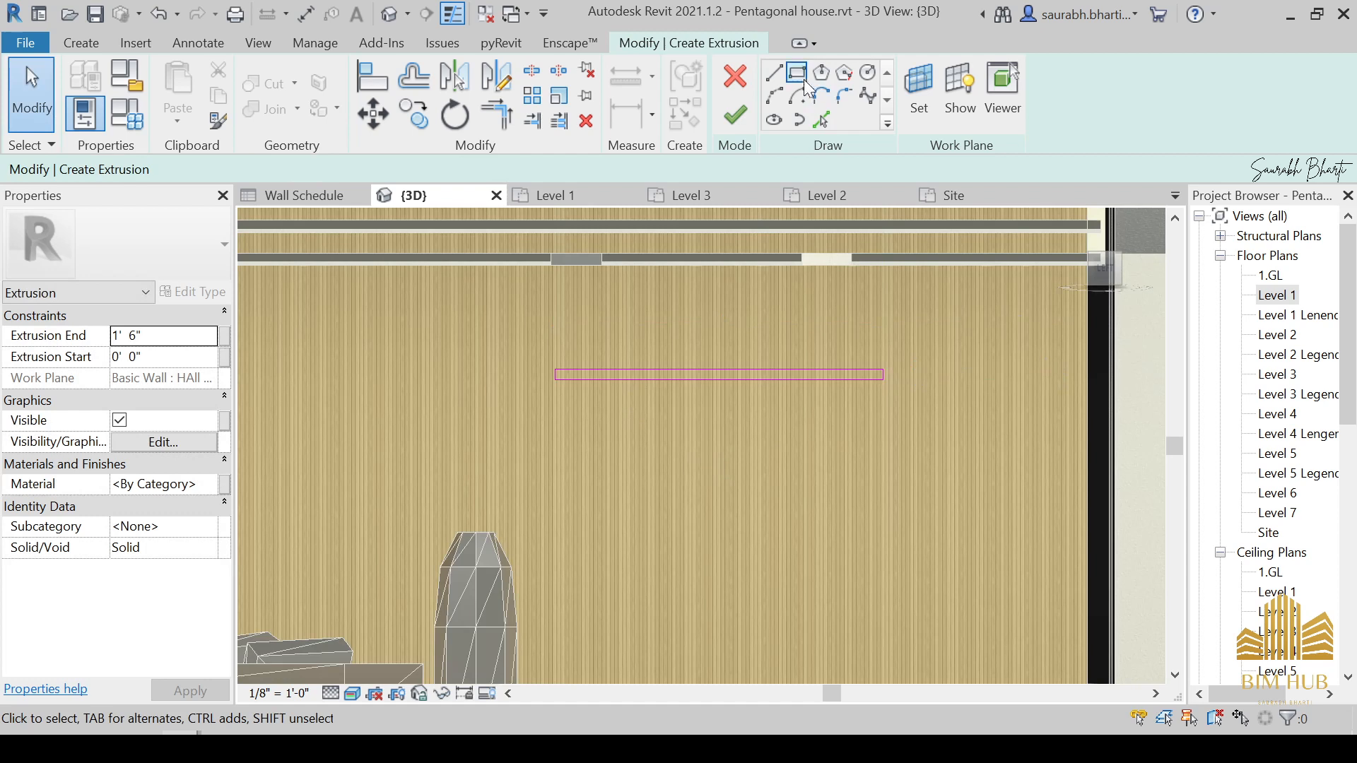
# Step: Move the whole sketched shelf rectangle straight down the wall to just above the chair's top
pyautogui.click(803, 79)
pyautogui.press('Escape')
pyautogui.press('Escape')
pyautogui.moveTo(506, 324); pyautogui.dragTo(864, 432)
pyautogui.press('Escape')
pyautogui.moveTo(479, 285); pyautogui.dragTo(947, 456)
pyautogui.press('Down')
pyautogui.press('Down')
pyautogui.press('Down')
pyautogui.press('Down')
pyautogui.press('Down')
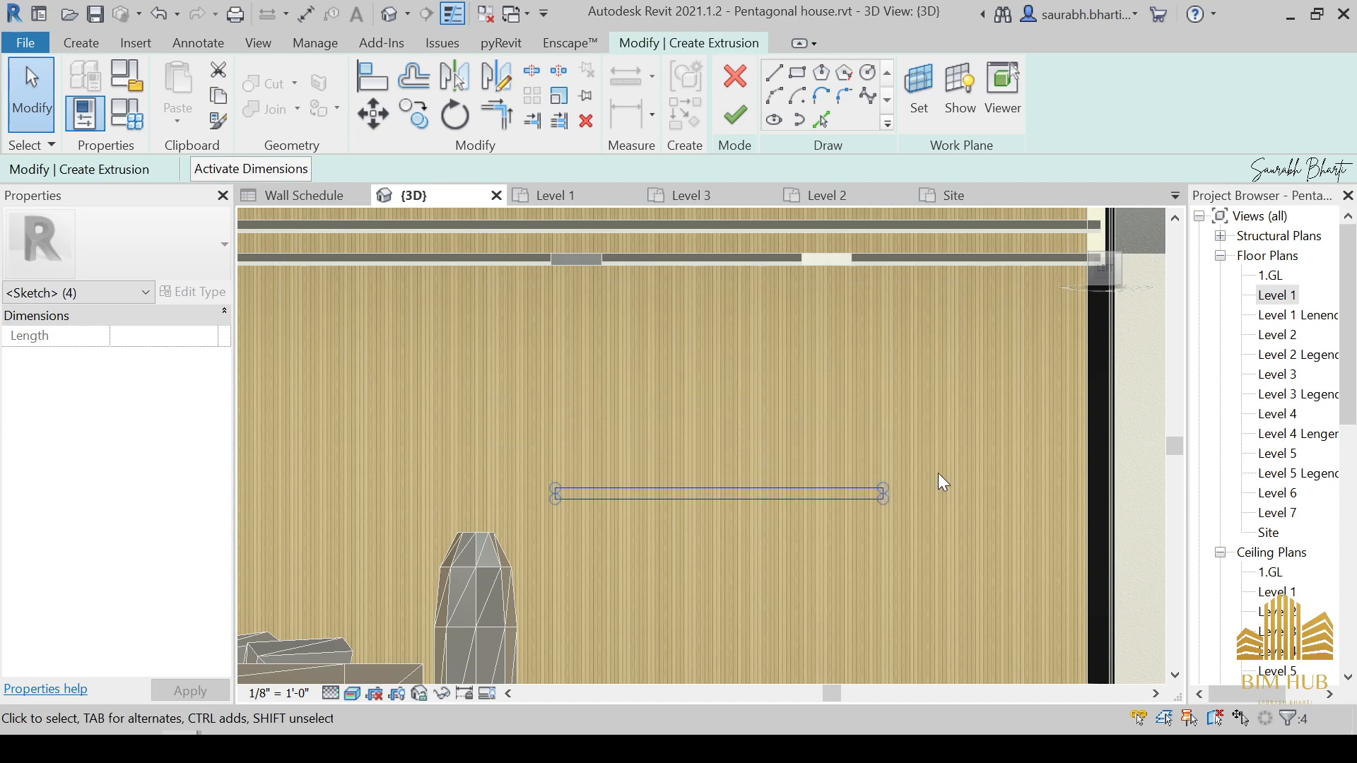
pyautogui.press('Up')
pyautogui.press('Up')
pyautogui.press('Up')
pyautogui.press('Escape')
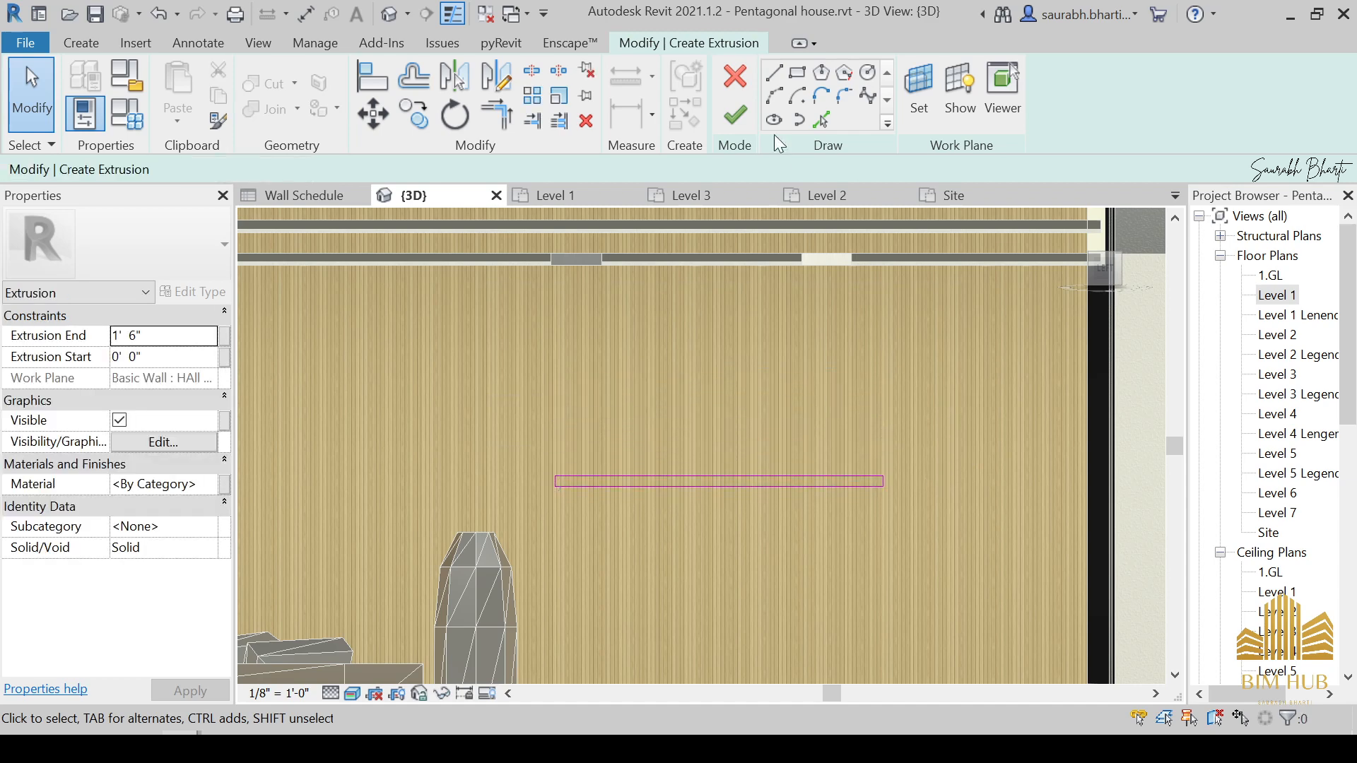
# Step: Sketch two progressively shorter rectangles, each 0'-2" high, above the 5'-0" shelf and flush with its right end
pyautogui.click(798, 73)
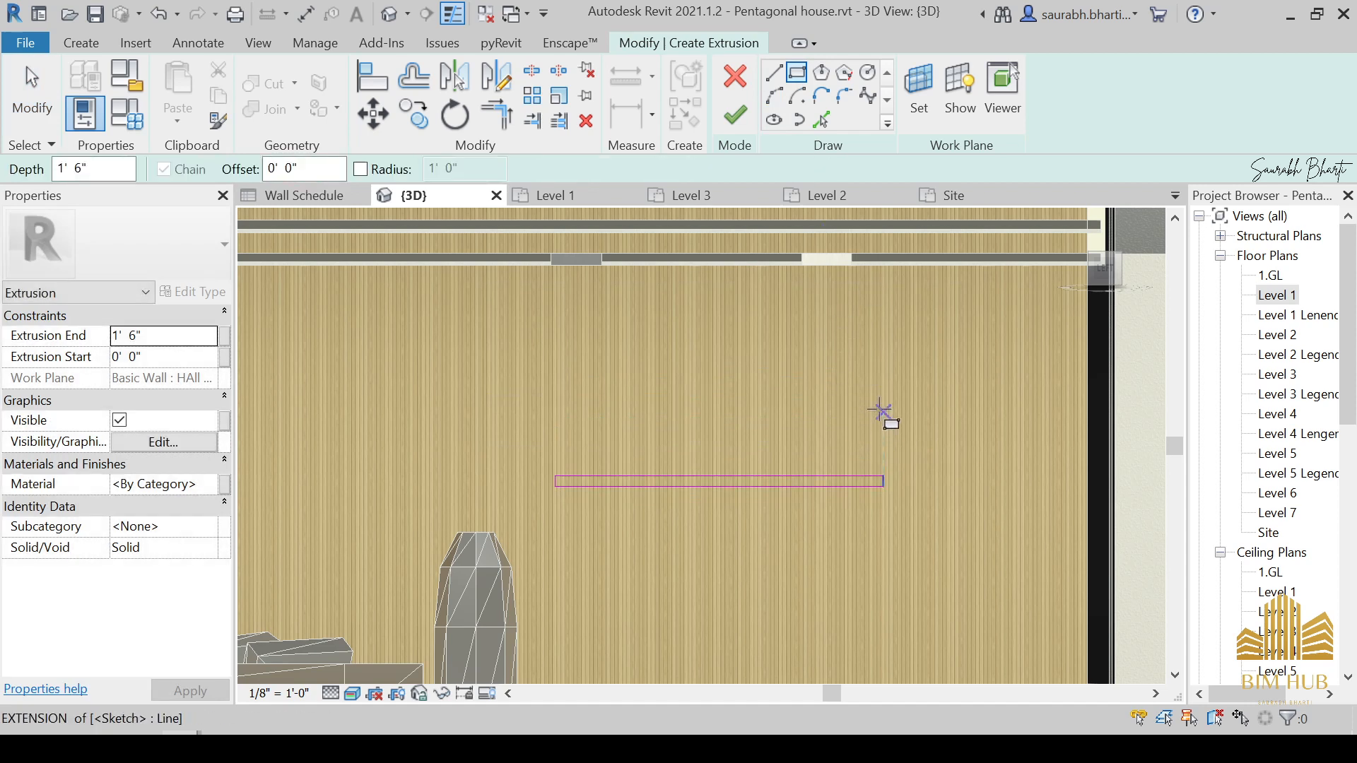
pyautogui.click(883, 409)
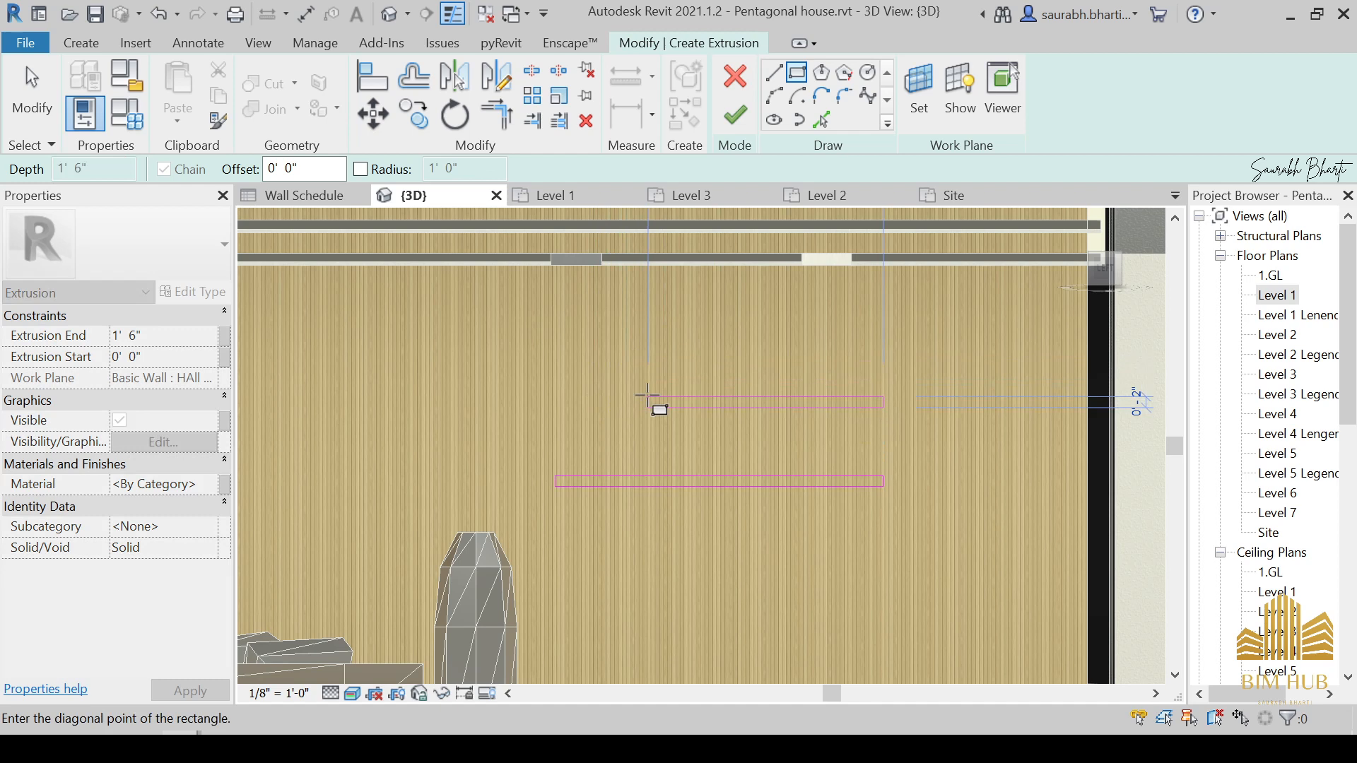
pyautogui.click(647, 397)
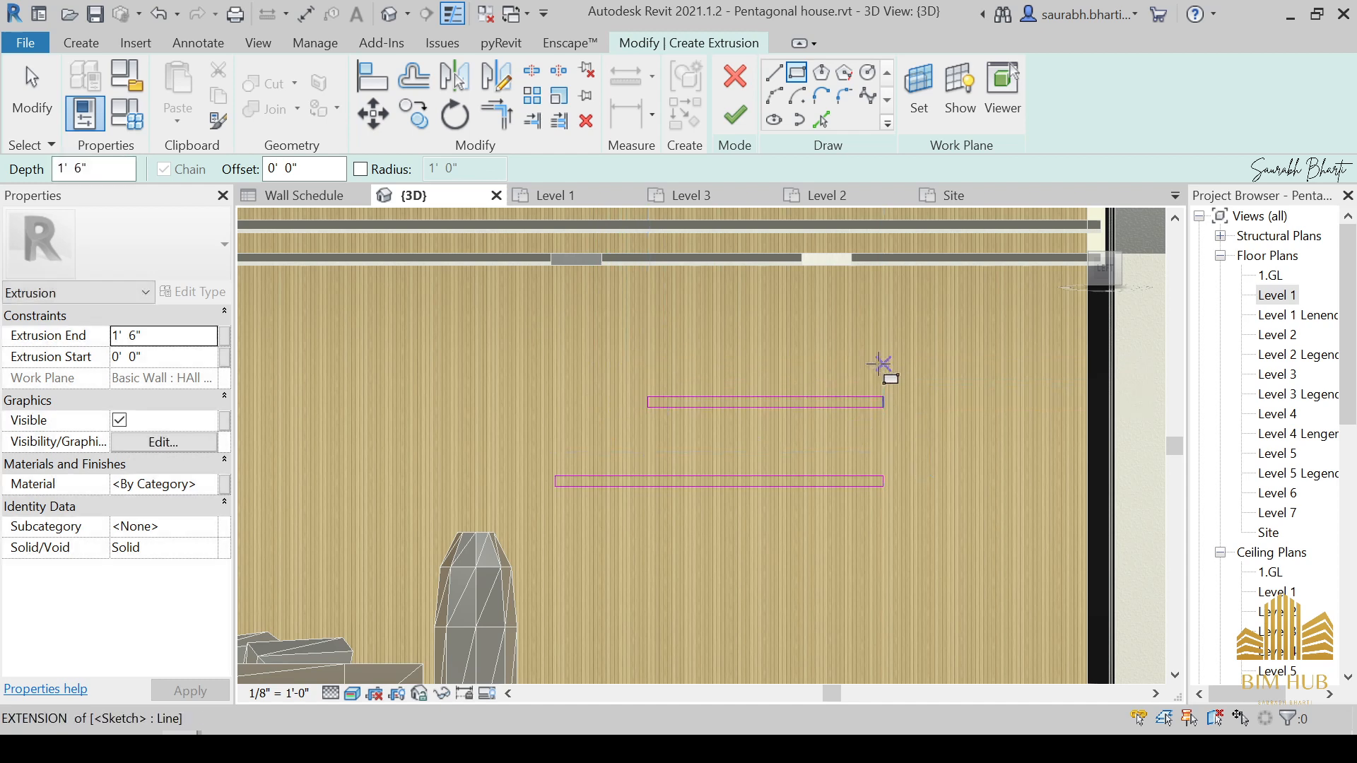
pyautogui.click(884, 345)
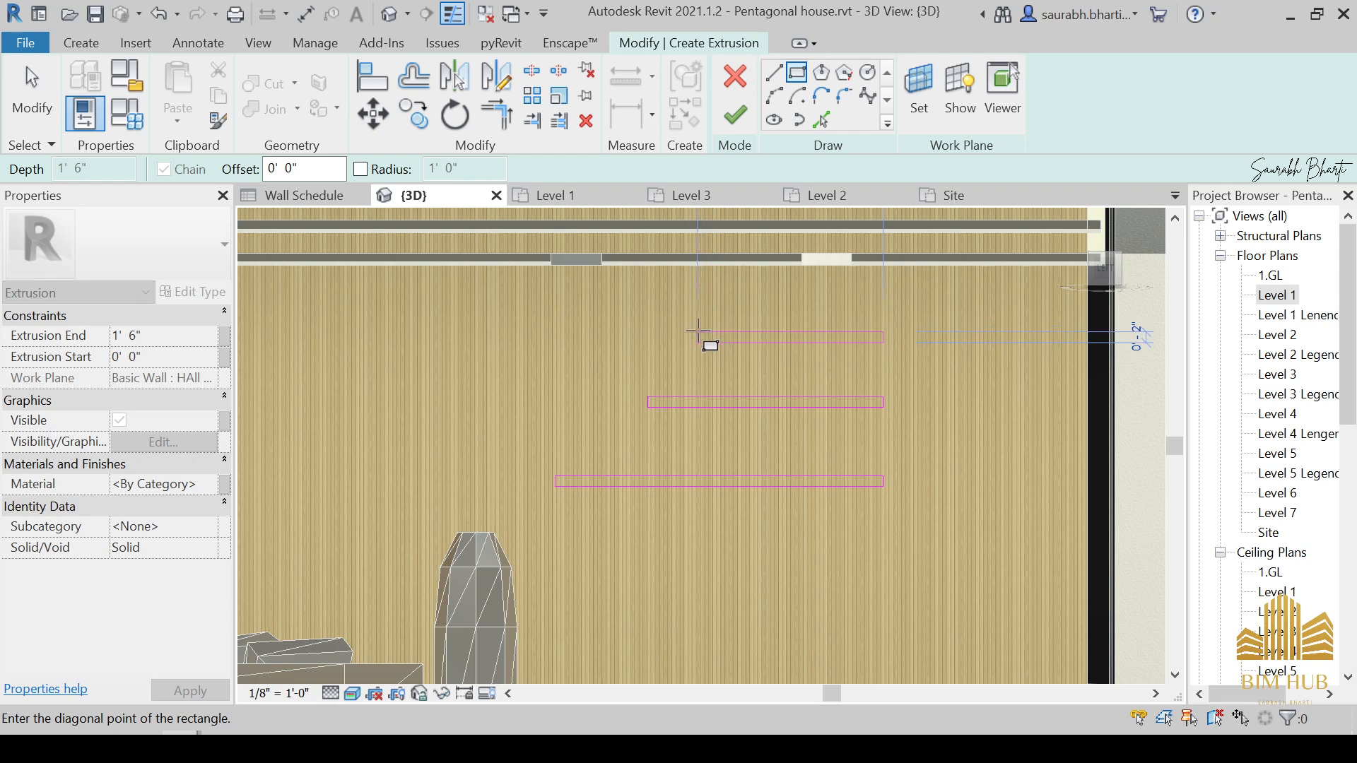
pyautogui.click(697, 333)
pyautogui.press('Escape')
pyautogui.press('Escape')
# Step: Delete the two shorter rectangles above the 5'-0" shelf outline
pyautogui.scroll(3, 837, 382)
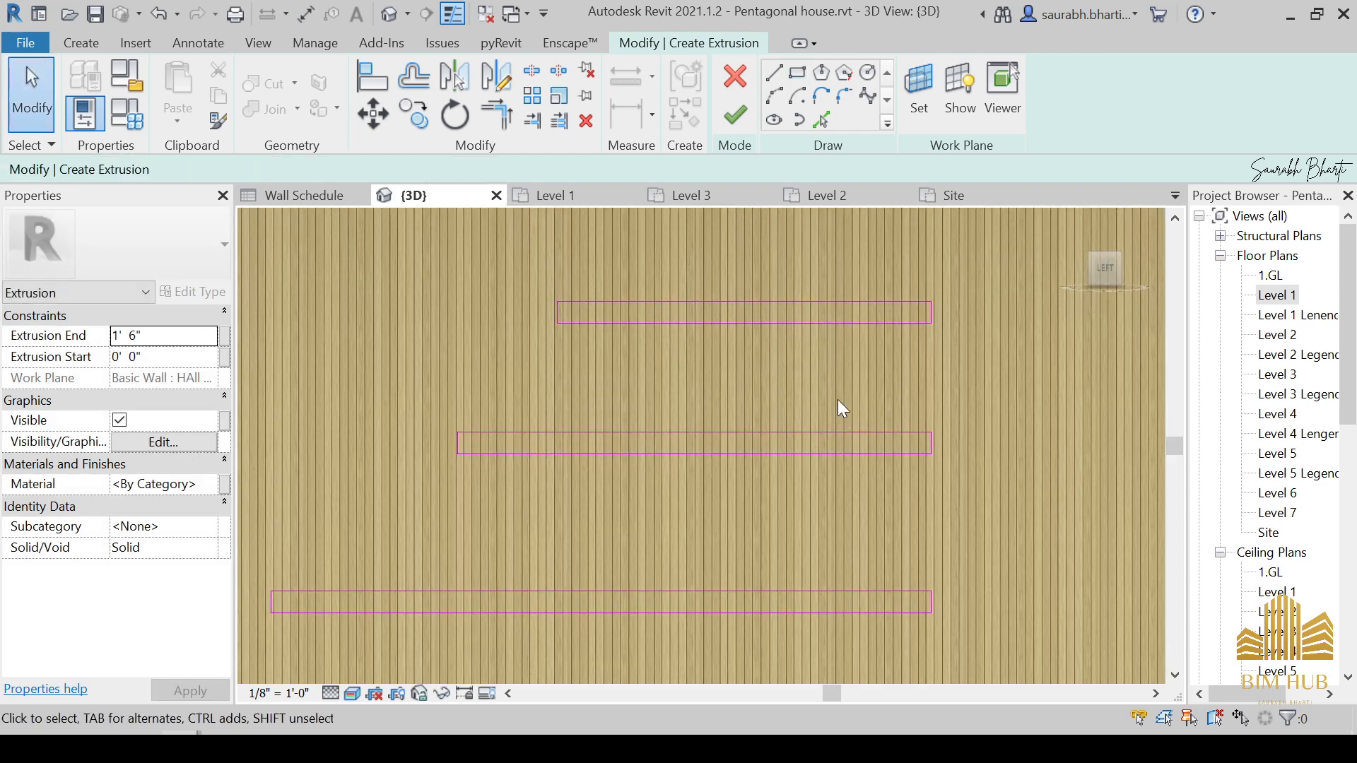
pyautogui.scroll(-2, 837, 487)
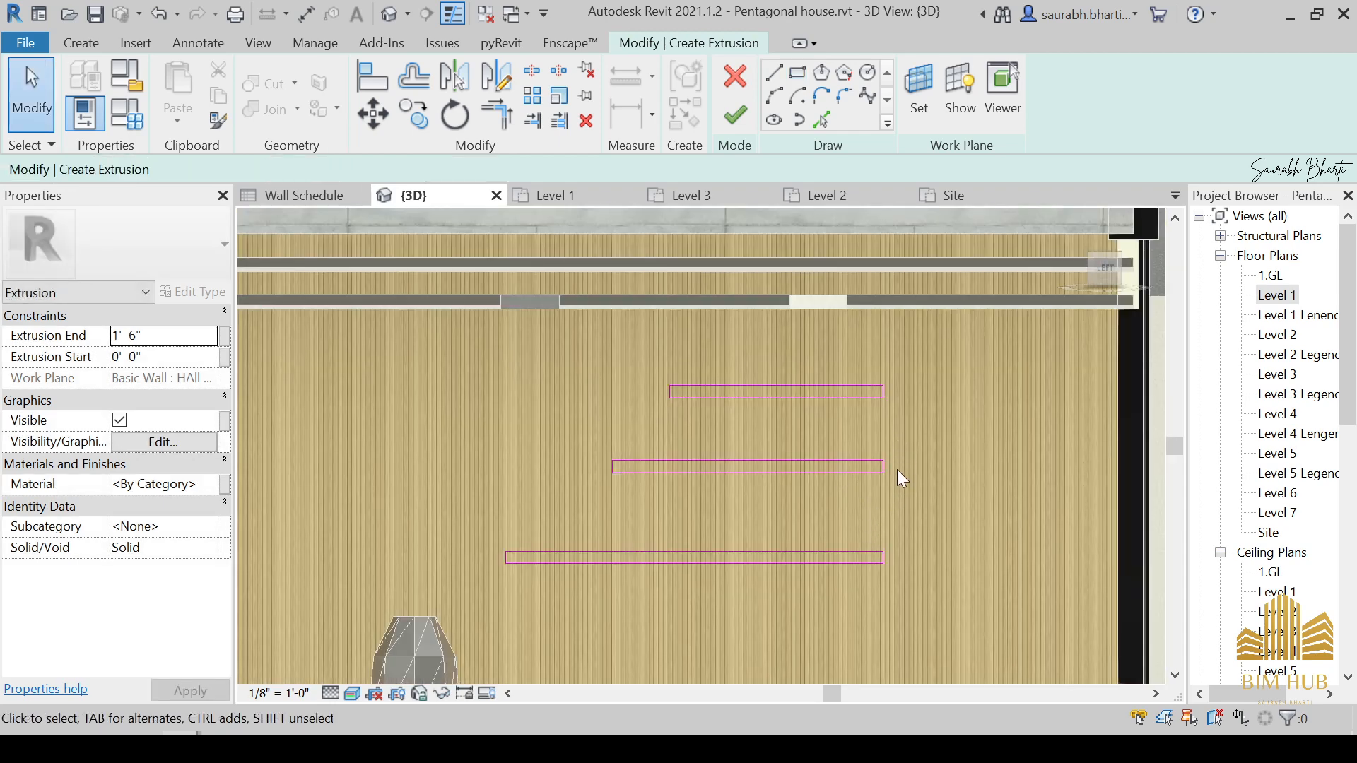
pyautogui.moveTo(929, 354); pyautogui.dragTo(806, 480)
pyautogui.moveTo(618, 480); pyautogui.dragTo(606, 470)
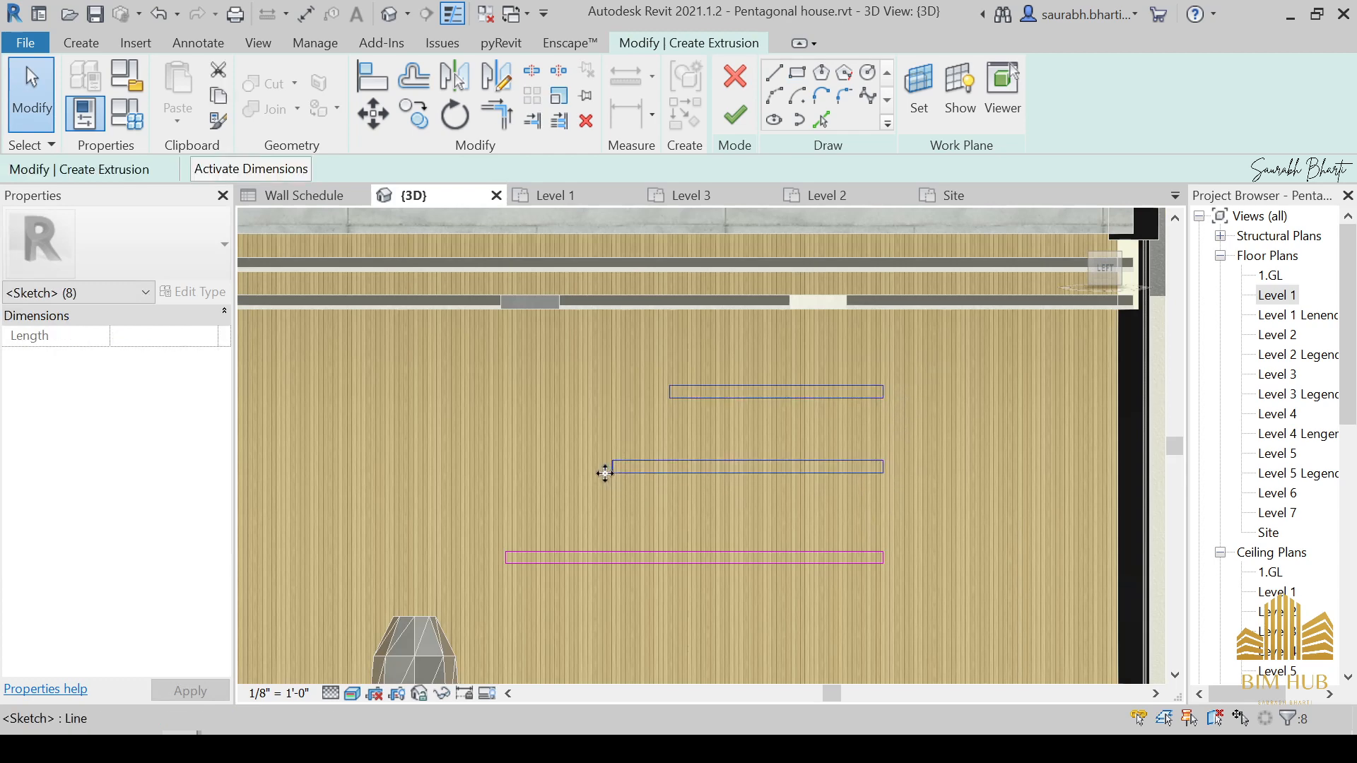
pyautogui.press('Delete')
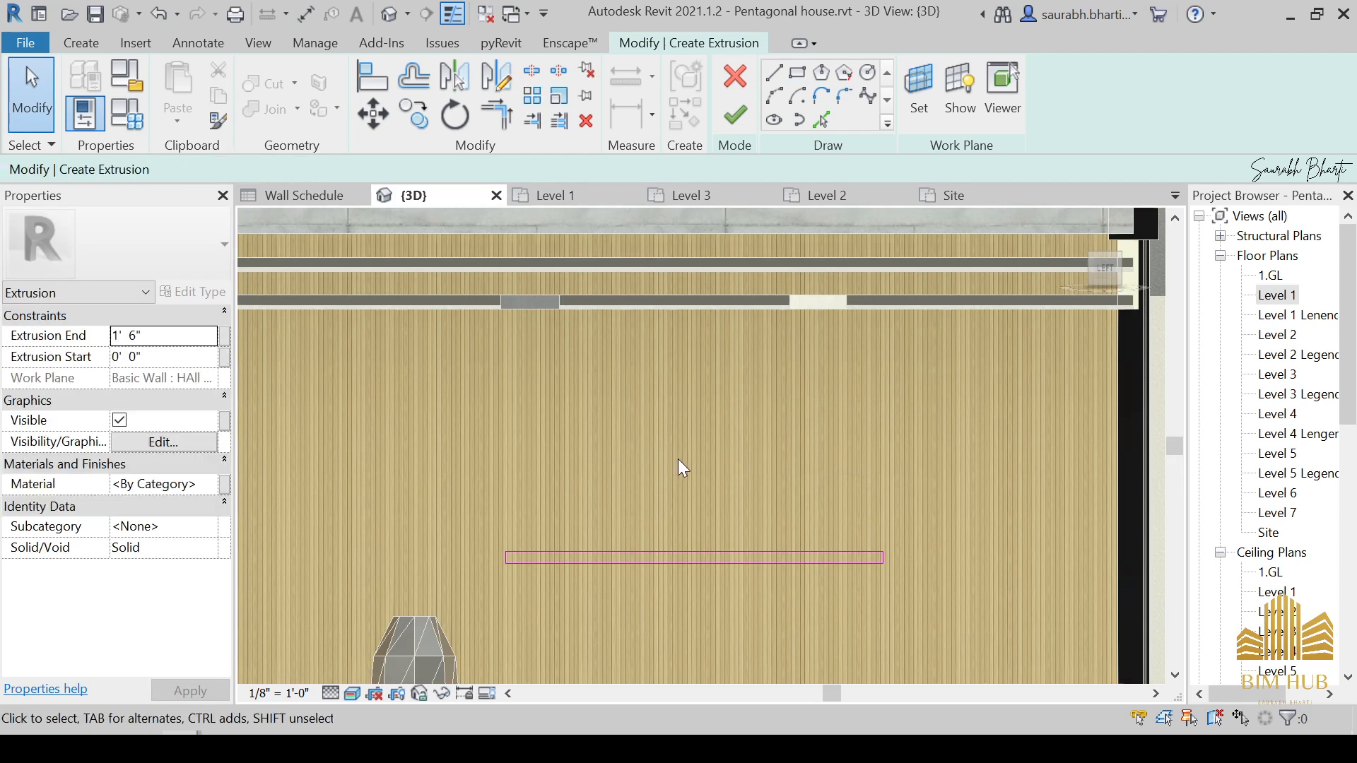
# Step: Offset a copy of the shelf rectangle's top line upward by 0' 9"
pyautogui.click(404, 80)
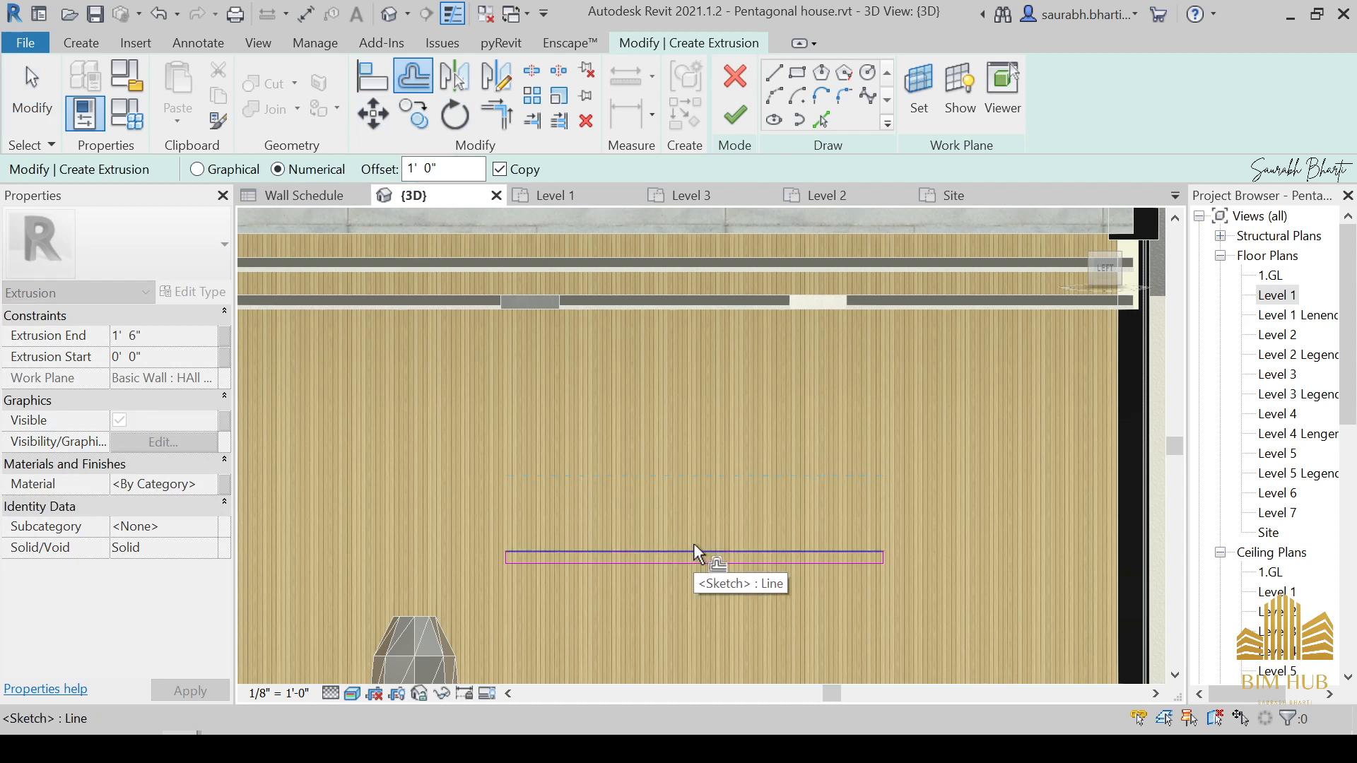
pyautogui.moveTo(436, 169); pyautogui.dragTo(413, 169)
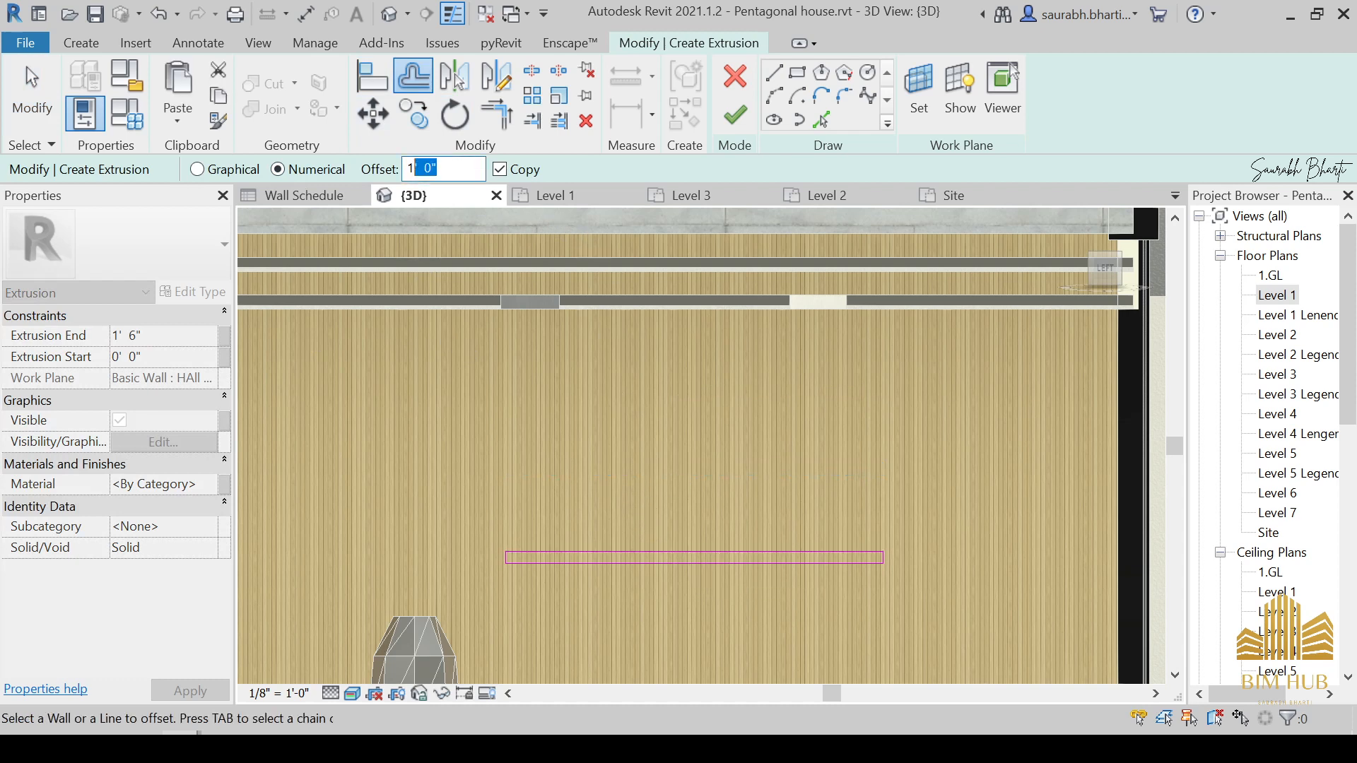
pyautogui.write('\' 7"')
pyautogui.click(748, 548)
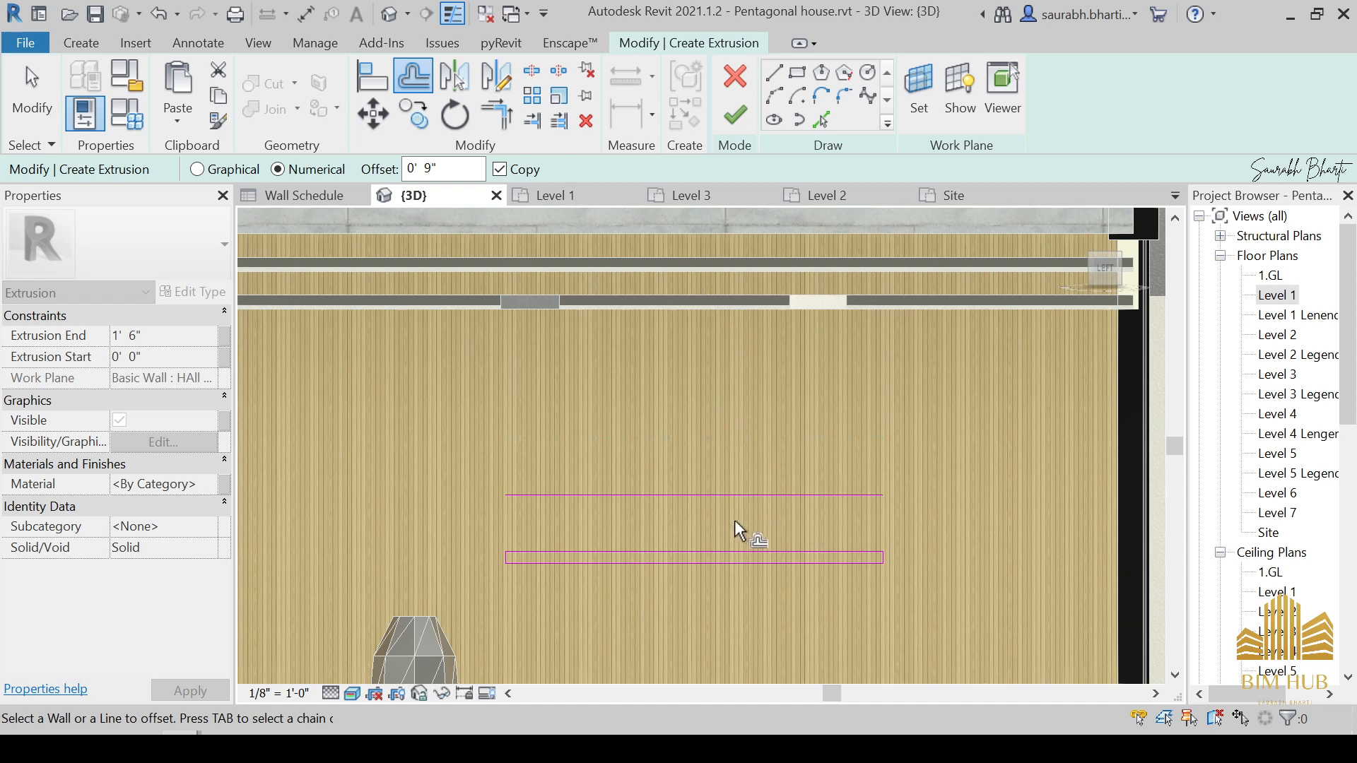
pyautogui.press('Escape')
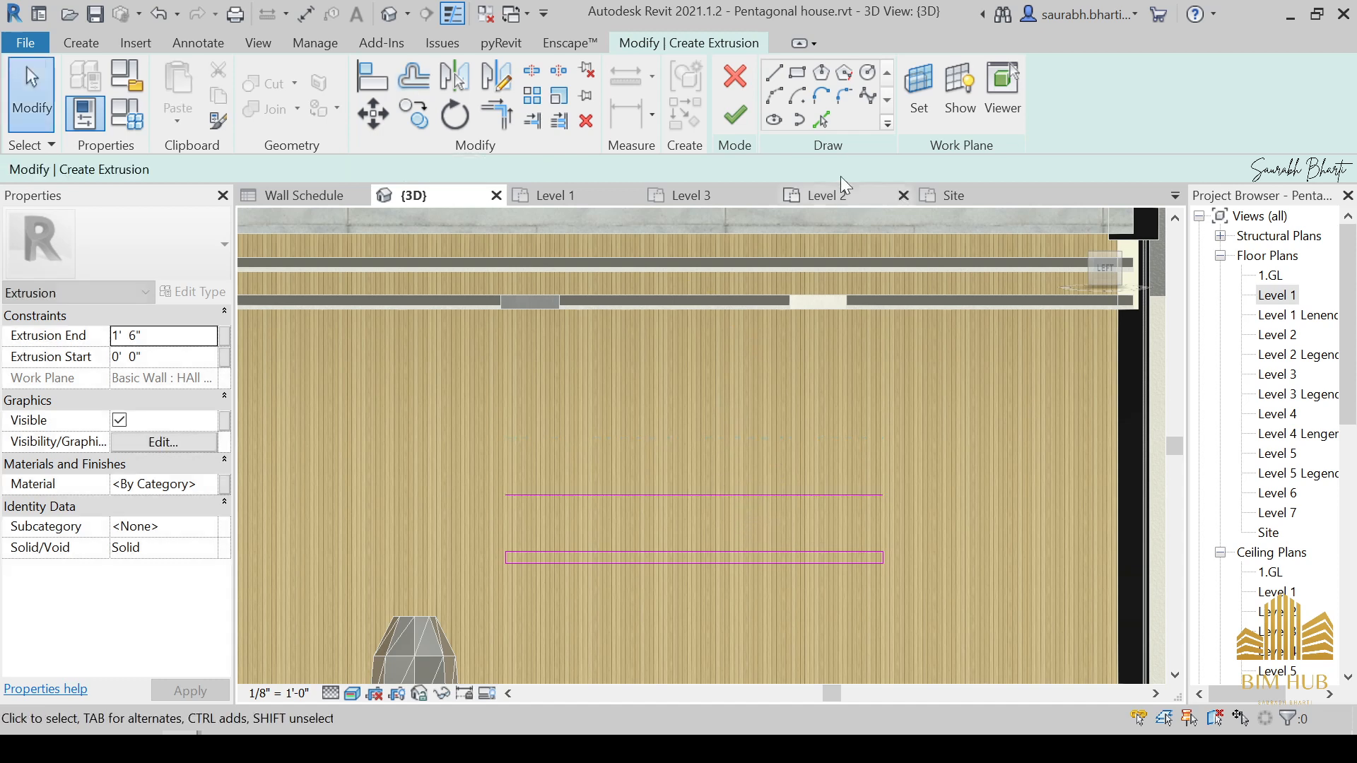
# Step: Draw a 2" vertical line up from the offset line's right end and a parallel top line back toward its left end
pyautogui.click(774, 72)
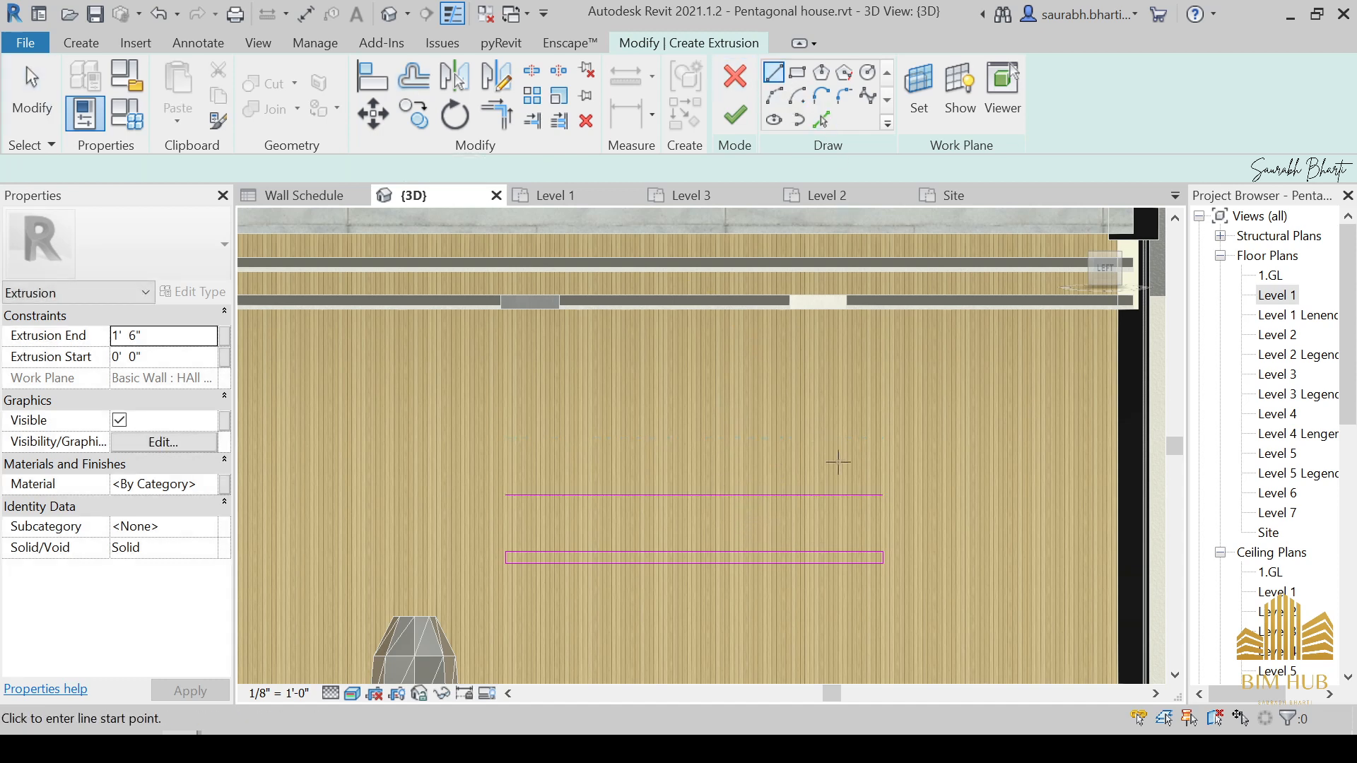
pyautogui.click(884, 495)
pyautogui.write('2"')
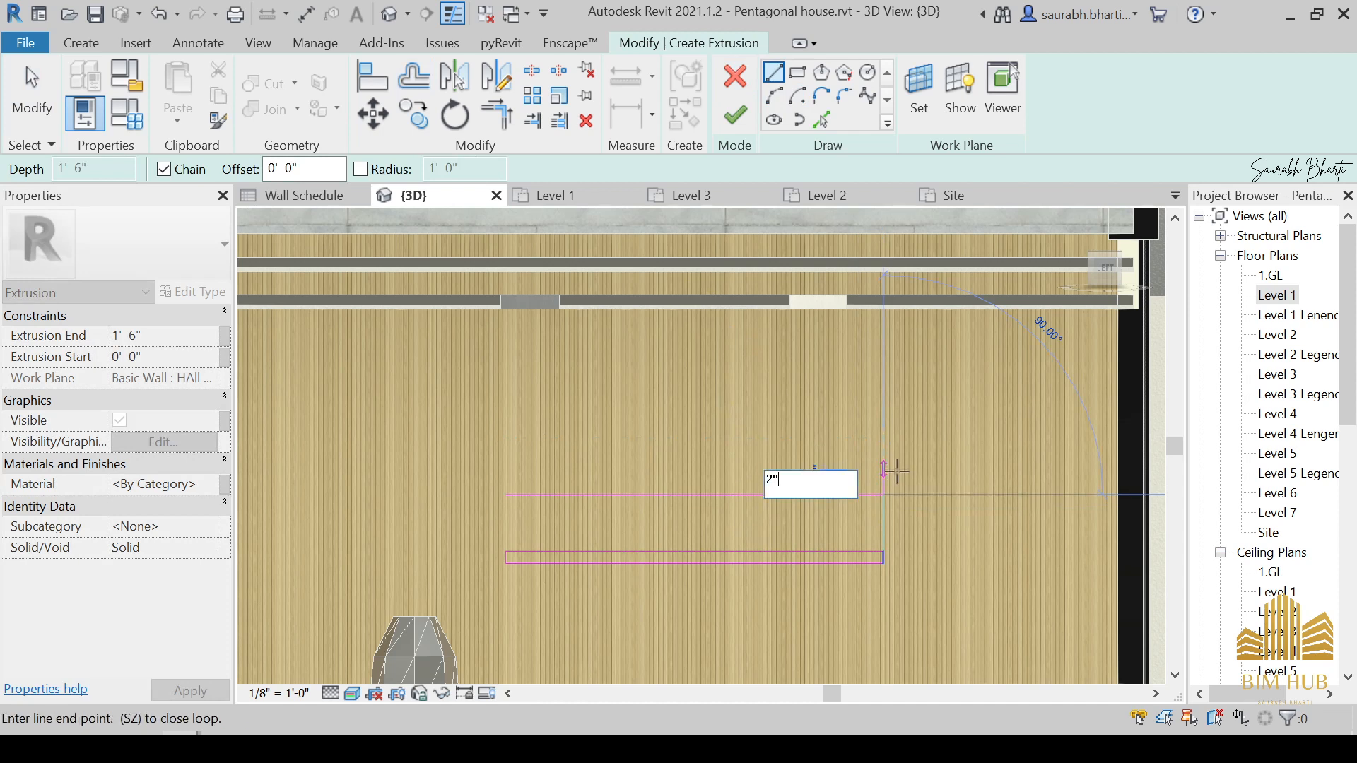
pyautogui.press('Return')
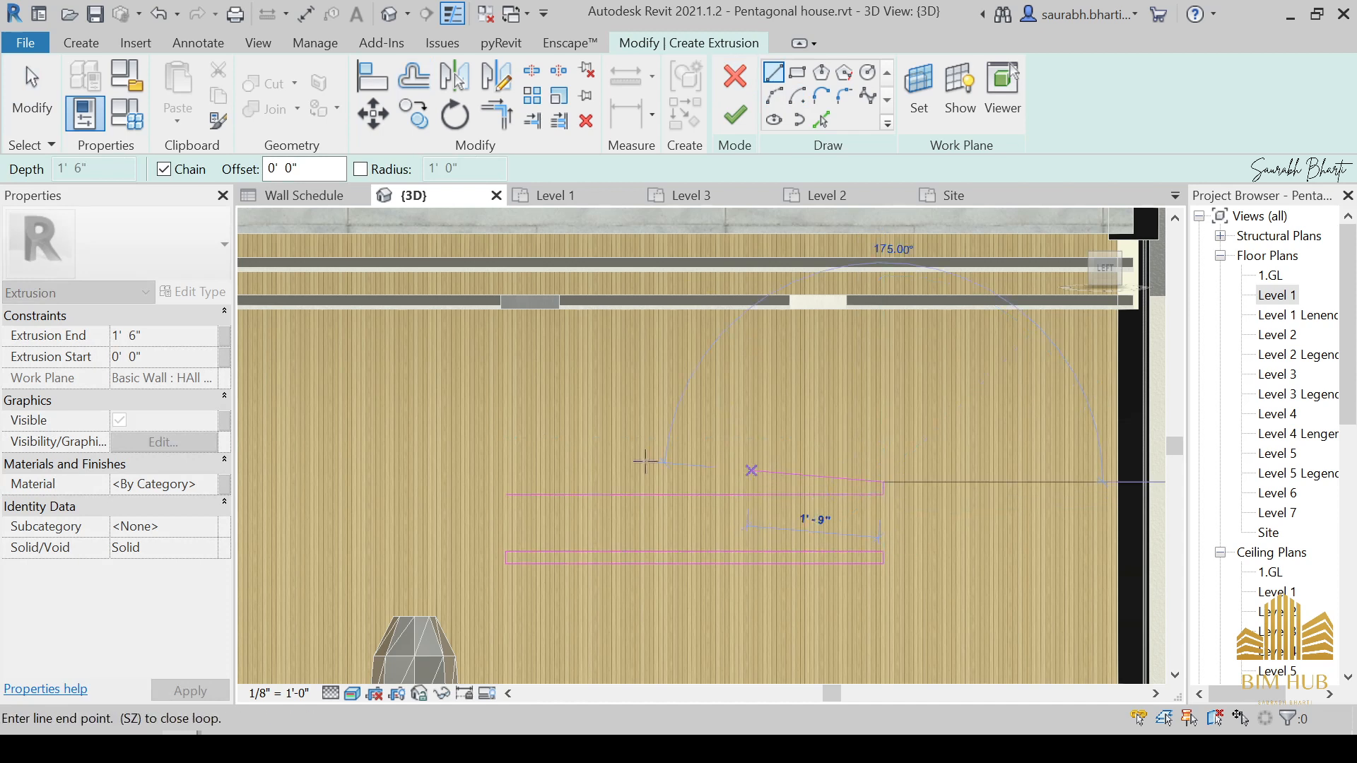
pyautogui.click(518, 483)
pyautogui.press('Escape')
pyautogui.press('Escape')
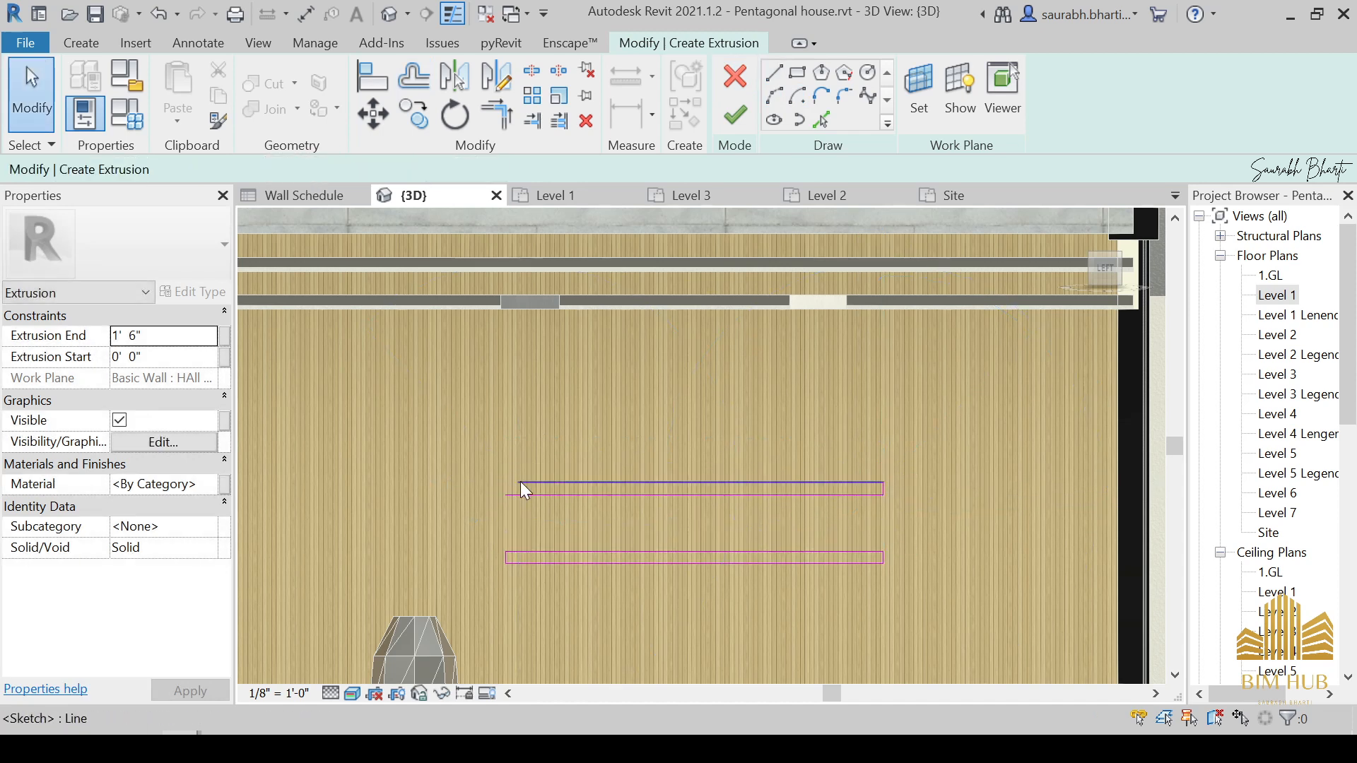
# Step: Close the left end of the upper shelf outline with a short vertical line, flush with the lower shelf's left end
pyautogui.click(773, 74)
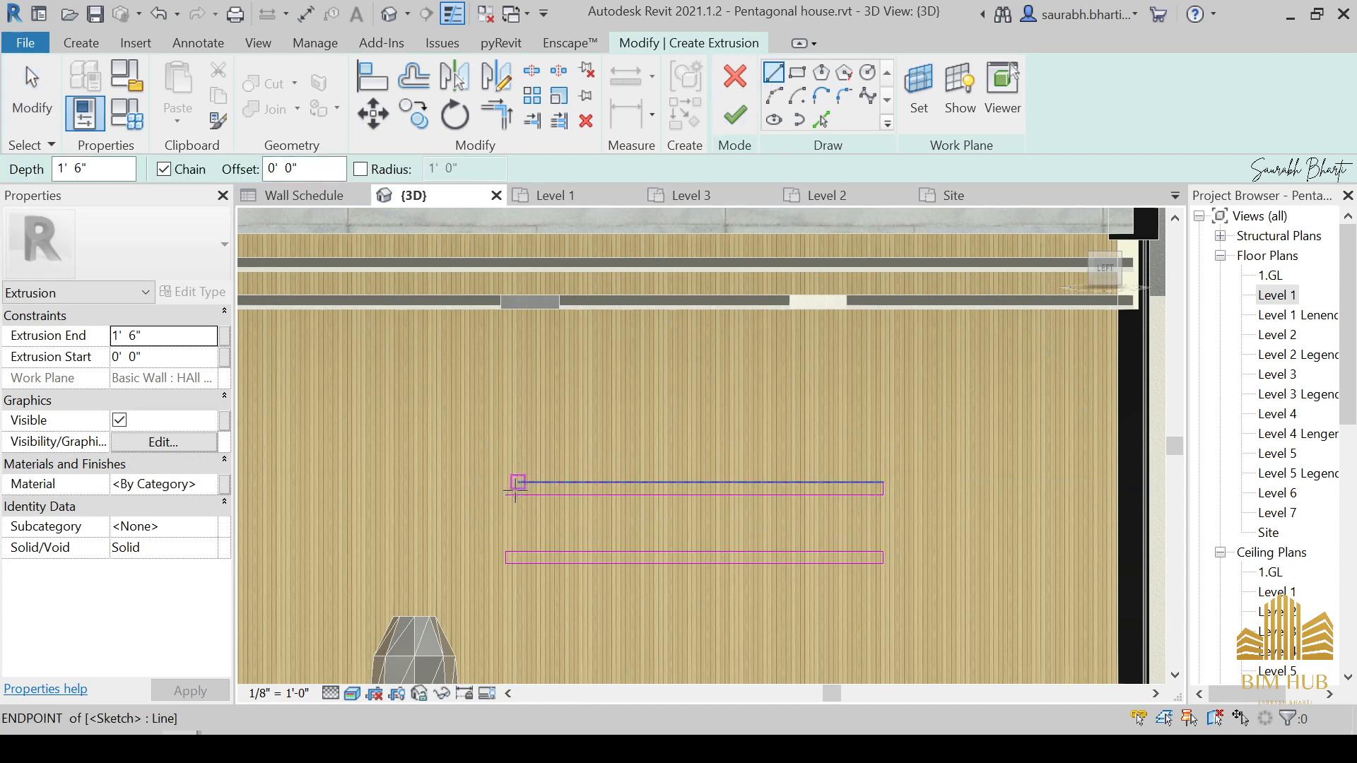
pyautogui.click(510, 494)
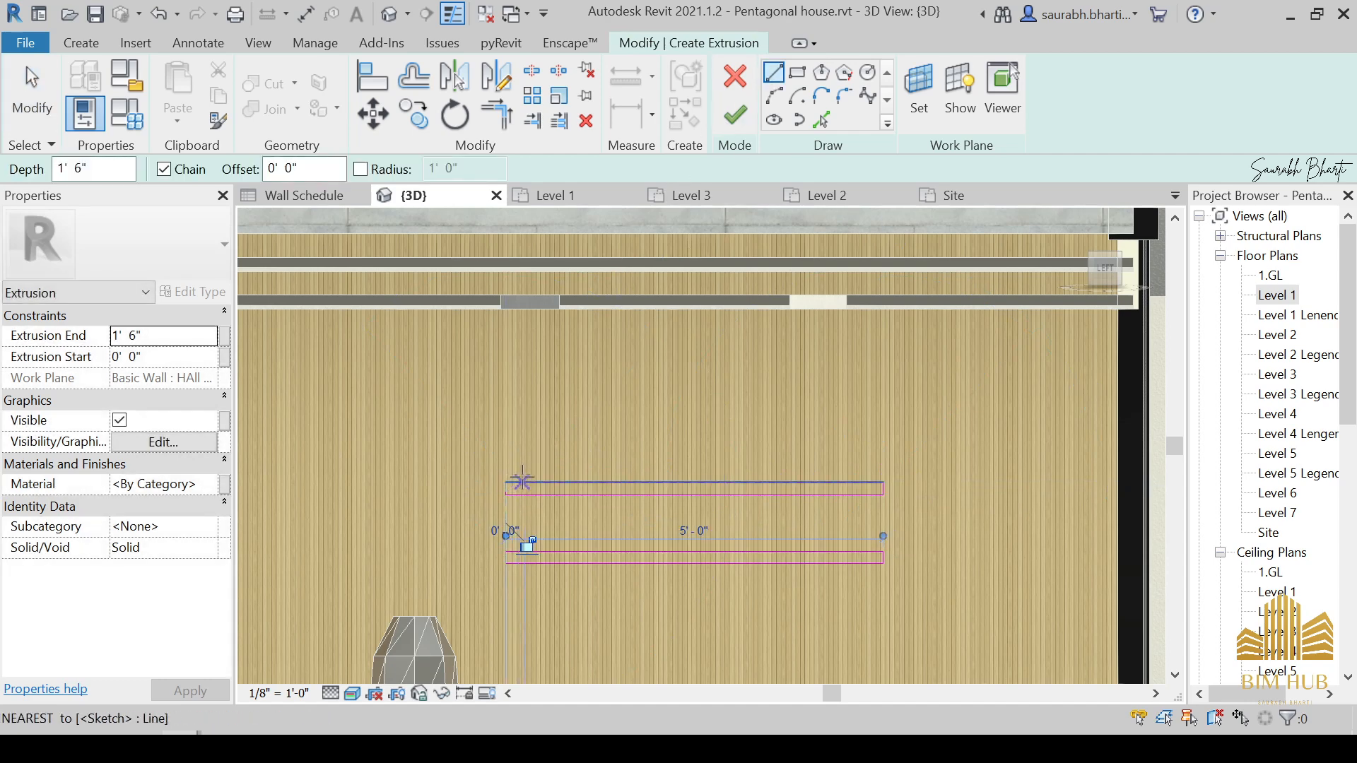
pyautogui.press('Escape')
pyautogui.scroll(3, 519, 488)
pyautogui.press('Escape')
pyautogui.press('t')
pyautogui.press('r')
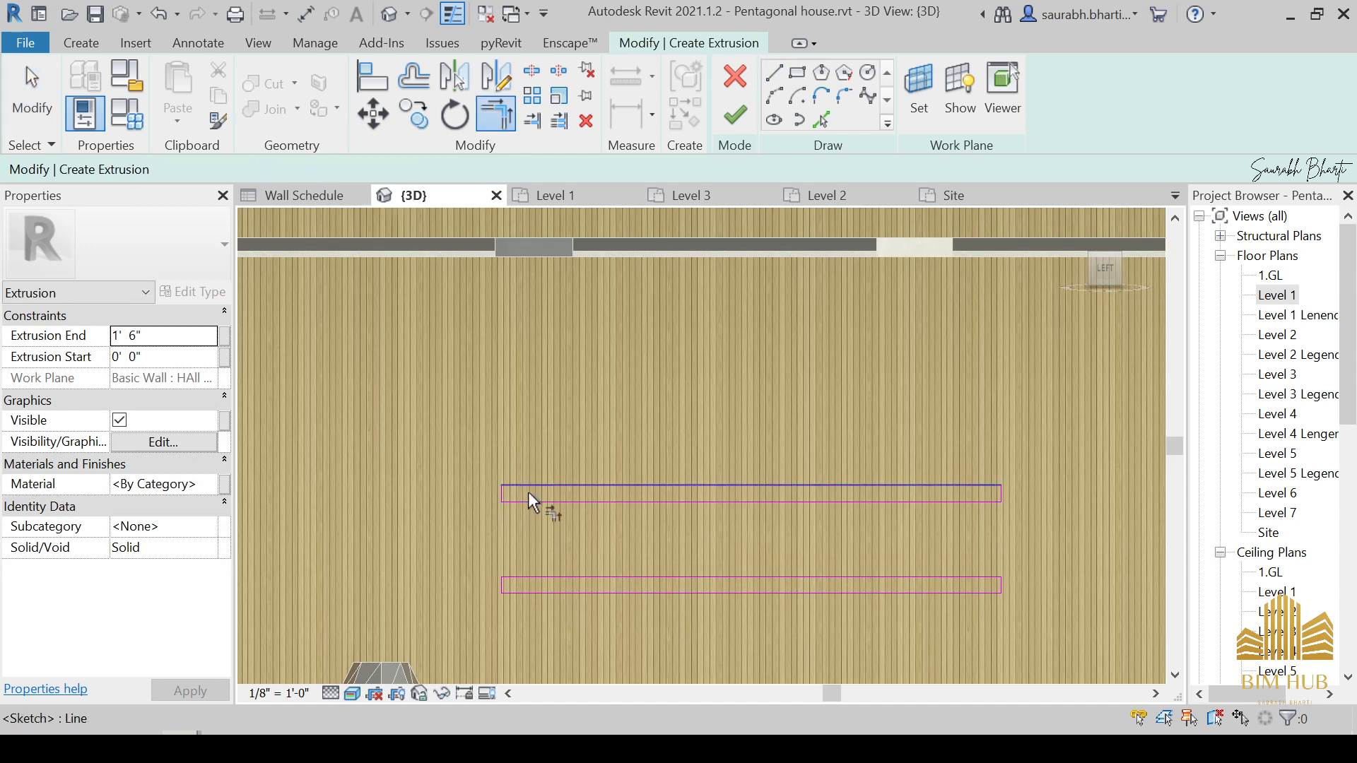
pyautogui.scroll(2, 510, 495)
pyautogui.scroll(-2, 503, 486)
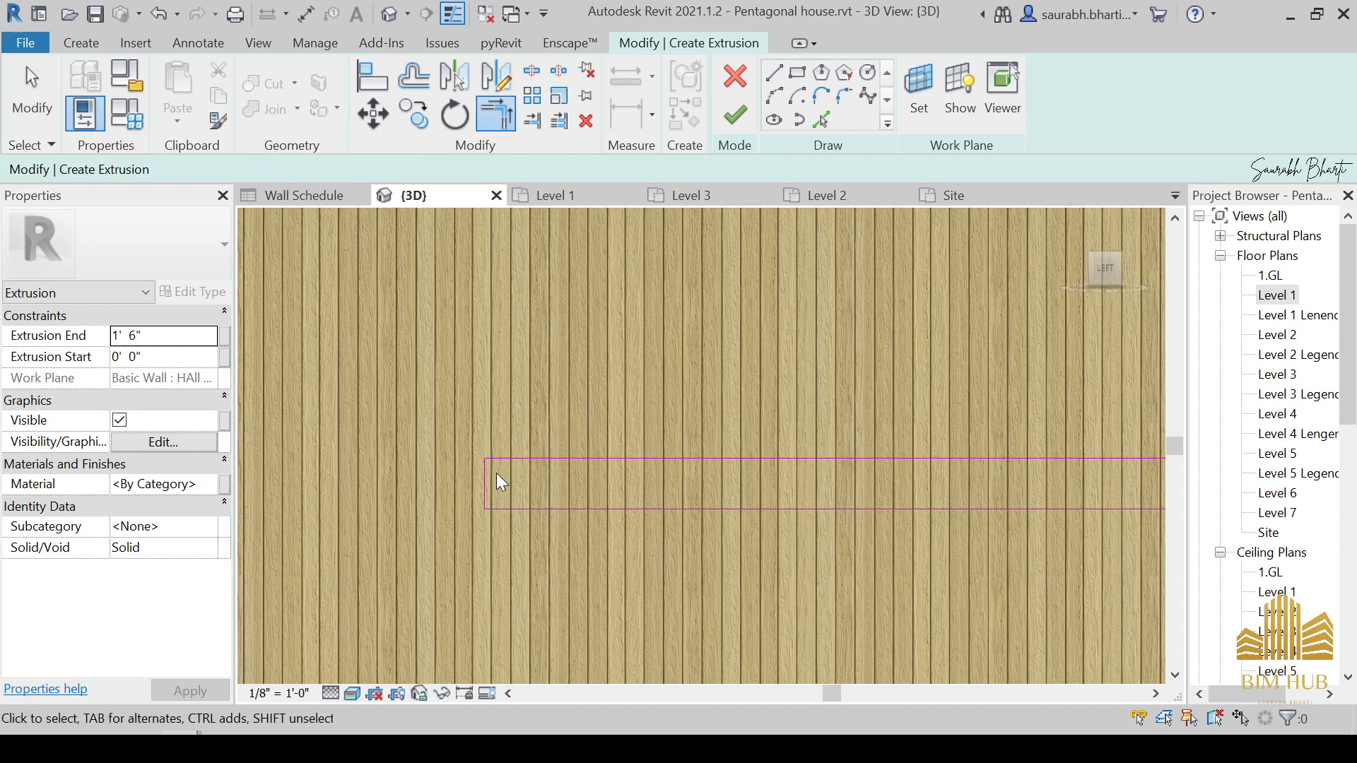
pyautogui.press('Escape')
# Step: Shorten the upper shelf outline to about three-quarters of the lower shelf's length by moving its left edge inward, keeping the right ends aligned
pyautogui.click(491, 477)
pyautogui.scroll(-2, 503, 497)
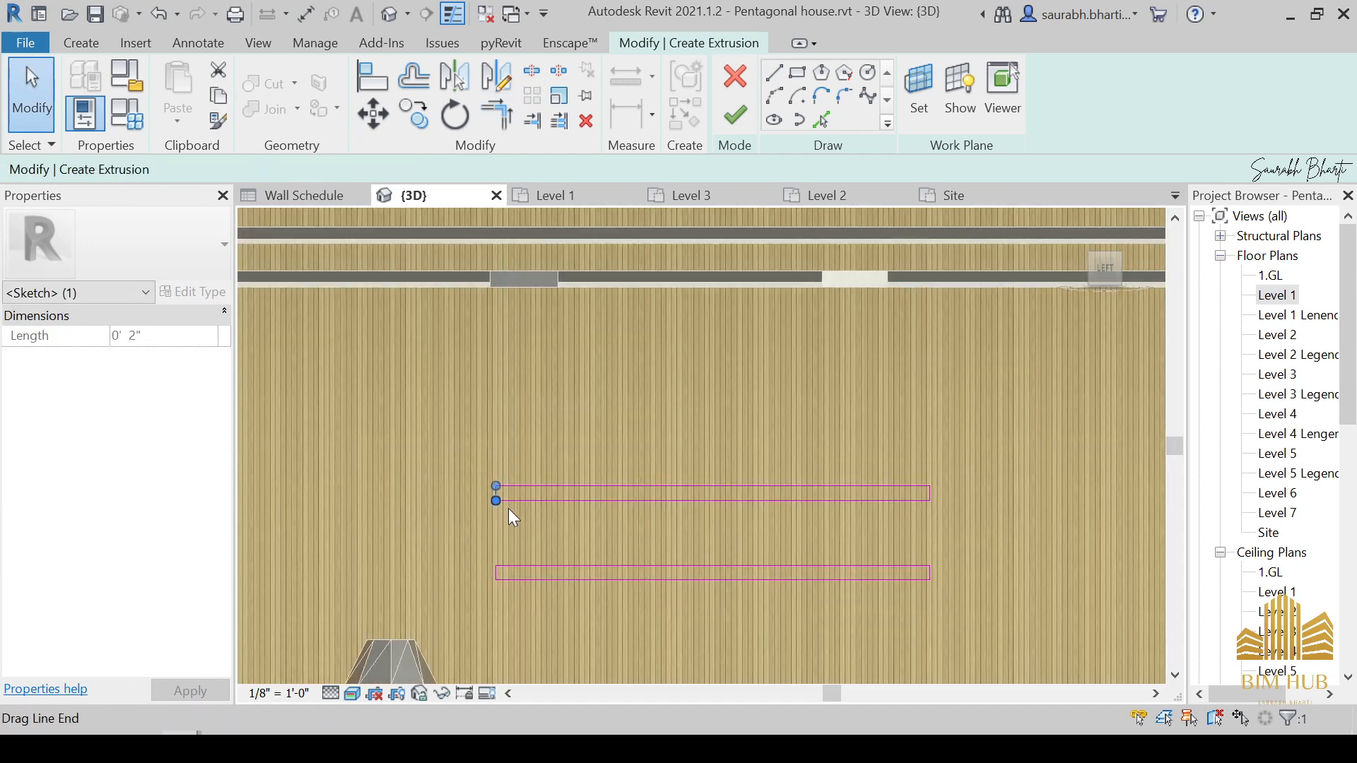
pyautogui.scroll(2, 508, 507)
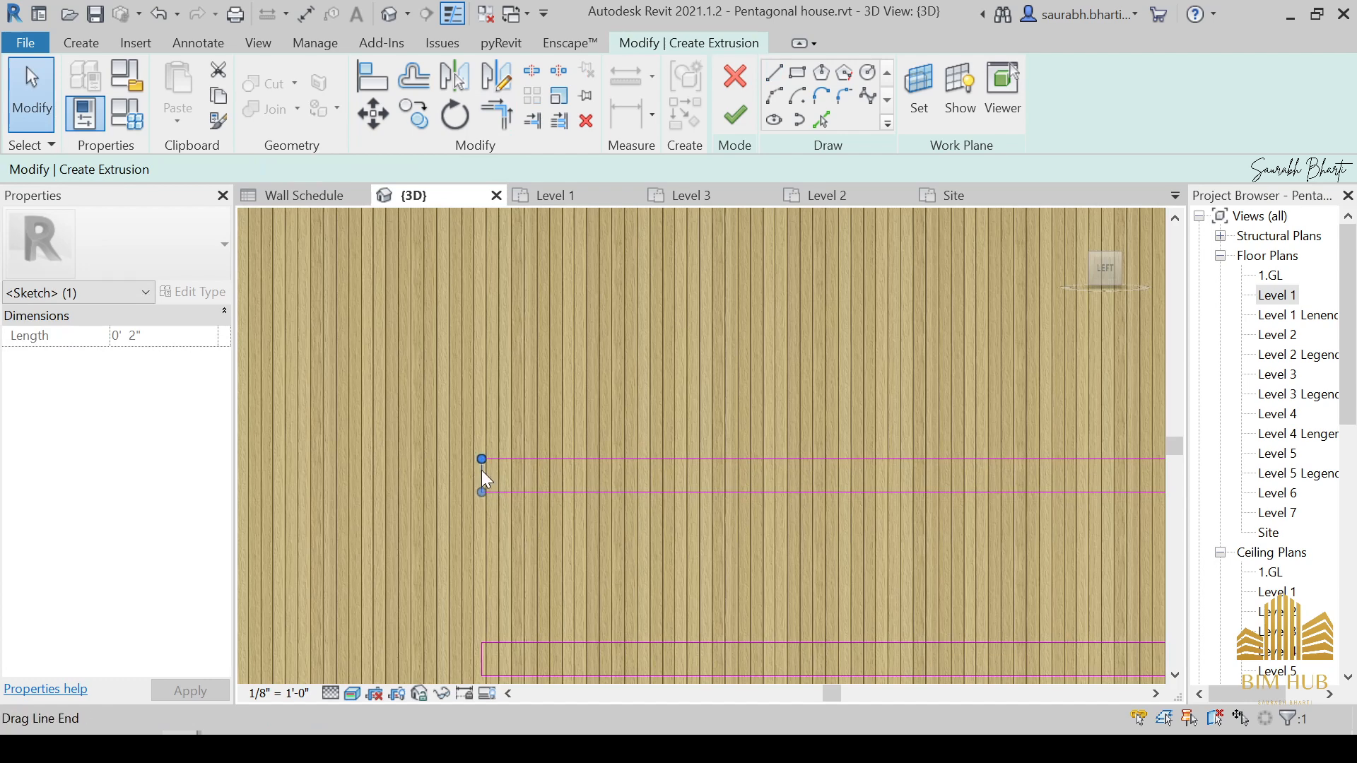
pyautogui.moveTo(482, 473); pyautogui.dragTo(696, 476)
pyautogui.scroll(-3, 763, 502)
pyautogui.scroll(2, 754, 496)
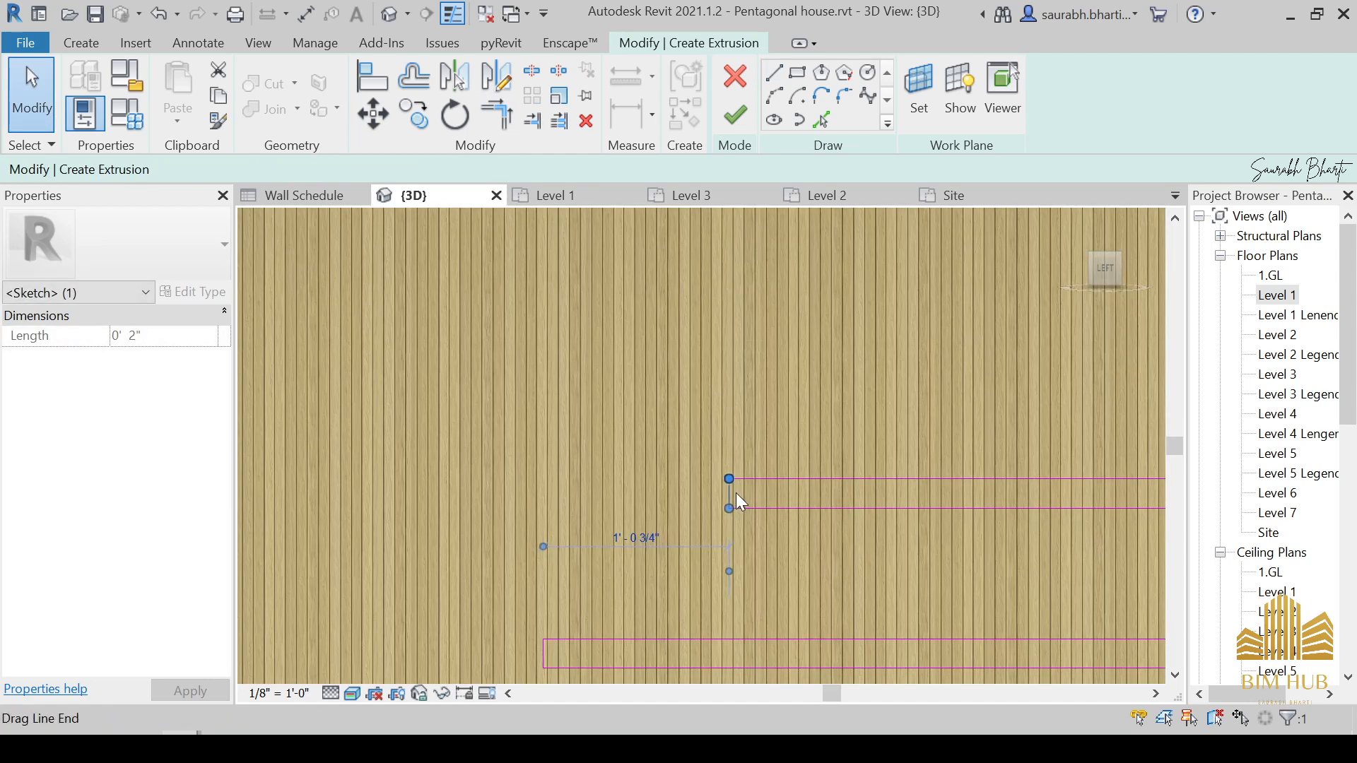
pyautogui.scroll(3, 725, 495)
pyautogui.moveTo(721, 476)
pyautogui.mouseDown()
pyautogui.moveTo(904, 482)
pyautogui.moveTo(846, 469)
pyautogui.mouseUp()
pyautogui.scroll(-1, 898, 481)
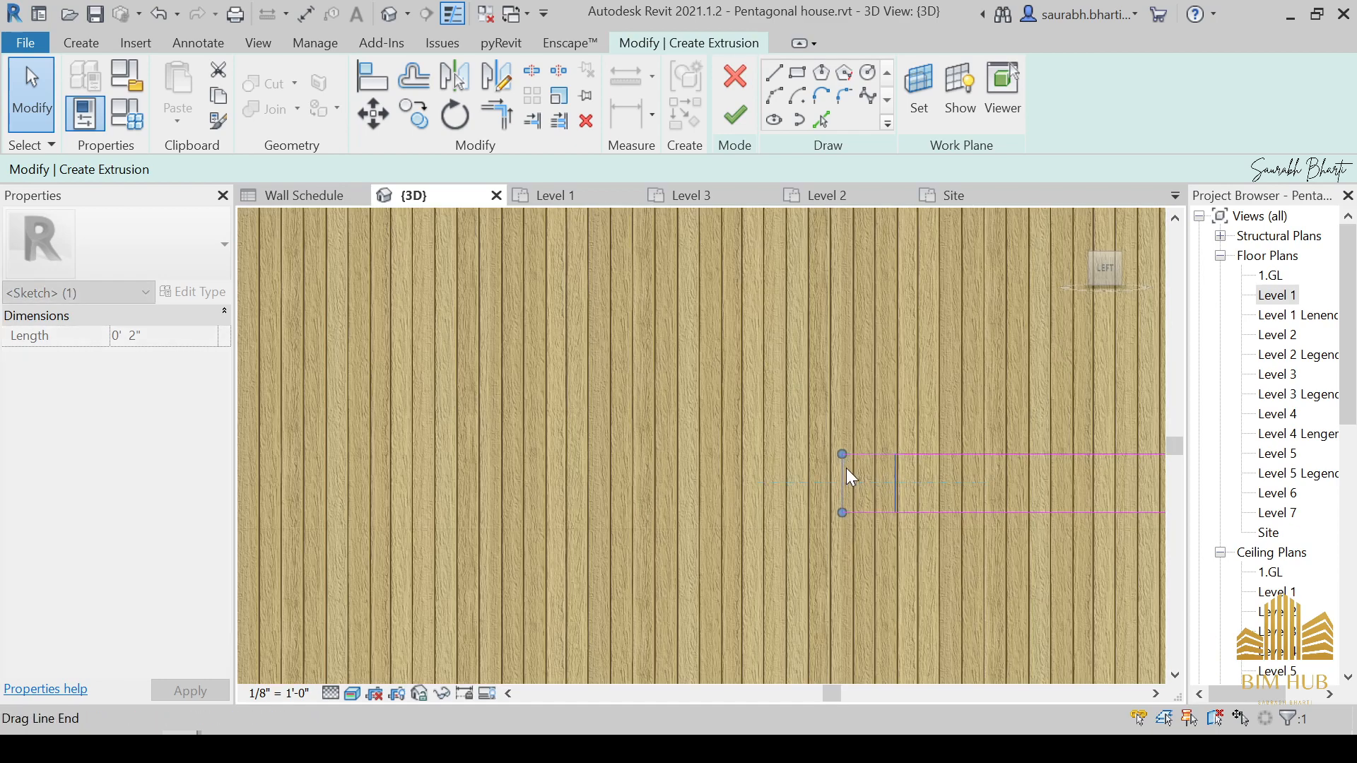
pyautogui.scroll(-5, 864, 502)
pyautogui.scroll(-2, 809, 511)
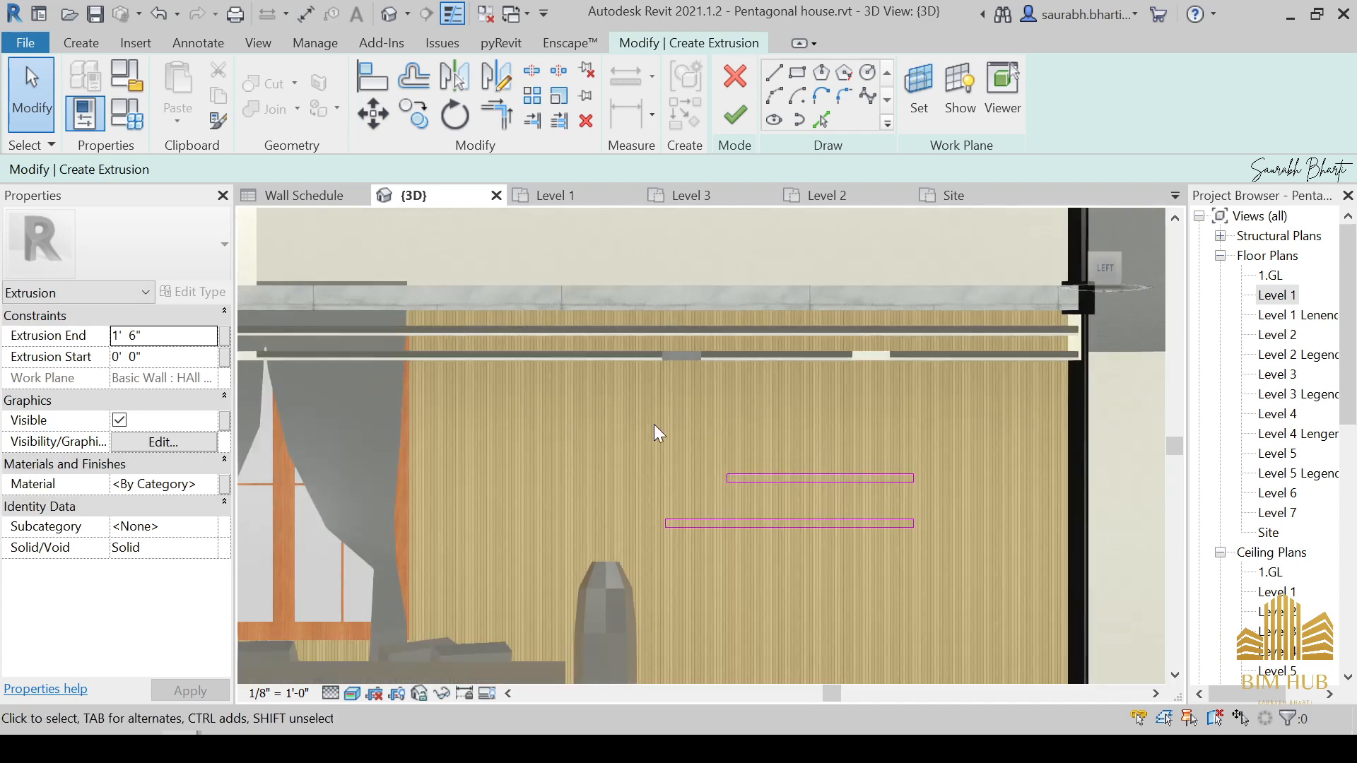
# Step: Copy the shortened shelf outline straight up to form a third shelf outline above it
pyautogui.moveTo(647, 418); pyautogui.dragTo(960, 496)
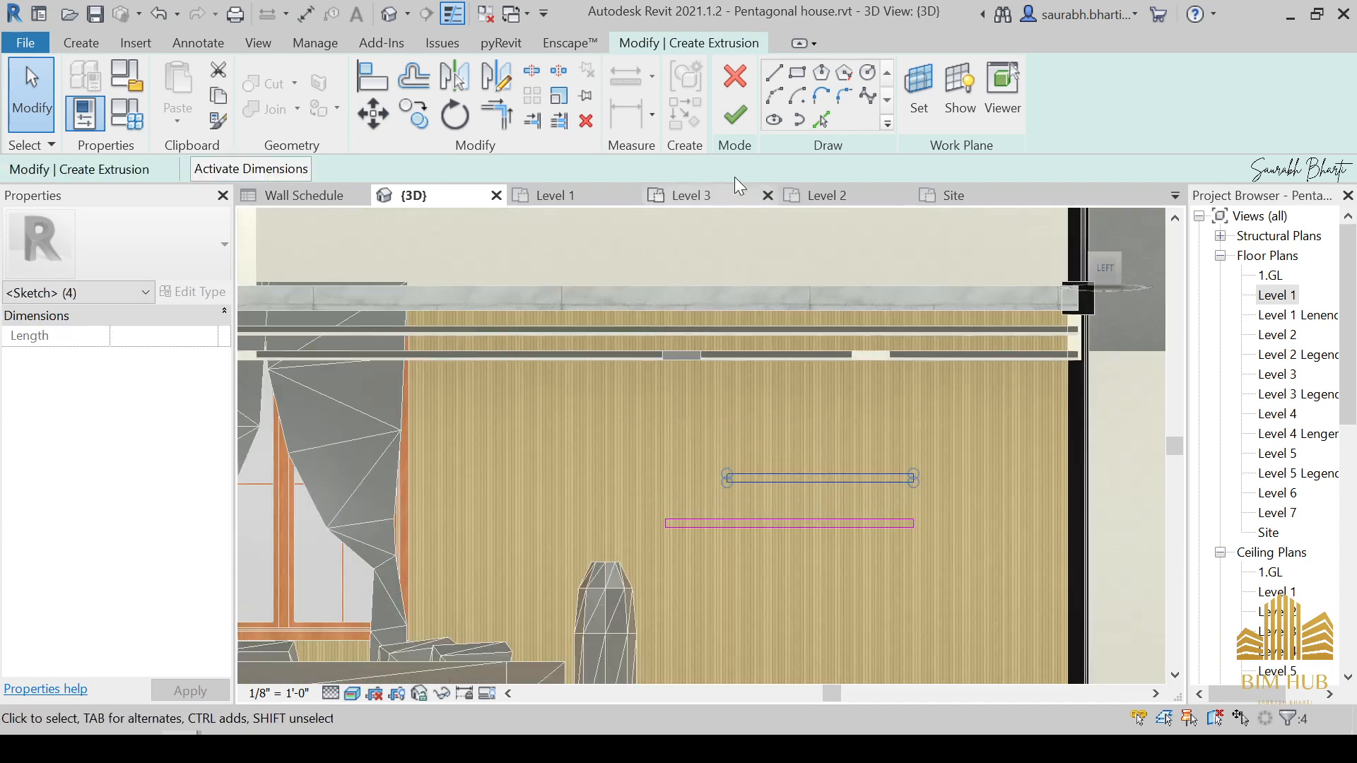
pyautogui.click(423, 130)
pyautogui.scroll(2, 932, 540)
pyautogui.click(904, 515)
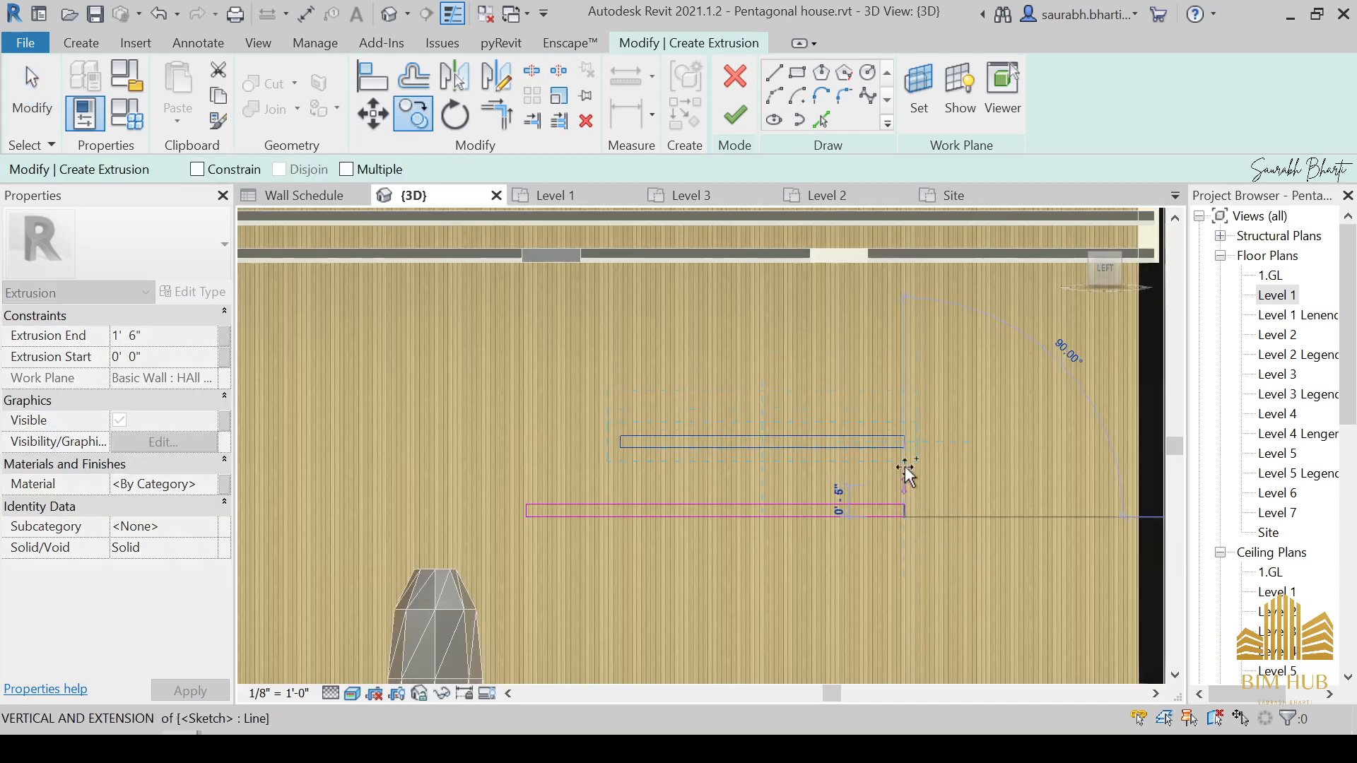
pyautogui.click(907, 434)
pyautogui.click(654, 391)
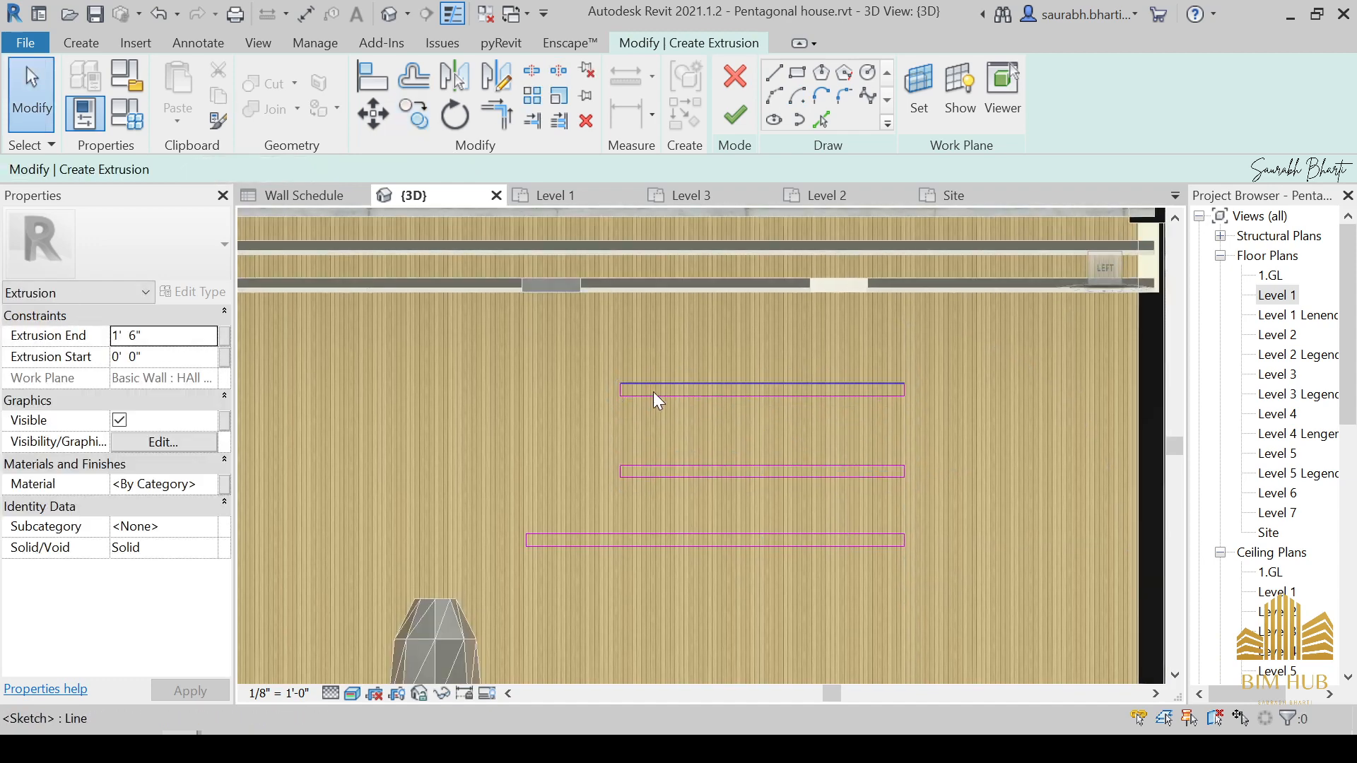
# Step: Shorten the topmost shelf outline to about half the lowest shelf's length by moving its left edge inward
pyautogui.scroll(5, 583, 384)
pyautogui.click(583, 388)
pyautogui.scroll(4, 575, 386)
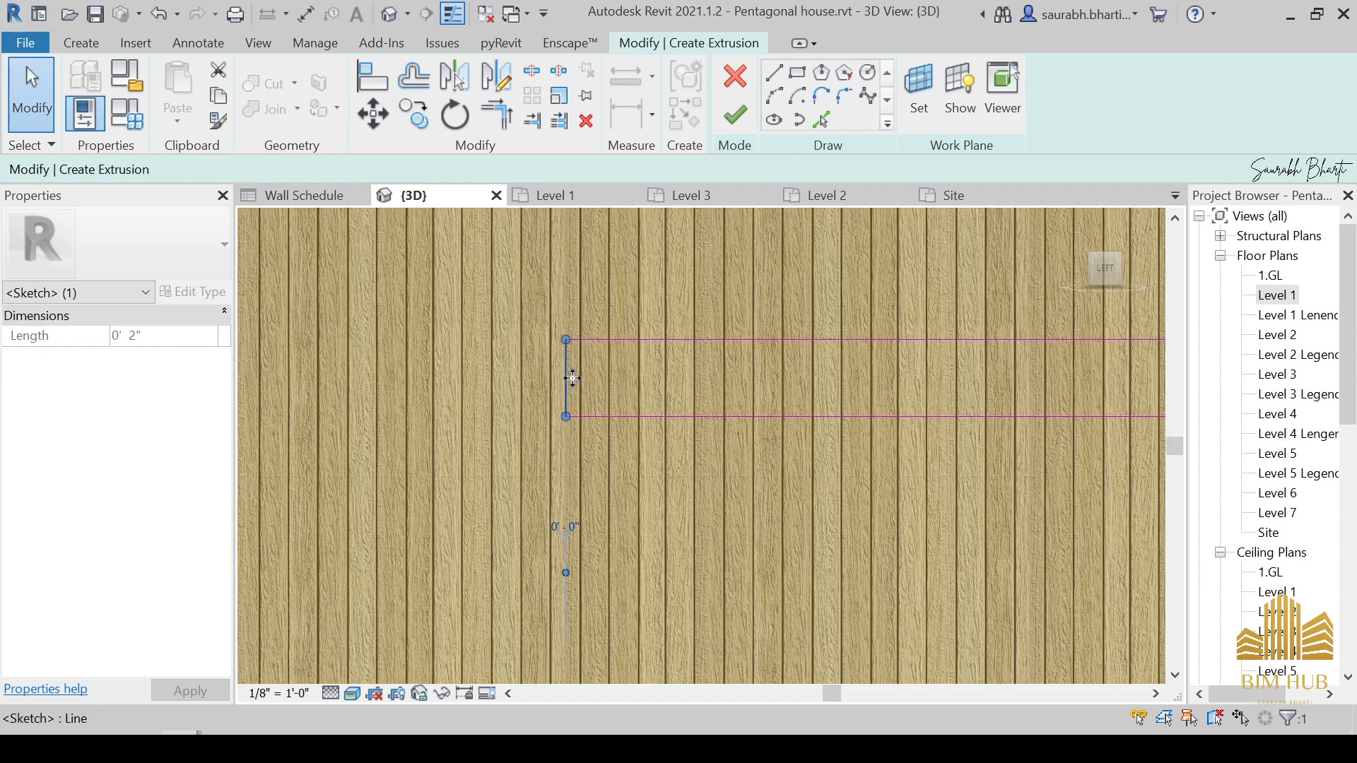
pyautogui.moveTo(571, 376); pyautogui.dragTo(1170, 393)
pyautogui.scroll(-5, 963, 397)
pyautogui.moveTo(830, 421); pyautogui.dragTo(764, 424, button='middle')
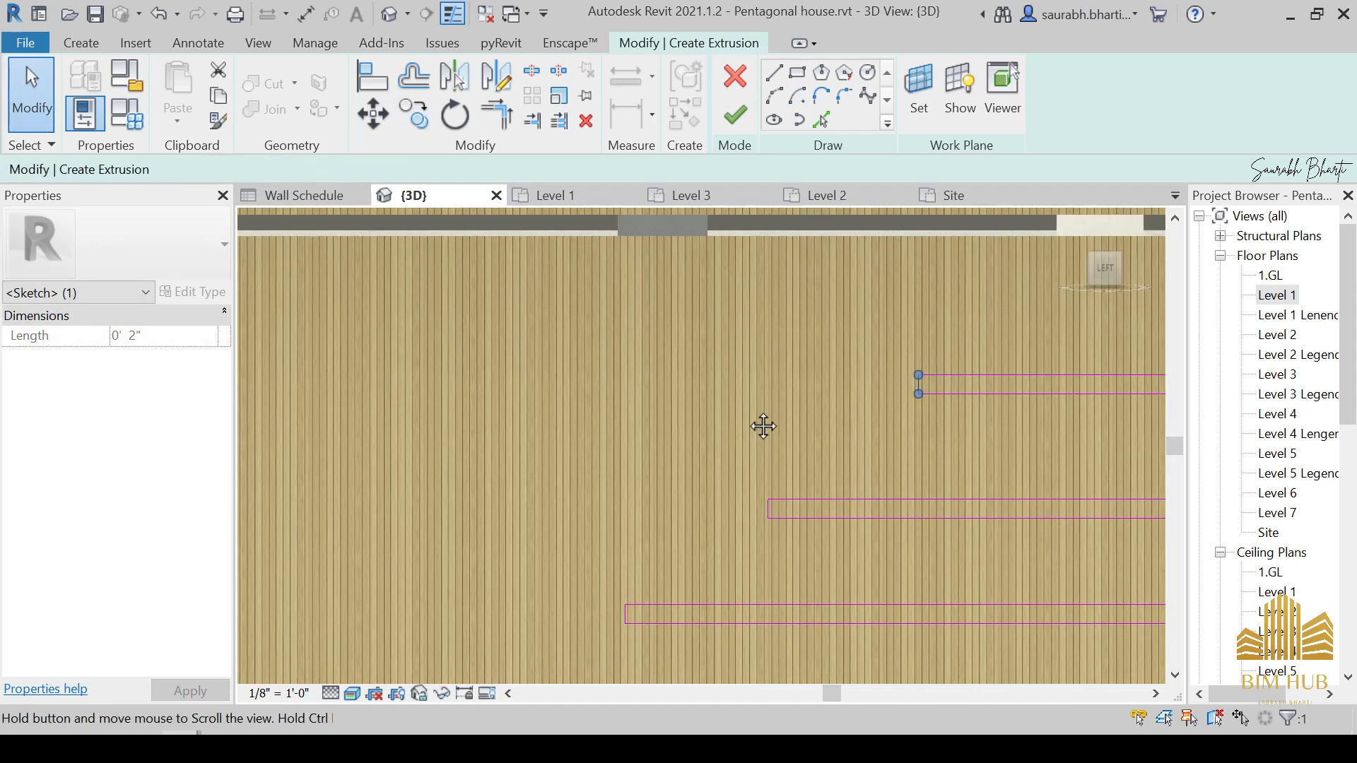
pyautogui.scroll(-3, 897, 433)
pyautogui.moveTo(897, 433); pyautogui.dragTo(721, 382, button='middle')
pyautogui.press('Escape')
# Step: Nudge the middle shelf outline slightly down toward the lowest shelf
pyautogui.moveTo(688, 323); pyautogui.dragTo(994, 401)
pyautogui.press('Escape')
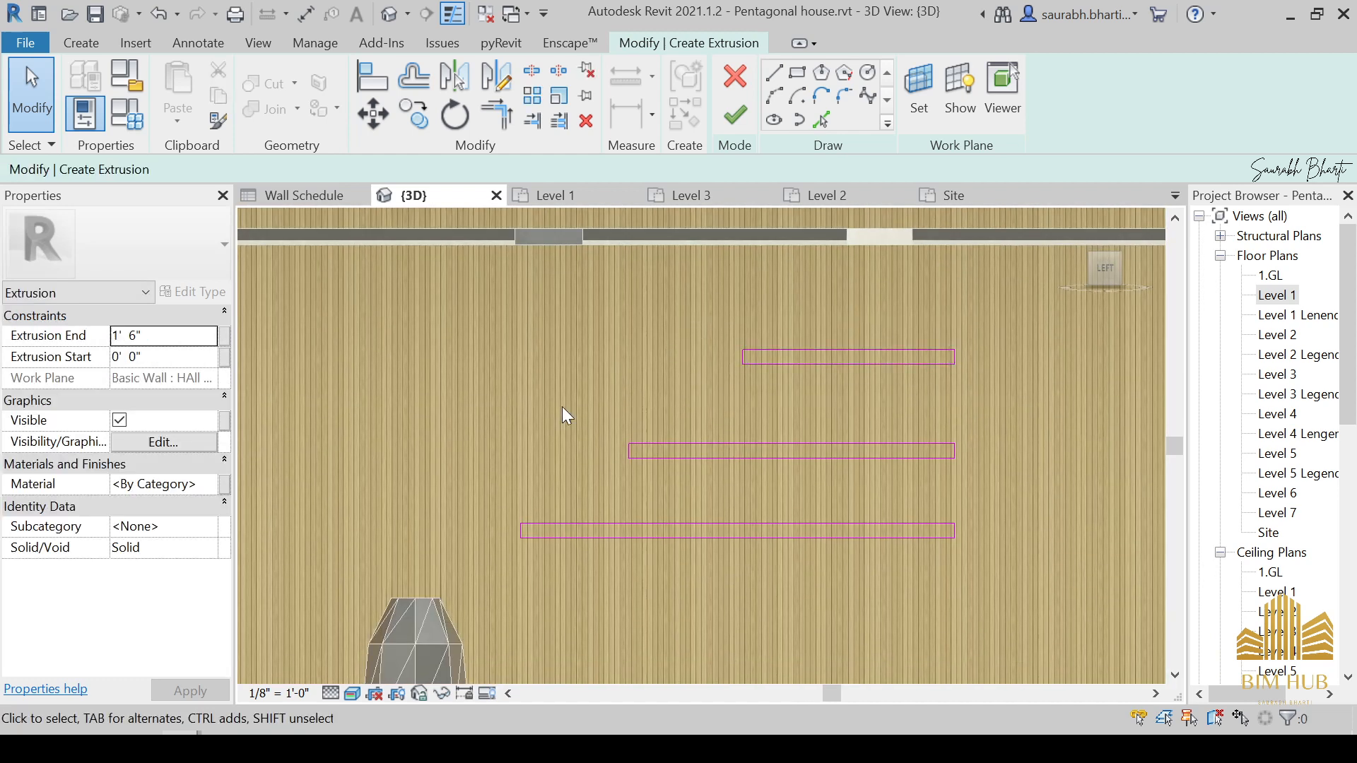
pyautogui.moveTo(962, 477); pyautogui.dragTo(962, 477)
pyautogui.press('Down')
pyautogui.press('Down')
pyautogui.press('Down')
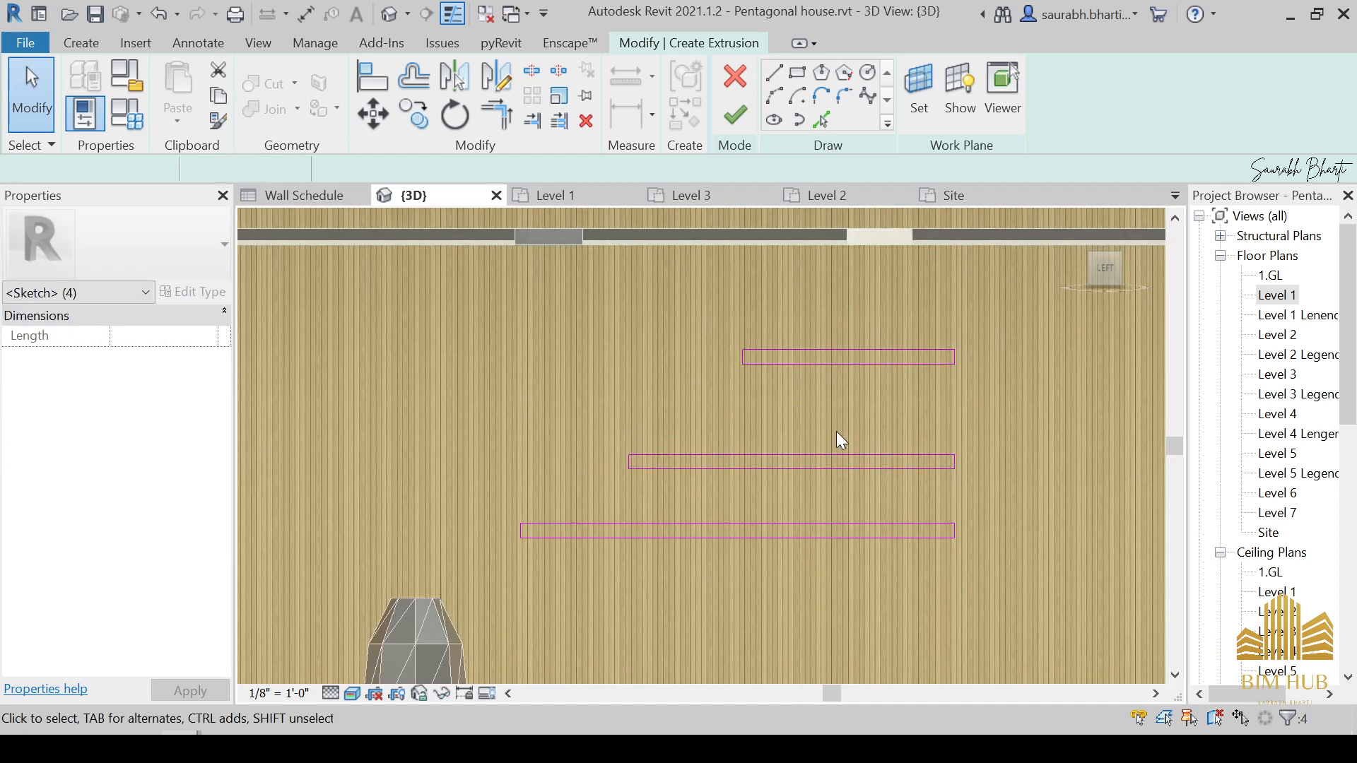
pyautogui.press('Escape')
# Step: Nudge the topmost shelf outline down until the gaps between the three shelves are about equal
pyautogui.moveTo(710, 321); pyautogui.dragTo(1067, 394)
pyautogui.press('Down')
pyautogui.press('Down')
pyautogui.press('Down')
pyautogui.press('Down')
pyautogui.press('Down')
pyautogui.press('Down')
pyautogui.press('Down')
pyautogui.press('Down')
pyautogui.press('Down')
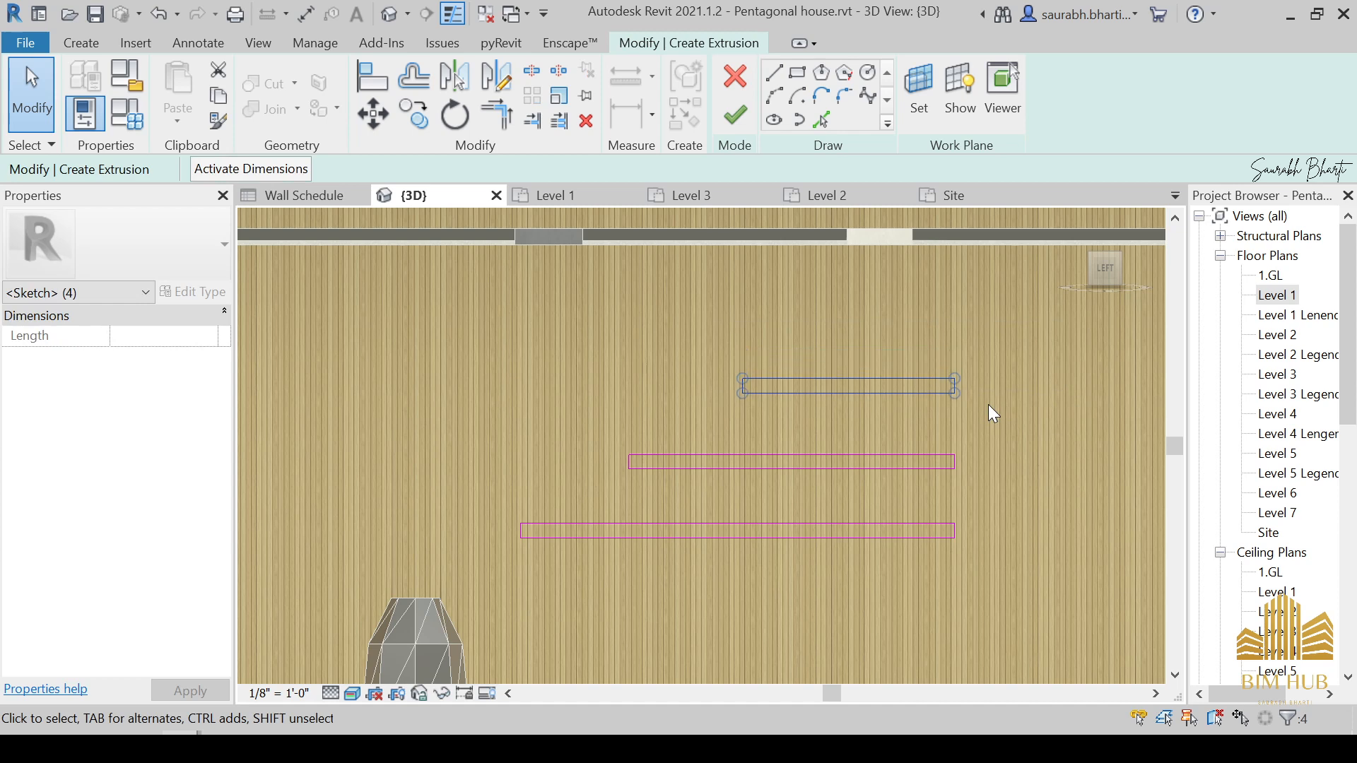
pyautogui.press('Down')
pyautogui.press('Escape')
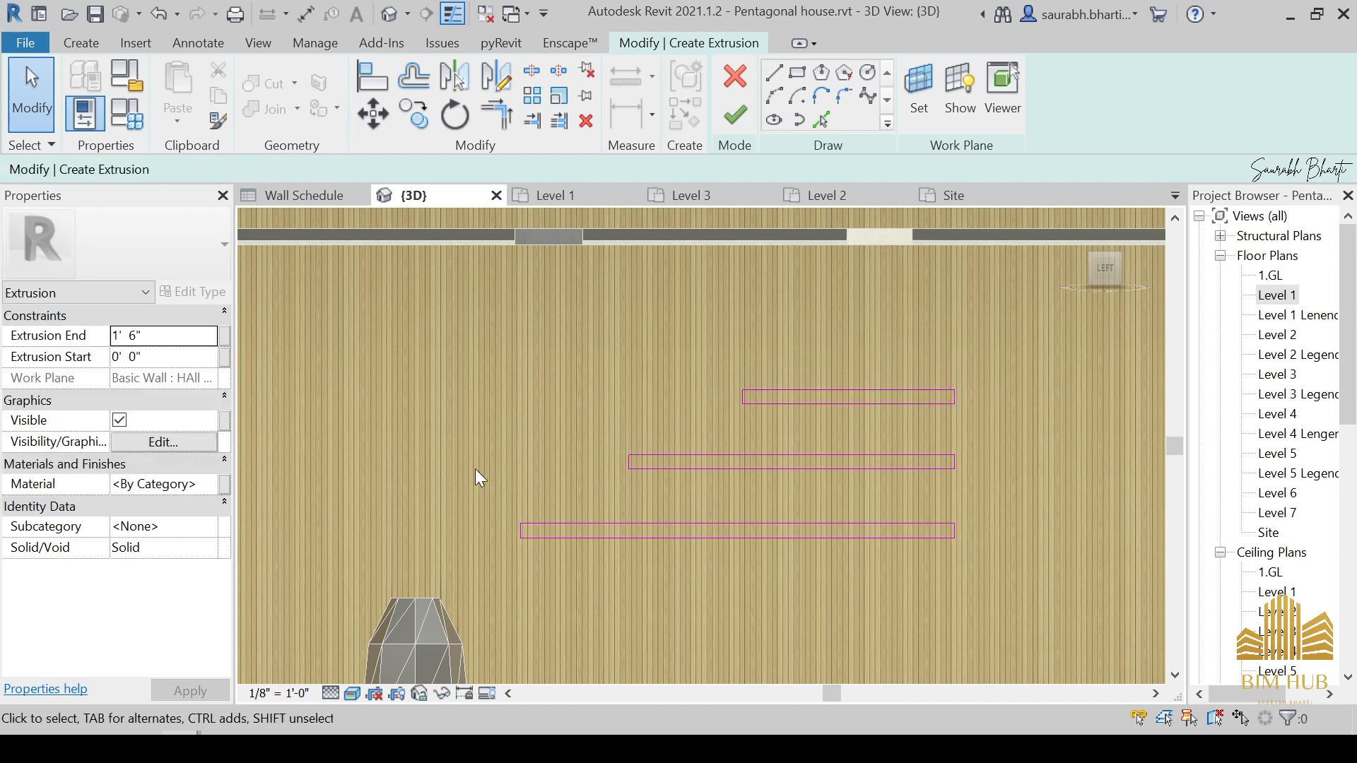
# Step: Set the extrusion end to 2' 0" and finish the sketch of the three shelves
pyautogui.click(165, 340)
pyautogui.press('Return')
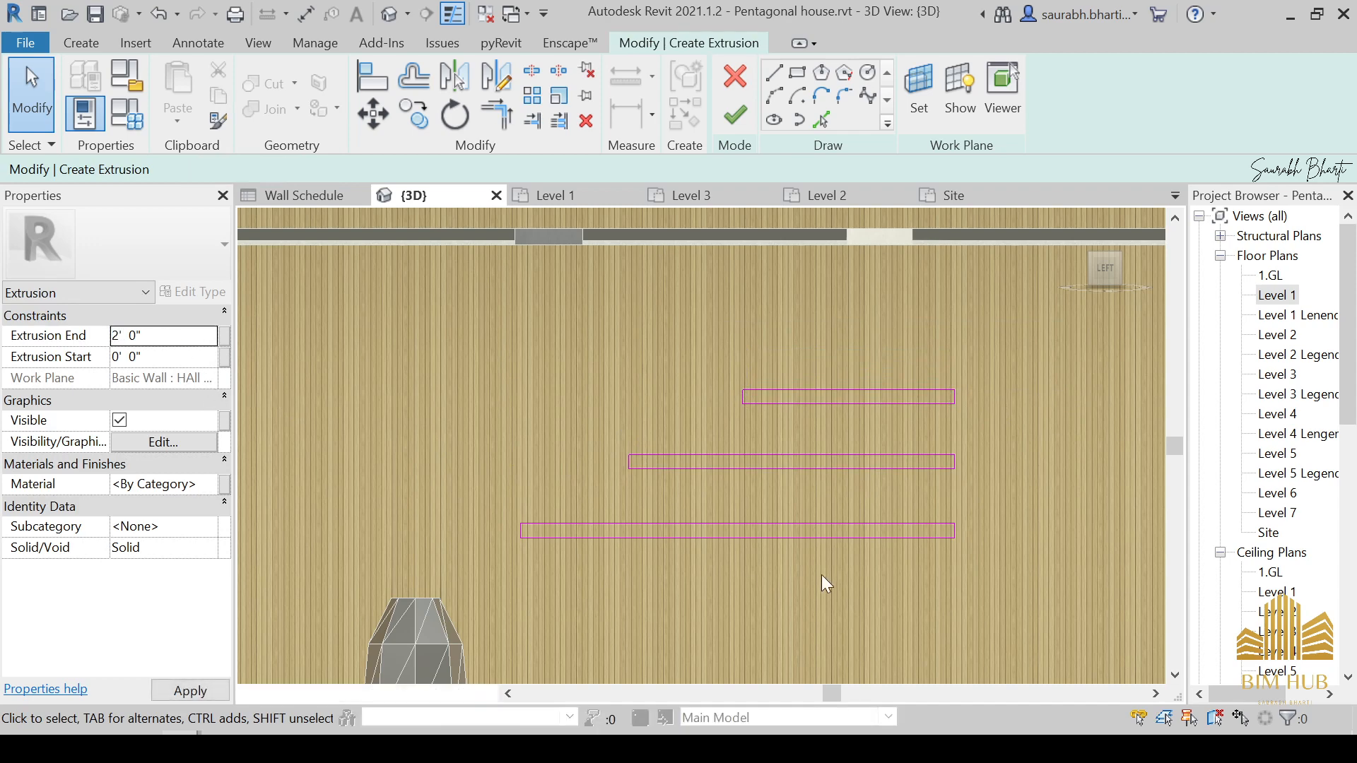
pyautogui.click(735, 115)
pyautogui.scroll(-3, 713, 388)
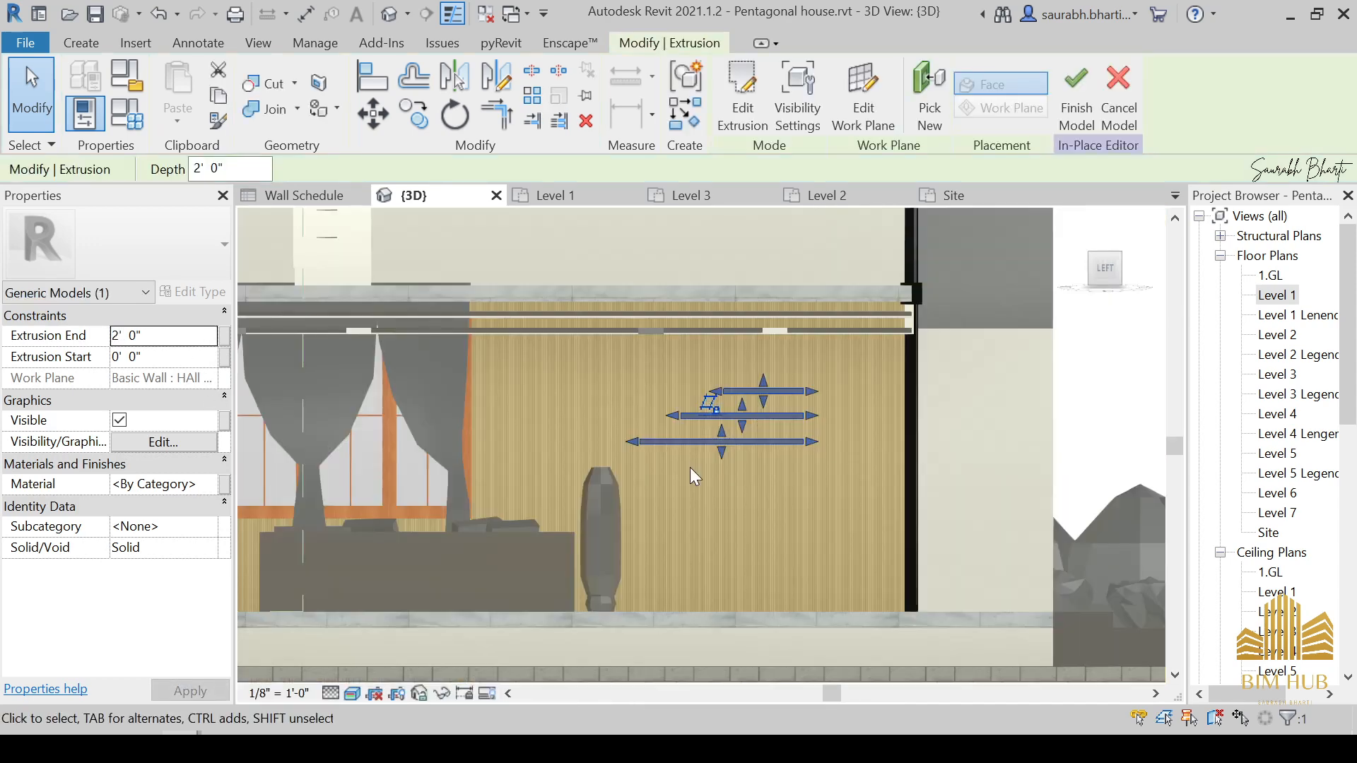
# Step: Set the shelf extrusion's end to 1' 6"
pyautogui.moveTo(689, 468)
pyautogui.keyDown('shift'); pyautogui.mouseDown(button='middle')
pyautogui.moveTo(795, 507)
pyautogui.moveTo(705, 491)
pyautogui.moveTo(704, 439)
pyautogui.mouseUp(button='middle'); pyautogui.keyUp('shift')
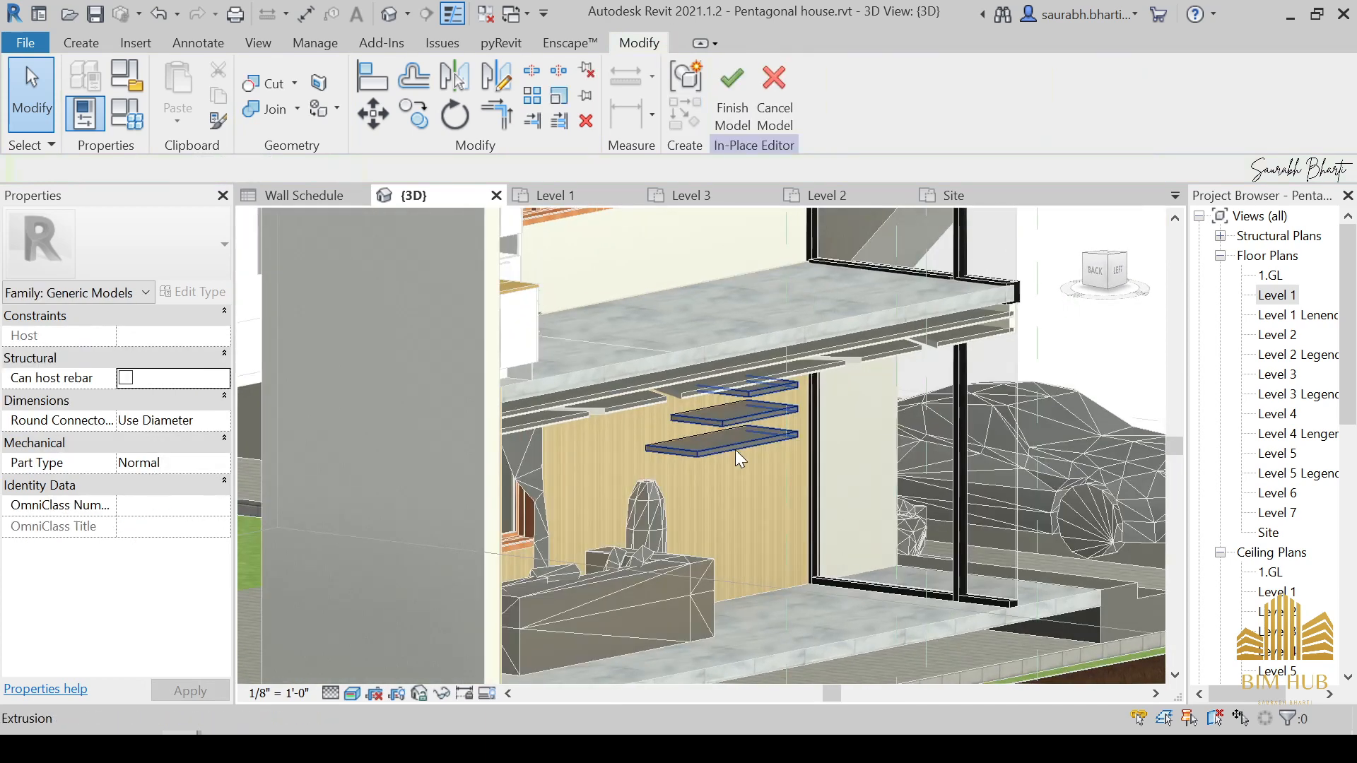
pyautogui.click(735, 451)
pyautogui.click(184, 338)
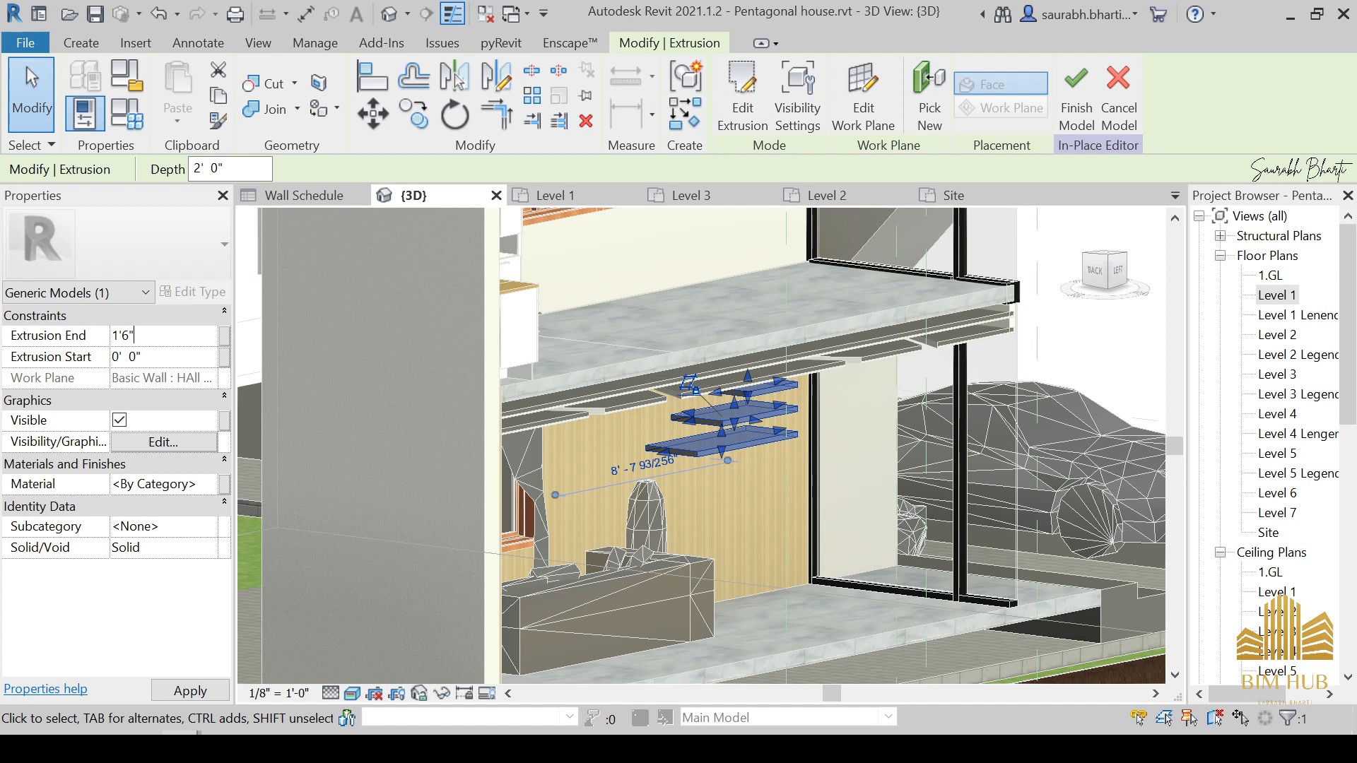
pyautogui.press('Return')
pyautogui.press('Escape')
pyautogui.scroll(3, 712, 423)
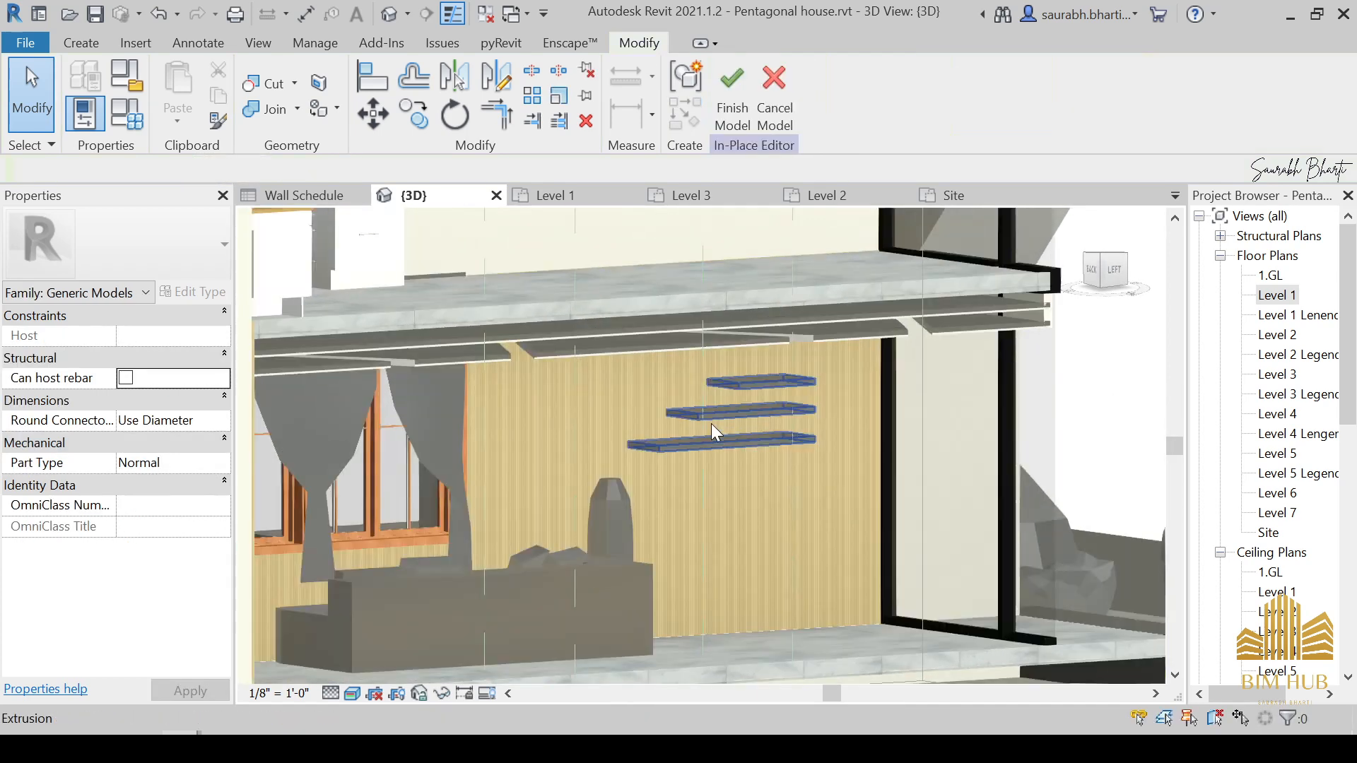
# Step: Set the shelf extrusion's end to 1' 2"
pyautogui.scroll(5, 711, 423)
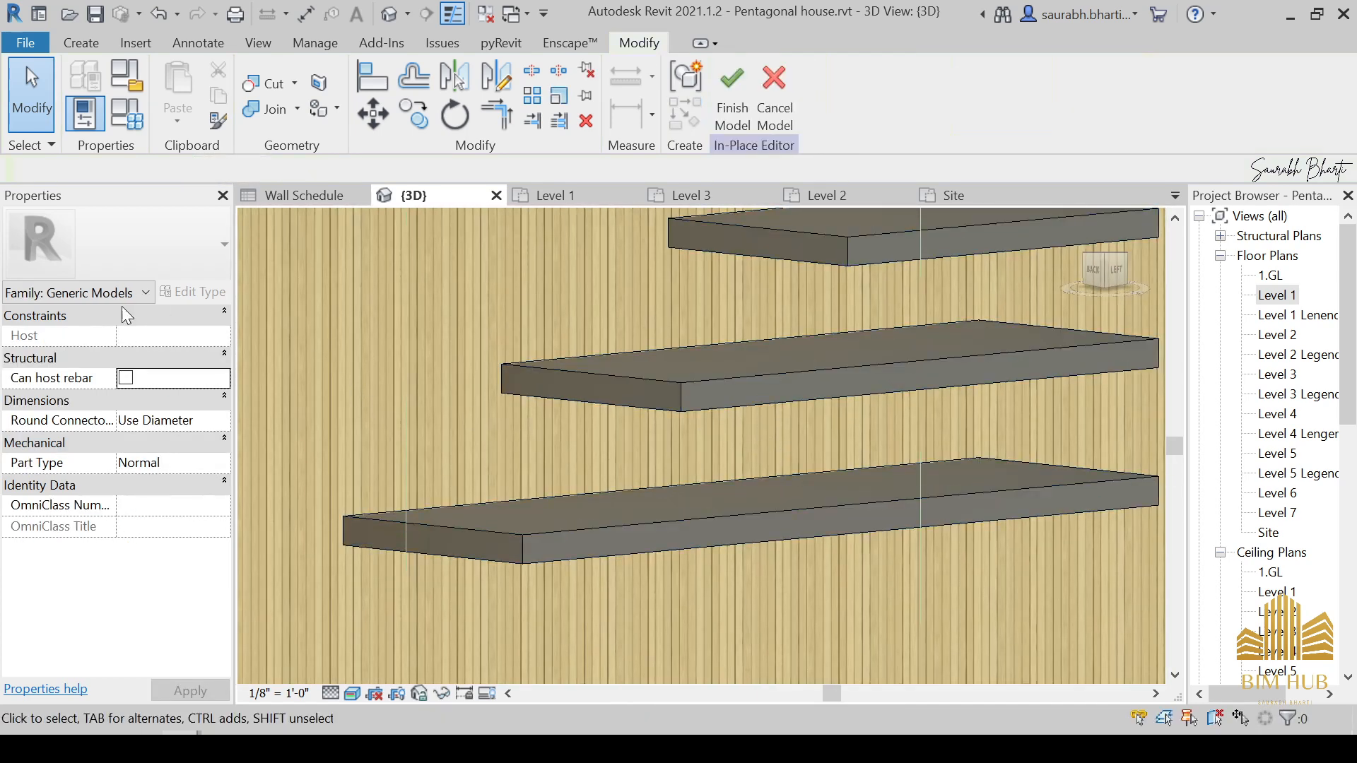
pyautogui.click(663, 398)
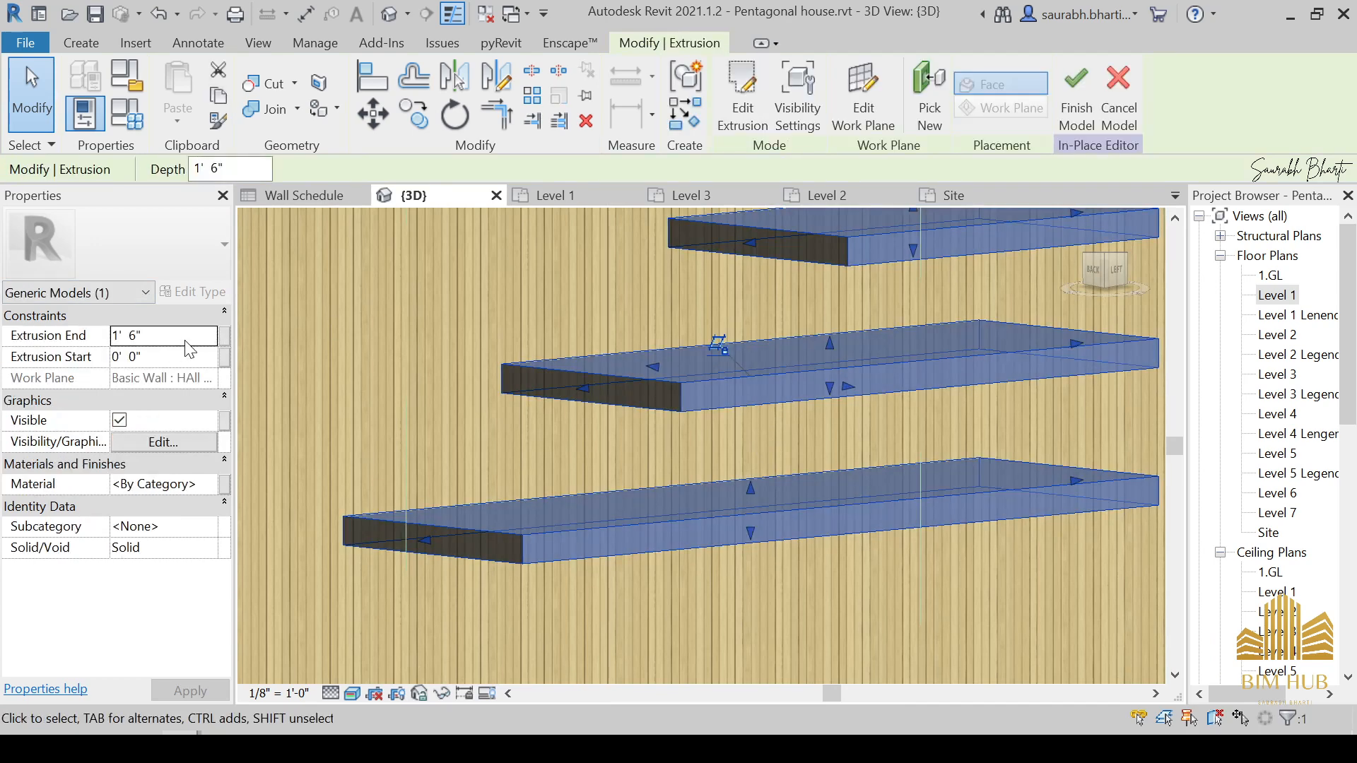
pyautogui.click(186, 341)
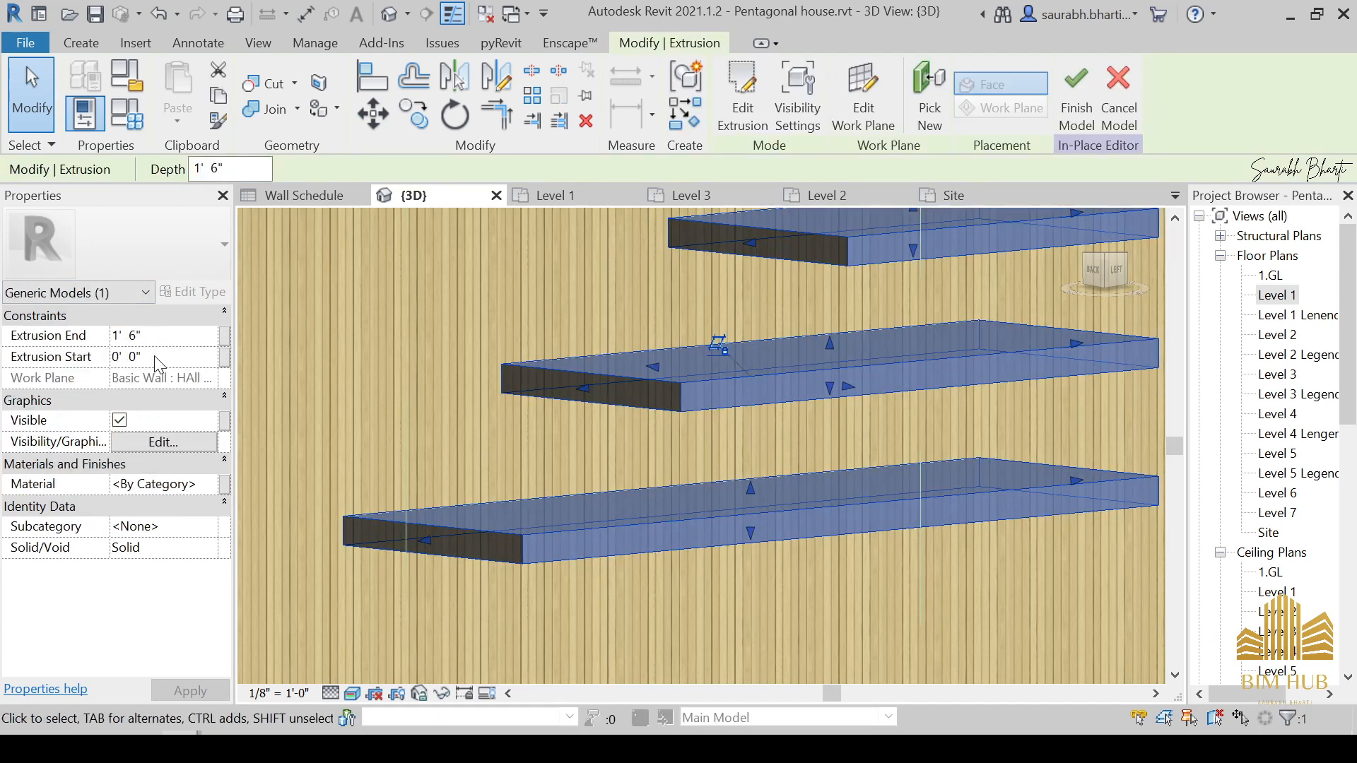
pyautogui.press('BackSpace')
pyautogui.write('2"')
pyautogui.press('Return')
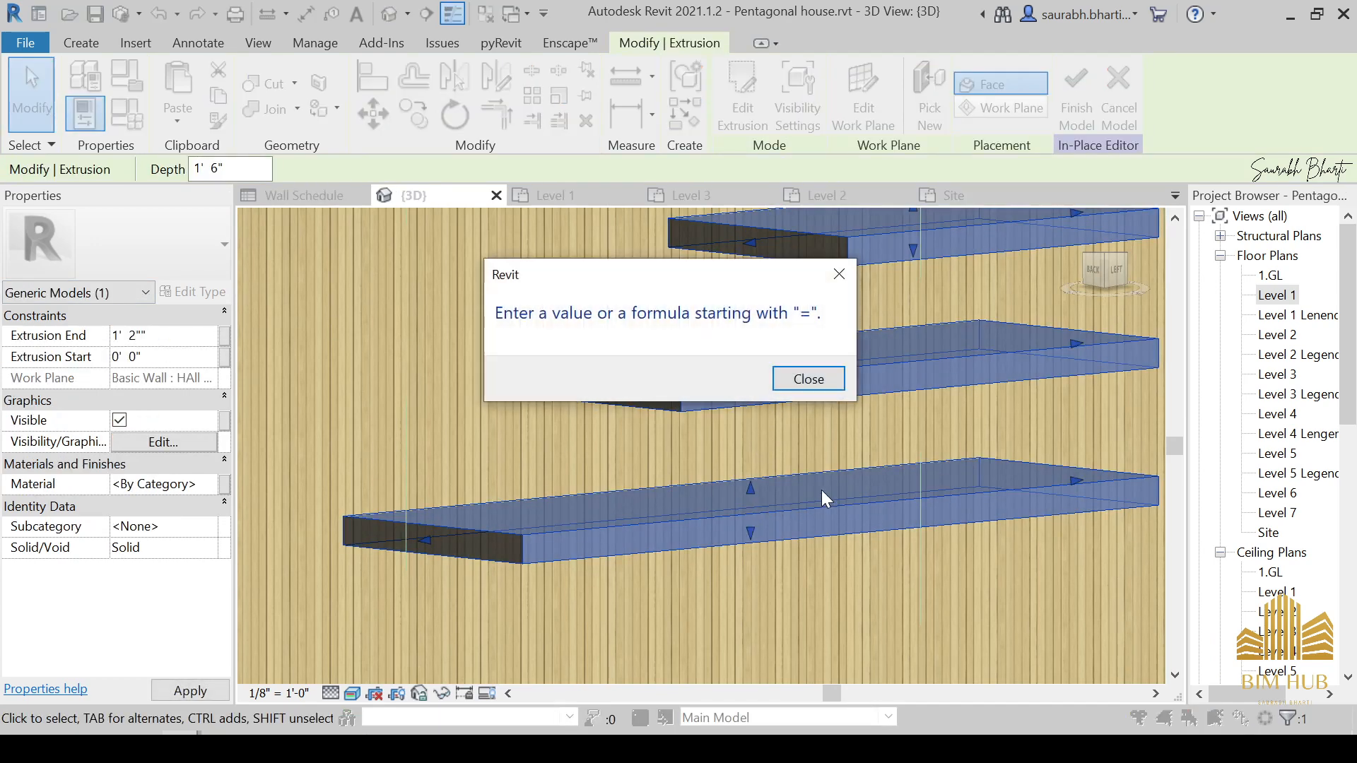
pyautogui.click(808, 379)
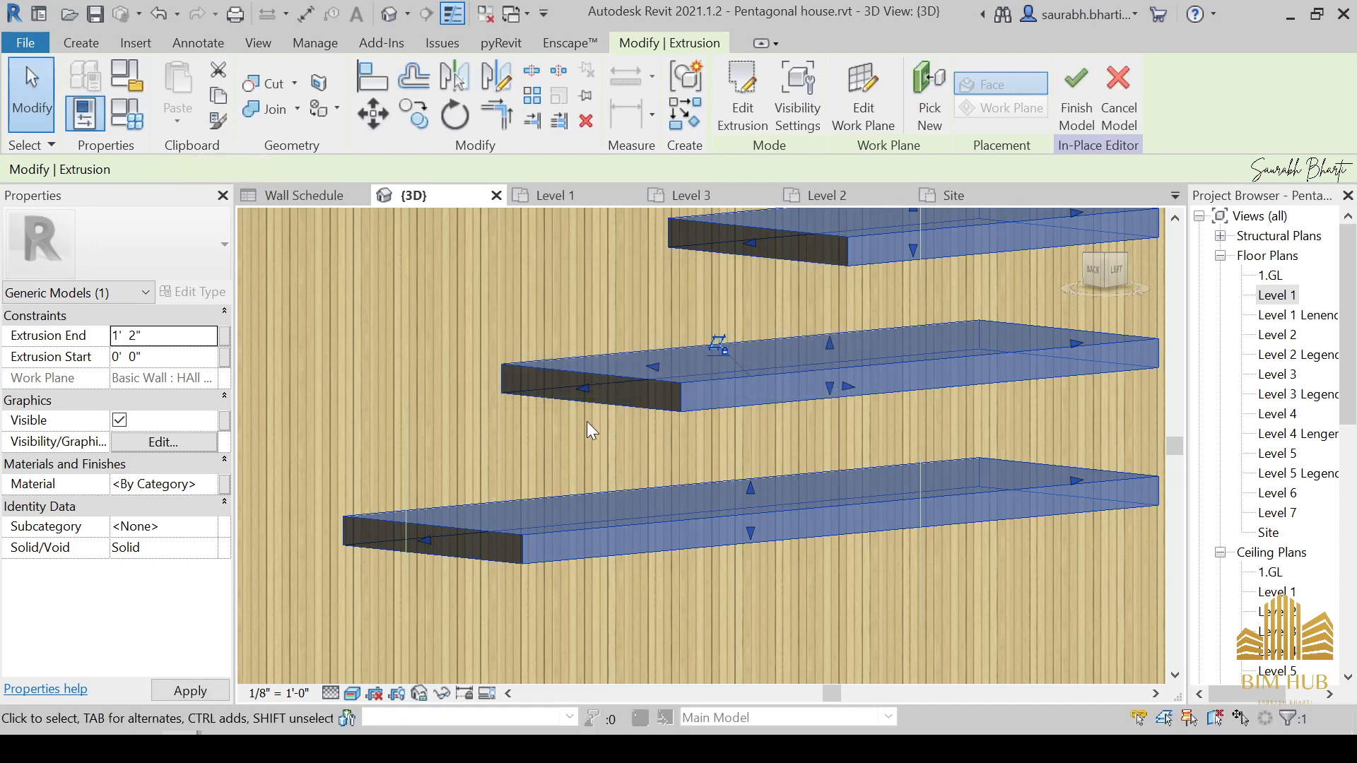
# Step: Assign the Softwood, Lumber material to the three shelves and finish the in-place model
pyautogui.scroll(-2, 840, 477)
pyautogui.keyDown('shift'); pyautogui.moveTo(919, 521); pyautogui.dragTo(813, 521, button='middle'); pyautogui.keyUp('shift')
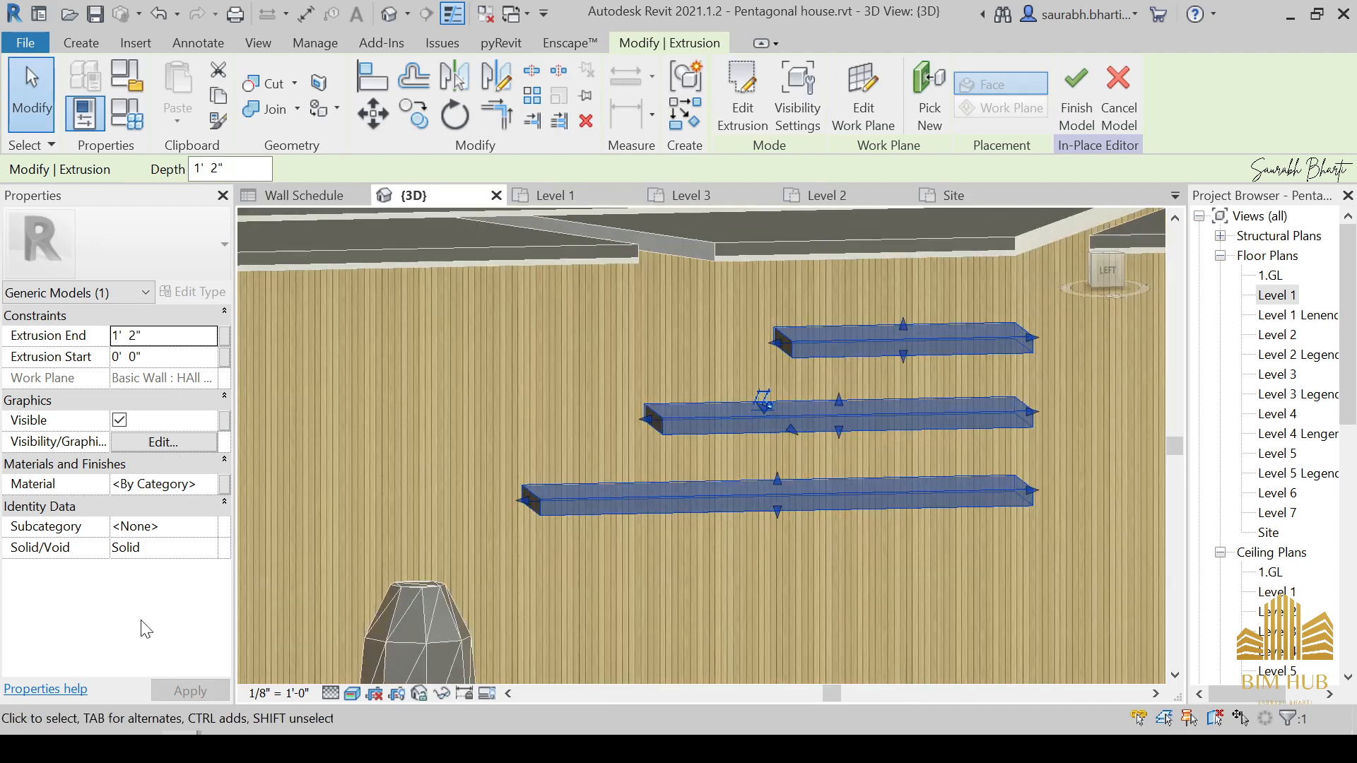
pyautogui.click(206, 489)
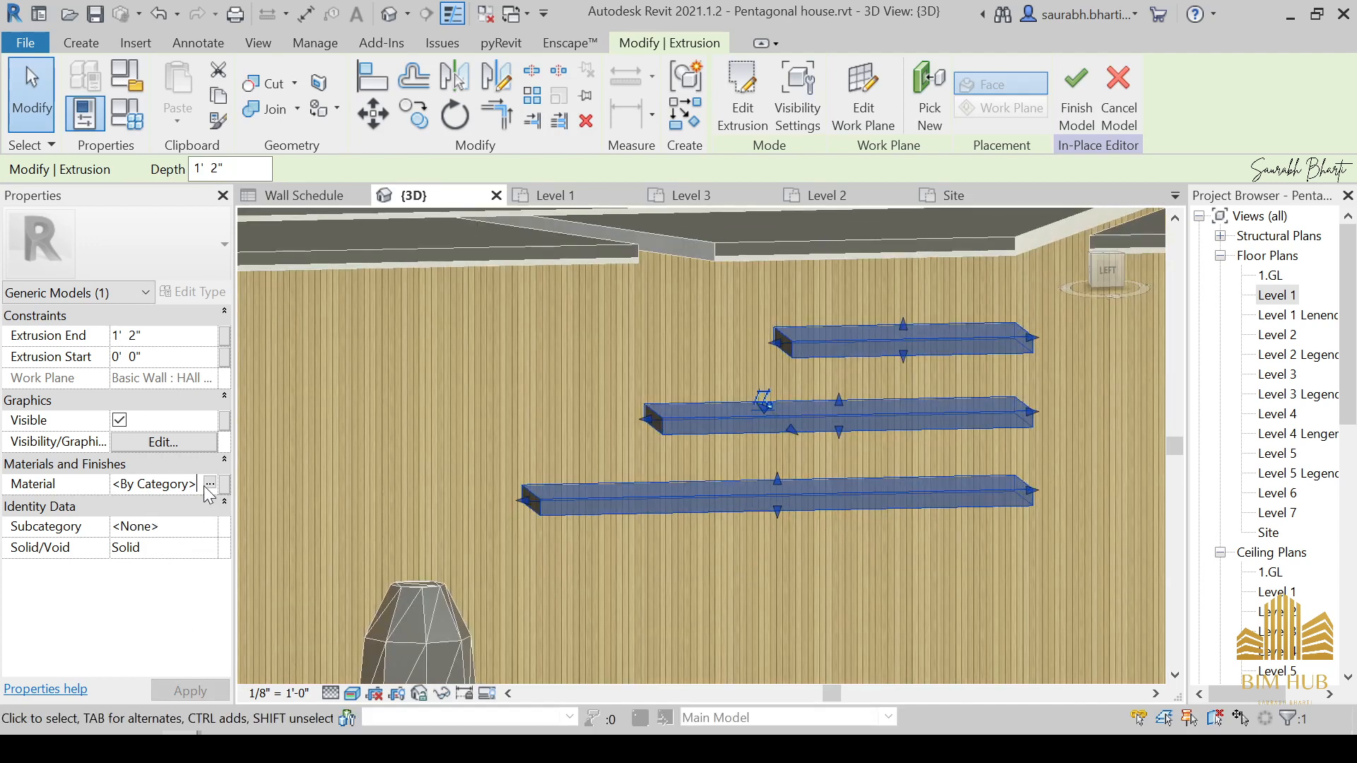
pyautogui.click(209, 483)
pyautogui.scroll(-10, 478, 373)
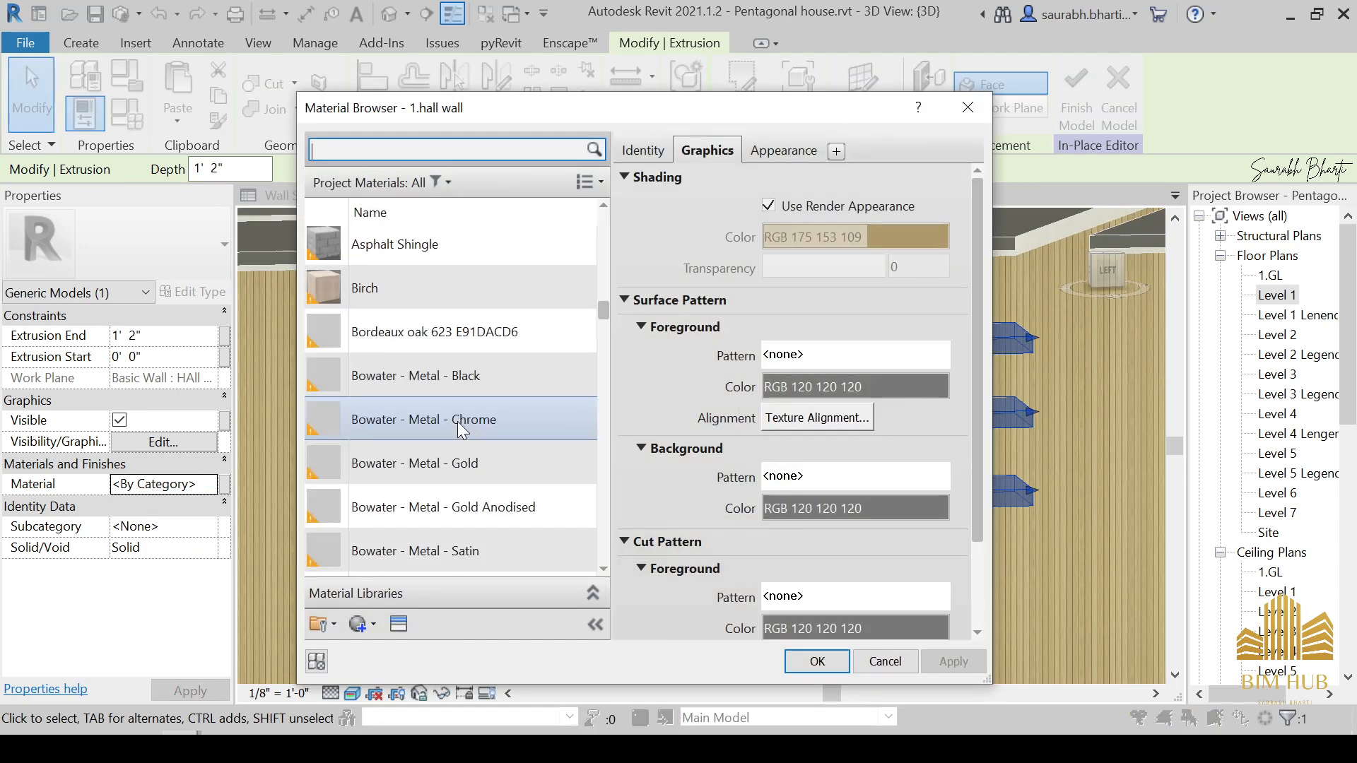
pyautogui.scroll(-15, 487, 444)
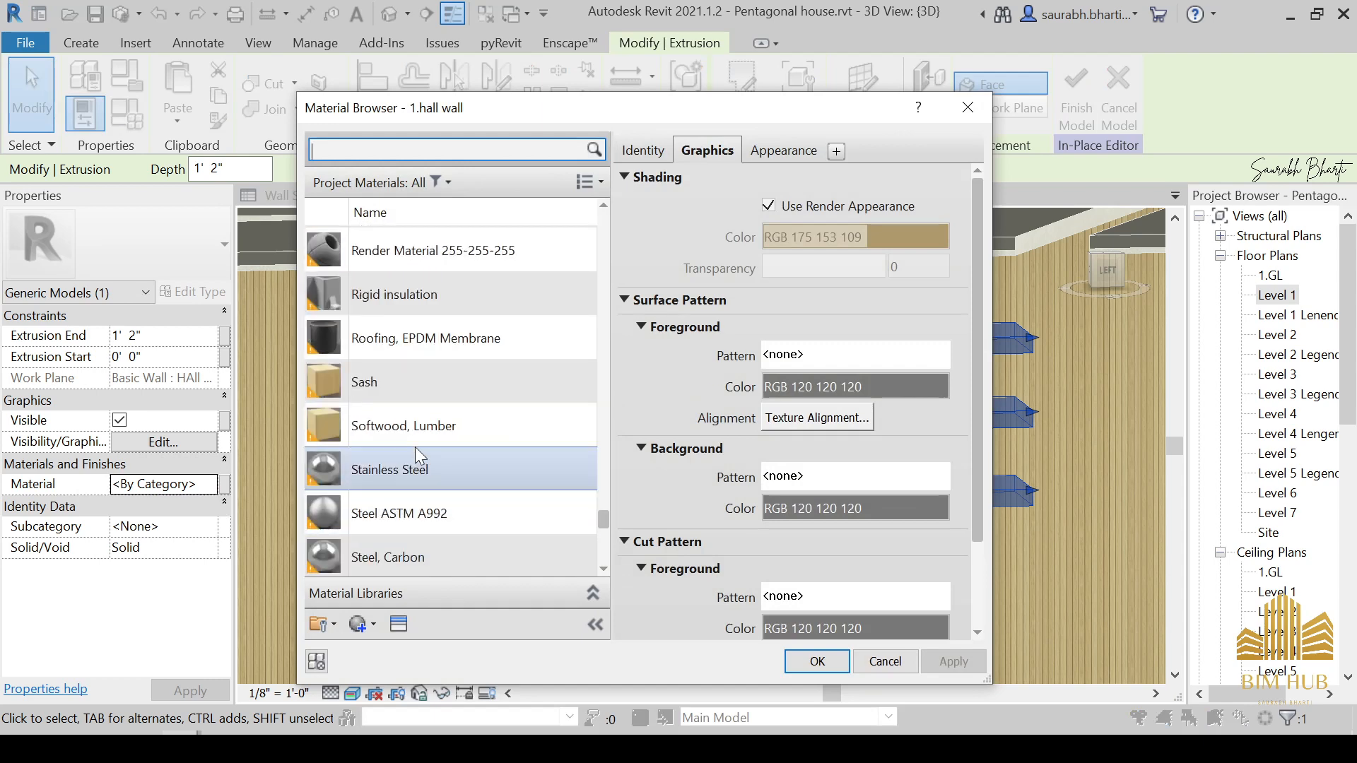
pyautogui.scroll(3, 407, 453)
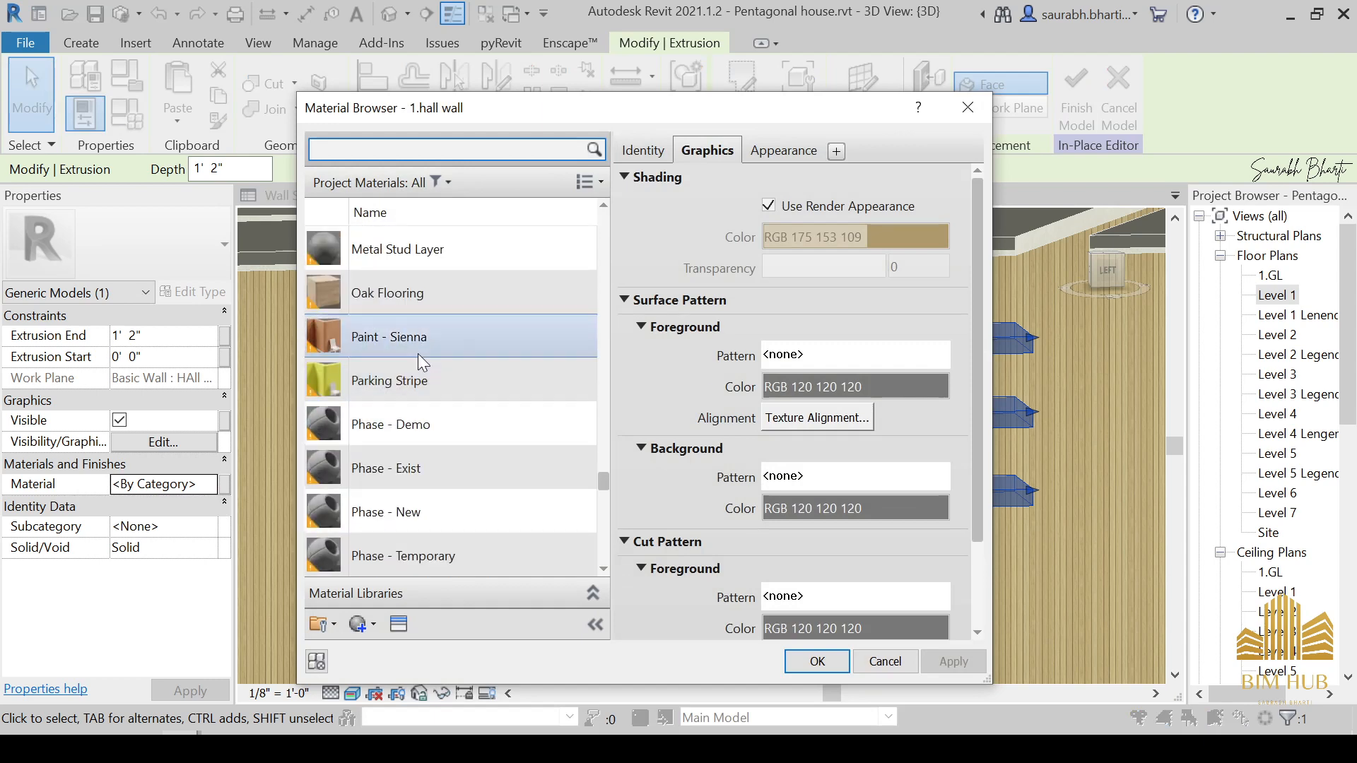
pyautogui.scroll(3, 393, 356)
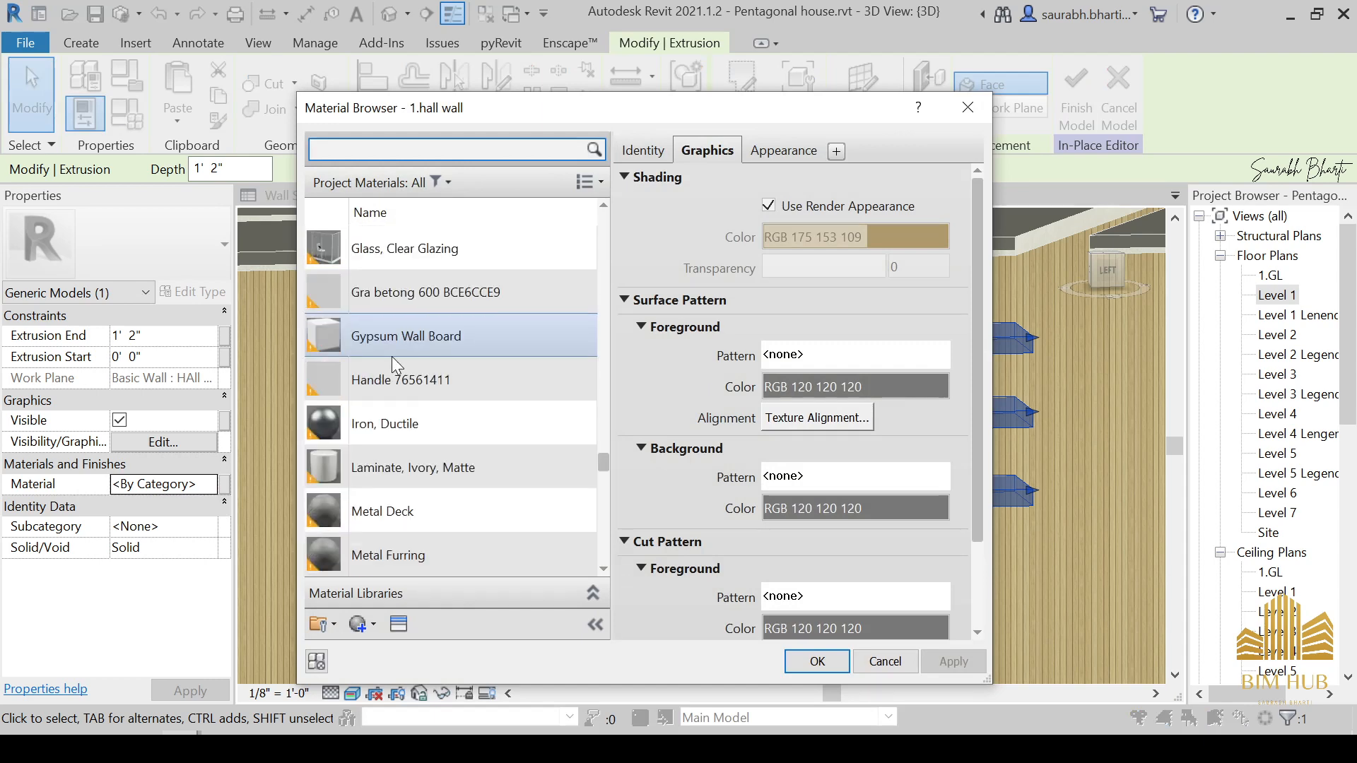
pyautogui.scroll(-10, 395, 389)
pyautogui.scroll(-5, 397, 425)
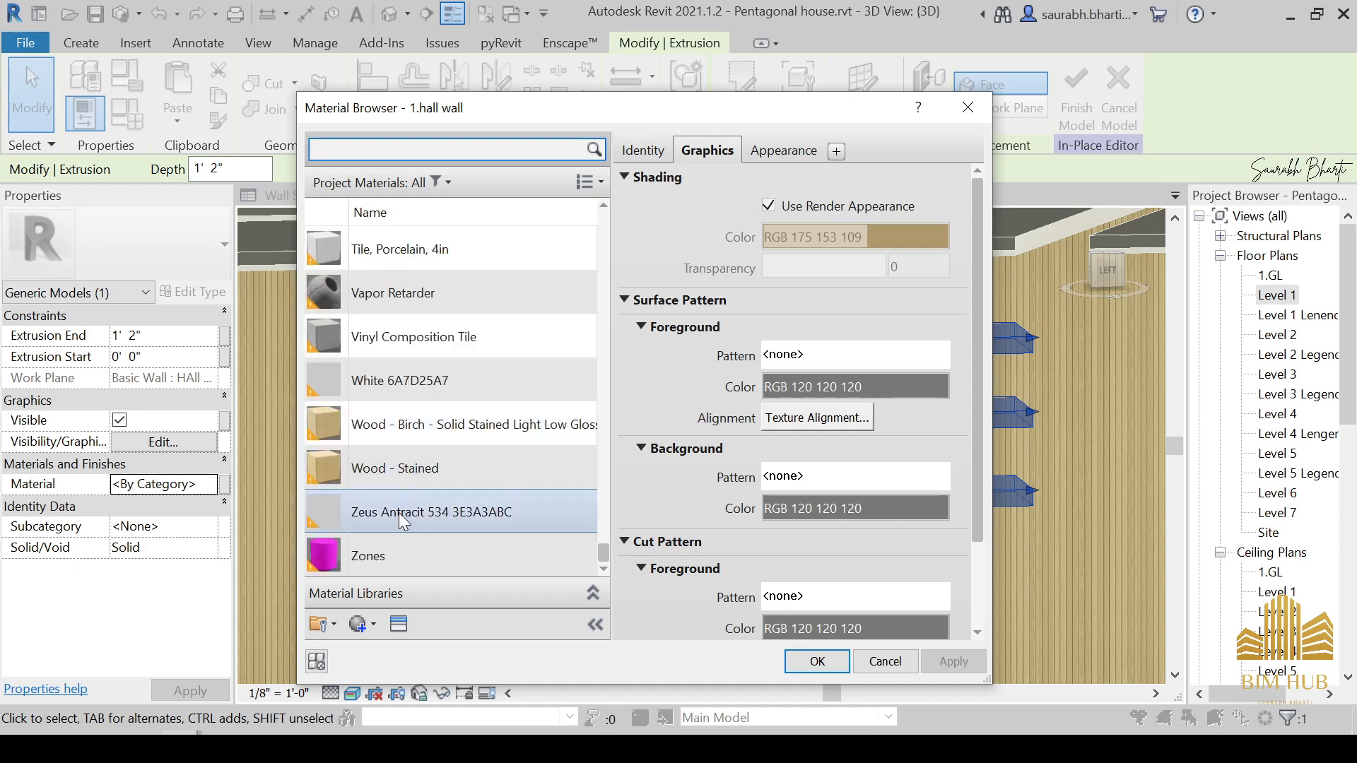
pyautogui.scroll(8, 395, 443)
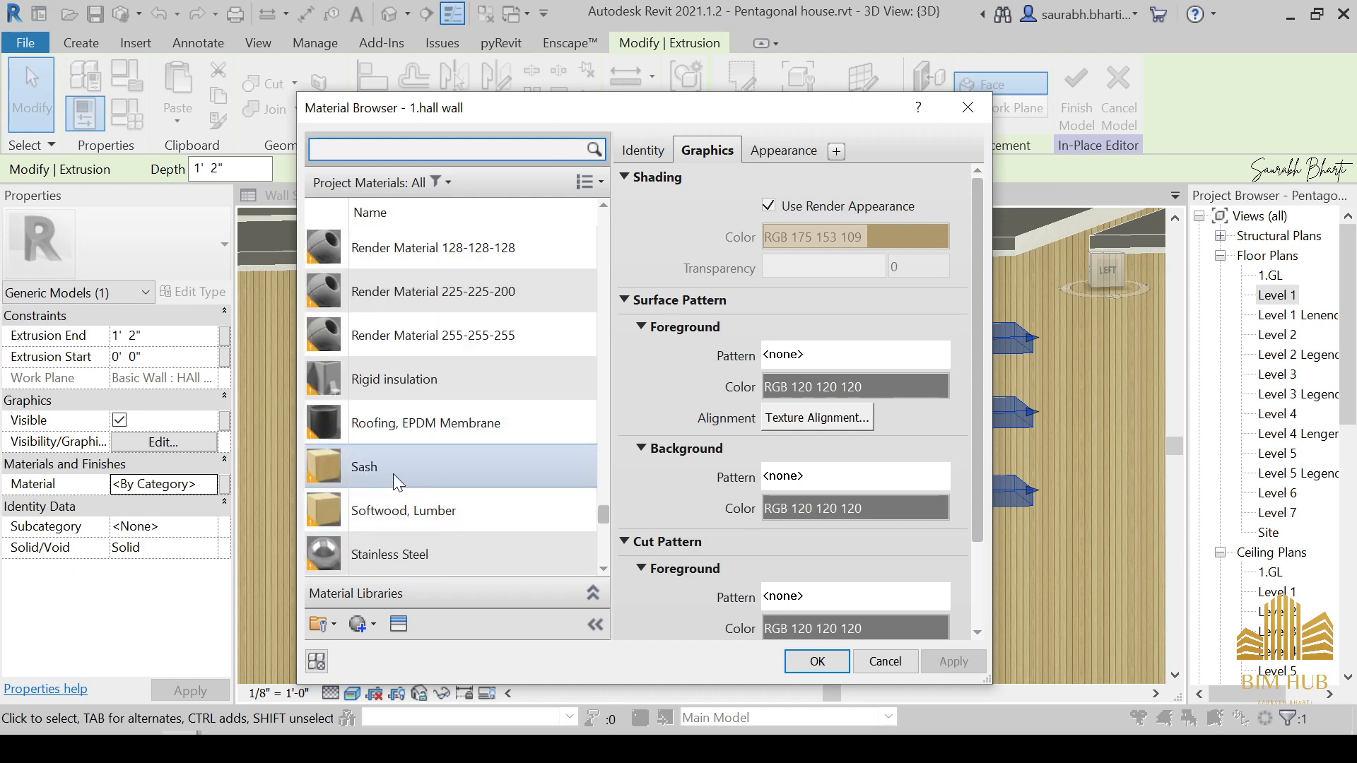
pyautogui.click(393, 474)
pyautogui.click(405, 507)
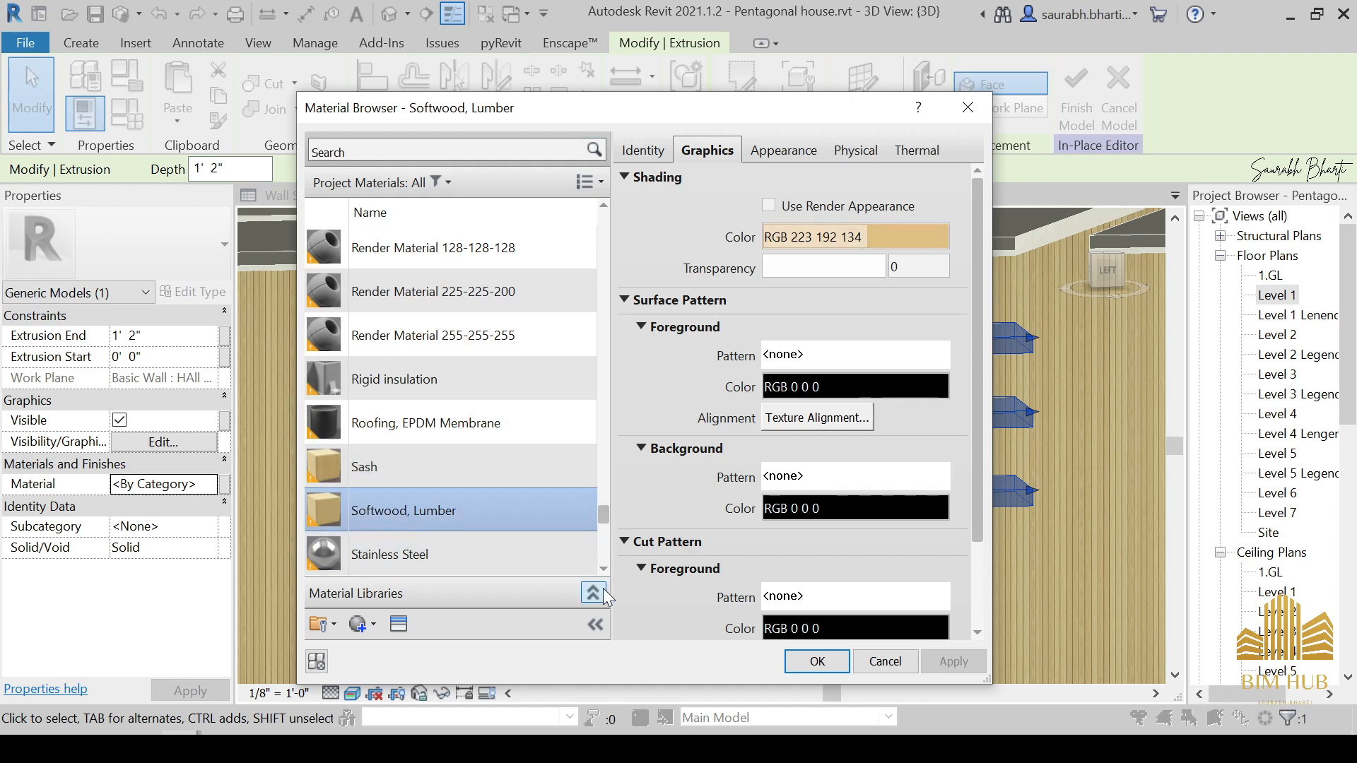
pyautogui.click(818, 661)
pyautogui.click(790, 609)
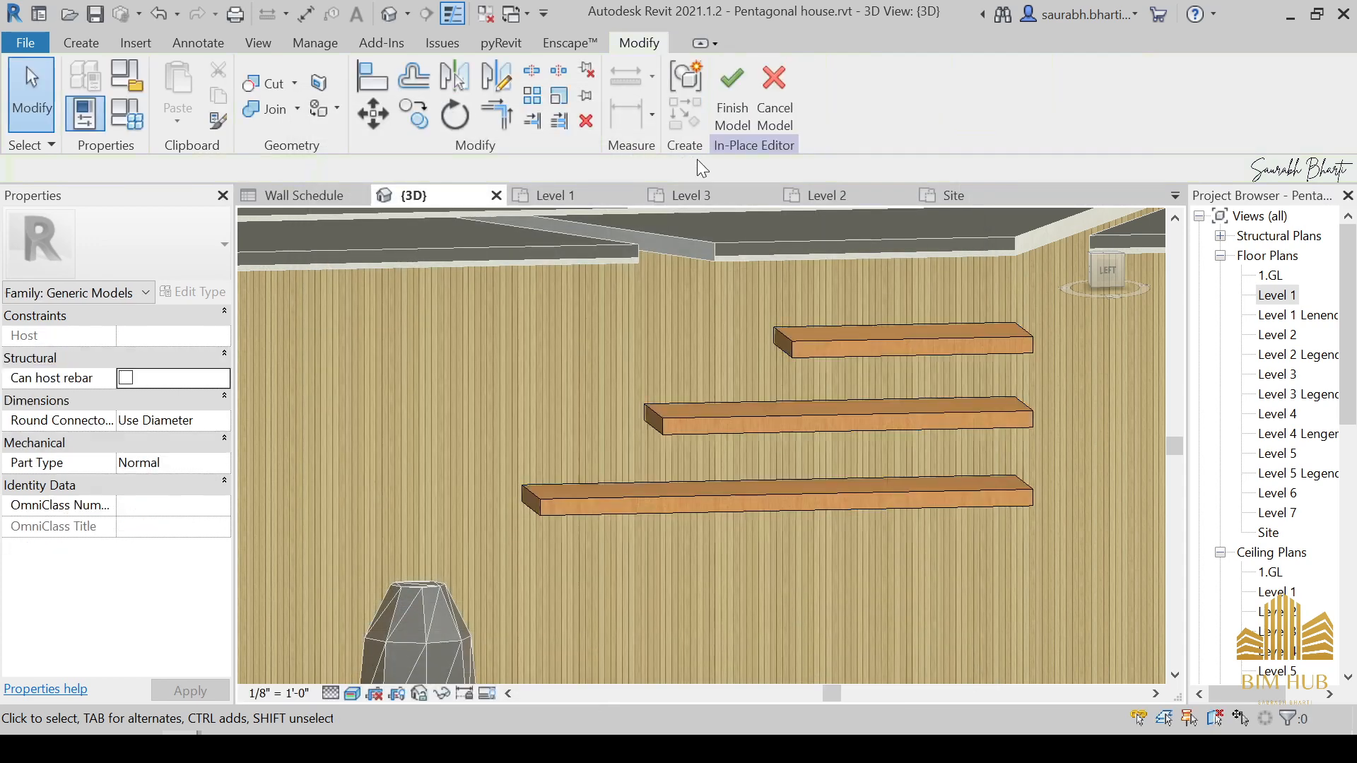
pyautogui.click(735, 116)
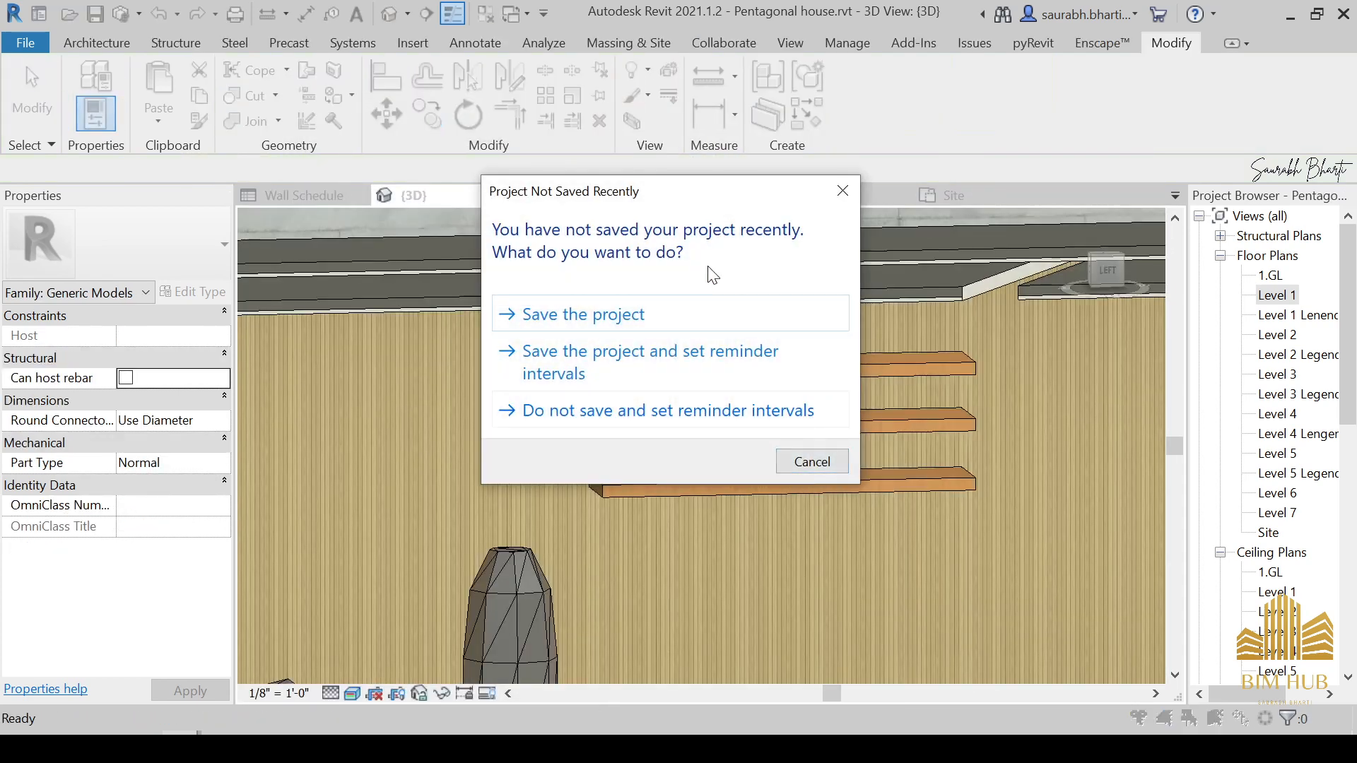
# Step: Save the project and set the 3D view to the Left orientation, framing the living room wall rack
pyautogui.click(705, 320)
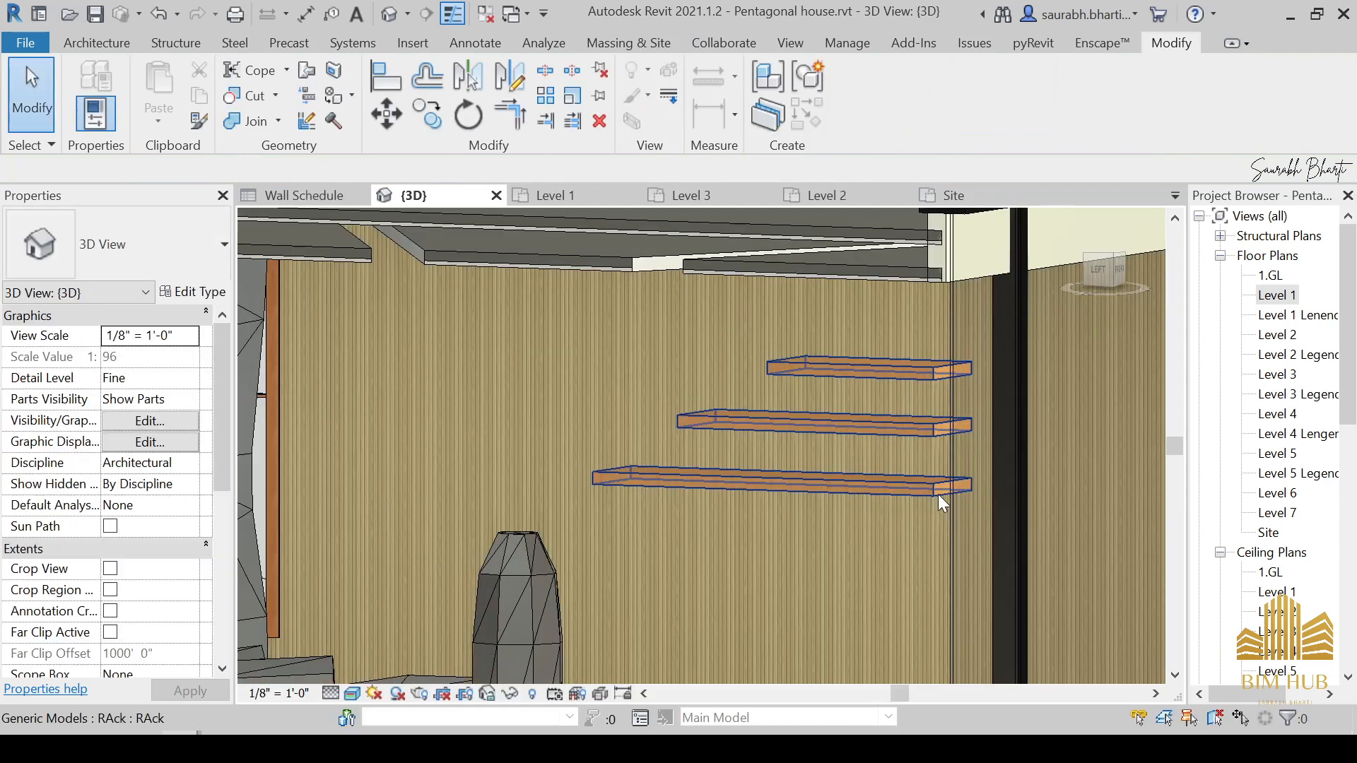
pyautogui.scroll(-2, 834, 538)
pyautogui.keyDown('shift'); pyautogui.moveTo(854, 590); pyautogui.dragTo(893, 593, button='middle'); pyautogui.keyUp('shift')
pyautogui.moveTo(892, 594); pyautogui.dragTo(937, 437, button='middle')
pyautogui.click(1093, 280)
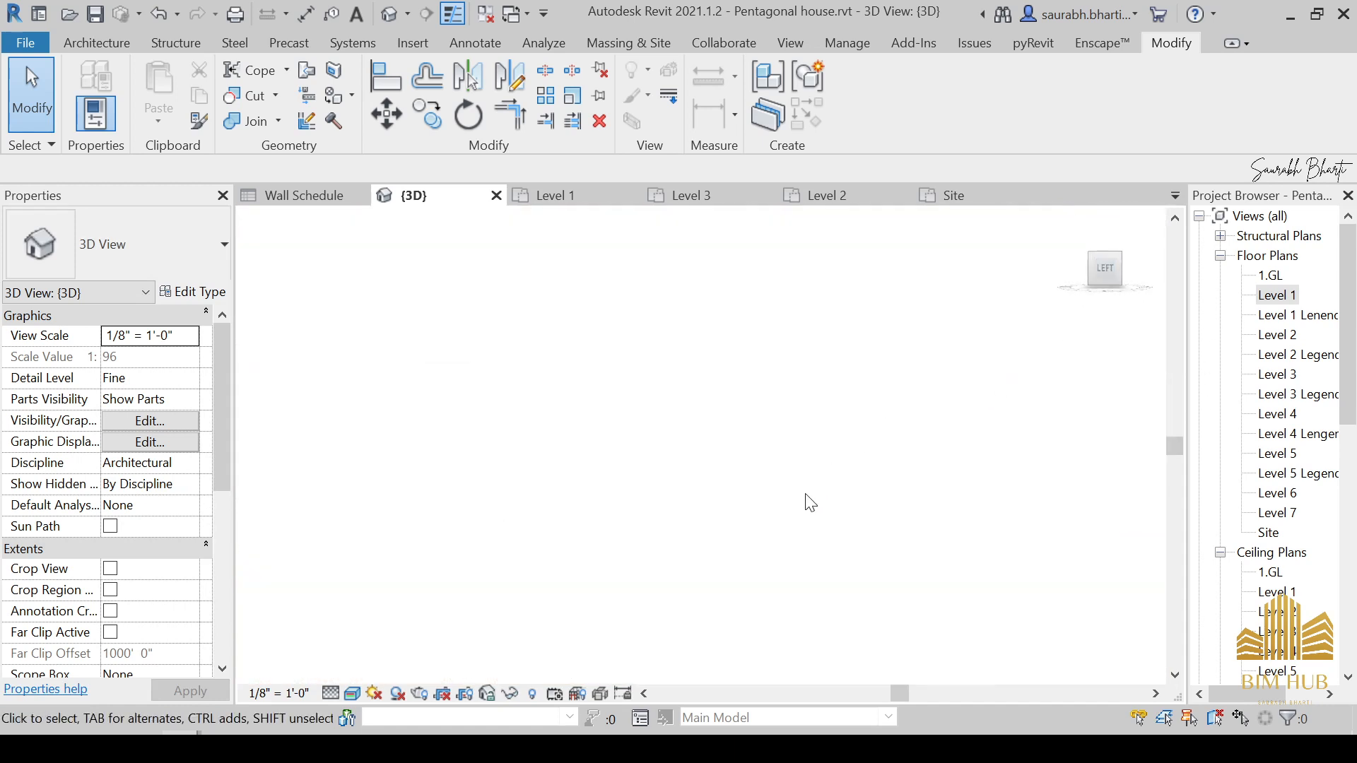
pyautogui.scroll(5, 778, 532)
pyautogui.moveTo(768, 427); pyautogui.dragTo(753, 442, button='middle')
# Step: Choose the Beverage Can from the Enscape asset library and try to place it in the 3D view
pyautogui.click(337, 710)
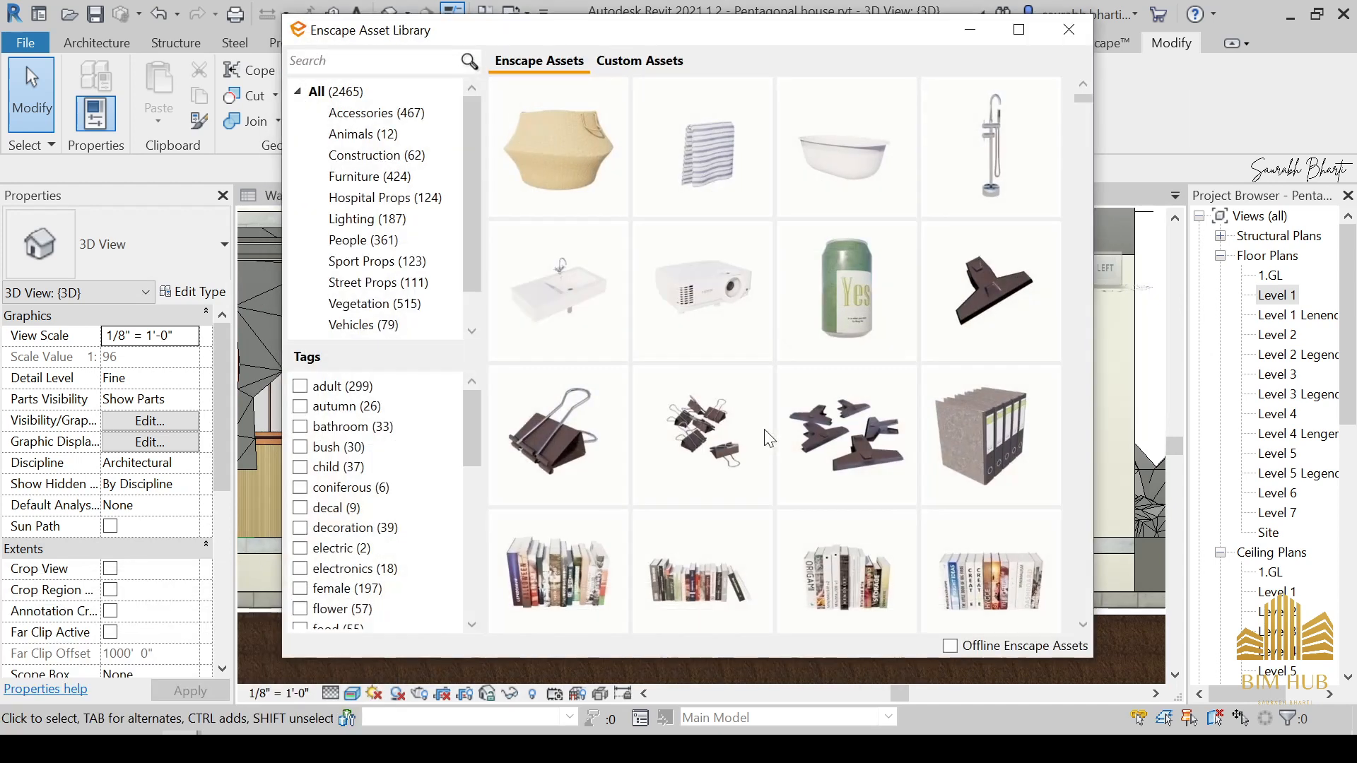
pyautogui.click(849, 299)
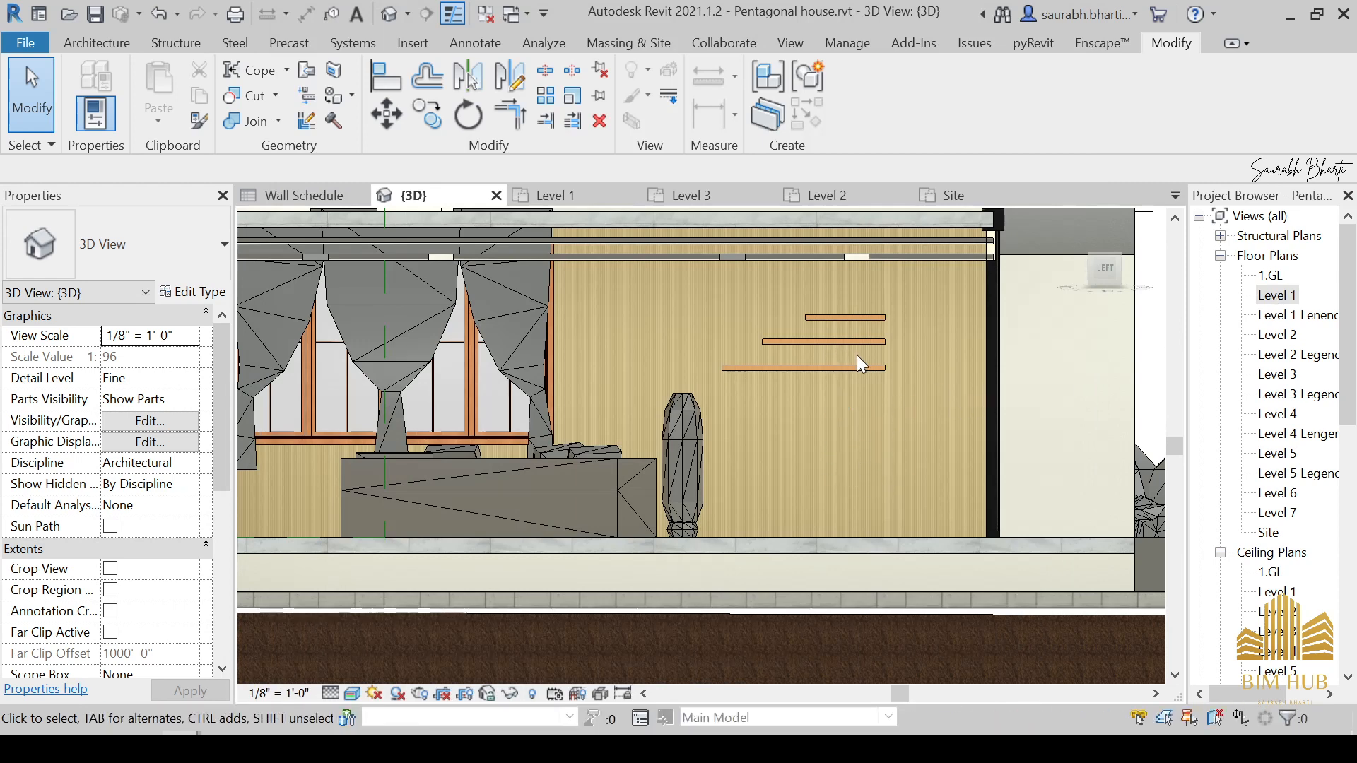
pyautogui.press('c')
pyautogui.press('m')
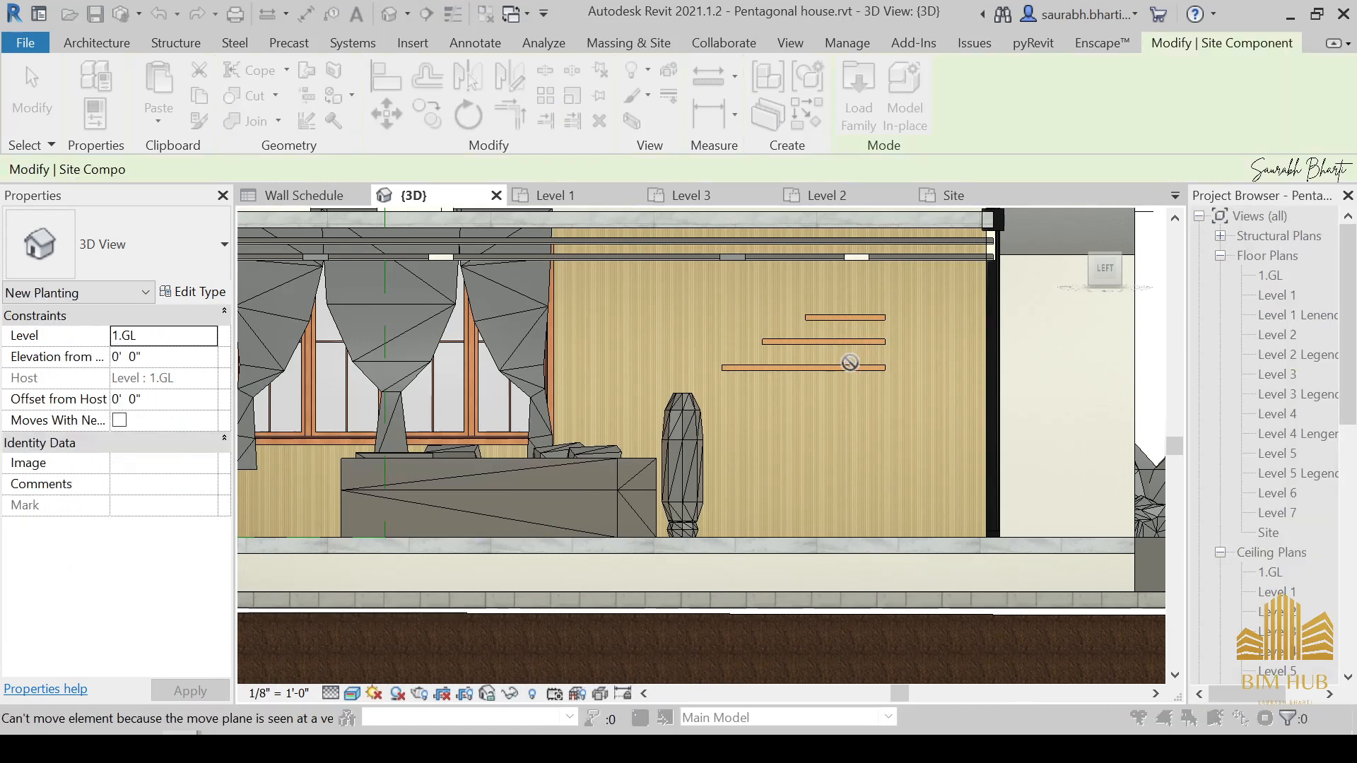
pyautogui.press('Escape')
pyautogui.click(965, 32)
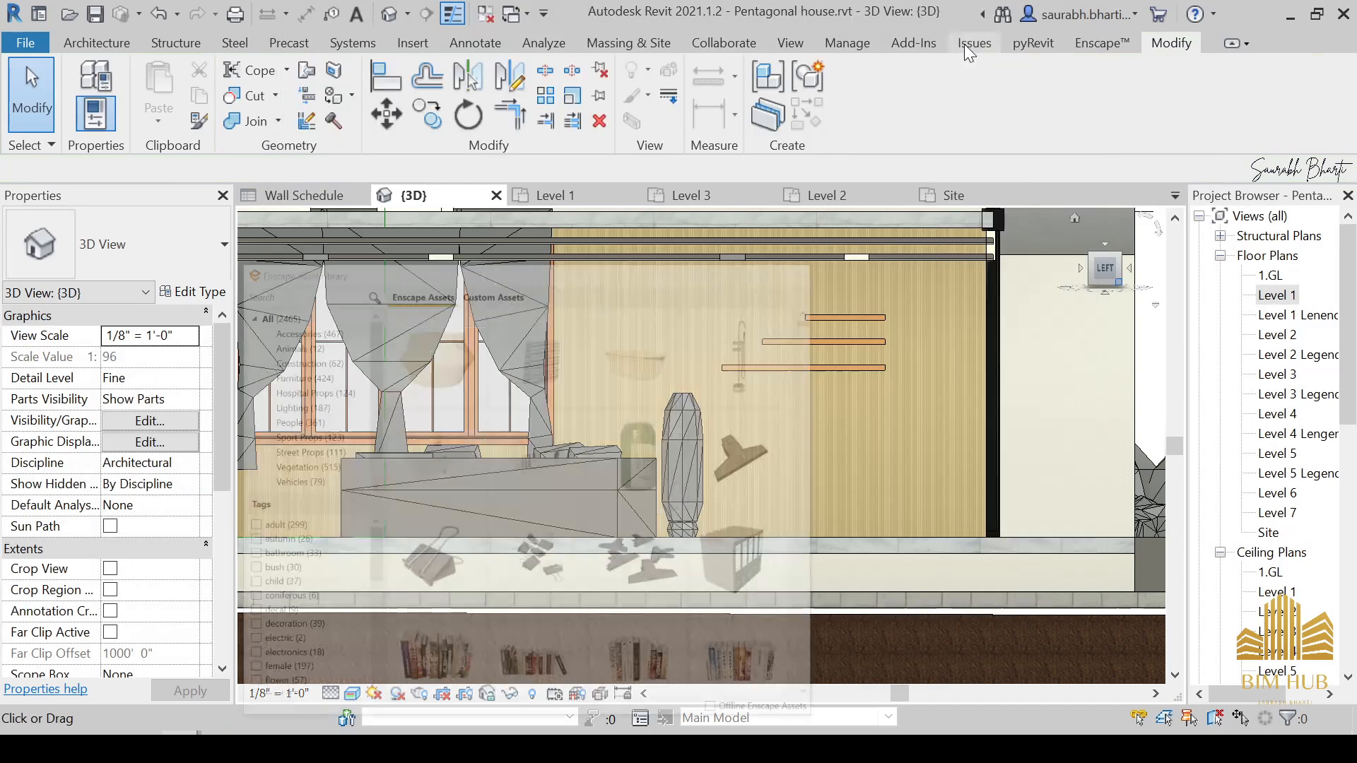
# Step: Place the Beverage Can component over the longest shelf section of the rack in the Level 1 floor plan
pyautogui.doubleClick(1275, 297)
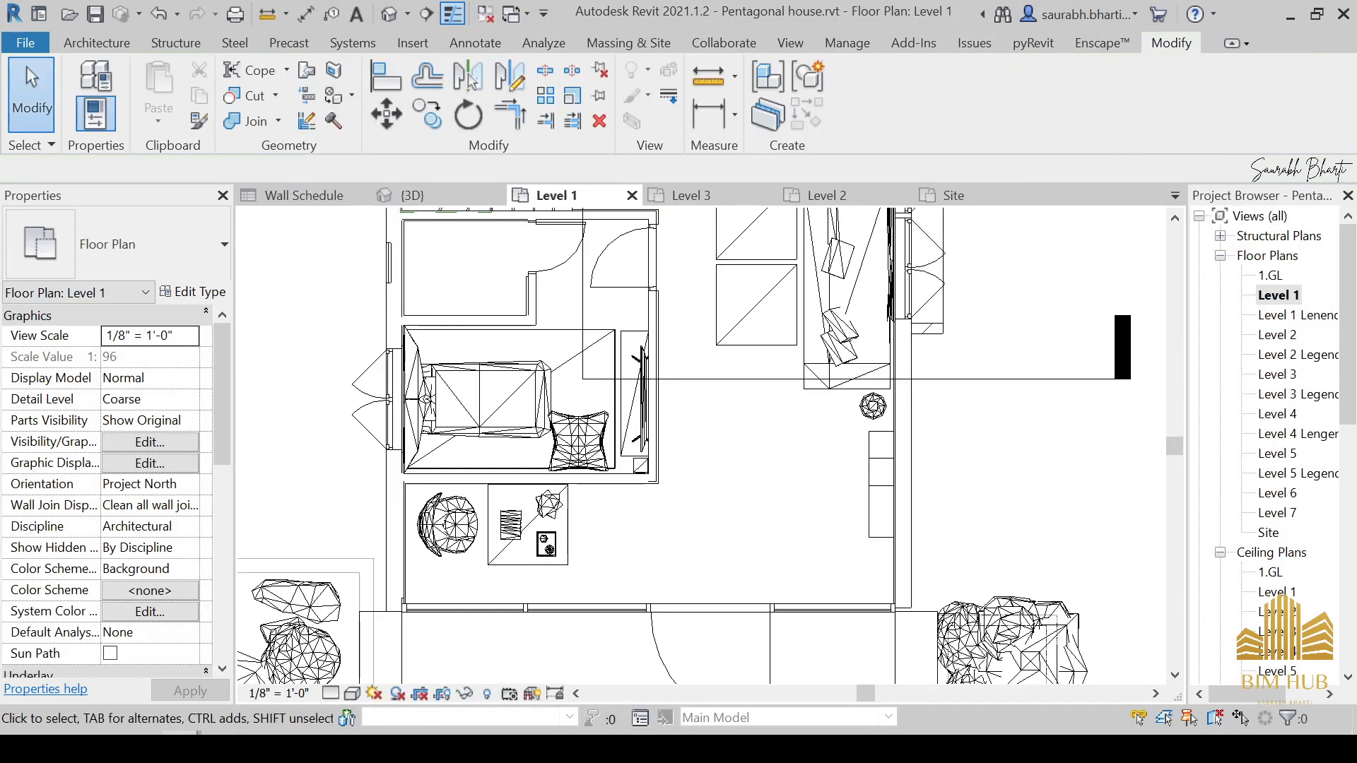
pyautogui.click(113, 46)
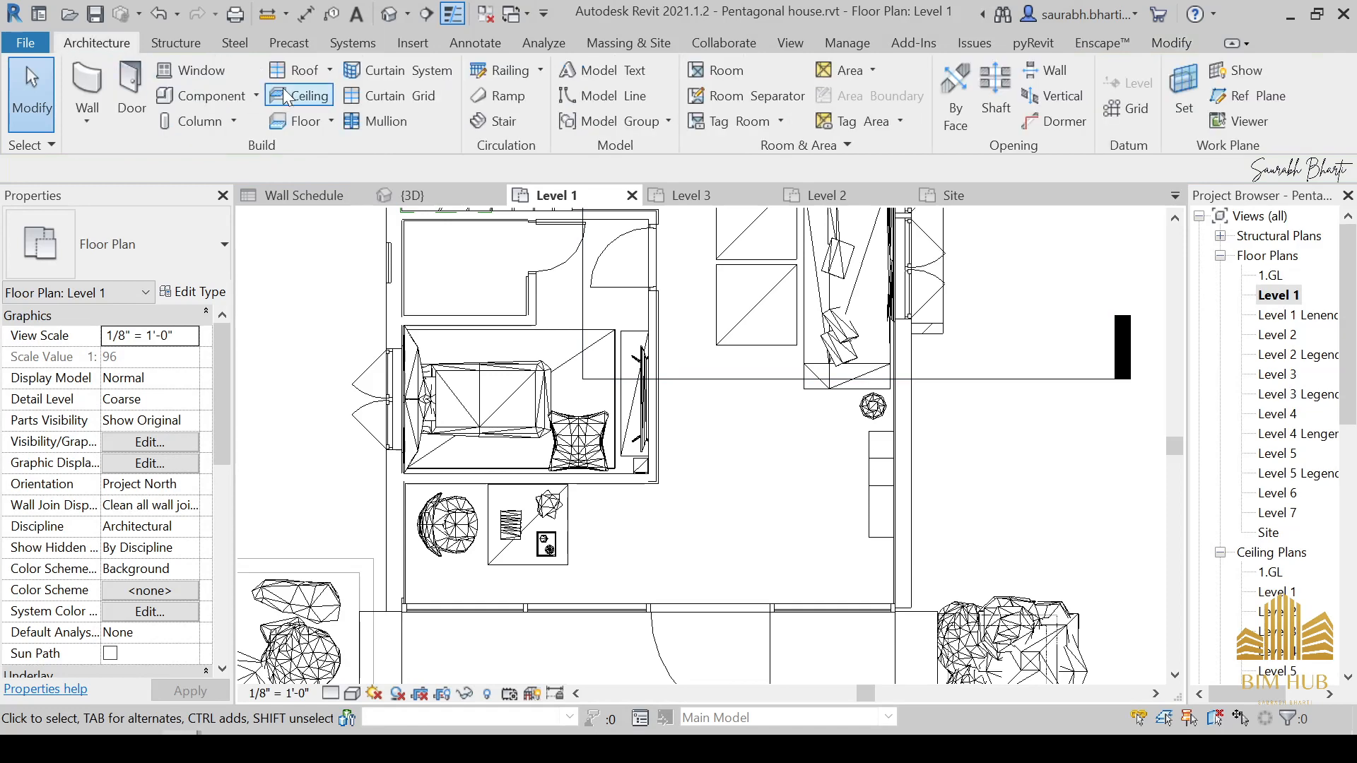
pyautogui.click(198, 90)
pyautogui.scroll(6, 870, 494)
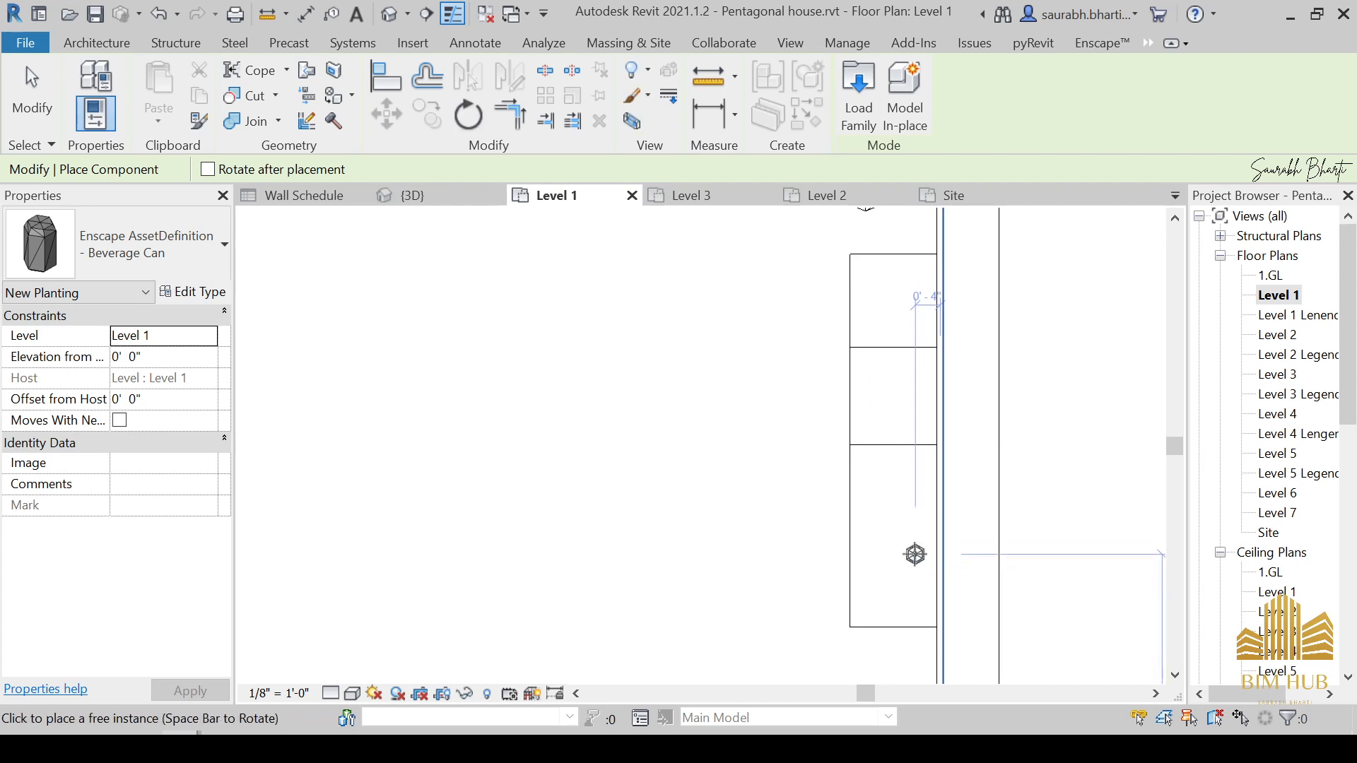
pyautogui.press('Escape')
pyautogui.press('Escape')
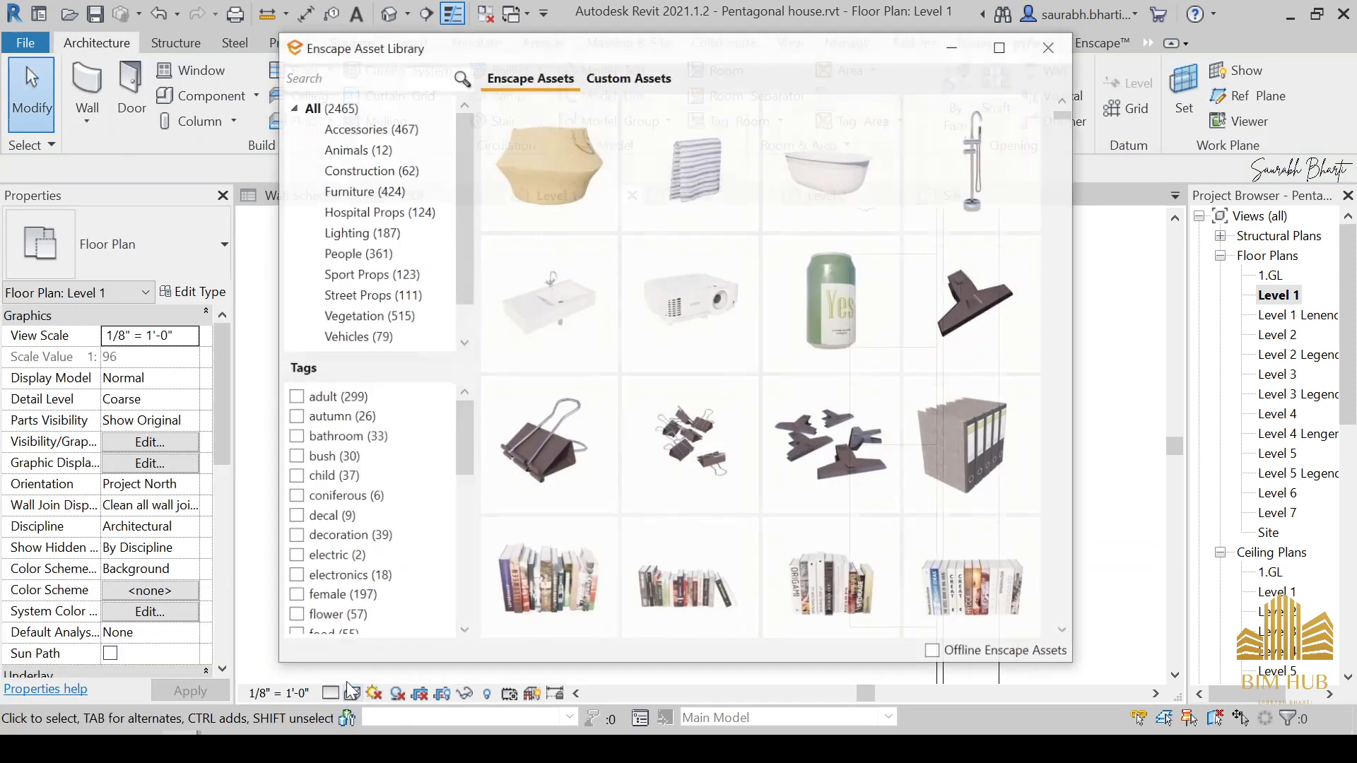
# Step: Place two Books 04 assets, rotated parallel to the wall, over the rack in the Level 1 plan
pyautogui.moveTo(707, 289)
pyautogui.moveTo(844, 326)
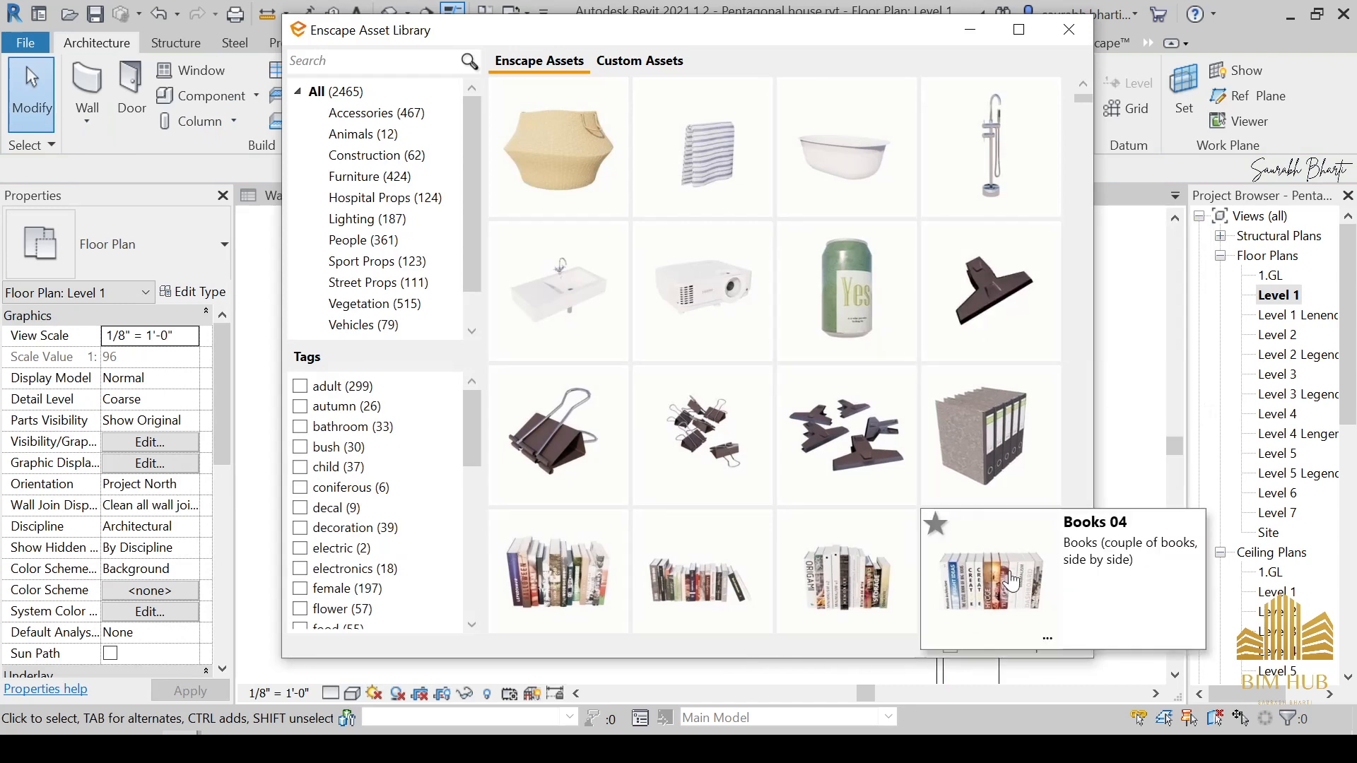
pyautogui.click(986, 582)
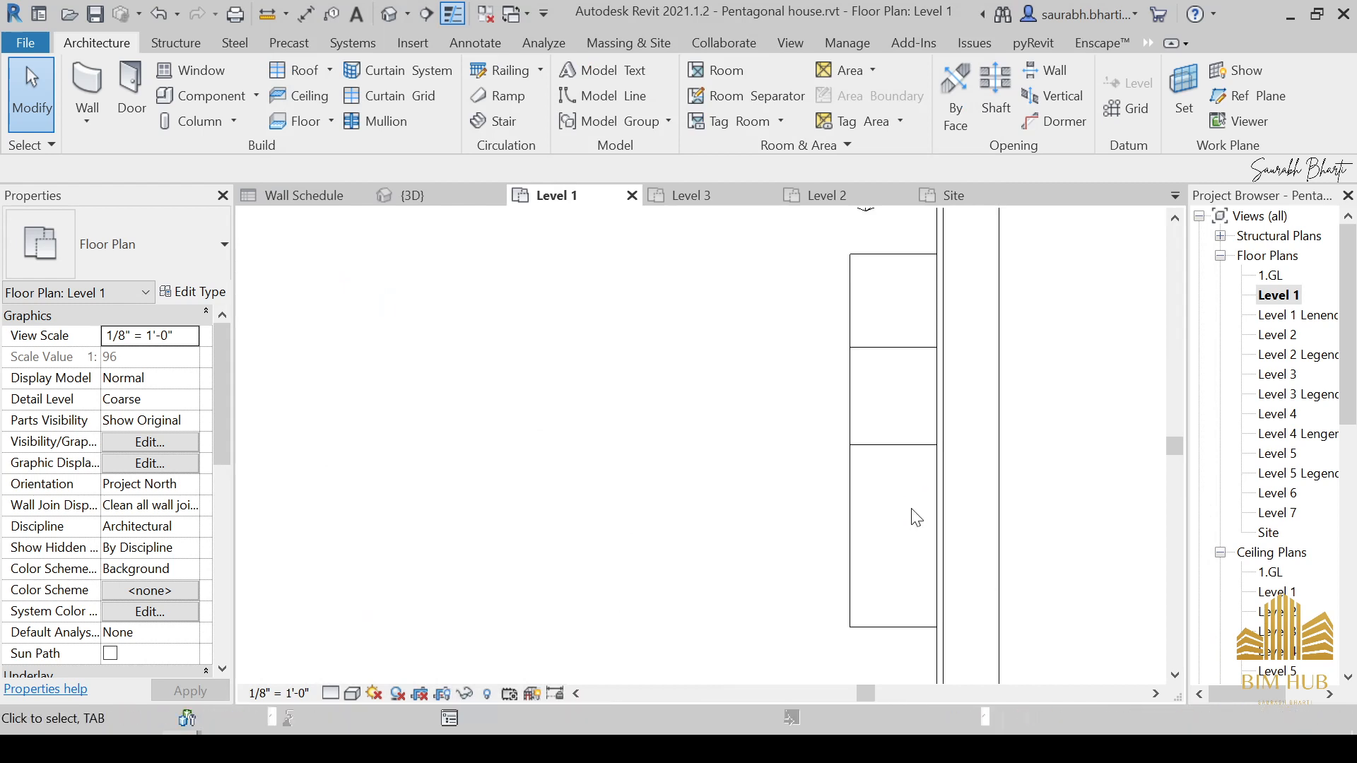
pyautogui.press('space')
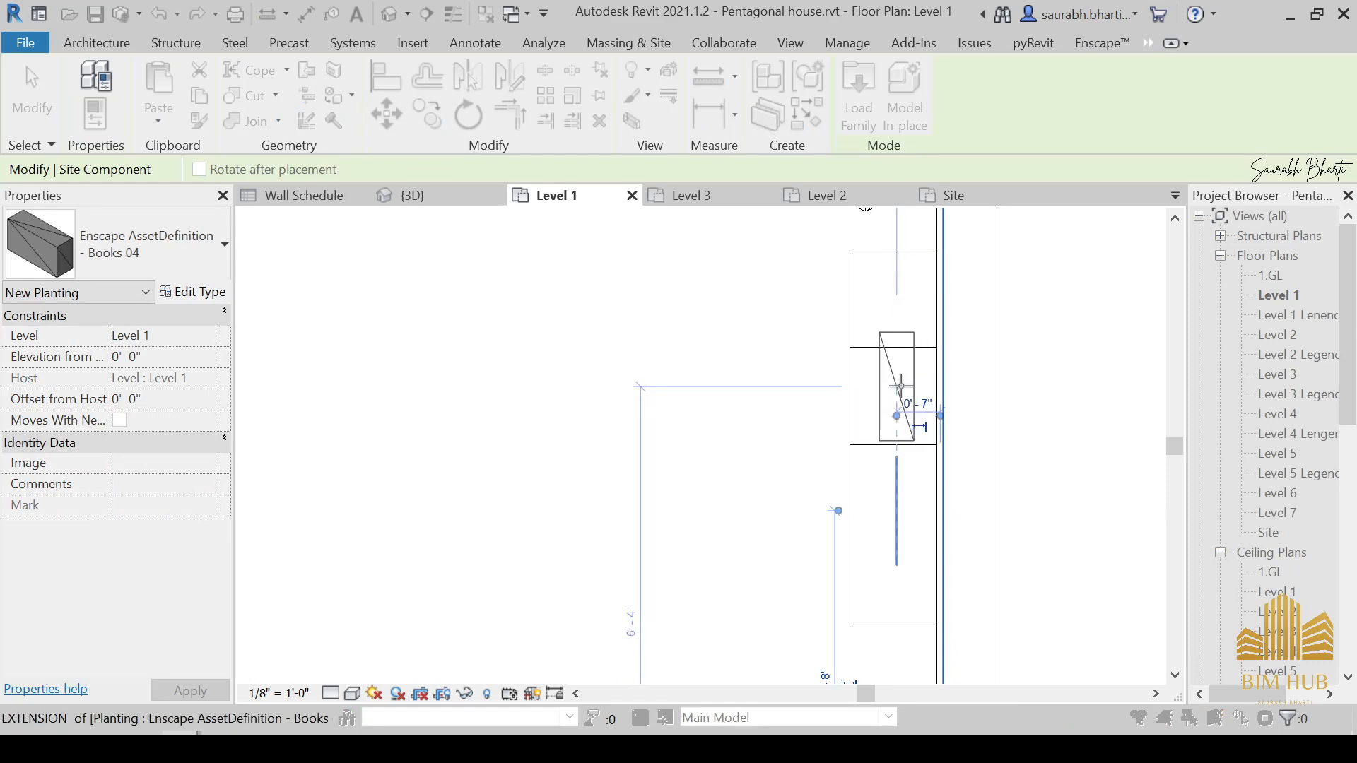
pyautogui.click(897, 388)
pyautogui.press('Escape')
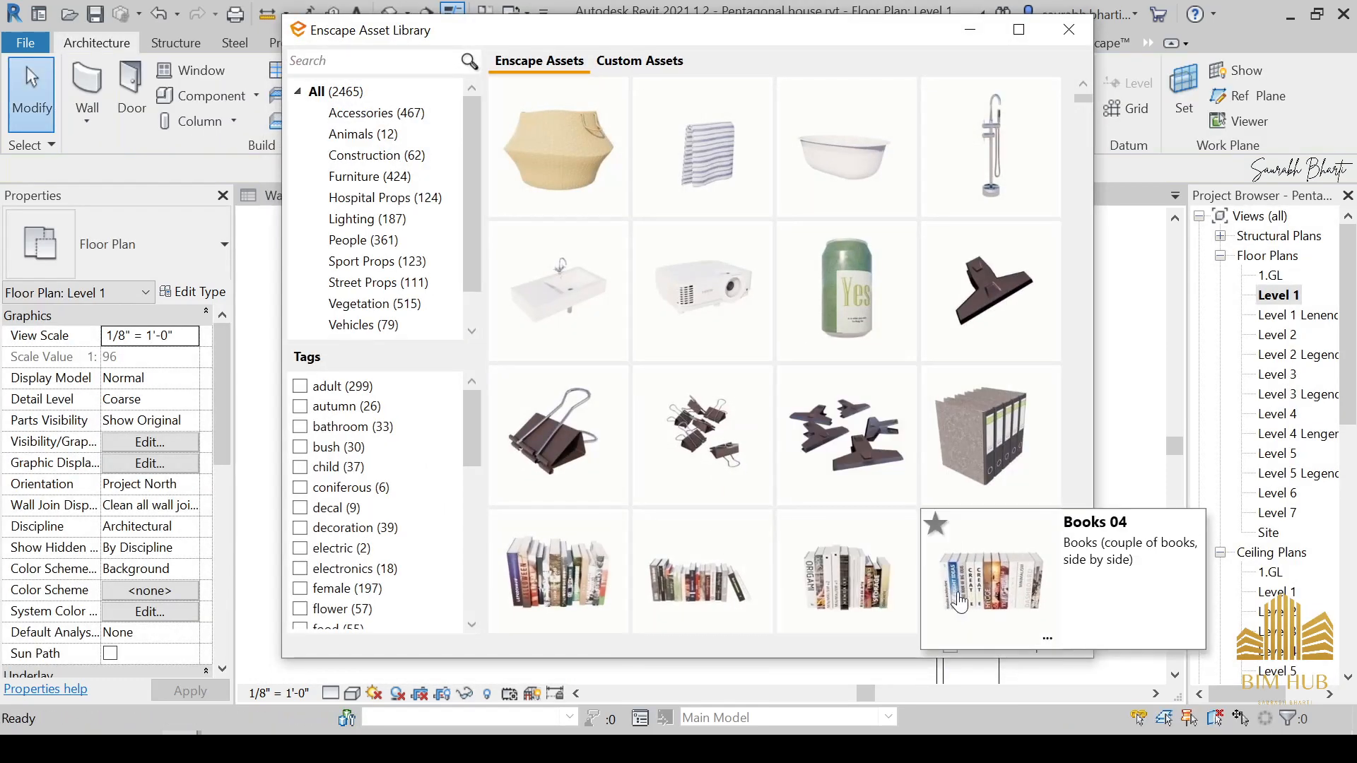
# Step: Choose the Books 11 asset and place it lengthwise over the rack in the Level 1 plan
pyautogui.scroll(-6, 963, 600)
pyautogui.click(944, 427)
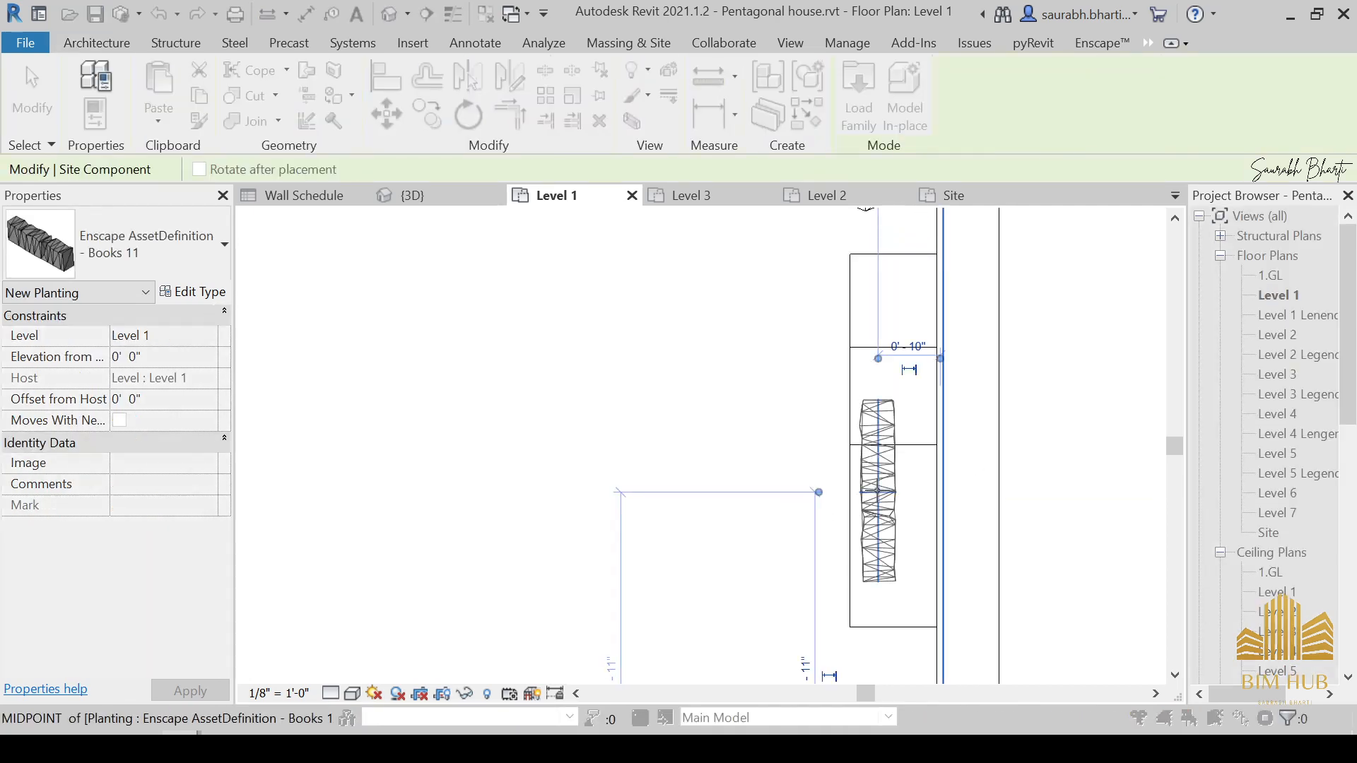
pyautogui.press('Escape')
# Step: Choose the Candle Holder 02 asset, place two over the rack in plan, and put the asset library away
pyautogui.scroll(-6, 842, 435)
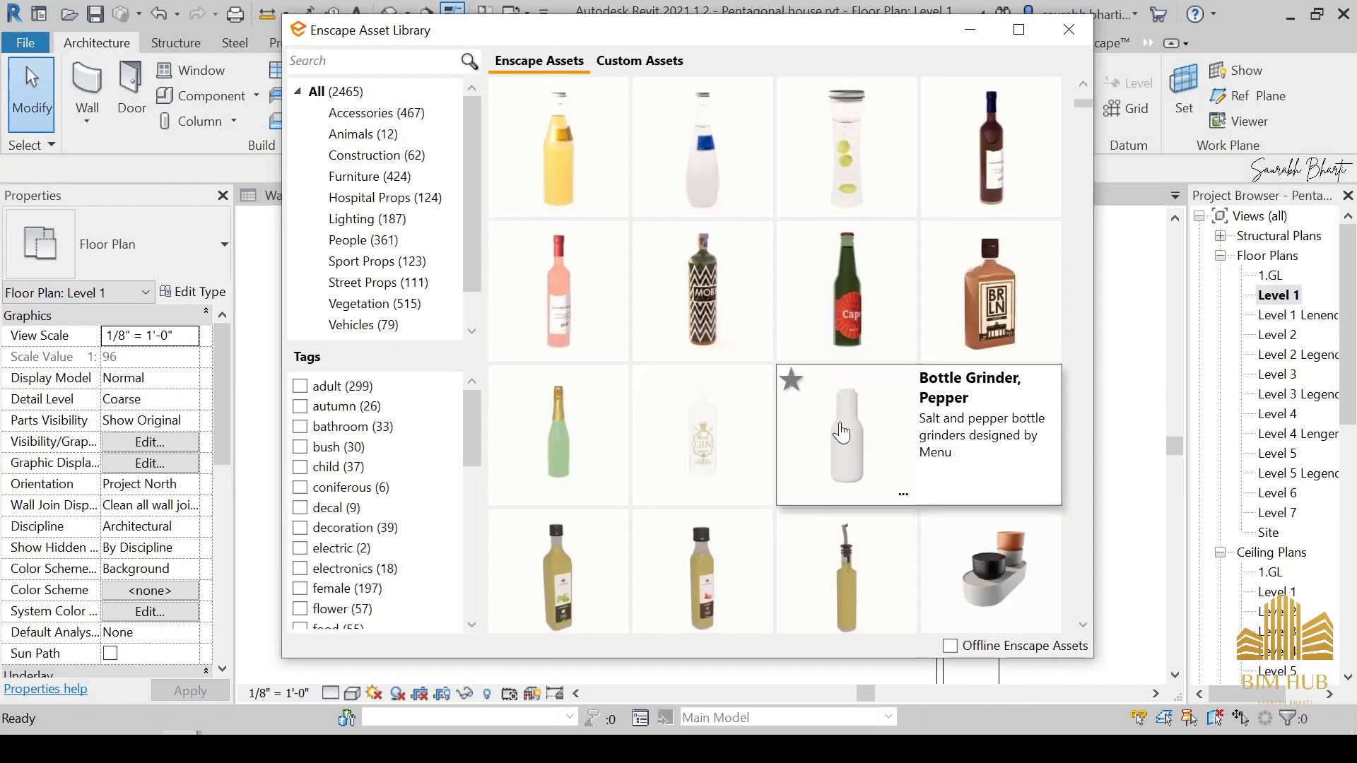
pyautogui.scroll(-2, 760, 406)
pyautogui.scroll(2, 663, 278)
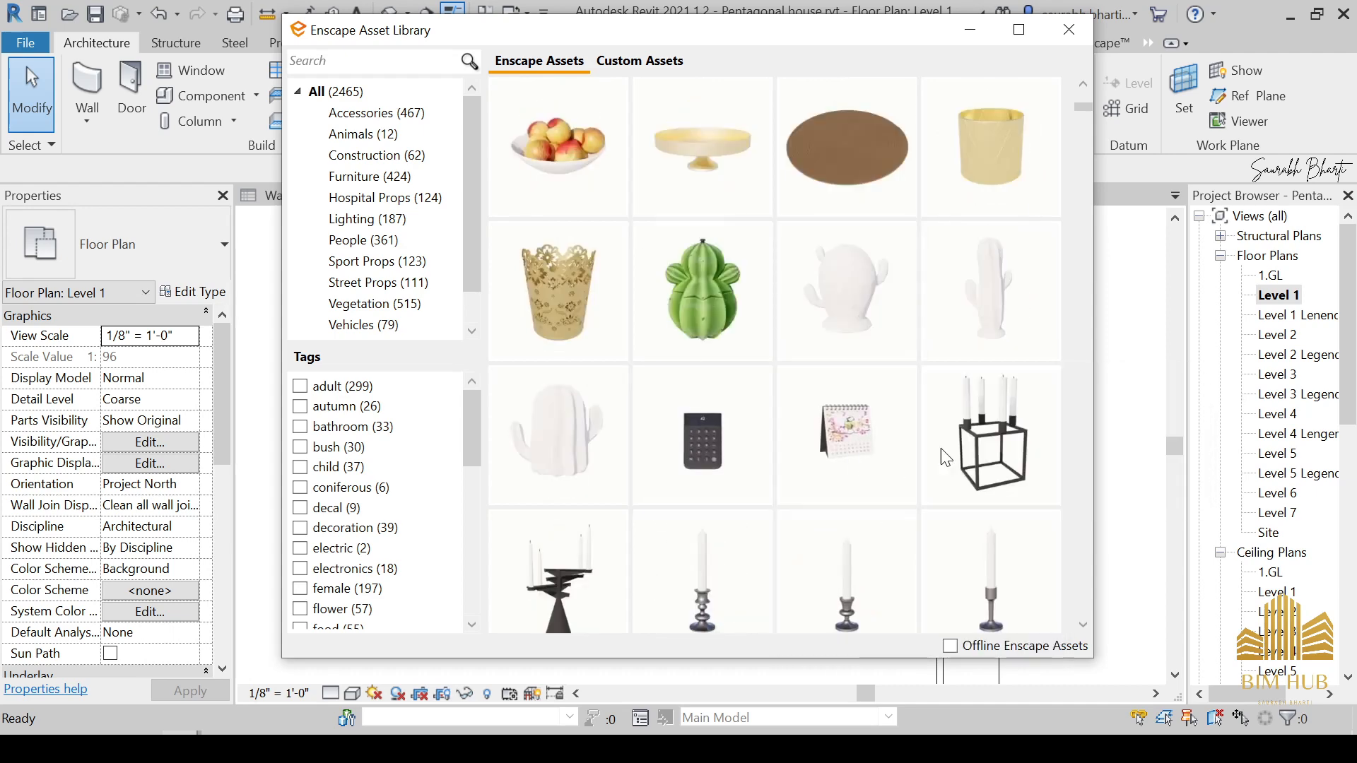
pyautogui.scroll(-1, 756, 486)
pyautogui.click(562, 453)
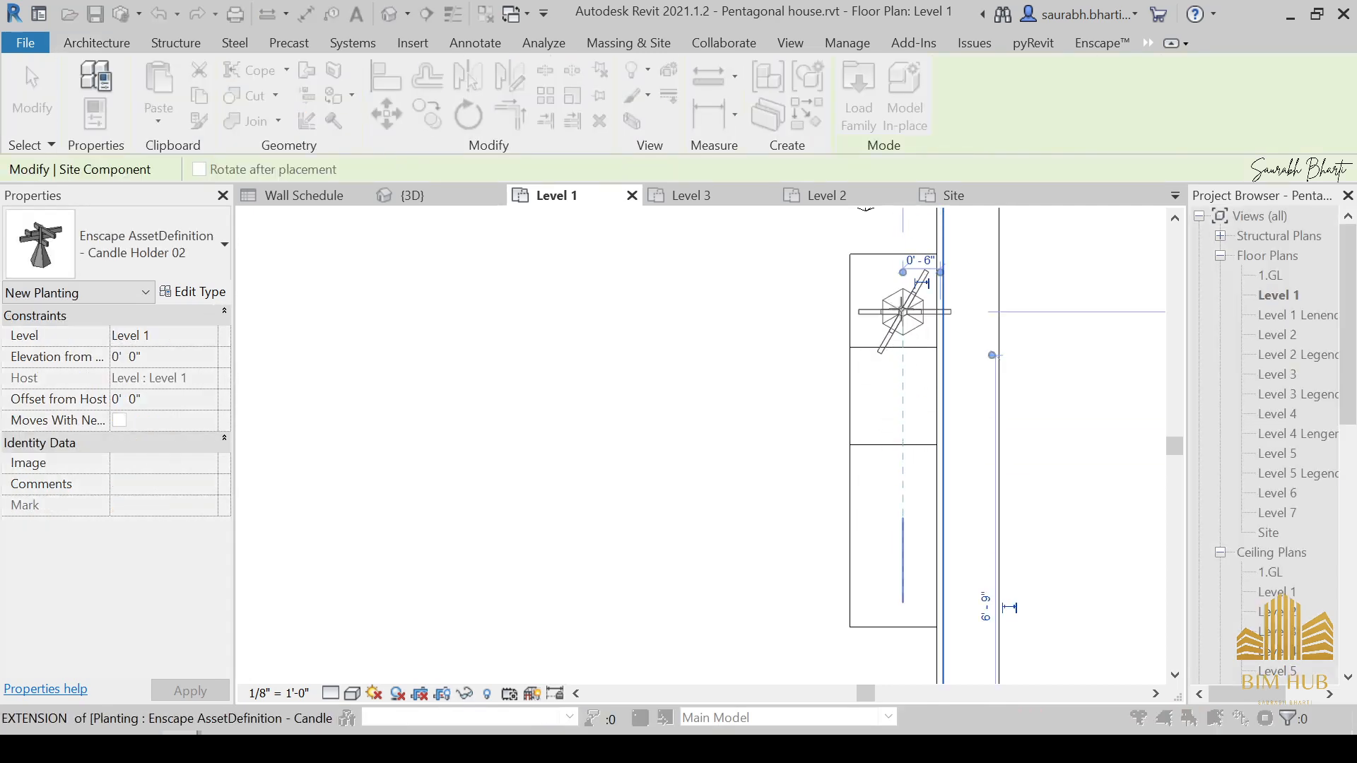
pyautogui.press('Escape')
pyautogui.click(974, 30)
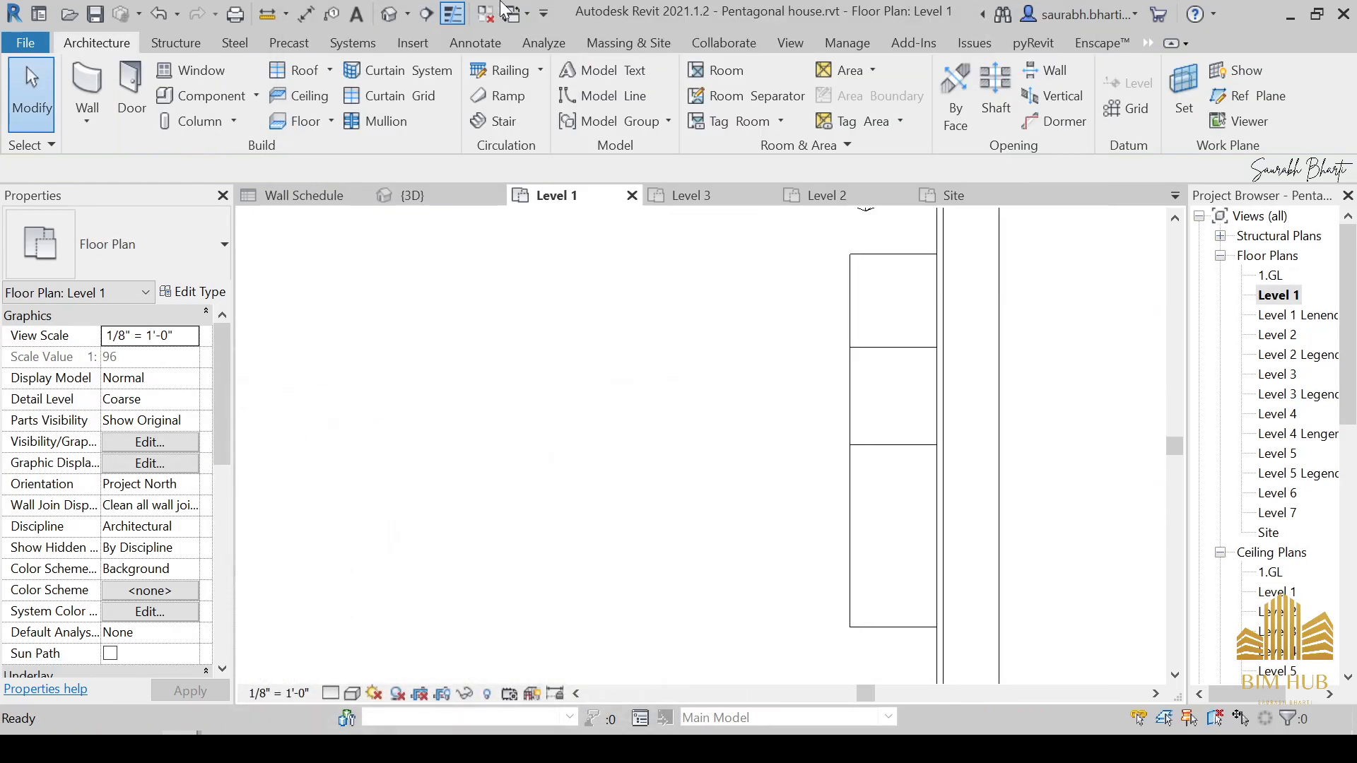
# Step: In the 3D view, set the elevation of both candle holders to 6' 8" from Level 1
pyautogui.click(393, 13)
pyautogui.scroll(-2, 622, 415)
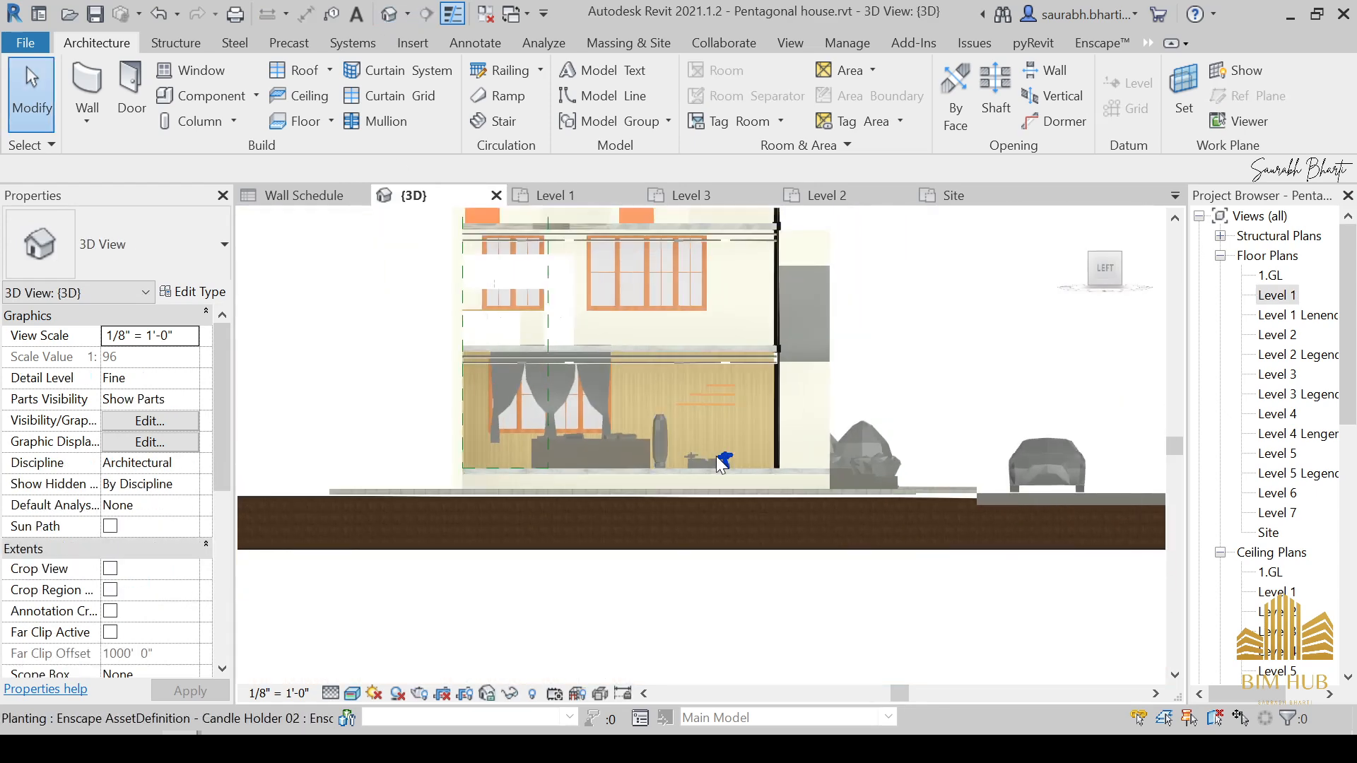
pyautogui.scroll(5, 721, 460)
pyautogui.scroll(5, 706, 457)
pyautogui.click(762, 468)
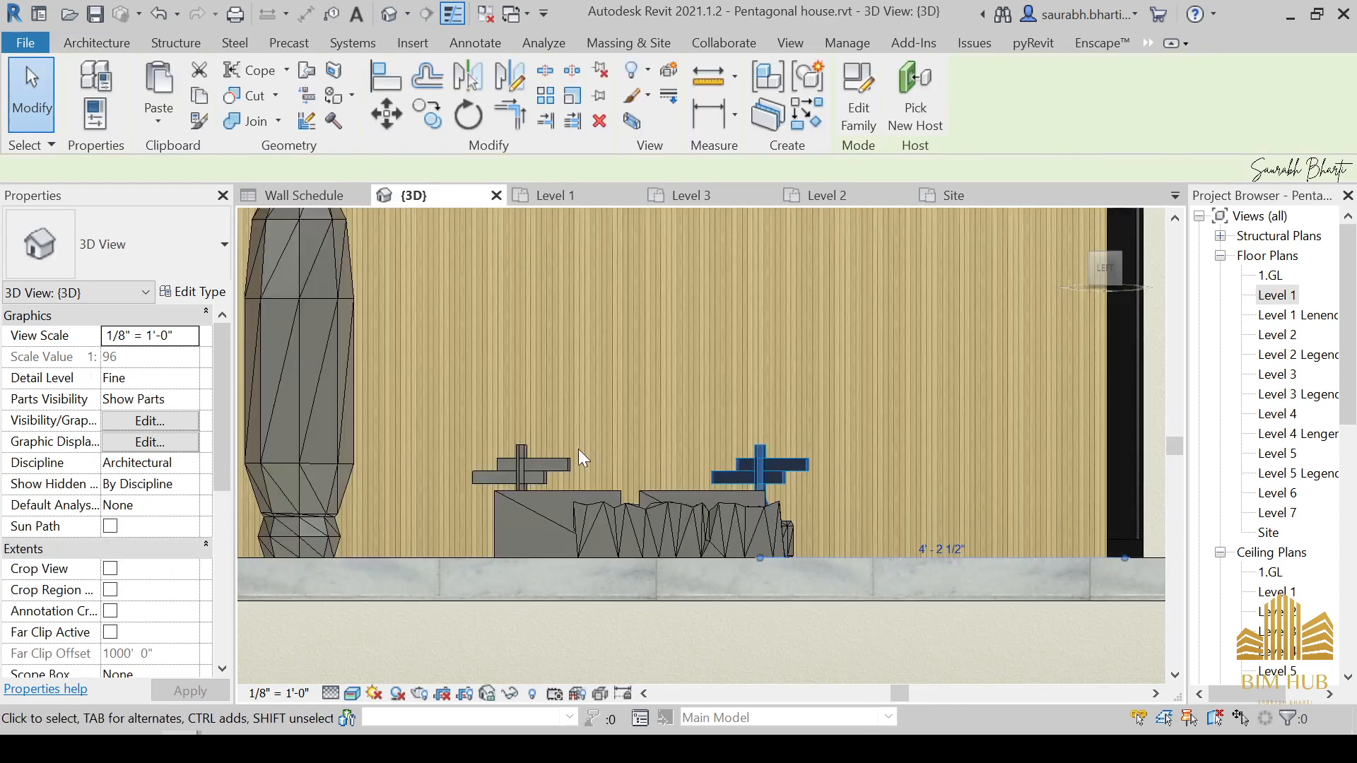
pyautogui.keyDown('ctrl'); pyautogui.click(542, 468); pyautogui.keyUp('ctrl')
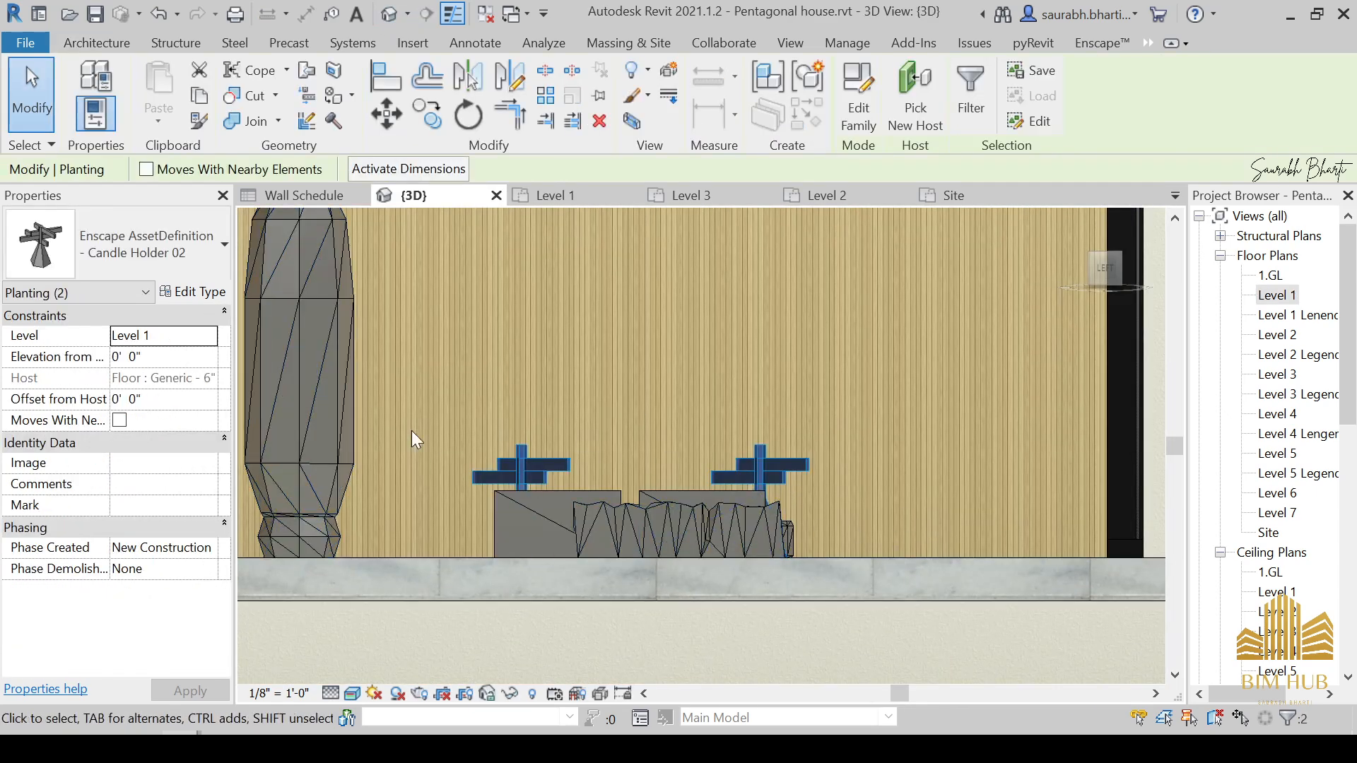
pyautogui.click(174, 357)
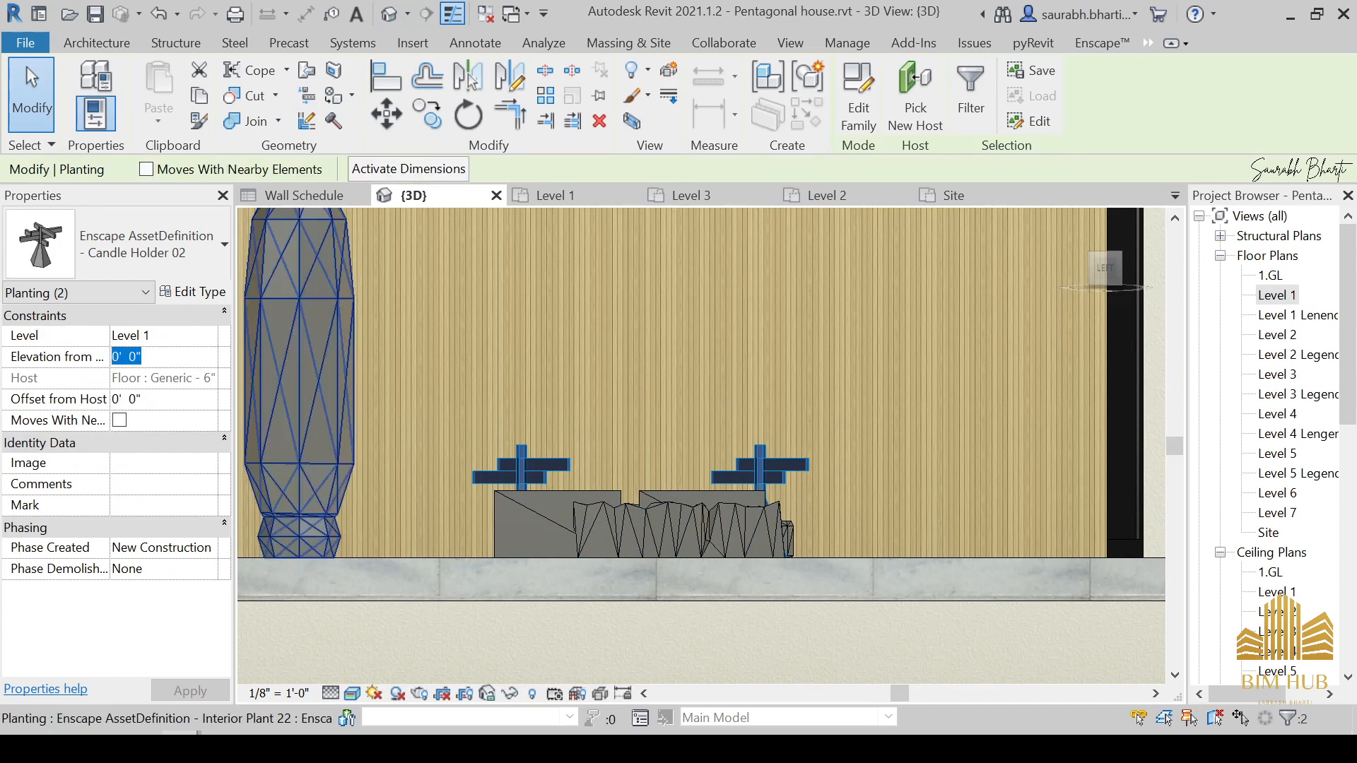
pyautogui.scroll(-2, 485, 359)
pyautogui.moveTo(753, 389); pyautogui.dragTo(782, 520, button='middle')
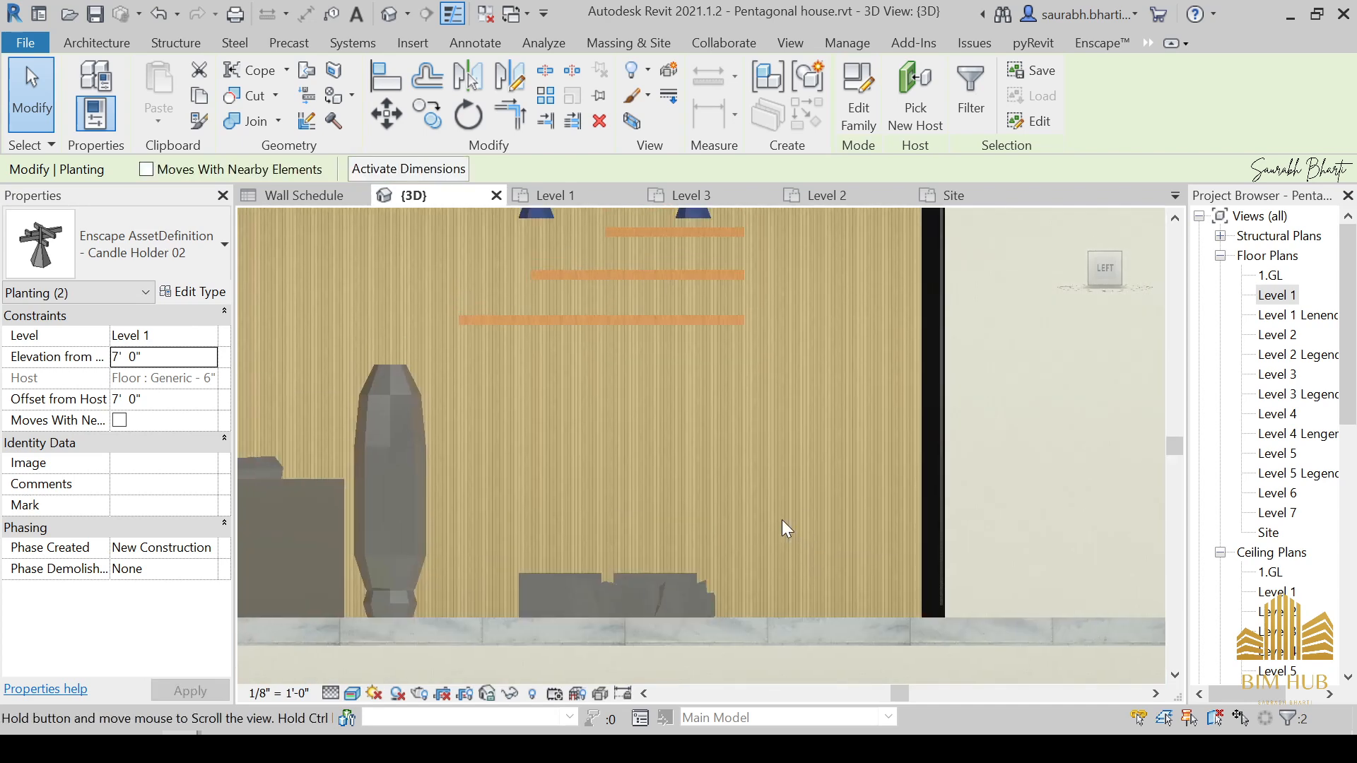
pyautogui.scroll(-2, 782, 515)
pyautogui.scroll(2, 547, 357)
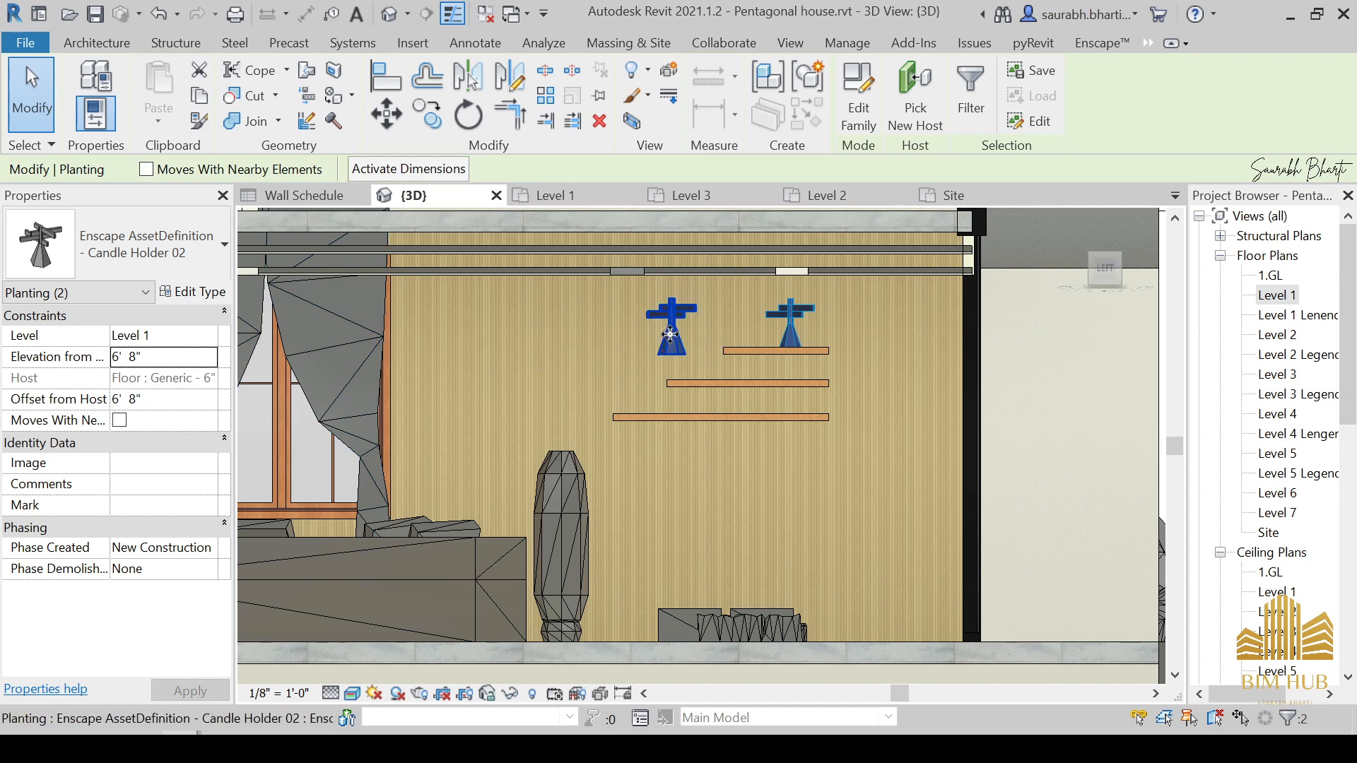
# Step: Set the elevation of the Books 11 row to 6' 0" so it sits on the middle shelf
pyautogui.press('Escape')
pyautogui.click(670, 332)
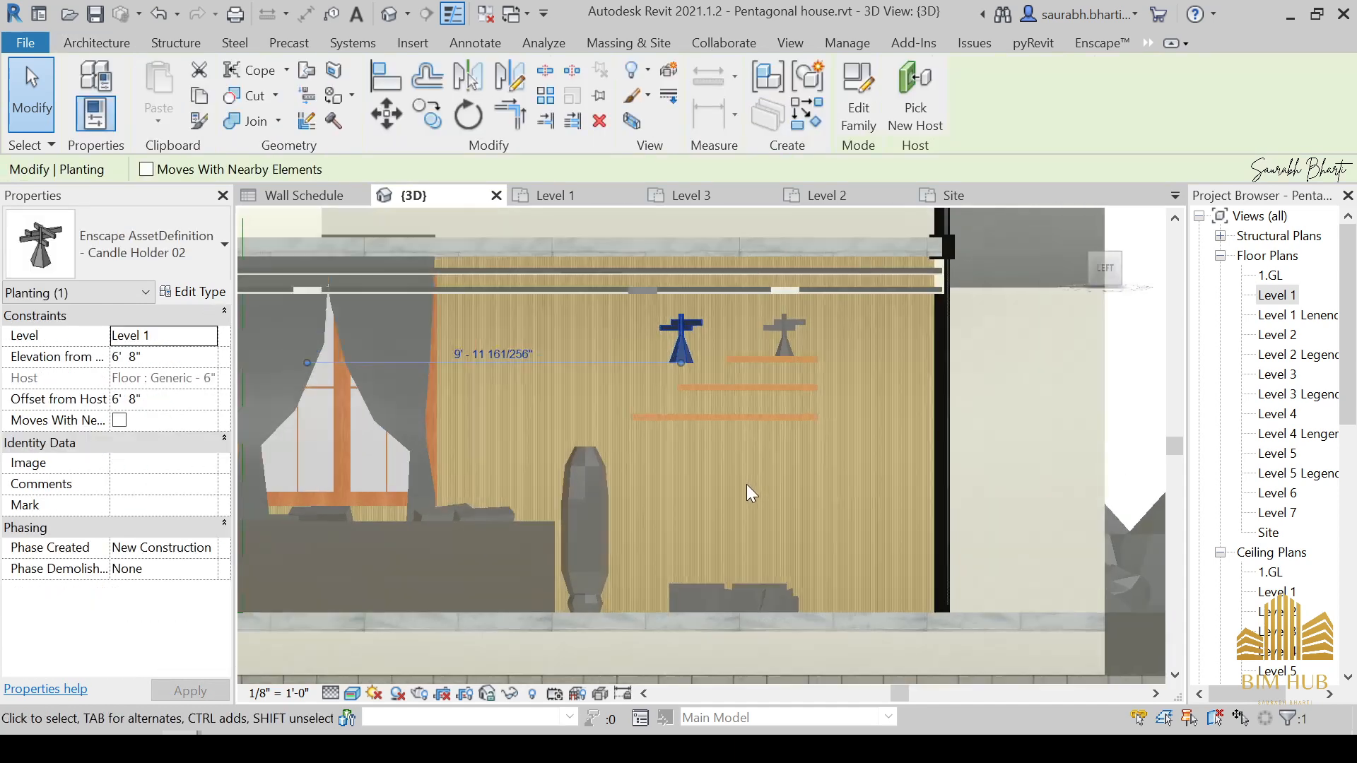
pyautogui.scroll(2, 752, 493)
pyautogui.click(756, 632)
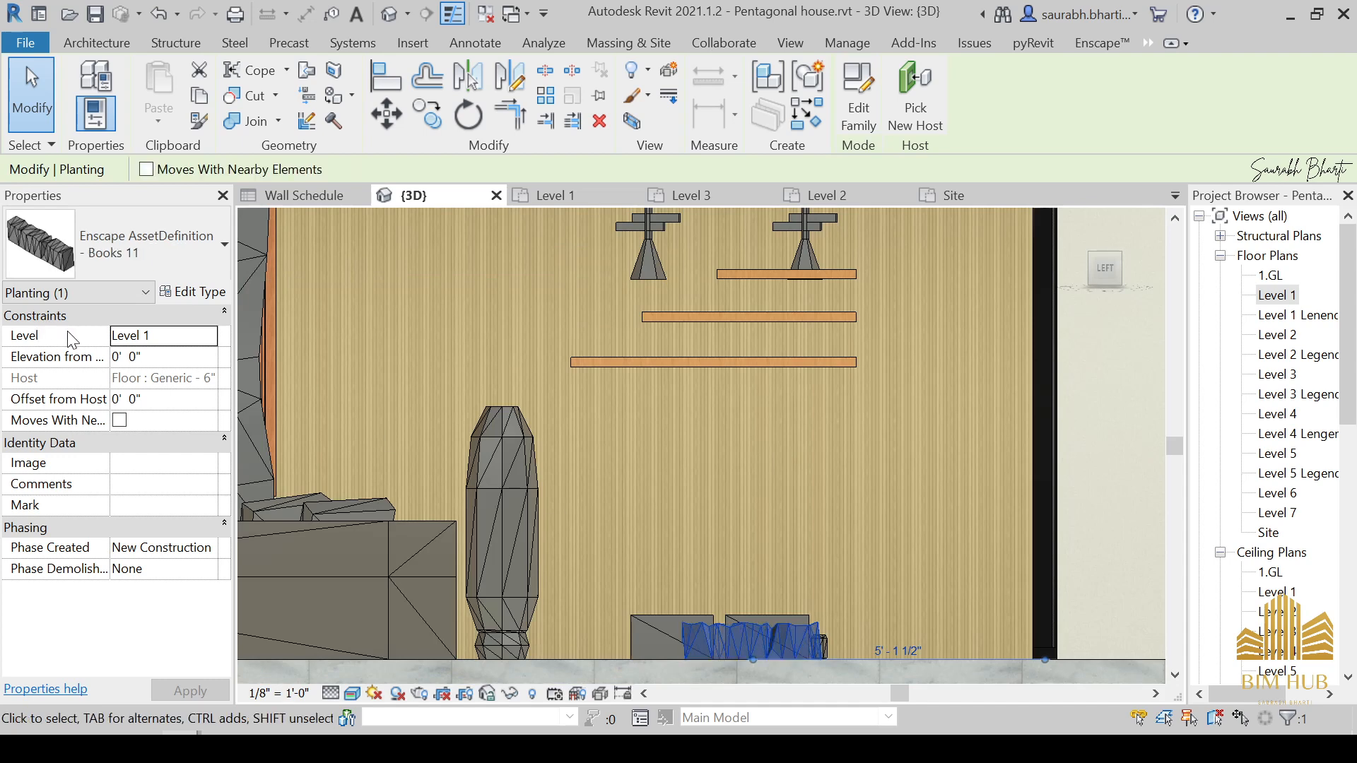
pyautogui.write('6')
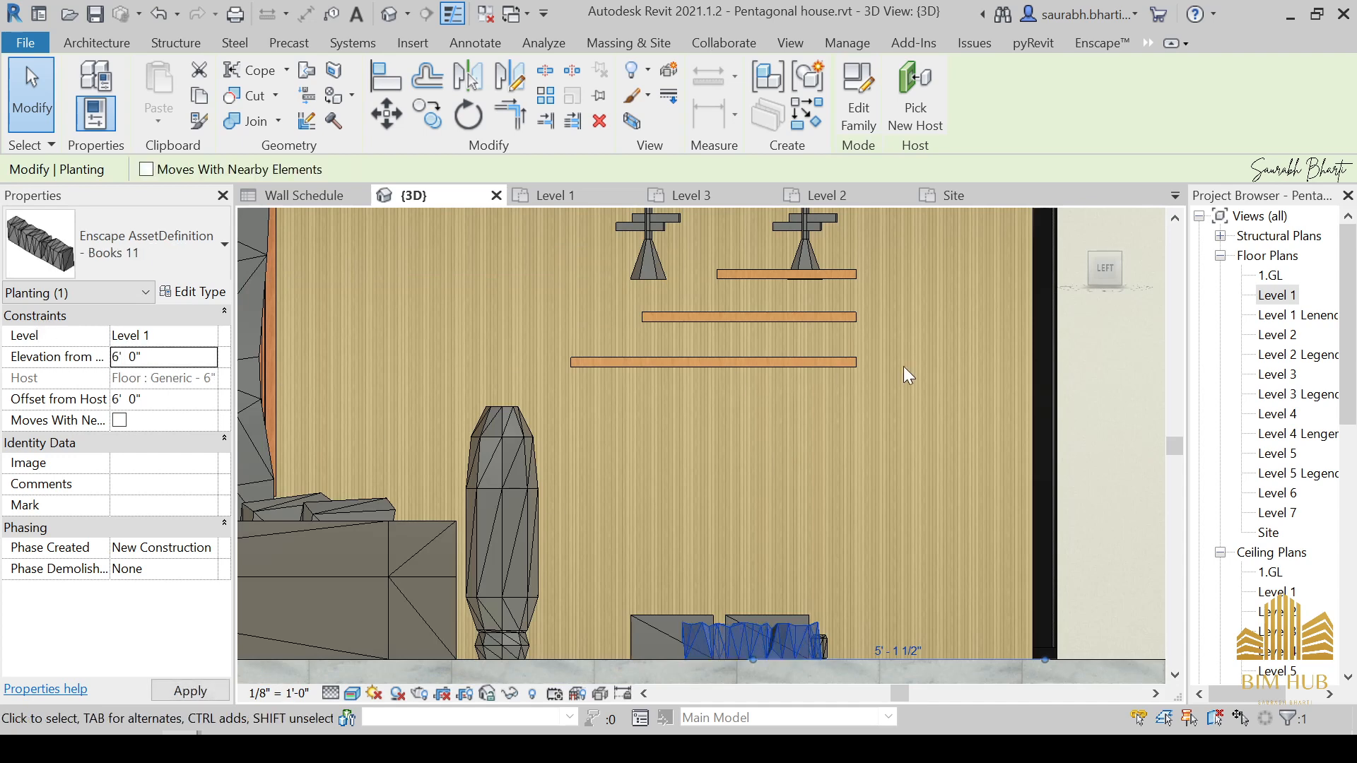
pyautogui.press('Return')
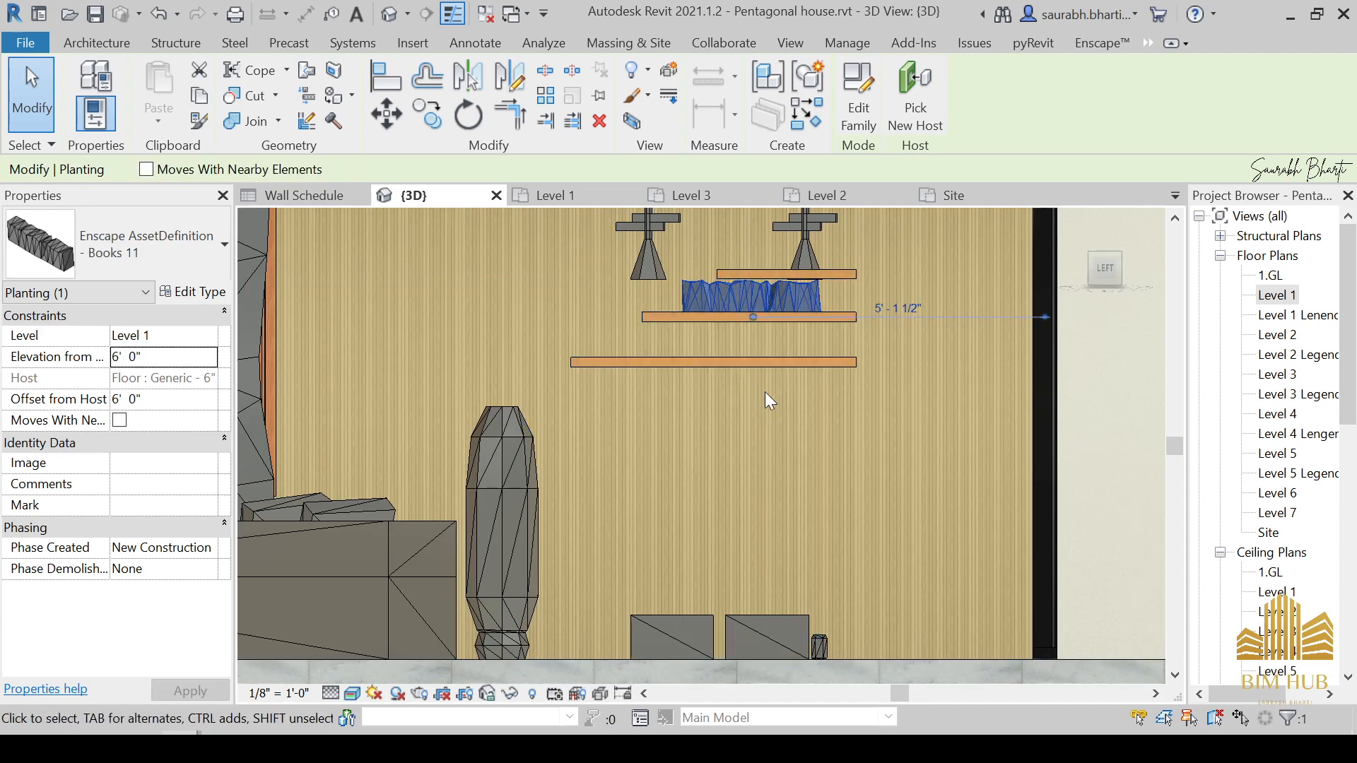
# Step: Set the elevation of both Books 04 assets to 5' 3" so they sit on the lowest shelf
pyautogui.click(747, 622)
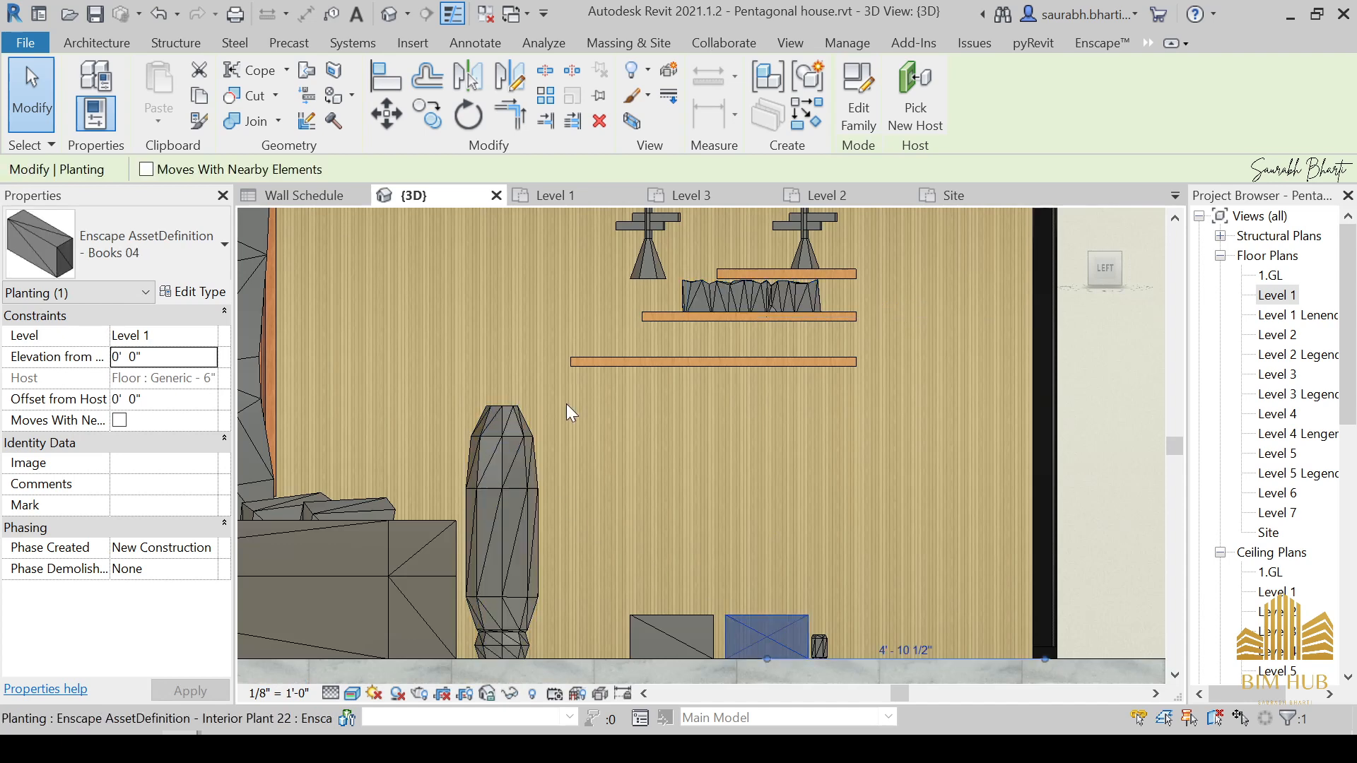
pyautogui.keyDown('ctrl'); pyautogui.click(659, 619); pyautogui.keyUp('ctrl')
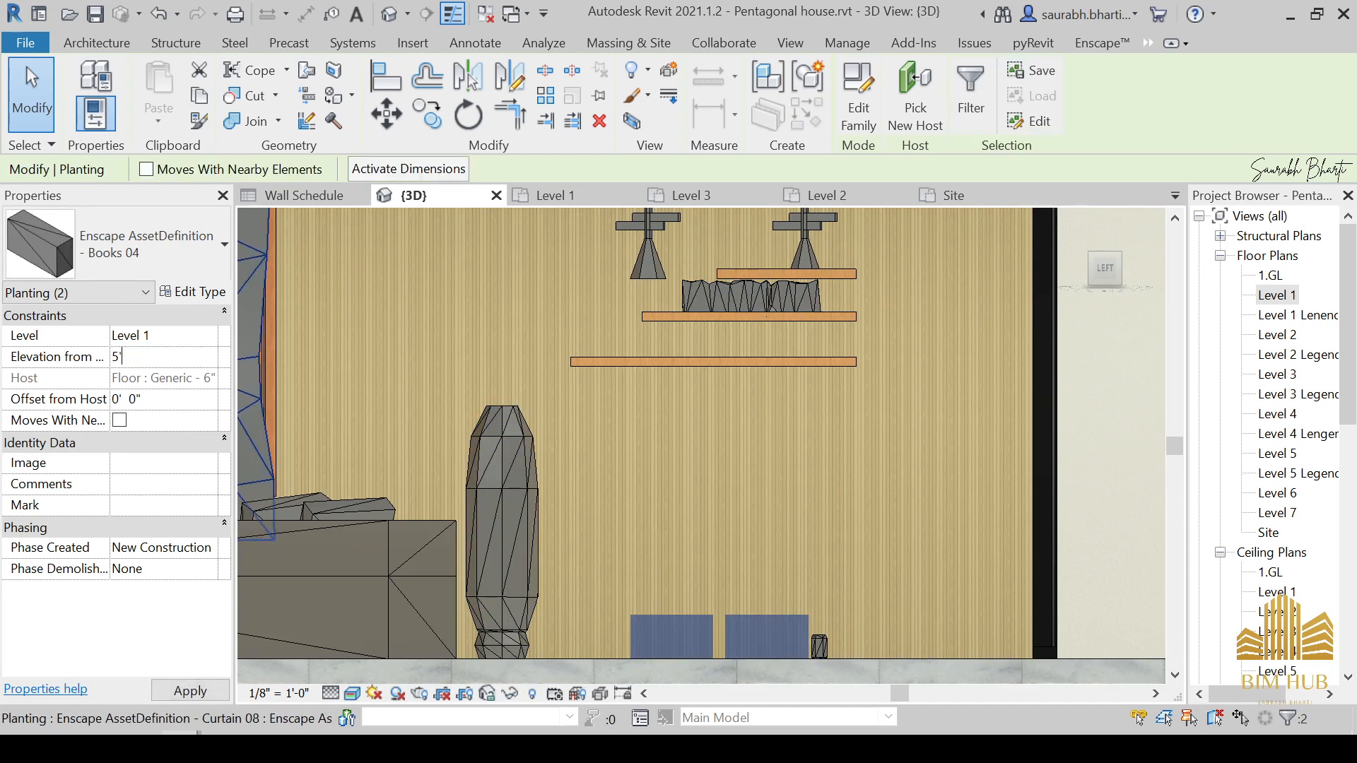
pyautogui.write("5'")
pyautogui.press('Return')
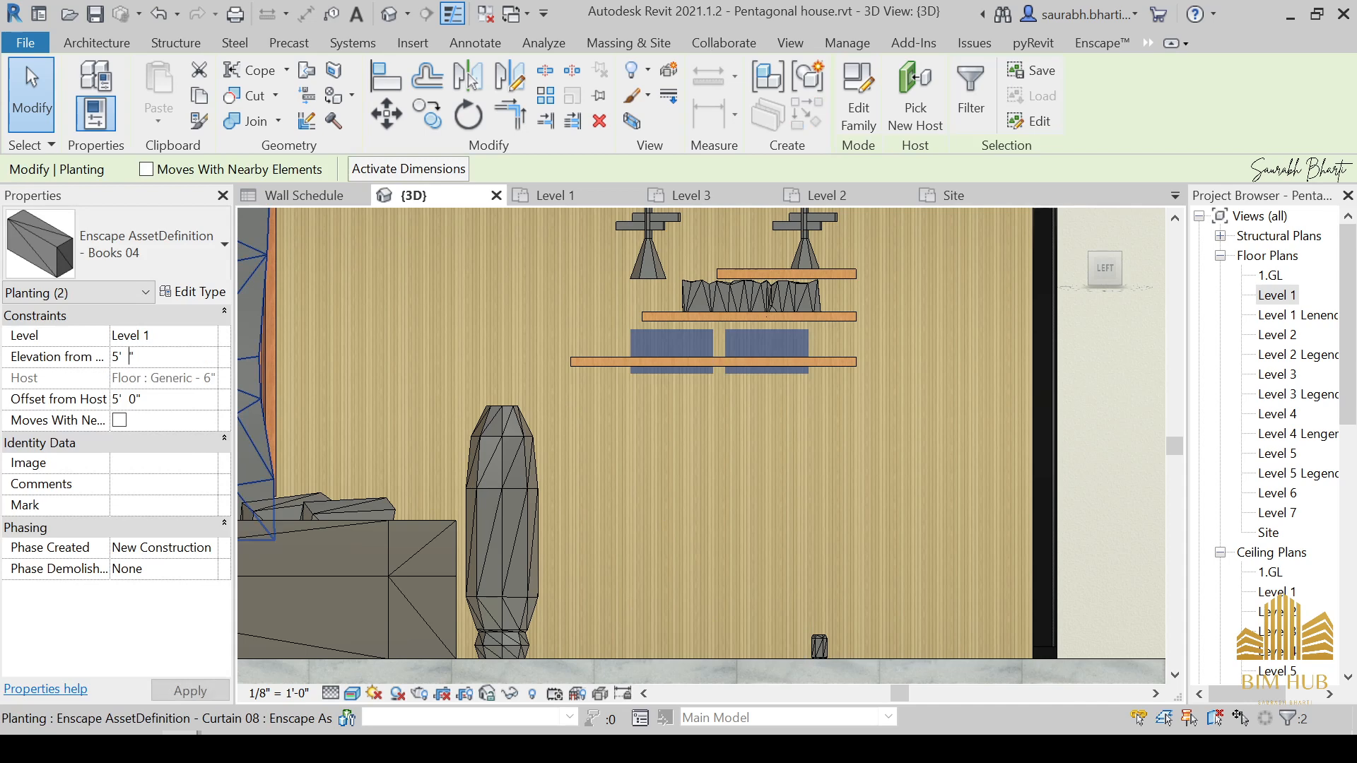
pyautogui.press('Return')
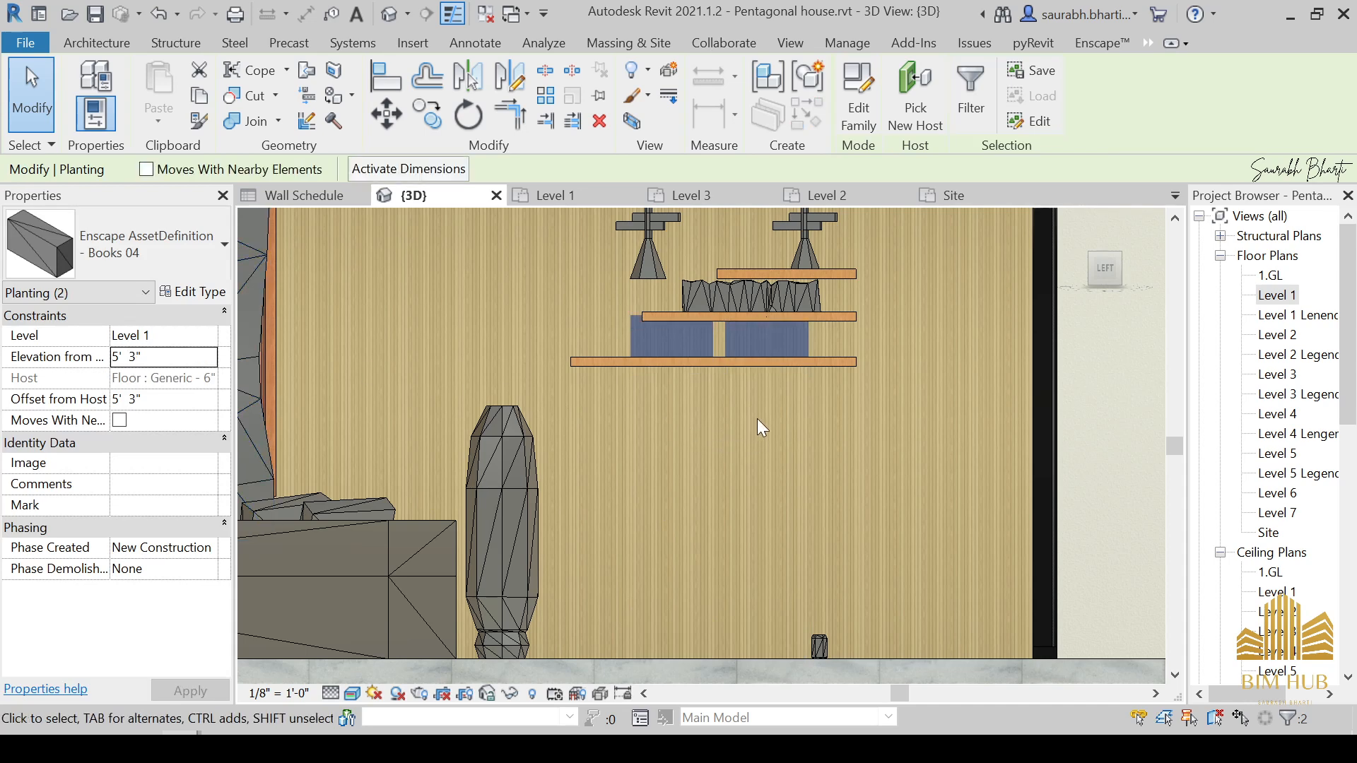
pyautogui.press('Escape')
# Step: Shift the Books 11 row toward the right end of the middle shelf and set the left Books 04 asset's elevation to 6'
pyautogui.moveTo(774, 401)
pyautogui.keyDown('shift'); pyautogui.mouseDown(button='middle')
pyautogui.moveTo(794, 431)
pyautogui.moveTo(822, 375)
pyautogui.moveTo(769, 384)
pyautogui.mouseUp(button='middle'); pyautogui.keyUp('shift')
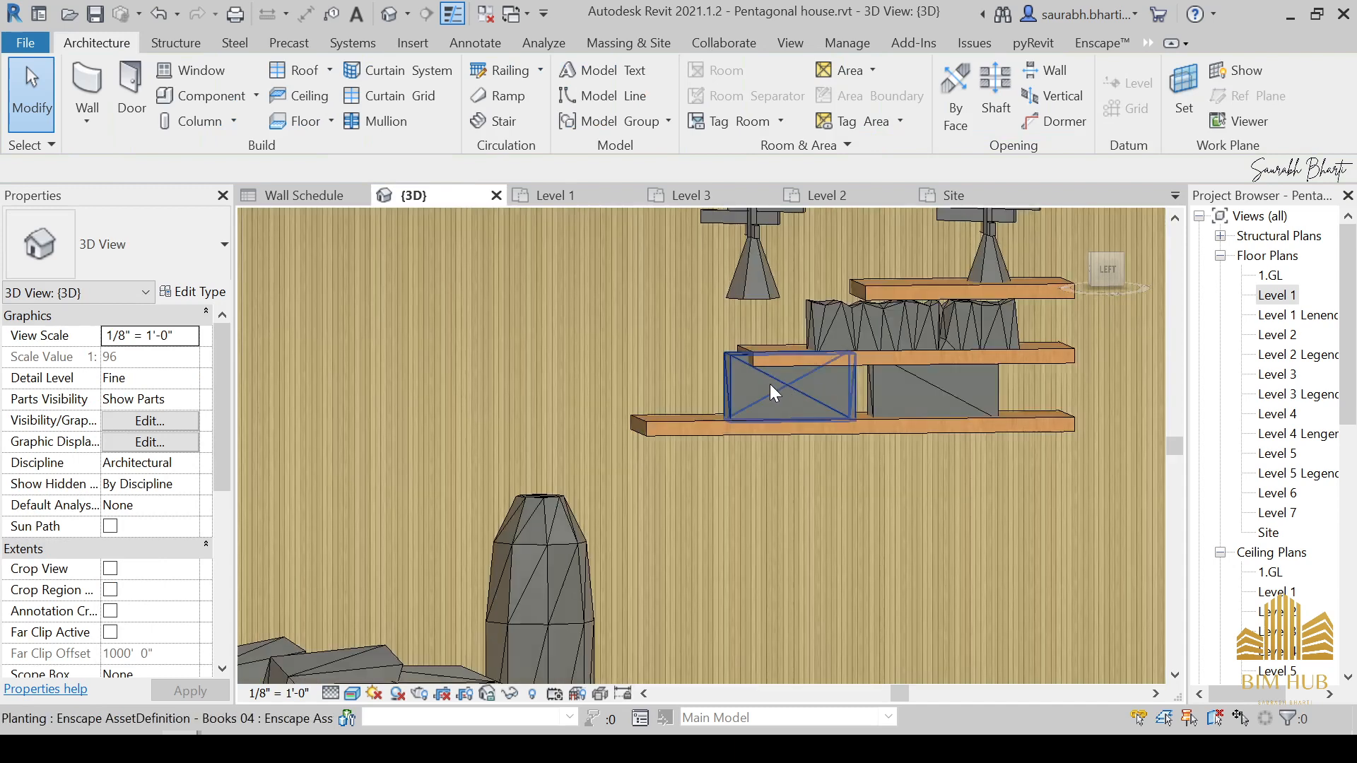
pyautogui.moveTo(931, 341); pyautogui.dragTo(948, 363)
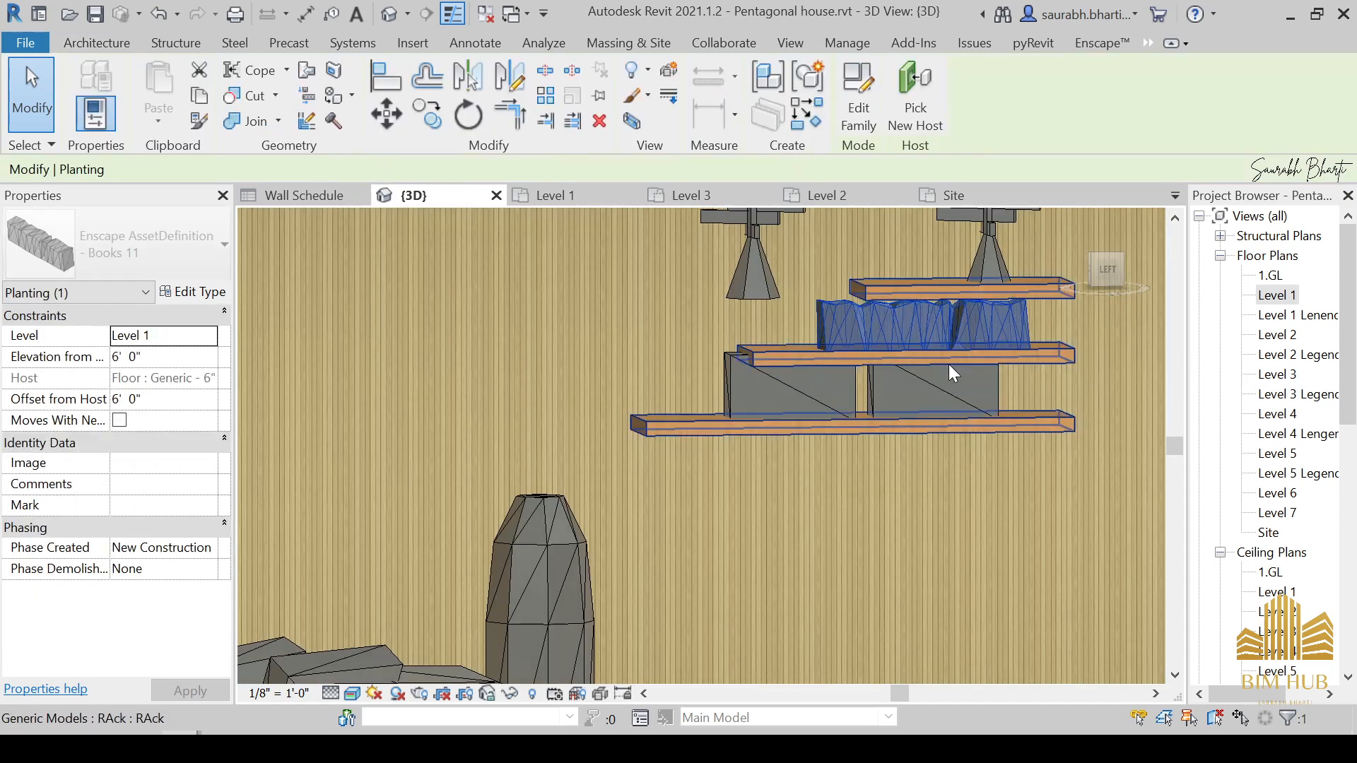
pyautogui.click(849, 399)
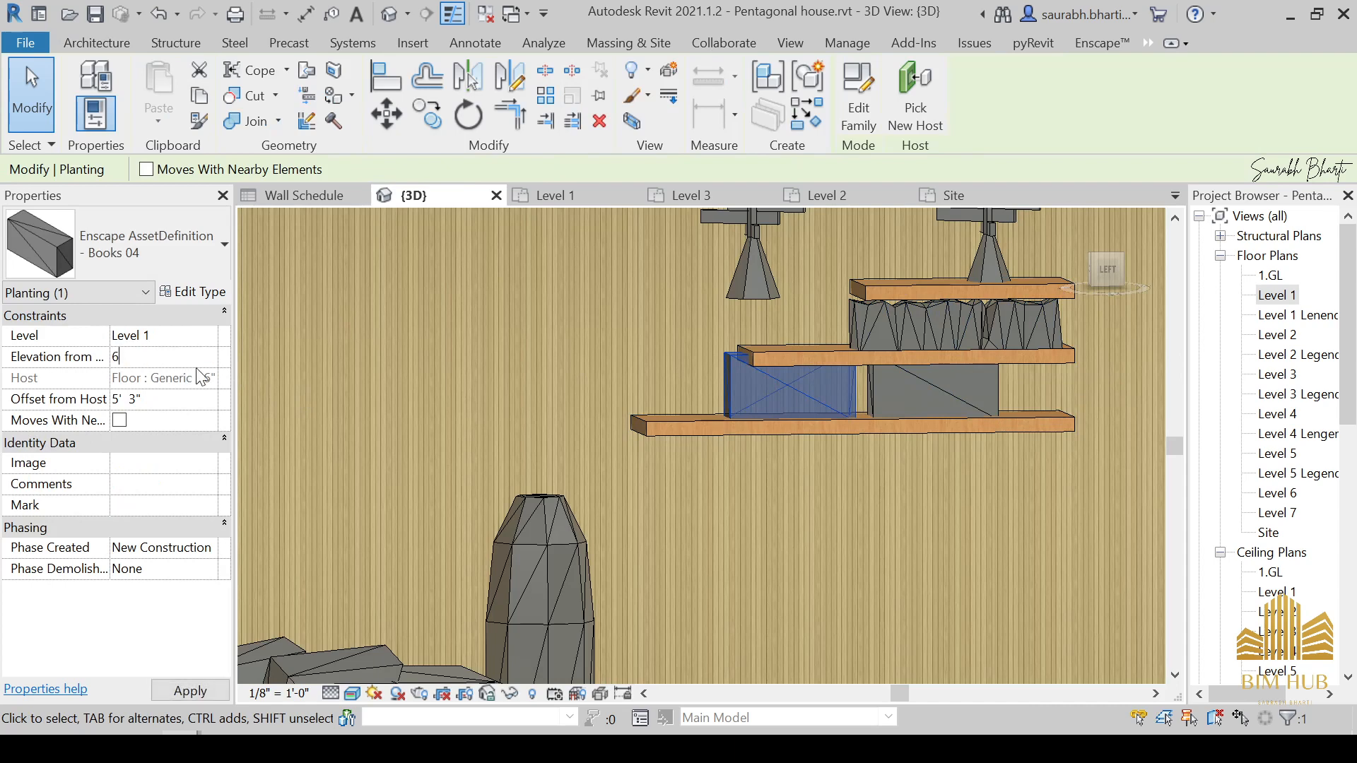
pyautogui.press('Escape')
pyautogui.moveTo(847, 506); pyautogui.dragTo(621, 506, button='middle')
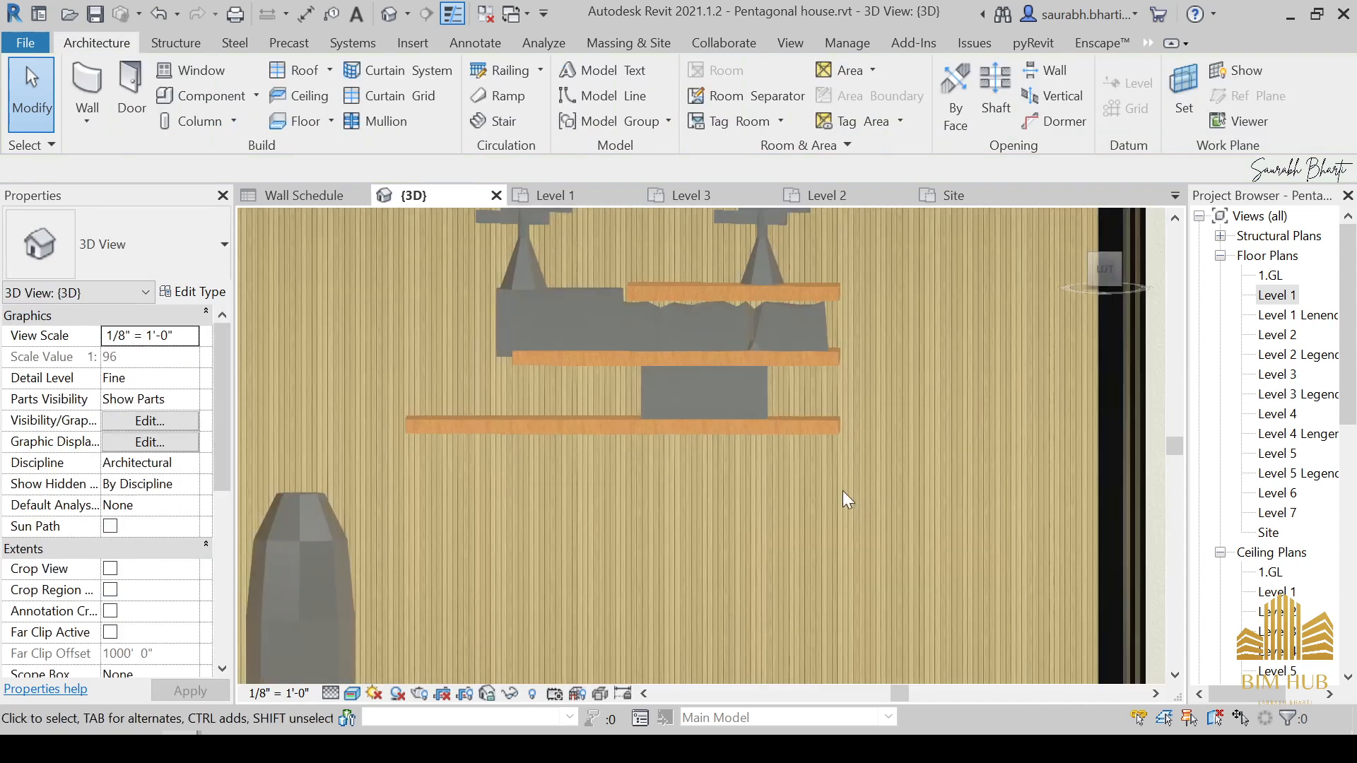
# Step: Set the left Candle Holder 02's elevation to 5' 3" so it stands on the lowest shelf
pyautogui.click(521, 261)
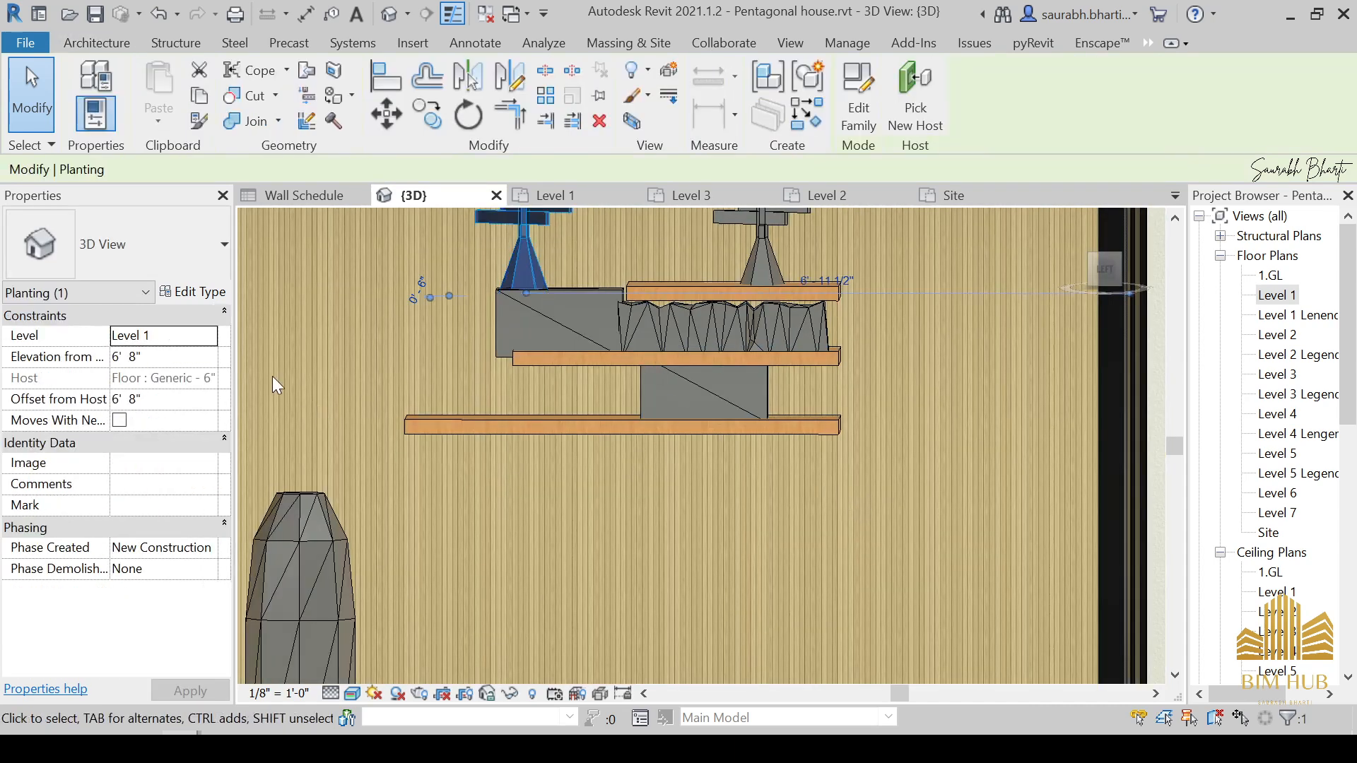
pyautogui.click(625, 392)
pyautogui.click(524, 261)
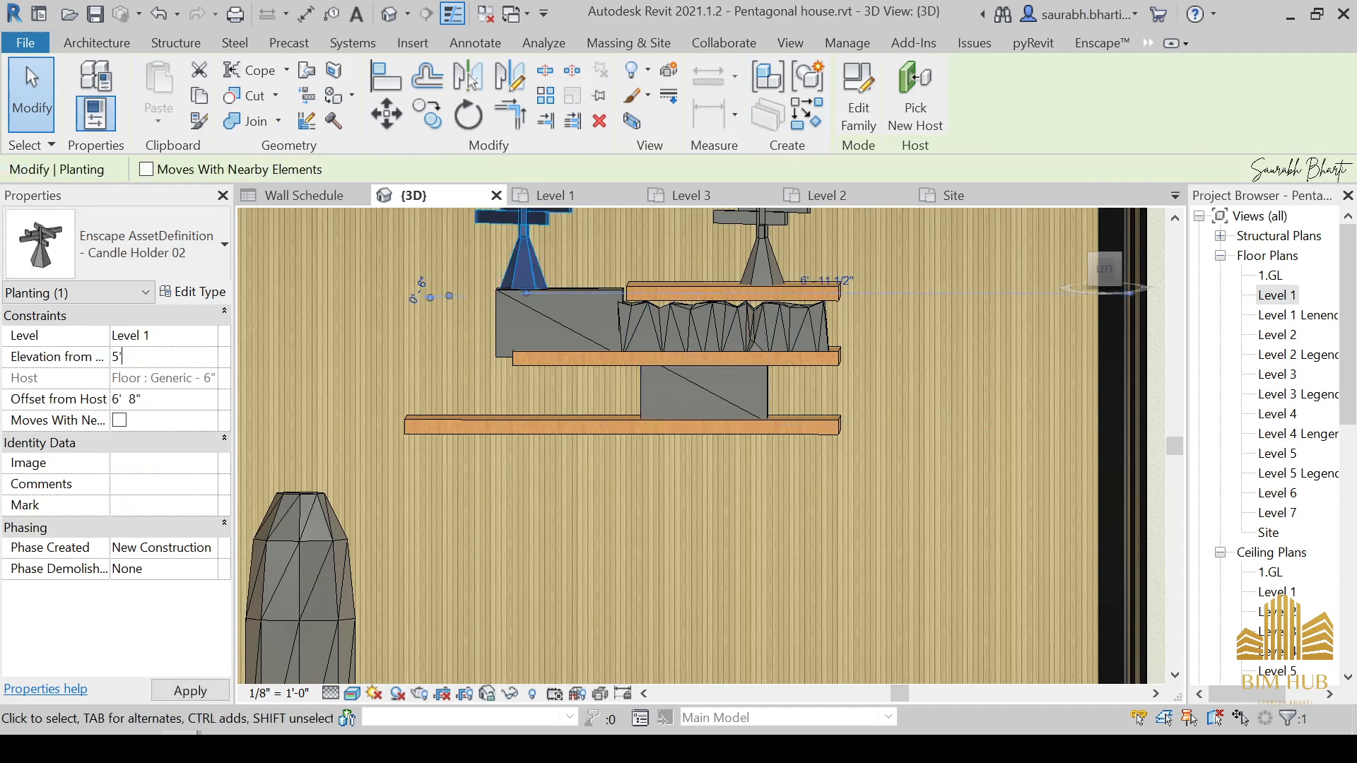
pyautogui.scroll(-3, 622, 521)
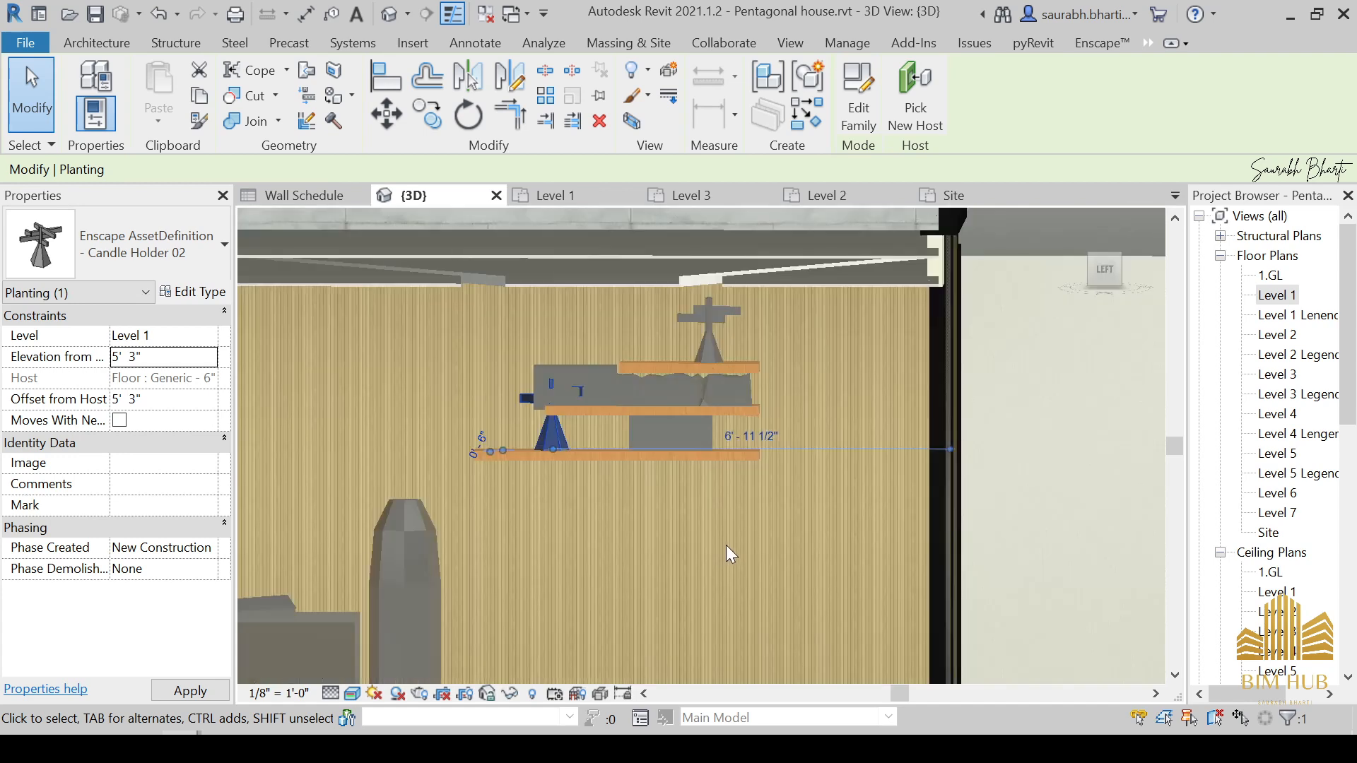
# Step: Nudge the lowered candle holder along the bottom shelf to its left end, clear of the books above
pyautogui.press('Left')
pyautogui.press('Left')
pyautogui.press('Left')
pyautogui.press('Left')
pyautogui.press('Left')
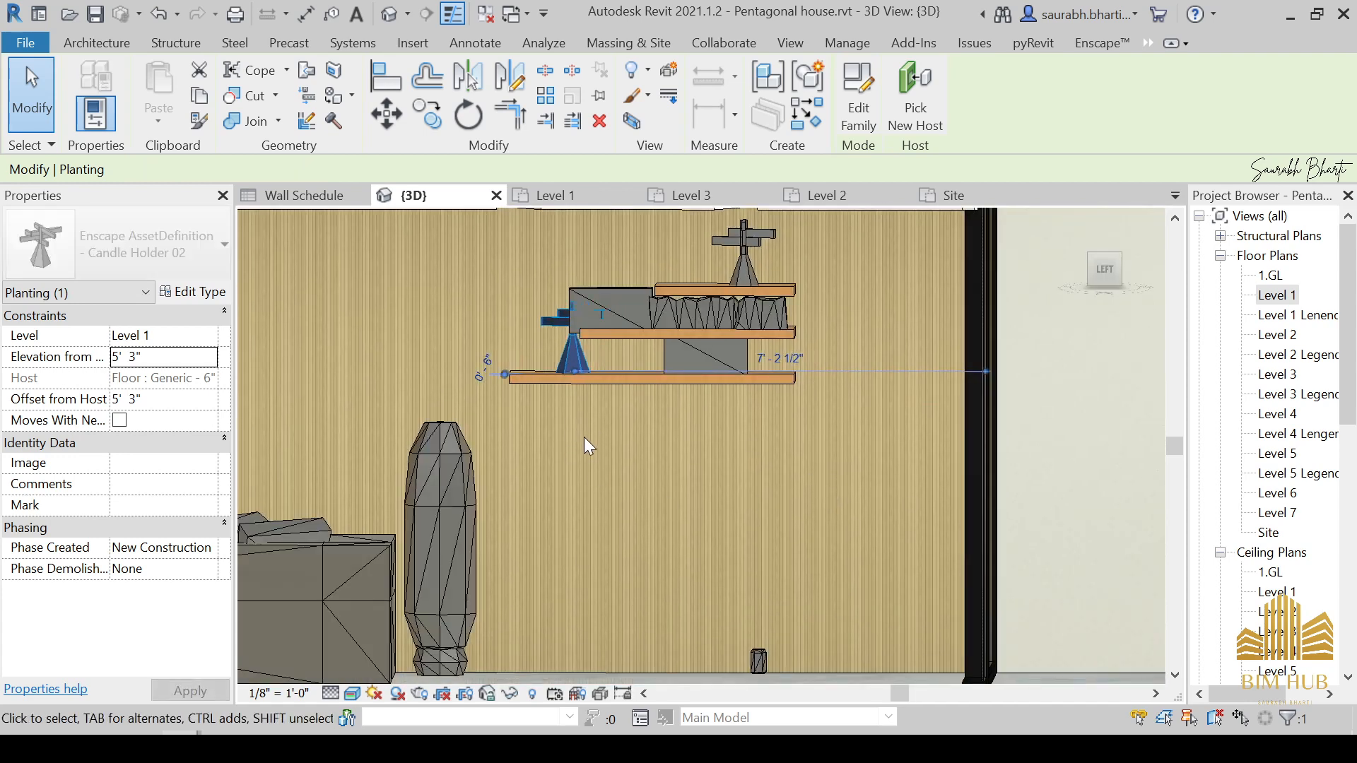
pyautogui.press('Left')
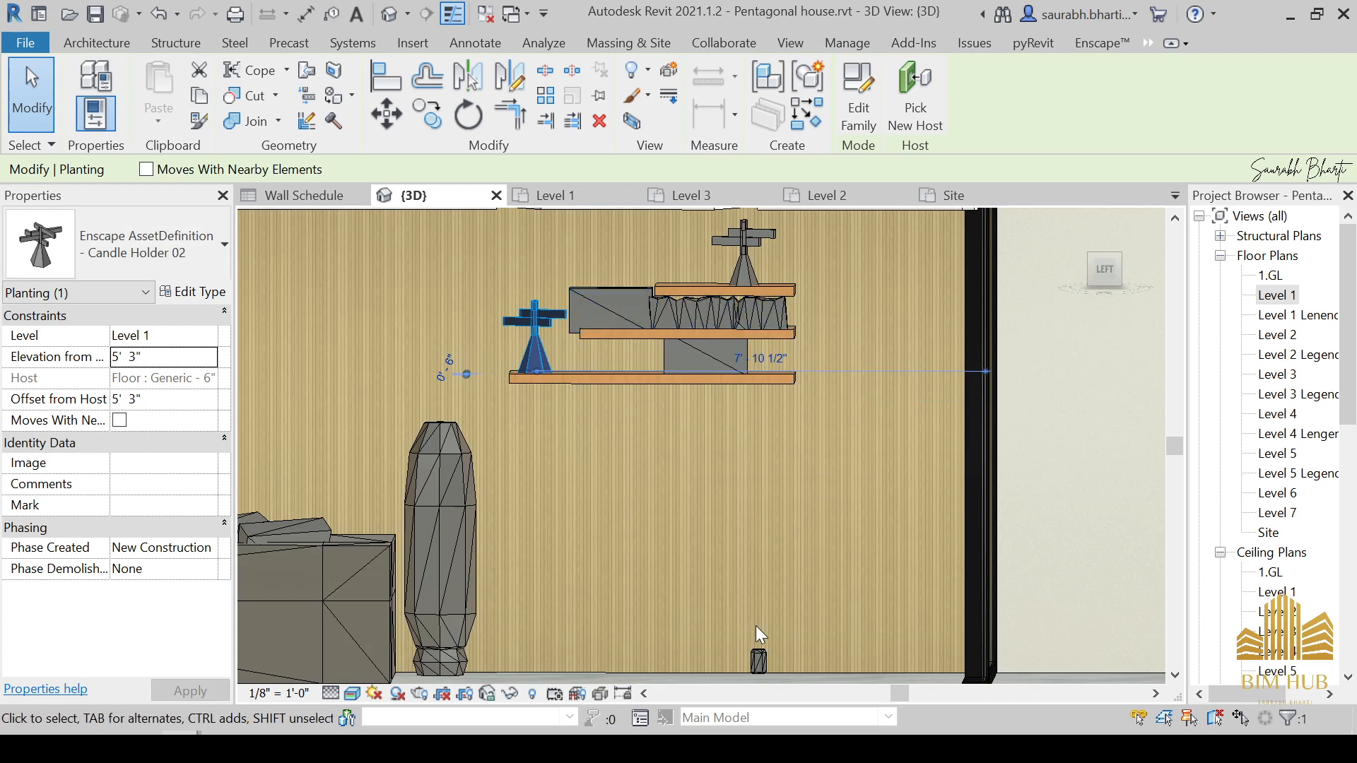
# Step: Nudge the Beverage Can on the floor left until it lies beside the upper candle holder's position, within the top shelf's width
pyautogui.click(758, 661)
pyautogui.click(730, 262)
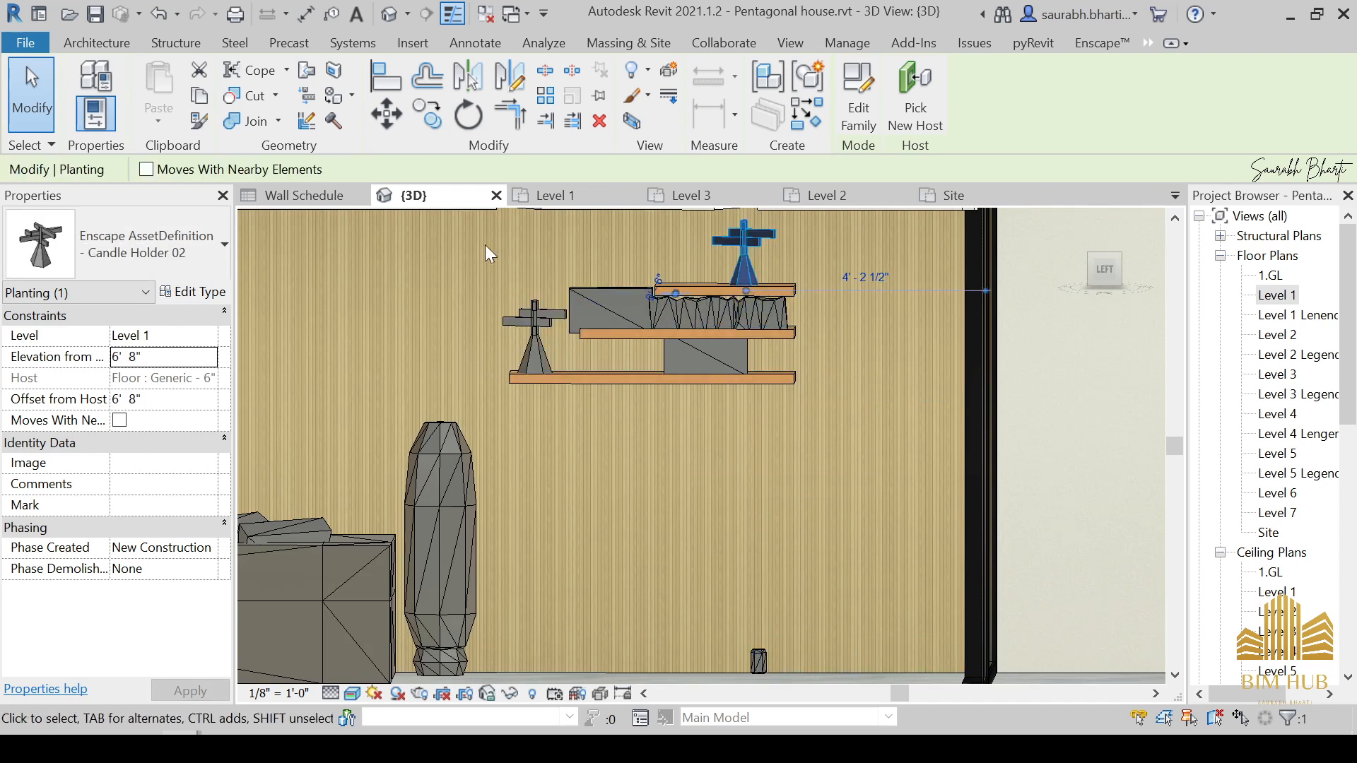
pyautogui.click(761, 656)
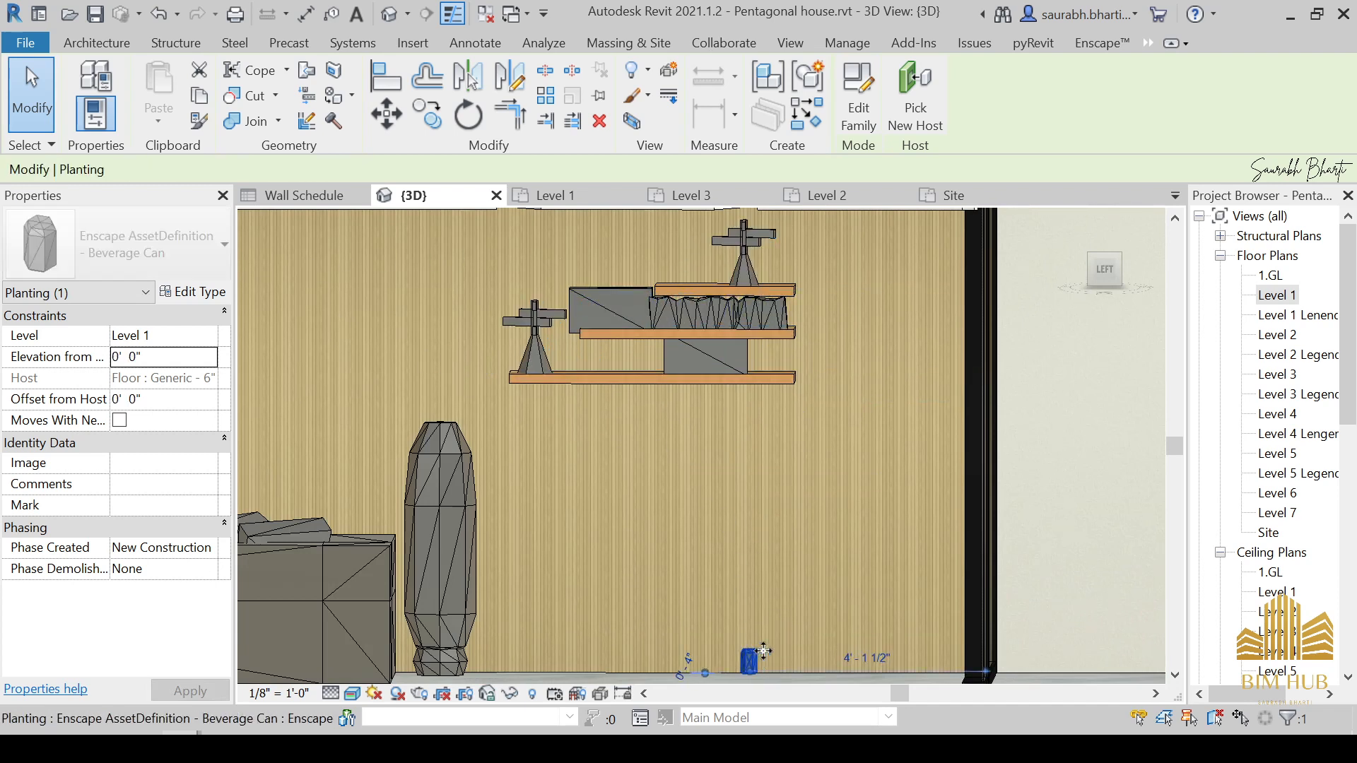
pyautogui.press('Left')
pyautogui.press('Left')
pyautogui.press('Left')
pyautogui.press('Left')
pyautogui.press('Left')
pyautogui.press('Left')
pyautogui.press('Left')
pyautogui.press('Left')
pyautogui.press('Left')
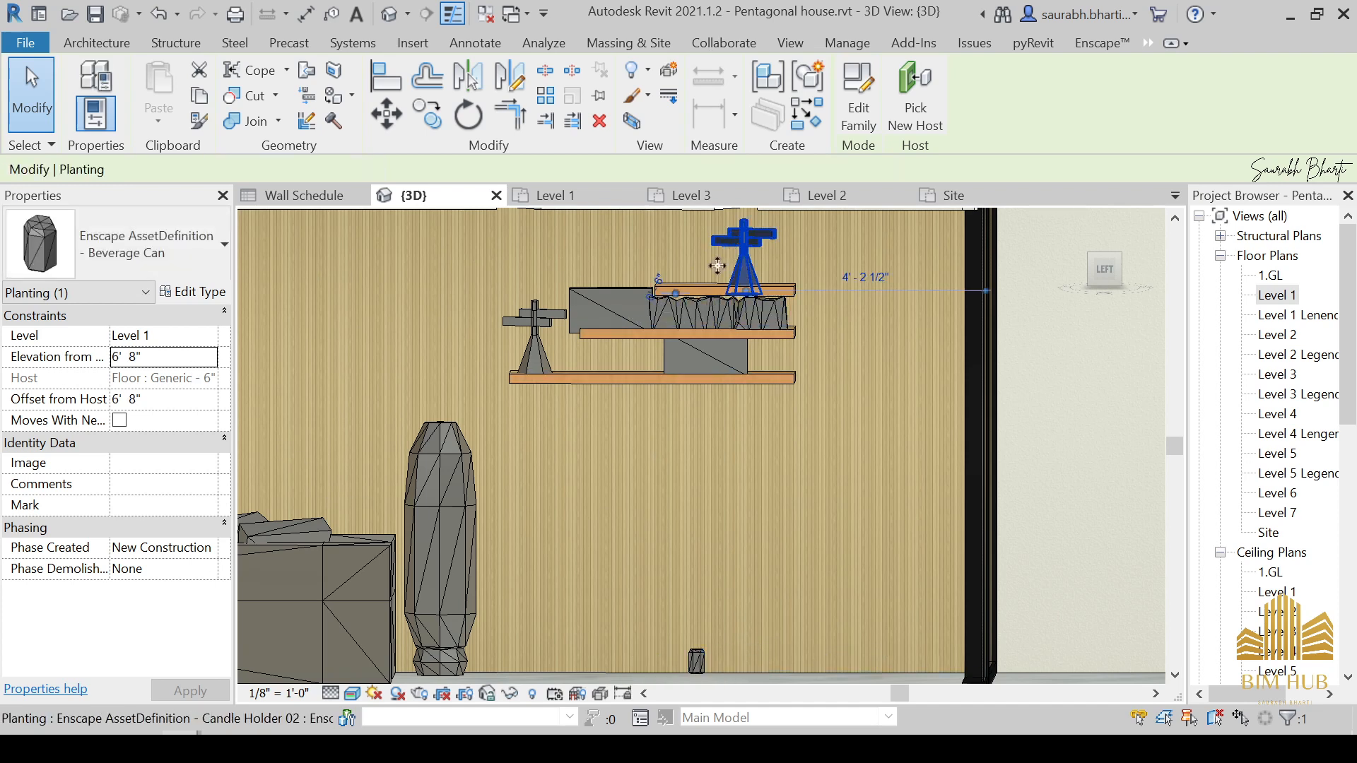
# Step: Raise the Beverage Can to the top shelf, trying an elevation of 6' 8" and correcting it to 6' 10"
pyautogui.click(739, 258)
pyautogui.click(697, 659)
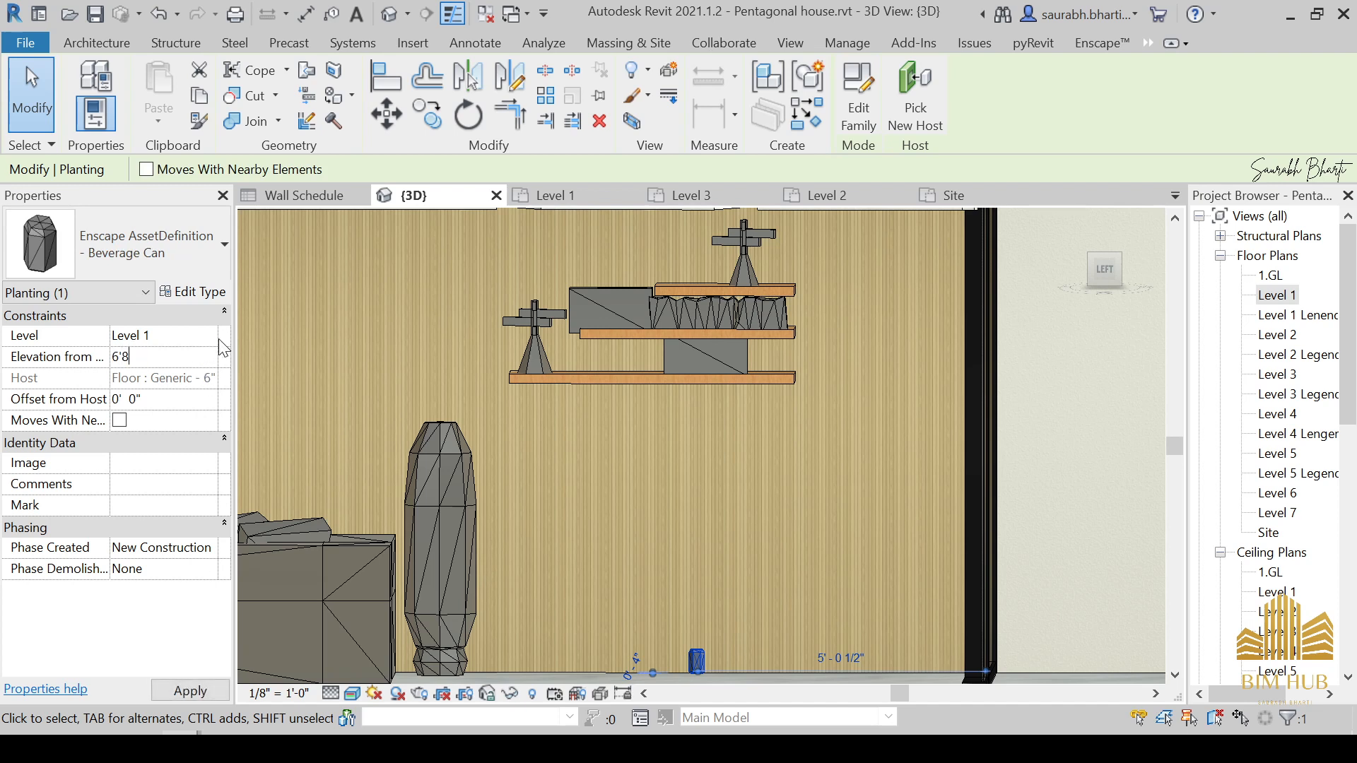
pyautogui.press('Return')
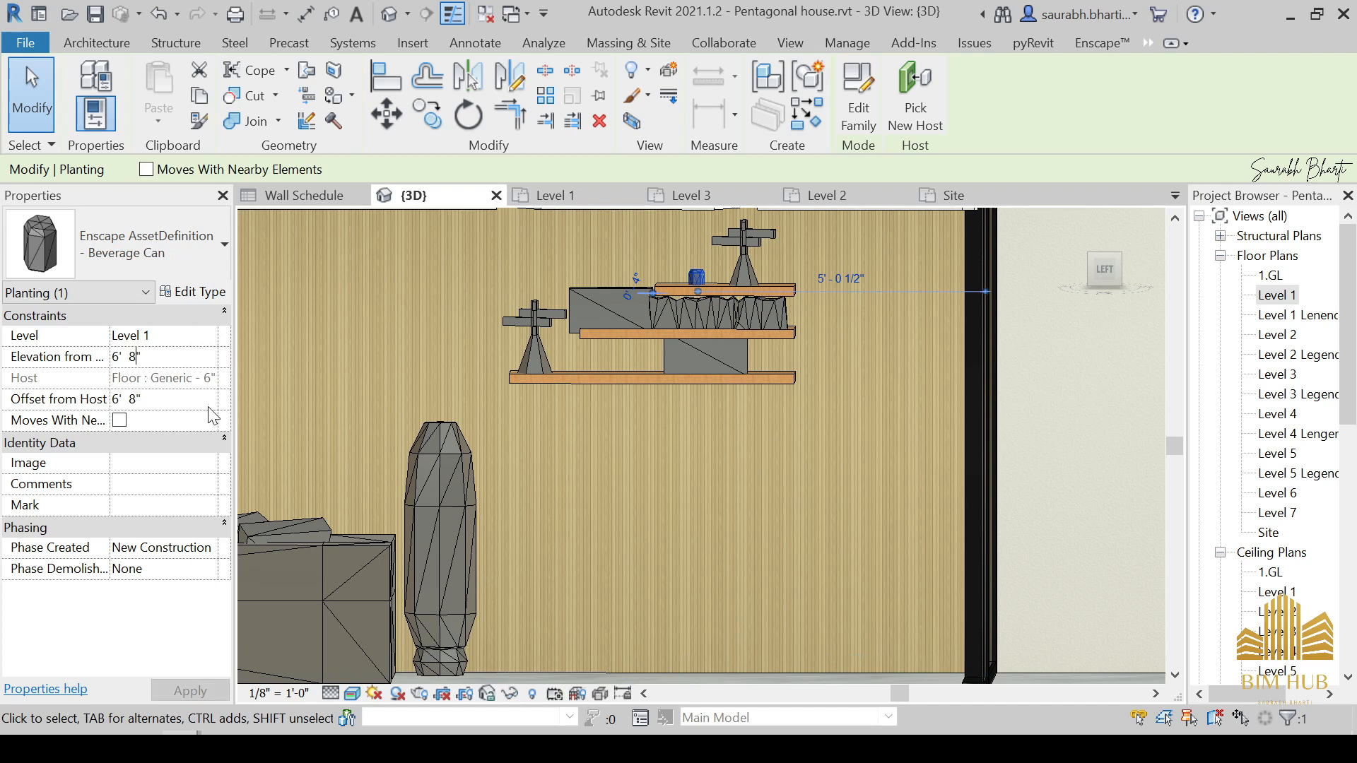
pyautogui.press('BackSpace')
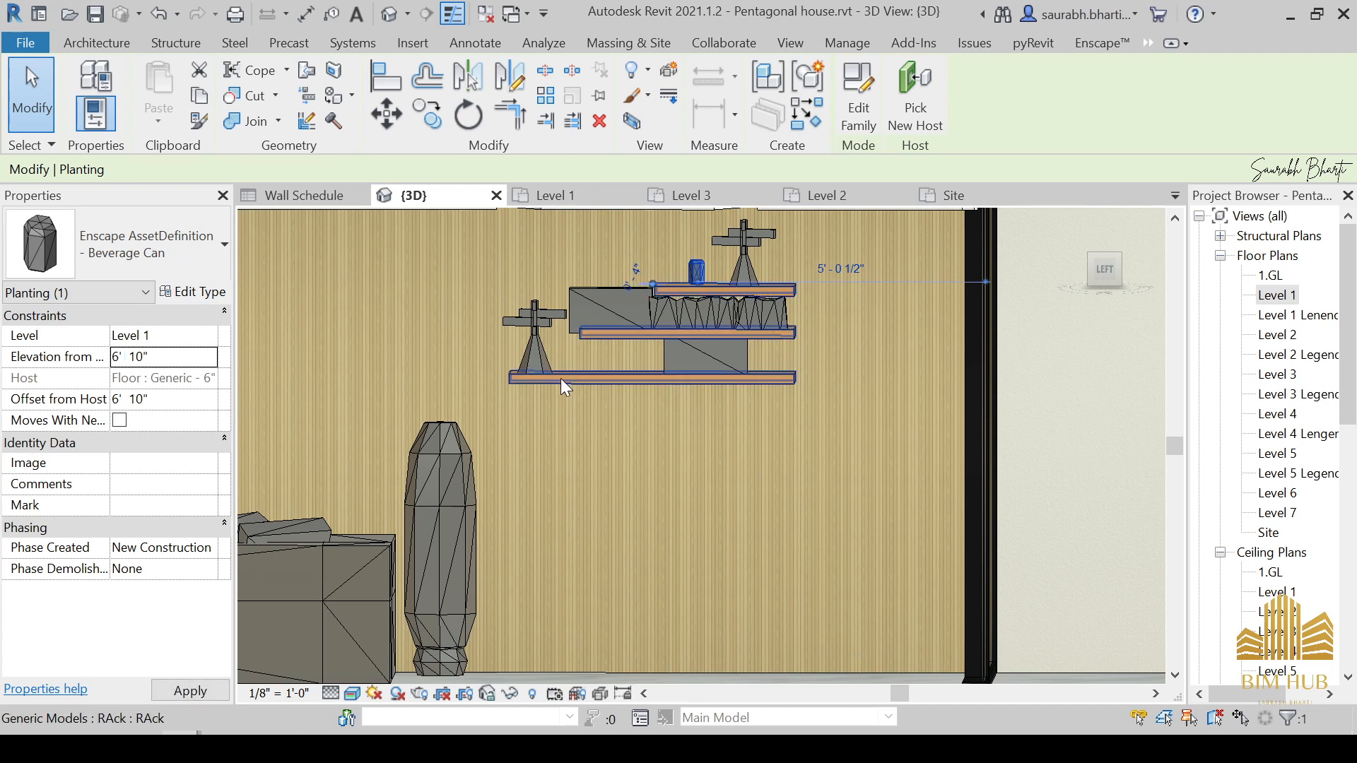
# Step: Set the upper Candle Holder 02's elevation to 6' 10" so its base rests on the top shelf
pyautogui.click(743, 240)
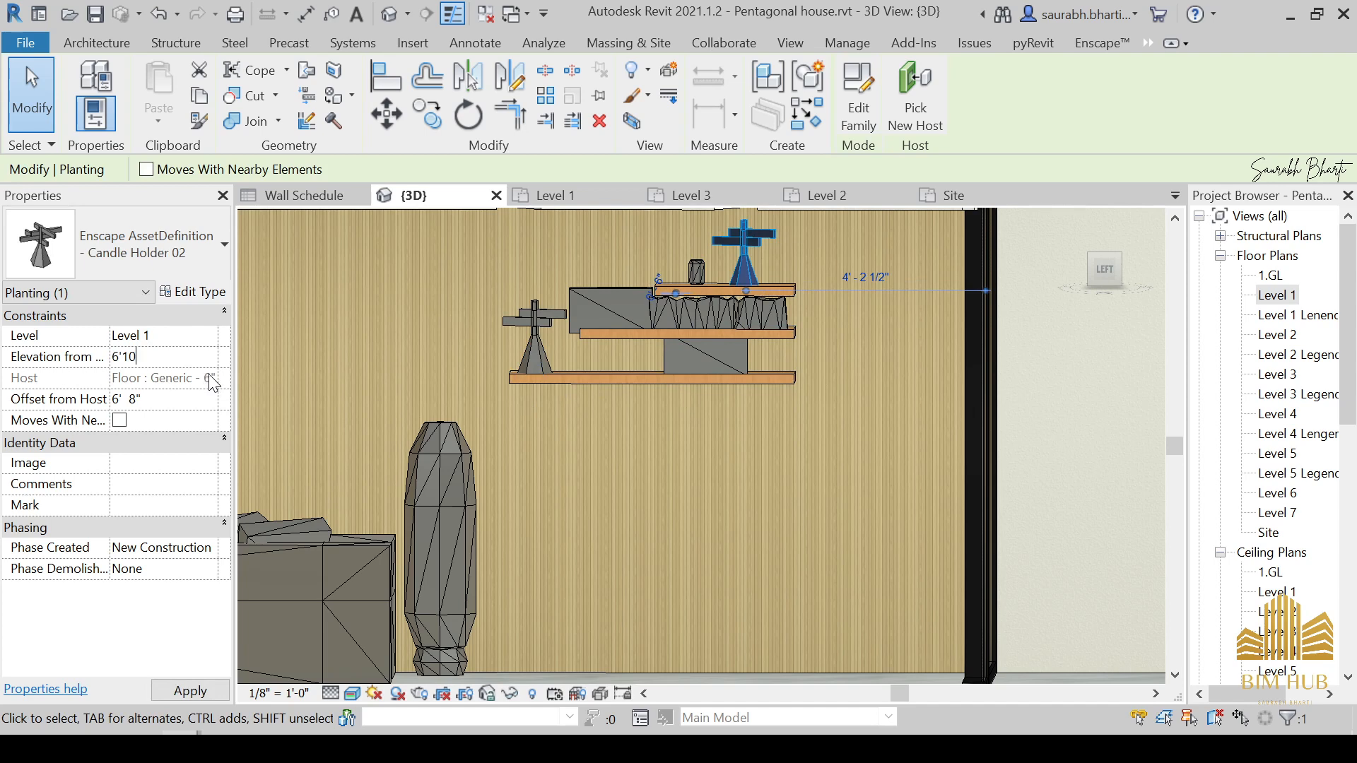
pyautogui.write("6'10")
pyautogui.press('Escape')
pyautogui.scroll(2, 717, 313)
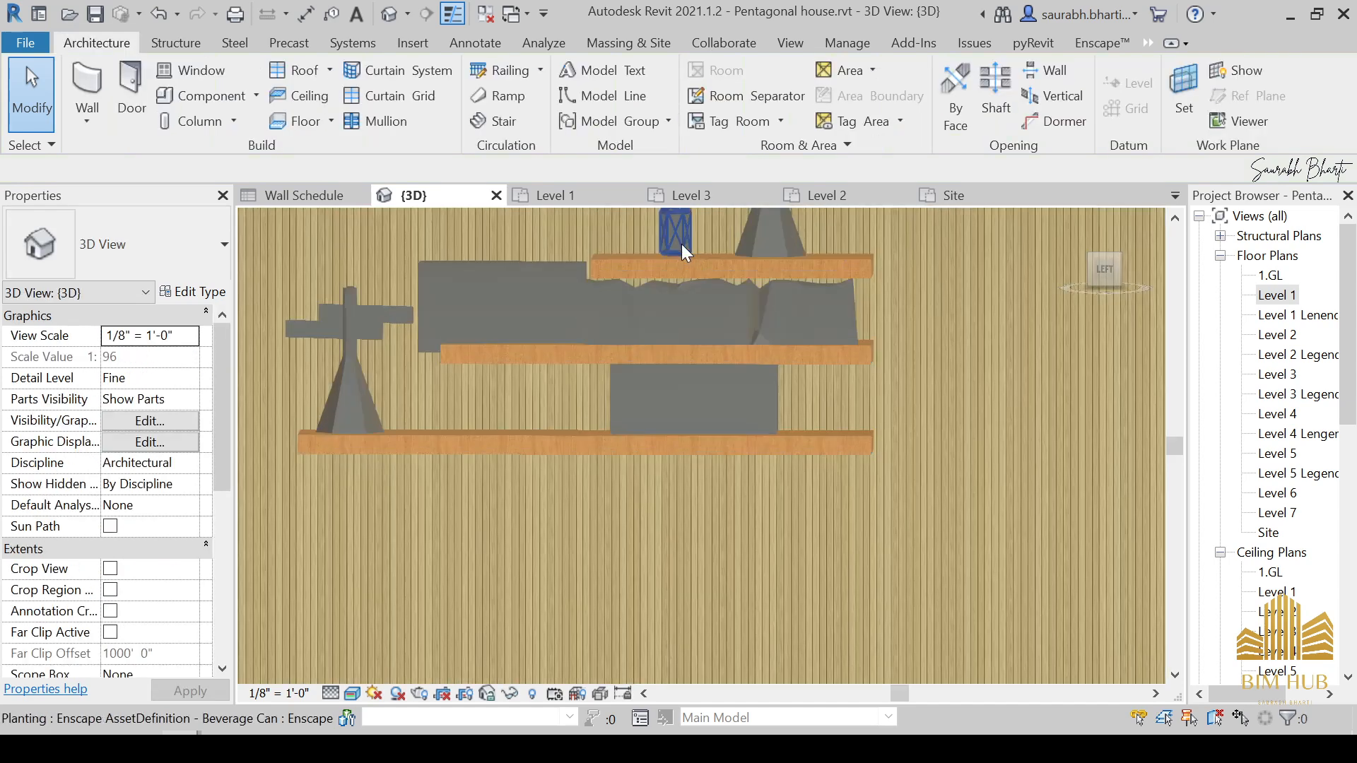
pyautogui.scroll(1, 443, 416)
pyautogui.click(332, 402)
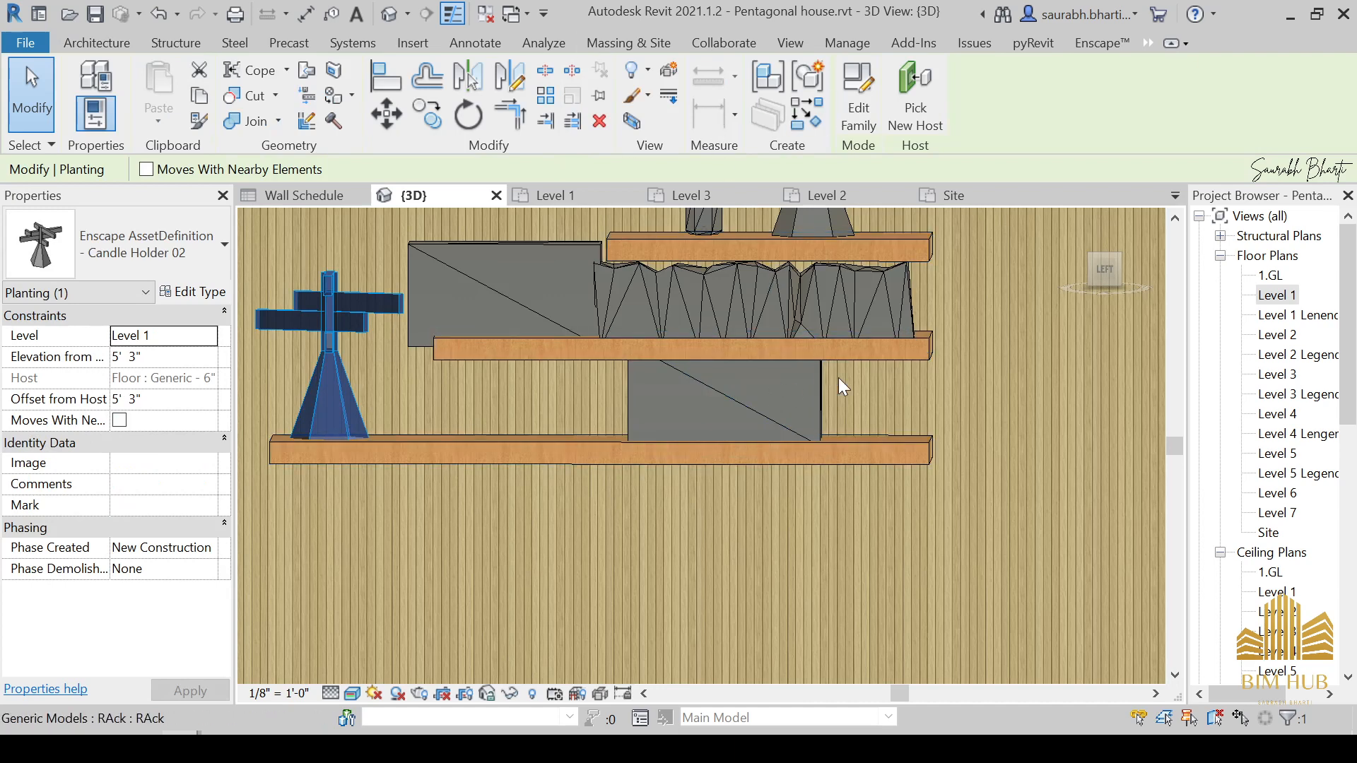
pyautogui.keyDown('shift'); pyautogui.moveTo(841, 385); pyautogui.dragTo(796, 380, button='middle'); pyautogui.keyUp('shift')
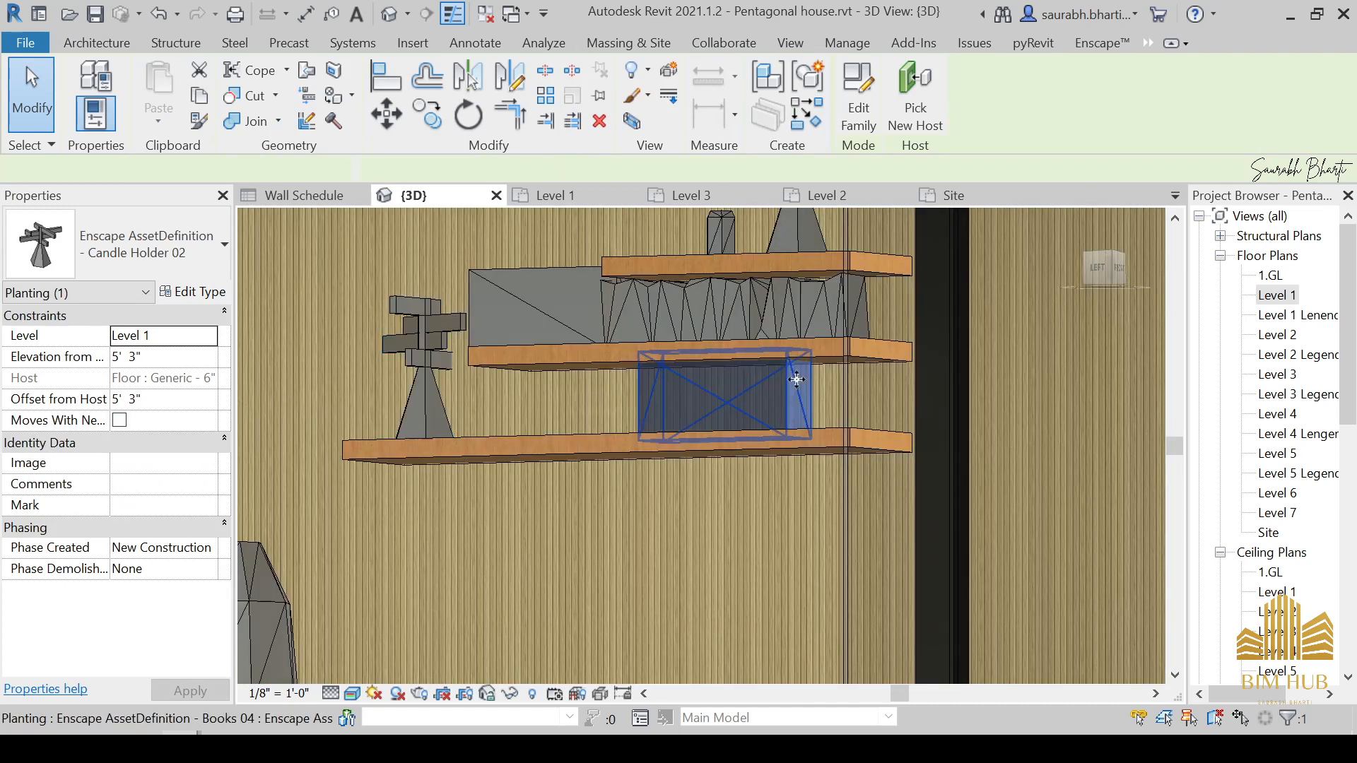
pyautogui.press('Escape')
pyautogui.scroll(-5, 533, 542)
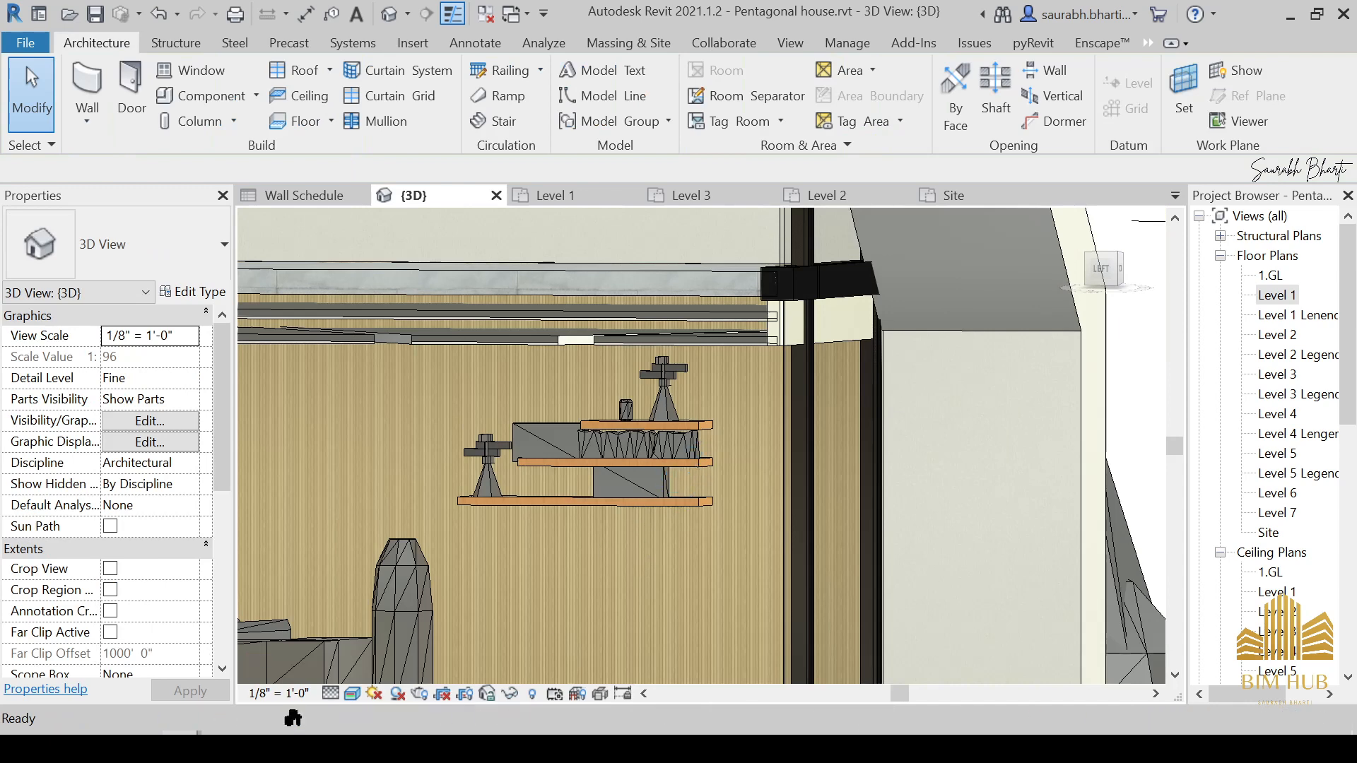
pyautogui.click(263, 700)
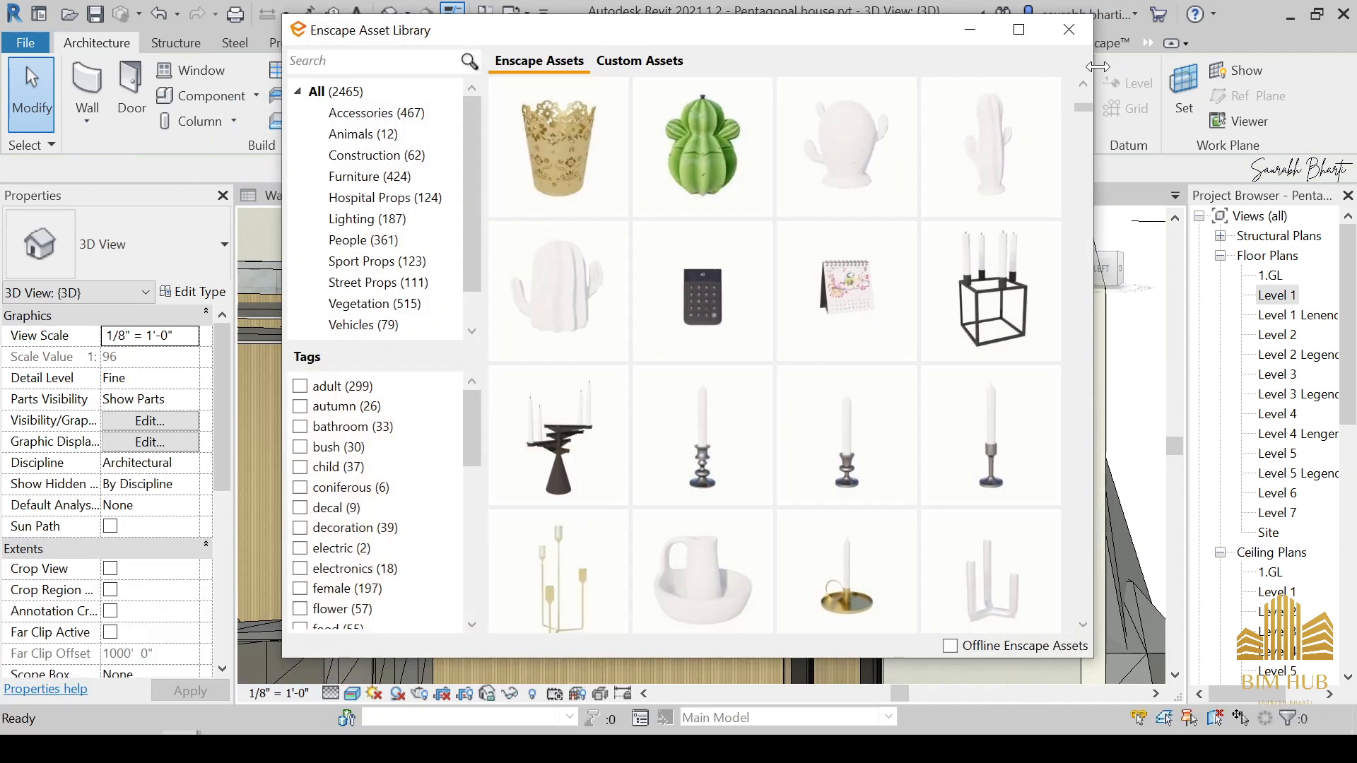
pyautogui.click(1067, 34)
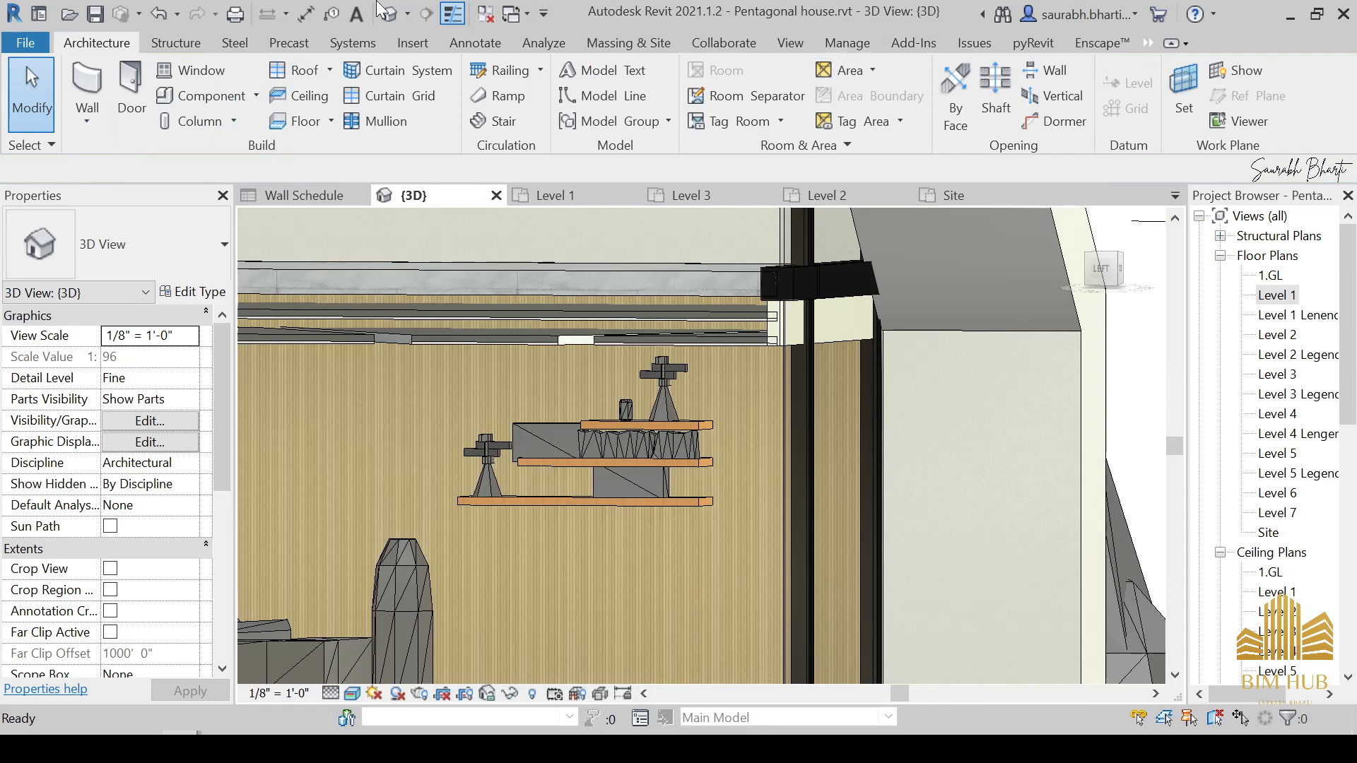
# Step: From the front view, extend the section box's left side past the house and planting so the whole building shows
pyautogui.scroll(-5, 494, 362)
pyautogui.scroll(-3, 867, 448)
pyautogui.moveTo(488, 422); pyautogui.dragTo(1197, 348, button='middle')
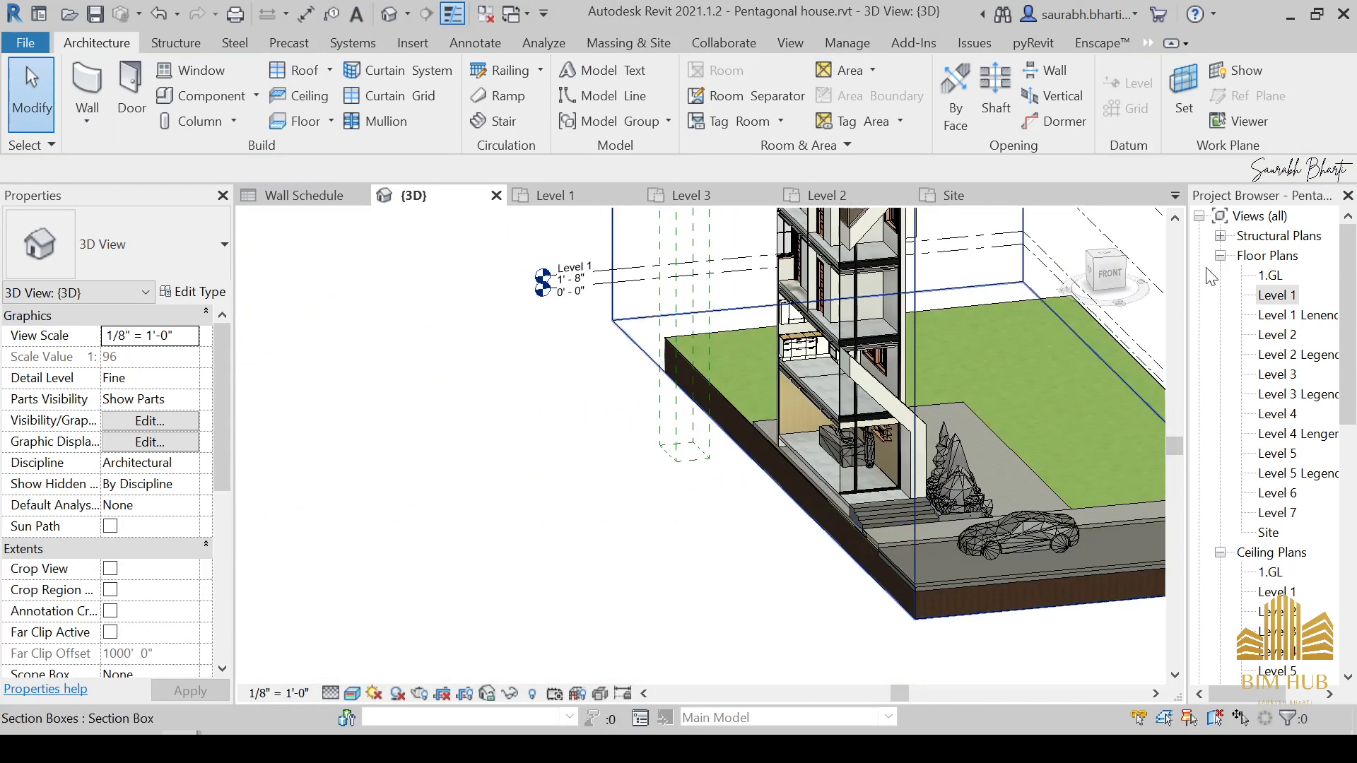
pyautogui.click(1108, 274)
pyautogui.click(856, 316)
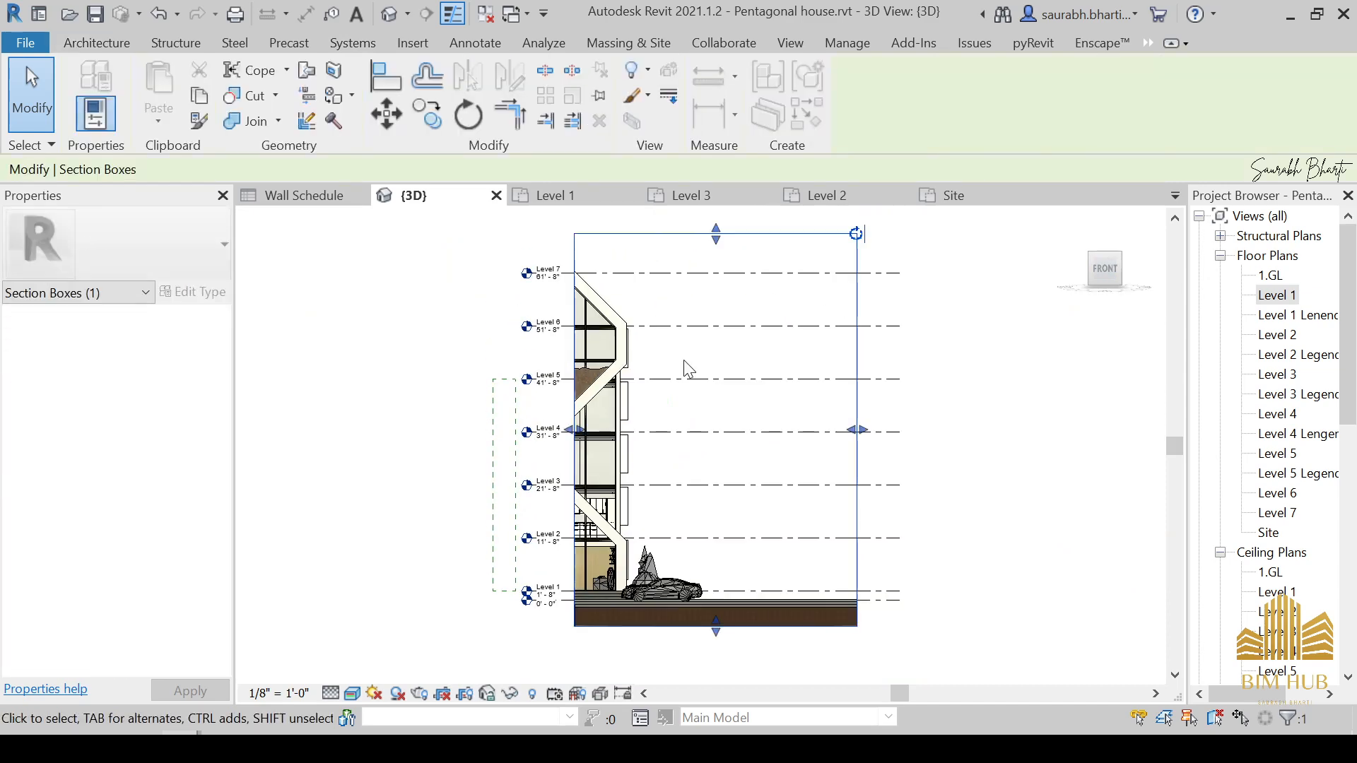
pyautogui.moveTo(571, 430); pyautogui.dragTo(369, 431)
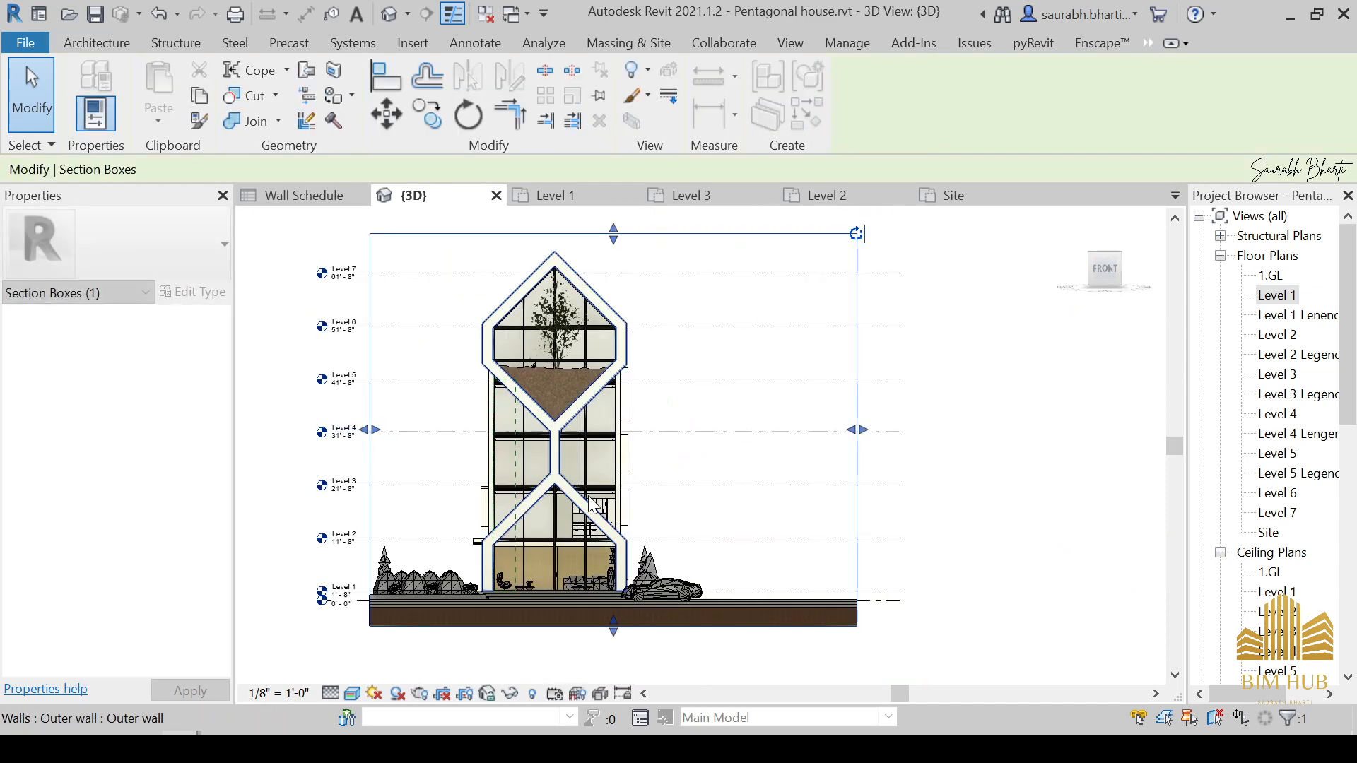
pyautogui.keyDown('shift'); pyautogui.moveTo(636, 424); pyautogui.dragTo(723, 383, button='middle'); pyautogui.keyUp('shift')
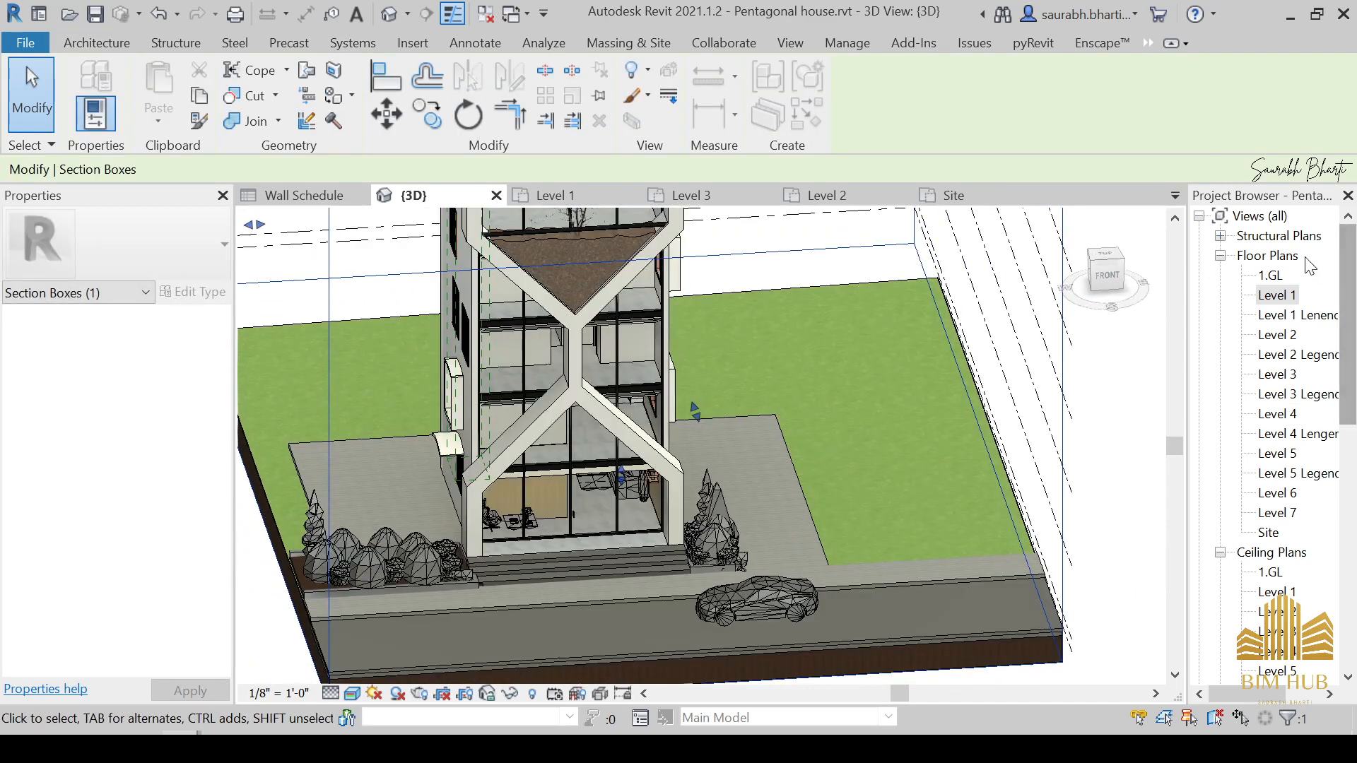
# Step: In the Level 1 floor plan, search the Enscape asset library for "shower" and choose the Shower Head asset
pyautogui.doubleClick(1279, 295)
pyautogui.scroll(-5, 892, 495)
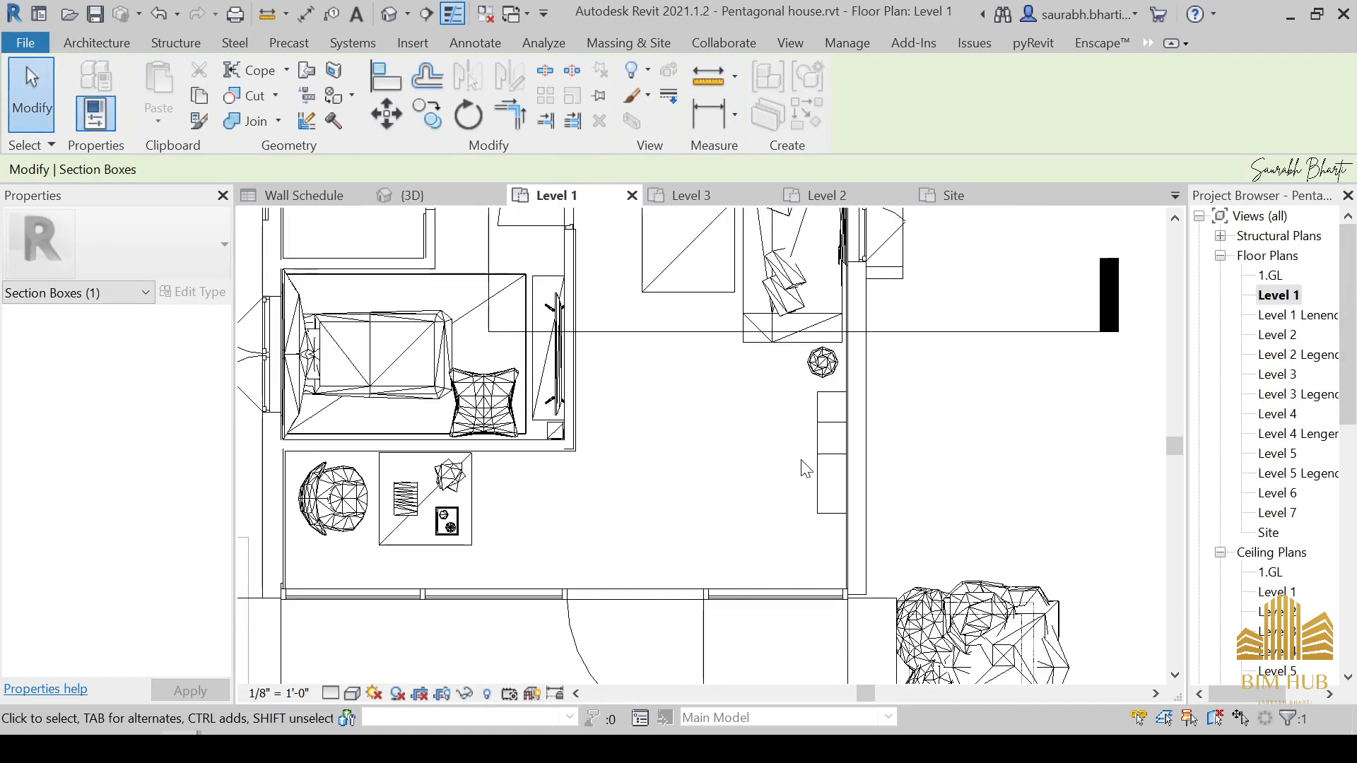
pyautogui.scroll(5, 636, 297)
pyautogui.moveTo(634, 355); pyautogui.dragTo(633, 380, button='middle')
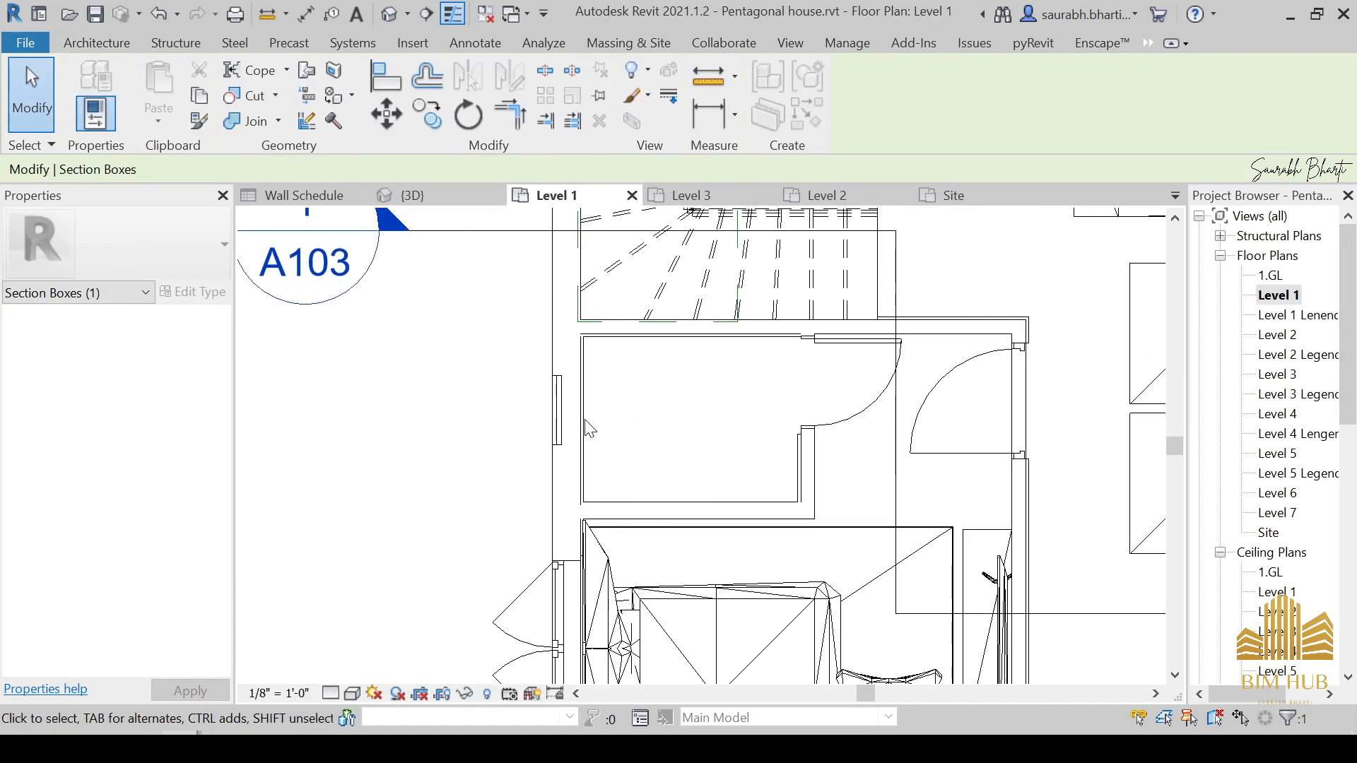
pyautogui.click(318, 661)
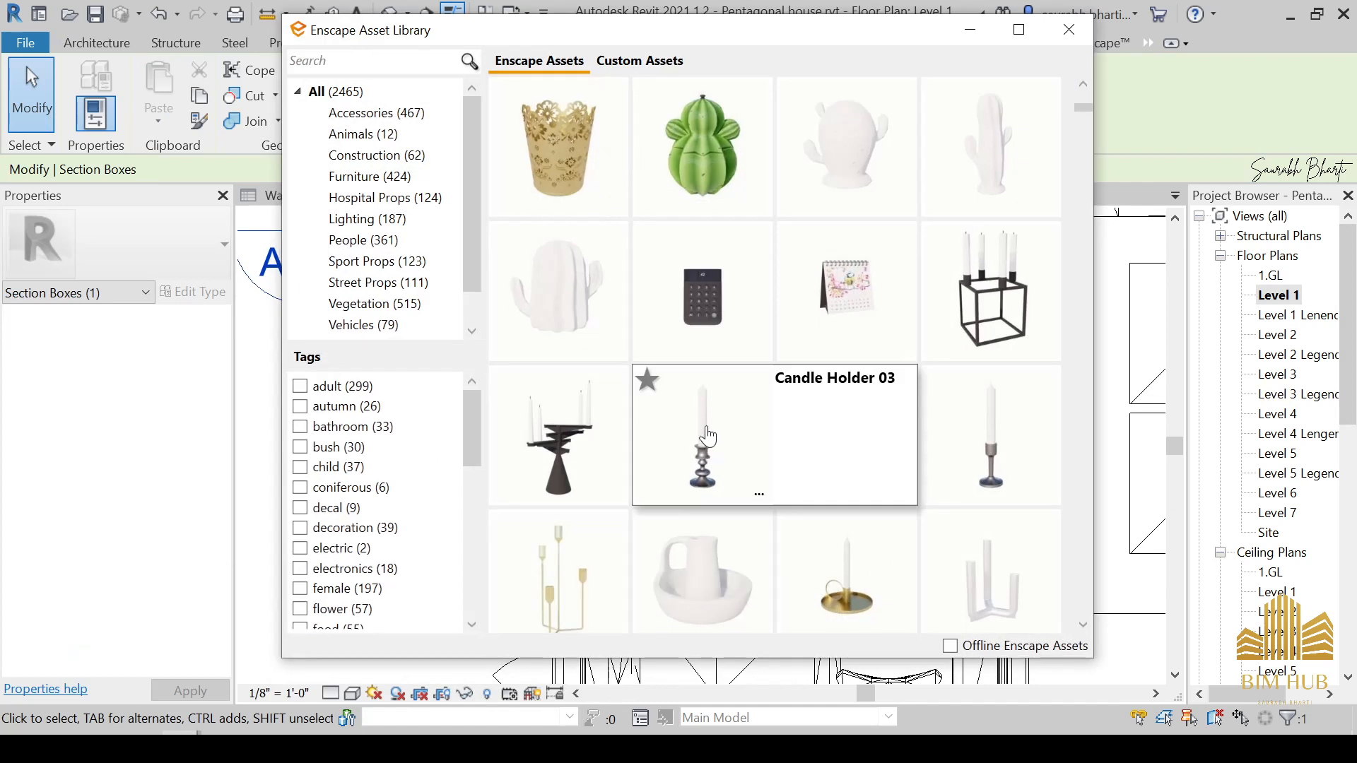
pyautogui.write('sh')
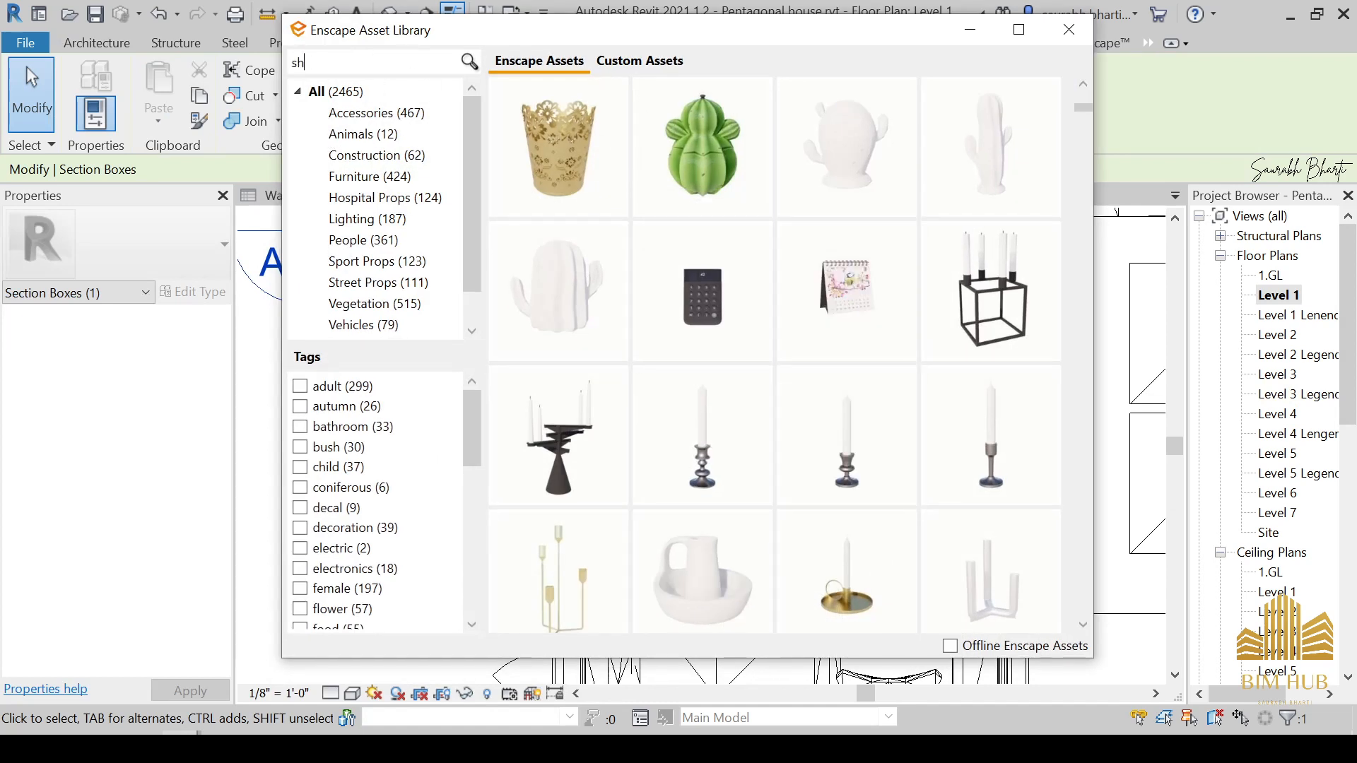
pyautogui.write('ower')
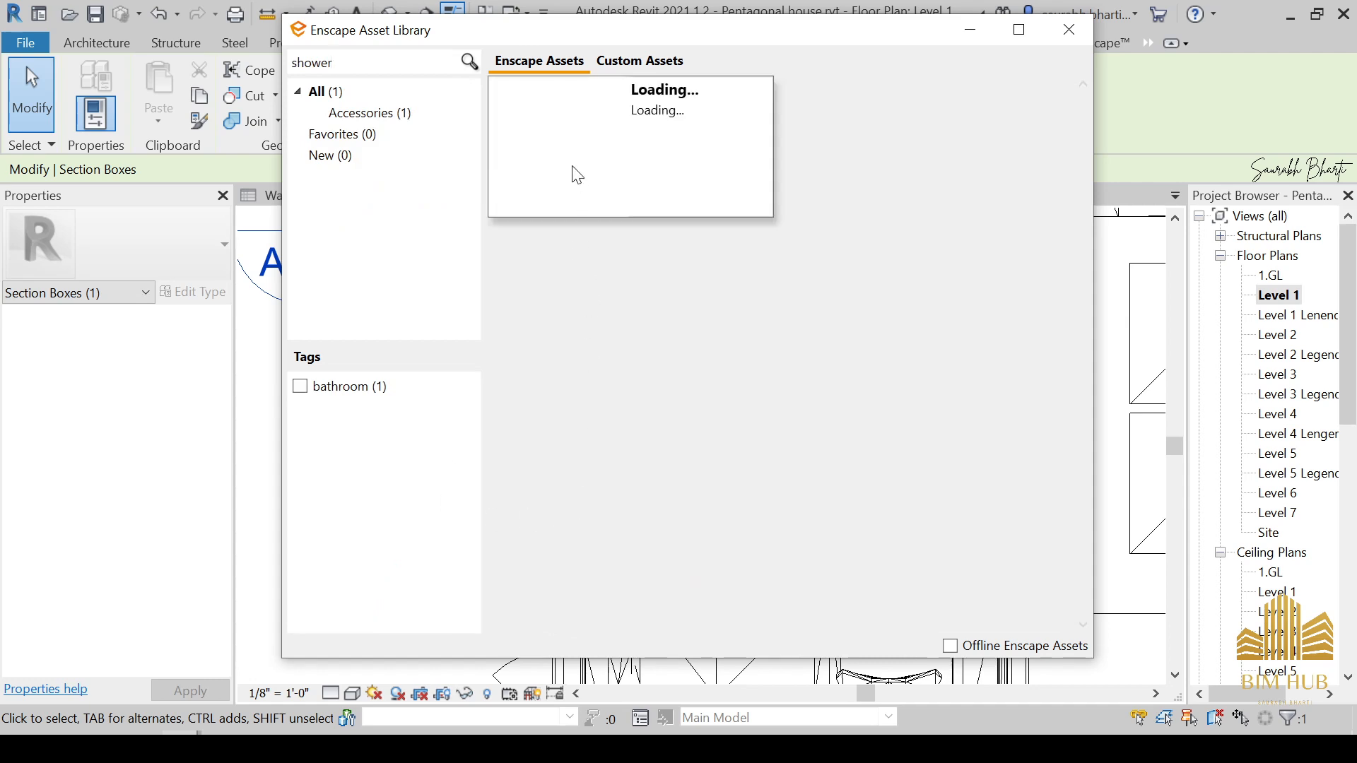
pyautogui.click(530, 176)
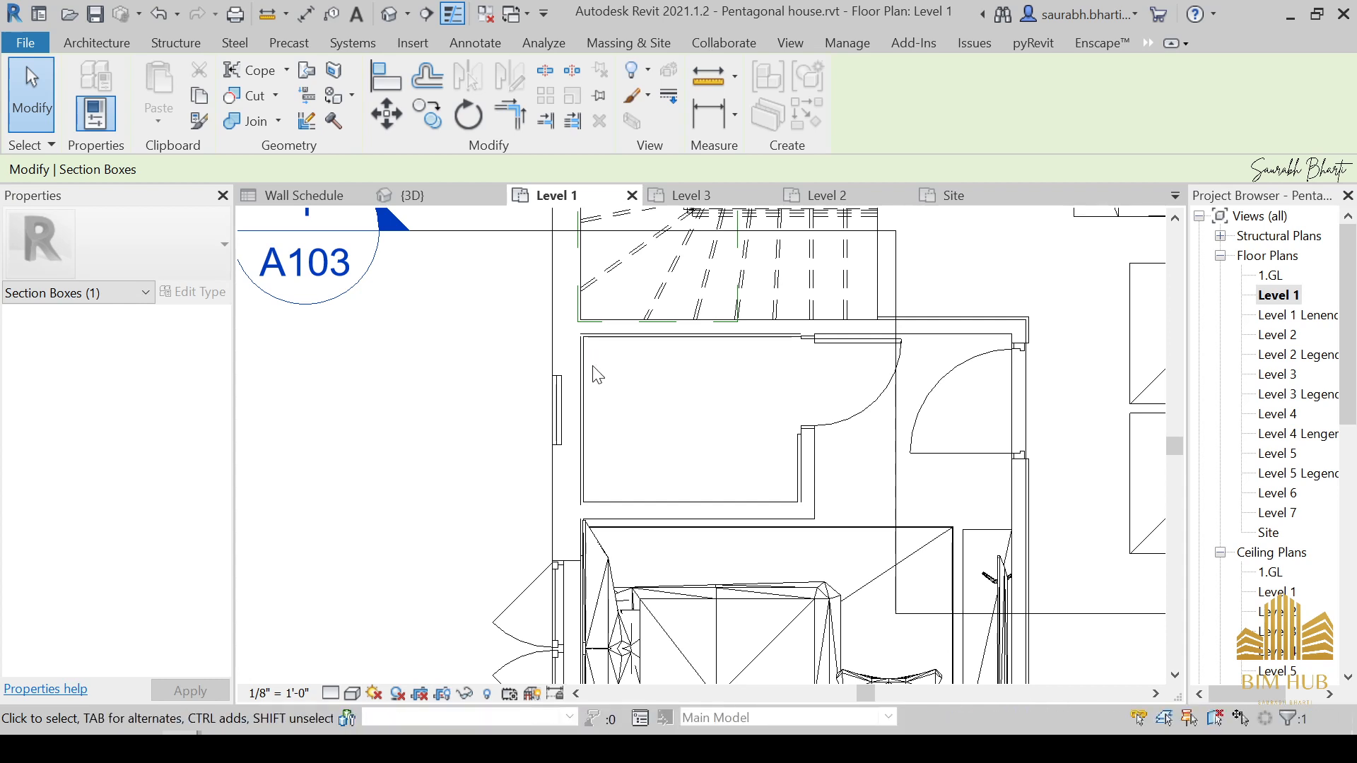
# Step: Rotate the Shower Head to point into the small room below the stairs and place it on the left wall, about 7" from the upper wall
pyautogui.scroll(2, 596, 375)
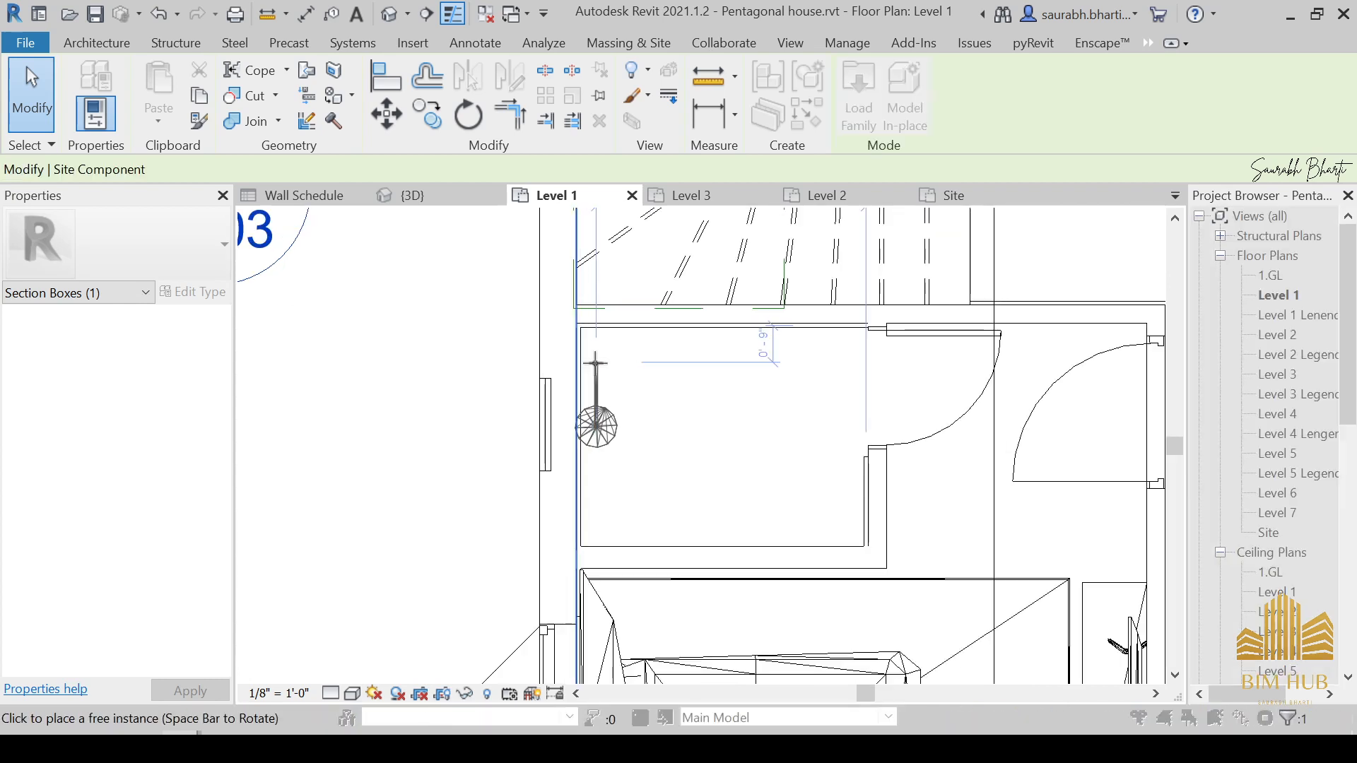
pyautogui.press('space')
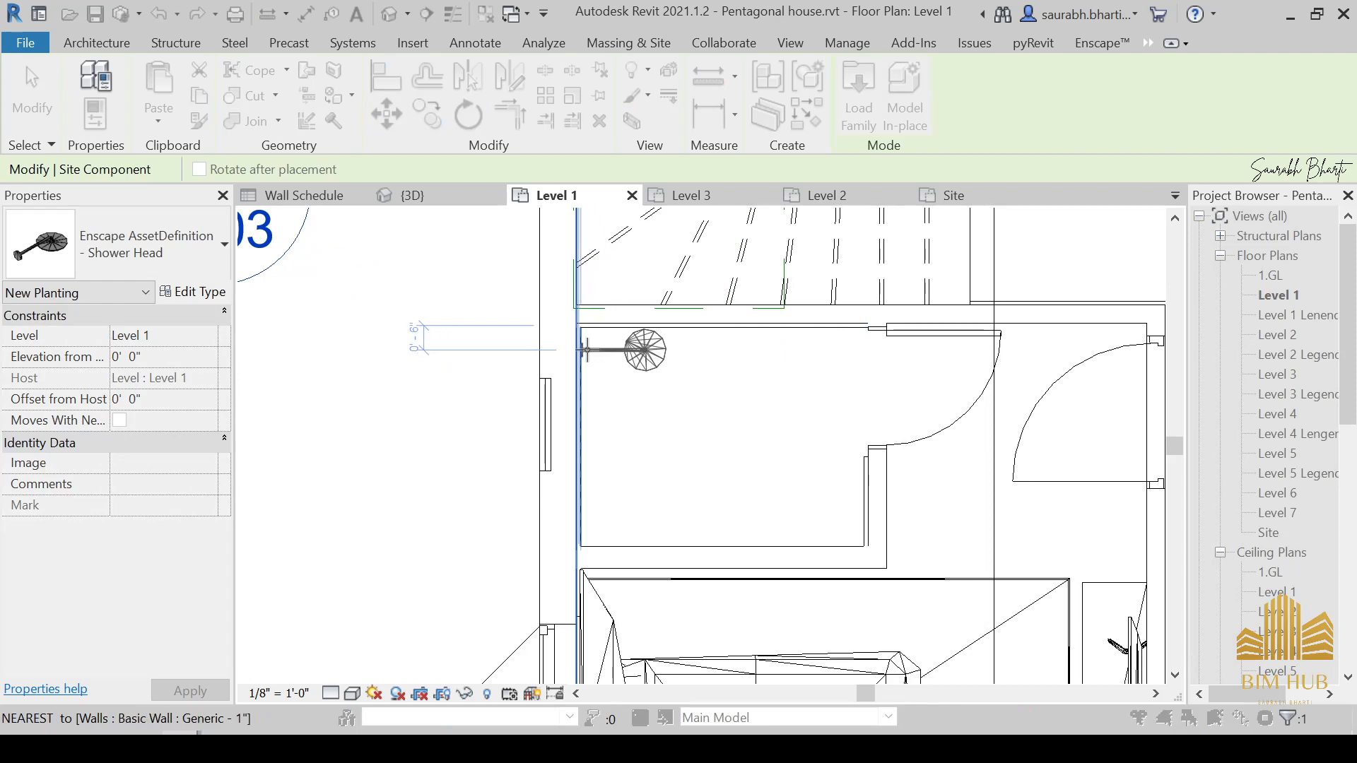
pyautogui.click(586, 353)
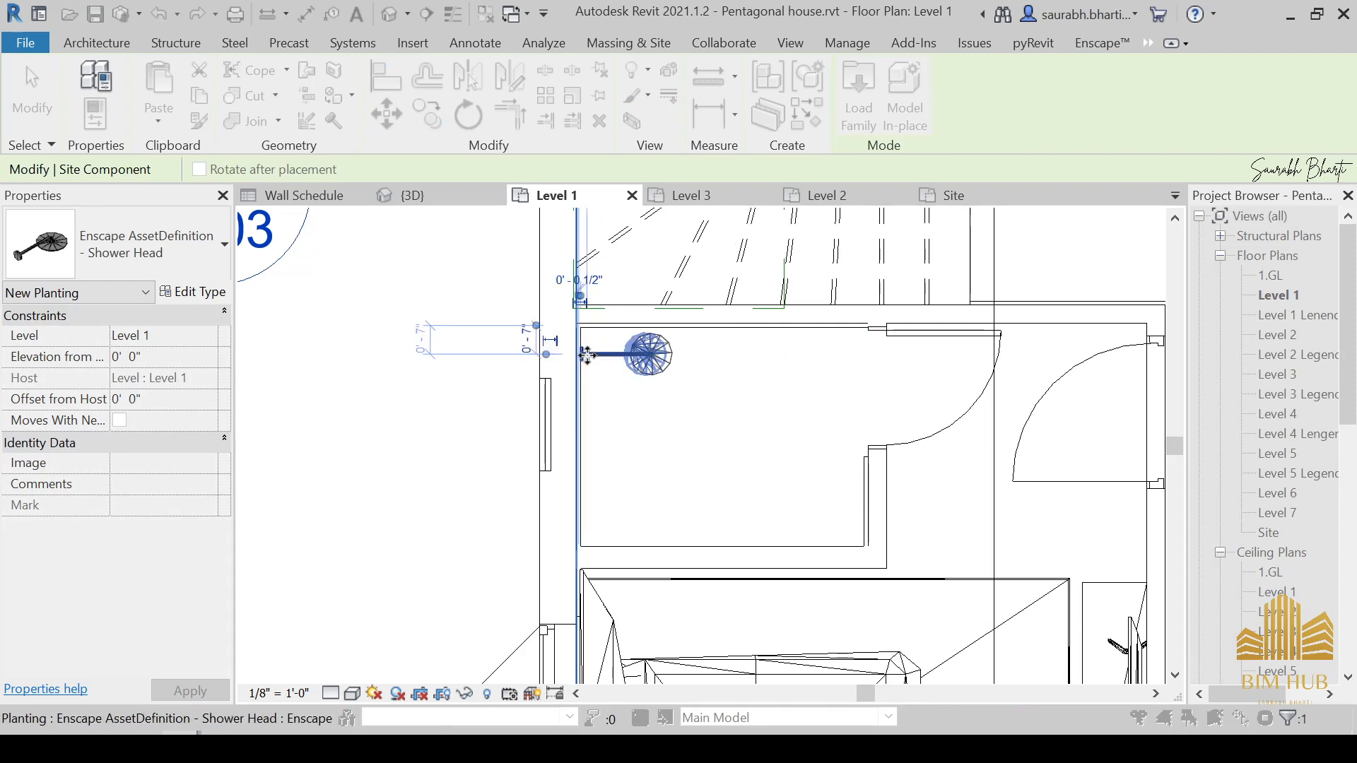
# Step: Set the Shower Head's elevation from Level 1 to 8' 0"
pyautogui.press('Escape')
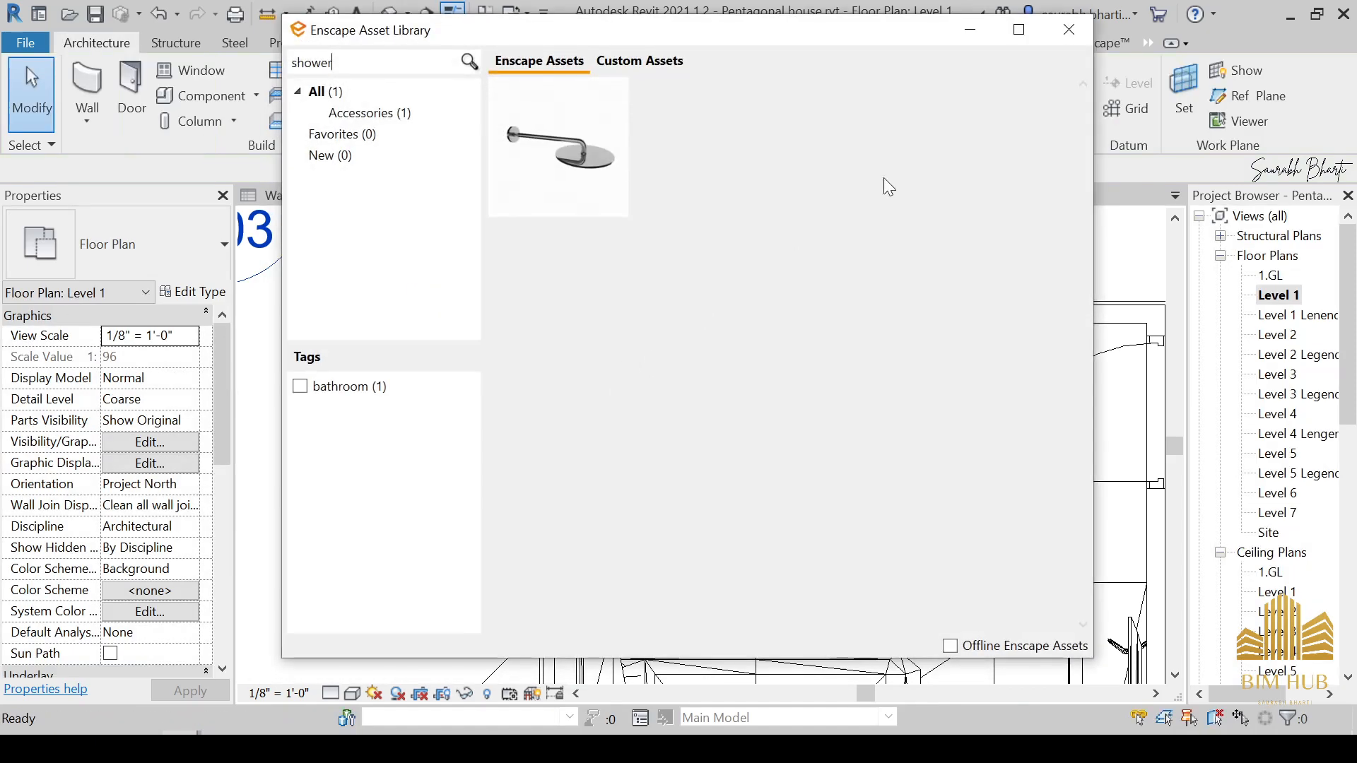
pyautogui.click(969, 40)
pyautogui.click(643, 354)
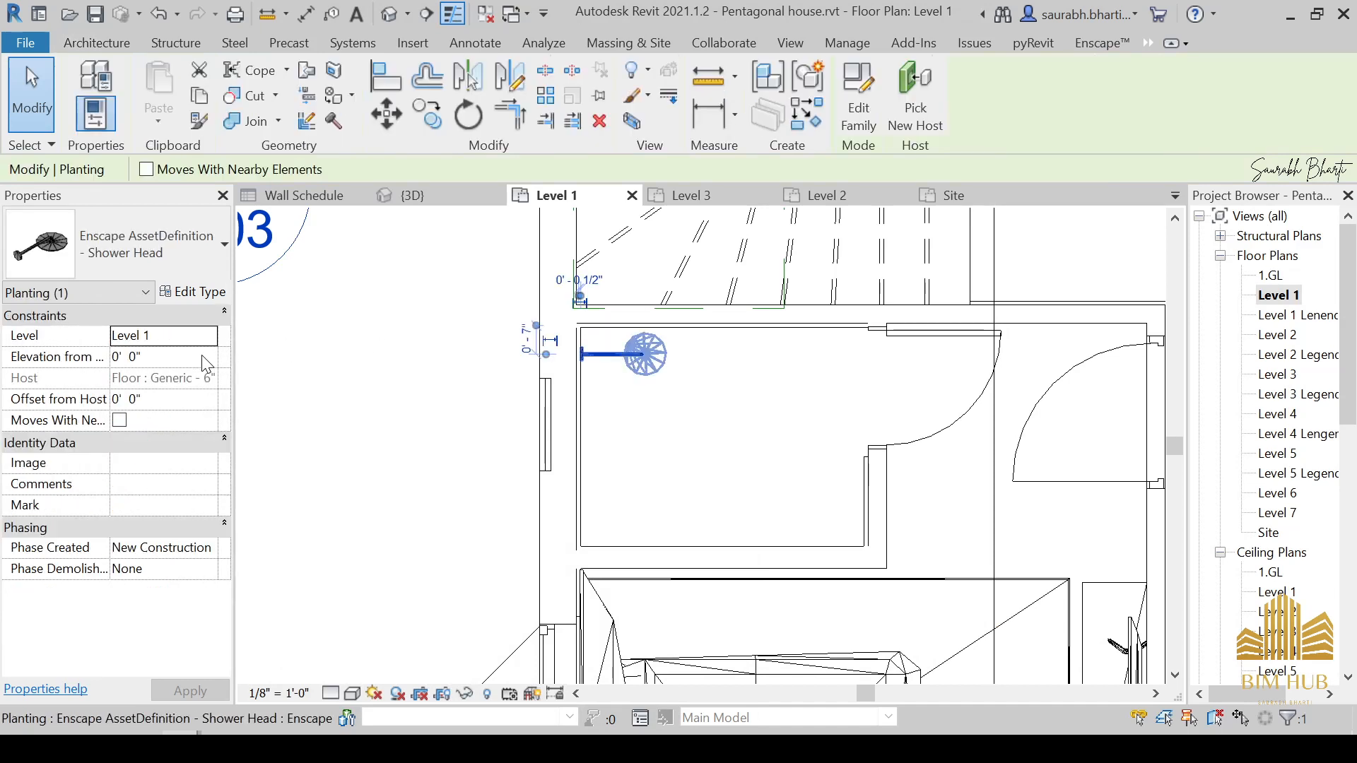
pyautogui.click(728, 474)
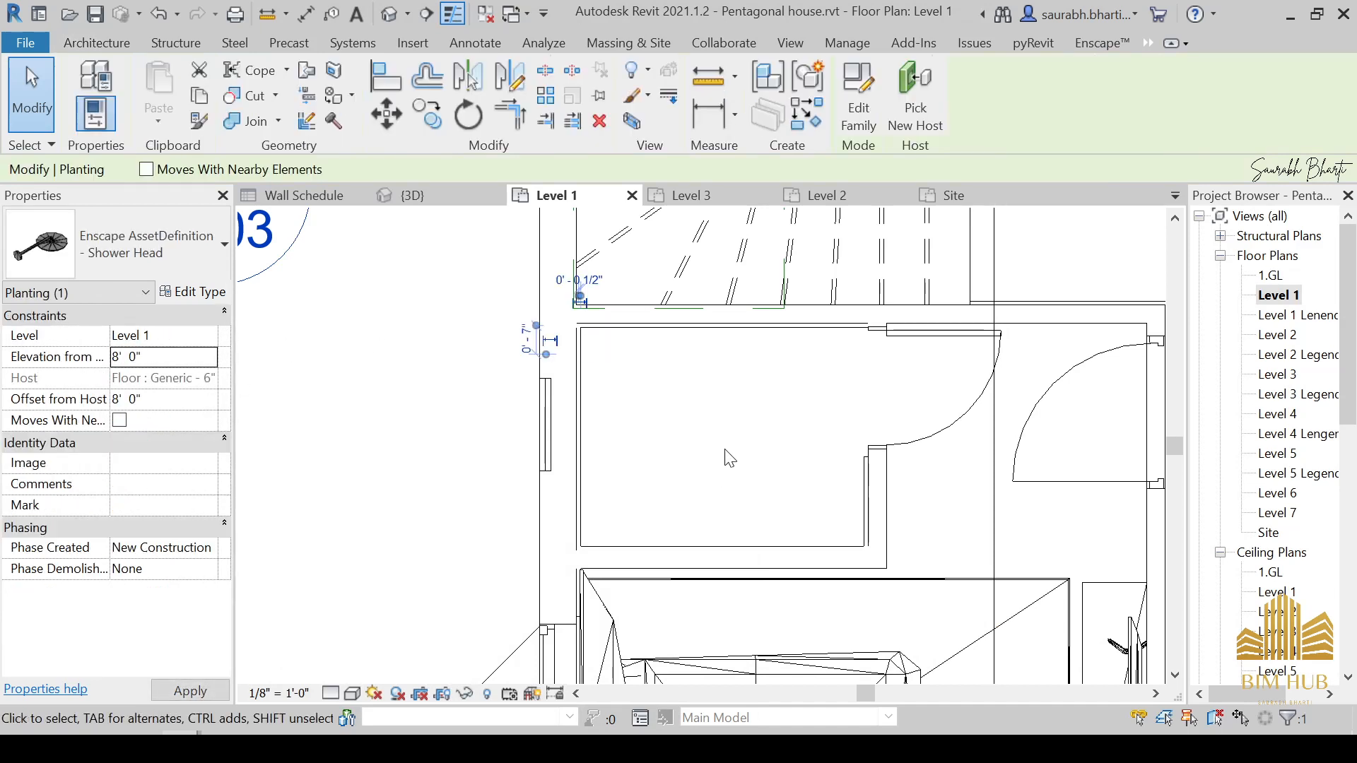
pyautogui.scroll(-1, 608, 503)
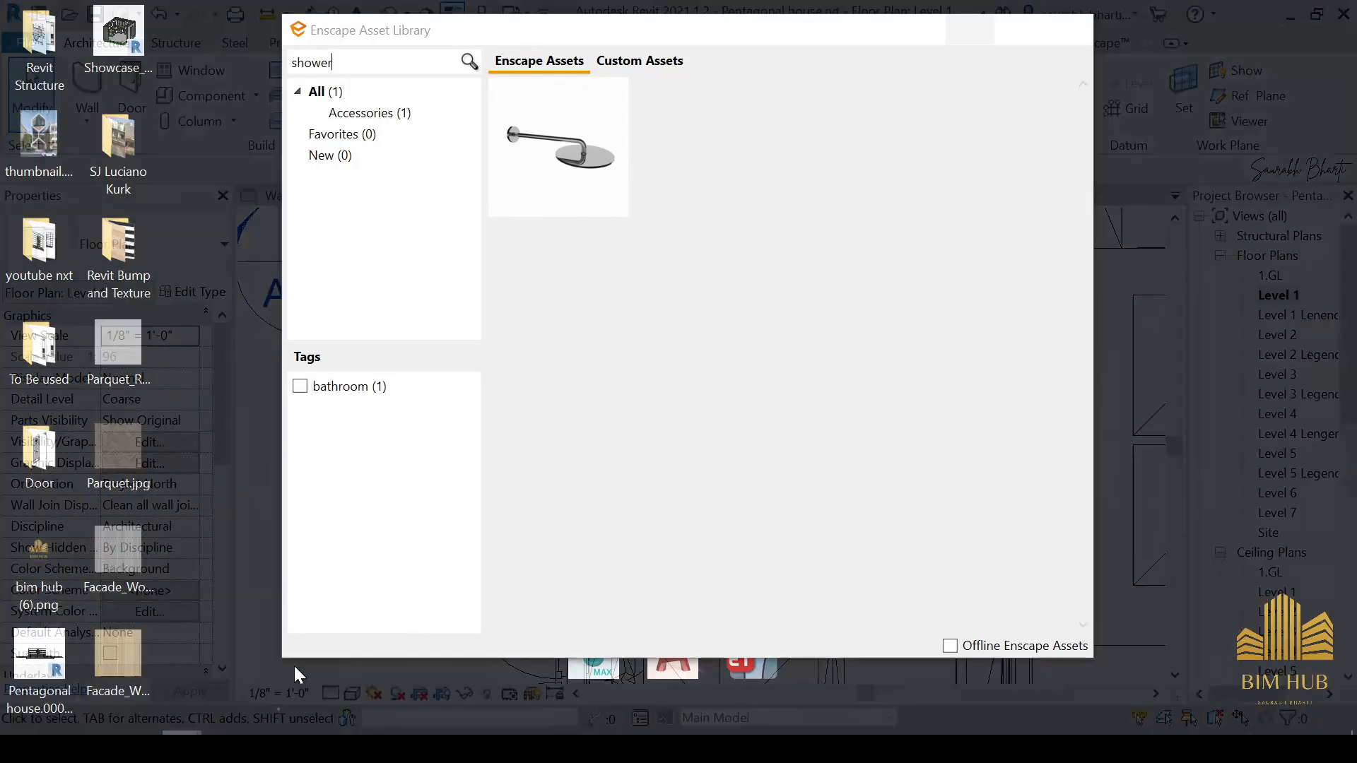
# Step: Search the Enscape asset library for "wc", then clear the search text to list all assets again
pyautogui.click(294, 668)
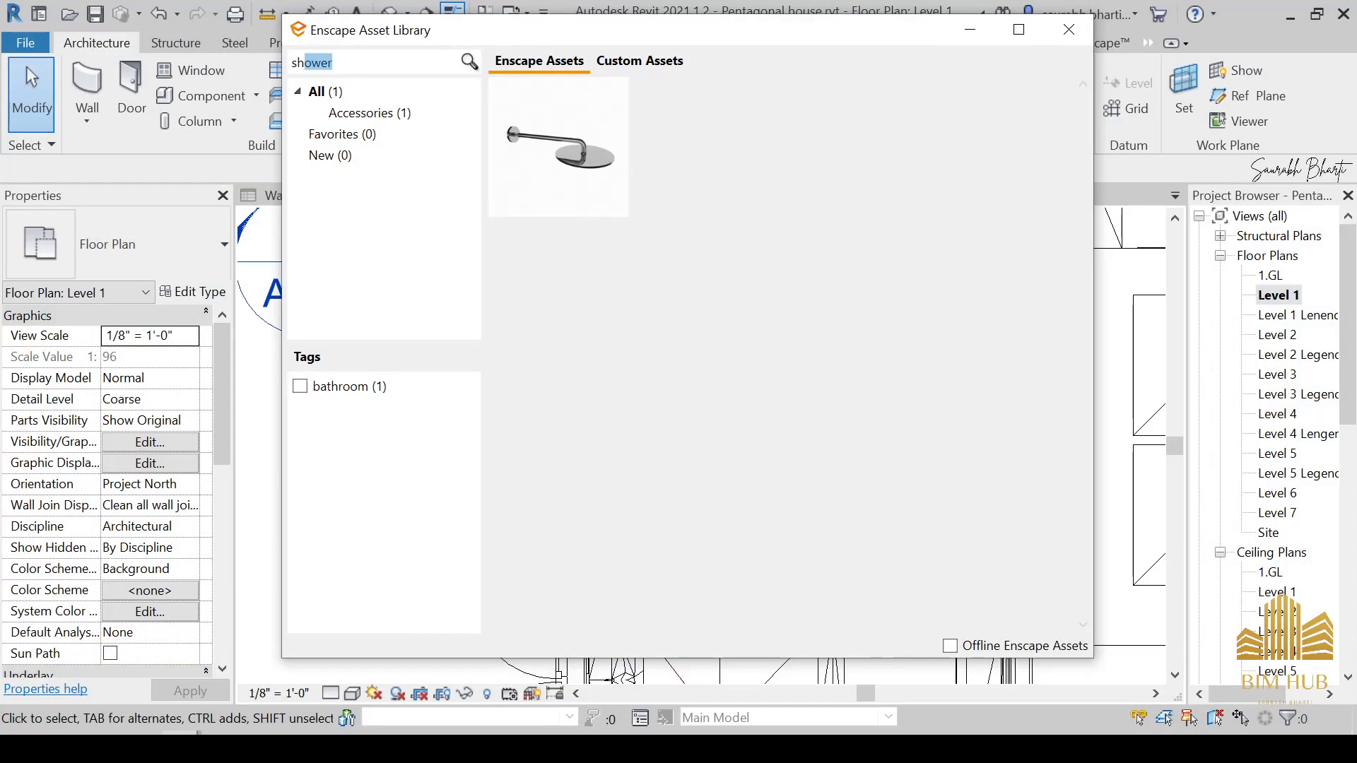
pyautogui.press('BackSpace')
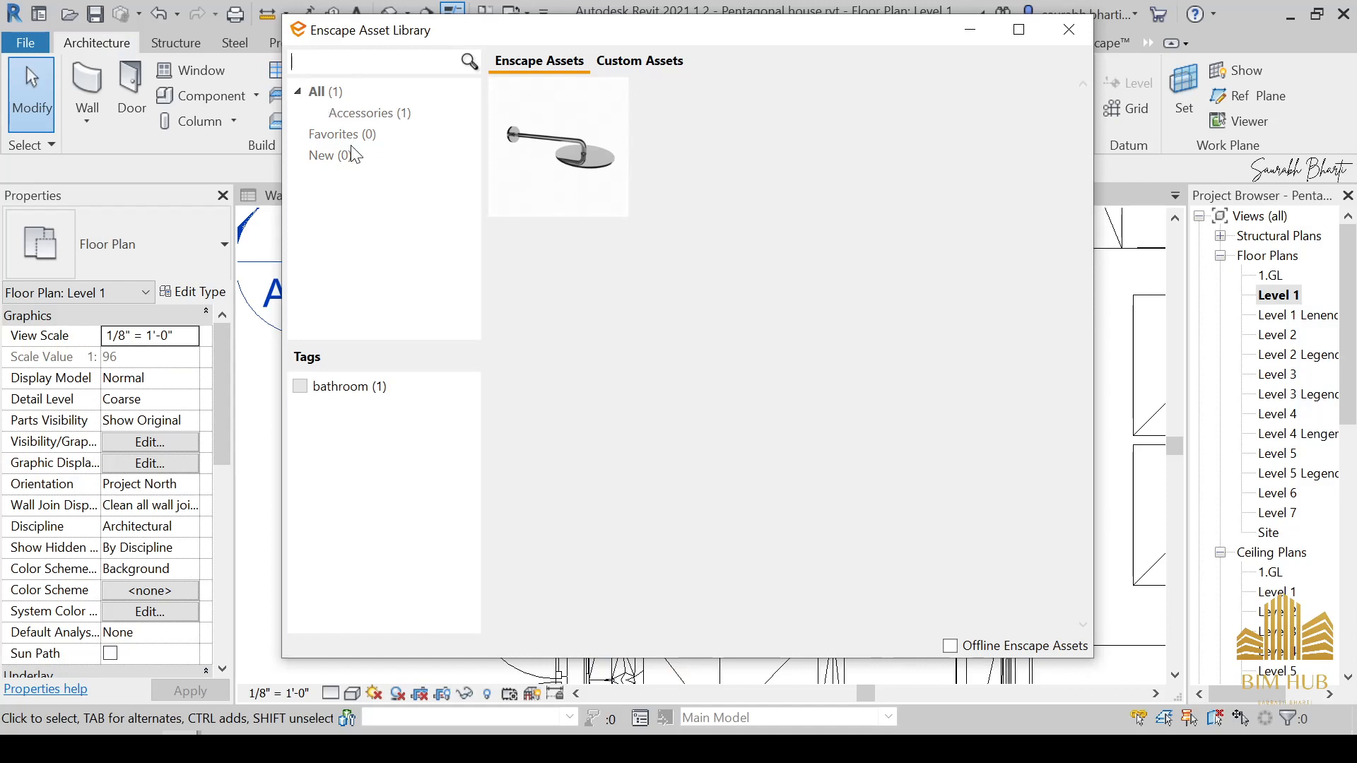
pyautogui.write('wd')
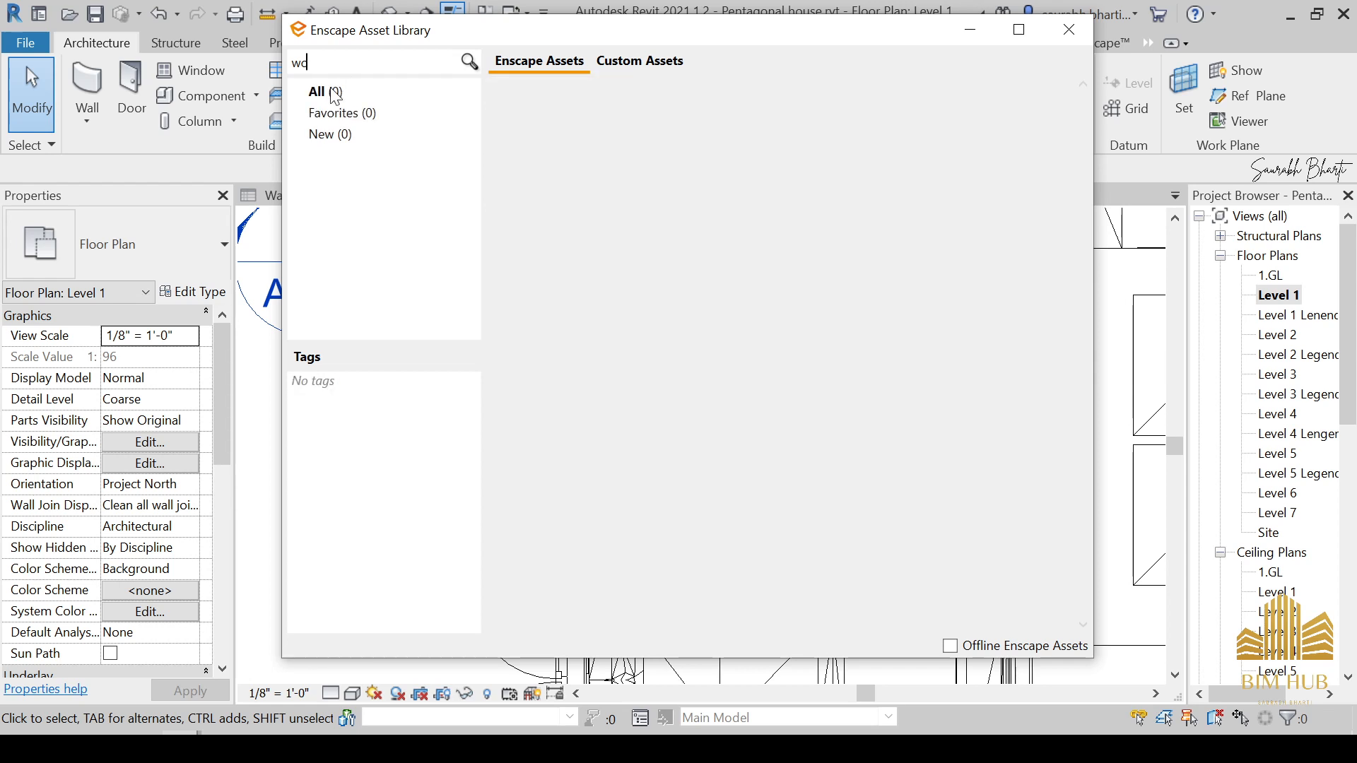
pyautogui.moveTo(310, 62); pyautogui.dragTo(225, 70)
pyautogui.press('BackSpace')
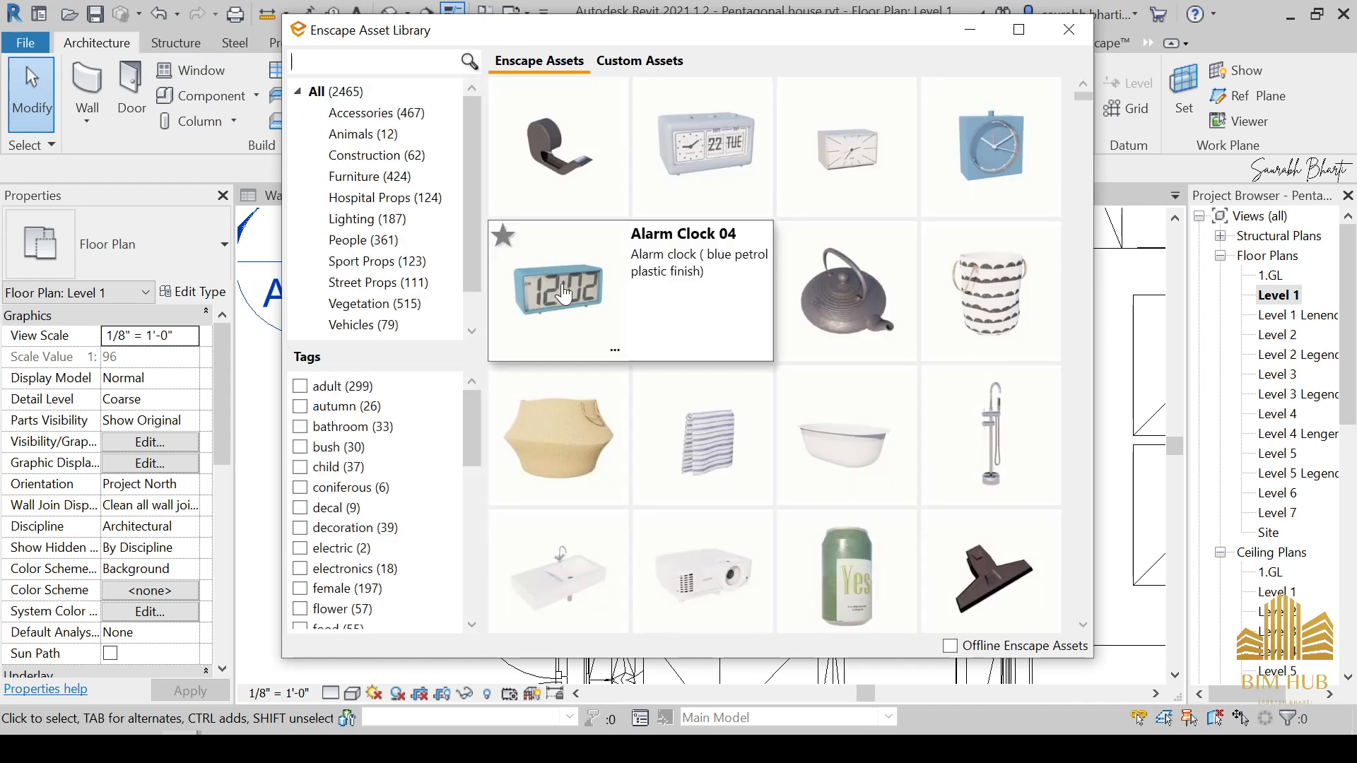
# Step: Browse the unfiltered Enscape asset library for bathroom fittings such as a toilet
pyautogui.scroll(-5, 798, 422)
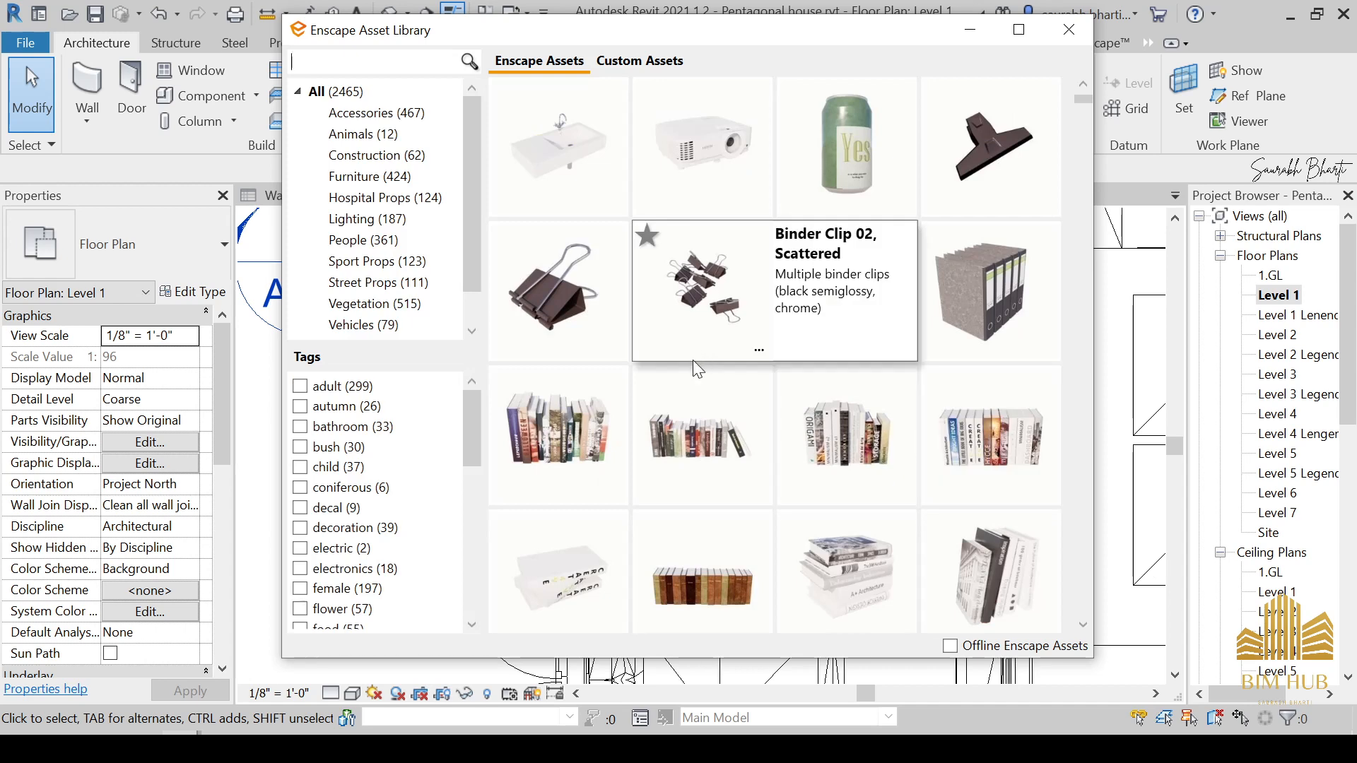
pyautogui.scroll(-2, 764, 483)
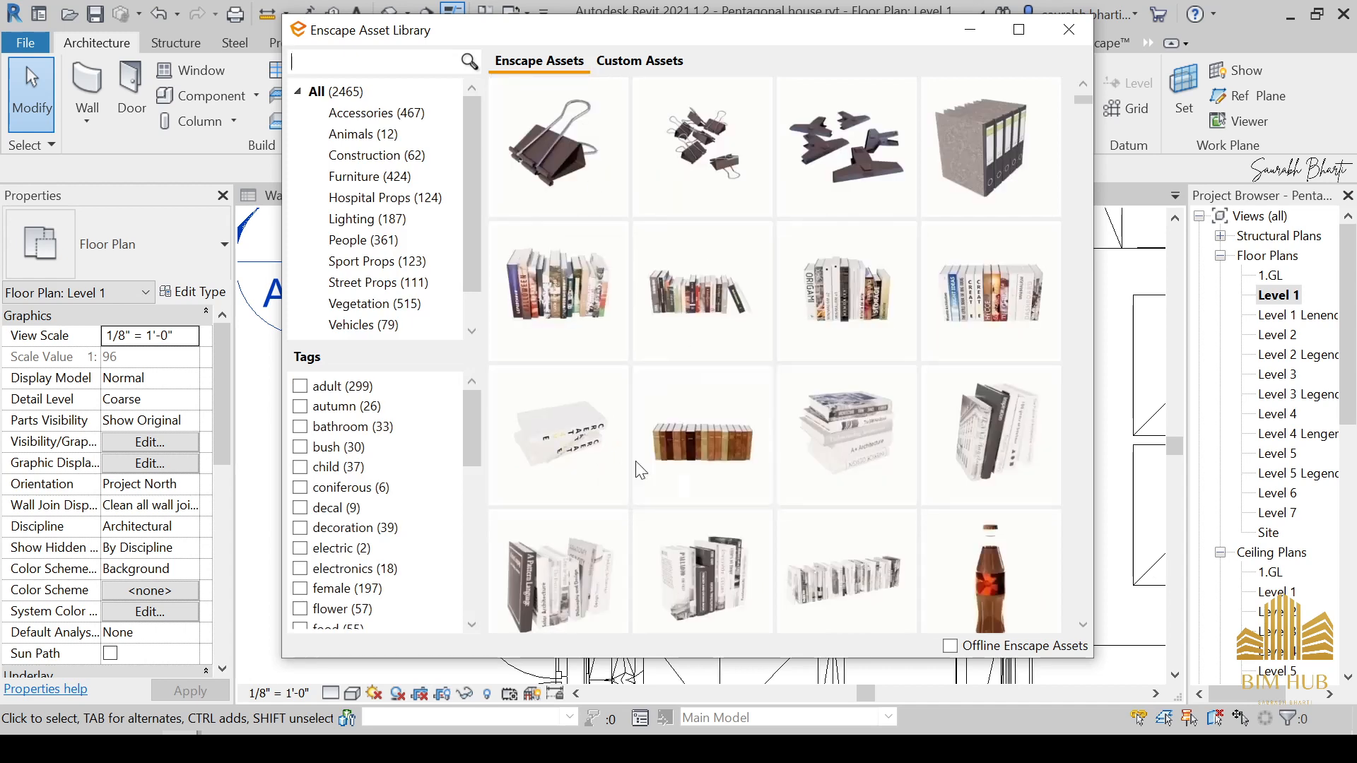
pyautogui.scroll(-10, 830, 465)
pyautogui.scroll(-8, 860, 428)
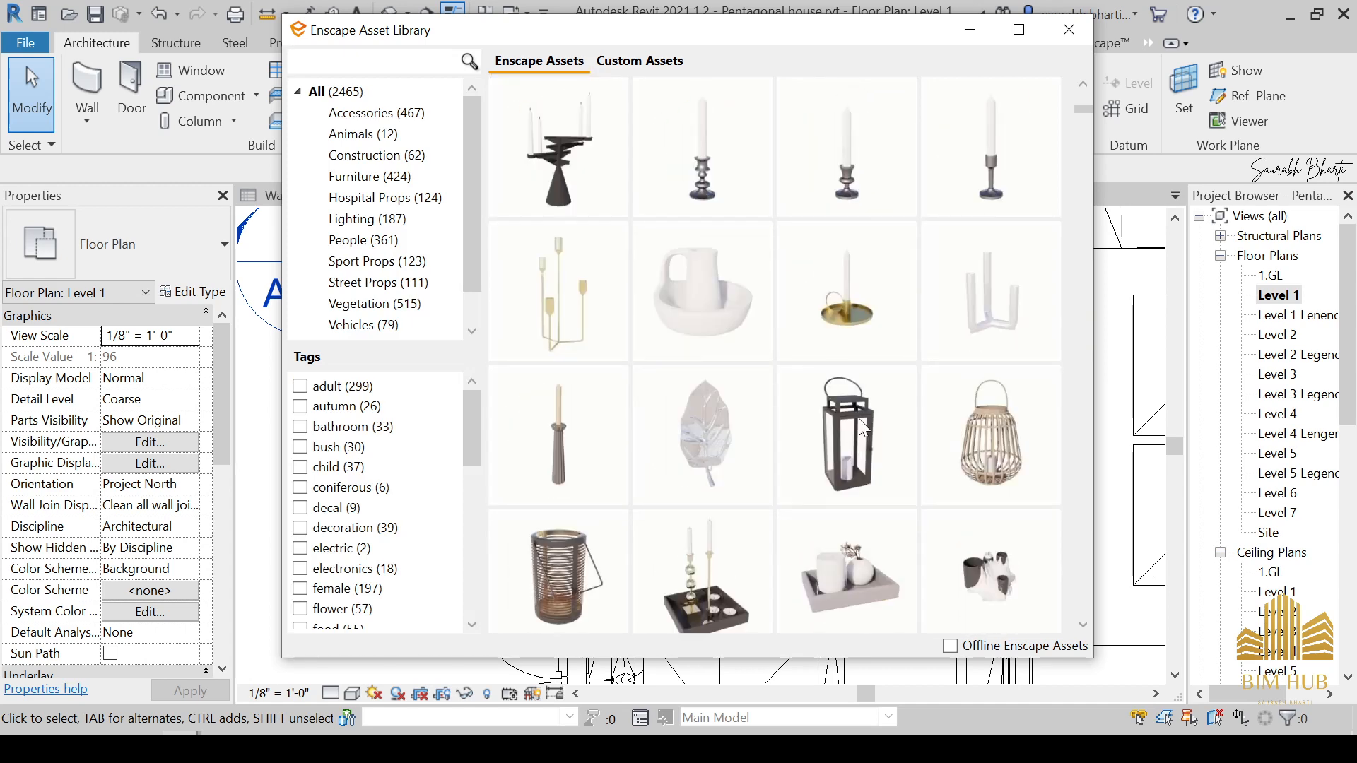
pyautogui.scroll(-10, 901, 436)
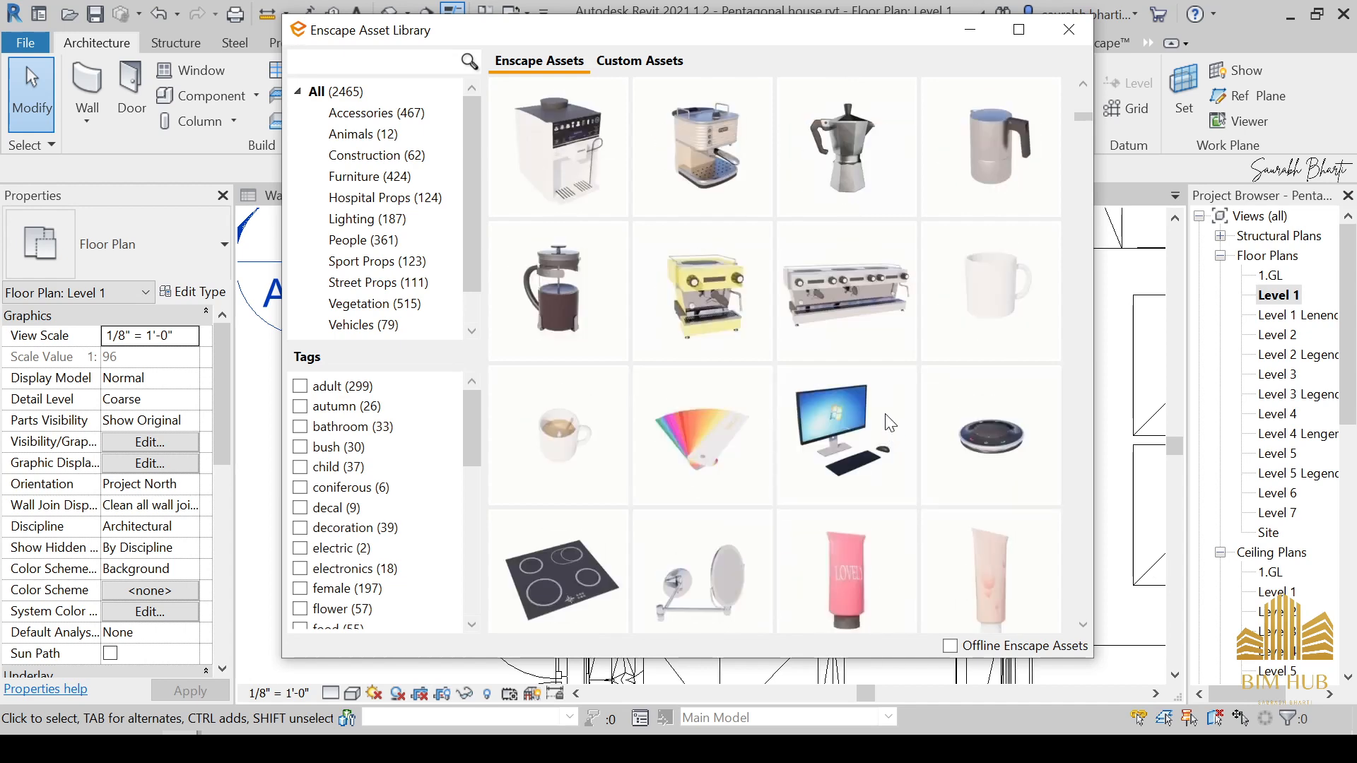
pyautogui.scroll(-8, 869, 416)
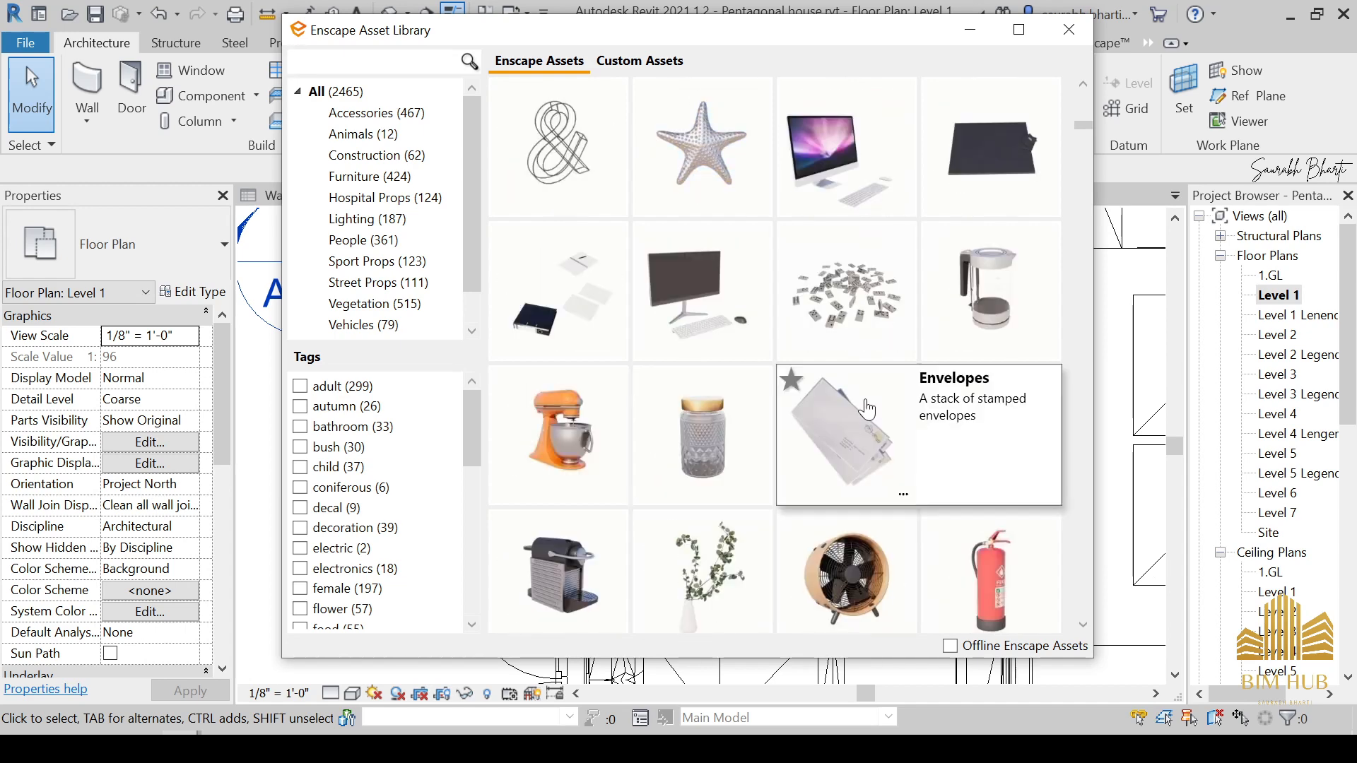
pyautogui.scroll(5, 784, 382)
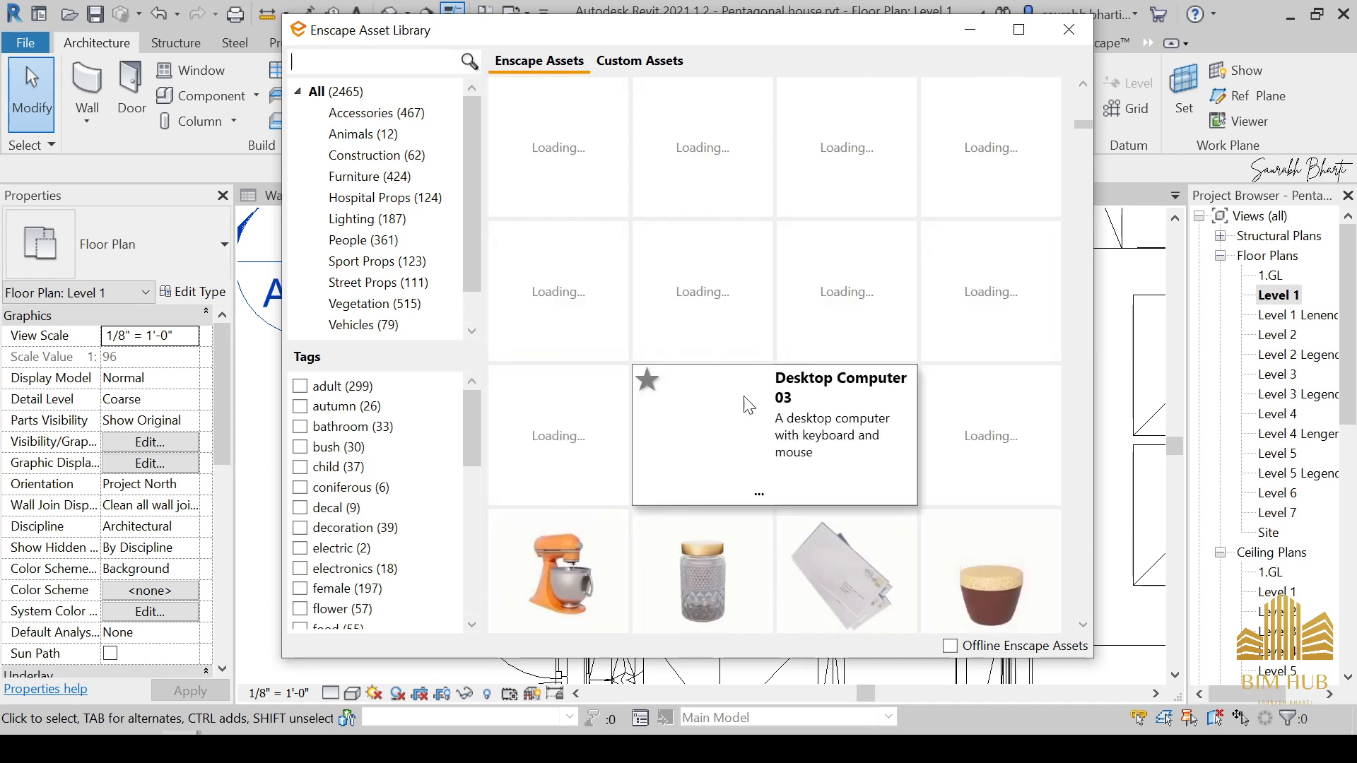
pyautogui.scroll(1, 831, 470)
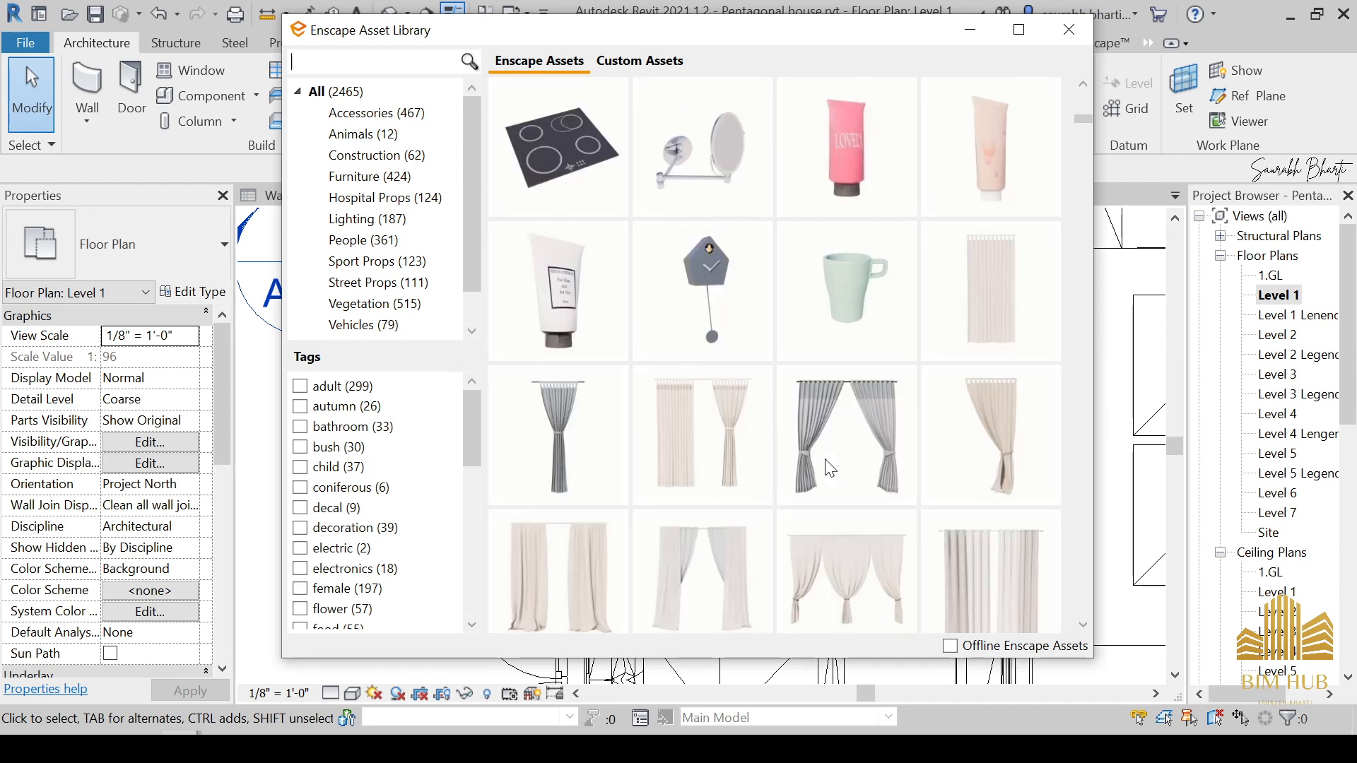
pyautogui.moveTo(826, 467)
pyautogui.scroll(-15, 826, 467)
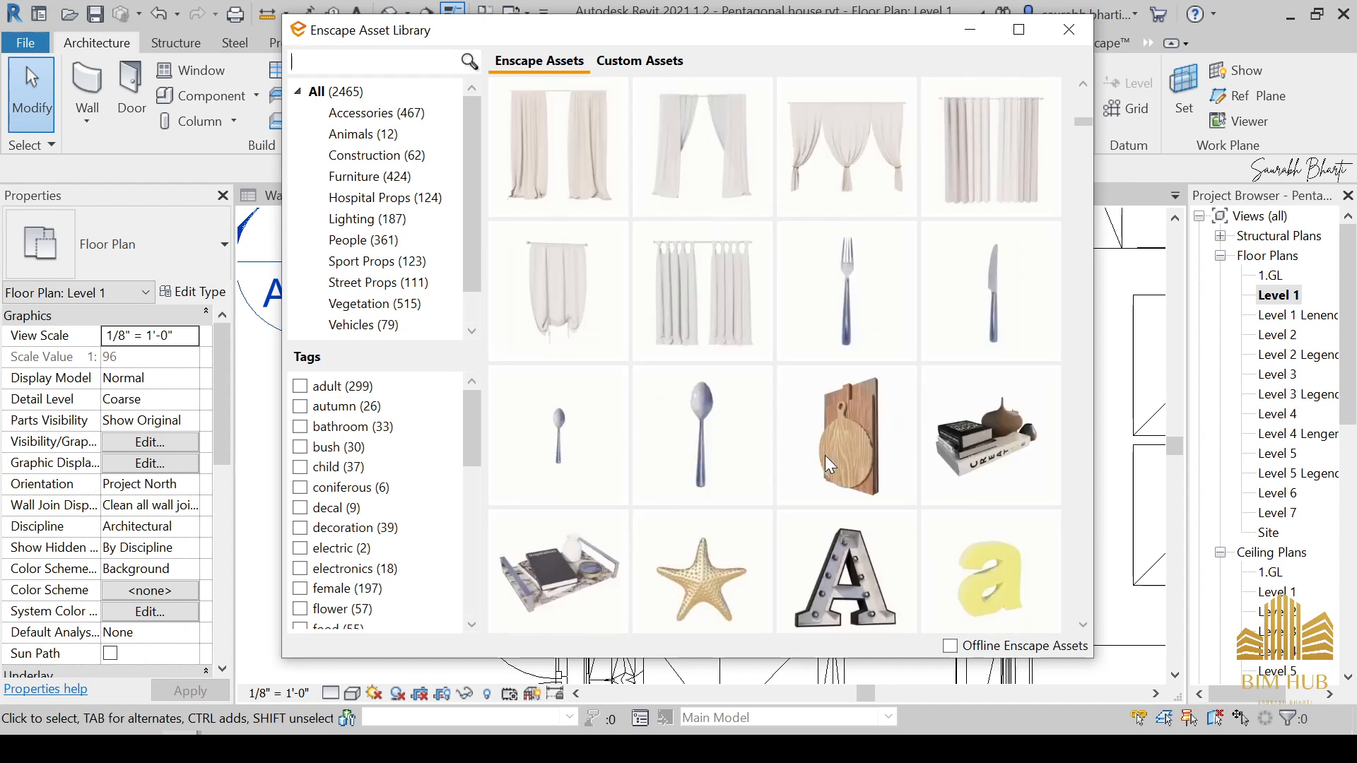
pyautogui.scroll(-4, 845, 454)
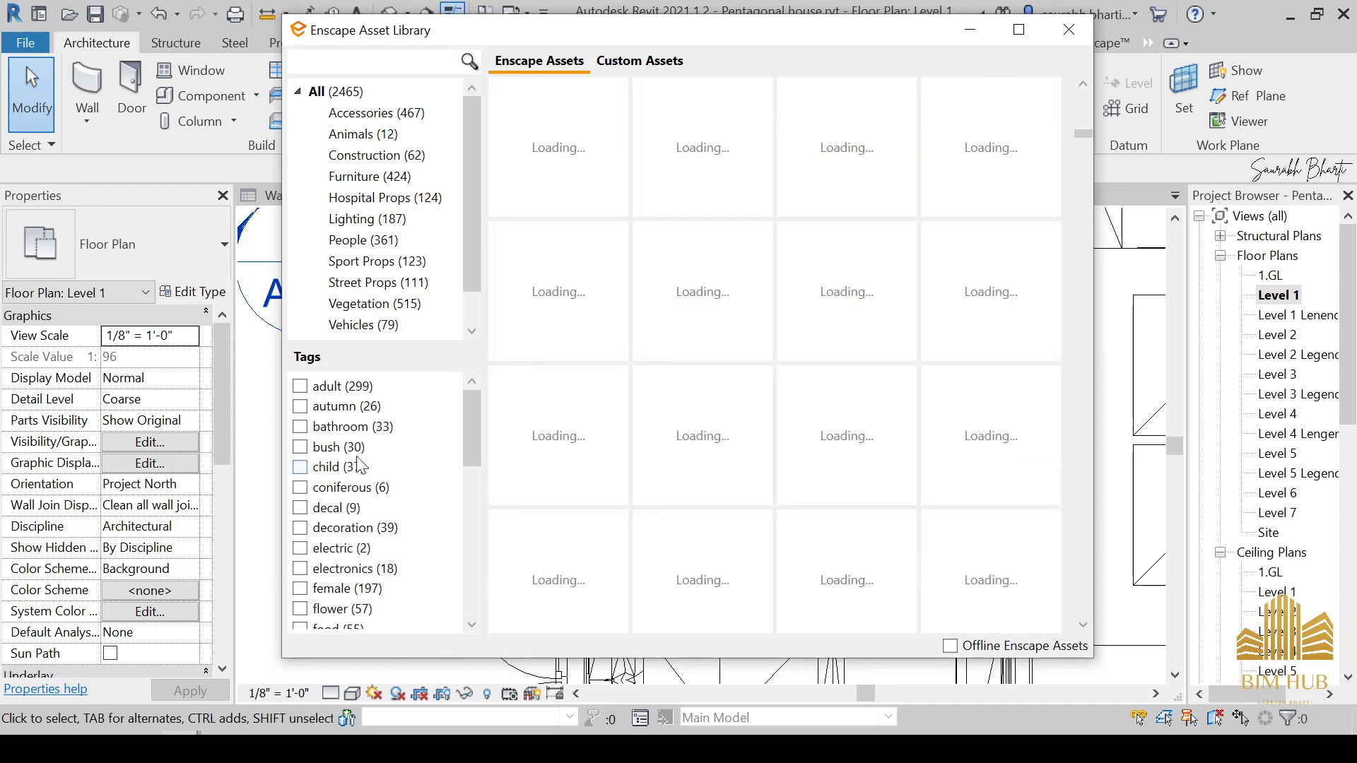
# Step: Filter the Enscape assets by the bathroom tag and choose the Hanging Toilet
pyautogui.click(352, 429)
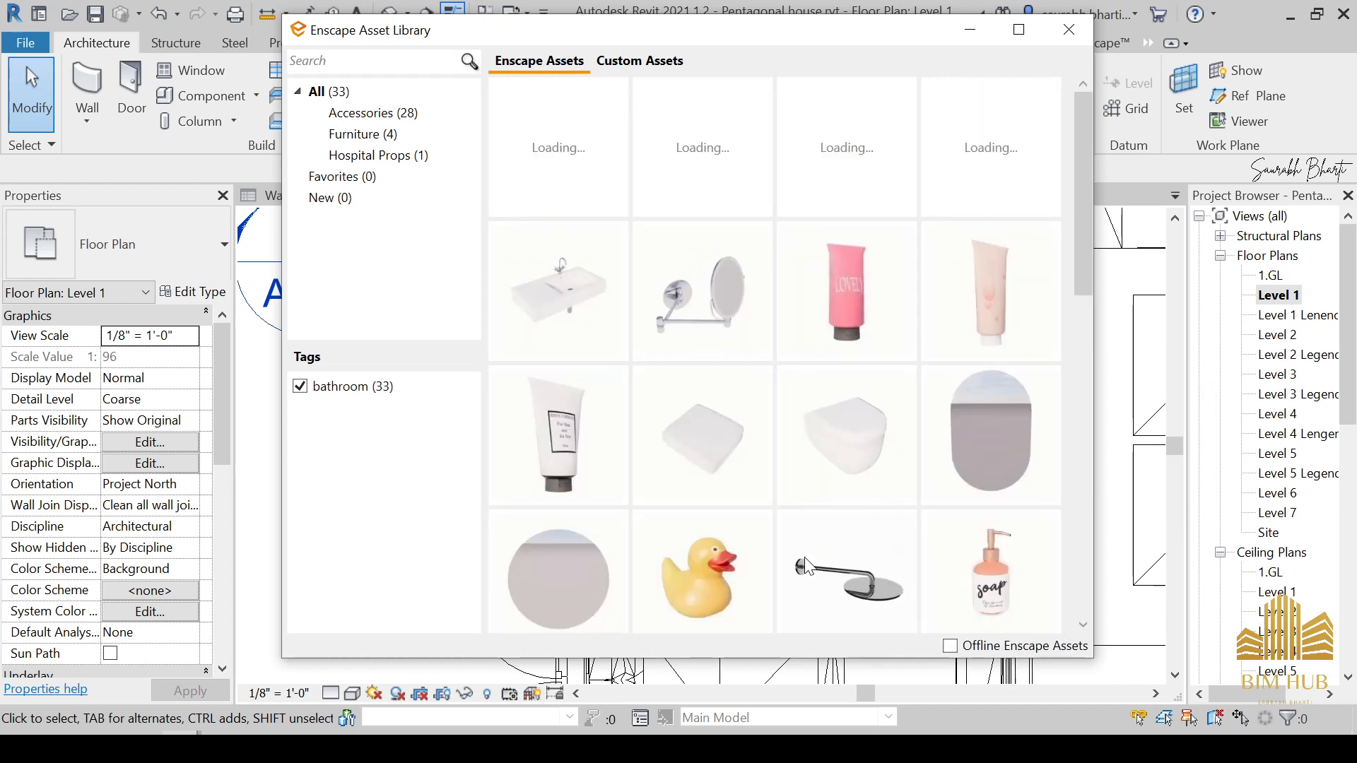
pyautogui.moveTo(888, 483)
pyautogui.click(874, 460)
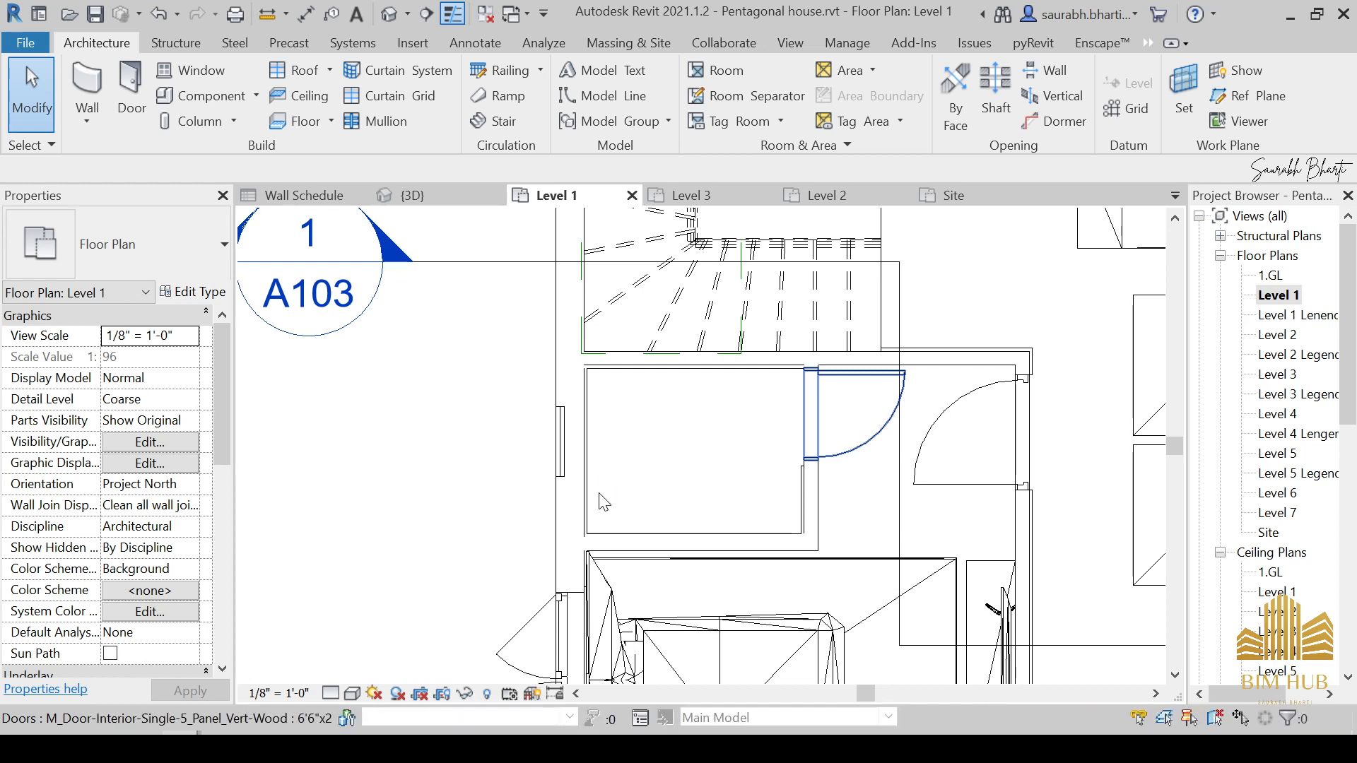
# Step: Rotate the Hanging Toilet to face into the room and place it on the left wall, about 3' 7" from the upper wall
pyautogui.scroll(1, 599, 490)
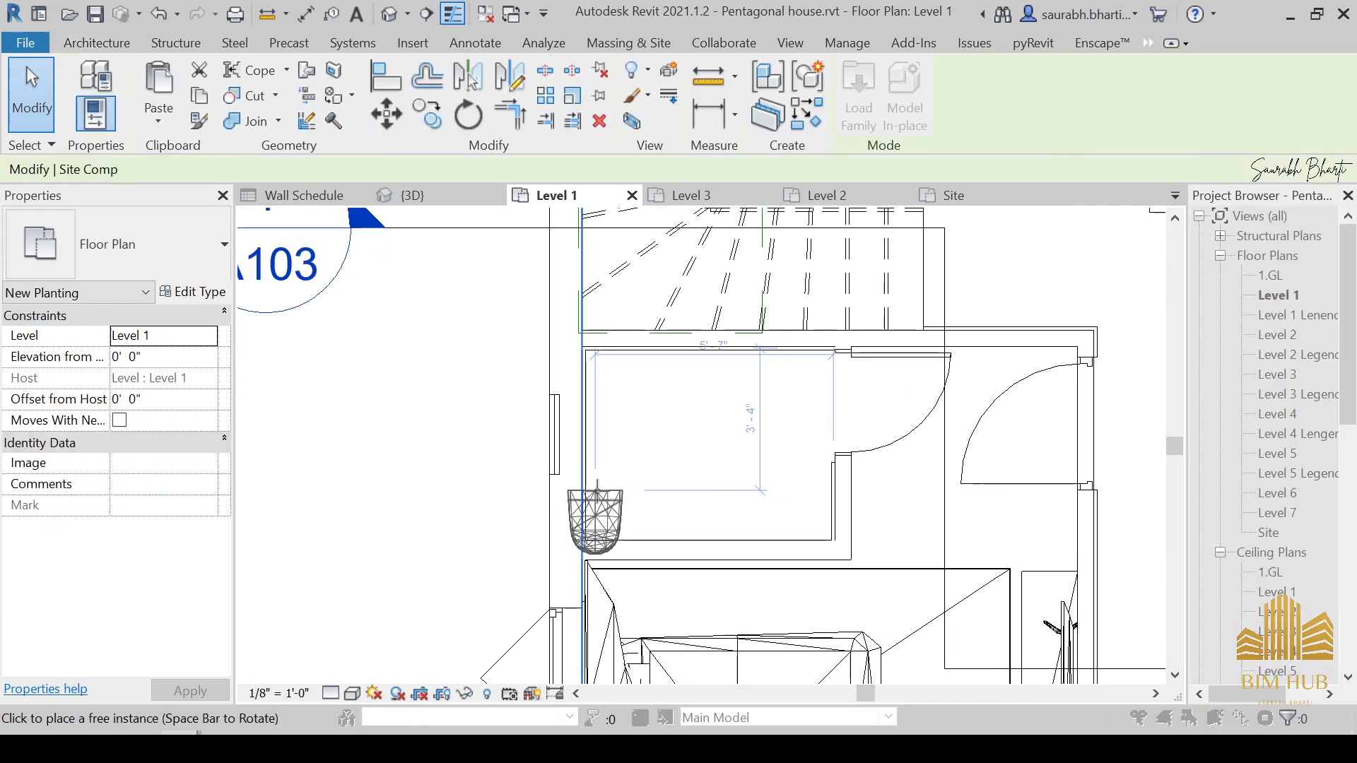
pyautogui.press('space')
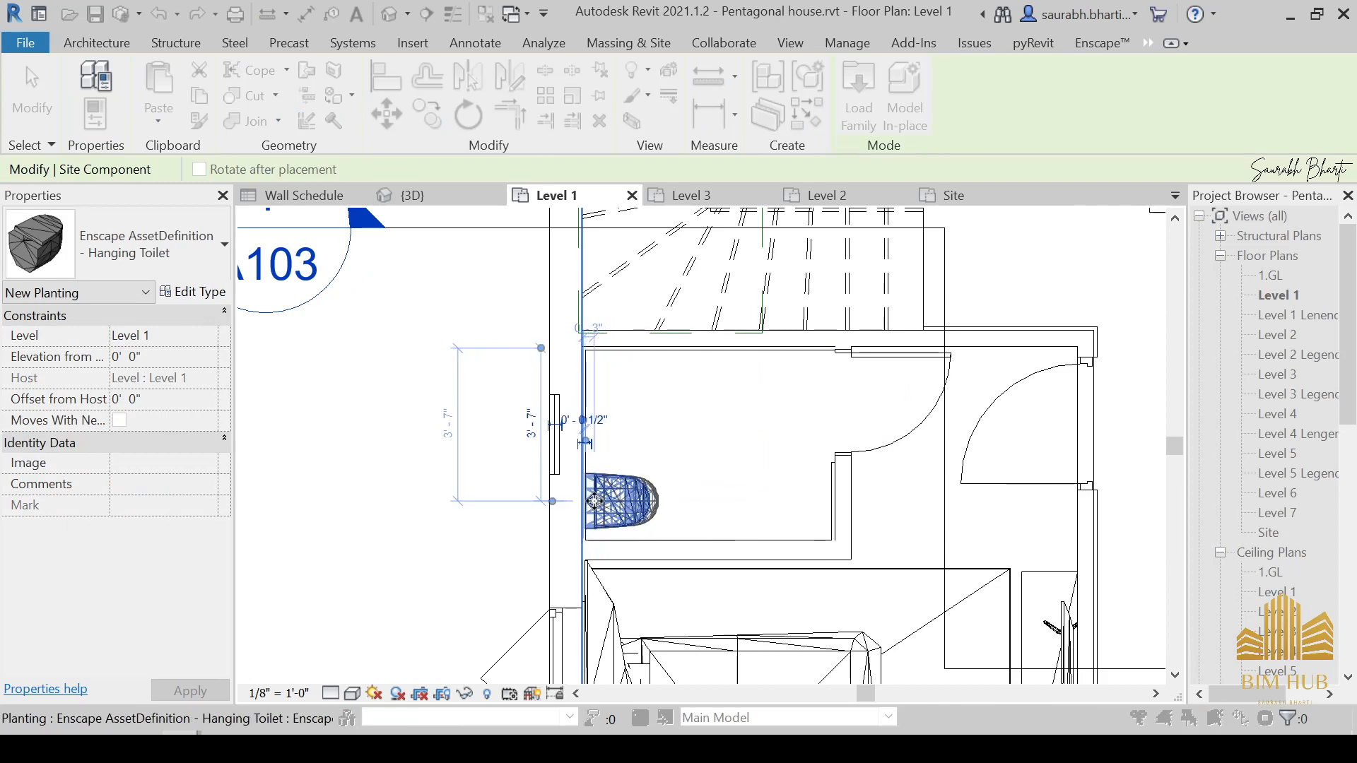
pyautogui.click(588, 503)
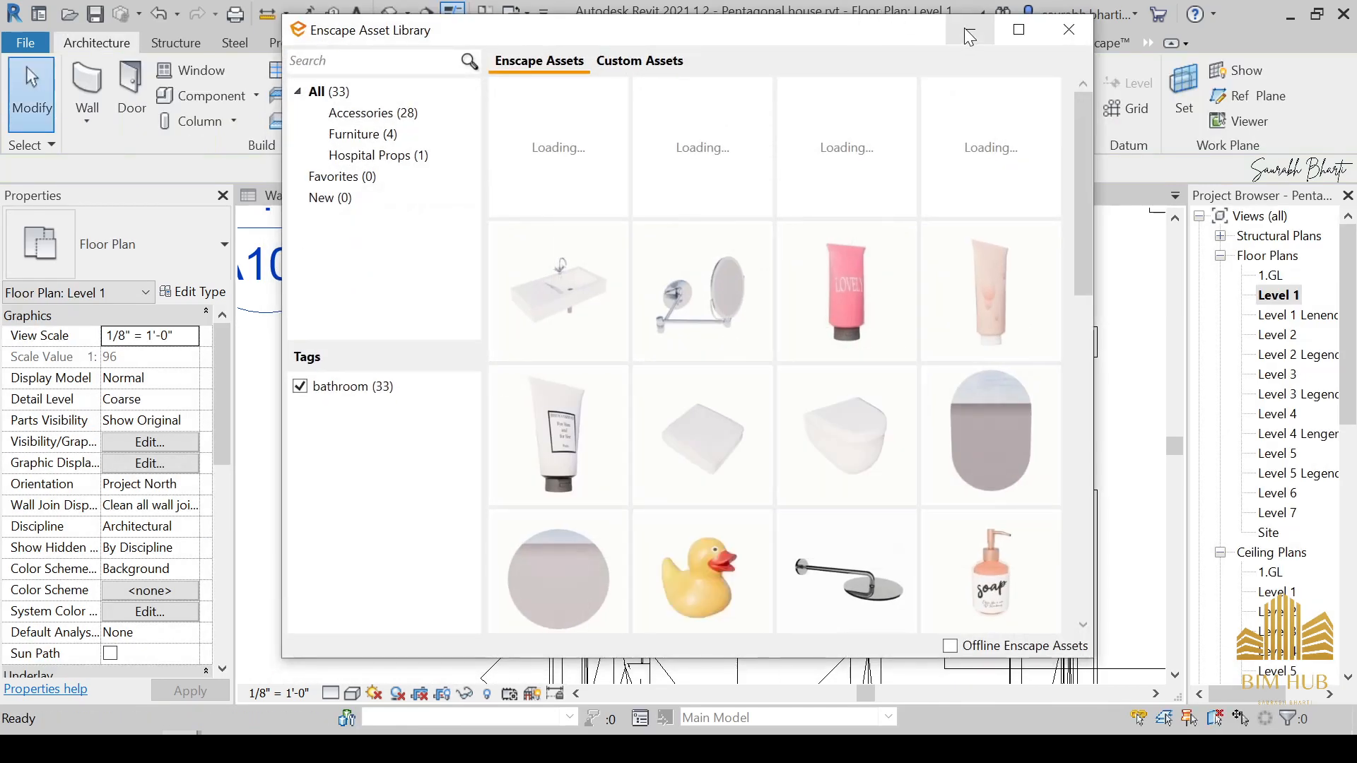
# Step: Set the Hanging Toilet's elevation from Level 1 to 0' 9"
pyautogui.click(970, 37)
pyautogui.click(609, 500)
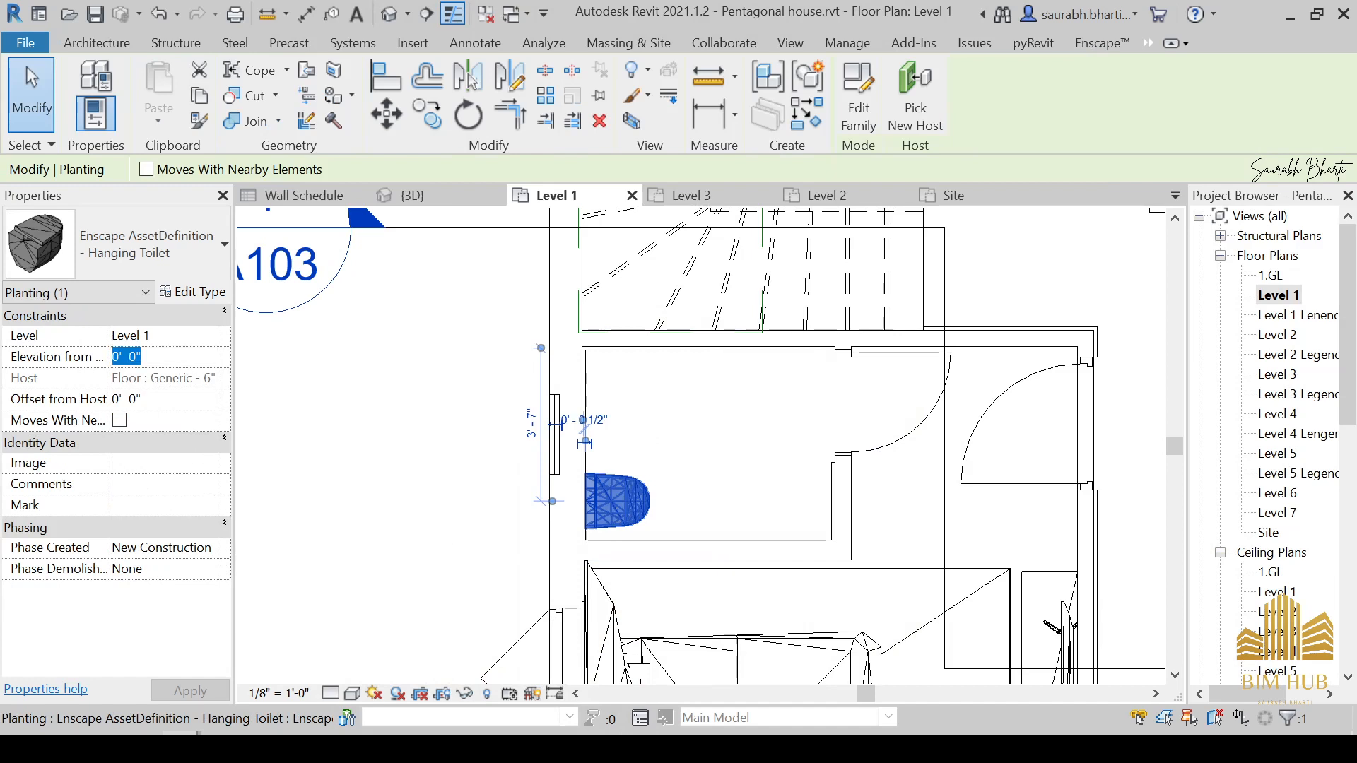
pyautogui.write('9')
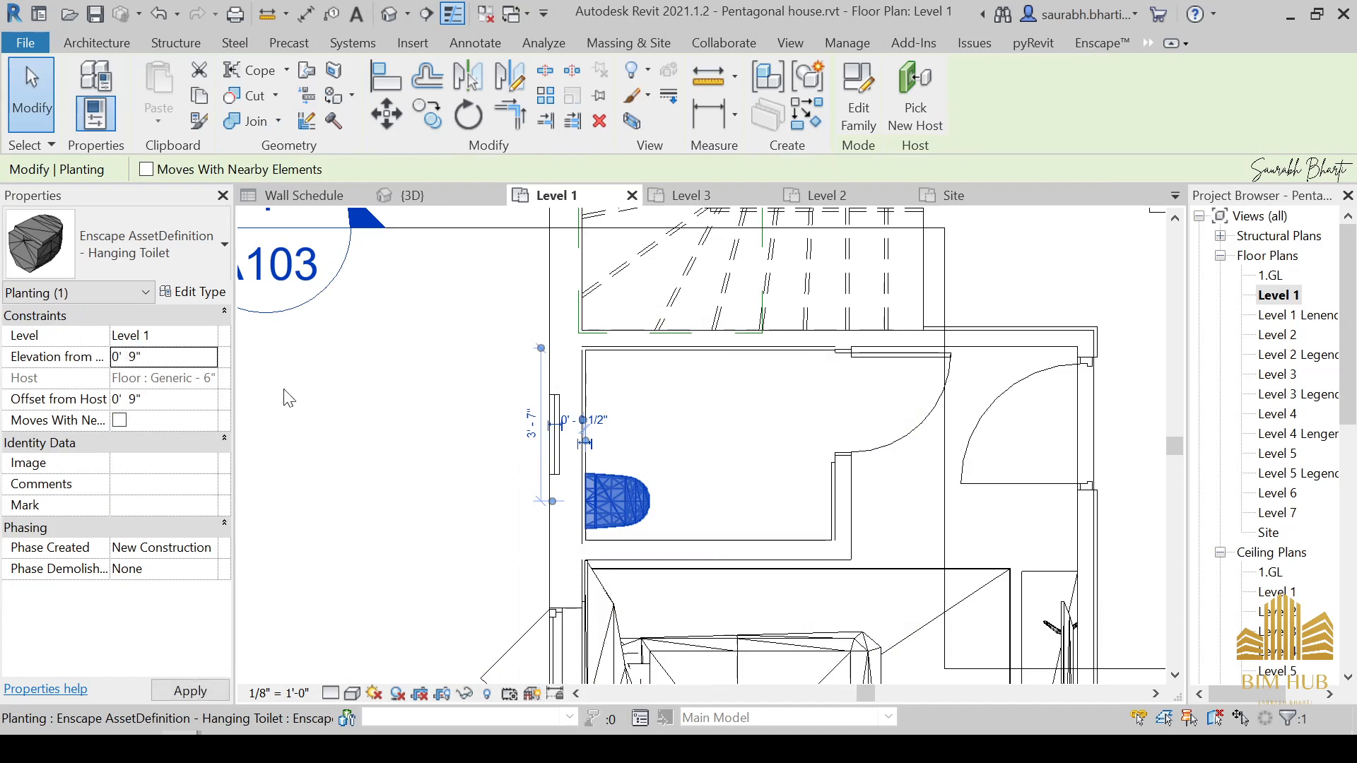
pyautogui.click(630, 424)
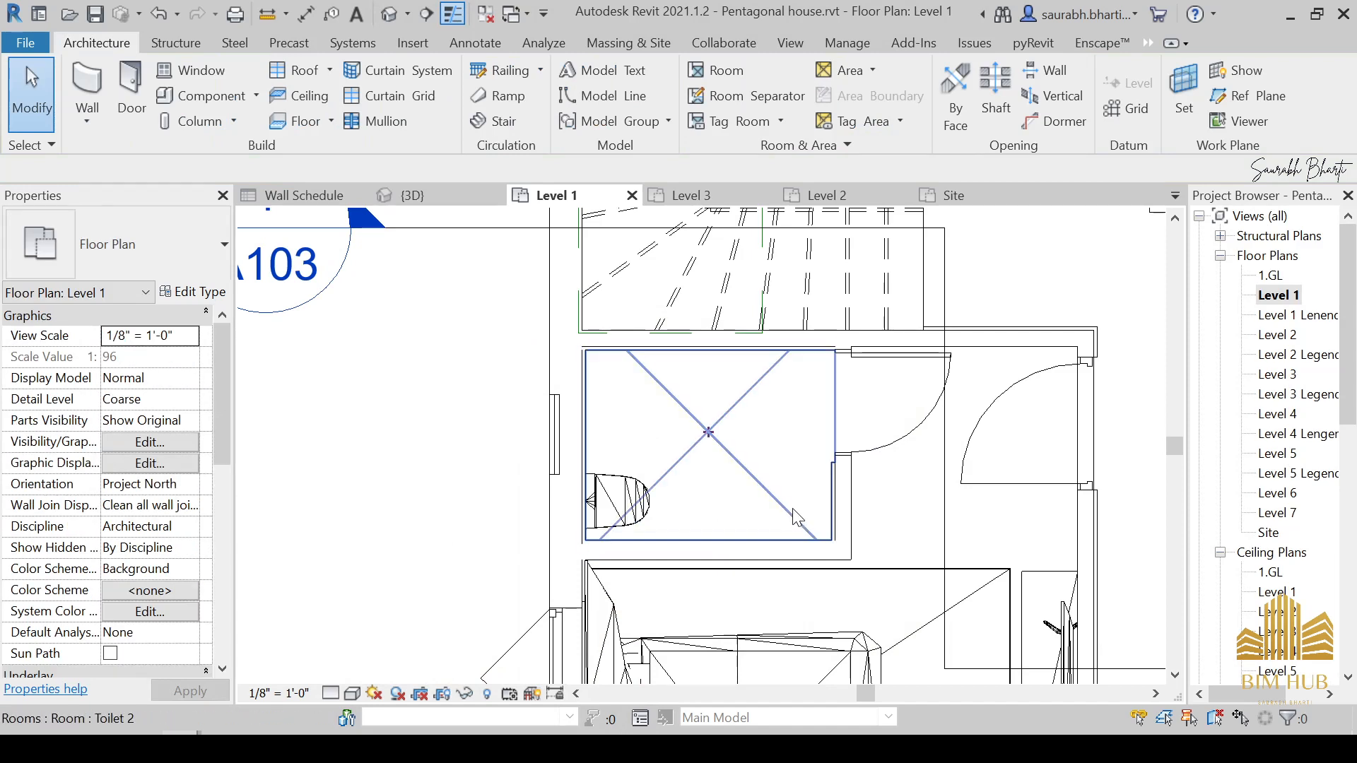
# Step: Draw an L-shaped shower enclosure with Curtain Wall 1, running about 3' 6" from the left wall above the toilet and up to the upper wall
pyautogui.moveTo(635, 437); pyautogui.dragTo(645, 455, button='middle')
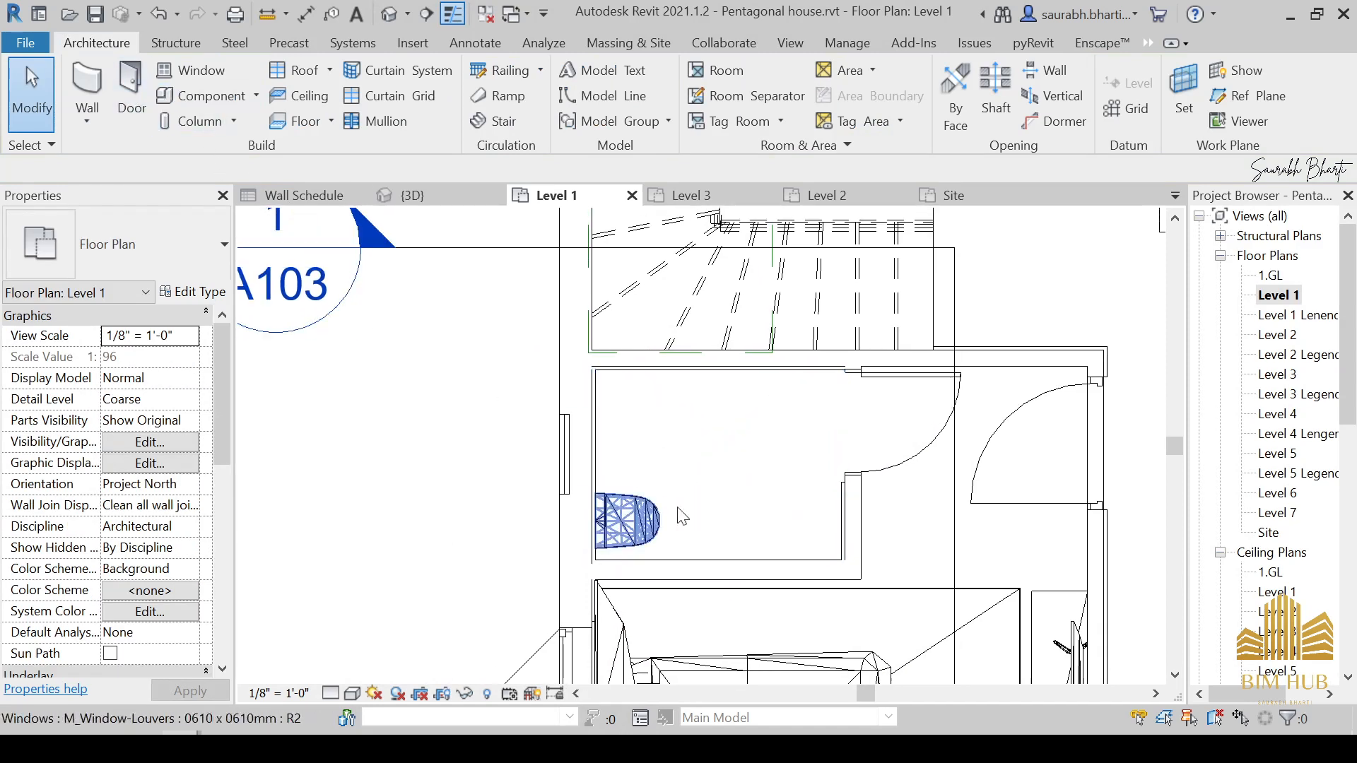
pyautogui.click(97, 82)
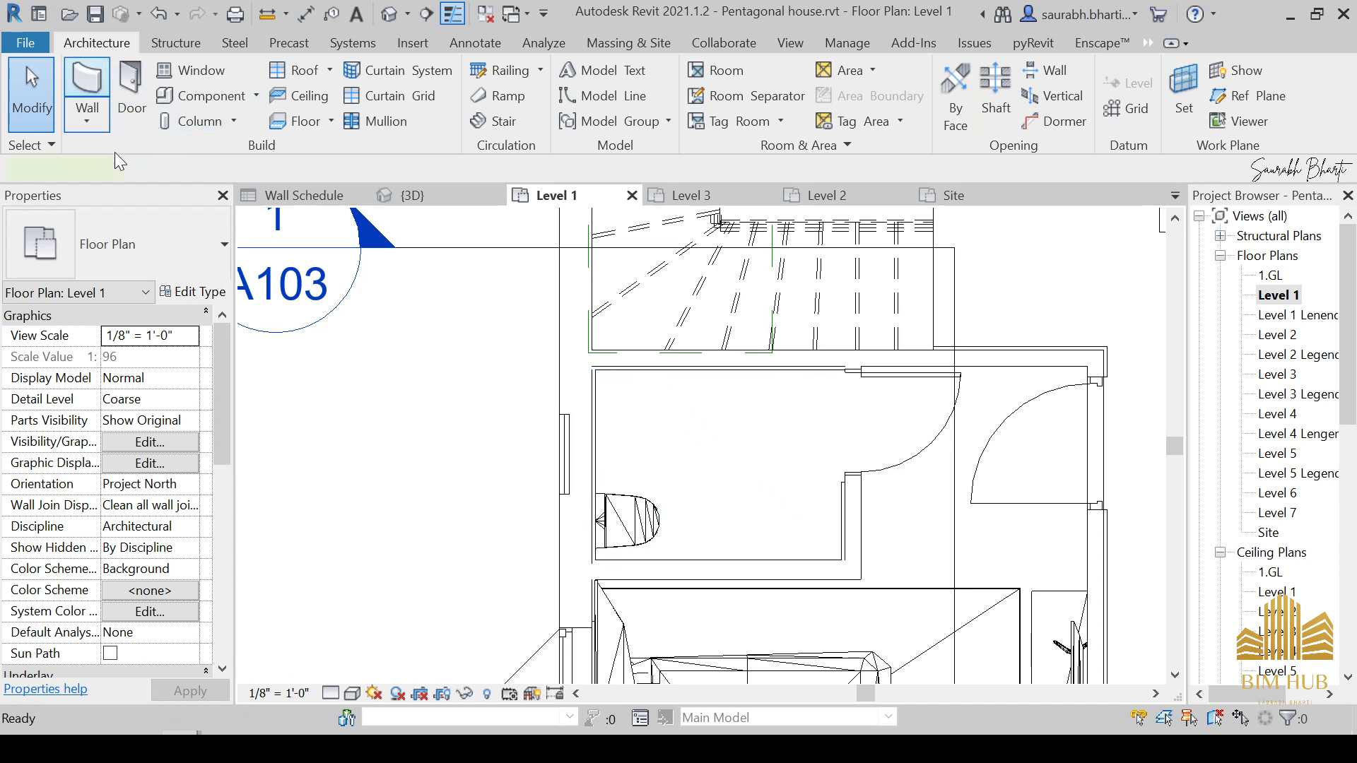
pyautogui.scroll(-5, 132, 564)
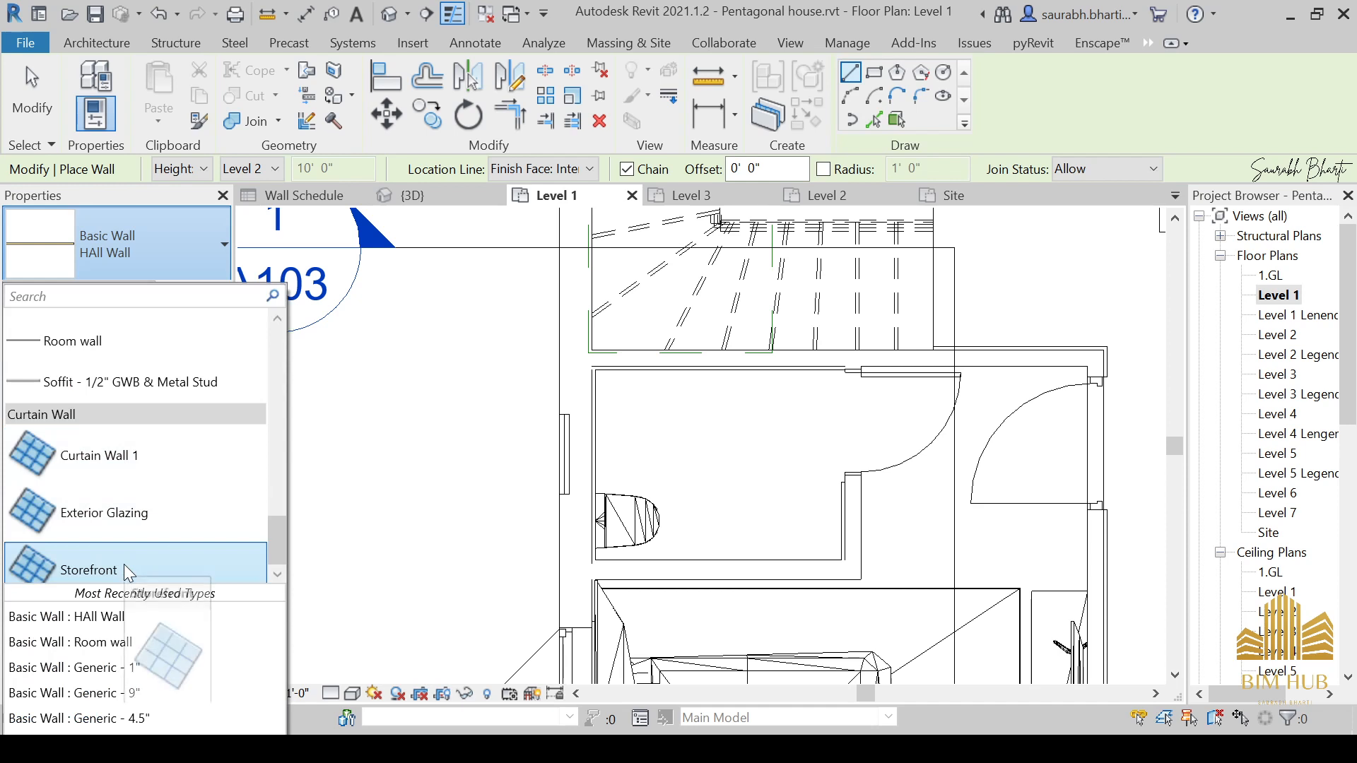
pyautogui.click(106, 455)
pyautogui.scroll(2, 611, 474)
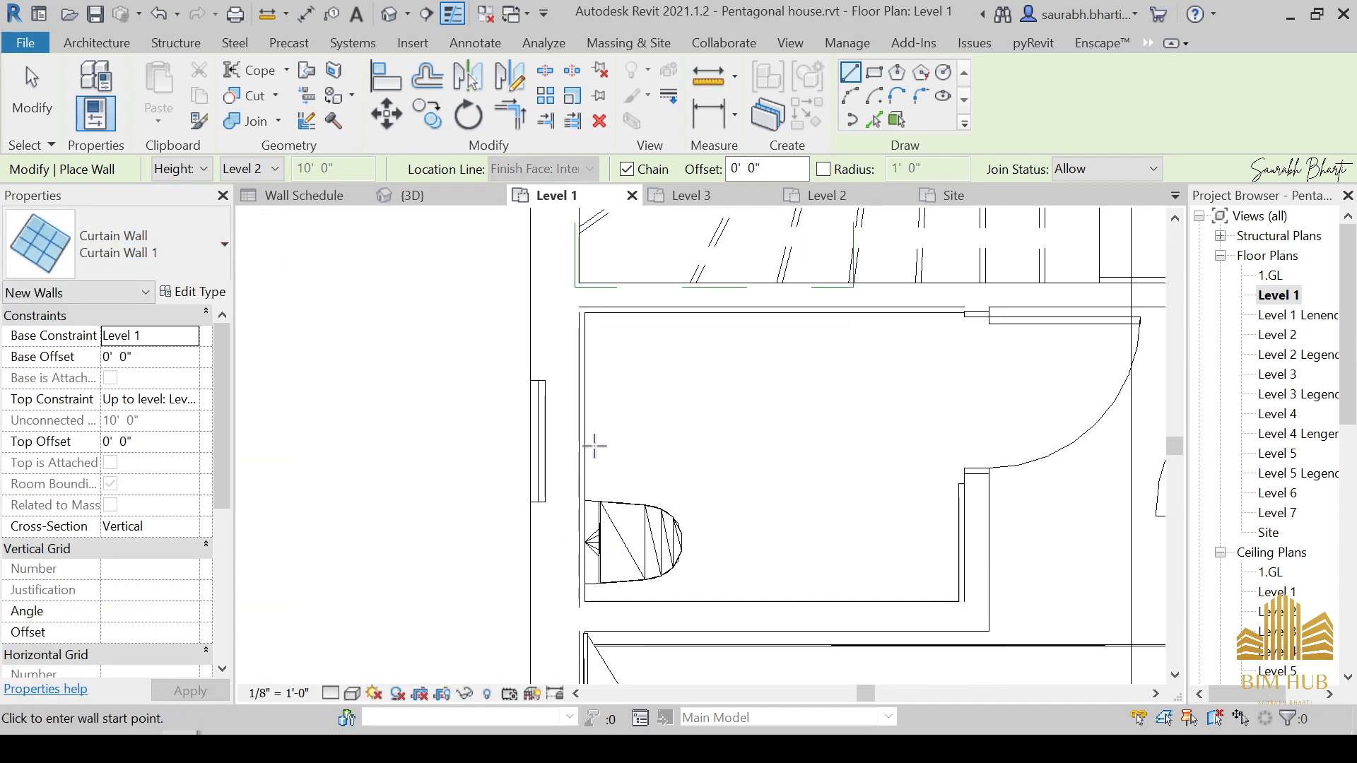
pyautogui.click(585, 446)
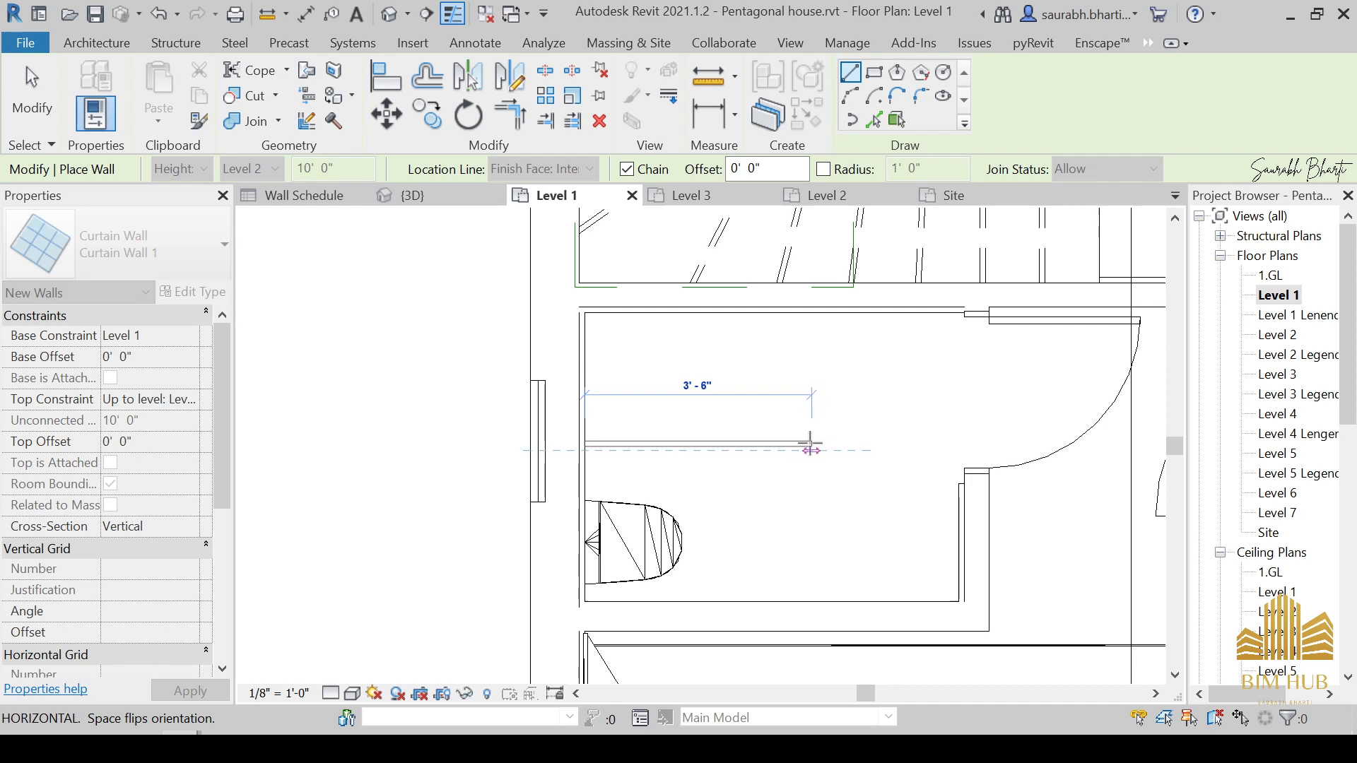
pyautogui.click(812, 445)
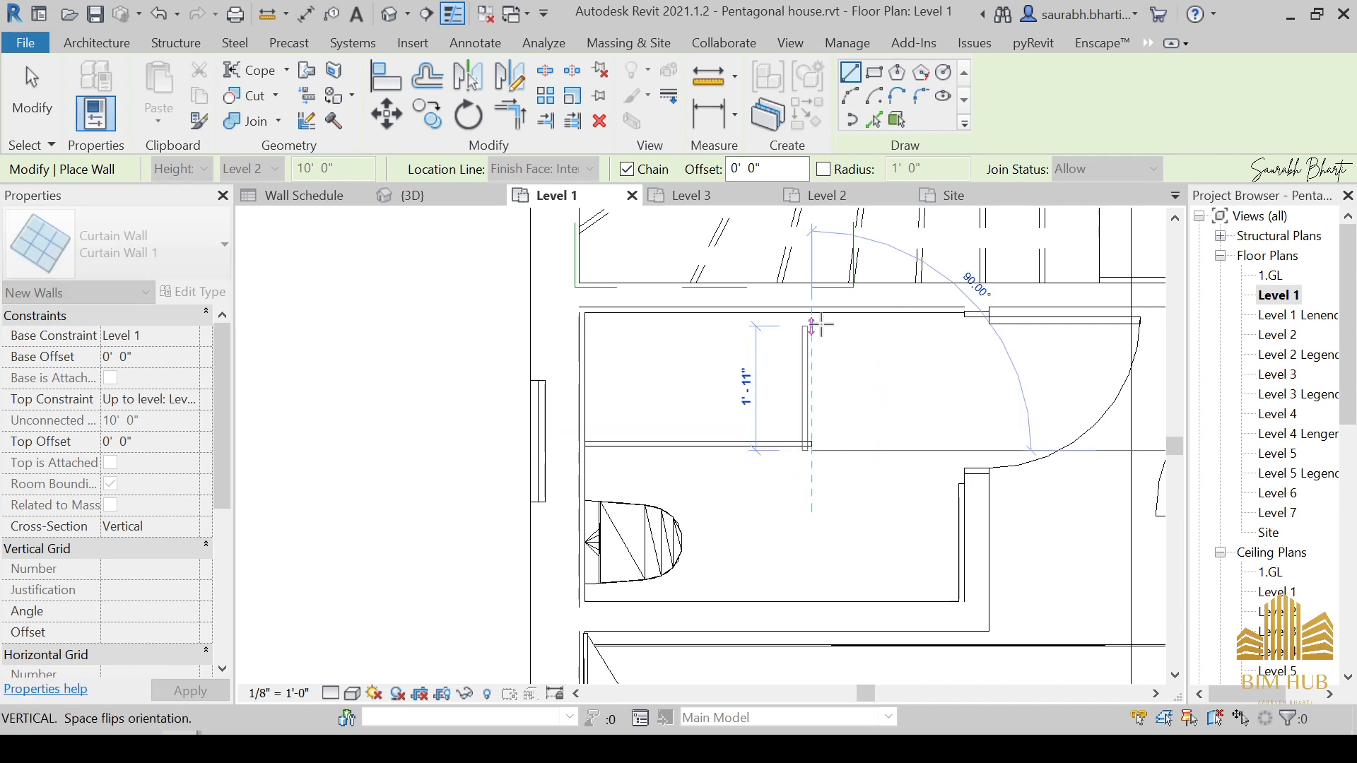
pyautogui.click(813, 313)
pyautogui.press('Escape')
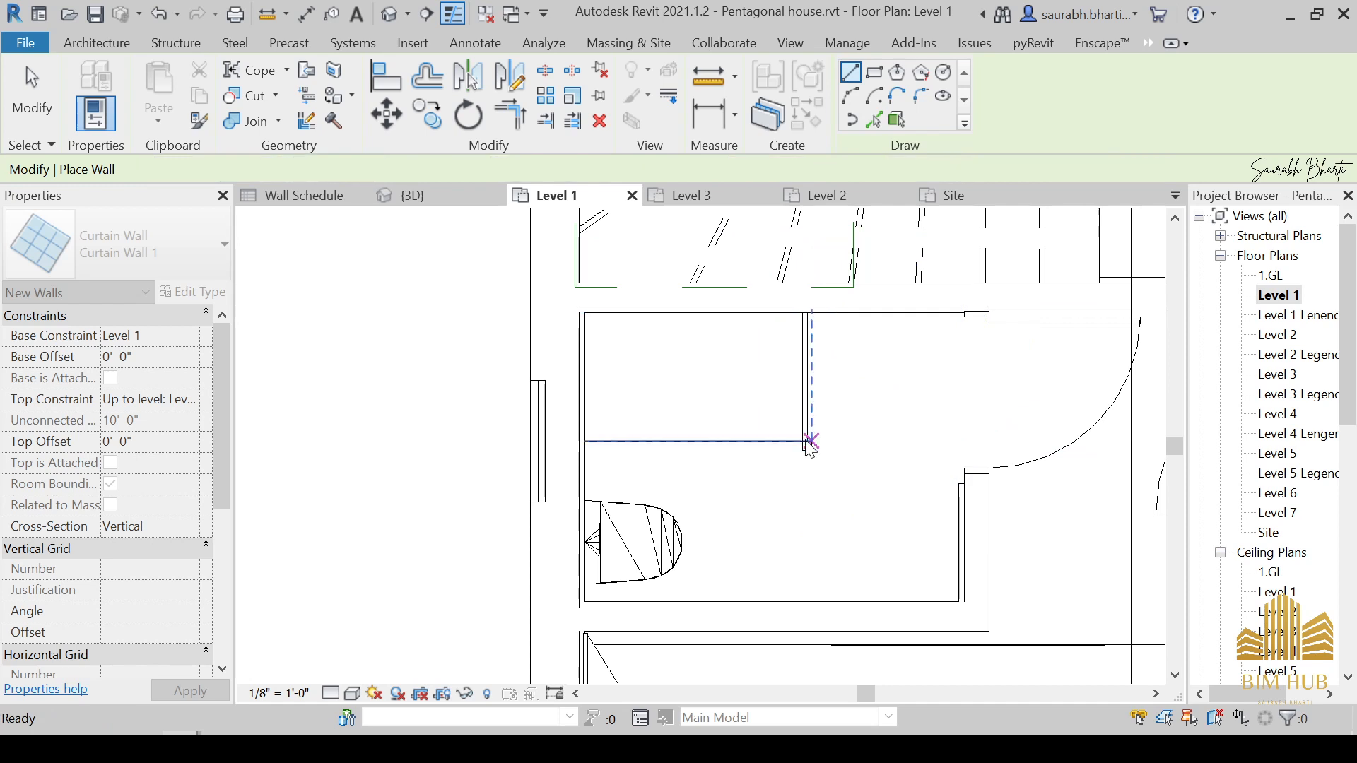
pyautogui.press('Escape')
# Step: Shorten the vertical curtain wall's lower end to the inner face of the horizontal curtain wall
pyautogui.scroll(3, 811, 445)
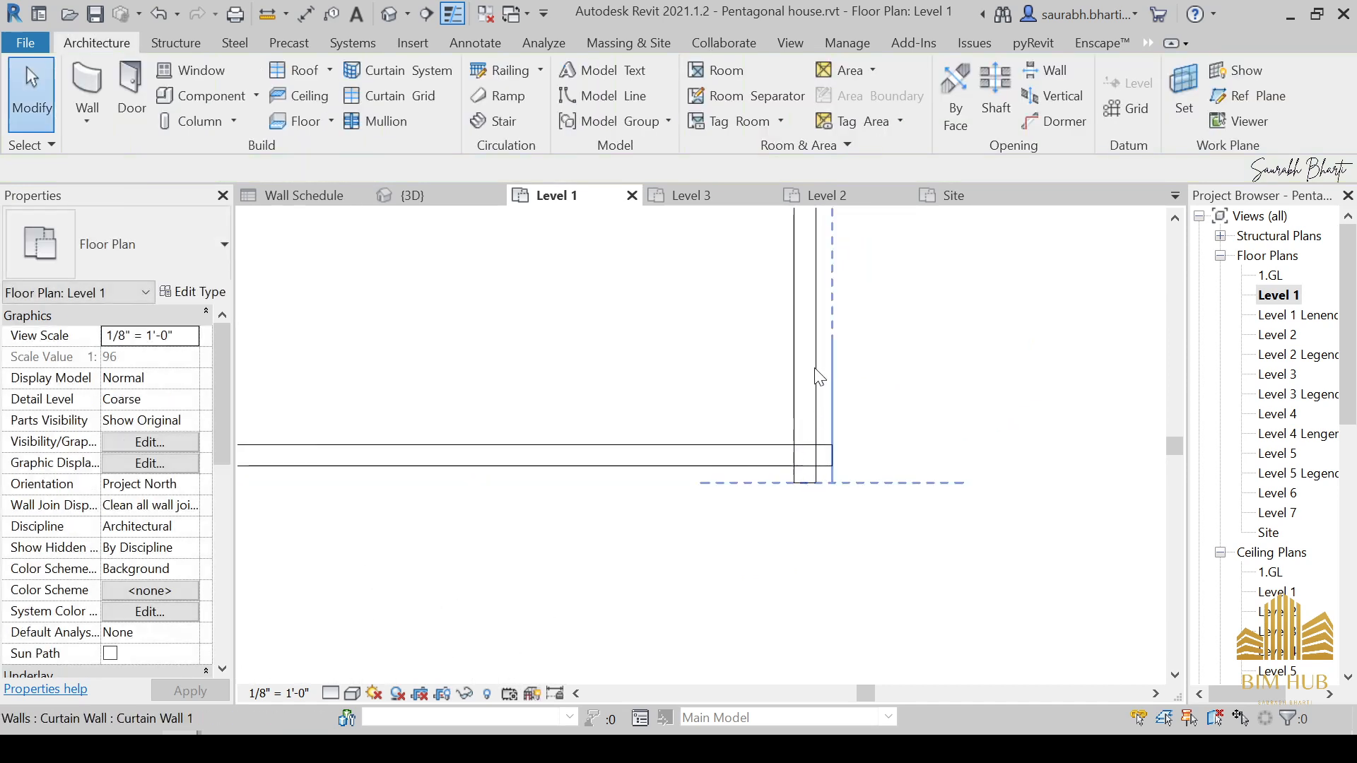
pyautogui.click(834, 401)
pyautogui.scroll(-2, 802, 361)
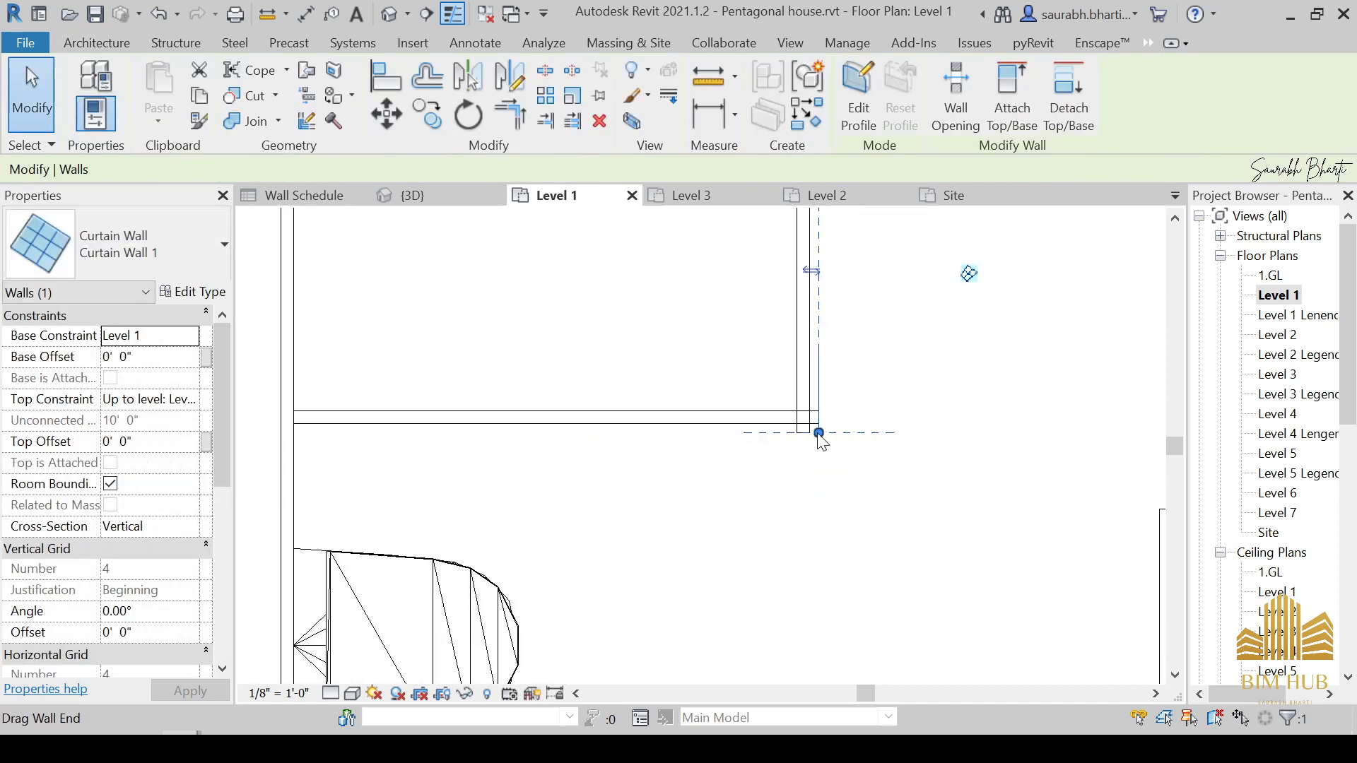
pyautogui.scroll(3, 819, 433)
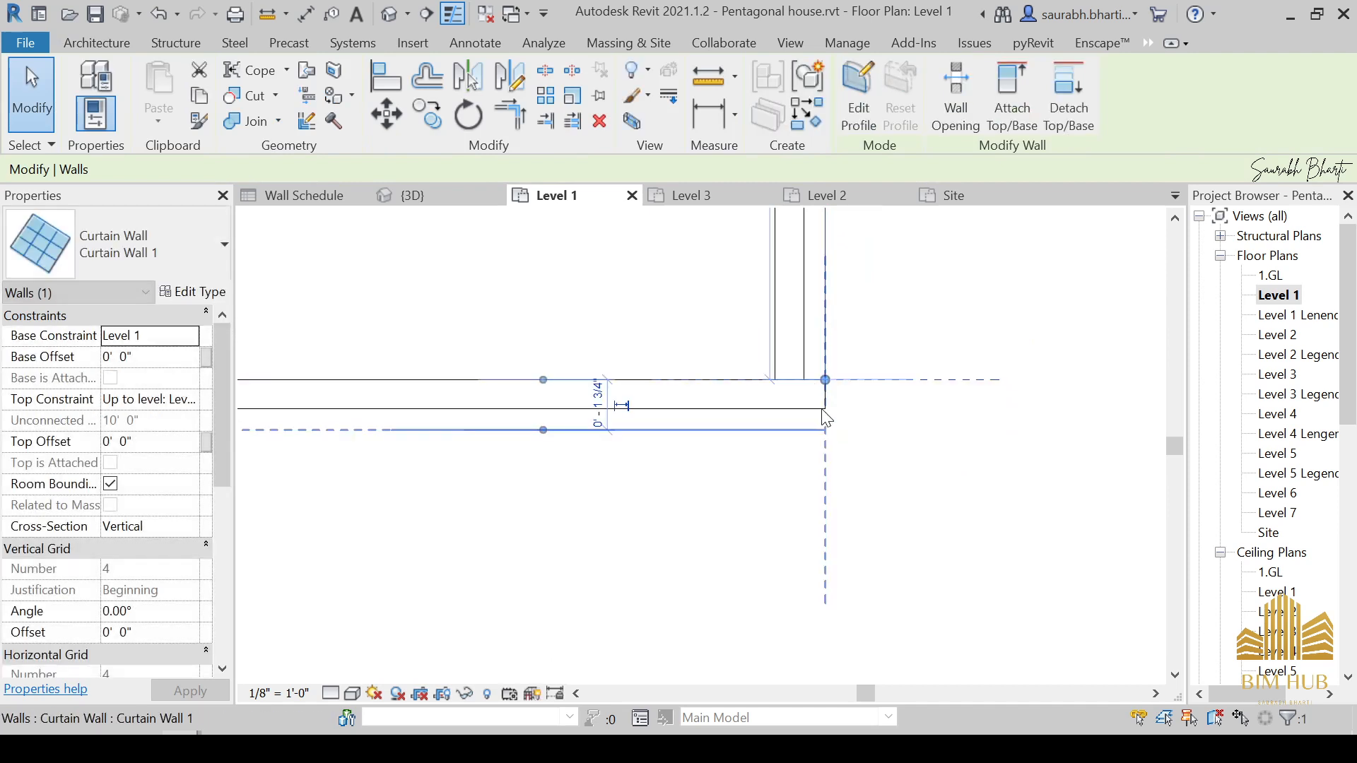
pyautogui.press('r')
pyautogui.press('s')
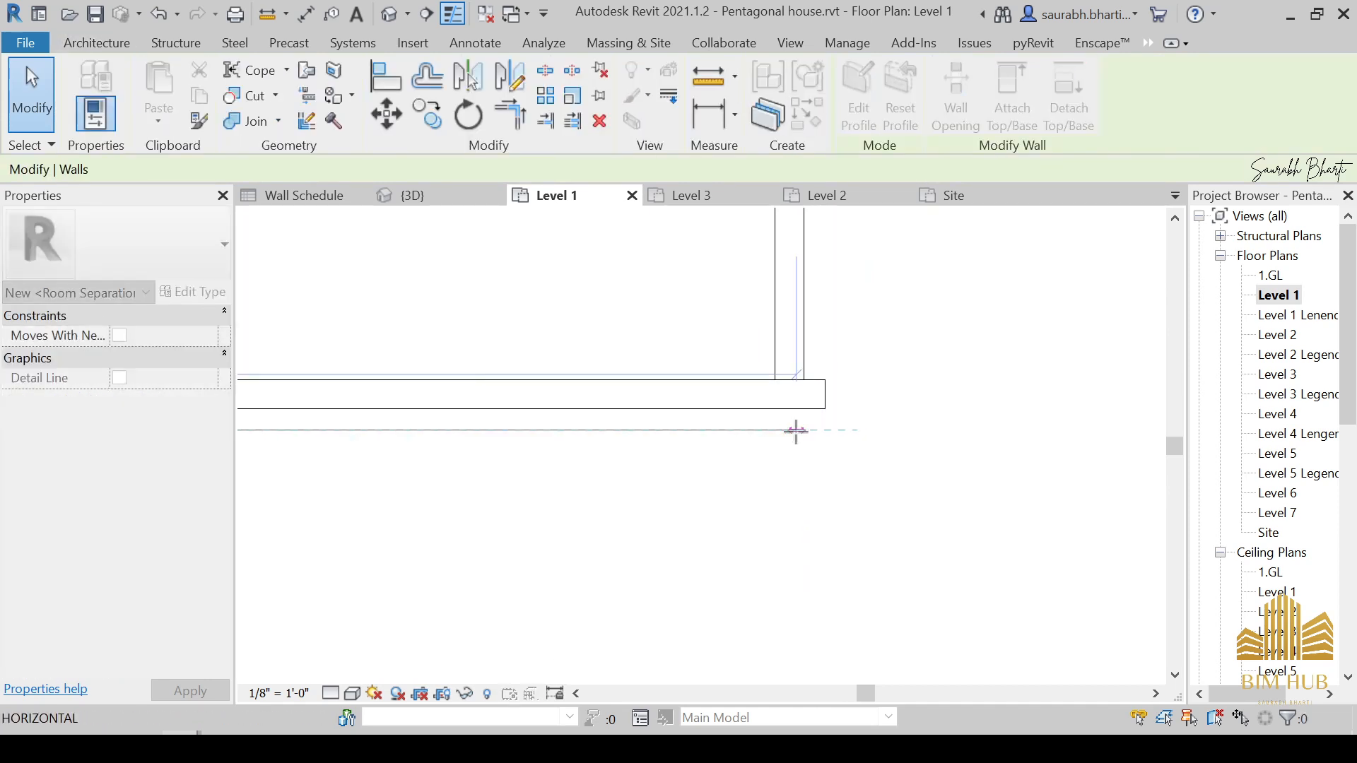
pyautogui.press('Escape')
pyautogui.scroll(-3, 804, 431)
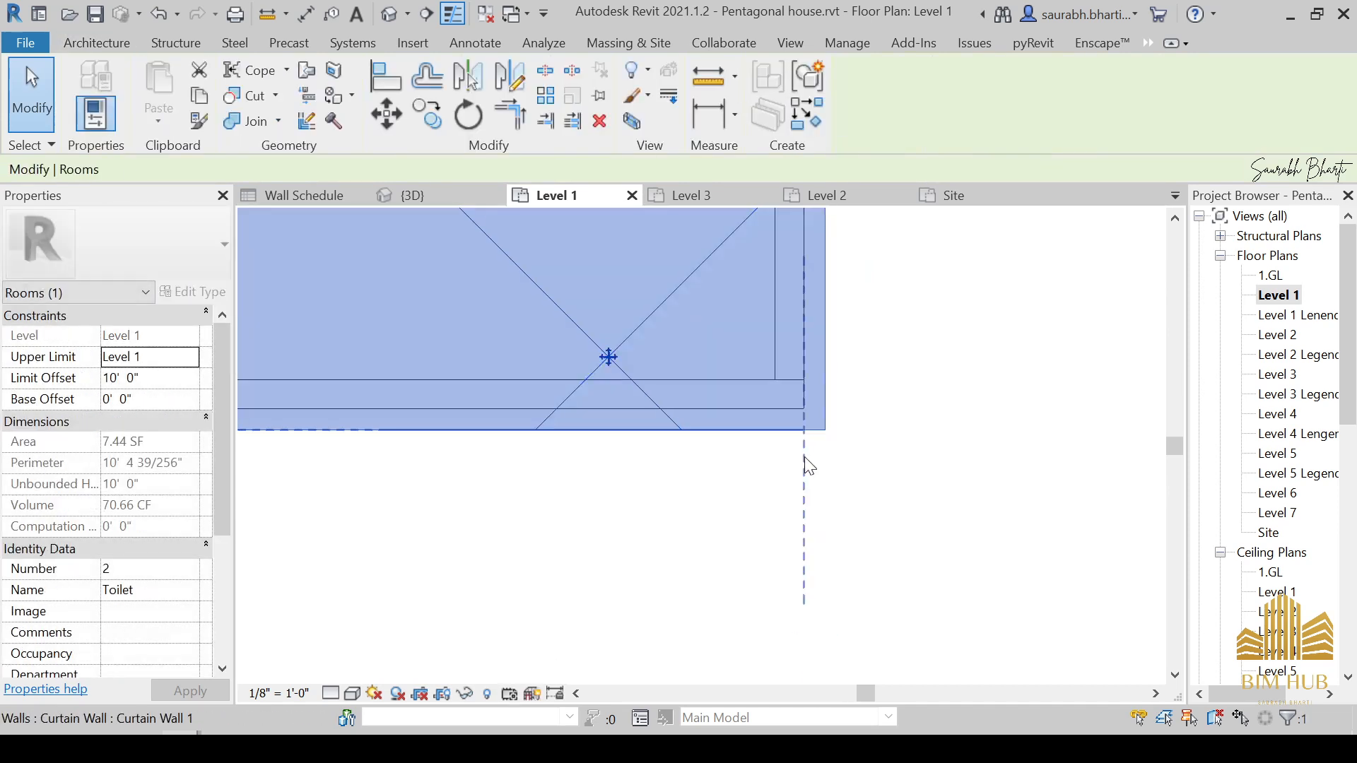
pyautogui.press('Escape')
pyautogui.scroll(-3, 664, 458)
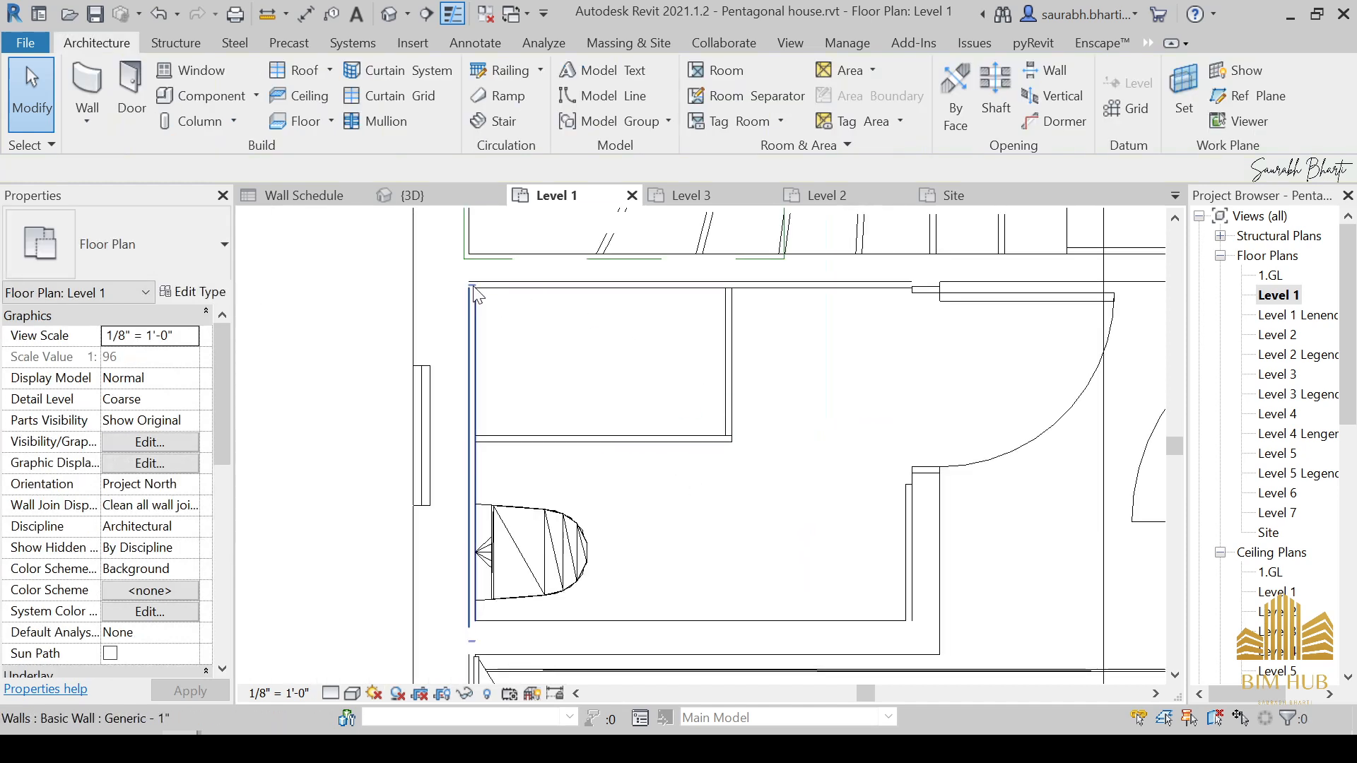
pyautogui.press('Escape')
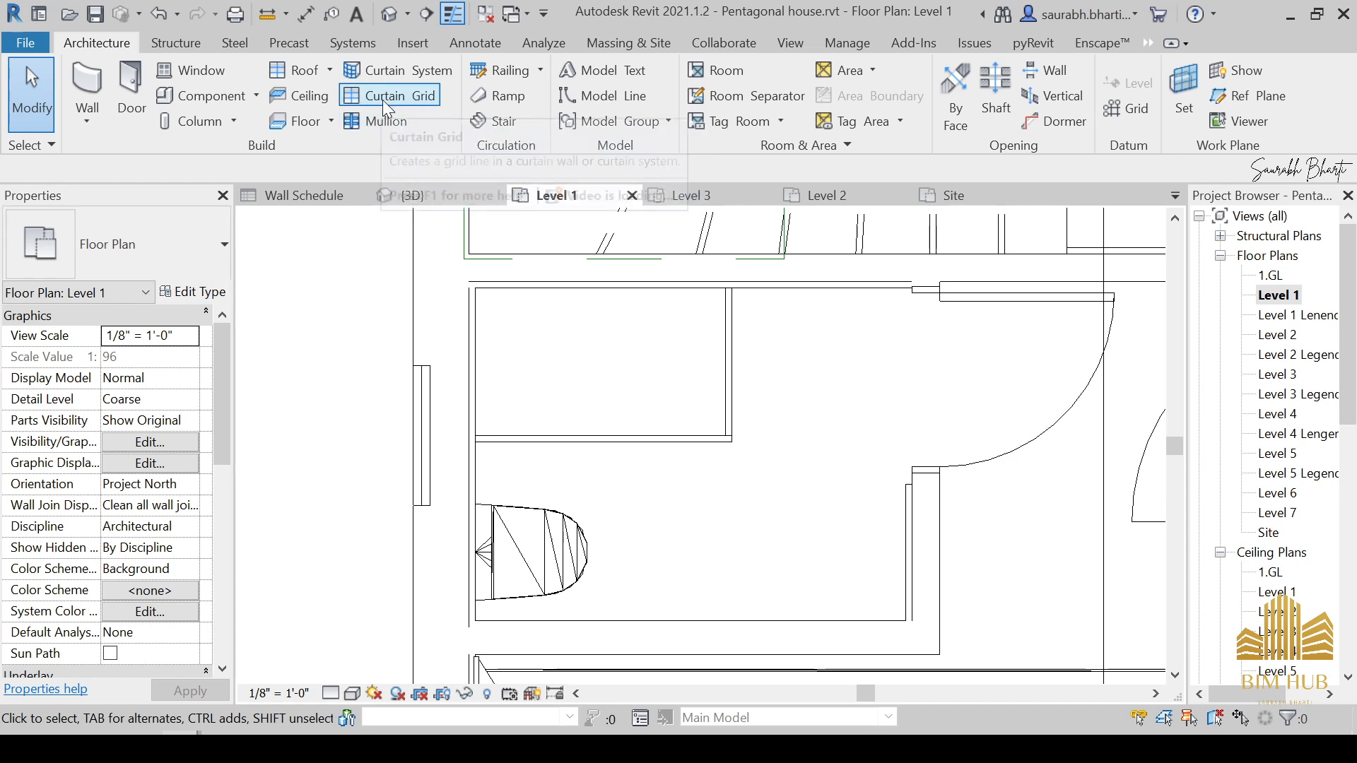
# Step: Place a 2.5" x 5" rectangular Black mullion on the horizontal shower curtain wall in the Level 1 plan
pyautogui.click(379, 121)
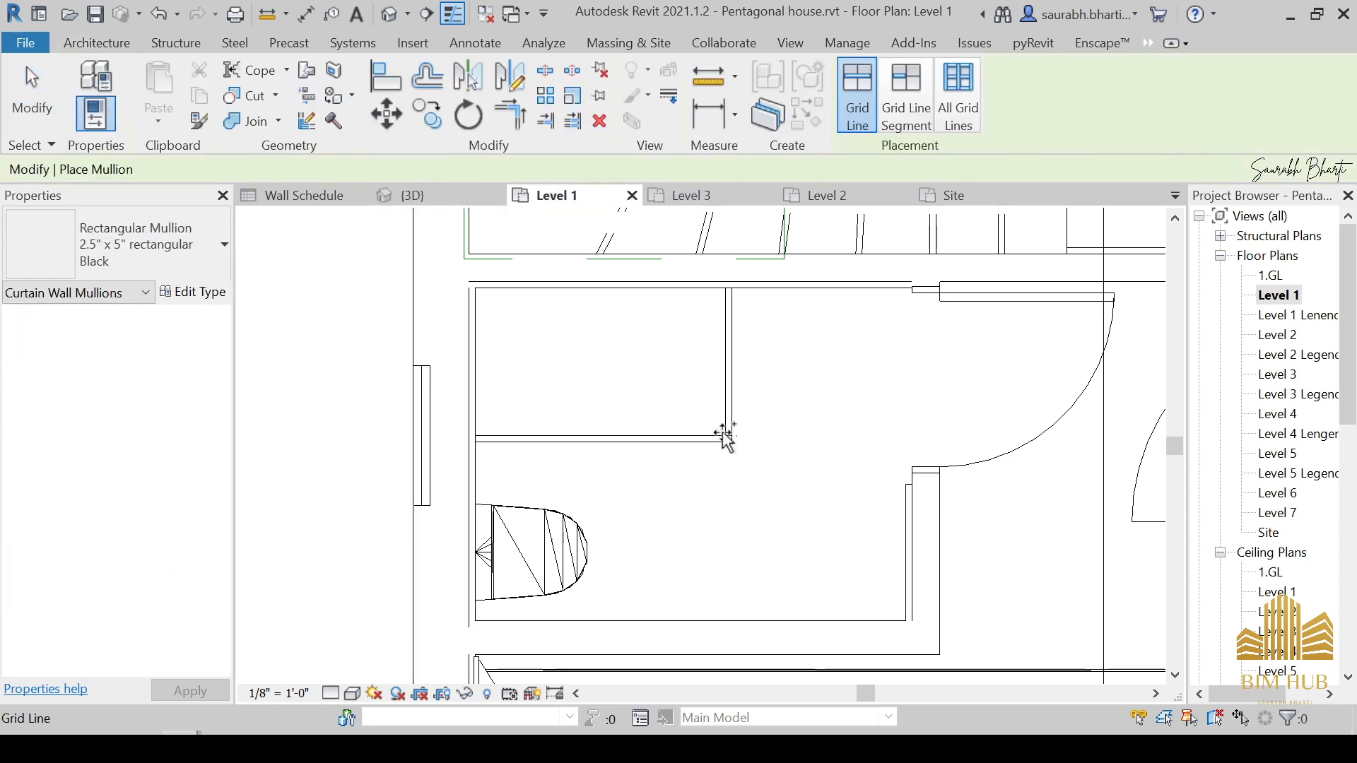
pyautogui.scroll(4, 736, 447)
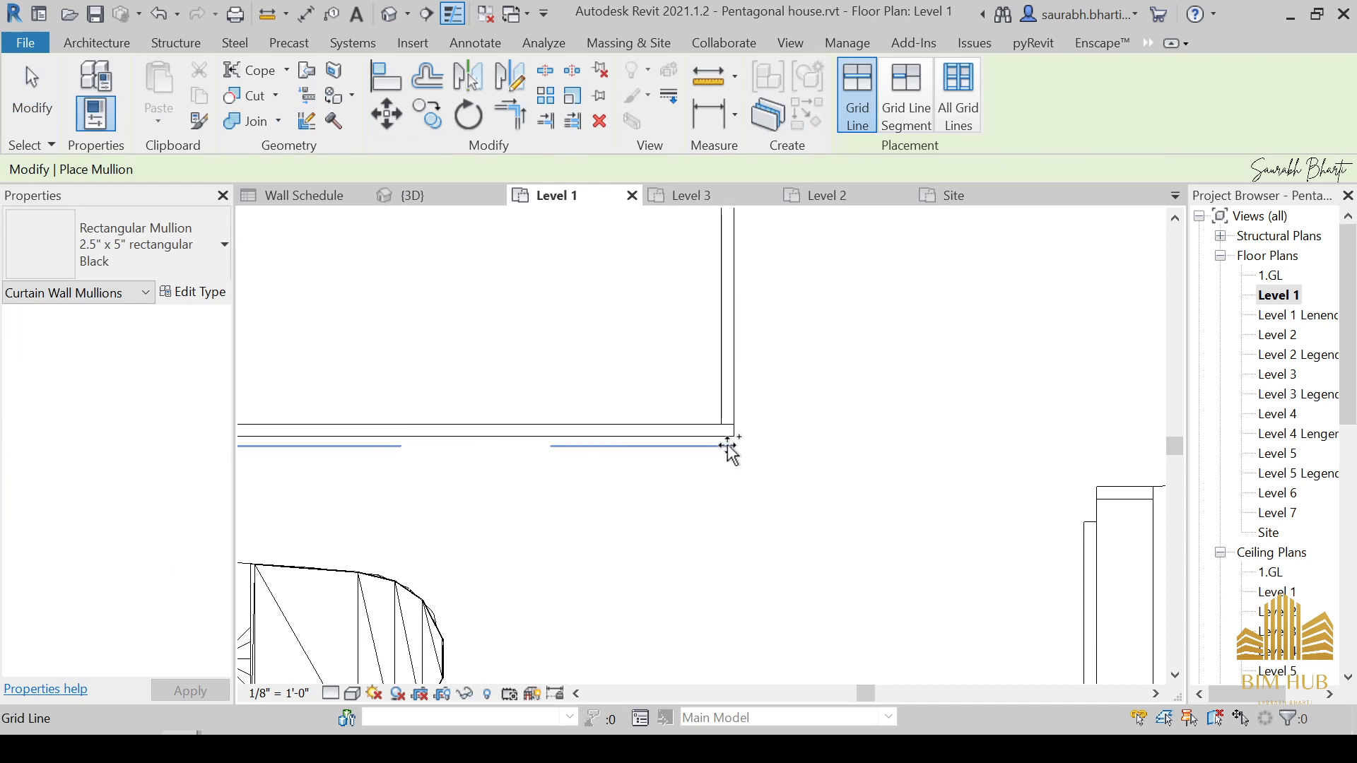
pyautogui.click(729, 446)
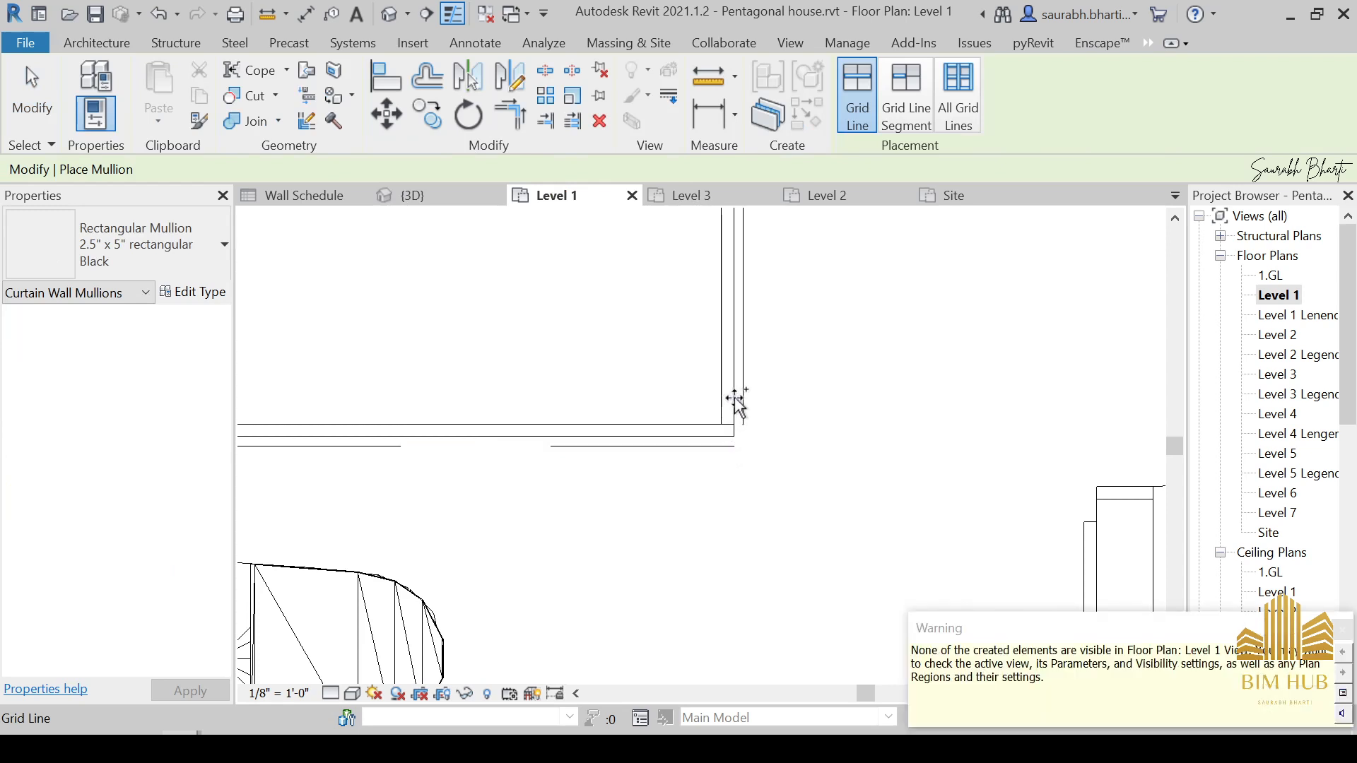
# Step: Open the default 3D view, fit the whole house in it and select the section box
pyautogui.click(400, 24)
pyautogui.keyDown('shift'); pyautogui.moveTo(679, 340); pyautogui.dragTo(870, 347, button='middle'); pyautogui.keyUp('shift')
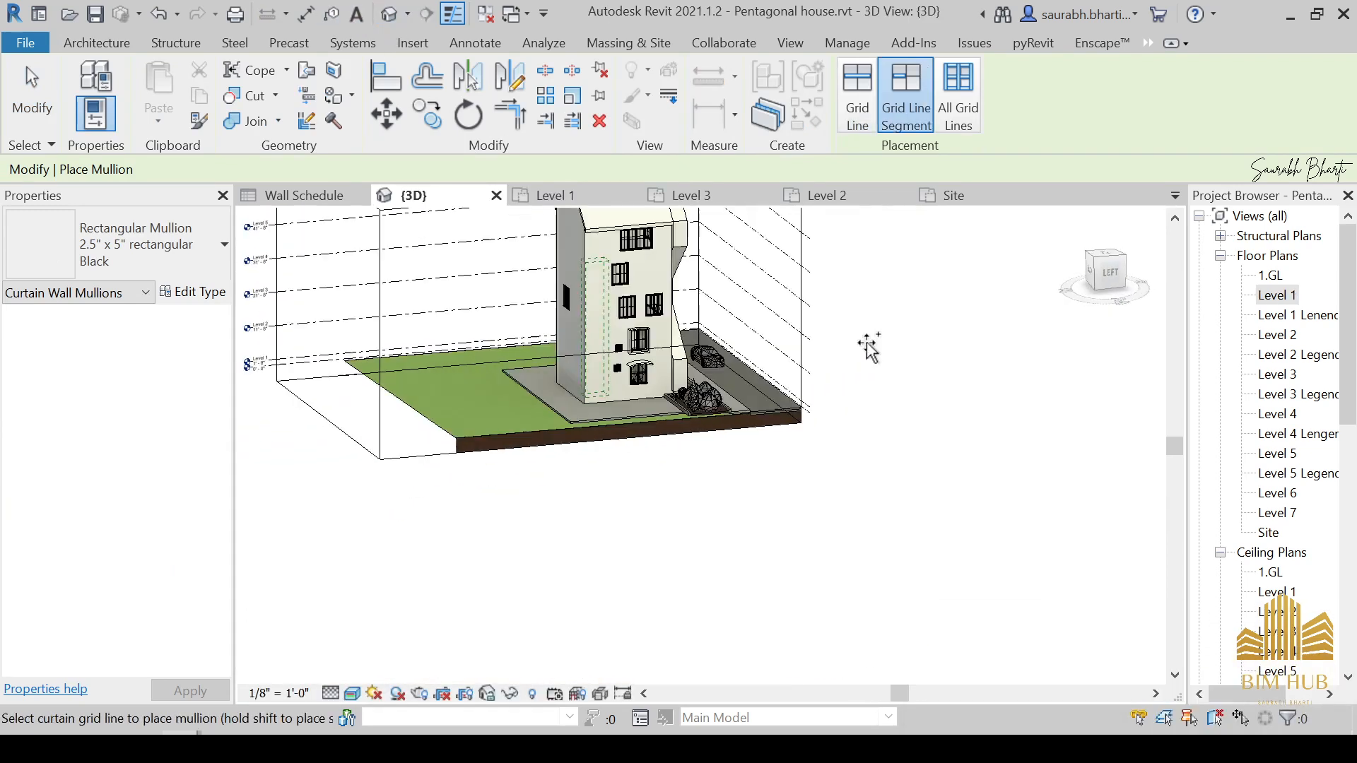
pyautogui.click(1107, 275)
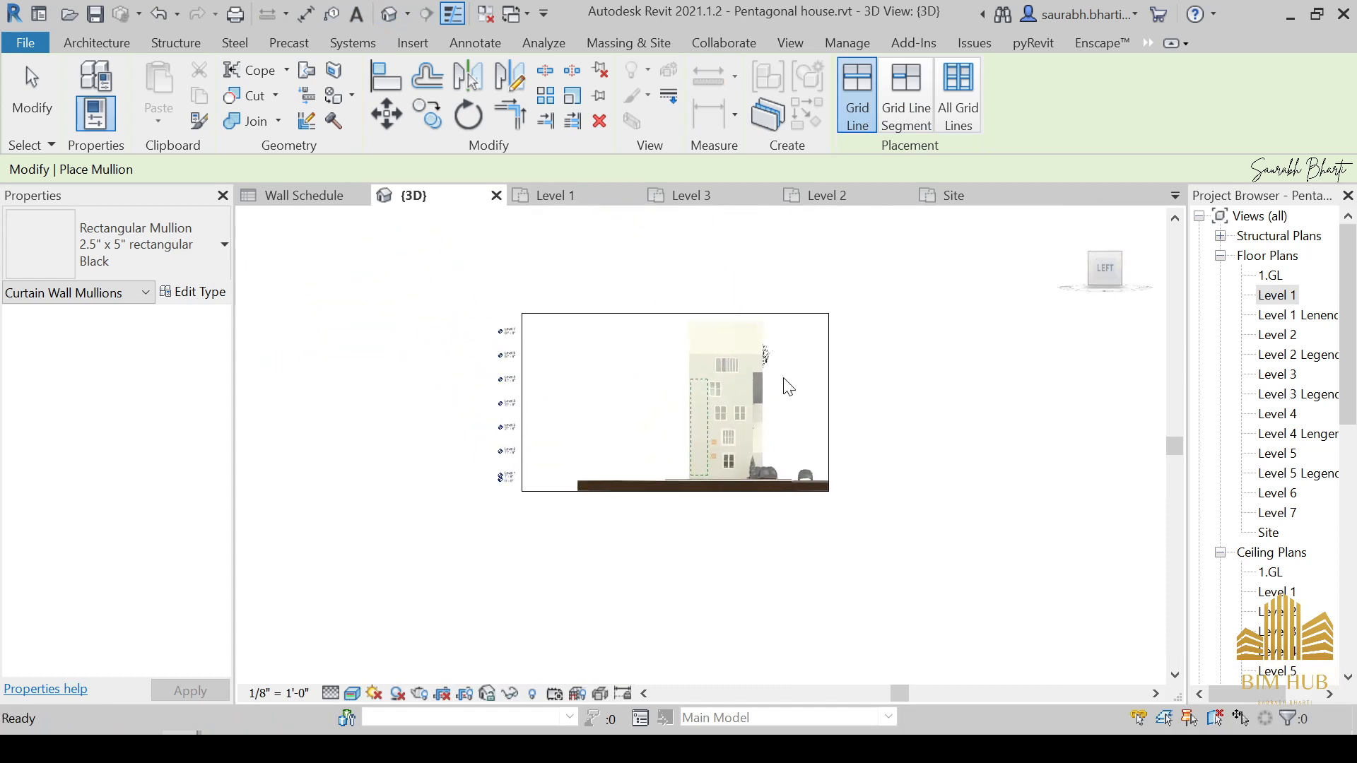
pyautogui.press('Escape')
pyautogui.press('z')
pyautogui.press('f')
pyautogui.click(887, 495)
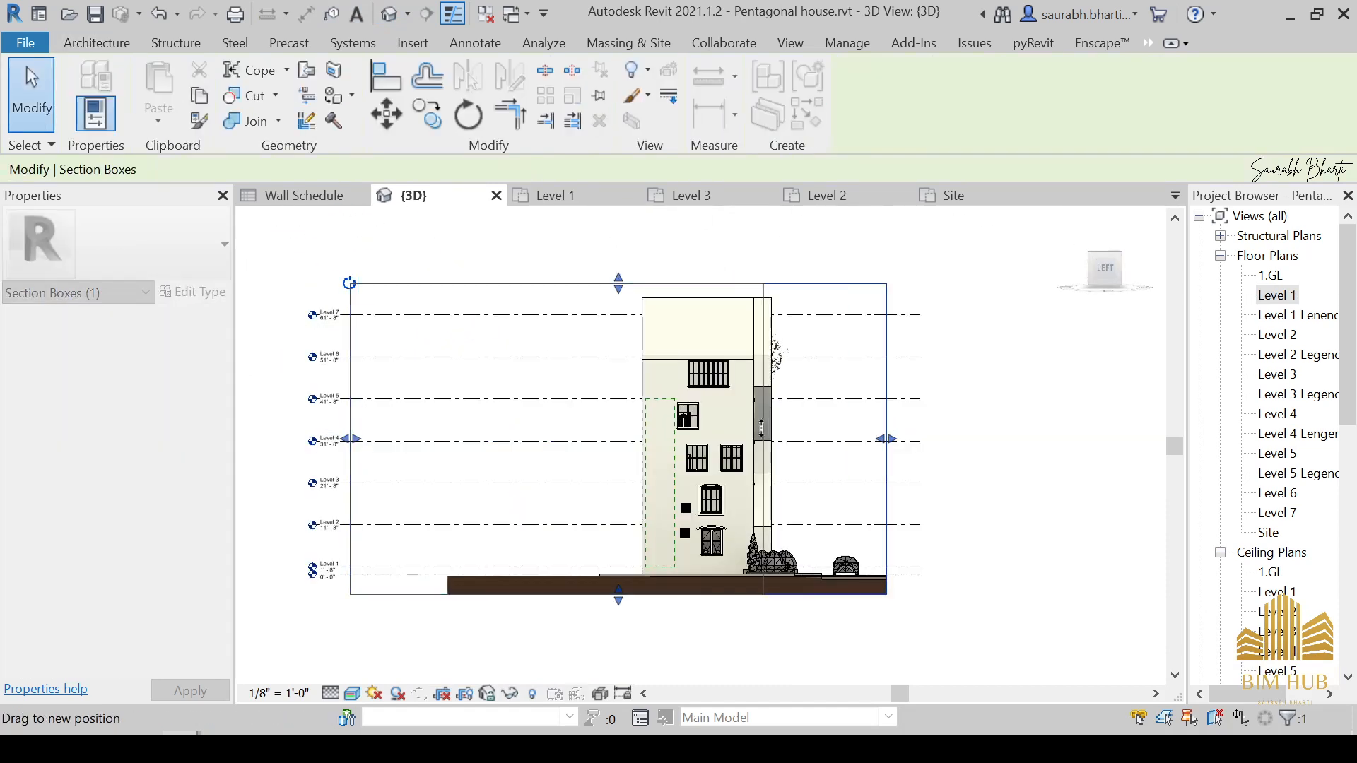
# Step: Examine the curtain wall shower enclosure inside the sectioned Level 1 bathroom from the front of the house
pyautogui.keyDown('shift'); pyautogui.moveTo(697, 431); pyautogui.dragTo(506, 622, button='middle'); pyautogui.keyUp('shift')
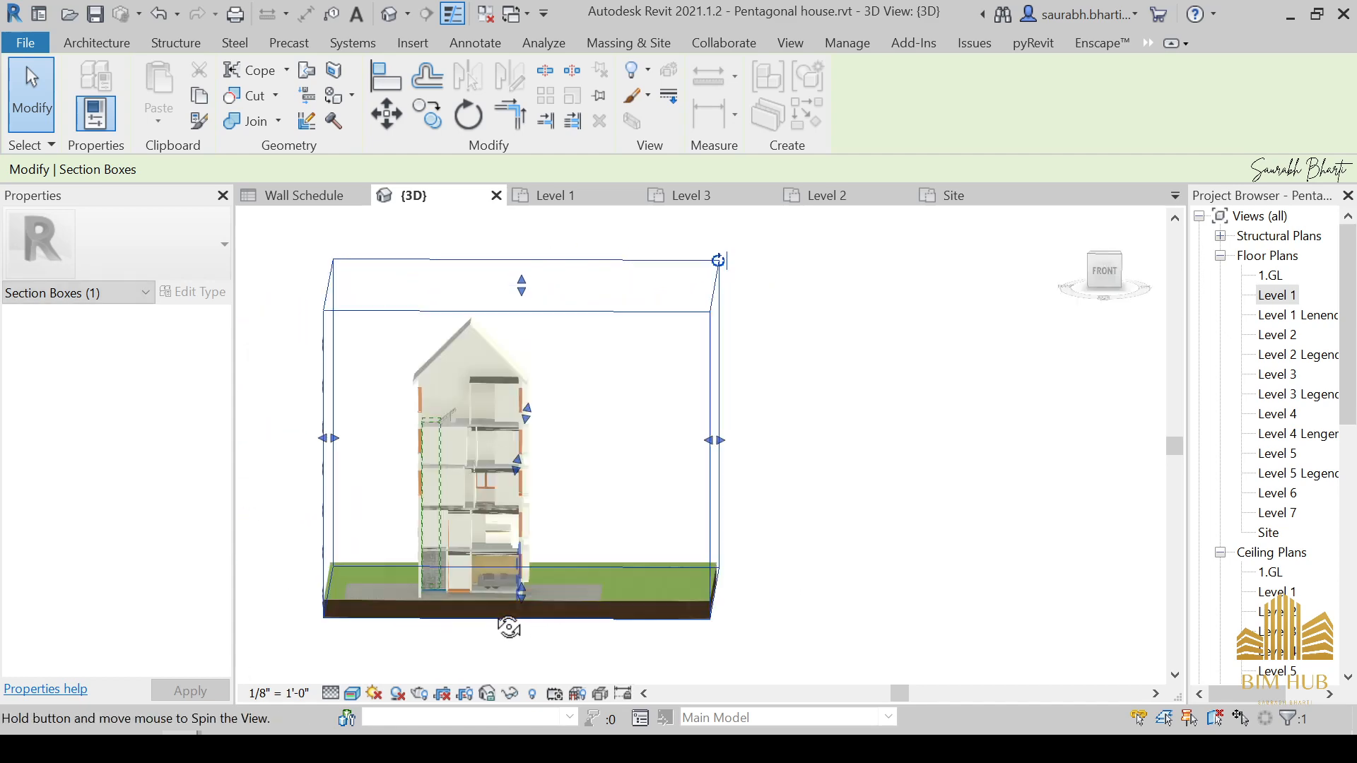
pyautogui.scroll(3, 350, 580)
pyautogui.scroll(3, 654, 637)
pyautogui.keyDown('shift'); pyautogui.moveTo(654, 637); pyautogui.dragTo(818, 528, button='middle'); pyautogui.keyUp('shift')
pyautogui.scroll(-4, 859, 558)
pyautogui.scroll(5, 787, 524)
pyautogui.scroll(3, 807, 492)
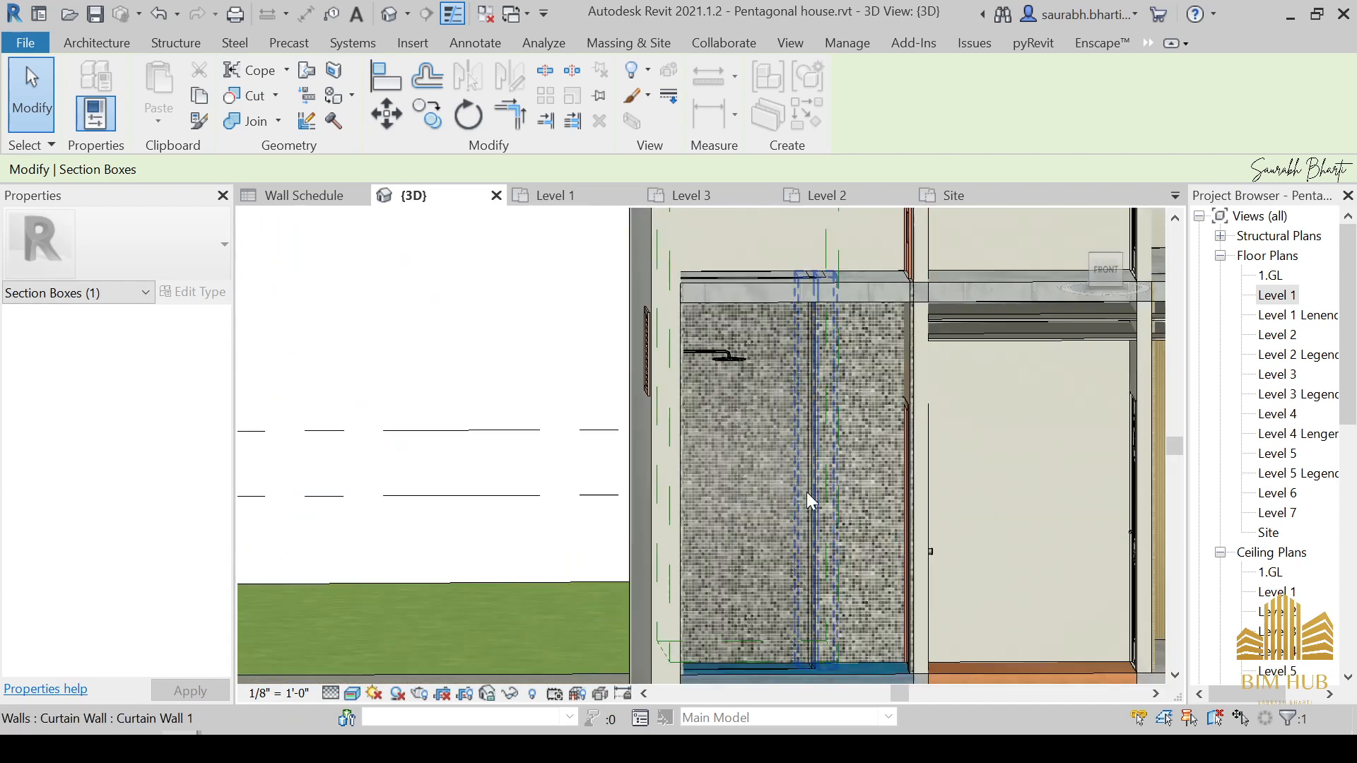
pyautogui.scroll(2, 608, 449)
pyautogui.scroll(5, 615, 481)
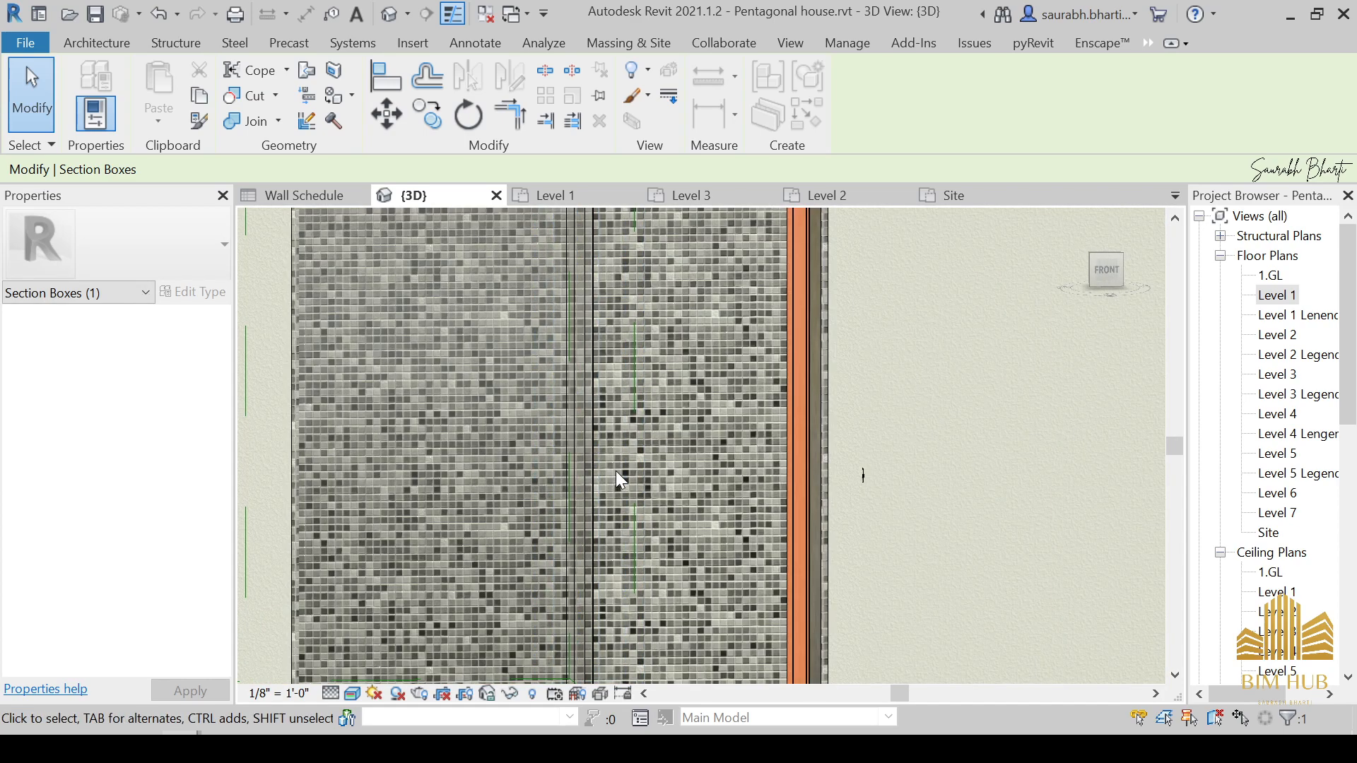
pyautogui.moveTo(616, 471); pyautogui.dragTo(727, 394, button='middle')
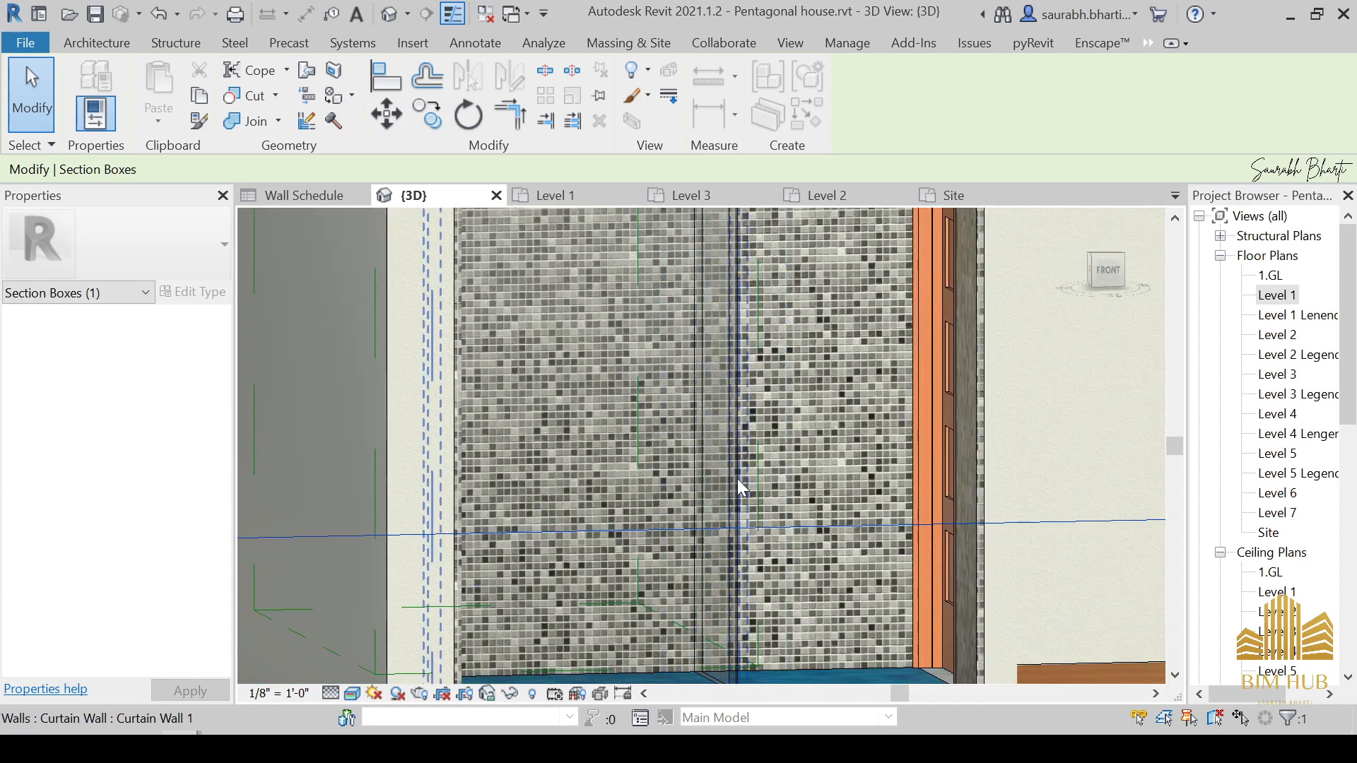
pyautogui.scroll(-2, 740, 475)
pyautogui.scroll(-5, 739, 473)
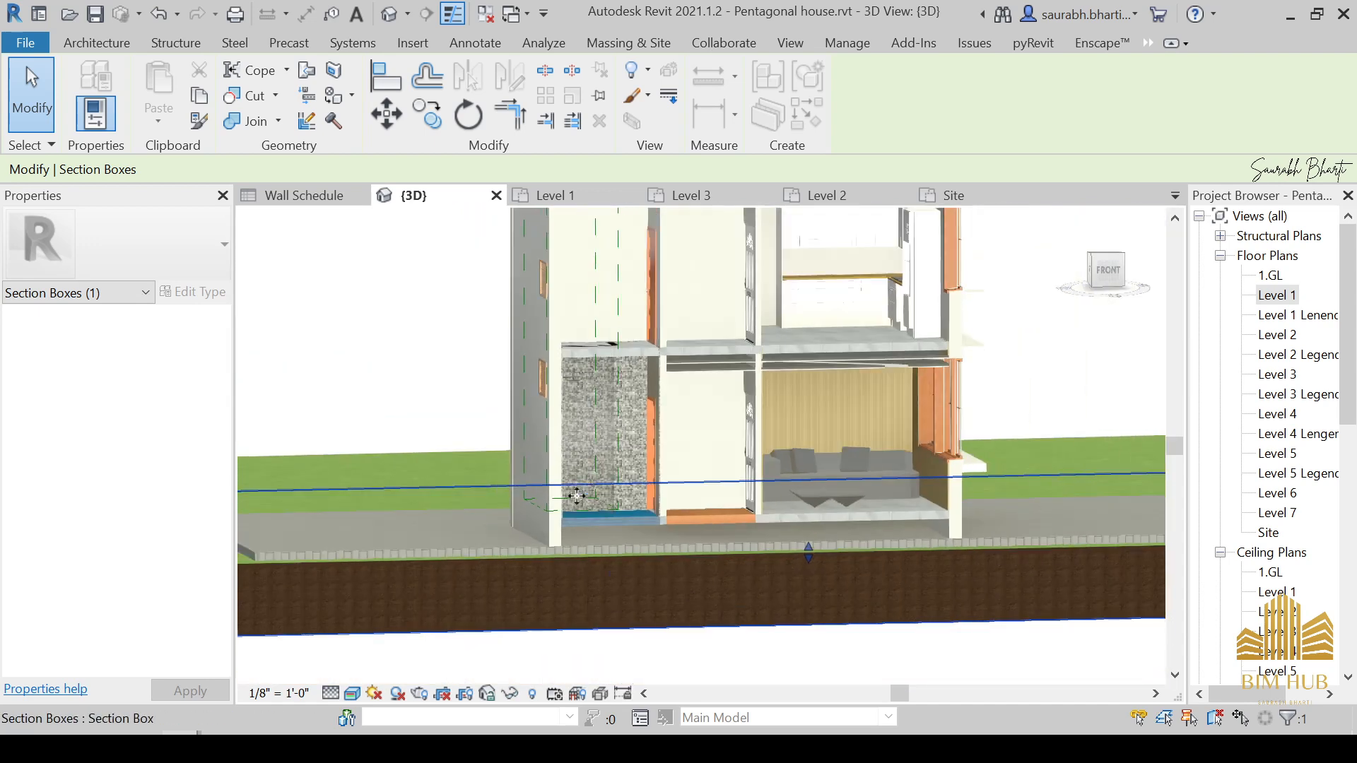
# Step: Set the 3D view's visual style to Consistent Colors
pyautogui.click(352, 693)
pyautogui.click(396, 608)
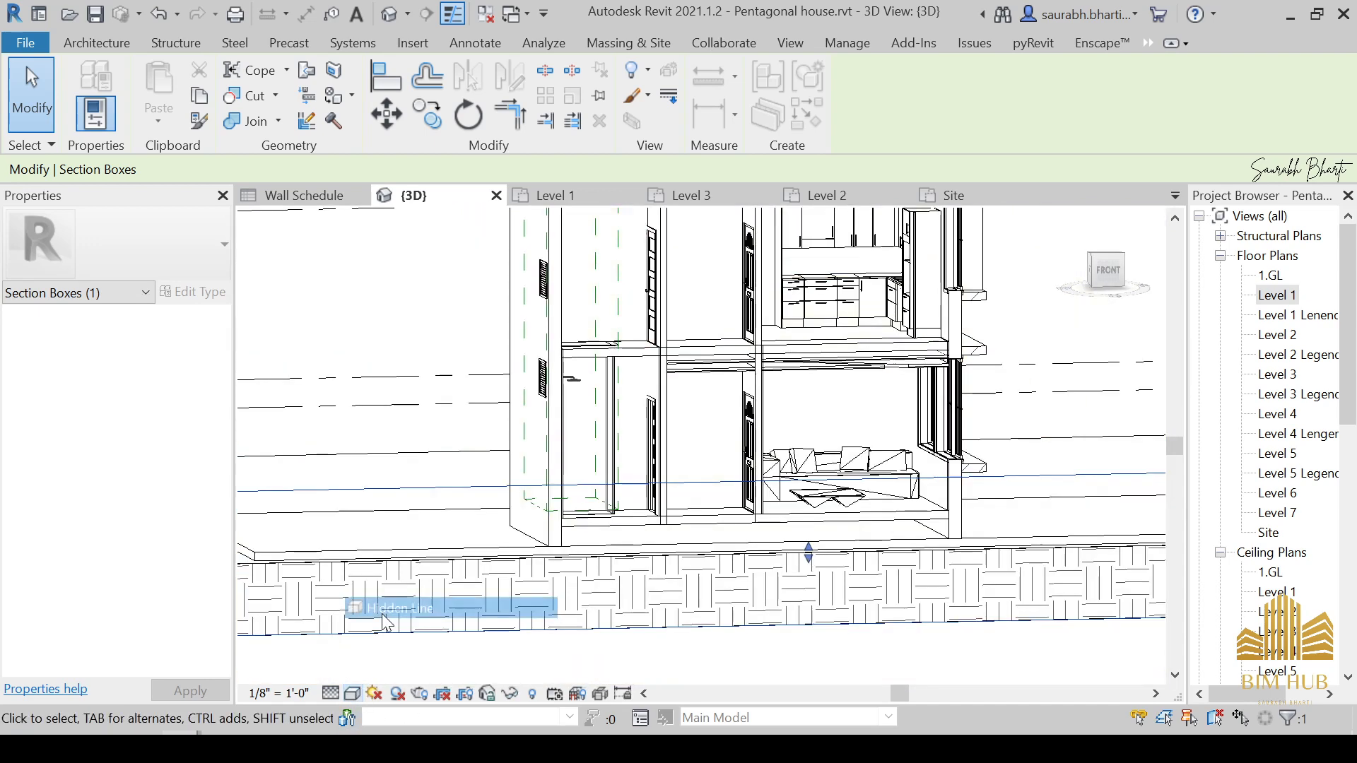
pyautogui.click(330, 693)
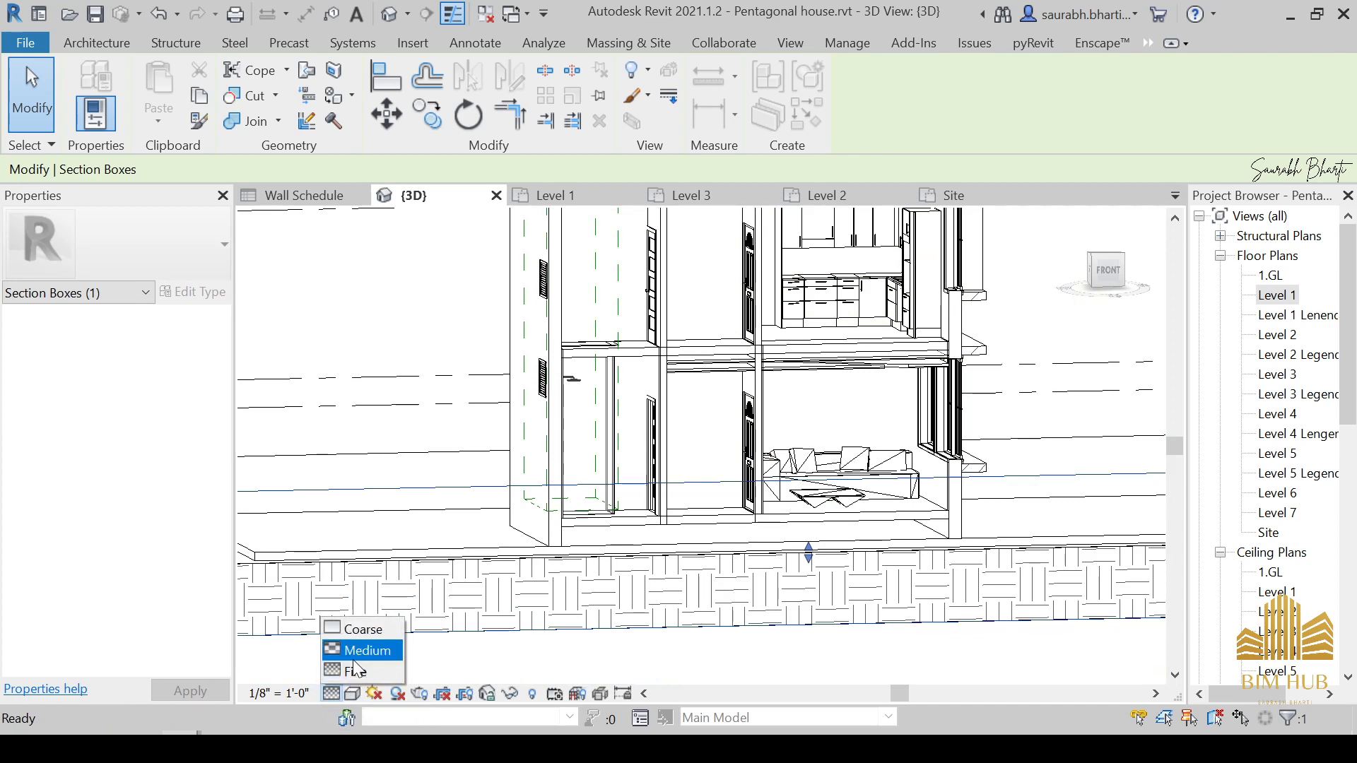
pyautogui.click(351, 695)
pyautogui.click(370, 651)
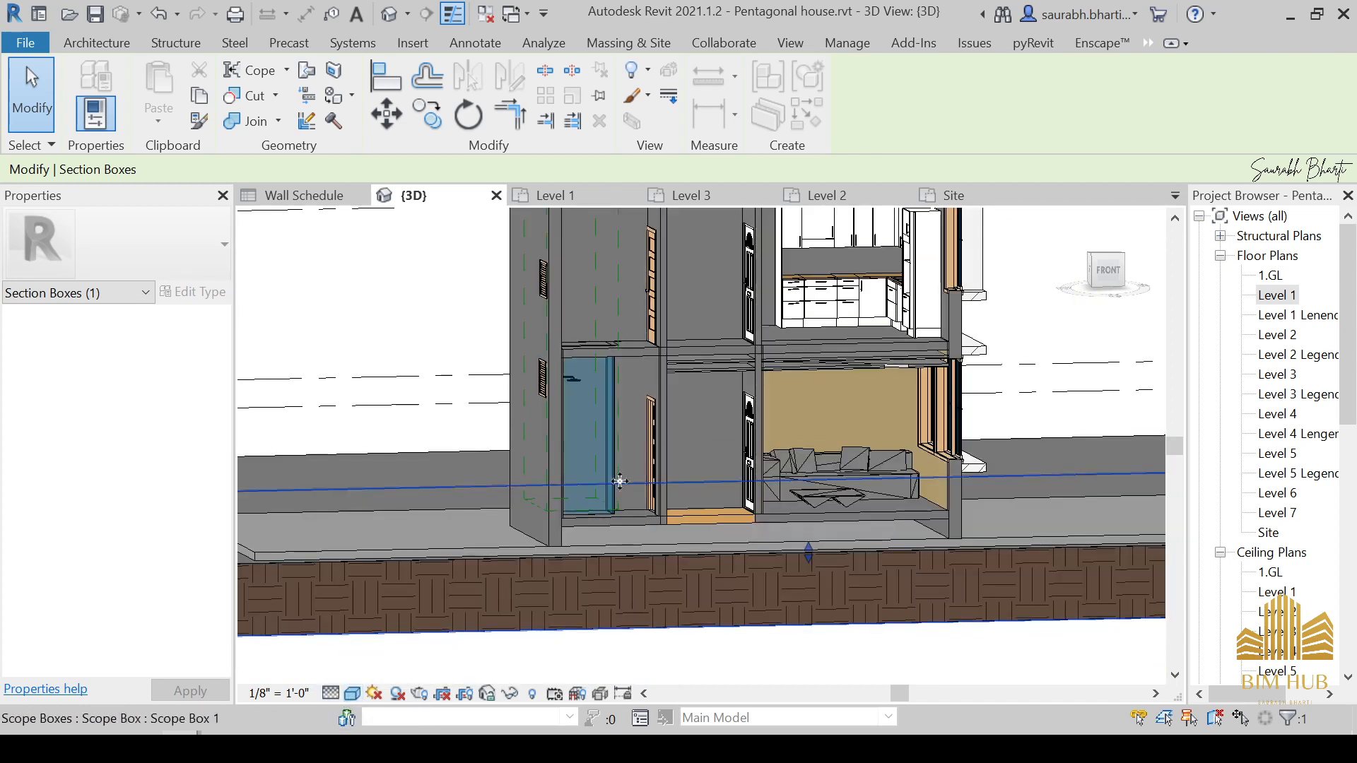
# Step: Try 2.5" x 5" rectangular Black mullions along the bottom edges of both shower curtain walls and undo them
pyautogui.scroll(5, 642, 457)
pyautogui.moveTo(643, 457); pyautogui.dragTo(643, 475, button='middle')
pyautogui.scroll(4, 540, 470)
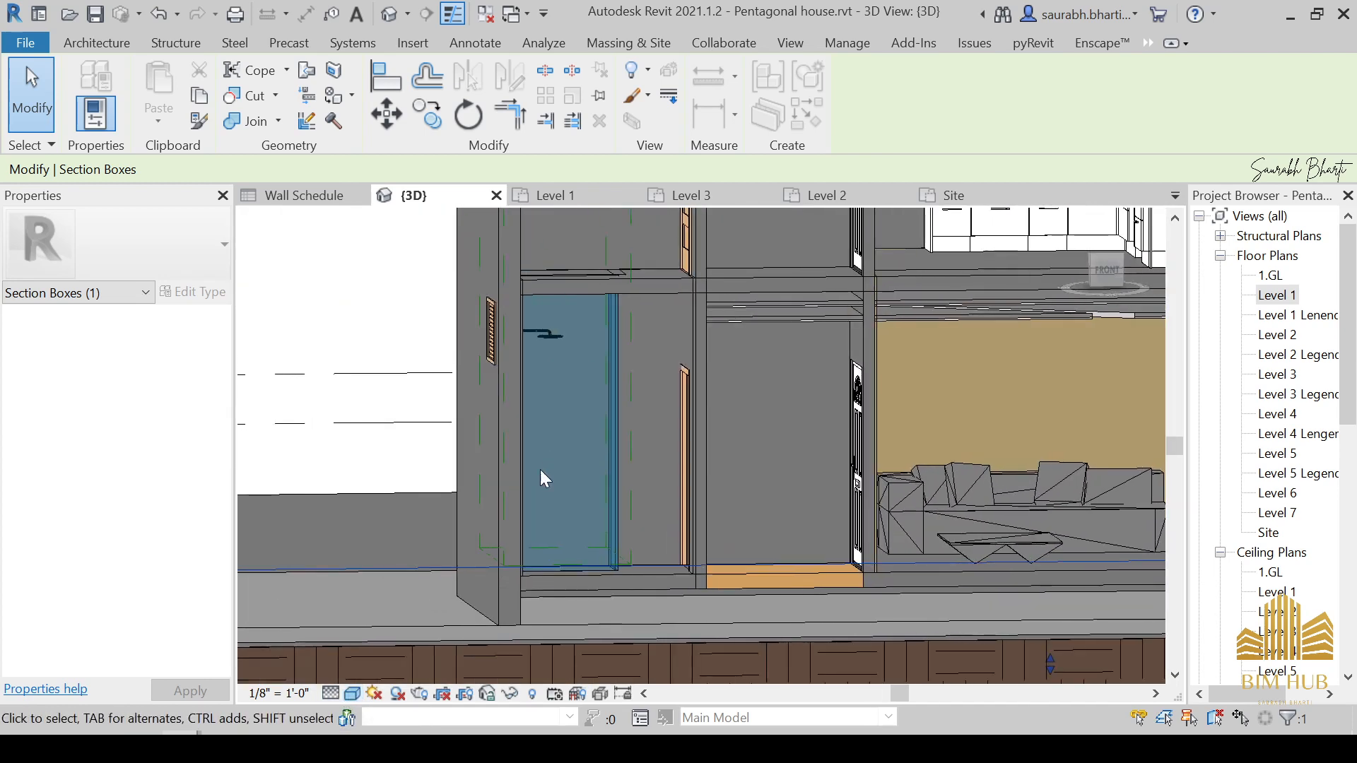
pyautogui.click(626, 424)
pyautogui.keyDown('shift'); pyautogui.moveTo(658, 510); pyautogui.dragTo(392, 167, button='middle'); pyautogui.keyUp('shift')
pyautogui.press('Escape')
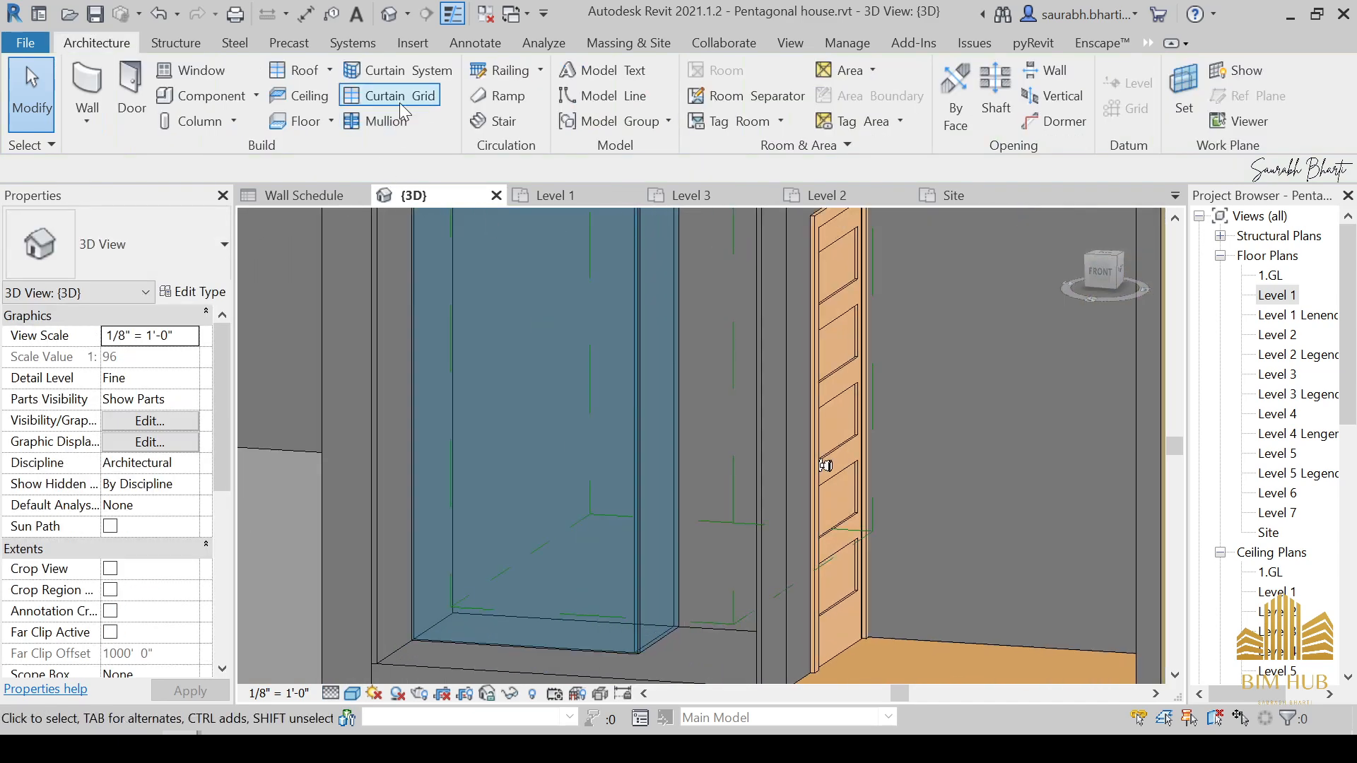
pyautogui.click(384, 121)
pyautogui.moveTo(540, 570); pyautogui.dragTo(585, 516, button='middle')
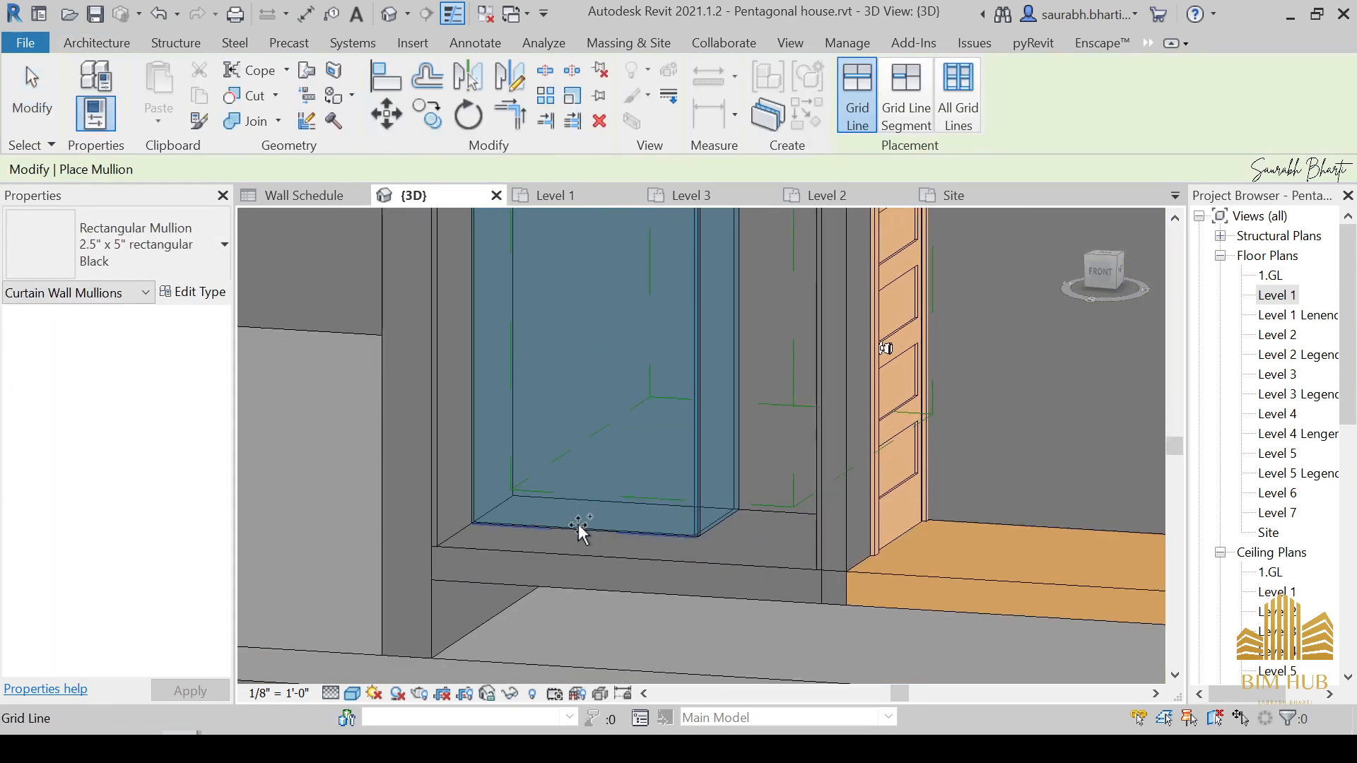
pyautogui.click(579, 530)
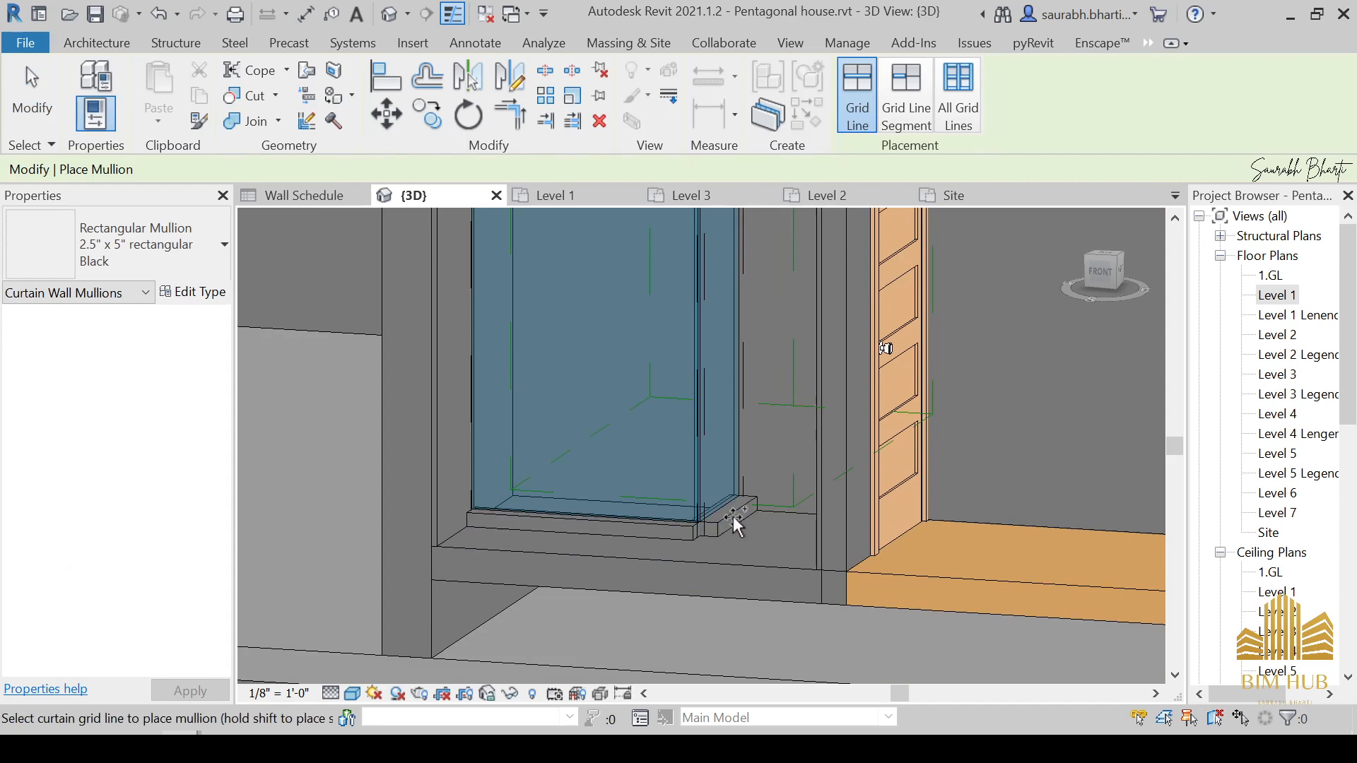
pyautogui.keyDown('shift'); pyautogui.moveTo(733, 516); pyautogui.dragTo(689, 607, button='middle'); pyautogui.keyUp('shift')
pyautogui.press('Escape')
pyautogui.scroll(3, 717, 528)
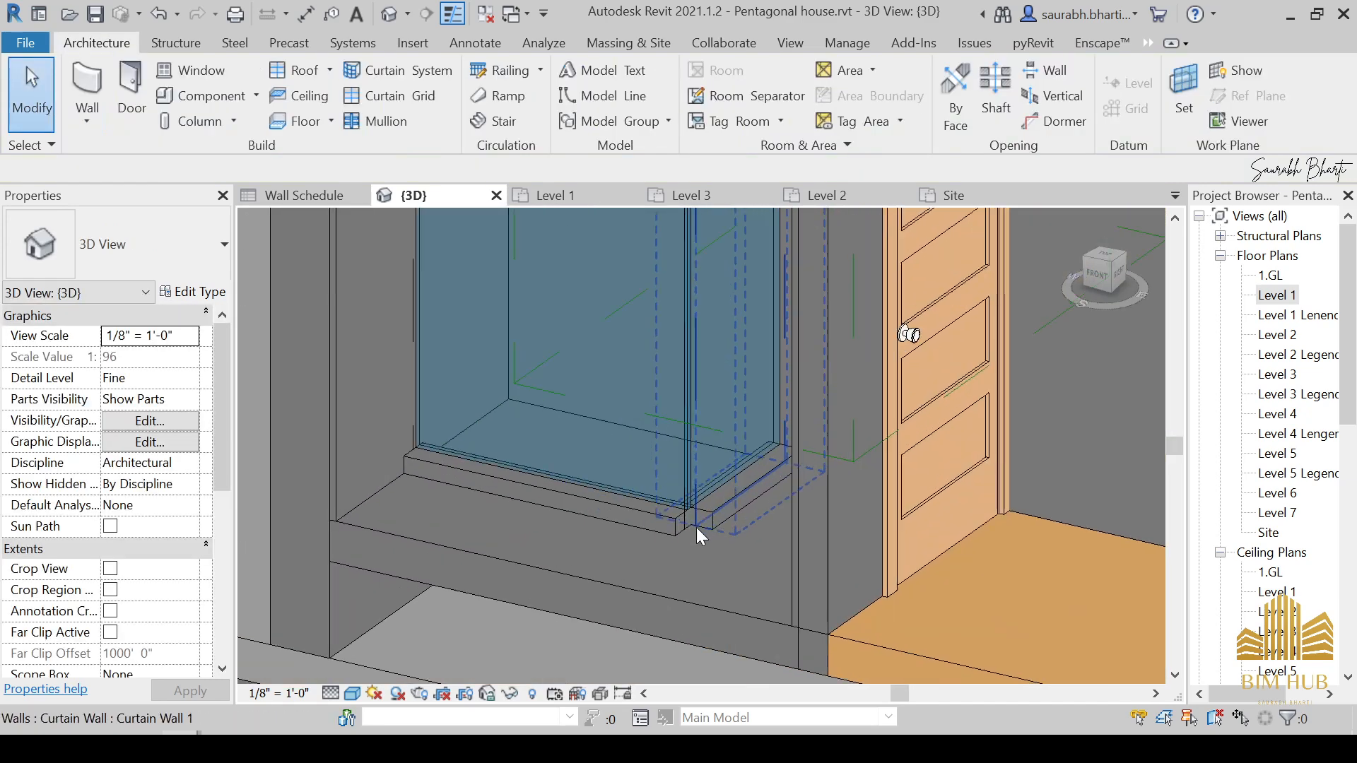
pyautogui.scroll(2, 714, 502)
pyautogui.scroll(-3, 731, 529)
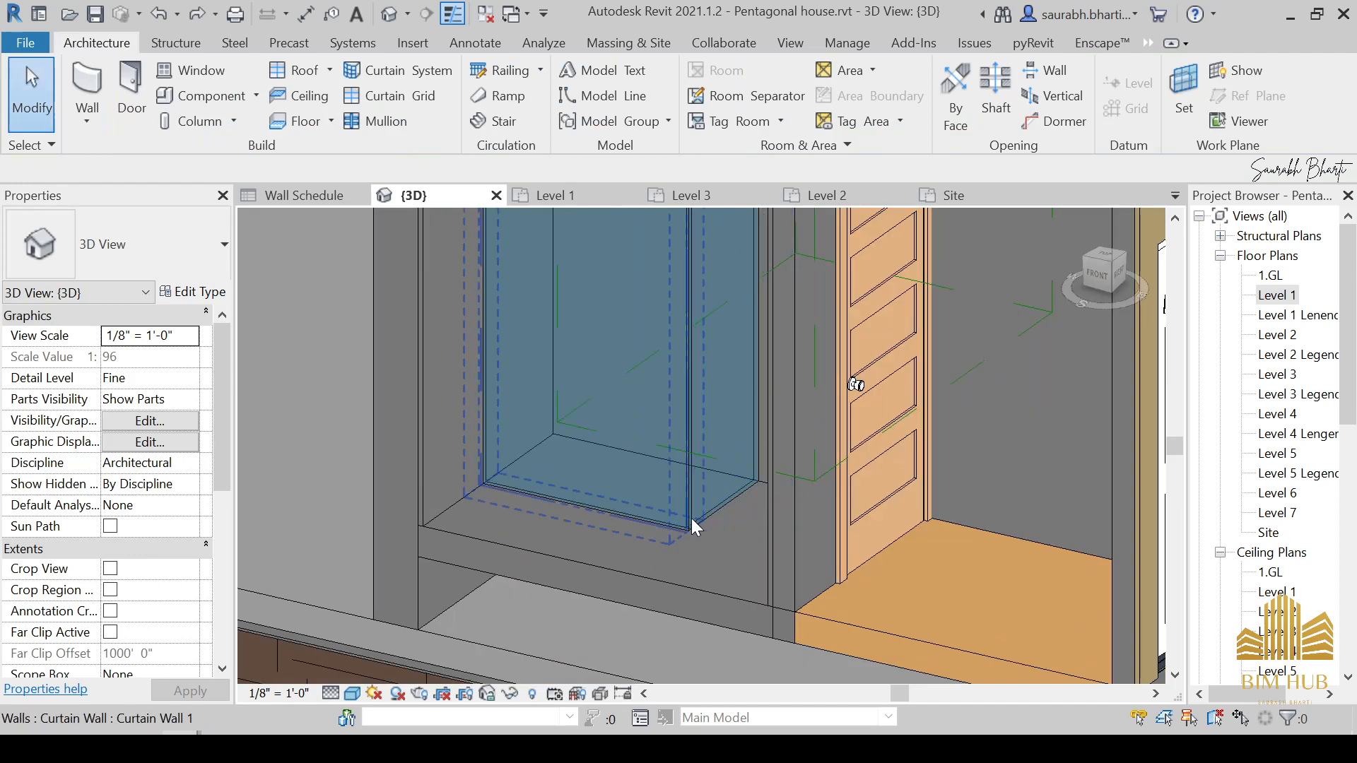
# Step: Try a 1.5" x 2.5" rectangular mullion along the bottom edge of the front shower curtain wall
pyautogui.click(377, 121)
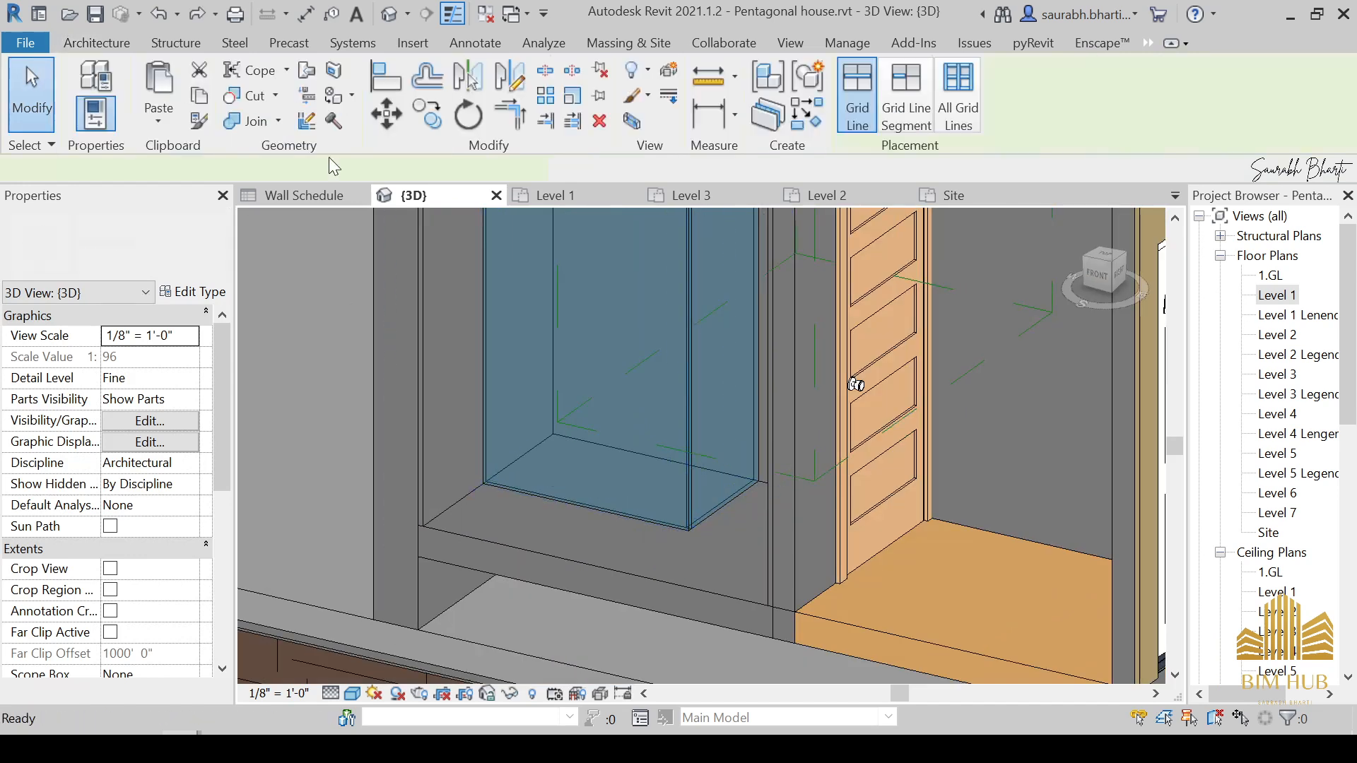
pyautogui.click(159, 228)
pyautogui.scroll(3, 130, 343)
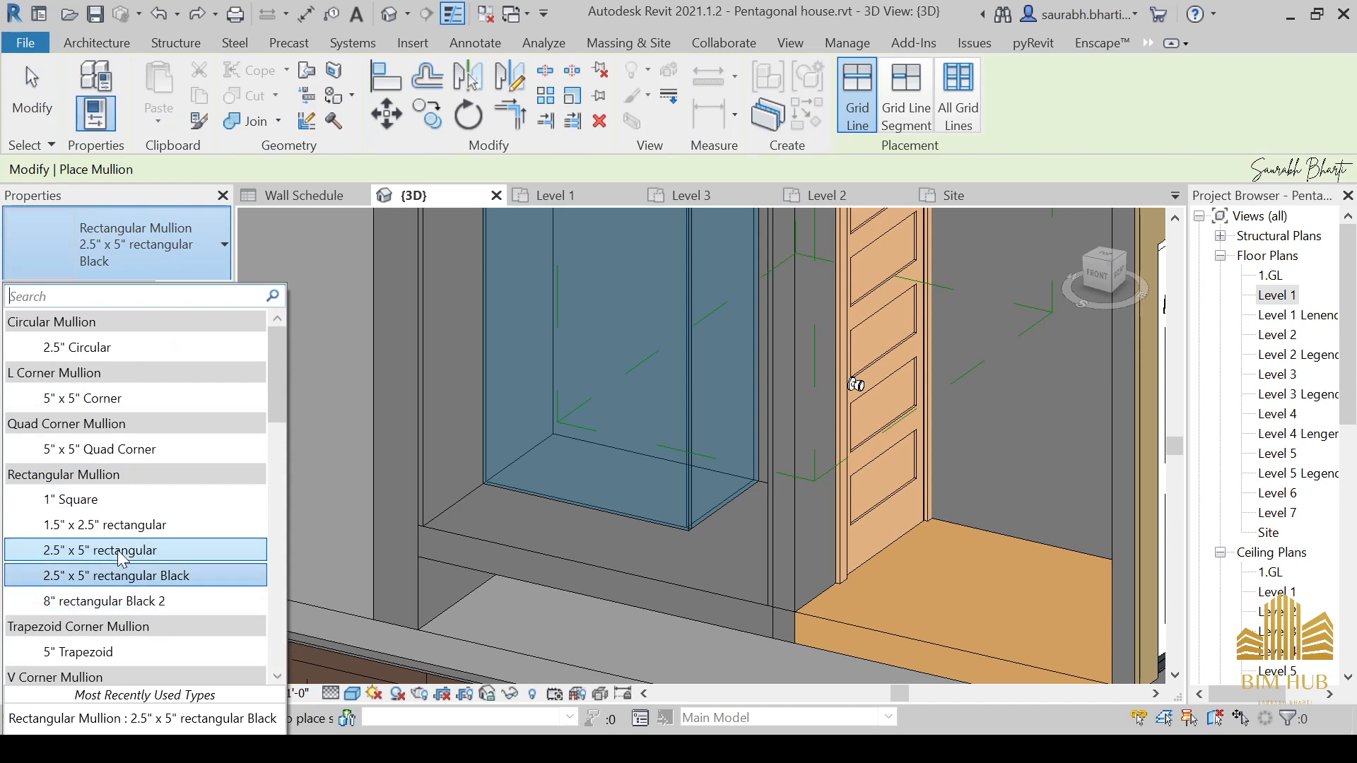
pyautogui.click(131, 530)
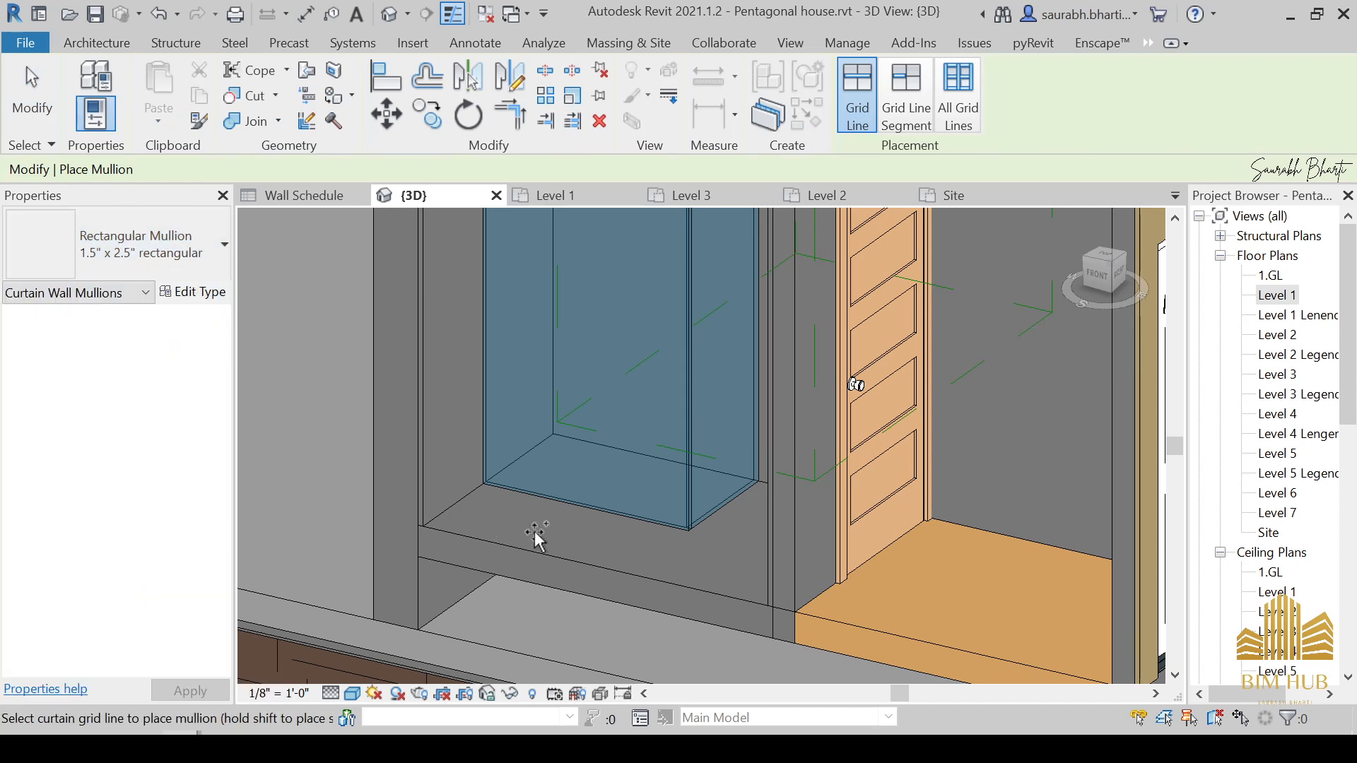
pyautogui.click(578, 511)
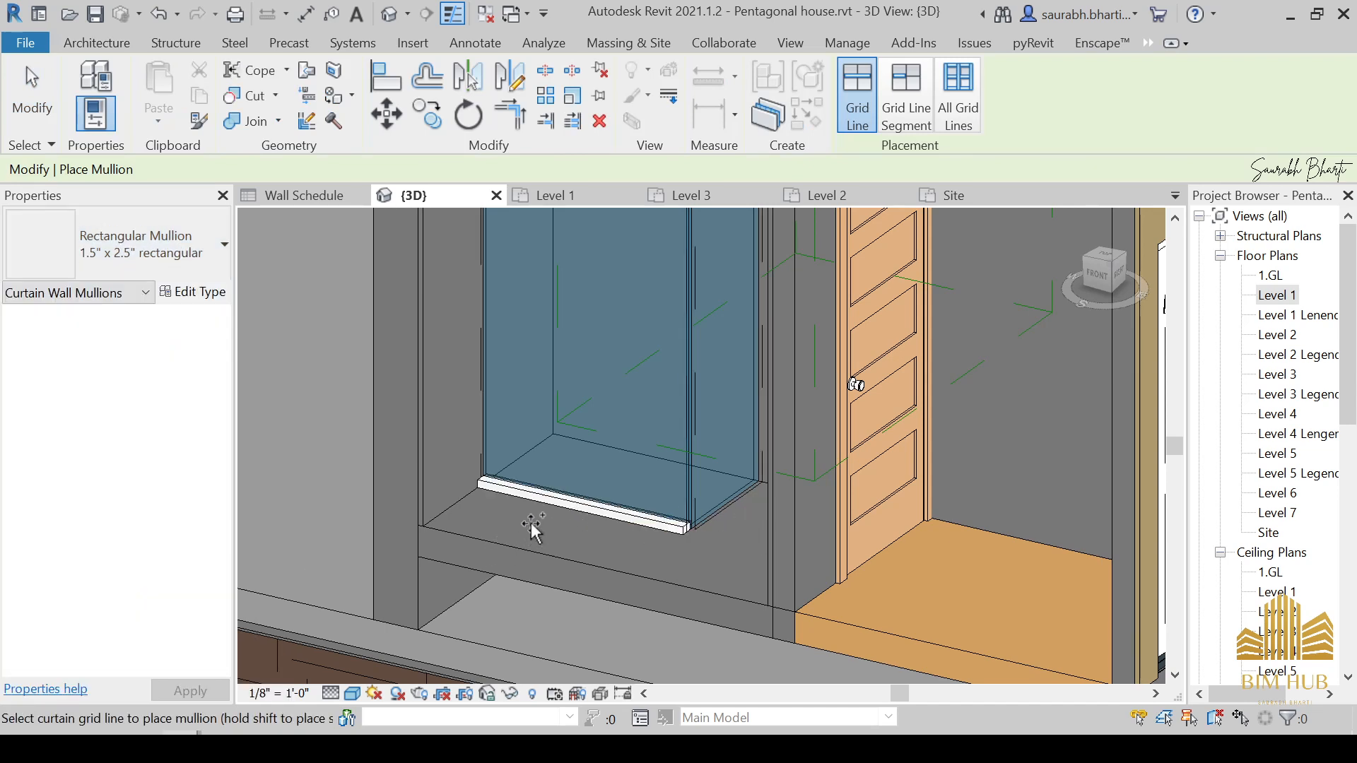
# Step: Place 1" Square rectangular mullions along the bottom edges of both shower curtain walls
pyautogui.click(141, 244)
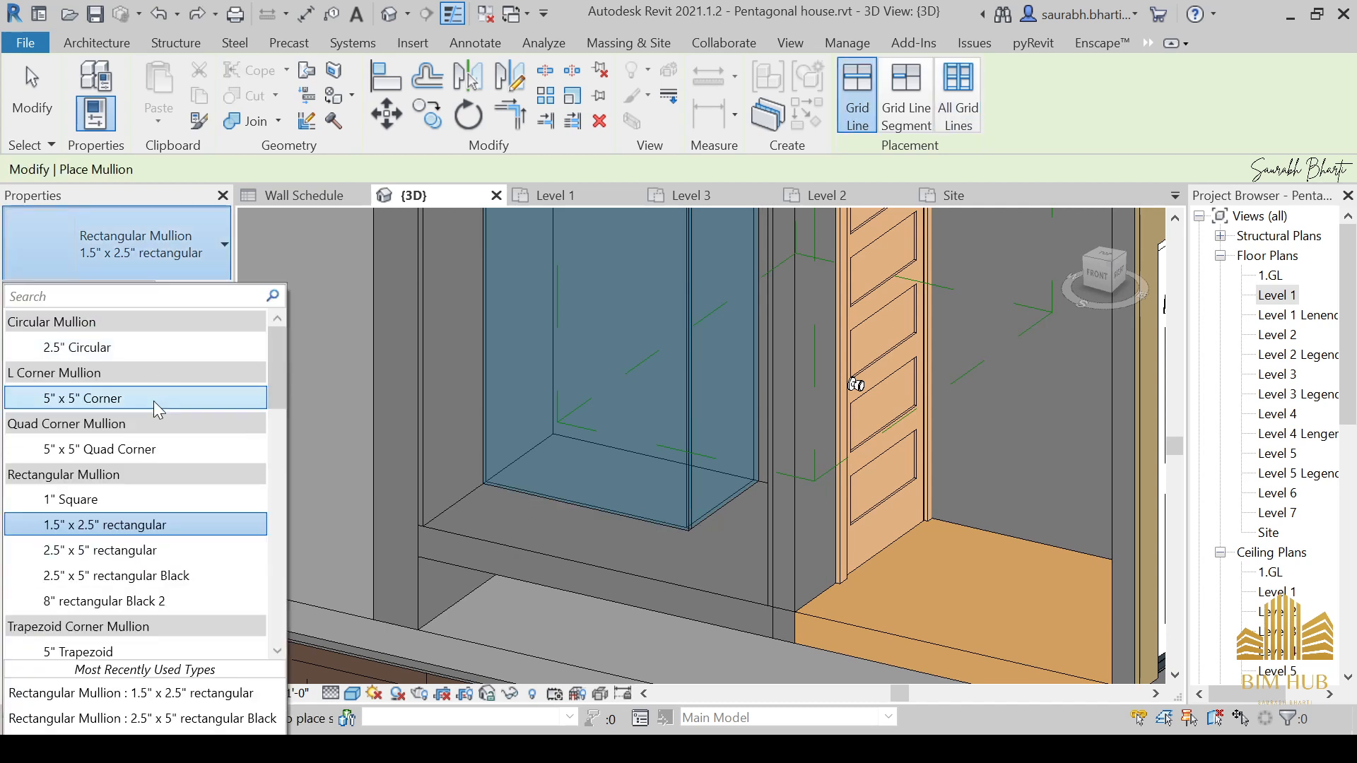
pyautogui.click(145, 504)
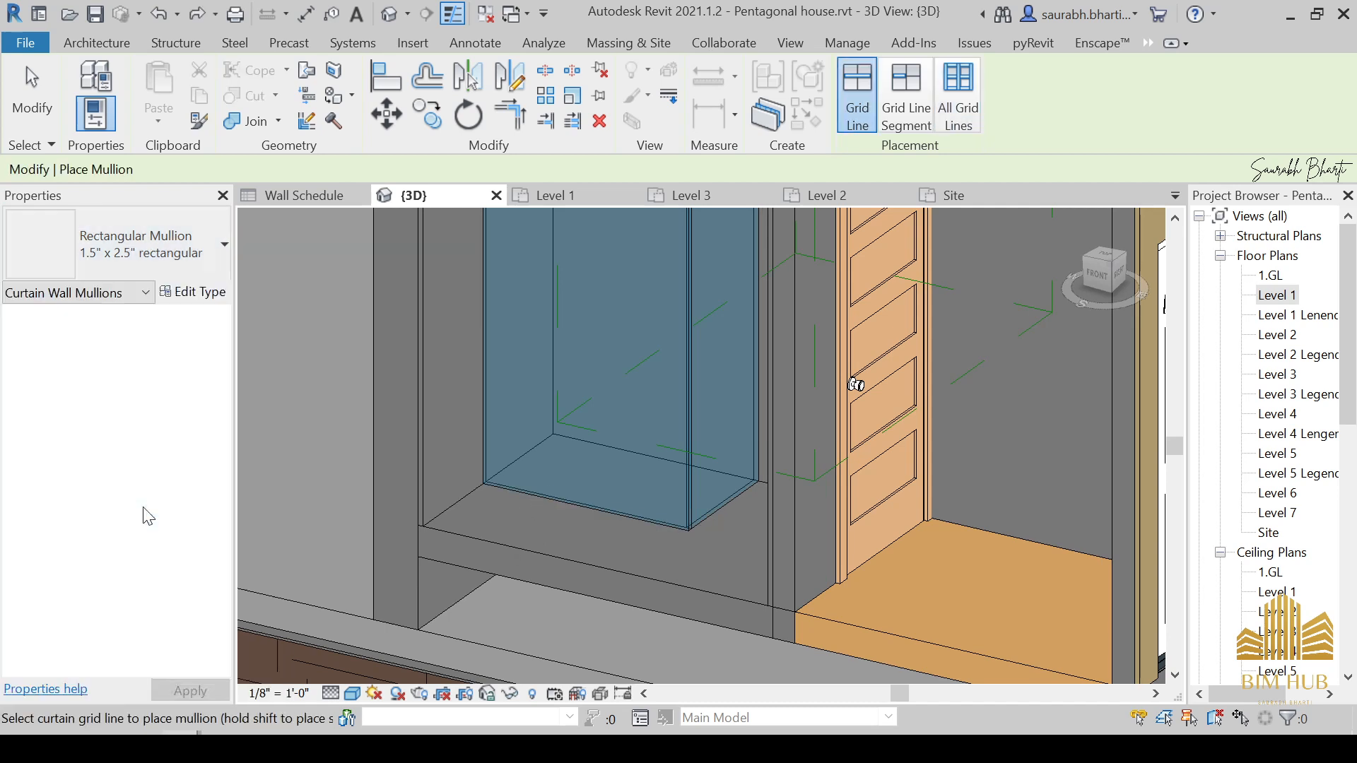
pyautogui.click(724, 511)
pyautogui.scroll(3, 689, 472)
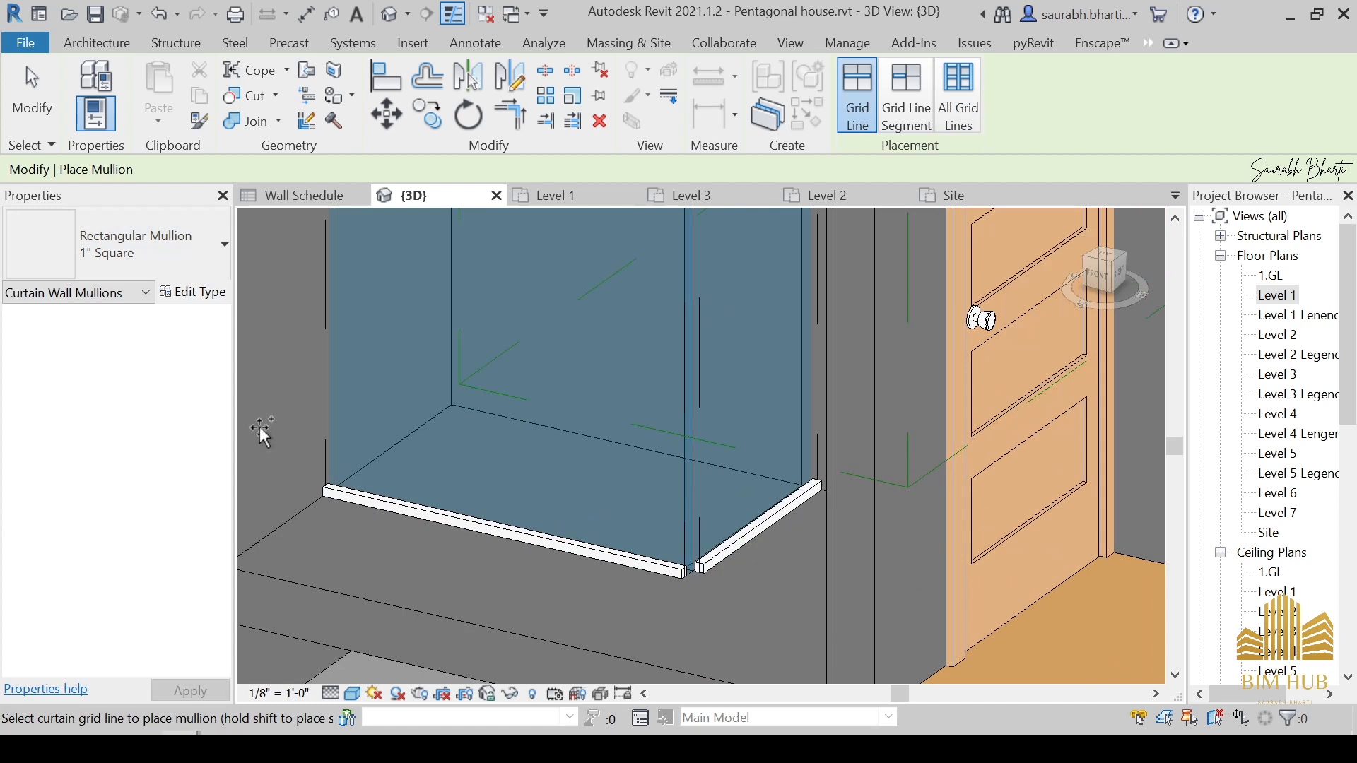
# Step: Try to place a 5" V Corner mullion on the vertical edge where the two shower curtain walls meet
pyautogui.click(176, 253)
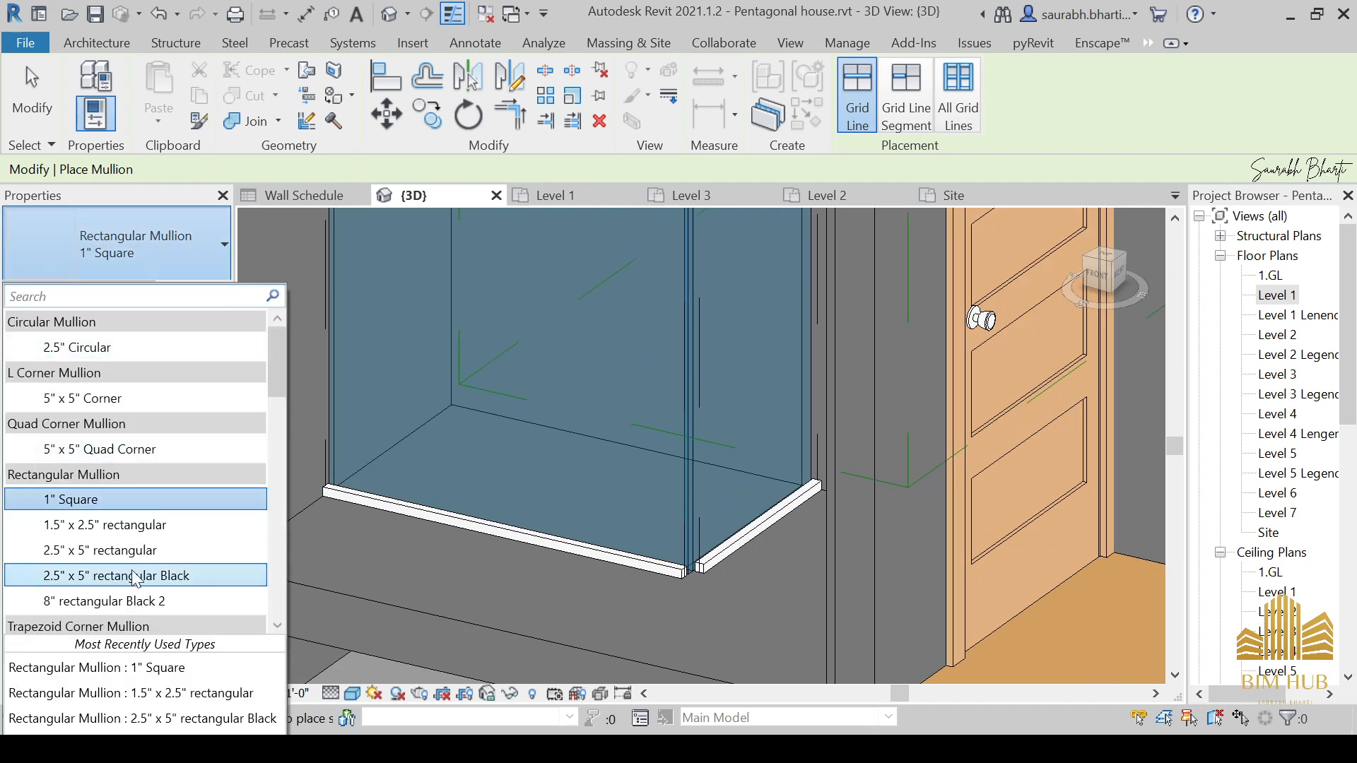
pyautogui.scroll(-3, 134, 530)
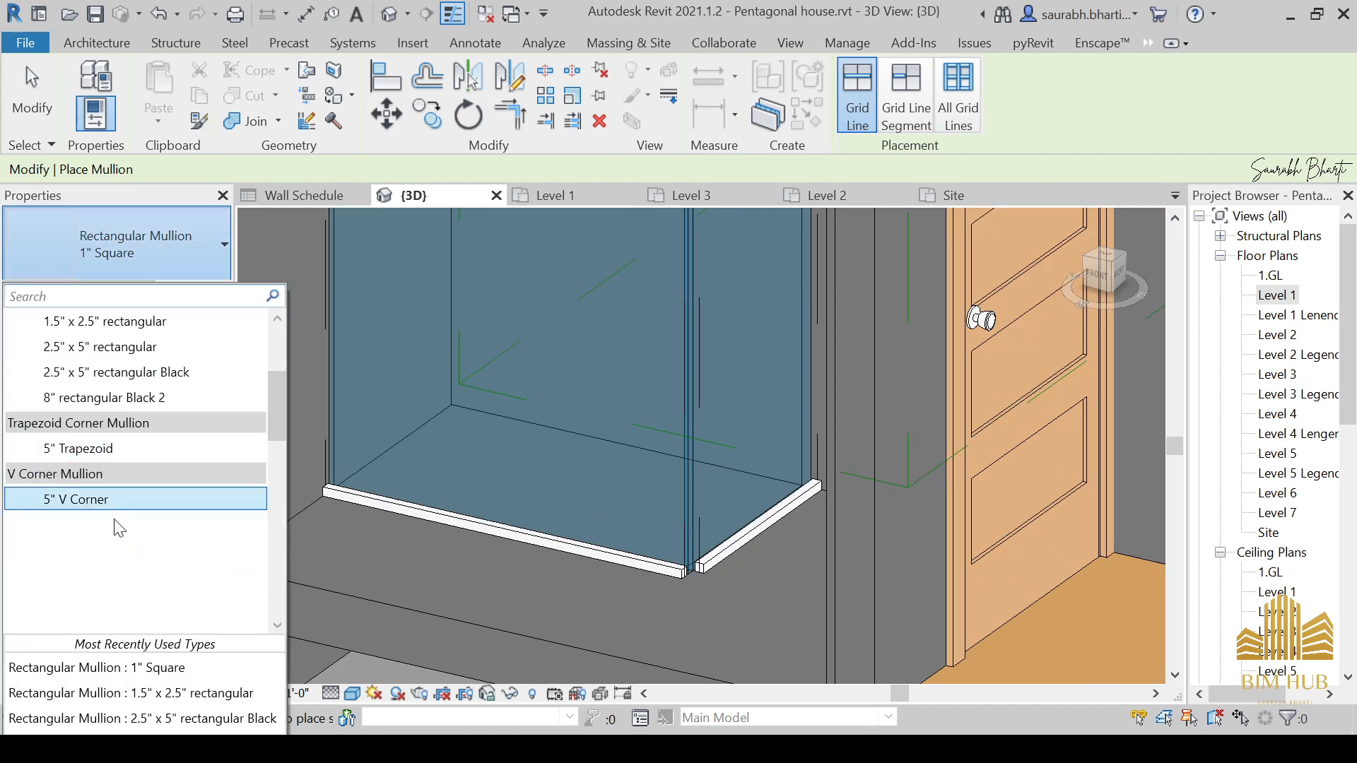
pyautogui.click(121, 507)
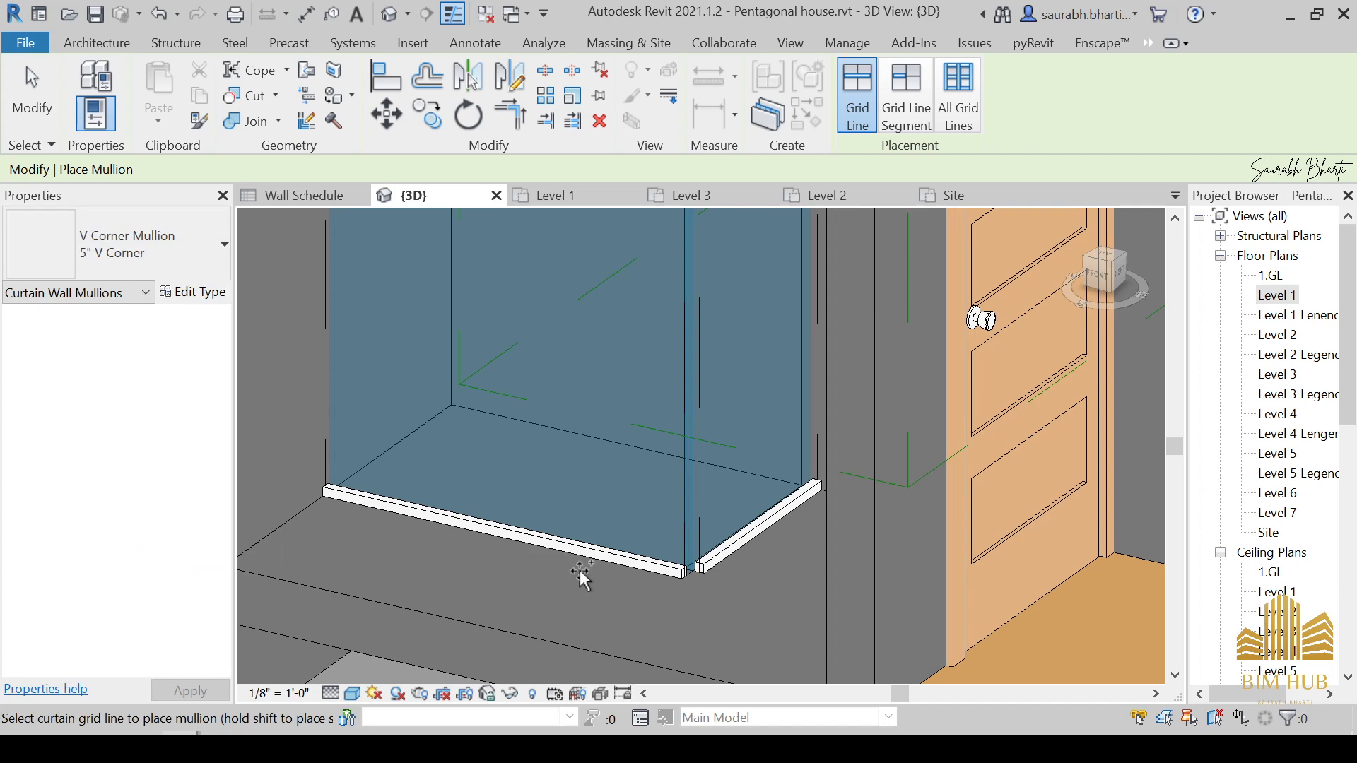
pyautogui.click(686, 516)
pyautogui.moveTo(686, 516)
pyautogui.keyDown('shift'); pyautogui.mouseDown(button='middle')
pyautogui.moveTo(715, 534)
pyautogui.moveTo(693, 520)
pyautogui.mouseUp(button='middle'); pyautogui.keyUp('shift')
pyautogui.press('Escape')
pyautogui.press('Escape')
pyautogui.scroll(3, 689, 523)
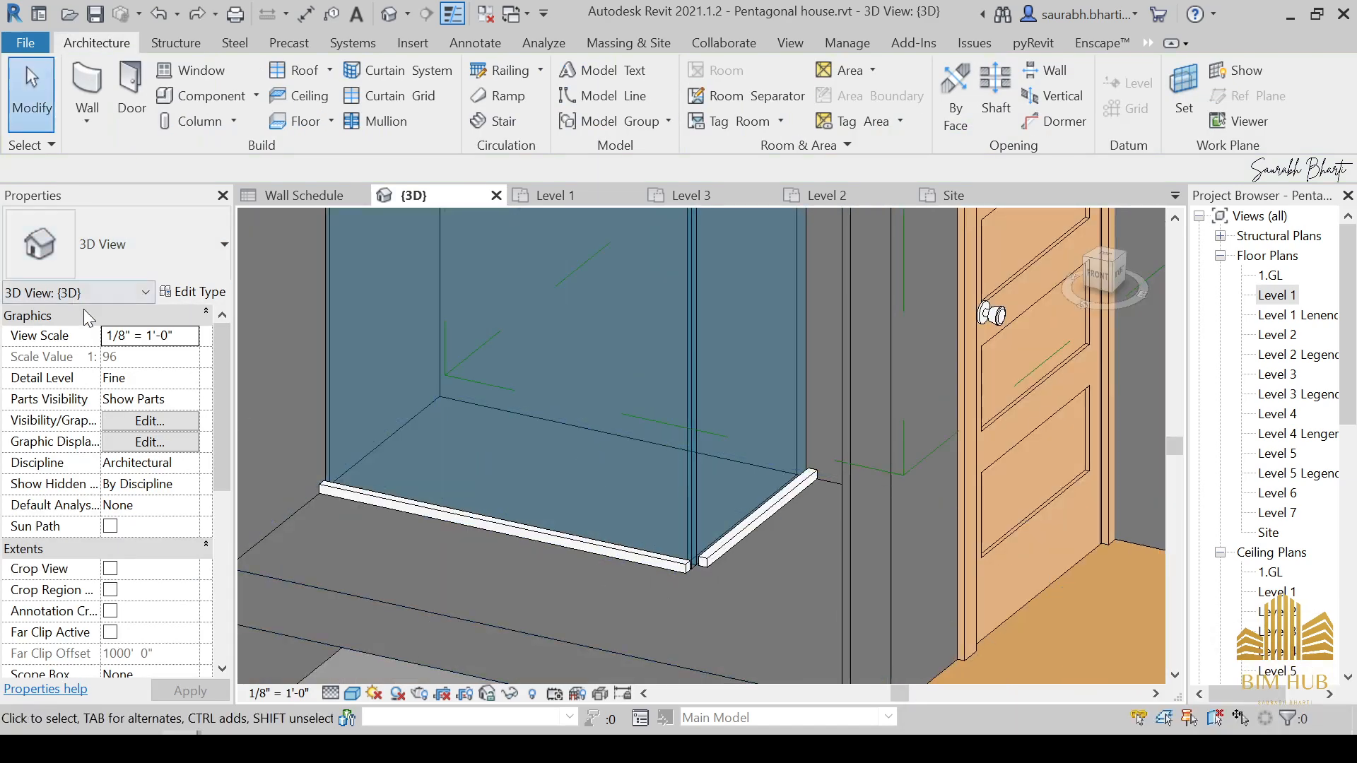
# Step: Start a new curtain wall mullion placement and select the V Corner Mullion 5" V Corner type for it
pyautogui.click(378, 122)
pyautogui.click(159, 266)
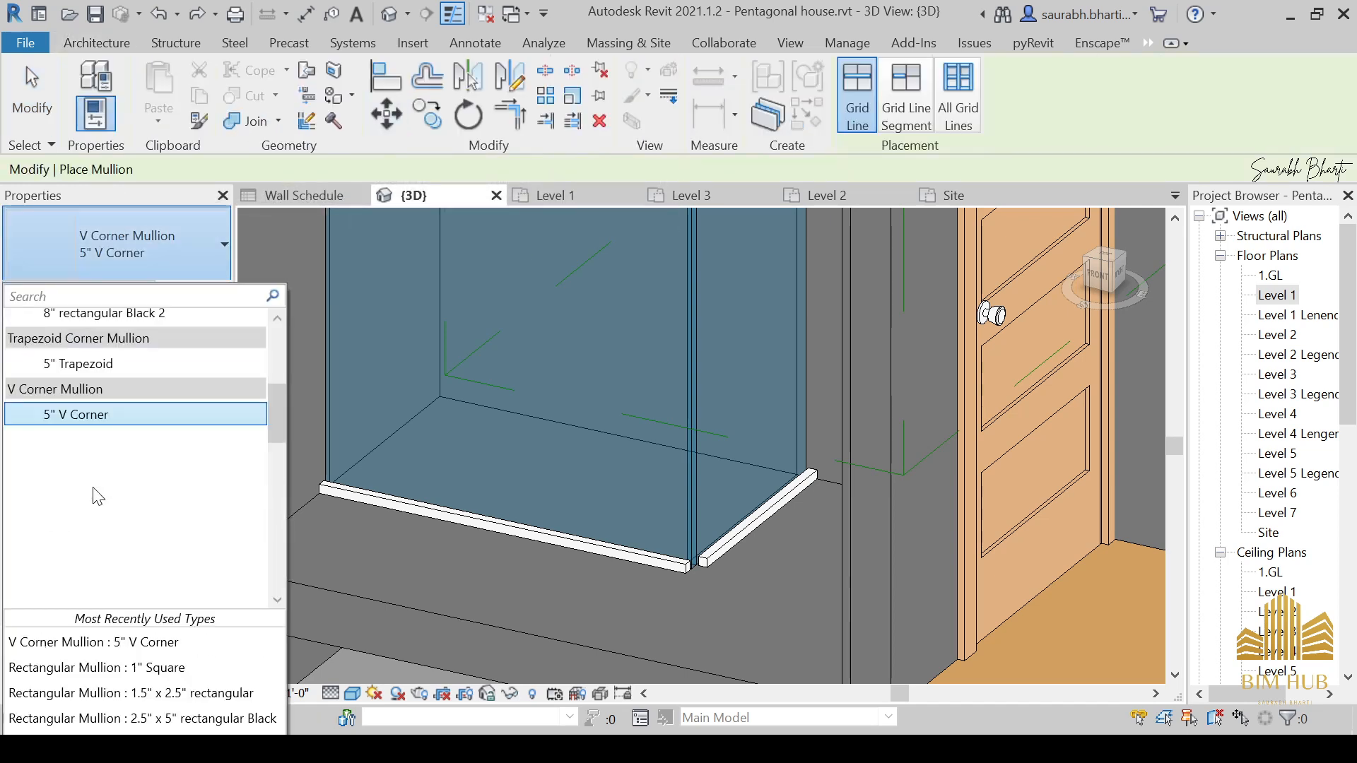
pyautogui.scroll(3, 99, 452)
pyautogui.scroll(2, 106, 425)
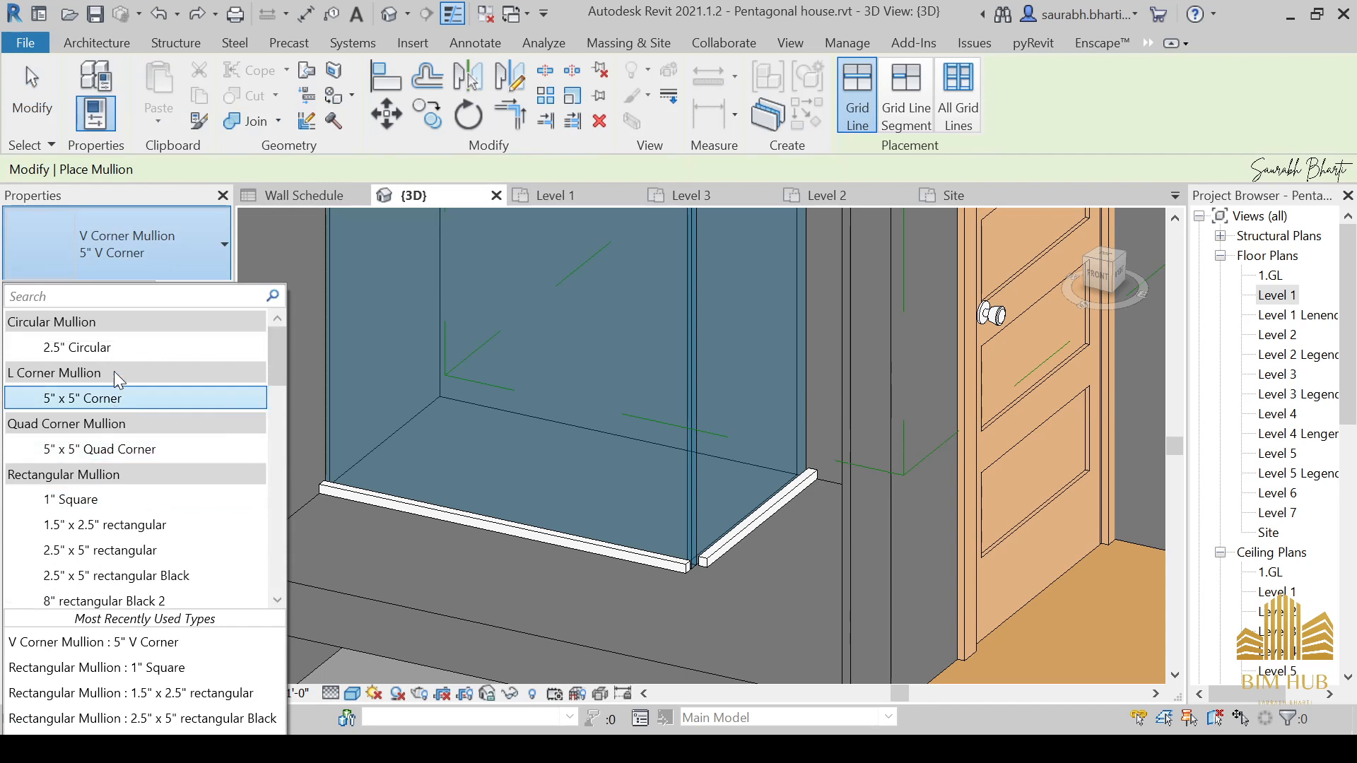
pyautogui.click(103, 351)
pyautogui.click(142, 254)
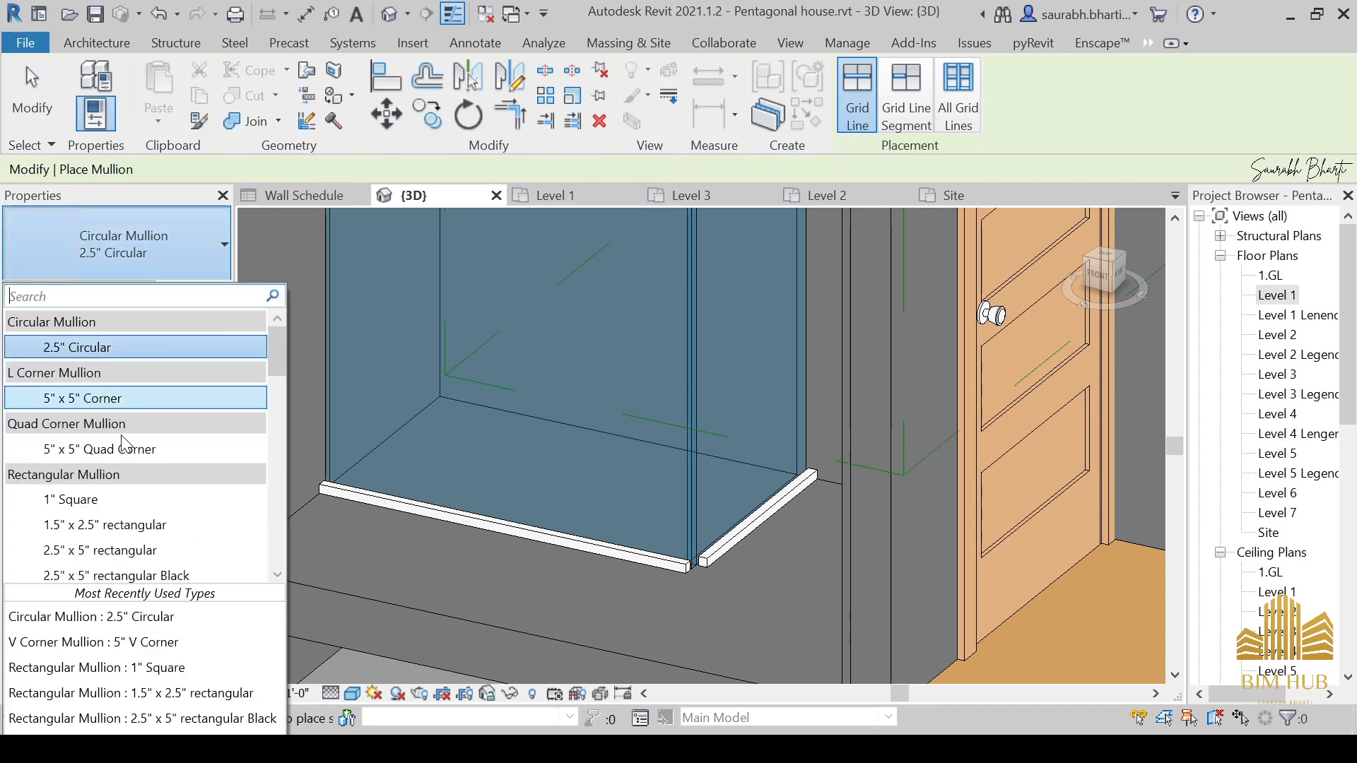
pyautogui.scroll(-1, 135, 481)
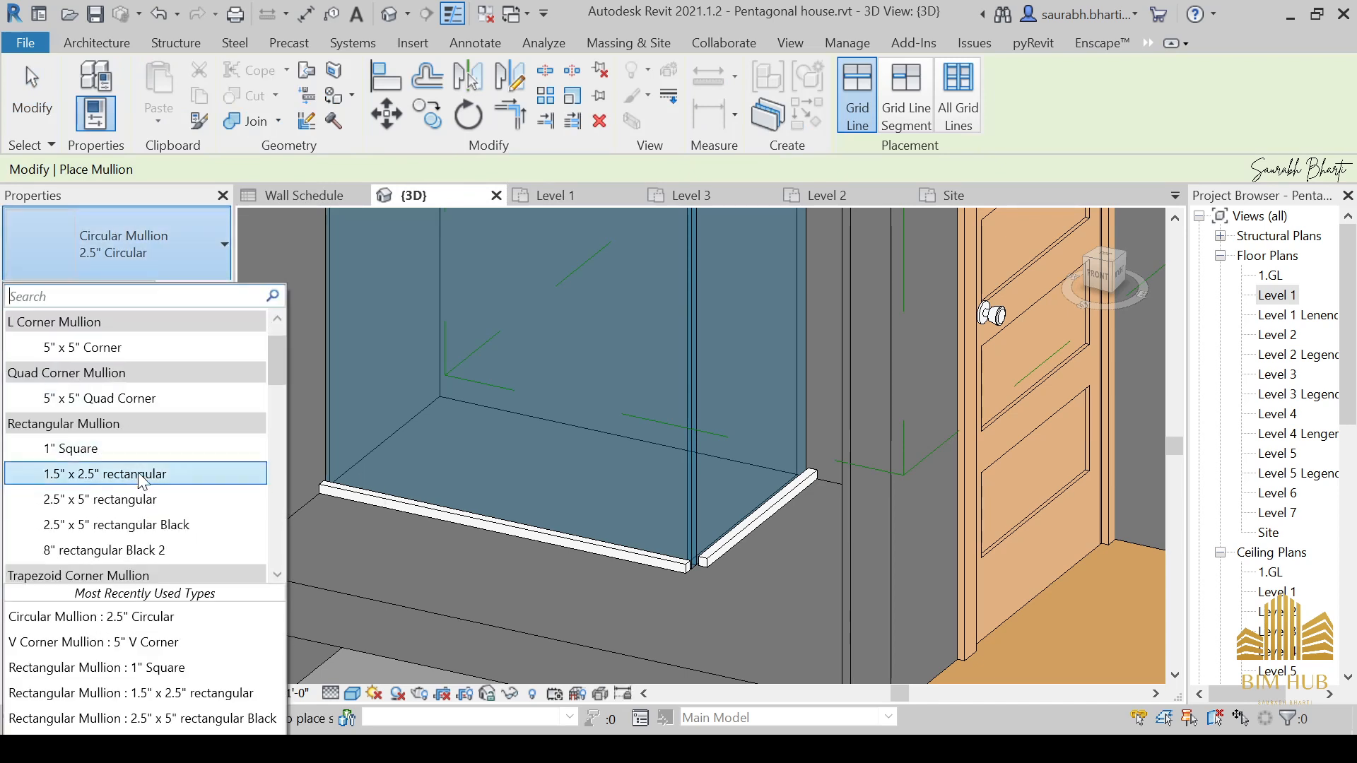
pyautogui.scroll(-2, 138, 521)
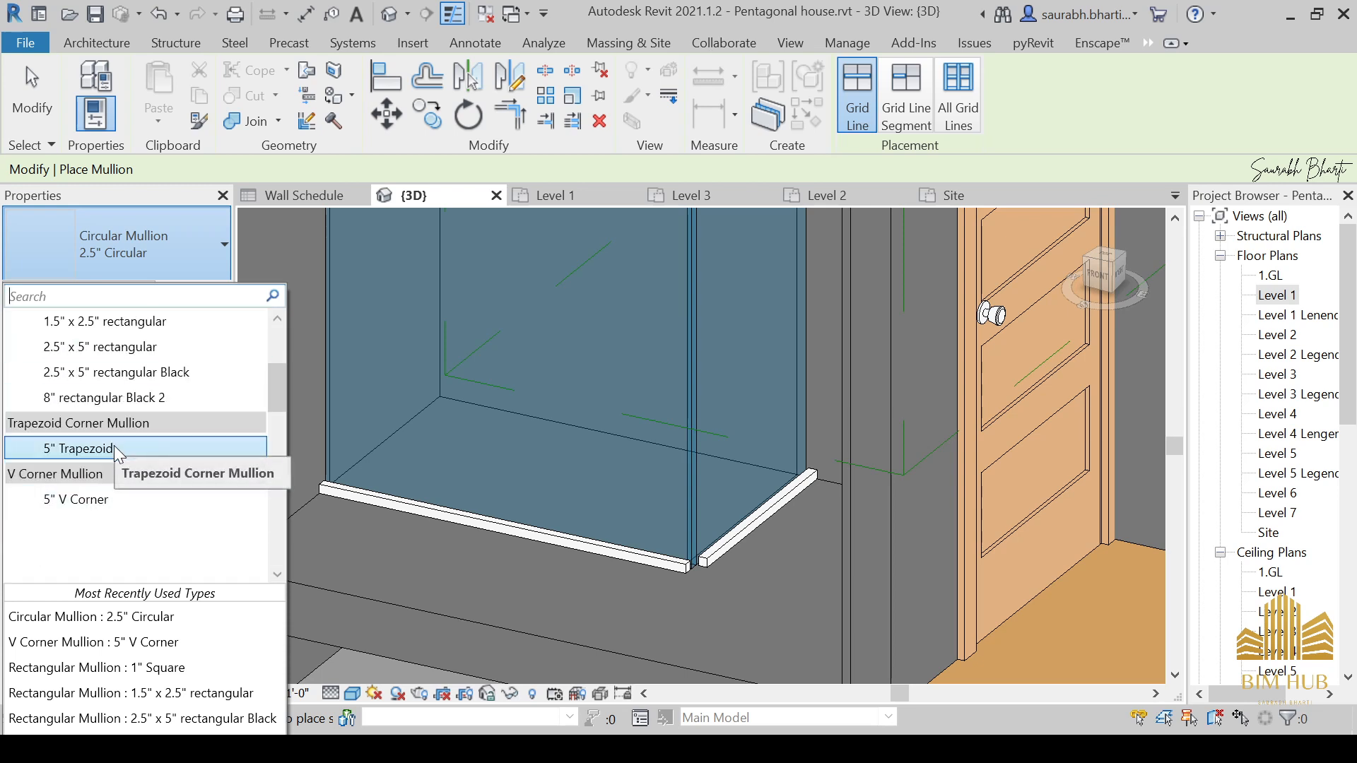
pyautogui.click(95, 499)
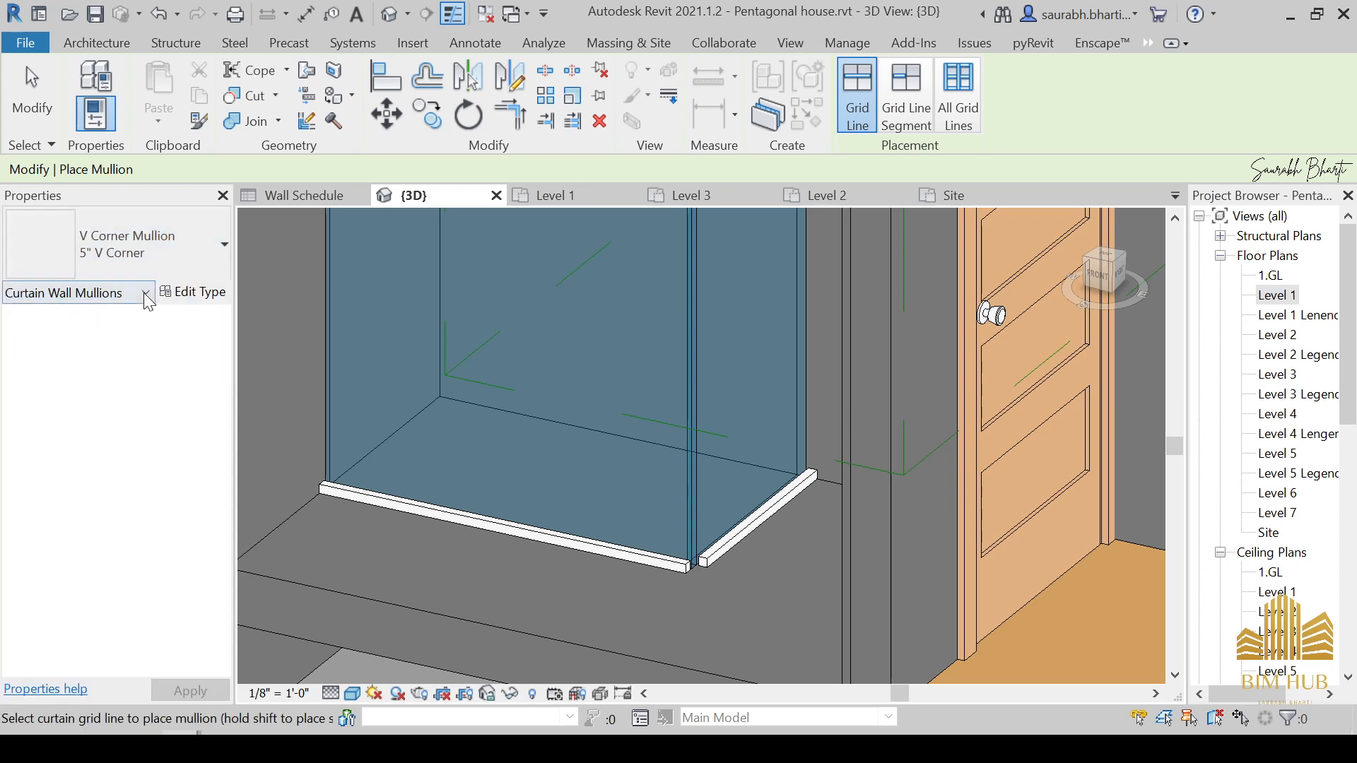
# Step: Duplicate the 5" V Corner mullion type under the name 2" V Corner 2
pyautogui.click(180, 292)
pyautogui.click(1127, 135)
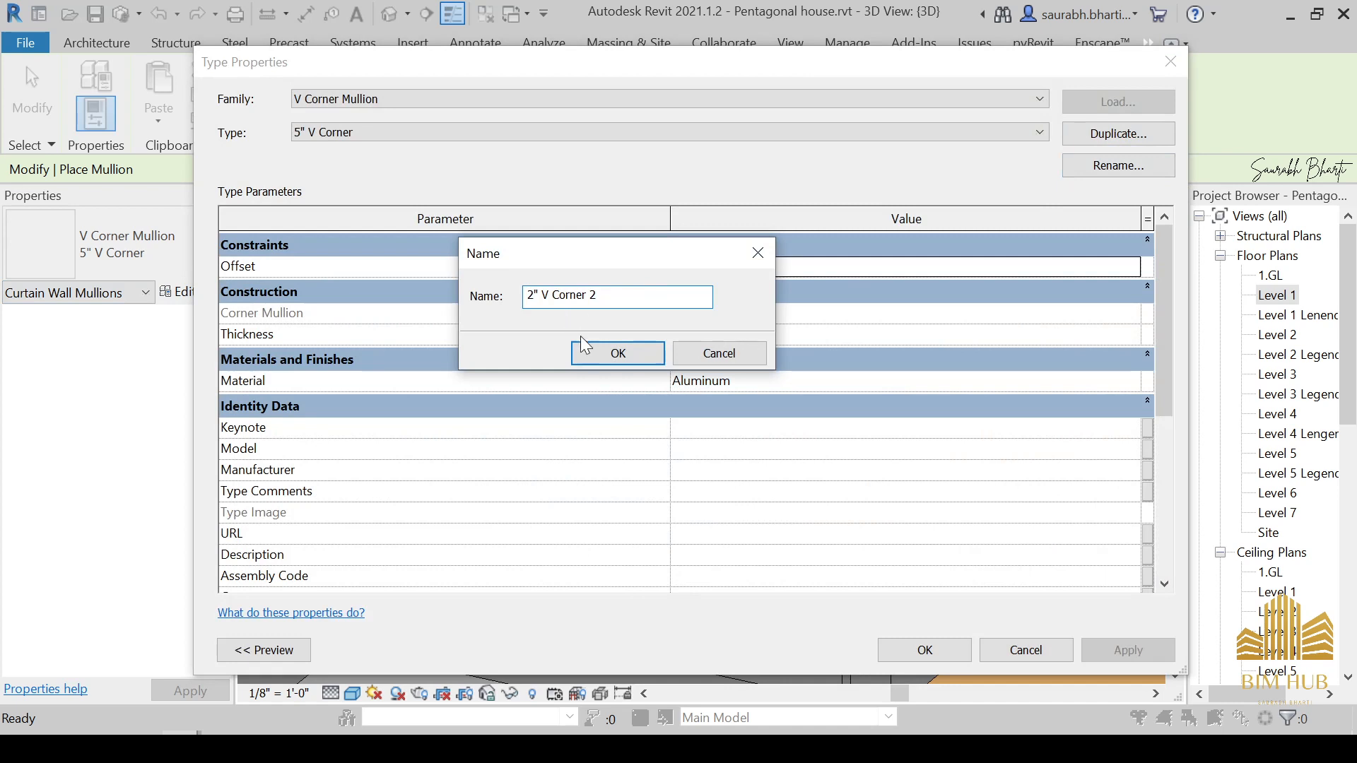
pyautogui.click(606, 352)
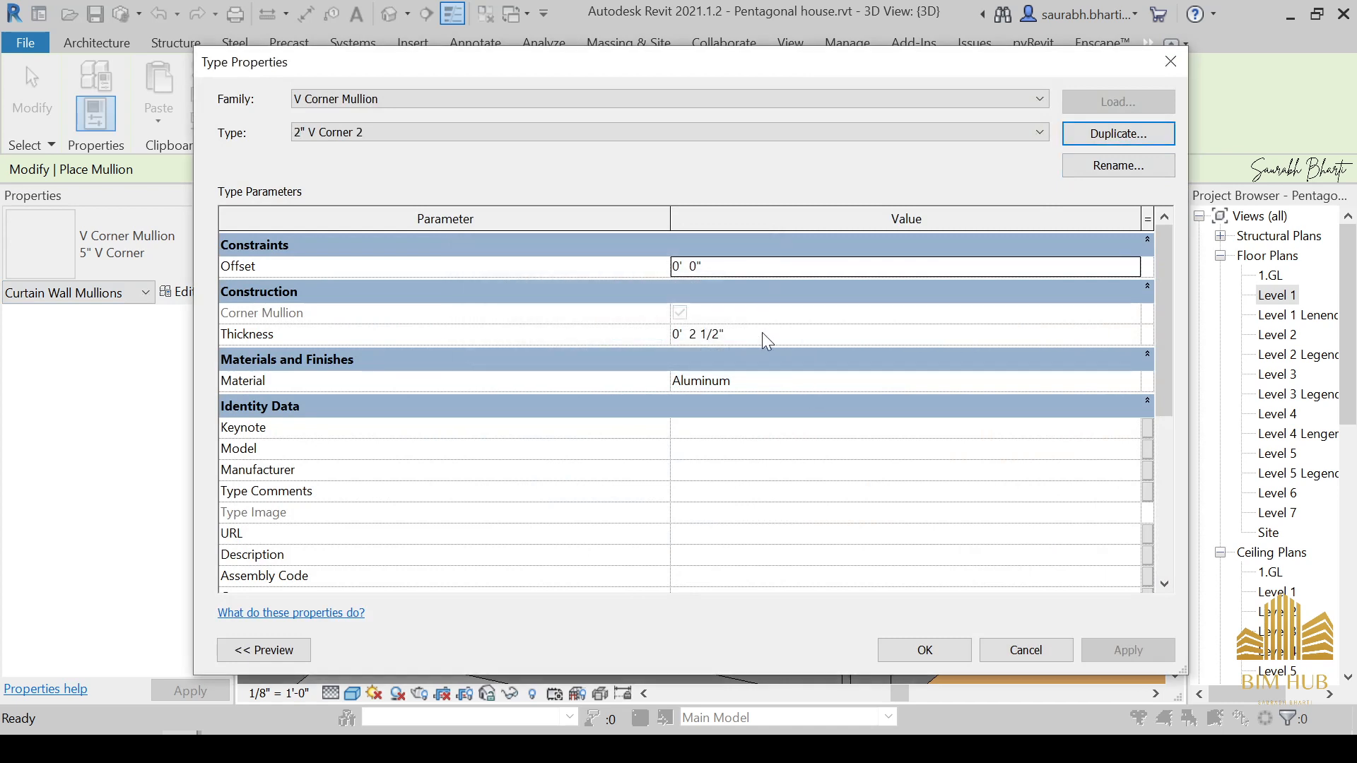
# Step: Set both Leg 1 and Leg 2 of the new V corner mullion type to 1"
pyautogui.moveTo(1156, 359); pyautogui.dragTo(1177, 516)
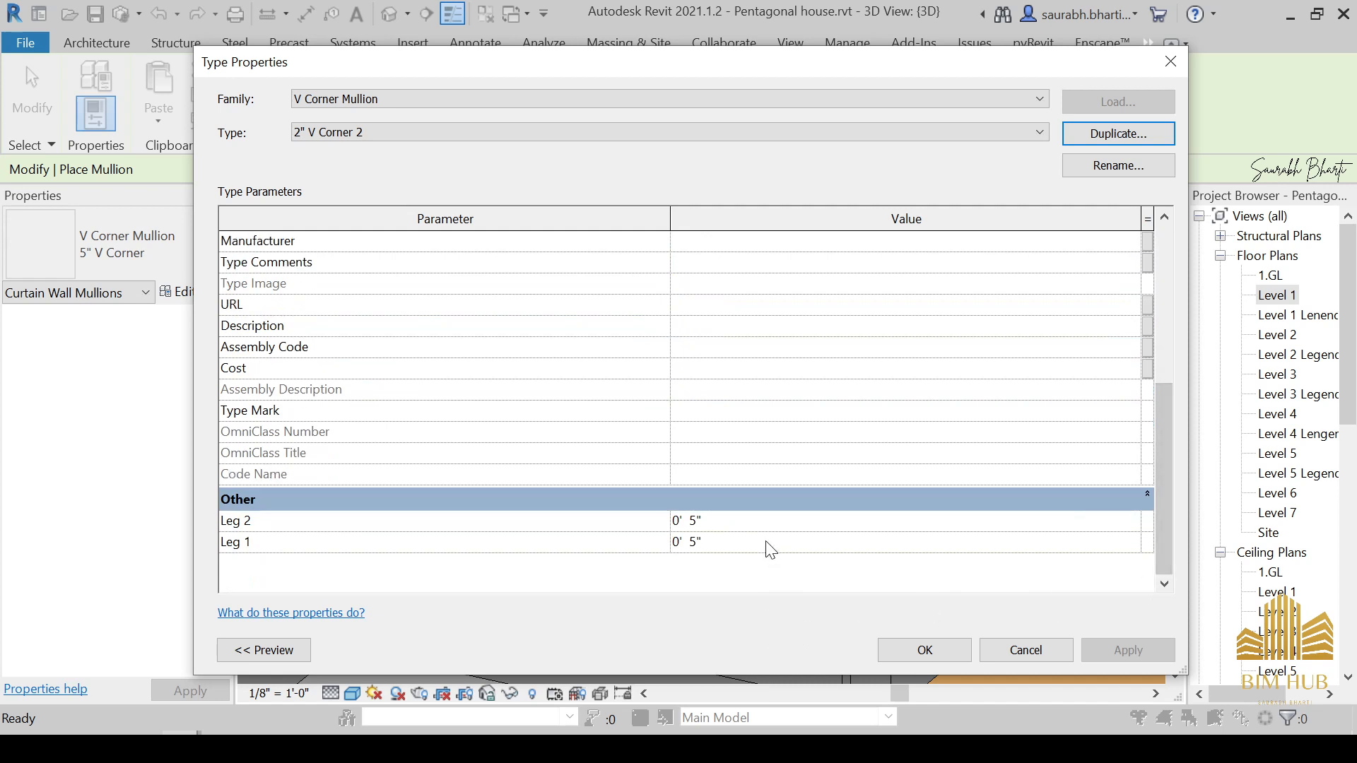
pyautogui.click(769, 522)
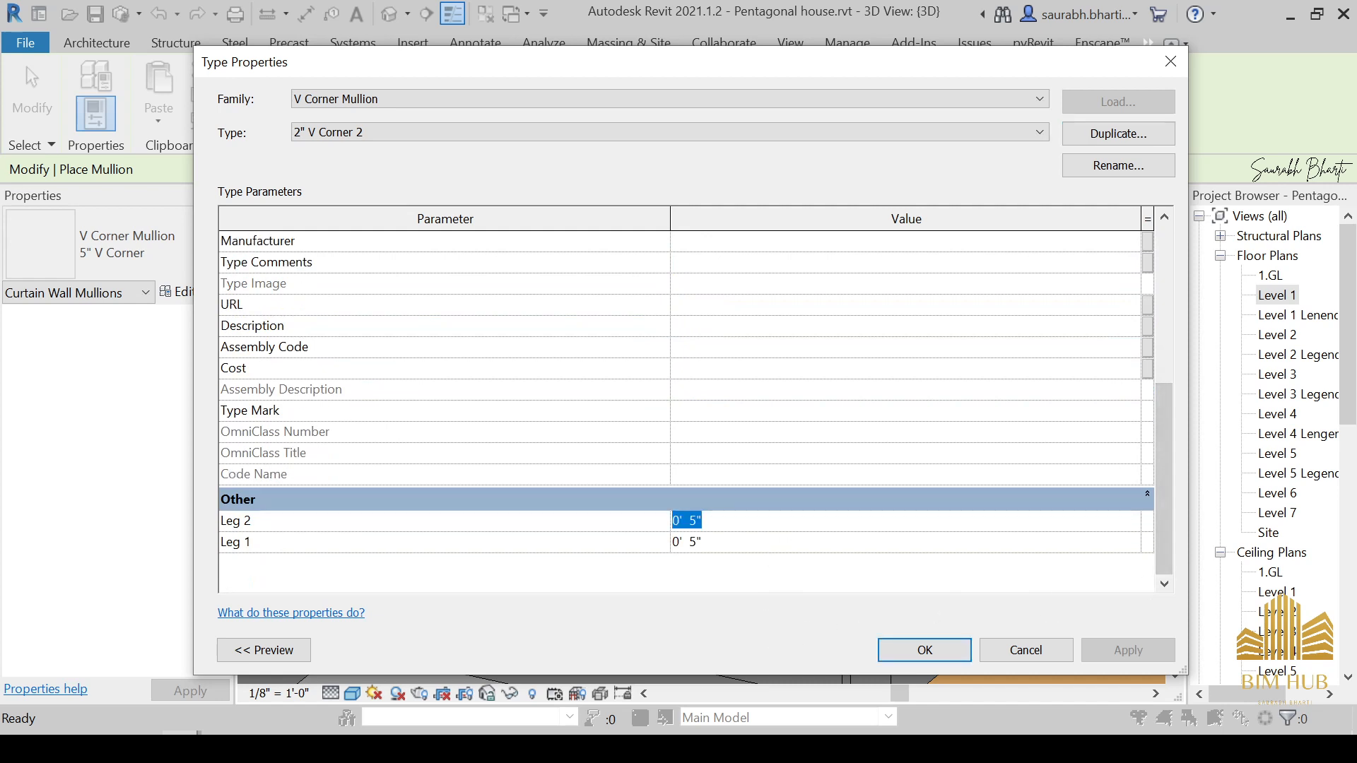
pyautogui.write('1"')
pyautogui.click(768, 545)
pyautogui.write('1"')
# Step: Keep the type name 2" V Corner 2, set Leg 2 to 2" and accept the type properties
pyautogui.click(1119, 166)
pyautogui.click(616, 345)
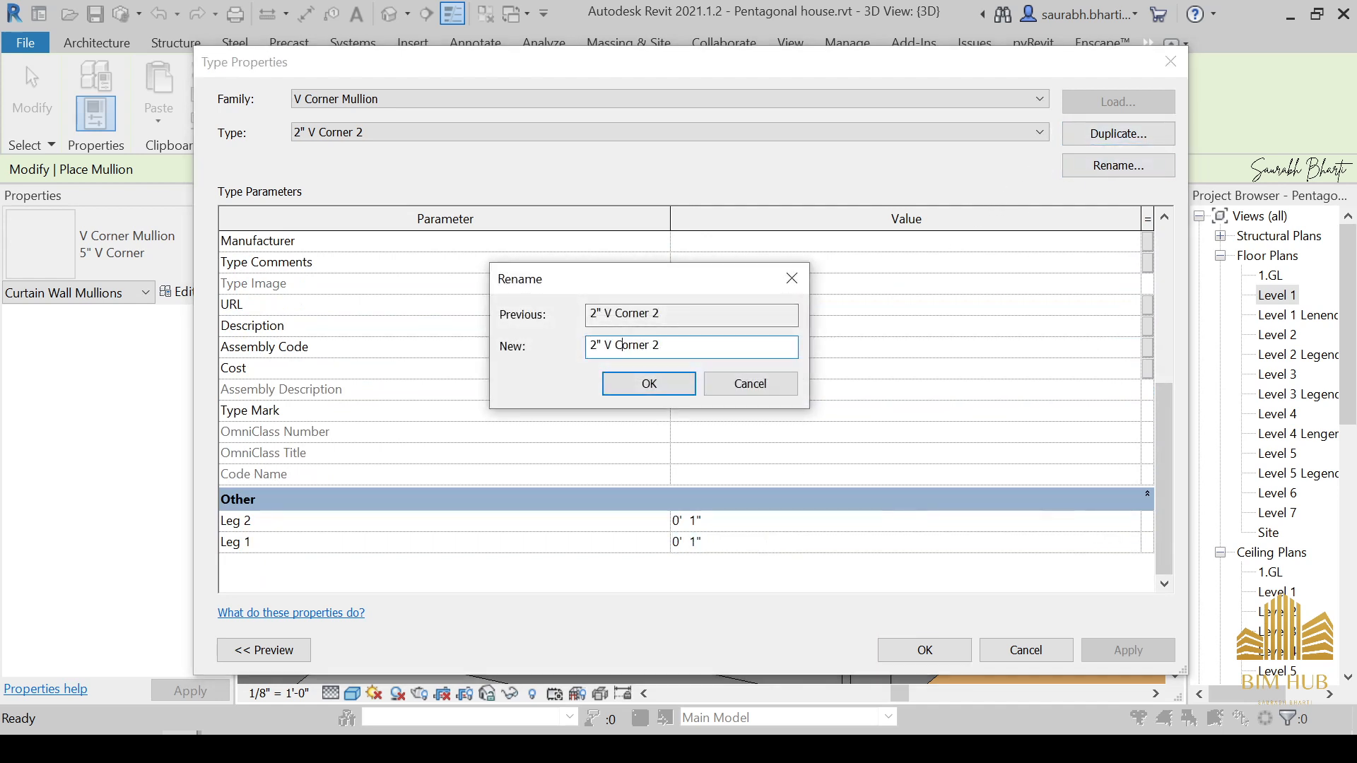
pyautogui.press('BackSpace')
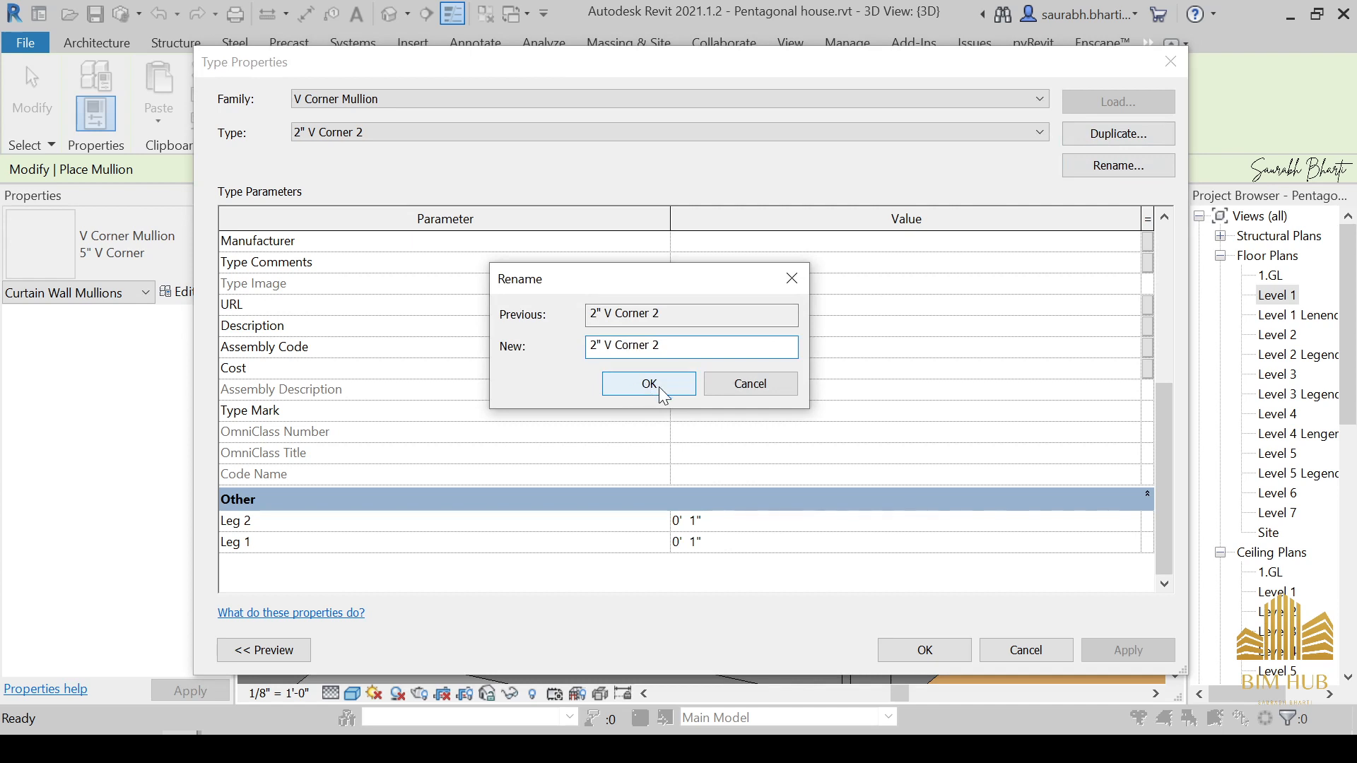
pyautogui.click(657, 390)
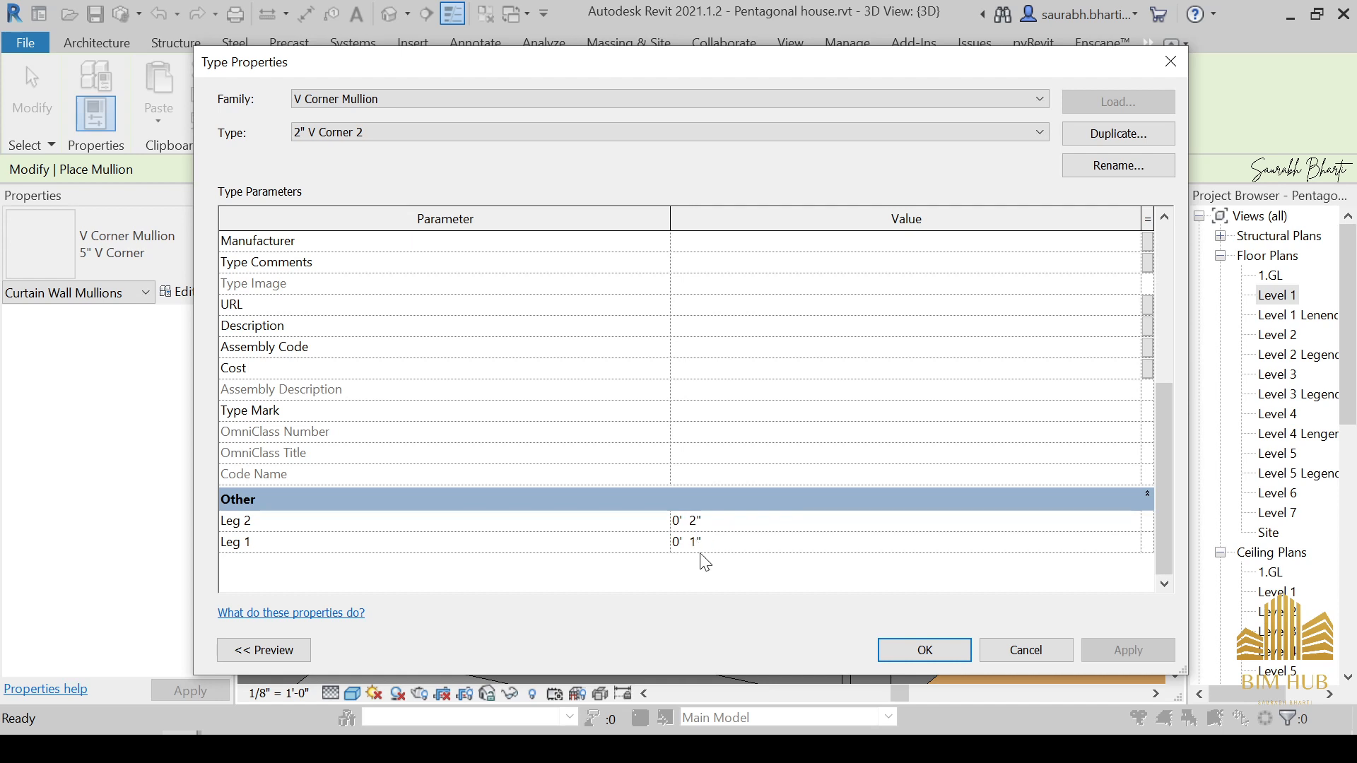
pyautogui.click(929, 656)
# Step: Place a 2" V Corner 2 mullion along the vertical edge where the two glass curtain walls meet
pyautogui.click(689, 444)
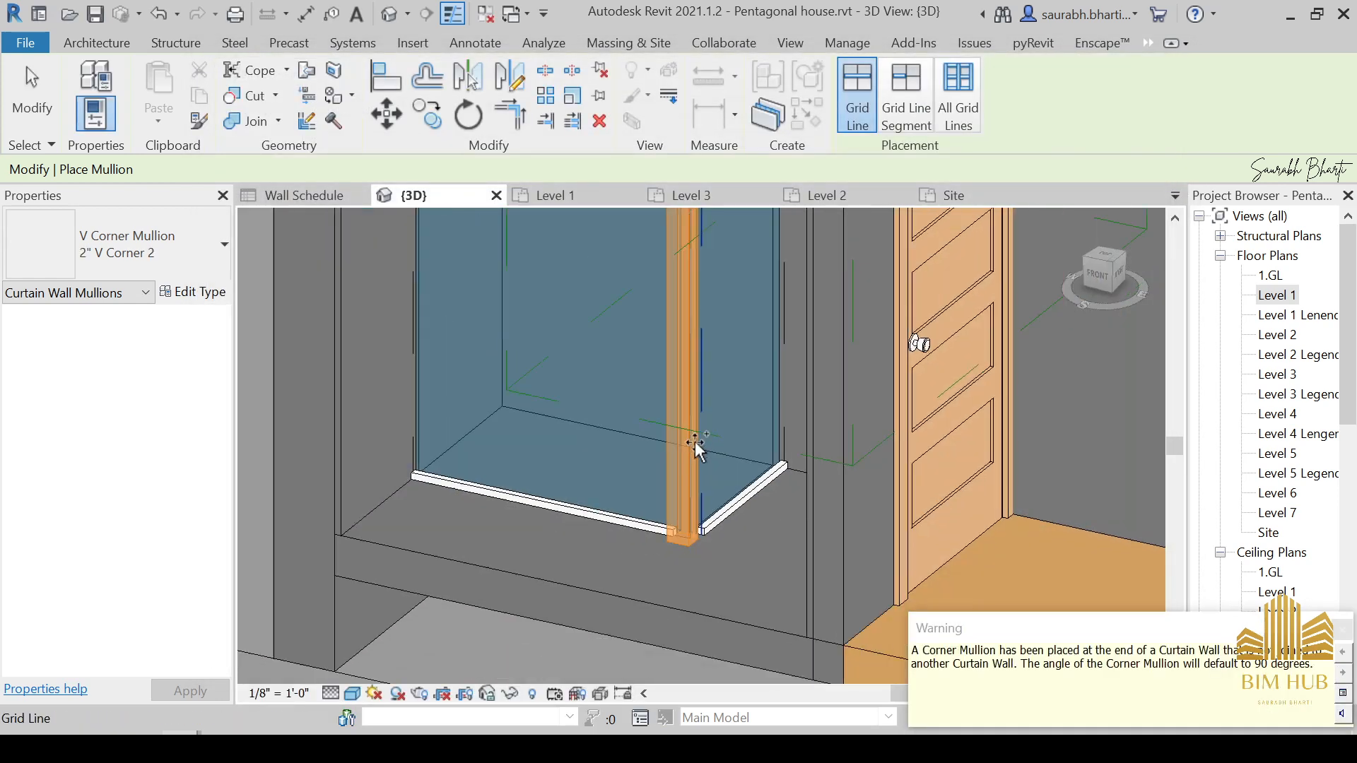
pyautogui.press('Escape')
pyautogui.keyDown('shift'); pyautogui.moveTo(725, 492); pyautogui.dragTo(673, 526, button='middle'); pyautogui.keyUp('shift')
pyautogui.scroll(2, 654, 488)
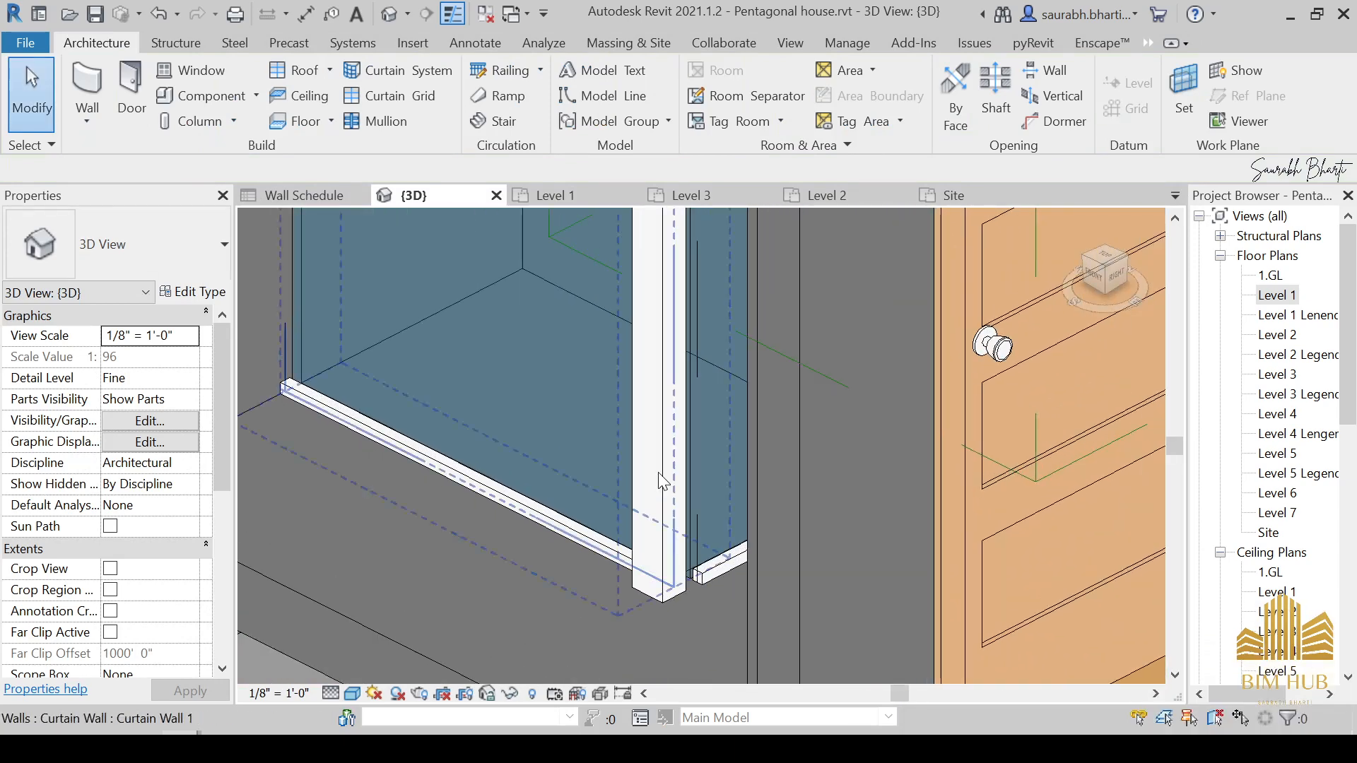
# Step: Set the Thickness of the placed corner mullion's type, 2" V Corner 2, to 1"
pyautogui.doubleClick(661, 477)
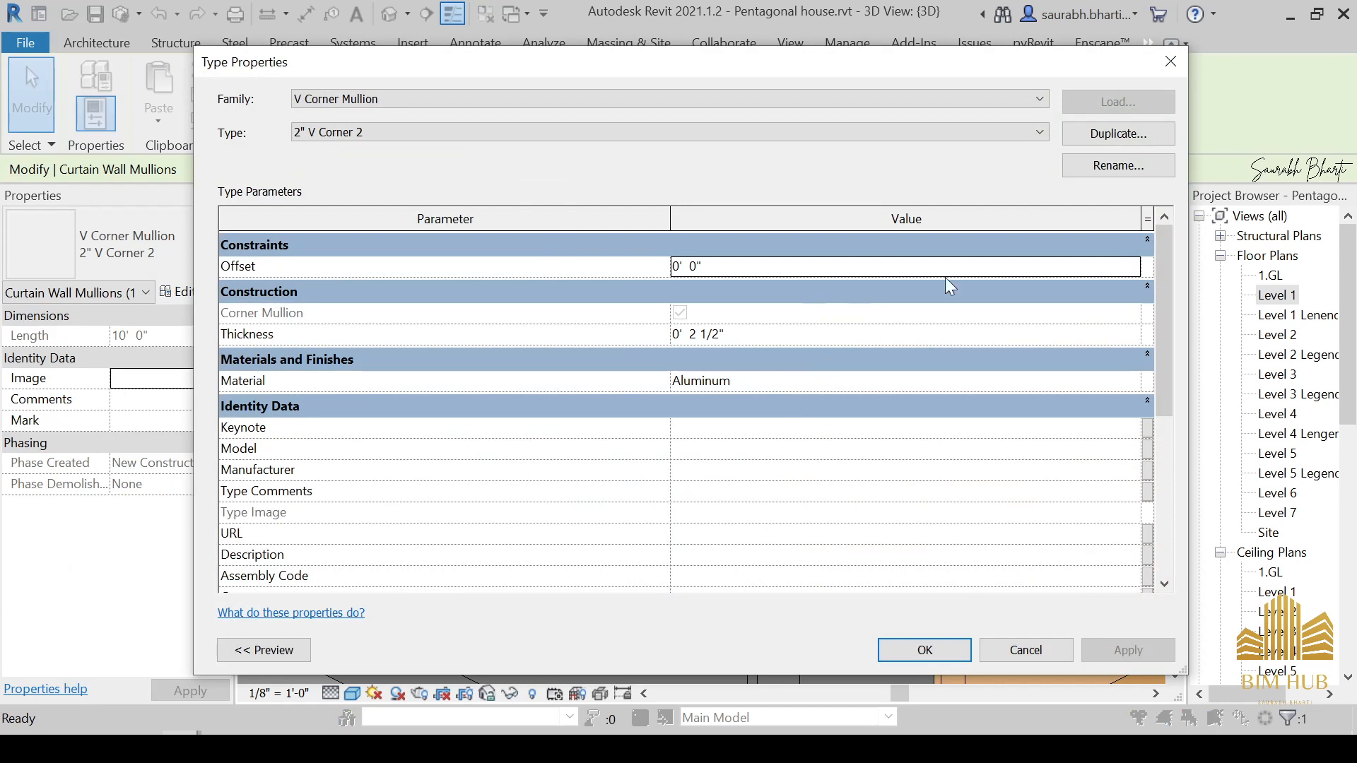
pyautogui.click(774, 335)
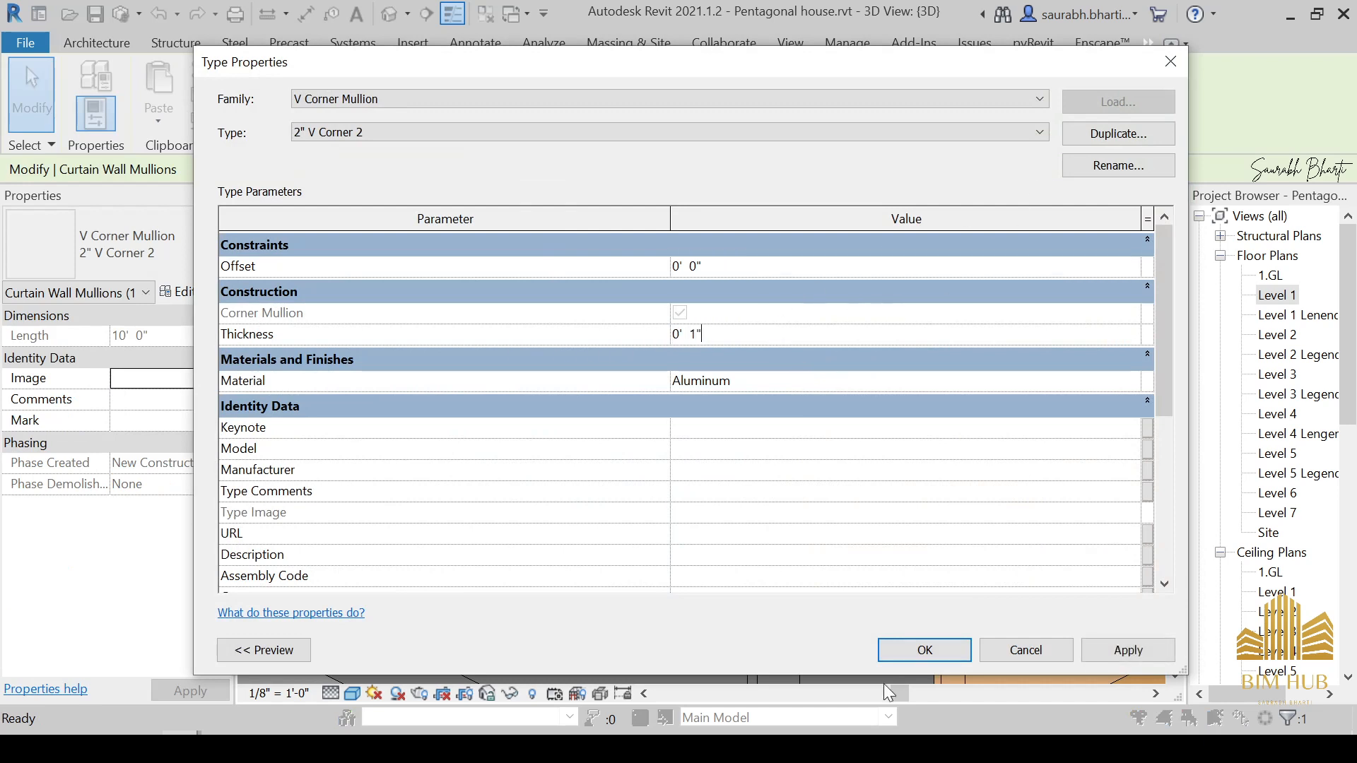
pyautogui.click(882, 645)
pyautogui.click(629, 615)
pyautogui.keyDown('shift'); pyautogui.moveTo(629, 615); pyautogui.dragTo(625, 510, button='middle'); pyautogui.keyUp('shift')
pyautogui.press('Escape')
# Step: Open the Level 1 floor plan and delete the 2" V Corner 2 mullion at the curtain wall corner
pyautogui.click(574, 464)
pyautogui.doubleClick(1270, 297)
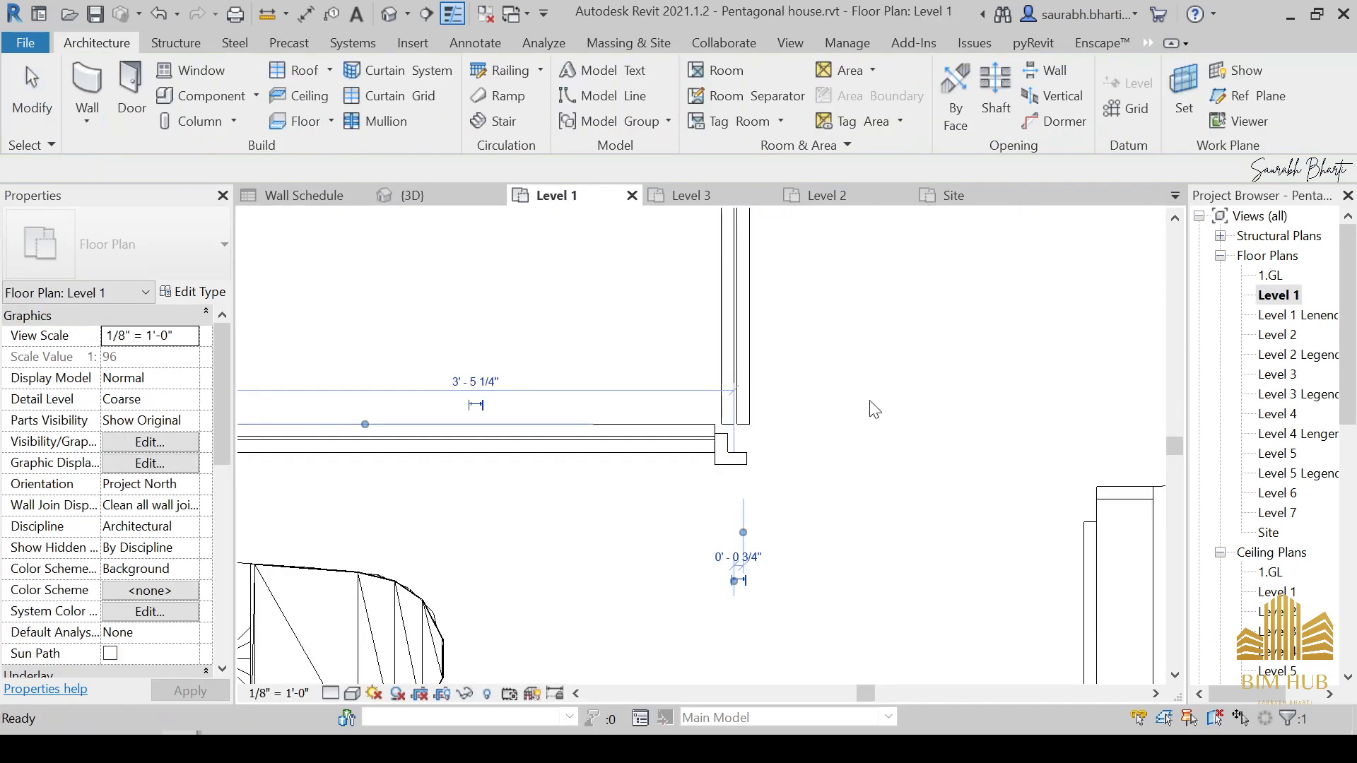
pyautogui.scroll(-2, 793, 422)
pyautogui.scroll(2, 755, 443)
pyautogui.press('Escape')
pyautogui.click(785, 435)
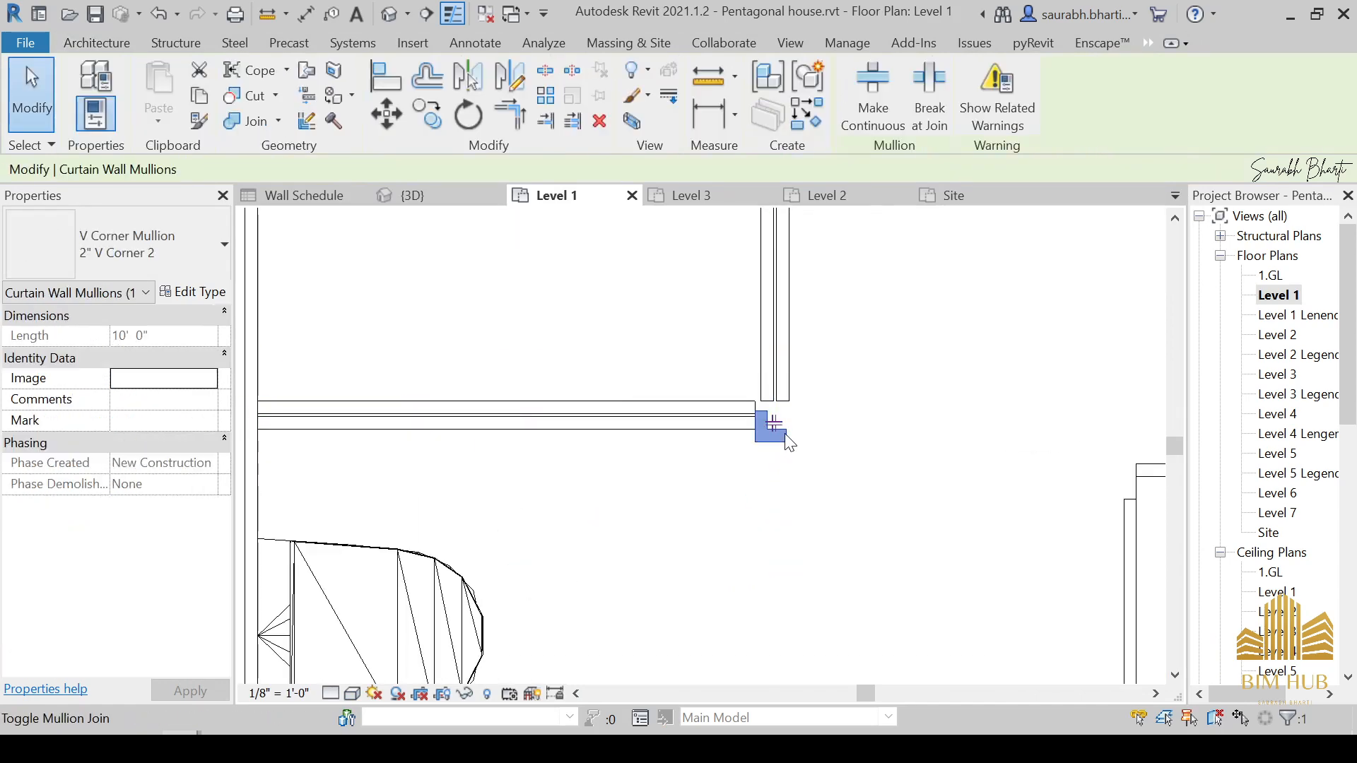
pyautogui.press('Delete')
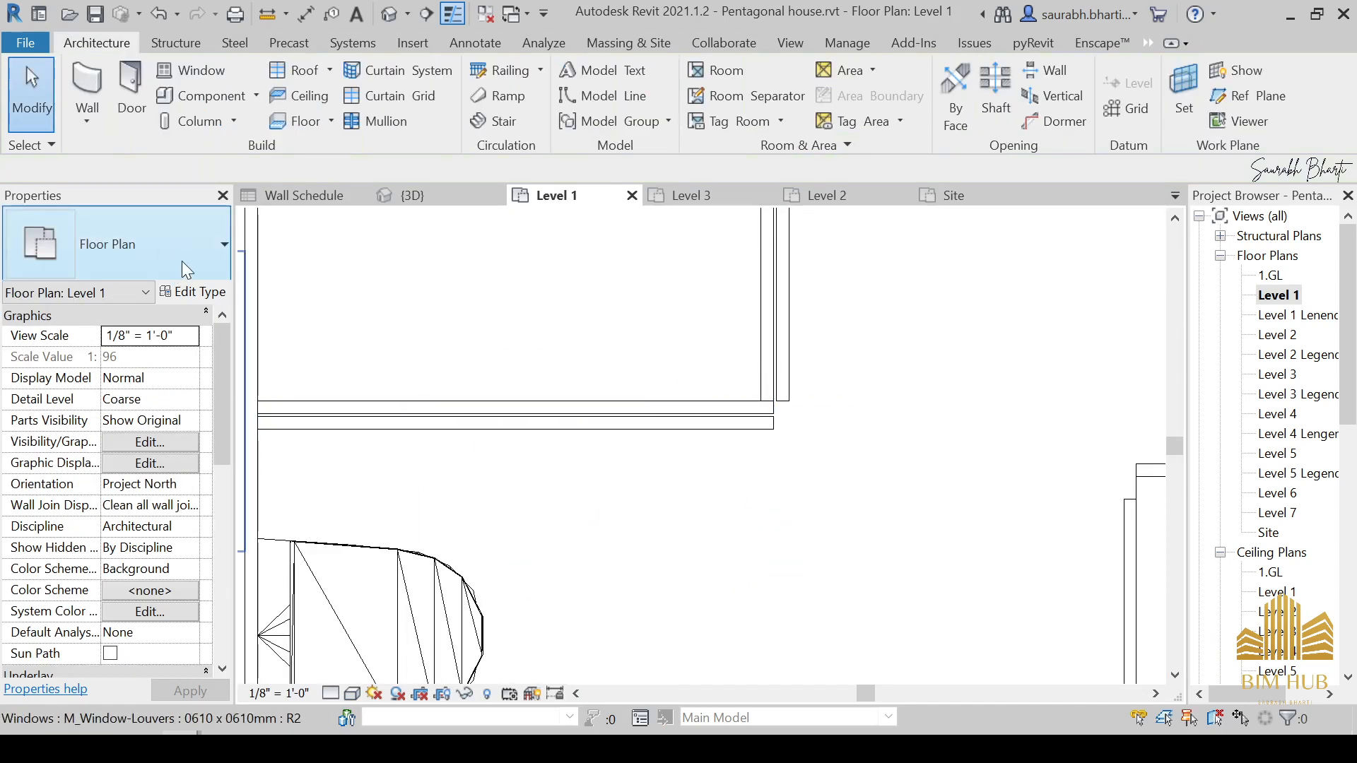
# Step: Try a 5" Trapezoid corner mullion at the curtain wall corner and delete it
pyautogui.click(355, 122)
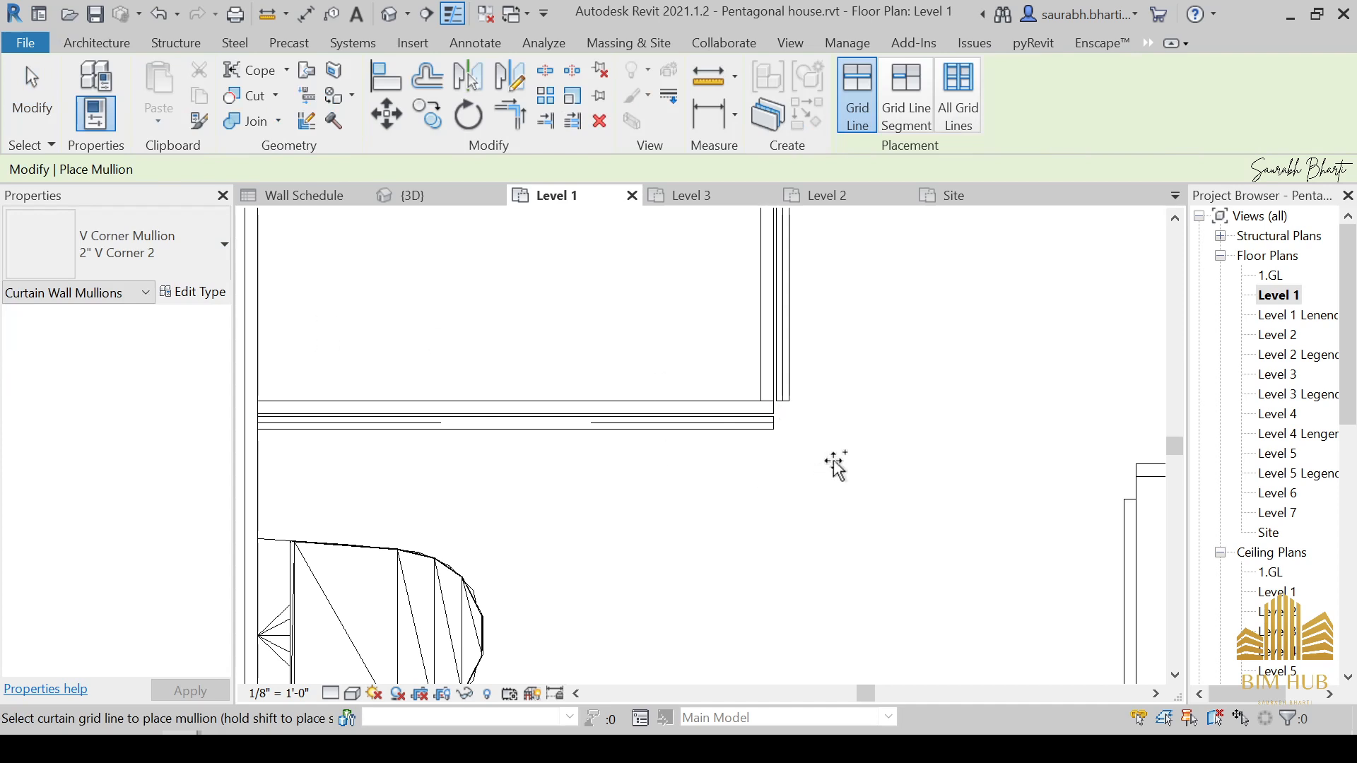
pyautogui.click(183, 265)
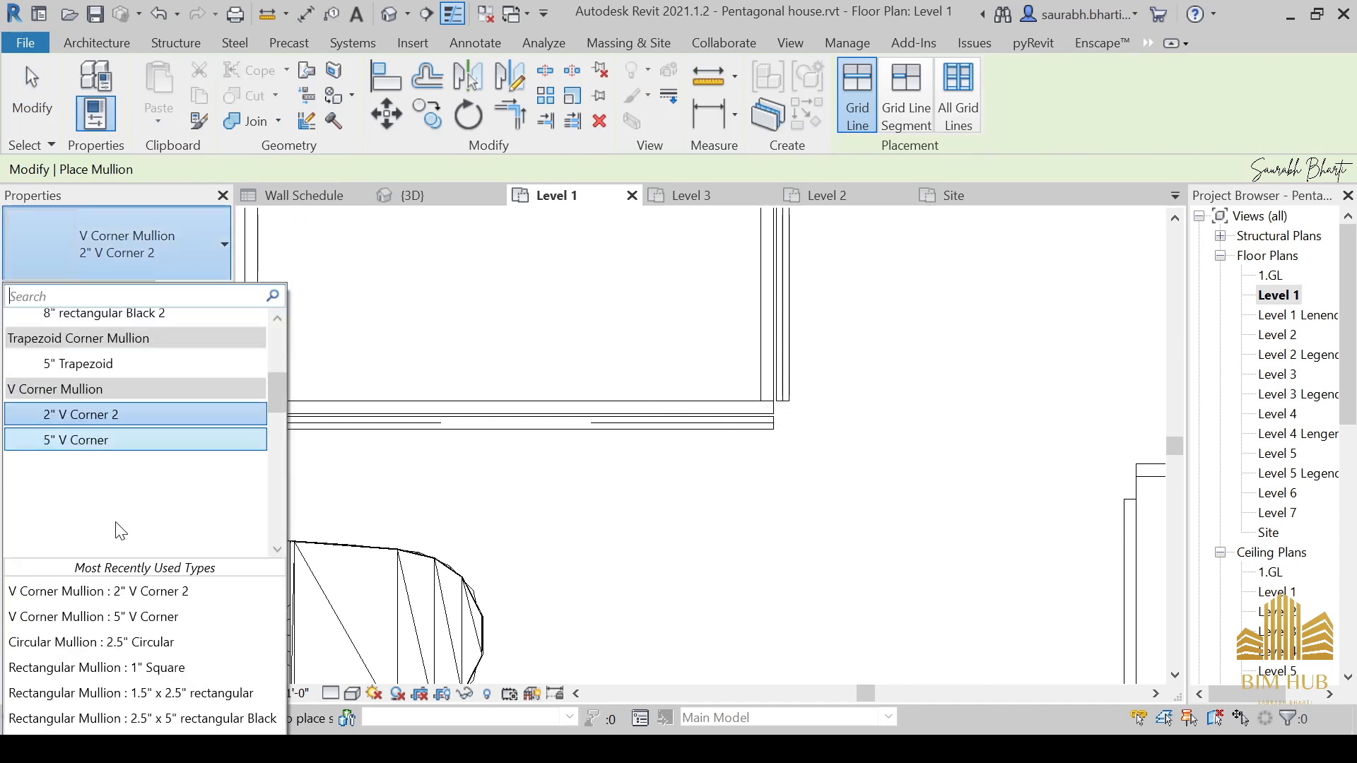
pyautogui.scroll(2, 120, 532)
pyautogui.click(106, 520)
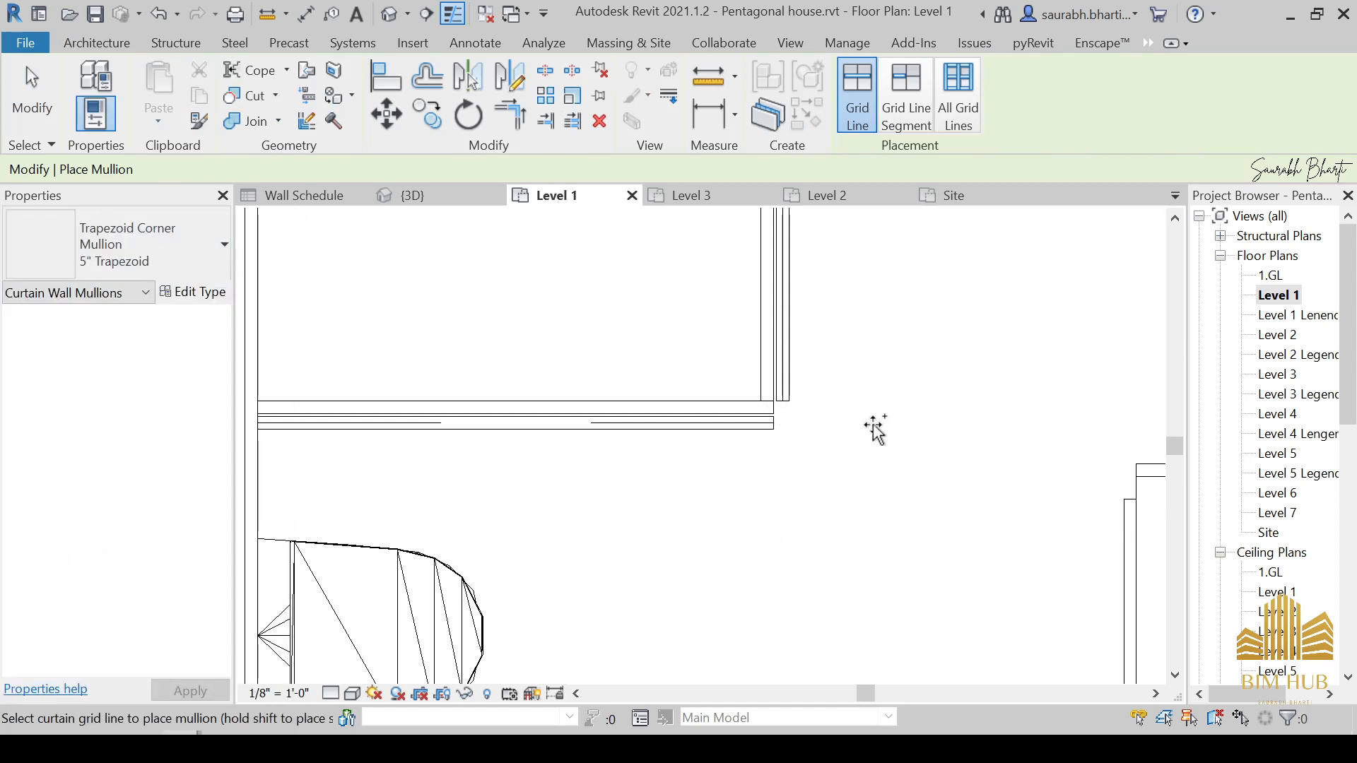
pyautogui.click(784, 409)
pyautogui.press('Escape')
pyautogui.press('Escape')
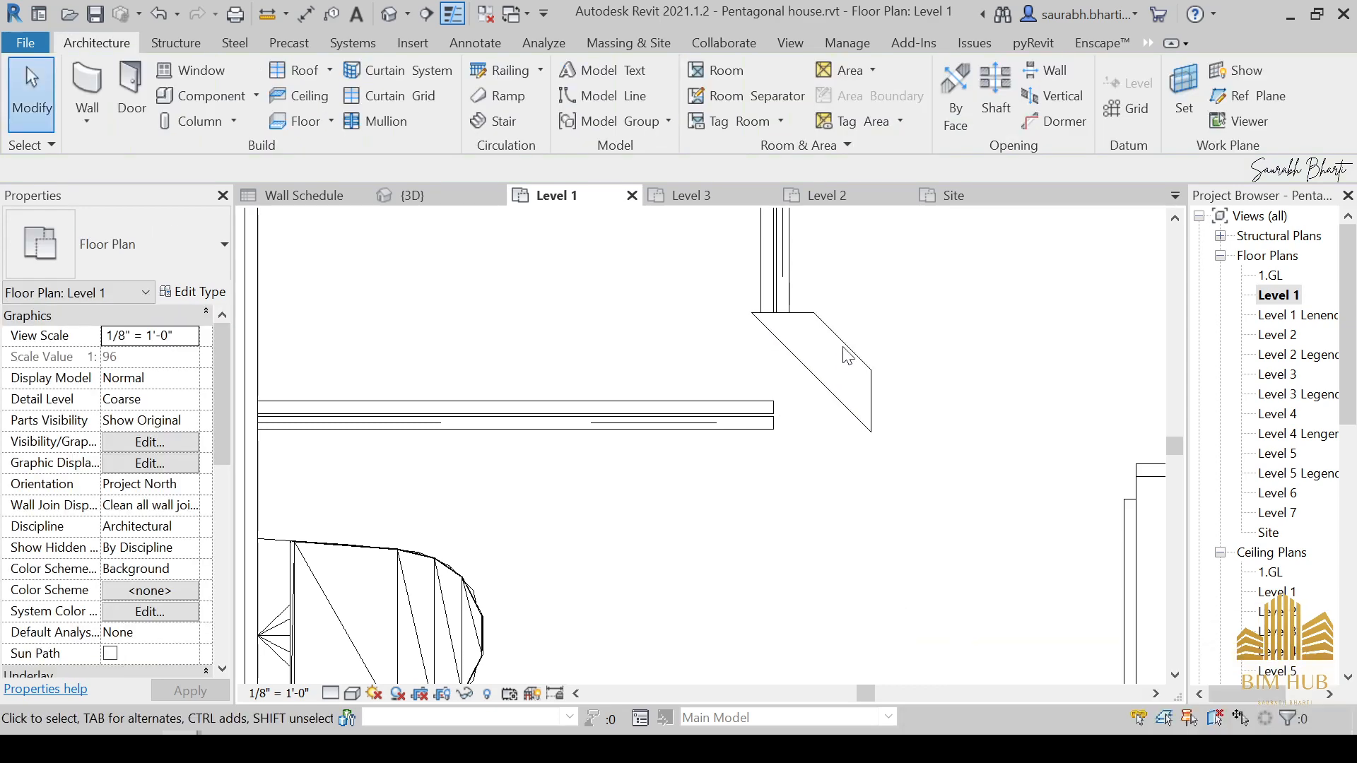
pyautogui.click(845, 354)
pyautogui.press('Delete')
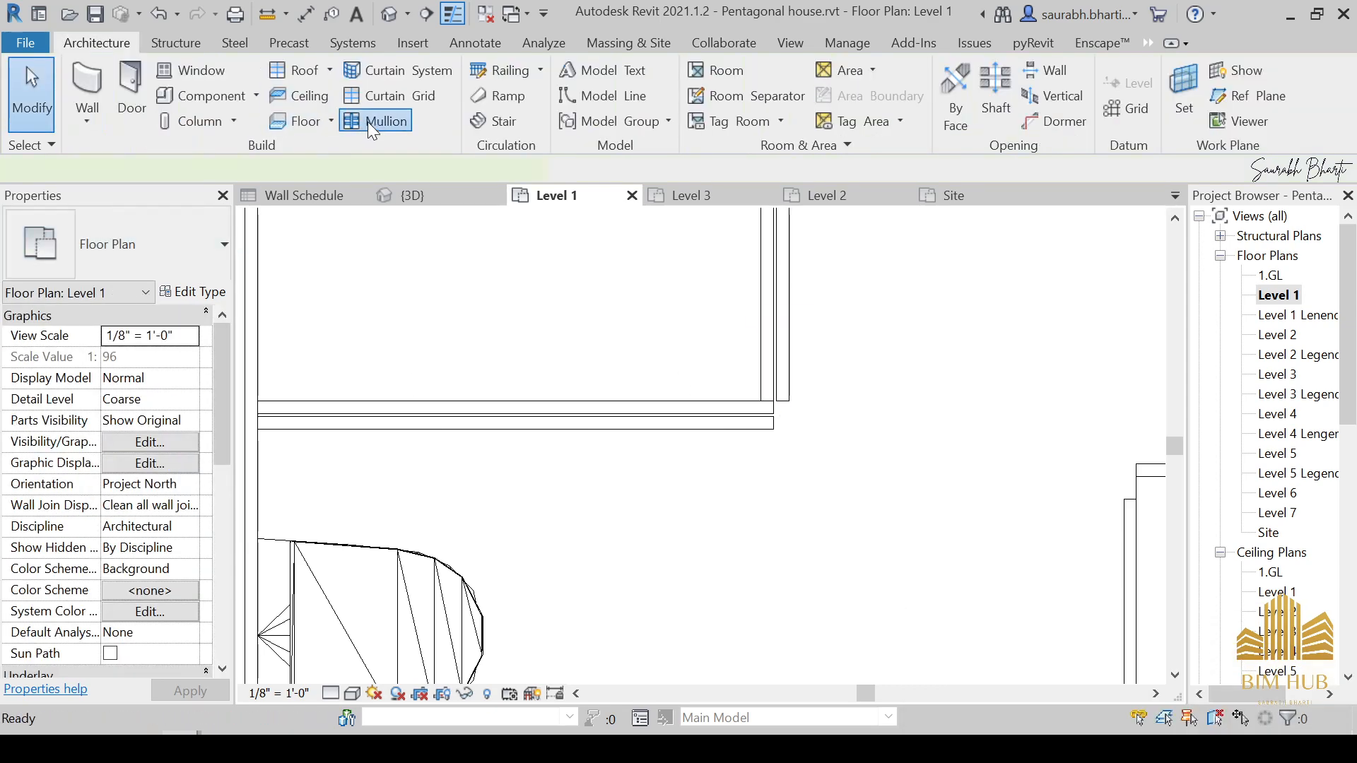
pyautogui.click(368, 123)
pyautogui.click(27, 66)
pyautogui.click(774, 424)
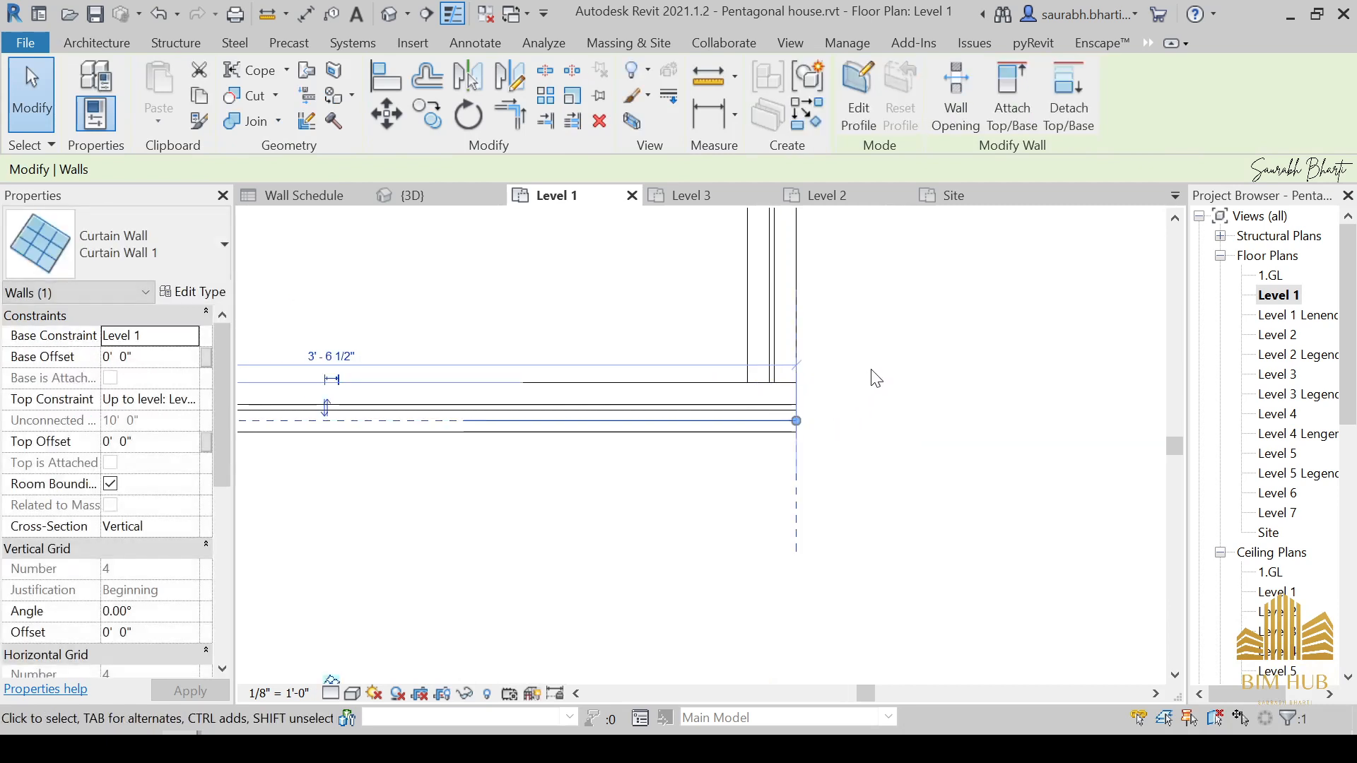
pyautogui.press('Escape')
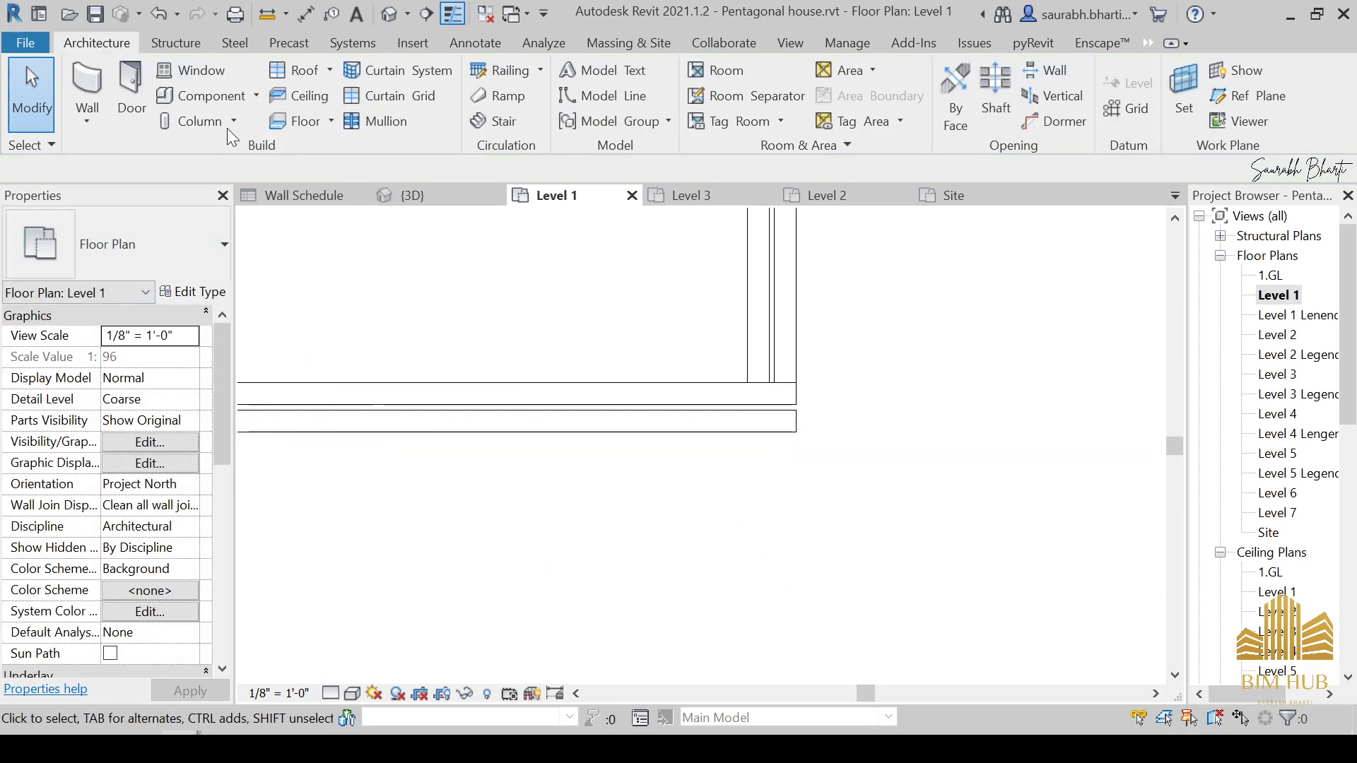
# Step: Place a 5" V Corner mullion at the corner end of the horizontal curtain wall in the floor plan
pyautogui.click(361, 125)
pyautogui.click(161, 252)
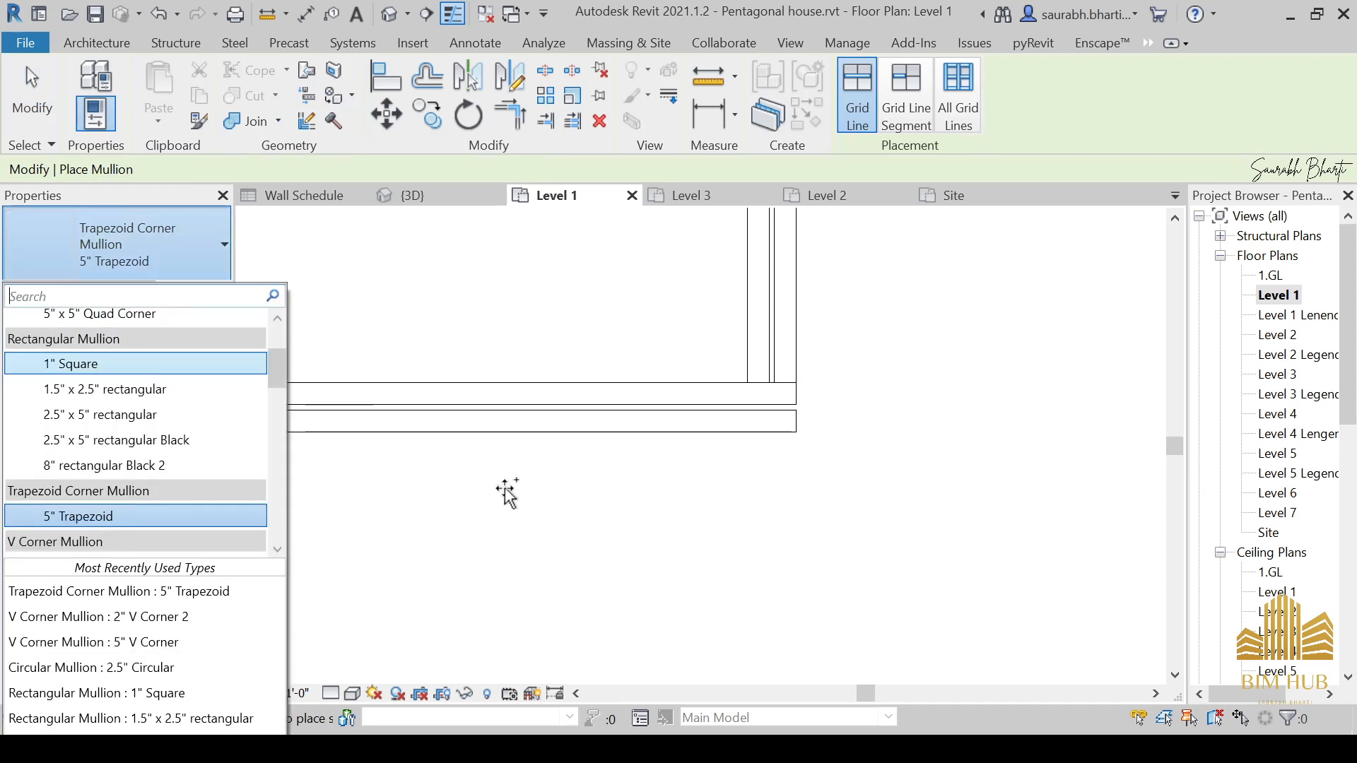
pyautogui.click(181, 272)
pyautogui.scroll(-3, 120, 502)
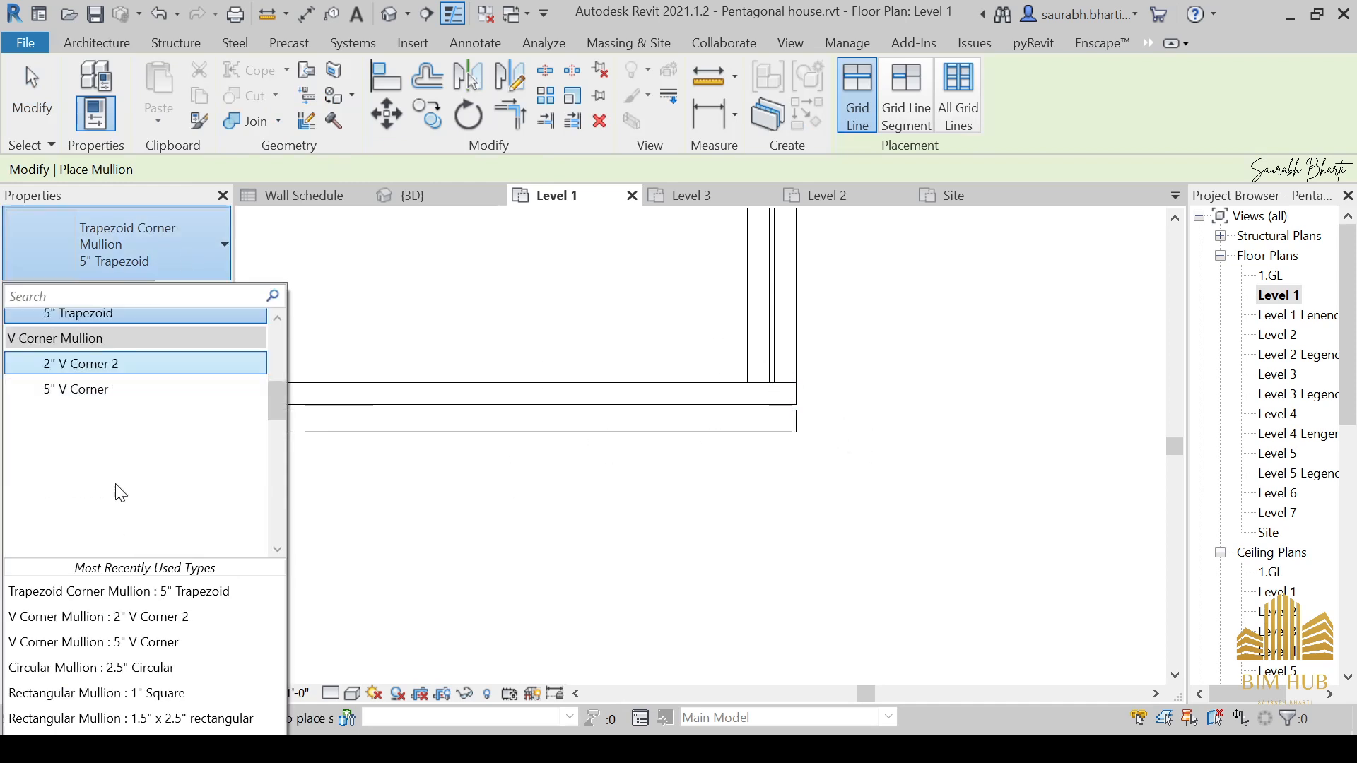
pyautogui.click(100, 390)
pyautogui.click(799, 405)
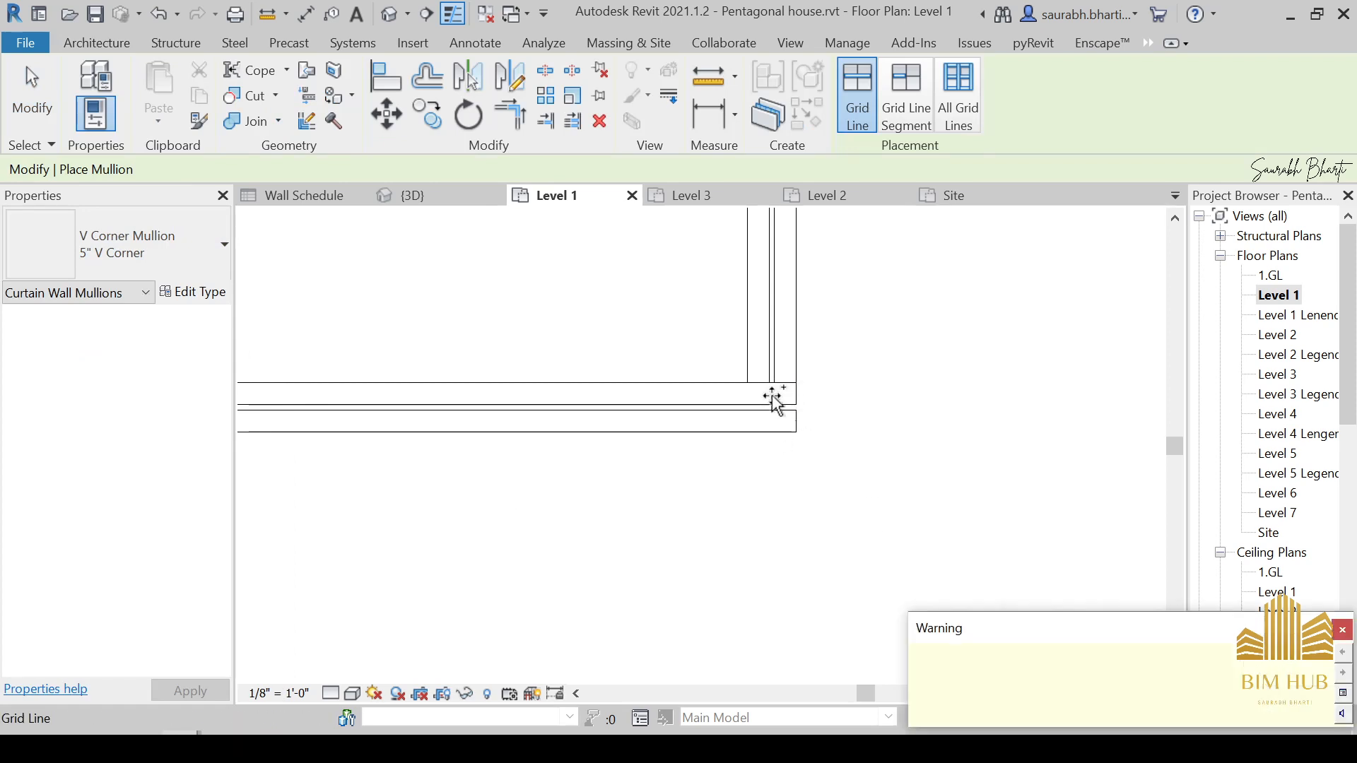
pyautogui.press('Escape')
# Step: Delete the 5" V Corner mullion from the end of the horizontal curtain wall
pyautogui.click(775, 459)
pyautogui.click(777, 445)
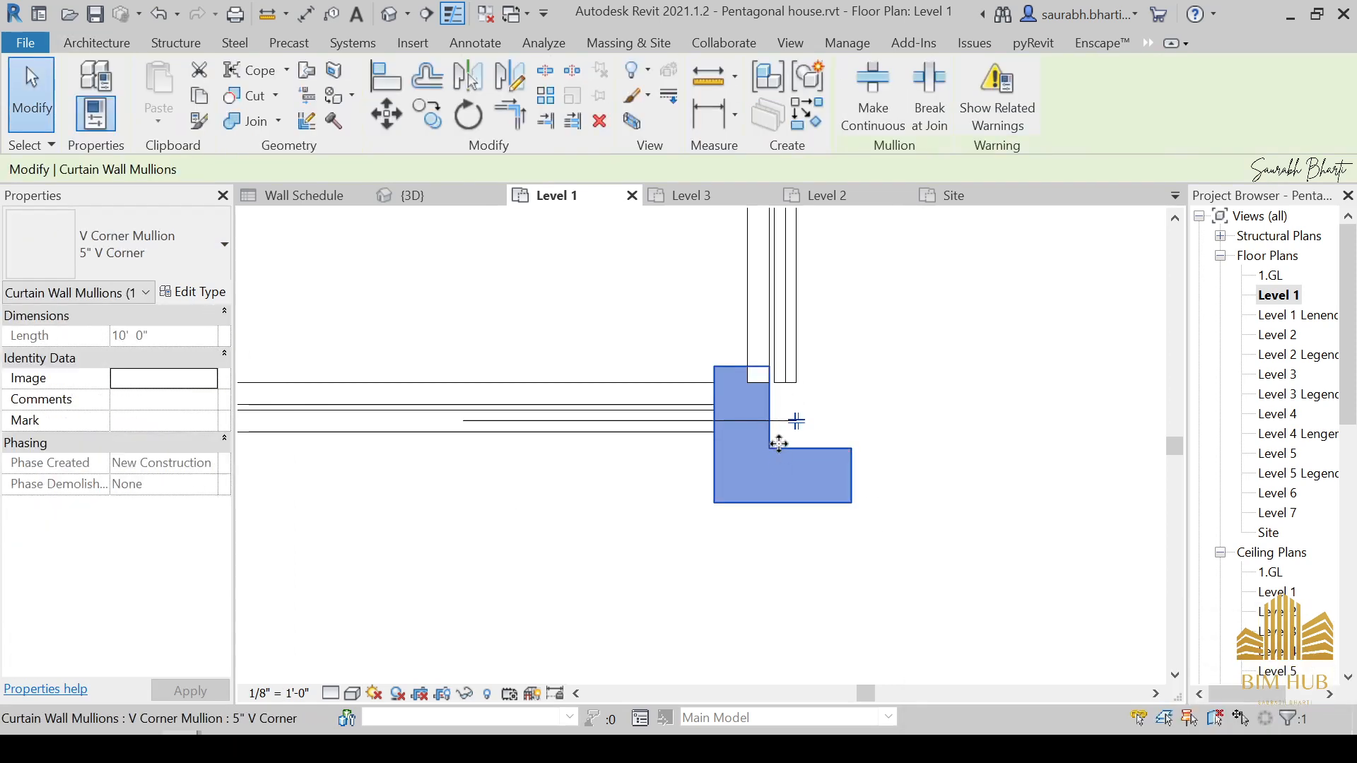
pyautogui.press('Delete')
# Step: Extend the vertical curtain wall to meet the horizontal one at the corner and place a 5" V Corner mullion there
pyautogui.click(792, 422)
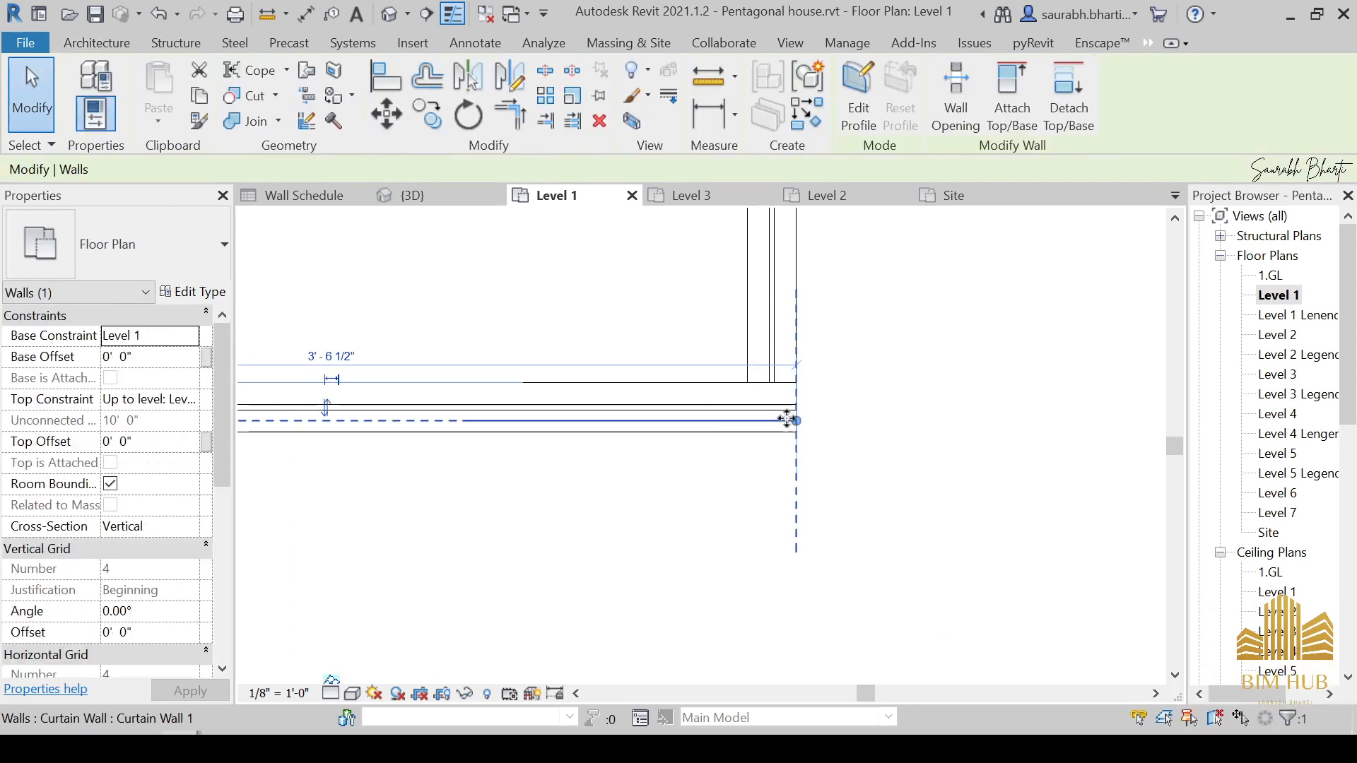
pyautogui.moveTo(786, 359); pyautogui.dragTo(784, 428)
pyautogui.press('Escape')
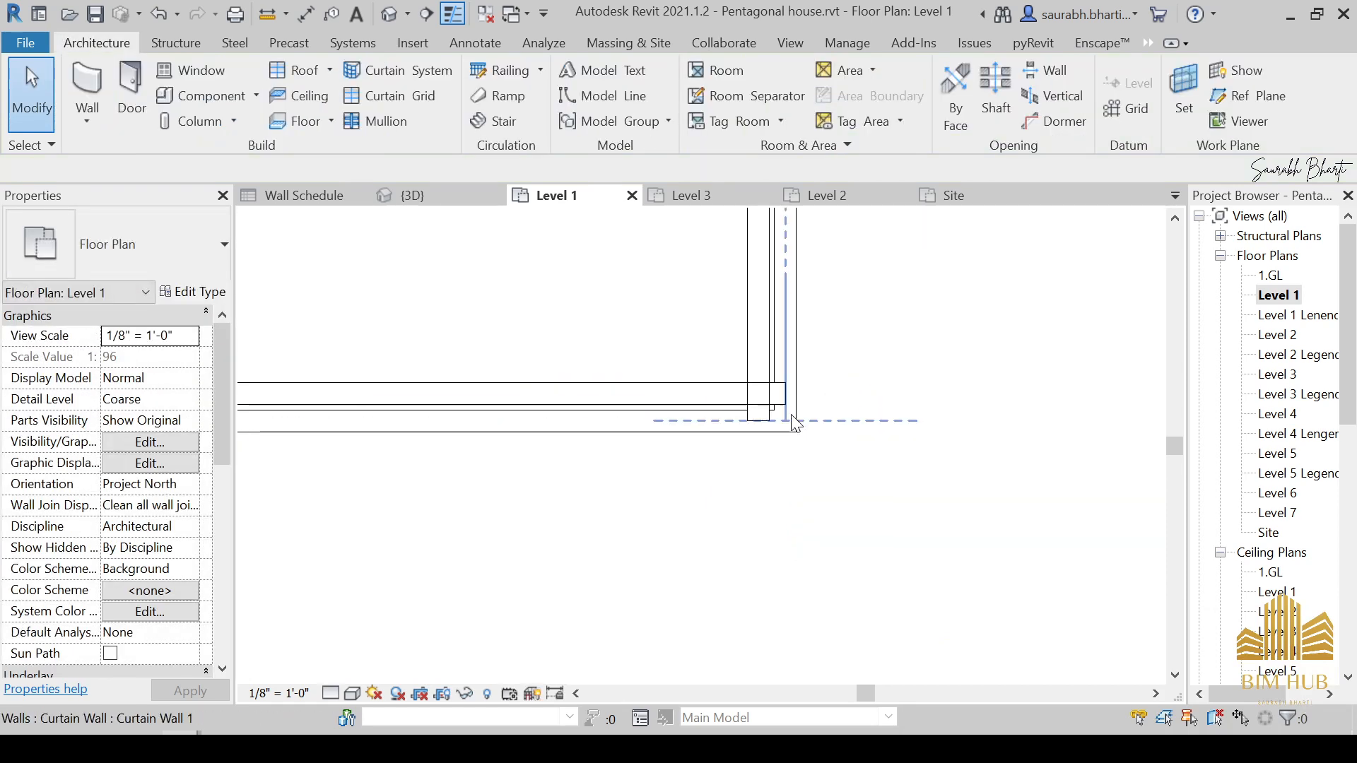
pyautogui.click(375, 122)
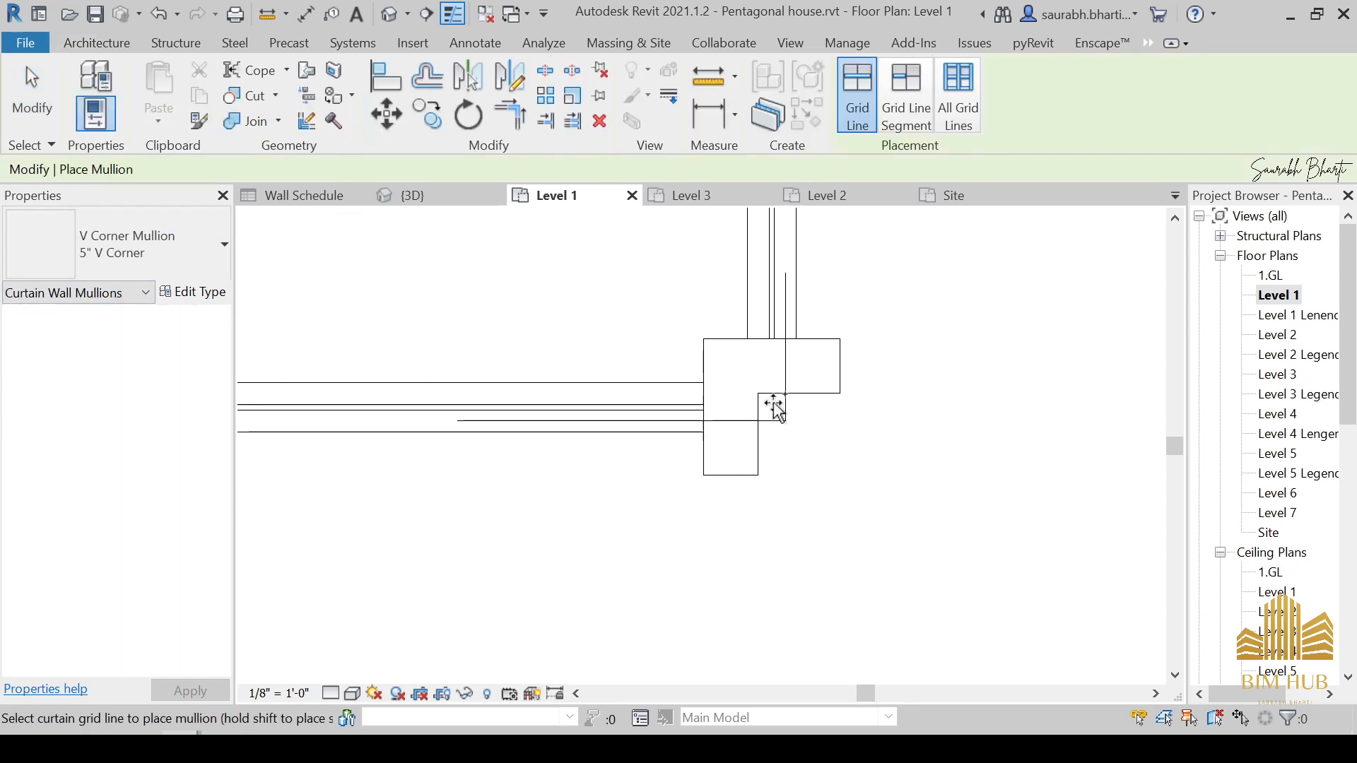
pyautogui.press('Escape')
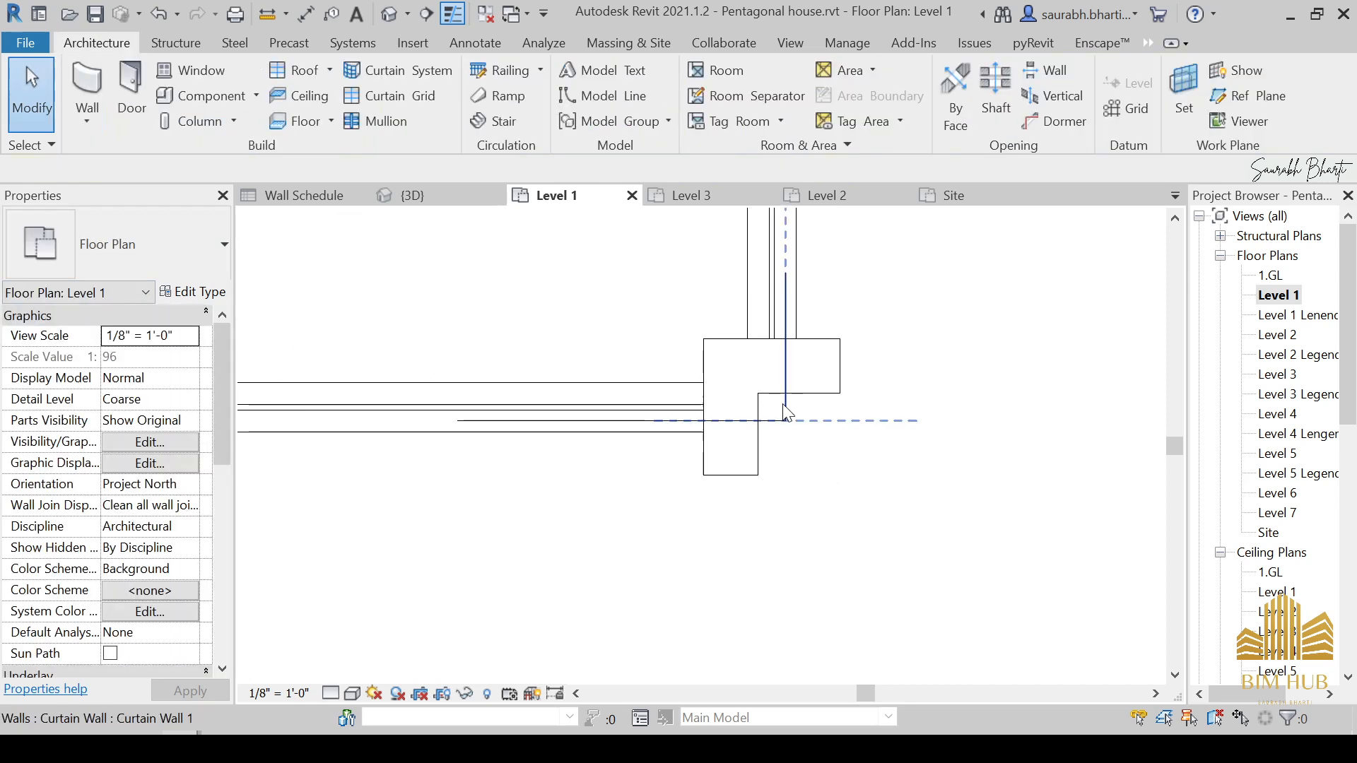
# Step: Examine the 5" V Corner mullion and its two adjoining curtain walls in the 3D view
pyautogui.click(386, 17)
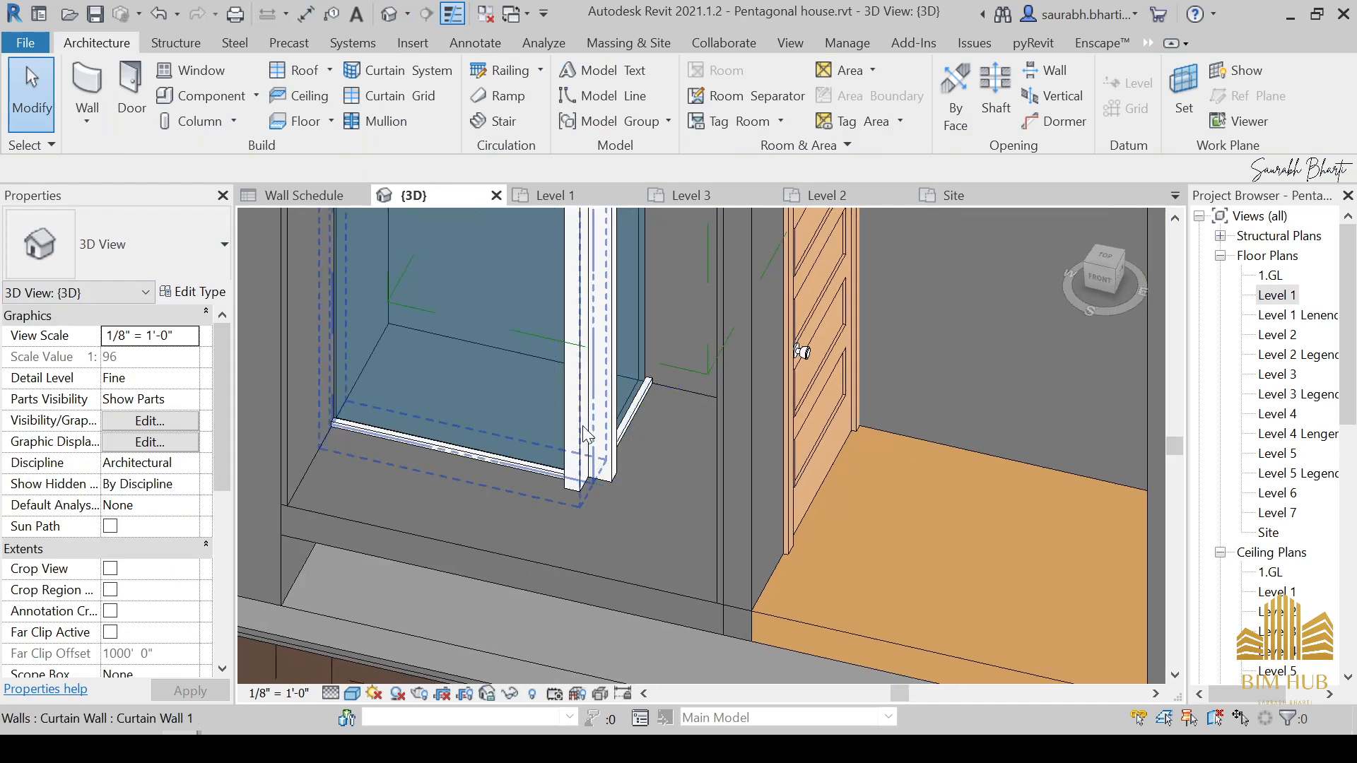
pyautogui.click(587, 435)
pyautogui.press('Escape')
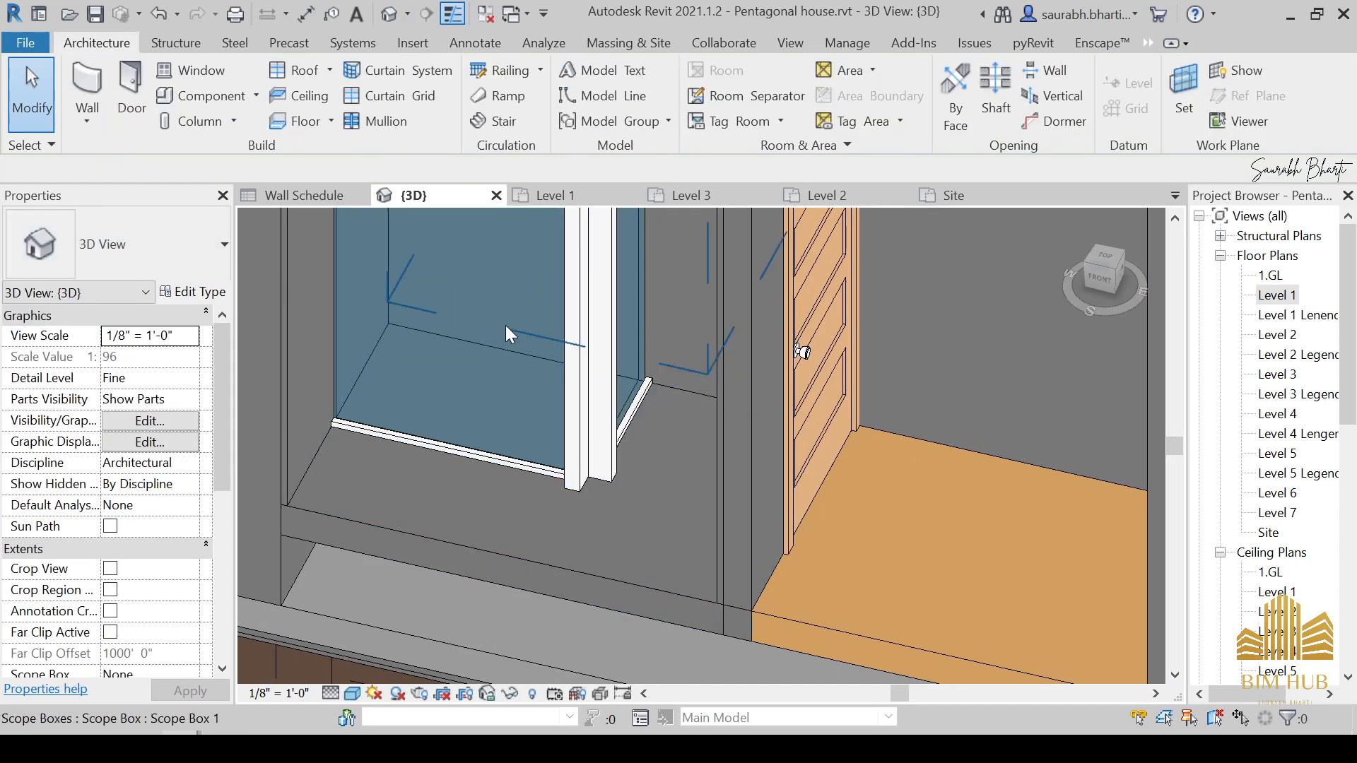
pyautogui.click(623, 376)
pyautogui.press('Escape')
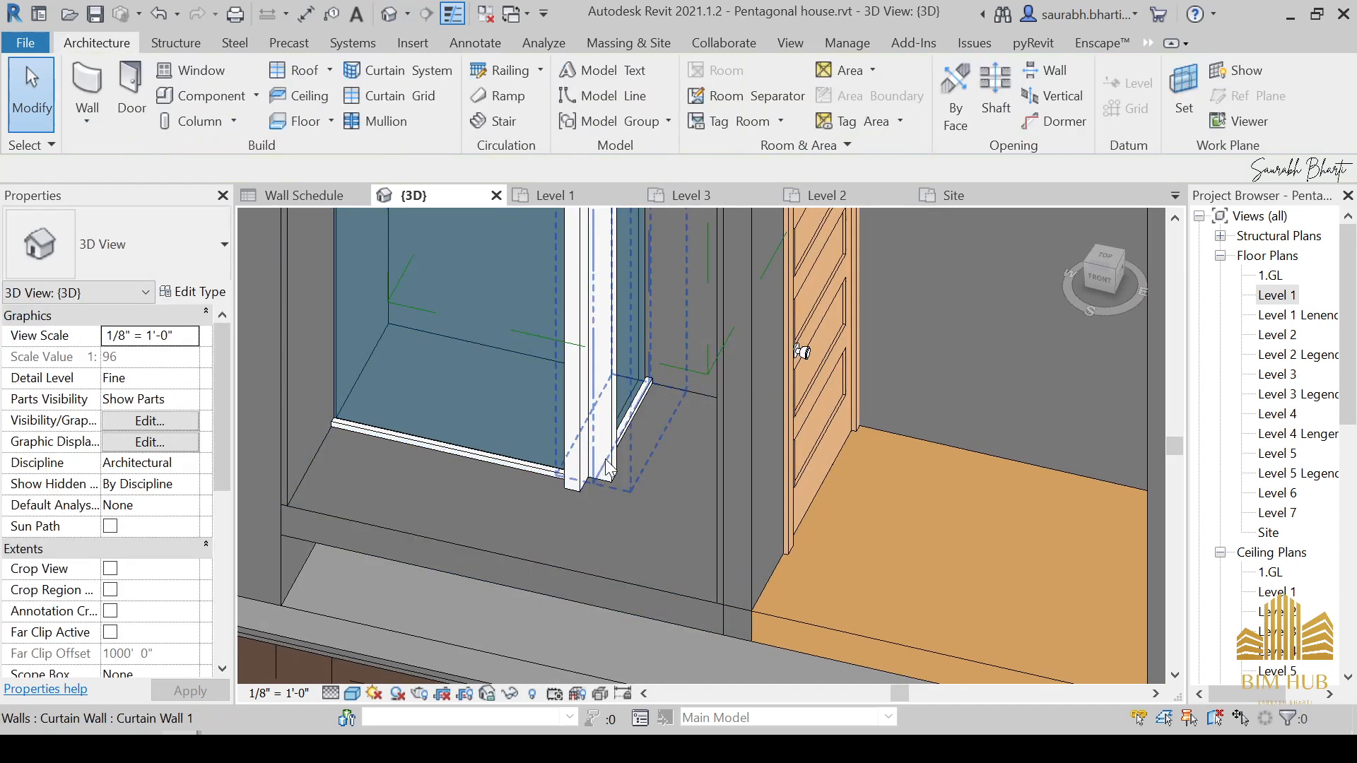
pyautogui.click(605, 458)
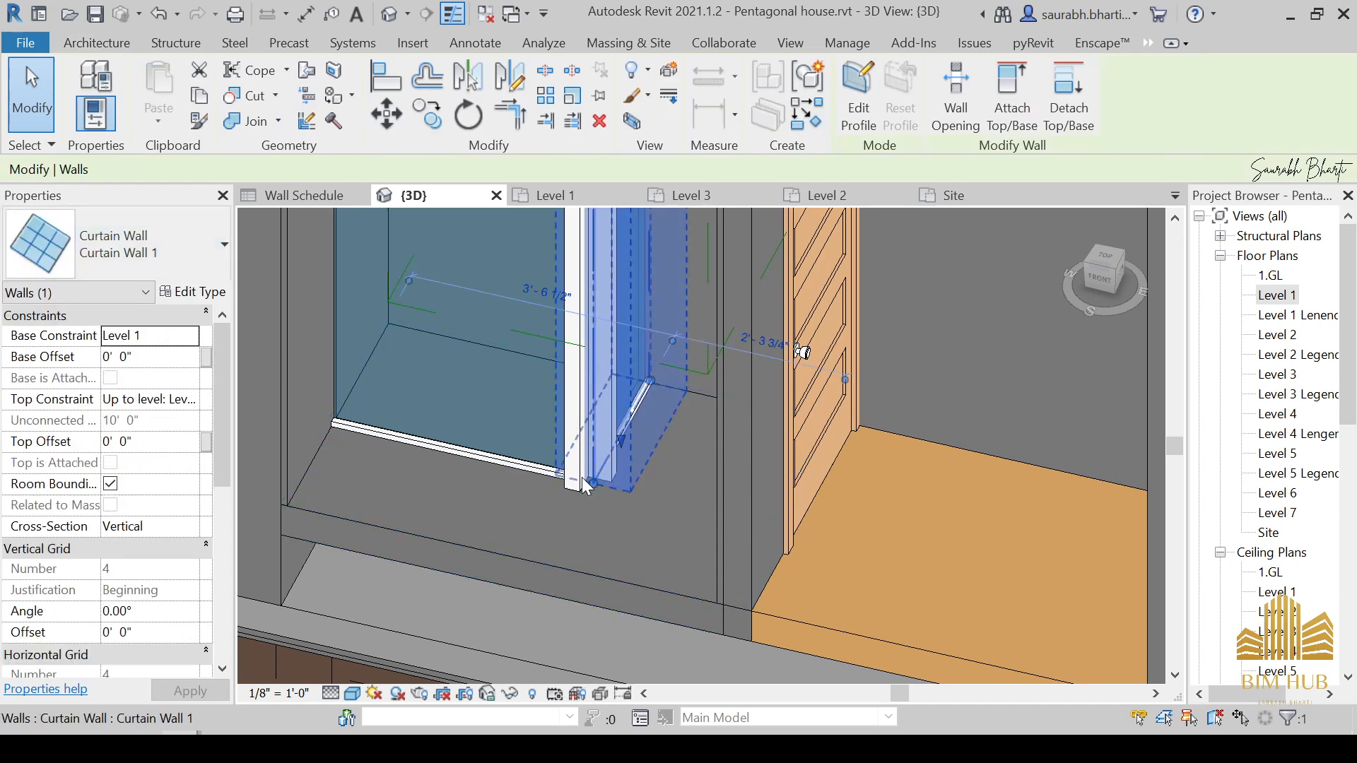
pyautogui.scroll(3, 584, 486)
pyautogui.press('Escape')
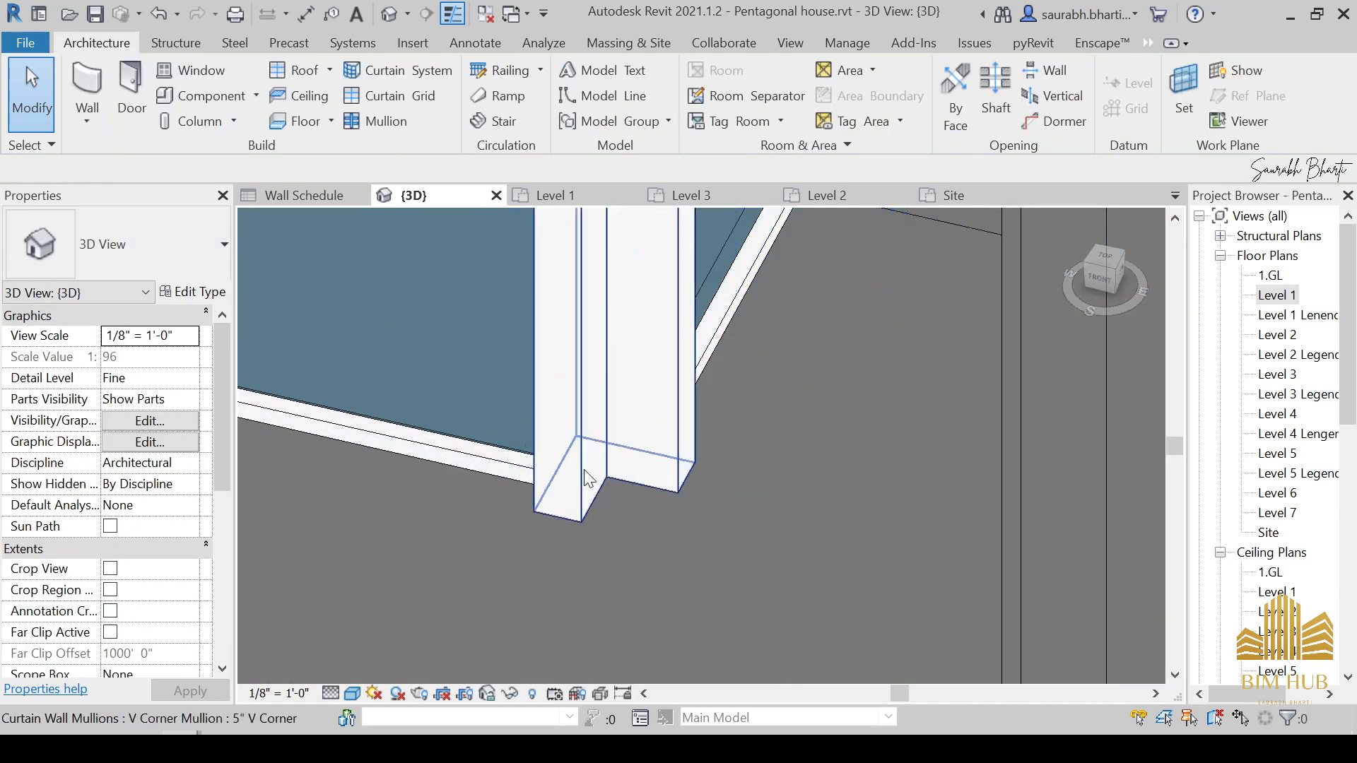
pyautogui.click(585, 427)
pyautogui.scroll(-5, 692, 365)
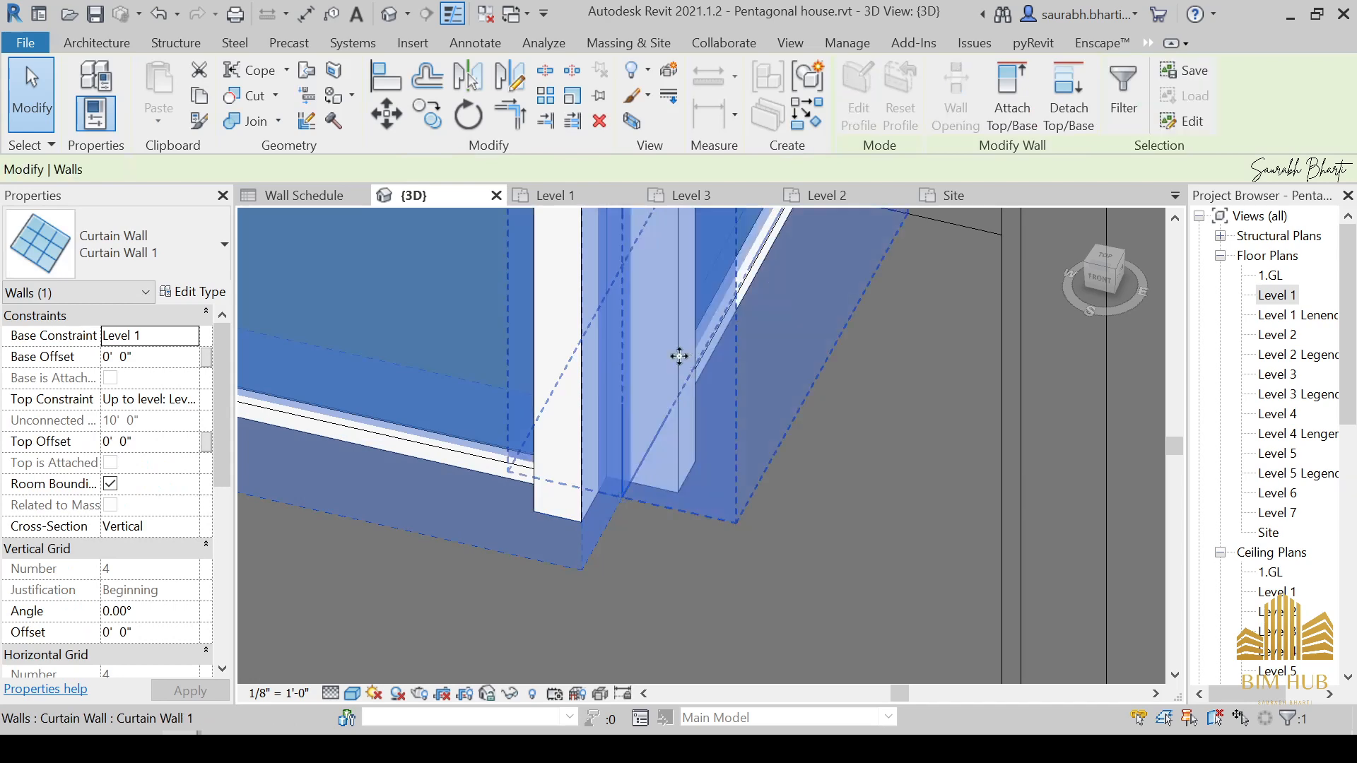
# Step: Change the corner mullion between the two glass curtain walls to the 2" V Corner type
pyautogui.press('Escape')
pyautogui.click(640, 286)
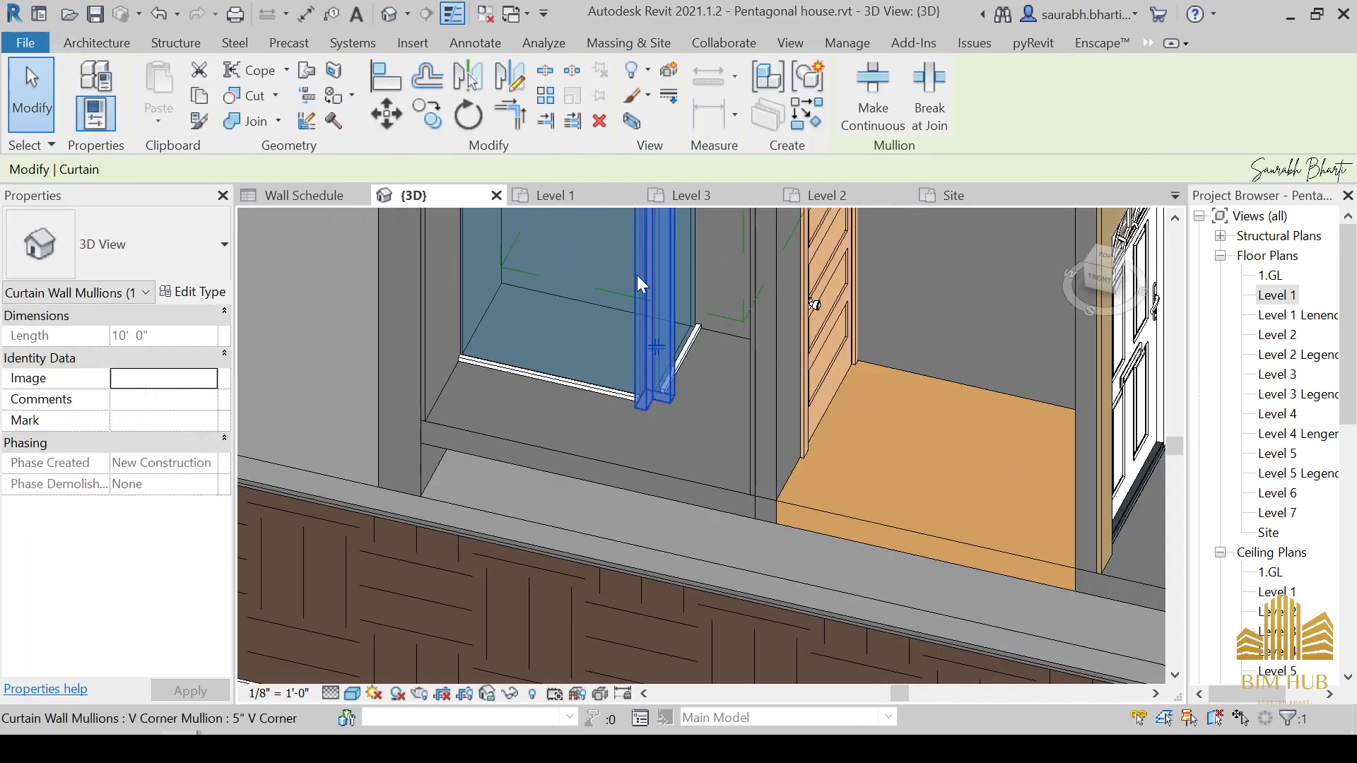
pyautogui.click(127, 244)
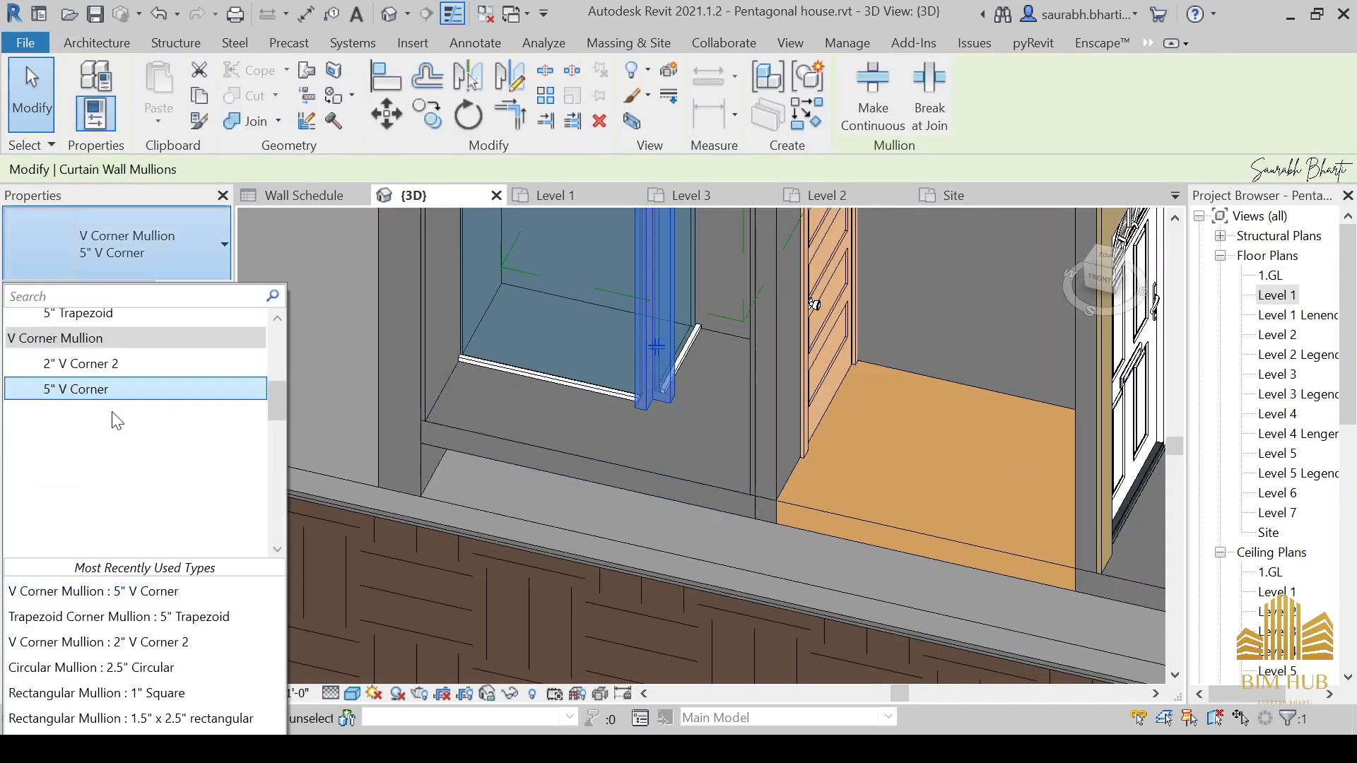
pyautogui.click(116, 363)
pyautogui.click(694, 472)
pyautogui.keyDown('shift'); pyautogui.moveTo(694, 472); pyautogui.dragTo(640, 404, button='middle'); pyautogui.keyUp('shift')
pyautogui.press('Escape')
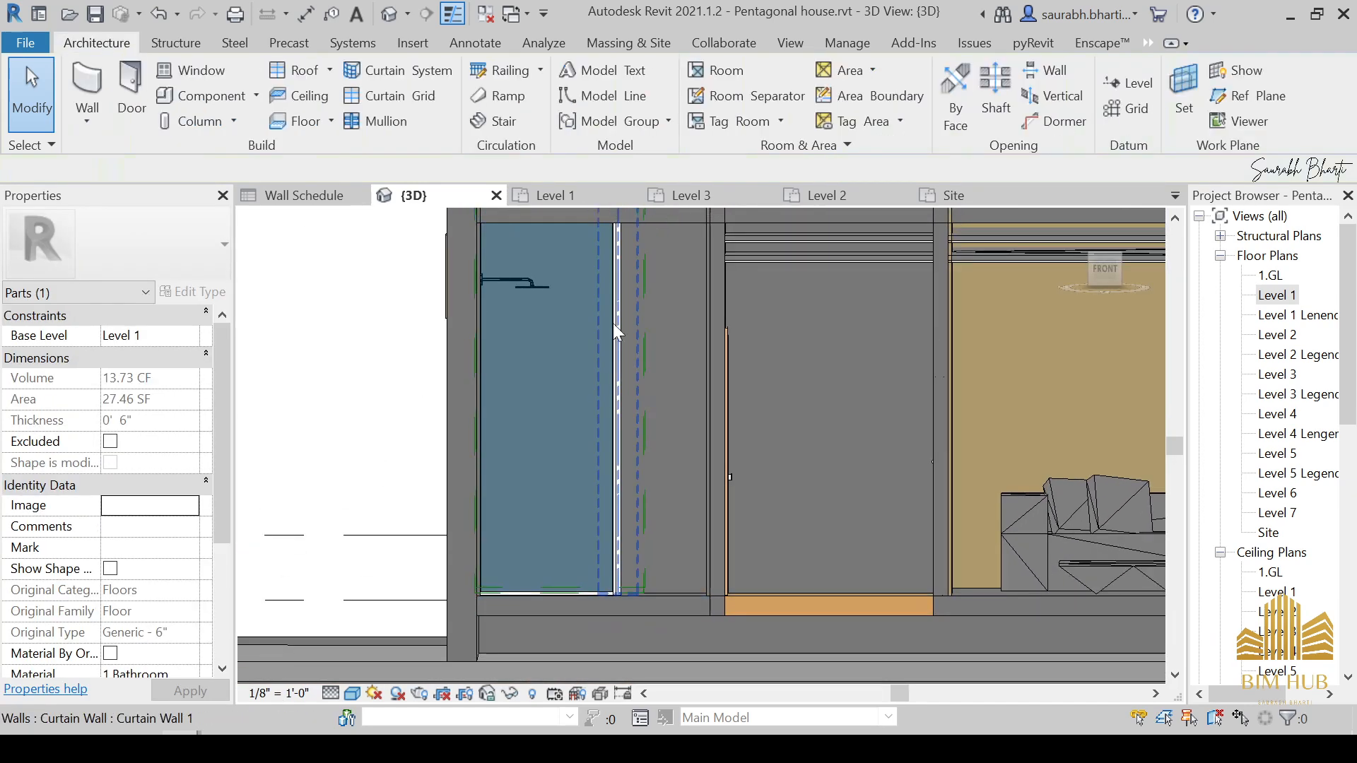
pyautogui.click(376, 120)
pyautogui.scroll(3, 595, 267)
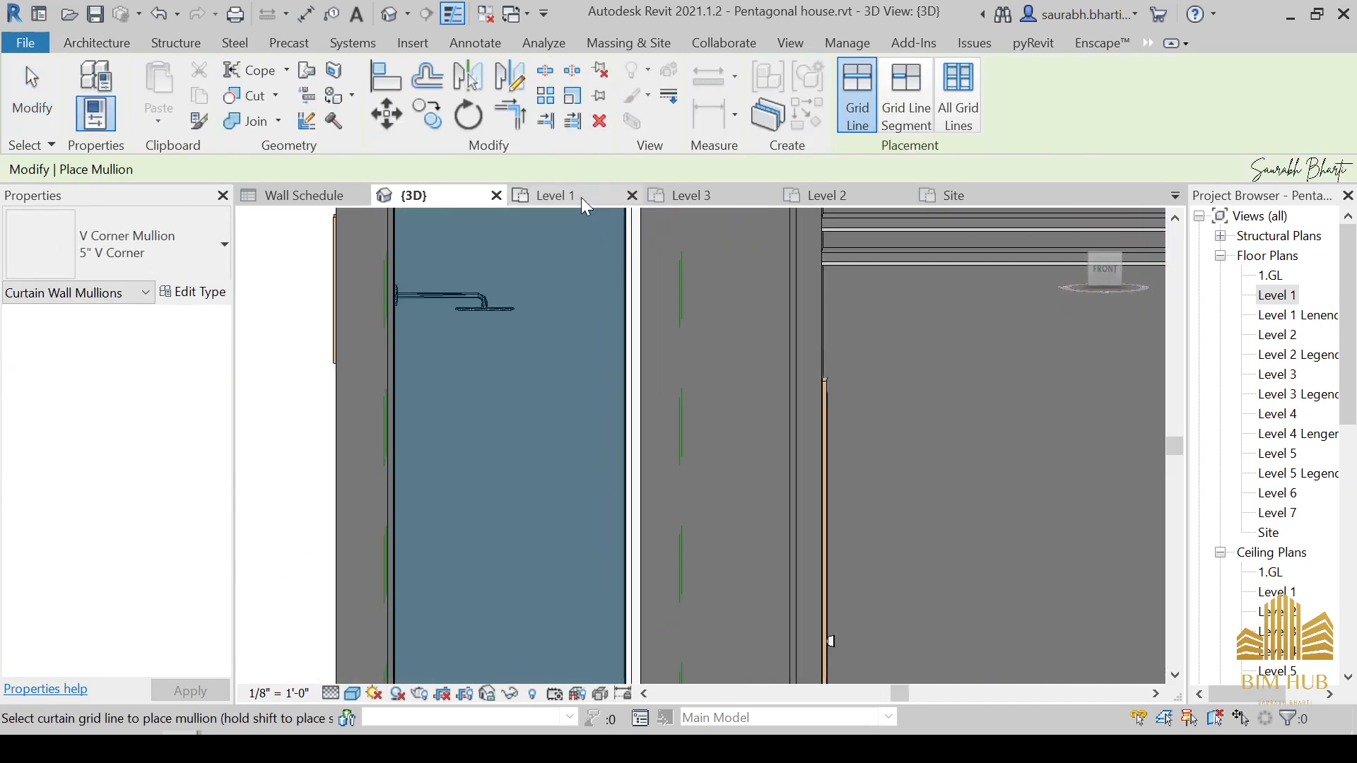
pyautogui.moveTo(581, 197); pyautogui.dragTo(503, 523, button='middle')
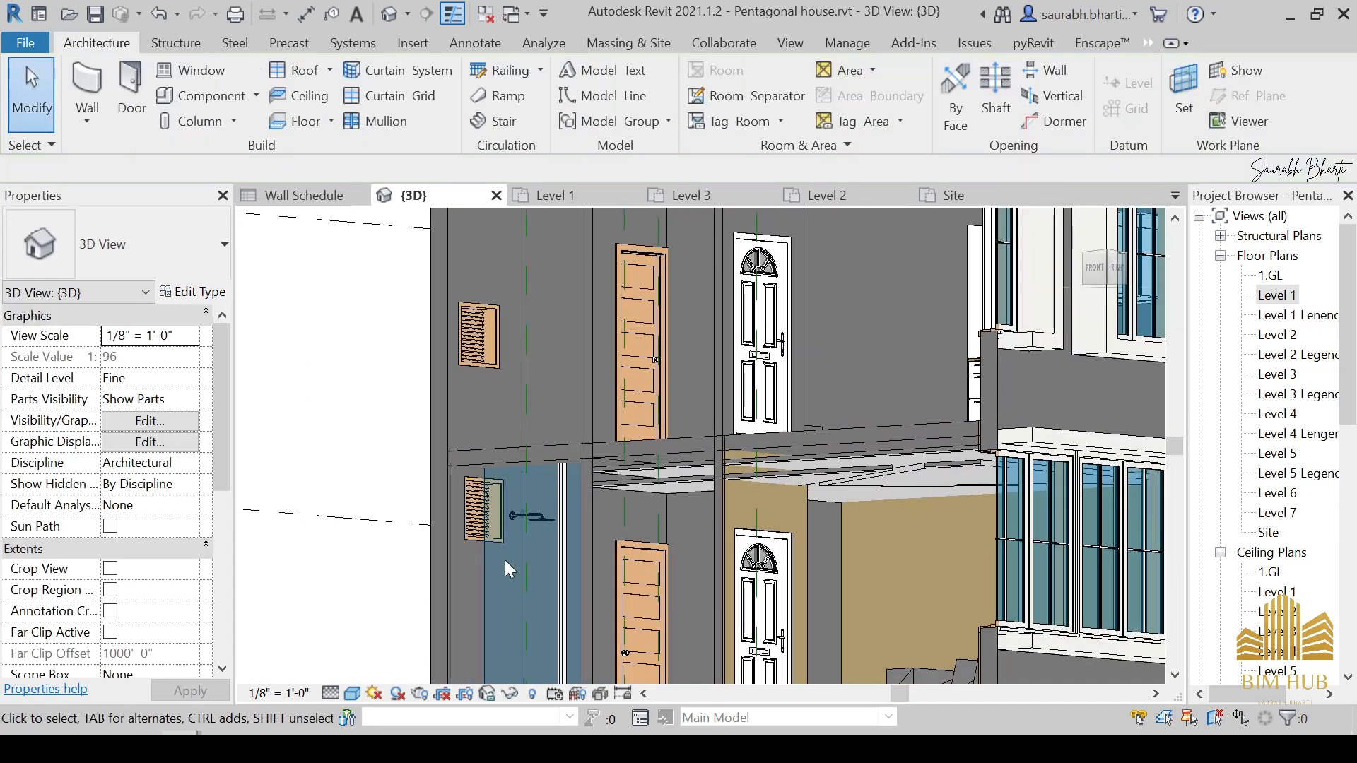
pyautogui.keyDown('shift'); pyautogui.moveTo(455, 644); pyautogui.dragTo(455, 608, button='middle'); pyautogui.keyUp('shift')
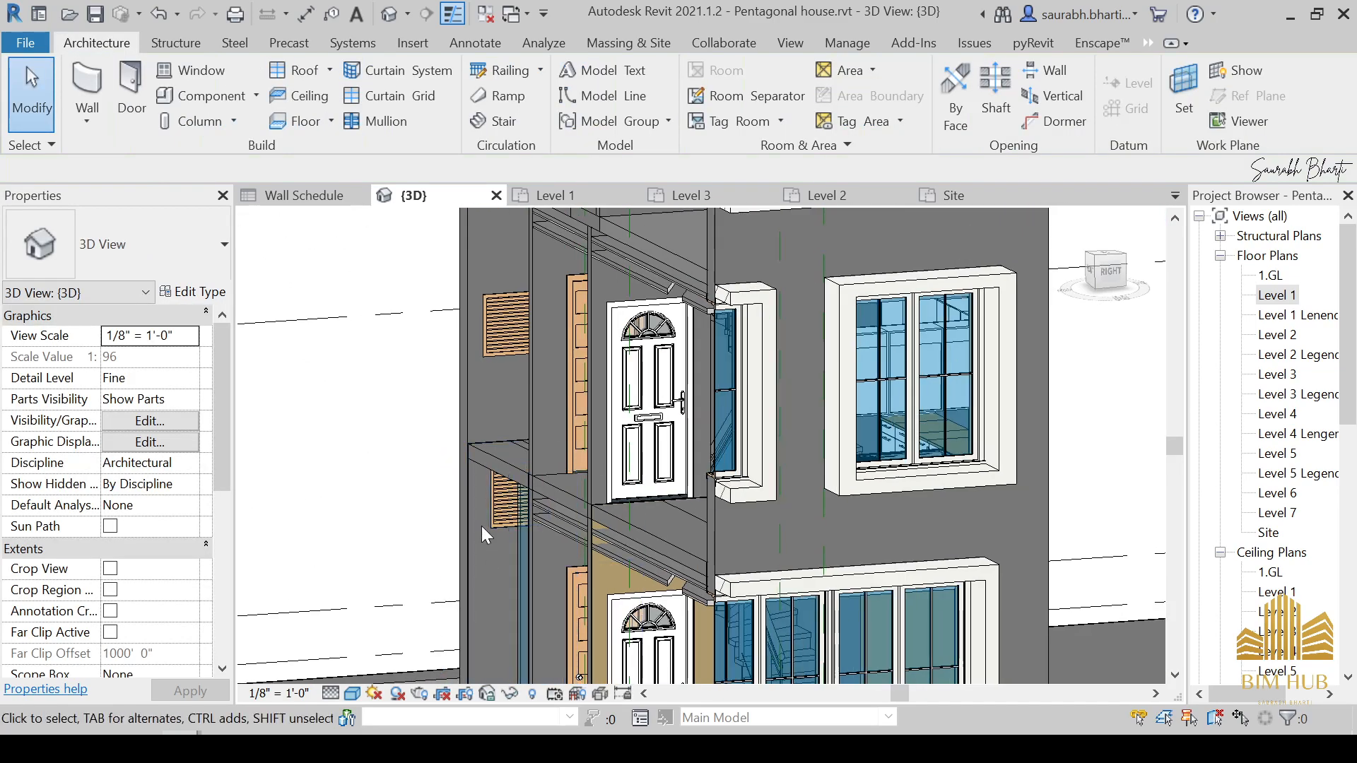
pyautogui.keyDown('shift'); pyautogui.moveTo(481, 526); pyautogui.dragTo(585, 526, button='middle'); pyautogui.keyUp('shift')
pyautogui.scroll(4, 588, 591)
pyautogui.keyDown('shift'); pyautogui.moveTo(691, 448); pyautogui.dragTo(721, 453, button='middle'); pyautogui.keyUp('shift')
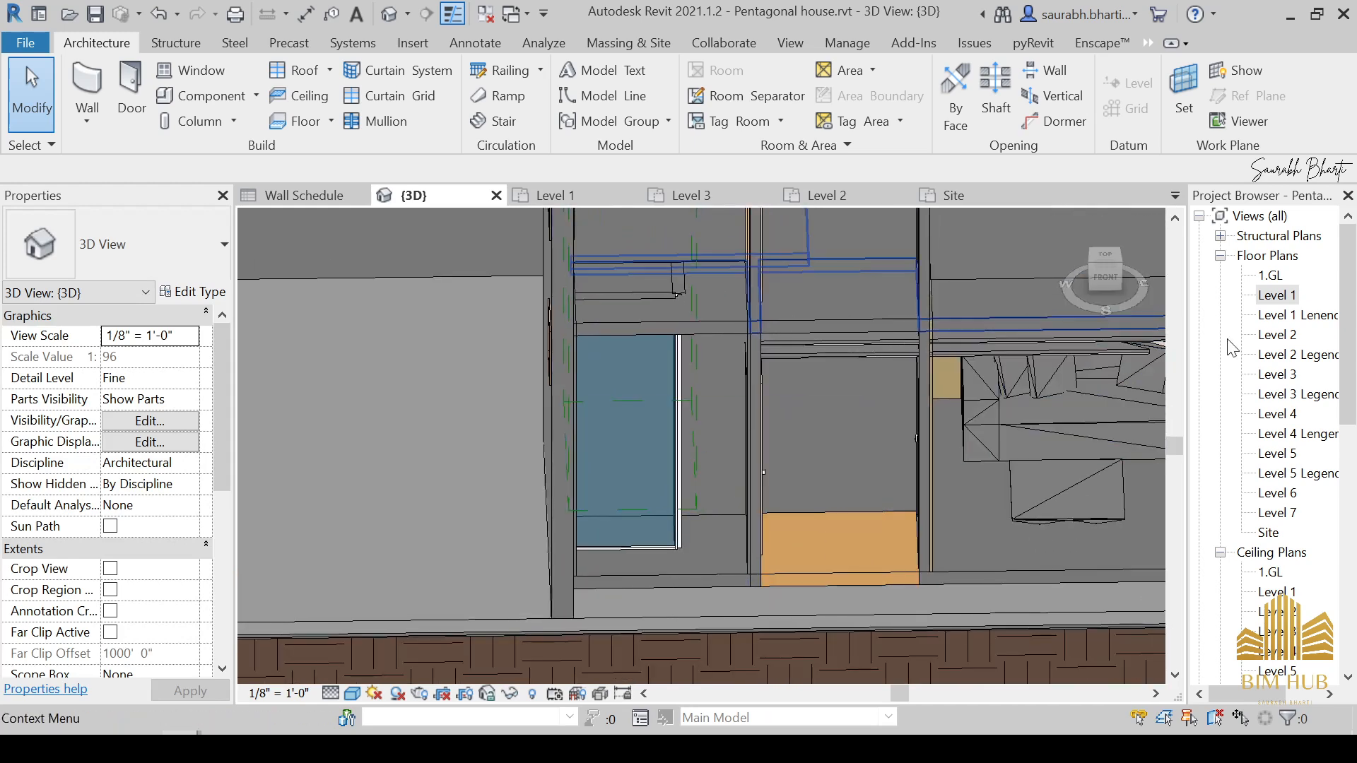
# Step: In the Level 1 floor plan, place the Enscape Bathroom Sink asset against the toilet room wall beside the WC
pyautogui.doubleClick(1278, 295)
pyautogui.scroll(-10, 765, 478)
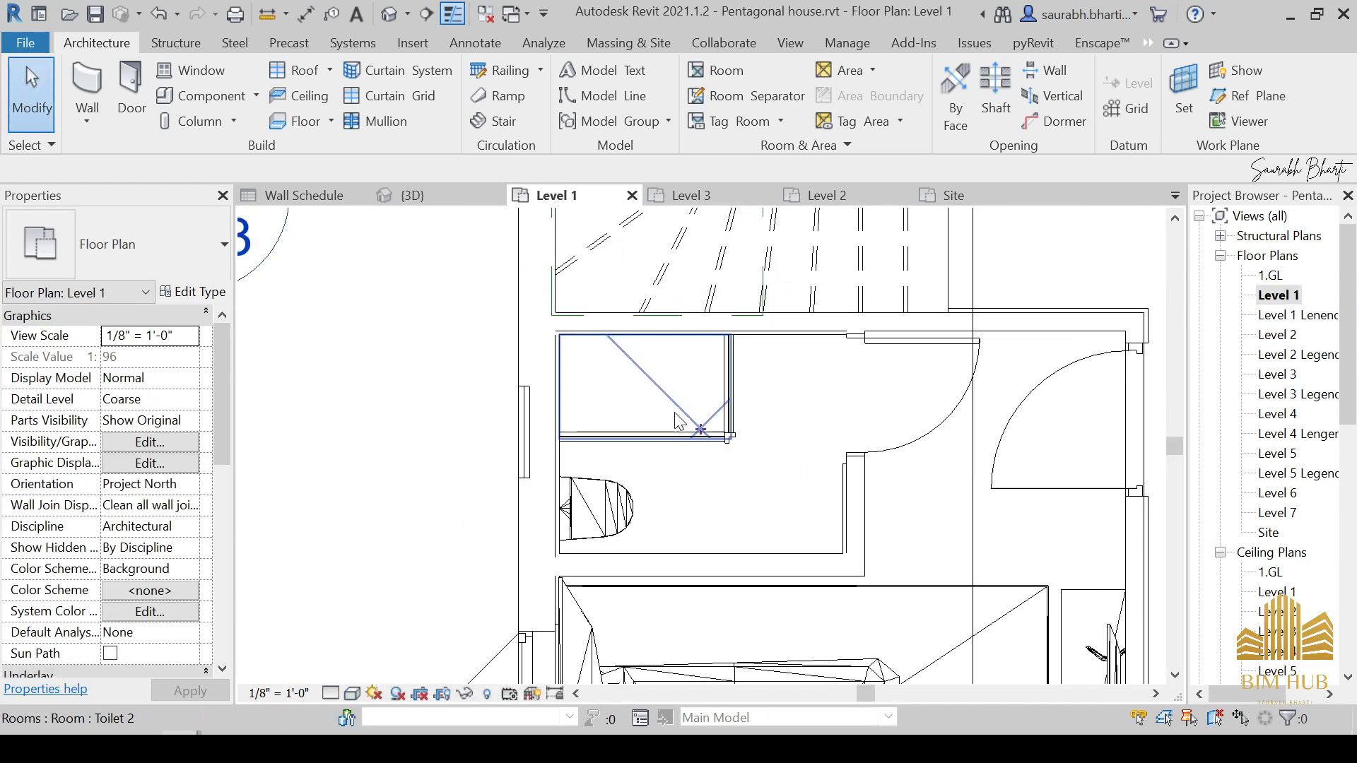
pyautogui.moveTo(787, 489); pyautogui.dragTo(766, 525, button='middle')
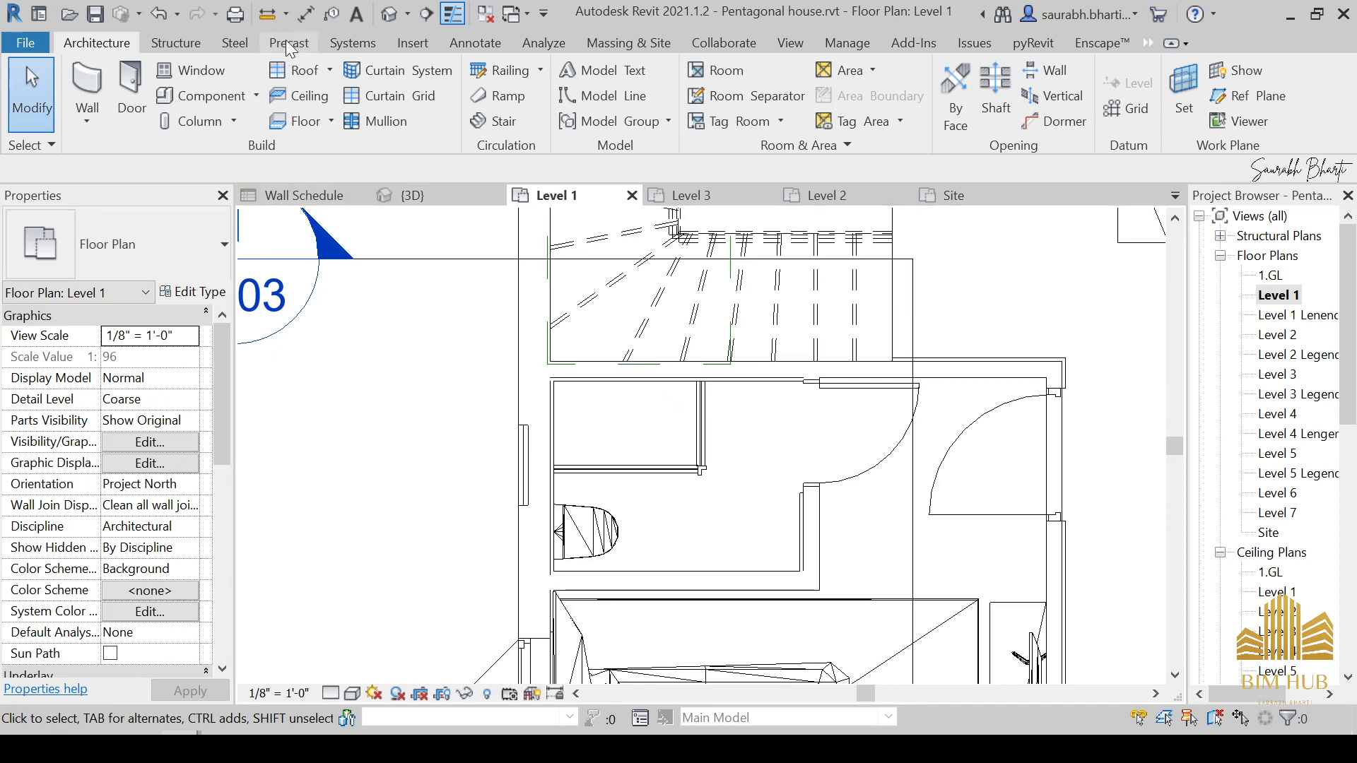
pyautogui.click(257, 694)
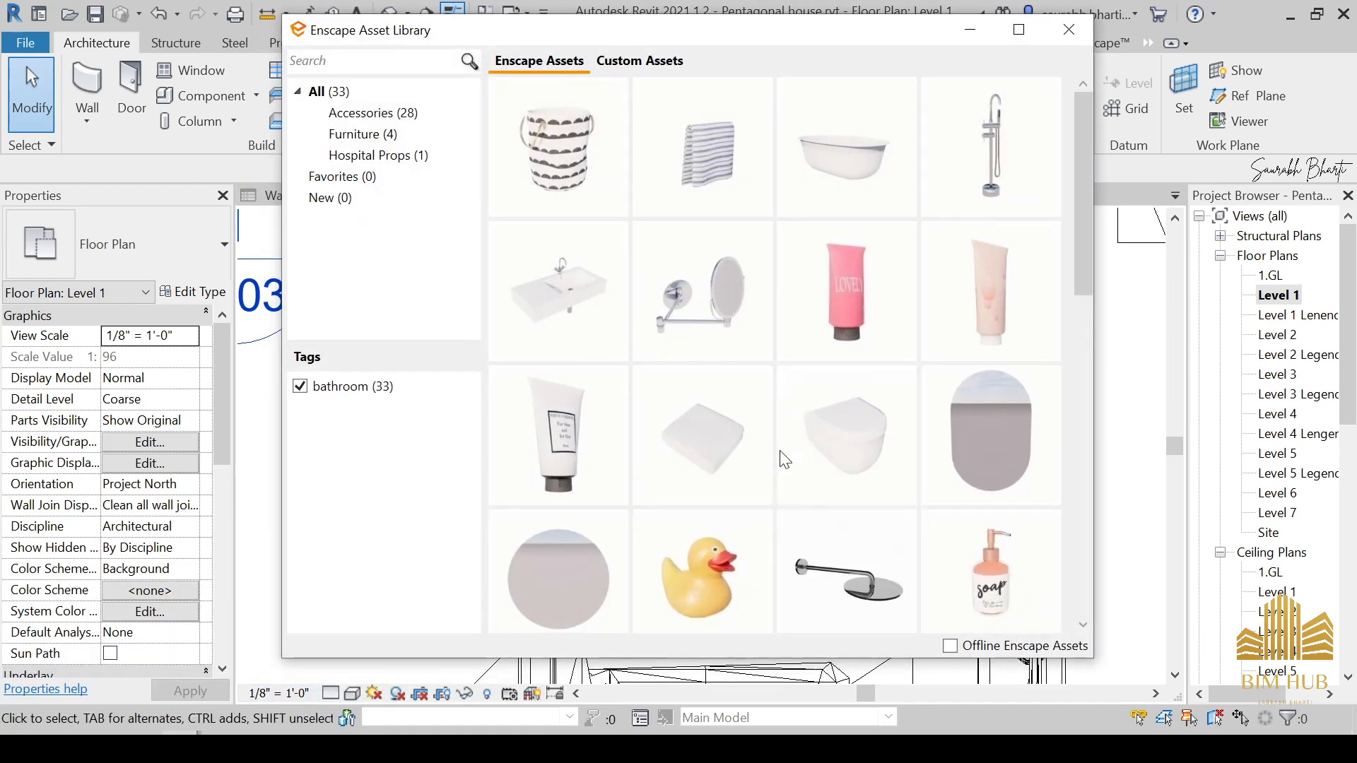
pyautogui.moveTo(808, 481)
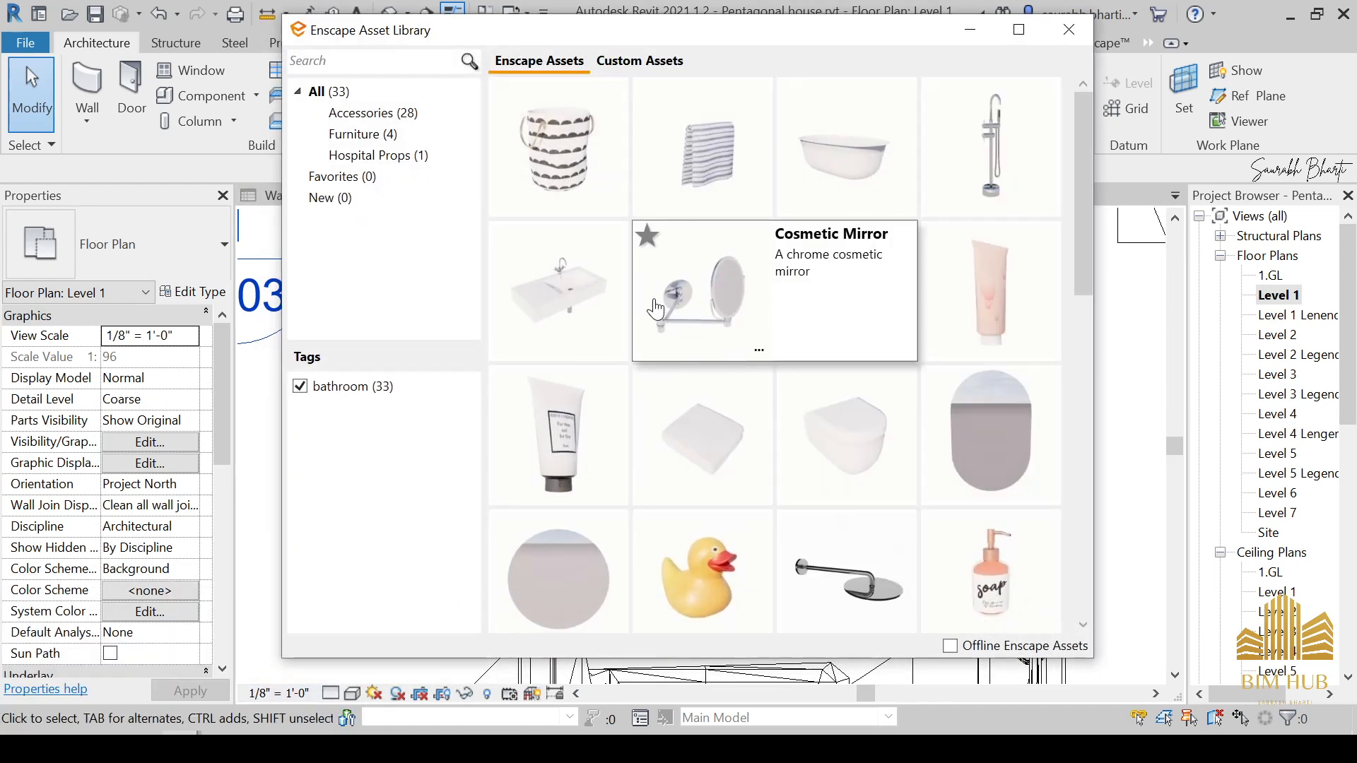
pyautogui.click(587, 307)
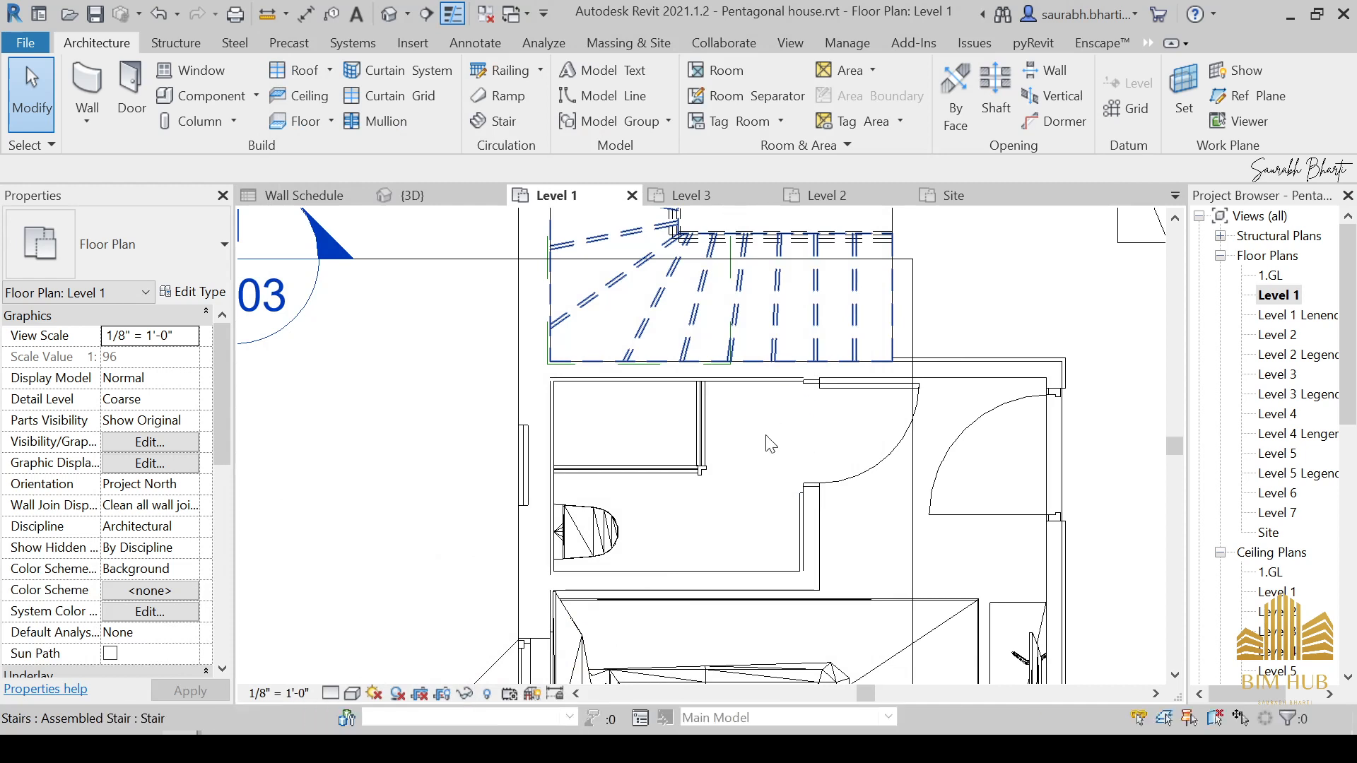
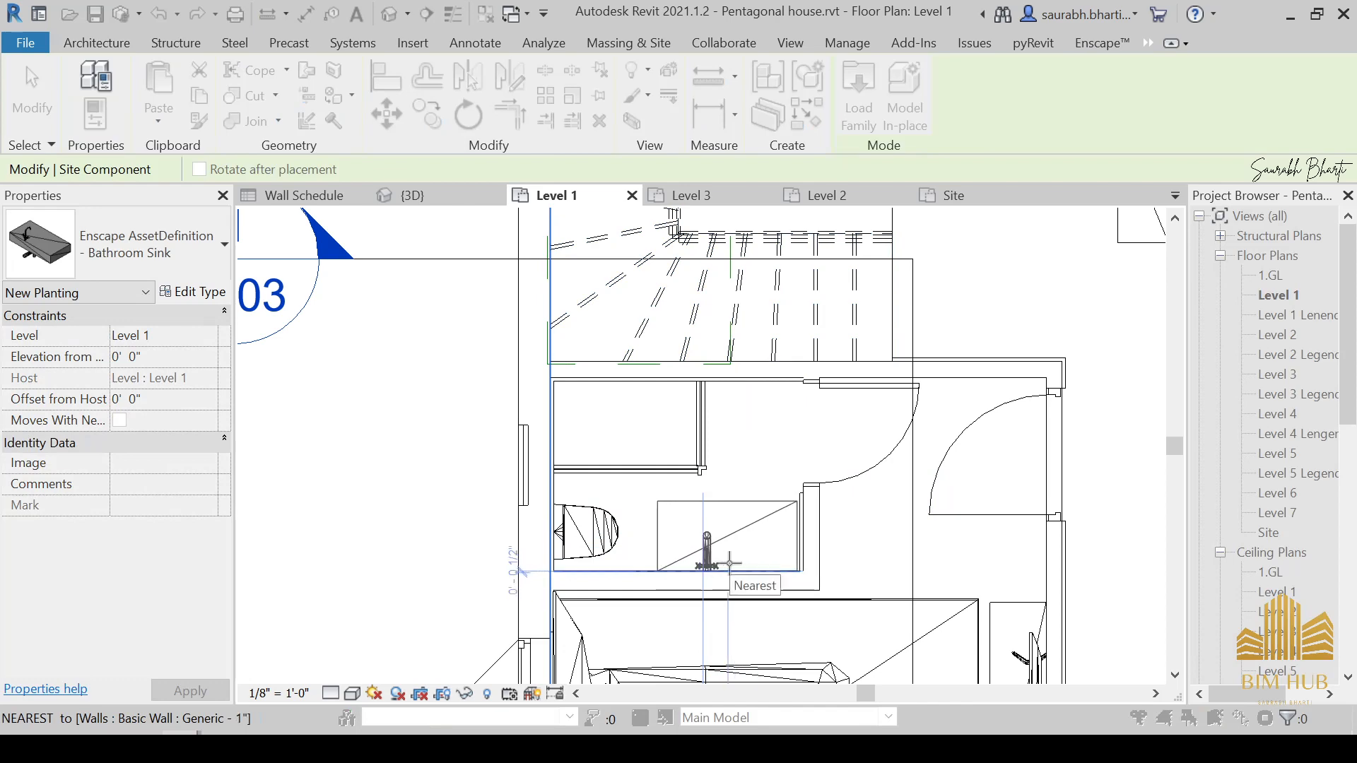
pyautogui.click(733, 564)
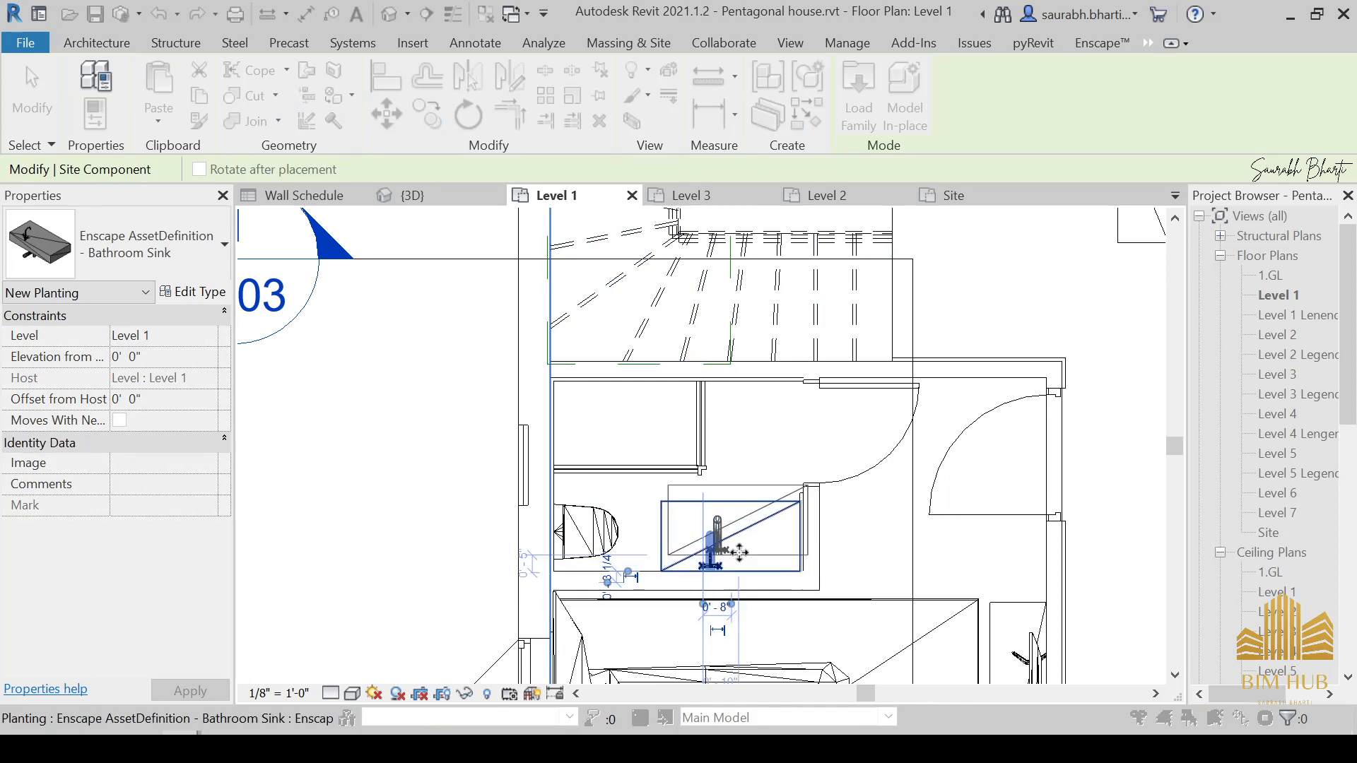
pyautogui.press('Escape')
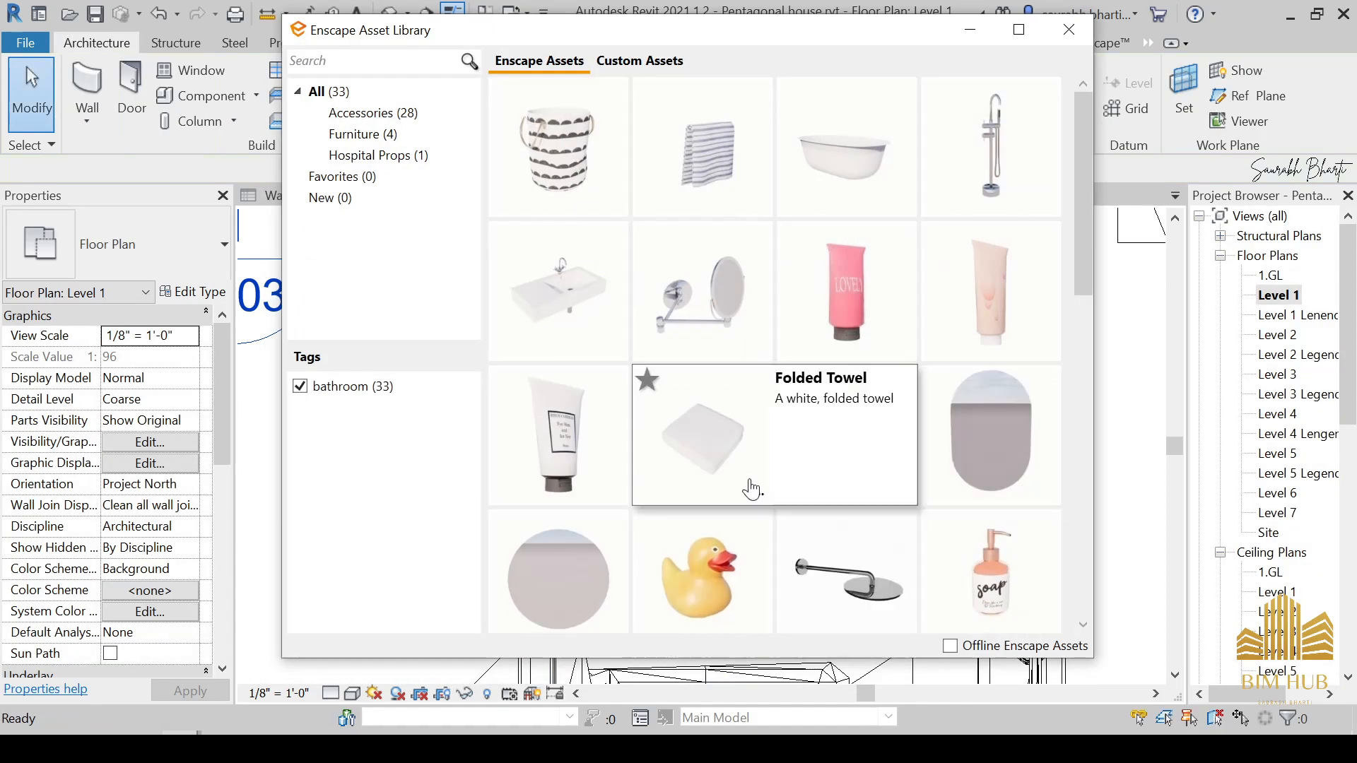
# Step: Find the round mirror among the Enscape bathroom assets and place it against the wall behind the bathroom sink
pyautogui.scroll(-2, 818, 519)
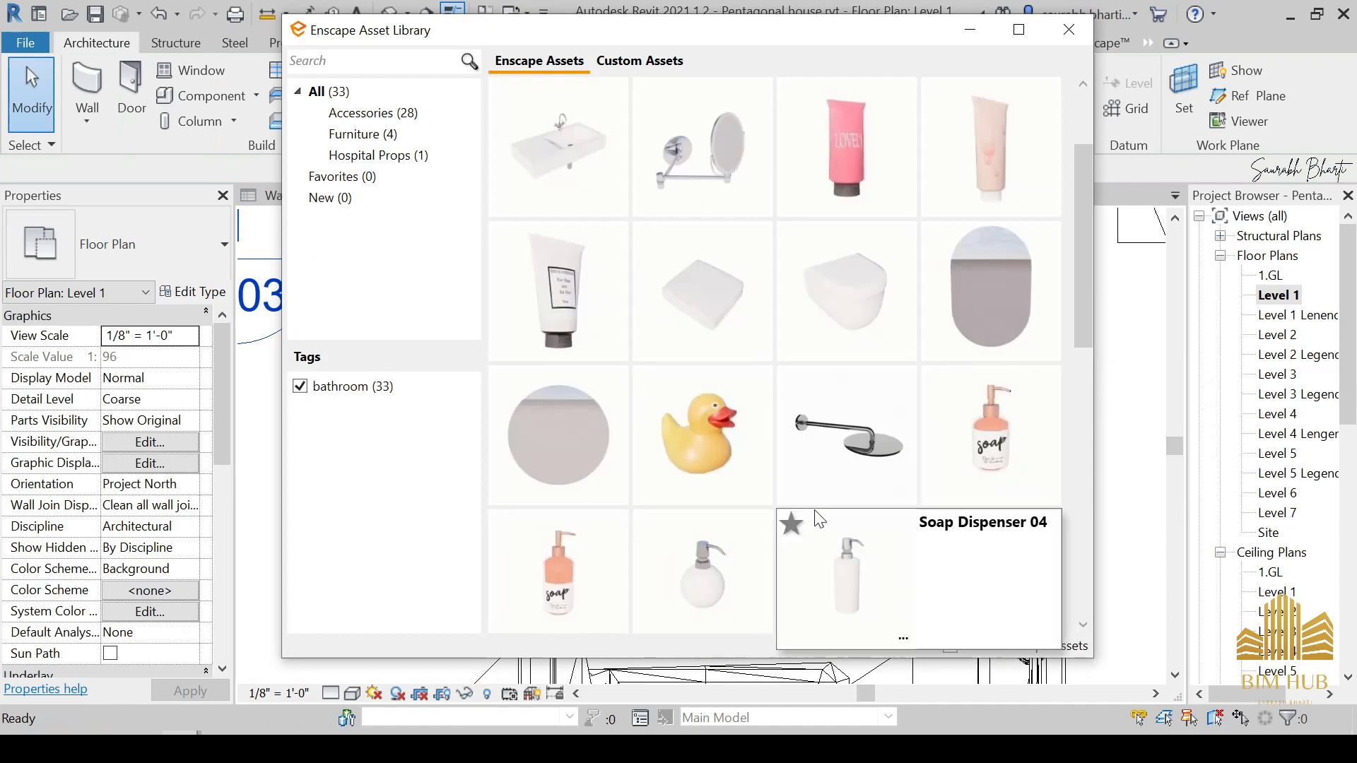
pyautogui.scroll(2, 703, 311)
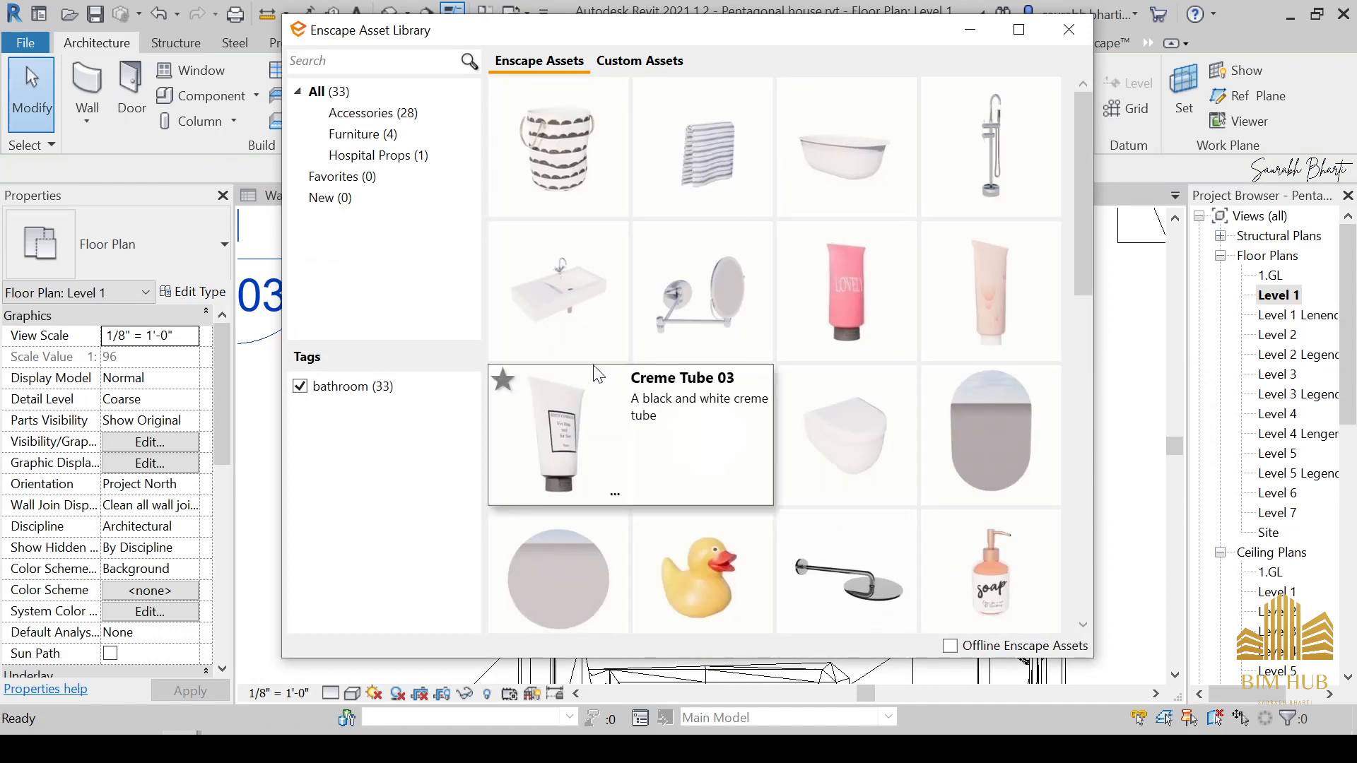
pyautogui.scroll(-2, 719, 324)
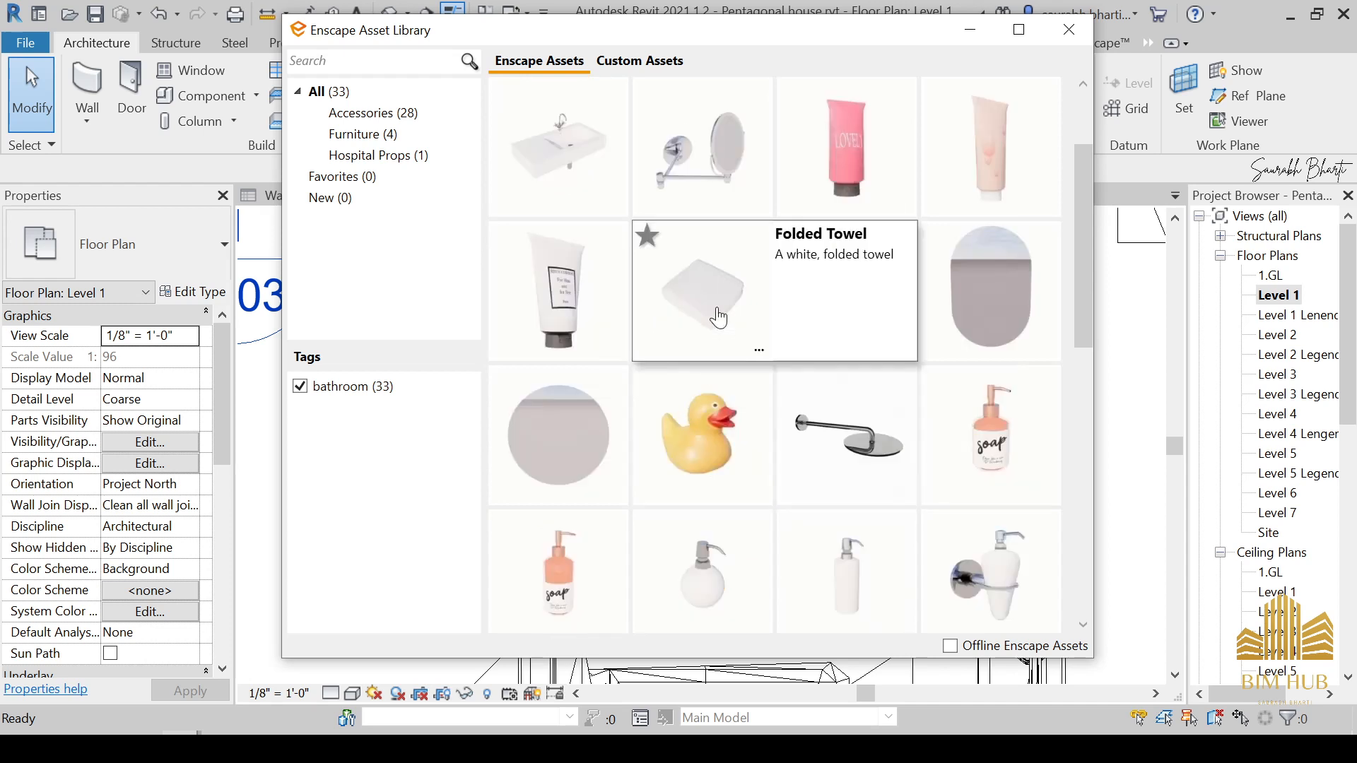
pyautogui.scroll(-6, 782, 426)
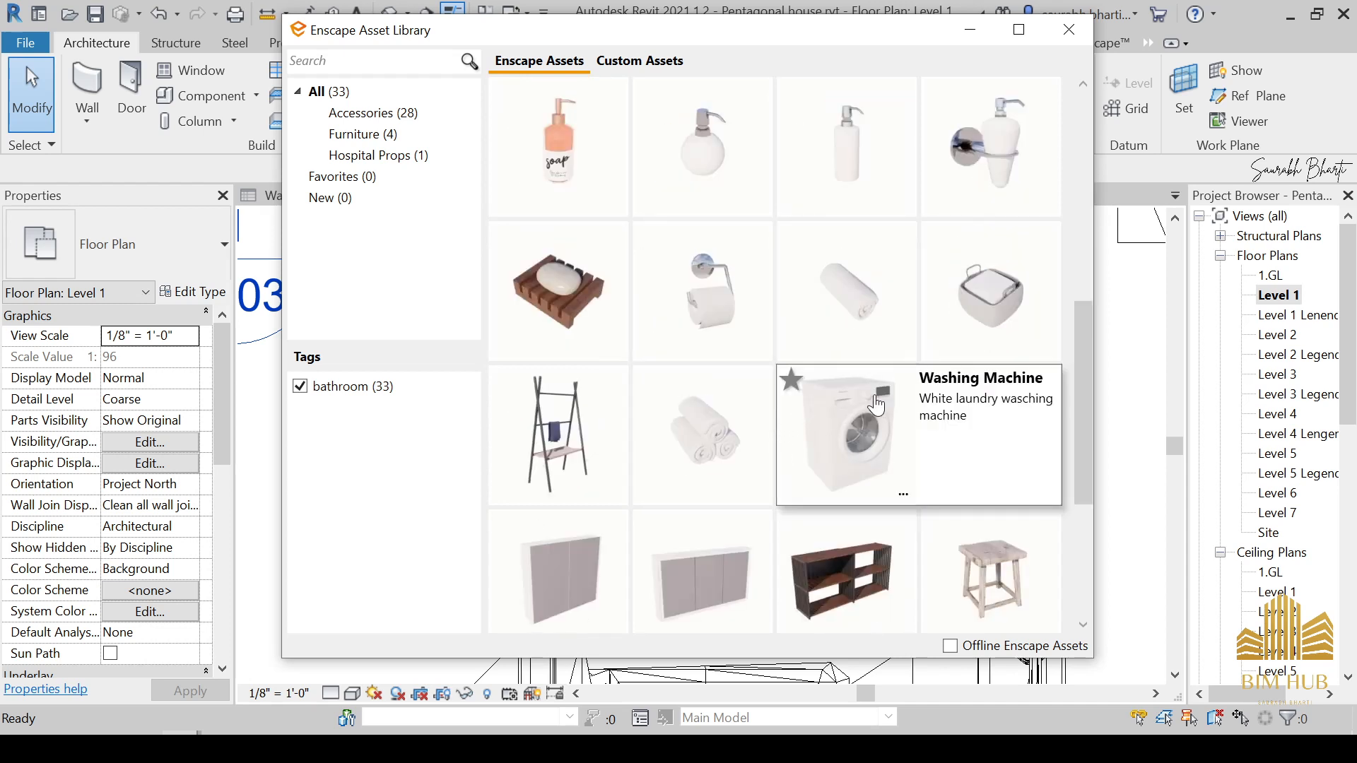
pyautogui.scroll(-4, 870, 439)
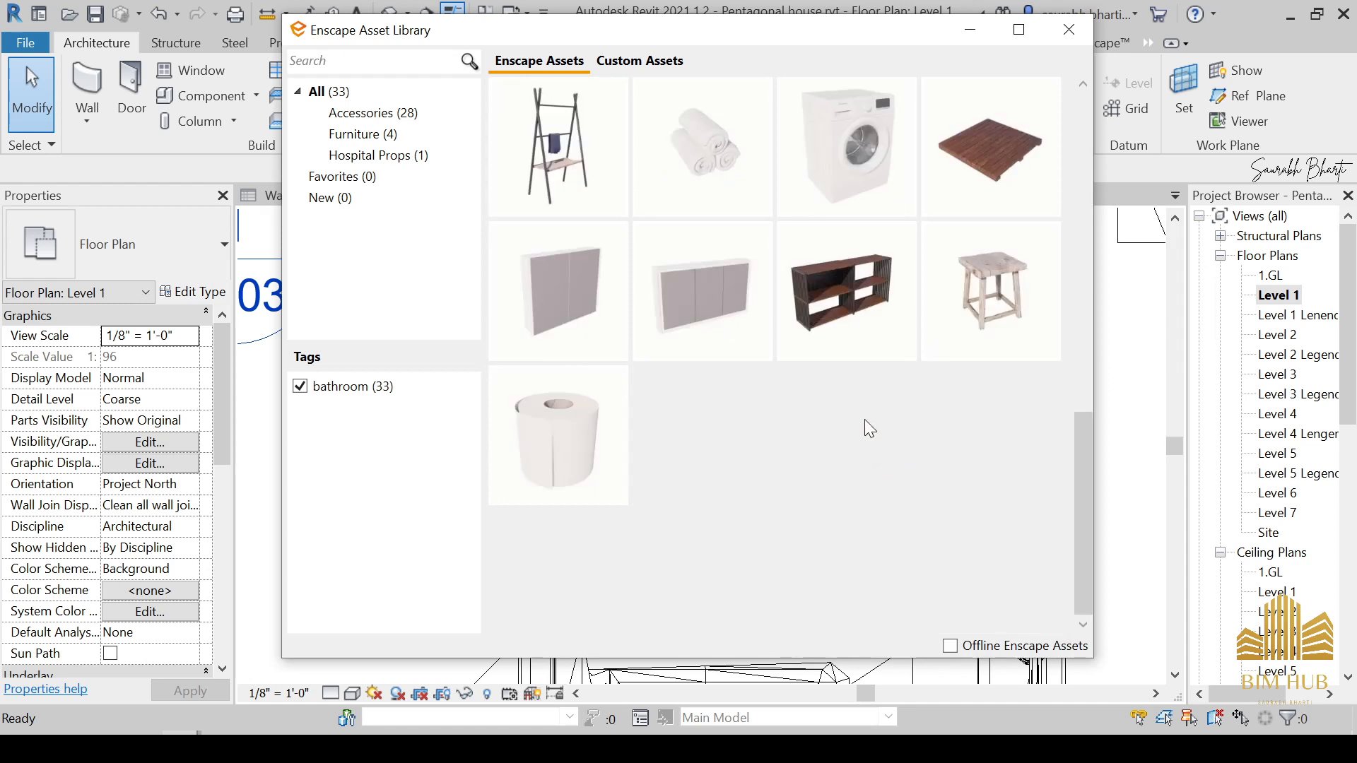
pyautogui.moveTo(625, 432)
pyautogui.scroll(5, 939, 434)
pyautogui.moveTo(982, 484)
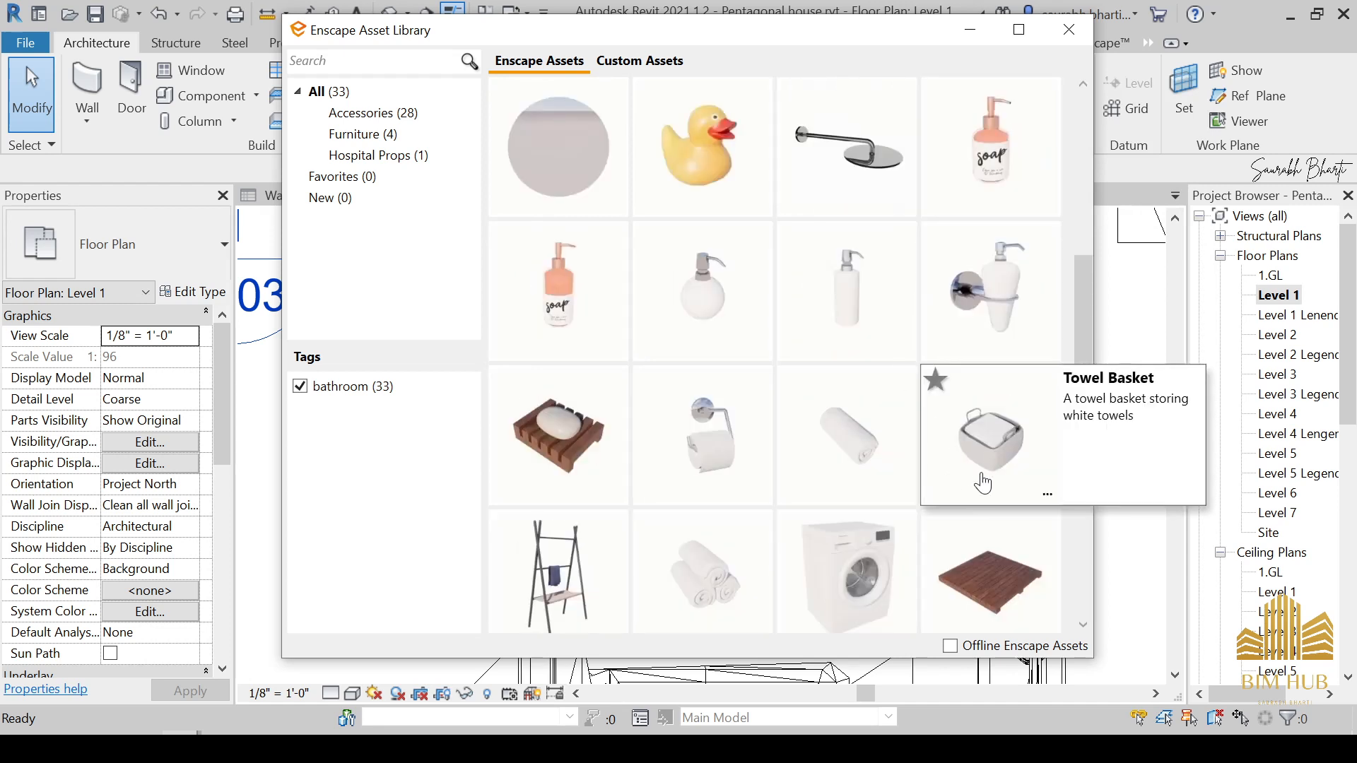
pyautogui.moveTo(663, 206)
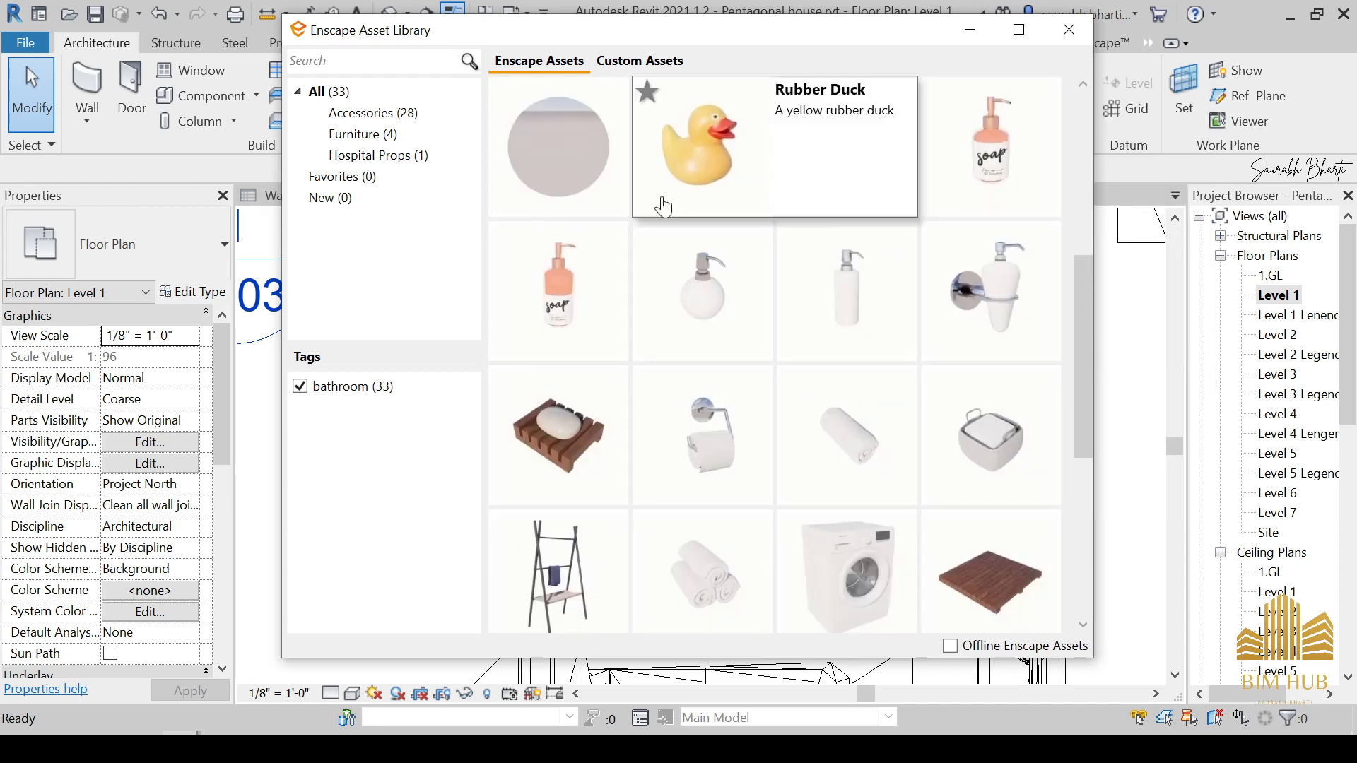
pyautogui.click(598, 159)
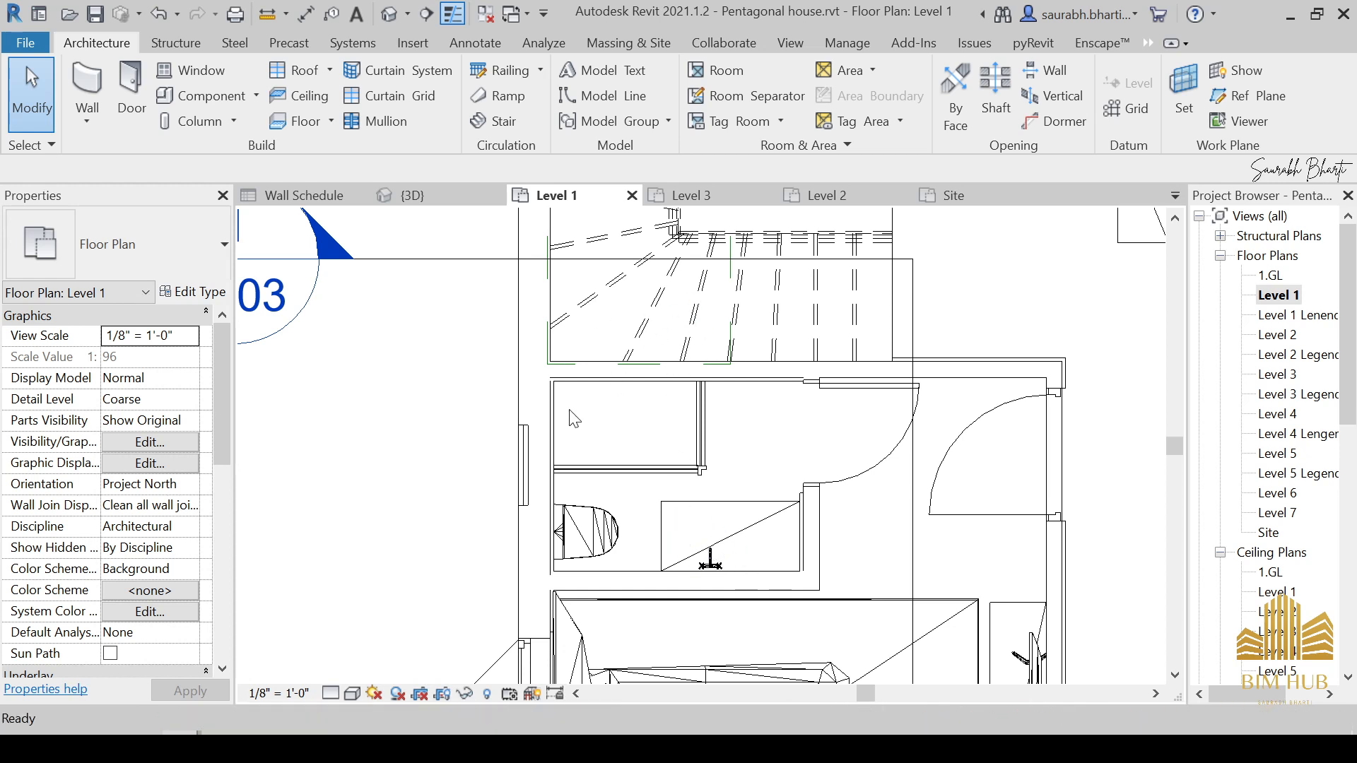
pyautogui.scroll(1, 733, 572)
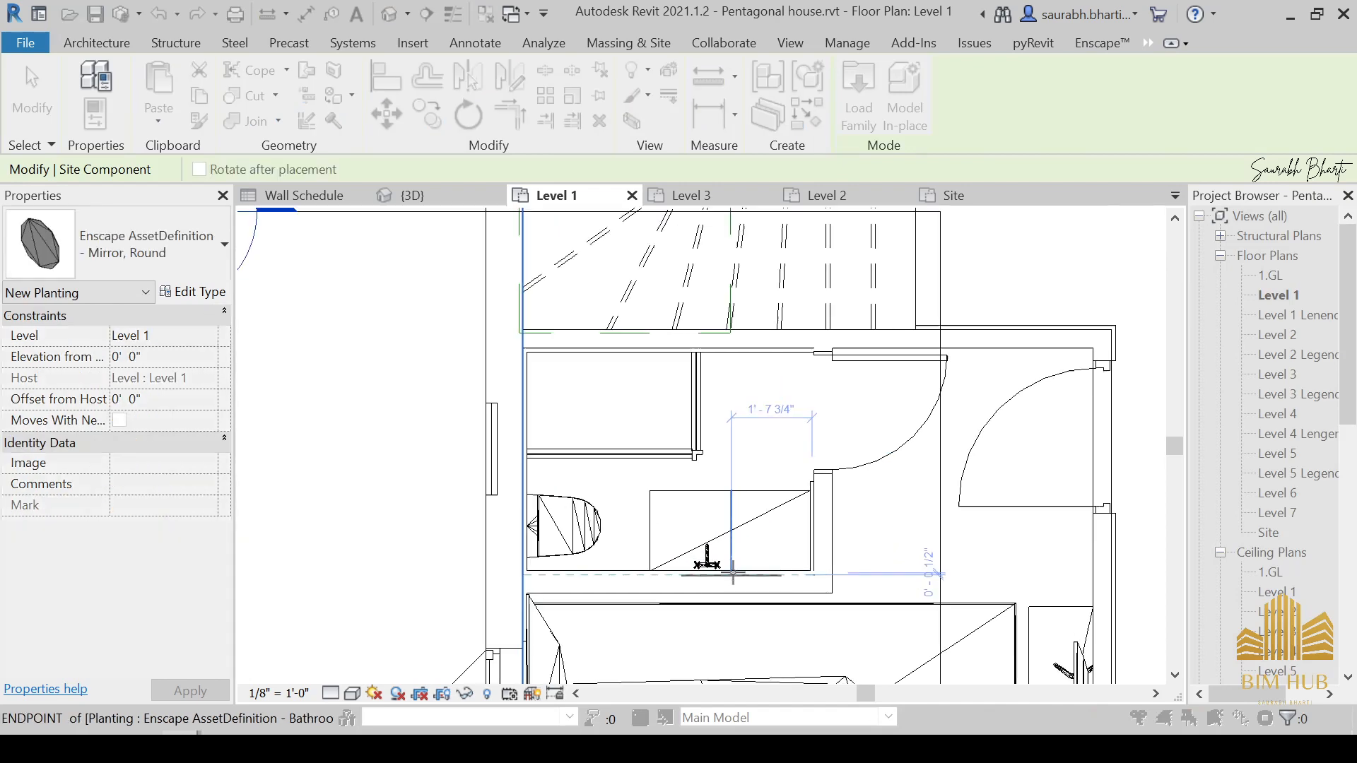
pyautogui.scroll(2, 732, 573)
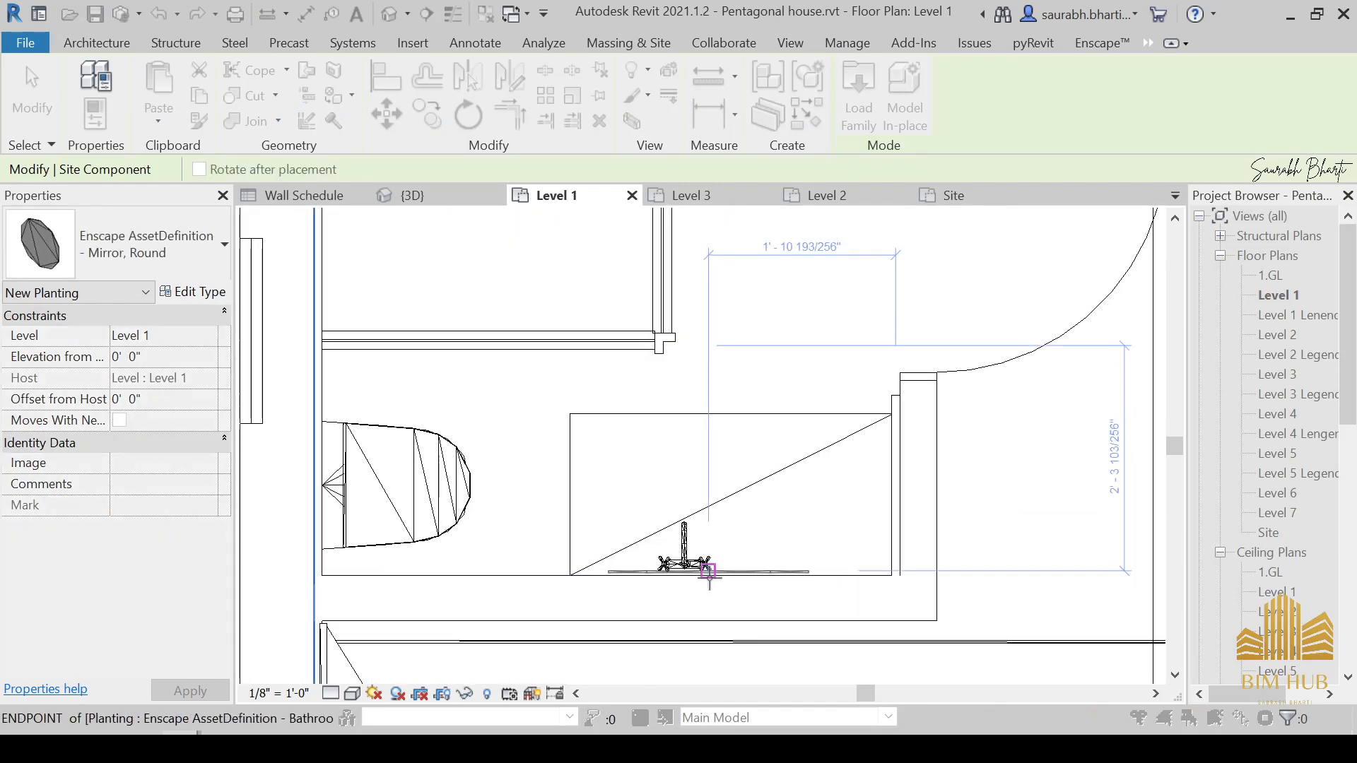
pyautogui.click(709, 571)
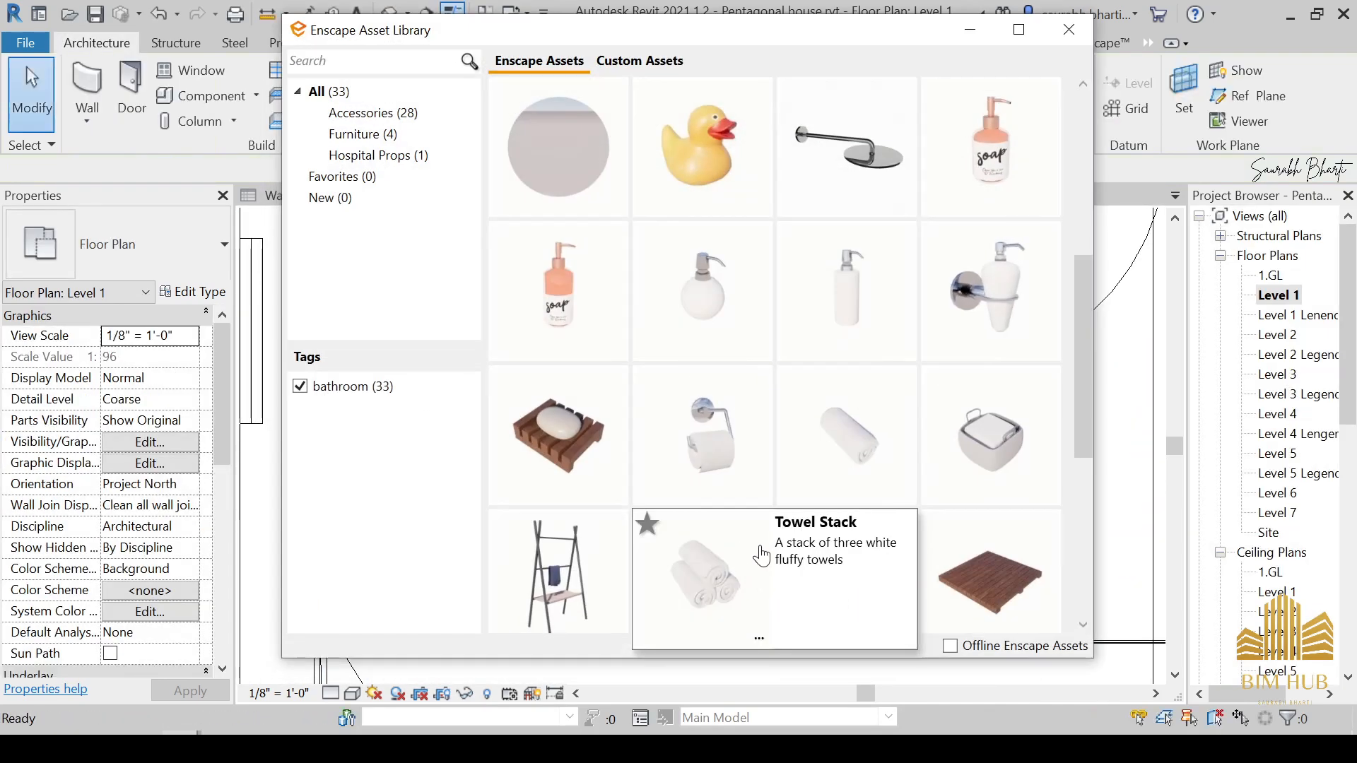
# Step: Set the elevation from level of the round mirror to 3' 6" and of the bathroom sink to 2' 6"
pyautogui.click(761, 555)
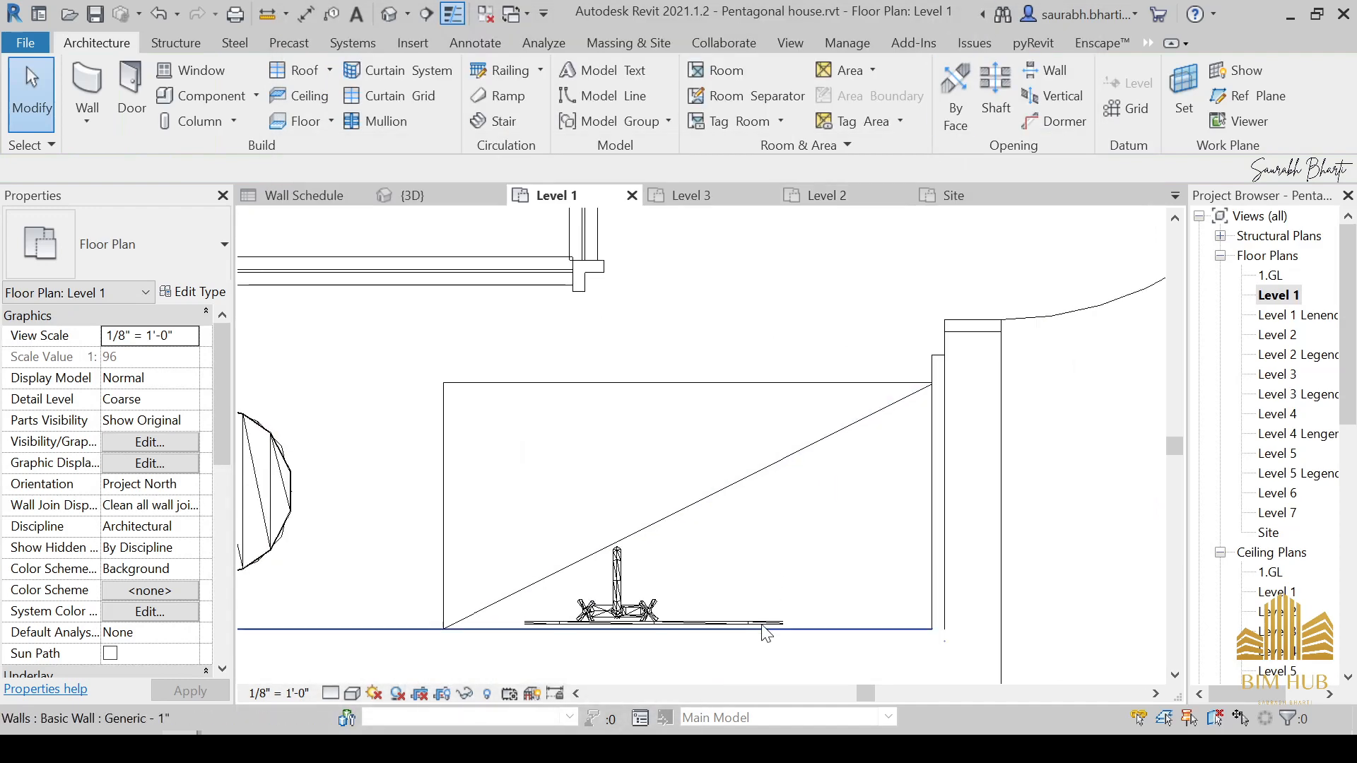
pyautogui.click(760, 629)
pyautogui.scroll(3, 761, 630)
pyautogui.click(769, 631)
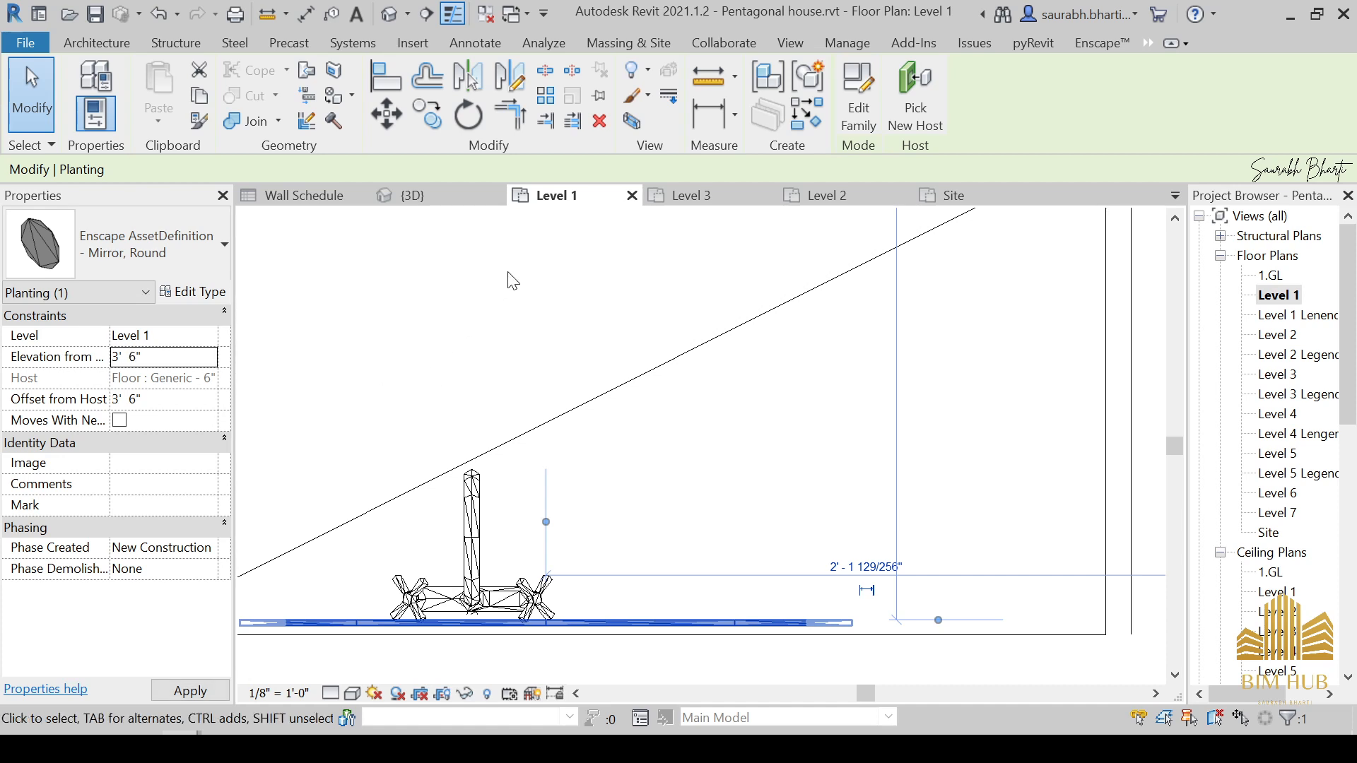
pyautogui.scroll(-3, 753, 396)
pyautogui.click(763, 302)
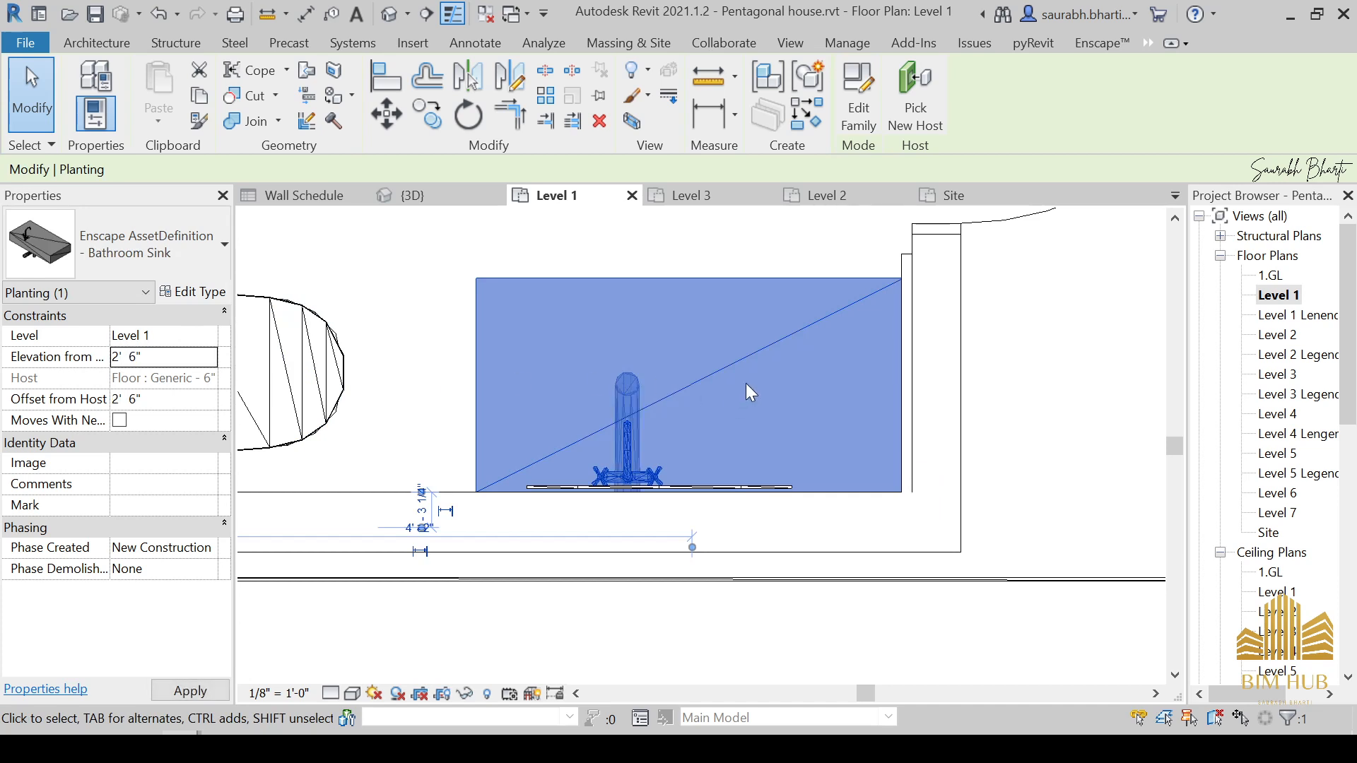
# Step: Extend the 3D view's section box outward on the cut side from a left view so it encloses the whole building
pyautogui.click(387, 15)
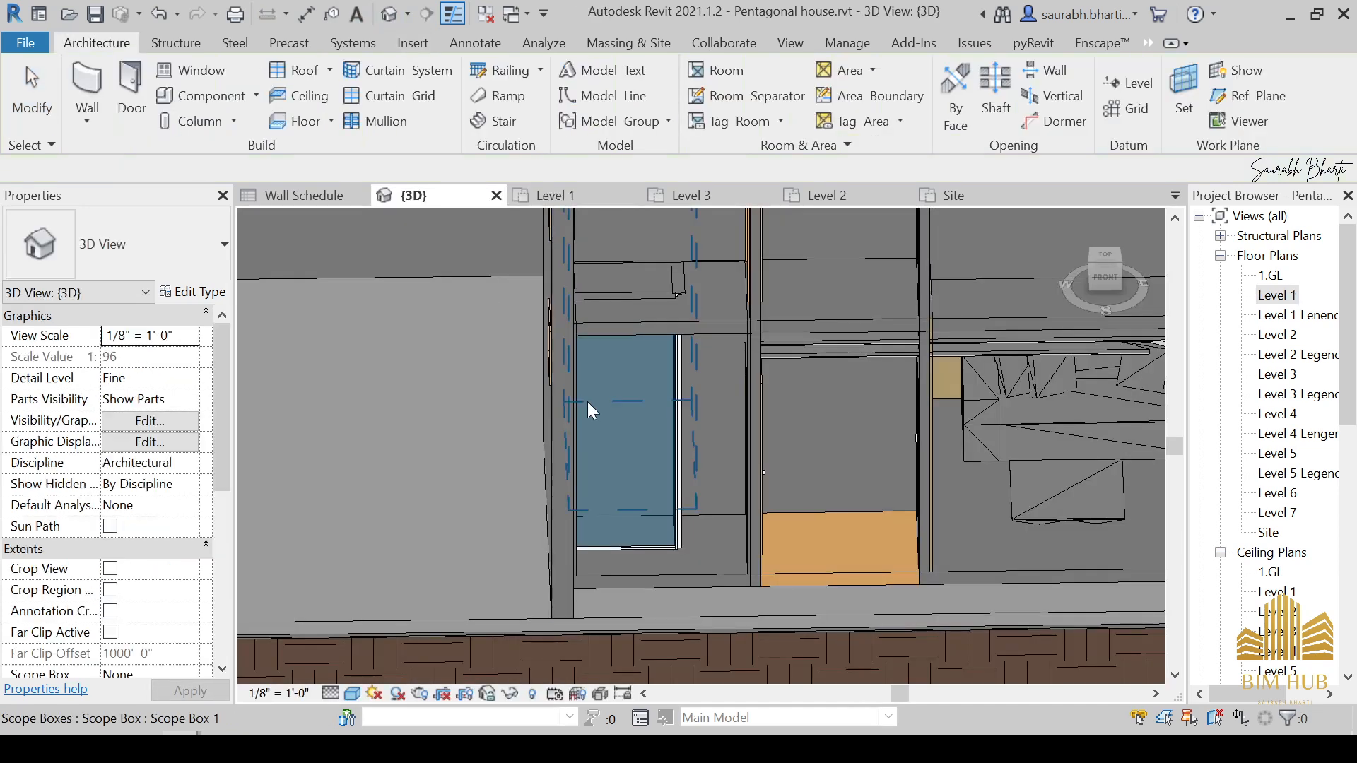
pyautogui.scroll(-4, 619, 431)
pyautogui.keyDown('shift'); pyautogui.moveTo(676, 452); pyautogui.dragTo(899, 353, button='middle'); pyautogui.keyUp('shift')
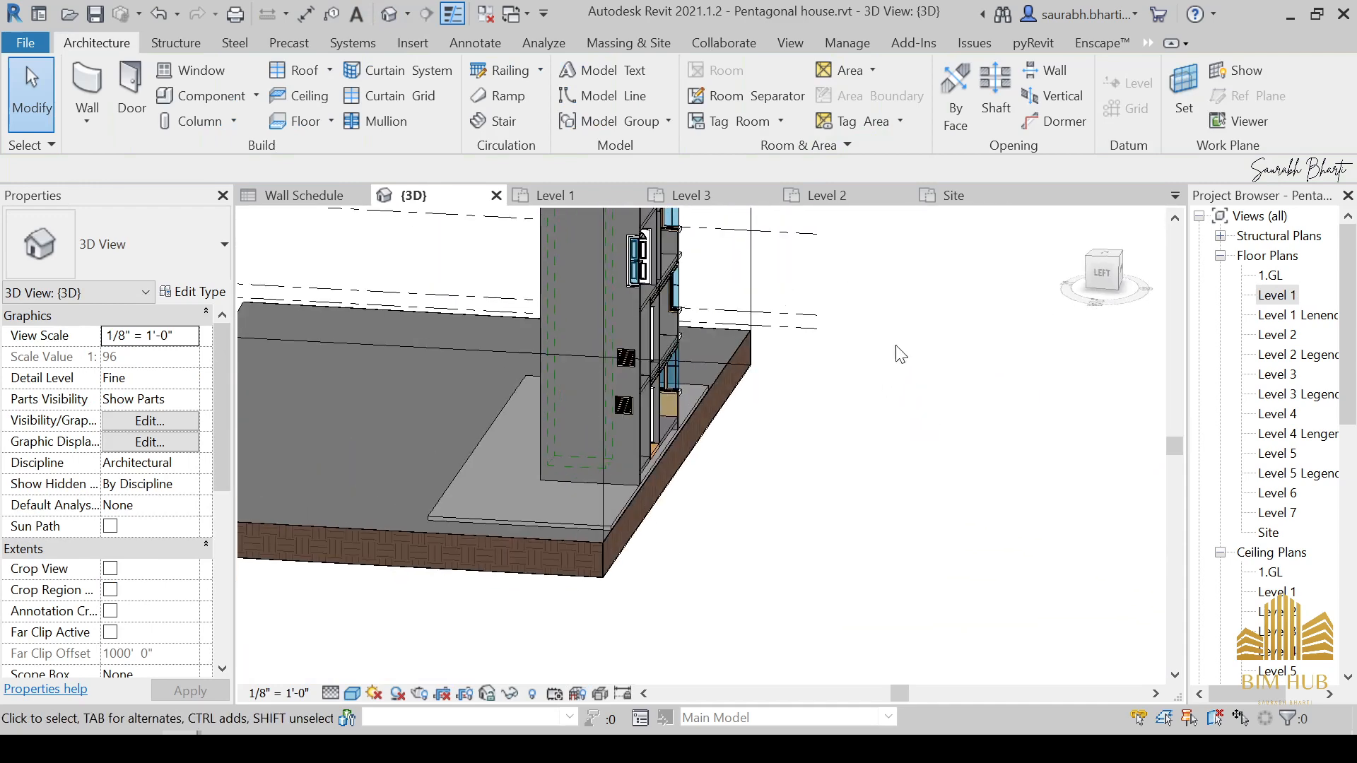
pyautogui.click(1115, 287)
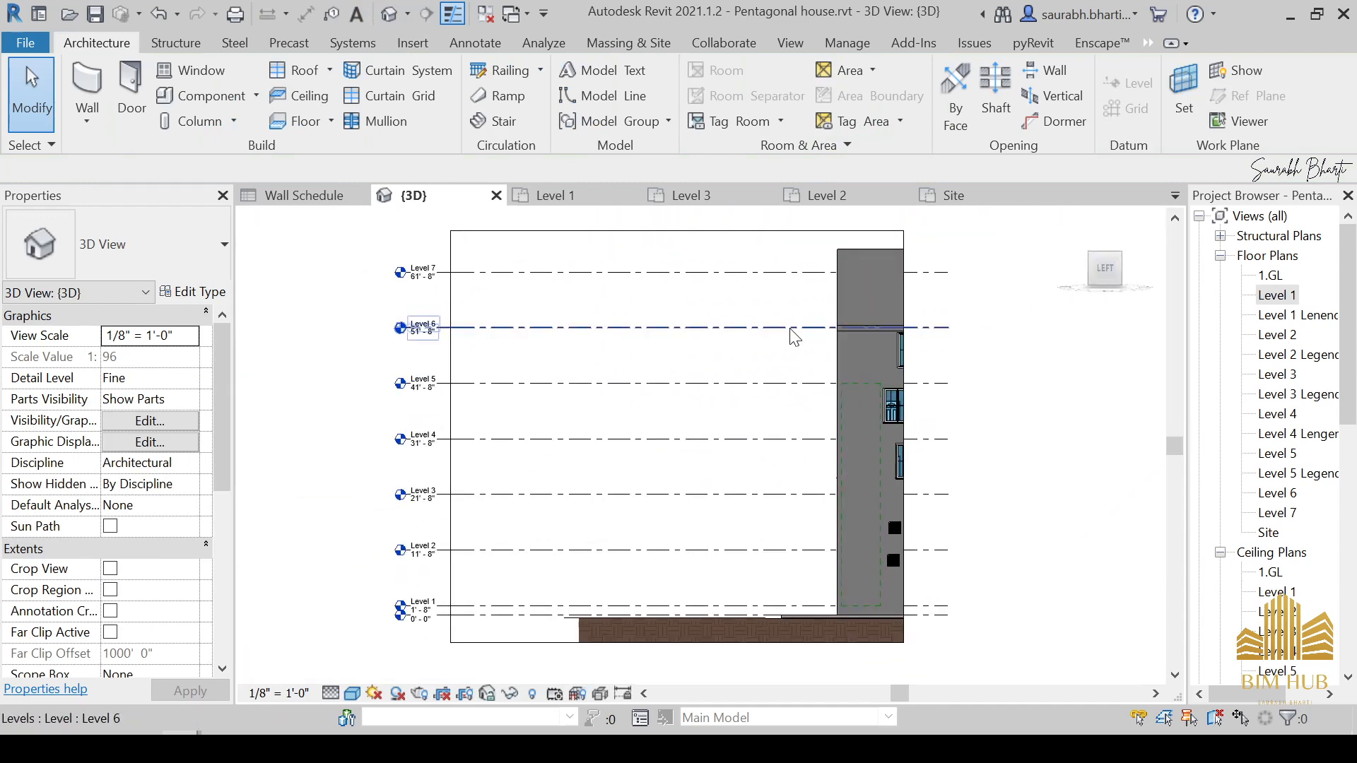
pyautogui.keyDown('shift'); pyautogui.moveTo(866, 441); pyautogui.dragTo(984, 363, button='middle'); pyautogui.keyUp('shift')
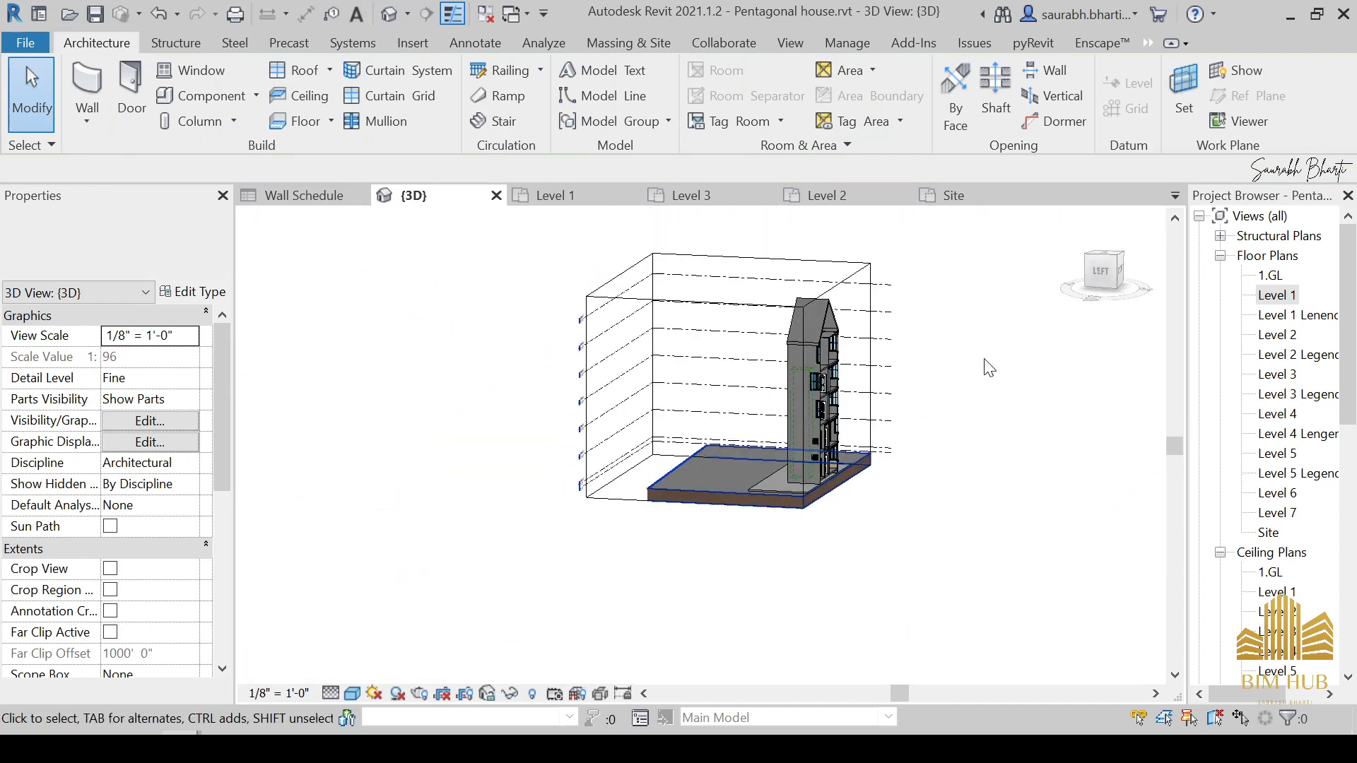
pyautogui.click(1096, 271)
pyautogui.click(791, 302)
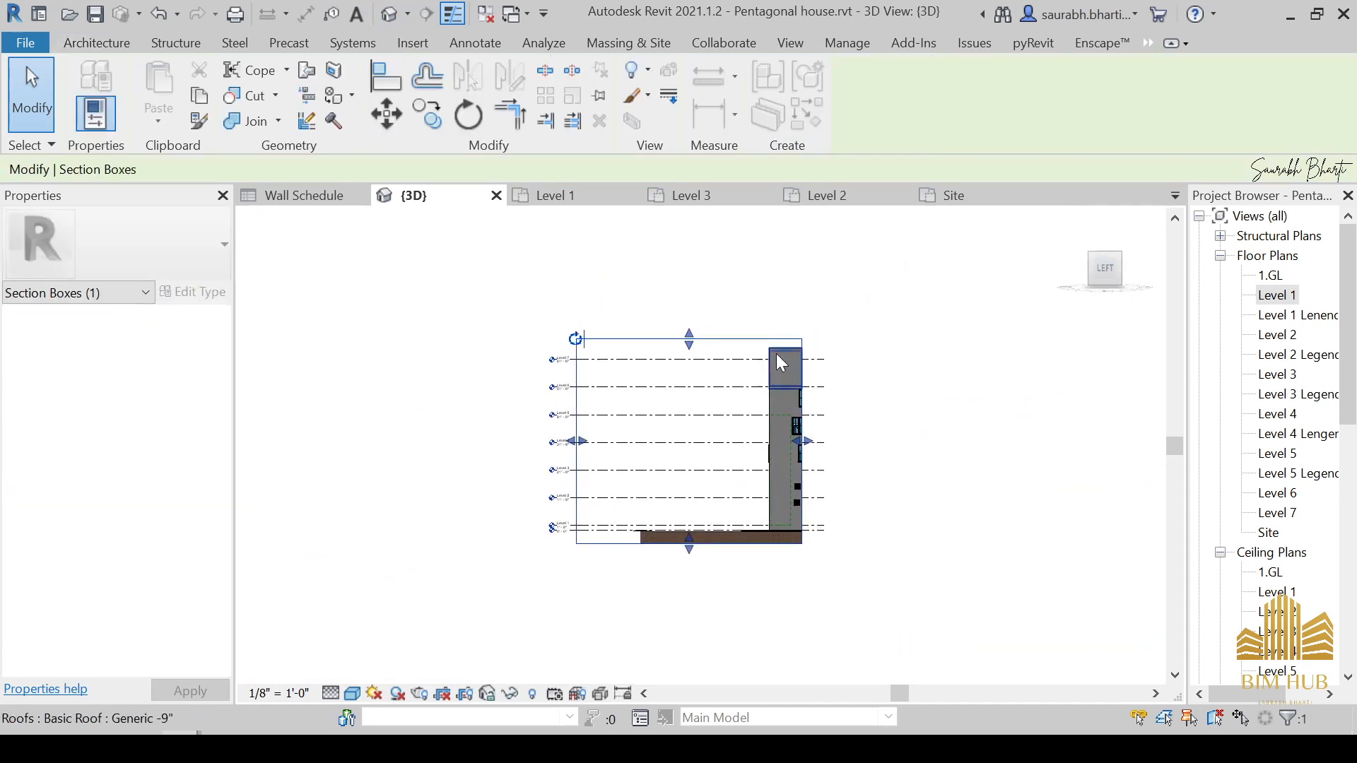
pyautogui.moveTo(815, 446); pyautogui.dragTo(975, 455)
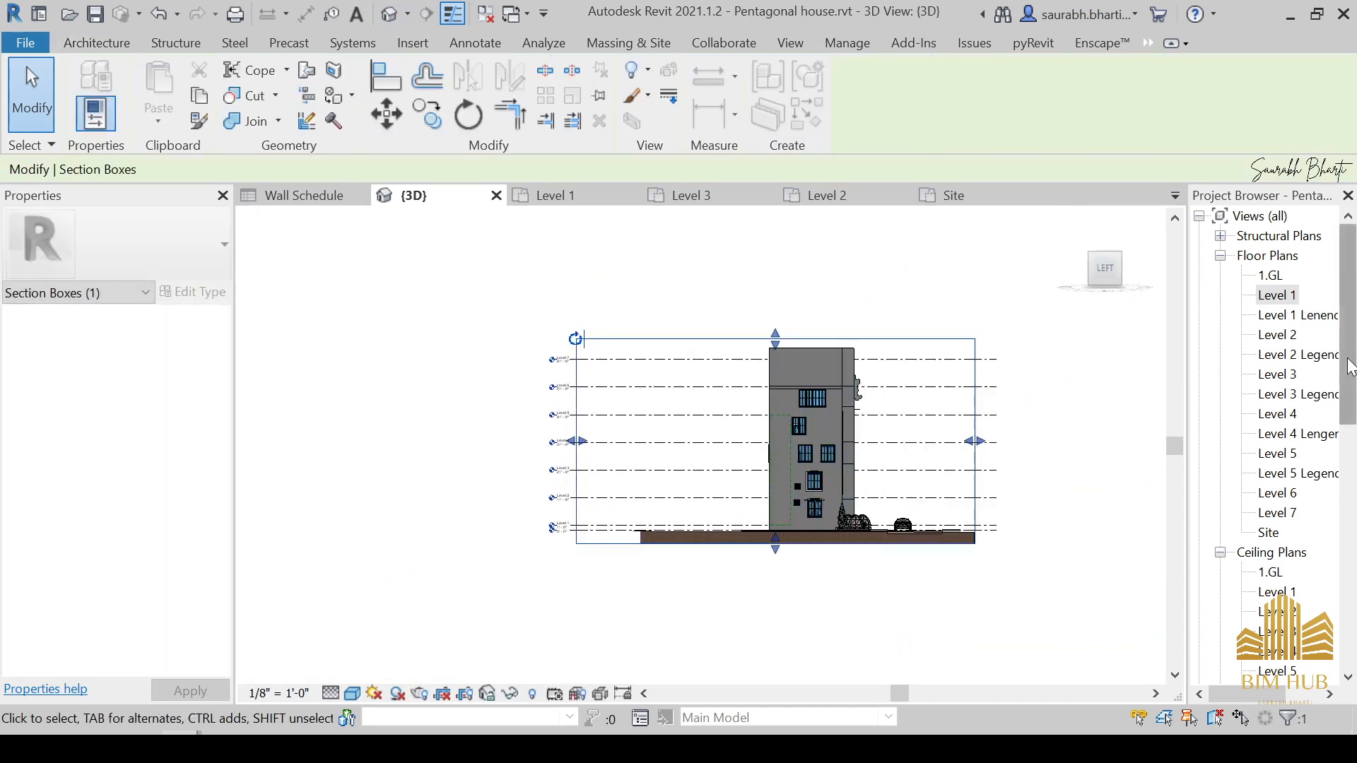
# Step: Open the Level 1 floor plan, bring back the Enscape Asset Library and clear its bathroom tag filter
pyautogui.doubleClick(1277, 296)
pyautogui.scroll(-5, 620, 422)
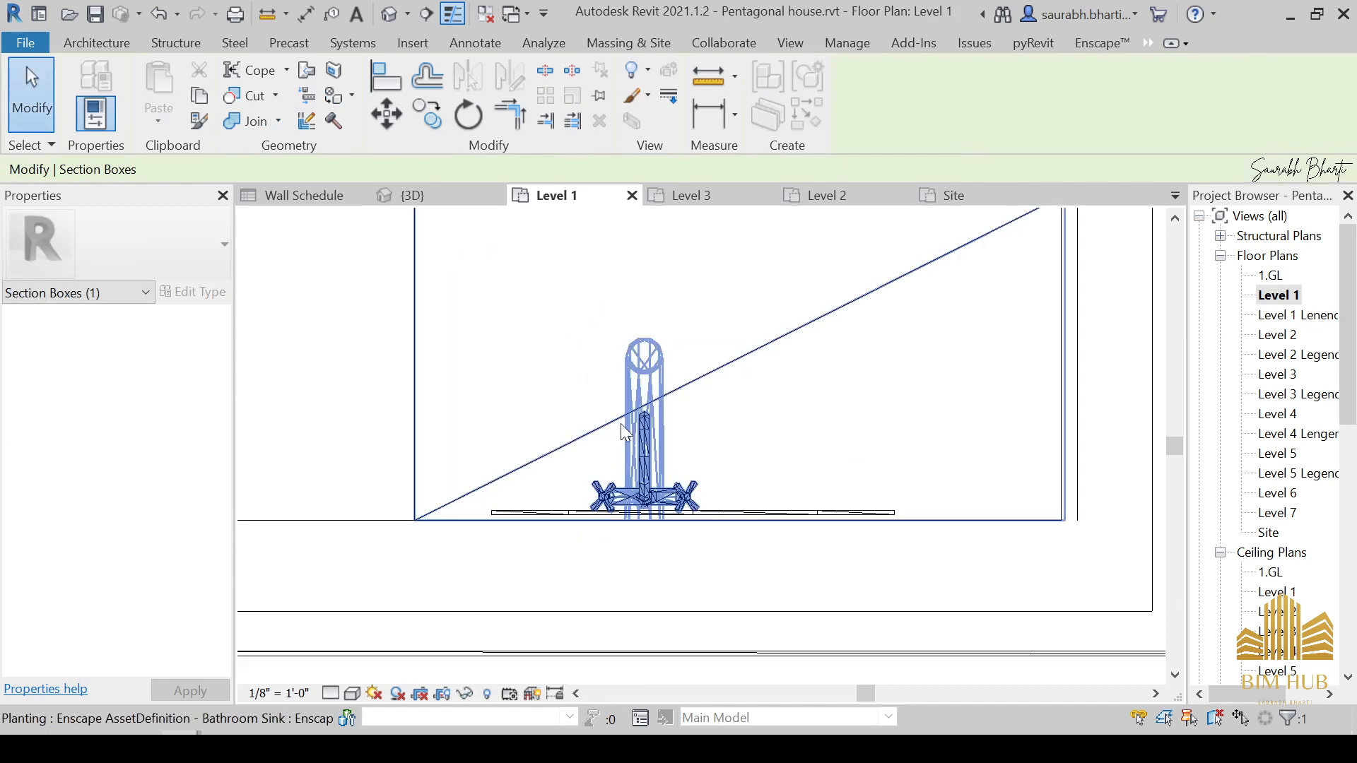
pyautogui.scroll(-6, 601, 470)
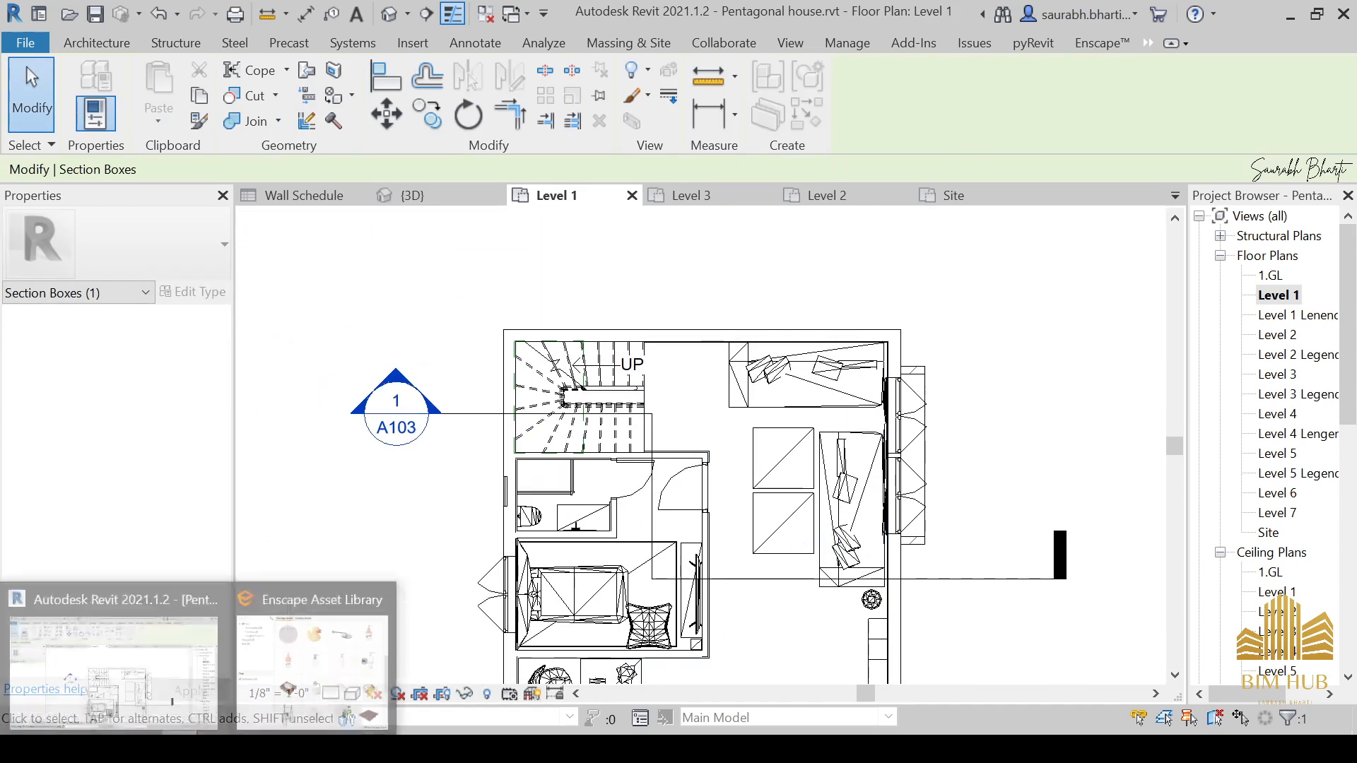
pyautogui.click(315, 668)
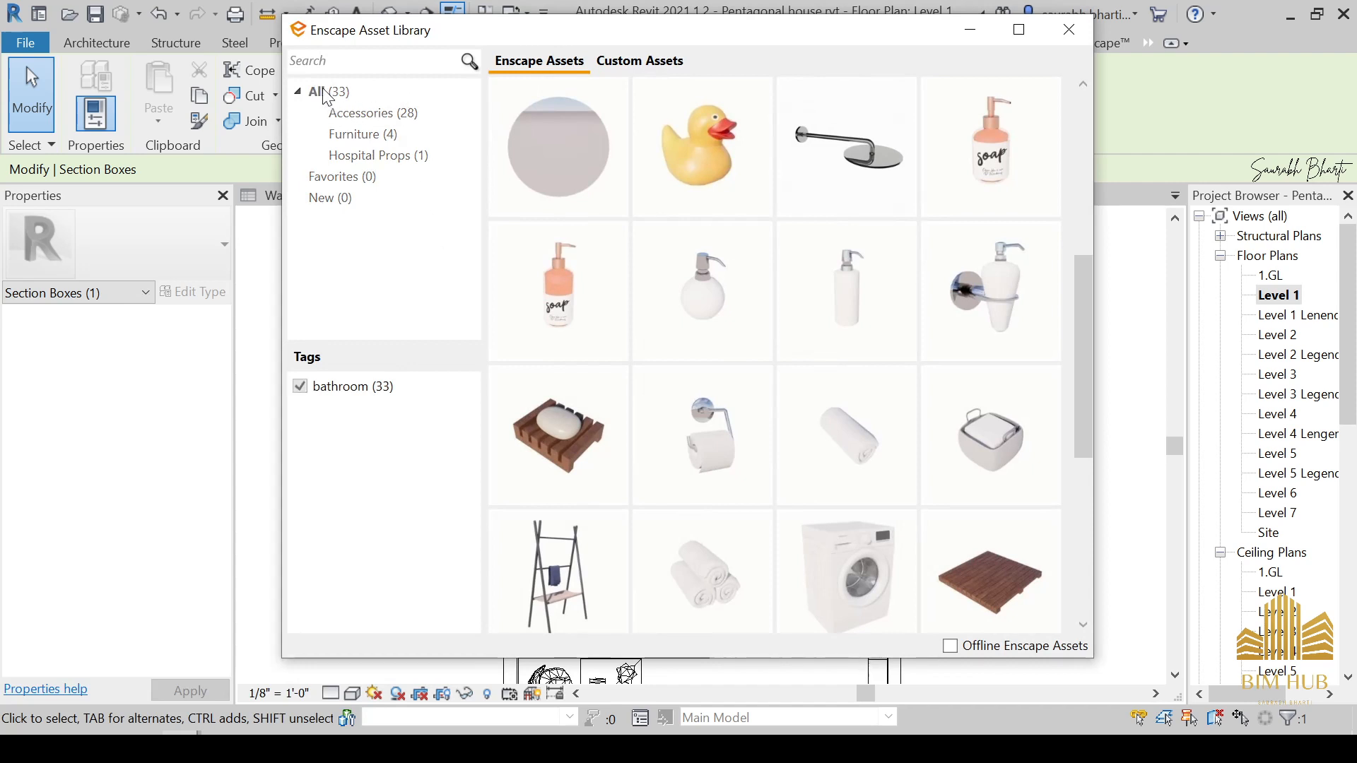
pyautogui.scroll(-3, 817, 295)
pyautogui.scroll(6, 499, 188)
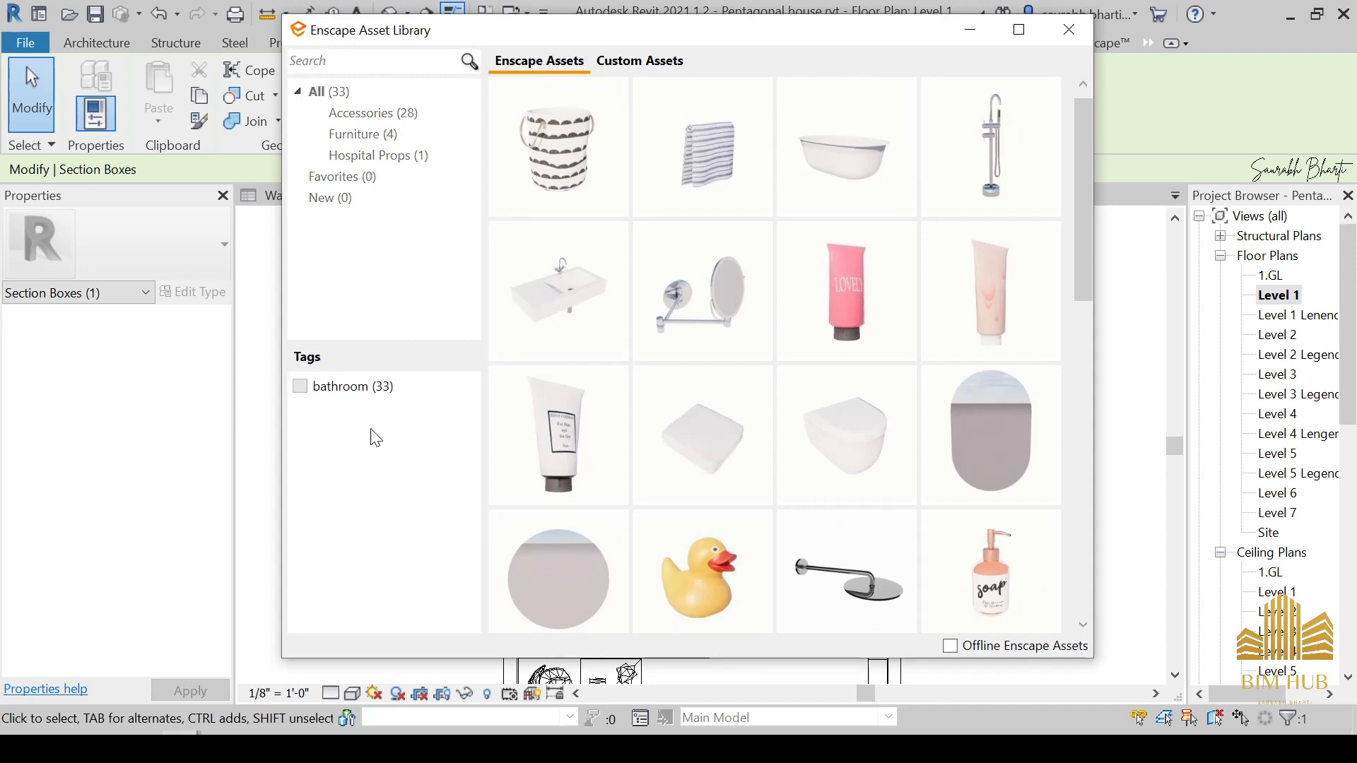
pyautogui.moveTo(506, 487)
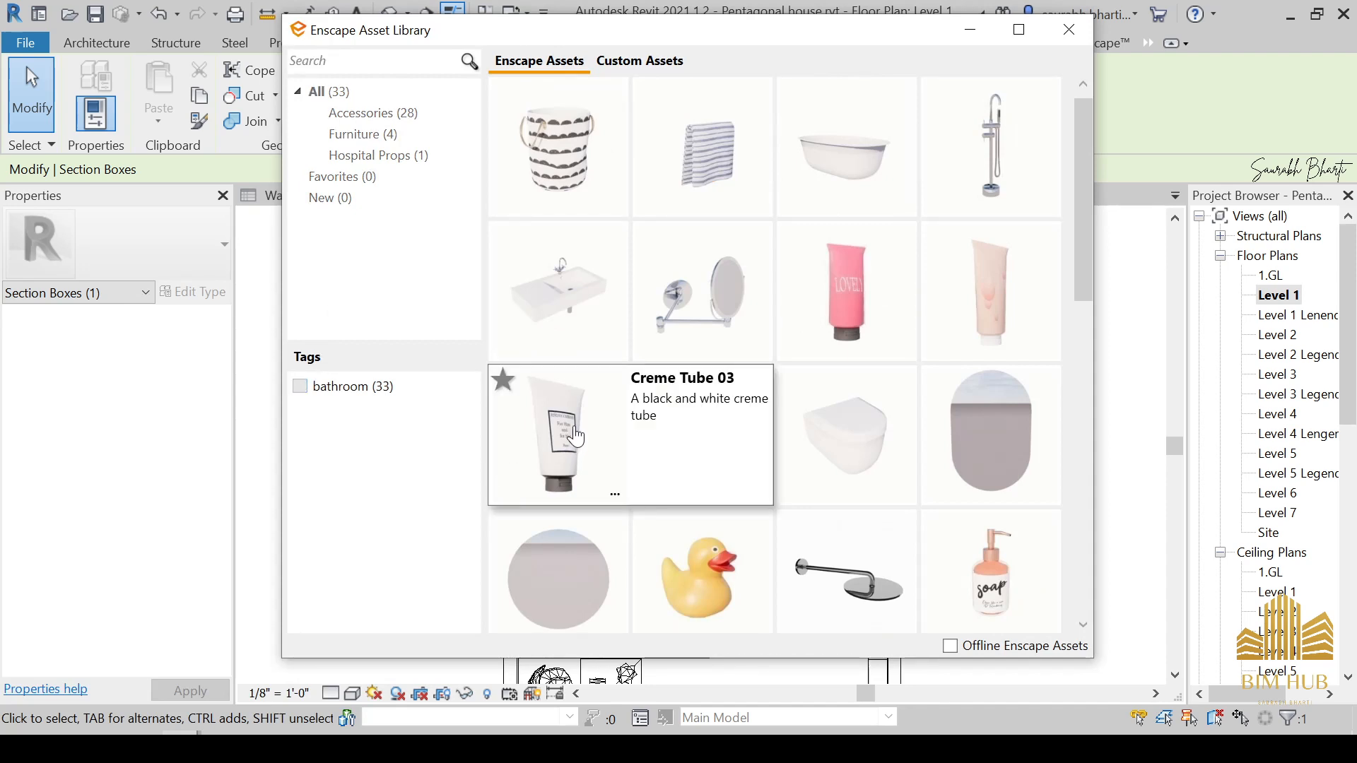
pyautogui.moveTo(1012, 120)
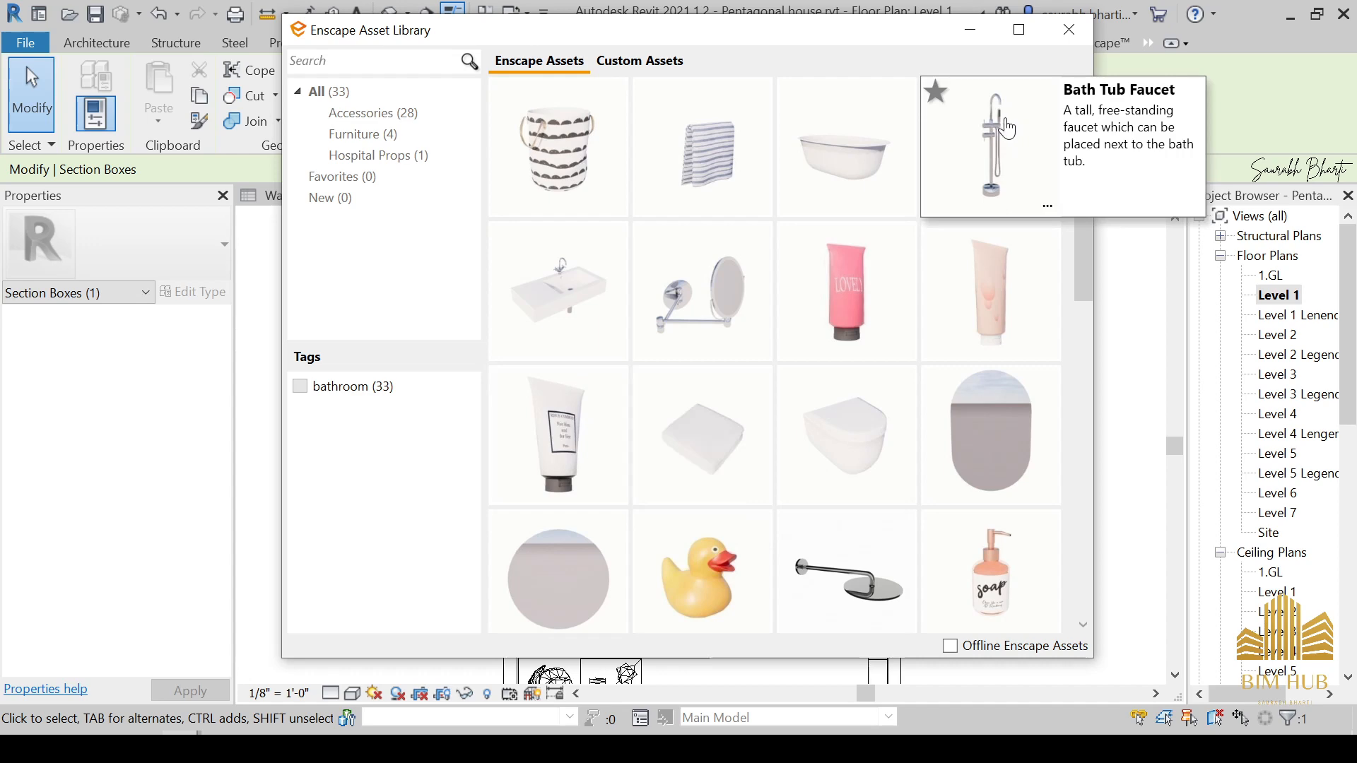
# Step: Browse the unfiltered Enscape asset collection for accessories to decorate the Level 1 interior
pyautogui.scroll(-3, 707, 484)
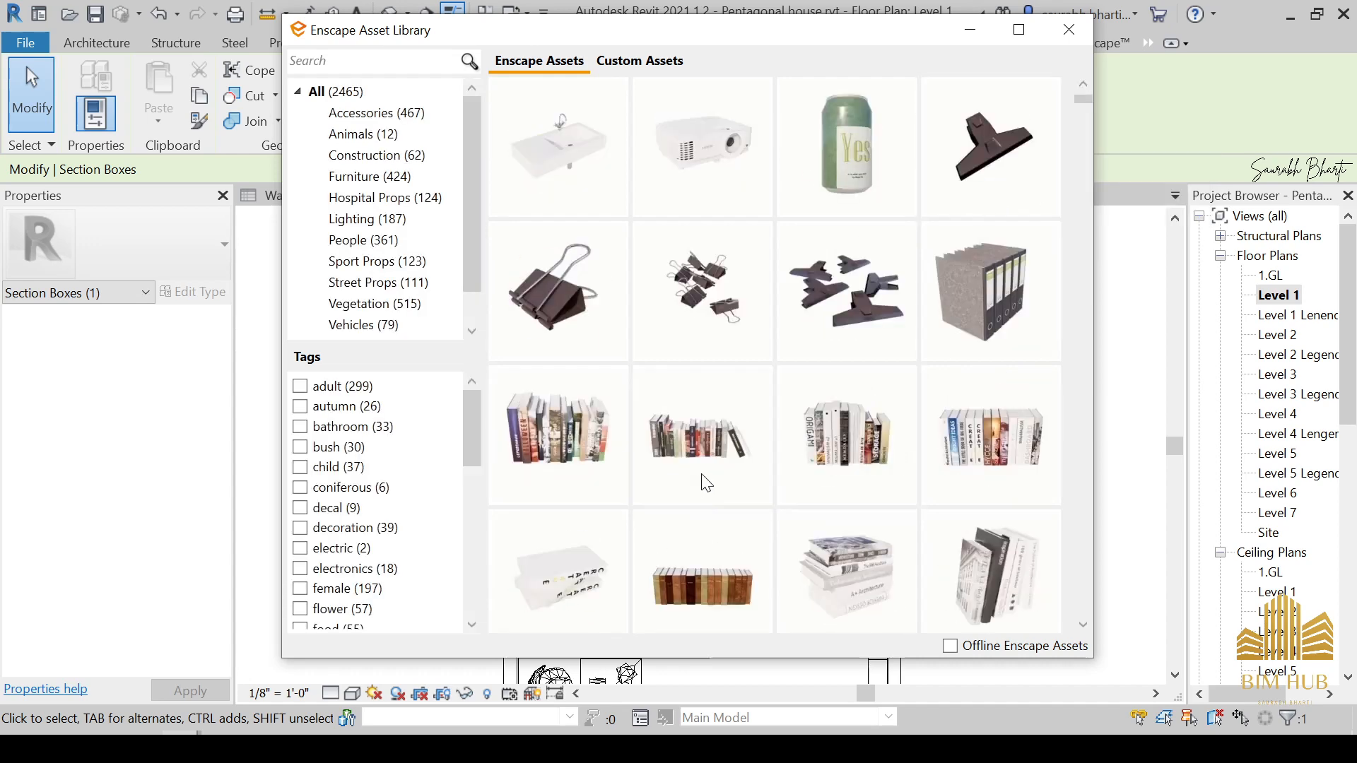
pyautogui.moveTo(739, 336)
pyautogui.scroll(-15, 776, 382)
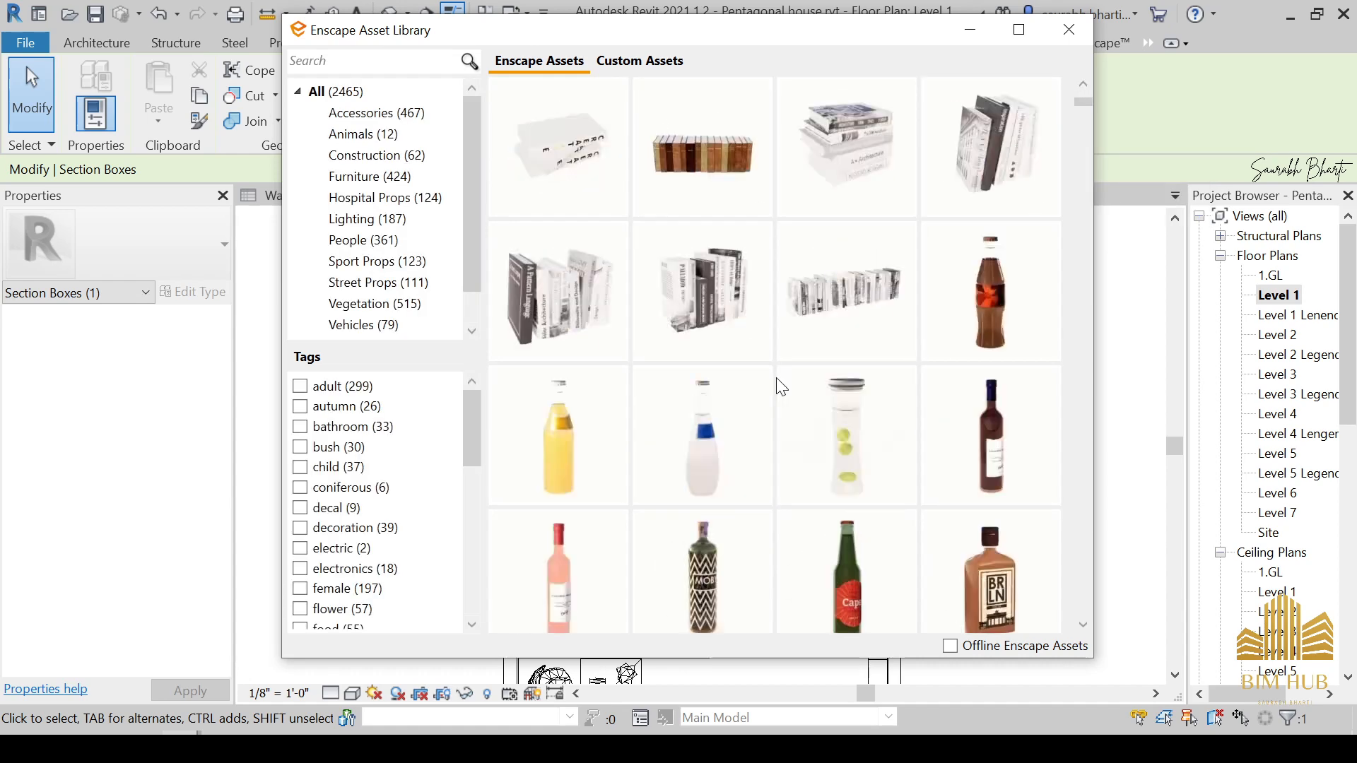
pyautogui.scroll(-15, 775, 383)
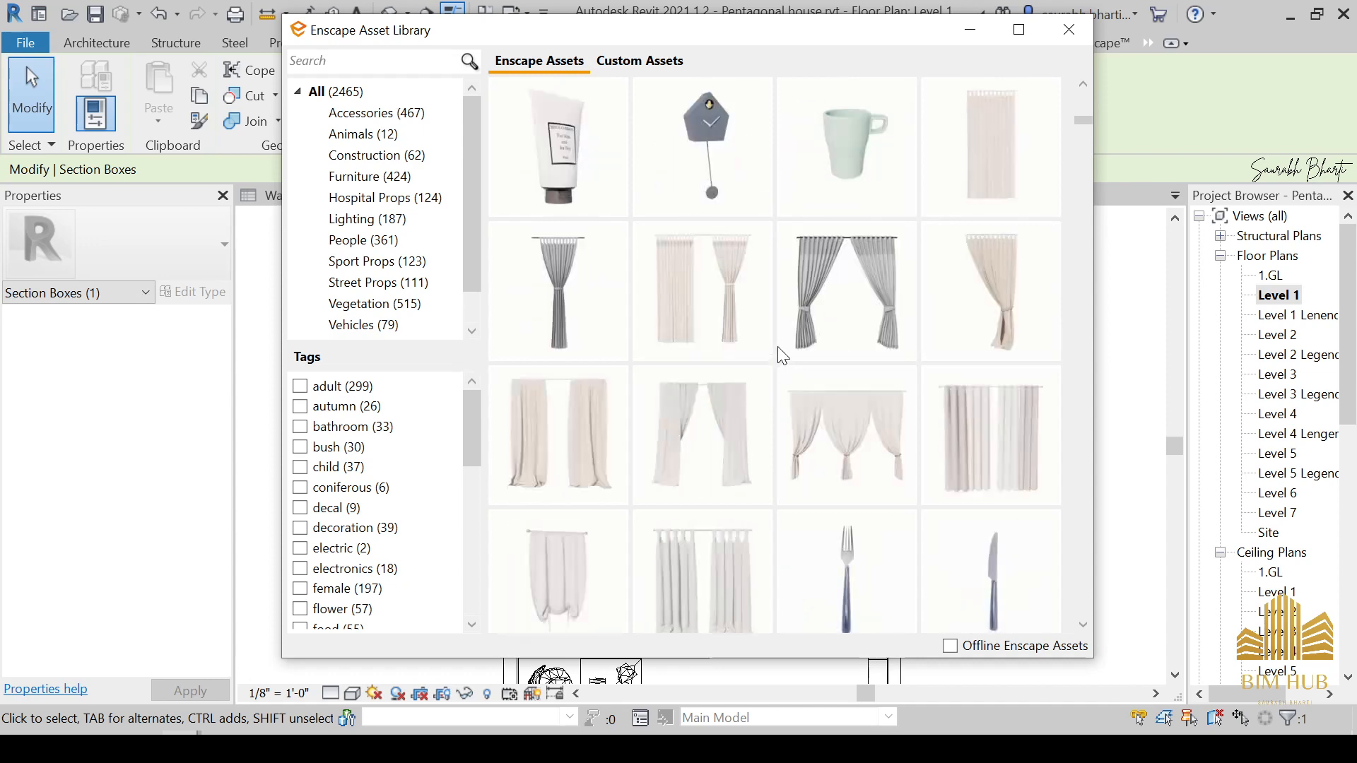
pyautogui.moveTo(778, 349)
pyautogui.scroll(-3, 781, 349)
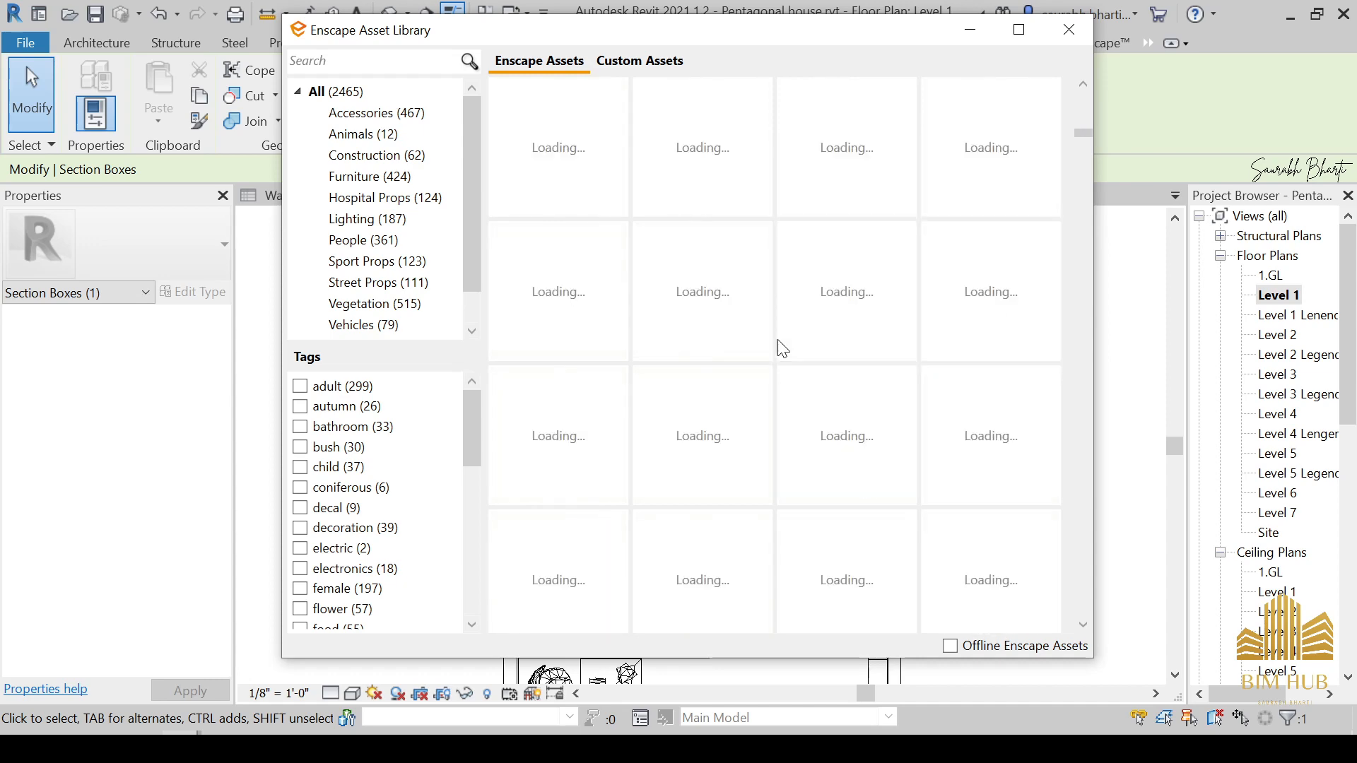
pyautogui.scroll(3, 797, 409)
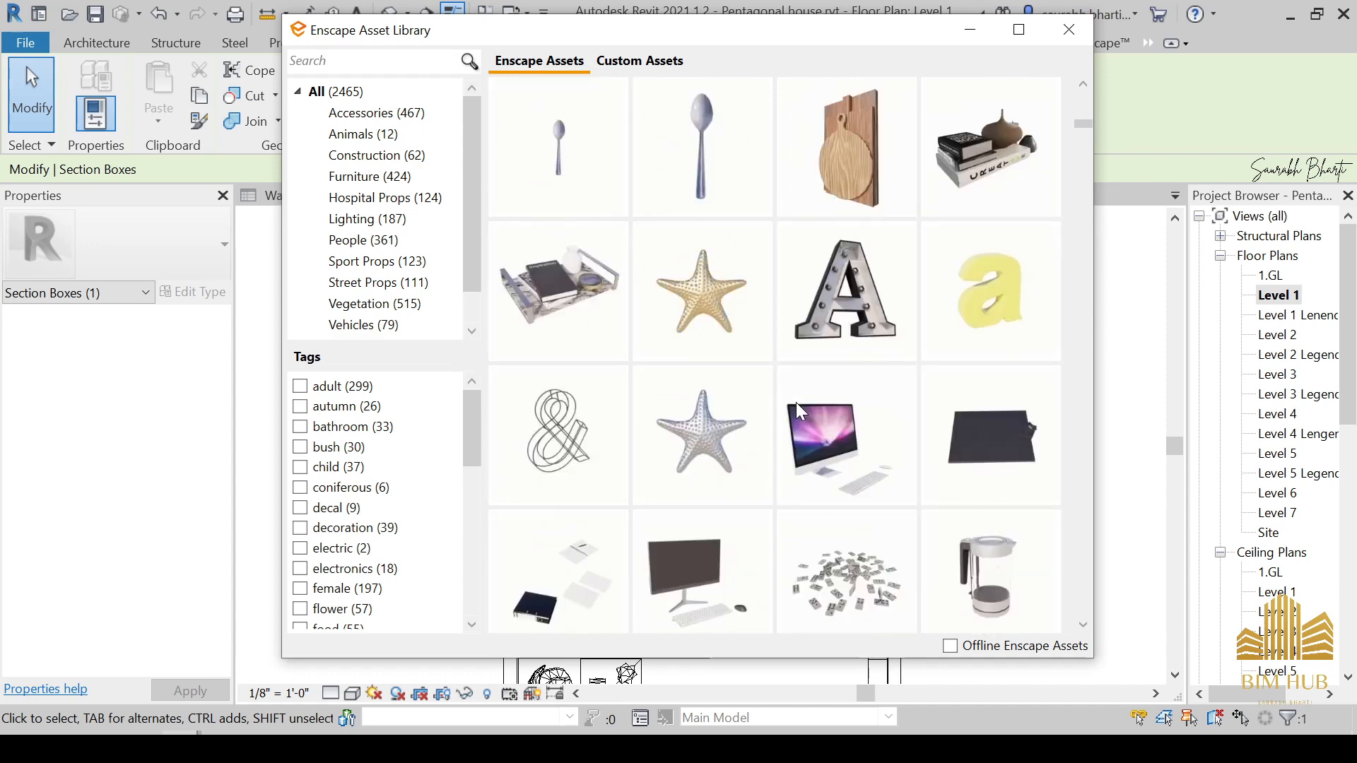
pyautogui.scroll(-8, 796, 402)
pyautogui.scroll(7, 851, 444)
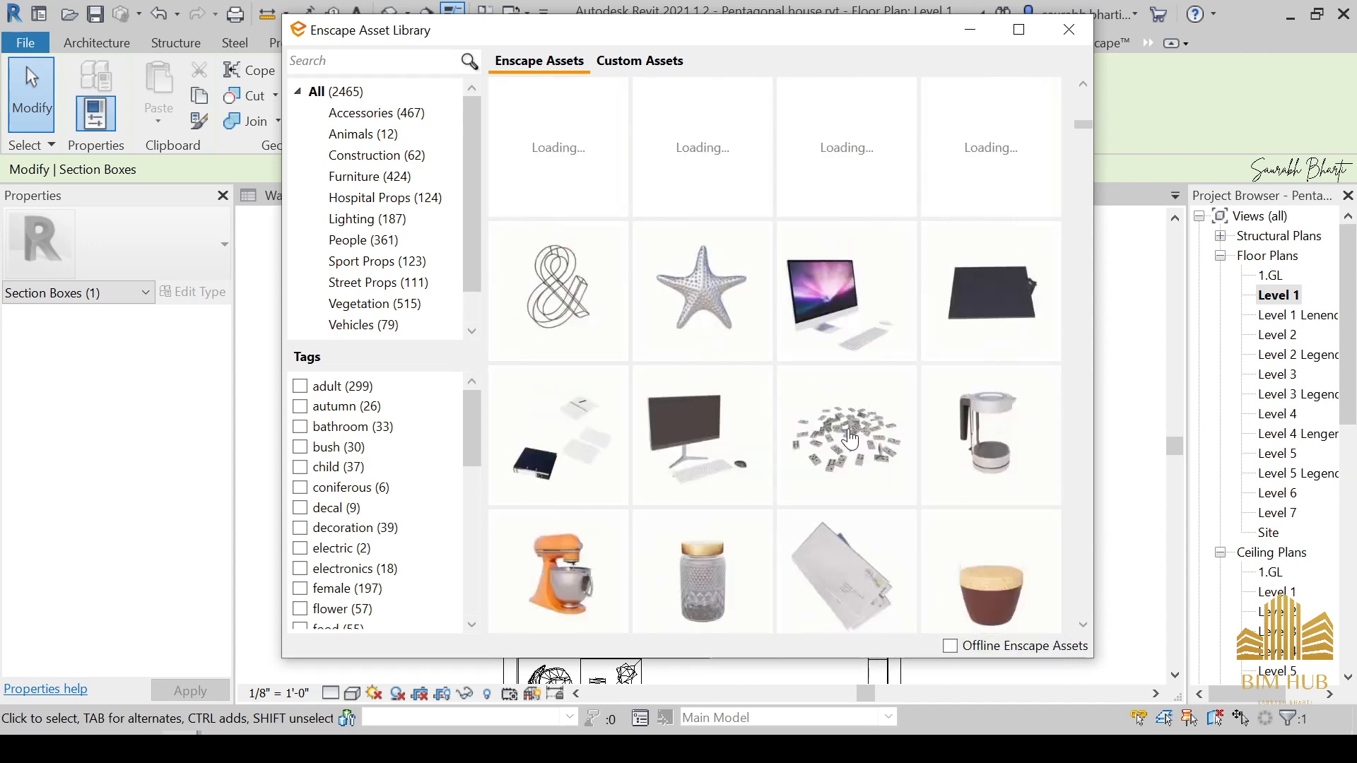
pyautogui.scroll(8, 851, 444)
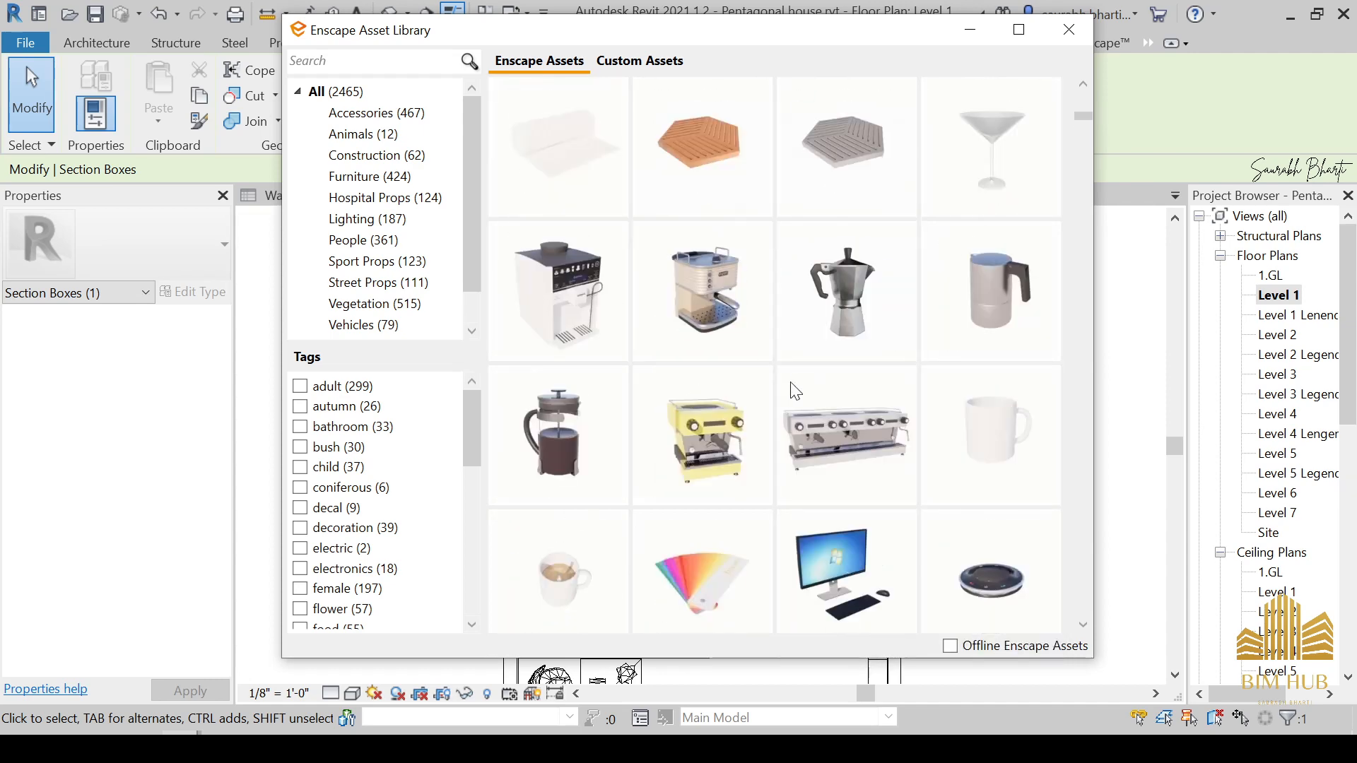
pyautogui.scroll(3, 760, 369)
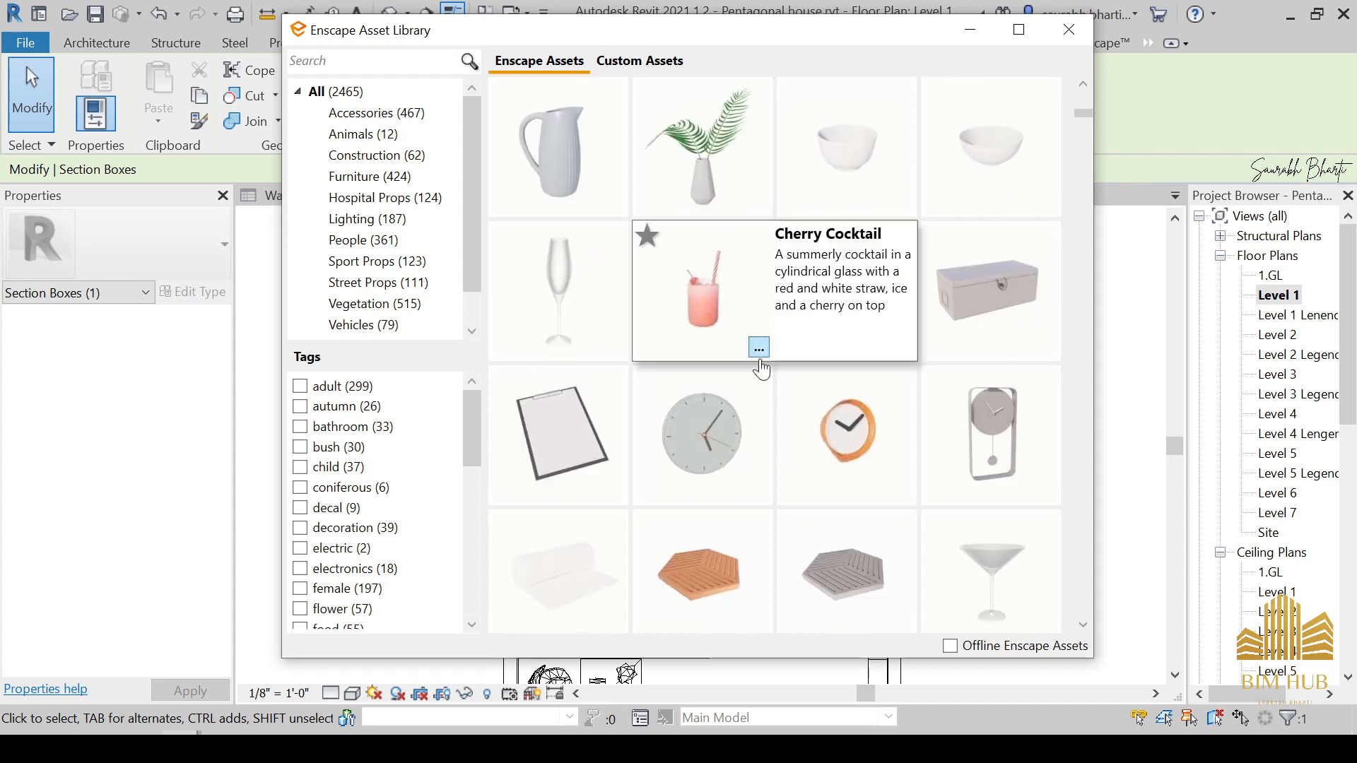
# Step: Place Enscape Coaster assets near the two square tables and beside the staircase in the Level 1 plan
pyautogui.click(718, 576)
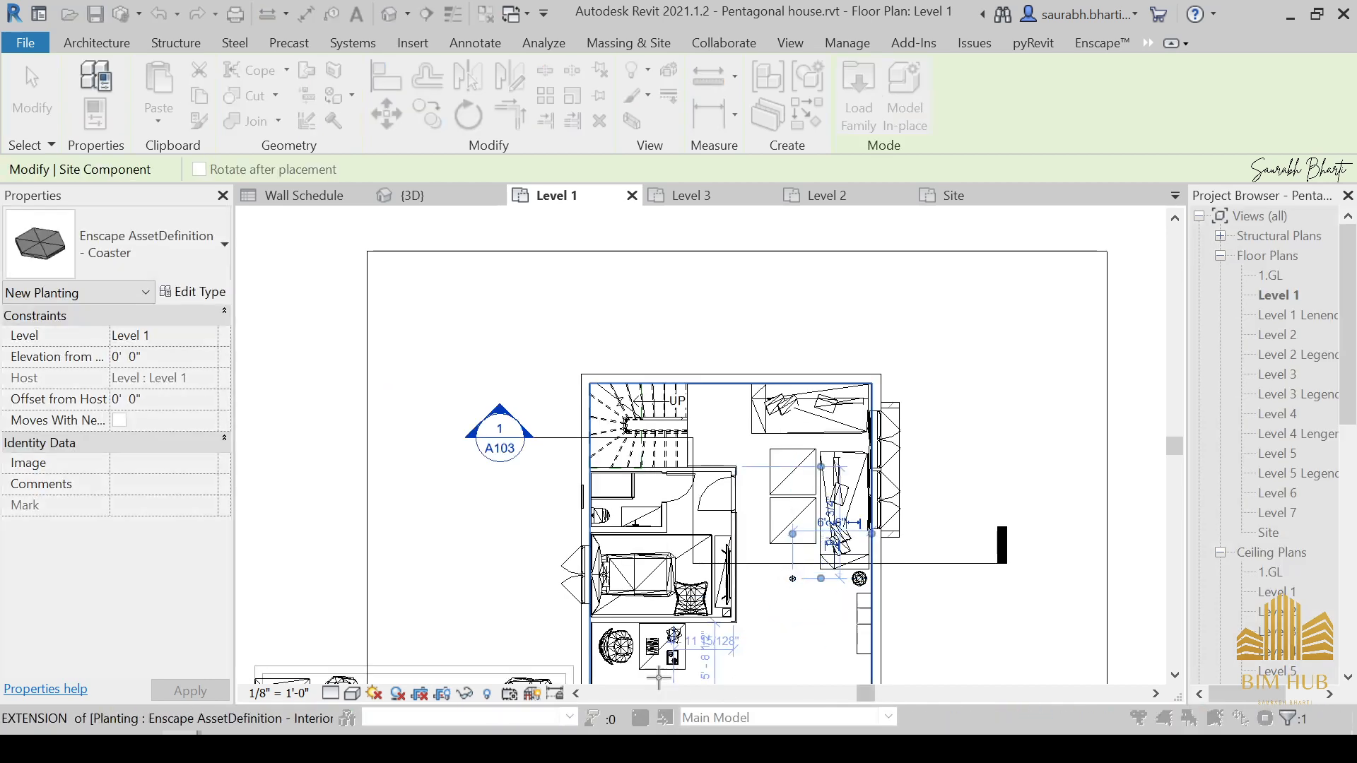
pyautogui.scroll(5, 659, 678)
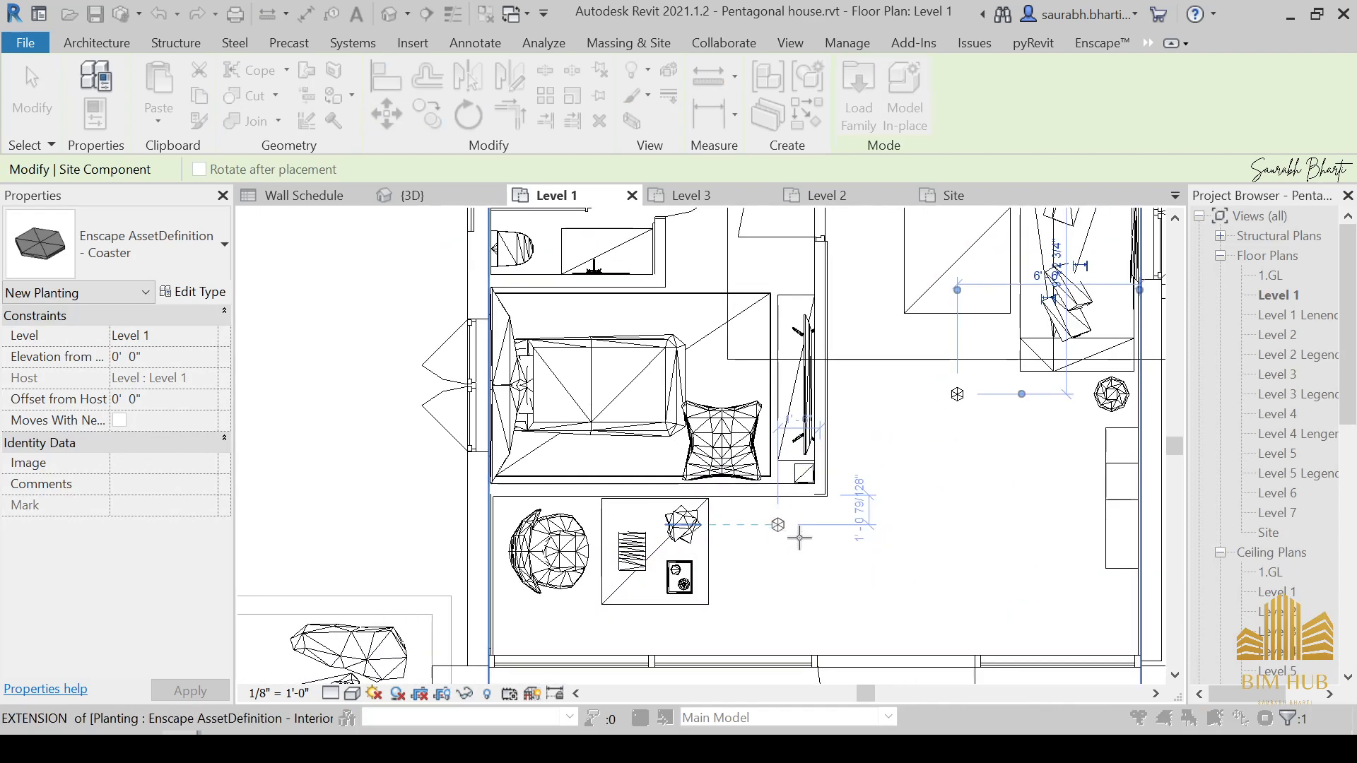
pyautogui.scroll(-1, 928, 574)
pyautogui.moveTo(982, 575); pyautogui.dragTo(936, 584, button='middle')
pyautogui.moveTo(881, 321); pyautogui.dragTo(834, 596, button='middle')
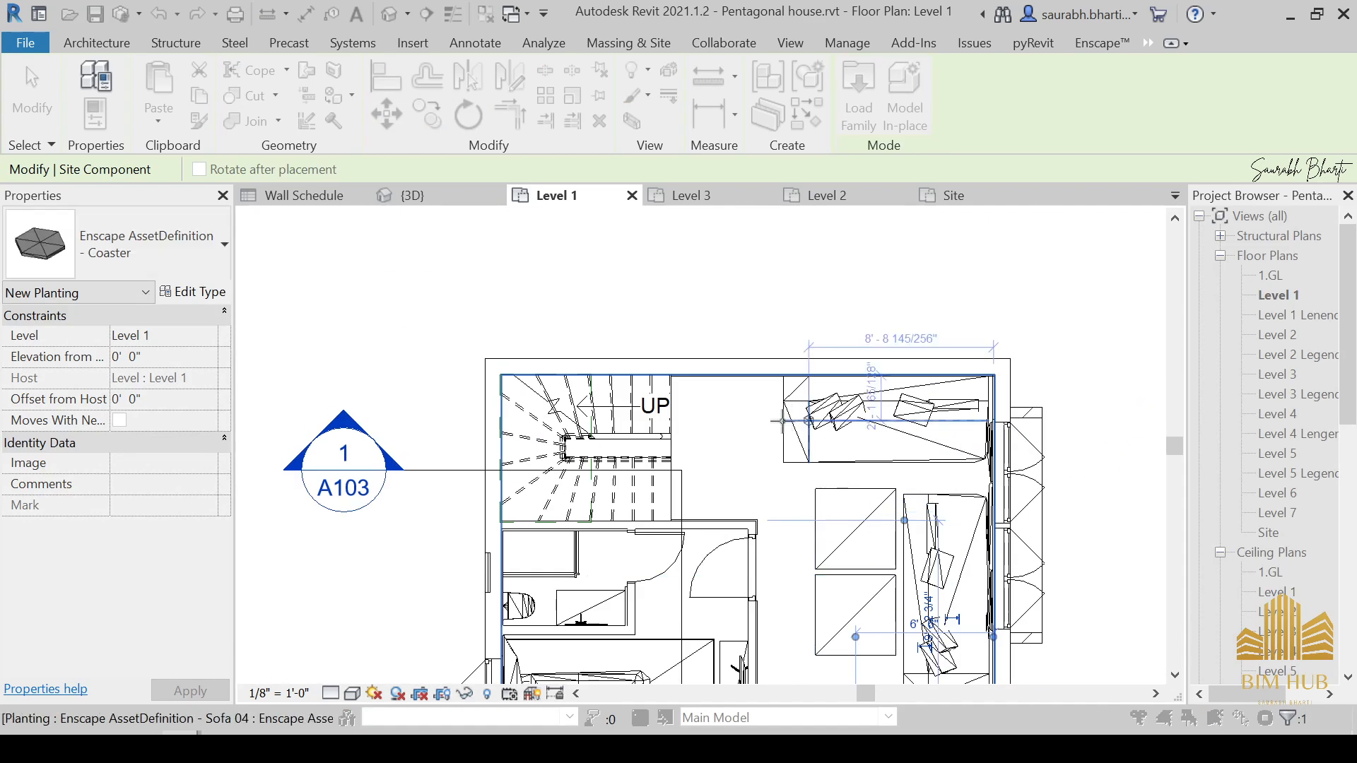
pyautogui.scroll(2, 782, 422)
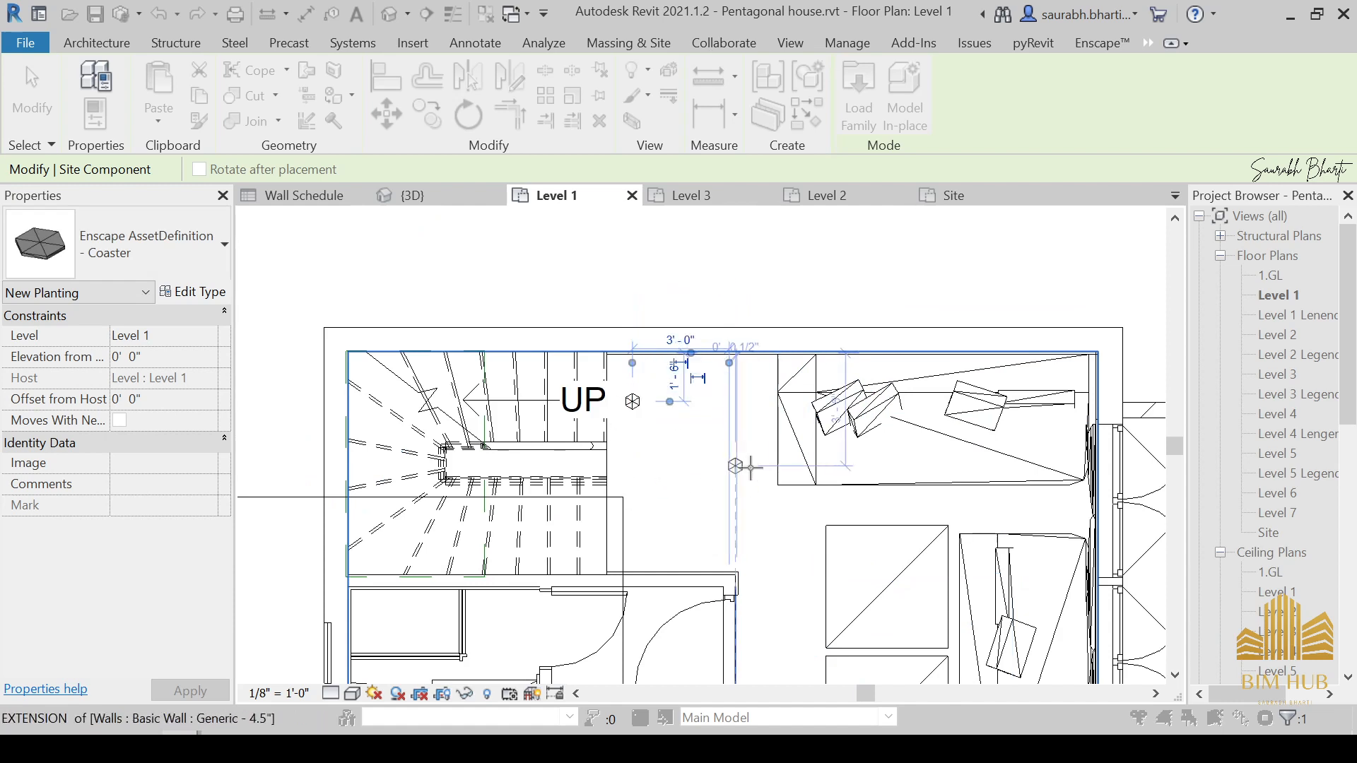
pyautogui.scroll(-1, 827, 527)
pyautogui.moveTo(827, 527); pyautogui.dragTo(1083, 404, button='middle')
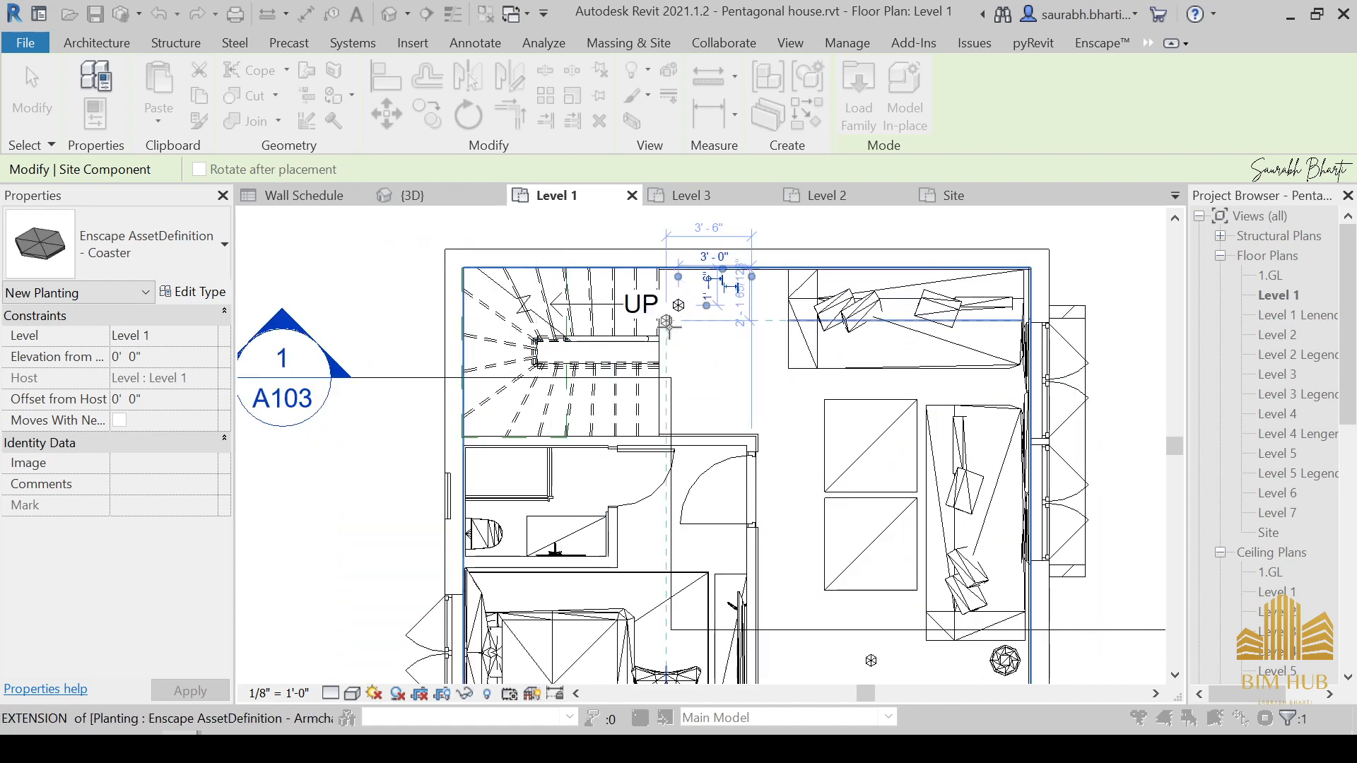
pyautogui.click(659, 344)
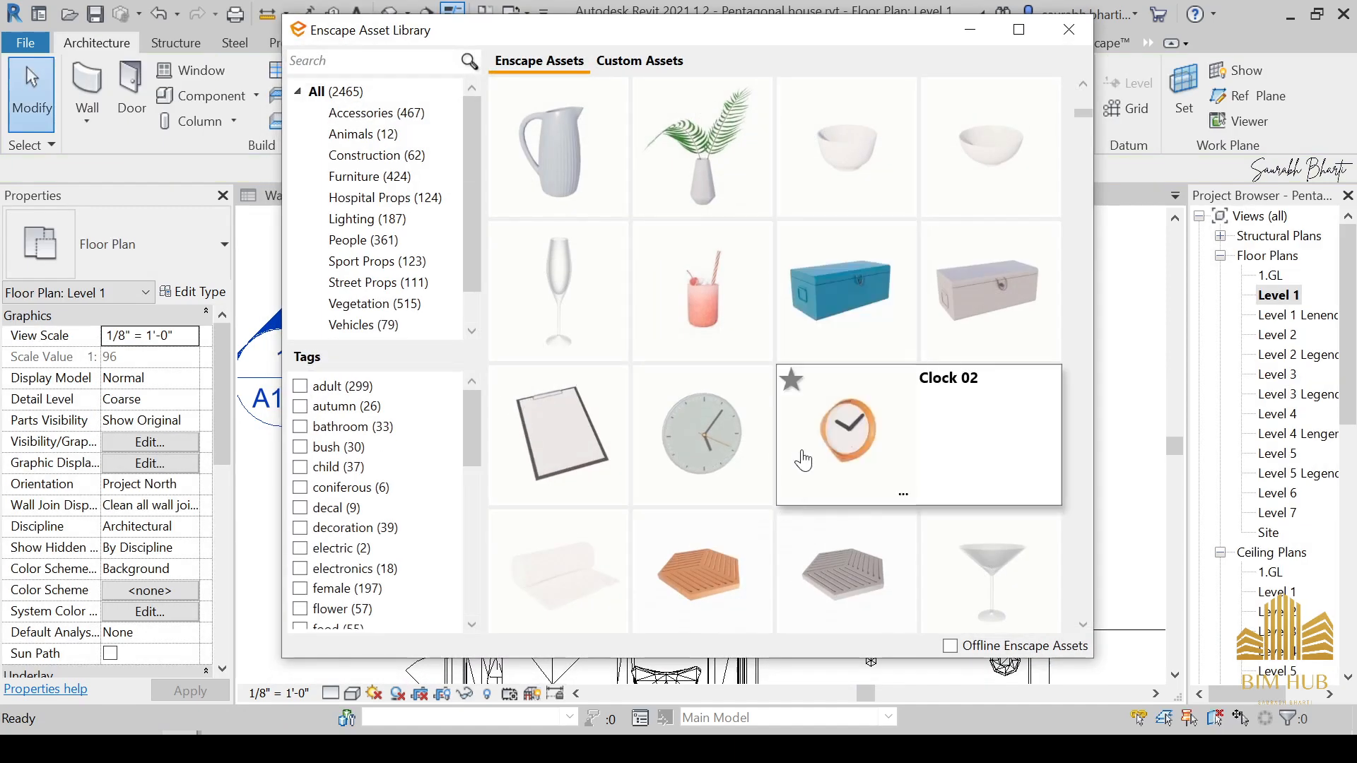
# Step: Look through the Enscape assets under the decal tag and clear that filter
pyautogui.scroll(-2, 801, 459)
pyautogui.scroll(-20, 781, 455)
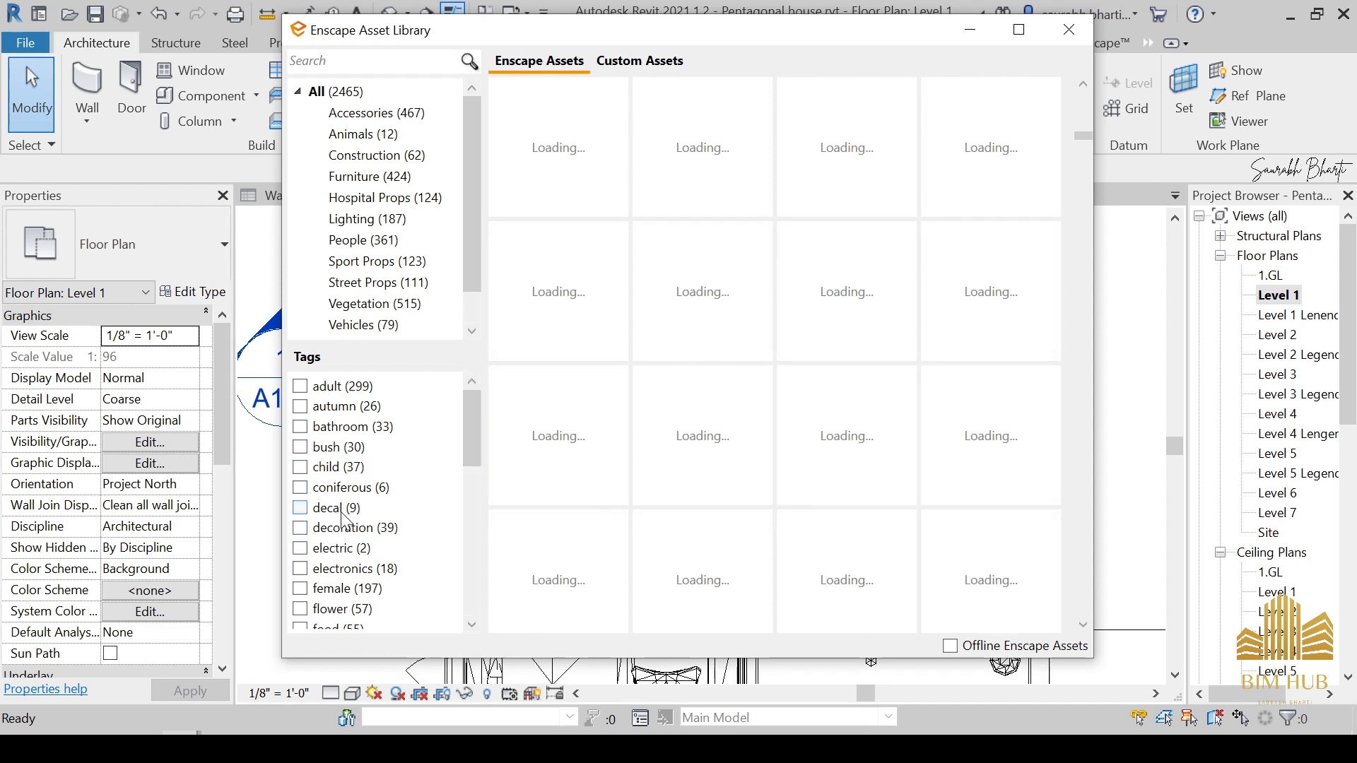
pyautogui.scroll(-3, 353, 527)
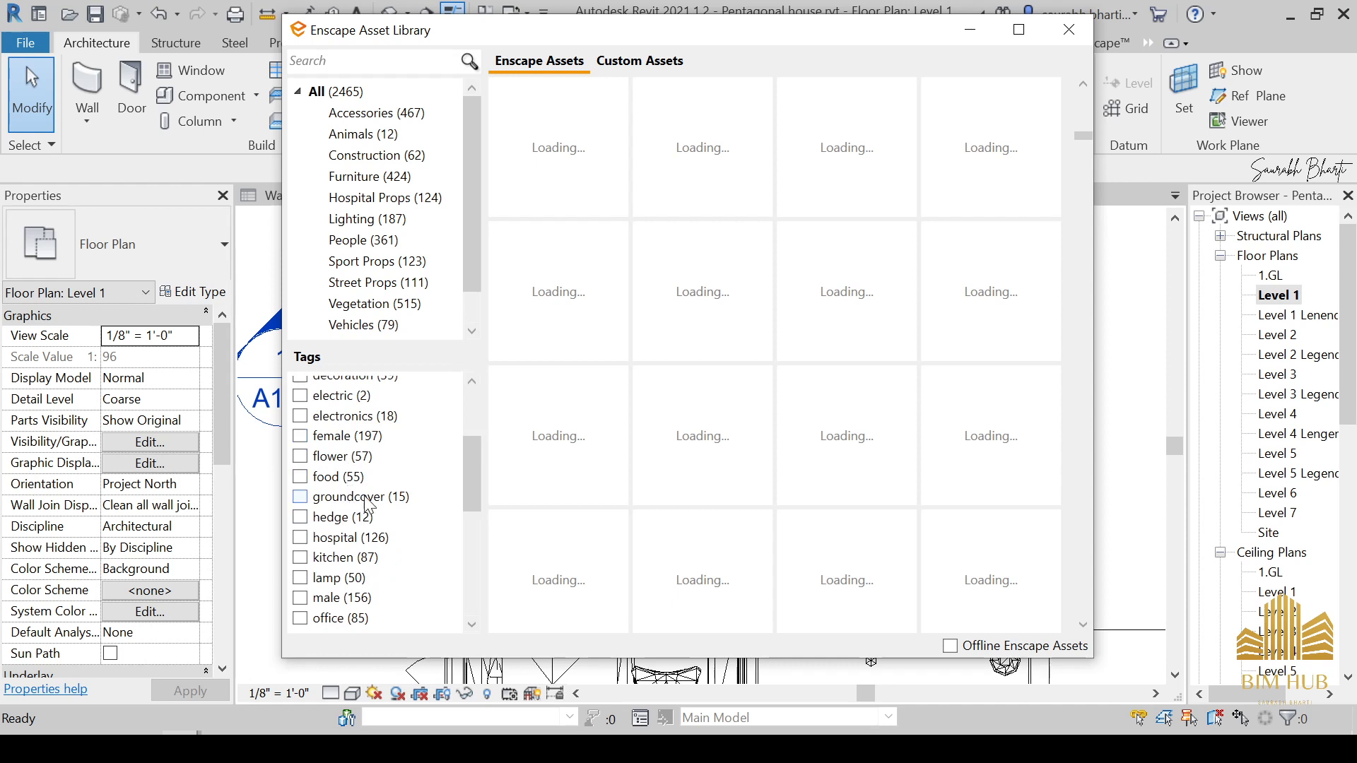
pyautogui.scroll(3, 363, 410)
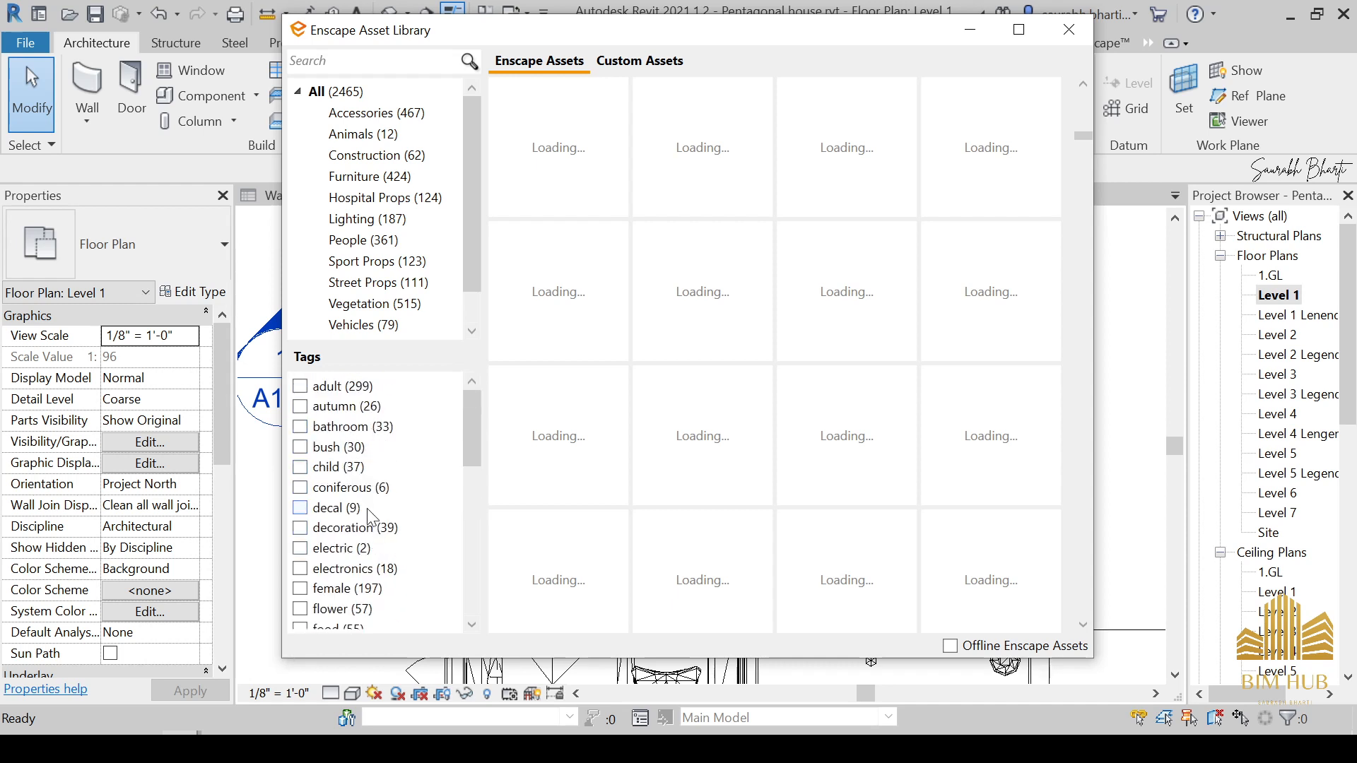
pyautogui.click(357, 509)
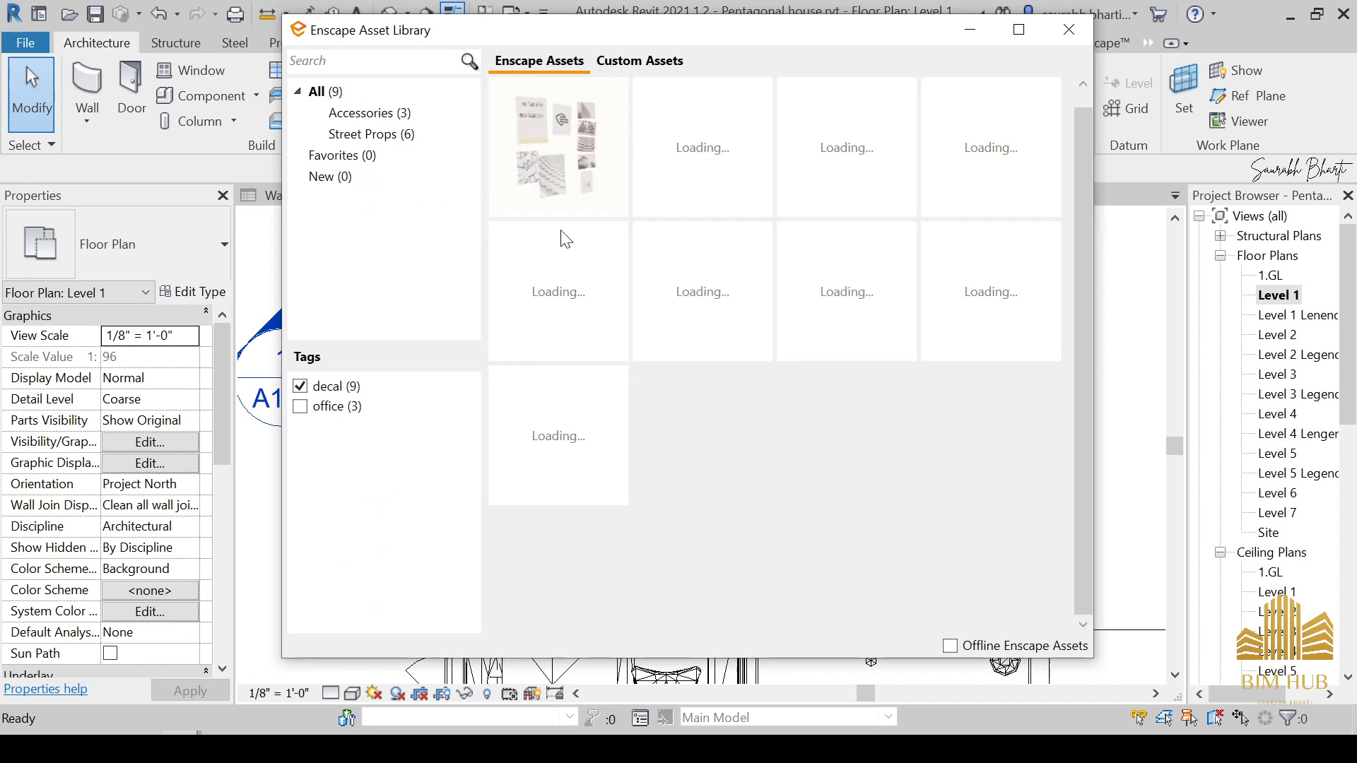
pyautogui.moveTo(581, 269)
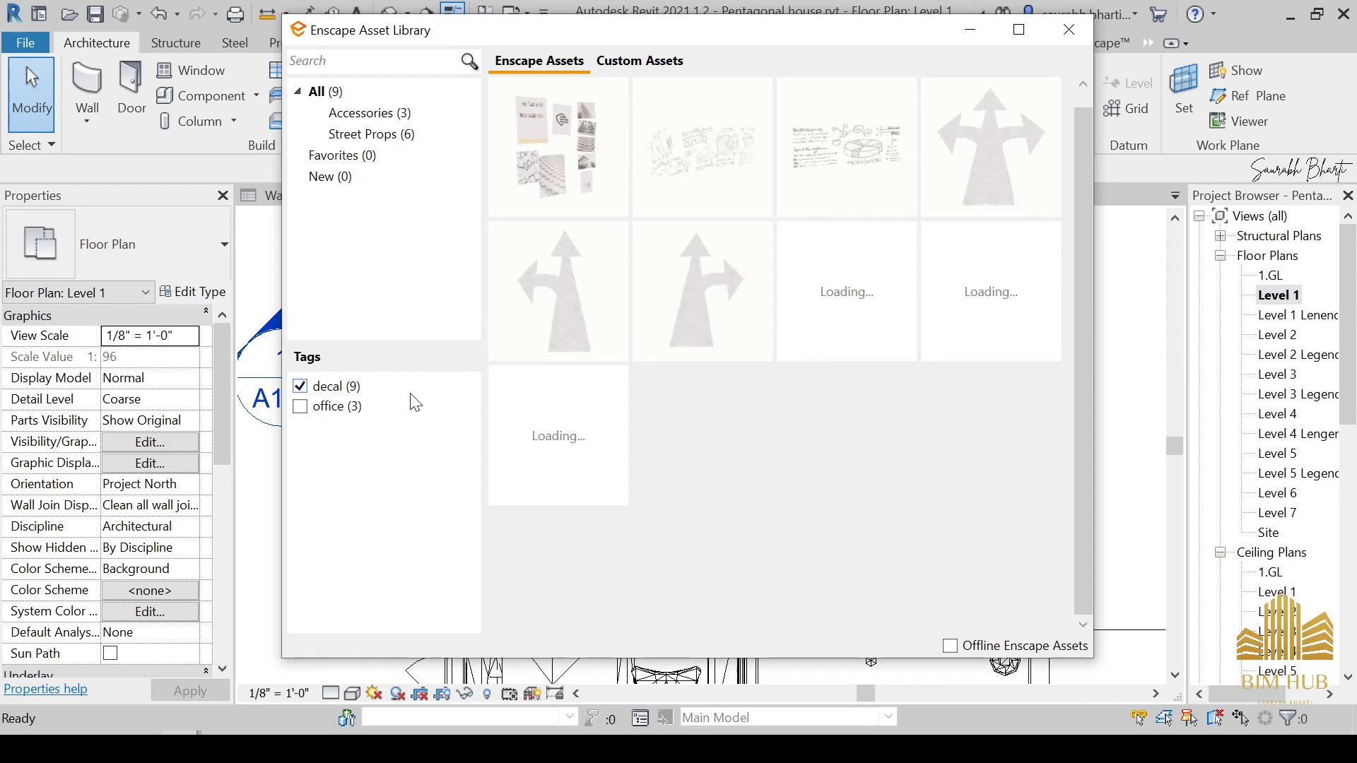
pyautogui.click(300, 388)
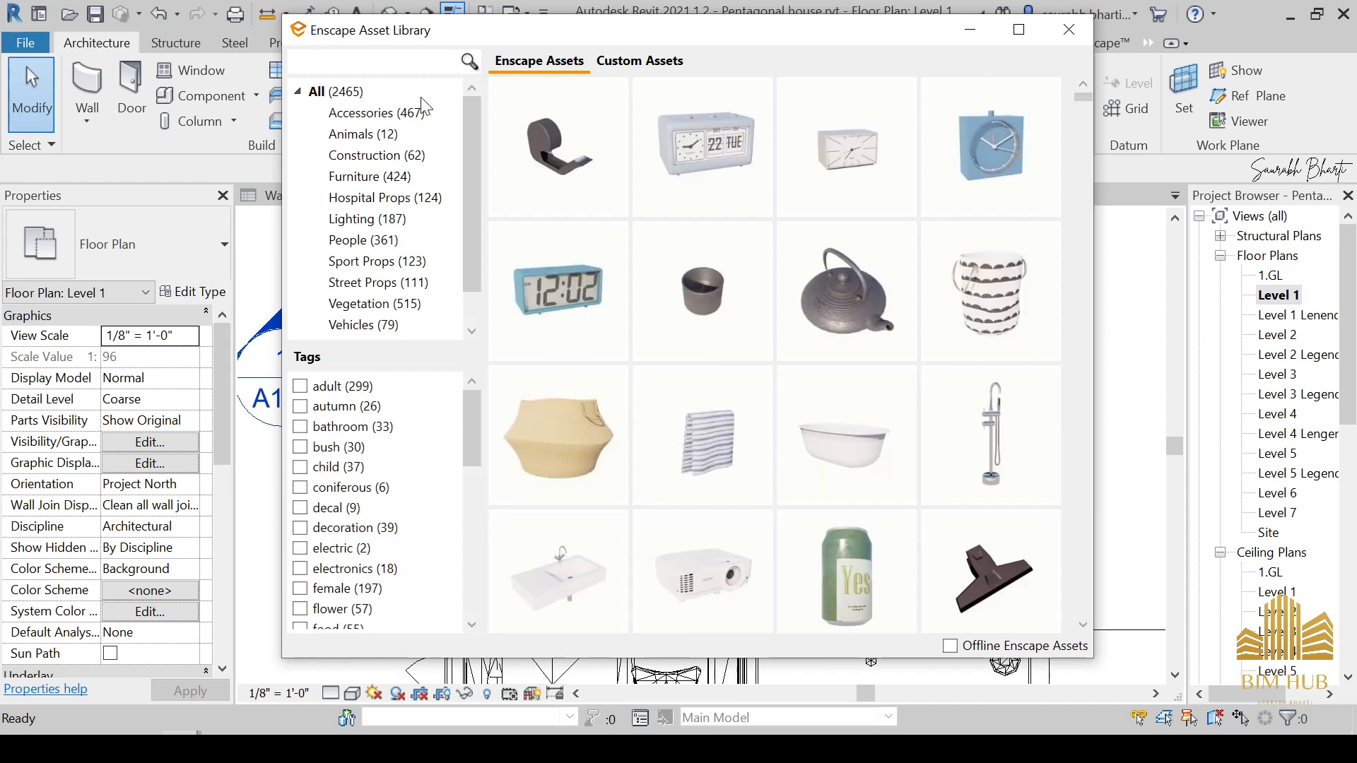
# Step: Search the Enscape assets for "frame" and place the Framed Picture 60x80 against the wall between the staircase and the sofa
pyautogui.write('frame')
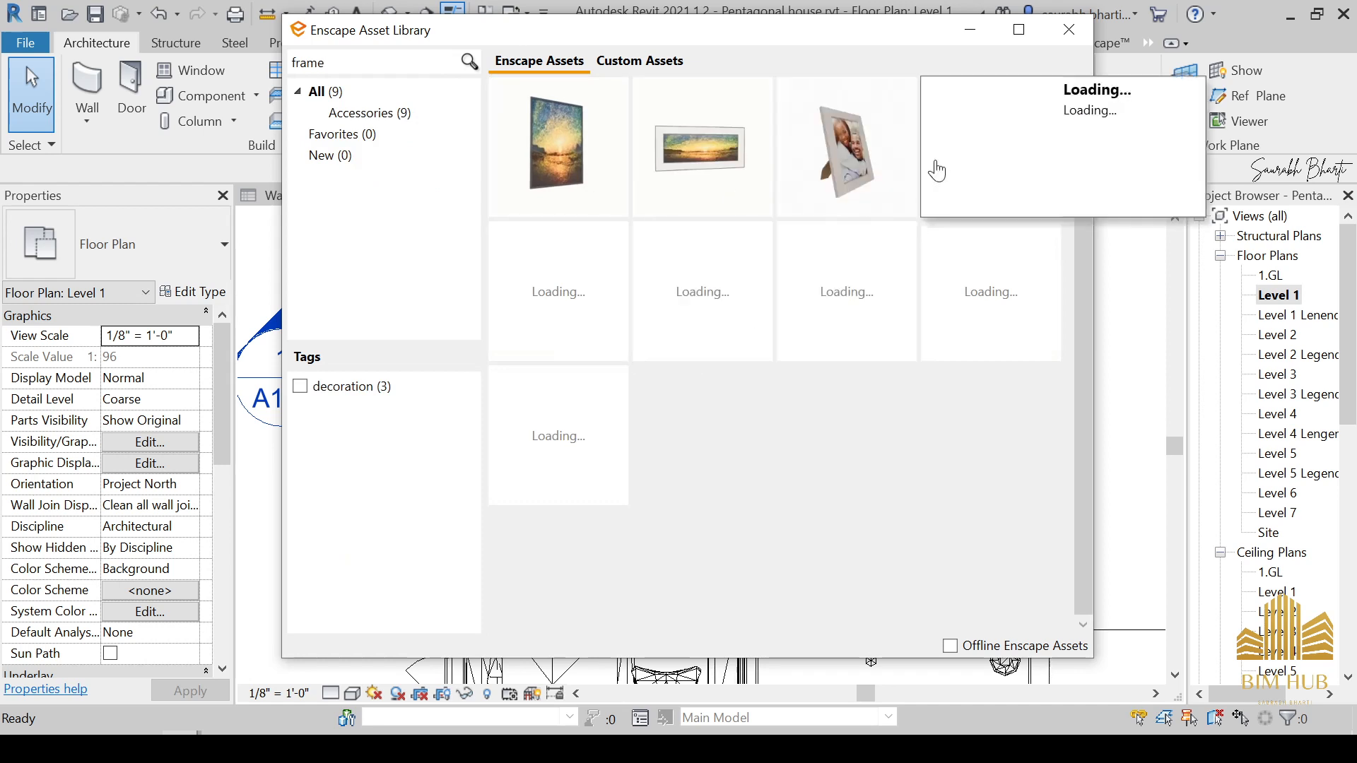
pyautogui.moveTo(543, 137)
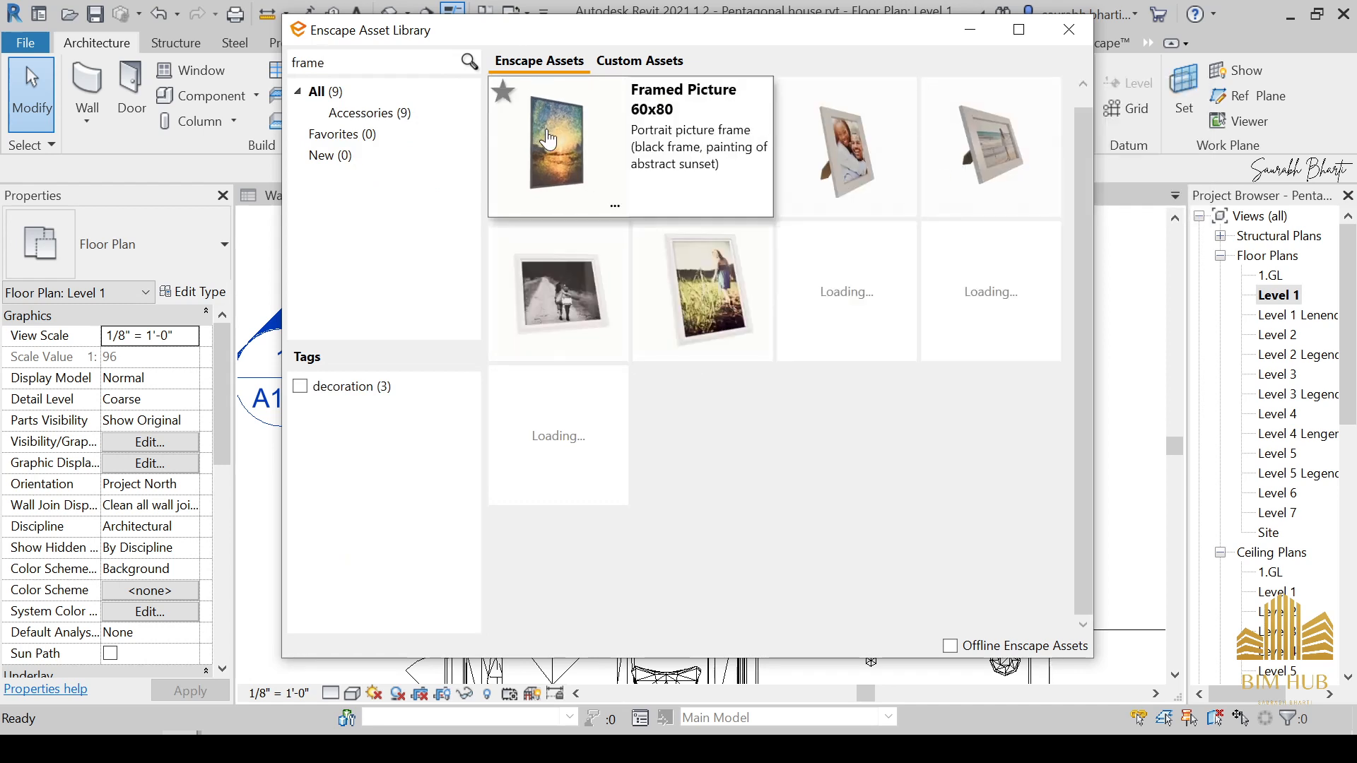
pyautogui.moveTo(894, 338)
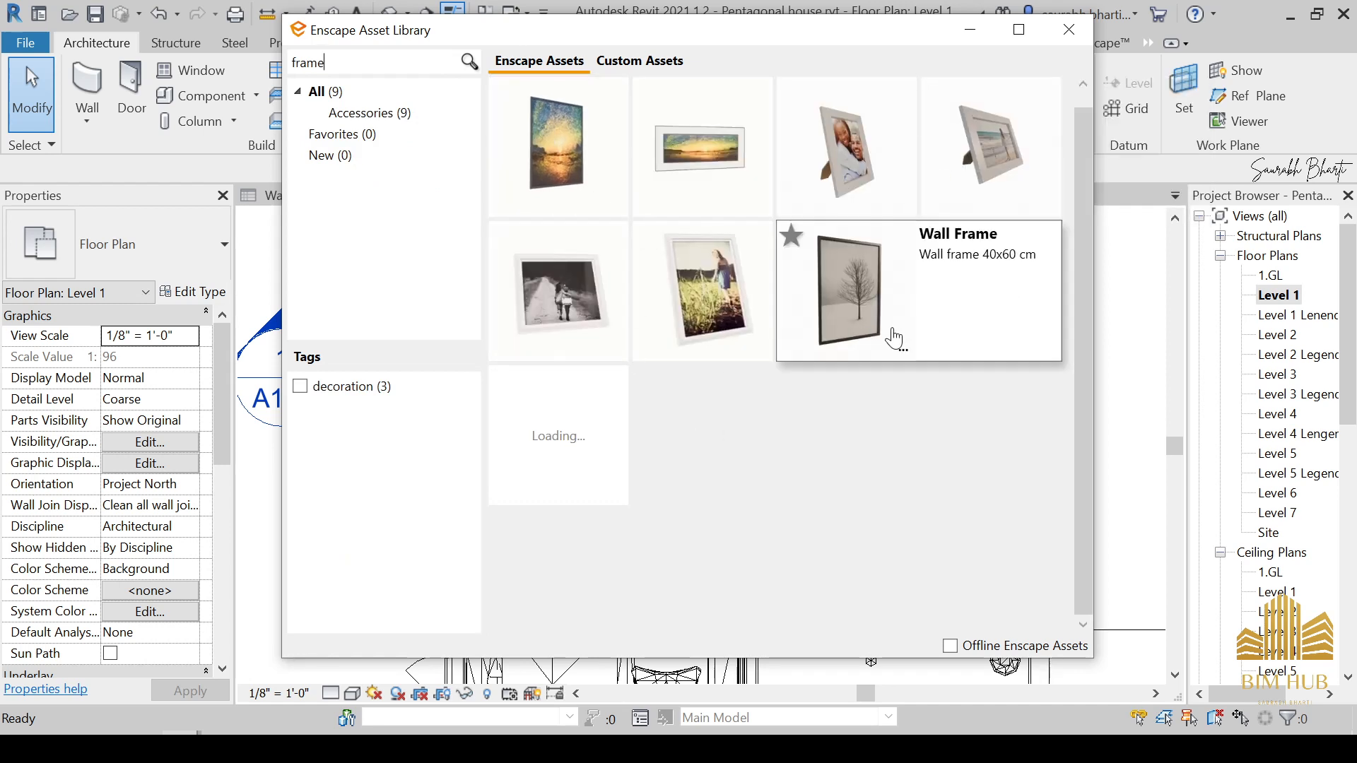
pyautogui.moveTo(1006, 352)
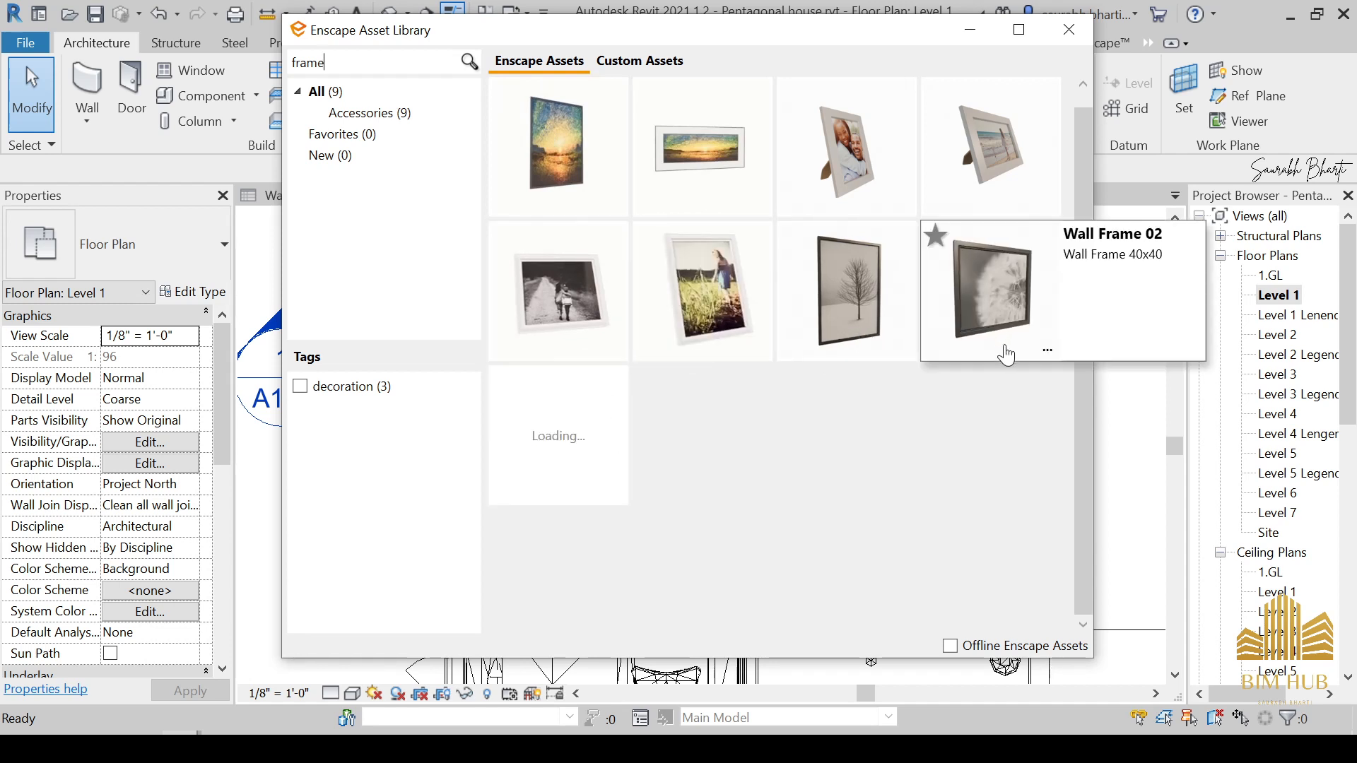
pyautogui.moveTo(613, 437)
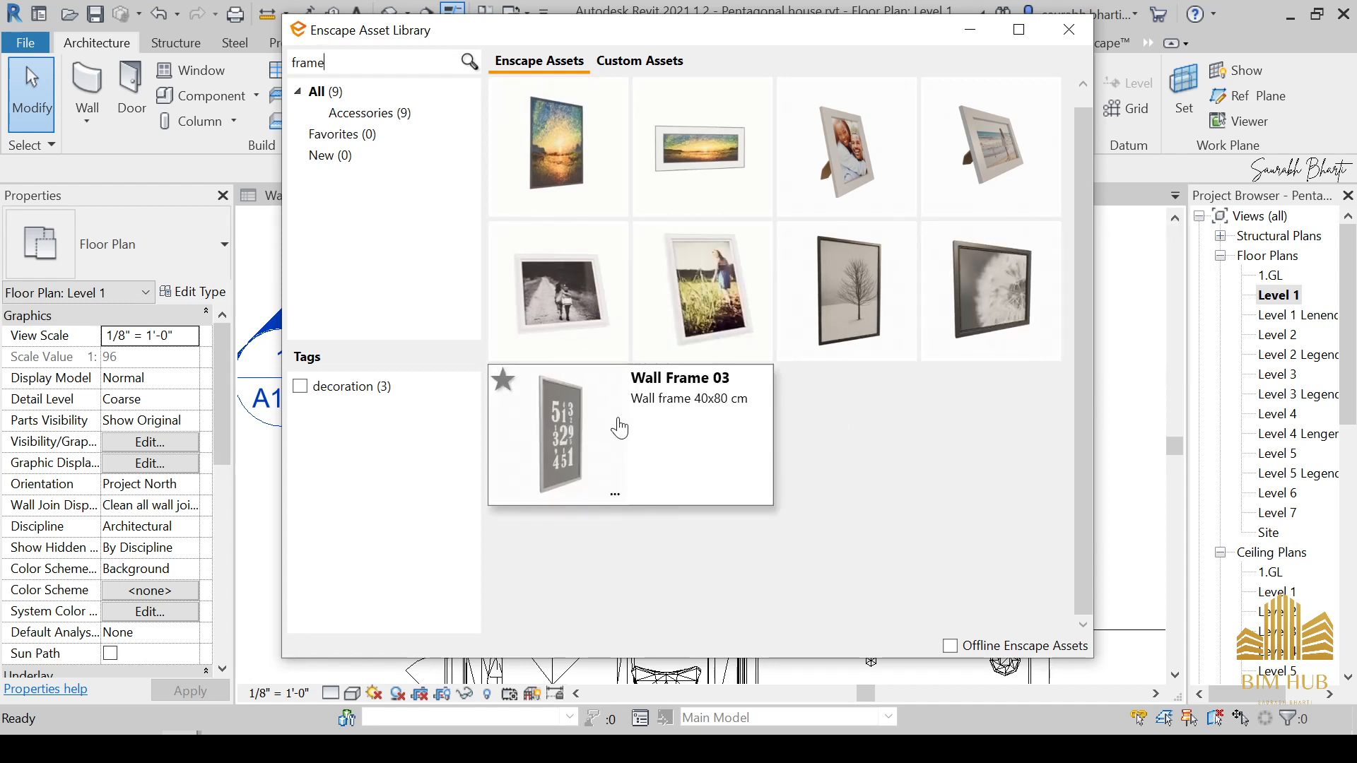
pyautogui.click(579, 141)
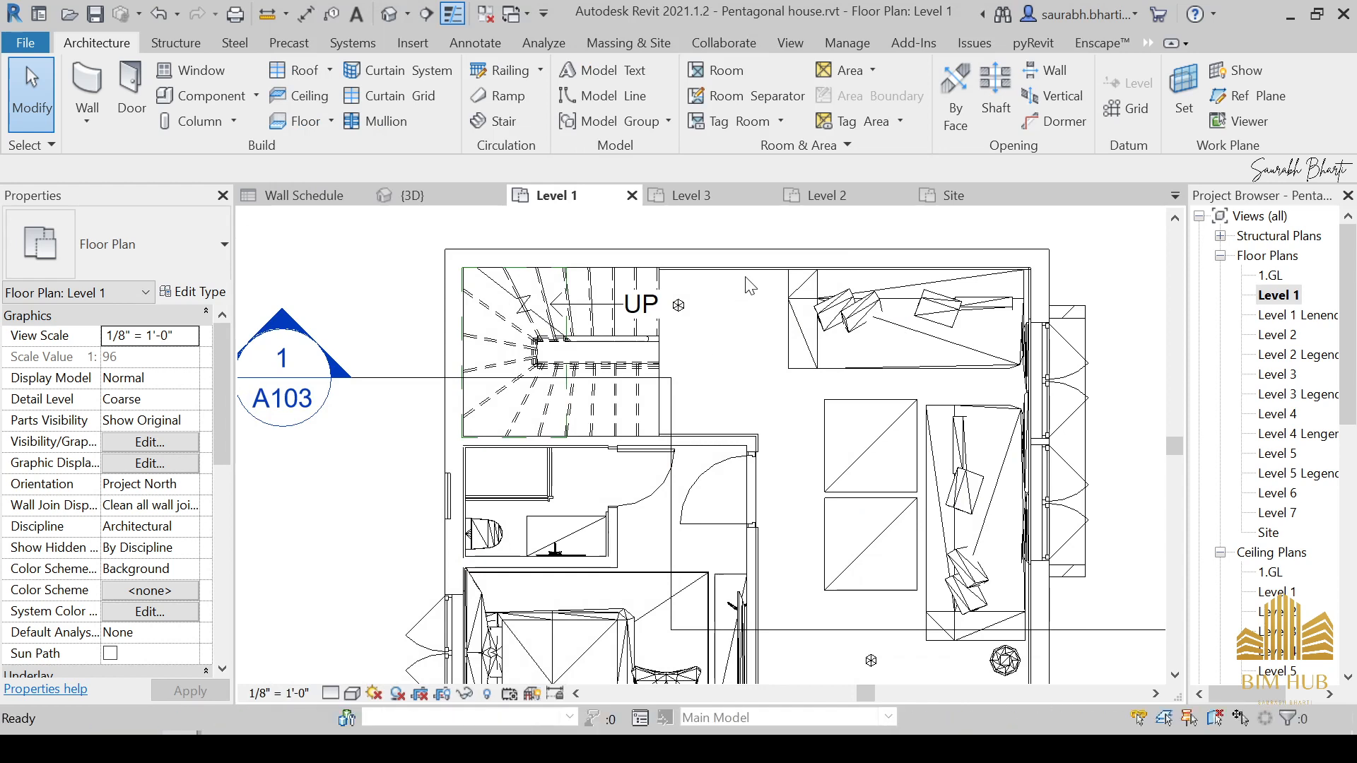
pyautogui.scroll(2, 770, 289)
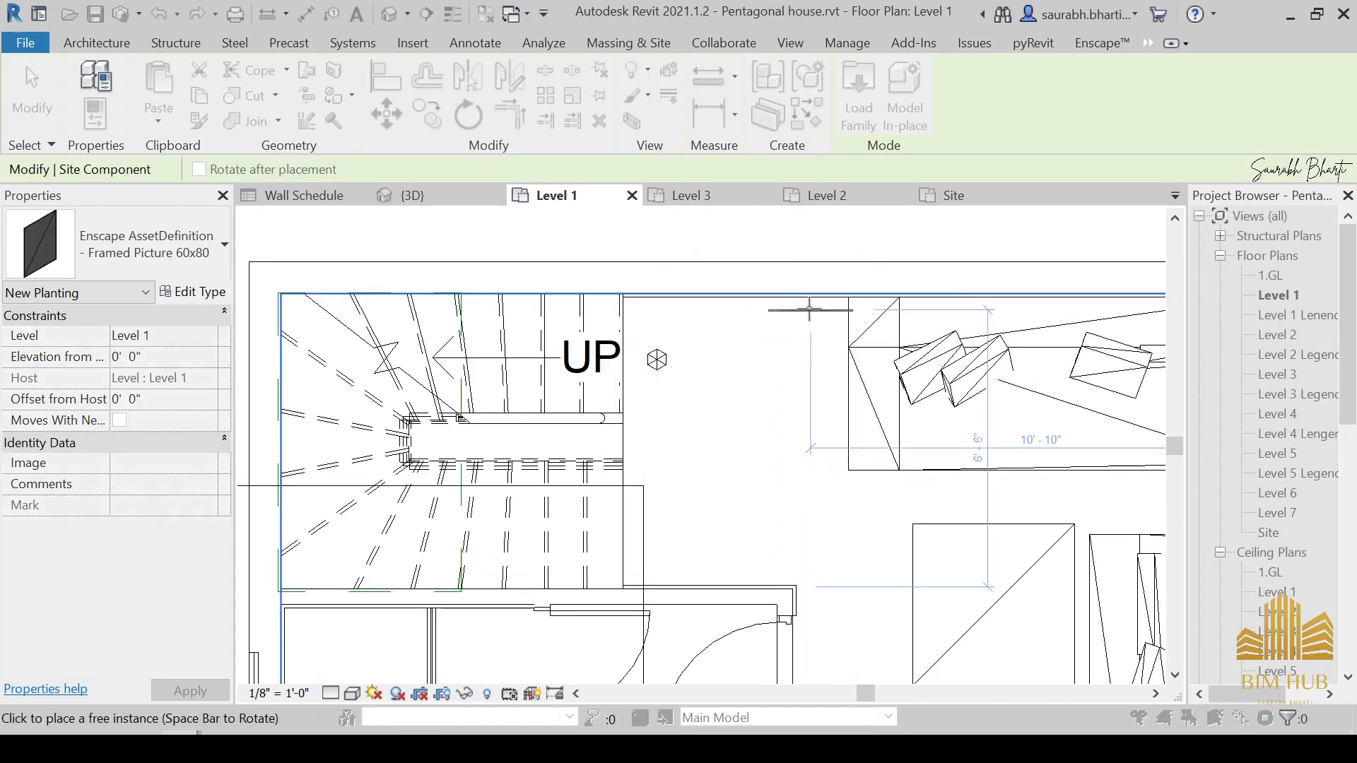
pyautogui.scroll(2, 810, 309)
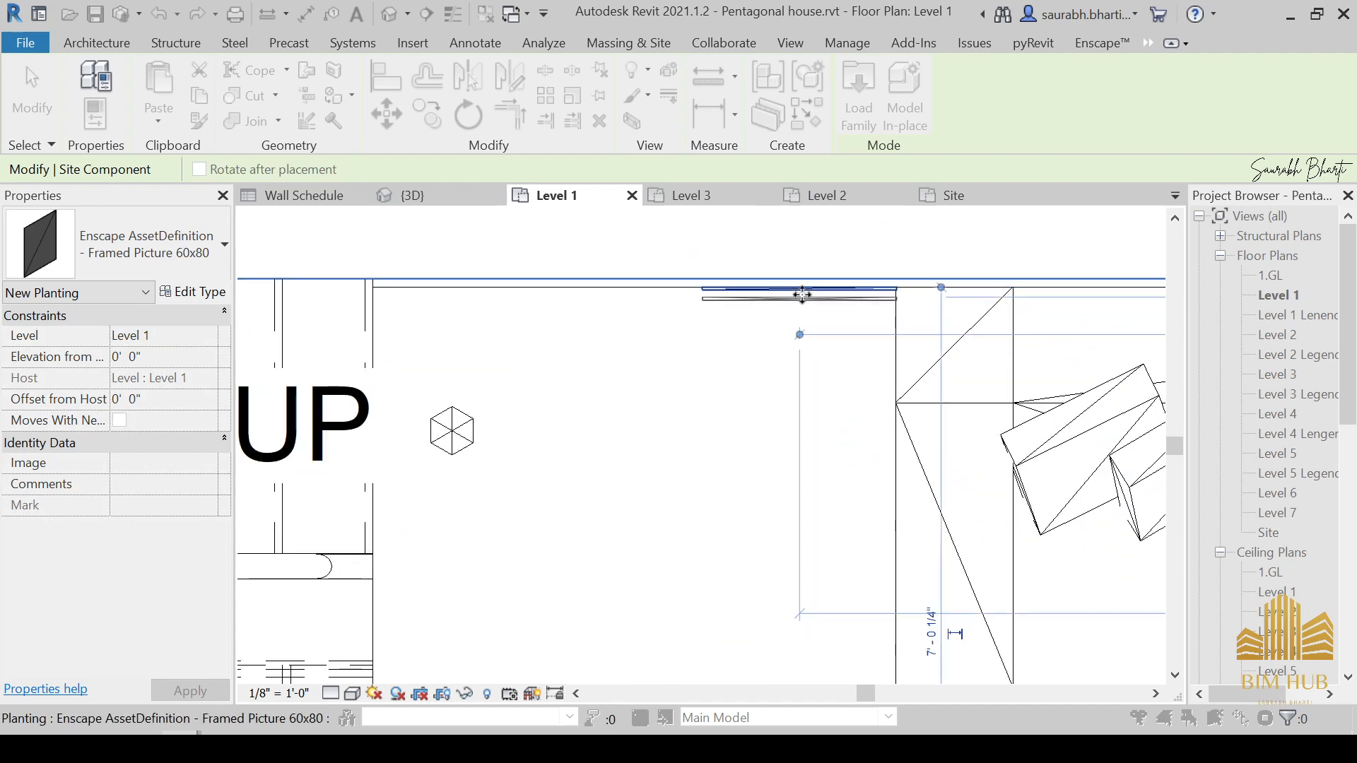
pyautogui.press('Escape')
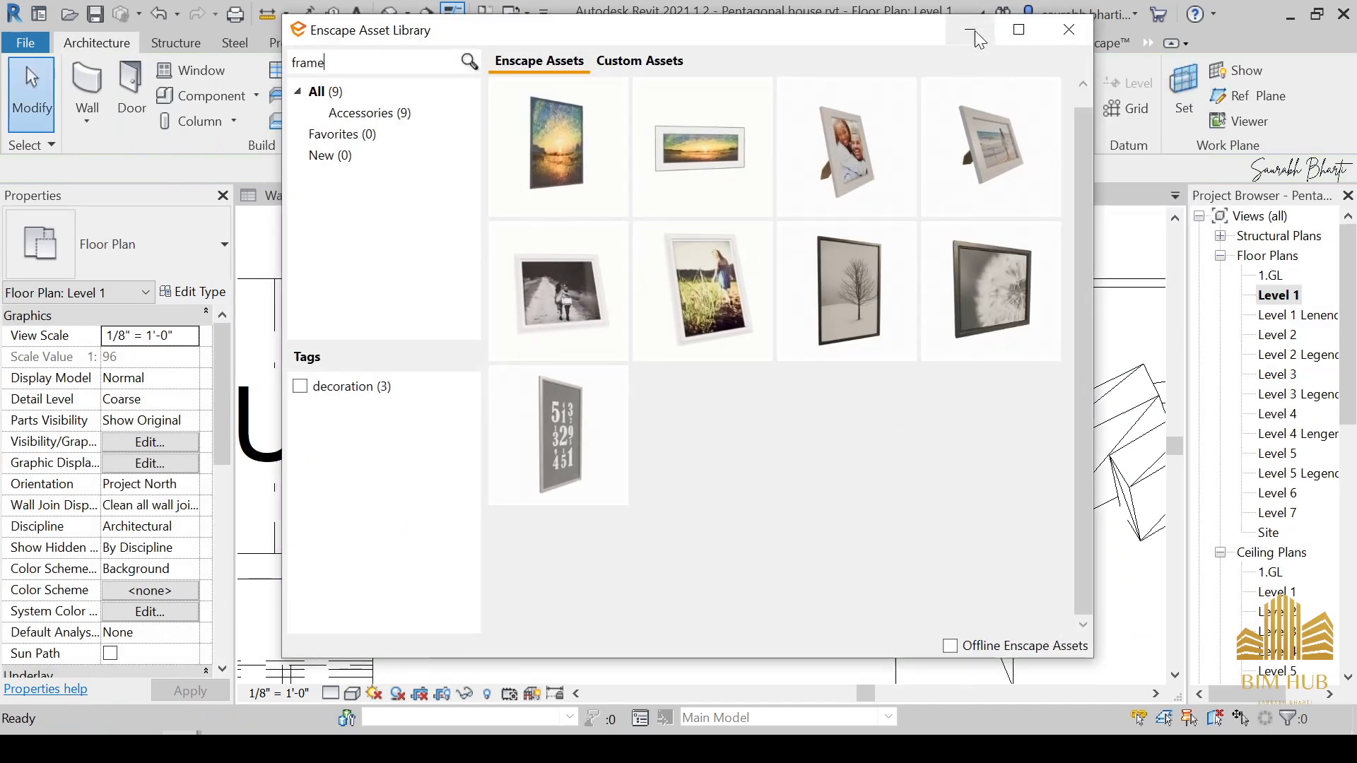
# Step: Set the elevation of the Framed Picture 60x80 between the staircase and the sofa to 3' 0"
pyautogui.click(974, 31)
pyautogui.click(829, 305)
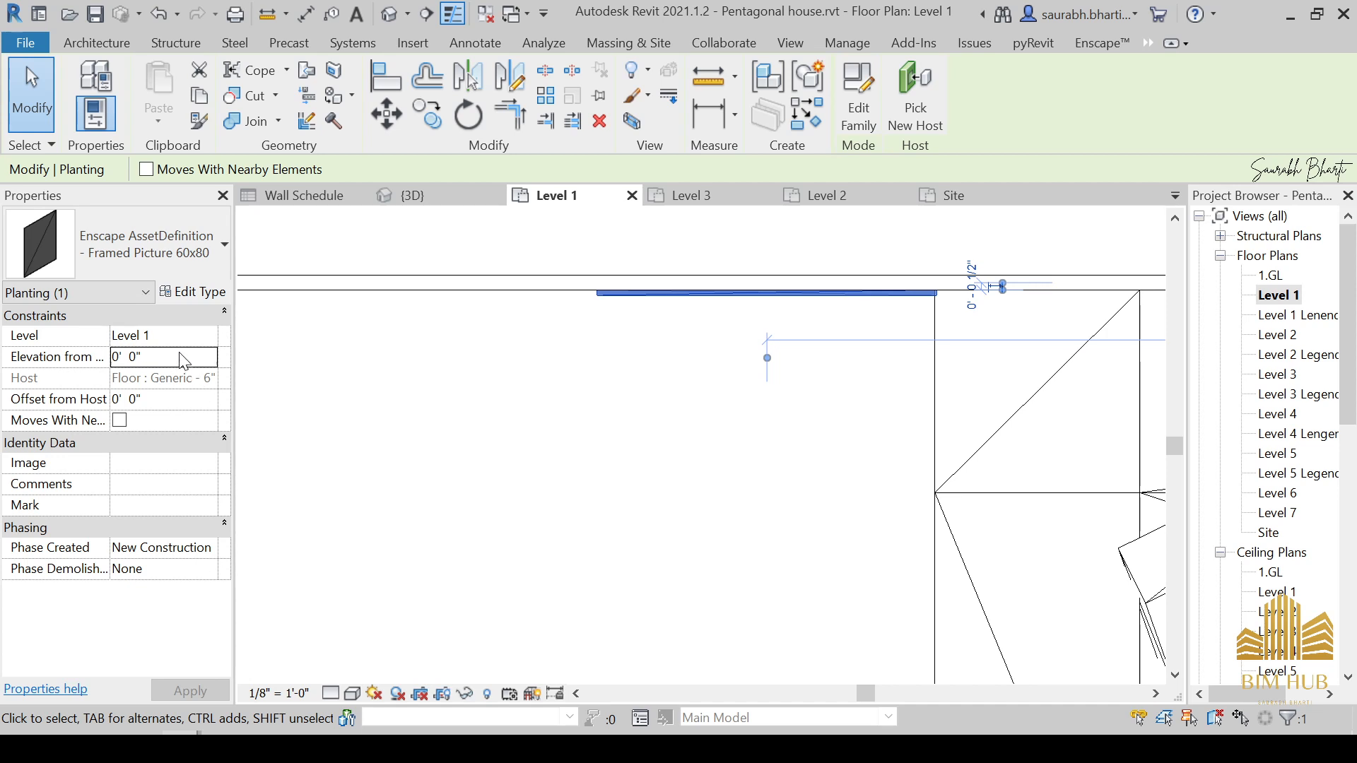
pyautogui.write('3')
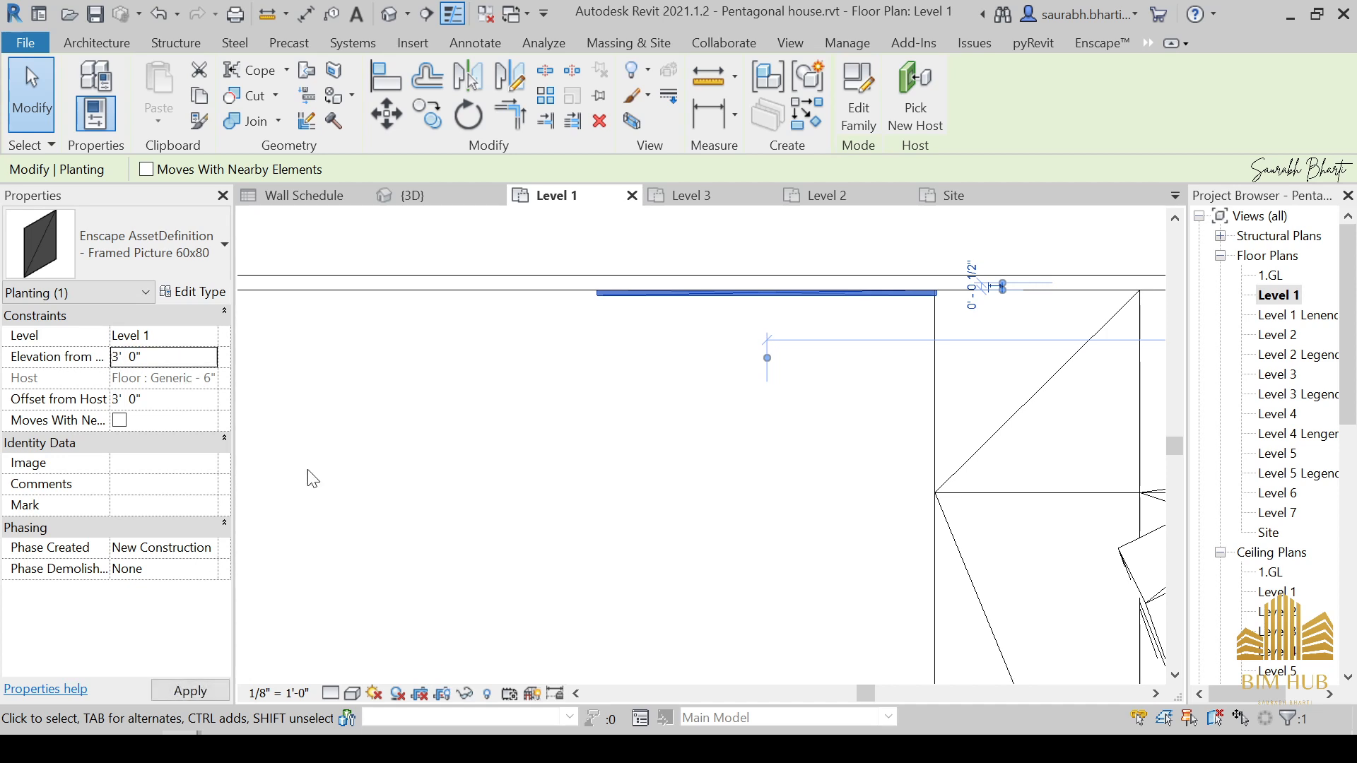
pyautogui.scroll(-3, 691, 496)
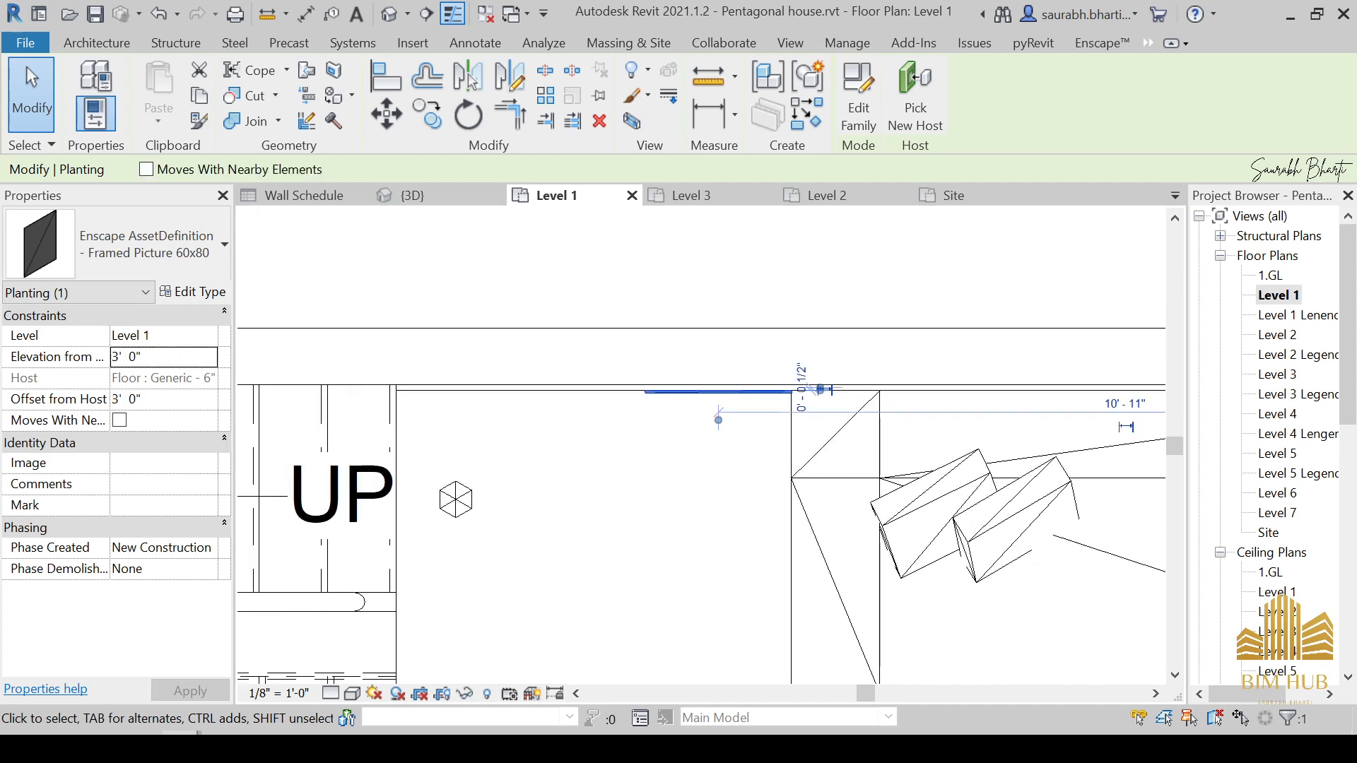
# Step: Place the Enscape Wall Frame 03, rotated parallel to the east wall, near the front corner of Level 1
pyautogui.click(306, 672)
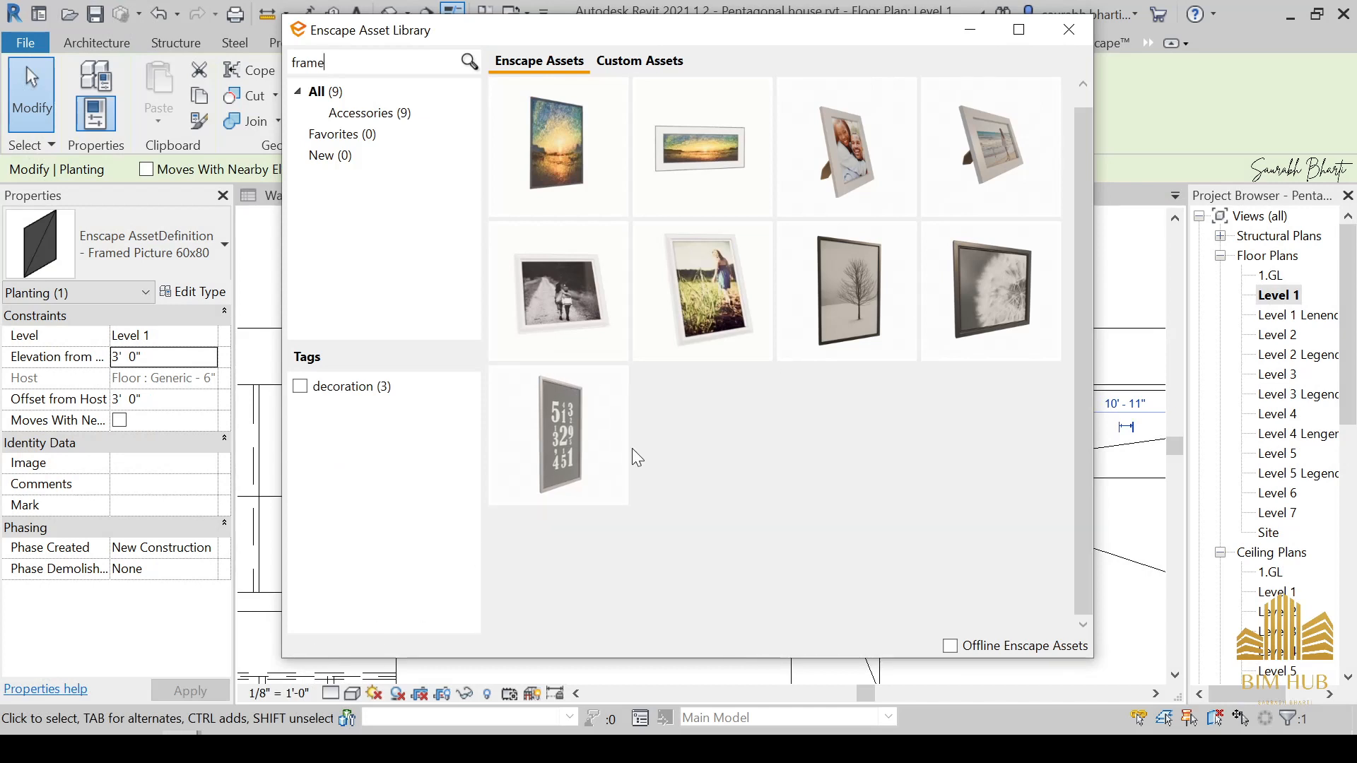
pyautogui.click(572, 465)
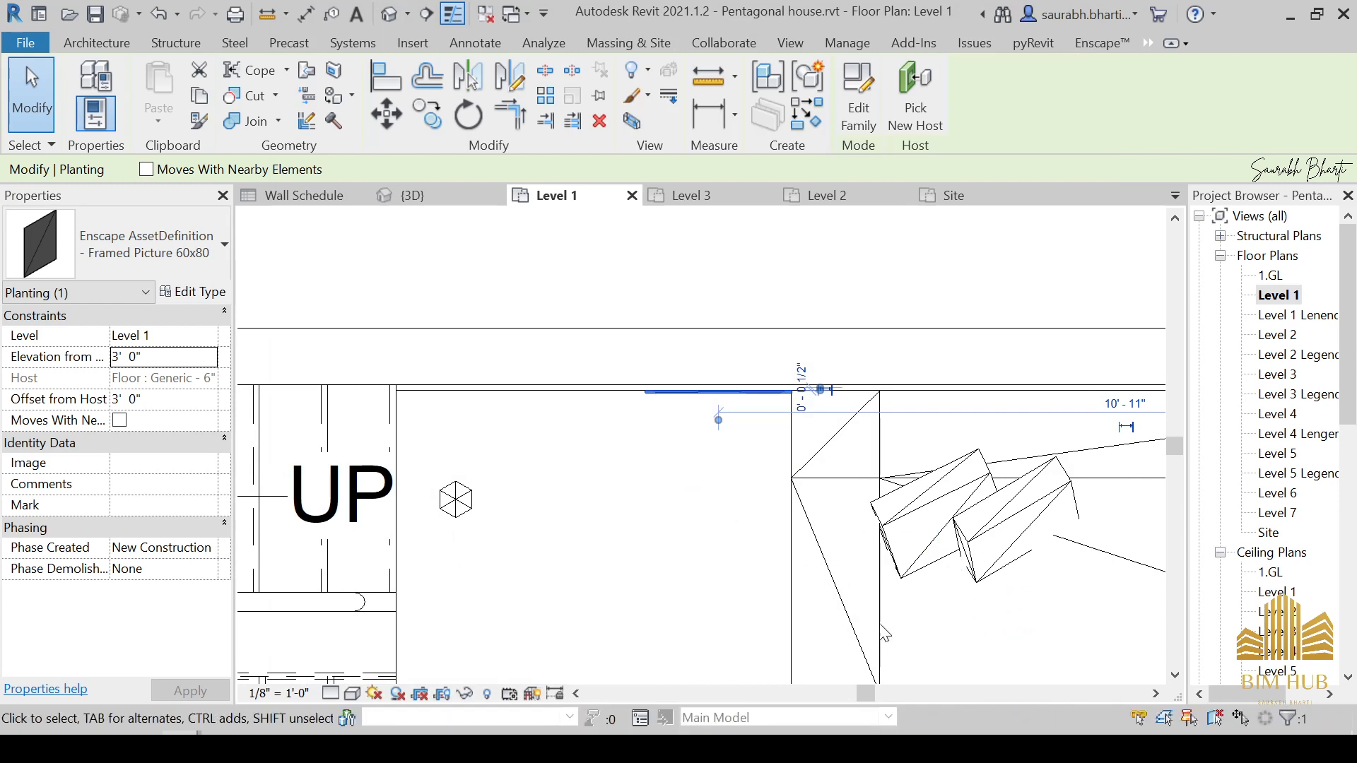
pyautogui.scroll(-5, 951, 600)
pyautogui.moveTo(848, 587); pyautogui.dragTo(946, 563, button='middle')
pyautogui.scroll(8, 946, 564)
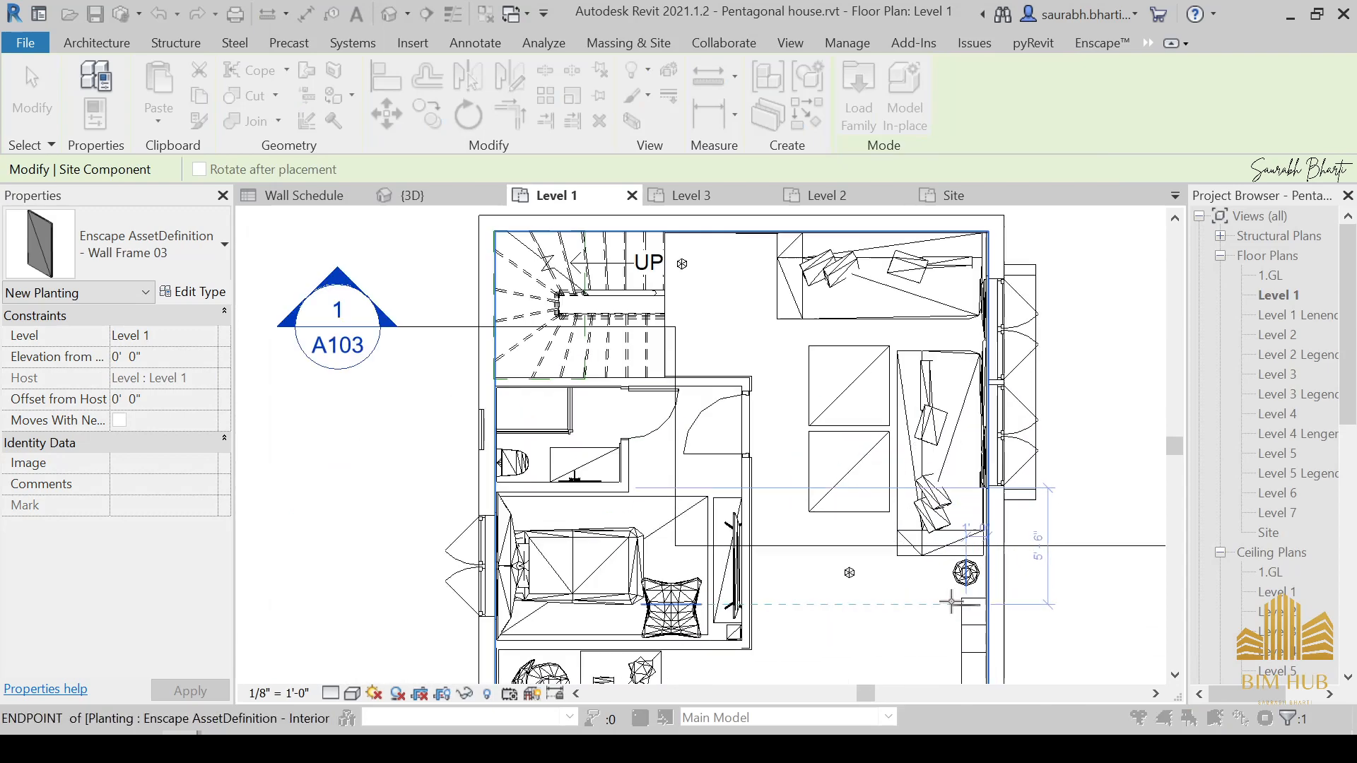
pyautogui.press('space')
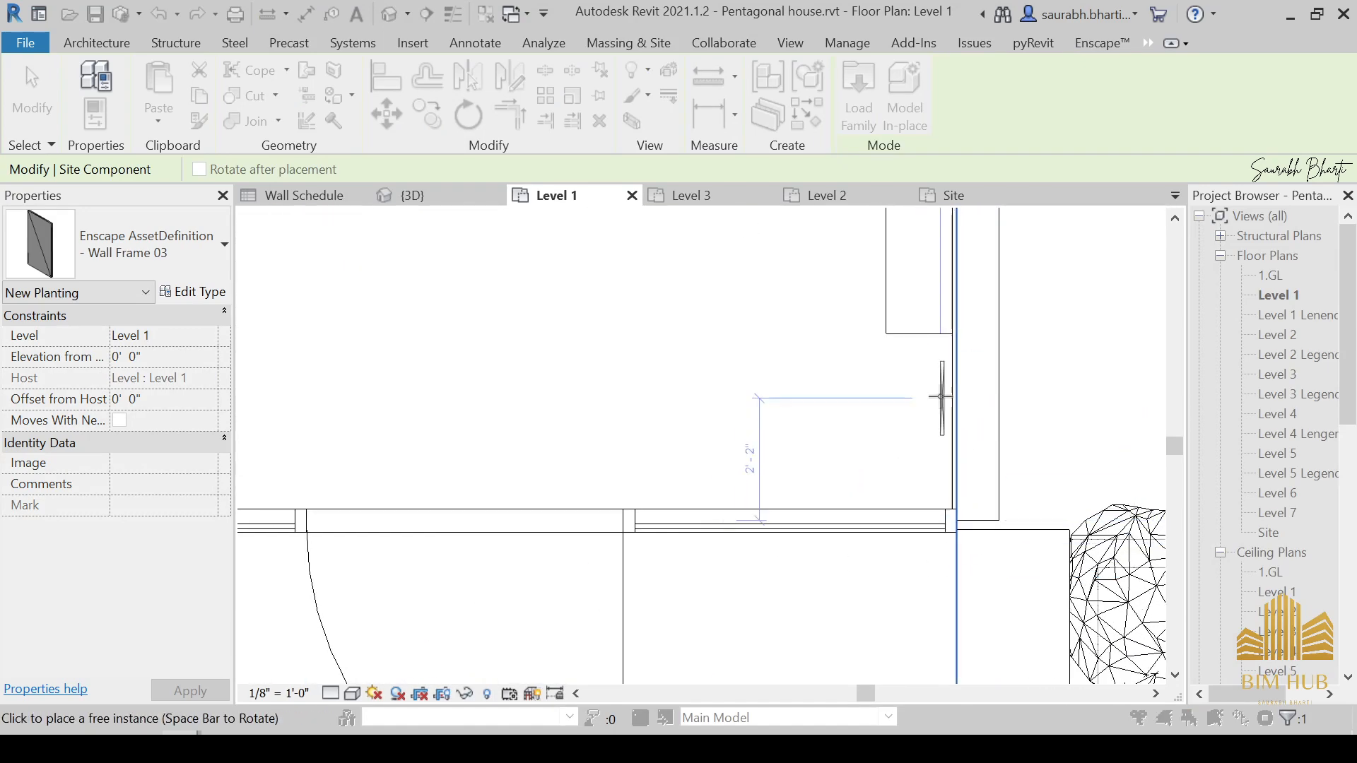
pyautogui.scroll(2, 935, 381)
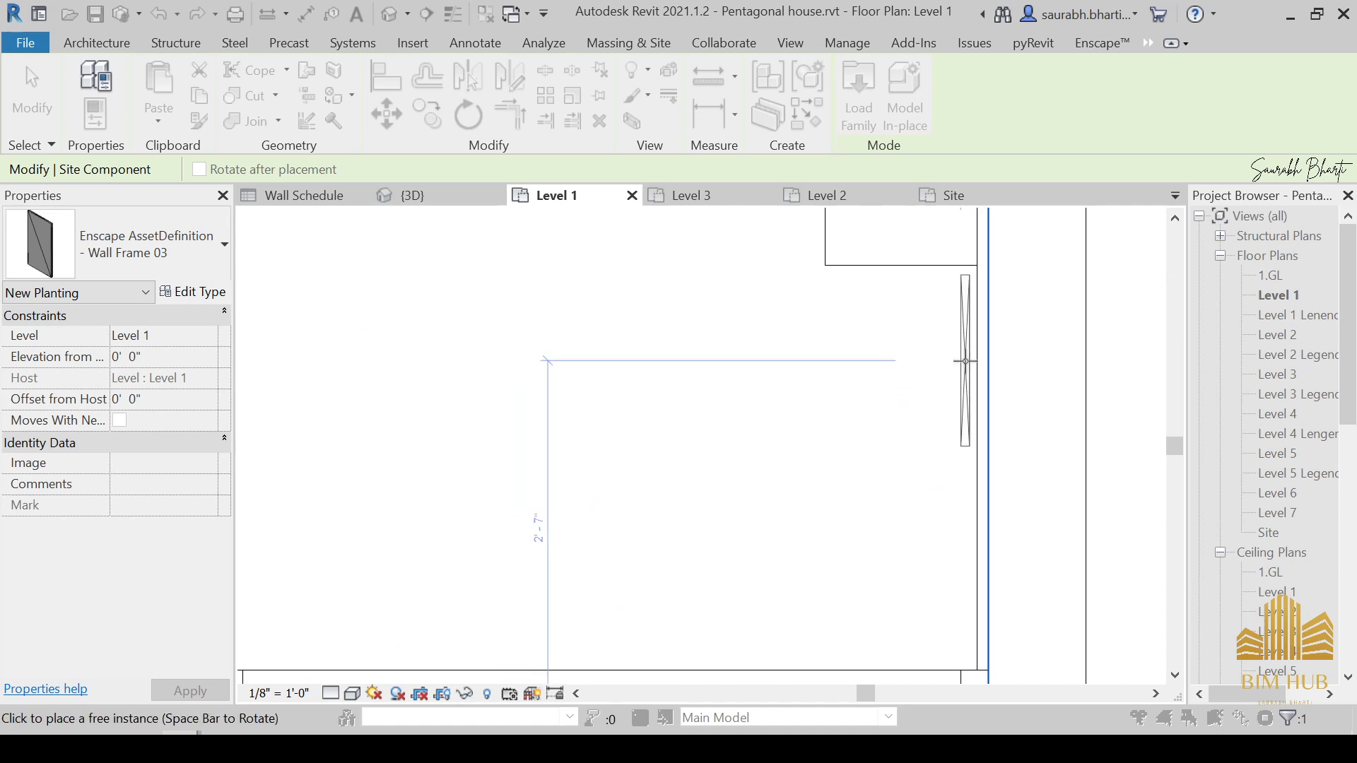
pyautogui.click(966, 362)
pyautogui.press('Escape')
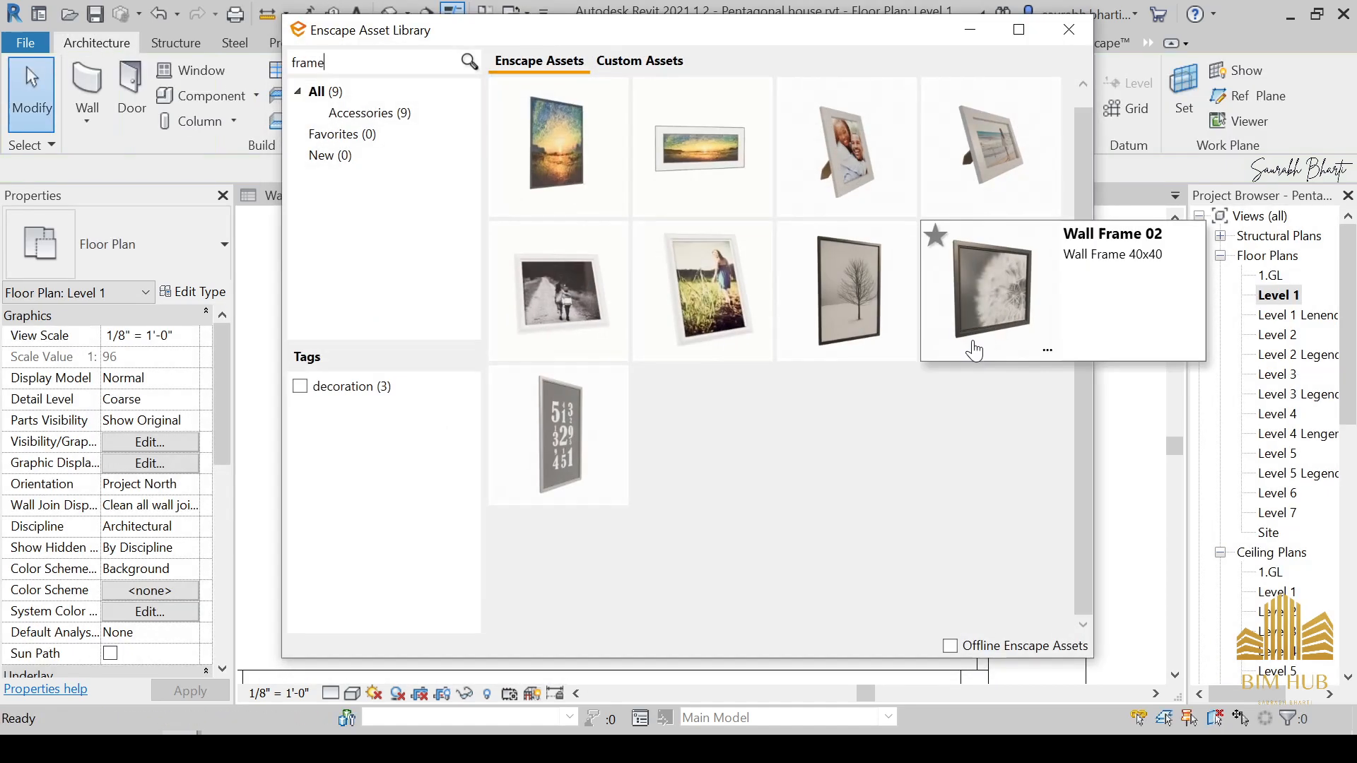
# Step: Align the Wall Frame 03 with the inner face of the east wall and set its elevation to 3' 0"
pyautogui.click(968, 31)
pyautogui.press('a')
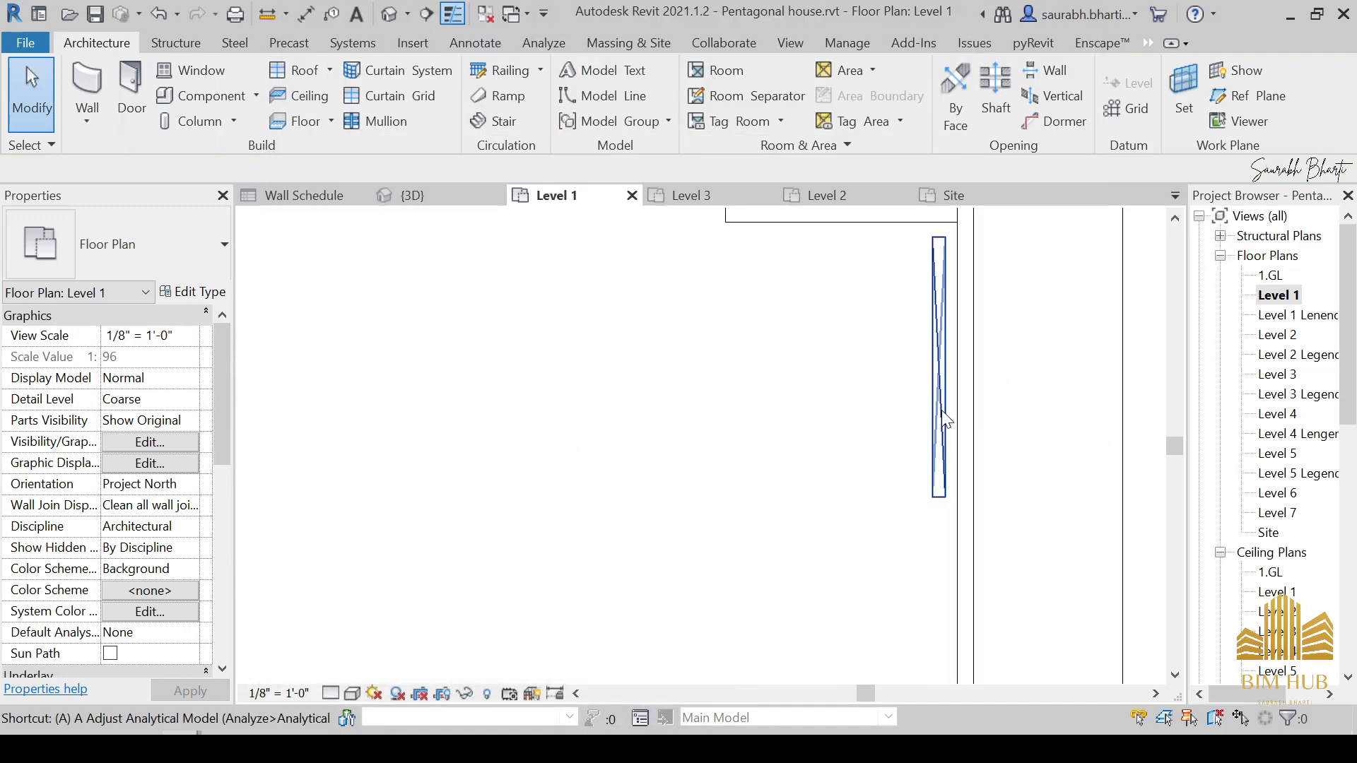
pyautogui.press('l')
pyautogui.click(957, 397)
pyautogui.click(945, 391)
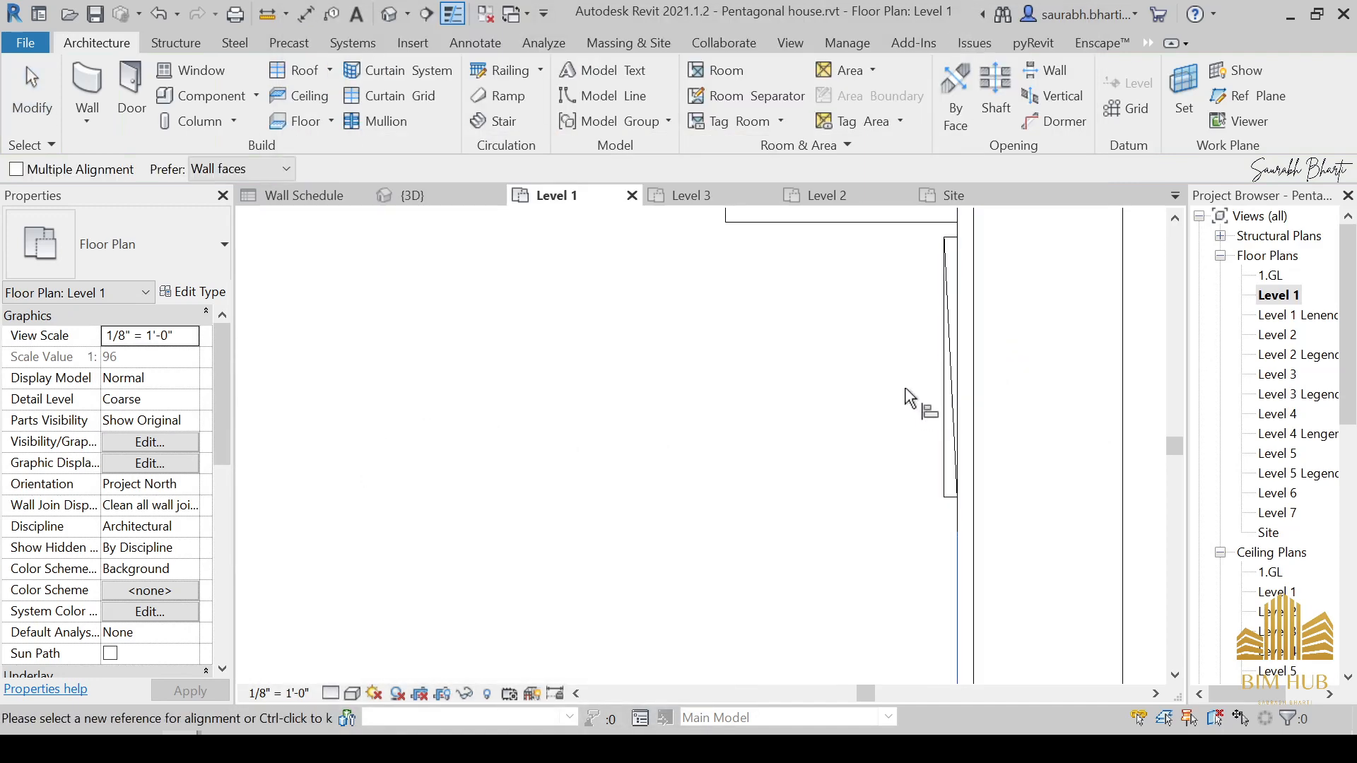
pyautogui.press('Escape')
pyautogui.click(943, 359)
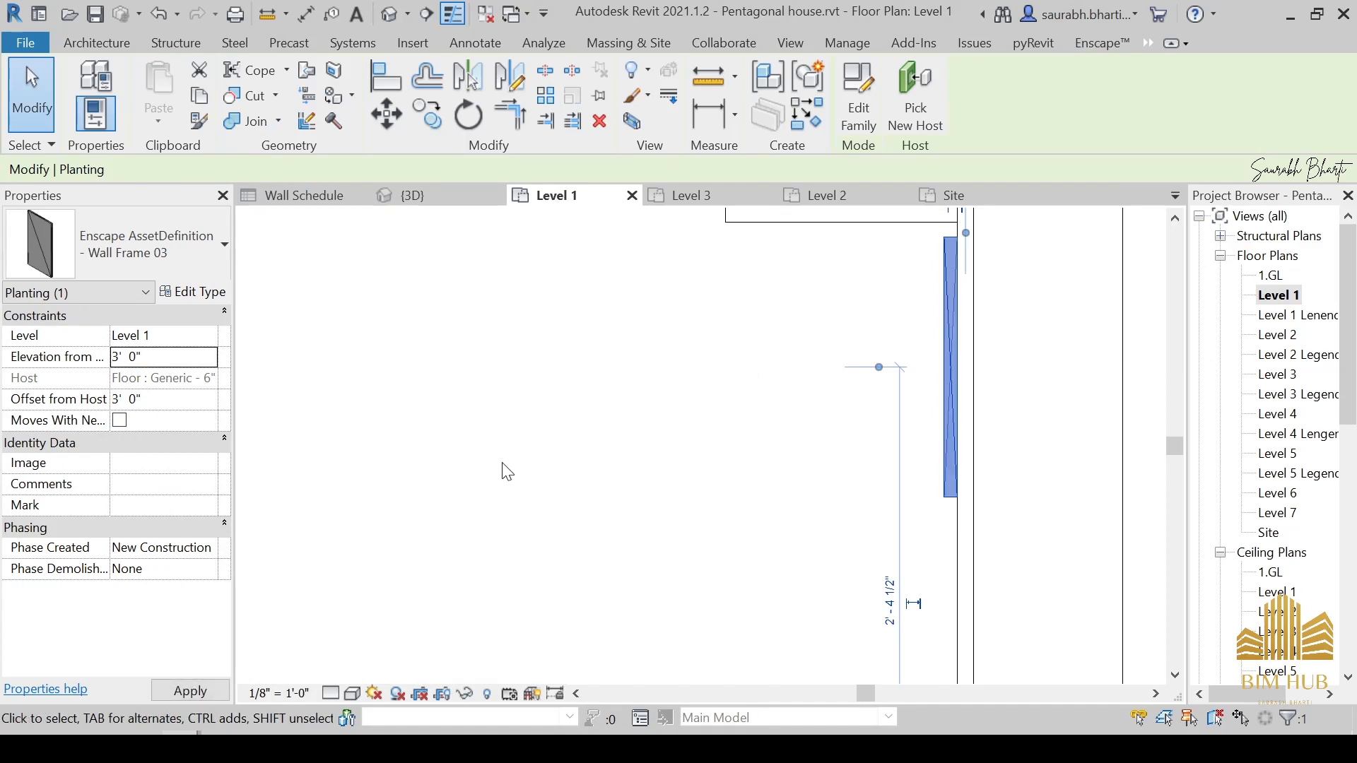
# Step: Clear the "frame" search and browse the full Enscape asset collection for more Level 1 furnishings
pyautogui.scroll(-5, 557, 448)
pyautogui.moveTo(869, 471); pyautogui.dragTo(1024, 637, button='middle')
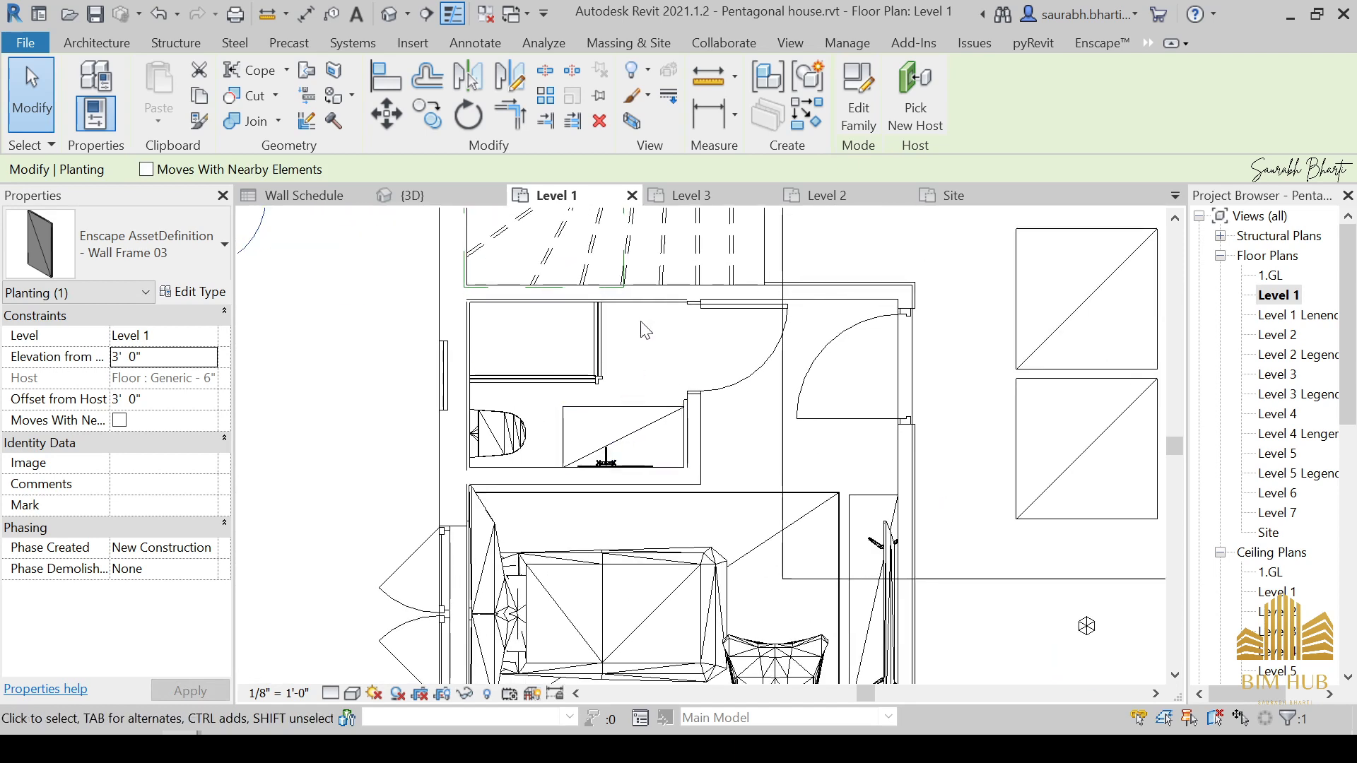
pyautogui.scroll(-2, 639, 392)
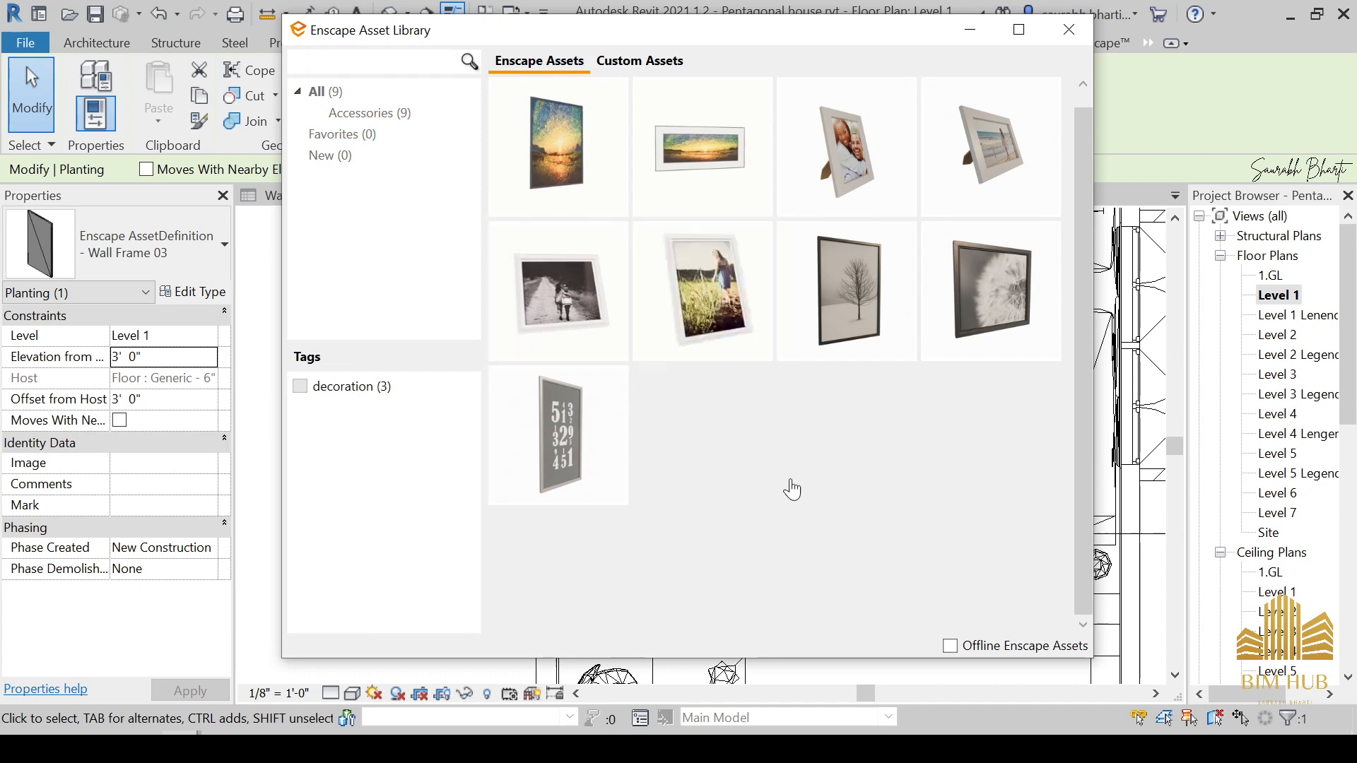
pyautogui.scroll(-5, 672, 445)
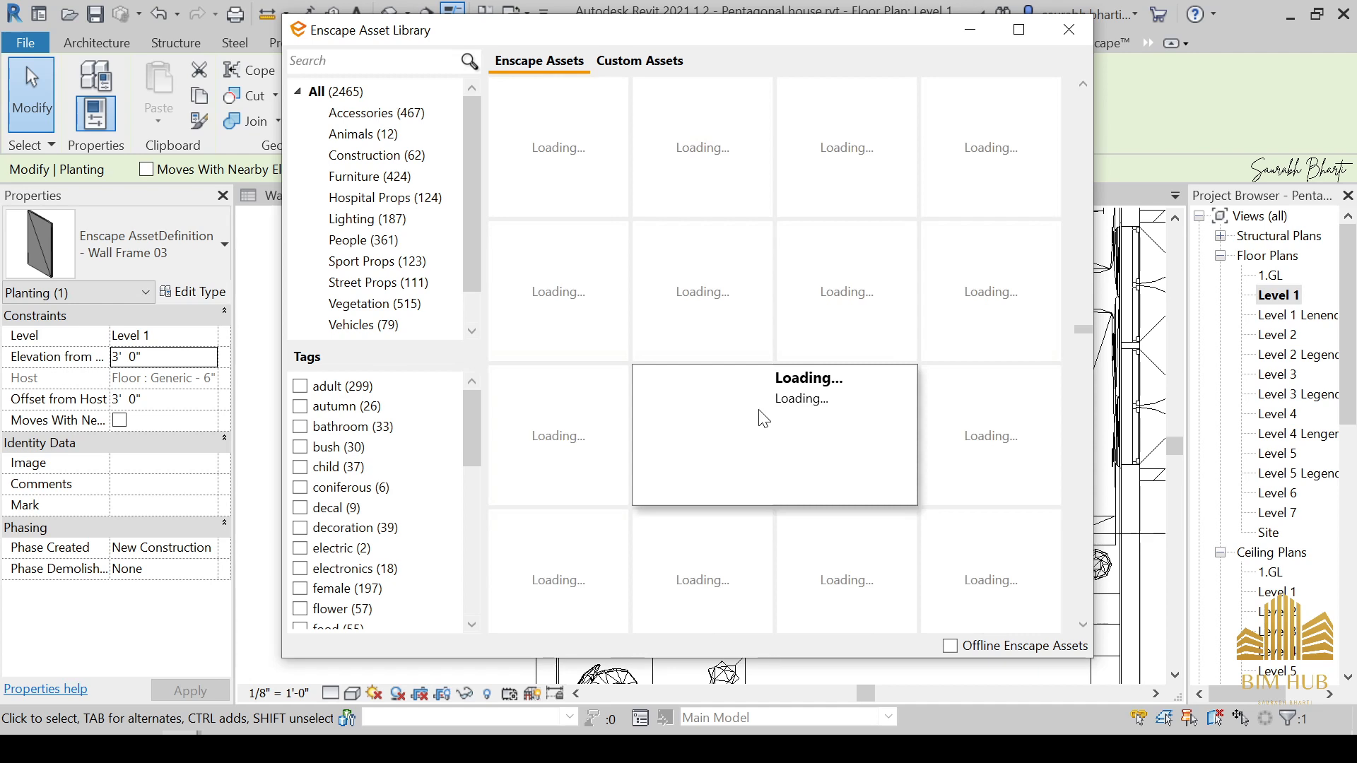
pyautogui.scroll(3, 760, 417)
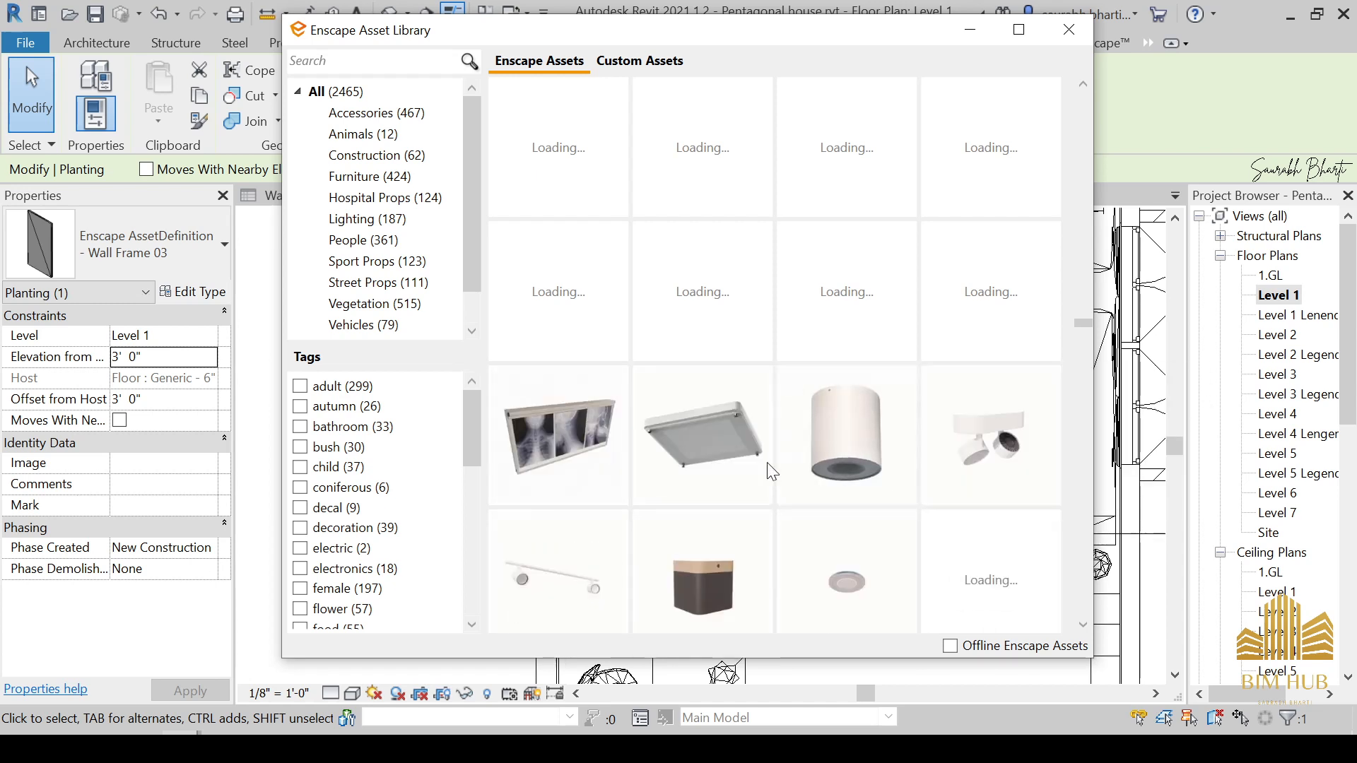
pyautogui.scroll(-2, 751, 594)
pyautogui.scroll(4, 739, 468)
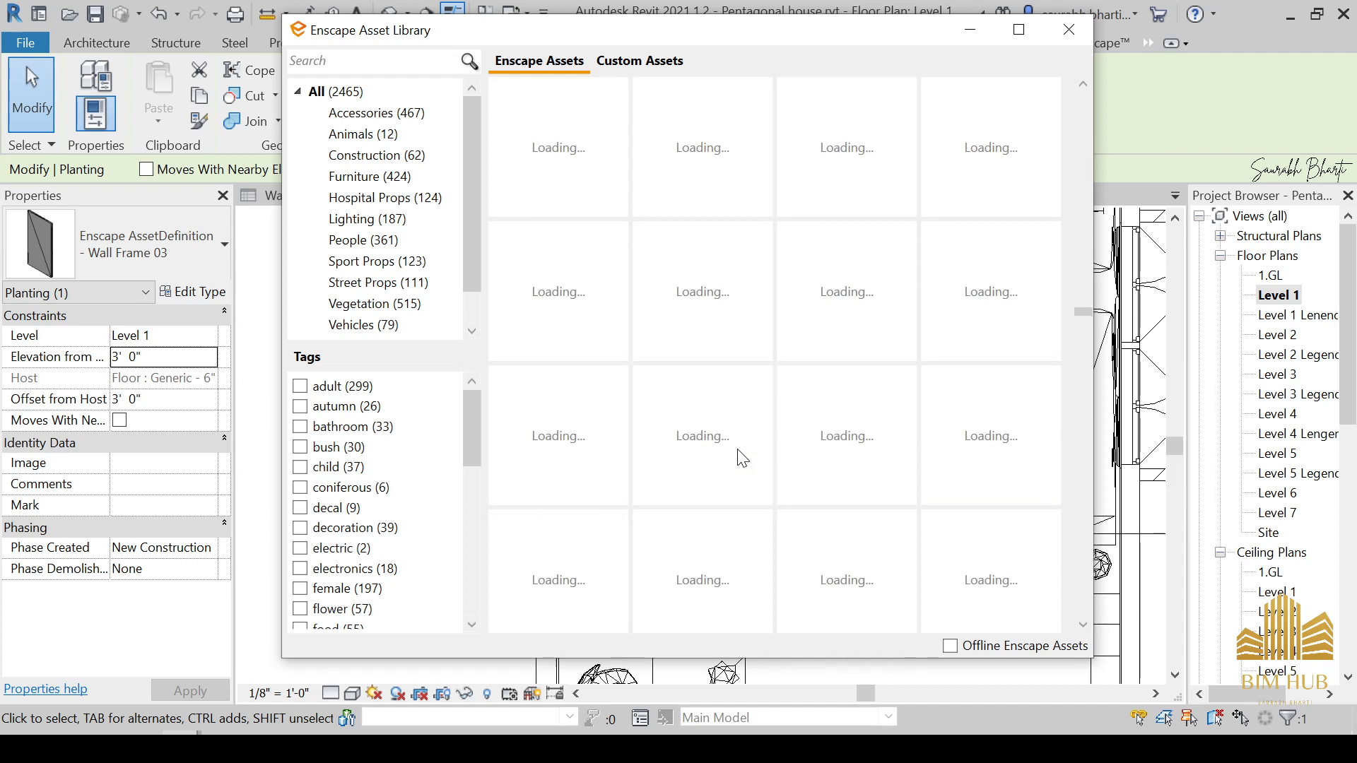
pyautogui.moveTo(739, 493)
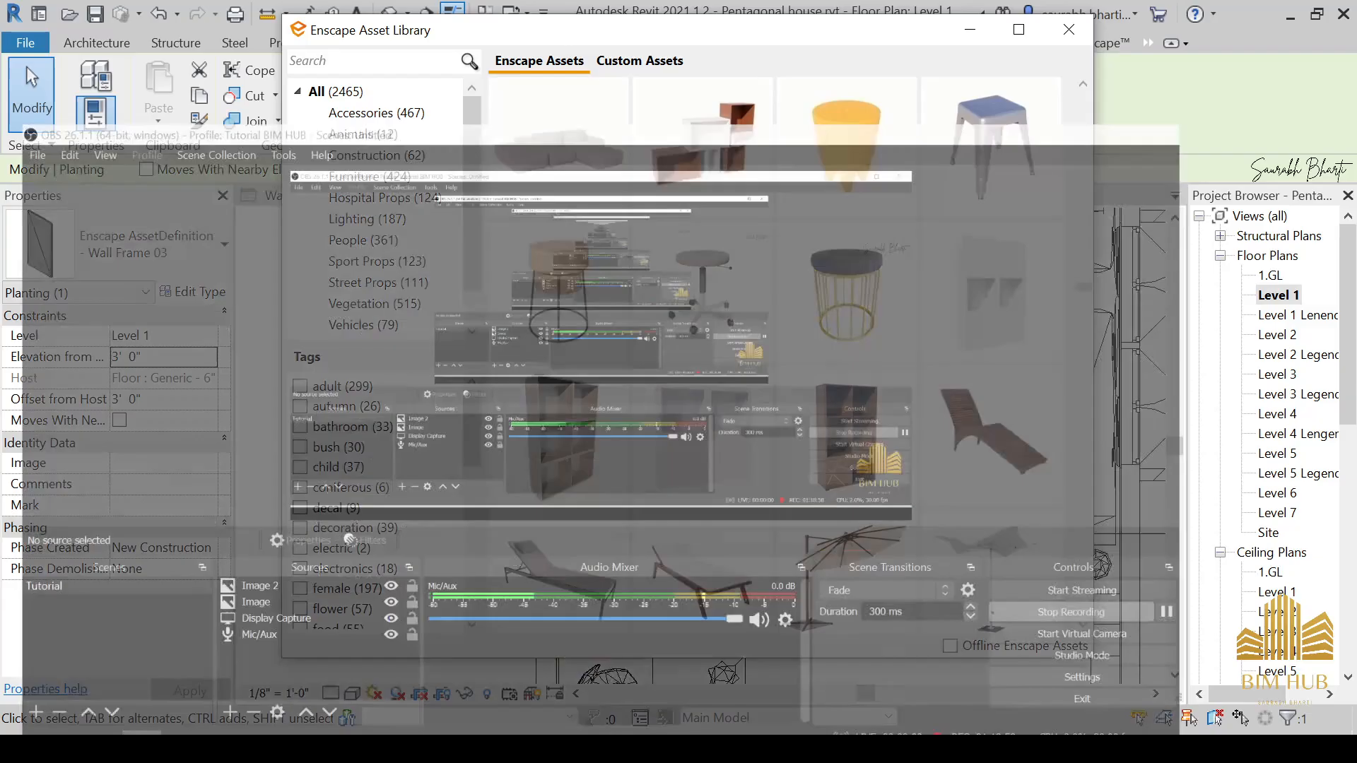
pyautogui.scroll(5, 726, 477)
pyautogui.scroll(10, 726, 477)
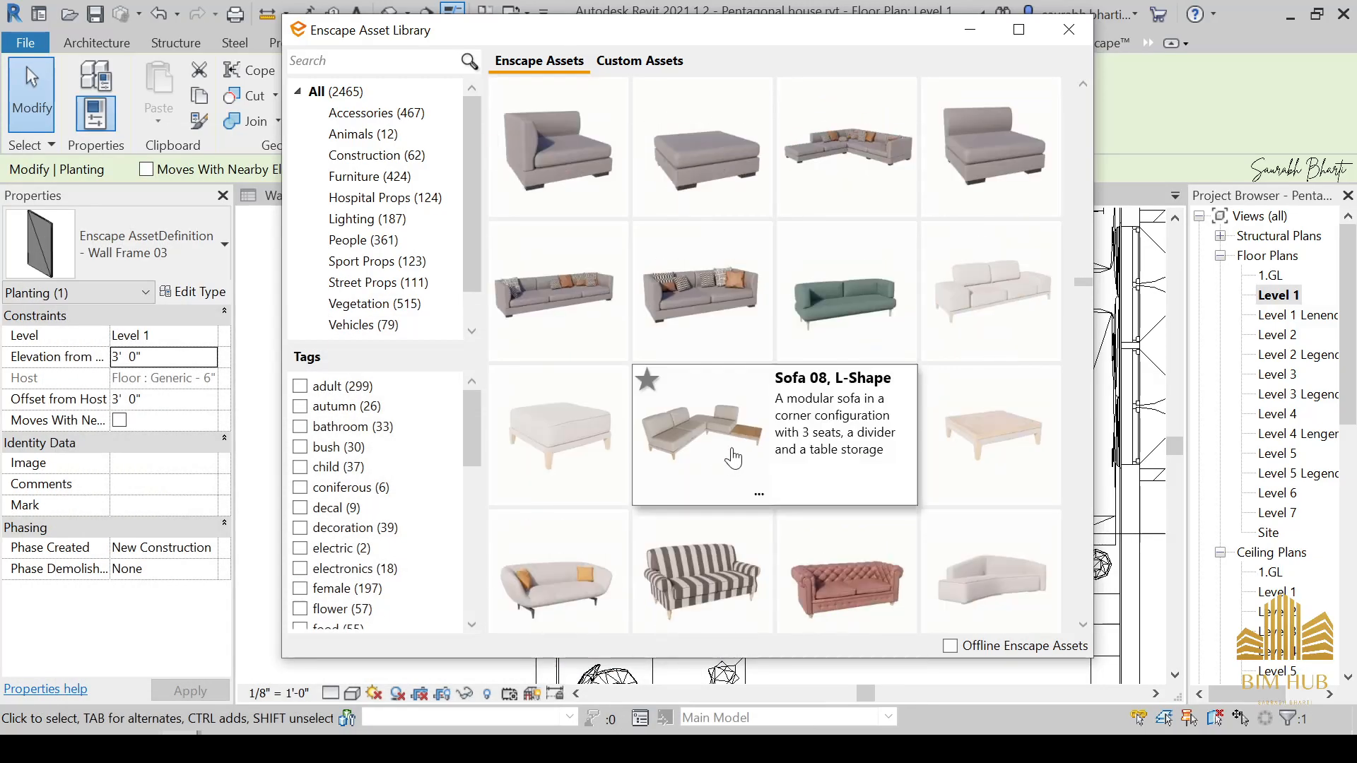
pyautogui.scroll(10, 742, 417)
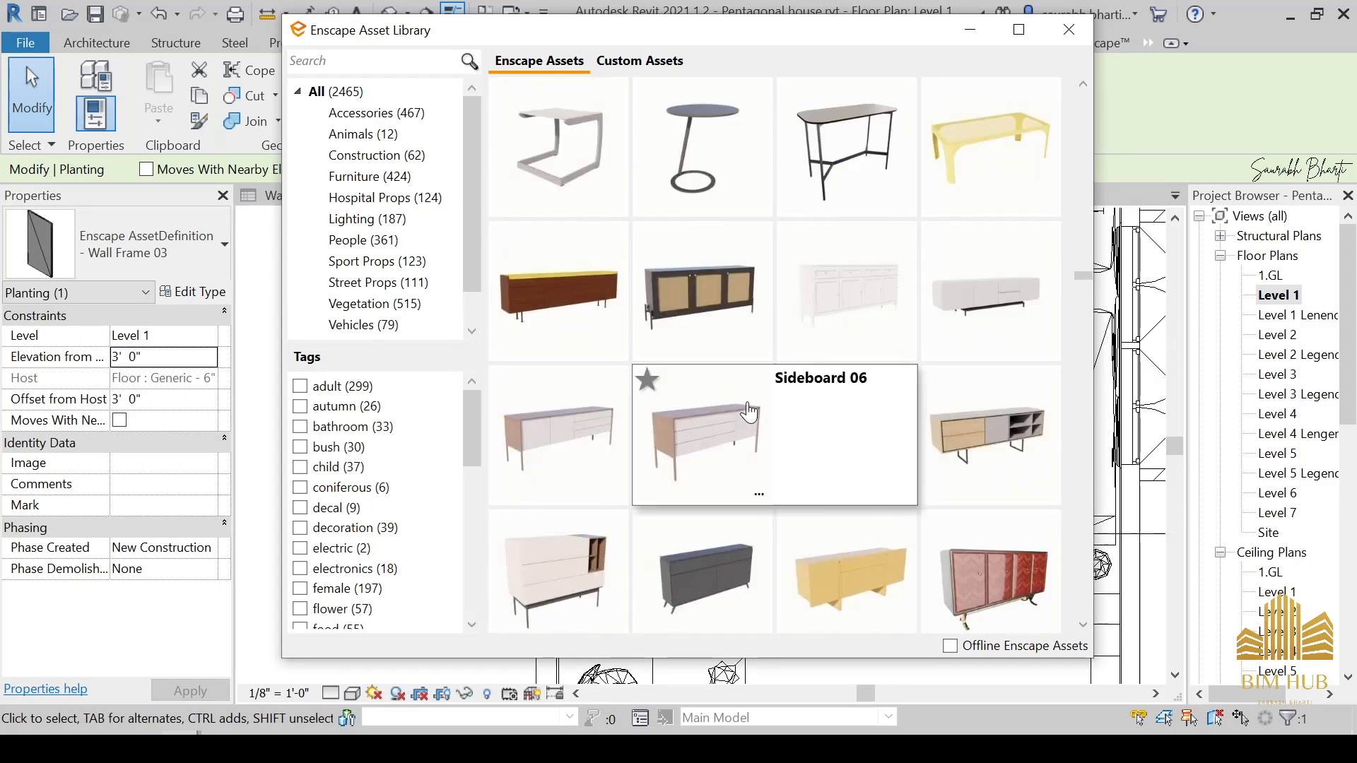
pyautogui.scroll(10, 707, 452)
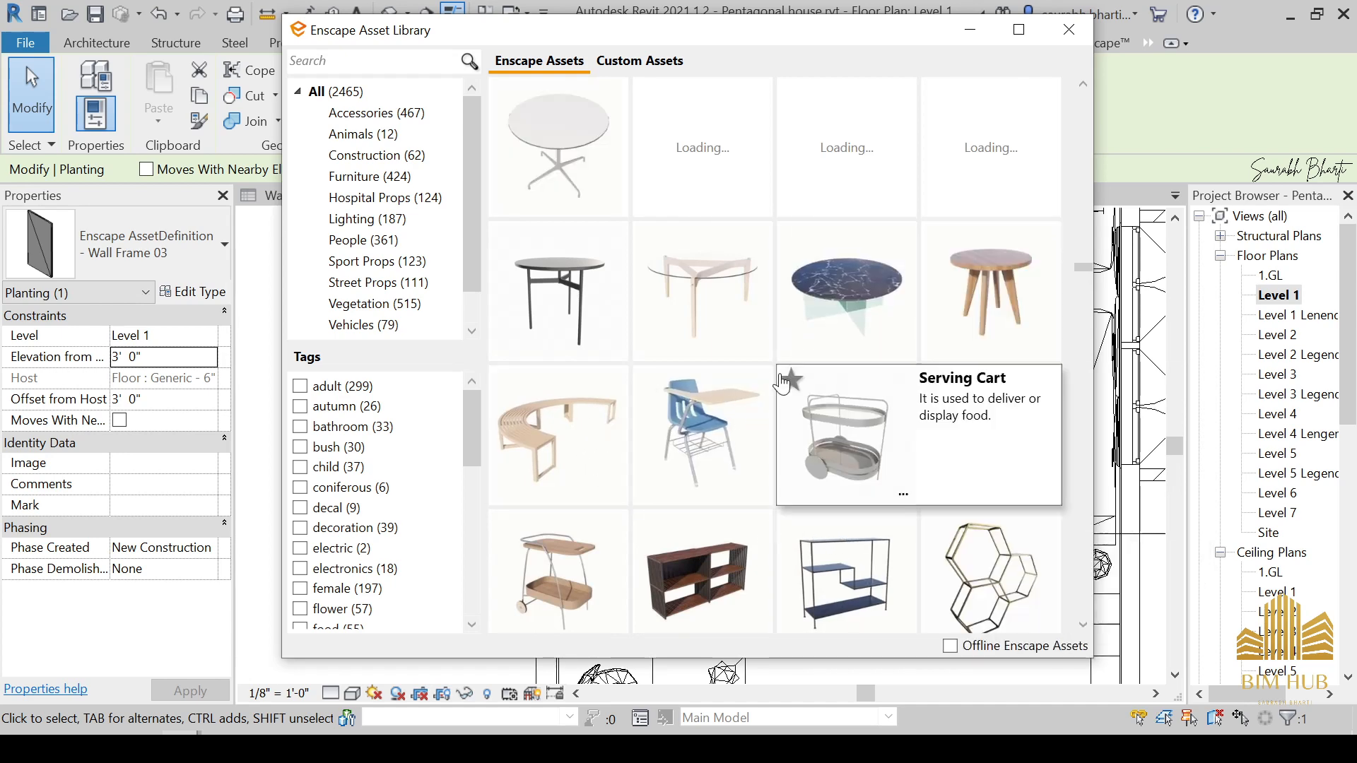
pyautogui.scroll(-5, 721, 470)
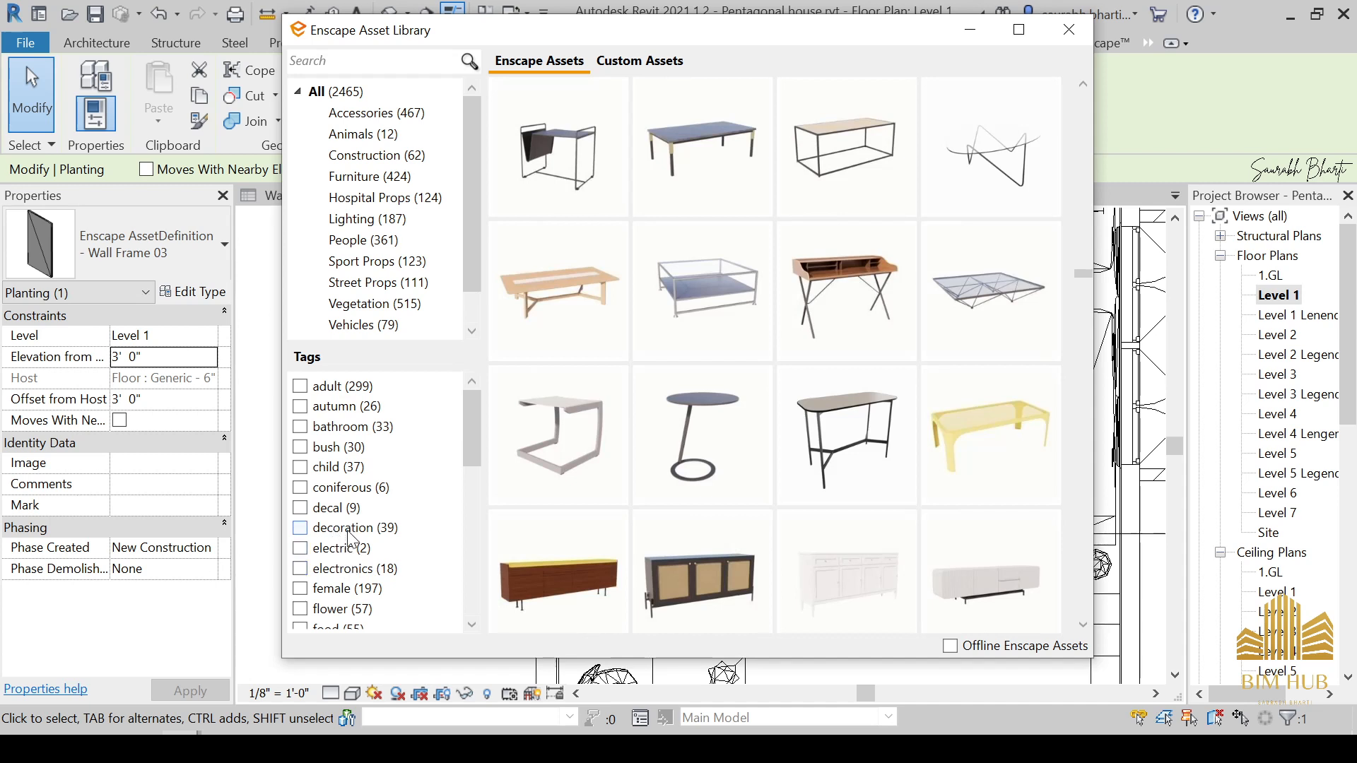
# Step: Filter the Enscape assets by the rug tag
pyautogui.scroll(-3, 340, 583)
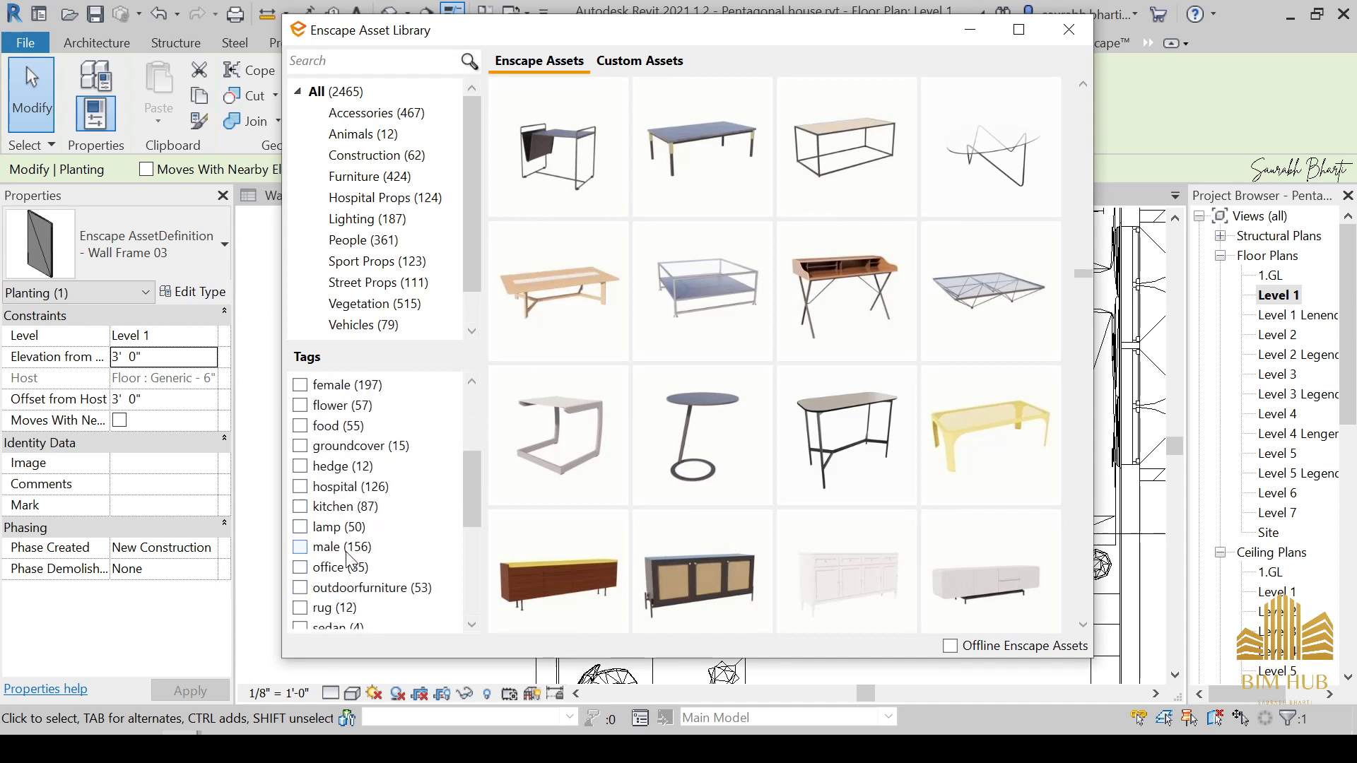
pyautogui.scroll(-3, 346, 587)
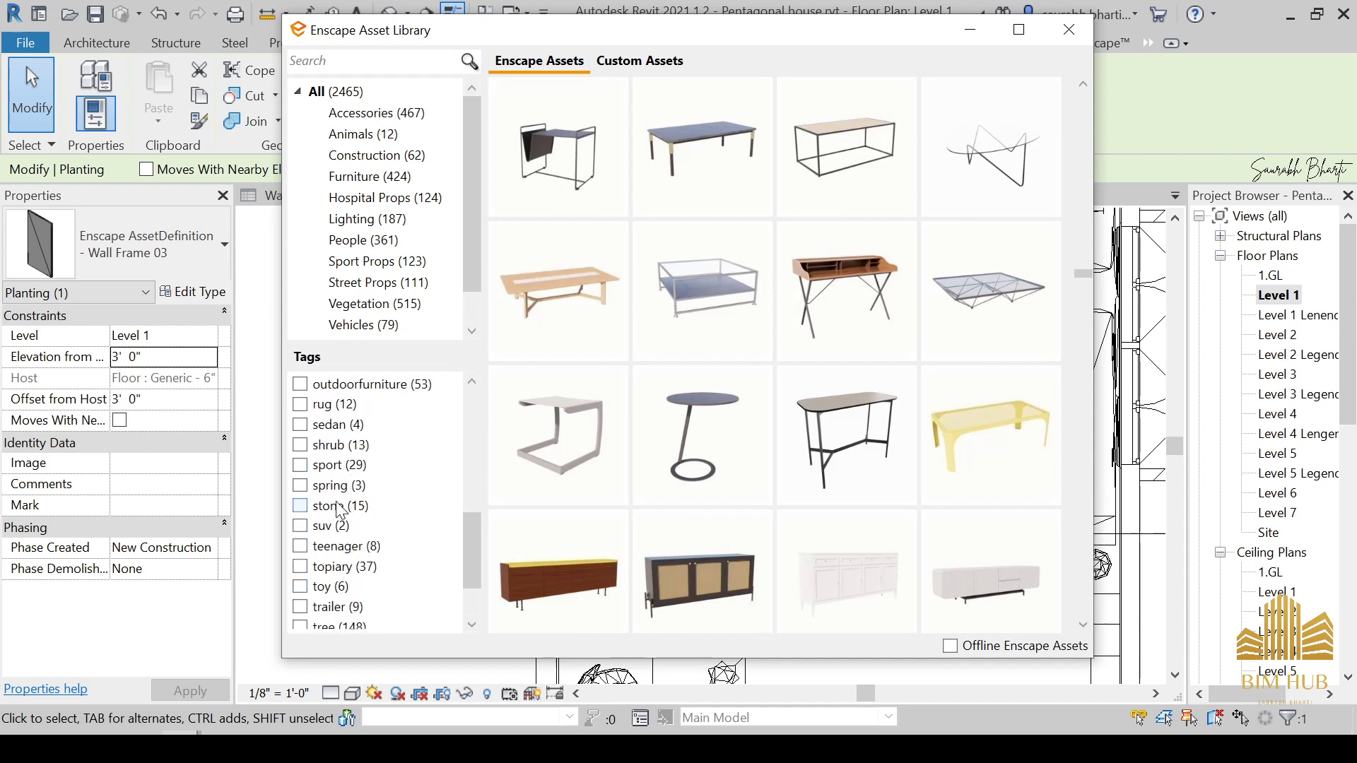
pyautogui.scroll(2, 340, 509)
pyautogui.click(333, 558)
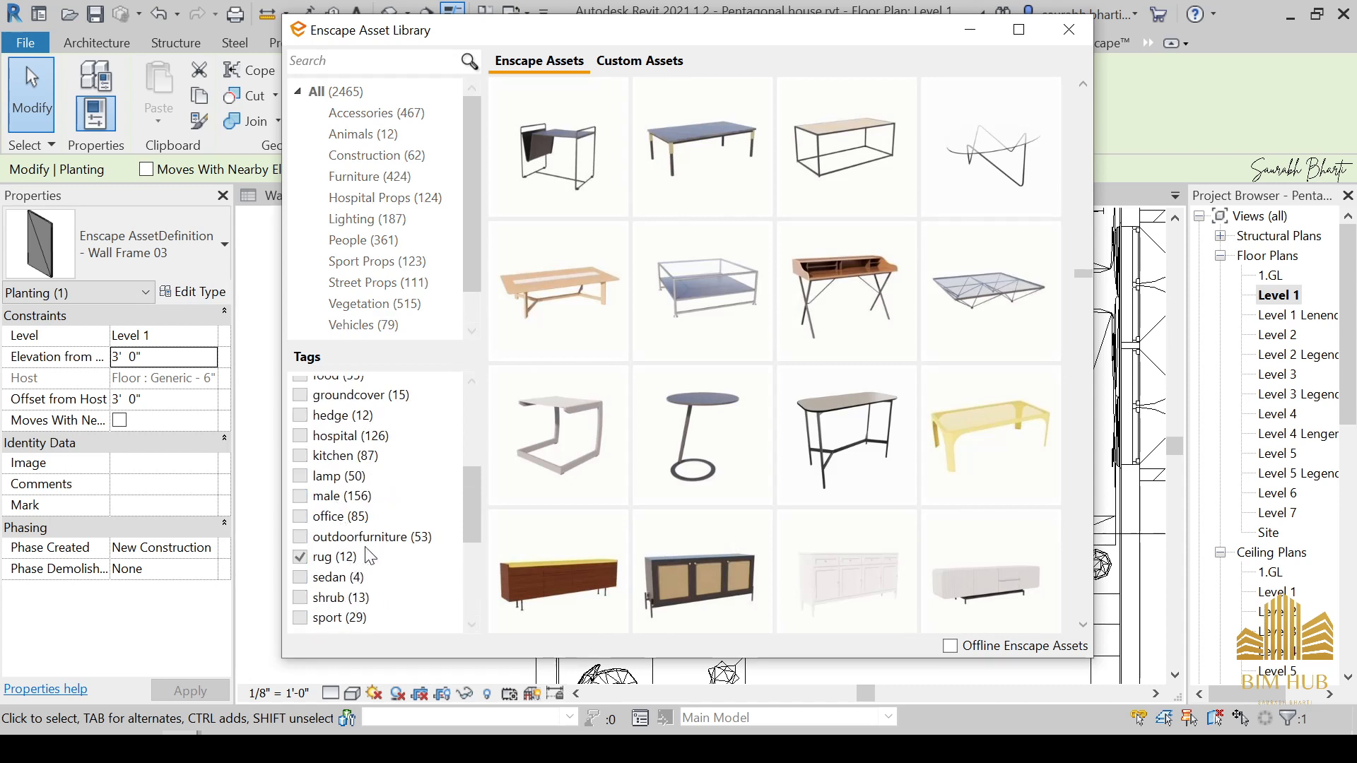
# Step: Place the Enscape Rug 01 beneath the two square tables and shift it slightly toward the sofa above them
pyautogui.moveTo(831, 469)
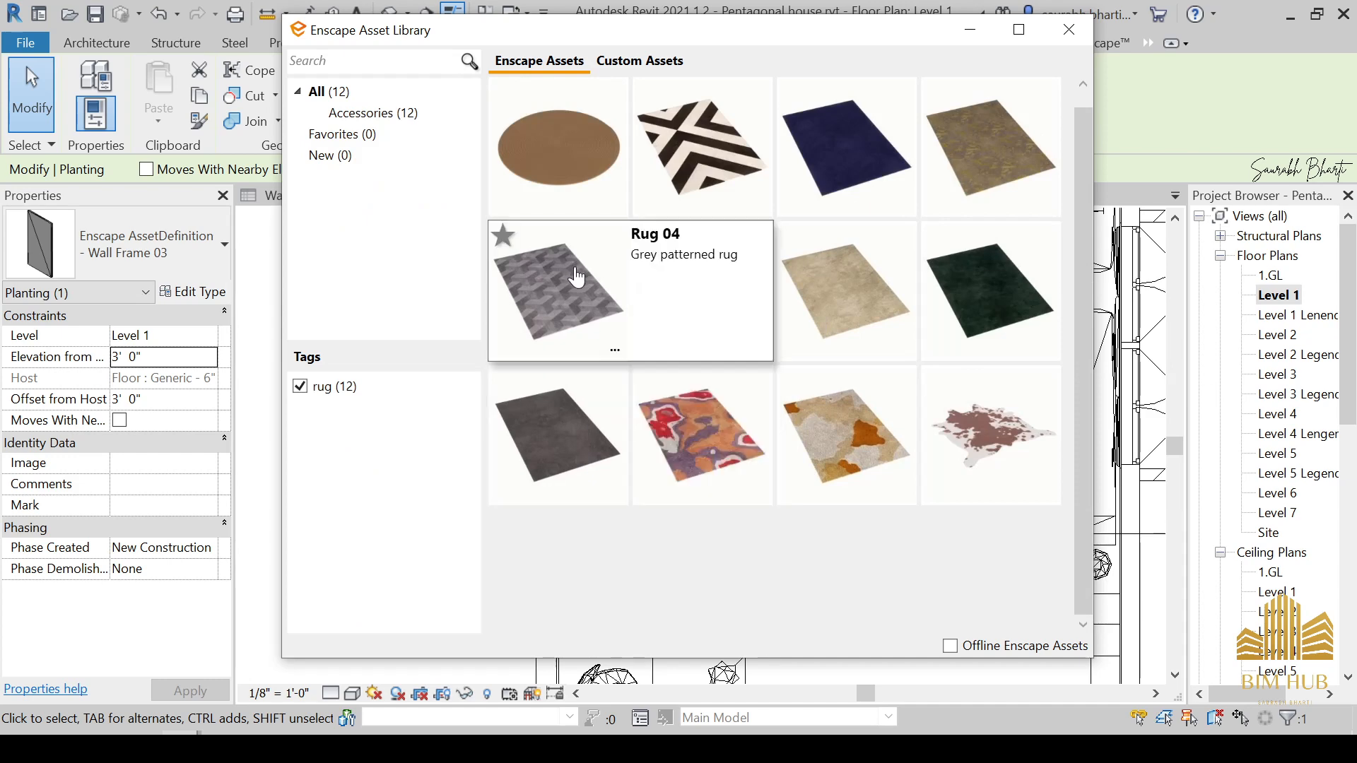
pyautogui.moveTo(778, 315)
pyautogui.click(700, 149)
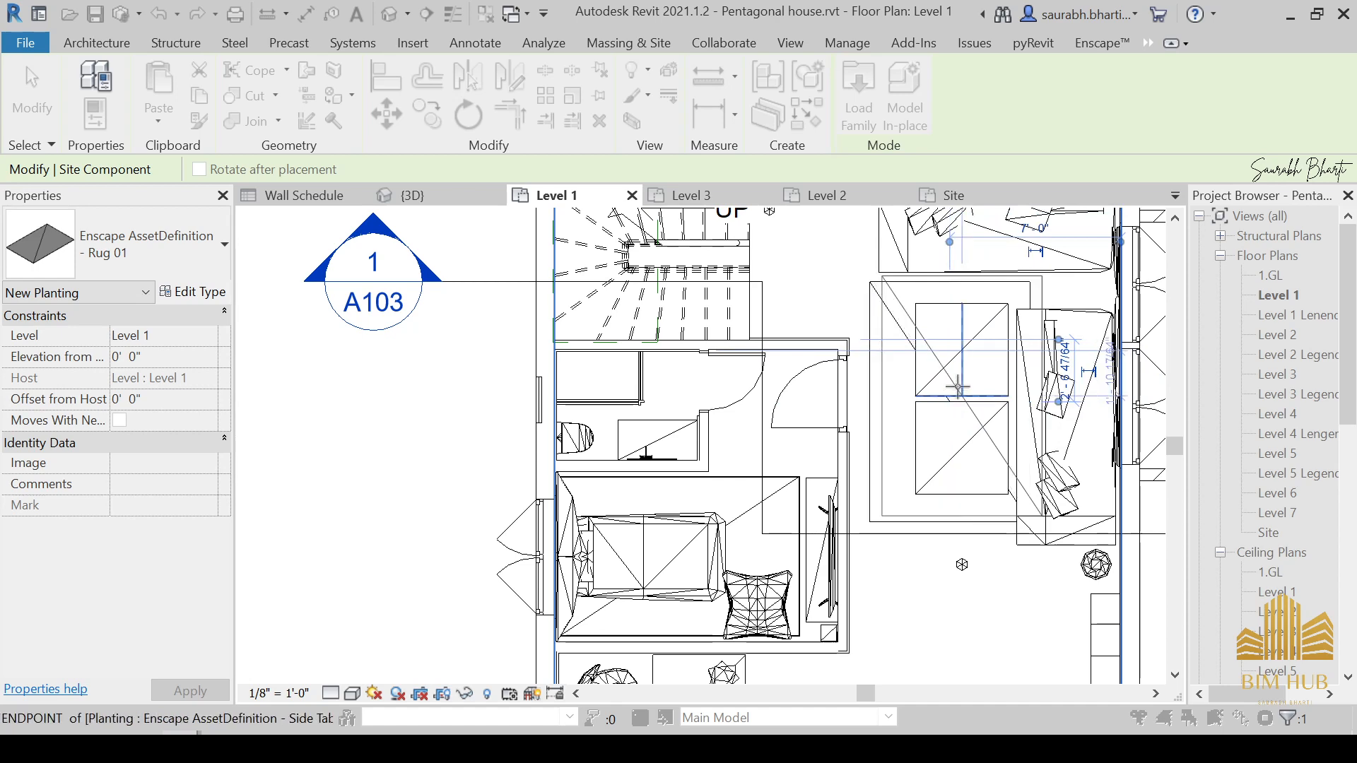
pyautogui.press('Escape')
pyautogui.click(970, 30)
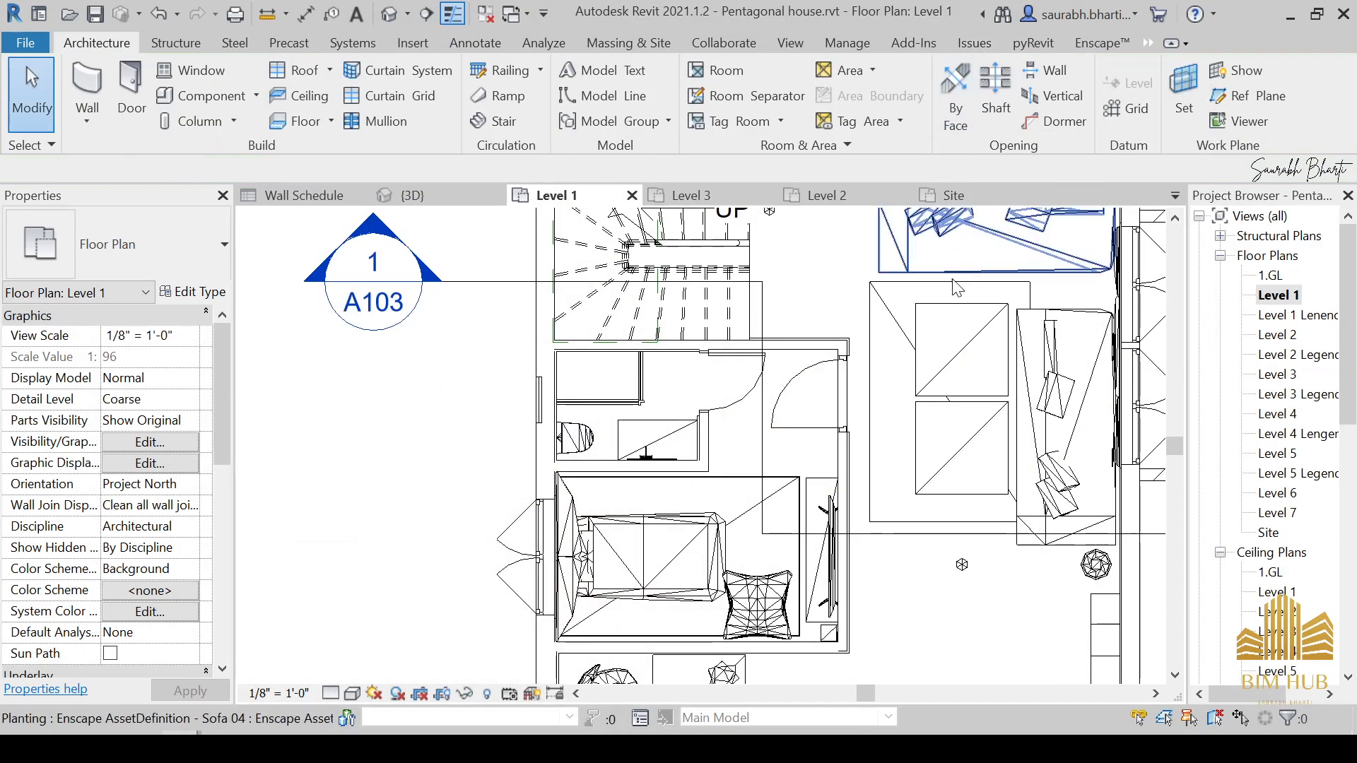
pyautogui.click(952, 286)
pyautogui.moveTo(951, 287); pyautogui.dragTo(950, 278)
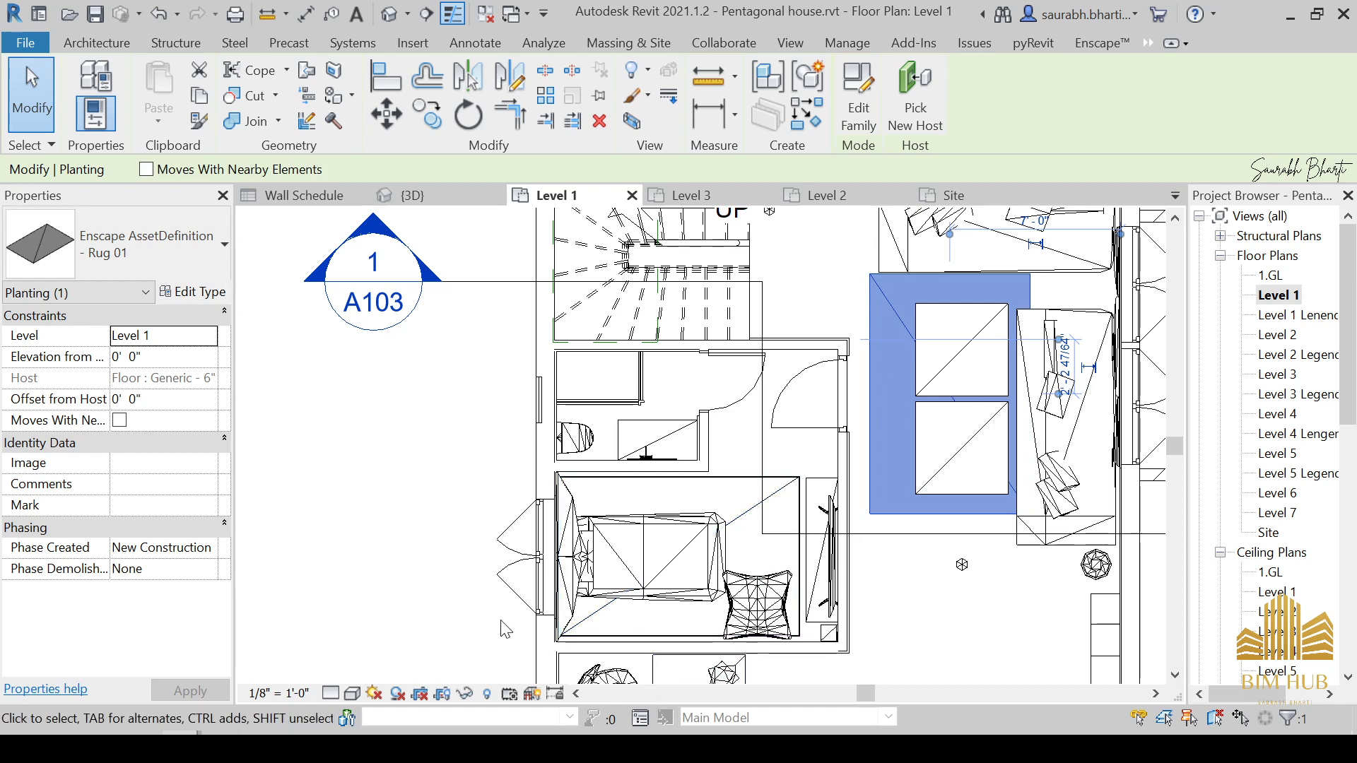
# Step: Reopen the Enscape Asset Library, clear the rug tag filter and show the People category
pyautogui.scroll(-3, 755, 523)
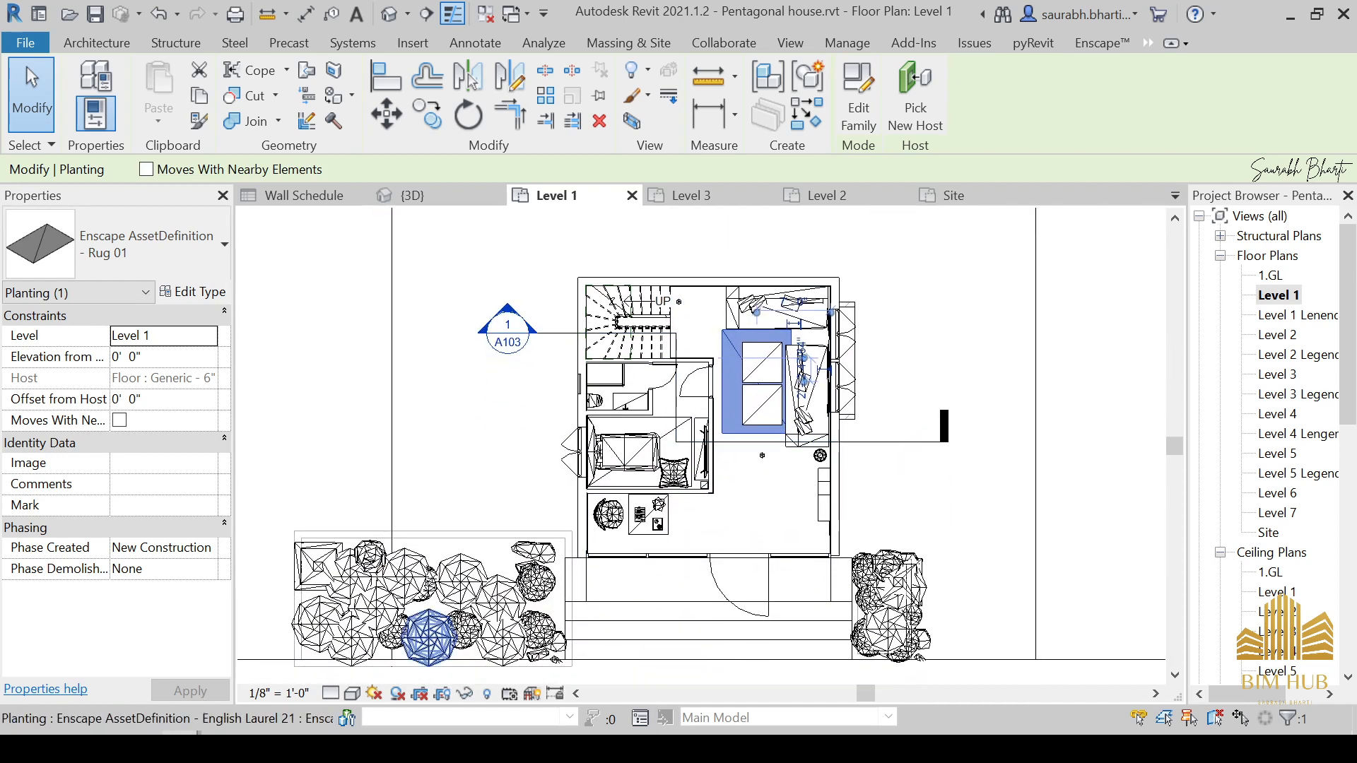
pyautogui.click(297, 682)
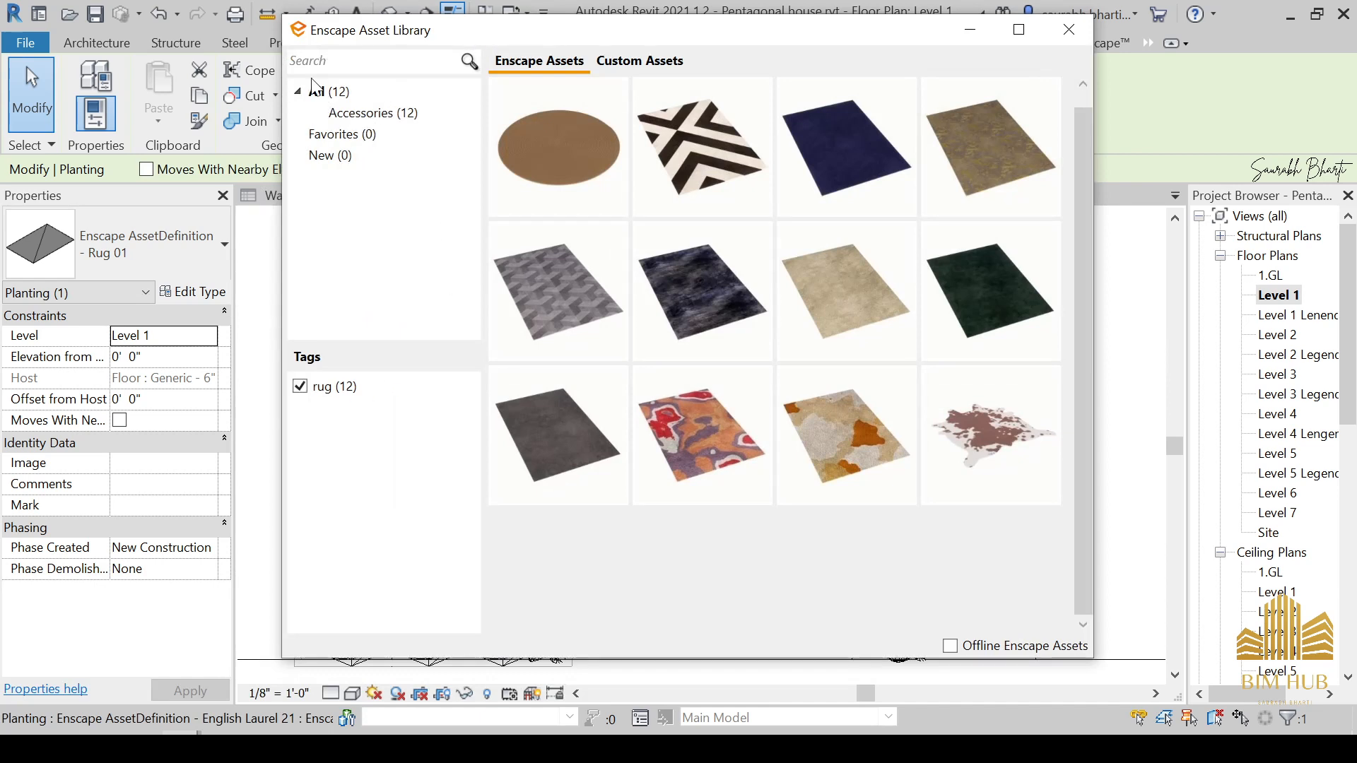
pyautogui.click(299, 389)
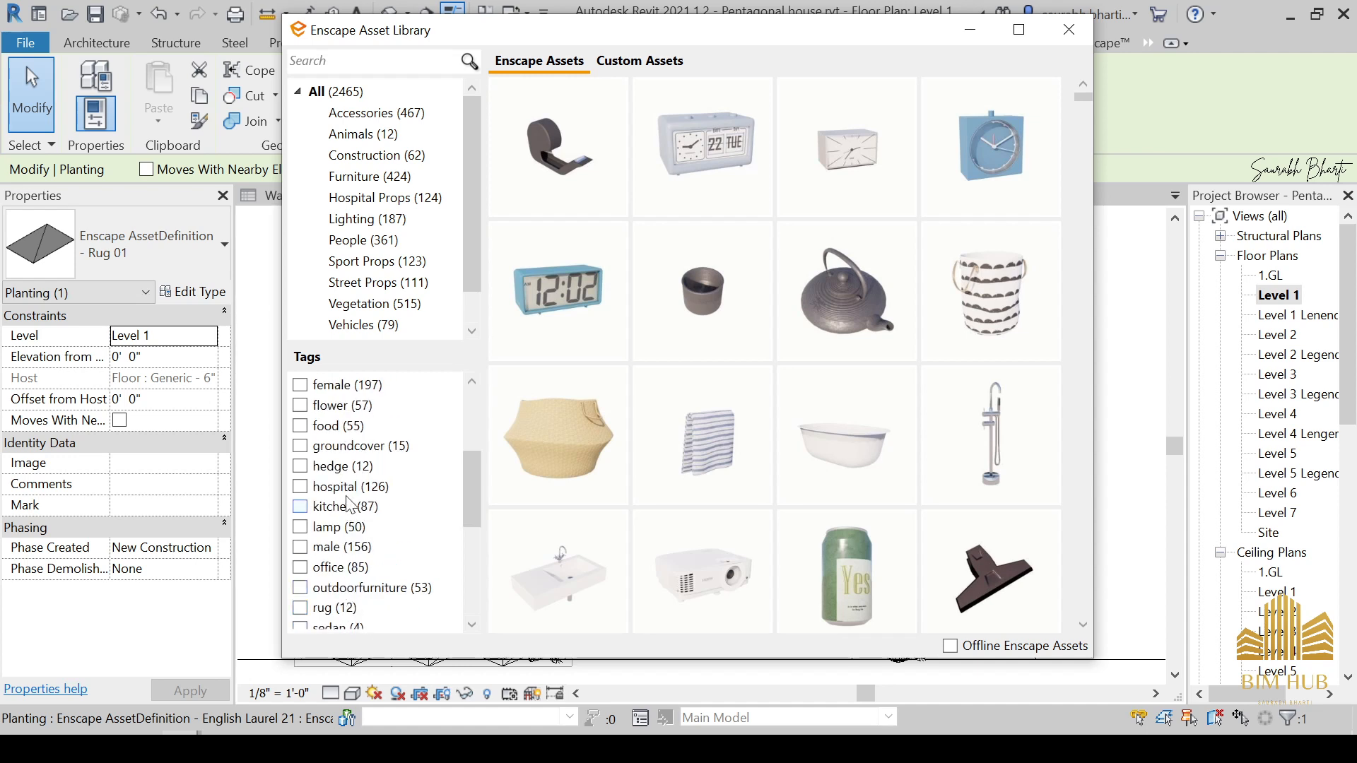
pyautogui.click(388, 242)
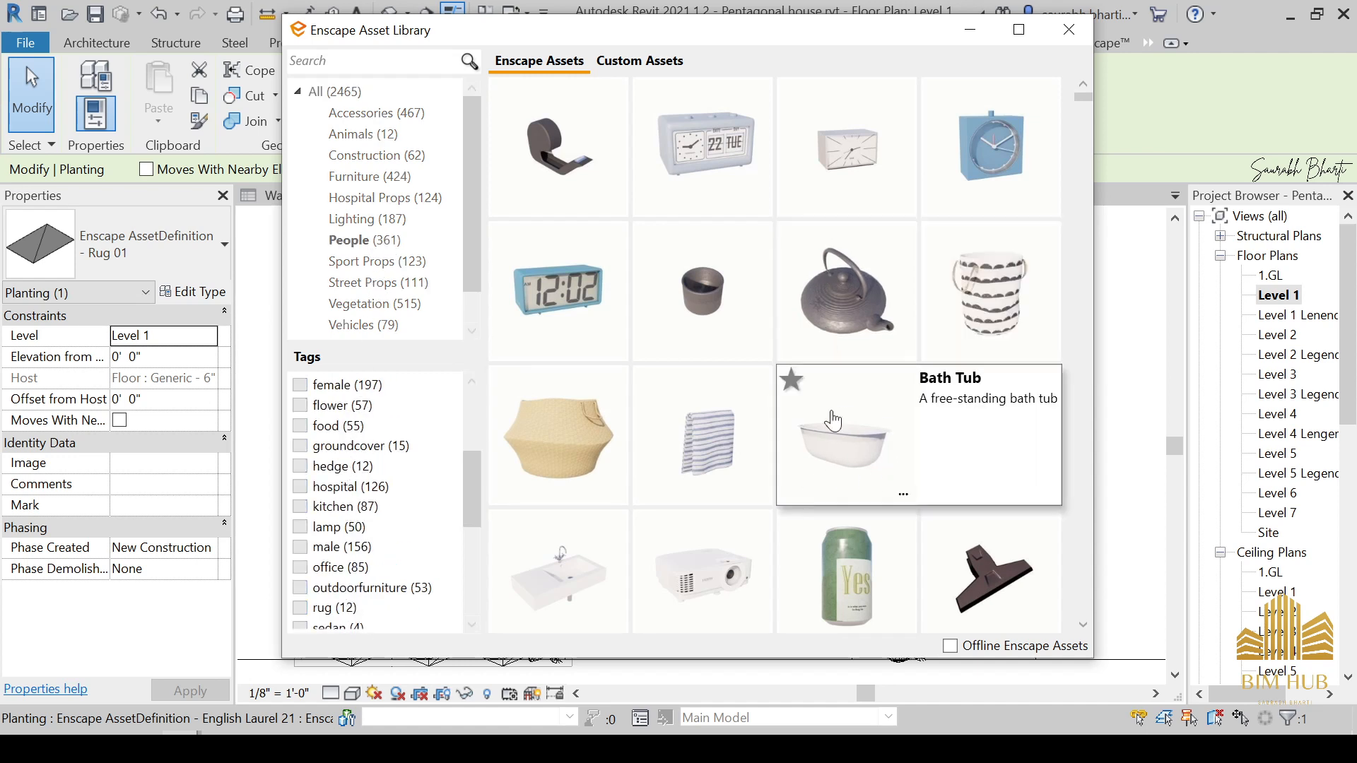
# Step: Place the "Aadesh, Sitting" asset on the round accent chair, facing the desk in the southwest corner of Level 1
pyautogui.moveTo(723, 401)
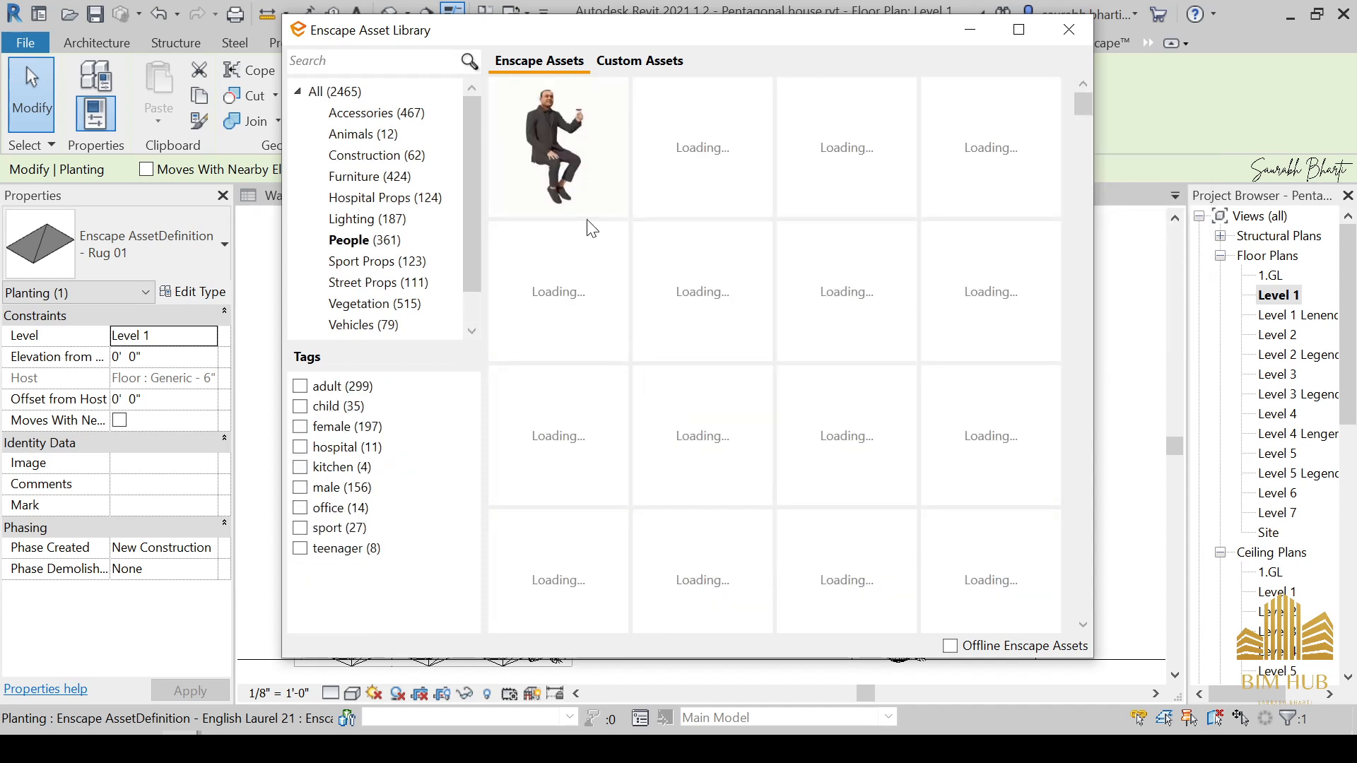
pyautogui.moveTo(524, 140)
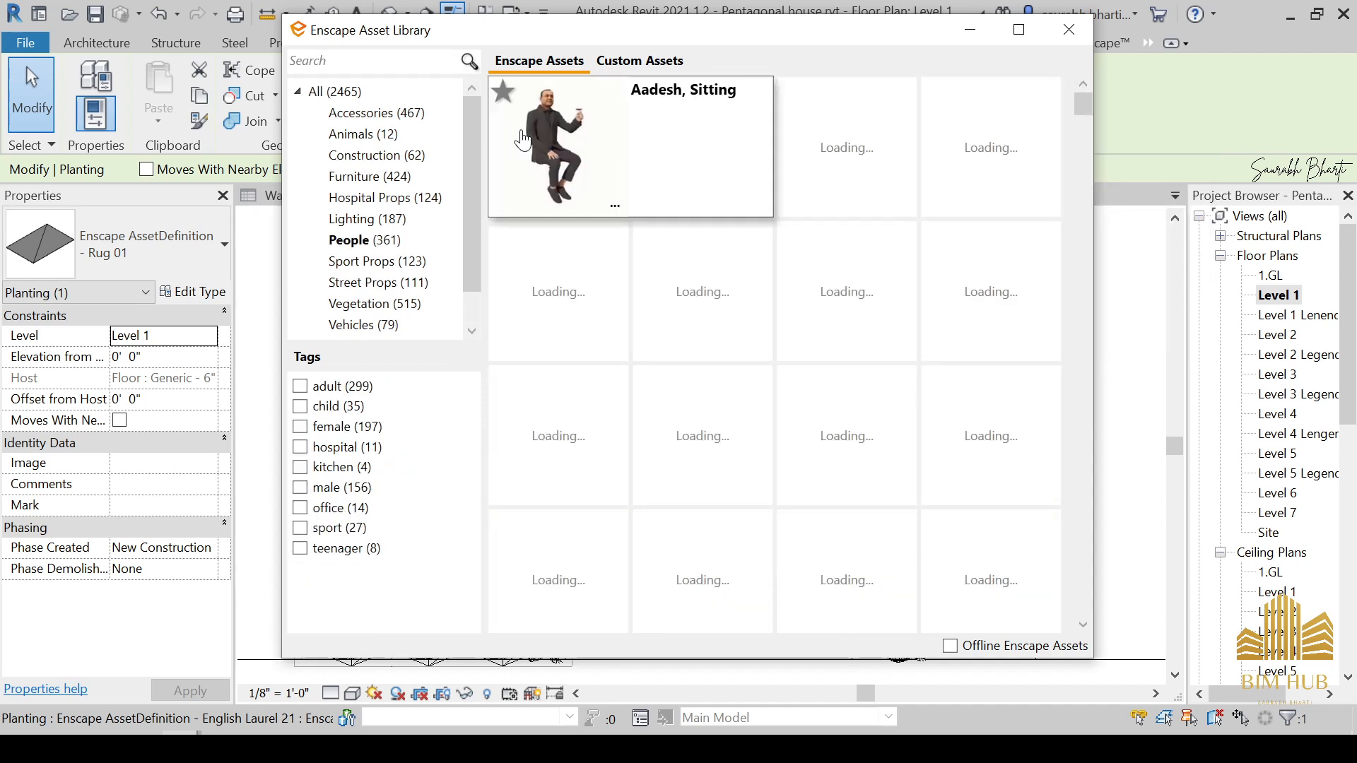
pyautogui.click(557, 147)
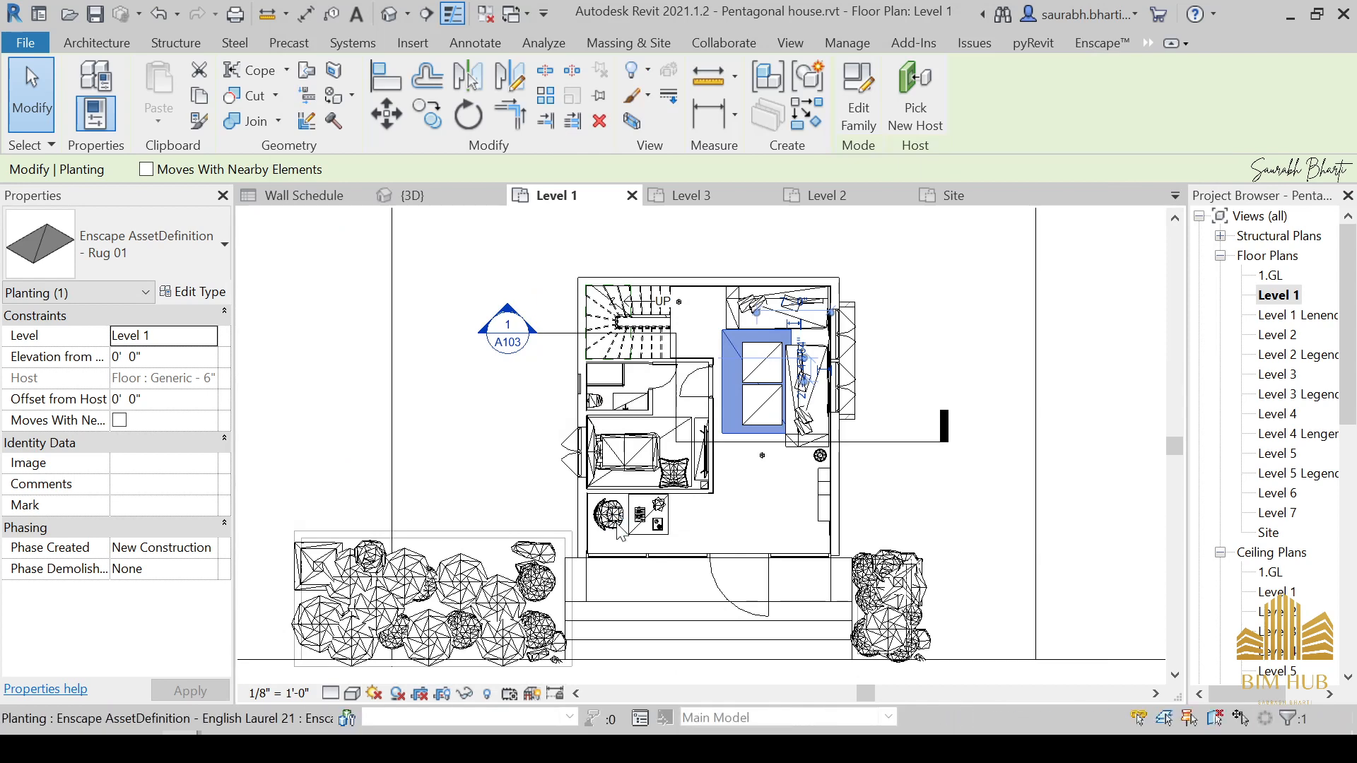
pyautogui.press('Return')
pyautogui.scroll(6, 619, 535)
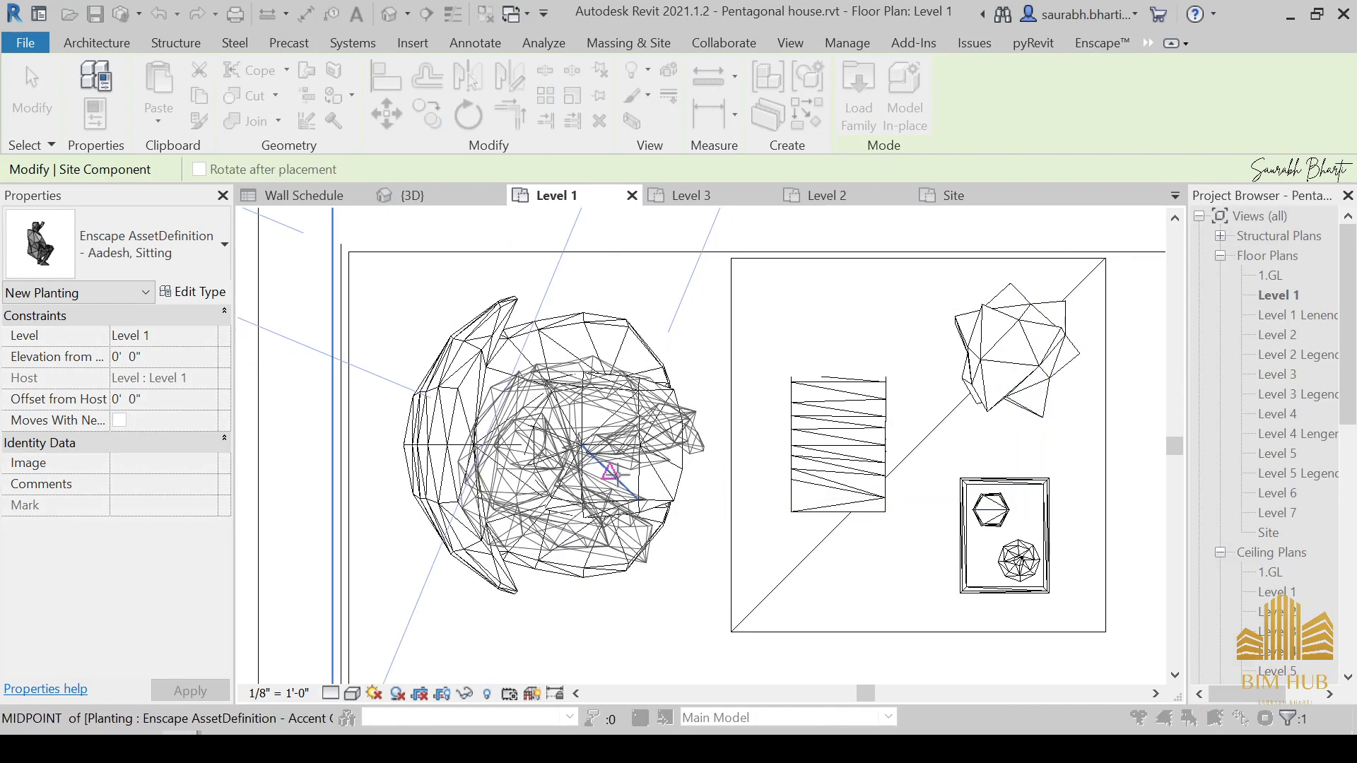
pyautogui.click(612, 472)
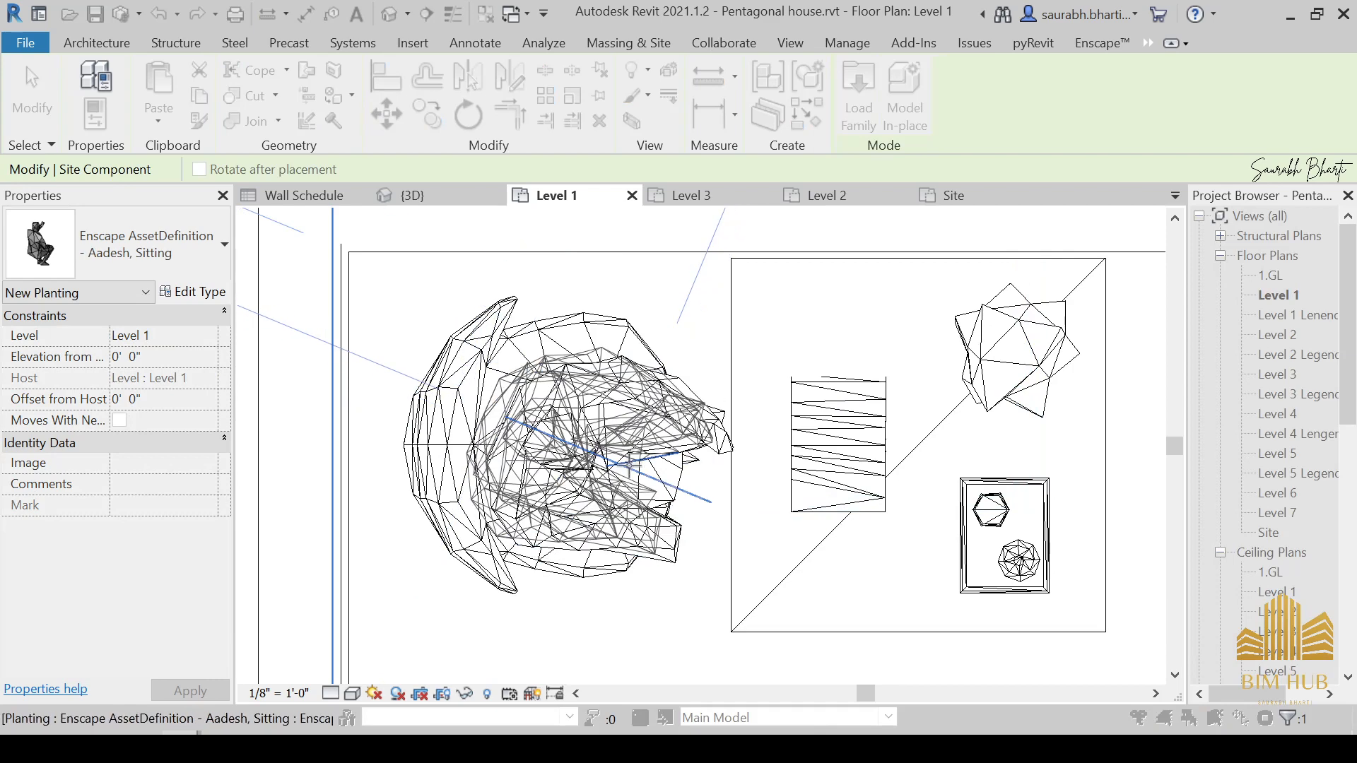
pyautogui.press('Escape')
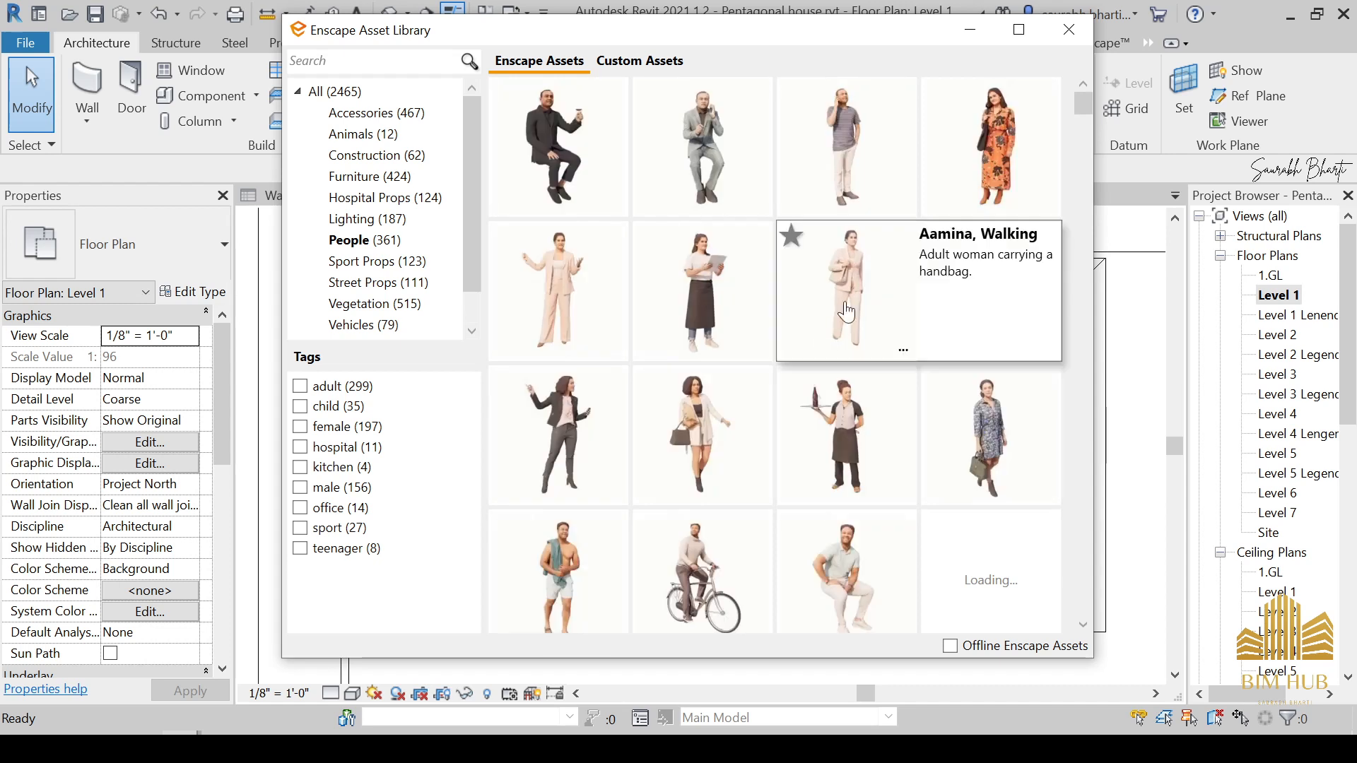
# Step: Place the "Aadesh, Standing" asset inside the front curtain wall, near the southeast corner of Level 1
pyautogui.click(846, 313)
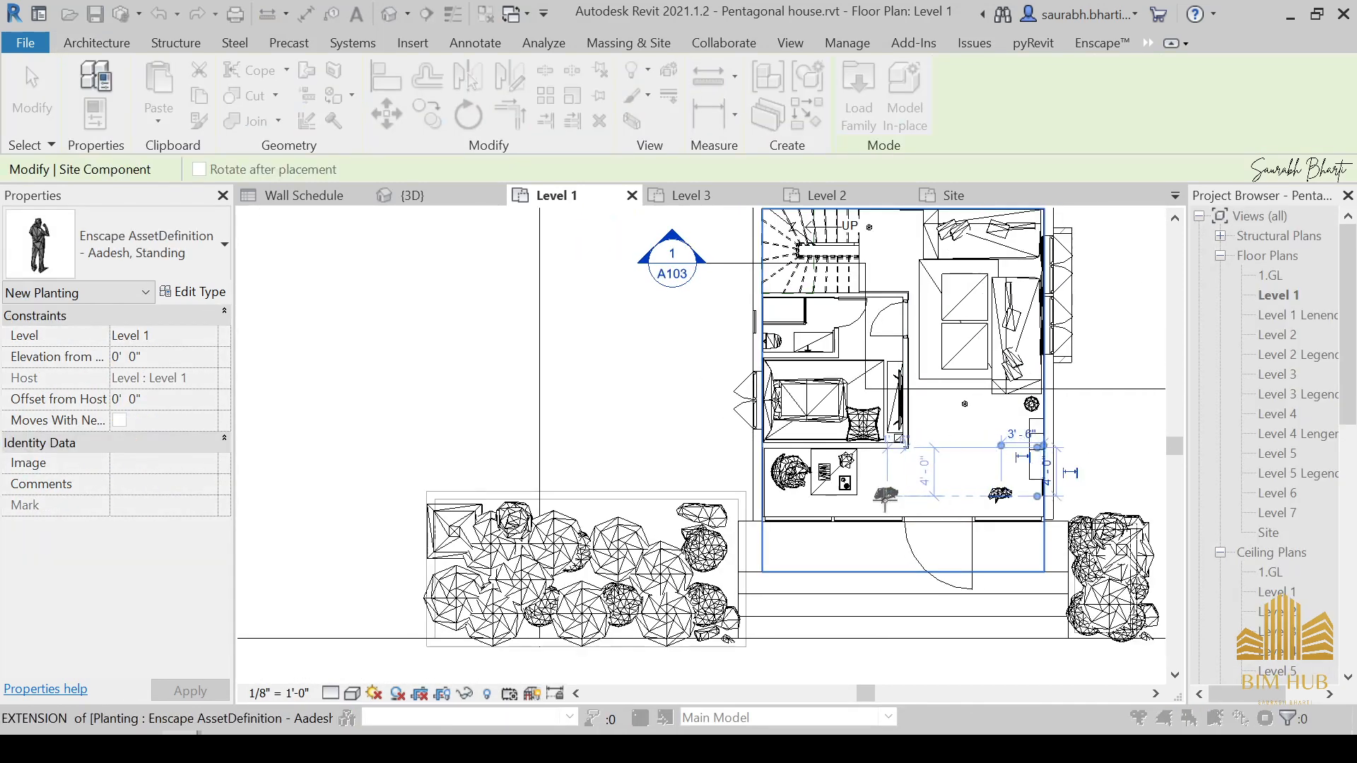
pyautogui.click(887, 474)
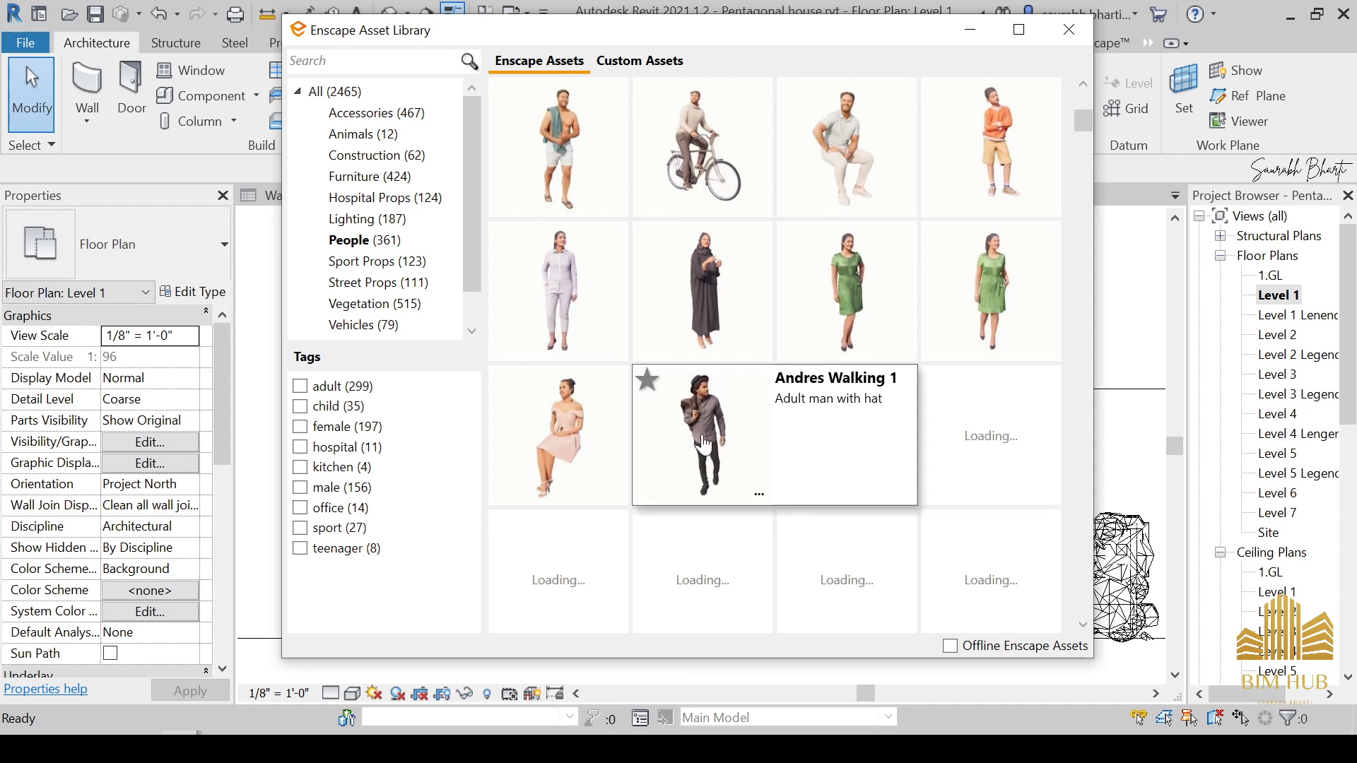
# Step: Find the "Annouk and Maud, Standing" people asset and place it between the staircase and the north sofa
pyautogui.scroll(3, 947, 350)
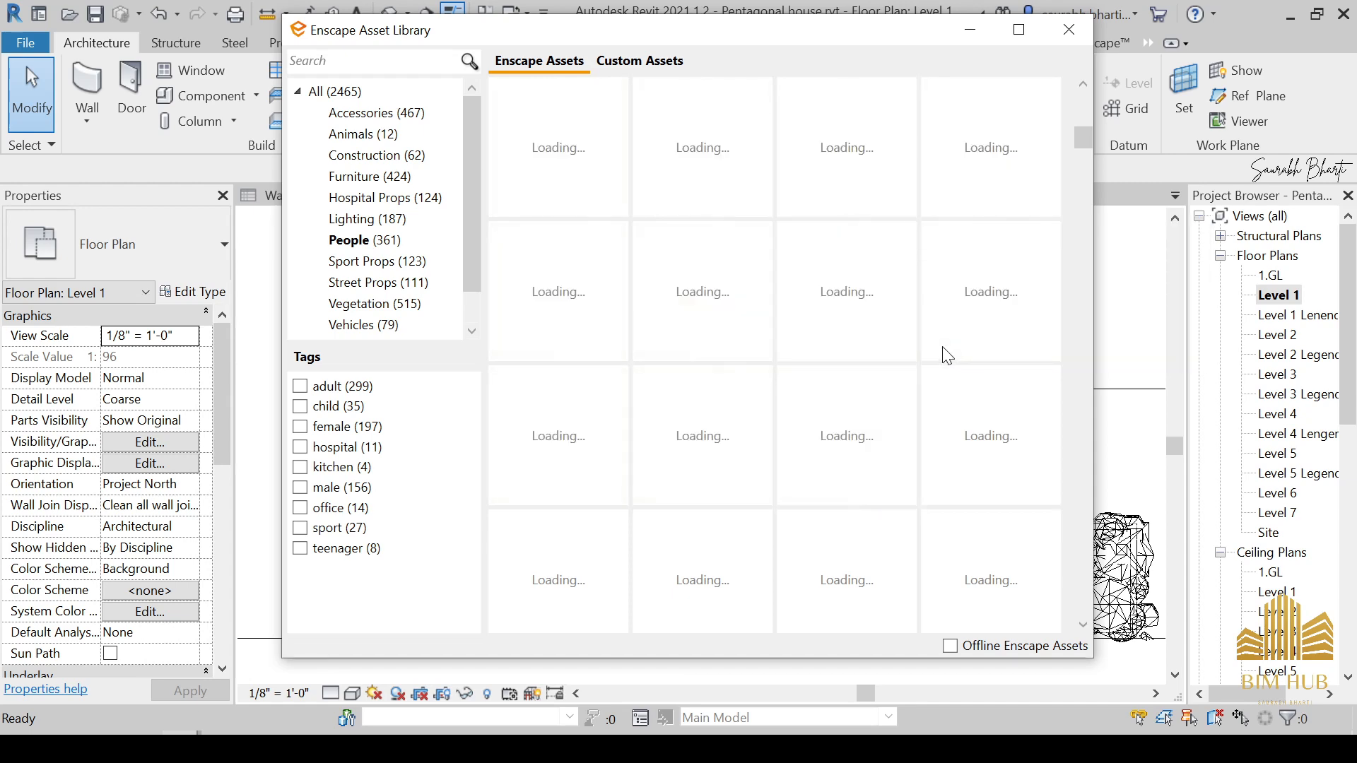
pyautogui.scroll(-5, 809, 428)
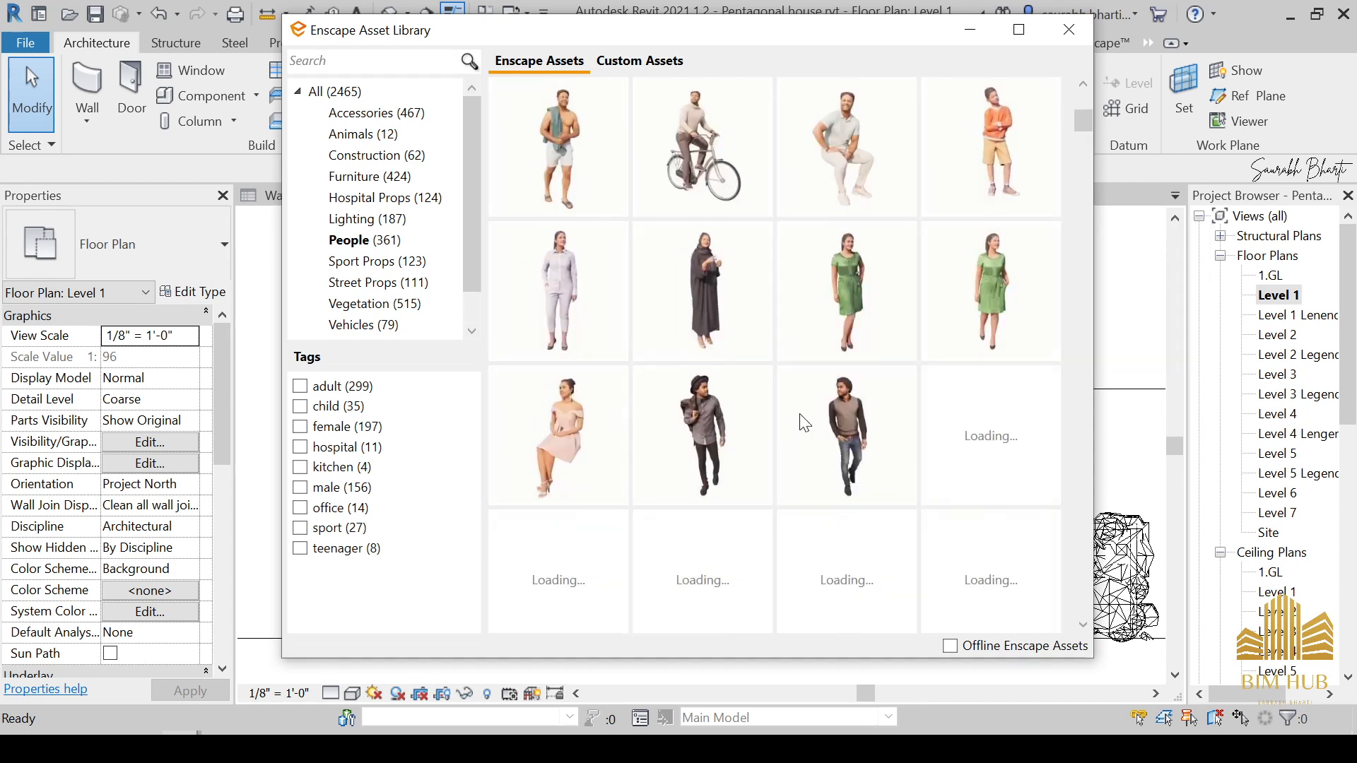
pyautogui.scroll(-2, 692, 365)
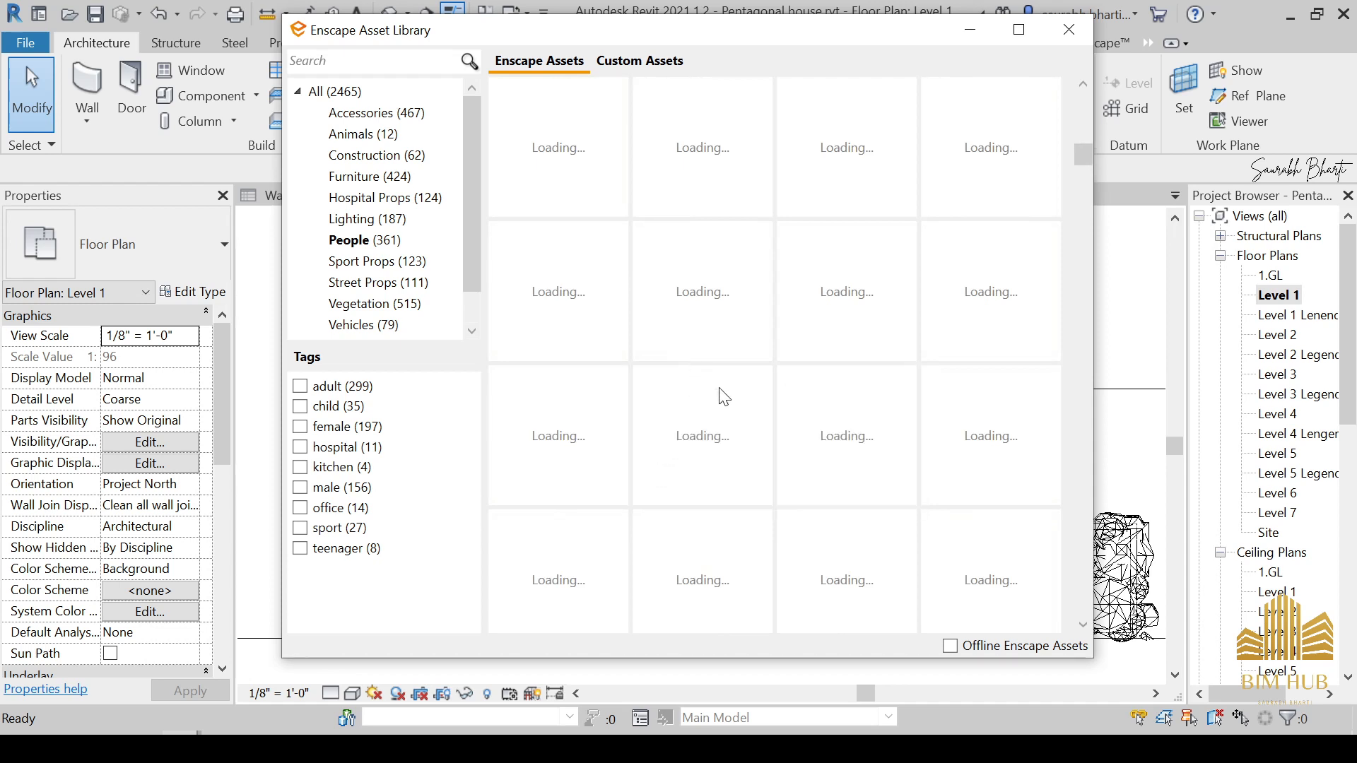
pyautogui.scroll(-2, 707, 400)
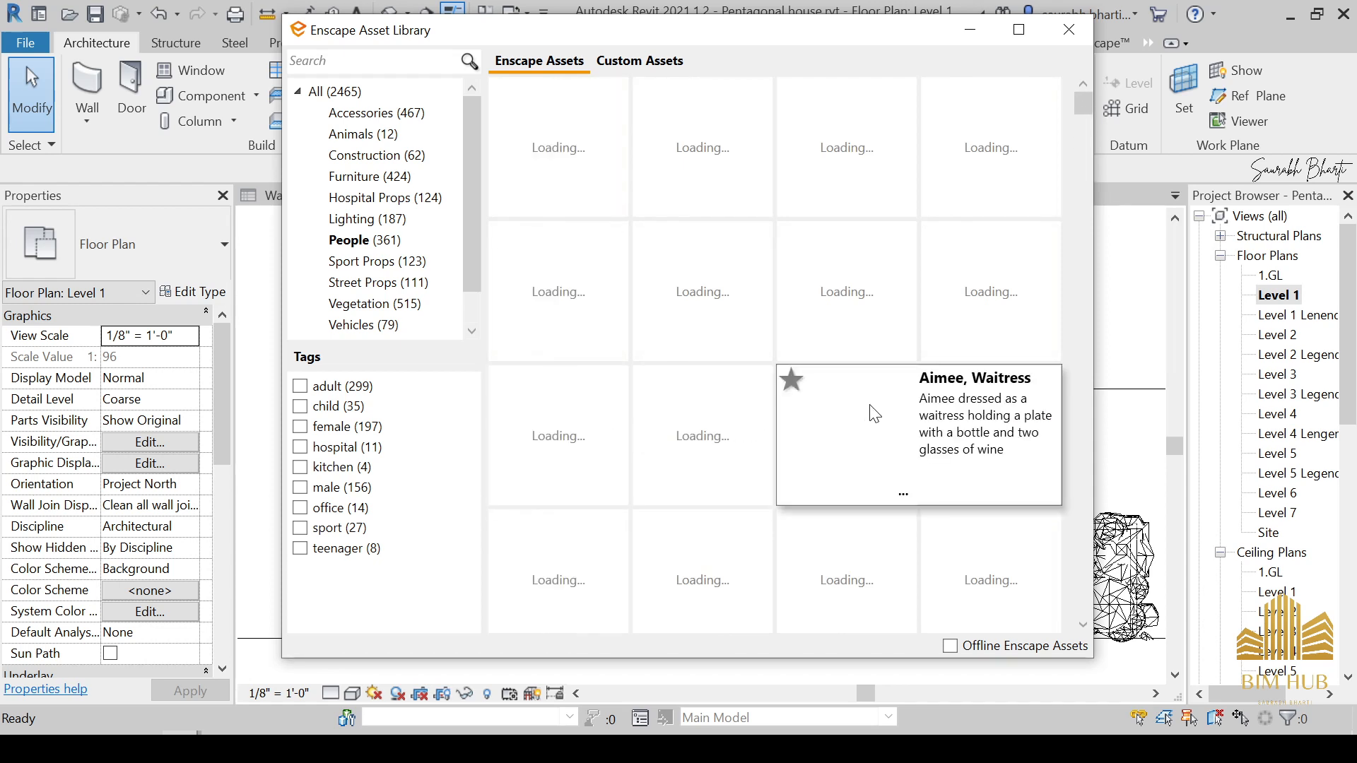
pyautogui.scroll(-2, 863, 422)
pyautogui.scroll(2, 864, 422)
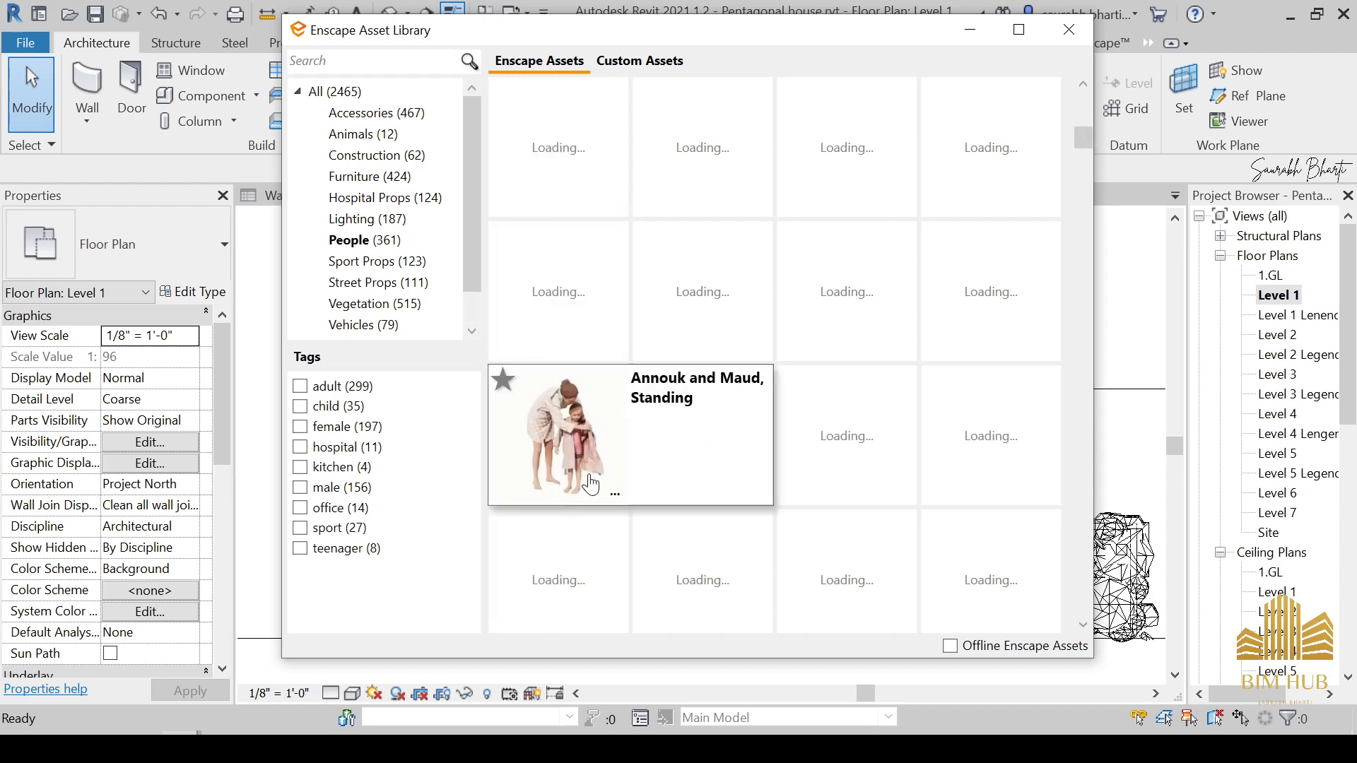
pyautogui.click(593, 443)
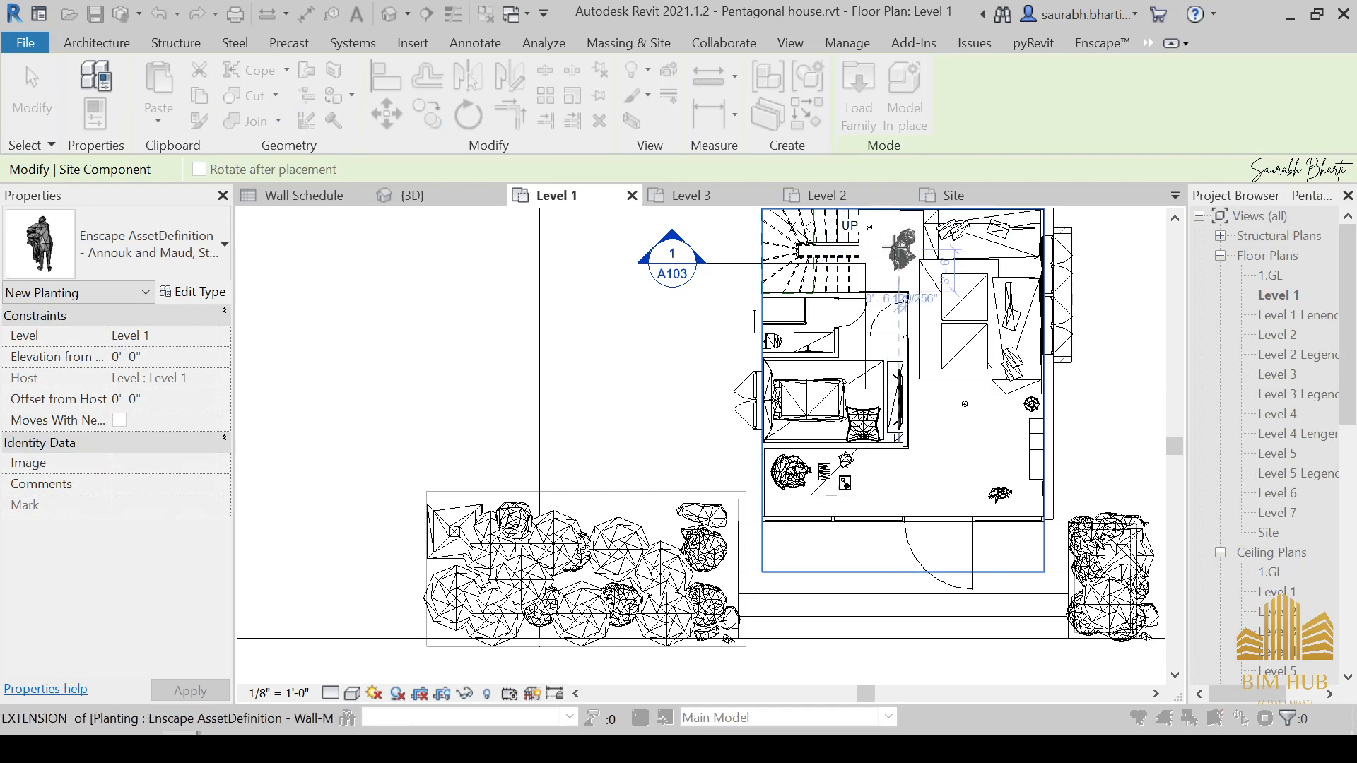
pyautogui.click(856, 333)
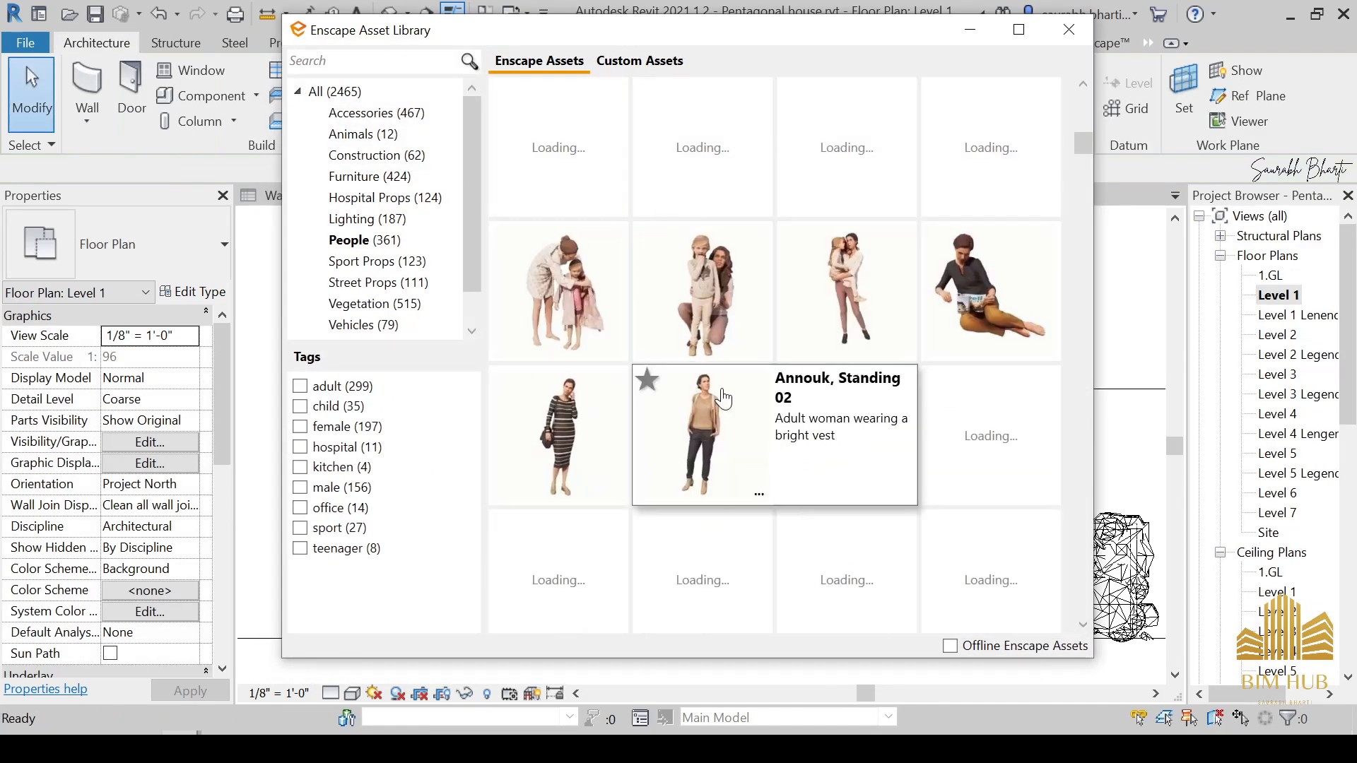
# Step: Place the "Annouk Sitting" asset on the north sofa and set its elevation from level to 1' 0"
pyautogui.click(942, 281)
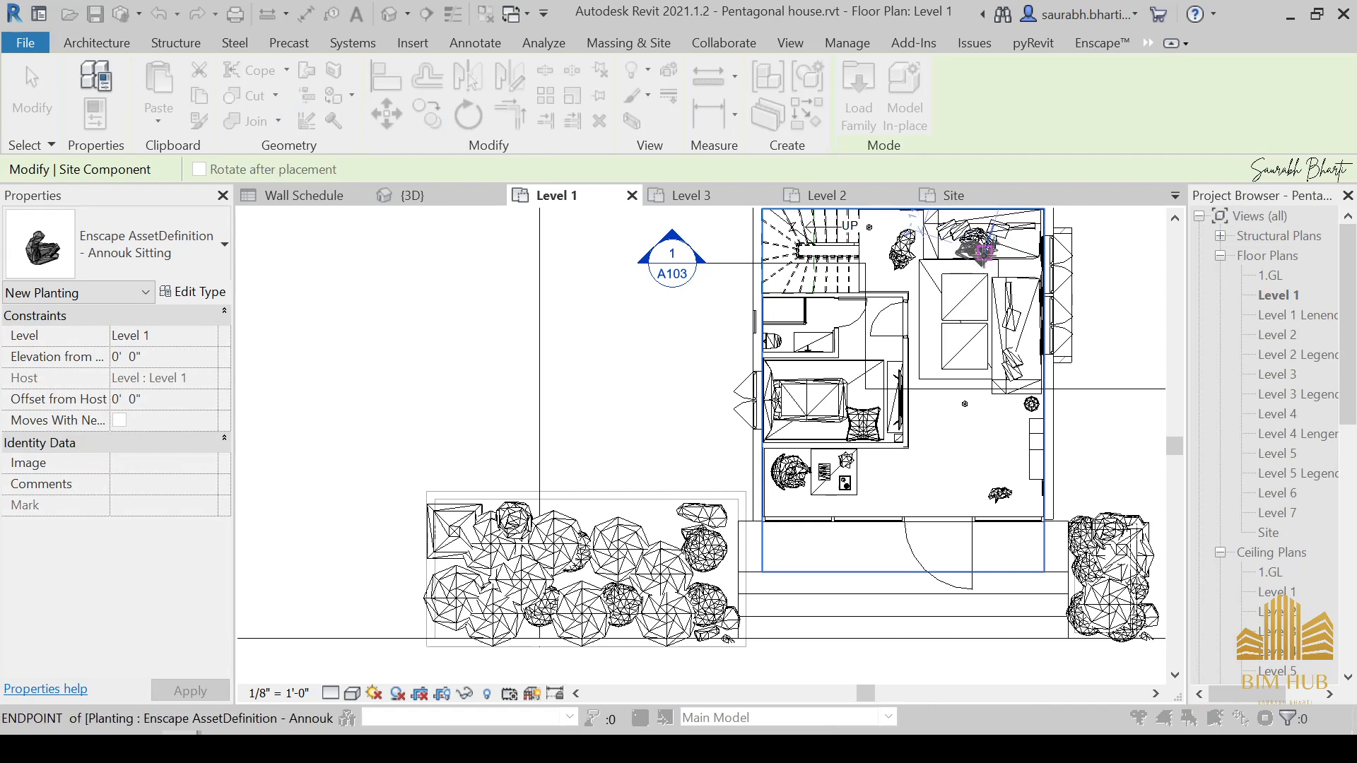
pyautogui.click(984, 249)
pyautogui.press('Escape')
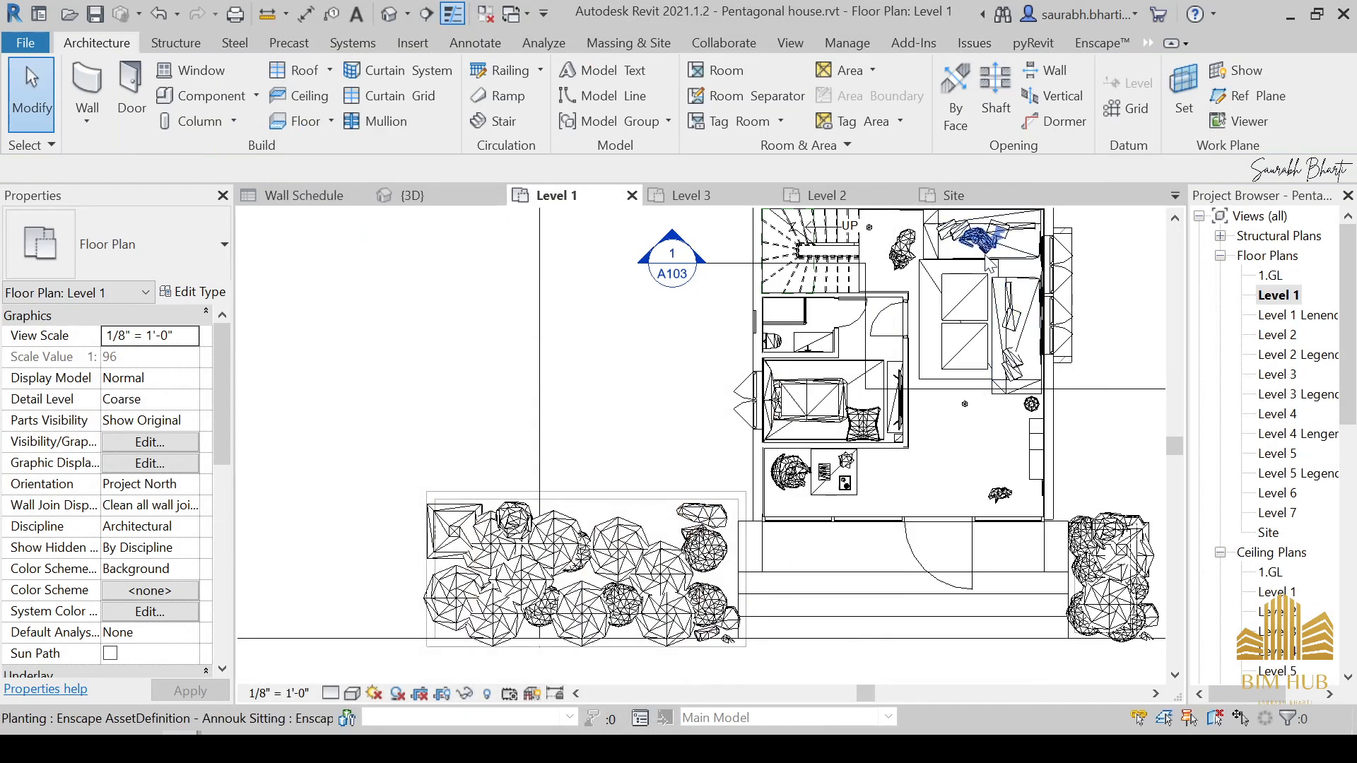
pyautogui.click(987, 262)
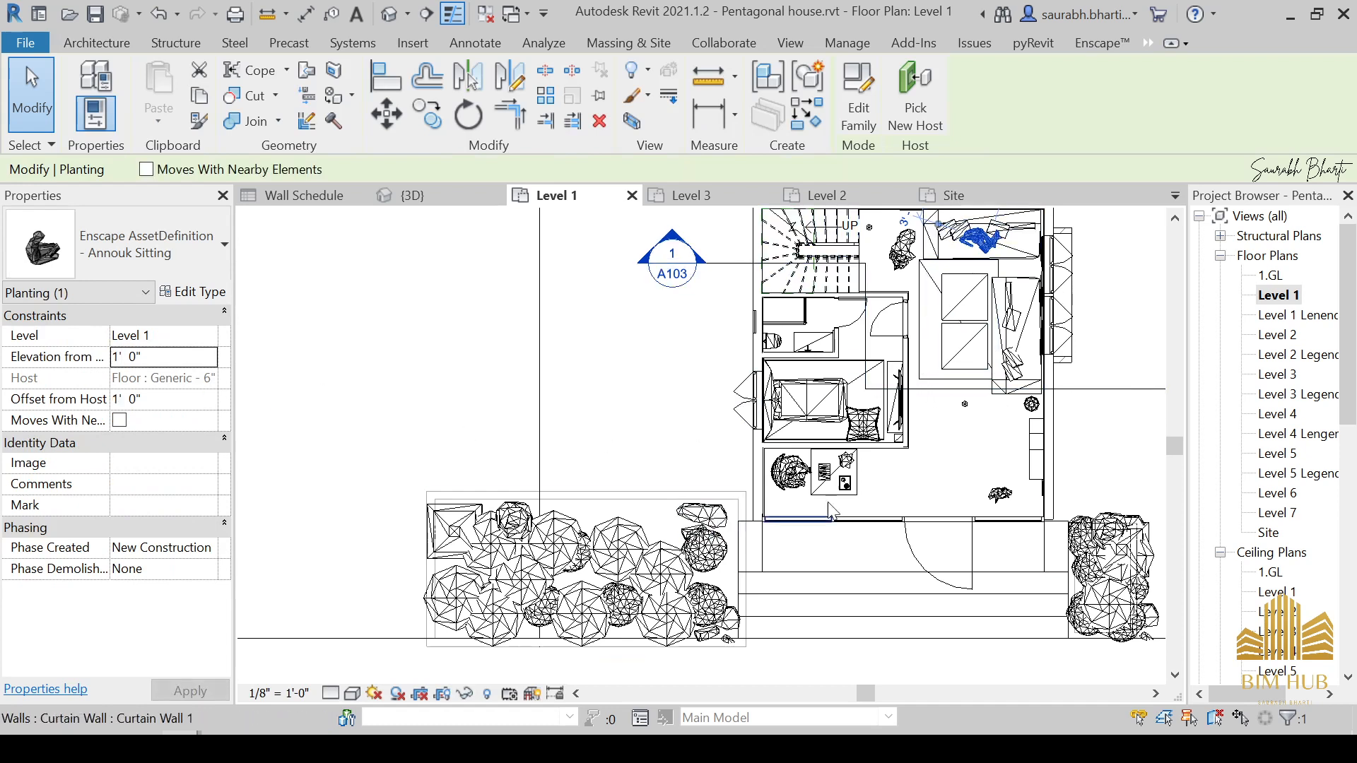
# Step: Find the "Bill Sitting" people asset and place it on the sofa along the east wall, facing the square tables
pyautogui.moveTo(200, 713)
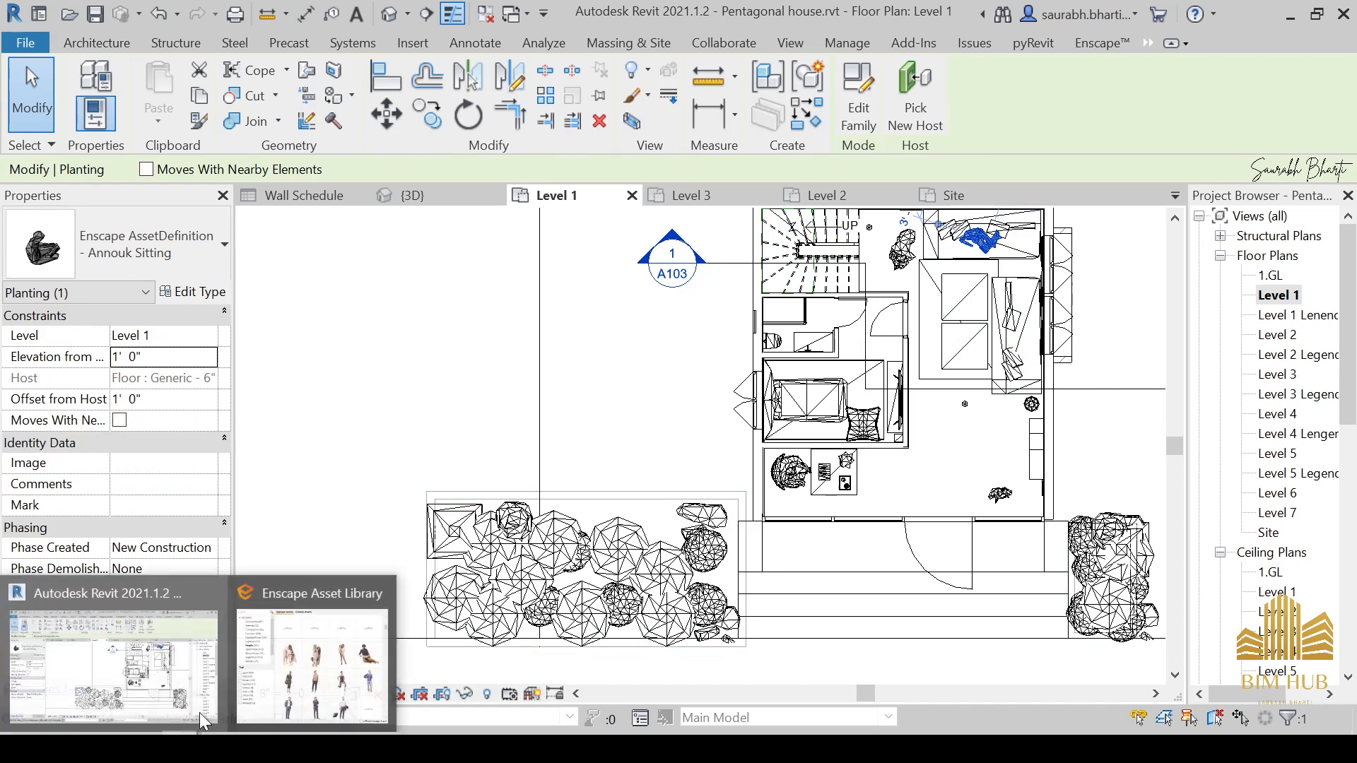
pyautogui.click(308, 643)
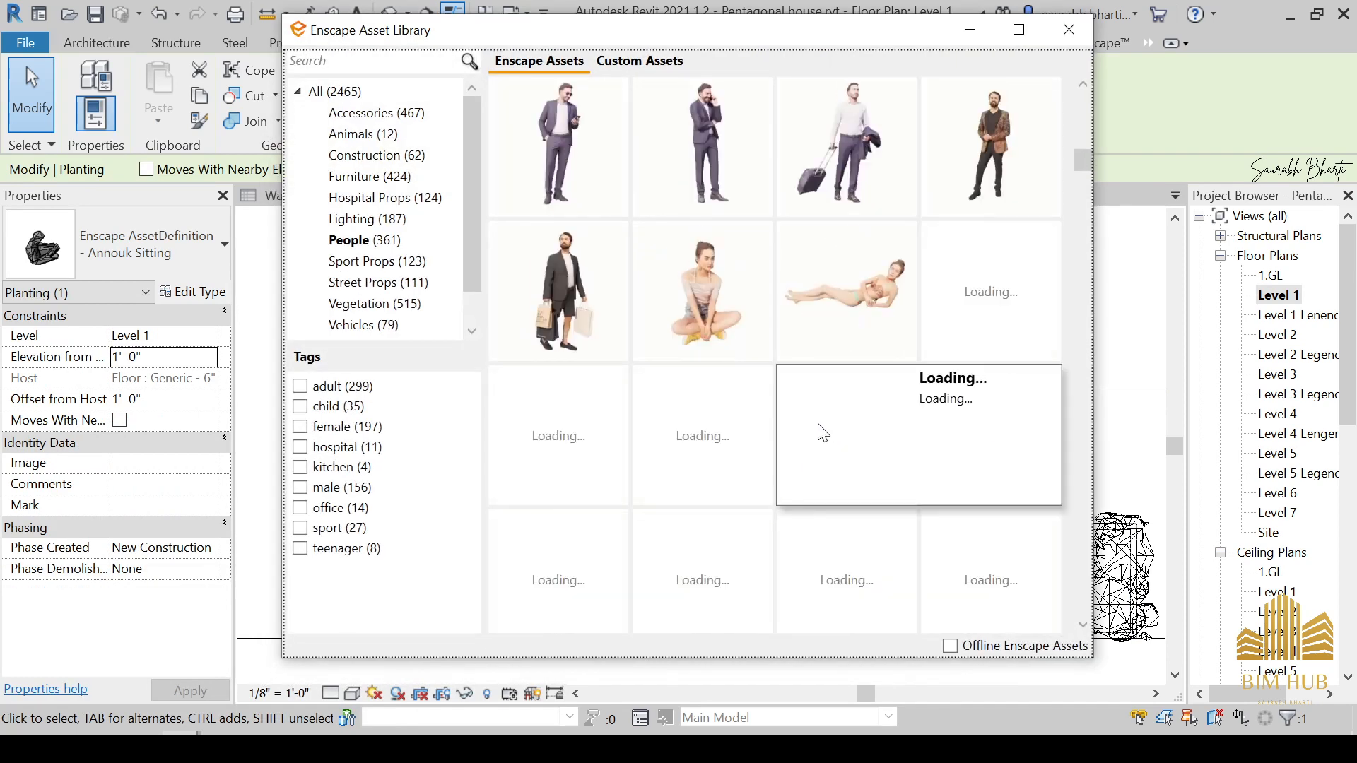
pyautogui.scroll(-1, 707, 431)
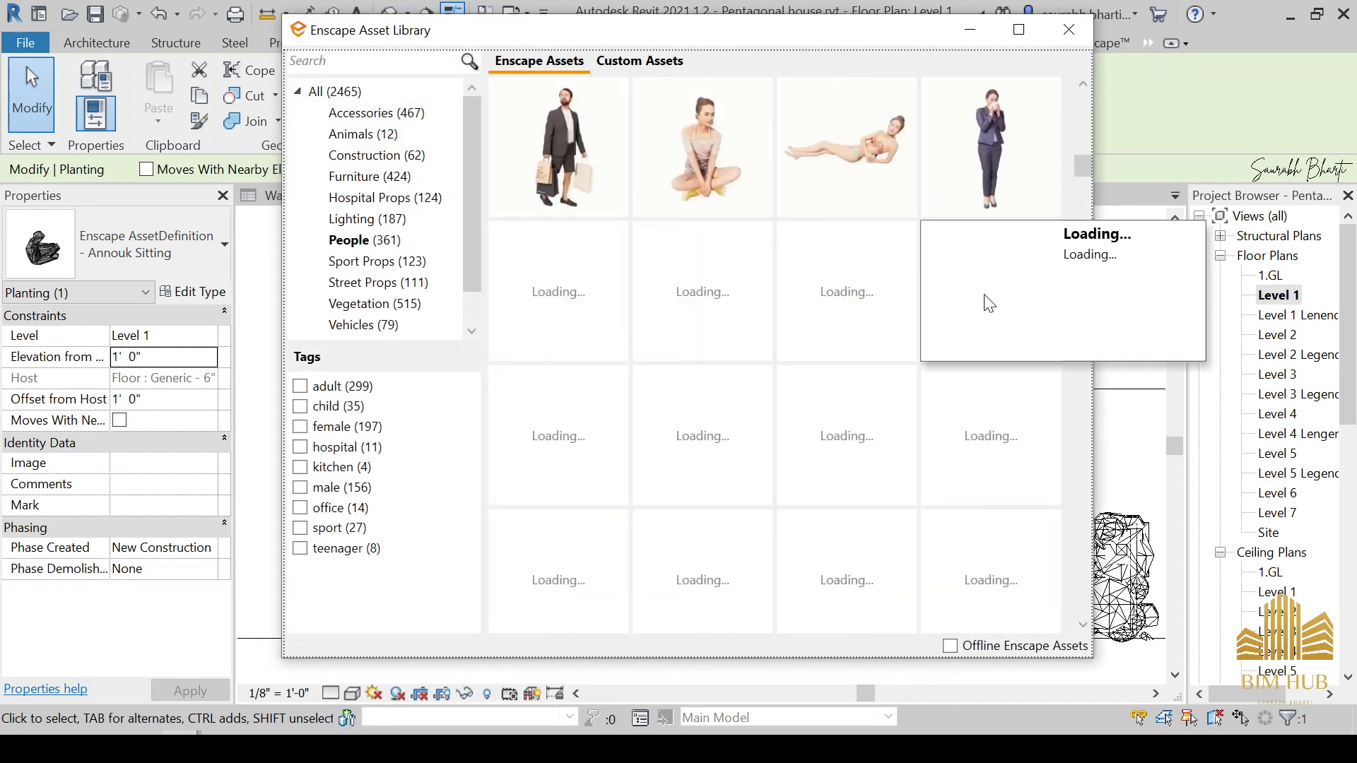
pyautogui.scroll(-1, 756, 434)
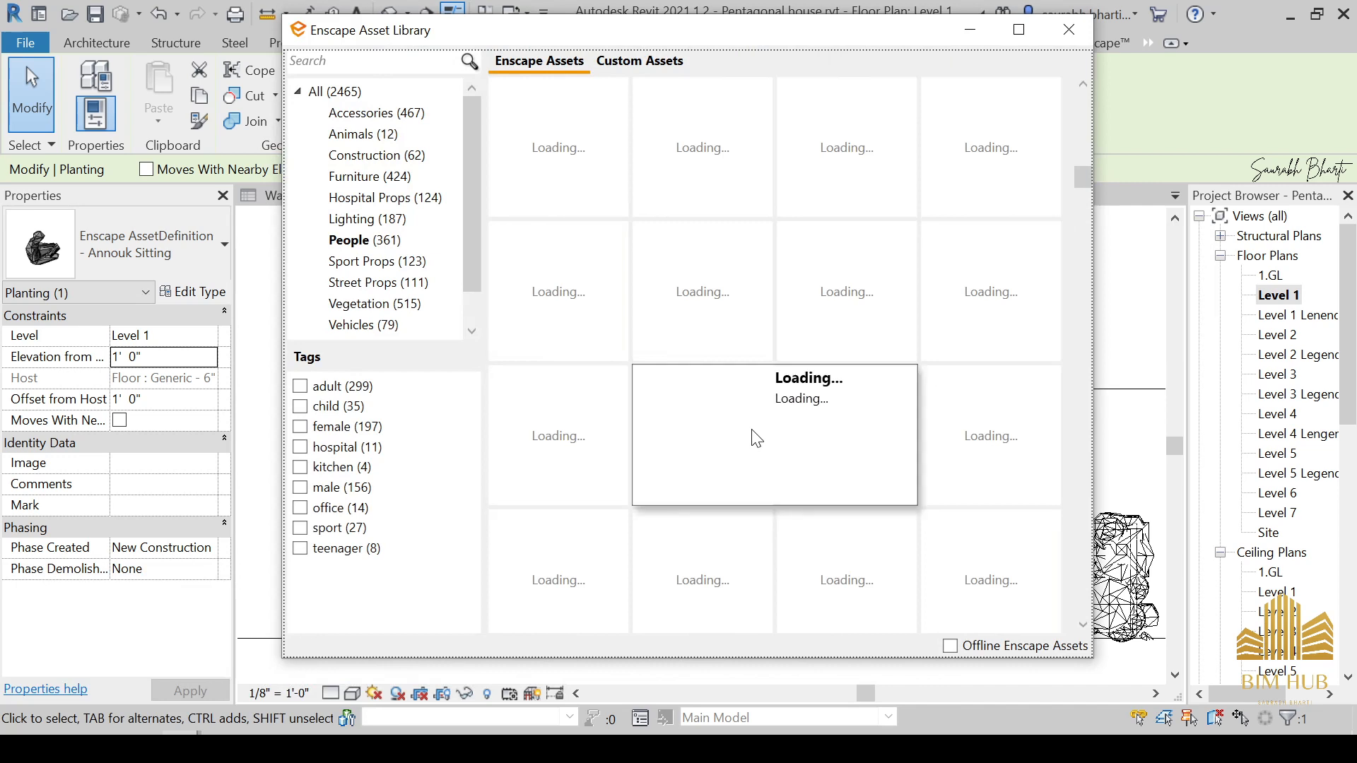
pyautogui.scroll(1, 754, 446)
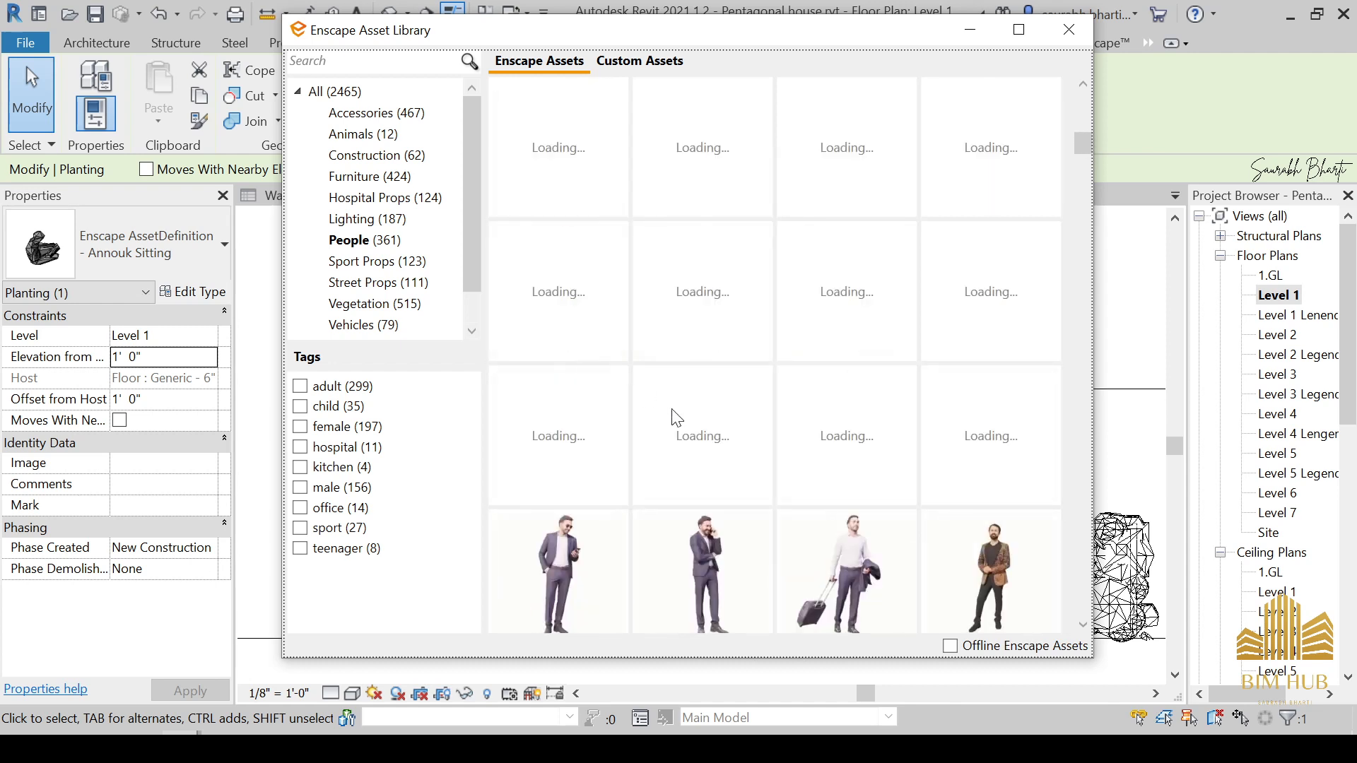
pyautogui.scroll(-1, 785, 449)
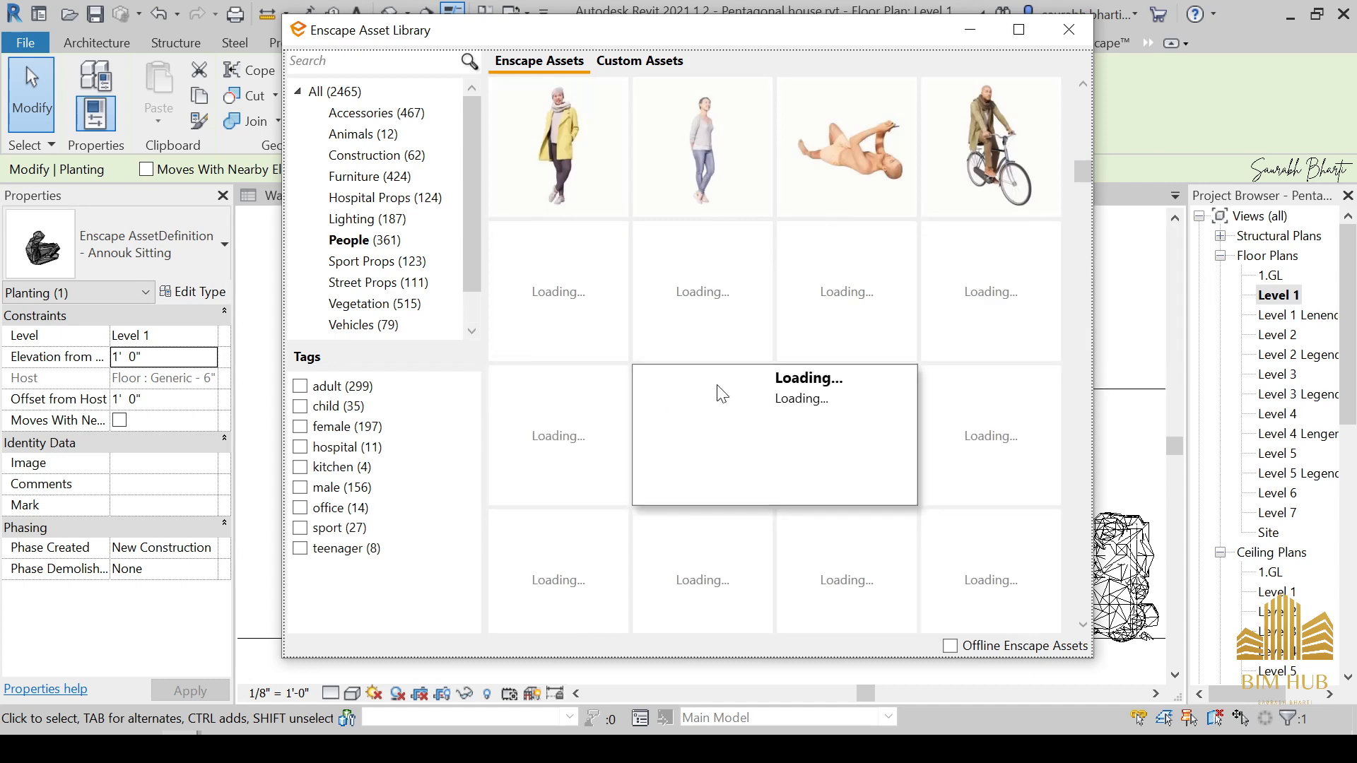
pyautogui.scroll(-1, 722, 393)
pyautogui.scroll(2, 820, 413)
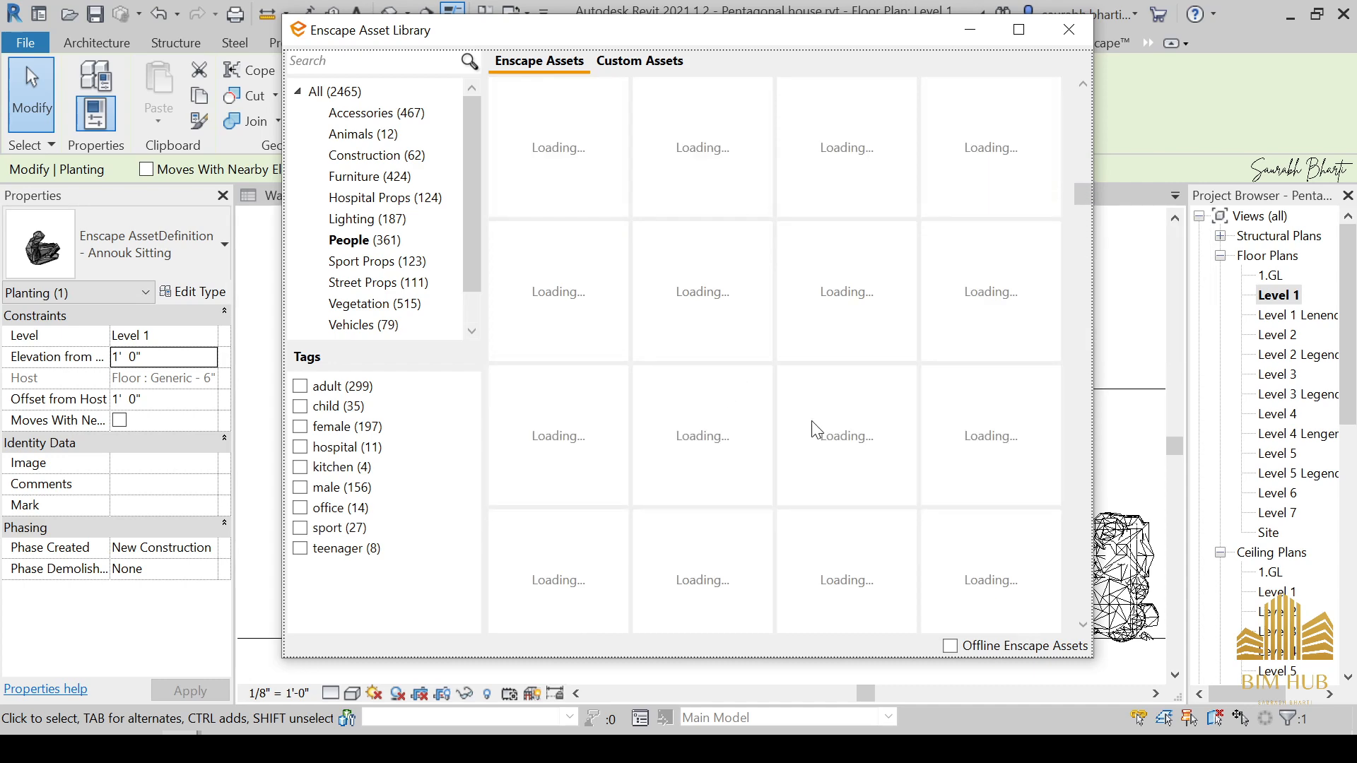
pyautogui.click(555, 286)
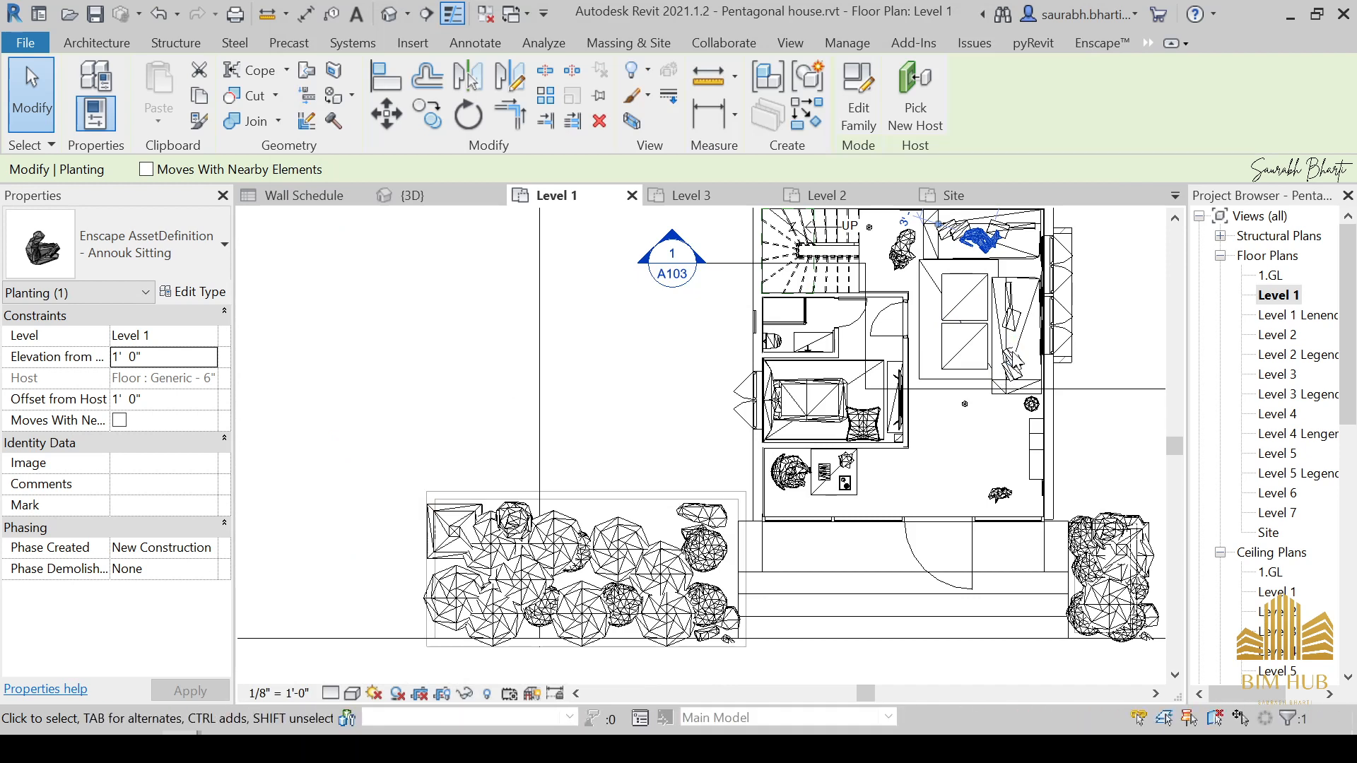
pyautogui.scroll(2, 1010, 353)
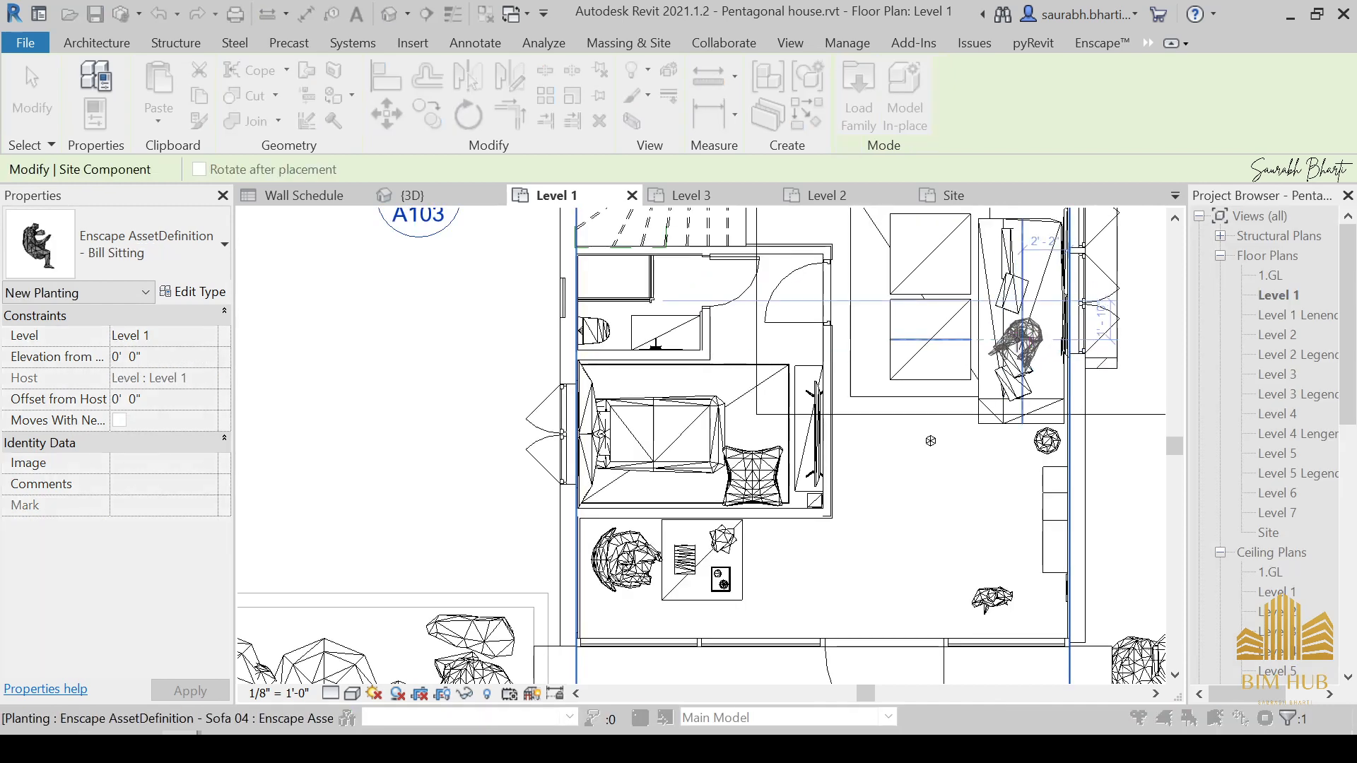
pyautogui.click(1007, 343)
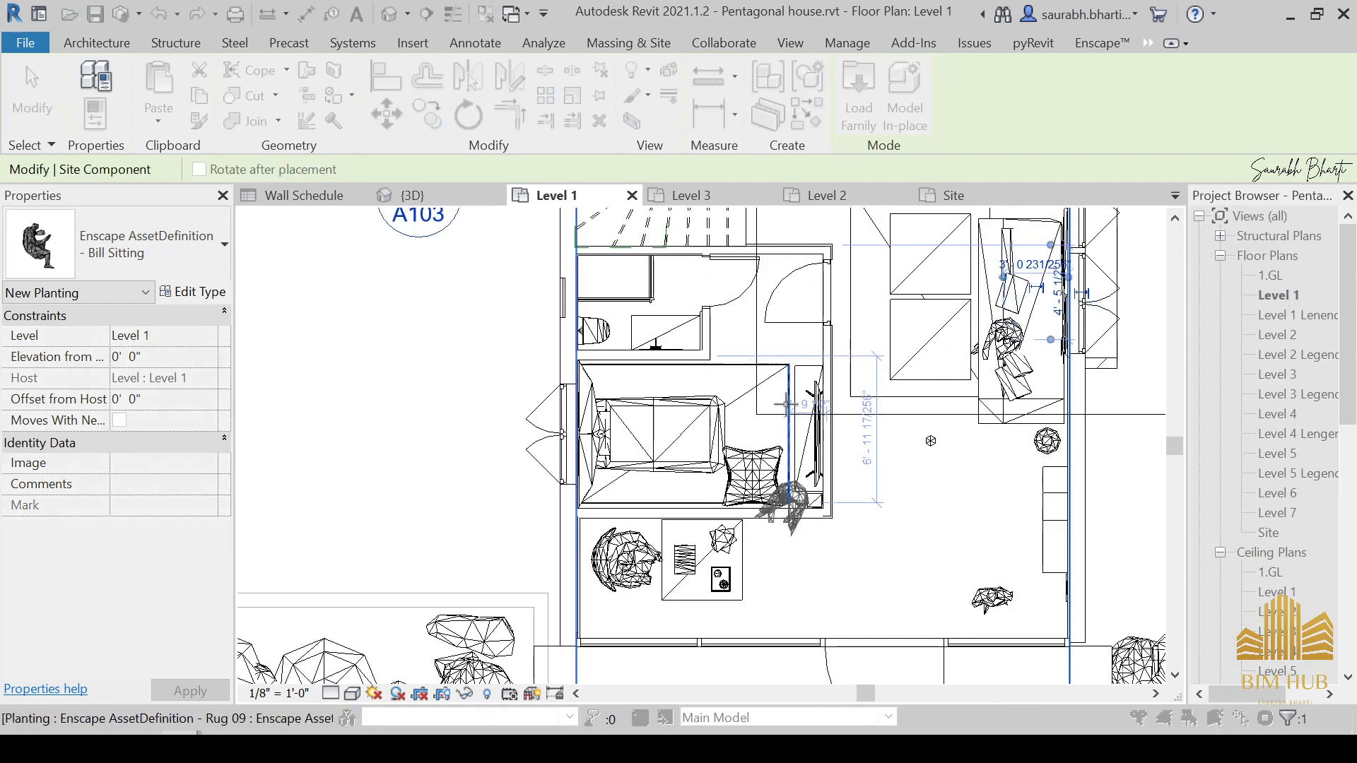
pyautogui.scroll(-2, 787, 404)
pyautogui.press('Escape')
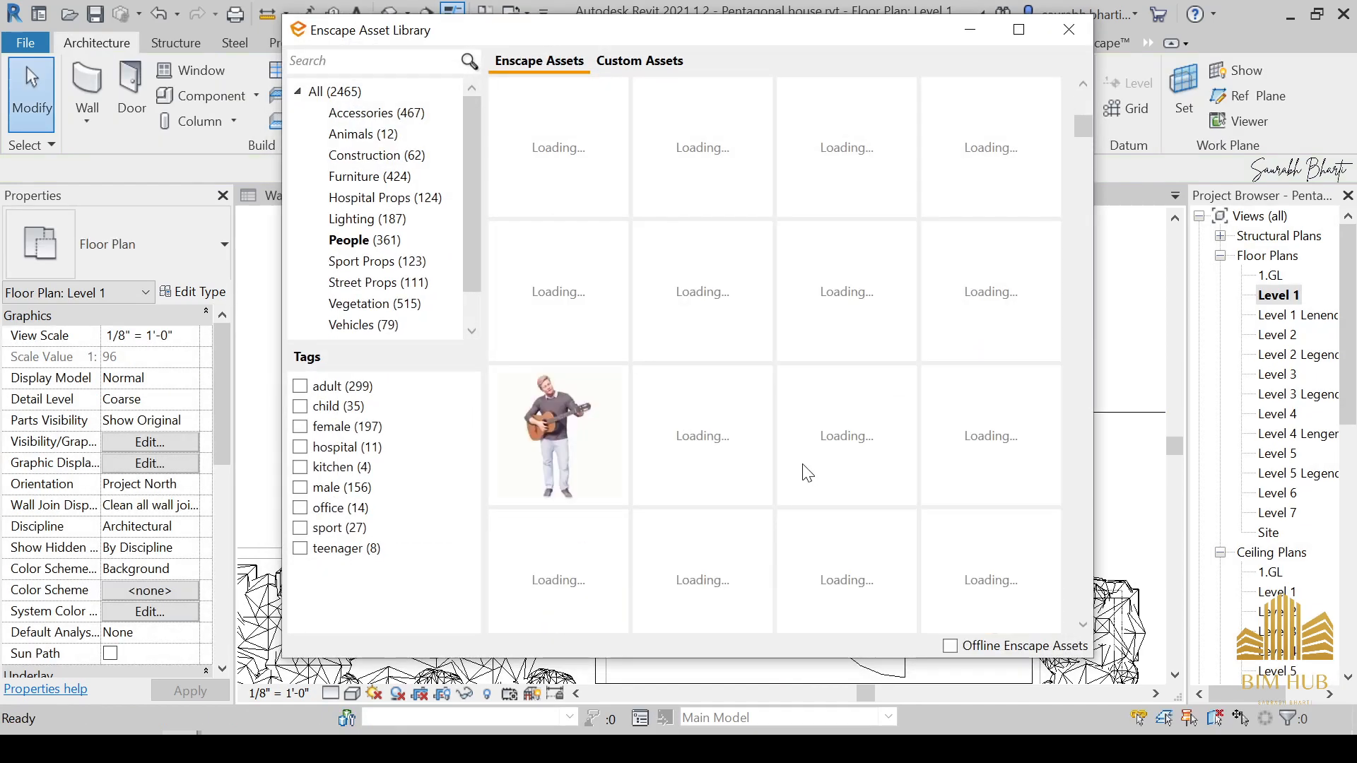
# Step: Find the "Connor and Isabella, Standing 02" people asset and place it in the open area southeast of the Level 1 bedroom
pyautogui.scroll(-2, 807, 452)
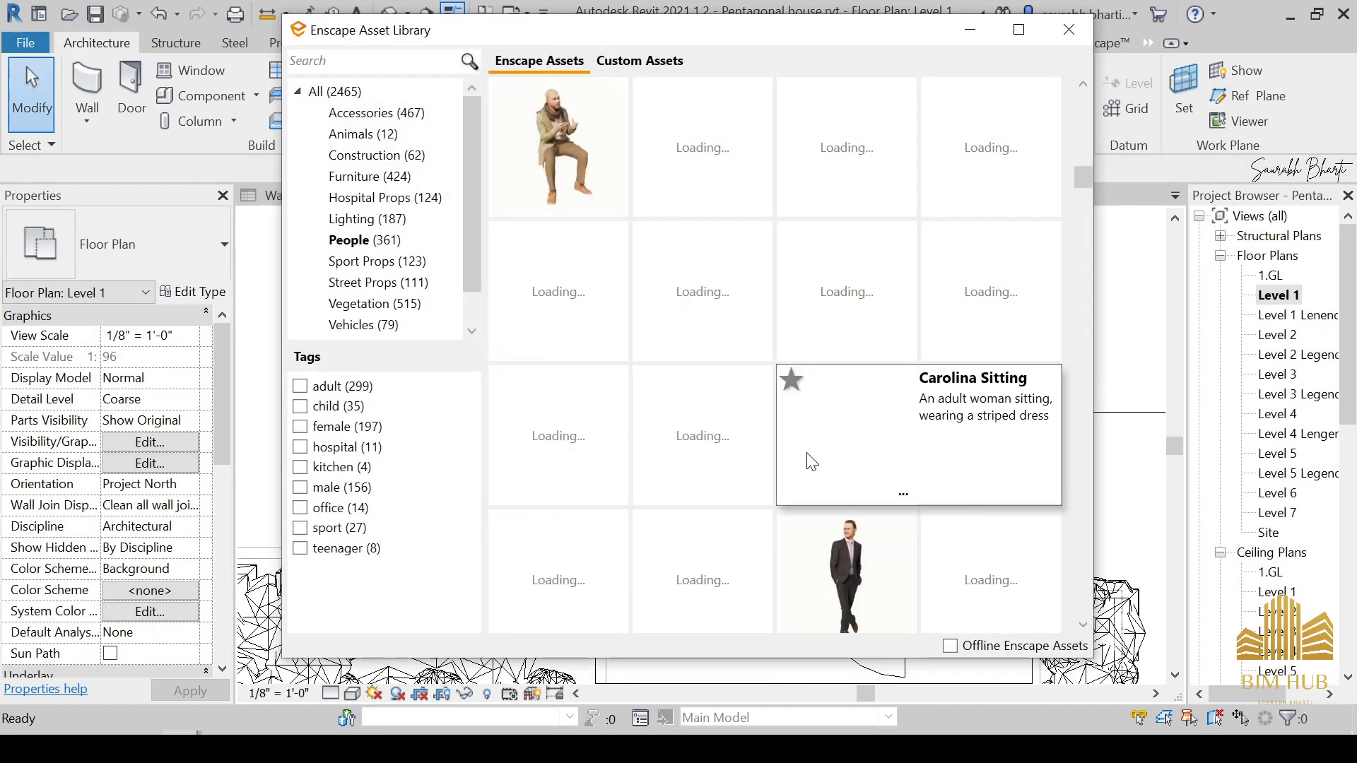
pyautogui.scroll(2, 813, 460)
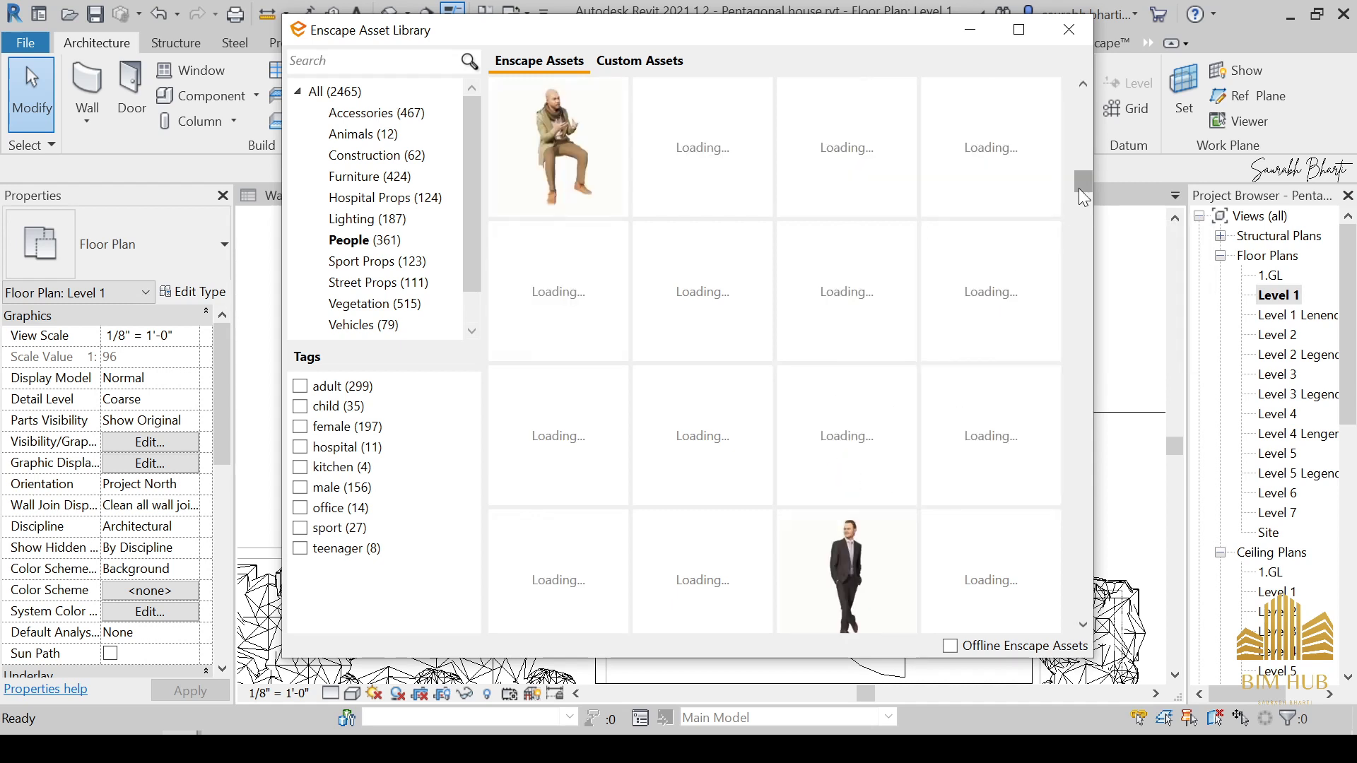
pyautogui.scroll(-1, 912, 421)
pyautogui.moveTo(912, 421)
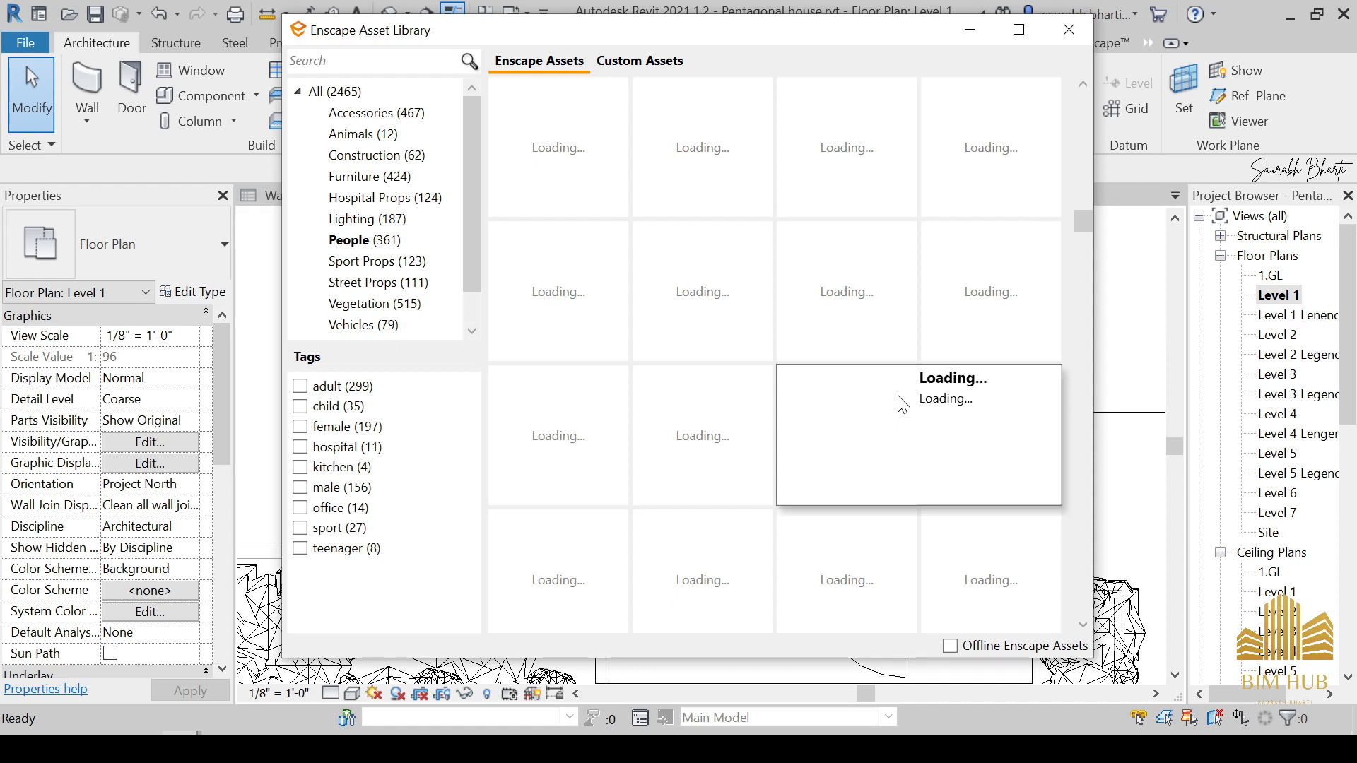
pyautogui.scroll(-1, 822, 477)
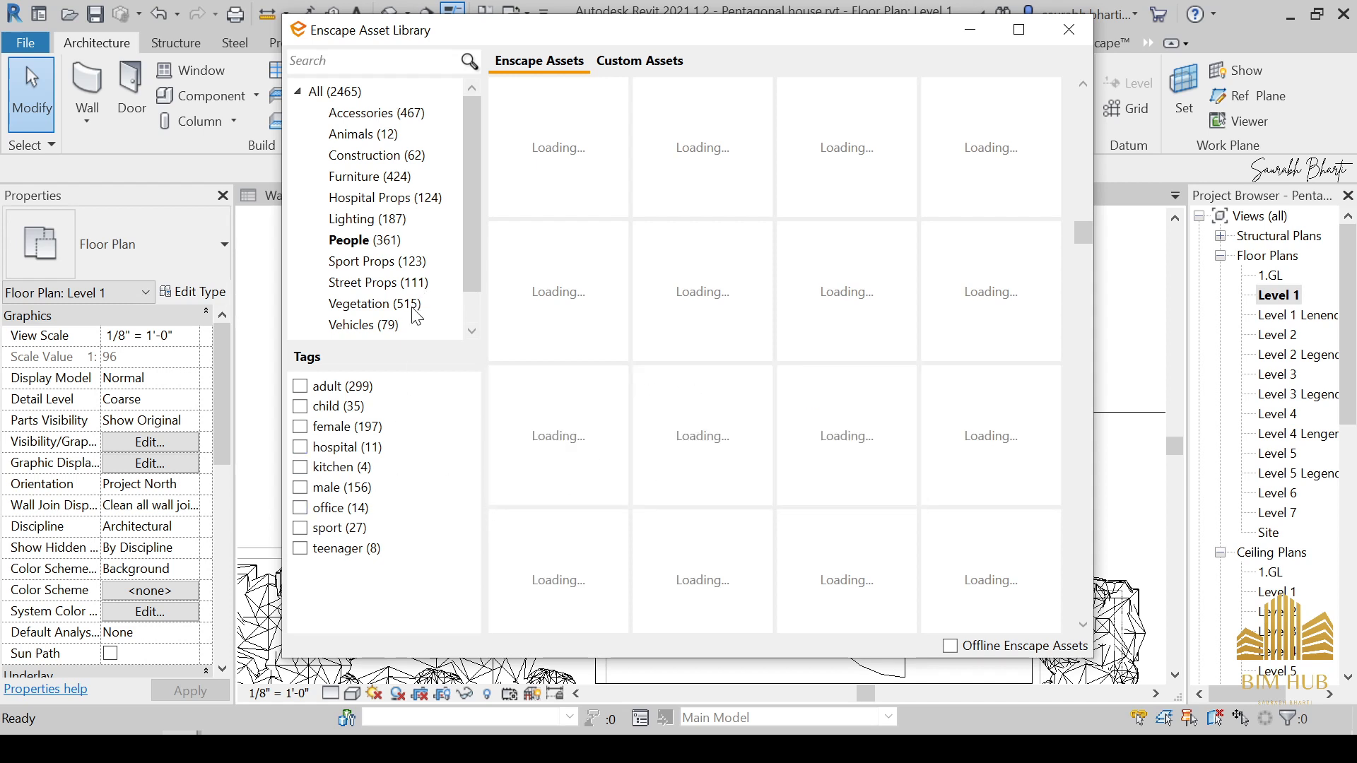
pyautogui.scroll(2, 752, 400)
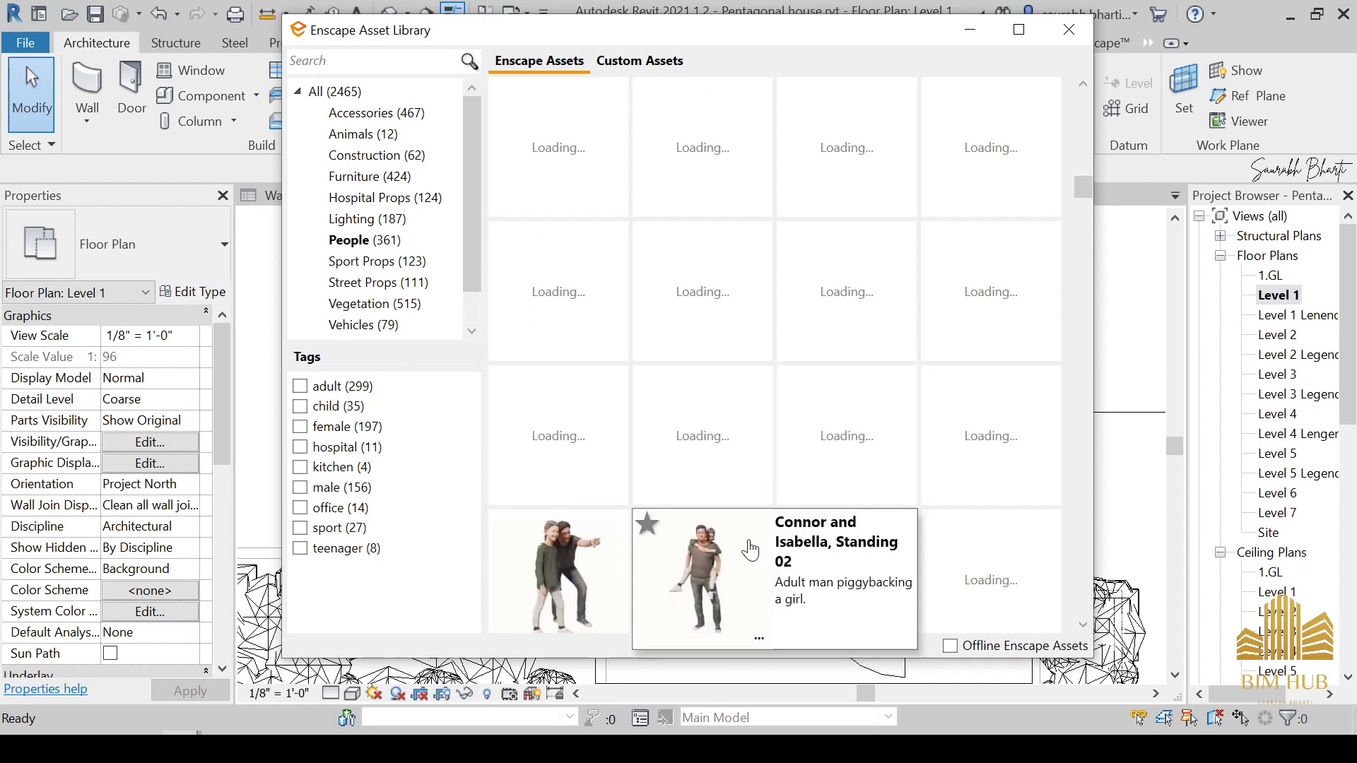
pyautogui.click(662, 576)
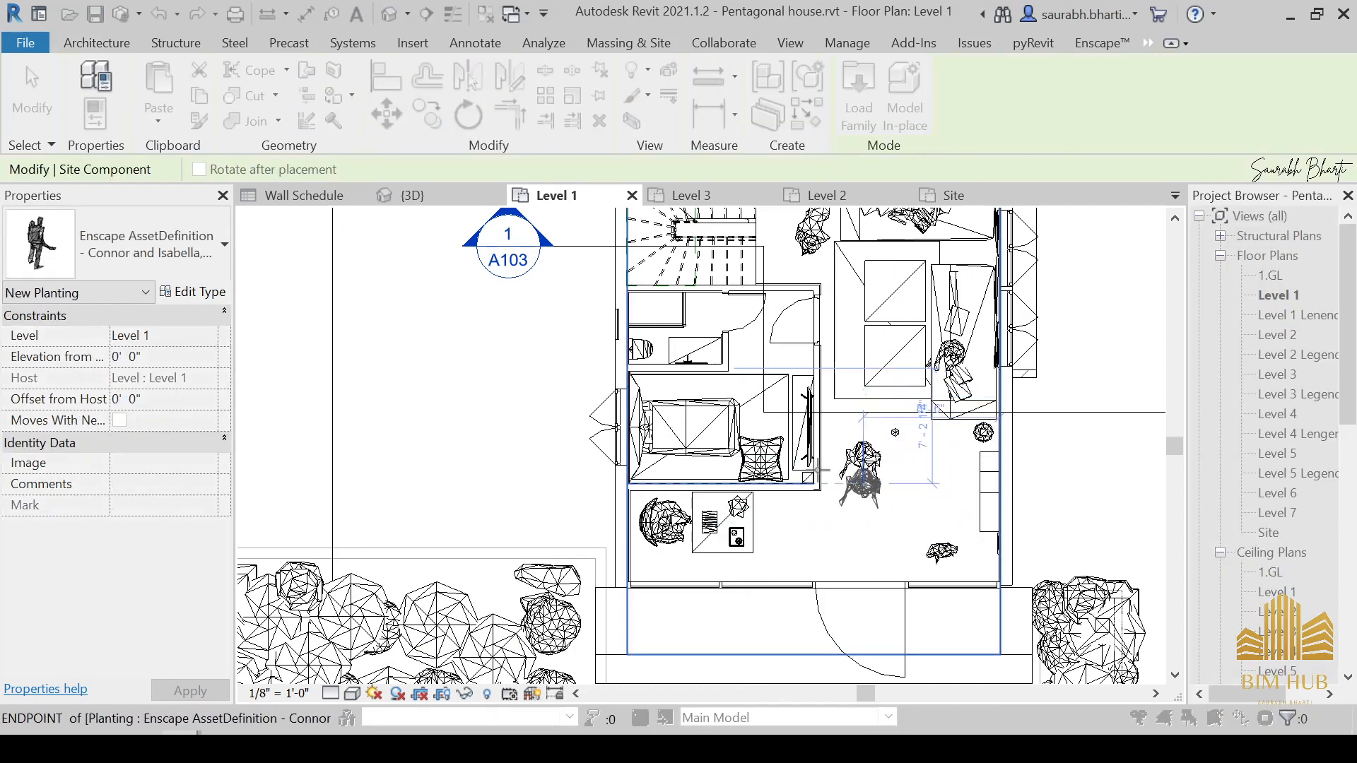
pyautogui.press('Escape')
pyautogui.click(1057, 30)
pyautogui.scroll(-2, 801, 361)
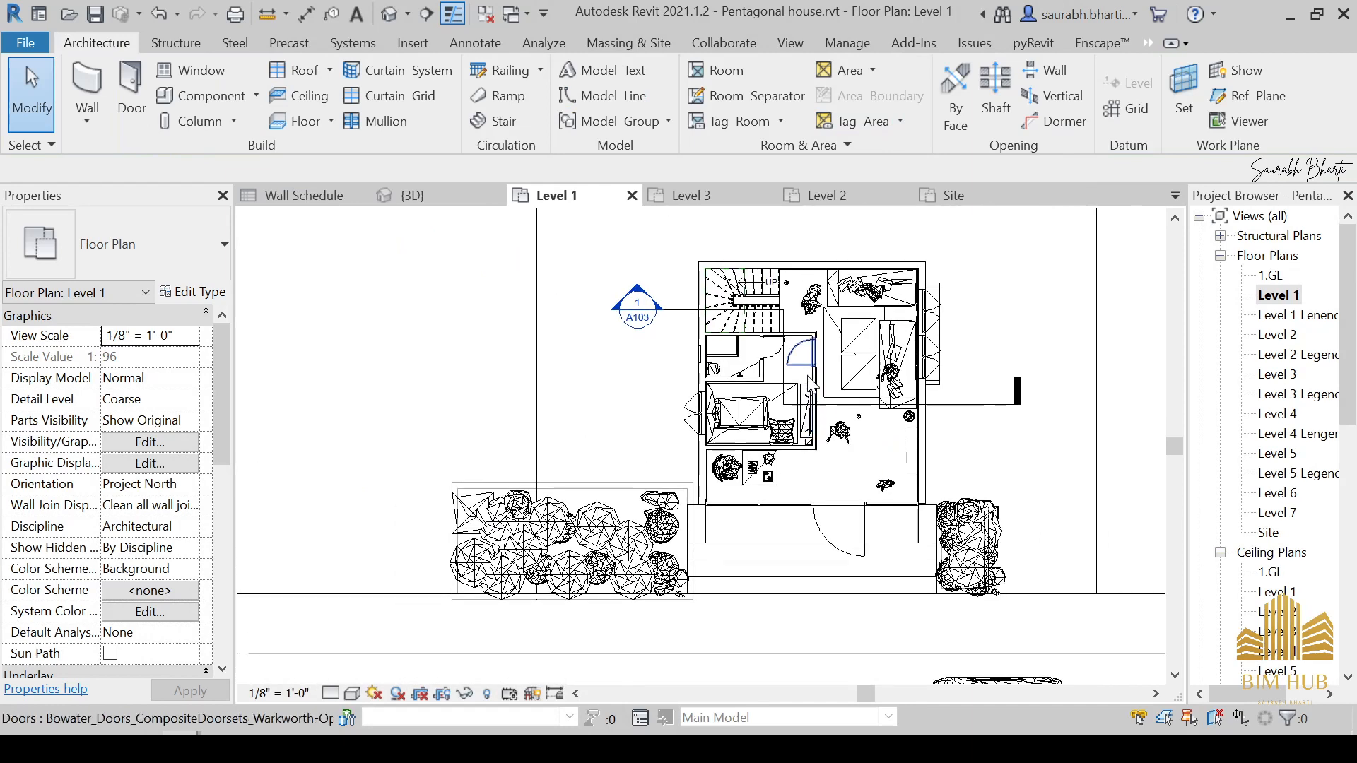
# Step: Check the Level 2 plan and, back on Level 1, select the bedroom's bed, armchair, television, wall-mounted cabinet and small corner unit
pyautogui.doubleClick(1277, 337)
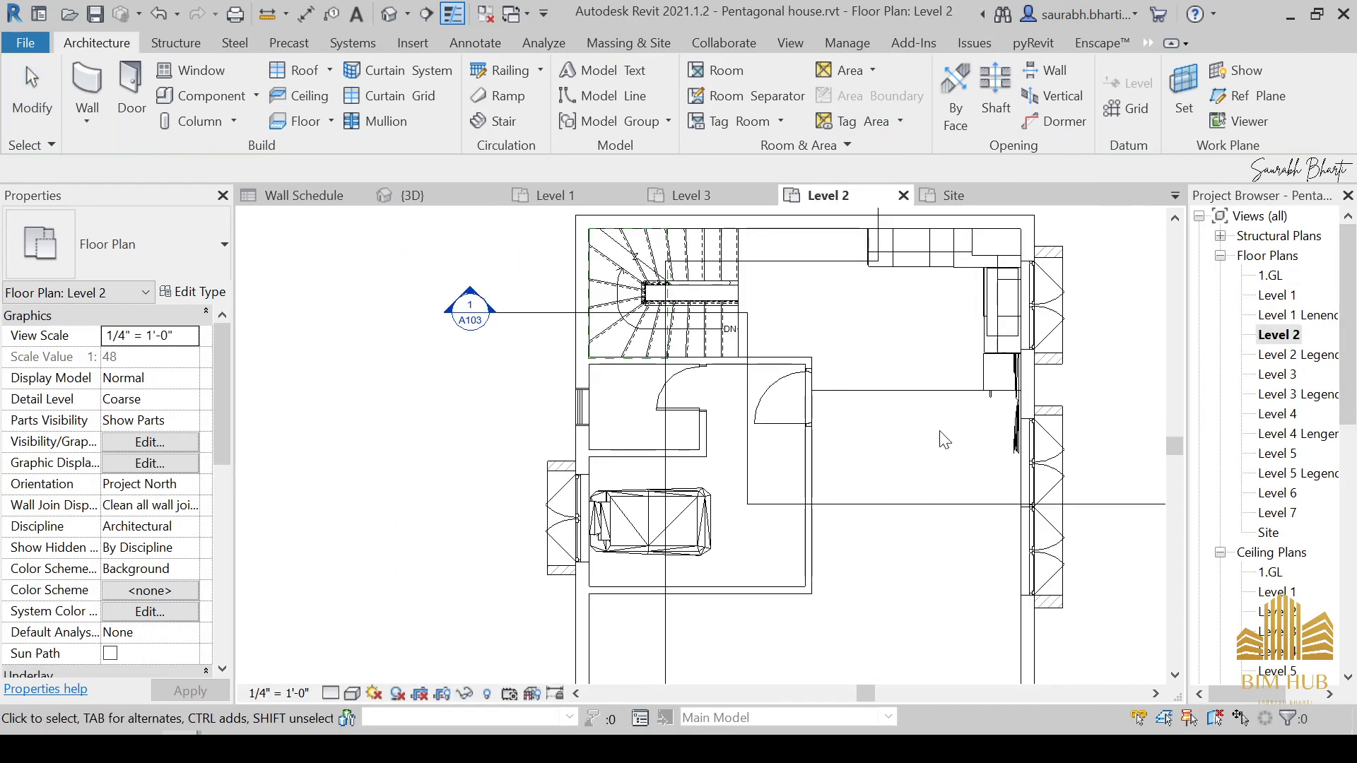
pyautogui.doubleClick(1293, 297)
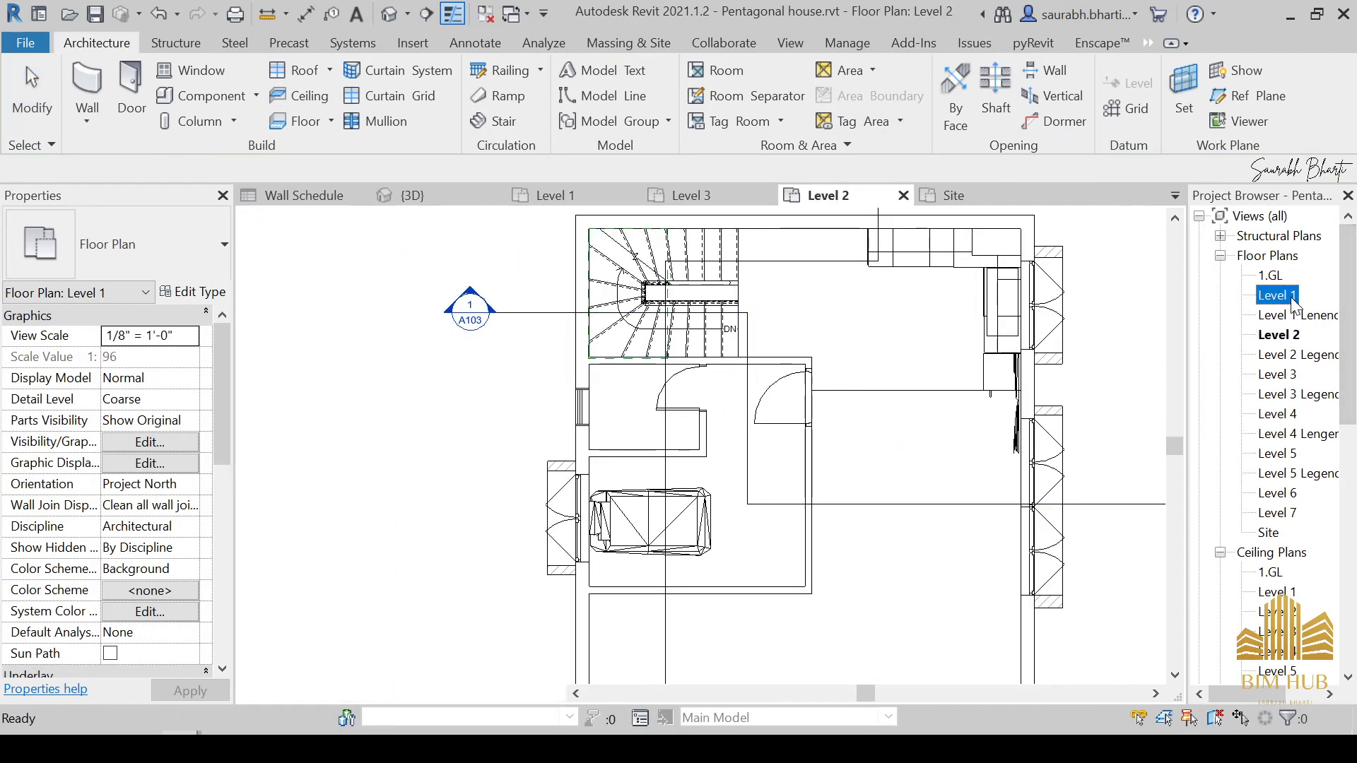
pyautogui.click(753, 433)
pyautogui.scroll(3, 753, 432)
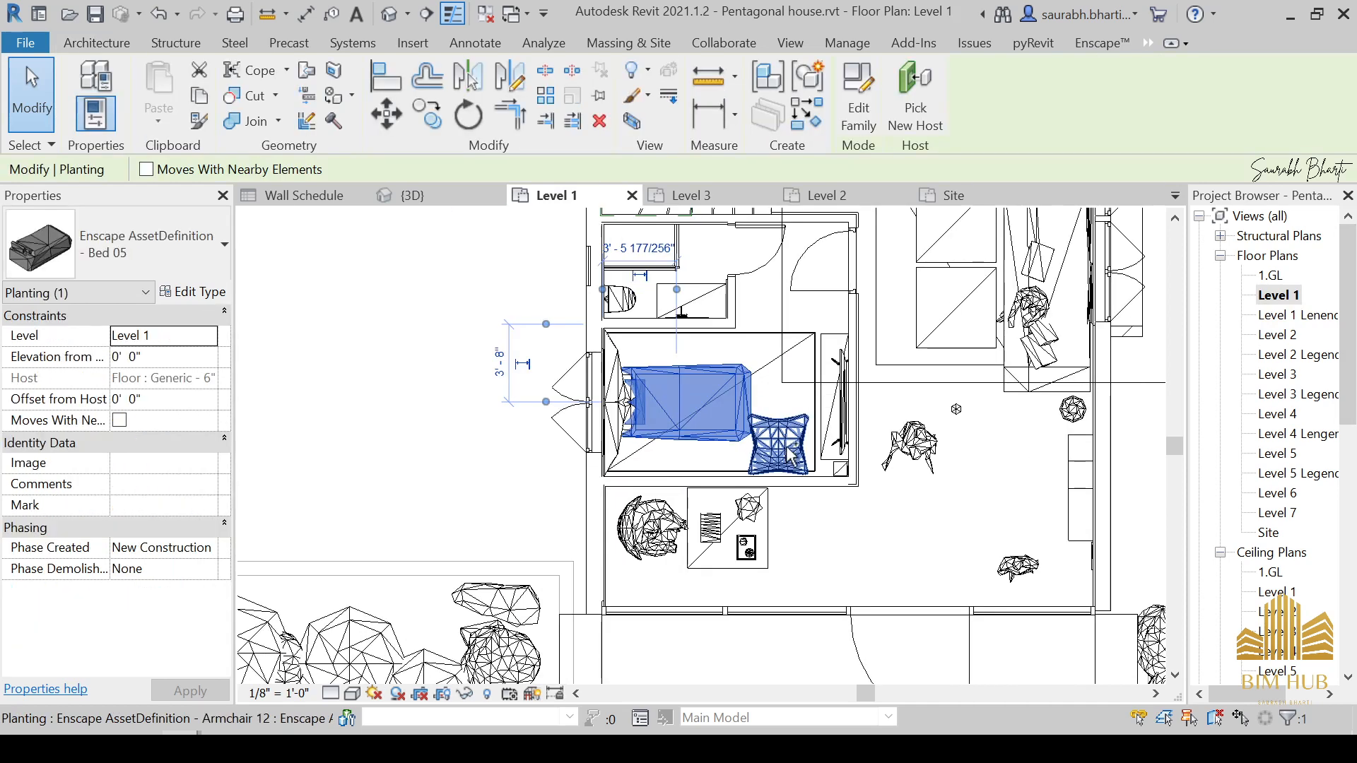
pyautogui.keyDown('ctrl'); pyautogui.click(778, 438); pyautogui.keyUp('ctrl')
pyautogui.scroll(2, 837, 363)
pyautogui.keyDown('ctrl'); pyautogui.click(853, 363); pyautogui.keyUp('ctrl')
pyautogui.keyDown('ctrl'); pyautogui.click(834, 386); pyautogui.keyUp('ctrl')
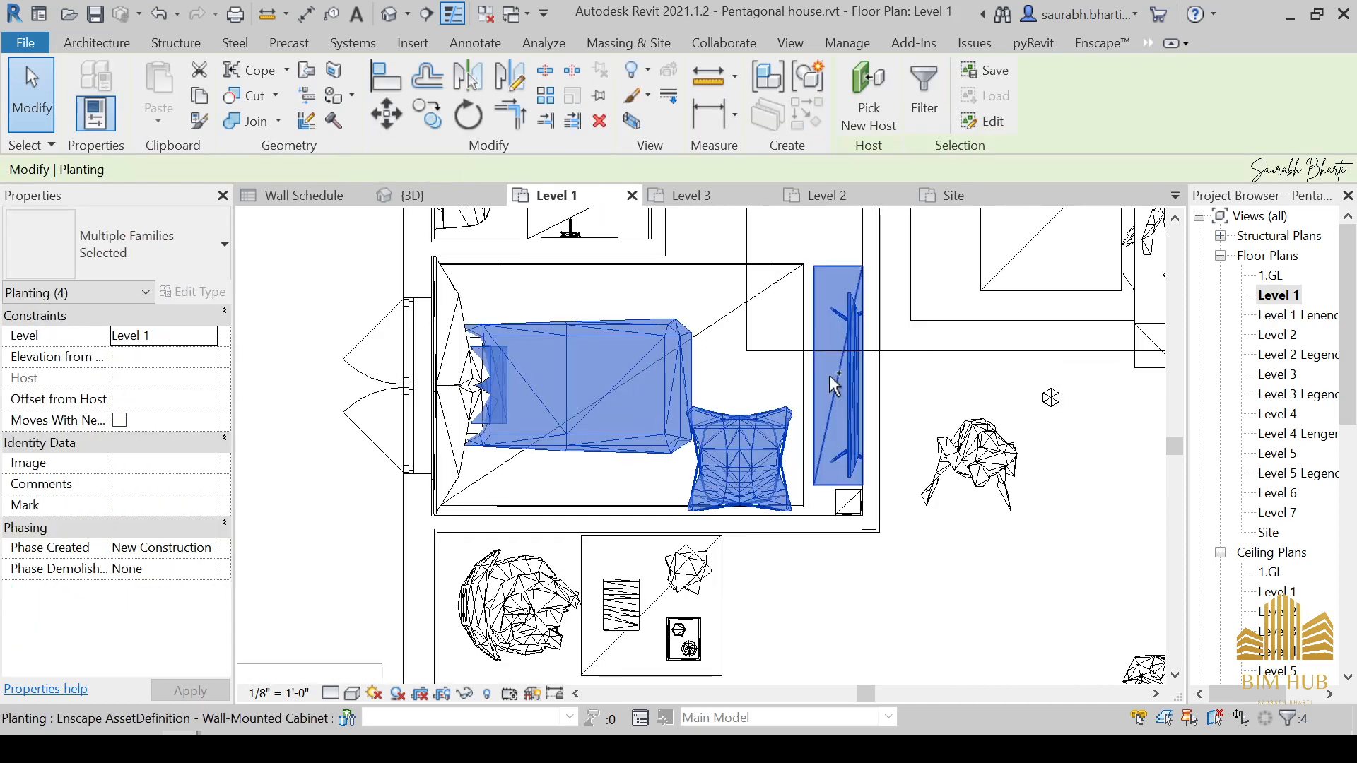
pyautogui.moveTo(844, 500); pyautogui.dragTo(884, 638, button='middle')
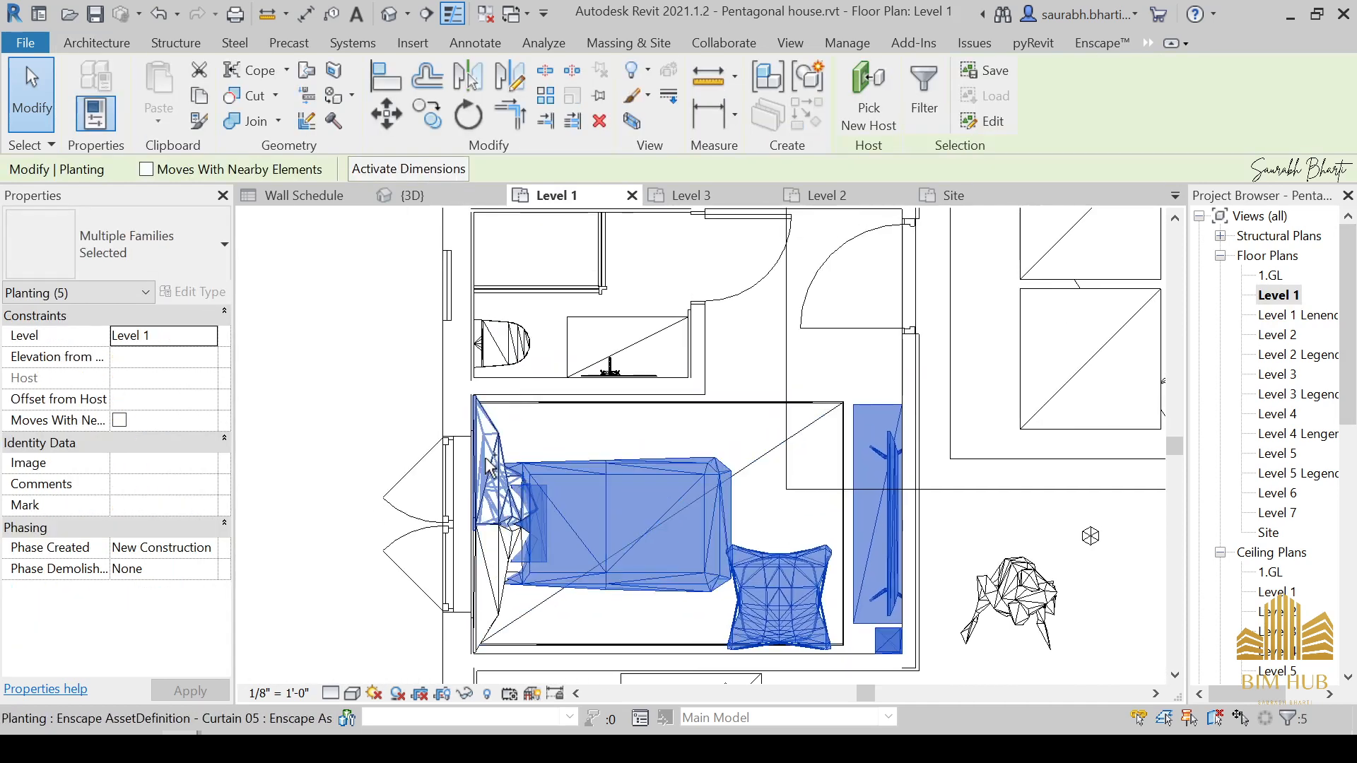
# Step: Add the bedroom's upper curtain, the bathroom's toilet and washbasin, and the shower enclosure's curtain walls to the selection
pyautogui.keyDown('ctrl'); pyautogui.click(627, 347); pyautogui.keyUp('ctrl')
pyautogui.keyDown('ctrl'); pyautogui.click(627, 346); pyautogui.keyUp('ctrl')
pyautogui.keyDown('ctrl'); pyautogui.click(503, 343); pyautogui.keyUp('ctrl')
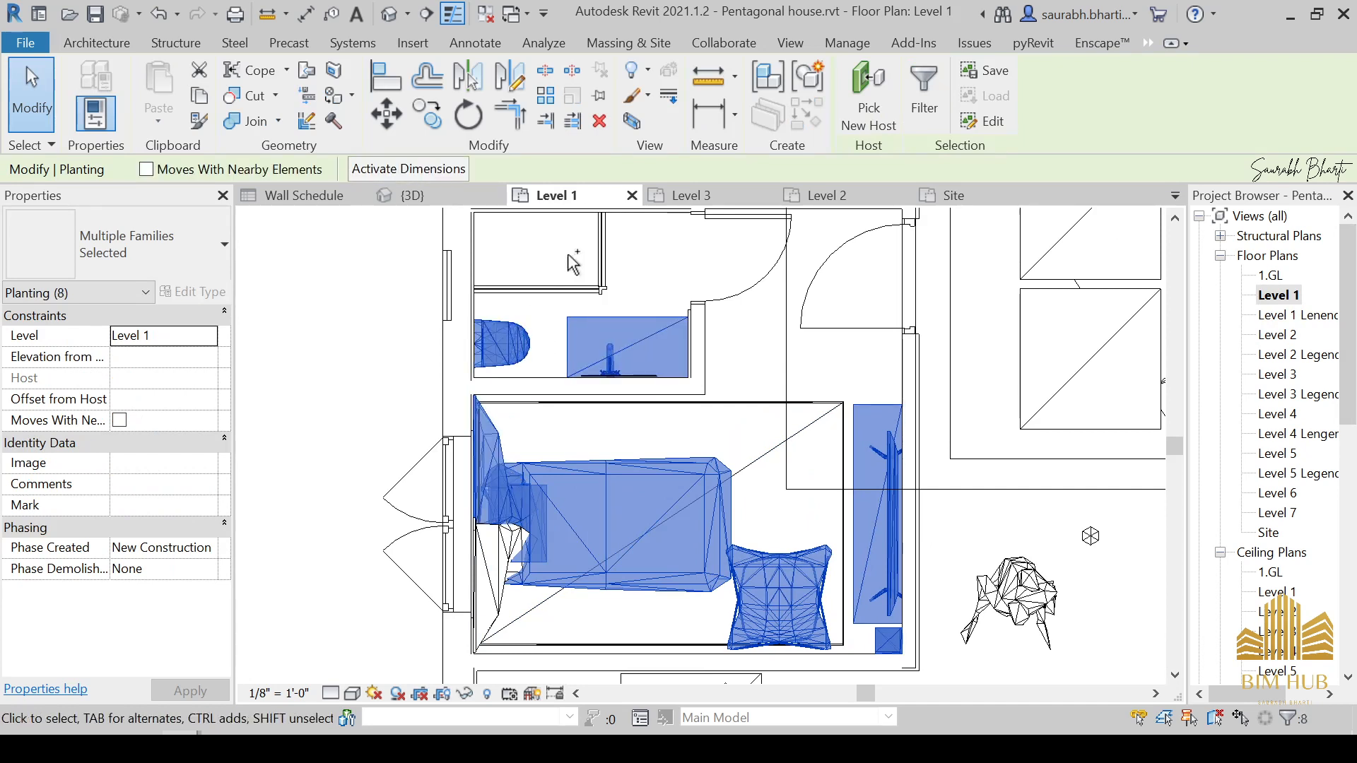
pyautogui.keyDown('ctrl'); pyautogui.click(601, 263); pyautogui.keyUp('ctrl')
pyautogui.keyDown('ctrl'); pyautogui.click(562, 286); pyautogui.keyUp('ctrl')
pyautogui.moveTo(672, 257); pyautogui.dragTo(663, 333, button='middle')
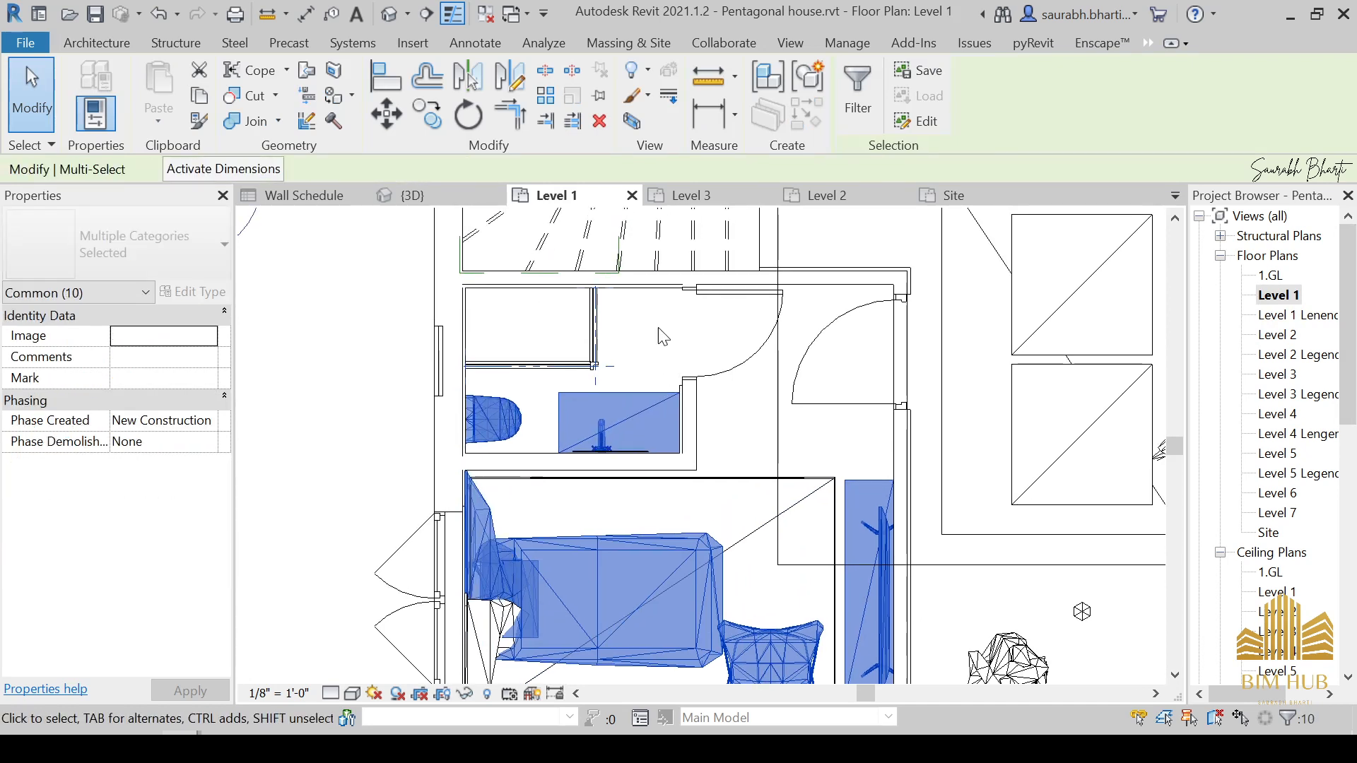
pyautogui.scroll(-2, 839, 381)
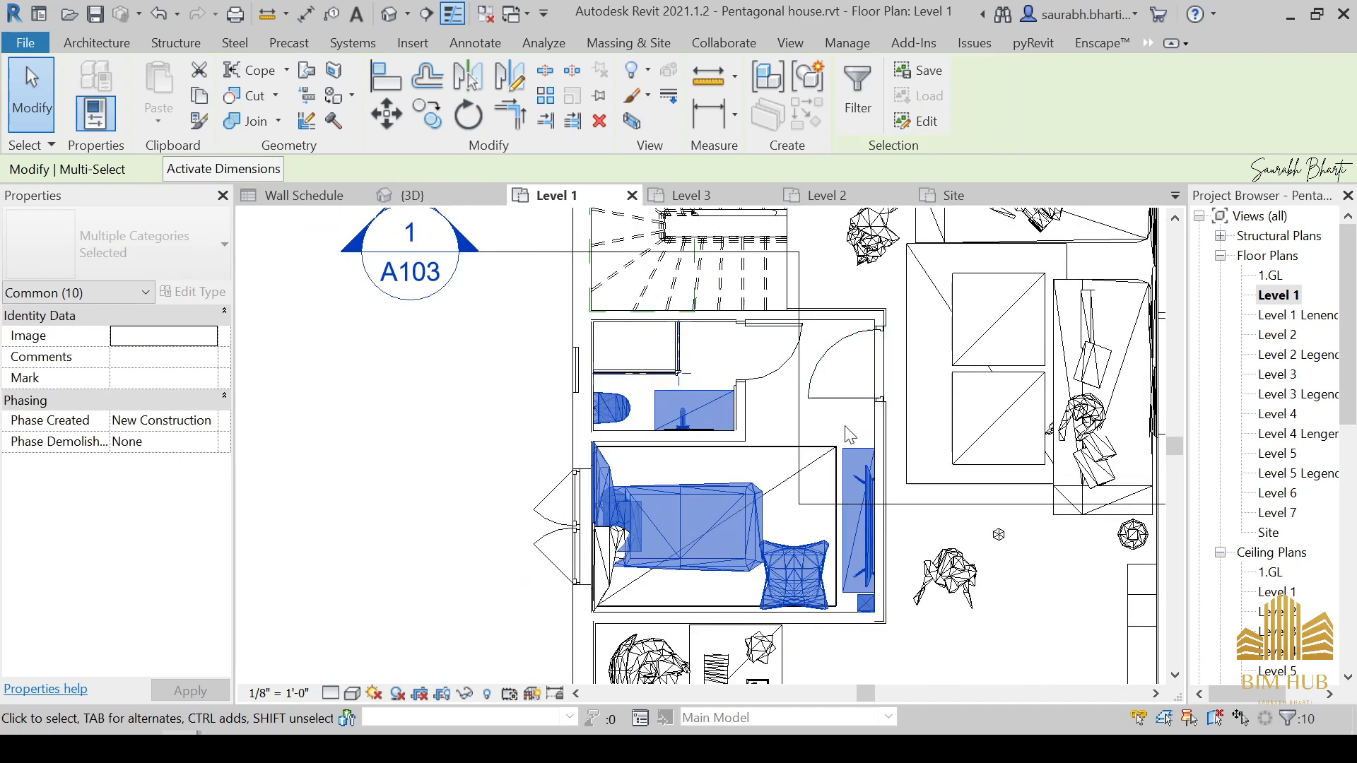
# Step: Add the bedroom rug and the remaining window curtain to the selection
pyautogui.moveTo(837, 418); pyautogui.dragTo(828, 289, button='middle')
pyautogui.keyDown('ctrl'); pyautogui.click(751, 329); pyautogui.keyUp('ctrl')
pyautogui.scroll(2, 641, 444)
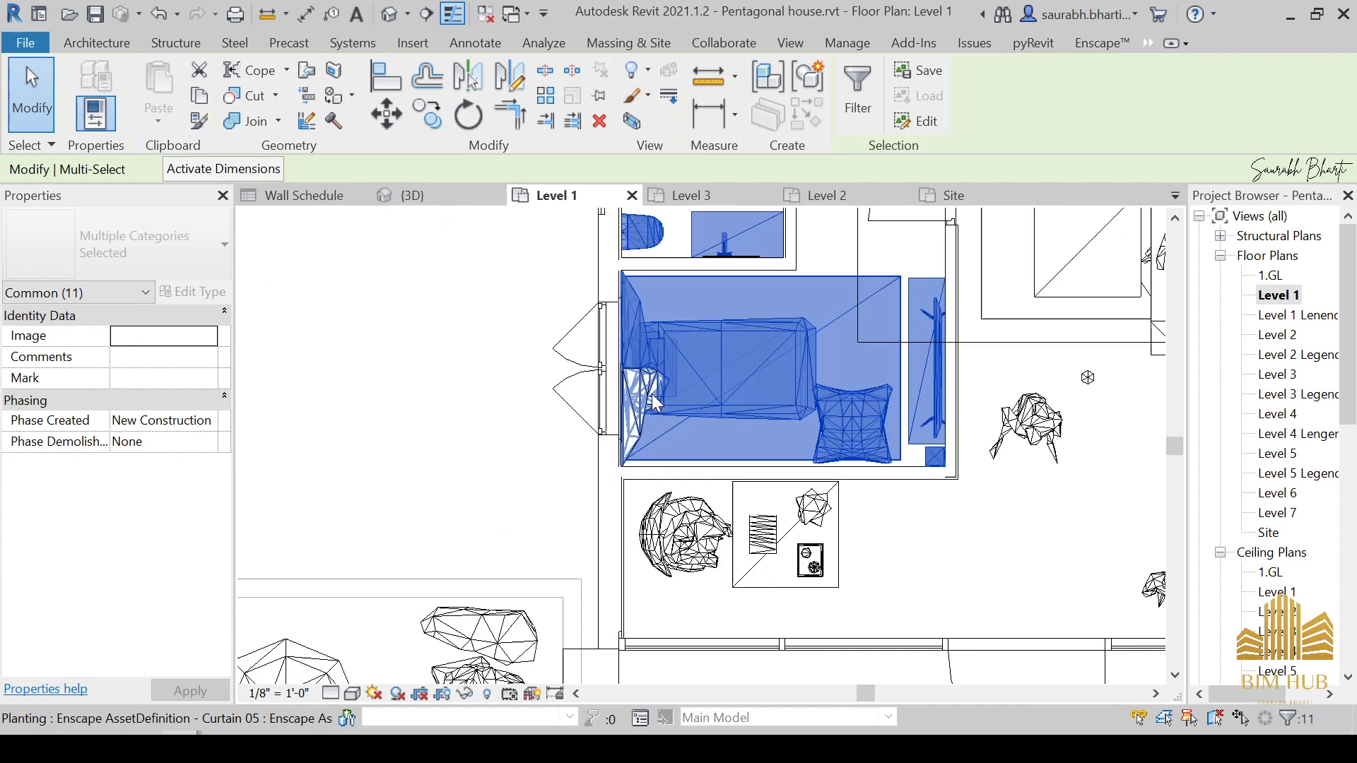
pyautogui.keyDown('ctrl'); pyautogui.click(642, 444); pyautogui.keyUp('ctrl')
pyautogui.scroll(-3, 641, 444)
pyautogui.scroll(5, 653, 425)
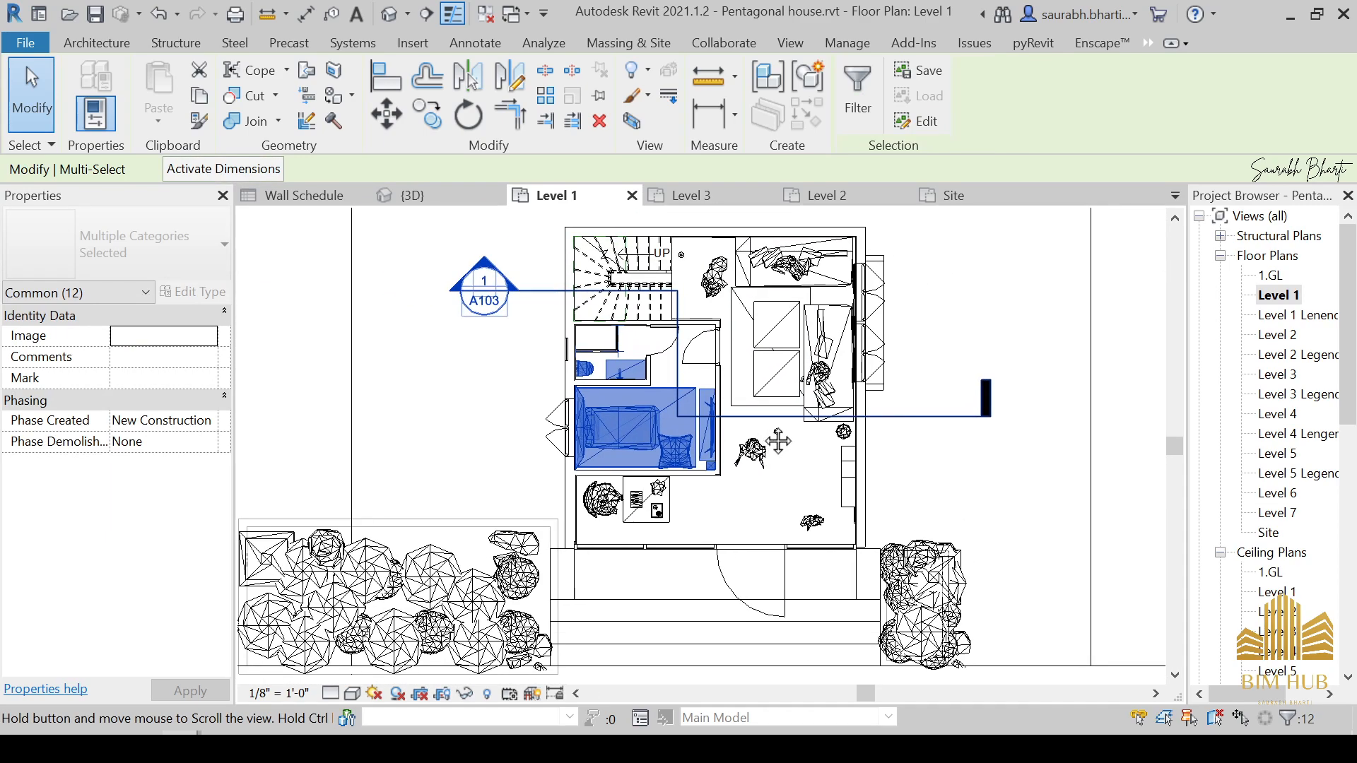
# Step: Copy the selected bedroom and bathroom elements and paste them aligned to Level 2
pyautogui.moveTo(648, 342); pyautogui.dragTo(733, 484, button='middle')
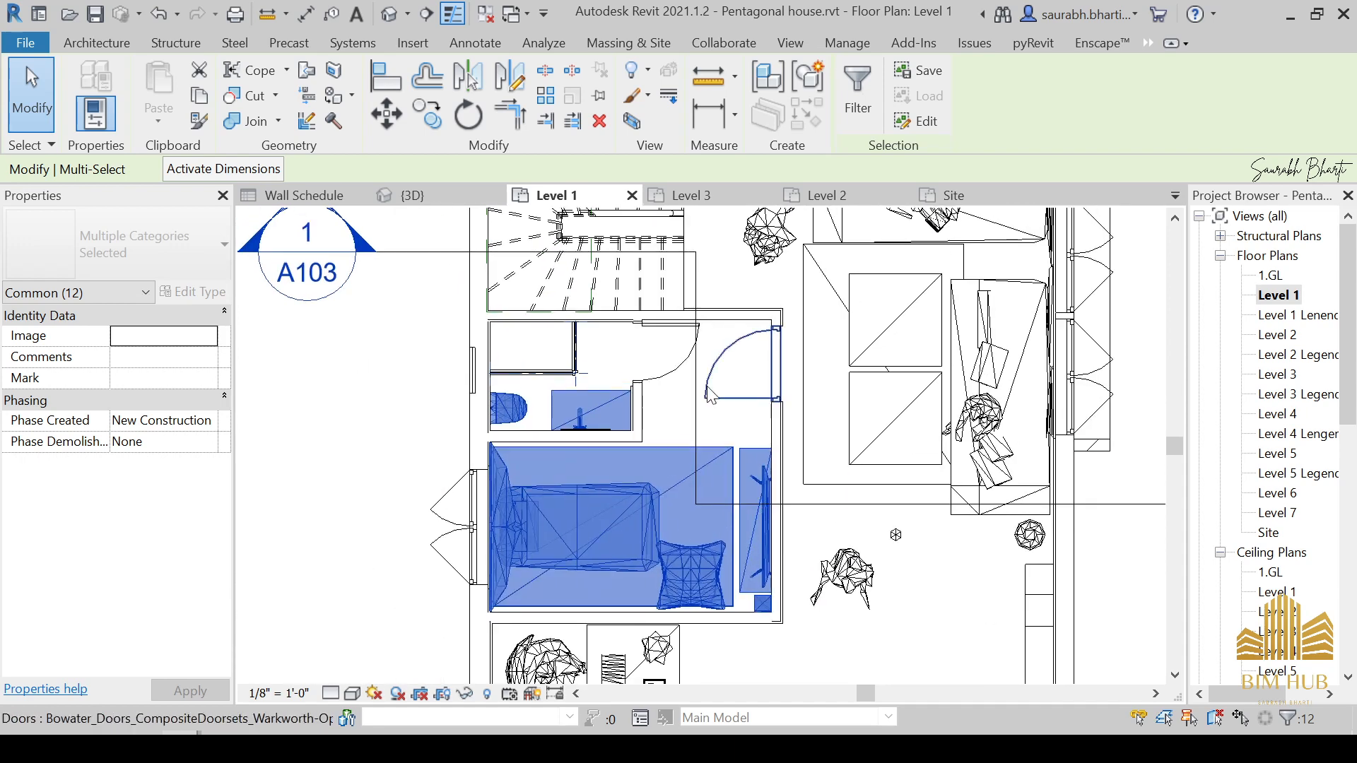
pyautogui.scroll(1, 649, 370)
pyautogui.moveTo(595, 386); pyautogui.dragTo(694, 410, button='middle')
pyautogui.scroll(2, 693, 411)
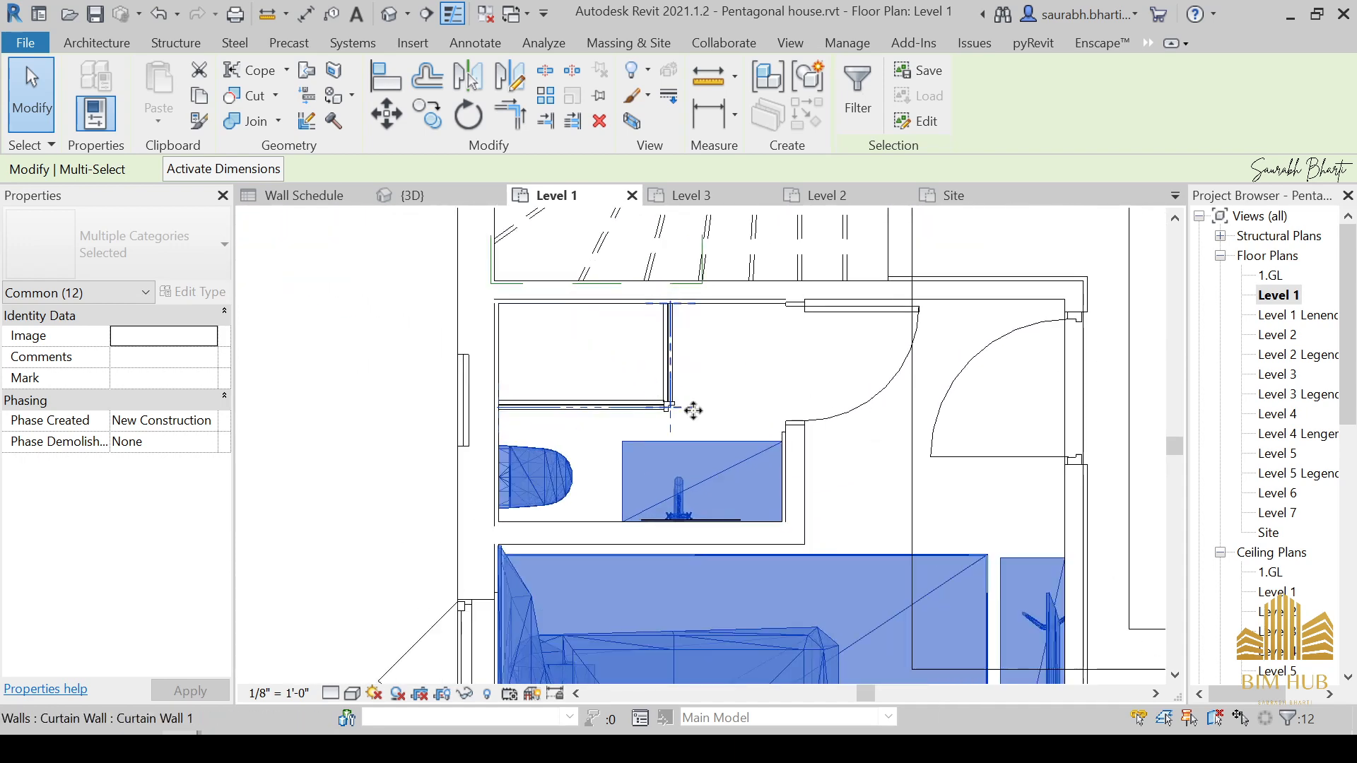
pyautogui.scroll(3, 675, 353)
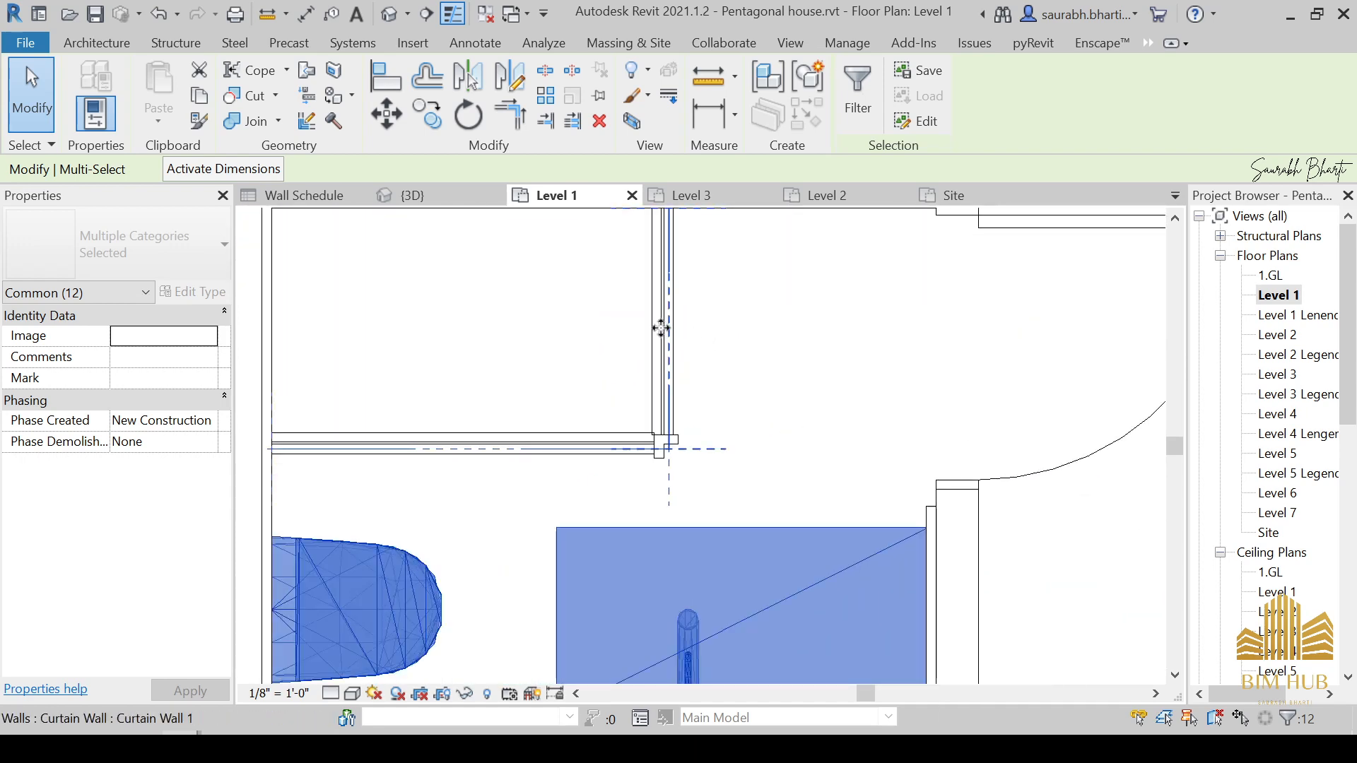
pyautogui.scroll(-4, 567, 438)
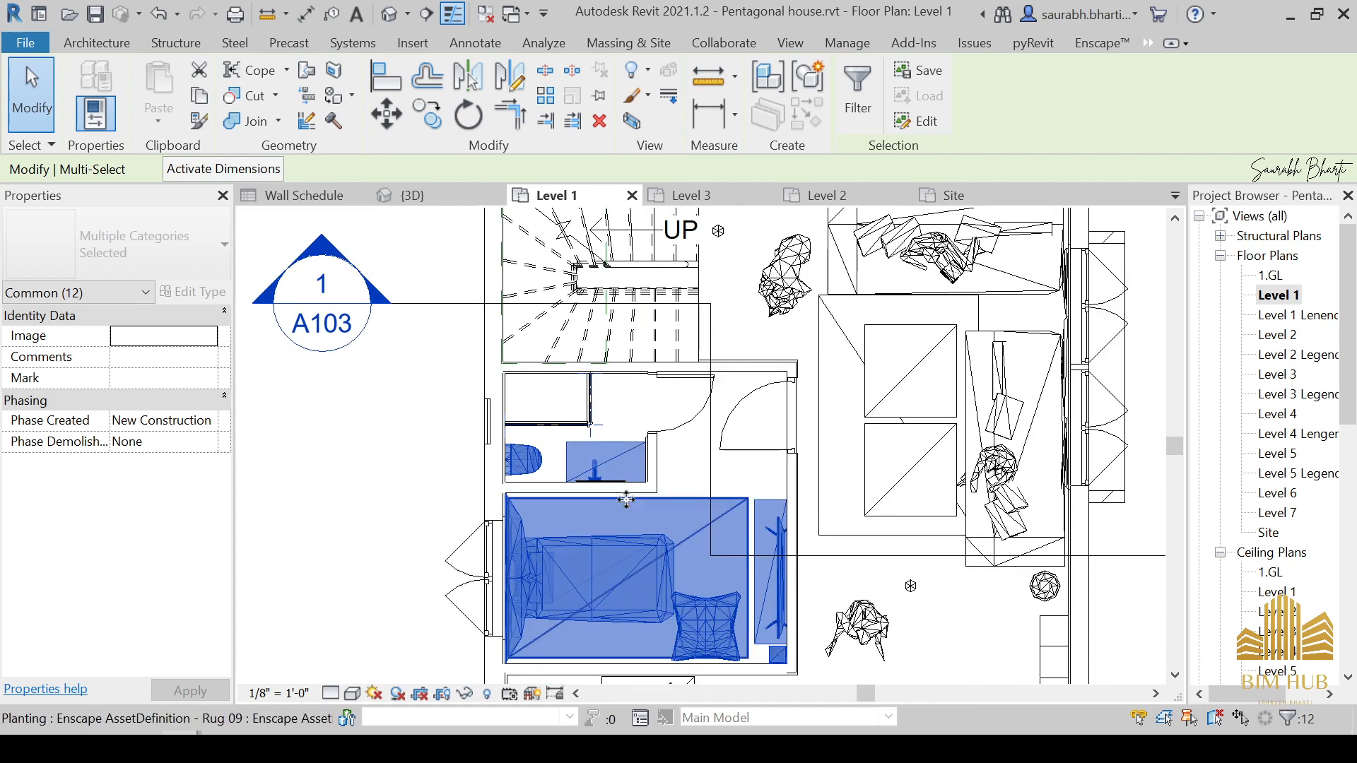
pyautogui.scroll(-2, 656, 491)
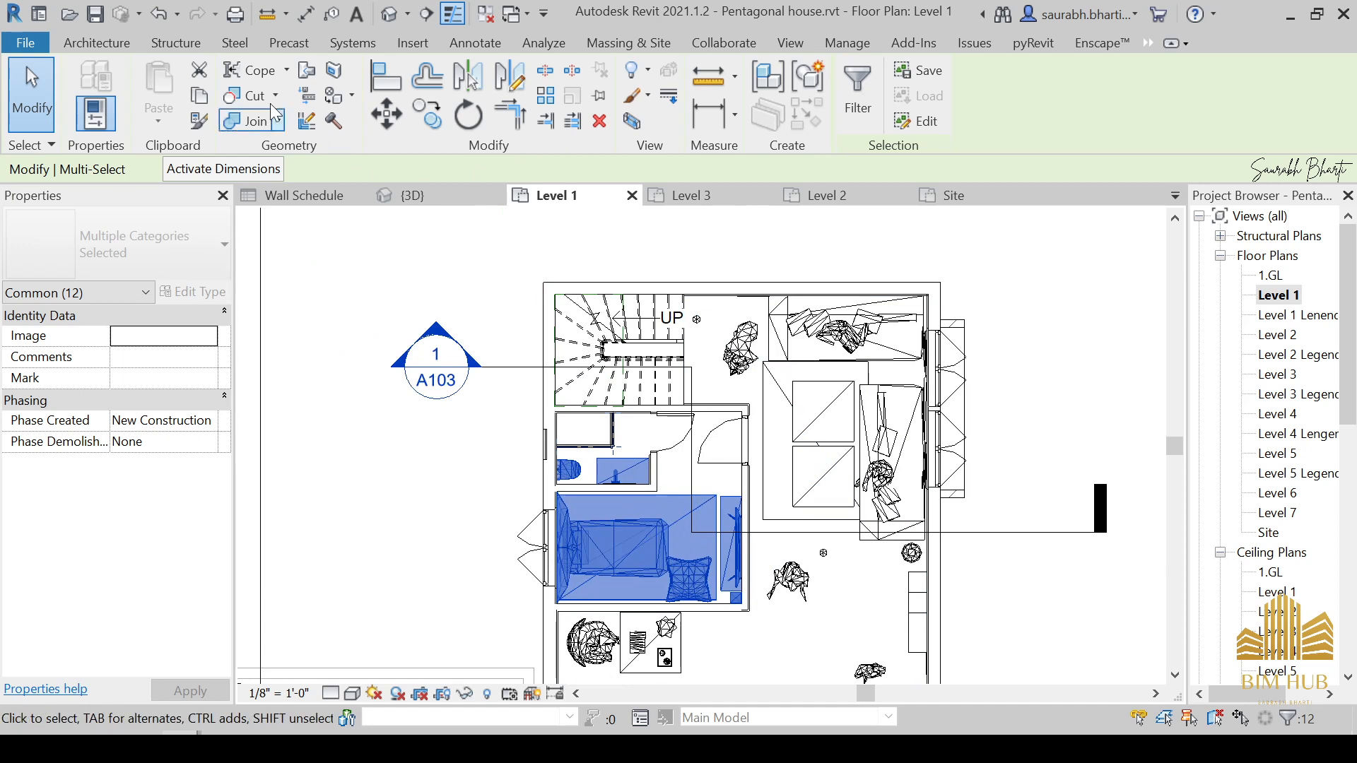
pyautogui.click(176, 125)
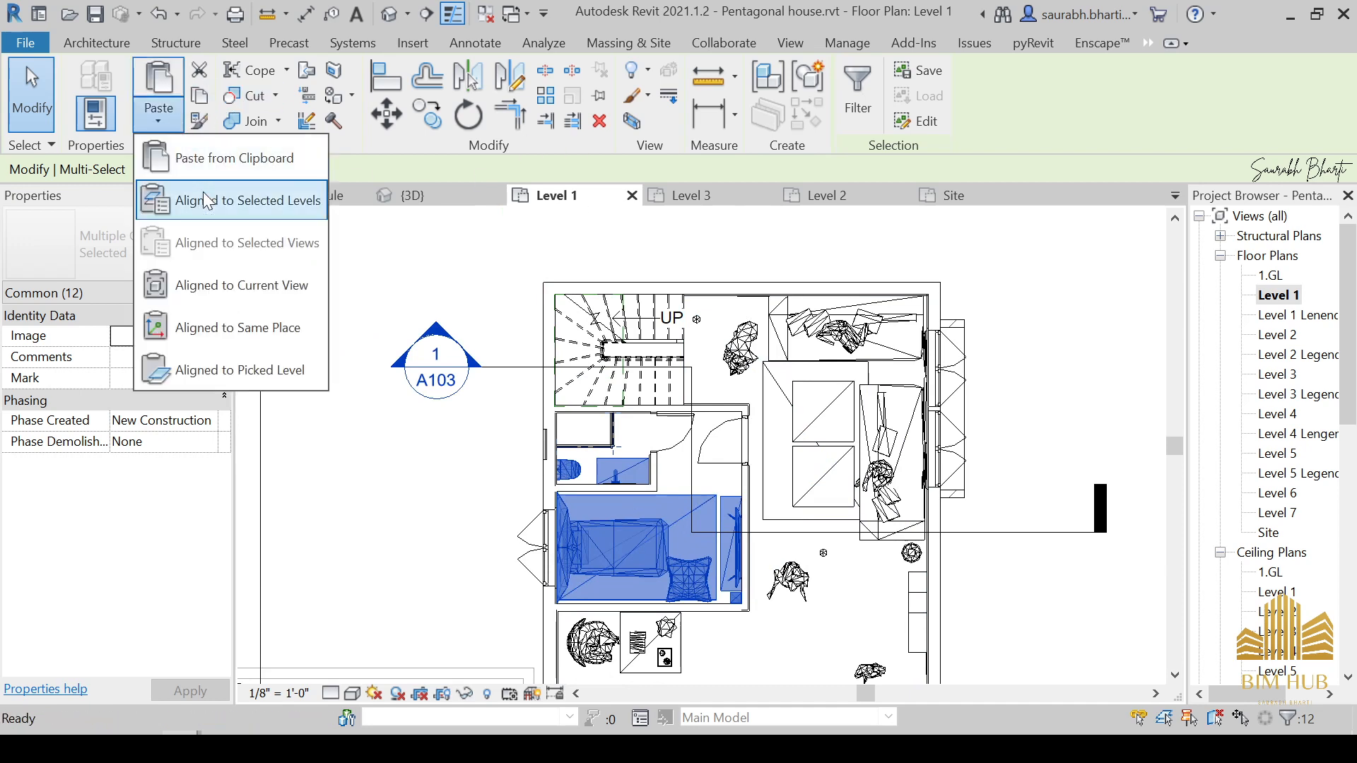
pyautogui.click(203, 198)
pyautogui.click(262, 273)
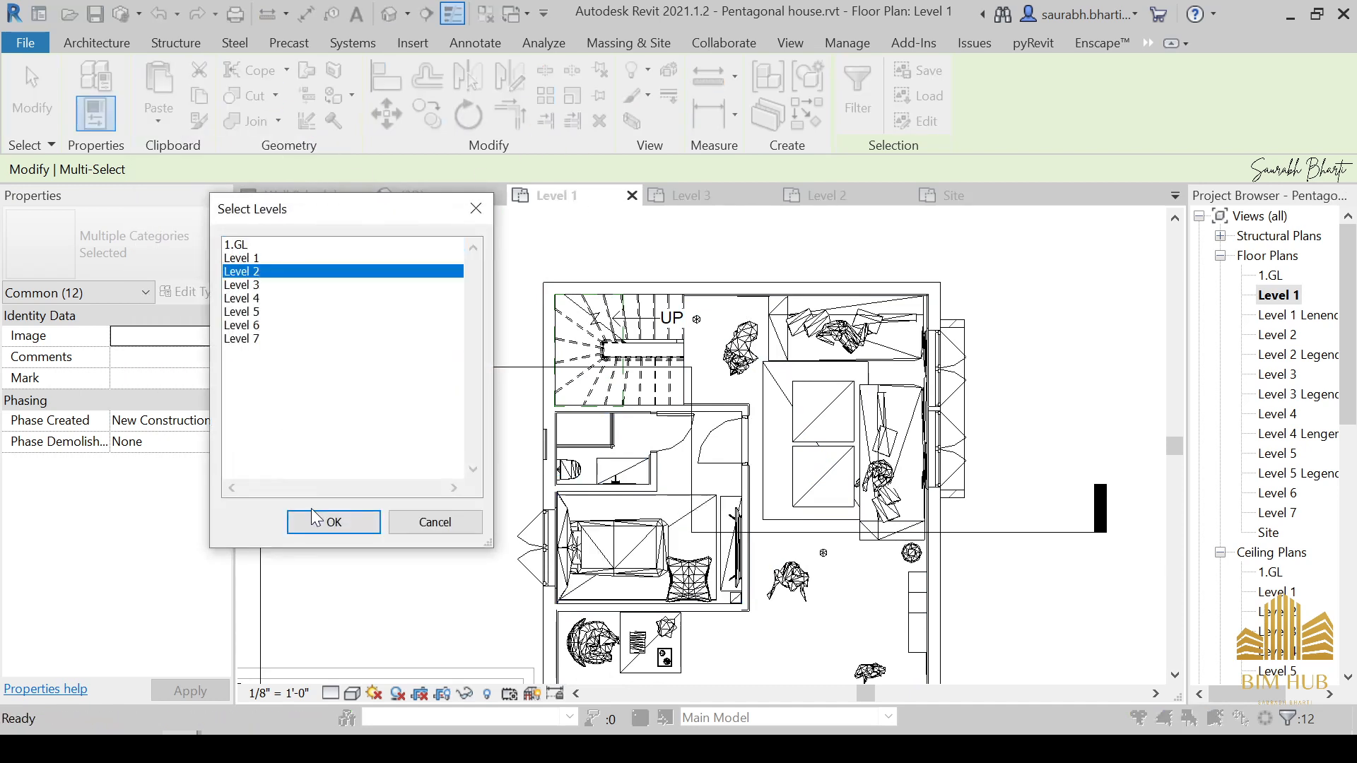
pyautogui.click(332, 522)
# Step: Select the side table south of the bedroom with its open book, decoration and candle tray, plus the adjacent armchair and seated person
pyautogui.scroll(-3, 621, 407)
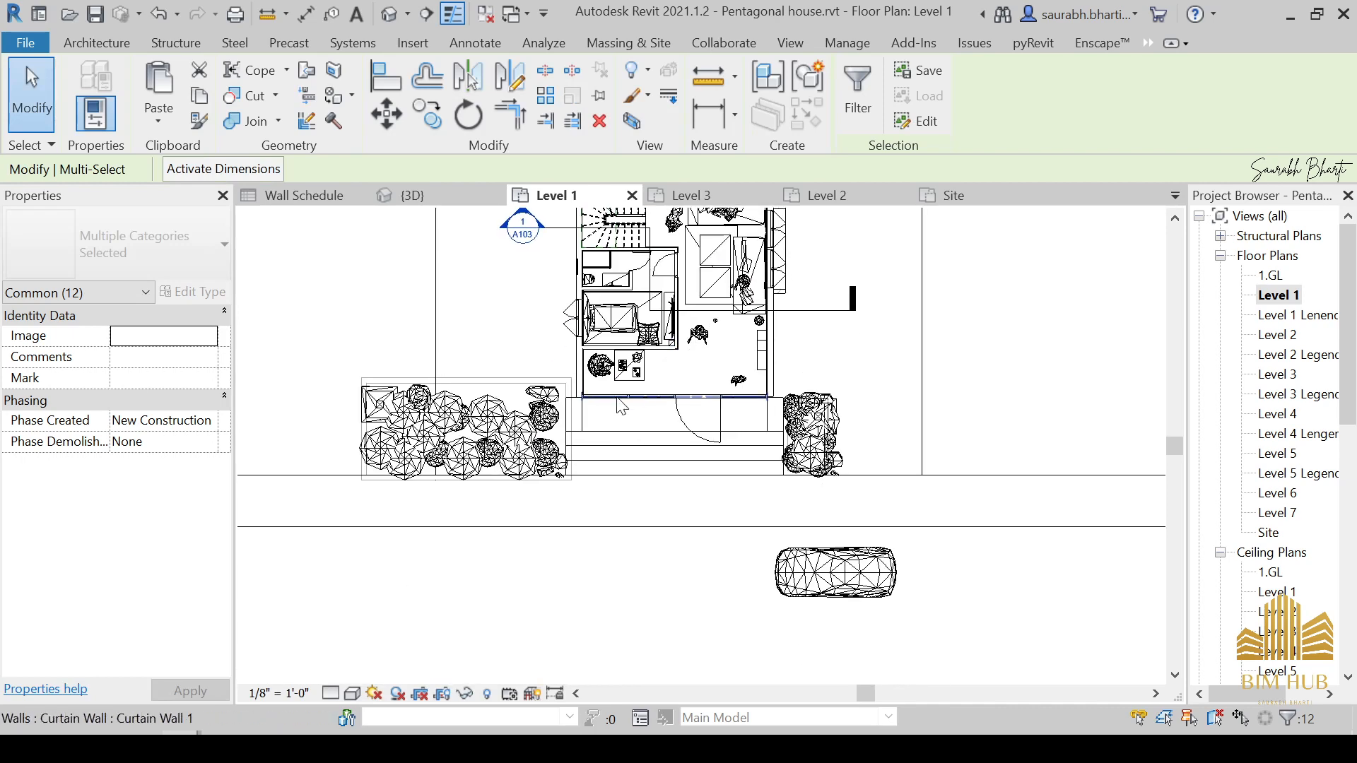
pyautogui.scroll(5, 621, 407)
pyautogui.click(633, 350)
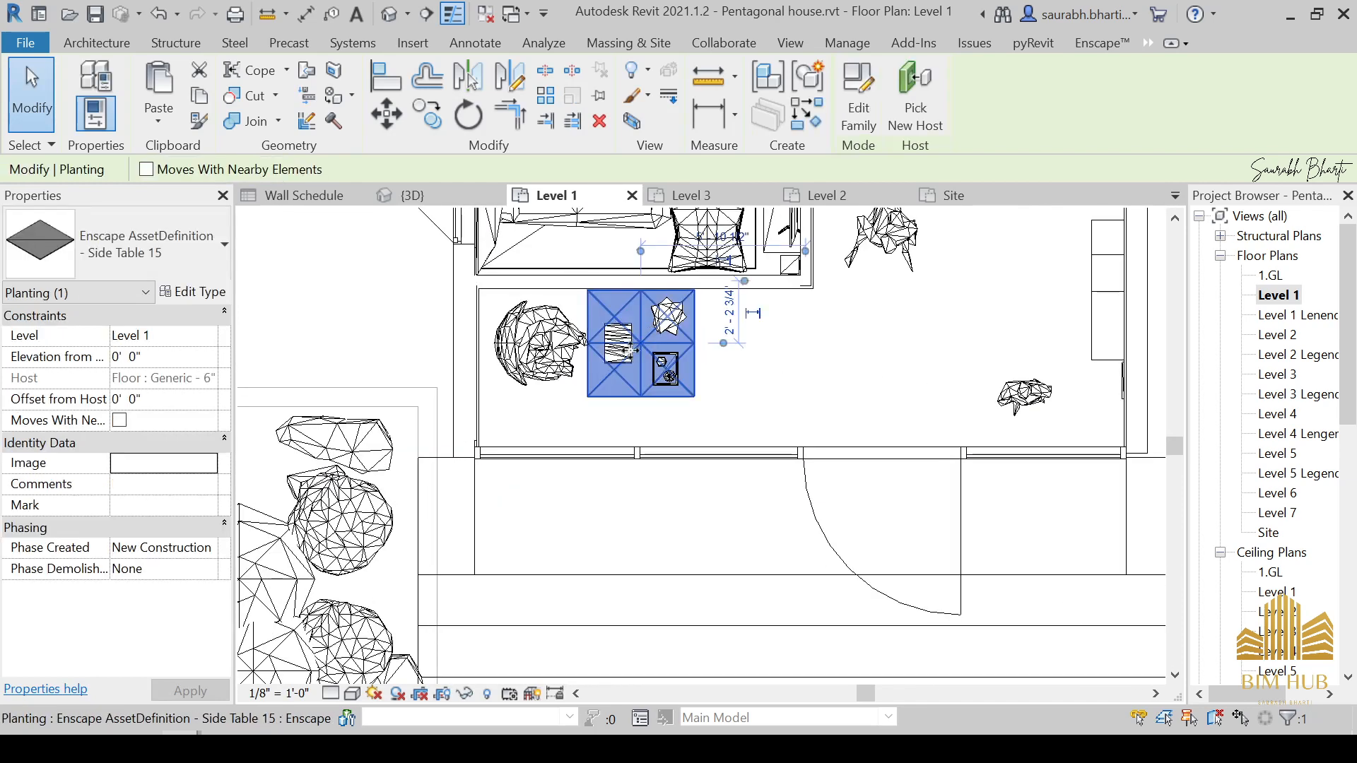
pyautogui.scroll(2, 622, 337)
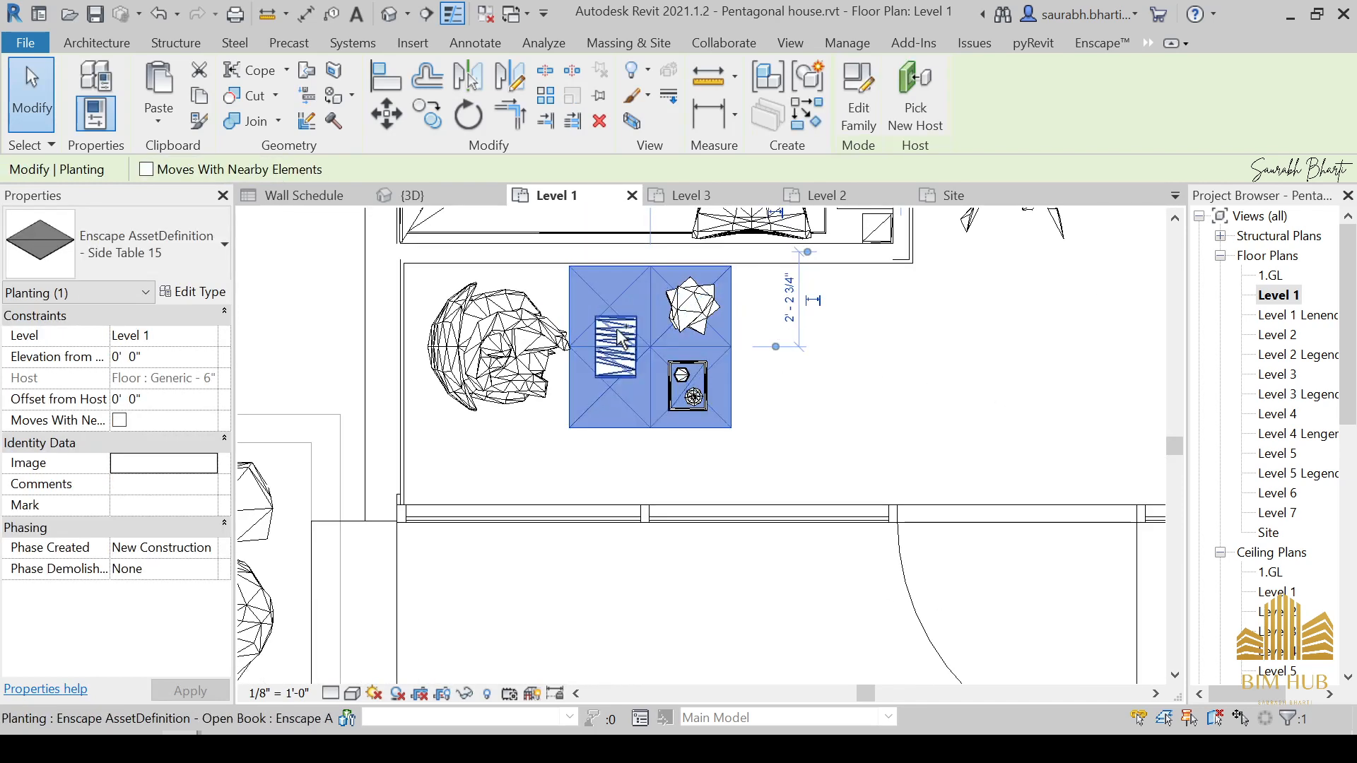
pyautogui.keyDown('ctrl'); pyautogui.click(697, 311); pyautogui.keyUp('ctrl')
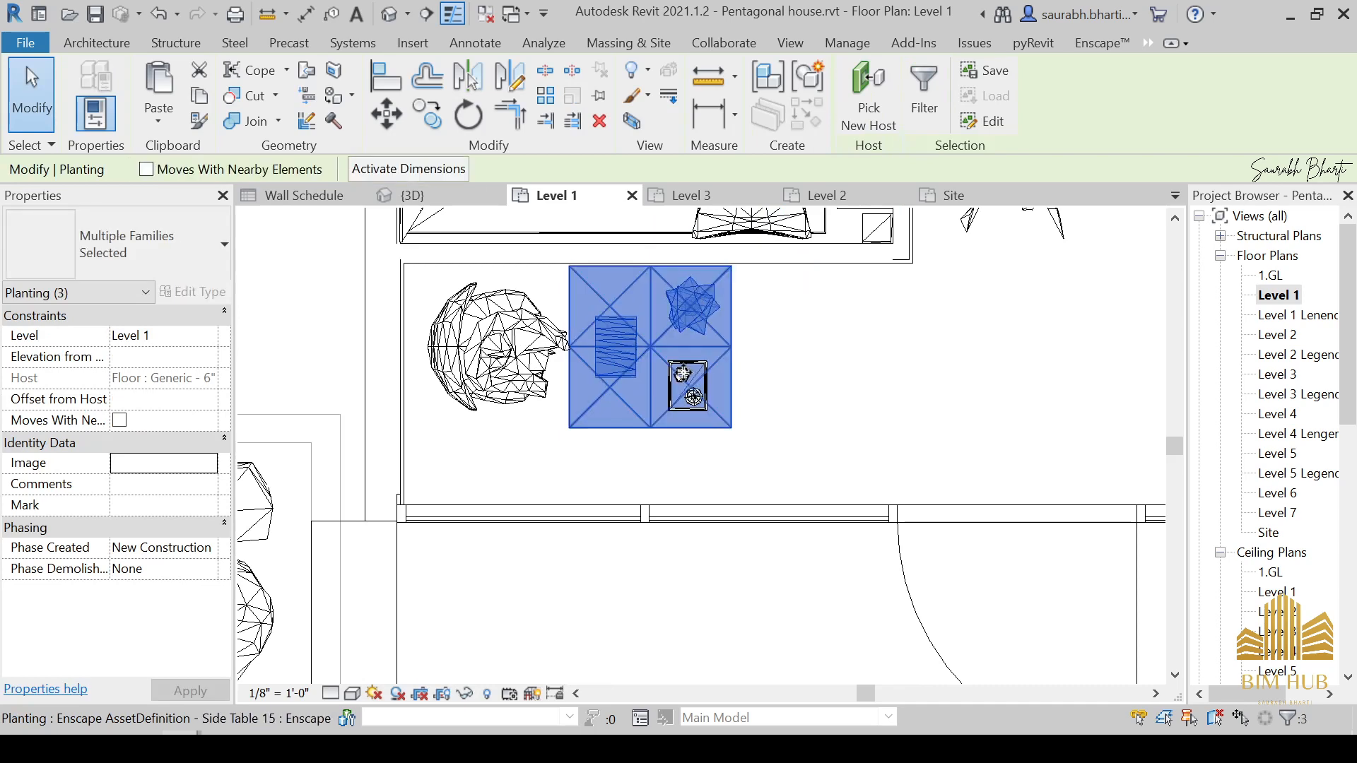
pyautogui.keyDown('ctrl'); pyautogui.click(681, 375); pyautogui.keyUp('ctrl')
pyautogui.scroll(2, 681, 373)
pyautogui.scroll(3, 685, 373)
pyautogui.keyDown('ctrl'); pyautogui.click(685, 382); pyautogui.keyUp('ctrl')
pyautogui.scroll(-6, 650, 364)
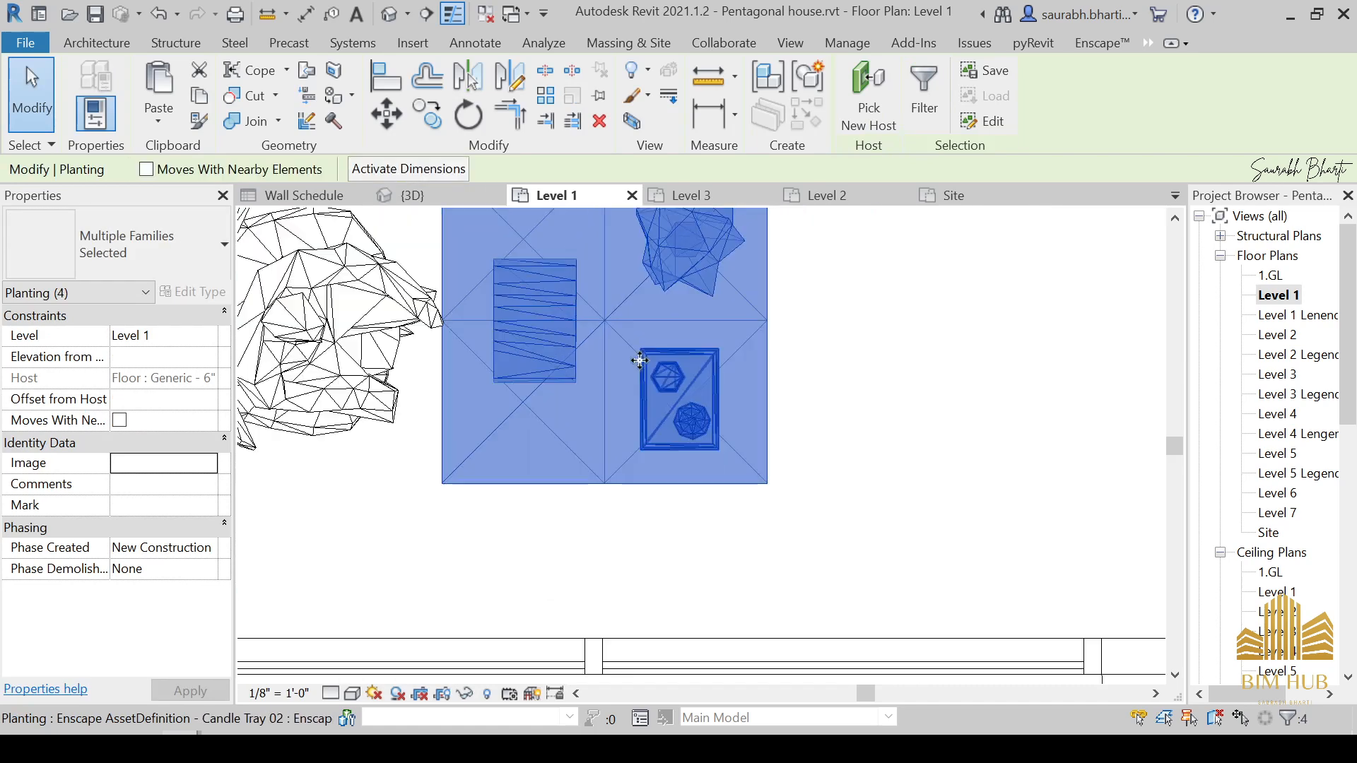
pyautogui.keyDown('ctrl'); pyautogui.click(398, 350); pyautogui.keyUp('ctrl')
pyautogui.keyDown('ctrl'); pyautogui.click(387, 256); pyautogui.keyUp('ctrl')
pyautogui.scroll(-5, 587, 318)
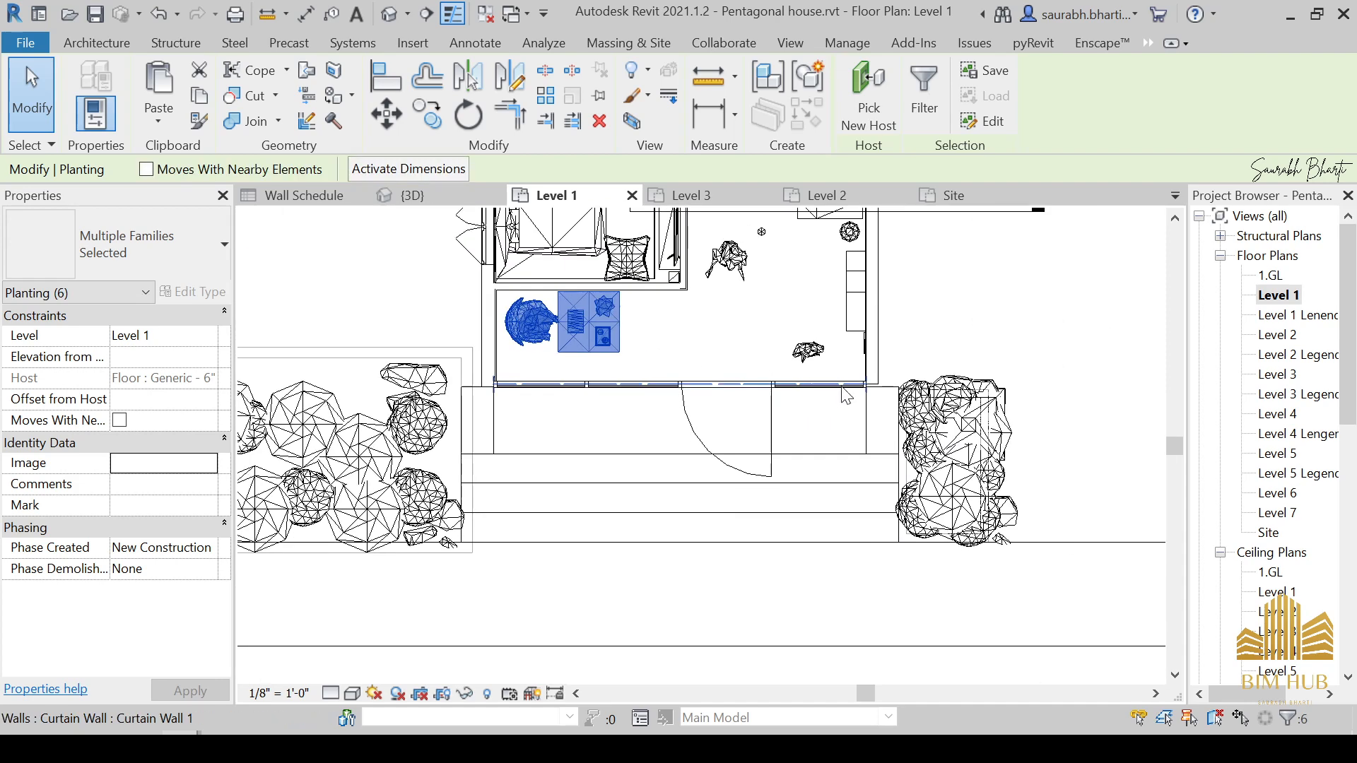
# Step: Add the standing people, the small and round items near the east wall, and the east wall cabinets to the selection
pyautogui.keyDown('ctrl'); pyautogui.click(765, 240); pyautogui.keyUp('ctrl')
pyautogui.moveTo(857, 304); pyautogui.dragTo(835, 418, button='middle')
pyautogui.scroll(-2, 800, 398)
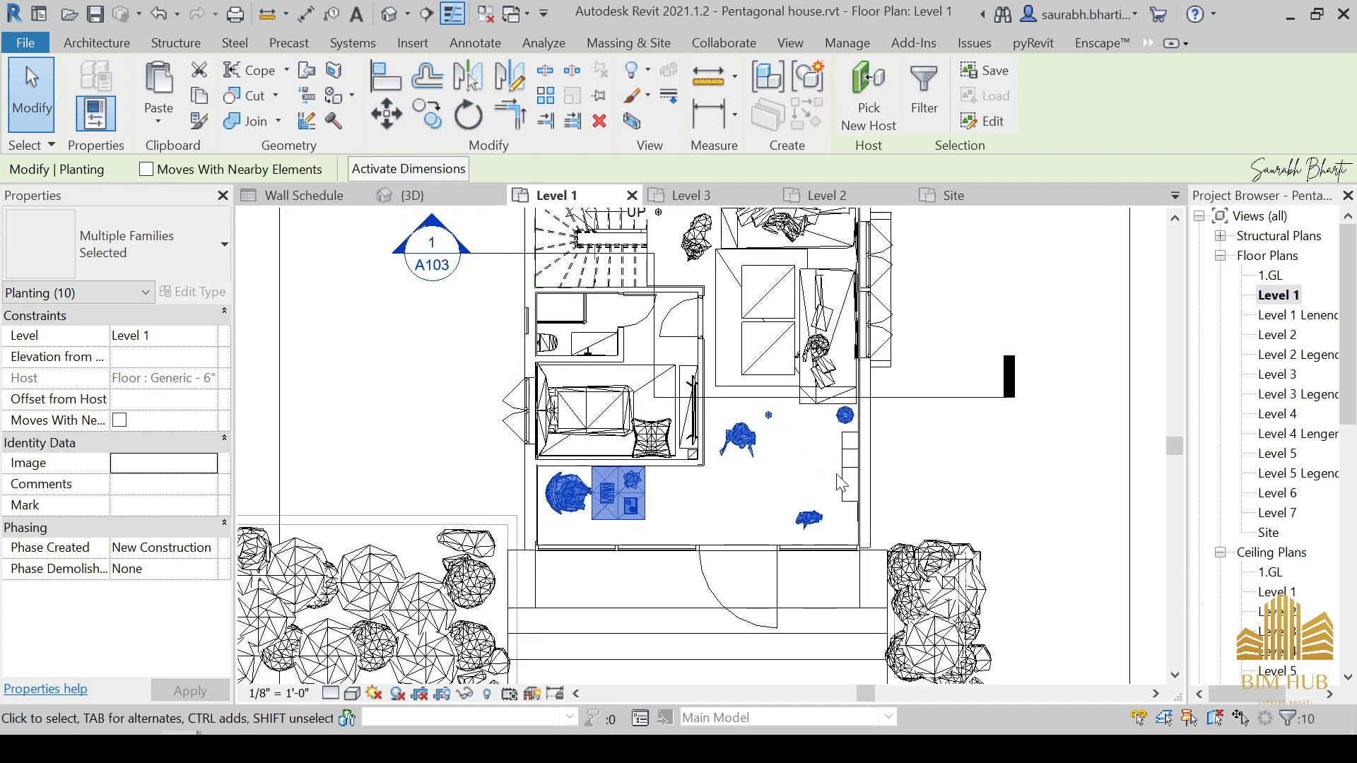
pyautogui.keyDown('ctrl'); pyautogui.click(850, 461); pyautogui.keyUp('ctrl')
pyautogui.scroll(3, 810, 436)
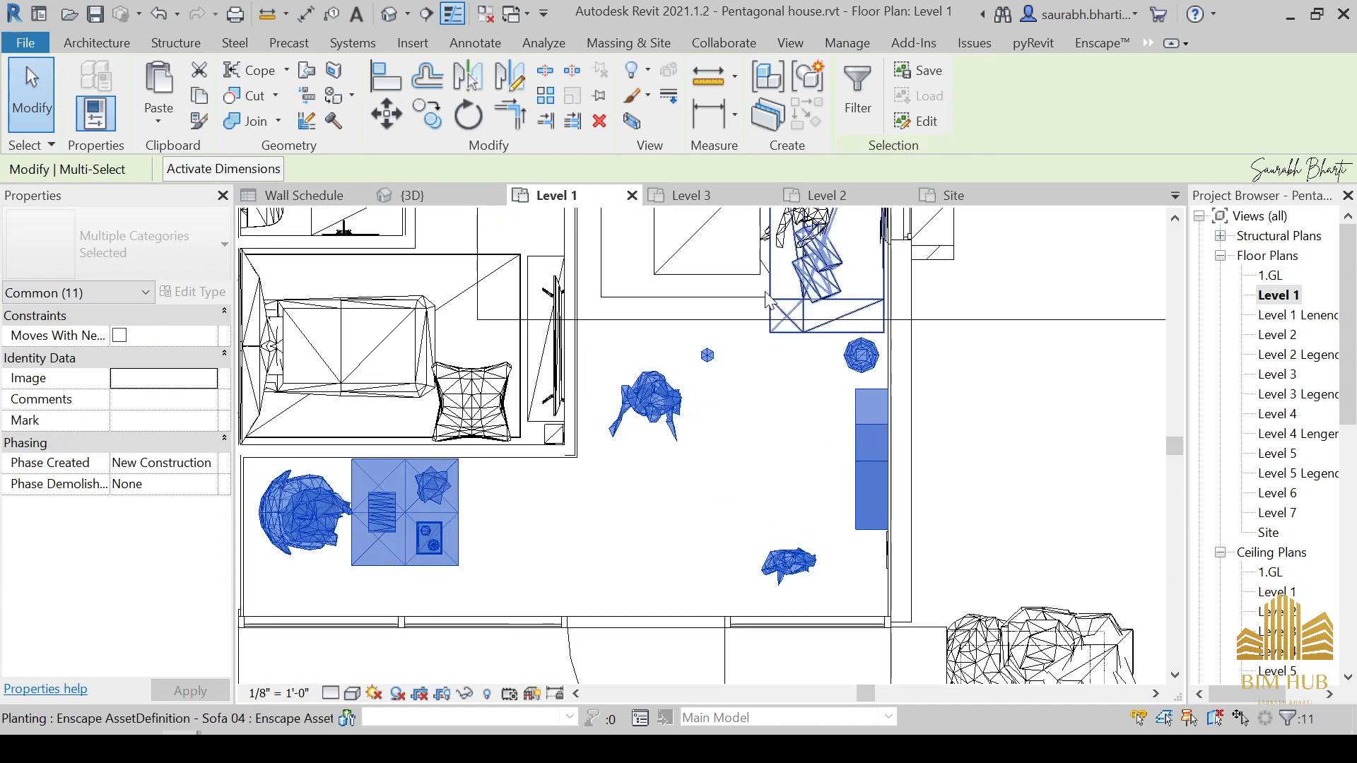
pyautogui.scroll(-2, 811, 435)
pyautogui.moveTo(792, 283); pyautogui.dragTo(633, 396, button='middle')
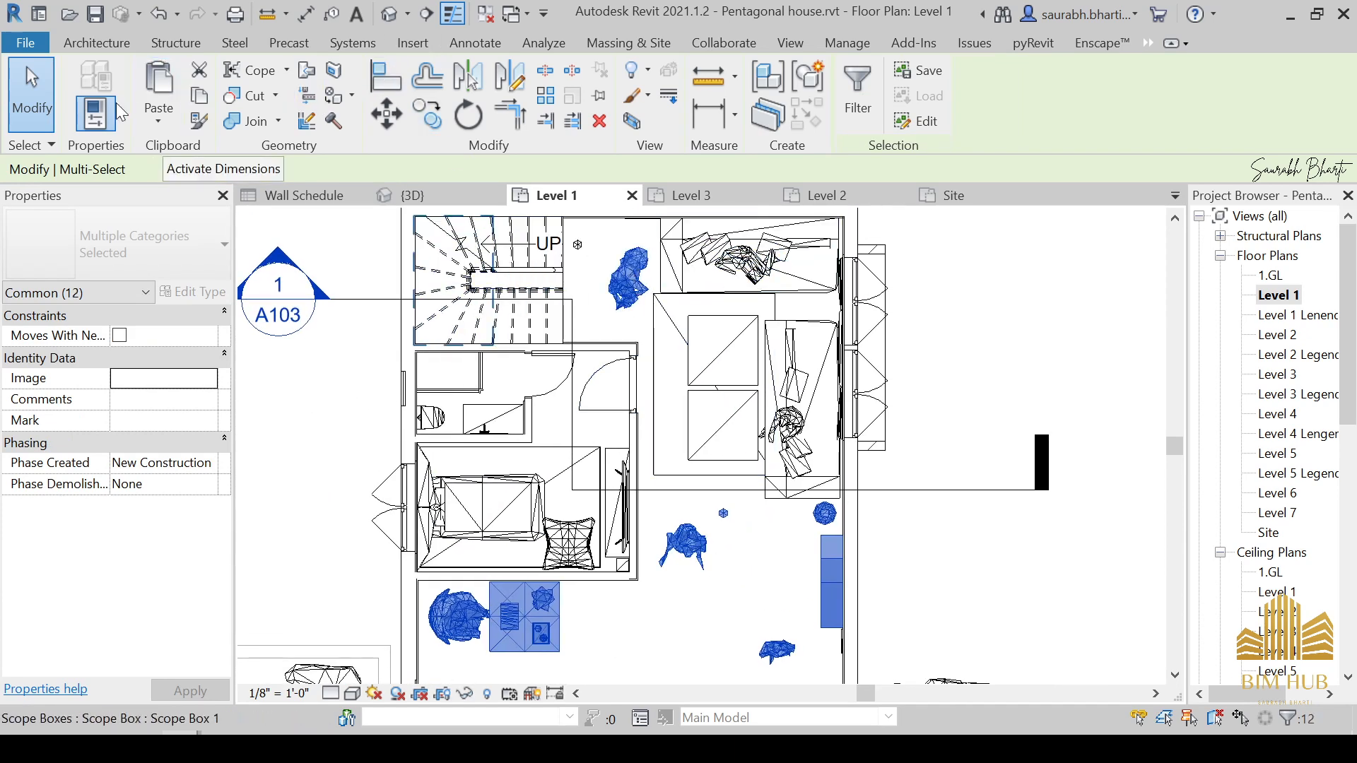
# Step: Copy the selected living area furniture, decor and people and paste them aligned to Level 2
pyautogui.click(157, 123)
pyautogui.click(205, 198)
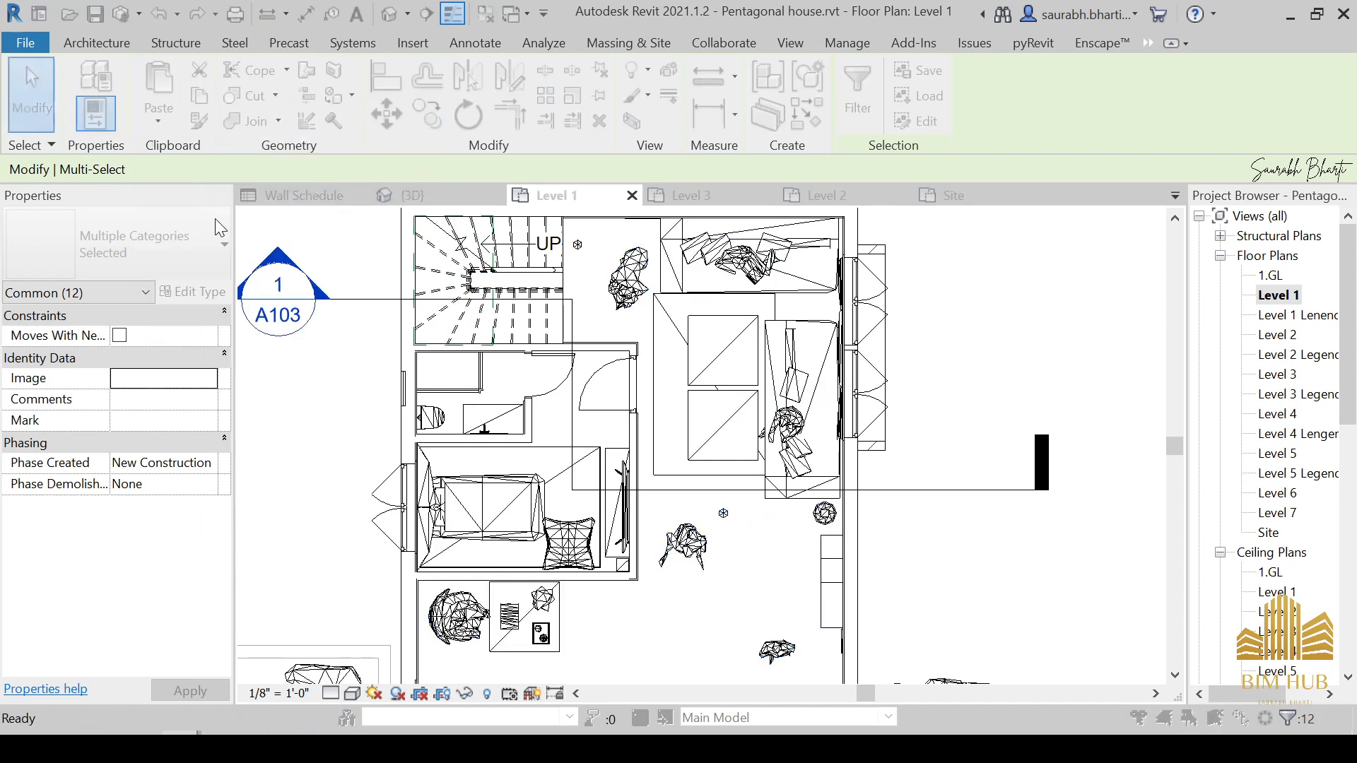
pyautogui.click(244, 273)
pyautogui.click(333, 521)
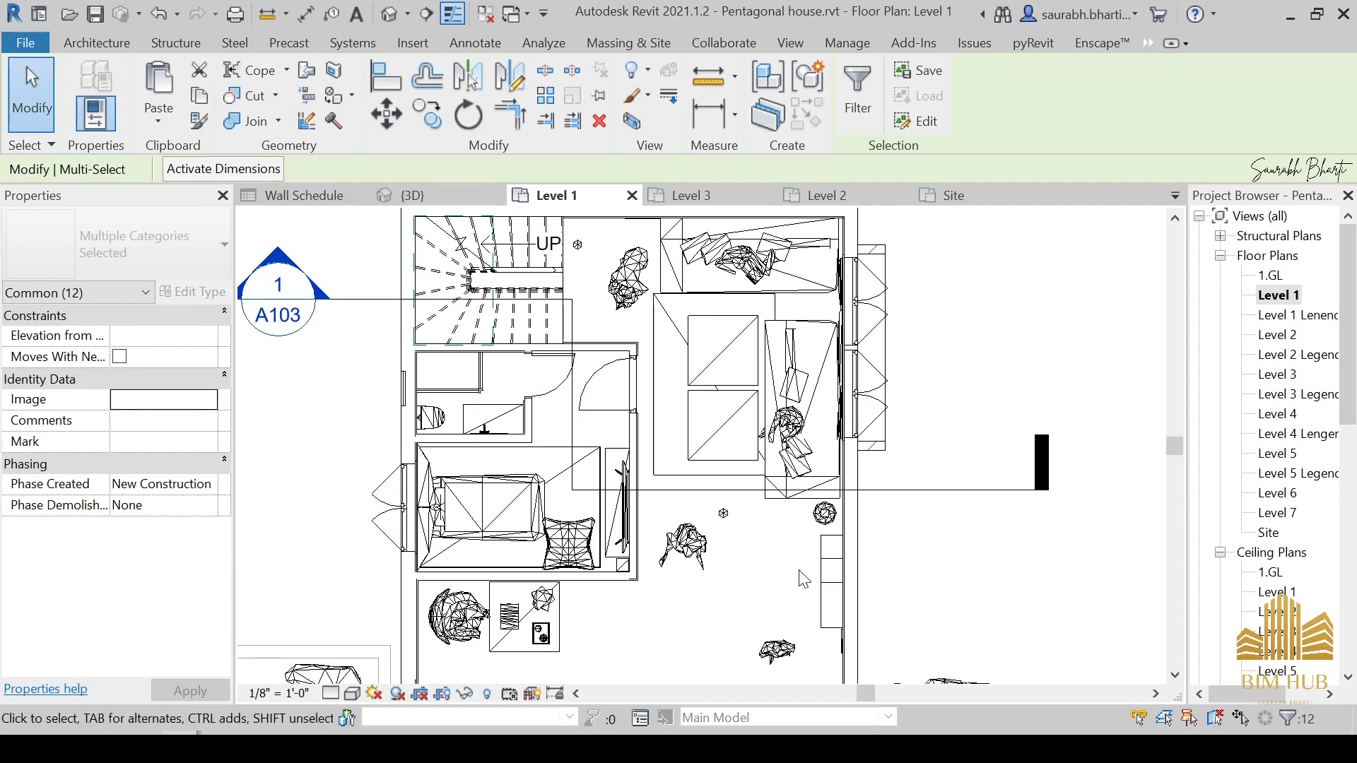
# Step: Open the 3D view and examine the furnished Level 1 and Level 2 from the building's front
pyautogui.scroll(-1, 804, 580)
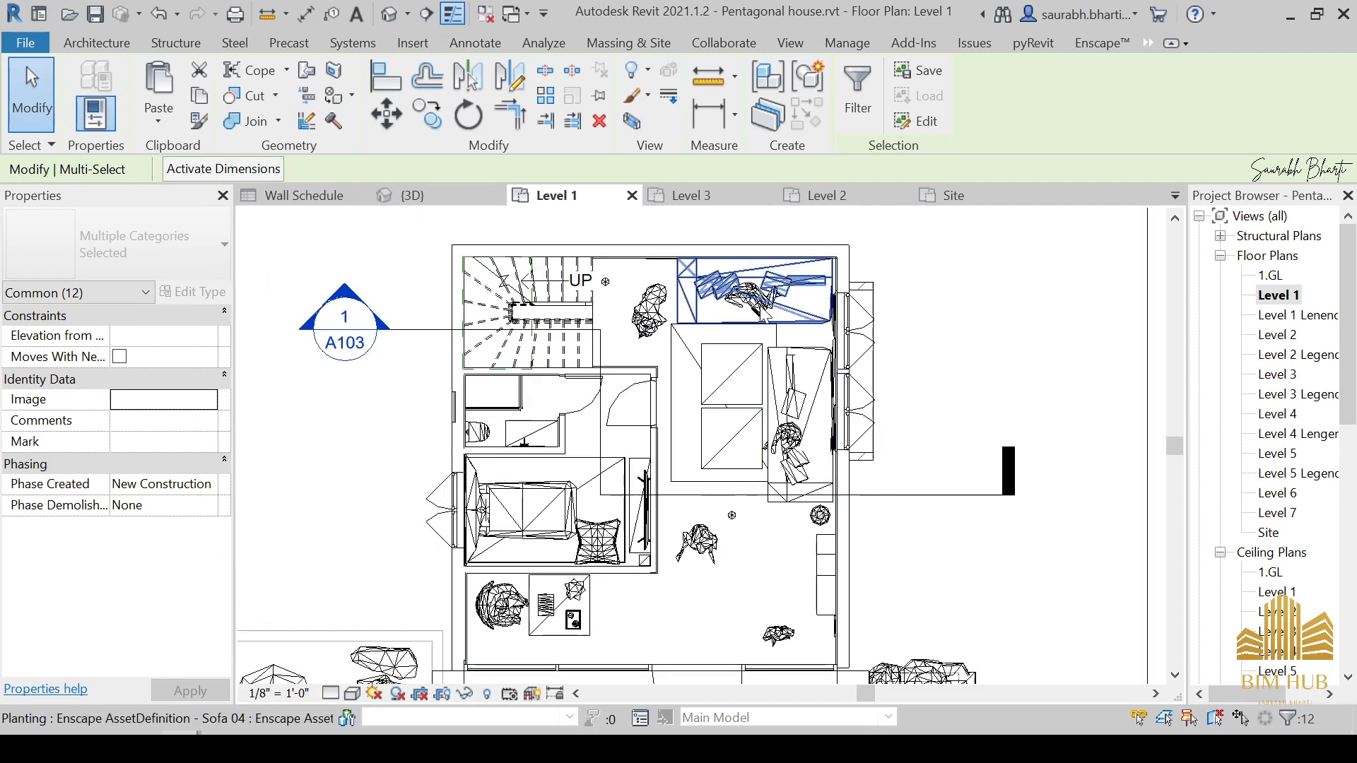
pyautogui.click(393, 14)
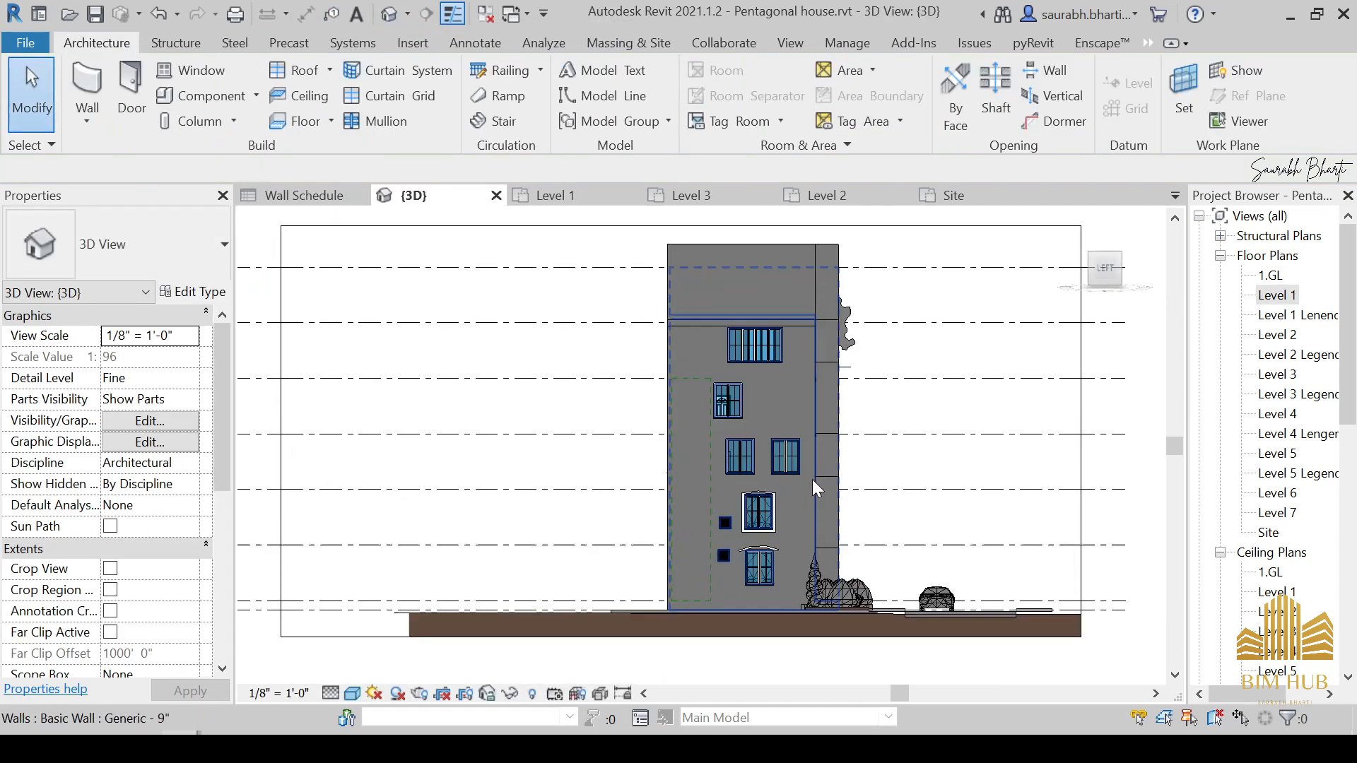
pyautogui.keyDown('shift'); pyautogui.moveTo(812, 480); pyautogui.dragTo(667, 509, button='middle'); pyautogui.keyUp('shift')
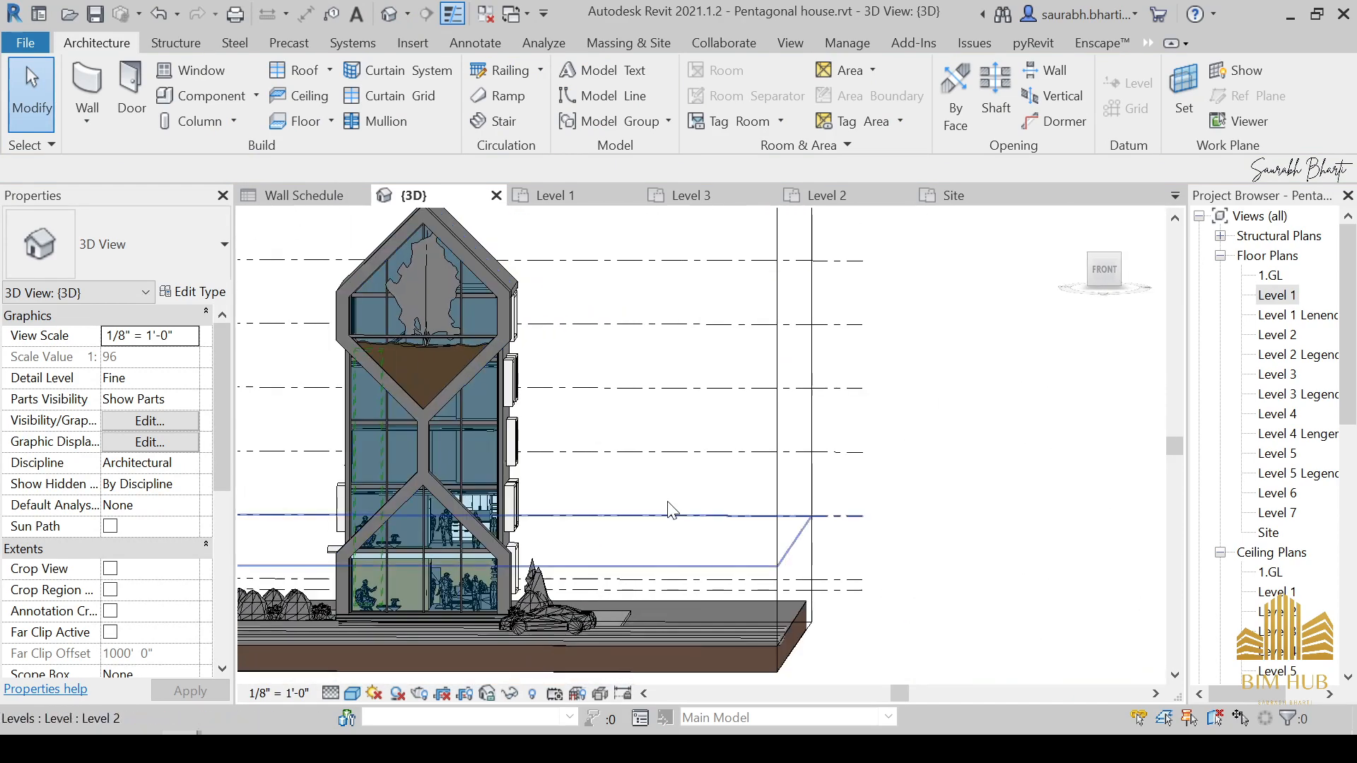
# Step: Open the Level 2 floor plan and examine the kitchen wall cabinets along the north and east walls
pyautogui.doubleClick(1279, 333)
pyautogui.scroll(2, 827, 397)
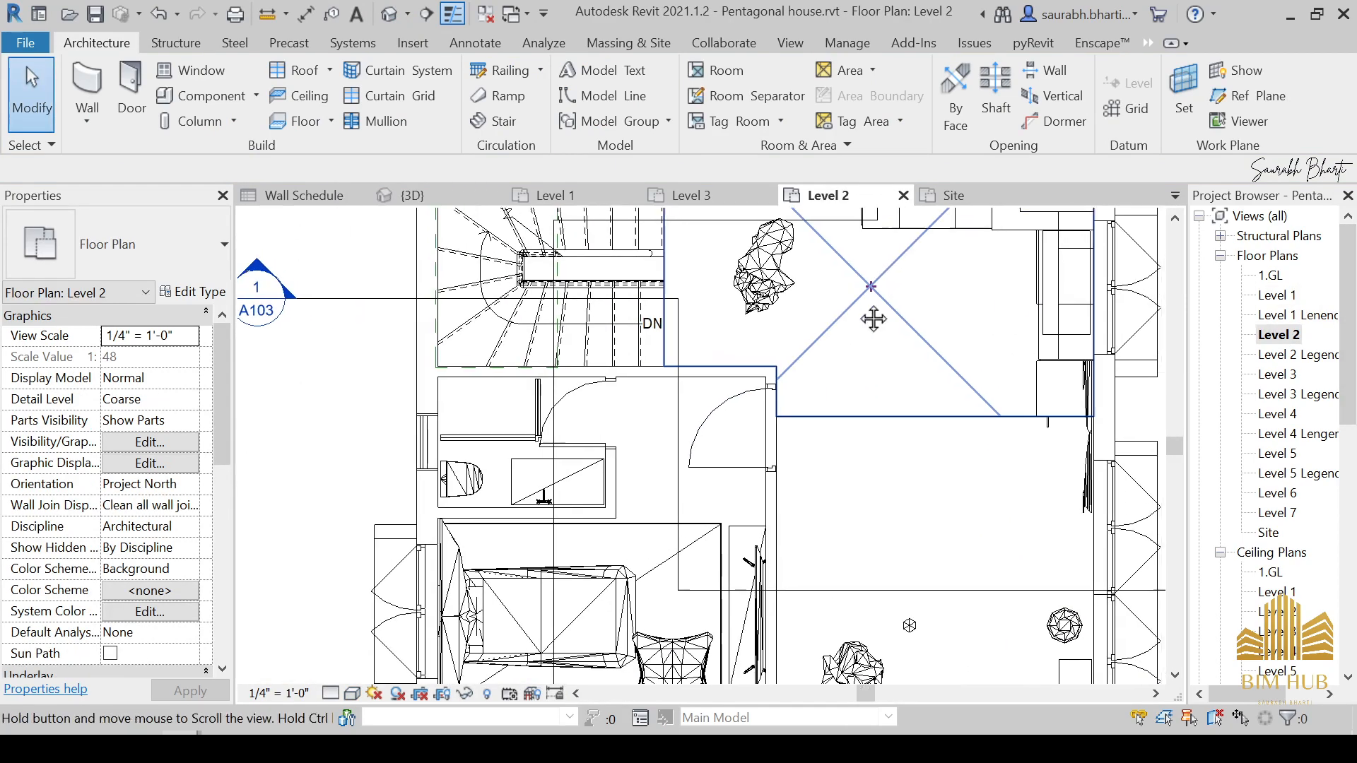
pyautogui.scroll(2, 887, 330)
pyautogui.click(757, 360)
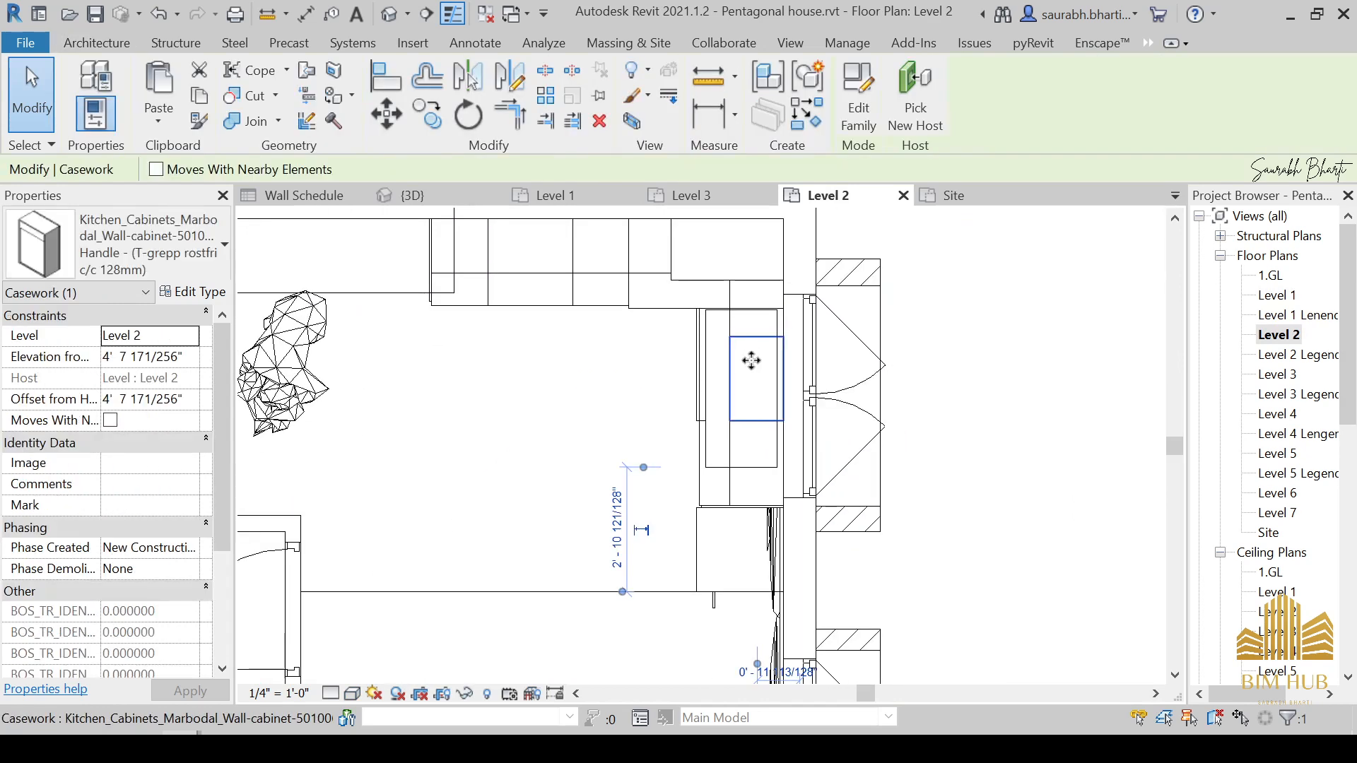
pyautogui.click(541, 251)
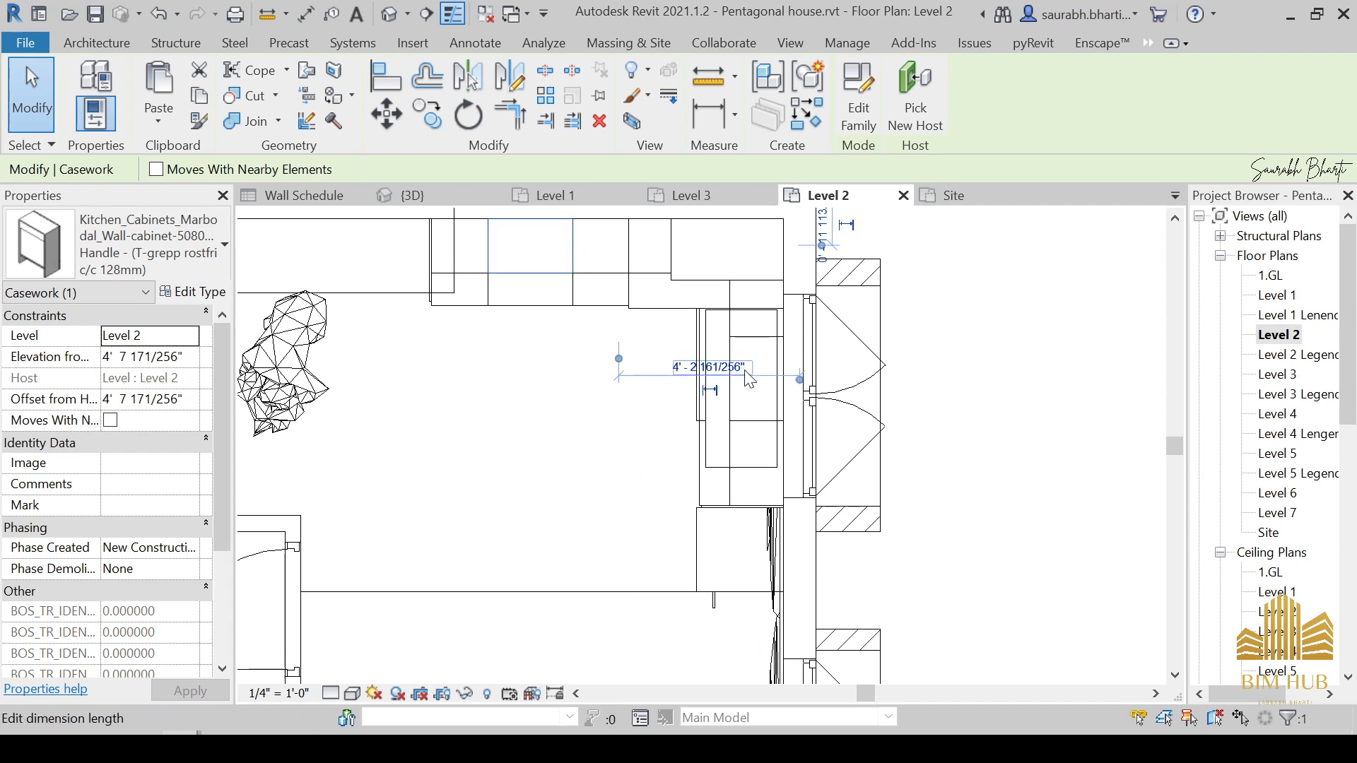
pyautogui.press('Escape')
pyautogui.scroll(4, 732, 408)
pyautogui.scroll(-1, 325, 239)
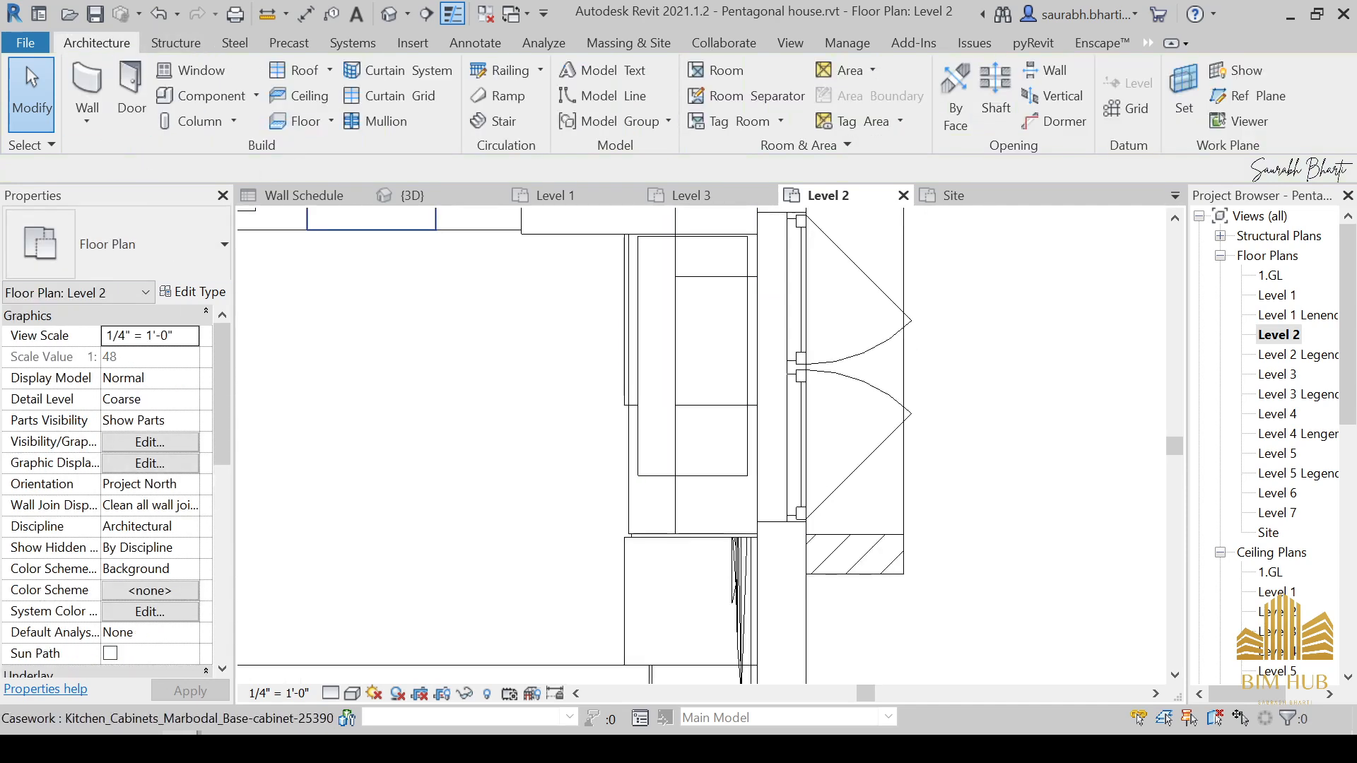
# Step: Find the Diana, Boxing figure in the People category of the Enscape Asset Library and choose it for placement
pyautogui.moveTo(236, 712)
pyautogui.click(340, 636)
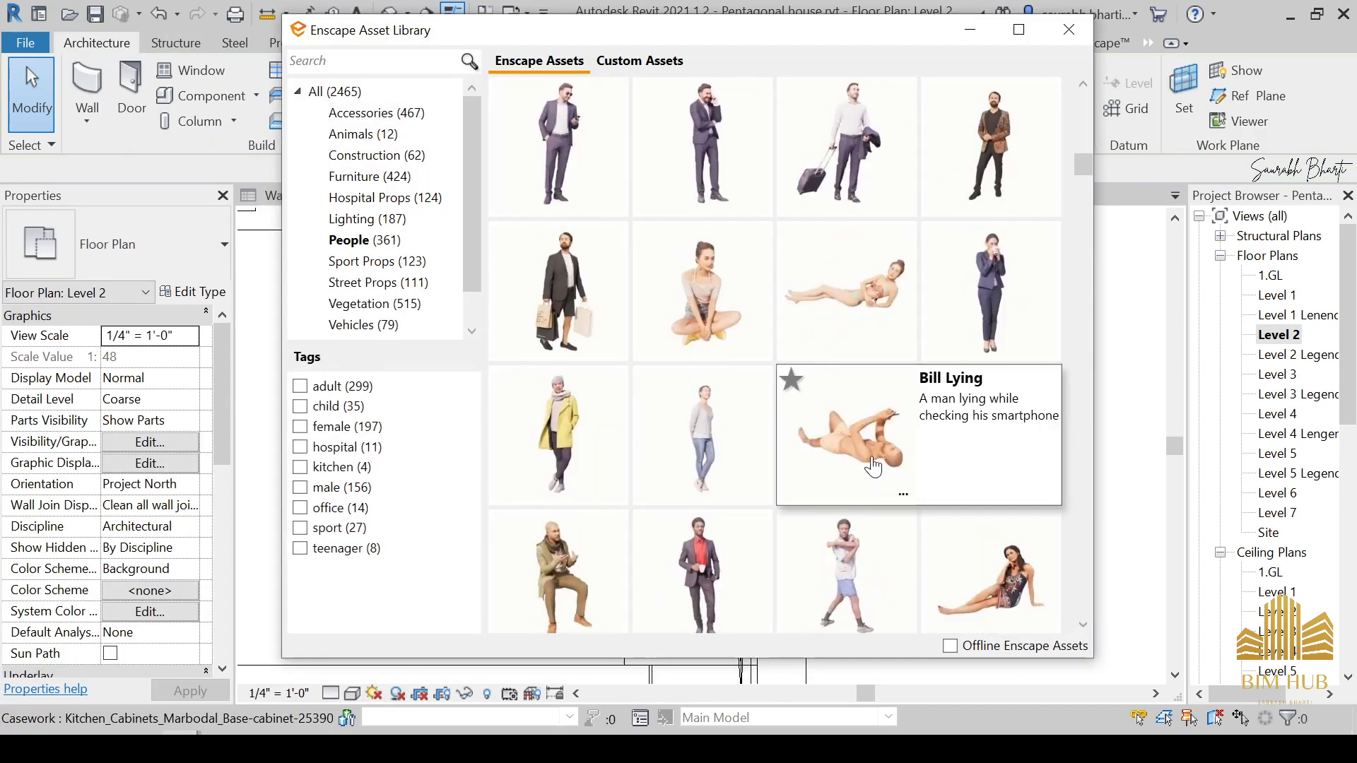
pyautogui.scroll(-10, 873, 481)
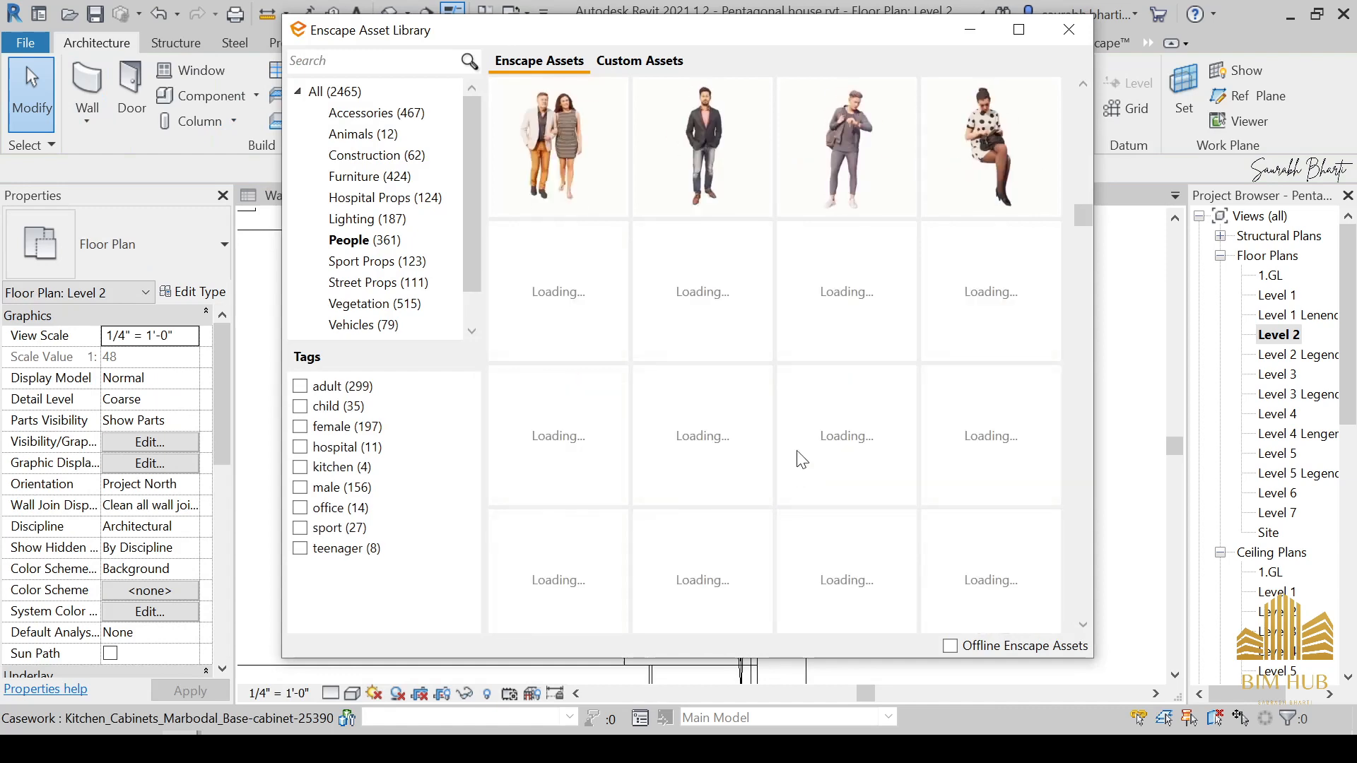
pyautogui.scroll(3, 749, 424)
pyautogui.moveTo(746, 481)
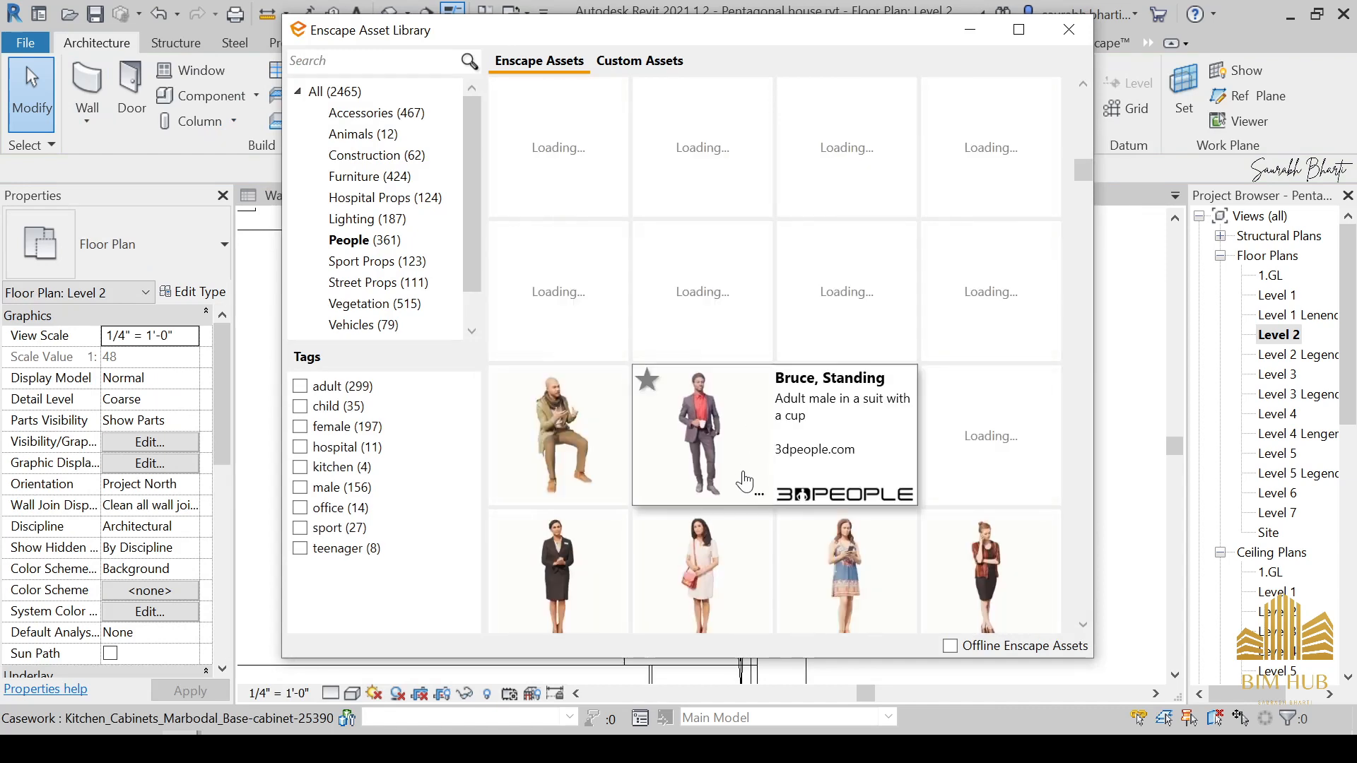
pyautogui.scroll(-4, 746, 480)
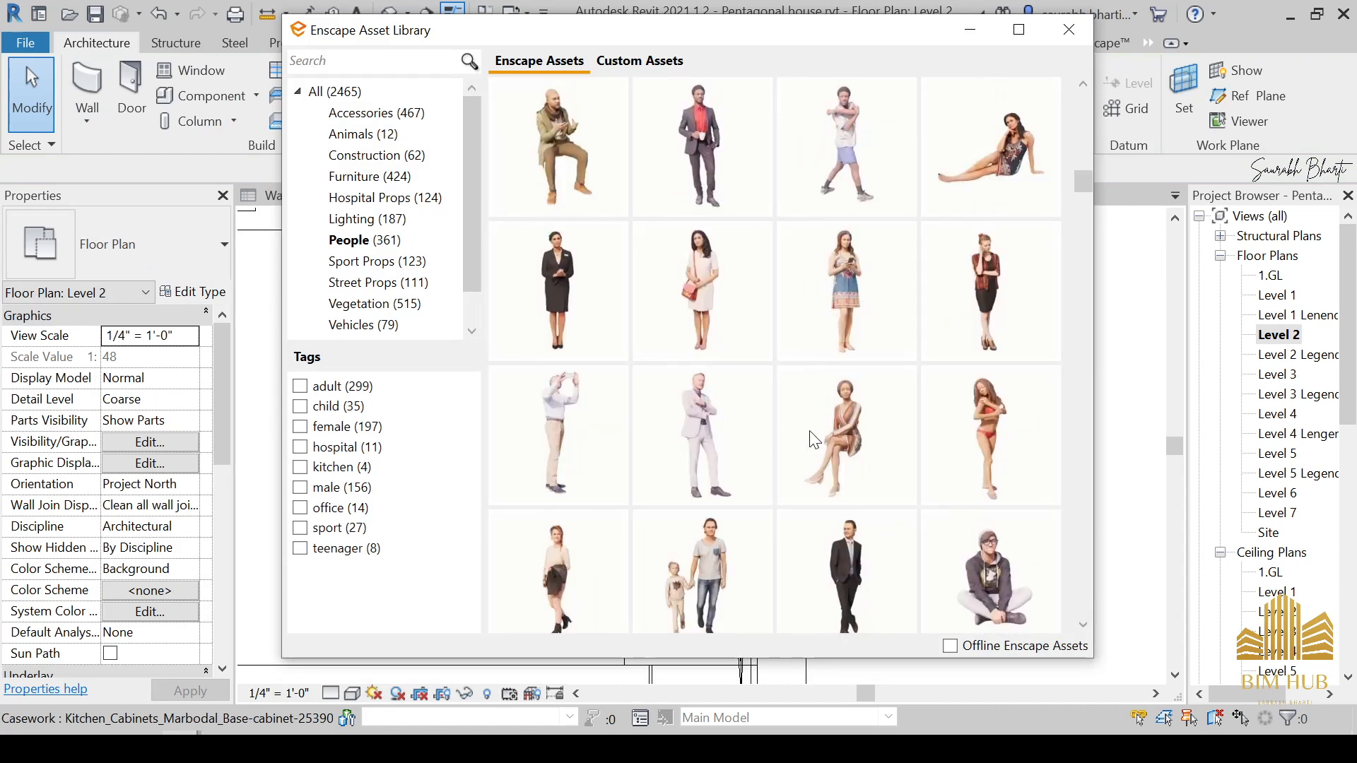
pyautogui.scroll(-8, 820, 435)
pyautogui.moveTo(933, 429)
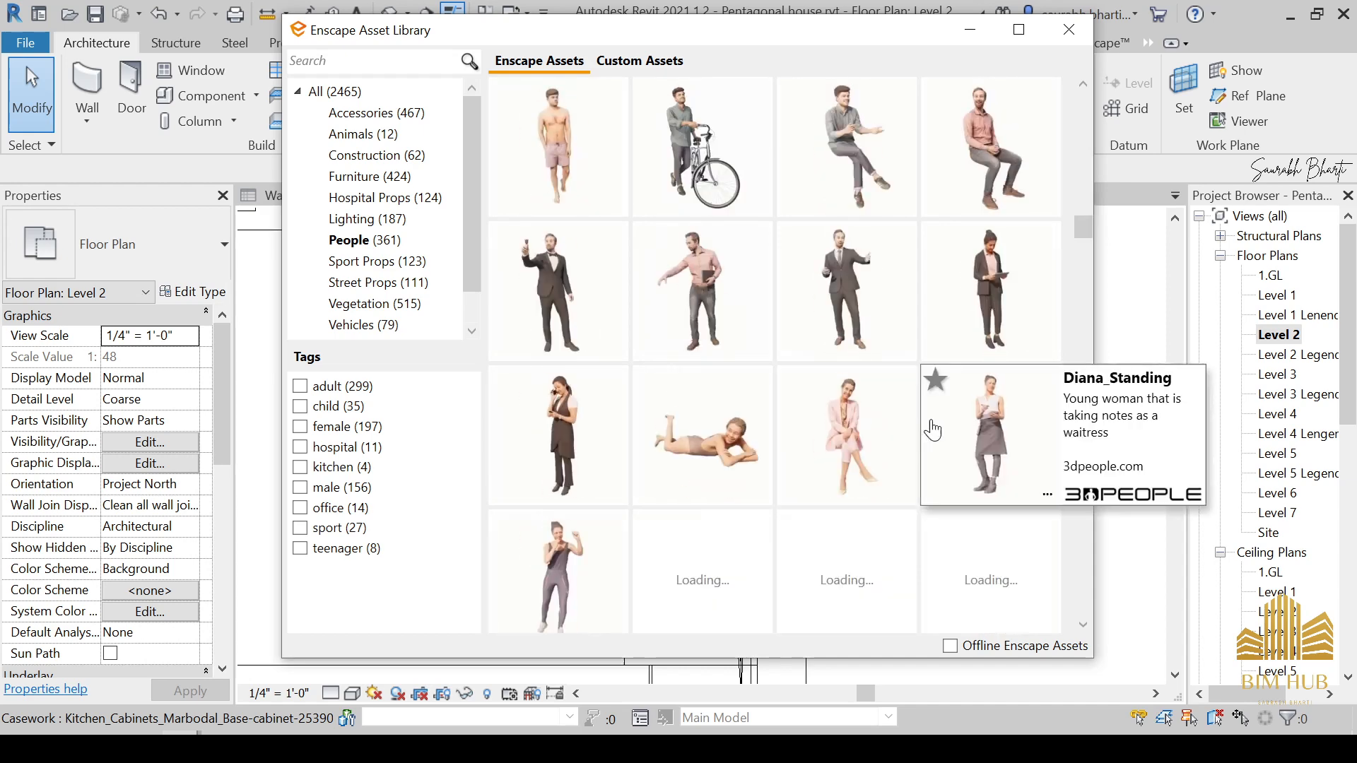
pyautogui.scroll(-4, 980, 497)
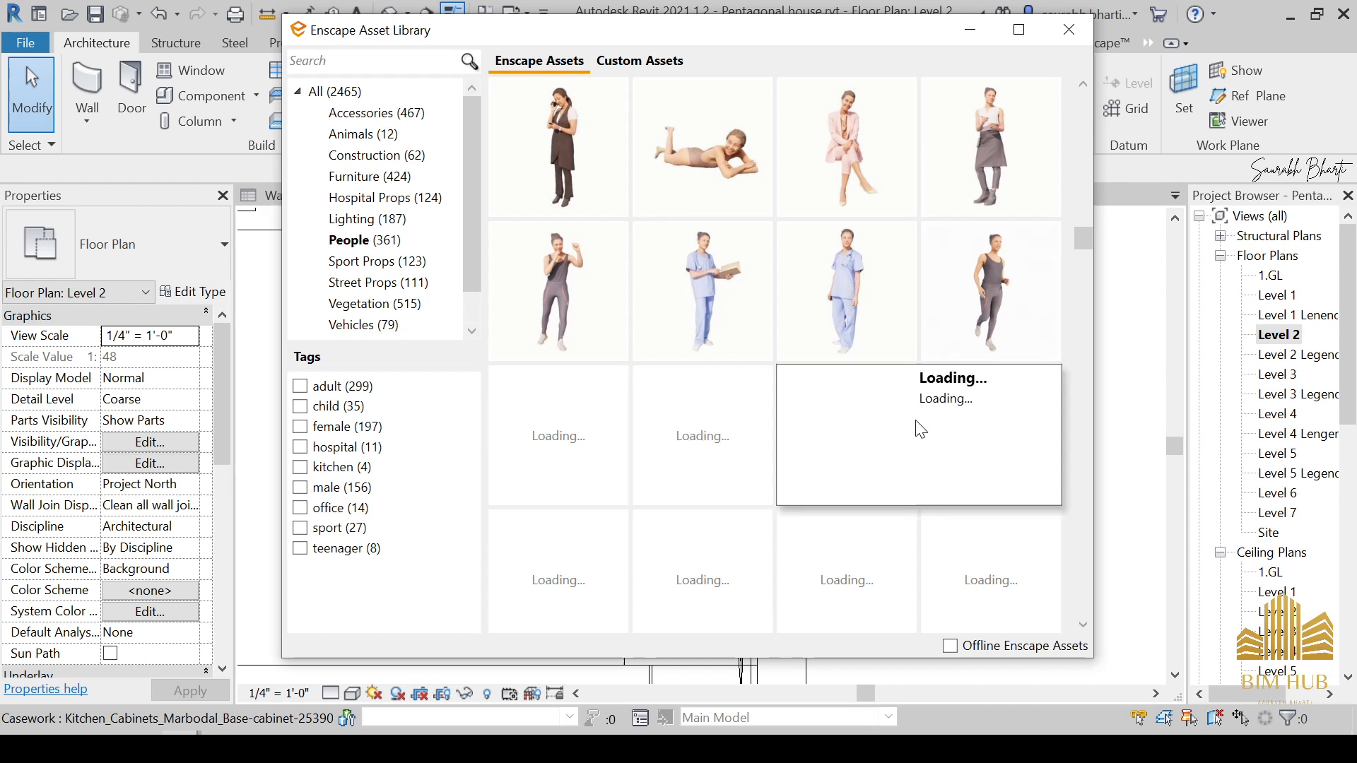
pyautogui.click(584, 304)
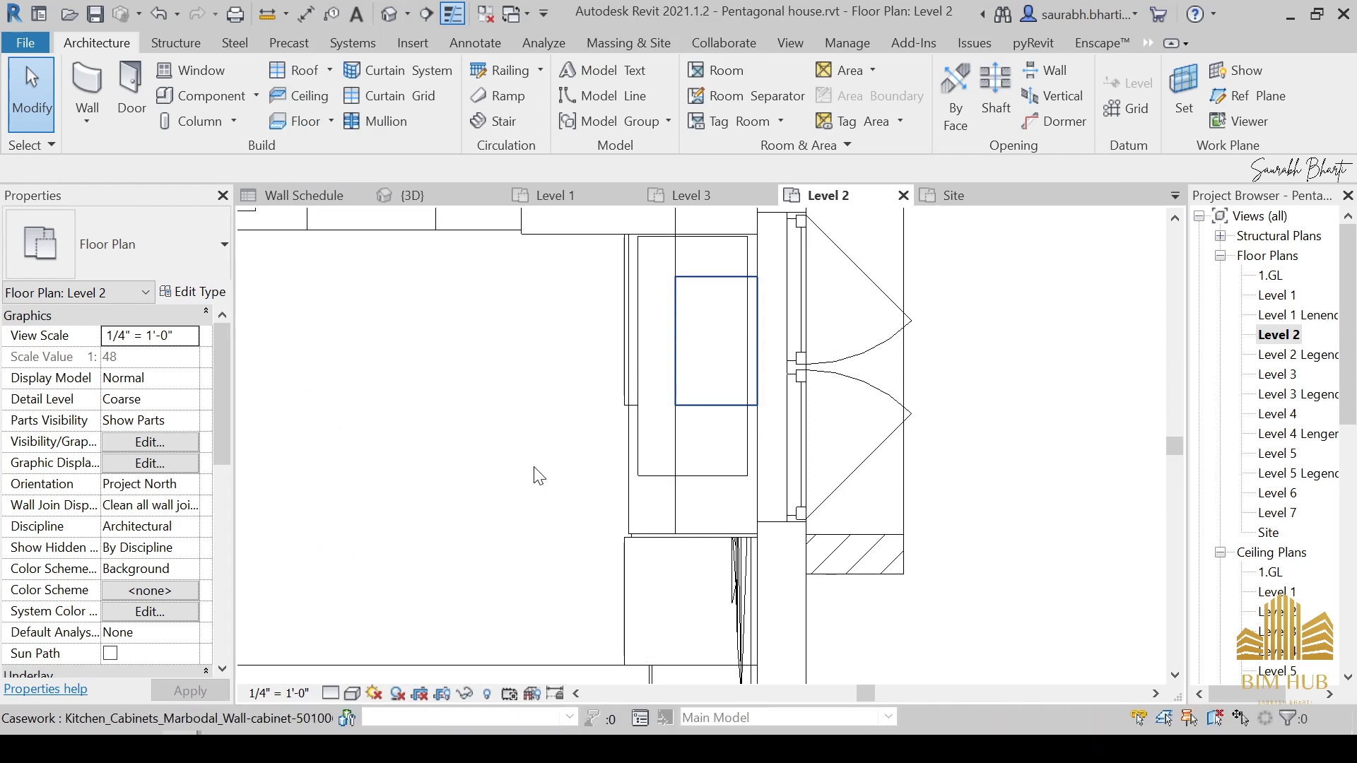
# Step: Place the Diana, Boxing figure on Level 2 near the living area's south windows, between the desk and the standing person
pyautogui.scroll(-5, 565, 431)
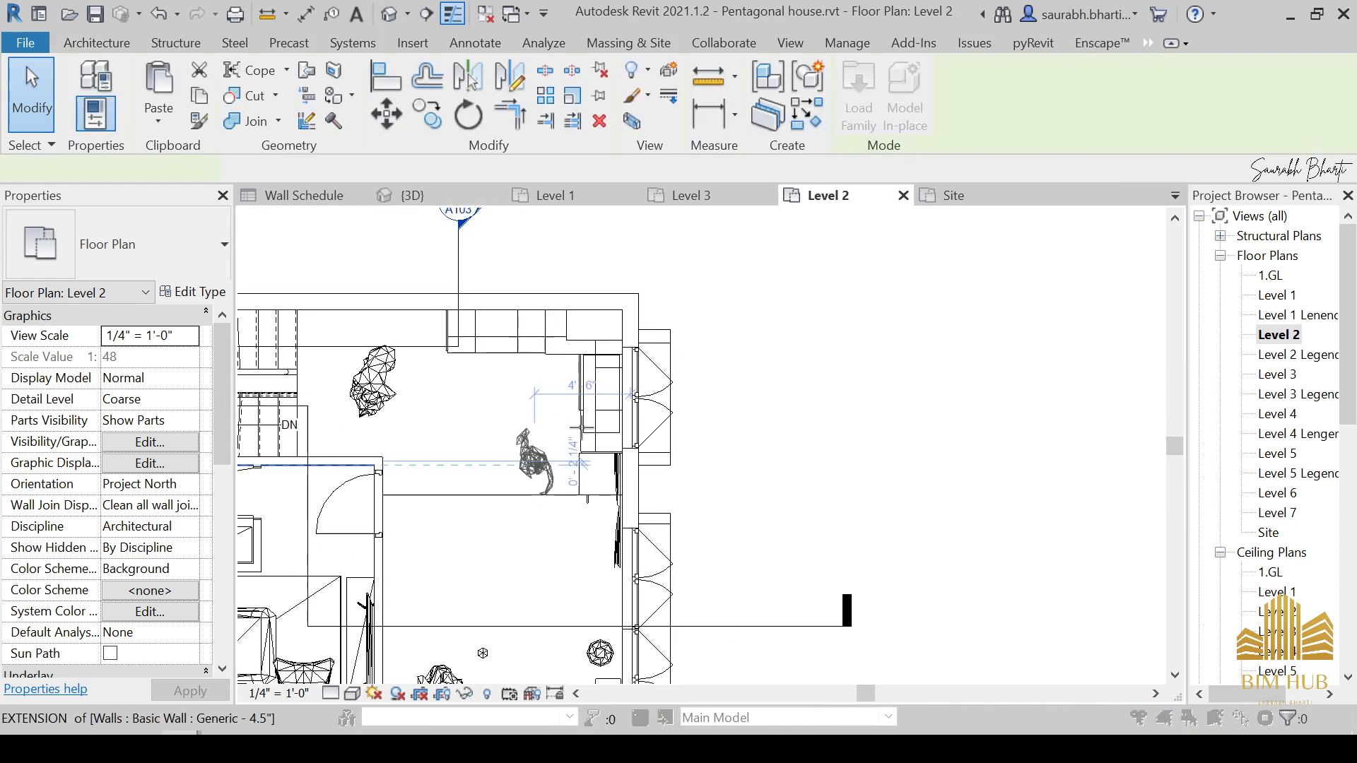
pyautogui.moveTo(644, 428); pyautogui.dragTo(728, 394, button='middle')
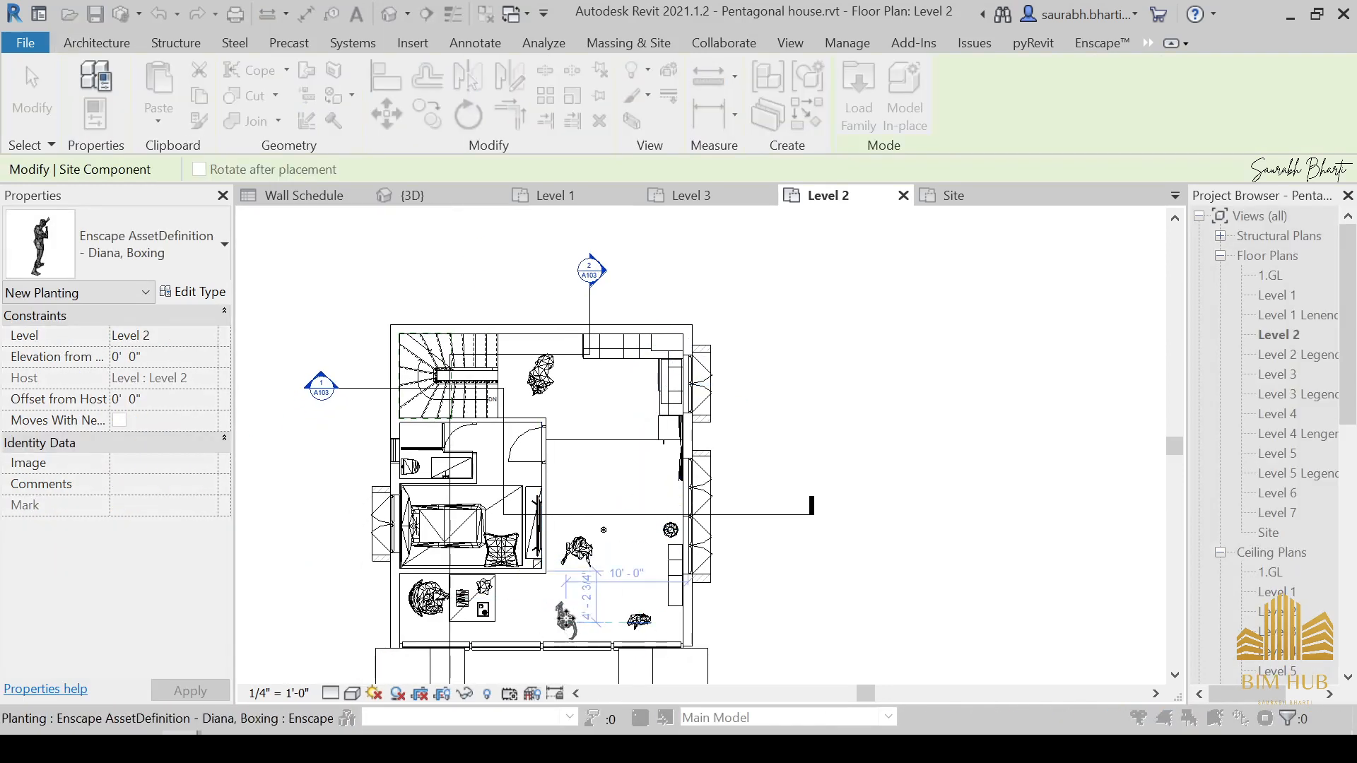
pyautogui.click(639, 400)
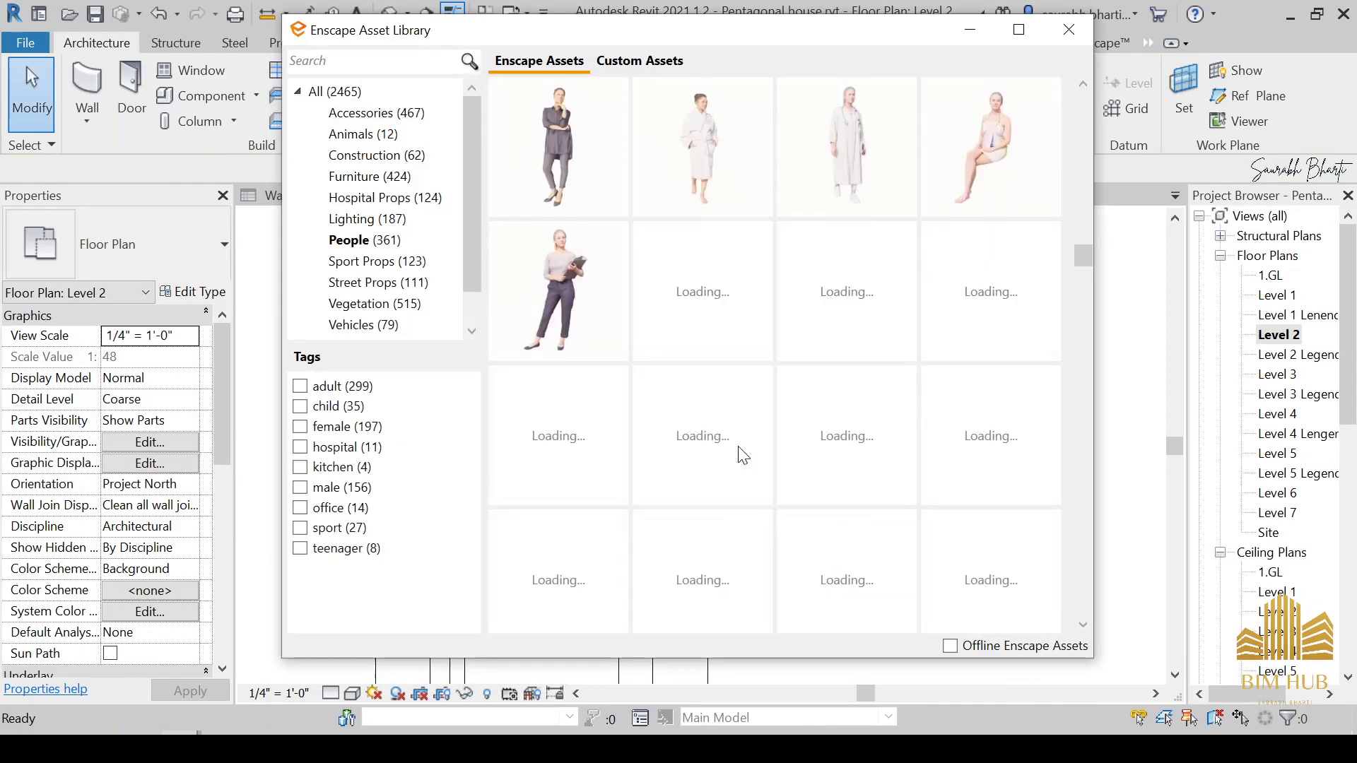
# Step: Browse the Accessories category of the Enscape Asset Library for kitchen items
pyautogui.click(407, 115)
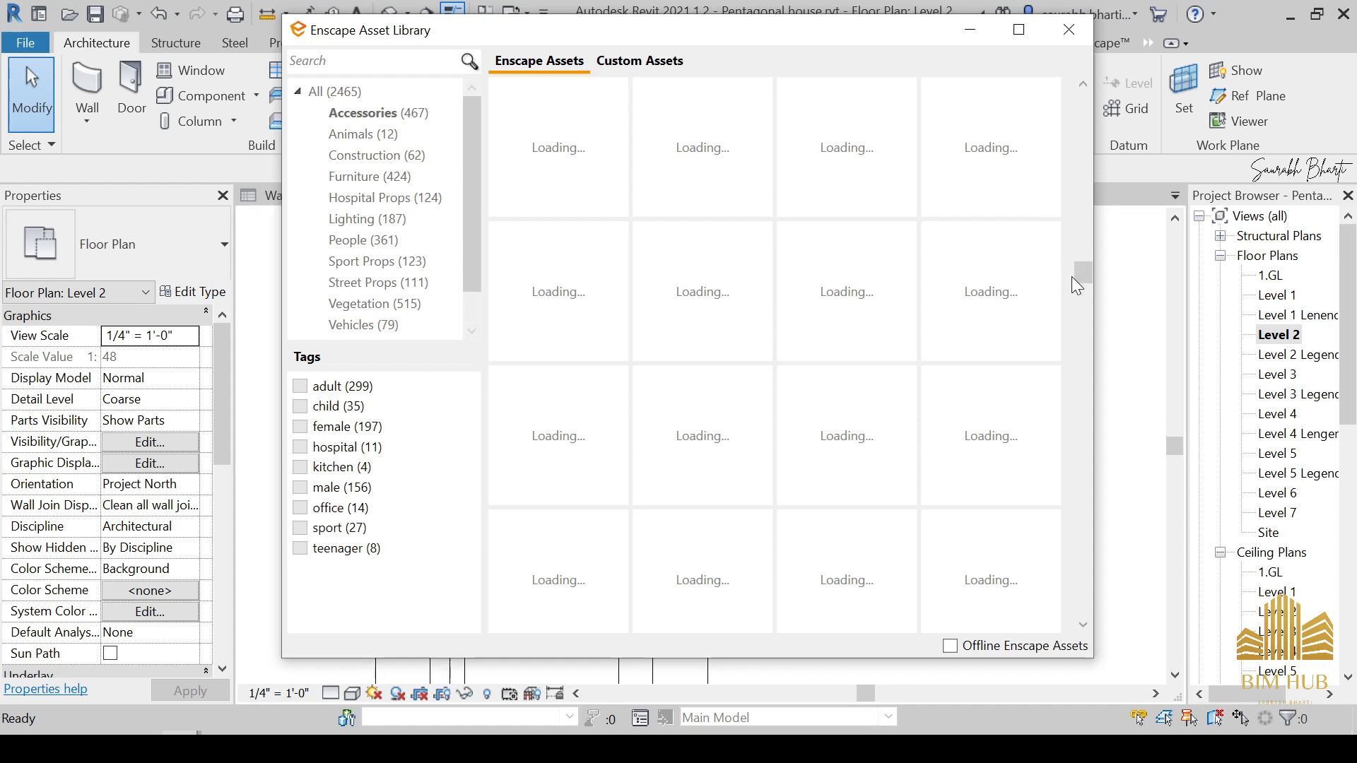
pyautogui.moveTo(970, 312)
pyautogui.scroll(-10, 954, 357)
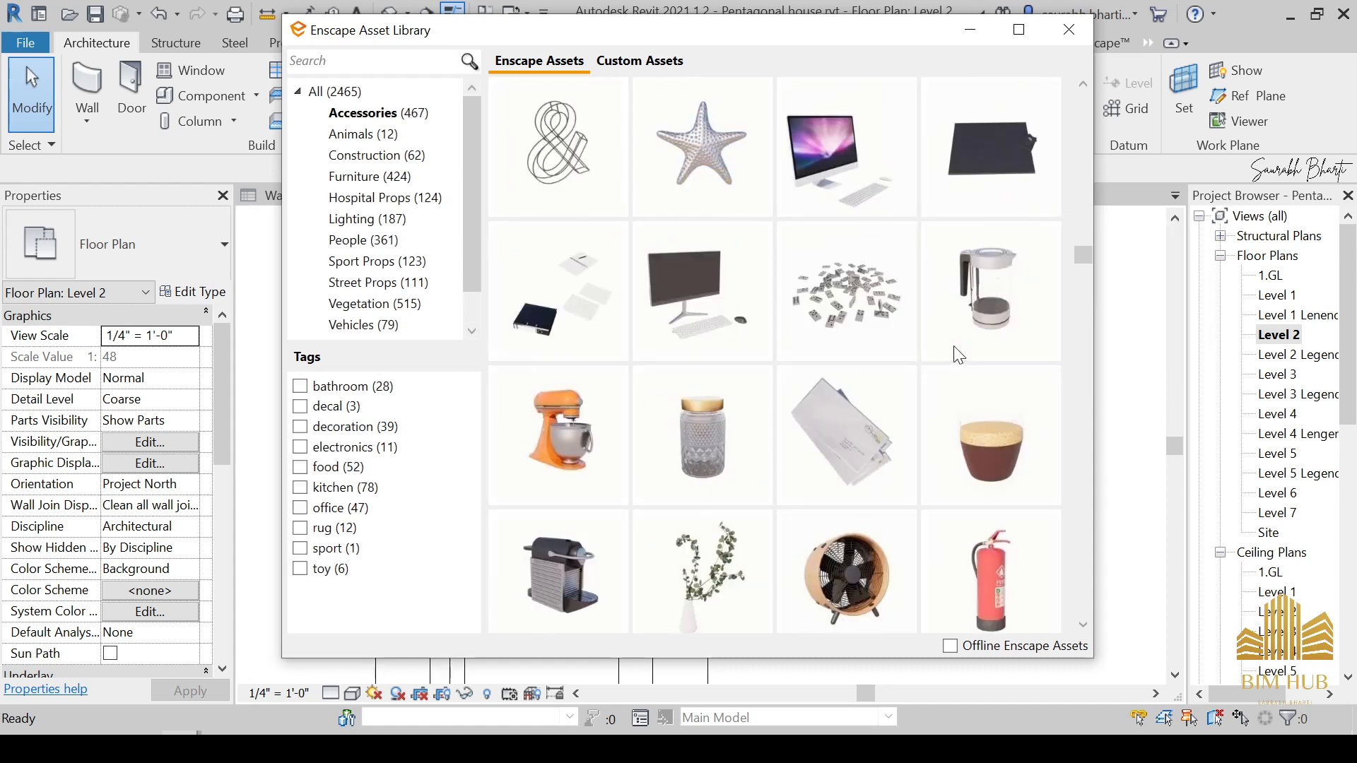
pyautogui.scroll(-5, 880, 364)
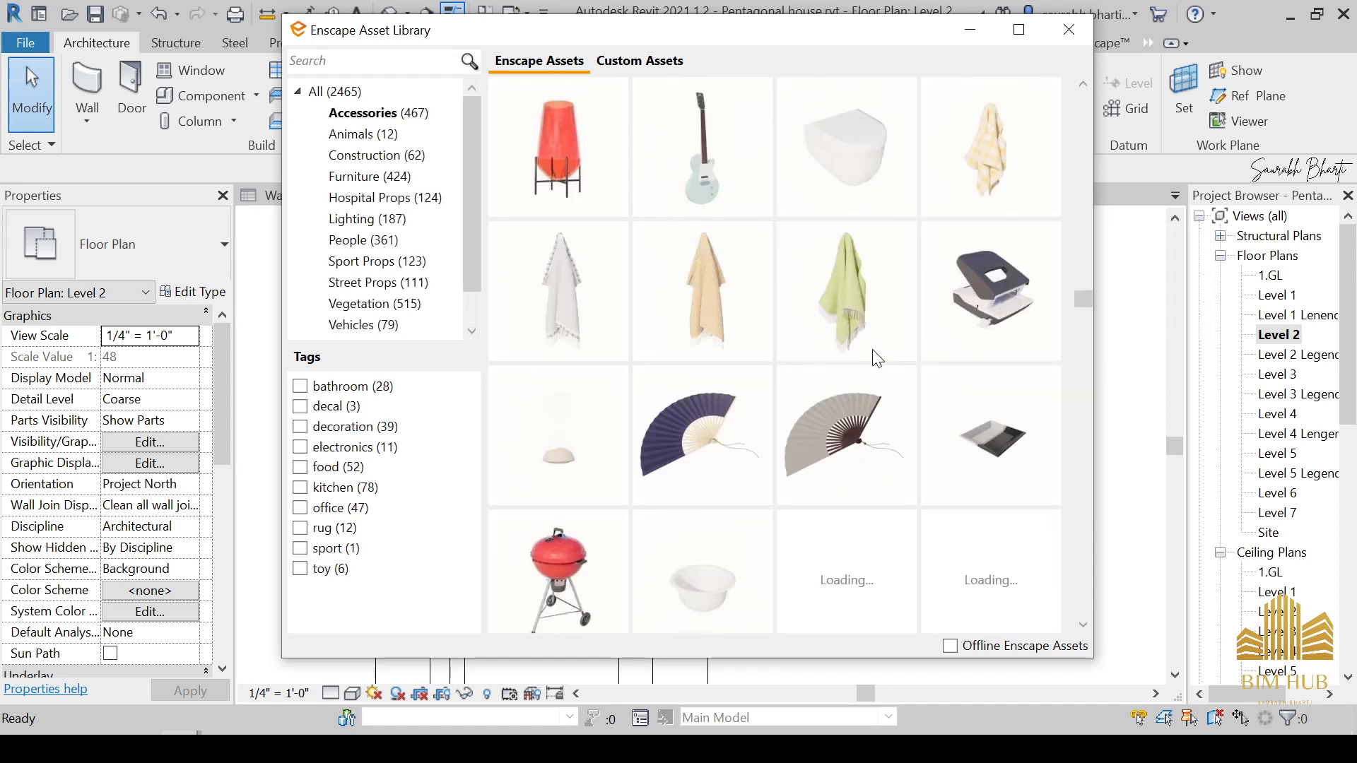
pyautogui.scroll(1, 868, 393)
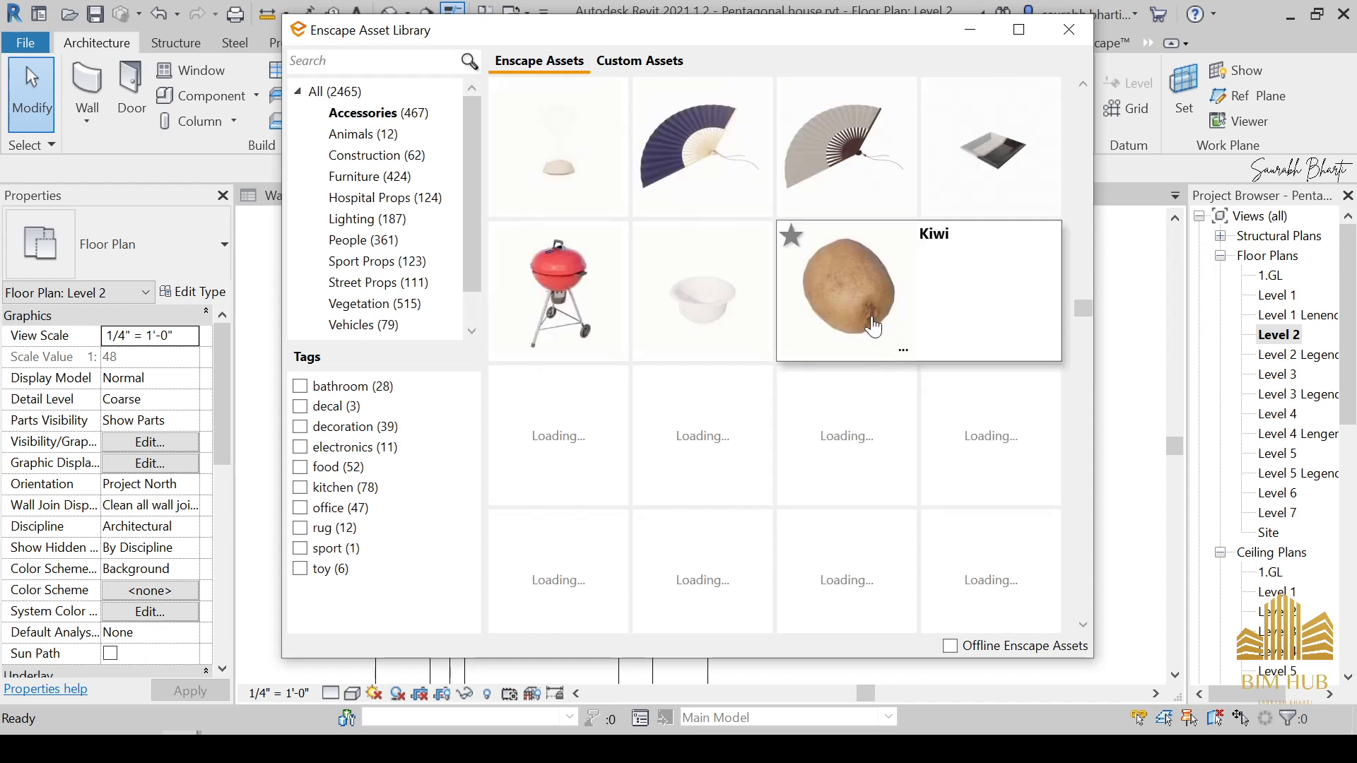
pyautogui.scroll(-3, 871, 316)
pyautogui.scroll(3, 878, 337)
pyautogui.scroll(2, 879, 337)
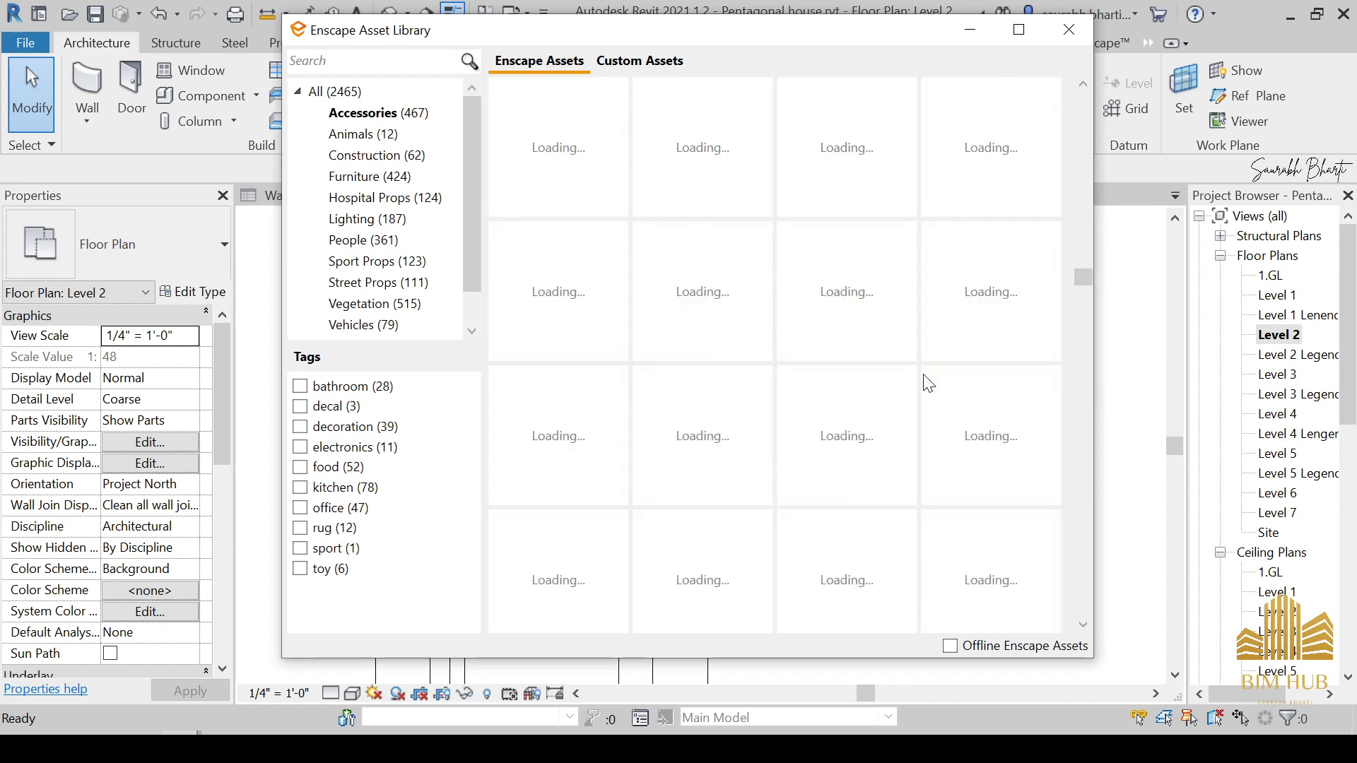
pyautogui.scroll(6, 881, 393)
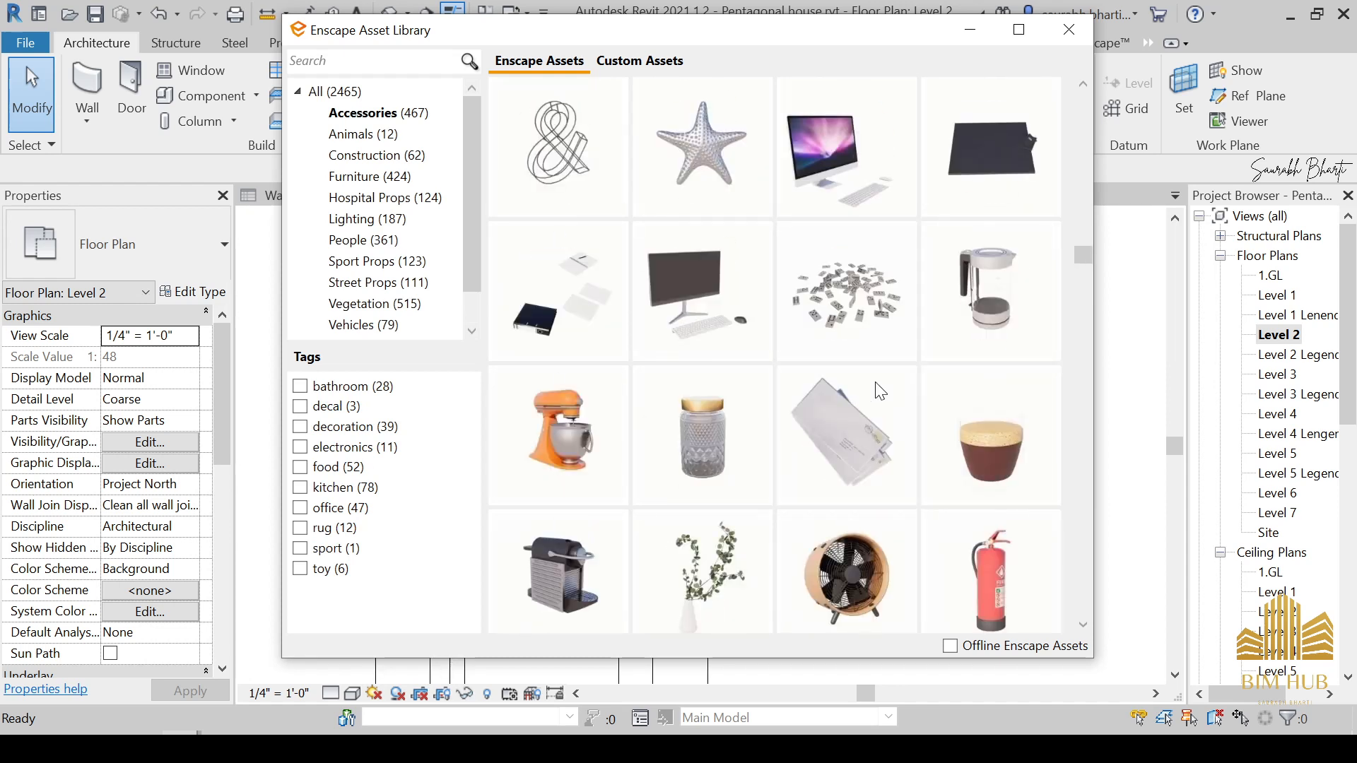
pyautogui.scroll(5, 884, 381)
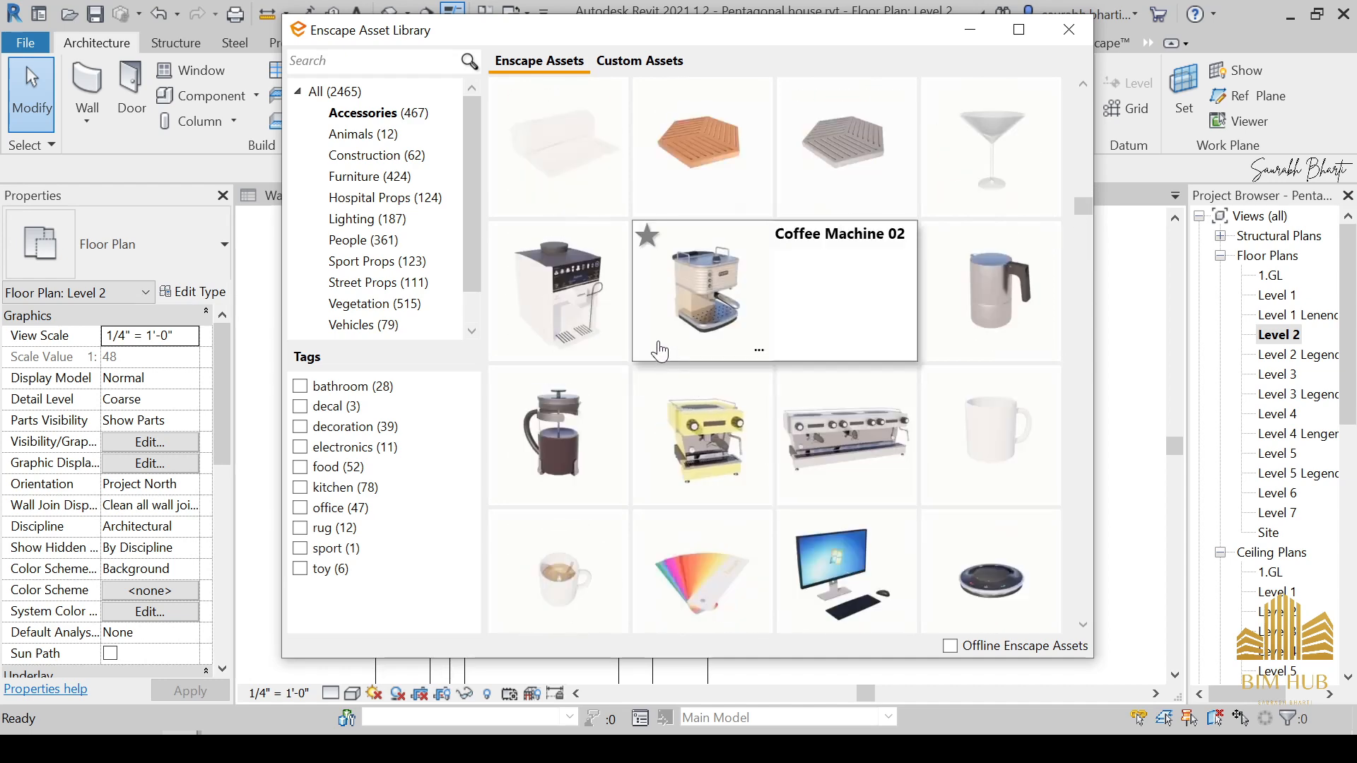
pyautogui.scroll(4, 813, 396)
pyautogui.scroll(-15, 869, 379)
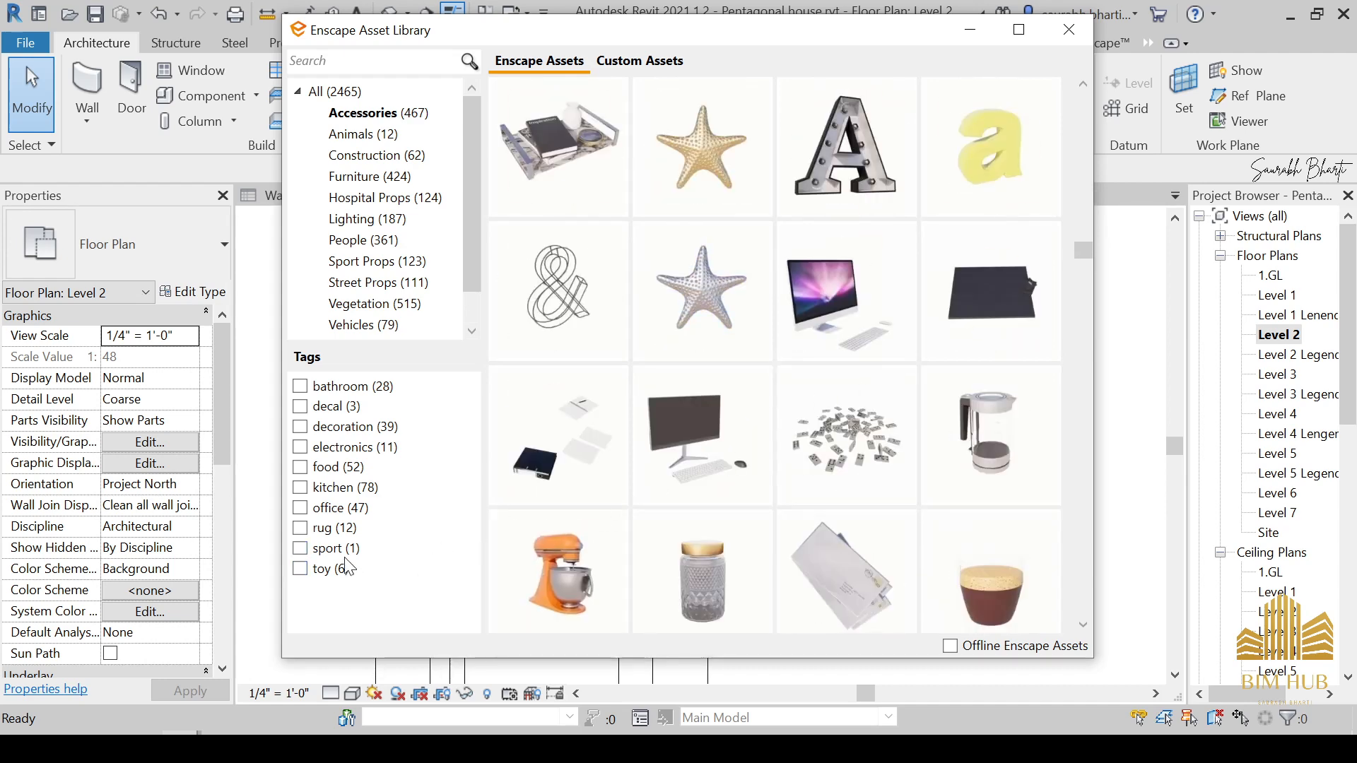
# Step: Filter the accessories by the kitchen tag and choose the Cooking plate asset for placement
pyautogui.click(335, 493)
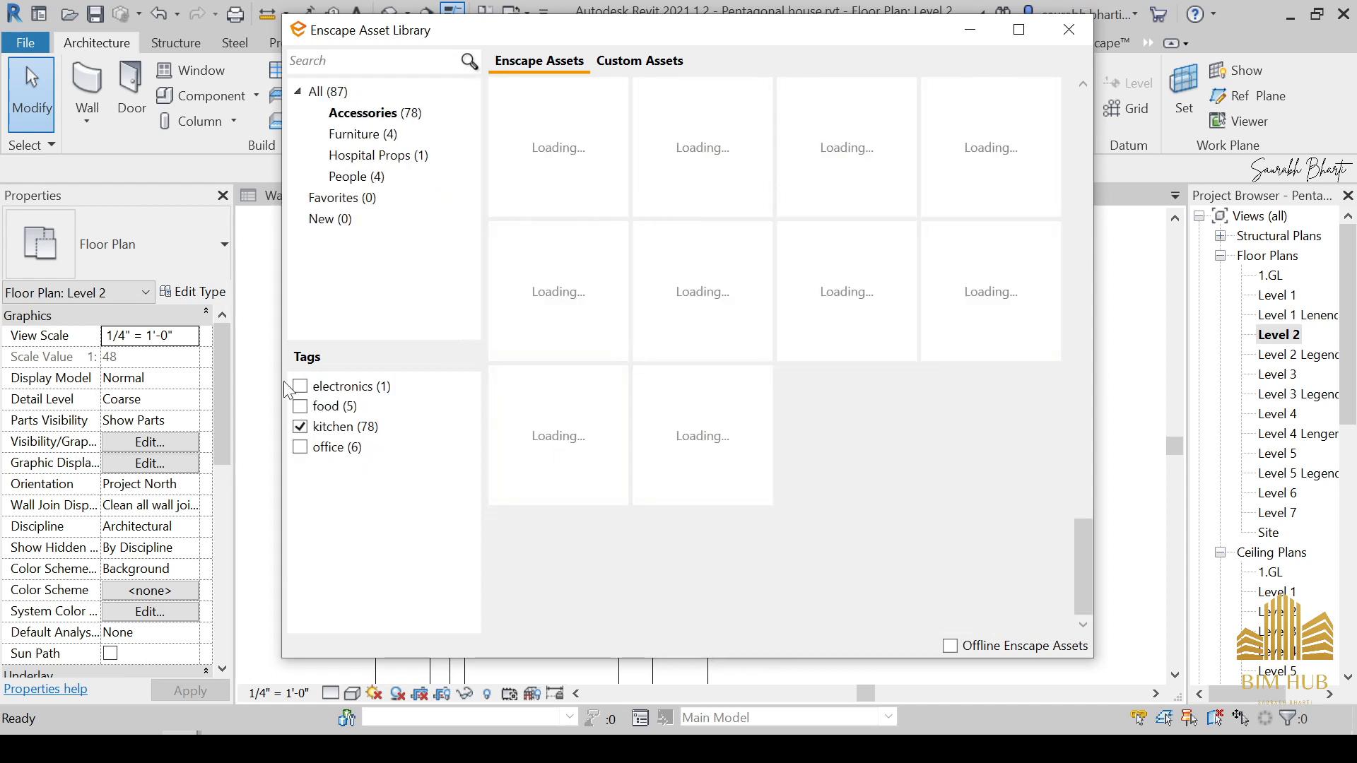
pyautogui.moveTo(725, 406)
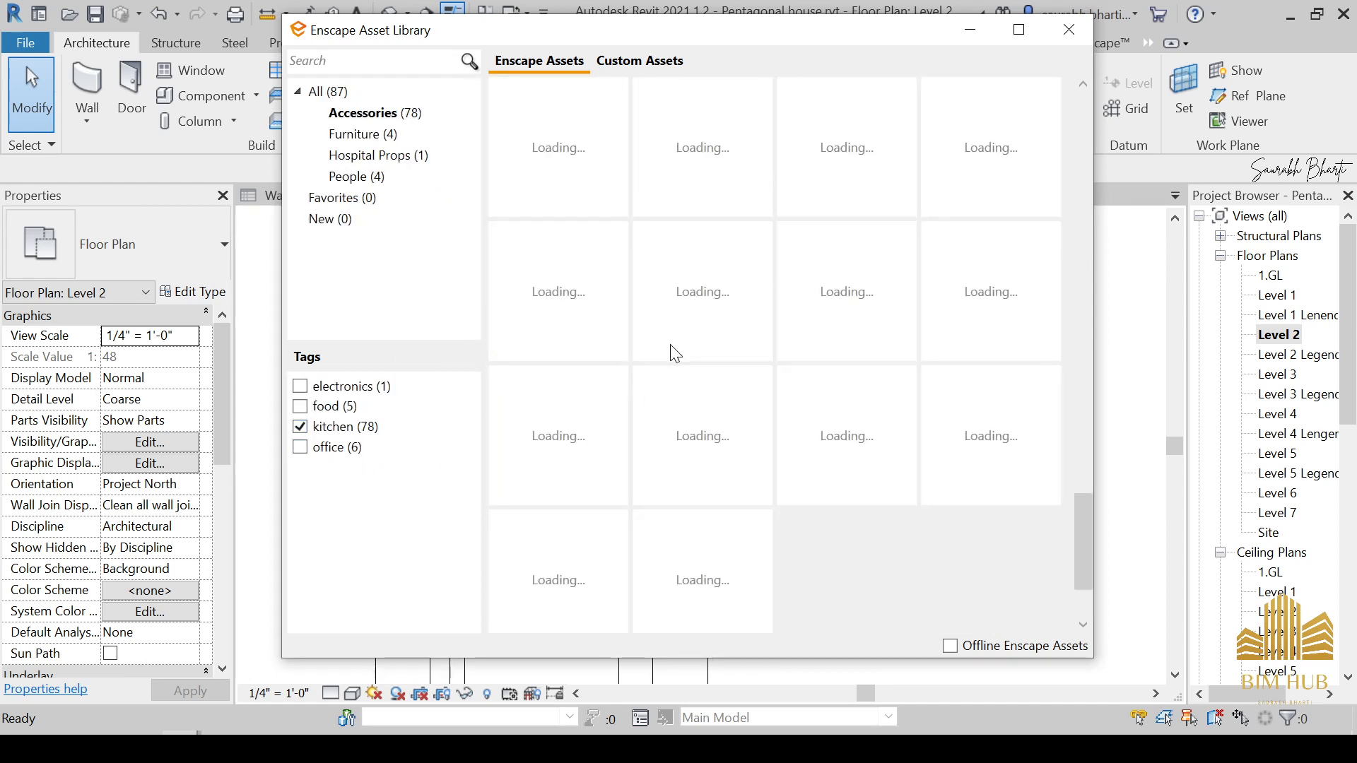
pyautogui.scroll(4, 677, 373)
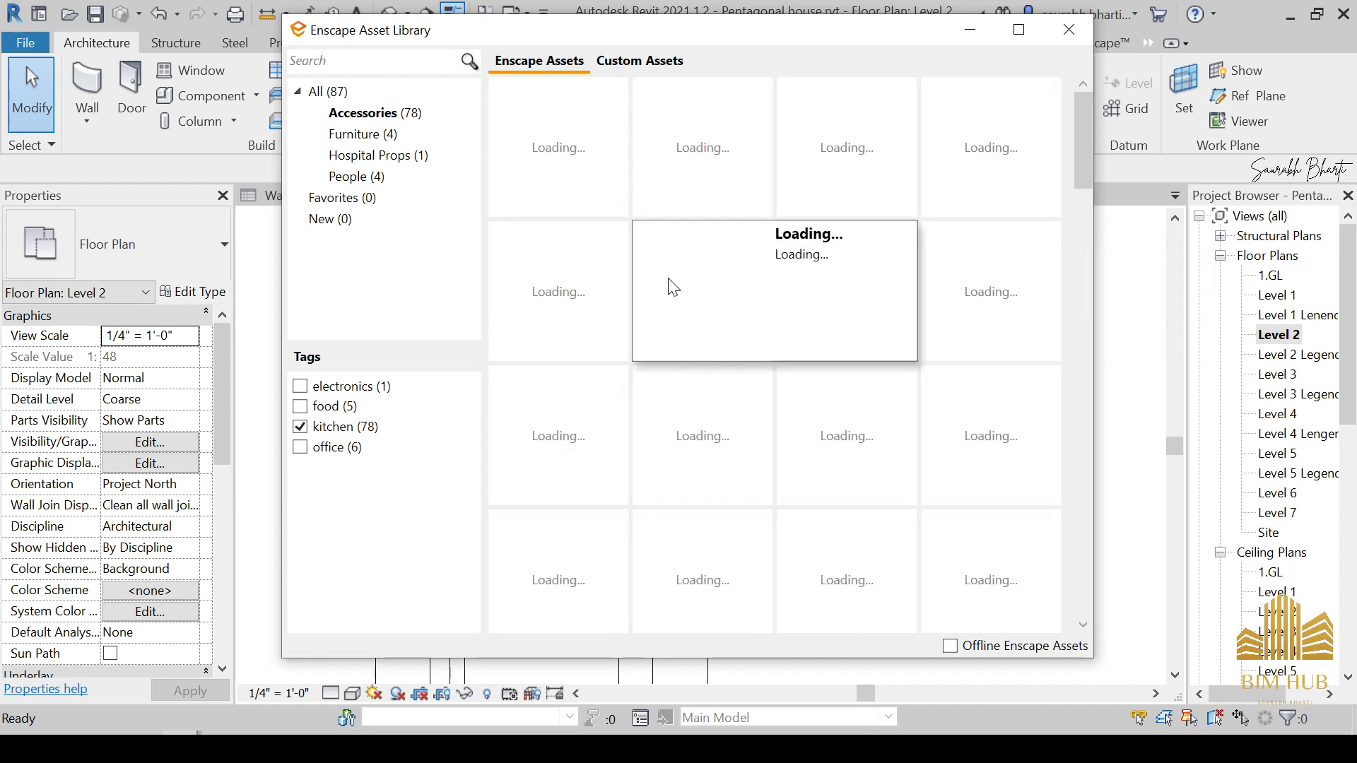
pyautogui.scroll(-3, 919, 388)
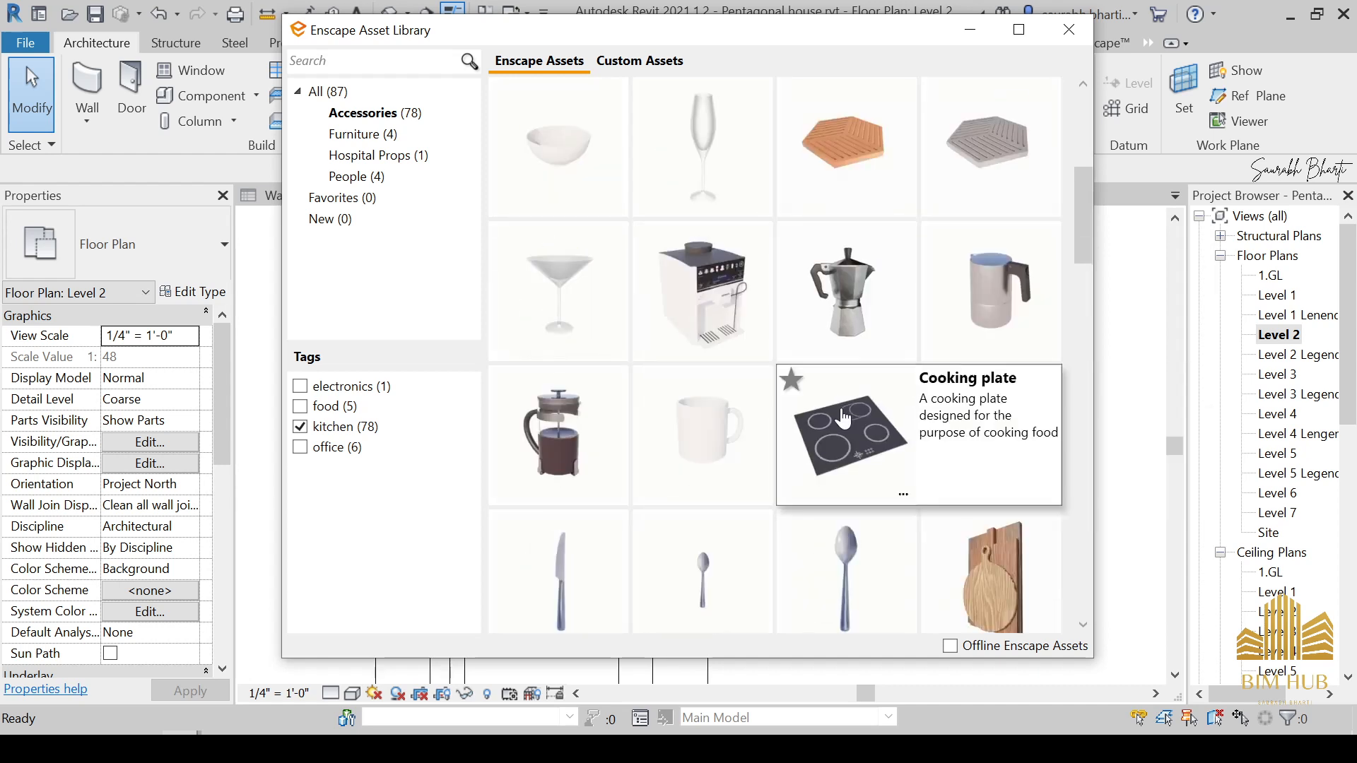
pyautogui.moveTo(860, 461)
pyautogui.scroll(-1, 860, 456)
pyautogui.scroll(-1, 866, 283)
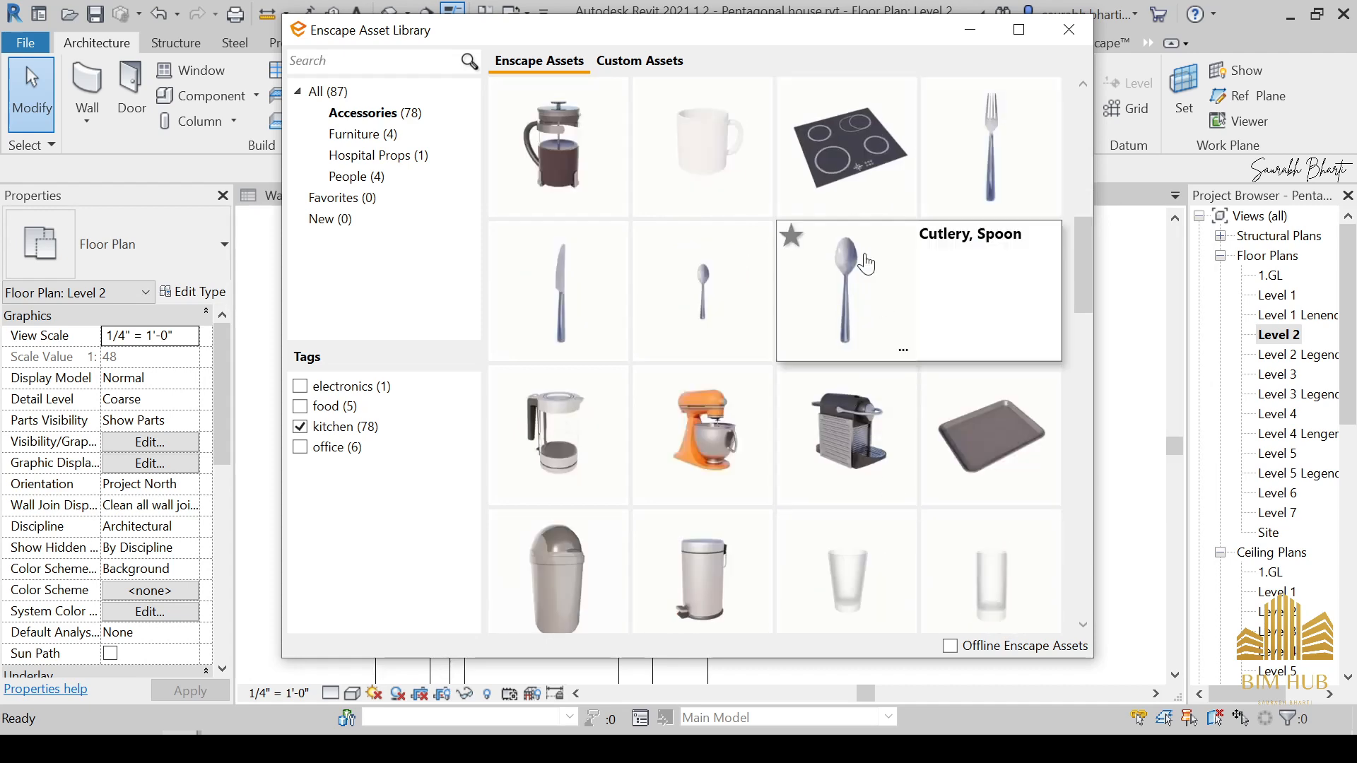
pyautogui.scroll(-4, 864, 385)
pyautogui.scroll(4, 866, 385)
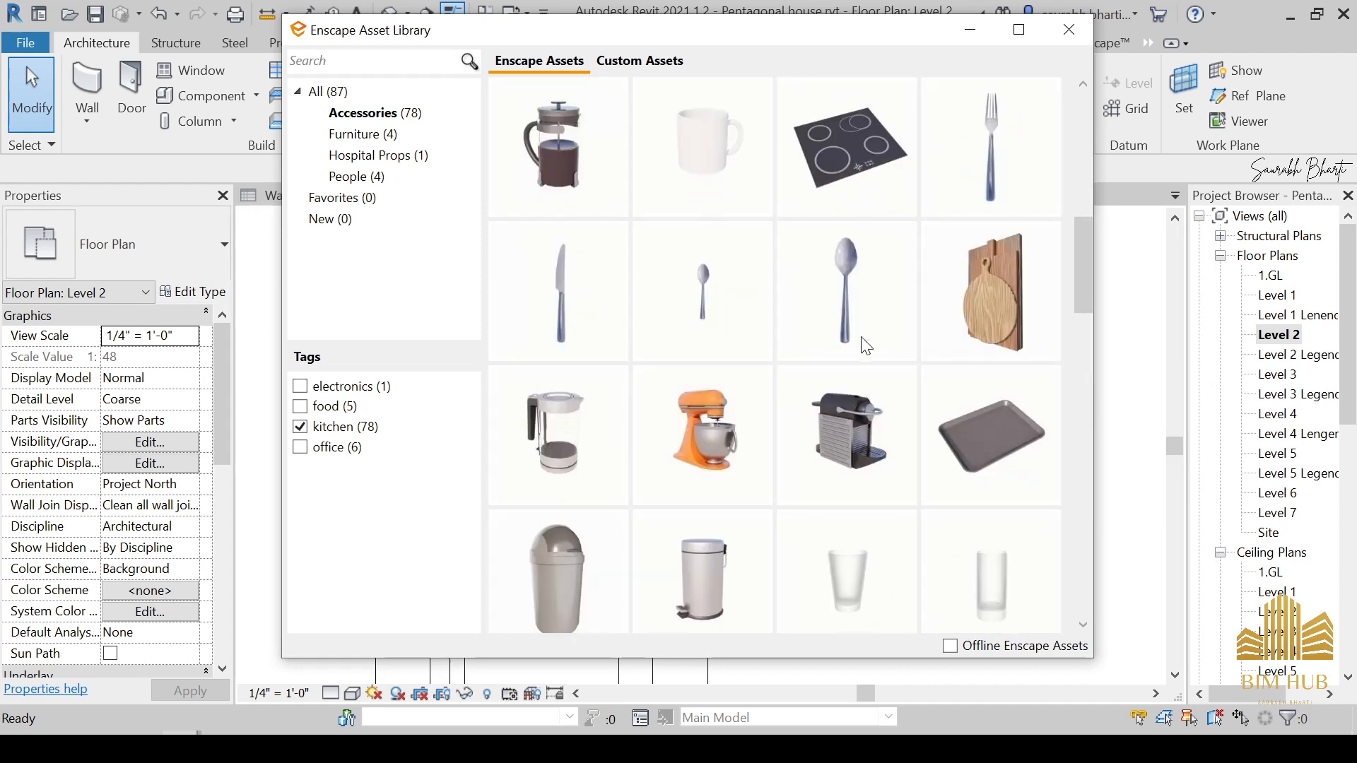
pyautogui.click(848, 168)
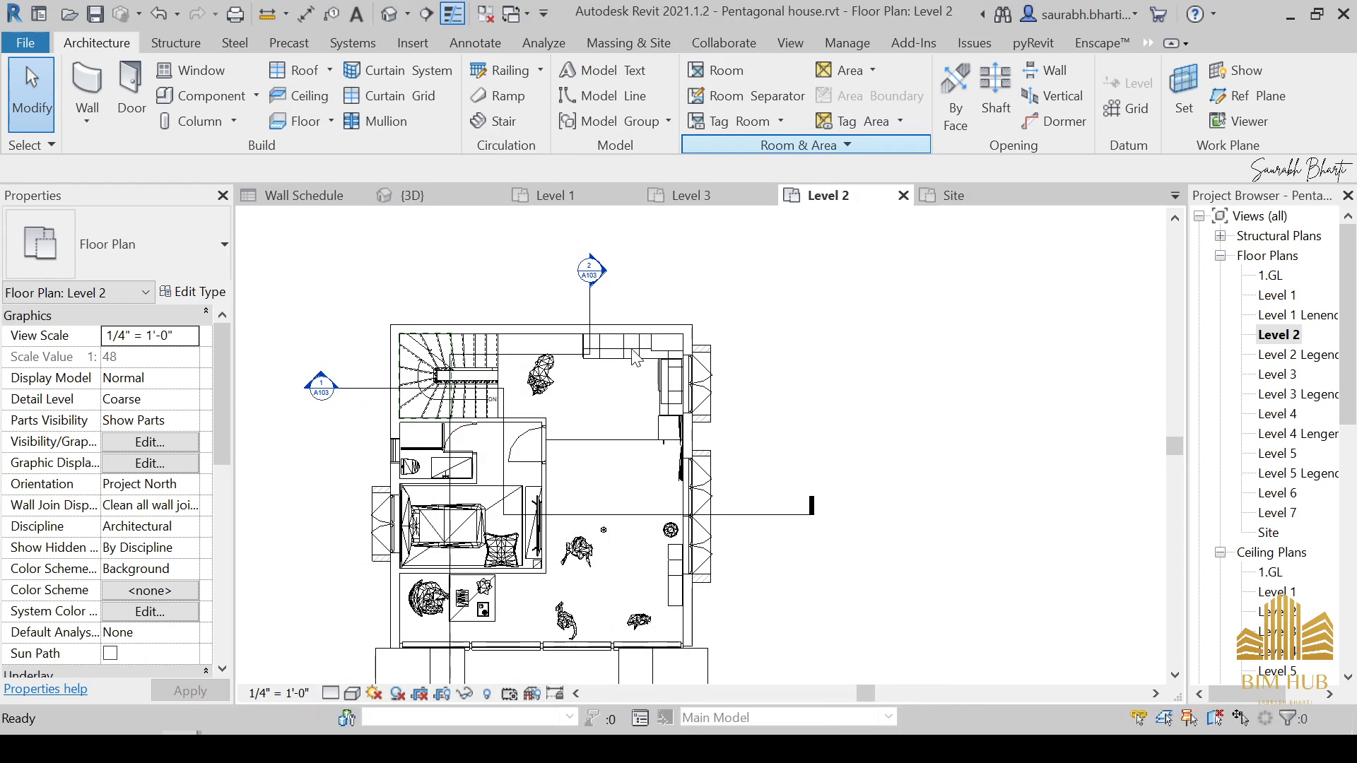
# Step: Place the cooking plate on the Level 2 kitchen counter along the north wall and close the asset library
pyautogui.scroll(3, 633, 354)
pyautogui.scroll(2, 631, 351)
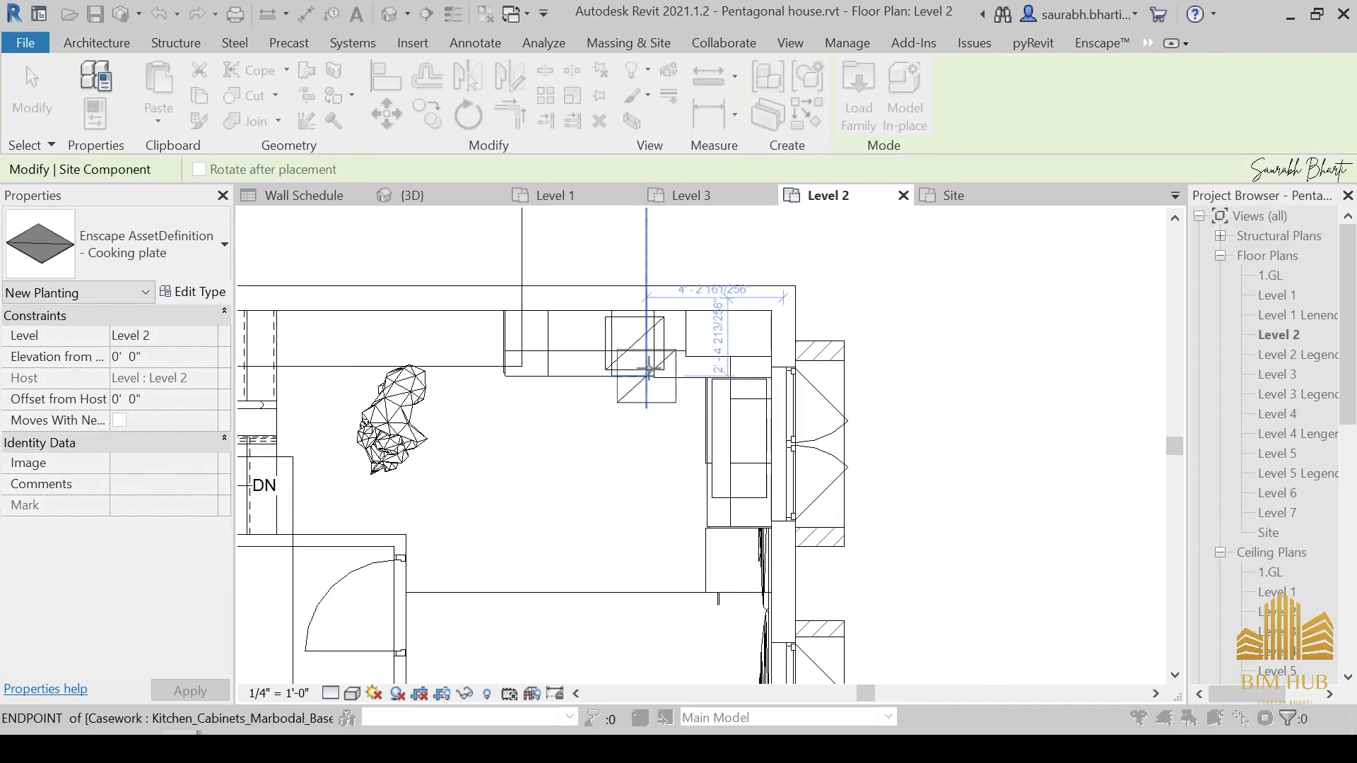
pyautogui.click(631, 330)
pyautogui.click(1068, 29)
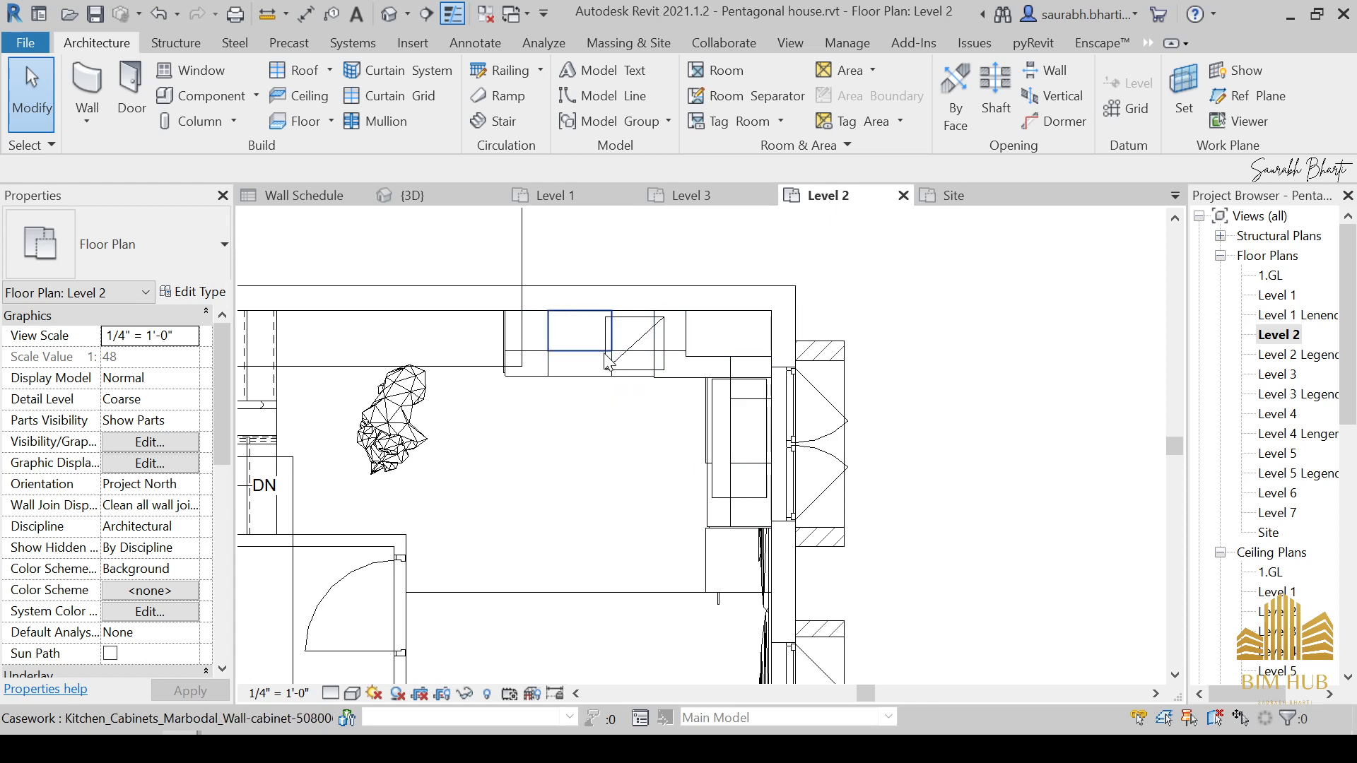
pyautogui.click(597, 389)
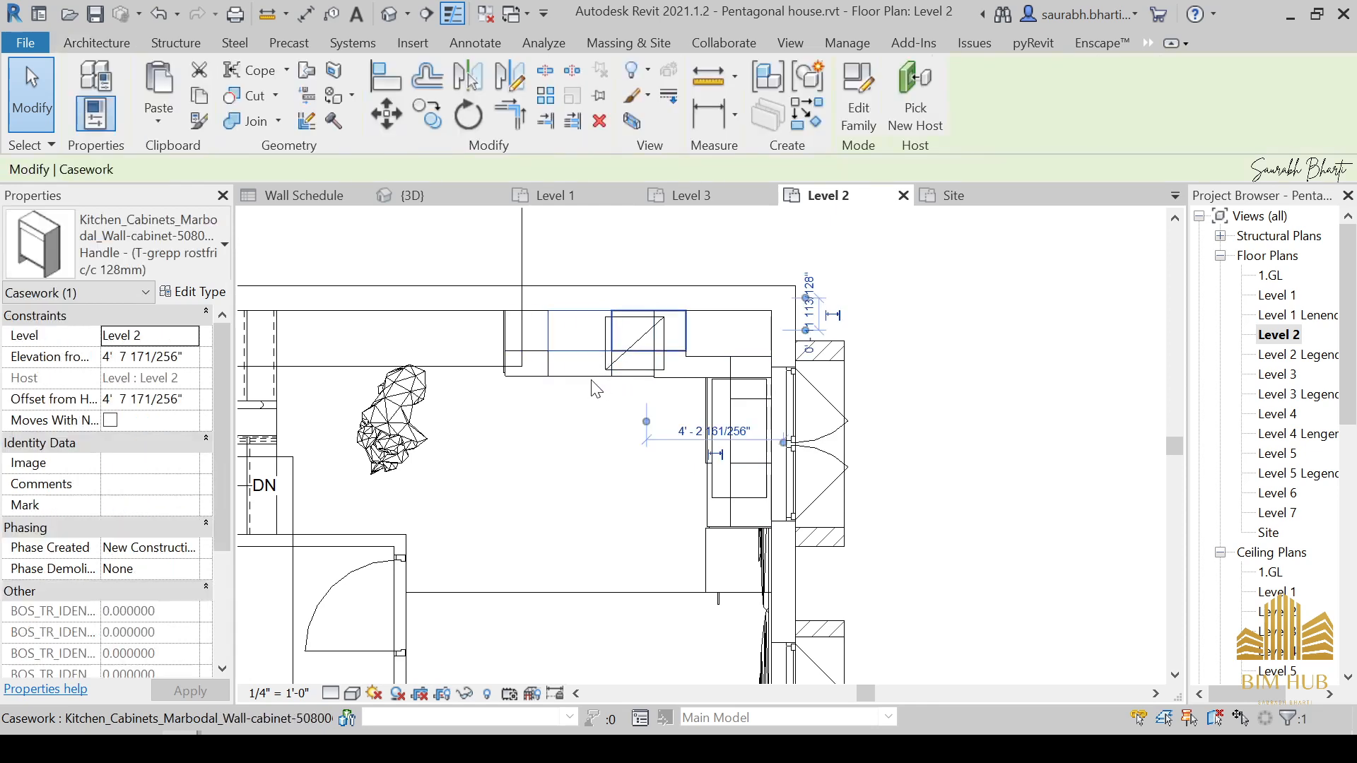
pyautogui.click(639, 451)
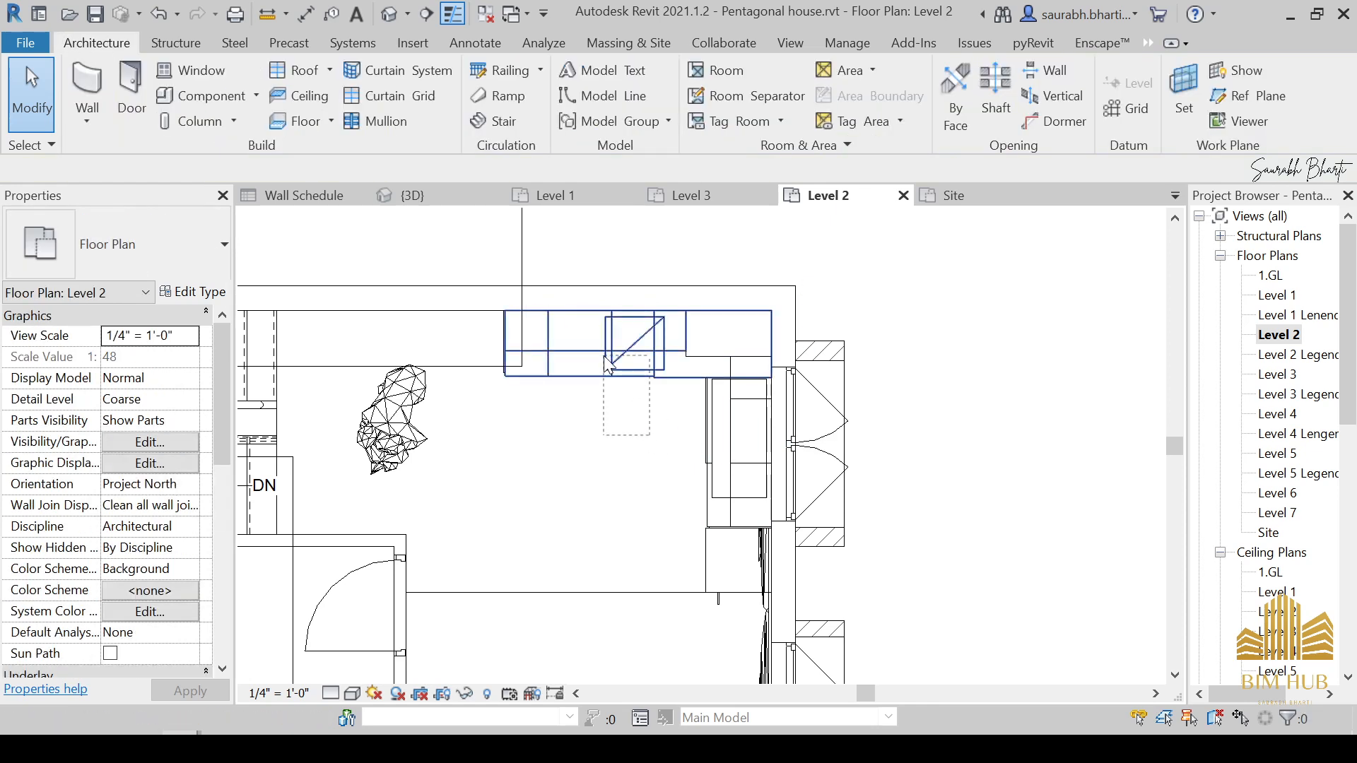
pyautogui.moveTo(606, 363); pyautogui.dragTo(580, 405)
pyautogui.moveTo(569, 348); pyautogui.dragTo(417, 339)
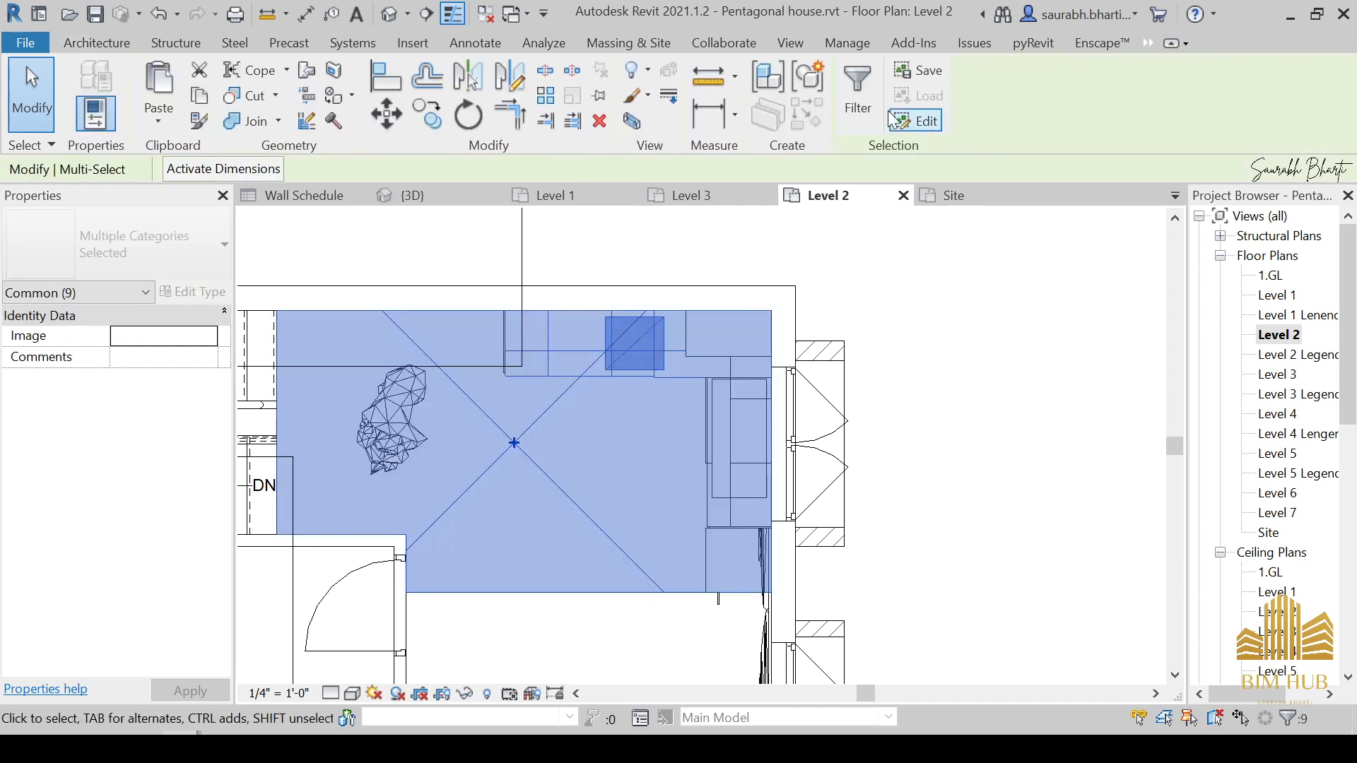
pyautogui.click(857, 99)
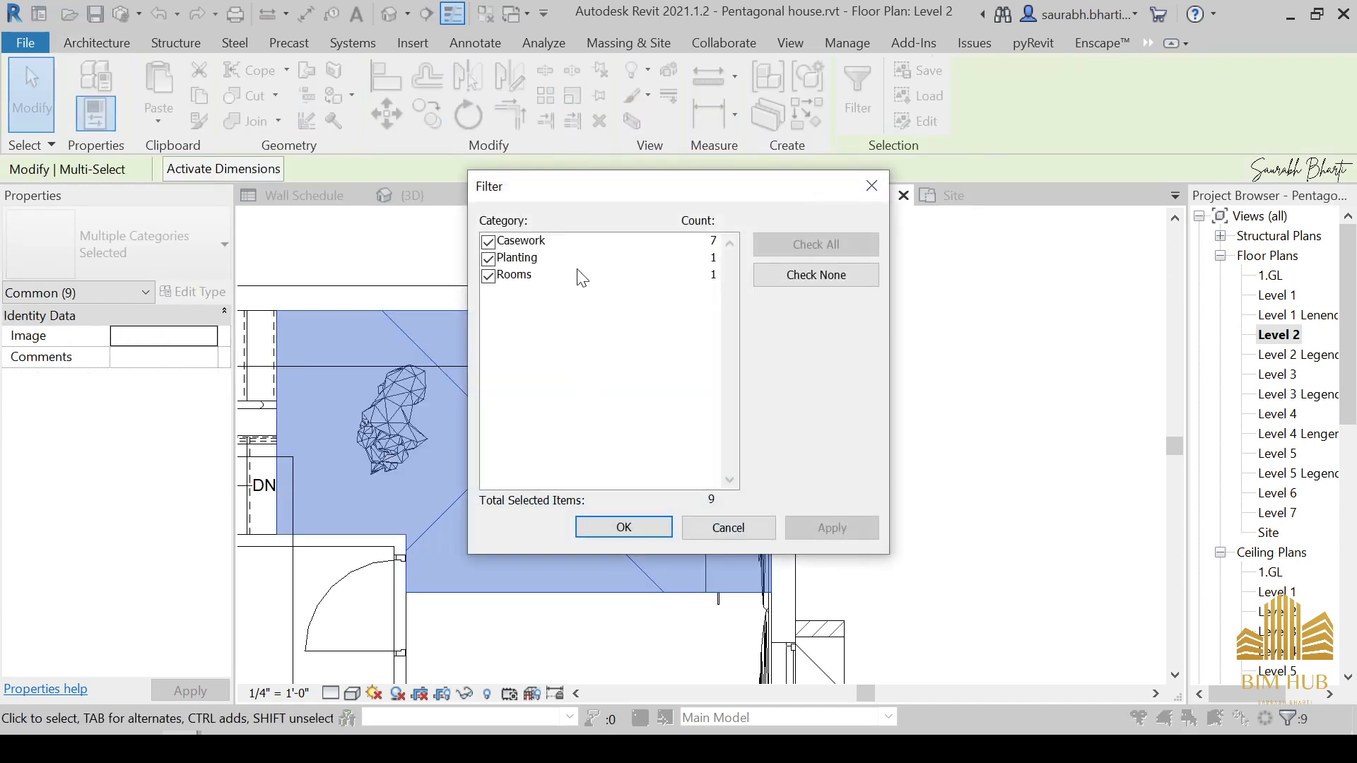
pyautogui.press('Escape')
pyautogui.click(646, 466)
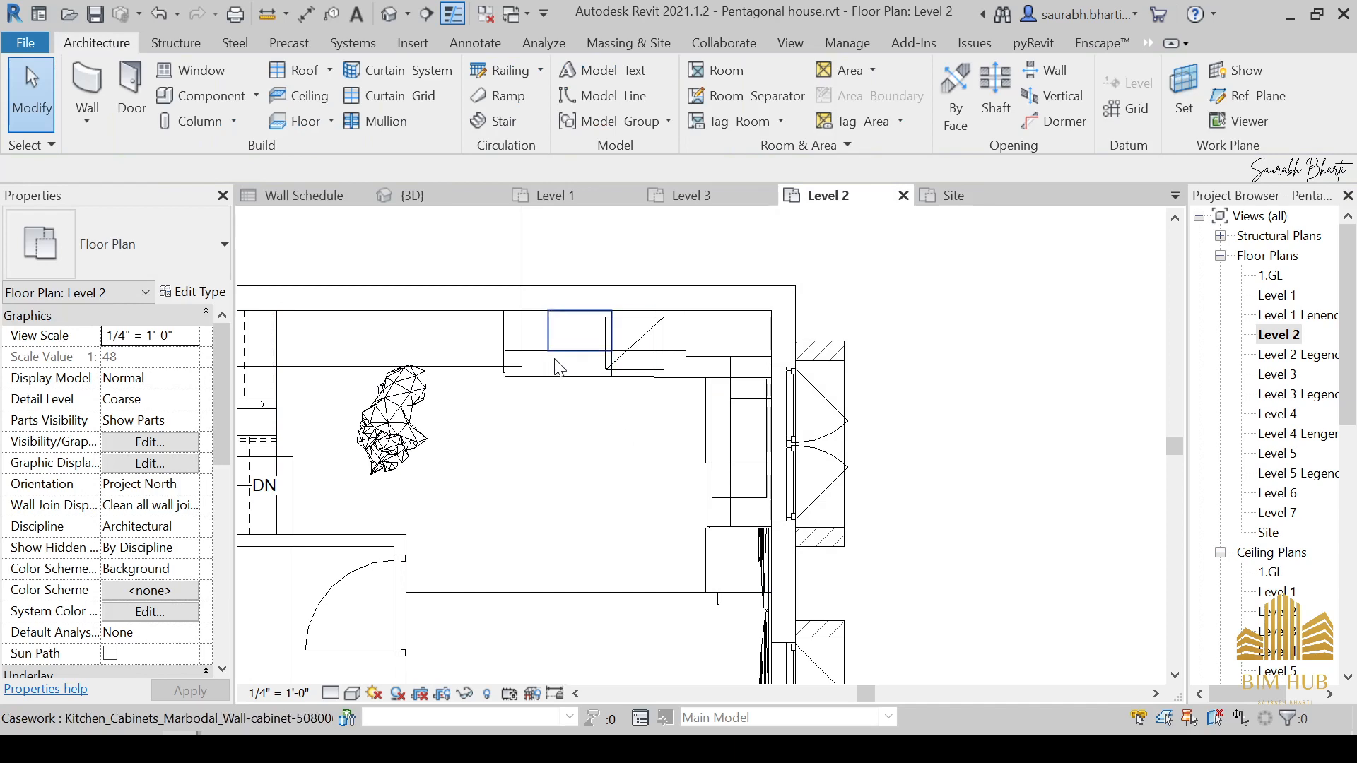
pyautogui.click(575, 351)
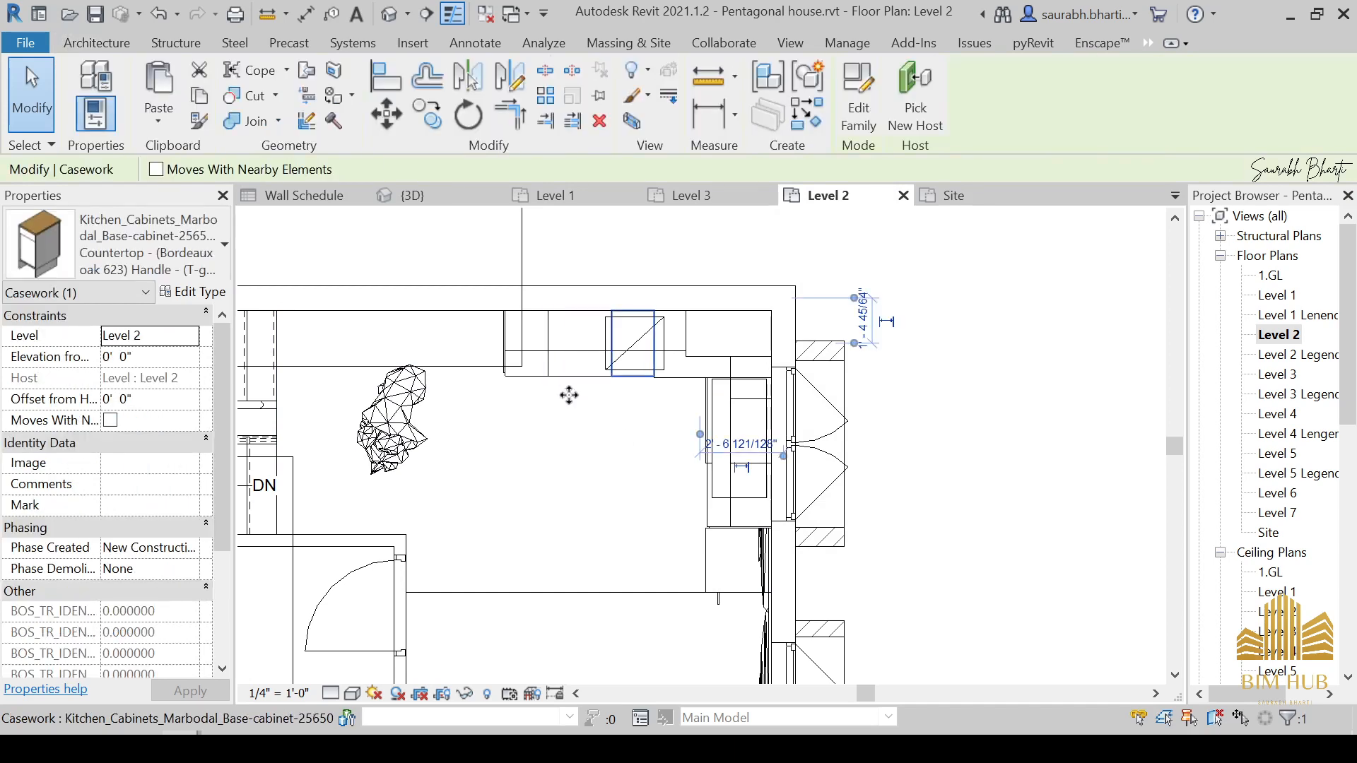
pyautogui.click(570, 439)
pyautogui.click(579, 351)
pyautogui.moveTo(585, 351); pyautogui.dragTo(615, 319)
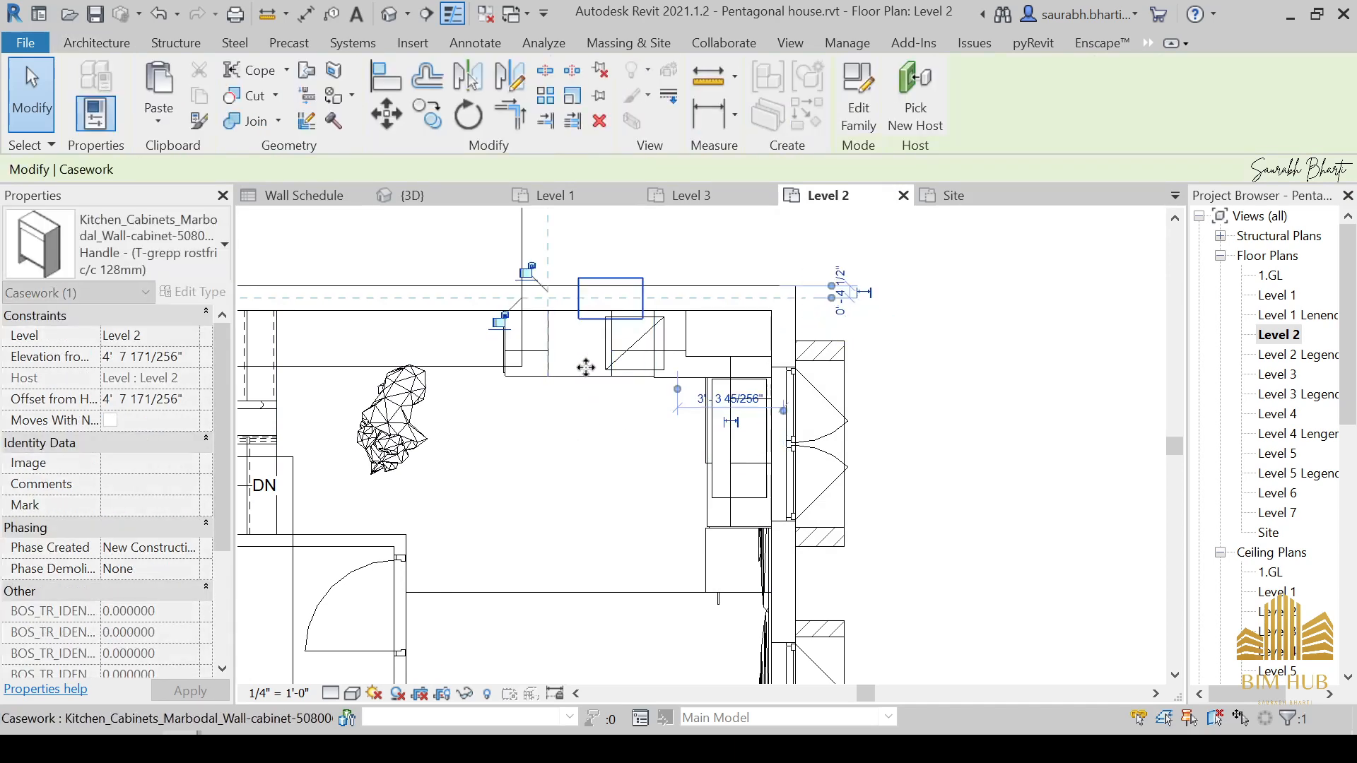
pyautogui.hotkey('ctrl', 'z')
pyautogui.click(635, 431)
# Step: Temporarily hide the two wall cabinets and the base cabinet overlapping the cooking plate in the Level 2 plan
pyautogui.click(548, 349)
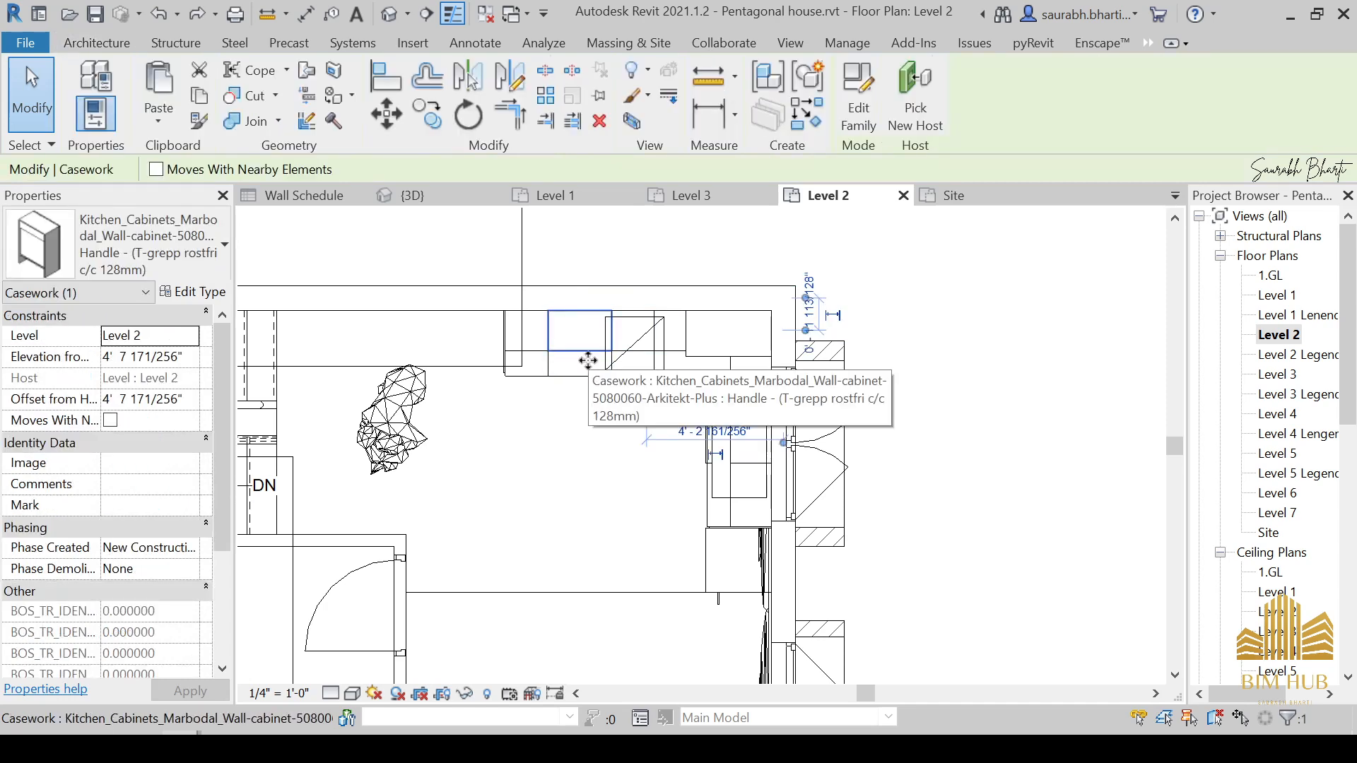
pyautogui.press('e')
pyautogui.press('h')
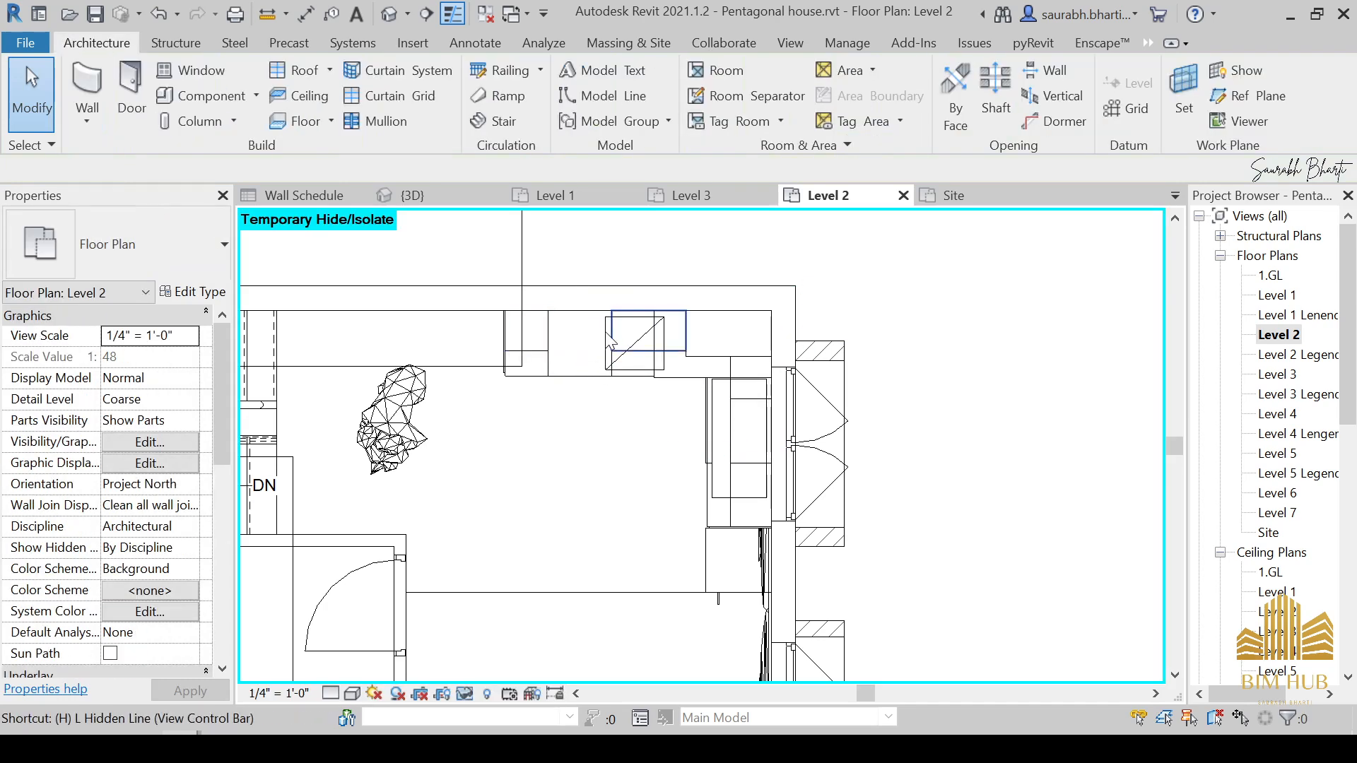
pyautogui.click(609, 341)
pyautogui.press('e')
pyautogui.press('h')
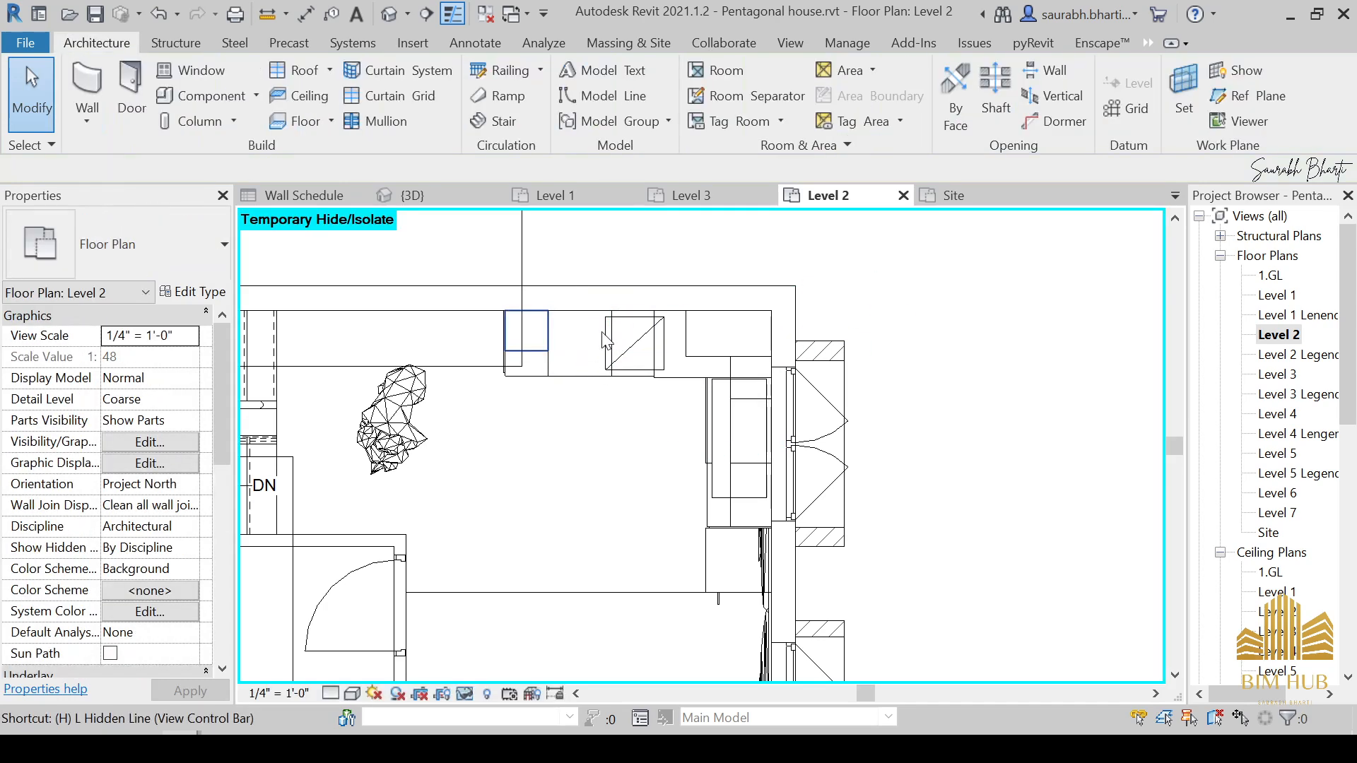
pyautogui.click(614, 376)
pyautogui.press('h')
pyautogui.press('h')
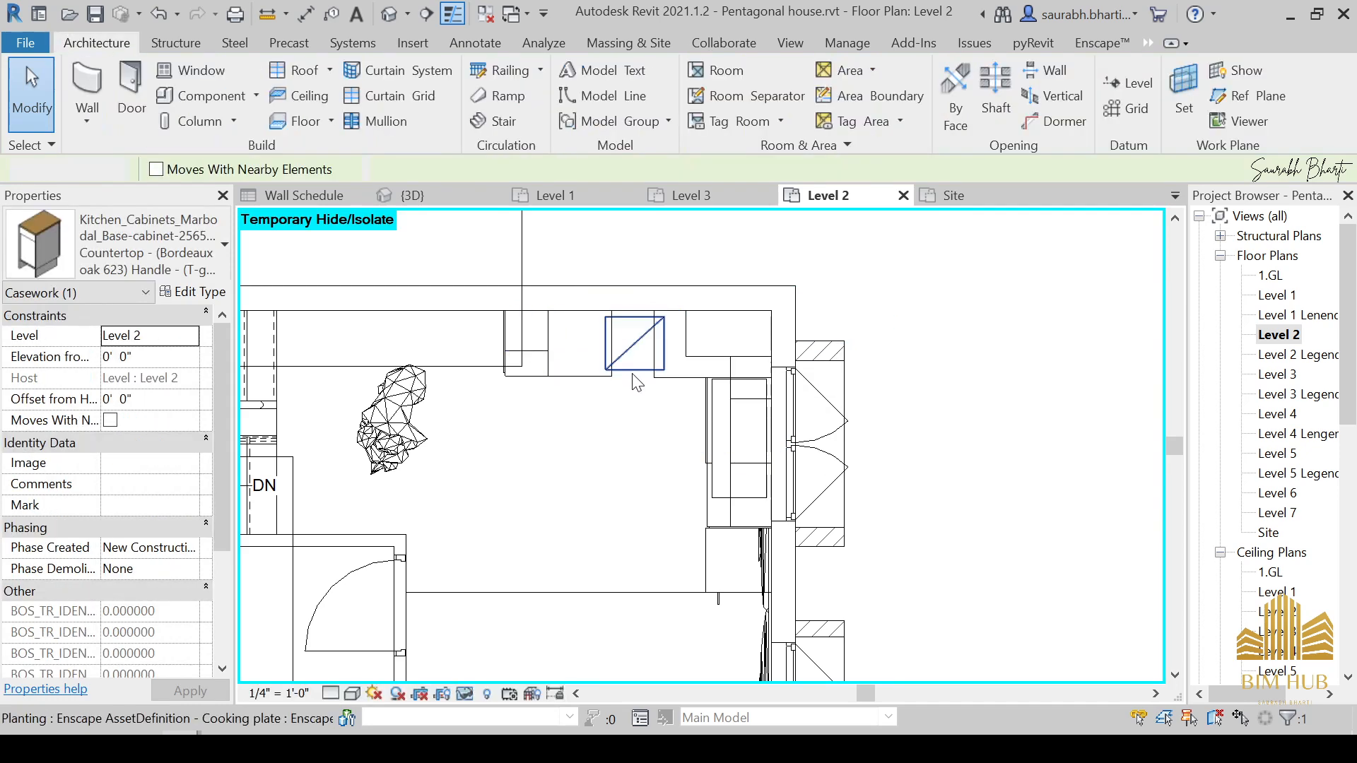
# Step: Try an elevation of 2' 0" for the cooking plate and undo it
pyautogui.click(633, 369)
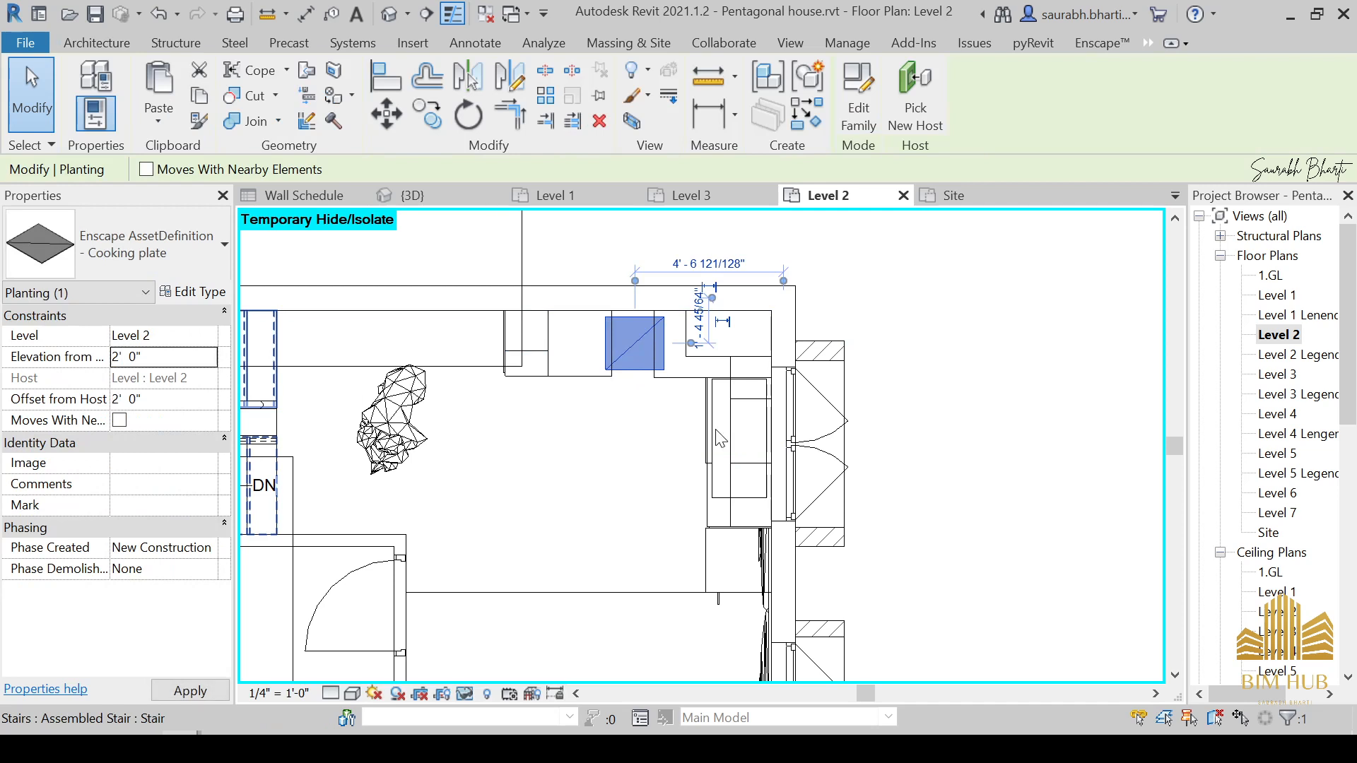
pyautogui.click(583, 472)
pyautogui.press('h')
pyautogui.press('r')
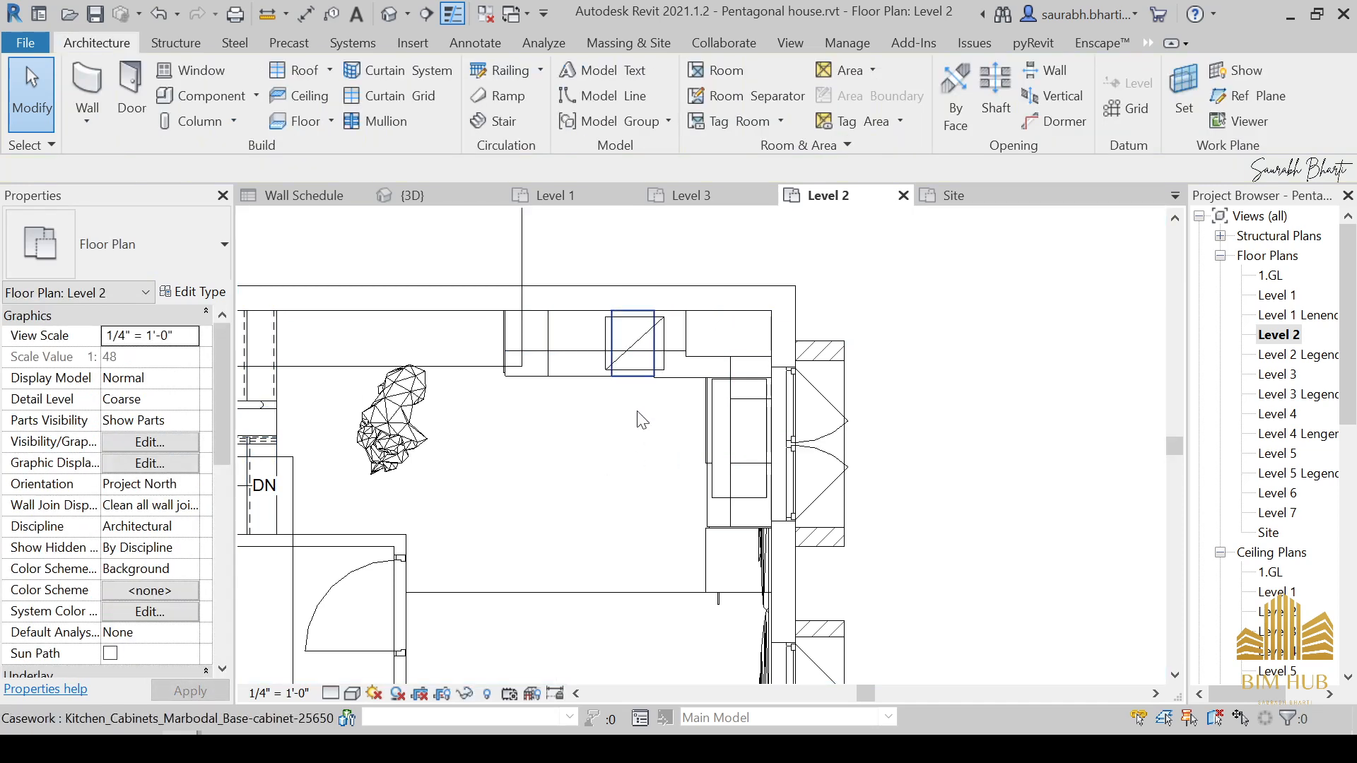
pyautogui.hotkey('ctrl', 'z')
# Step: Set the cooking plate's elevation from level to 3' 0" and restore the temporarily hidden cabinets
pyautogui.click(639, 377)
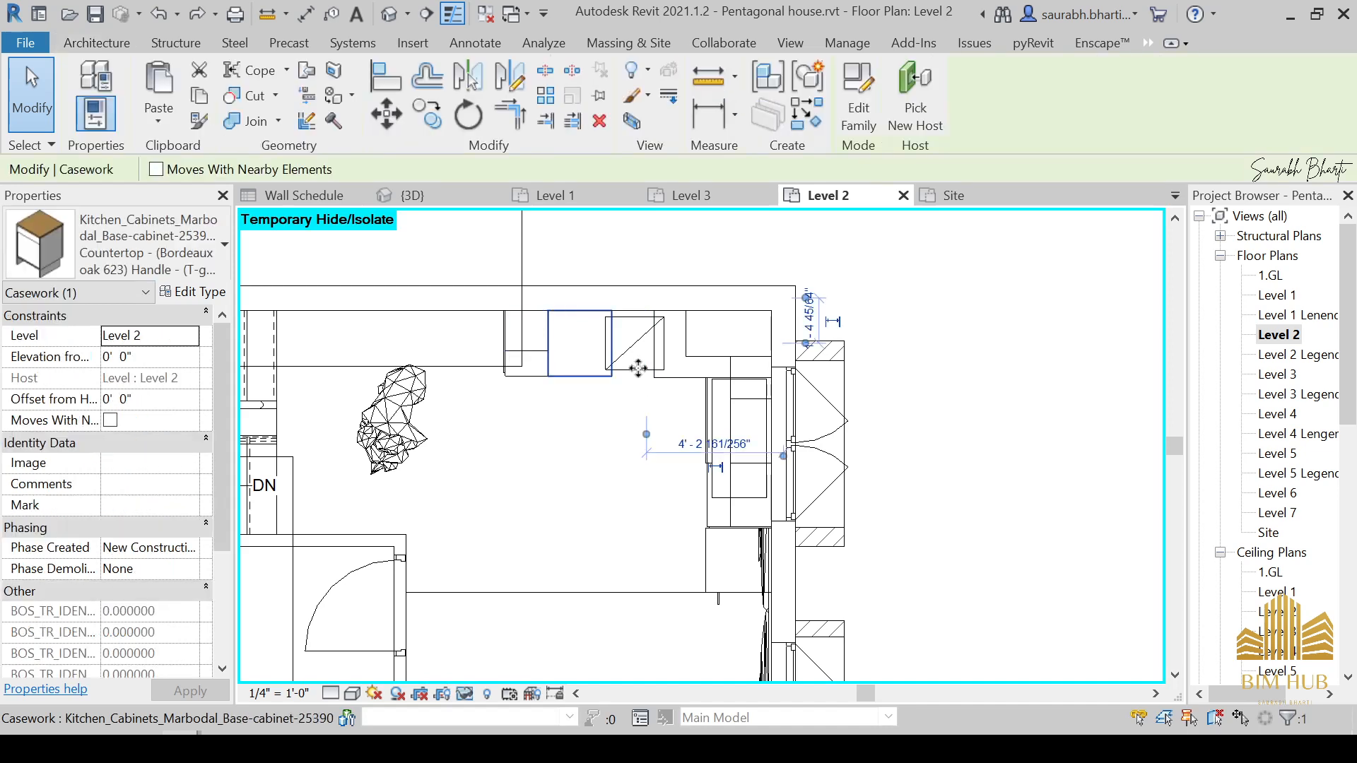
pyautogui.press('Escape')
pyautogui.click(637, 364)
pyautogui.click(179, 354)
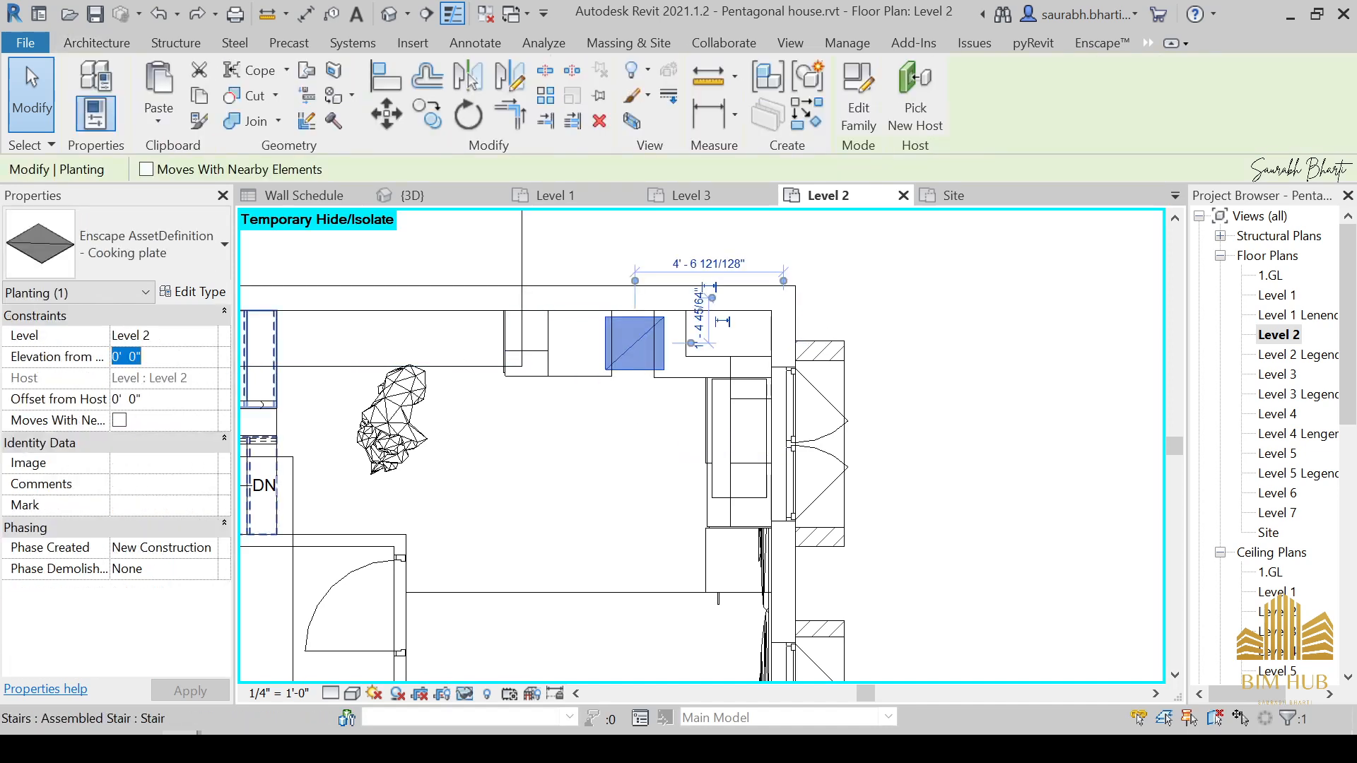
pyautogui.press('Return')
pyautogui.press('Escape')
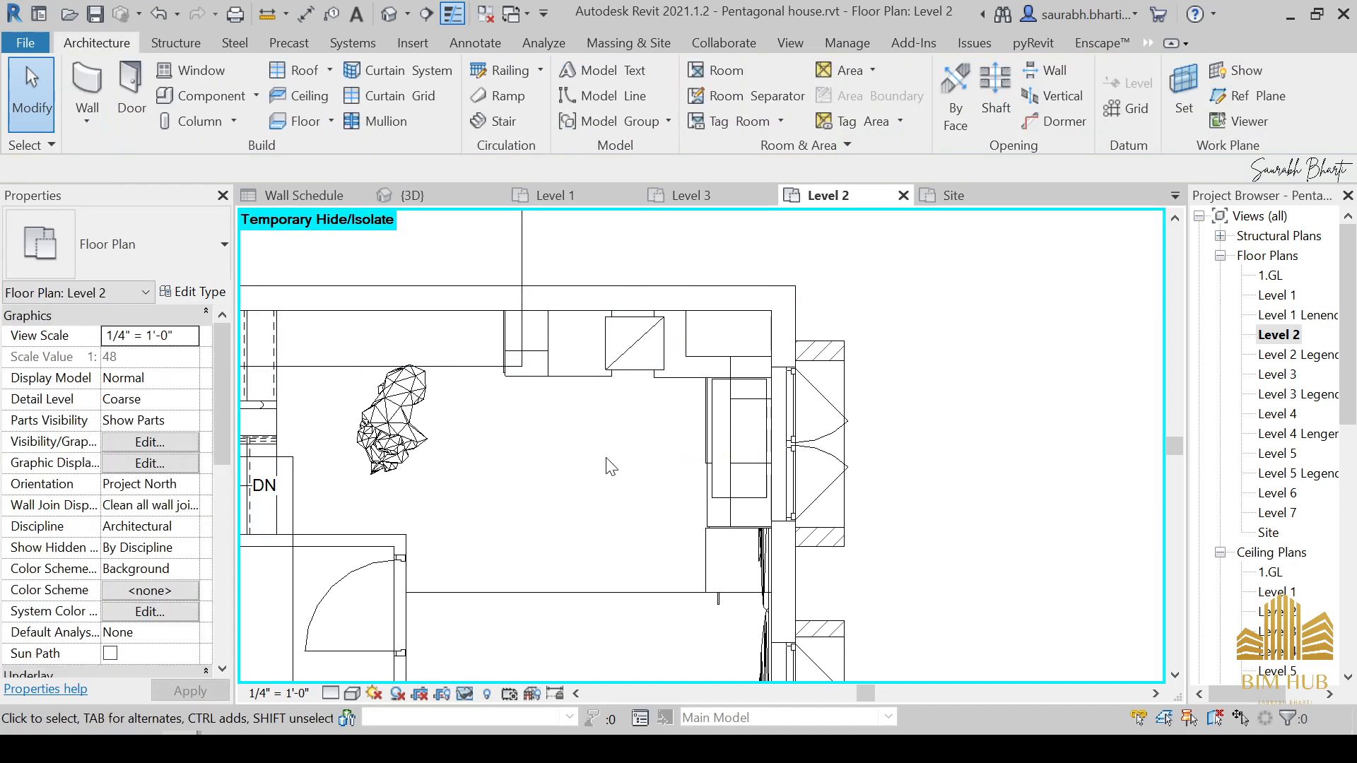
pyautogui.press('h')
pyautogui.press('r')
# Step: Open the 3D view and pull the section box's east face inward to cut through the building from the front
pyautogui.click(389, 13)
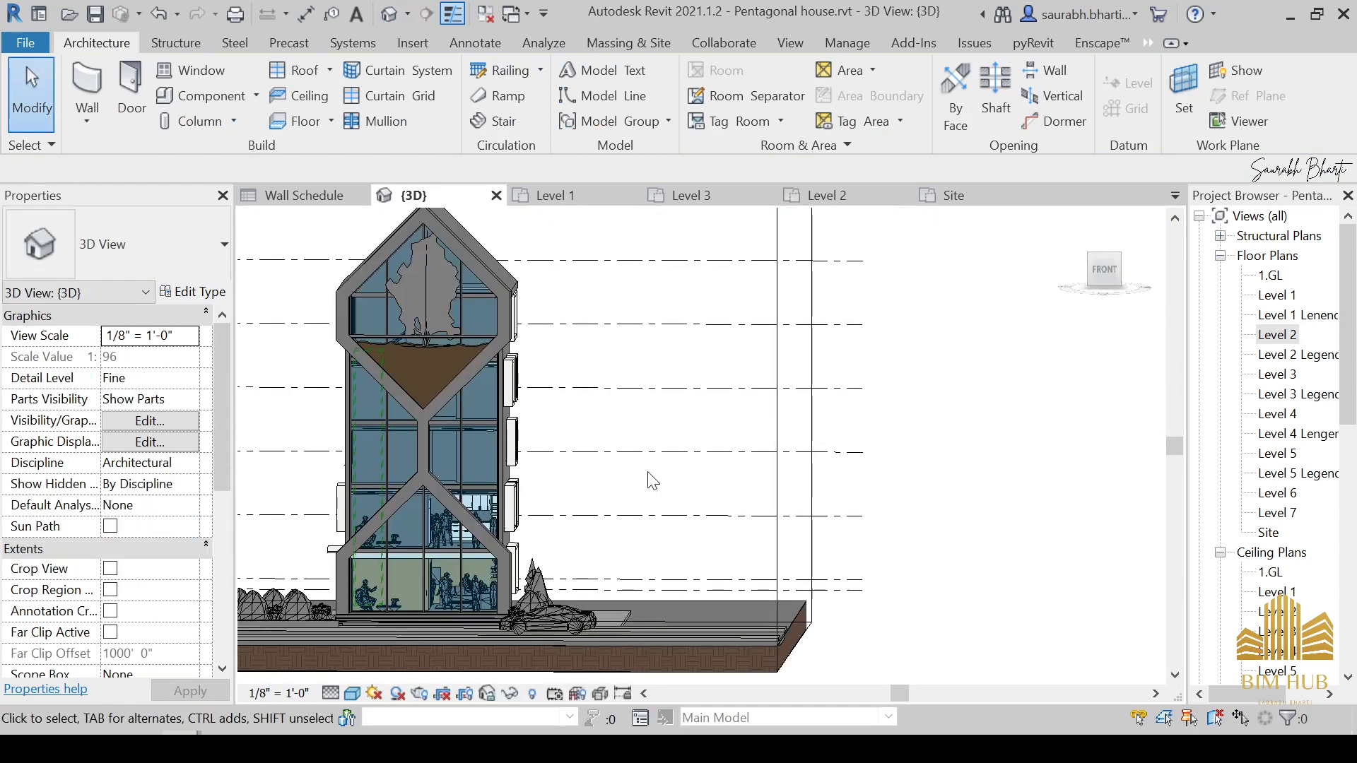
pyautogui.scroll(5, 636, 488)
pyautogui.scroll(-4, 1035, 410)
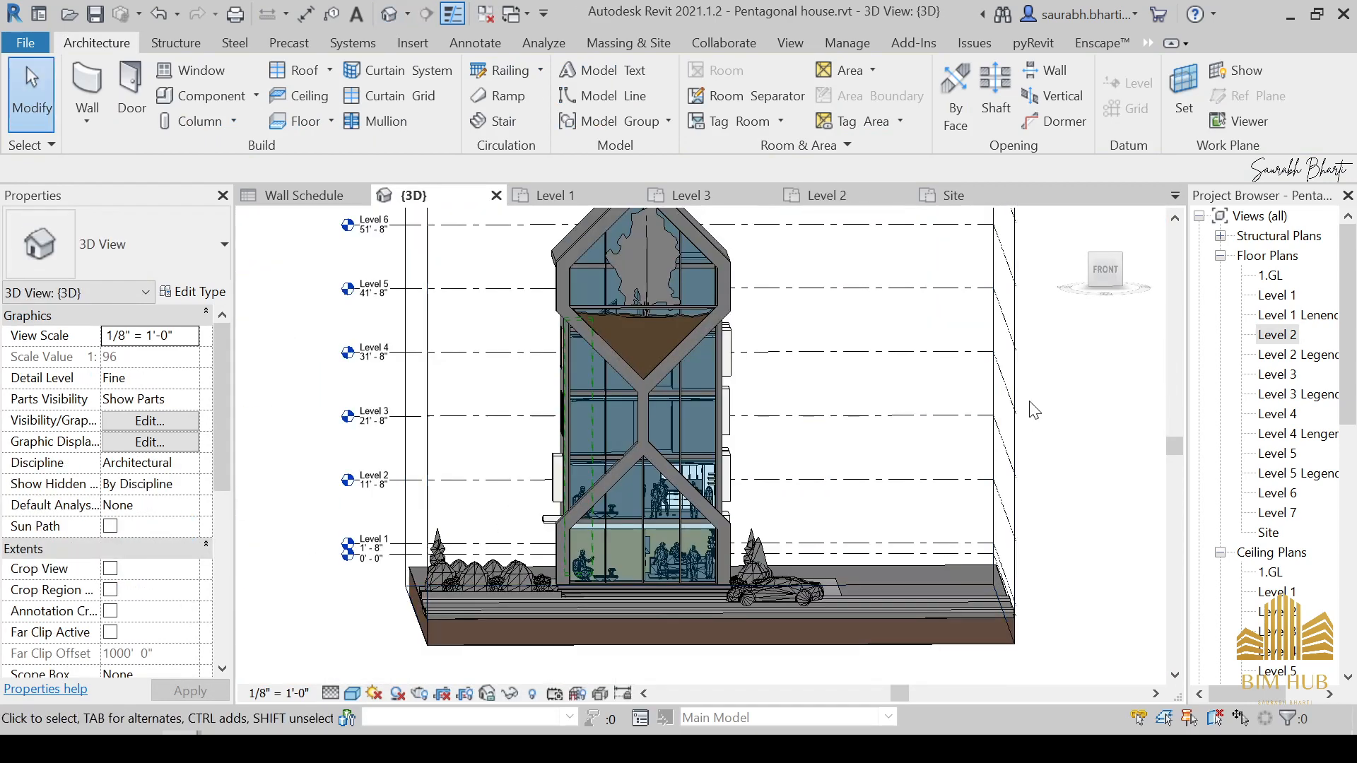
pyautogui.click(1119, 290)
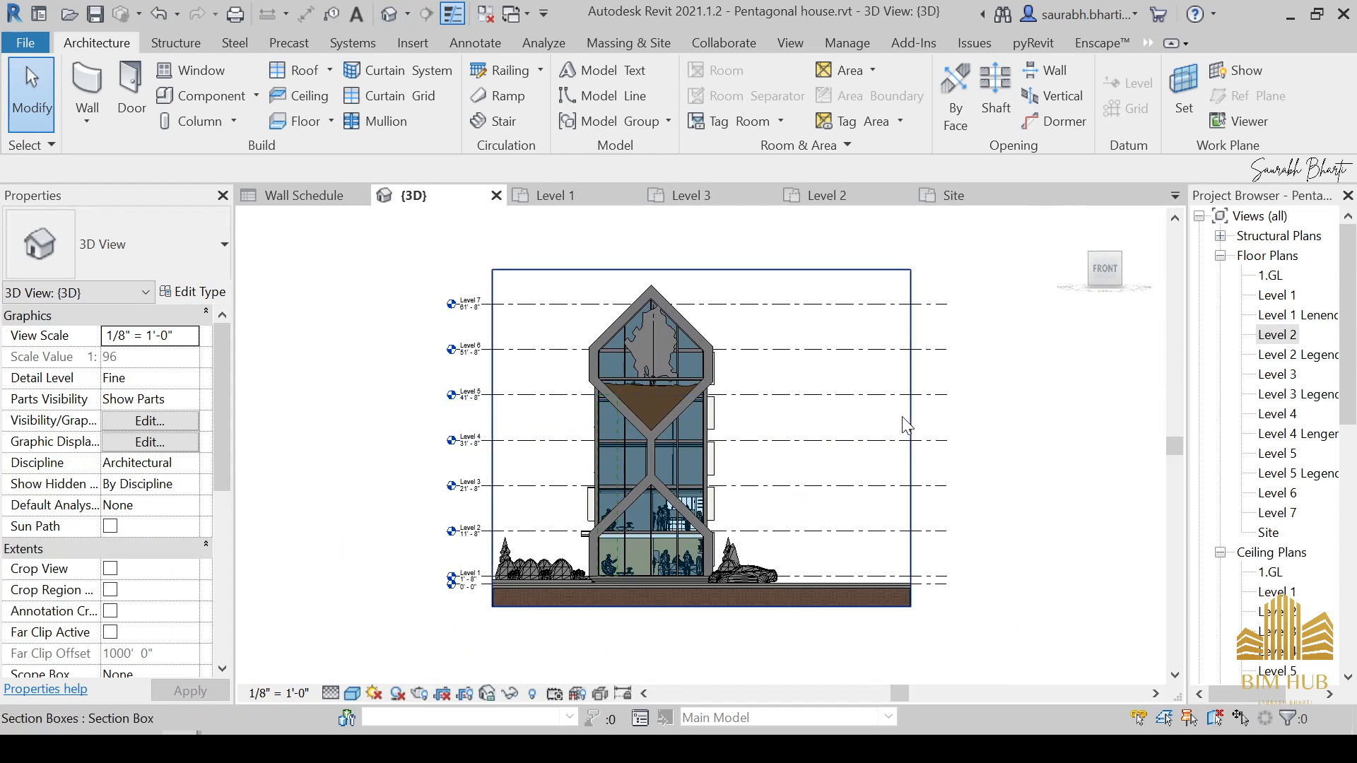
pyautogui.click(907, 426)
pyautogui.moveTo(912, 439); pyautogui.dragTo(793, 457)
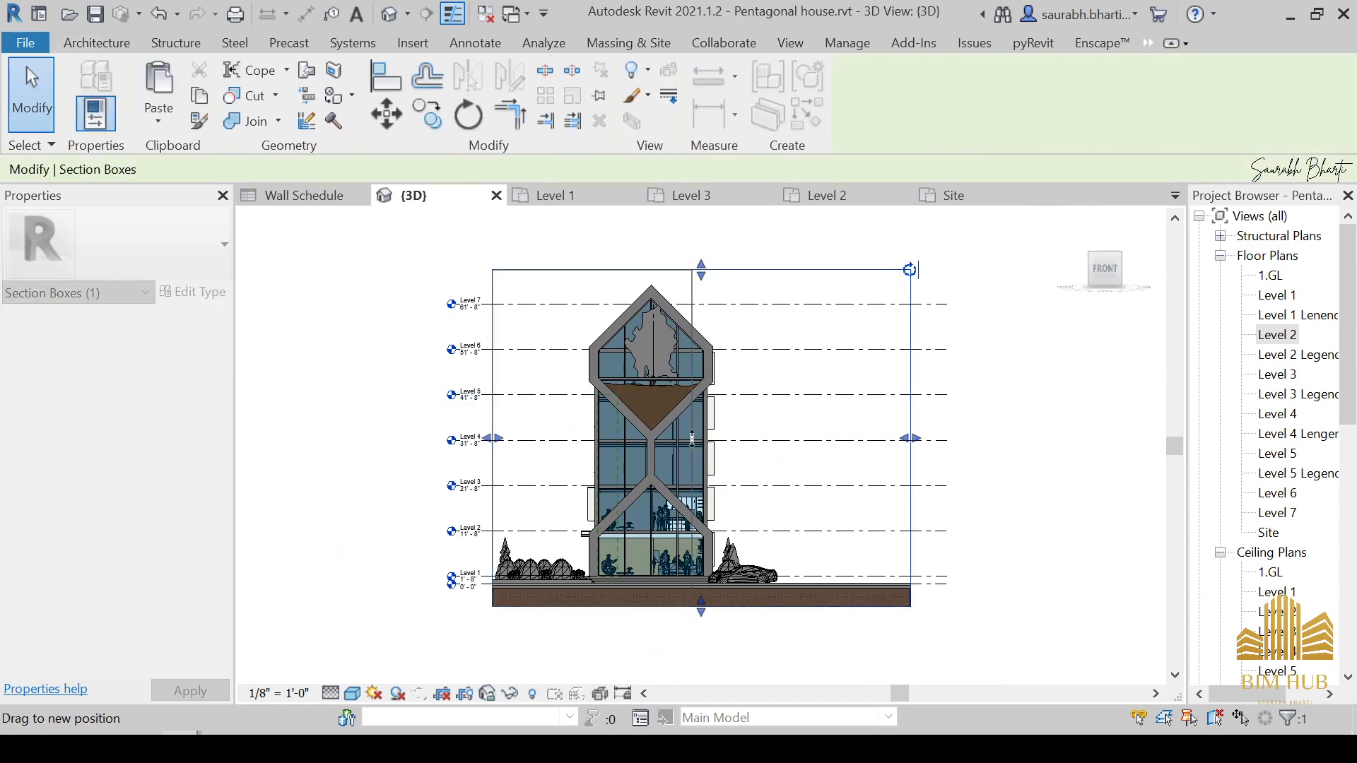
# Step: Examine how the cooking plate sits on the Level 2 kitchen countertop in the sectioned 3D view
pyautogui.scroll(8, 676, 529)
pyautogui.keyDown('shift'); pyautogui.moveTo(677, 528); pyautogui.dragTo(649, 456, button='middle'); pyautogui.keyUp('shift')
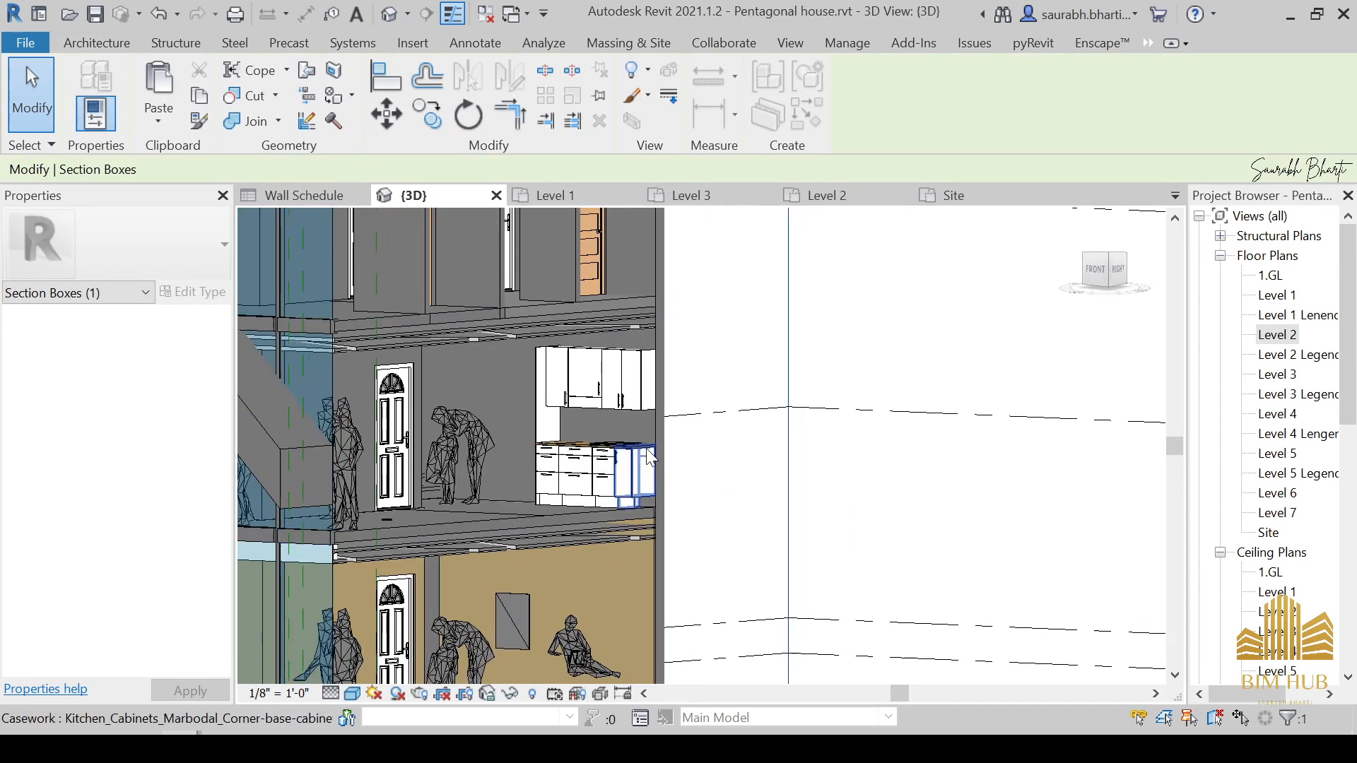
pyautogui.scroll(6, 649, 456)
pyautogui.click(605, 505)
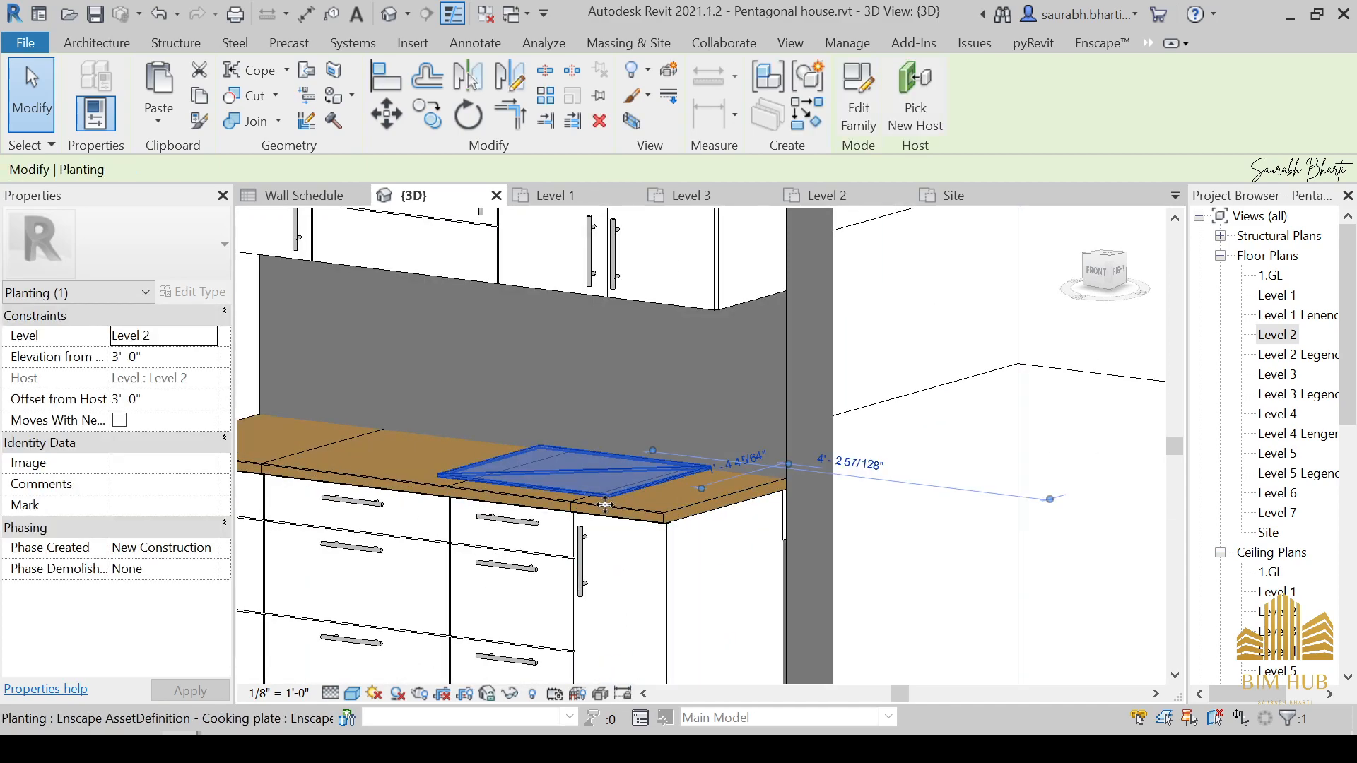
pyautogui.keyDown('shift'); pyautogui.moveTo(605, 504); pyautogui.dragTo(523, 600, button='middle'); pyautogui.keyUp('shift')
pyautogui.scroll(-3, 621, 490)
pyautogui.scroll(-6, 660, 493)
pyautogui.scroll(3, 540, 485)
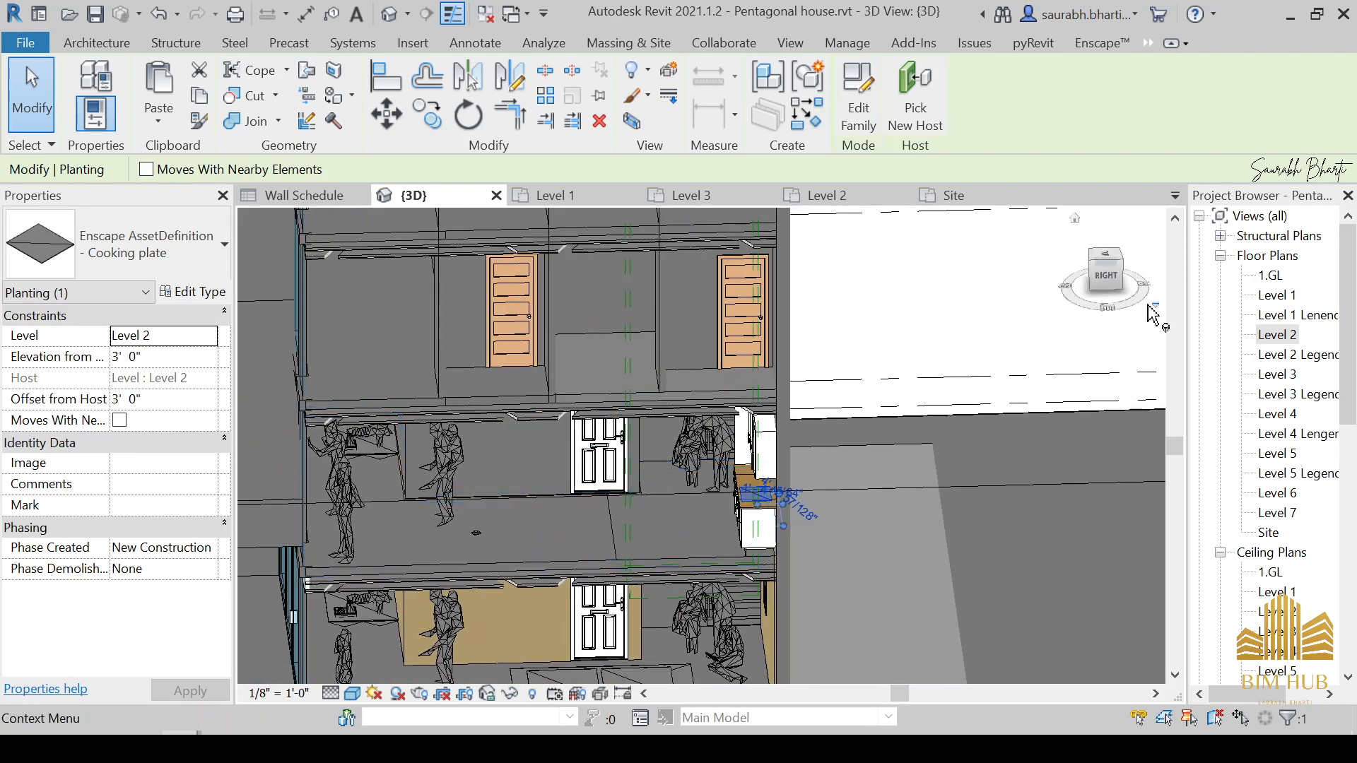
# Step: Extend the section box's east face back past the building and turn off the section box for the 3D view
pyautogui.scroll(-4, 763, 457)
pyautogui.scroll(-4, 766, 452)
pyautogui.keyDown('shift'); pyautogui.moveTo(766, 452); pyautogui.dragTo(877, 511, button='middle'); pyautogui.keyUp('shift')
pyautogui.scroll(-3, 767, 463)
pyautogui.click(1109, 263)
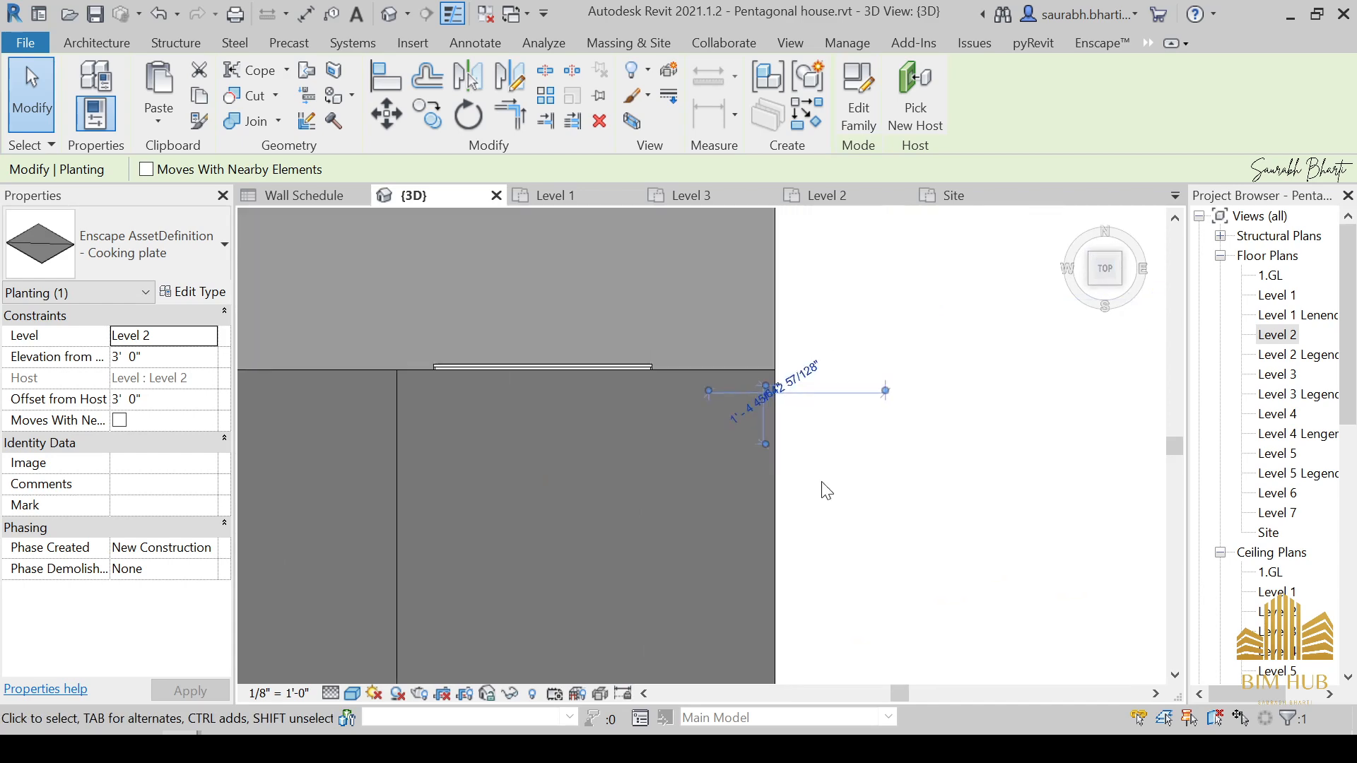
pyautogui.keyDown('shift'); pyautogui.moveTo(831, 519); pyautogui.dragTo(875, 299, button='middle'); pyautogui.keyUp('shift')
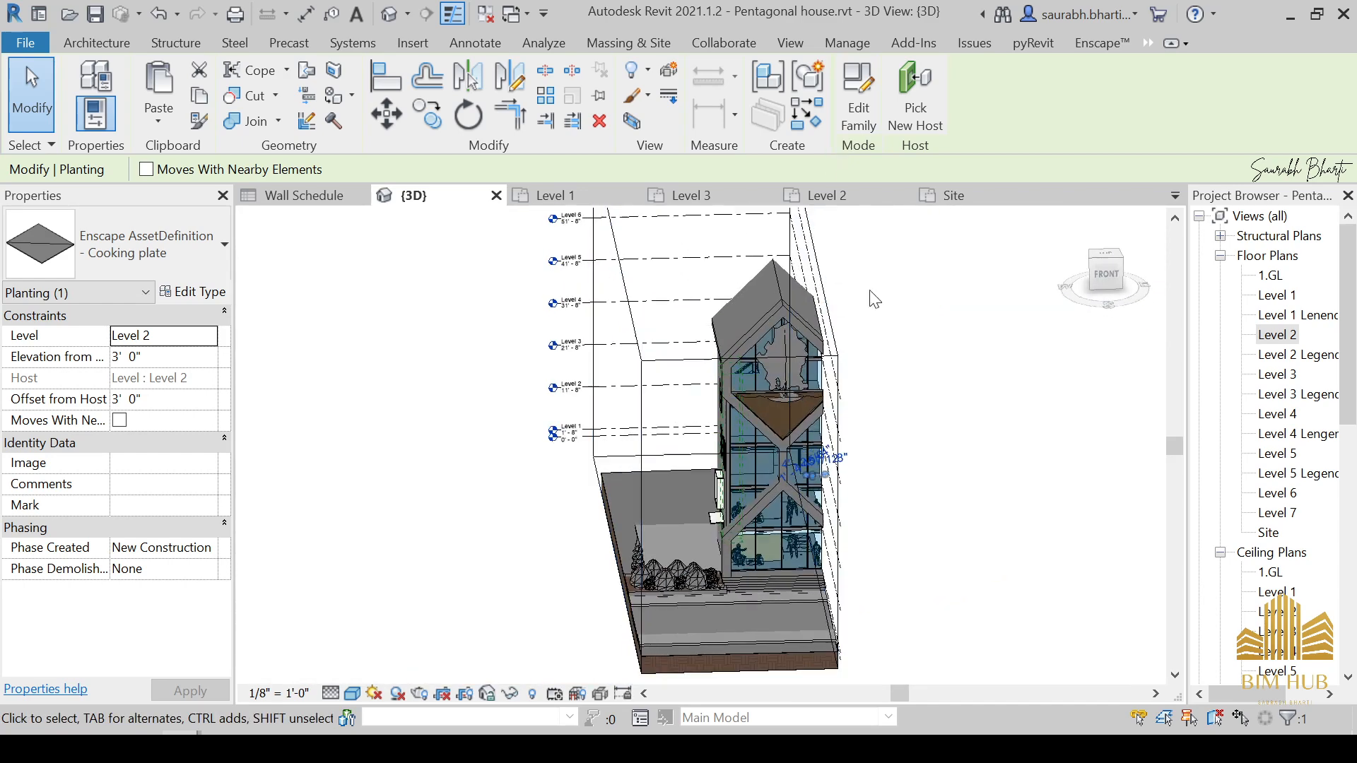
pyautogui.click(1095, 291)
pyautogui.scroll(-5, 890, 332)
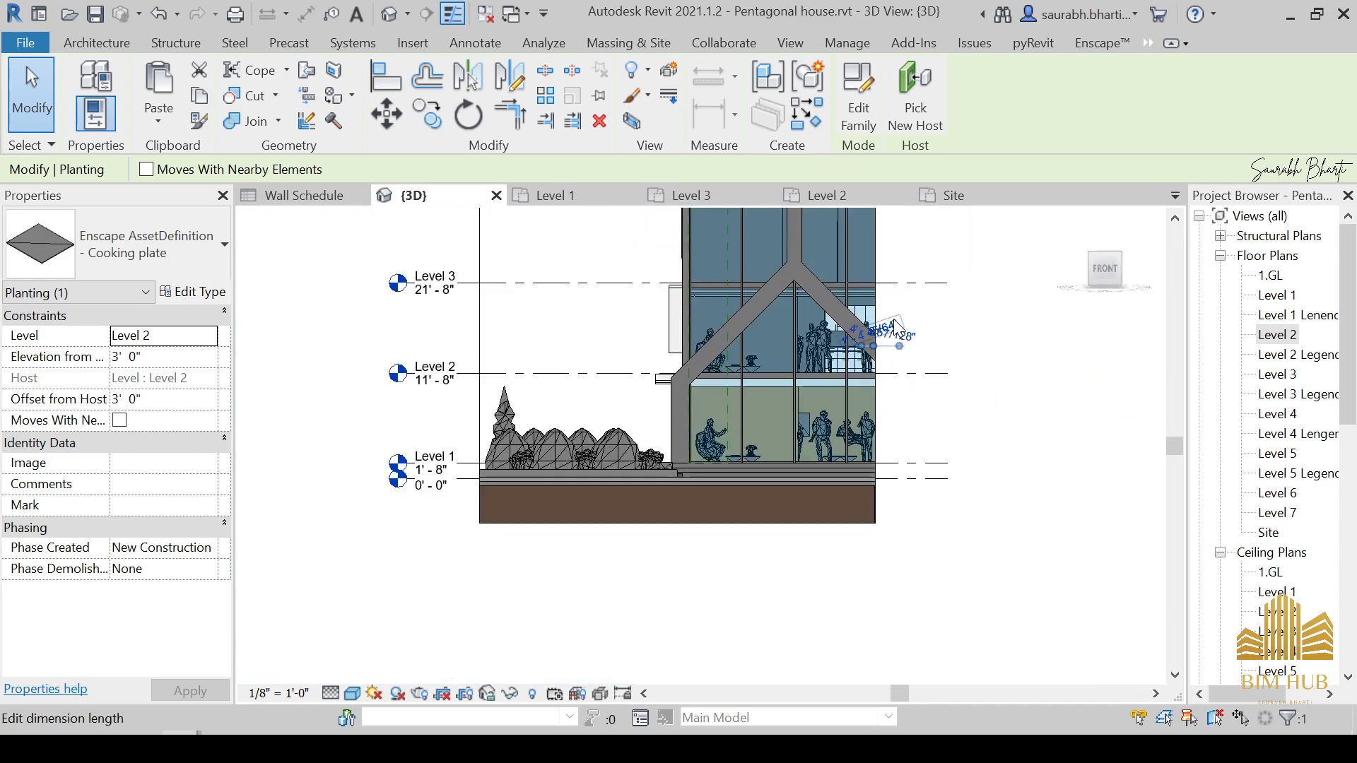
pyautogui.scroll(-4, 893, 322)
pyautogui.click(808, 283)
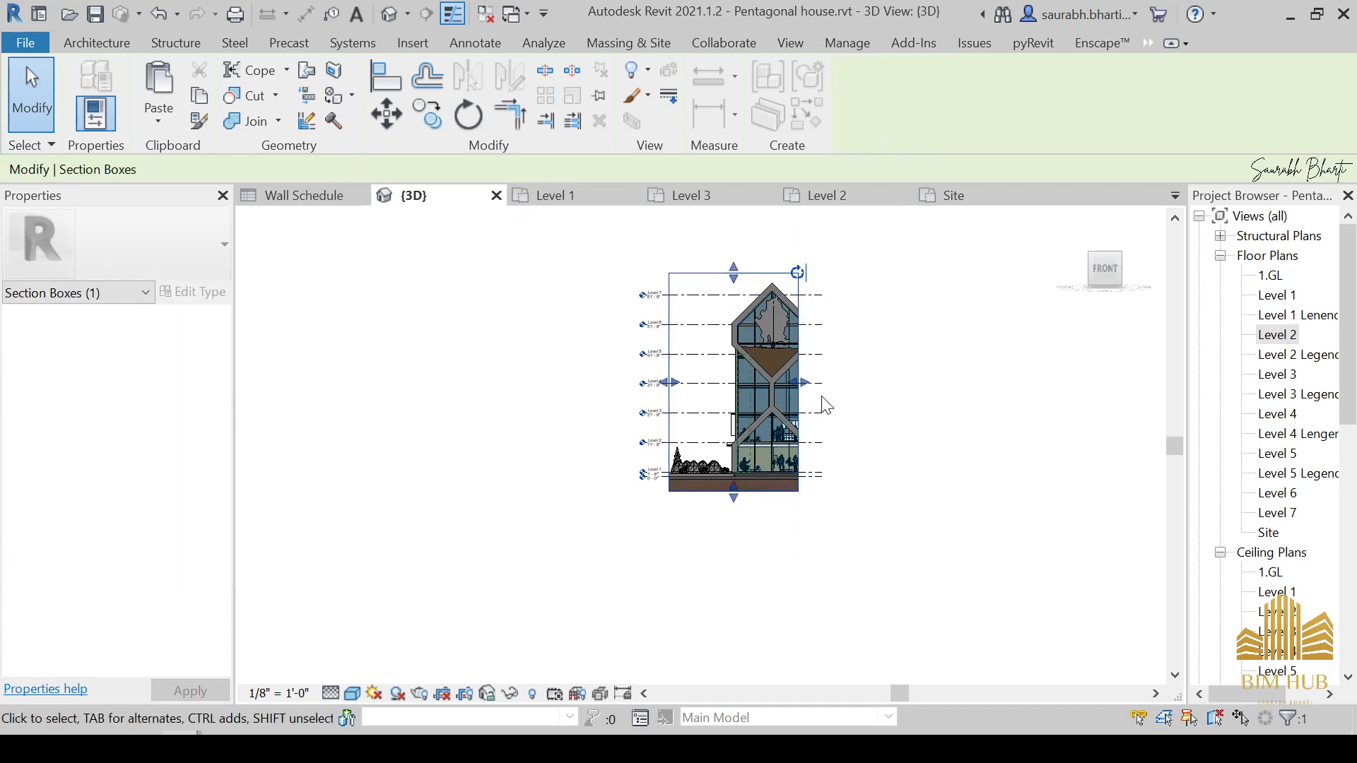
pyautogui.moveTo(815, 382); pyautogui.dragTo(869, 378)
pyautogui.moveTo(841, 434); pyautogui.dragTo(842, 435)
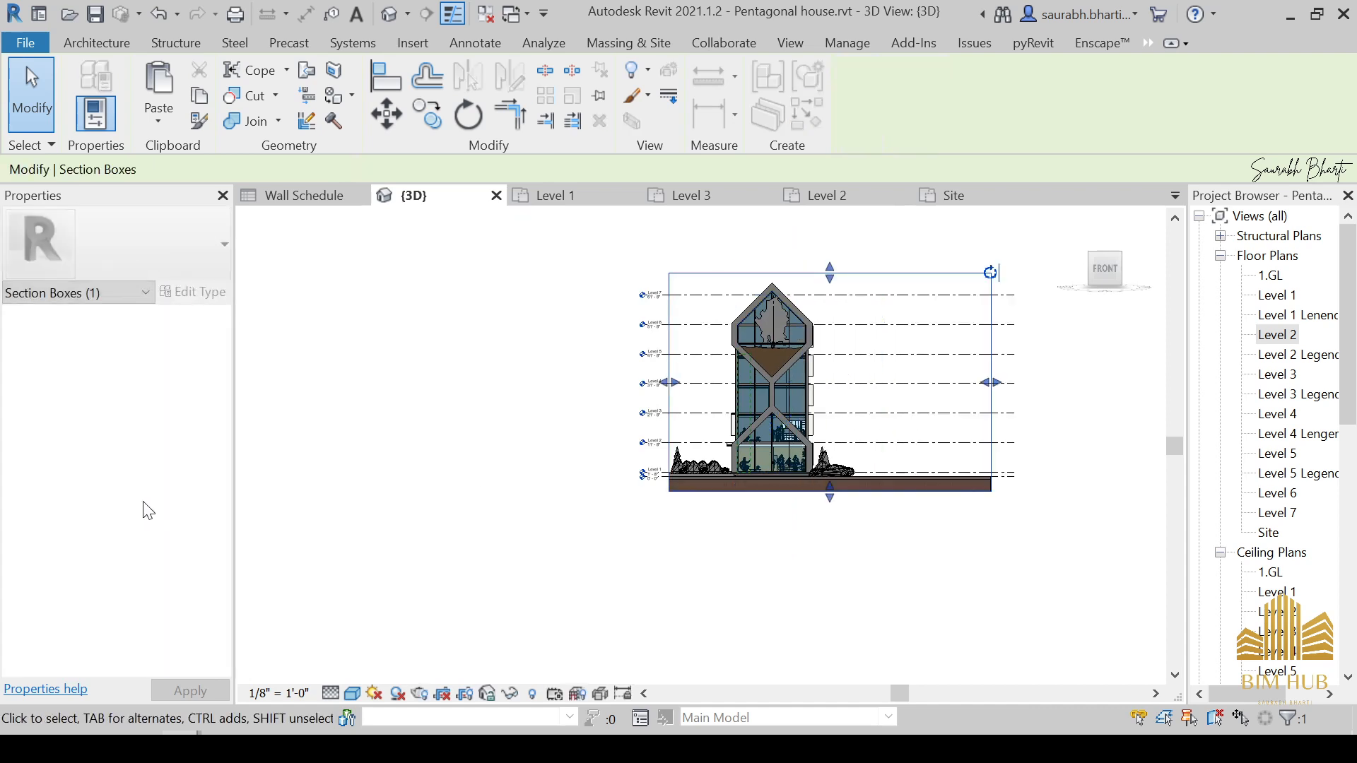
pyautogui.click(521, 447)
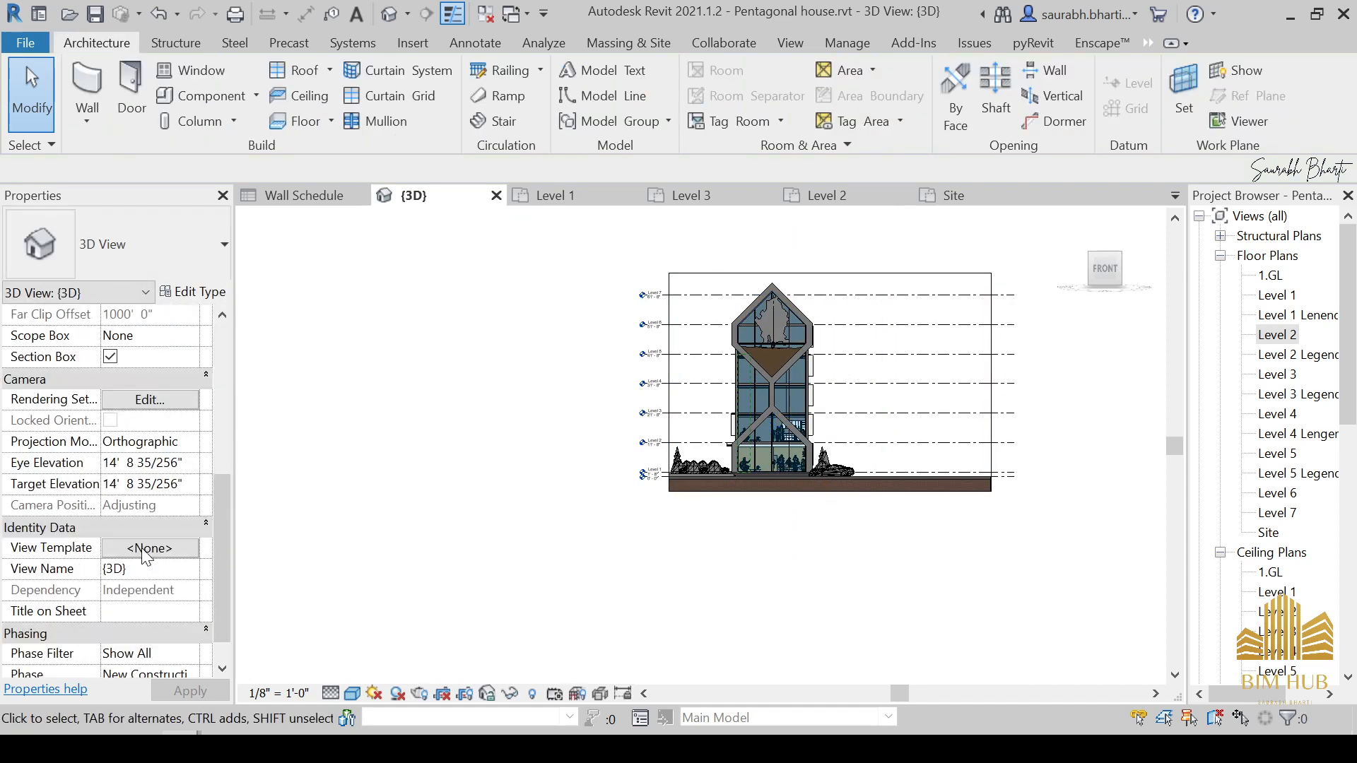
pyautogui.click(110, 358)
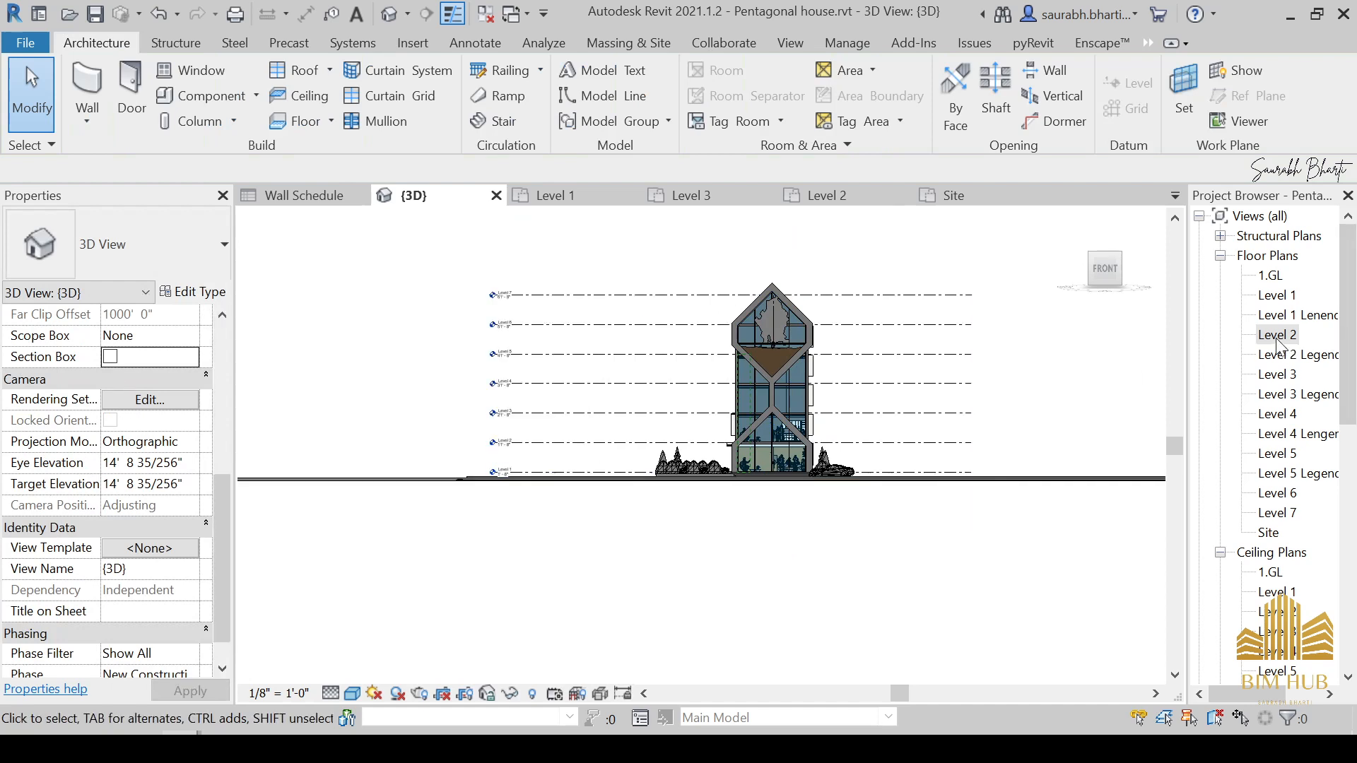
# Step: Open the Site floor plan and choose the Cutleaf European Beech from the Enscape Asset Library's Vegetation category for placement
pyautogui.doubleClick(1269, 533)
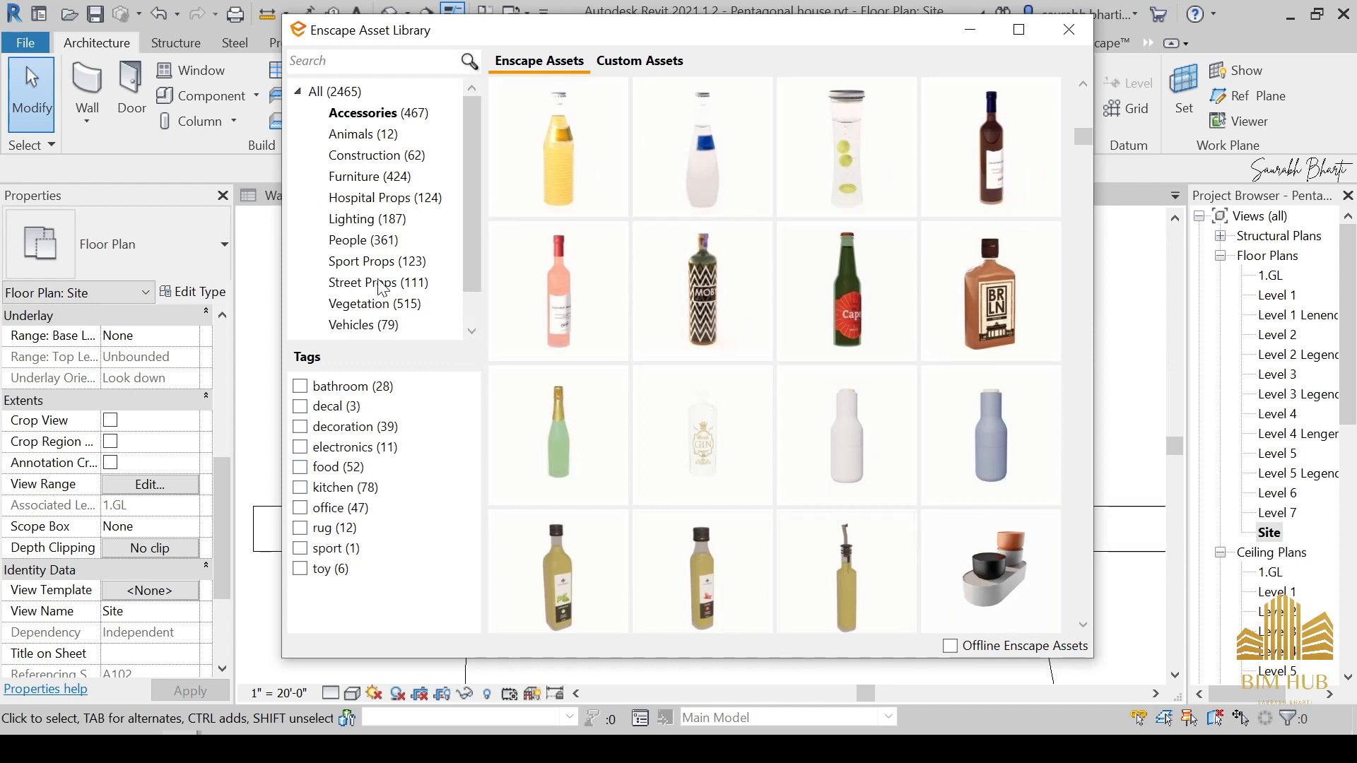
pyautogui.click(402, 305)
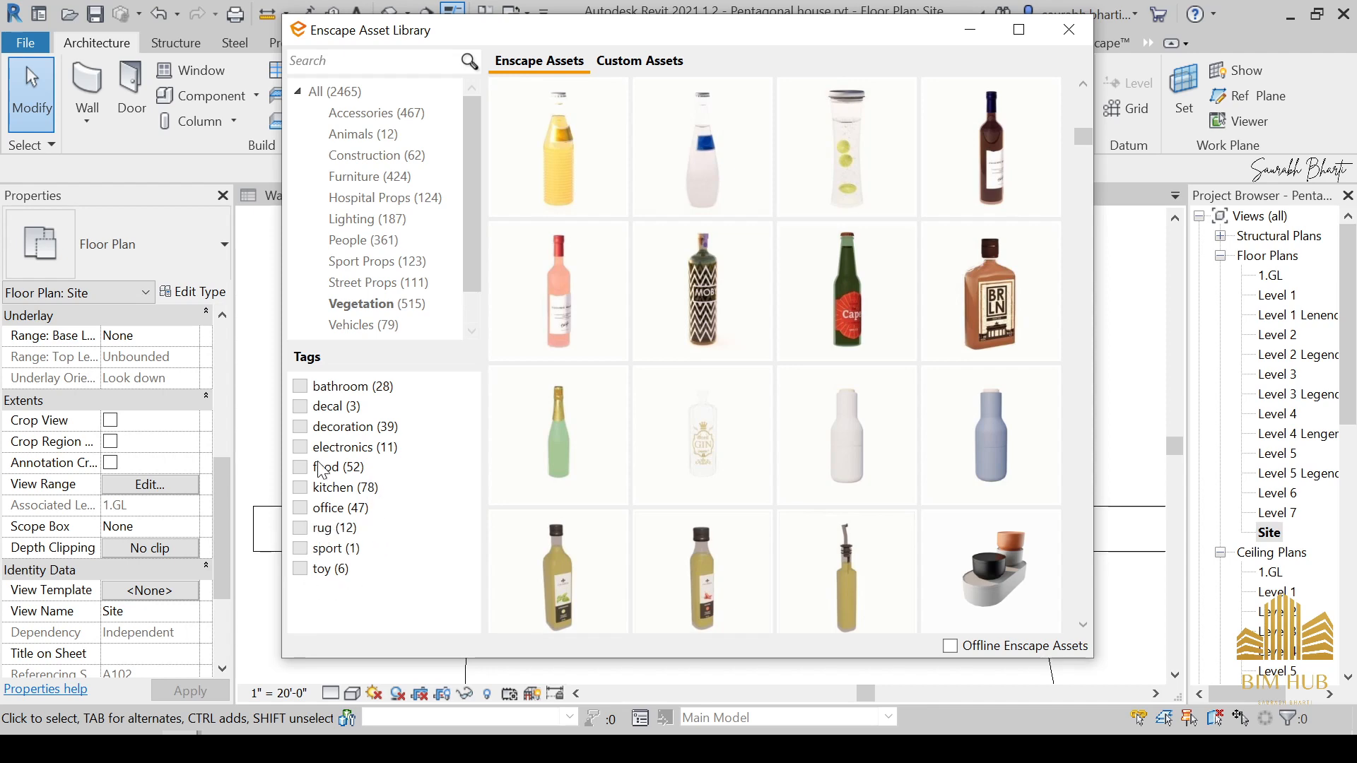
pyautogui.scroll(-5, 629, 480)
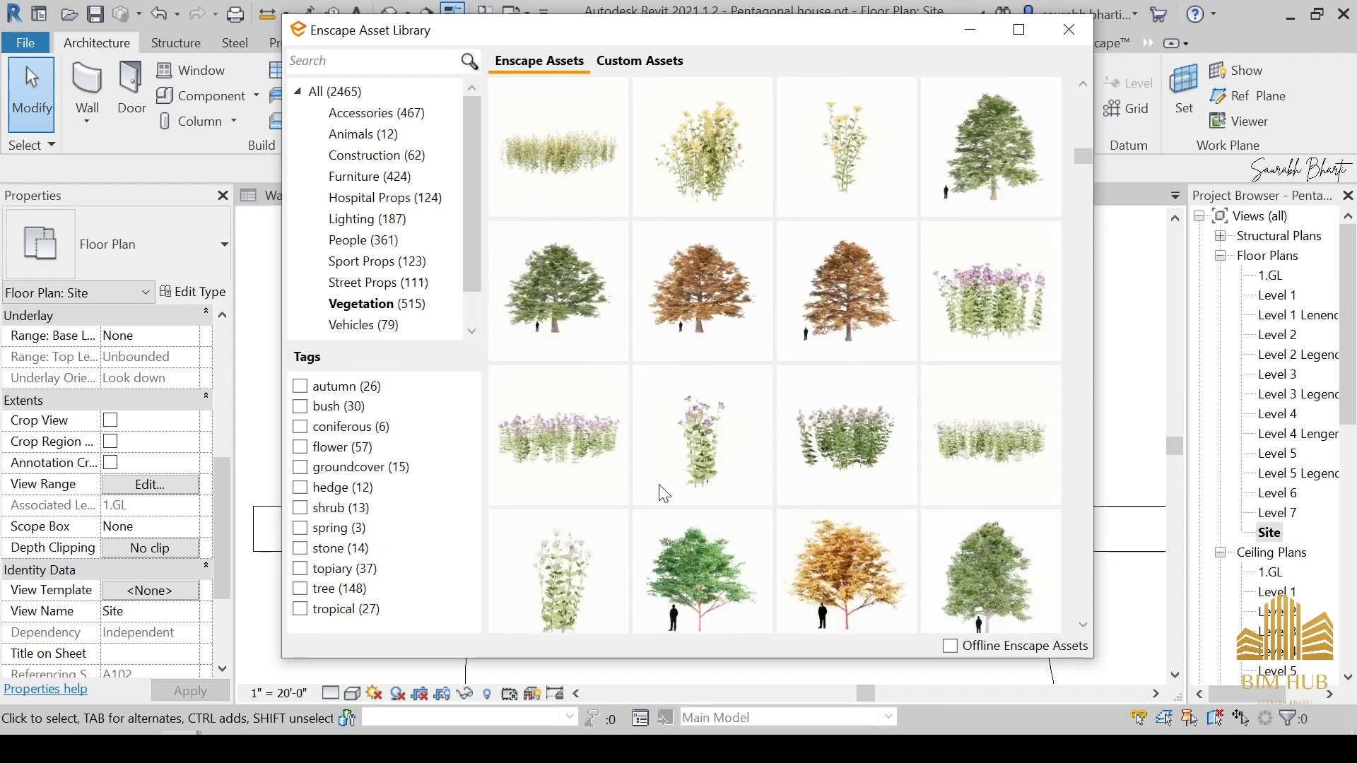
pyautogui.click(945, 176)
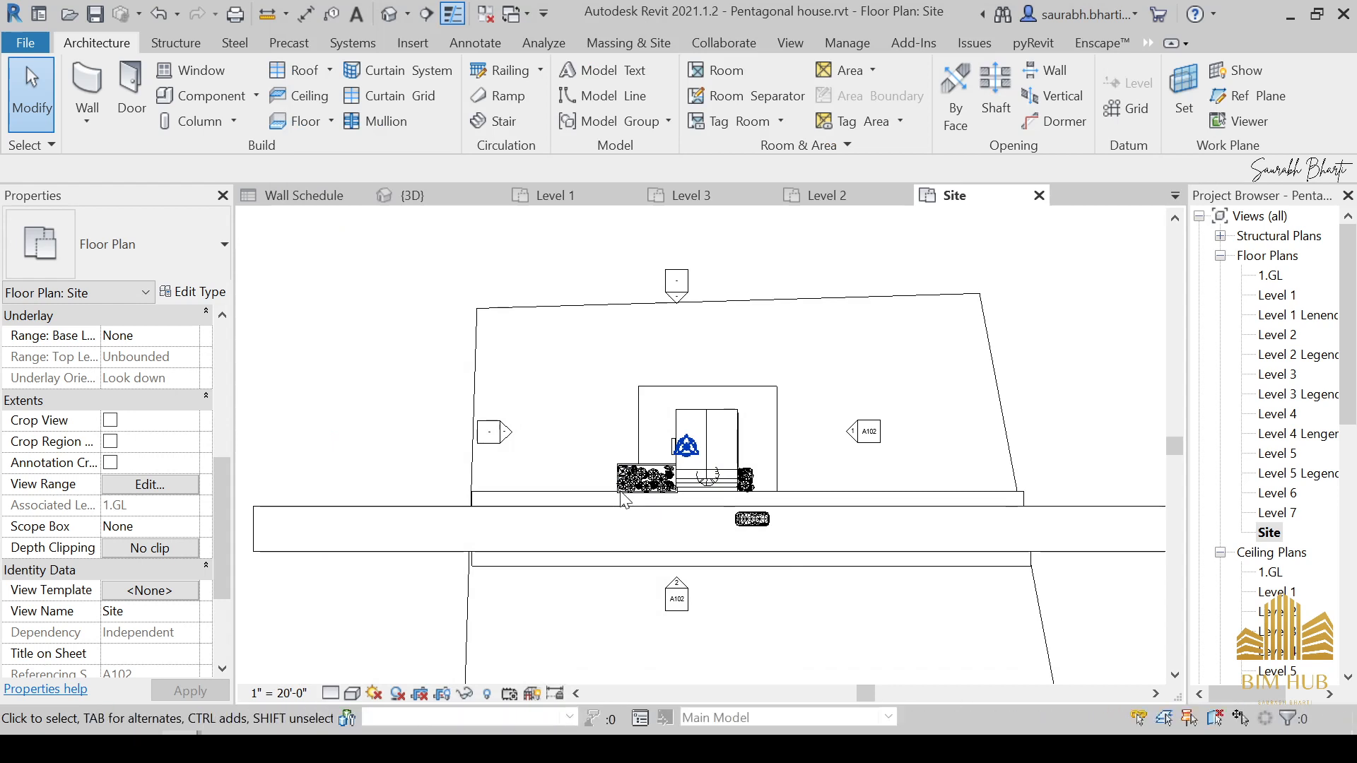
pyautogui.scroll(3, 625, 479)
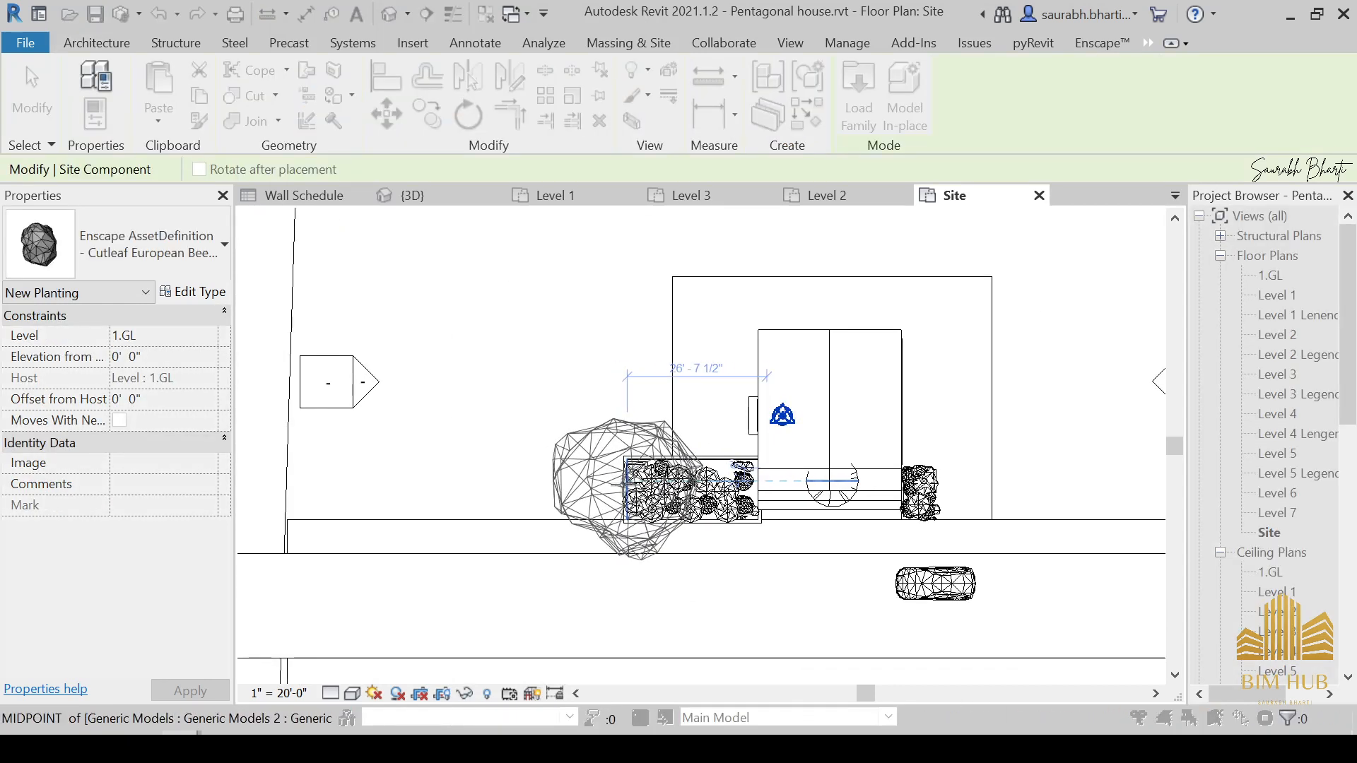
# Step: Place two Cutleaf European Beech trees on the west side of the house, one by the front planting bed and one behind it
pyautogui.click(625, 487)
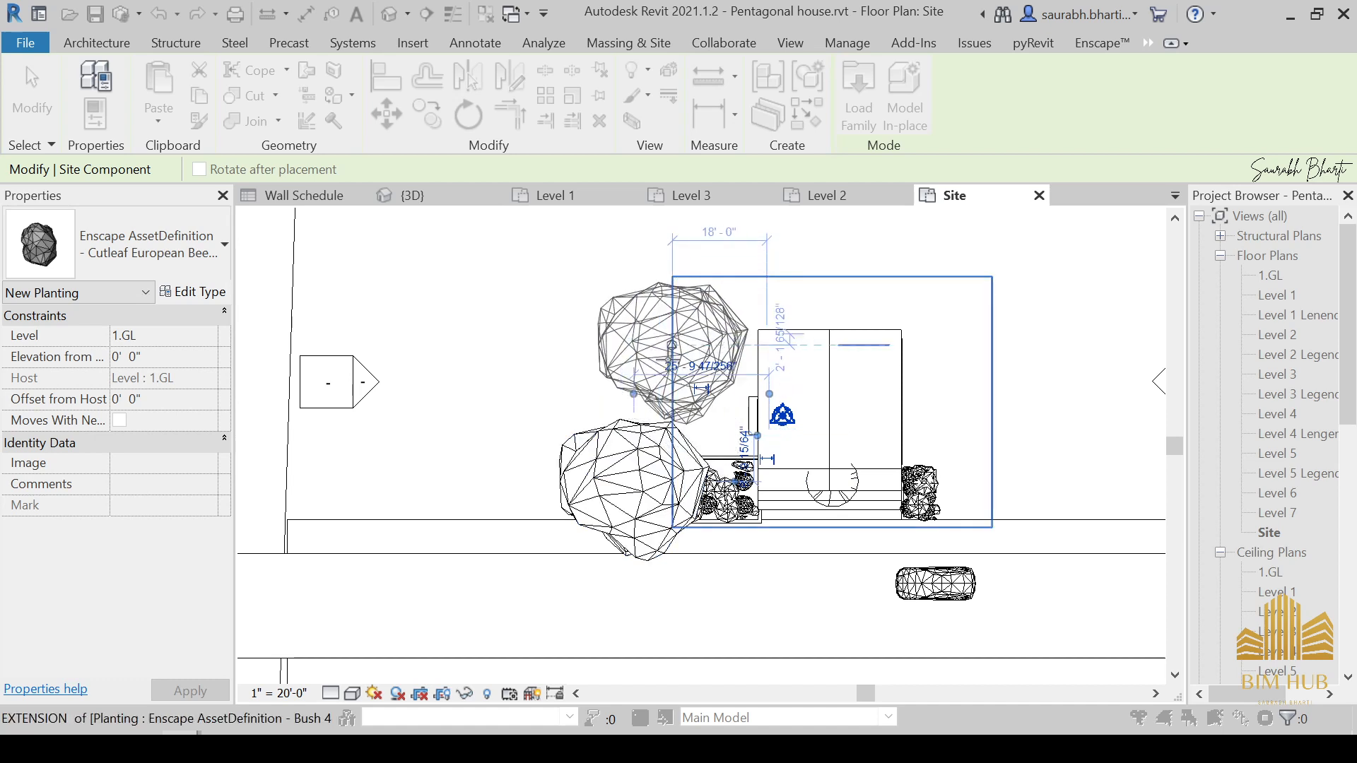
pyautogui.click(664, 385)
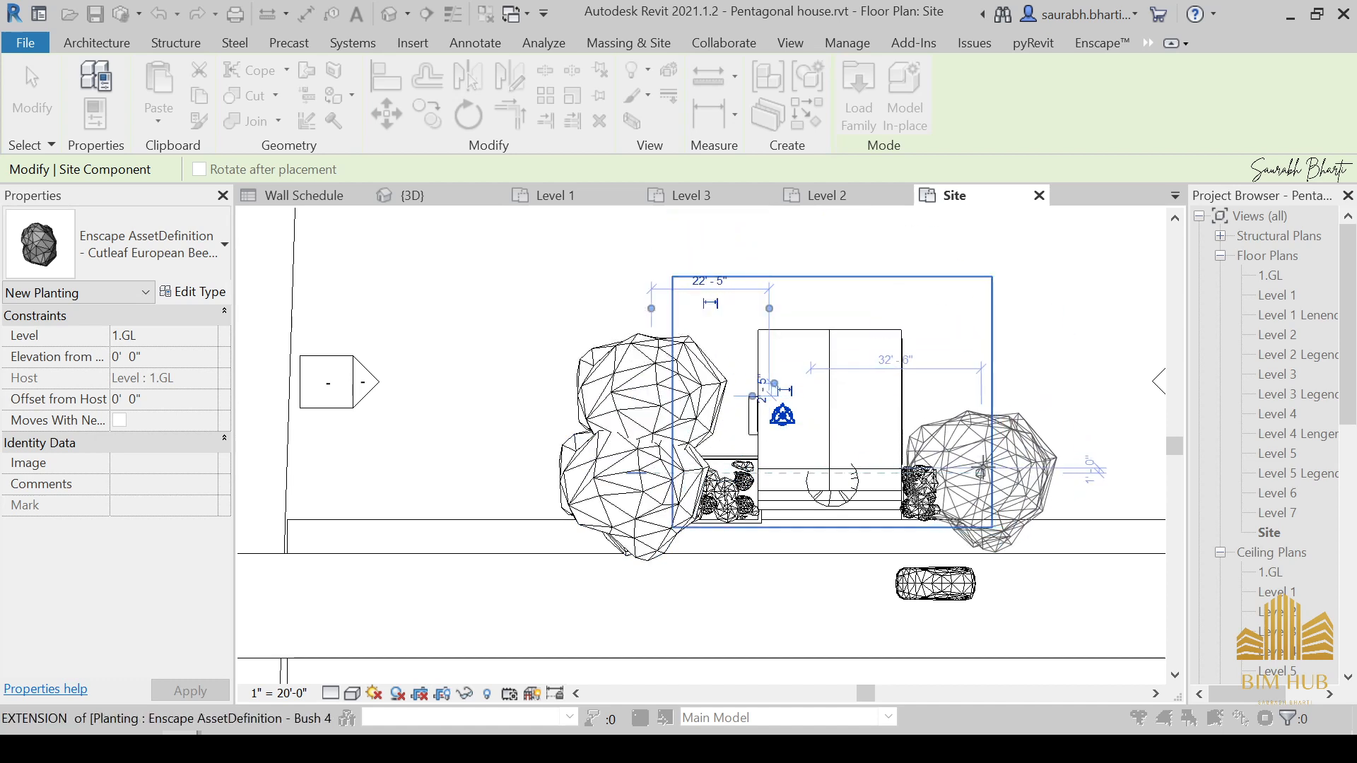
pyautogui.press('Escape')
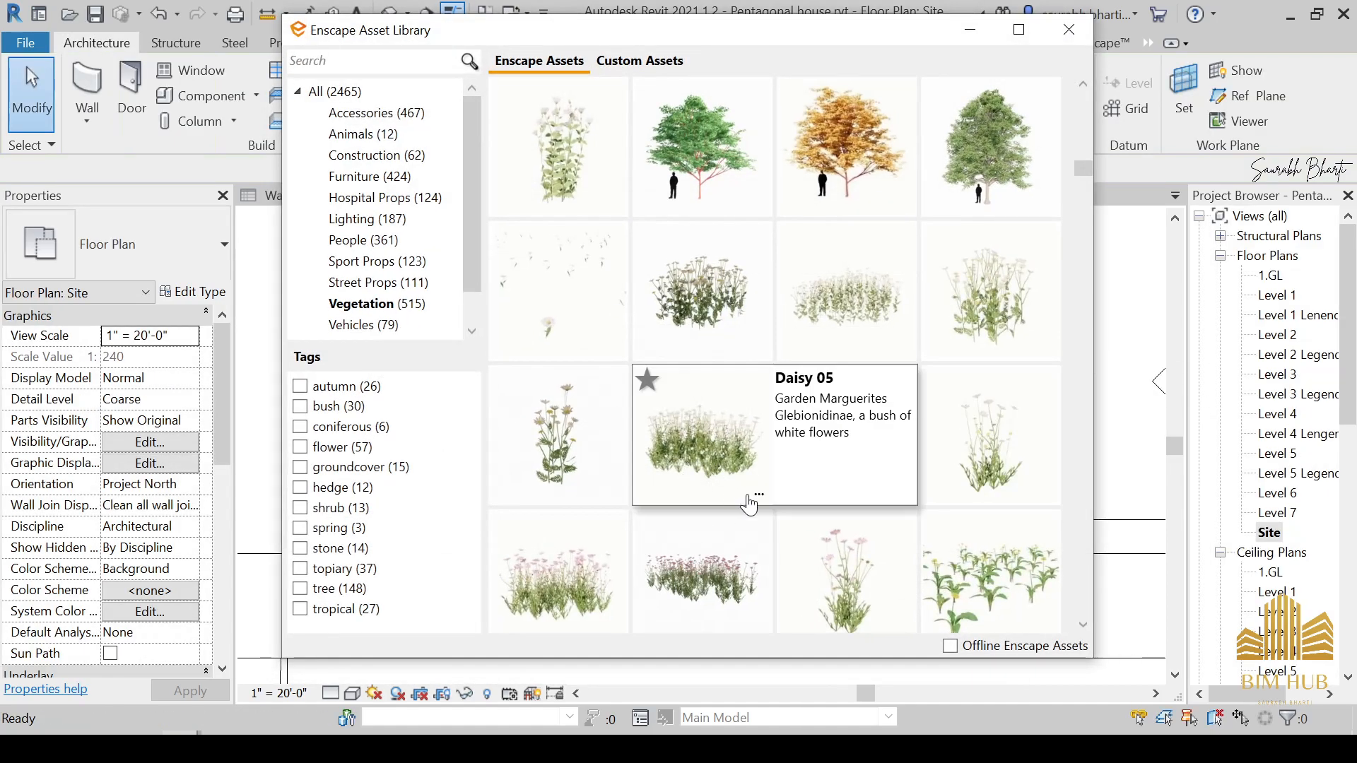
# Step: Place English Laurel 36 among the bushes east of the house and English Laurel 35 beside the west planting bed
pyautogui.scroll(-10, 750, 504)
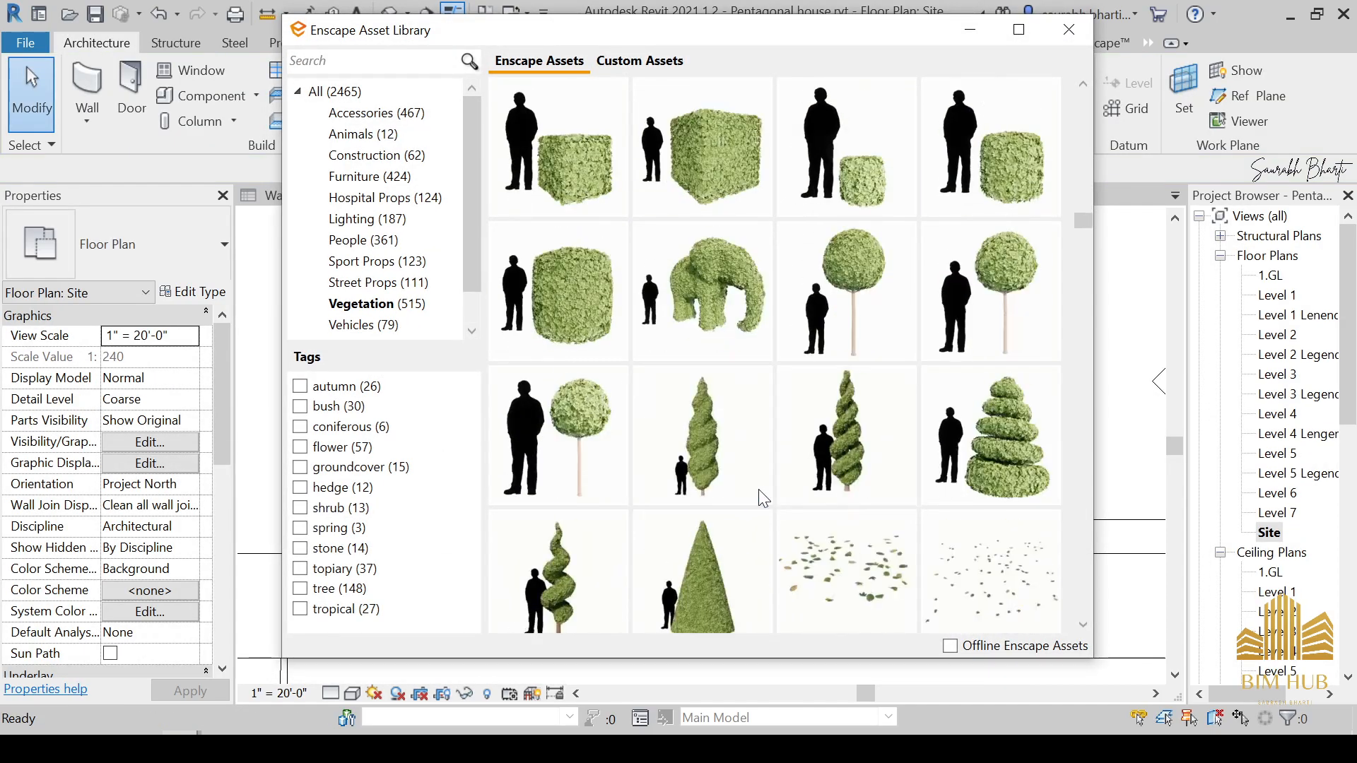
pyautogui.scroll(-5, 758, 489)
pyautogui.scroll(6, 758, 487)
pyautogui.scroll(-5, 758, 487)
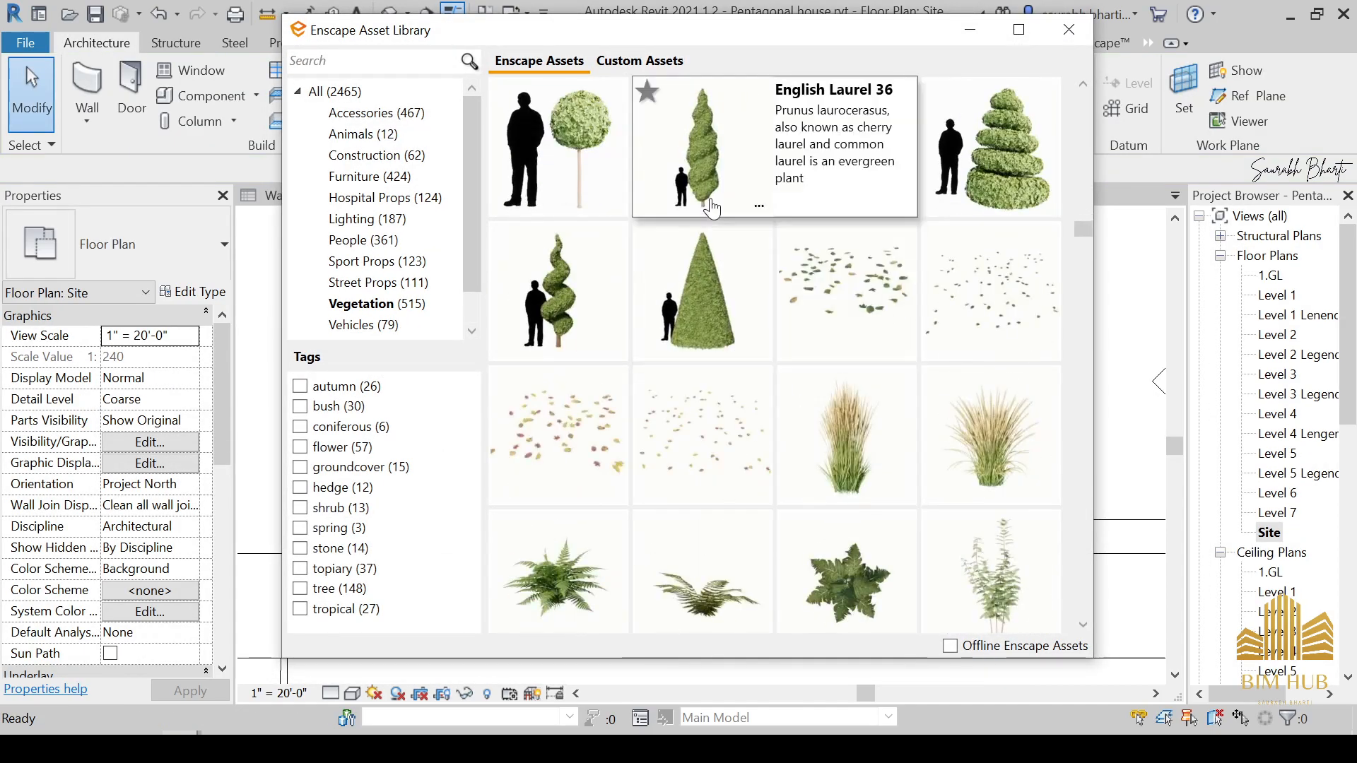
pyautogui.click(711, 208)
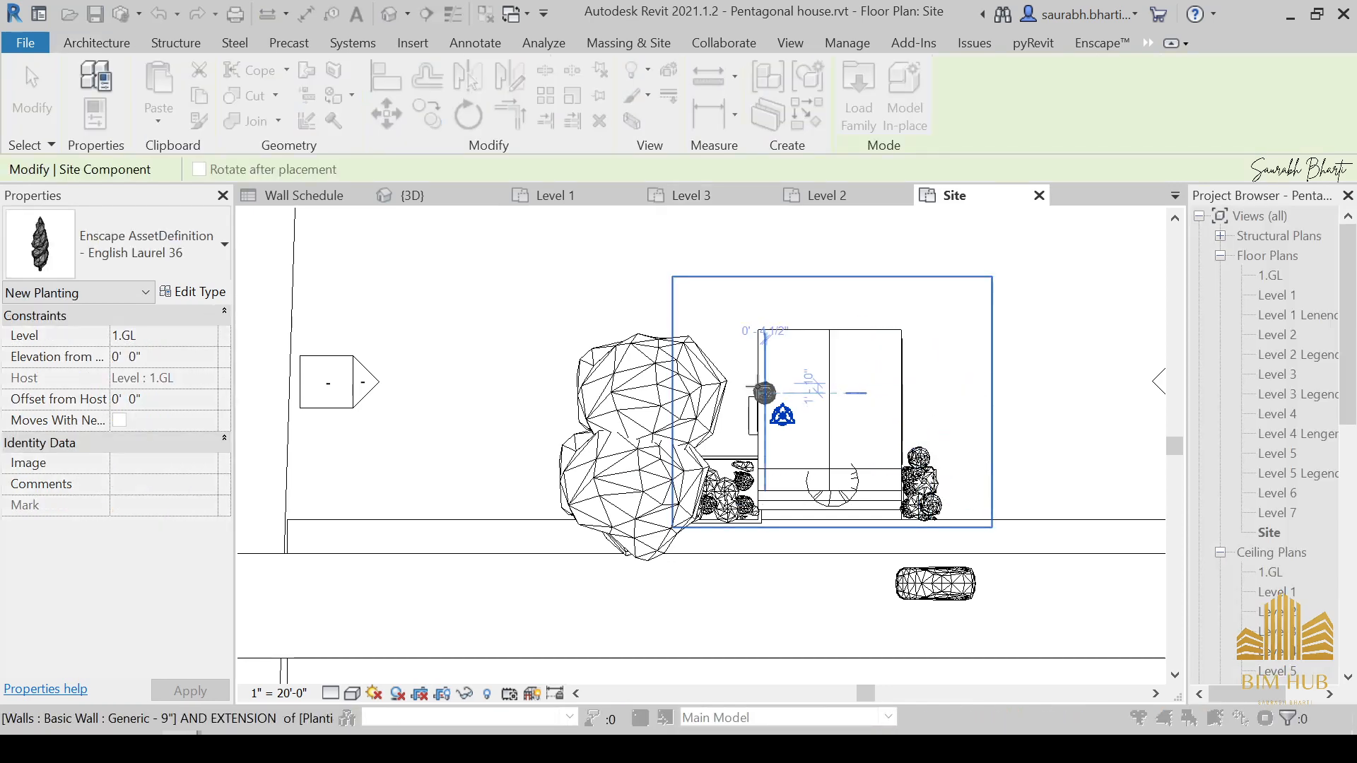
pyautogui.press('Escape')
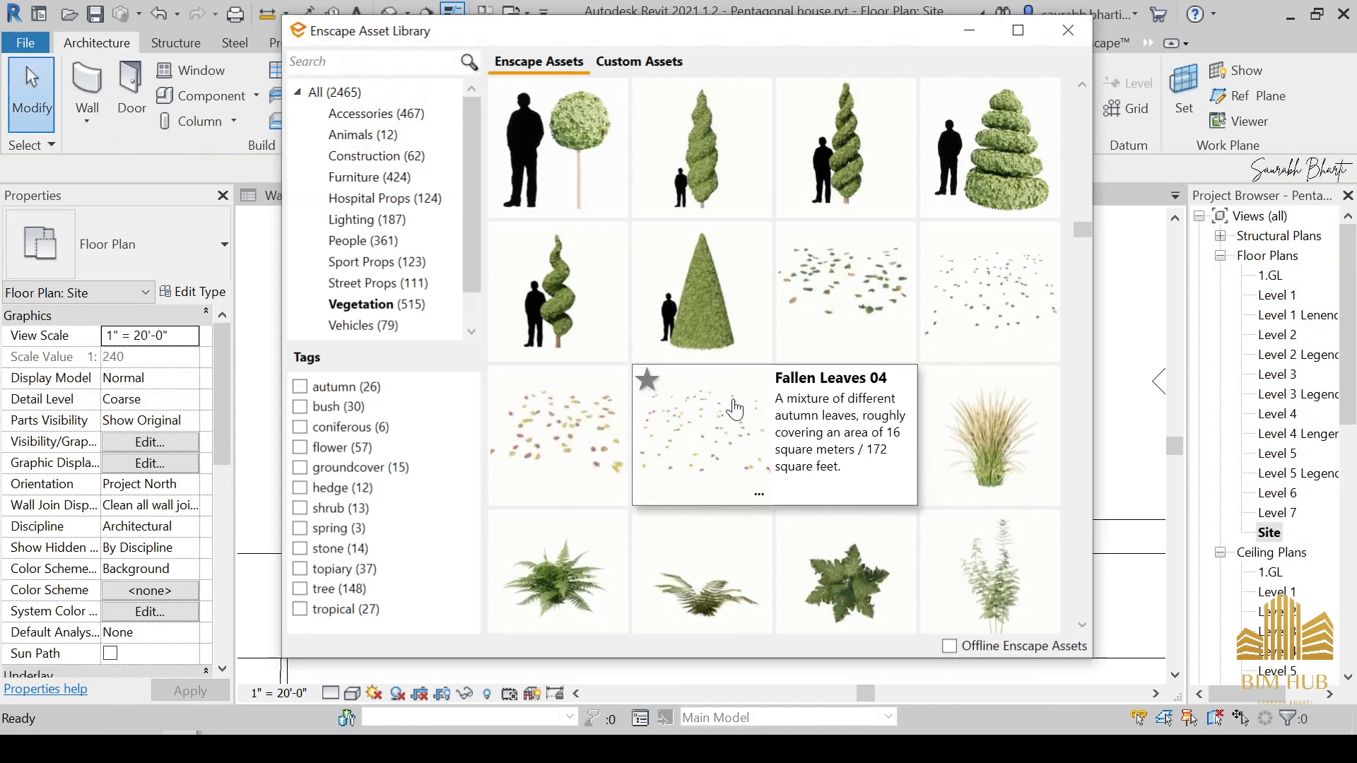
pyautogui.click(571, 156)
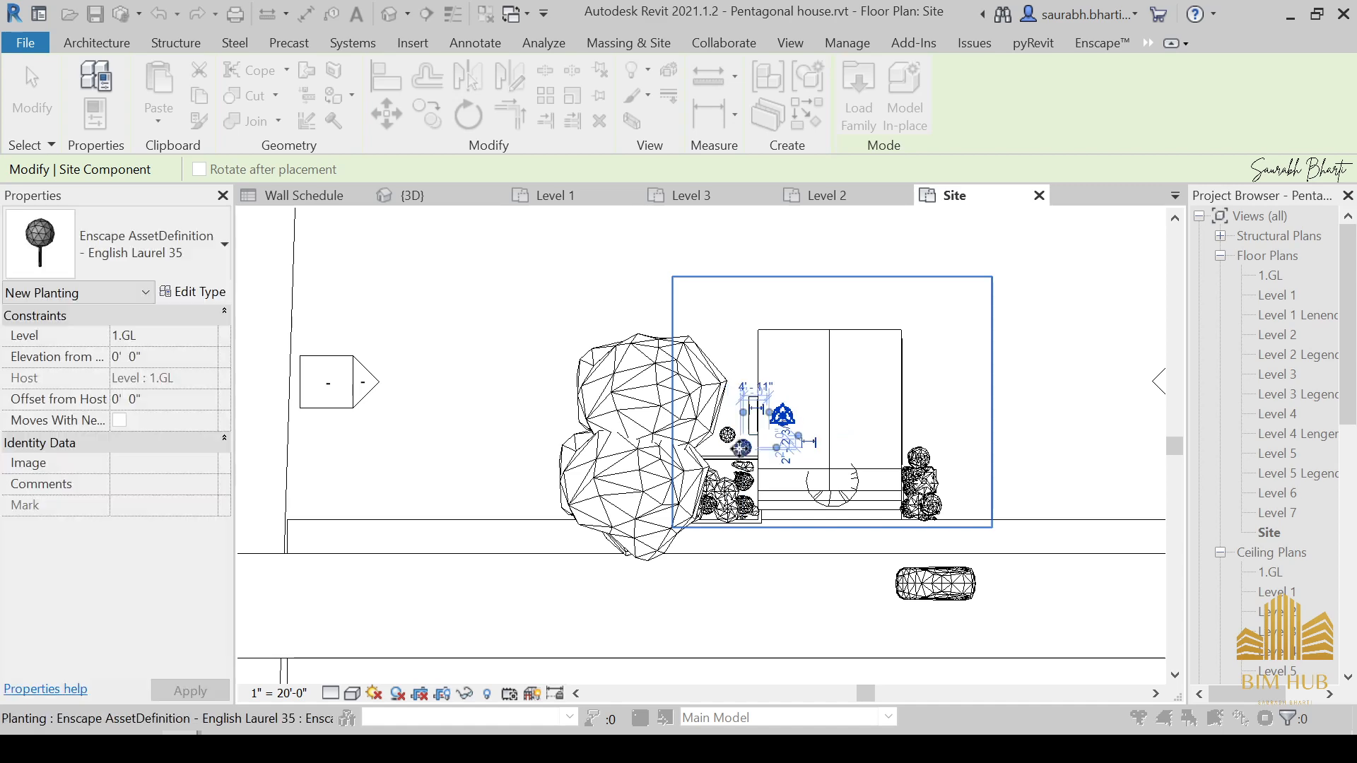
pyautogui.press('Escape')
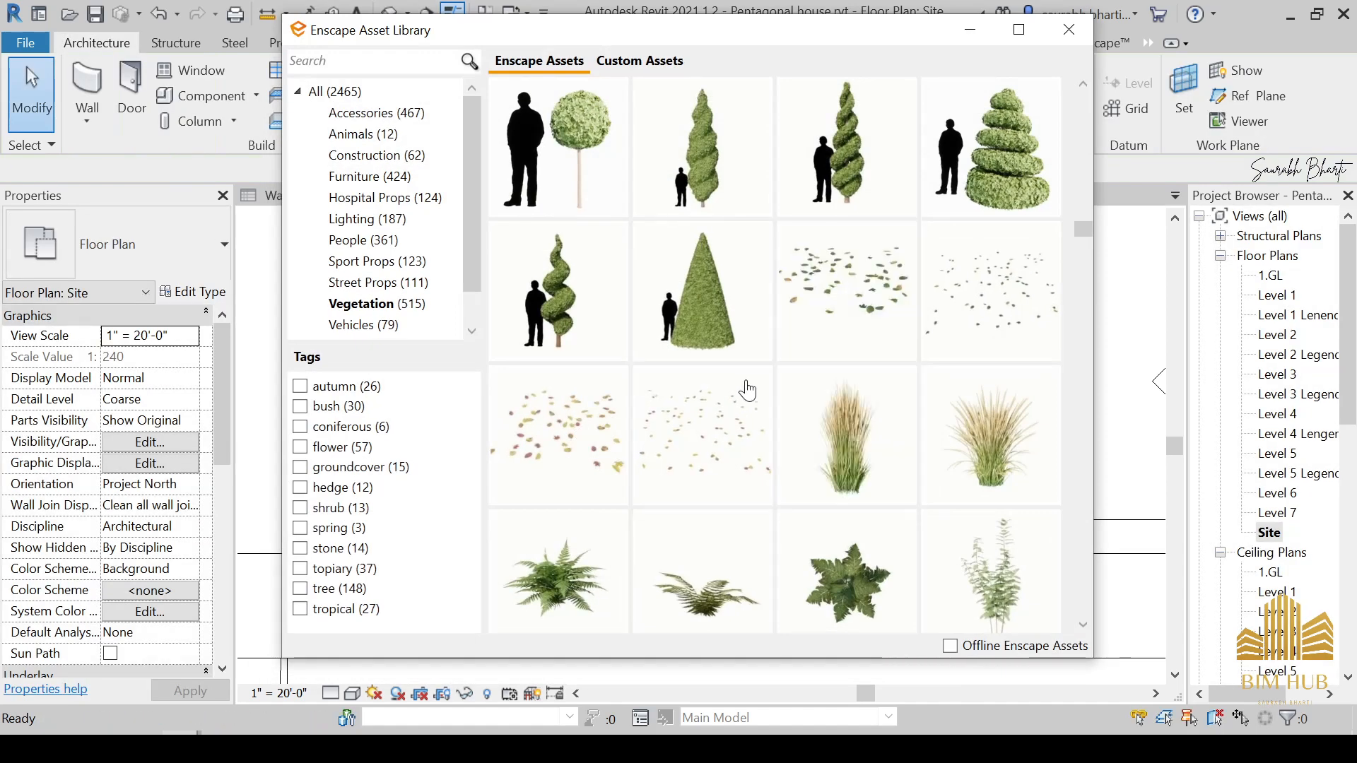
# Step: Place Ficus assets beside the west planting bed and among the bushes on the east side of the house
pyautogui.scroll(-3, 780, 424)
pyautogui.scroll(-2, 779, 424)
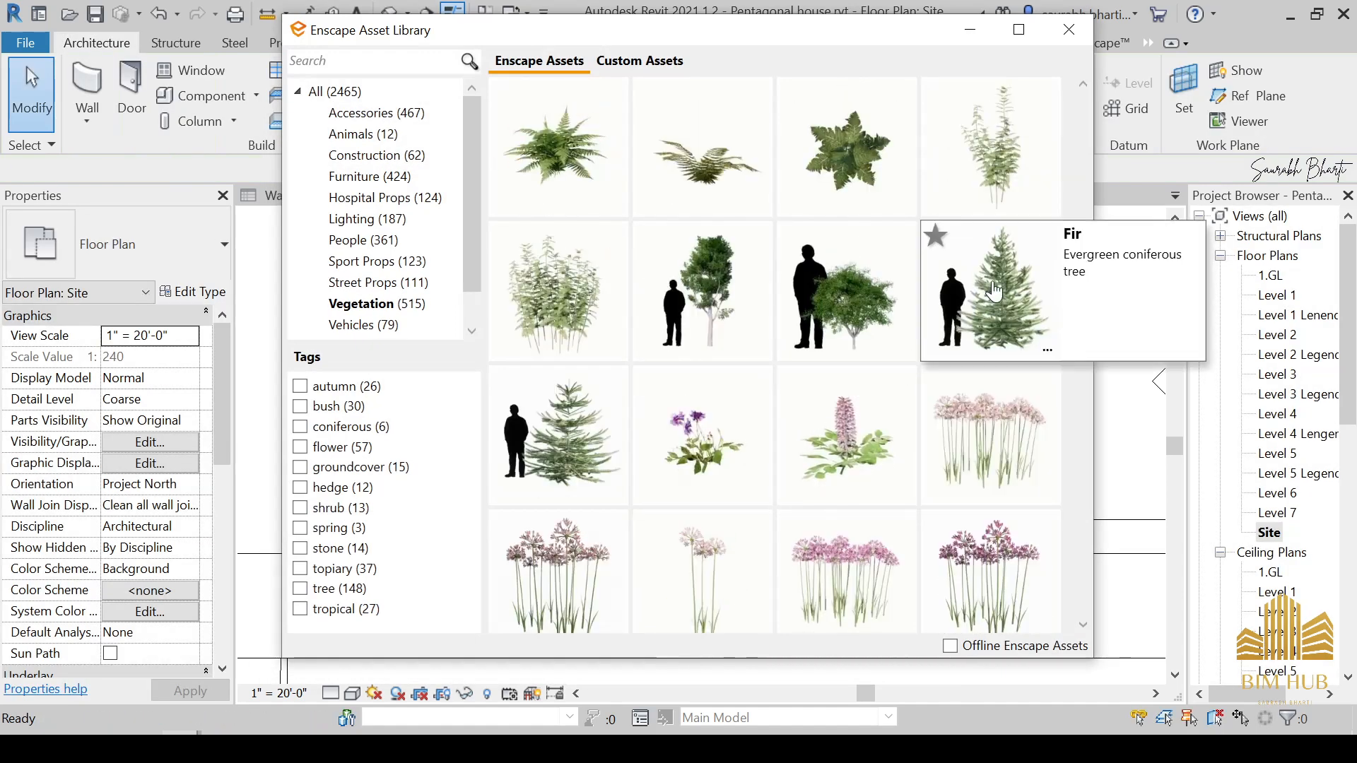
pyautogui.click(835, 320)
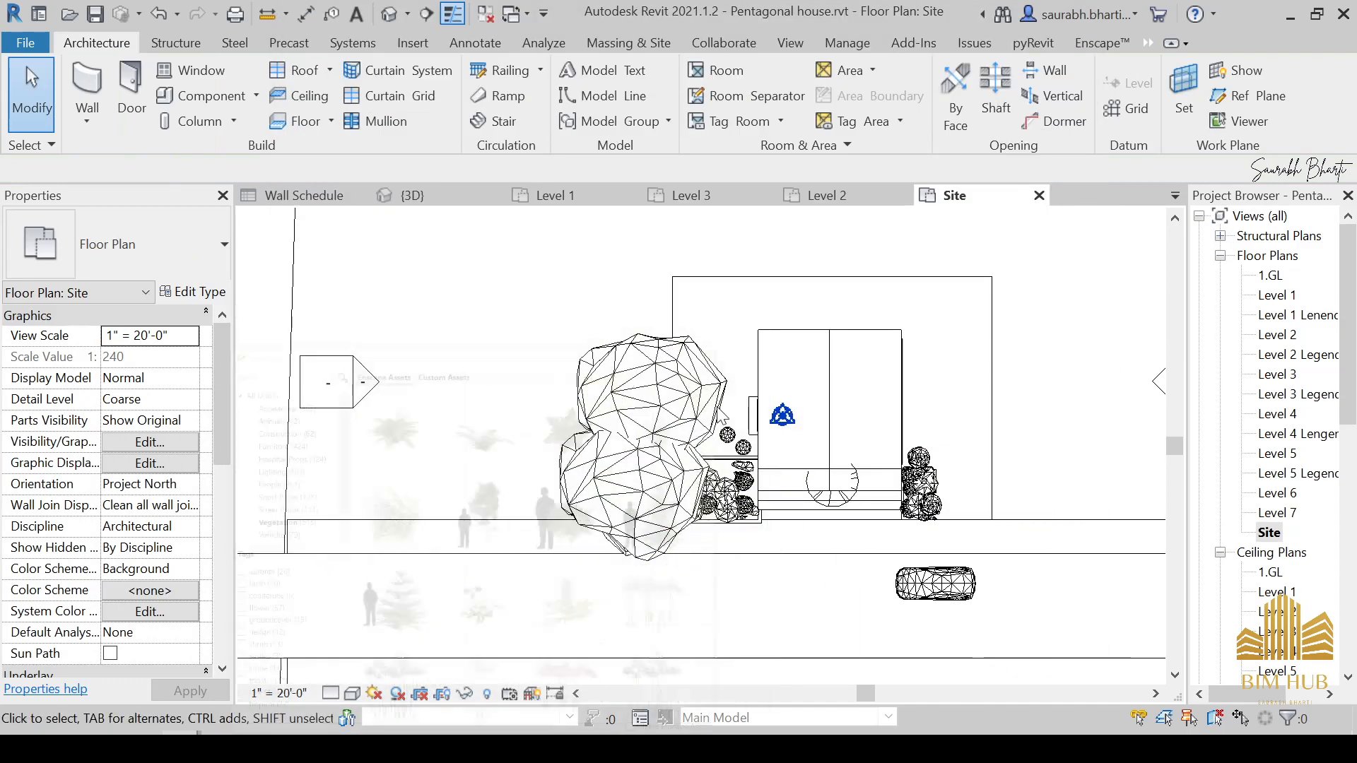
pyautogui.click(728, 449)
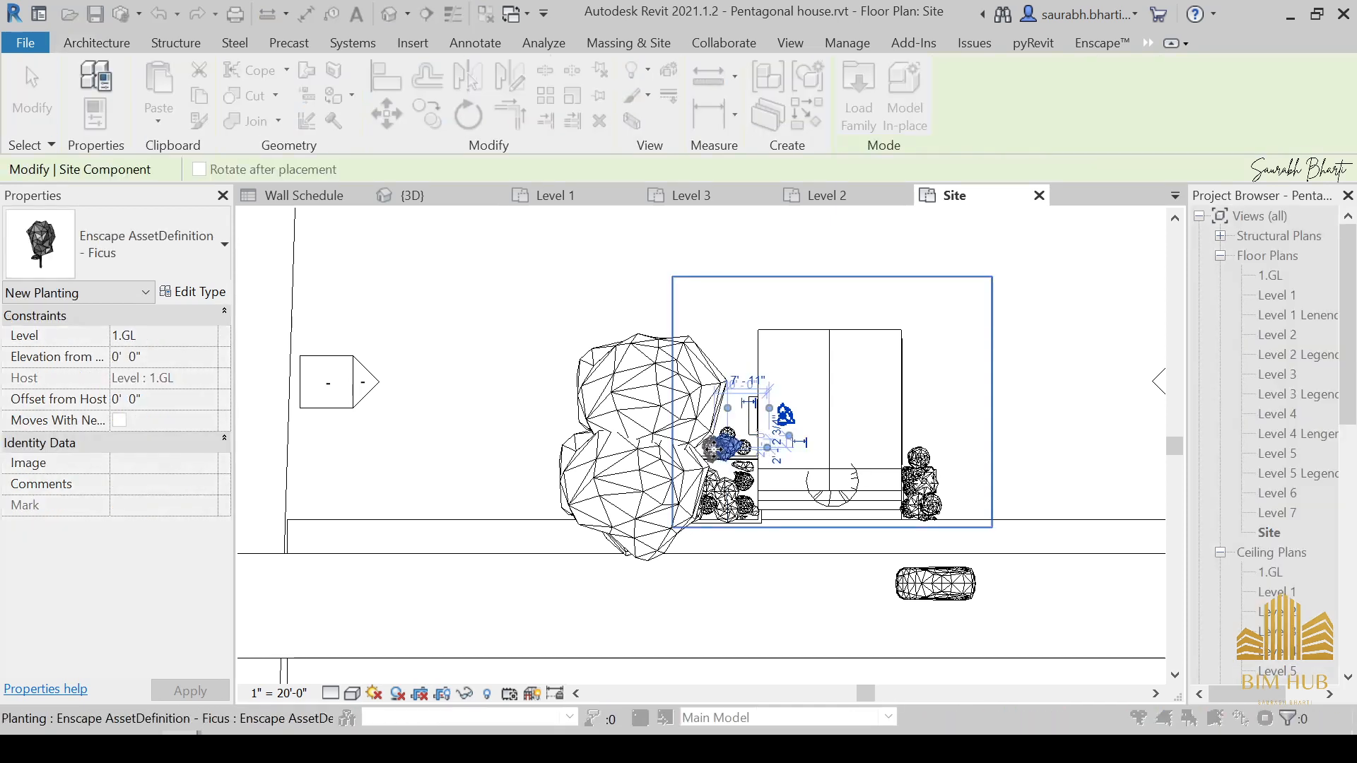
pyautogui.click(782, 417)
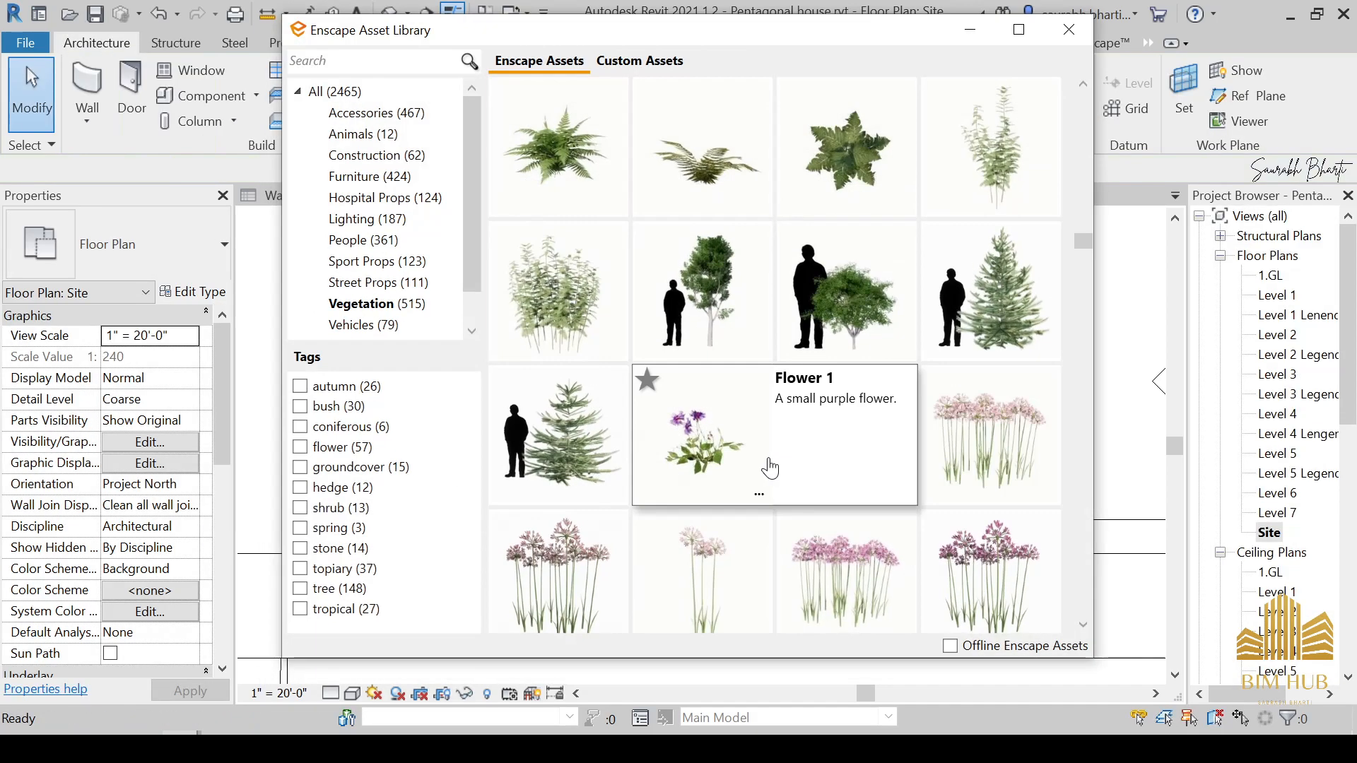
# Step: Browse the Vegetation assets and filter them by the tree tag
pyautogui.scroll(-15, 757, 493)
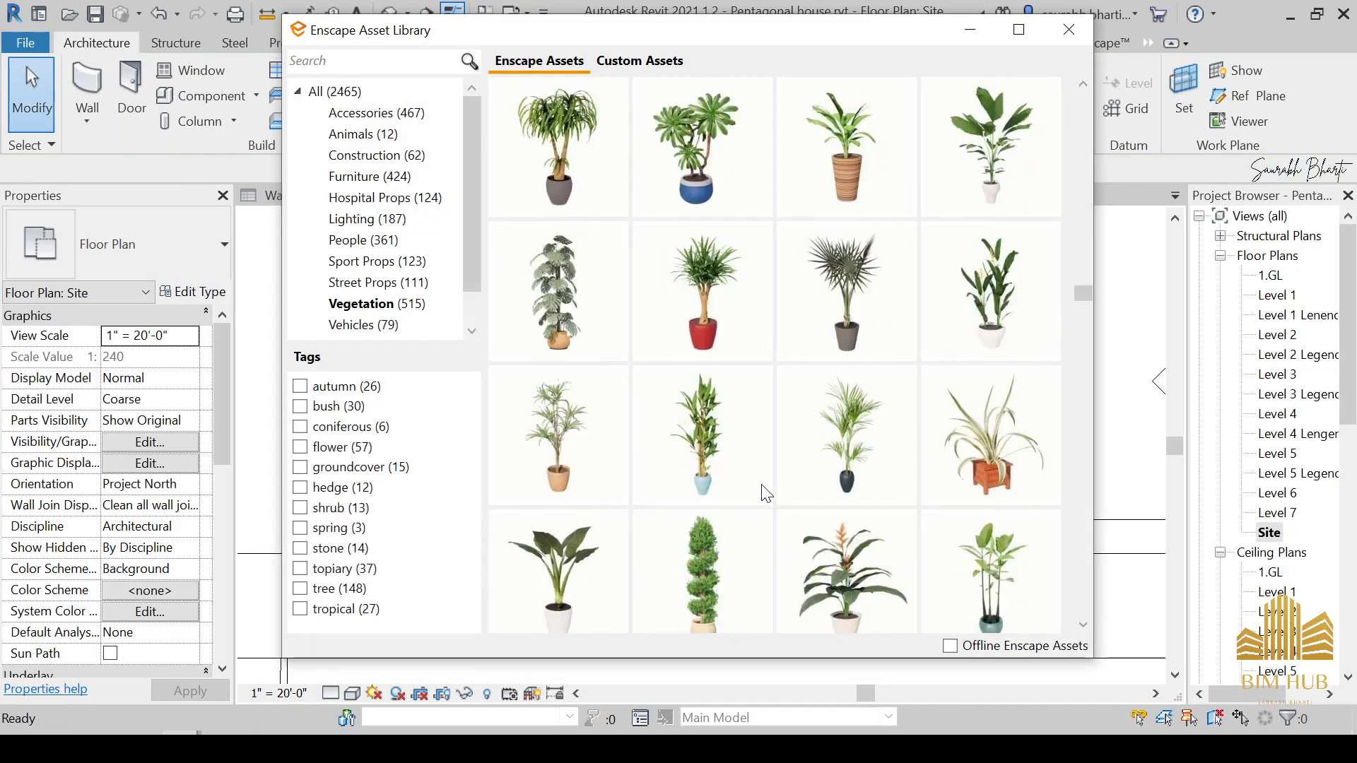
pyautogui.scroll(-10, 763, 493)
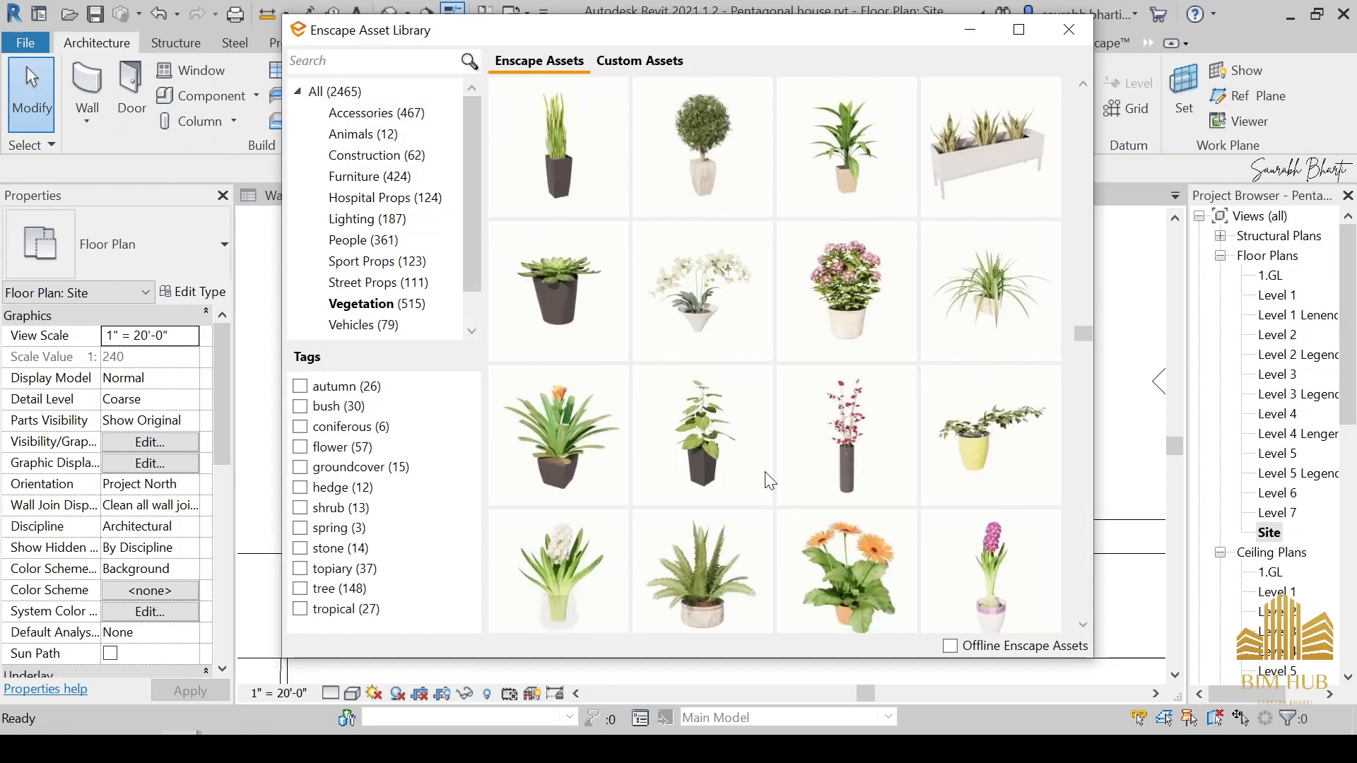
pyautogui.scroll(-5, 769, 481)
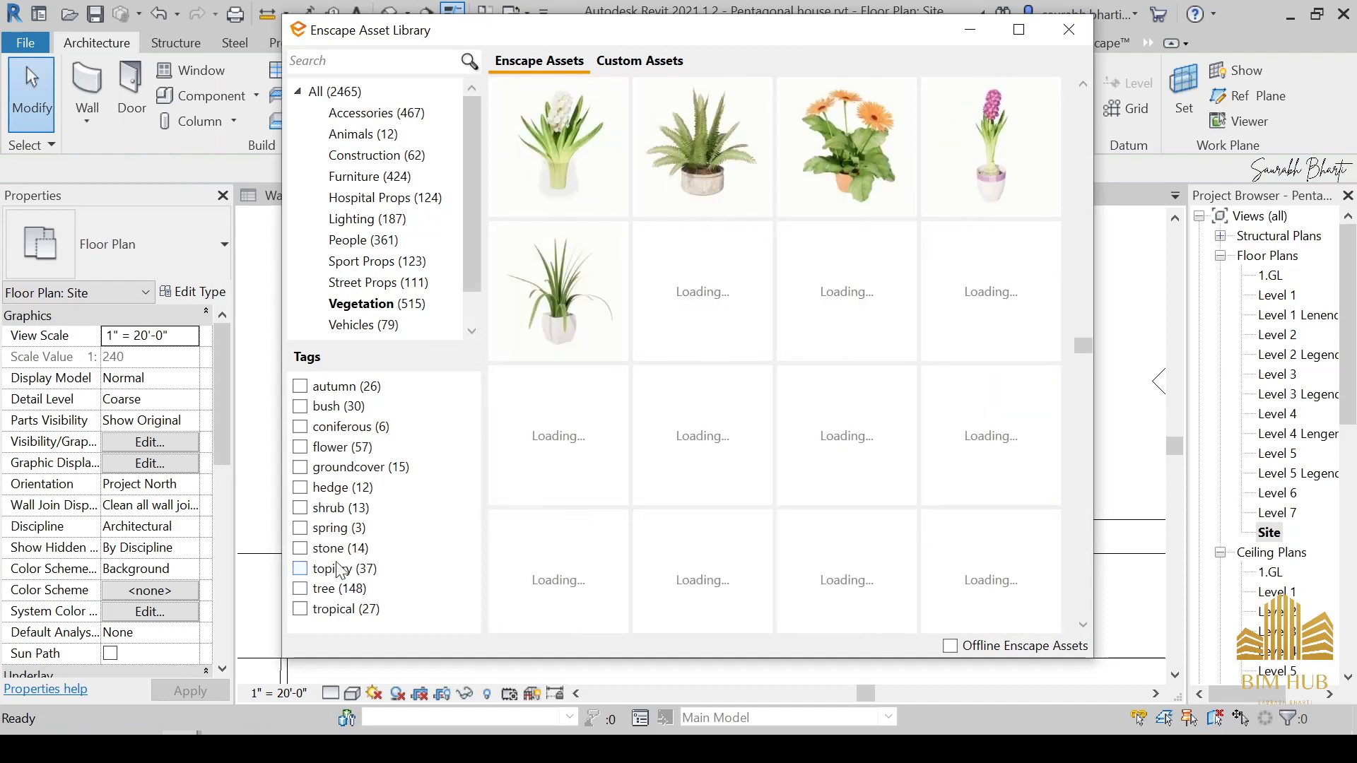
pyautogui.click(348, 589)
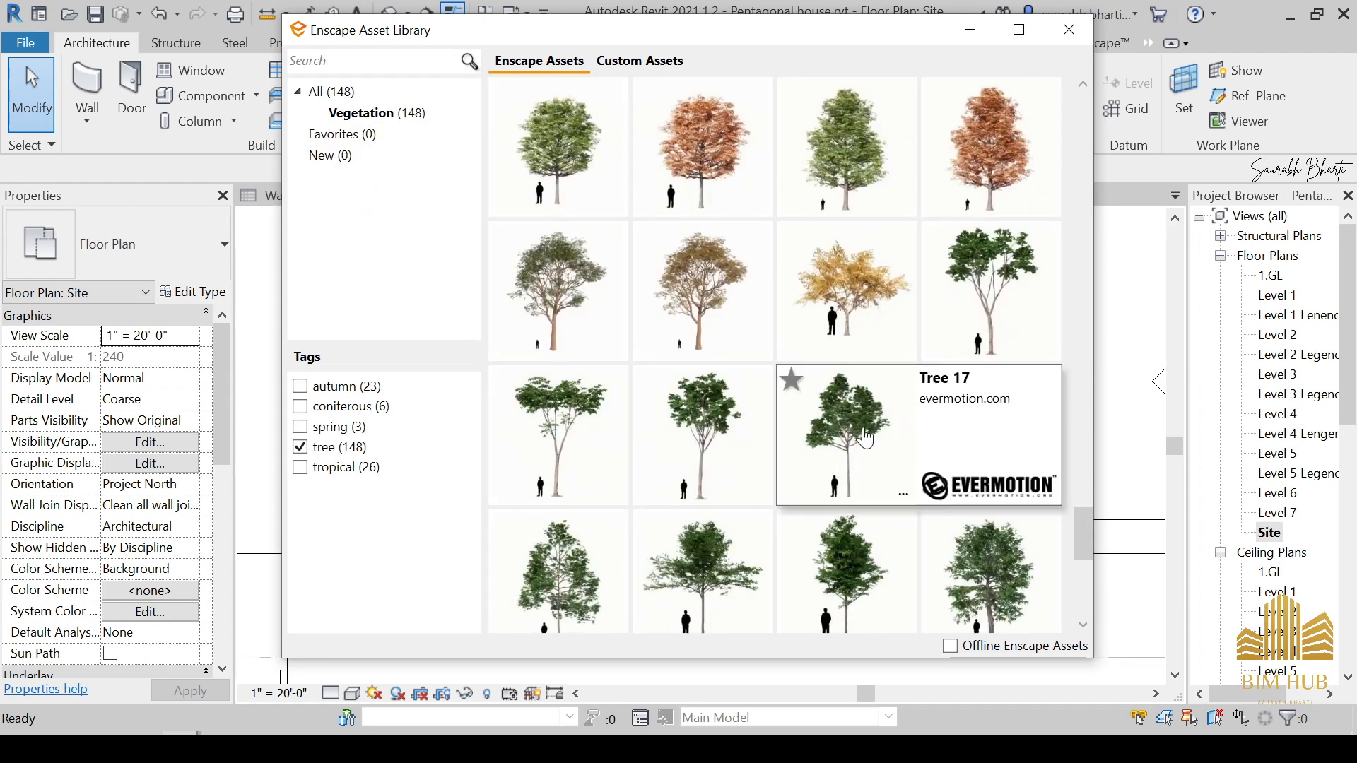
# Step: Place one Tree 14 asset on the west side of the house and another on the east side
pyautogui.click(987, 311)
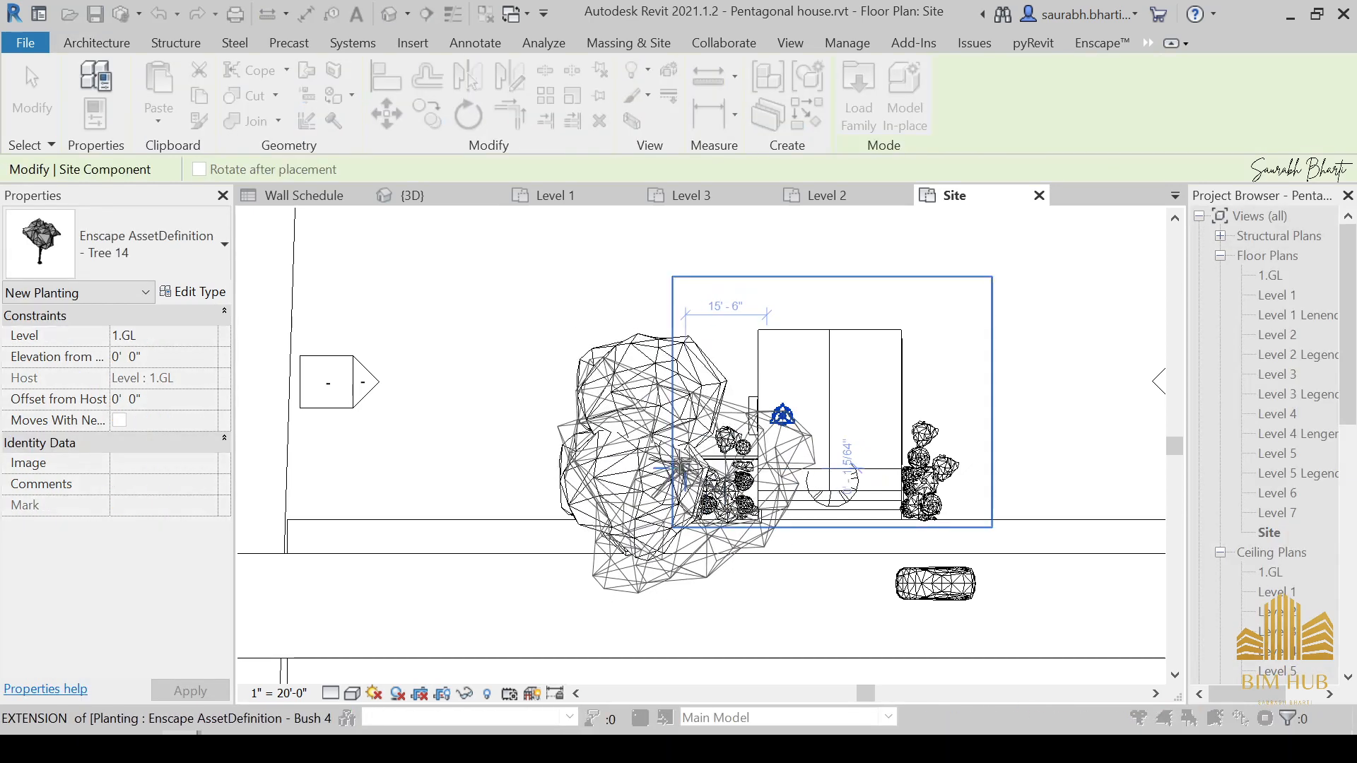
pyautogui.click(681, 468)
pyautogui.click(1013, 427)
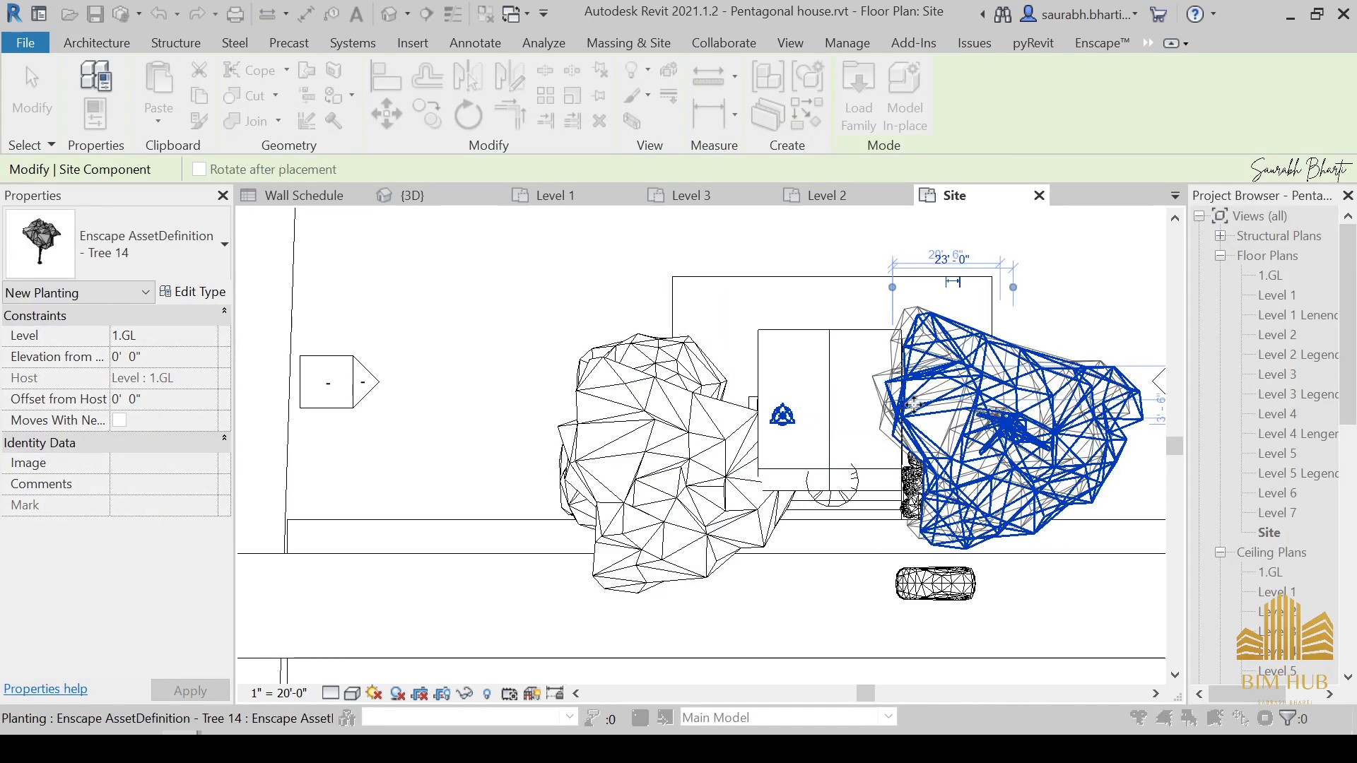
pyautogui.press('Escape')
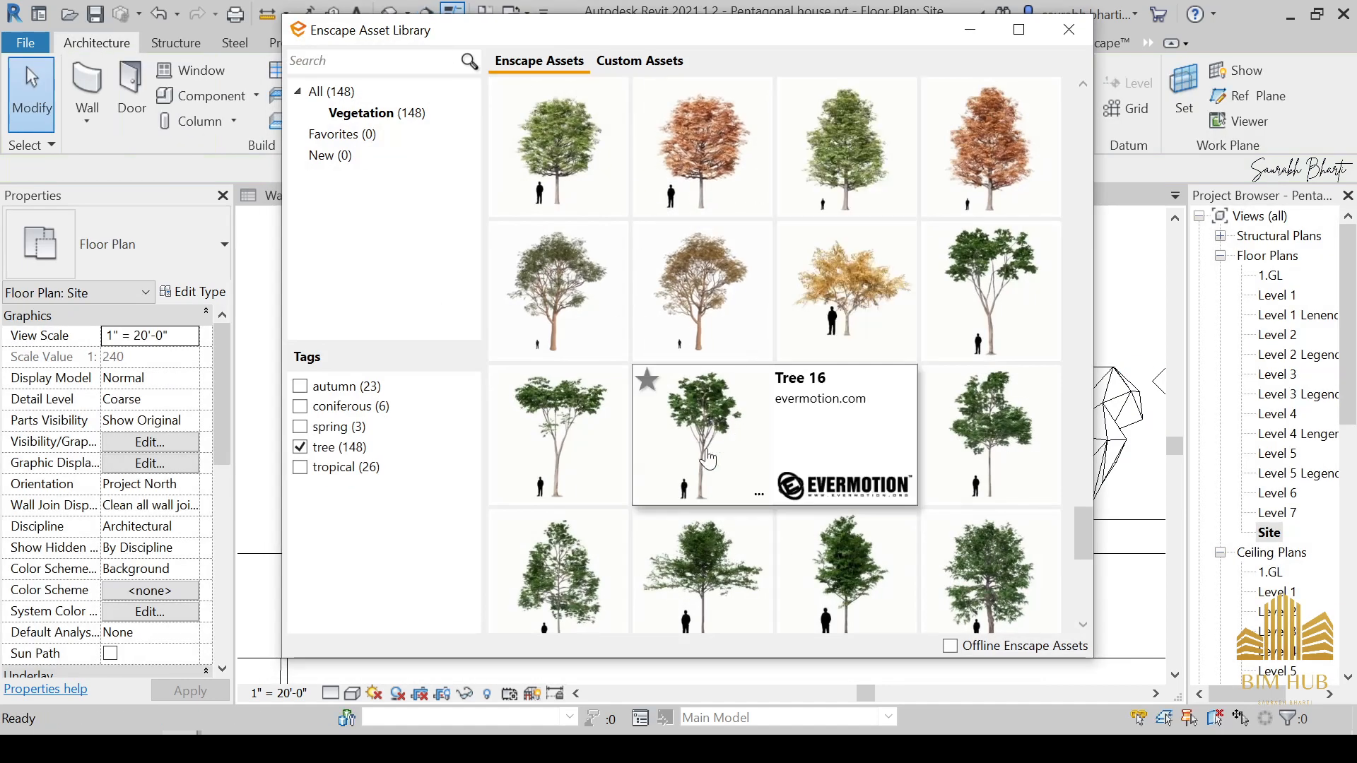
# Step: Place Upright Hornbeam 03 trees at the rear corners of the plot and along the west side, and put away the asset library
pyautogui.scroll(-5, 769, 444)
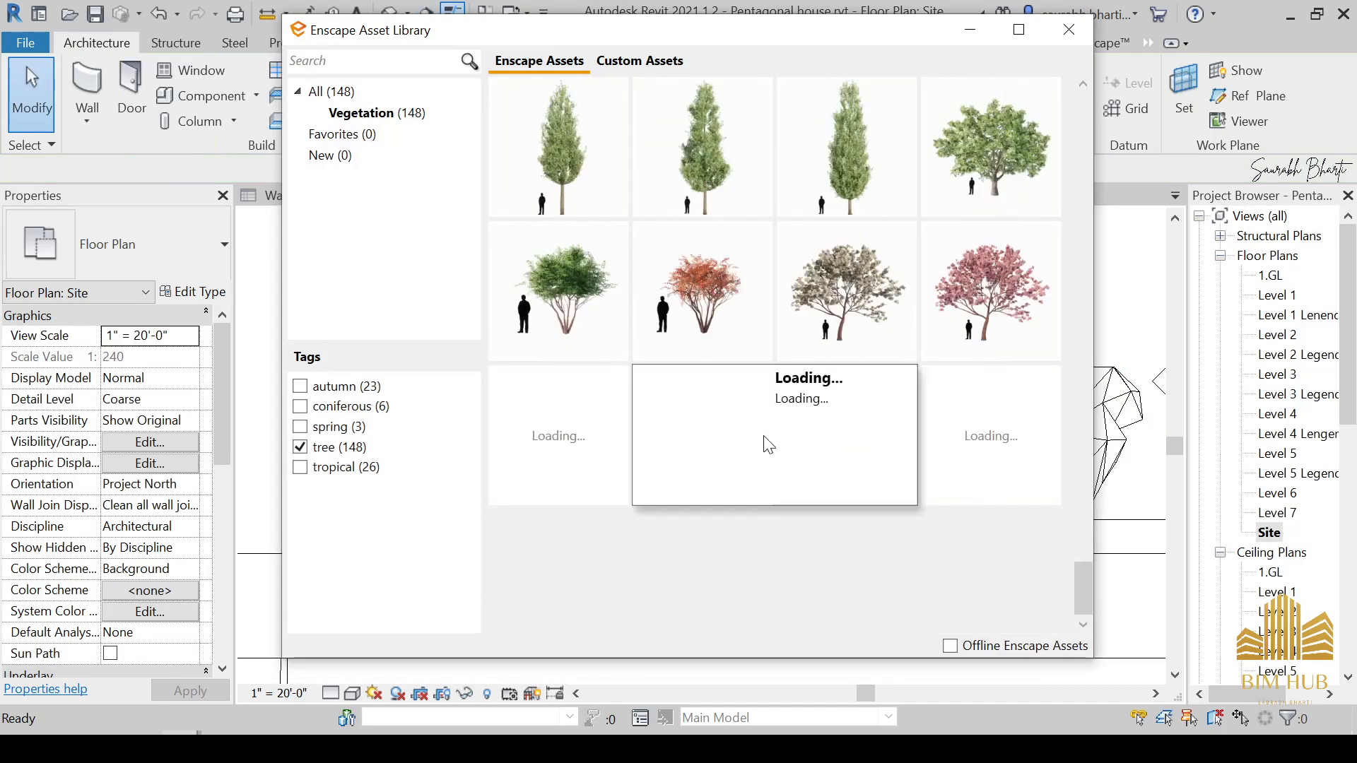
pyautogui.click(826, 180)
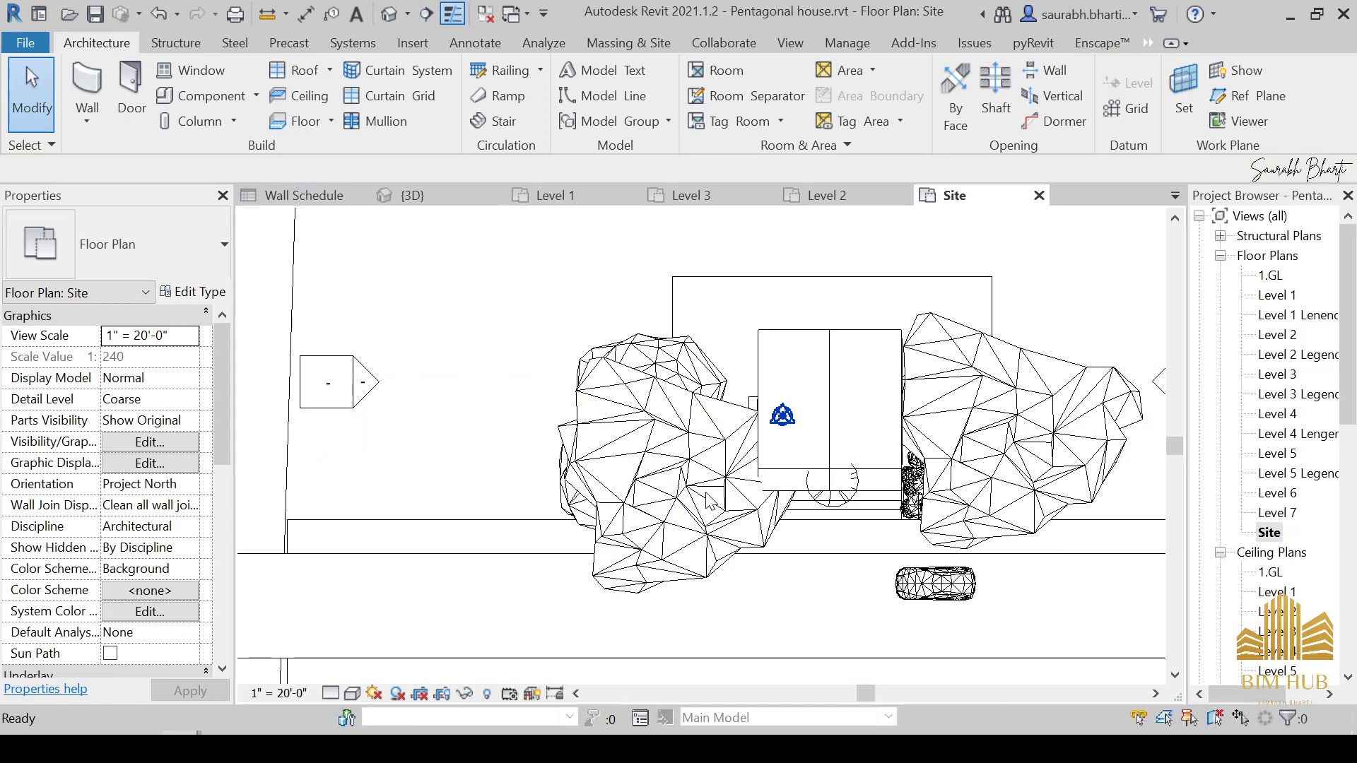
pyautogui.click(650, 313)
pyautogui.click(728, 287)
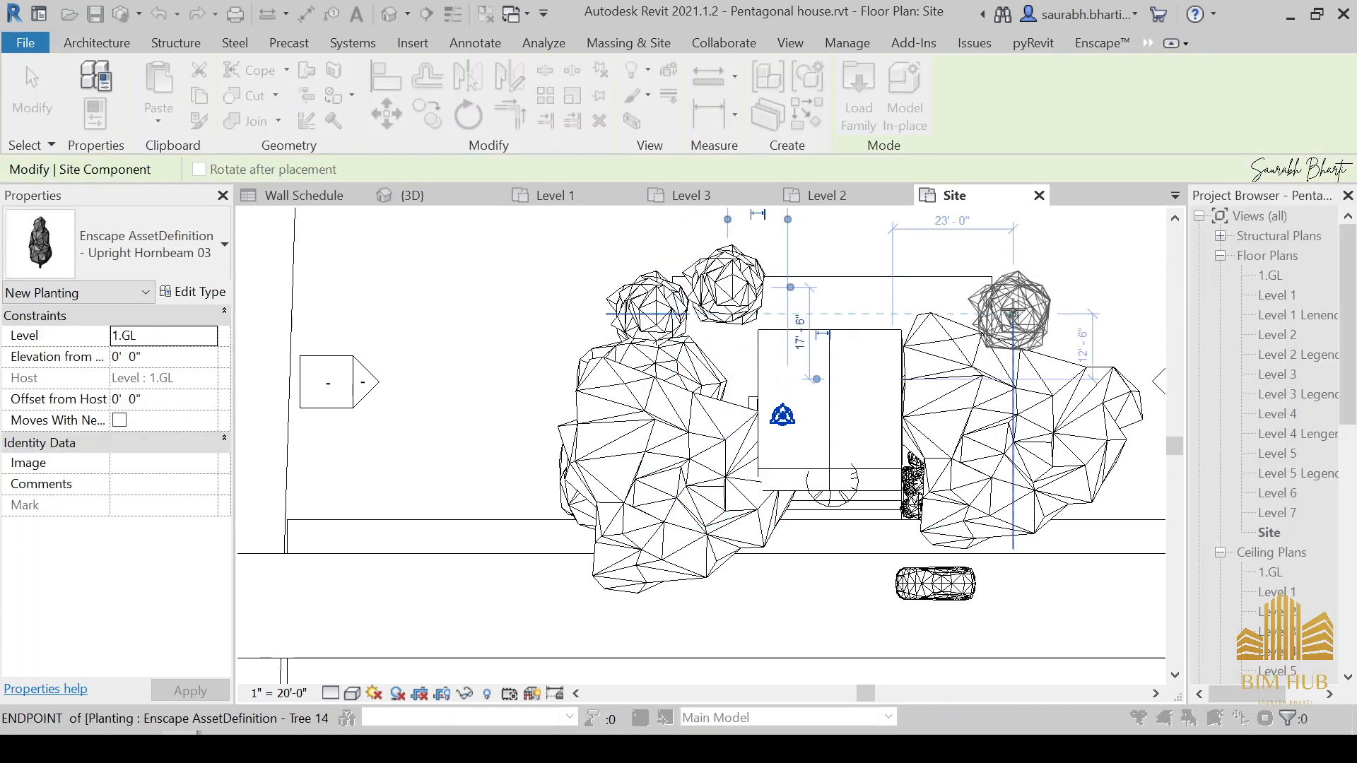
pyautogui.click(1015, 308)
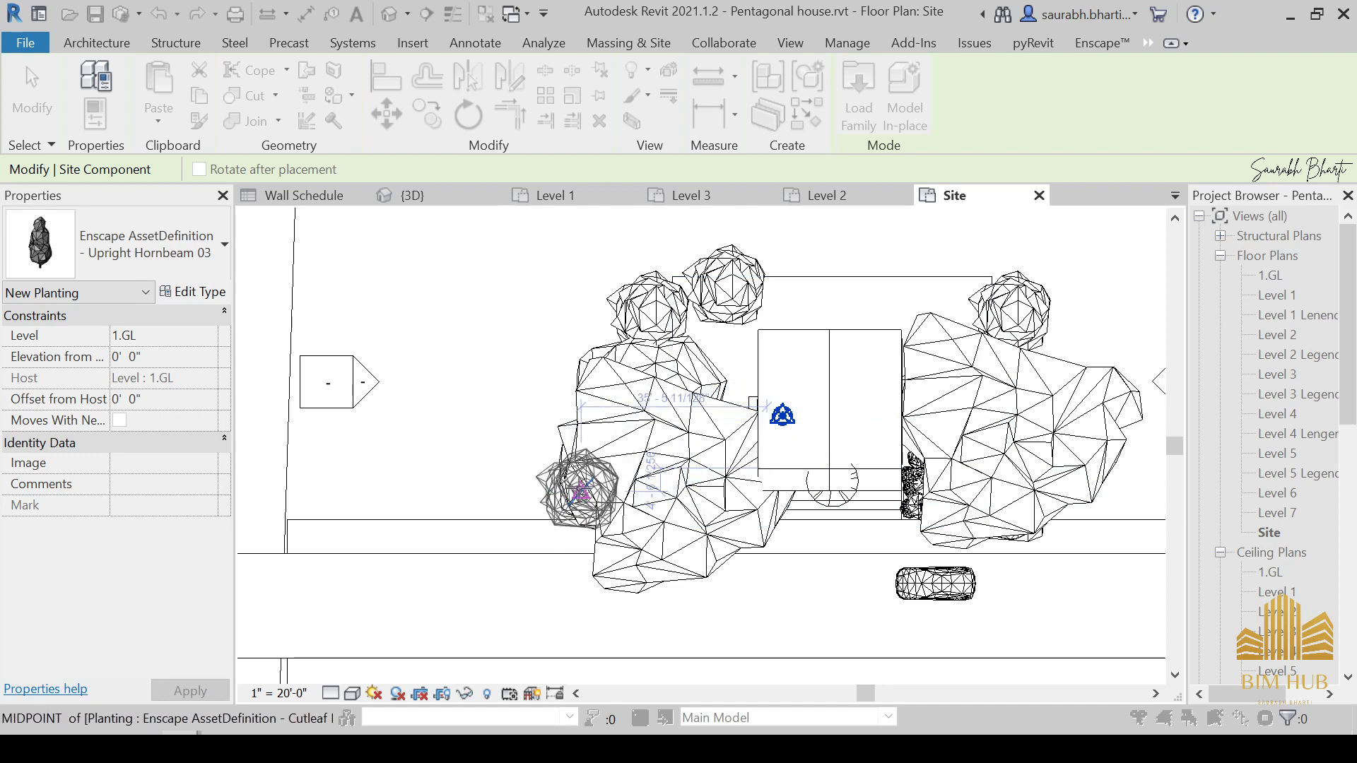
pyautogui.click(551, 456)
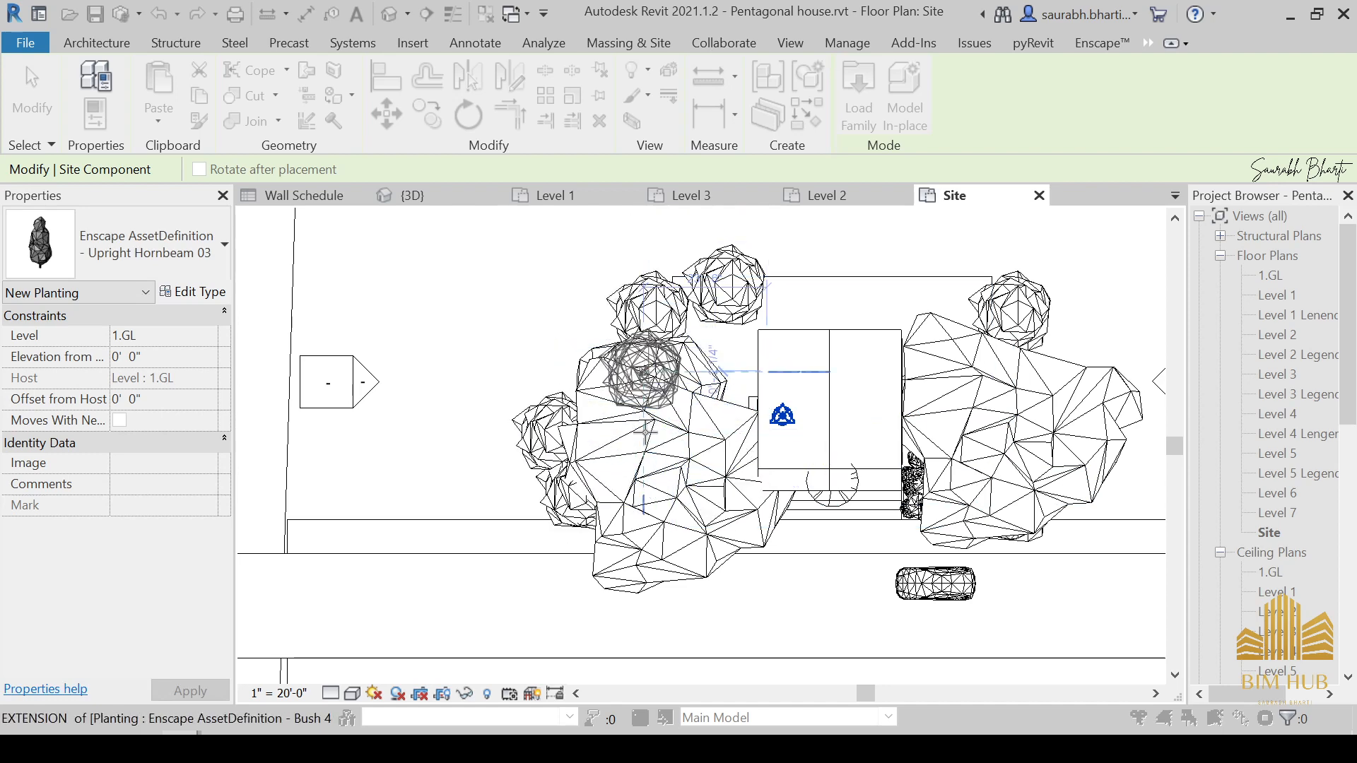
pyautogui.click(453, 11)
pyautogui.click(970, 30)
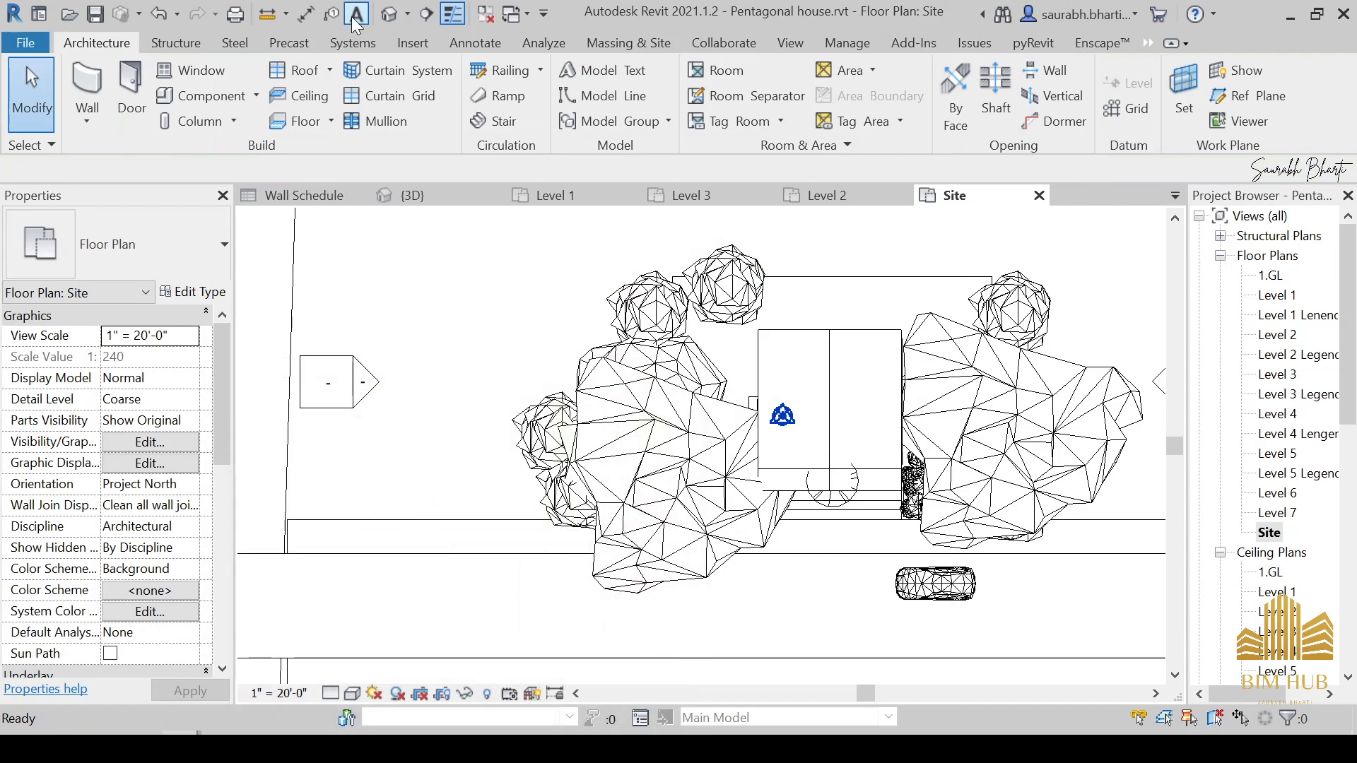
# Step: Open the 3D view and examine the new trees around the house from the front
pyautogui.click(389, 12)
pyautogui.keyDown('shift'); pyautogui.moveTo(737, 475); pyautogui.dragTo(799, 510, button='middle'); pyautogui.keyUp('shift')
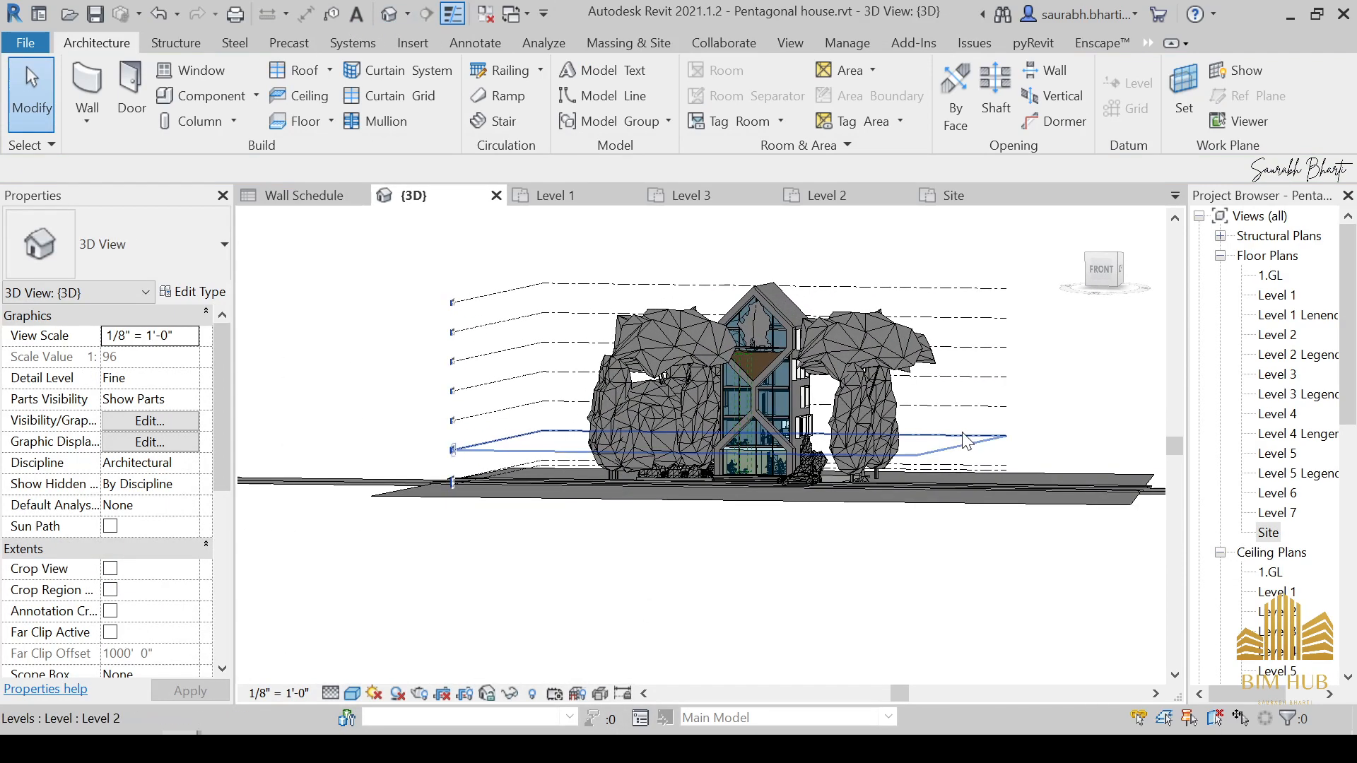
pyautogui.scroll(2, 940, 431)
pyautogui.keyDown('shift'); pyautogui.moveTo(849, 336); pyautogui.dragTo(879, 346, button='middle'); pyautogui.keyUp('shift')
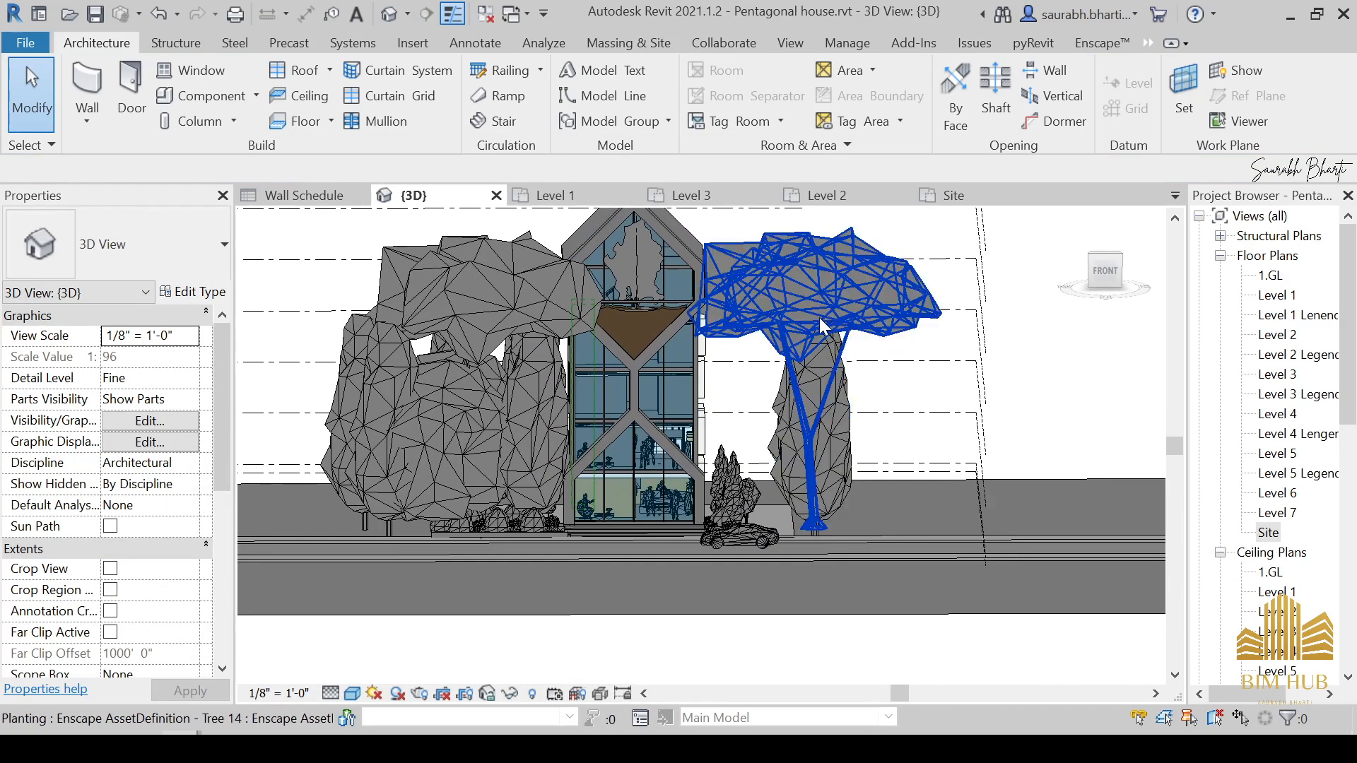
# Step: Delete the two Tree 14 trees on either side of the house
pyautogui.click(840, 378)
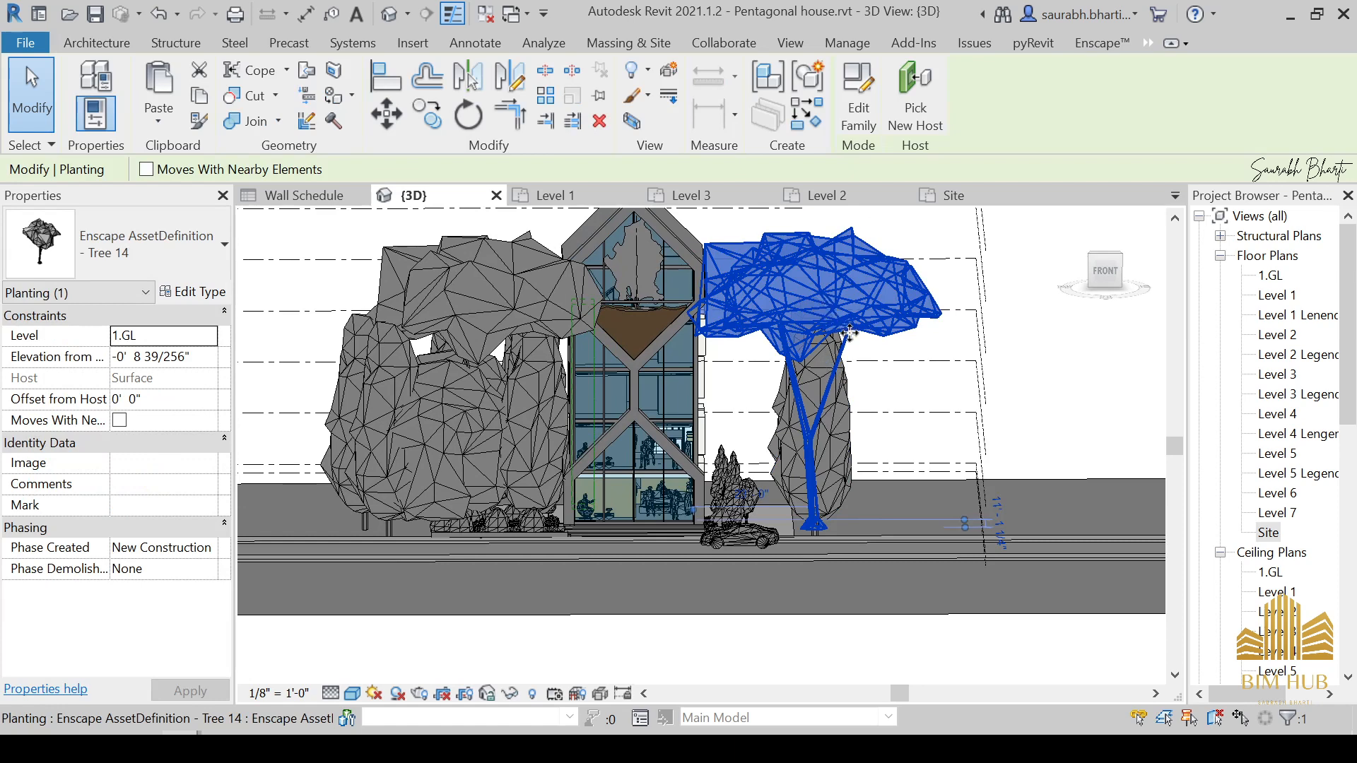
pyautogui.press('Delete')
pyautogui.click(520, 282)
pyautogui.press('Delete')
# Step: Move the two Upright Hornbeam 03 trees on the east side closer to the house
pyautogui.click(819, 422)
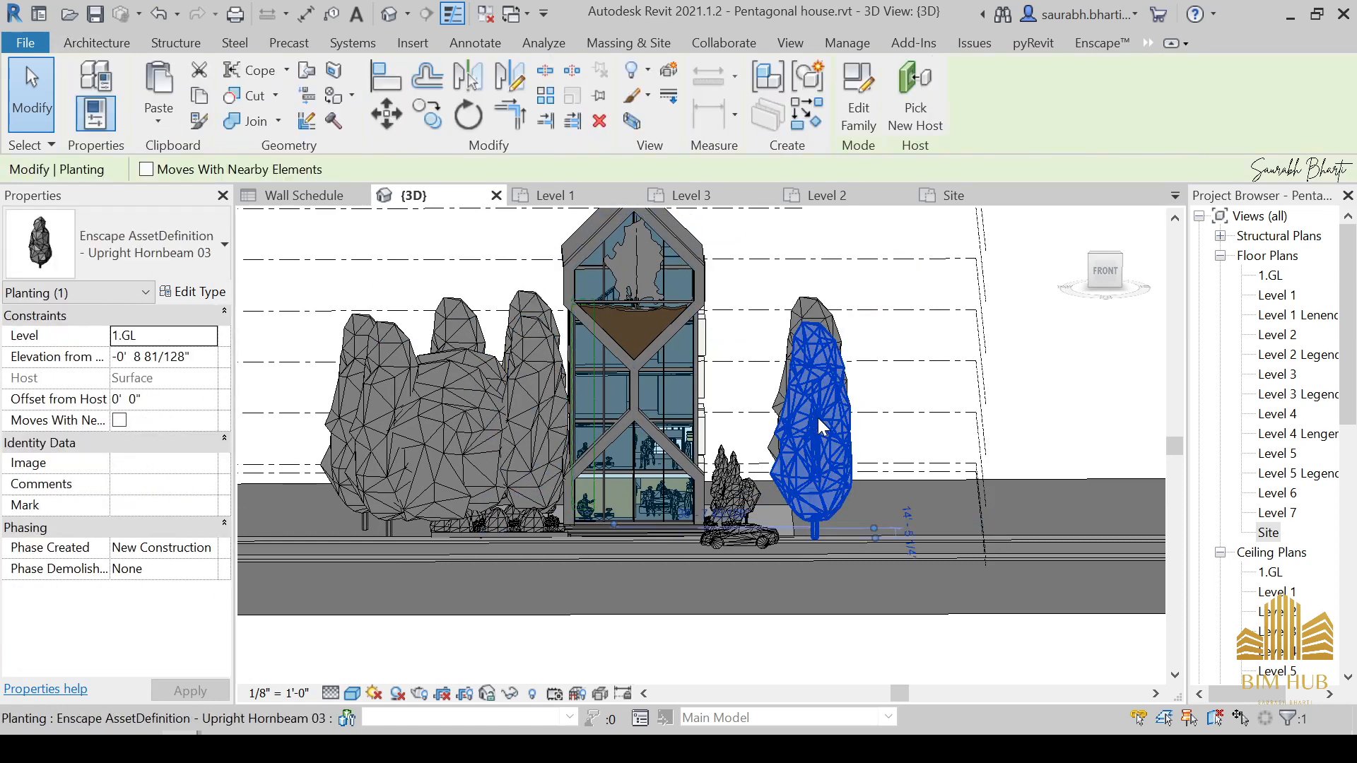
pyautogui.moveTo(819, 423); pyautogui.dragTo(788, 456)
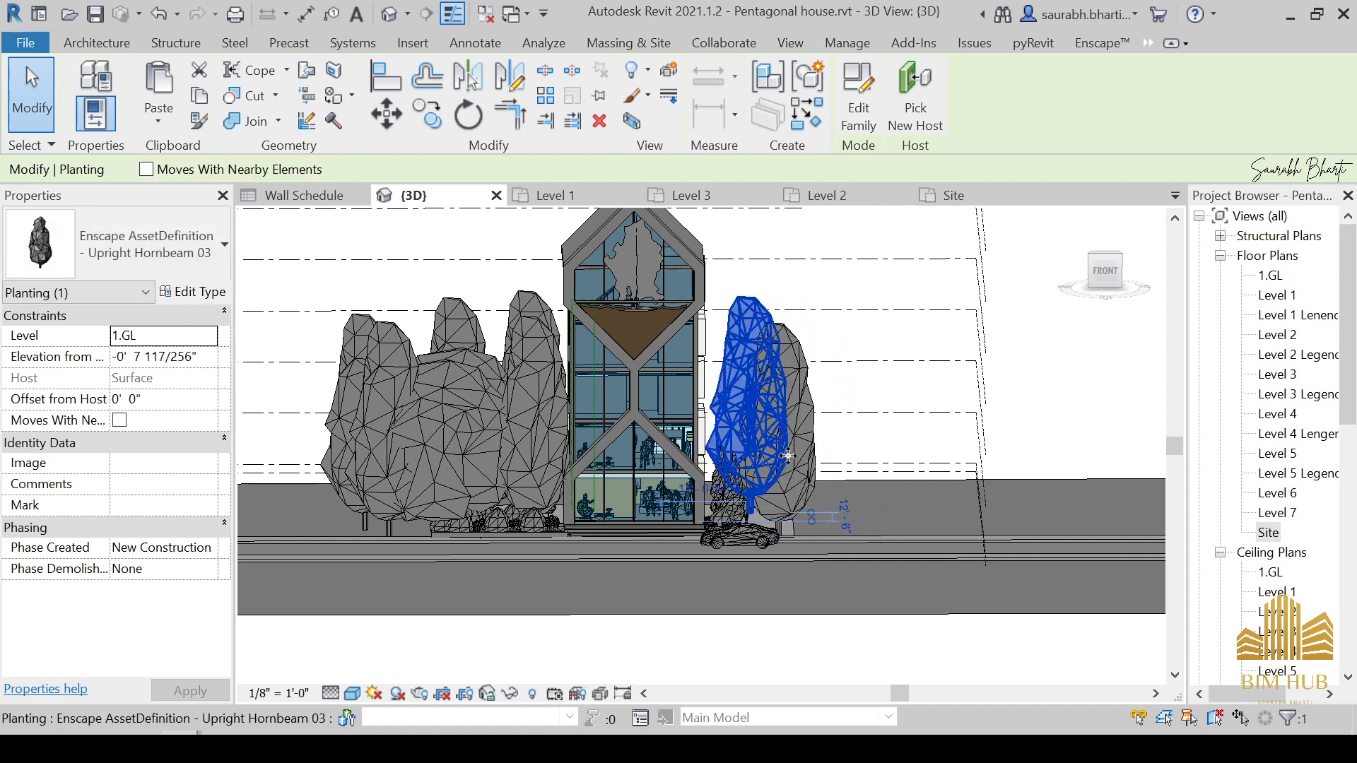
pyautogui.click(818, 430)
pyautogui.press('Left')
pyautogui.press('Left')
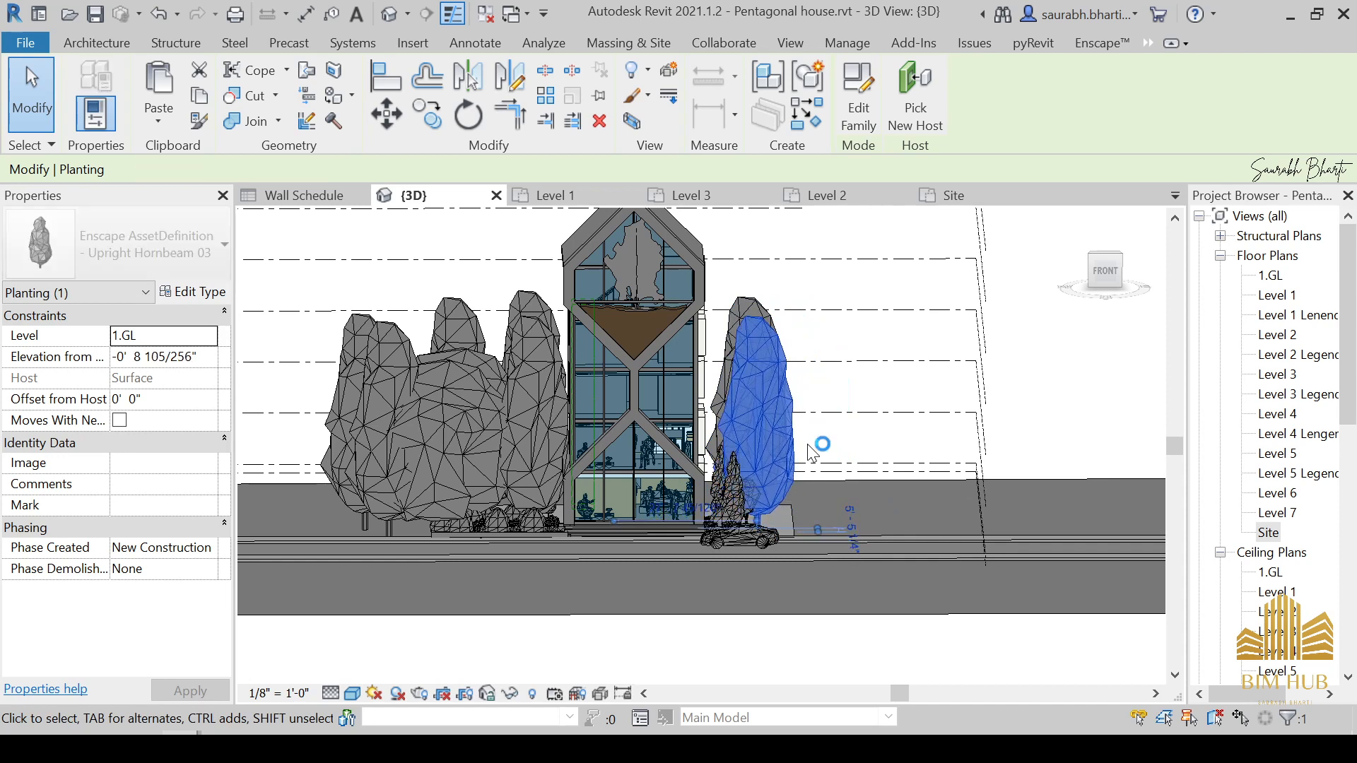
# Step: Check the tree arrangement around the house in 3D and return to the Site floor plan
pyautogui.scroll(-3, 563, 532)
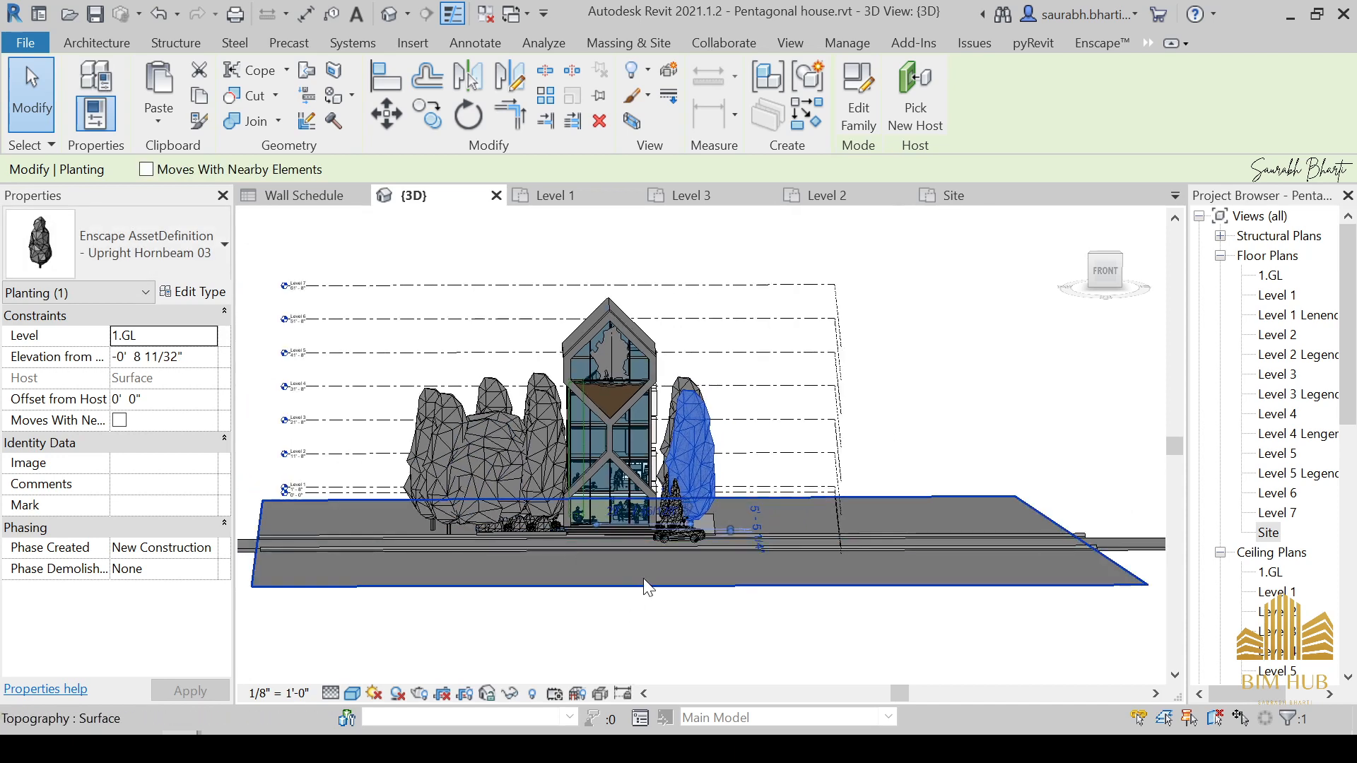
pyautogui.keyDown('shift'); pyautogui.moveTo(643, 579); pyautogui.dragTo(573, 544, button='middle'); pyautogui.keyUp('shift')
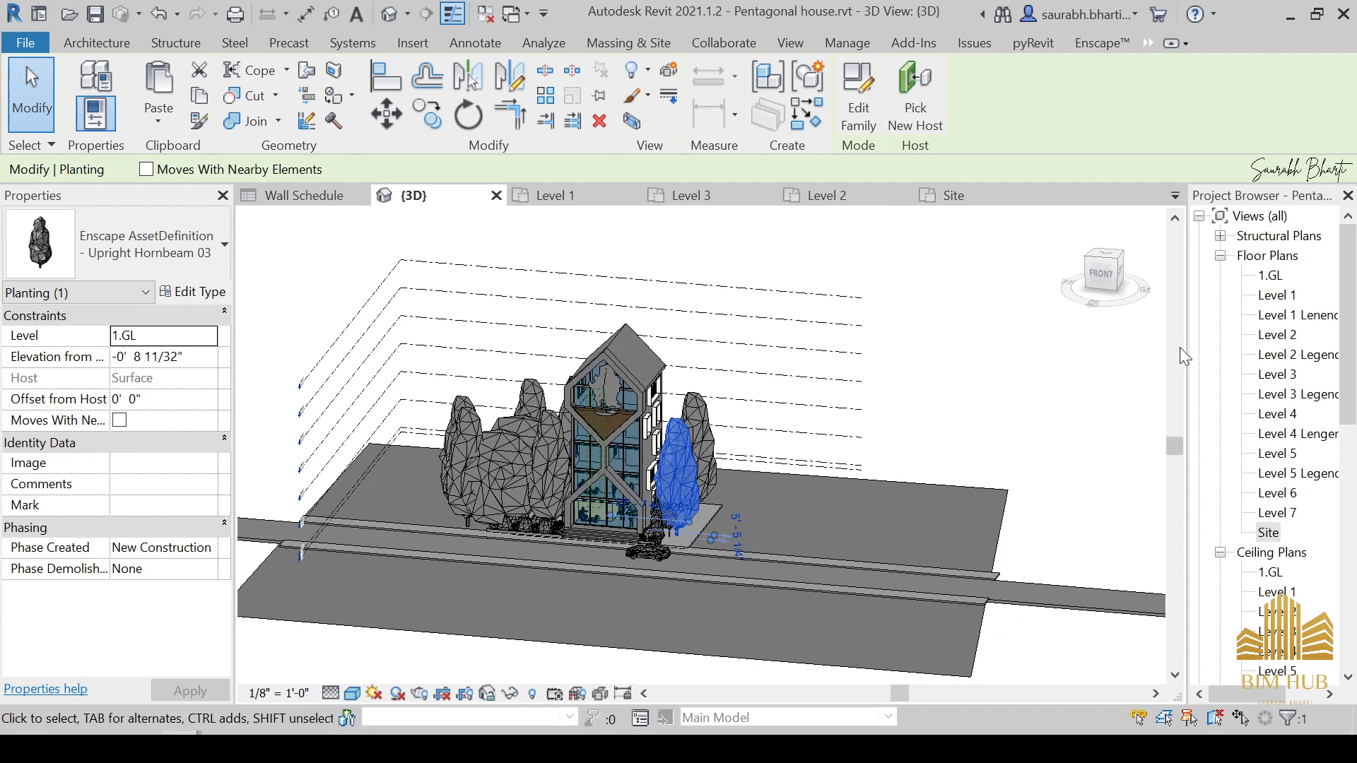
pyautogui.doubleClick(1269, 534)
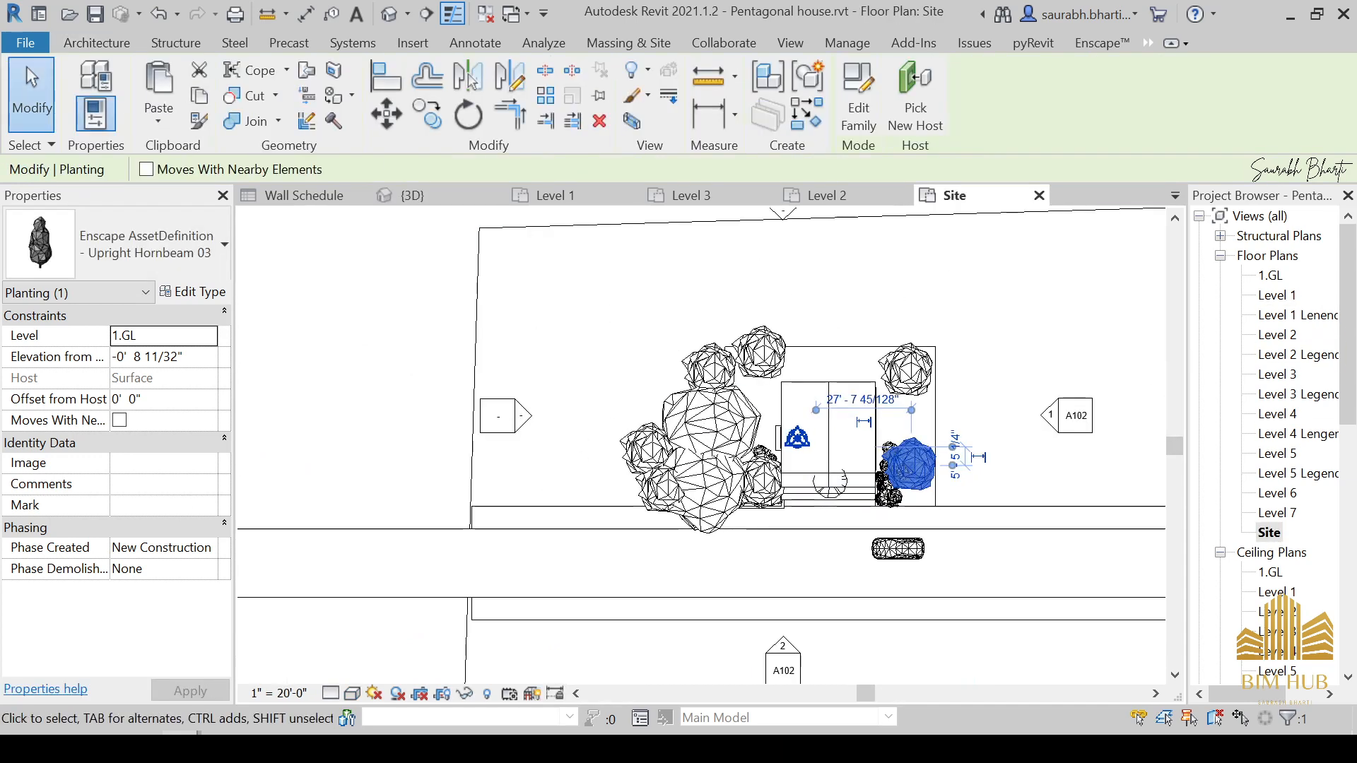
# Step: Browse the Street Props category of the Enscape asset library and view the reference image thumbnail.jpg
pyautogui.moveTo(201, 746)
pyautogui.click(319, 661)
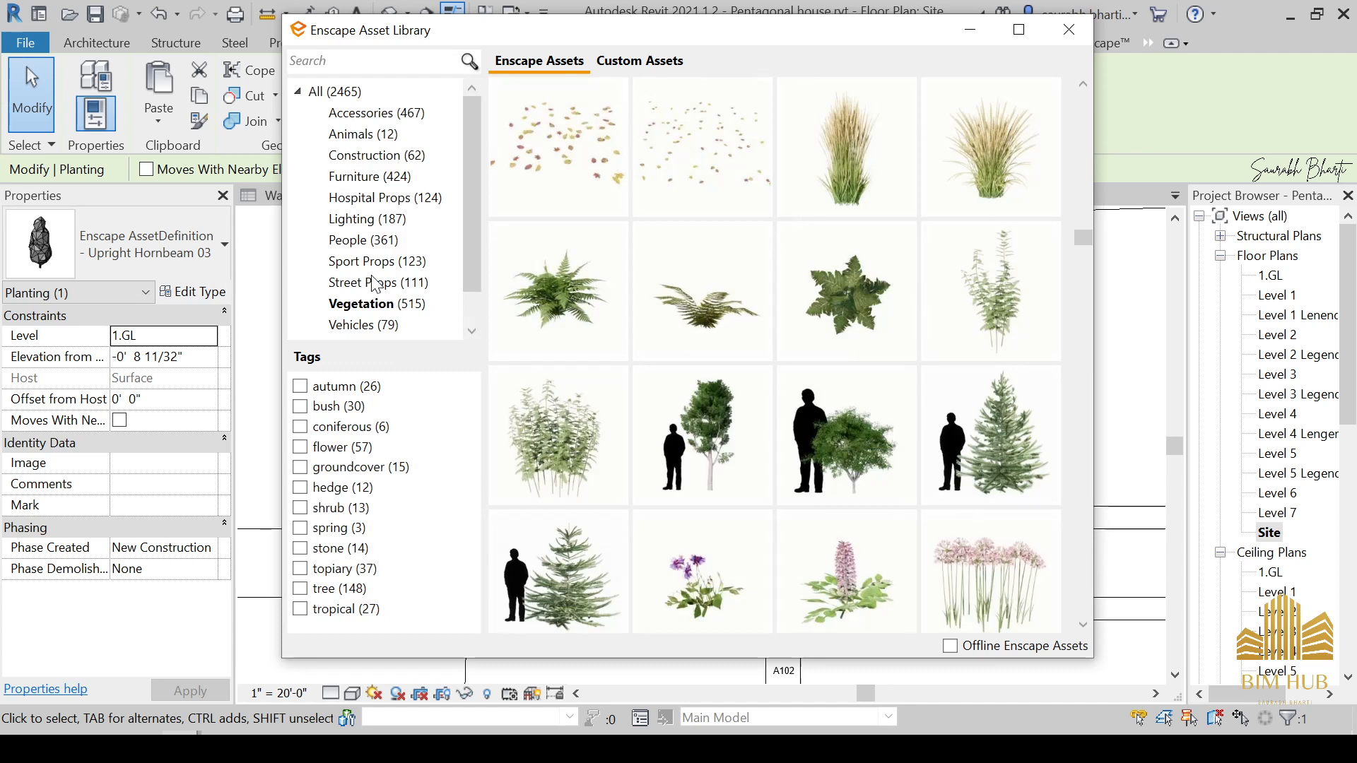
pyautogui.click(382, 285)
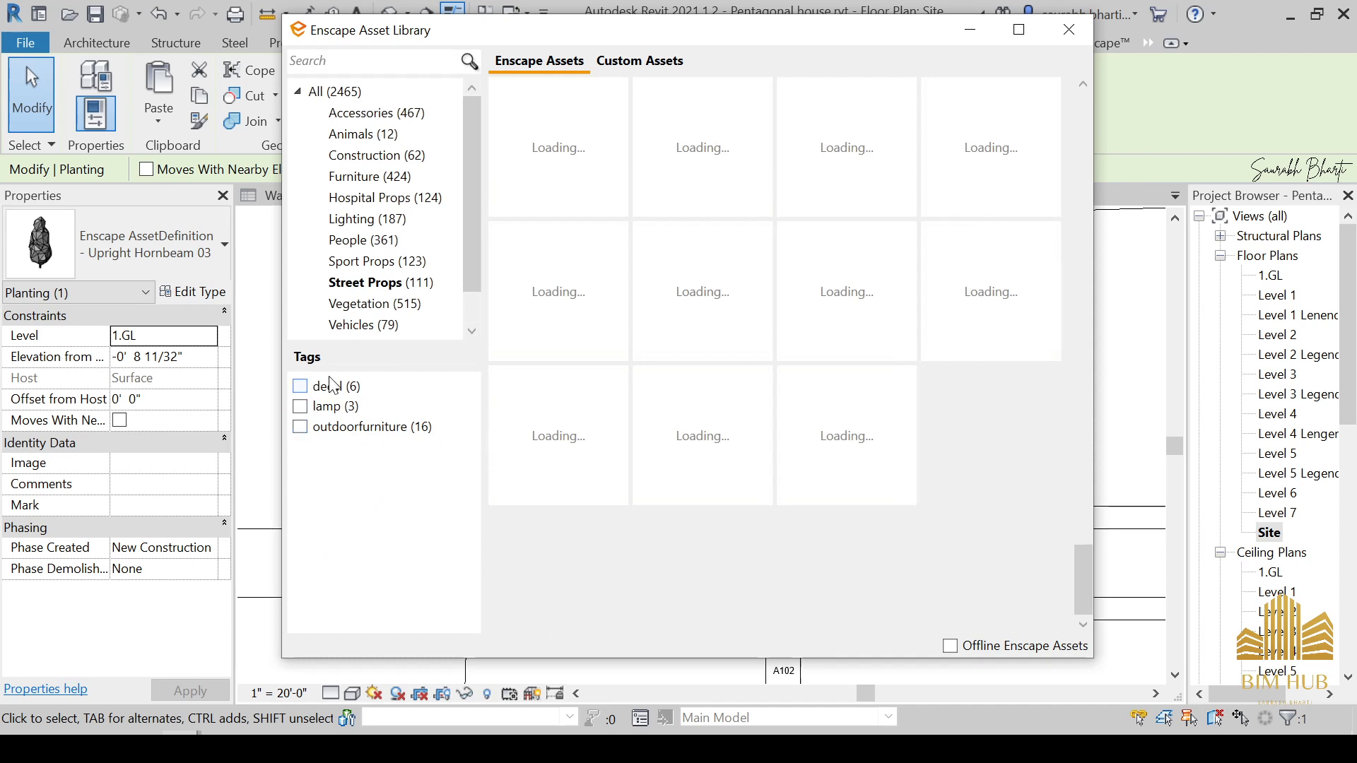
pyautogui.scroll(5, 679, 375)
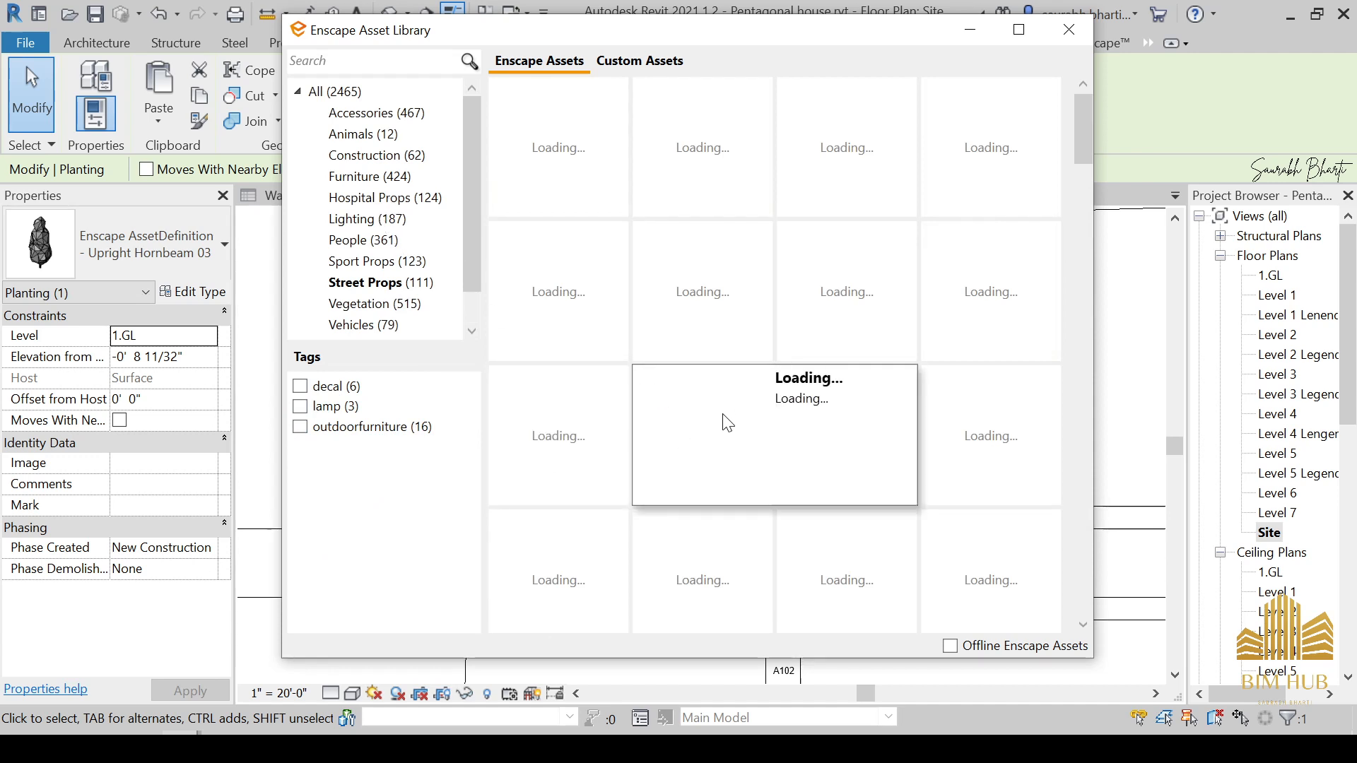
pyautogui.scroll(-3, 724, 417)
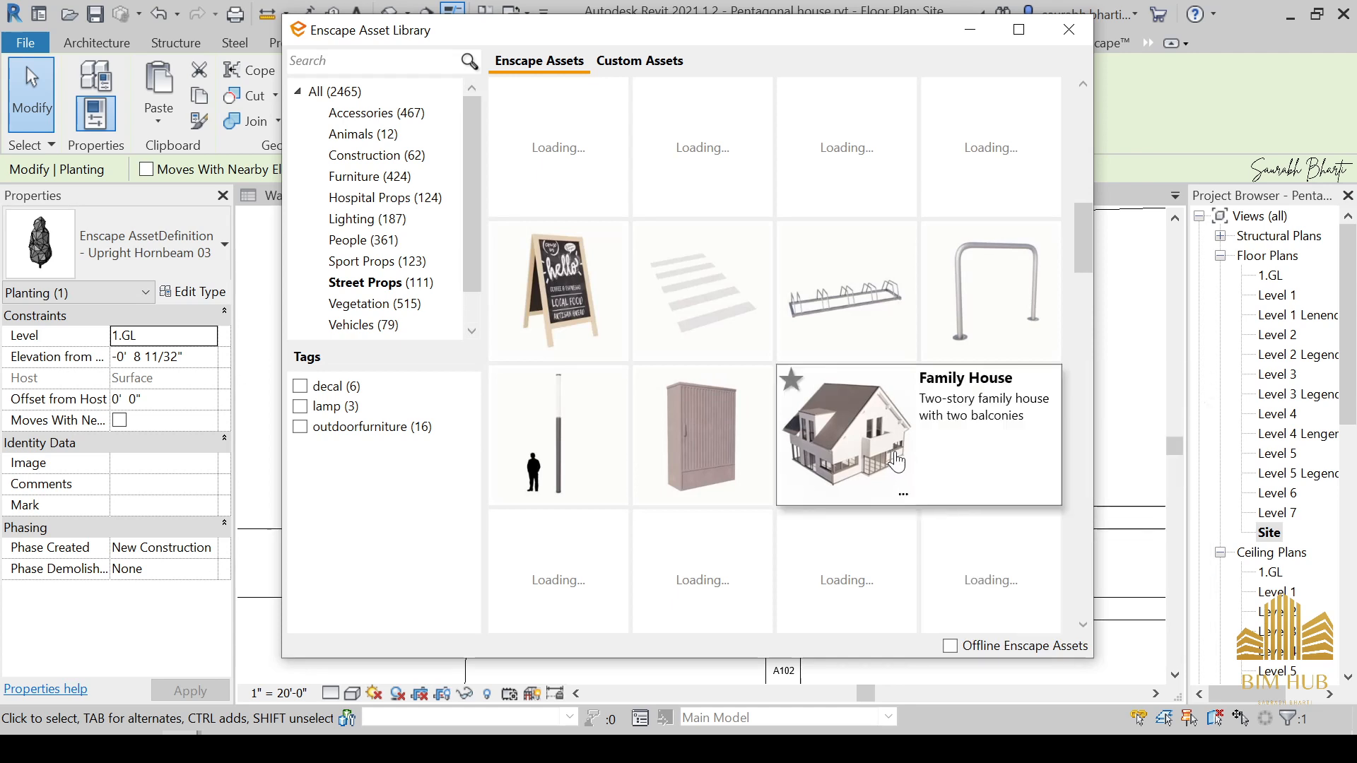
pyautogui.scroll(-1, 871, 494)
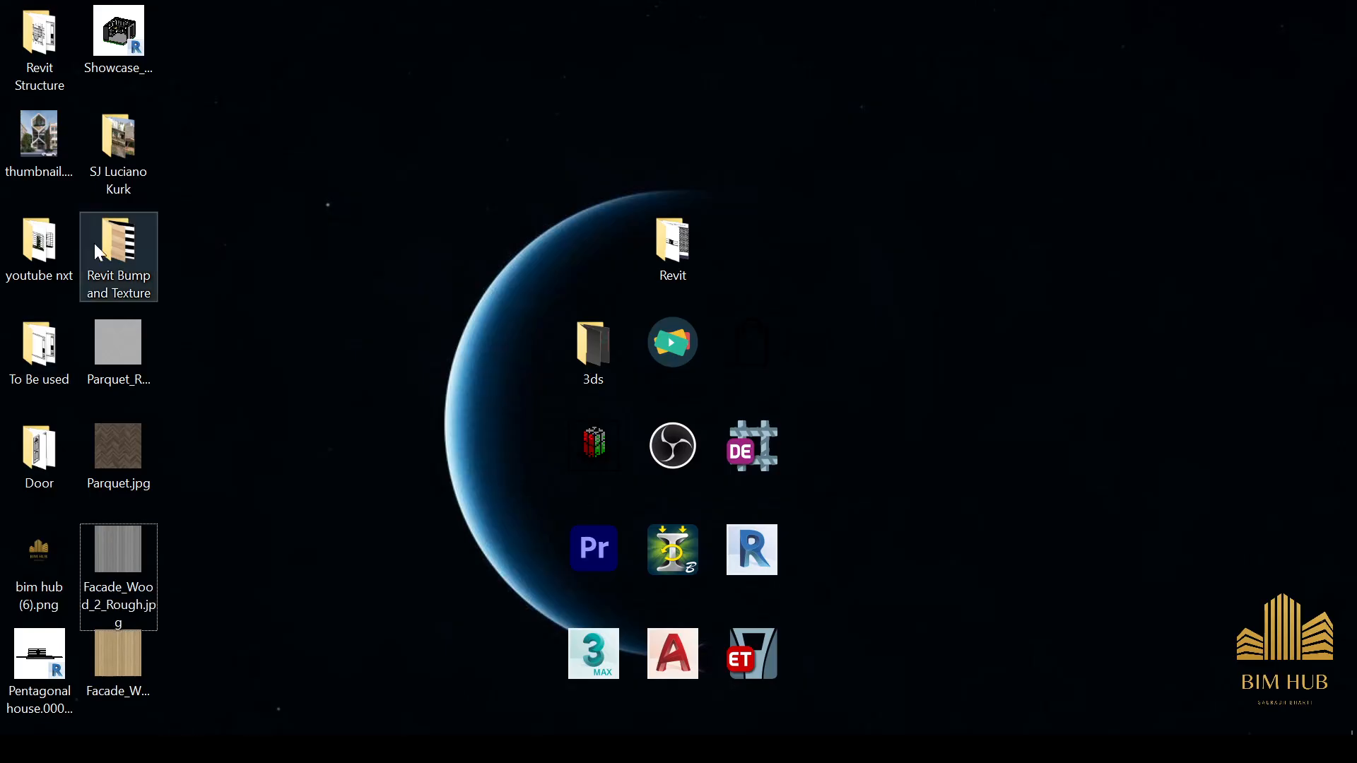
pyautogui.doubleClick(49, 152)
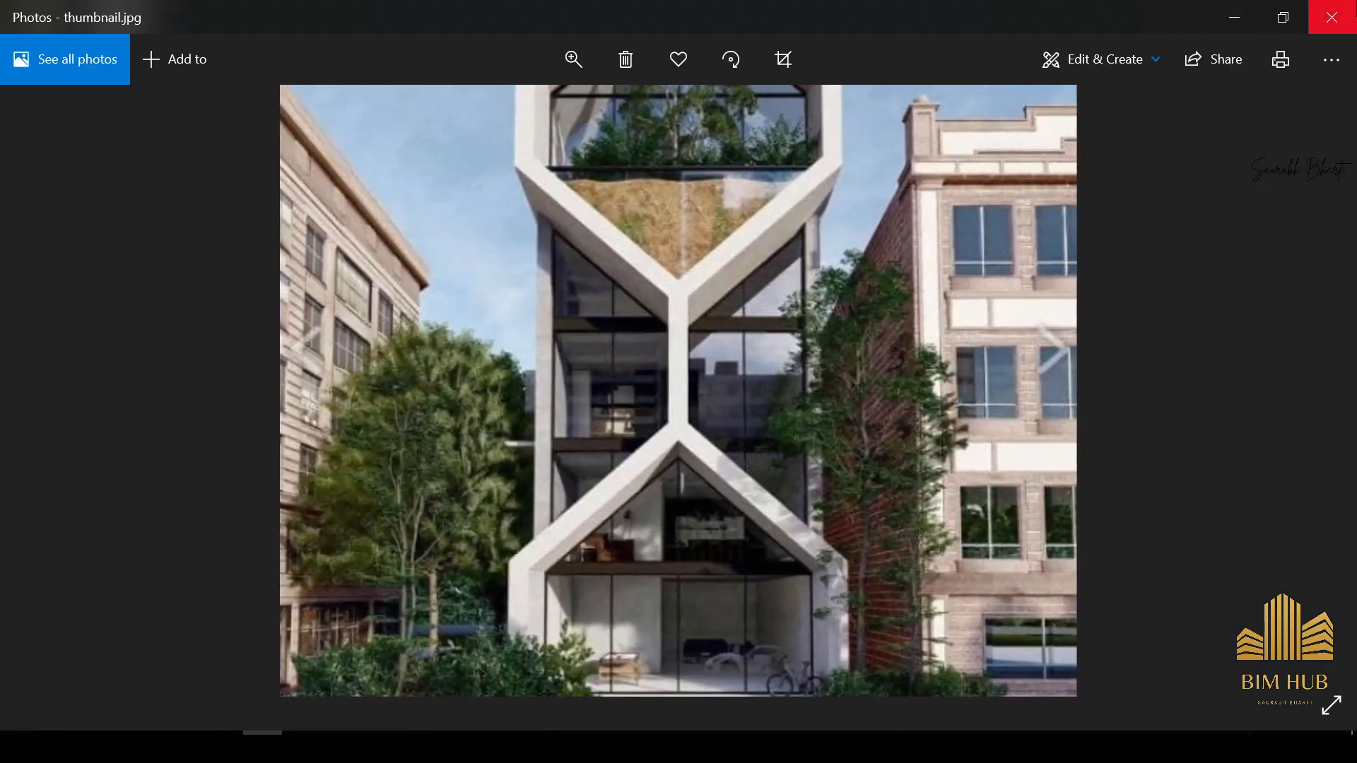
pyautogui.click(1340, 17)
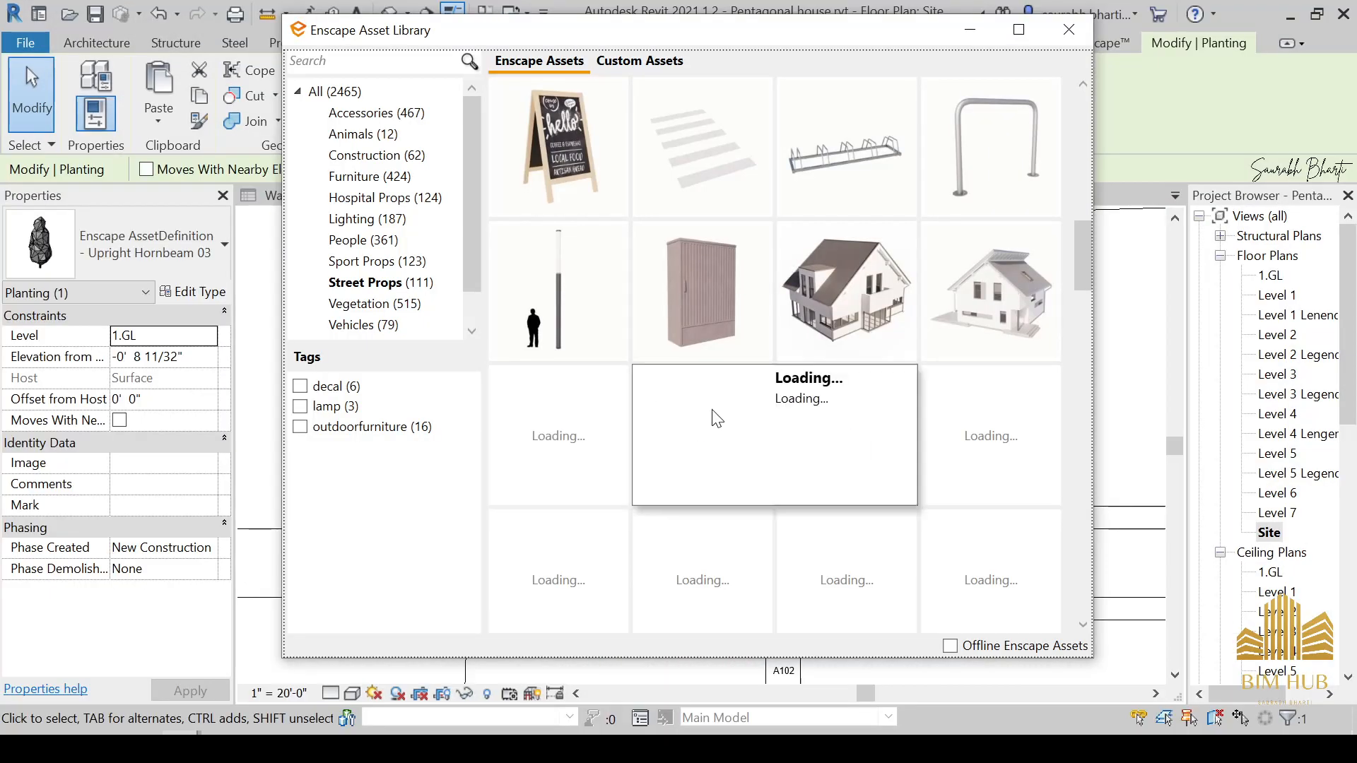
# Step: Place the Family House 06 street prop west of the pentagonal house, beyond the trees
pyautogui.scroll(-3, 736, 422)
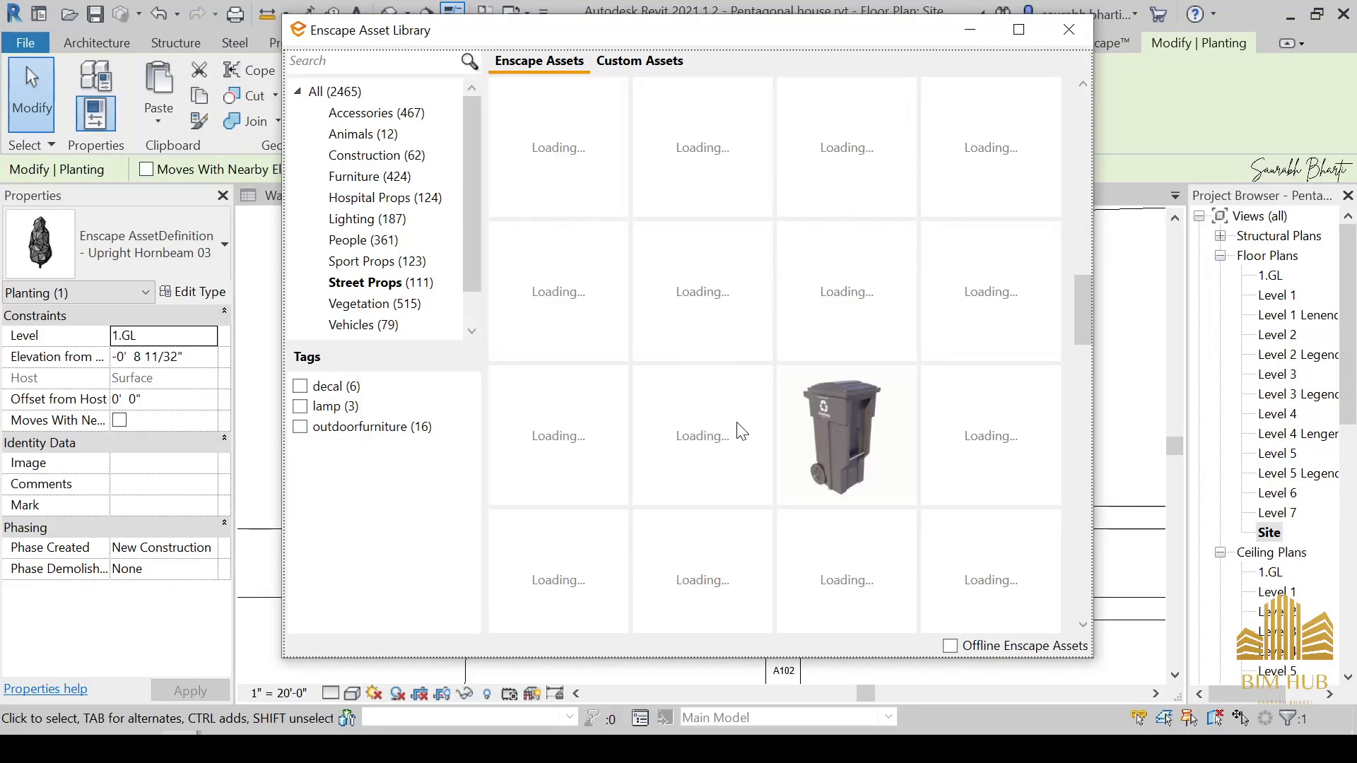
pyautogui.scroll(4, 736, 422)
pyautogui.scroll(-3, 871, 457)
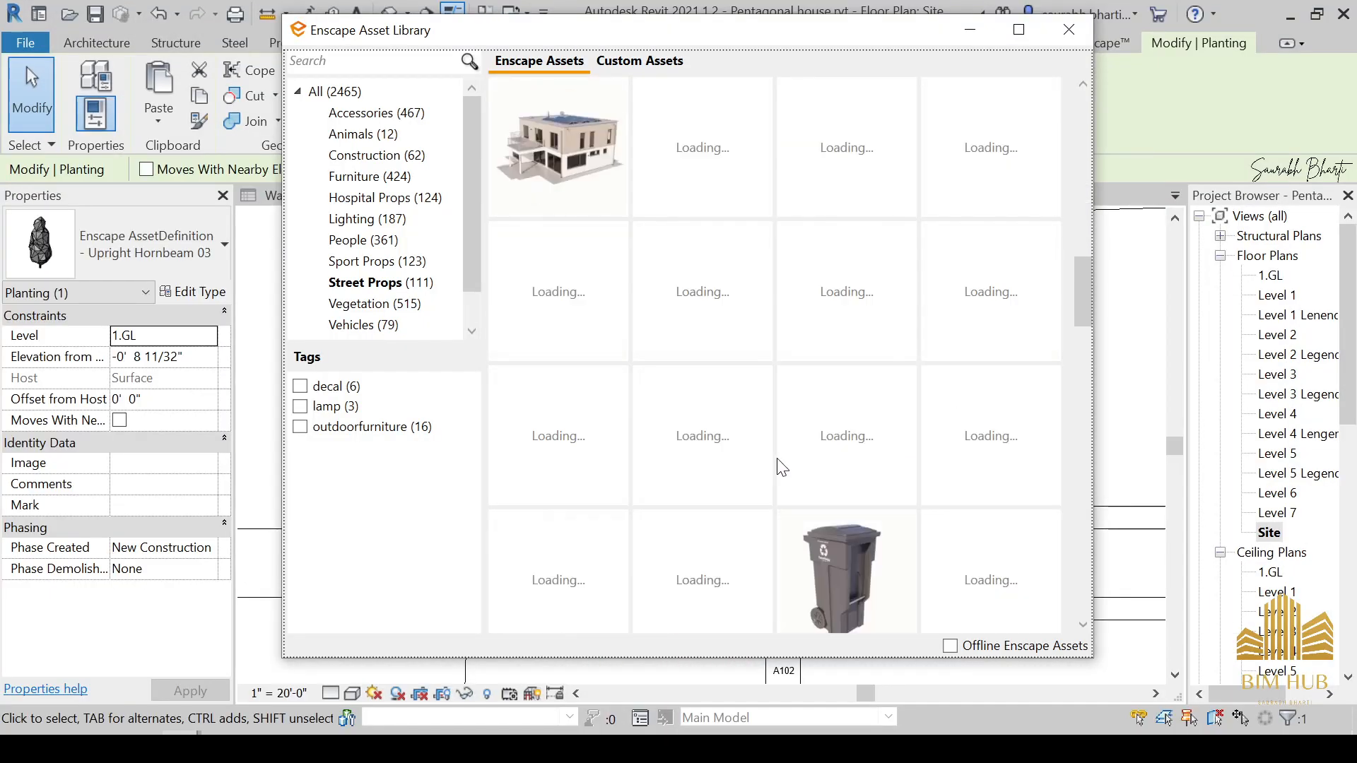
pyautogui.scroll(3, 781, 466)
pyautogui.moveTo(809, 478)
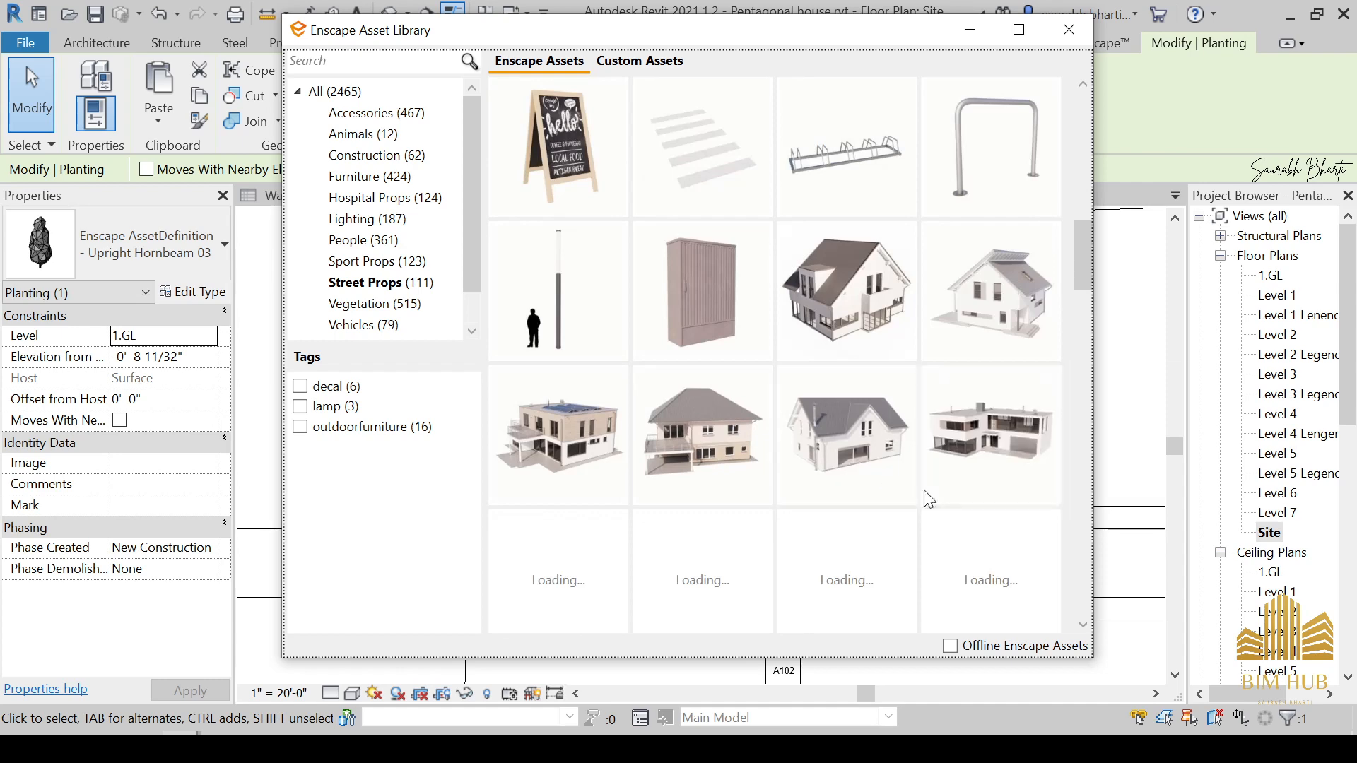
pyautogui.moveTo(943, 504)
pyautogui.click(979, 465)
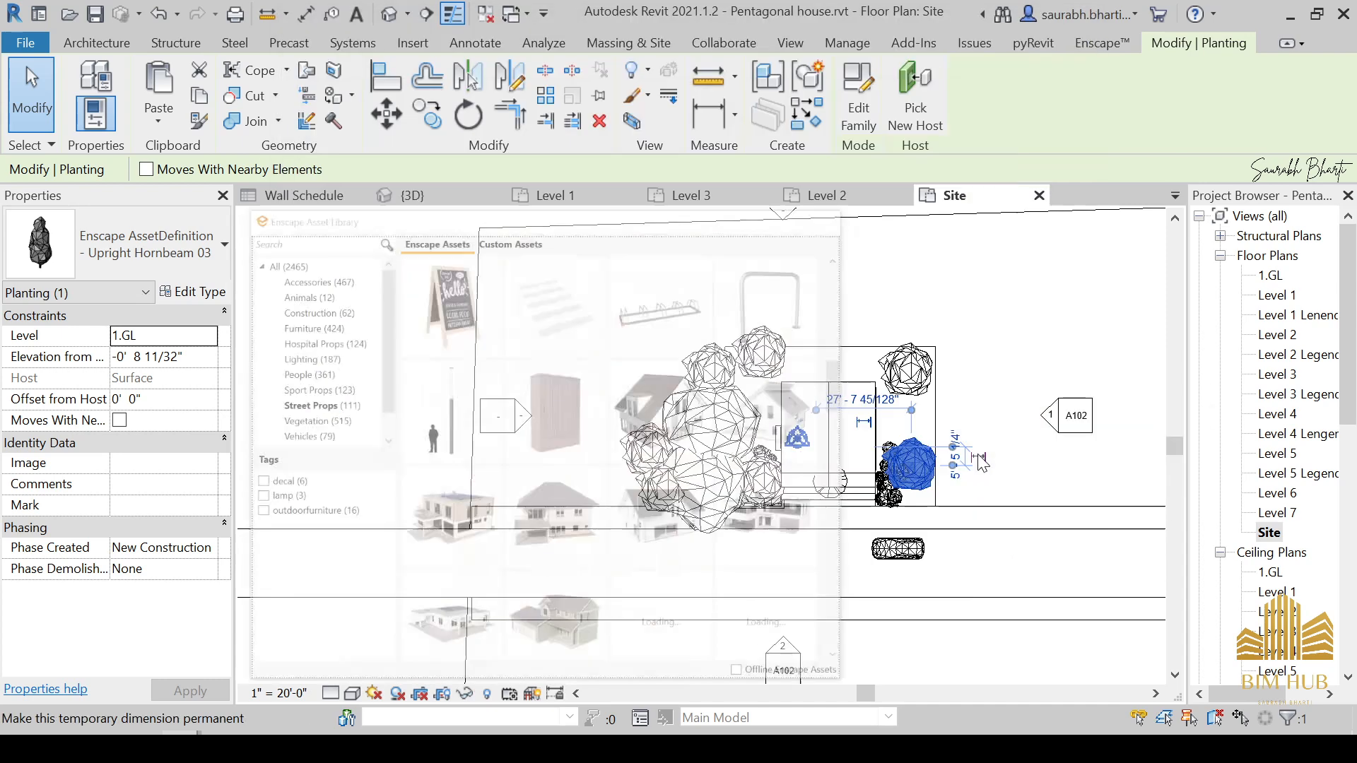
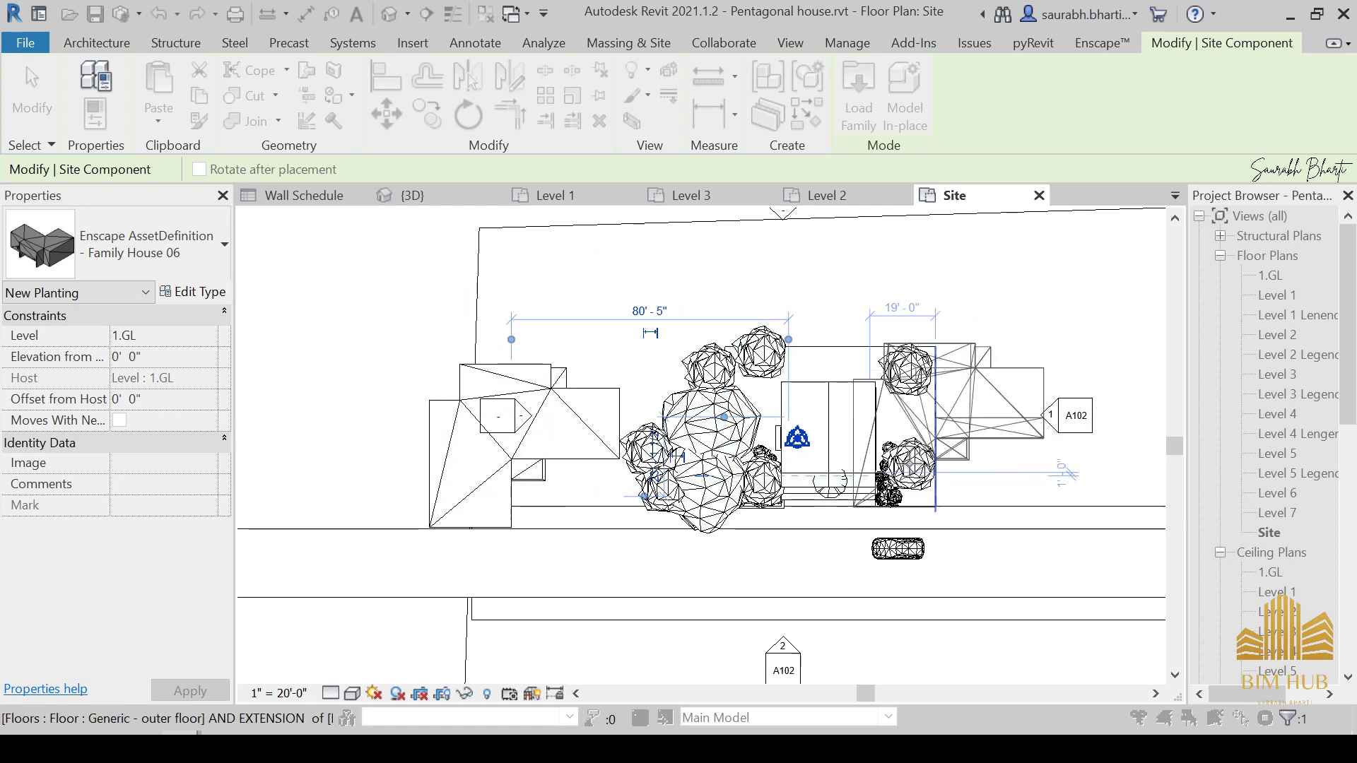
pyautogui.press('Escape')
# Step: Place the Office Building 03 street prop beside the pentagonal house on its east side
pyautogui.scroll(-3, 888, 515)
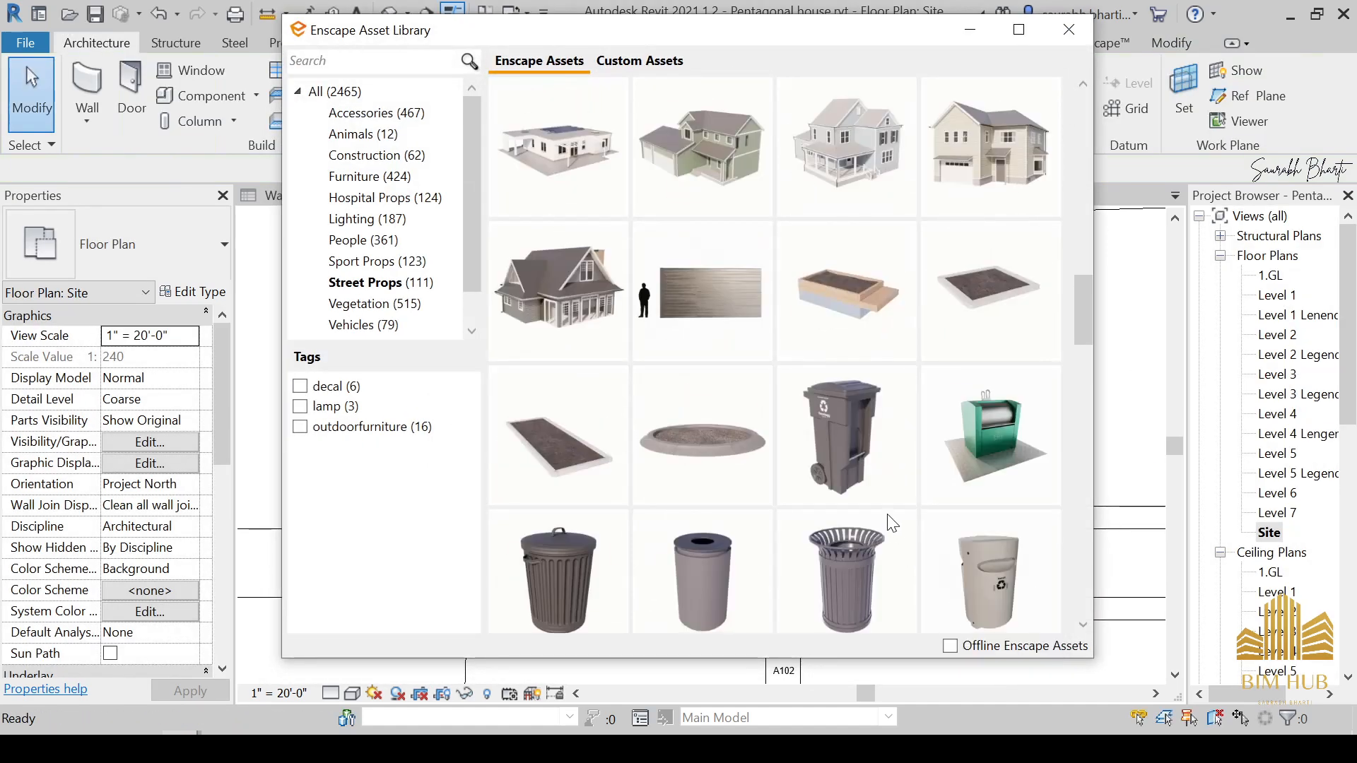
pyautogui.scroll(-6, 837, 424)
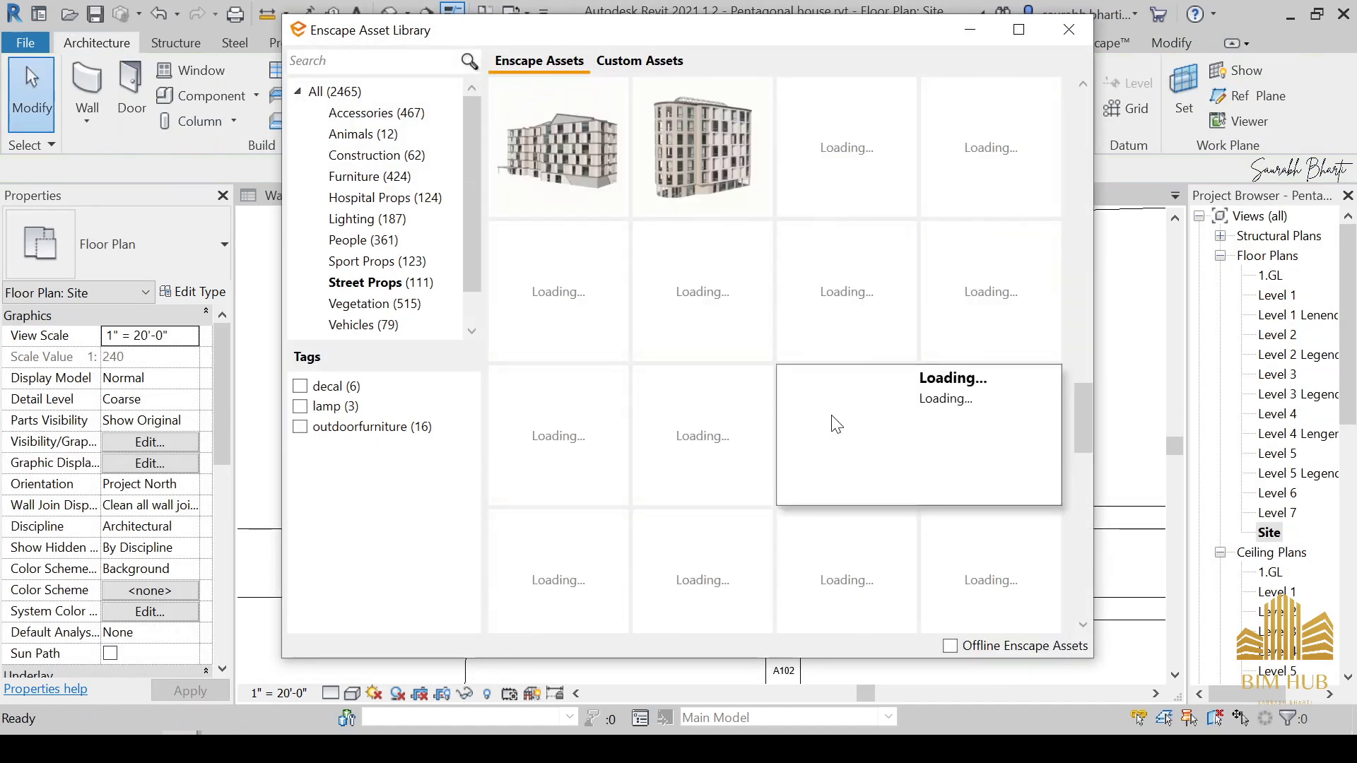
pyautogui.scroll(1, 836, 424)
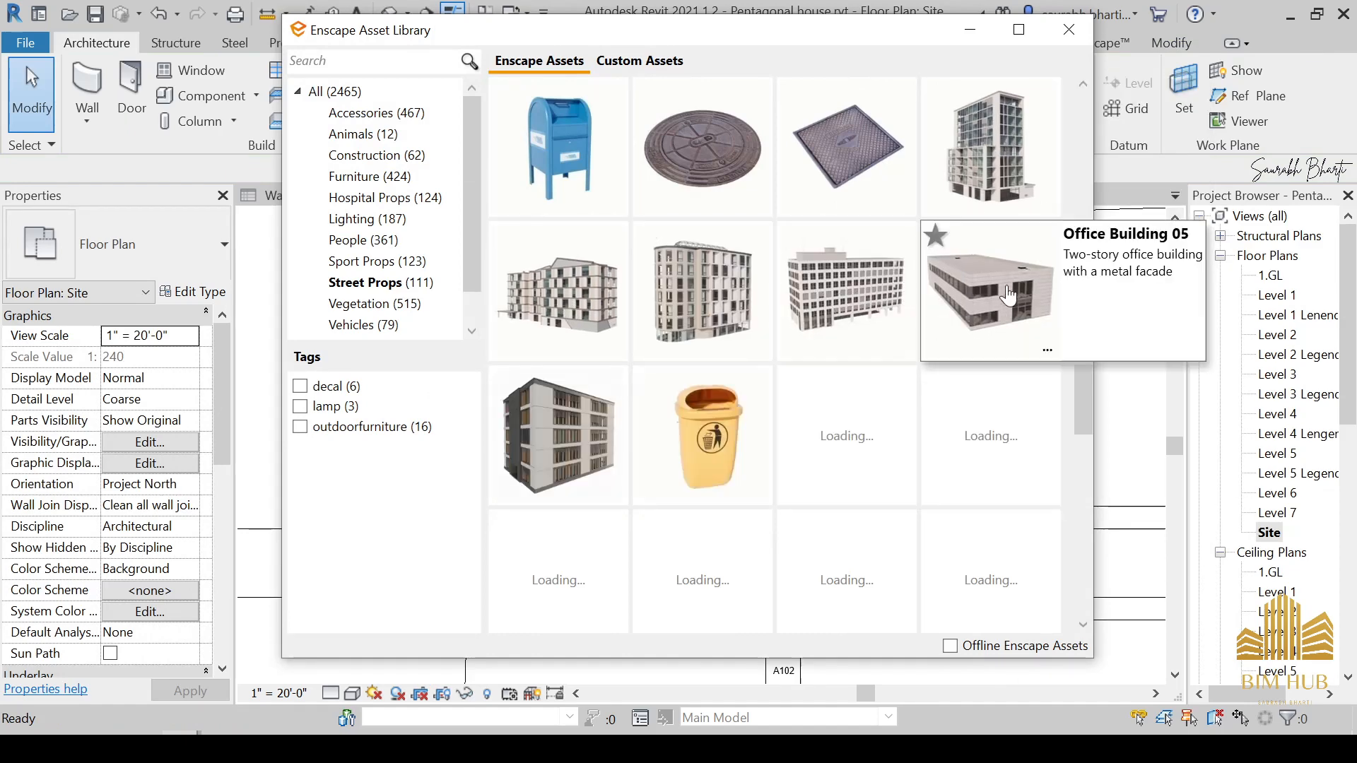
pyautogui.click(730, 300)
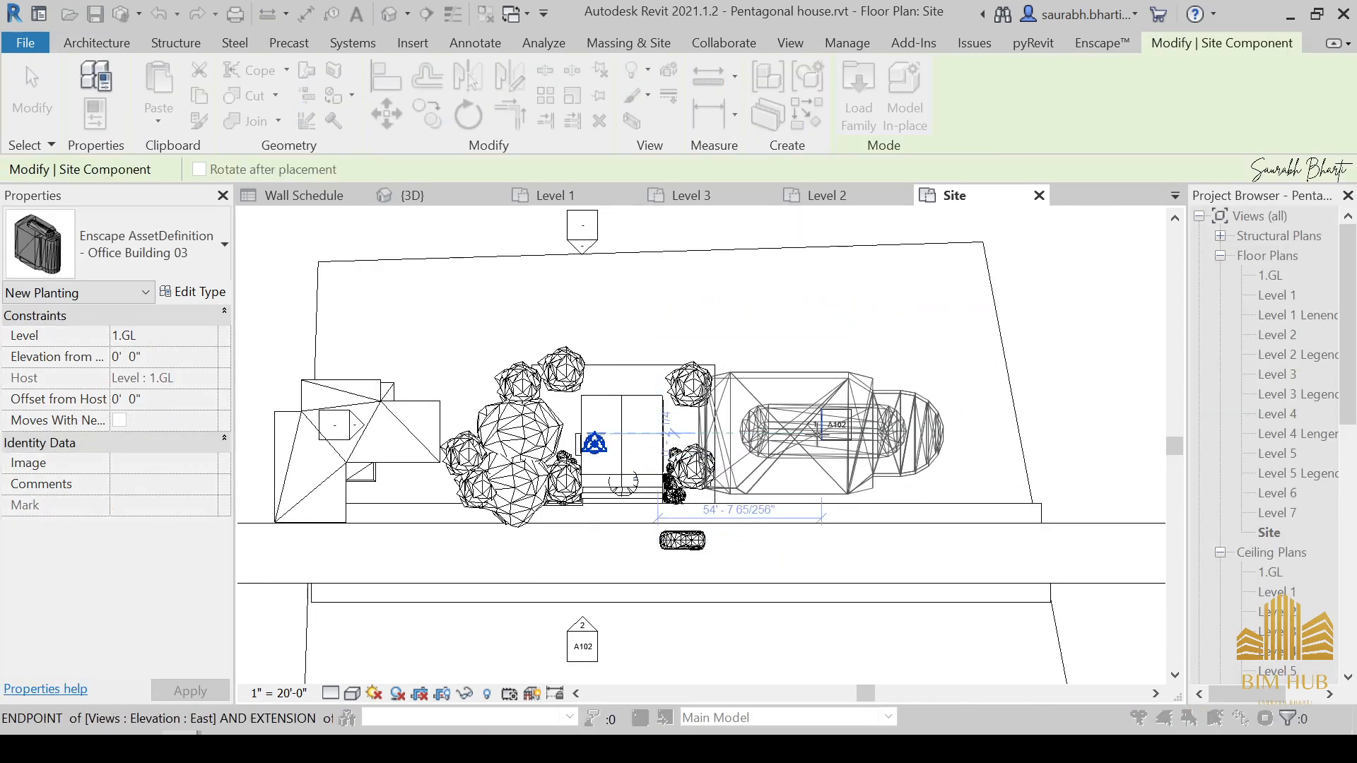
pyautogui.scroll(2, 816, 430)
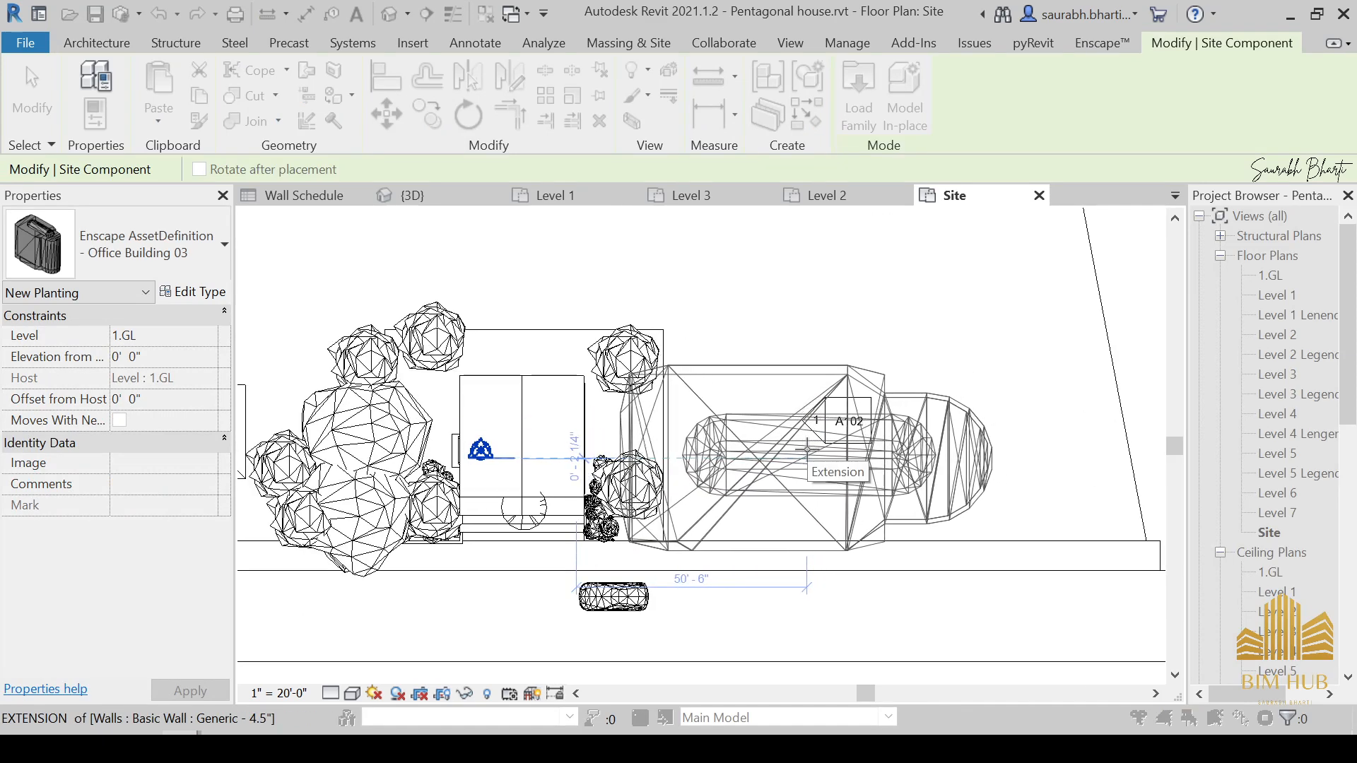
pyautogui.click(807, 449)
pyautogui.press('Escape')
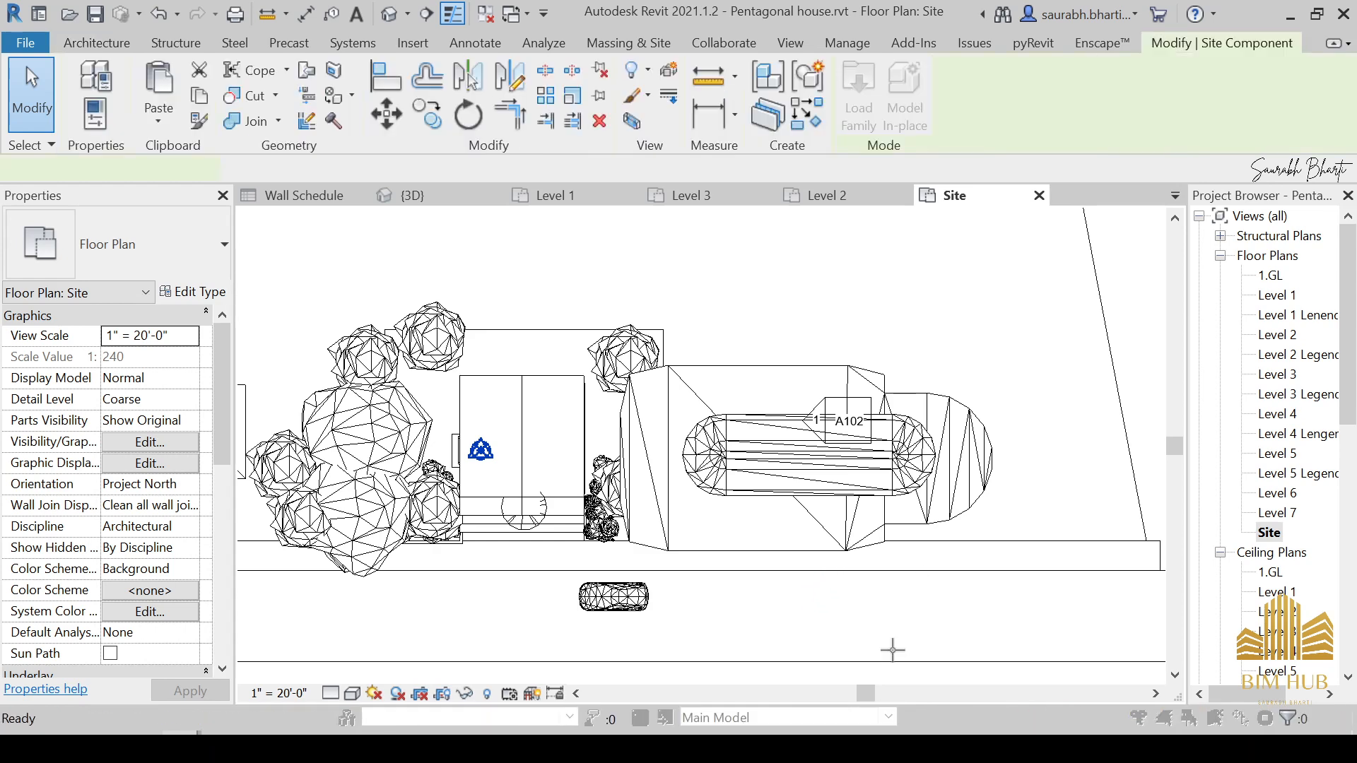
# Step: Place Office Building 05 across the road to the southwest and Office Building 06 behind Family House 06
pyautogui.scroll(-2, 886, 604)
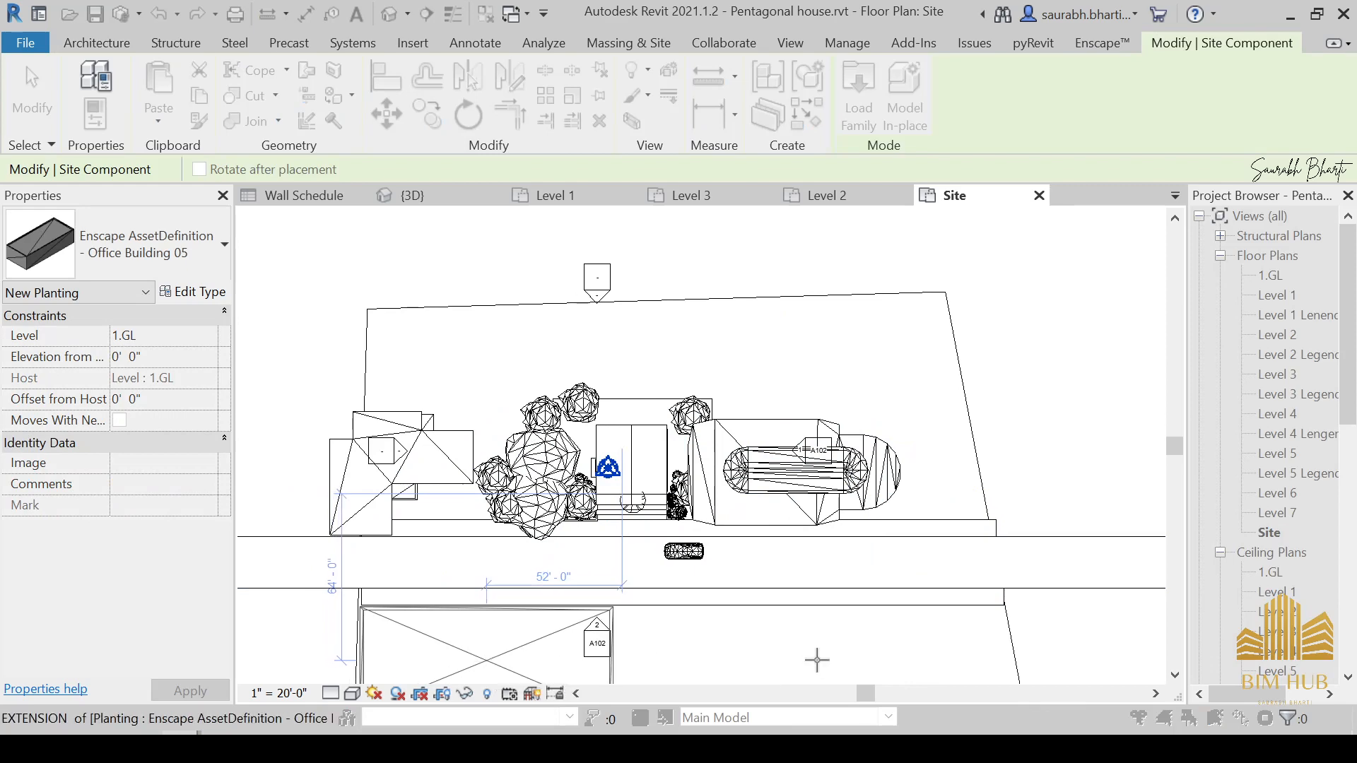
pyautogui.press('Escape')
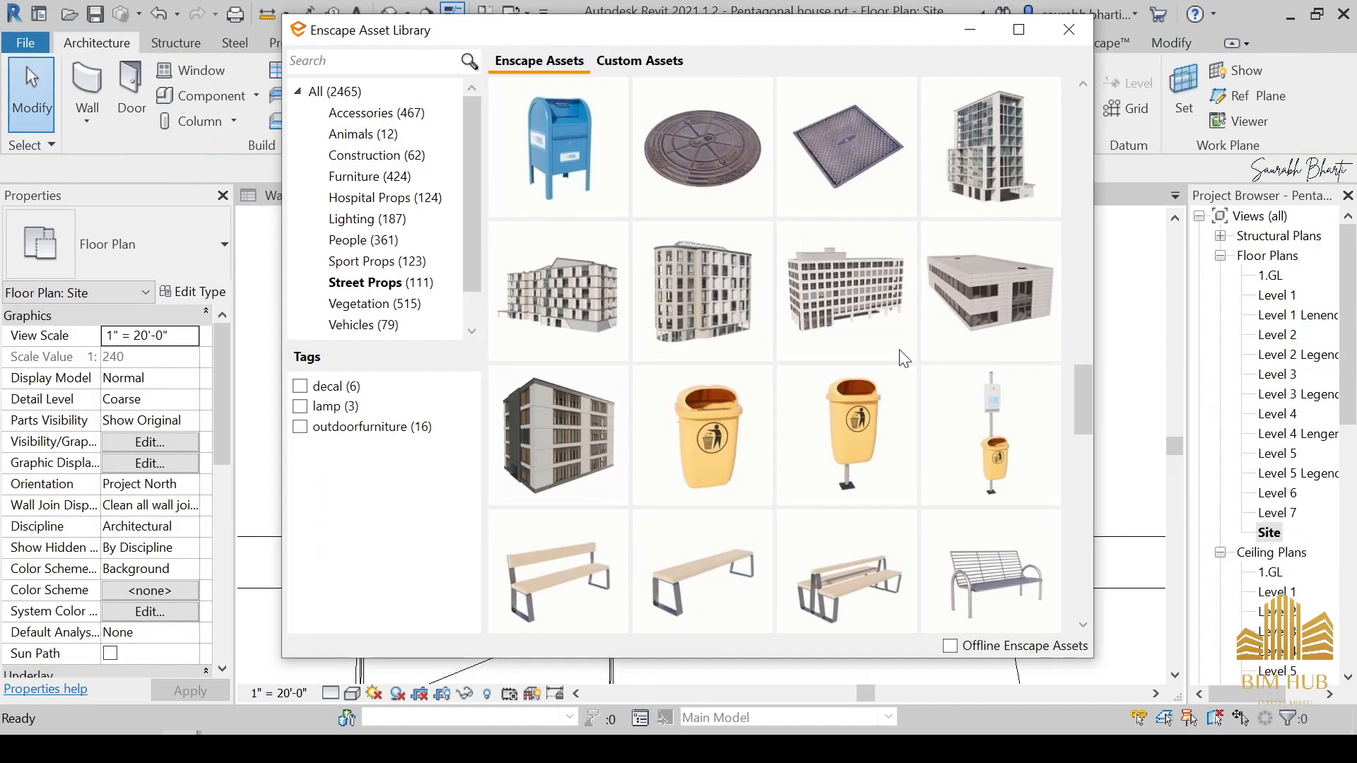
pyautogui.click(655, 486)
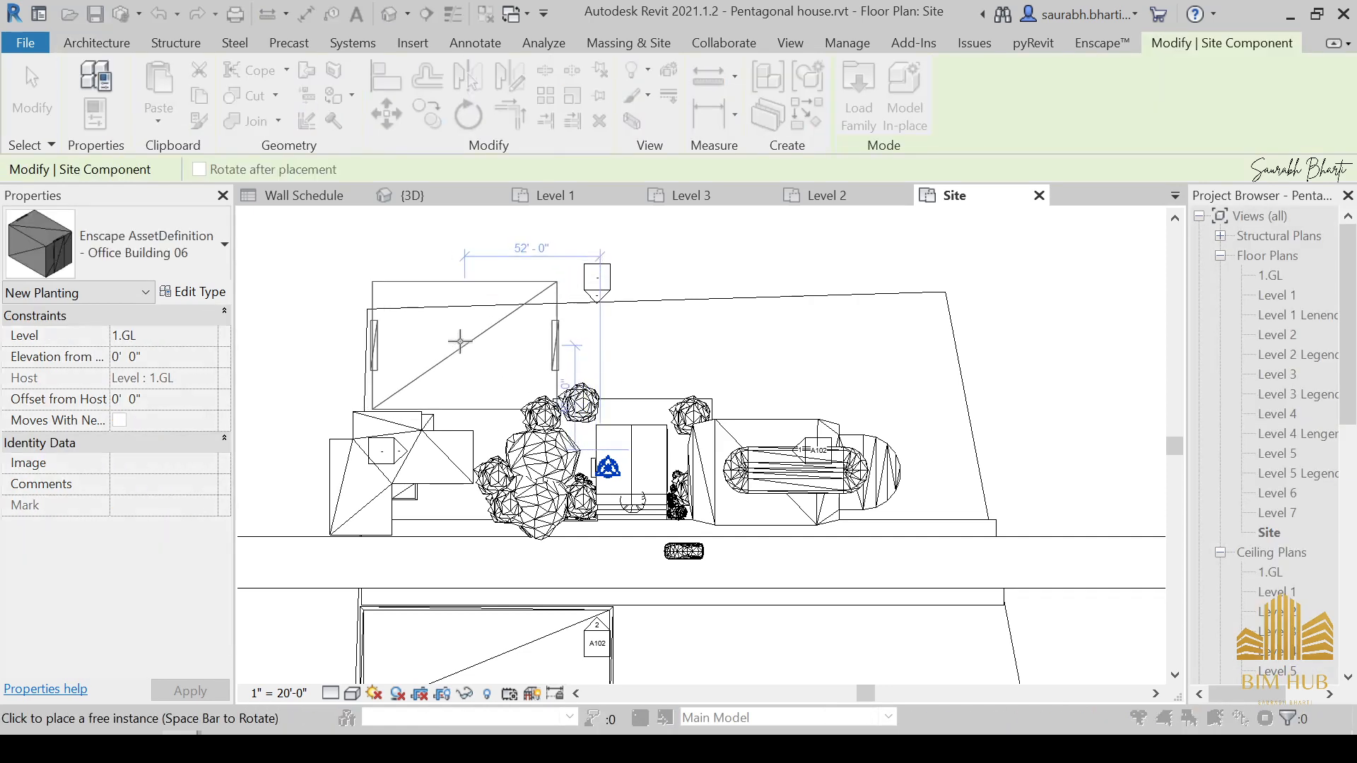
pyautogui.click(727, 332)
pyautogui.press('Escape')
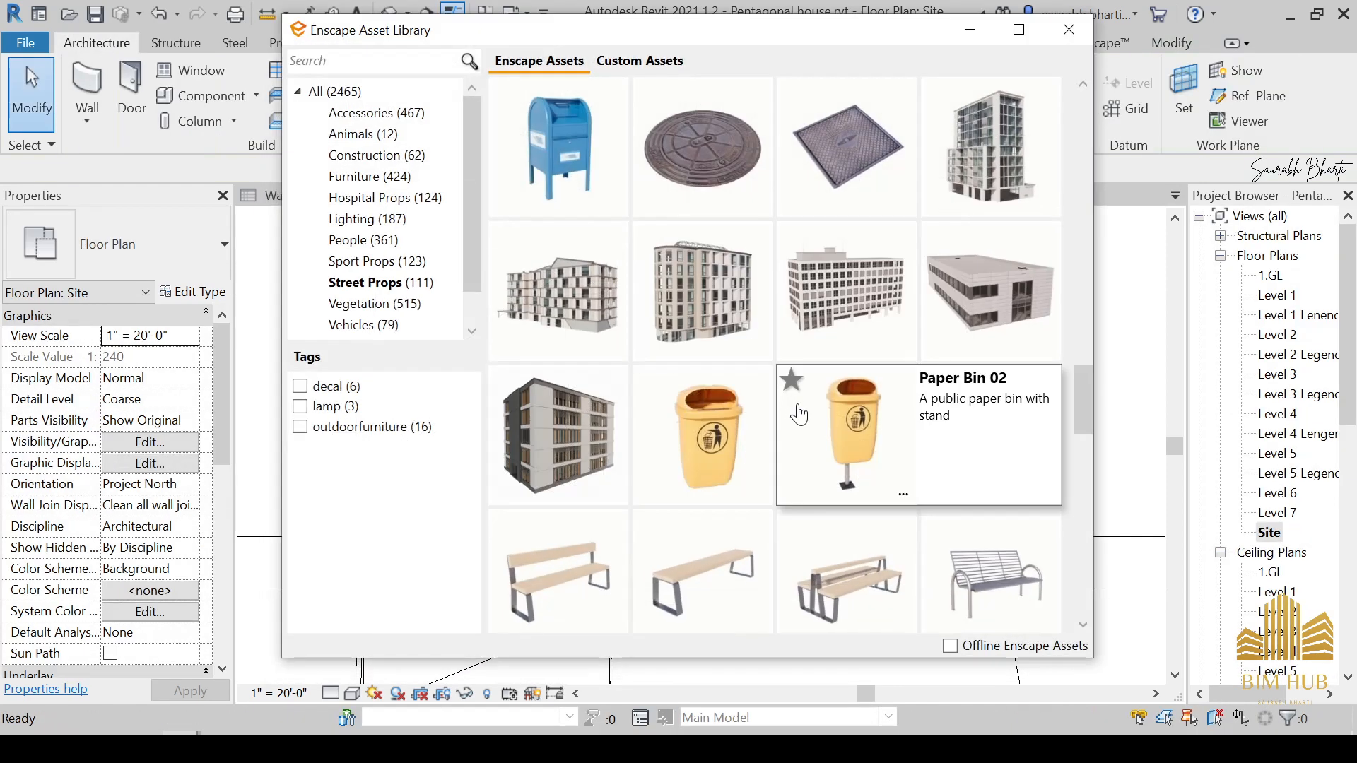
# Step: Place two Family House 11 props, one directly behind the pentagonal house and one east of Office Building 03
pyautogui.scroll(-5, 824, 401)
pyautogui.scroll(10, 825, 400)
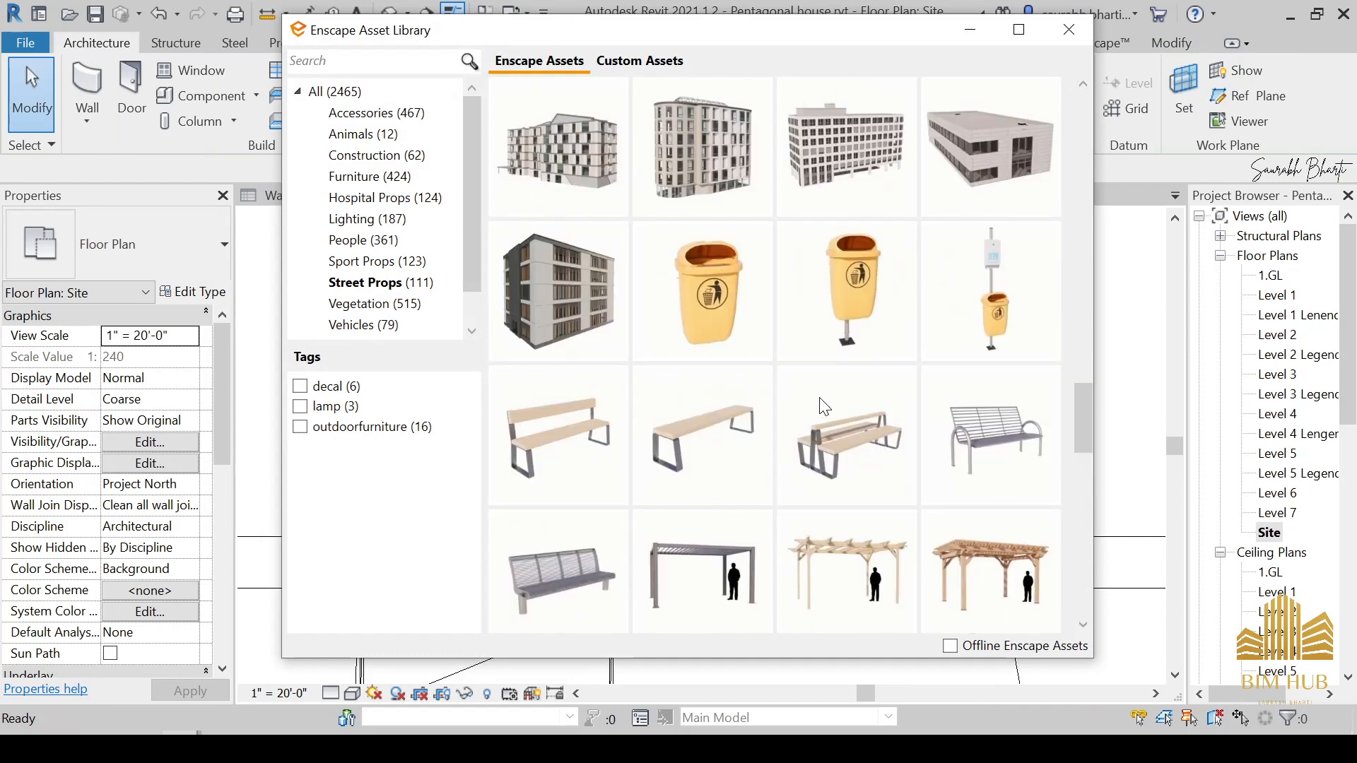
pyautogui.scroll(4, 719, 414)
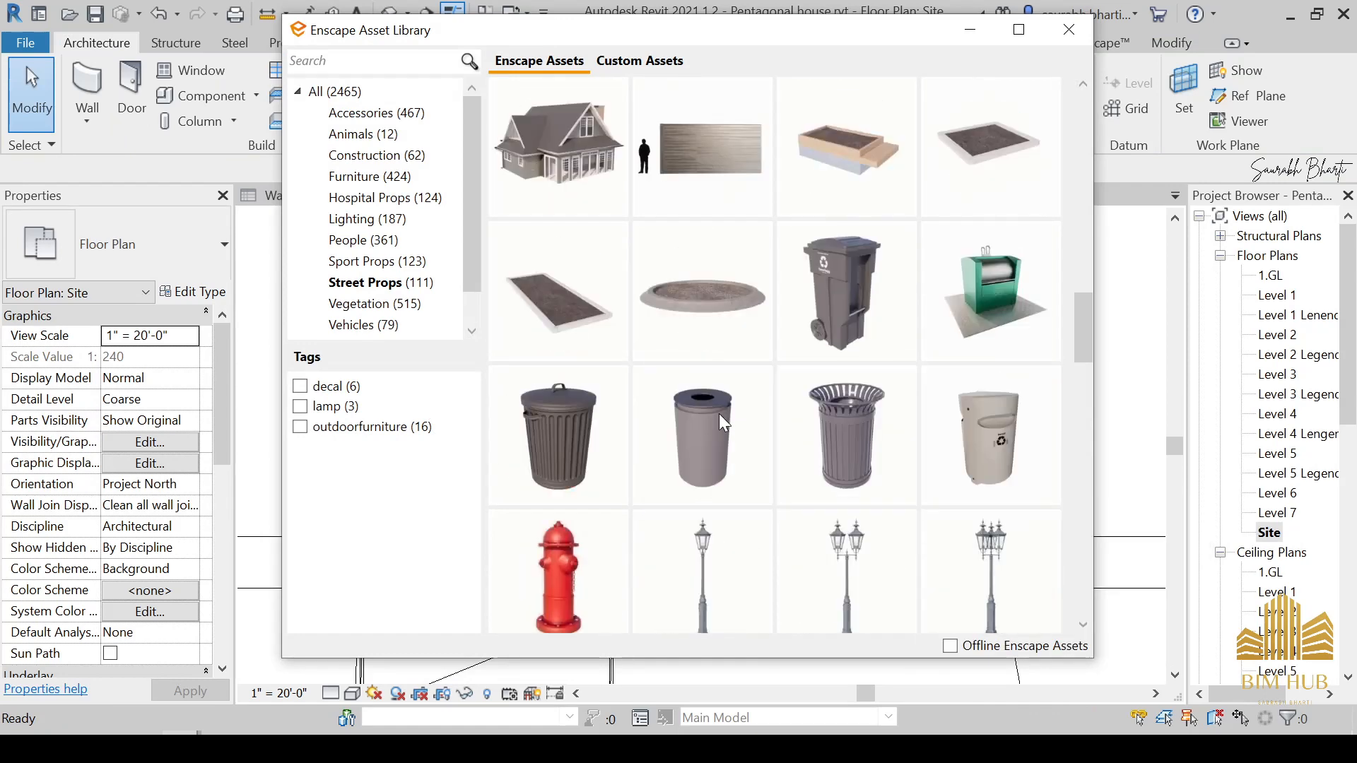
pyautogui.click(598, 202)
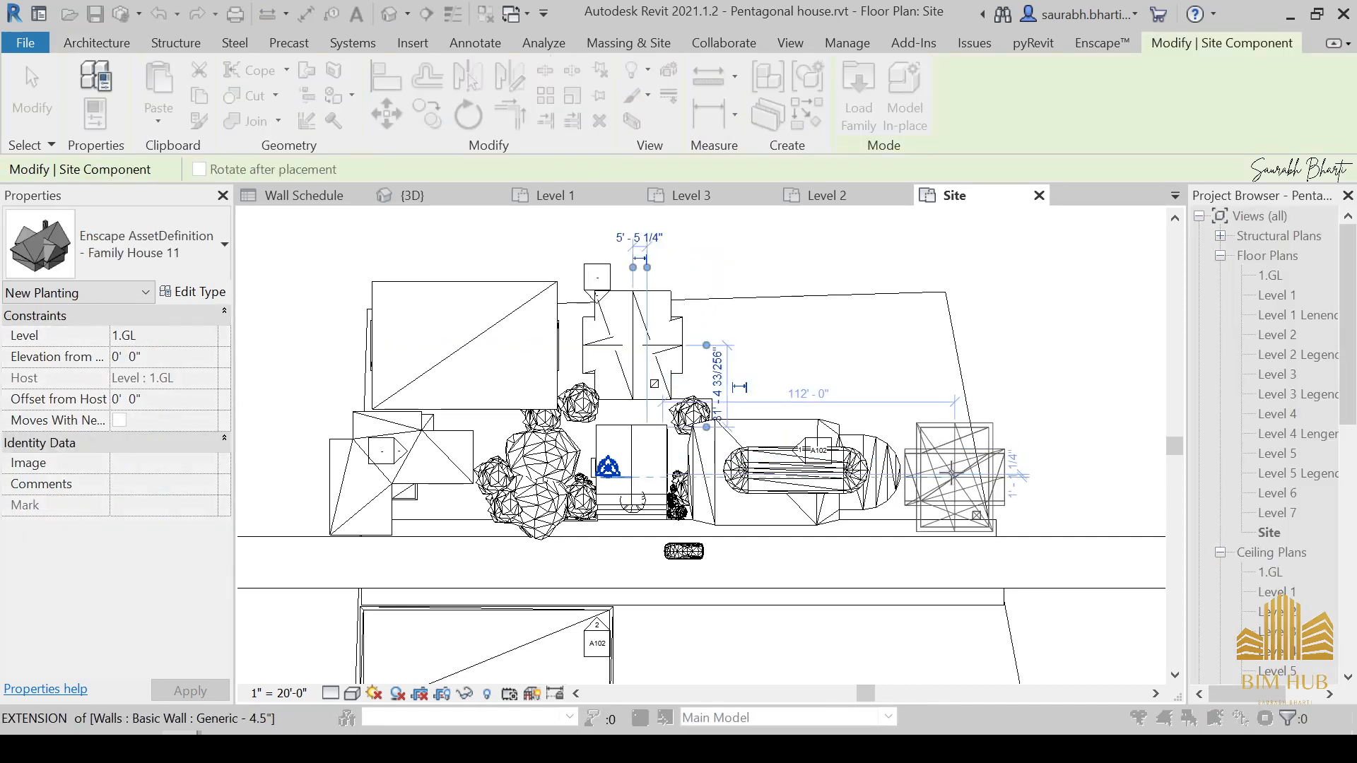
pyautogui.click(954, 478)
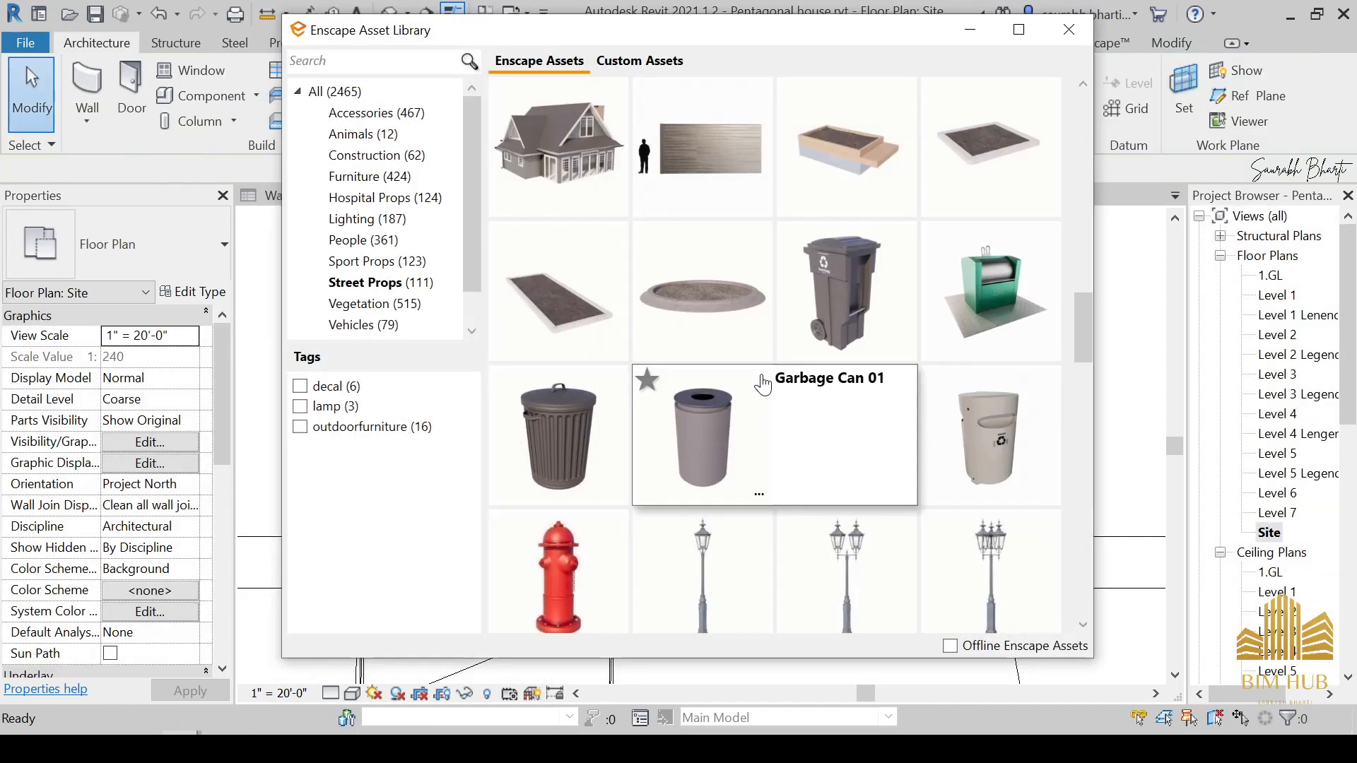
# Step: Place the ten-floor Office Building prop across the road on the southeast part of the site
pyautogui.scroll(-3, 755, 368)
pyautogui.scroll(4, 809, 389)
pyautogui.scroll(-4, 883, 424)
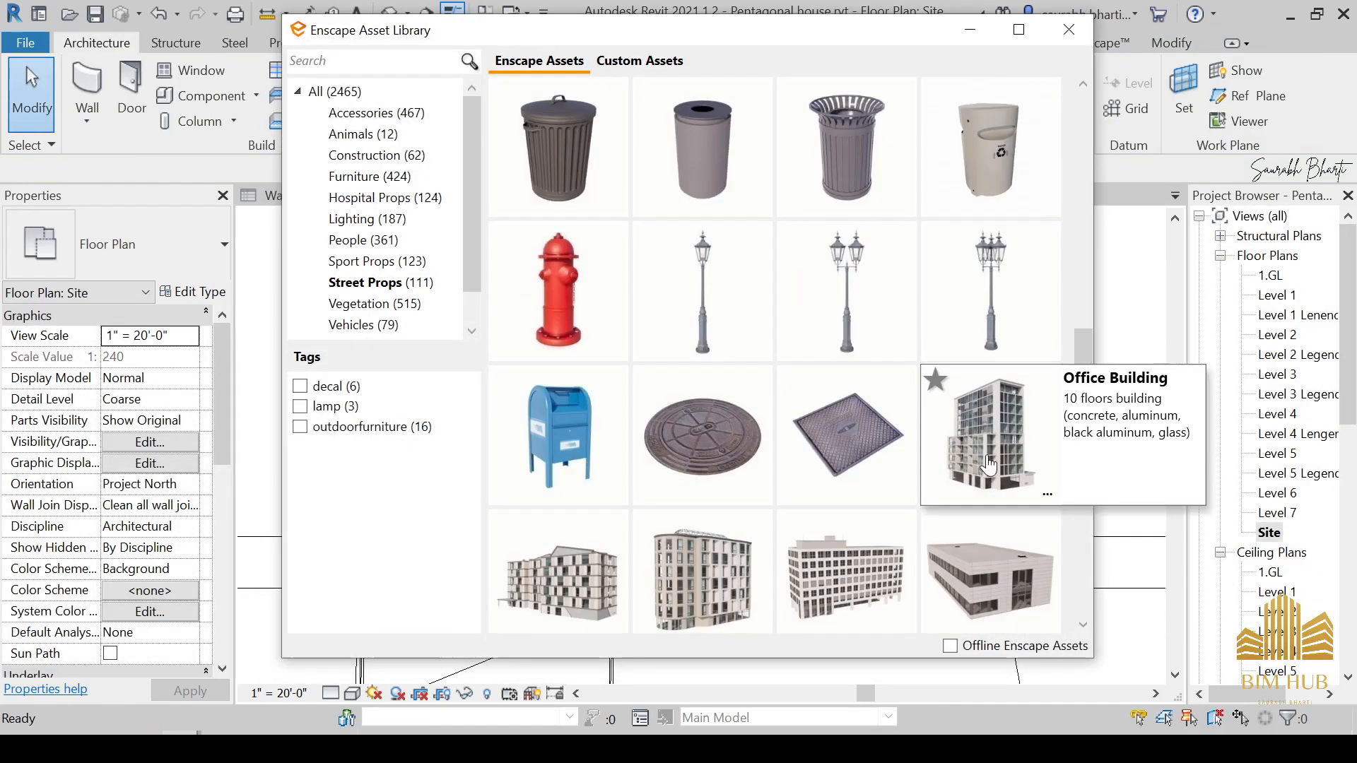
pyautogui.click(999, 473)
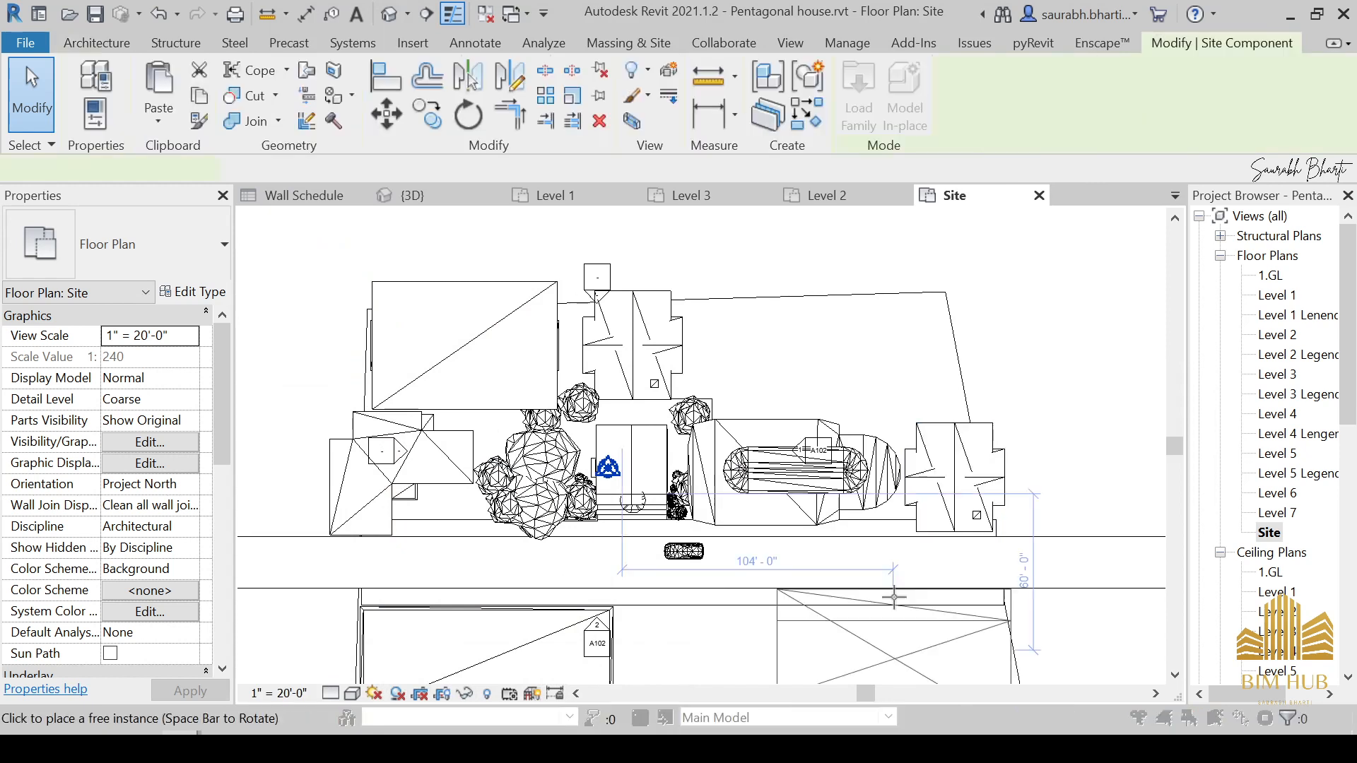
pyautogui.scroll(-2, 935, 636)
pyautogui.scroll(1, 905, 619)
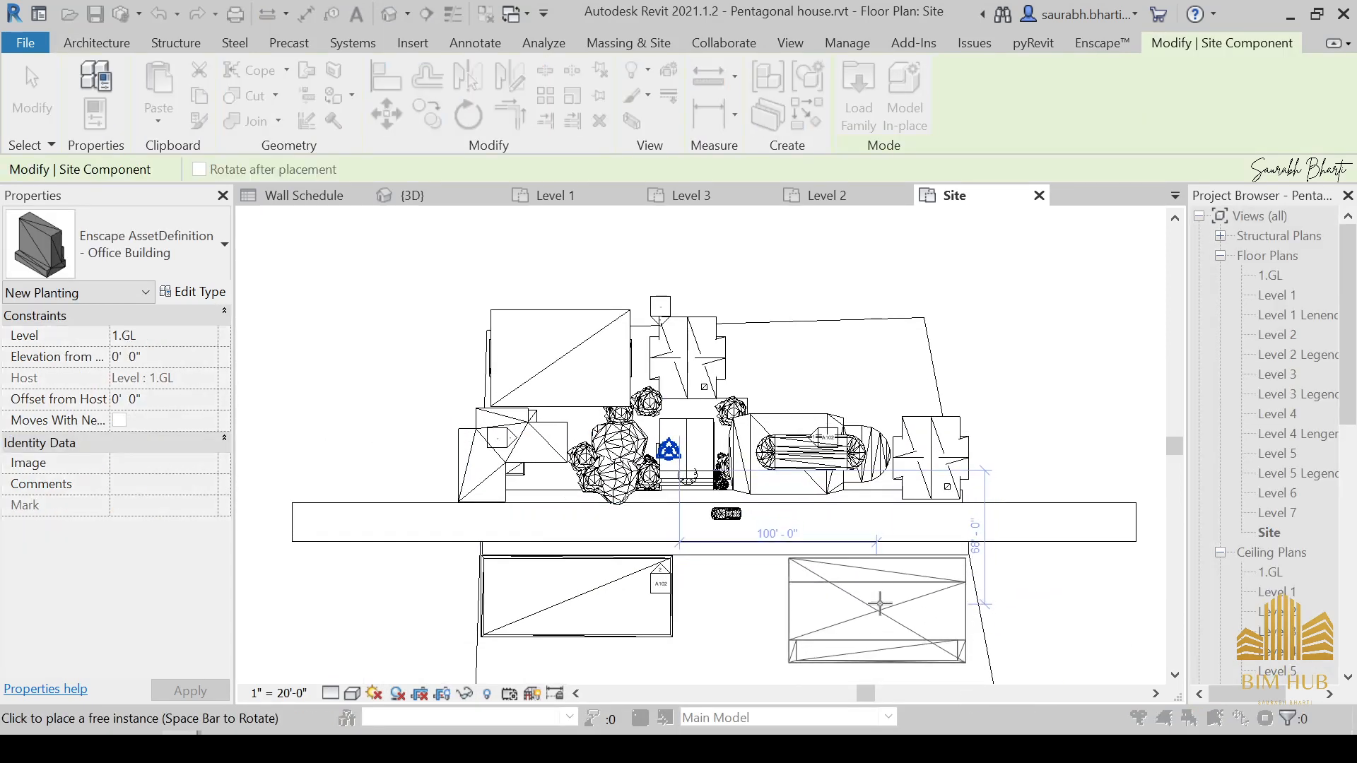
pyautogui.click(881, 603)
pyautogui.press('Escape')
pyautogui.press('Escape')
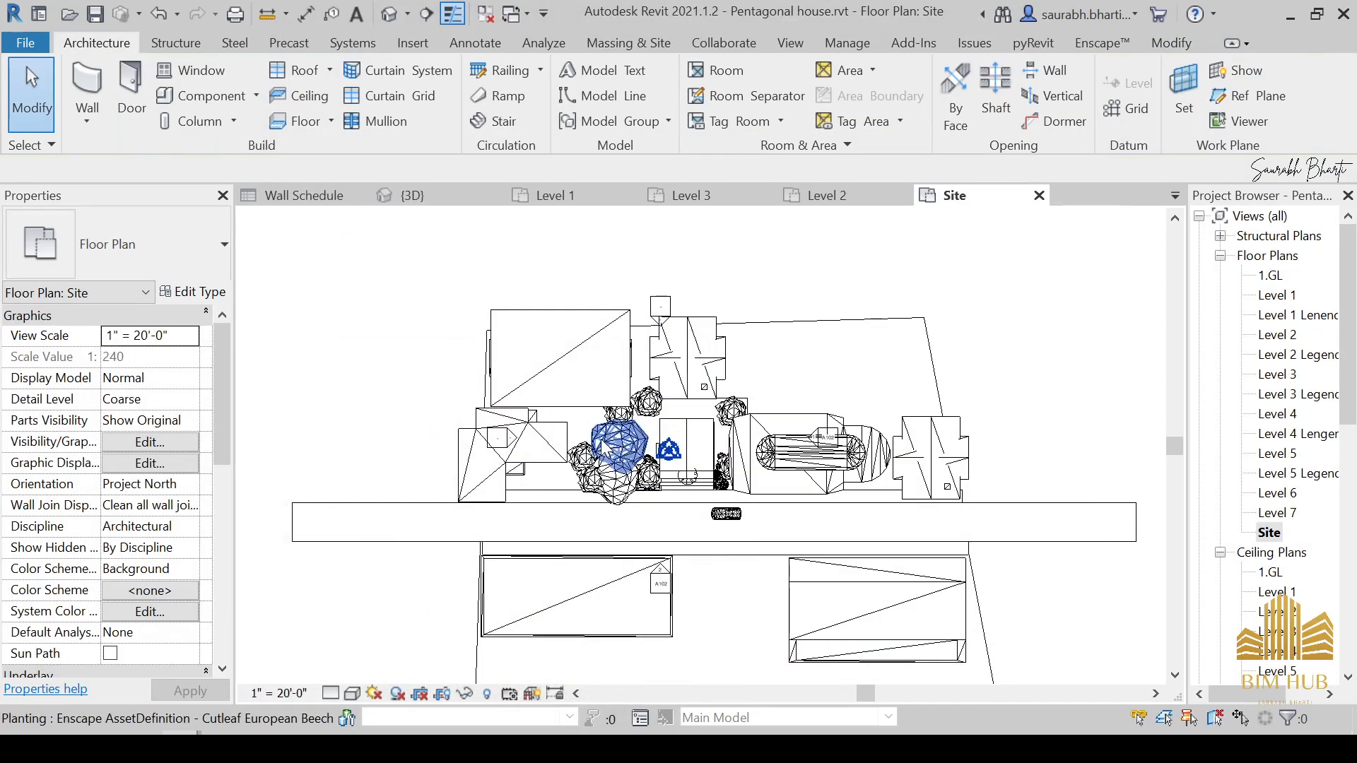
# Step: Place Cutleaf European Beech trees: one between the two office buildings across the road, one behind Office Building 03 and a row of four to the northeast
pyautogui.click(604, 456)
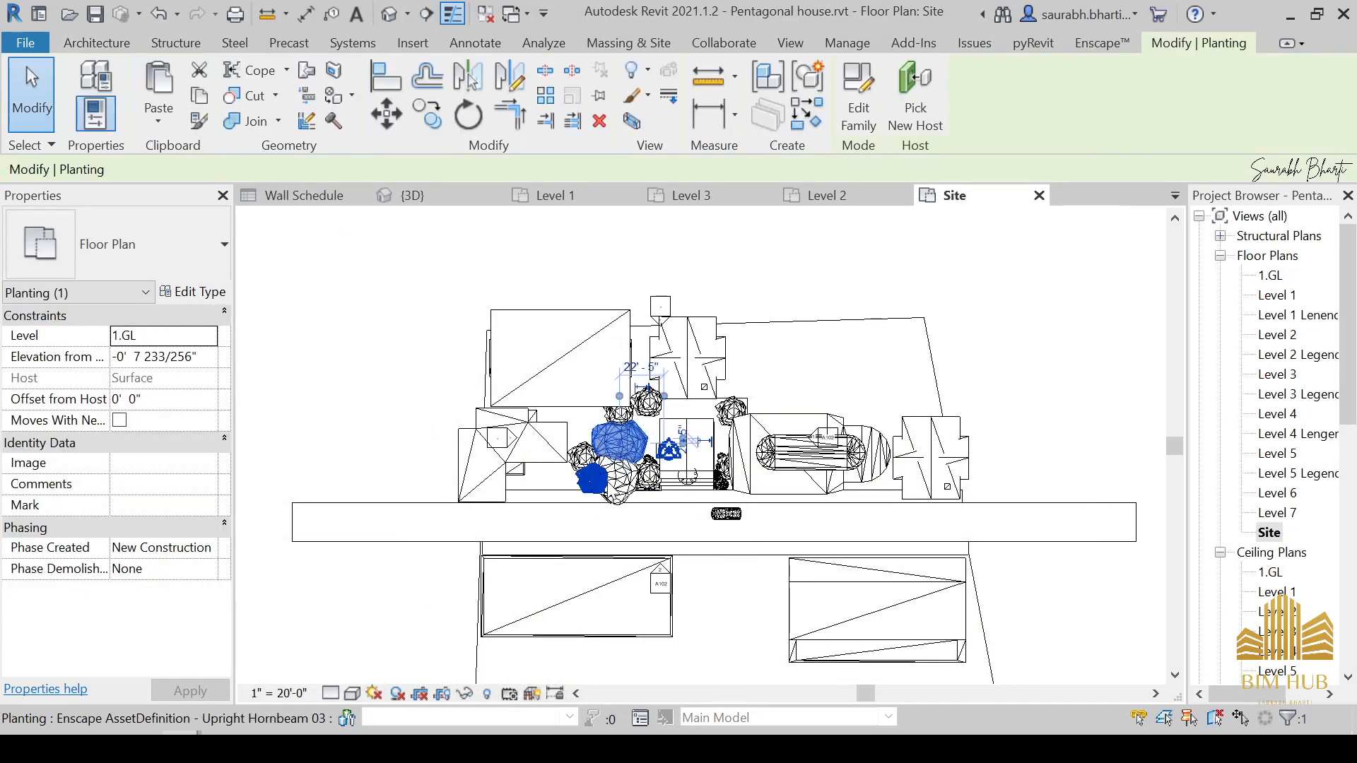
pyautogui.press('c')
pyautogui.press('s')
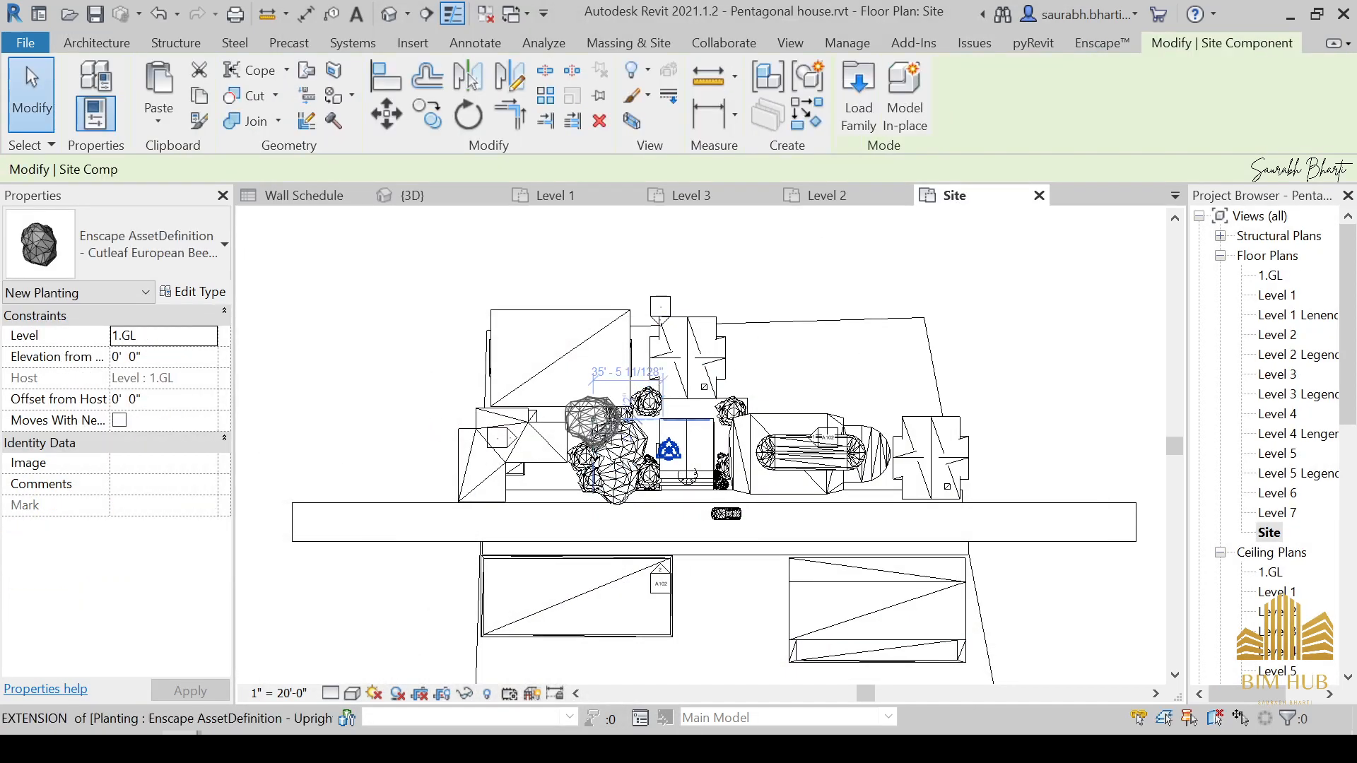
pyautogui.moveTo(715, 549); pyautogui.dragTo(712, 467, button='middle')
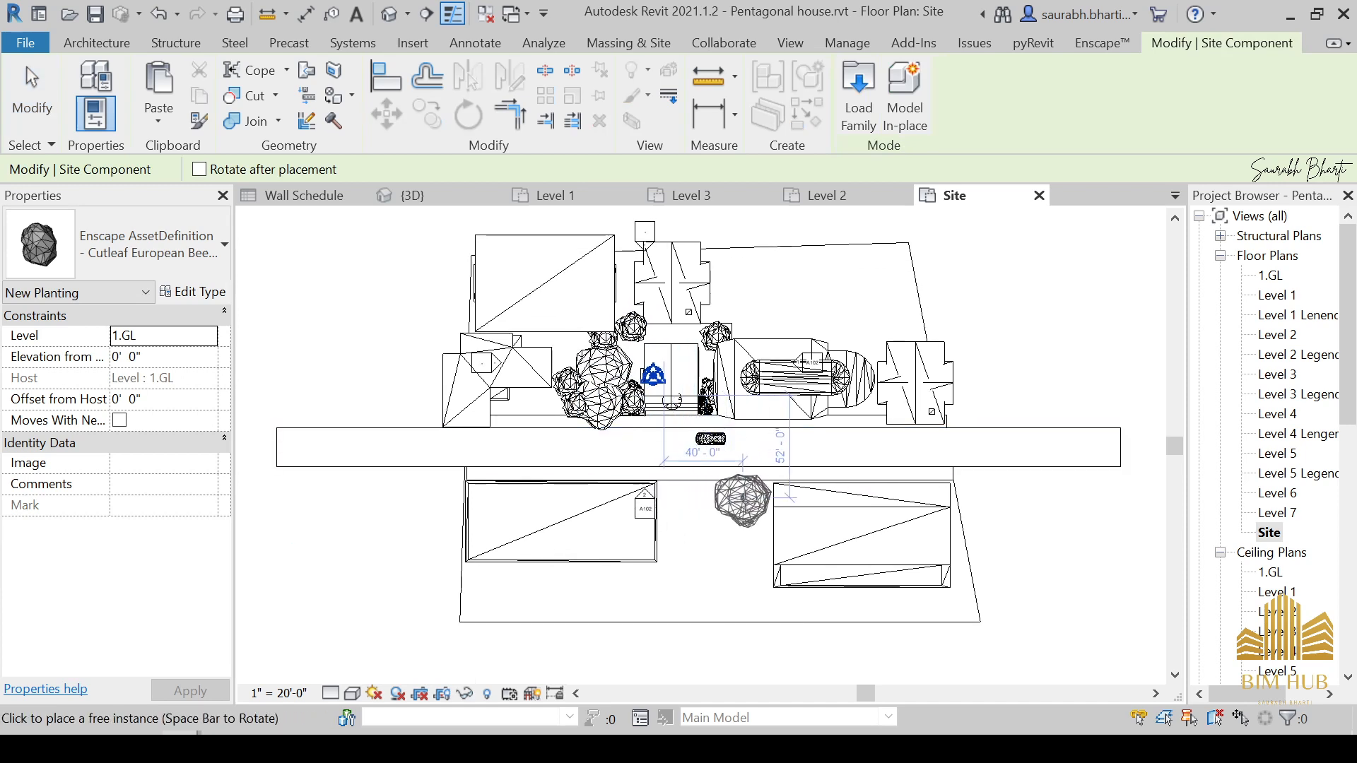
pyautogui.click(775, 330)
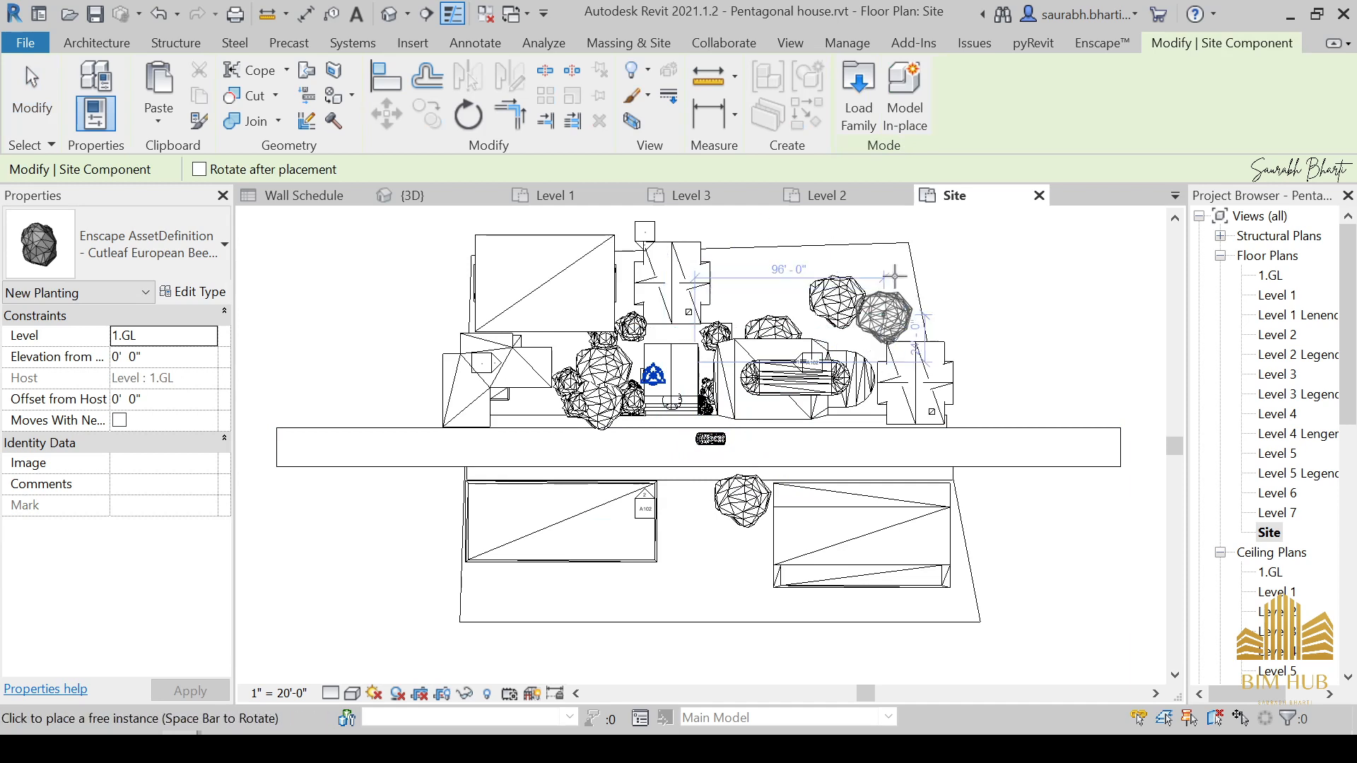
pyautogui.click(884, 315)
pyautogui.click(797, 285)
pyautogui.click(751, 283)
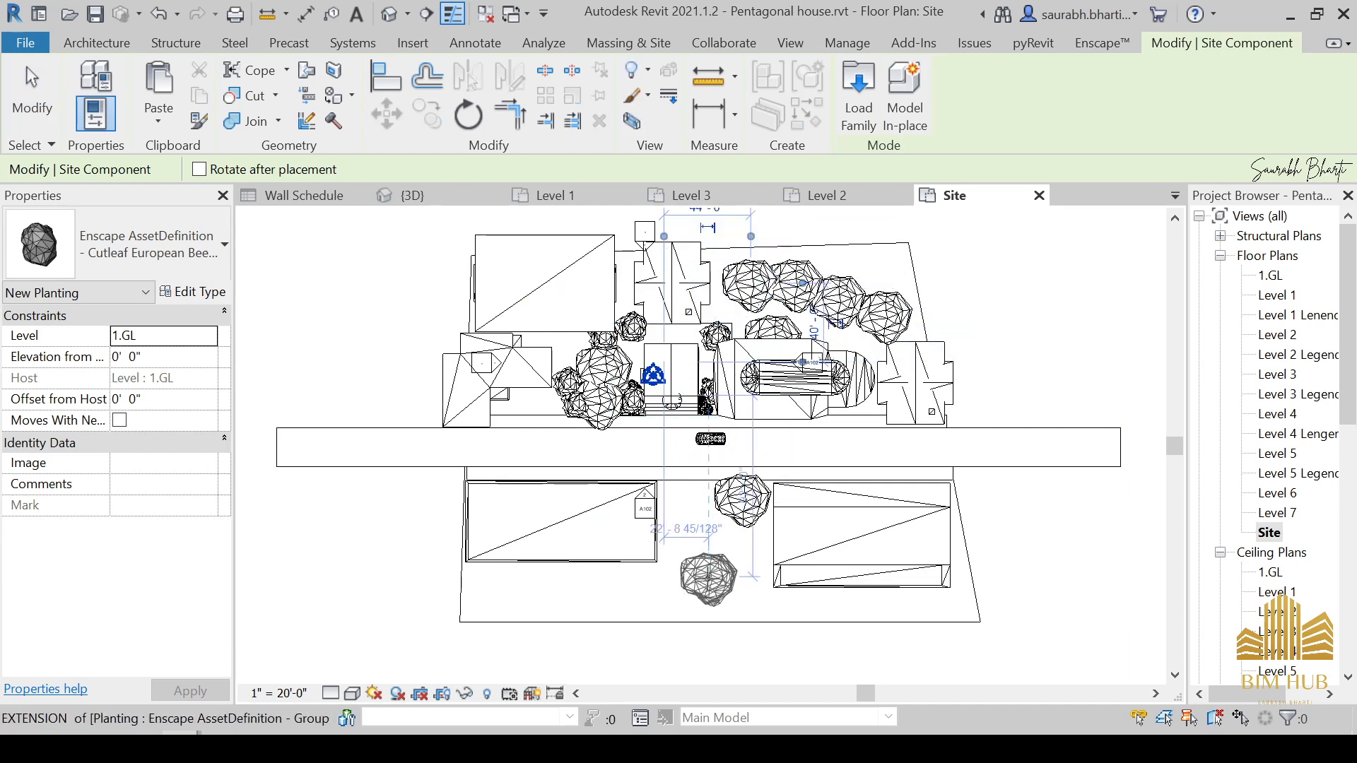
# Step: Place four Cutleaf European Beech trees around the southwest office building, two along its south side and two along its west side
pyautogui.click(473, 594)
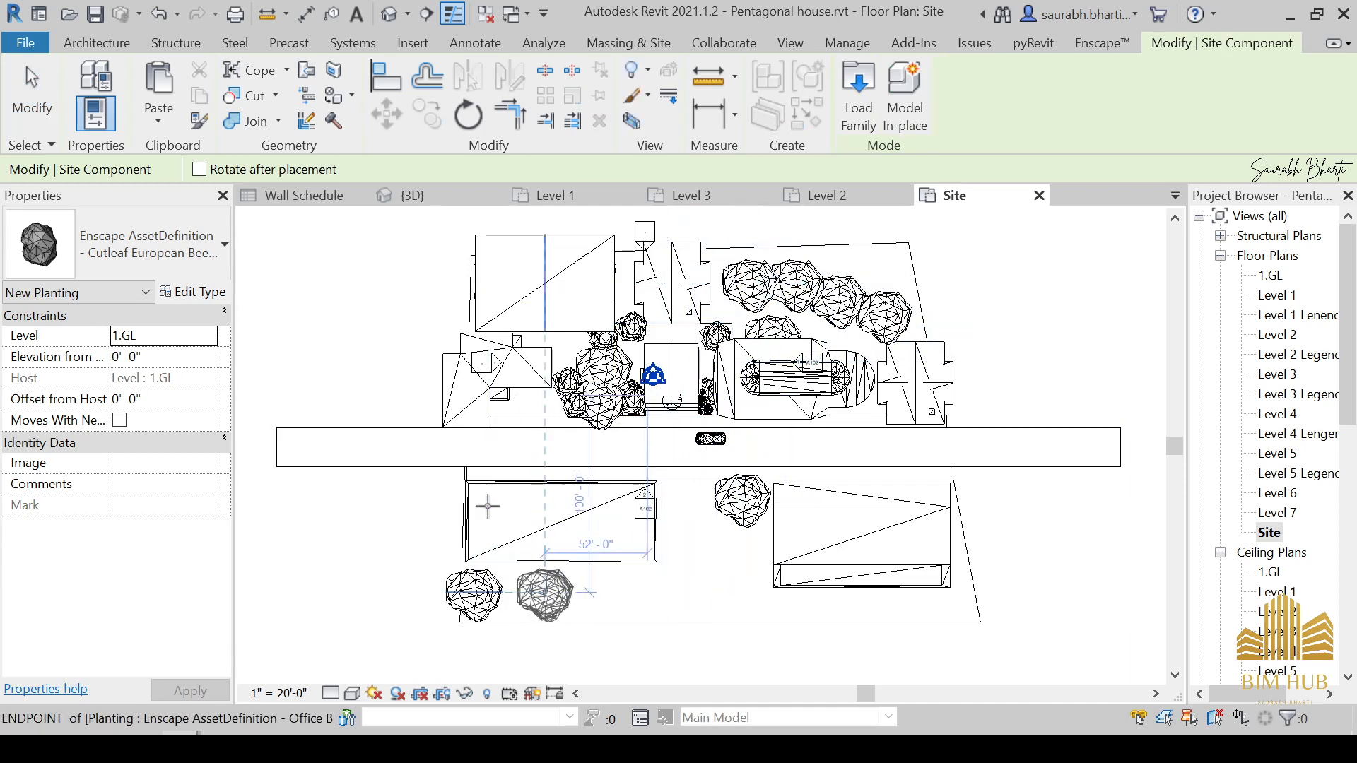
pyautogui.click(545, 594)
pyautogui.click(442, 486)
pyautogui.click(442, 548)
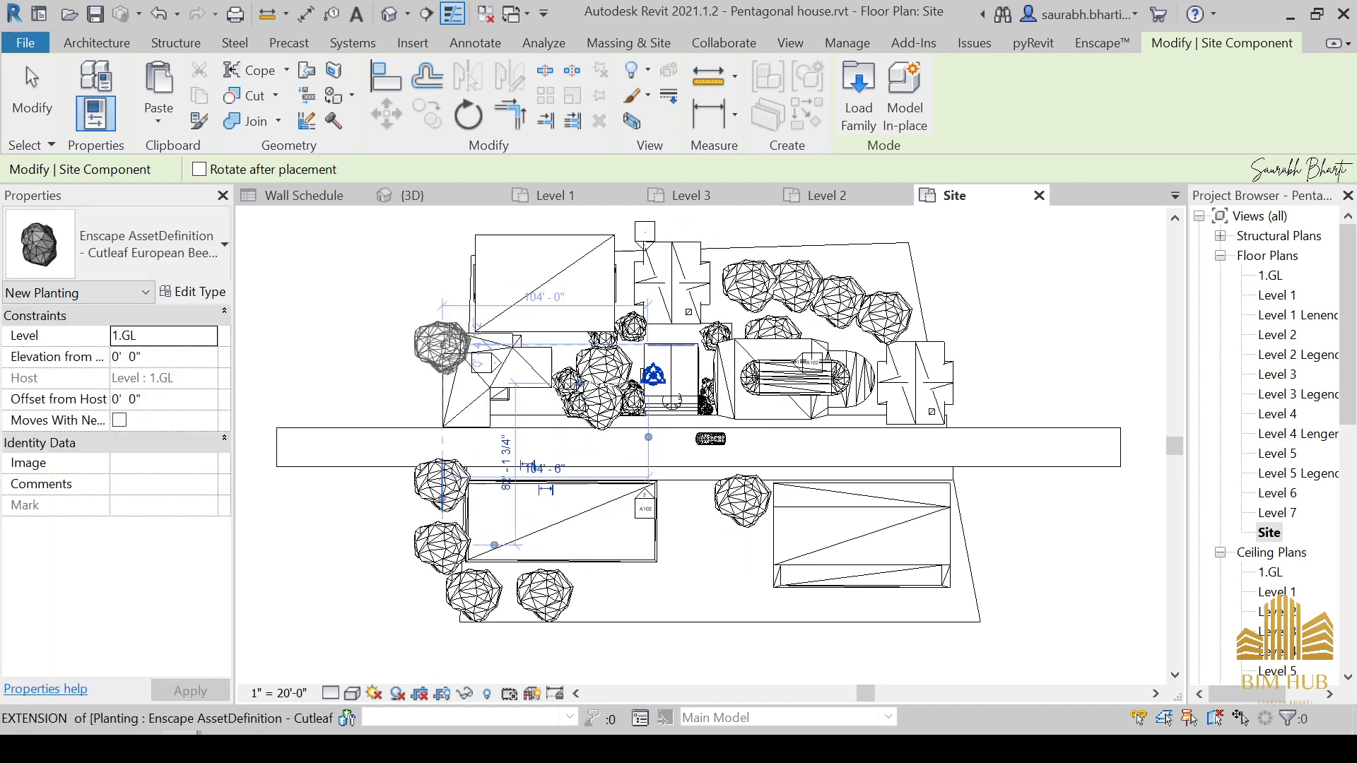
# Step: Add Cutleaf European Beech trees north of the road, four along the west side of the site and two along the east side
pyautogui.click(442, 346)
pyautogui.click(442, 273)
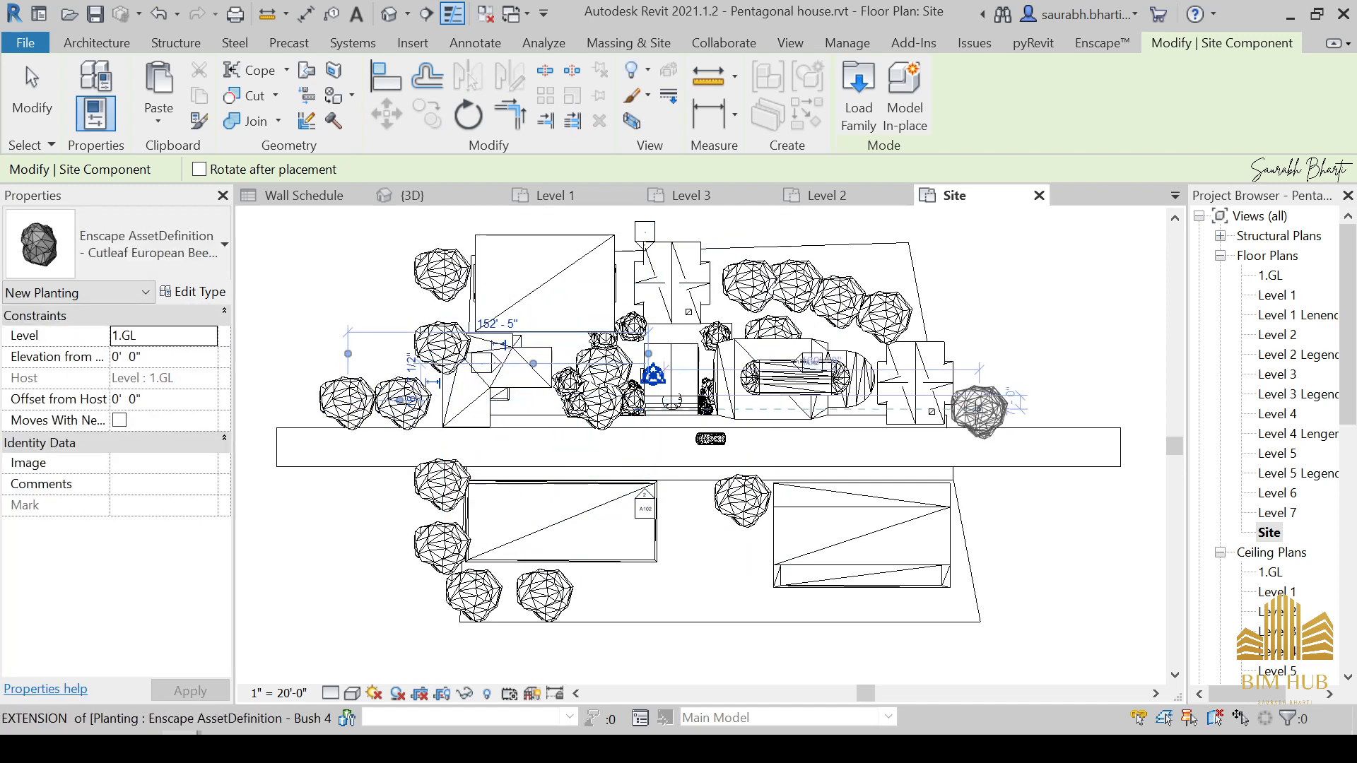
pyautogui.click(972, 410)
pyautogui.click(940, 299)
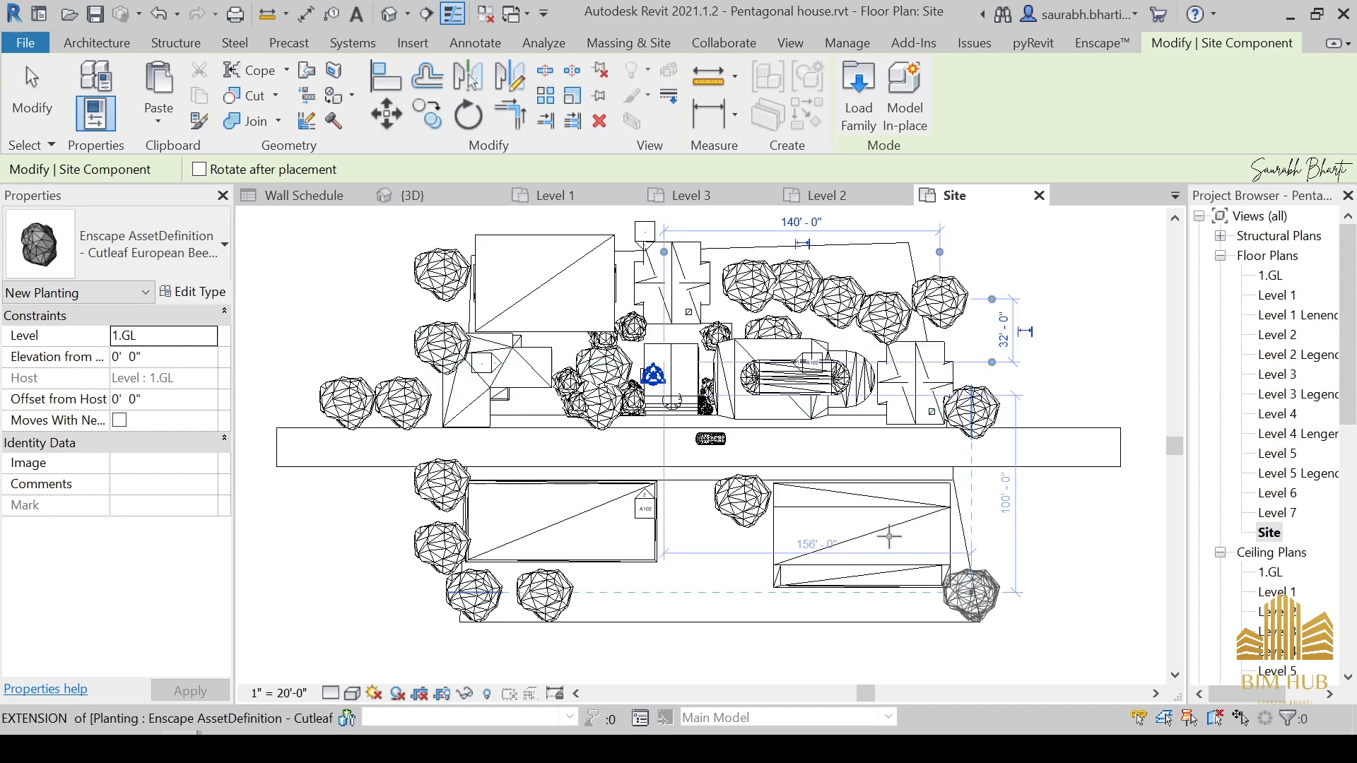
pyautogui.press('Escape')
# Step: Place six Upright Hornbeam 03 trees around the southeast office building: one on its west side, three along the south and two along the east
pyautogui.click(733, 356)
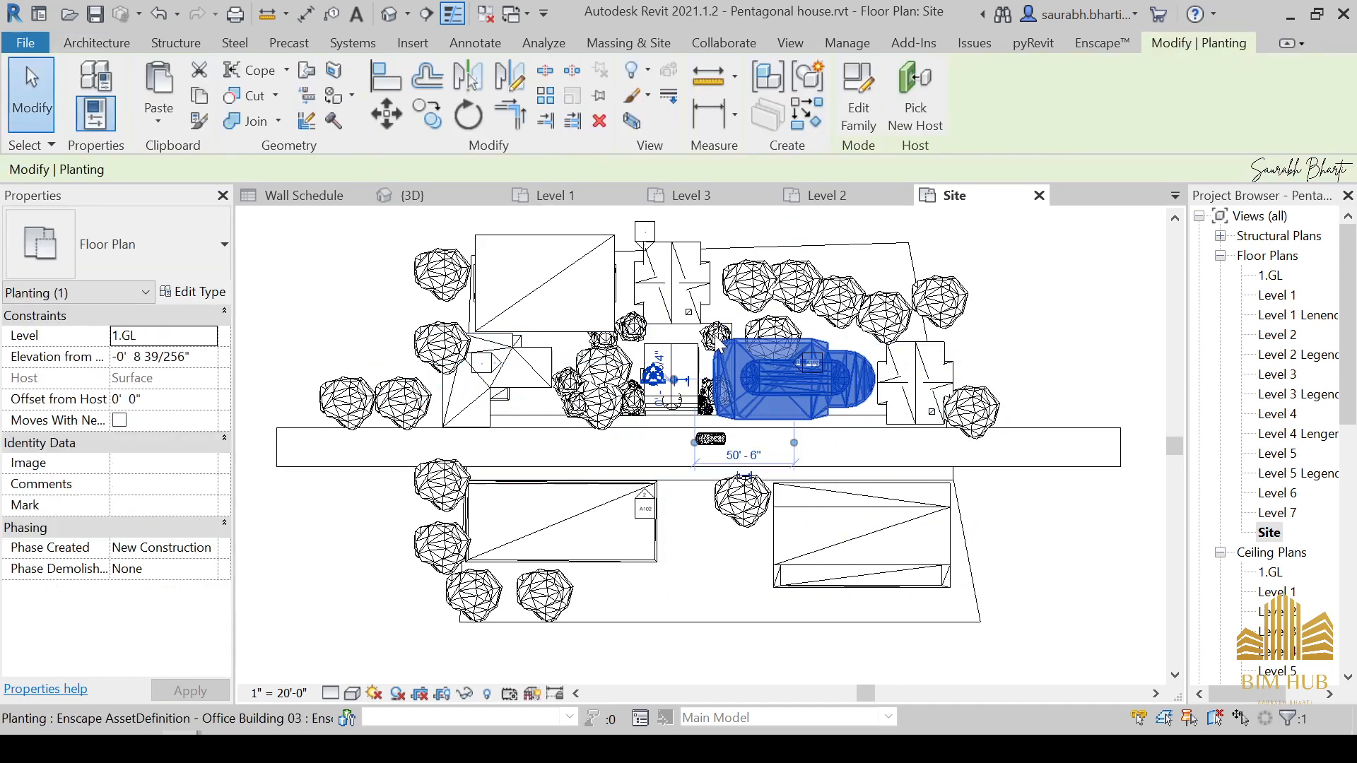
pyautogui.press('Escape')
pyautogui.click(718, 339)
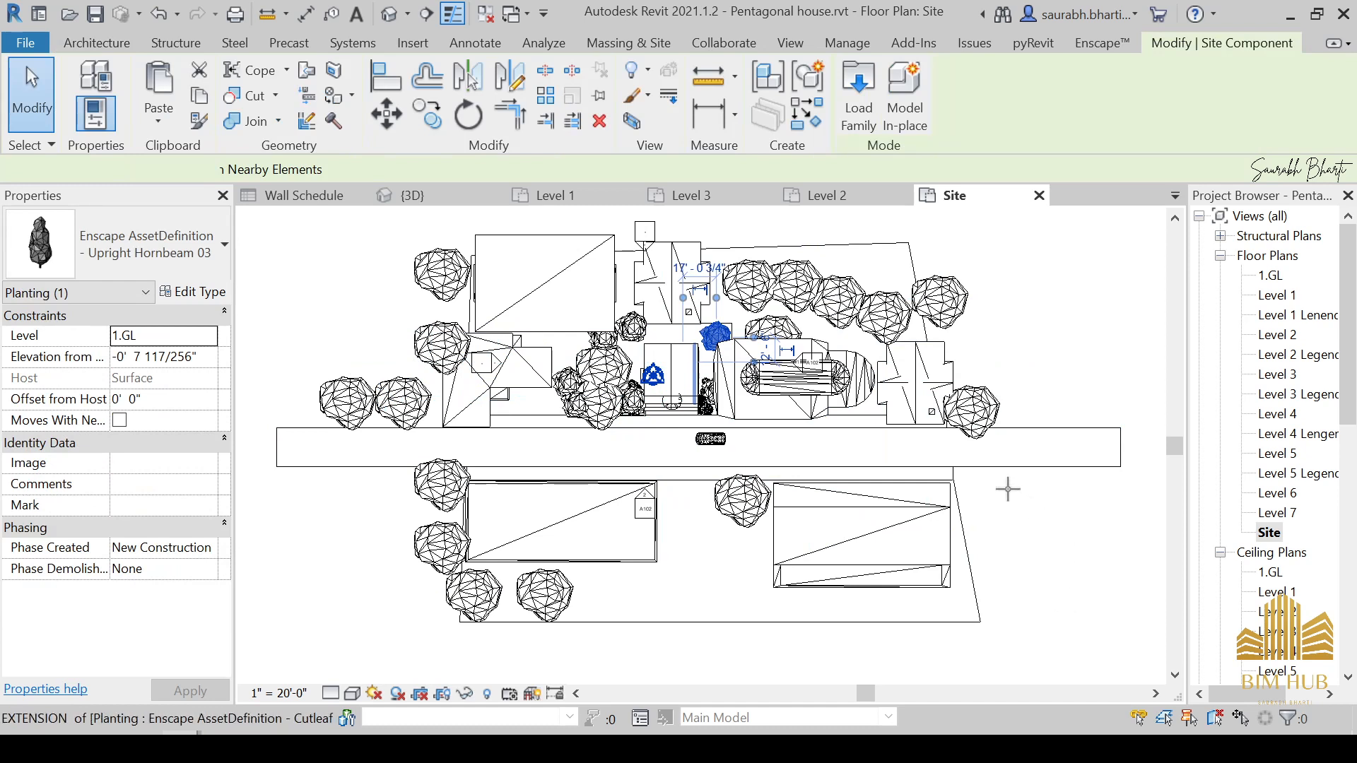
pyautogui.press('c')
pyautogui.press('s')
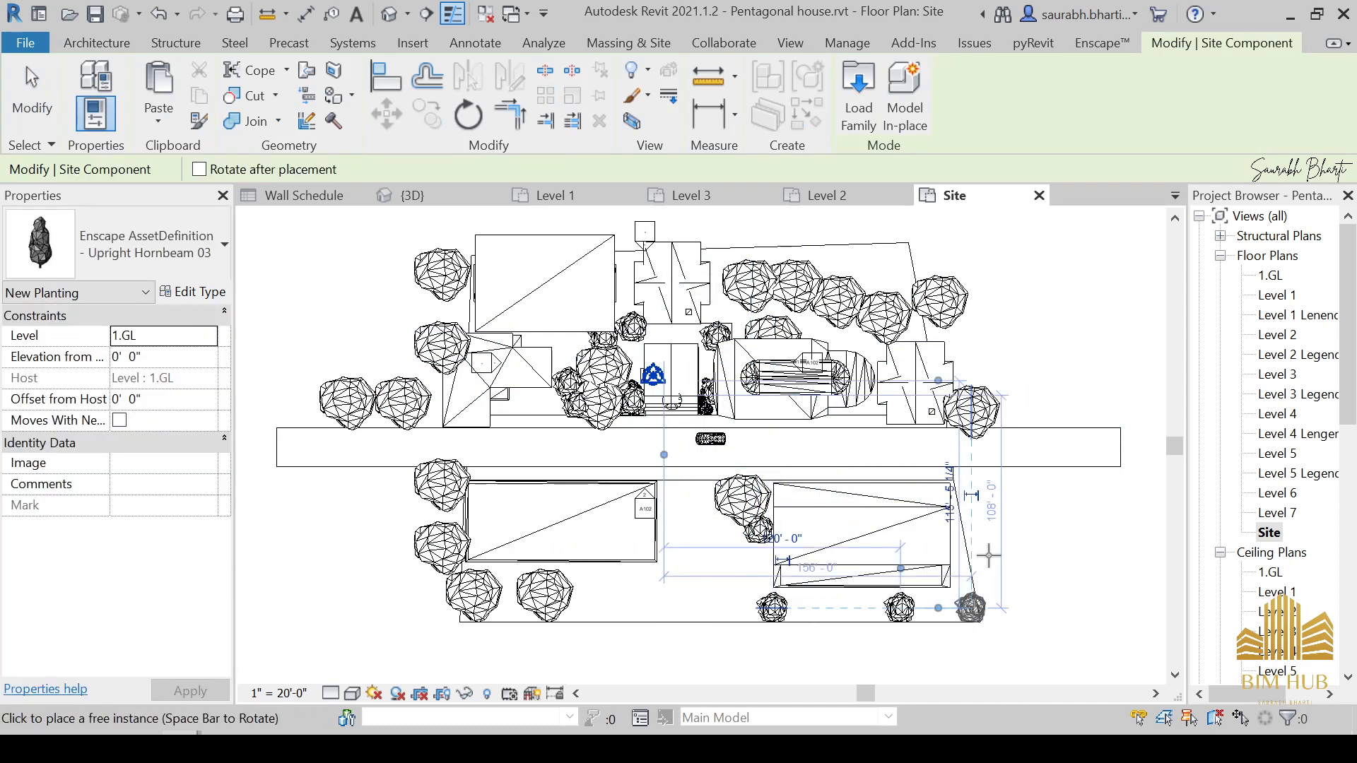
pyautogui.click(988, 555)
pyautogui.click(986, 498)
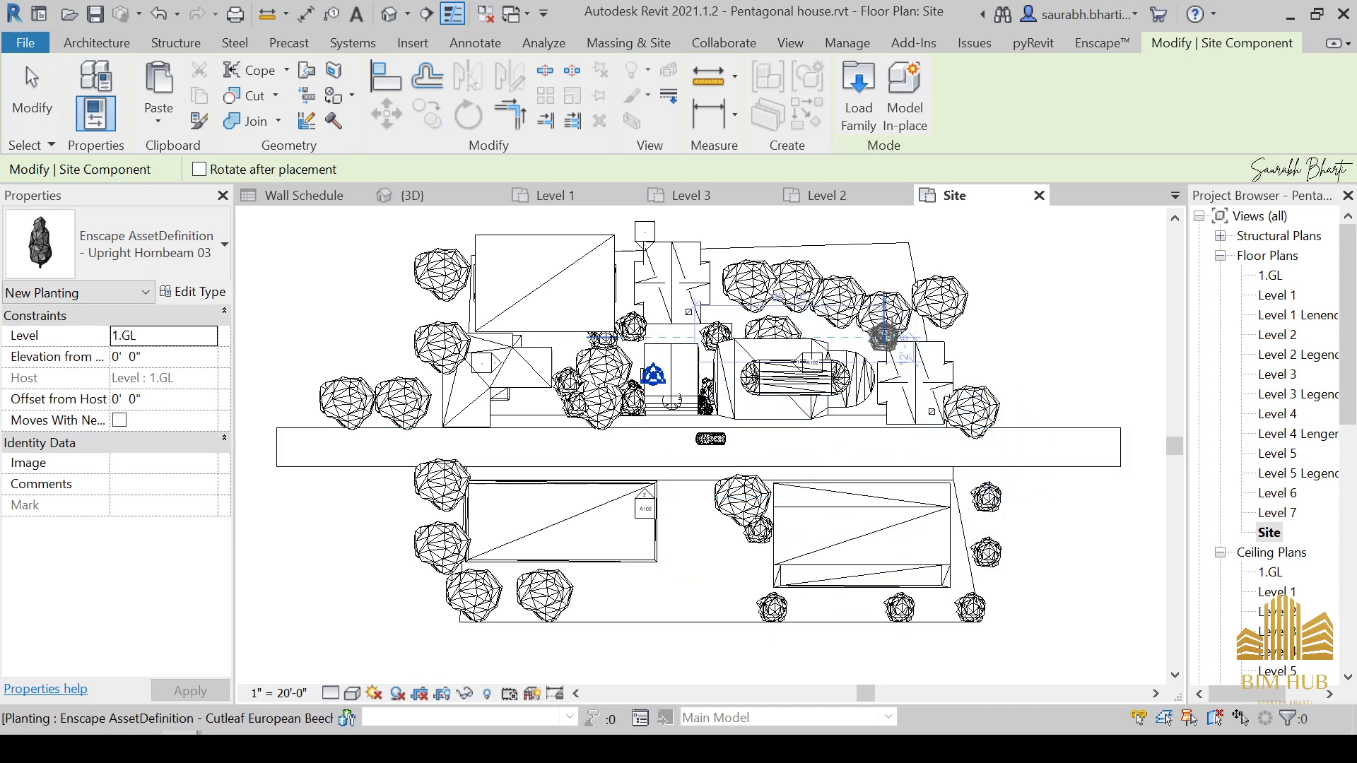
pyautogui.press('Escape')
pyautogui.click(883, 329)
pyautogui.press('Escape')
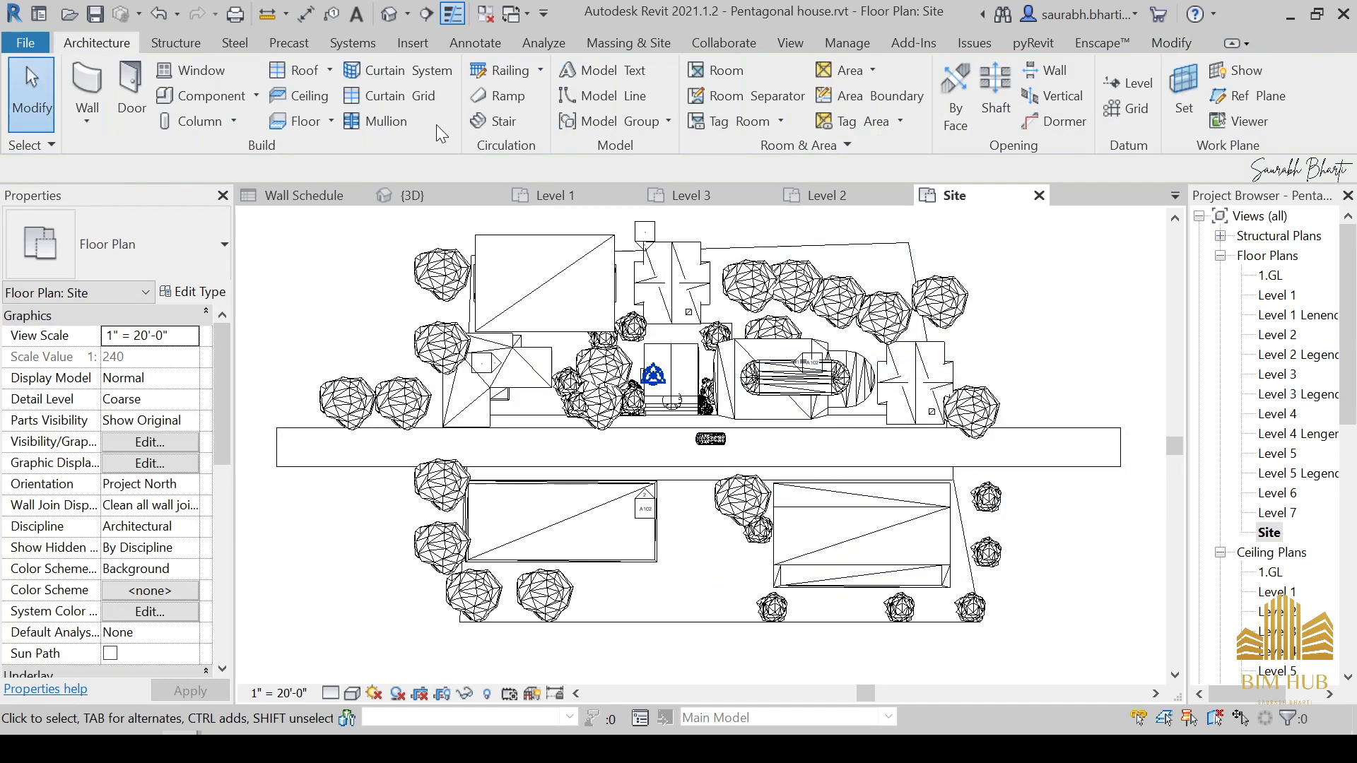
# Step: Open the Enscape Asset Library and filter the Vegetation category by the tree tag
pyautogui.click(304, 654)
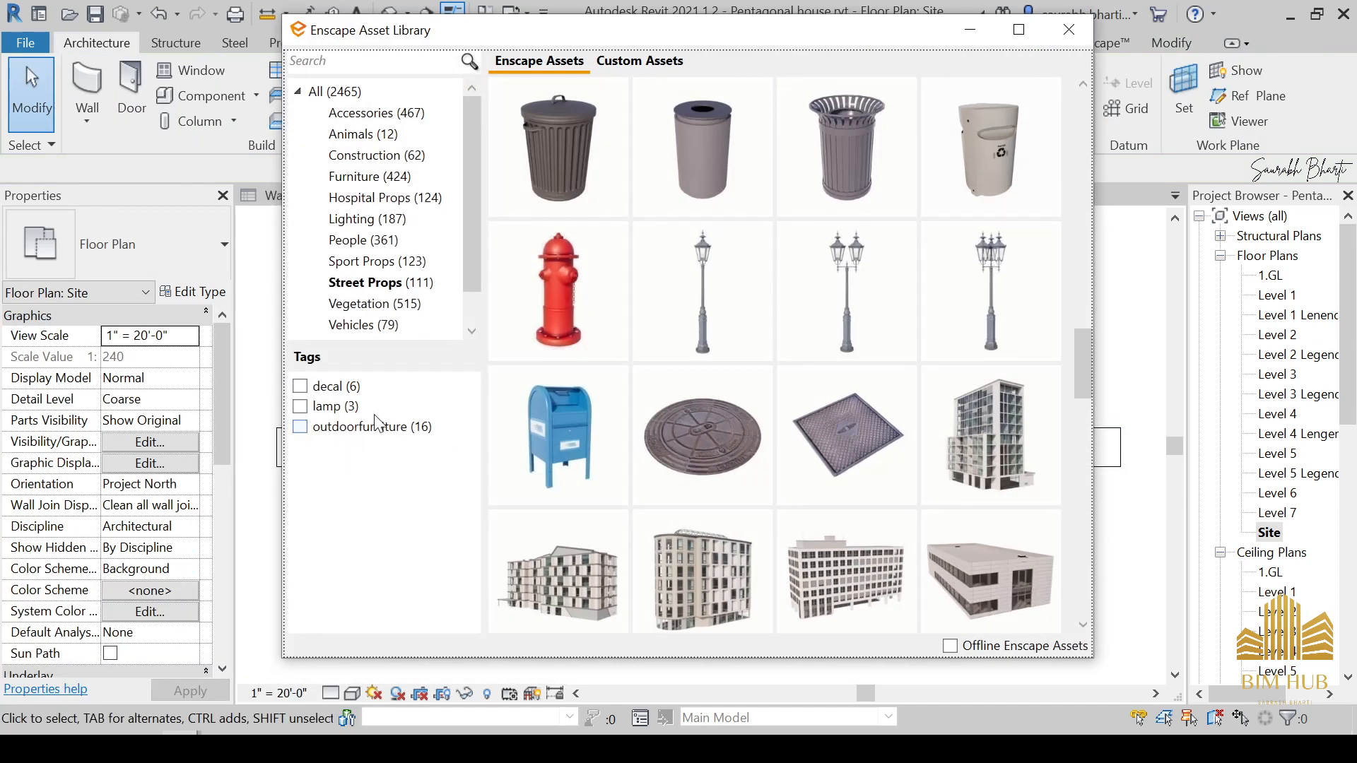
pyautogui.click(380, 304)
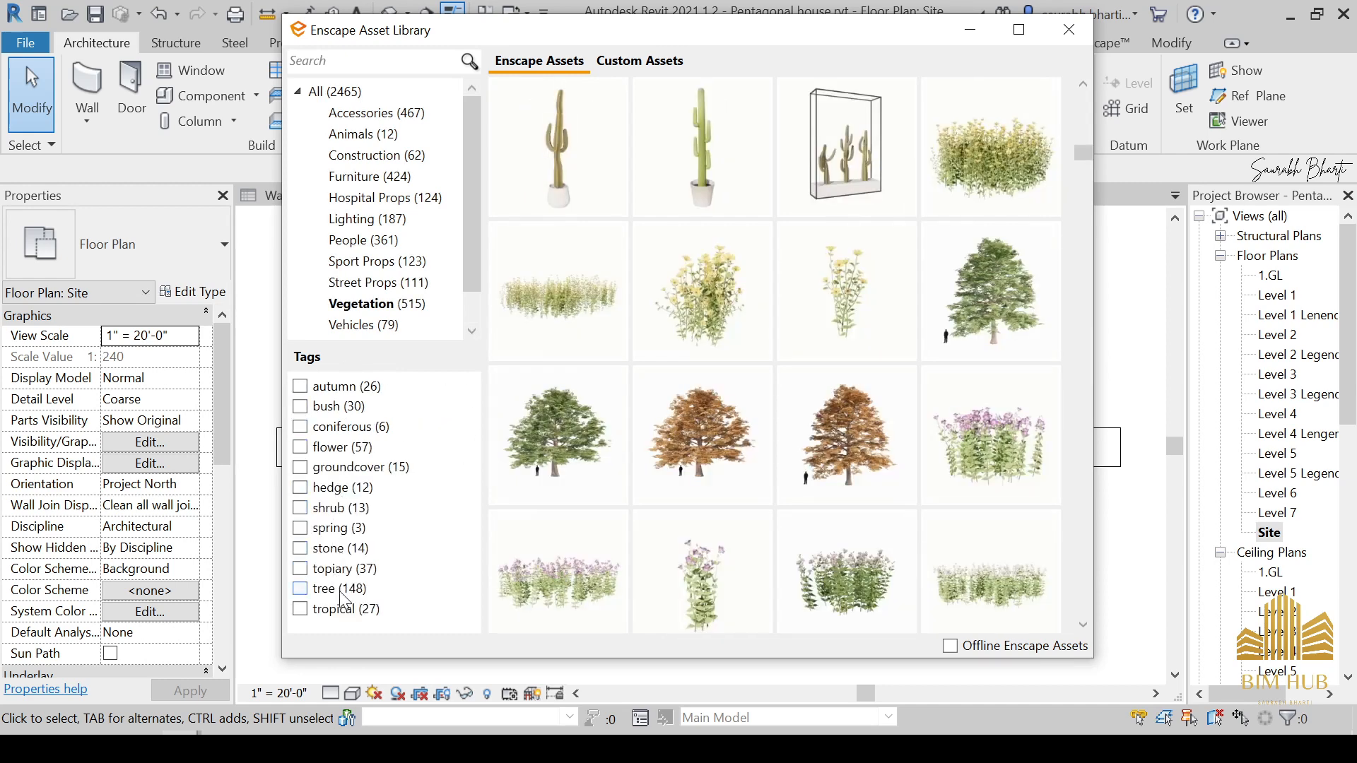
pyautogui.click(340, 592)
pyautogui.moveTo(619, 510)
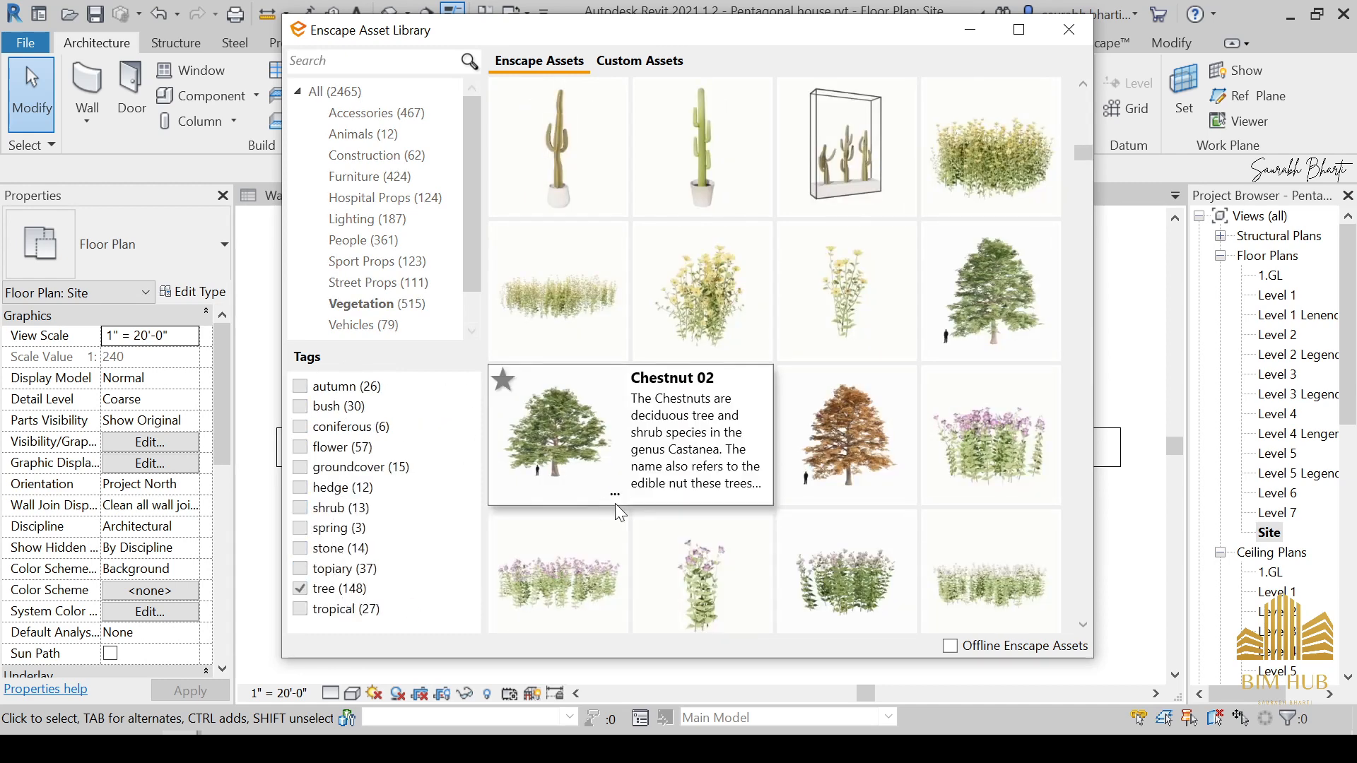
# Step: Place several Maple 06 trees around the buildings on both sides of the road in the site plan
pyautogui.click(558, 148)
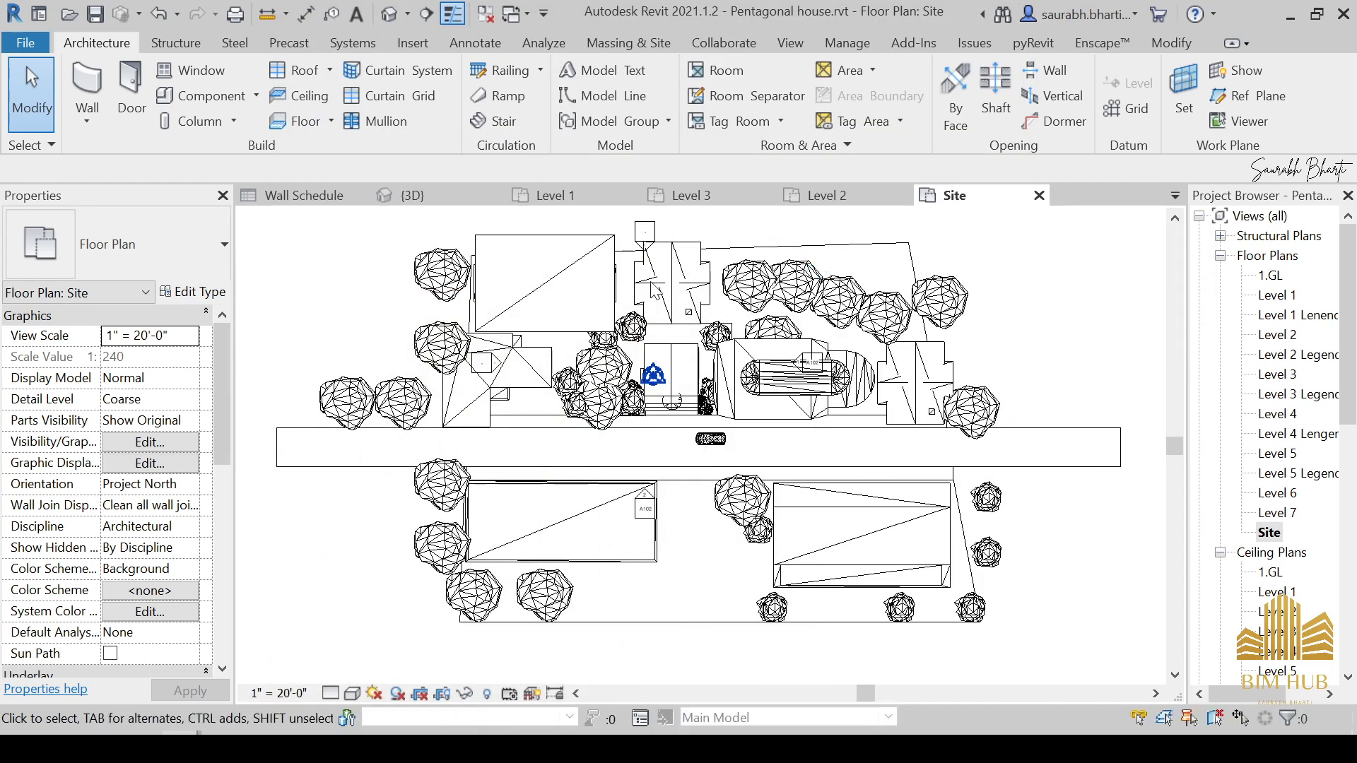
pyautogui.click(538, 400)
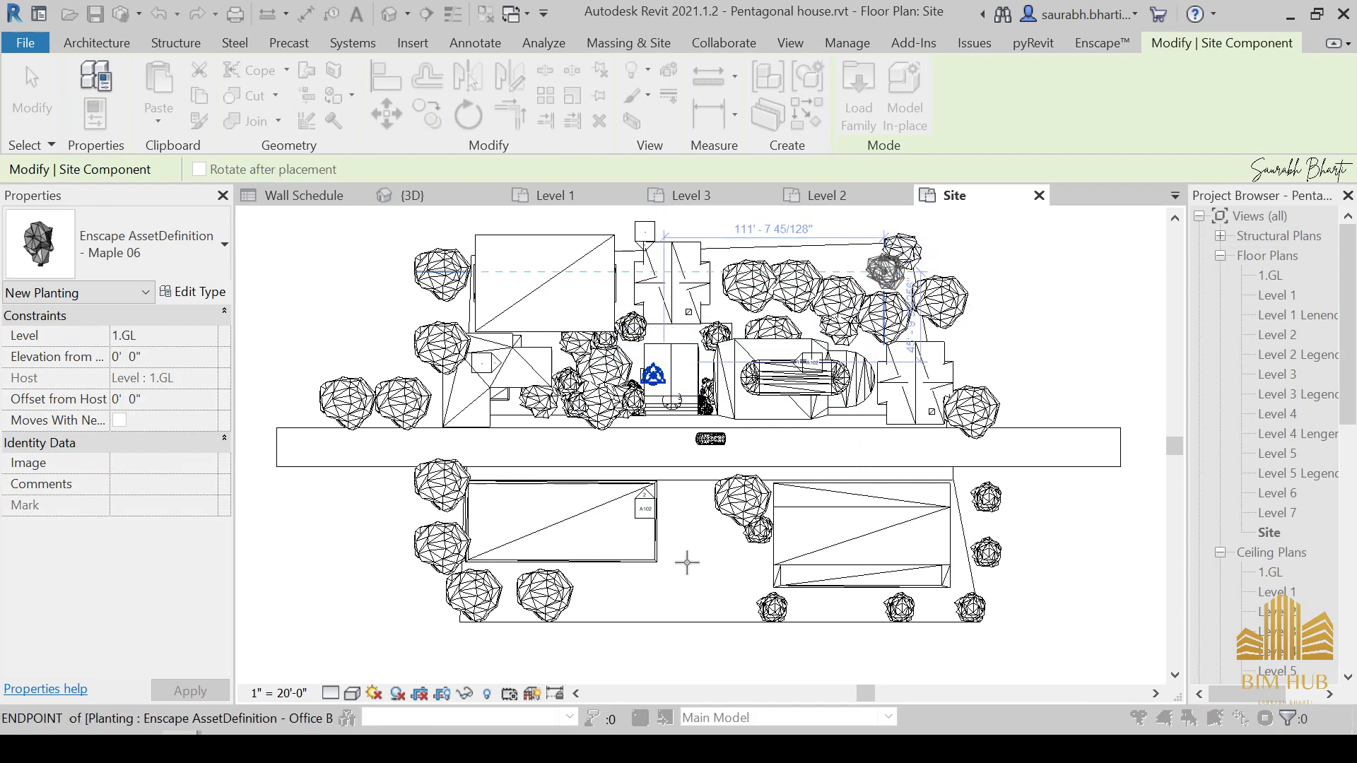
pyautogui.click(600, 592)
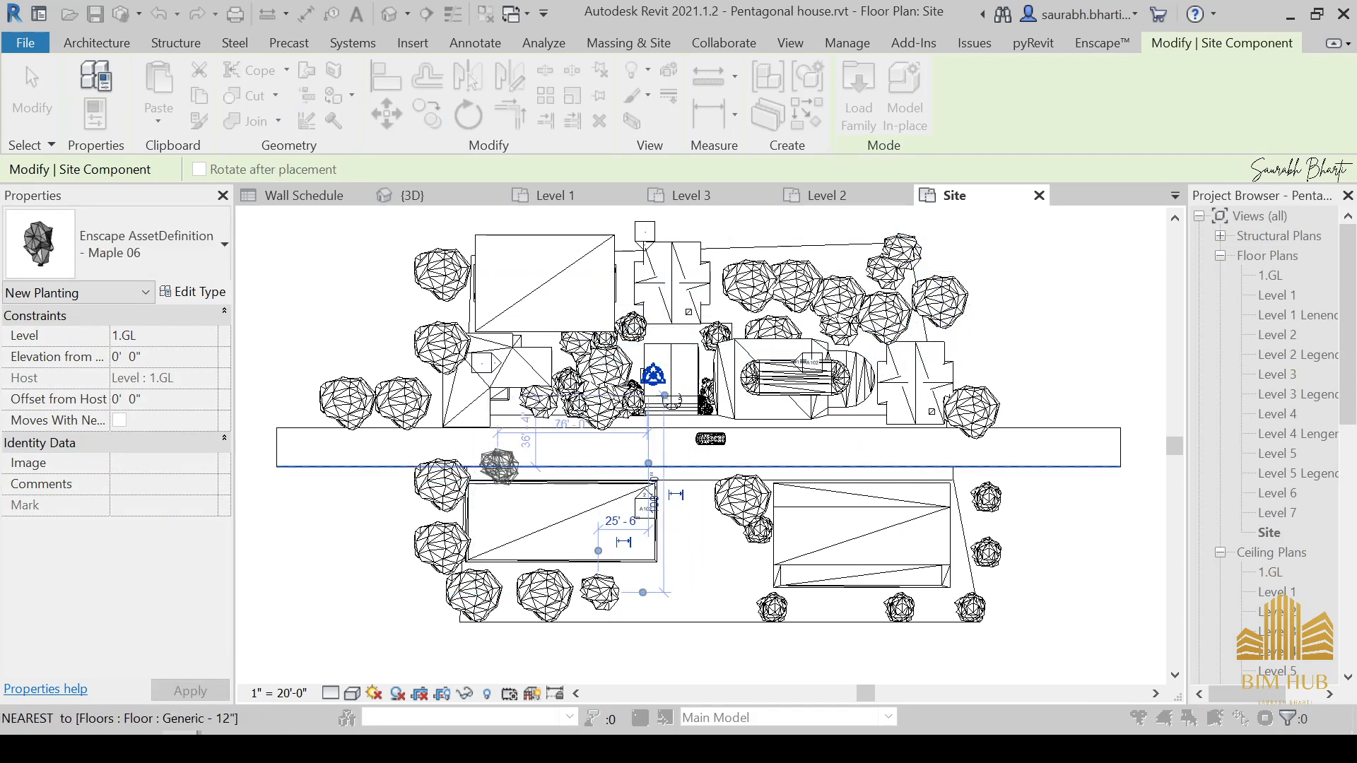
pyautogui.click(718, 545)
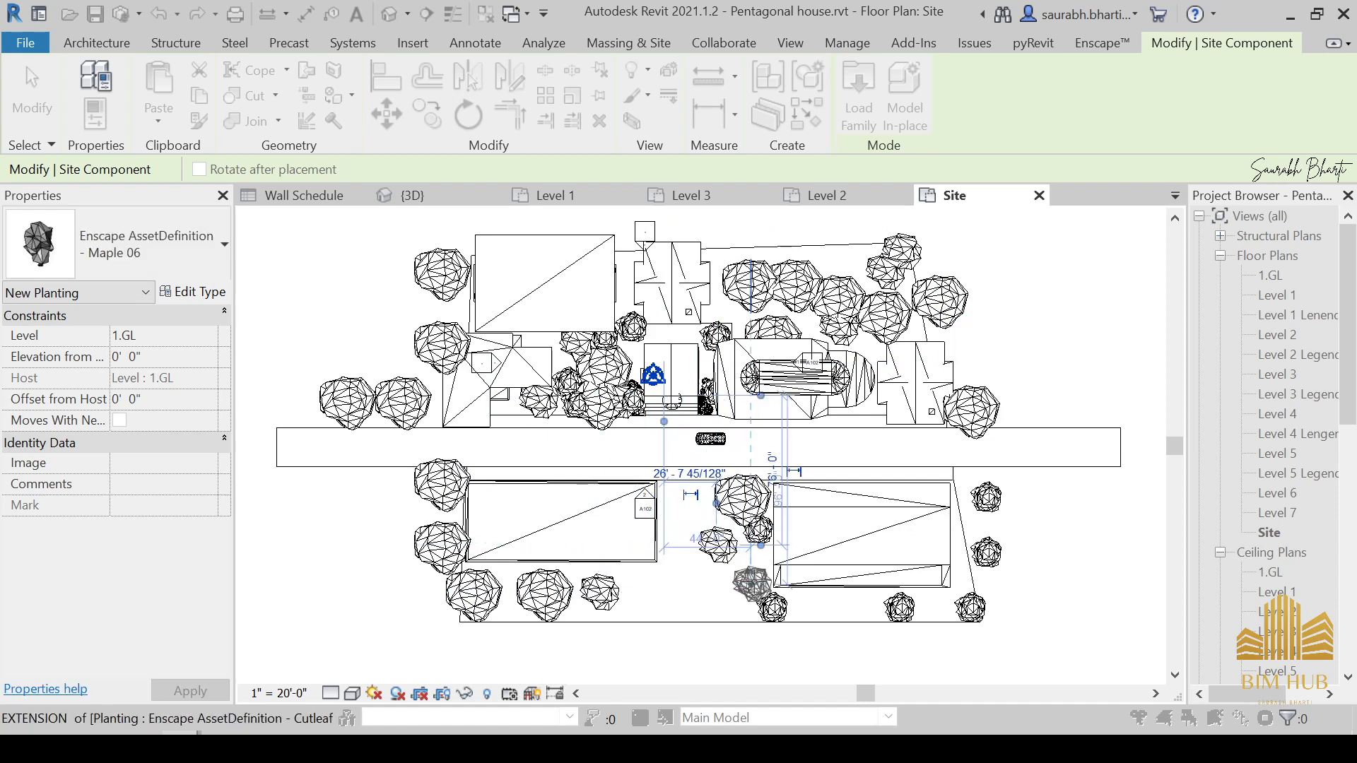
pyautogui.press('Escape')
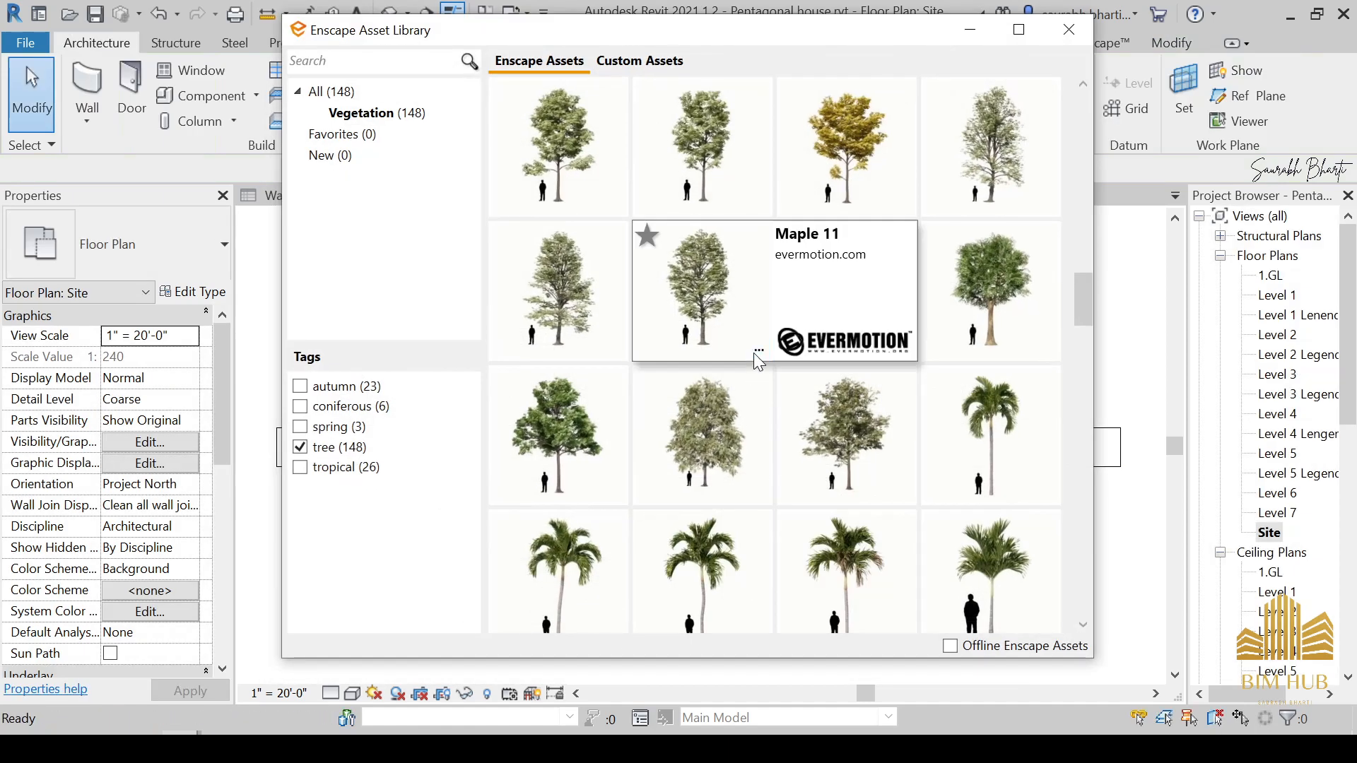
# Step: Place Maple 08 trees beside the existing trees behind the houses and around the two plots across the road
pyautogui.click(888, 159)
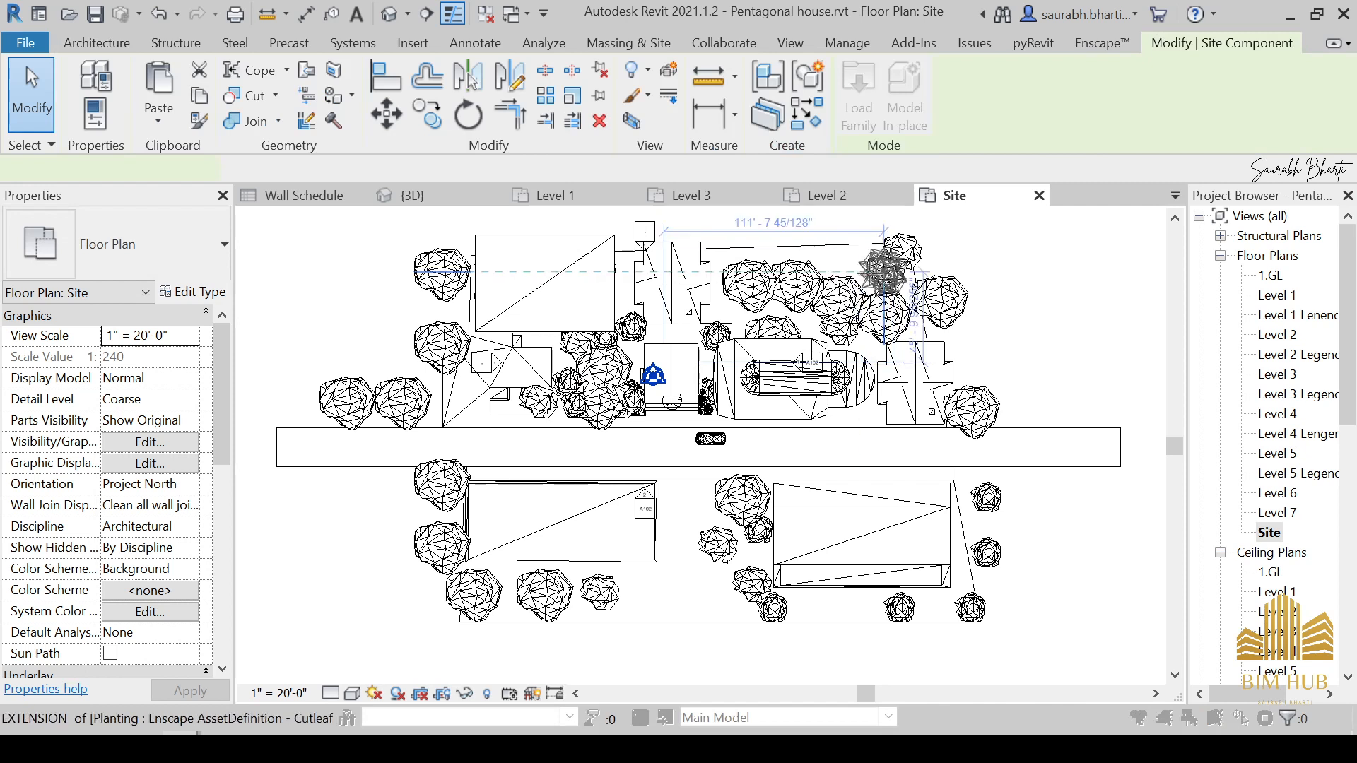
pyautogui.click(813, 608)
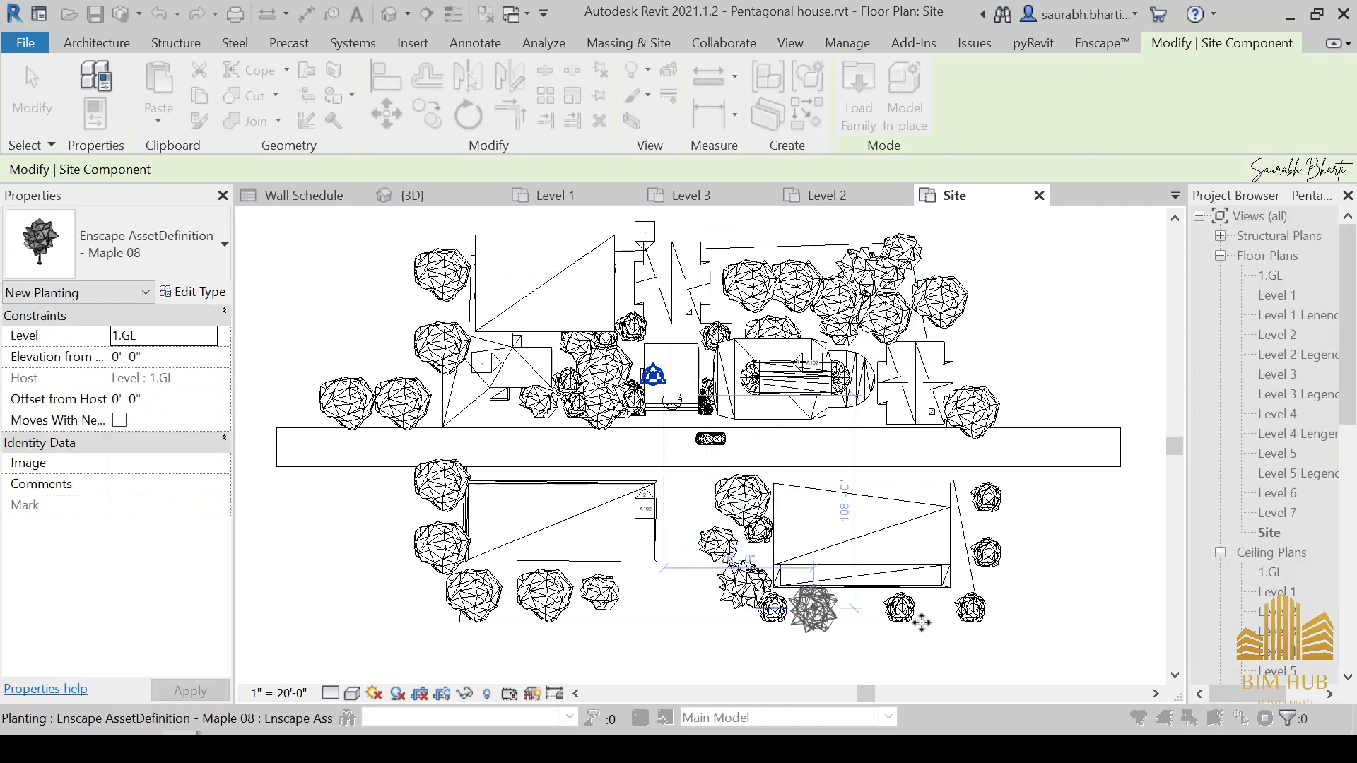
pyautogui.click(940, 608)
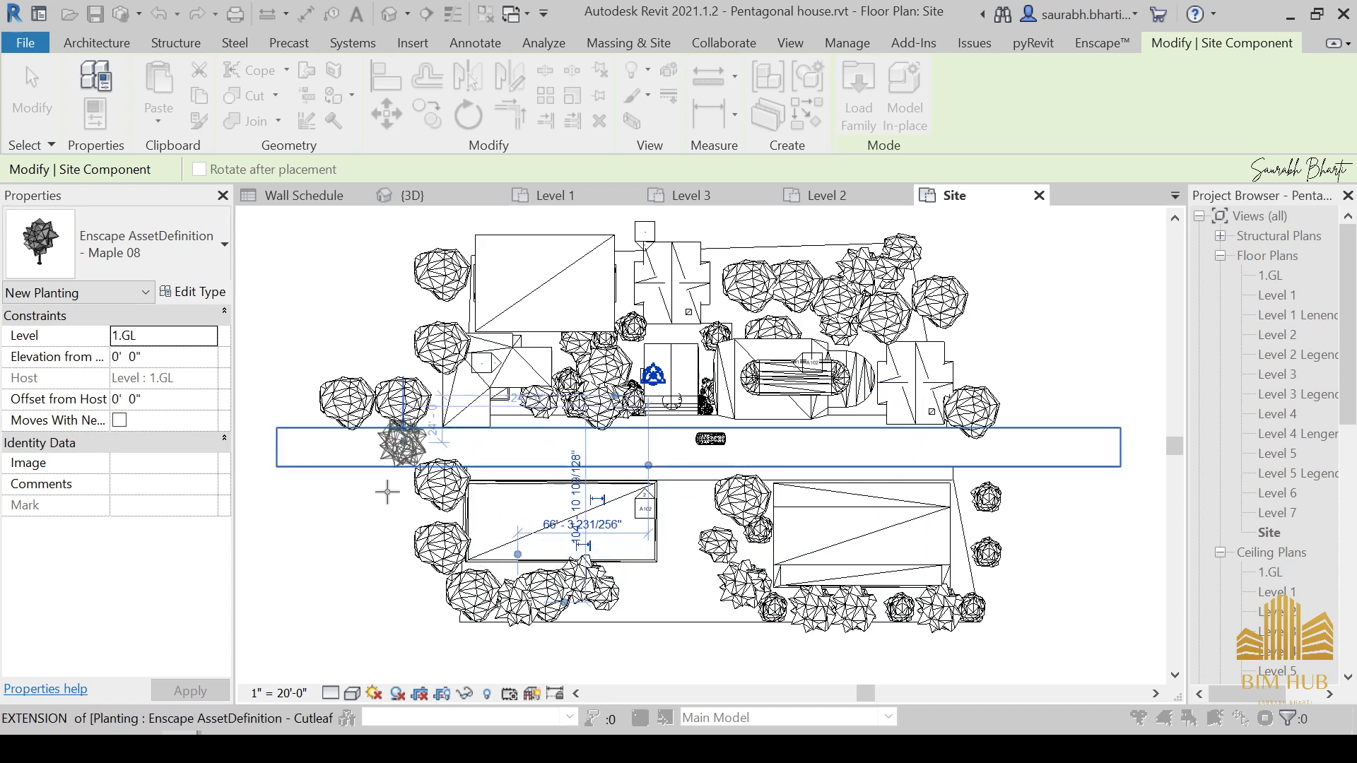
pyautogui.click(402, 497)
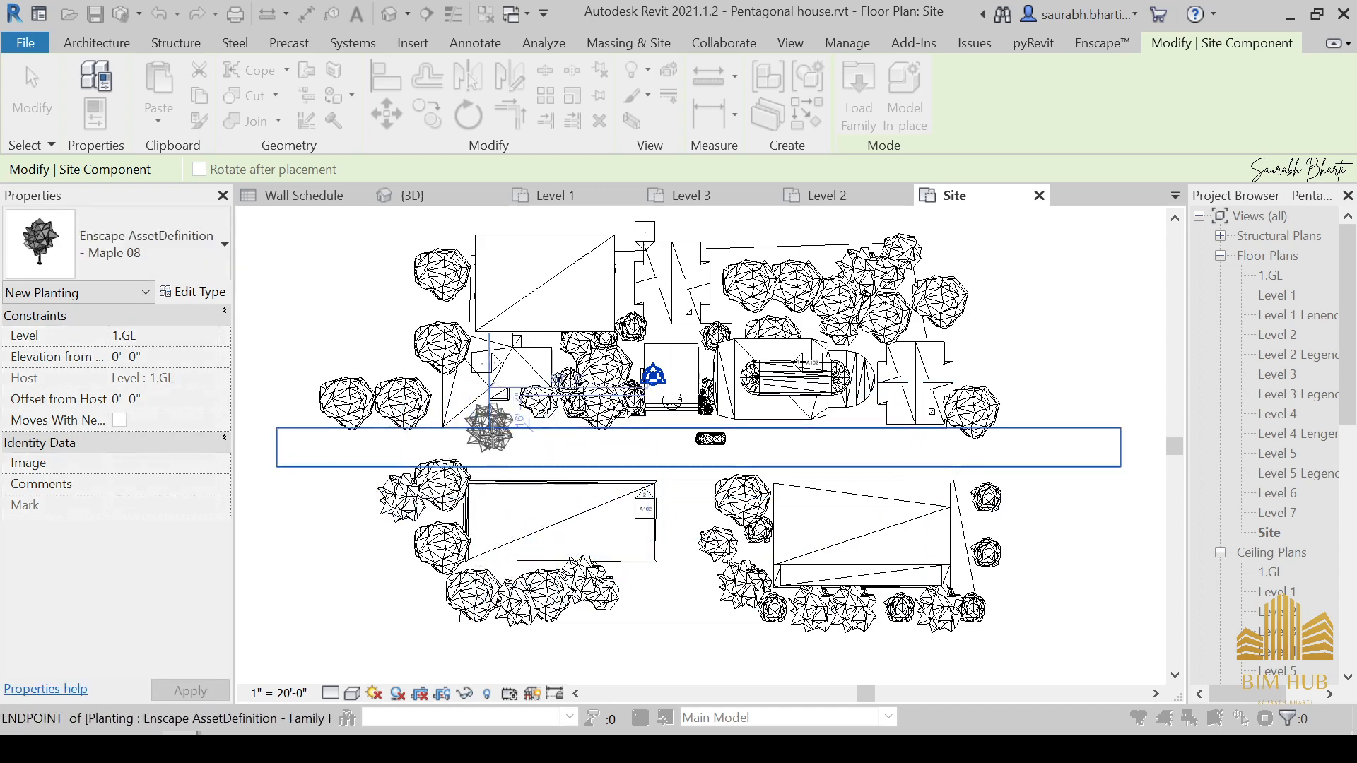
pyautogui.press('Escape')
# Step: Place large Hornbeam, Autumn trees around the outer edges of the site on both sides of the road
pyautogui.scroll(-5, 813, 431)
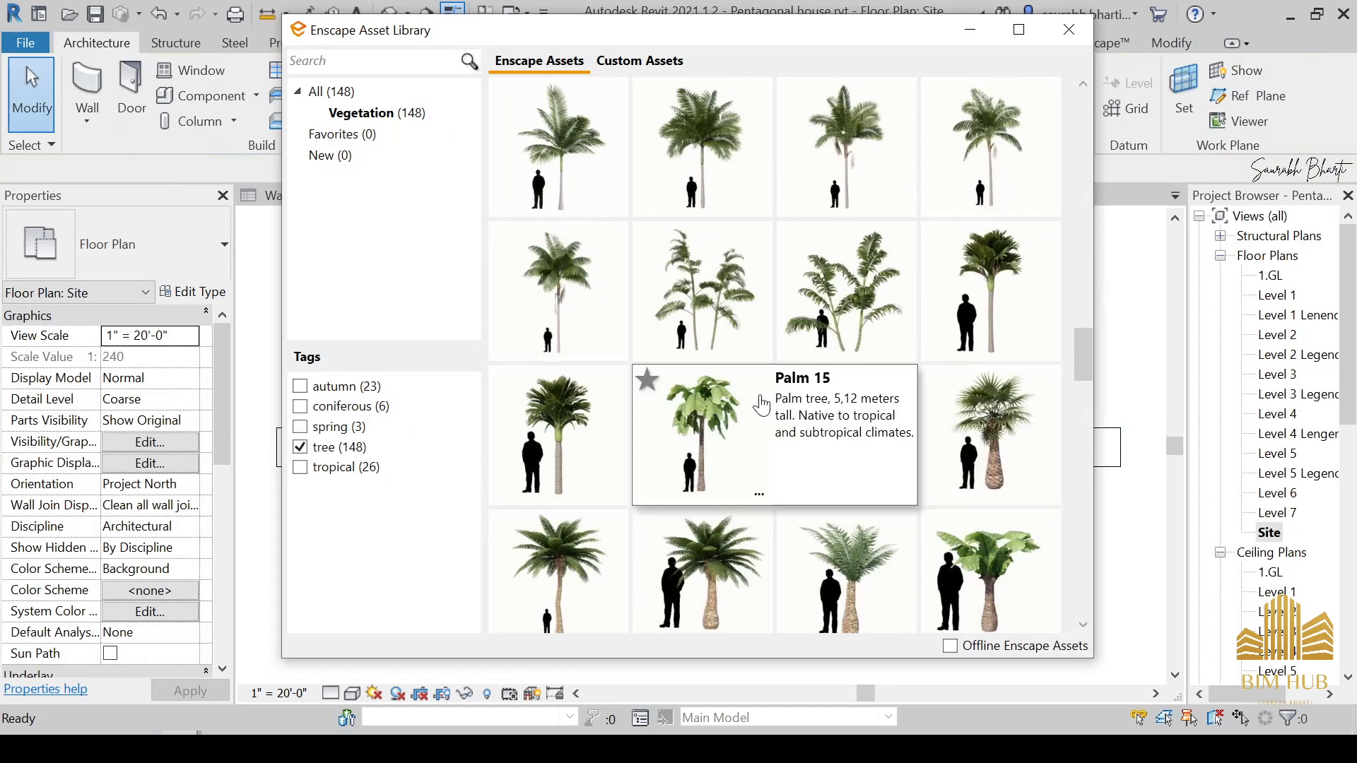
pyautogui.scroll(-2, 757, 426)
pyautogui.scroll(10, 730, 304)
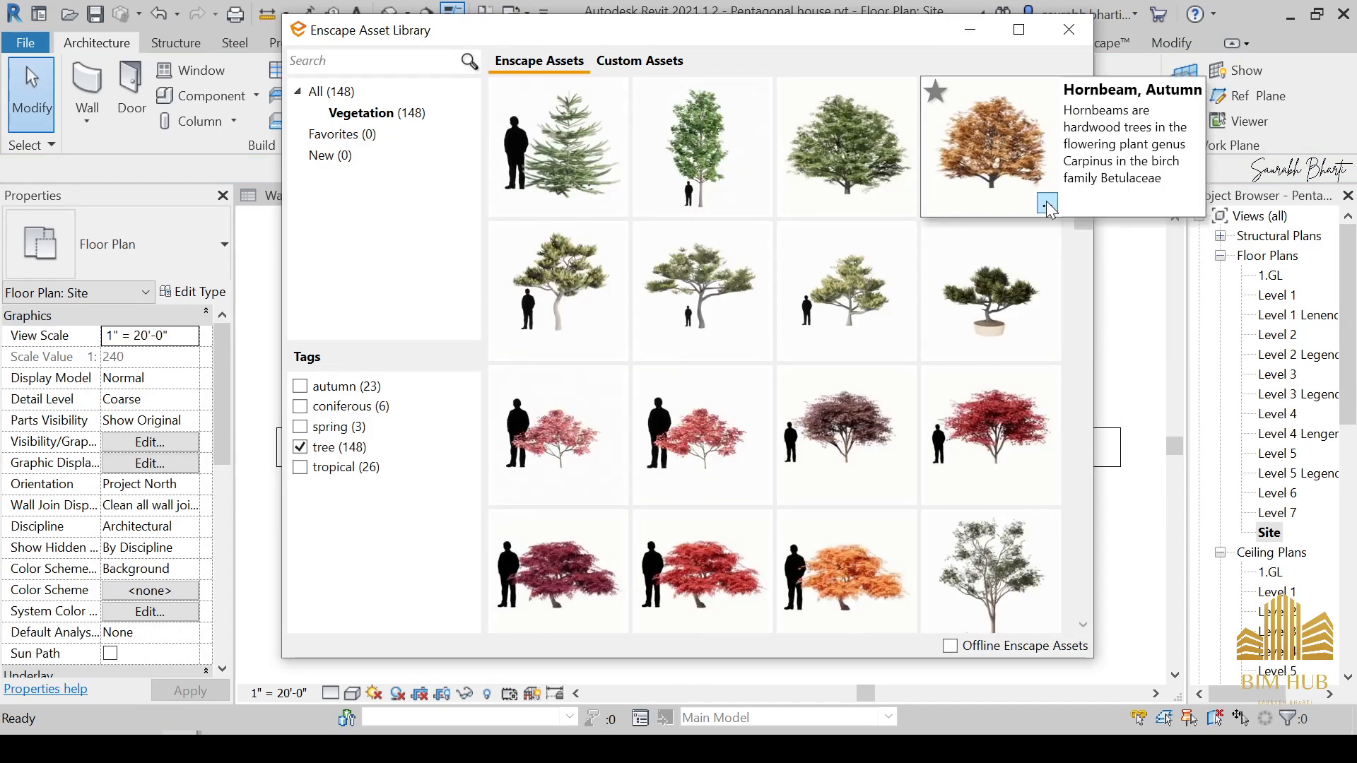
pyautogui.click(1008, 154)
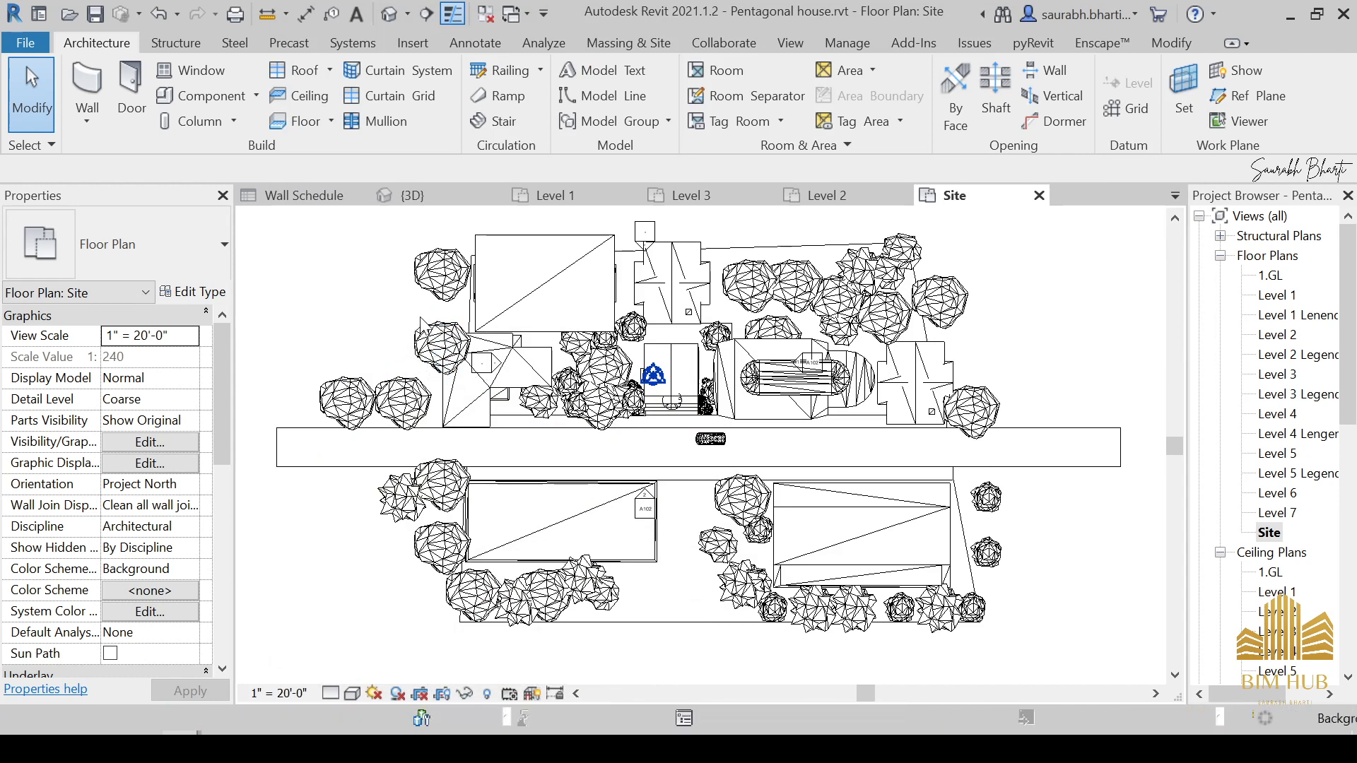
pyautogui.press('Return')
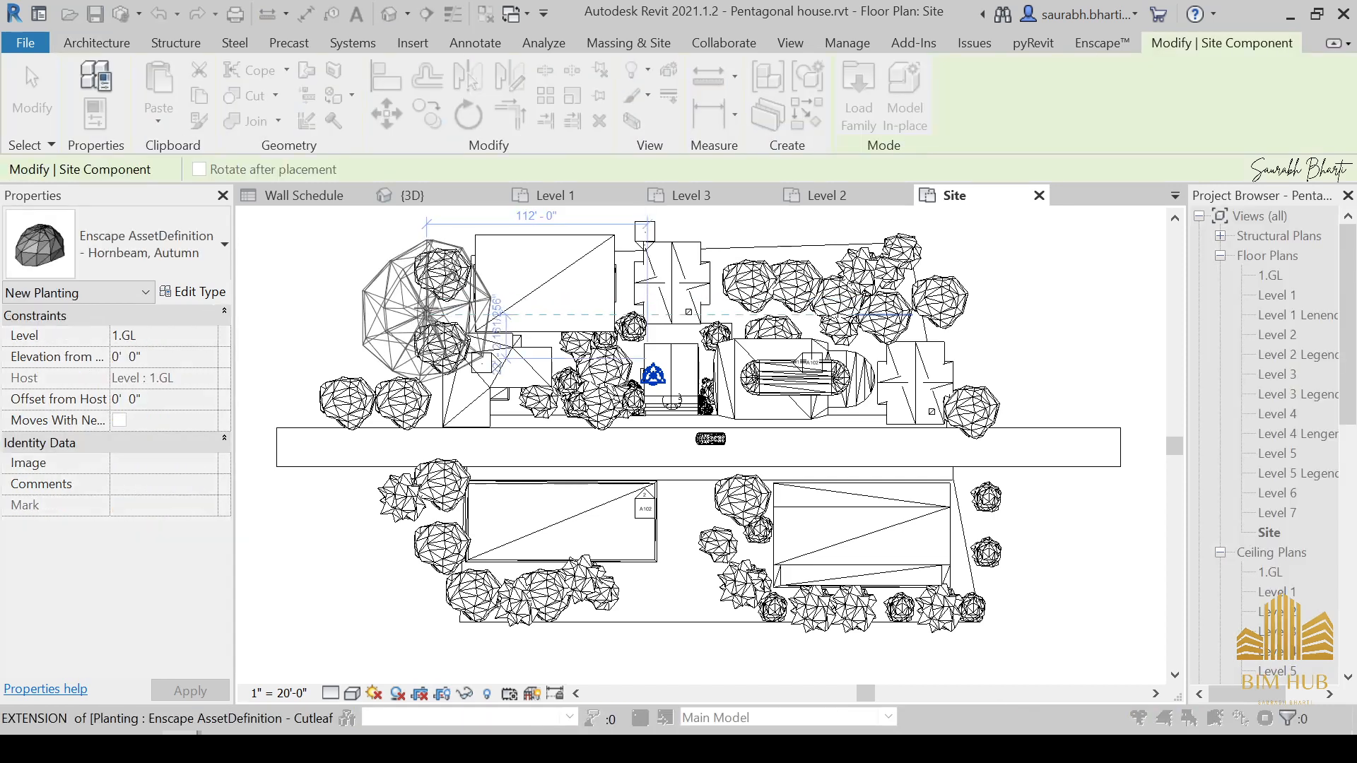
pyautogui.click(348, 359)
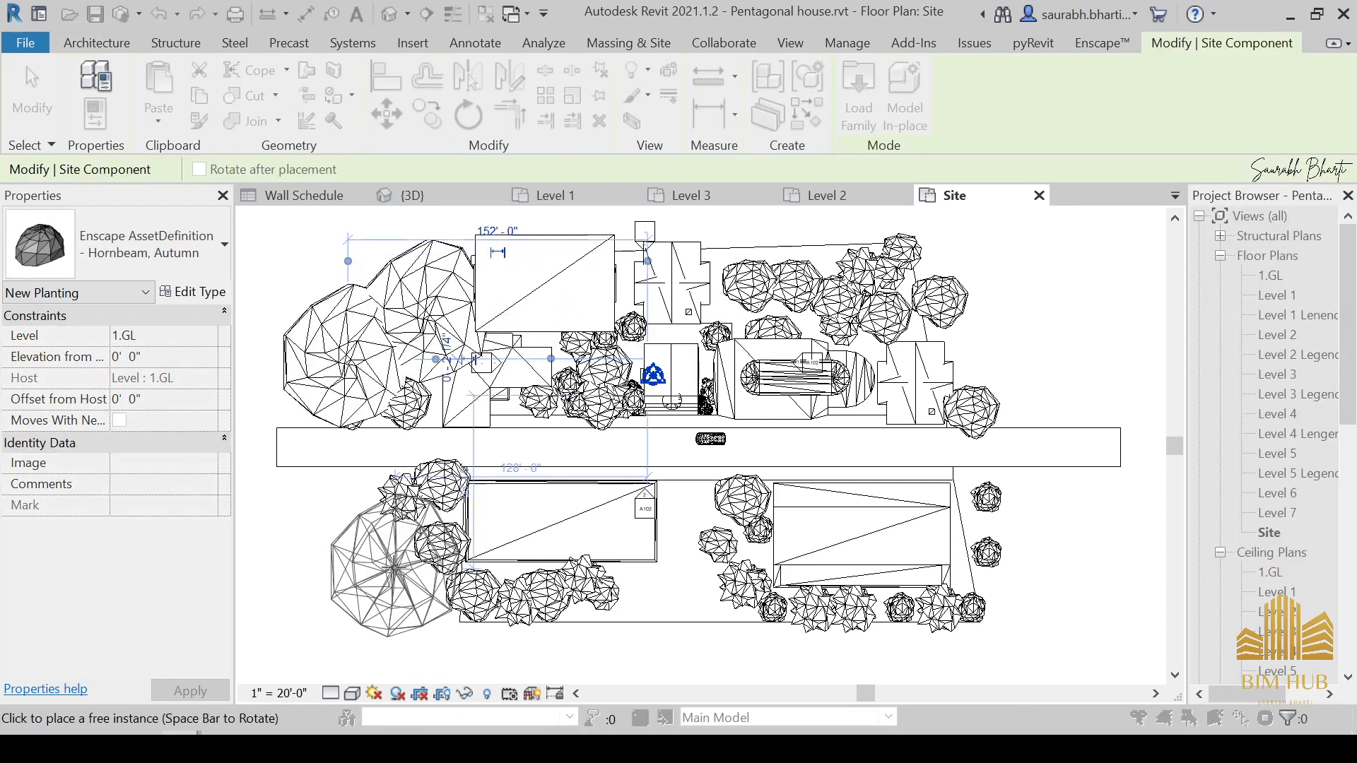
pyautogui.click(339, 544)
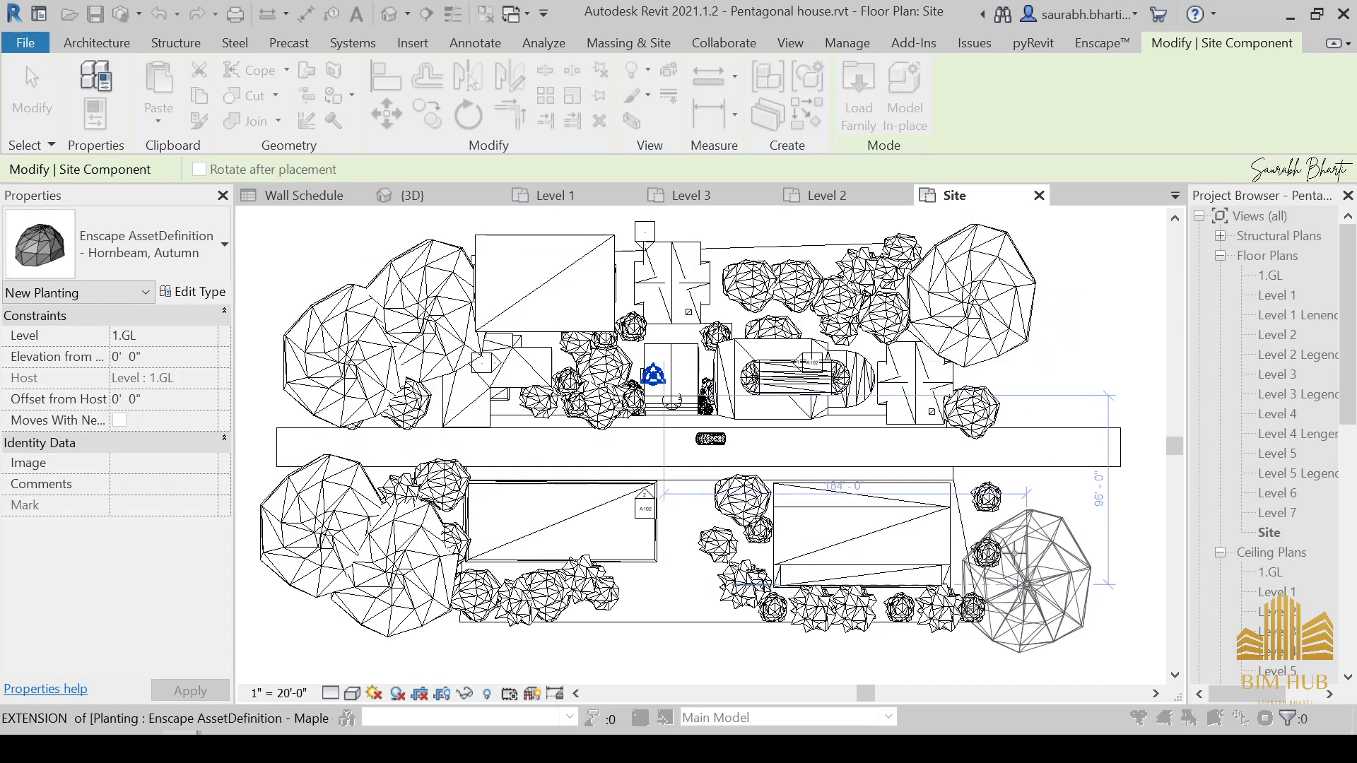
pyautogui.click(865, 665)
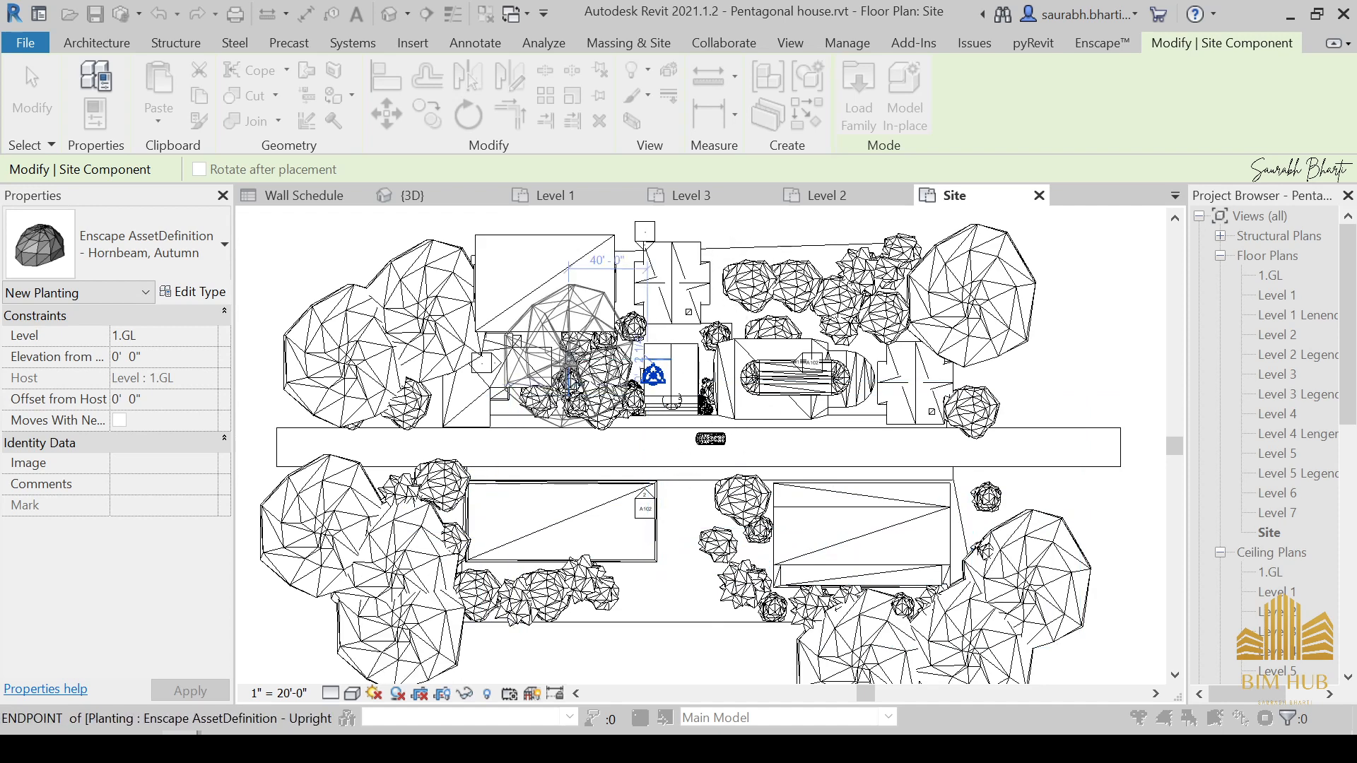
pyautogui.press('Escape')
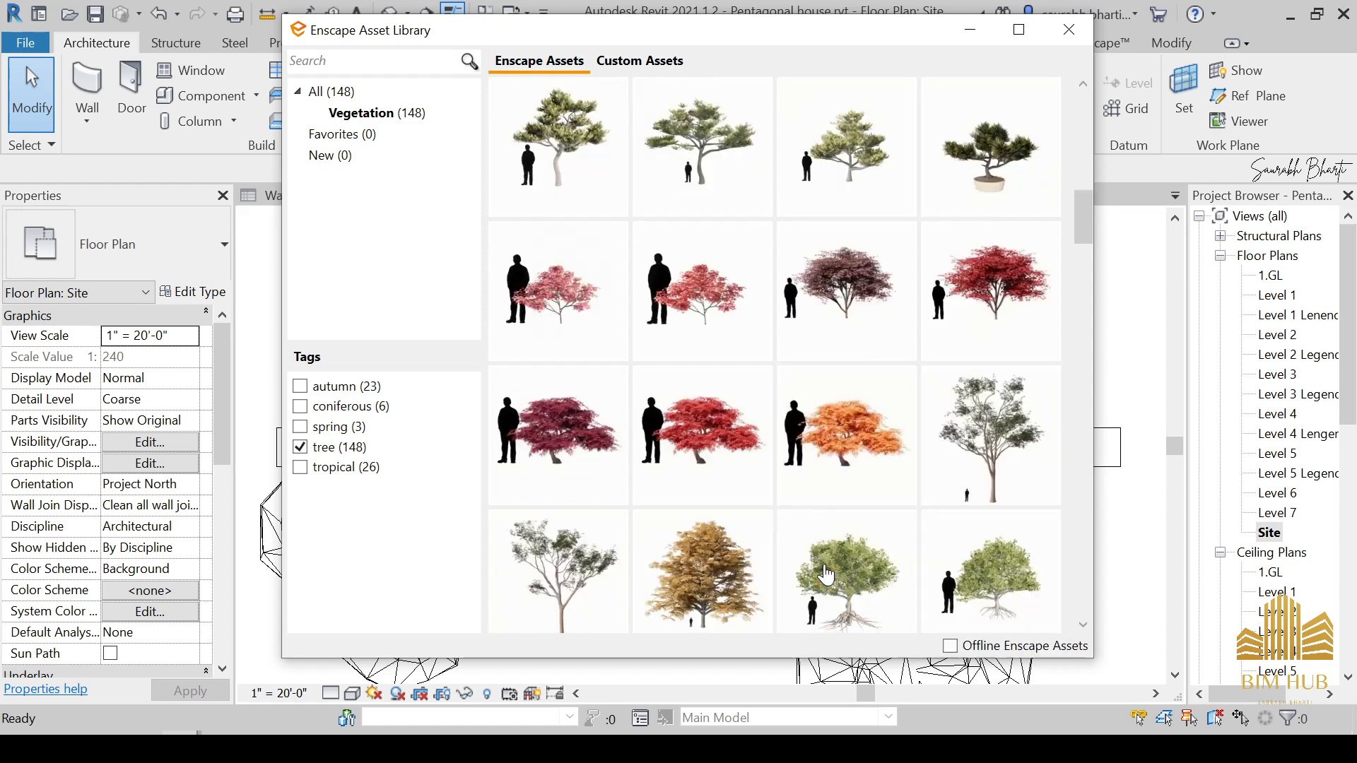
# Step: Place Mangrove Tree assets in gaps around the site's edges, beside the houses and near the far end of the road
pyautogui.scroll(-1, 825, 576)
pyautogui.click(856, 459)
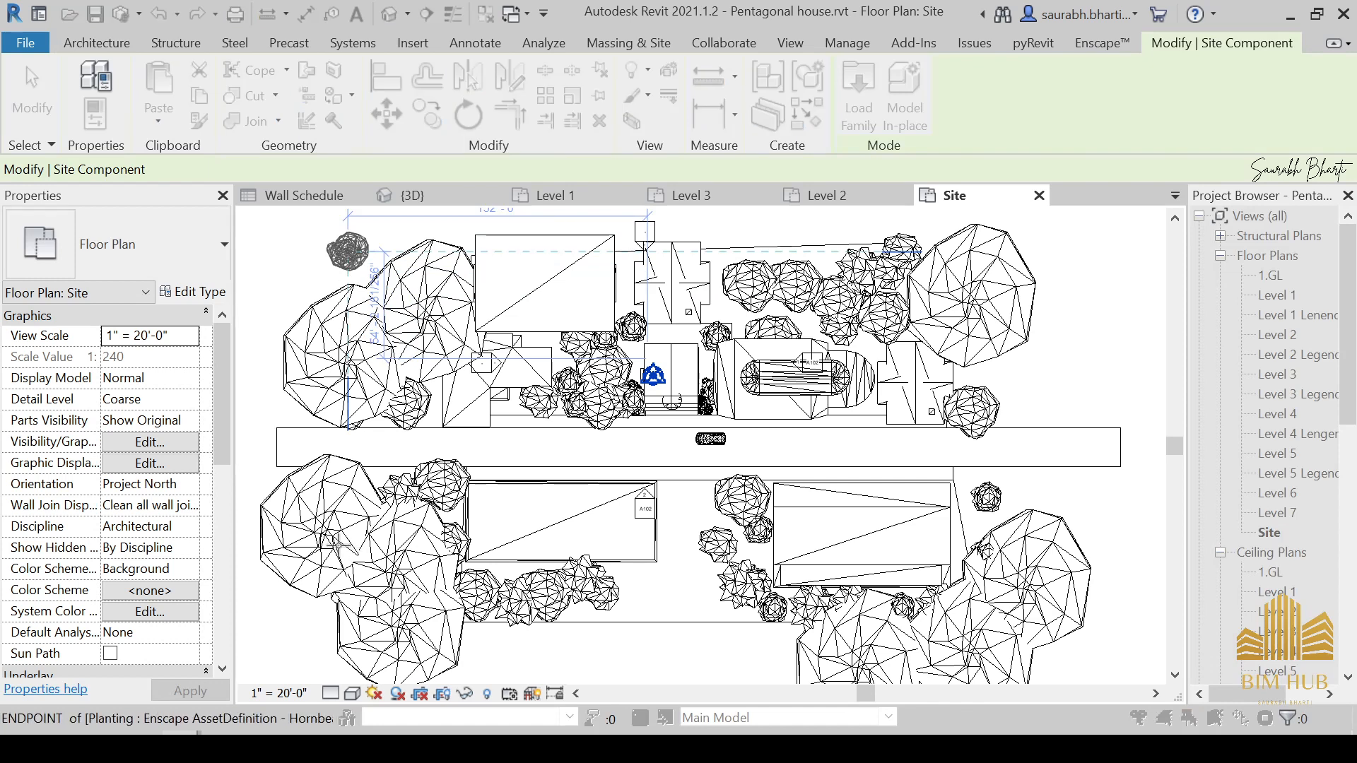
pyautogui.click(318, 599)
pyautogui.click(608, 608)
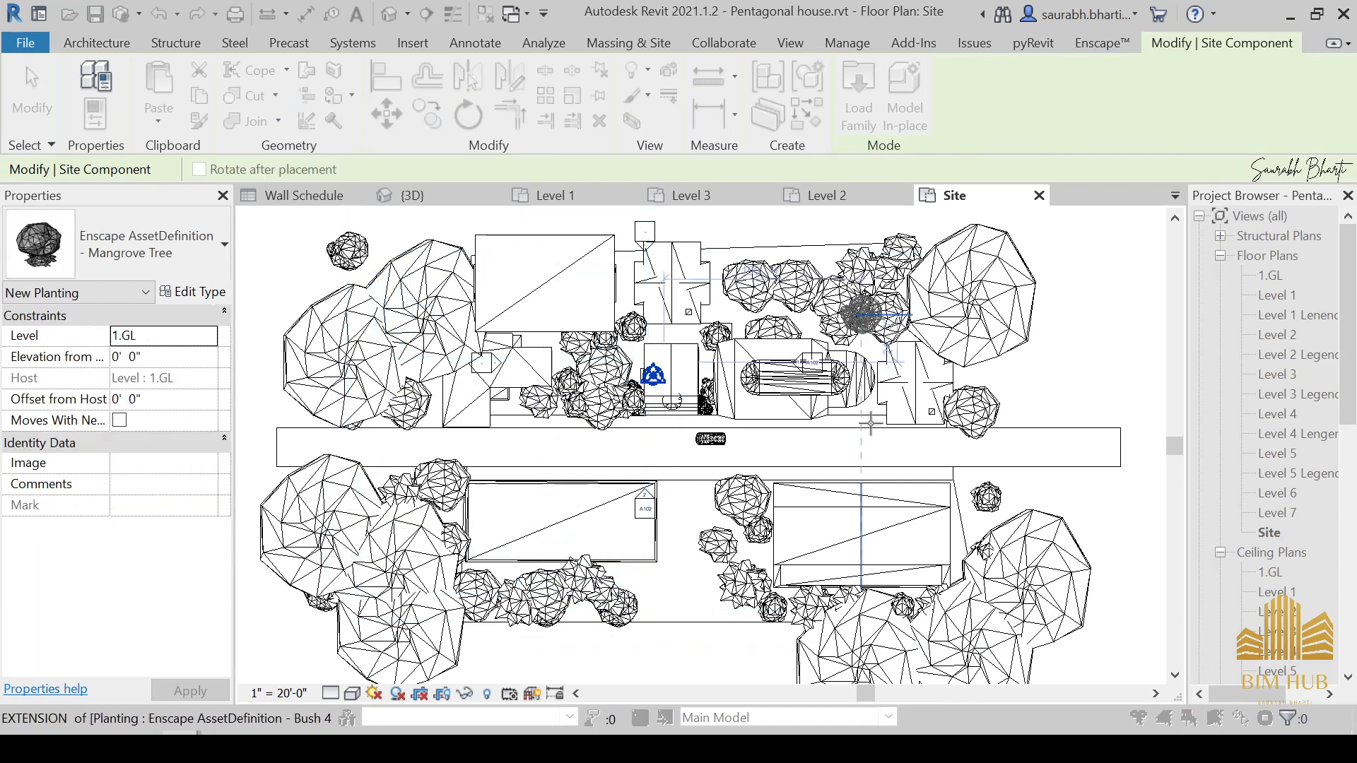
pyautogui.click(863, 316)
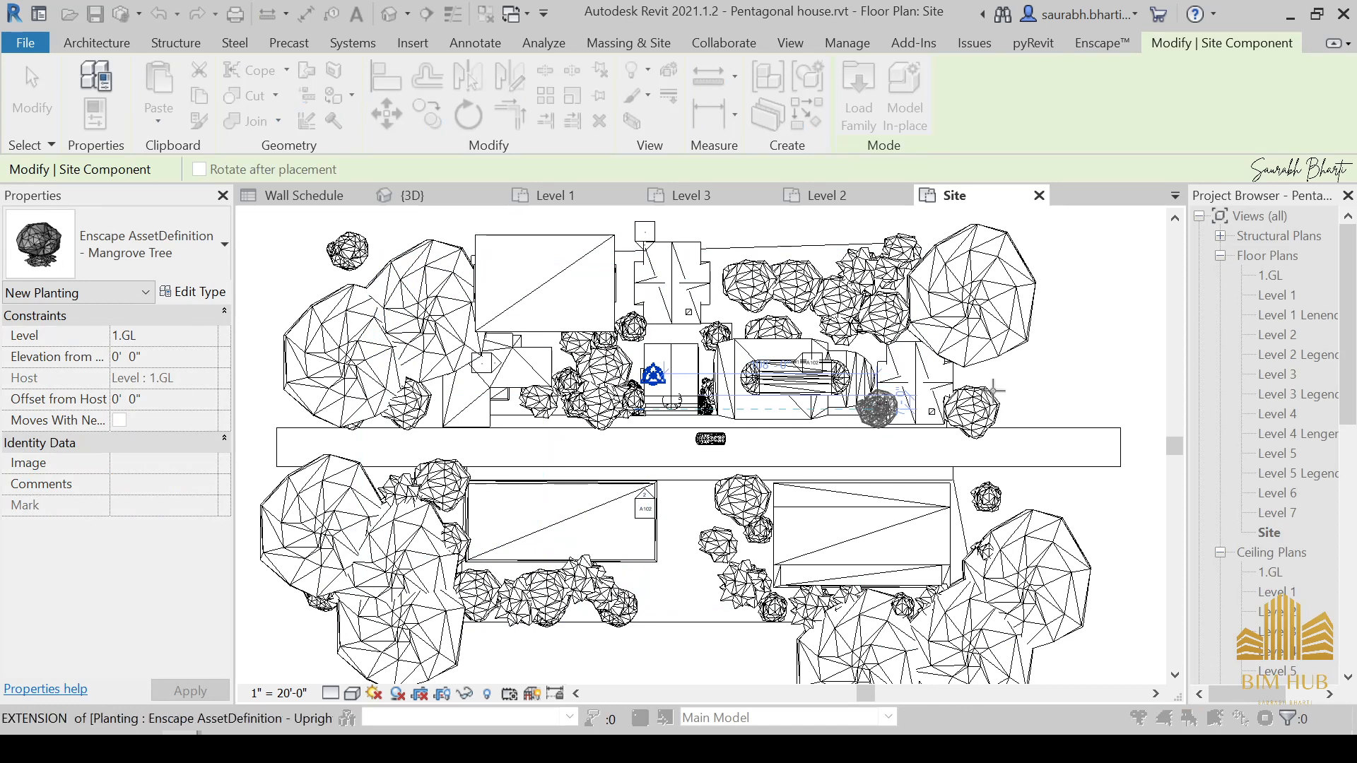
pyautogui.click(1082, 427)
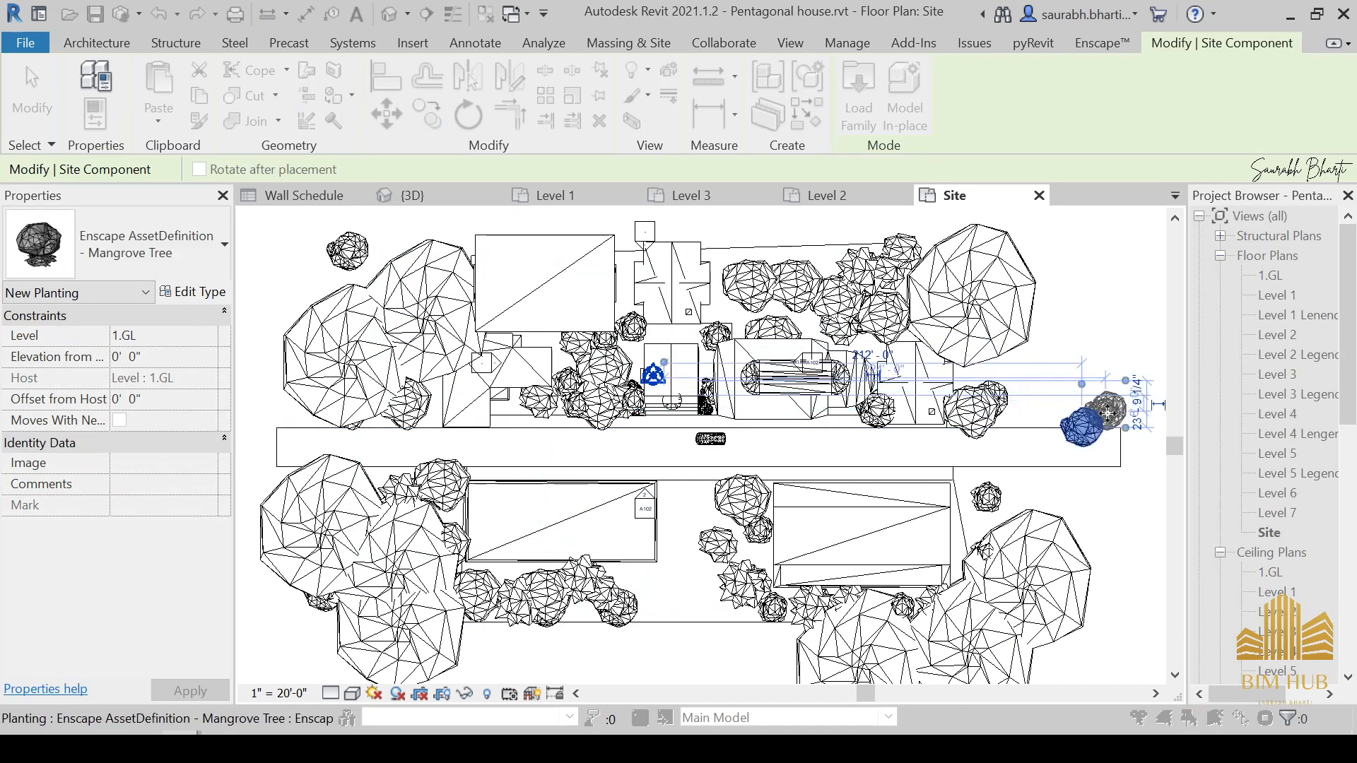
pyautogui.click(1043, 409)
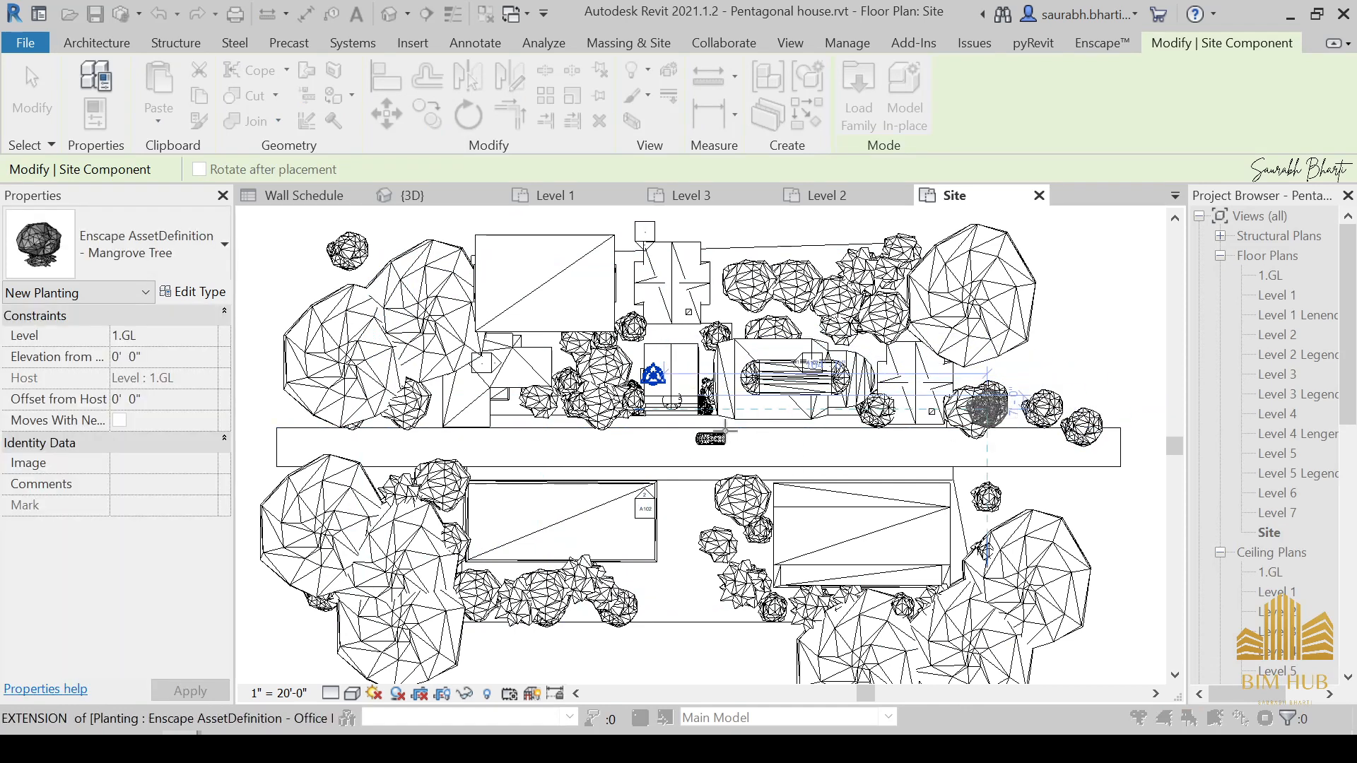
pyautogui.press('Escape')
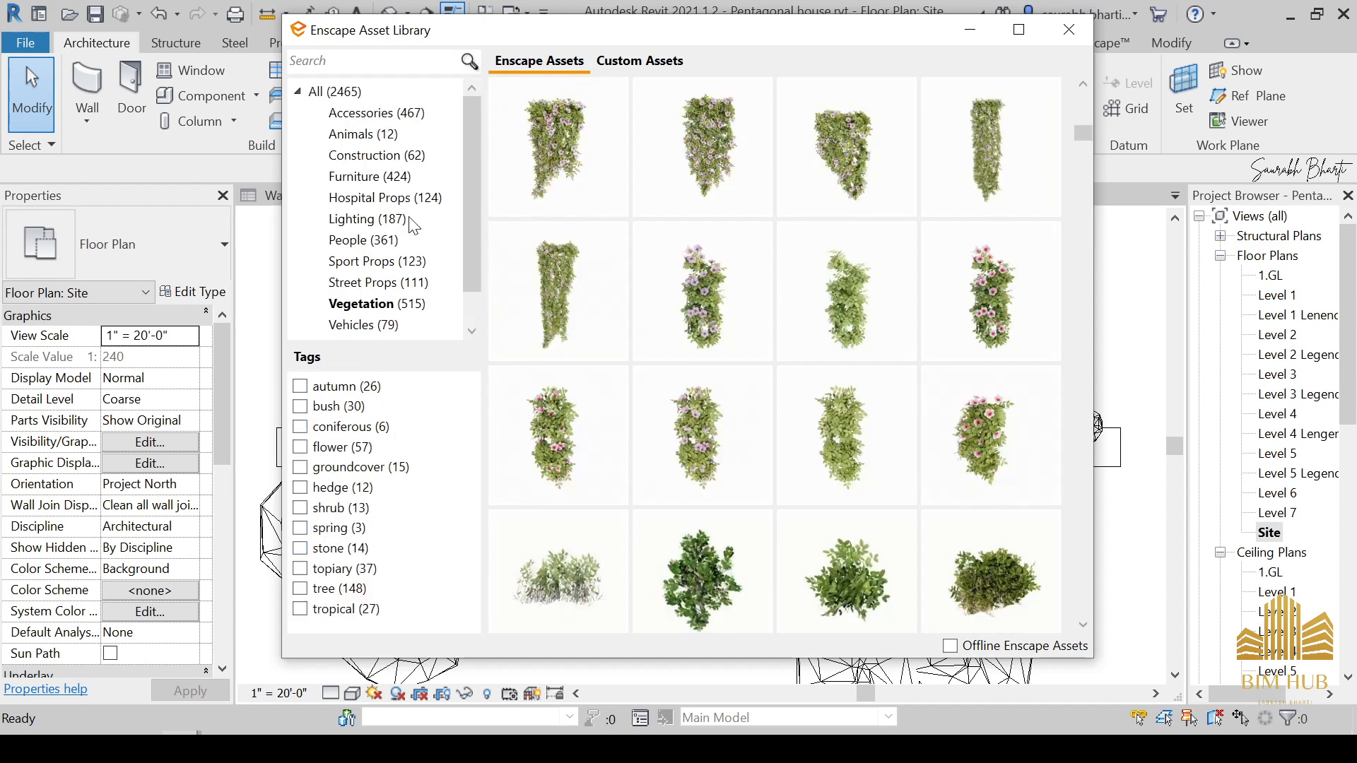
# Step: Place the Car 54 sedan from the Vehicles category on the road, crosswise and apart from the existing car
pyautogui.click(388, 330)
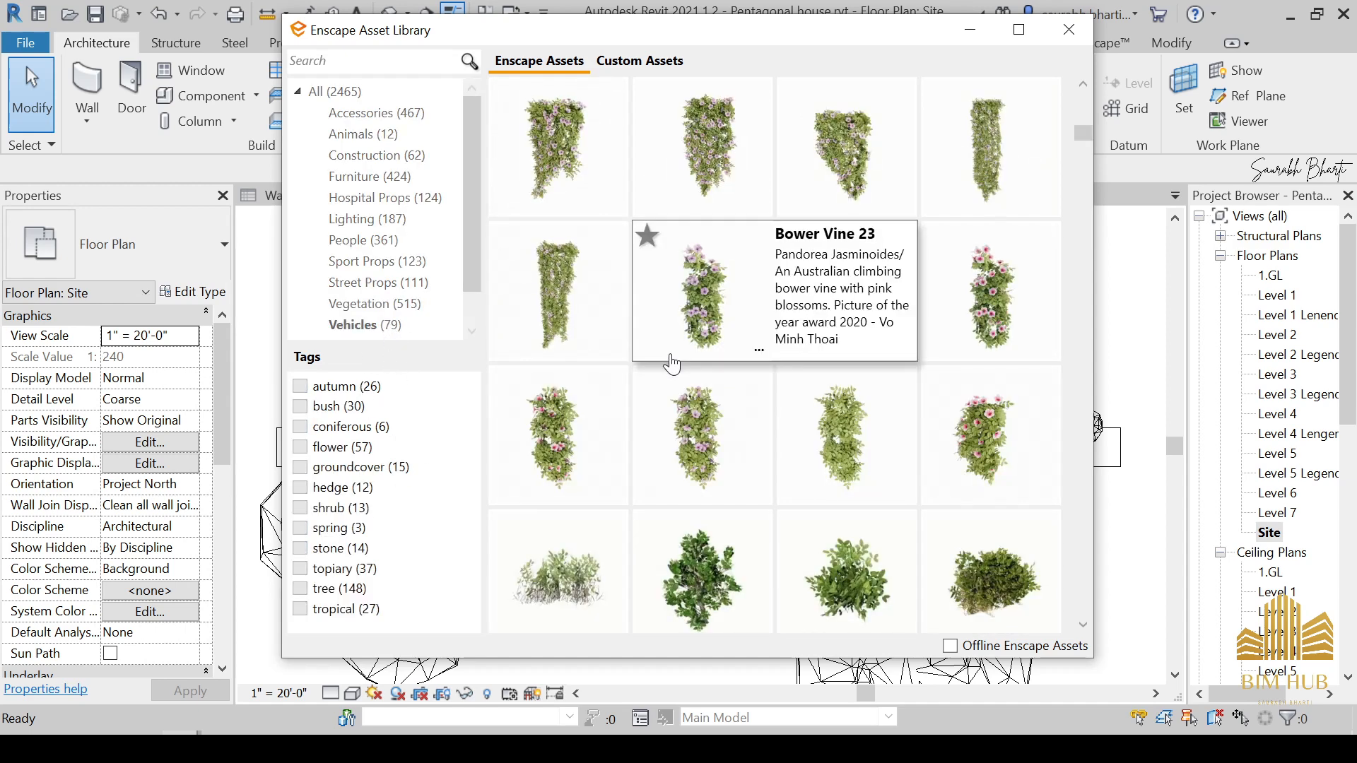
pyautogui.scroll(-5, 874, 392)
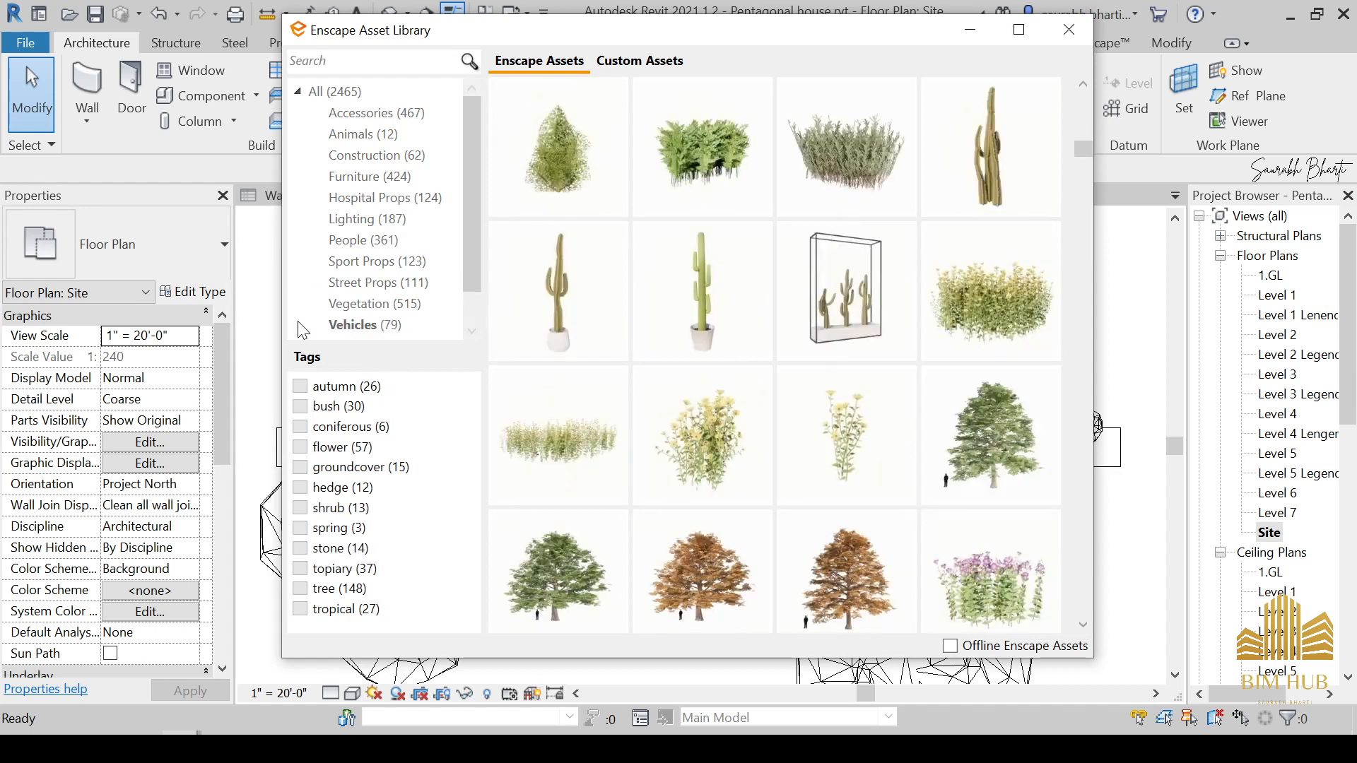
pyautogui.click(141, 747)
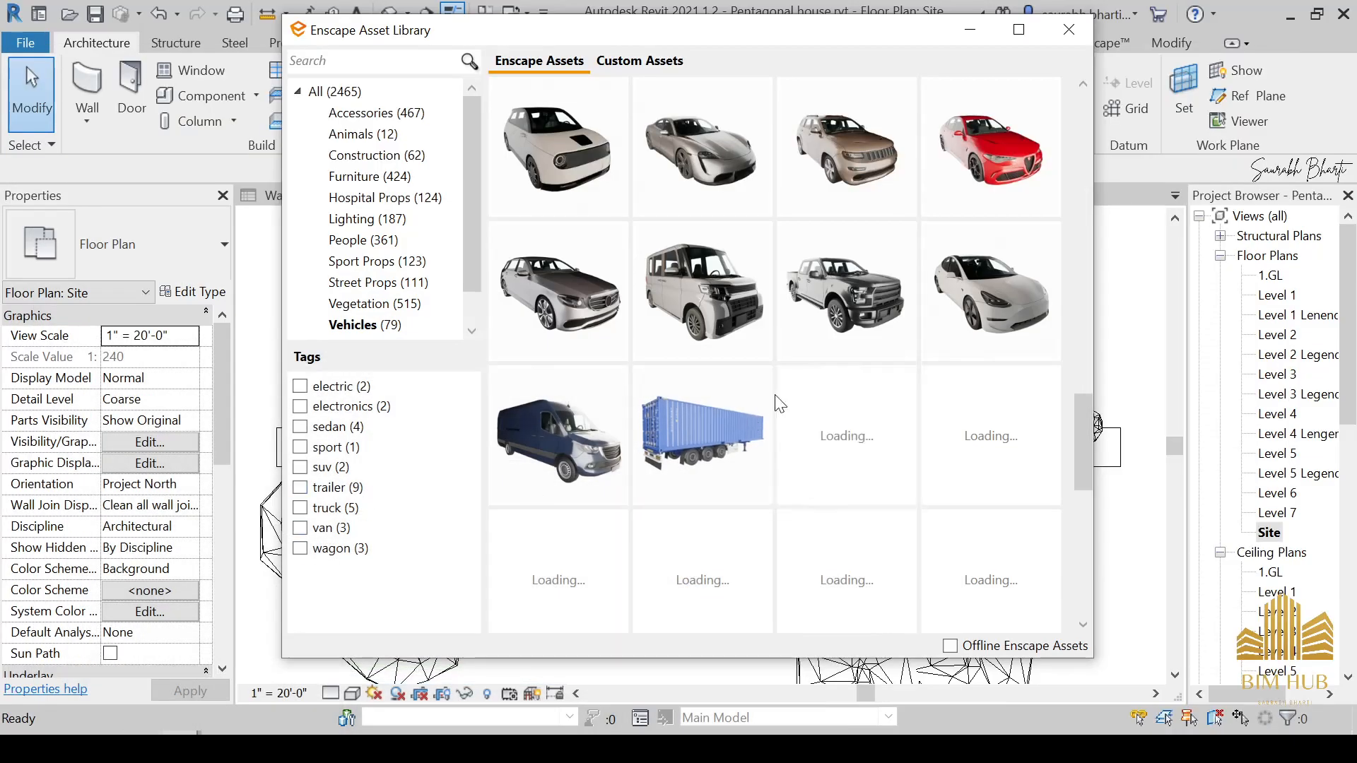
pyautogui.moveTo(950, 353)
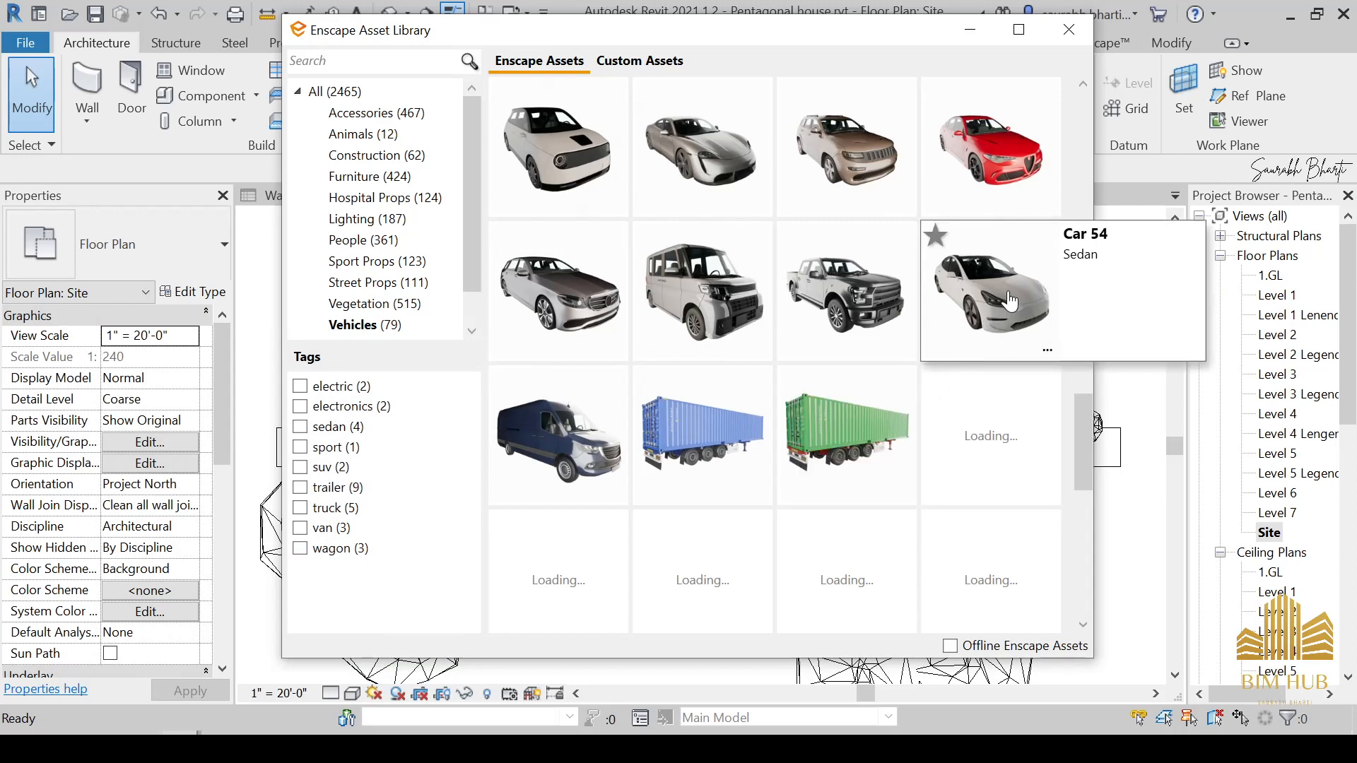
pyautogui.click(1009, 302)
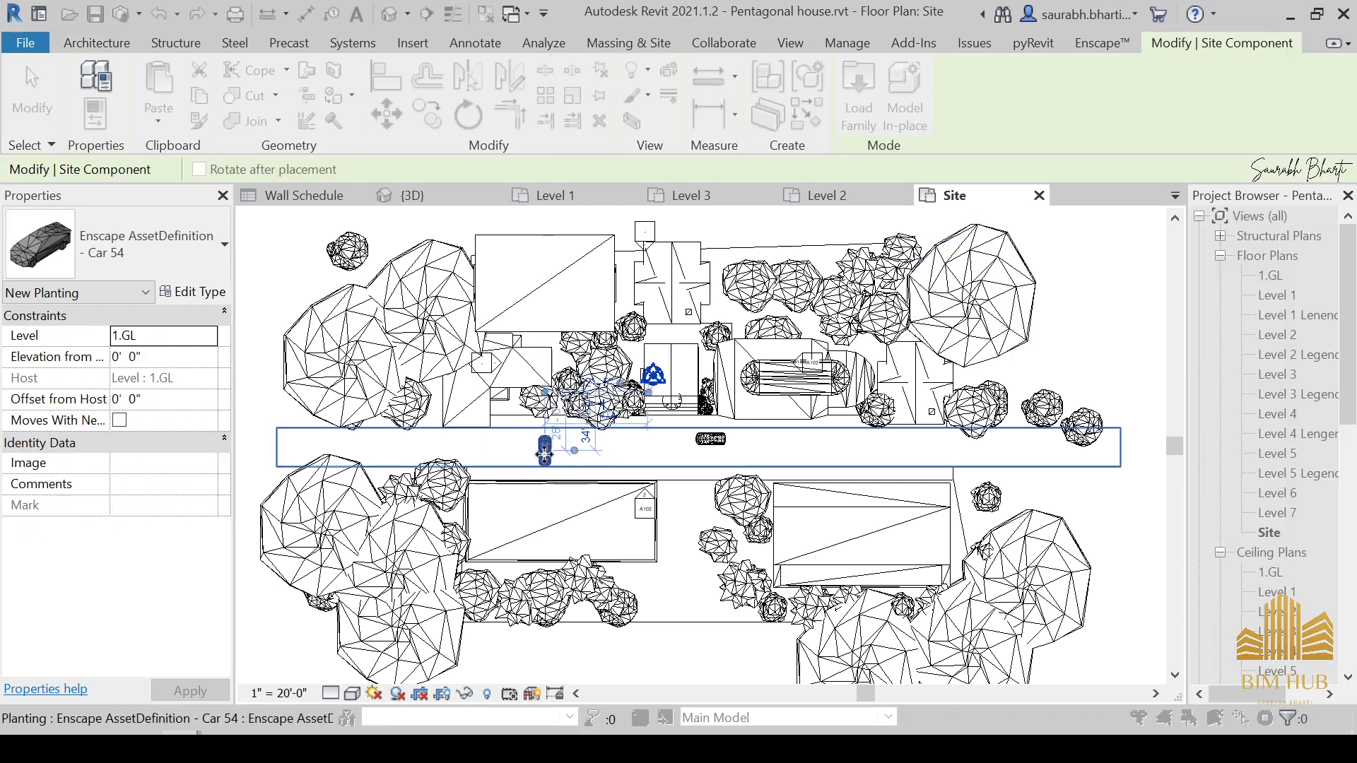
pyautogui.click(542, 453)
pyautogui.press('Escape')
pyautogui.press('Escape')
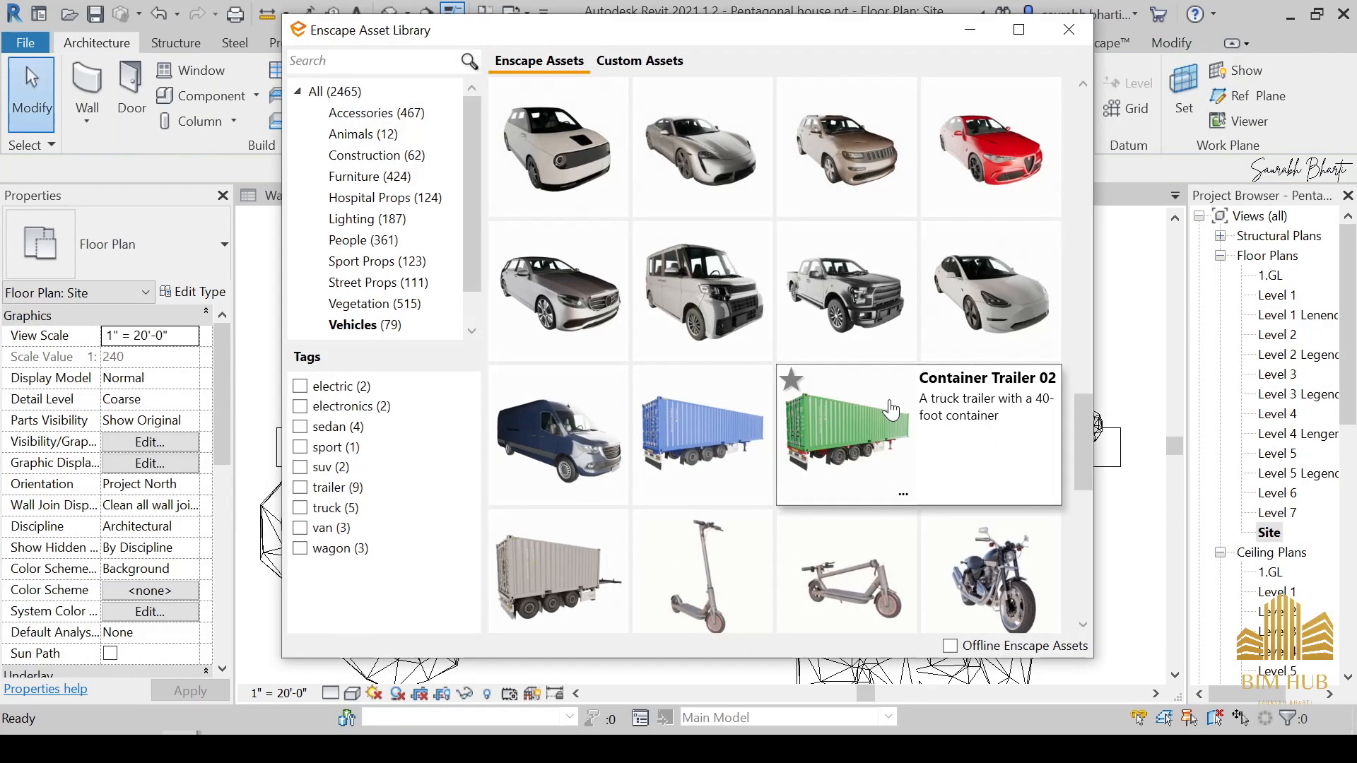
# Step: Place the Car 53 vehicle on the road beyond the existing cars, aligned with the road's length
pyautogui.click(927, 545)
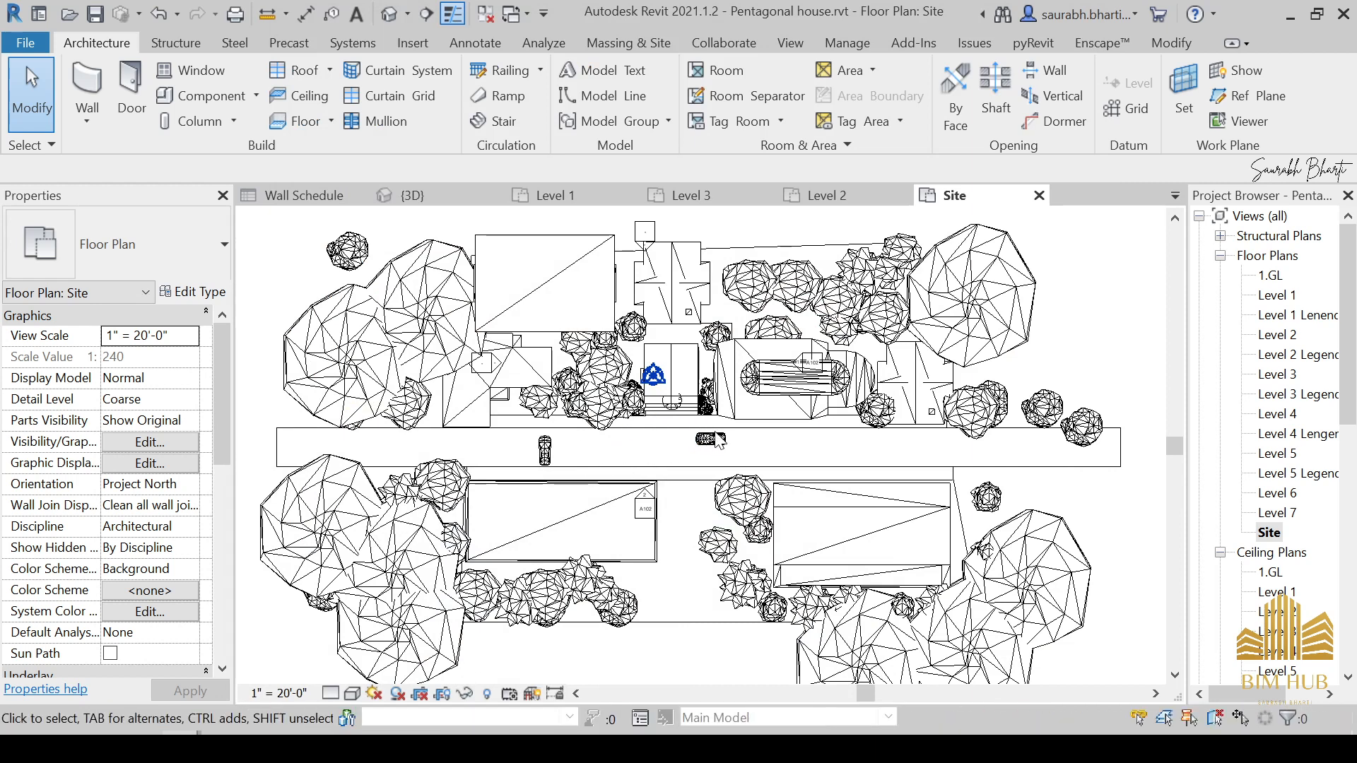
pyautogui.doubleClick(626, 456)
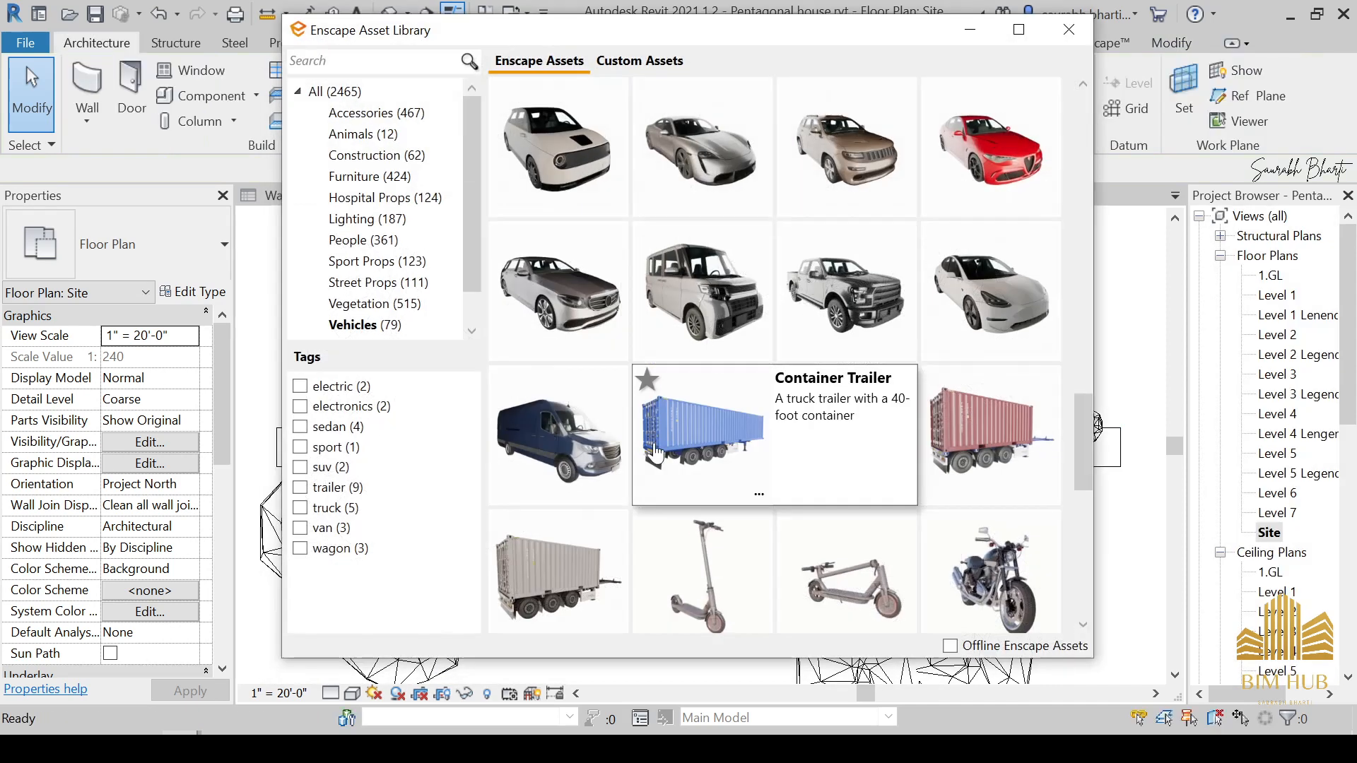
pyautogui.scroll(2, 872, 438)
pyautogui.click(872, 439)
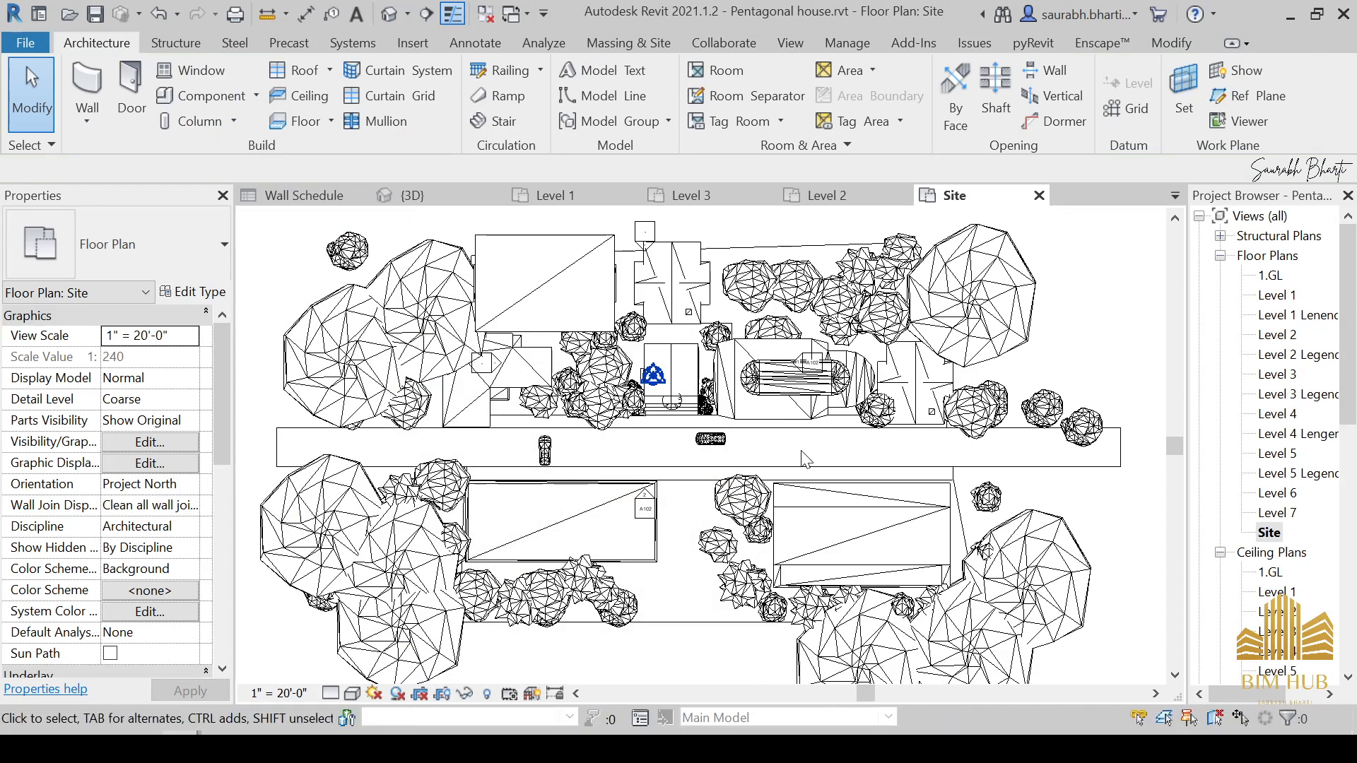
pyautogui.press('space')
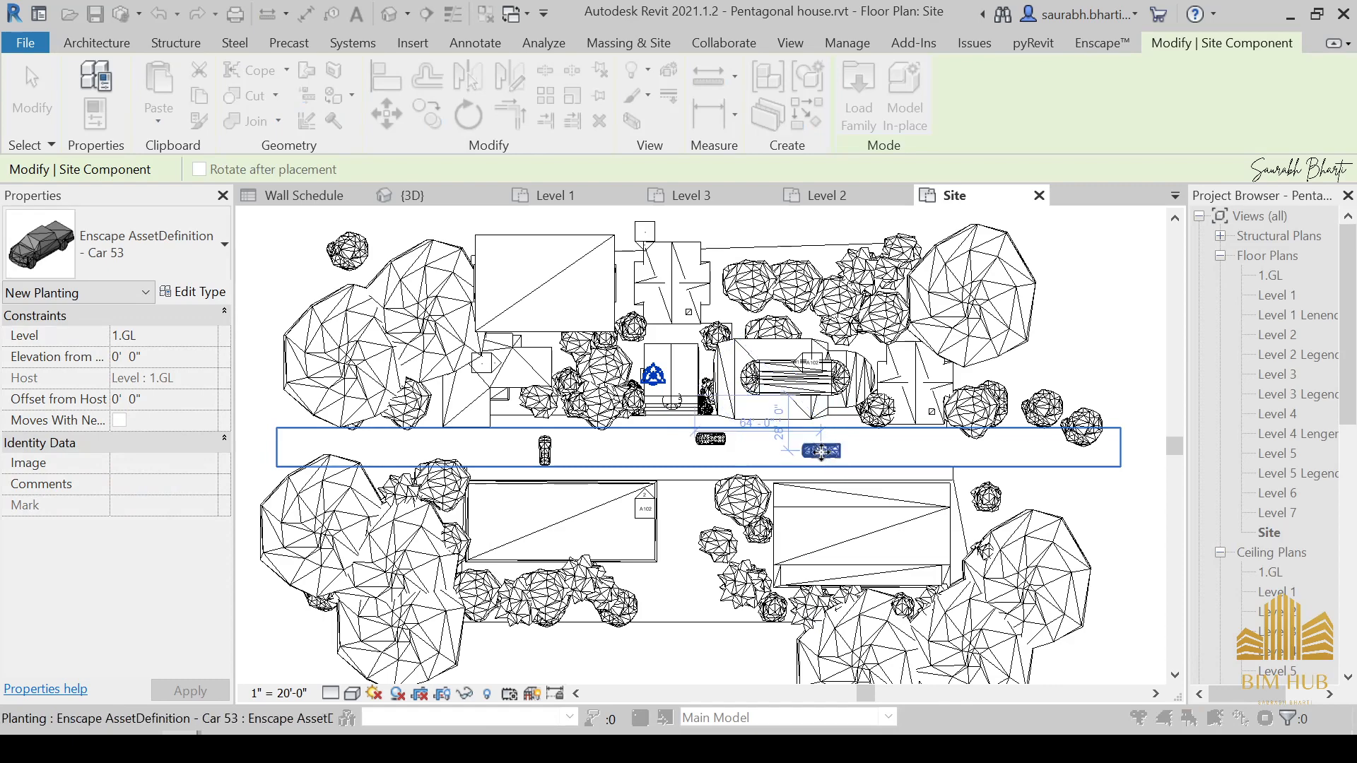
pyautogui.click(821, 451)
pyautogui.press('Escape')
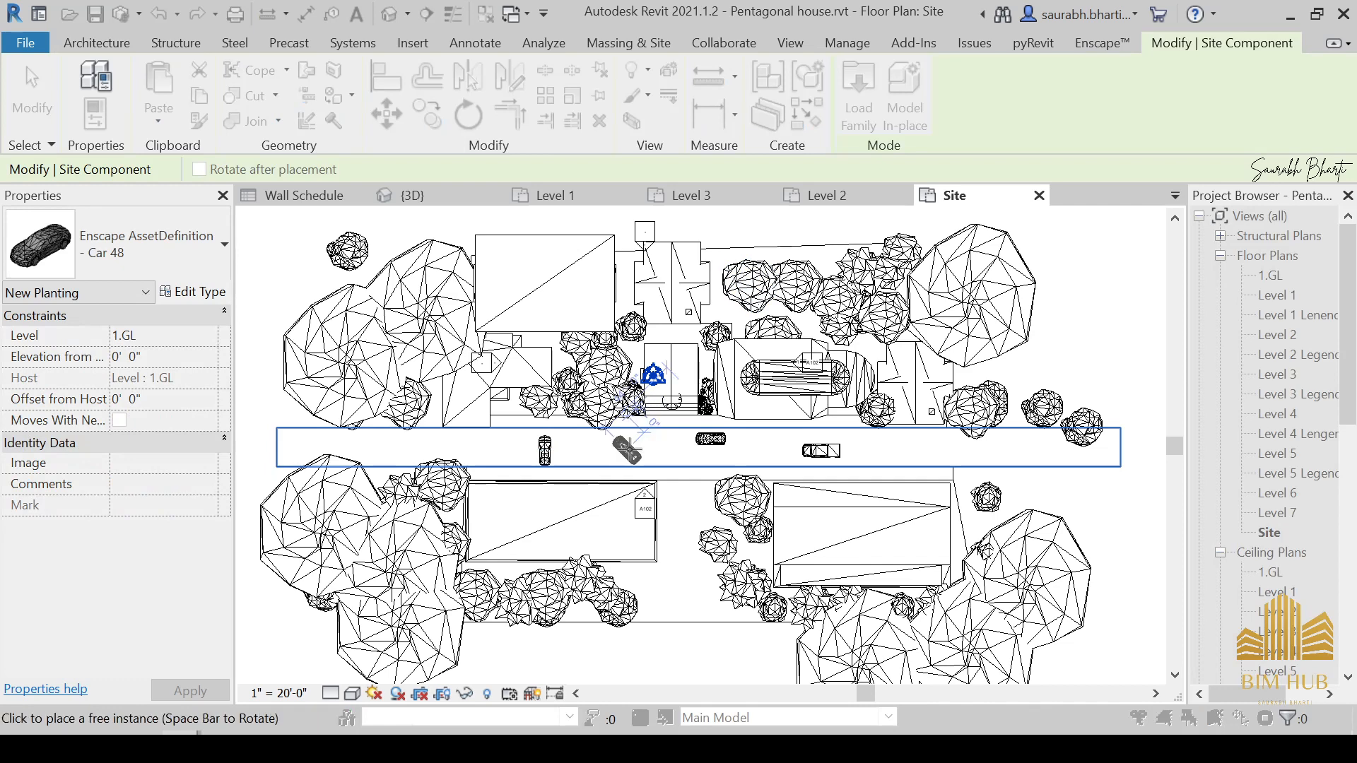
# Step: Place Car 48 diagonally on the road near the house and add more cars, including Car 50, toward both ends of the road
pyautogui.click(626, 451)
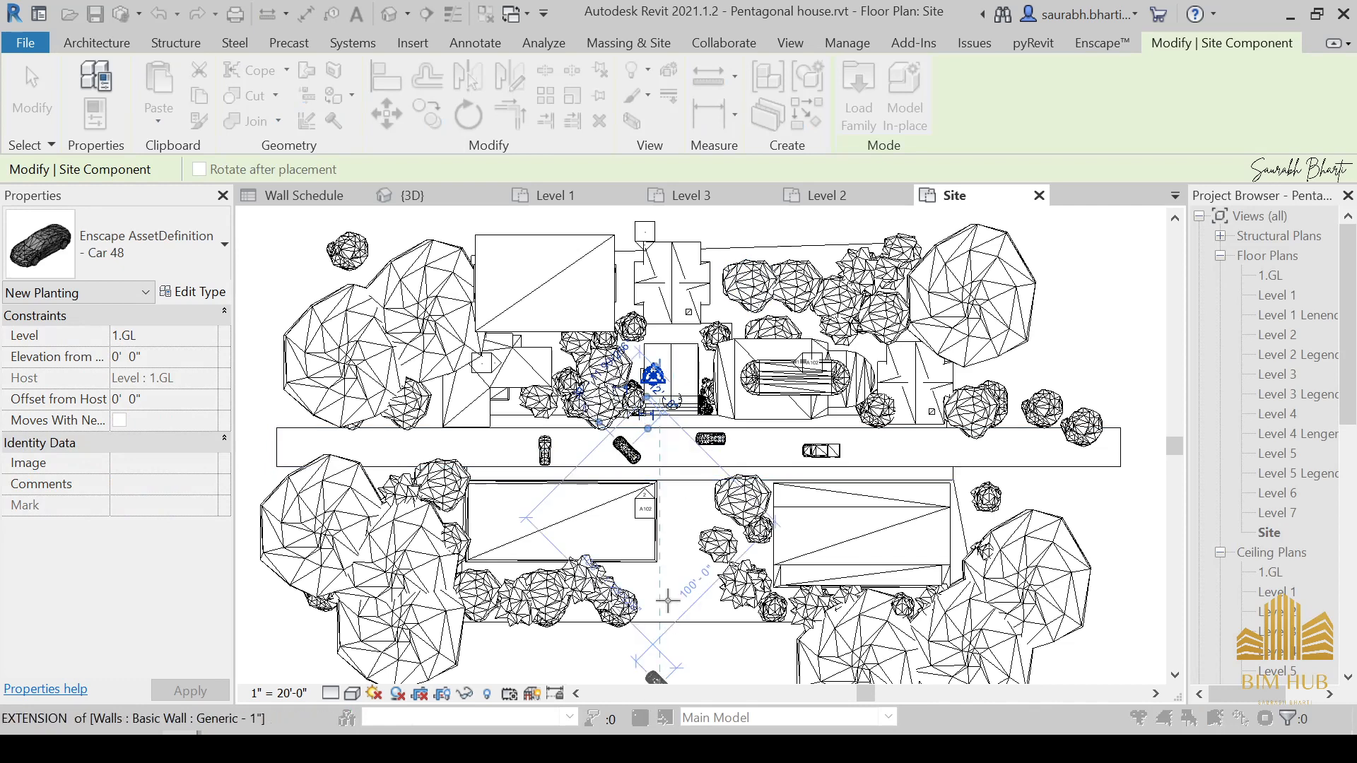
pyautogui.press('Escape')
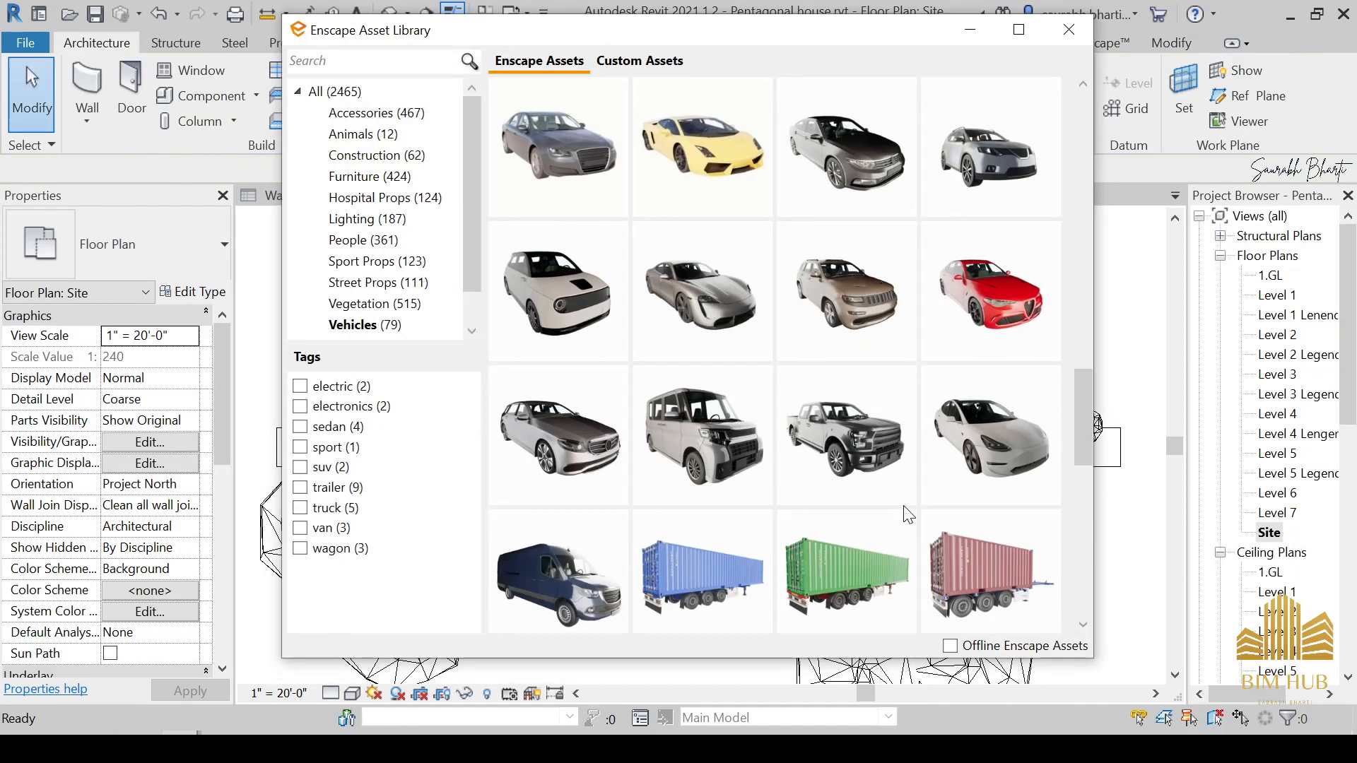
pyautogui.click(1023, 319)
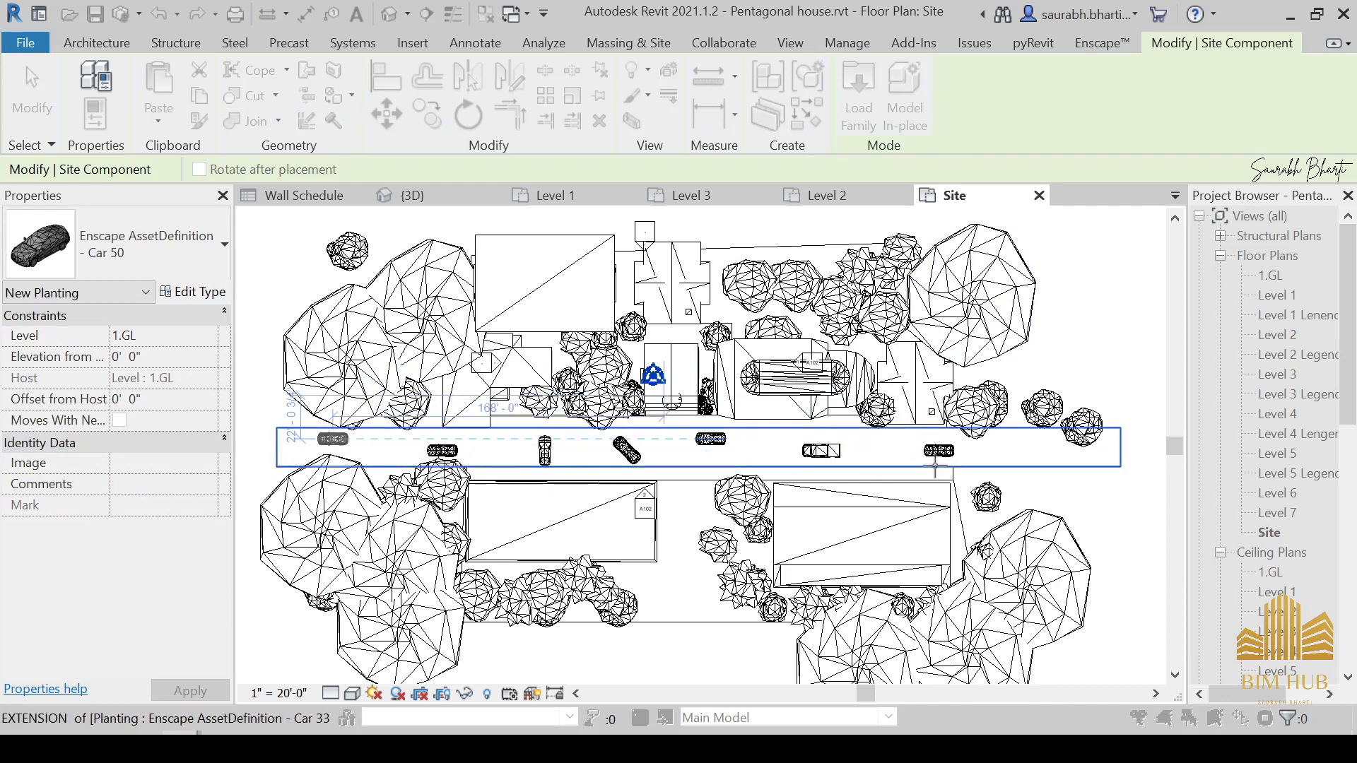
pyautogui.press('Escape')
pyautogui.press('Escape')
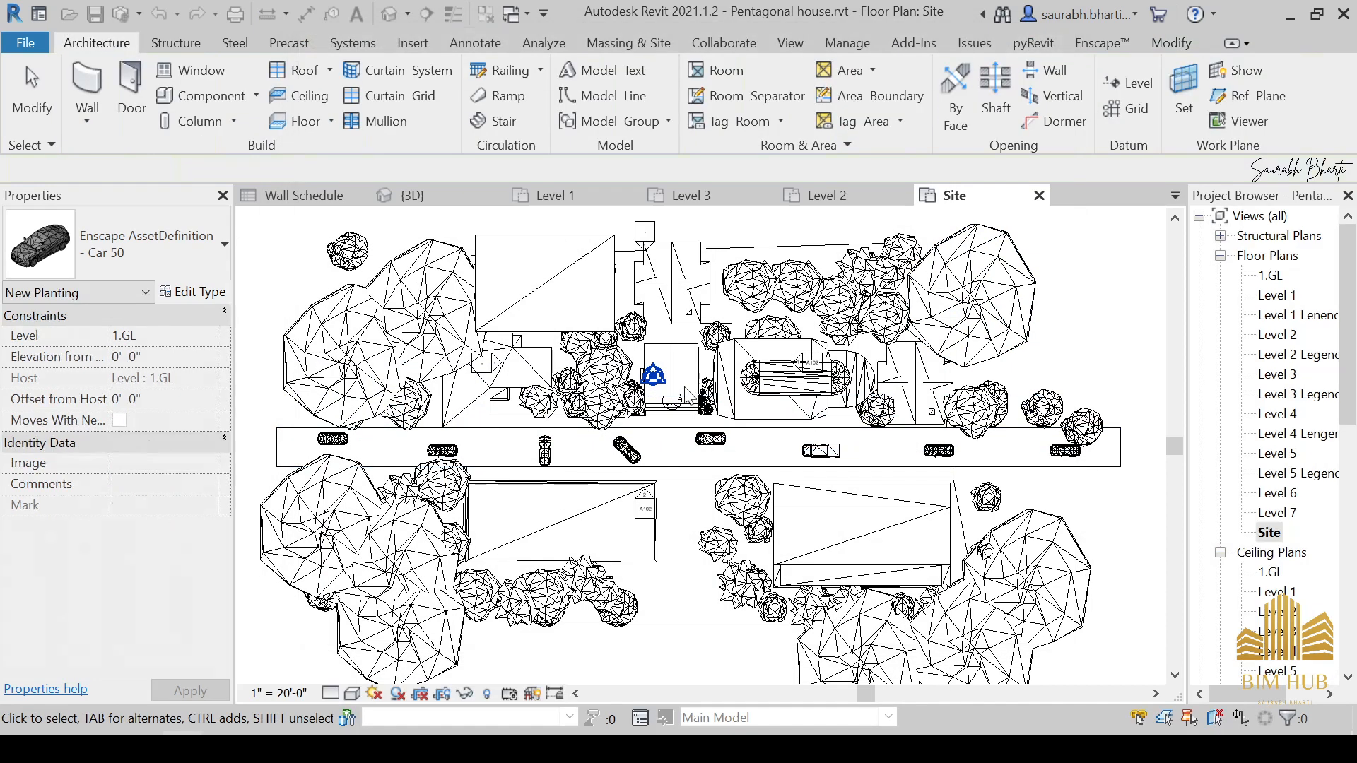
# Step: Examine the house's glazed front in the 3D view and open the Level 2 floor plan
pyautogui.scroll(2, 749, 436)
pyautogui.click(389, 14)
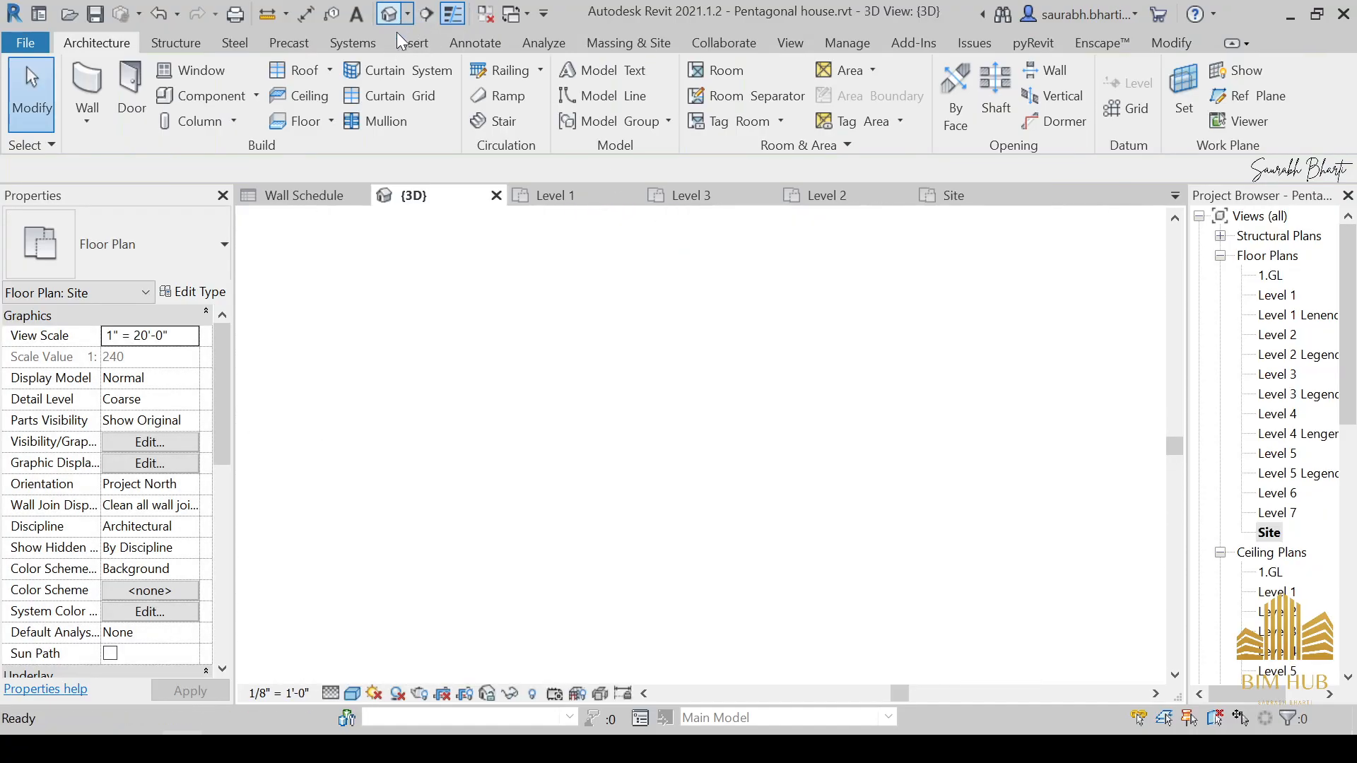
pyautogui.keyDown('shift'); pyautogui.moveTo(777, 507); pyautogui.dragTo(741, 592, button='middle'); pyautogui.keyUp('shift')
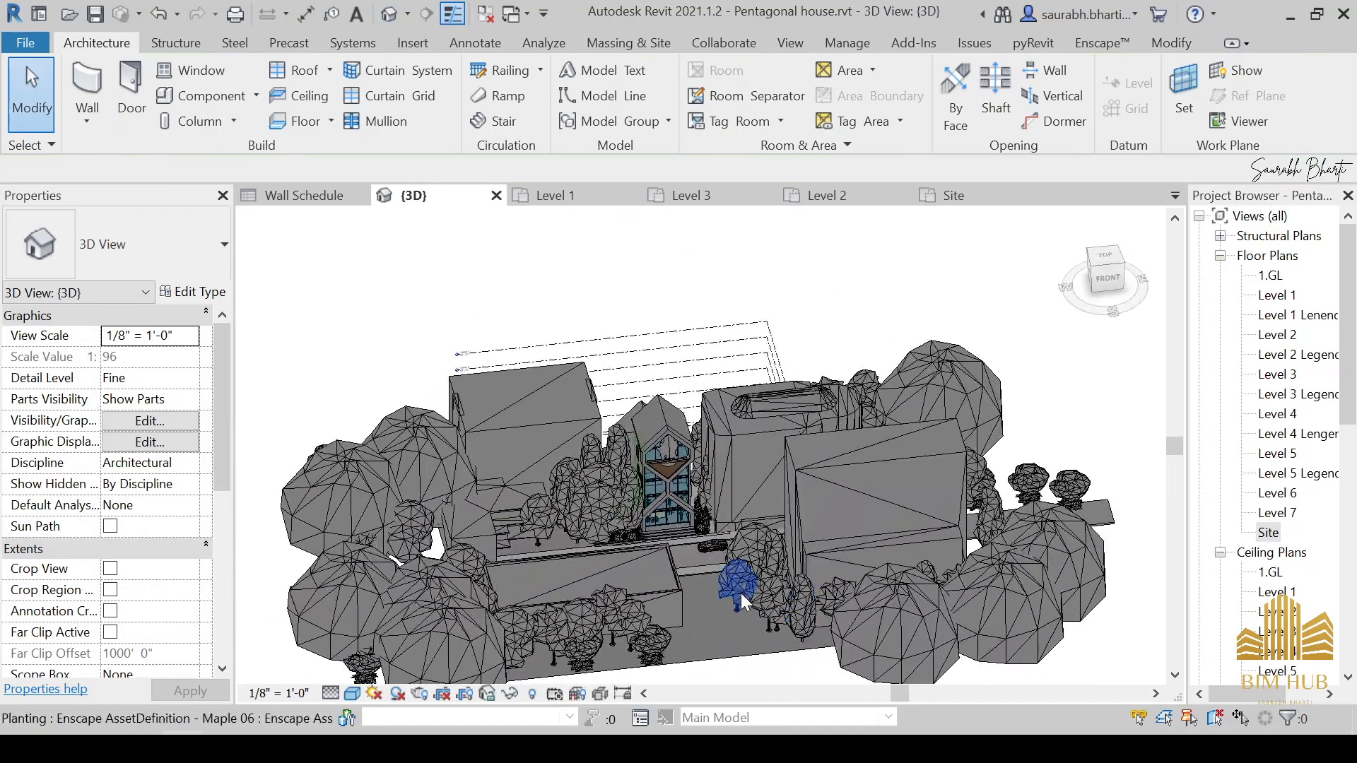
pyautogui.scroll(8, 583, 539)
pyautogui.keyDown('shift'); pyautogui.moveTo(583, 539); pyautogui.dragTo(700, 538, button='middle'); pyautogui.keyUp('shift')
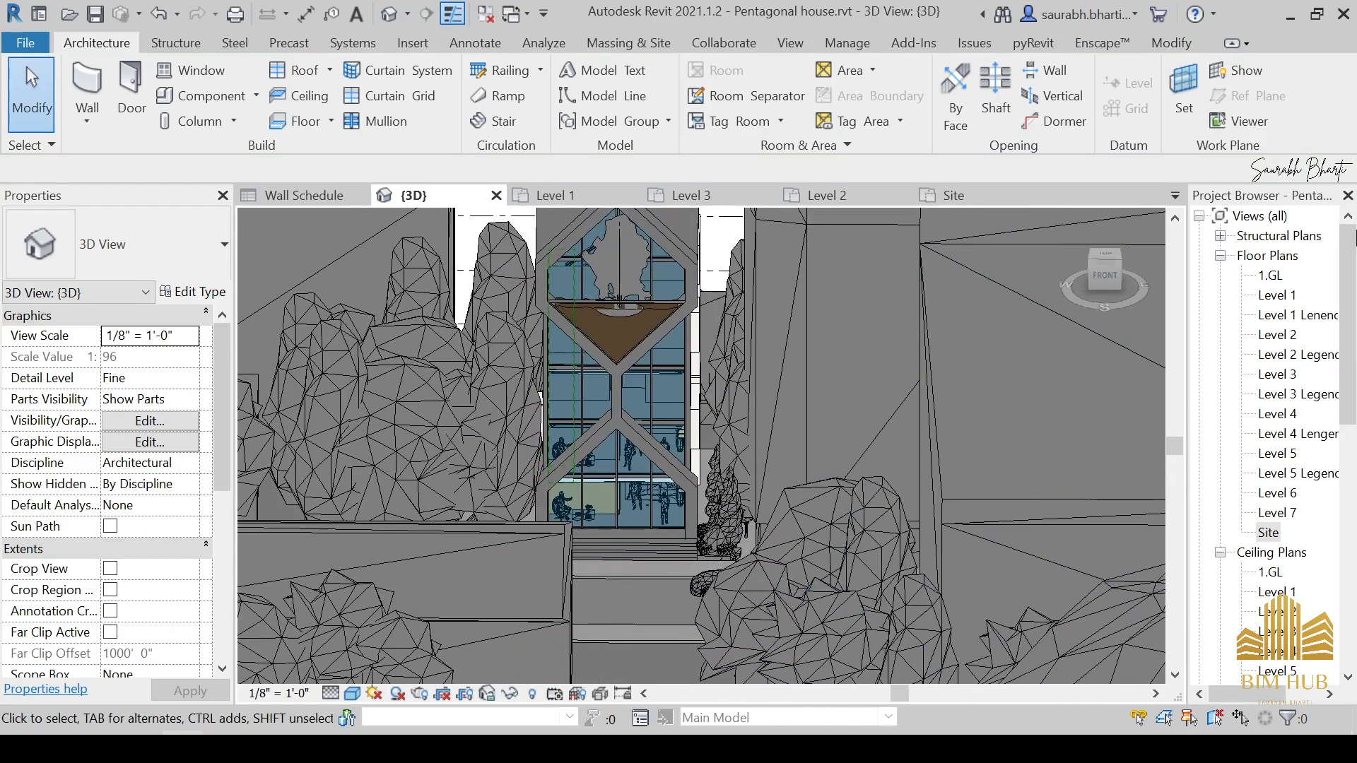
pyautogui.doubleClick(1278, 335)
pyautogui.scroll(-4, 578, 424)
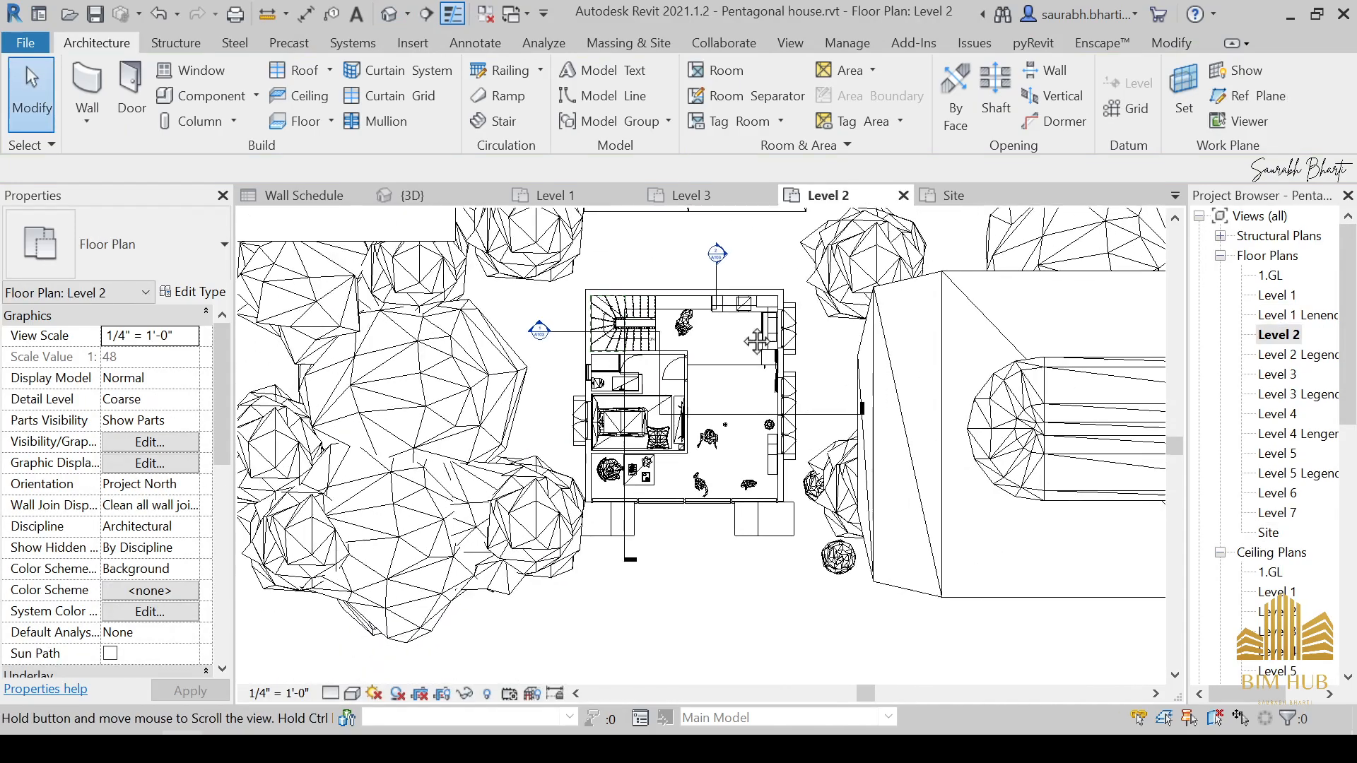
# Step: Select the seated figure, chair, desk, open book and interior plant on Level 2, plus the figures near the front glazing
pyautogui.scroll(5, 578, 495)
pyautogui.click(526, 521)
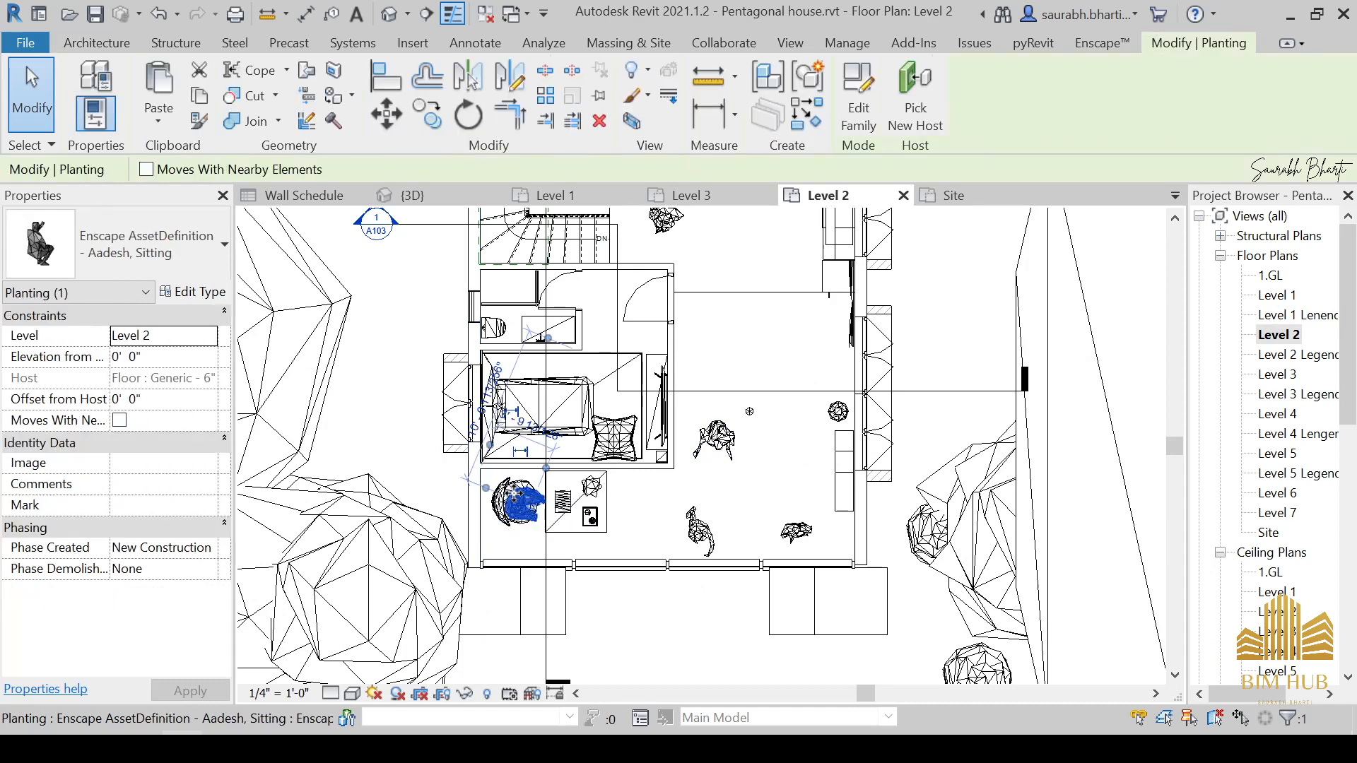
pyautogui.scroll(3, 524, 516)
pyautogui.keyDown('ctrl'); pyautogui.click(631, 498); pyautogui.keyUp('ctrl')
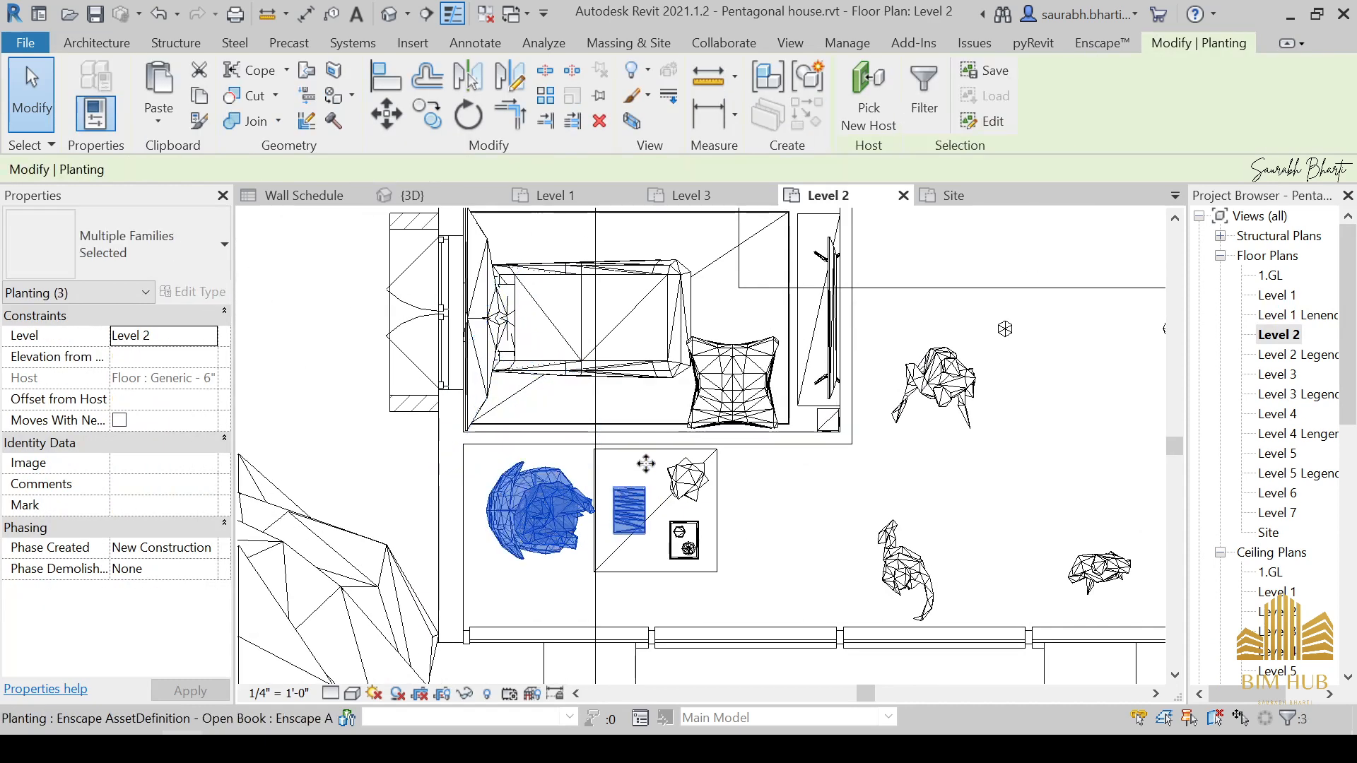
pyautogui.keyDown('ctrl'); pyautogui.click(646, 466); pyautogui.keyUp('ctrl')
pyautogui.keyDown('ctrl'); pyautogui.click(687, 480); pyautogui.keyUp('ctrl')
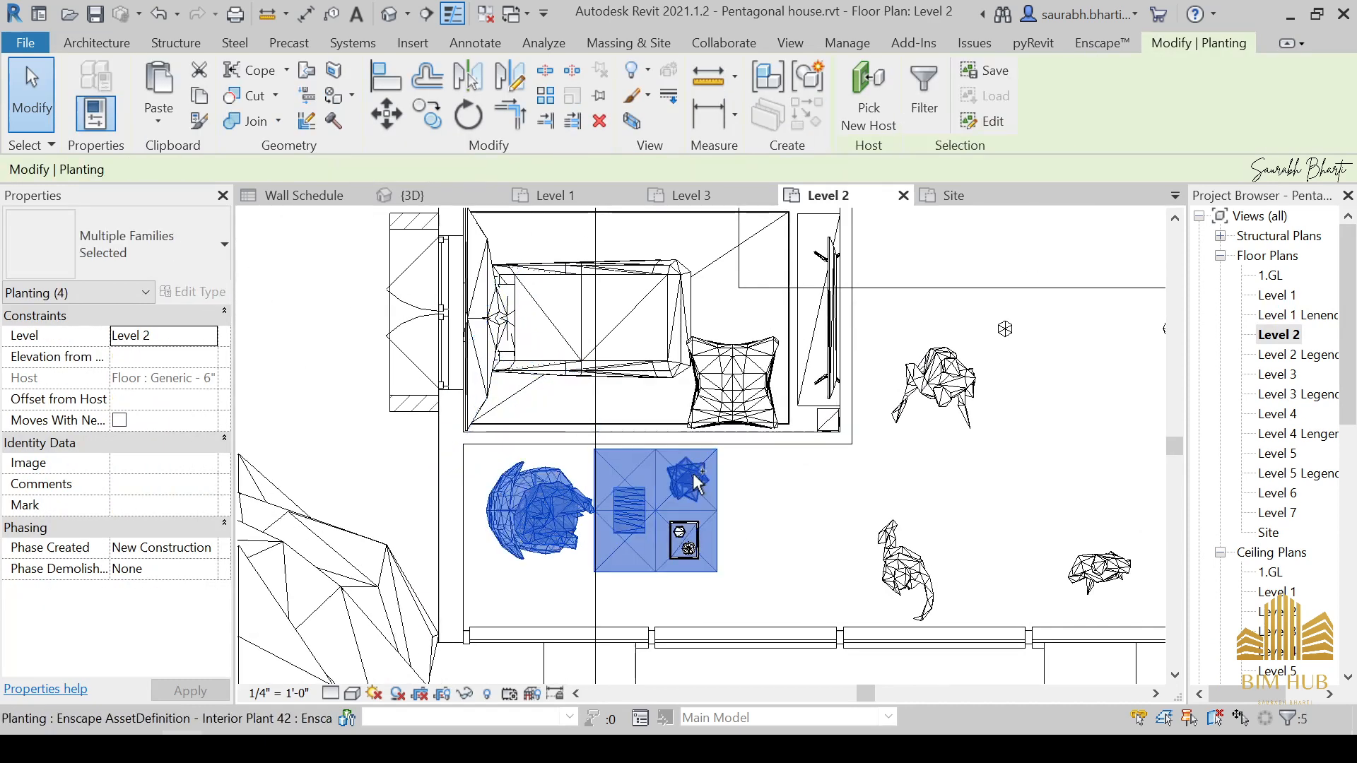
pyautogui.keyDown('ctrl'); pyautogui.click(926, 581); pyautogui.keyUp('ctrl')
pyautogui.keyDown('ctrl'); pyautogui.click(1099, 569); pyautogui.keyUp('ctrl')
# Step: Add the long cabinet, round plant, coaster and the standing pair near the kitchen to the Level 2 selection
pyautogui.scroll(-3, 937, 396)
pyautogui.moveTo(937, 396); pyautogui.dragTo(772, 502, button='middle')
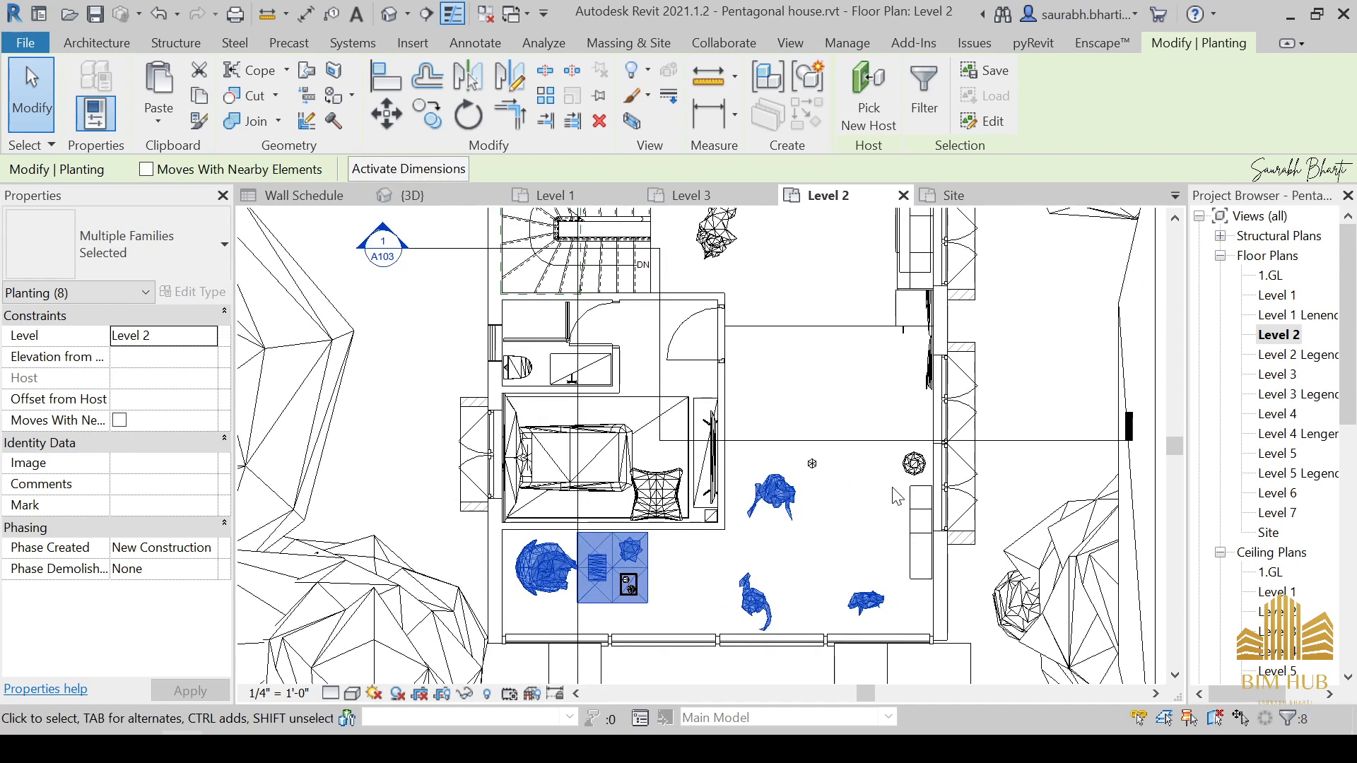
pyautogui.scroll(3, 916, 475)
pyautogui.keyDown('ctrl'); pyautogui.click(915, 527); pyautogui.keyUp('ctrl')
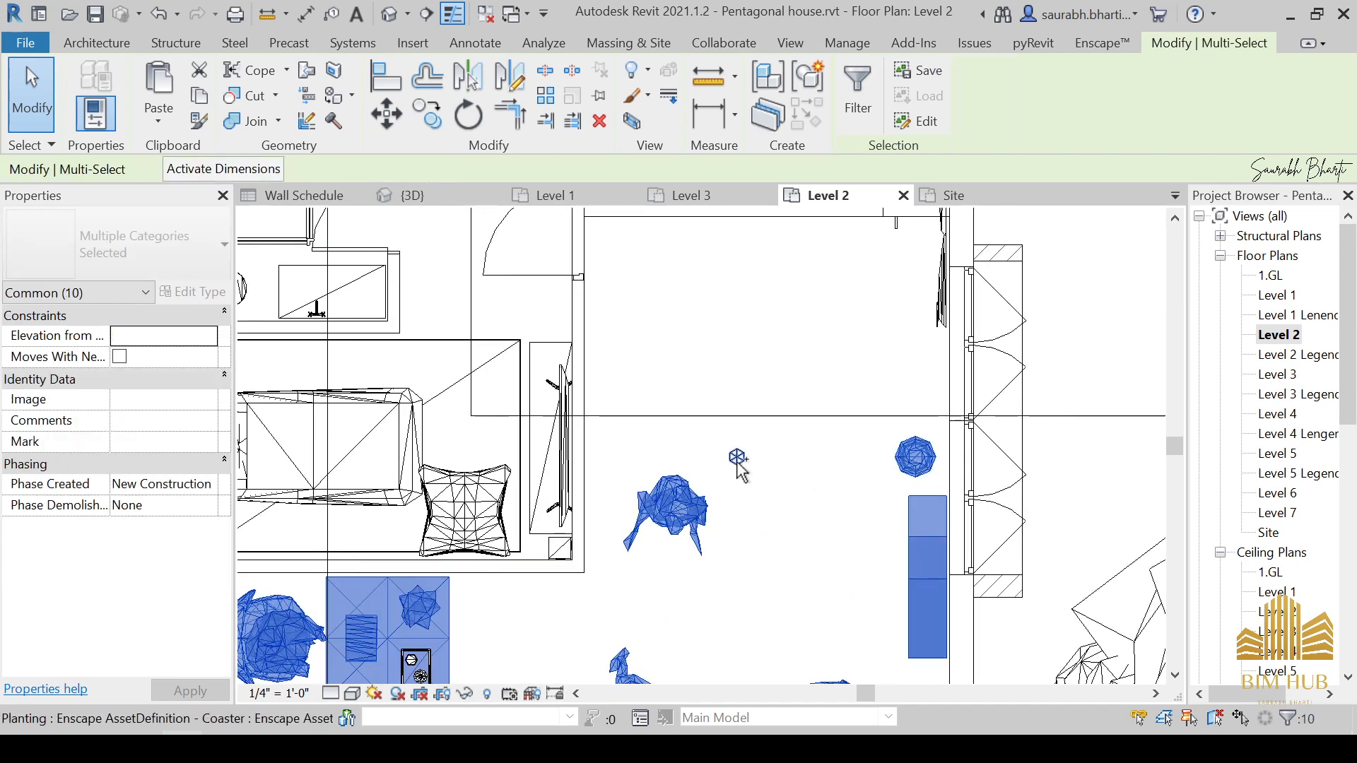
pyautogui.keyDown('ctrl'); pyautogui.click(737, 460); pyautogui.keyUp('ctrl')
pyautogui.scroll(-2, 849, 468)
pyautogui.moveTo(918, 470); pyautogui.dragTo(907, 439, button='middle')
pyautogui.scroll(4, 899, 439)
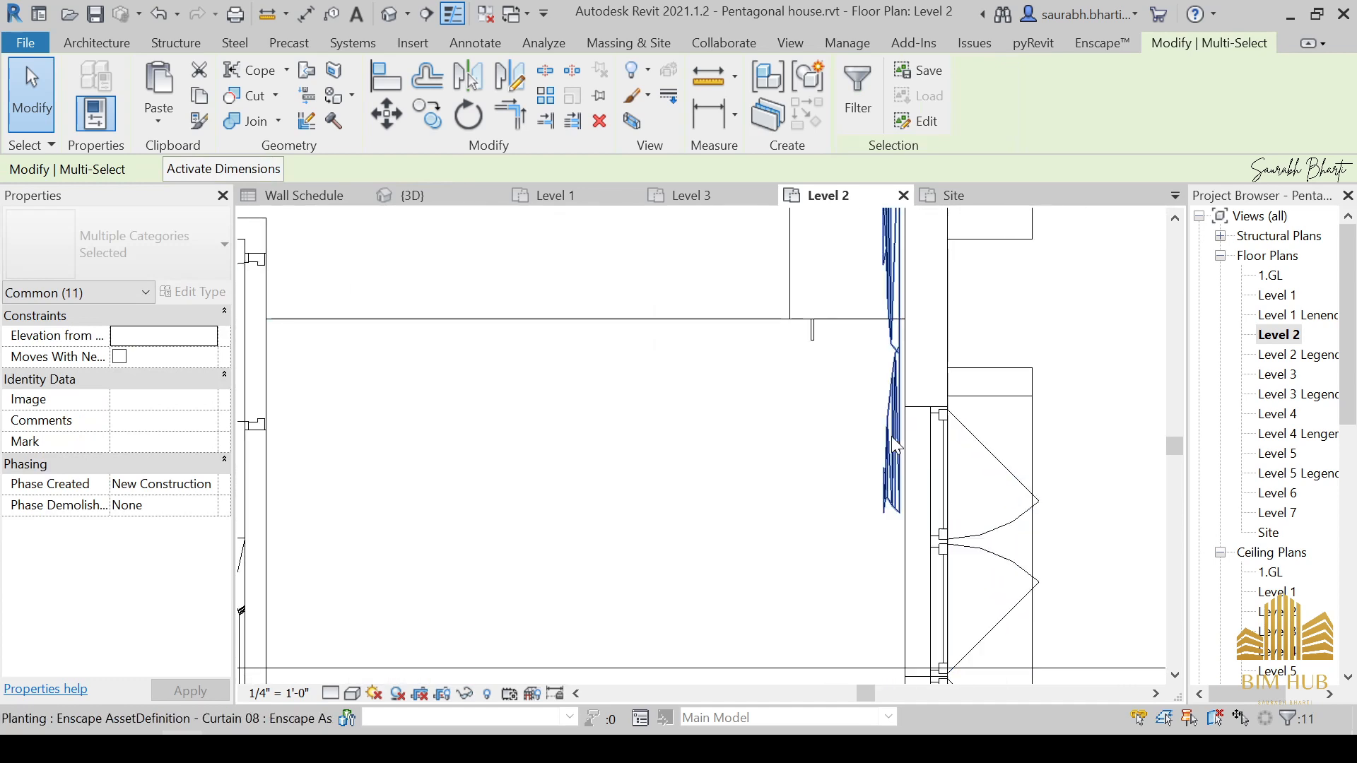
pyautogui.scroll(-4, 605, 439)
pyautogui.moveTo(456, 399); pyautogui.dragTo(754, 493, button='middle')
pyautogui.scroll(-2, 754, 493)
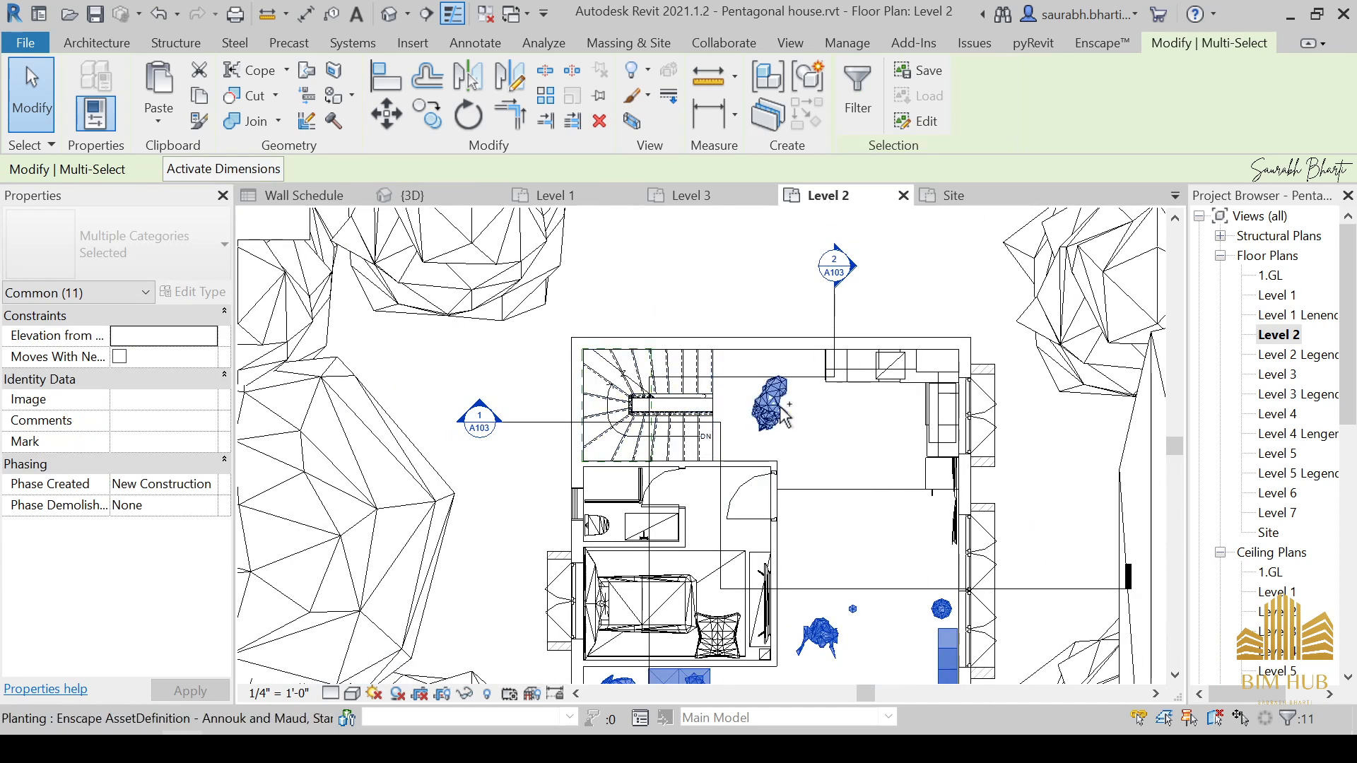
pyautogui.scroll(-3, 608, 332)
pyautogui.keyDown('ctrl'); pyautogui.click(505, 265); pyautogui.keyUp('ctrl')
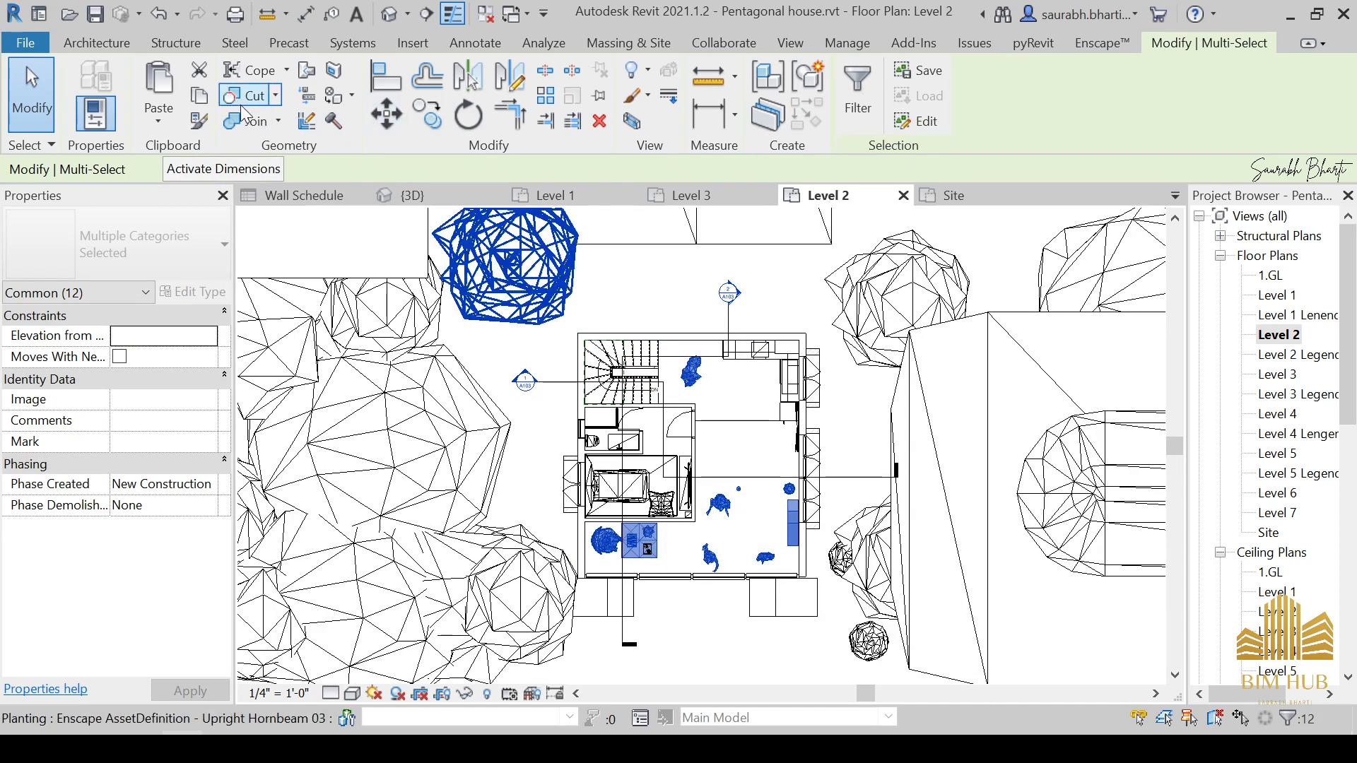
# Step: Copy the selected furnishings and people and paste them aligned to Level 3, Level 4 and Level 5
pyautogui.click(200, 97)
pyautogui.click(158, 121)
pyautogui.click(243, 203)
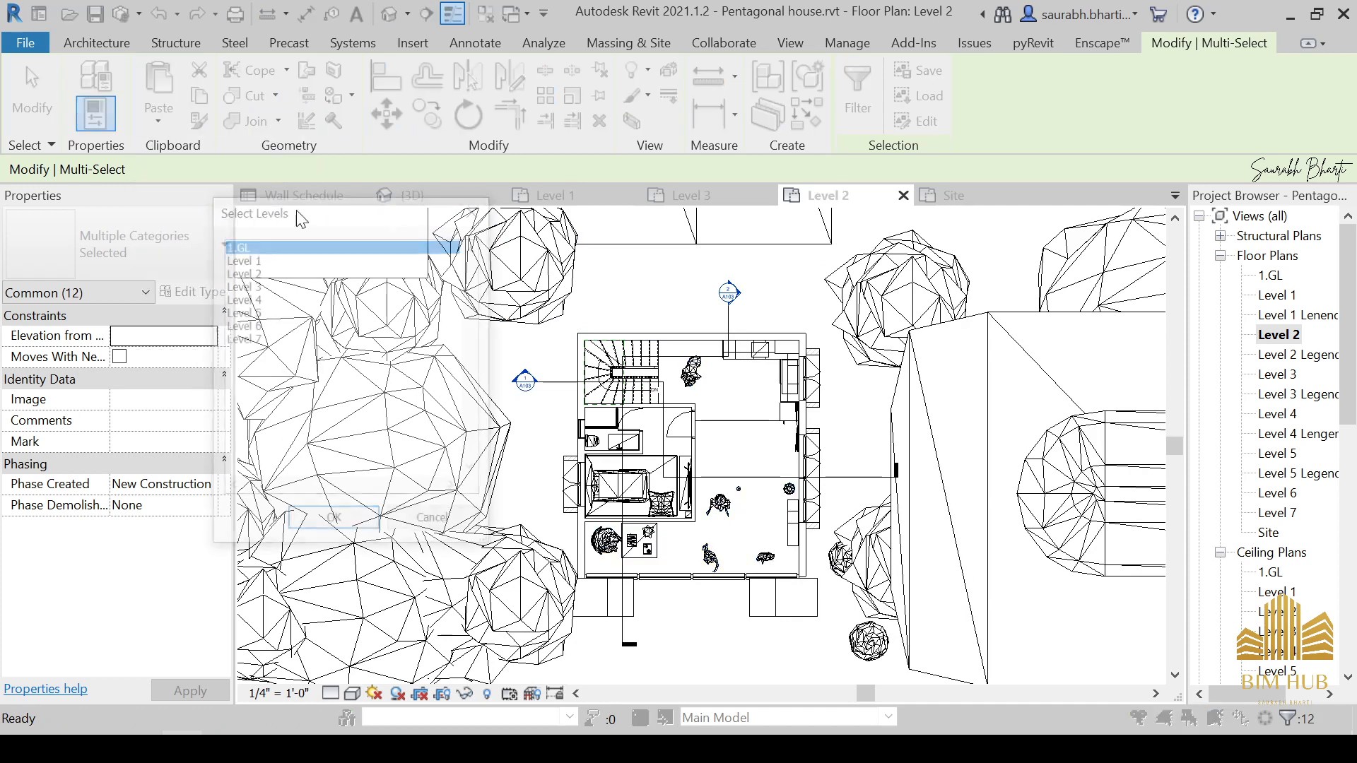
pyautogui.click(251, 285)
pyautogui.keyDown('ctrl'); pyautogui.click(265, 298); pyautogui.keyUp('ctrl')
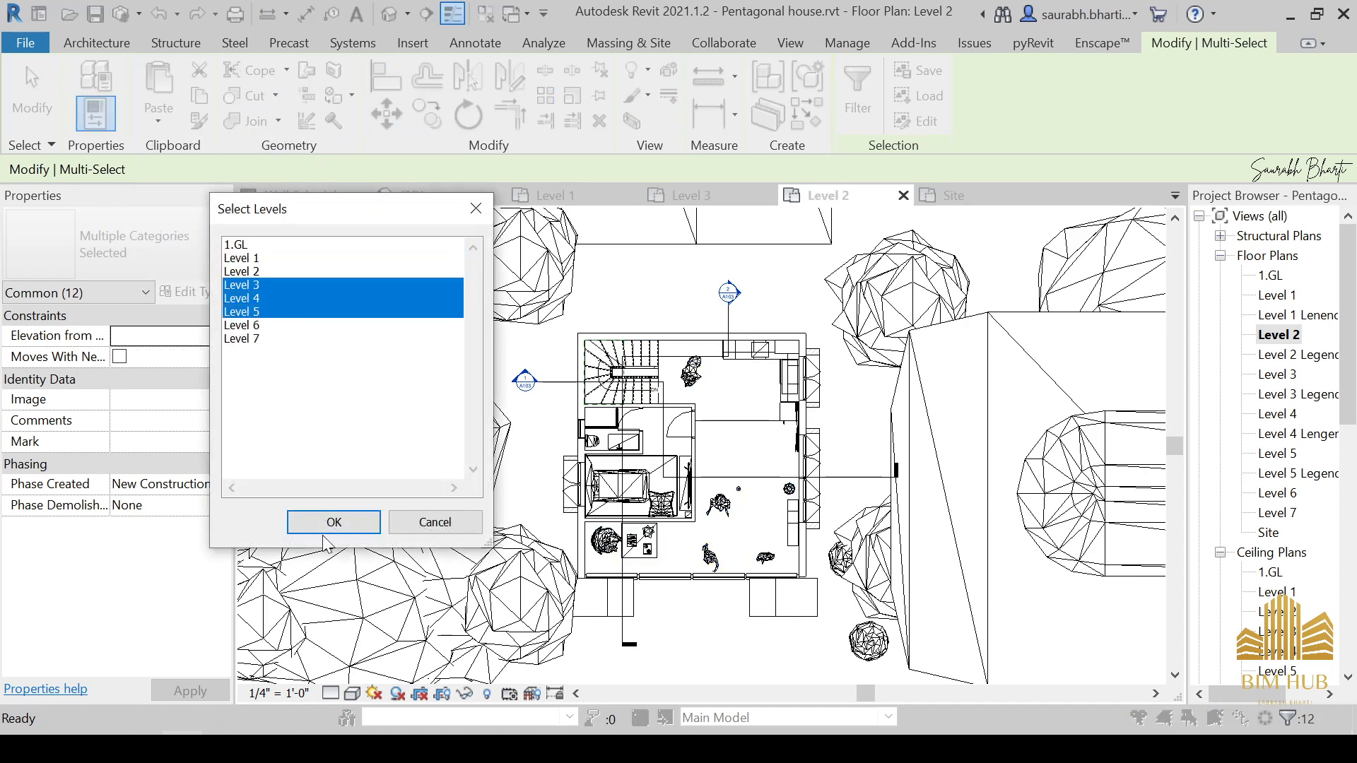
pyautogui.click(353, 534)
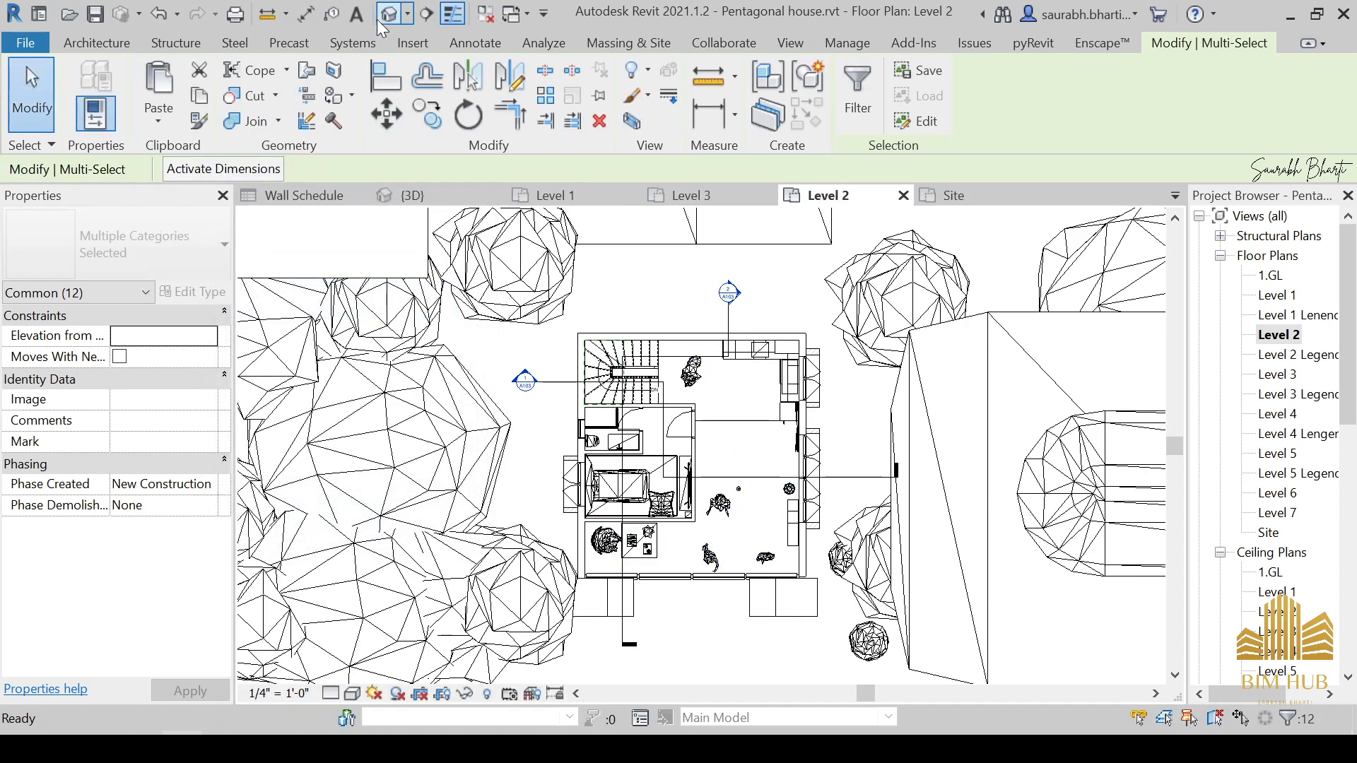
# Step: Shift Office Building 05 across the road slightly toward the adjacent large Hornbeam, Autumn trees in the 3D view
pyautogui.click(388, 13)
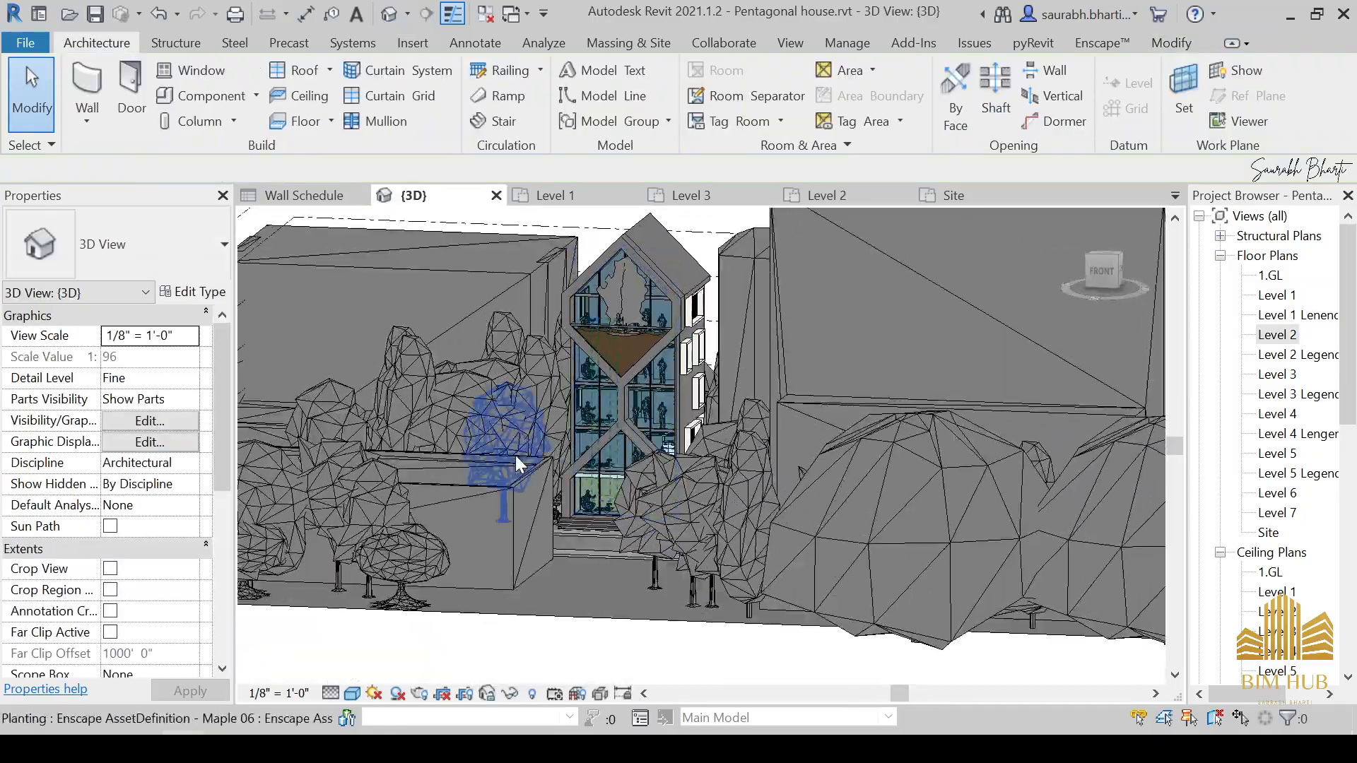
pyautogui.keyDown('shift'); pyautogui.moveTo(516, 458); pyautogui.dragTo(715, 500, button='middle'); pyautogui.keyUp('shift')
pyautogui.scroll(-3, 720, 604)
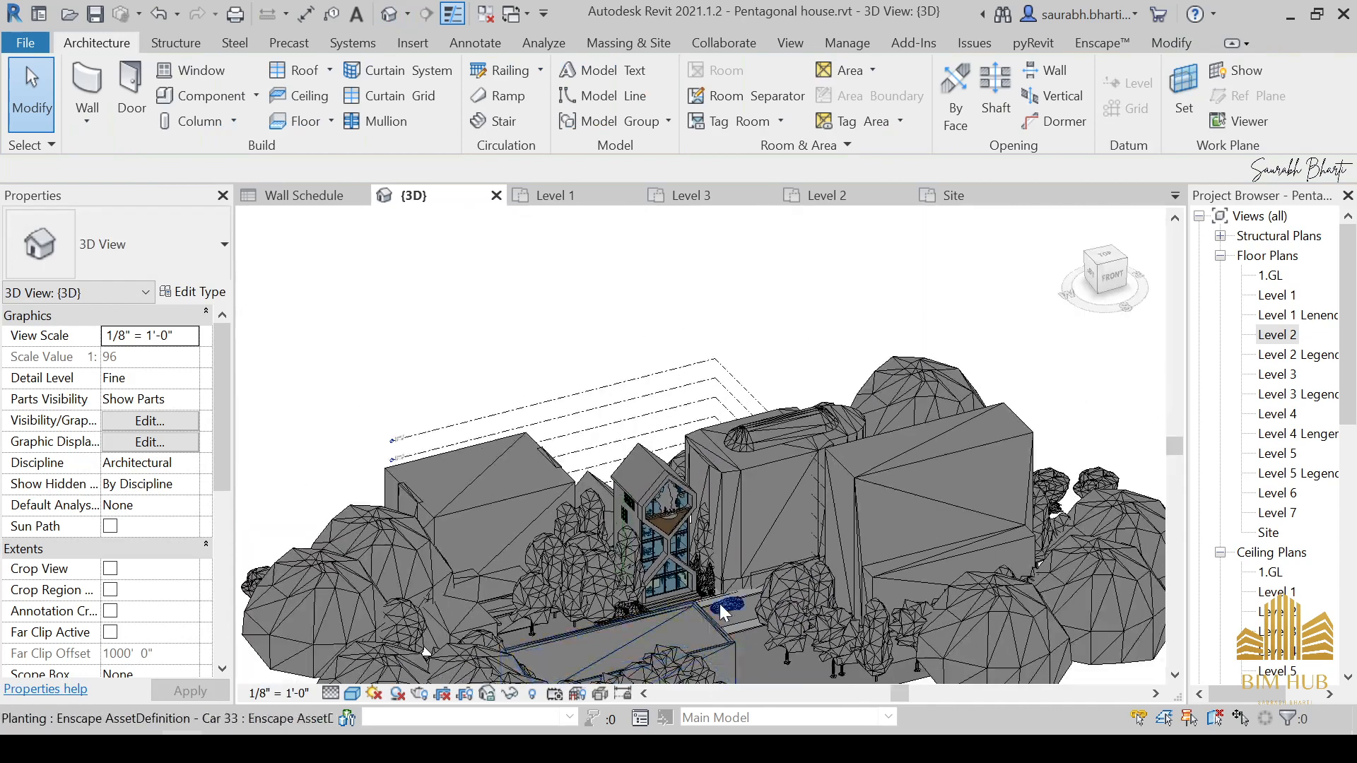
pyautogui.keyDown('shift'); pyautogui.moveTo(719, 603); pyautogui.dragTo(663, 514, button='middle'); pyautogui.keyUp('shift')
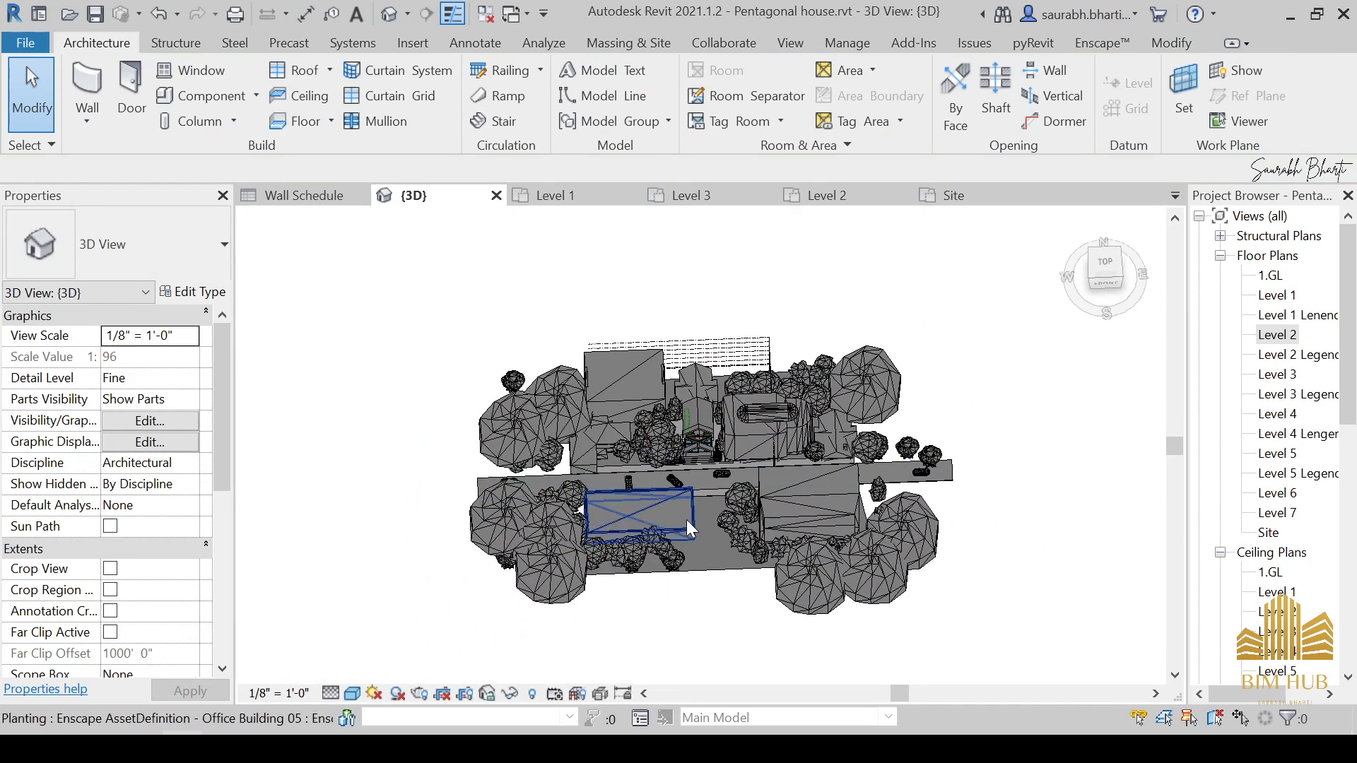
pyautogui.click(688, 521)
pyautogui.moveTo(688, 521); pyautogui.dragTo(586, 526)
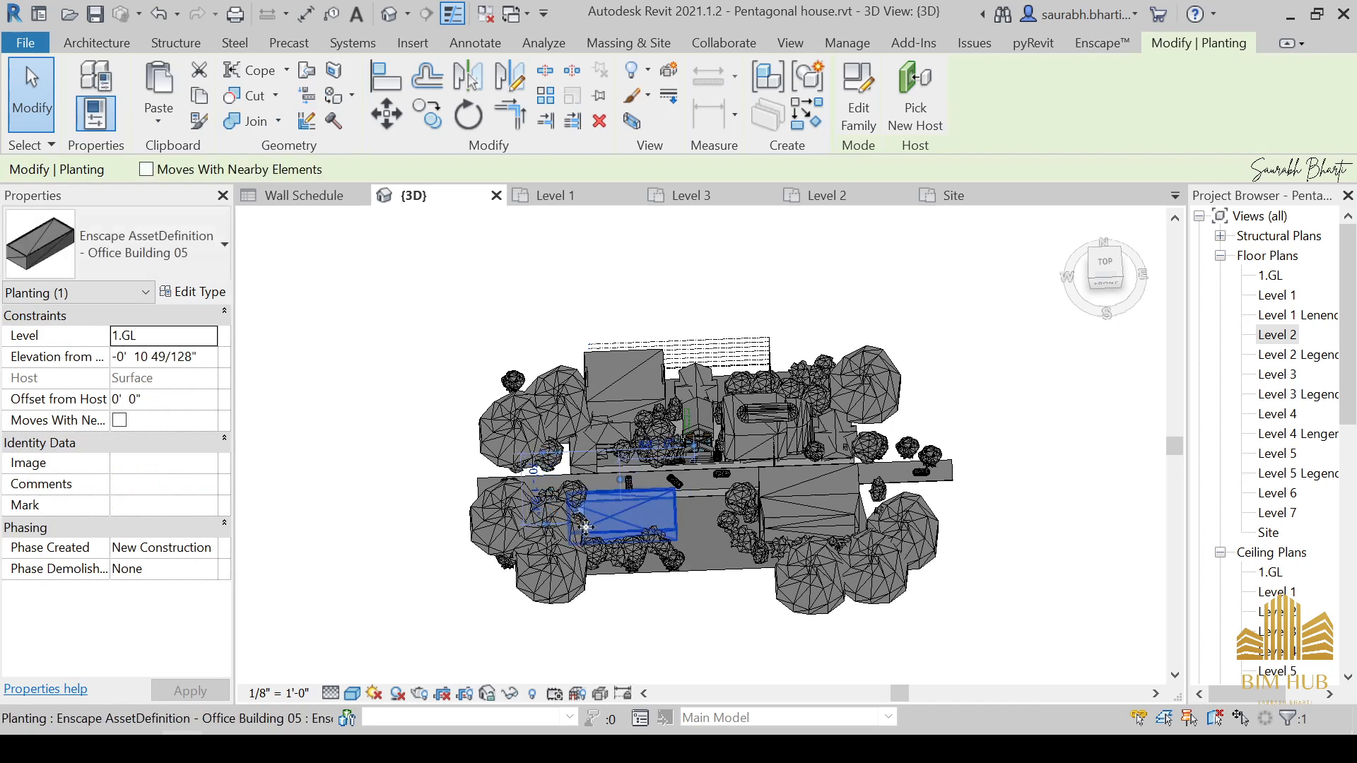
pyautogui.click(557, 506)
pyautogui.click(586, 523)
pyautogui.click(580, 493)
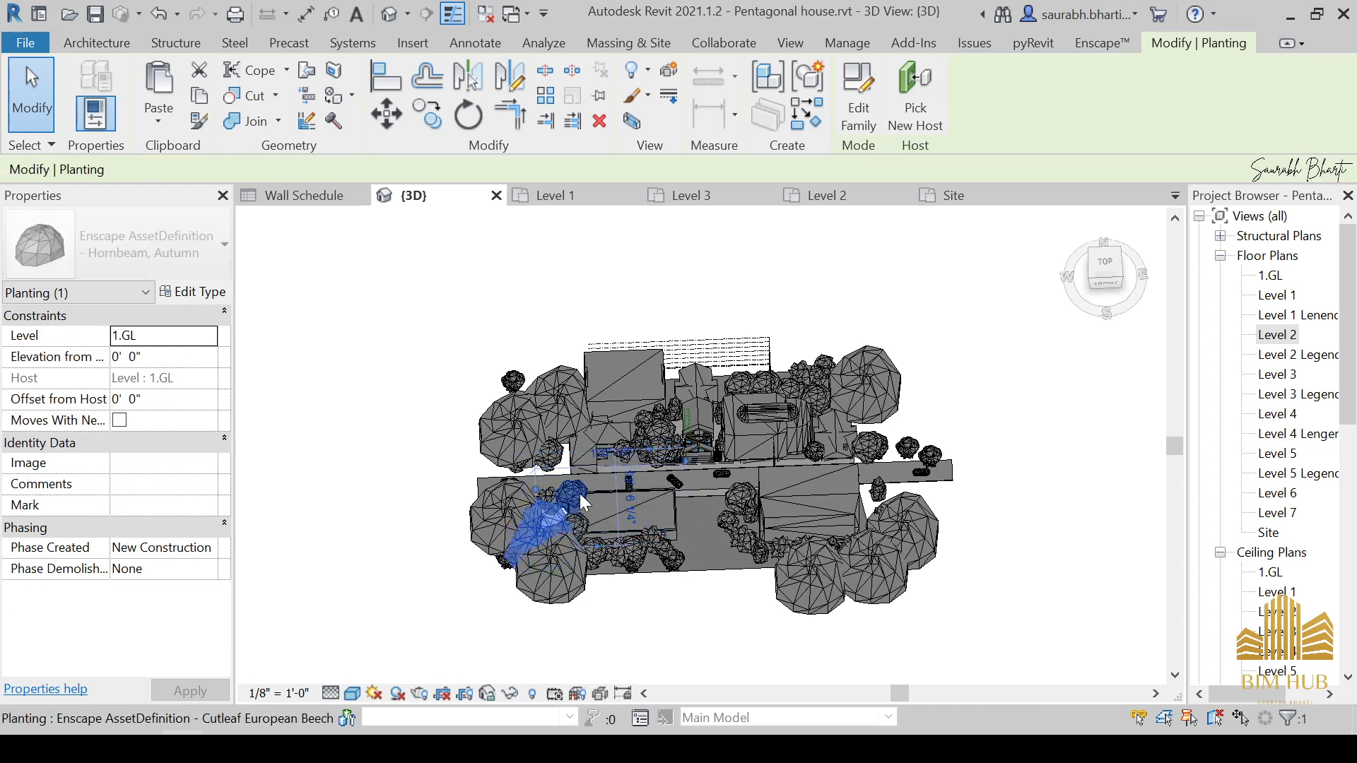
pyautogui.click(583, 526)
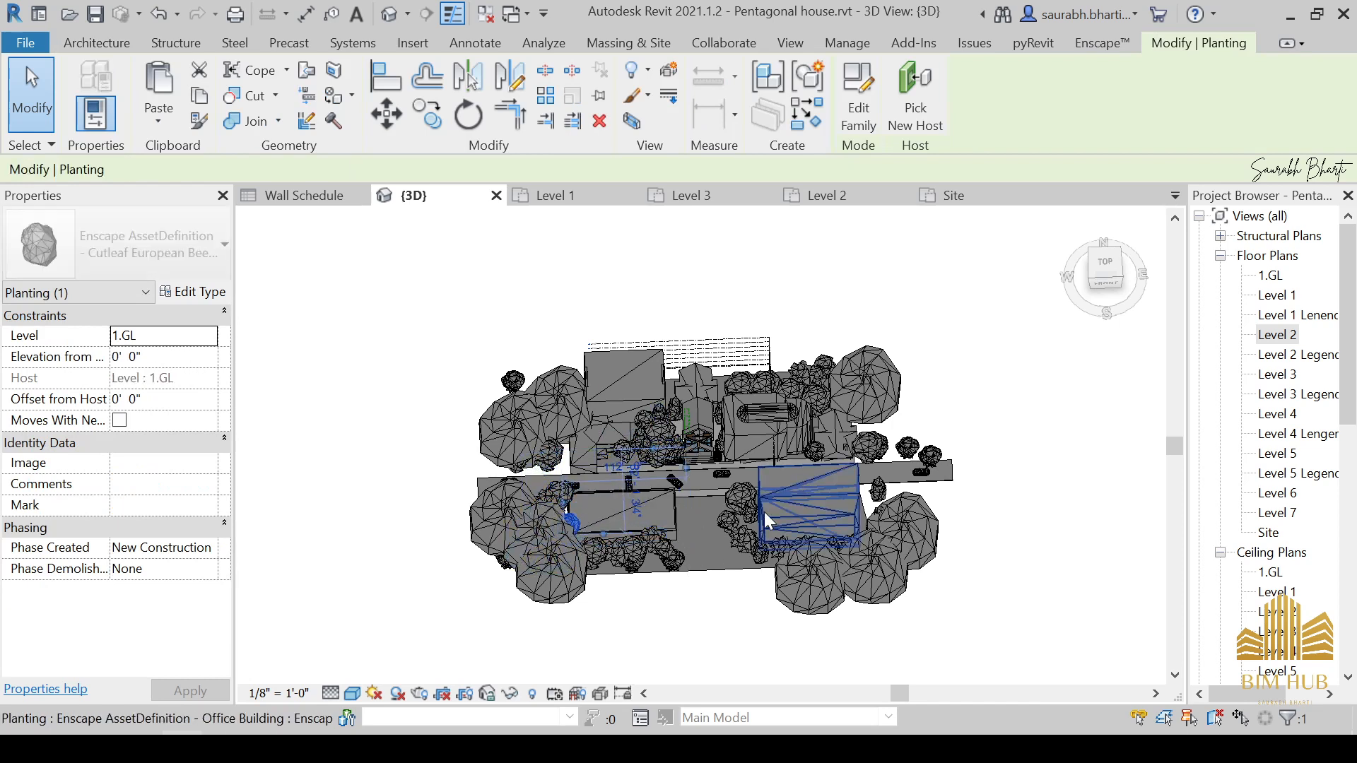
# Step: Switch the 3D view to a realistic visual style with material colours and frame the pentagonal house
pyautogui.scroll(5, 735, 506)
pyautogui.scroll(-5, 675, 490)
pyautogui.keyDown('shift'); pyautogui.moveTo(674, 489); pyautogui.dragTo(804, 514, button='middle'); pyautogui.keyUp('shift')
pyautogui.click(359, 694)
pyautogui.click(389, 672)
pyautogui.scroll(-2, 550, 587)
pyautogui.scroll(5, 554, 596)
pyautogui.scroll(1, 794, 492)
# Step: Examine the beech, hornbeam and family house around the pentagonal house in the 3D view
pyautogui.click(793, 492)
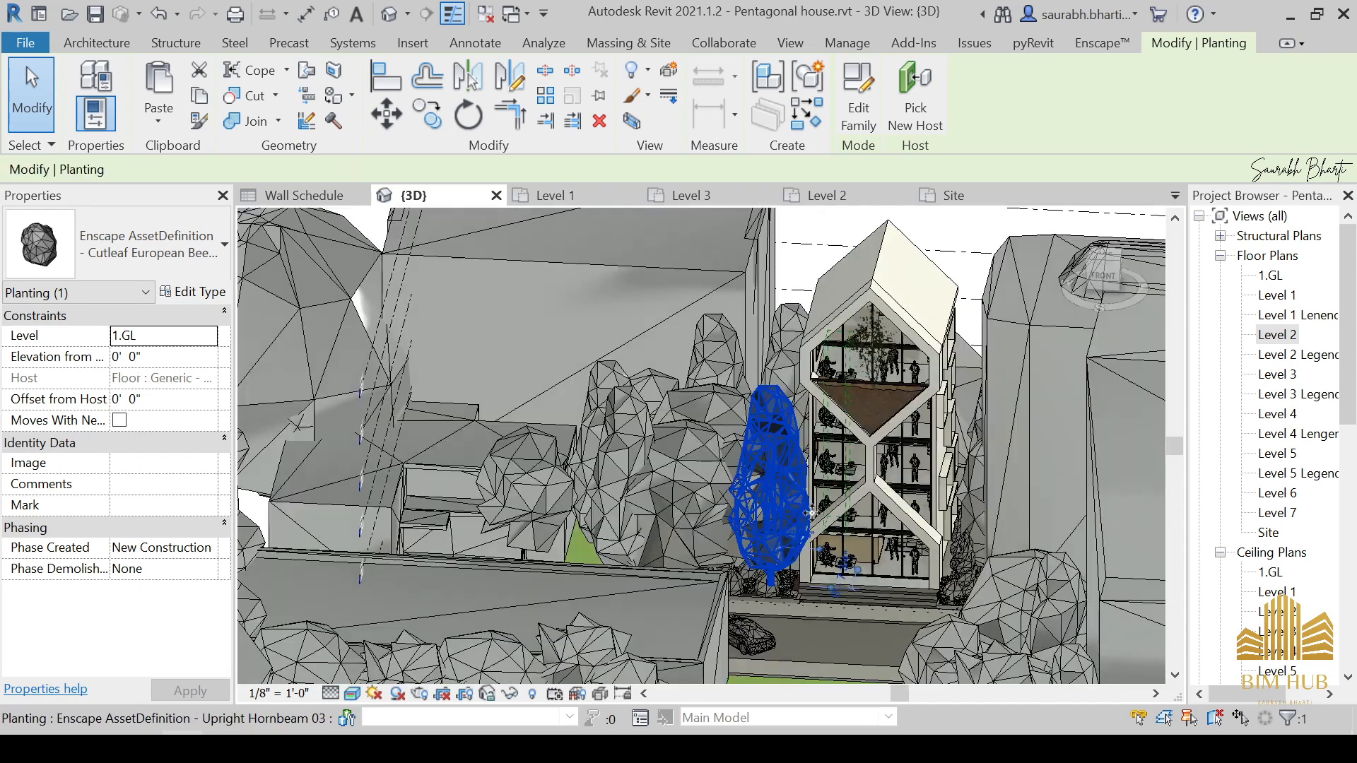
pyautogui.click(776, 358)
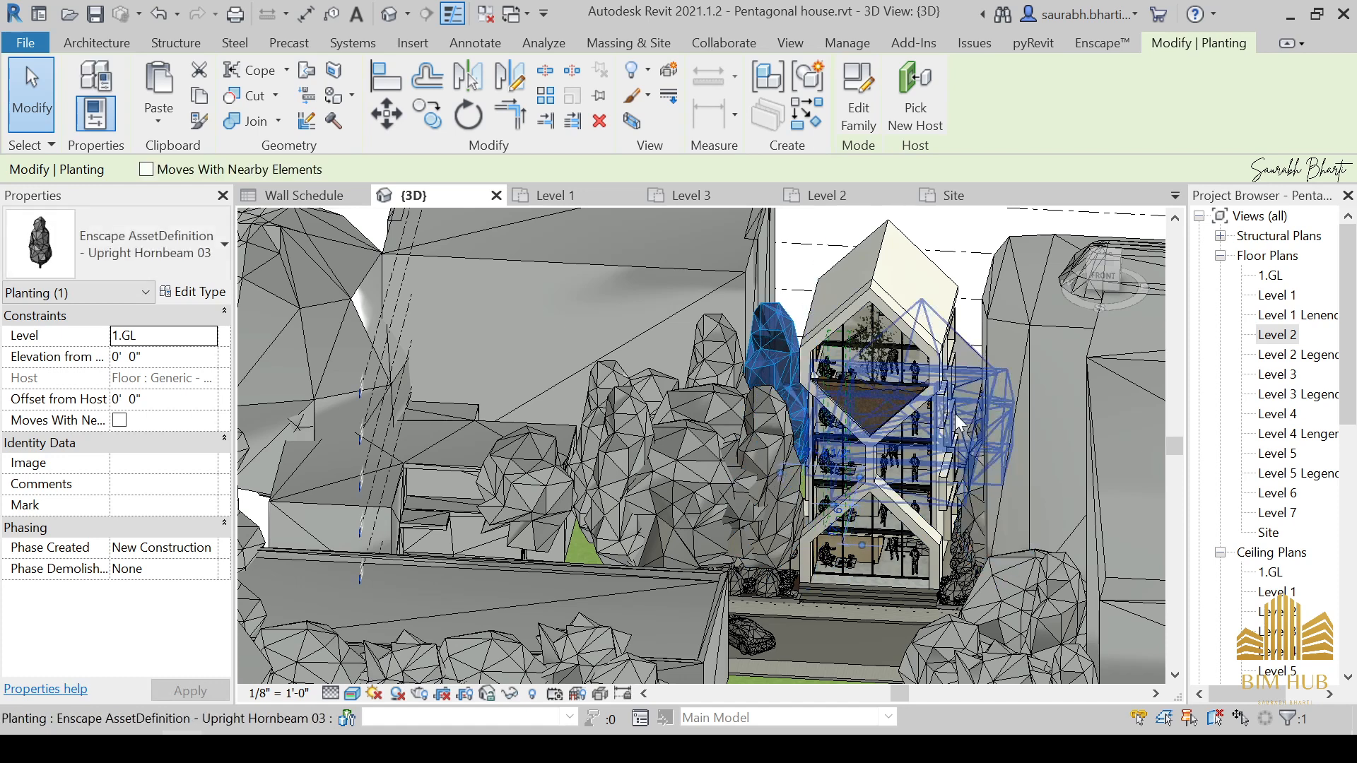
pyautogui.click(965, 380)
pyautogui.scroll(-1, 962, 424)
pyautogui.scroll(-2, 817, 358)
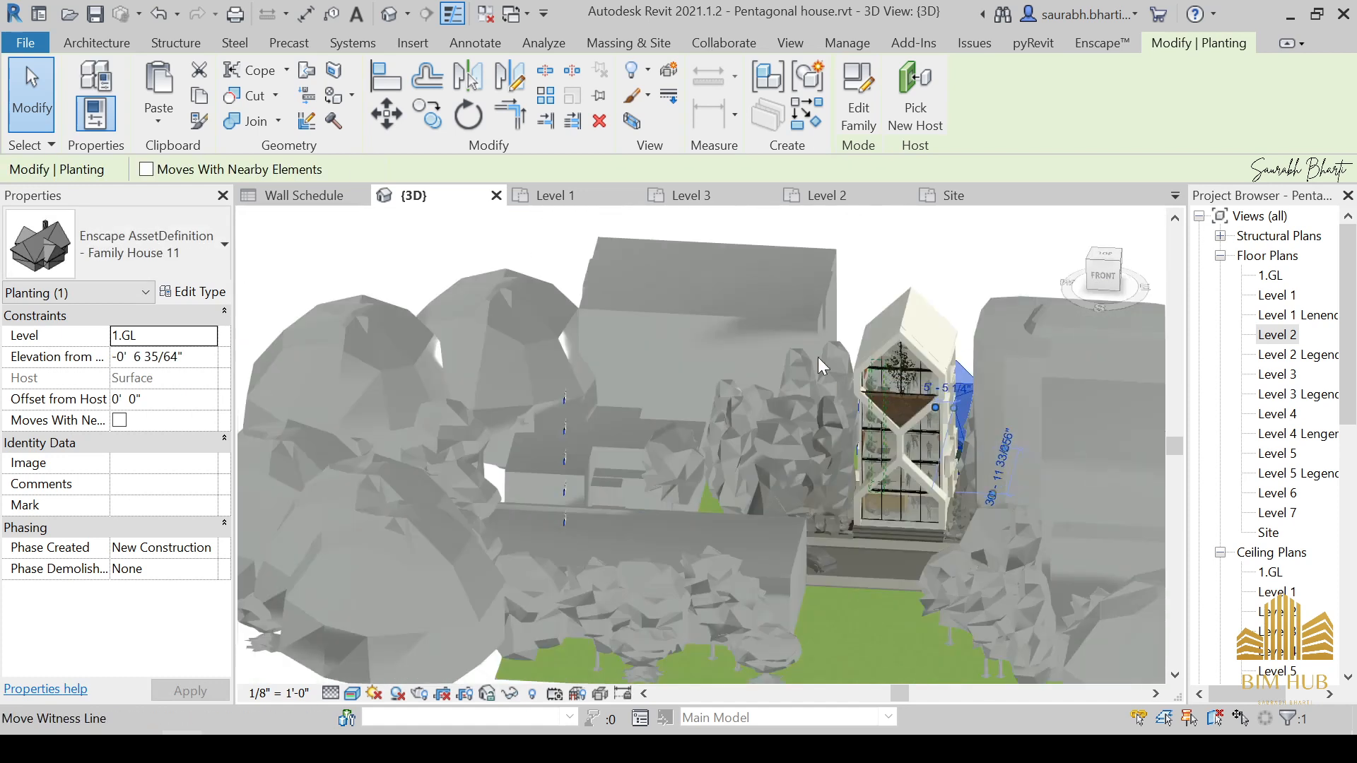
pyautogui.click(474, 290)
pyautogui.scroll(-1, 566, 417)
pyautogui.keyDown('shift'); pyautogui.moveTo(706, 541); pyautogui.dragTo(742, 482, button='middle'); pyautogui.keyUp('shift')
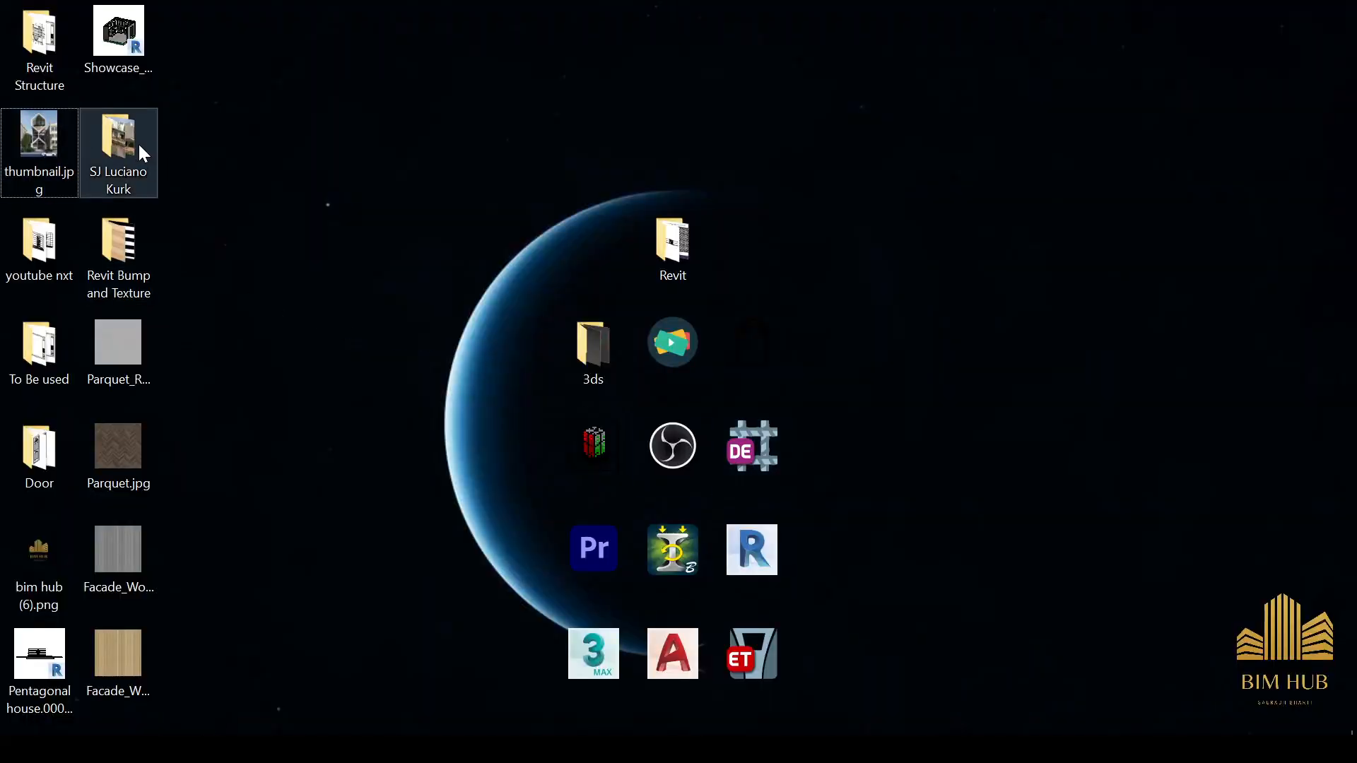
pyautogui.doubleClick(136, 175)
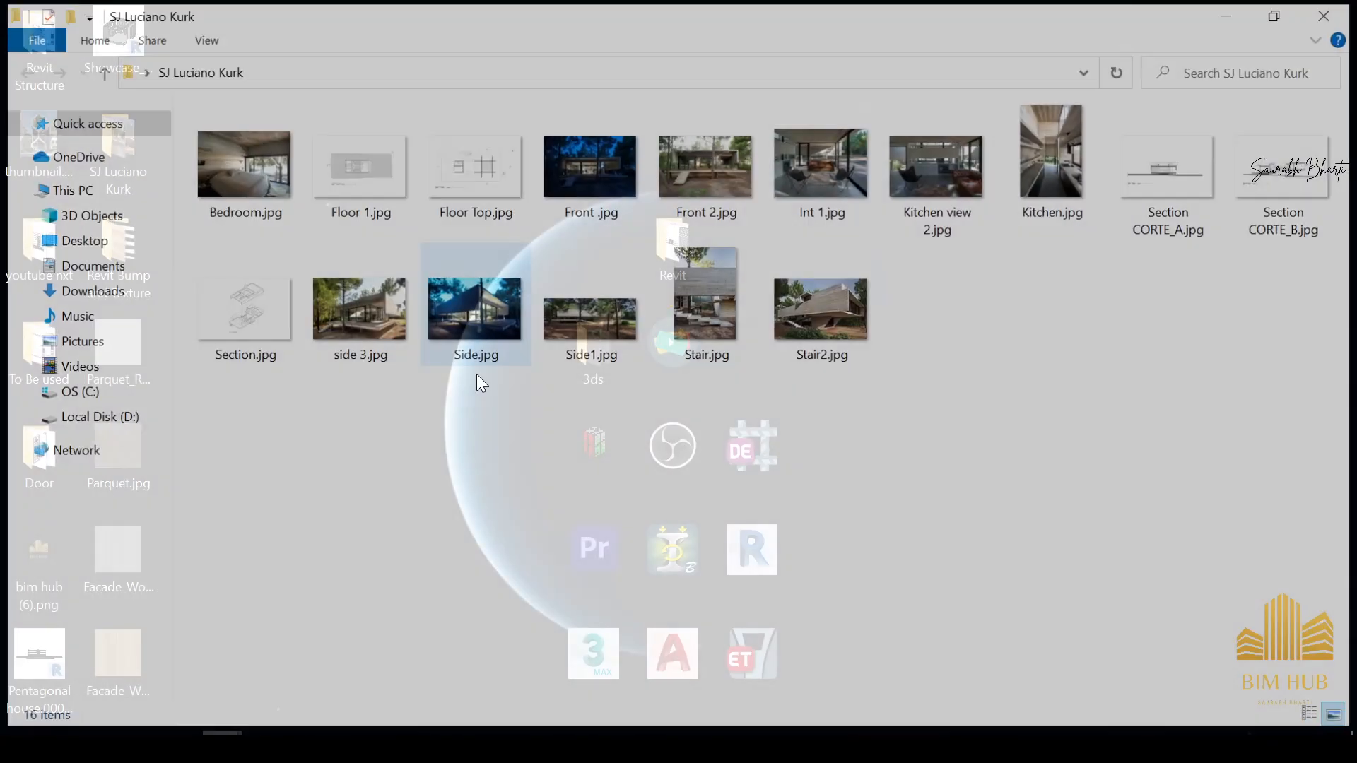
pyautogui.doubleClick(265, 182)
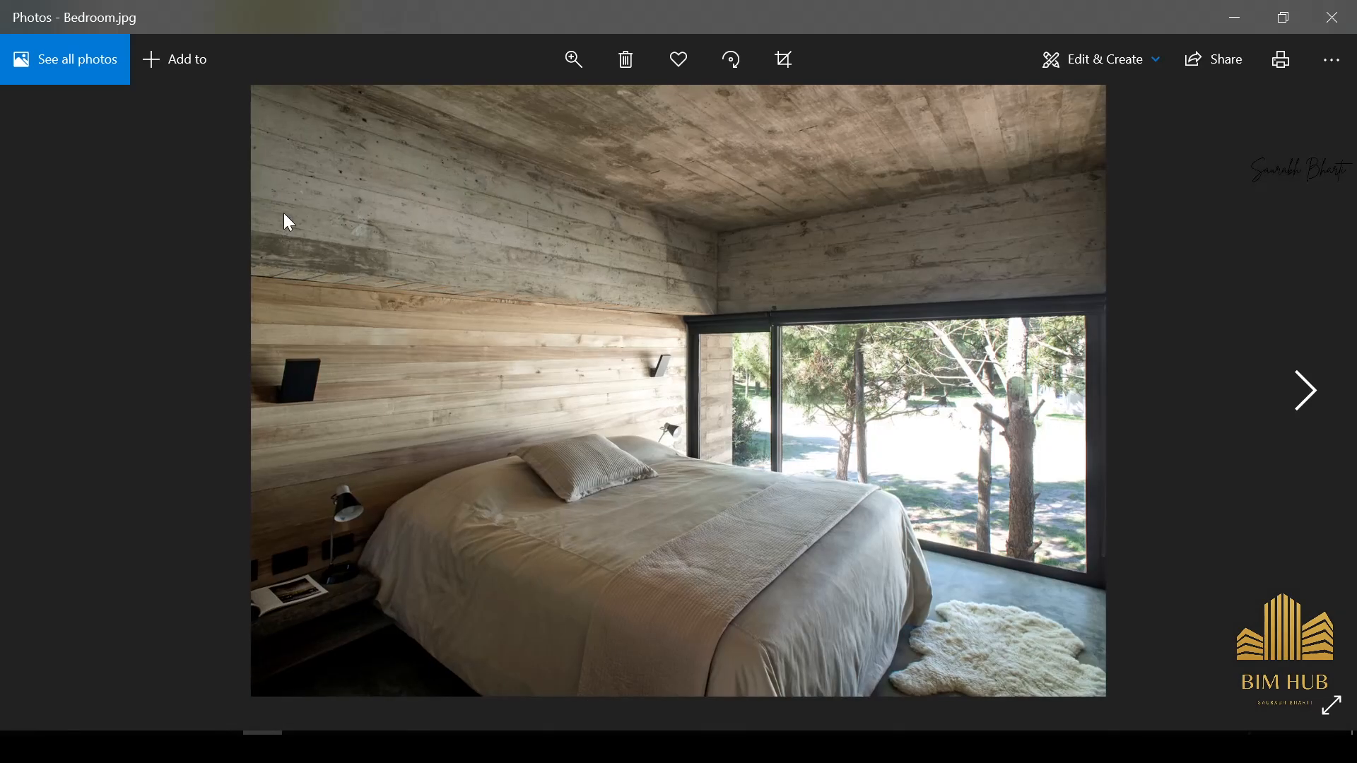
pyautogui.press('Right')
pyautogui.press('Right')
pyautogui.press('Right')
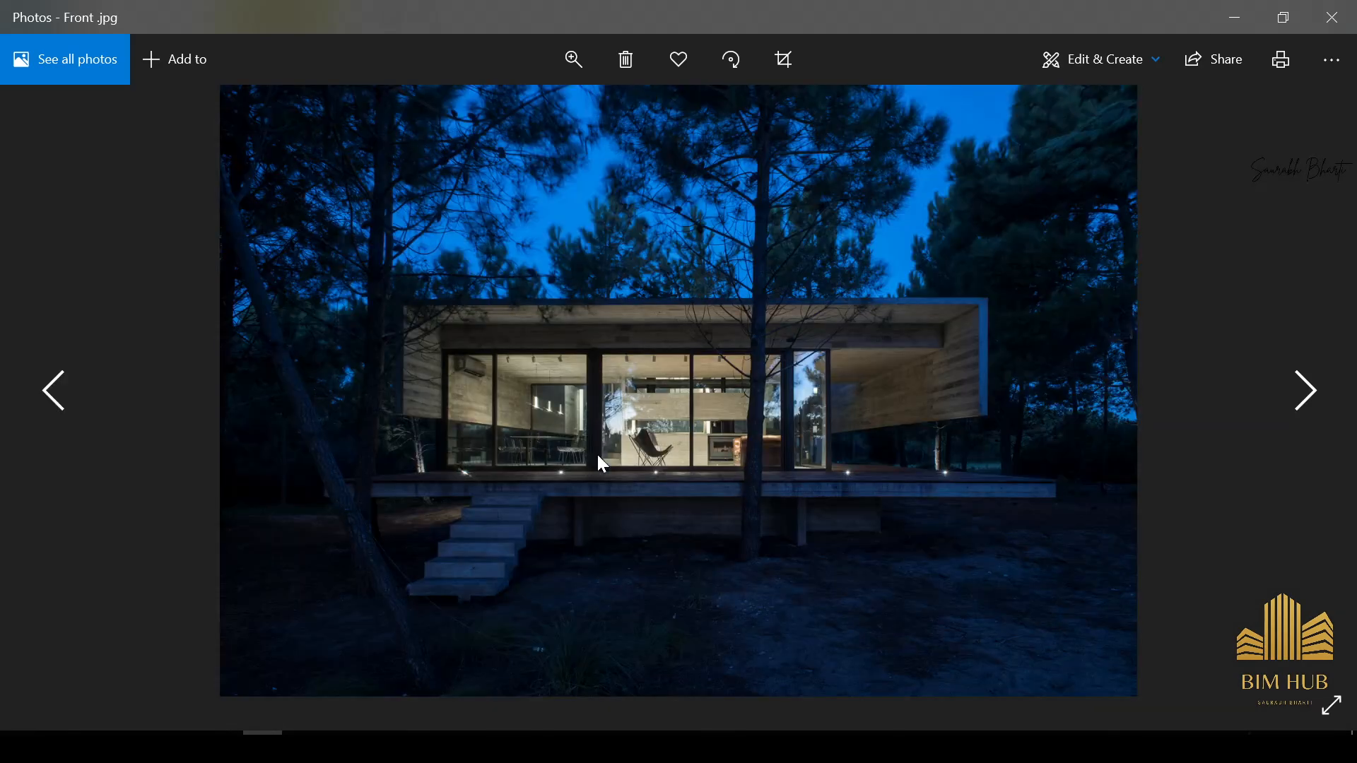
# Step: Examine the glazed living area, the deck and the overhanging concrete roof in the night photo Front .jpg up close
pyautogui.doubleClick(688, 453)
pyautogui.moveTo(188, 408); pyautogui.dragTo(385, 430)
pyautogui.moveTo(866, 521); pyautogui.dragTo(766, 467)
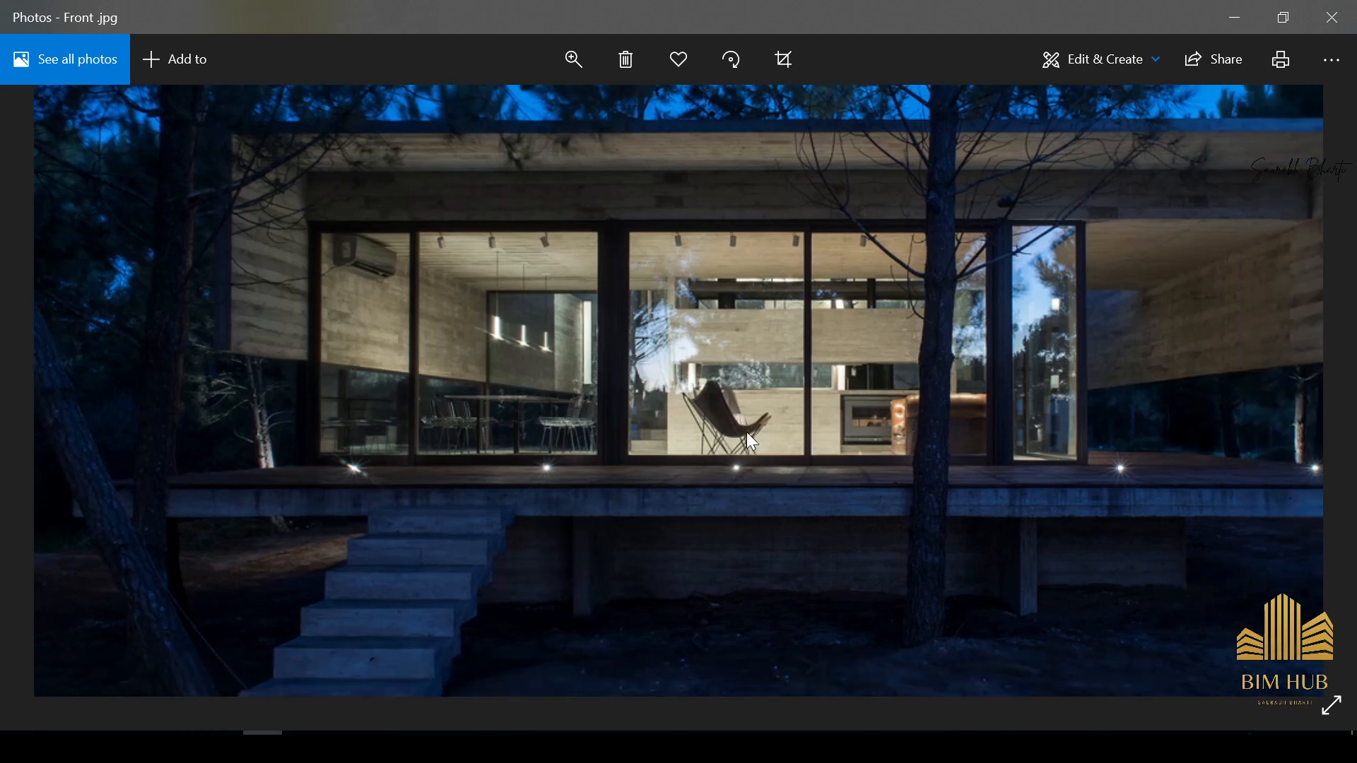
pyautogui.moveTo(842, 447); pyautogui.dragTo(631, 438)
pyautogui.moveTo(897, 409); pyautogui.dragTo(802, 452)
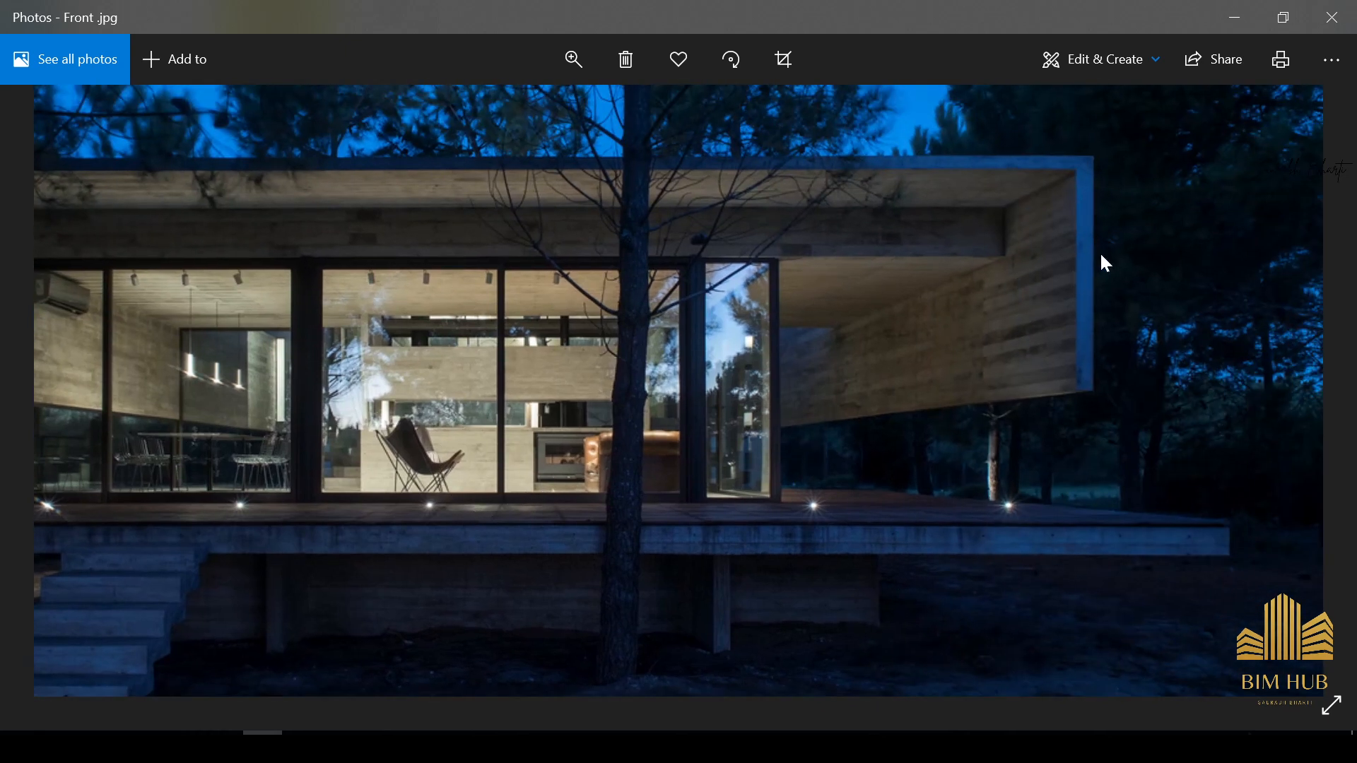
pyautogui.doubleClick(488, 341)
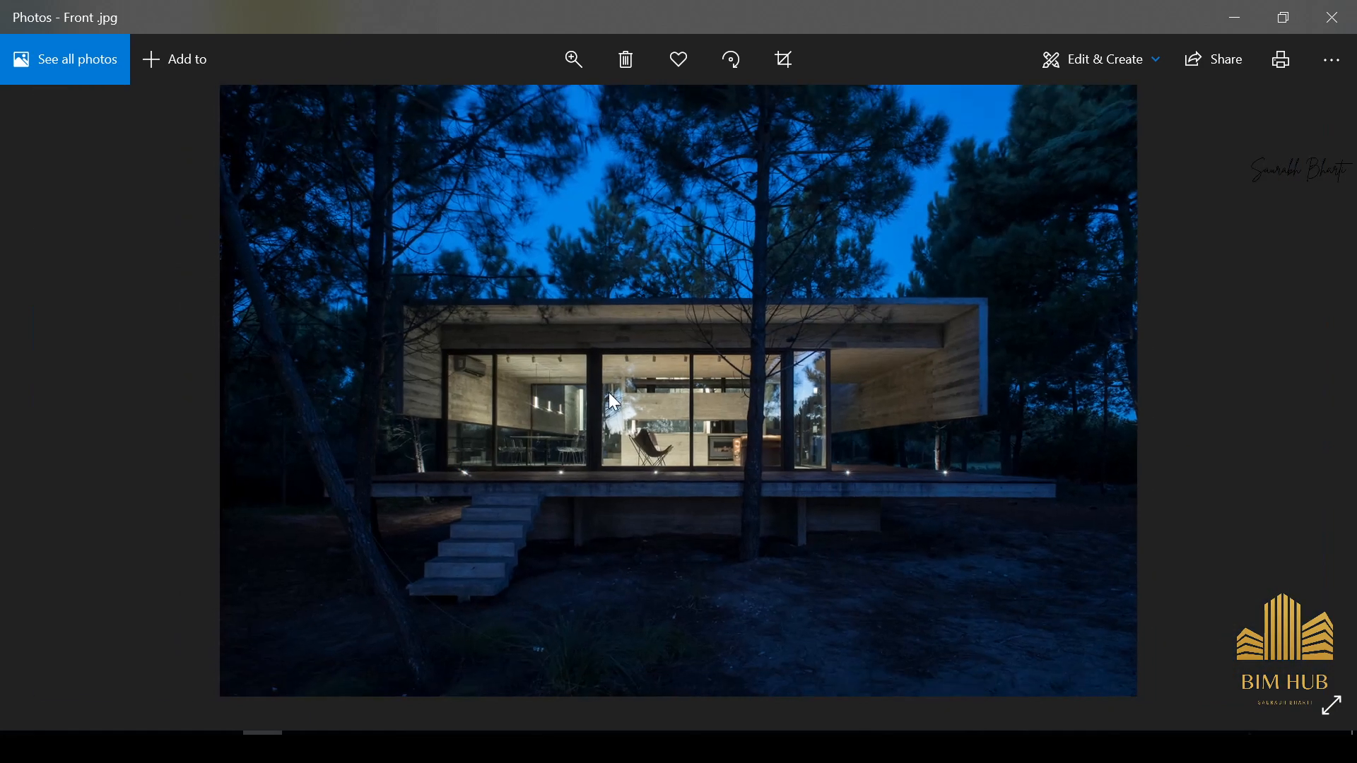
# Step: Examine the facade, roof edge and side walls of the concrete house up close in Front 2.jpg
pyautogui.press('Right')
pyautogui.doubleClick(677, 392)
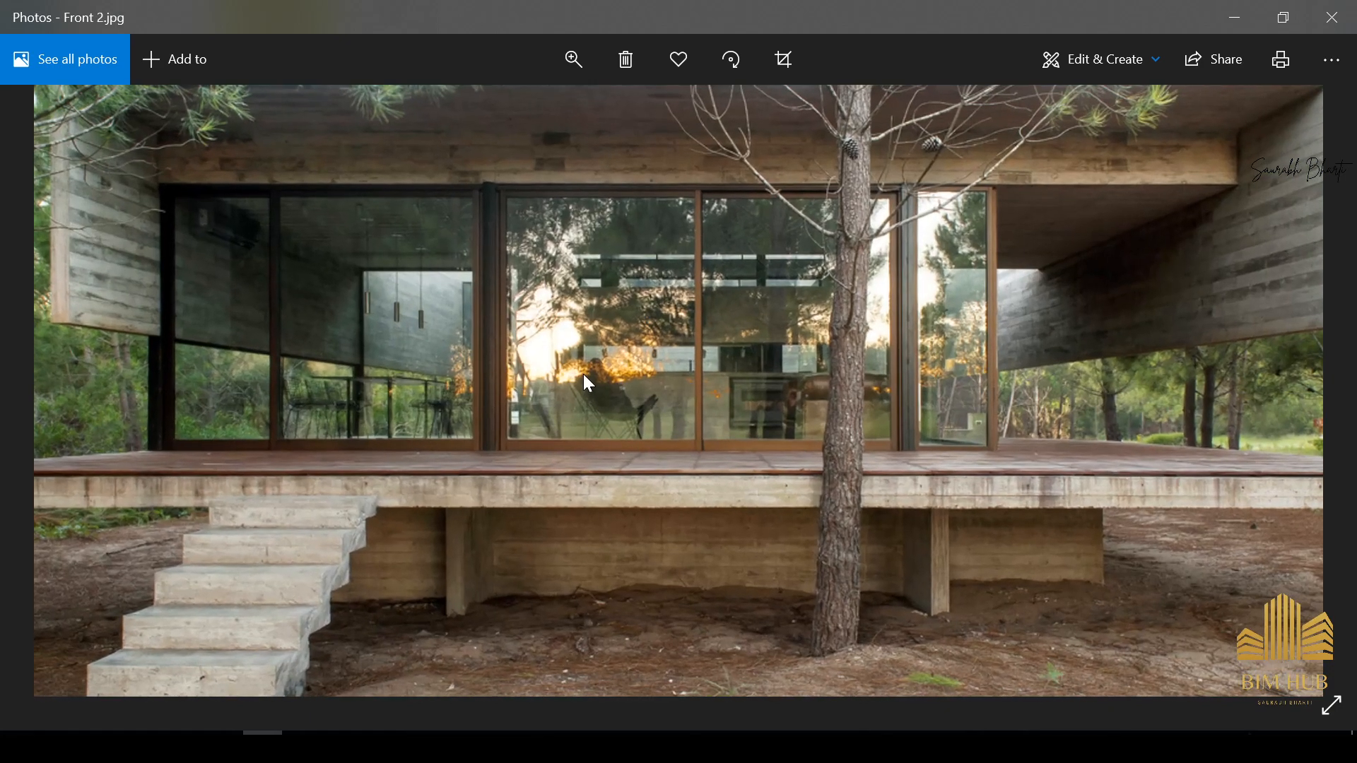
pyautogui.moveTo(696, 387); pyautogui.dragTo(624, 431)
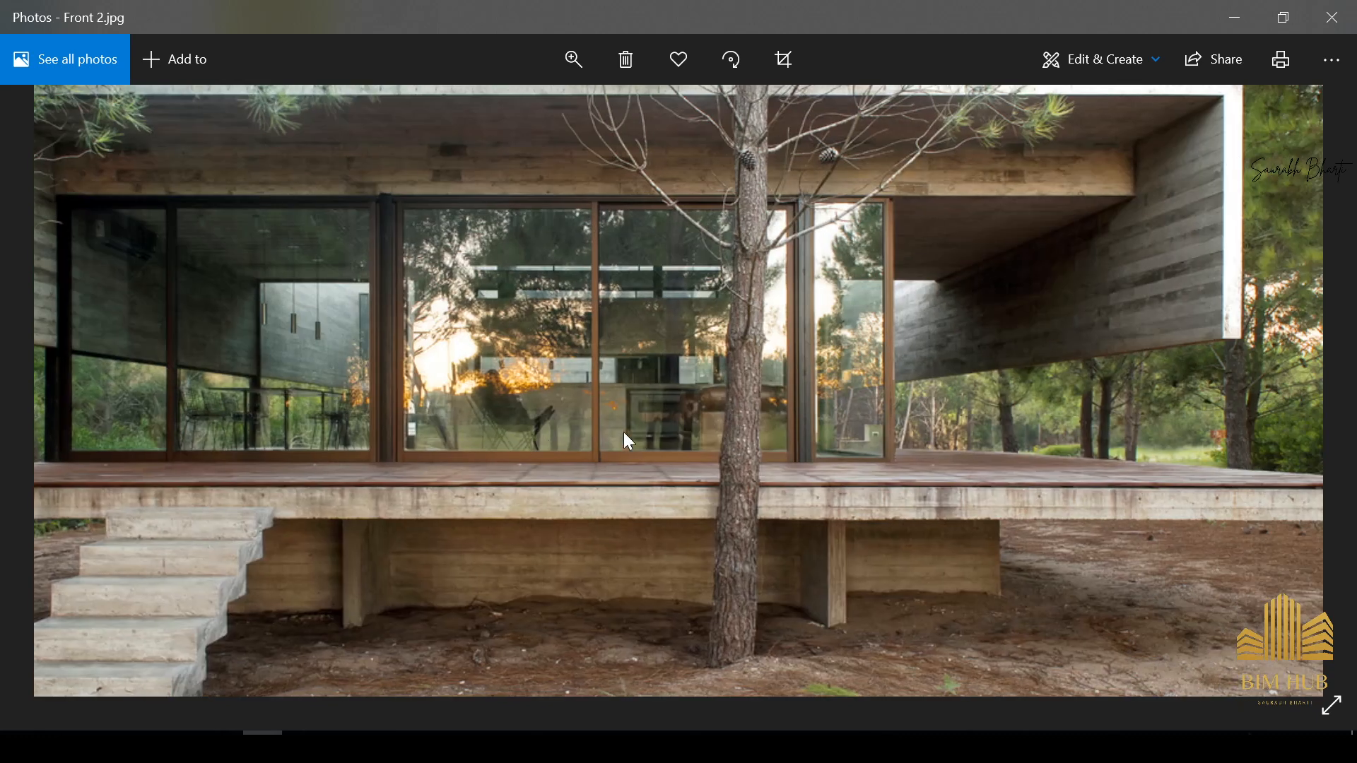
pyautogui.moveTo(834, 279); pyautogui.dragTo(825, 359)
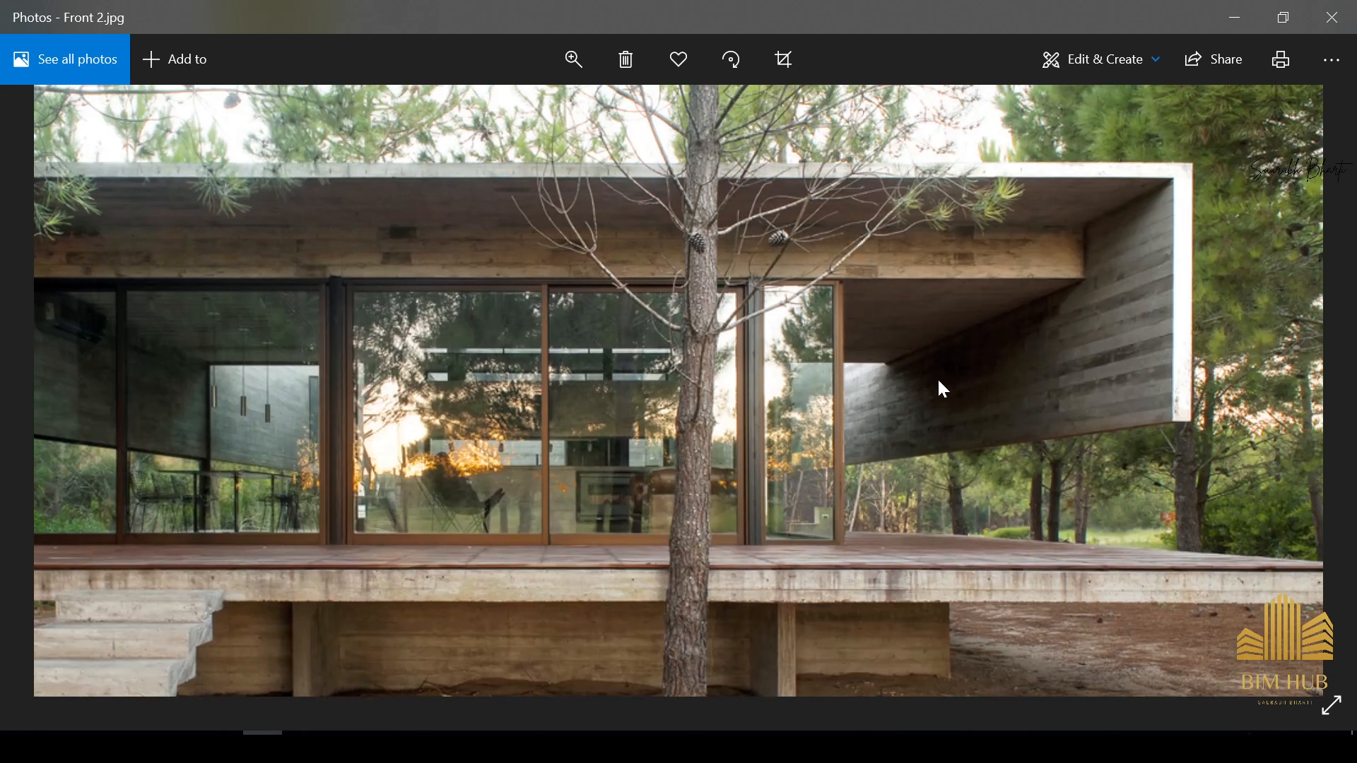
pyautogui.moveTo(938, 383); pyautogui.dragTo(978, 358)
pyautogui.moveTo(393, 248); pyautogui.dragTo(386, 275)
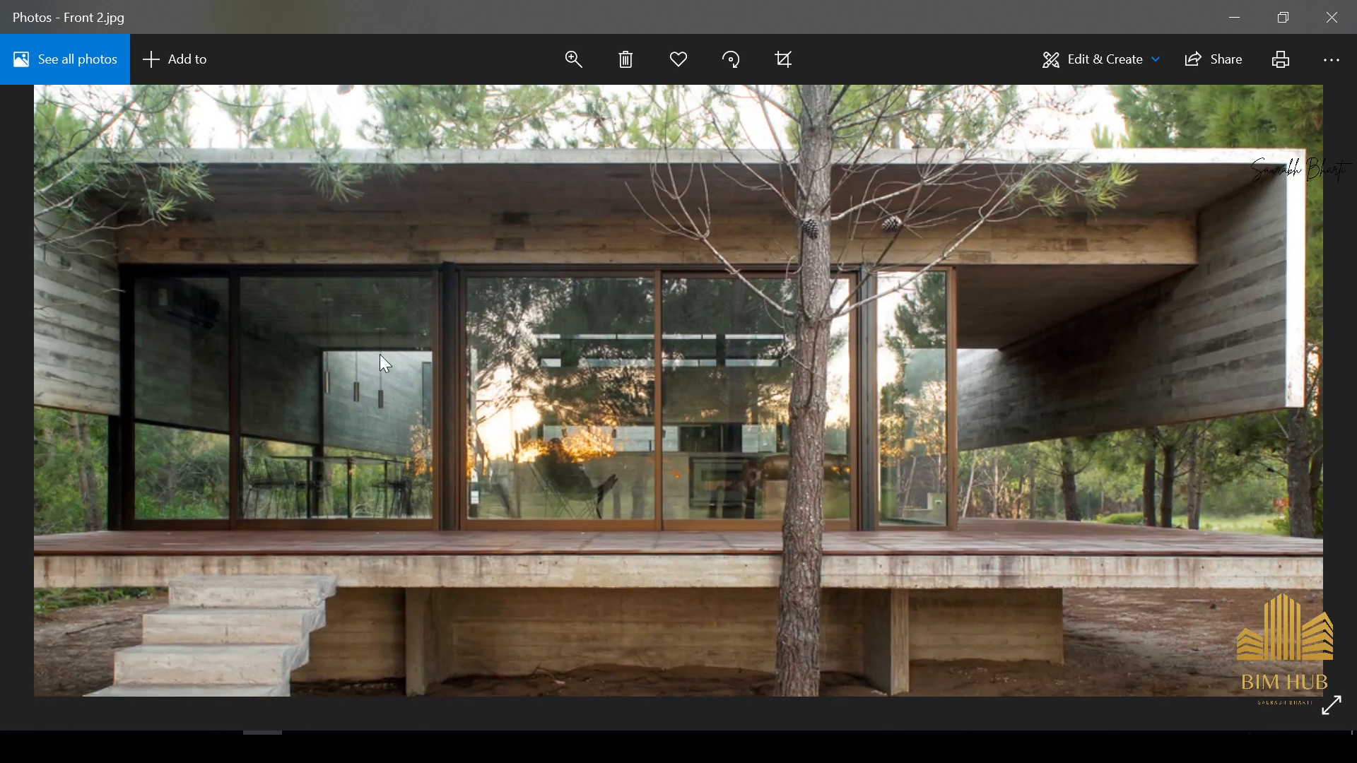
pyautogui.doubleClick(375, 404)
# Step: Examine the sofa, butterfly chairs, patchwork rug and fireplace wall in the interior photo Int 1.jpg
pyautogui.press('Right')
pyautogui.doubleClick(732, 454)
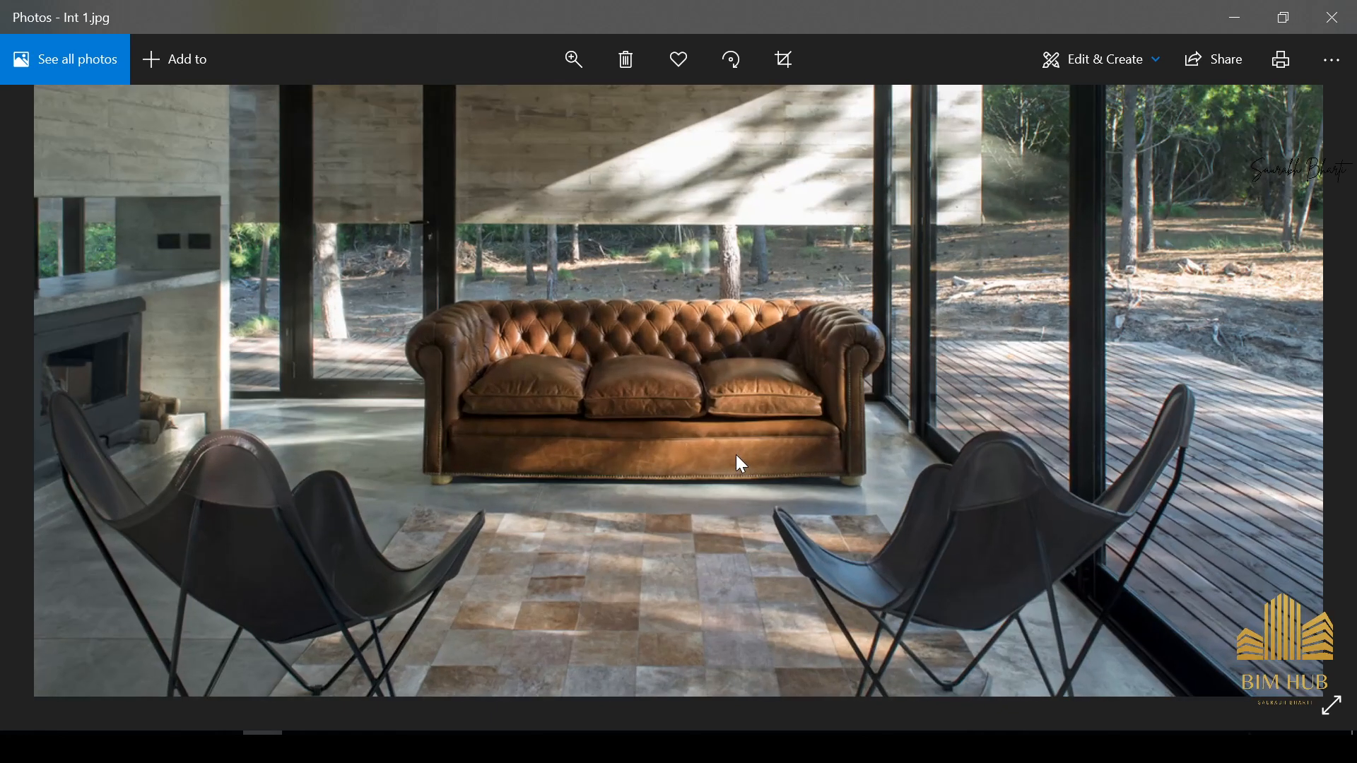
pyautogui.moveTo(606, 475); pyautogui.dragTo(1001, 225)
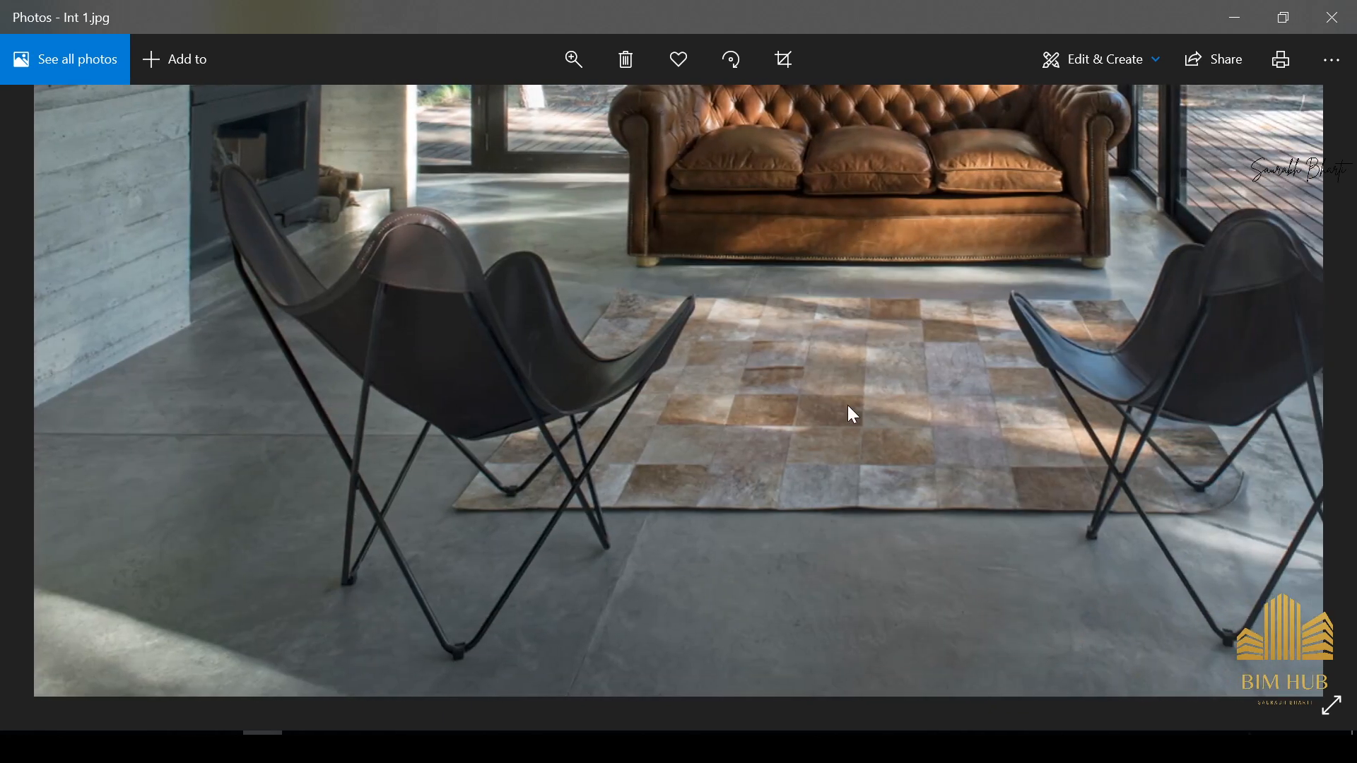
pyautogui.moveTo(848, 407); pyautogui.dragTo(863, 347)
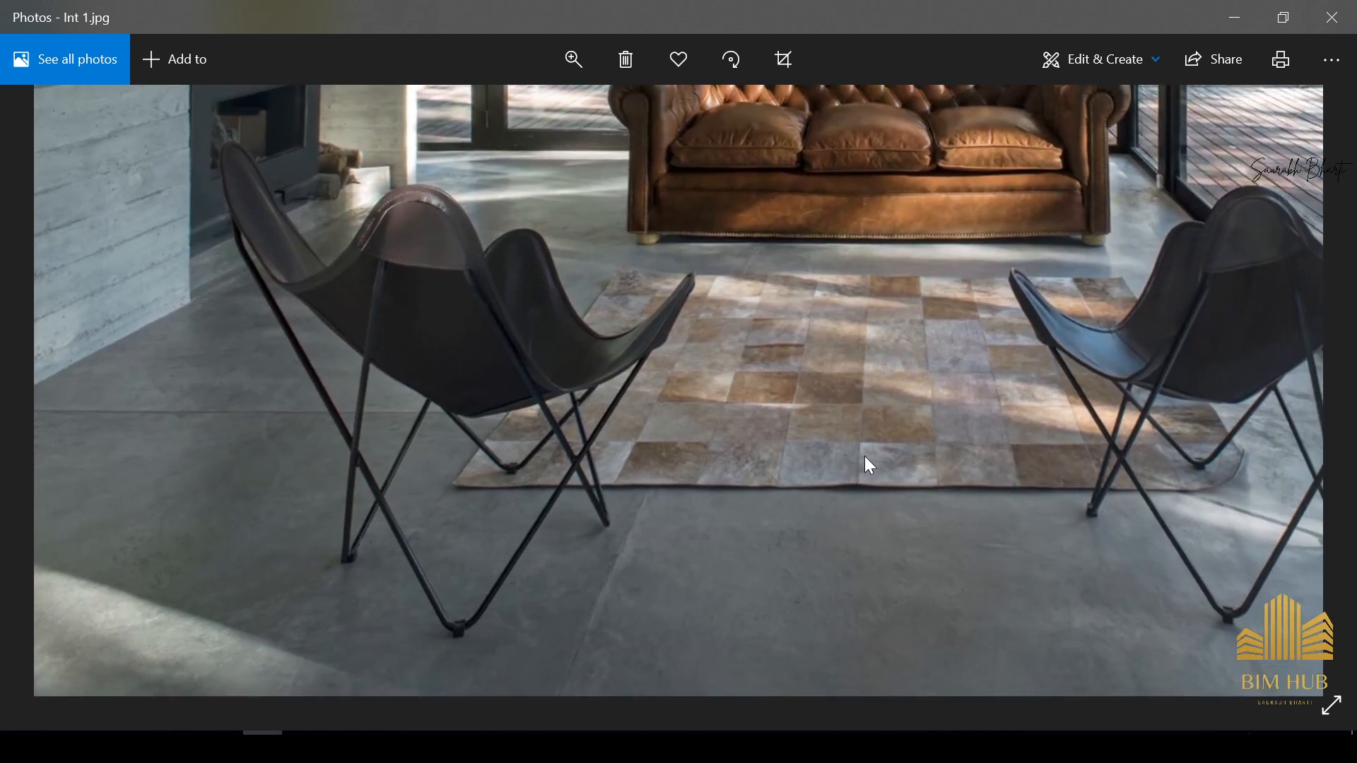
pyautogui.doubleClick(845, 420)
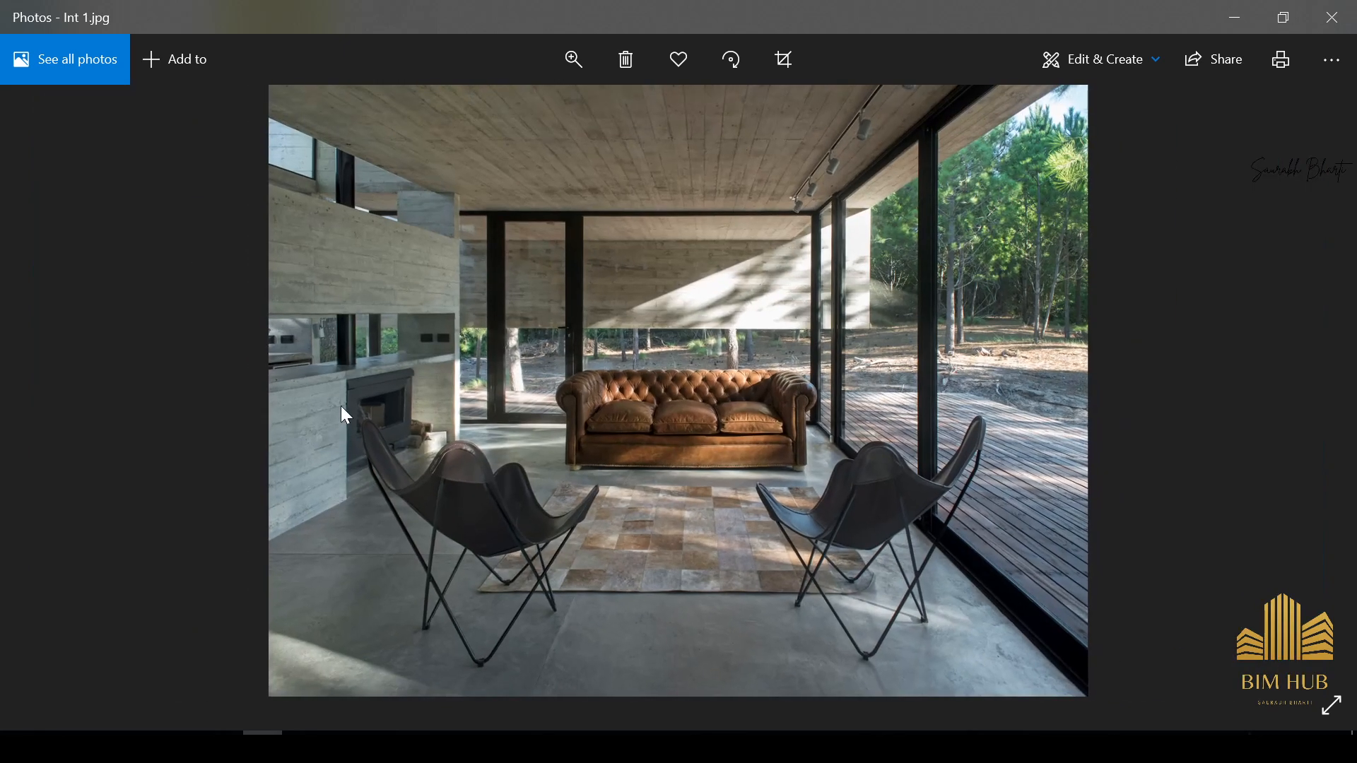
pyautogui.doubleClick(341, 406)
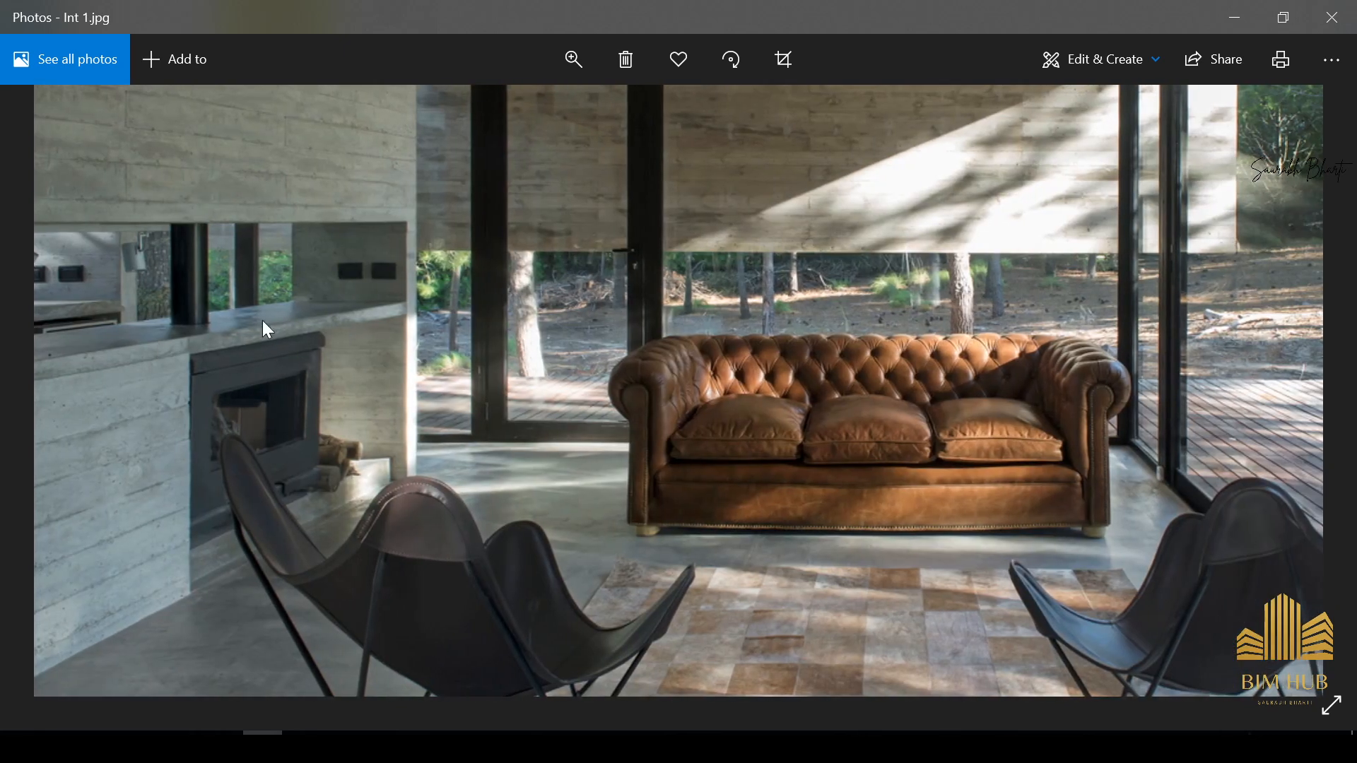
pyautogui.doubleClick(286, 332)
# Step: Examine the concrete kitchen partition and fireplace in Kitchen view 2.jpg, comparing it with Kitchen.jpg
pyautogui.press('Right')
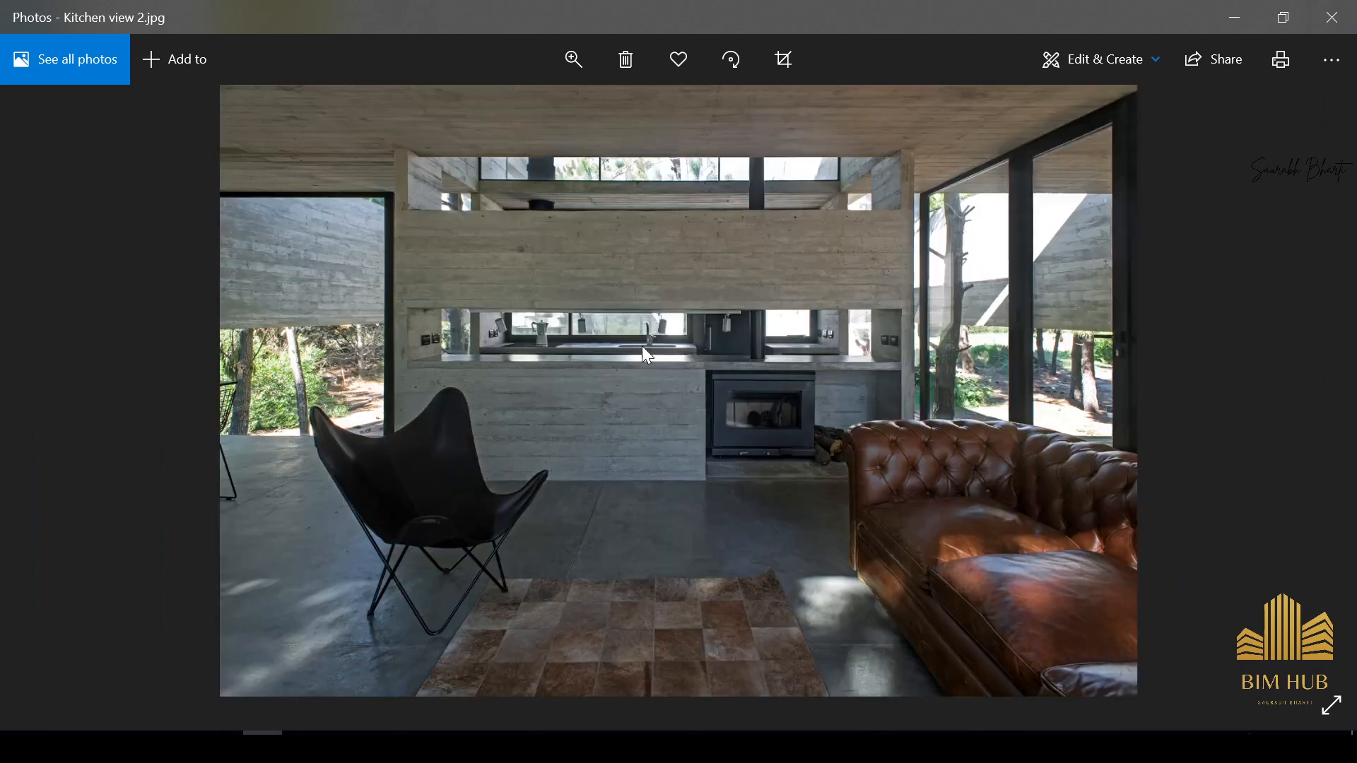
pyautogui.doubleClick(735, 408)
pyautogui.doubleClick(672, 379)
pyautogui.press('Right')
pyautogui.press('Left')
pyautogui.press('Right')
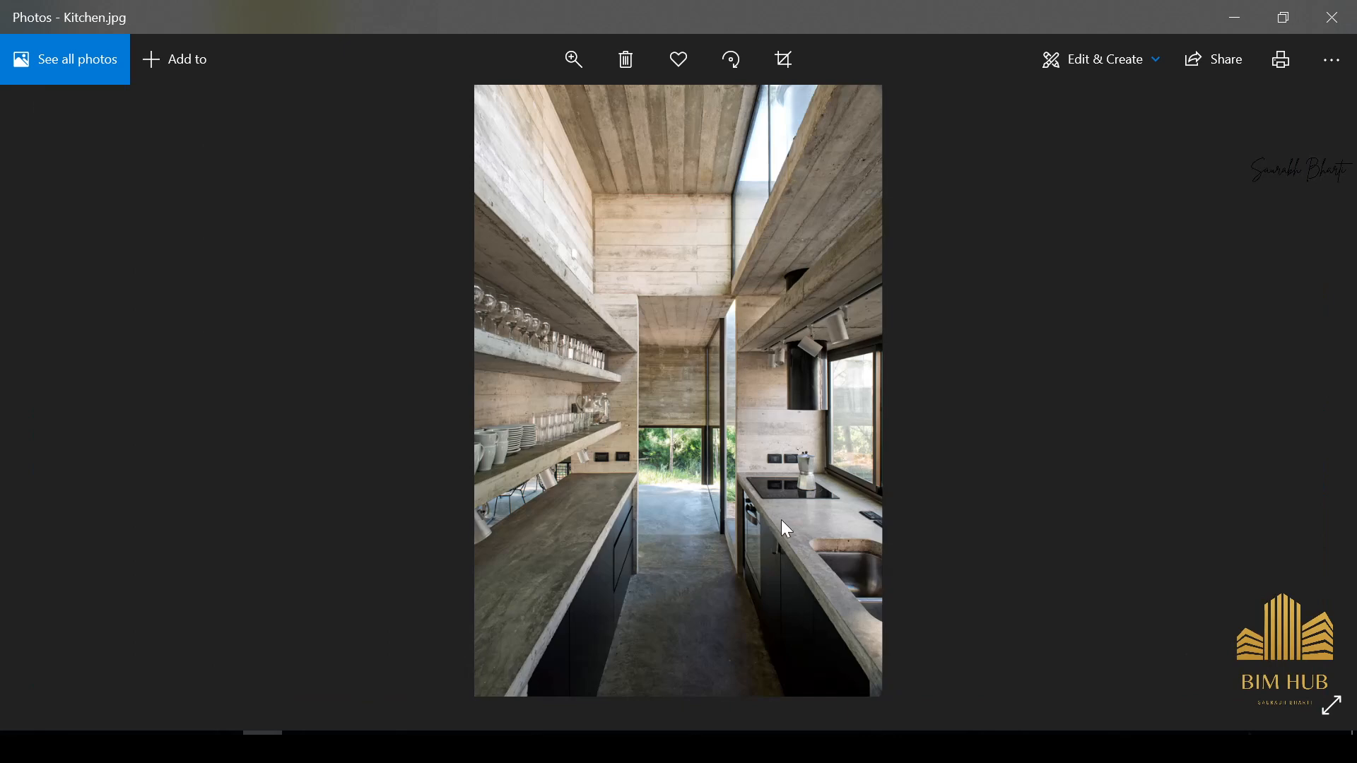
pyautogui.press('Left')
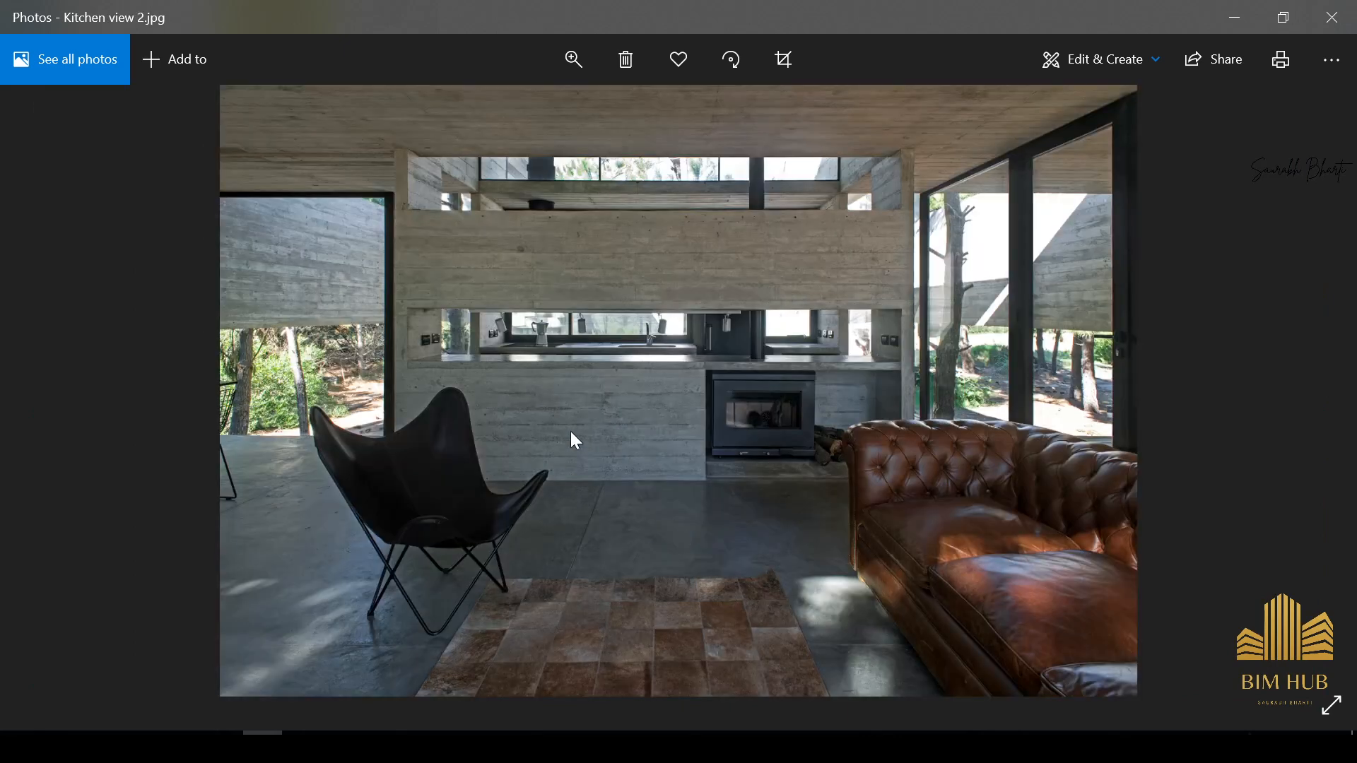
pyautogui.keyDown('ctrl'); pyautogui.scroll(5, 659, 495); pyautogui.keyUp('ctrl')
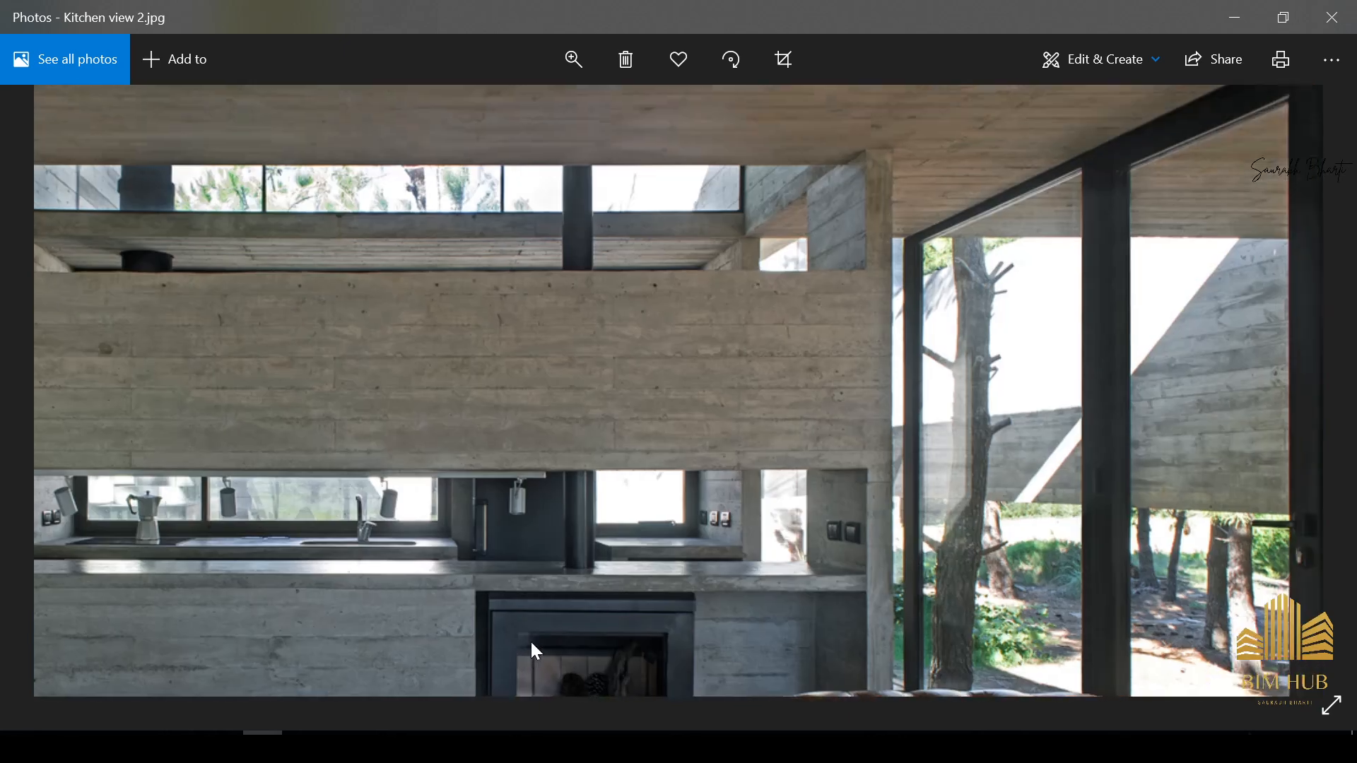
pyautogui.keyDown('ctrl'); pyautogui.scroll(-5, 550, 483); pyautogui.keyUp('ctrl')
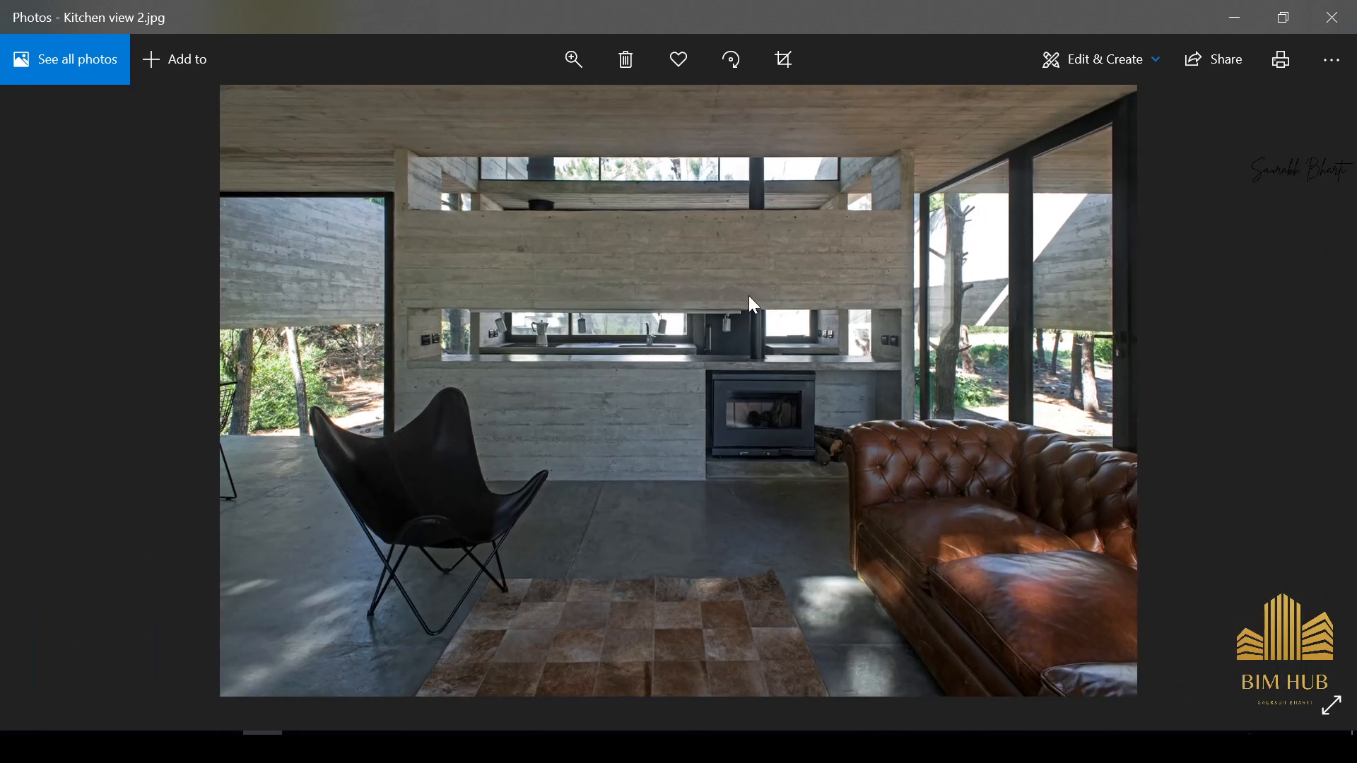
# Step: Examine the shelves, worktops and sink of the narrow concrete kitchen up close in Kitchen.jpg
pyautogui.press('Right')
pyautogui.press('Left')
pyautogui.keyDown('ctrl'); pyautogui.scroll(3, 720, 471); pyautogui.keyUp('ctrl')
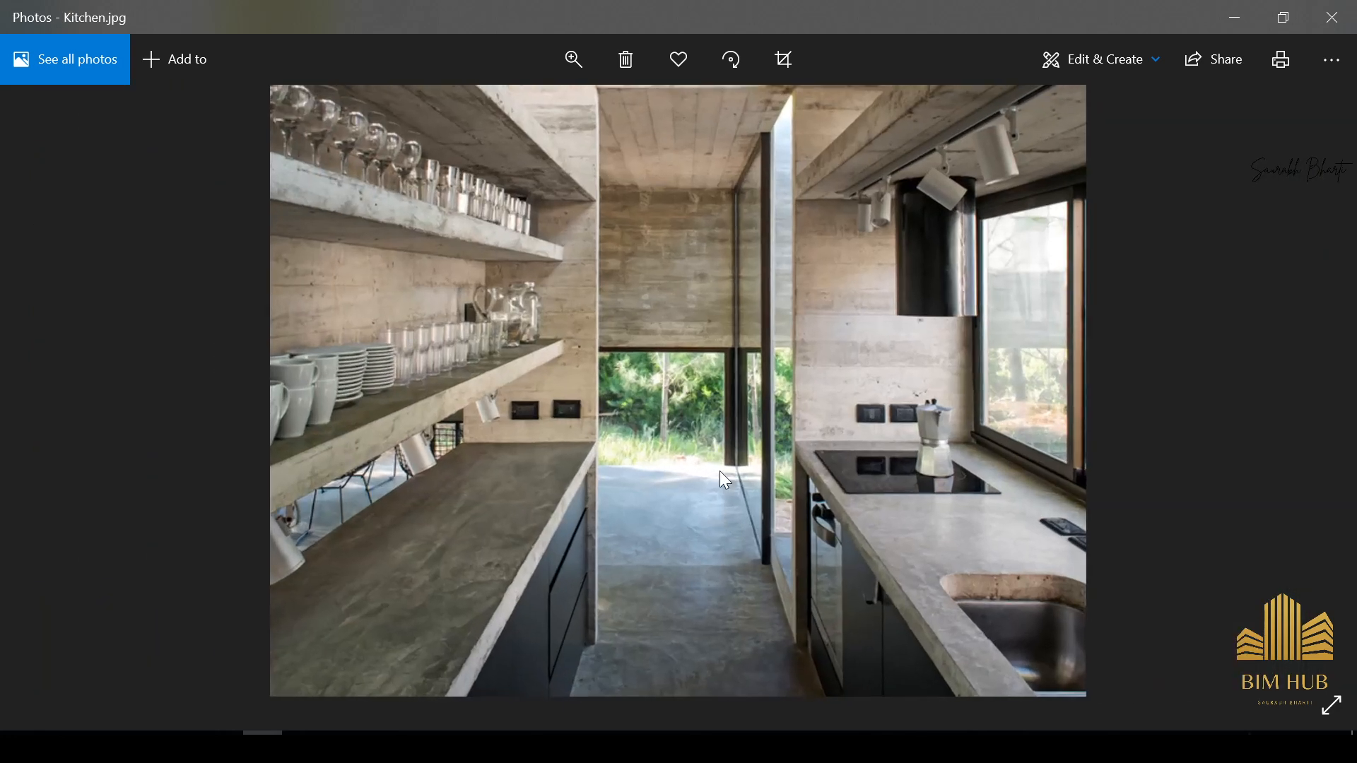
pyautogui.keyDown('ctrl'); pyautogui.scroll(-3, 727, 465); pyautogui.keyUp('ctrl')
# Step: Examine the Section CORTE_A.jpg drawing up close, glance through the section images after it and return to Kitchen.jpg
pyautogui.press('Right')
pyautogui.keyDown('ctrl'); pyautogui.scroll(3, 655, 447); pyautogui.keyUp('ctrl')
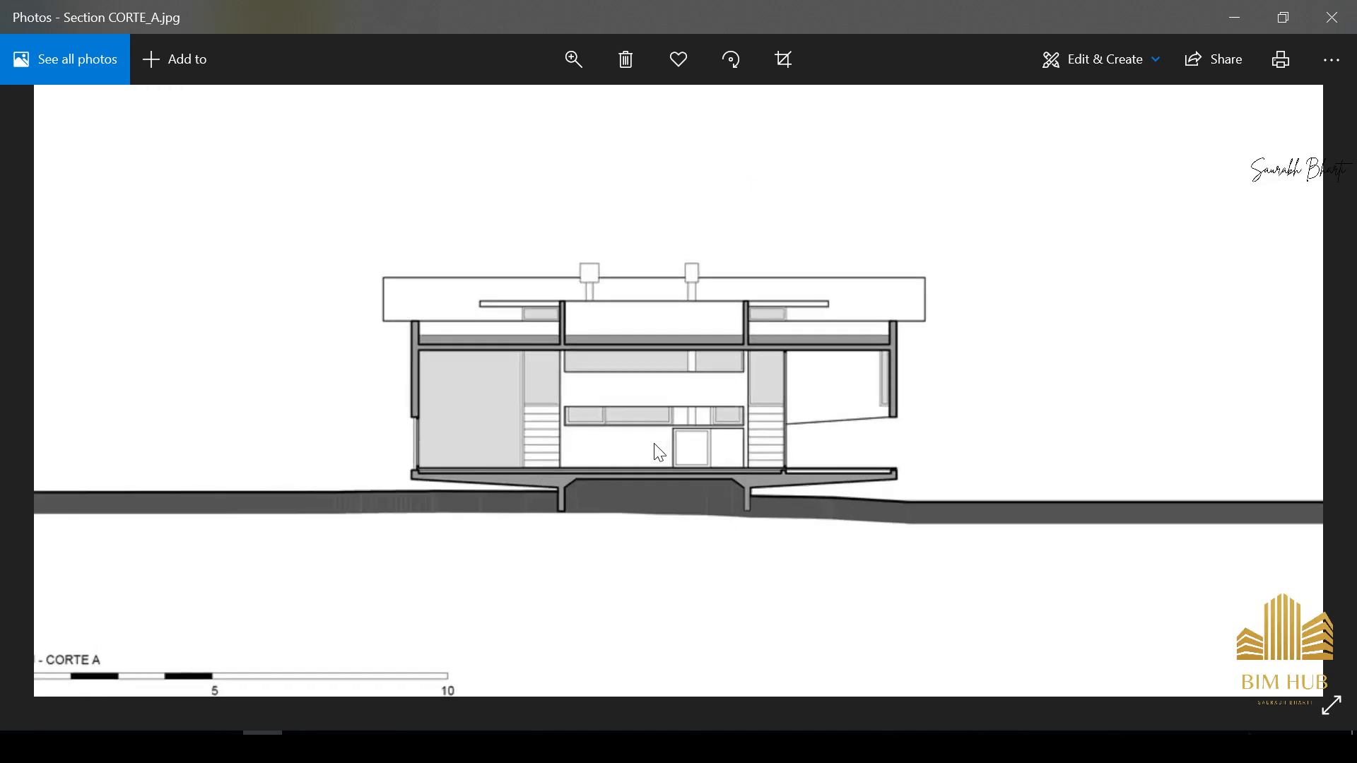
pyautogui.keyDown('ctrl'); pyautogui.scroll(-3, 655, 439); pyautogui.keyUp('ctrl')
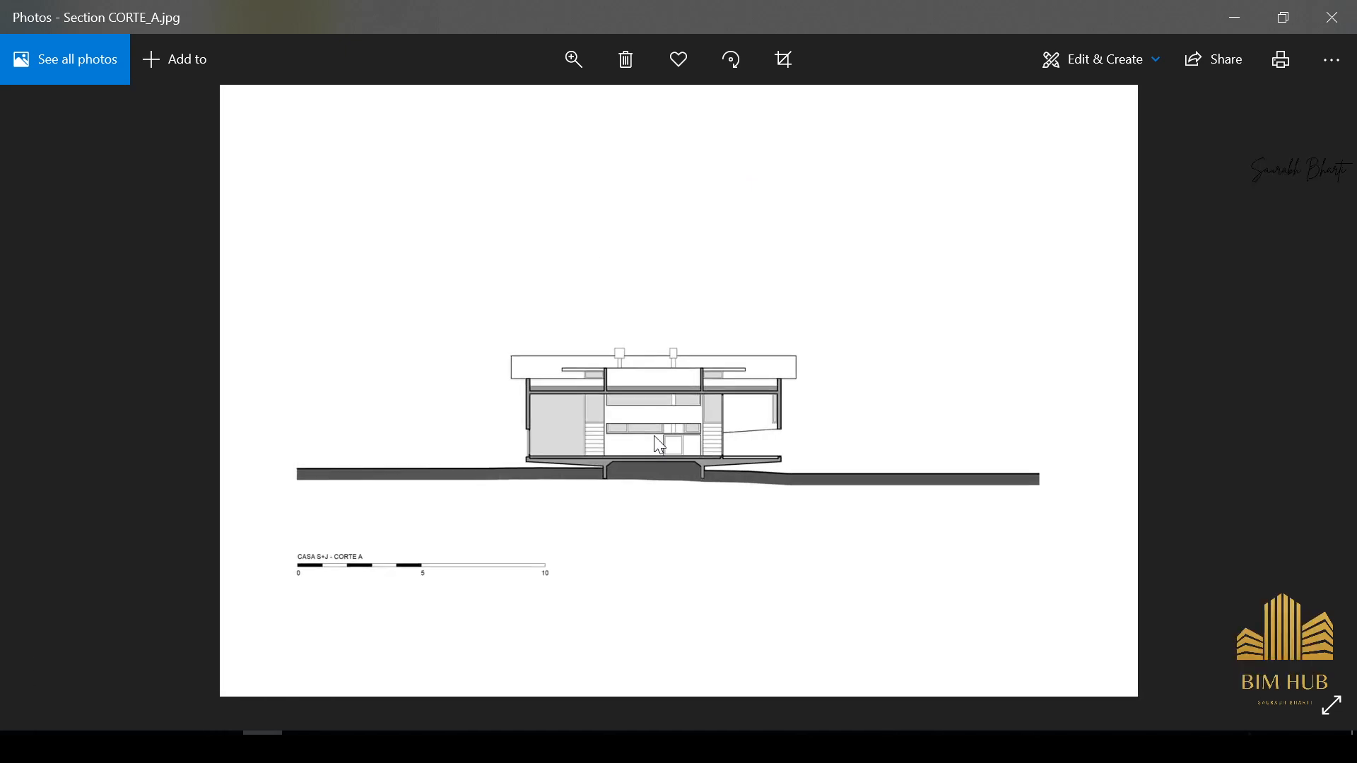
pyautogui.press('Right')
pyautogui.press('Right')
pyautogui.press('Left')
pyautogui.press('Left')
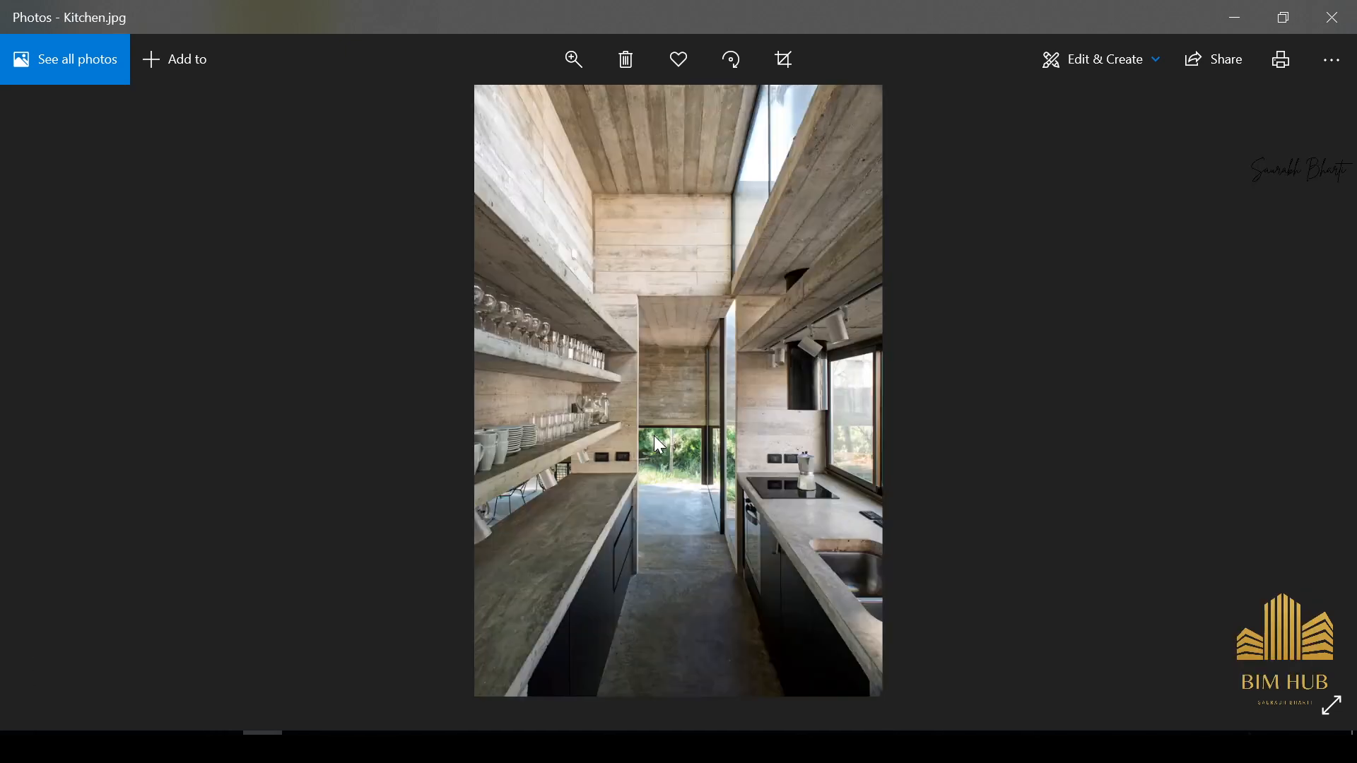
# Step: Return to Front 2.jpg, examine the concrete stairs, deck and roof up close, and close the image viewer and its folder
pyautogui.press('Left')
pyautogui.press('Left')
pyautogui.press('Left')
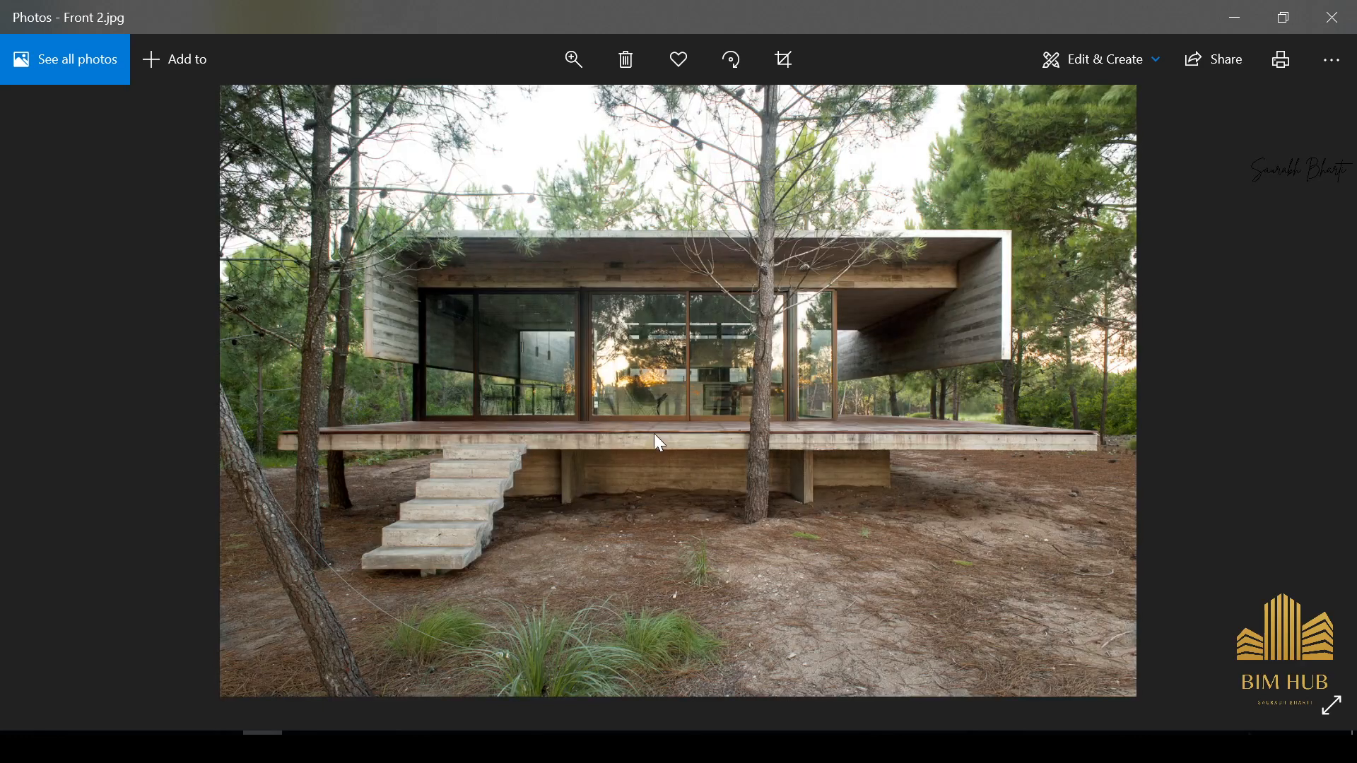
pyautogui.keyDown('ctrl'); pyautogui.scroll(3, 655, 436); pyautogui.keyUp('ctrl')
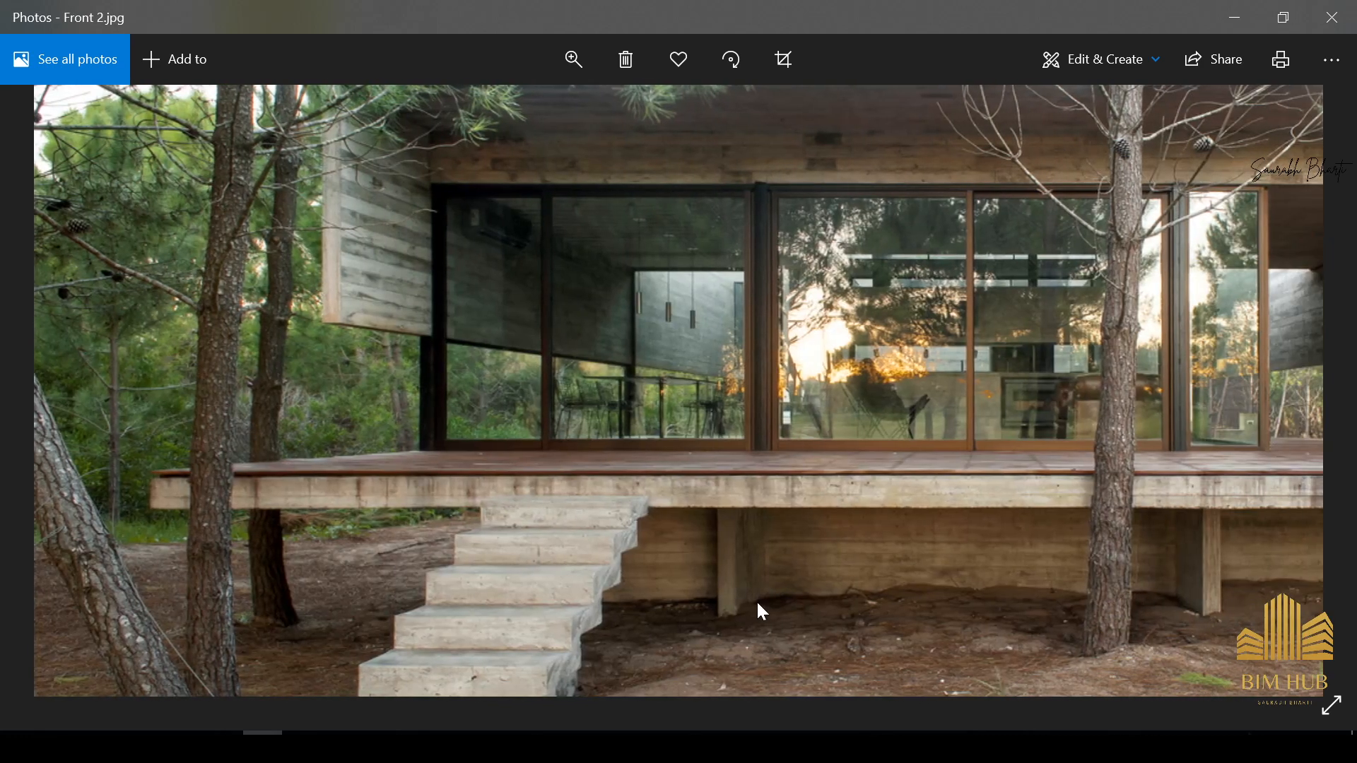
pyautogui.moveTo(757, 608); pyautogui.dragTo(753, 367)
pyautogui.keyDown('ctrl'); pyautogui.scroll(-5, 711, 297); pyautogui.keyUp('ctrl')
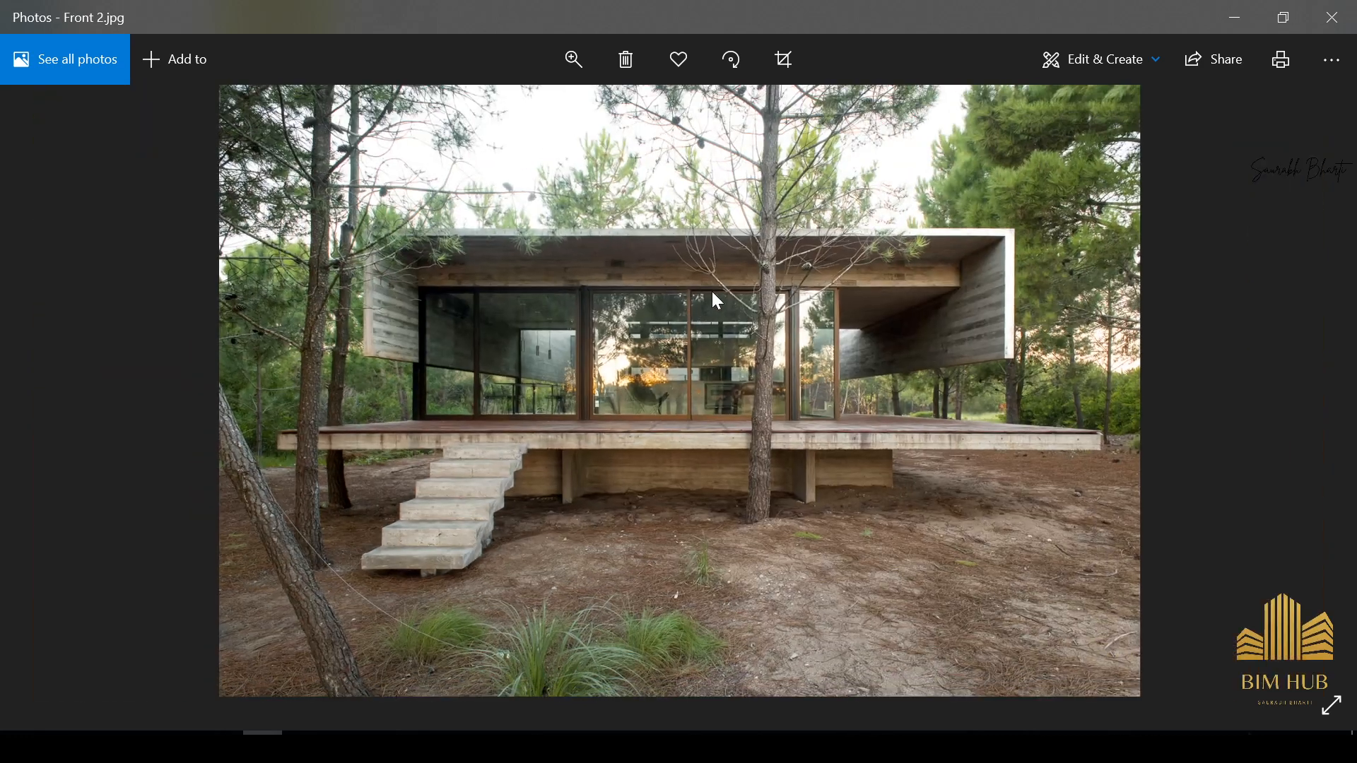
pyautogui.keyDown('ctrl'); pyautogui.scroll(4, 870, 417); pyautogui.keyUp('ctrl')
pyautogui.keyDown('ctrl'); pyautogui.scroll(-4, 966, 488); pyautogui.keyUp('ctrl')
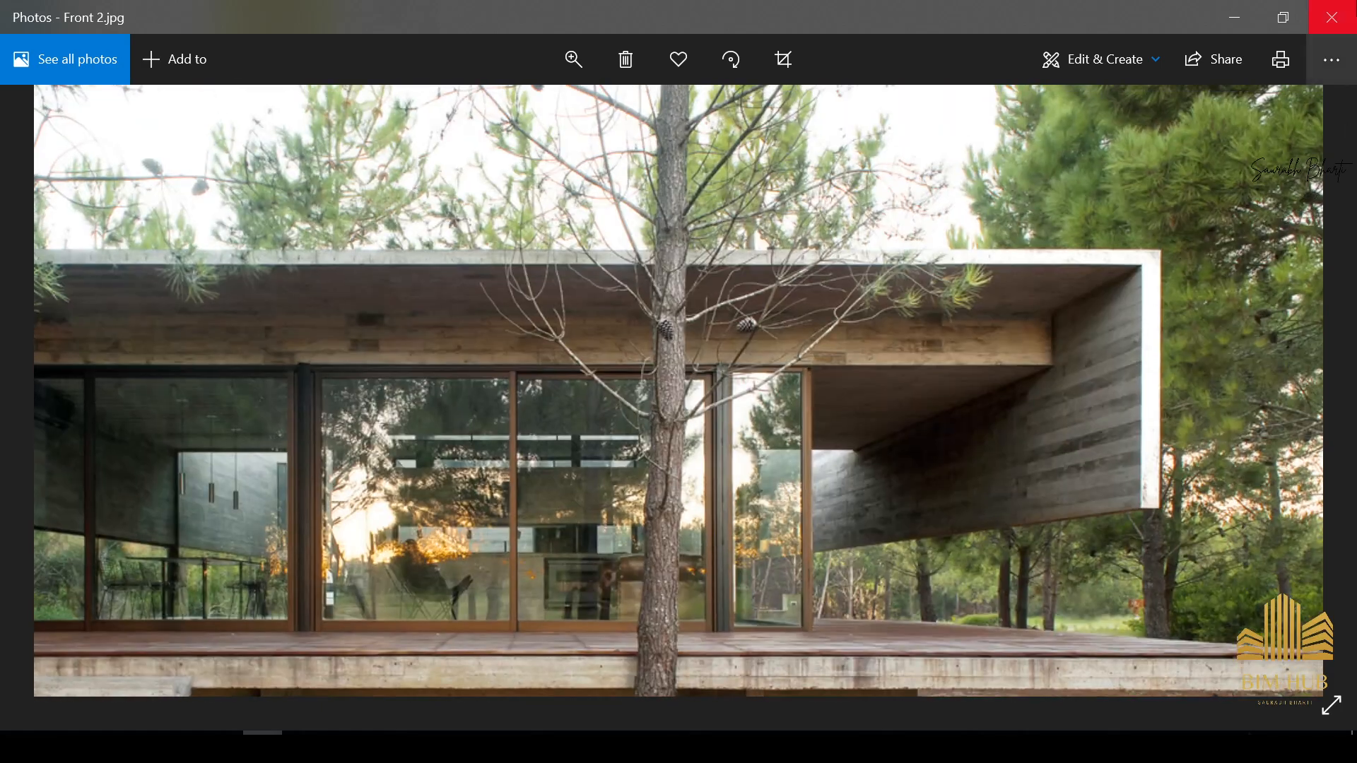
pyautogui.click(1333, 17)
pyautogui.click(1332, 12)
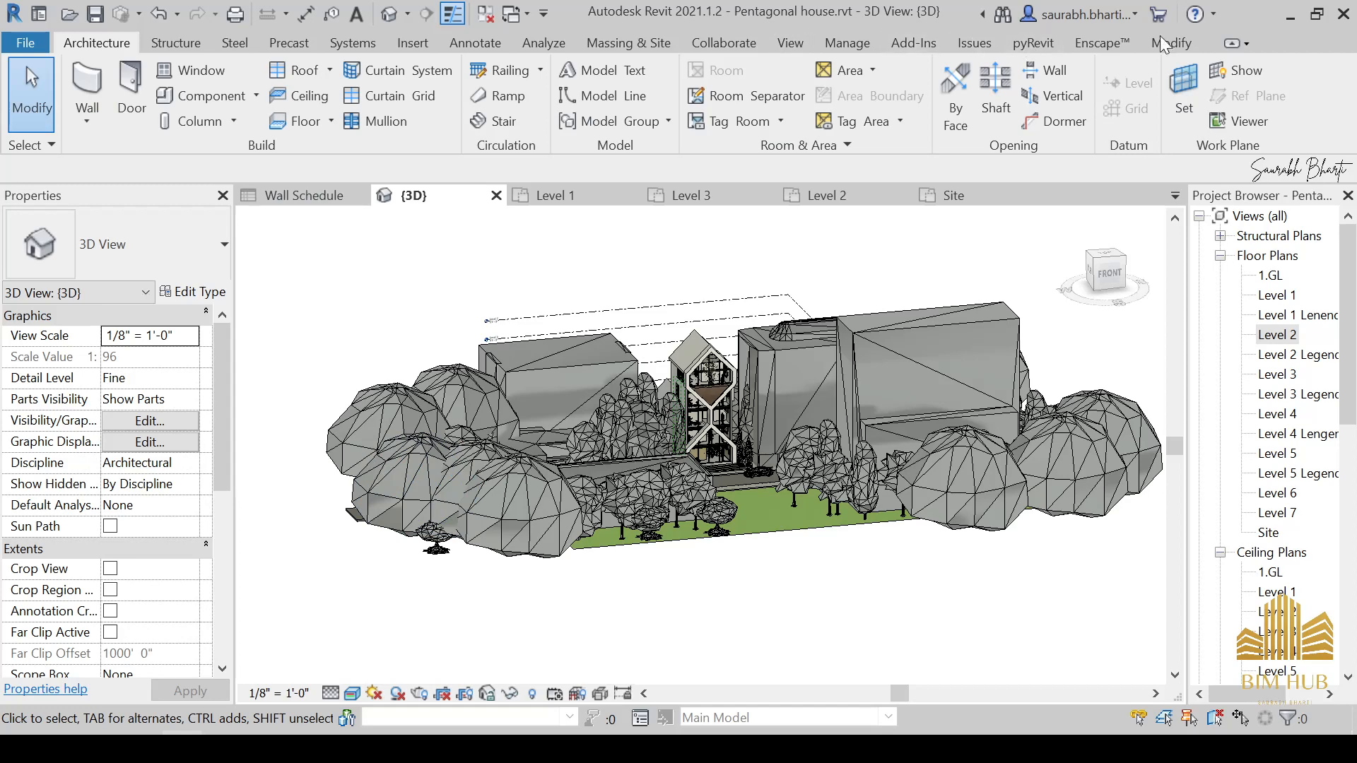
# Step: Start Enscape for the Pentagonal house 3D view and maximize its render window
pyautogui.click(1103, 43)
pyautogui.click(25, 42)
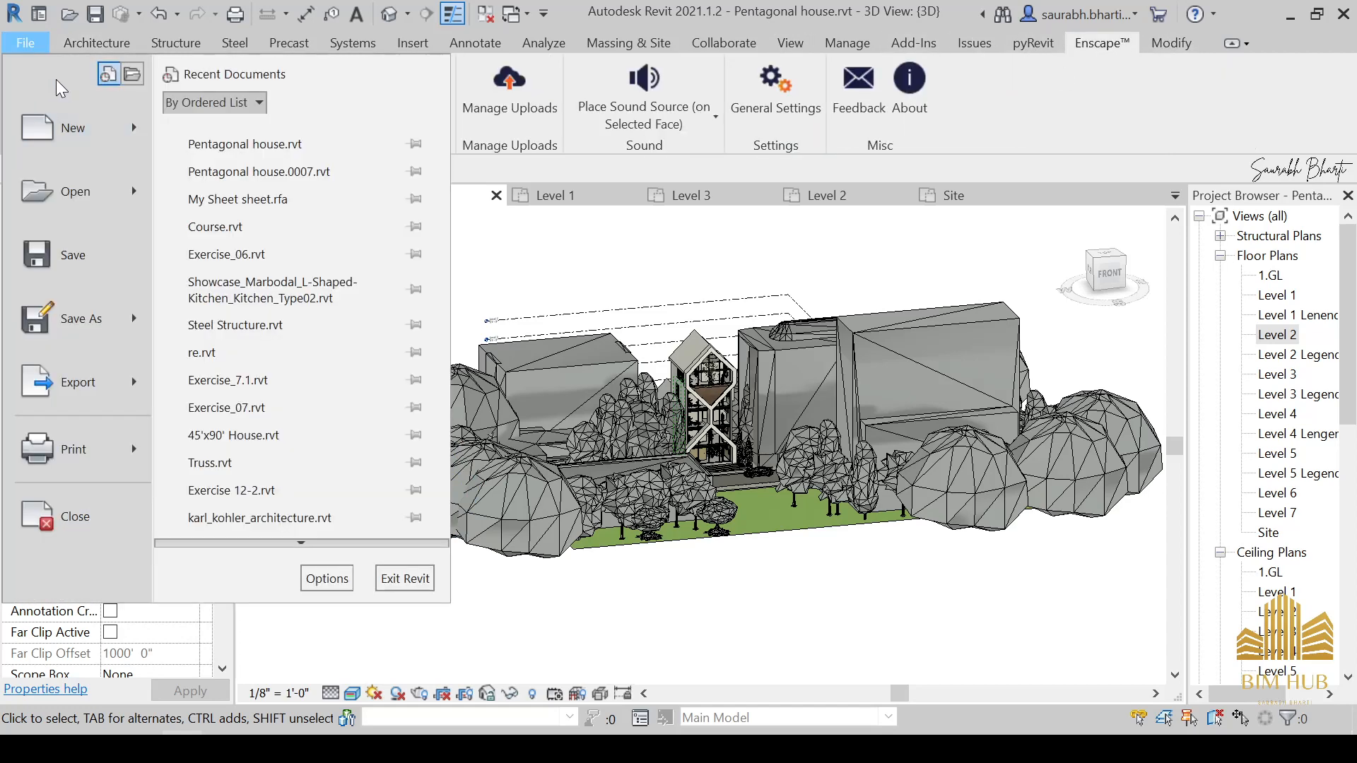
pyautogui.press('Escape')
pyautogui.click(32, 89)
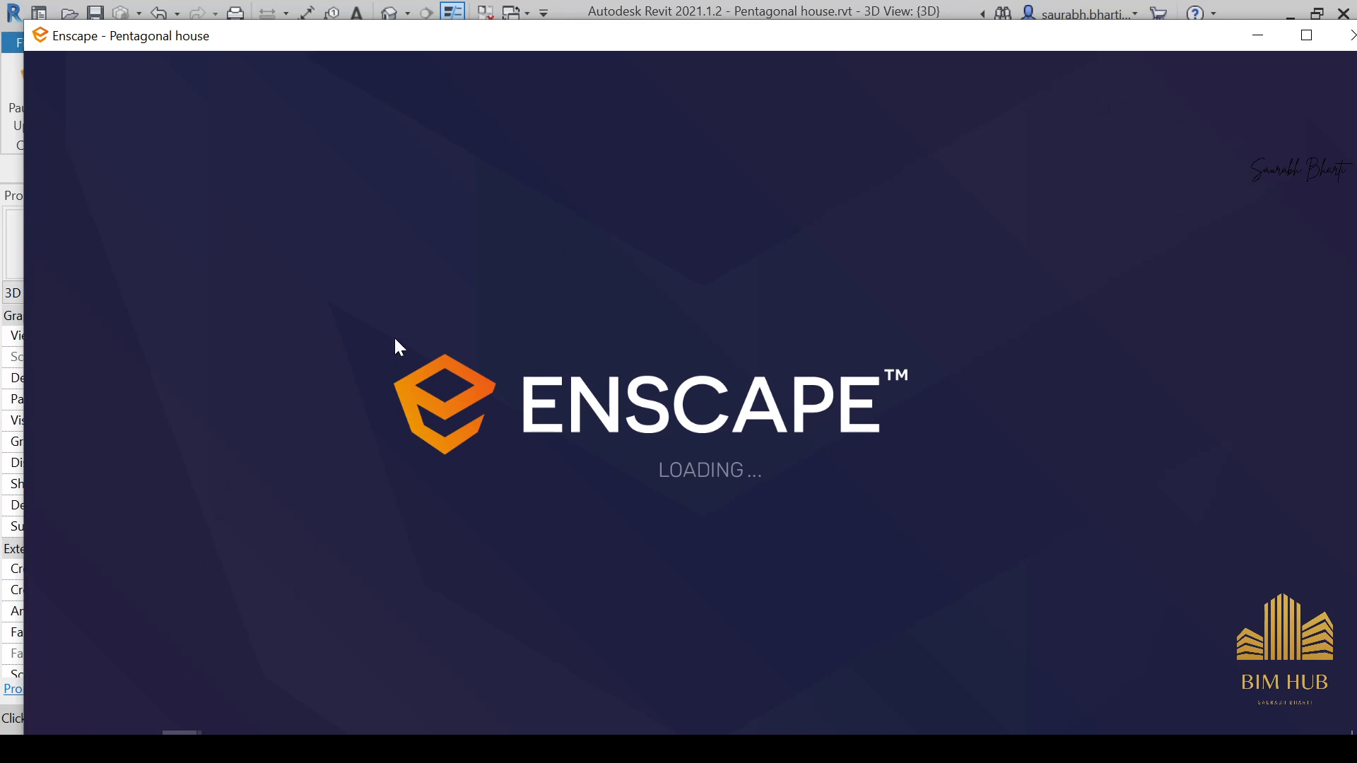
pyautogui.doubleClick(686, 43)
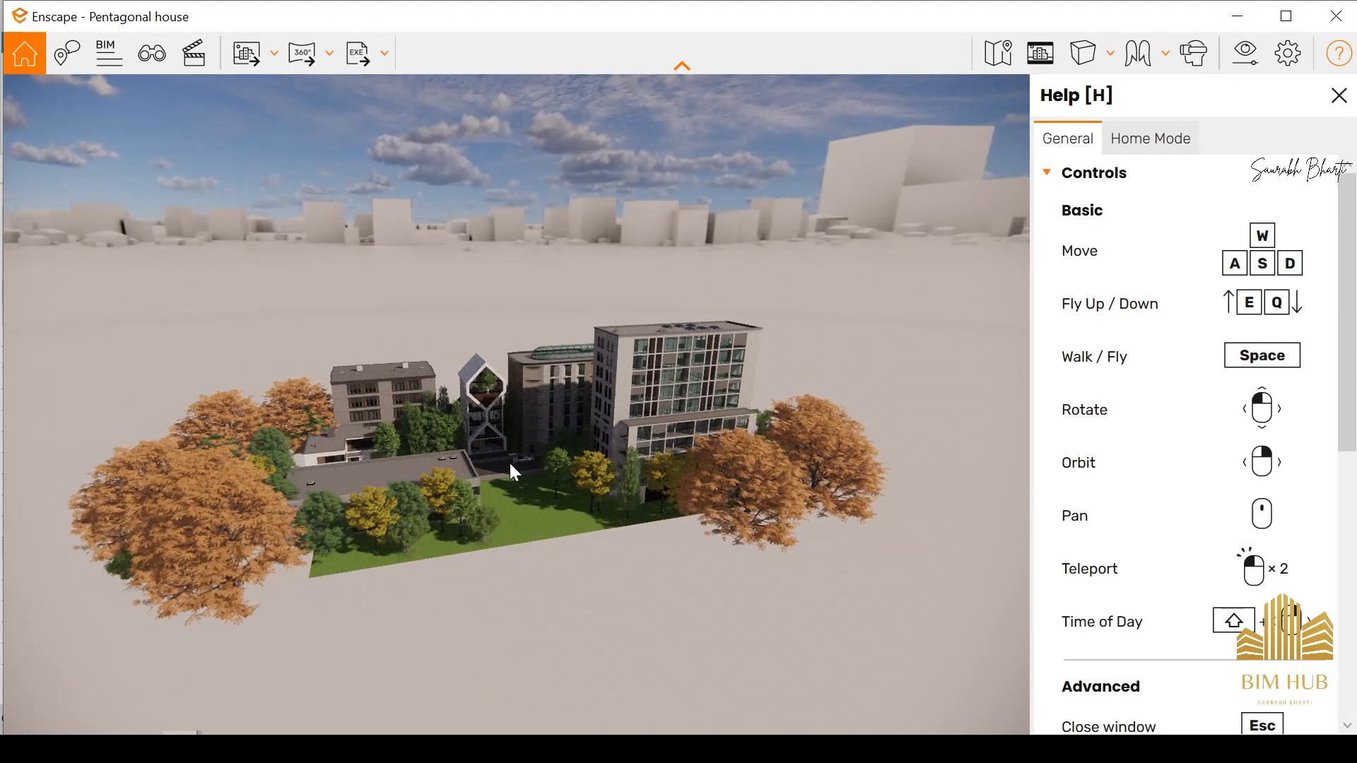
# Step: Fly over the lawn and trees in the Enscape render up to the front facade of the pentagonal house
pyautogui.moveTo(490, 463); pyautogui.dragTo(452, 483)
pyautogui.press('w')
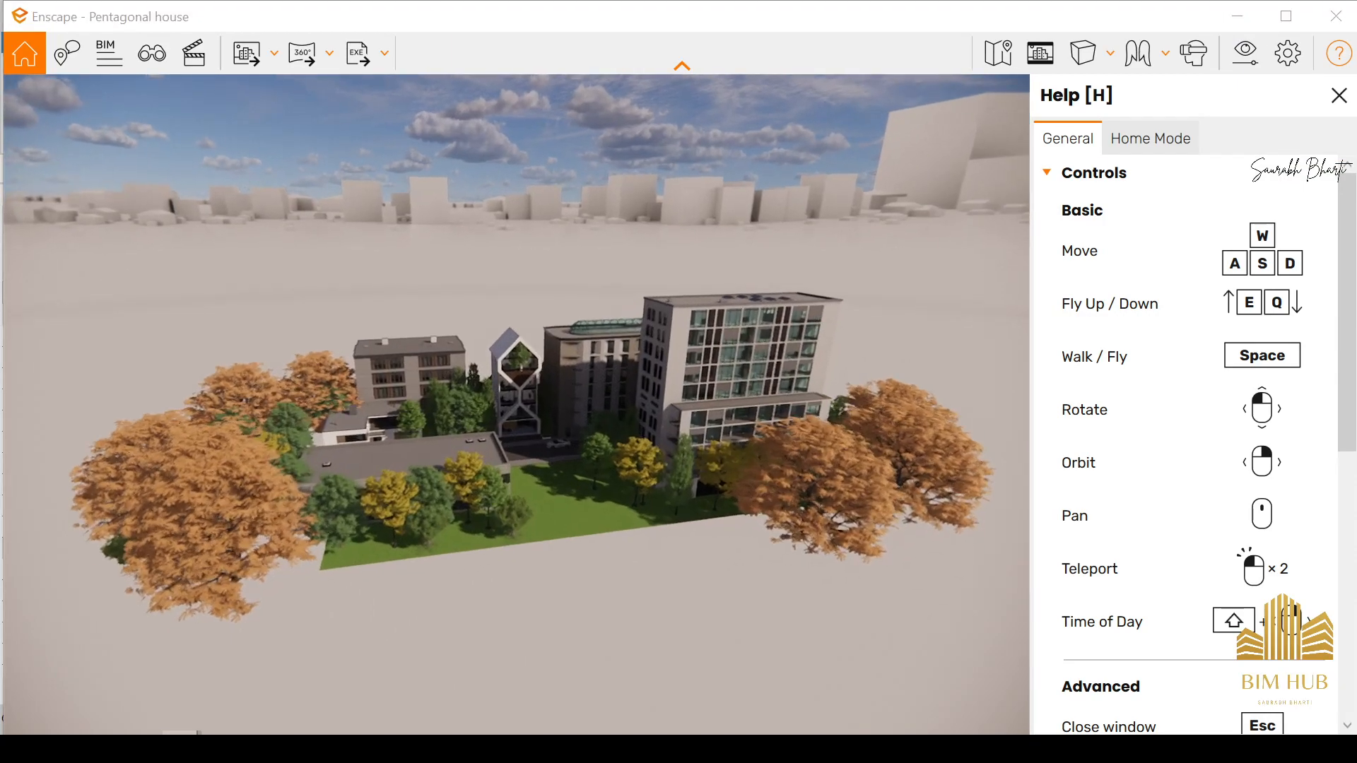
pyautogui.press('w')
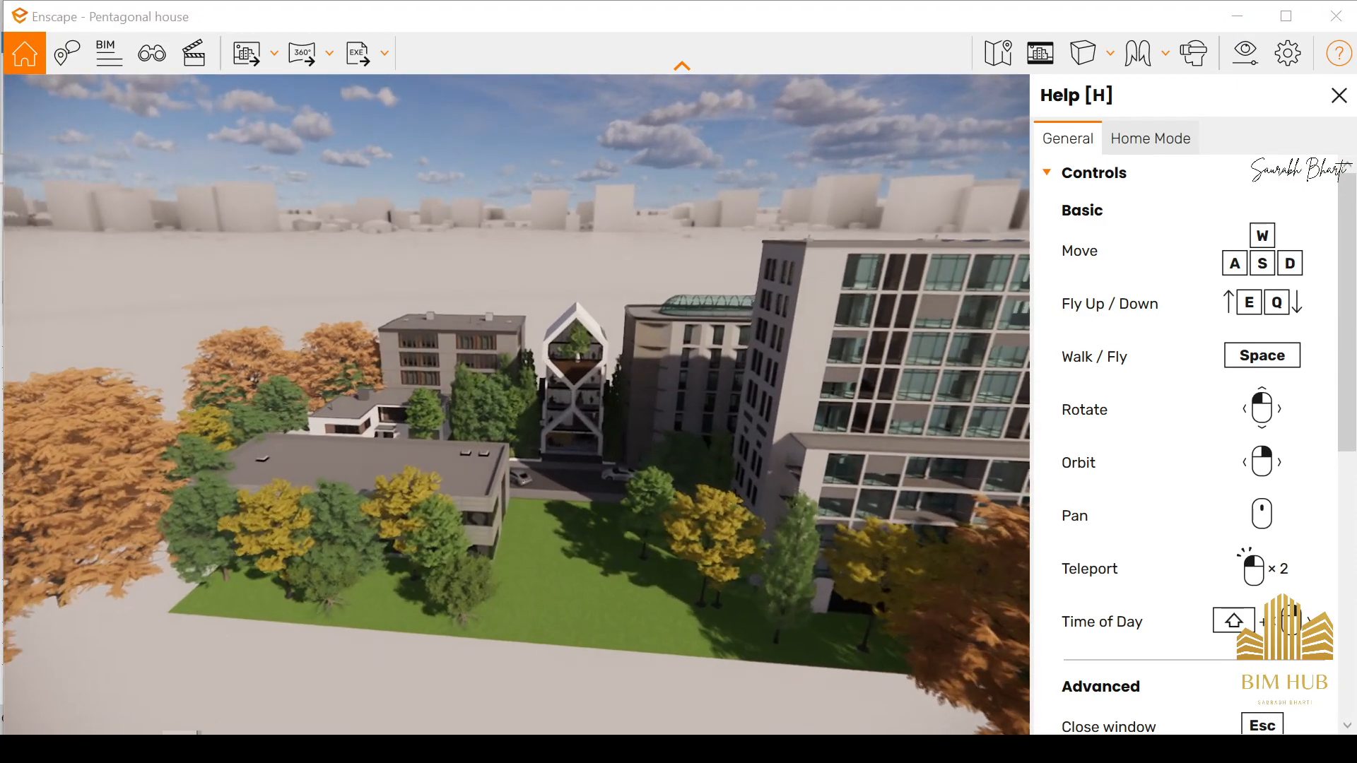
pyautogui.press('w')
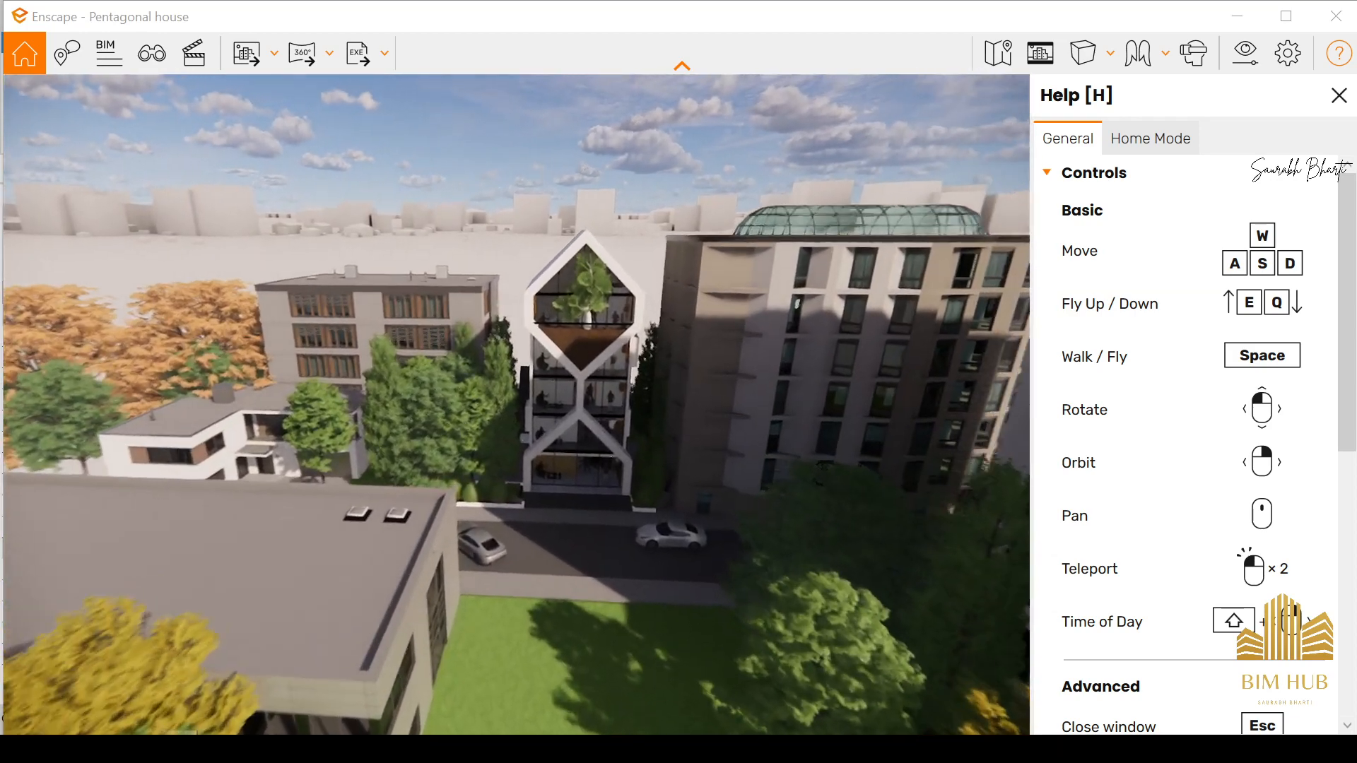
pyautogui.press('w')
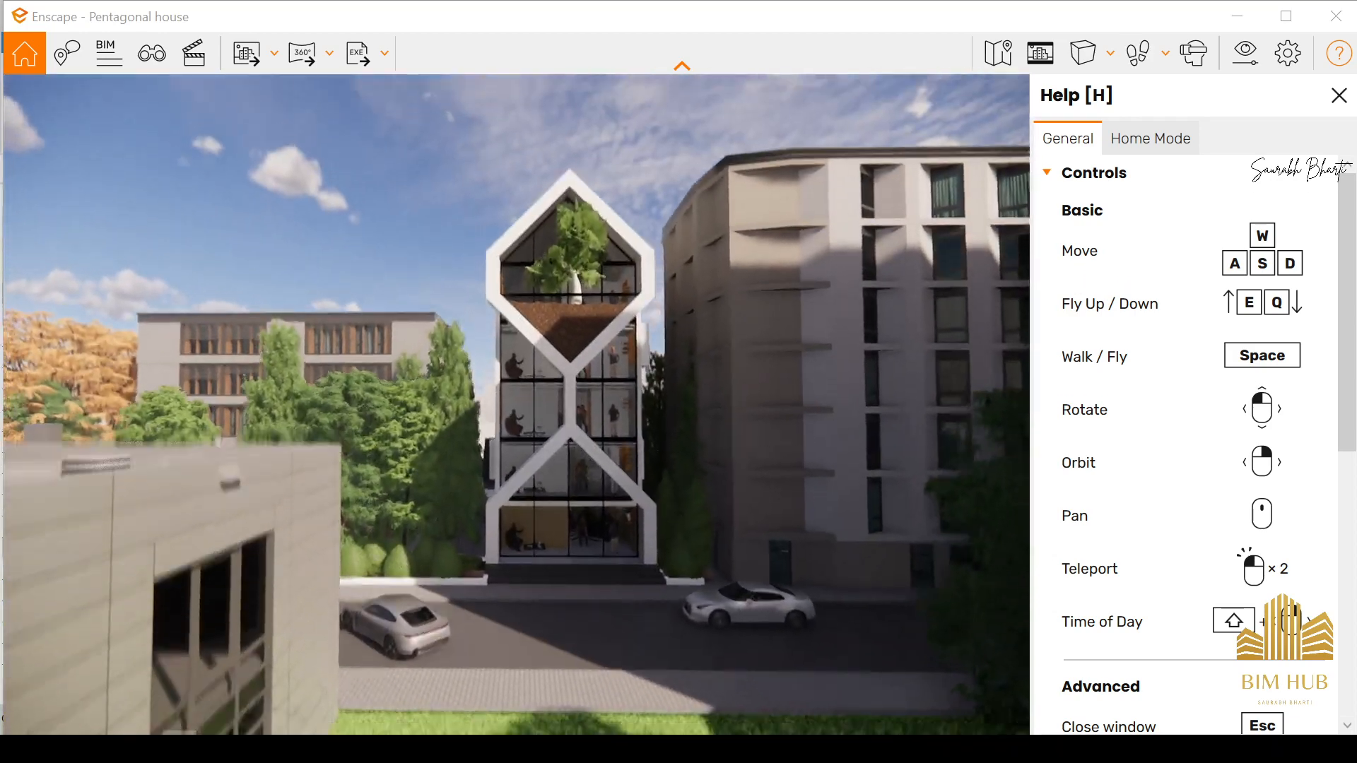
# Step: Close the Enscape help panel, switch to fly mode and raise the camera in front of the pentagonal facade
pyautogui.press('w')
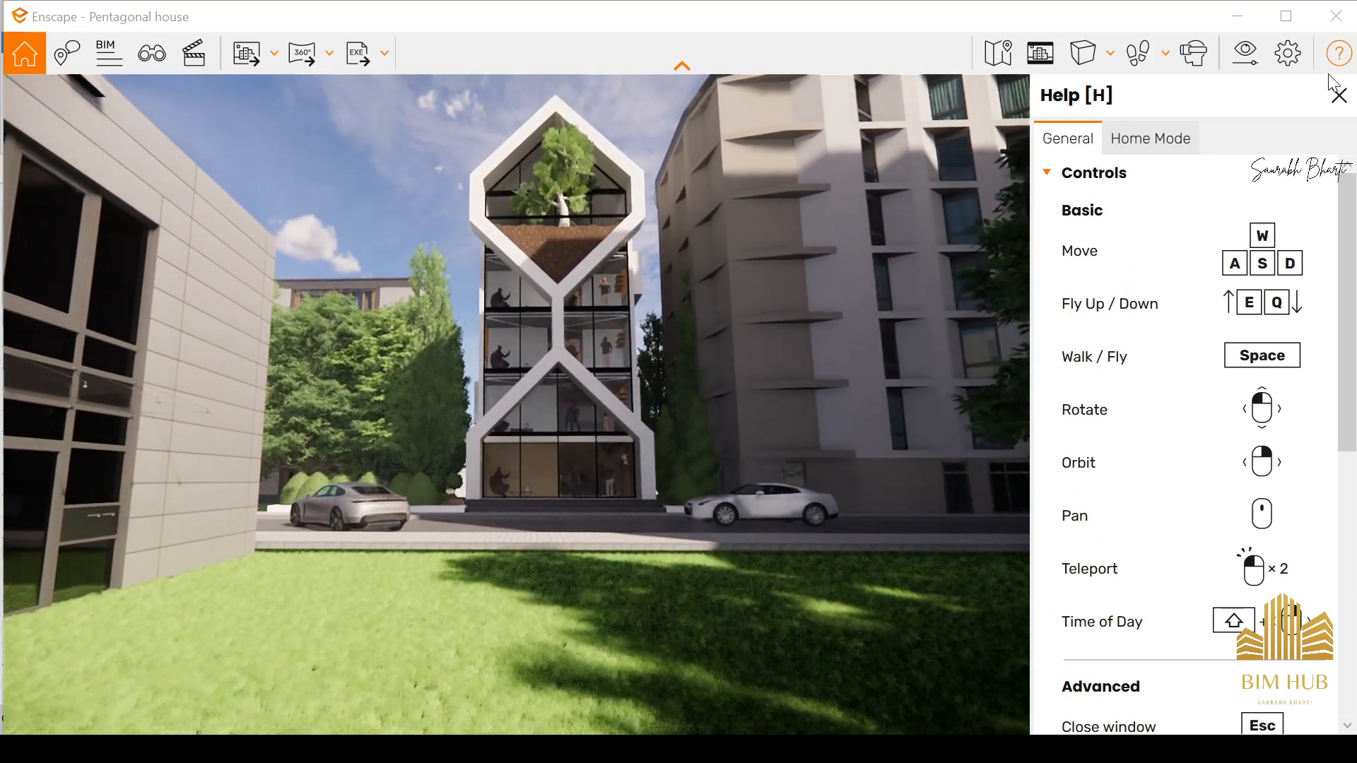
pyautogui.click(1339, 94)
pyautogui.press('w')
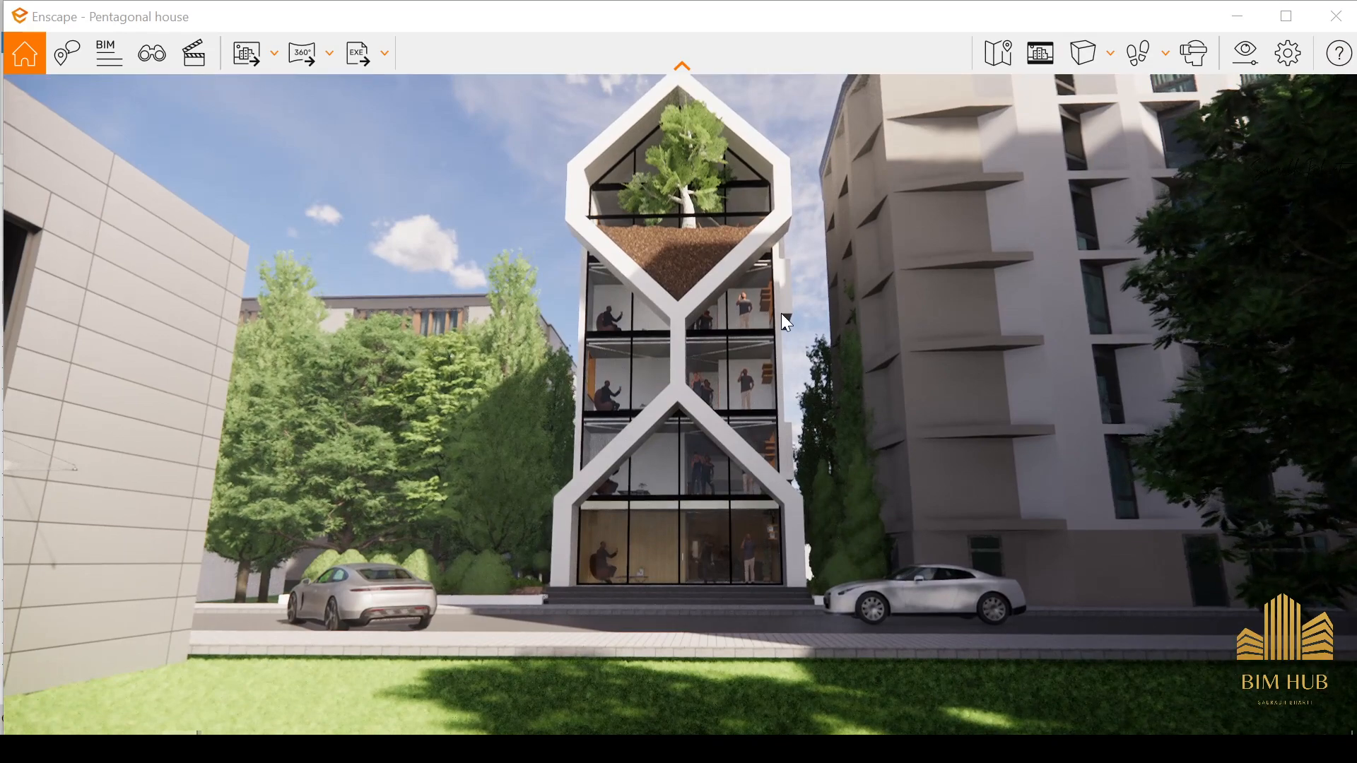
pyautogui.press('space')
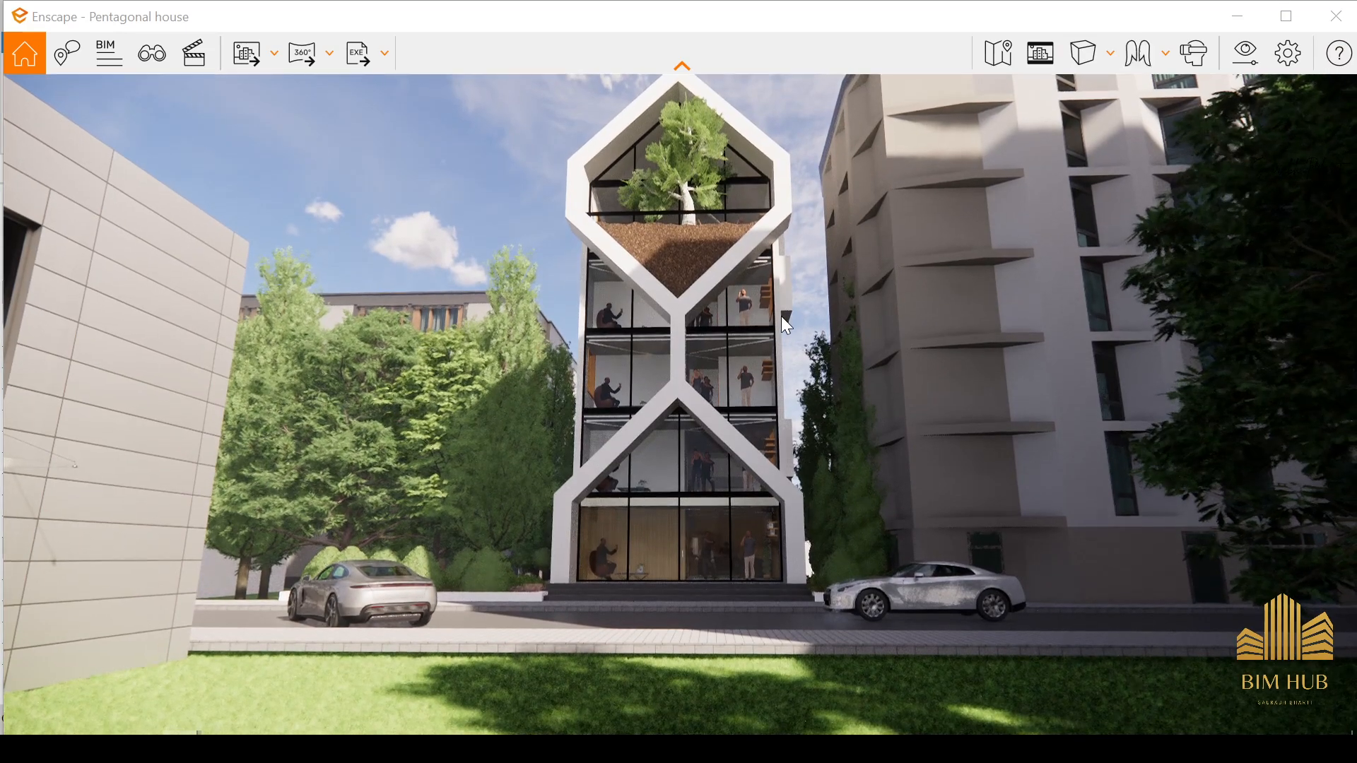
pyautogui.press('e')
pyautogui.moveTo(762, 340)
pyautogui.mouseDown()
pyautogui.moveTo(762, 417)
pyautogui.moveTo(762, 346)
pyautogui.mouseUp()
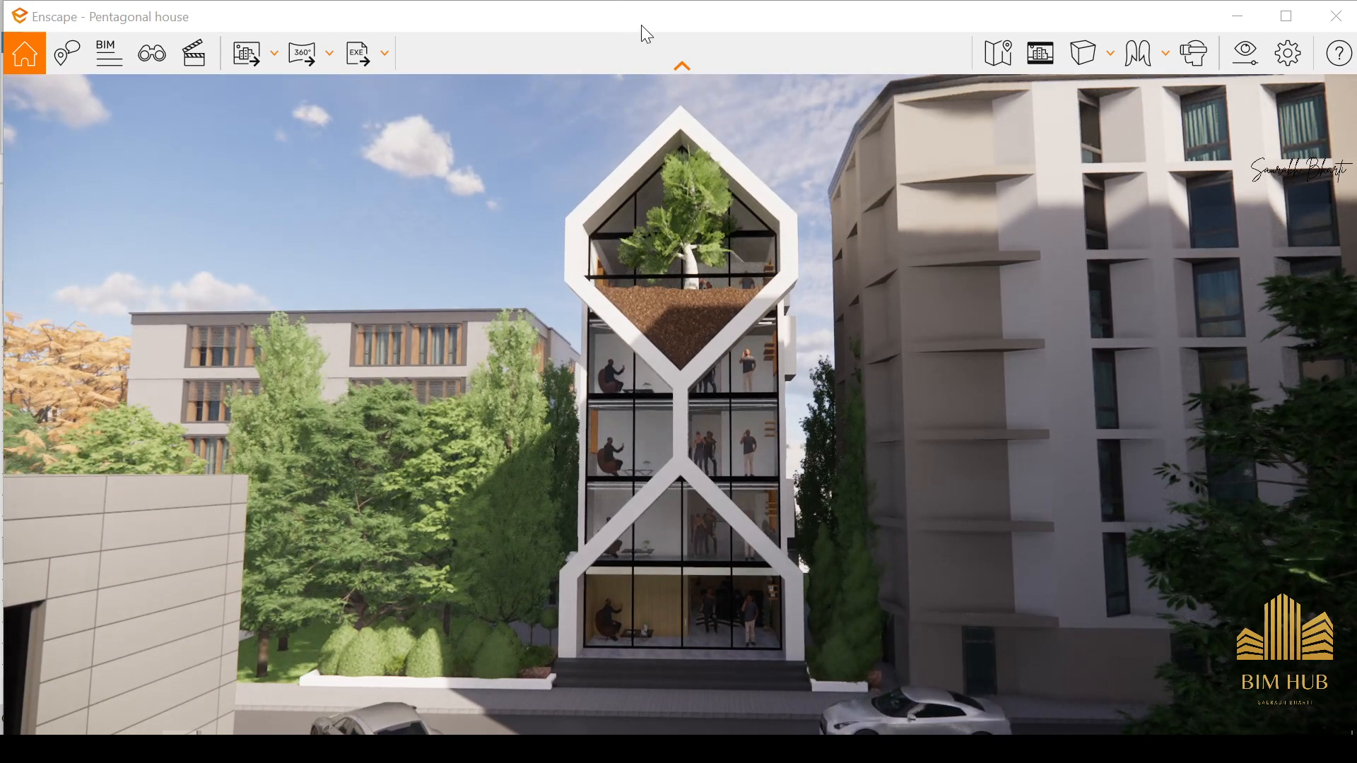
# Step: Shift the Enscape window partly aside and minimize Revit to expose the desktop files
pyautogui.moveTo(642, 24); pyautogui.dragTo(982, 21)
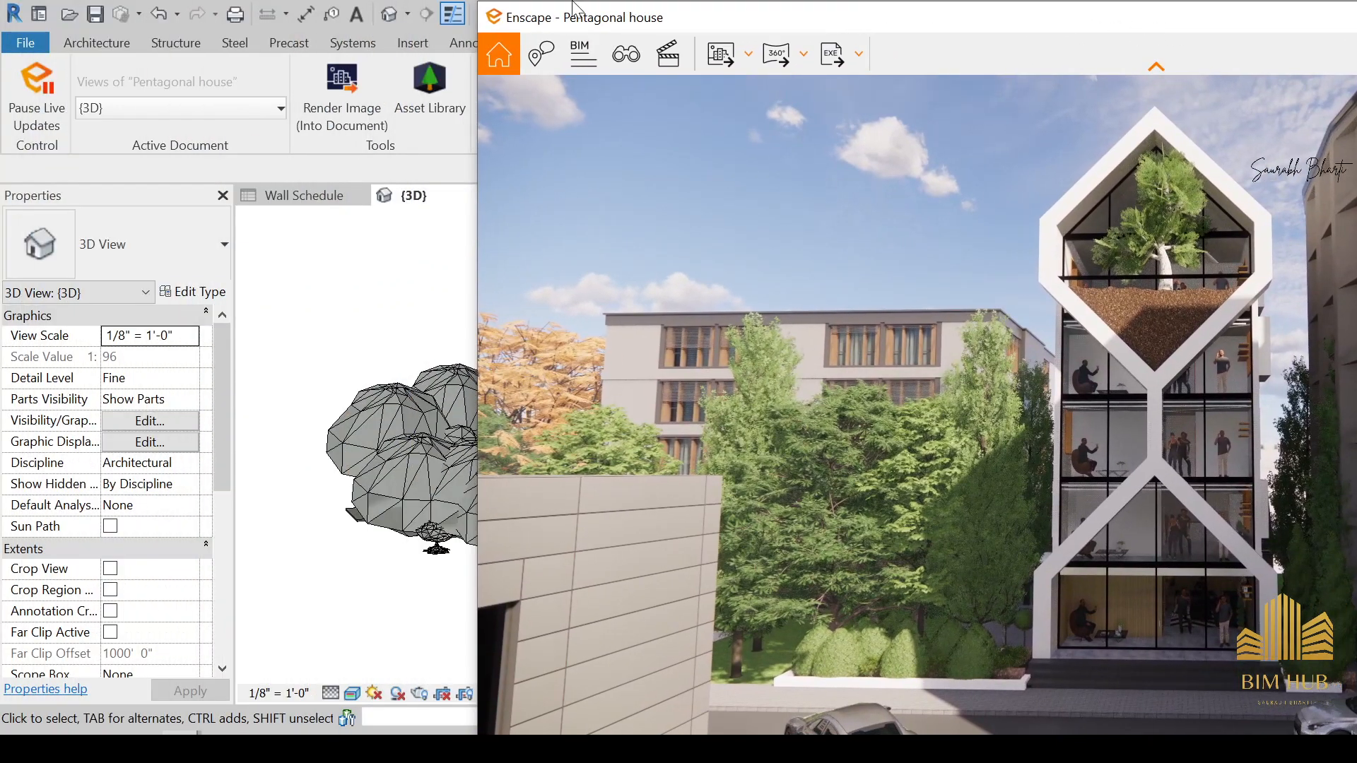
pyautogui.click(524, 2)
pyautogui.click(1295, 13)
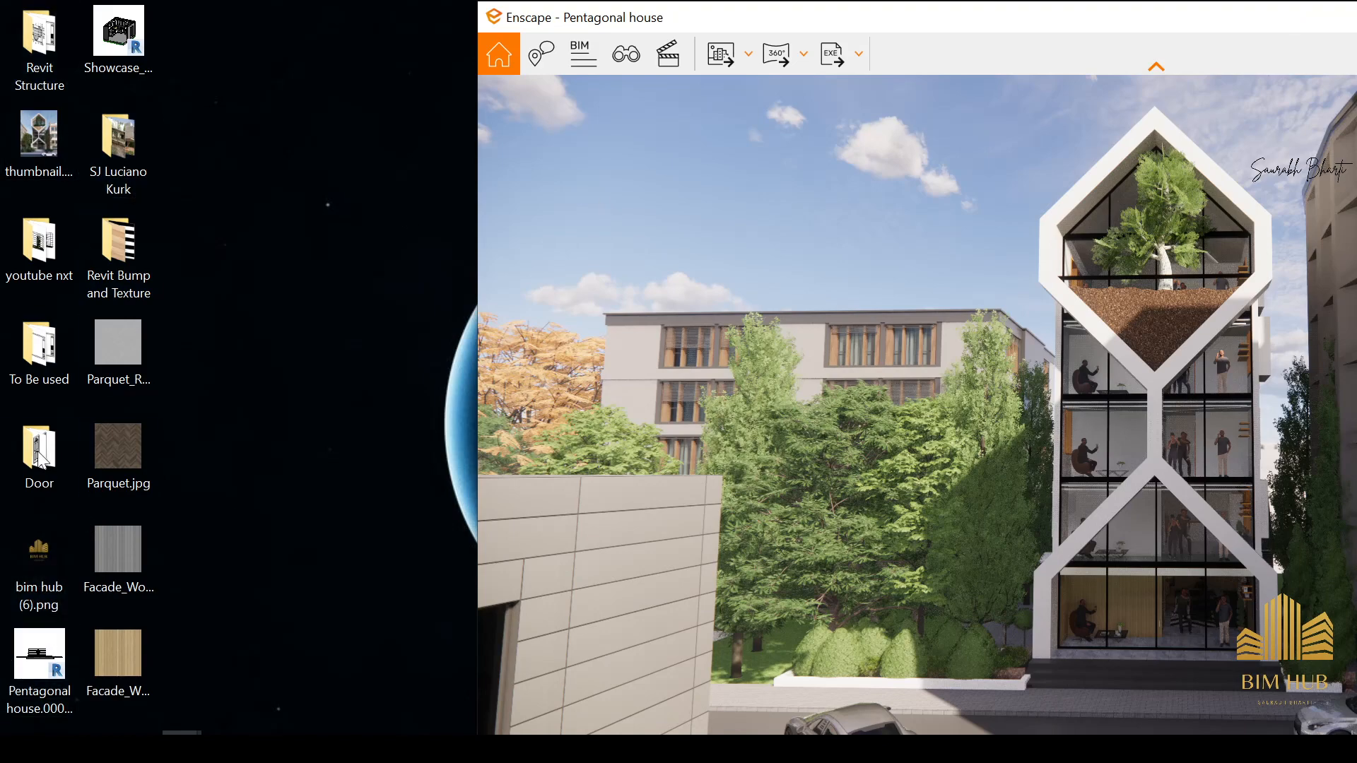
# Step: Open the thumbnail.jpg reference image from the desktop and size its window to sit beside the Enscape render
pyautogui.doubleClick(28, 141)
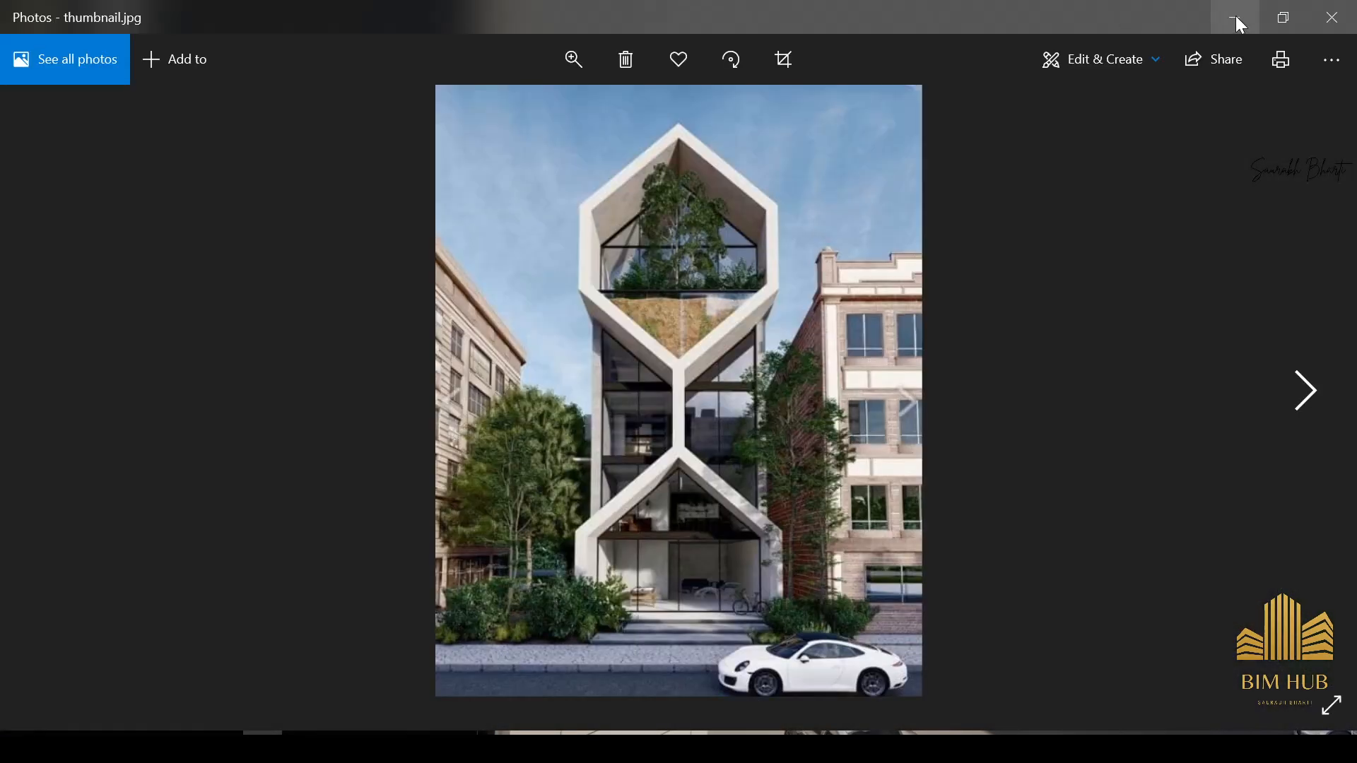
pyautogui.moveTo(960, 14); pyautogui.dragTo(558, 2)
pyautogui.doubleClick(711, 30)
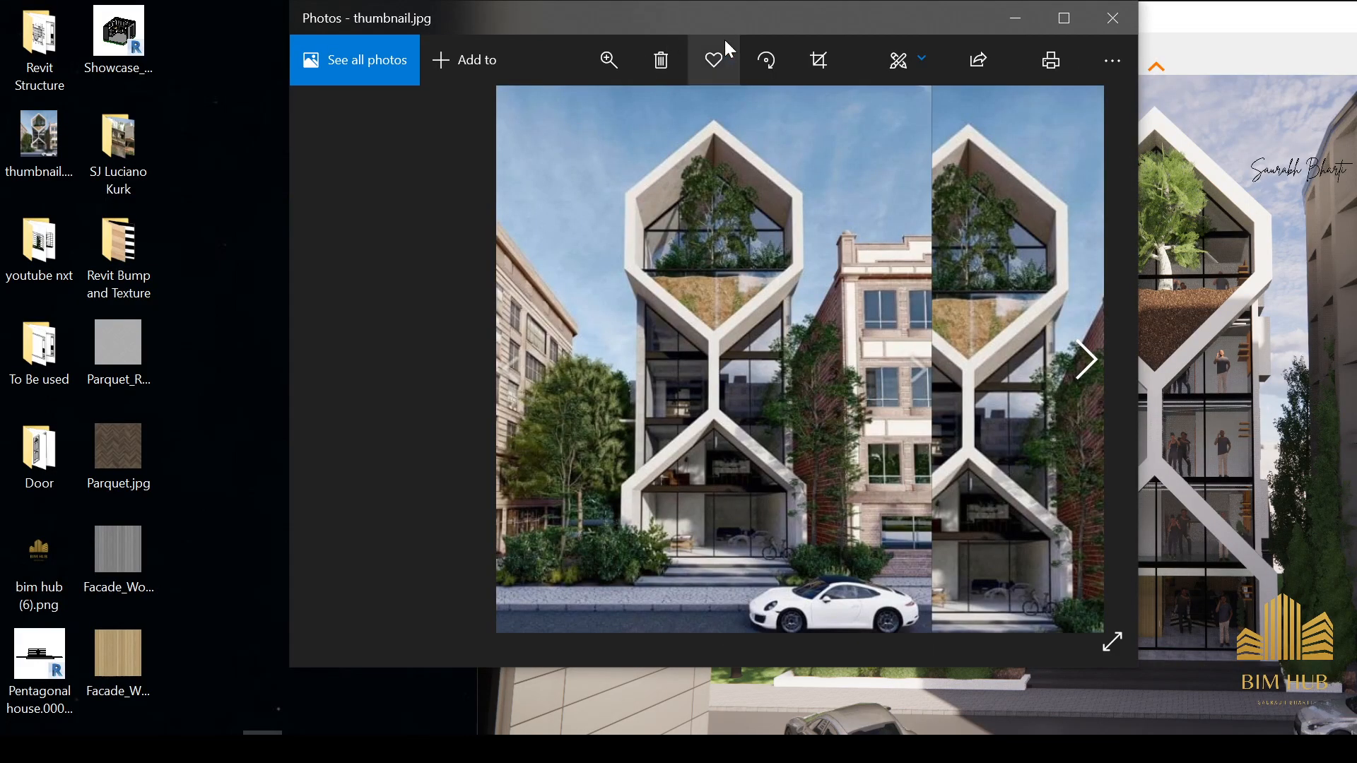
pyautogui.moveTo(728, 22); pyautogui.dragTo(458, 21)
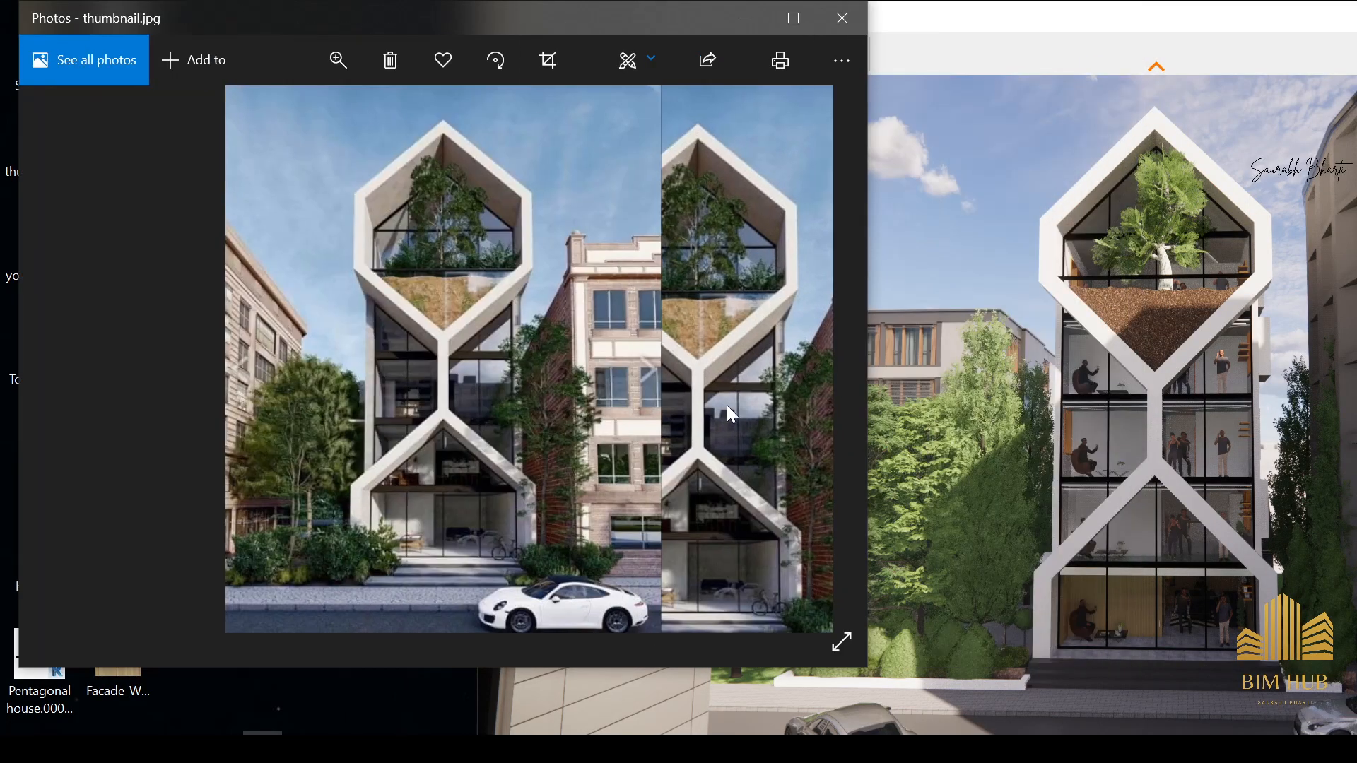
pyautogui.click(845, 659)
pyautogui.press('Escape')
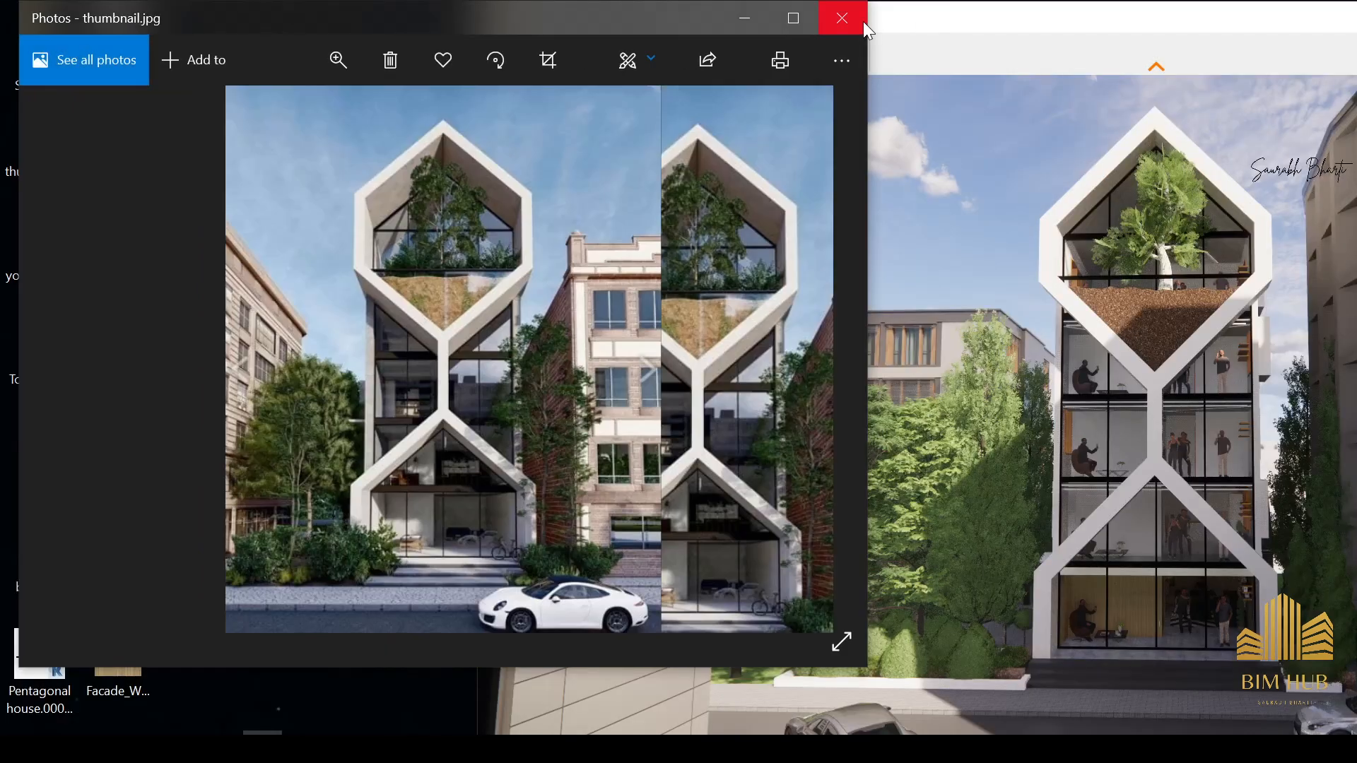
pyautogui.click(840, 14)
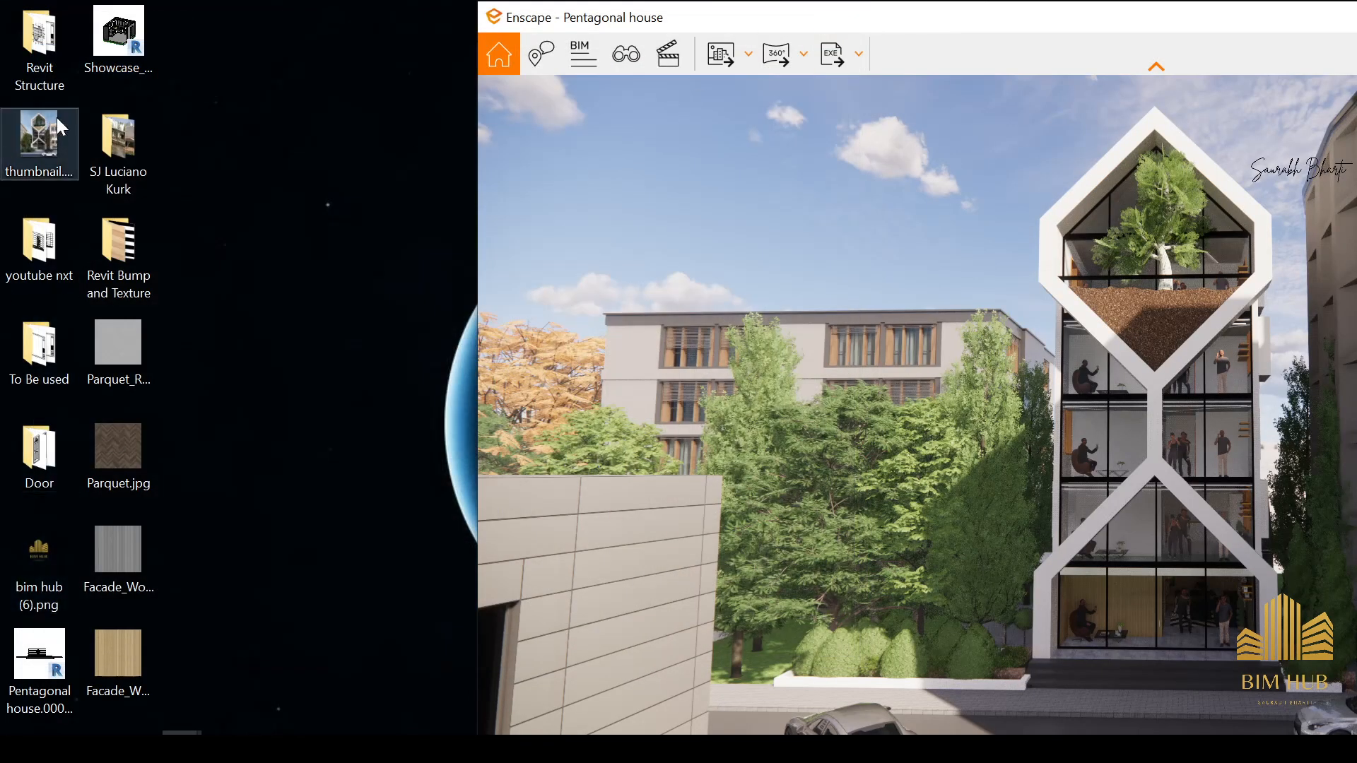
pyautogui.doubleClick(39, 142)
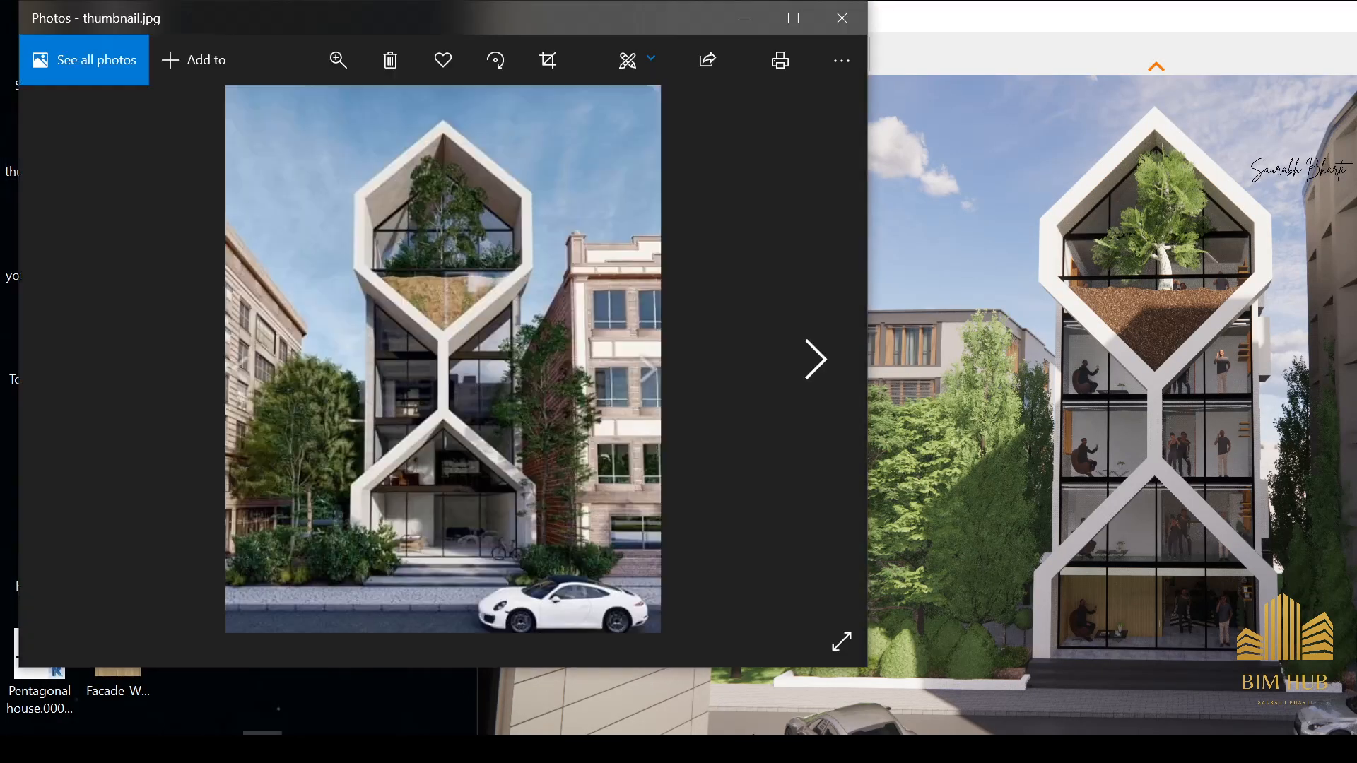
pyautogui.moveTo(865, 668); pyautogui.dragTo(1002, 730)
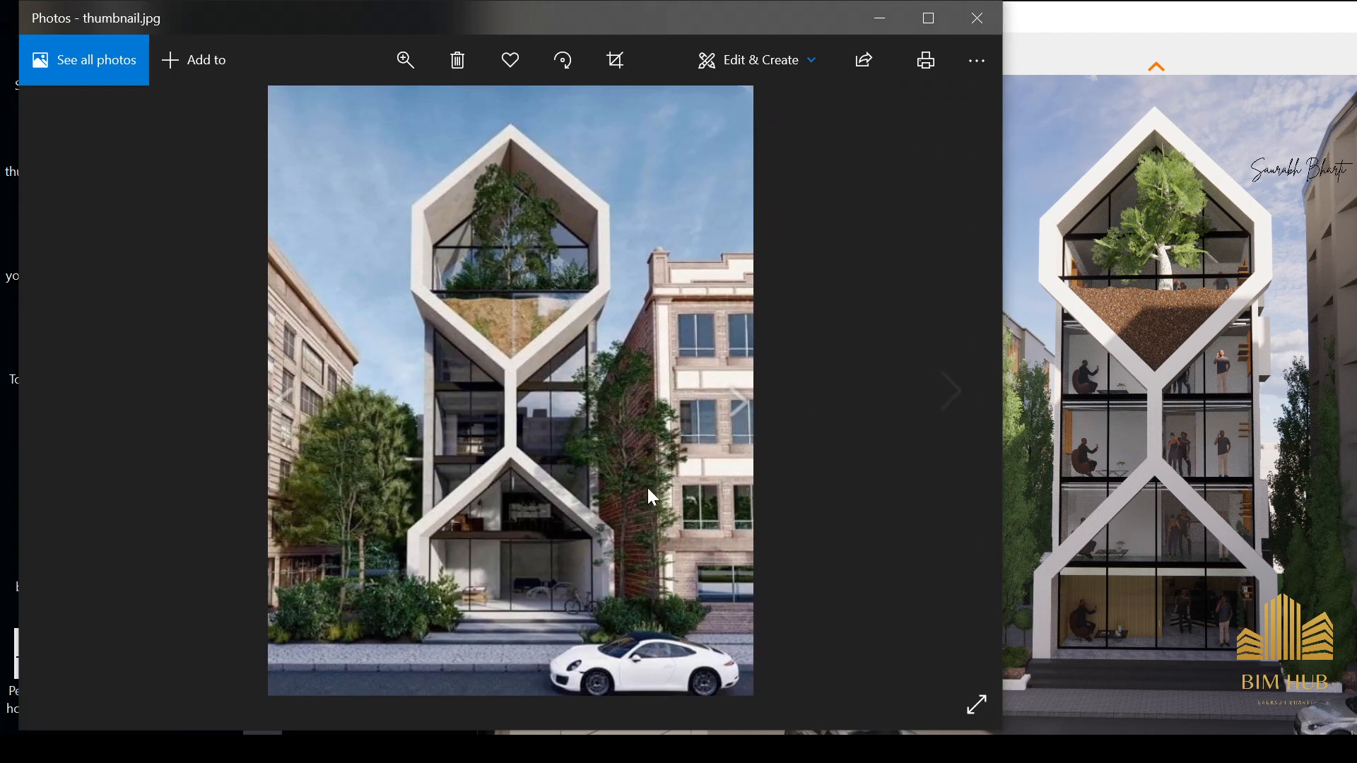
# Step: Compare the rendered facade with the reference image, minimize the image and maximize the Enscape window
pyautogui.click(1244, 476)
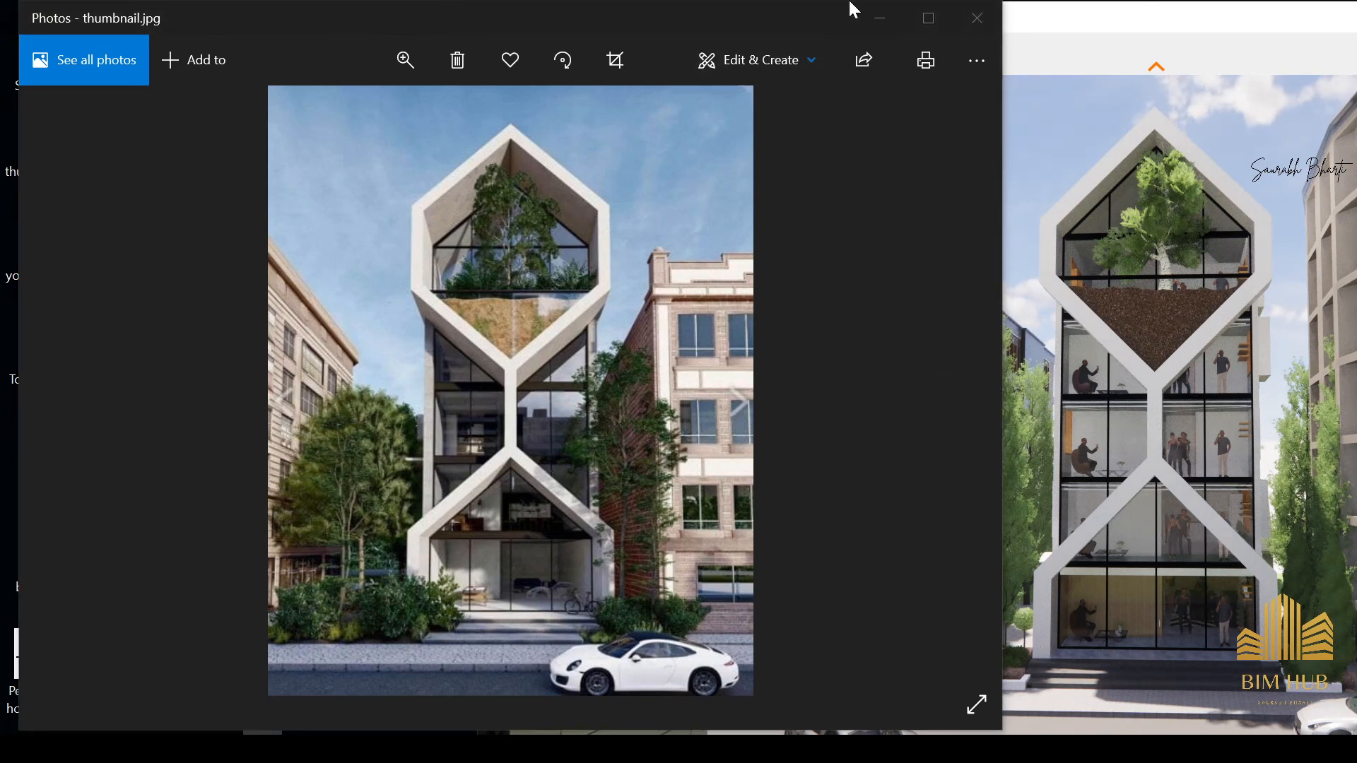
pyautogui.moveTo(1237, 18); pyautogui.dragTo(1107, 16)
pyautogui.click(307, 341)
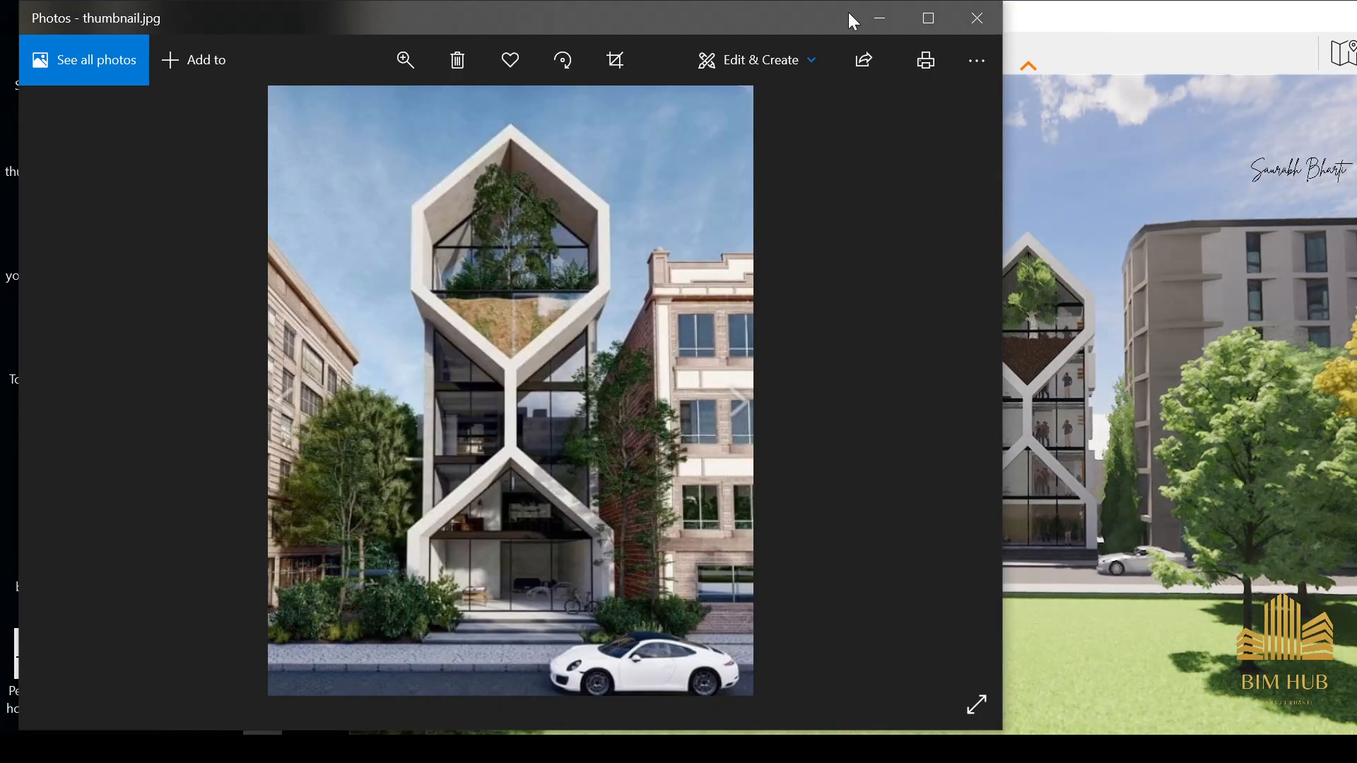
pyautogui.click(879, 18)
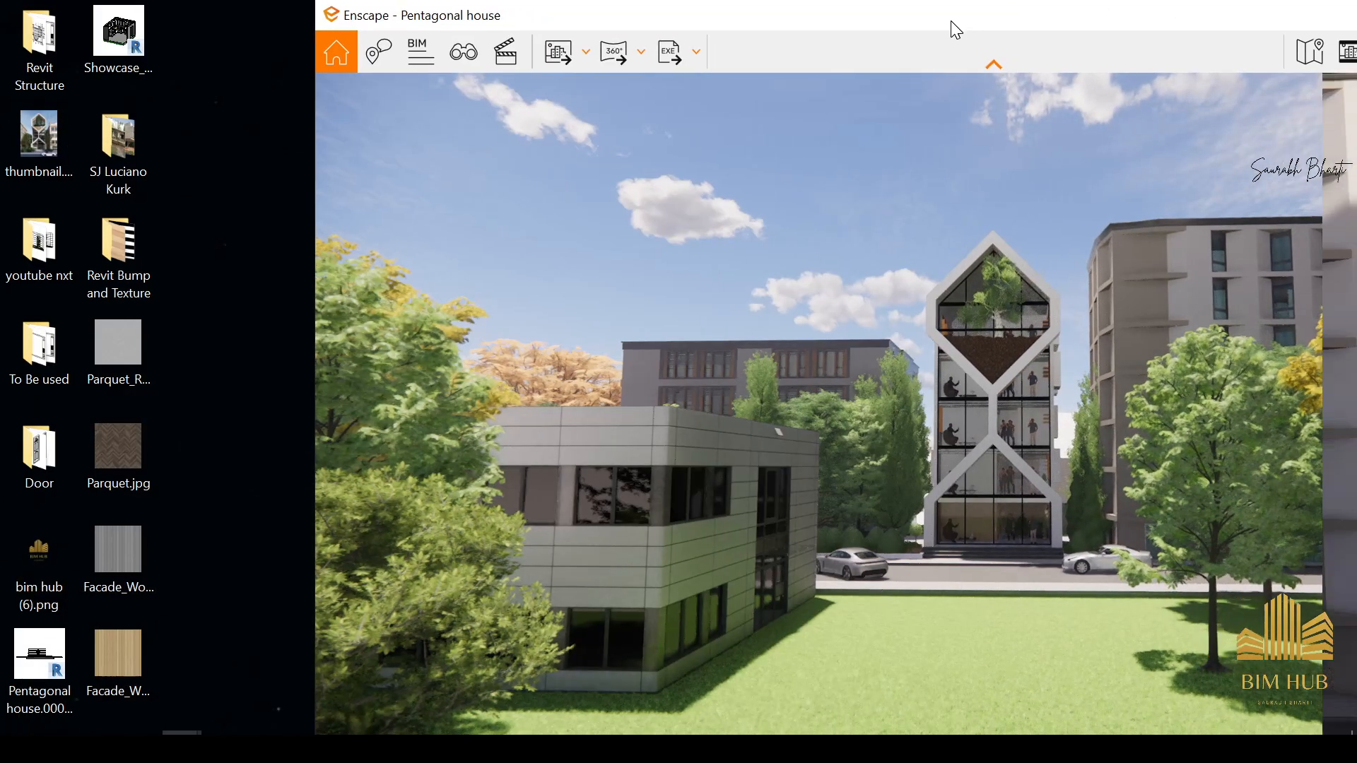
pyautogui.doubleClick(948, 25)
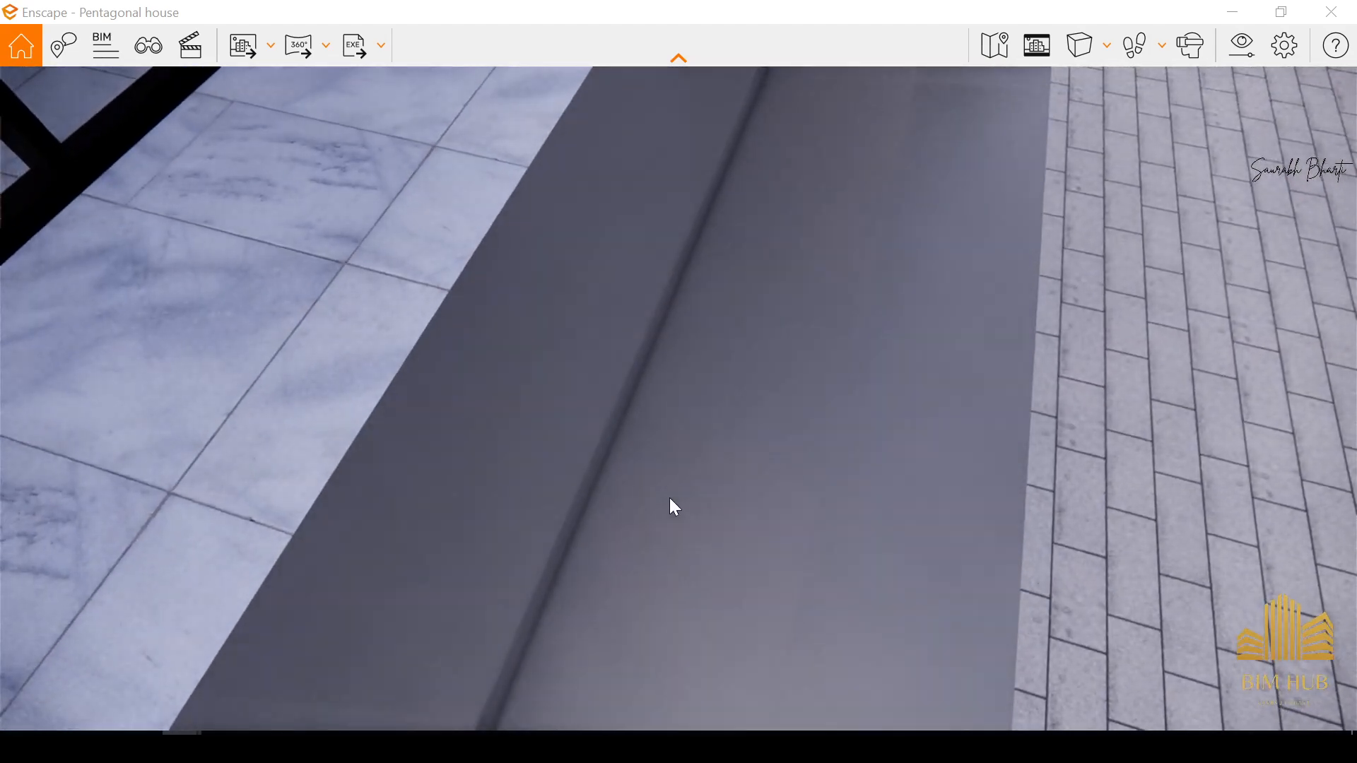
# Step: Move from the front steps into the ground floor and approach the man seated in the brown leather chair
pyautogui.press('space')
pyautogui.scroll(3, 669, 498)
pyautogui.scroll(-2, 654, 468)
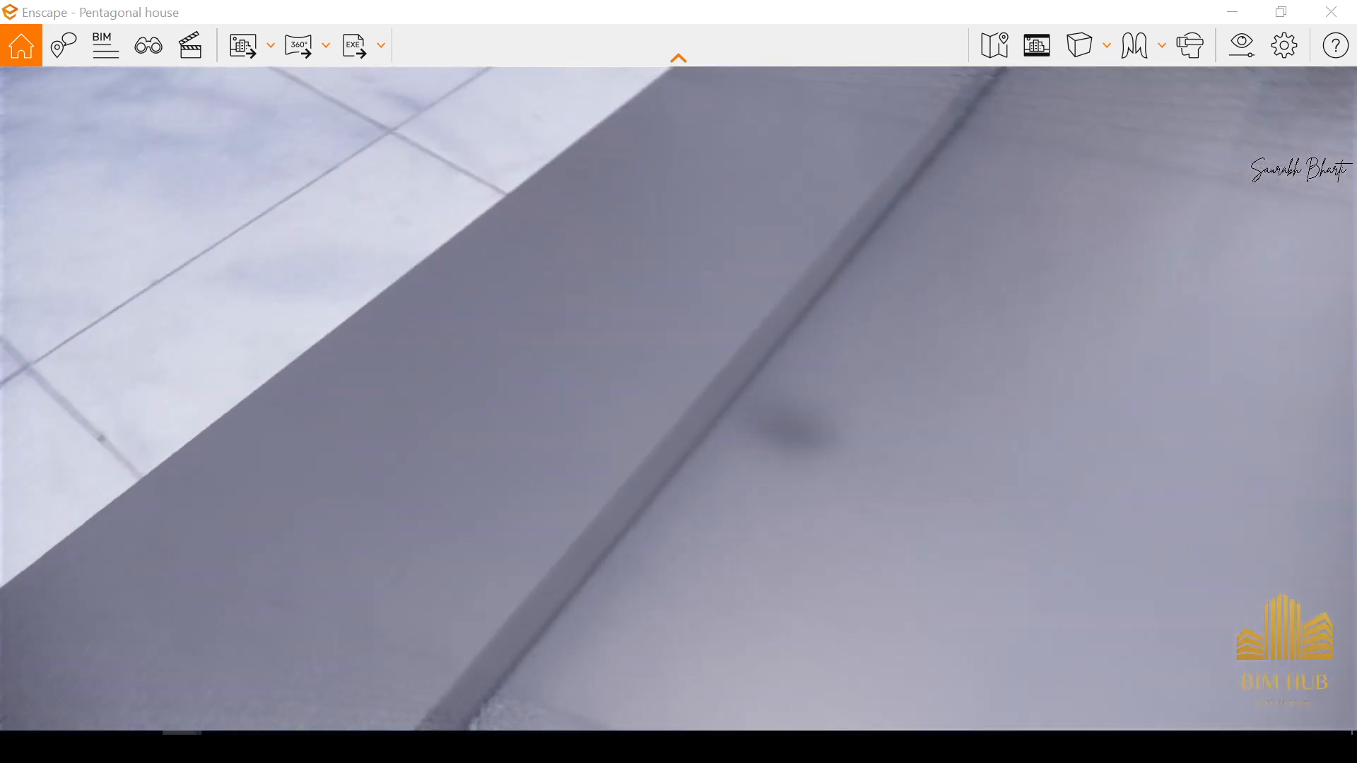
pyautogui.press('space')
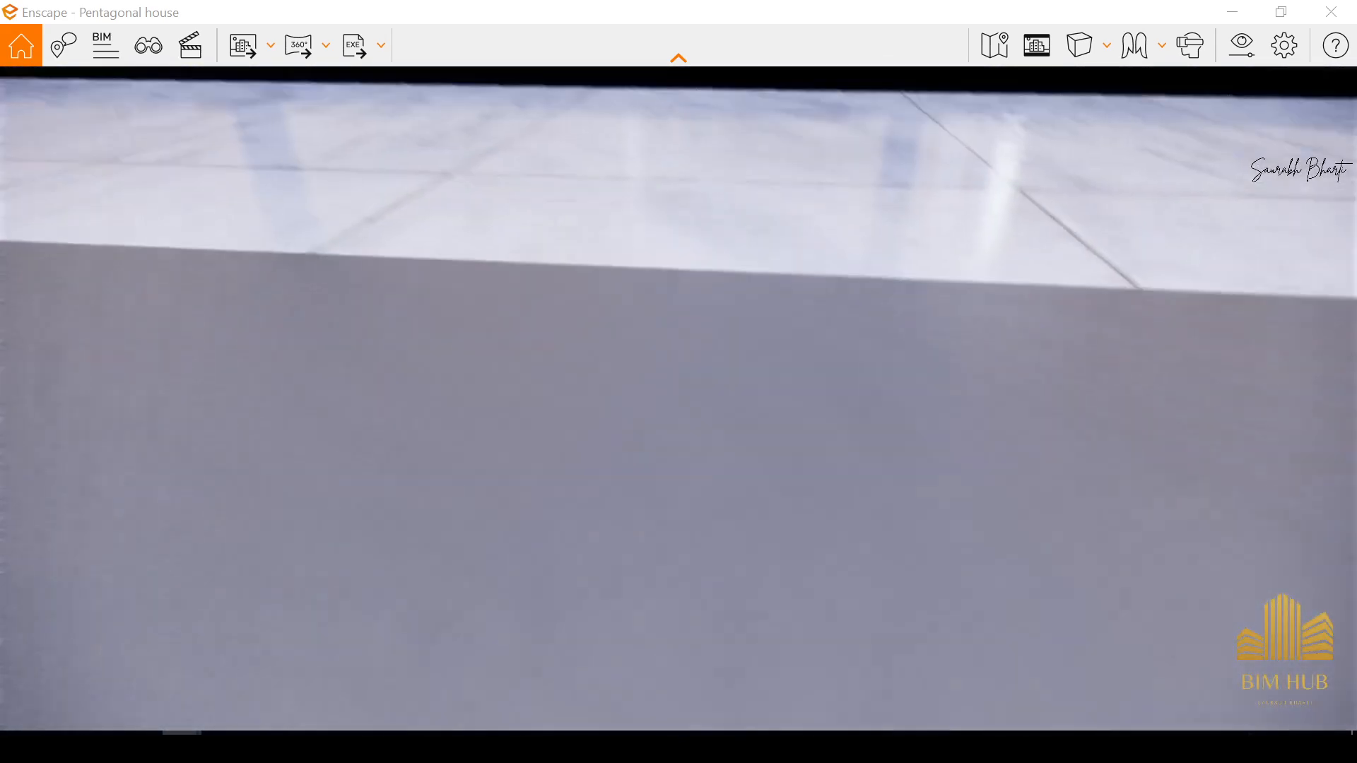
pyautogui.press('w')
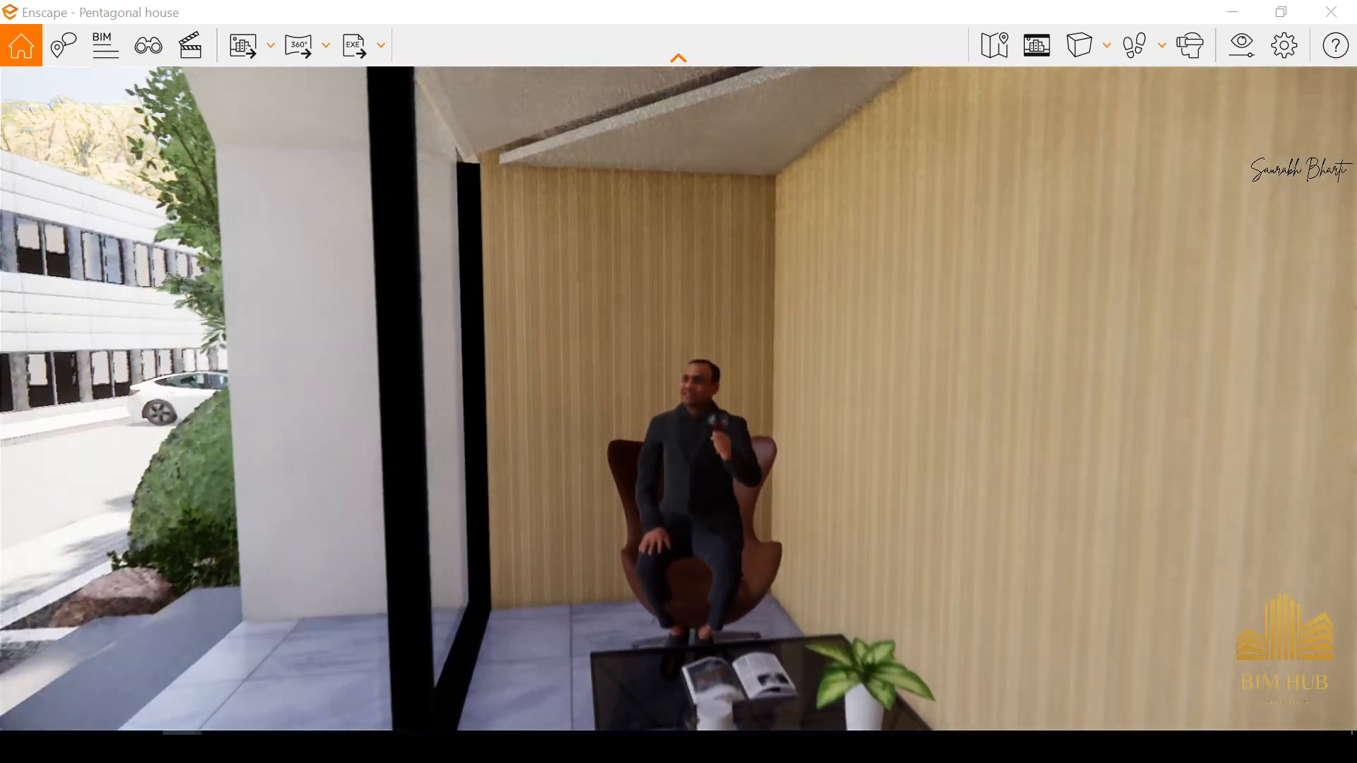
pyautogui.press('w')
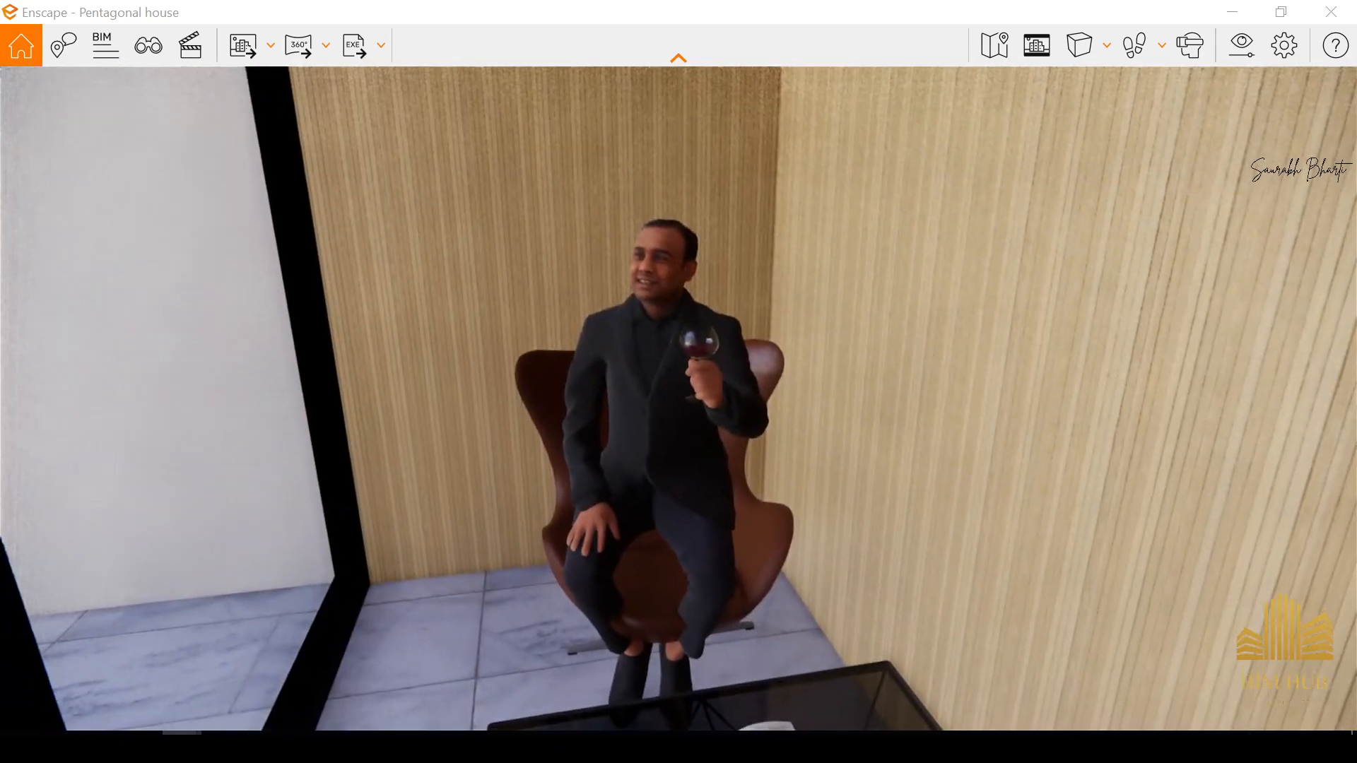
# Step: Walk past the wall shelves in the render and frame the living area with both blue sofas and the rug
pyautogui.press('w')
pyautogui.press('w')
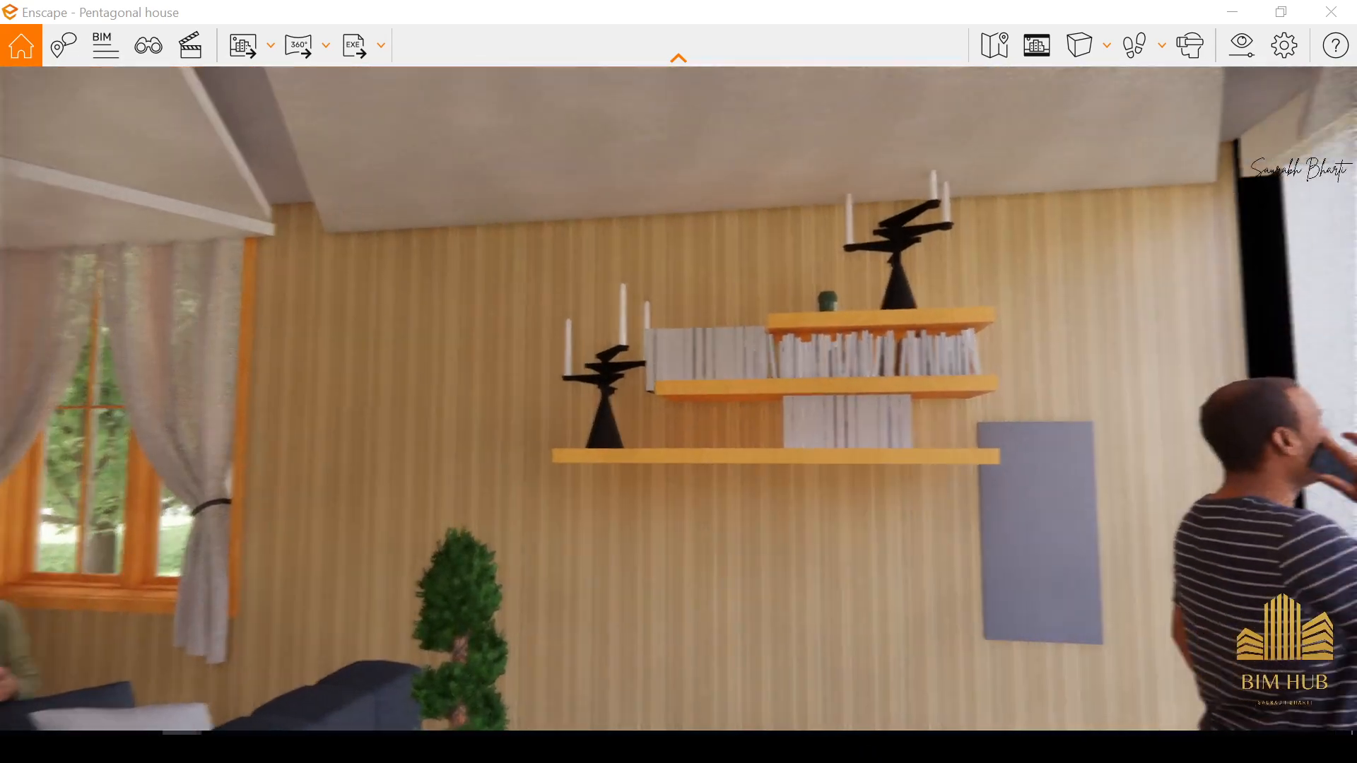
pyautogui.press('w')
pyautogui.press('s')
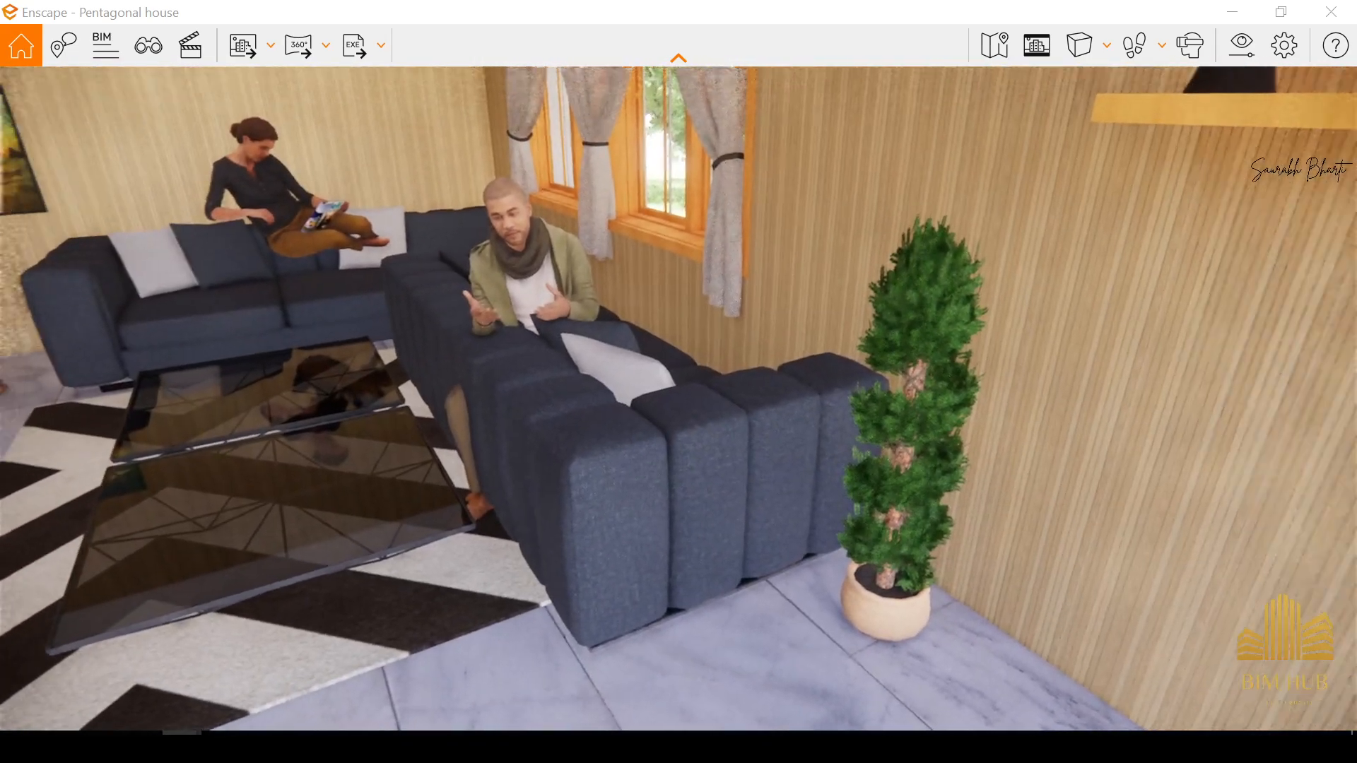
pyautogui.moveTo(703, 257); pyautogui.dragTo(851, 258)
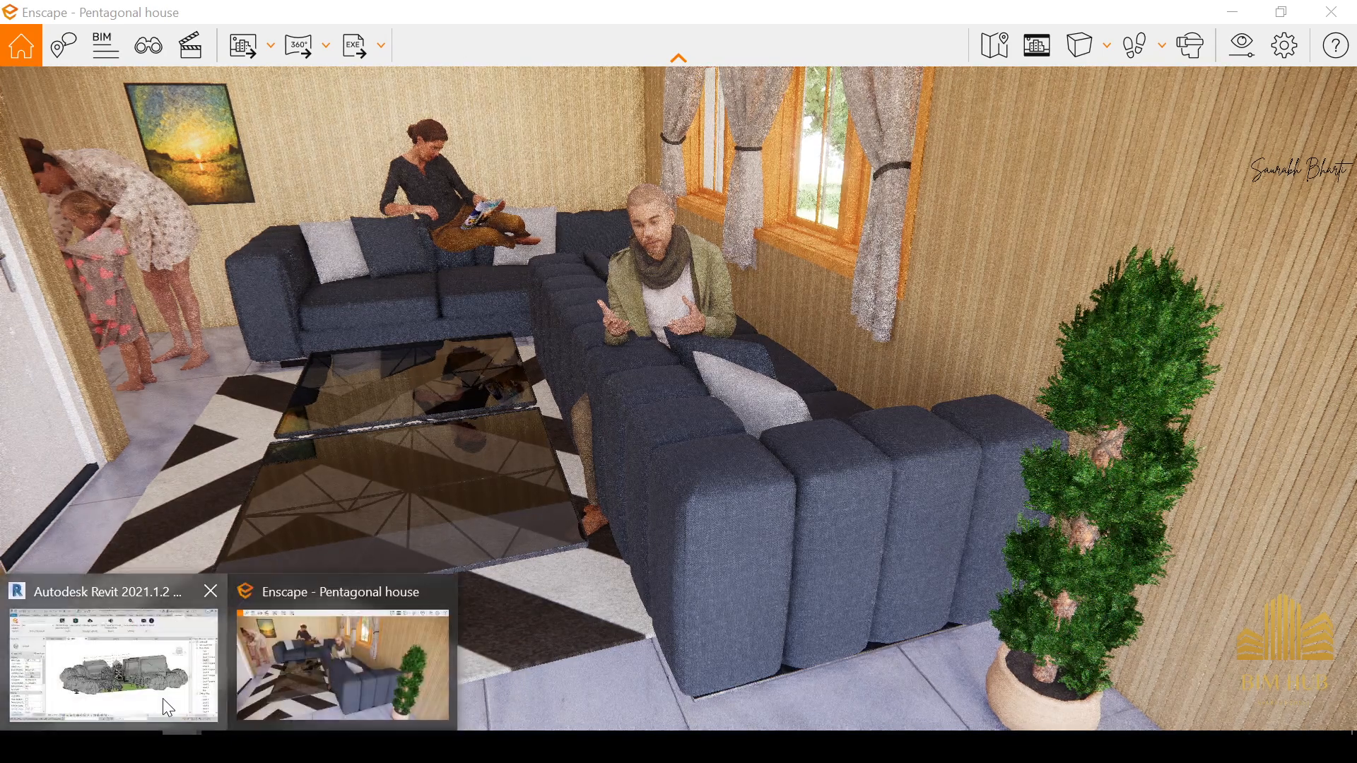
# Step: Switch to Revit and open the Level 1 floor plan
pyautogui.click(162, 698)
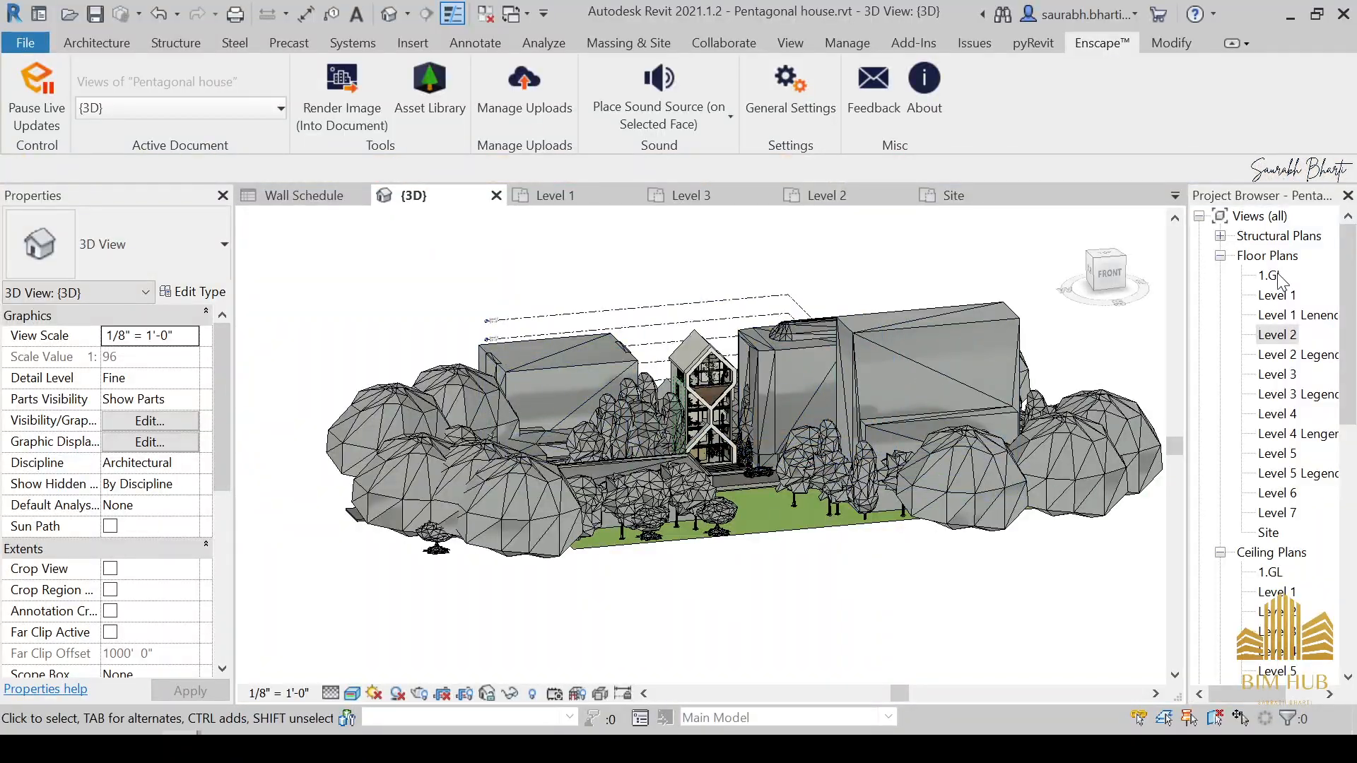
pyautogui.doubleClick(1278, 301)
pyautogui.click(778, 460)
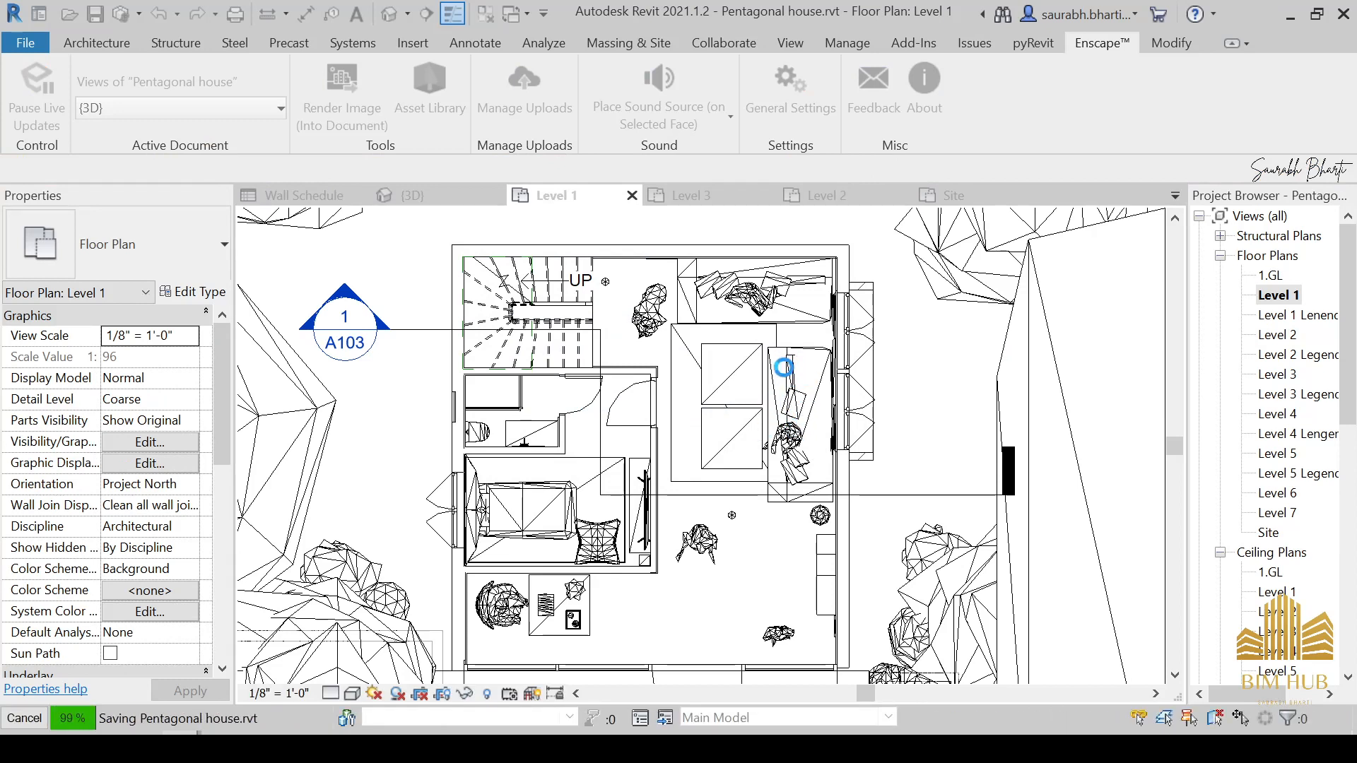
# Step: Rotate the Sofa 04 by the windows to face the coffee tables, nudge it toward the other sofa and check it in Enscape
pyautogui.click(792, 371)
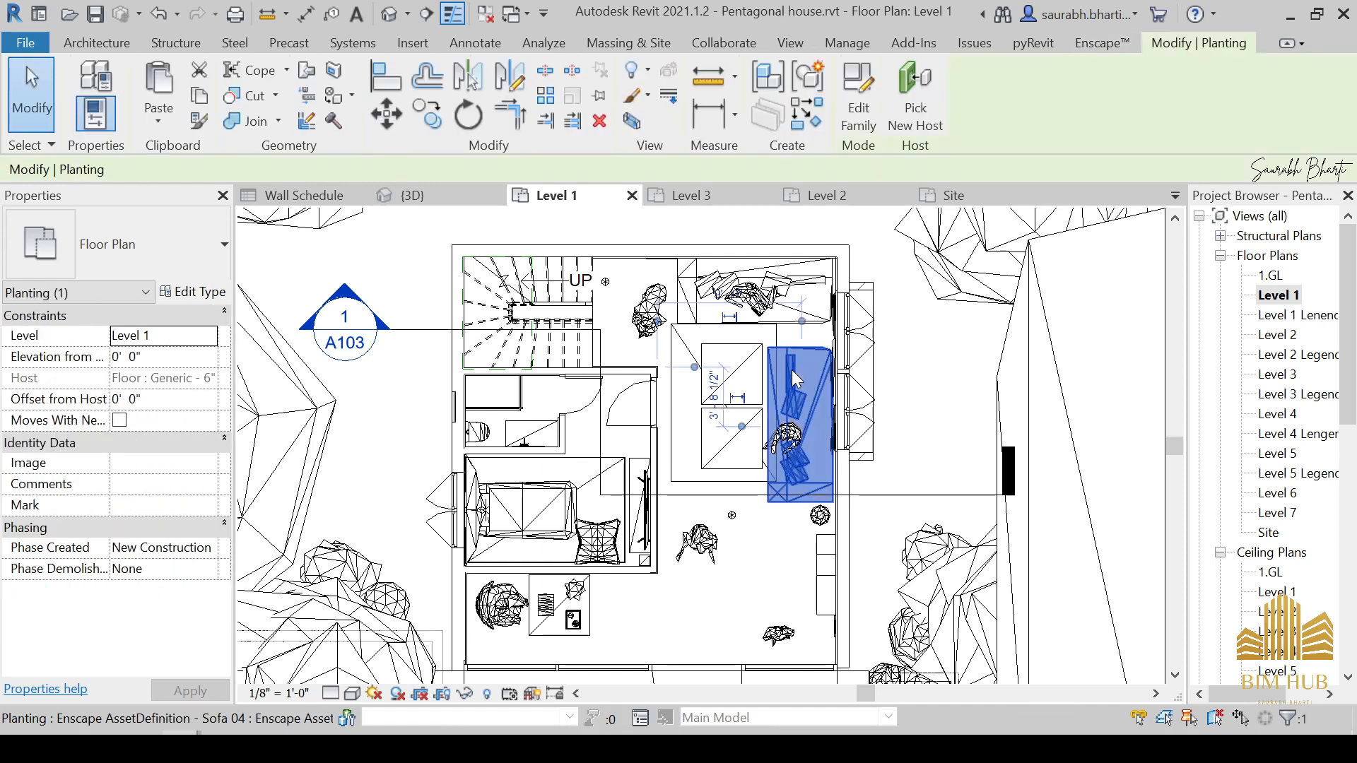
pyautogui.press('space')
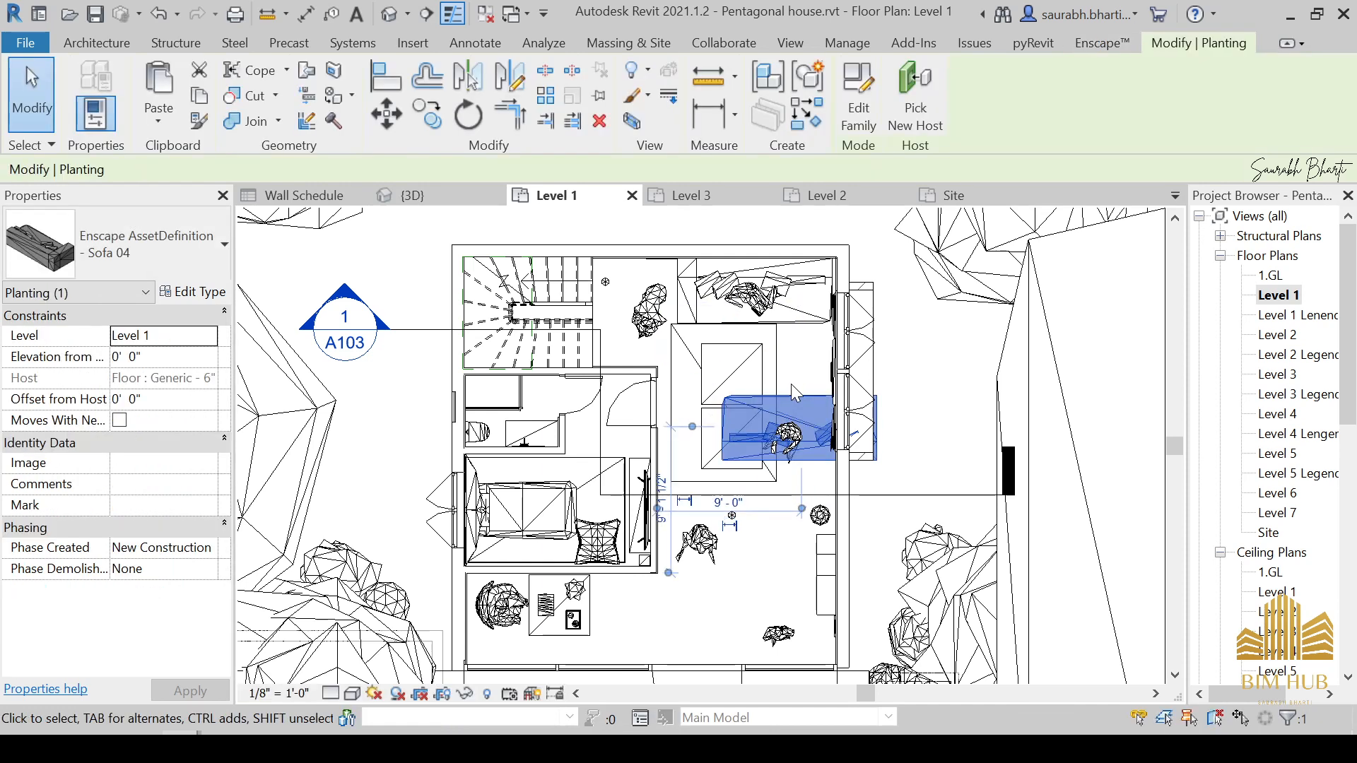
pyautogui.press('space')
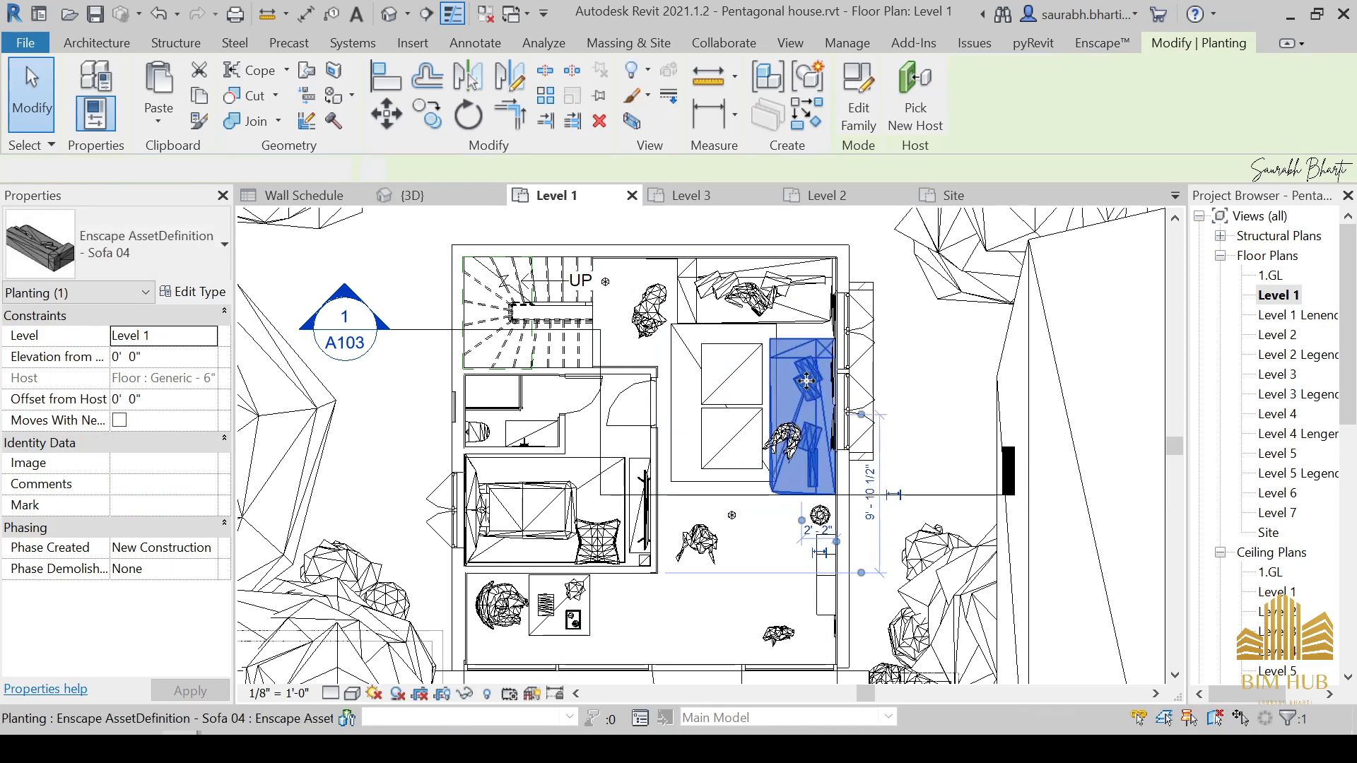
pyautogui.press('Up')
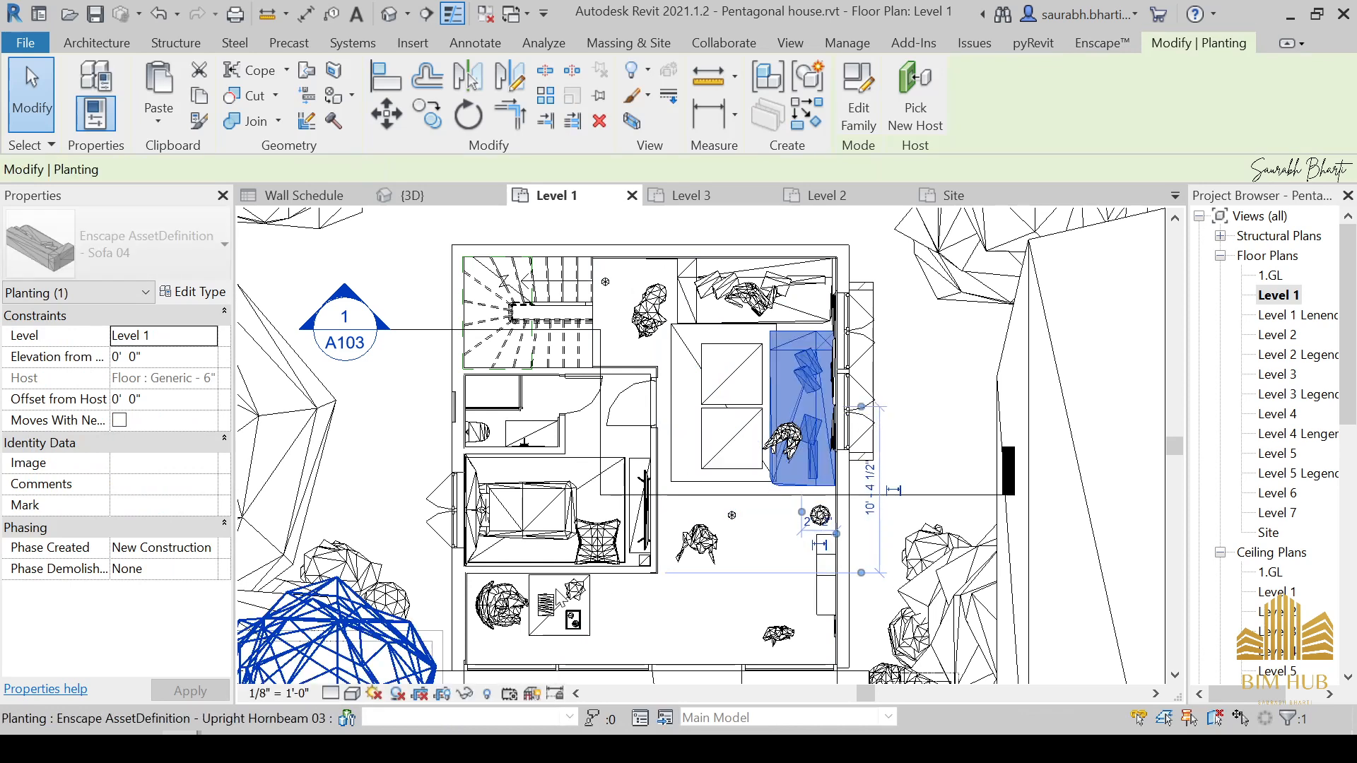
pyautogui.click(277, 678)
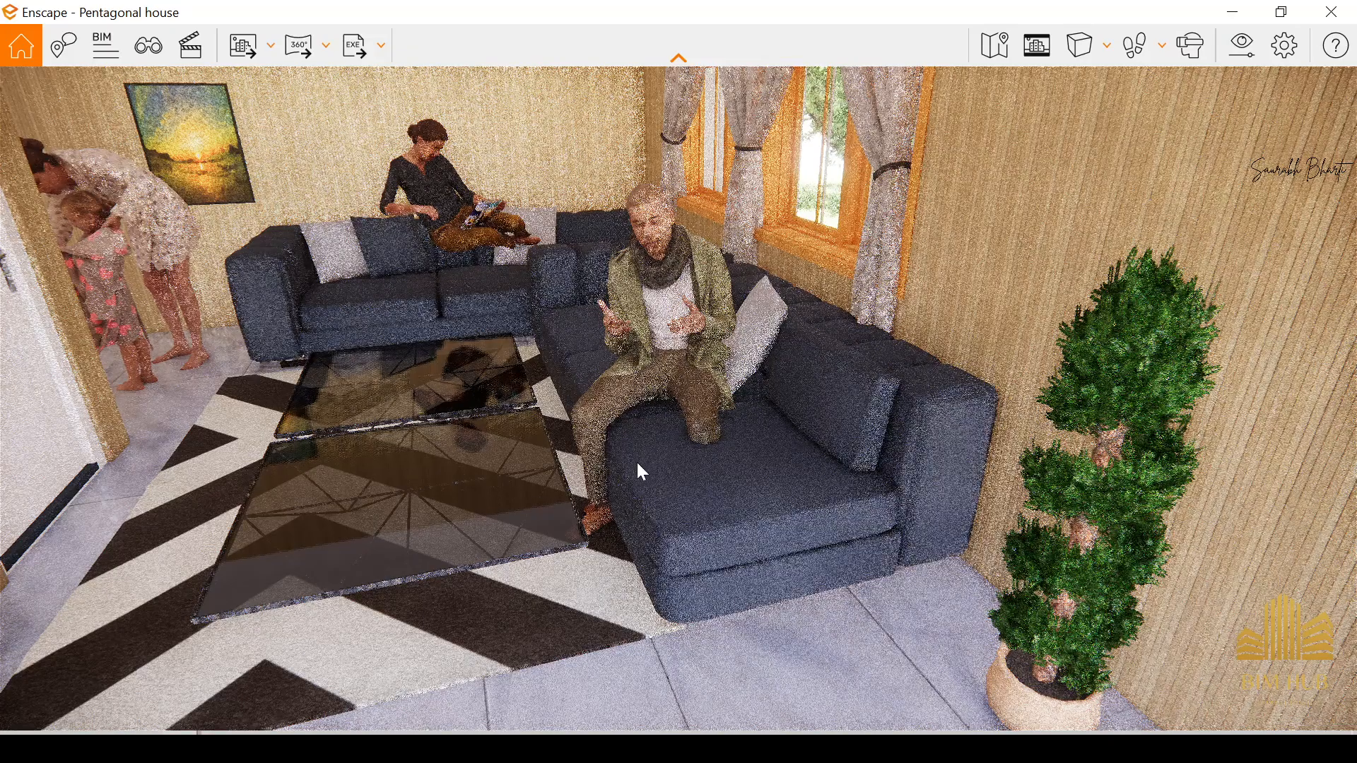
pyautogui.moveTo(640, 428); pyautogui.dragTo(581, 242)
# Step: In Revit, set the elevation of the Annouk Sitting figure on the sofa to 0' 4" and check her position in Enscape
pyautogui.click(150, 633)
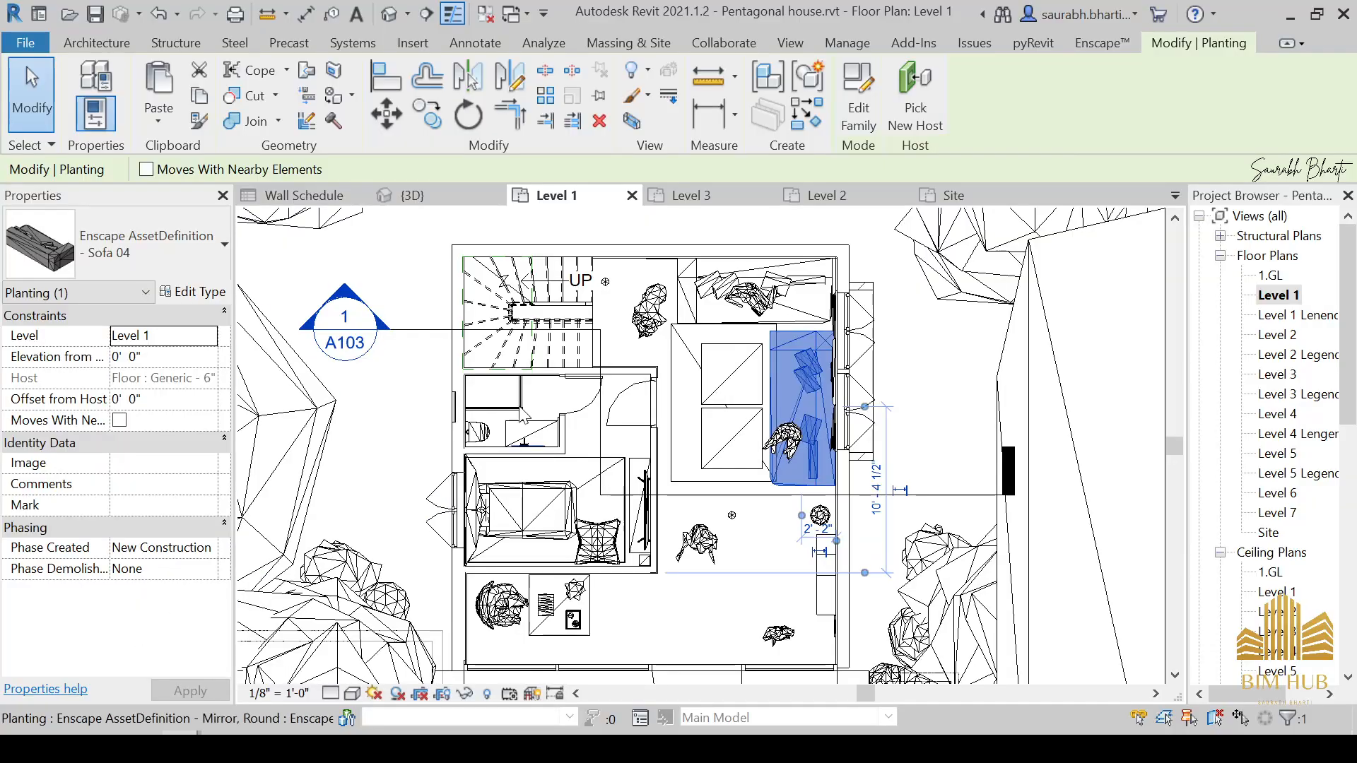
pyautogui.click(760, 296)
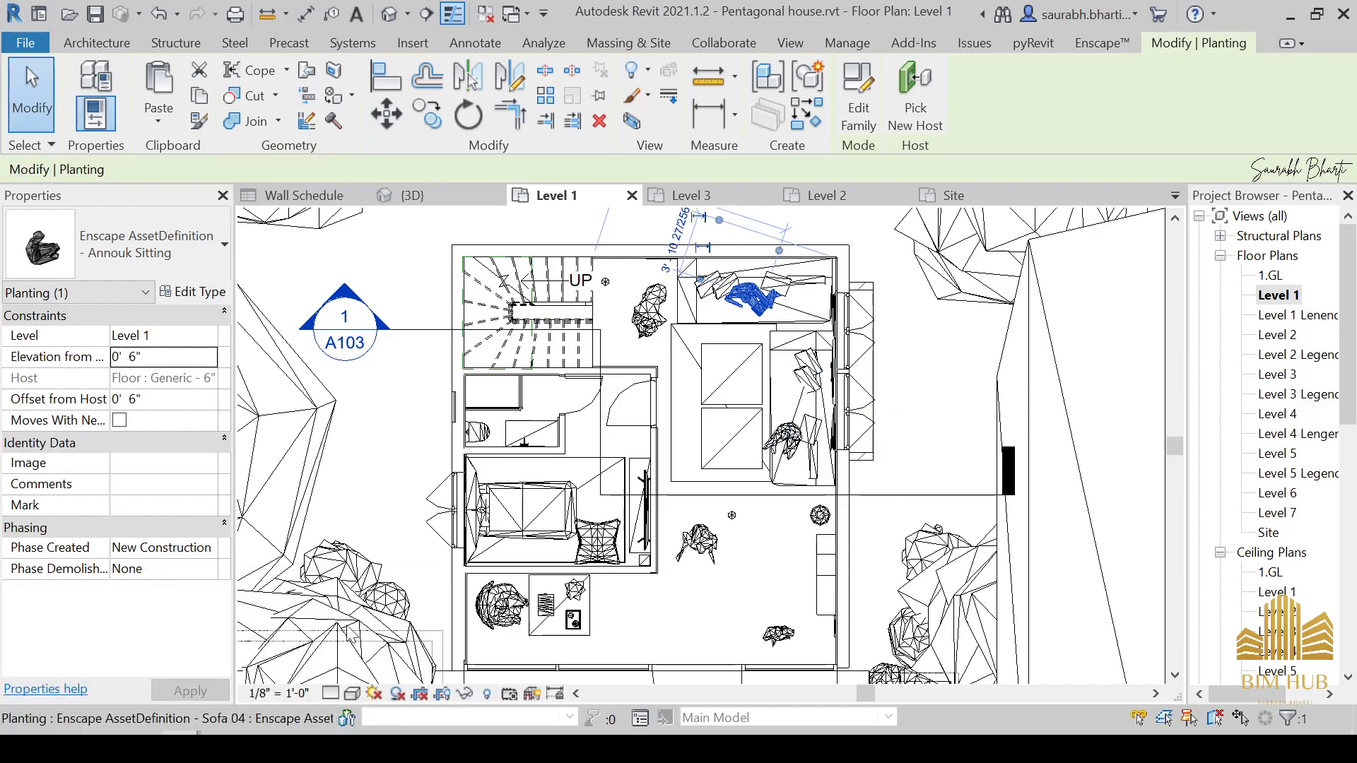
pyautogui.hotkey('alt', 'Tab')
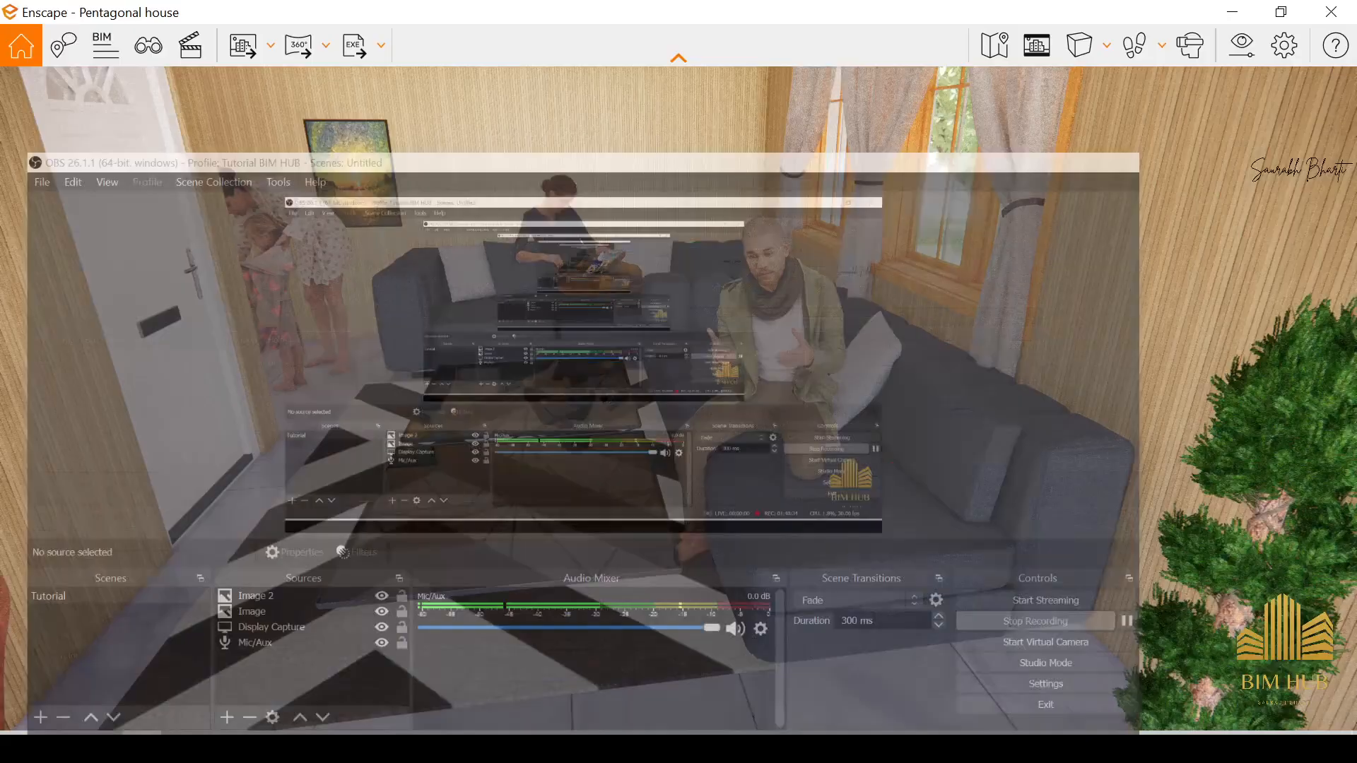
pyautogui.moveTo(212, 728)
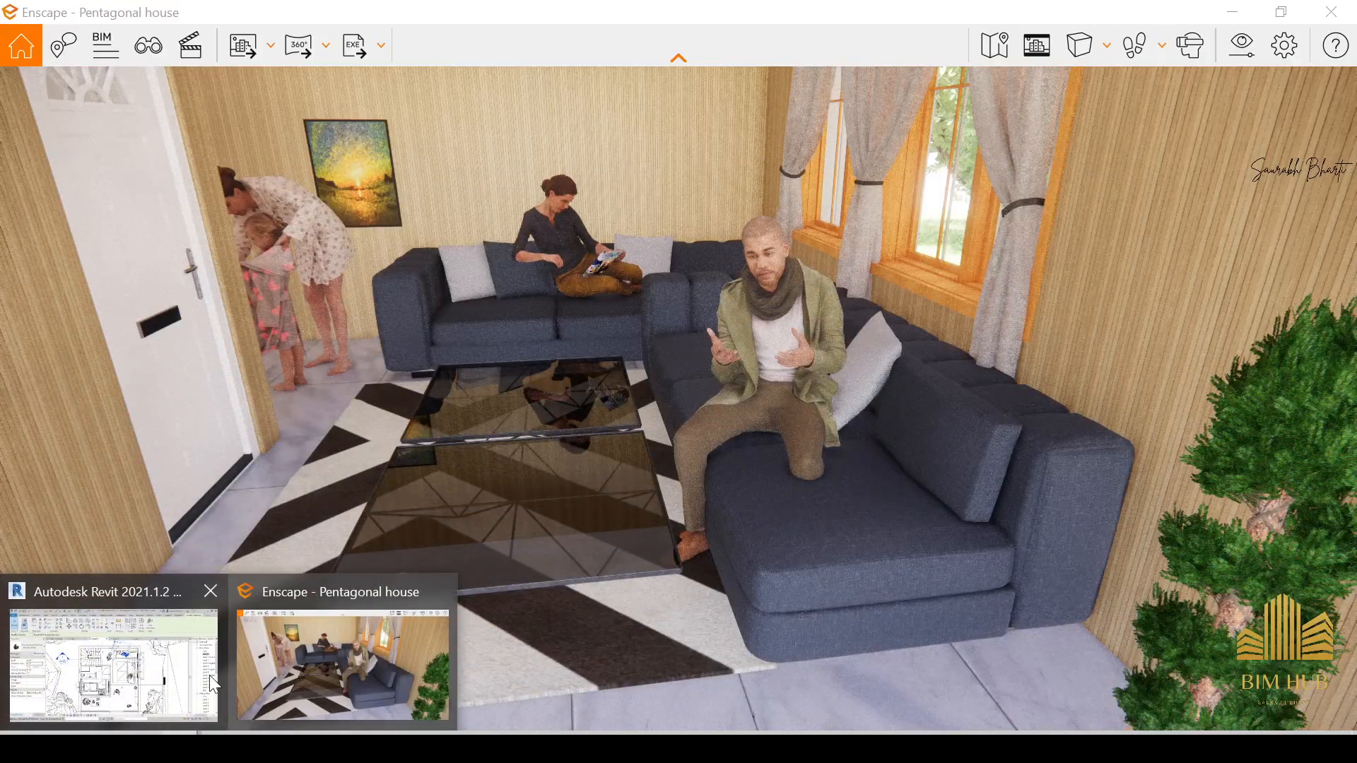
pyautogui.click(210, 682)
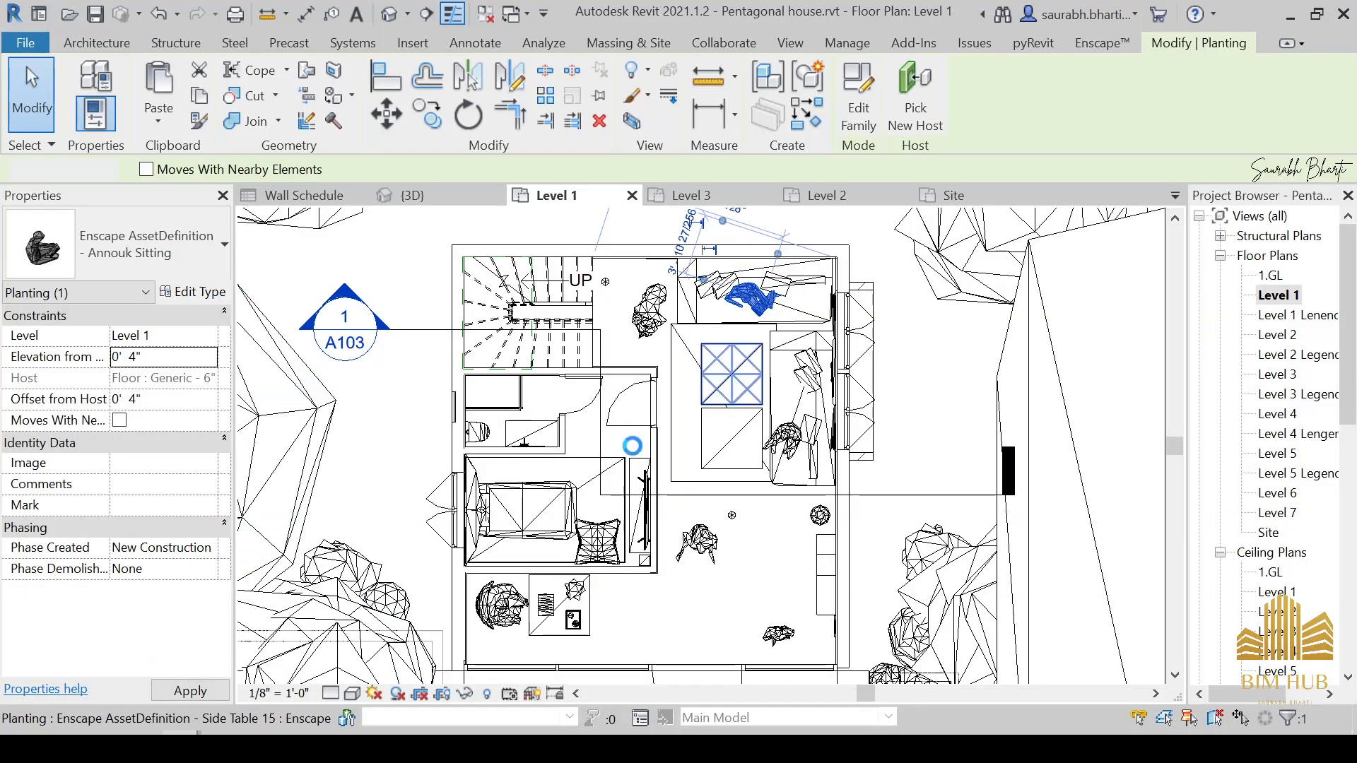
pyautogui.moveTo(157, 733)
pyautogui.click(523, 622)
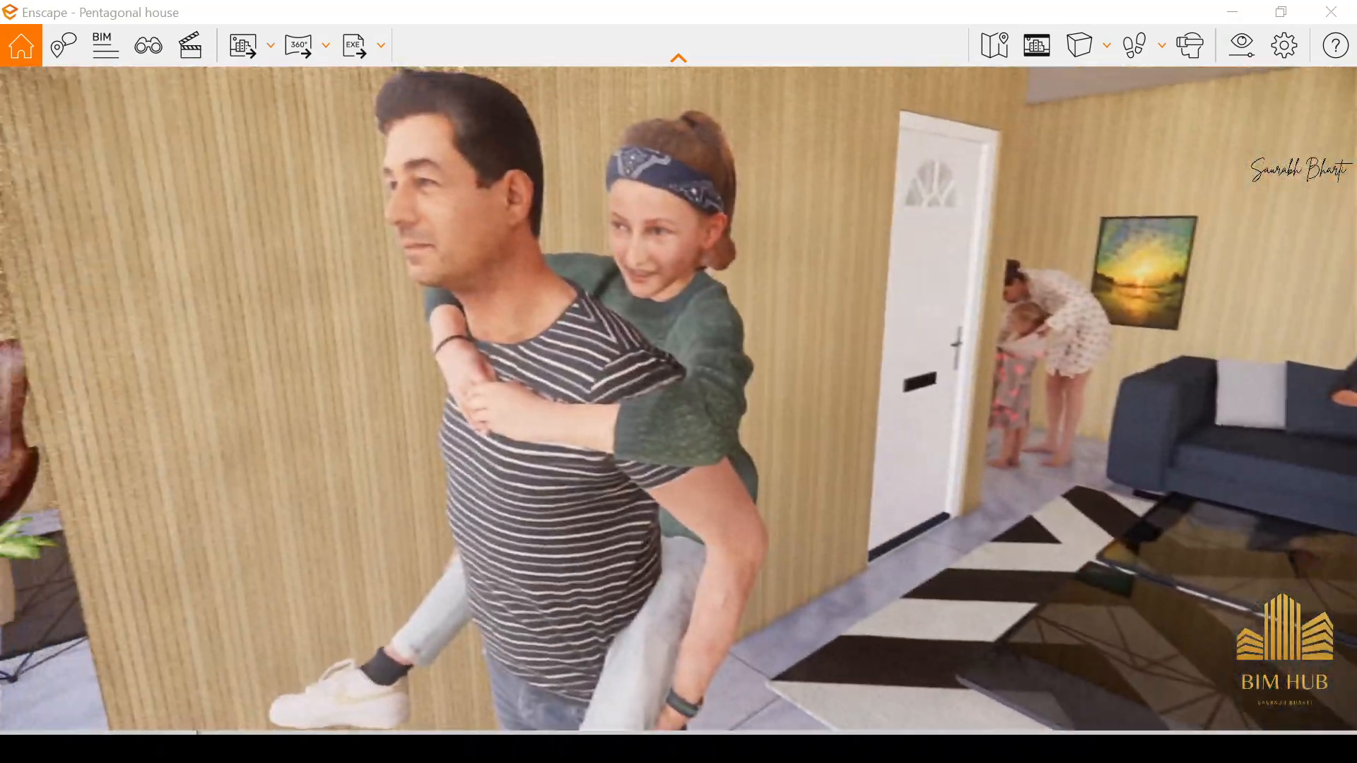
# Step: Tour the ground floor in the render from the living area through the bedroom, and inspect the bathroom's basin and shower enclosure
pyautogui.press('space')
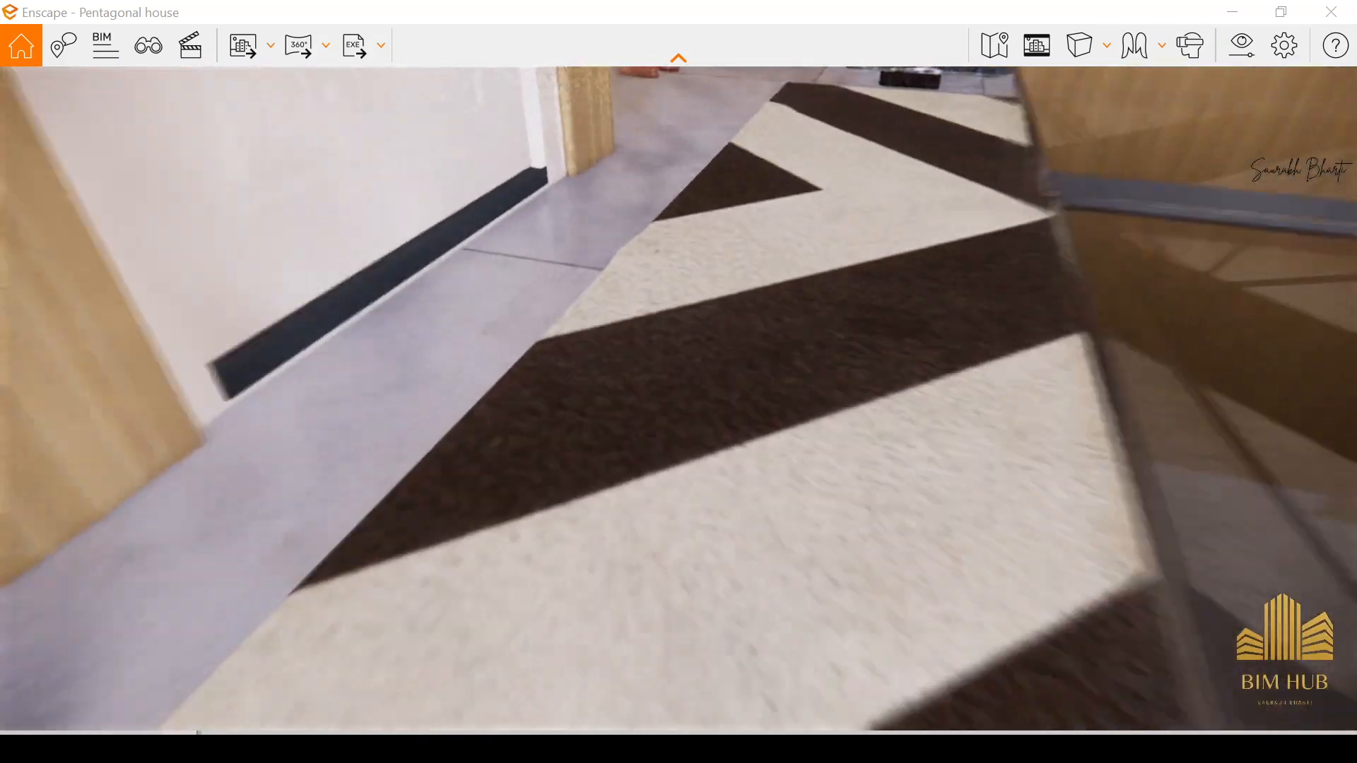
pyautogui.press('space')
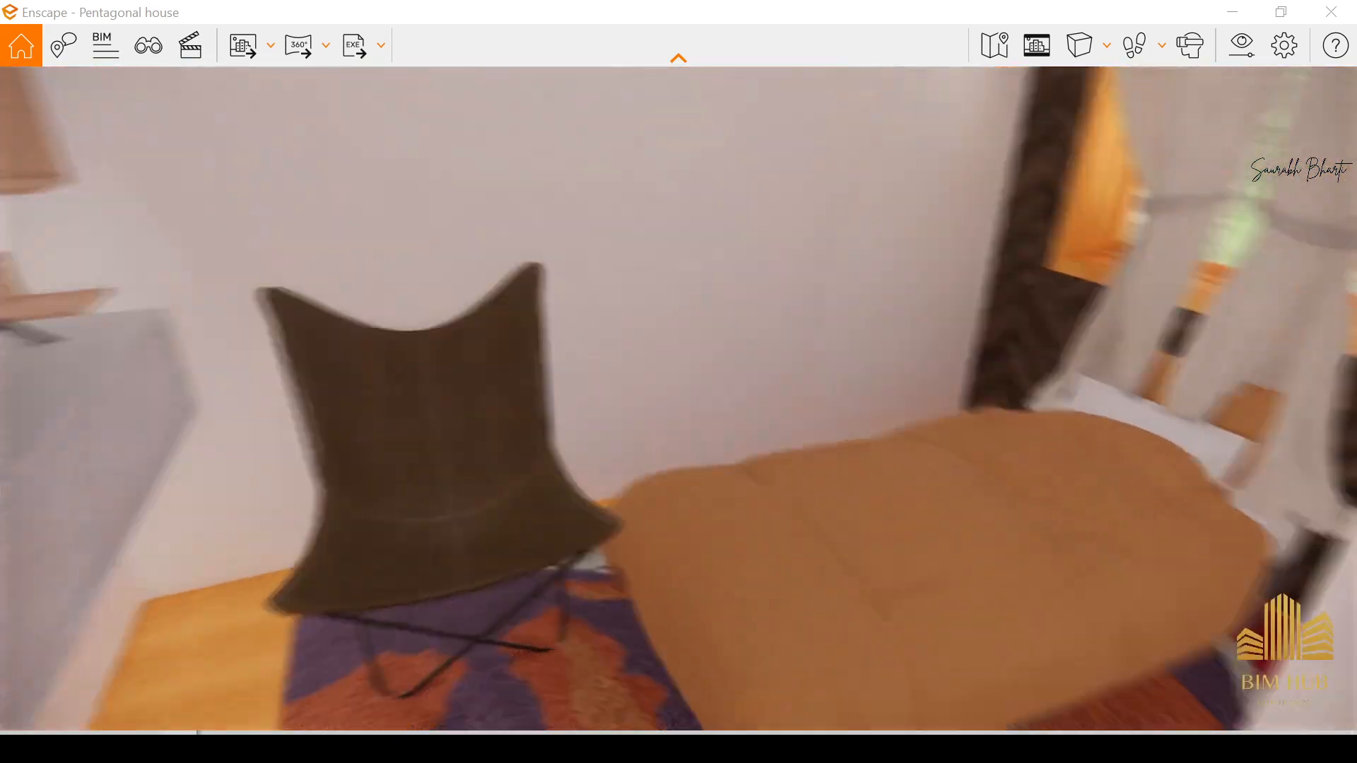
pyautogui.press('s')
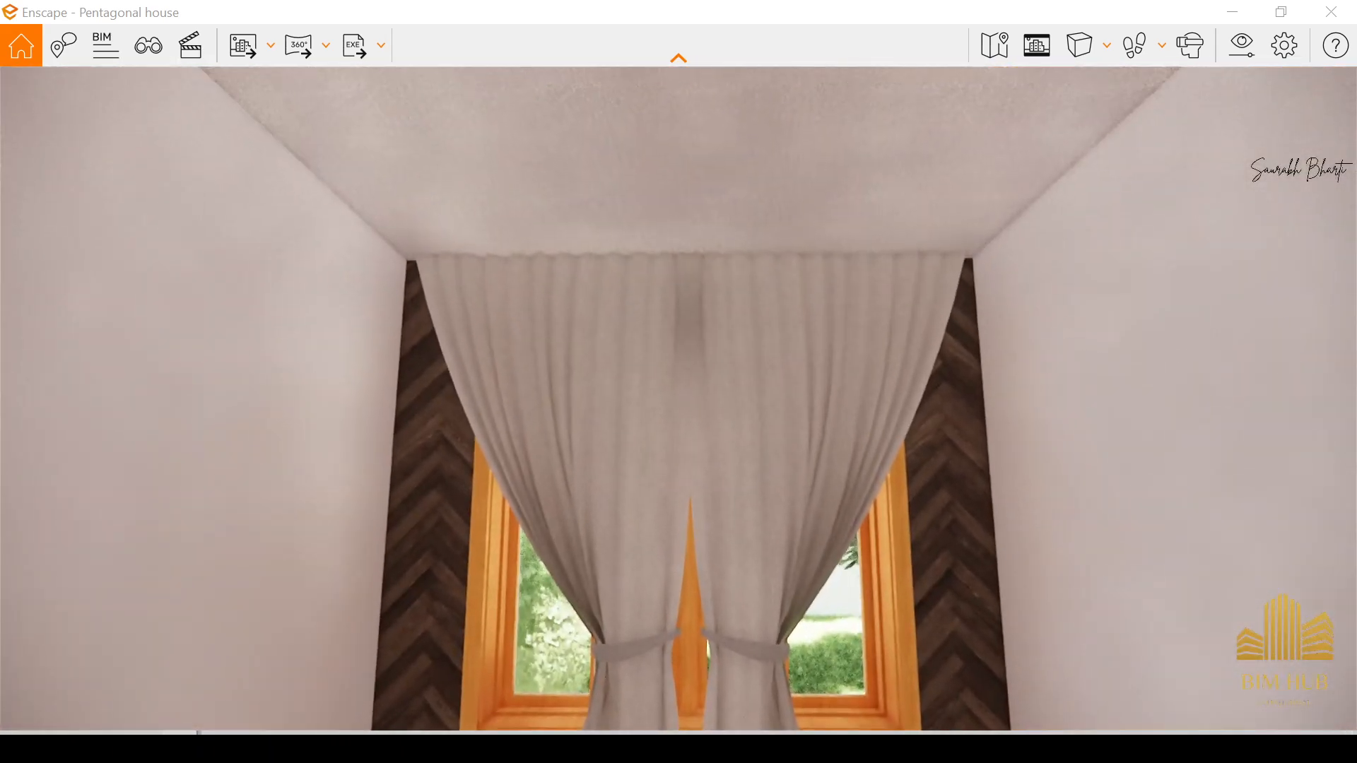
pyautogui.press('w')
pyautogui.press('w')
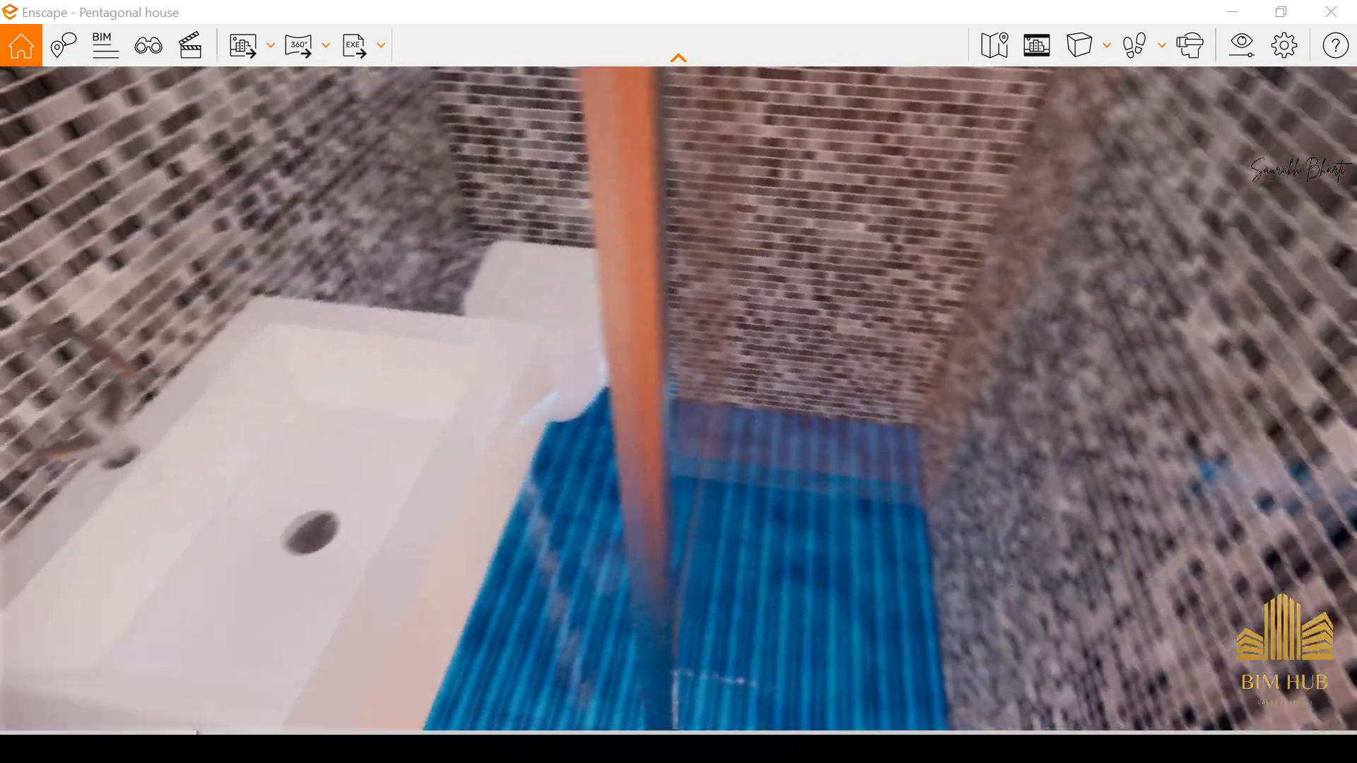
pyautogui.moveTo(636, 92); pyautogui.dragTo(622, 234)
pyautogui.press('s')
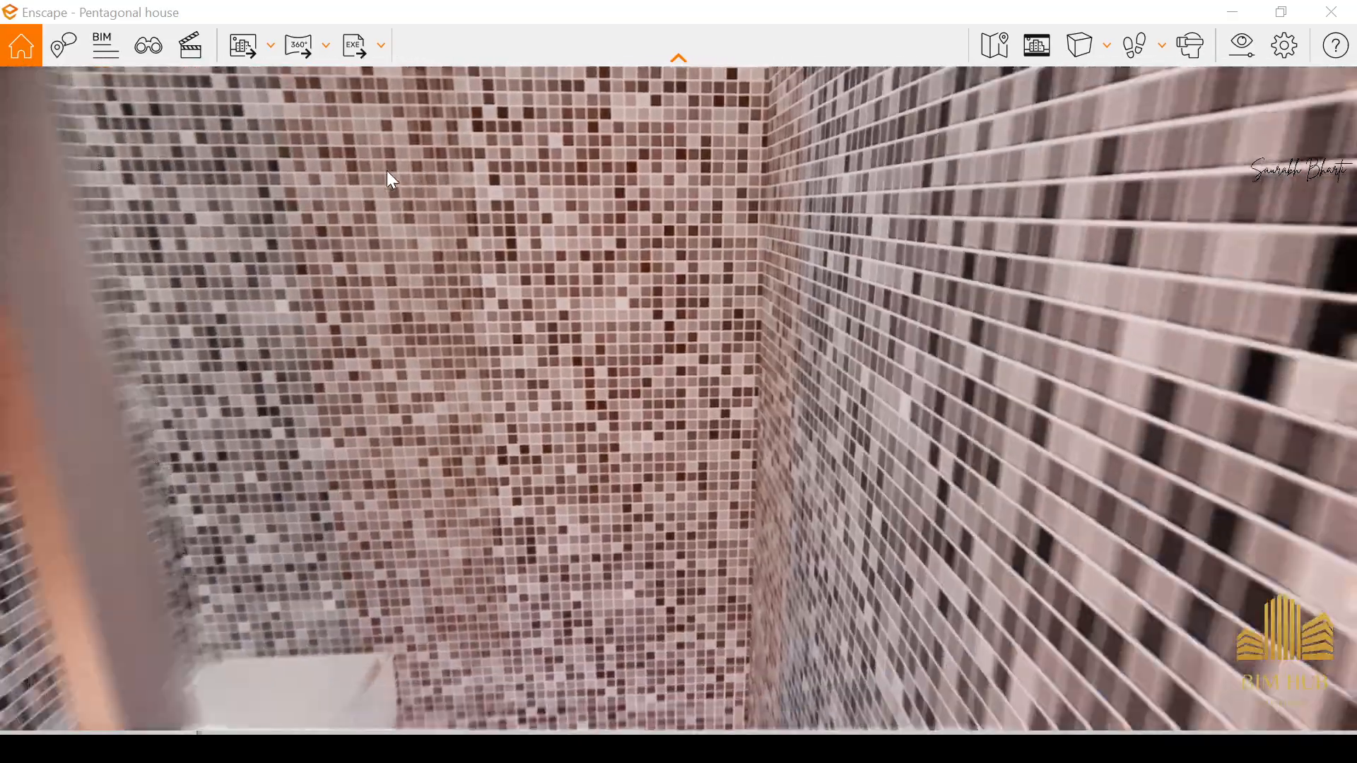
pyautogui.press('w')
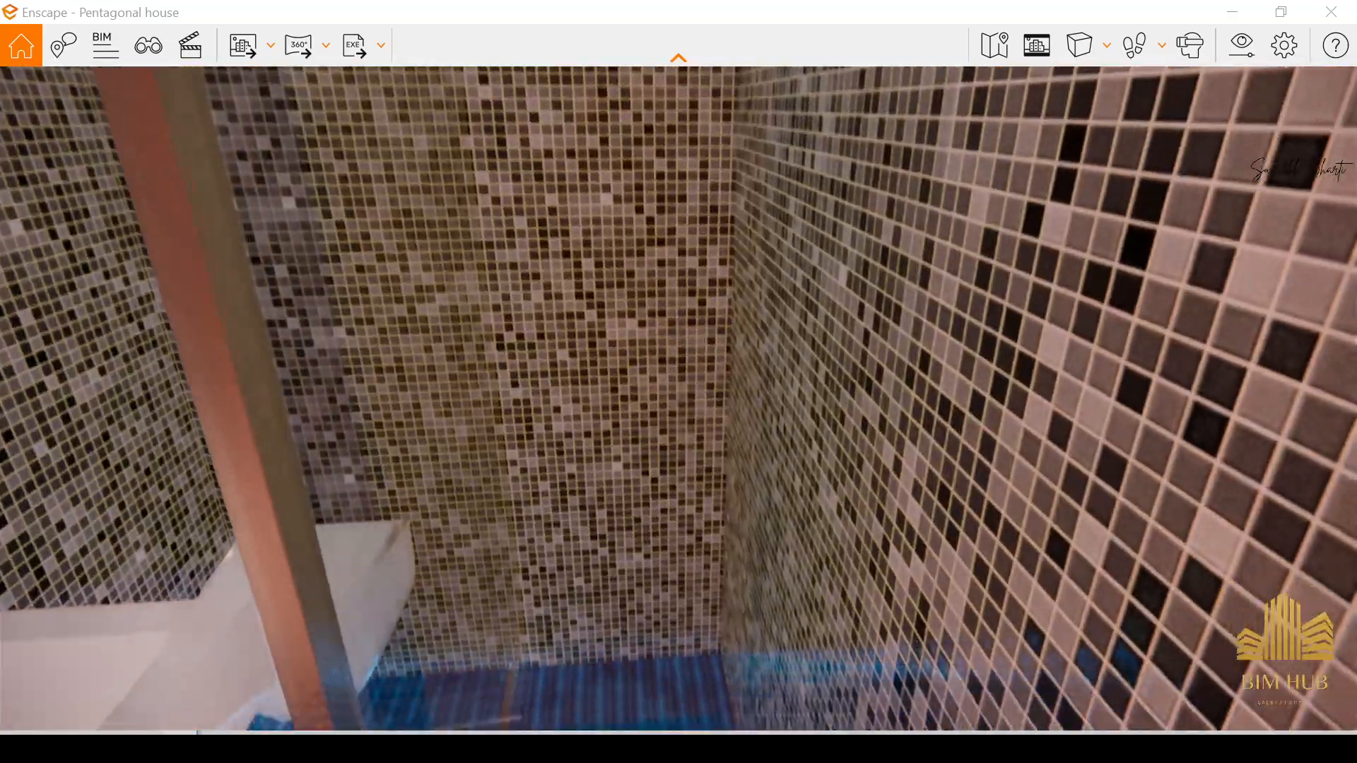
pyautogui.moveTo(565, 424); pyautogui.dragTo(576, 678)
# Step: Switch to the Level 1 plan in Revit and locate the glass shower enclosure in Toilet 2
pyautogui.moveTo(212, 747)
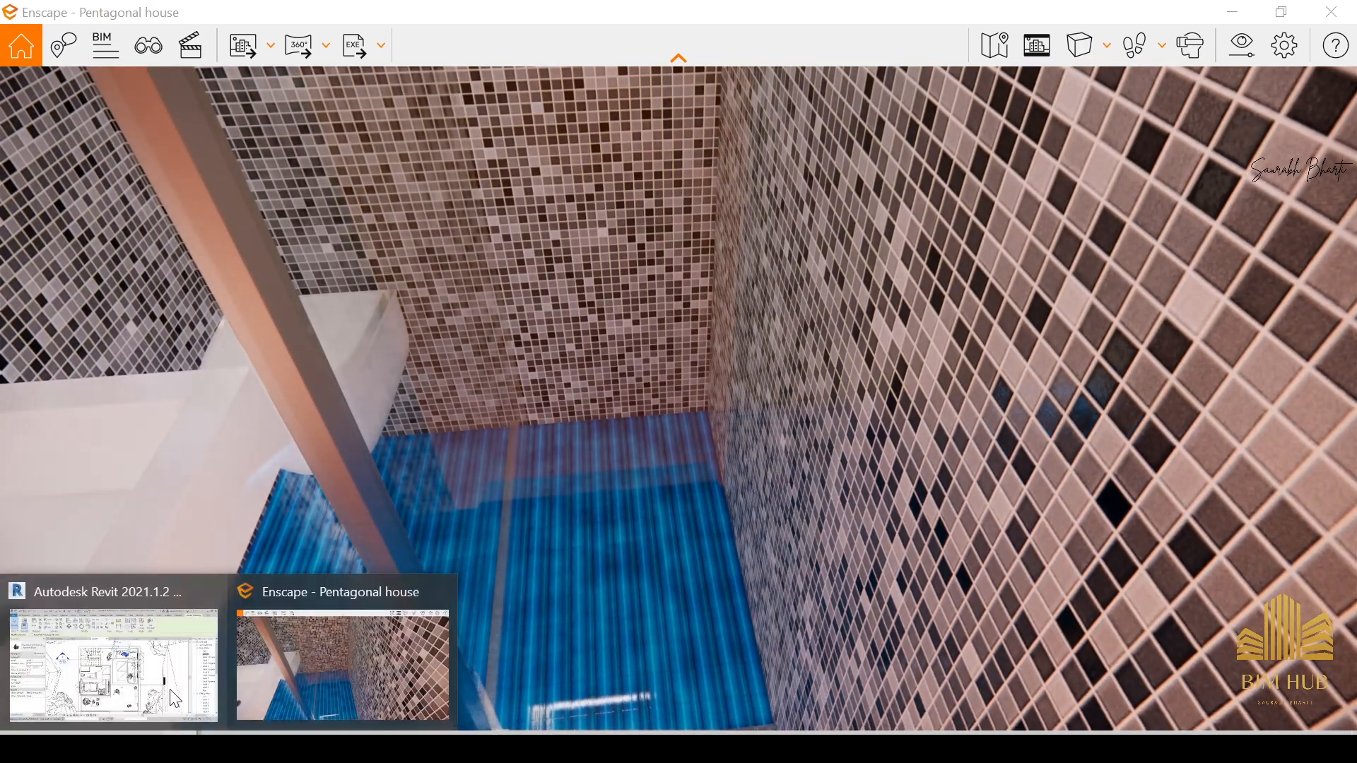
pyautogui.click(113, 661)
pyautogui.scroll(4, 654, 407)
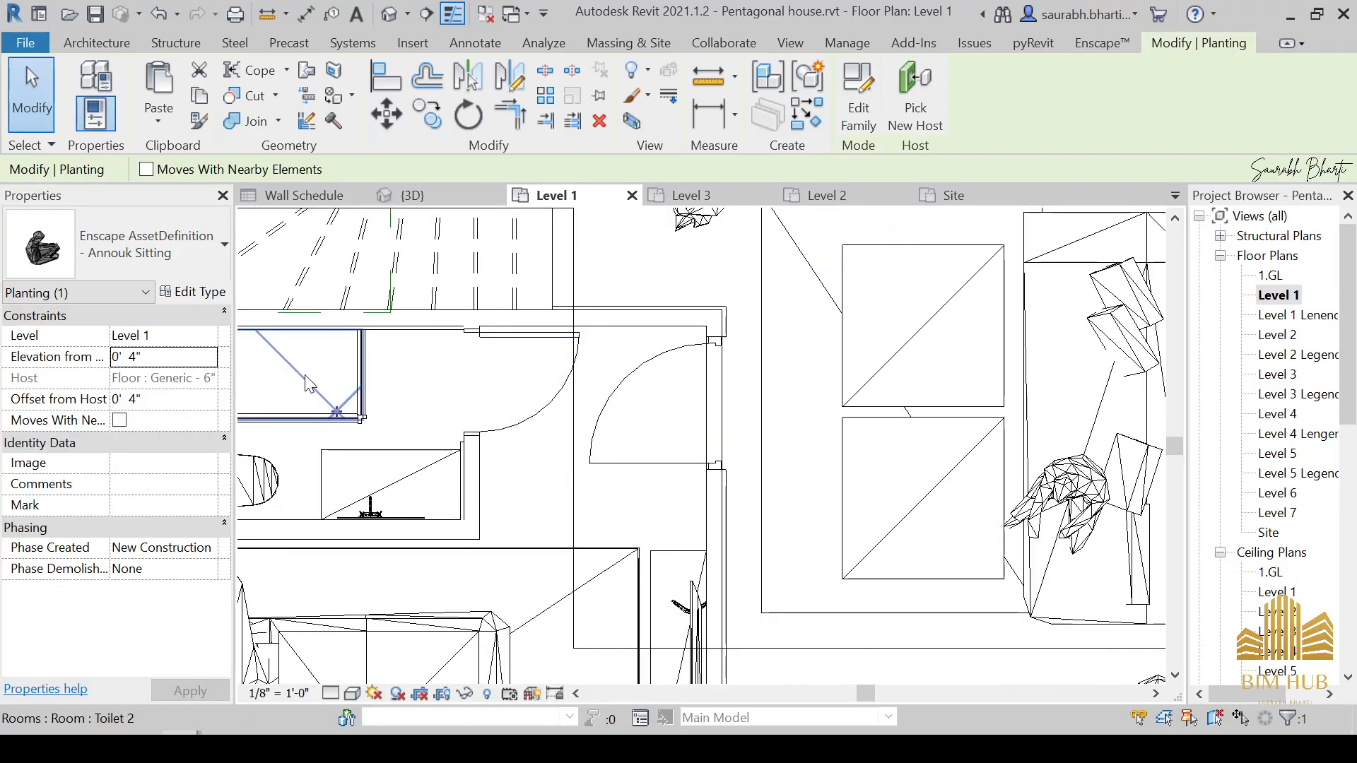
pyautogui.click(364, 366)
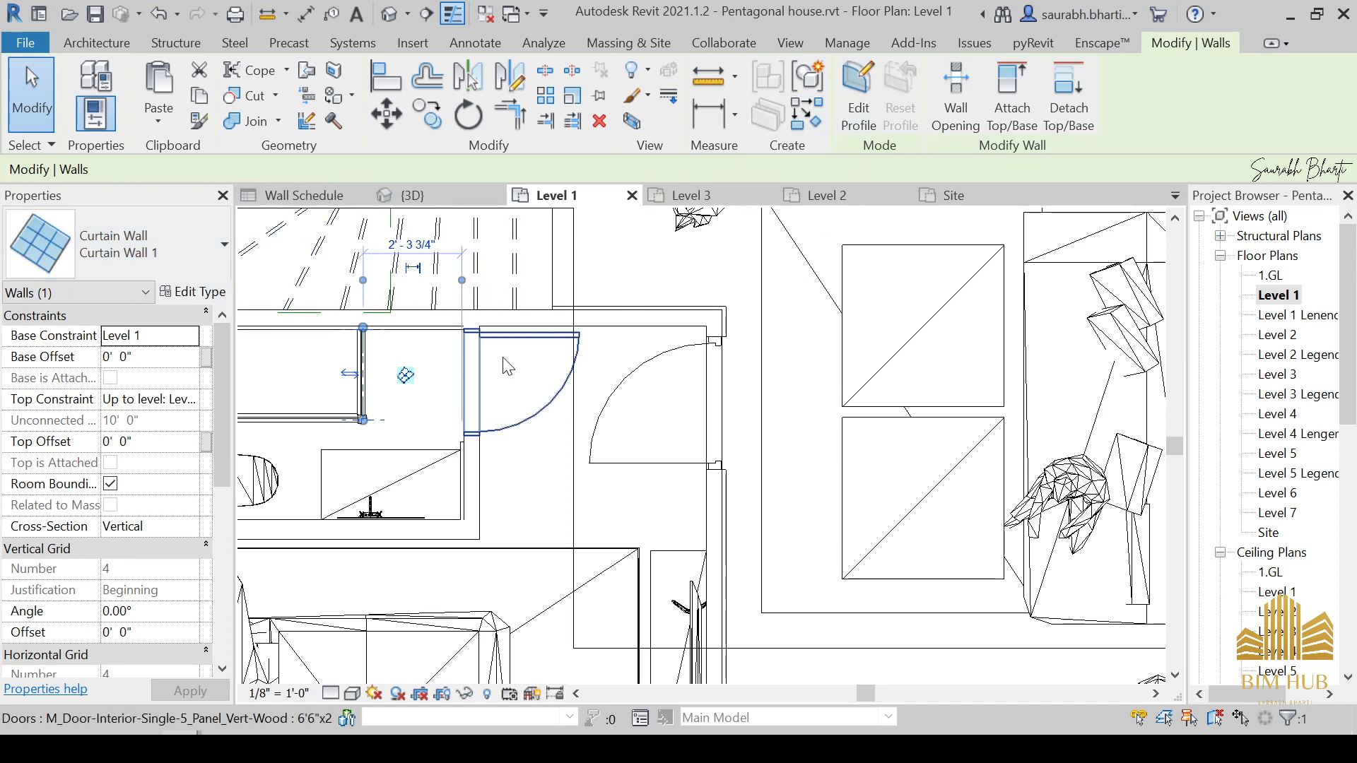
pyautogui.click(400, 350)
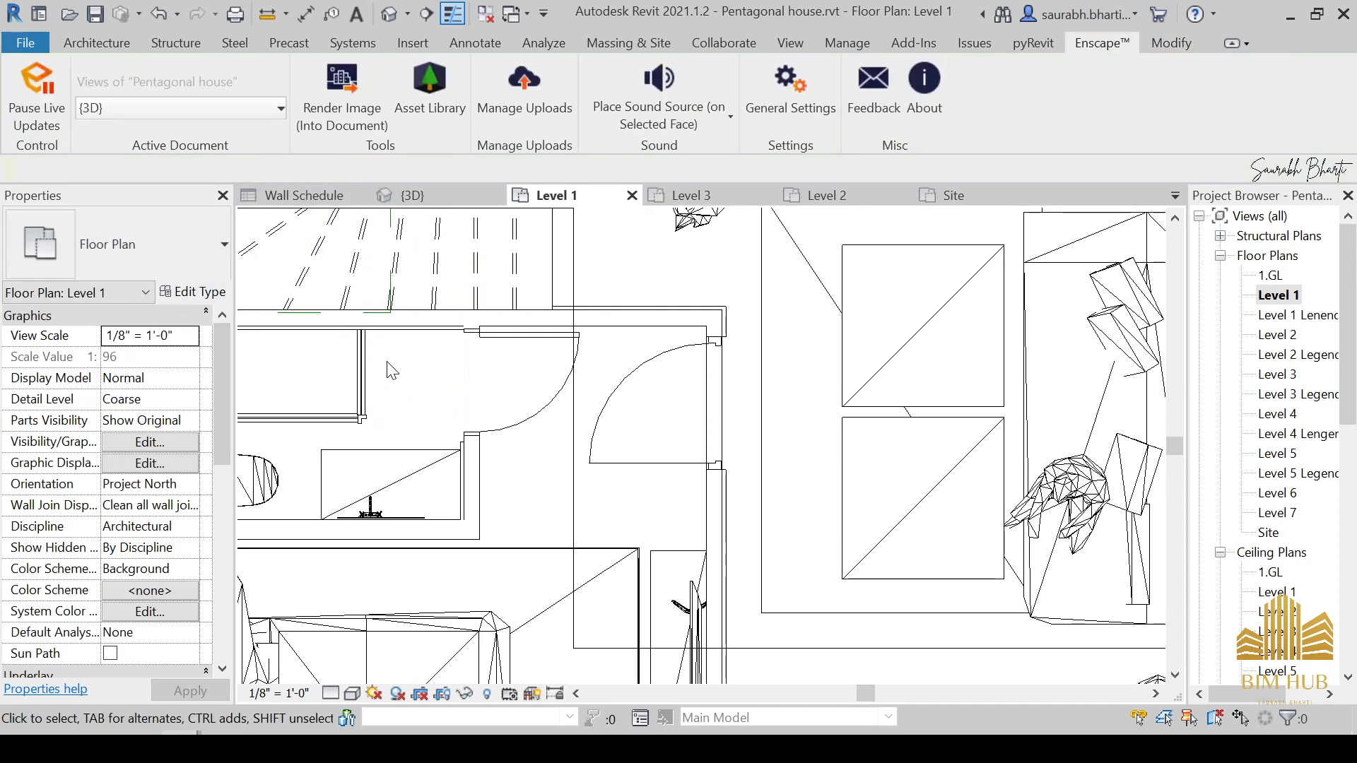
pyautogui.scroll(2, 384, 364)
pyautogui.click(347, 374)
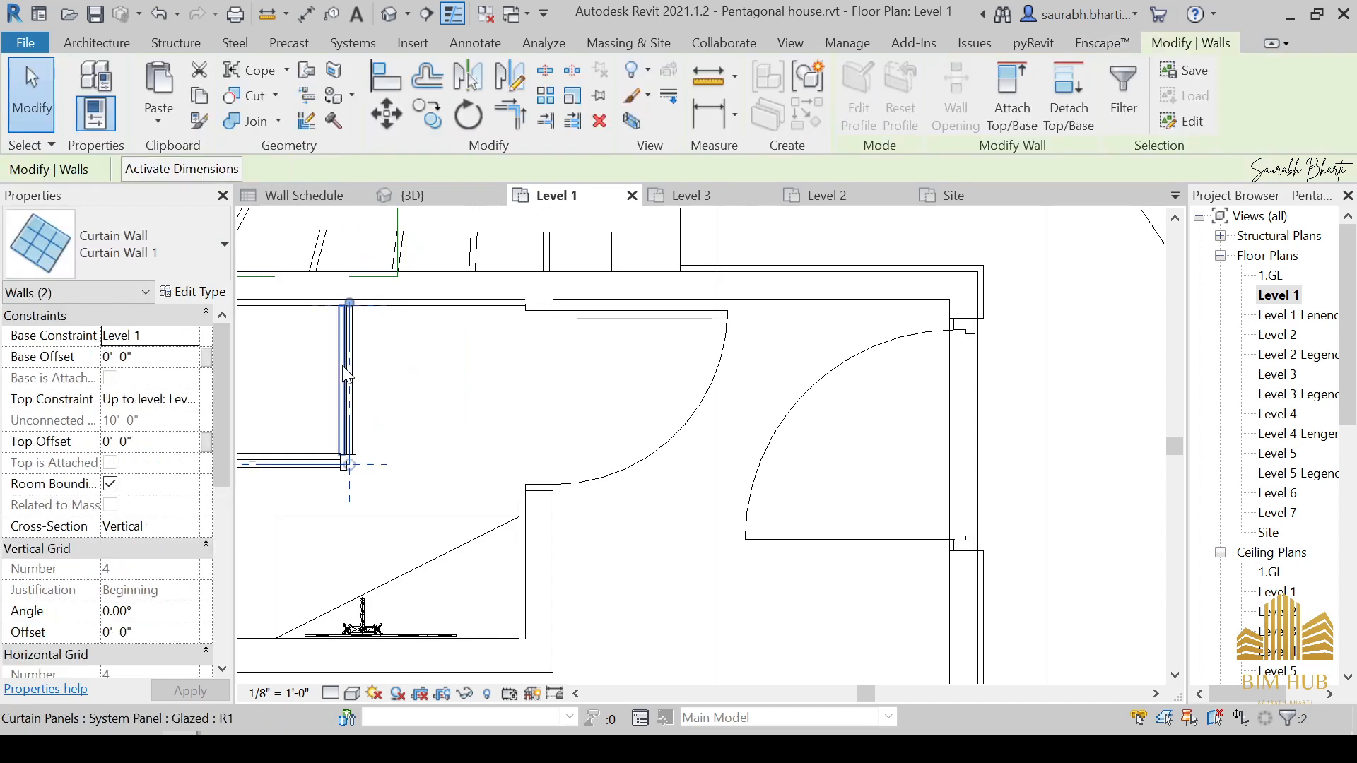
pyautogui.click(347, 375)
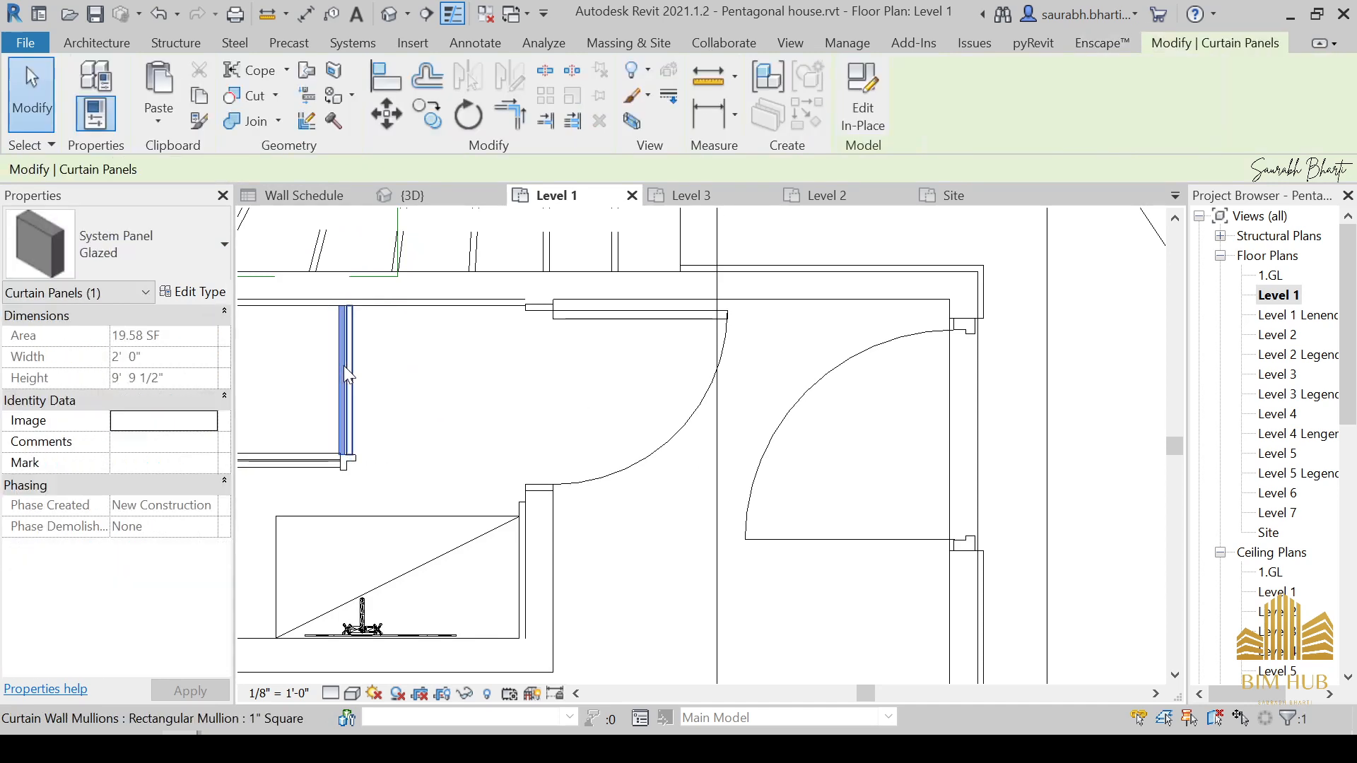
pyautogui.press('Tab')
pyautogui.click(344, 366)
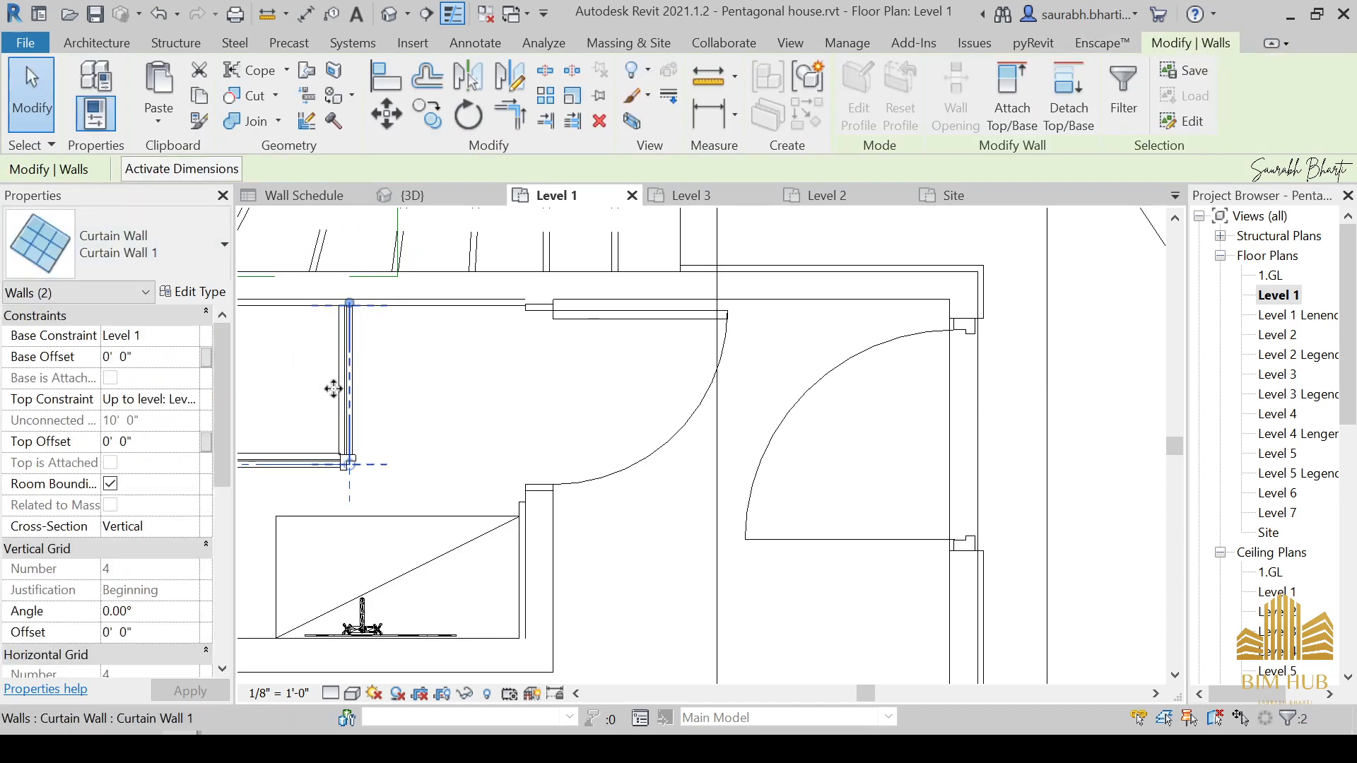
pyautogui.press('Escape')
pyautogui.click(346, 373)
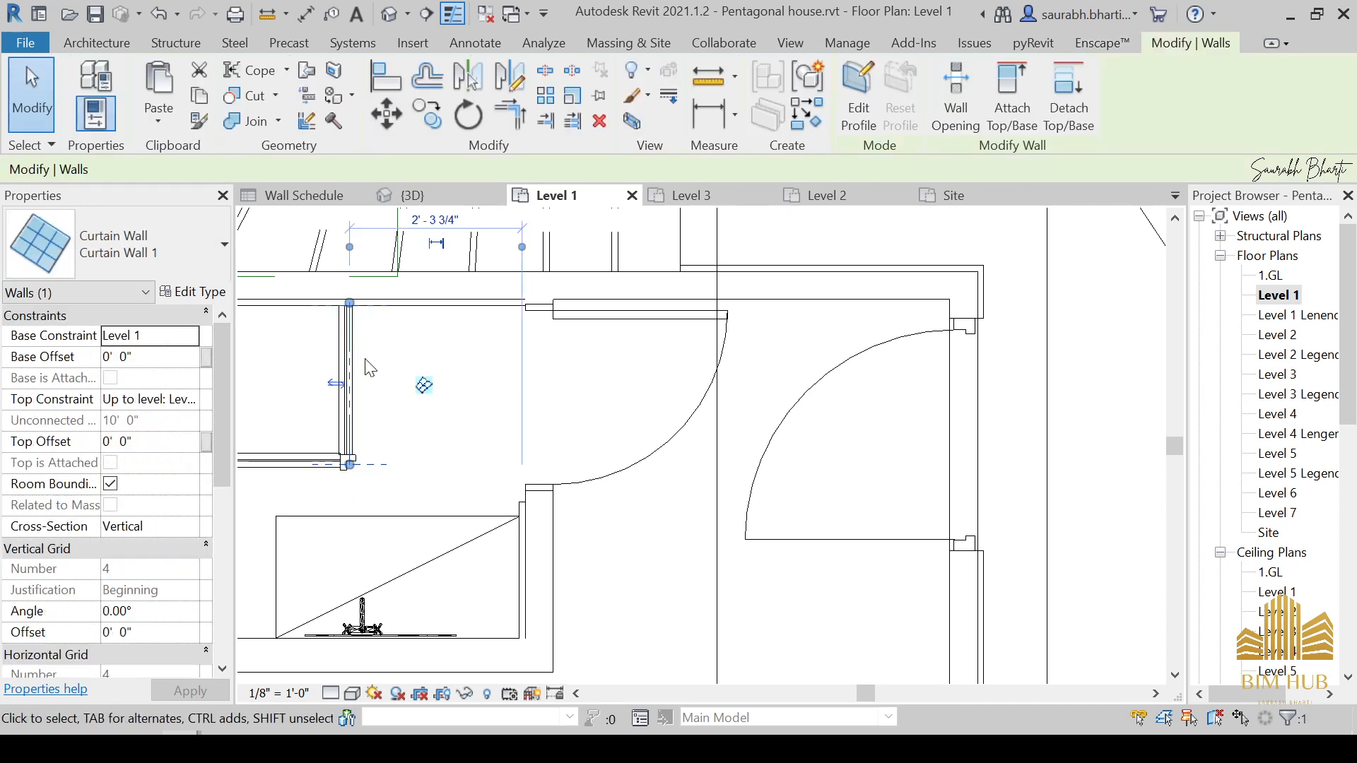
pyautogui.press('Escape')
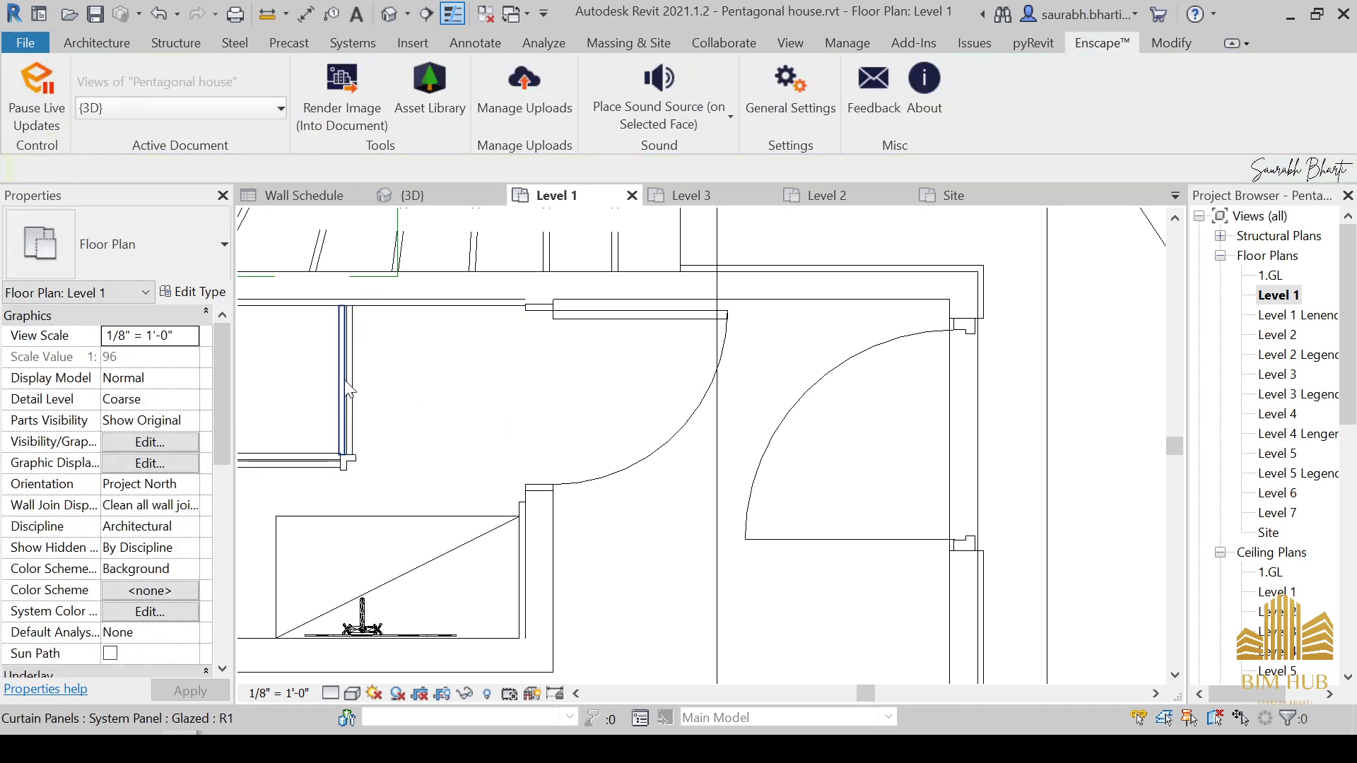
# Step: Replace the shower enclosure's short glazed panel with M_Door-Curtain-Wall-Single-Glass and check the door in Enscape
pyautogui.click(346, 389)
pyautogui.click(168, 230)
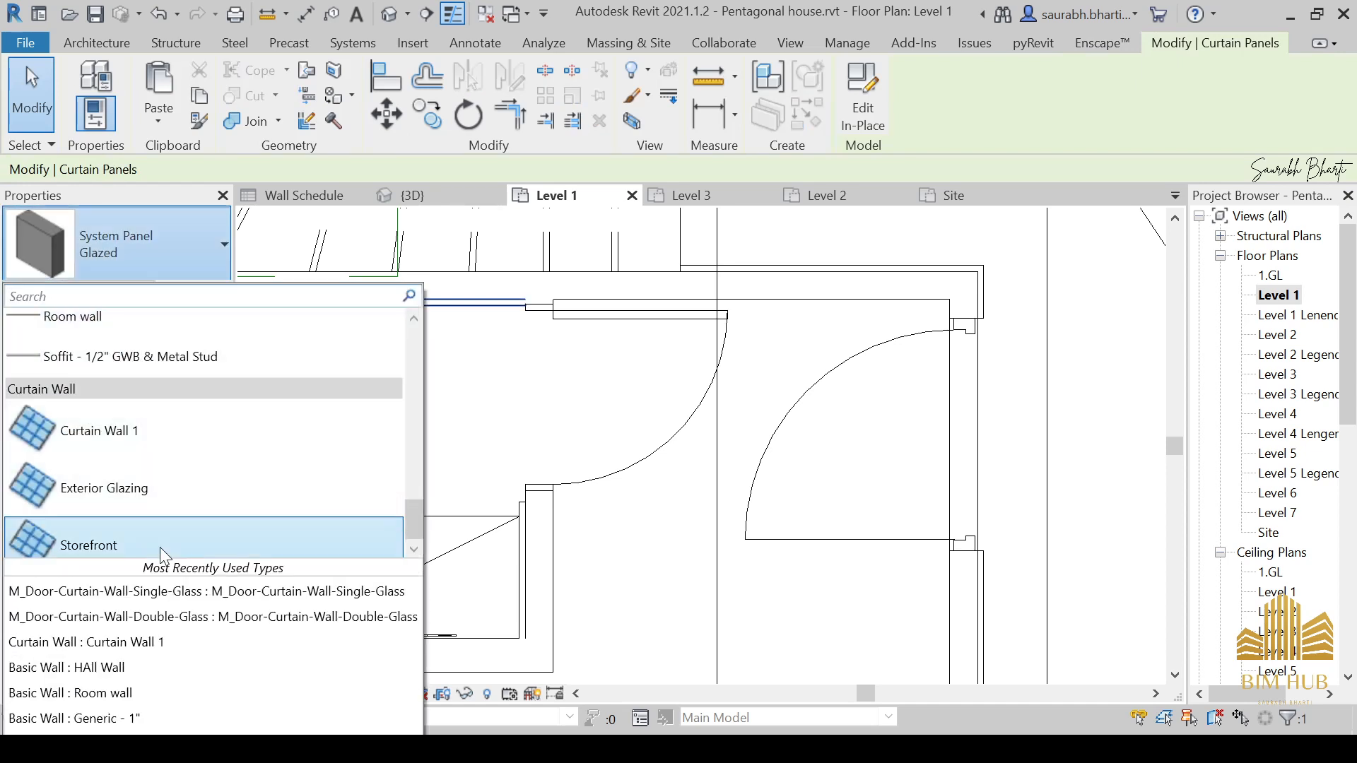
pyautogui.click(198, 591)
pyautogui.click(474, 404)
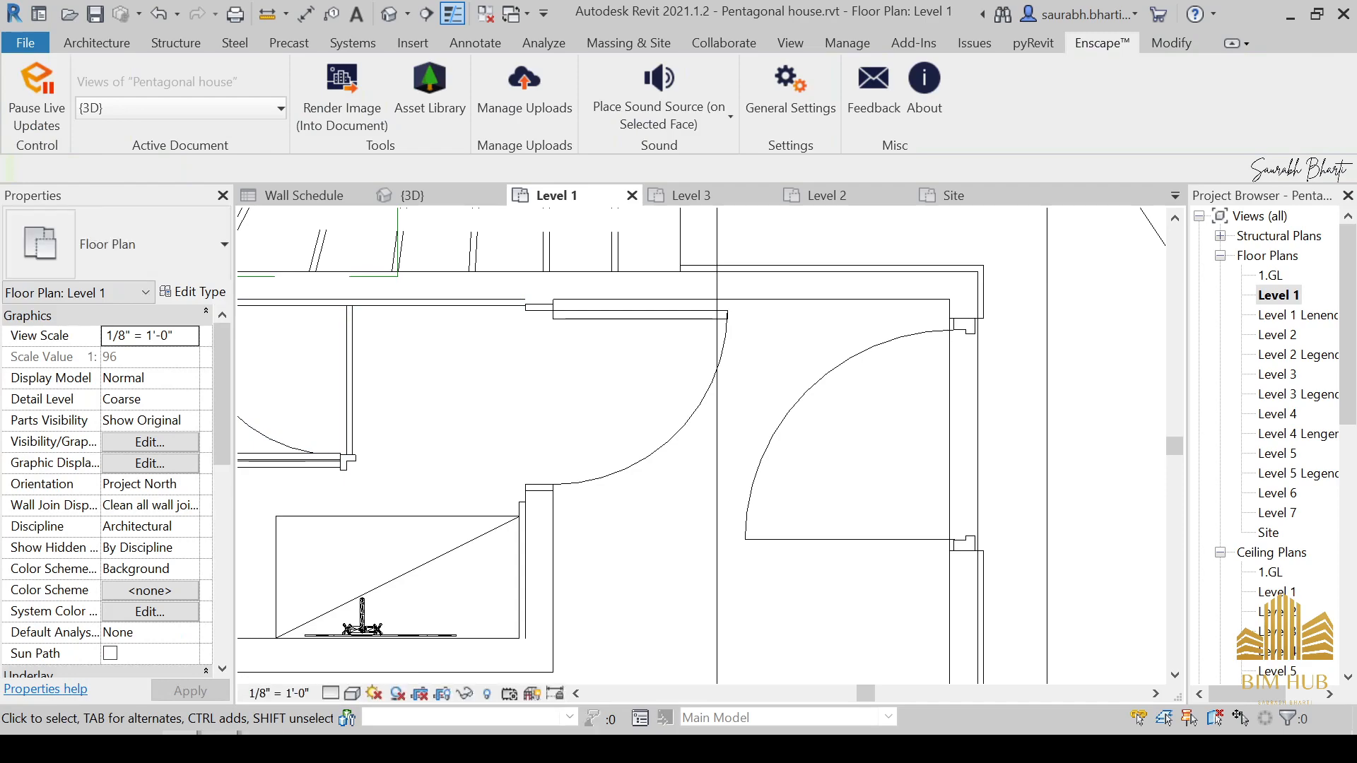
pyautogui.click(291, 664)
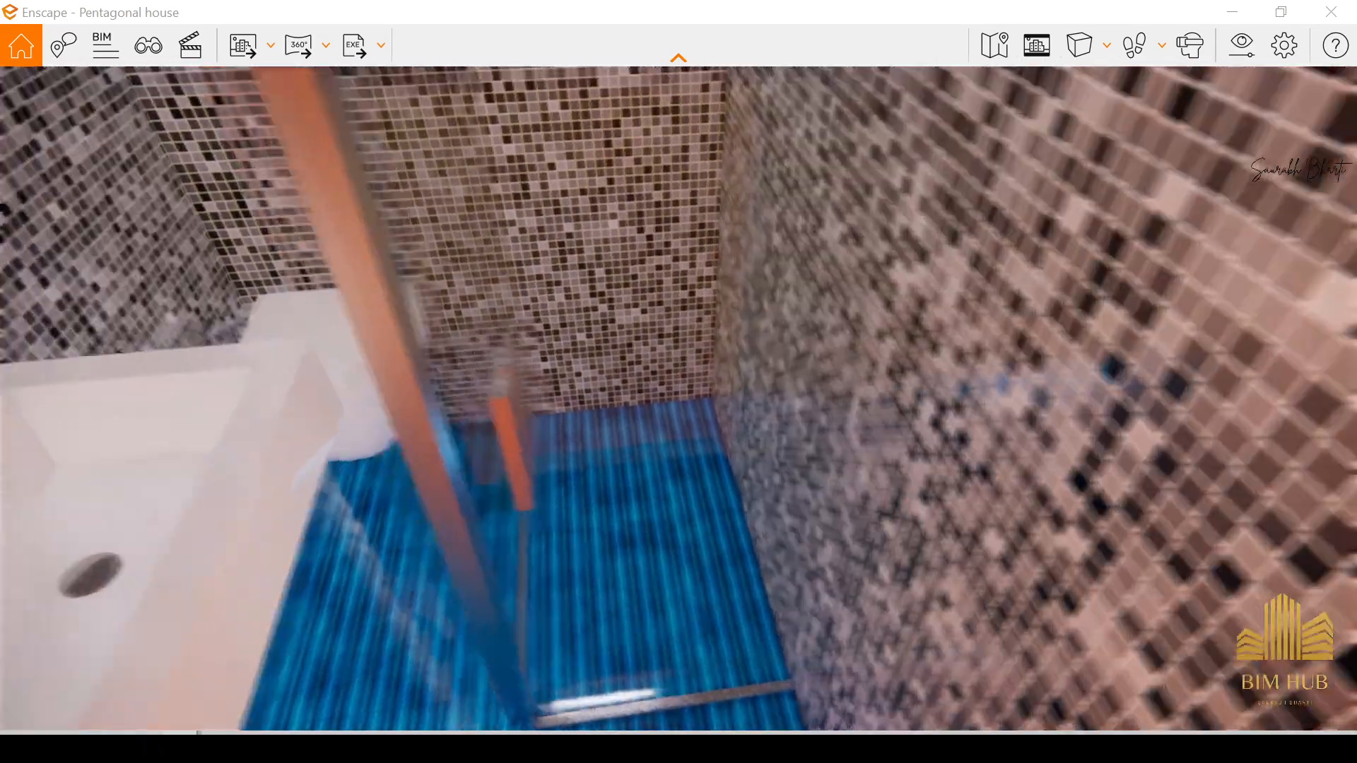
pyautogui.moveTo(636, 600); pyautogui.dragTo(397, 600)
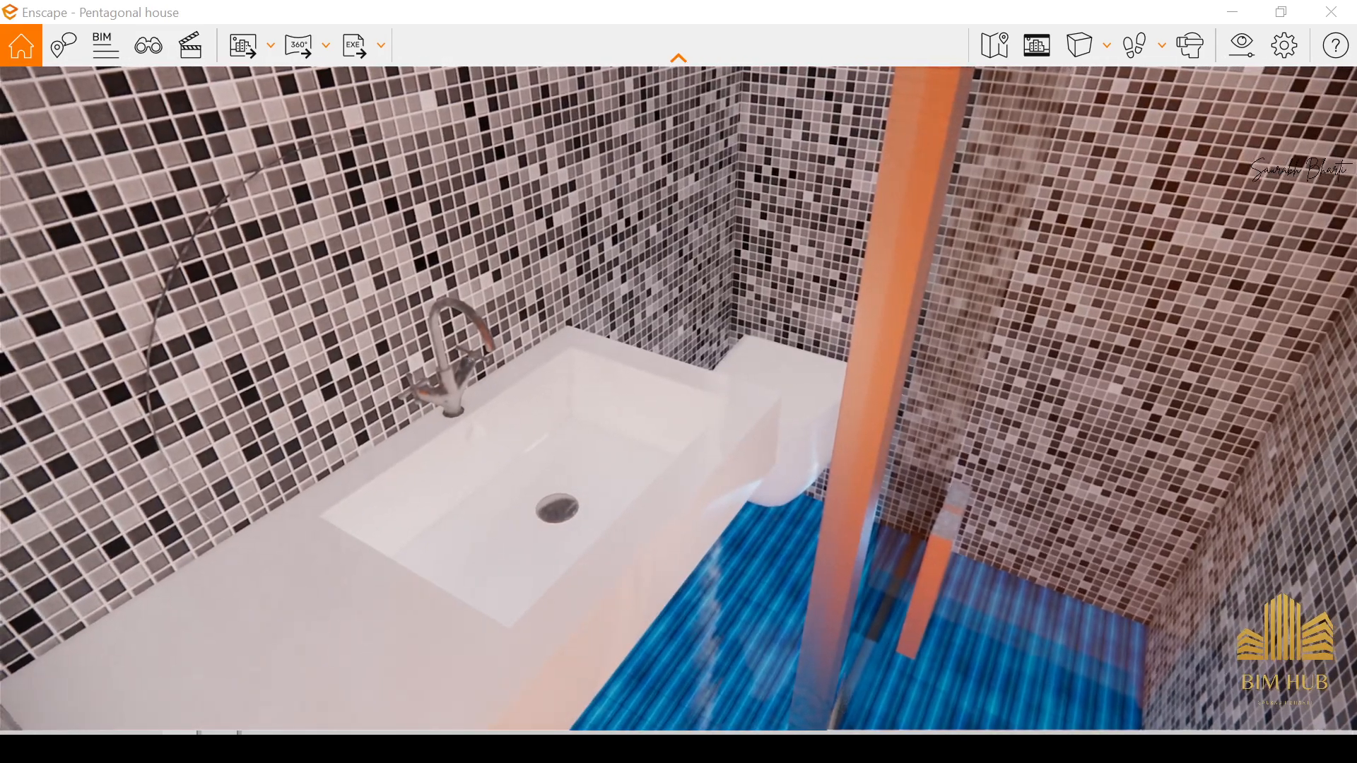
# Step: Delete the washbasin below the round mirror in the Level 1 toilet in Revit and view the bare wall in Enscape
pyautogui.click(133, 659)
pyautogui.scroll(5, 424, 438)
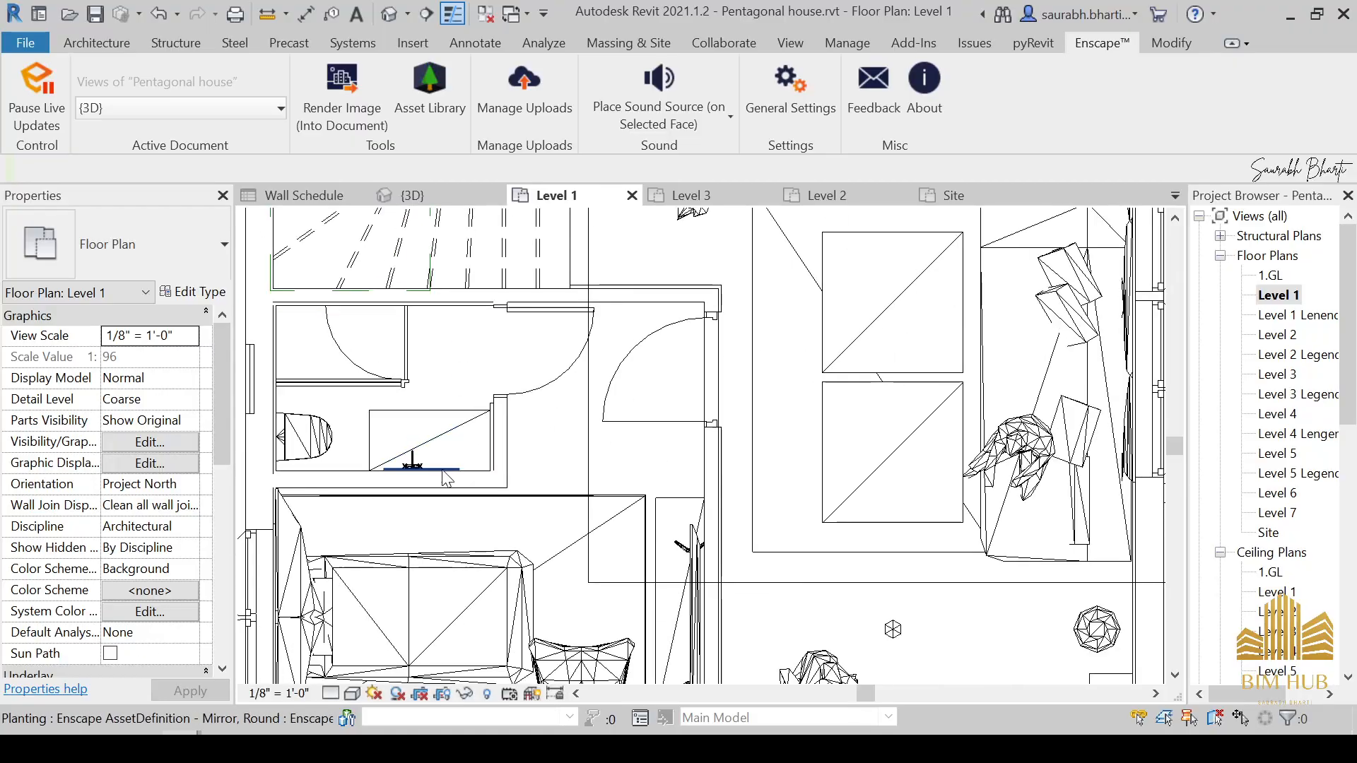
pyautogui.click(437, 431)
pyautogui.press('Delete')
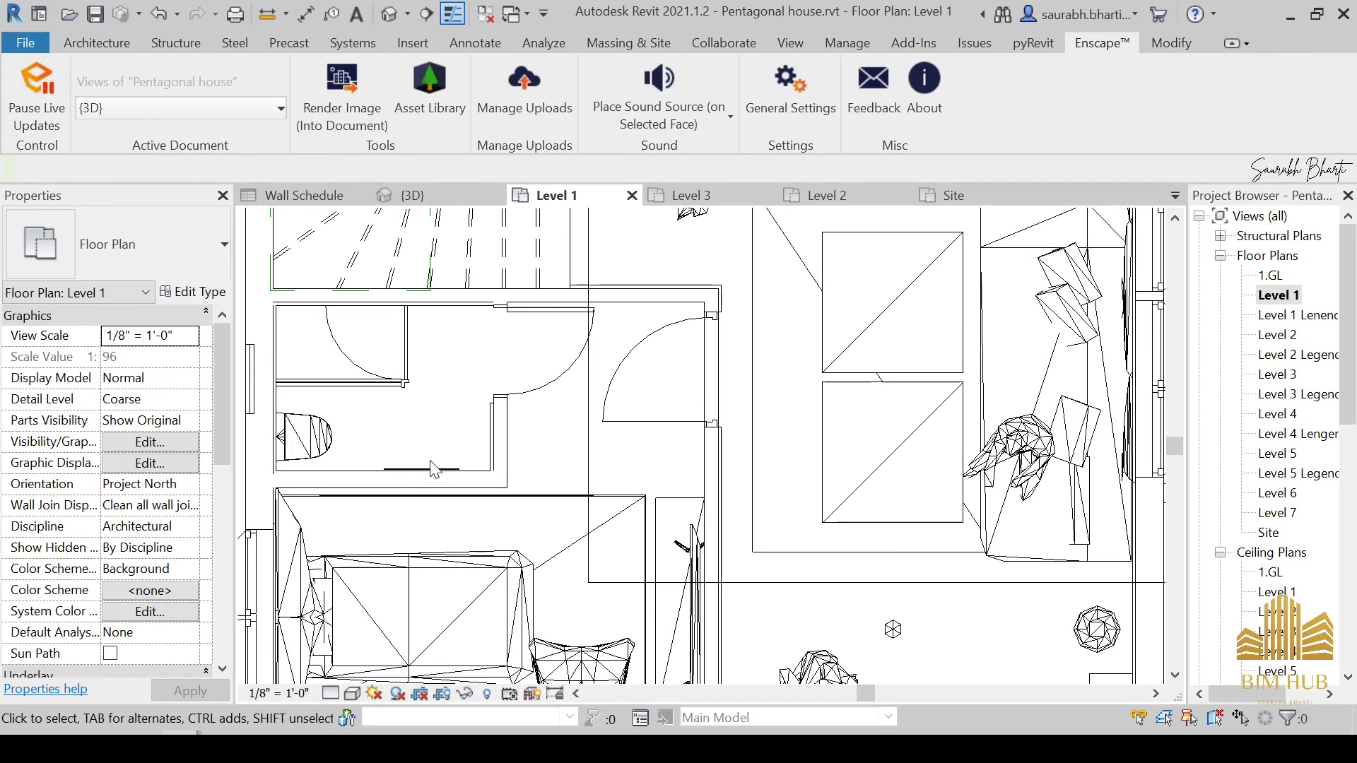
pyautogui.scroll(1, 431, 468)
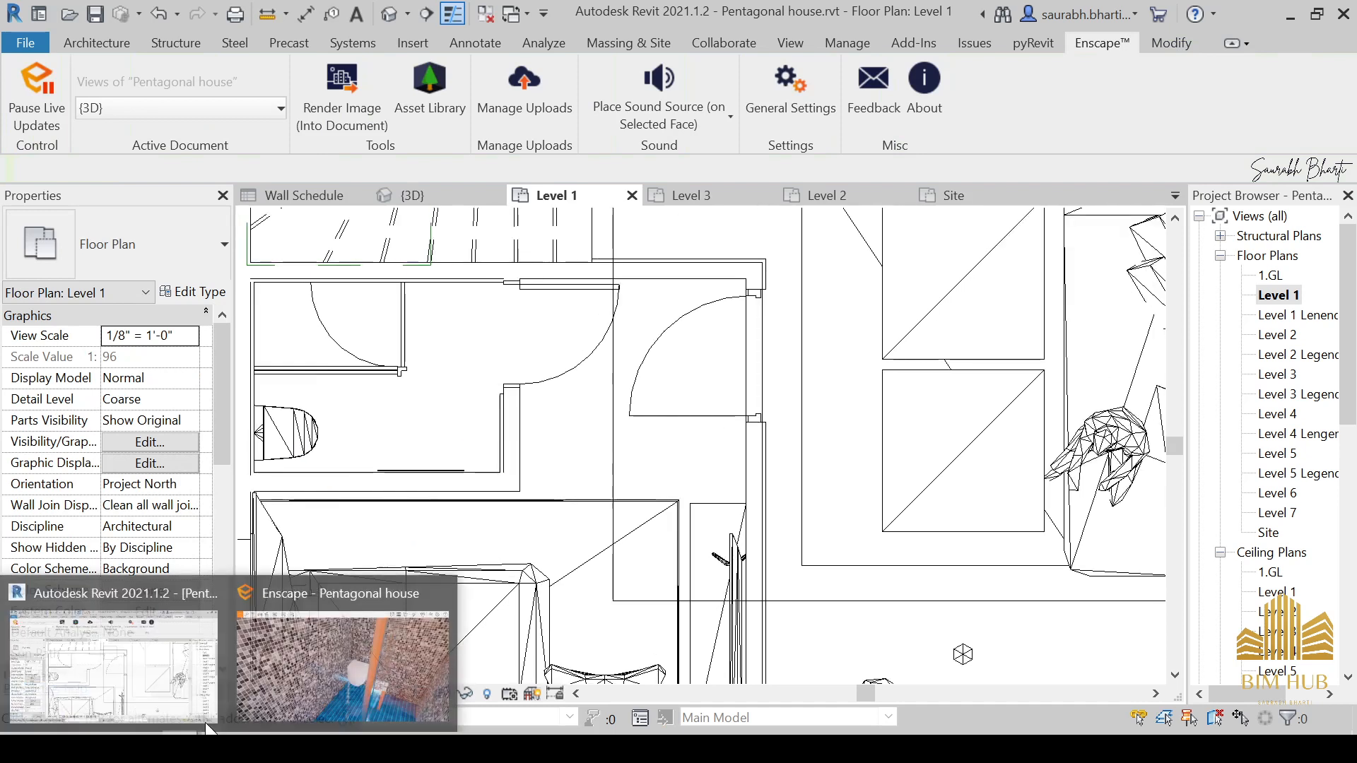
pyautogui.click(304, 665)
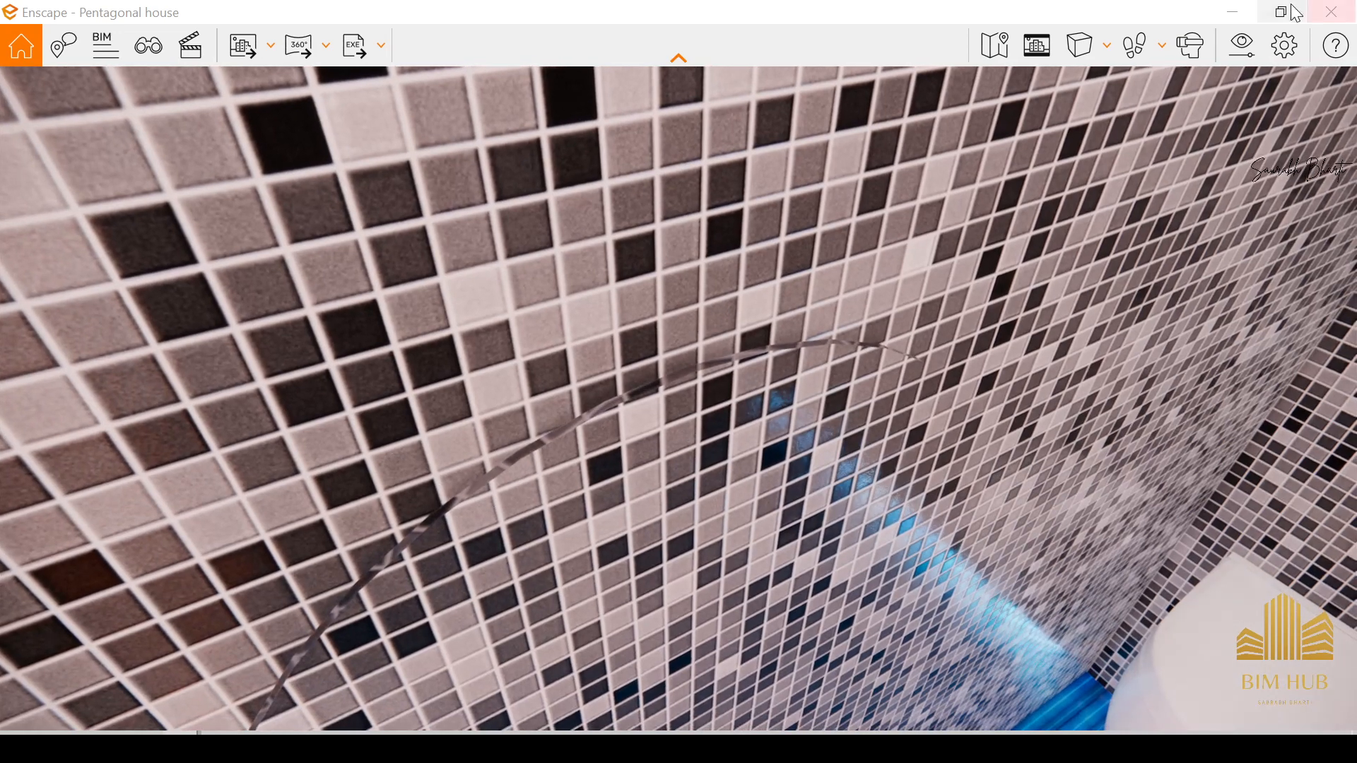
# Step: Return to Revit, rotate the round toilet mirror so it faces into the room, and check it in Enscape
pyautogui.click(1237, 11)
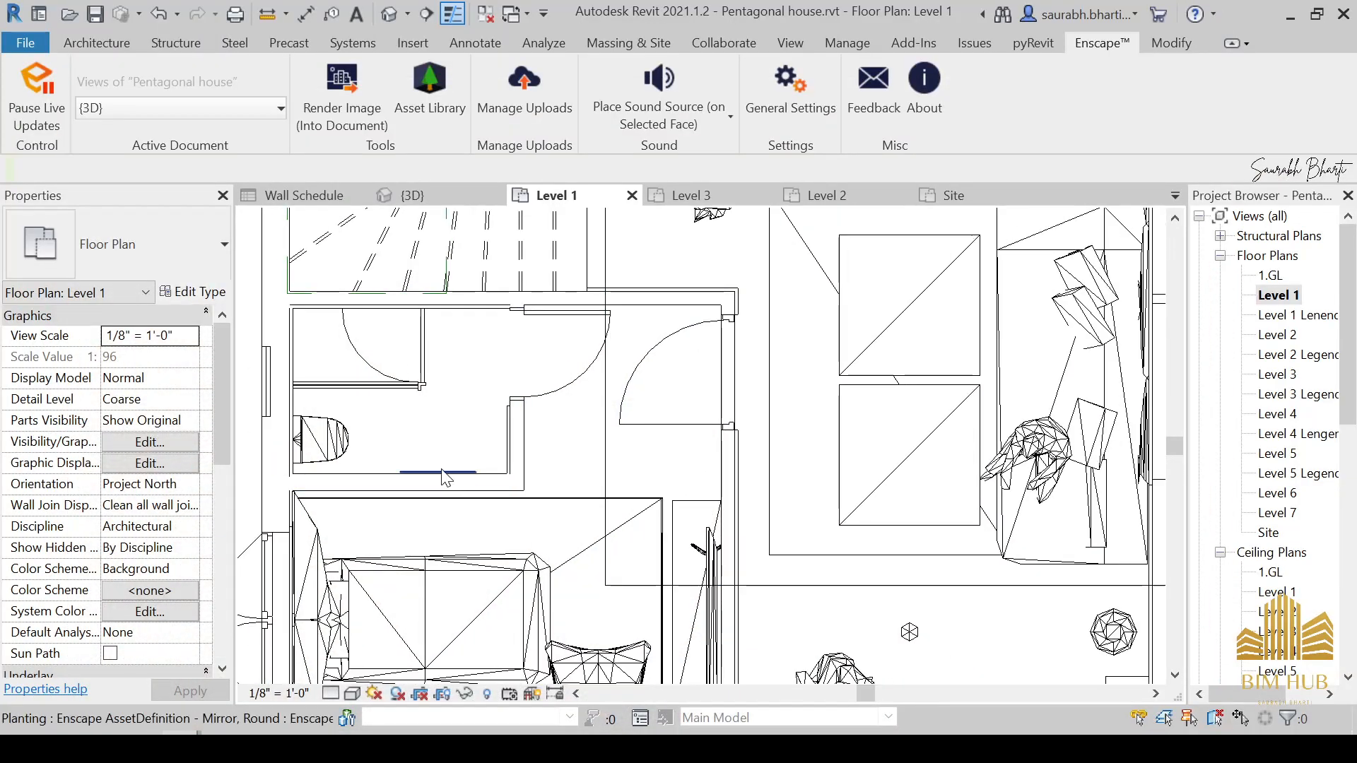
pyautogui.scroll(5, 446, 478)
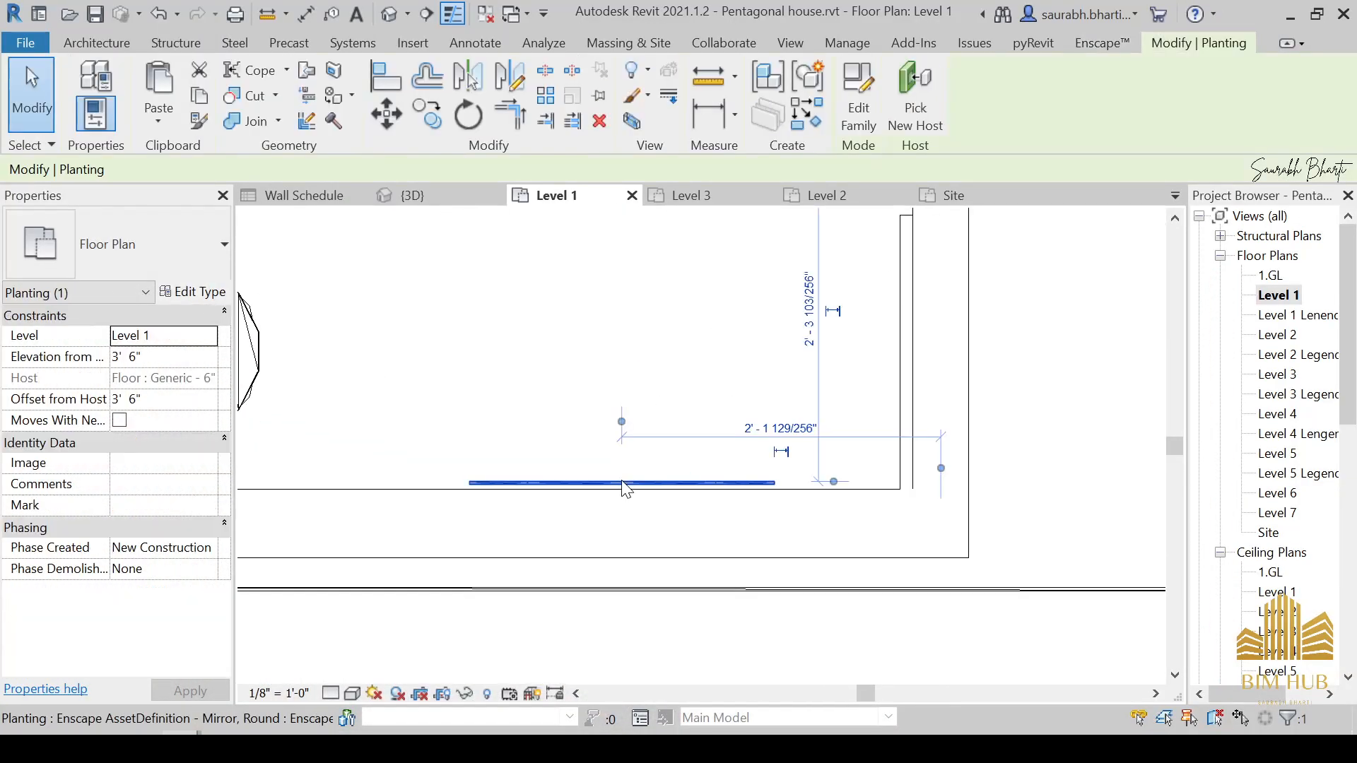
pyautogui.press('space')
pyautogui.press('space')
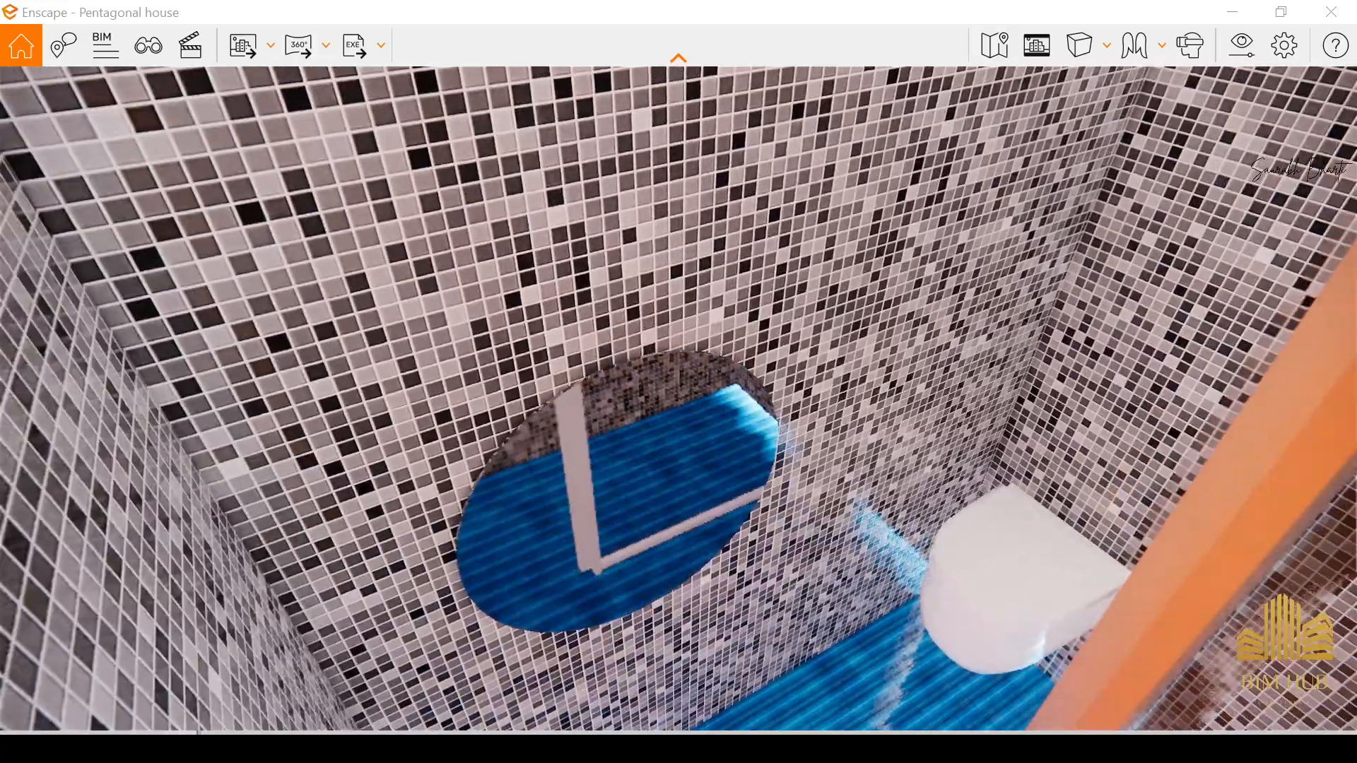
pyautogui.press('space')
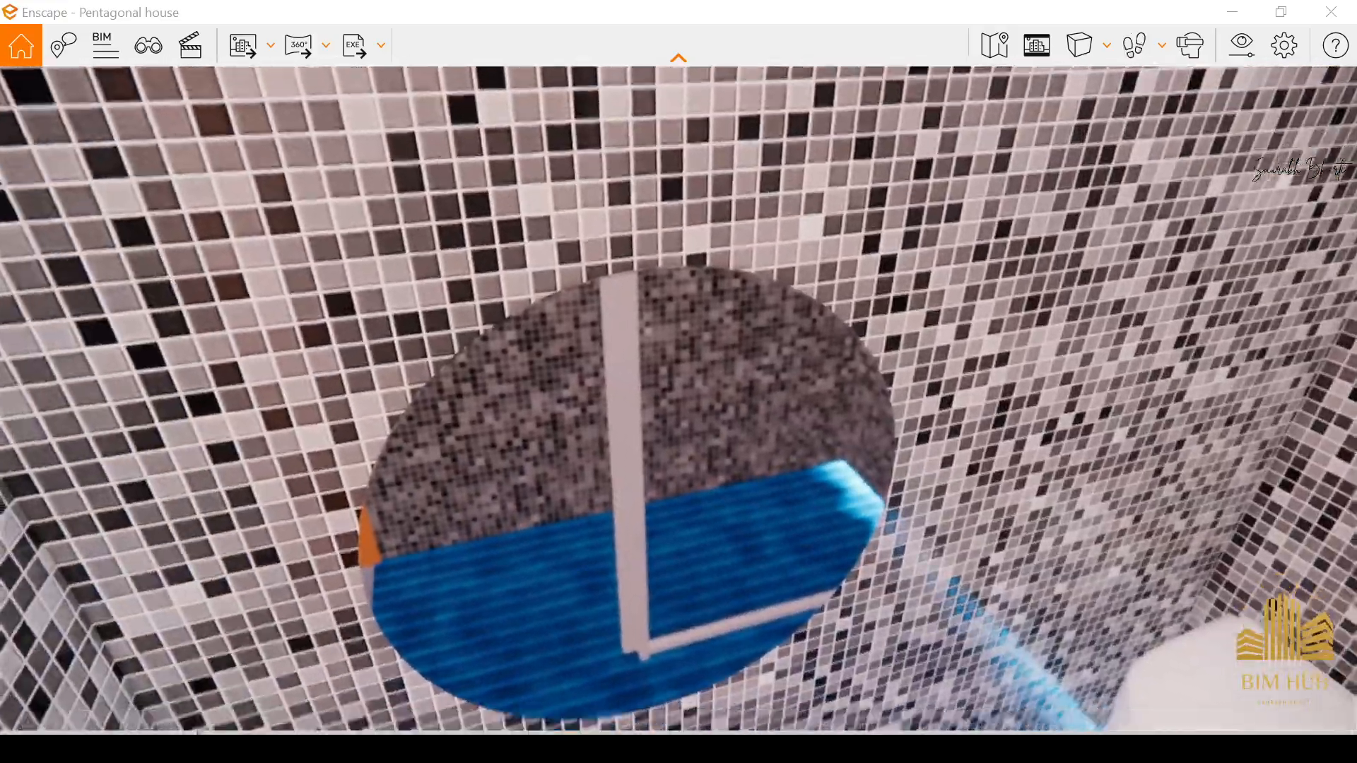
pyautogui.press('space')
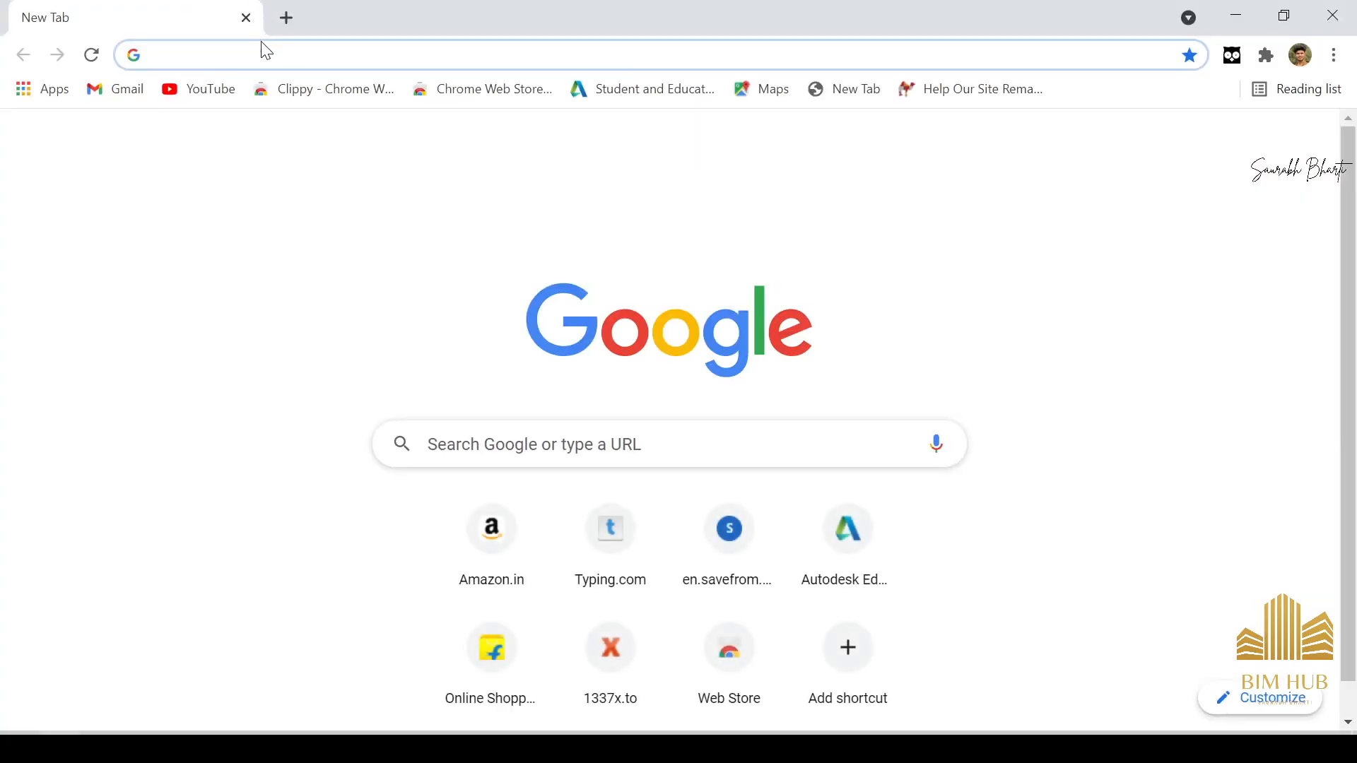
# Step: Search Google for "revit water sink" and open the NBS National BIM Library wash basins page
pyautogui.click(265, 50)
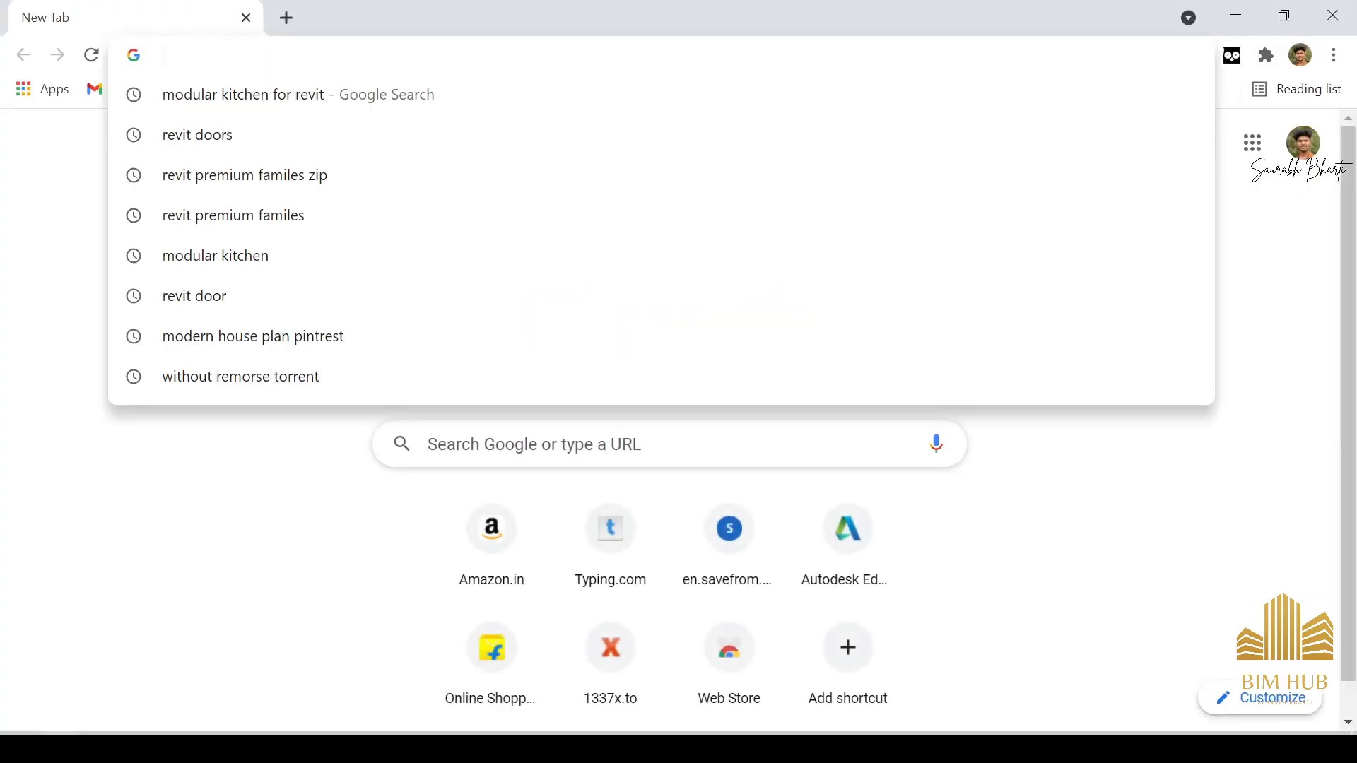
pyautogui.write('revit ')
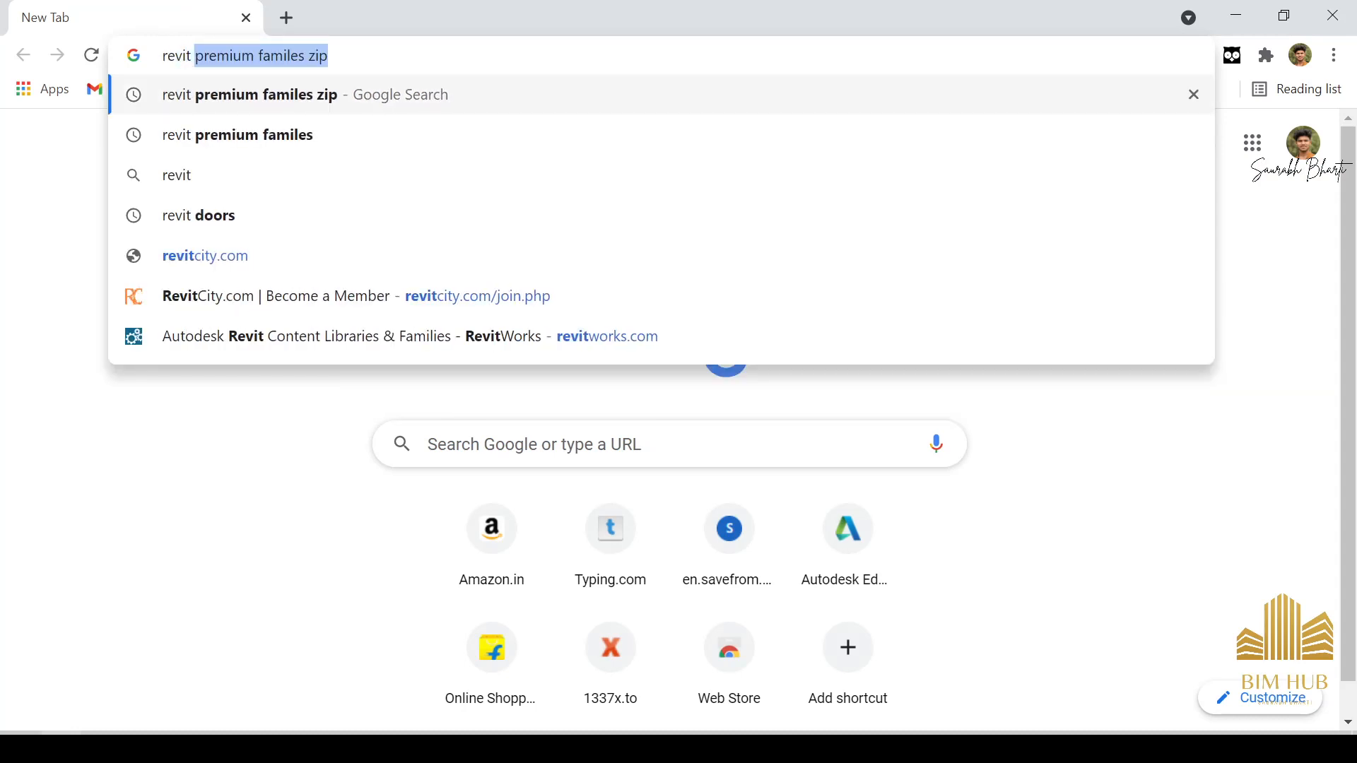
pyautogui.write('wa')
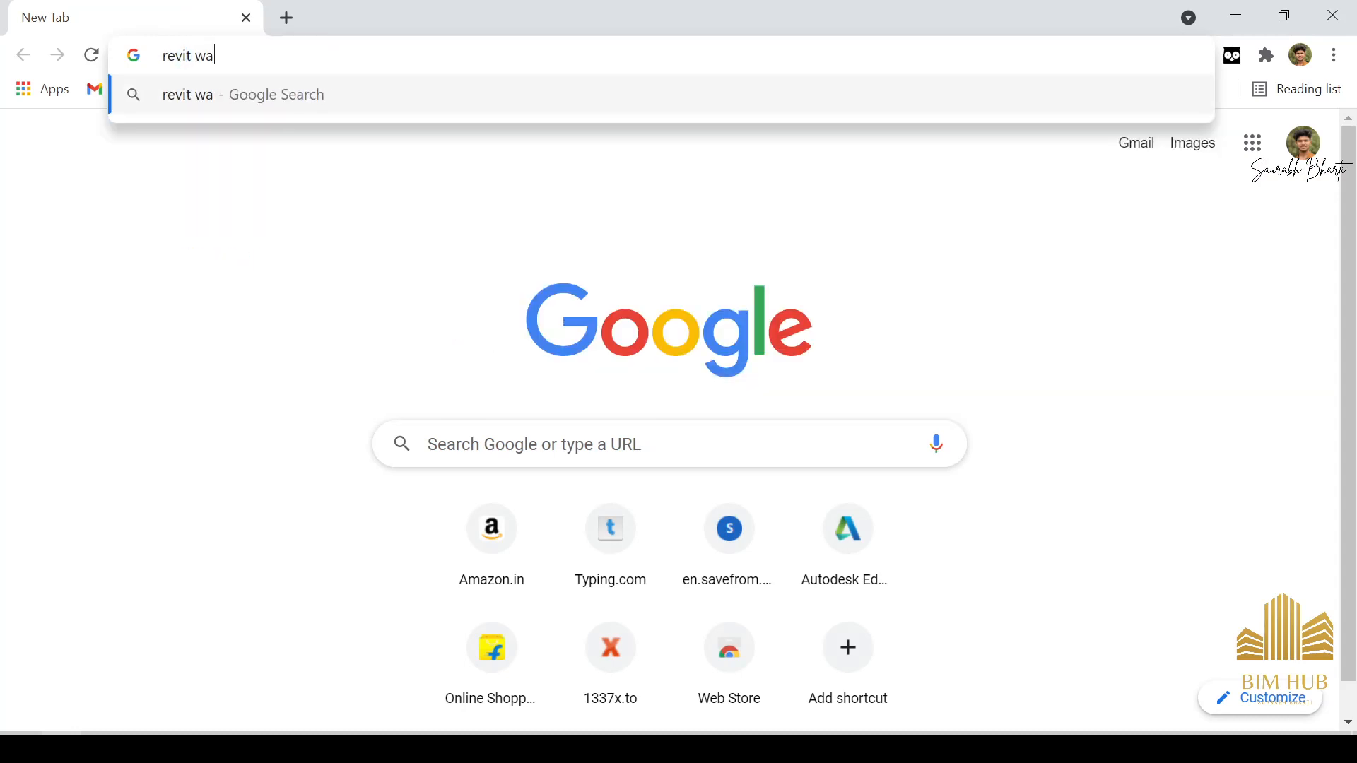
pyautogui.write('ter sink')
pyautogui.press('Return')
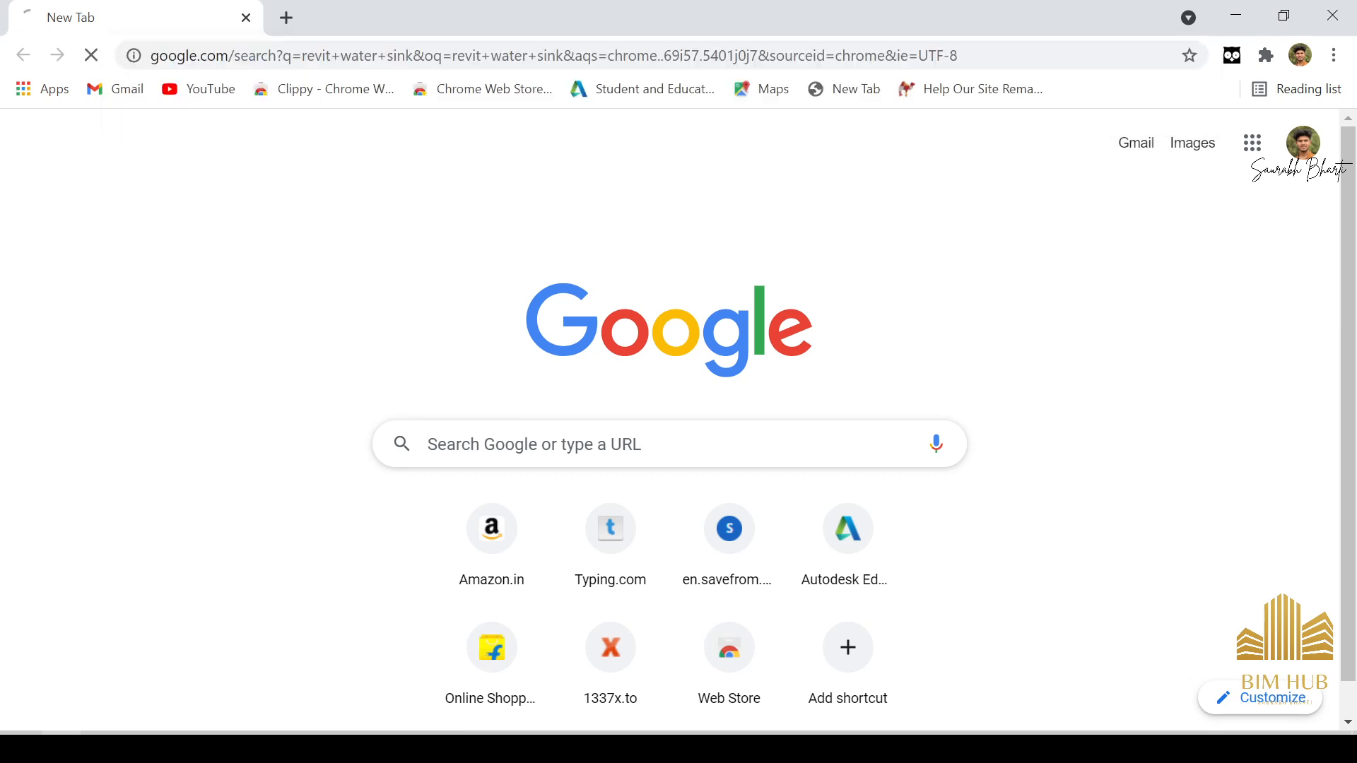
pyautogui.click(413, 346)
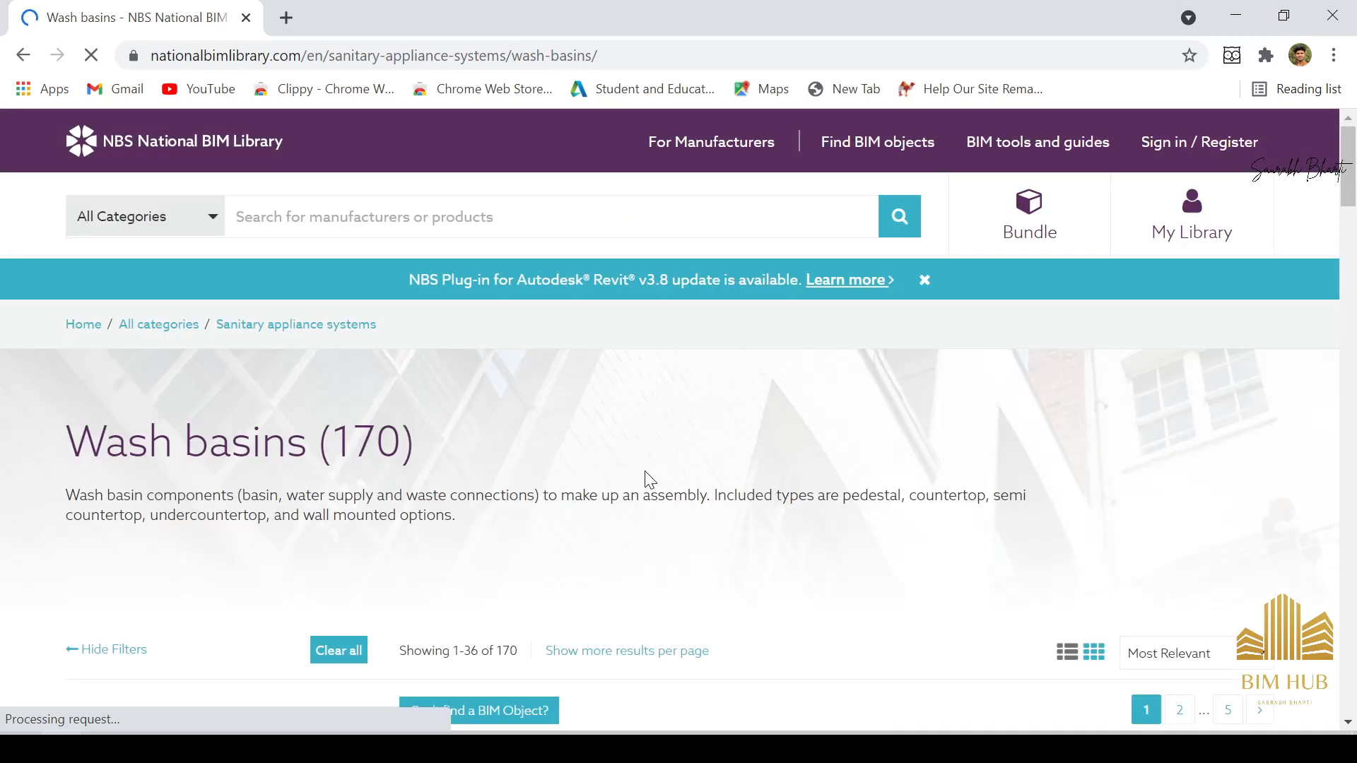
# Step: Browse the wash basin catalogue and request the Revit download of the Armitage Shanks Contour 21 Splash Schools basin
pyautogui.scroll(-5, 646, 479)
pyautogui.scroll(-1, 714, 509)
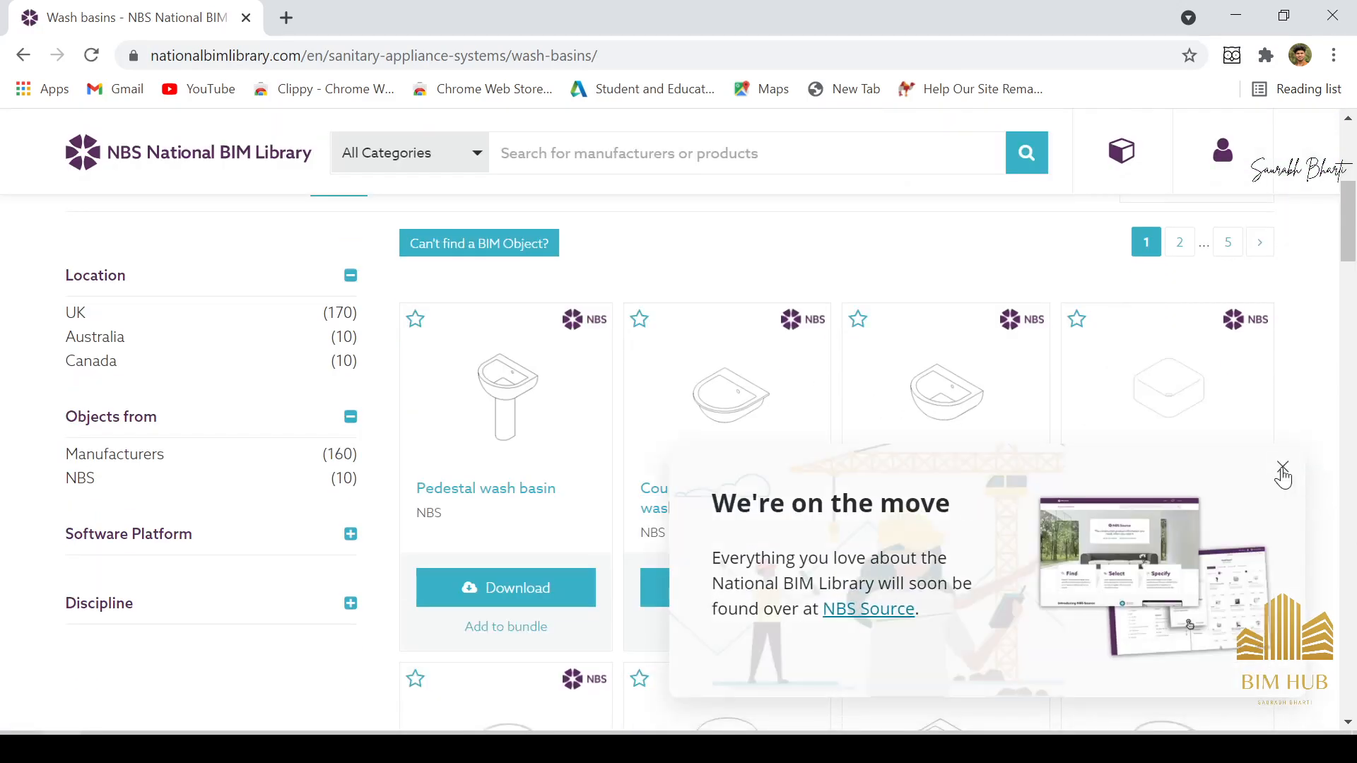
pyautogui.click(1283, 471)
pyautogui.scroll(-5, 1110, 417)
pyautogui.scroll(-4, 931, 539)
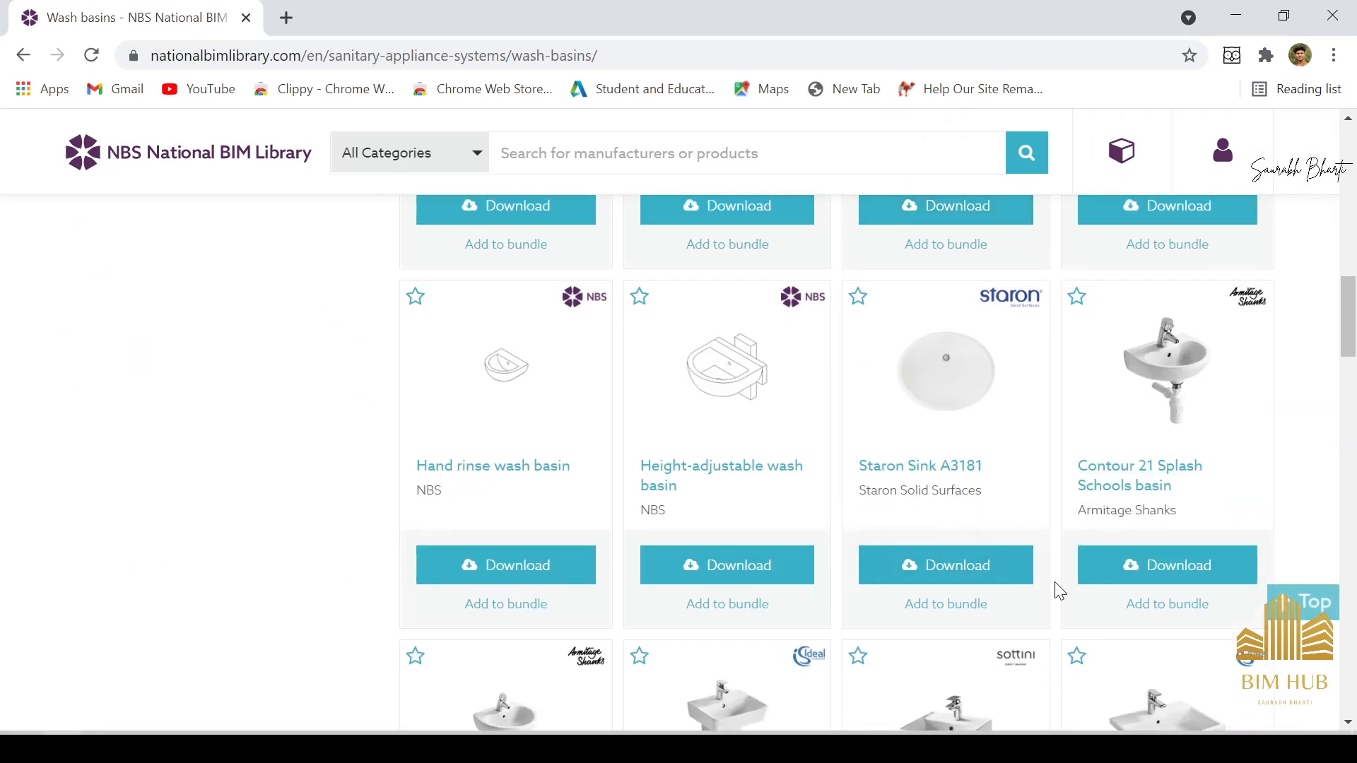
pyautogui.scroll(-5, 1103, 576)
pyautogui.scroll(4, 839, 459)
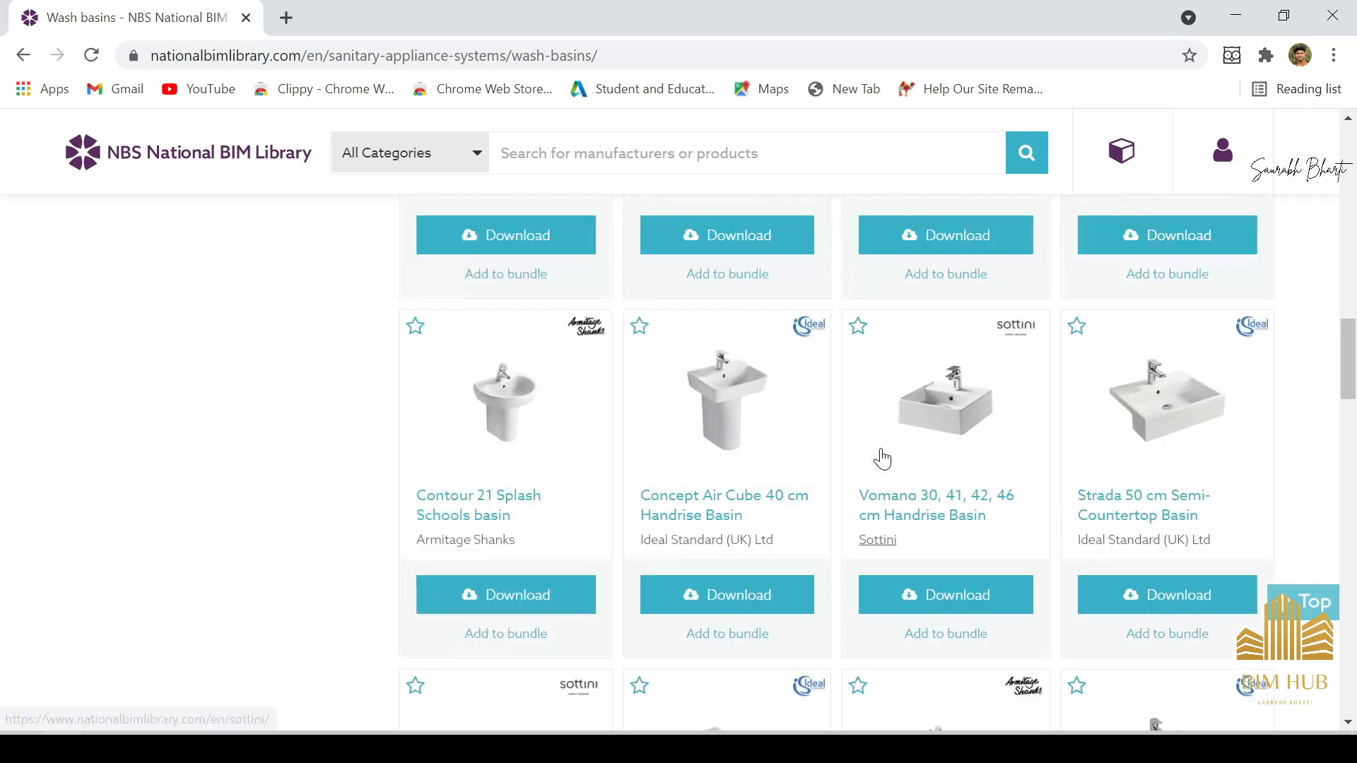
pyautogui.click(1081, 459)
pyautogui.scroll(-5, 665, 513)
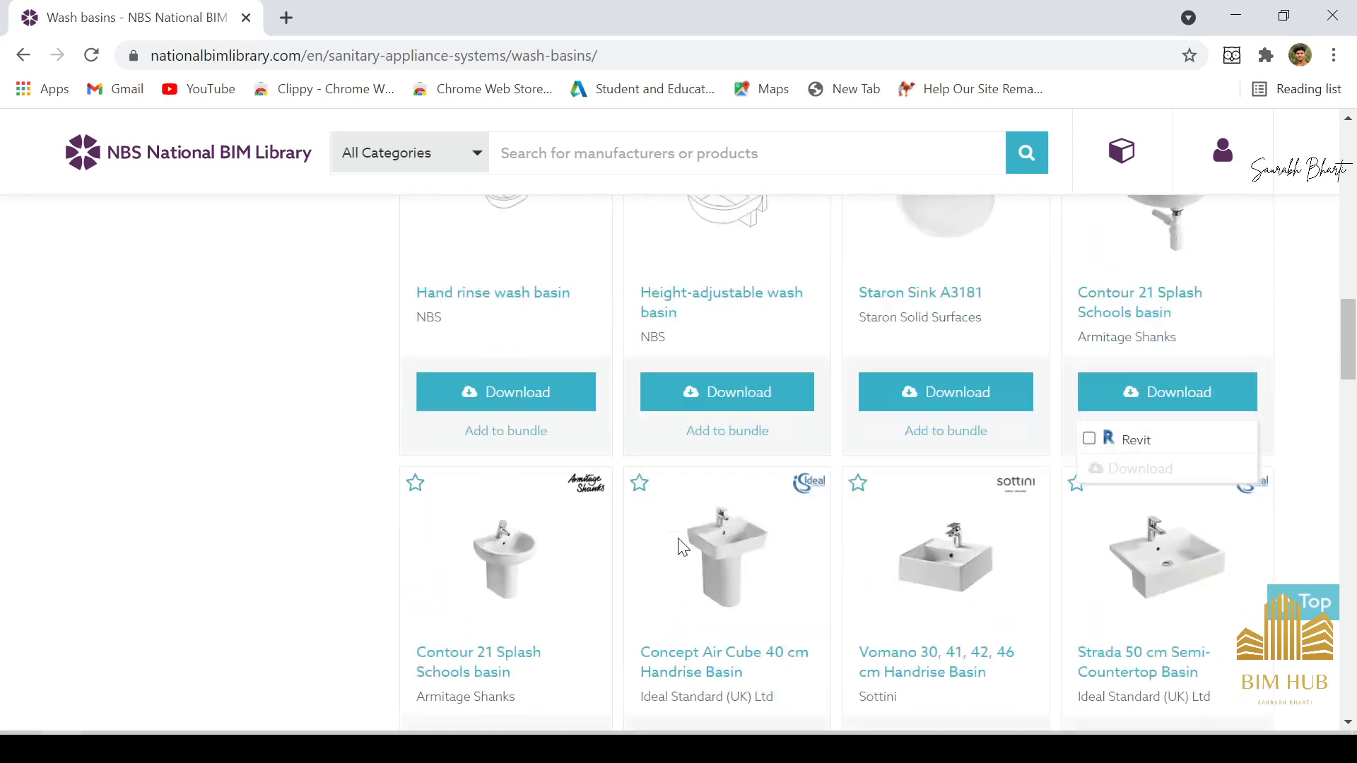
pyautogui.scroll(-1, 651, 579)
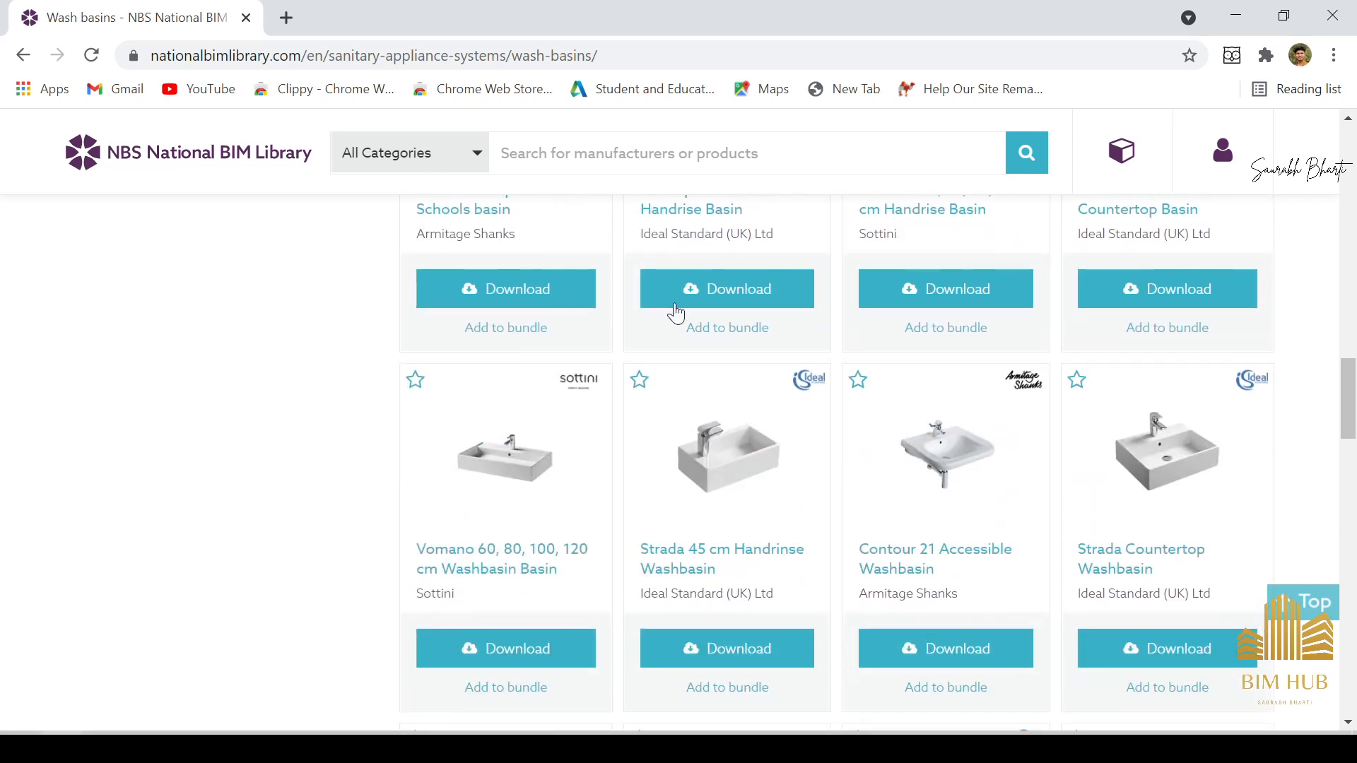
pyautogui.scroll(5, 675, 312)
pyautogui.click(1170, 207)
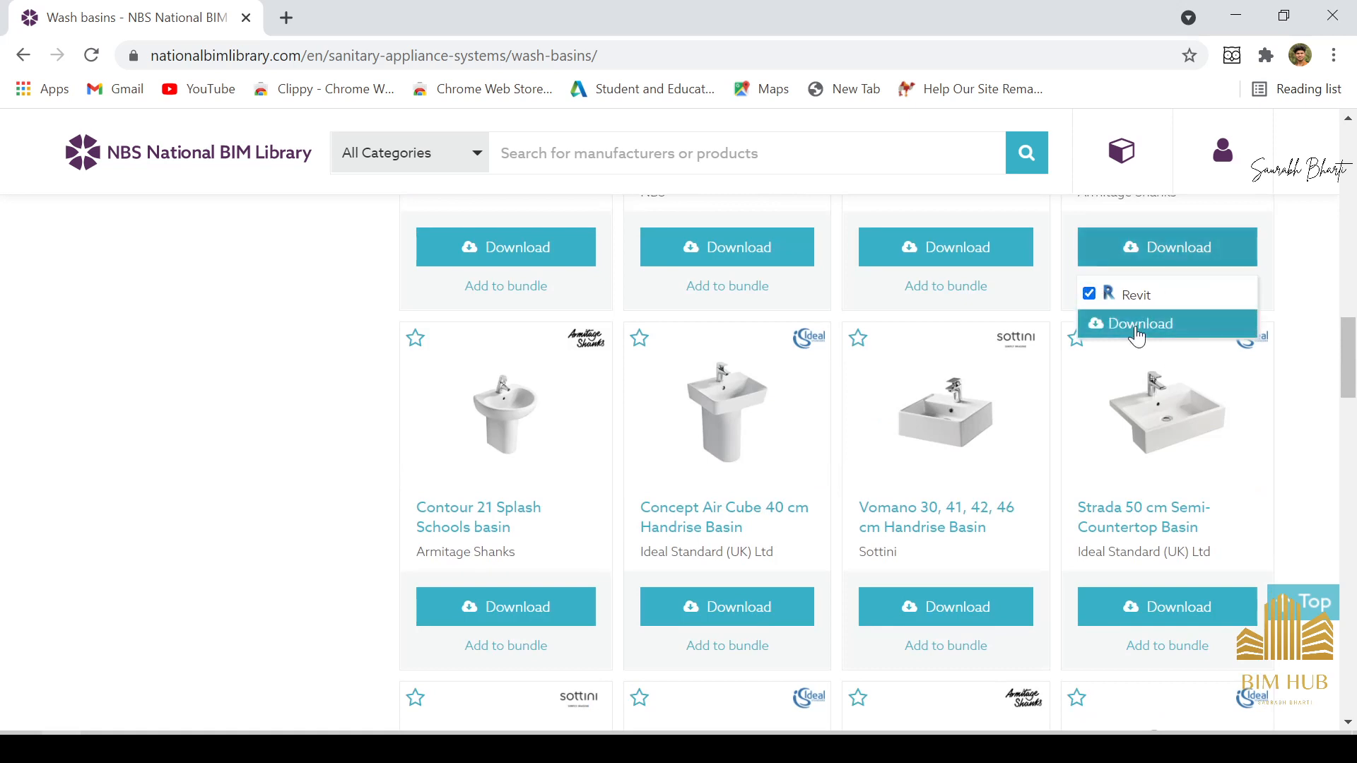
pyautogui.click(1137, 326)
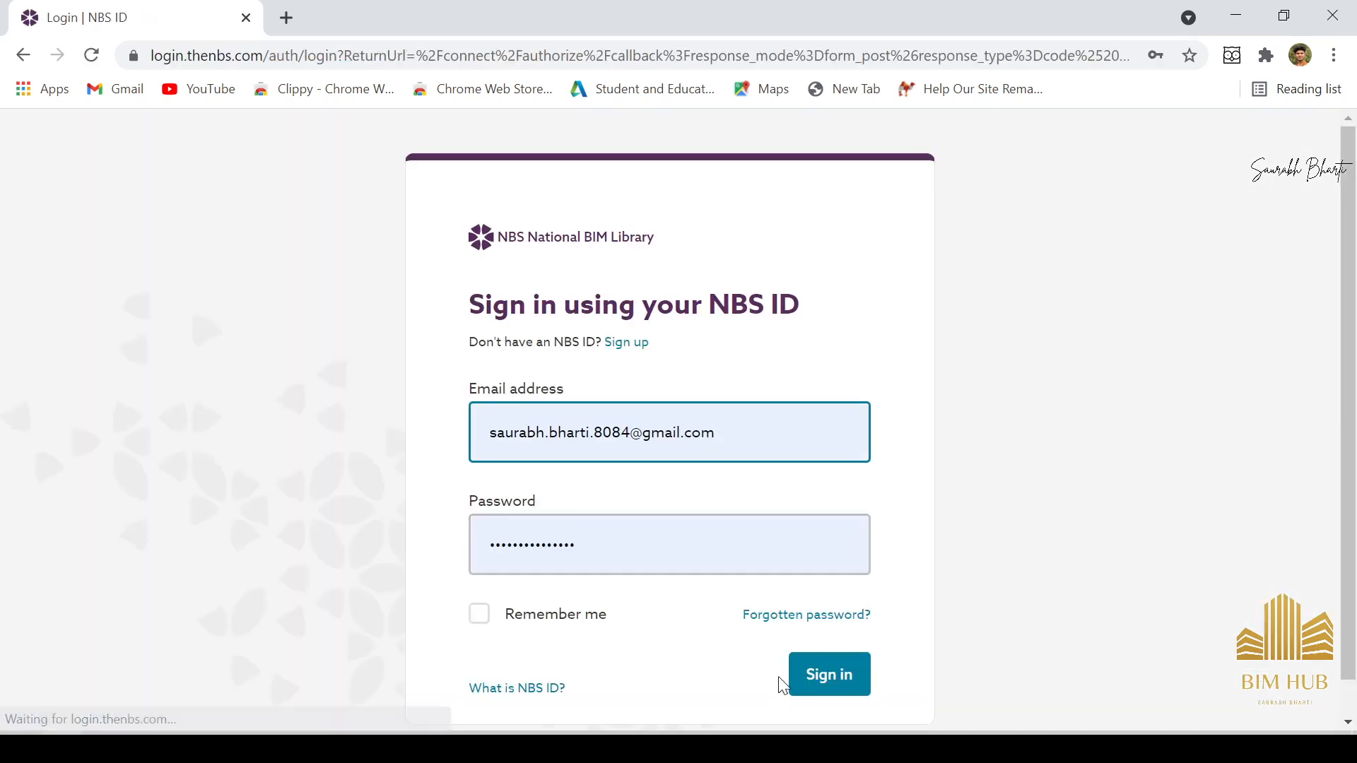
# Step: Sign in to the NBS account with the saved credentials and start downloading the basin archive
pyautogui.click(813, 676)
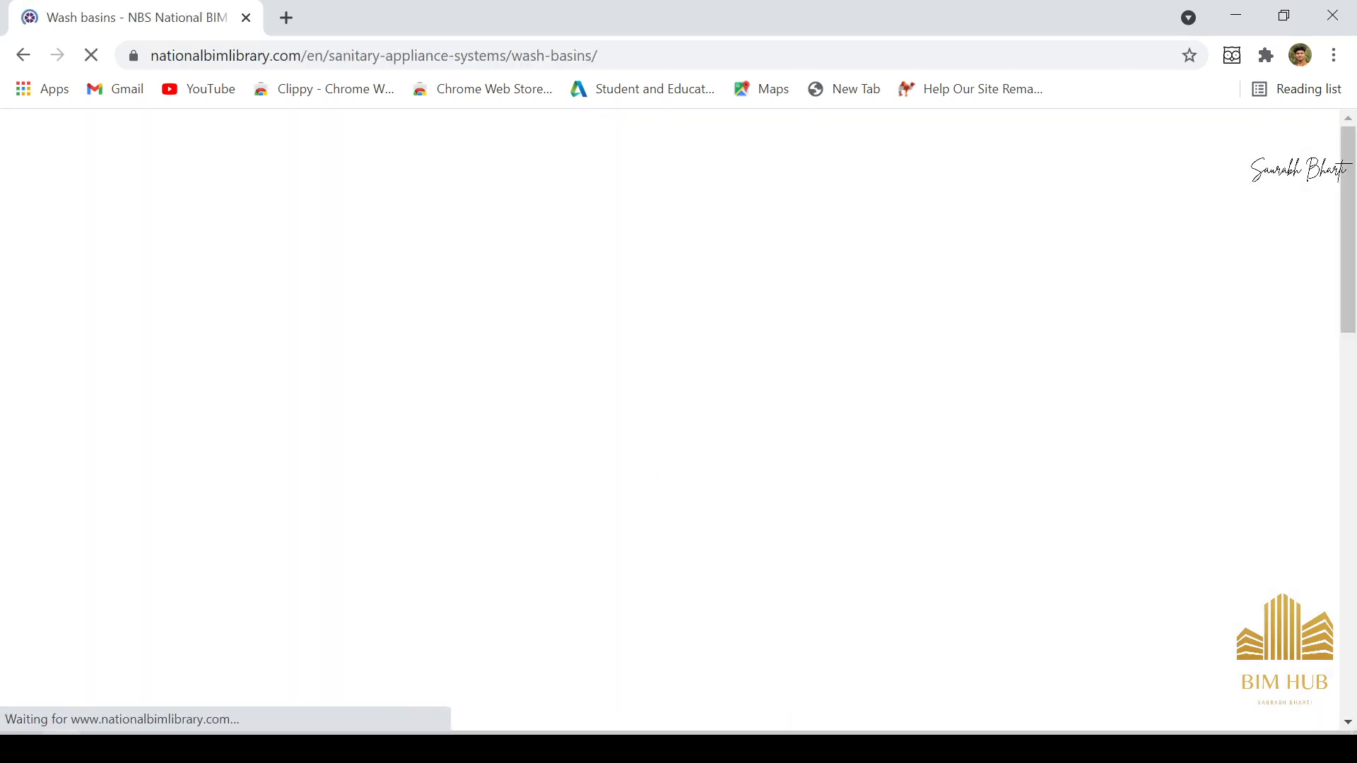
pyautogui.scroll(-5, 576, 485)
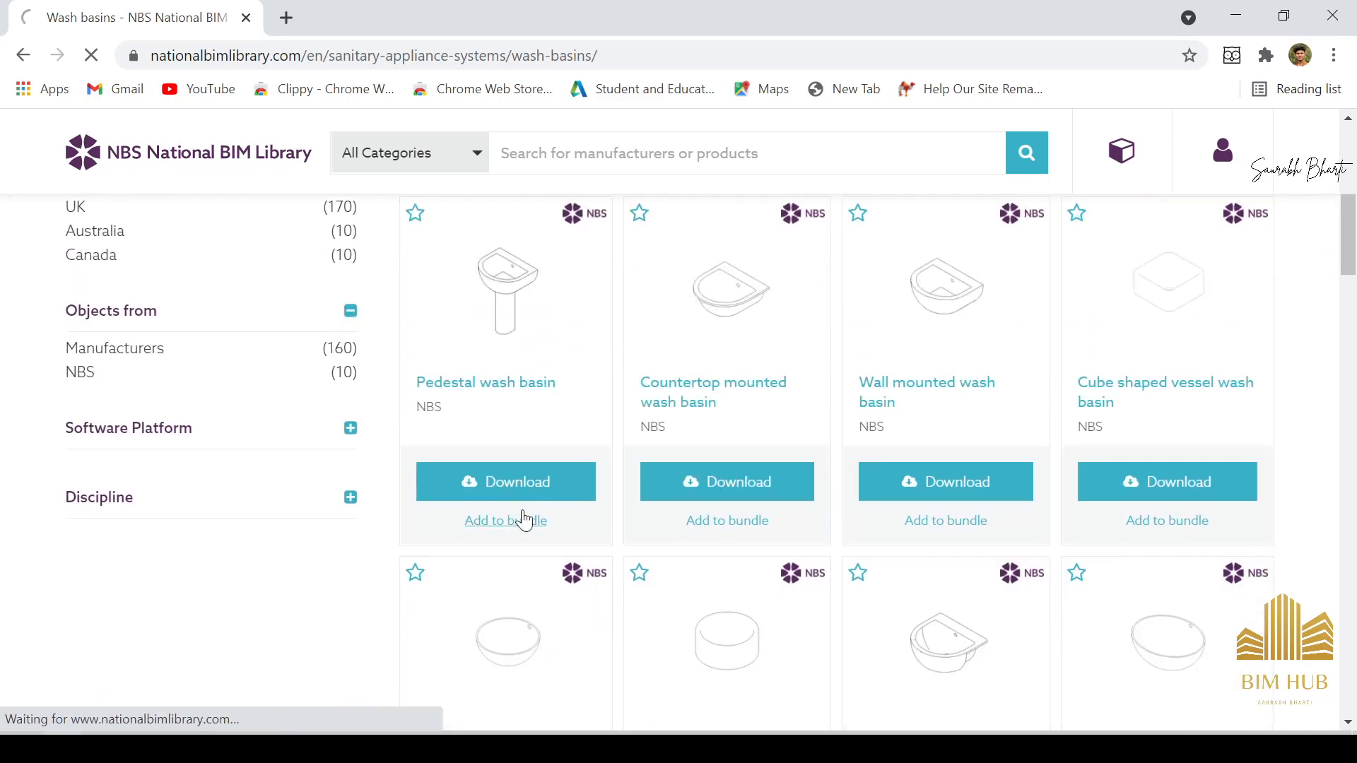
pyautogui.scroll(3, 524, 516)
pyautogui.click(671, 467)
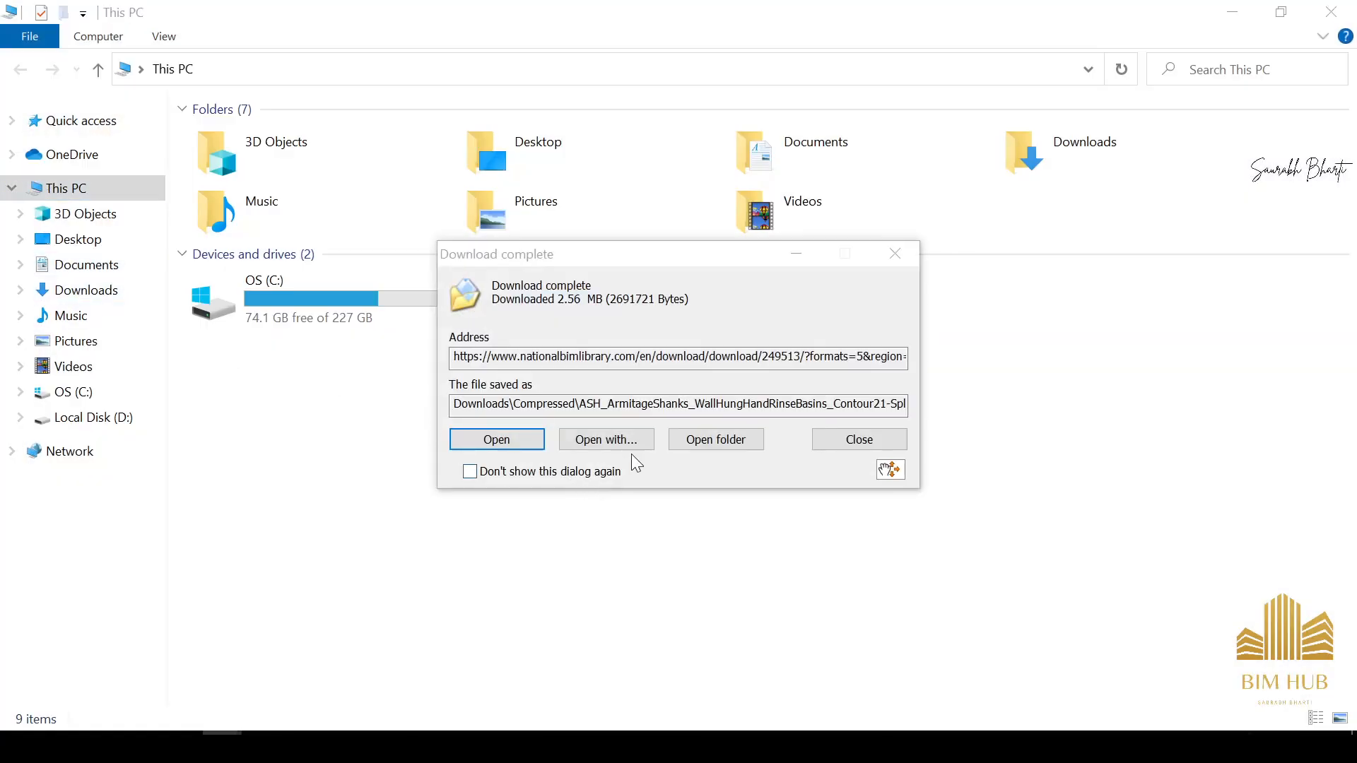
# Step: Move the downloaded basin ZIP from the Compressed downloads folder to the desktop and put it in a new folder
pyautogui.click(716, 439)
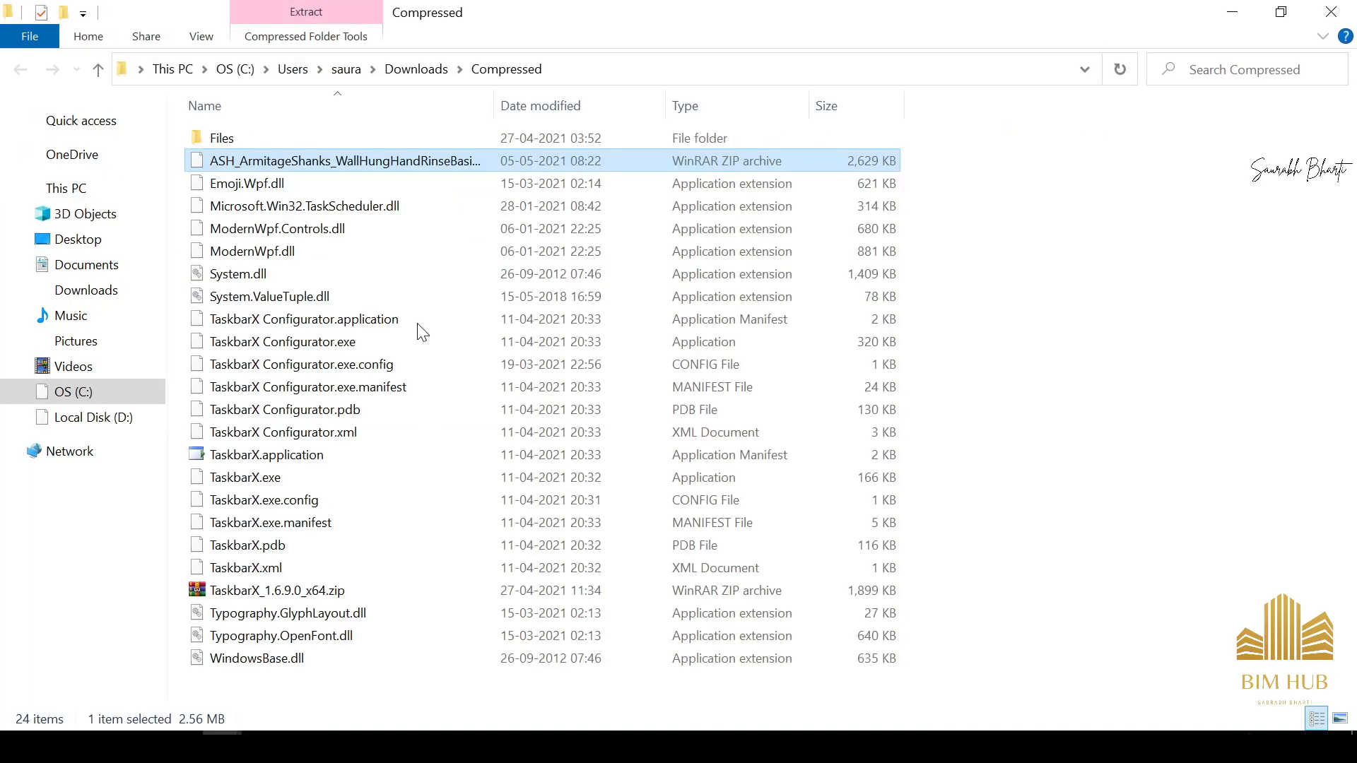
pyautogui.press('super+d')
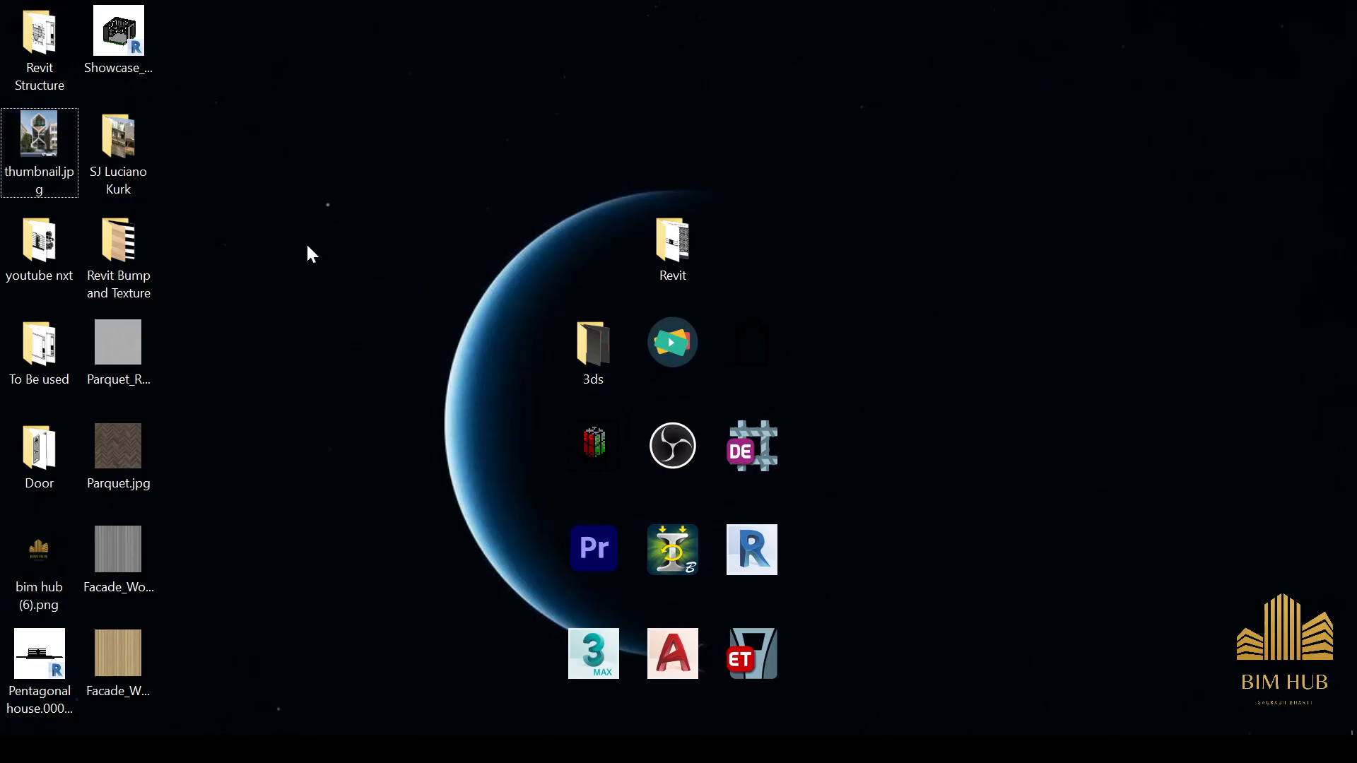
pyautogui.hotkey('ctrl', 'v')
pyautogui.rightClick(318, 220)
pyautogui.moveTo(485, 422)
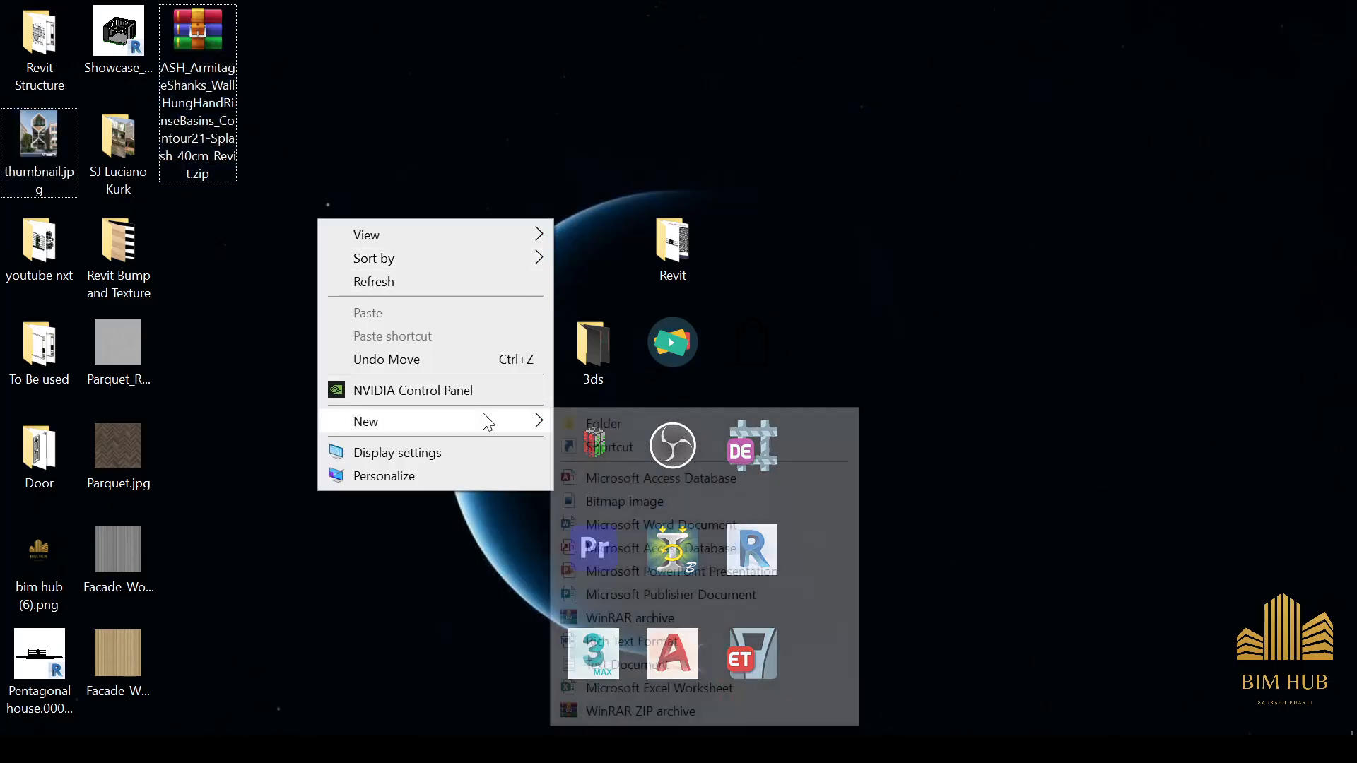
pyautogui.click(603, 423)
pyautogui.moveTo(198, 32); pyautogui.dragTo(355, 243)
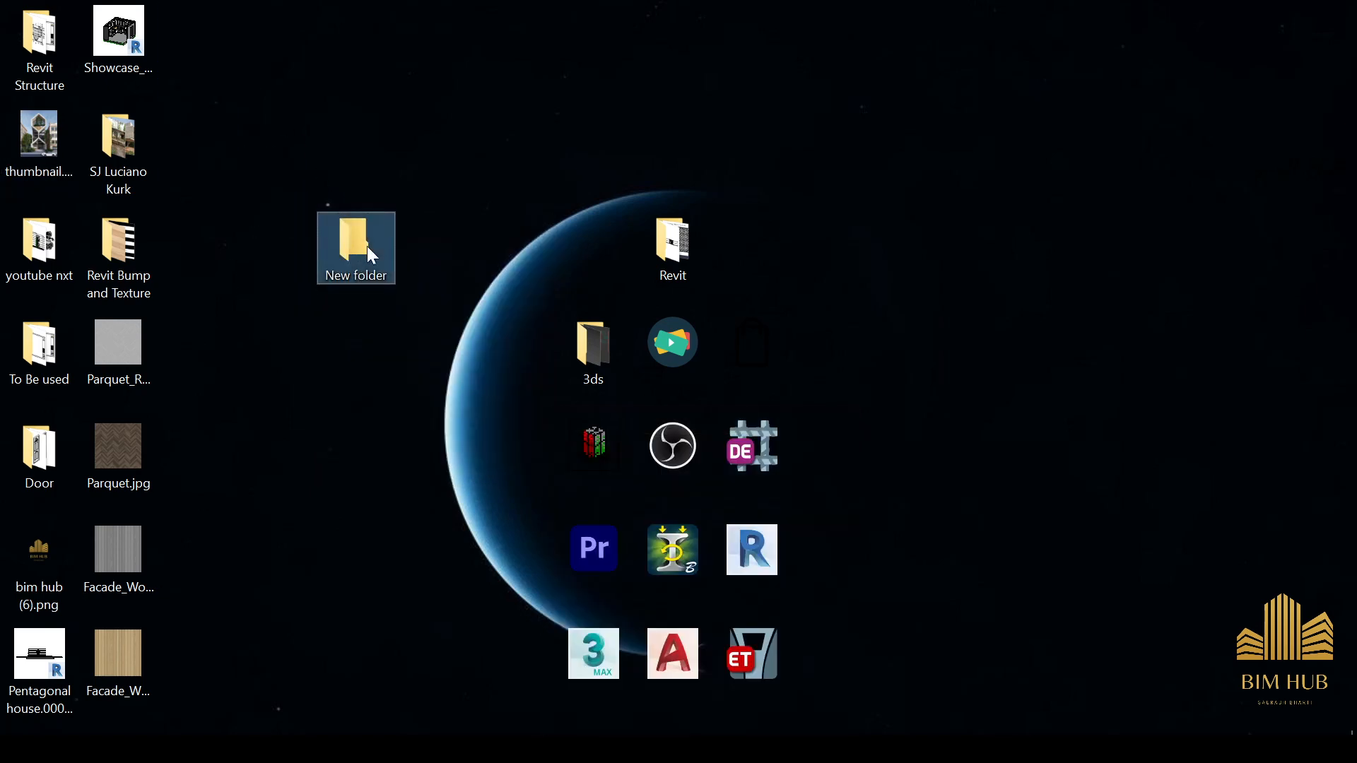
# Step: Extract the basin archive inside the new folder and load the basin family into the Revit project
pyautogui.doubleClick(355, 242)
pyautogui.rightClick(273, 160)
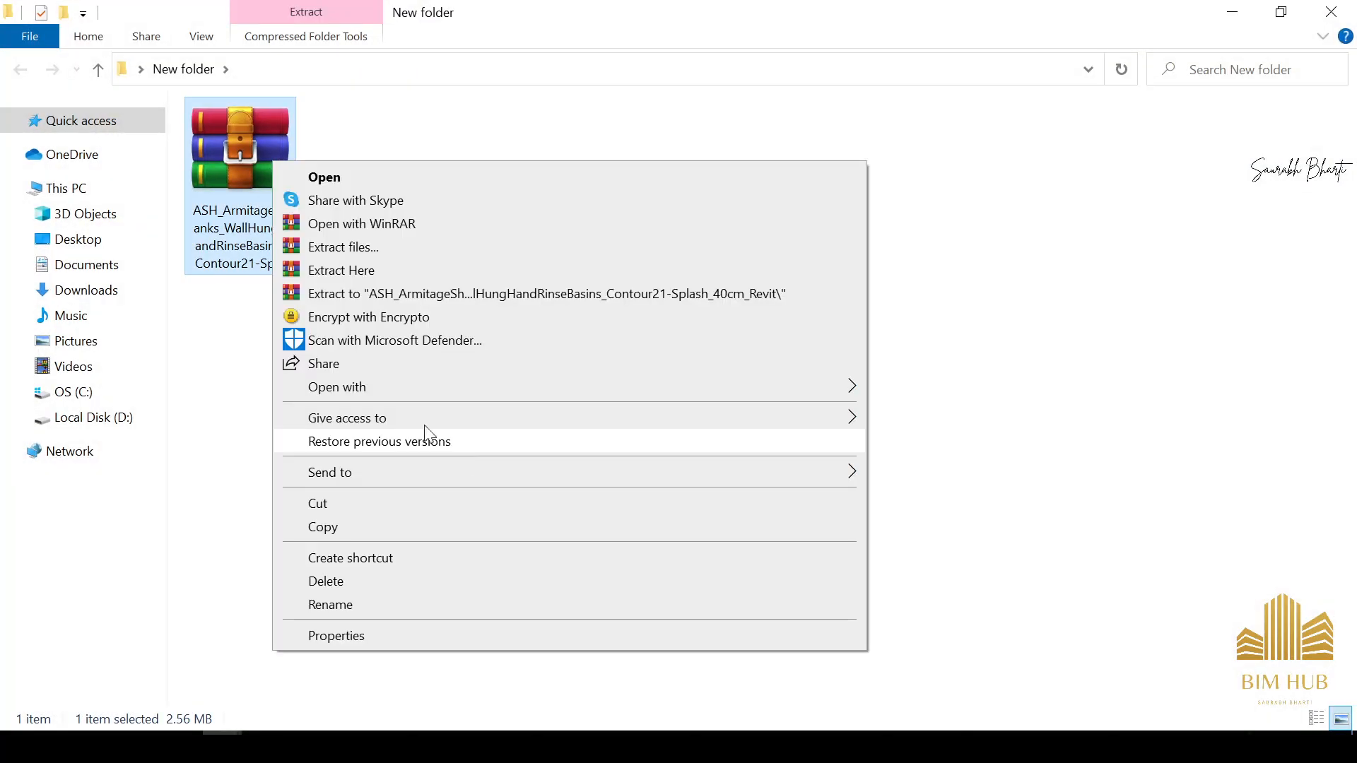
pyautogui.click(338, 271)
pyautogui.moveTo(203, 198); pyautogui.dragTo(227, 644)
pyautogui.moveTo(850, 410); pyautogui.dragTo(846, 396)
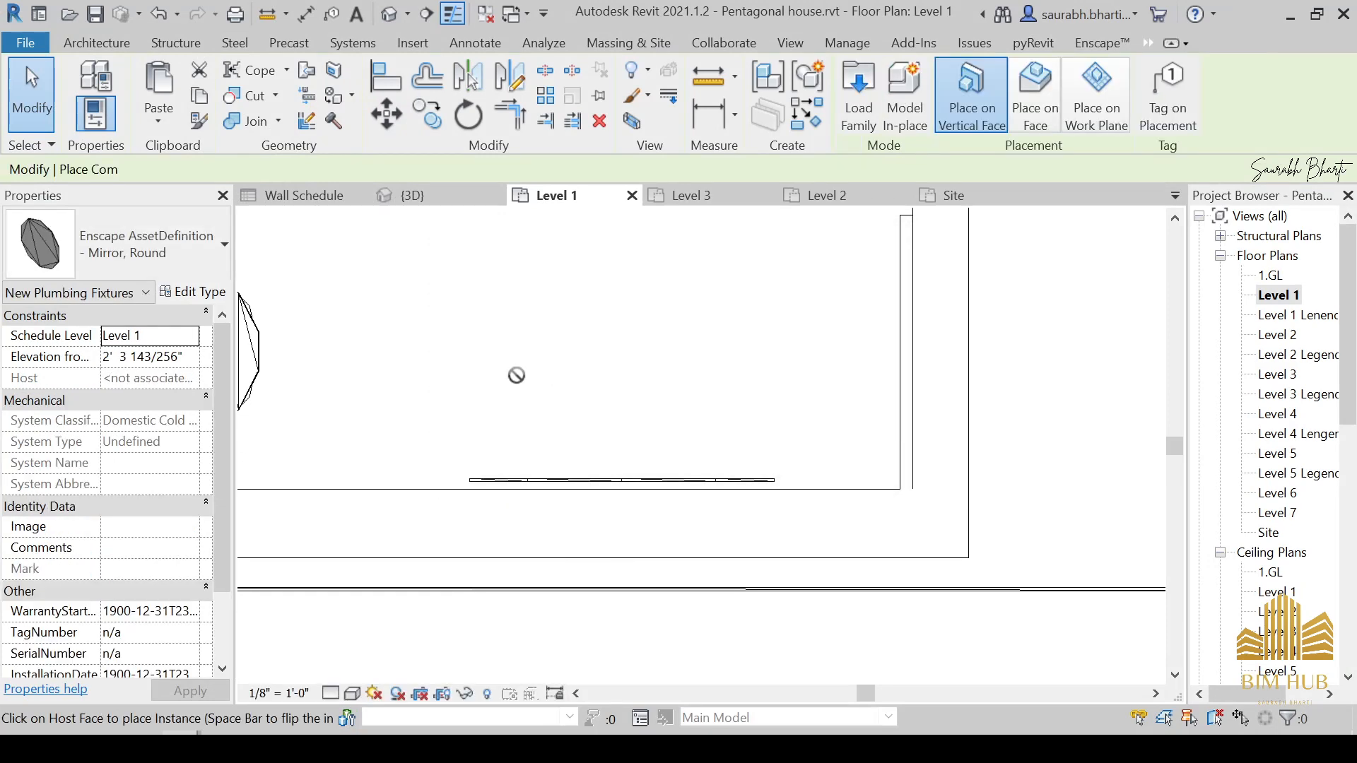
# Step: Place the Contour 21 Splash 40cm Schools basin on the Level 1 toilet wall in front of the round mirror
pyautogui.scroll(-3, 616, 406)
pyautogui.moveTo(615, 405); pyautogui.dragTo(882, 430, button='middle')
pyautogui.moveTo(569, 333); pyautogui.dragTo(610, 552, button='middle')
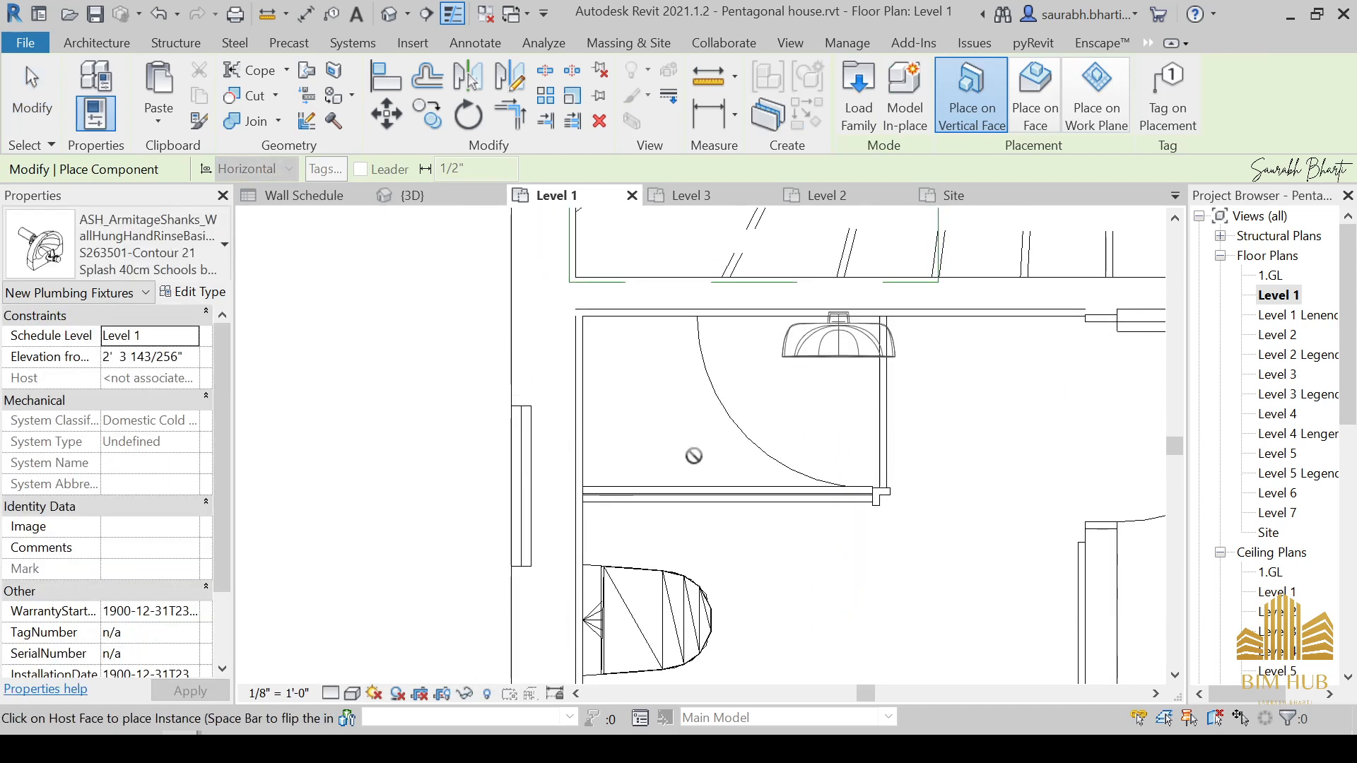
pyautogui.scroll(-1, 742, 452)
pyautogui.scroll(-1, 845, 485)
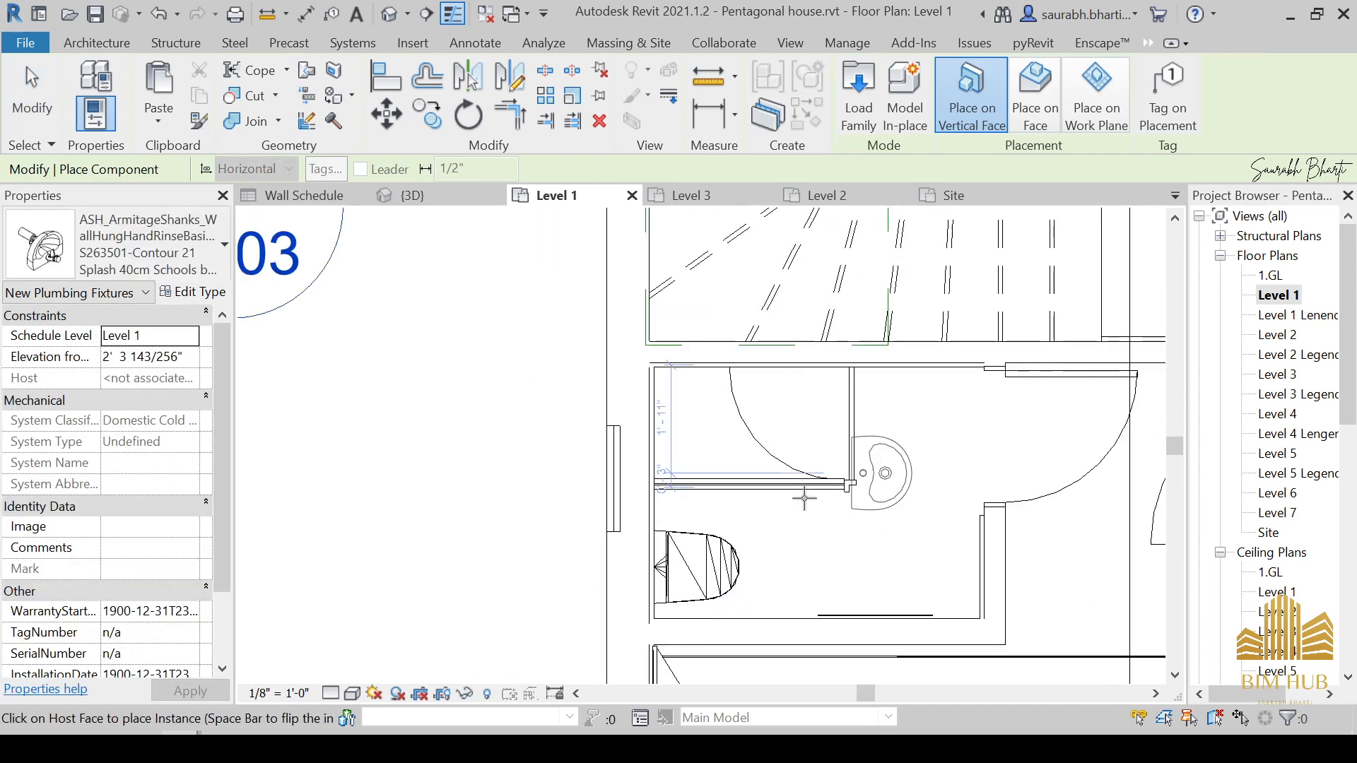
pyautogui.scroll(-2, 836, 499)
pyautogui.scroll(3, 867, 564)
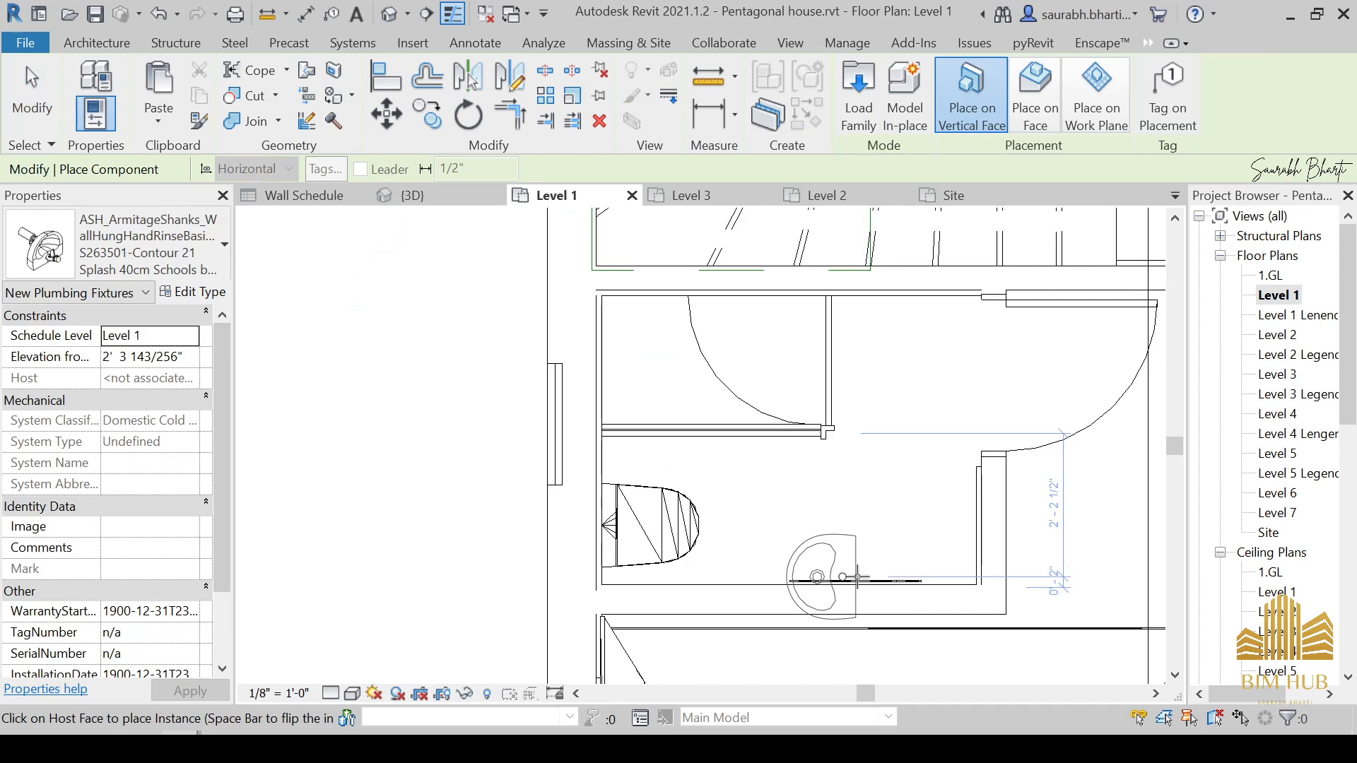
pyautogui.click(863, 571)
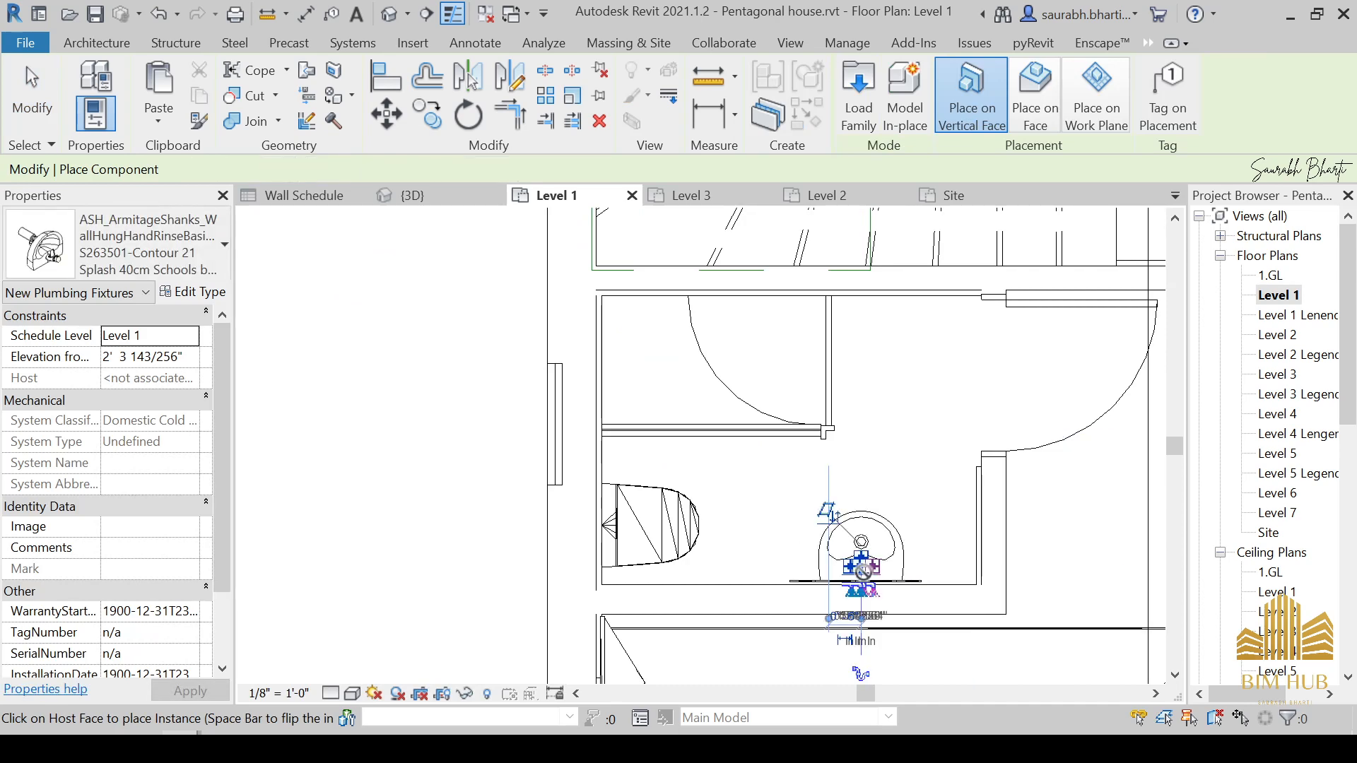
# Step: Open the Level 2 floor plan and delete the washbasin counter beside the WC in the toilet
pyautogui.scroll(-2, 862, 571)
pyautogui.doubleClick(1276, 337)
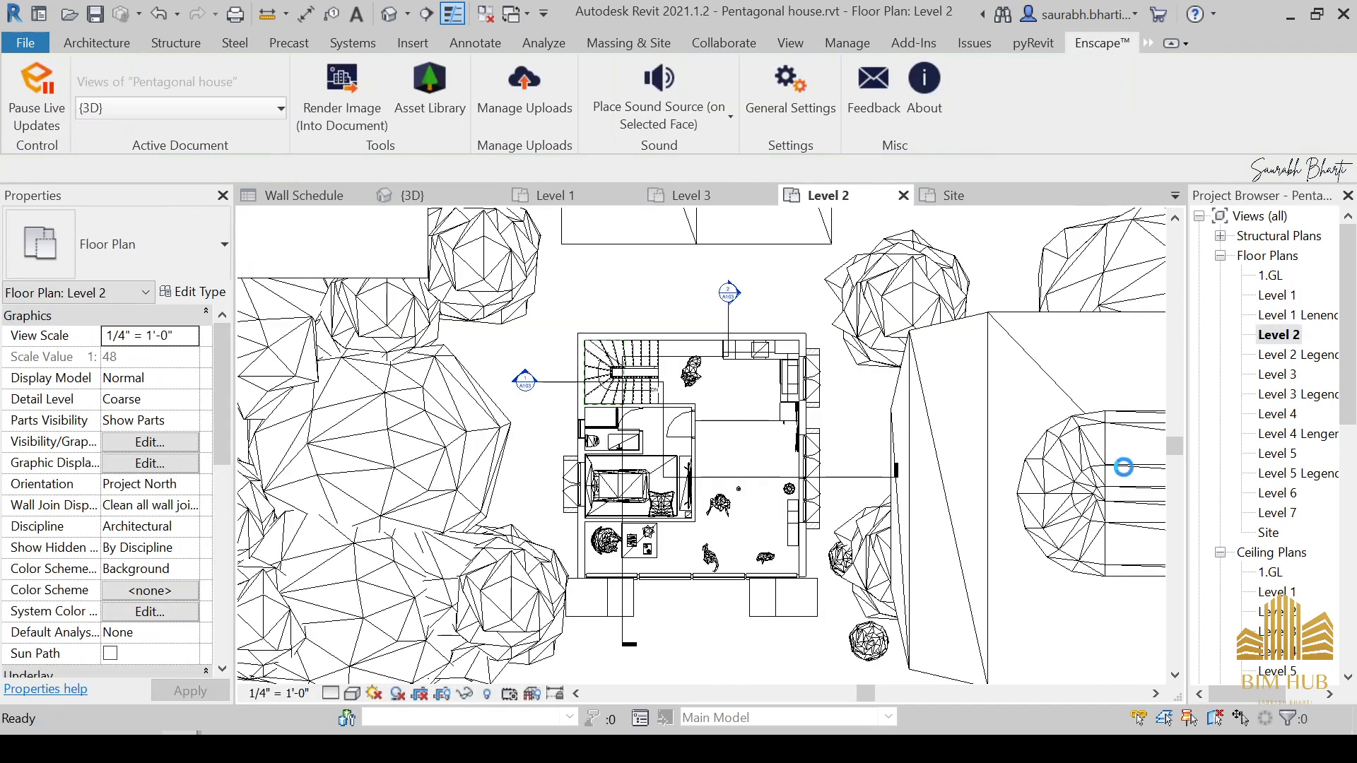
pyautogui.scroll(3, 657, 488)
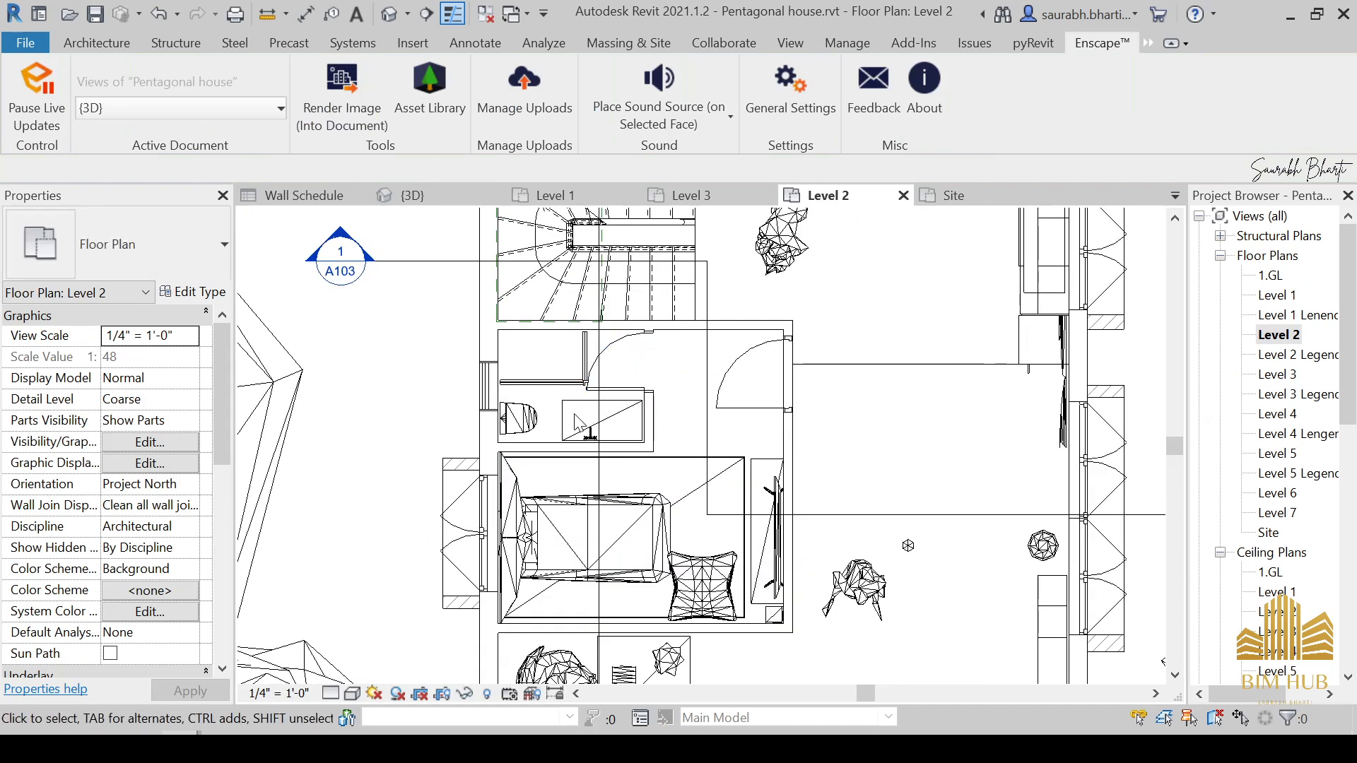
pyautogui.click(579, 421)
pyautogui.press('Delete')
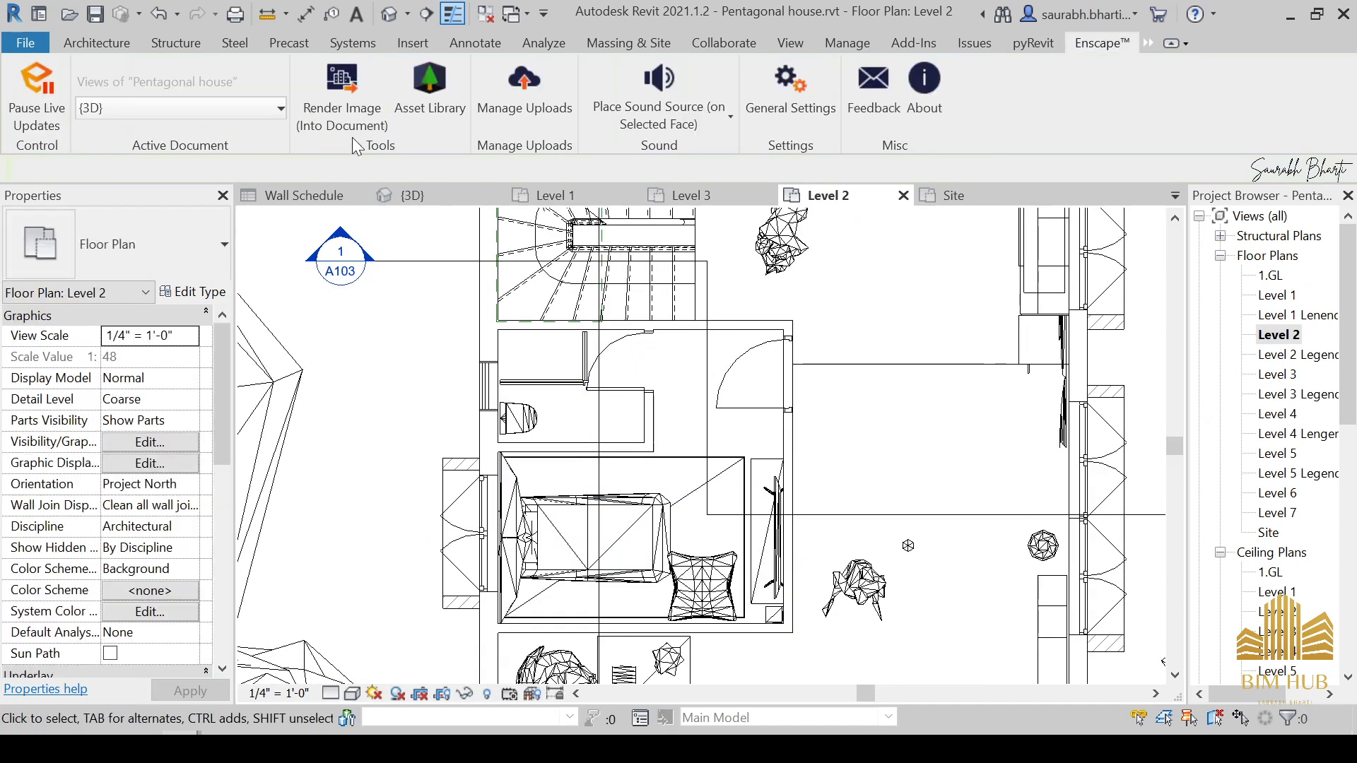
# Step: Place the Contour 21 Splash 40cm Schools basin on the Level 2 toilet wall and view it in Enscape
pyautogui.click(106, 45)
pyautogui.press('c')
pyautogui.press('m')
pyautogui.scroll(1, 664, 419)
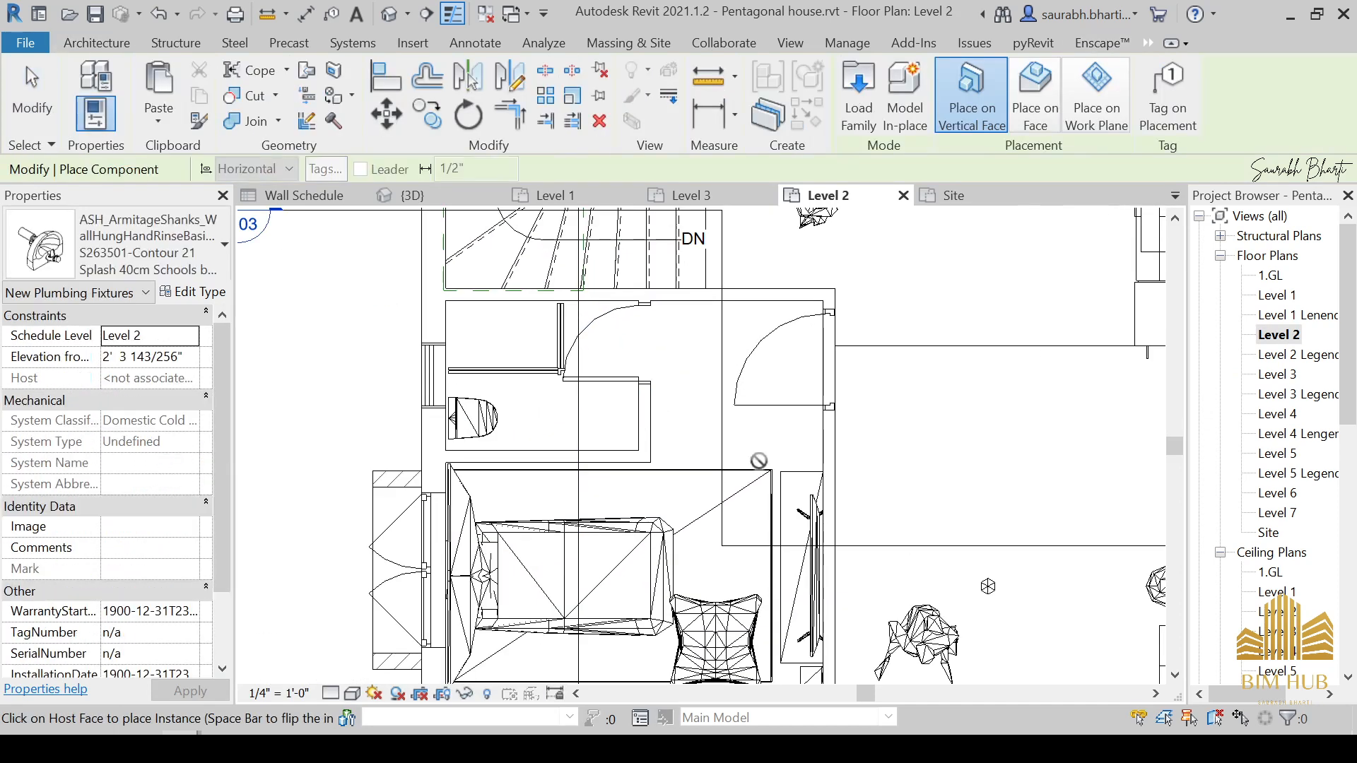
pyautogui.scroll(3, 565, 391)
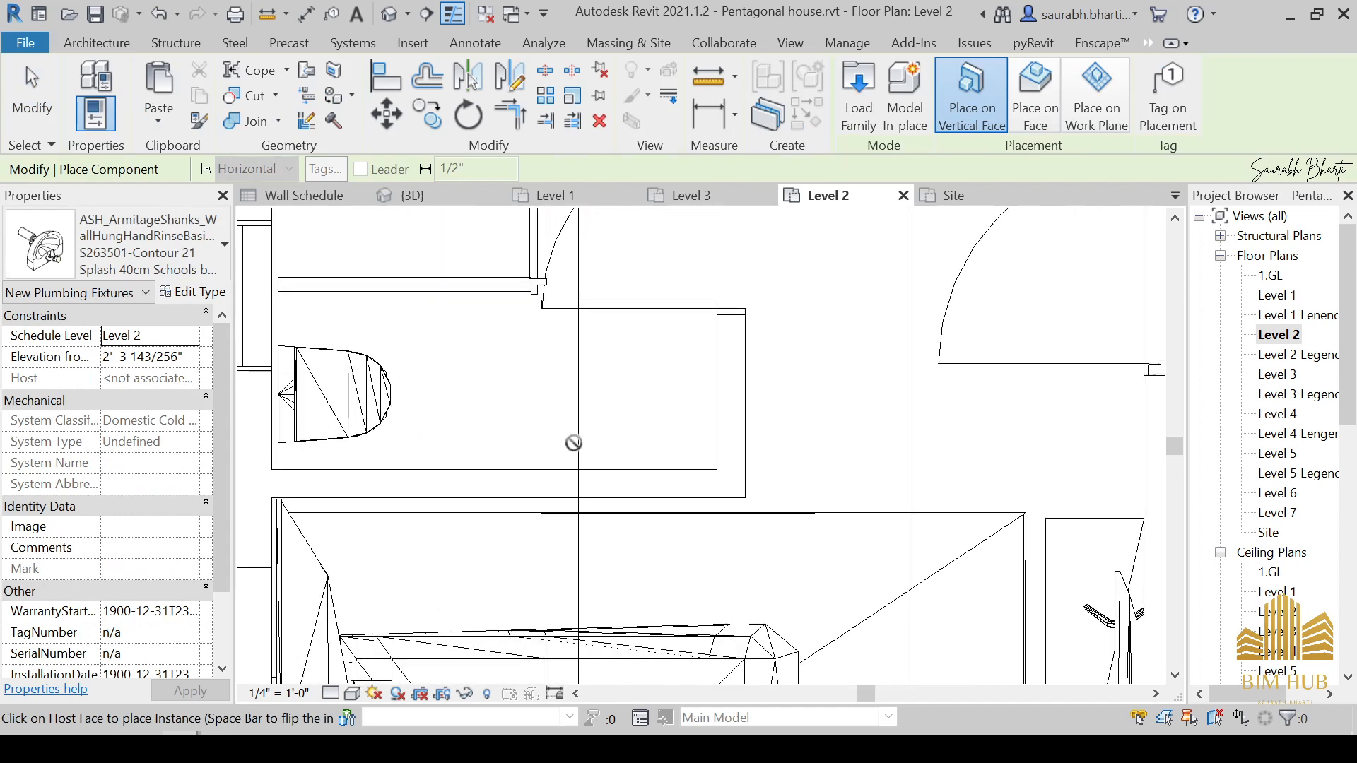
pyautogui.click(599, 464)
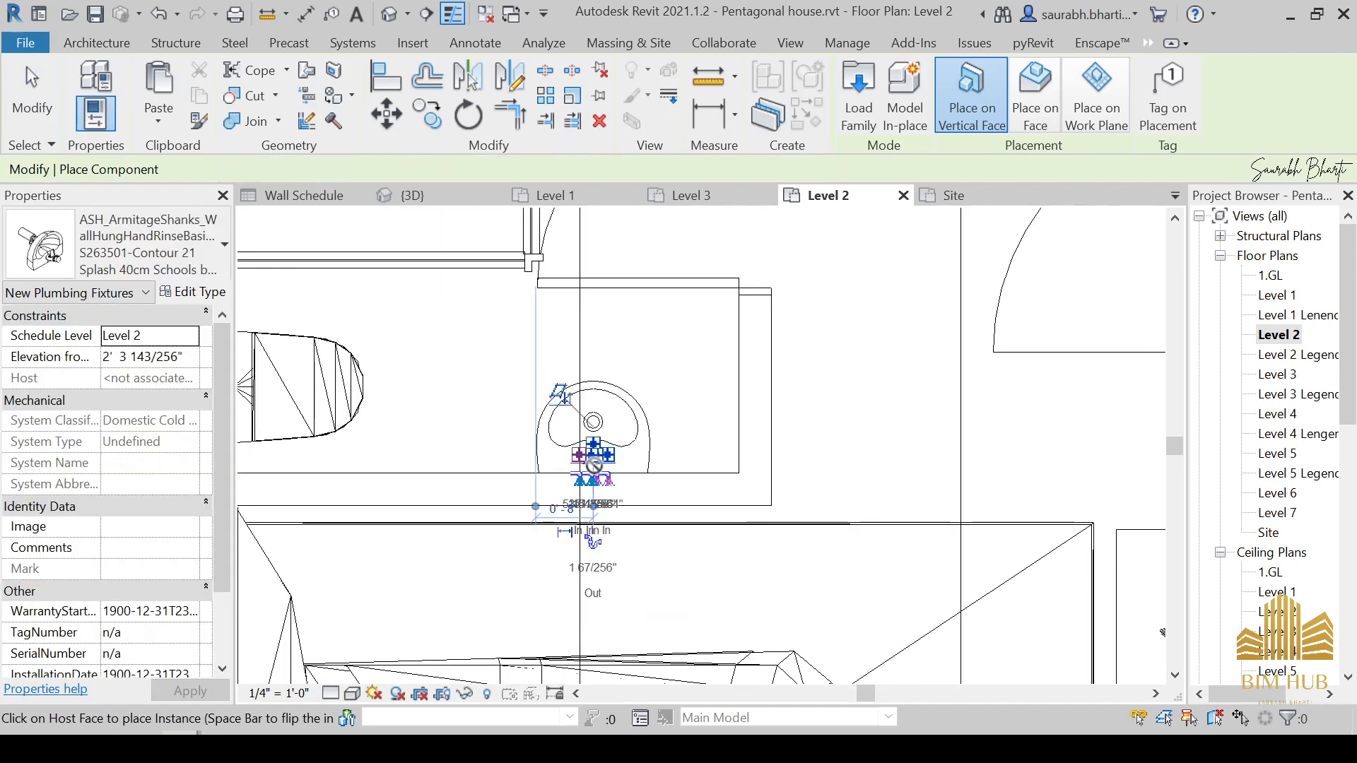
pyautogui.press('Escape')
pyautogui.press('Escape')
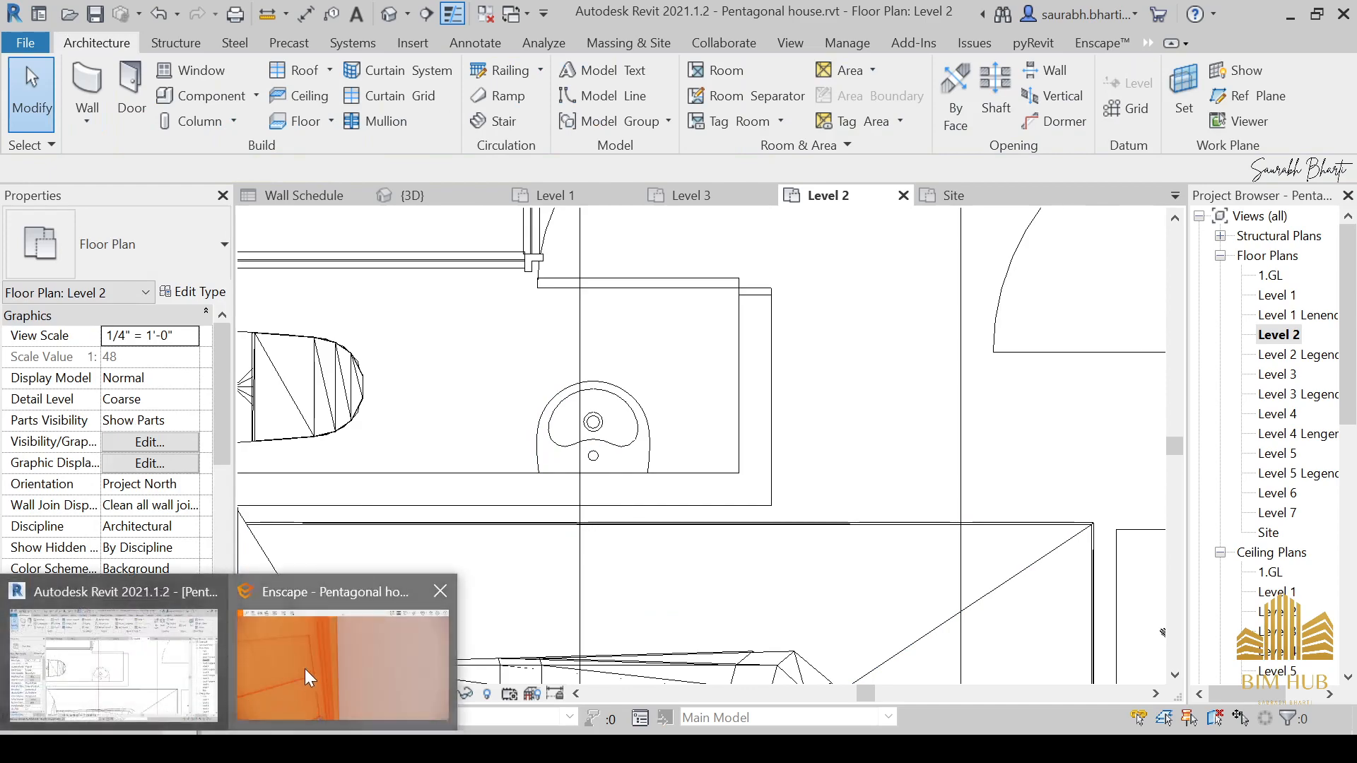
pyautogui.click(339, 651)
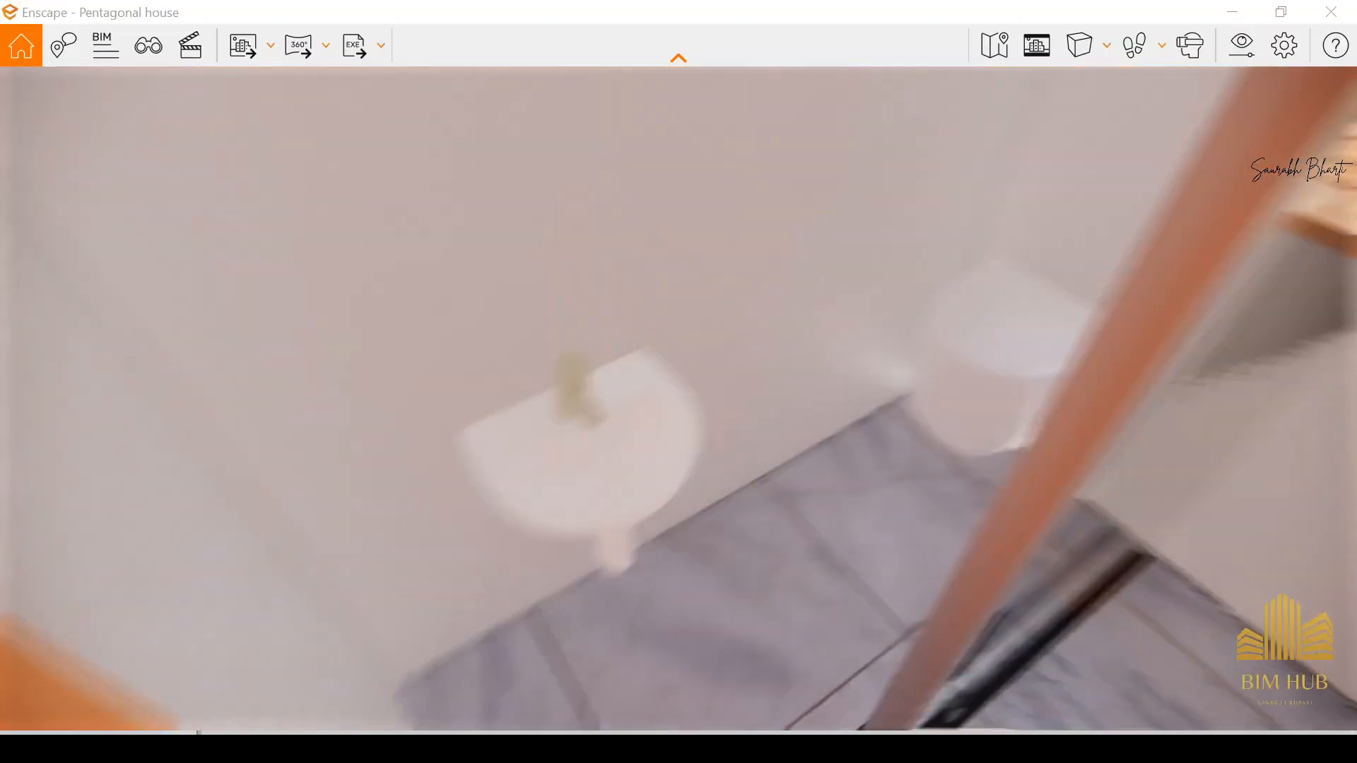
pyautogui.press('space')
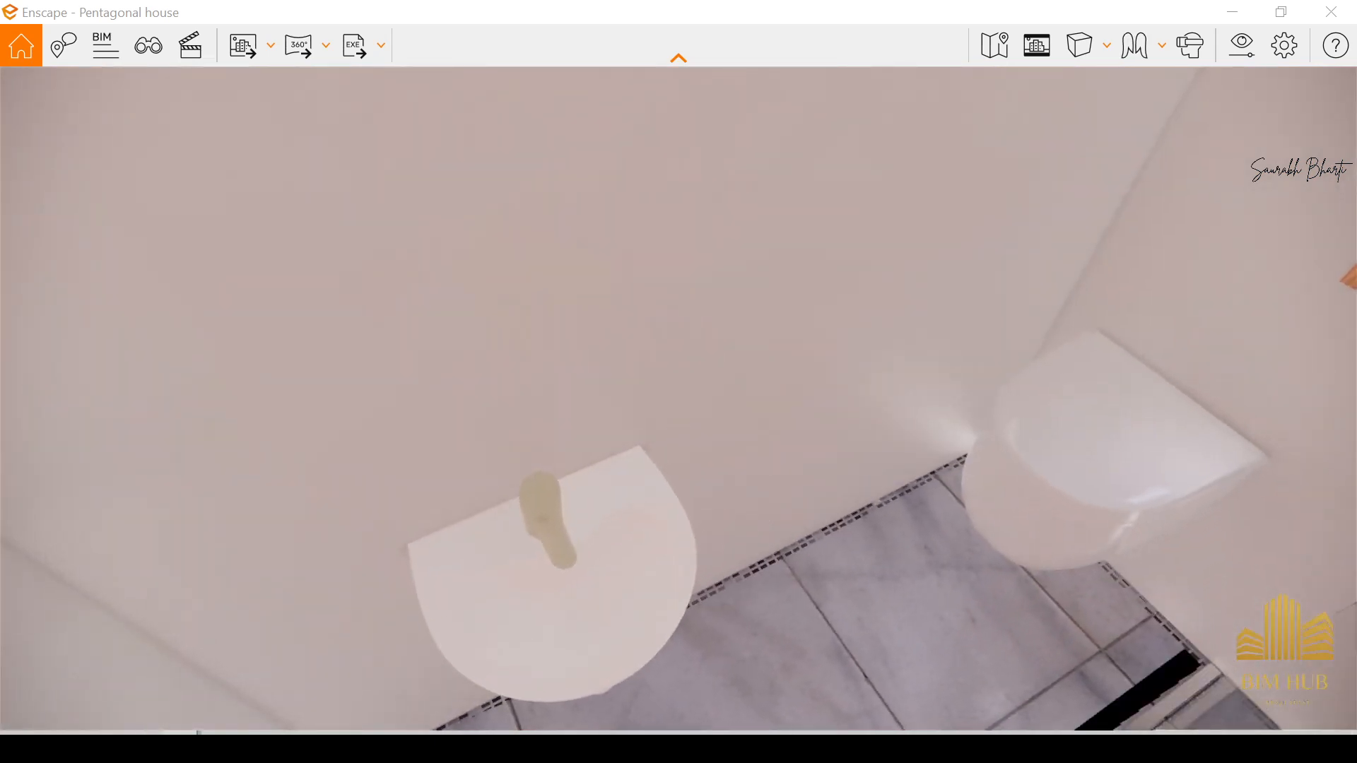
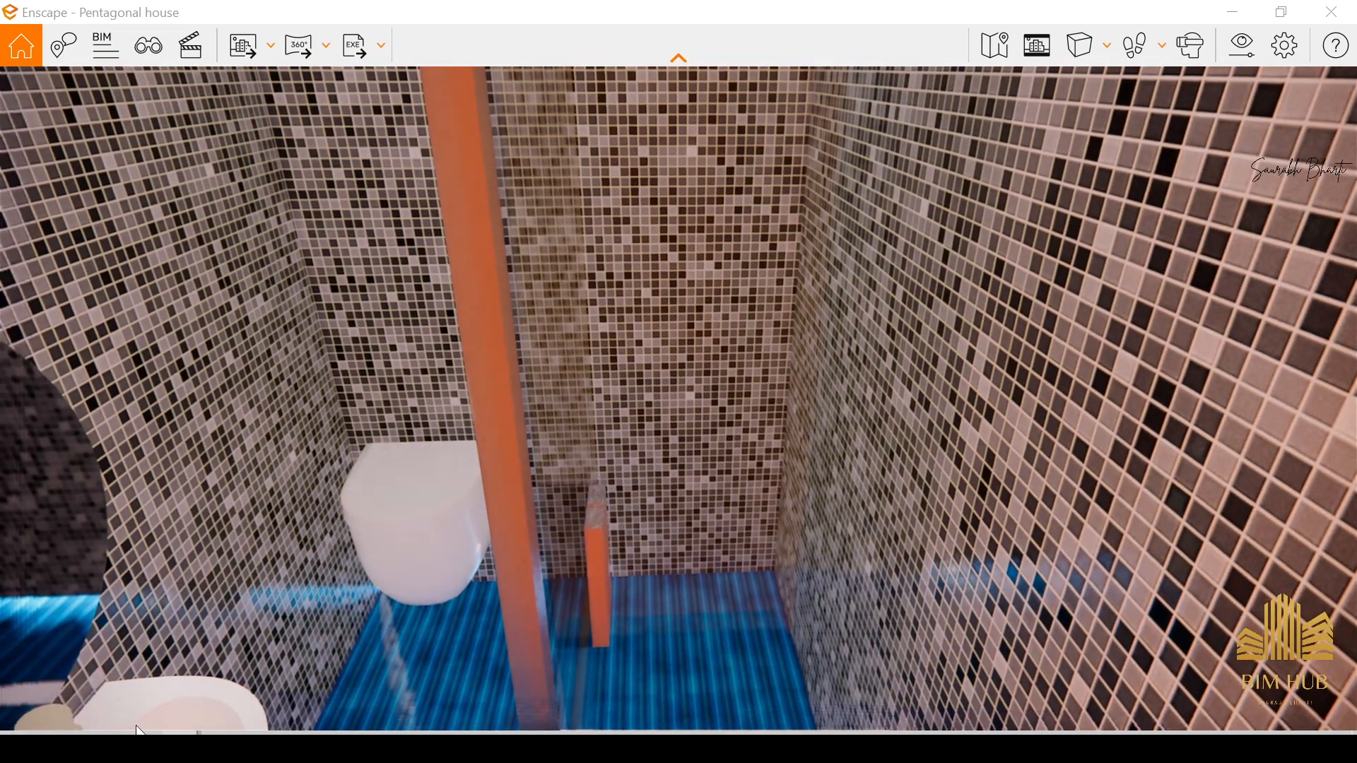
# Step: Pause Enscape live updates from Revit and filter the Enscape Asset Library by the bathroom tag
pyautogui.click(116, 658)
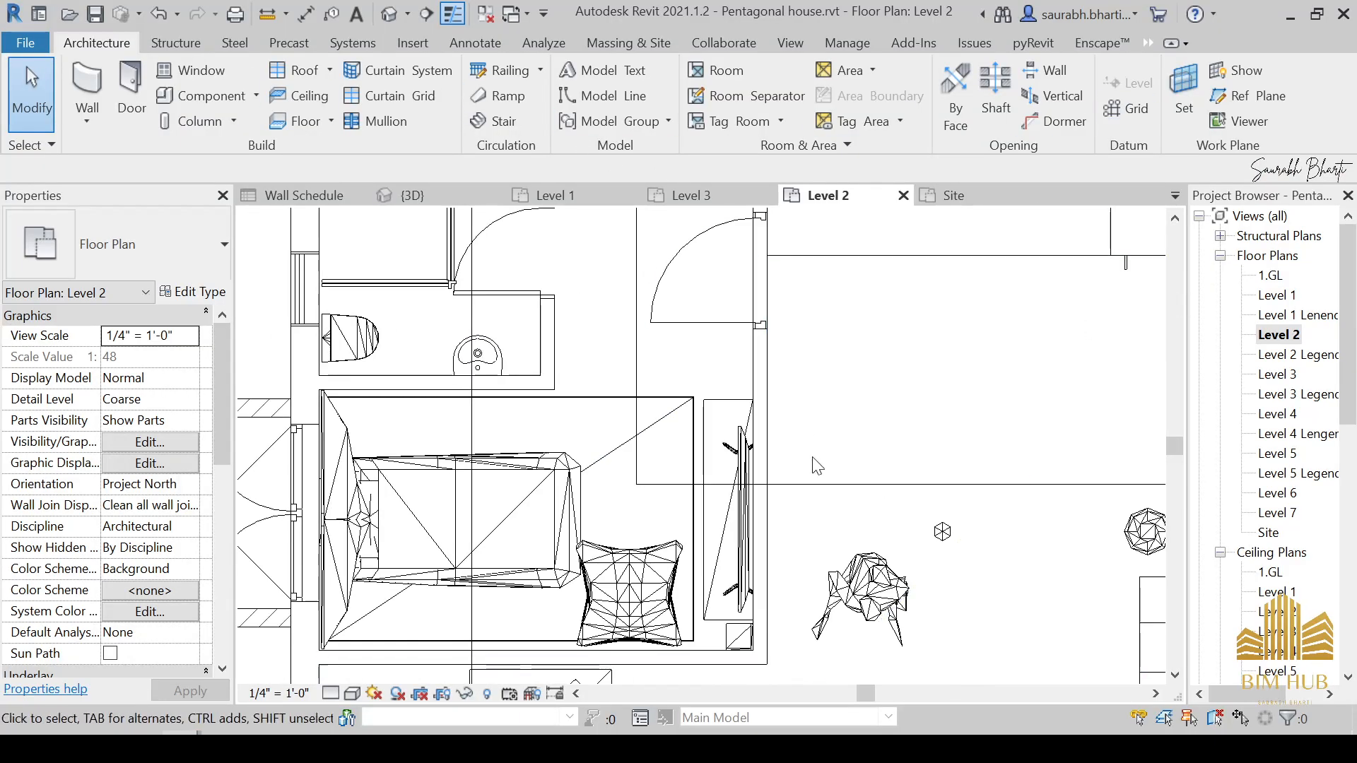
pyautogui.click(1101, 42)
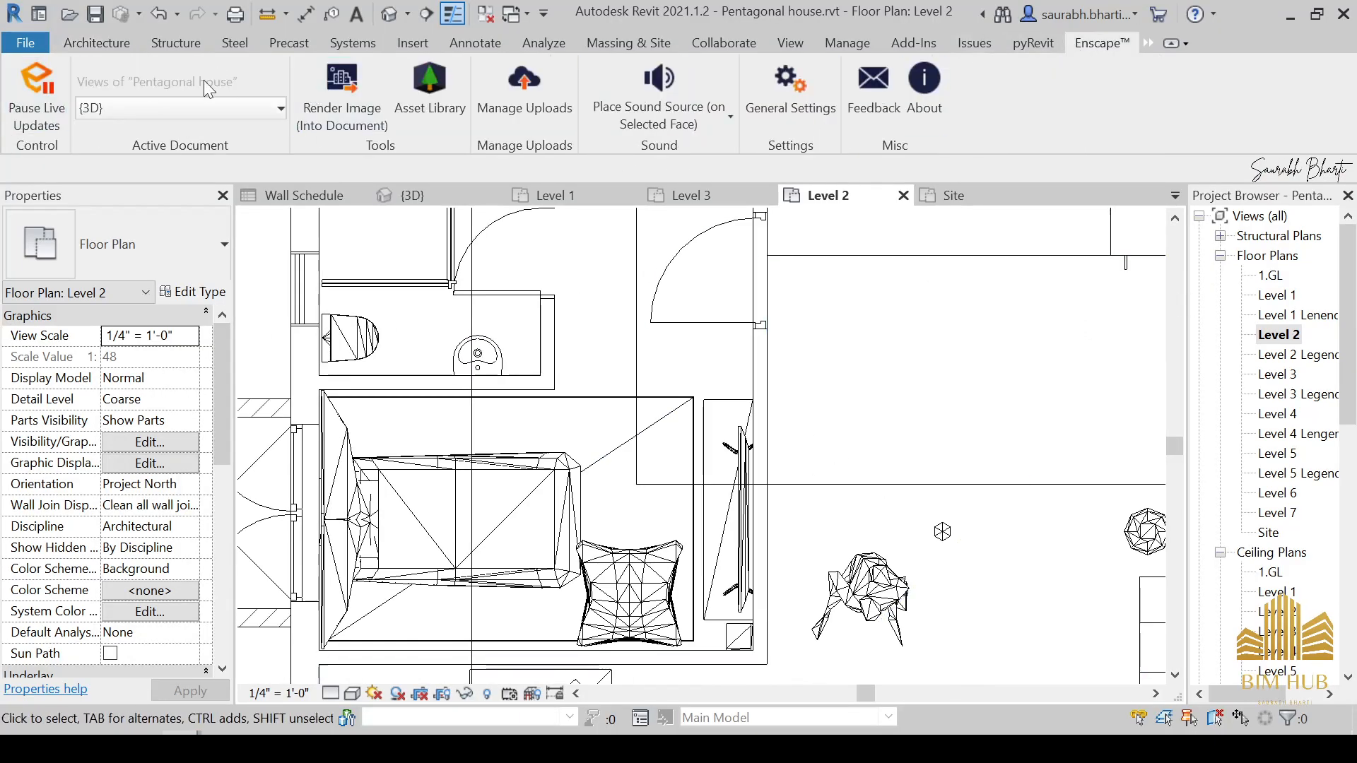
pyautogui.click(55, 94)
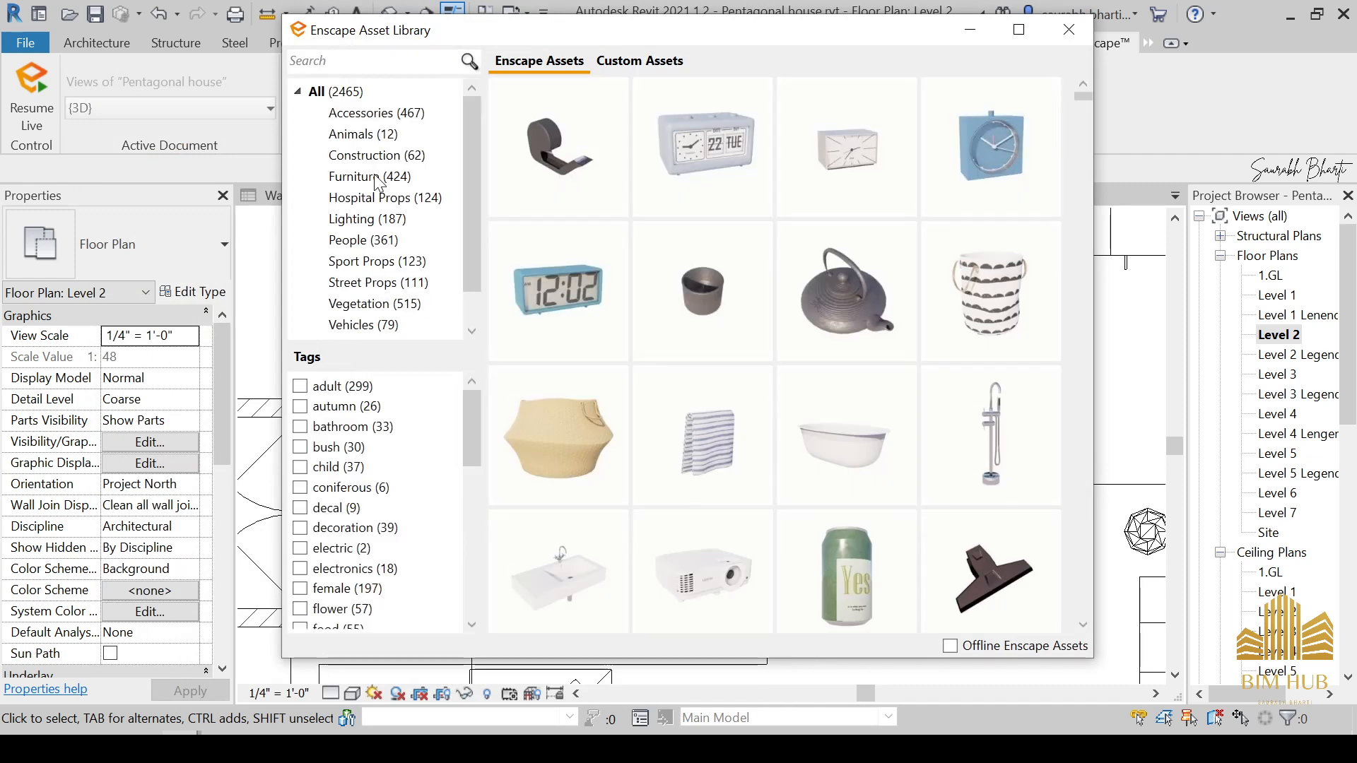
pyautogui.scroll(-1, 367, 275)
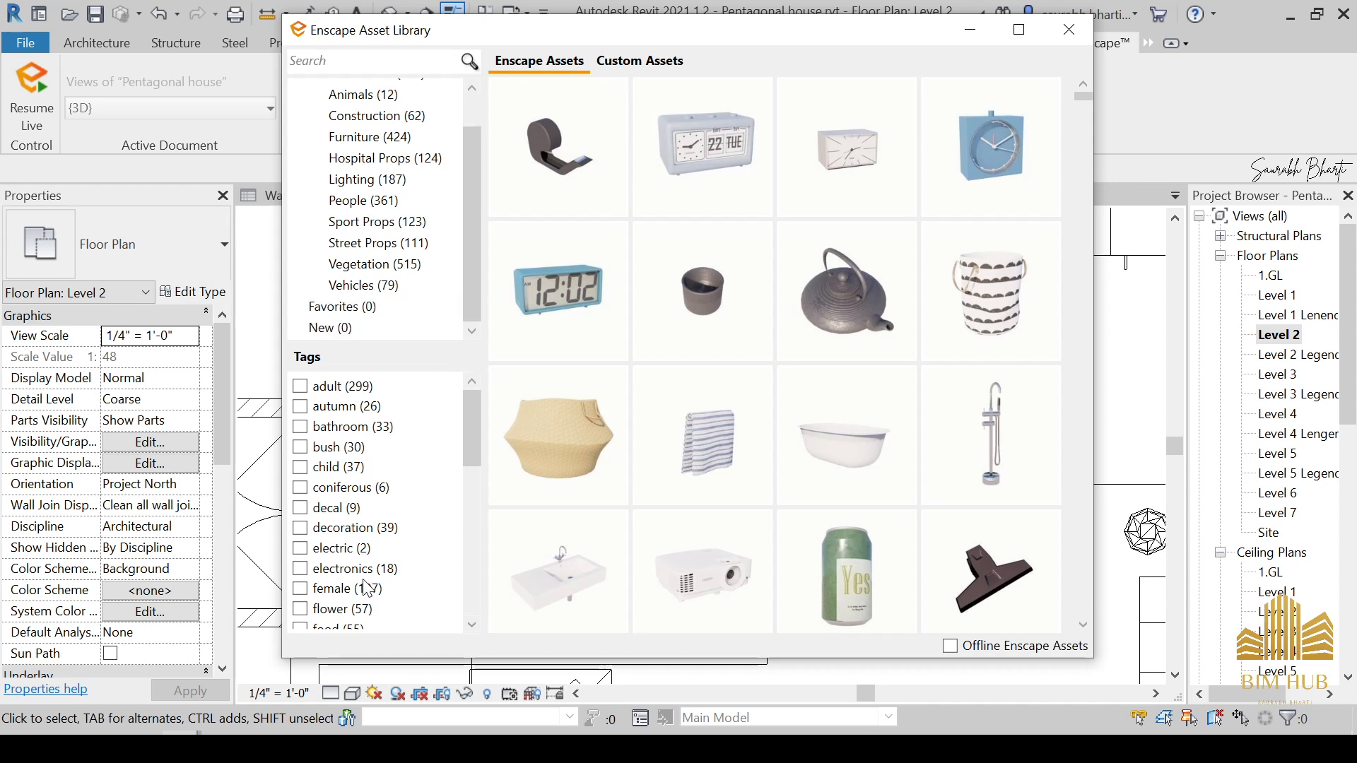
pyautogui.scroll(-3, 367, 514)
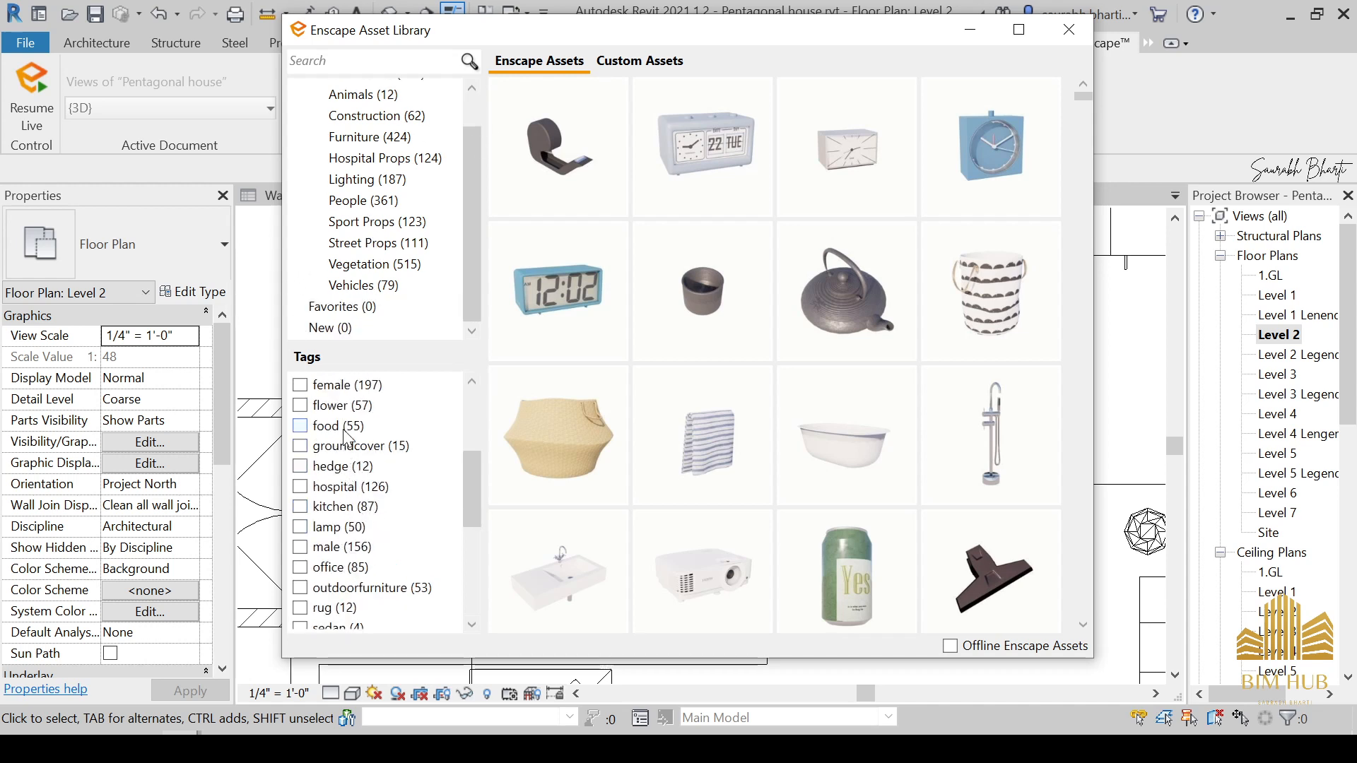
pyautogui.scroll(-4, 346, 452)
pyautogui.scroll(6, 350, 558)
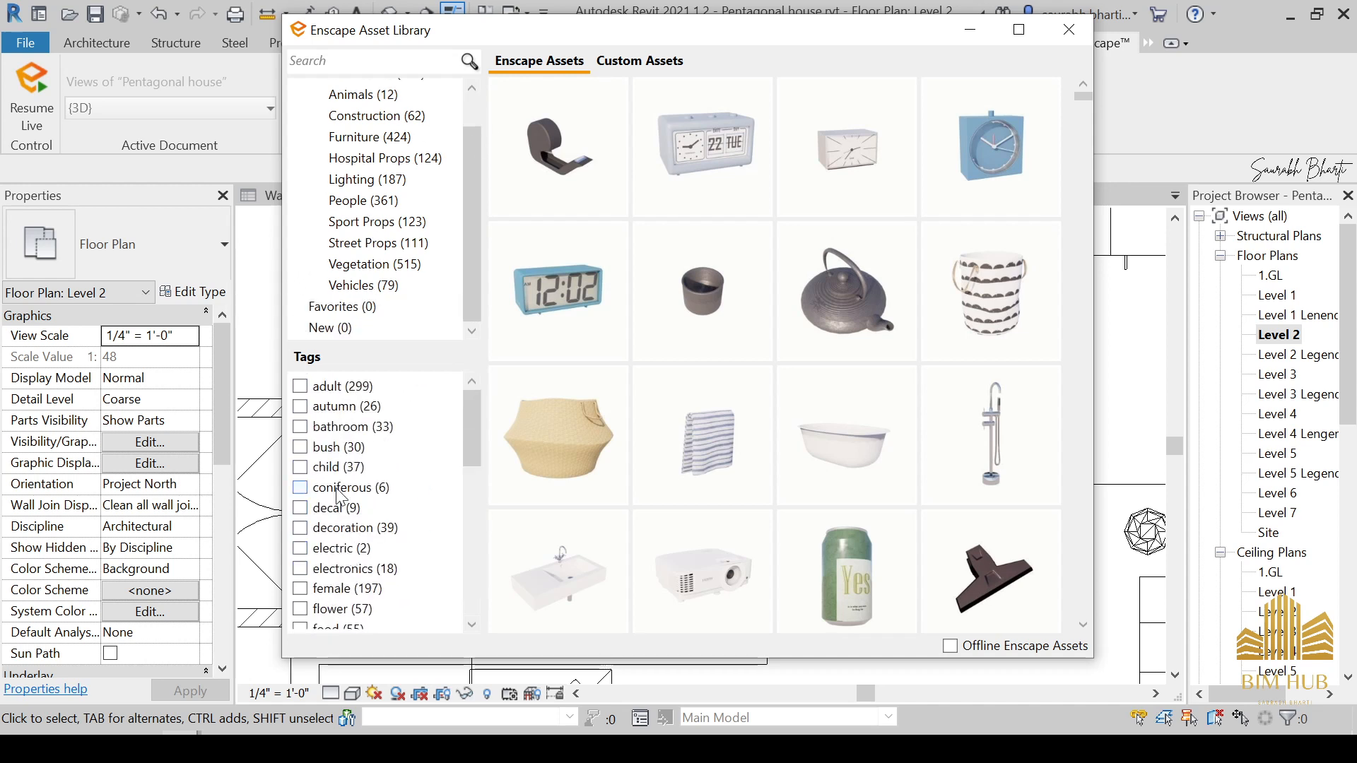
pyautogui.click(343, 428)
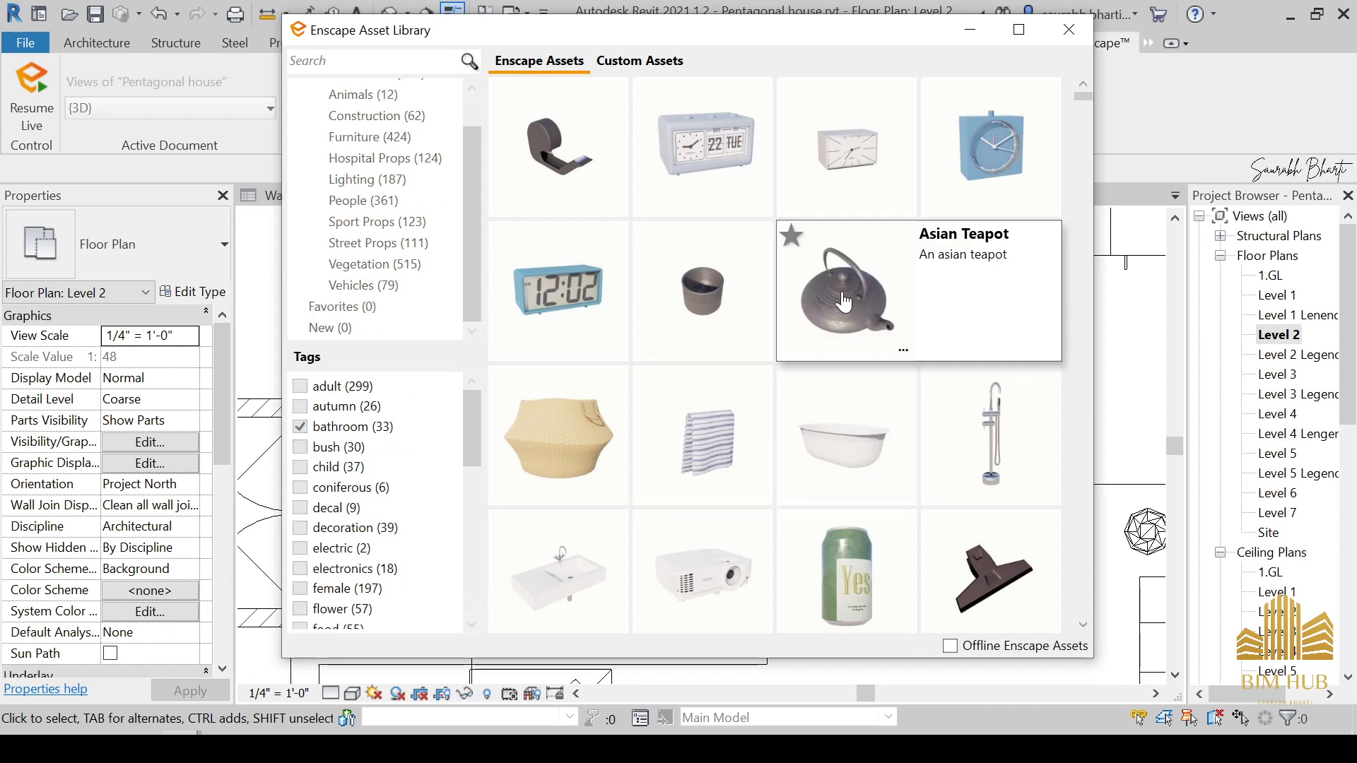
# Step: Place the Bath Tub Faucet asset against the outer wall of the Level 2 shower enclosure, facing into the shower
pyautogui.click(957, 148)
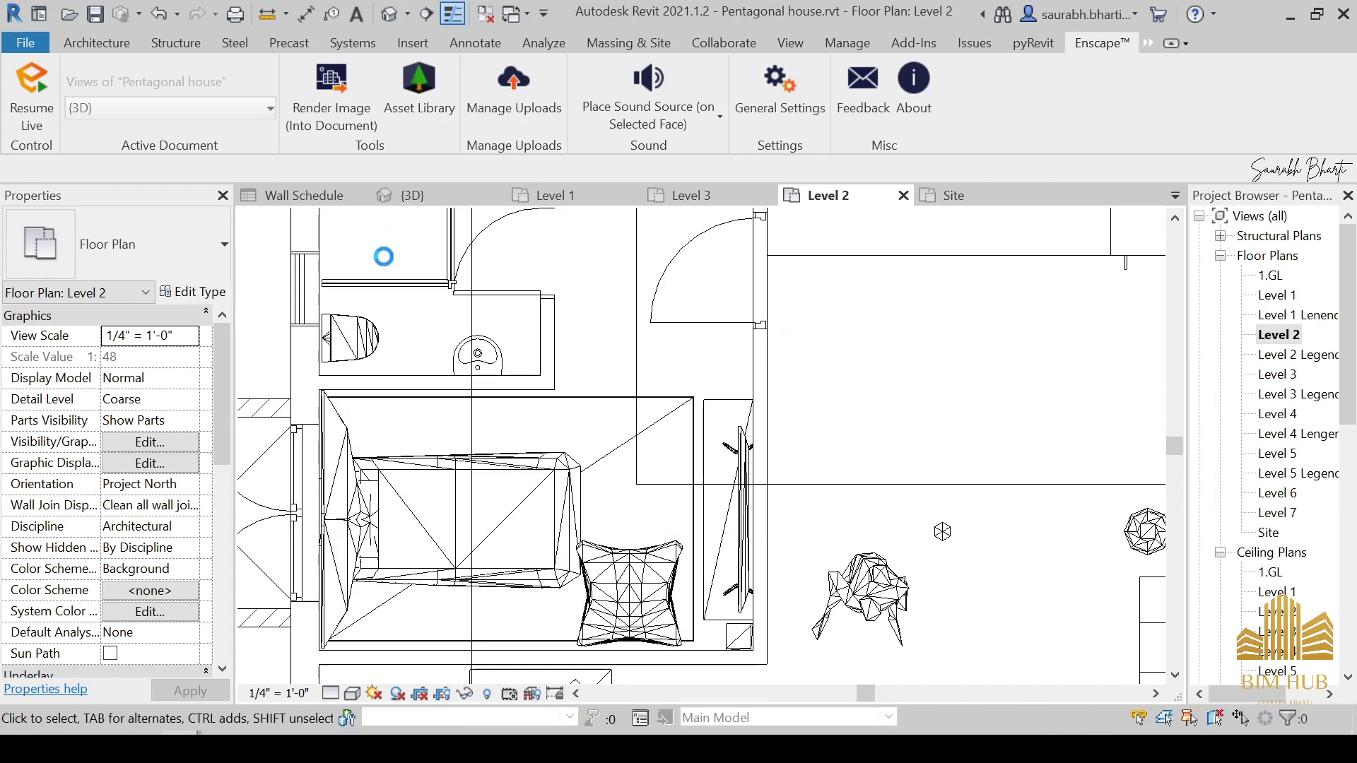
pyautogui.moveTo(382, 253); pyautogui.dragTo(486, 489, button='middle')
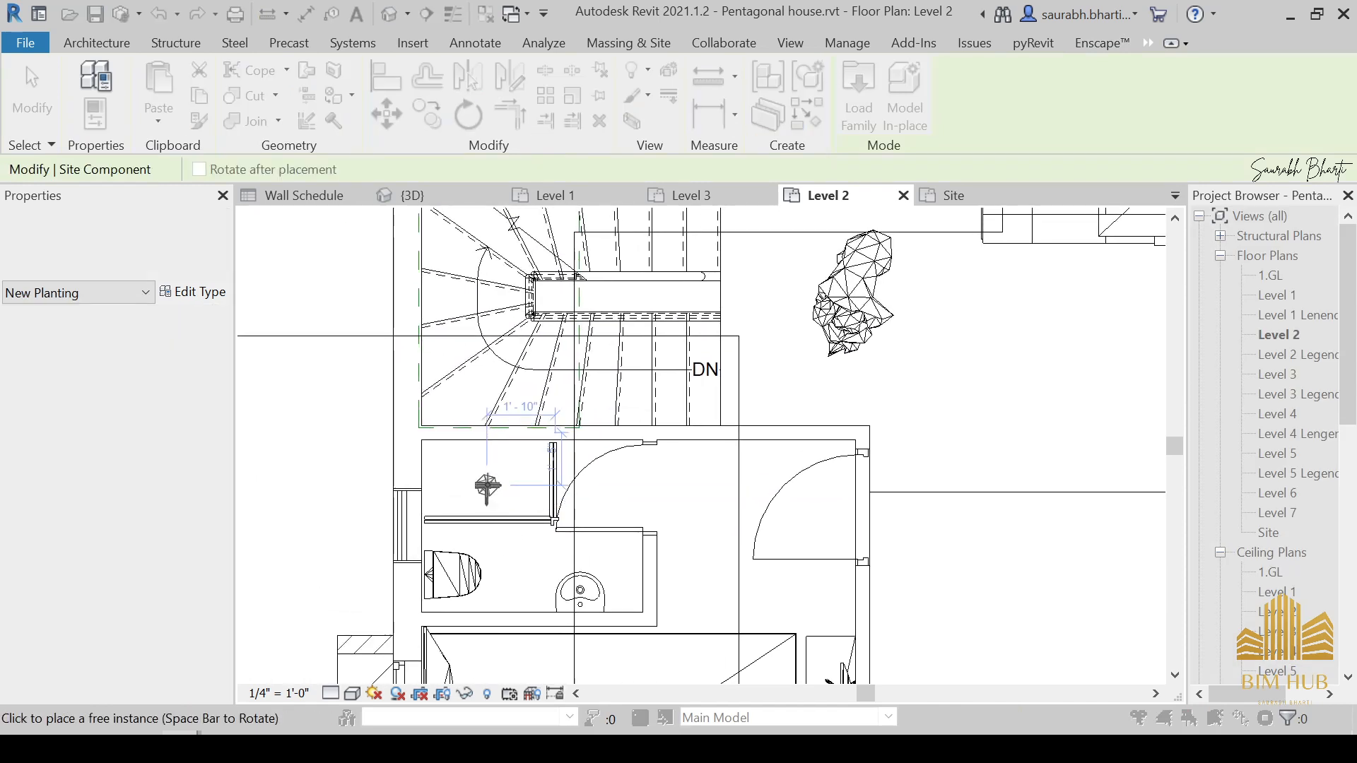
pyautogui.scroll(2, 435, 483)
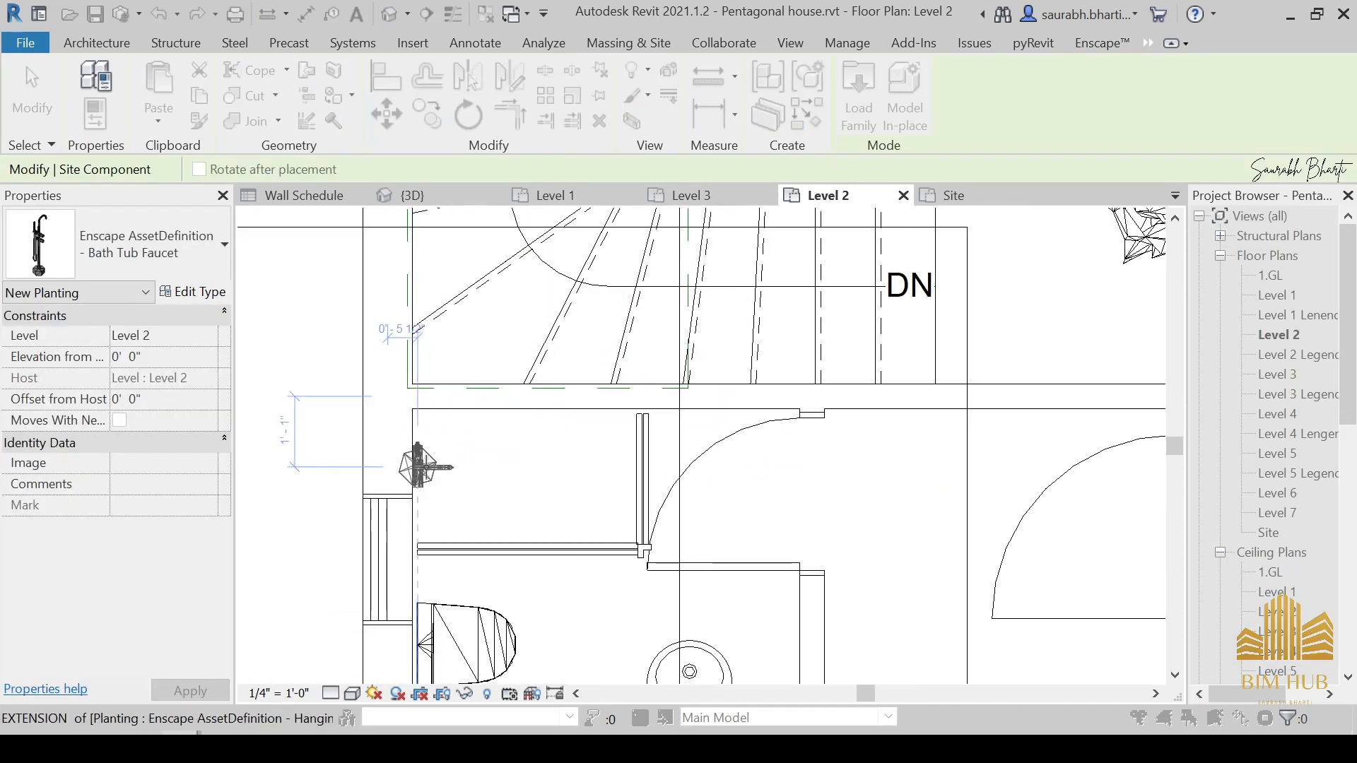
pyautogui.click(423, 467)
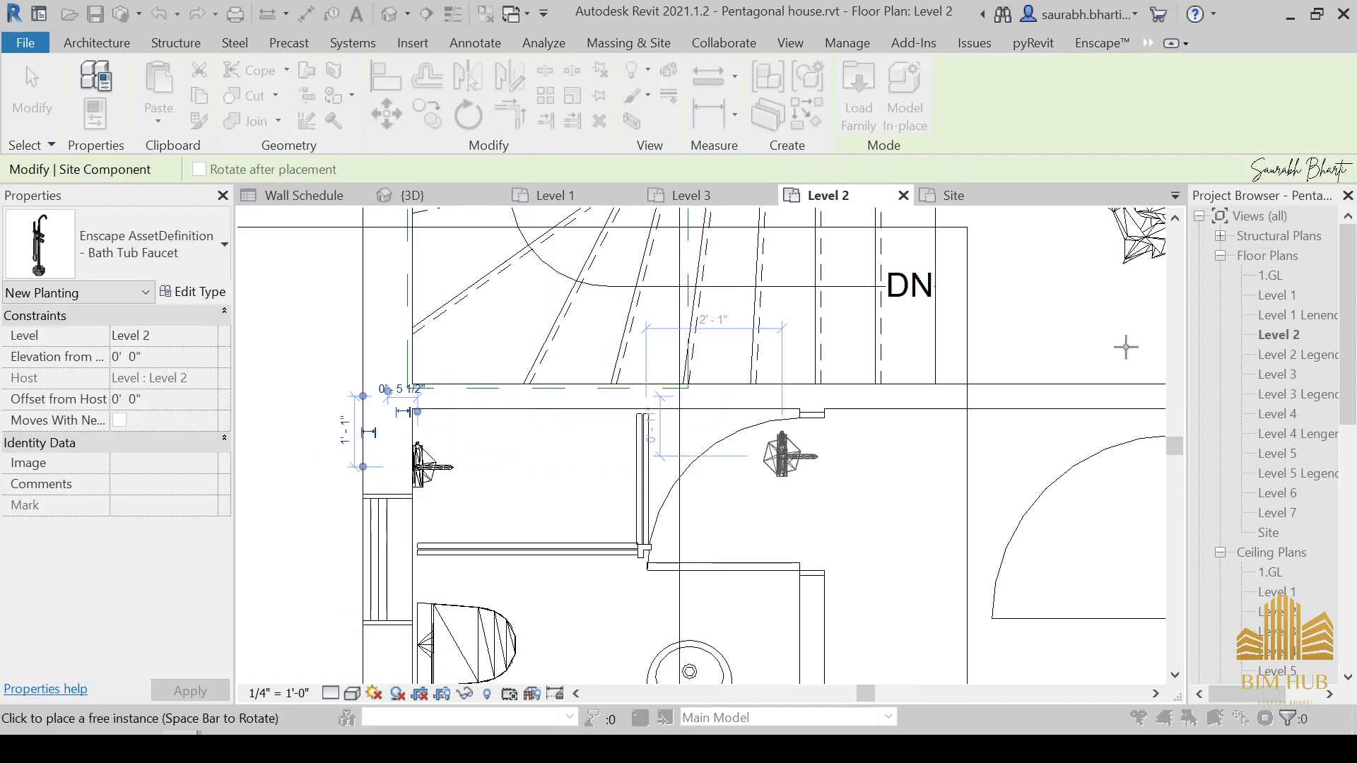
pyautogui.press('Escape')
# Step: Open the Level 1 floor plan and place the Bath Tub Faucet against the outer wall of its shower enclosure
pyautogui.doubleClick(1276, 296)
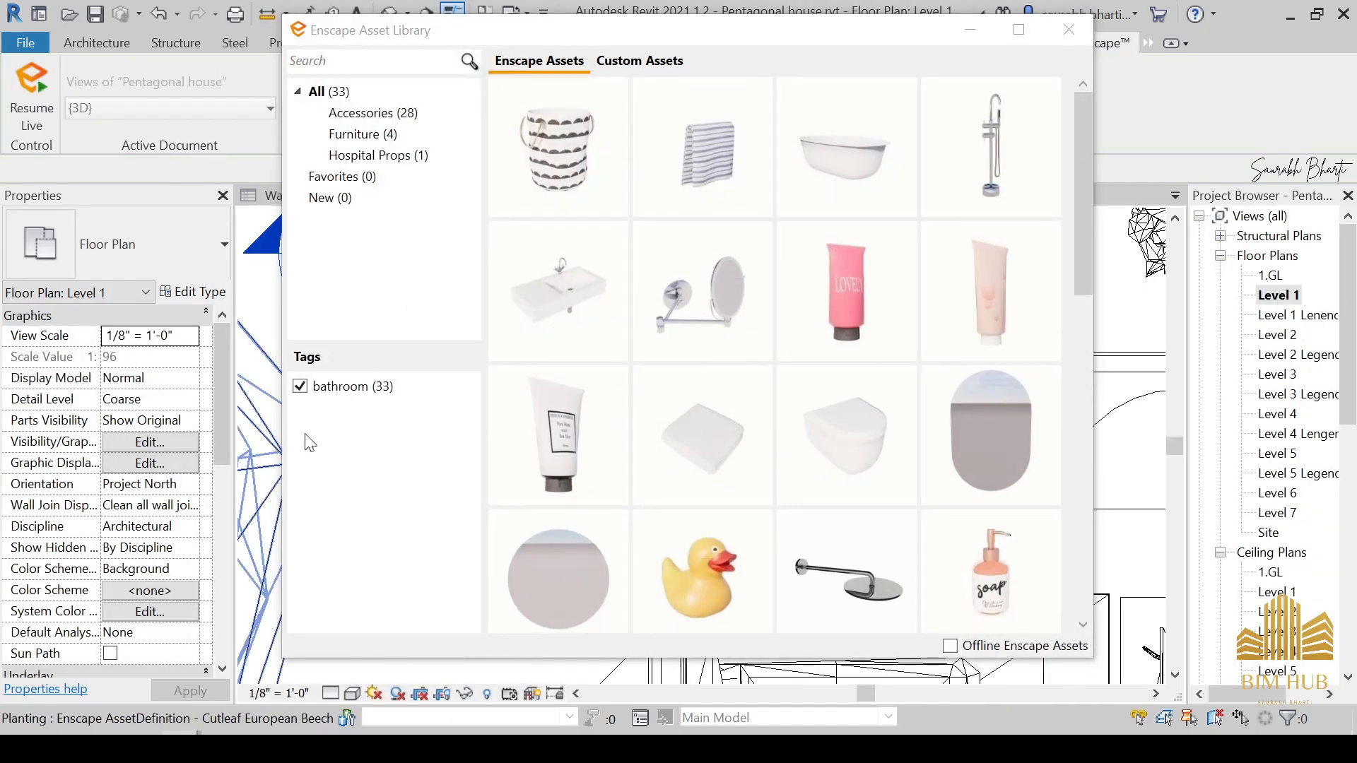
pyautogui.click(982, 30)
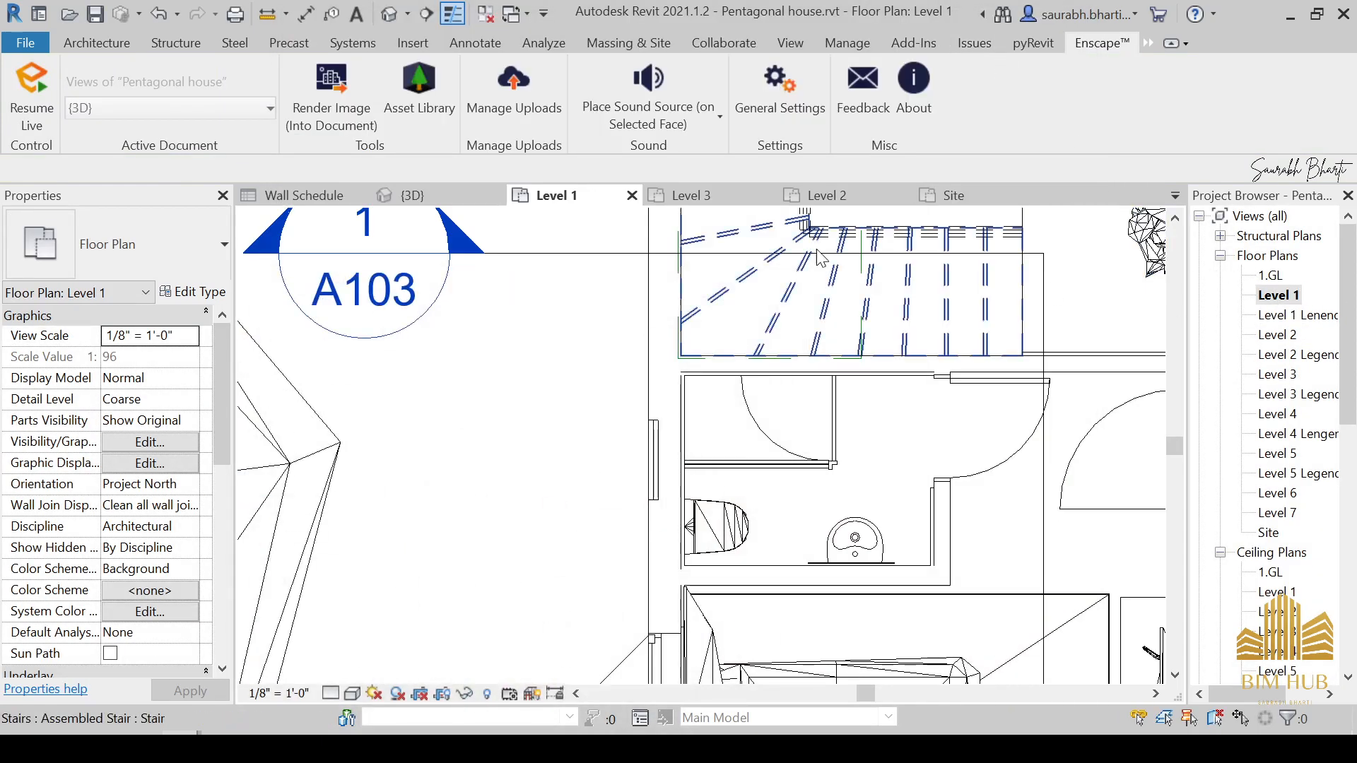
pyautogui.click(129, 36)
pyautogui.click(201, 88)
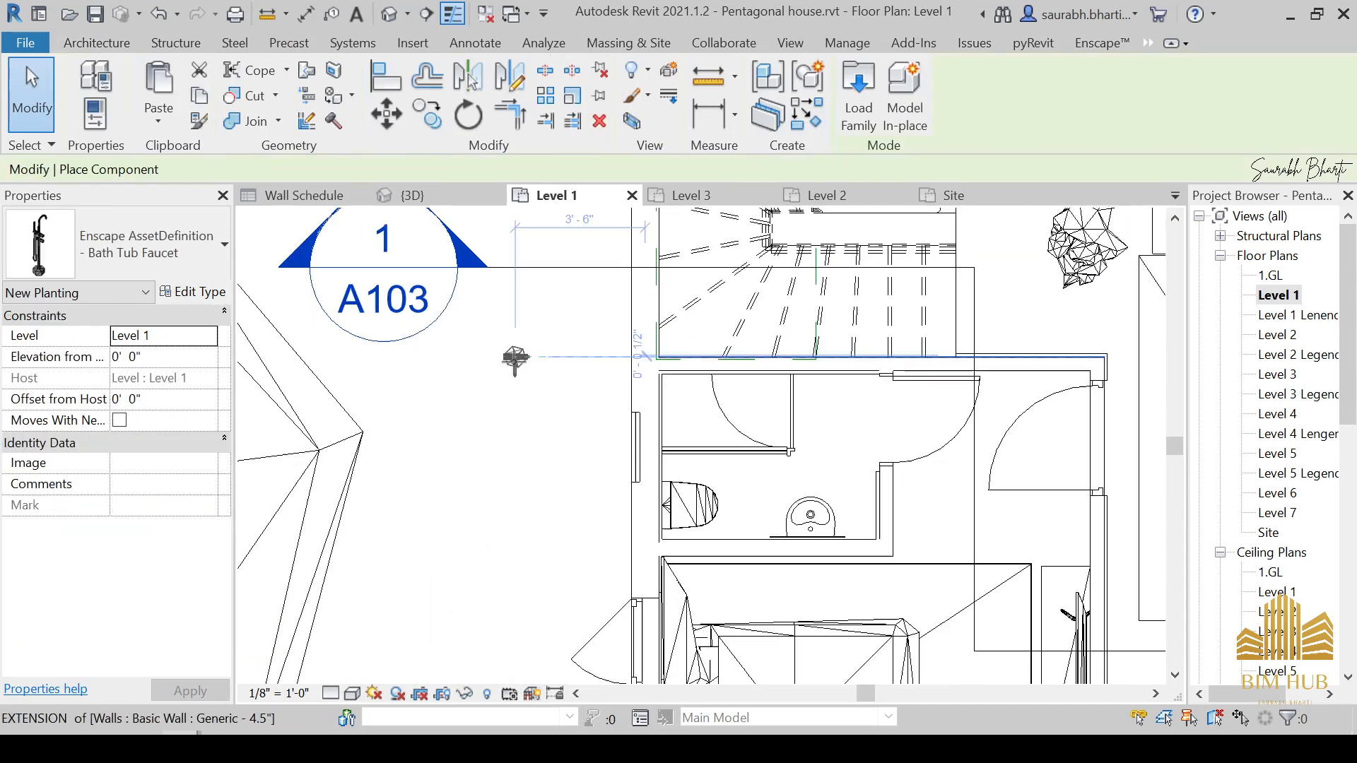
pyautogui.scroll(-2, 735, 402)
pyautogui.scroll(5, 736, 402)
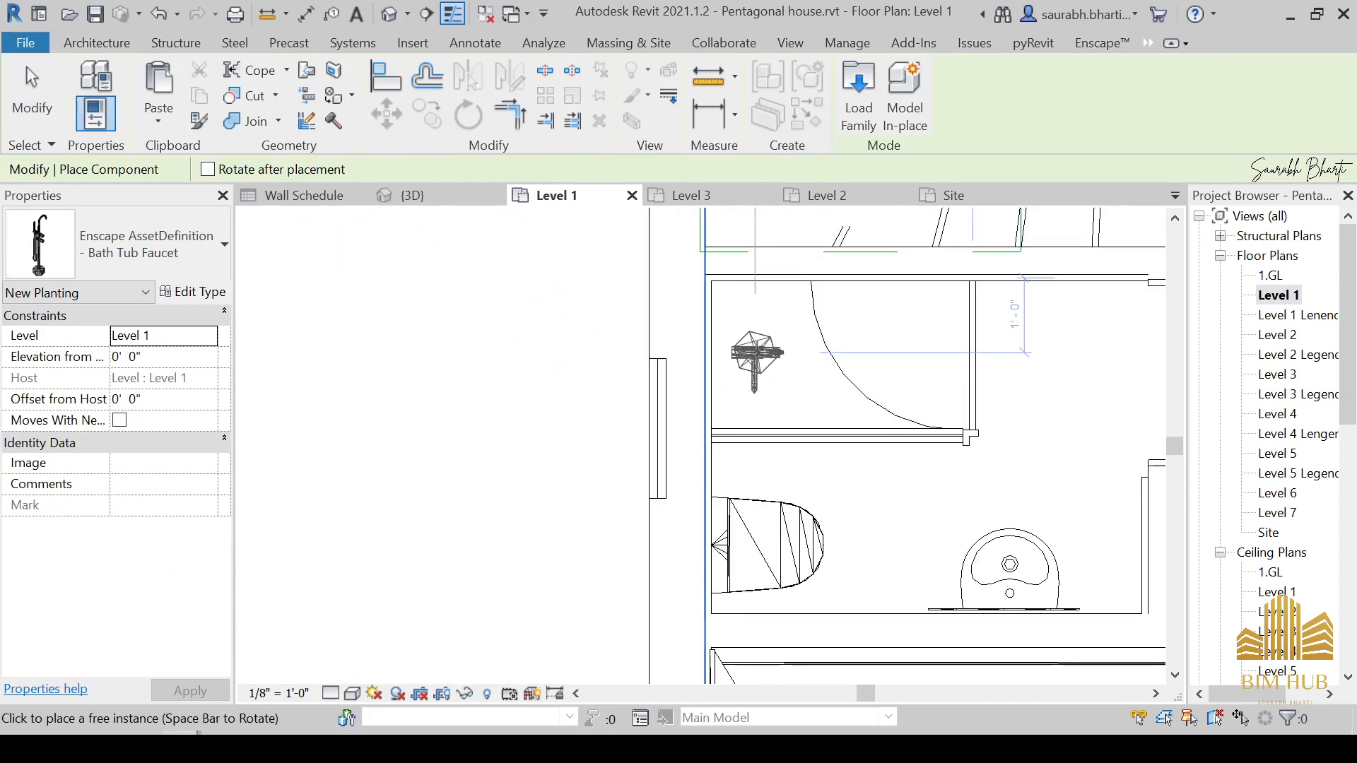
pyautogui.click(717, 351)
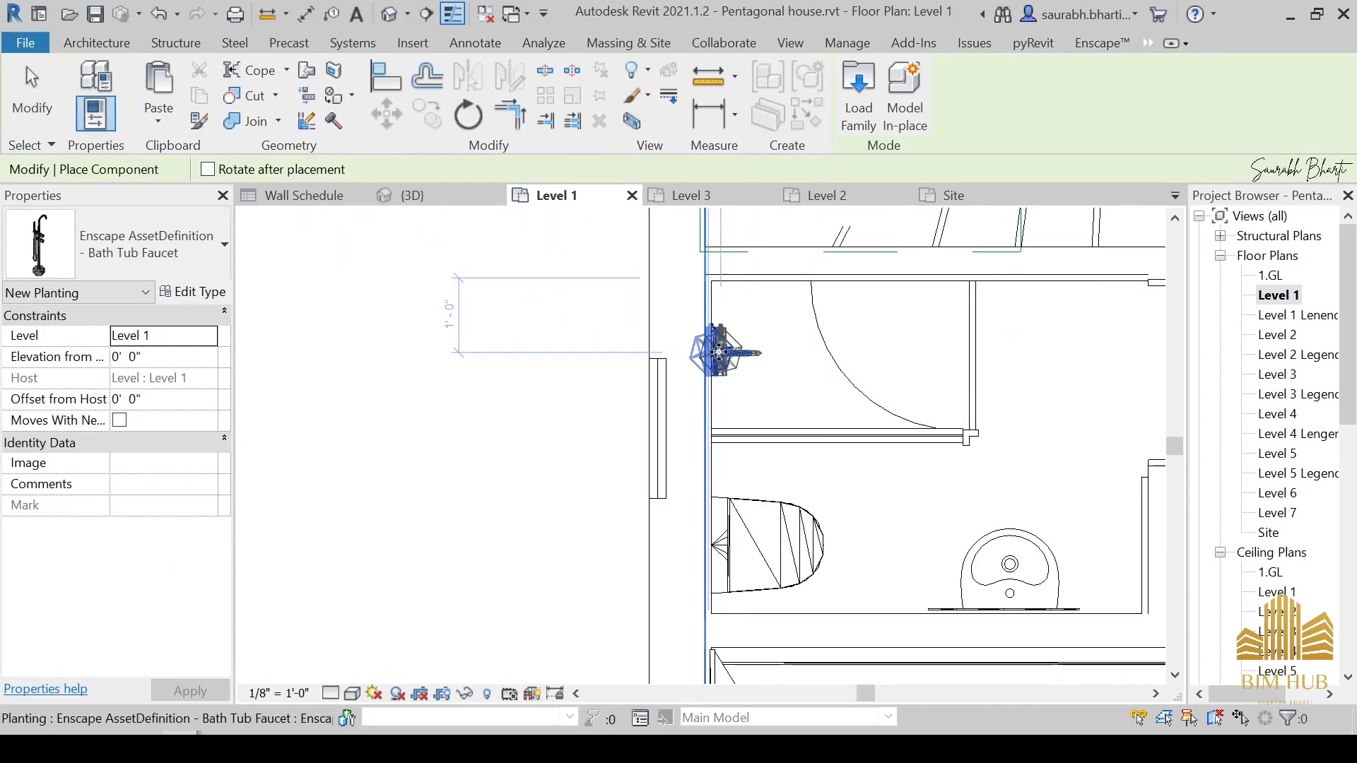
pyautogui.press('Escape')
pyautogui.press('Escape')
# Step: Set the elevation from level to 2' for the shower faucets on Level 1 and Level 2
pyautogui.click(717, 351)
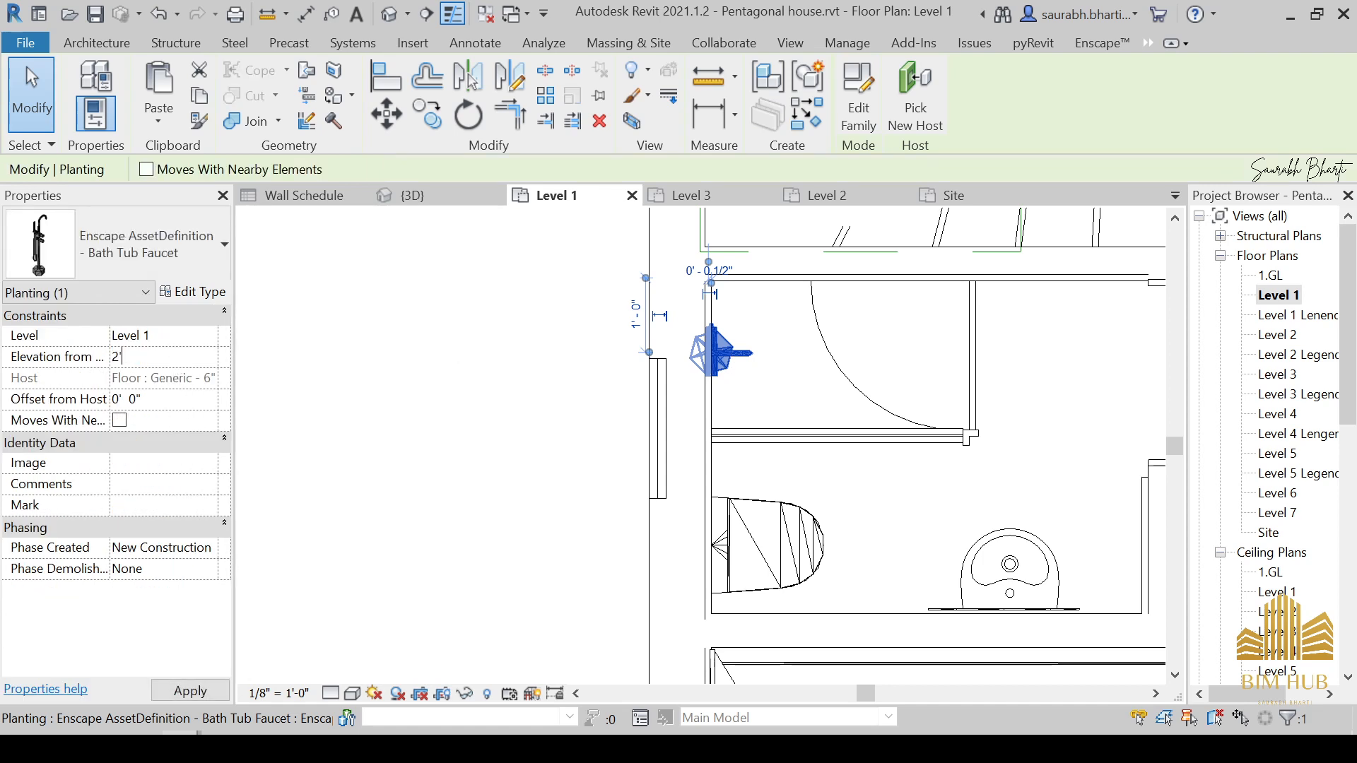
pyautogui.press('Return')
pyautogui.doubleClick(1285, 340)
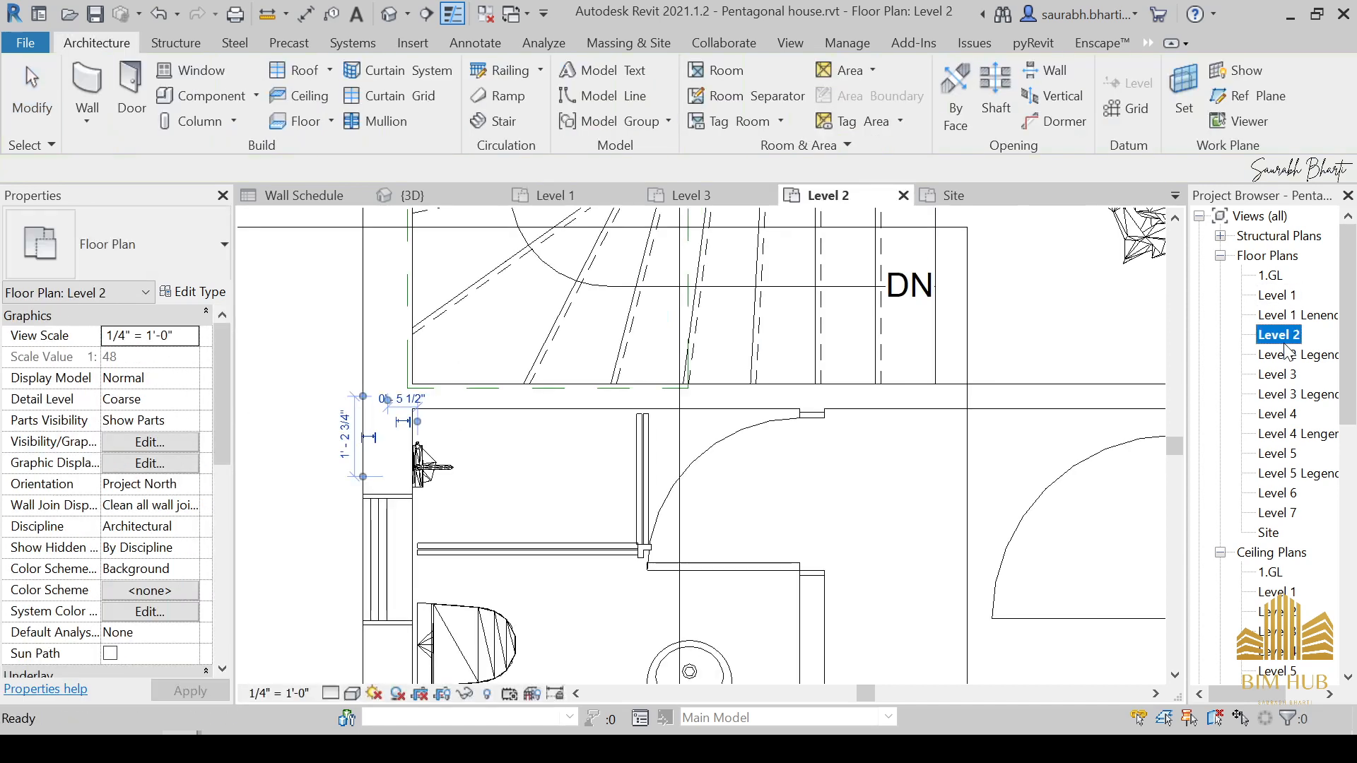
pyautogui.click(431, 465)
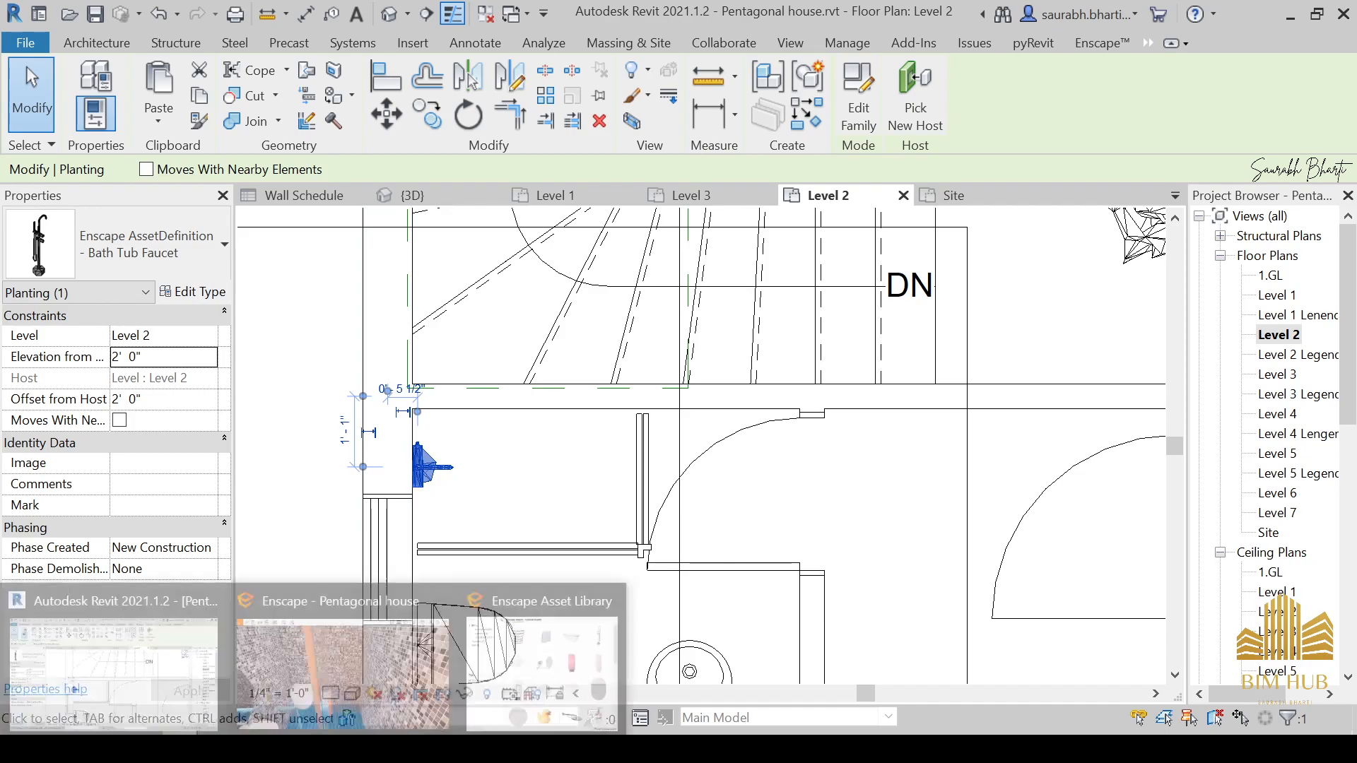
# Step: Check the toilet in Enscape, resume live updates from Revit, and return to the Enscape render
pyautogui.click(302, 655)
pyautogui.moveTo(269, 466); pyautogui.dragTo(338, 477)
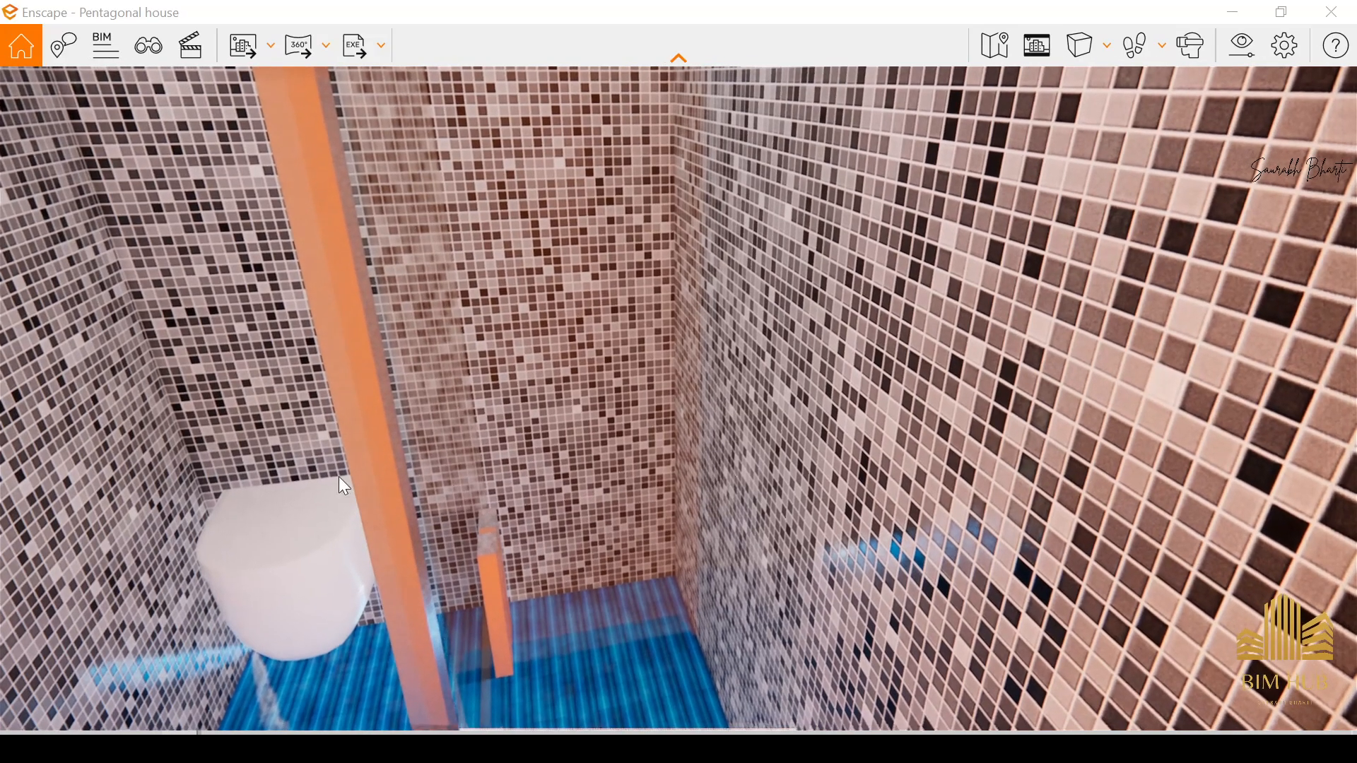
pyautogui.click(208, 617)
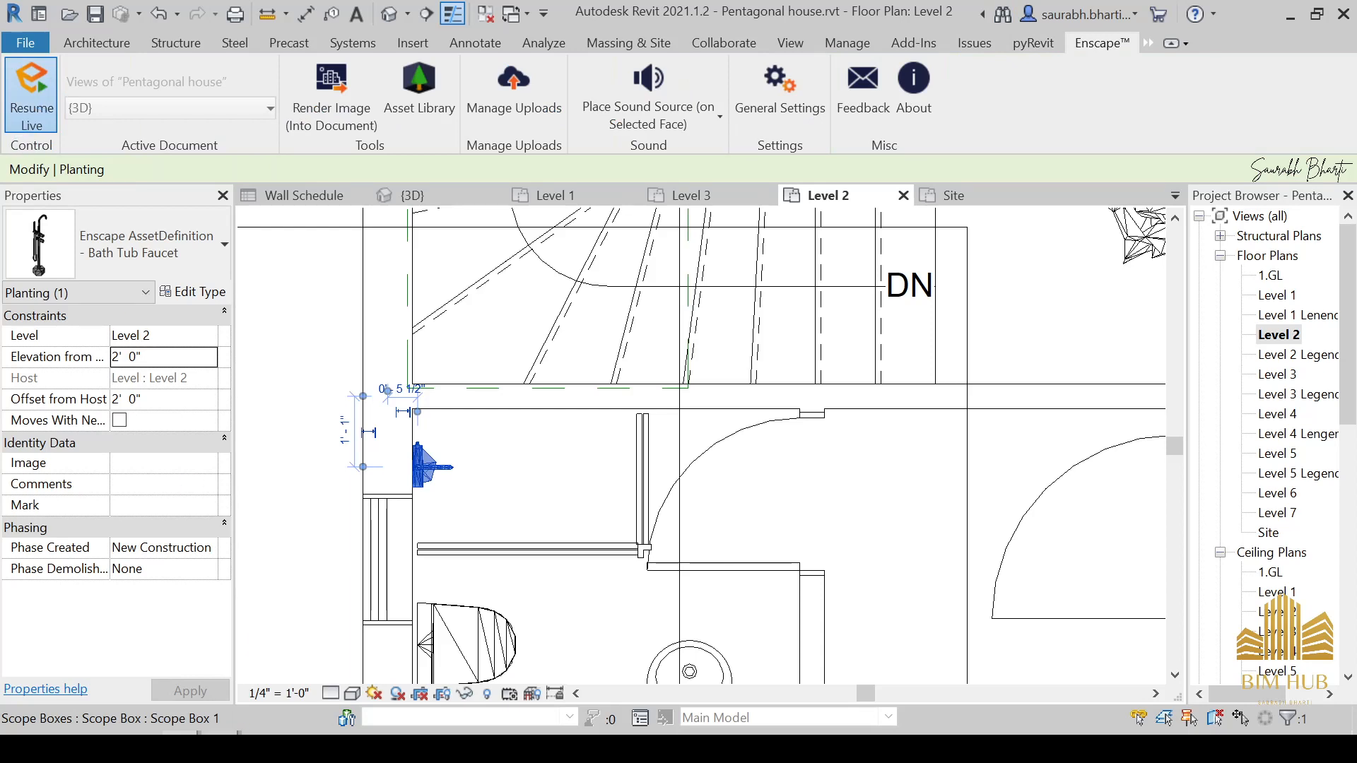
pyautogui.hotkey('alt', 'Tab')
# Step: Walk through the render from the toilet past the standing figures and out to the street in front of the house
pyautogui.moveTo(501, 530); pyautogui.dragTo(198, 375)
pyautogui.press('w')
pyautogui.press('w')
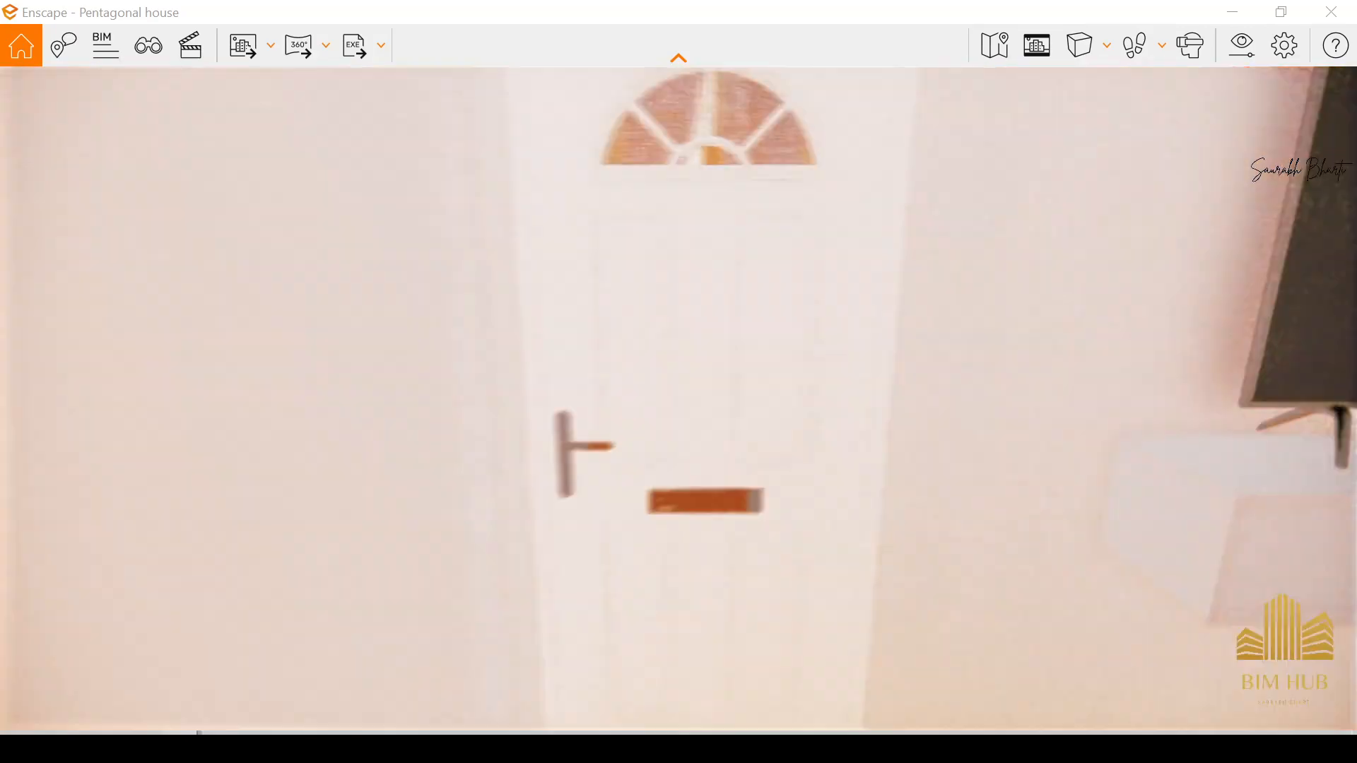
pyautogui.moveTo(198, 374); pyautogui.dragTo(551, 396)
pyautogui.press('w')
pyautogui.press('w')
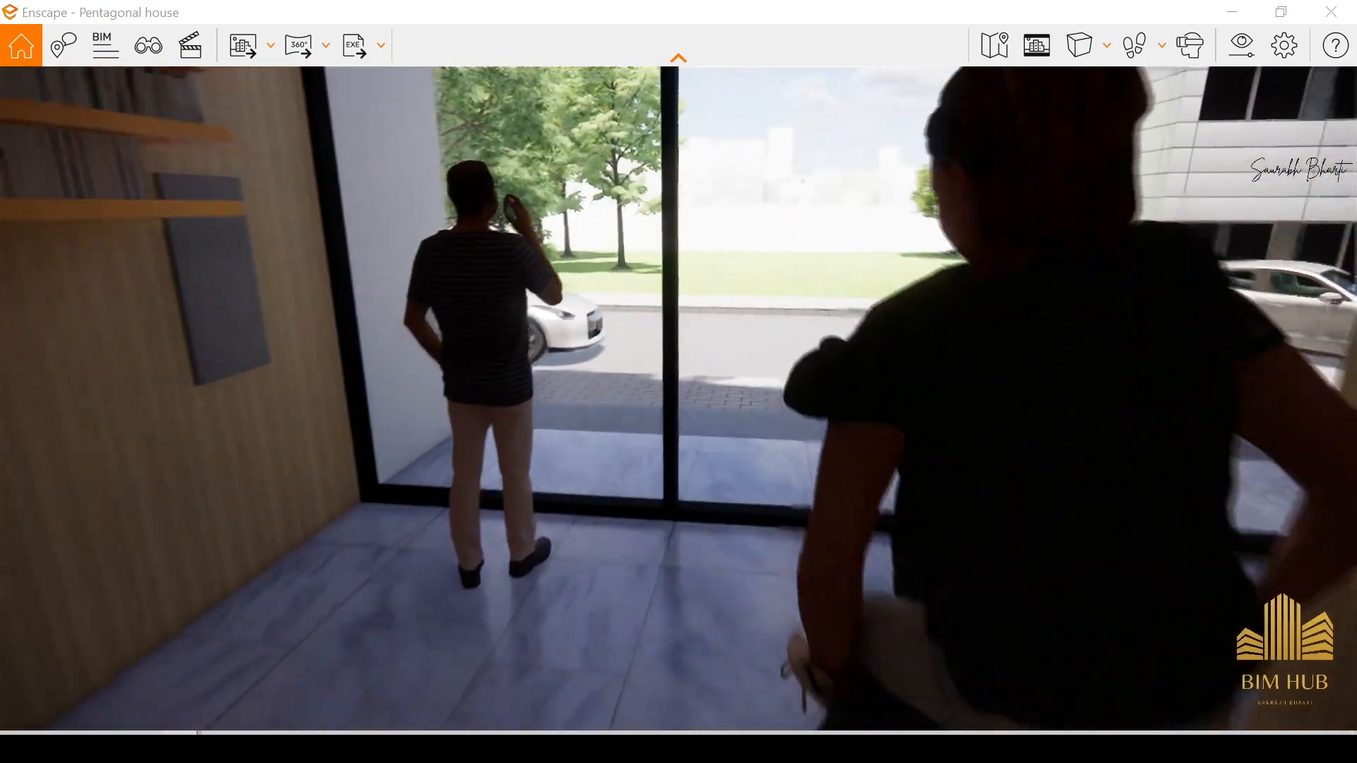
pyautogui.press('w')
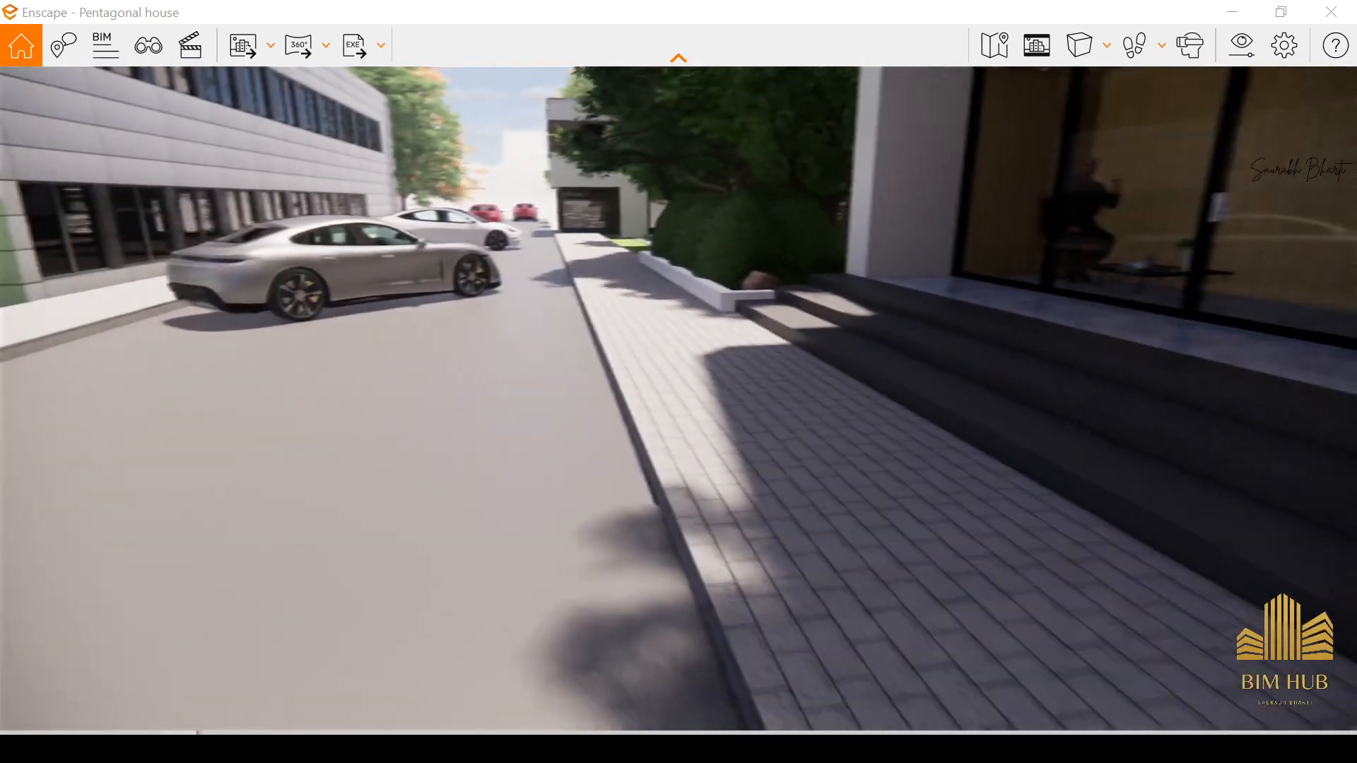
pyautogui.press('w')
pyautogui.click(63, 44)
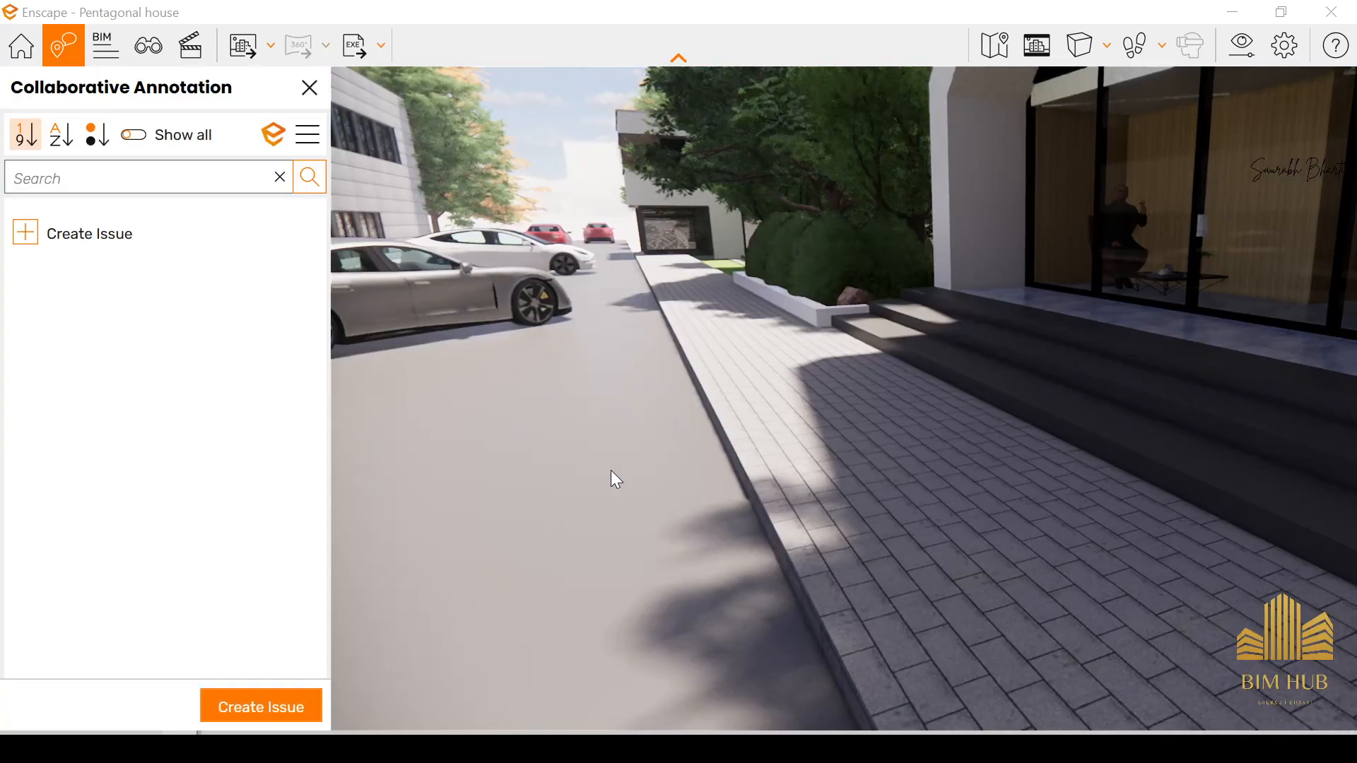
pyautogui.click(307, 87)
# Step: Frame the full front facade from across the street and save the view as a PNG screenshot on the Desktop
pyautogui.press('w')
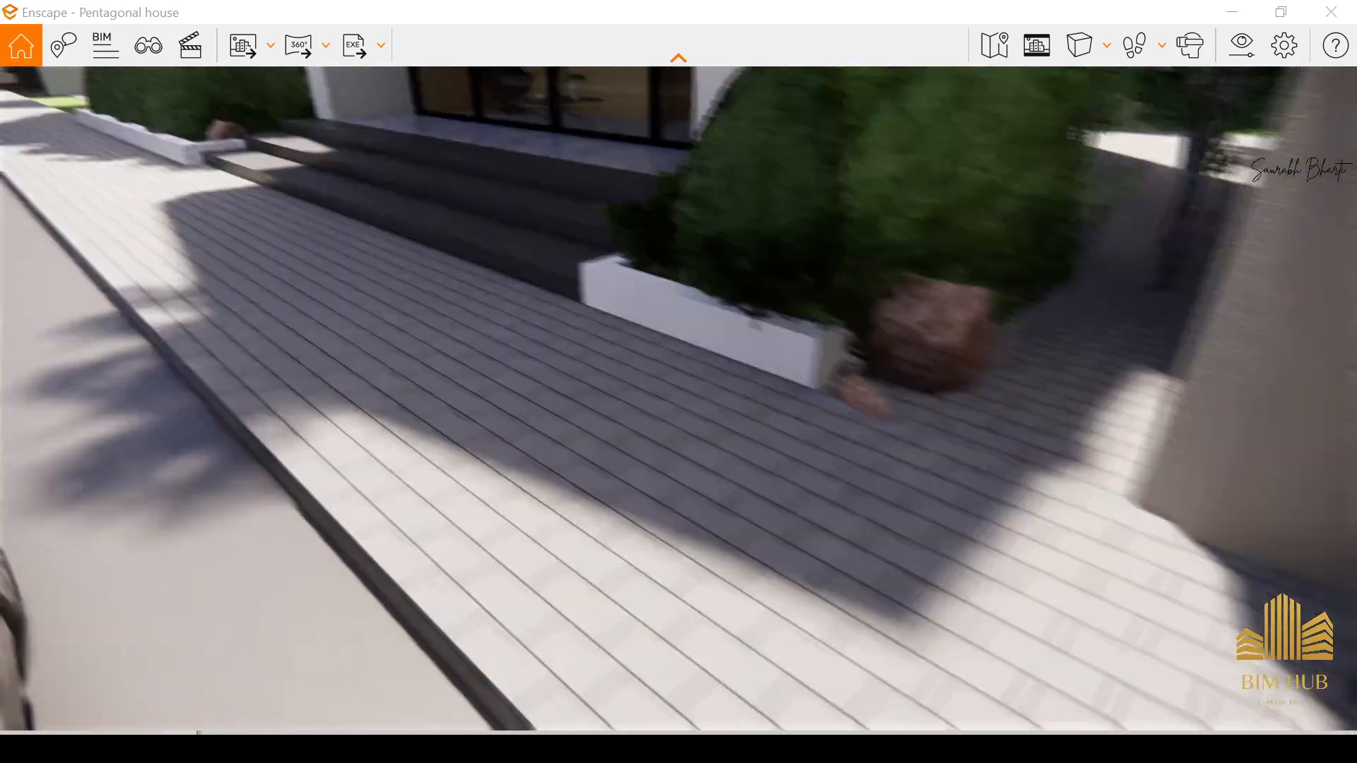
pyautogui.press('w')
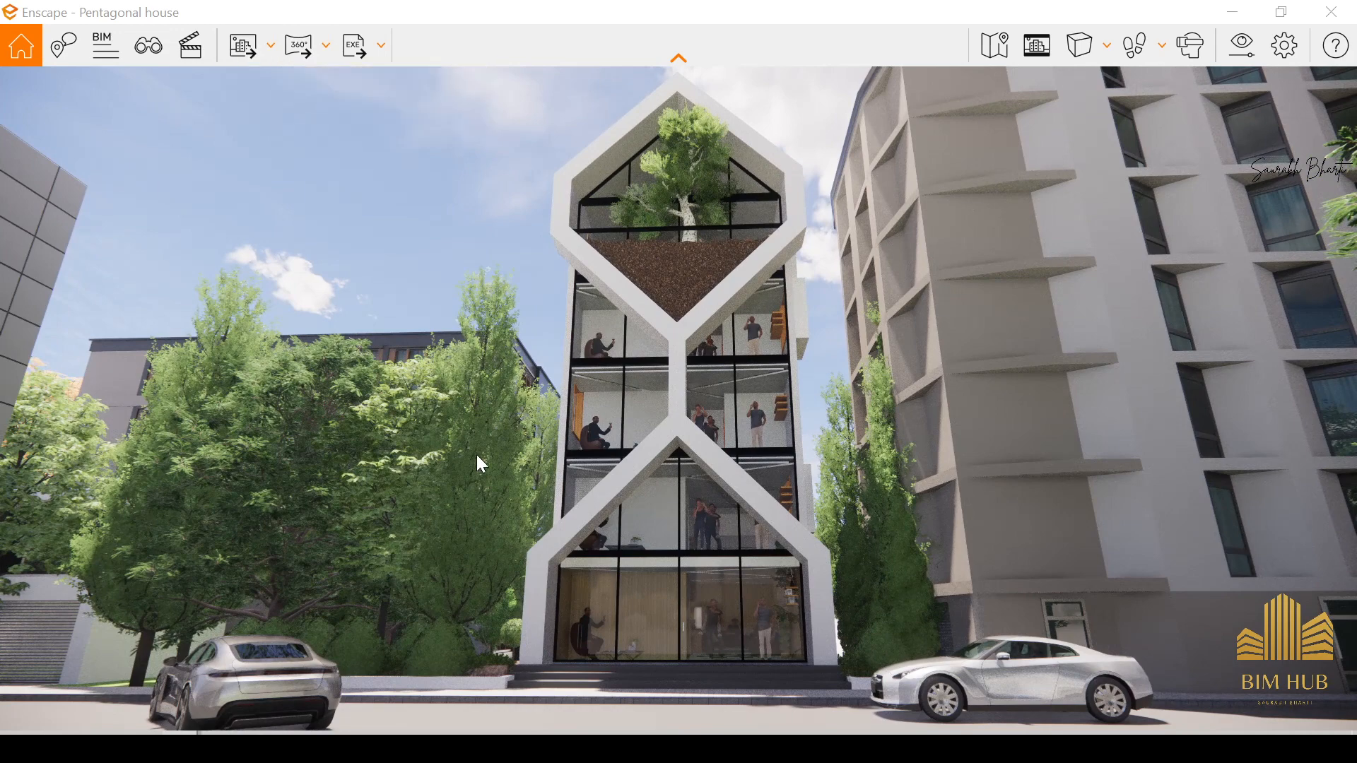
pyautogui.click(239, 49)
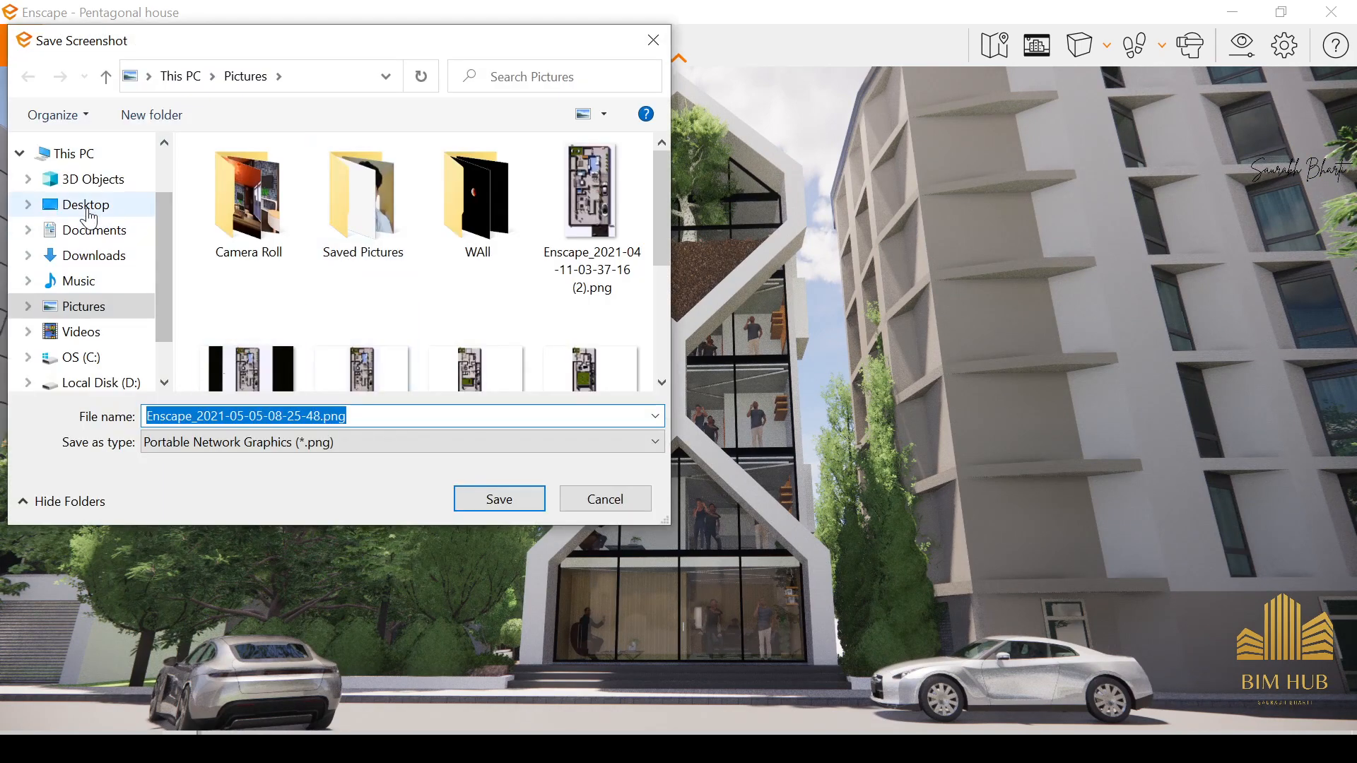
pyautogui.click(85, 205)
pyautogui.click(495, 501)
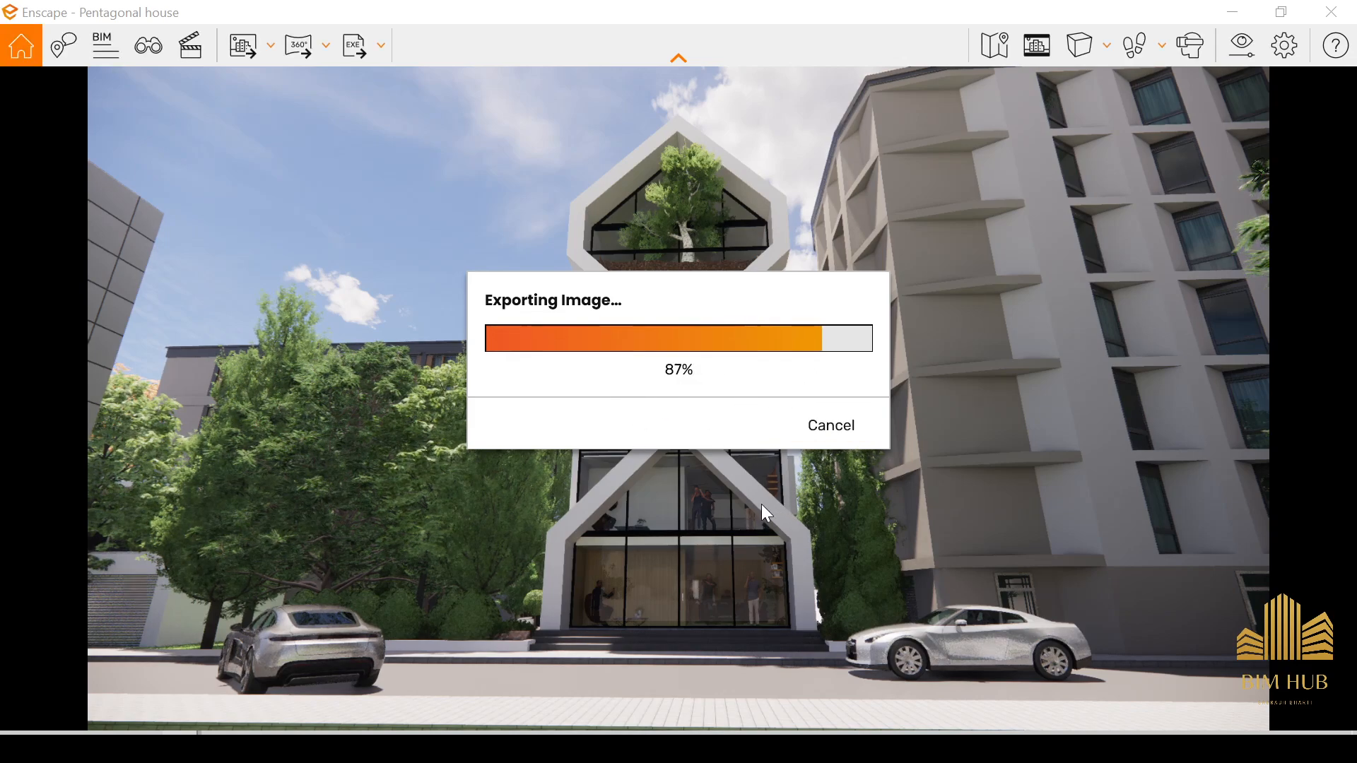
# Step: Switch to fly mode and view the front of the house and its neighbours from a raised point farther across the street
pyautogui.press('w')
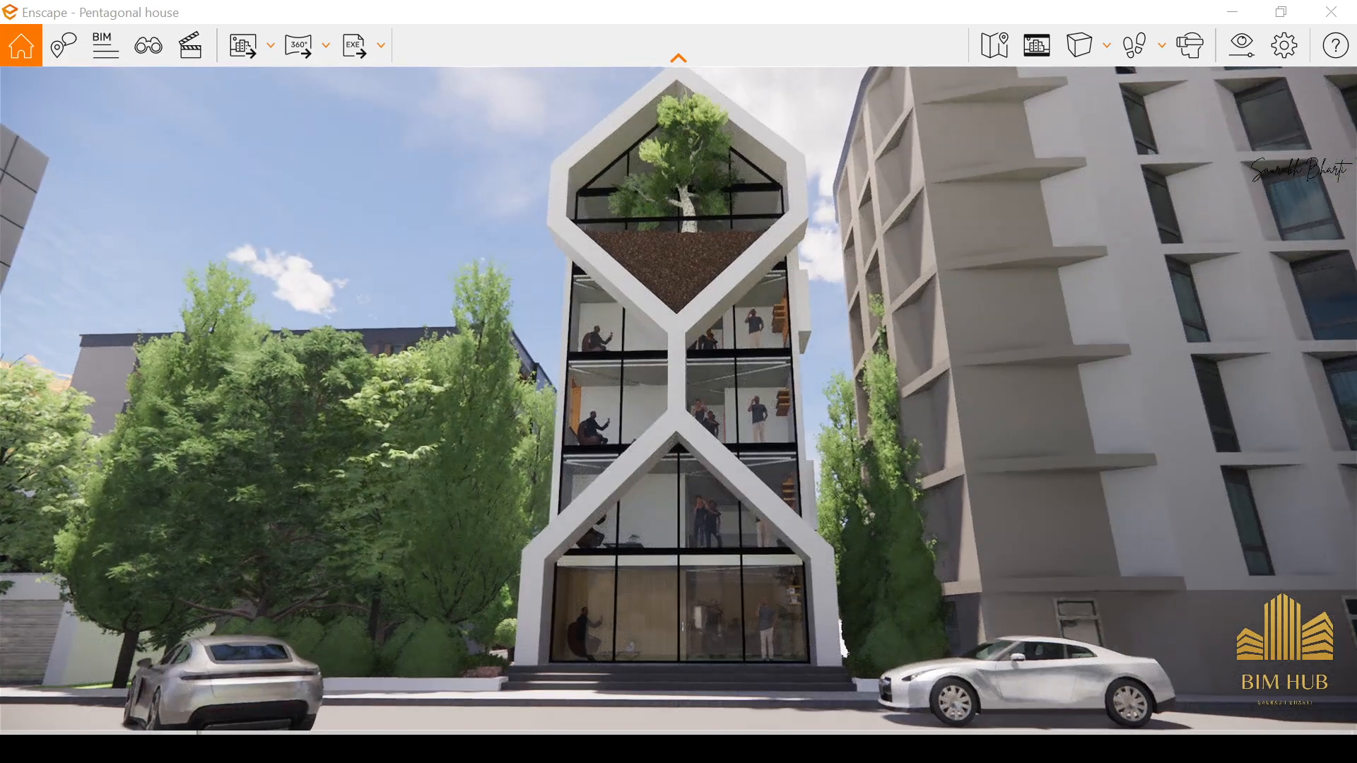
pyautogui.press('space')
pyautogui.press('space')
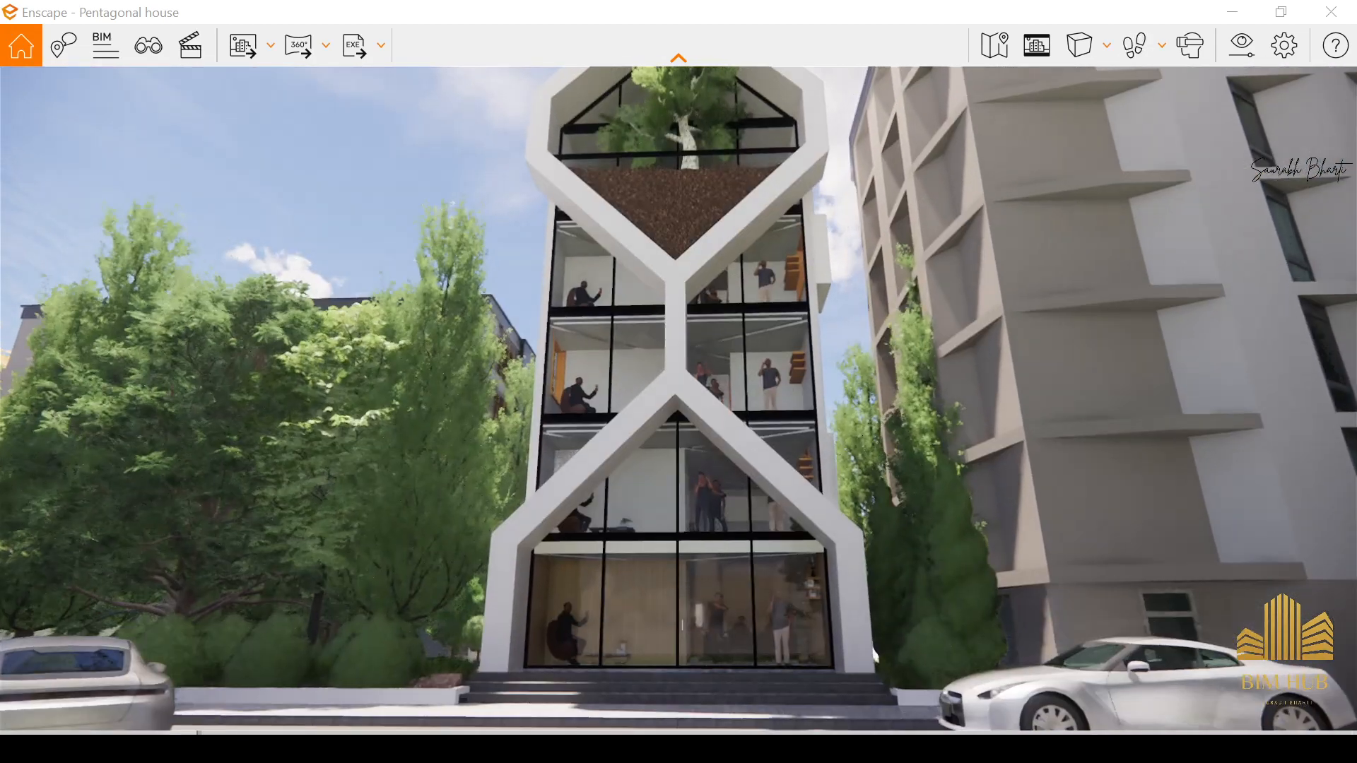
pyautogui.press('s')
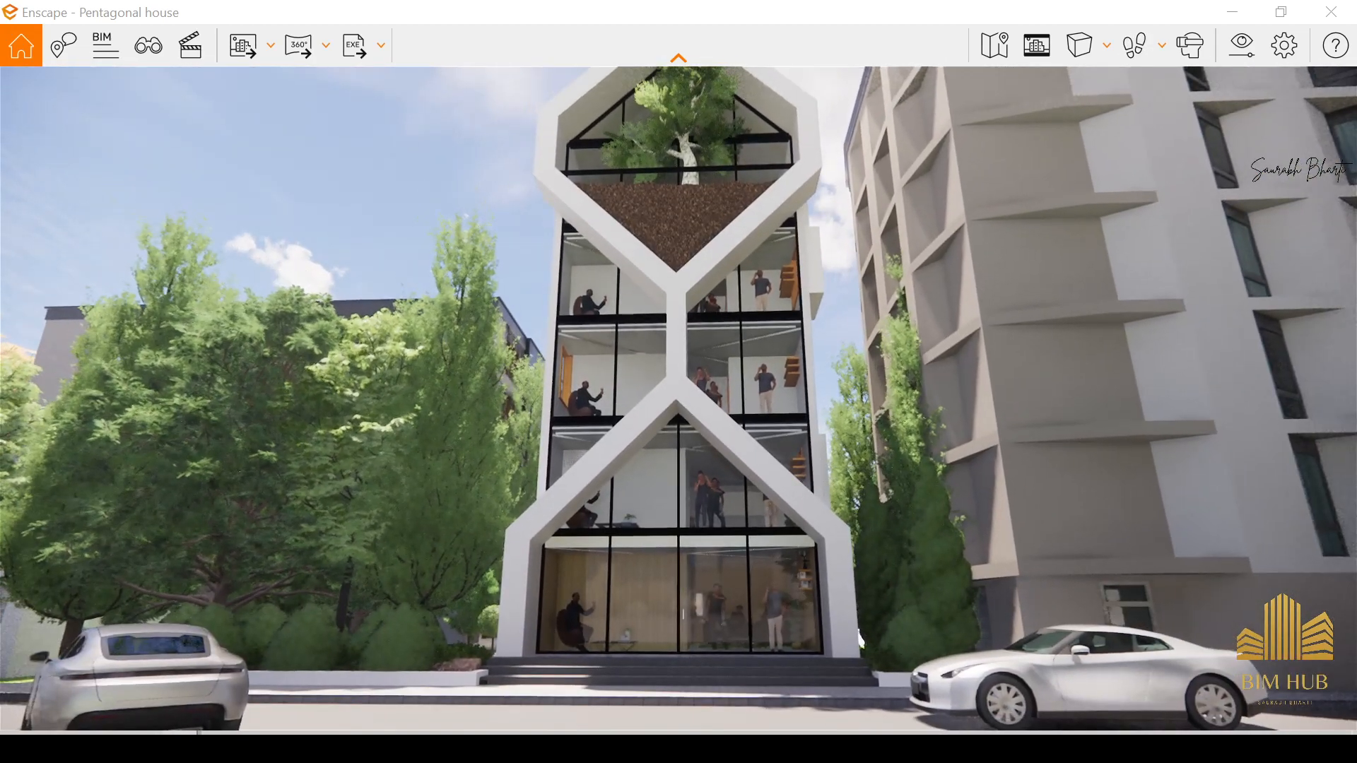
pyautogui.press('space')
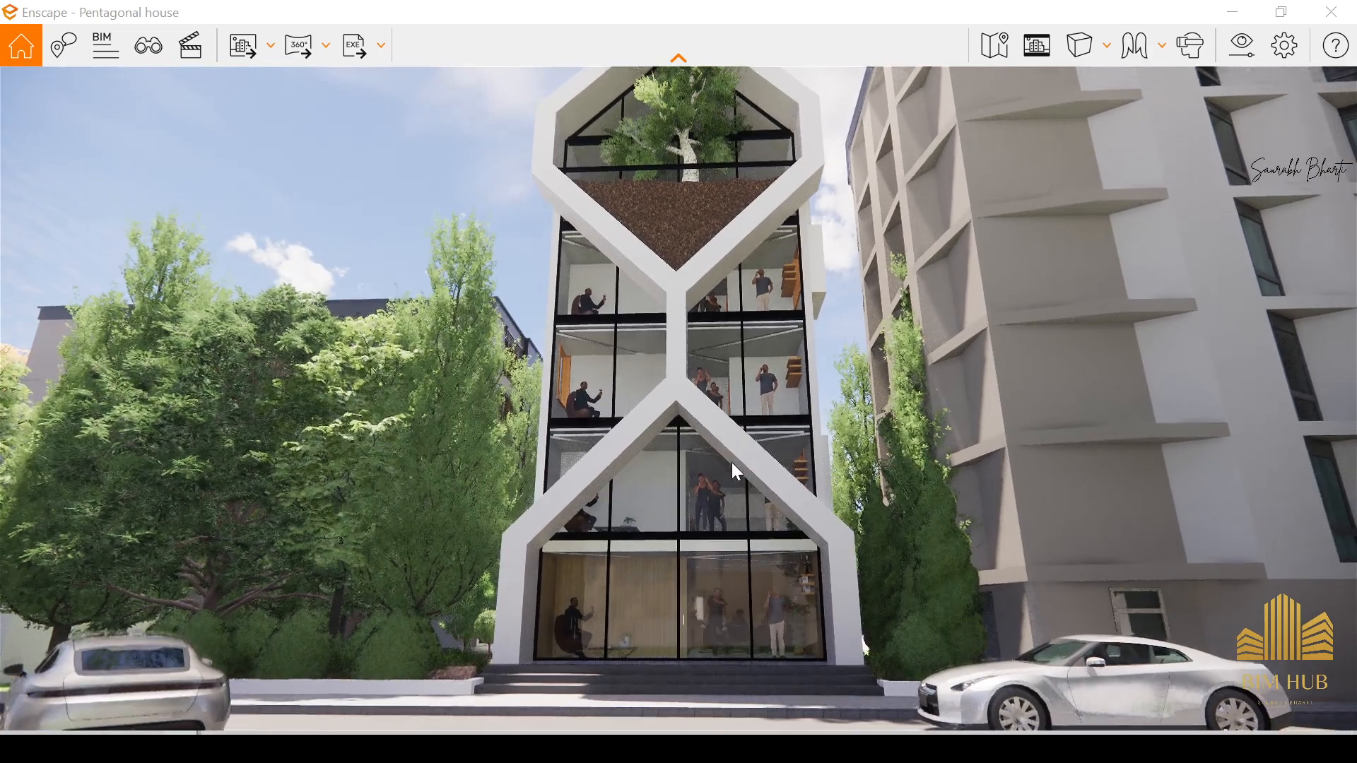
pyautogui.press('s')
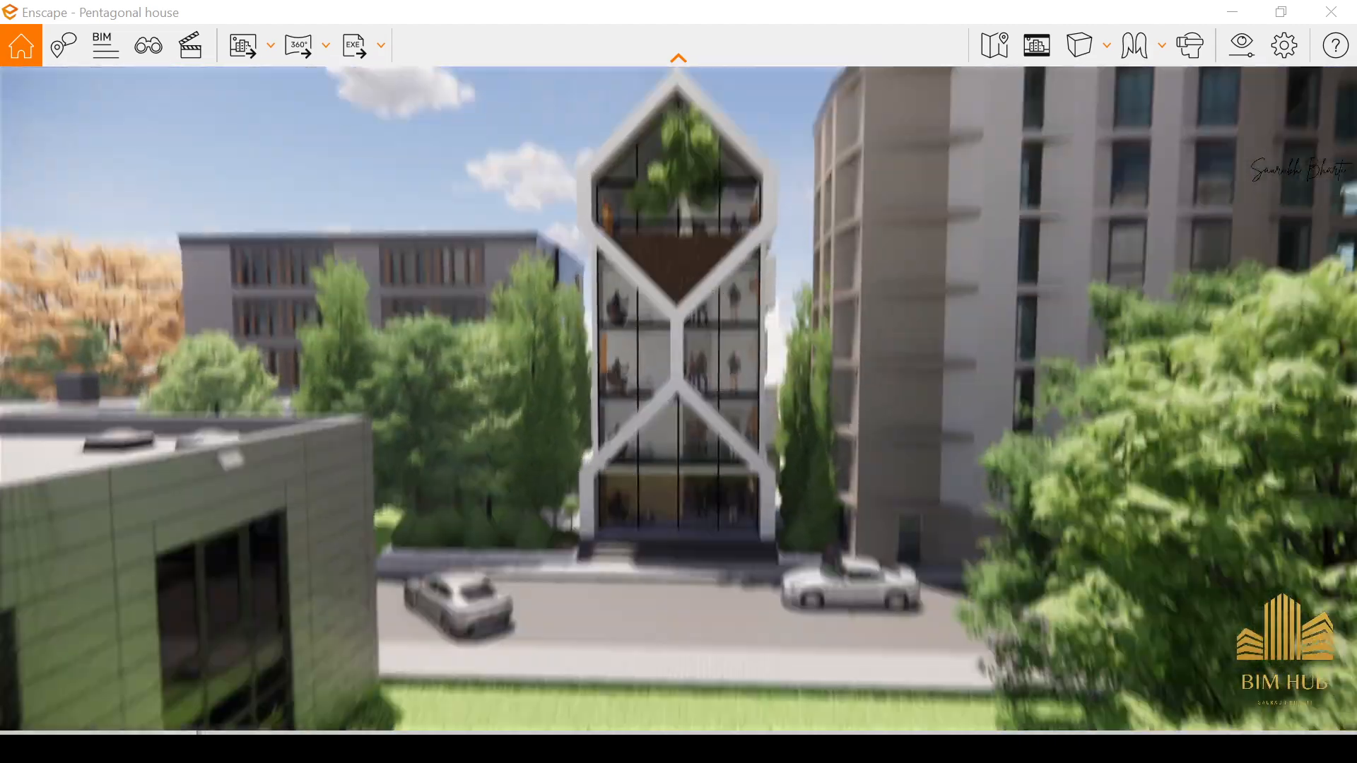
pyautogui.moveTo(679, 382); pyautogui.dragTo(659, 326)
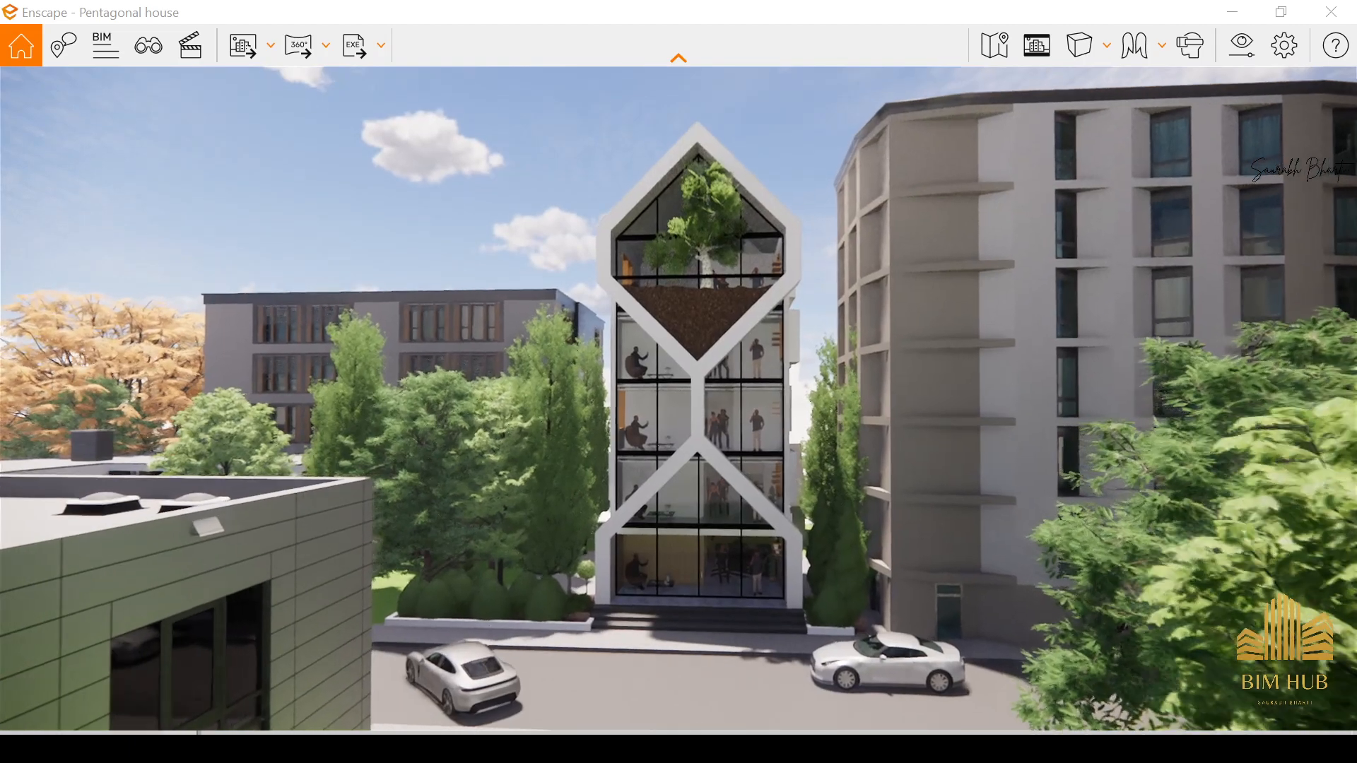
# Step: Frame an angled view of the house and the adjacent apartment block from above the roof opposite and save it as a PNG screenshot
pyautogui.press('space')
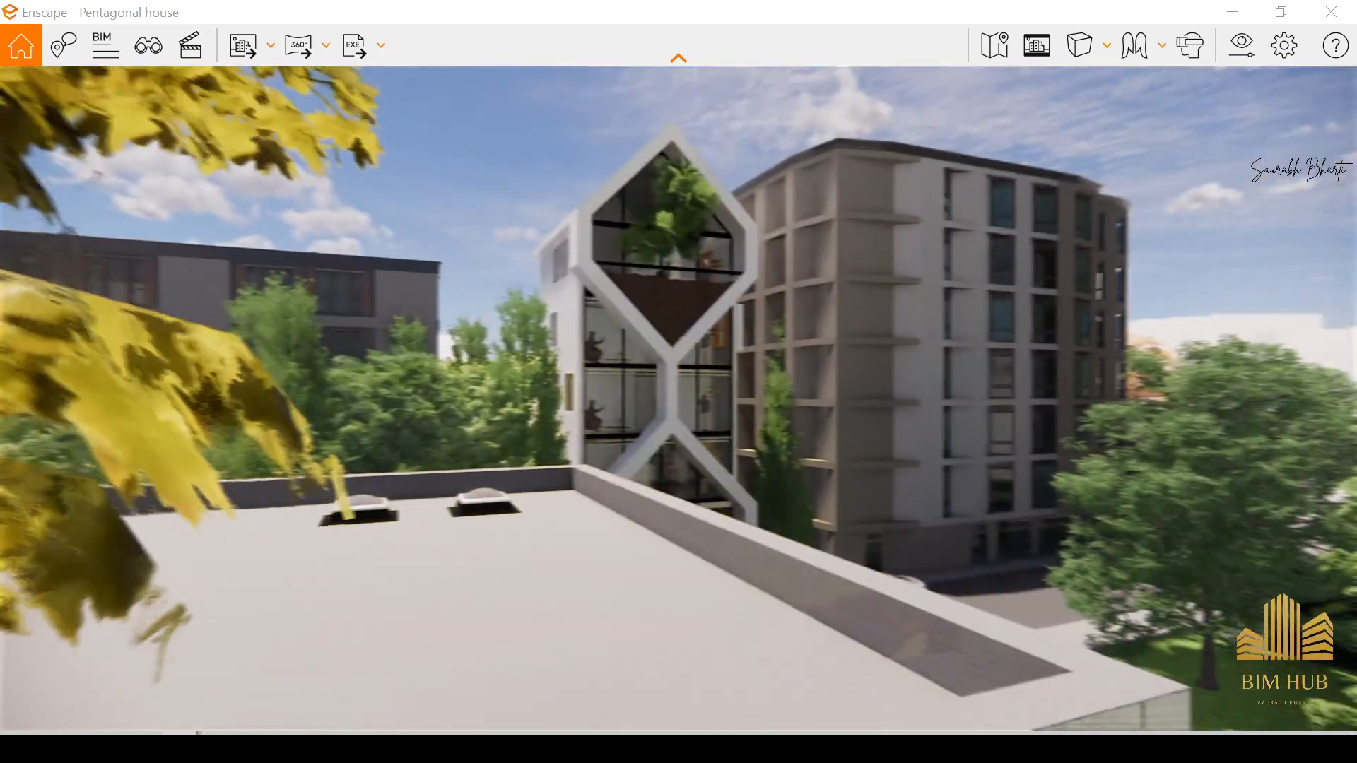
pyautogui.press('w')
pyautogui.press('space')
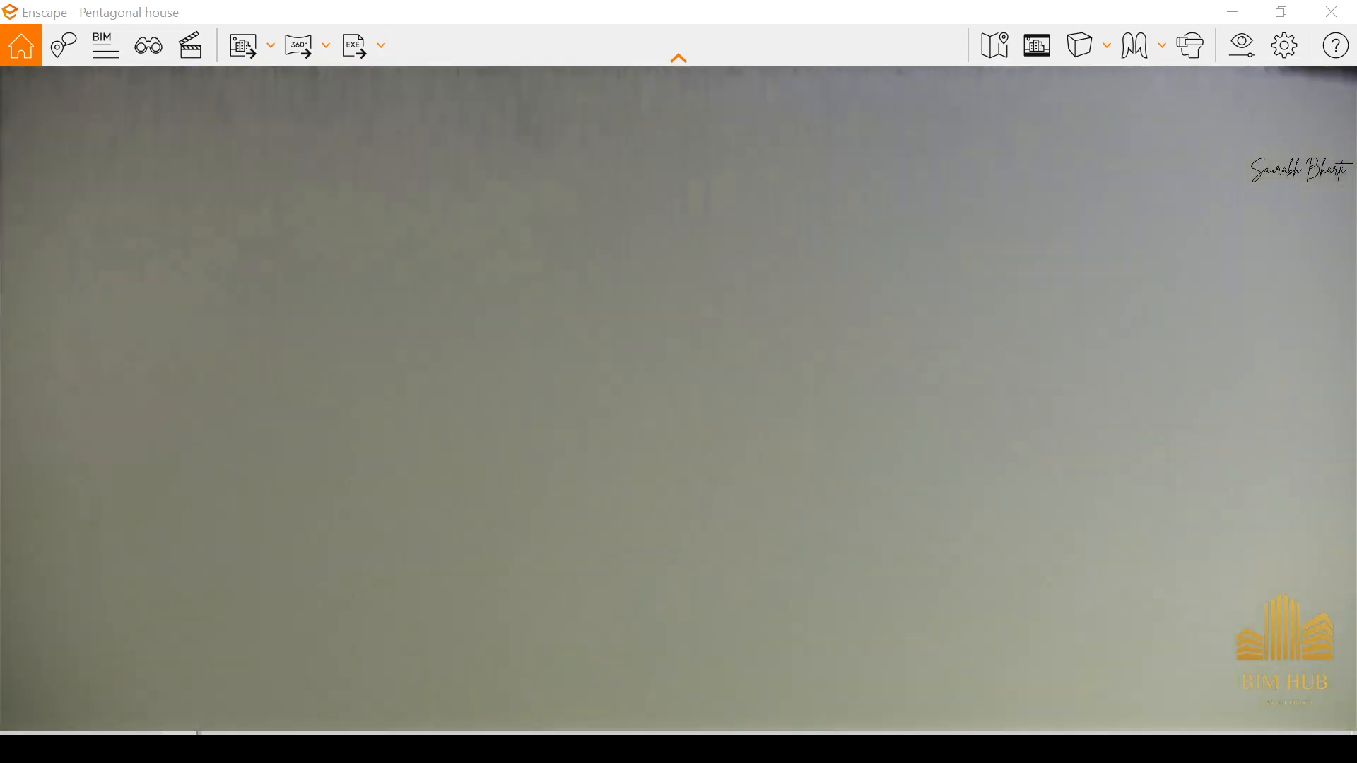
pyautogui.press('s')
pyautogui.press('w')
pyautogui.moveTo(679, 381); pyautogui.dragTo(890, 417)
pyautogui.press('space')
pyautogui.press('s')
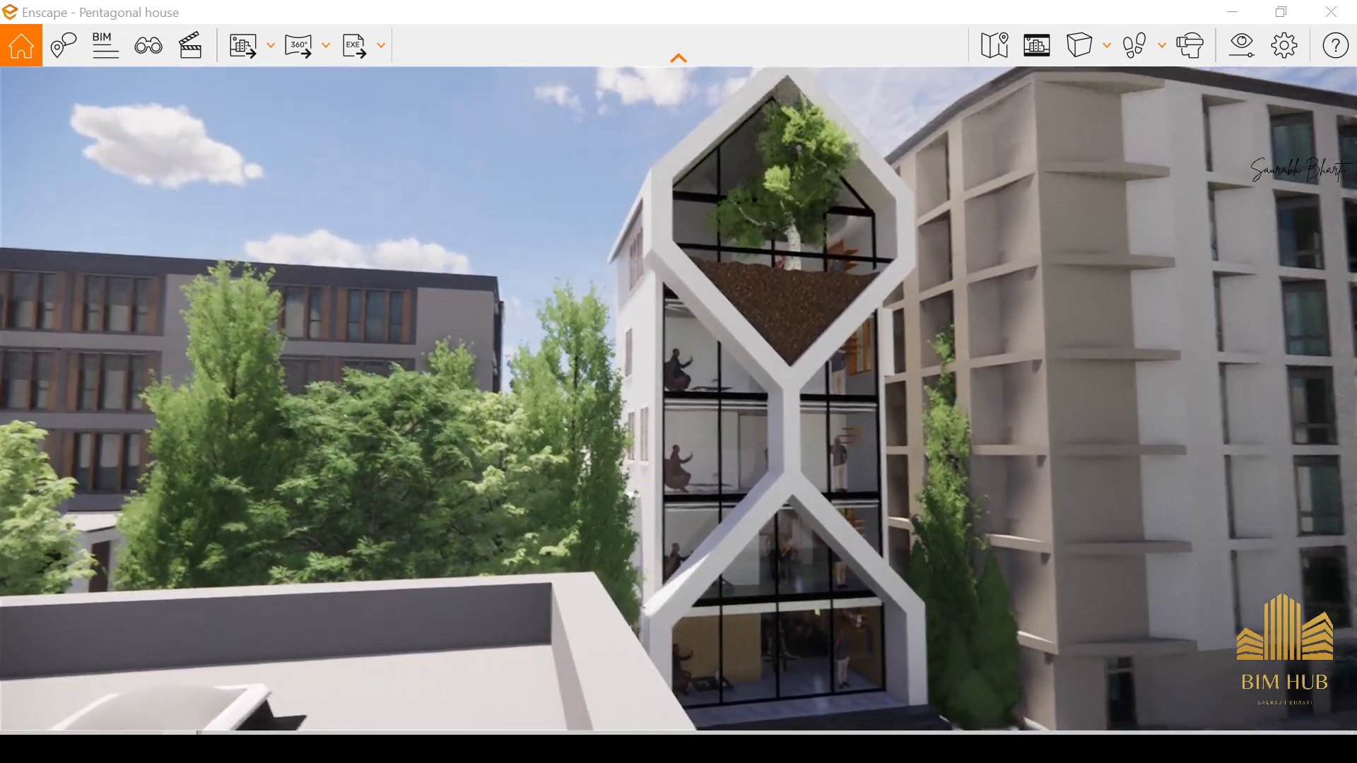
pyautogui.moveTo(650, 524); pyautogui.dragTo(698, 545)
pyautogui.moveTo(563, 531); pyautogui.dragTo(771, 523)
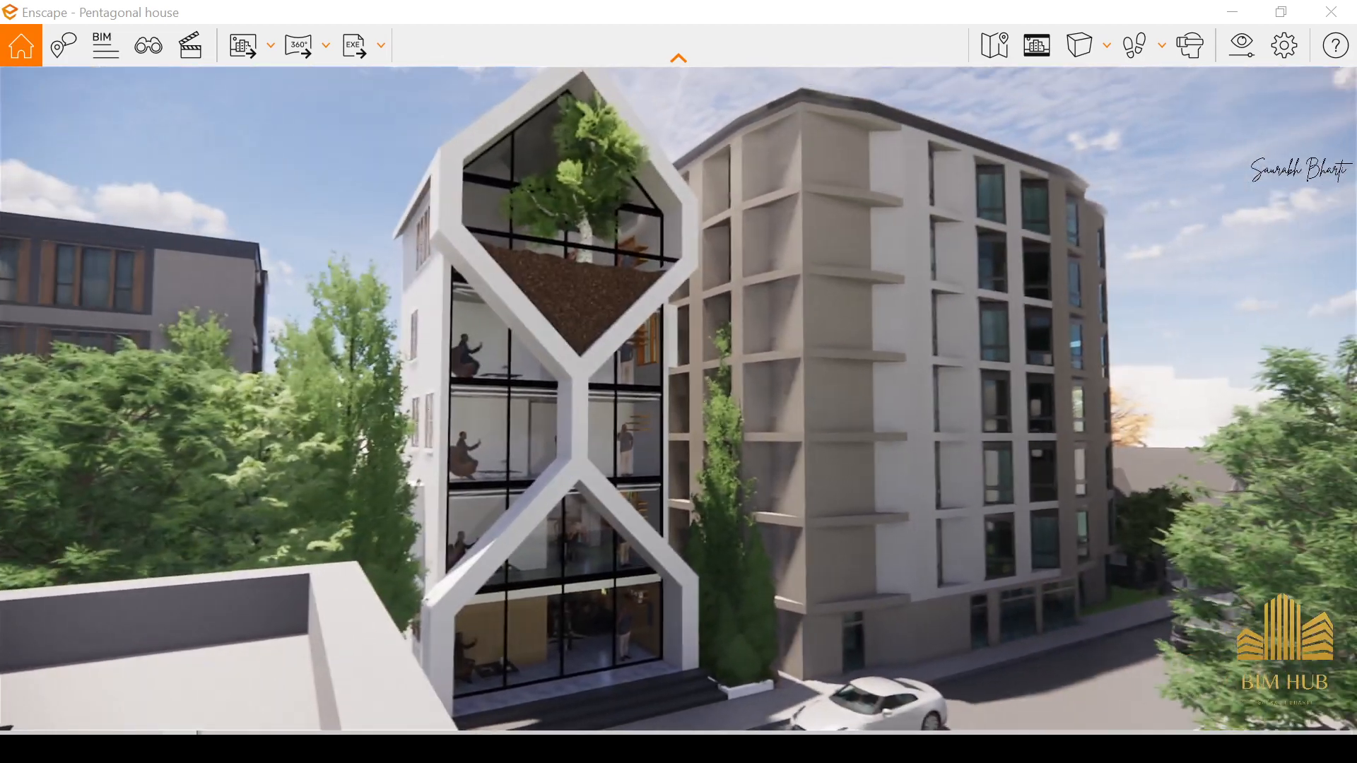
pyautogui.moveTo(210, 209); pyautogui.dragTo(253, 209)
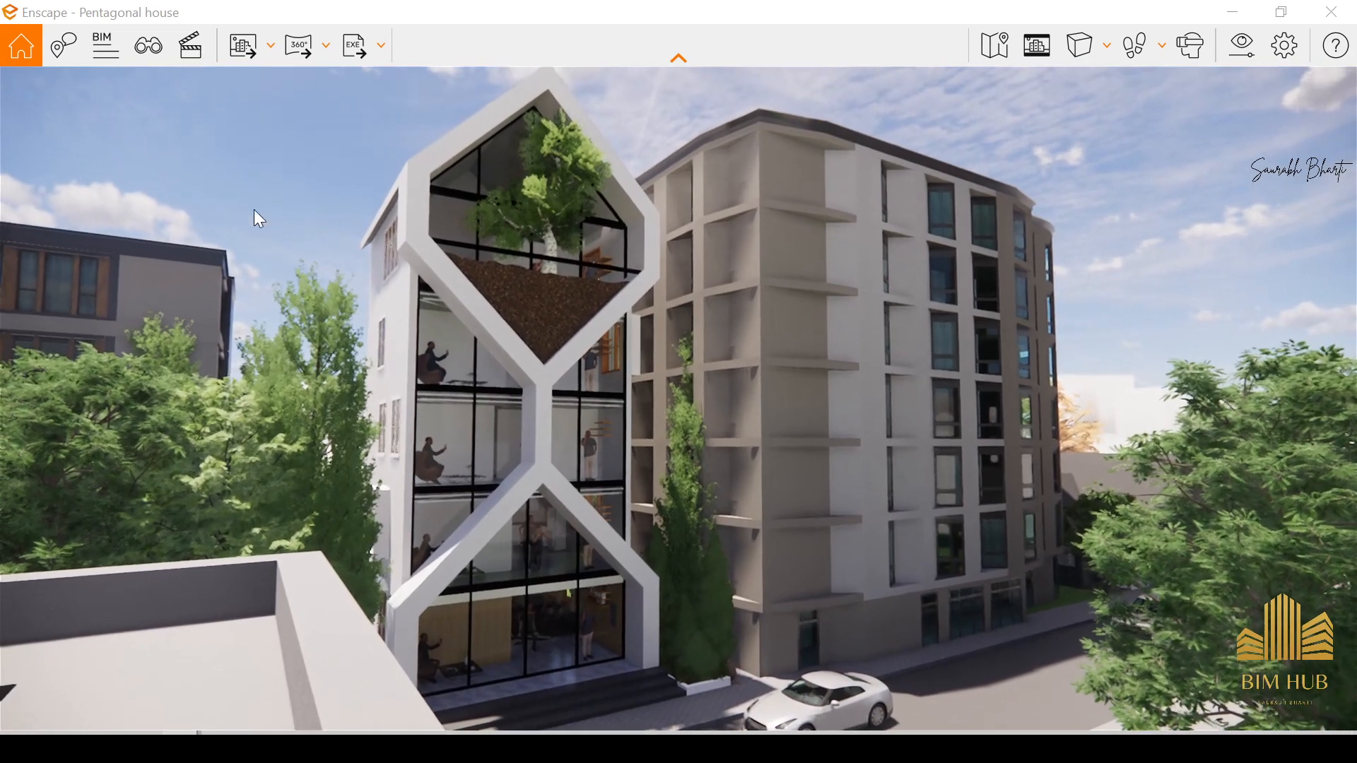
pyautogui.click(238, 47)
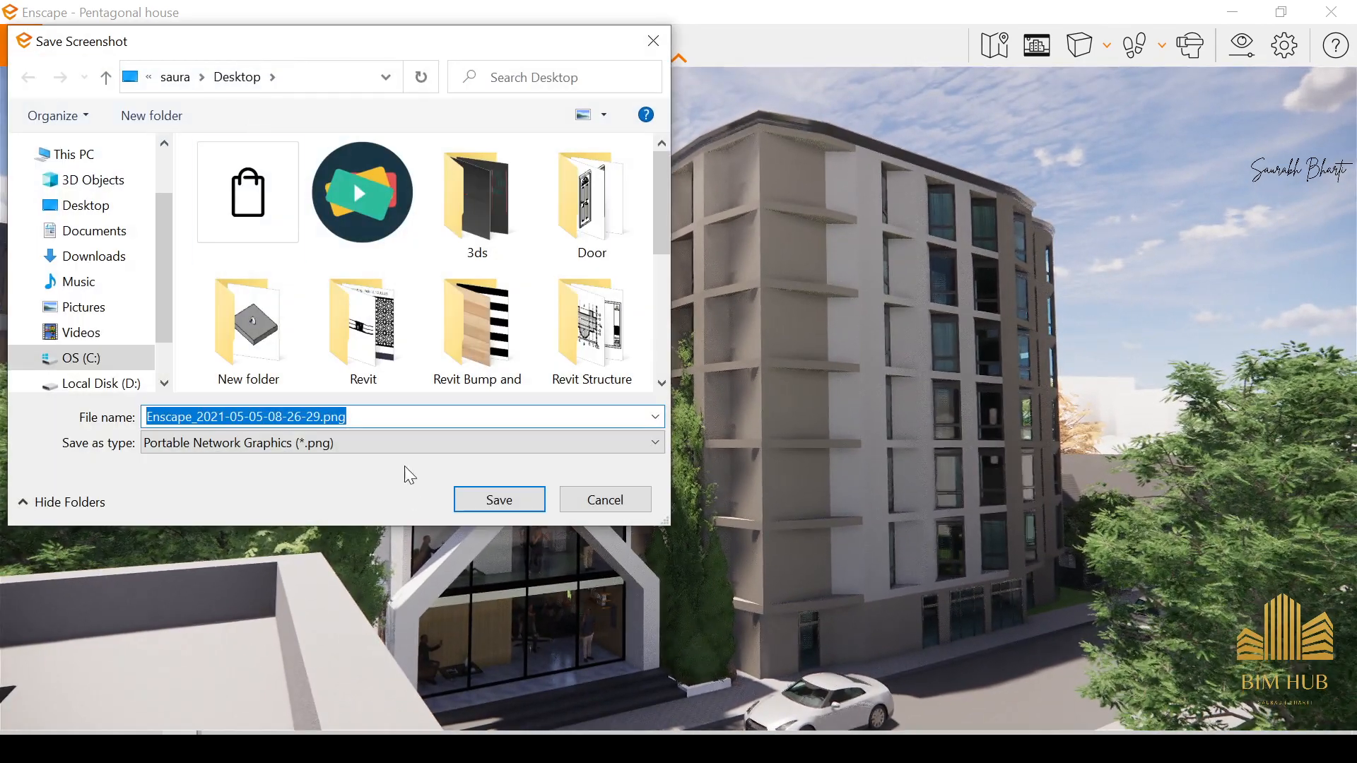
pyautogui.click(467, 496)
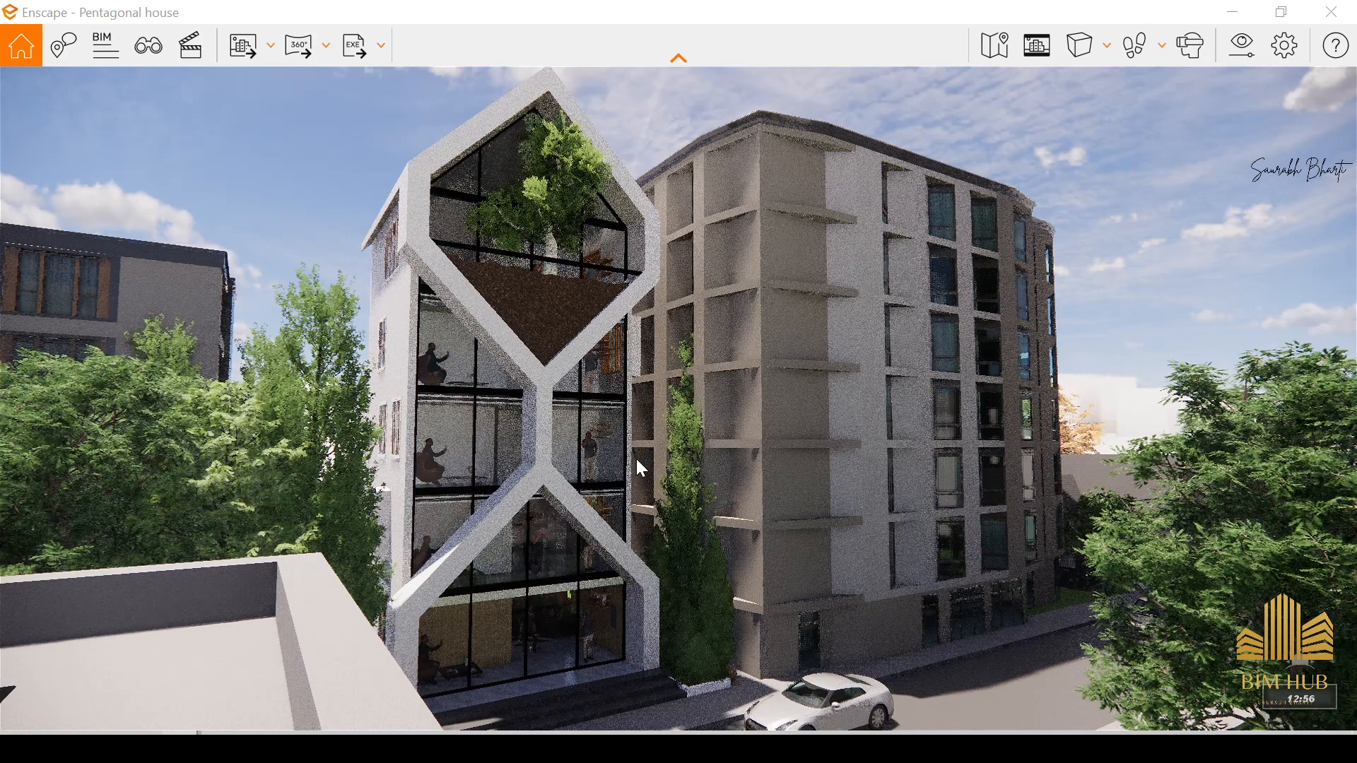
# Step: Shift the sunlight, frame the house front head-on from a raised viewpoint, and save that view as a screenshot
pyautogui.moveTo(536, 468); pyautogui.dragTo(481, 495, button='right')
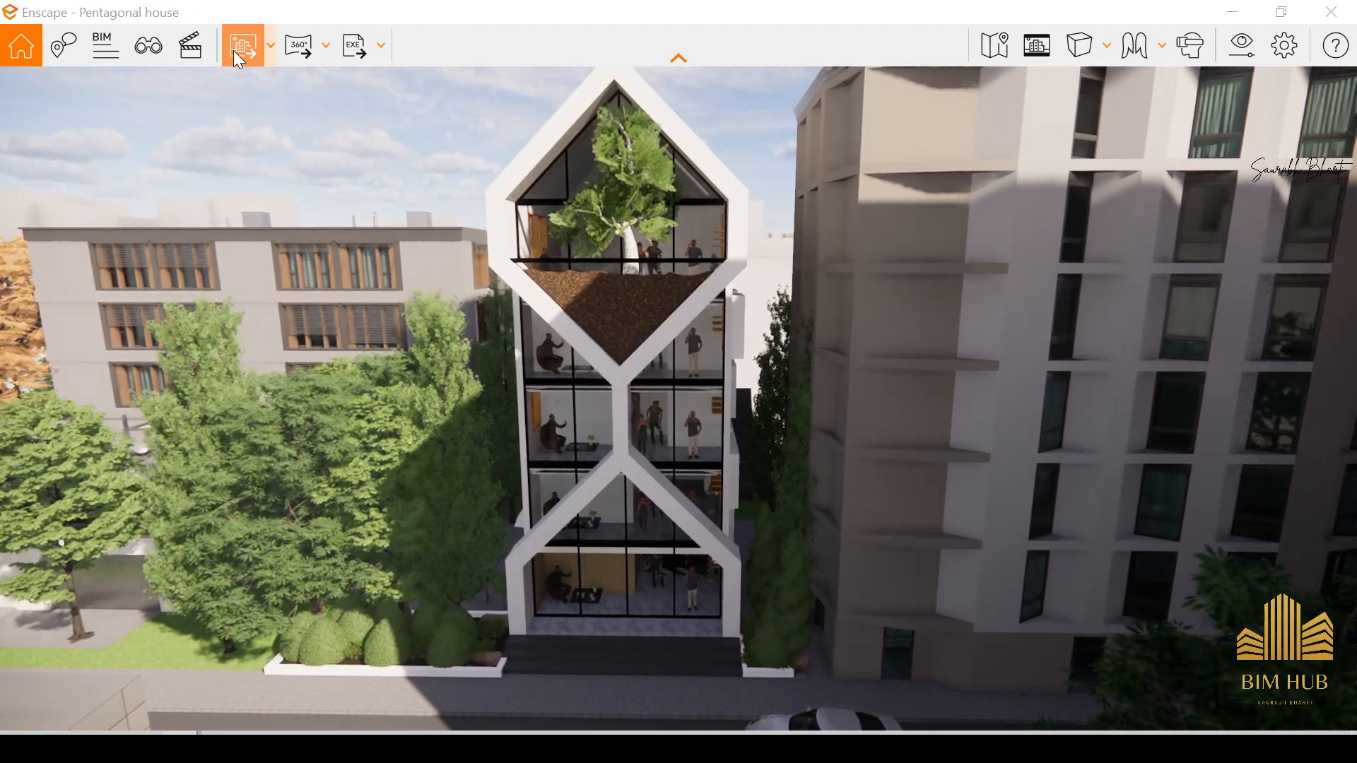
pyautogui.click(234, 50)
pyautogui.click(583, 502)
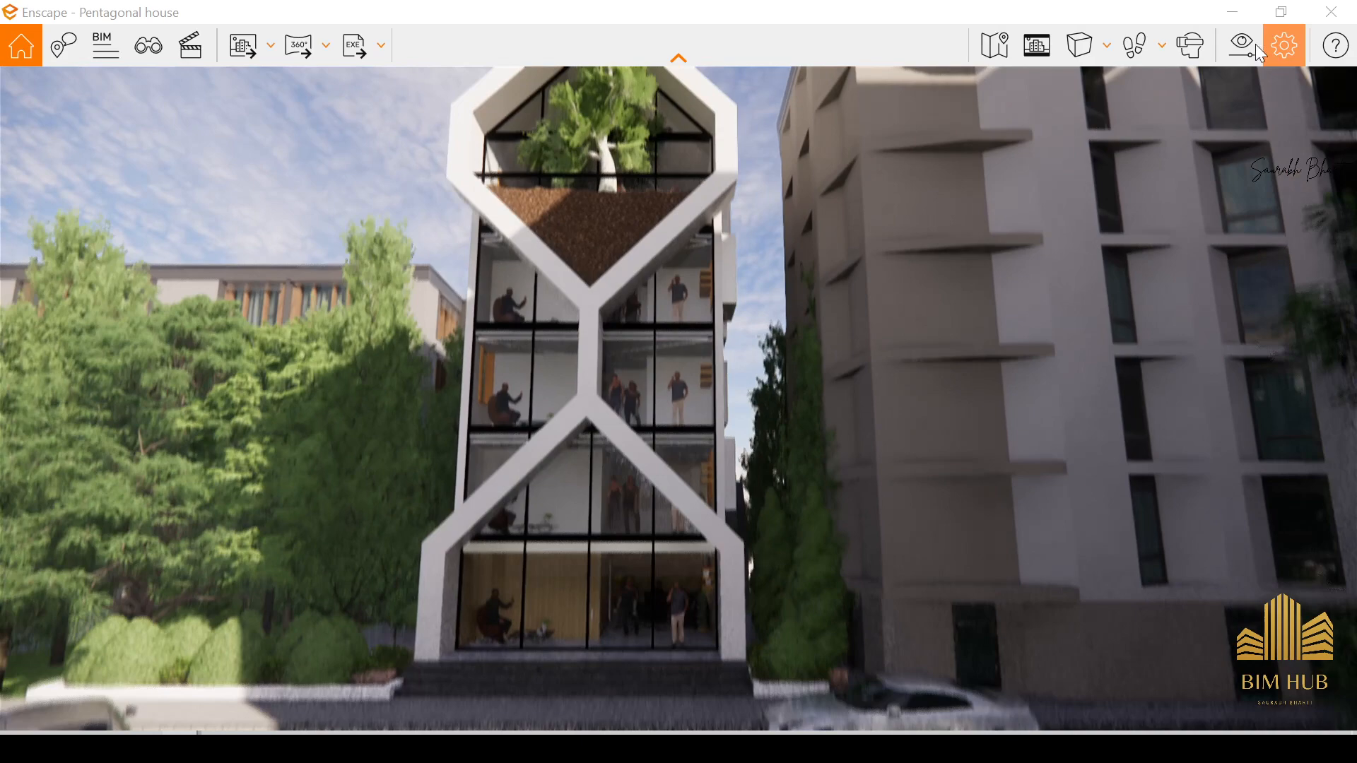
# Step: Review the Image, Atmosphere, Sky and Output options in the visual settings
pyautogui.click(1238, 42)
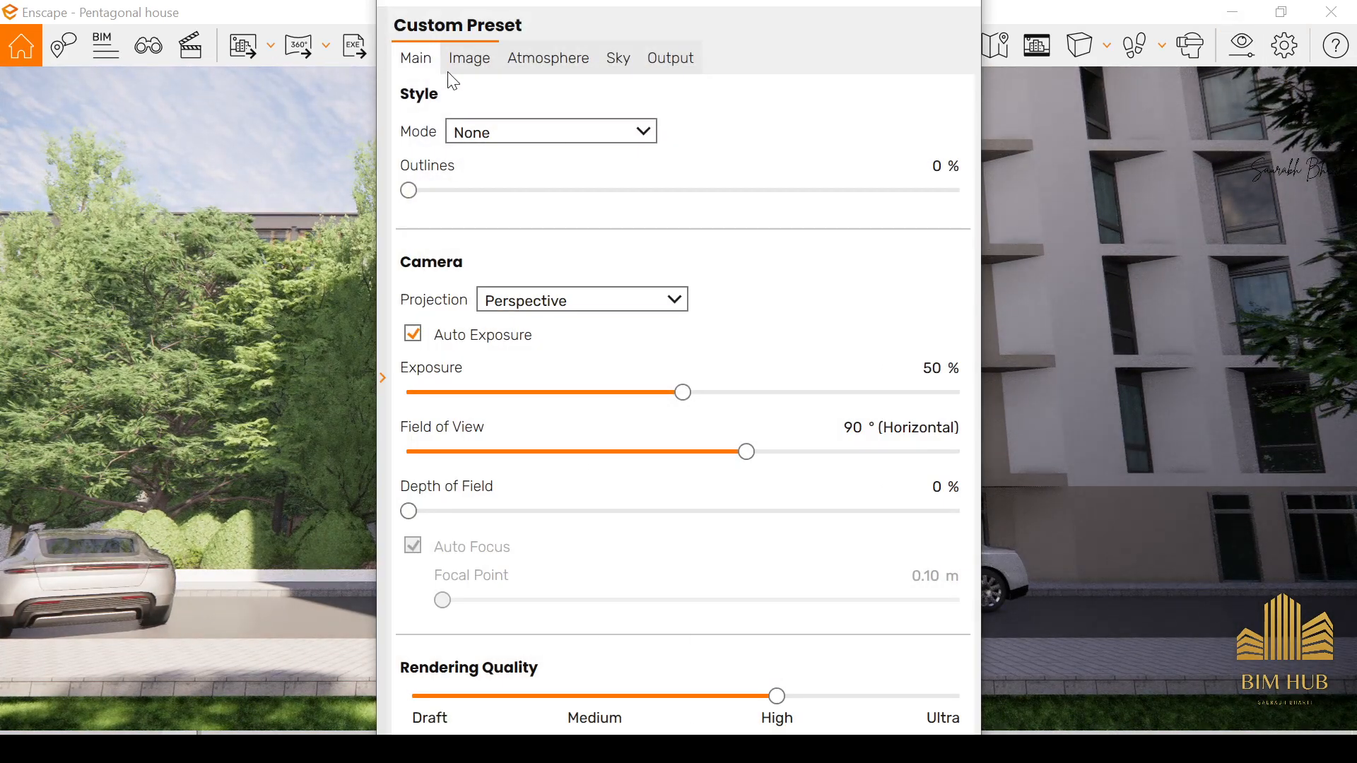
pyautogui.click(466, 59)
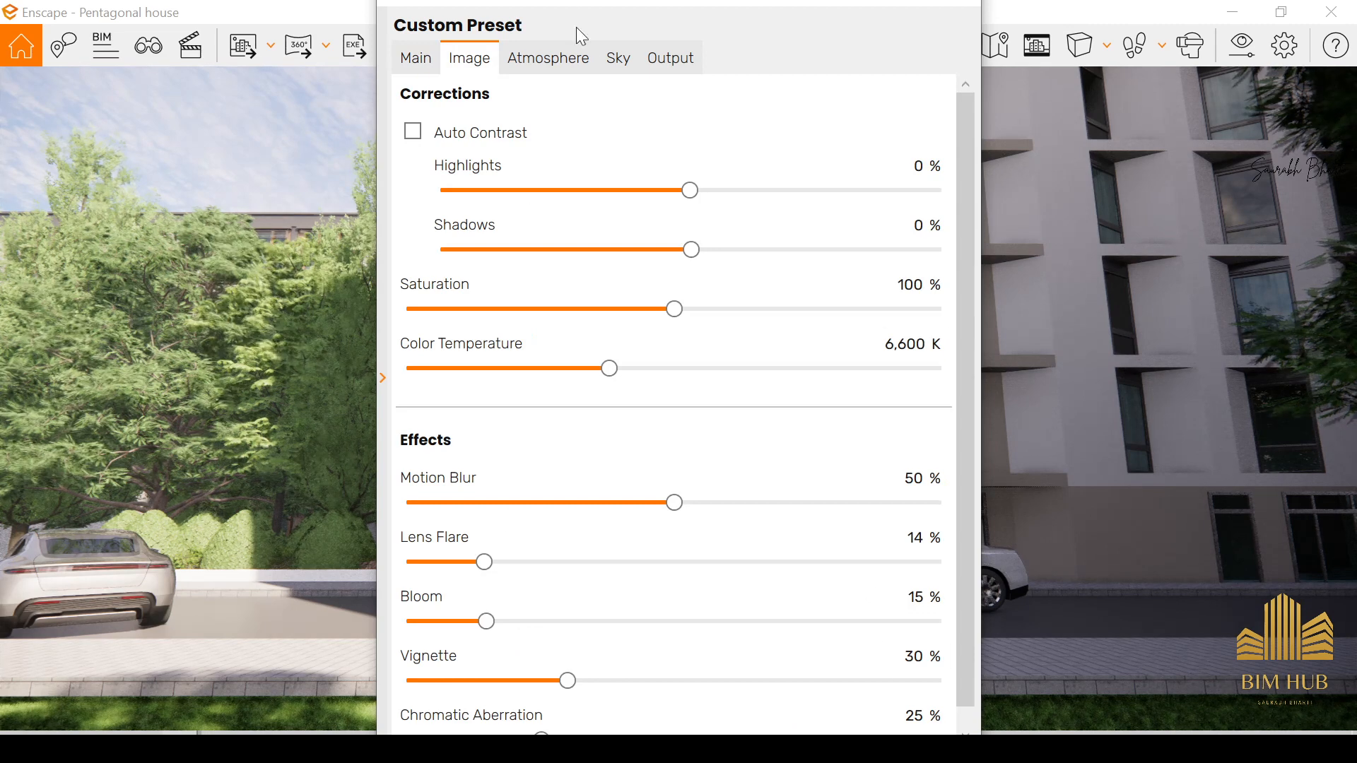
pyautogui.click(564, 58)
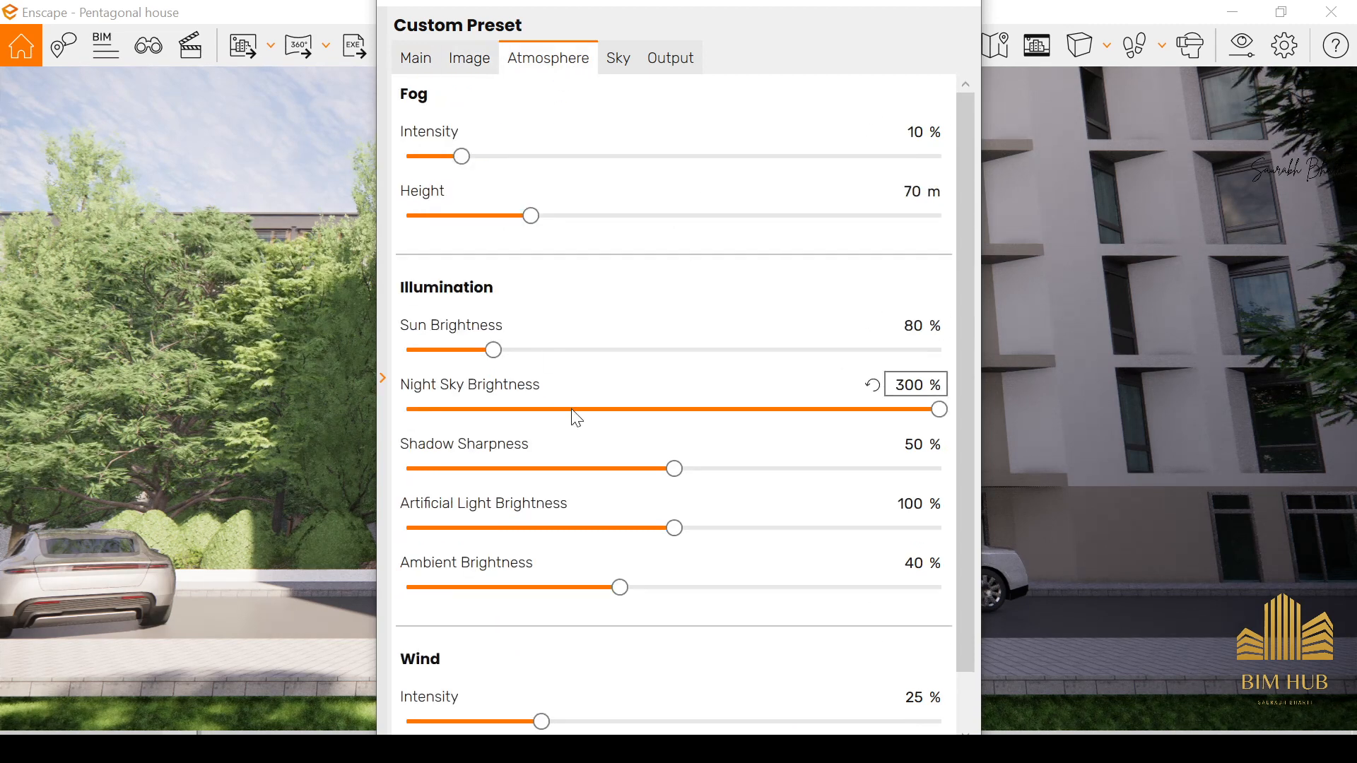
pyautogui.click(619, 62)
pyautogui.click(652, 64)
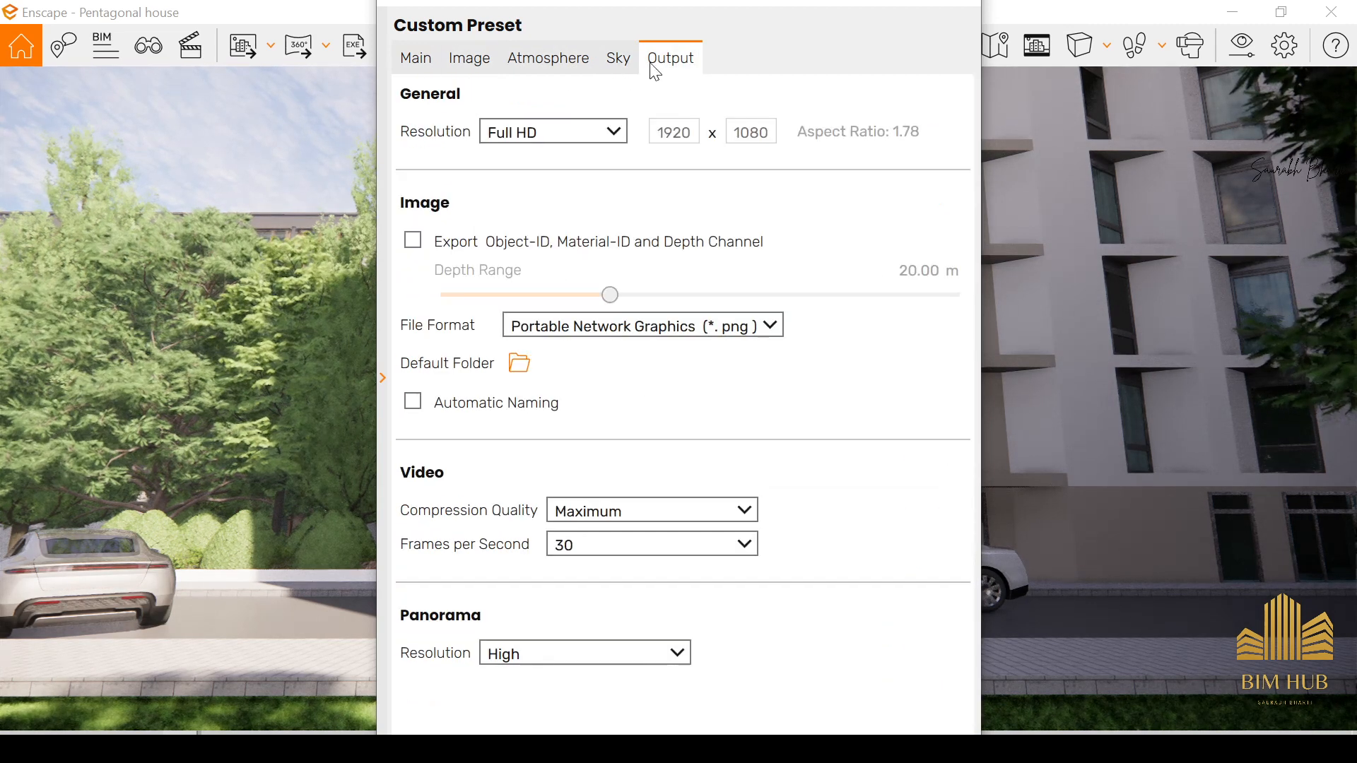
pyautogui.click(475, 55)
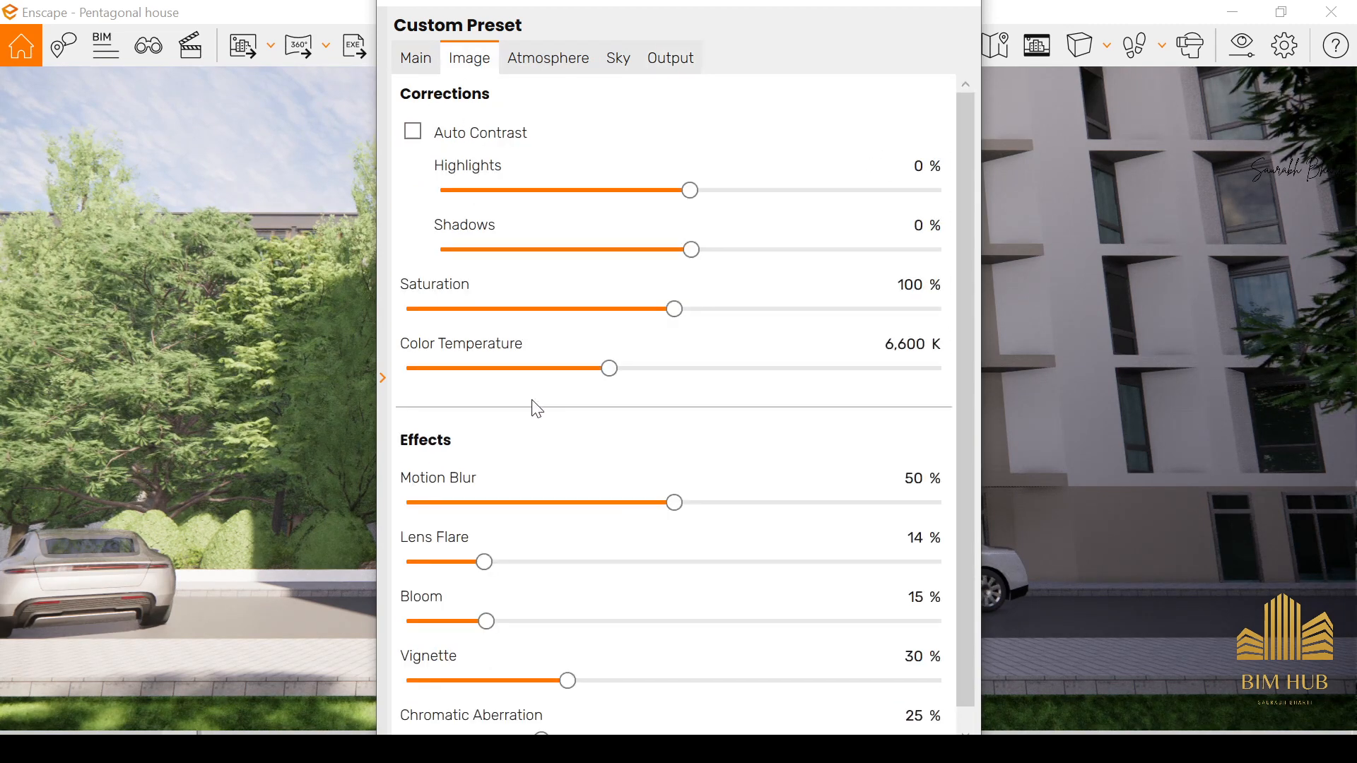
pyautogui.scroll(-1, 512, 211)
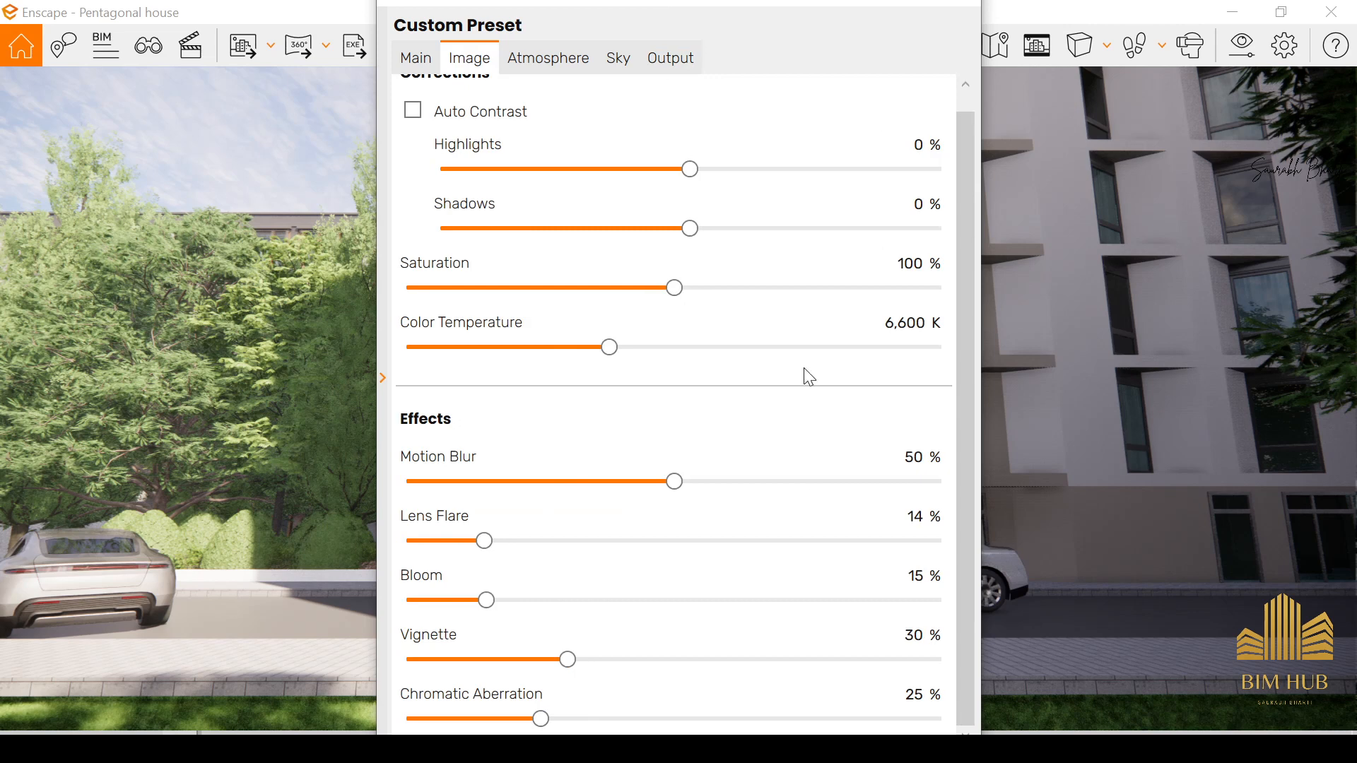
pyautogui.scroll(1, 579, 231)
# Step: Set the camera's horizontal field of view to 125° and close the visual settings
pyautogui.click(433, 61)
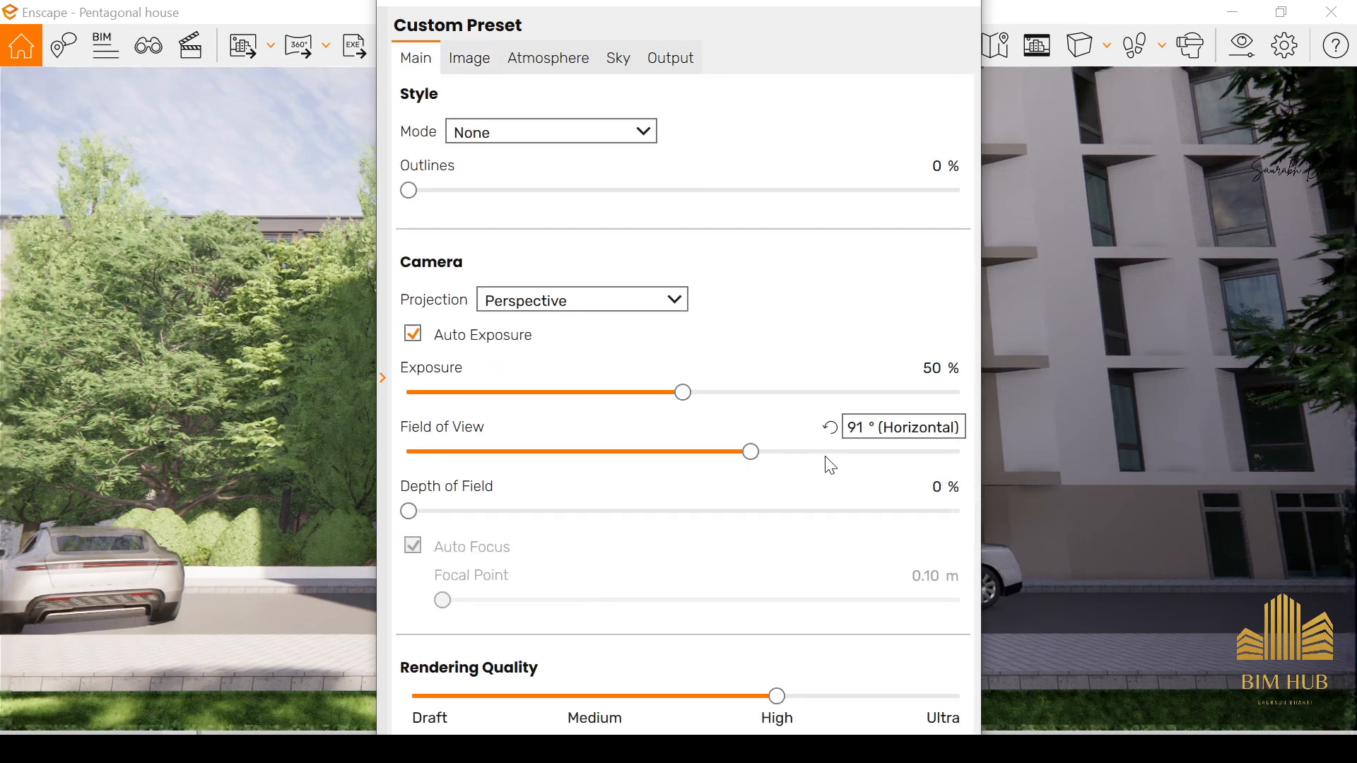
pyautogui.moveTo(749, 452); pyautogui.dragTo(900, 459)
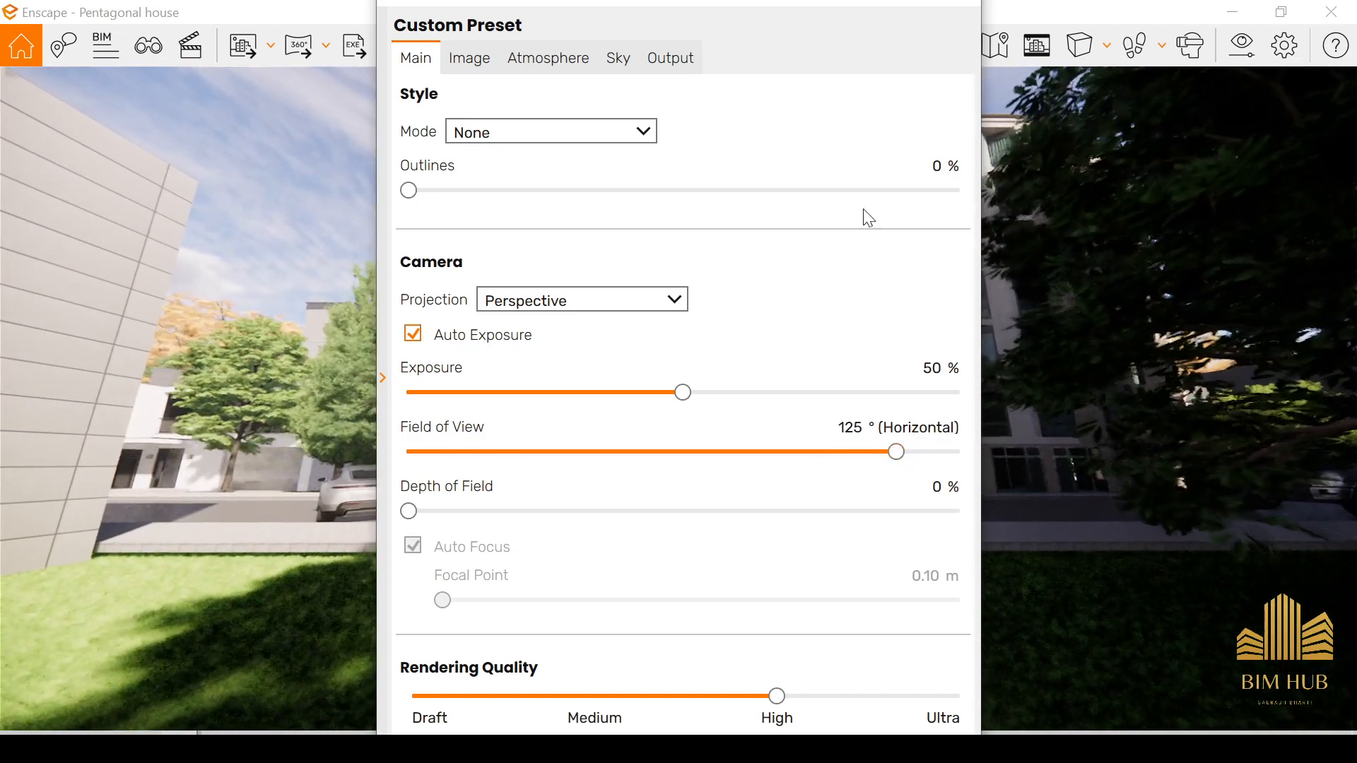
pyautogui.moveTo(704, 2); pyautogui.dragTo(633, 72)
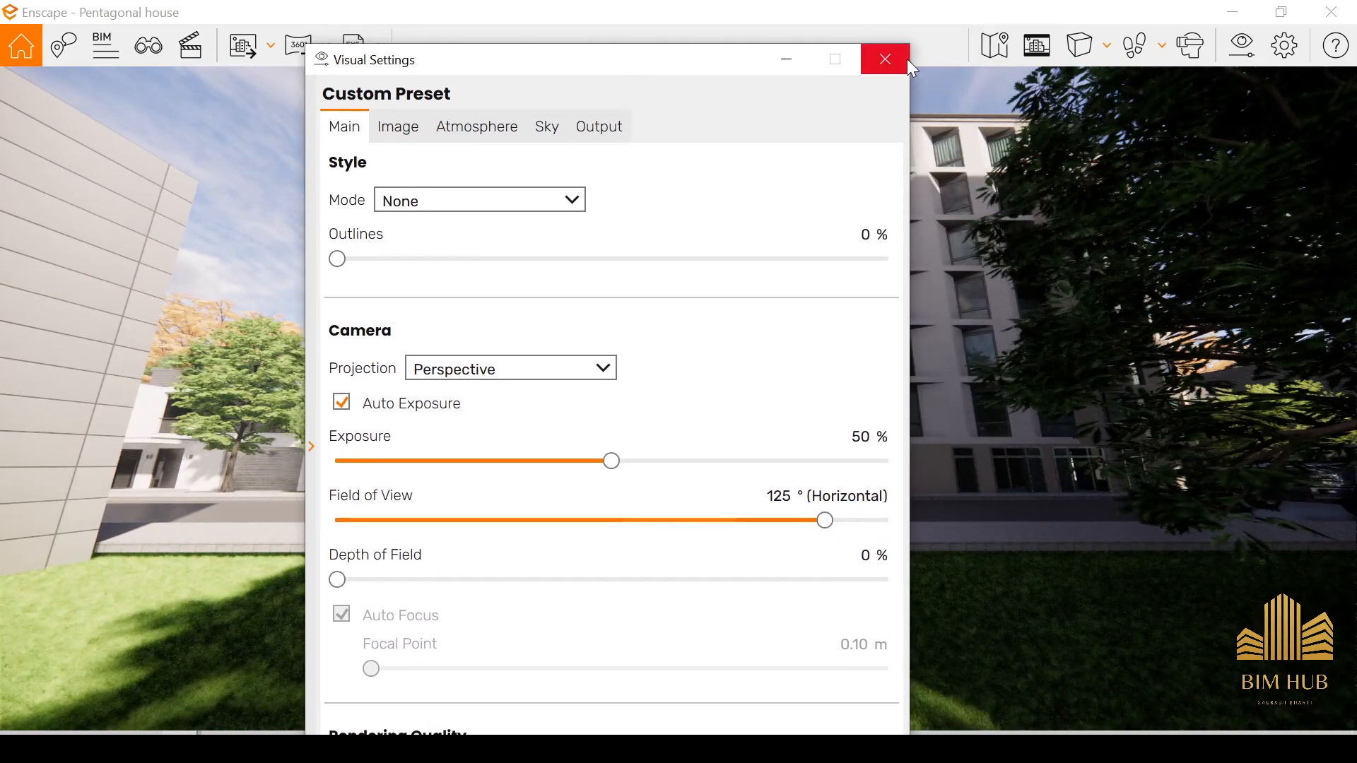
pyautogui.click(884, 60)
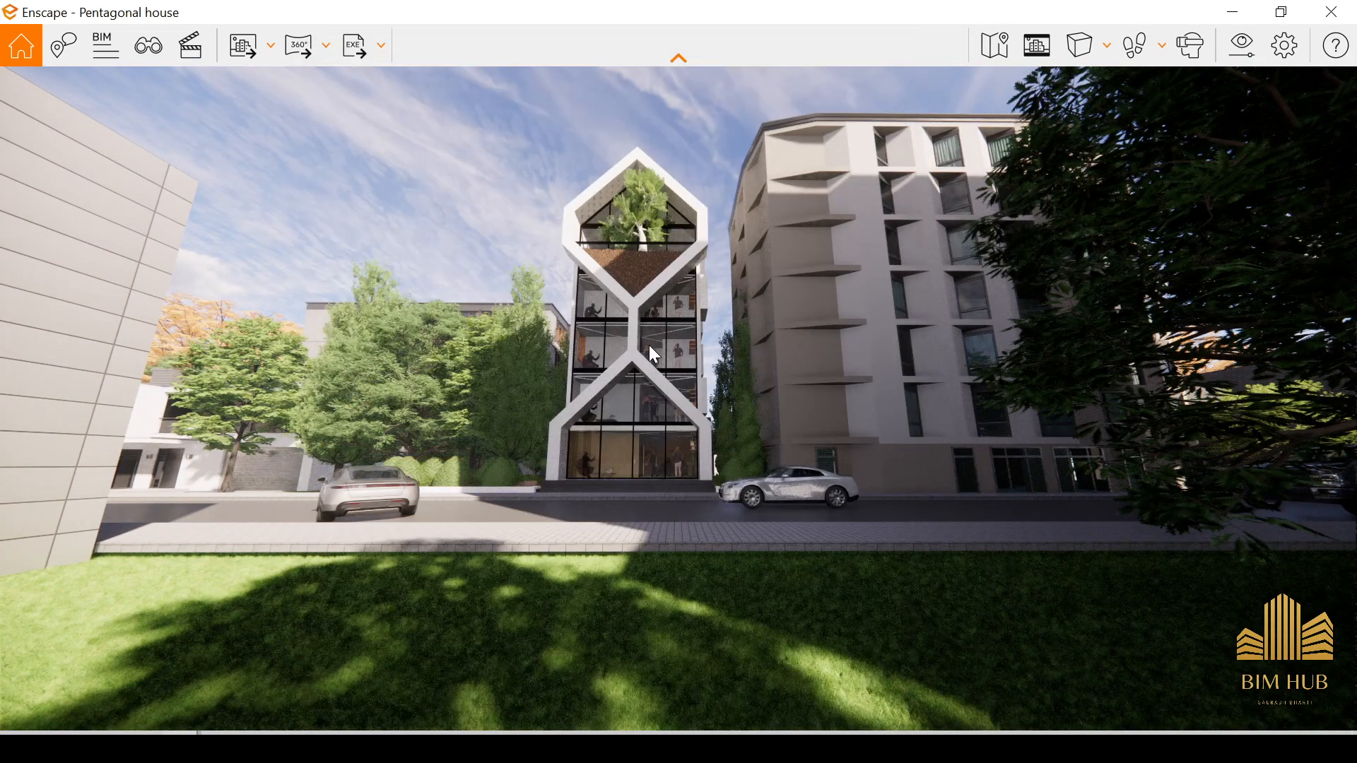
# Step: Frame a wide street-level view of the house with the parked cars and save it as a PNG screenshot on the Desktop
pyautogui.moveTo(647, 329)
pyautogui.mouseDown()
pyautogui.moveTo(429, 329)
pyautogui.moveTo(591, 330)
pyautogui.moveTo(515, 311)
pyautogui.moveTo(550, 279)
pyautogui.mouseUp()
pyautogui.press('w')
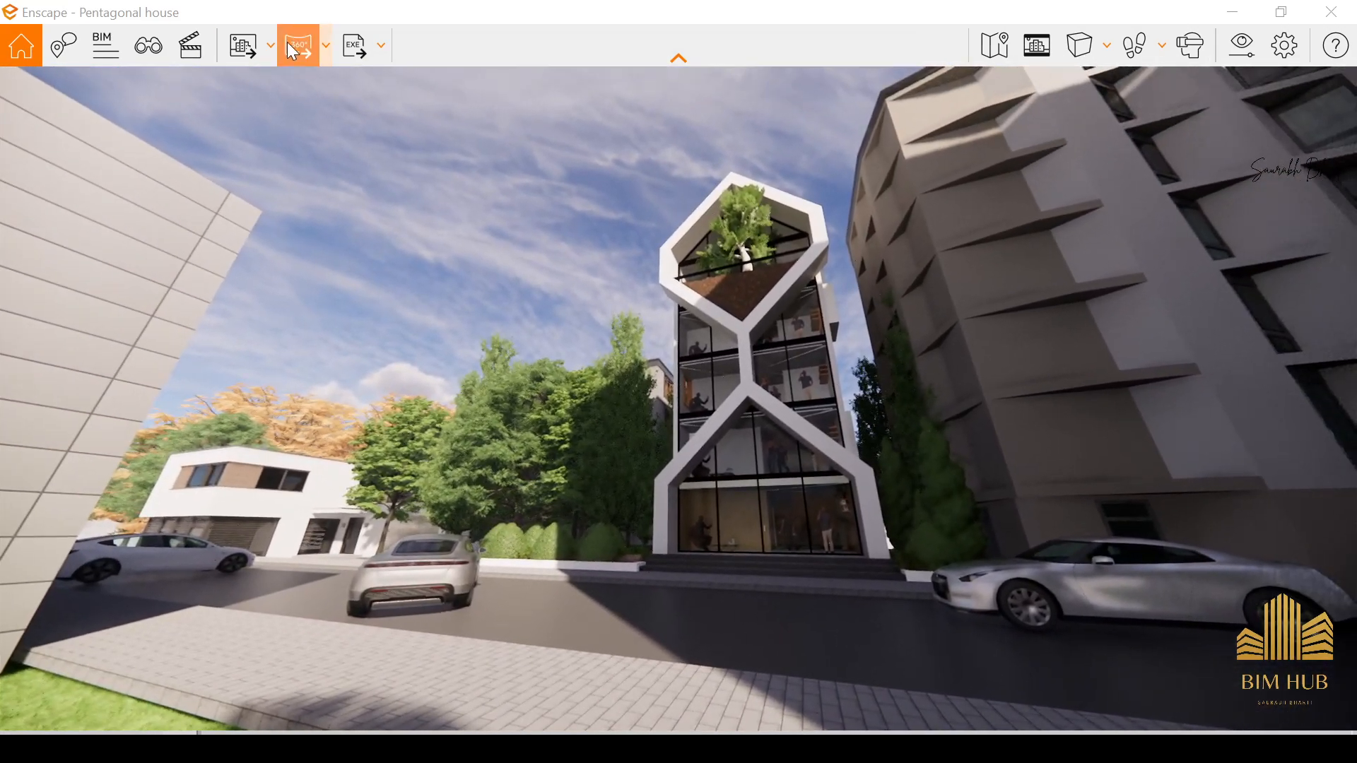
pyautogui.click(233, 47)
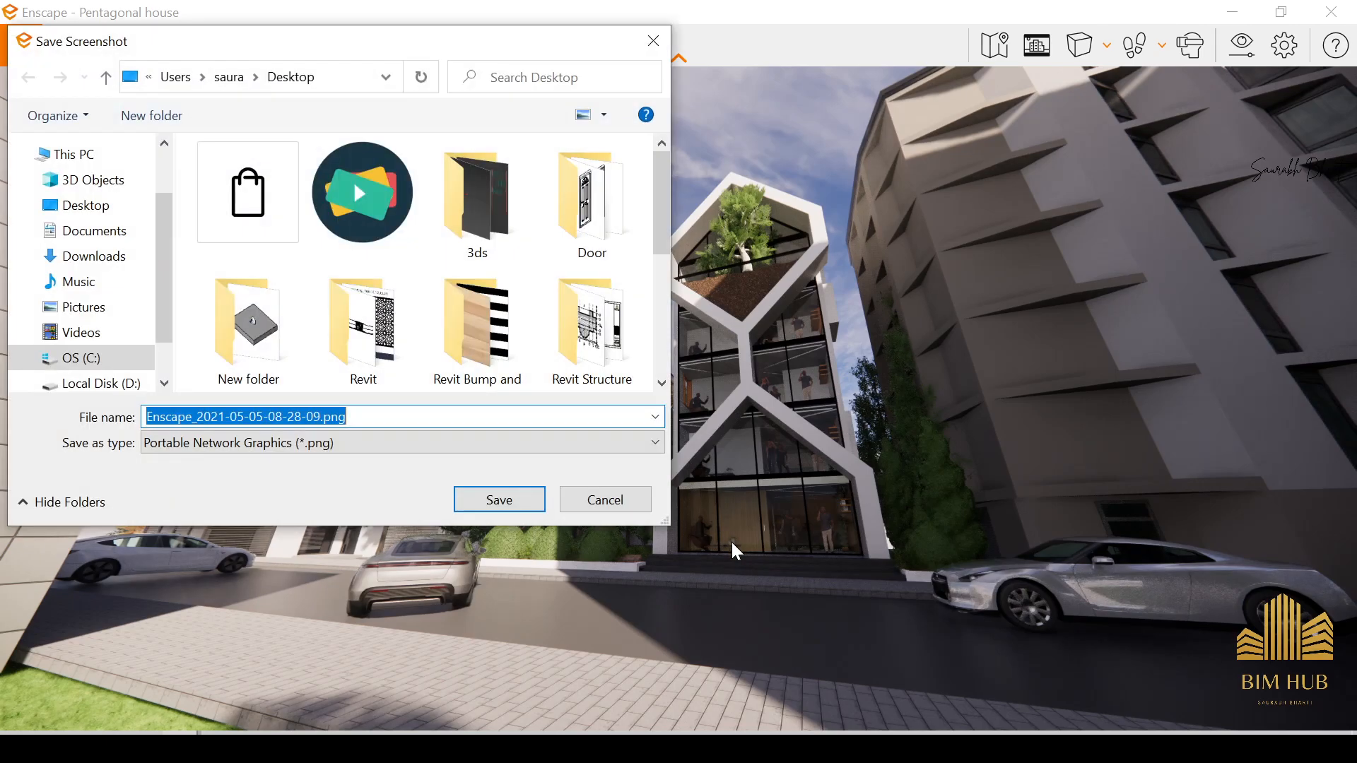
pyautogui.click(504, 509)
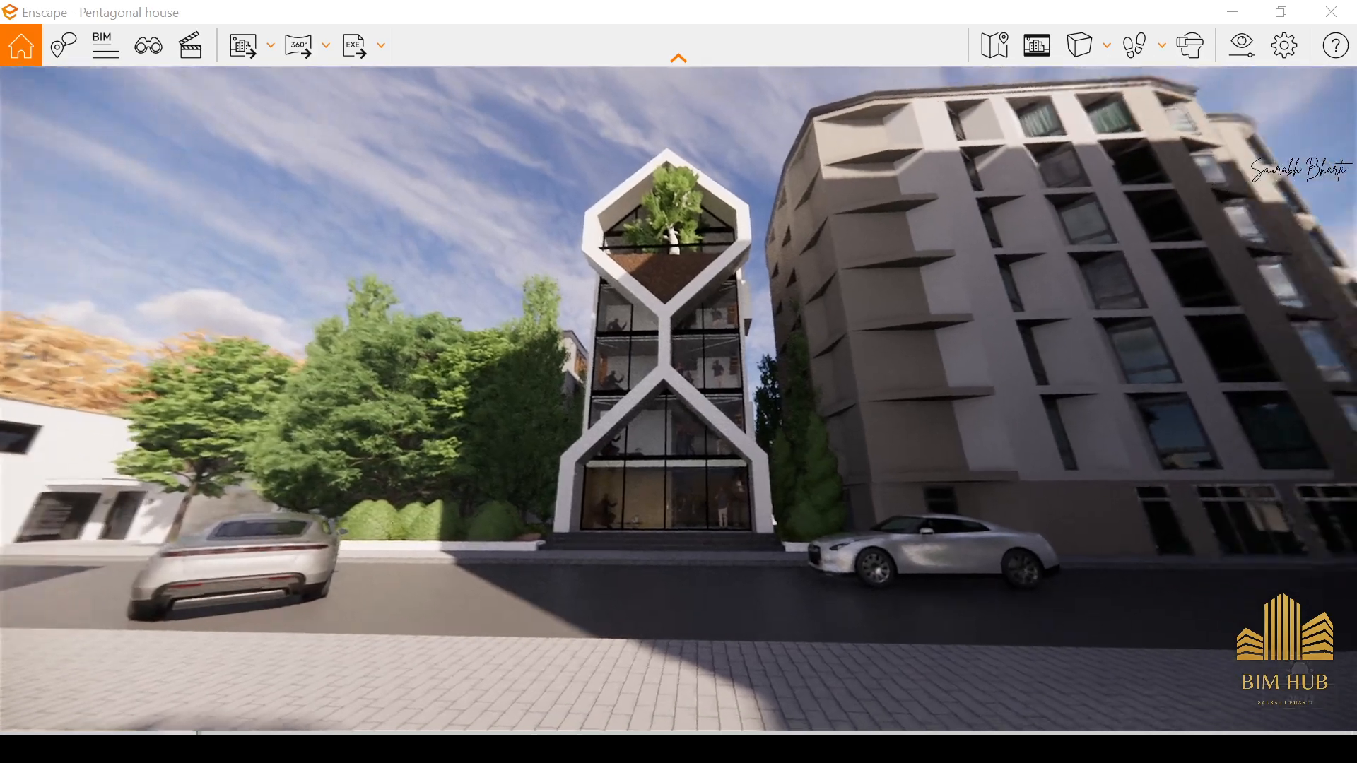
# Step: Fly up to an elevated view looking down on the house, trees and street, and export it as an image
pyautogui.press('space')
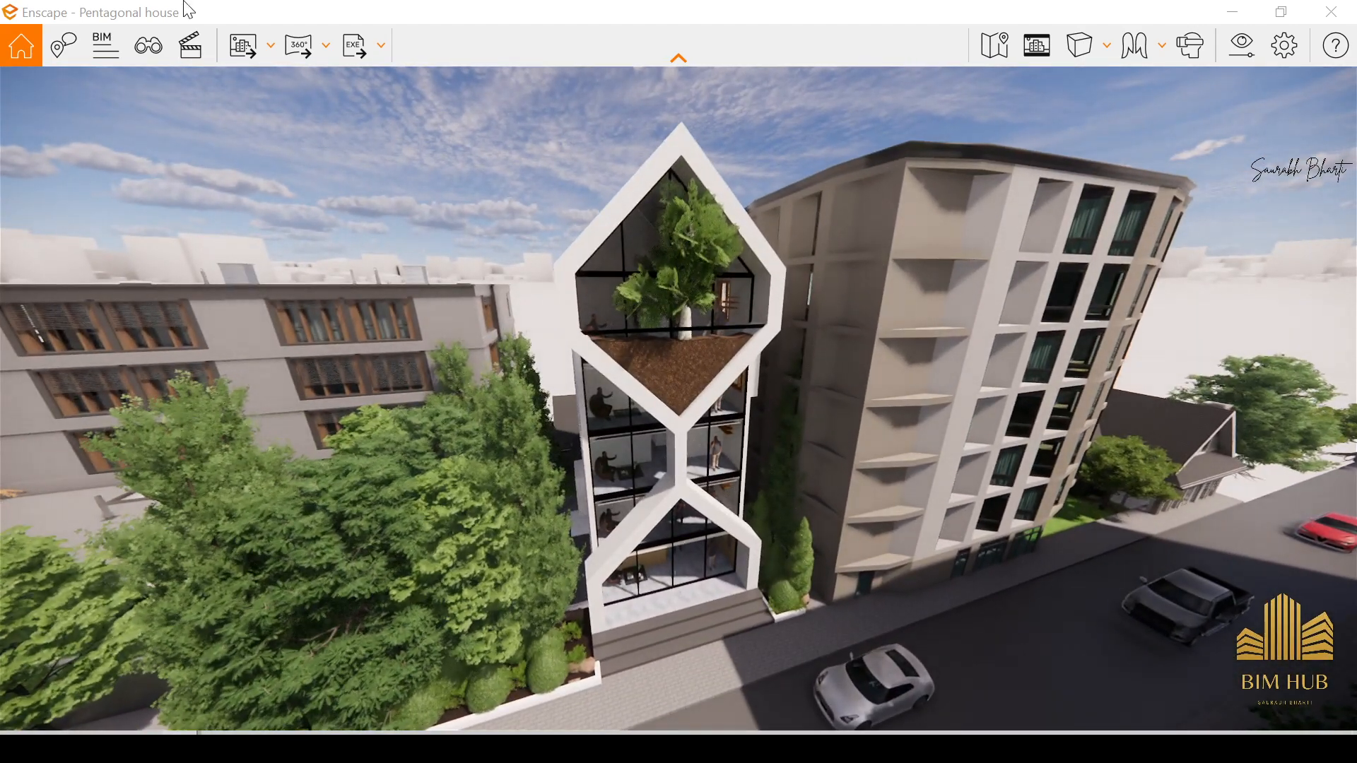
pyautogui.click(230, 47)
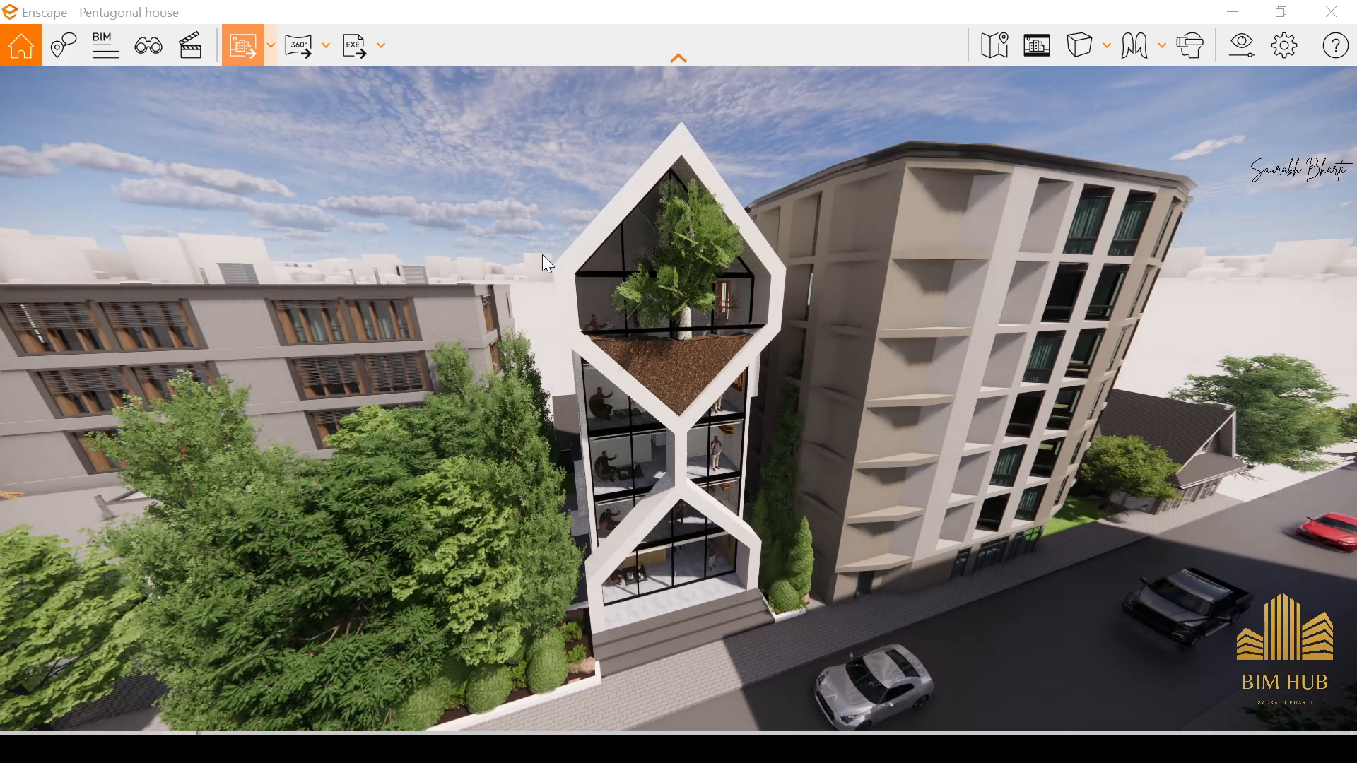
pyautogui.click(522, 498)
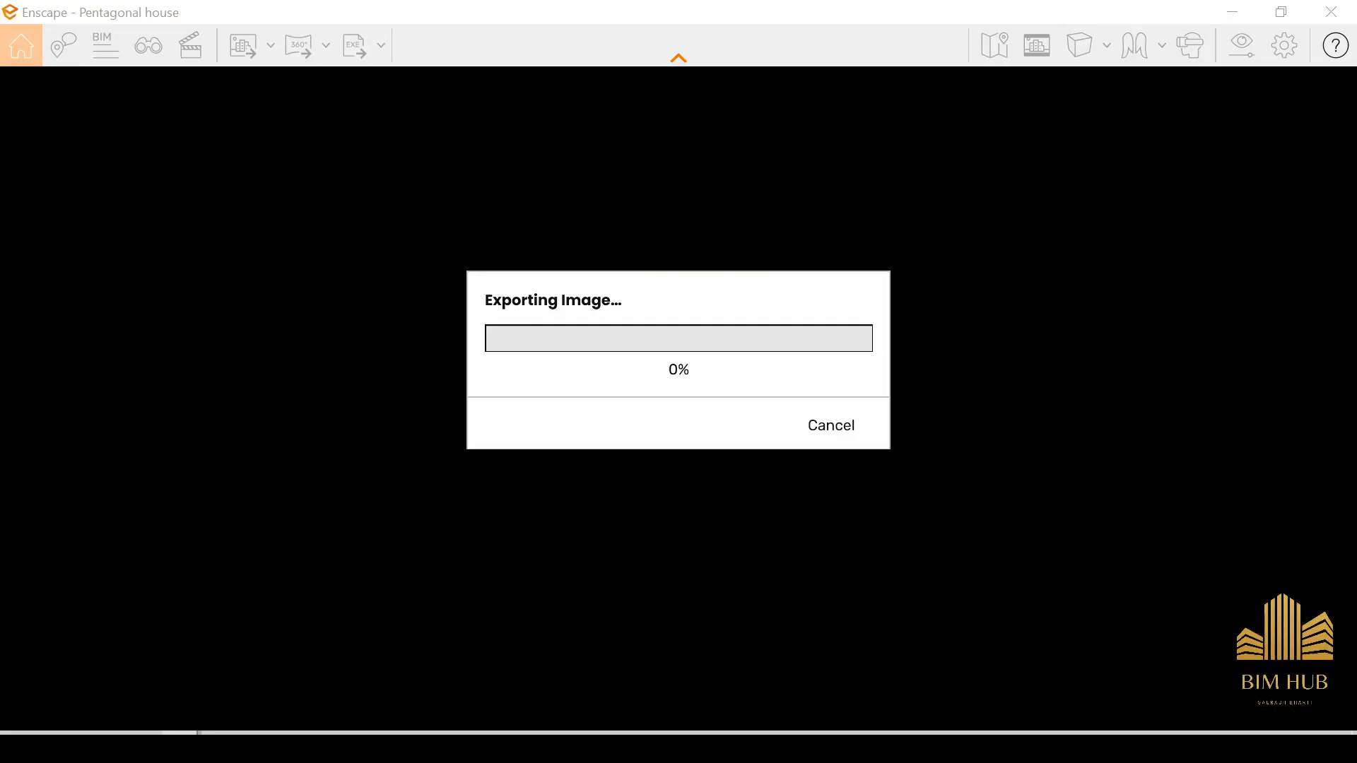
# Step: Switch to Revit, open the default 3D view and bring the front entrance stairs into close view
pyautogui.moveTo(311, 748)
pyautogui.click(290, 678)
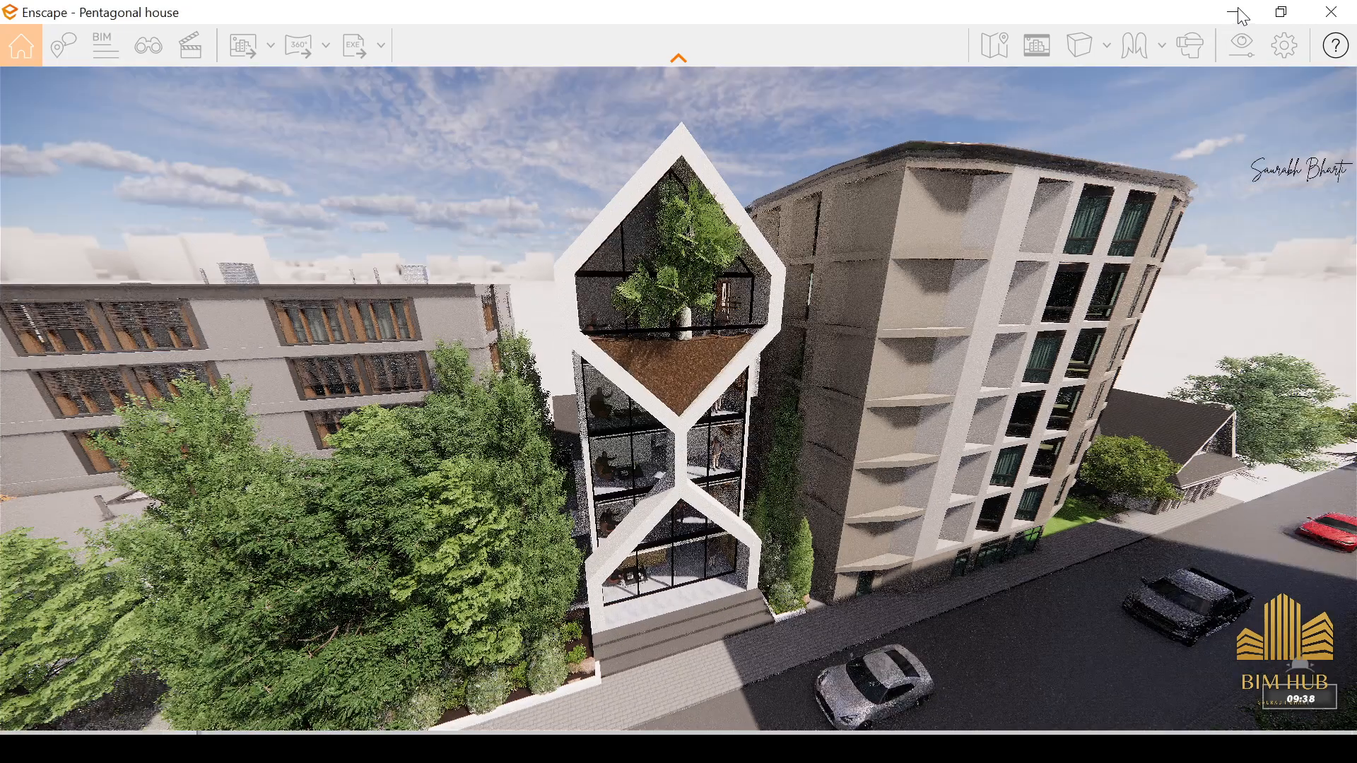
pyautogui.click(1235, 9)
pyautogui.click(390, 14)
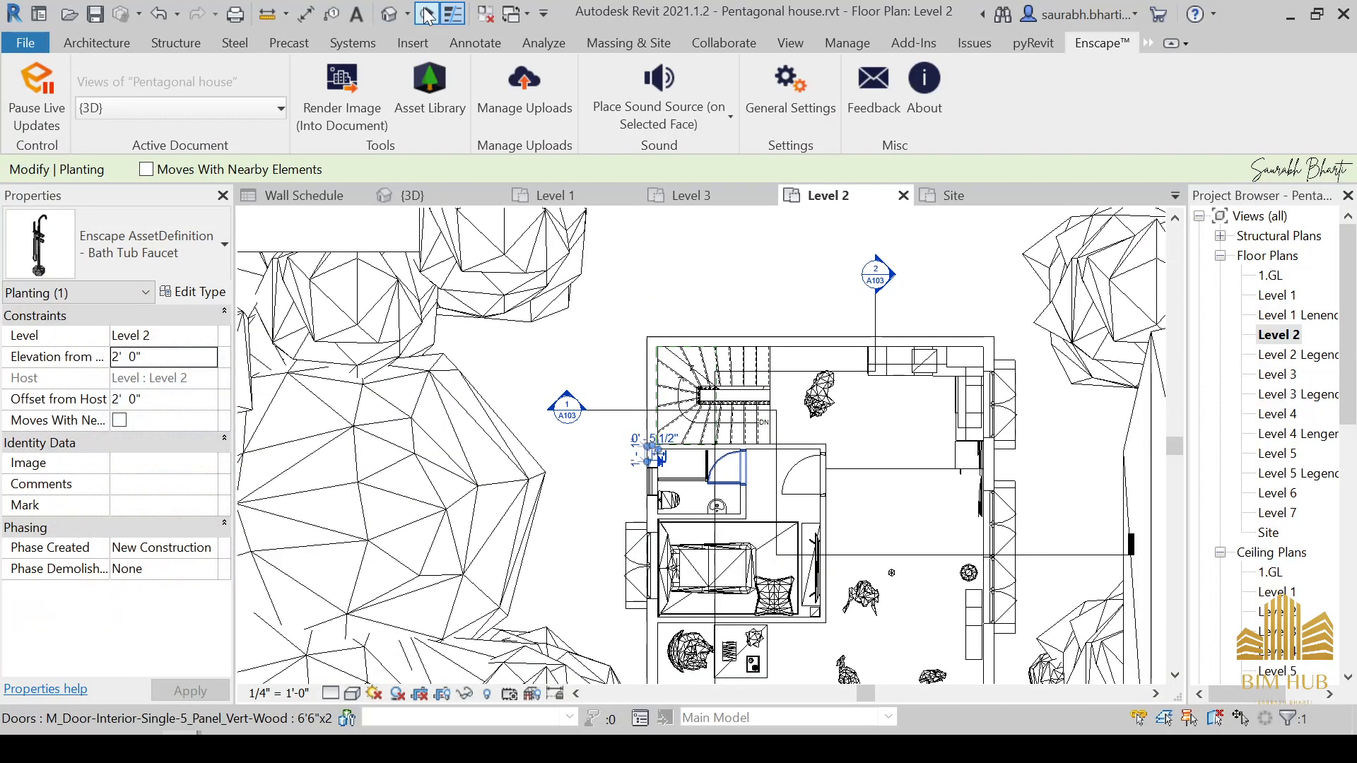
pyautogui.scroll(6, 718, 412)
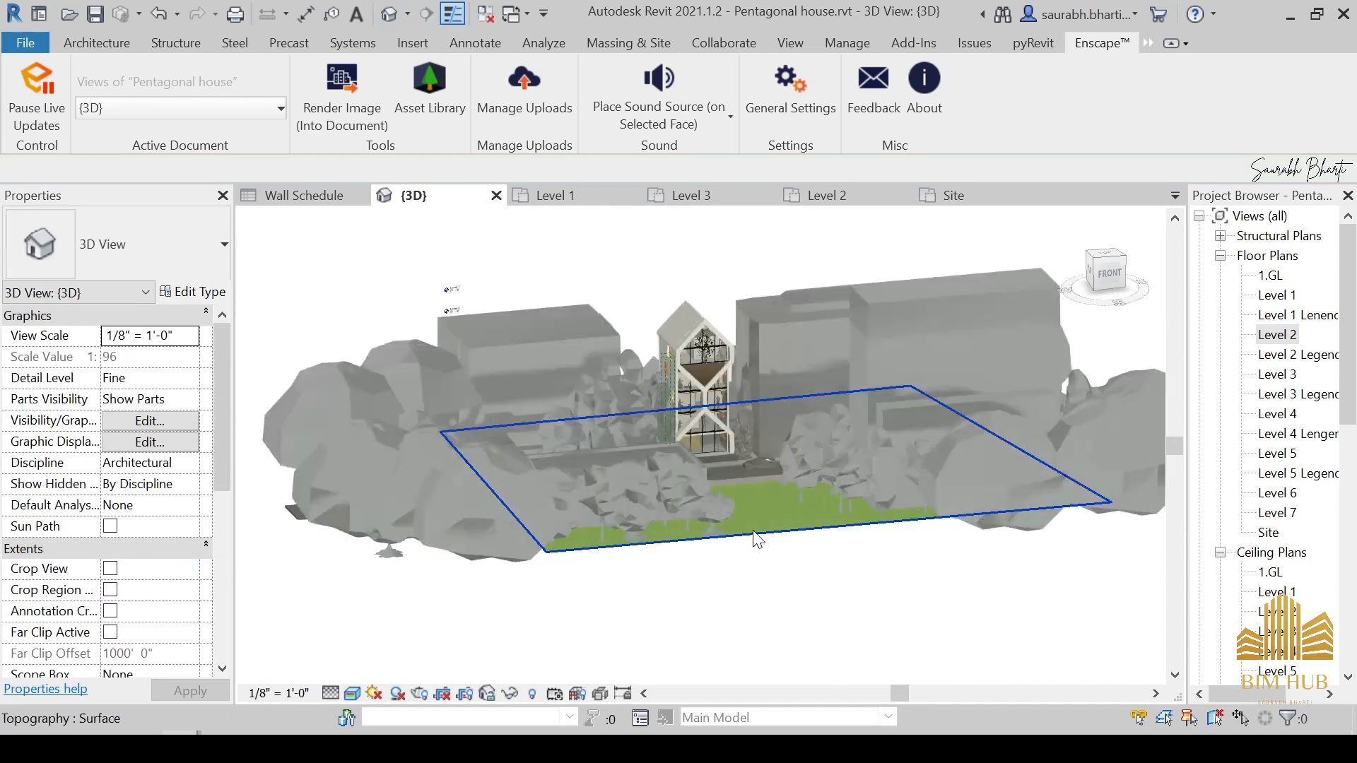
pyautogui.click(705, 378)
pyautogui.scroll(6, 706, 379)
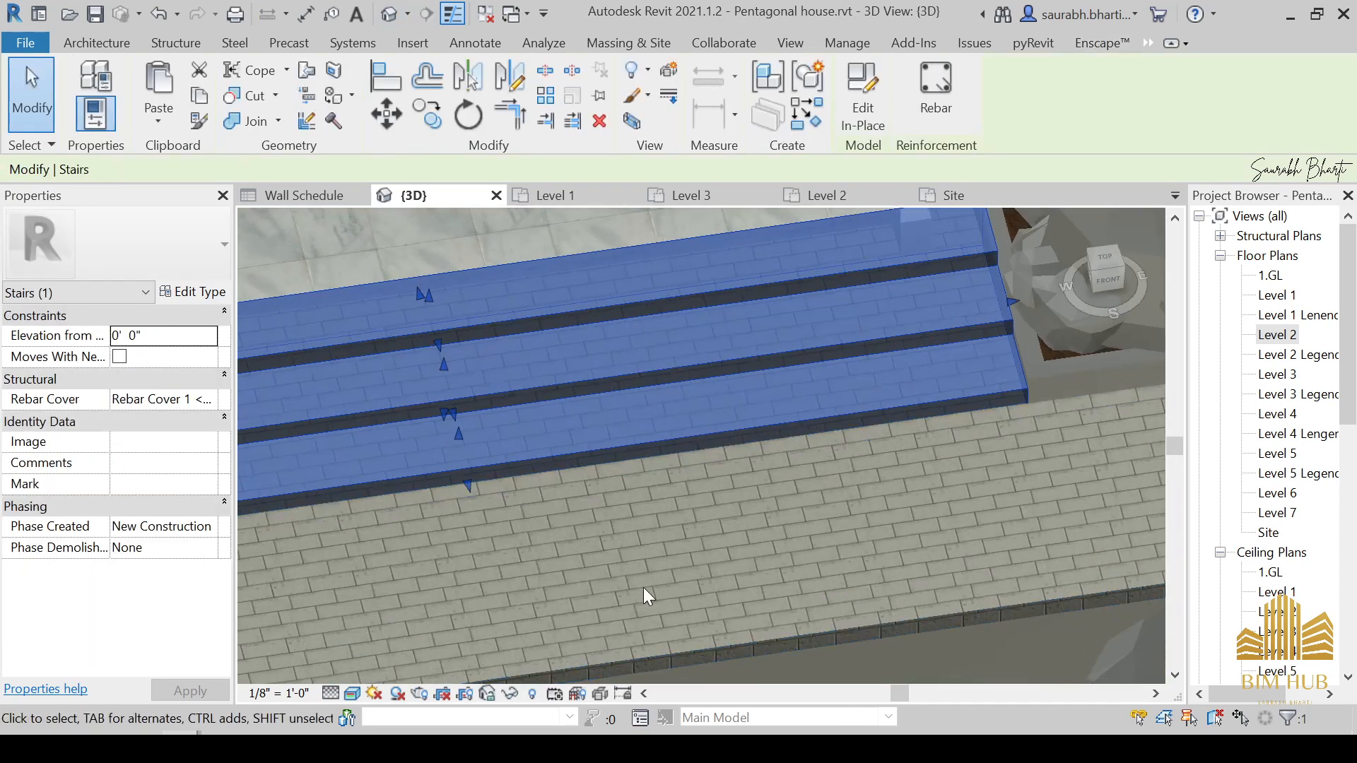
# Step: Open the front entrance stairs for in-place editing and select their extrusion
pyautogui.press('Escape')
pyautogui.click(642, 440)
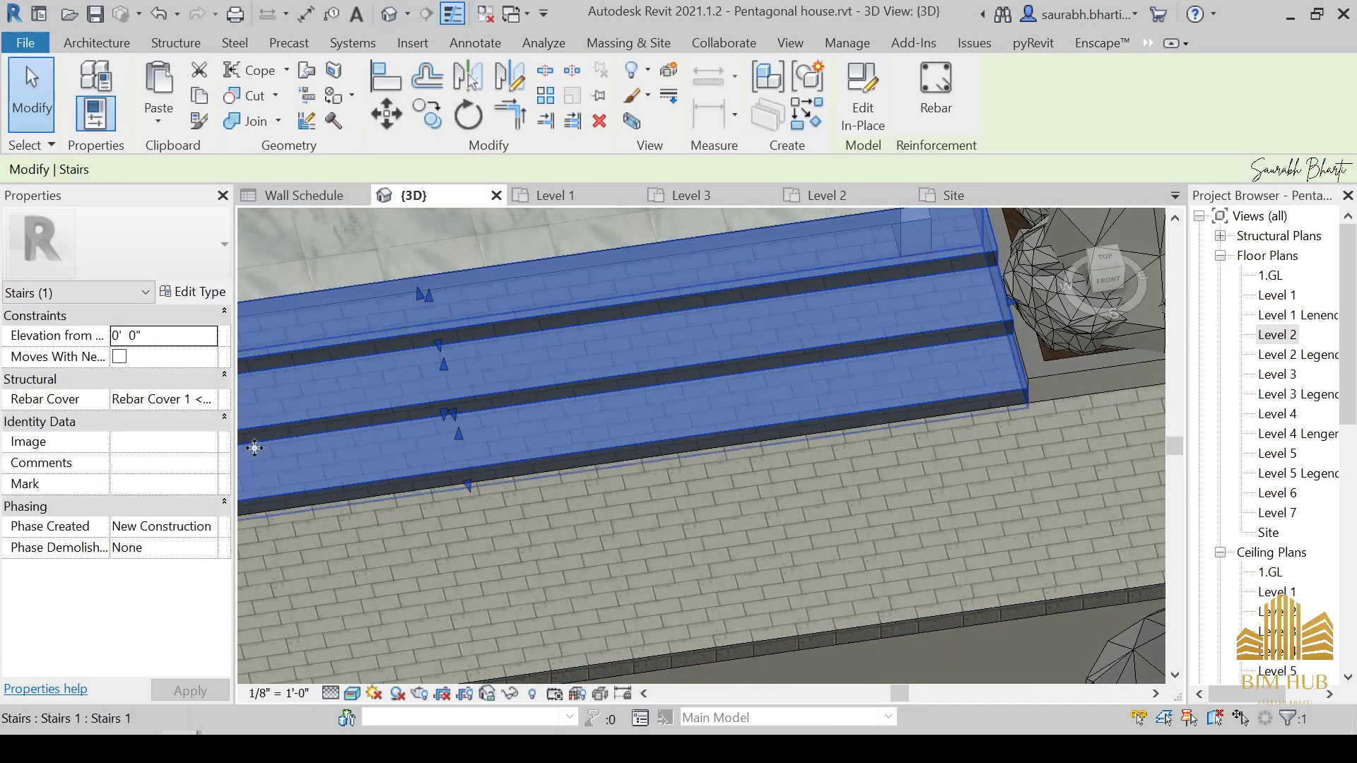
pyautogui.click(874, 106)
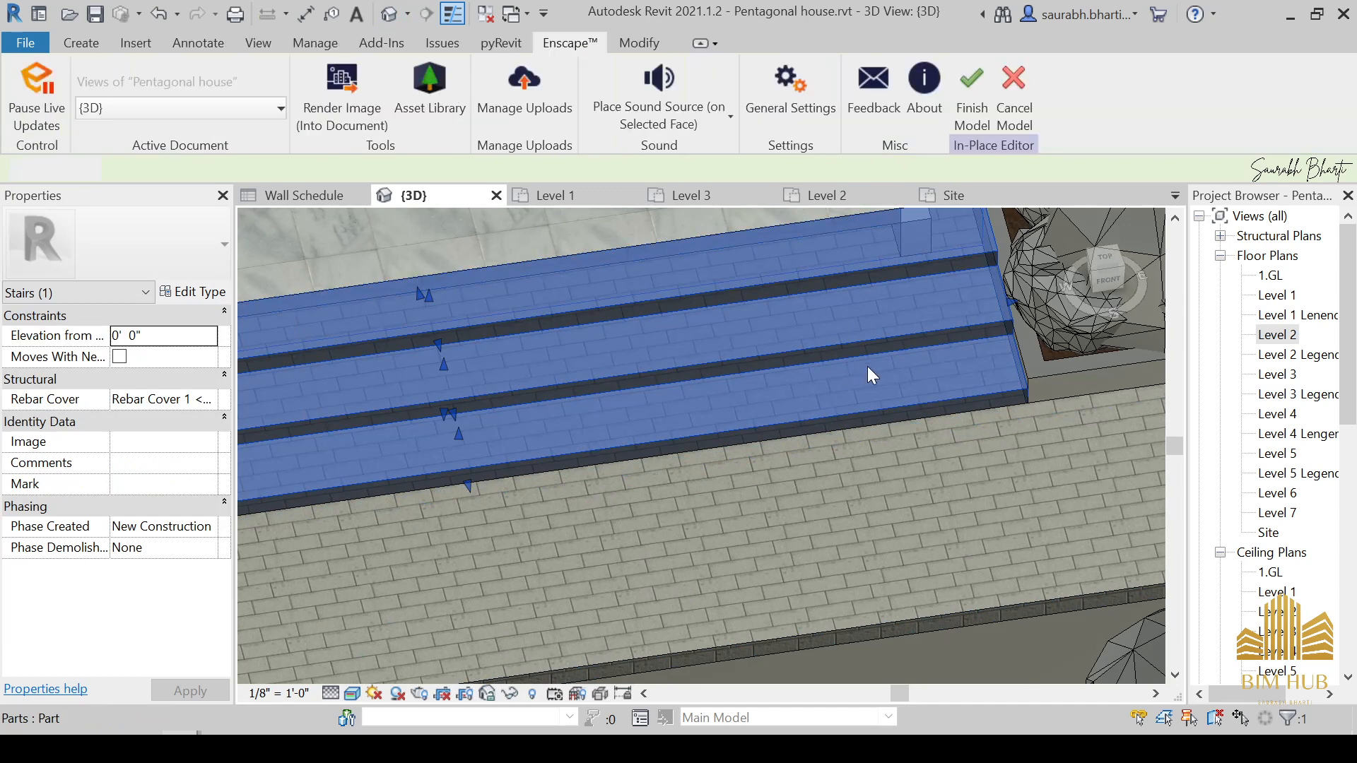
pyautogui.click(493, 475)
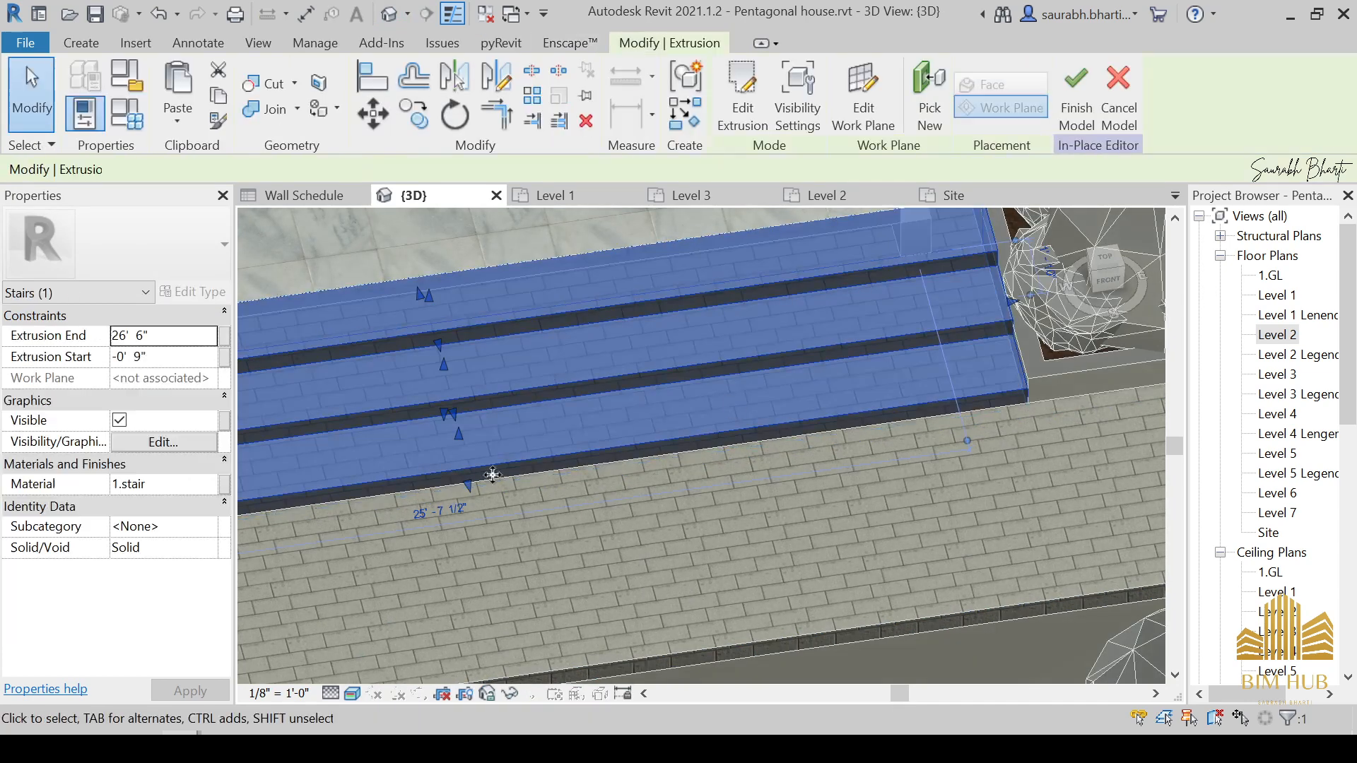
# Step: Open the 1.stair material of the entrance stairs' extrusion and bring up the appearance asset library
pyautogui.click(208, 488)
pyautogui.click(209, 485)
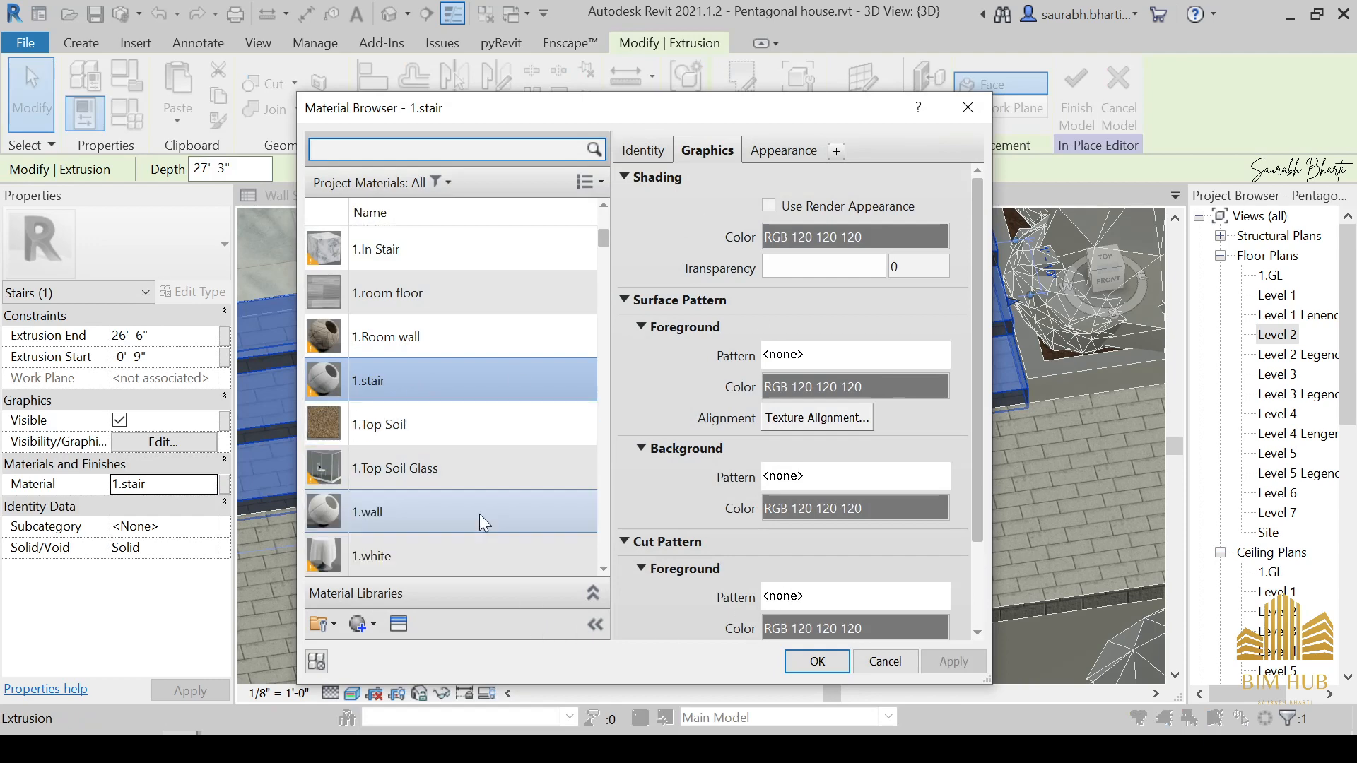
pyautogui.doubleClick(461, 391)
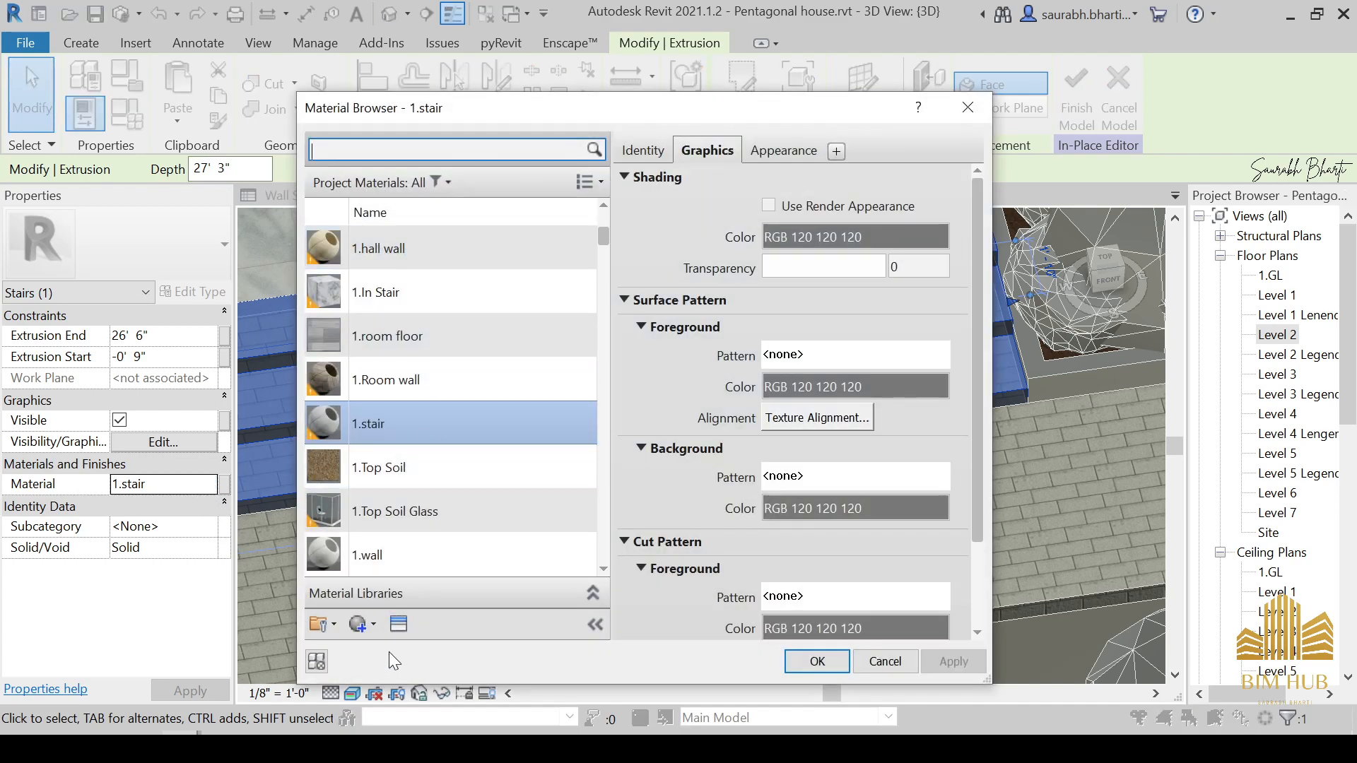
pyautogui.click(401, 625)
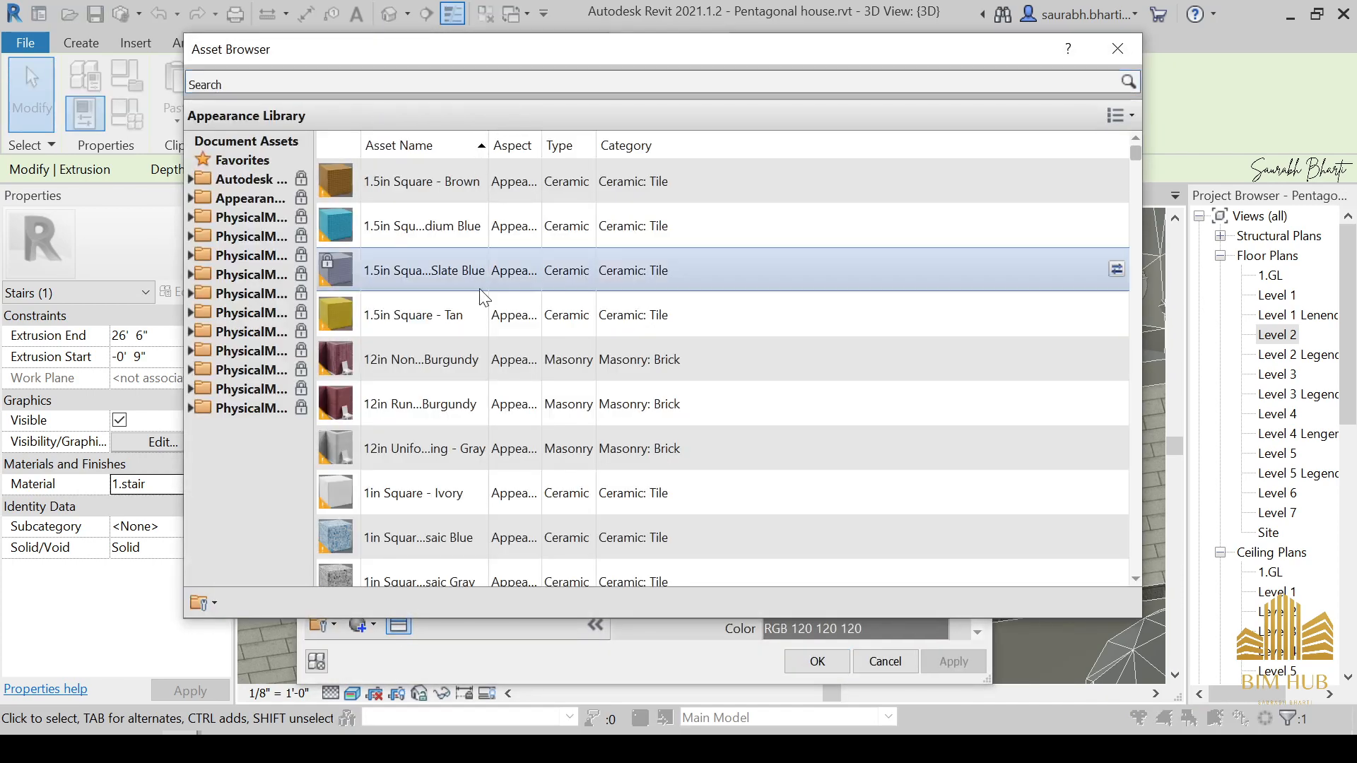
# Step: Try the Asphalt sitework appearance on the 1.stair material
pyautogui.scroll(-8, 460, 347)
pyautogui.scroll(-10, 465, 482)
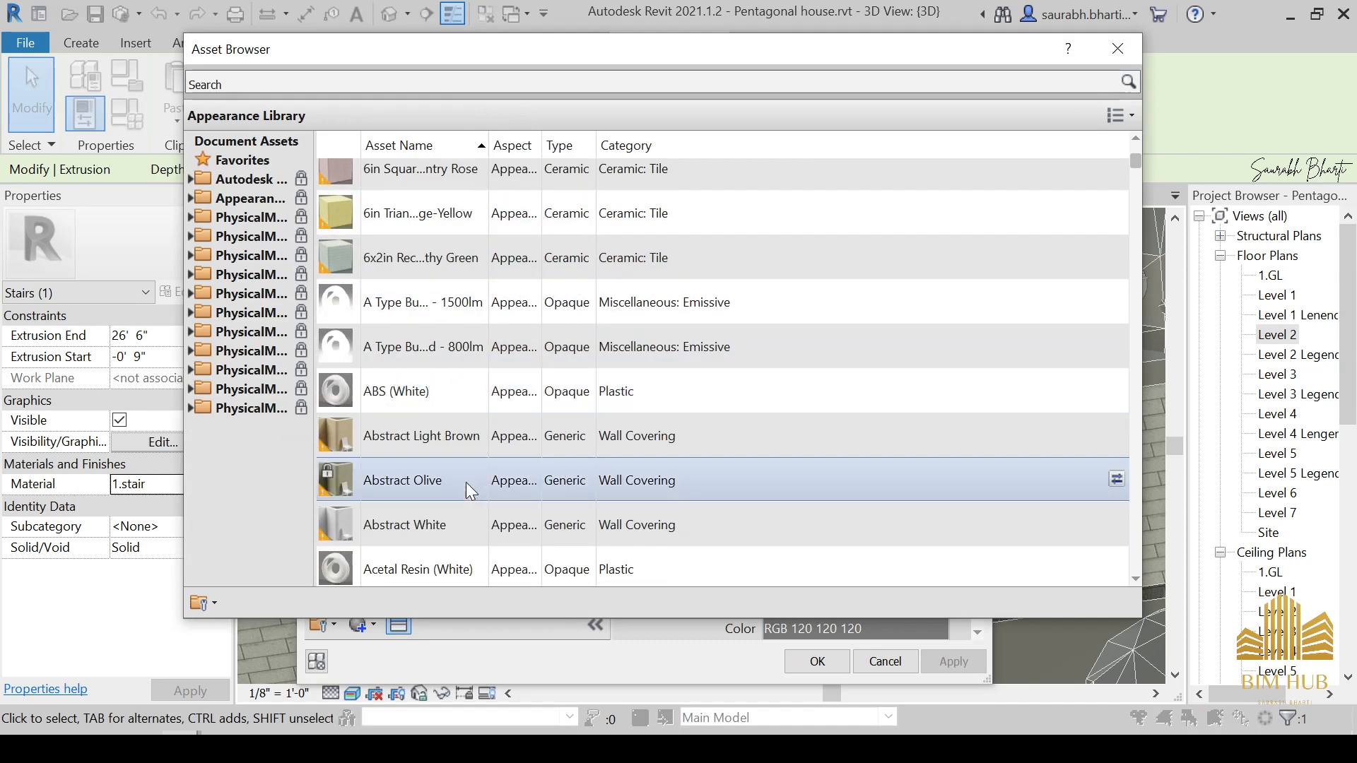
pyautogui.scroll(-5, 424, 458)
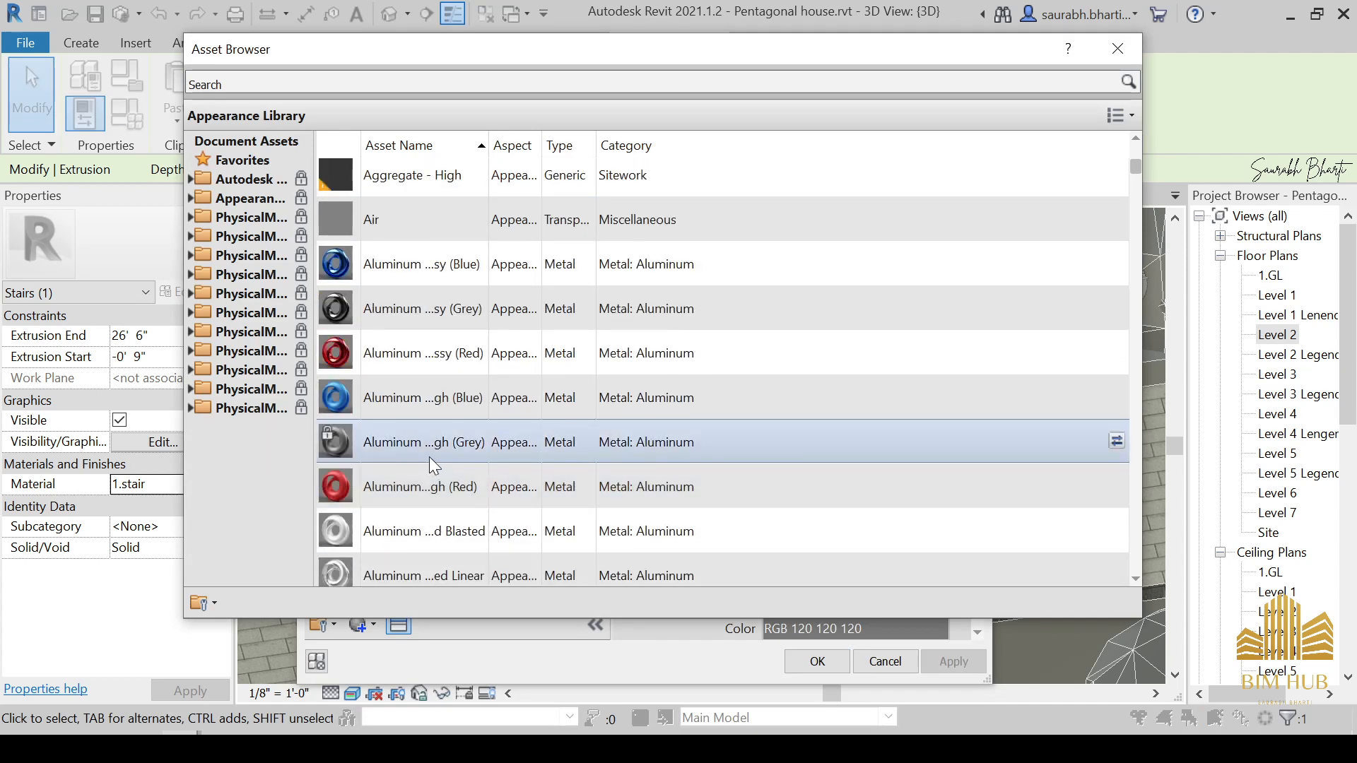
pyautogui.scroll(3, 444, 386)
pyautogui.scroll(-5, 425, 449)
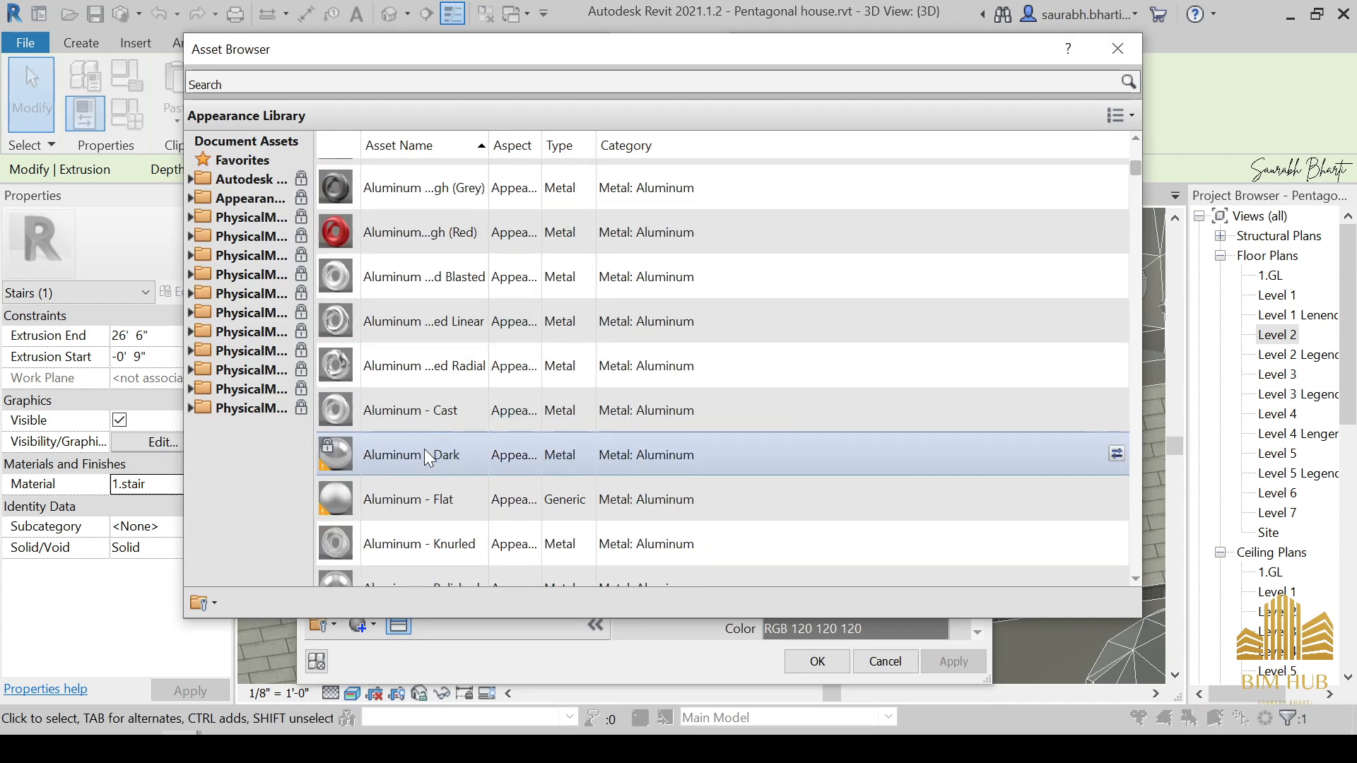
pyautogui.scroll(-7, 429, 477)
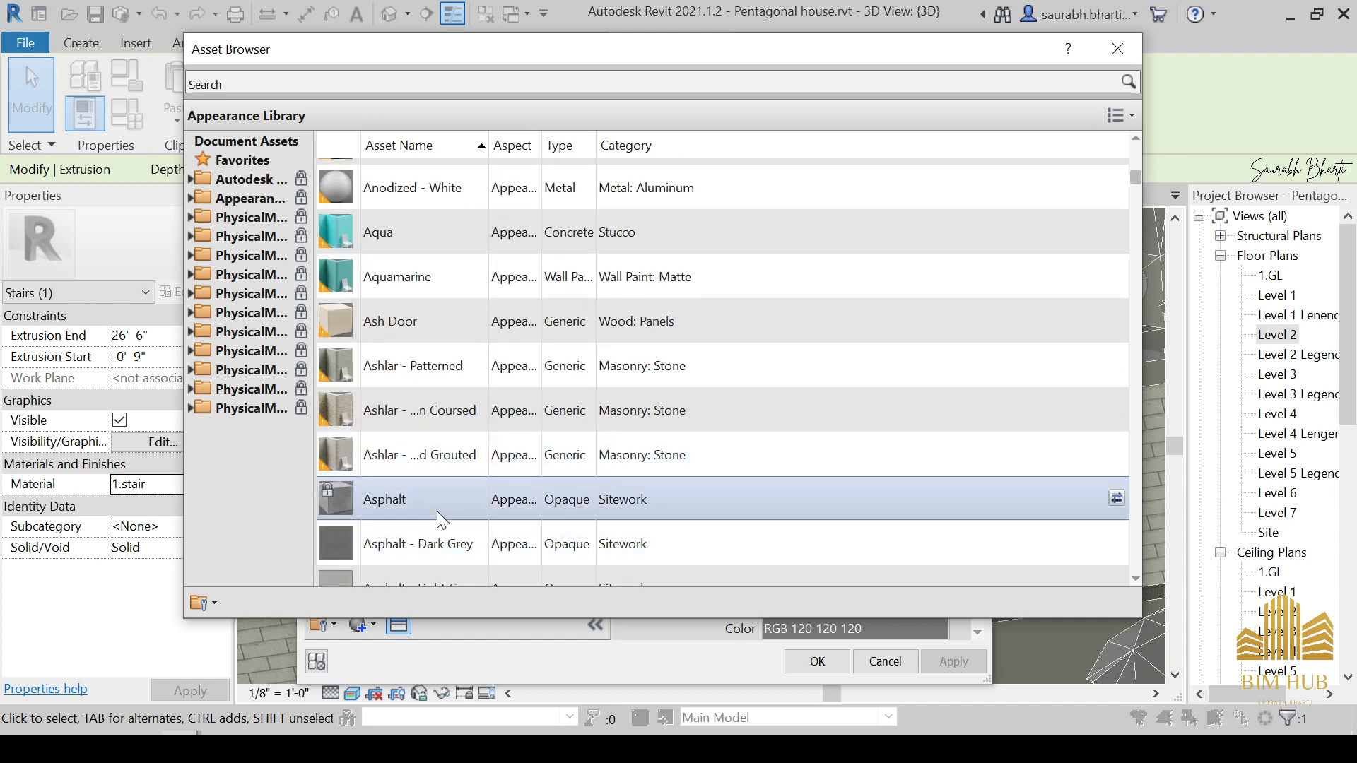
pyautogui.scroll(-1, 417, 527)
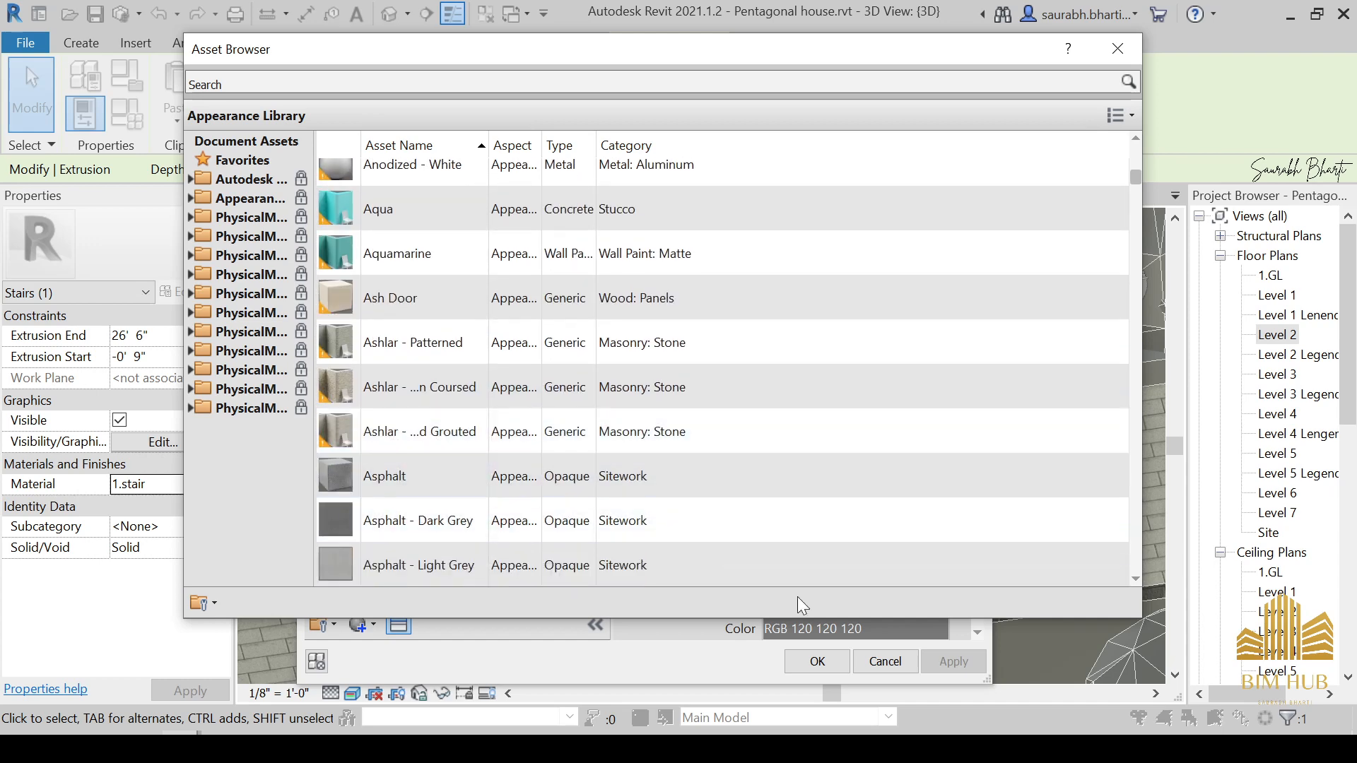
pyautogui.doubleClick(475, 486)
pyautogui.click(1119, 49)
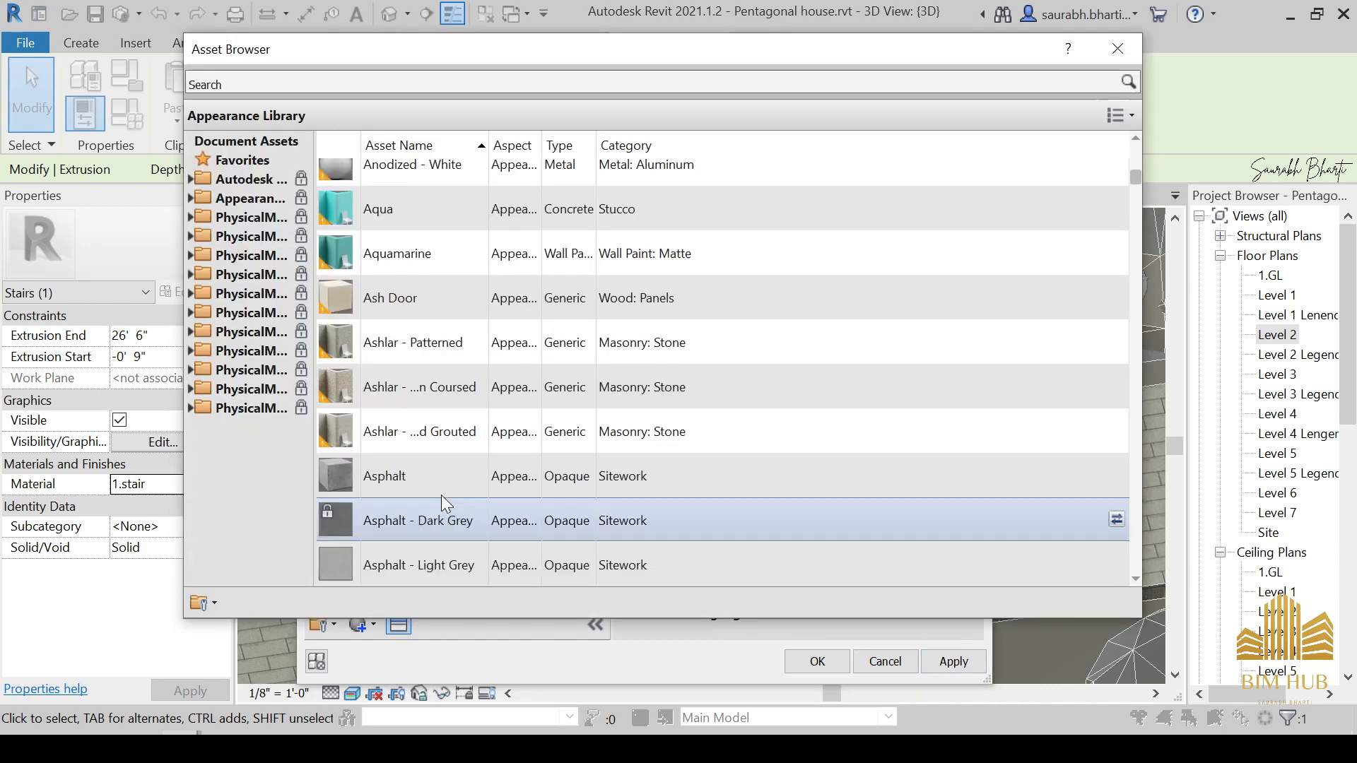
# Step: Look through the base material, wood and vinyl flooring appearance assets for a suitable stair finish
pyautogui.scroll(-10, 363, 424)
pyautogui.scroll(-5, 375, 428)
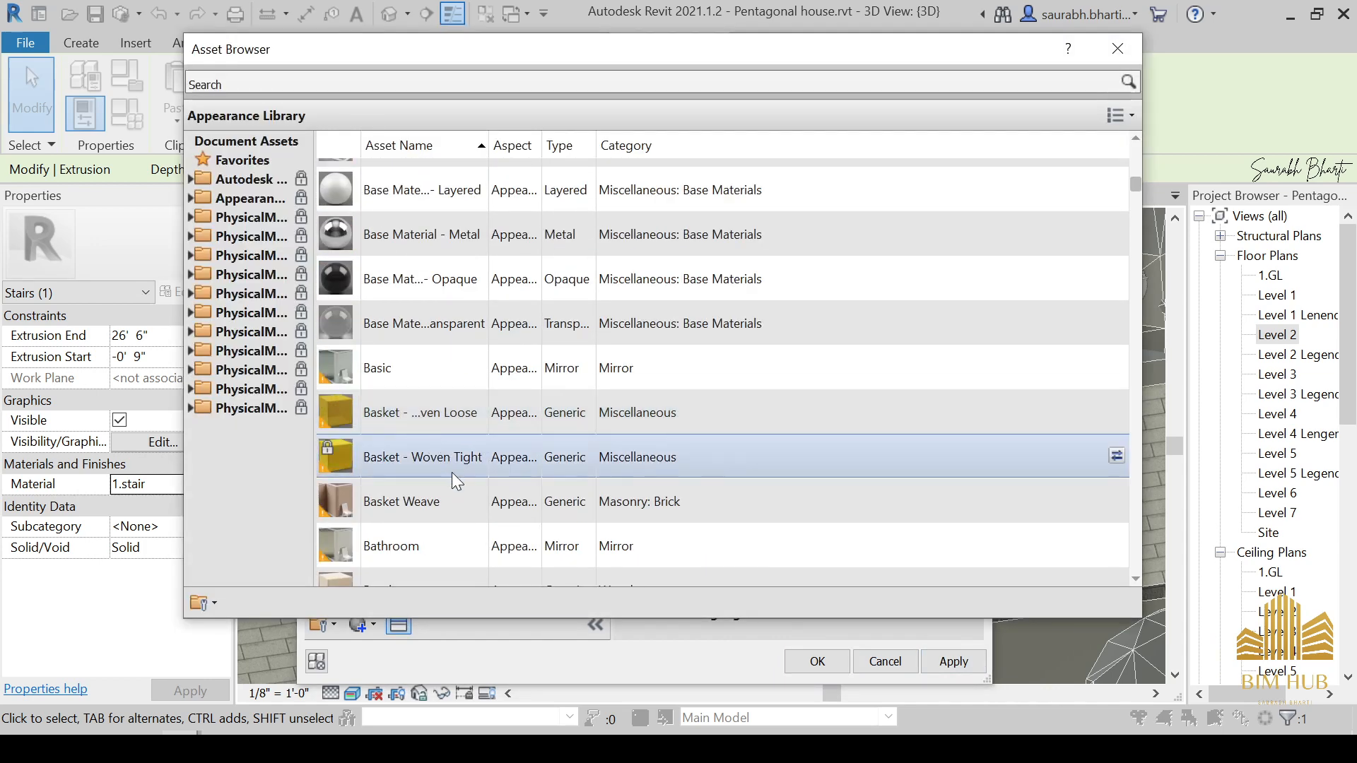
pyautogui.scroll(-2, 452, 481)
pyautogui.scroll(-5, 444, 346)
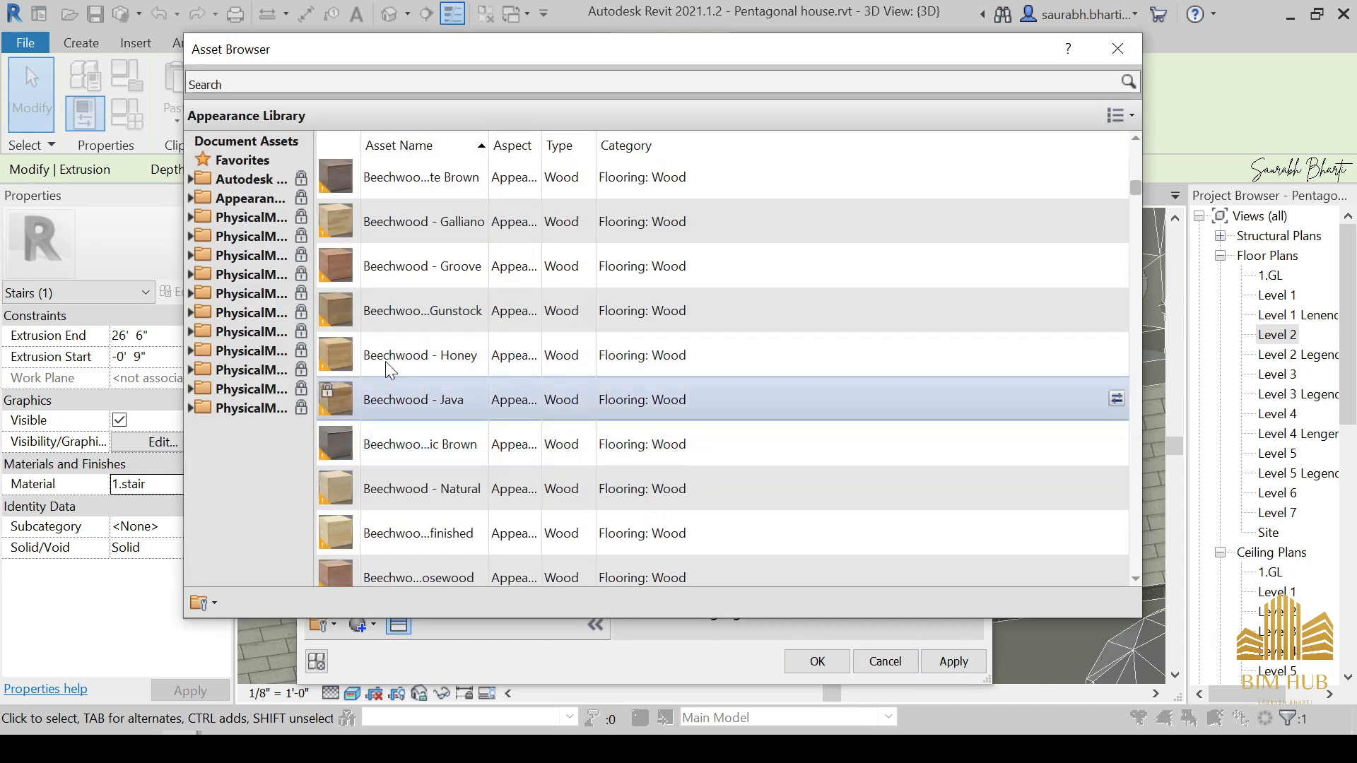
pyautogui.scroll(4, 389, 339)
pyautogui.scroll(3, 403, 230)
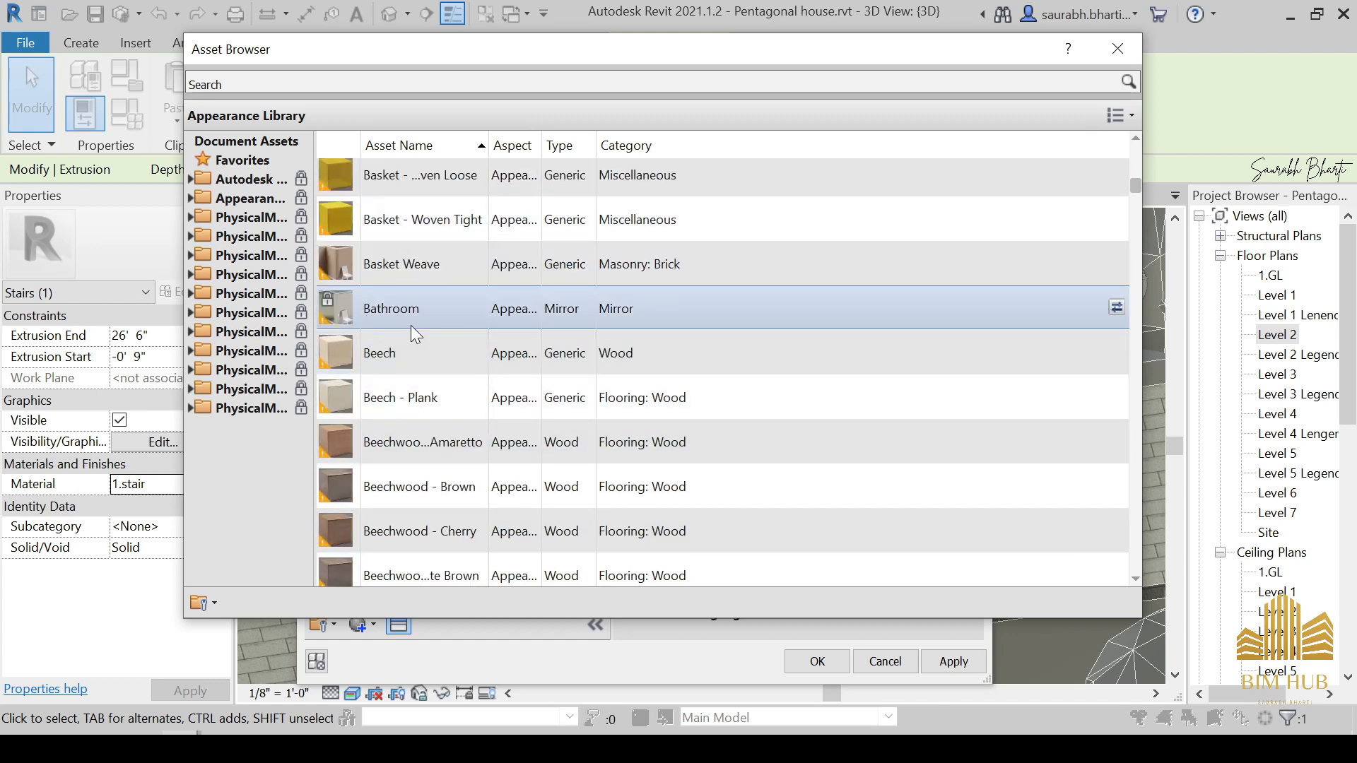
pyautogui.scroll(-8, 423, 382)
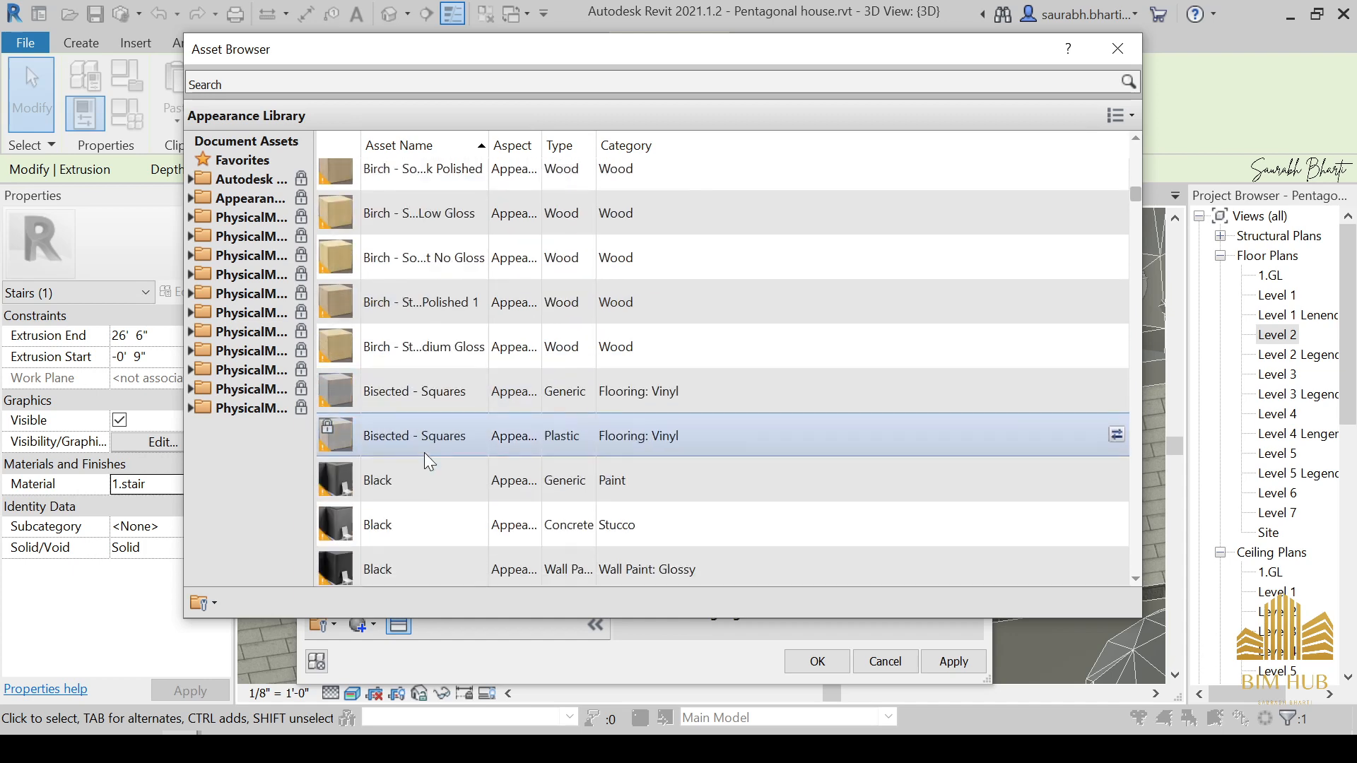
pyautogui.scroll(-6, 423, 453)
pyautogui.scroll(3, 422, 442)
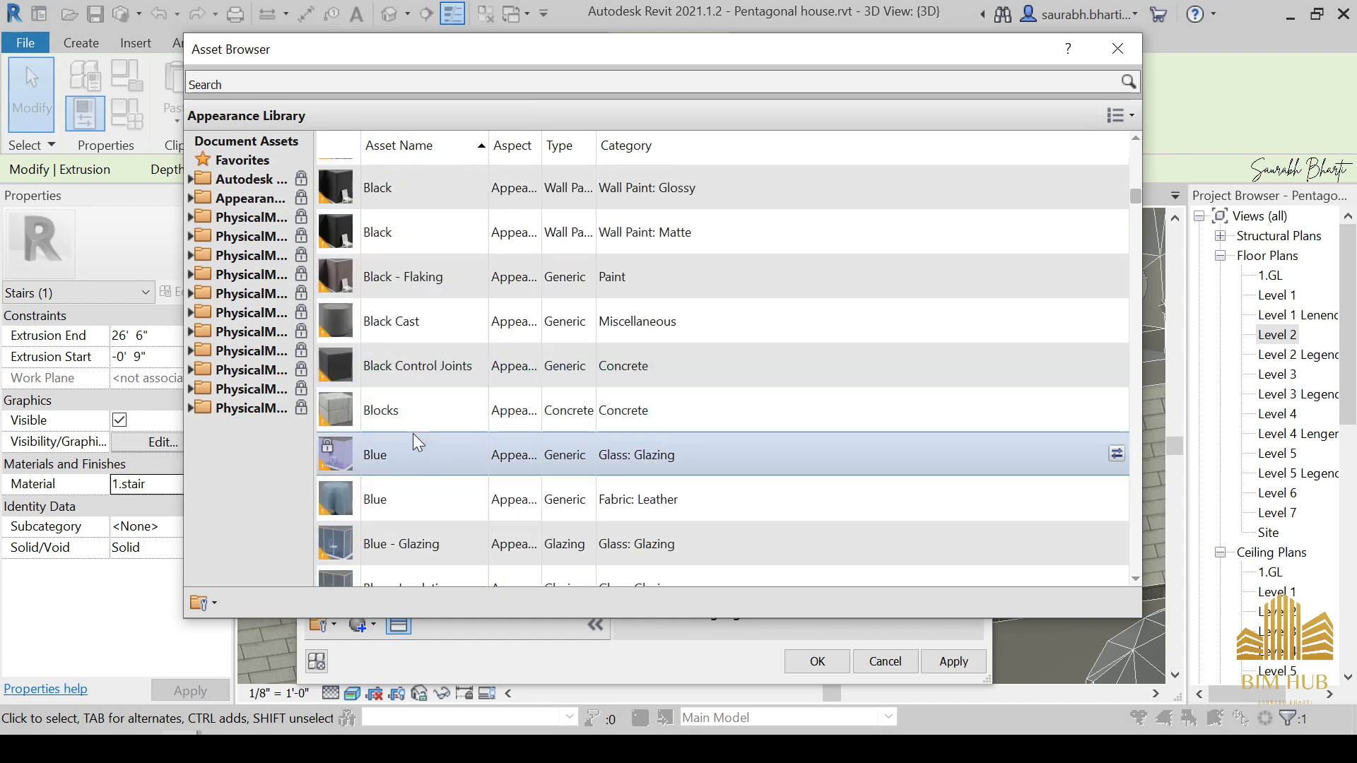
pyautogui.scroll(3, 409, 414)
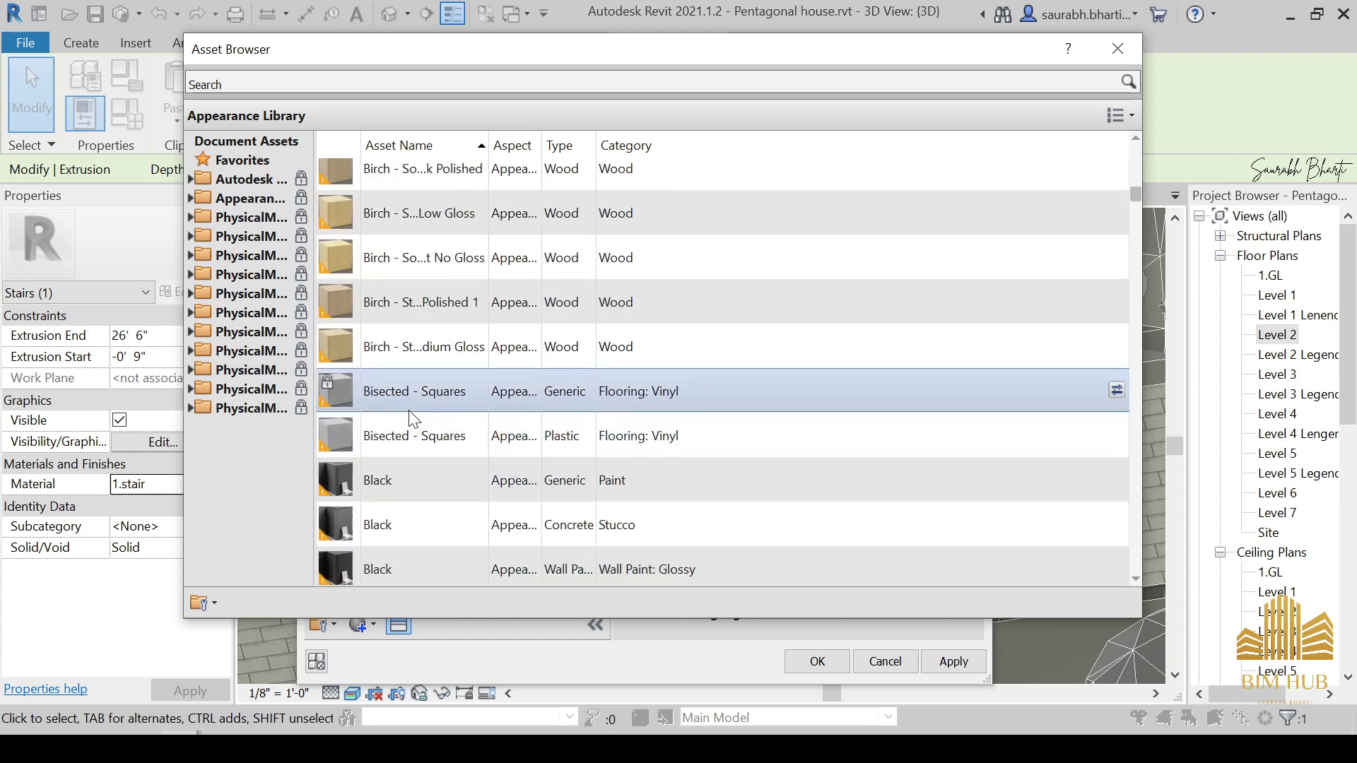
pyautogui.rightClick(783, 260)
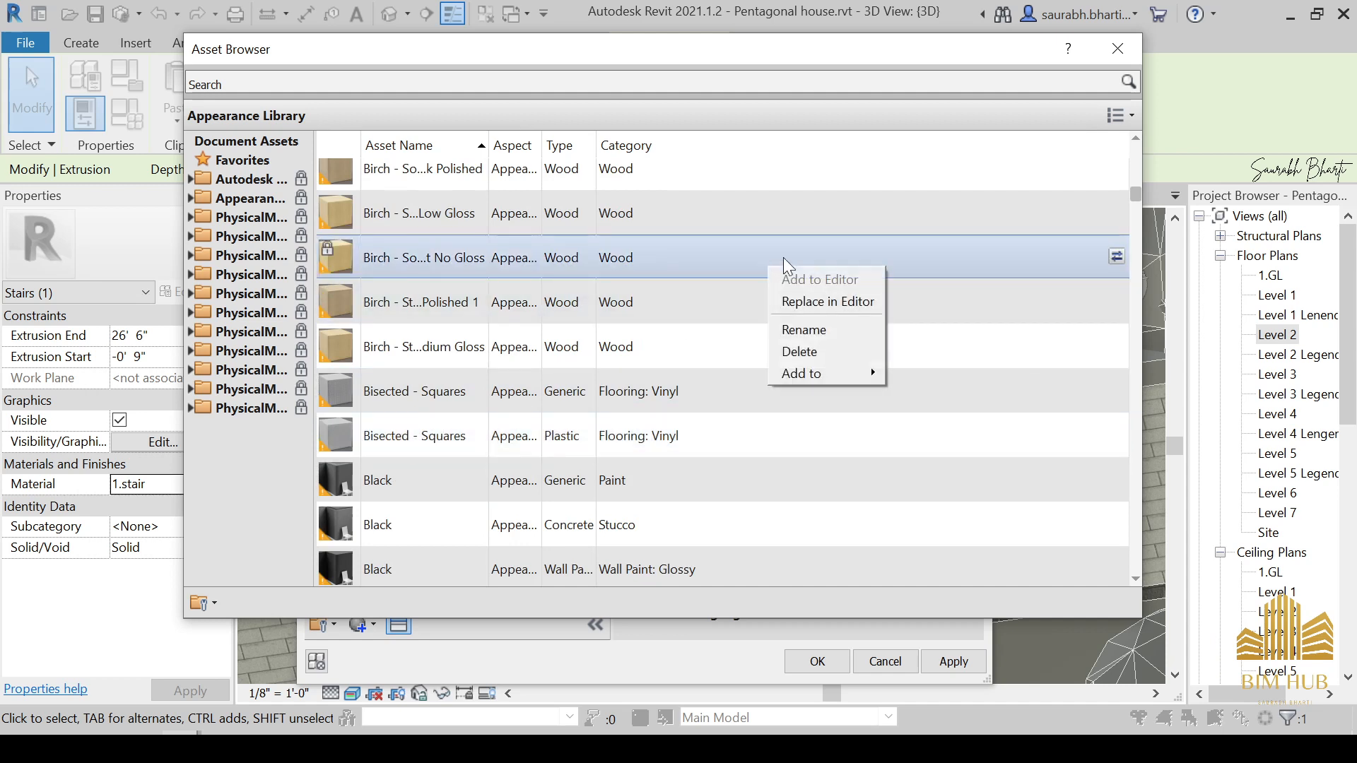
pyautogui.click(854, 352)
pyautogui.click(1086, 157)
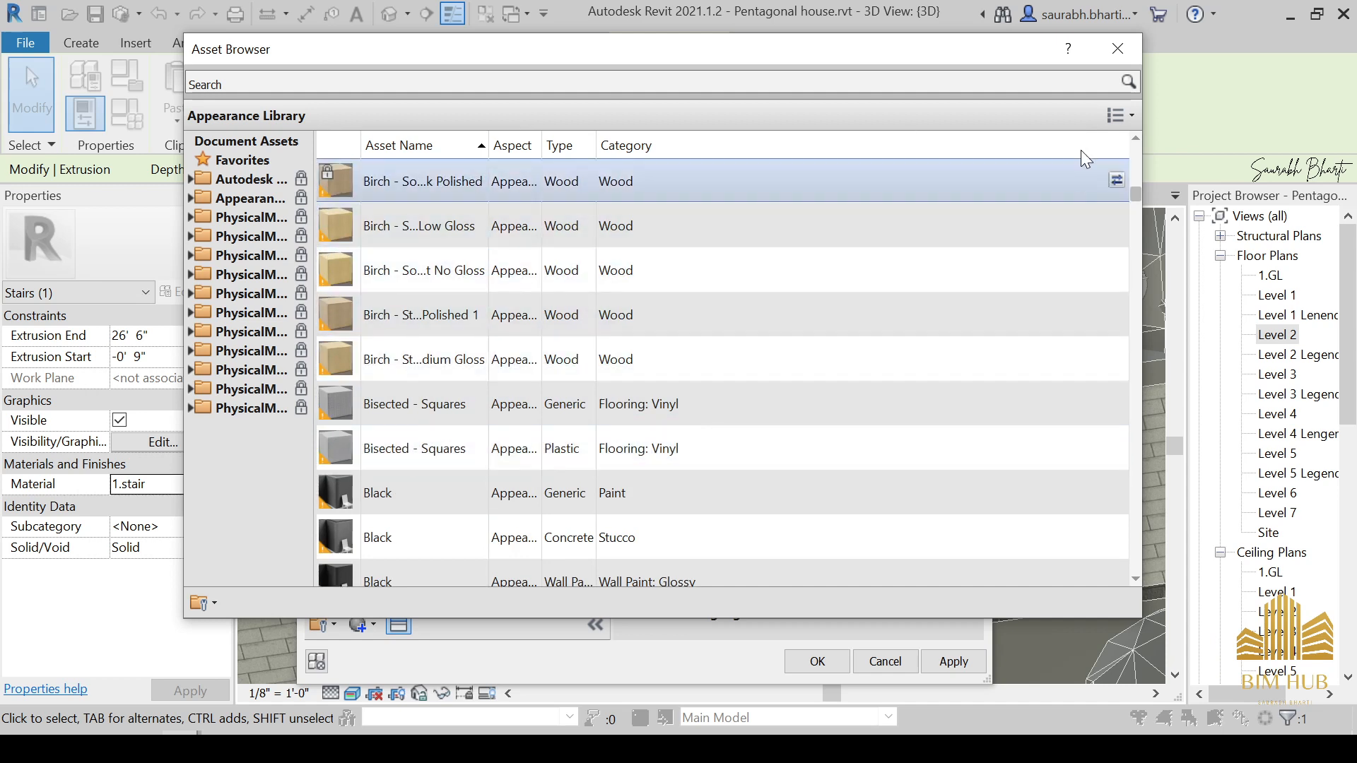
pyautogui.rightClick(1109, 168)
pyautogui.click(601, 403)
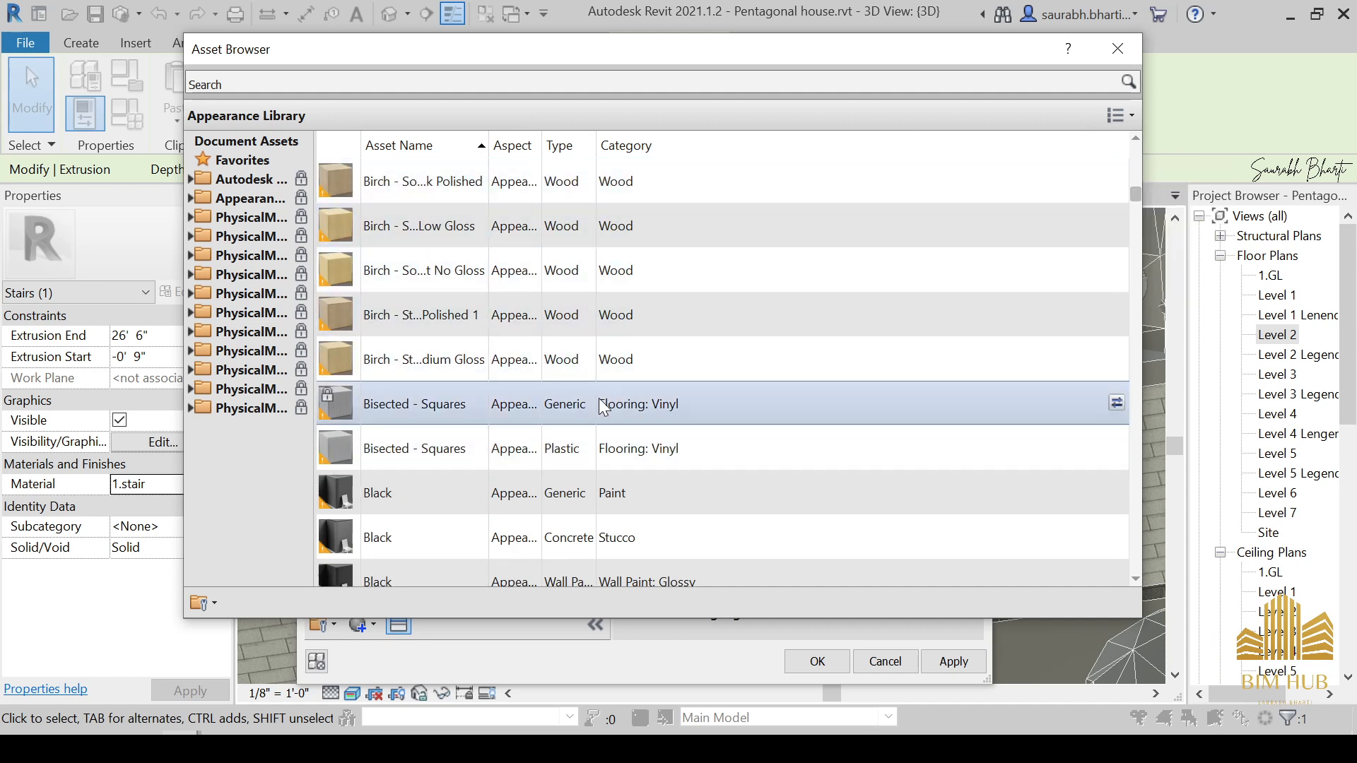
# Step: Examine the appearance assets from bronze through carpet, ceiling tile, glass and concrete to the dark wall paints
pyautogui.scroll(-20, 600, 397)
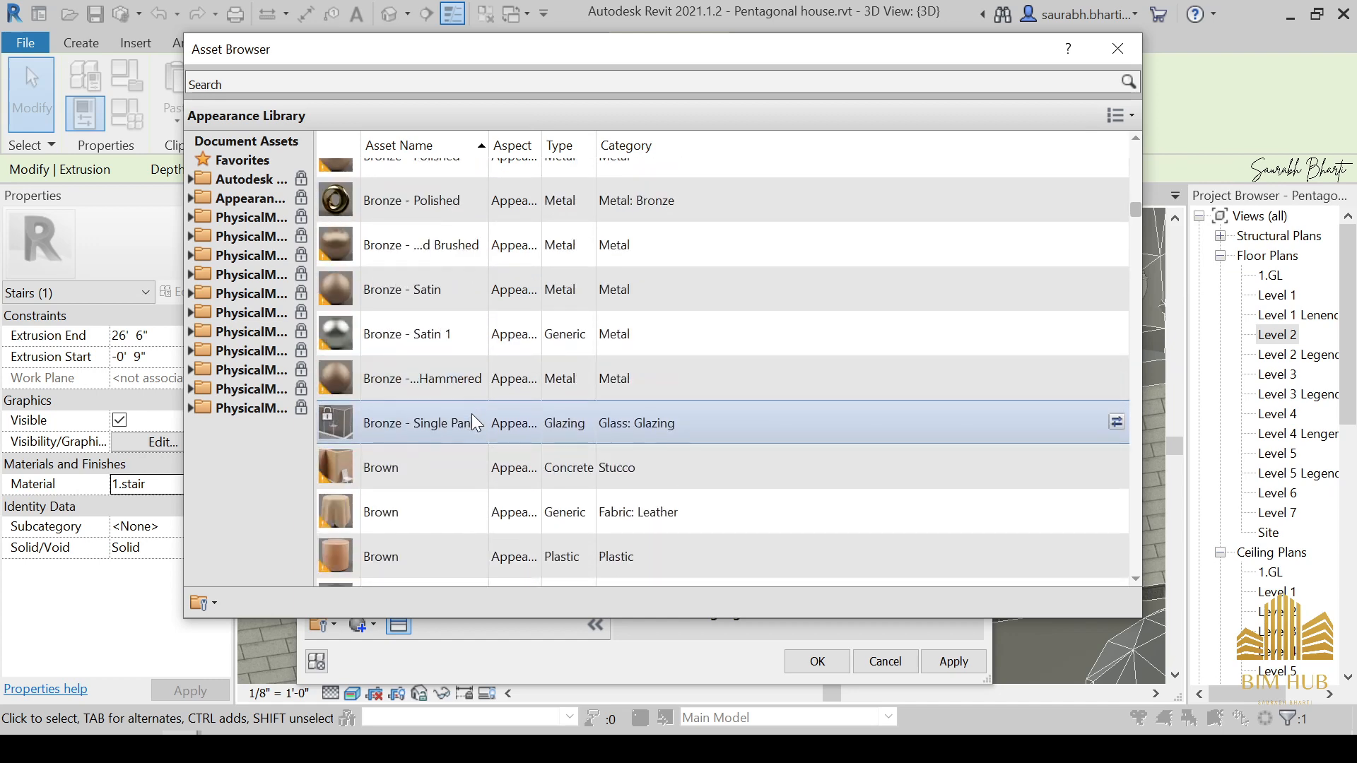
pyautogui.scroll(-15, 472, 417)
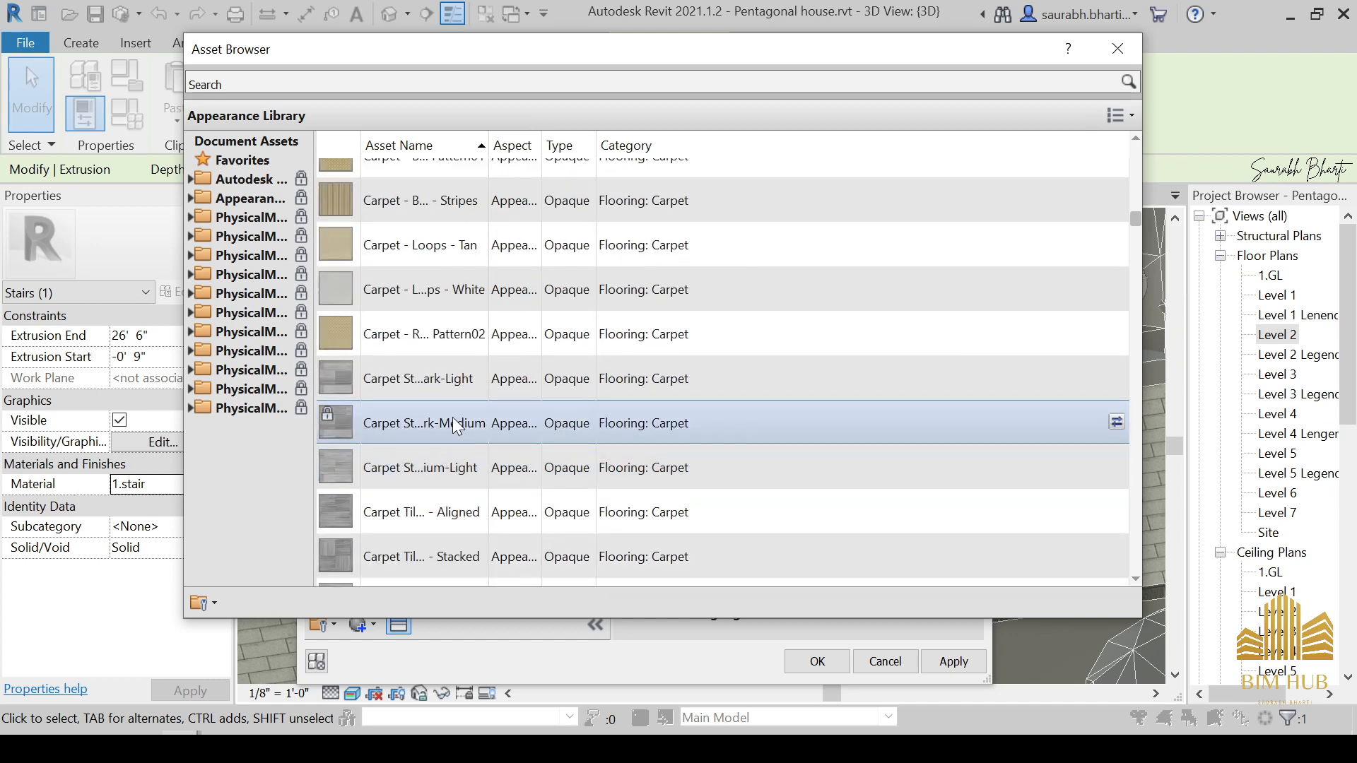
pyautogui.scroll(-10, 456, 426)
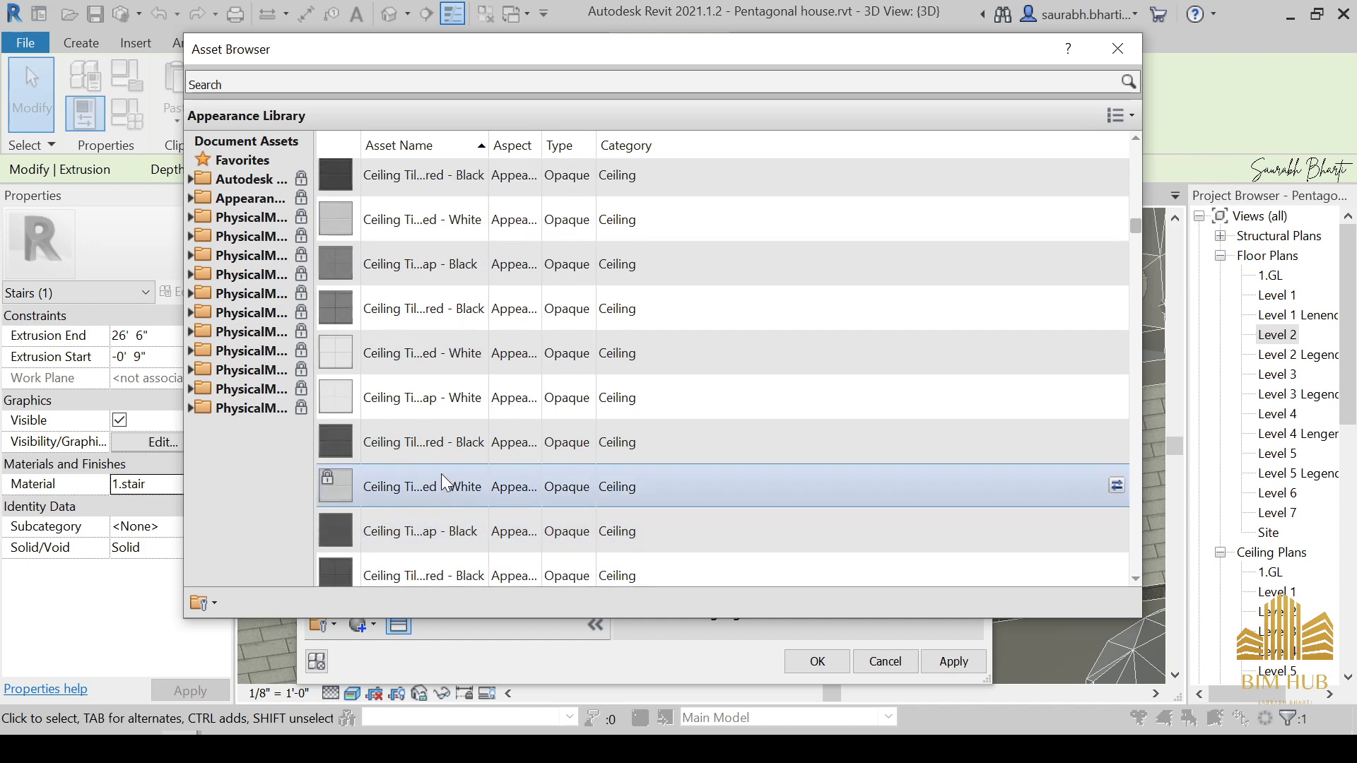
pyautogui.scroll(-15, 442, 476)
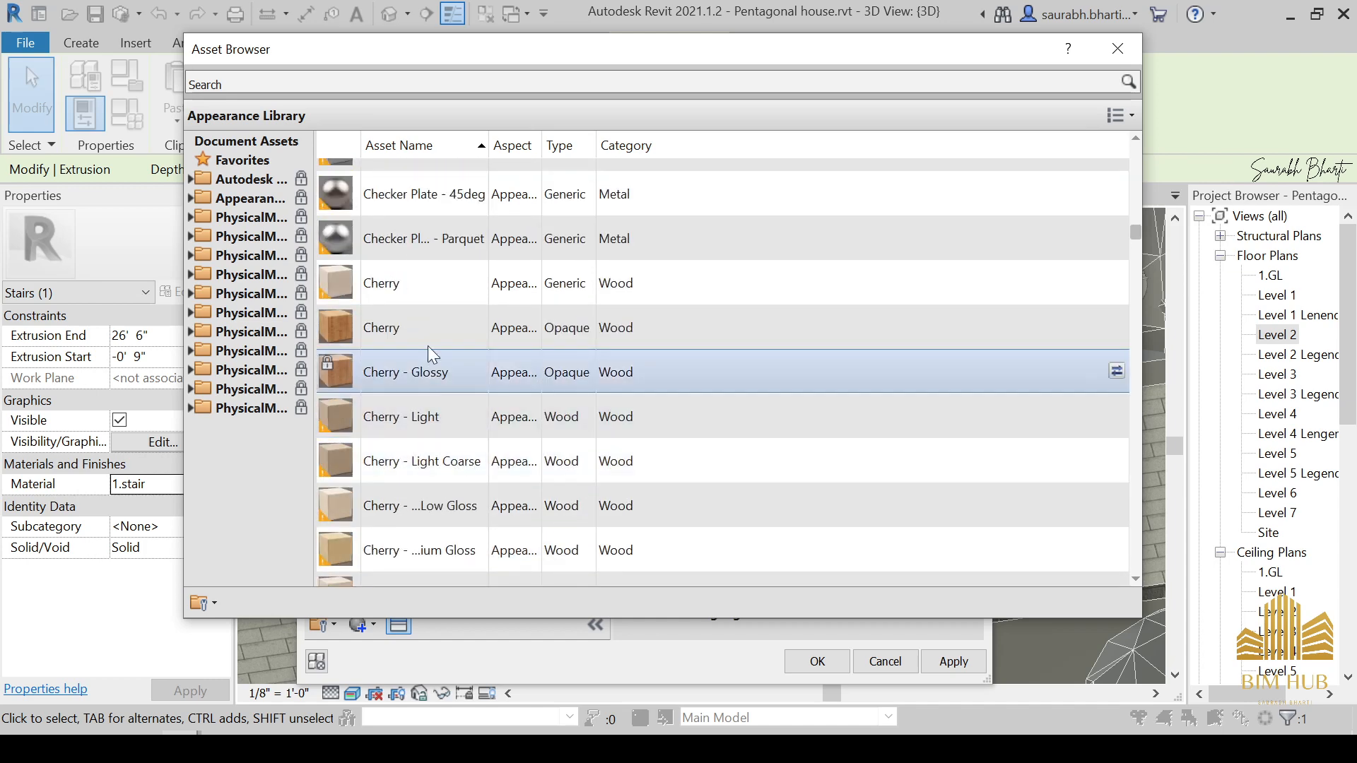
pyautogui.scroll(-15, 437, 425)
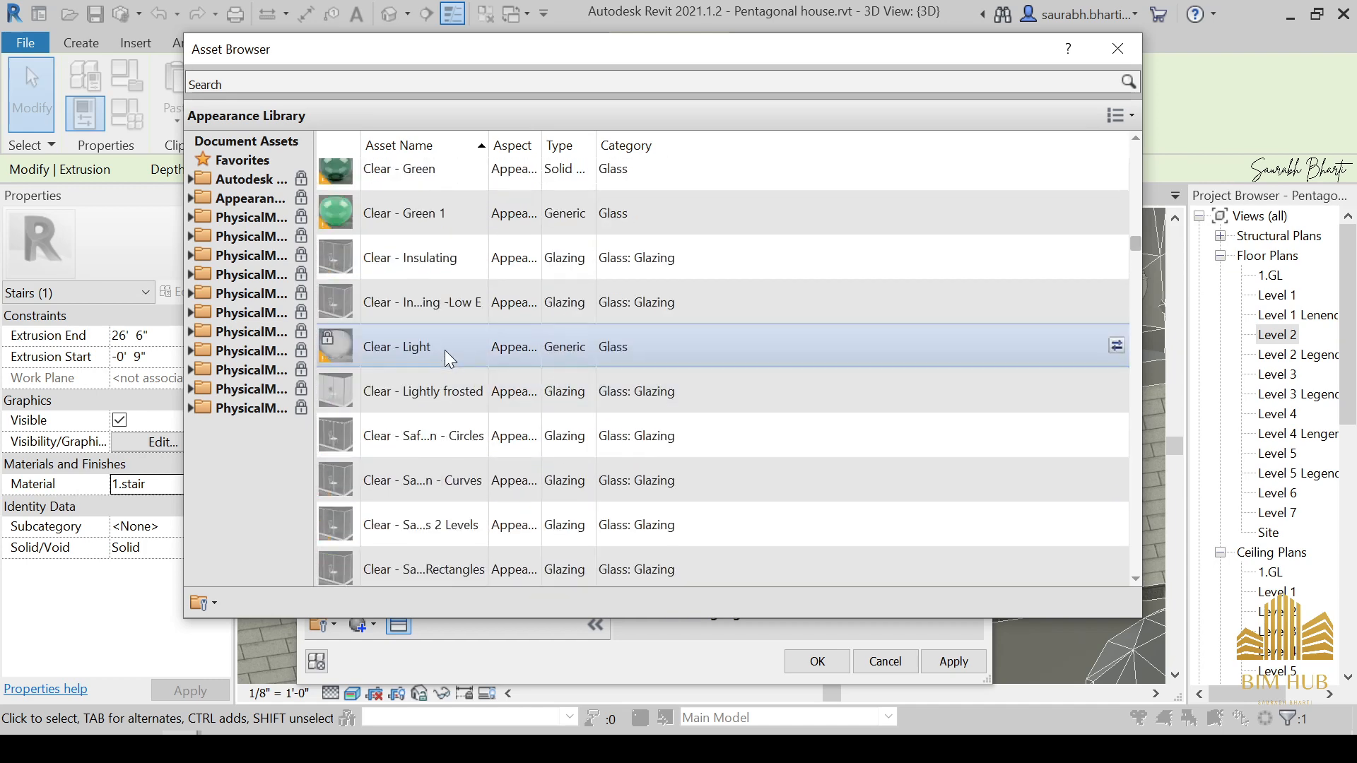
pyautogui.scroll(-12, 447, 405)
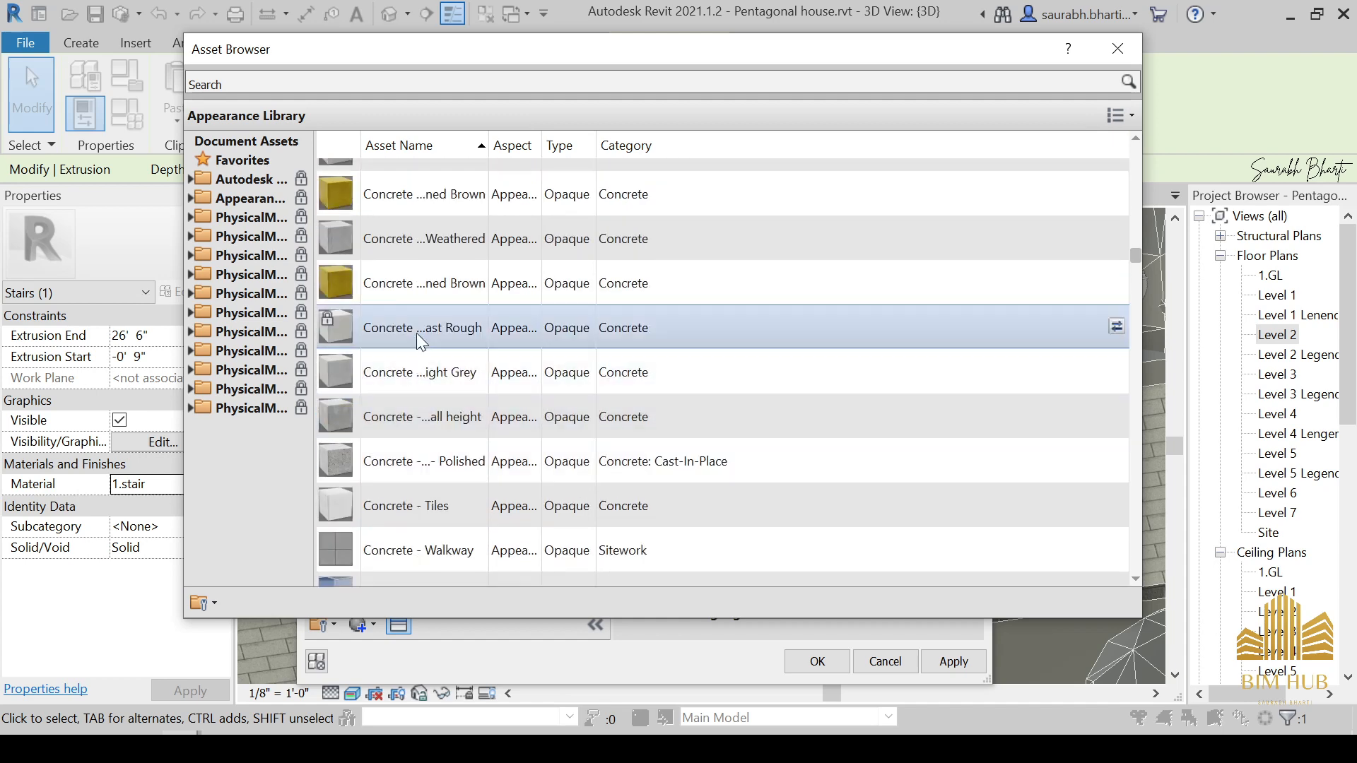
pyautogui.scroll(-15, 439, 470)
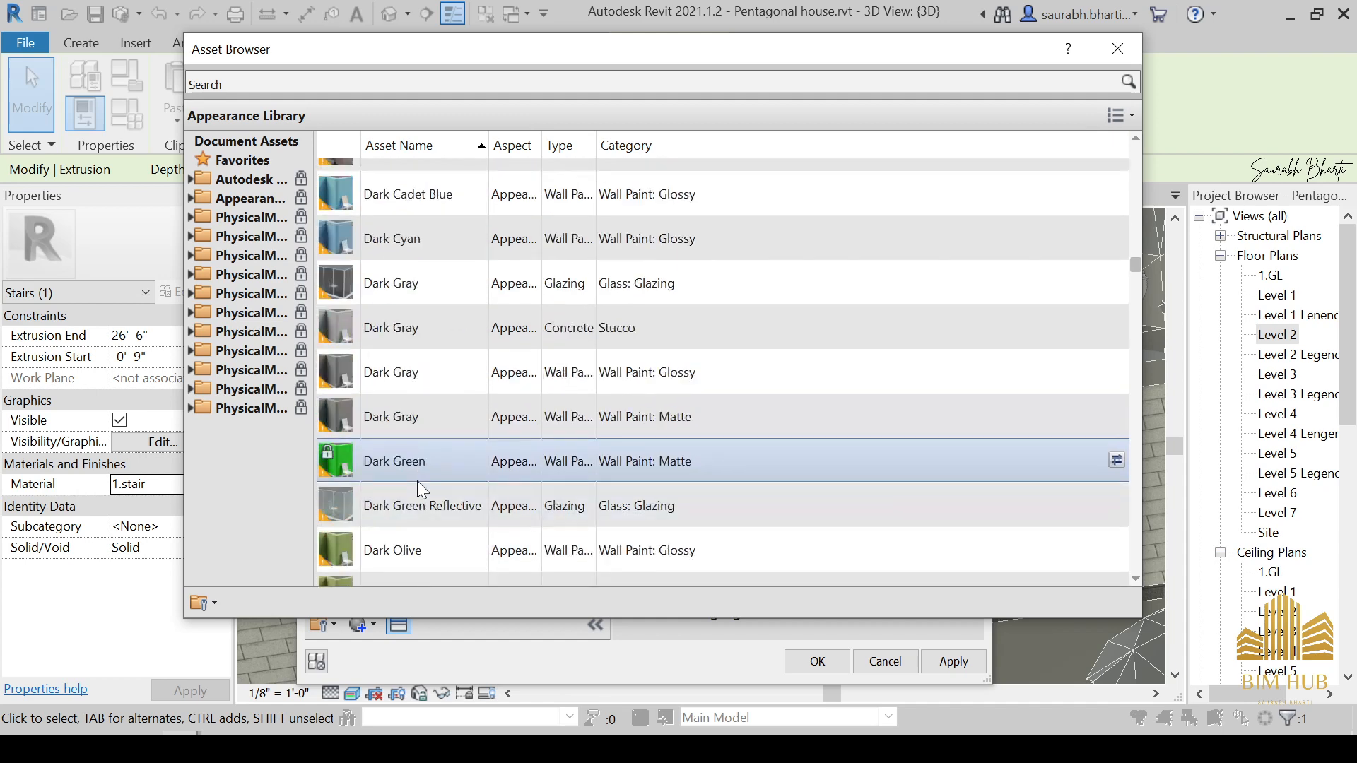
# Step: Replace the 1.stair material's appearance with Carpet - Berber - Medium grey and accept the material change
pyautogui.scroll(20, 418, 484)
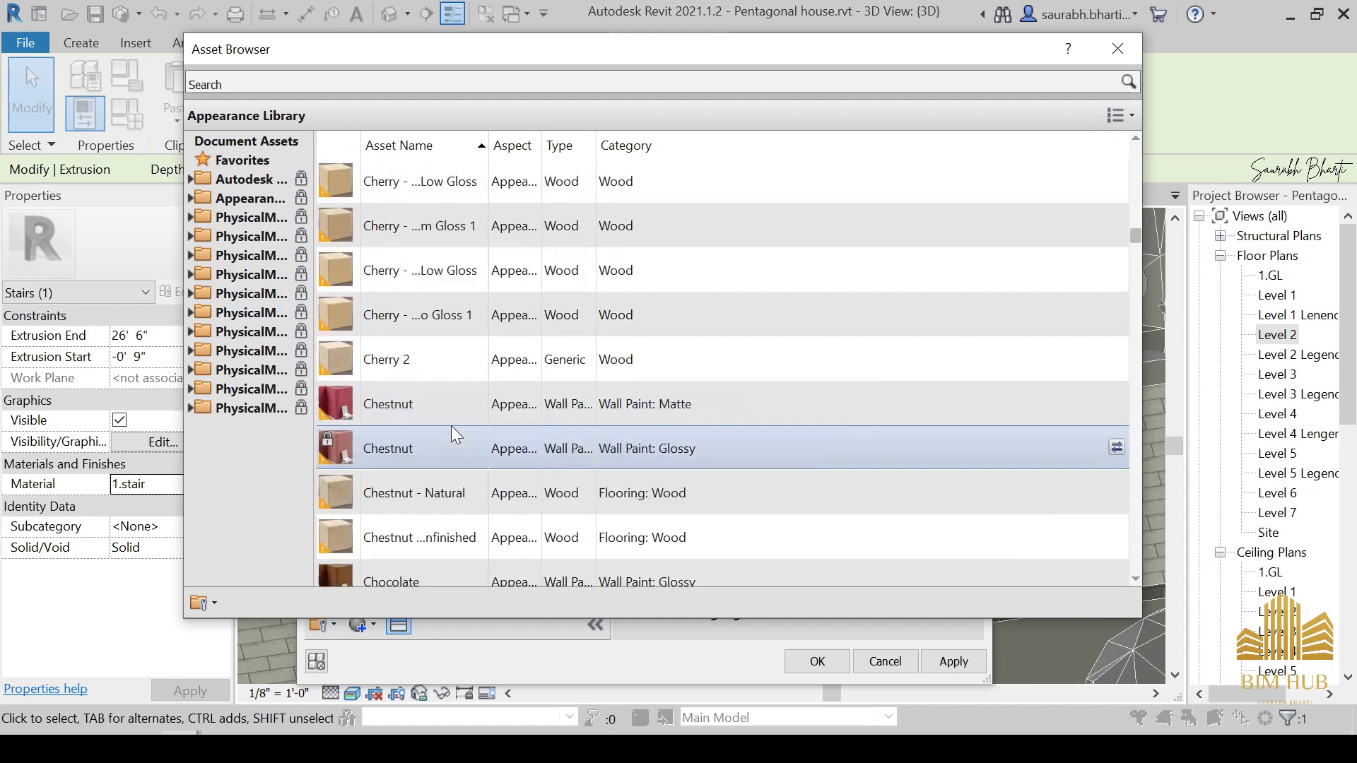
pyautogui.scroll(3, 439, 495)
pyautogui.scroll(-10, 427, 459)
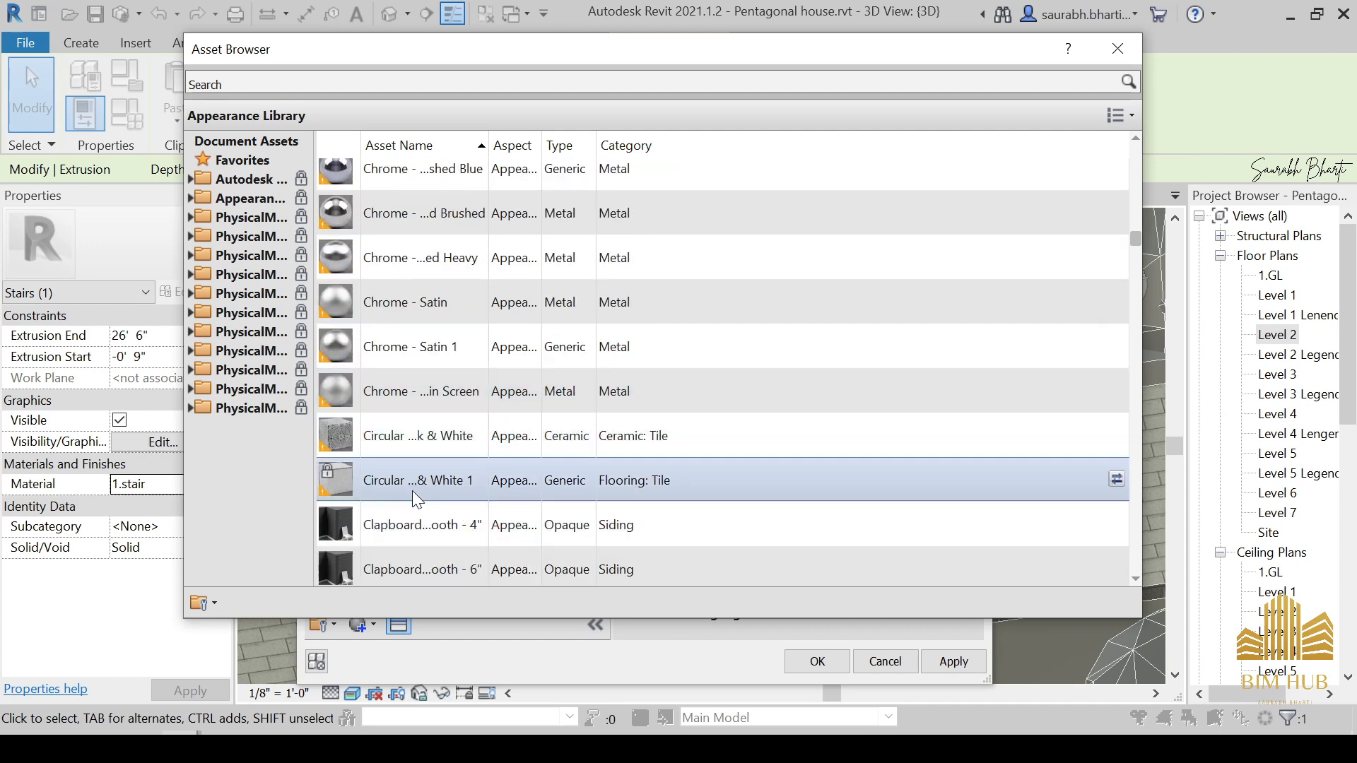
pyautogui.scroll(20, 413, 490)
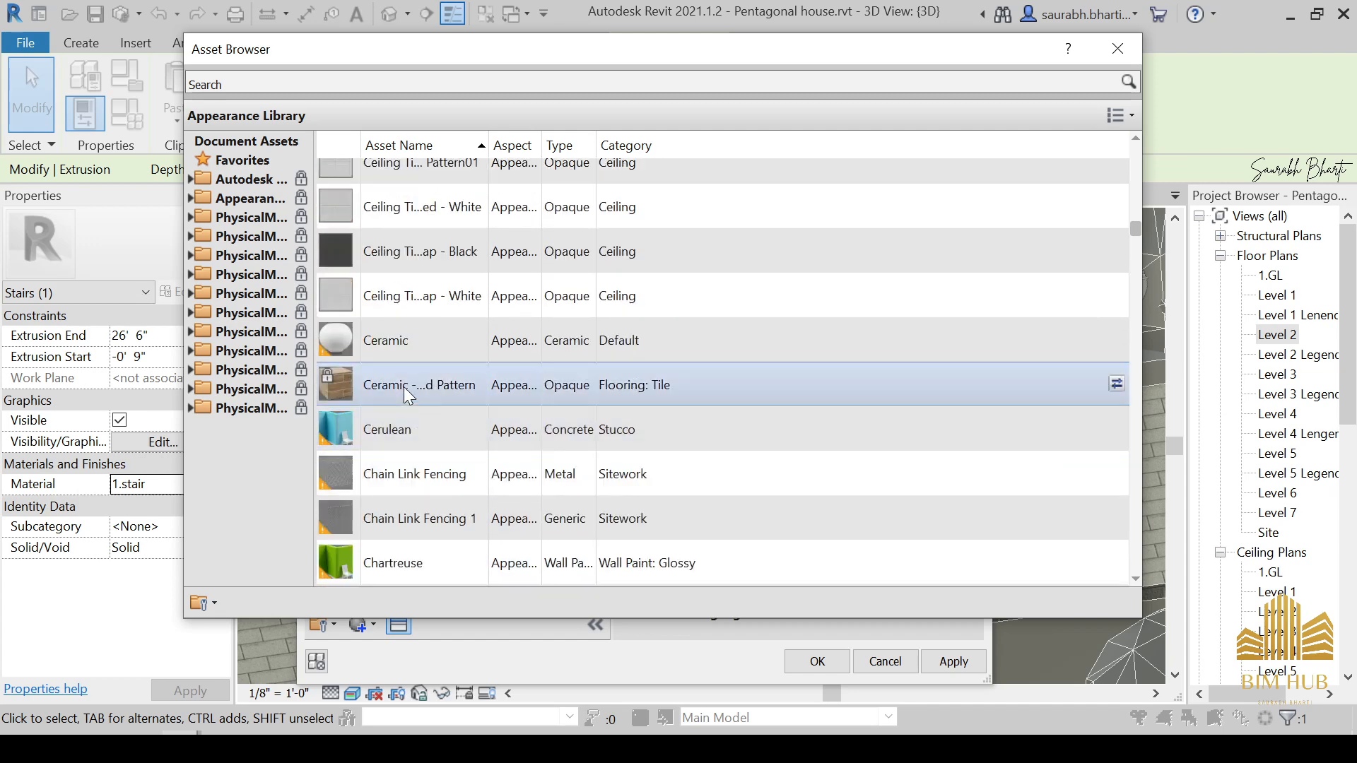
pyautogui.scroll(10, 413, 374)
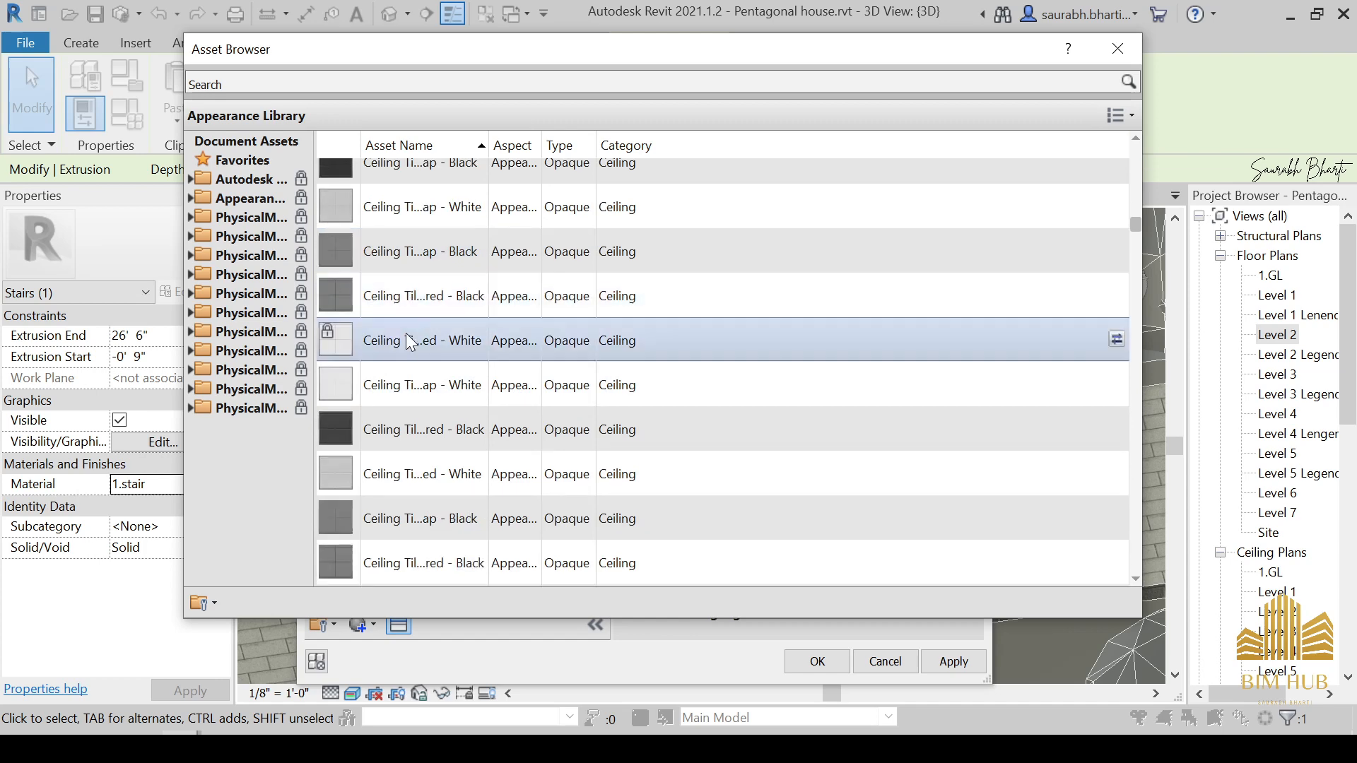
pyautogui.scroll(15, 404, 333)
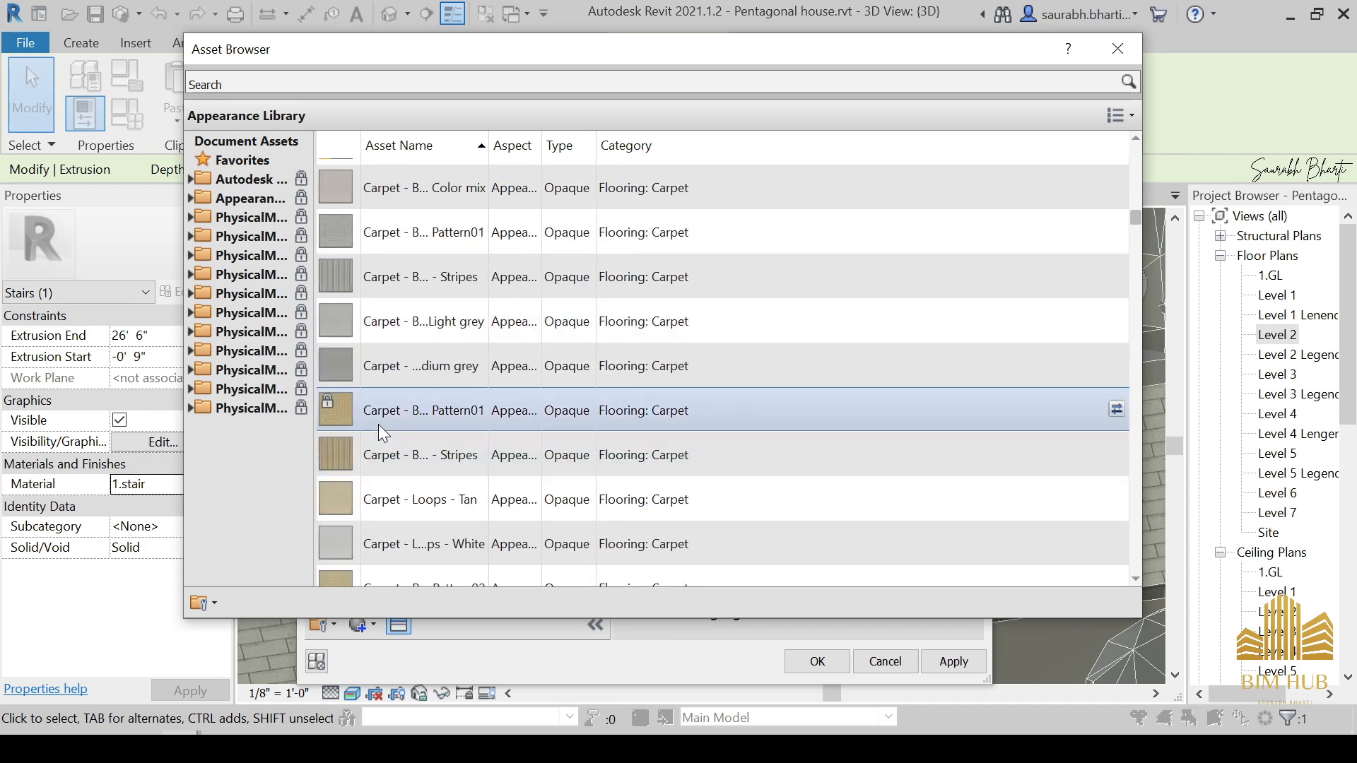
pyautogui.scroll(-1, 393, 551)
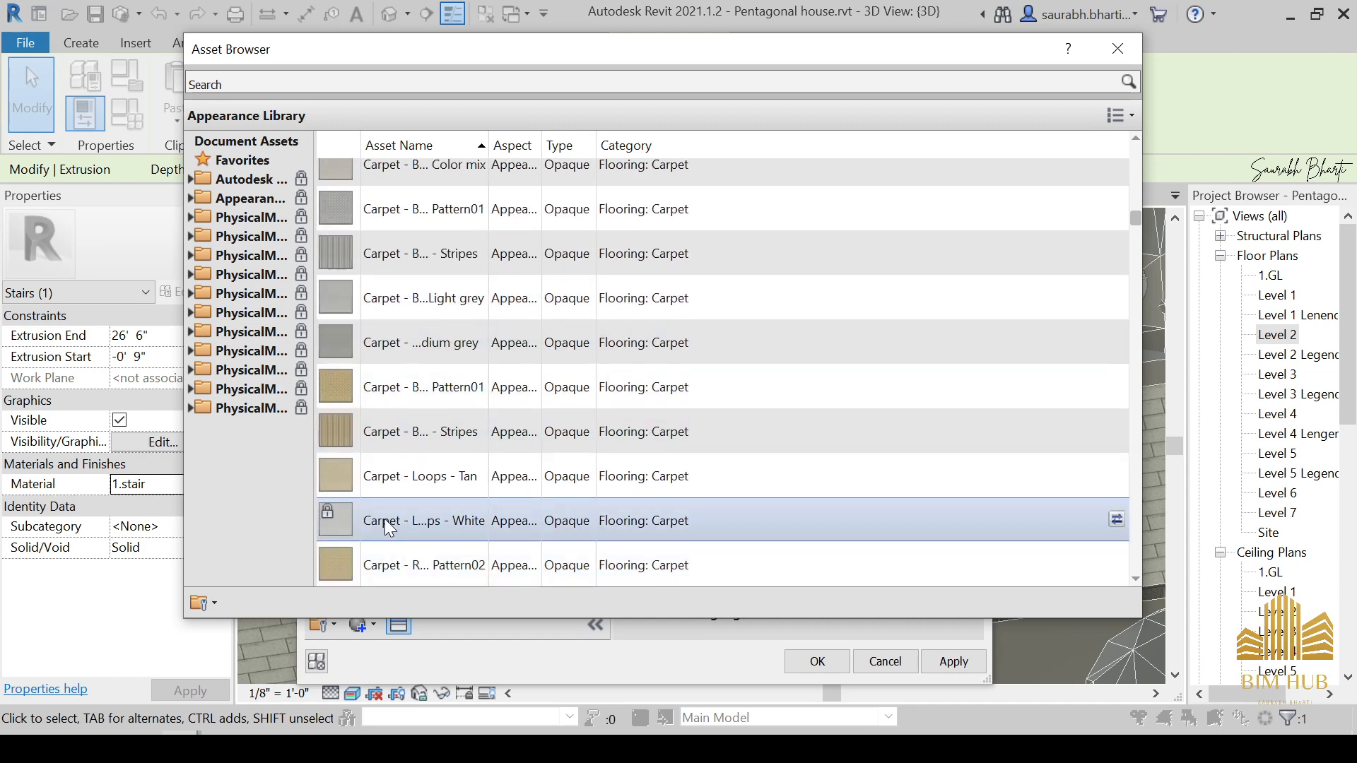
pyautogui.doubleClick(403, 351)
pyautogui.click(1118, 49)
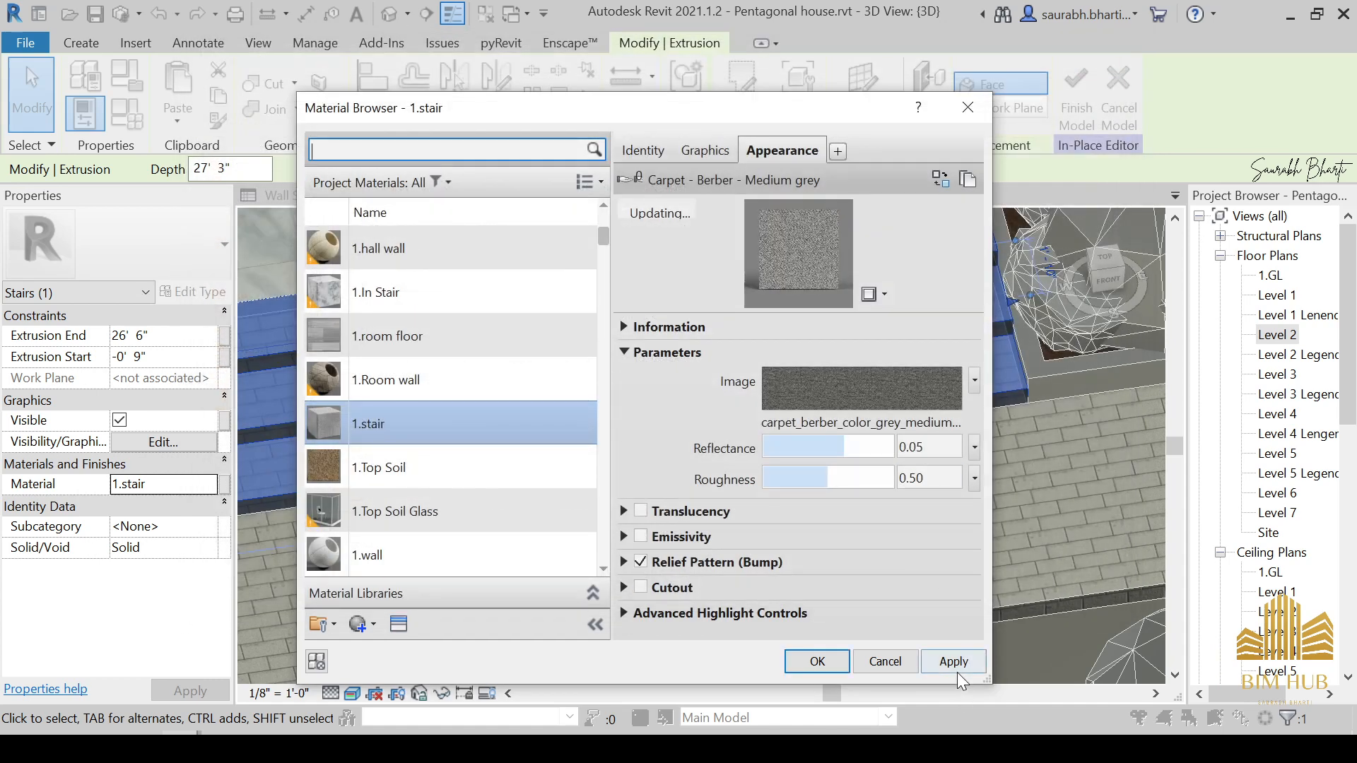
pyautogui.click(799, 652)
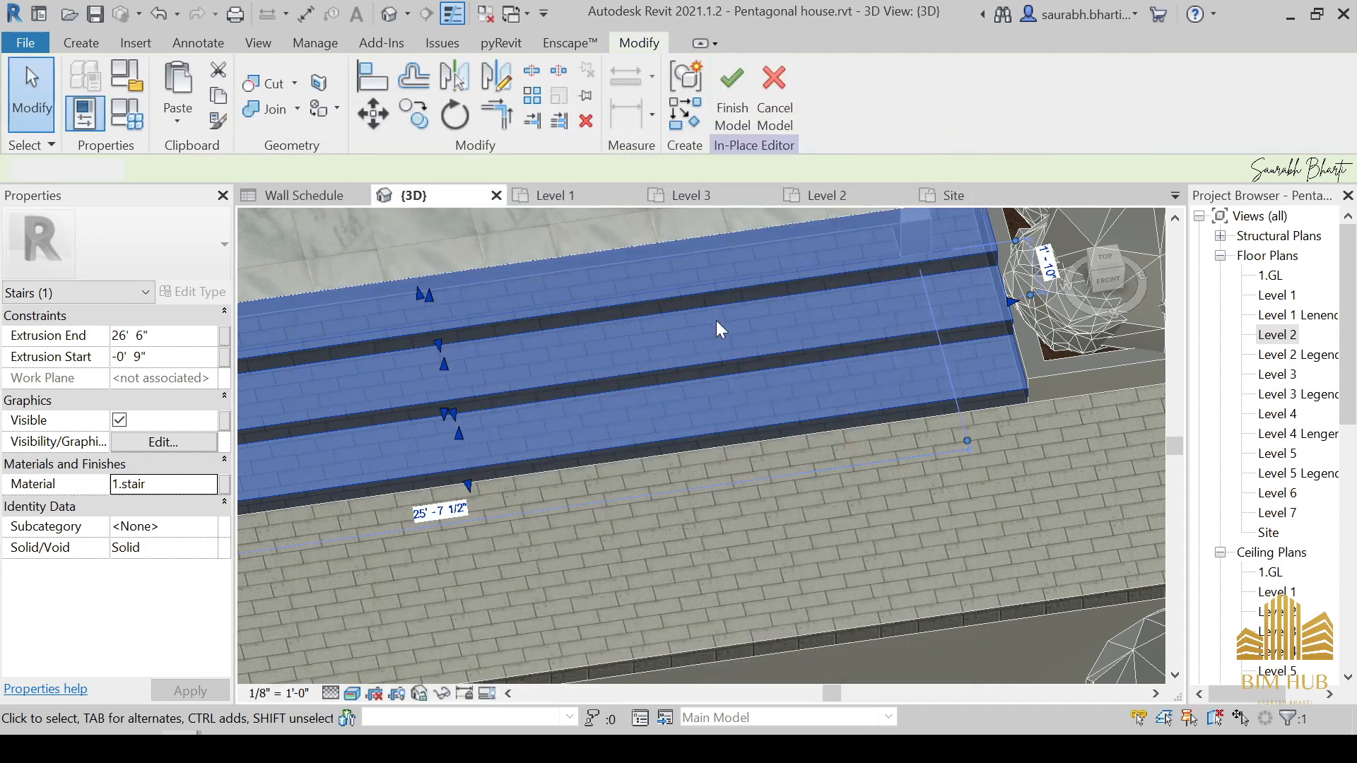
# Step: Finish the in-place stair model and switch to Enscape to view the entrance stairs
pyautogui.press('Escape')
pyautogui.click(733, 95)
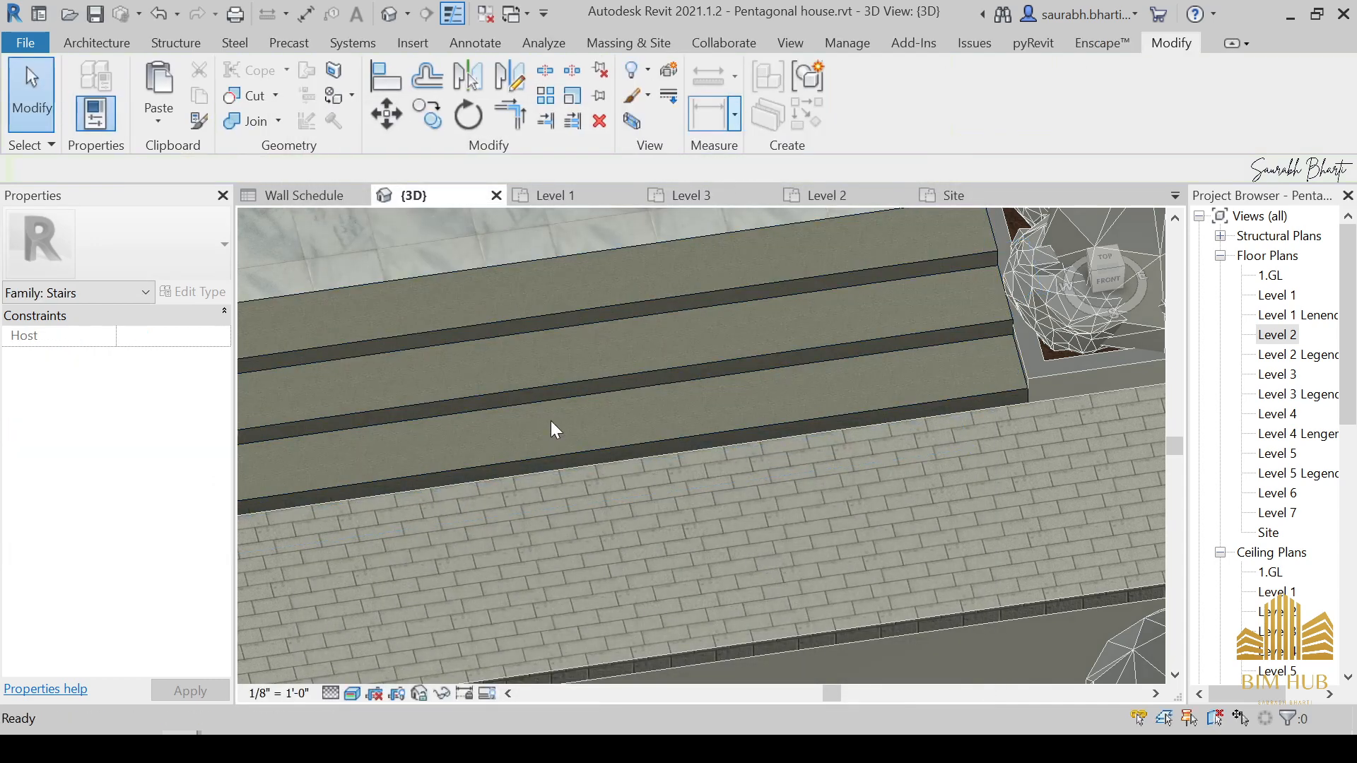
pyautogui.moveTo(269, 676)
pyautogui.click(350, 673)
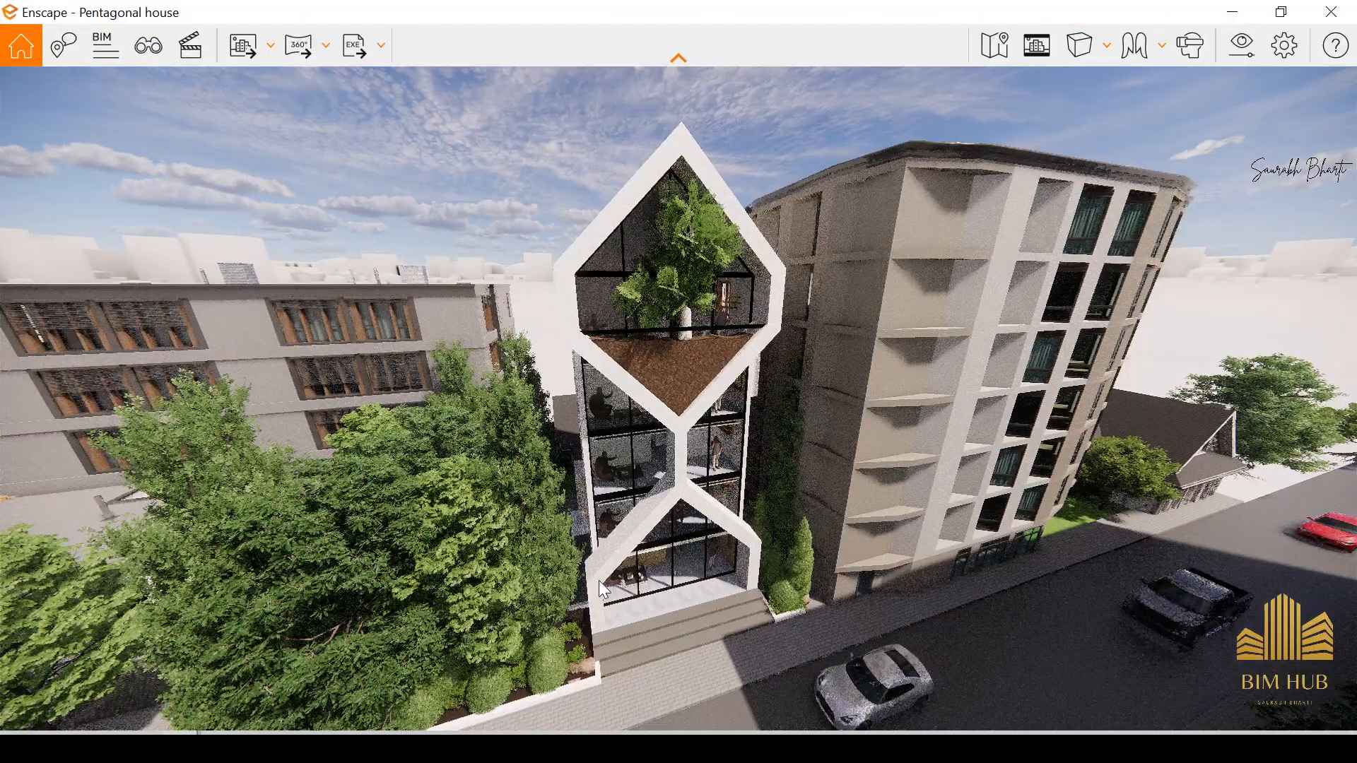
# Step: Walk up the entrance stairs and into the ground floor, examining the new stair finish and the living room interior
pyautogui.moveTo(599, 580); pyautogui.dragTo(589, 431, button='middle')
pyautogui.scroll(3, 679, 398)
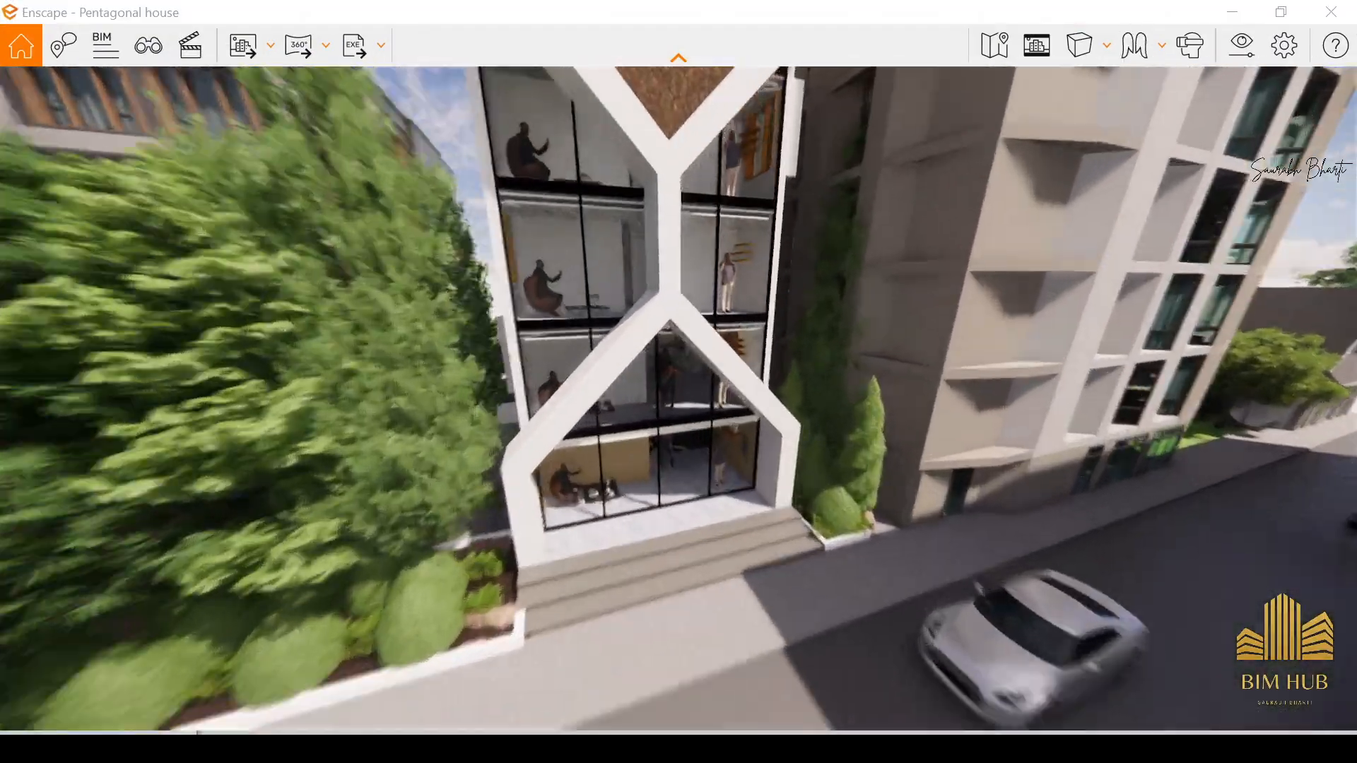
pyautogui.press('space')
pyautogui.press('w')
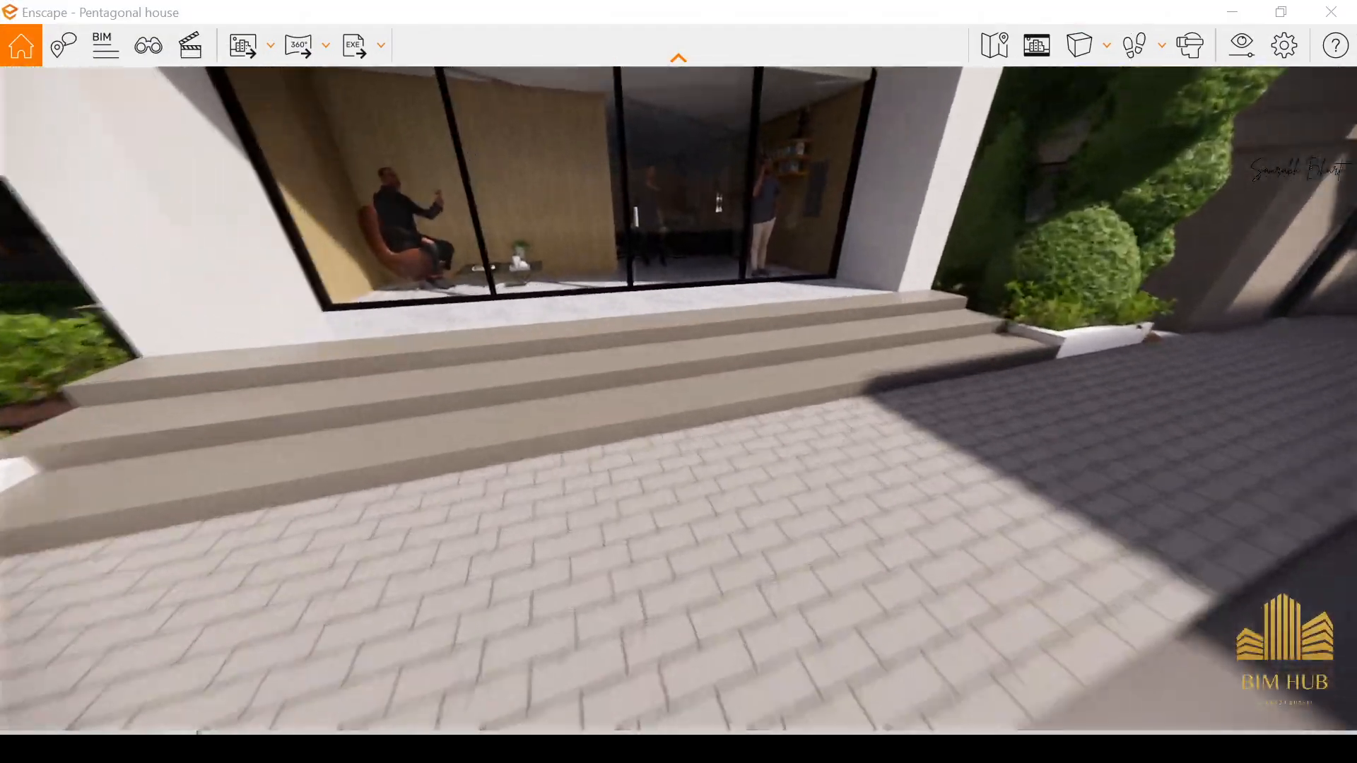
pyautogui.press('w')
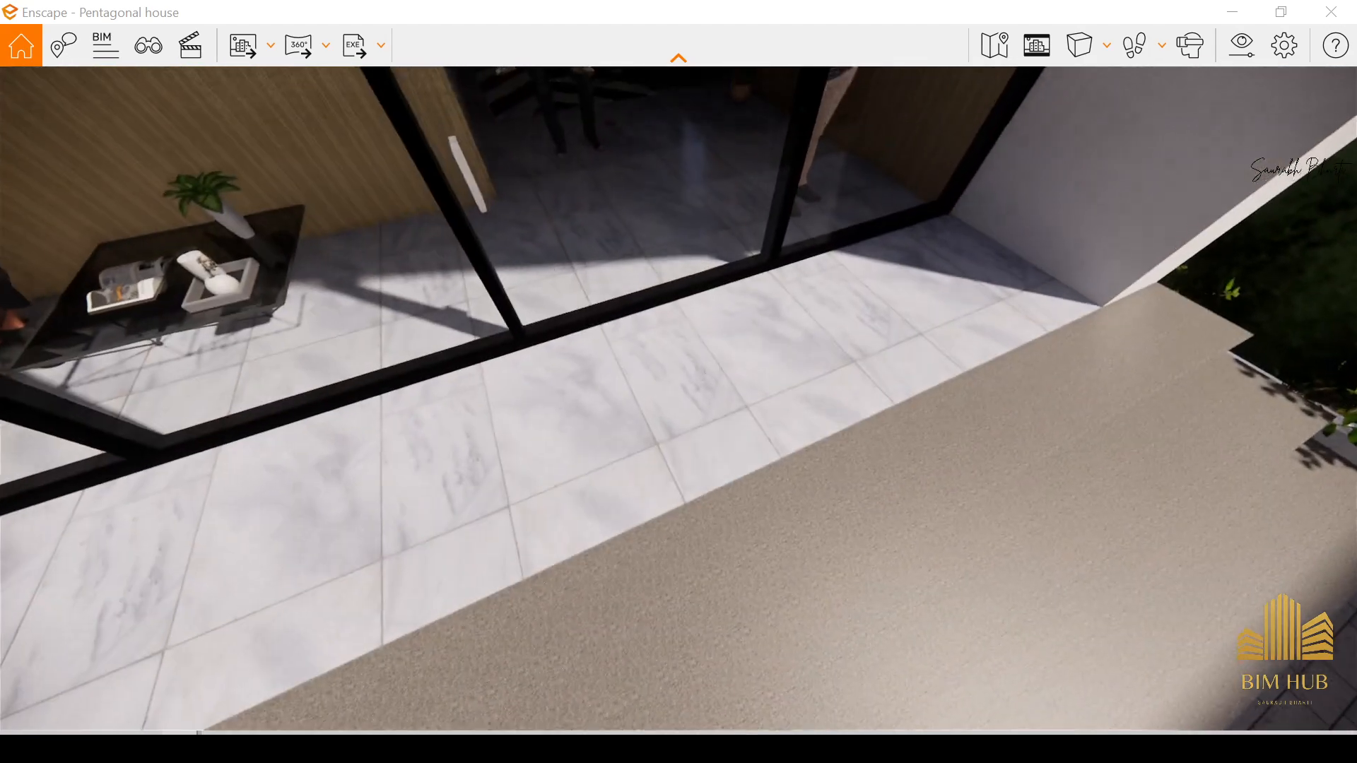
pyautogui.moveTo(537, 566); pyautogui.dragTo(374, 275)
pyautogui.press('s')
pyautogui.press('w')
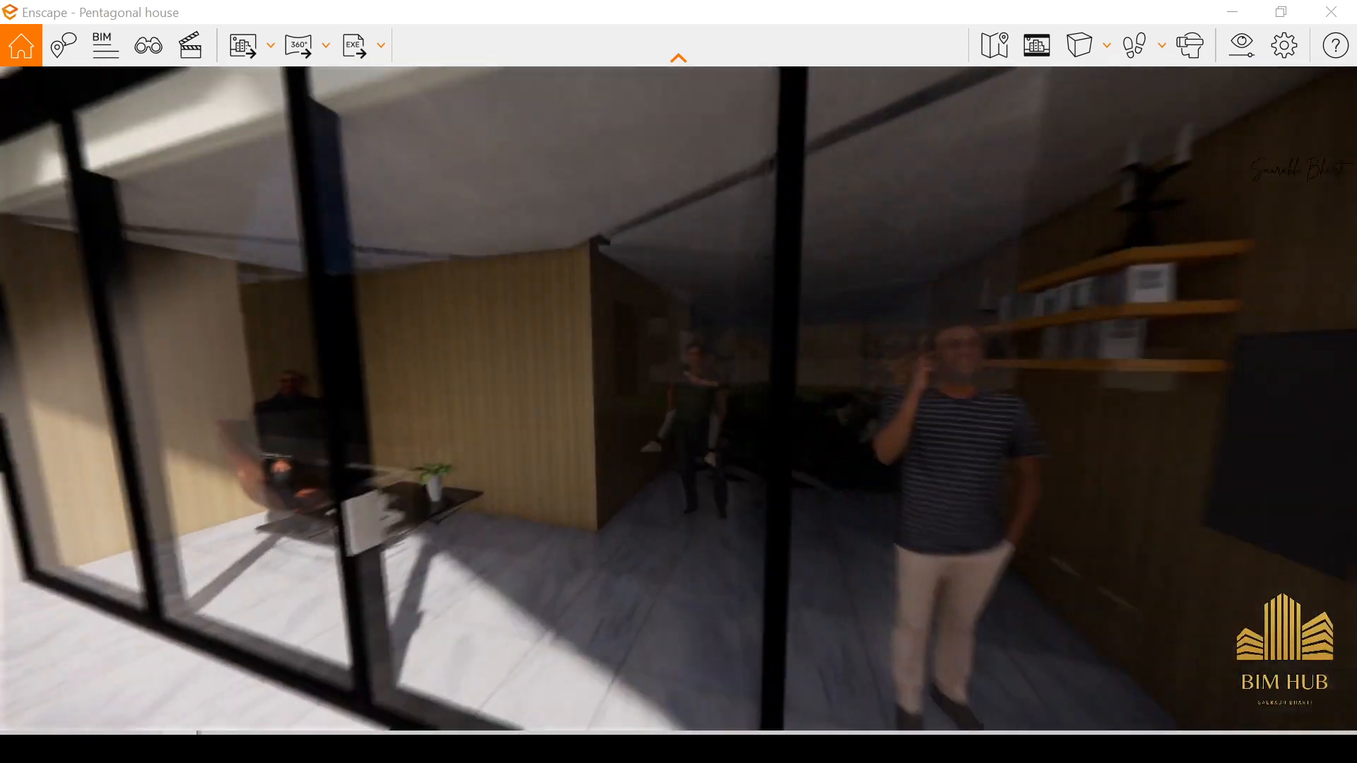
pyautogui.press('w')
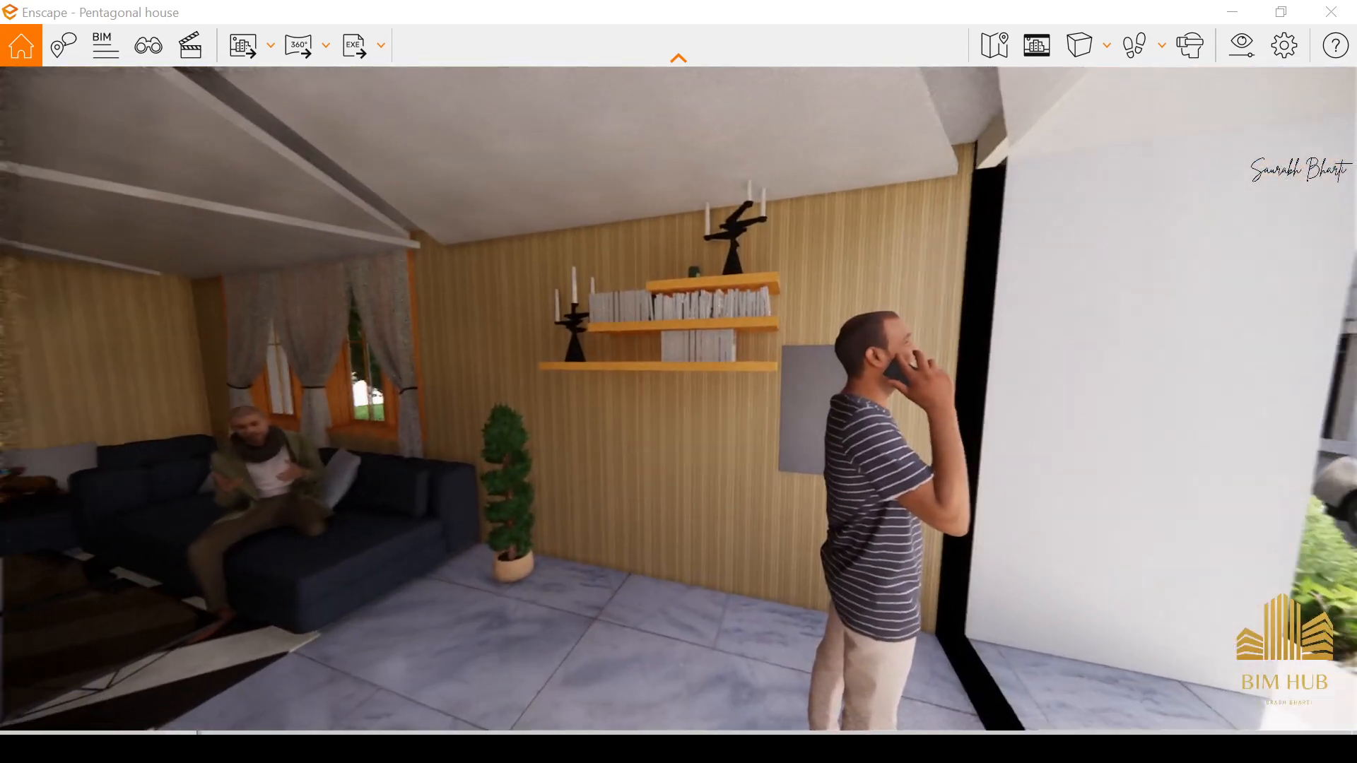
pyautogui.press('w')
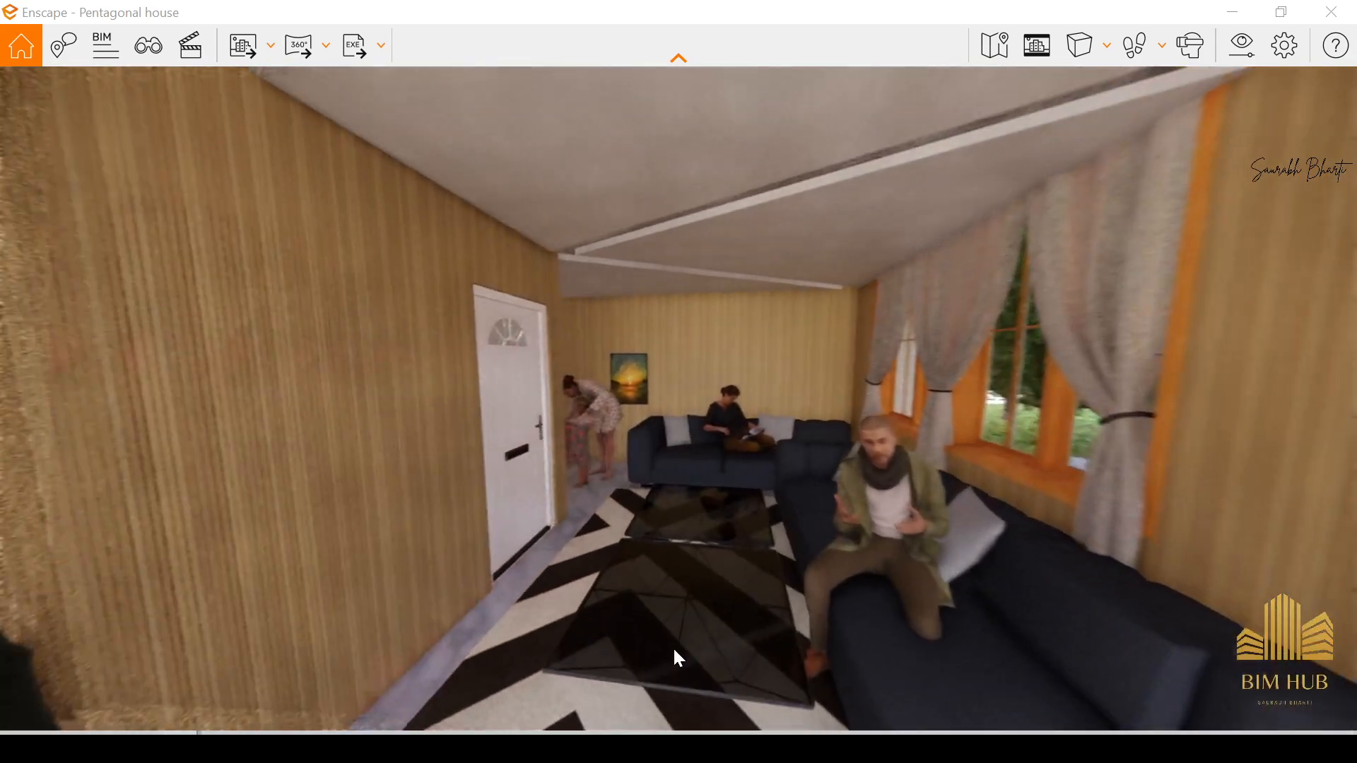
# Step: Reduce the camera's horizontal field of view in the visual settings and close them
pyautogui.click(1242, 46)
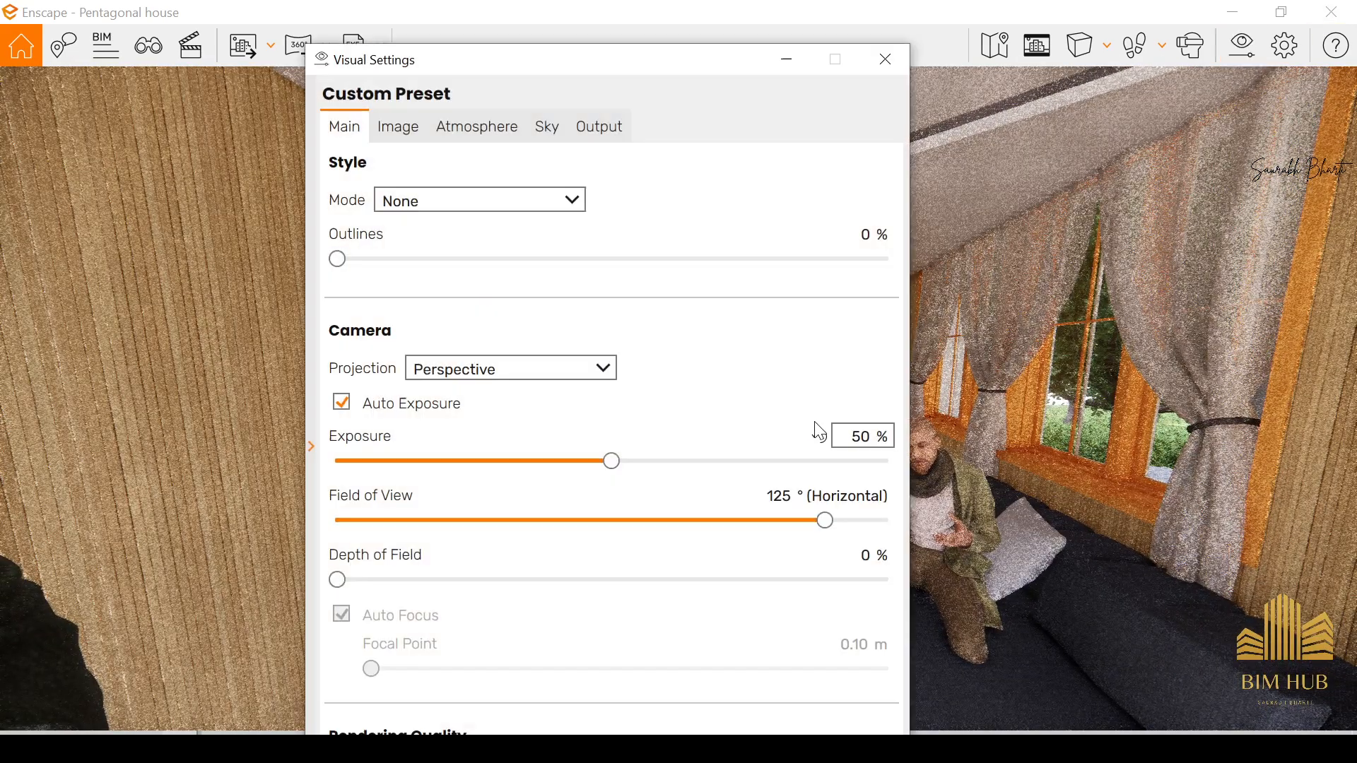
pyautogui.moveTo(825, 521); pyautogui.dragTo(746, 542)
pyautogui.click(885, 61)
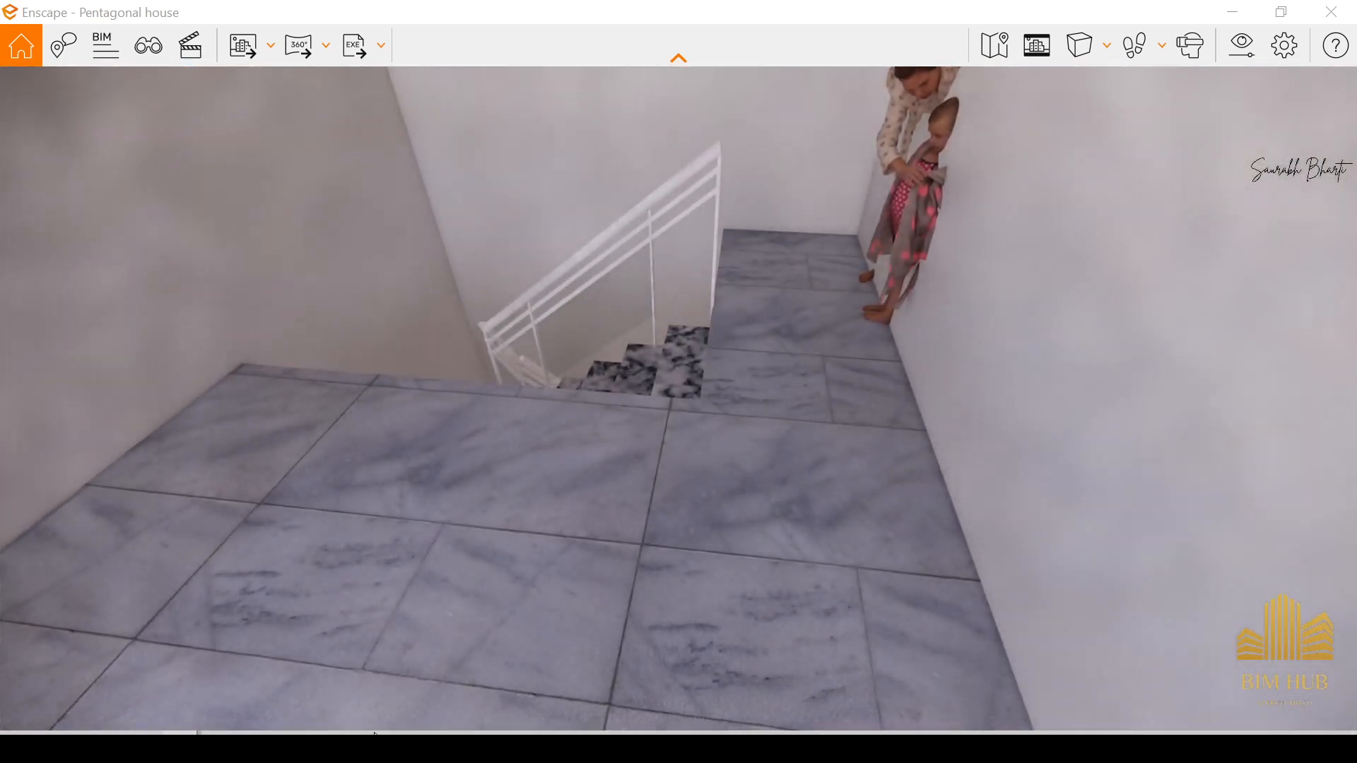
# Step: Switch to Revit and open the Level 5 floor plan
pyautogui.click(160, 715)
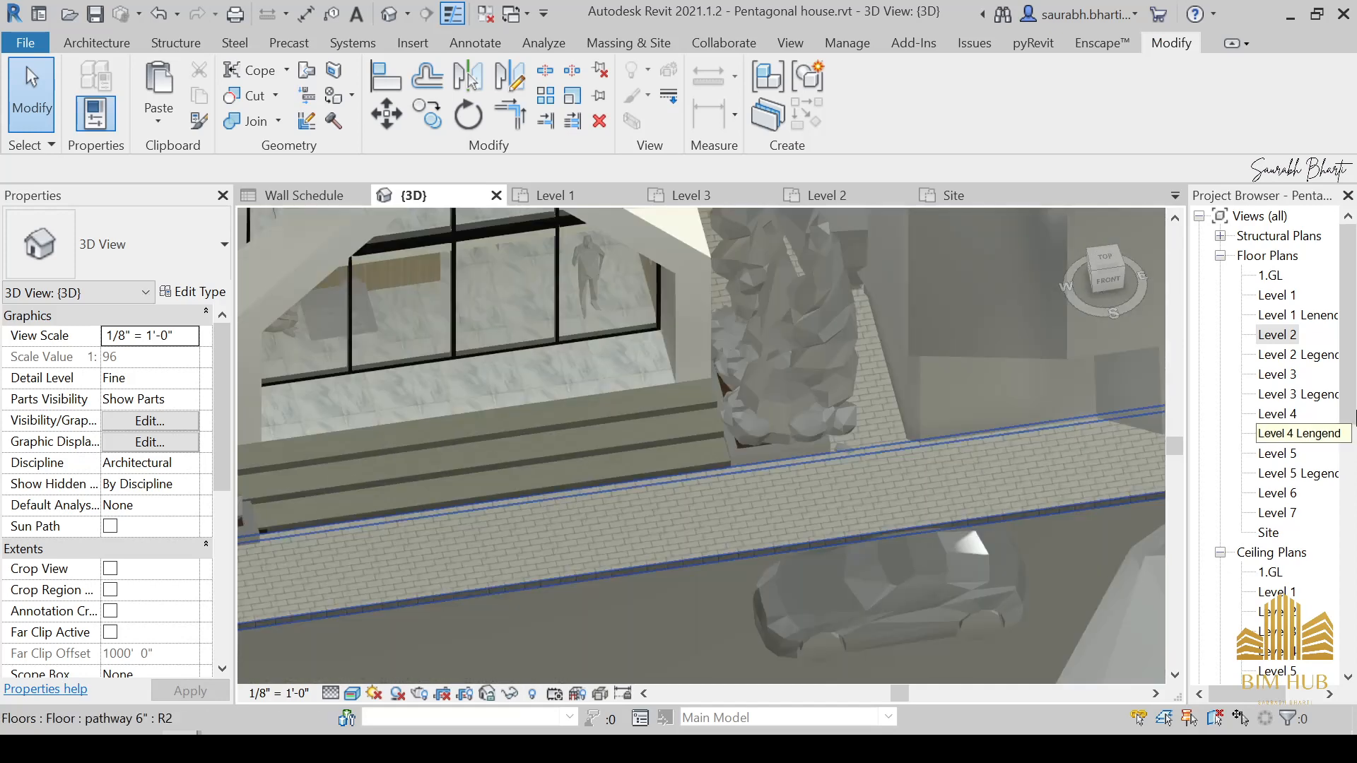
pyautogui.scroll(-1, 1285, 535)
pyautogui.scroll(-1, 1285, 535)
pyautogui.doubleClick(1278, 414)
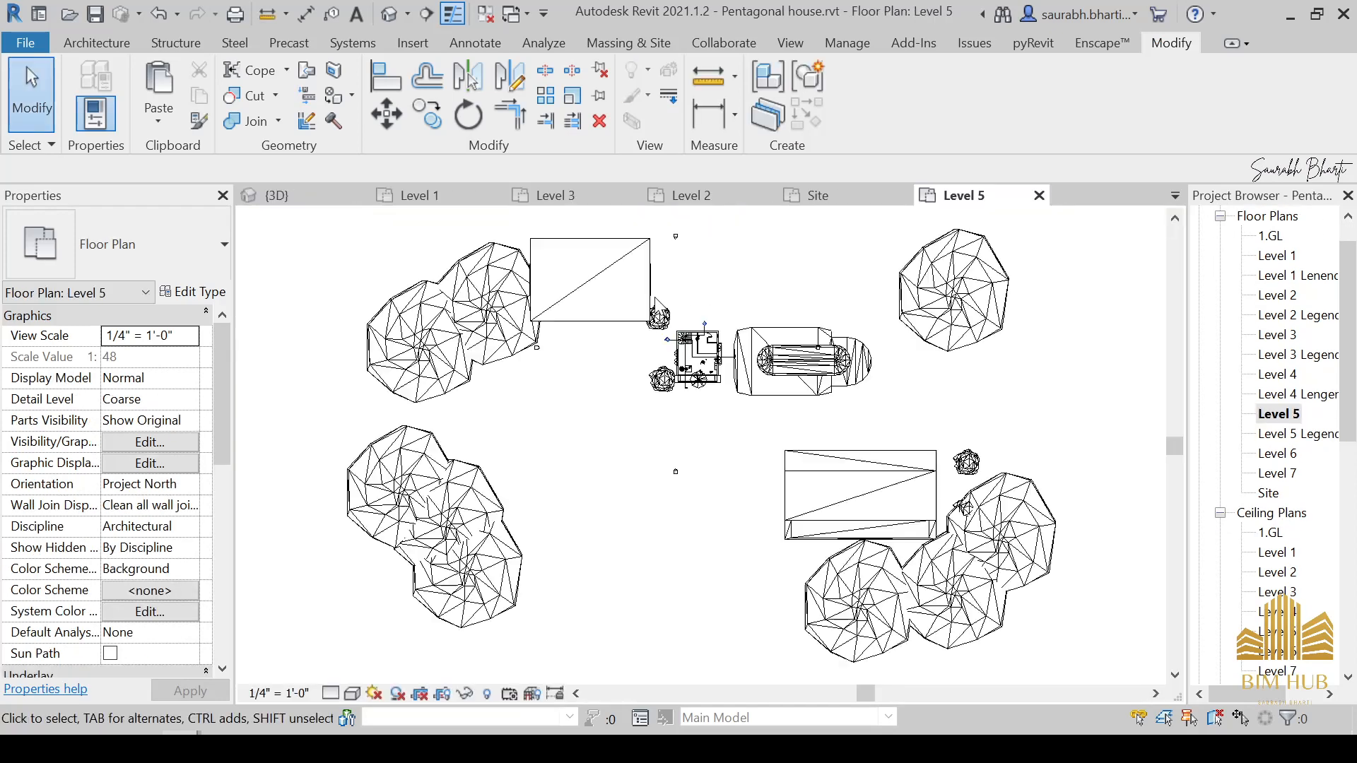
pyautogui.click(134, 45)
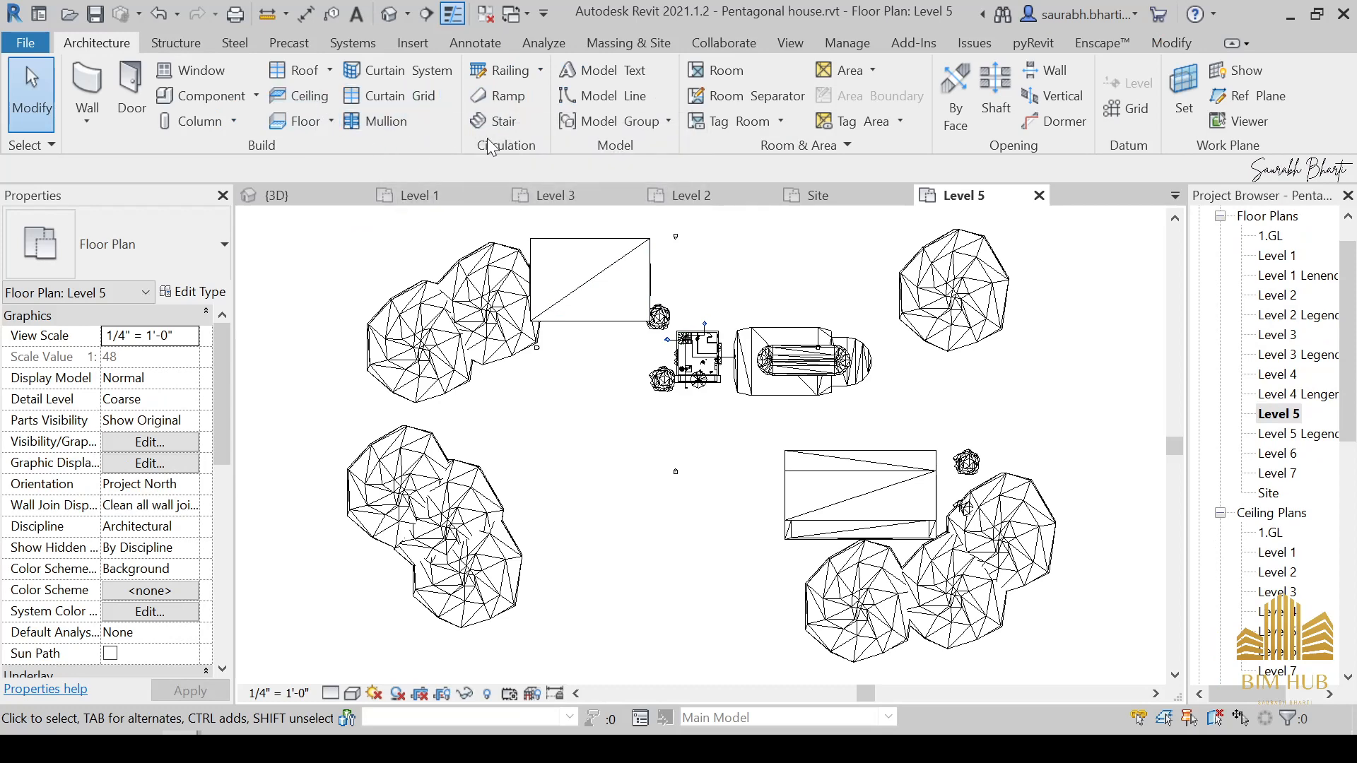
pyautogui.scroll(2, 863, 434)
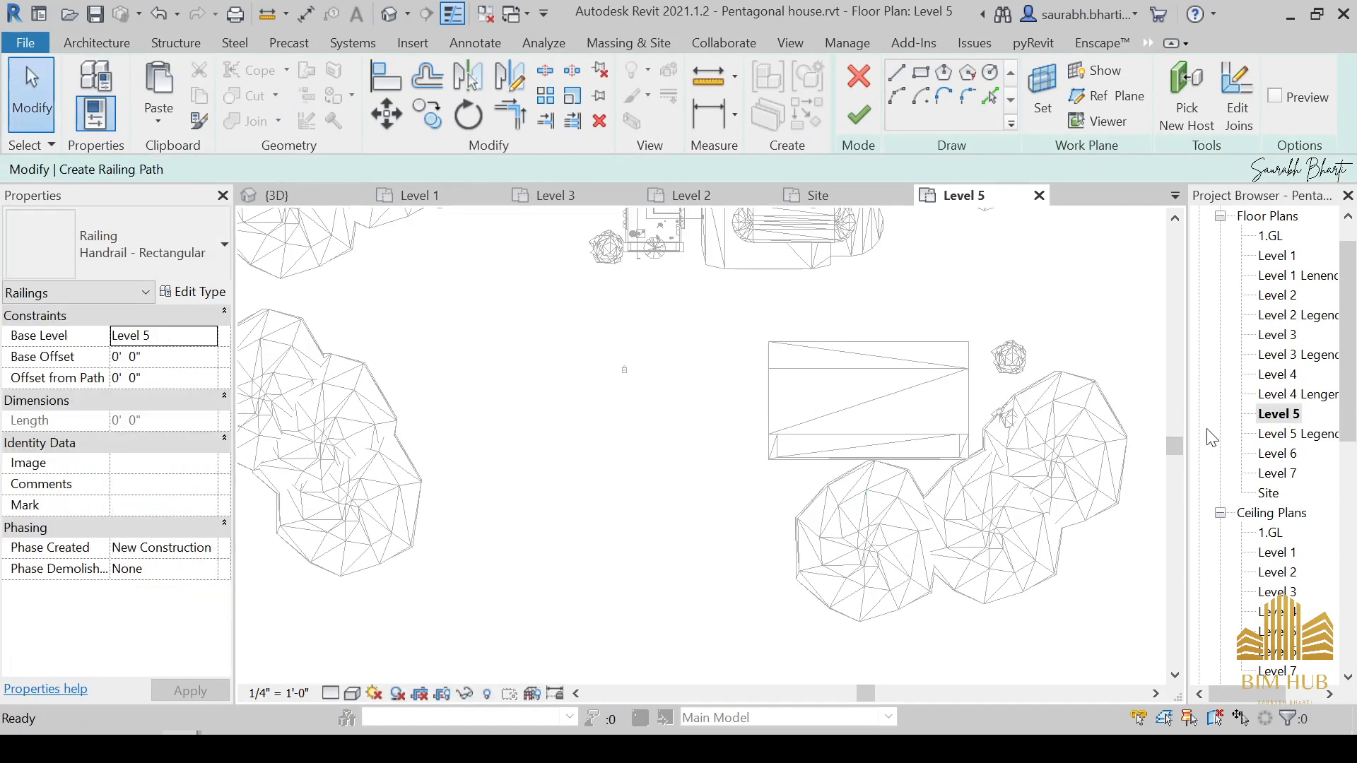
pyautogui.click(857, 75)
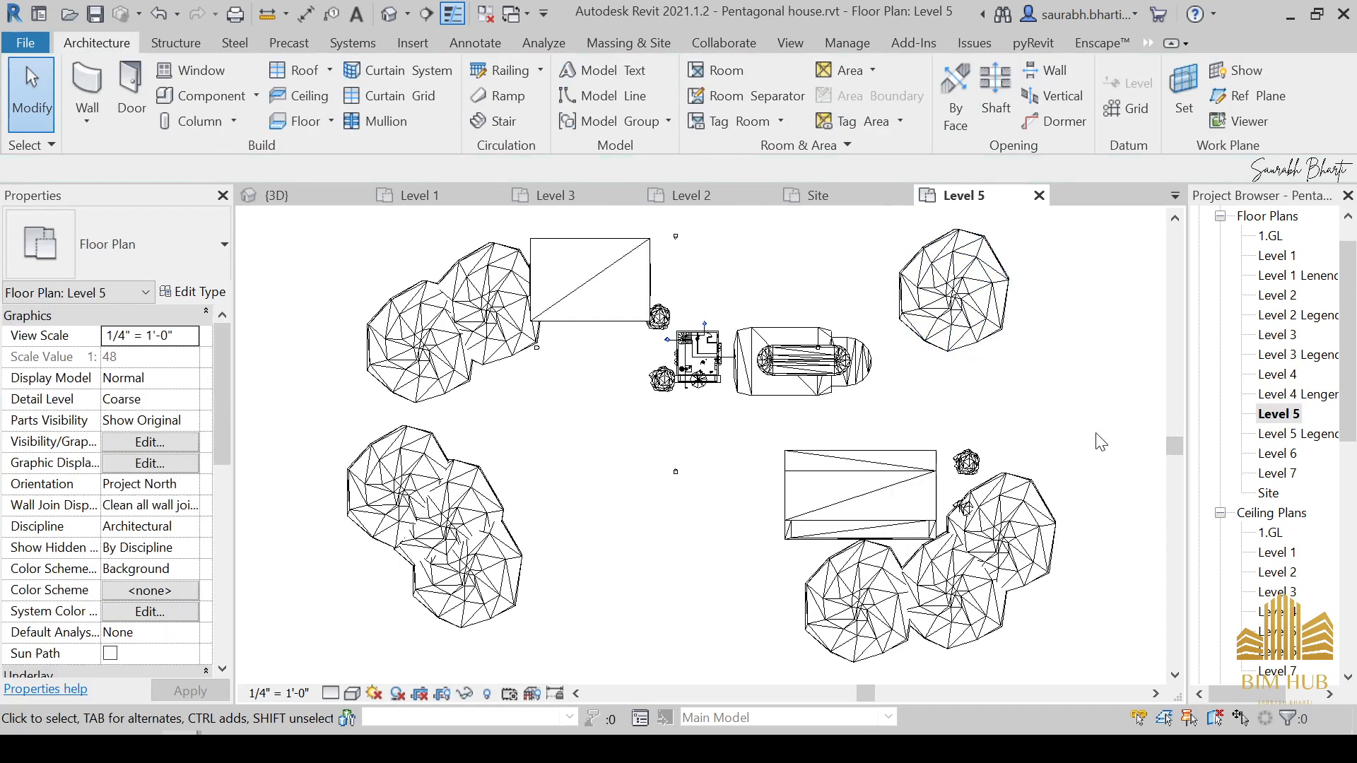
# Step: Open the Level 4 floor plan to look over the house and its surroundings
pyautogui.doubleClick(1276, 375)
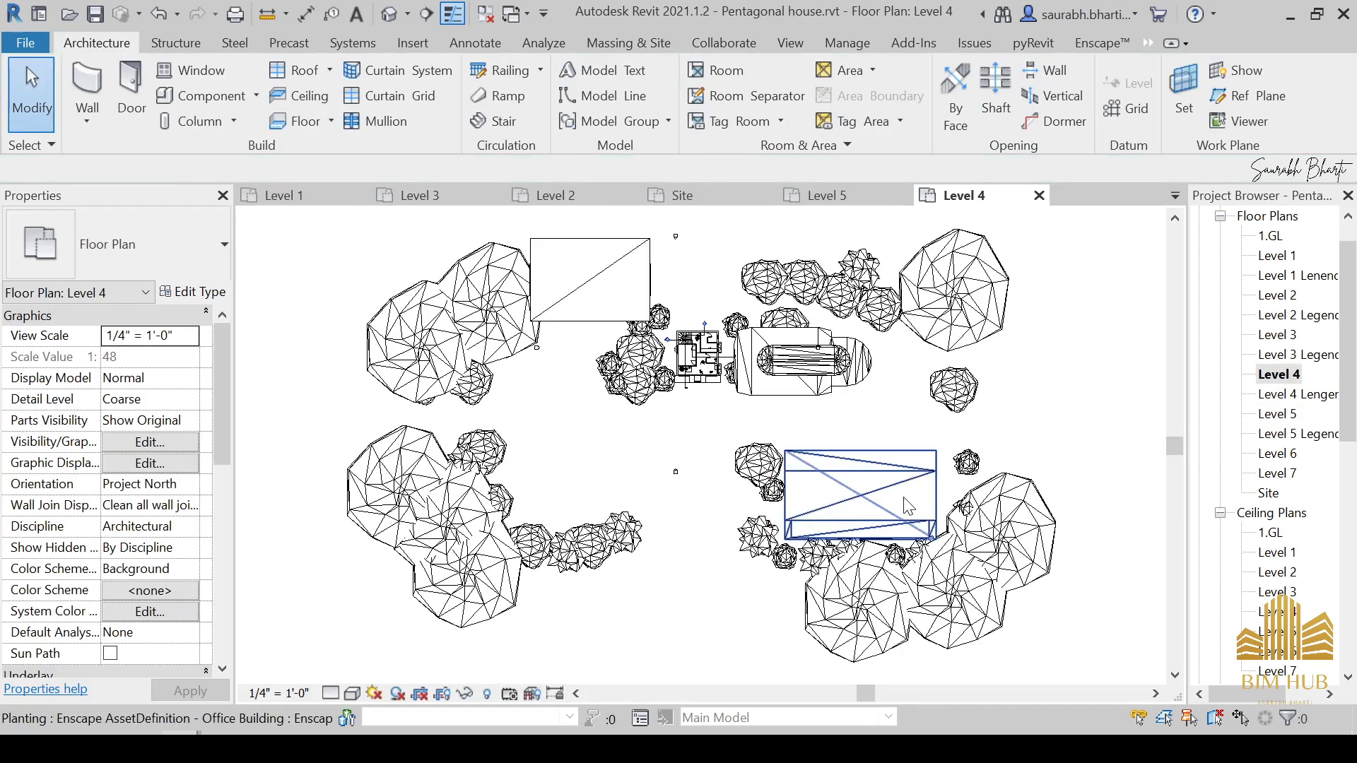
pyautogui.moveTo(908, 506); pyautogui.dragTo(766, 404, button='middle')
pyautogui.scroll(-3, 766, 404)
pyautogui.scroll(4, 765, 369)
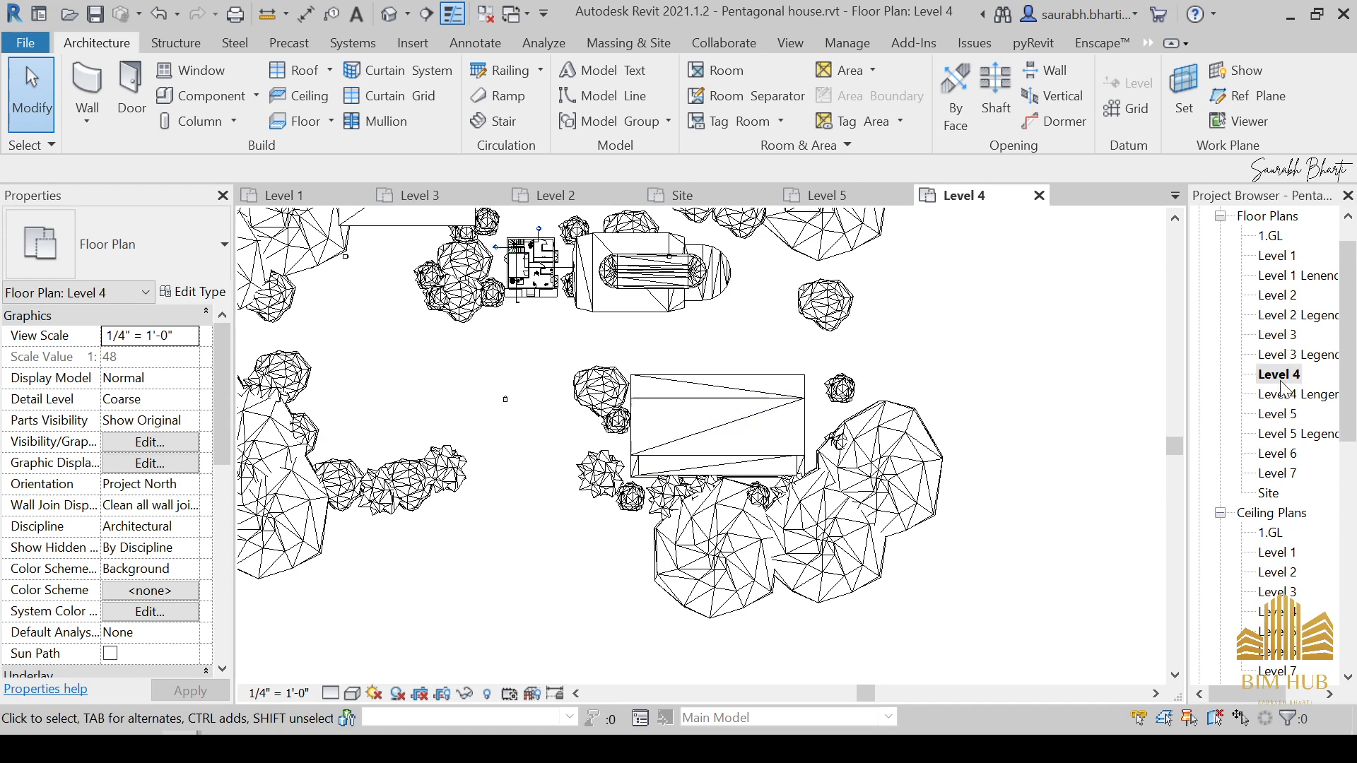
pyautogui.scroll(1, 1282, 385)
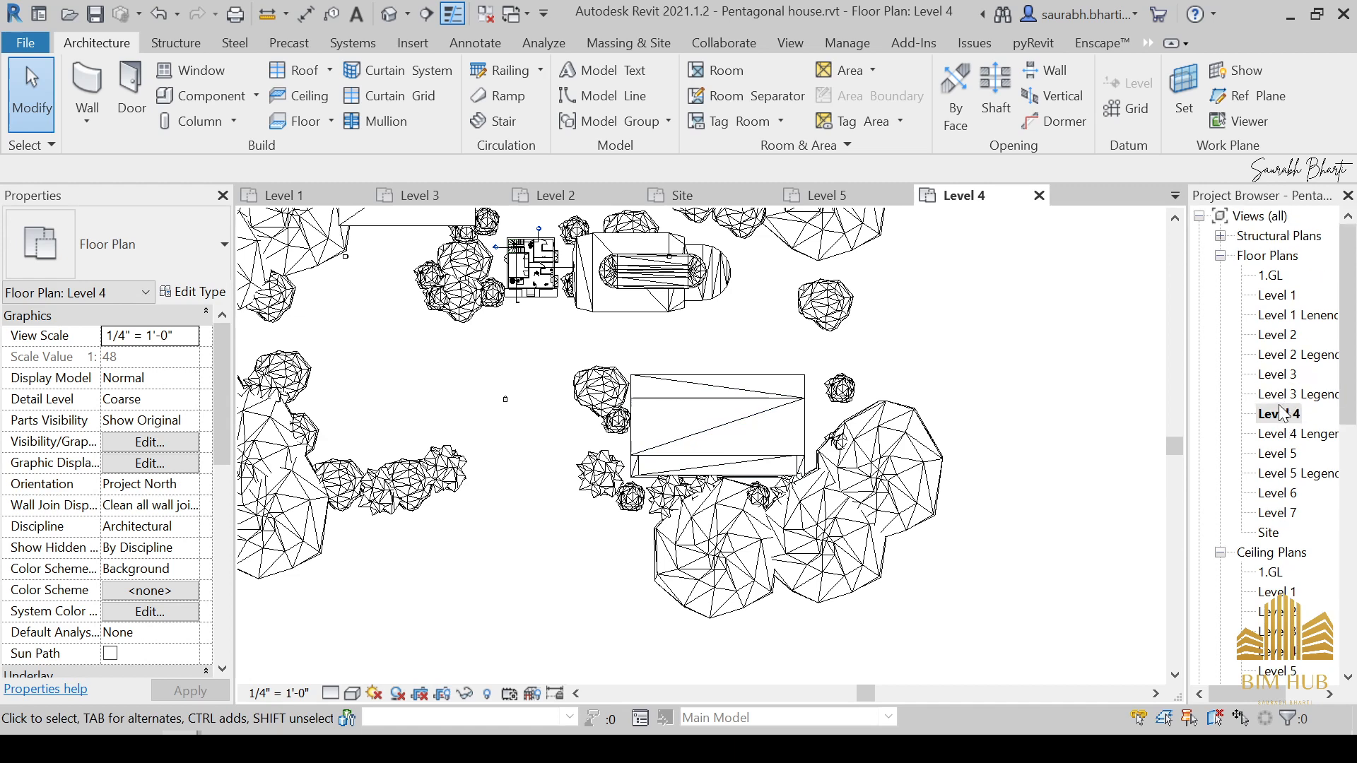
# Step: Temporarily hide the rectangular office building in the Level 4 plan and reset the temporary hiding
pyautogui.click(698, 409)
pyautogui.press('h')
pyautogui.press('h')
pyautogui.scroll(2, 689, 406)
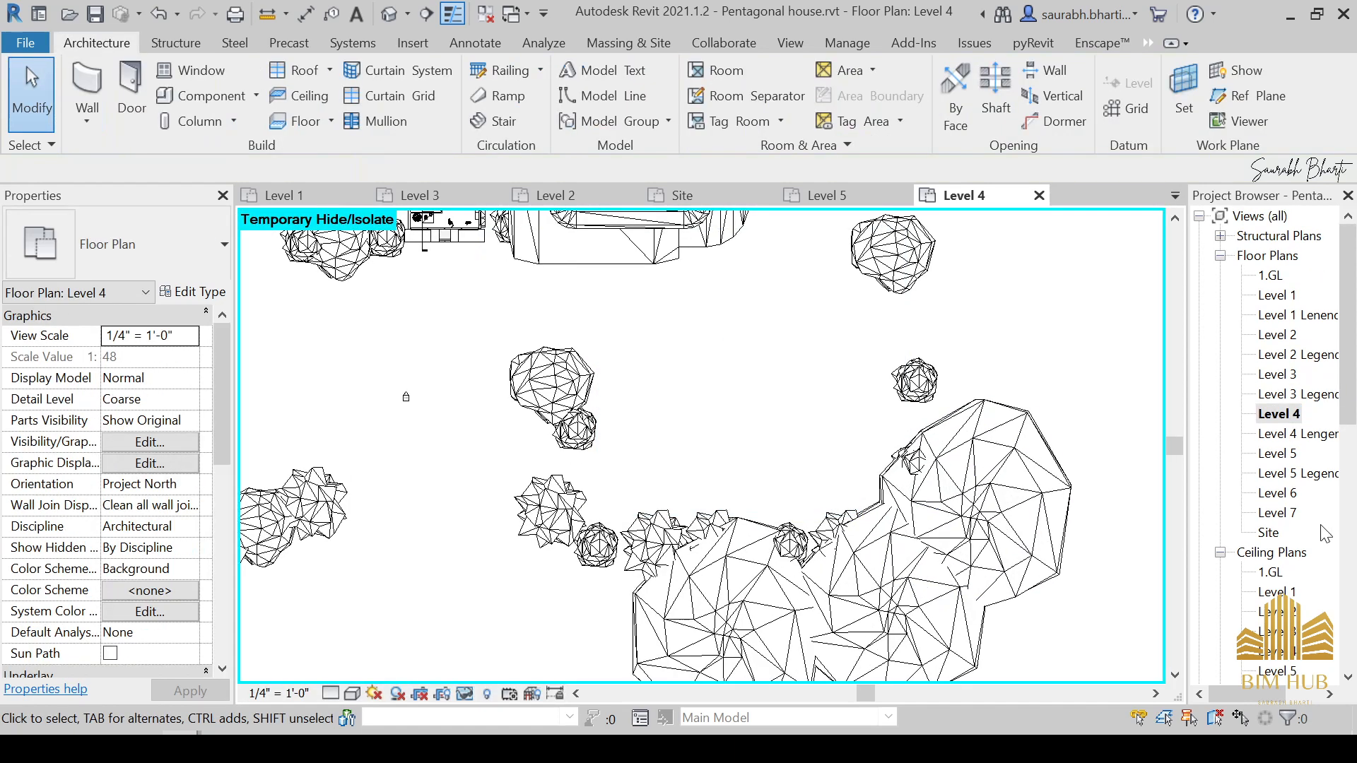
pyautogui.scroll(-2, 826, 444)
pyautogui.press('h')
pyautogui.press('r')
pyautogui.scroll(4, 640, 283)
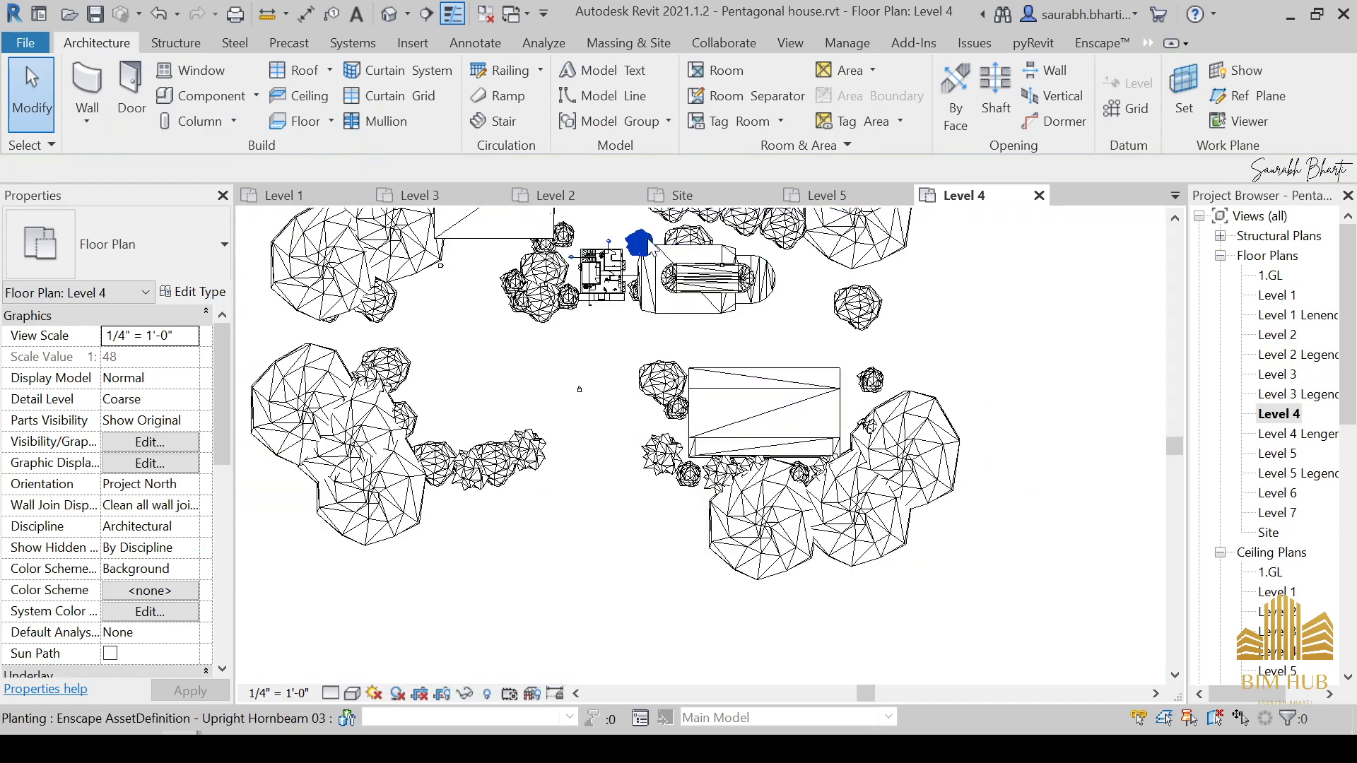
# Step: Start a railing path at the staircase in the Level 5 floor plan with the type Glass Panel - Bottom Fill
pyautogui.scroll(4, 632, 335)
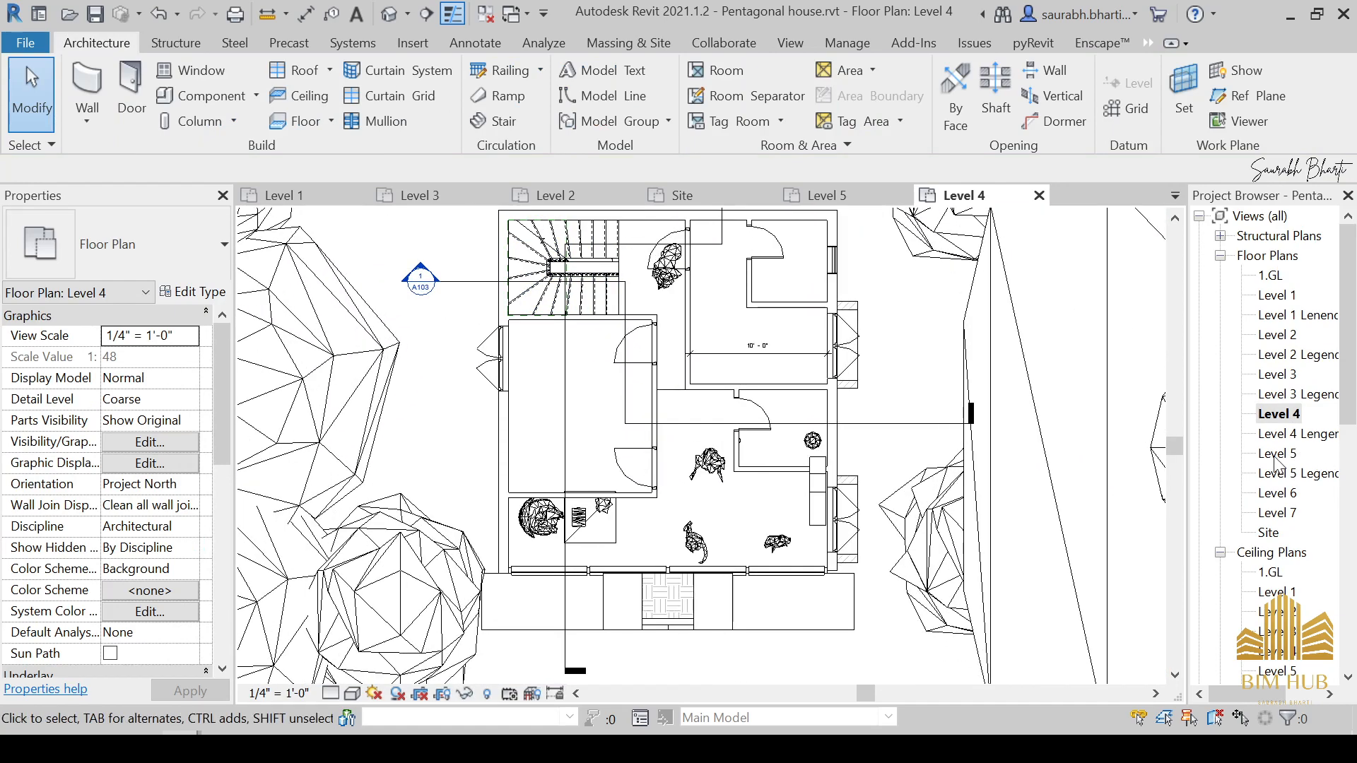
pyautogui.doubleClick(1277, 454)
pyautogui.scroll(6, 710, 375)
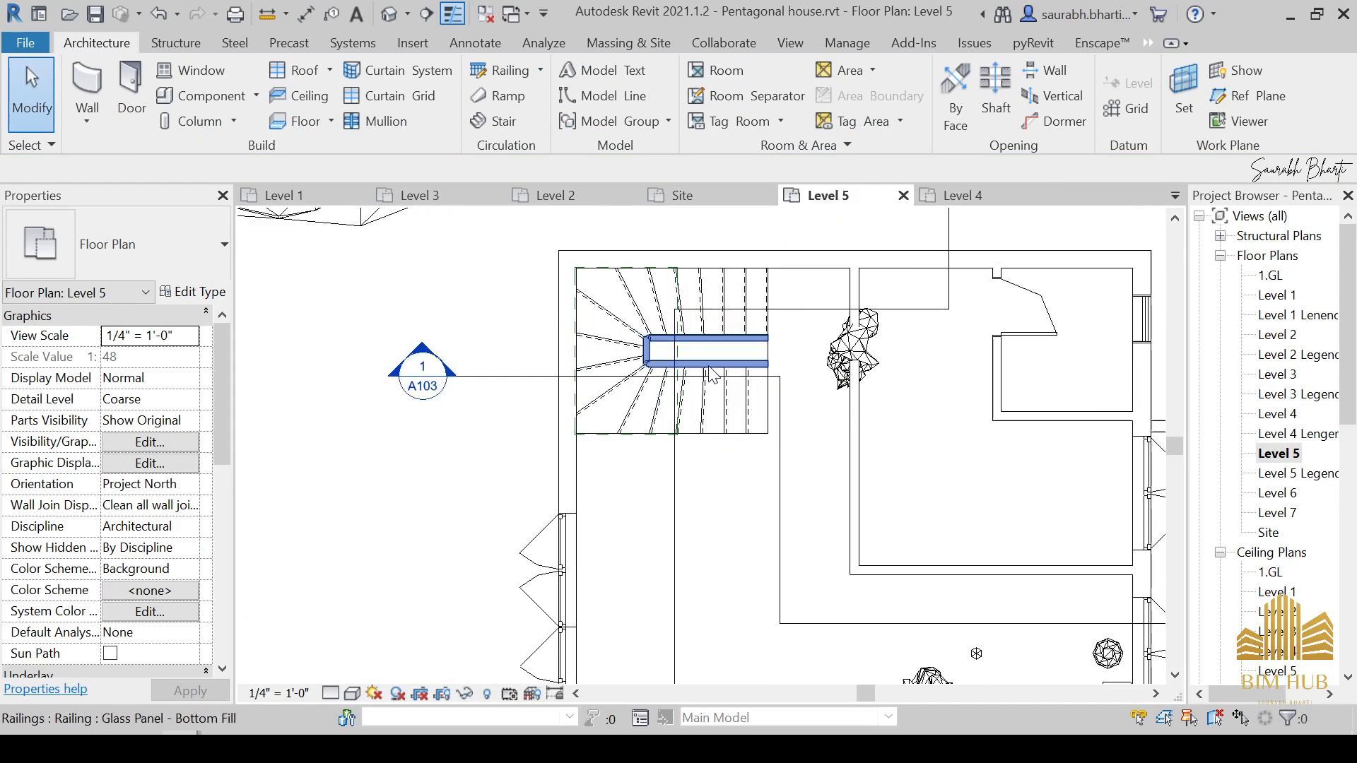
pyautogui.scroll(3, 711, 375)
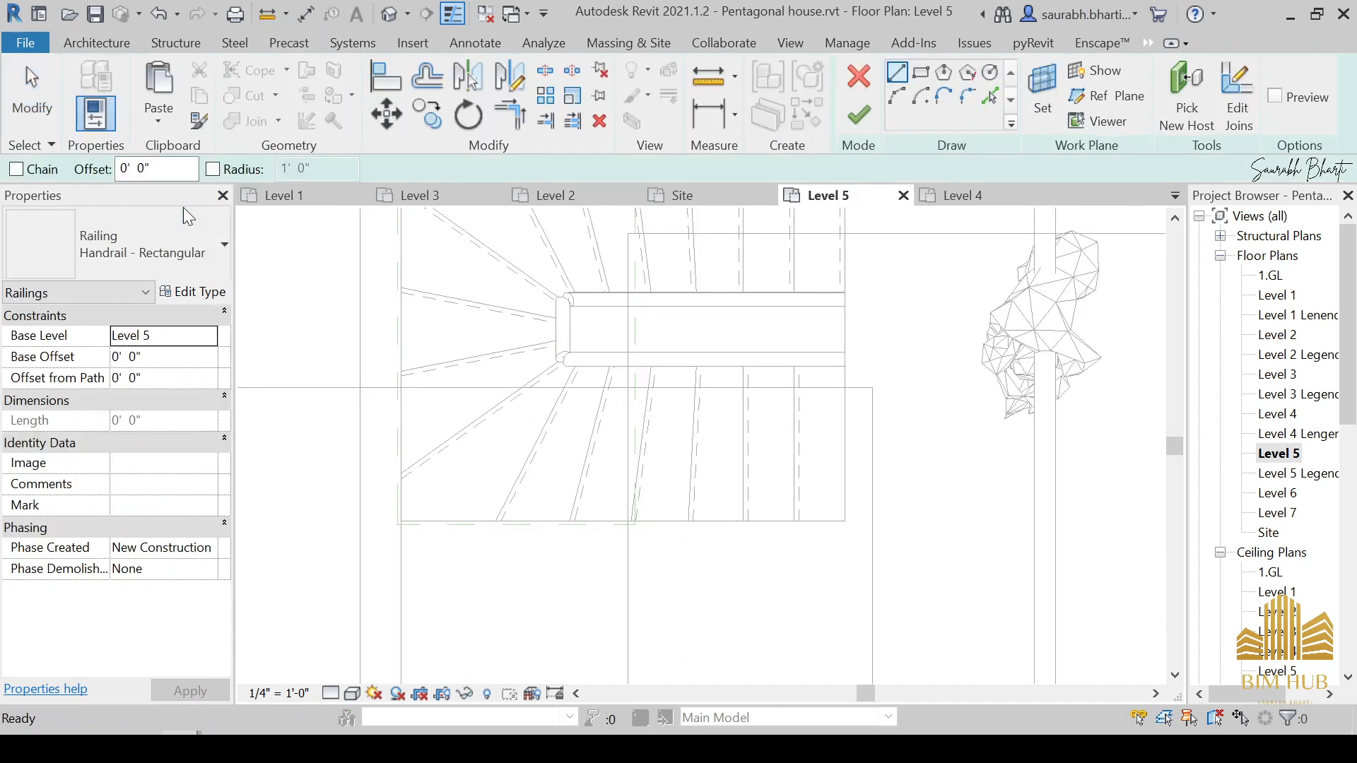
pyautogui.click(185, 219)
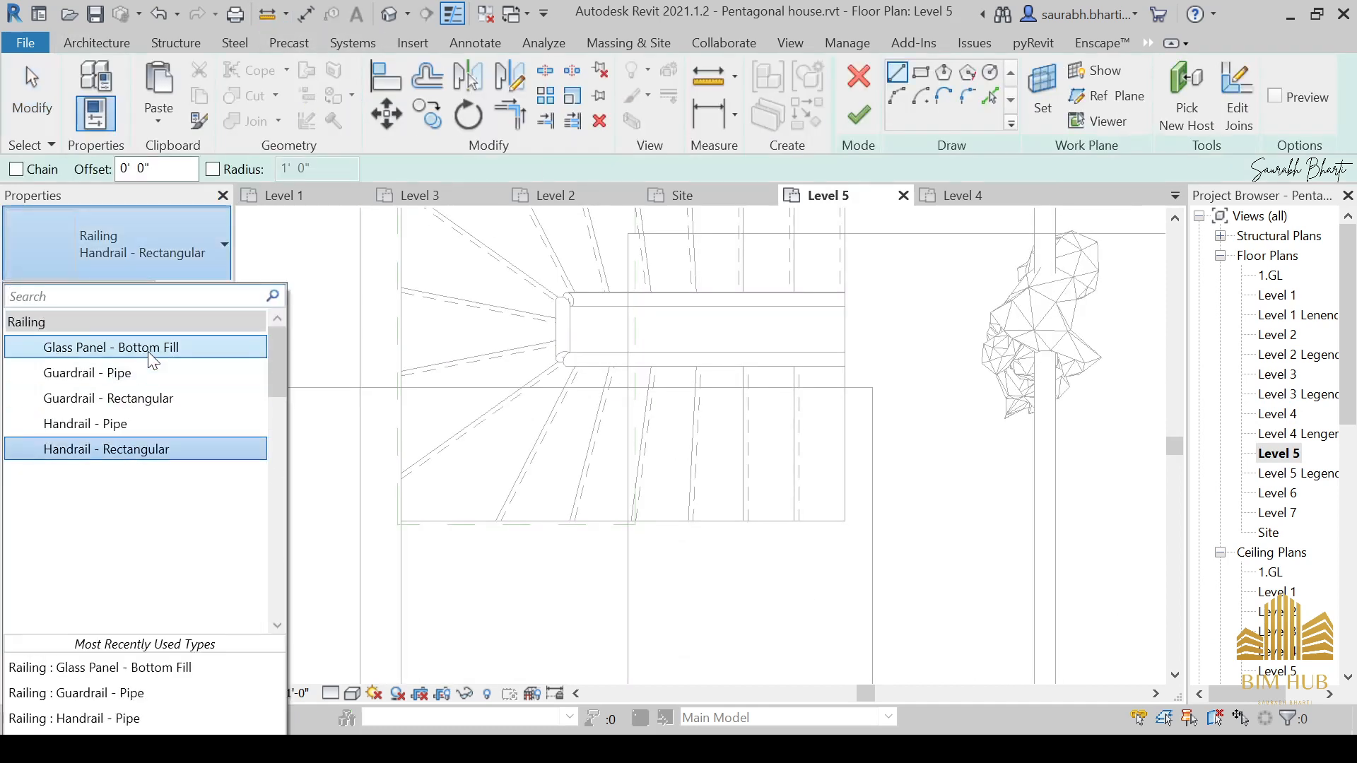
pyautogui.click(147, 348)
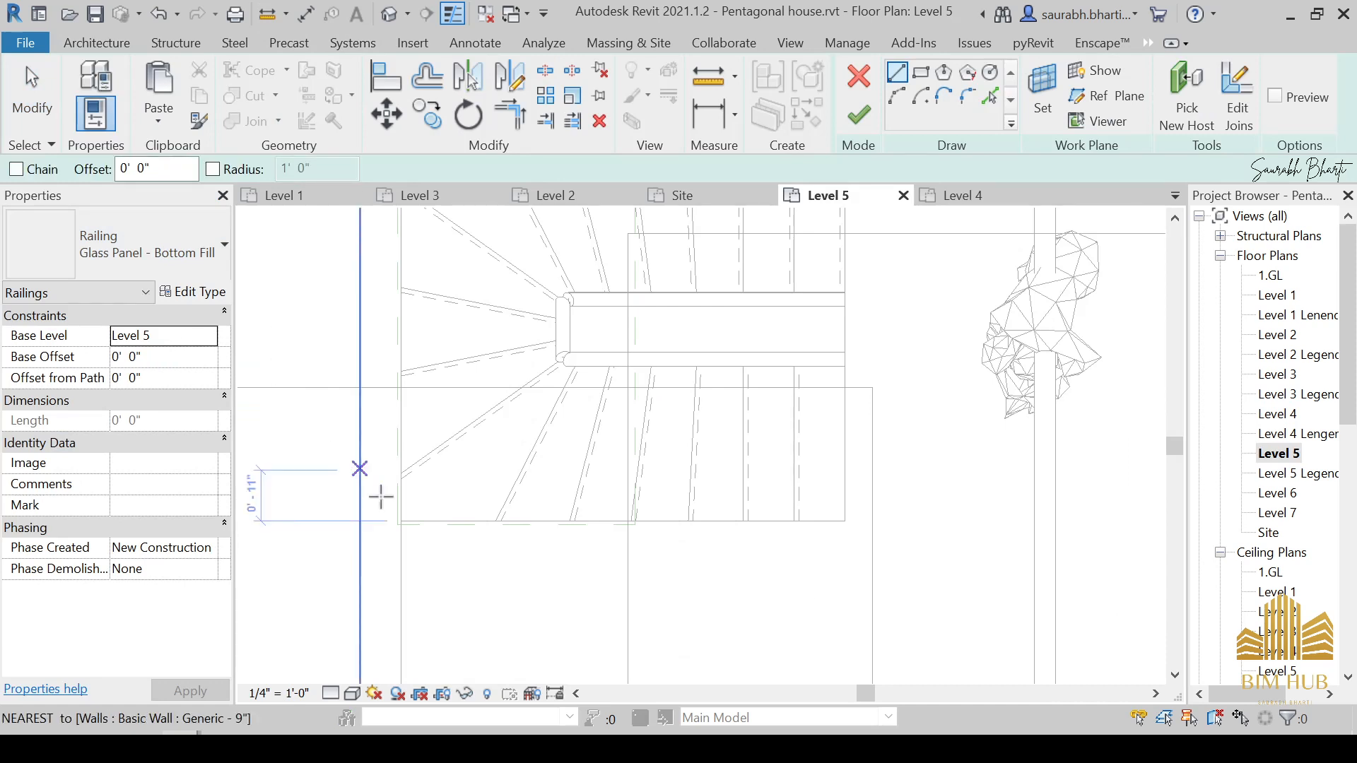
# Step: Sketch a railing line about 8' 0" long along the outer edge of the lower stair flight, ending at the stair opening's corner
pyautogui.scroll(2, 380, 497)
pyautogui.scroll(-2, 857, 554)
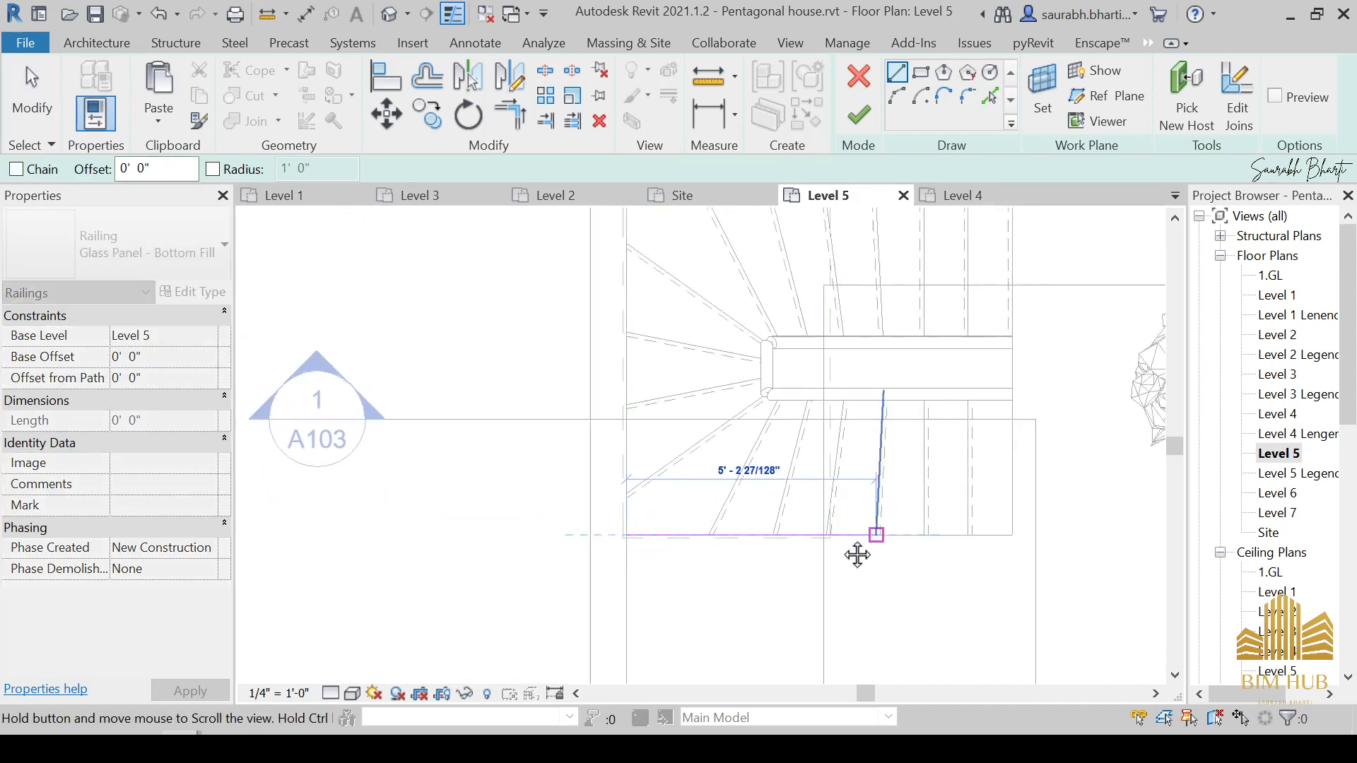
pyautogui.scroll(2, 742, 524)
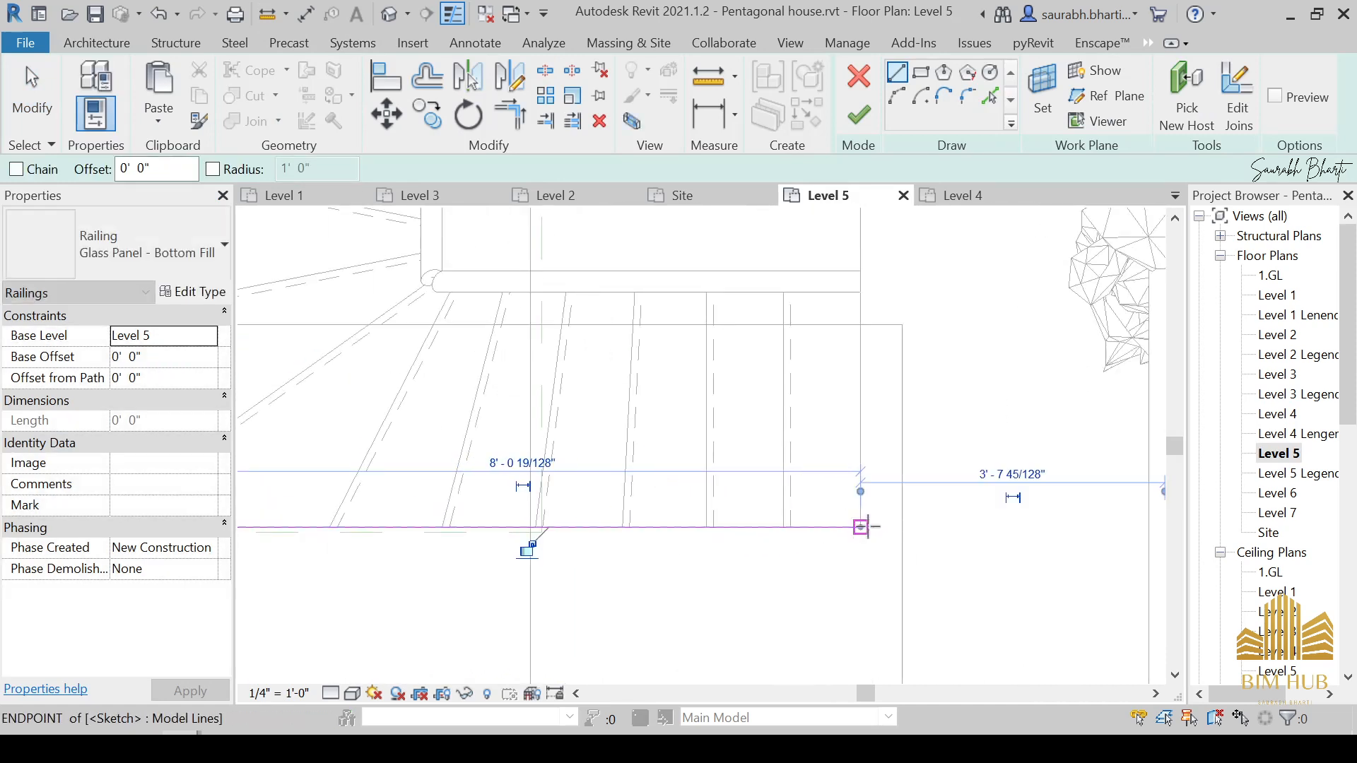
# Step: Try to add a separate line across the stair's open end to the back wall in the same railing sketch and finish it
pyautogui.moveTo(922, 406); pyautogui.dragTo(871, 592, button='middle')
pyautogui.scroll(-1, 871, 591)
pyautogui.moveTo(845, 449)
pyautogui.mouseDown(button='middle')
pyautogui.moveTo(821, 521)
pyautogui.moveTo(803, 524)
pyautogui.moveTo(865, 493)
pyautogui.mouseUp(button='middle')
pyautogui.scroll(-1, 818, 515)
pyautogui.press('Escape')
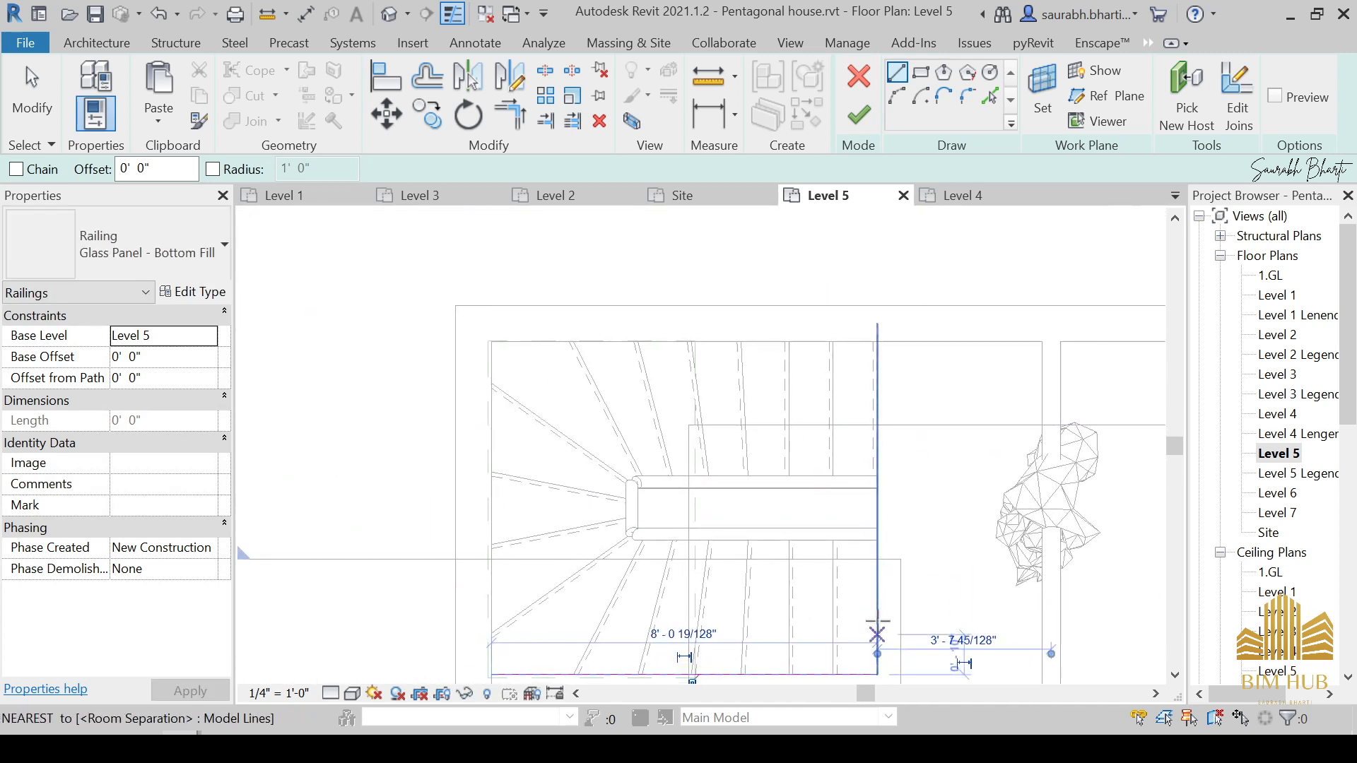
pyautogui.click(882, 549)
pyautogui.moveTo(870, 294); pyautogui.dragTo(833, 439, button='middle')
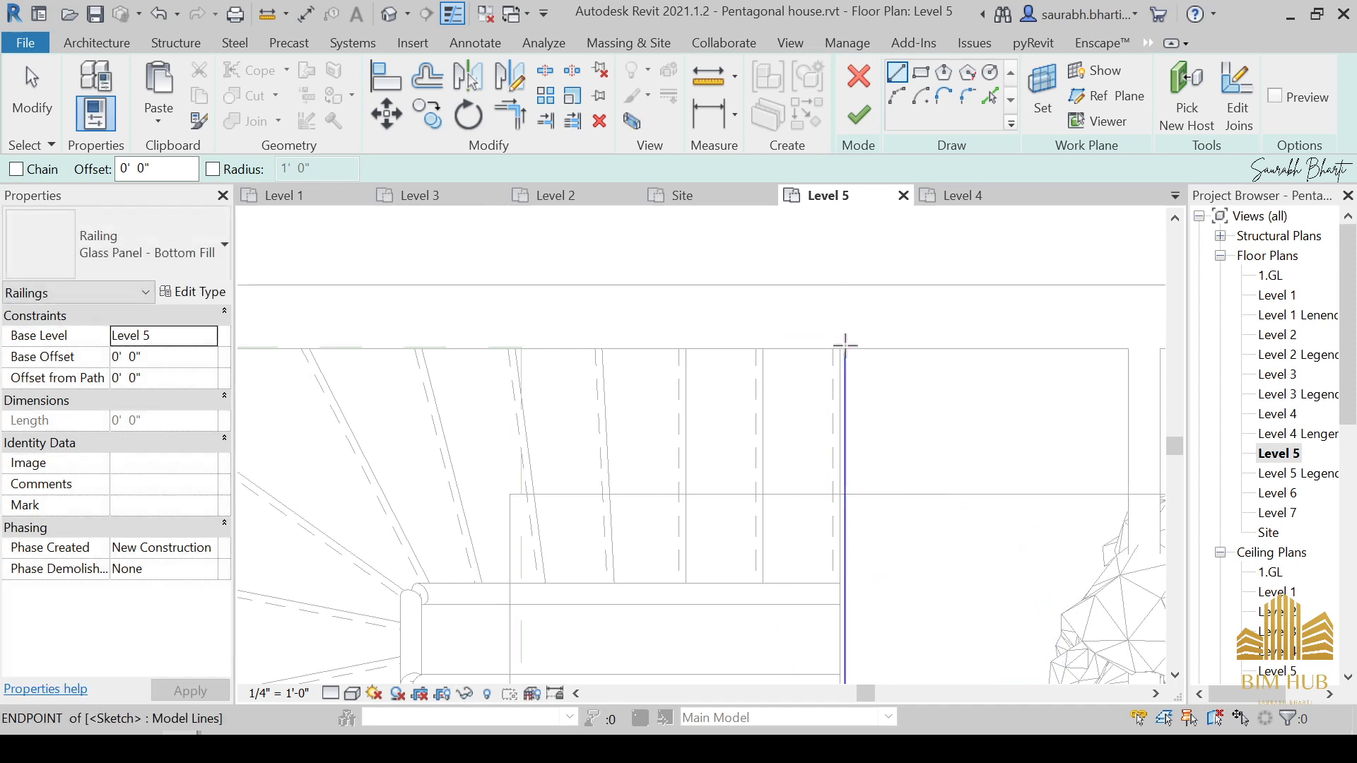
pyautogui.click(868, 115)
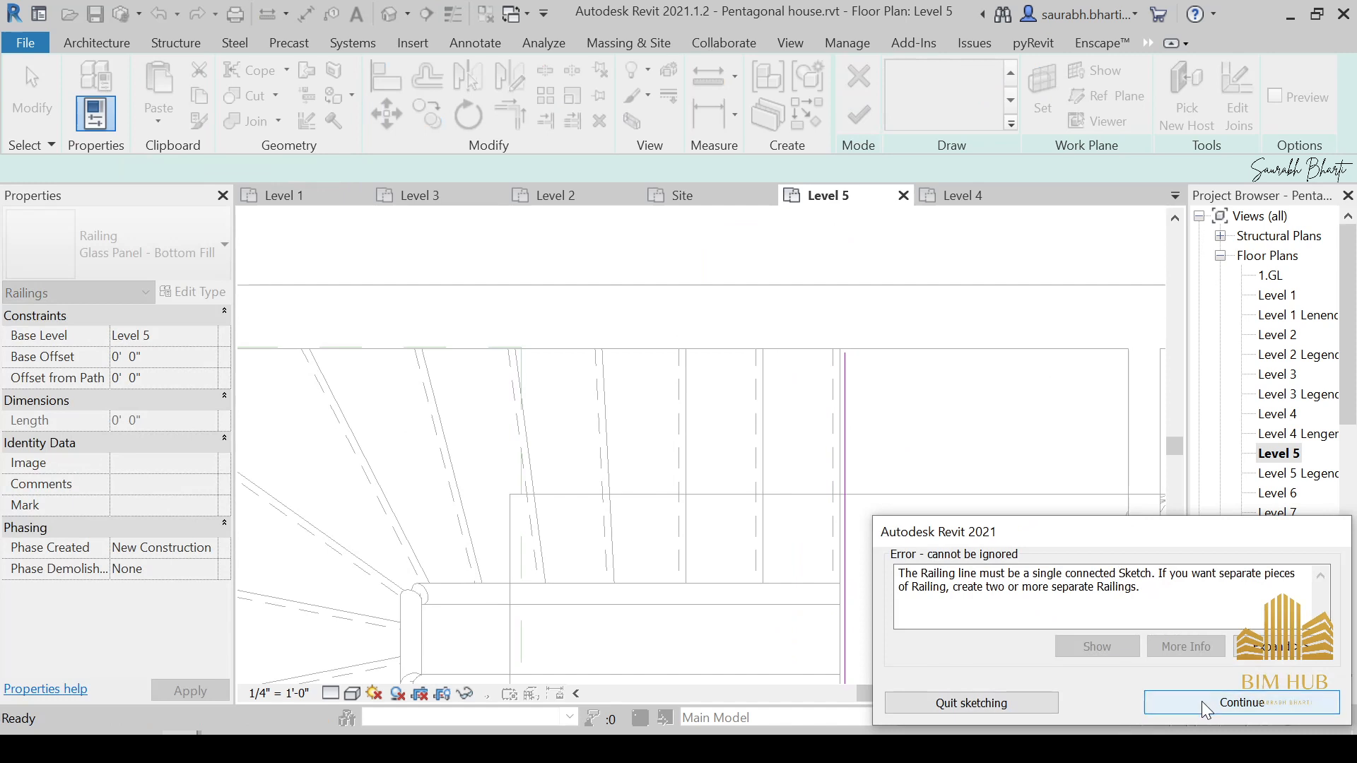
pyautogui.press('Return')
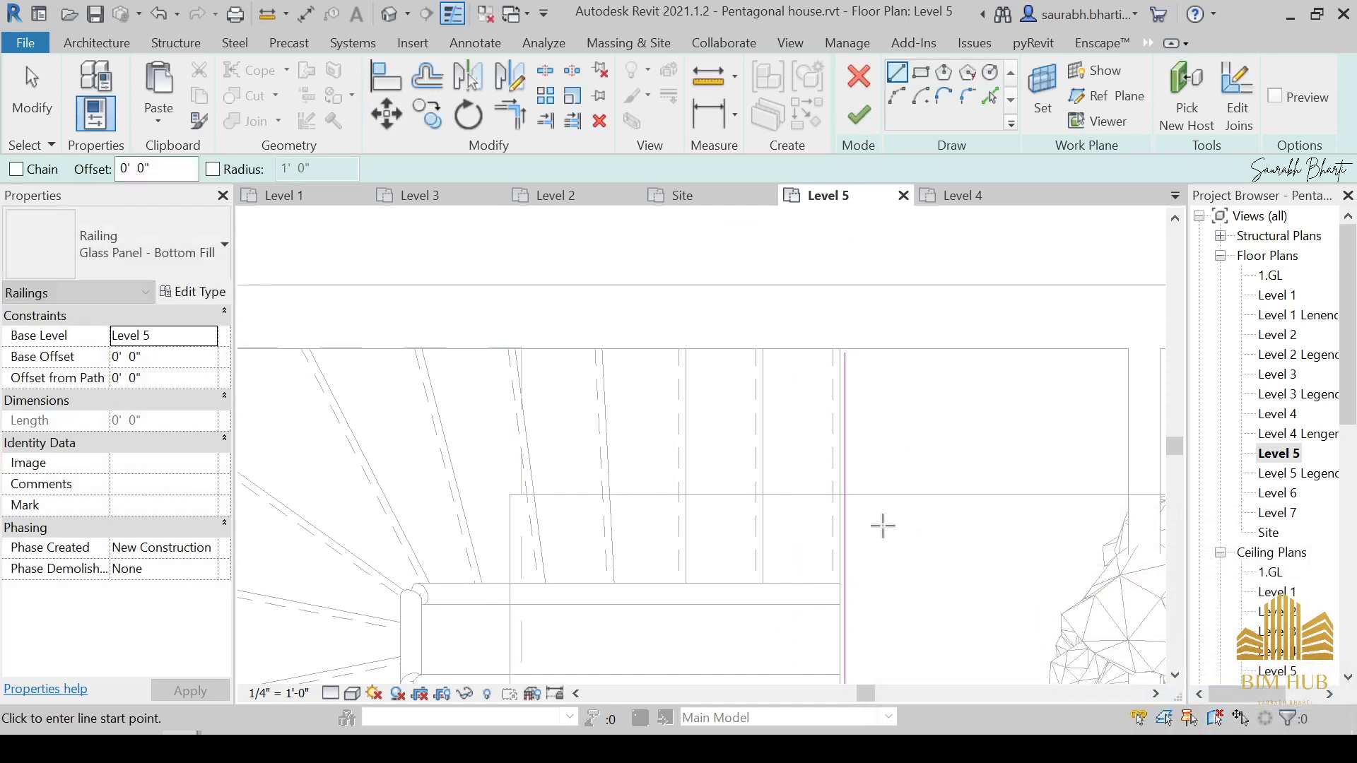
# Step: Delete the line across the stair's open end and finish the railing along the lower flight's outer edge
pyautogui.click(846, 507)
pyautogui.press('Delete')
pyautogui.scroll(-3, 820, 506)
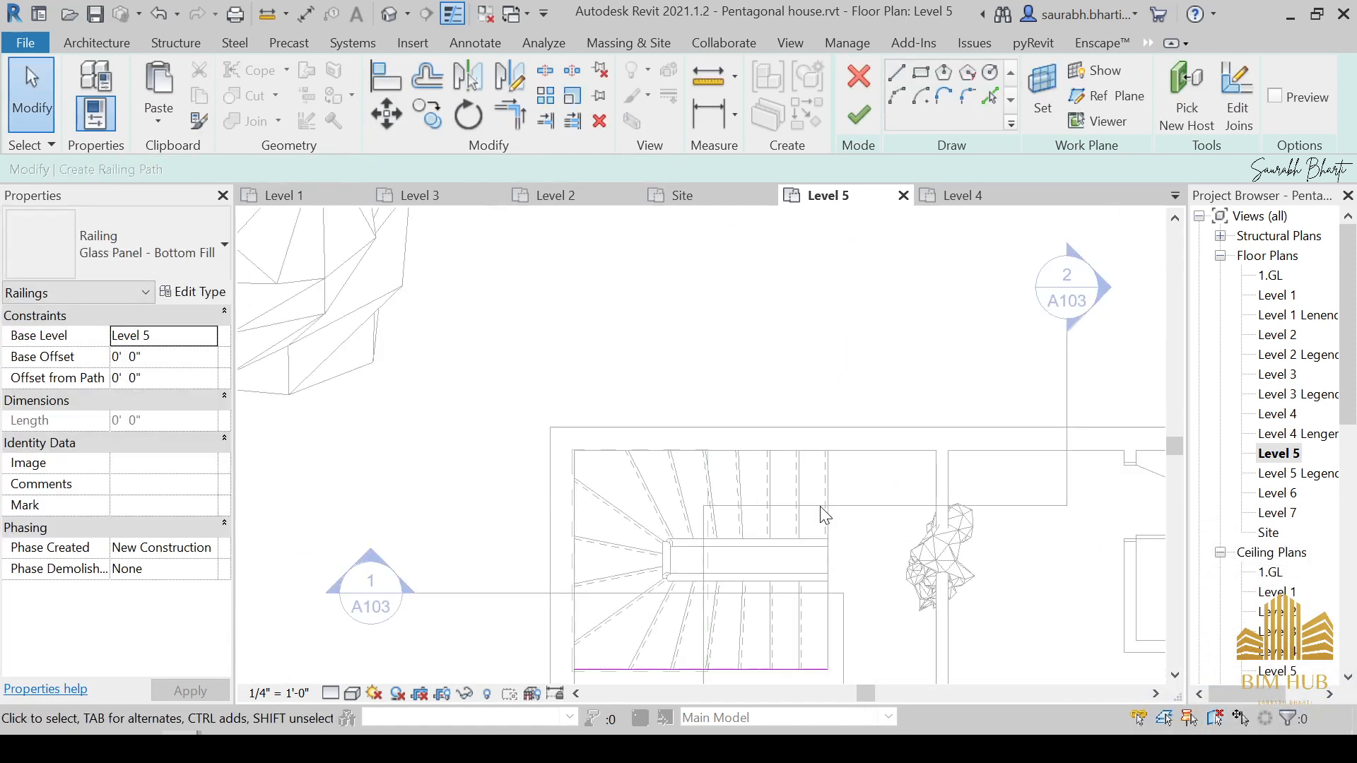
pyautogui.click(860, 129)
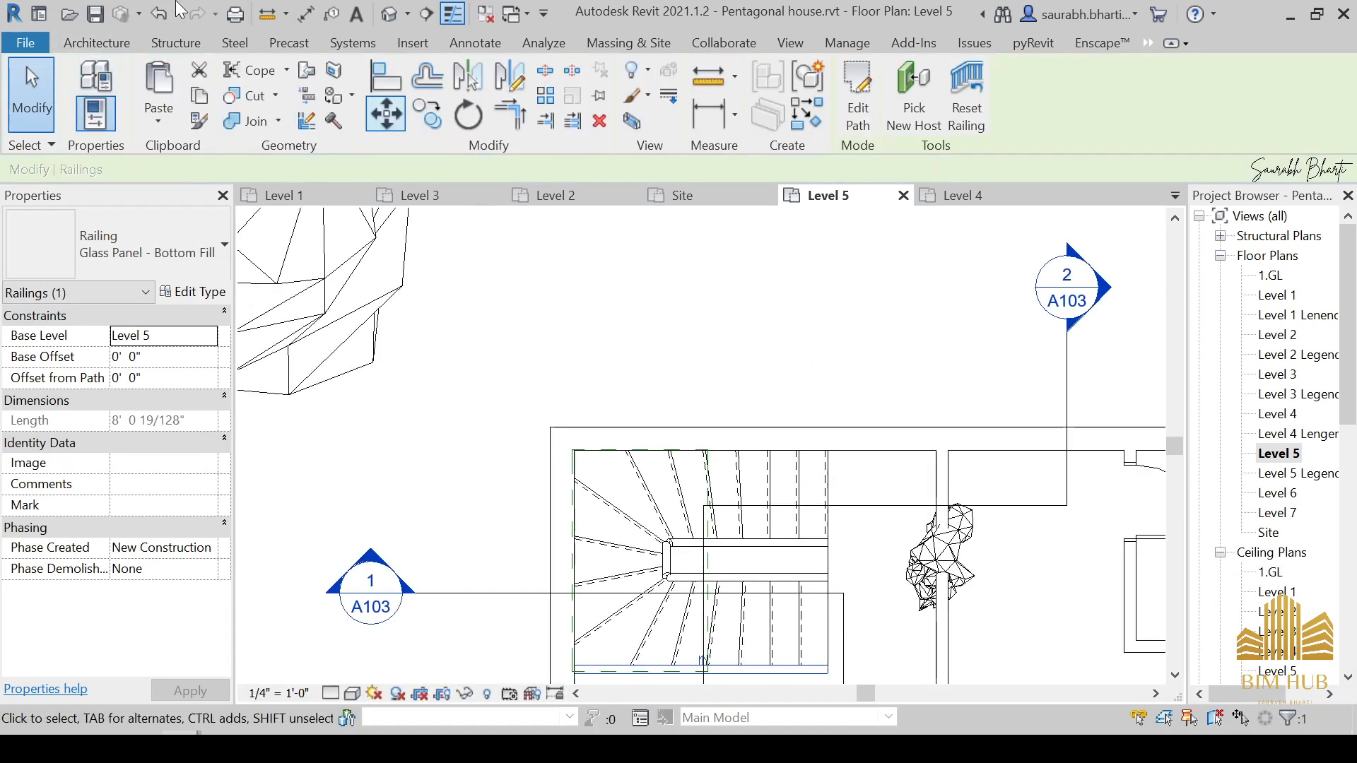
# Step: Create a separate Glass Panel - Bottom Fill railing about 4' 1 1/2" long across the upper flight's open end, from the inner railing to the back wall
pyautogui.click(94, 44)
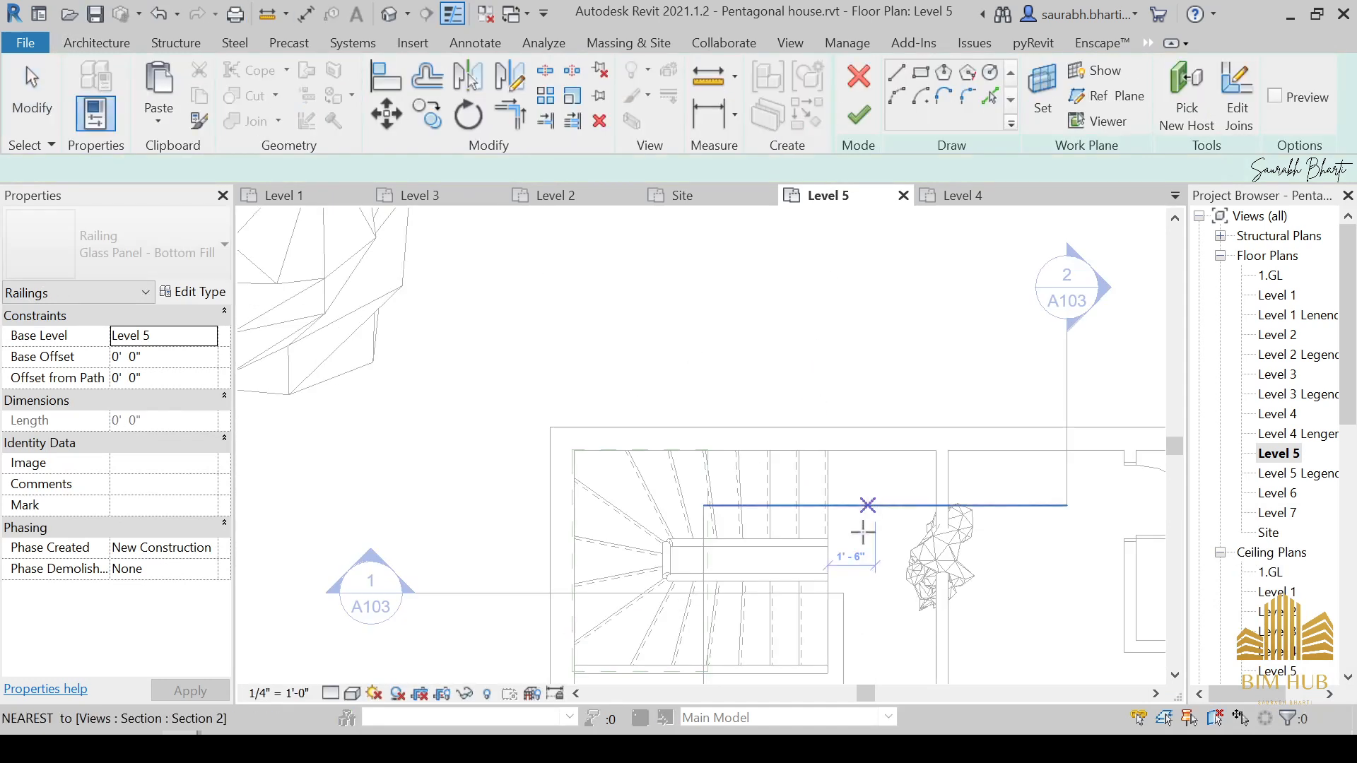
pyautogui.scroll(2, 863, 513)
pyautogui.click(807, 615)
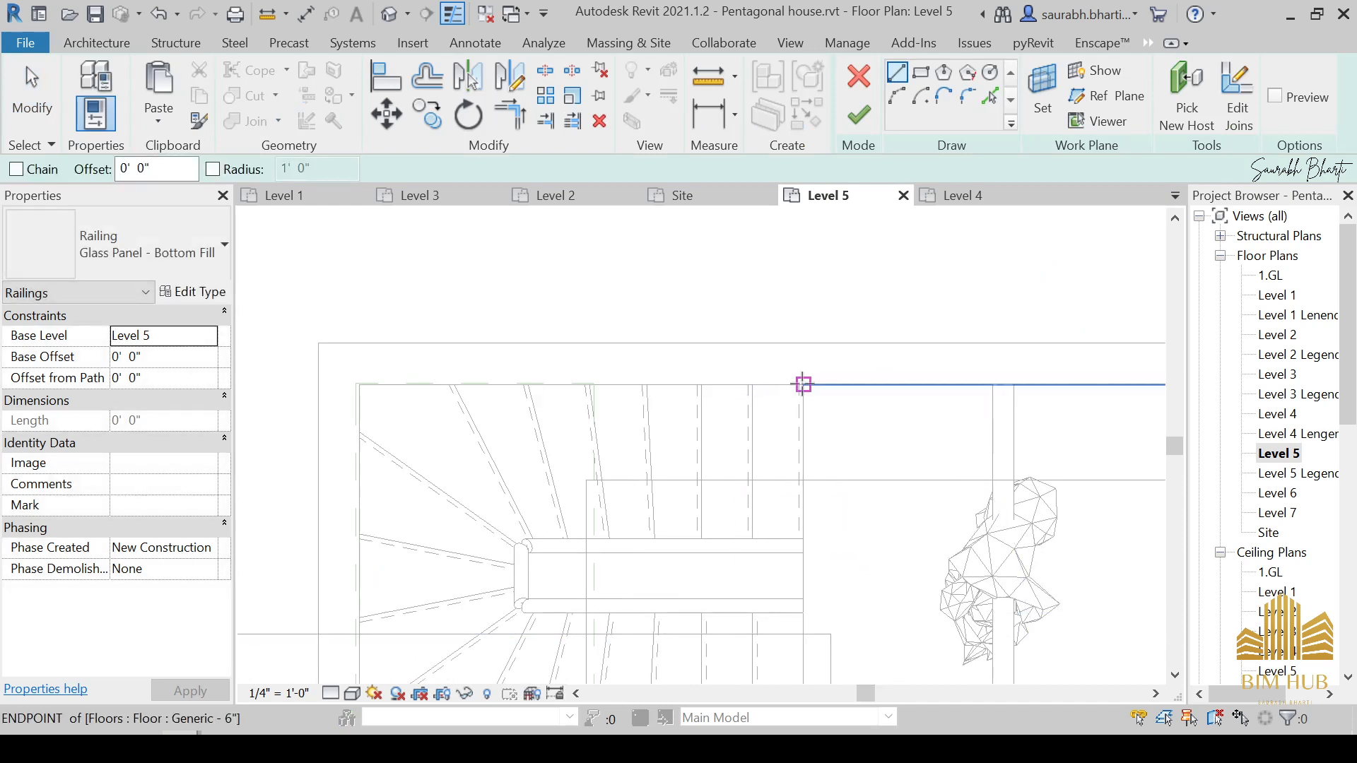
pyautogui.click(803, 384)
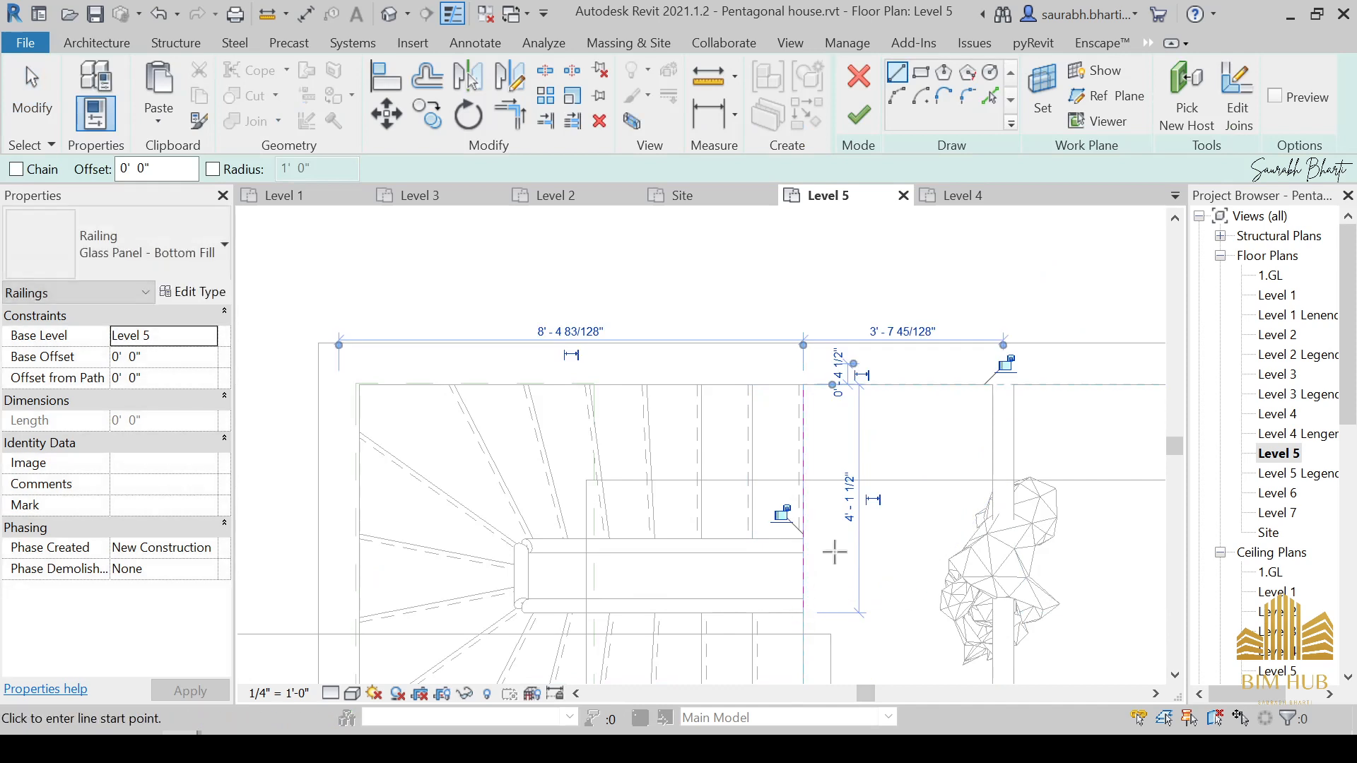
pyautogui.click(859, 115)
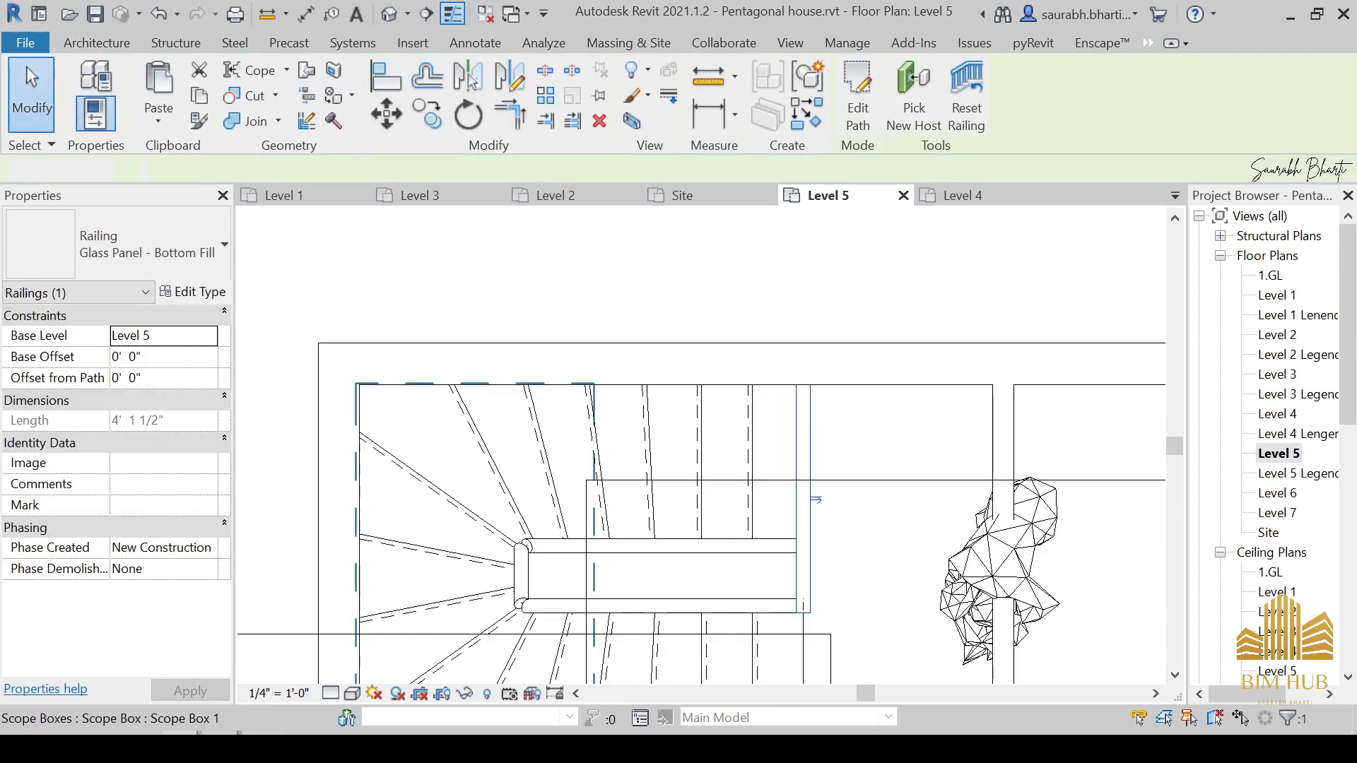
# Step: Switch to the Enscape window and walk around the Level 5 stair opening and lounge to inspect the new glass panel railings
pyautogui.moveTo(314, 748)
pyautogui.click(315, 629)
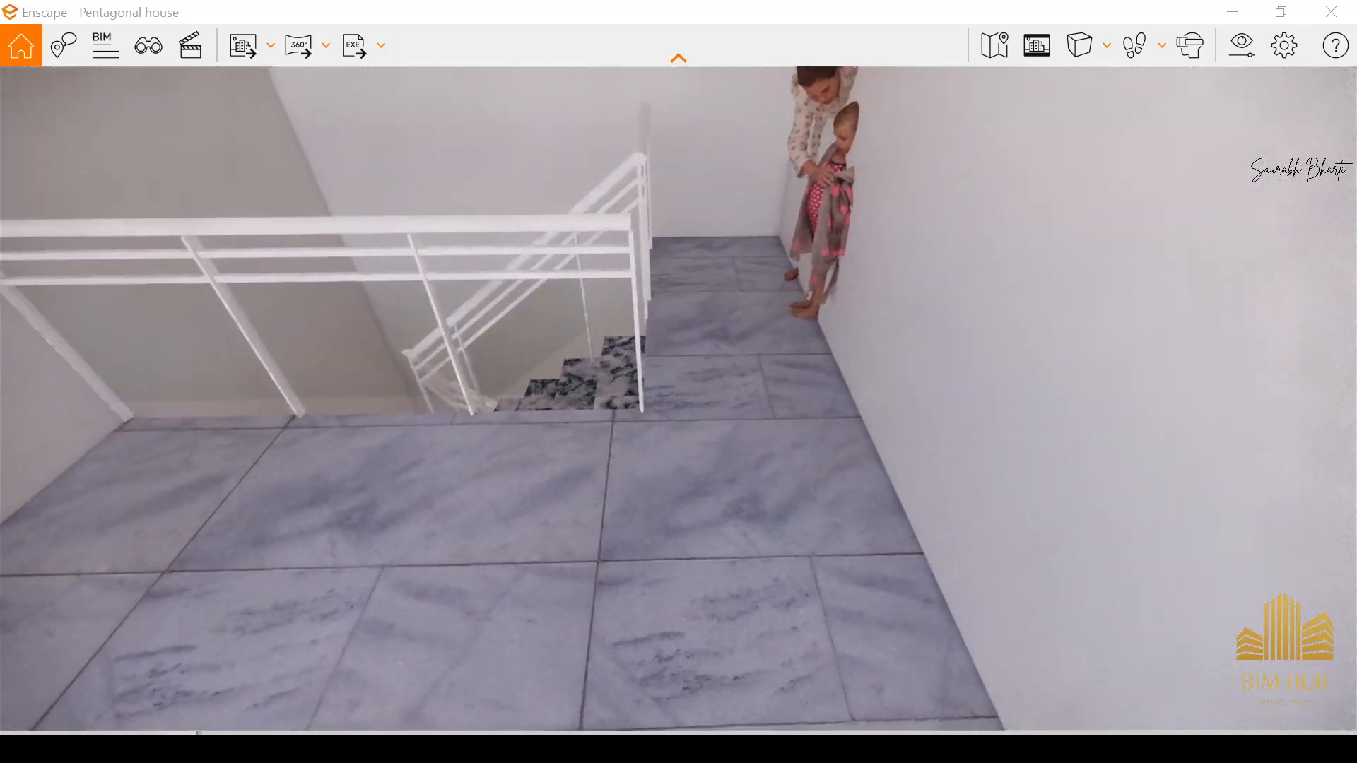
pyautogui.press('w')
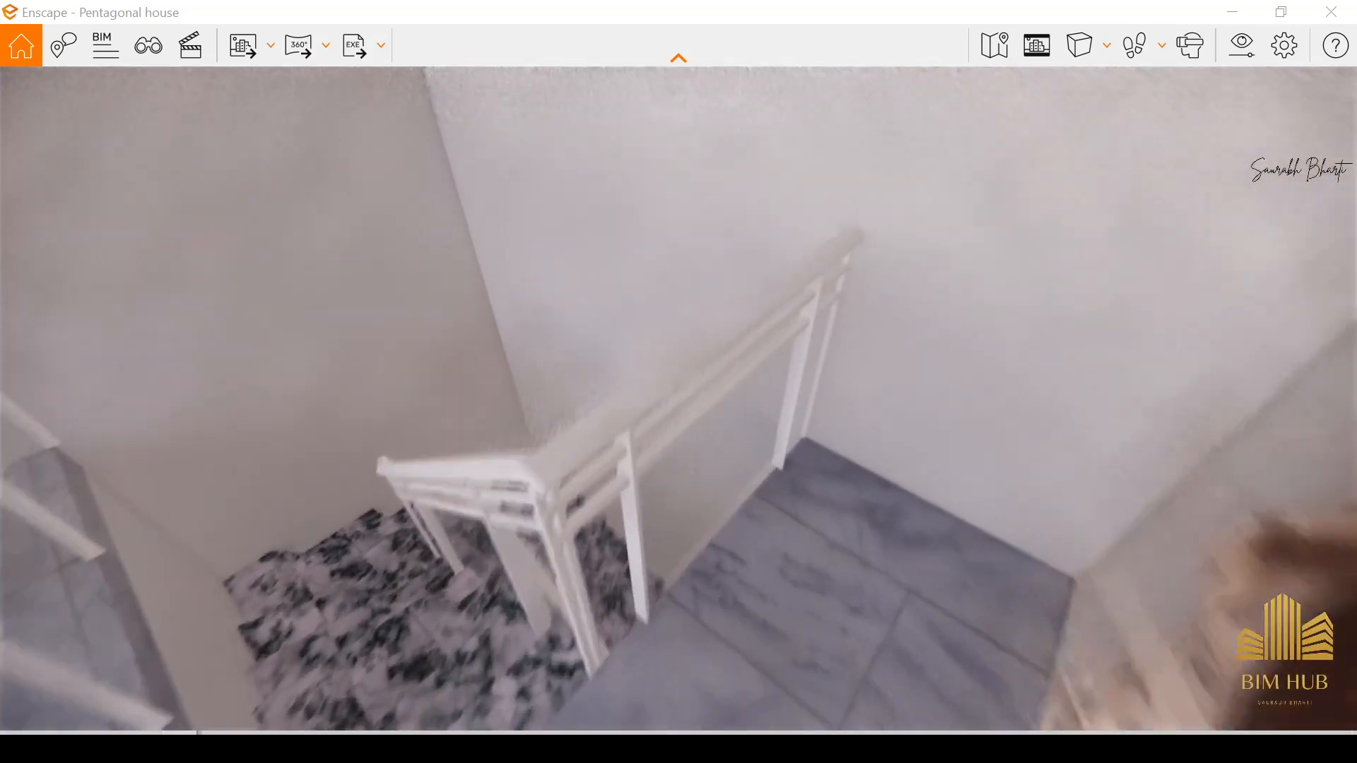
pyautogui.press('w')
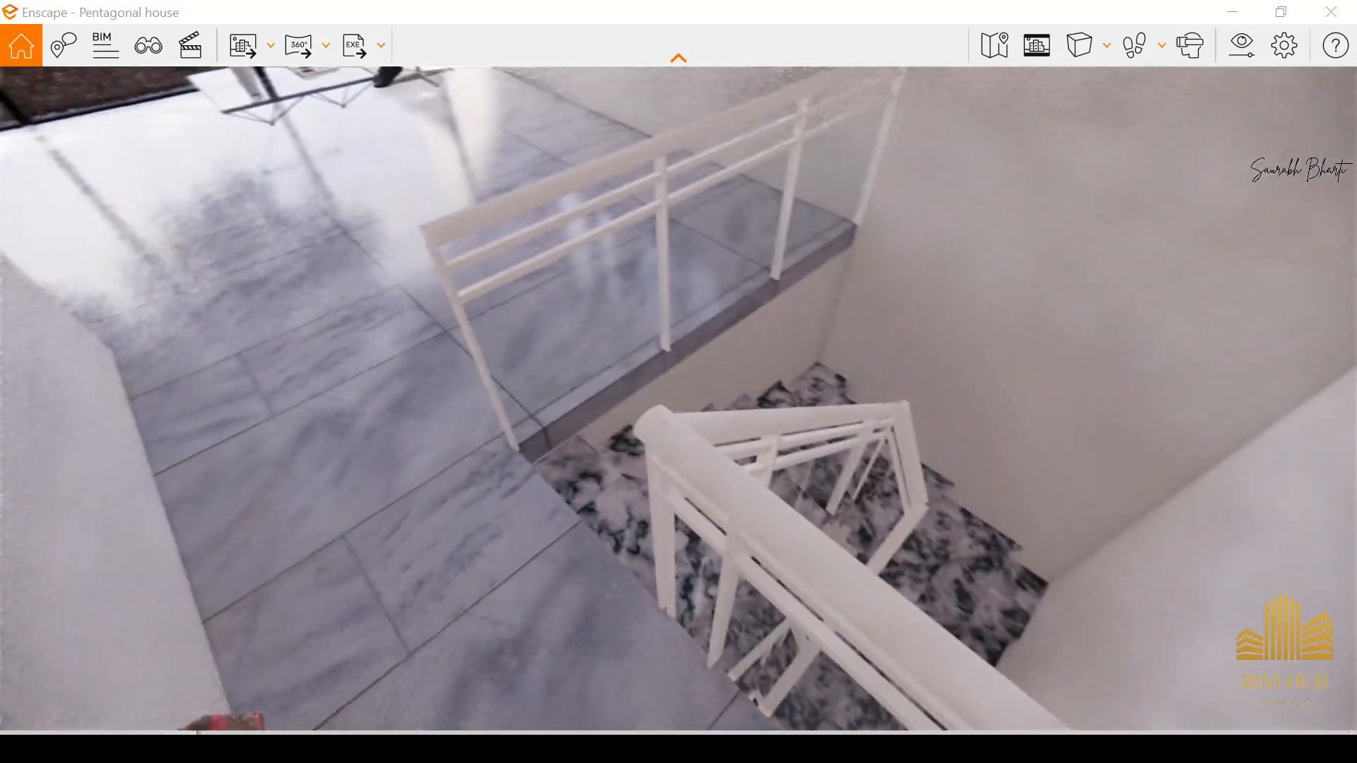
pyautogui.press('w')
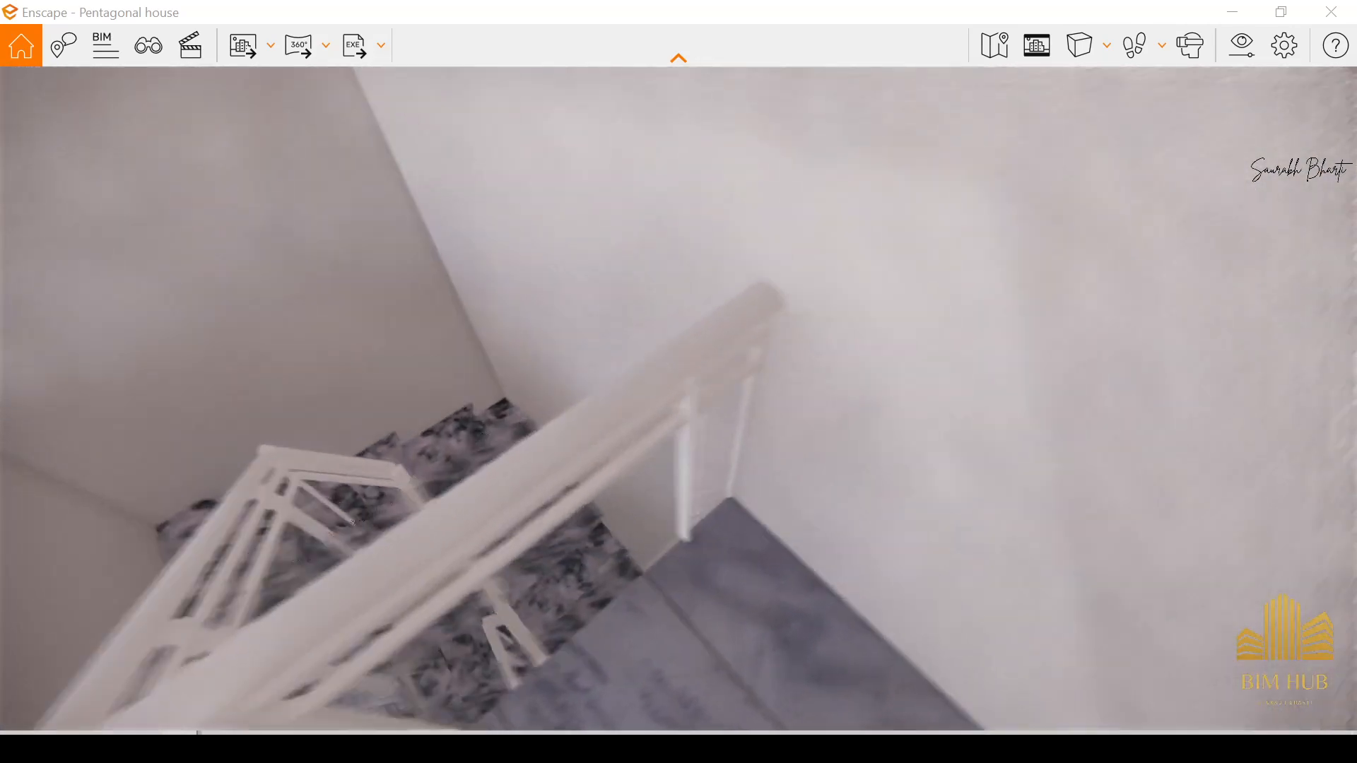
pyautogui.press('w')
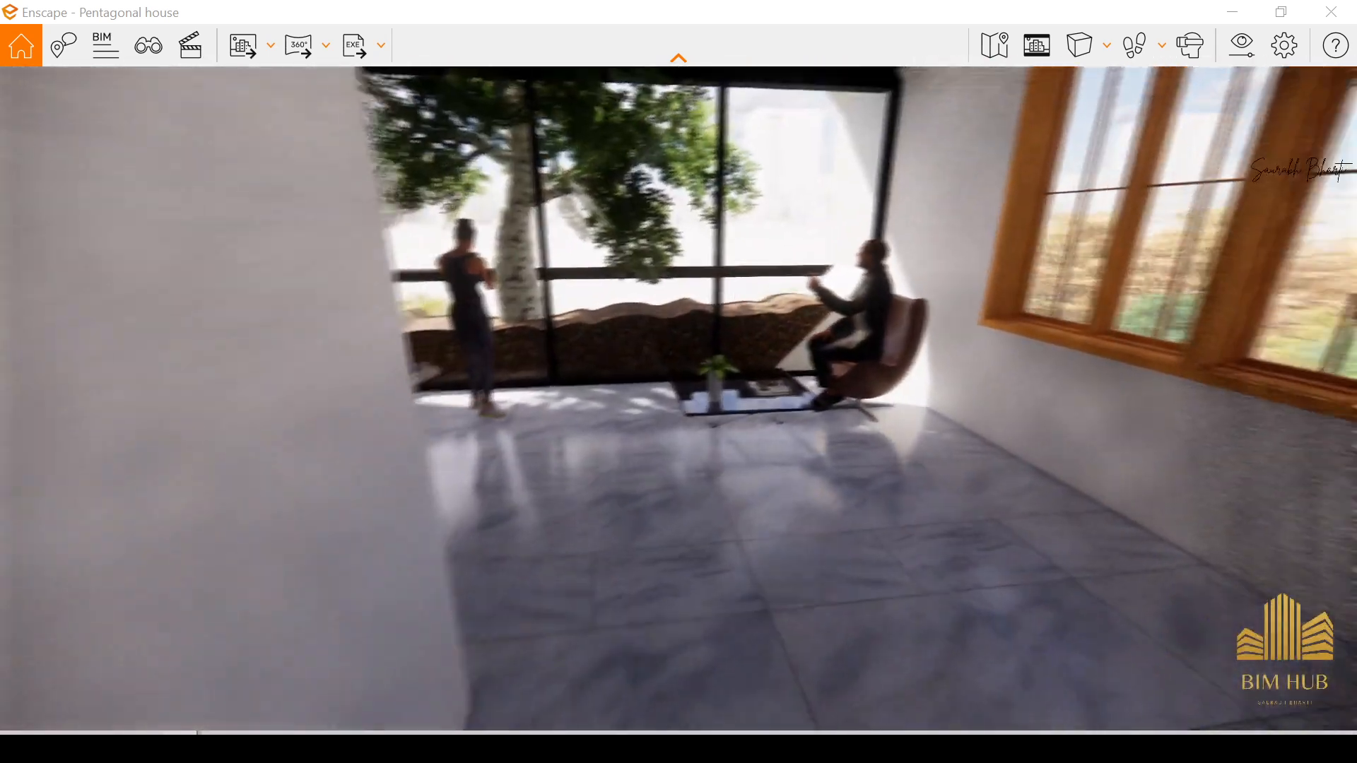
pyautogui.press('w')
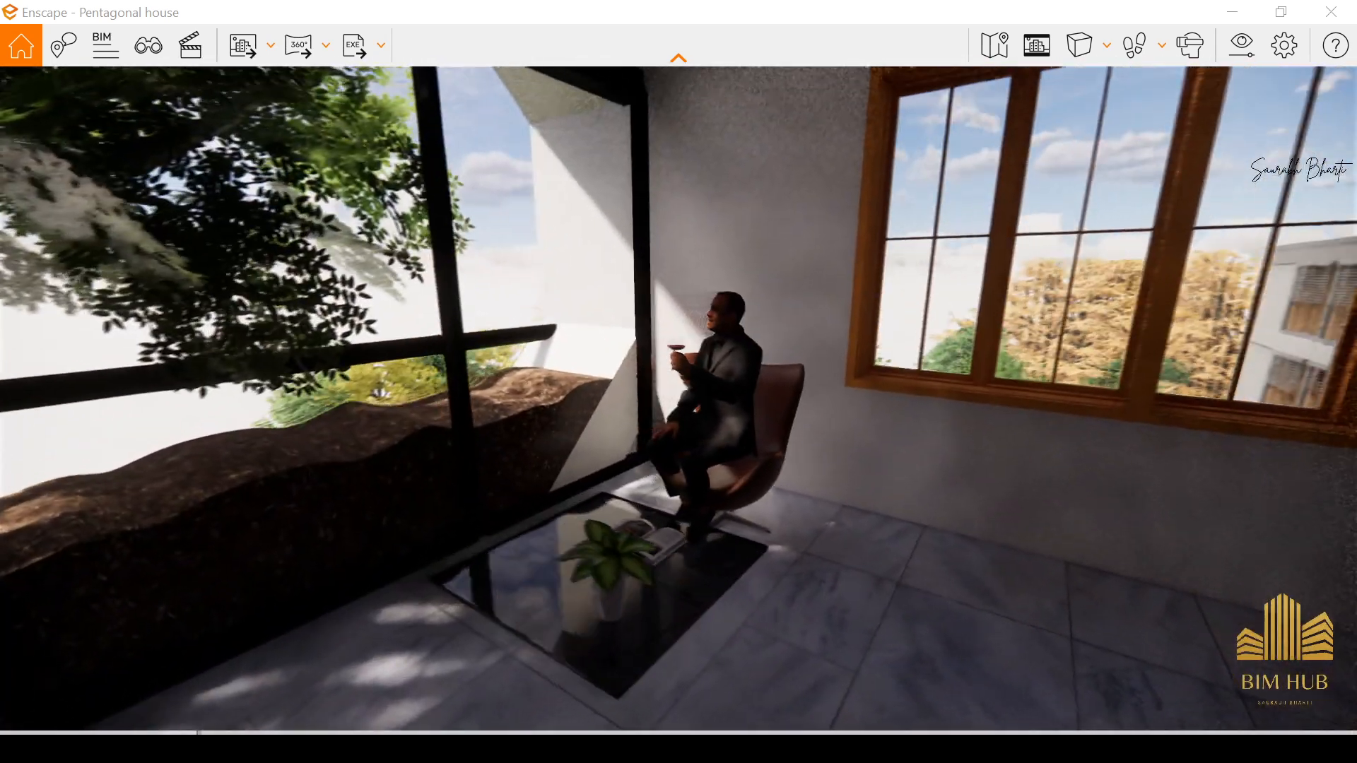
pyautogui.press('w')
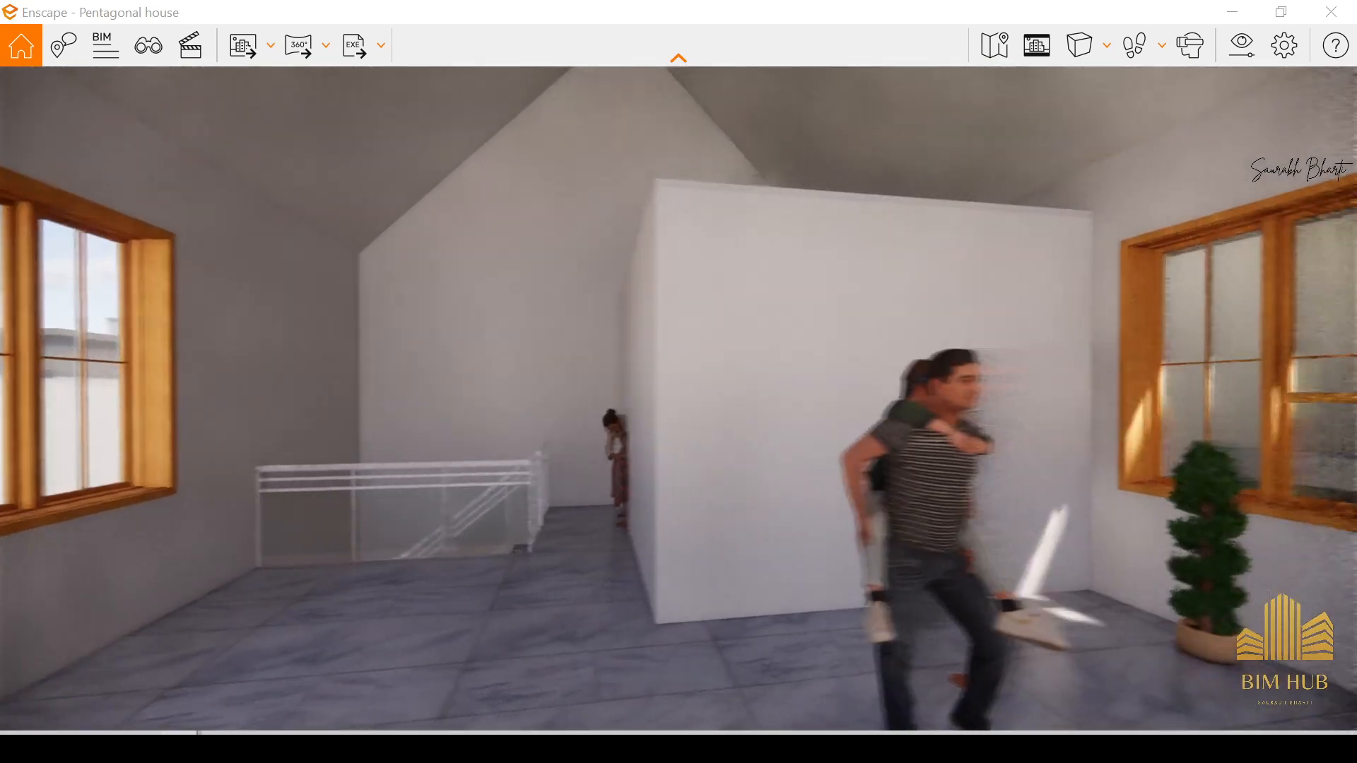
# Step: Change the Enscape walkthrough to fly mode and move outside to view the building's whole front facade
pyautogui.press('w')
pyautogui.press('w')
pyautogui.press('space')
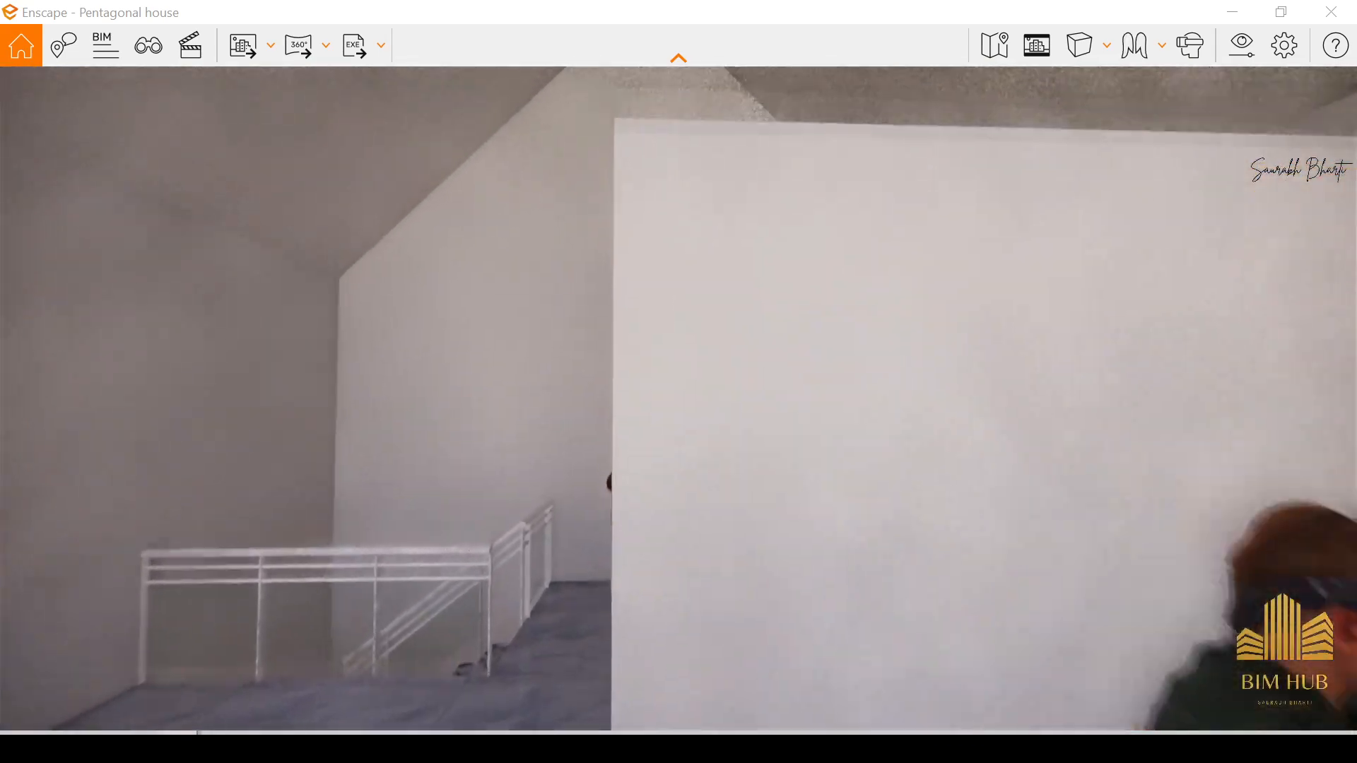
pyautogui.press('e')
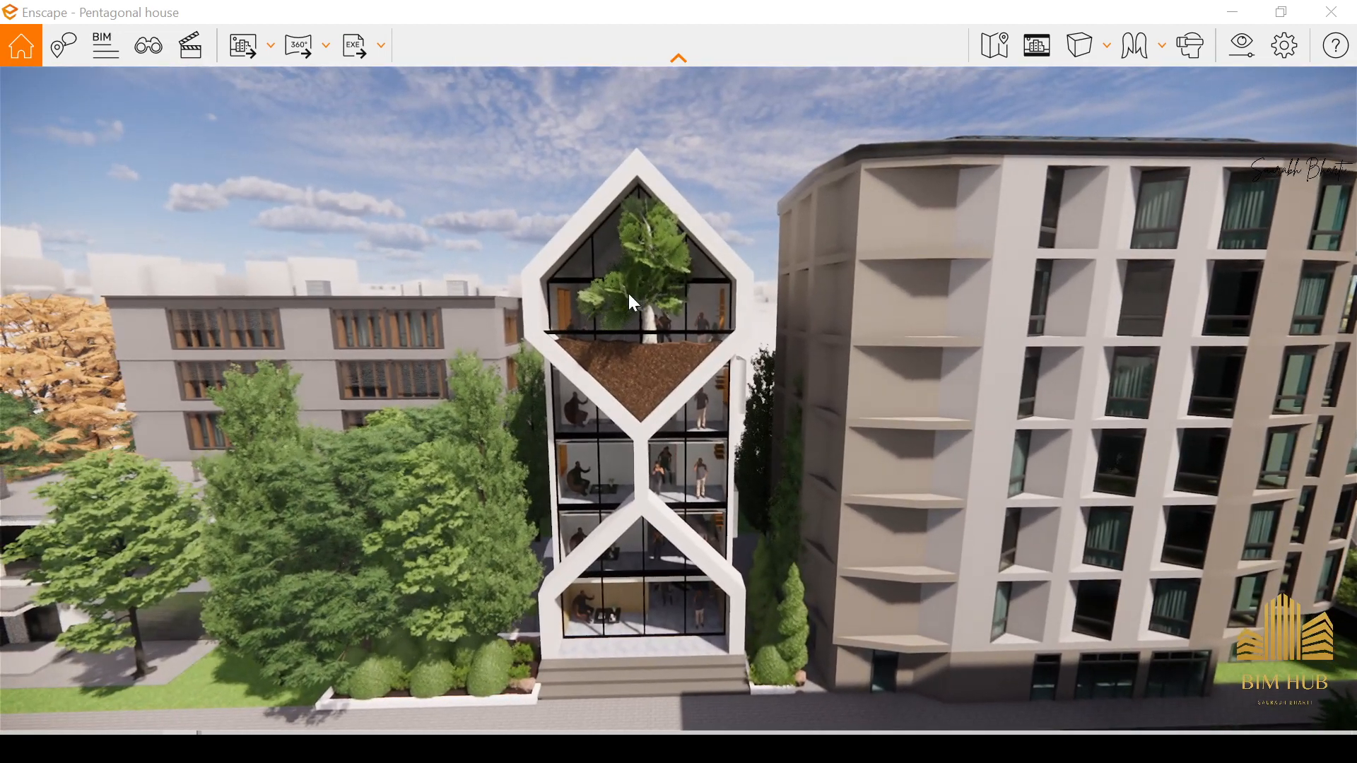
# Step: Close the Enscape render window, return to the Revit Level 5 plan and bring up the Enscape Asset Library window
pyautogui.click(1349, 8)
pyautogui.scroll(-4, 596, 234)
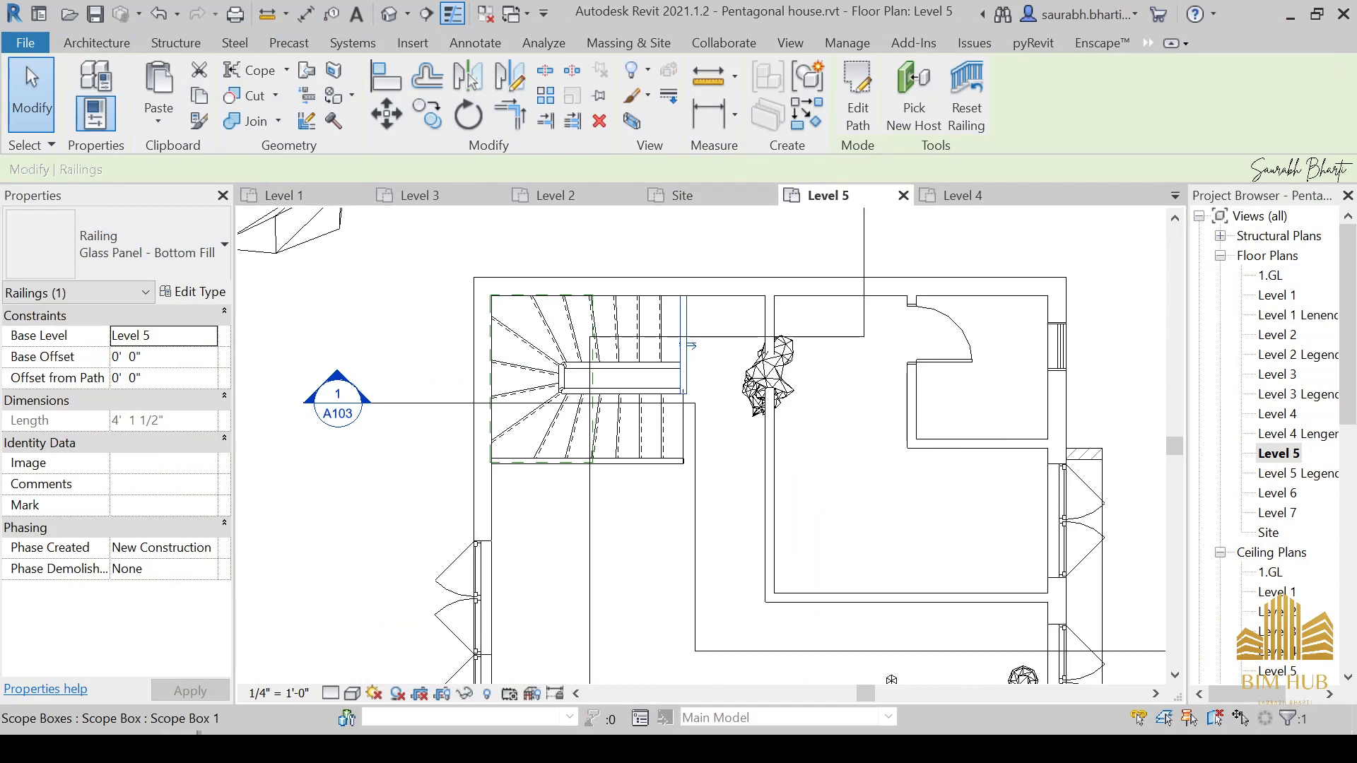
pyautogui.click(311, 665)
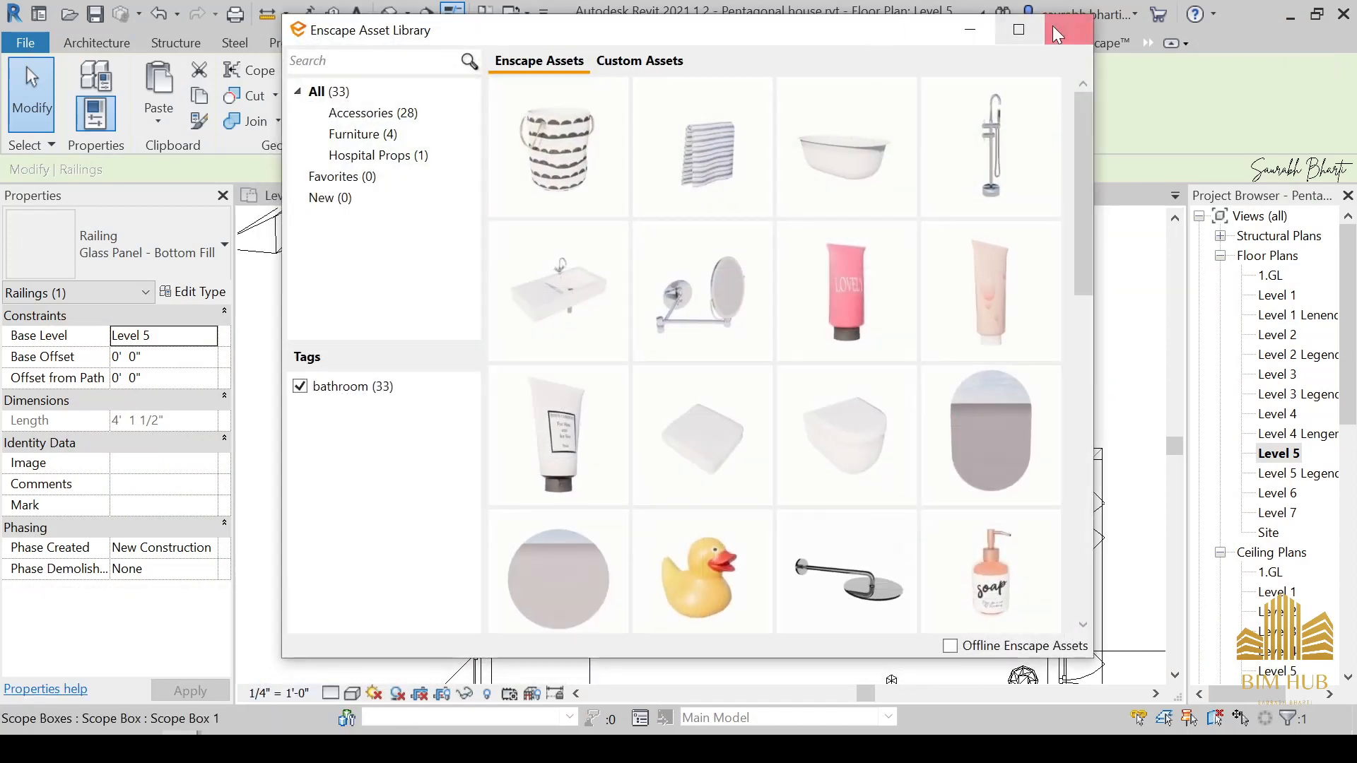